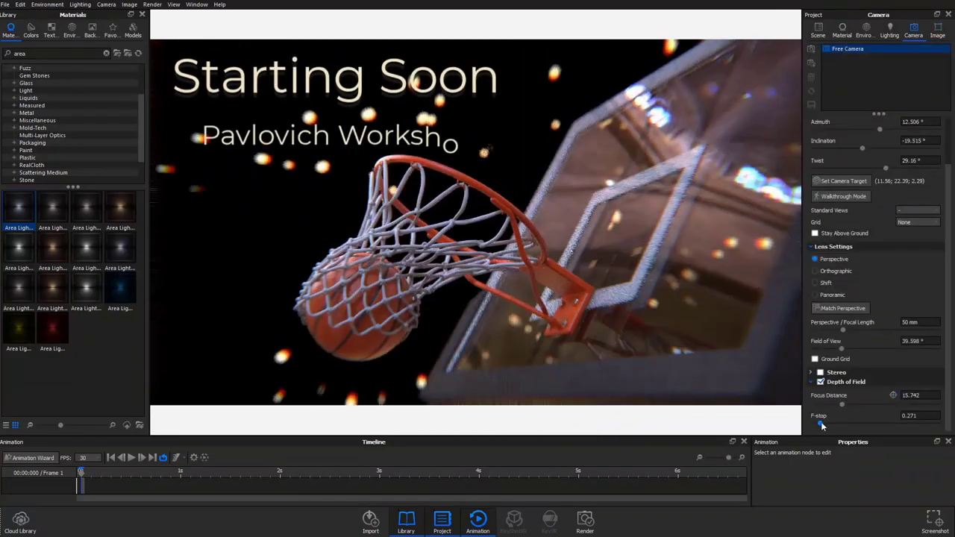
- Fine-tune the free camera's depth-of-field F-stop for the basketball scene
left_click_drag(821, 425, 816, 427)
mouse_move(825, 425)
left_mouse_down()
mouse_move(837, 425)
mouse_move(828, 426)
left_mouse_up()
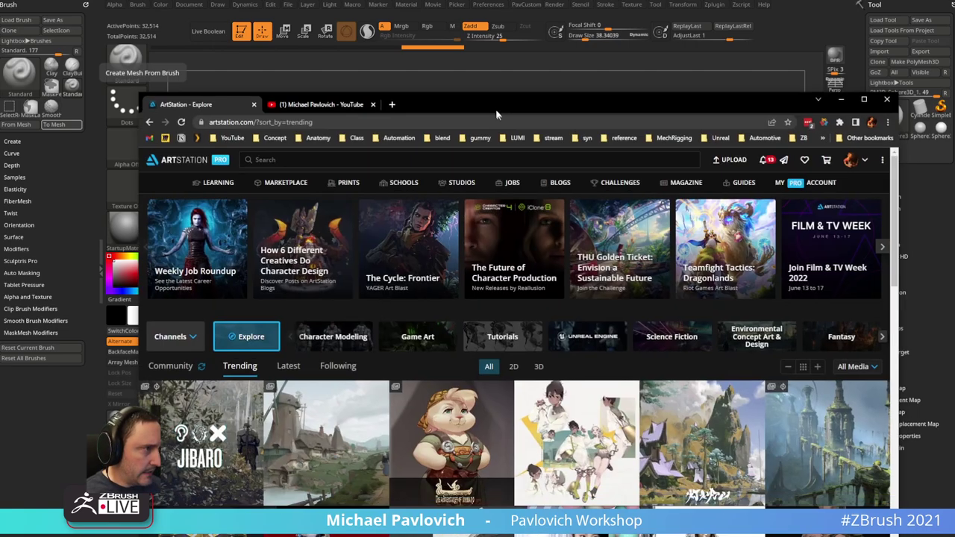
- Reposition the browser window over ZBrush and open the signed-in account's own ArtStation profile
left_click_drag(496, 109, 468, 58)
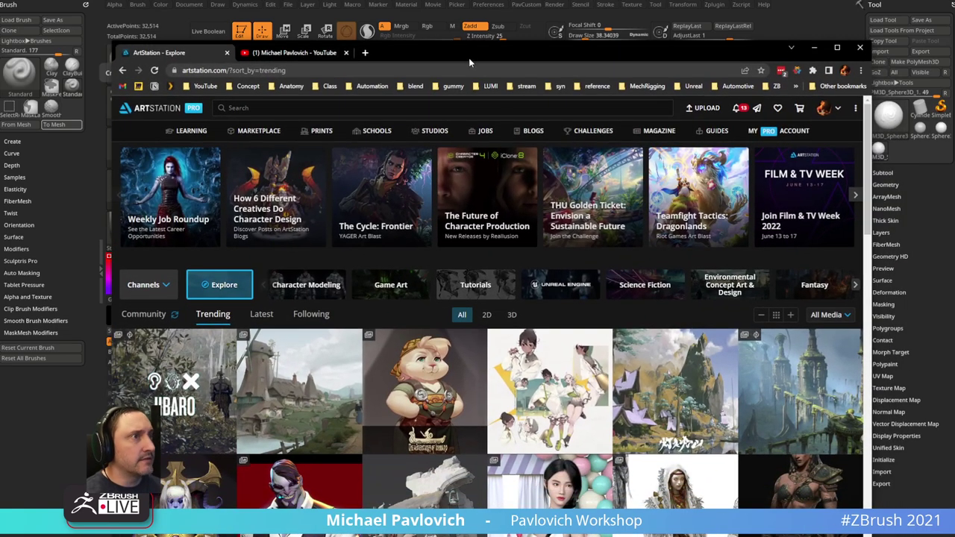
left_click(837, 110)
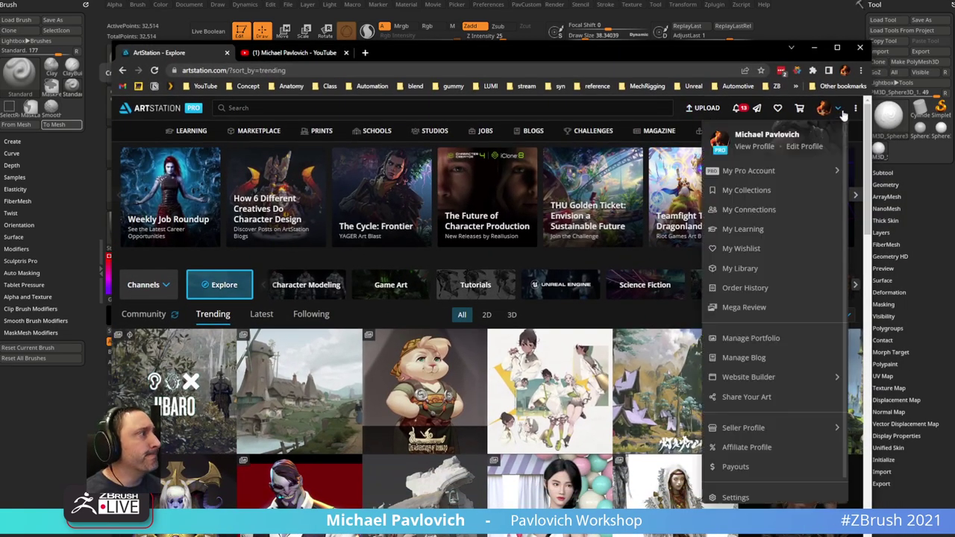
left_click(748, 147)
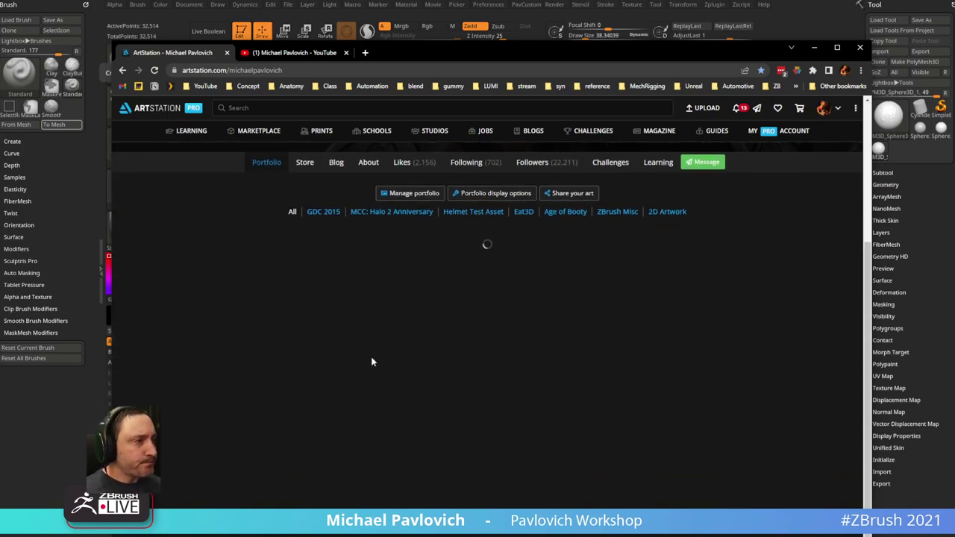
- Find the Boot ZBrush Tutorial in the portfolio, open it and select its page address for sharing
scroll(384, 352, "down", 5)
scroll(385, 356, "down", 12)
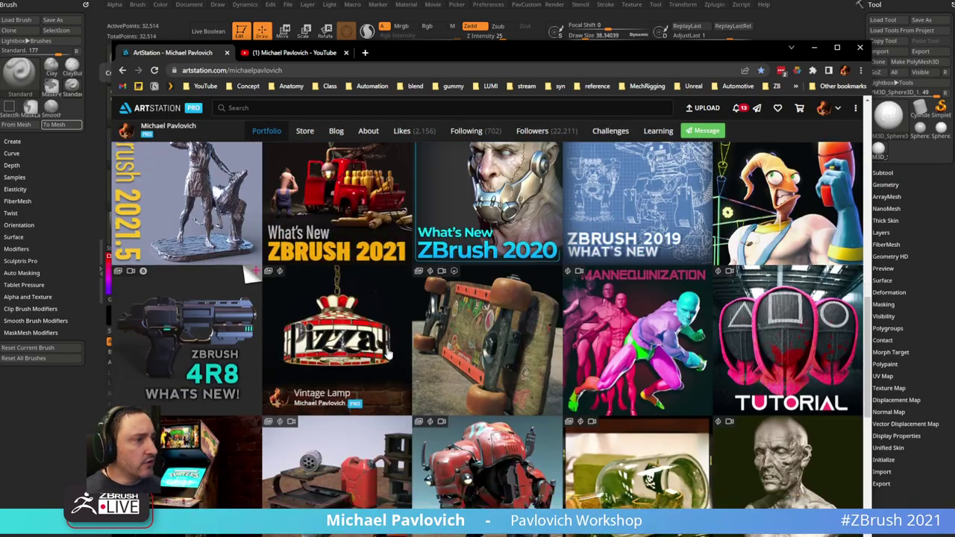
scroll(394, 357, "down", 5)
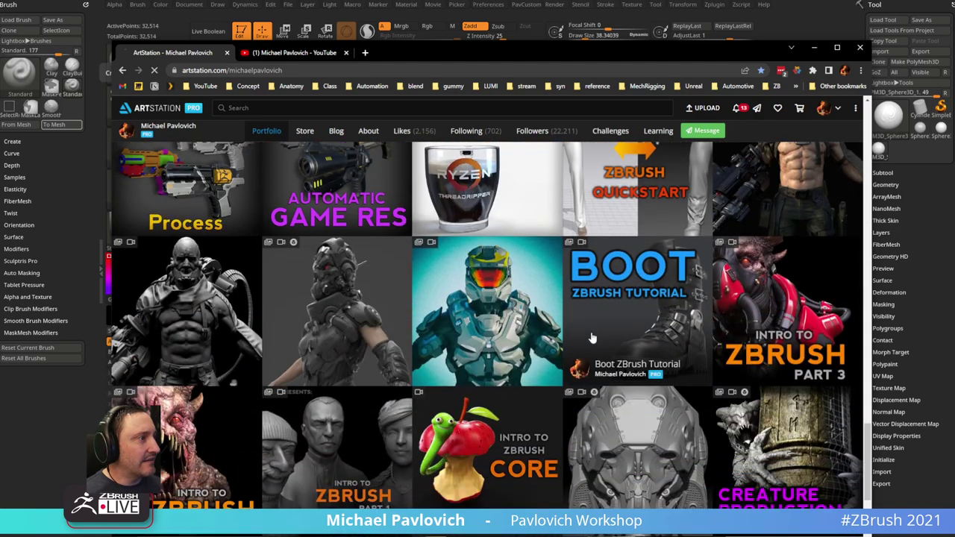
left_click(590, 335)
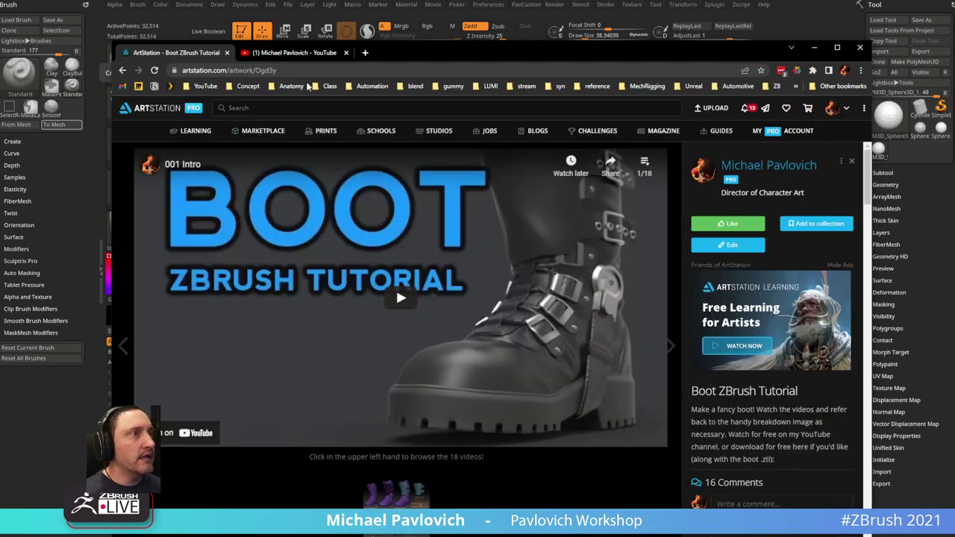
key("ctrl+l")
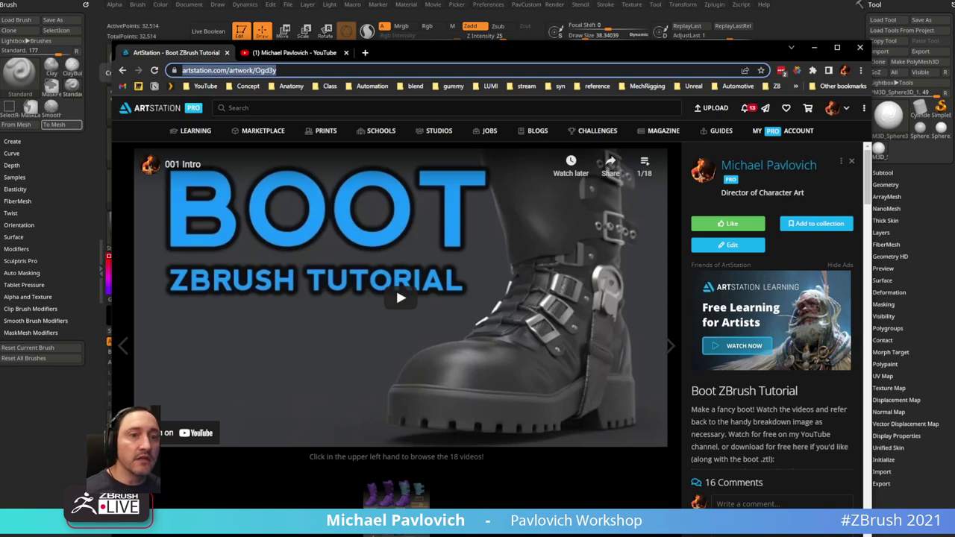
key("alt+Tab")
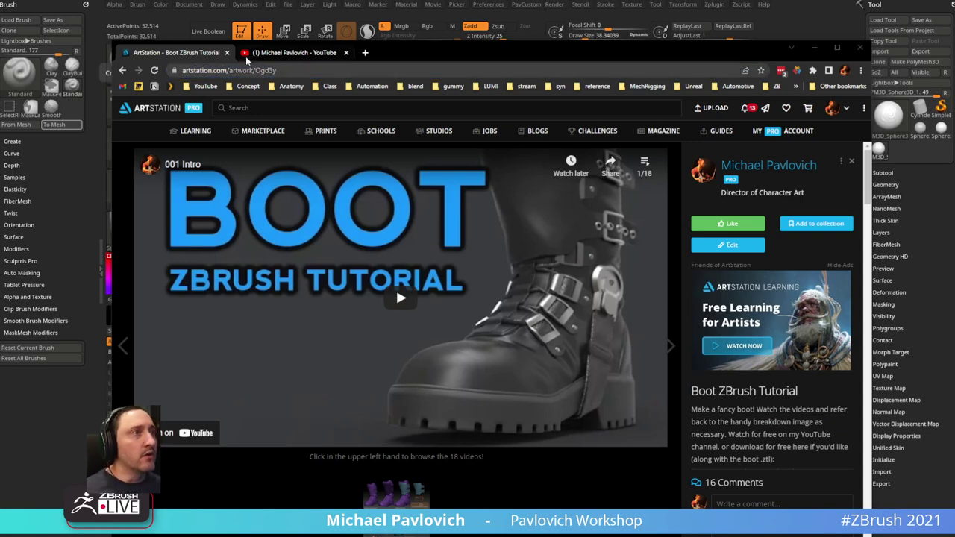
- Switch to the YouTube channel page, search the channel for "shoe" and look through the results
left_click(294, 52)
left_click(682, 289)
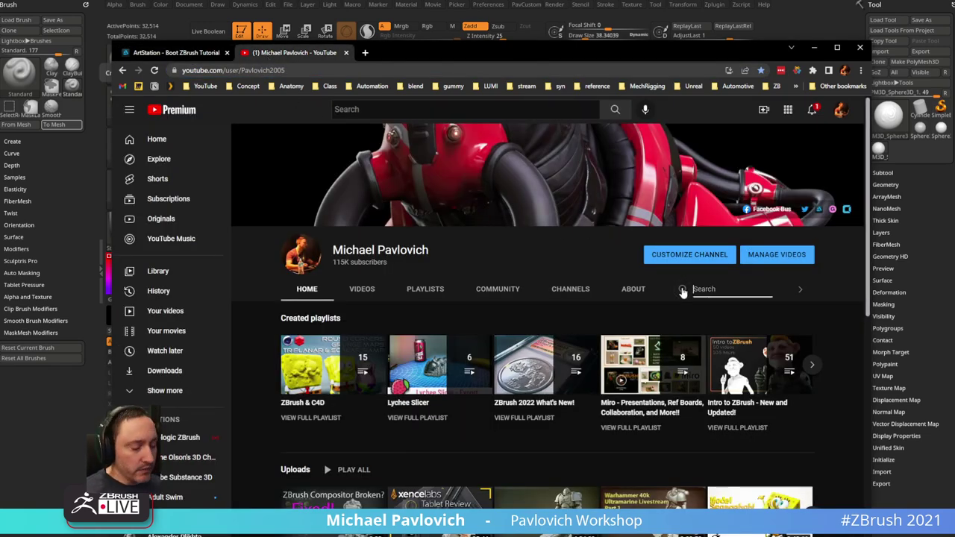
type("shoe")
key("Return")
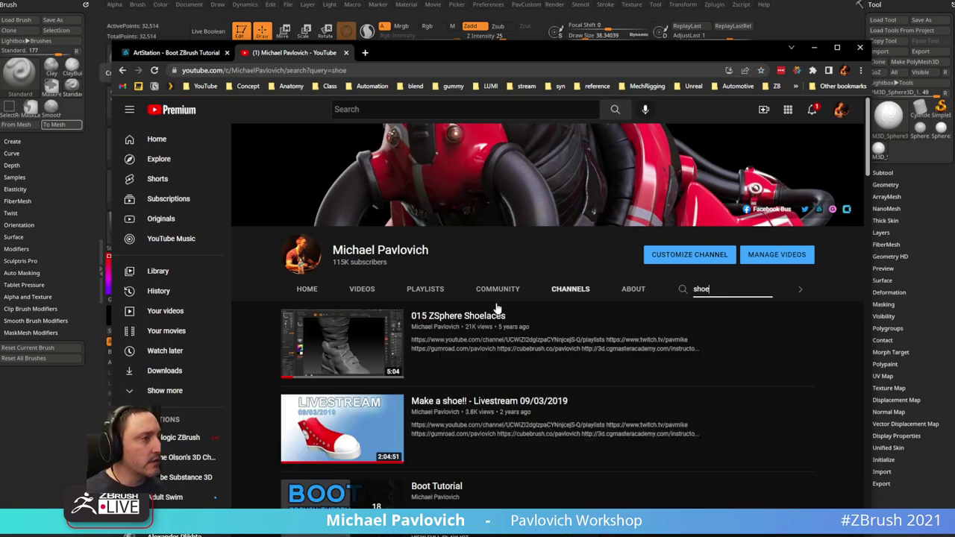
scroll(433, 364, "down", 2)
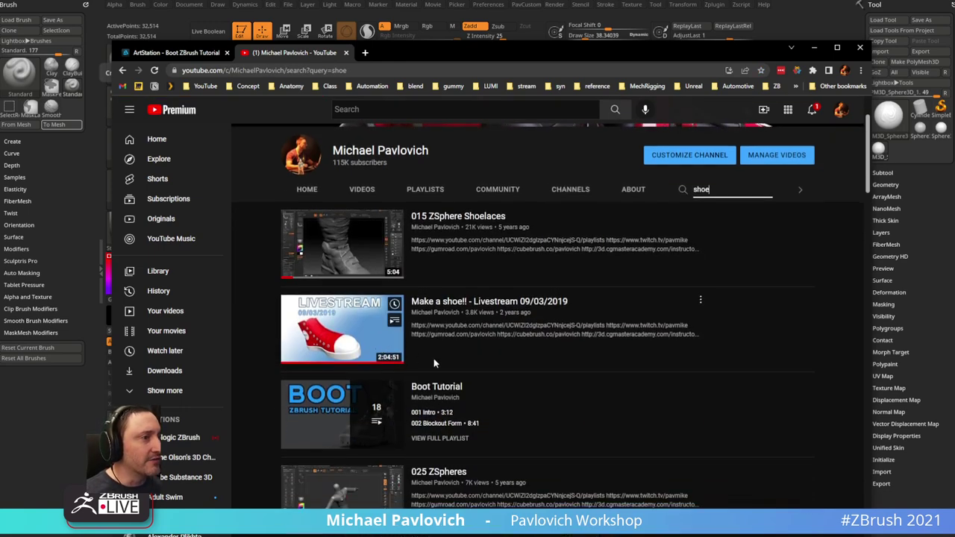
- Open the "Make a shoe!! - Livestream 09/03/2019" video and select its address for sharing
left_click(450, 307)
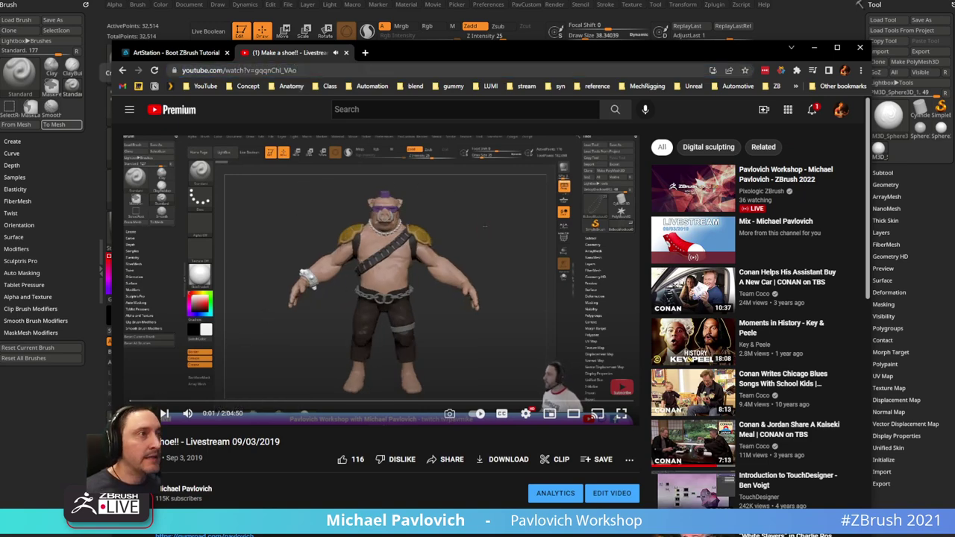
left_click(321, 69)
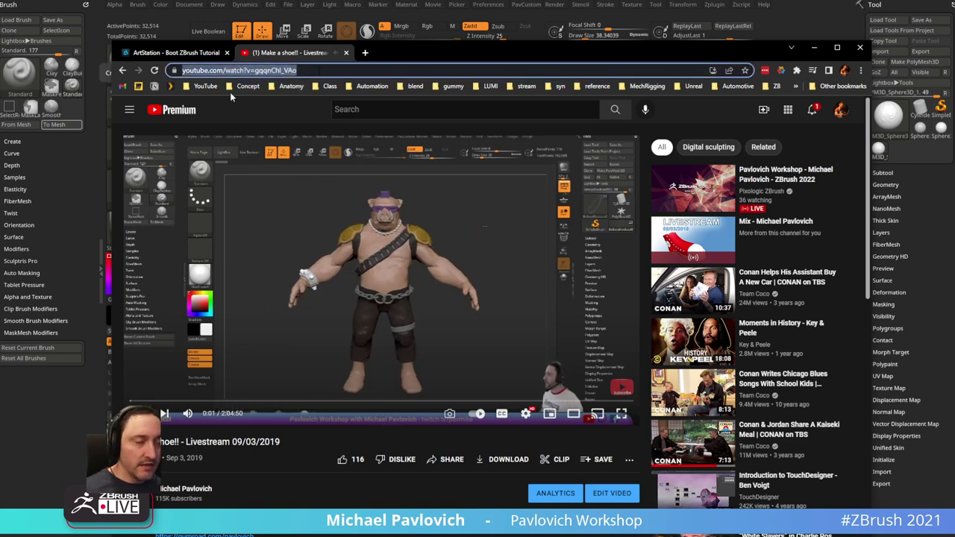
key("alt+Tab")
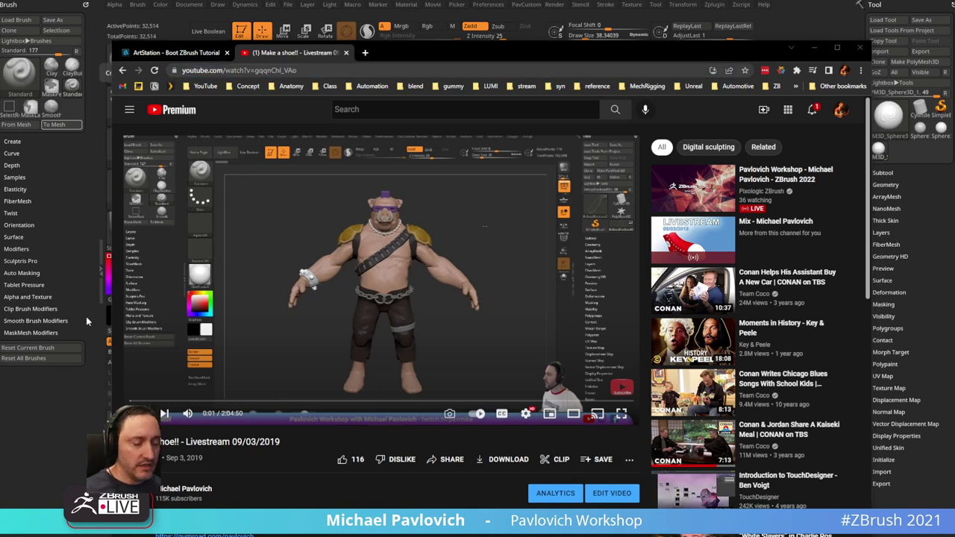
- Check the YouTube notifications and move the browser window off the ZBrush canvas
left_click(809, 112)
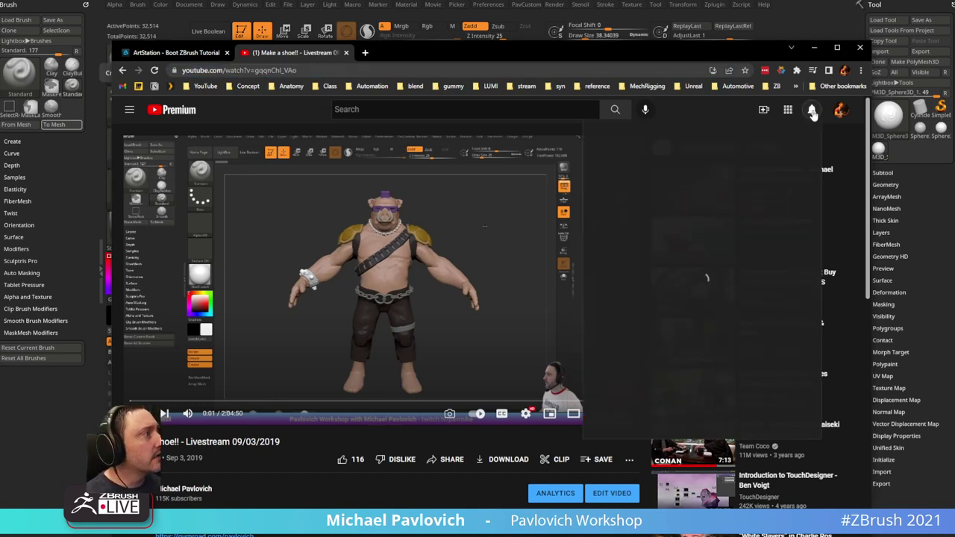
left_click(810, 111)
mouse_move(695, 57)
left_mouse_down()
mouse_move(770, 371)
mouse_move(779, 536)
left_mouse_up()
left_click(882, 20)
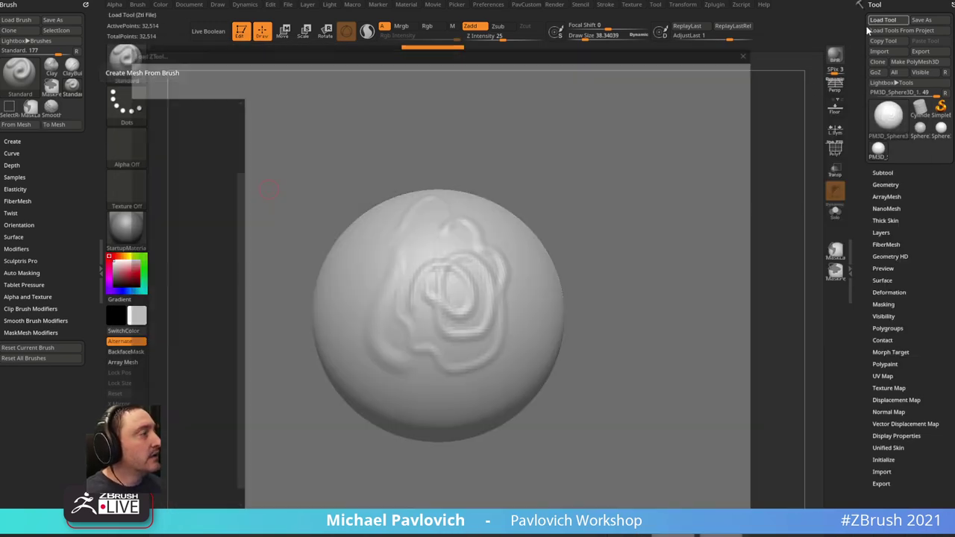
scroll(159, 221, "up", 1)
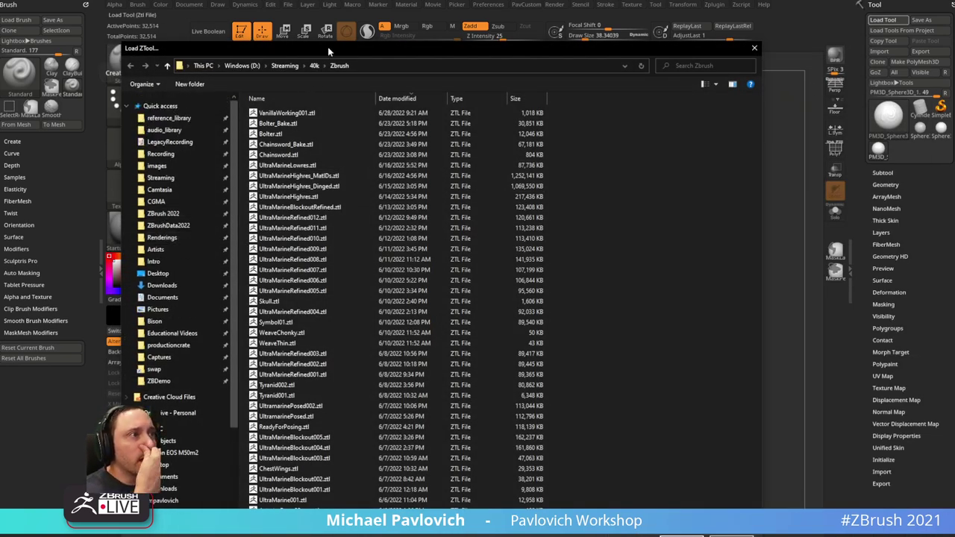
key("Escape")
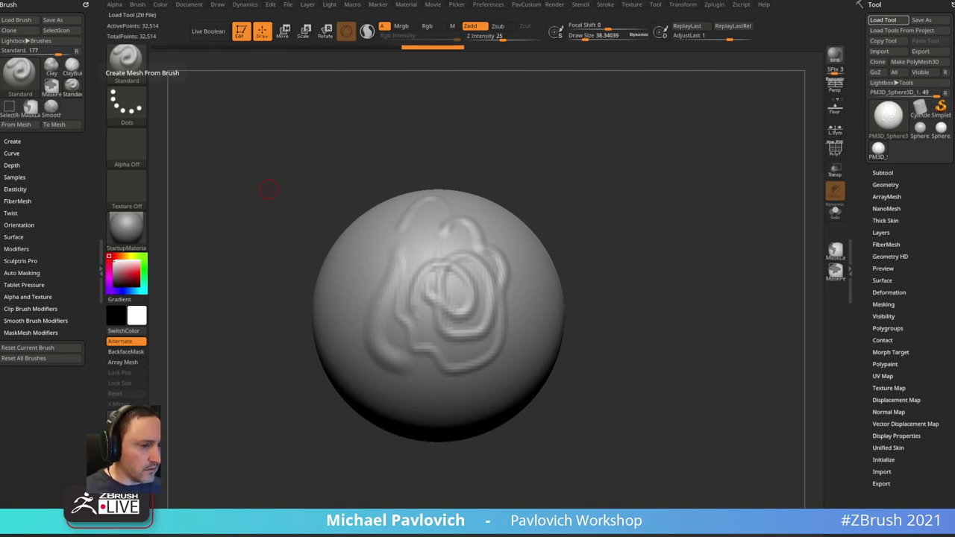
- Bring the browser back, return to the ArtStation portfolio and open the Biker Death Sculpt Livestream & Tutorials project
left_click_drag(477, 533, 422, 49)
left_click(116, 61)
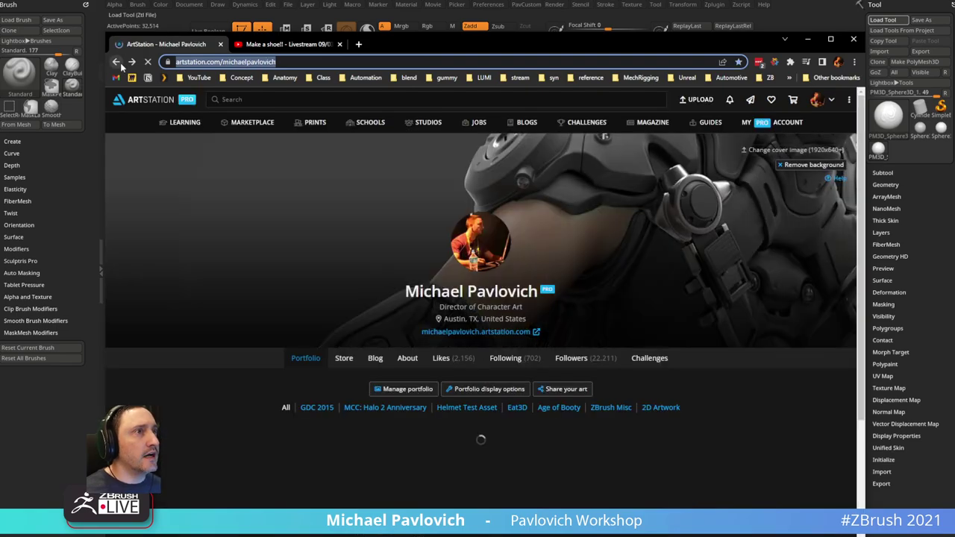
scroll(635, 199, "down", 10)
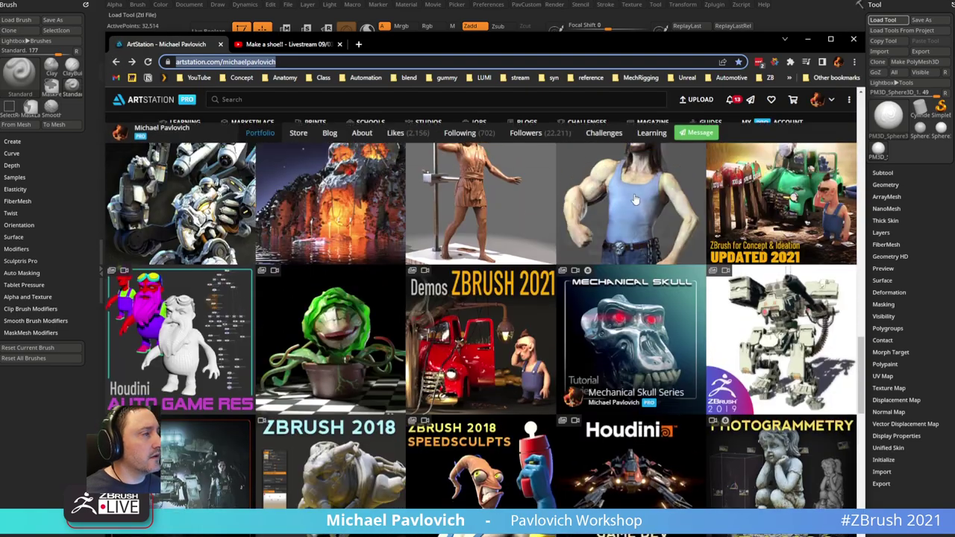
left_click(637, 203)
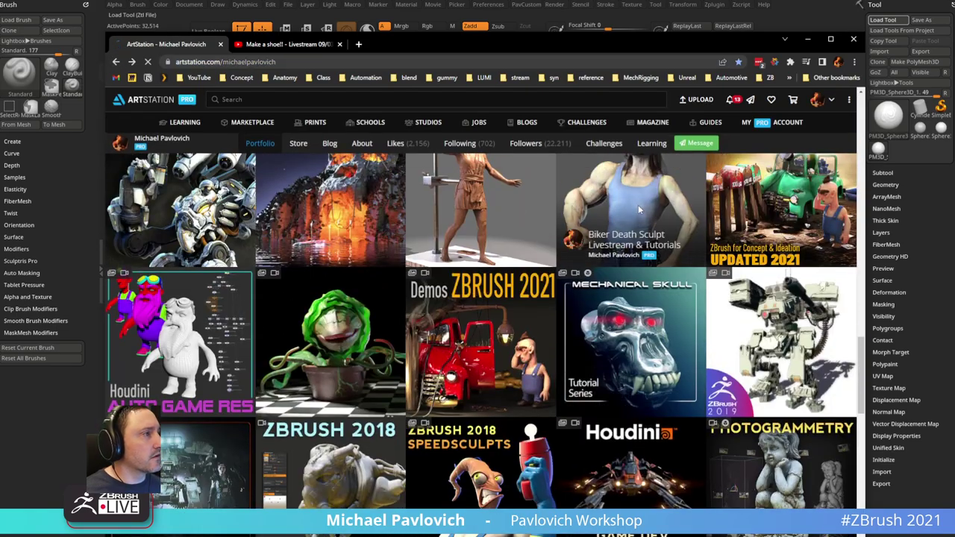
- Look through the grey and coloured full-body renders on the Biker Death sculpt page
scroll(429, 278, "down", 10)
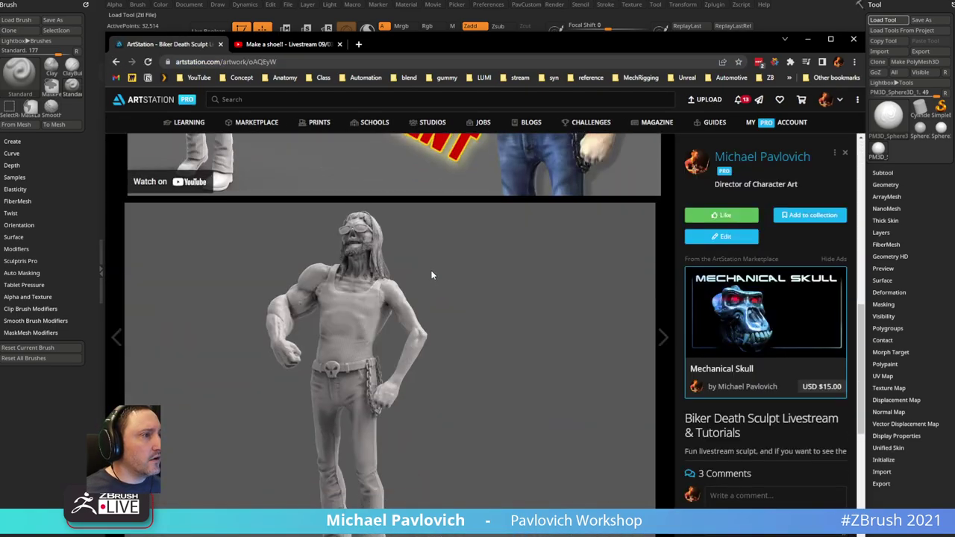
scroll(363, 366, "down", 3)
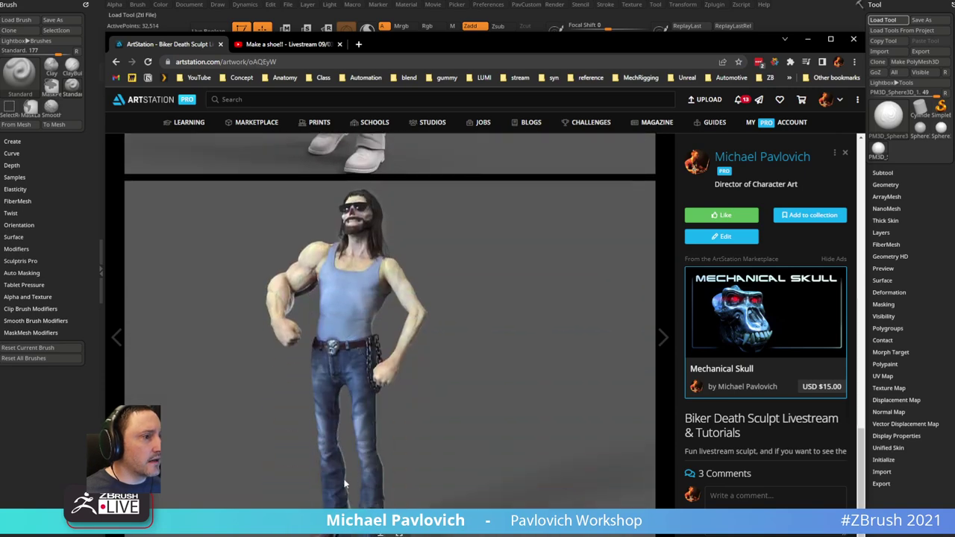
key("alt+Tab")
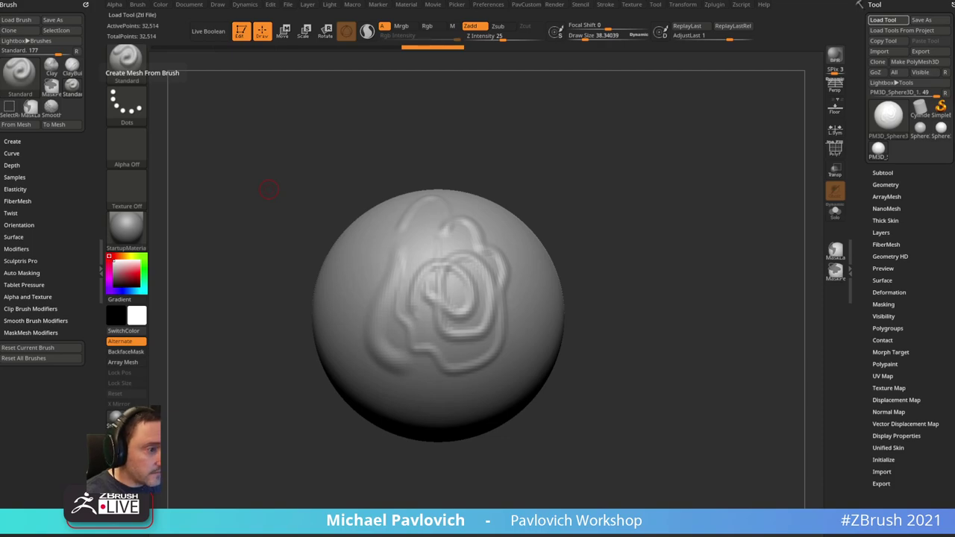
- Switch to the browser and look through the Google image results for "nike shoe" for modeling references
key("alt+Tab")
scroll(454, 284, "down", 4)
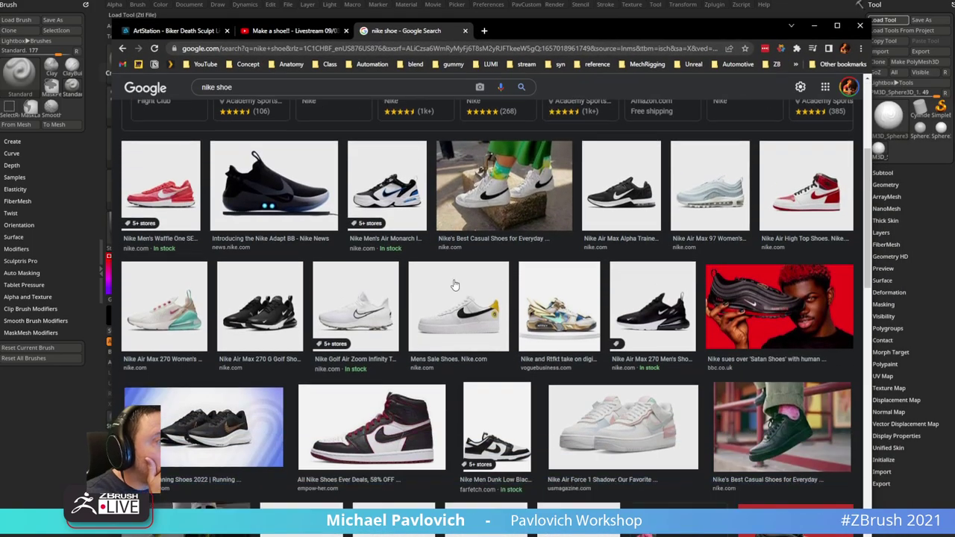
scroll(454, 284, "down", 4)
scroll(454, 285, "down", 2)
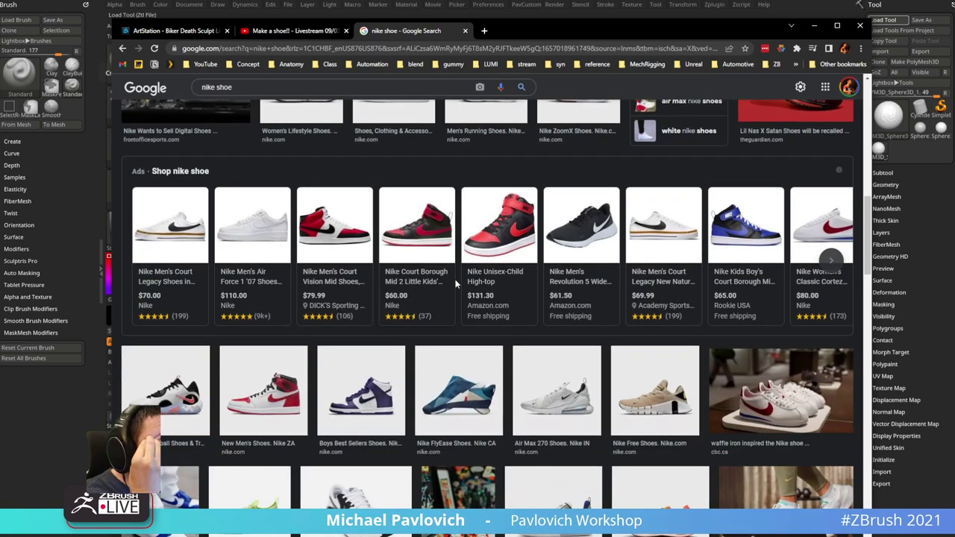
scroll(454, 285, "down", 3)
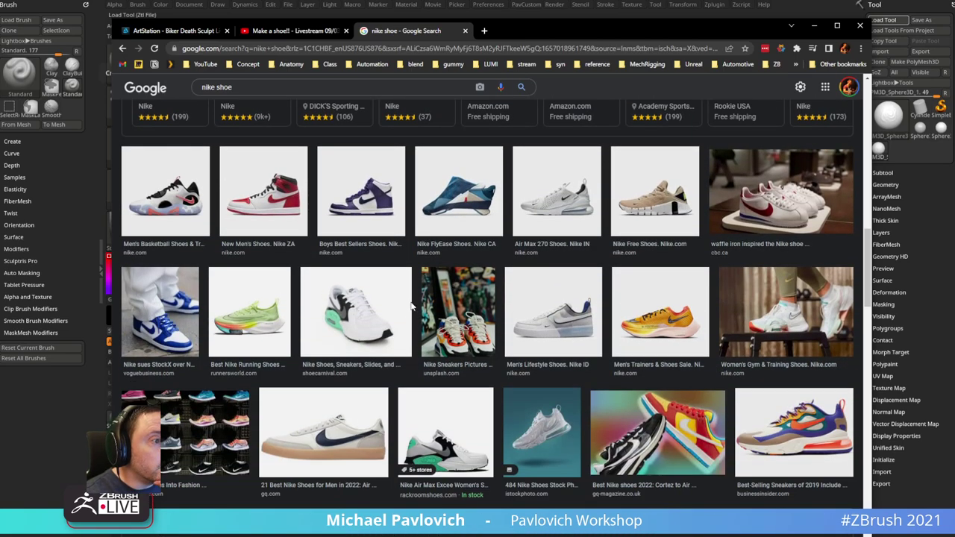
scroll(454, 284, "up", 6)
scroll(296, 327, "up", 4)
- Go to ebay.com and search the listings for "vintage nike shoe"
left_click(255, 49)
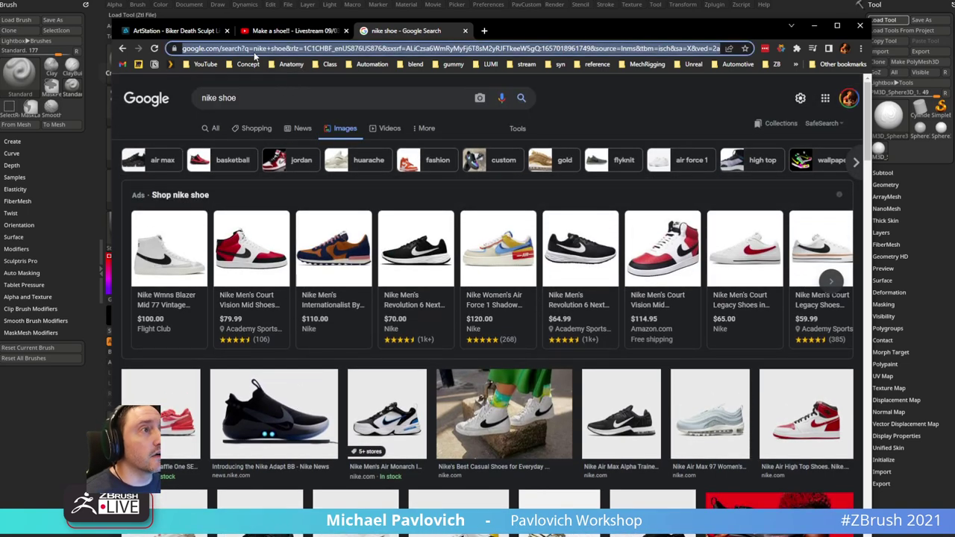
type("ebay.com")
key("Return")
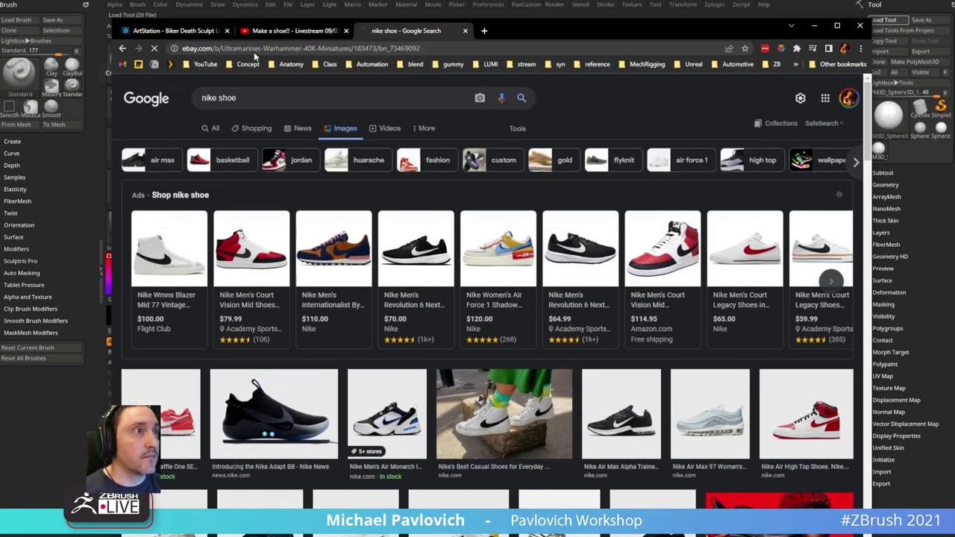
left_click(345, 109)
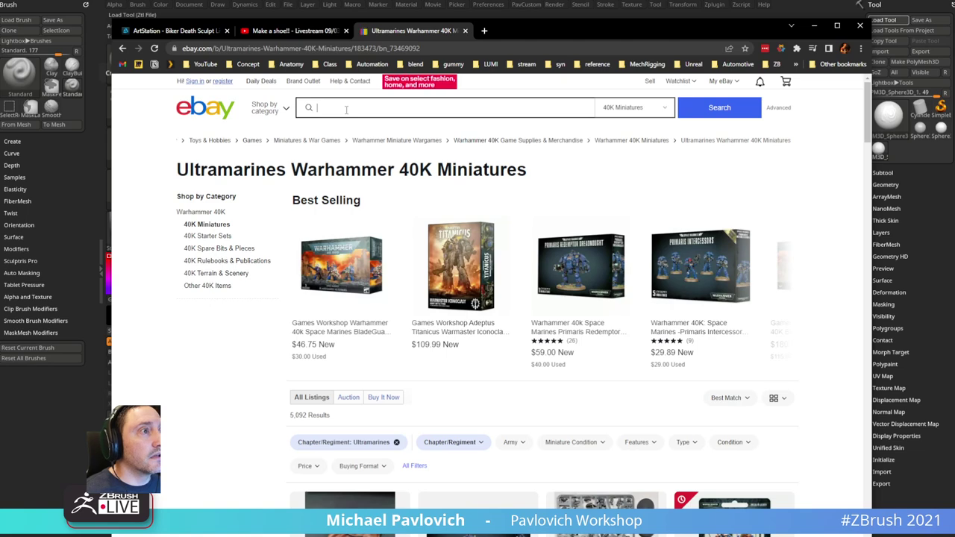
type("vintage nike shoe")
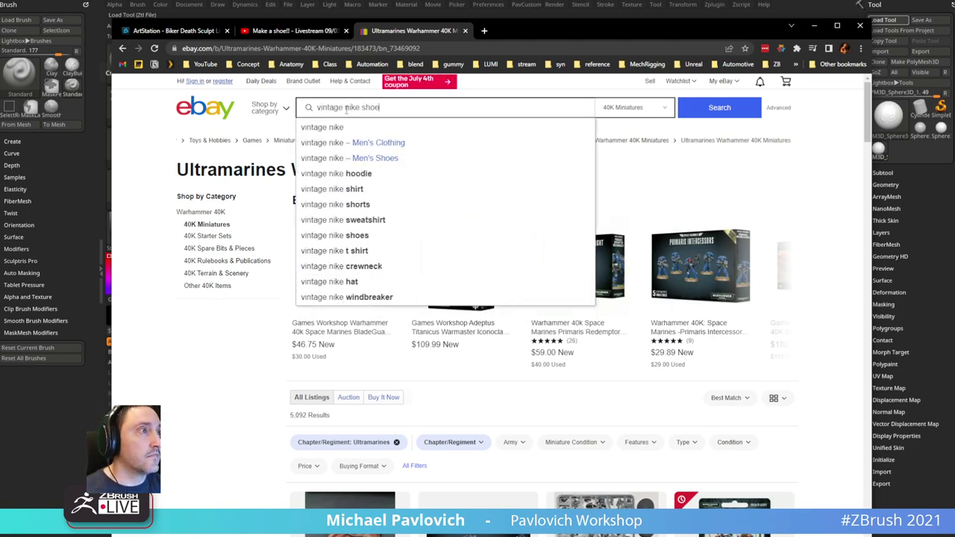
key("Return")
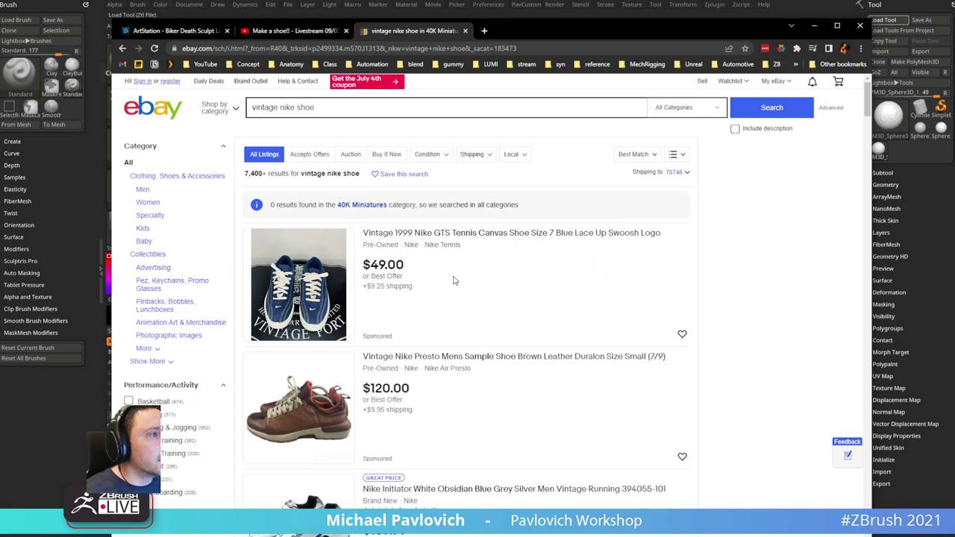
- Look through the eBay listings for vintage Nike shoes to find a modeling reference
scroll(472, 280, "down", 2)
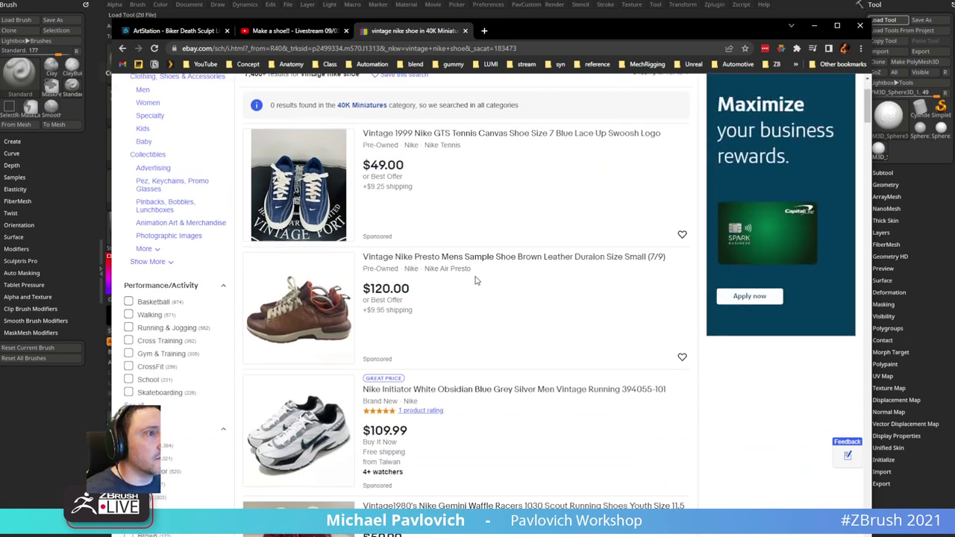
scroll(478, 282, "down", 5)
scroll(487, 291, "down", 5)
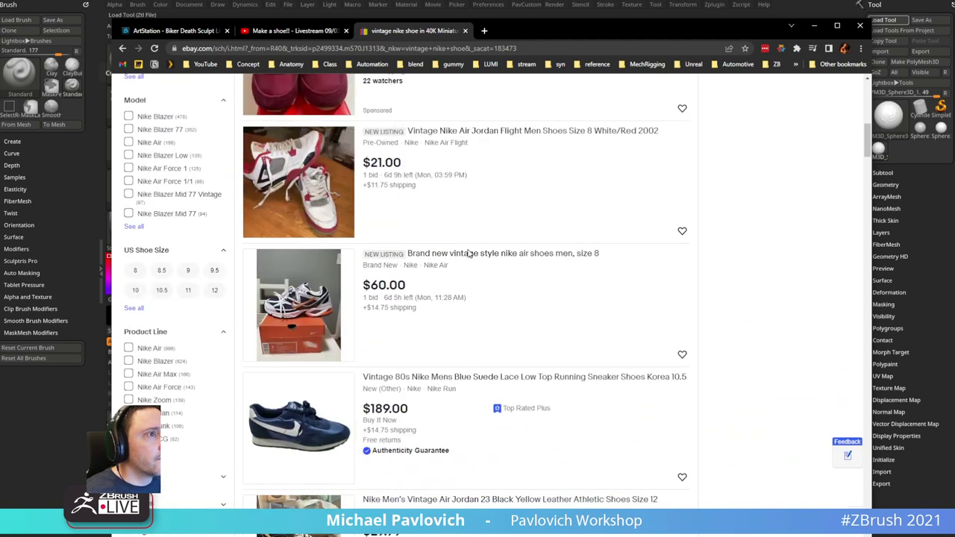
scroll(468, 246, "down", 3)
scroll(473, 239, "down", 6)
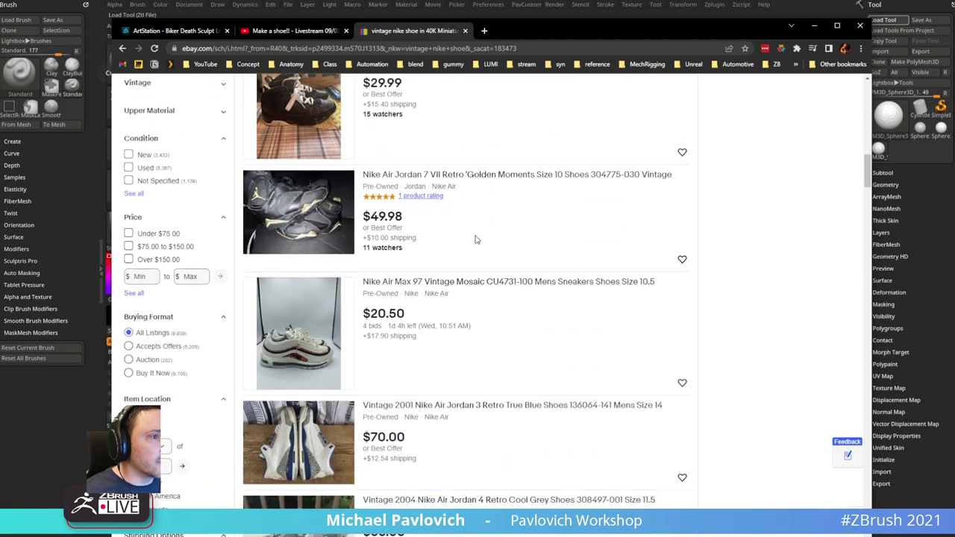
scroll(476, 239, "down", 7)
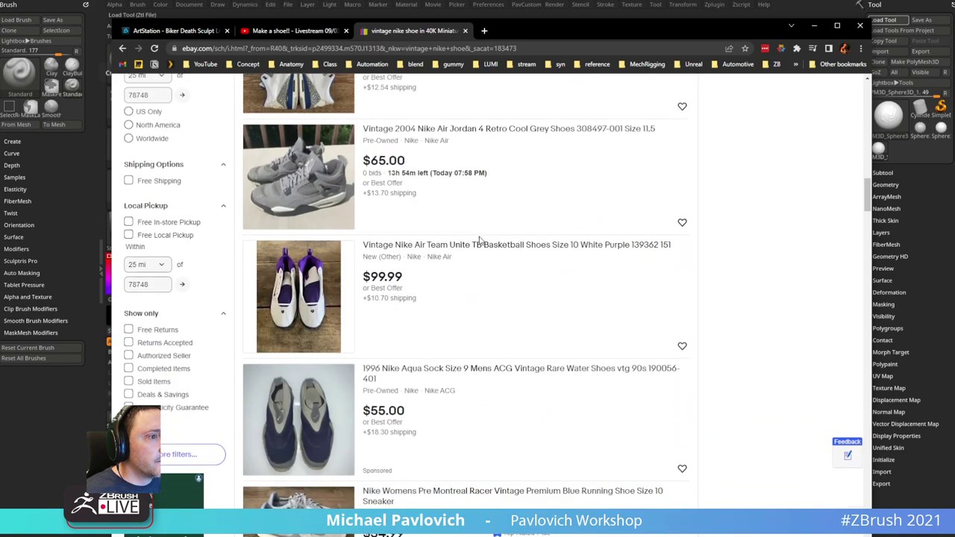
scroll(477, 246, "down", 6)
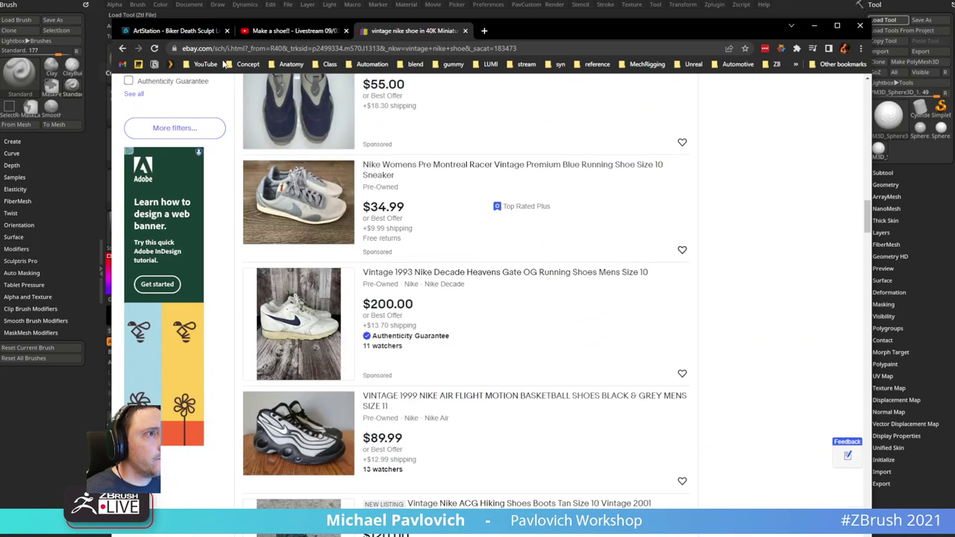
- Search eBay for "vintage basketball shoe"
scroll(358, 206, "up", 20)
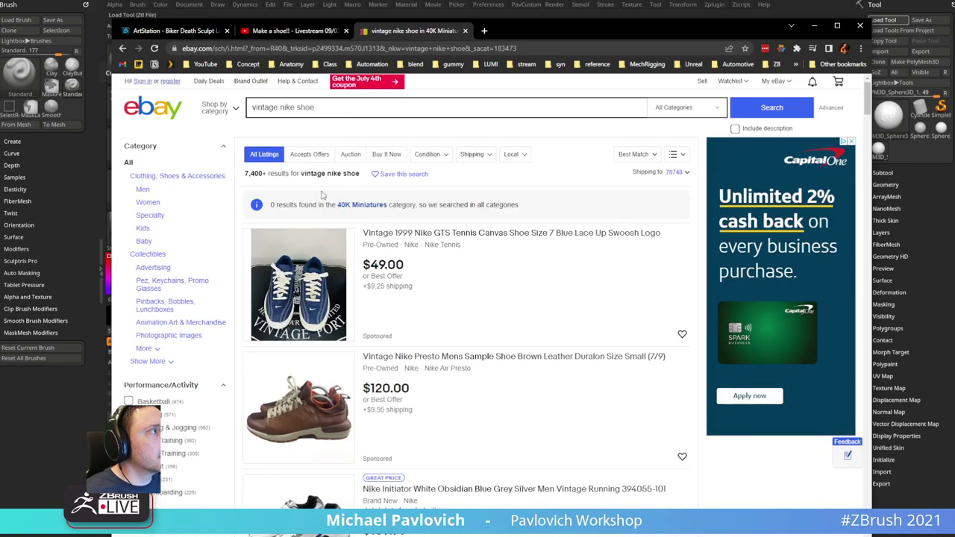
left_click_drag(317, 109, 173, 109)
type("vin")
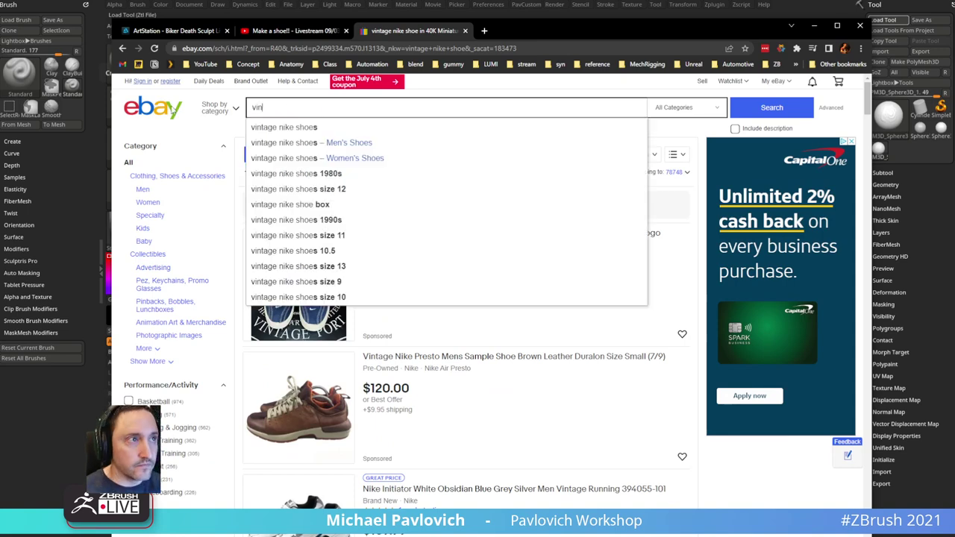
type("tage basketball shoe")
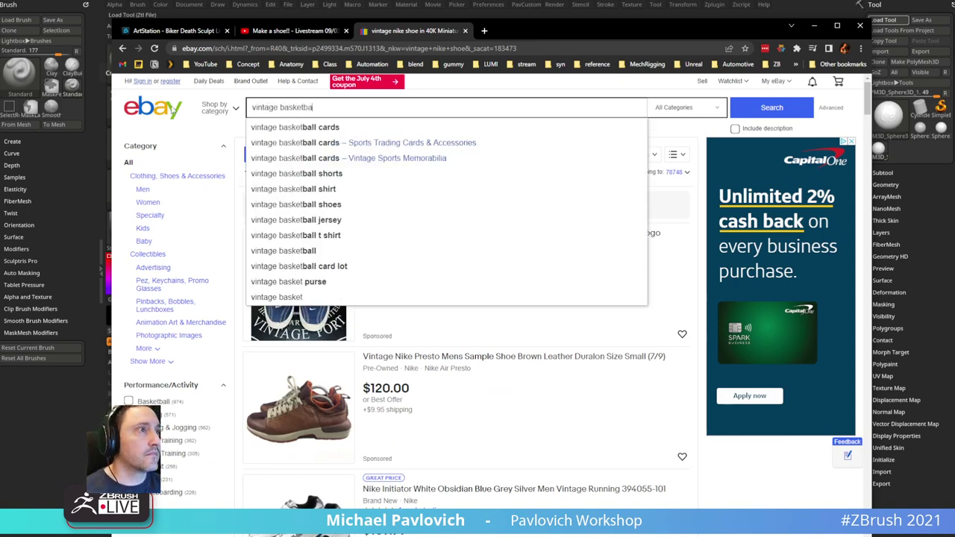
key("Return")
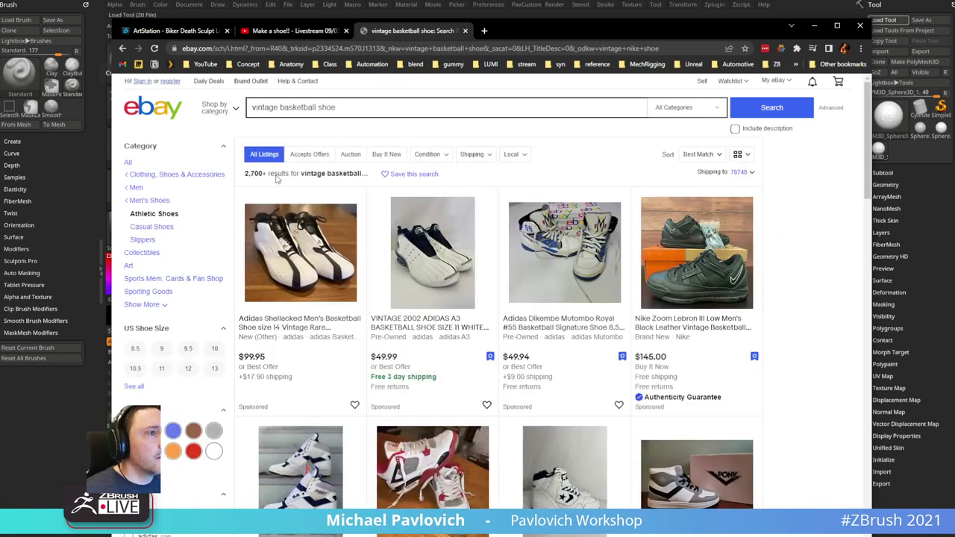
- Look through the vintage basketball shoe listings for suitable reference photos
scroll(330, 232, "down", 3)
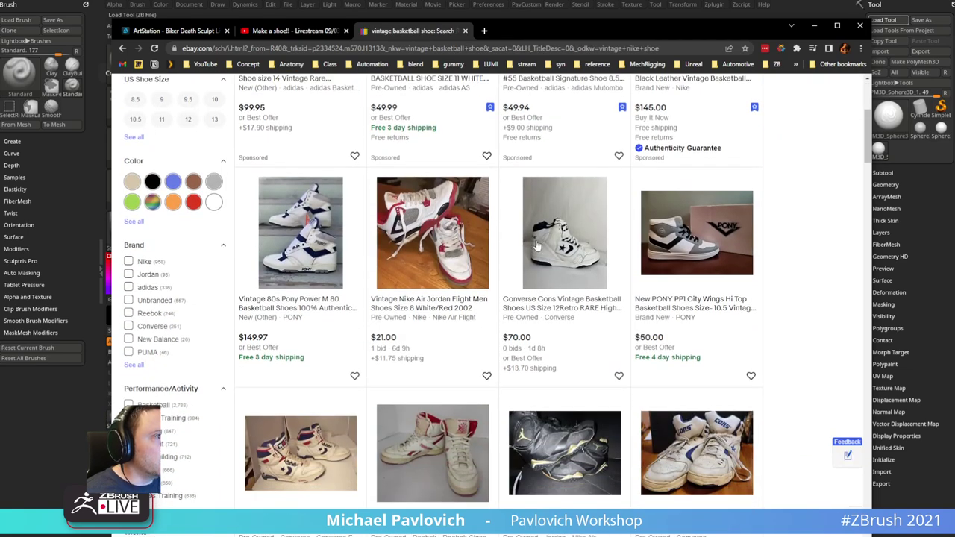
scroll(460, 228, "down", 1)
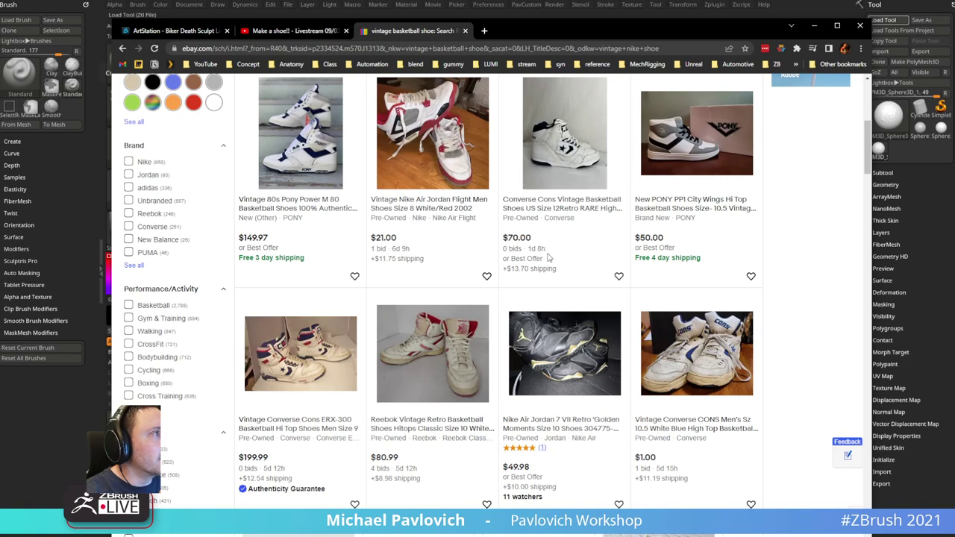
scroll(549, 257, "down", 3)
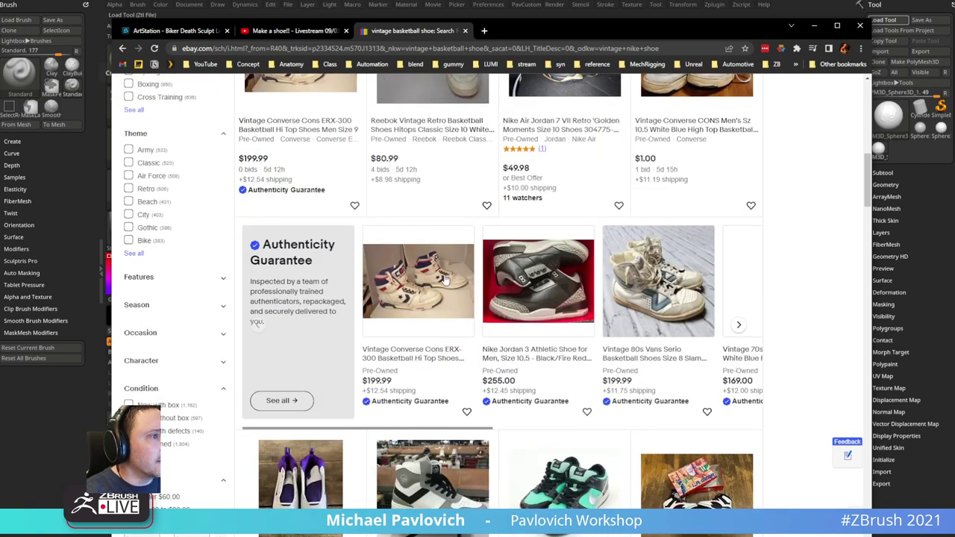
scroll(445, 280, "down", 1)
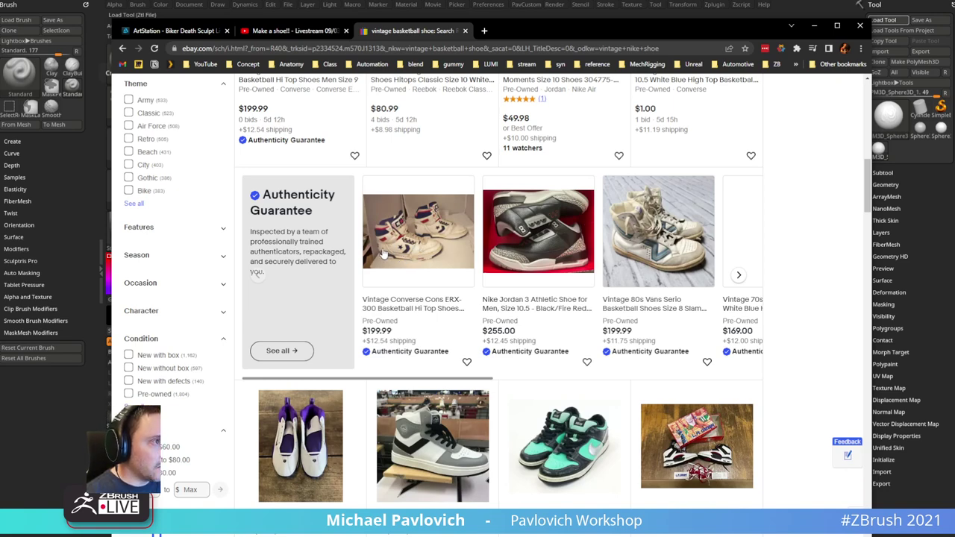
scroll(430, 380, "down", 2)
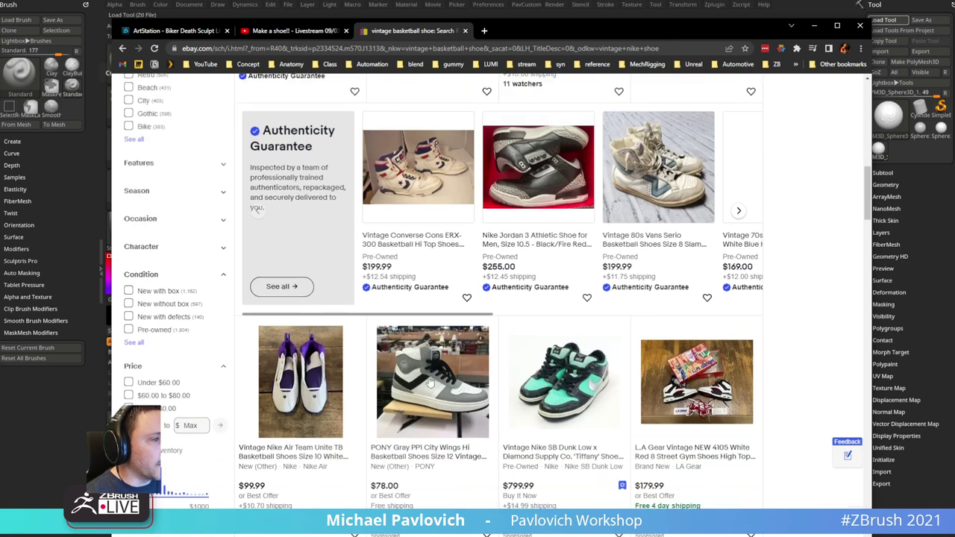
scroll(431, 380, "down", 2)
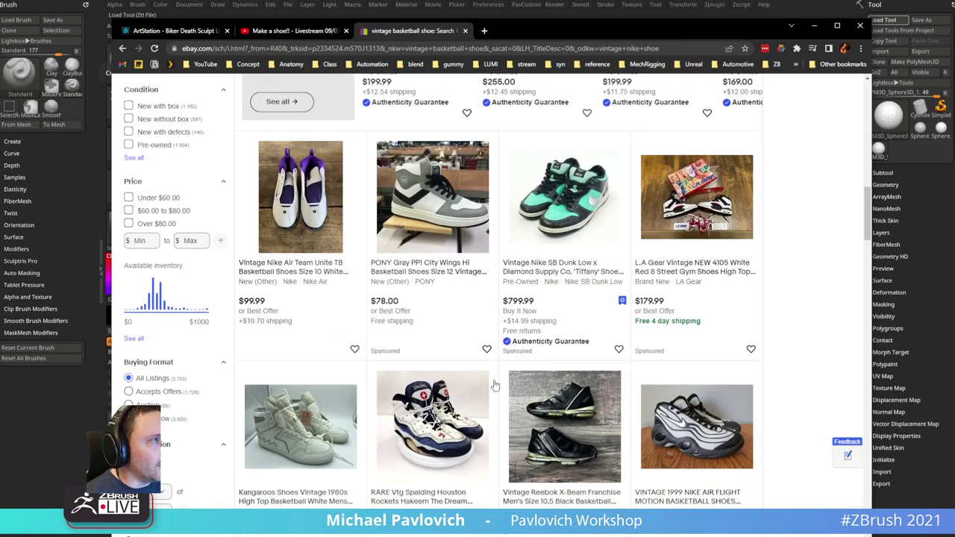
scroll(433, 376, "down", 2)
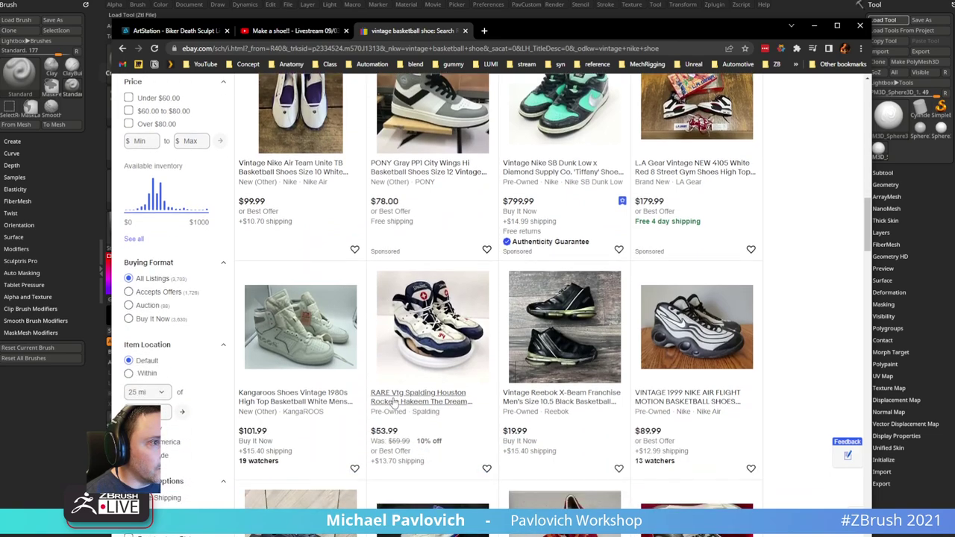
scroll(522, 366, "down", 4)
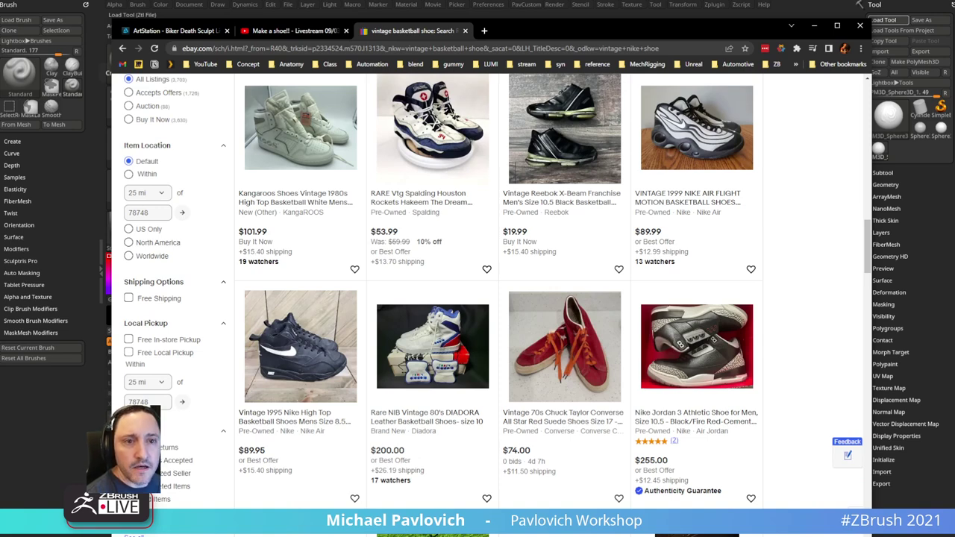
scroll(582, 430, "down", 6)
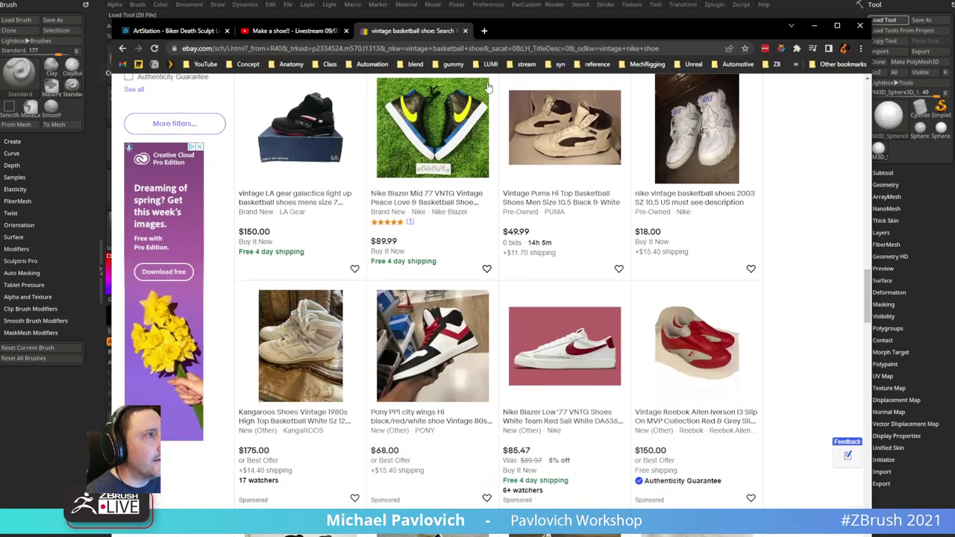
- Switch back to the browser and examine the remaining vintage basketball shoe listings further down the results
left_click_drag(512, 36, 2, 112)
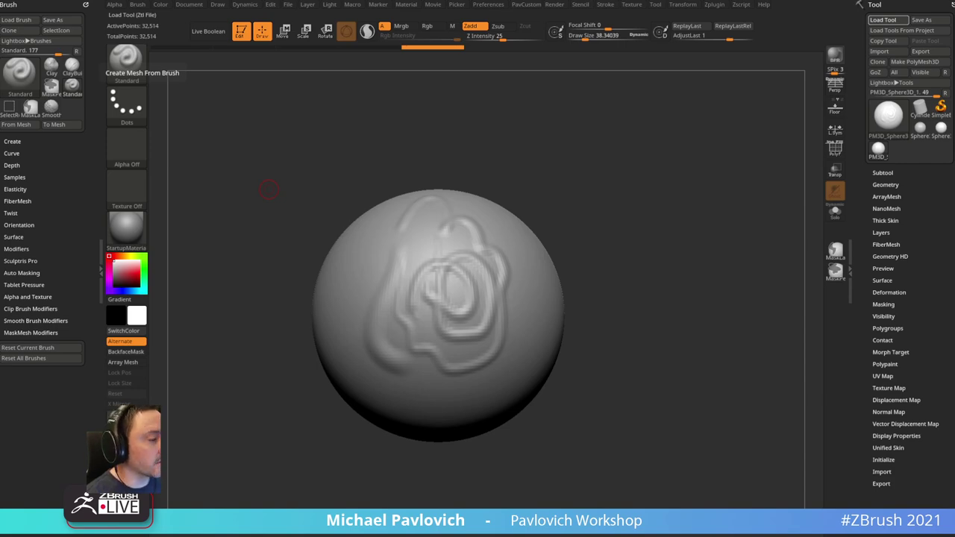
key("alt+Tab")
scroll(345, 269, "down", 5)
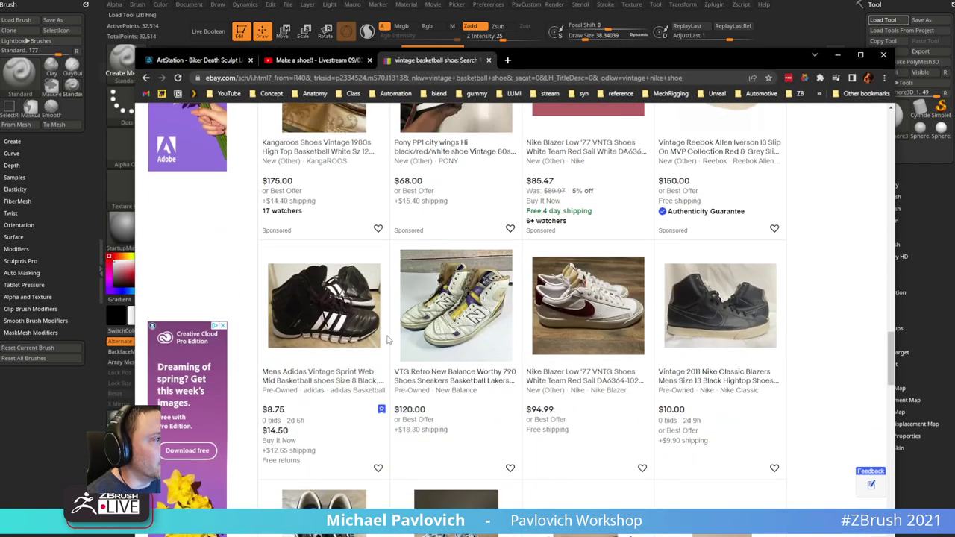
scroll(392, 340, "down", 5)
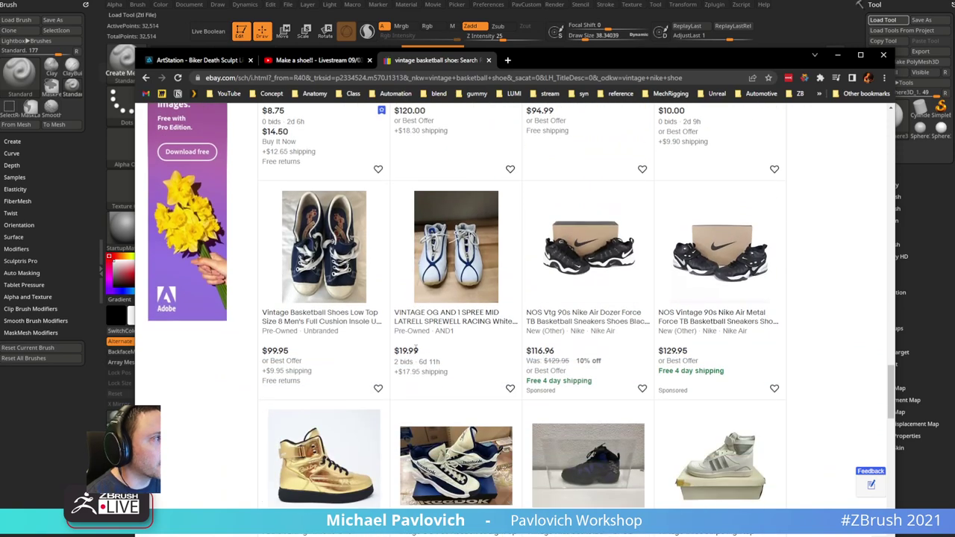
scroll(416, 346, "down", 3)
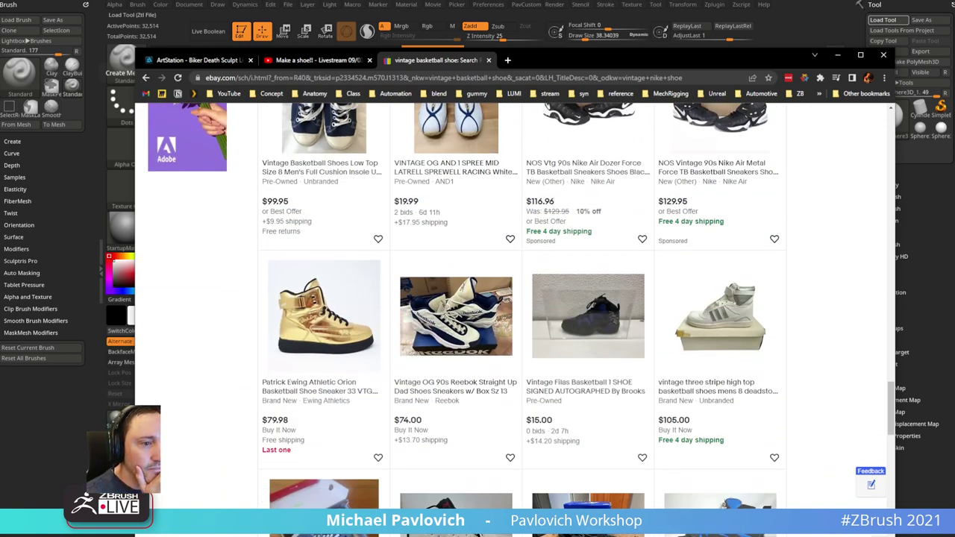
scroll(510, 340, "down", 5)
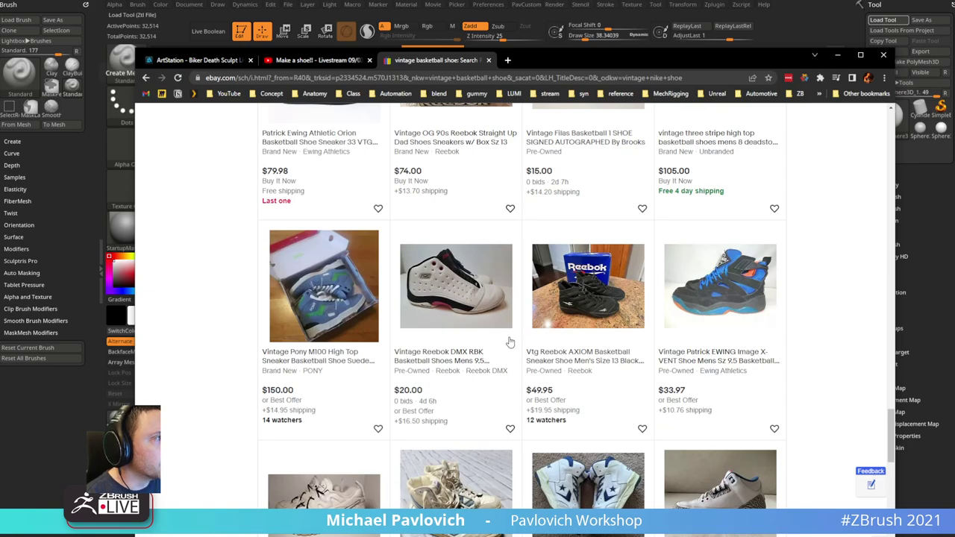
scroll(510, 342, "down", 5)
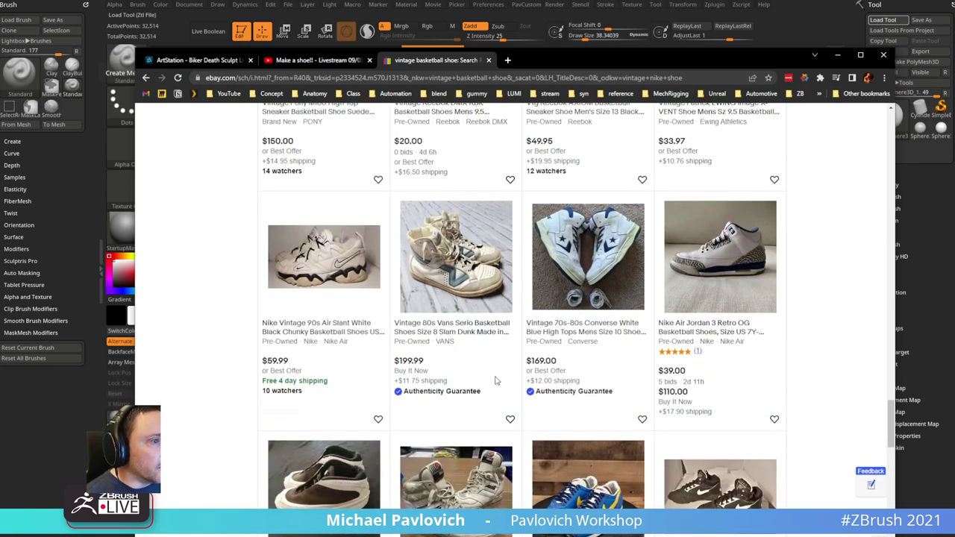
- Replace the eBay search text with "vintage jordans" and run the search
scroll(495, 380, "up", 20)
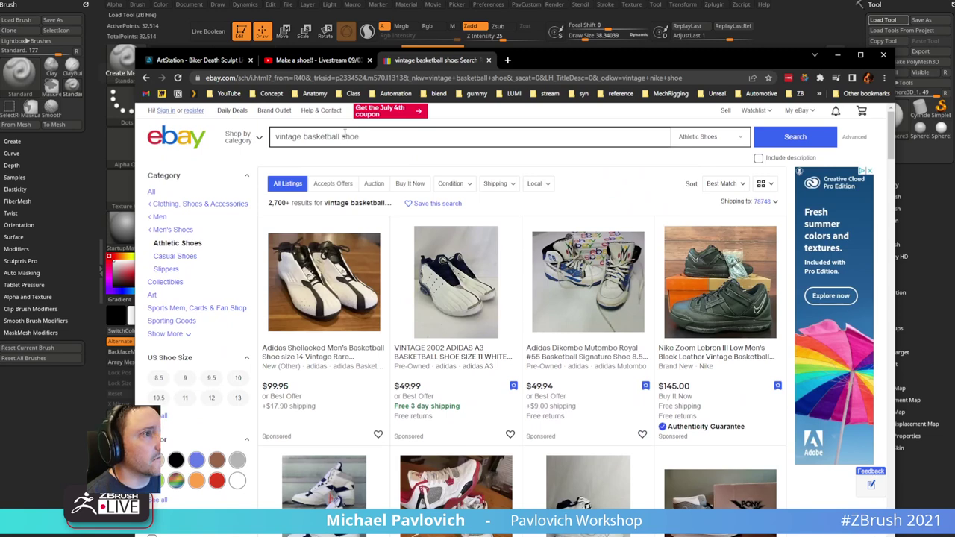
double_click(344, 136)
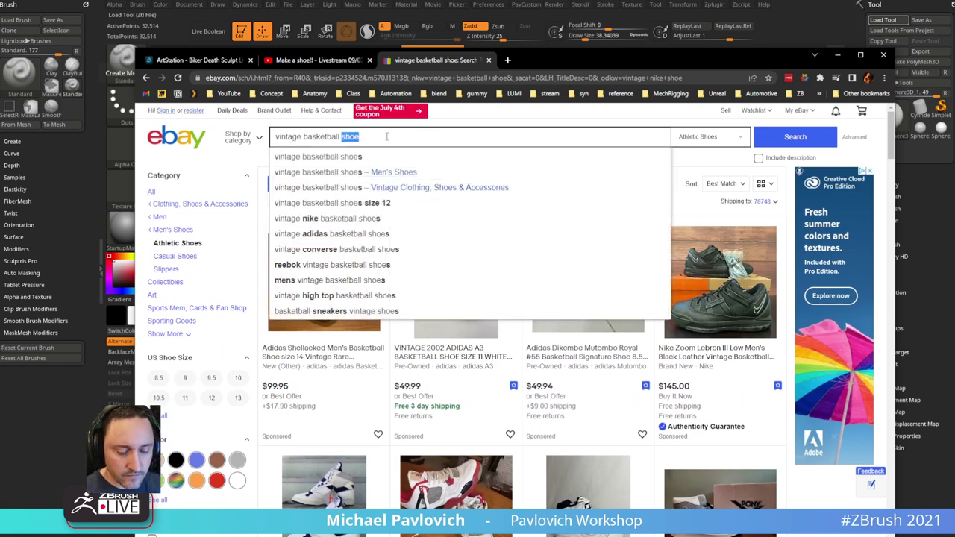
key("BackSpace")
key("BackSpace")
key("BackSpace")
key("BackSpace")
key("BackSpace")
key("BackSpace")
key("BackSpace")
key("BackSpace")
key("BackSpace")
key("BackSpace")
key("BackSpace")
key("BackSpace")
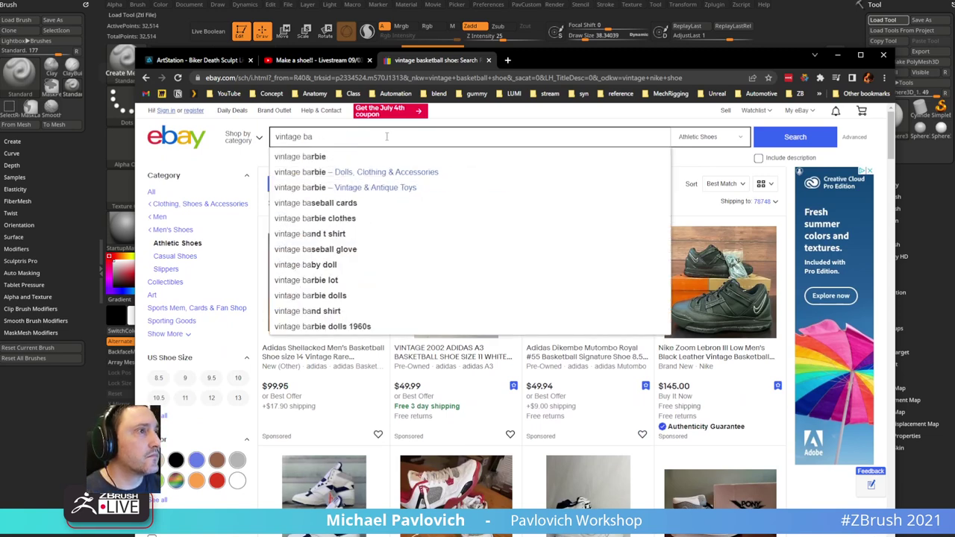
type("nor")
key("BackSpace")
key("BackSpace")
key("BackSpace")
type("jn")
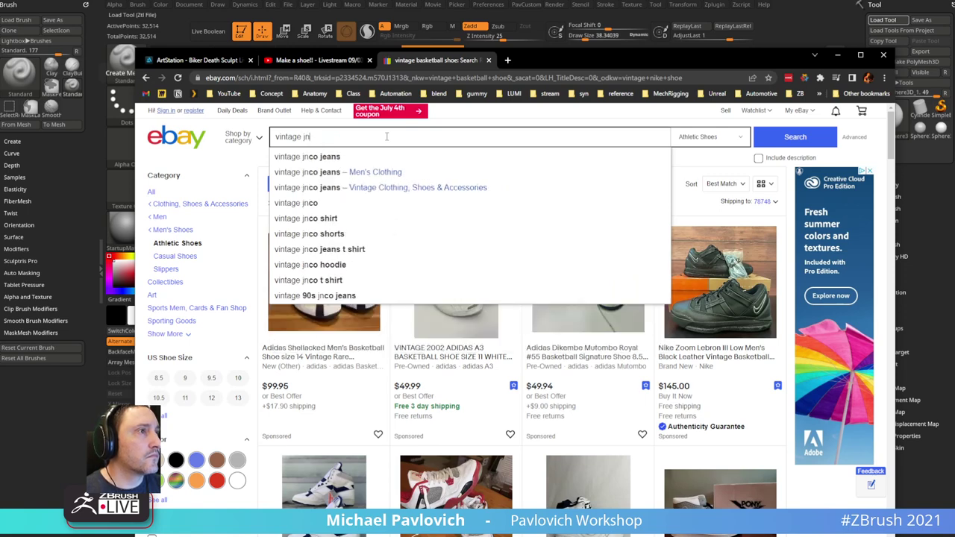
key("BackSpace")
type("ordans")
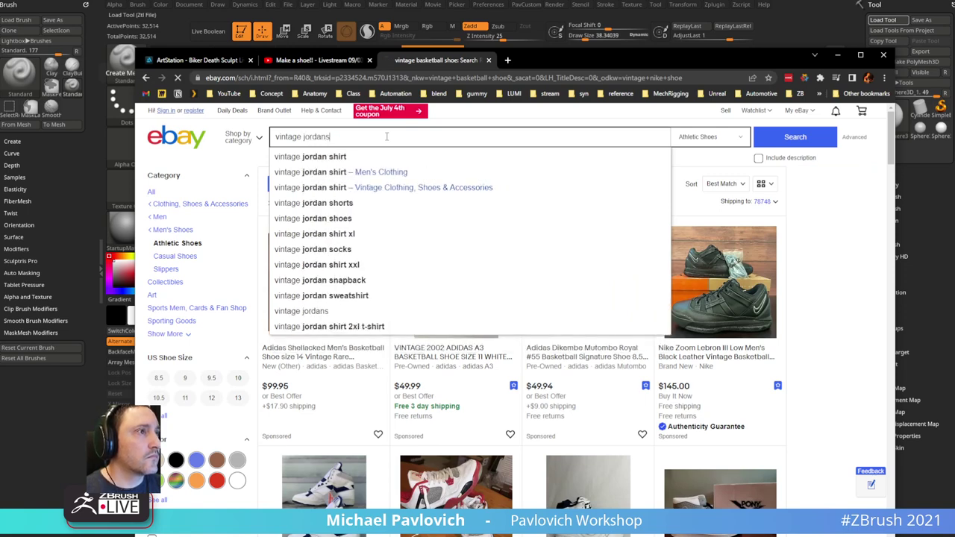
key("Return")
- Open the "Vintage 1985 OG Nike Air Jordan 1 Chicago" listing and view its side photo
scroll(322, 342, "down", 1)
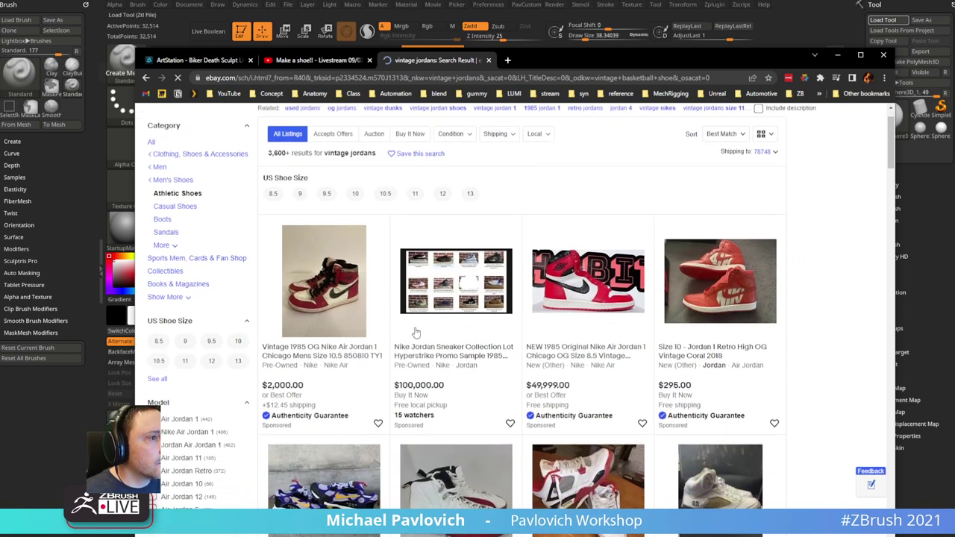
left_click(322, 344)
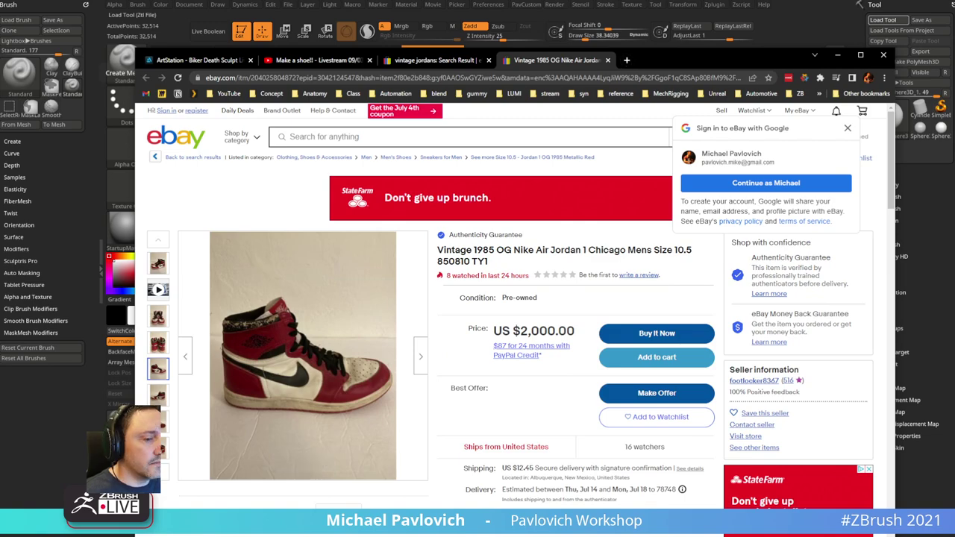
left_click(309, 367)
- Switch to ZBrush, expand the Ref Switcher plugin section and dock the Zplugin palette in the left tray
left_click_drag(646, 61, 701, 534)
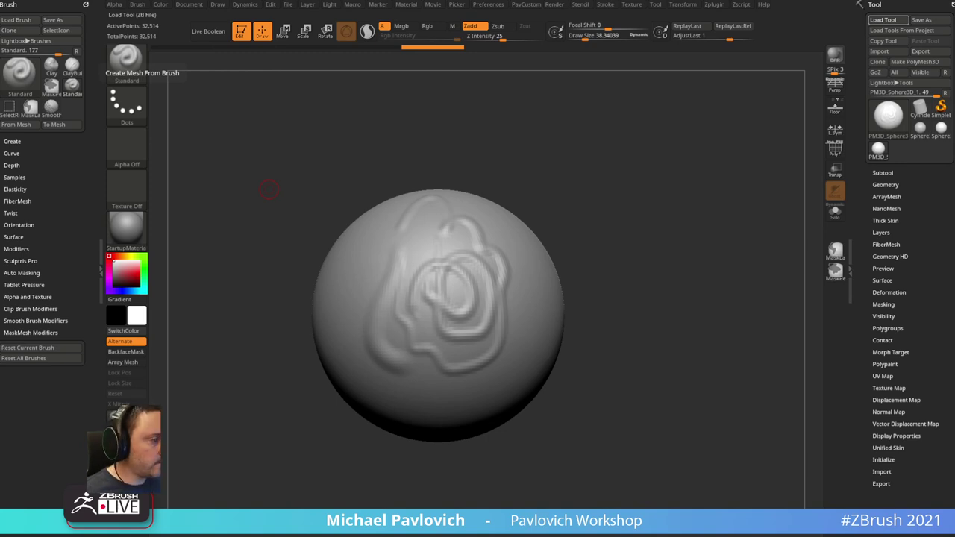
left_click(718, 6)
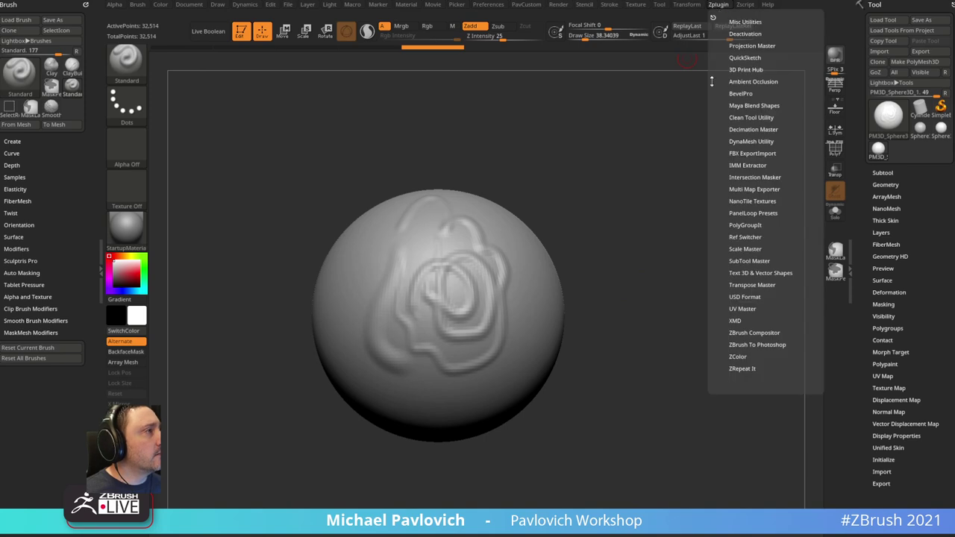
left_click(745, 237)
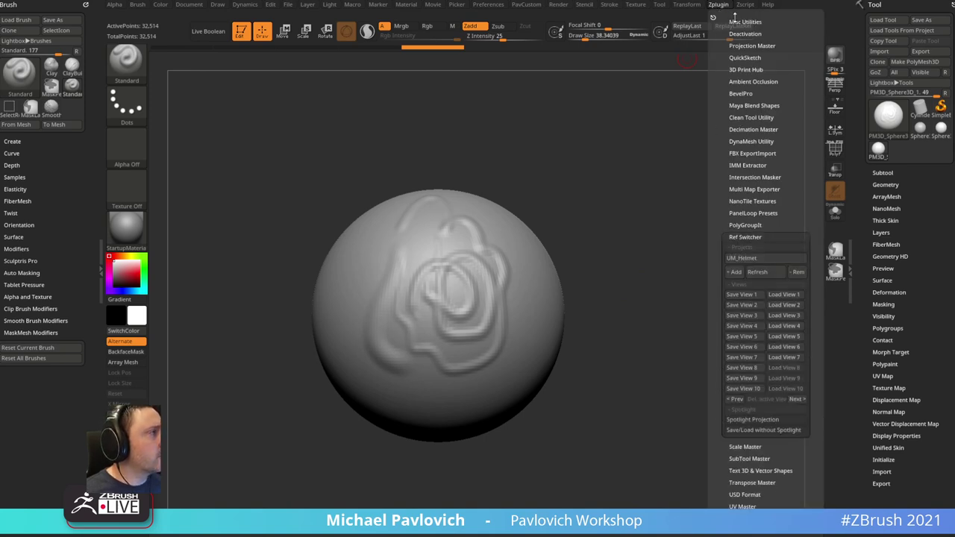
left_click_drag(552, 69, 33, 27)
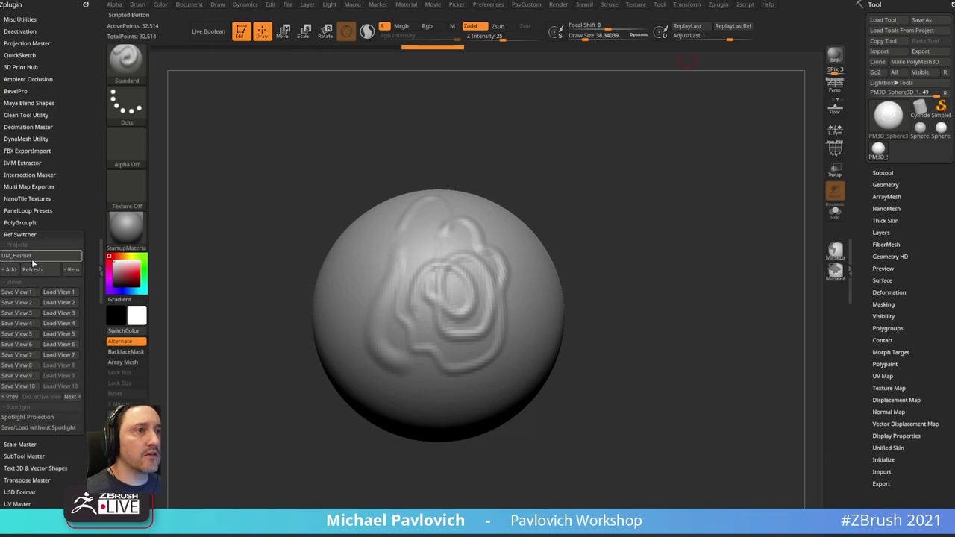
- Add a new Ref Switcher project named "Jordans"
left_click_drag(32, 243, 32, 192)
scroll(47, 159, "down", 2)
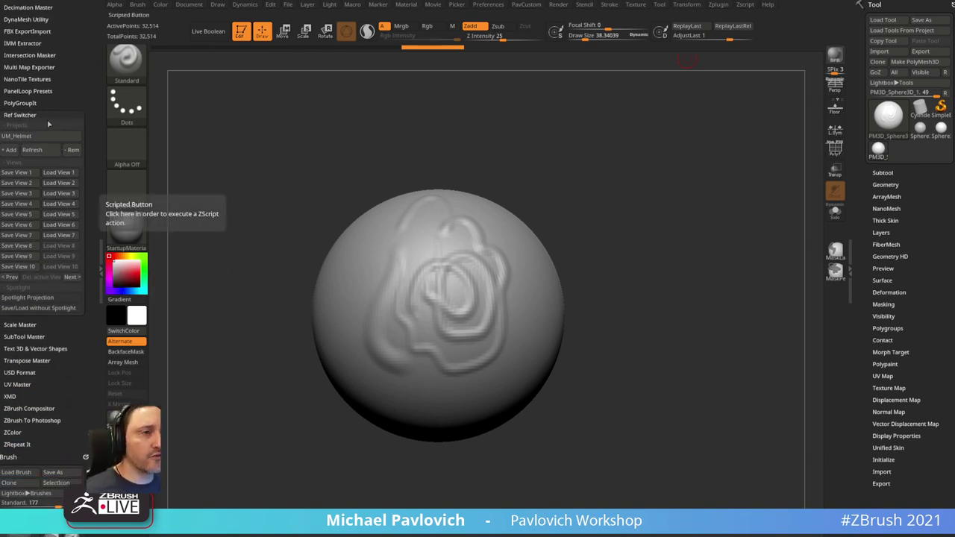
left_click(14, 150)
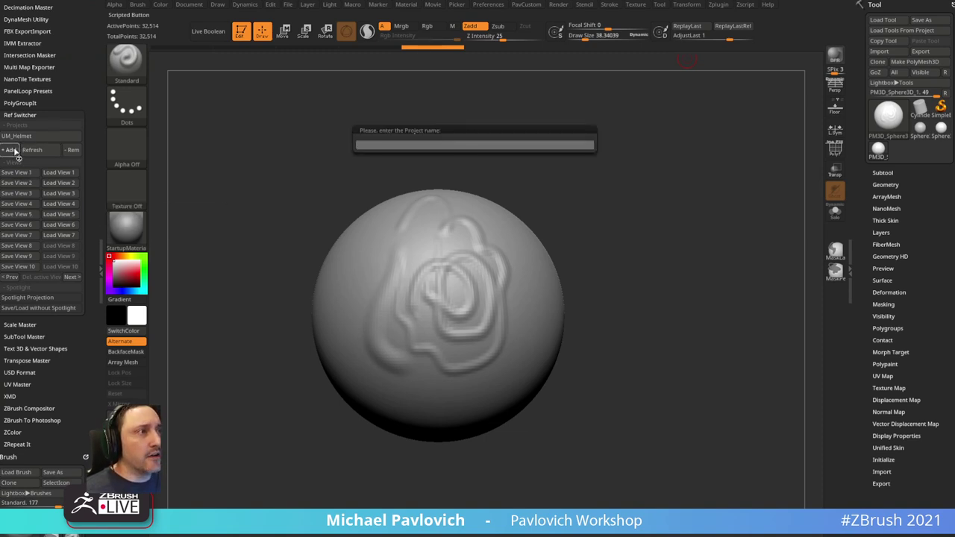
key("shift")
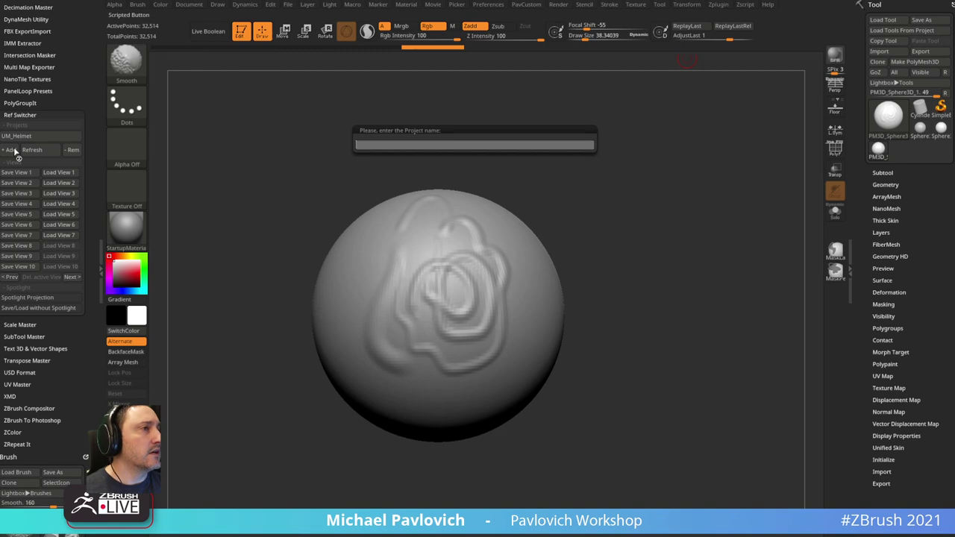
type("Jordans")
key("Return")
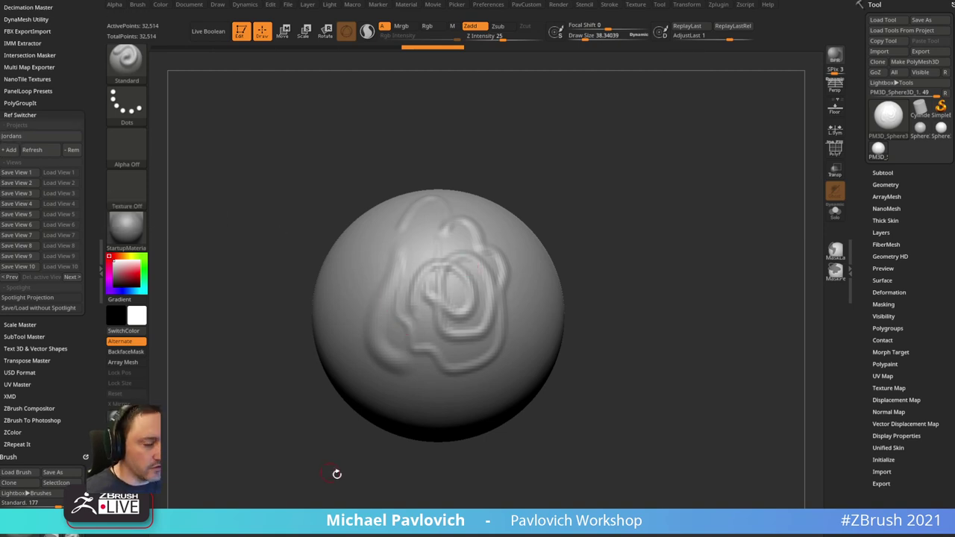
- Import the side photo of the red and white shoe as a texture and add it to Spotlight
left_click(635, 5)
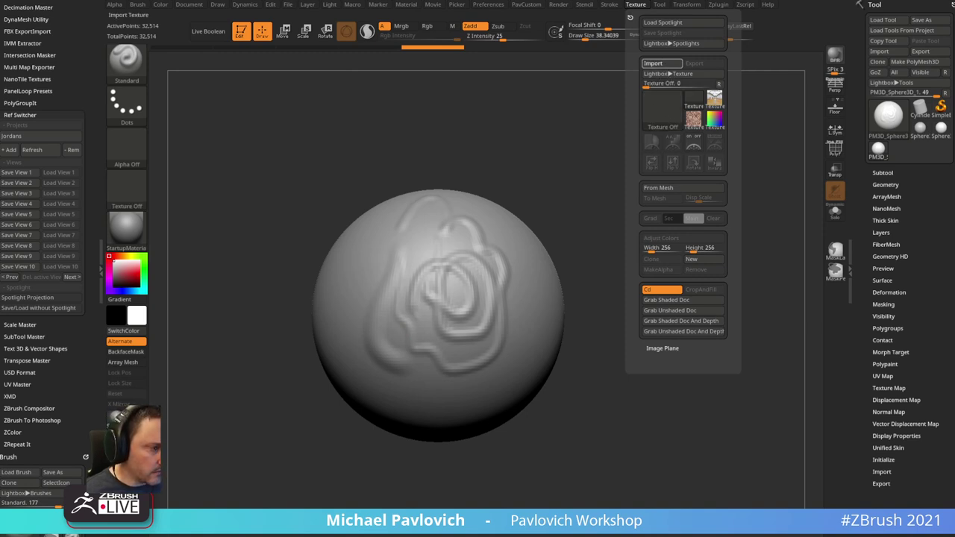
left_click(653, 62)
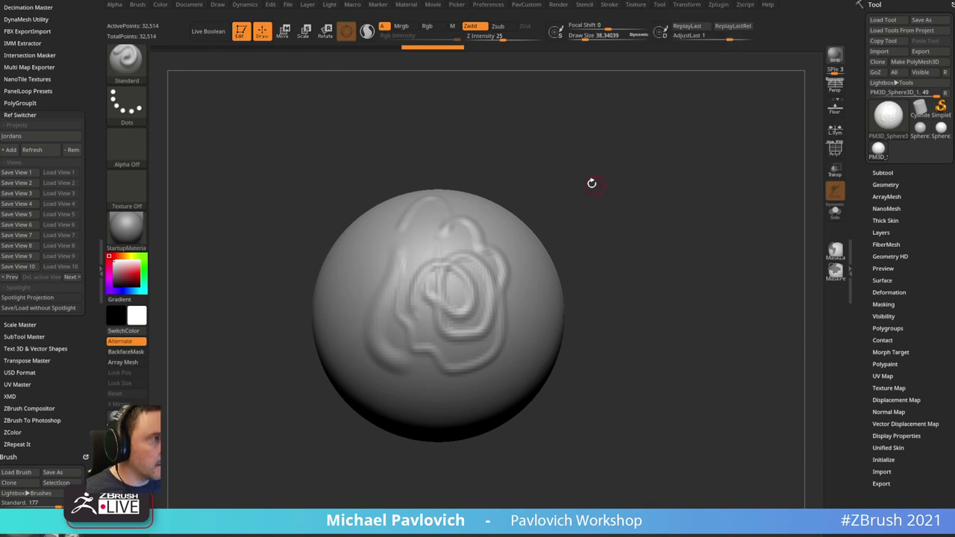
left_click(652, 139)
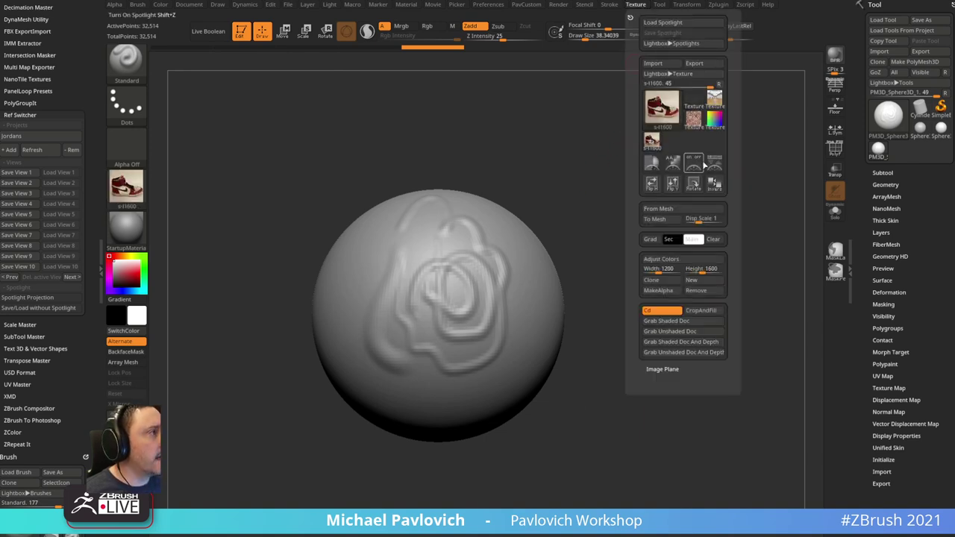
left_click(695, 165)
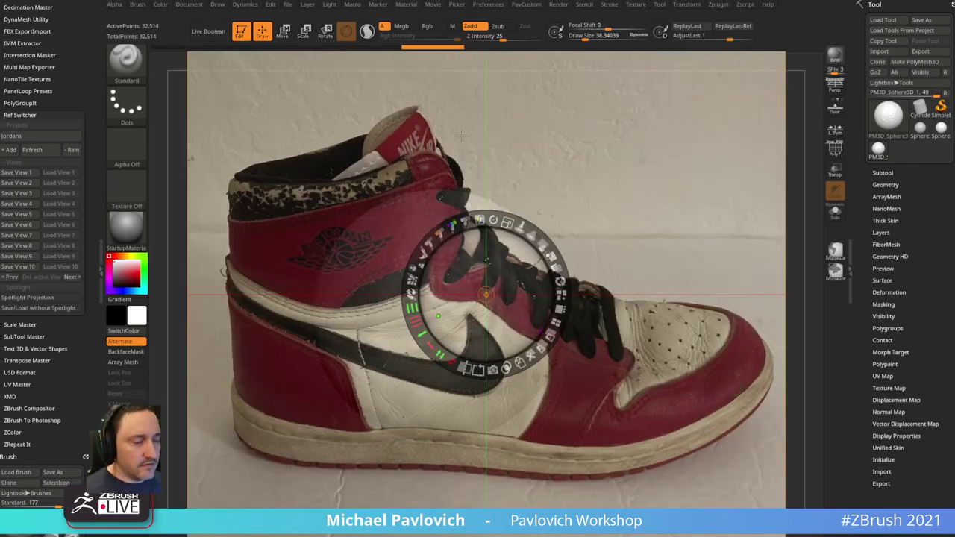
- Shrink and fade the shoe photo in Spotlight so the whole shoe shows as a reference behind the sphere
key("z")
key("z")
left_click_drag(543, 243, 475, 219)
key("z")
left_click_drag(637, 190, 625, 128, "alt")
key("s")
mouse_move(584, 157)
left_mouse_down()
mouse_move(586, 175)
mouse_move(599, 169)
left_mouse_up()
key("s")
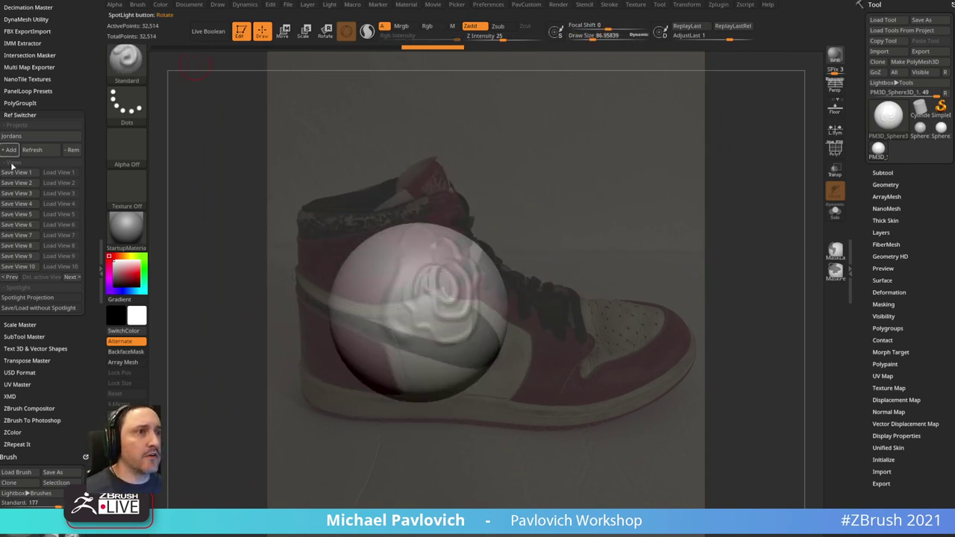
- Save the shoe side reference as View 1 in the Jordans project and enlarge the brush draw size to about 103
left_click(9, 172)
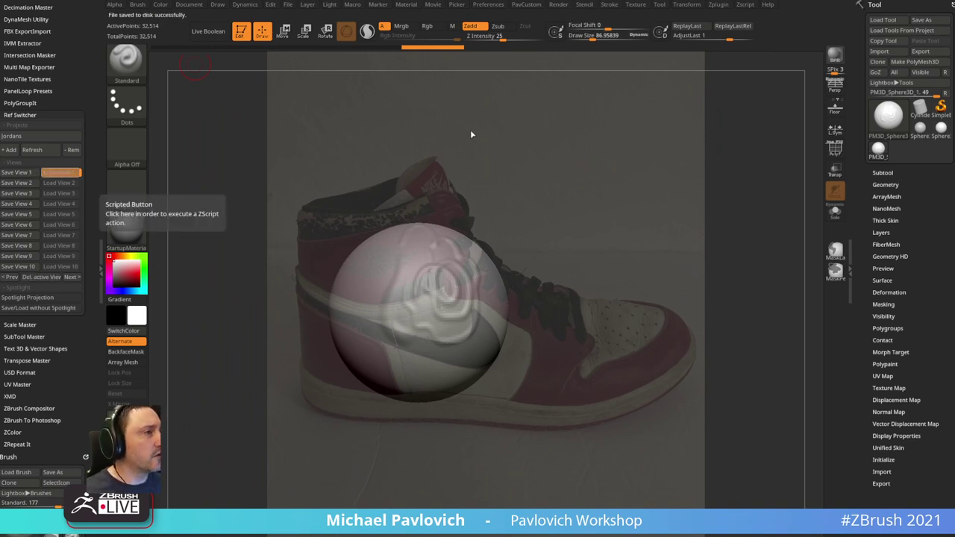
key("s")
left_click_drag(532, 167, 536, 165)
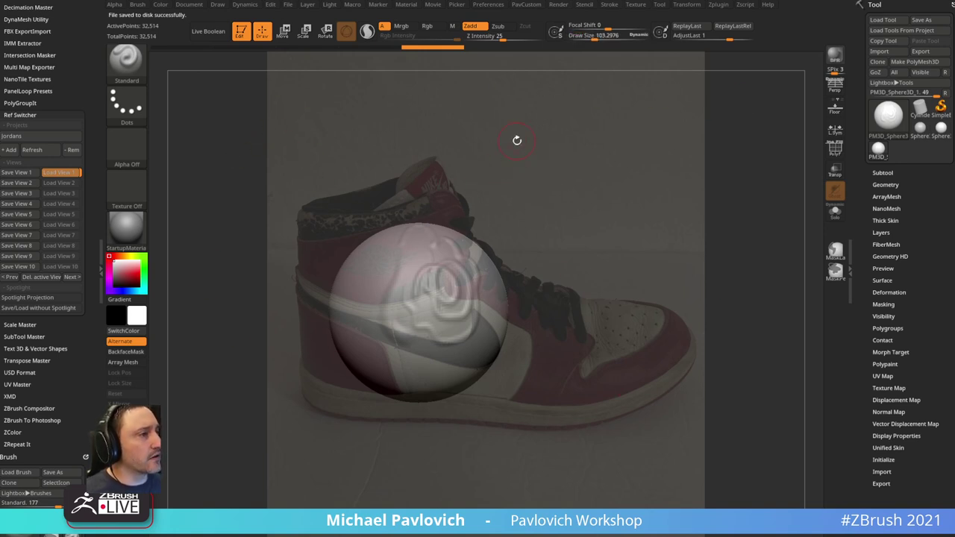
- Switch the tool to Cube3D, show the floor grid, and convert the cube to a PolyMesh3D in a straight side view
left_click(887, 114)
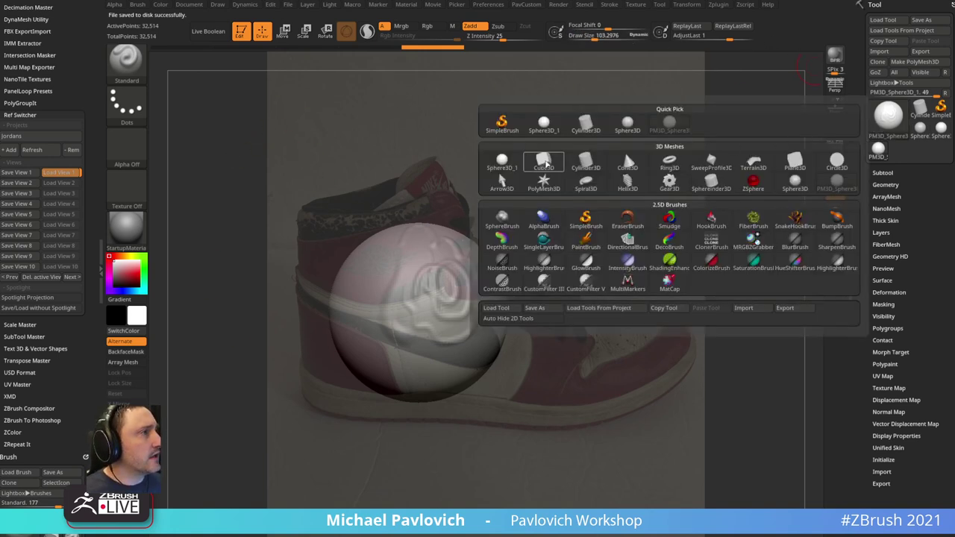
left_click(544, 163)
left_click(834, 107)
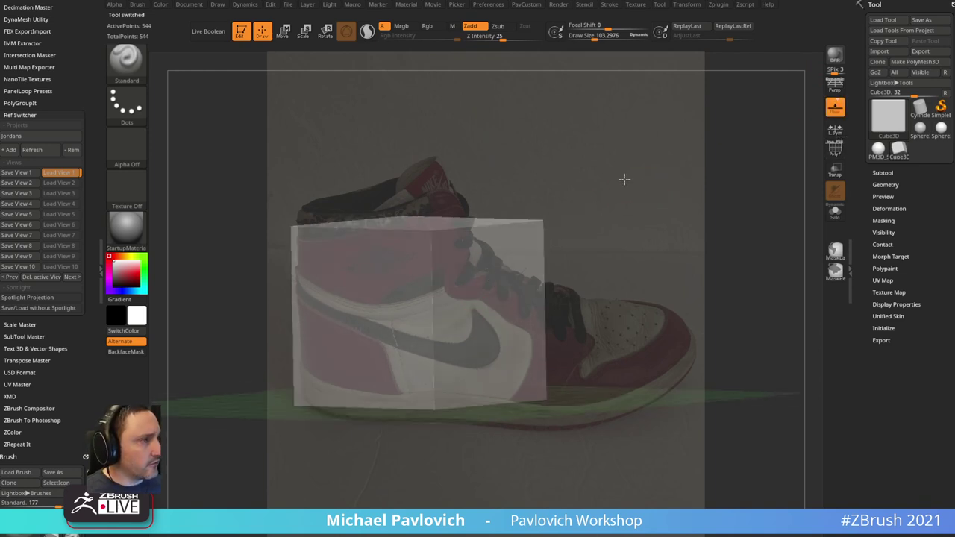
left_click_drag(624, 179, 607, 151)
left_click_drag(587, 187, 628, 189, "shift")
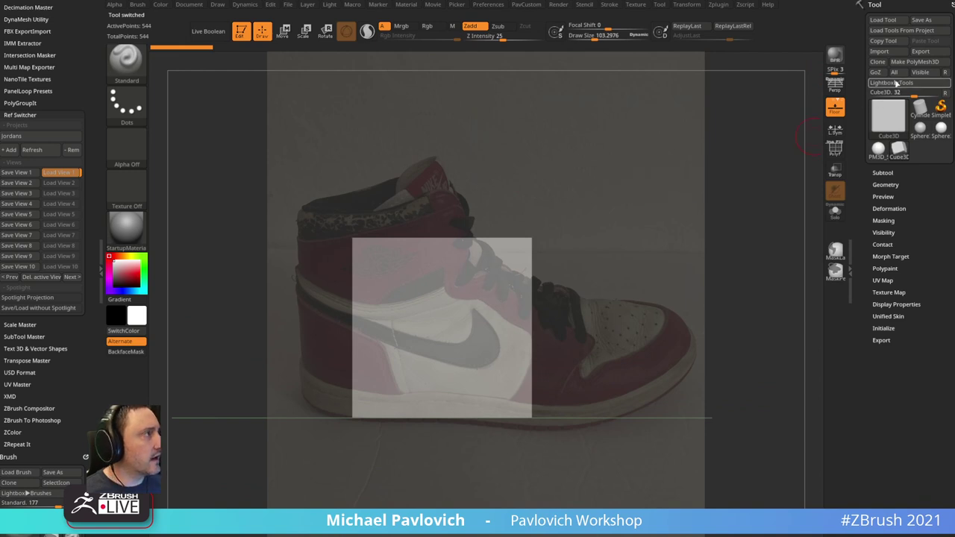
left_click(916, 61)
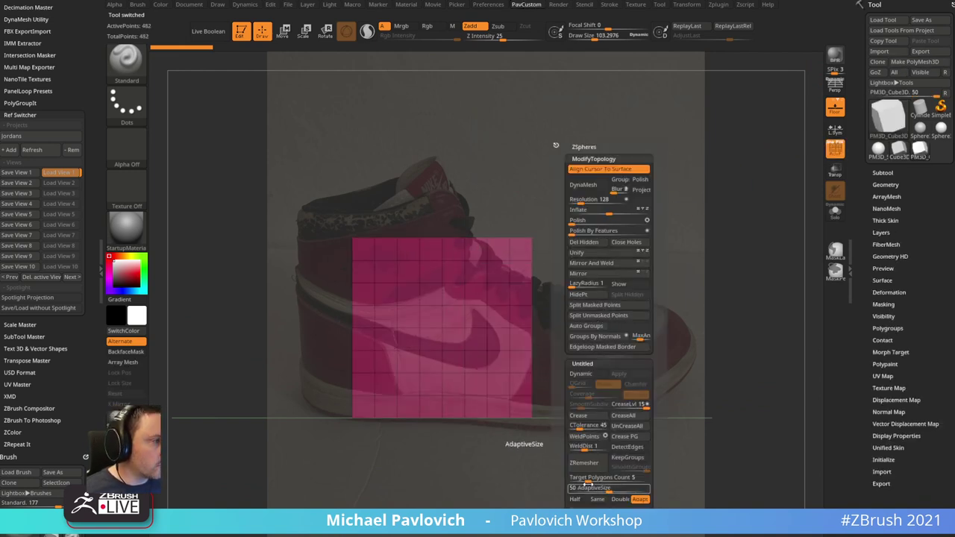
- ZRemesh the cube with DetectEdges on, AdaptiveSize 0 and the Half polygon option
left_click(627, 446)
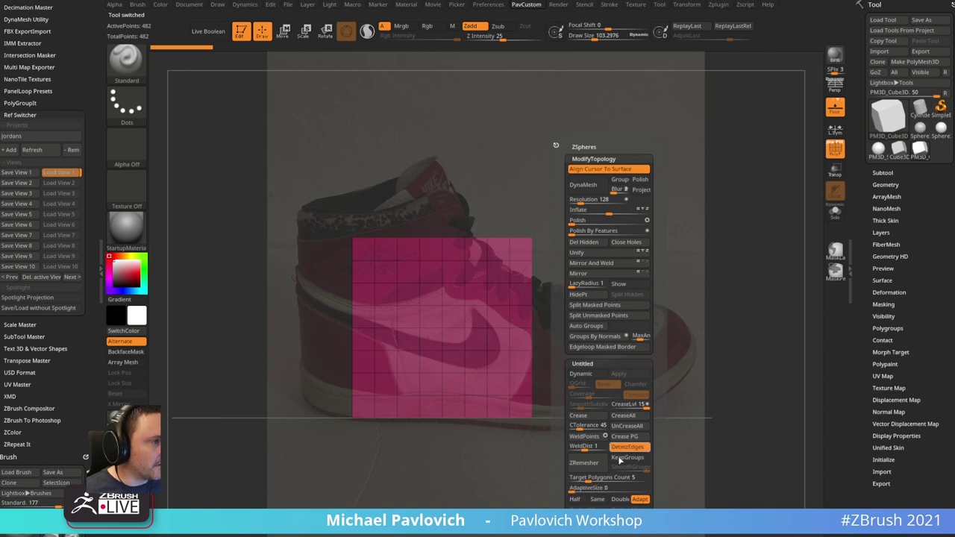
left_click(575, 498)
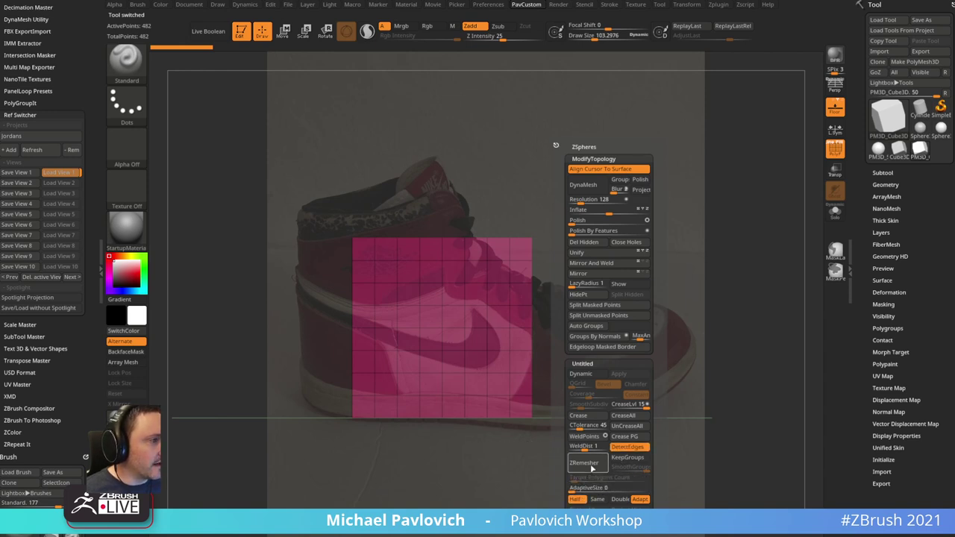
left_click(592, 464)
left_click_drag(630, 198, 525, 271)
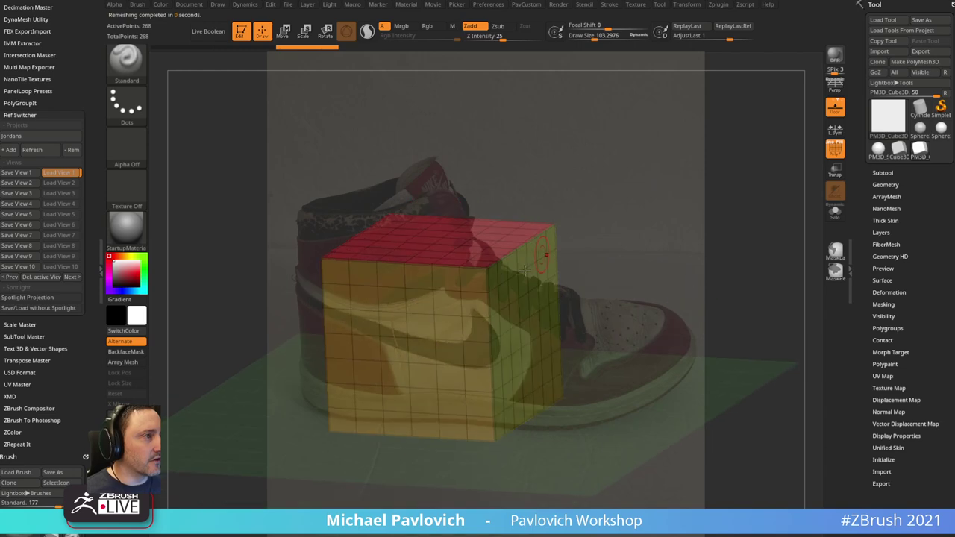
left_click_drag(478, 290, 643, 187, "shift")
- Stretch the cube lengthwise and upward and shift it toward the toe so it covers the shoe's side profile
key("w")
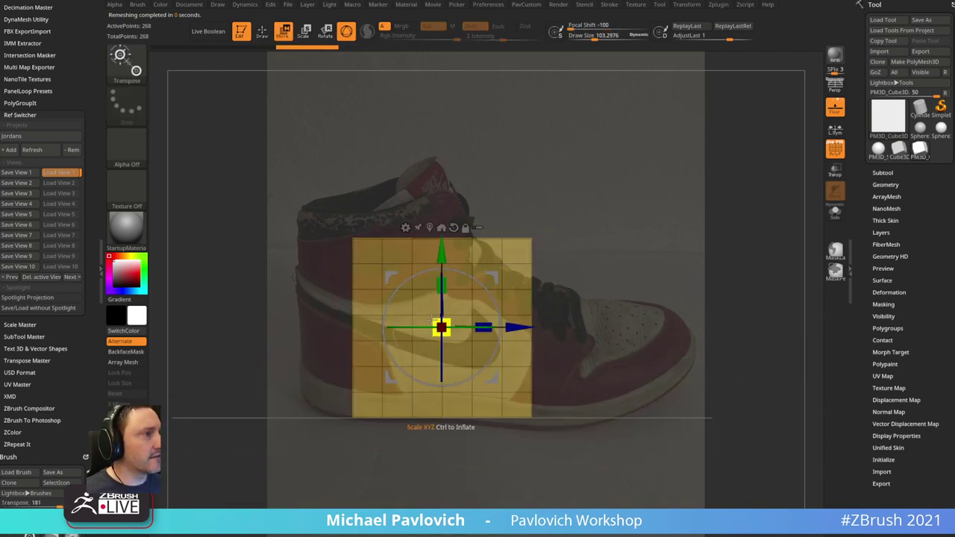
left_click_drag(490, 324, 562, 323)
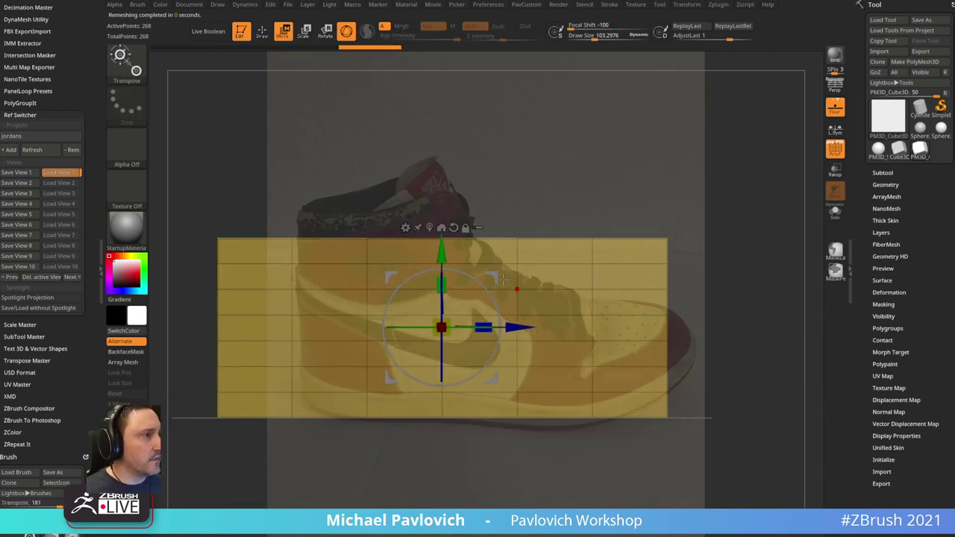
left_click_drag(502, 278, 560, 277)
left_click_drag(499, 284, 499, 246)
key("q")
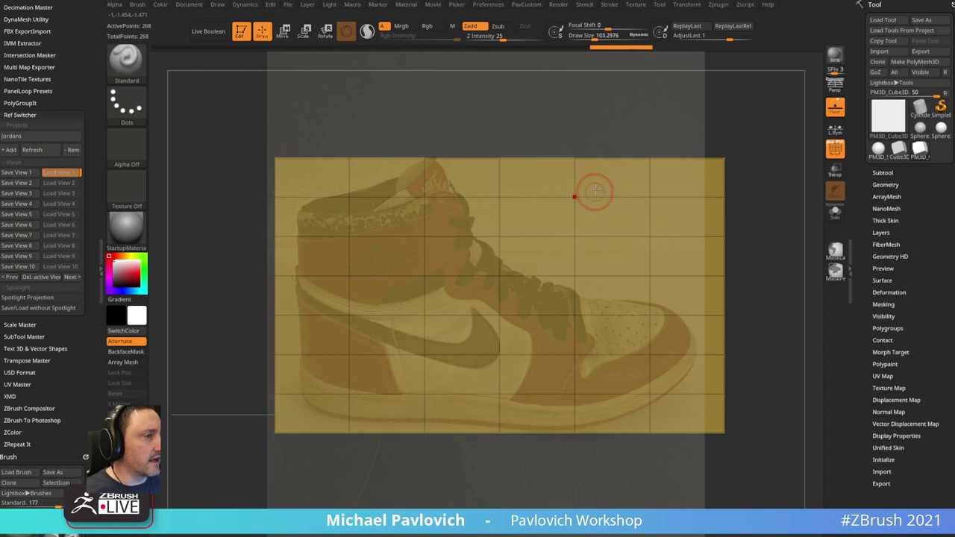
- Align the stretched cube's base with the shoe's sole in the side view and overwrite View 1
key("w")
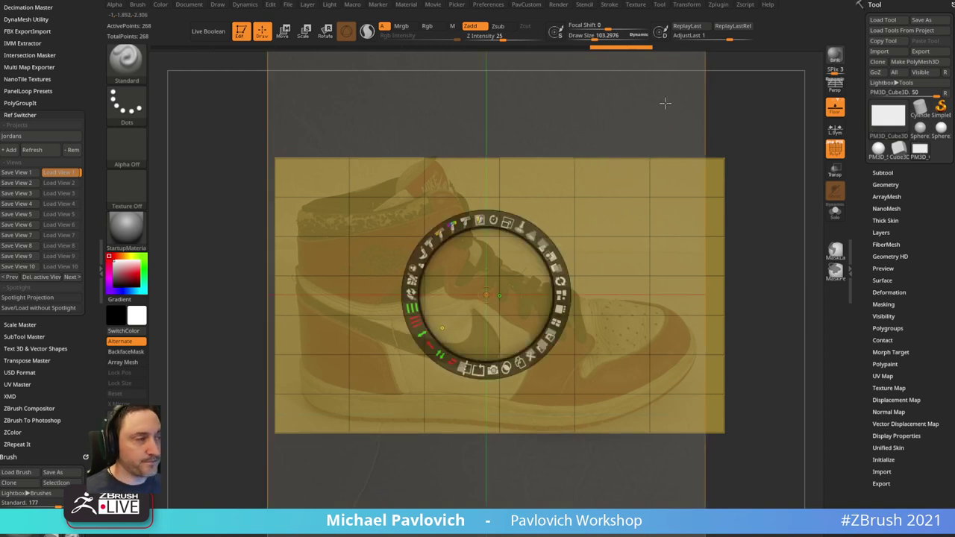
key("z")
key("z")
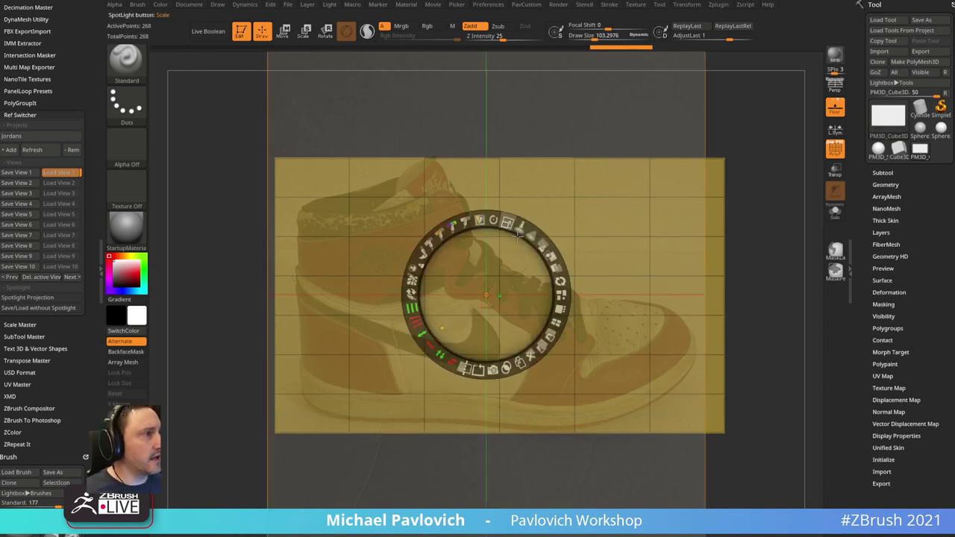
key("shift+z")
key("shift+z")
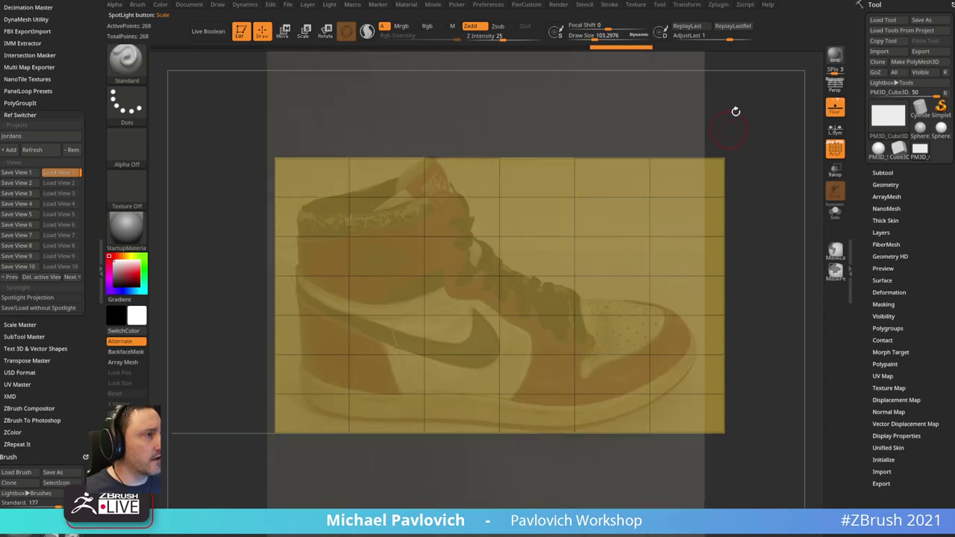
mouse_move(766, 144)
left_mouse_down("alt")
mouse_move(733, 106)
mouse_move(771, 144)
mouse_move(667, 185)
mouse_move(681, 171)
mouse_move(702, 186)
mouse_move(820, 154)
mouse_move(771, 174)
mouse_move(793, 149)
mouse_move(781, 146)
left_mouse_up("alt")
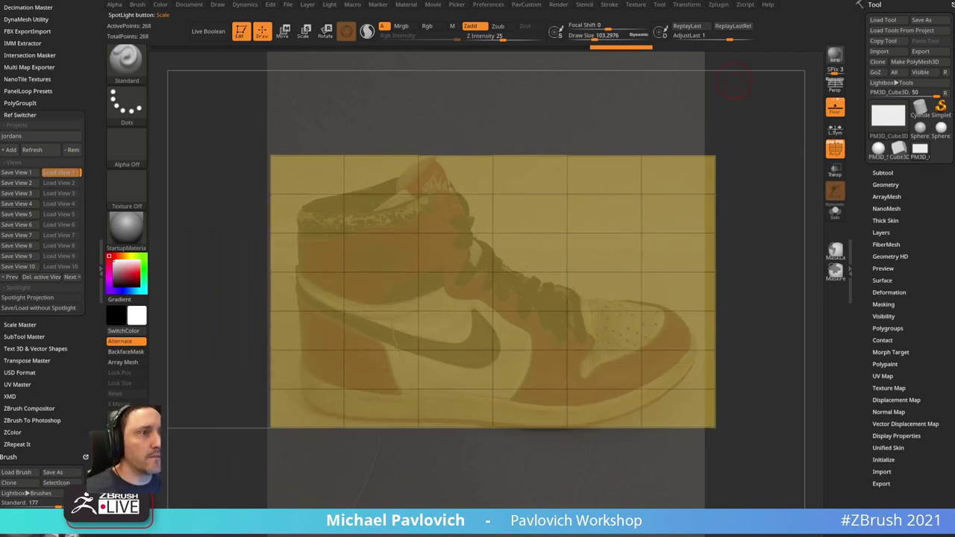
left_click(23, 172)
left_click(444, 254)
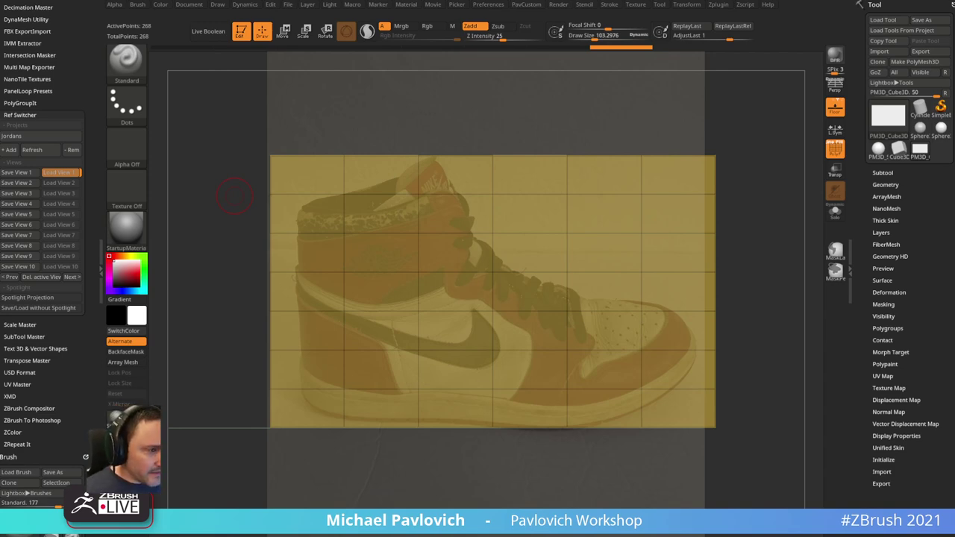
- Switch to the browser and examine the listing's other shoe photos, including the boxed pair and the opposite side
left_click_drag(551, 533, 594, 3)
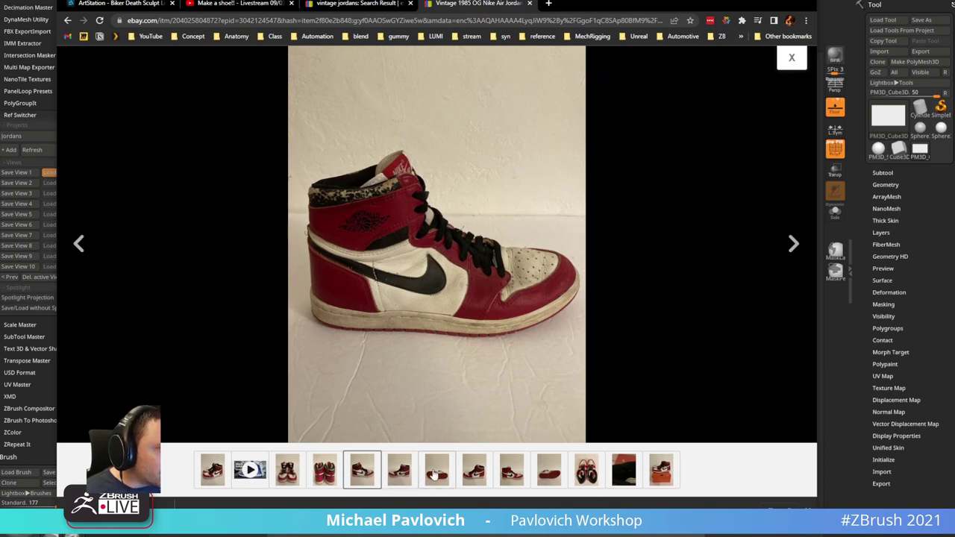
left_click(651, 471)
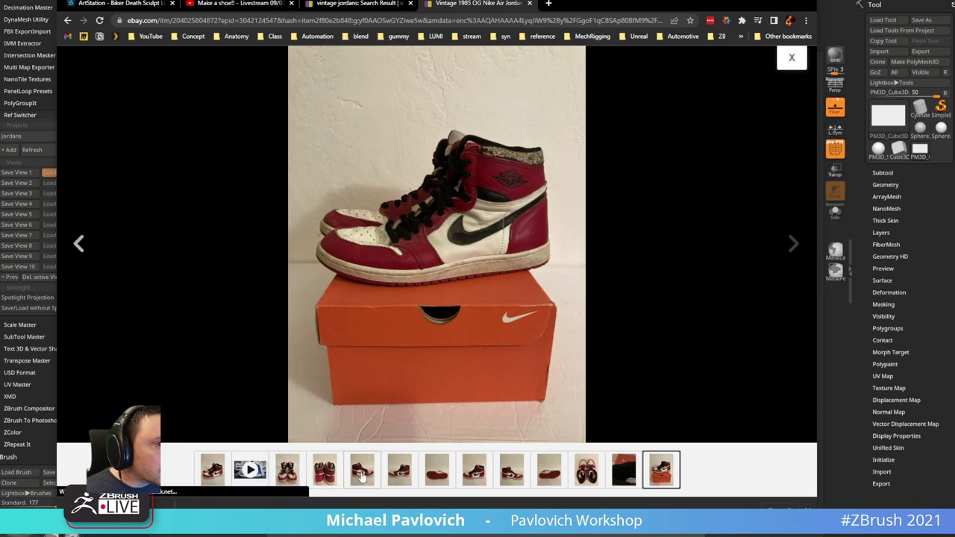
left_click(436, 473)
left_click(408, 471)
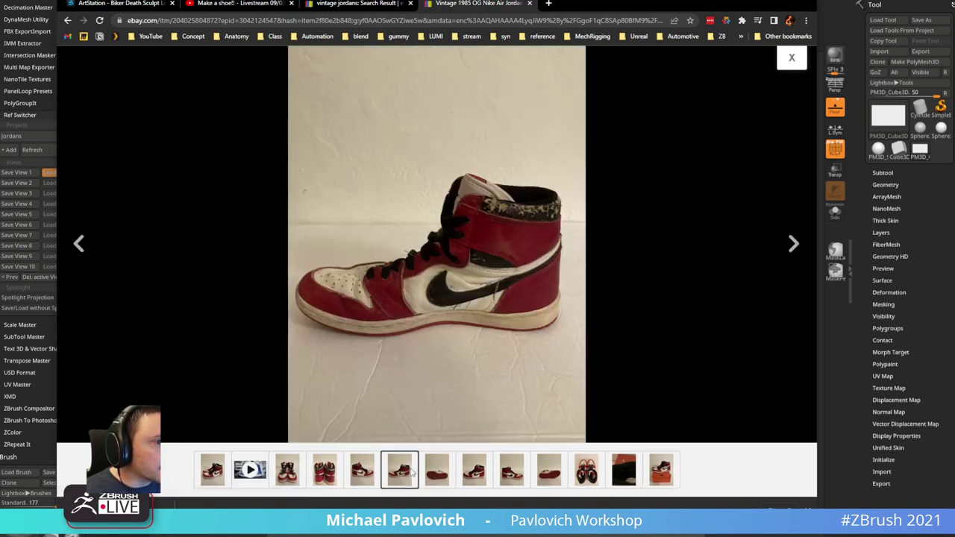
left_click(361, 470)
- Return to ZBrush, hide the floor grid, and overwrite View 1 with a slightly raised camera angle on the cube
key("alt+Tab")
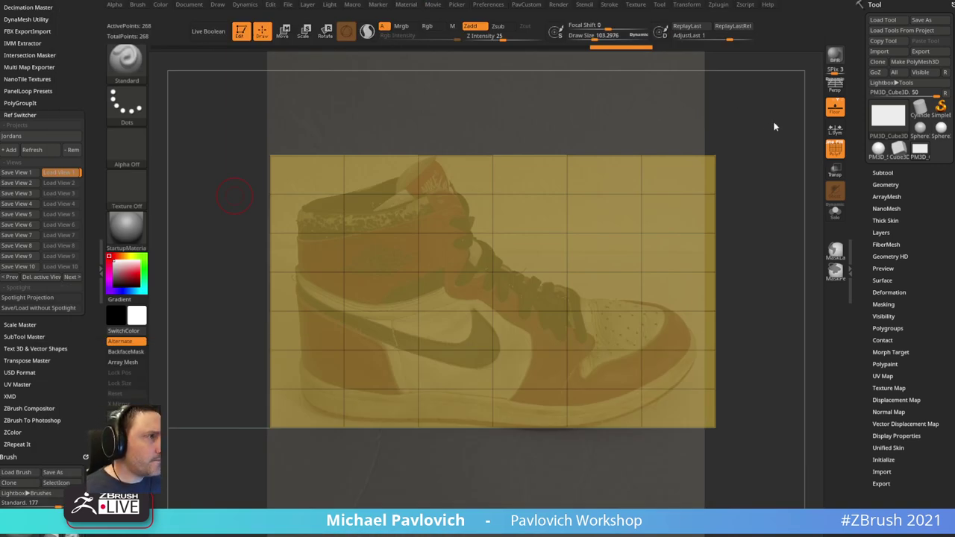
mouse_move(776, 127)
left_mouse_down()
mouse_move(833, 134)
mouse_move(778, 129)
mouse_move(773, 143)
mouse_move(792, 128)
left_mouse_up()
left_click(835, 108)
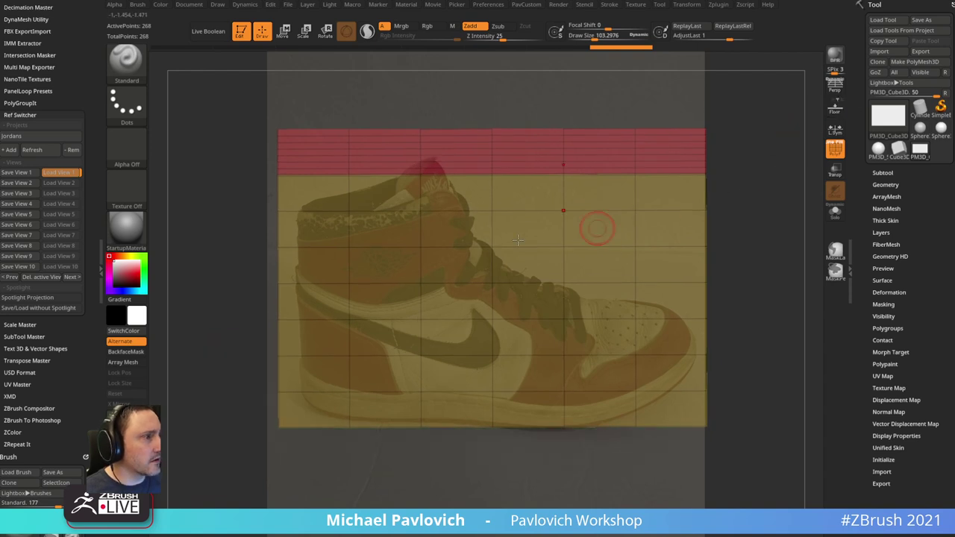
left_click(40, 172)
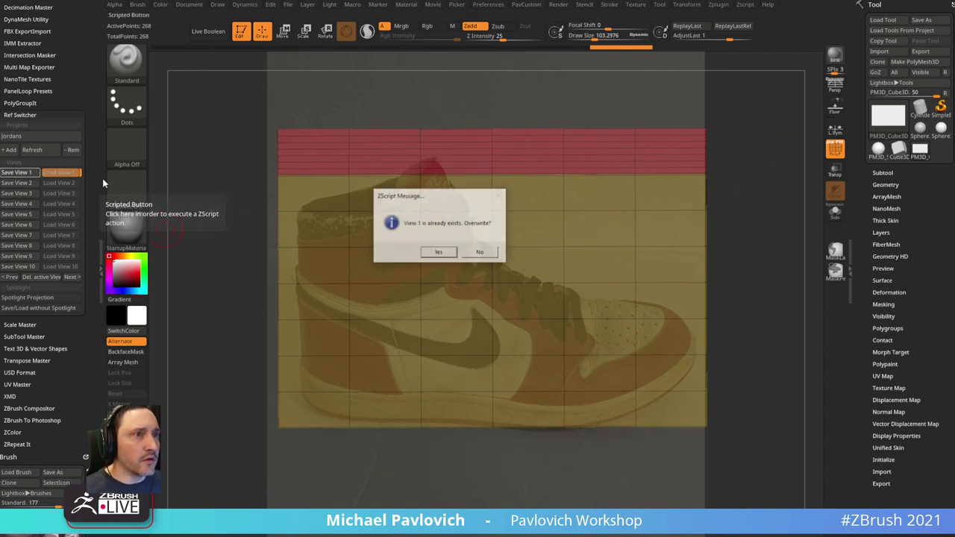
left_click(432, 250)
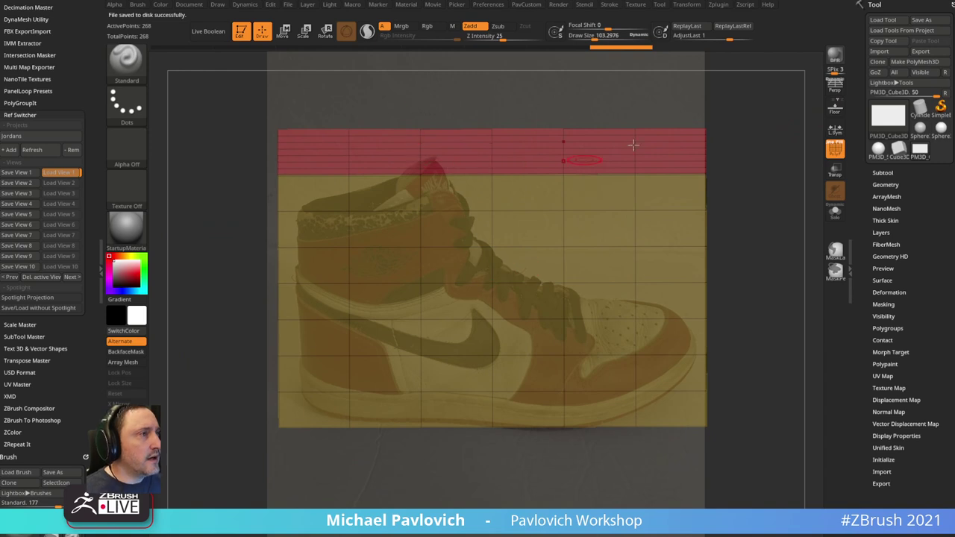
- Remesh the cube with ZRemesher, subdivide it three times without smoothing its shape, and delete its lower subdivision levels
key("space")
key("space")
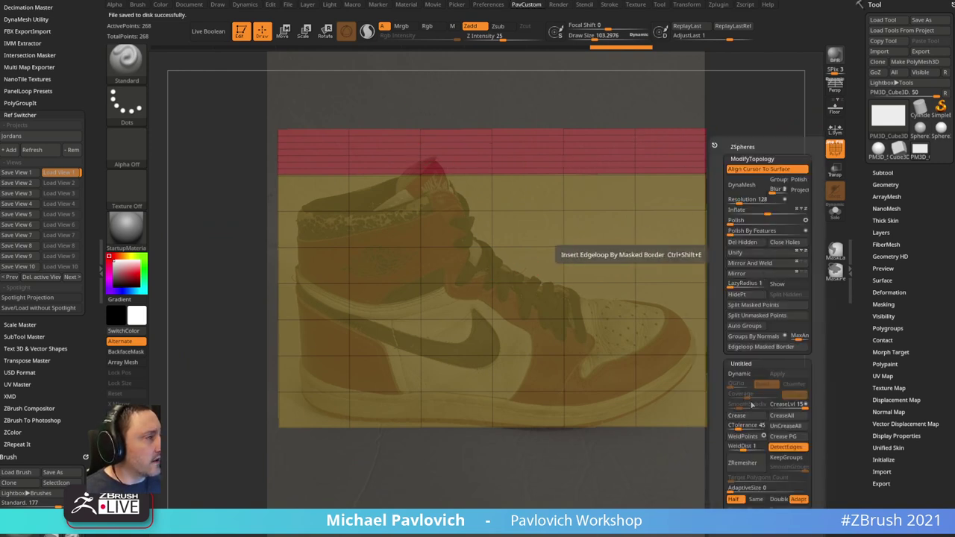
key("space")
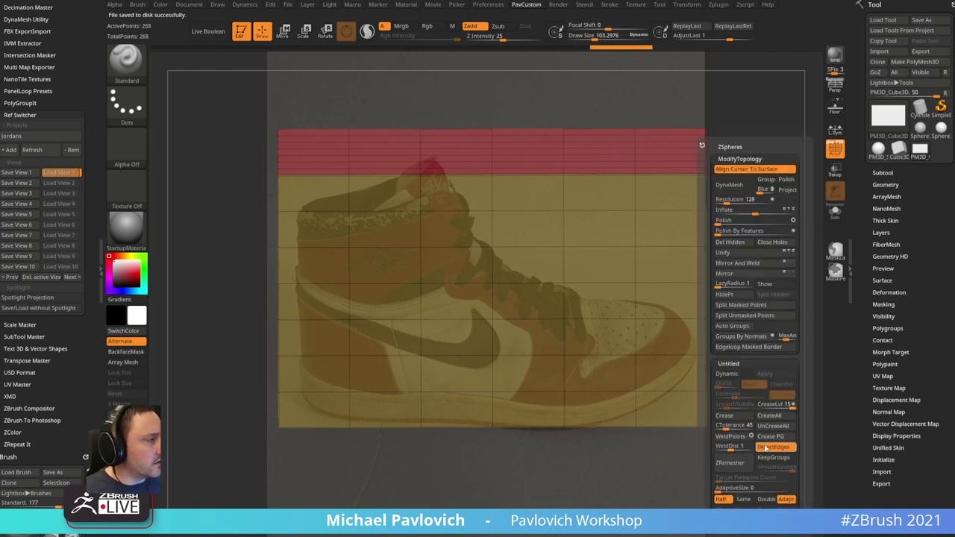
left_click(764, 448)
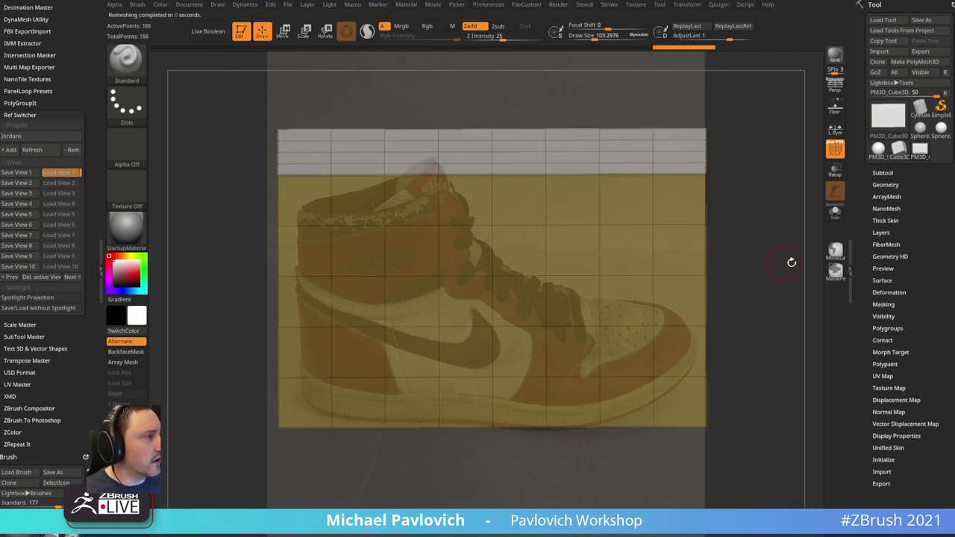
key("ctrl")
key("ctrl+d")
key("ctrl+d")
key("ctrl+d")
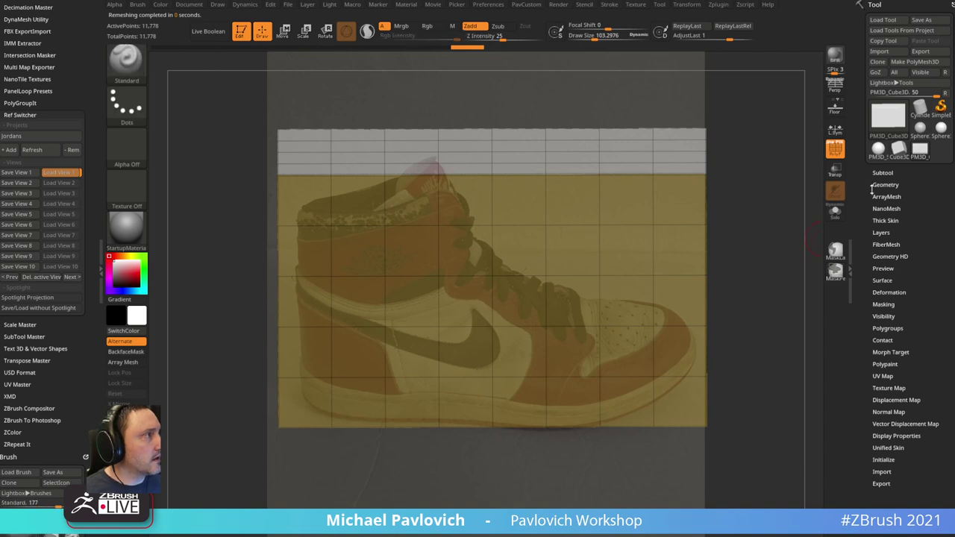
left_click(885, 185)
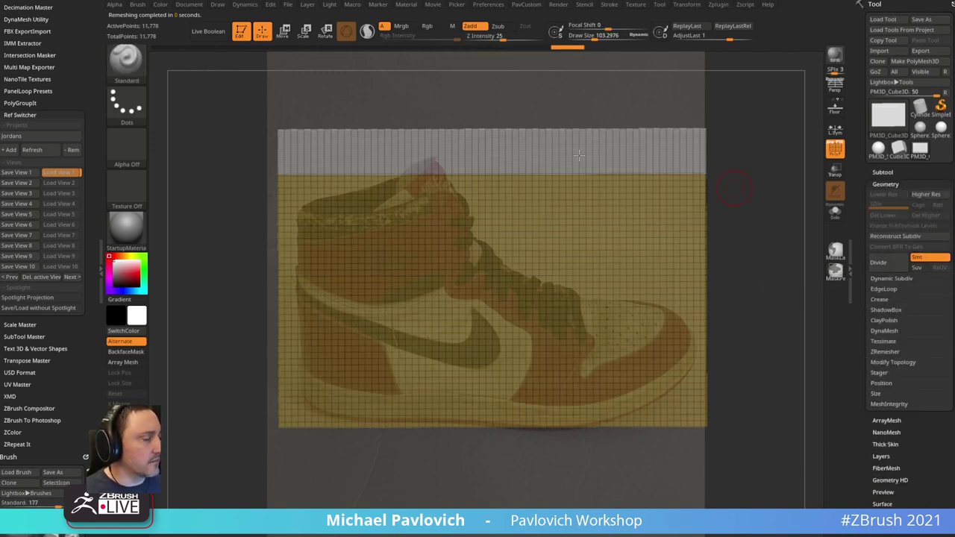
- Cut the block with the KnifeCurve brush along the shoe's instep, collar, heel, toe and sole in the side reference
key("ctrl+shift")
left_click(126, 58, "ctrl+shift")
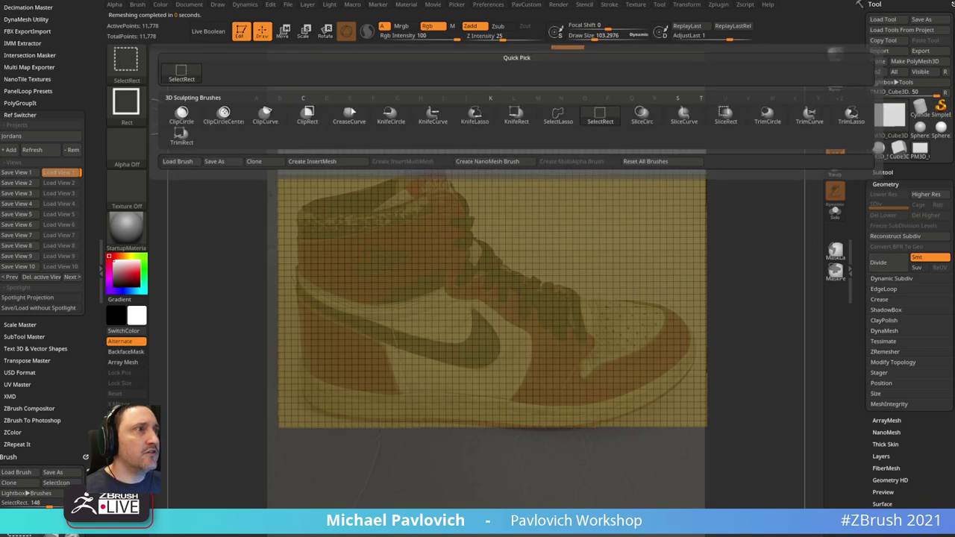
left_click(432, 120)
mouse_move(422, 92)
left_mouse_down("ctrl+shift")
mouse_move(473, 241)
mouse_move(589, 302)
mouse_move(712, 311)
mouse_move(727, 321)
mouse_move(667, 303)
mouse_move(691, 307)
mouse_move(740, 393)
left_mouse_up("ctrl+shift")
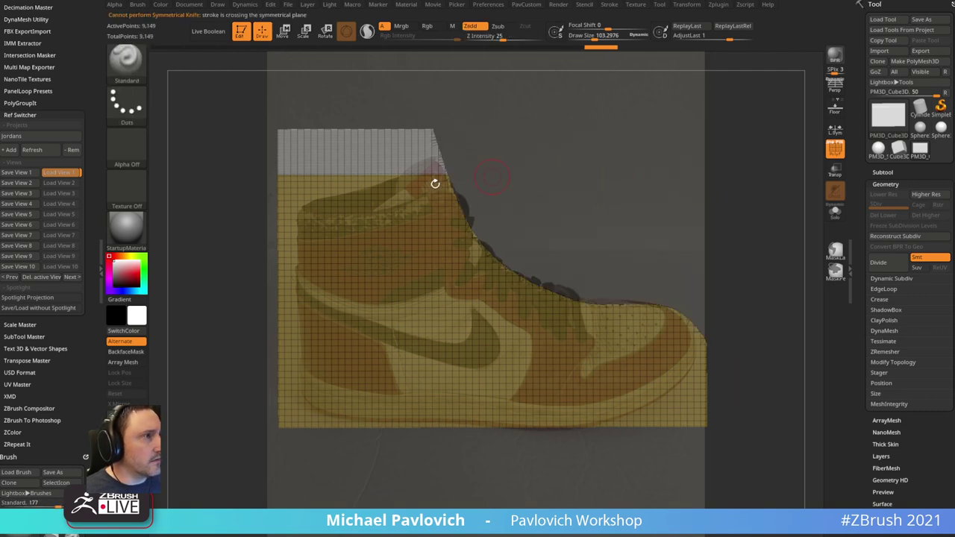
left_click_drag(239, 217, 541, 139, "ctrl+shift")
mouse_move(313, 460)
left_mouse_down("ctrl+shift")
mouse_move(293, 273)
mouse_move(293, 110)
left_mouse_up("ctrl+shift")
mouse_move(731, 317)
left_mouse_down("ctrl+shift")
mouse_move(681, 378)
mouse_move(538, 454)
left_mouse_up("ctrl+shift")
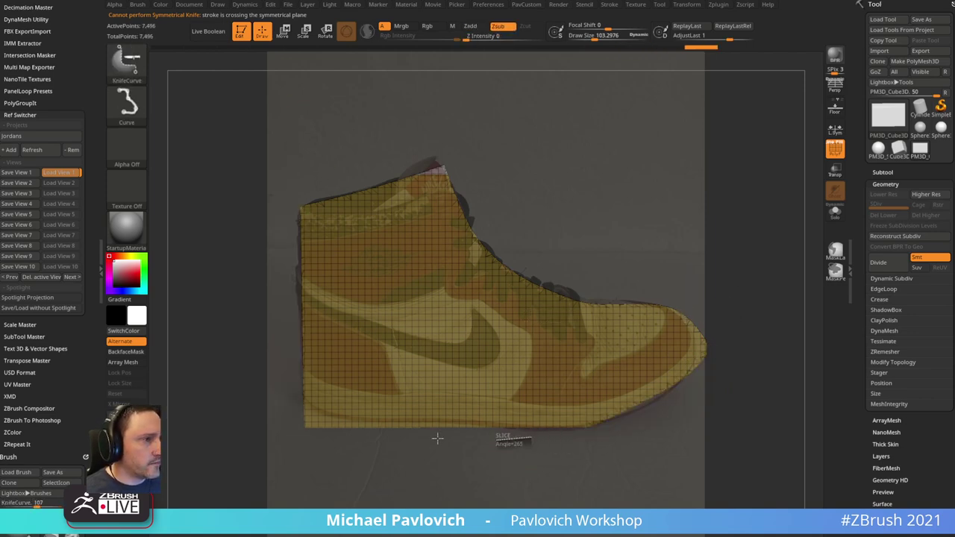
mouse_move(437, 438)
left_mouse_down("ctrl+shift")
mouse_move(313, 414)
mouse_move(266, 366)
mouse_move(269, 224)
left_mouse_up("ctrl+shift")
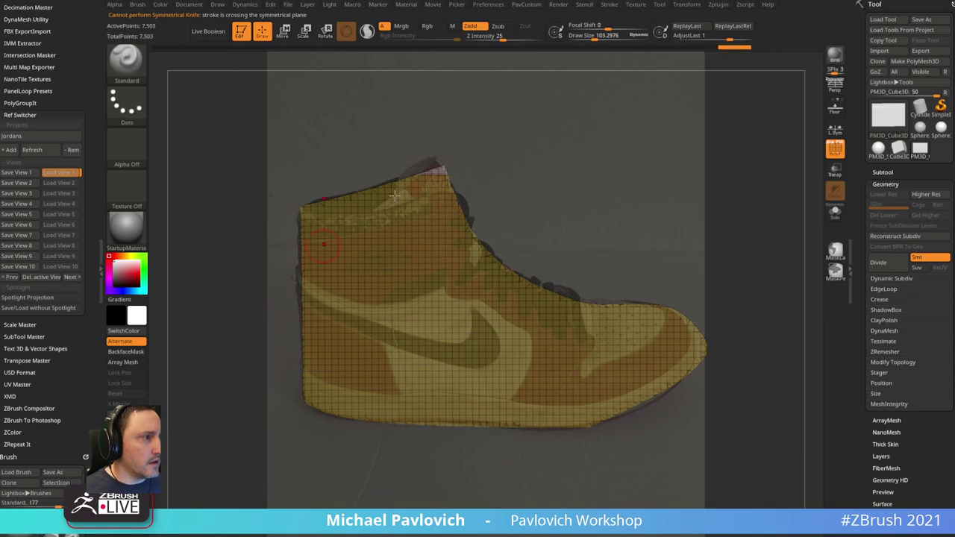
- Hide the Spotlight reference and apply Mirror And Weld to the cut shoe block
key("shift+z")
left_click_drag(728, 198, 570, 219, "shift")
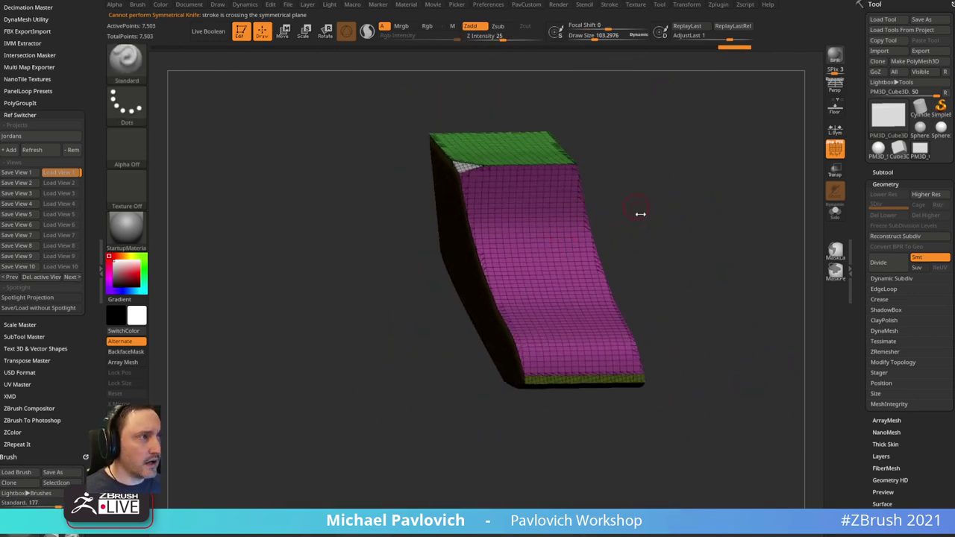
key("space")
left_click(631, 266)
- Show the floor grid and turn off the polyframe display on the shoe block
left_click_drag(650, 164, 686, 226)
left_click(834, 110)
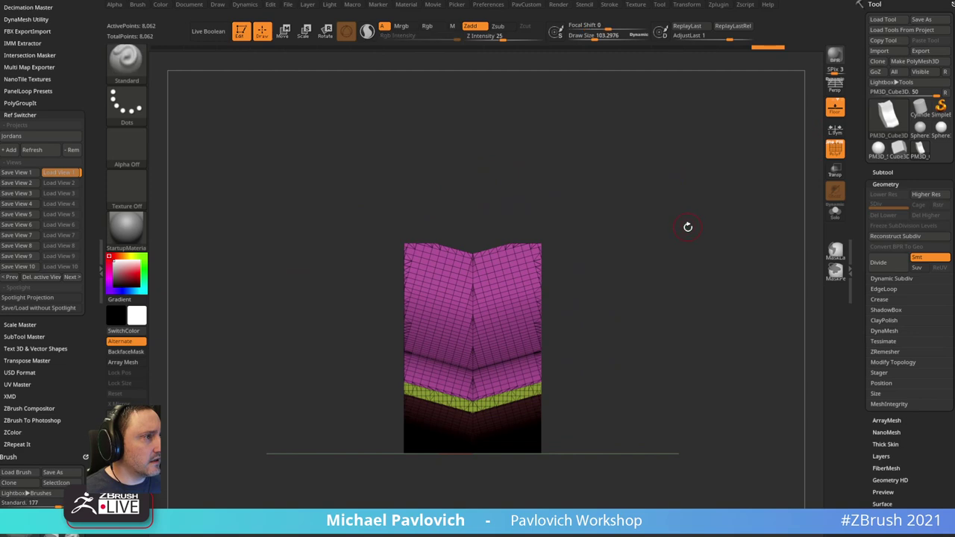
left_click_drag(775, 118, 744, 153)
left_click(835, 149)
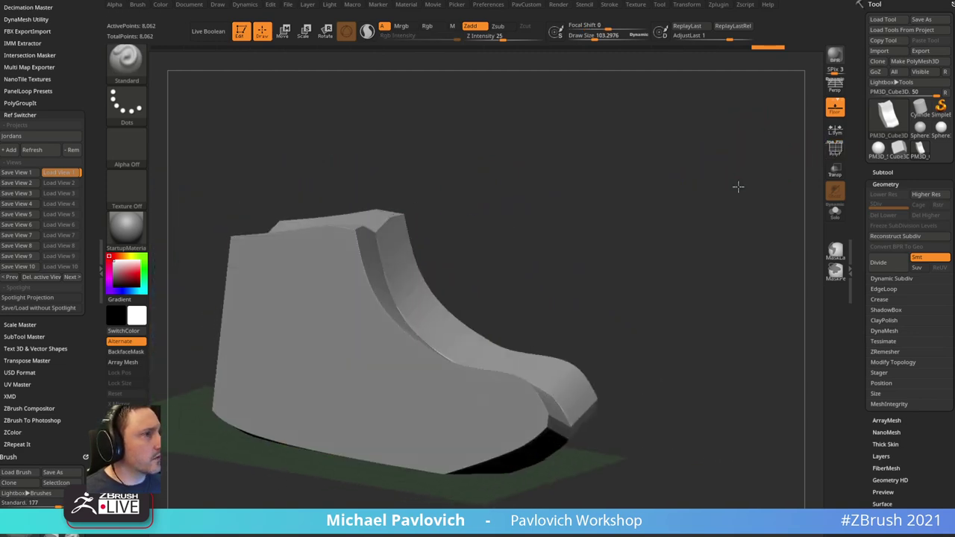
- Convert the mirrored shoe block to a DynaMesh at resolution 128
mouse_move(738, 187)
left_mouse_down("shift")
mouse_move(735, 198)
mouse_move(682, 199)
mouse_move(711, 188)
mouse_move(726, 194)
left_mouse_up("shift")
key("space")
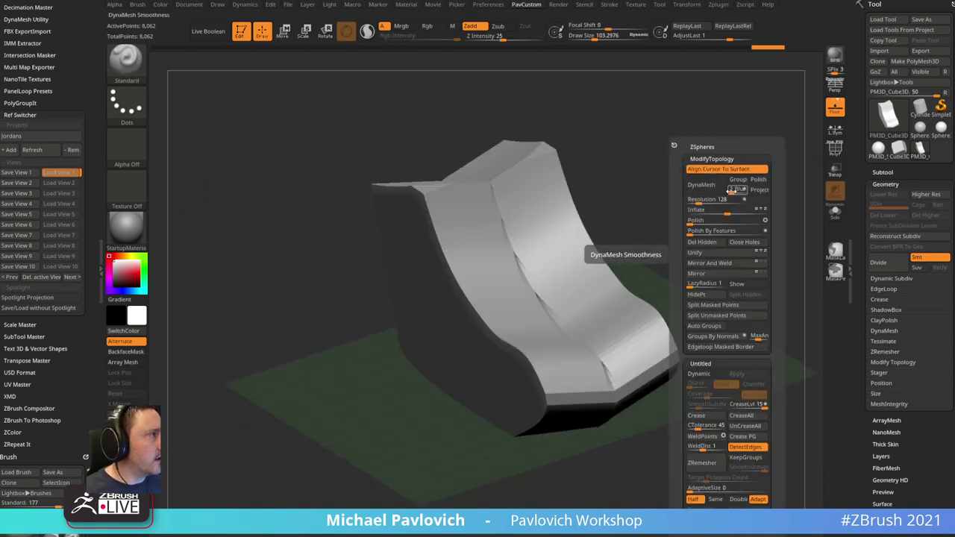
left_click(710, 185)
left_click_drag(647, 166, 622, 209)
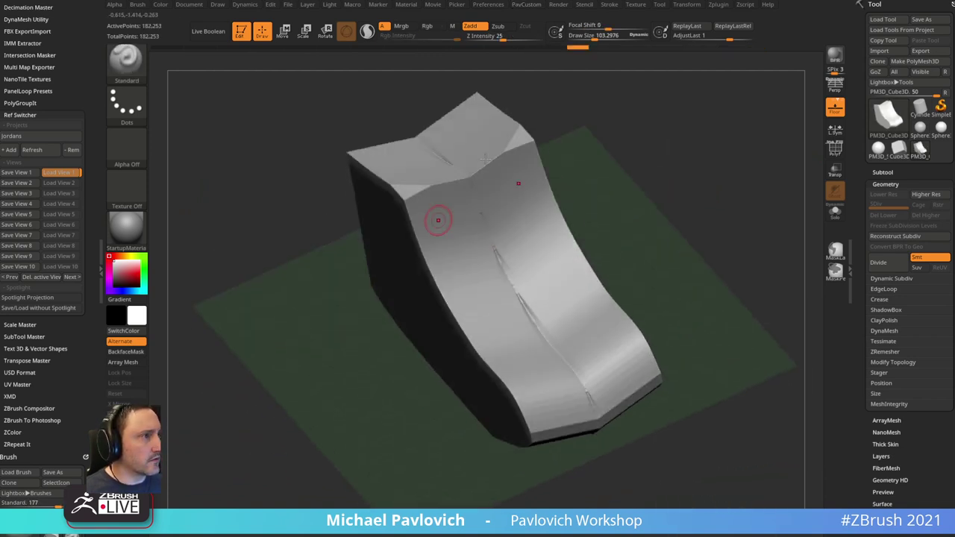
- Choose the TrimDynamic brush, enlarge its draw size to about 345, and flatten the upper instep corners near the collar
mouse_move(627, 97)
left_mouse_down("alt")
mouse_move(635, 154)
mouse_move(613, 173)
left_mouse_up("alt")
key("b")
key("t")
key("d")
key("s")
mouse_move(358, 236)
left_mouse_down()
mouse_move(432, 236)
mouse_move(485, 189)
left_mouse_up()
key("3")
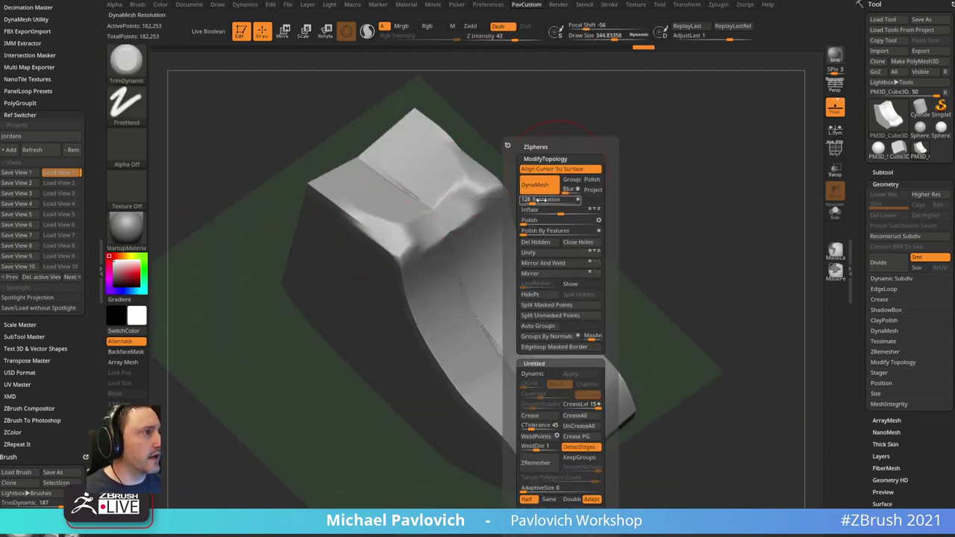
left_click(530, 171)
- Trim the front edge of the collar with TrimDynamic and smooth the ridges along the instep
mouse_move(585, 111)
left_mouse_down()
mouse_move(590, 132)
mouse_move(548, 192)
left_mouse_up()
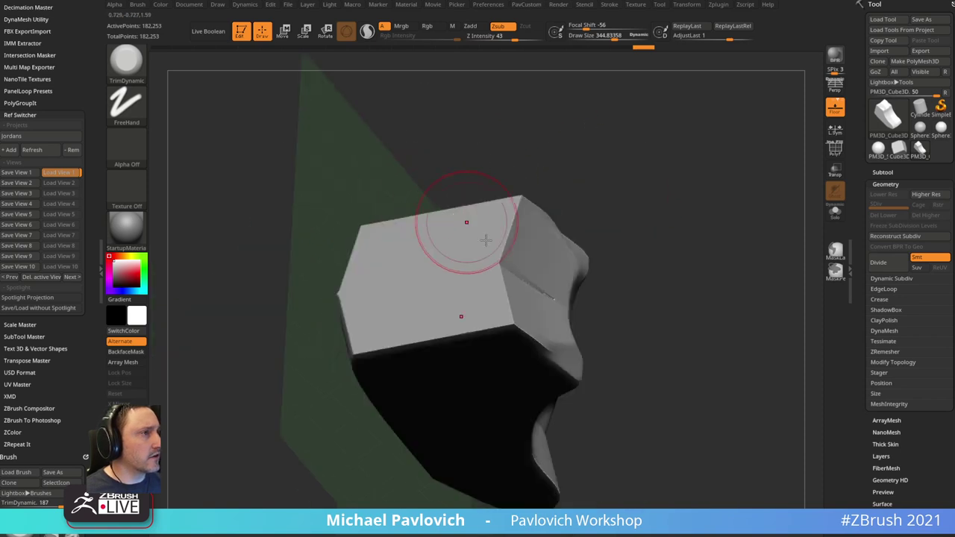
mouse_move(486, 241)
left_mouse_down()
mouse_move(510, 325)
mouse_move(535, 352)
mouse_move(550, 328)
left_mouse_up()
left_click_drag(549, 277, 575, 336, "shift")
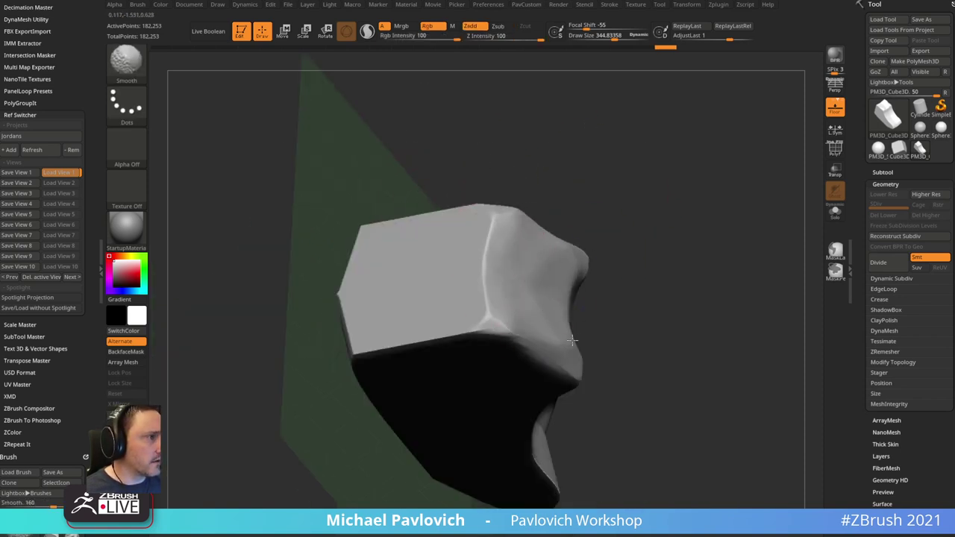
mouse_move(675, 251)
left_mouse_down("shift")
mouse_move(682, 156)
mouse_move(699, 190)
mouse_move(631, 217)
left_mouse_up("shift")
mouse_move(521, 201)
left_mouse_down()
mouse_move(522, 254)
mouse_move(507, 291)
mouse_move(500, 272)
left_mouse_up()
mouse_move(597, 261)
left_mouse_down("alt")
mouse_move(592, 232)
mouse_move(567, 313)
left_mouse_up("alt")
mouse_move(426, 264)
left_mouse_down("shift")
mouse_move(335, 306)
mouse_move(467, 310)
left_mouse_up("shift")
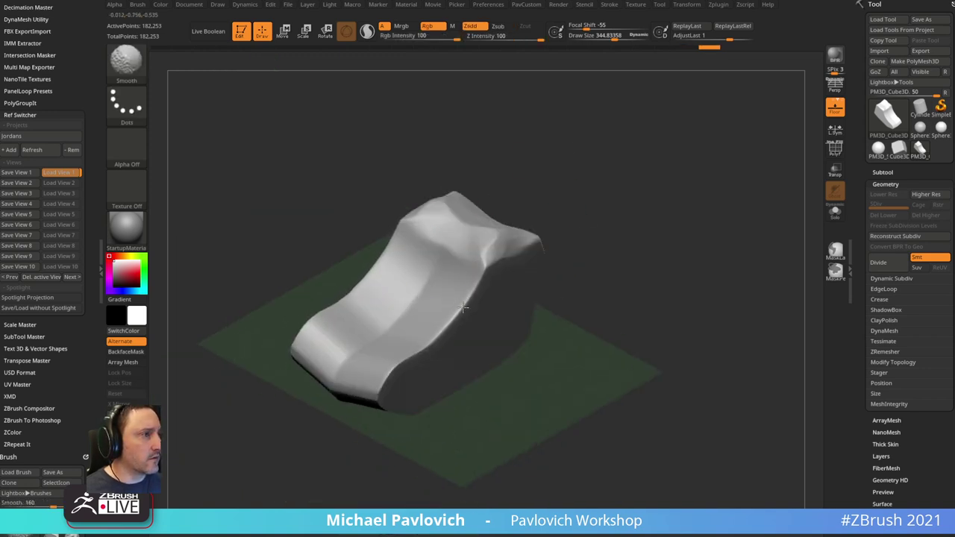
- Hide the floor grid, then smooth the block's heel edges and update the DynaMesh
mouse_move(633, 231)
left_mouse_down()
mouse_move(684, 144)
mouse_move(641, 151)
mouse_move(677, 154)
left_mouse_up()
left_click(834, 110)
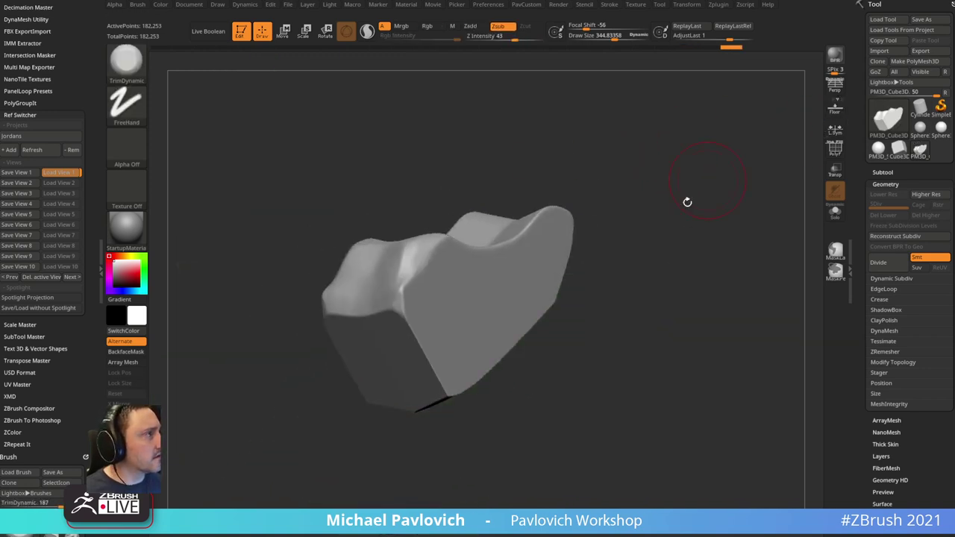
left_click_drag(686, 202, 668, 176)
left_click_drag(369, 339, 401, 319, "shift")
mouse_move(469, 120)
left_mouse_down()
mouse_move(667, 328)
mouse_move(663, 127)
mouse_move(670, 153)
left_mouse_up()
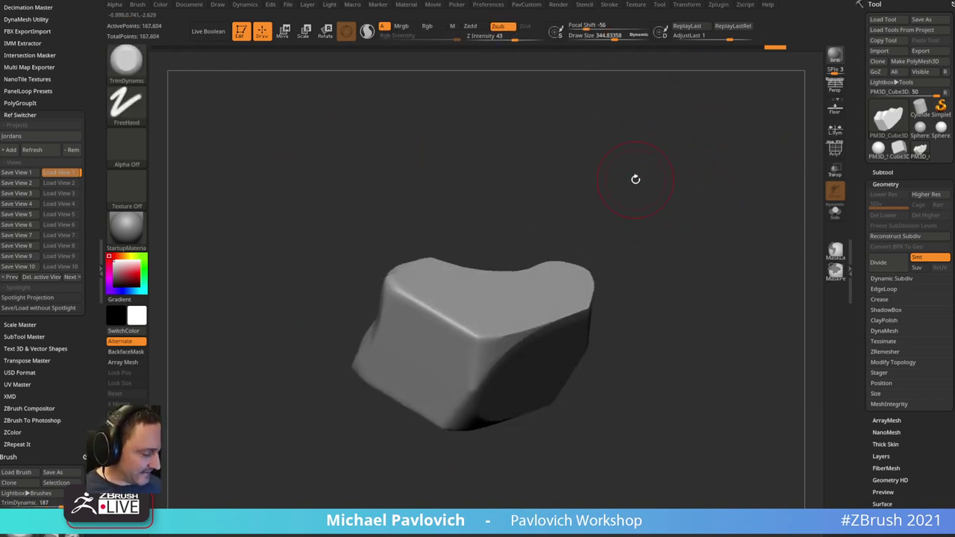
- Smooth the toe and sole edges of the shoe block
left_click_drag(635, 179, 691, 277)
mouse_move(556, 311)
left_mouse_down("shift")
mouse_move(550, 324)
mouse_move(630, 173)
mouse_move(616, 260)
left_mouse_up("shift")
left_click_drag(596, 317, 593, 230, "shift")
left_click_drag(675, 216, 699, 203, "shift")
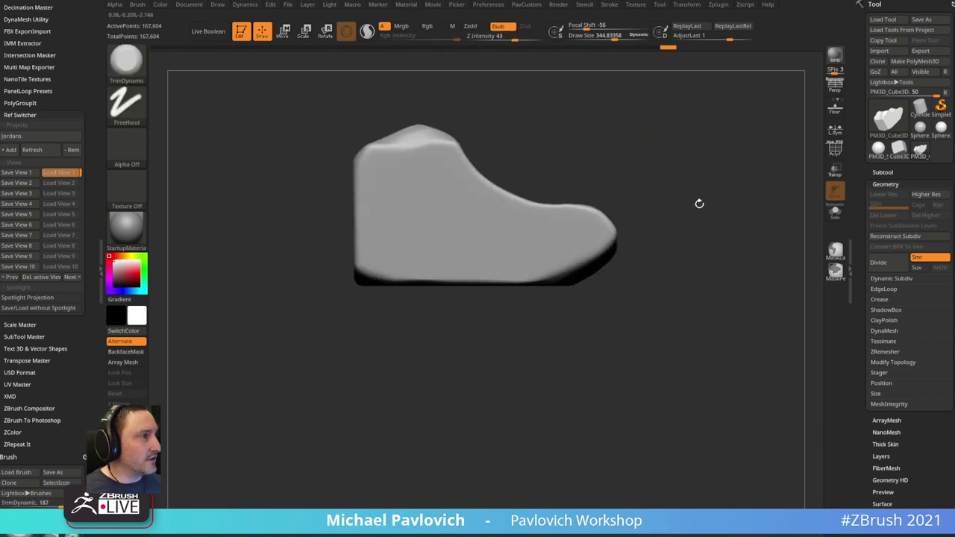
left_click_drag(699, 132, 669, 207, "alt")
- Bevel the block's side edges along the collar and instep with a resized TrimDynamic brush
key("b")
key("s")
key("t")
left_click_drag(610, 201, 601, 215, "alt")
key("b")
key("t")
key("d")
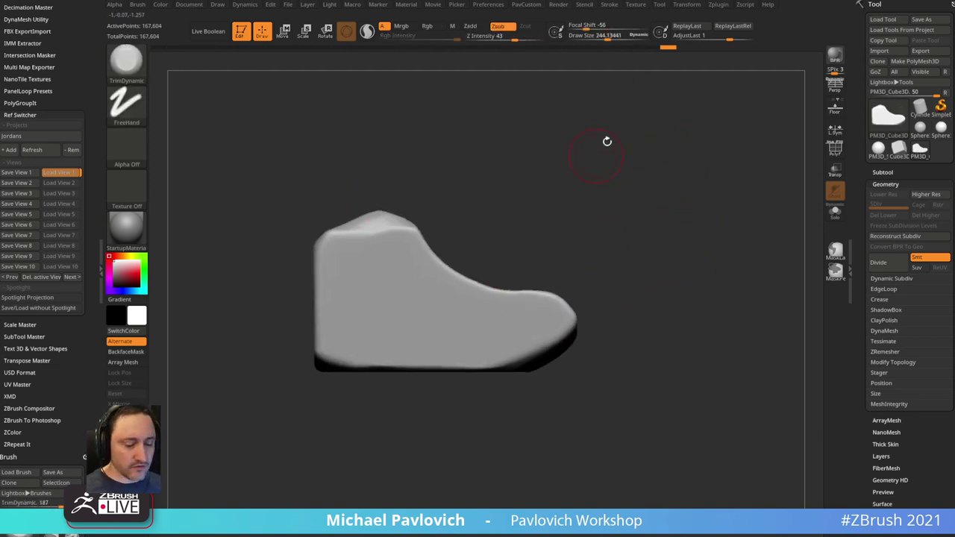
left_click_drag(605, 143, 570, 212)
key("s")
left_click_drag(384, 273, 406, 270)
left_click_drag(381, 216, 508, 332)
mouse_move(437, 268)
left_mouse_down()
mouse_move(400, 219)
mouse_move(367, 227)
left_mouse_up()
- Select the Standard brush and set its draw size to about 219
left_click_drag(565, 196, 587, 149, "shift")
key("b")
key("s")
key("t")
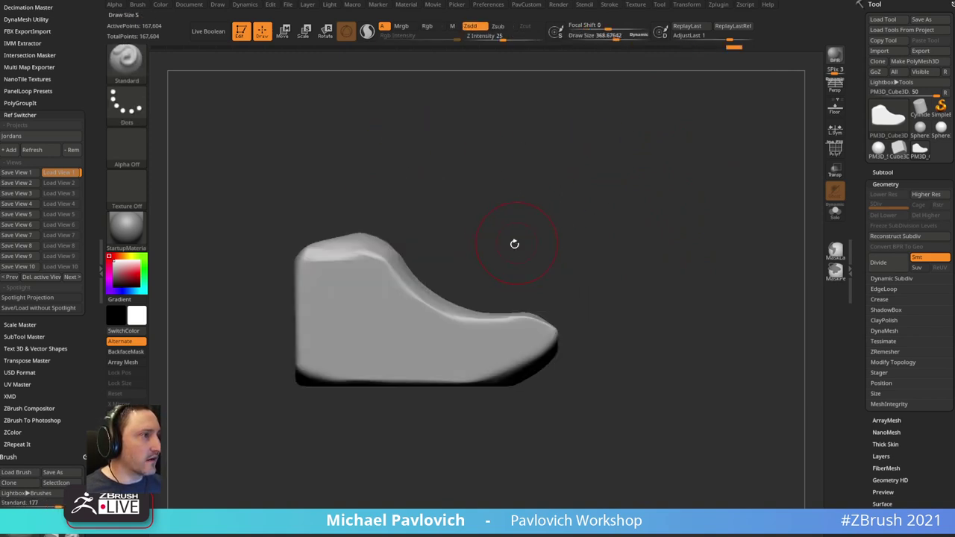
mouse_move(587, 214)
left_mouse_down("alt")
mouse_move(579, 188)
mouse_move(550, 190)
left_mouse_up("alt")
key("s")
left_click_drag(546, 172, 584, 212, "alt")
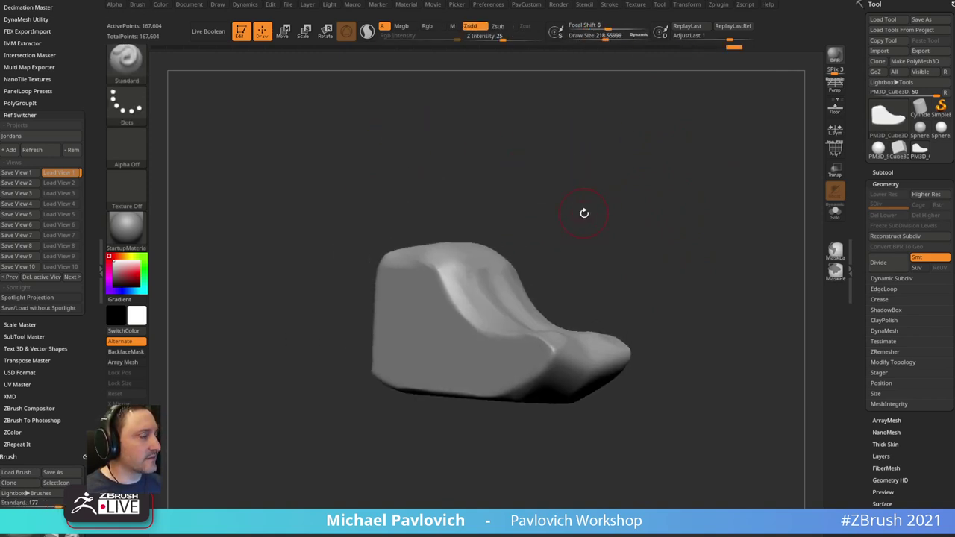
- Switch to the browser, open the listing's photo of the red outsole, and save the image to disk
key("alt+Tab")
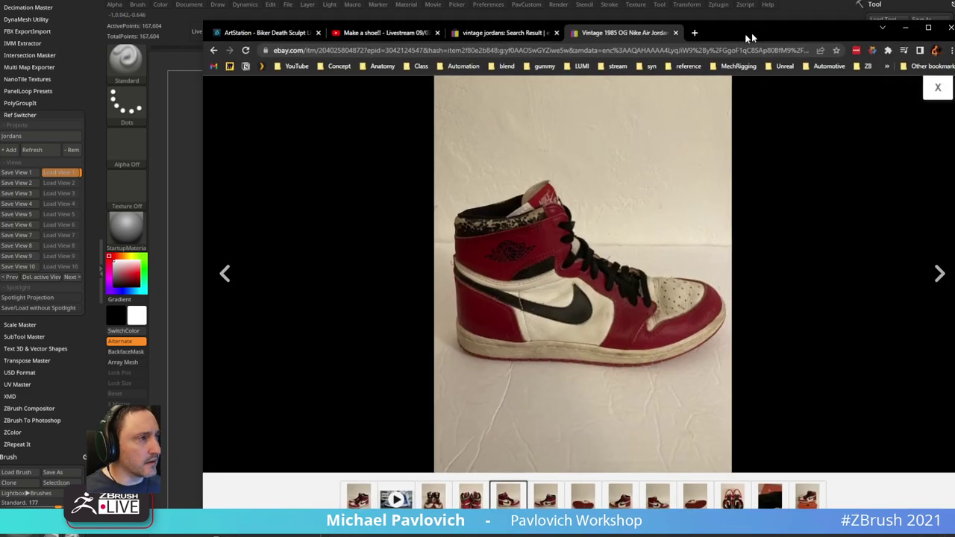
left_click_drag(751, 33, 637, 40)
left_click(469, 500)
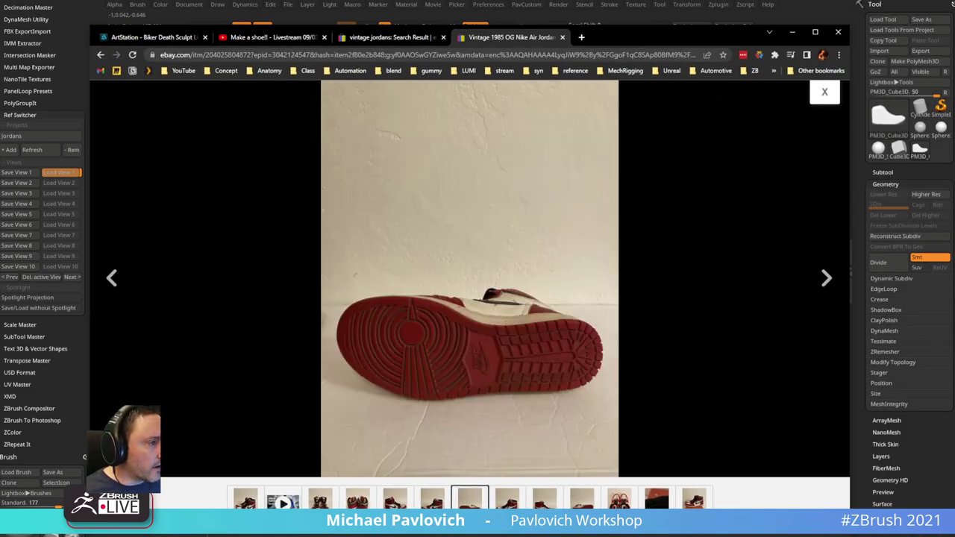
right_click(503, 328)
left_click(531, 347)
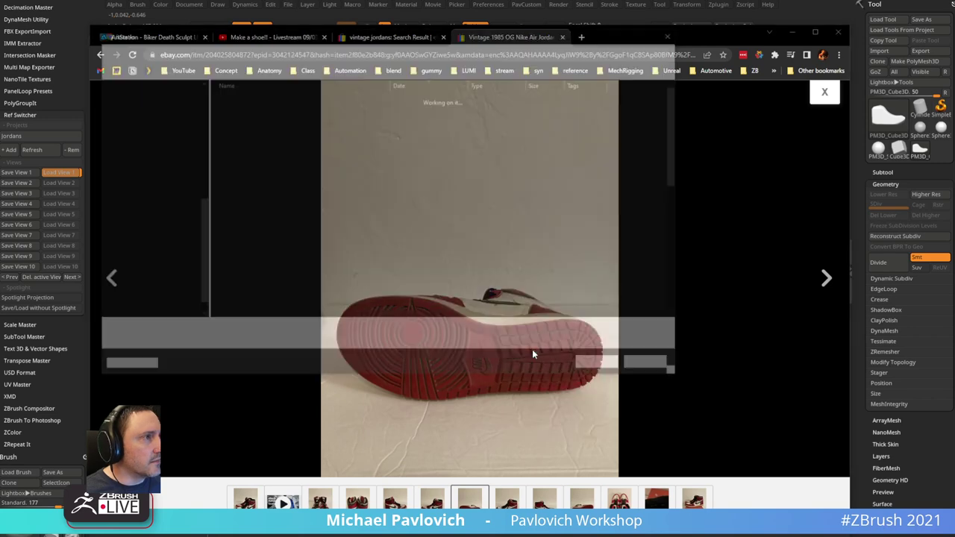
left_click(606, 369)
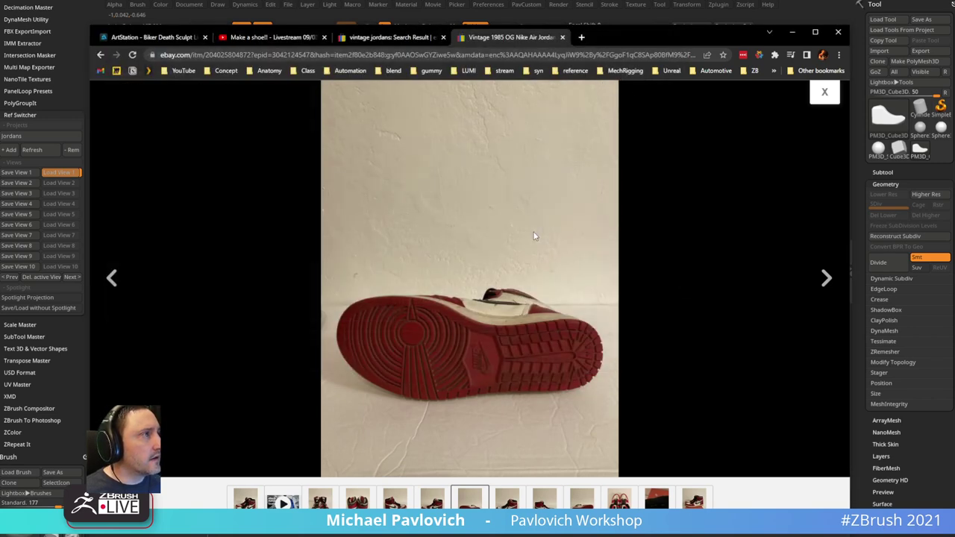
- Return to ZBrush, import the saved outsole photo as a texture, and add it to Spotlight
left_click_drag(605, 47, 498, 536)
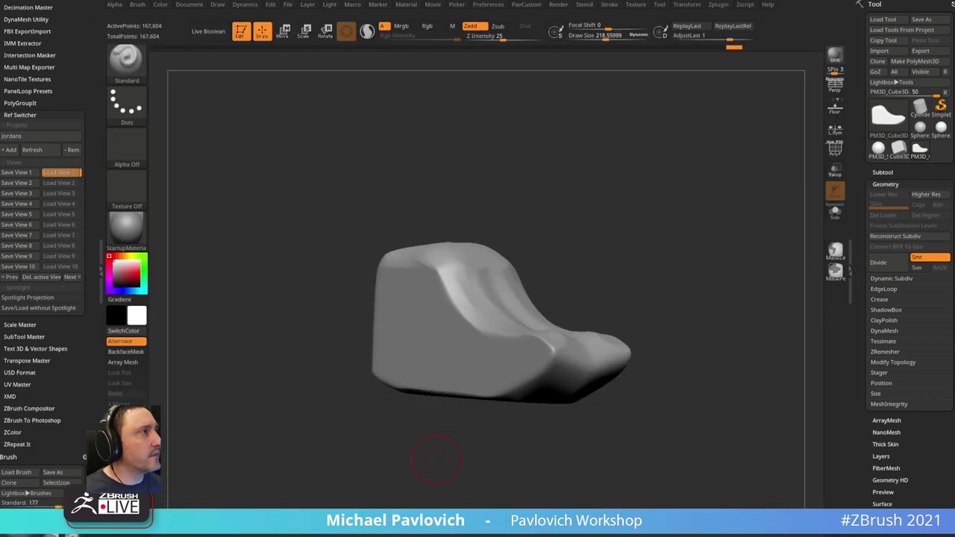
left_click_drag(525, 88, 601, 107)
left_click(635, 5)
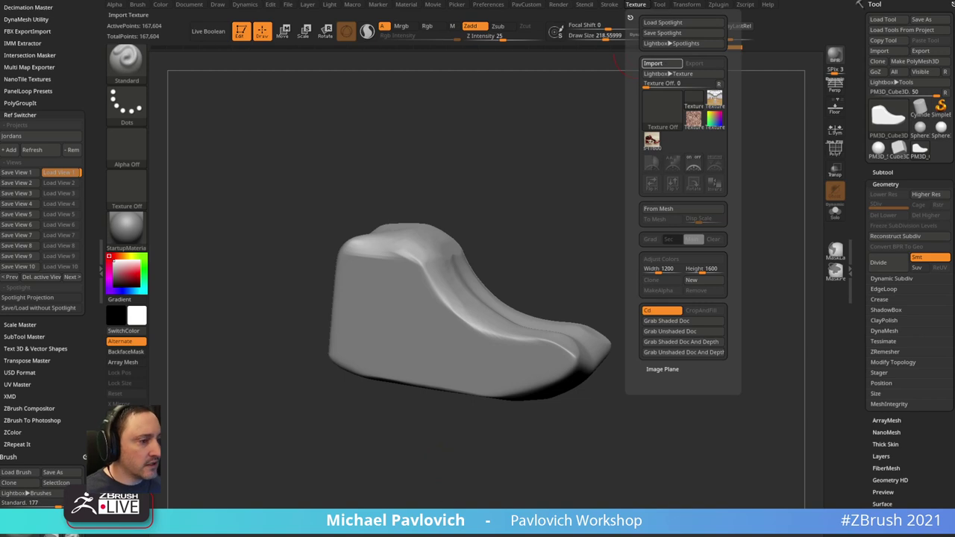
left_click(680, 496)
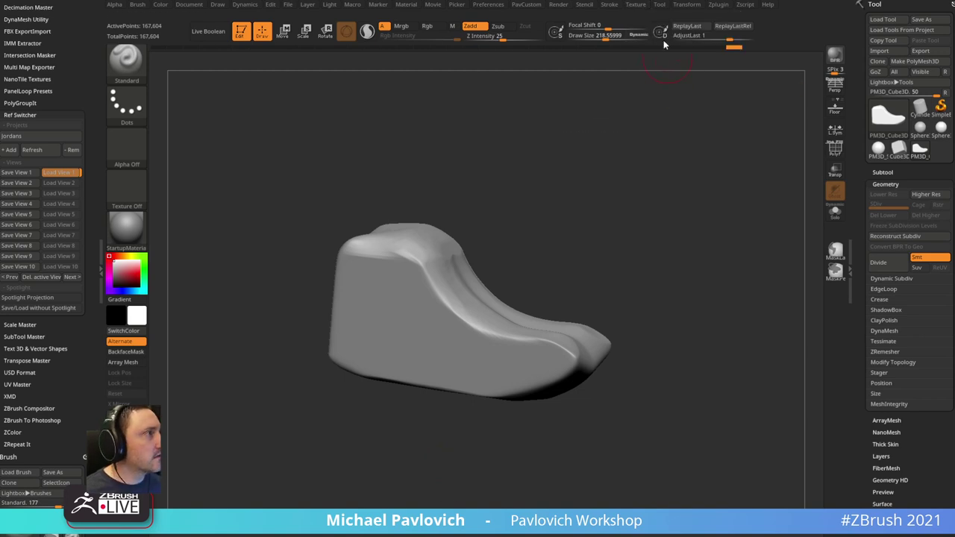
left_click(639, 7)
left_click(673, 142)
left_click(691, 161)
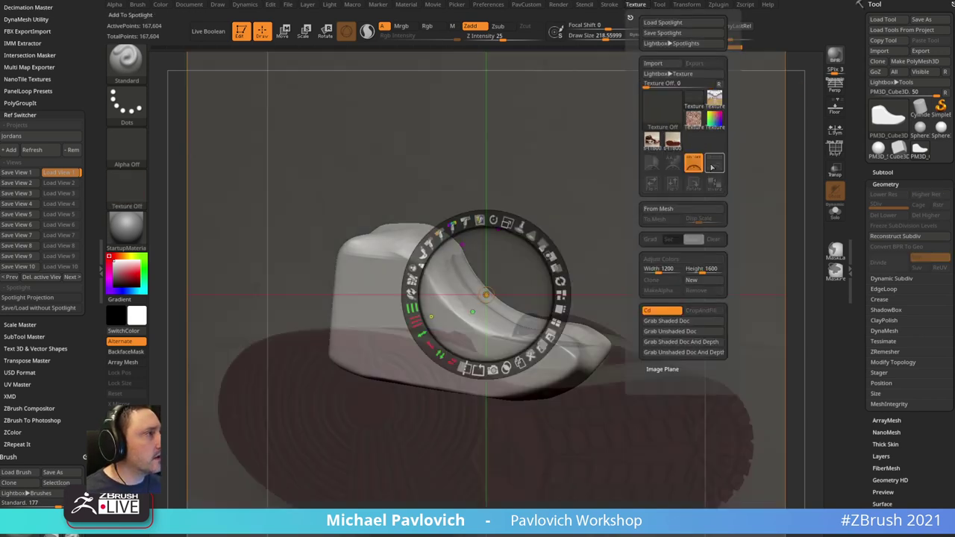
- Move the outsole photo up in Spotlight so the whole sole sits on the canvas, and return to sculpting mode
left_click(578, 148)
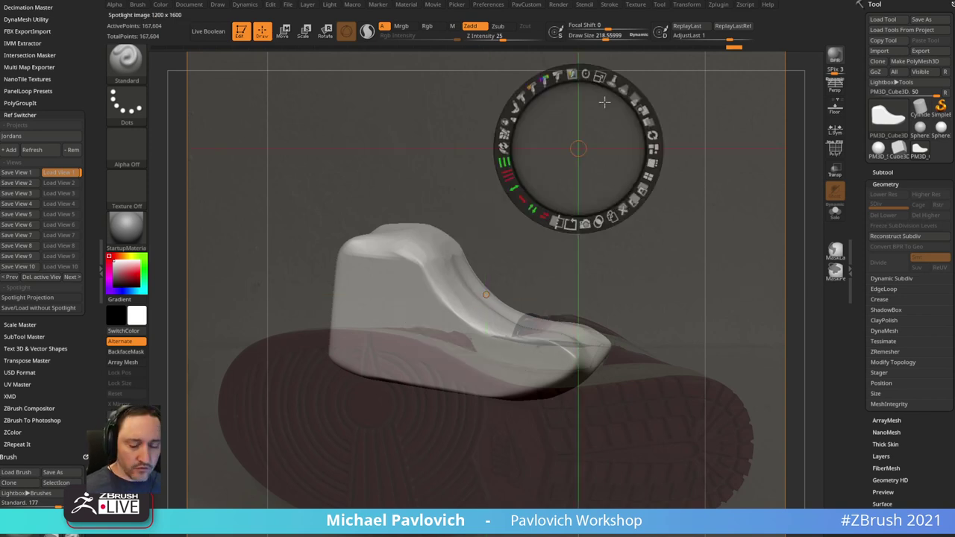
key("z")
left_click_drag(569, 206, 608, 149)
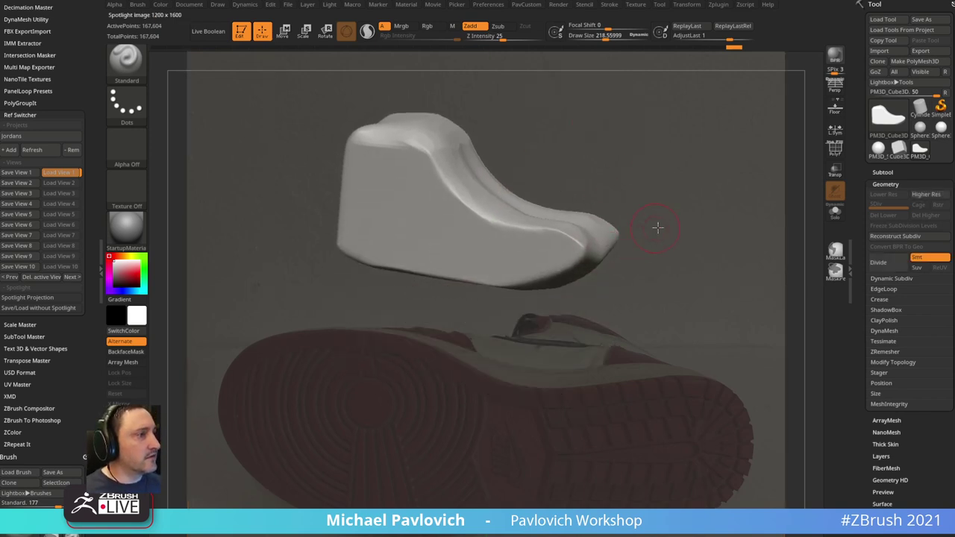
left_click_drag(657, 227, 472, 333)
left_click_drag(667, 175, 674, 194, "shift")
key("z")
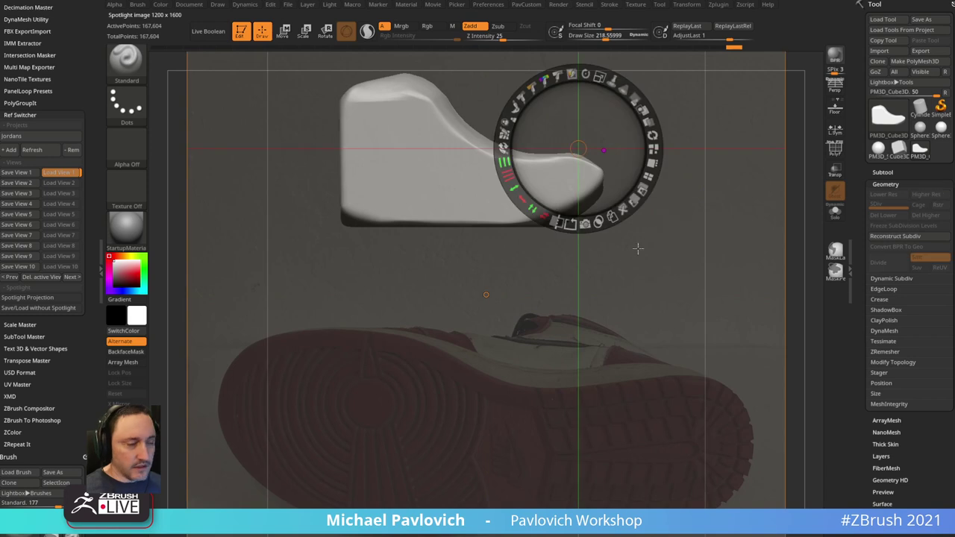
left_click_drag(629, 287, 637, 183)
key("z")
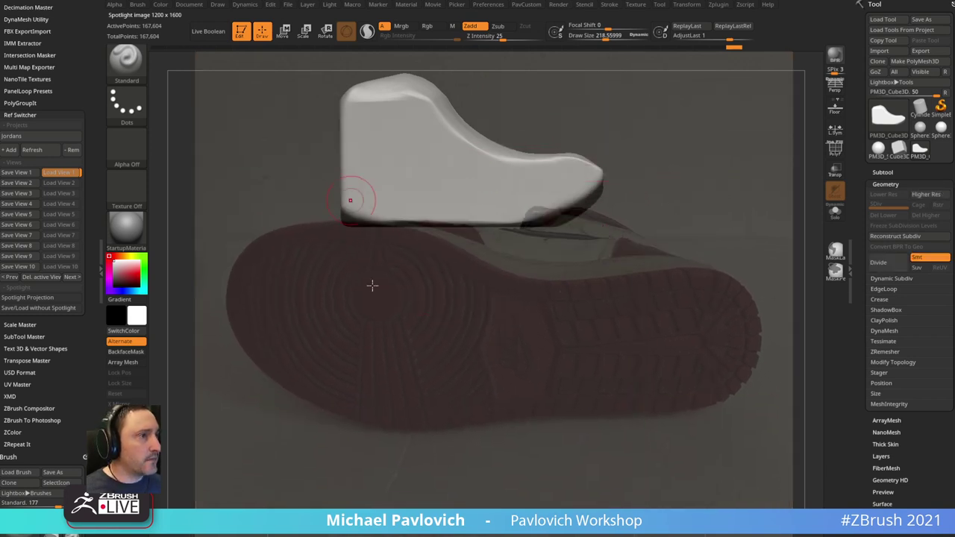
- Remesh the block with DynaMesh and line up its underside with the outsole photo
mouse_move(710, 152)
left_mouse_down()
mouse_move(682, 187)
mouse_move(750, 179)
mouse_move(795, 195)
mouse_move(611, 181)
left_mouse_up()
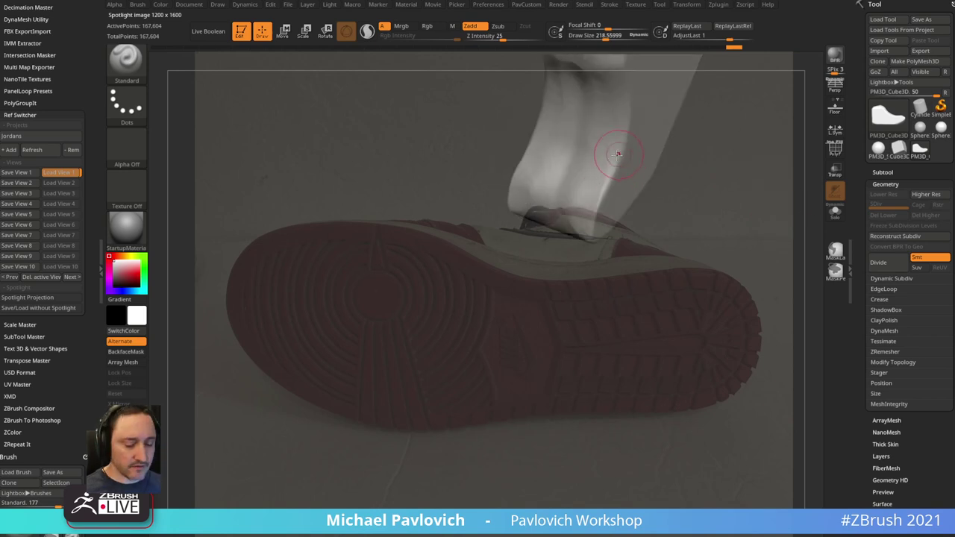
left_click_drag(728, 185, 718, 164)
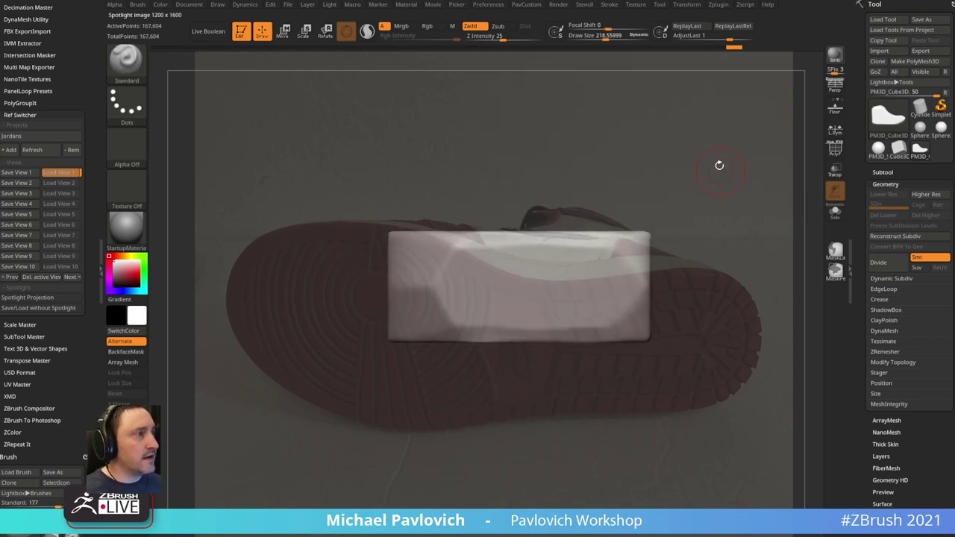
key("space")
left_click(699, 258)
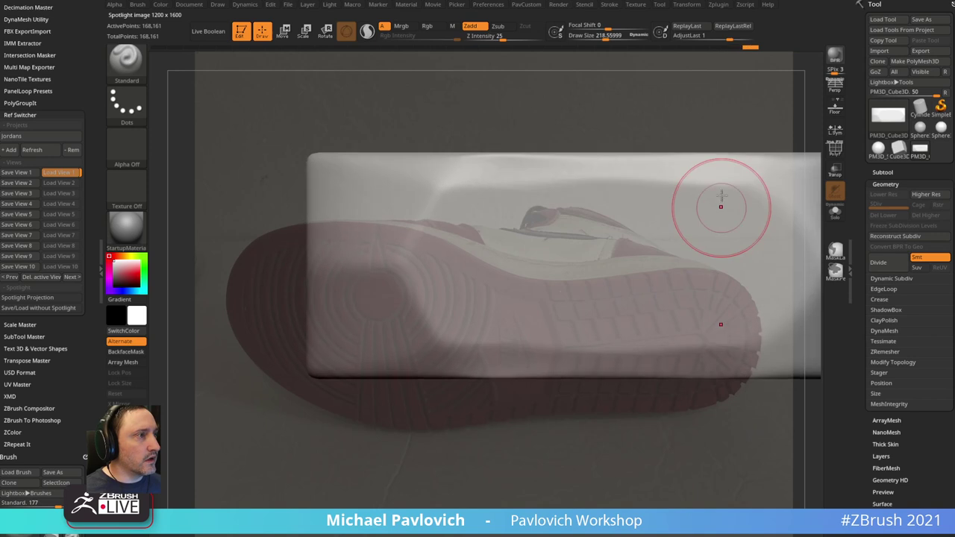
left_click_drag(674, 173, 664, 173, "alt")
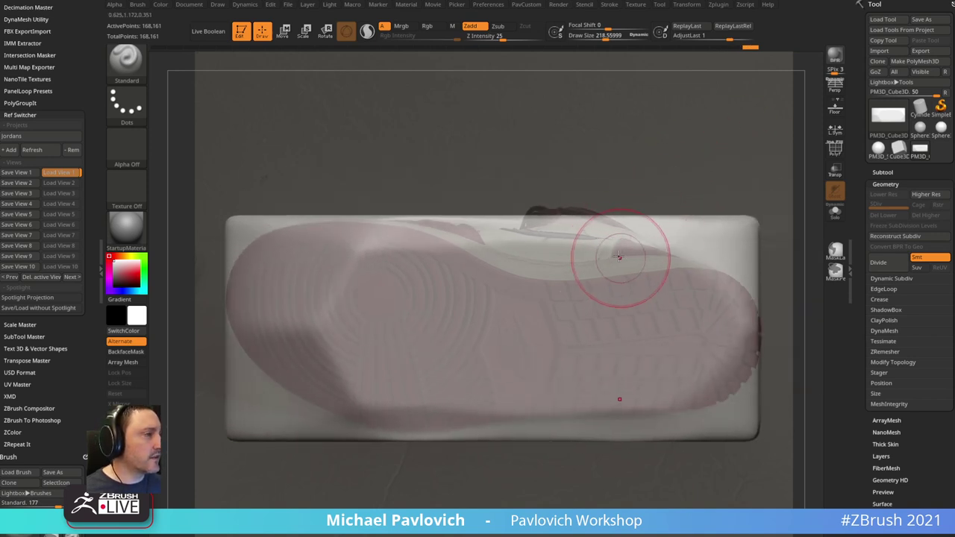
- Roll the undo history back to the side-cut block before its DynaMesh remesh and show its polyframe
key("bracketleft")
key("bracketleft")
key("bracketleft")
key("bracketleft")
key("bracketleft")
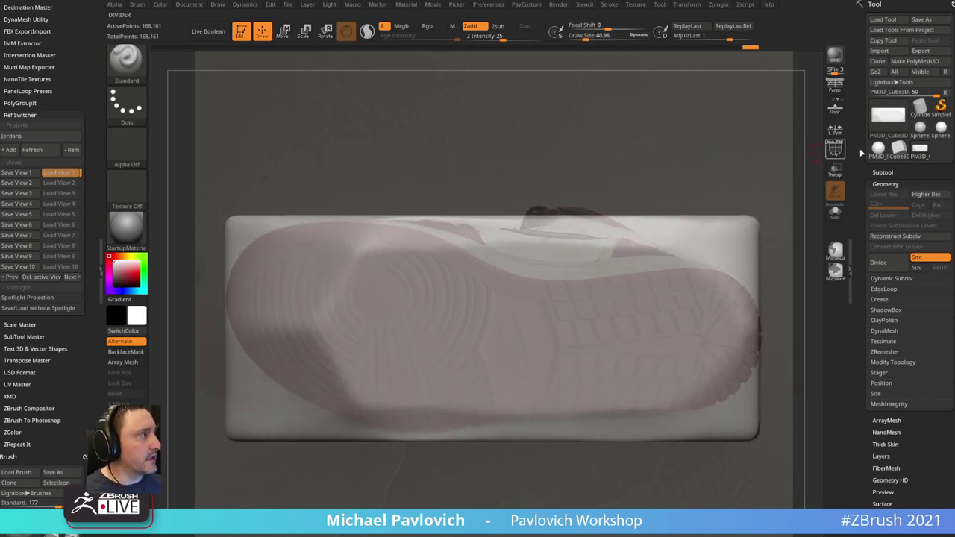
left_click_drag(757, 51, 362, 55)
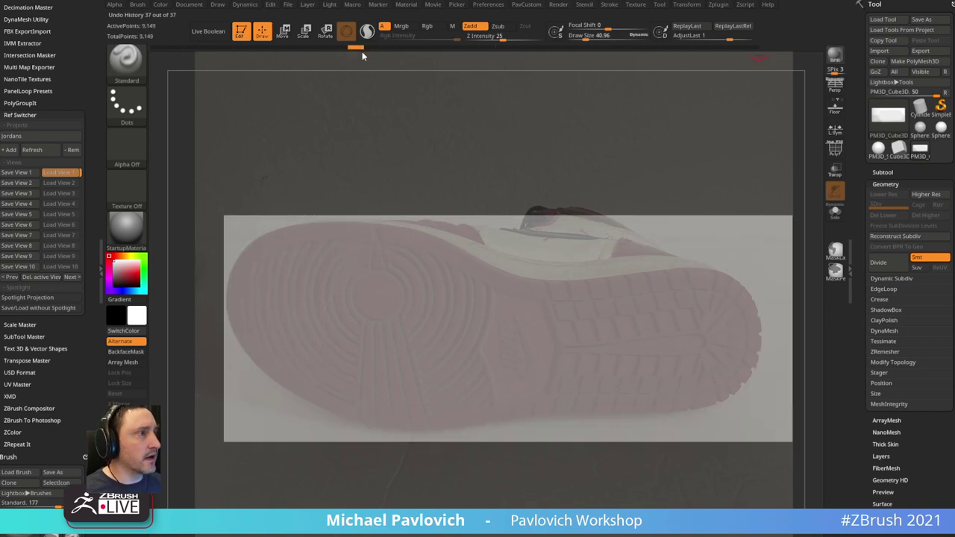
left_click(835, 149)
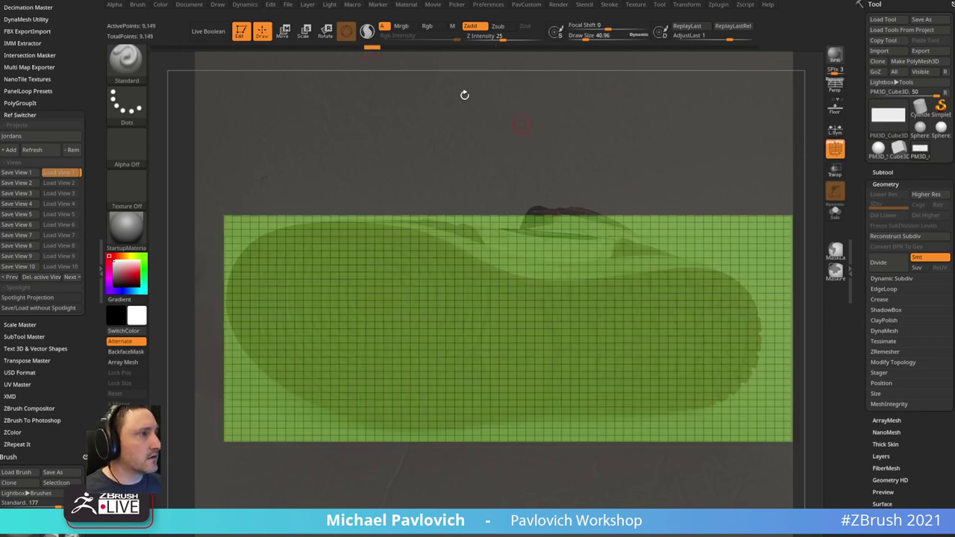
left_click_drag(377, 48, 448, 56)
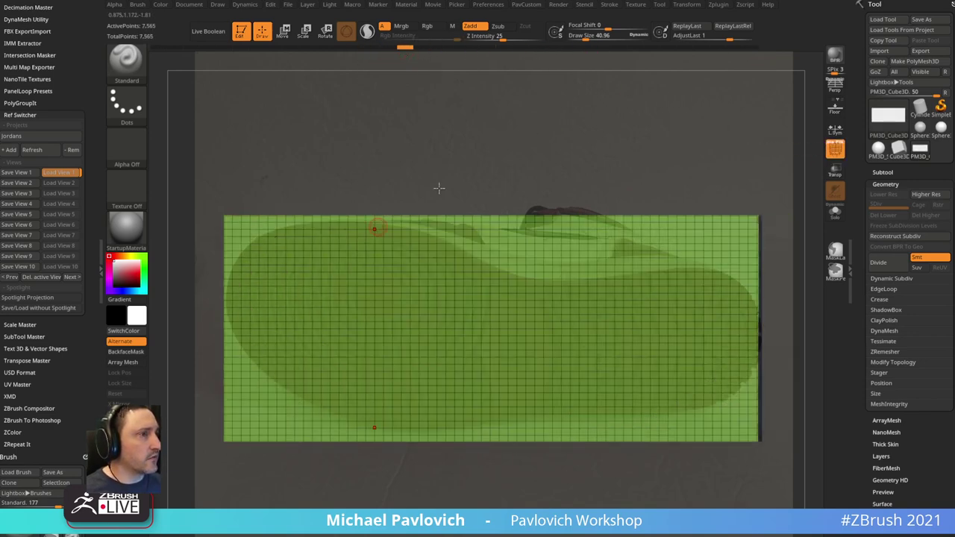
- Fit the underside view to the outsole photo and slice the block along the sole's inner contour, from heel to toe, with the KnifeCurve brush
key("s")
left_click(525, 150)
left_click_drag(534, 143, 540, 139, "alt")
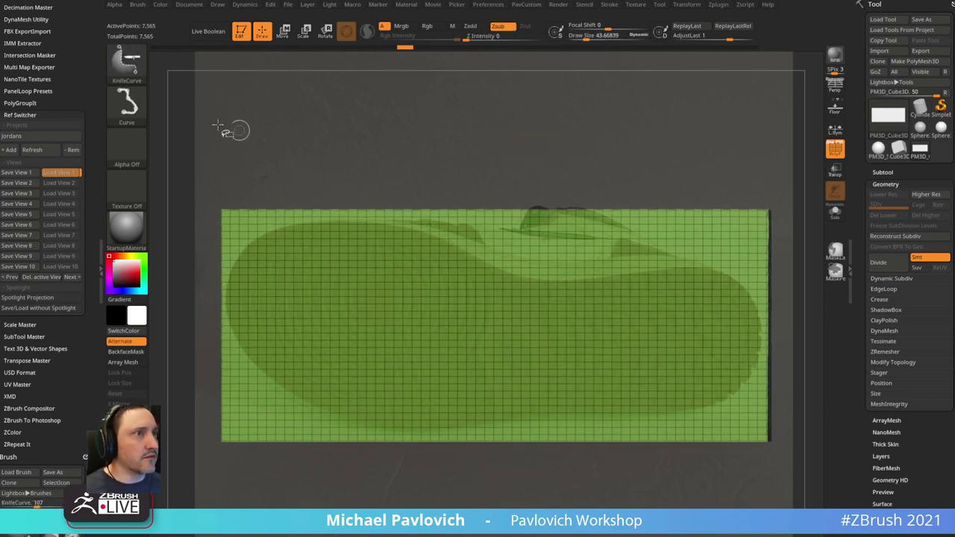
left_click_drag(209, 321, 238, 255, "ctrl+shift")
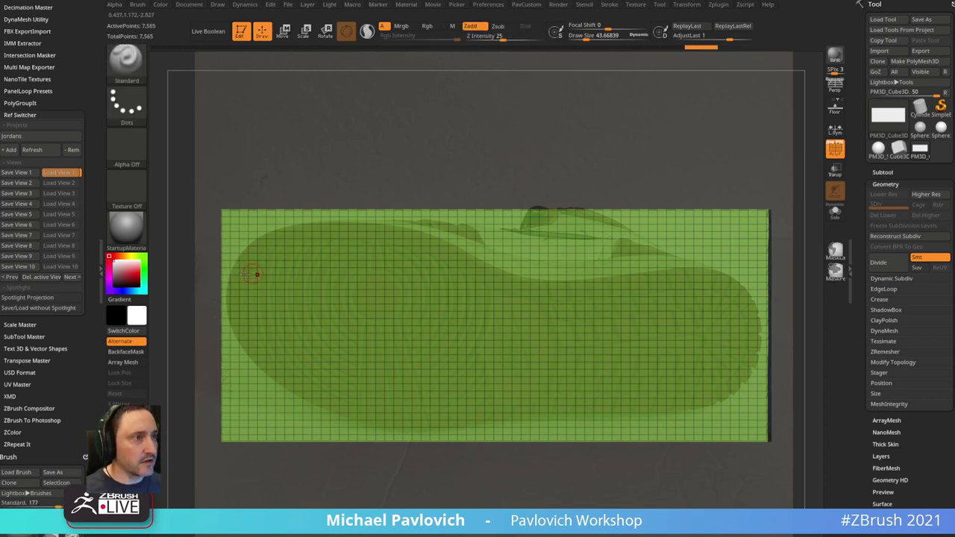
mouse_move(199, 346)
left_mouse_down("ctrl+shift")
mouse_move(239, 256)
mouse_move(292, 217)
mouse_move(429, 218)
left_mouse_up("ctrl+shift")
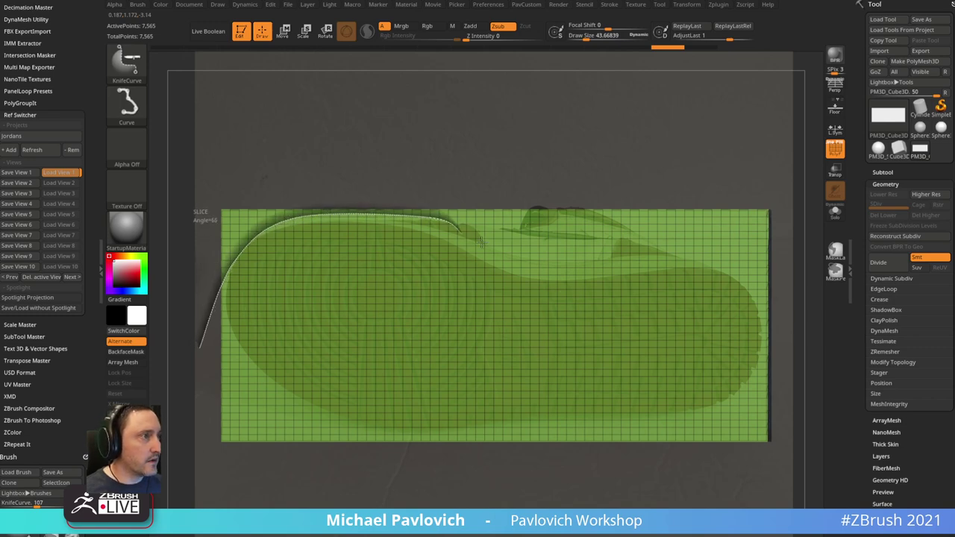
mouse_move(481, 240)
left_mouse_down("ctrl+shift")
mouse_move(597, 270)
mouse_move(578, 271)
mouse_move(691, 266)
left_mouse_up("ctrl+shift")
left_click_drag(778, 257, 778, 257, "ctrl+shift")
mouse_move(224, 216)
left_mouse_down("ctrl+shift")
mouse_move(331, 203)
mouse_move(523, 270)
mouse_move(578, 279)
mouse_move(738, 257)
left_mouse_up("ctrl+shift")
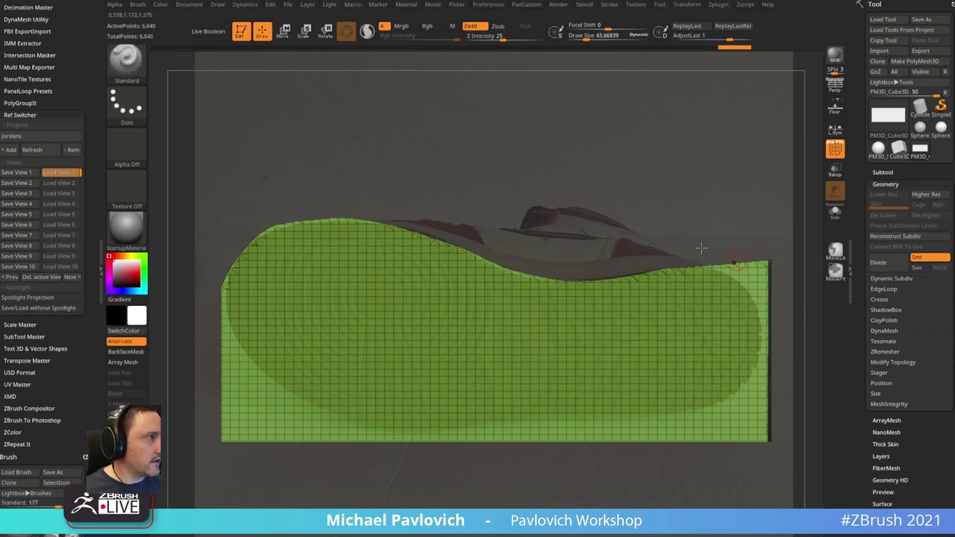
- Slice the remaining excess around the rounded end and opposite side of the sole outline with KnifeCurve
mouse_move(659, 242)
left_mouse_down("ctrl+shift")
mouse_move(735, 279)
mouse_move(770, 345)
left_mouse_up("ctrl+shift")
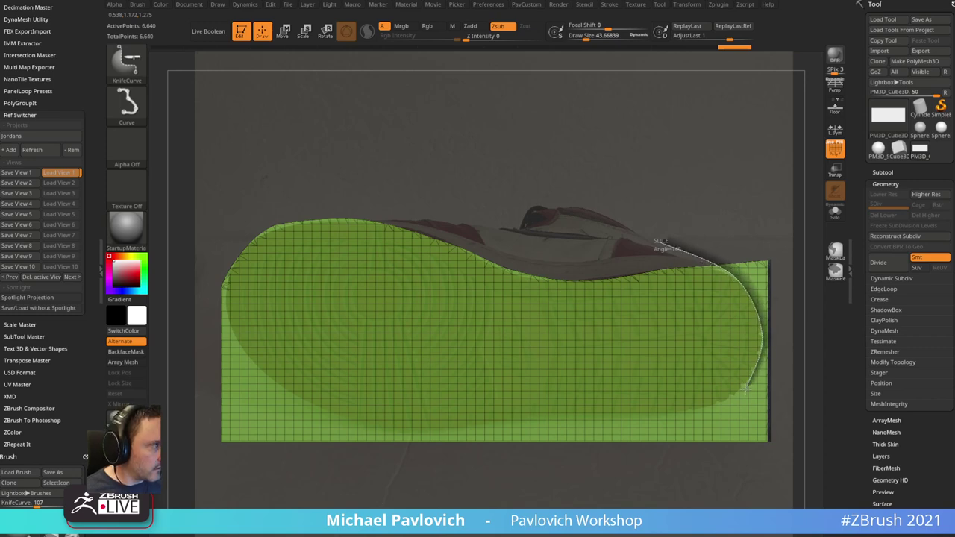
left_click_drag(731, 409, 705, 464, "ctrl+shift")
mouse_move(779, 313)
left_mouse_down("ctrl+shift")
mouse_move(745, 364)
mouse_move(552, 429)
mouse_move(396, 428)
mouse_move(313, 401)
mouse_move(246, 349)
left_mouse_up("ctrl+shift")
mouse_move(231, 313)
left_mouse_down("ctrl+shift")
mouse_move(228, 276)
mouse_move(246, 213)
left_mouse_up("ctrl+shift")
- Turn off the polyframe, turn on the floor grid, and review the knife cuts through the undo history
left_click_drag(657, 111, 663, 173)
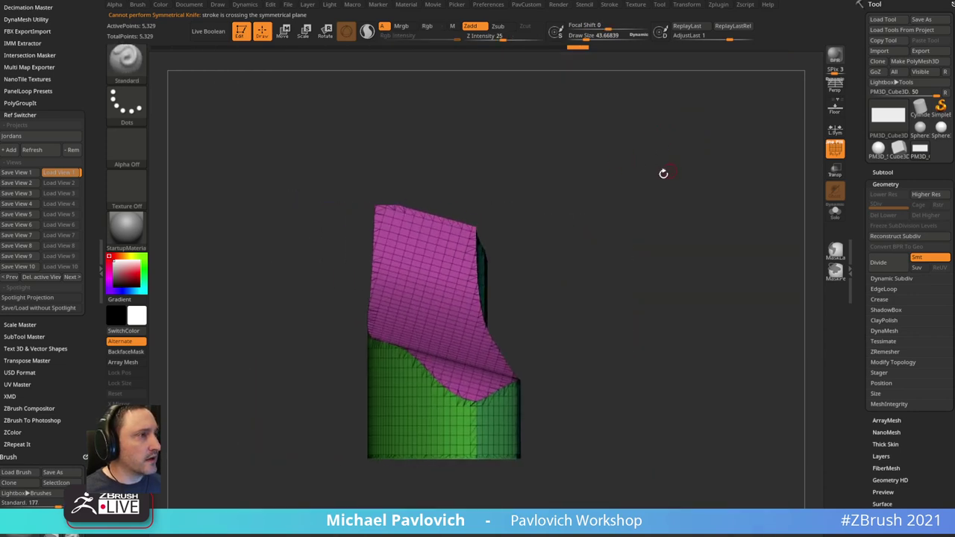
left_click_drag(534, 263, 741, 177)
key("shift+f")
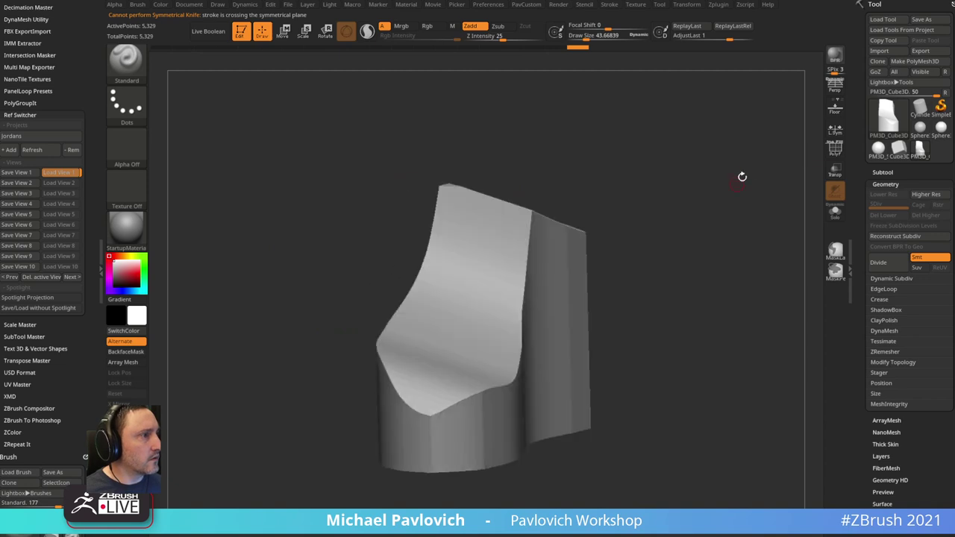
mouse_move(585, 49)
left_mouse_down()
mouse_move(422, 57)
mouse_move(460, 54)
mouse_move(433, 64)
mouse_move(424, 57)
mouse_move(457, 48)
mouse_move(571, 56)
left_mouse_up()
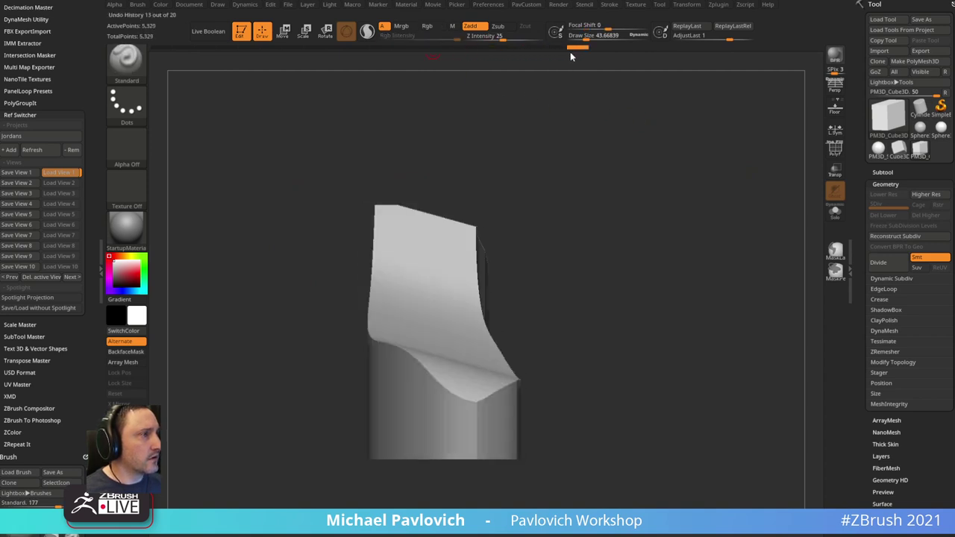
left_click(828, 111)
mouse_move(716, 146)
left_mouse_down("alt")
mouse_move(691, 168)
mouse_move(694, 94)
mouse_move(648, 187)
mouse_move(688, 196)
mouse_move(659, 169)
mouse_move(703, 89)
mouse_move(765, 97)
mouse_move(691, 112)
left_mouse_up("alt")
mouse_move(579, 50)
left_mouse_down()
mouse_move(484, 59)
mouse_move(577, 61)
left_mouse_up()
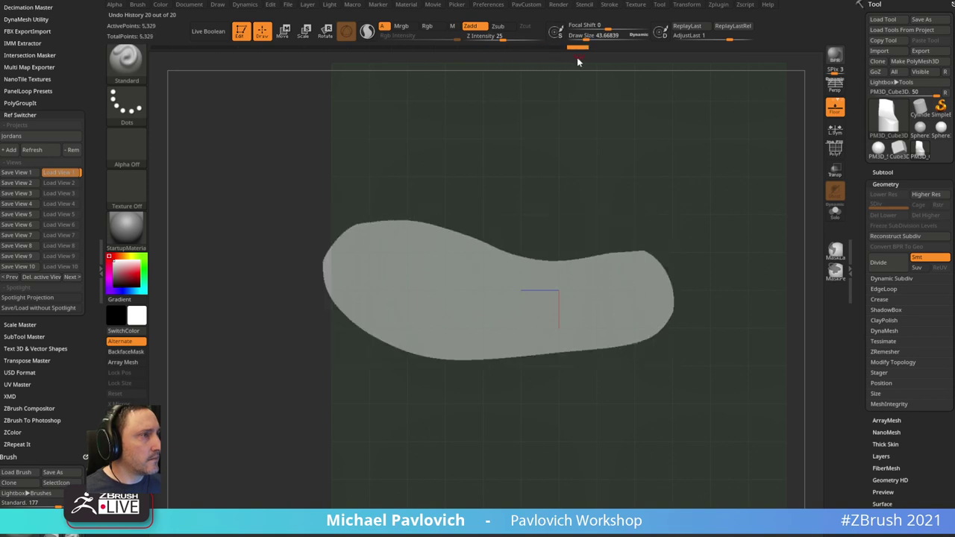
left_click_drag(640, 118, 668, 183)
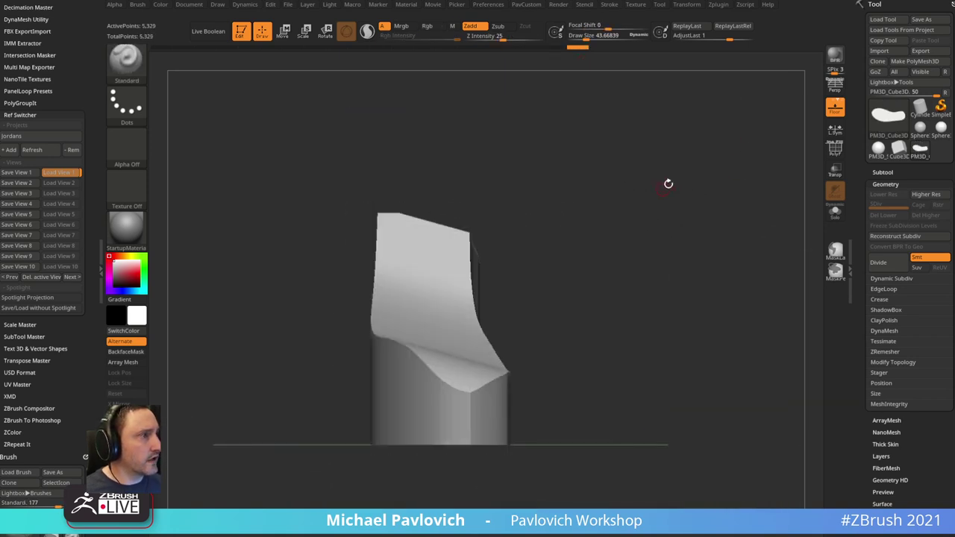
- Remesh the cut block with DynaMesh and bevel its upper side edge using TrimDynamic at a draw size of about 481
key("space")
left_click(675, 189)
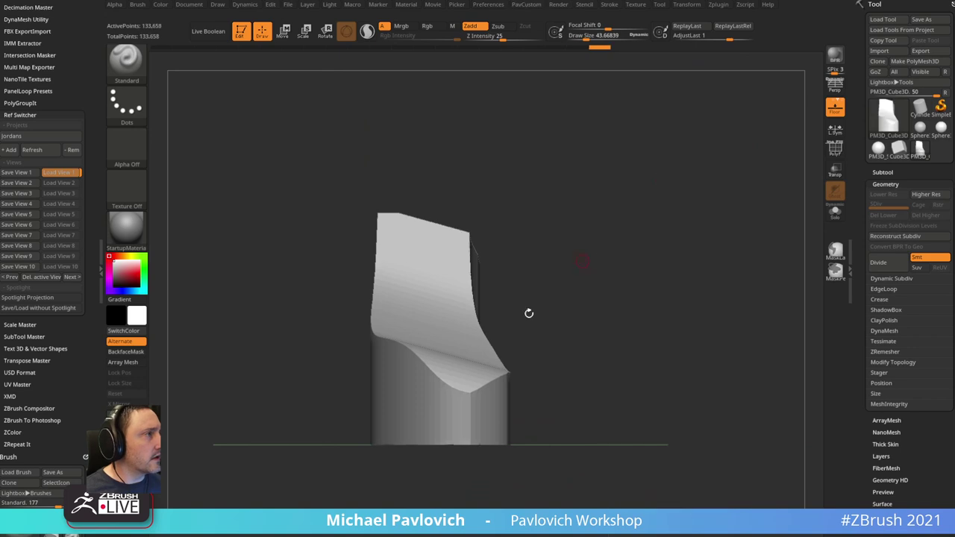
key("b")
key("t")
key("d")
mouse_move(613, 103)
left_mouse_down()
mouse_move(463, 243)
mouse_move(435, 241)
left_mouse_up()
key("s")
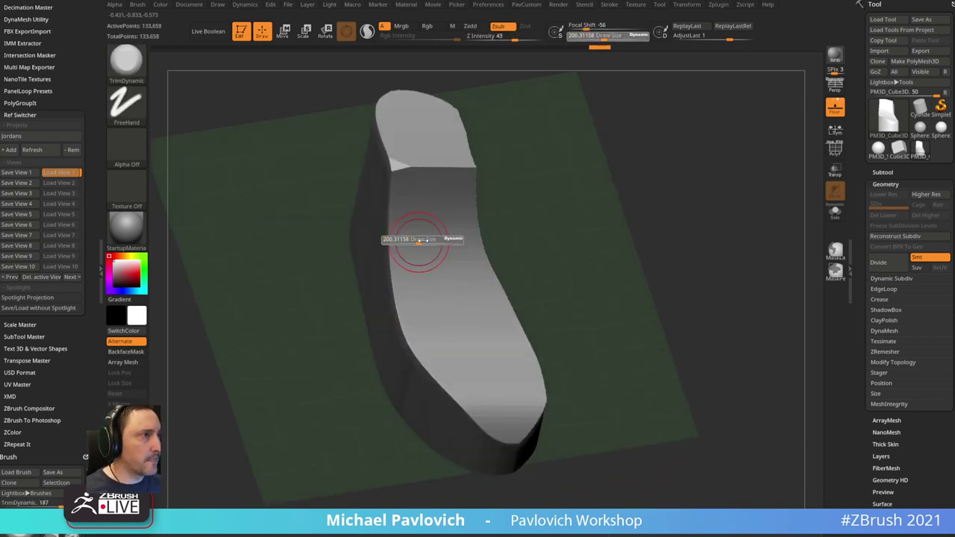
mouse_move(420, 159)
left_mouse_down()
mouse_move(390, 175)
mouse_move(404, 316)
left_mouse_up()
mouse_move(392, 164)
left_mouse_down()
mouse_move(406, 321)
mouse_move(412, 272)
mouse_move(471, 400)
left_mouse_up()
right_click_drag(471, 400, 456, 296)
left_click_drag(414, 299, 468, 365)
- Lower the DynaMesh resolution and remesh the shoe block
key("1")
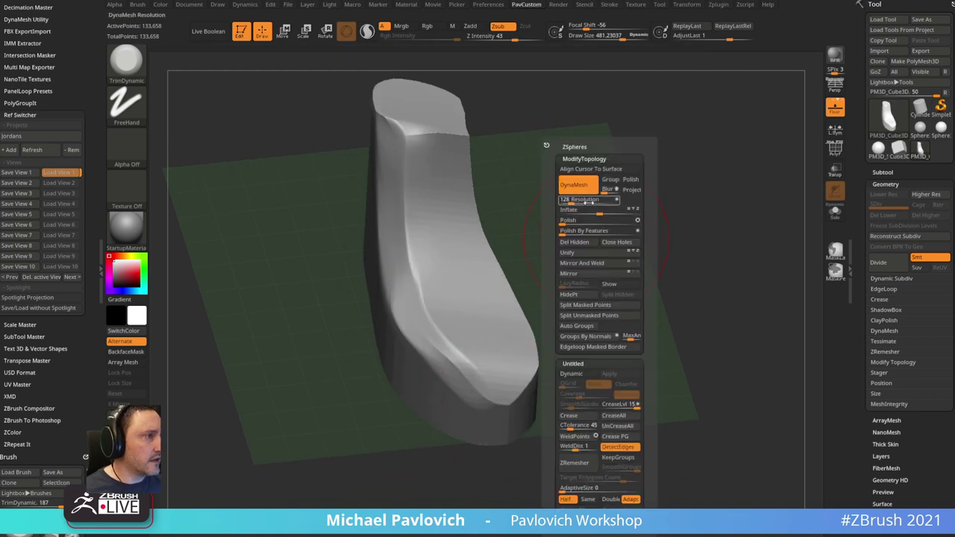
key("Return")
left_click_drag(545, 124, 560, 170, "ctrl")
- Trim the edges along the toe, instep and collar of the remeshed shoe block with TrimDynamic
mouse_move(423, 294)
left_mouse_down()
mouse_move(470, 366)
mouse_move(515, 388)
left_mouse_up()
right_click_drag(606, 285, 526, 313)
mouse_move(488, 391)
left_mouse_down()
mouse_move(505, 366)
mouse_move(548, 123)
left_mouse_up()
right_click_drag(556, 105, 515, 160, "alt")
left_click_drag(658, 143, 674, 139)
mouse_move(472, 197)
left_mouse_down()
mouse_move(485, 205)
mouse_move(563, 170)
left_mouse_up()
- Show the Spotlight outsole photo, align the shoe's underside with it, and save the setup as View 2 in Ref Switcher
mouse_move(675, 152)
left_mouse_down("shift")
mouse_move(724, 174)
mouse_move(701, 187)
left_mouse_up("shift")
left_click_drag(631, 192, 585, 194)
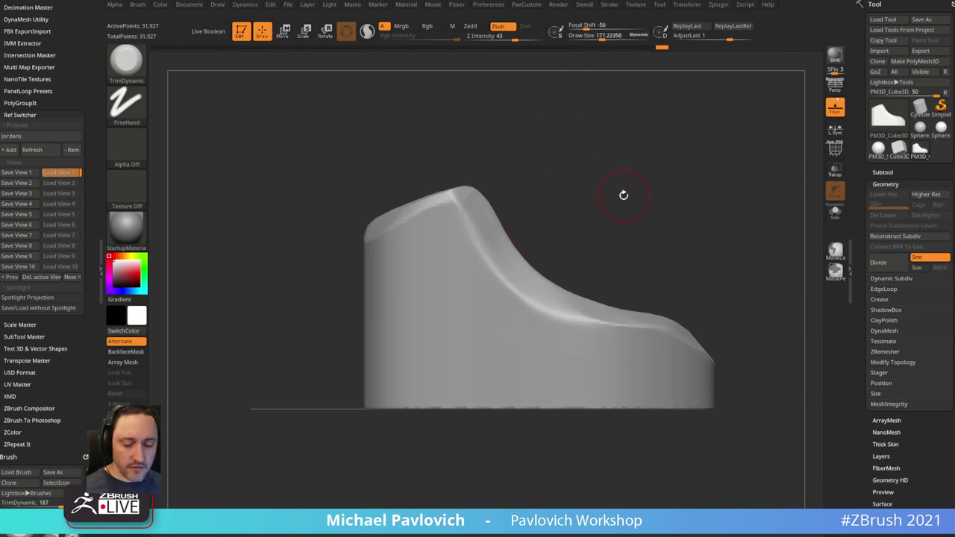
key("shift+z")
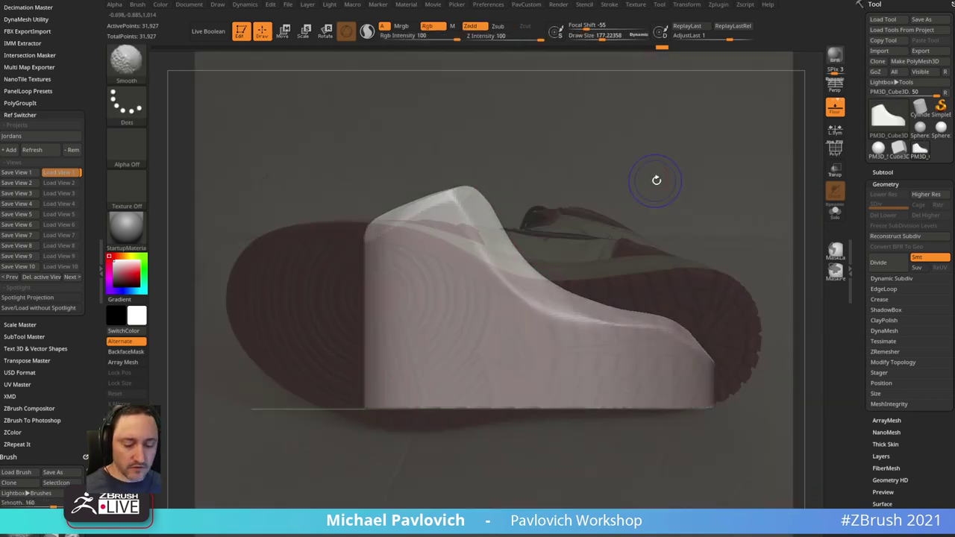
left_click_drag(656, 181, 773, 176)
left_click_drag(675, 145, 767, 179, "alt")
mouse_move(722, 152)
left_mouse_down("alt")
mouse_move(778, 145)
mouse_move(712, 145)
mouse_move(720, 145)
left_mouse_up("alt")
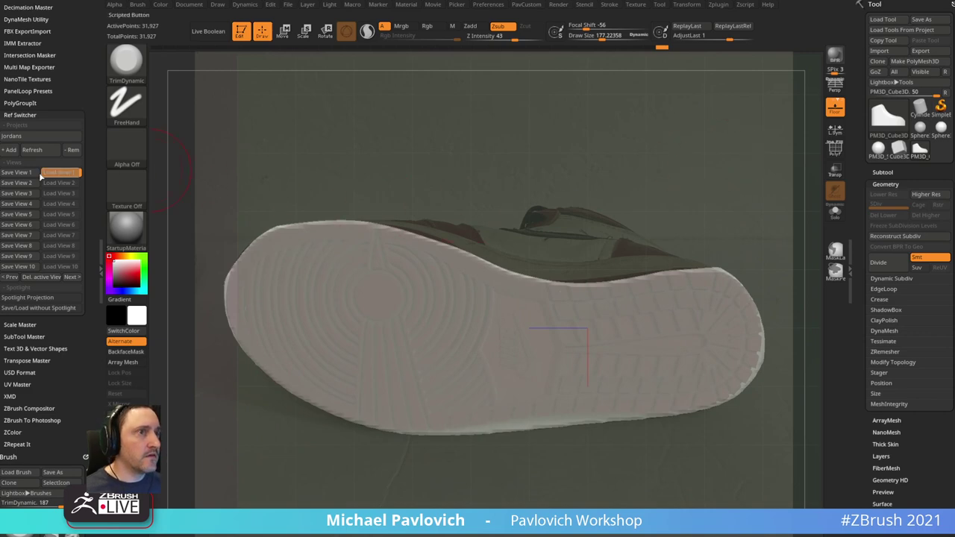
left_click(17, 183)
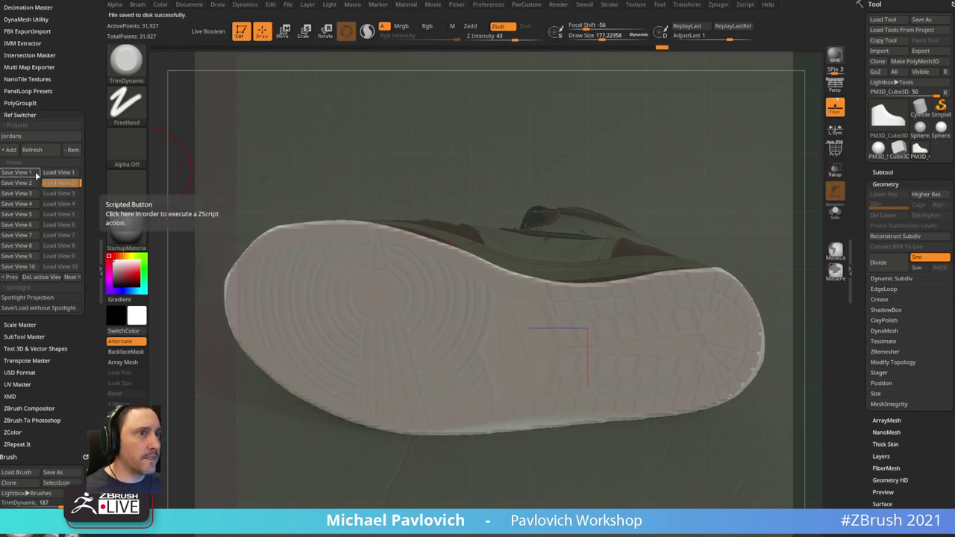
- Load View 1 and pull the heel and collar to the side photo with the Move brush at a draw size of about 896
left_click(69, 172)
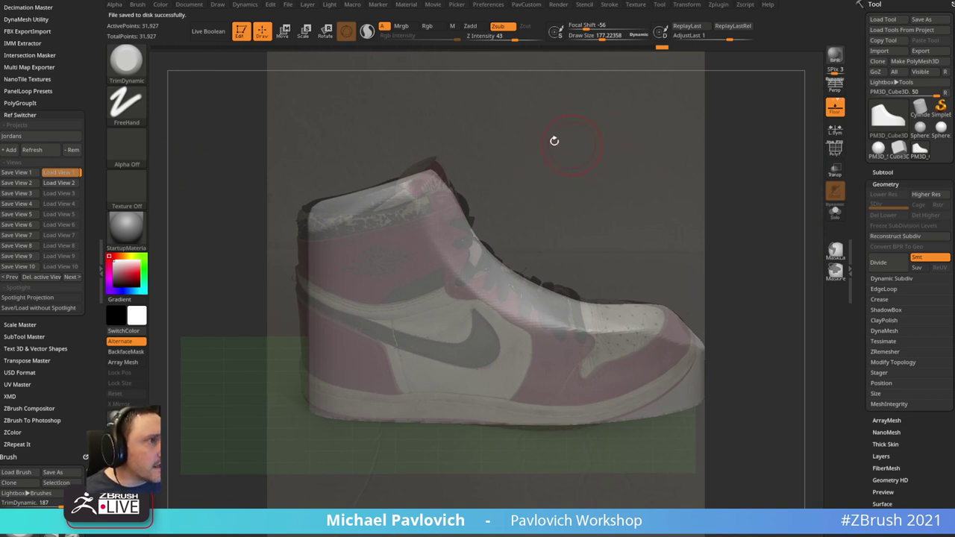
key("s")
left_click(337, 252)
left_click_drag(303, 229, 308, 232, "shift")
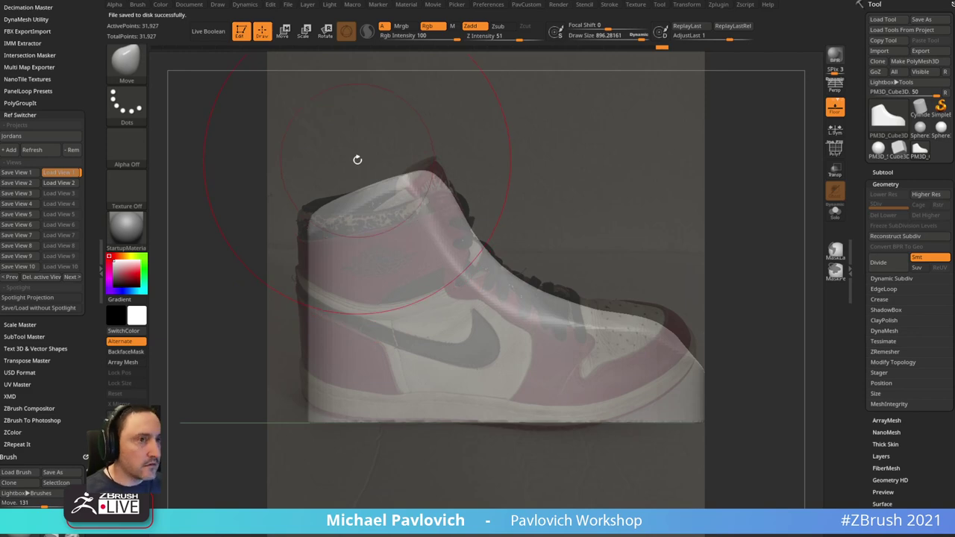
left_click(54, 173)
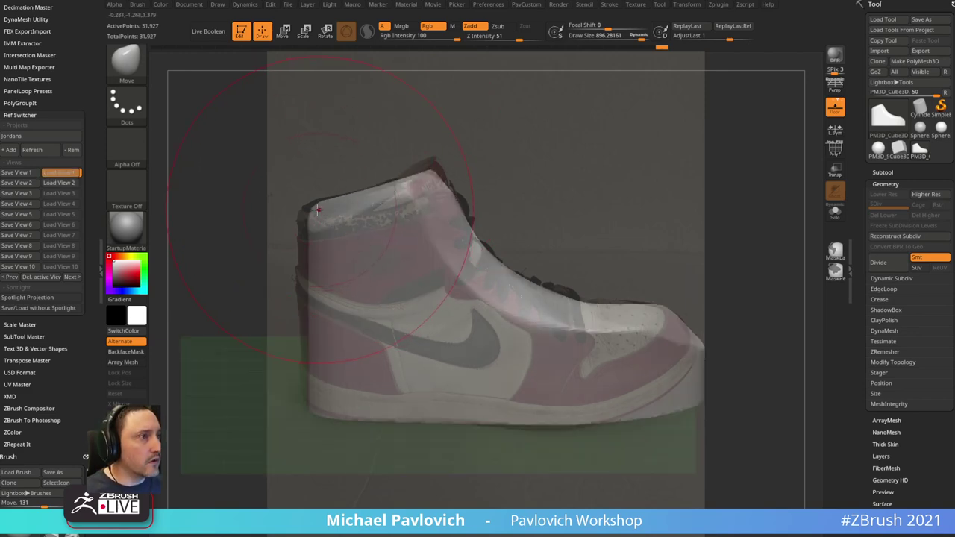
left_click_drag(305, 211, 300, 207)
left_click_drag(306, 278, 301, 278)
left_click_drag(434, 178, 442, 170)
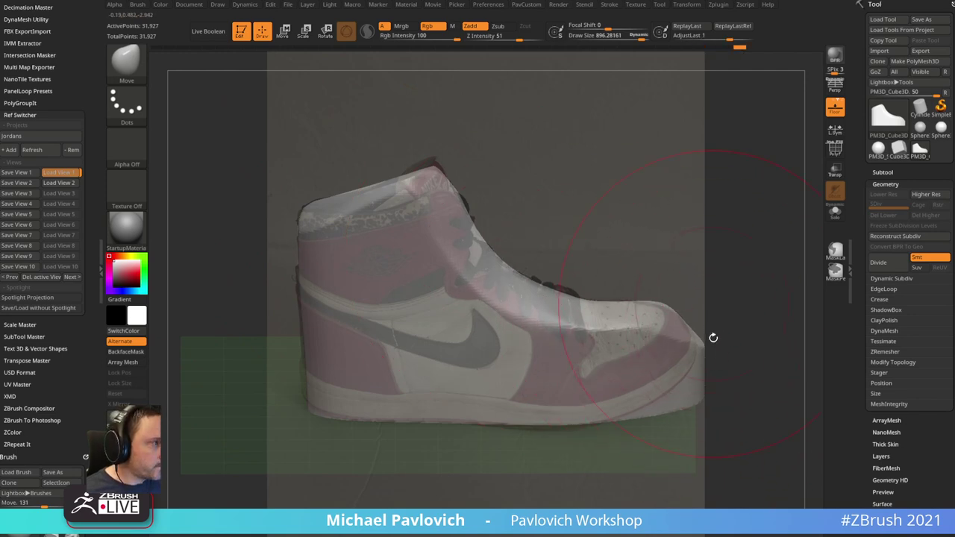
- Slice the excess off the toe along the side photo's outline and hide the Spotlight references
mouse_move(731, 298)
left_mouse_down("ctrl+shift")
mouse_move(675, 388)
mouse_move(571, 437)
mouse_move(606, 420)
mouse_move(507, 442)
left_mouse_up("ctrl+shift")
left_click_drag(690, 298, 694, 386, "ctrl+shift")
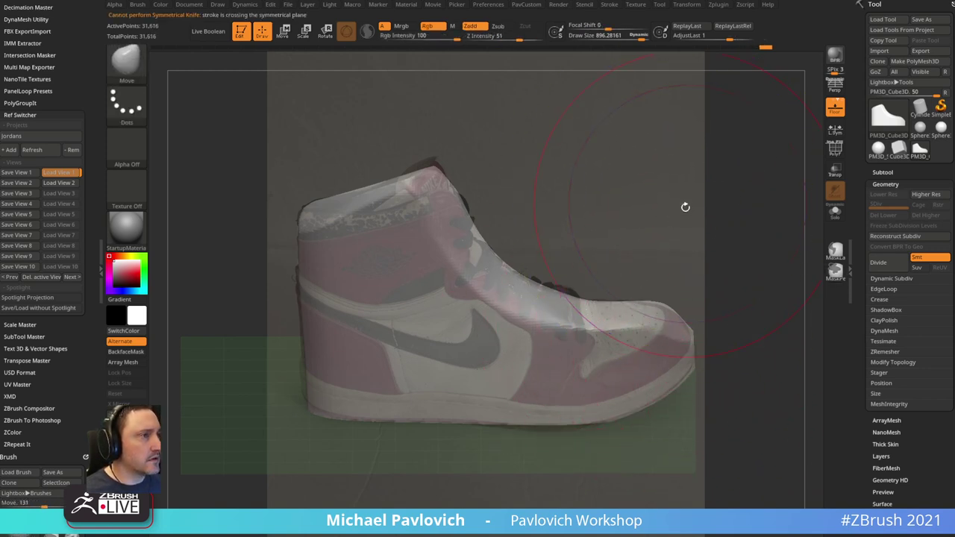
key("shift+z")
- Trim the sliced faces and edges around the toe with TrimDynamic at a draw size of about 445 and hide the floor grid
mouse_move(665, 218)
left_mouse_down()
mouse_move(676, 192)
mouse_move(762, 194)
mouse_move(659, 205)
left_mouse_up()
key("b")
key("t")
key("d")
left_click_drag(510, 340, 558, 356)
left_click_drag(672, 349, 560, 350)
left_click_drag(678, 330, 569, 337)
left_click_drag(585, 410, 630, 327)
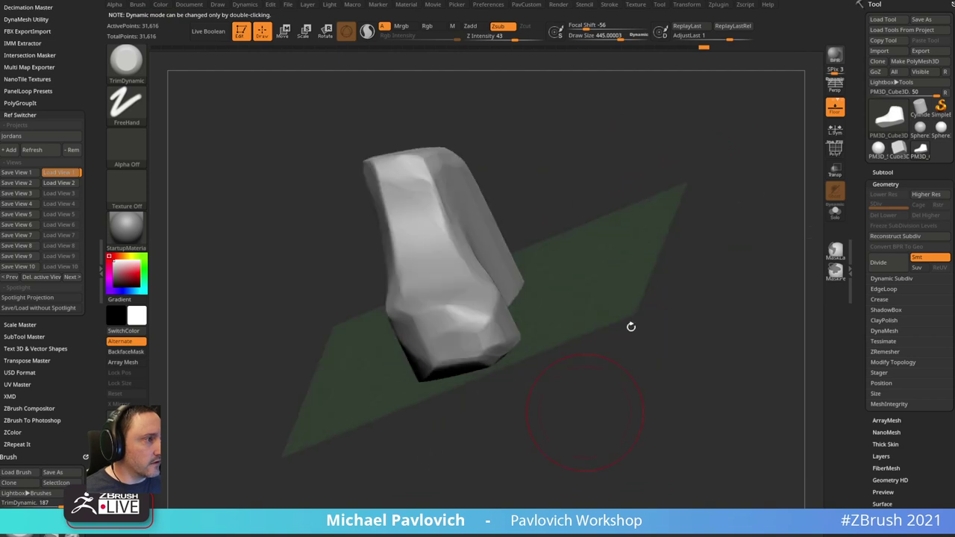
left_click(835, 109)
- Trim the shoe block's toe and lower side edges with TrimDynamic at a draw size of about 385
mouse_move(768, 172)
left_mouse_down()
mouse_move(729, 256)
mouse_move(497, 315)
left_mouse_up()
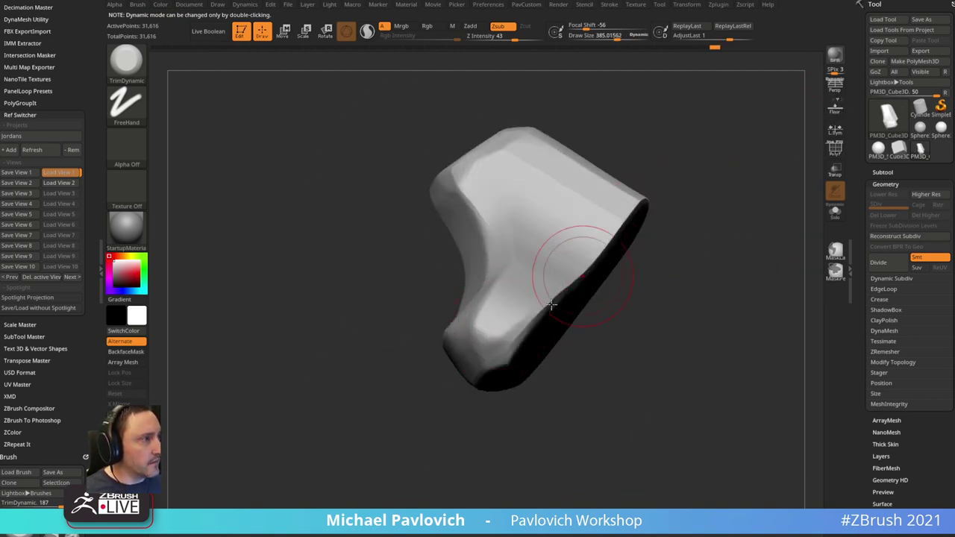
left_click_drag(587, 265, 658, 216)
left_click_drag(709, 164, 722, 173)
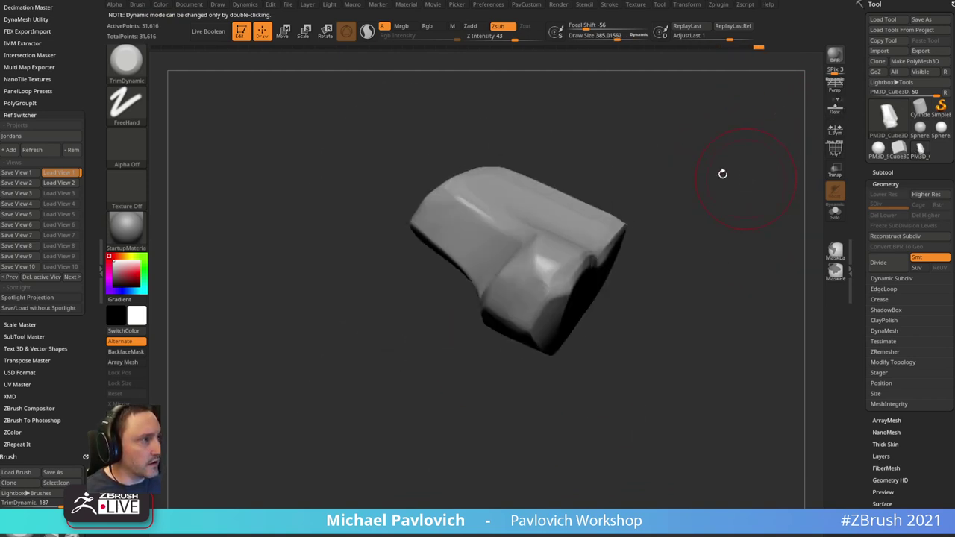
left_click_drag(533, 290, 550, 270)
mouse_move(634, 287)
left_mouse_down()
mouse_move(603, 314)
mouse_move(593, 344)
left_mouse_up()
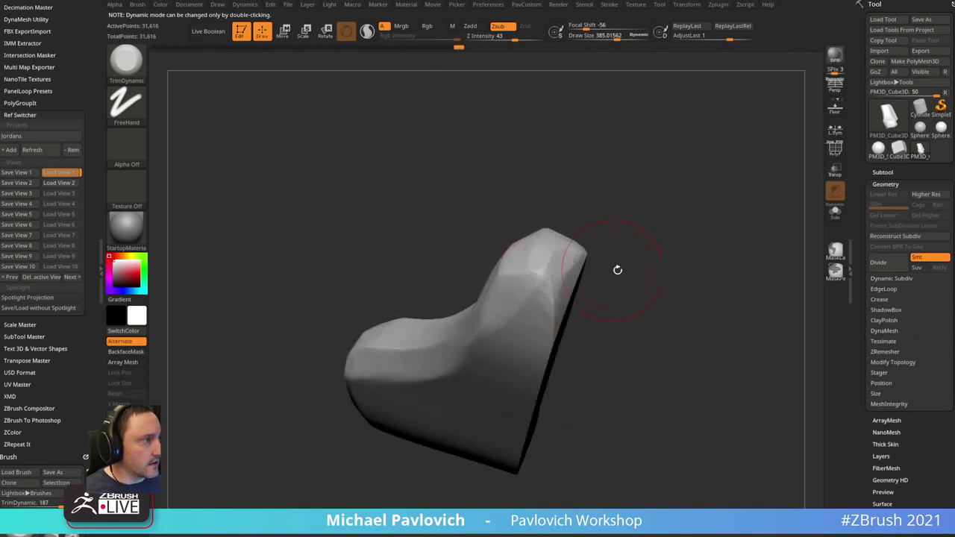
- Remesh the shoe block with DynaMesh and trim the heel, collar, instep and toe edges with TrimDynamic at a draw size of about 278
left_click_drag(617, 269, 544, 288)
left_click_drag(633, 192, 588, 267)
left_click_drag(554, 341, 526, 308)
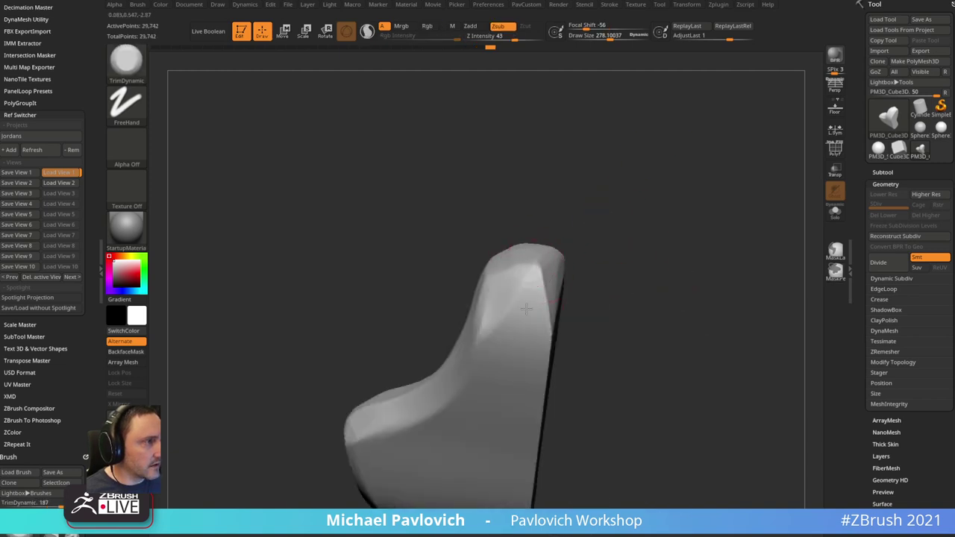
left_click_drag(570, 261, 580, 265)
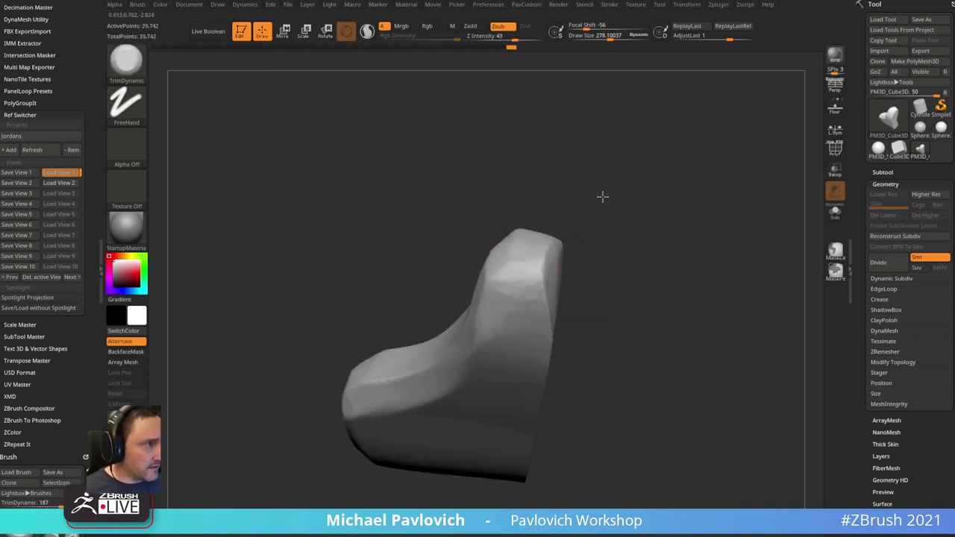
left_click_drag(603, 197, 578, 233)
mouse_move(520, 263)
left_mouse_down()
mouse_move(498, 243)
mouse_move(512, 303)
mouse_move(493, 340)
left_mouse_up()
left_click_drag(653, 211, 646, 165)
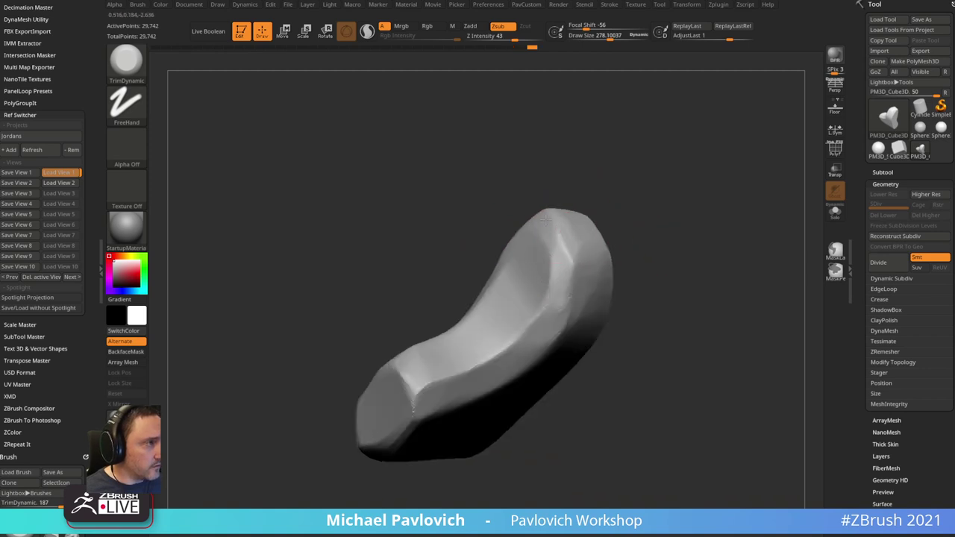
left_click_drag(546, 218, 559, 206)
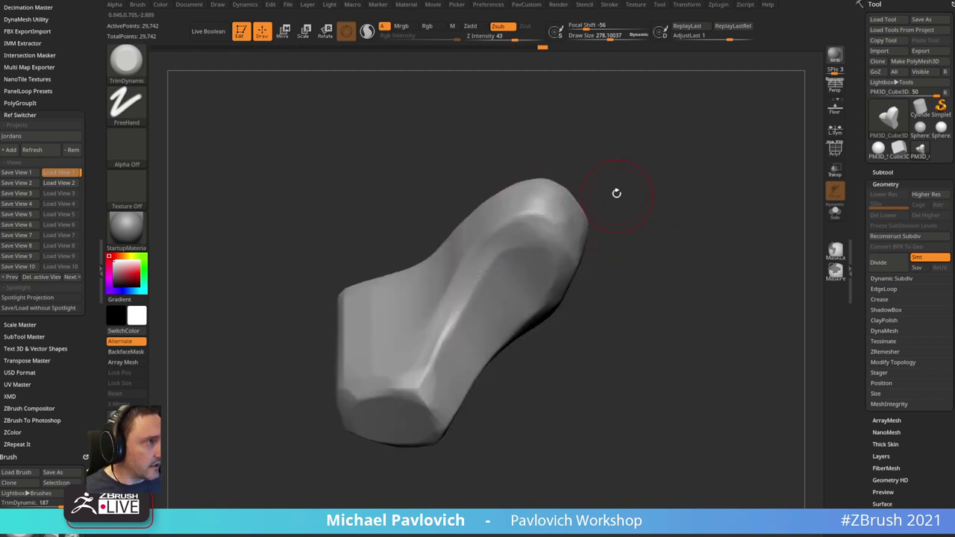
mouse_move(616, 193)
left_mouse_down()
mouse_move(649, 216)
mouse_move(654, 117)
mouse_move(674, 216)
mouse_move(435, 278)
left_mouse_up()
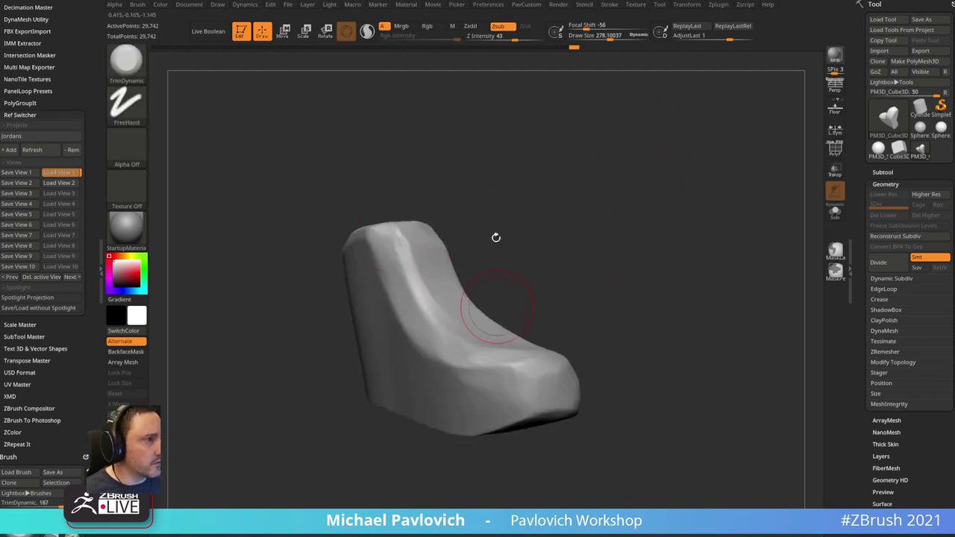
left_click_drag(495, 237, 437, 256)
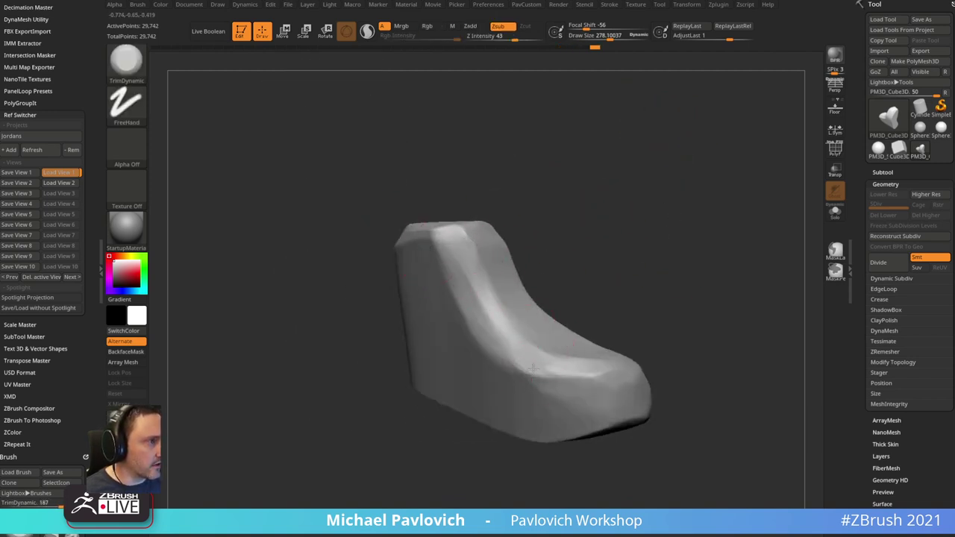
- Switch to the Standard brush, show the Spotlight references and load View 1 and View 2 in Ref Switcher
left_click_drag(643, 294, 677, 252, "shift")
key("b")
key("s")
key("t")
key("s")
left_click(646, 254)
left_click_drag(675, 190, 690, 186, "alt")
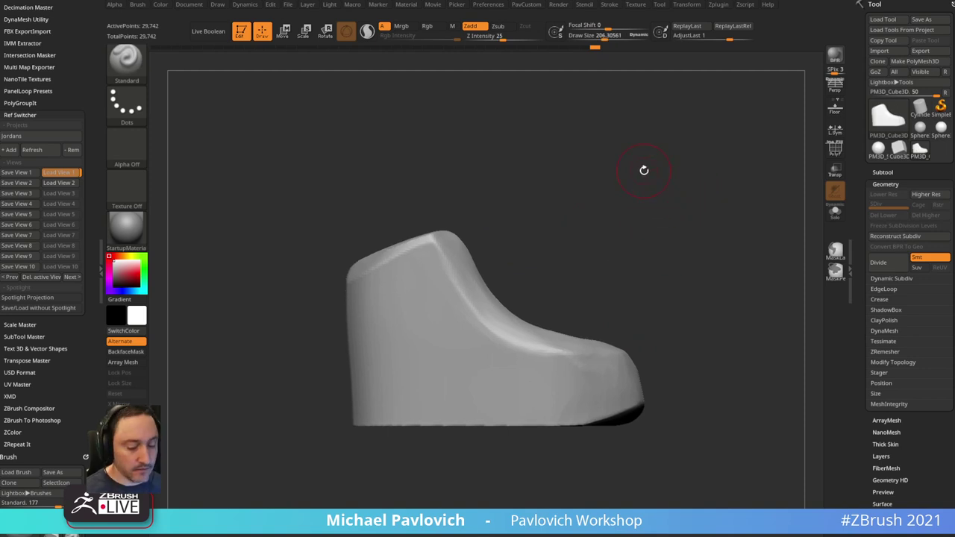
key("shift+z")
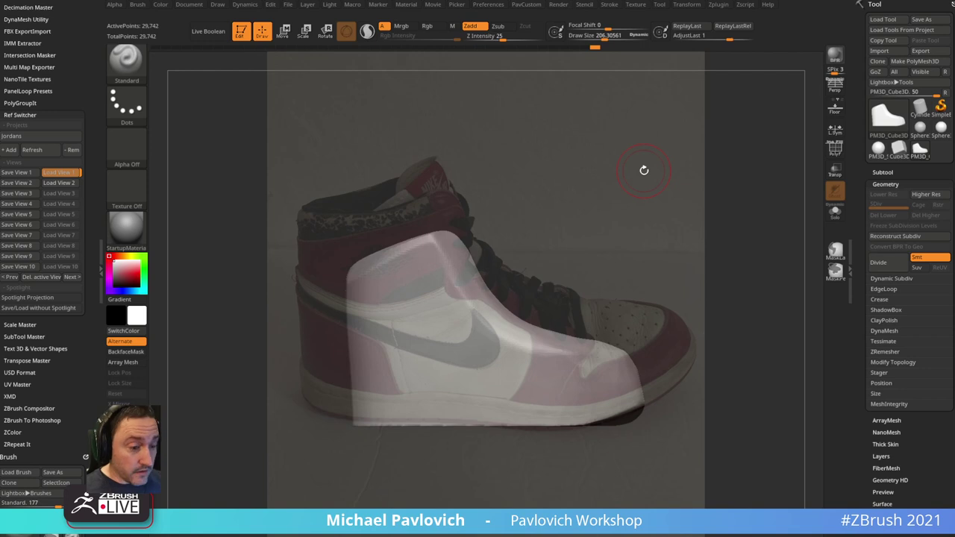
left_click(67, 173)
left_click(69, 184)
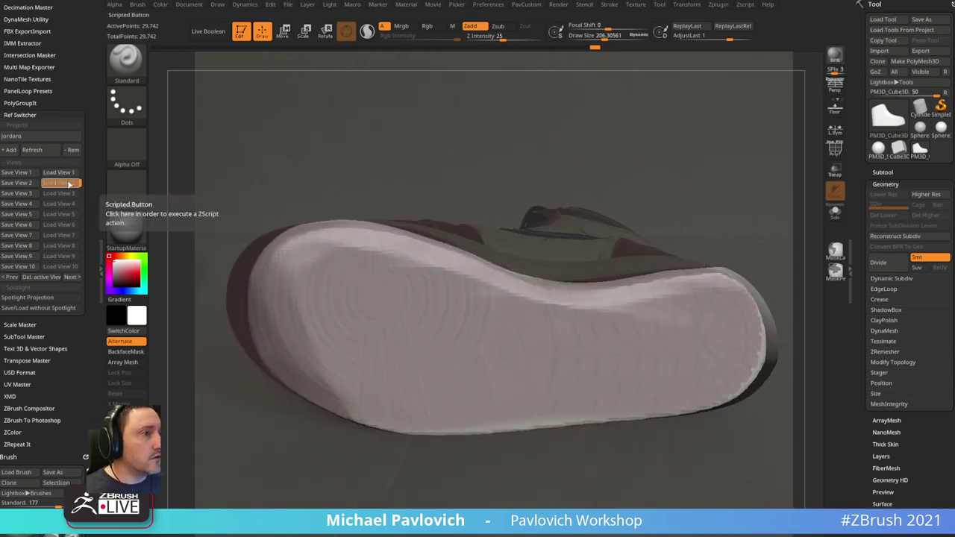
- Pull the toe and heel outward to the outsole photo with the Move brush at a draw size of about 684
key("b")
key("m")
key("v")
key("bracketright")
key("bracketright")
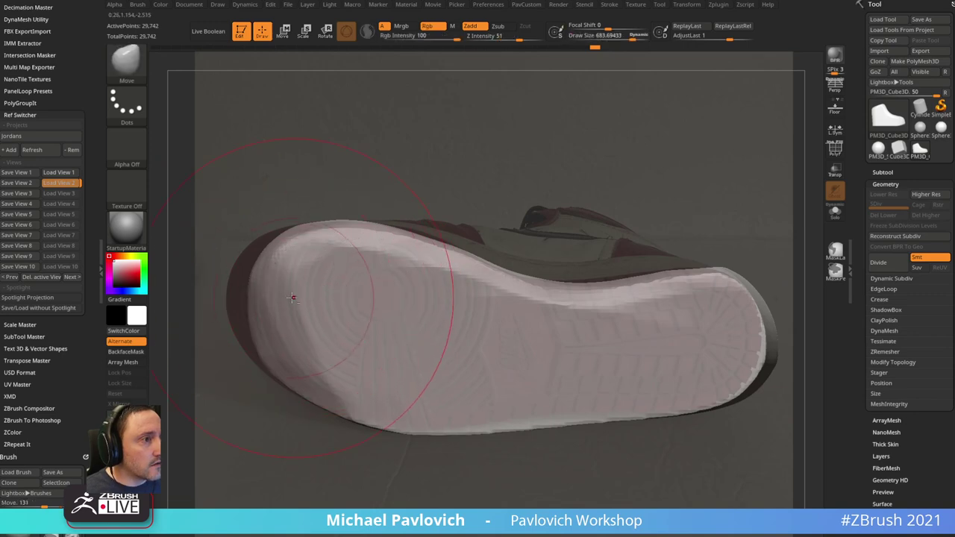
mouse_move(289, 299)
left_mouse_down()
mouse_move(246, 306)
mouse_move(245, 294)
left_mouse_up()
left_click_drag(731, 326, 728, 320)
- Refine the heel and sole outline against the outsole photo with the Move brush, reducing the draw size from about 257 to 95
key("s")
left_click_drag(731, 291, 699, 290)
key("shift+z")
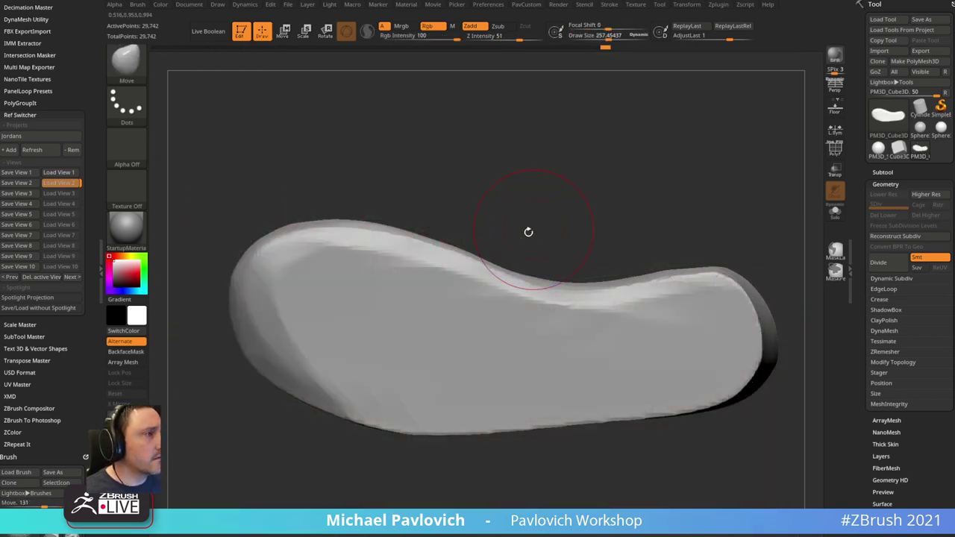
key("shift+z")
left_click_drag(673, 181, 707, 151)
key("s")
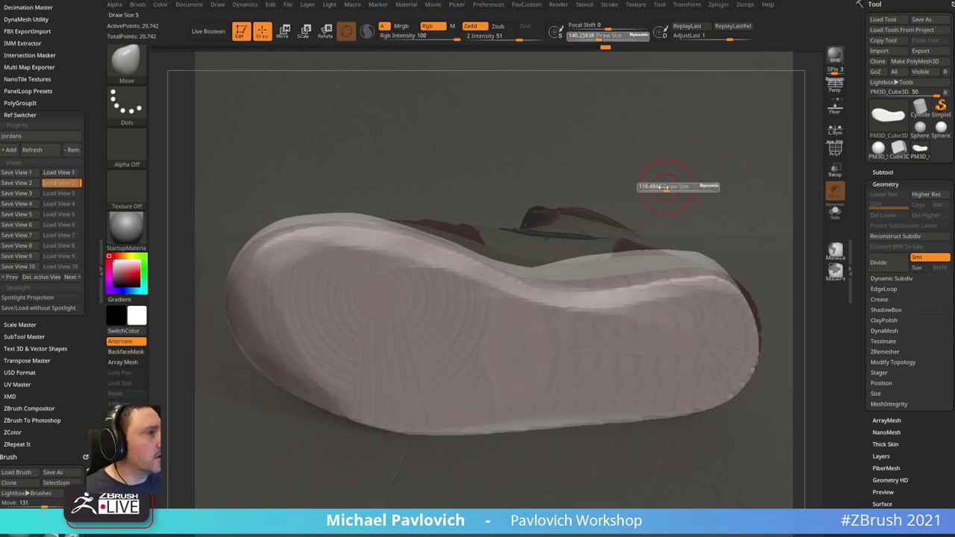
left_click_drag(668, 189, 662, 188)
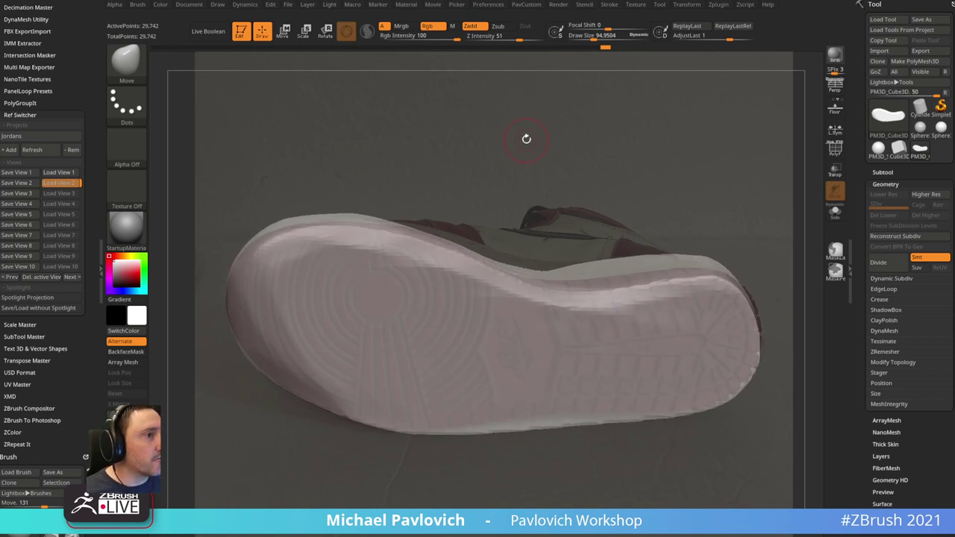
- Hide the references and flatten the underside near the toe with hPolish at a draw size of about 588
mouse_move(523, 137)
left_mouse_down()
mouse_move(577, 111)
mouse_move(620, 115)
mouse_move(634, 145)
mouse_move(549, 158)
left_mouse_up()
key("b")
key("h")
key("p")
key("s")
left_click(437, 276)
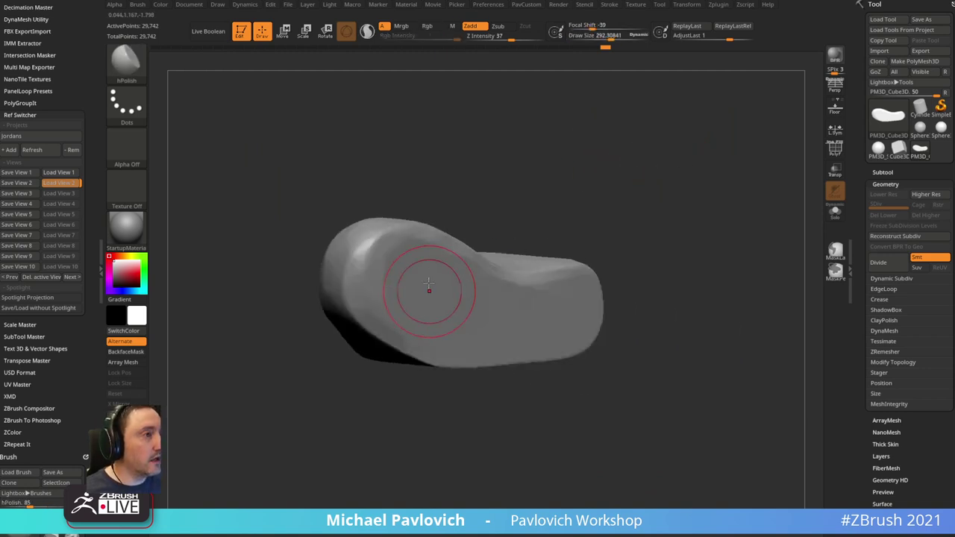
key("s")
left_click(430, 270)
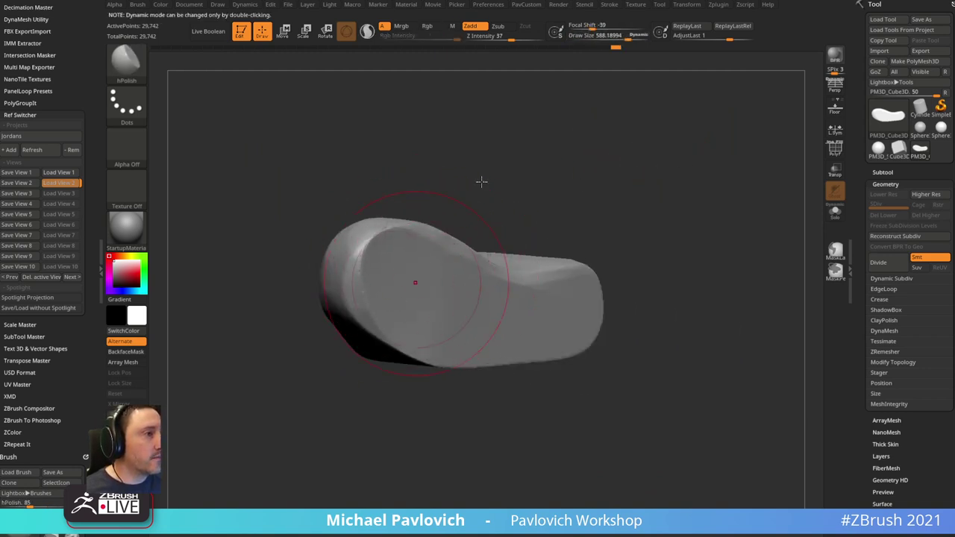
- Polish the rest of the sole flat from heel to toe with hPolish, keeping the draw size at about 588
left_click_drag(482, 181, 403, 303)
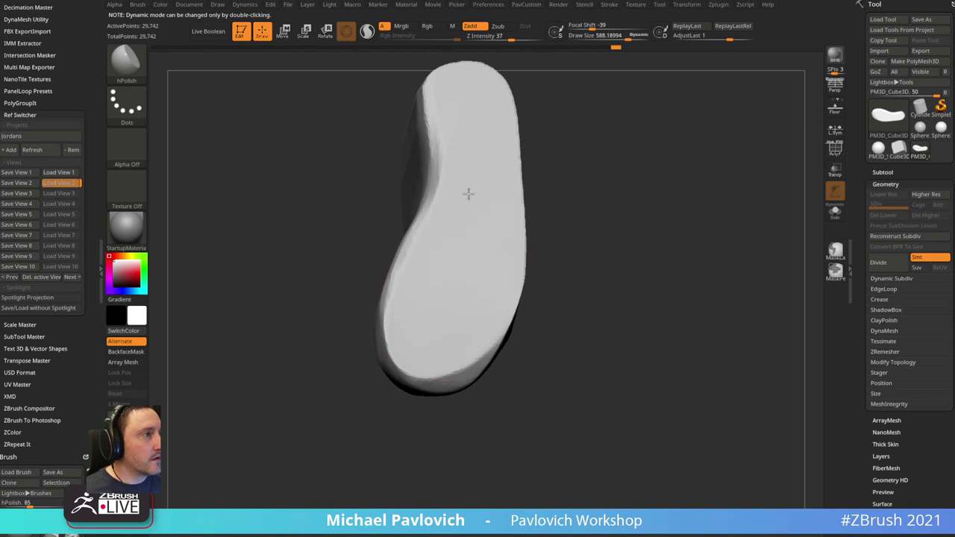
left_click_drag(469, 194, 483, 211)
left_click_drag(567, 199, 637, 182)
mouse_move(505, 303)
left_mouse_down()
mouse_move(443, 361)
mouse_move(449, 372)
left_mouse_up()
left_click_drag(570, 201, 679, 105)
mouse_move(721, 170)
left_mouse_down()
mouse_move(677, 132)
mouse_move(505, 153)
mouse_move(550, 156)
left_mouse_up()
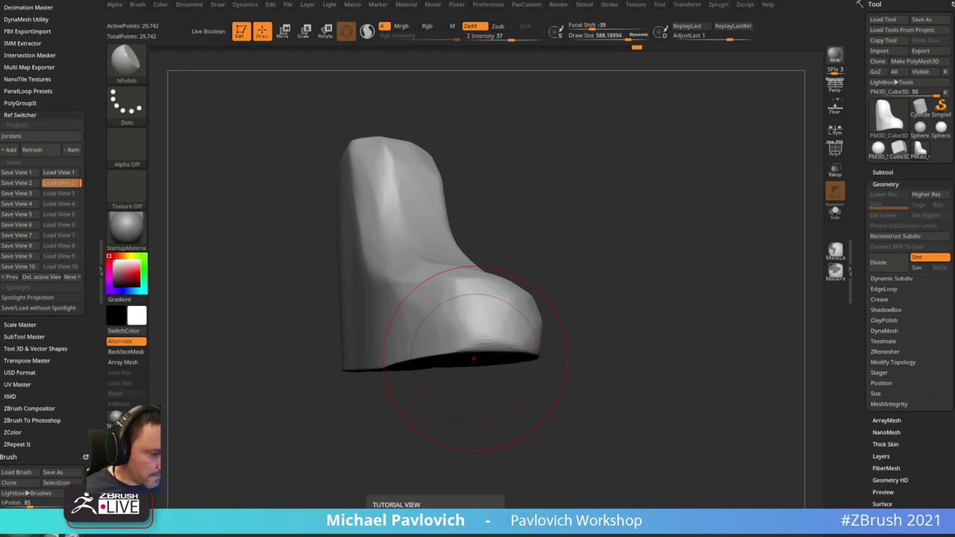
- Trim the top and sides of the toe box with TrimDynamic at a draw size of about 322
mouse_move(597, 156)
left_mouse_down()
mouse_move(628, 141)
mouse_move(669, 176)
mouse_move(672, 149)
mouse_move(641, 177)
mouse_move(666, 202)
mouse_move(682, 197)
left_mouse_up()
mouse_move(692, 213)
left_mouse_down()
mouse_move(701, 175)
mouse_move(689, 204)
mouse_move(710, 228)
left_mouse_up()
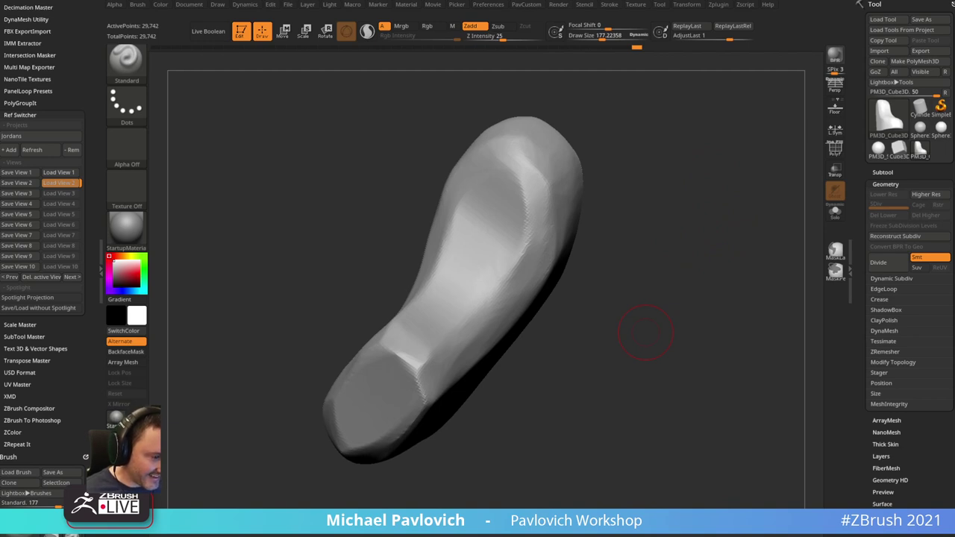
mouse_move(645, 332)
left_mouse_down()
mouse_move(656, 190)
mouse_move(694, 208)
mouse_move(627, 245)
mouse_move(443, 433)
mouse_move(649, 271)
mouse_move(559, 422)
mouse_move(593, 439)
mouse_move(569, 446)
mouse_move(576, 420)
mouse_move(580, 461)
left_mouse_up()
key("b")
key("t")
key("d")
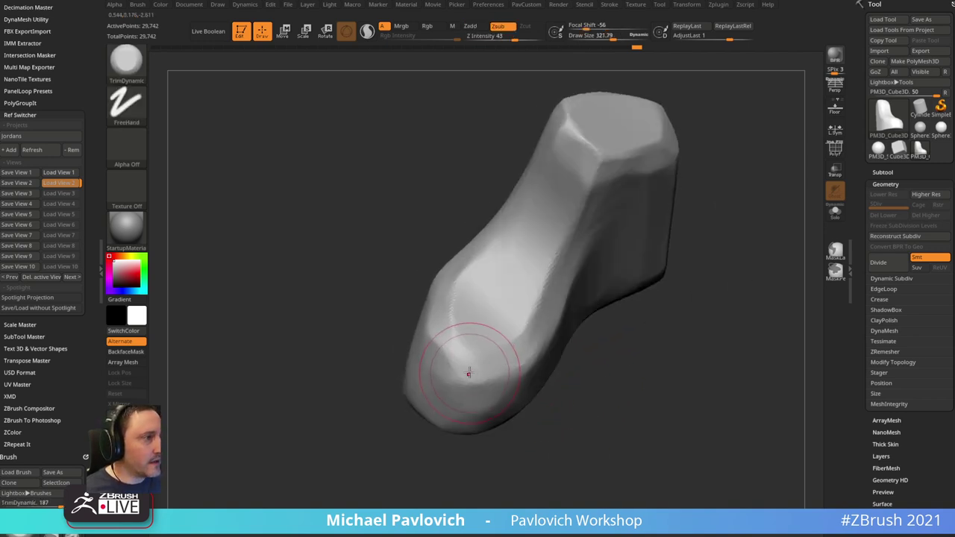
mouse_move(509, 378)
left_mouse_down()
mouse_move(586, 390)
mouse_move(633, 341)
mouse_move(502, 333)
mouse_move(518, 324)
mouse_move(447, 348)
left_mouse_up()
- Reshape the rounded tip of the toe with the Move brush at a draw size of about 490
key("bracketright")
key("b")
key("m")
key("v")
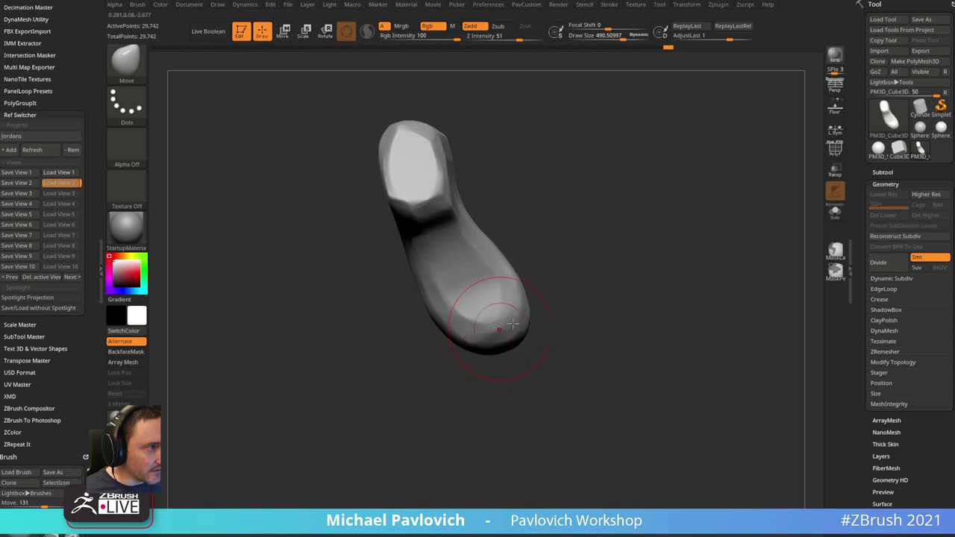
mouse_move(513, 323)
left_mouse_down()
mouse_move(620, 234)
mouse_move(463, 291)
mouse_move(481, 317)
left_mouse_up()
- Smooth the instep, toe and side edges at a draw size of about 322 and remesh the shoe with DynaMesh
mouse_move(615, 242)
left_mouse_down()
mouse_move(535, 261)
mouse_move(484, 260)
left_mouse_up()
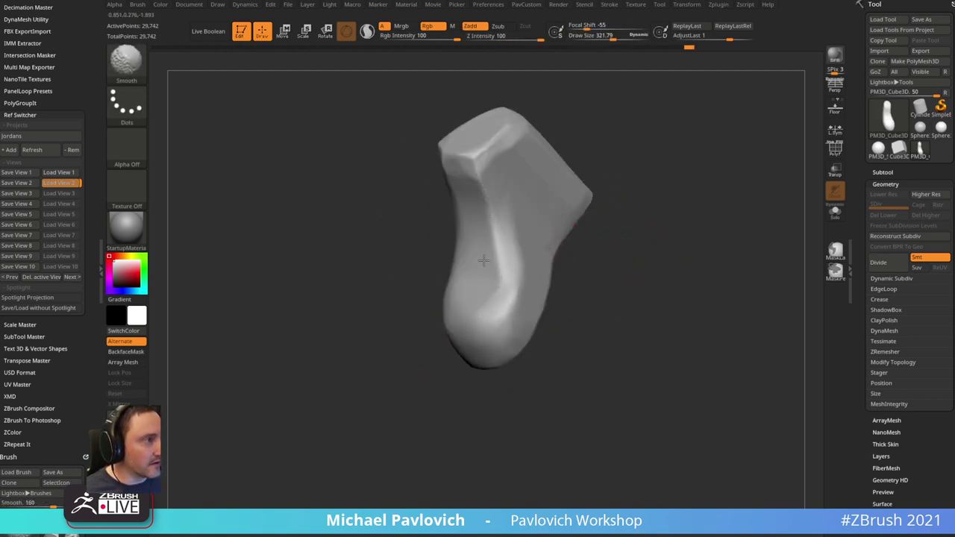
mouse_move(597, 170)
left_mouse_down()
mouse_move(612, 149)
mouse_move(432, 216)
mouse_move(616, 256)
mouse_move(676, 164)
mouse_move(692, 162)
left_mouse_up()
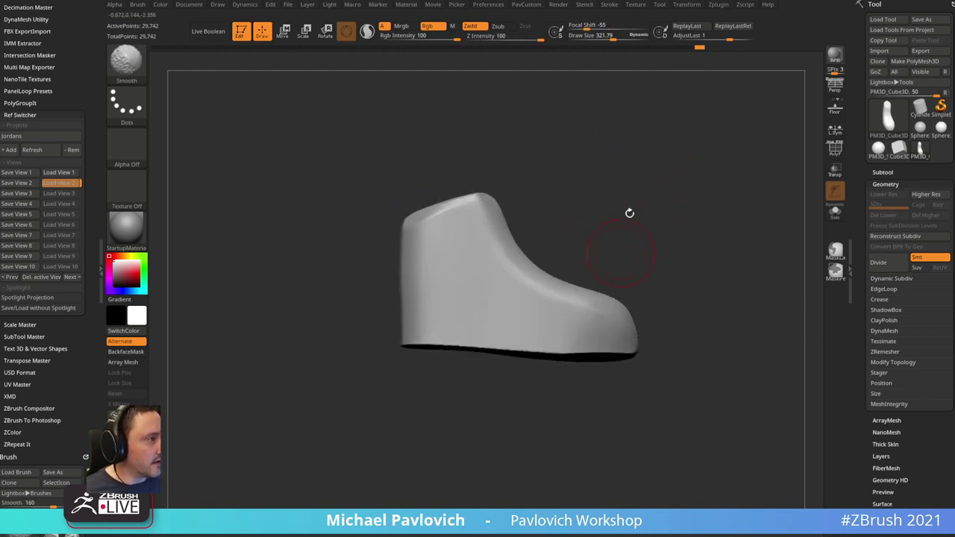
mouse_move(629, 212)
left_mouse_down()
mouse_move(604, 147)
mouse_move(597, 204)
mouse_move(526, 284)
mouse_move(637, 166)
mouse_move(661, 213)
mouse_move(746, 255)
left_mouse_up()
left_click_drag(694, 235, 624, 216)
left_click_drag(634, 258, 578, 243)
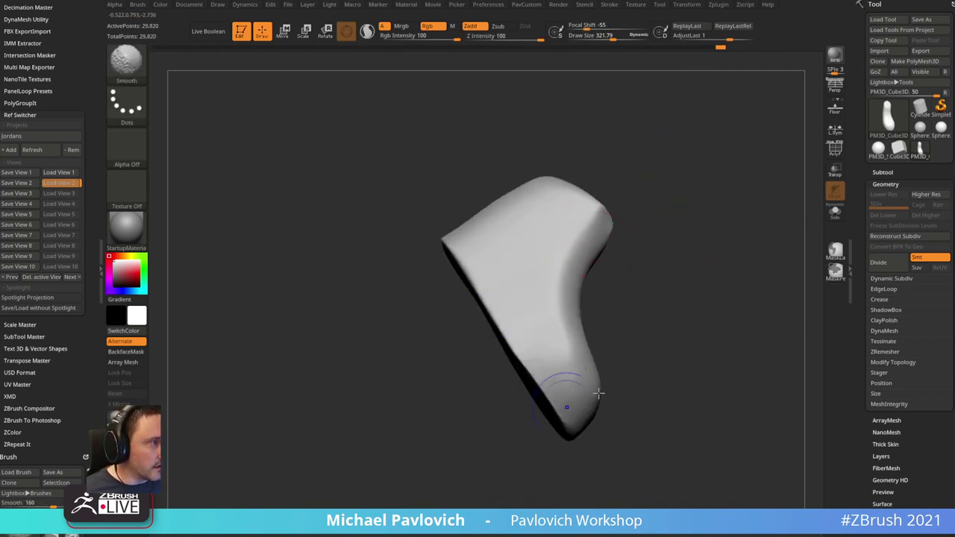
- Smooth the remaining hard edges on the toe side, heel and collar and remesh the shoe again
left_click_drag(598, 393, 655, 154)
left_click_drag(641, 239, 660, 153)
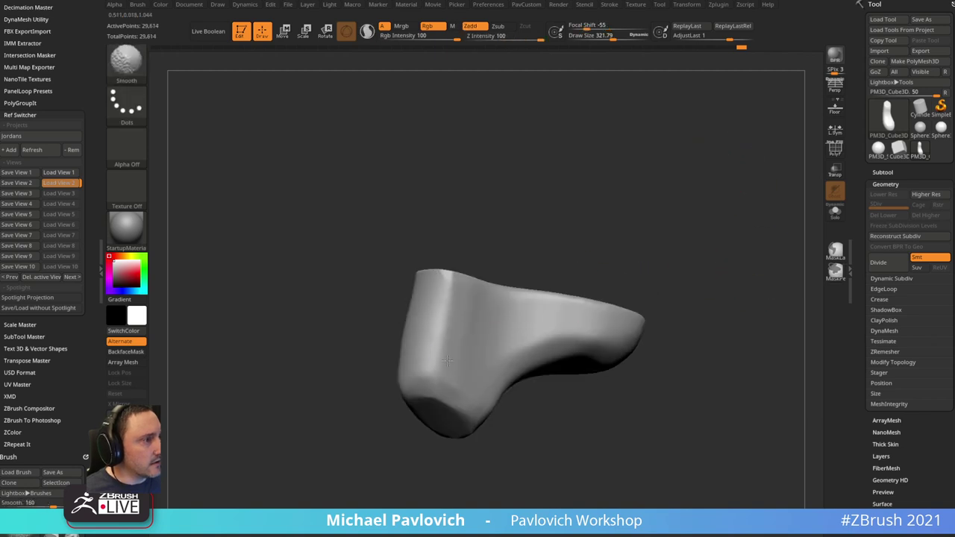
left_click_drag(661, 119, 667, 273)
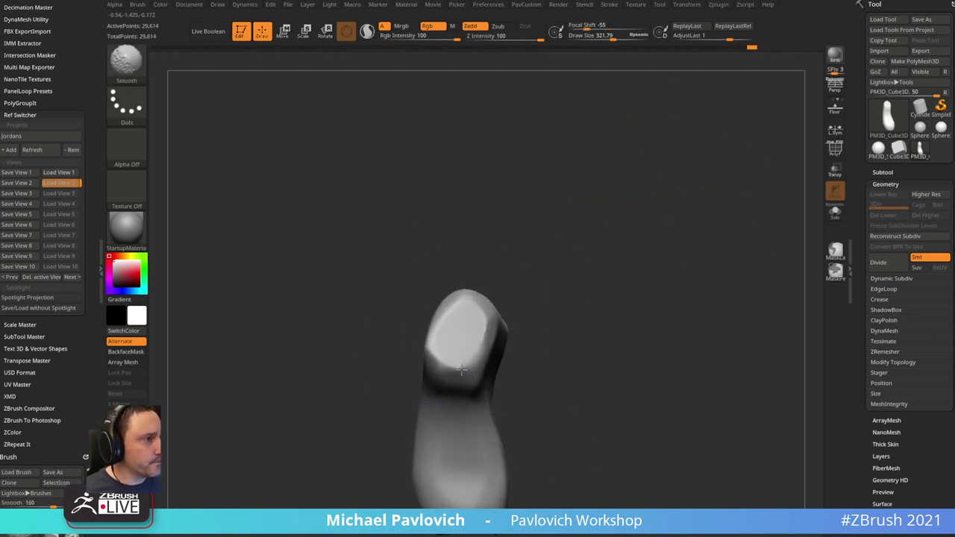
left_click_drag(461, 370, 449, 344, "shift")
- Widen and round the collar opening with the Move brush at a draw size of about 393
mouse_move(634, 287)
left_mouse_down()
mouse_move(669, 190)
mouse_move(656, 179)
left_mouse_up()
key("s")
left_click_drag(497, 281, 507, 278)
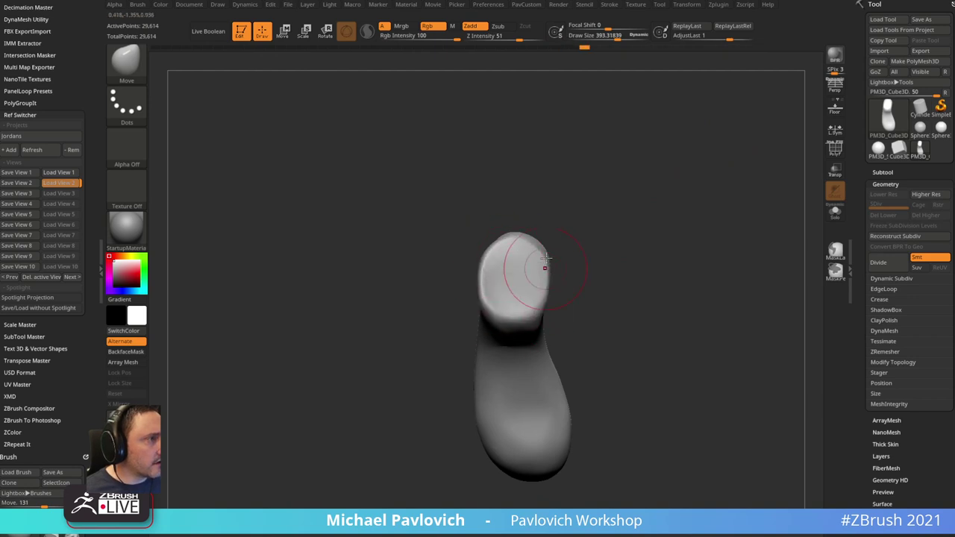
left_click_drag(544, 257, 670, 193)
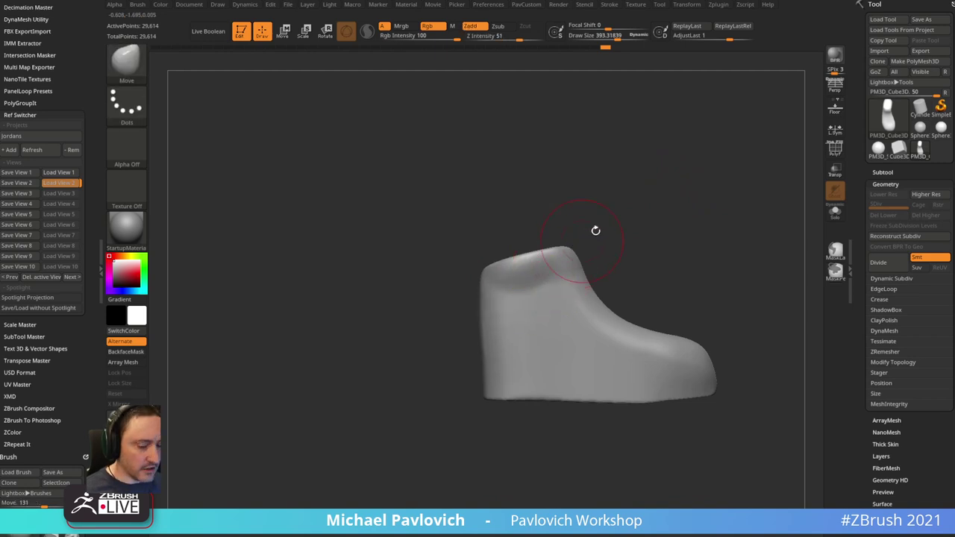
- Build up one side of the ankle and heel with the Clay brush at a draw size of about 393
mouse_move(656, 212)
left_mouse_down("alt")
mouse_move(662, 191)
mouse_move(711, 202)
mouse_move(705, 187)
mouse_move(682, 188)
mouse_move(483, 263)
left_mouse_up("alt")
key("b")
key("c")
key("l")
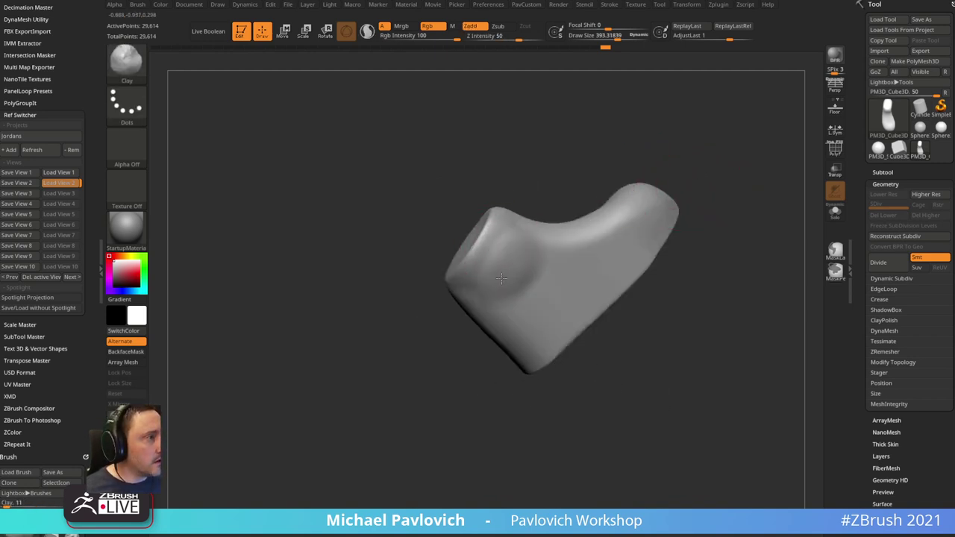
left_click_drag(480, 369, 473, 306)
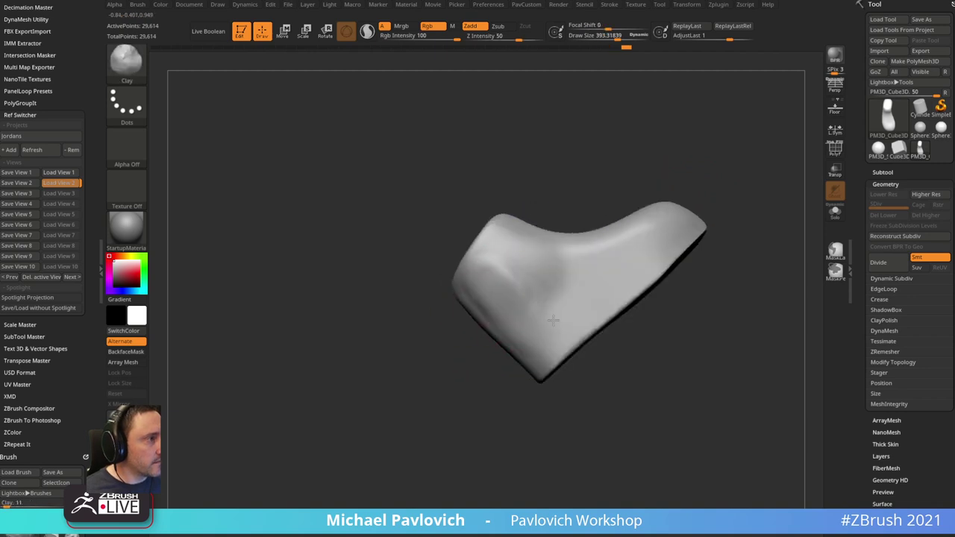
left_click_drag(553, 320, 597, 280)
left_click_drag(694, 283, 713, 258)
- Smooth the built-up clay, then add Clay to the opposite side of the ankle and smooth it into the heel
left_click_drag(647, 217, 512, 271, "shift")
mouse_move(684, 195)
left_mouse_down()
mouse_move(684, 181)
mouse_move(656, 190)
left_mouse_up()
left_click_drag(554, 238, 572, 280, "shift")
mouse_move(687, 249)
left_mouse_down()
mouse_move(692, 208)
mouse_move(657, 196)
left_mouse_up()
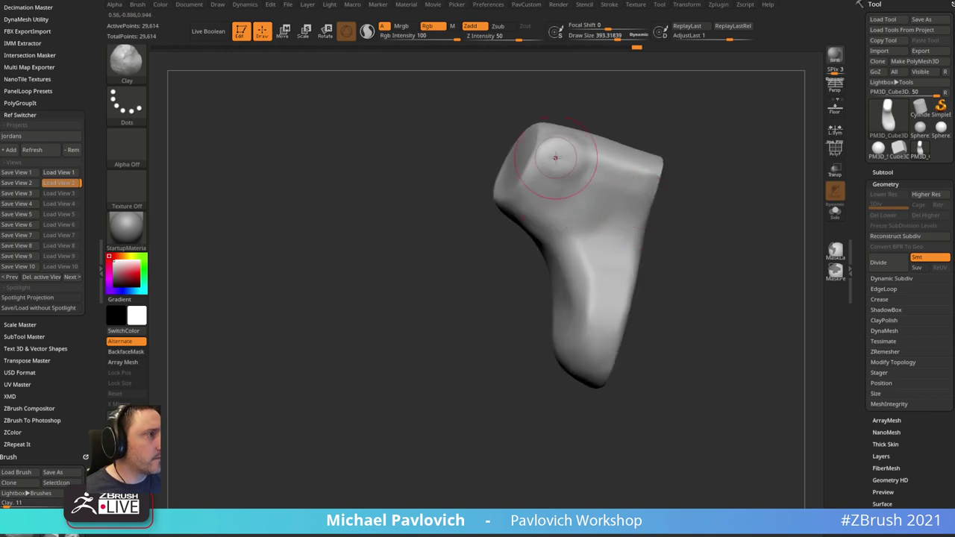
left_click_drag(557, 156, 586, 199)
left_click_drag(675, 149, 656, 216)
left_click_drag(560, 212, 550, 252, "shift")
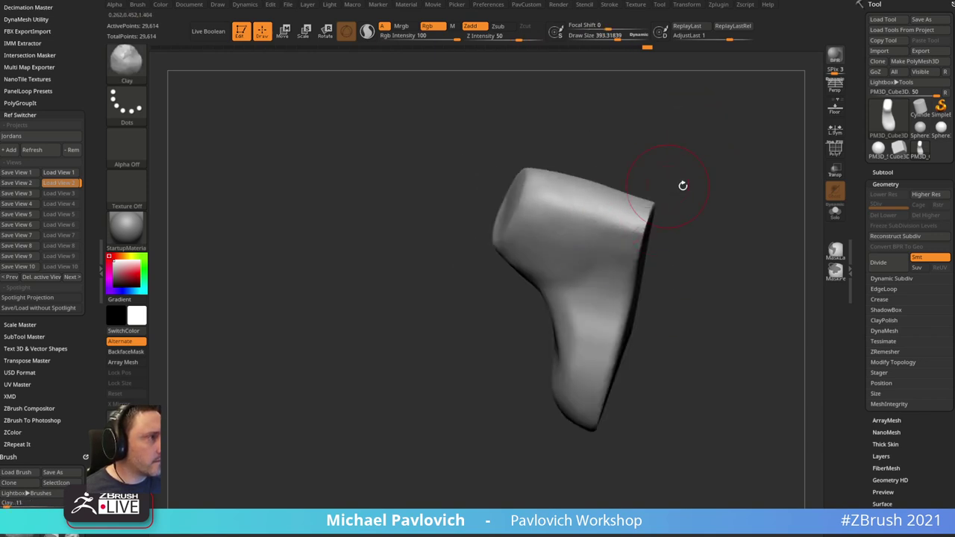
- Smooth the side of the ankle and mirror the whole shoe to the opposite foot
left_click_drag(681, 186, 655, 188)
left_click_drag(548, 231, 559, 264, "shift")
mouse_move(662, 203)
left_mouse_down()
mouse_move(724, 186)
mouse_move(688, 214)
mouse_move(718, 230)
mouse_move(706, 196)
mouse_move(712, 168)
mouse_move(720, 258)
mouse_move(709, 205)
mouse_move(731, 237)
mouse_move(721, 229)
mouse_move(720, 240)
left_mouse_up()
mouse_move(692, 190)
left_mouse_down()
mouse_move(746, 175)
mouse_move(753, 181)
mouse_move(679, 198)
mouse_move(774, 216)
mouse_move(699, 196)
mouse_move(539, 250)
left_mouse_up()
key("4")
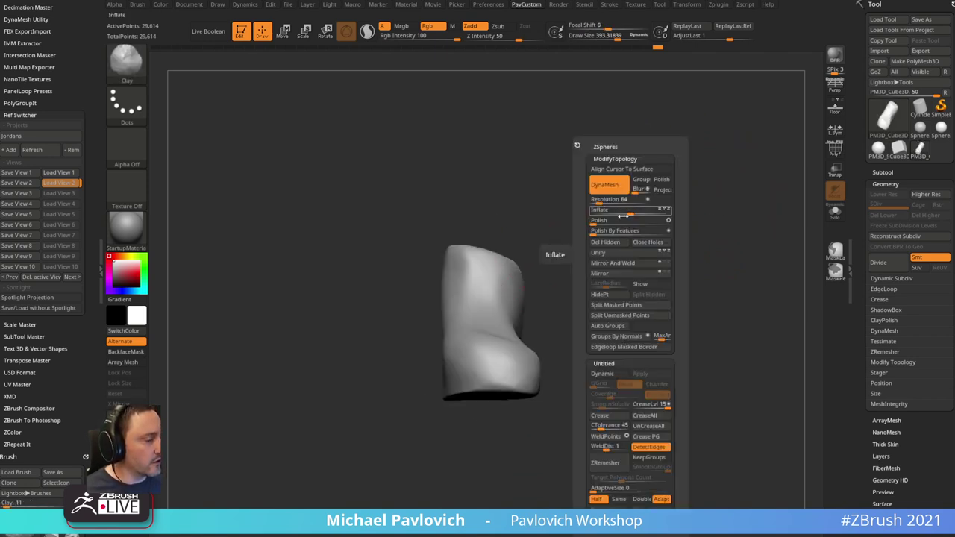
left_click(617, 276)
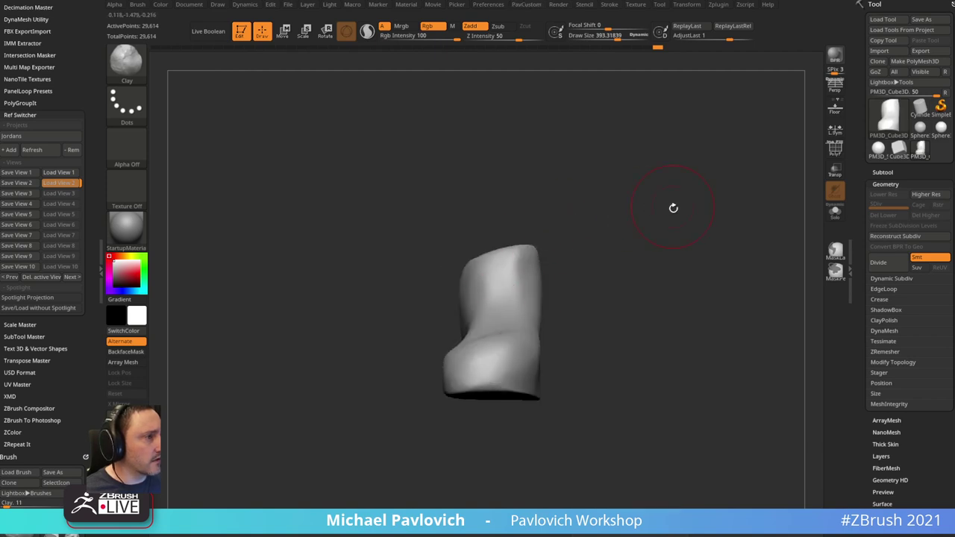
mouse_move(673, 207)
left_mouse_down()
mouse_move(663, 198)
mouse_move(699, 239)
mouse_move(729, 209)
mouse_move(746, 224)
mouse_move(736, 216)
left_mouse_up()
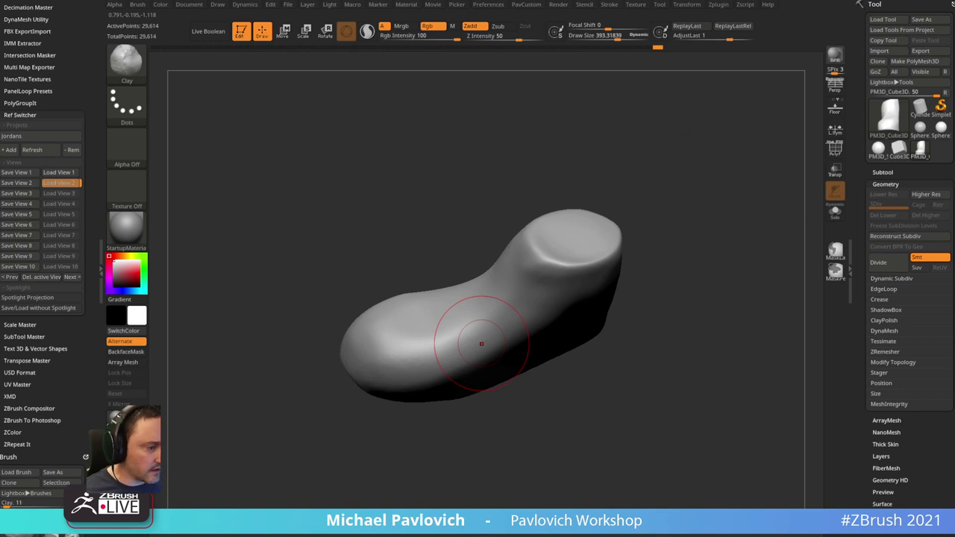
- Add the three-quarter photo of the pair of Jordans to Spotlight and scale it down
left_click(610, 5)
left_click(635, 5)
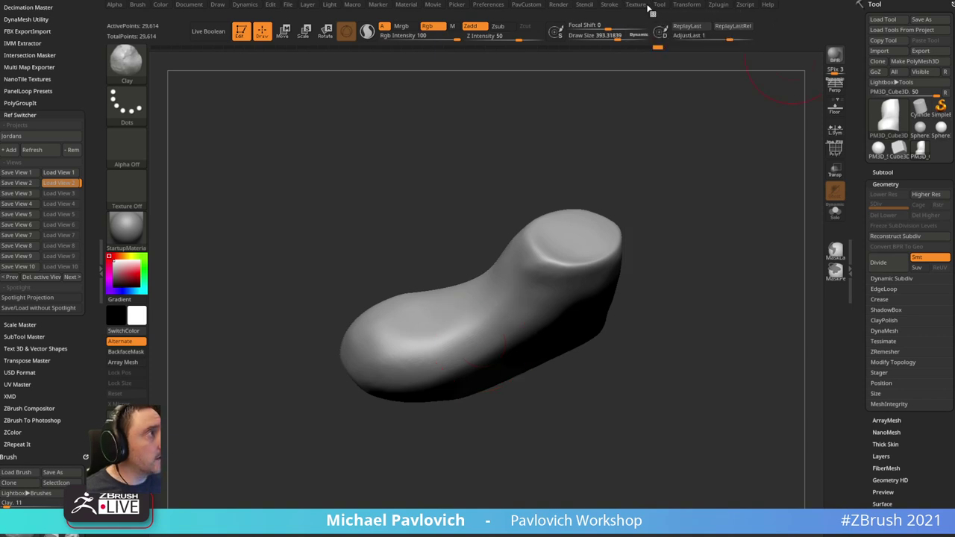
left_click(637, 6)
left_click(694, 141)
left_click(714, 164)
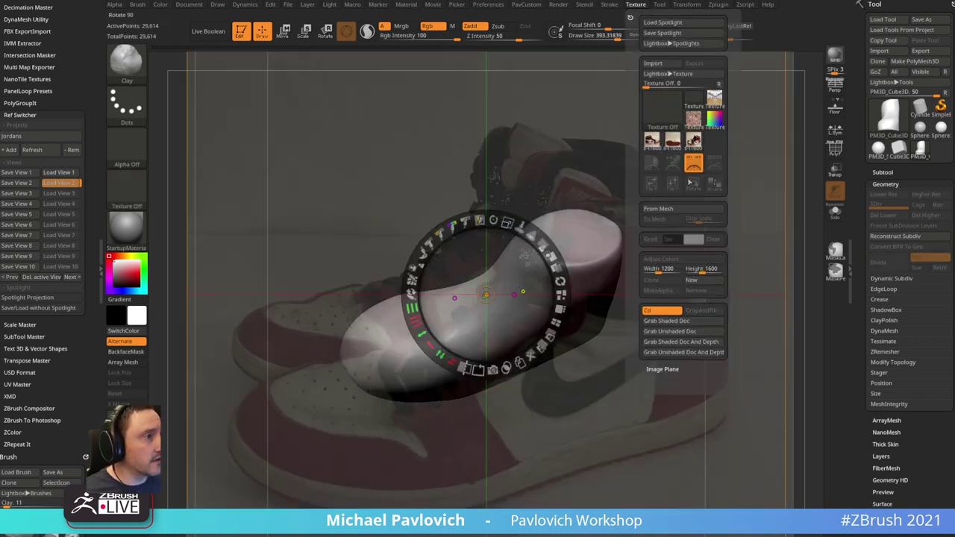
key("z")
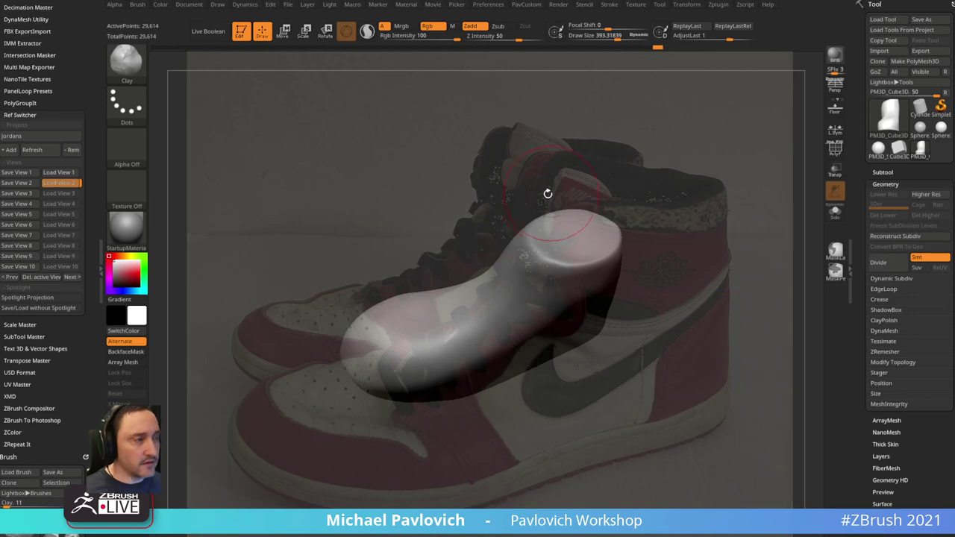
key("z")
left_click_drag(509, 222, 491, 219)
key("z")
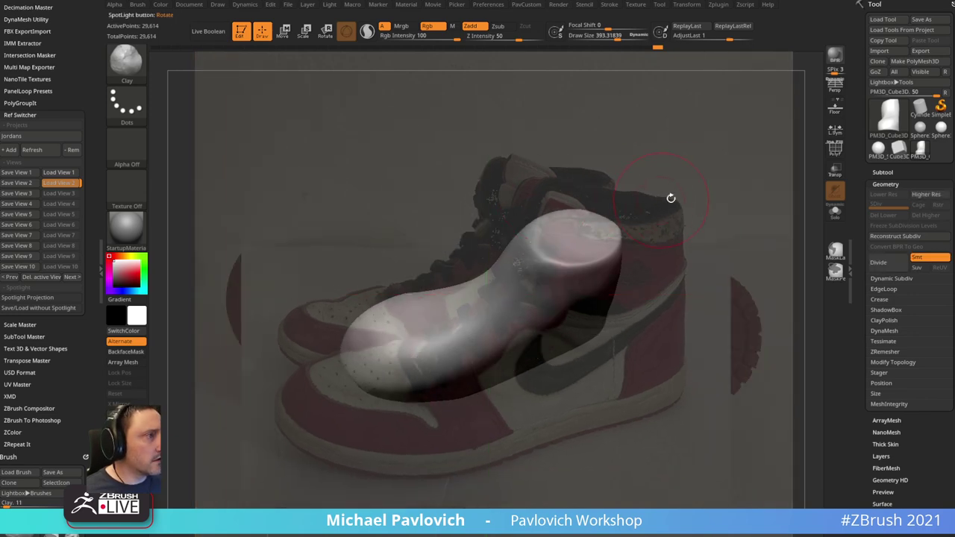
- Remove the other reference images from Spotlight and move the three-quarter photo over the model
key("z")
left_click(767, 231)
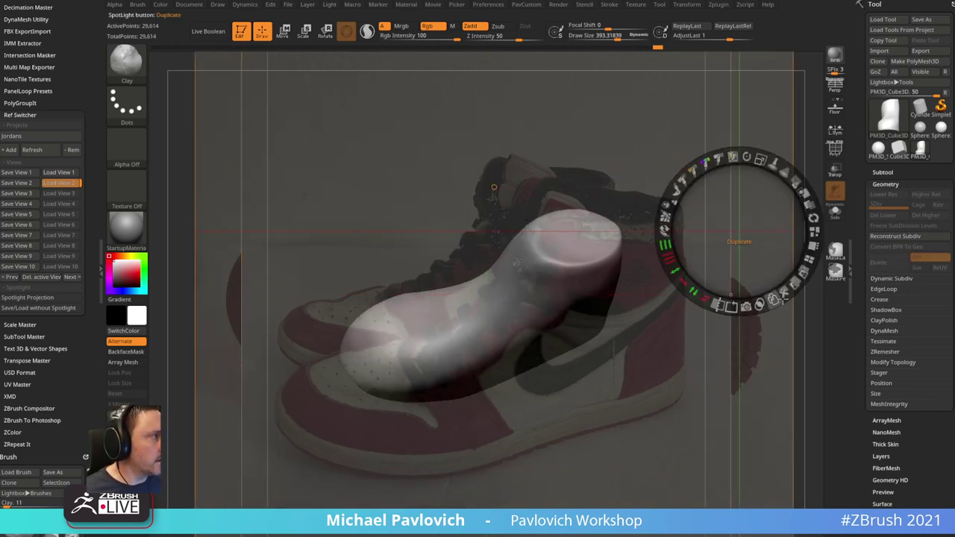
left_click(789, 304)
left_click_drag(610, 209, 443, 249)
left_click_drag(628, 222, 719, 211)
left_click(766, 277)
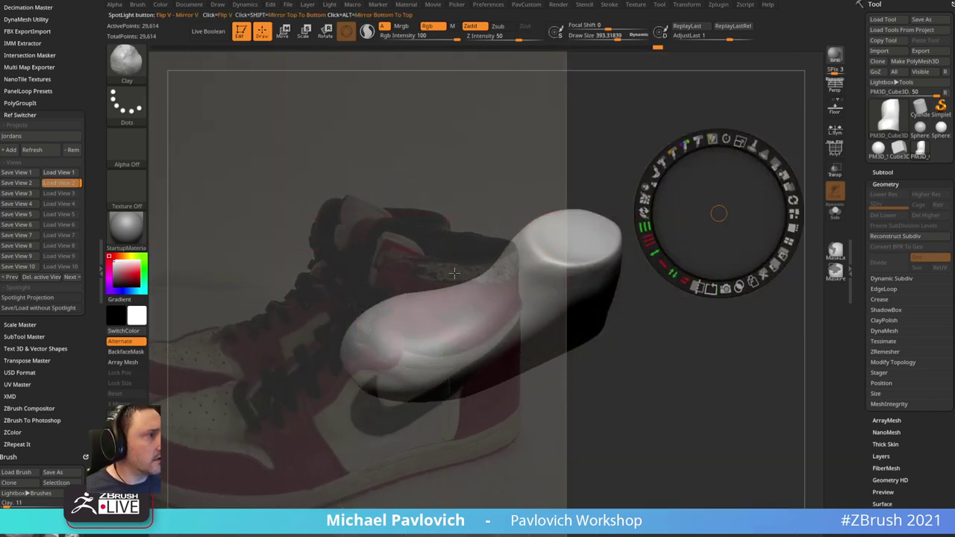
left_click_drag(436, 270, 643, 235)
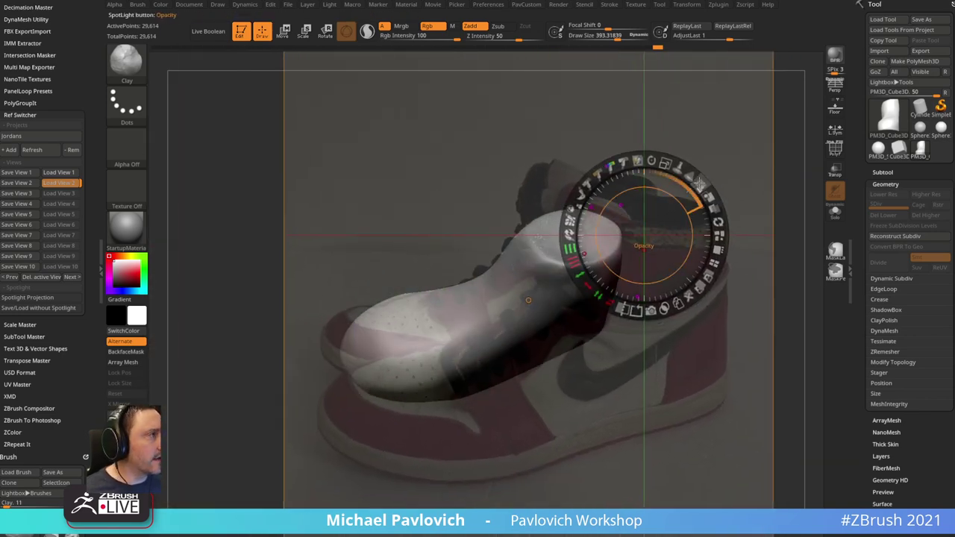
key("z")
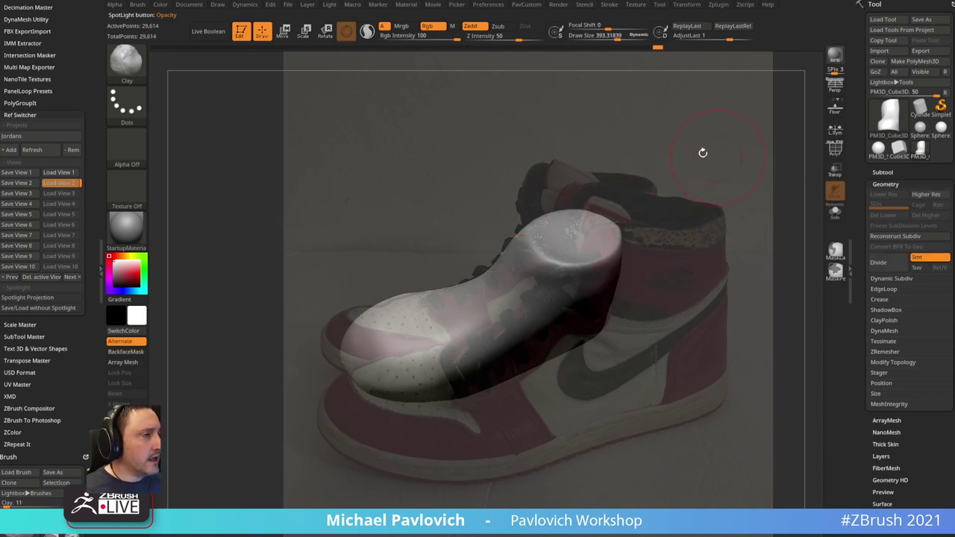
- Turn on perspective and orient and scale the model to line up with the front shoe in the three-quarter photo
mouse_move(702, 153)
left_mouse_down()
mouse_move(739, 185)
mouse_move(734, 166)
mouse_move(724, 198)
mouse_move(766, 164)
mouse_move(756, 192)
mouse_move(760, 184)
left_mouse_up()
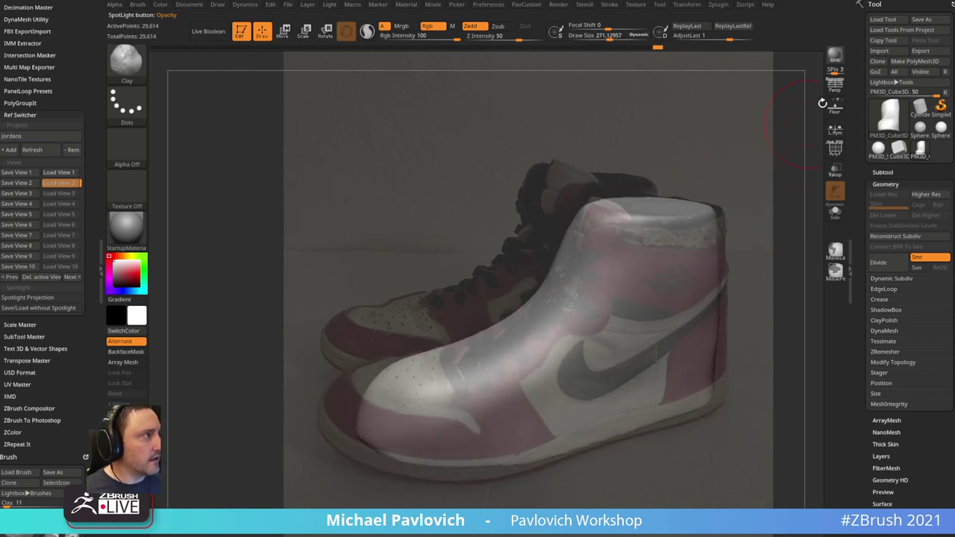
left_click(834, 86)
left_click_drag(769, 147, 764, 154)
key("ctrl+shift+z")
key("ctrl+shift+z")
key("ctrl+shift+z")
key("ctrl+shift+z")
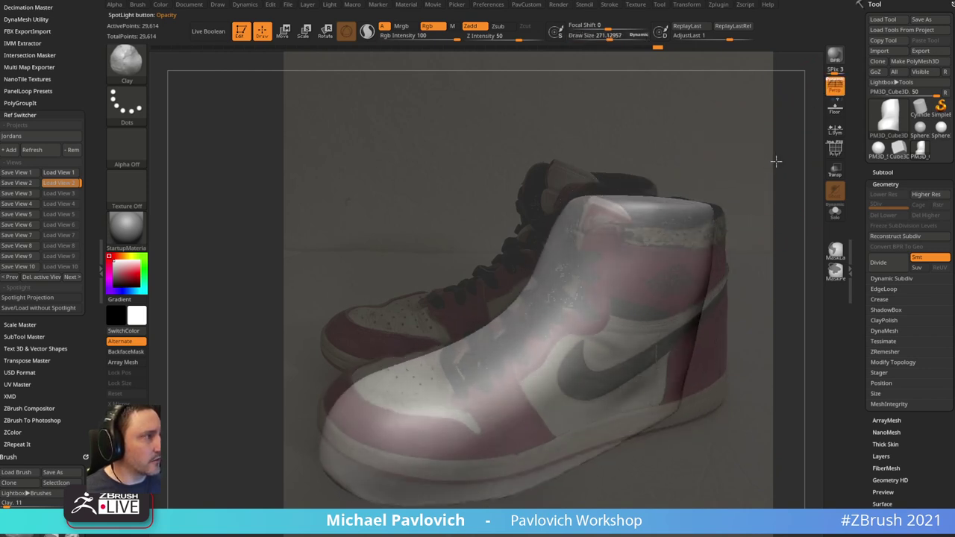
key("ctrl+shift+z")
key("ctrl+shift+z")
key("ctrl+shift+z")
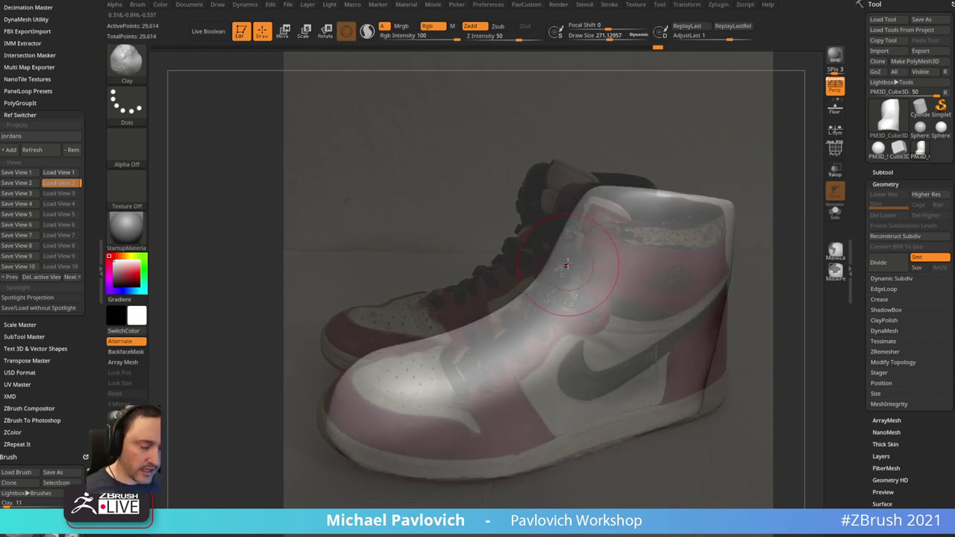
- Fine-tune the model's alignment with the three-quarter photo and save it as View 3 in Ref Switcher
key("shift+z")
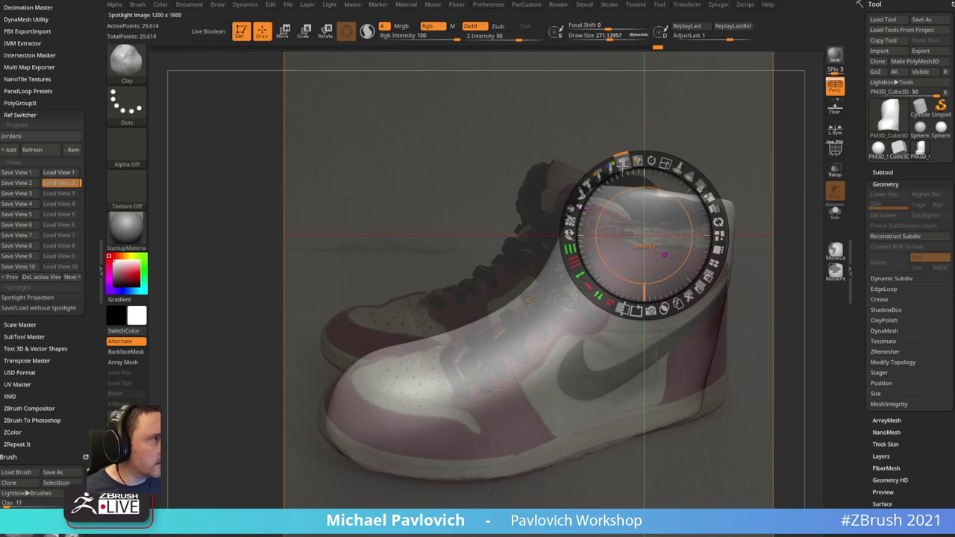
key("z")
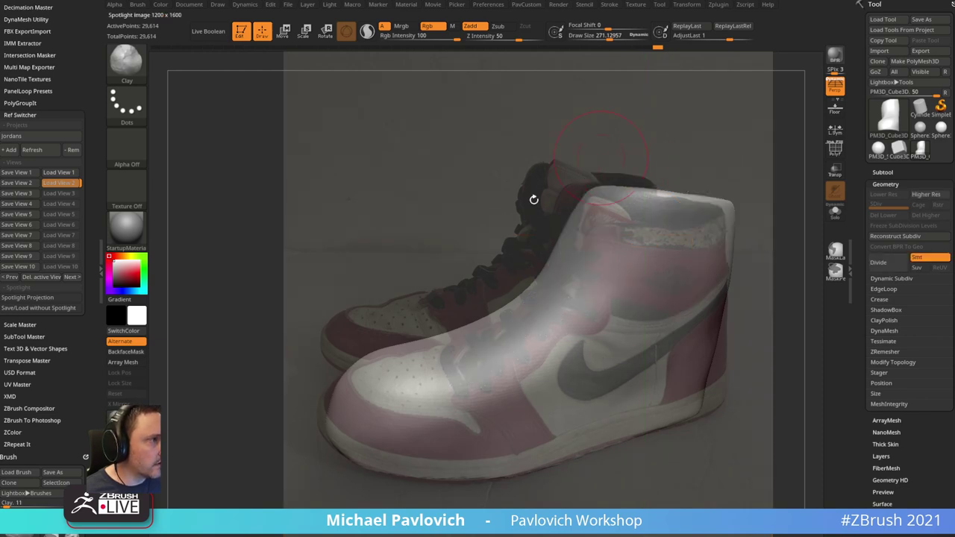
left_click_drag(737, 135, 739, 132)
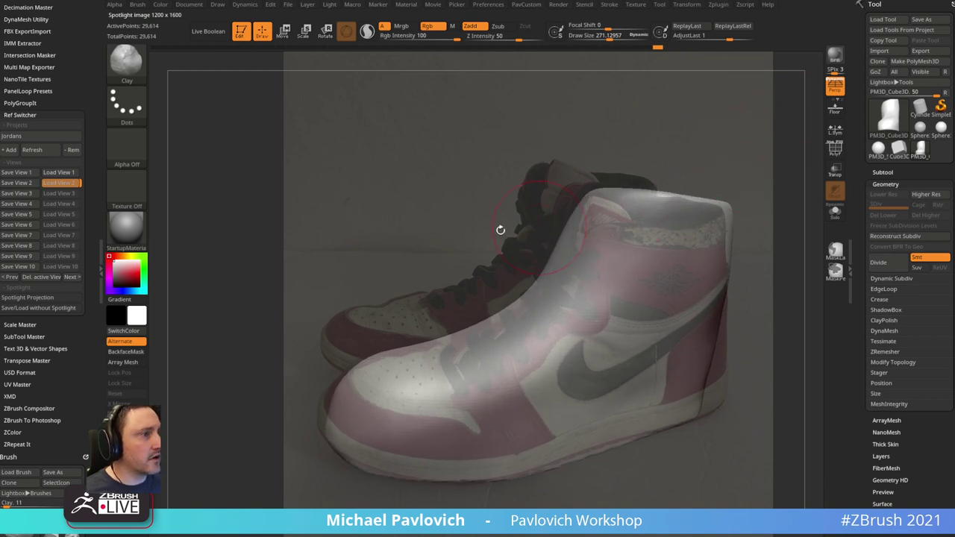
left_click(21, 193)
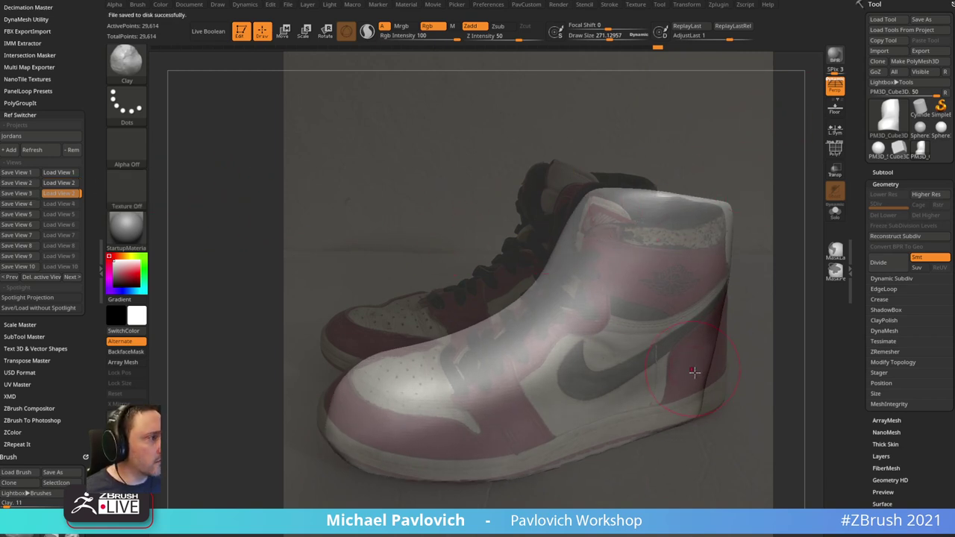
- Pull the lower heel out to the photo's outline with the Move brush at a draw size of about 490
key("s")
mouse_move(695, 373)
left_mouse_down()
mouse_move(731, 388)
mouse_move(733, 399)
left_mouse_up()
key("b")
key("m")
key("v")
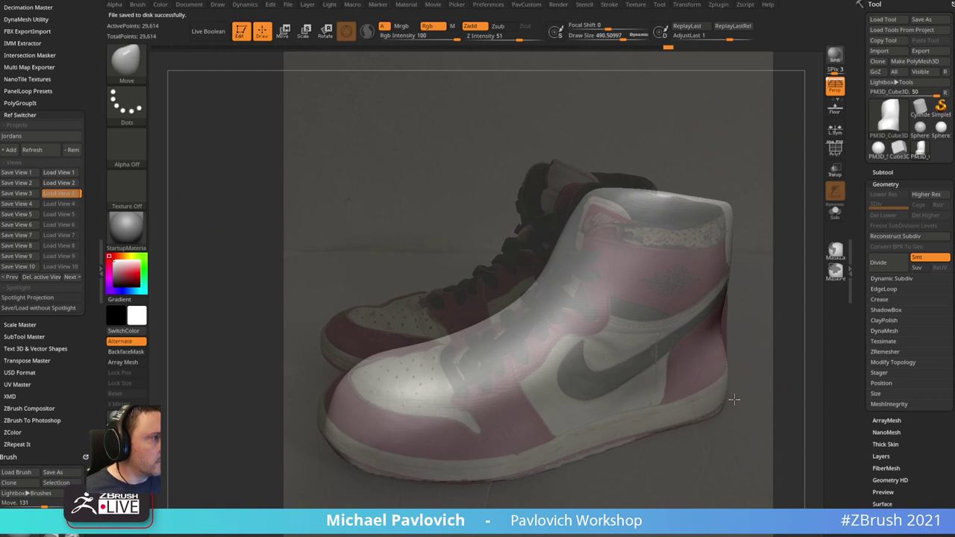
mouse_move(728, 329)
left_mouse_down()
mouse_move(727, 317)
mouse_move(734, 321)
left_mouse_up()
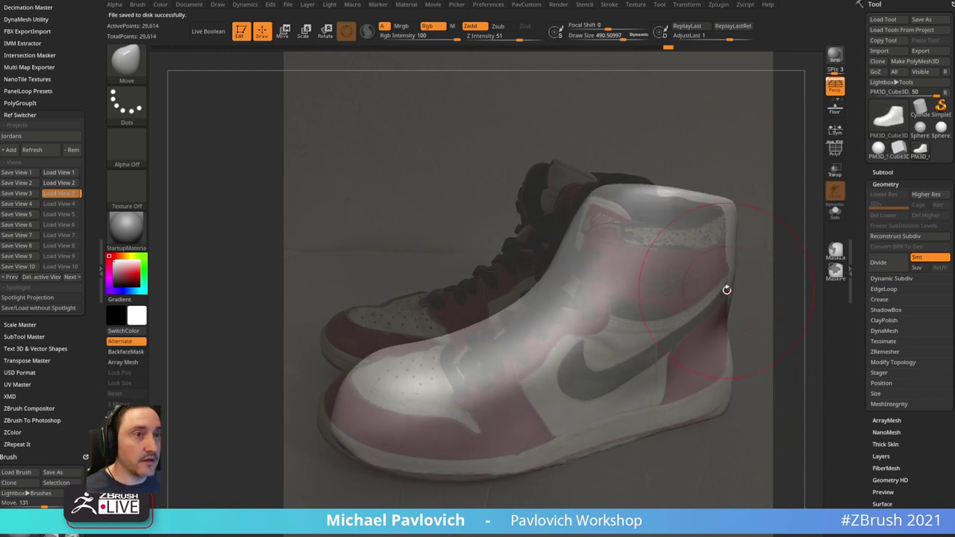
- Reload View 3 and nudge the back of the heel inward with the Move brush at a draw size of about 419
left_click(68, 194)
key("s")
left_click_drag(709, 266, 702, 266)
left_click_drag(727, 327, 722, 328)
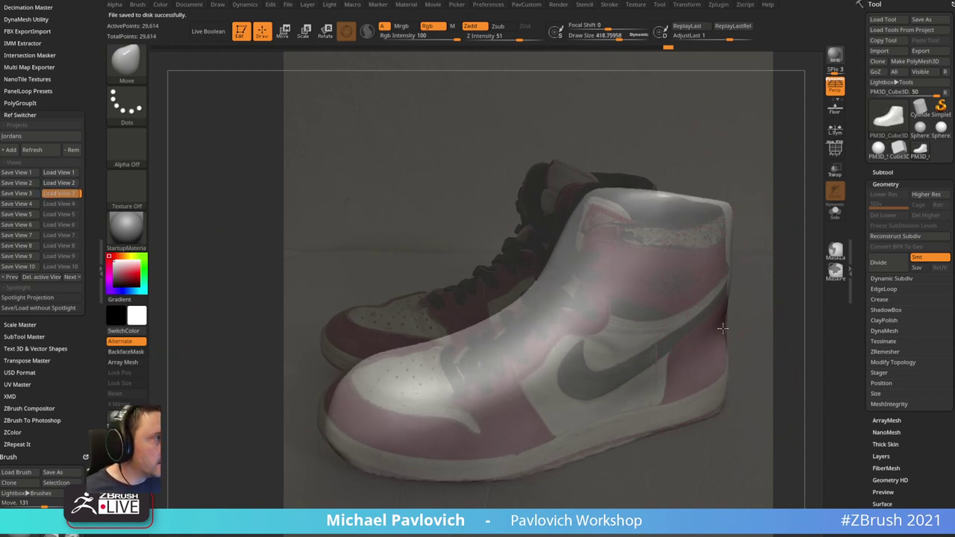
- Pull the toe out to the photo's outline with the Move brush at a draw size of about 436, then reload View 3
key("s")
left_click_drag(337, 379, 348, 380)
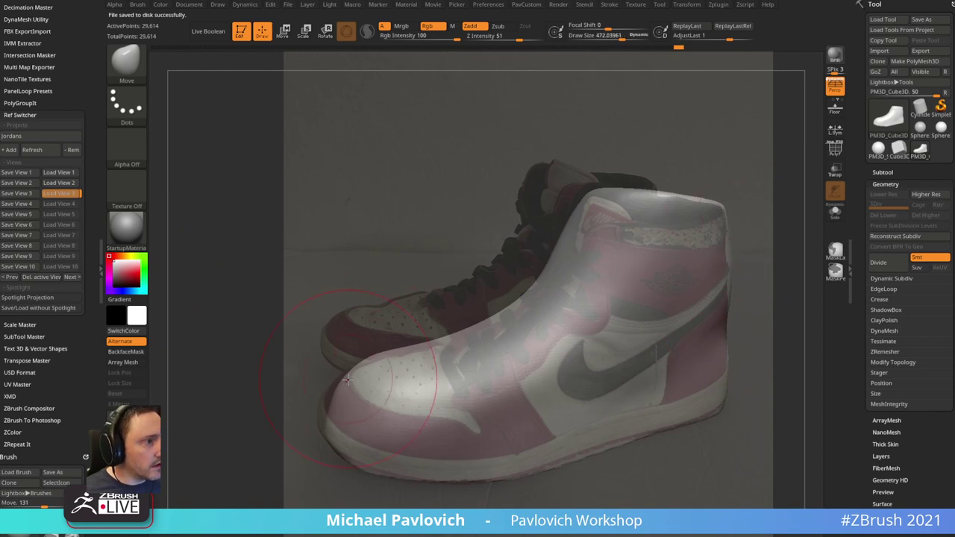
key("ctrl+z")
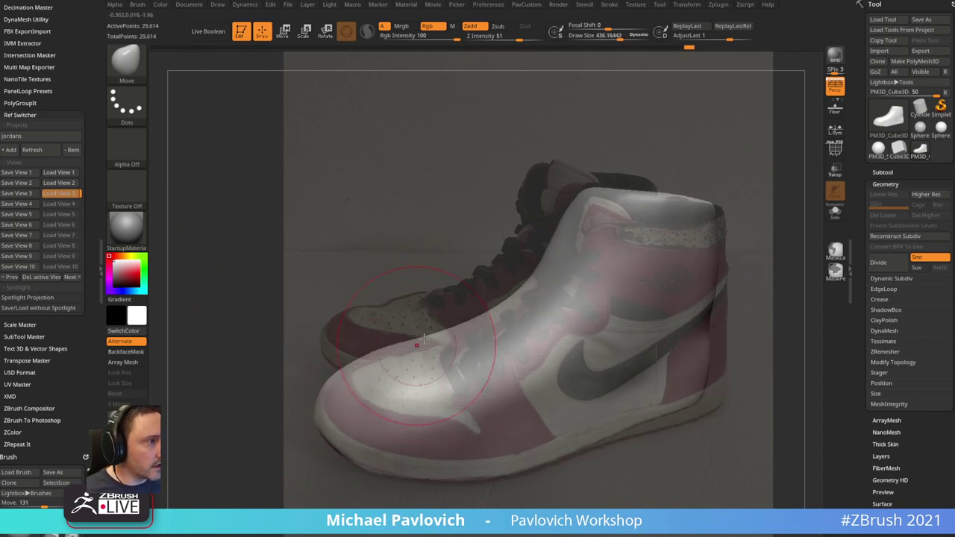
left_click(71, 196)
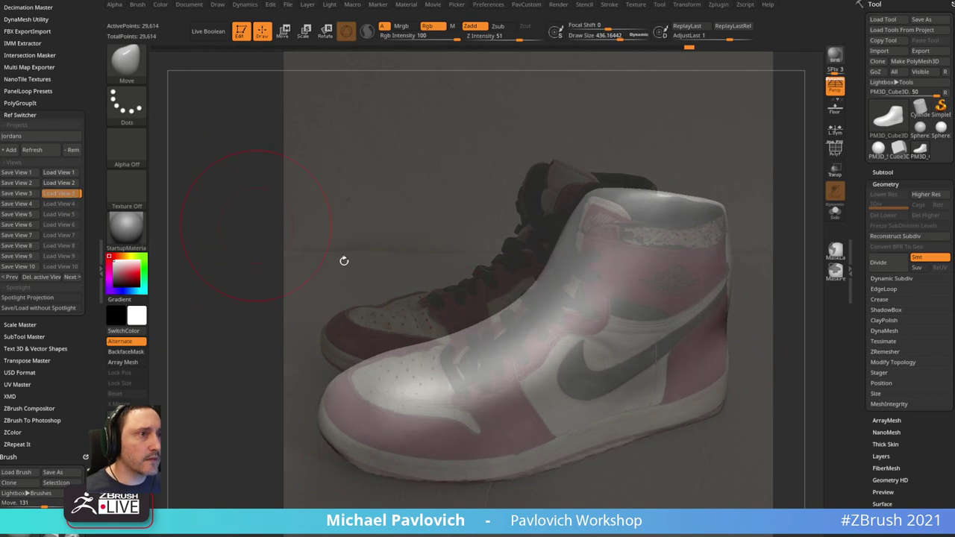
- Push the instep down to the photo's outline with the Move brush at a draw size of about 500, then switch to the Standard brush
key("s")
left_click_drag(469, 364, 474, 364)
left_click_drag(479, 317, 486, 332)
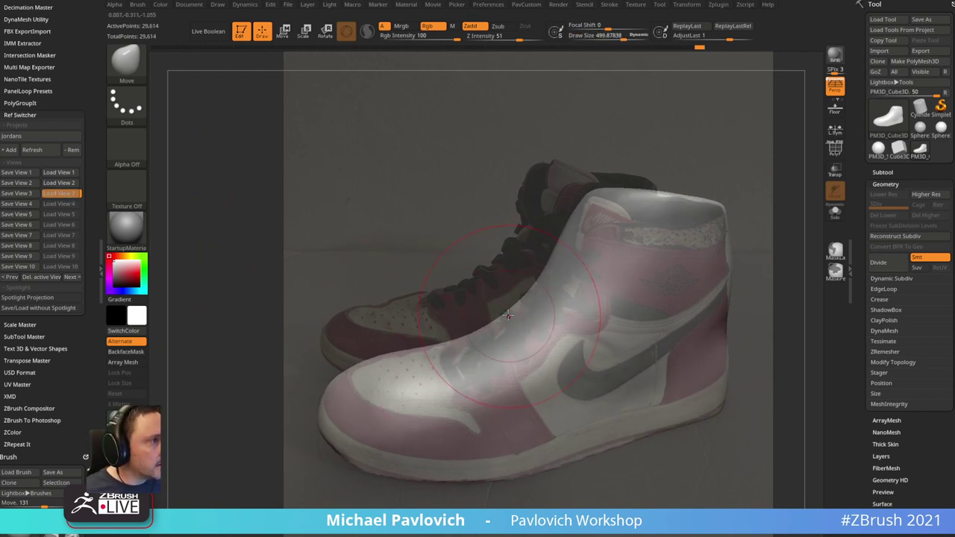
key("[")
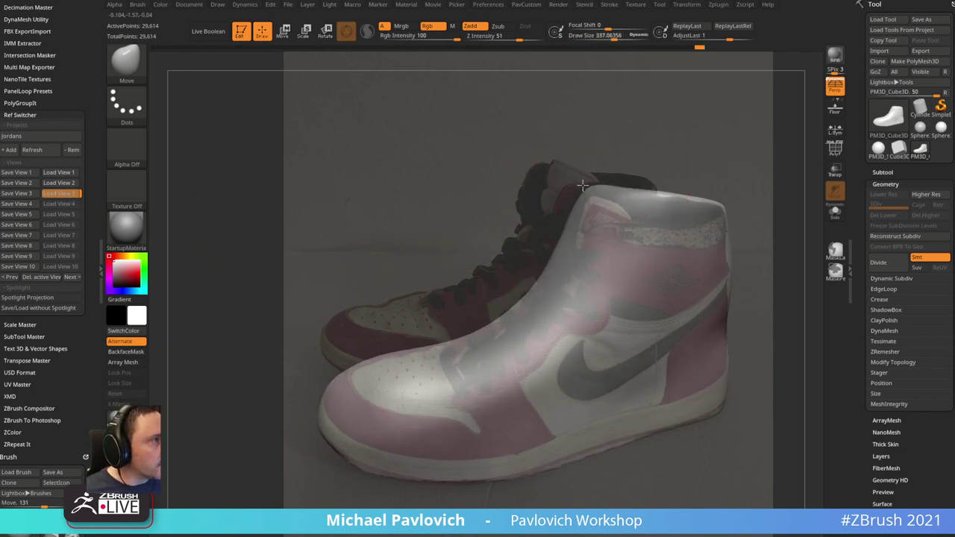
key("b")
key("s")
key("t")
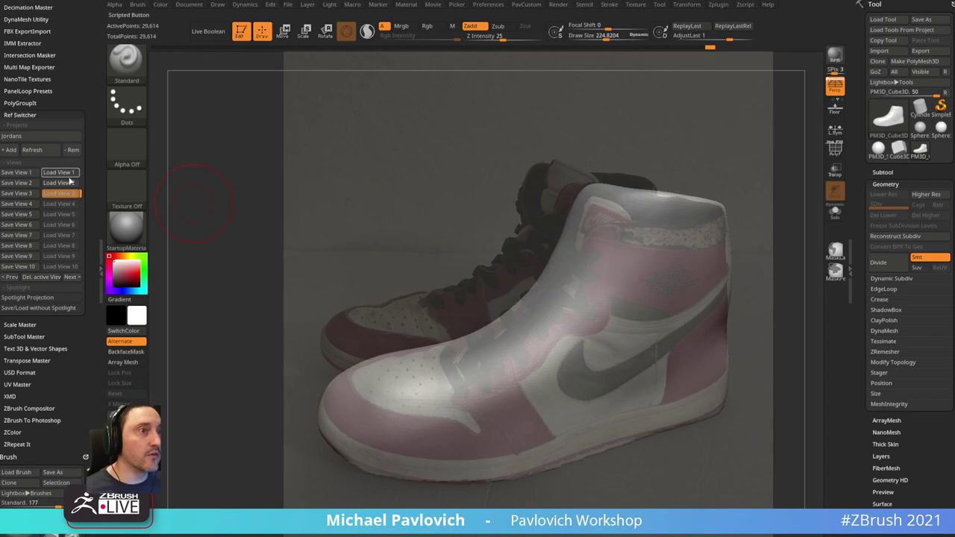
- Load the outsole reference in View 2 and mirror the shoe to match its direction
left_click(70, 183)
key("space")
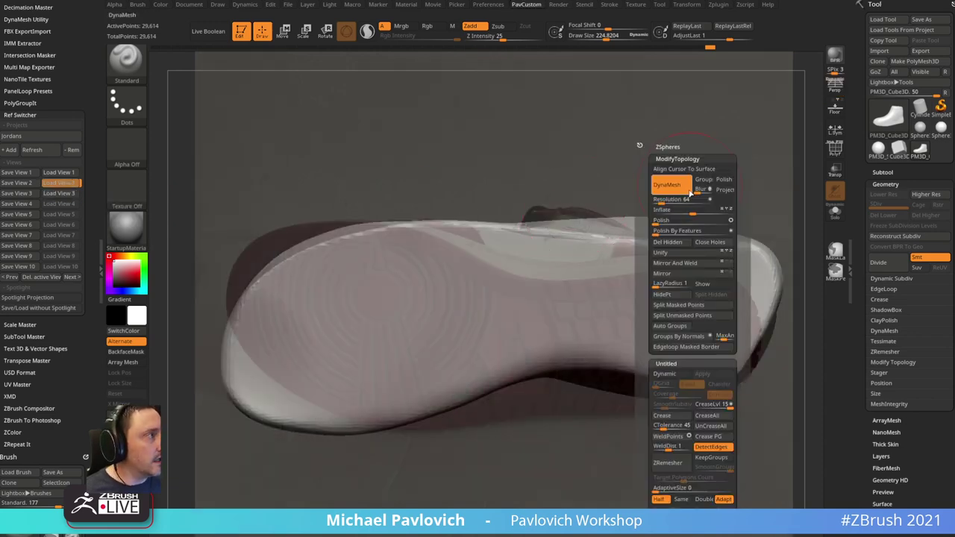
left_click(661, 273)
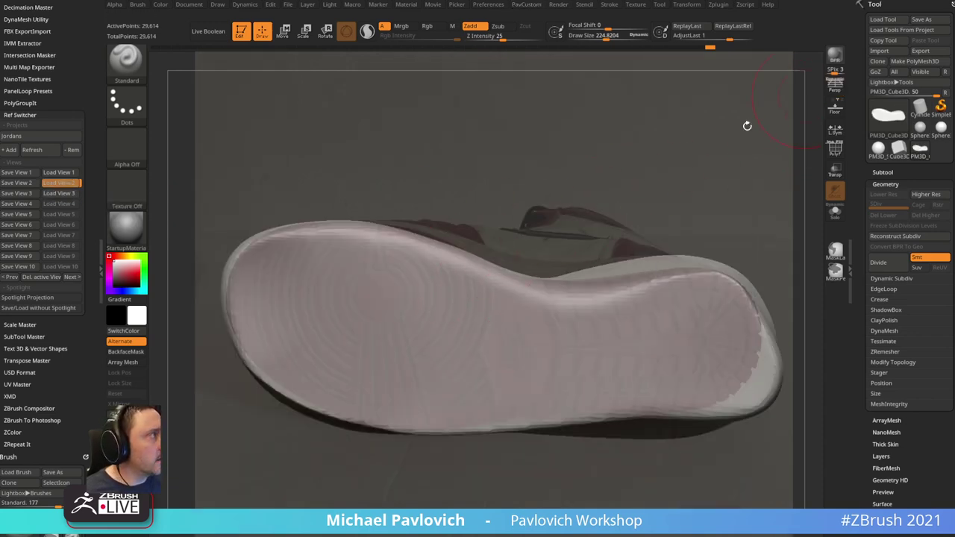
- Reshape the sole's heel and toe edges to the outsole reference with the Move brush at a draw size of about 314
key("b")
key("m")
key("v")
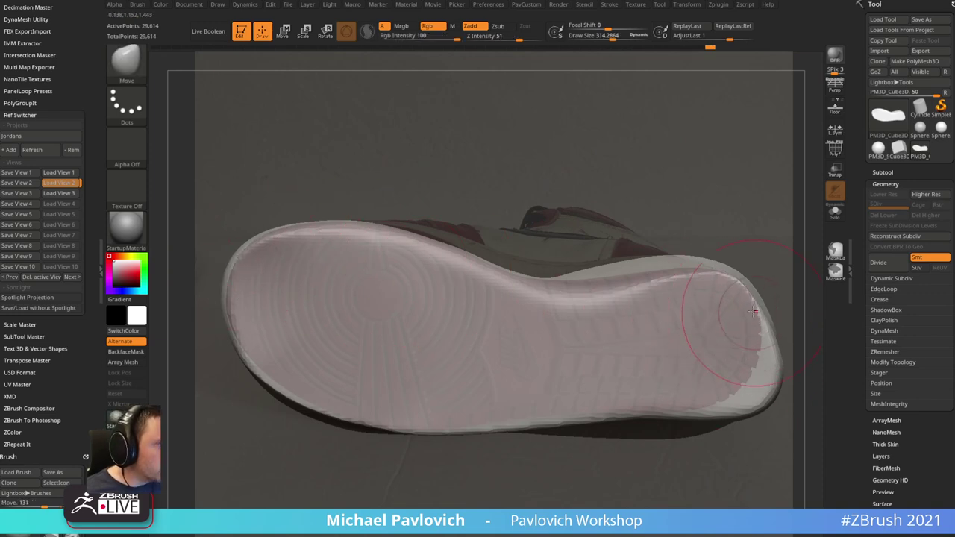
left_click_drag(754, 312, 753, 320)
mouse_move(768, 377)
left_mouse_down()
mouse_move(756, 371)
mouse_move(750, 382)
left_mouse_up()
left_click_drag(701, 404, 693, 389)
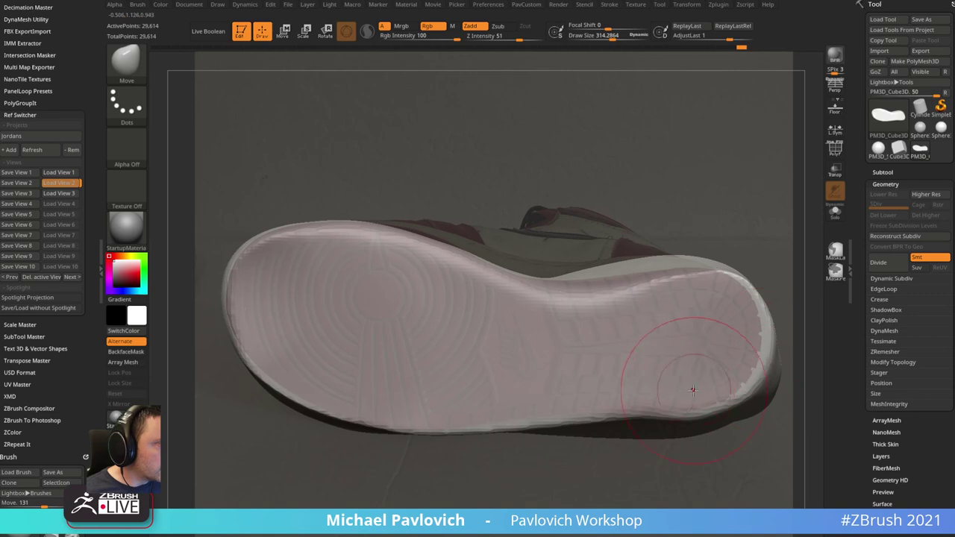
left_click_drag(765, 329, 757, 312)
left_click_drag(264, 363, 275, 361)
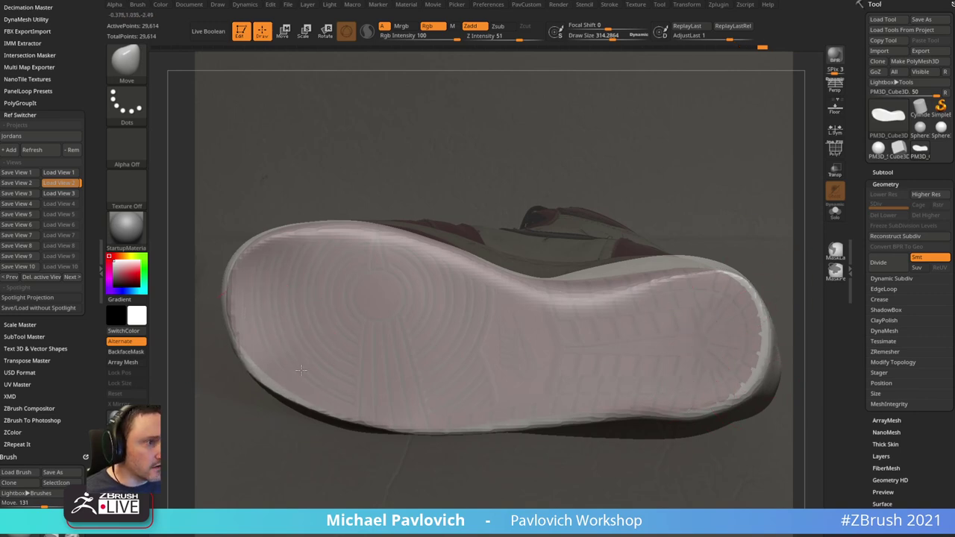
- Load the side reference in View 1, realign the shoe with the photo and overwrite the saved View 1
left_click(53, 173)
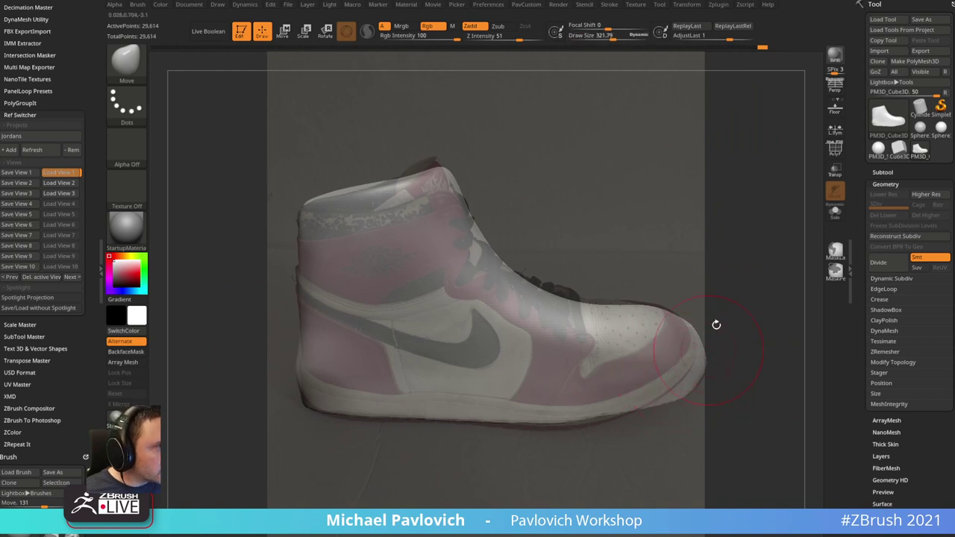
left_click_drag(712, 257, 707, 258)
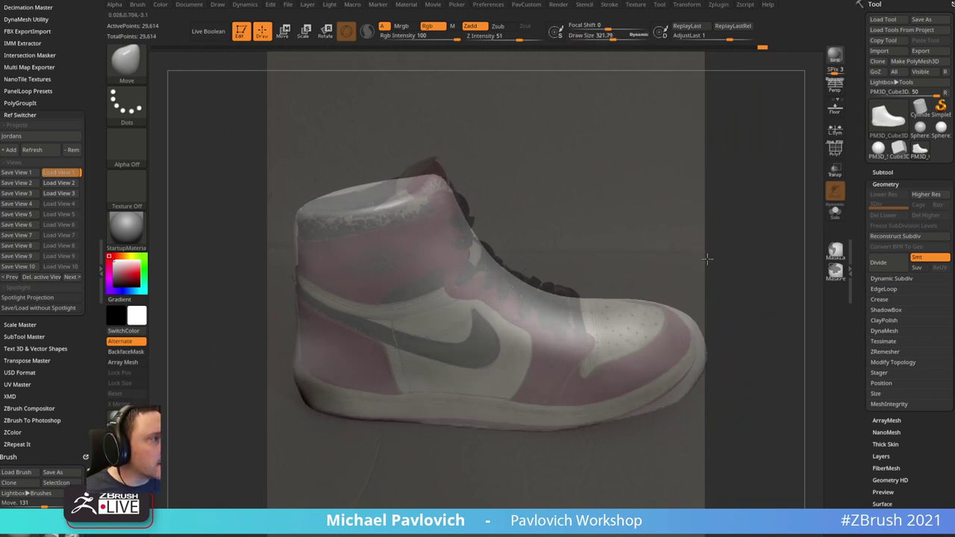
left_click(30, 173)
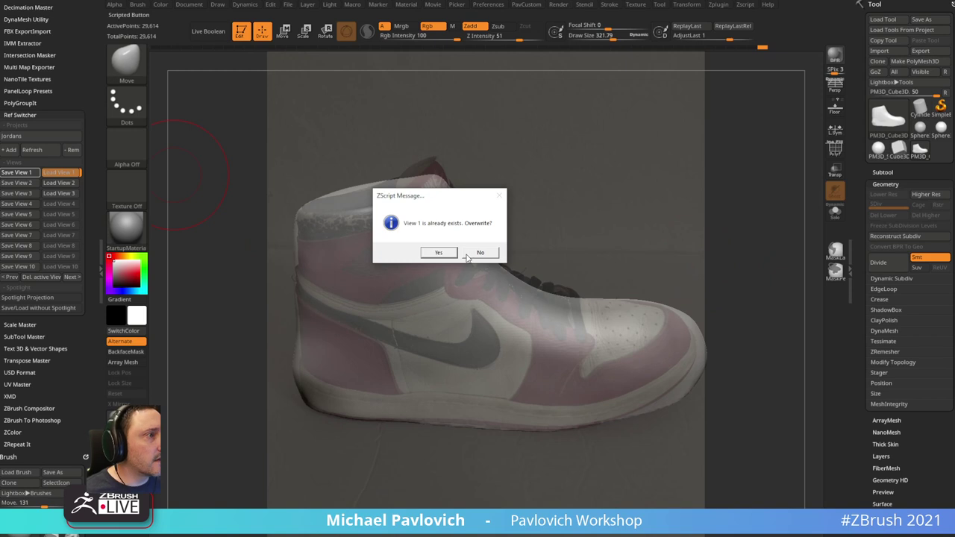
left_click(442, 252)
- Fit the toe and instep to the side photo with the Move brush at draw sizes of about 345 and 385, then reload View 1
key("s")
left_click_drag(673, 385, 677, 390)
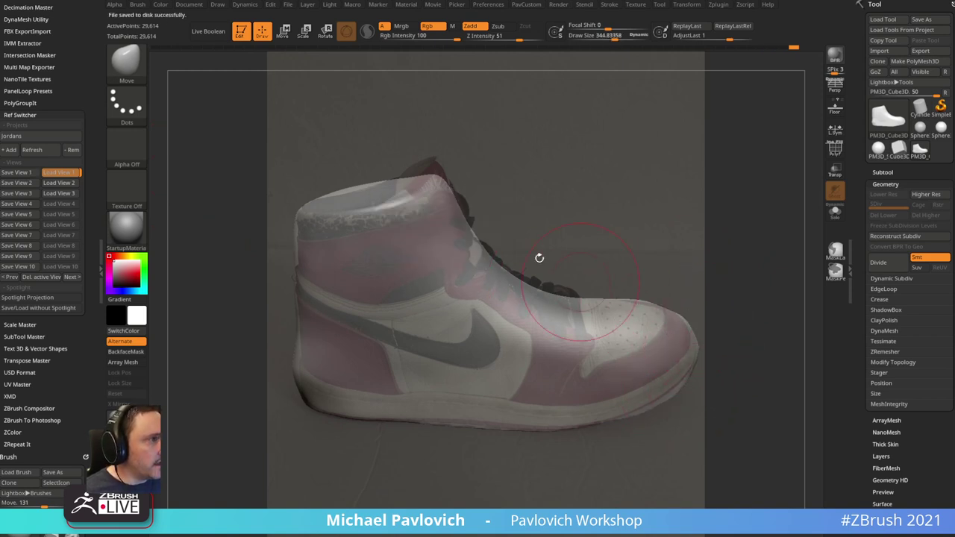
key("s")
left_click_drag(510, 266, 516, 268)
mouse_move(519, 283)
left_mouse_down()
mouse_move(527, 275)
mouse_move(577, 288)
left_mouse_up()
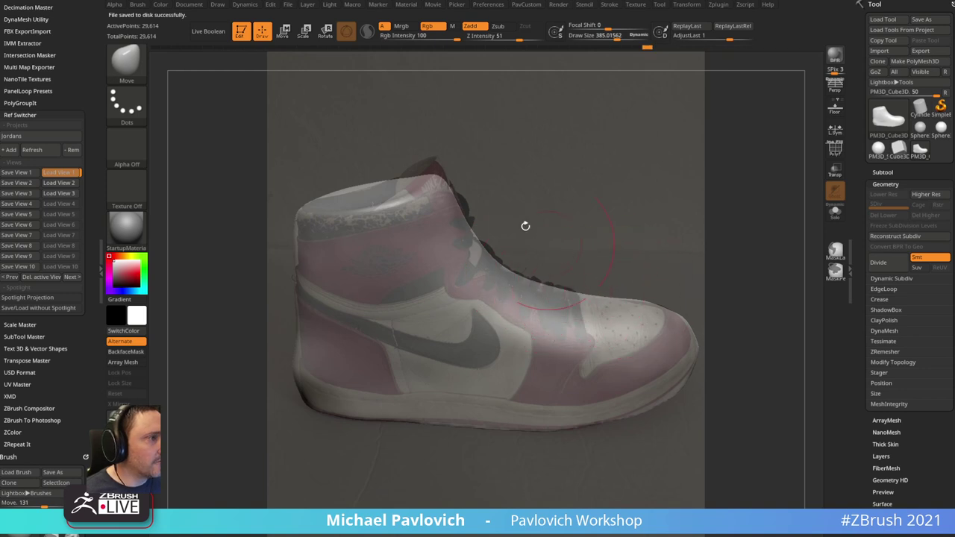
left_click_drag(357, 185, 360, 192)
left_click_drag(493, 167, 425, 183)
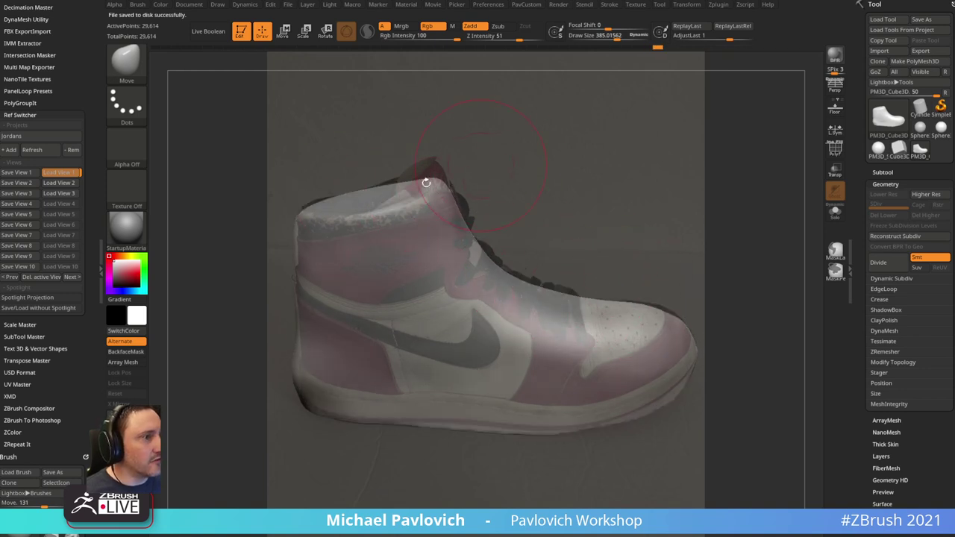
left_click(58, 173)
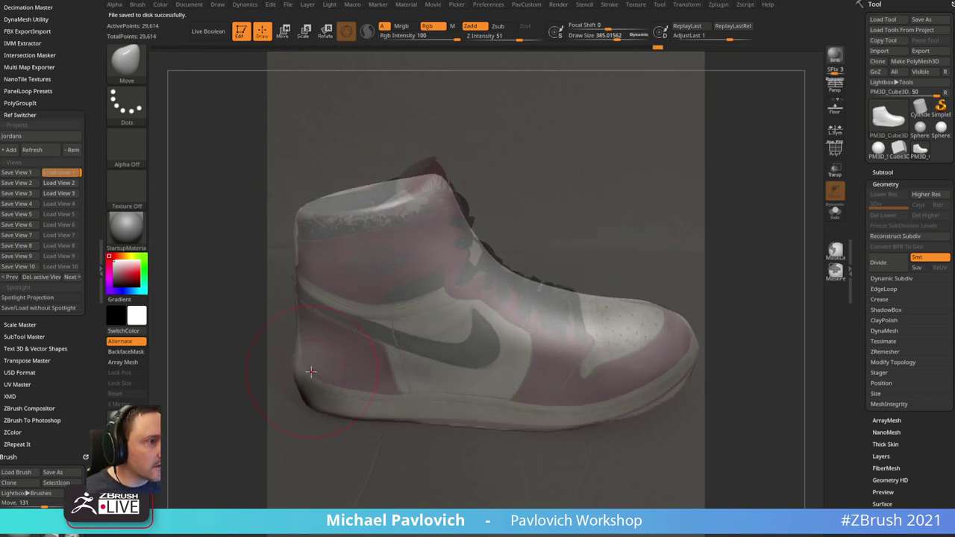
- Touch up the heel and toe outline with the Standard and Move brushes at draw sizes of about 369 and 377, then hide the reference
key("b")
key("s")
key("t")
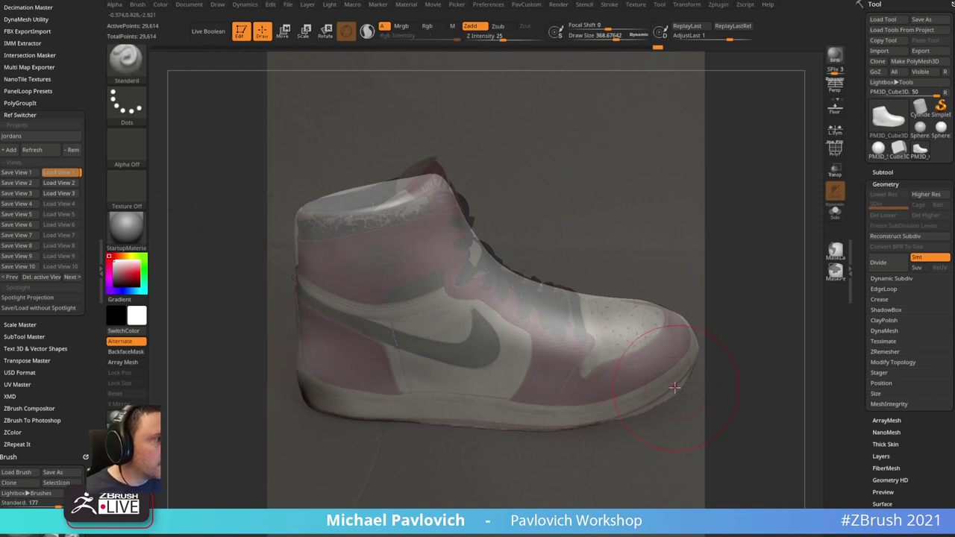
key("b")
key("m")
key("v")
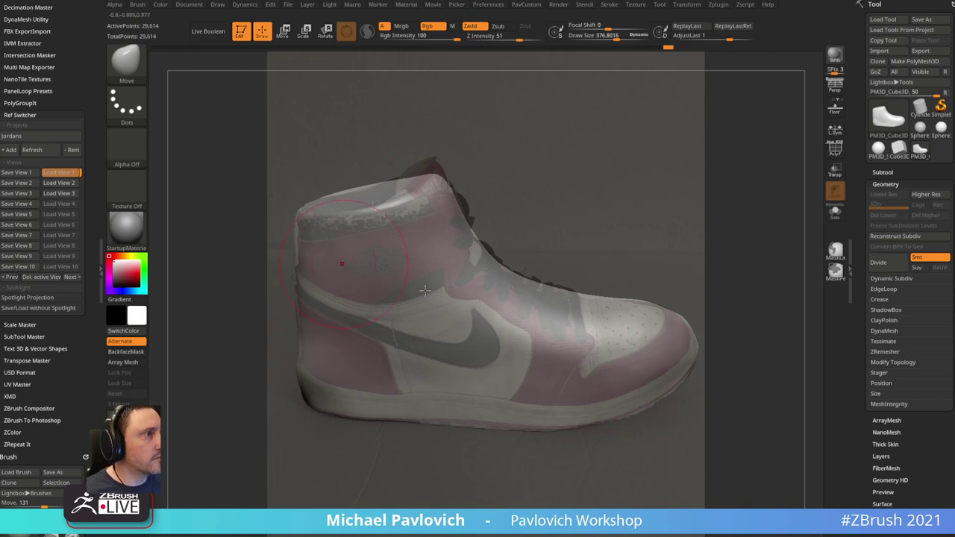
key("b")
key("s")
key("t")
key("shift+z")
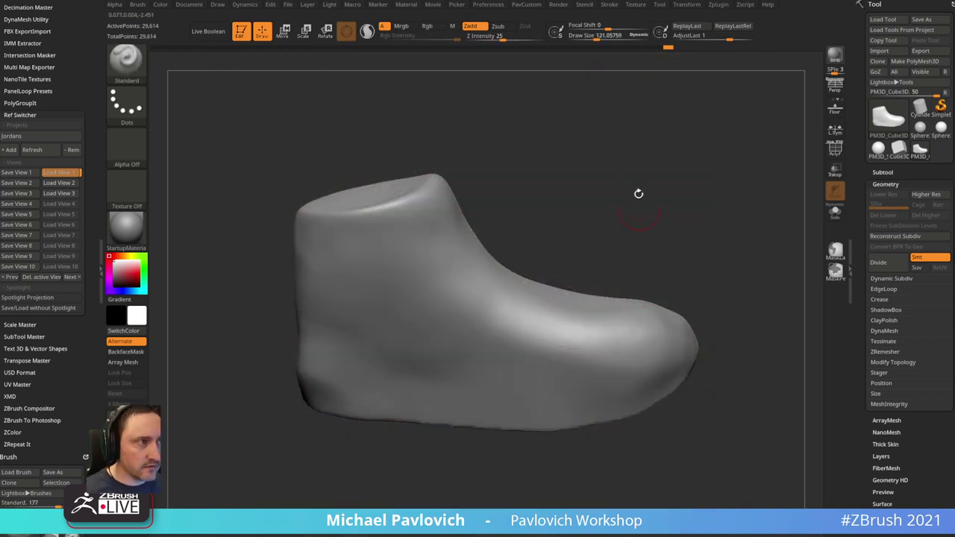
- Reshape the toe tip from above with the Move brush at a draw size of about 183
mouse_move(637, 192)
left_mouse_down()
mouse_move(704, 164)
mouse_move(663, 147)
mouse_move(679, 173)
mouse_move(663, 188)
mouse_move(703, 262)
mouse_move(722, 208)
mouse_move(695, 239)
mouse_move(713, 298)
mouse_move(707, 279)
mouse_move(694, 291)
left_mouse_up()
key("b")
key("m")
key("v")
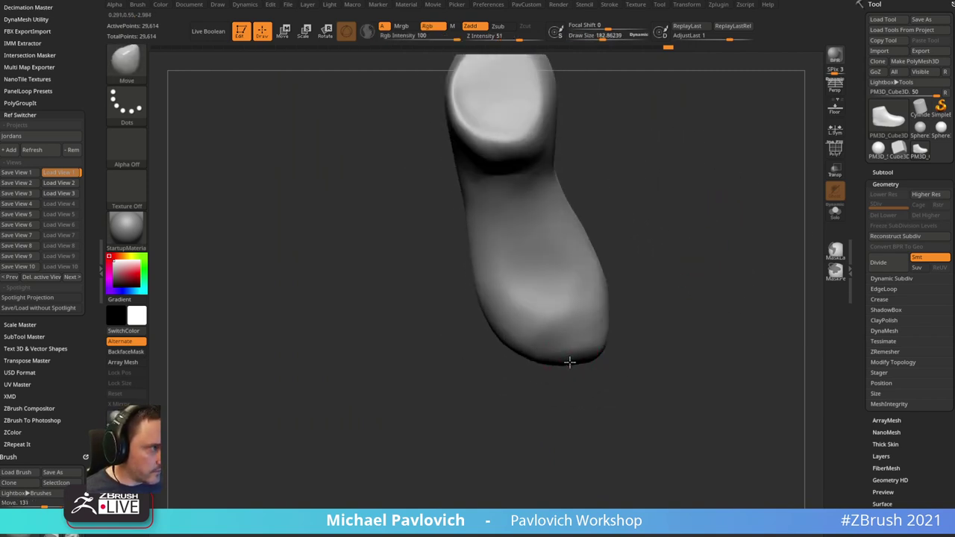
mouse_move(649, 326)
left_mouse_down()
mouse_move(679, 345)
mouse_move(682, 370)
mouse_move(733, 301)
mouse_move(675, 230)
mouse_move(727, 202)
mouse_move(698, 194)
mouse_move(528, 308)
left_mouse_up()
- Flatten the underside of the sole around the toe with the hPolish brush at a draw size of about 244
key("b")
key("h")
key("p")
key("]")
left_click_drag(641, 172, 581, 261)
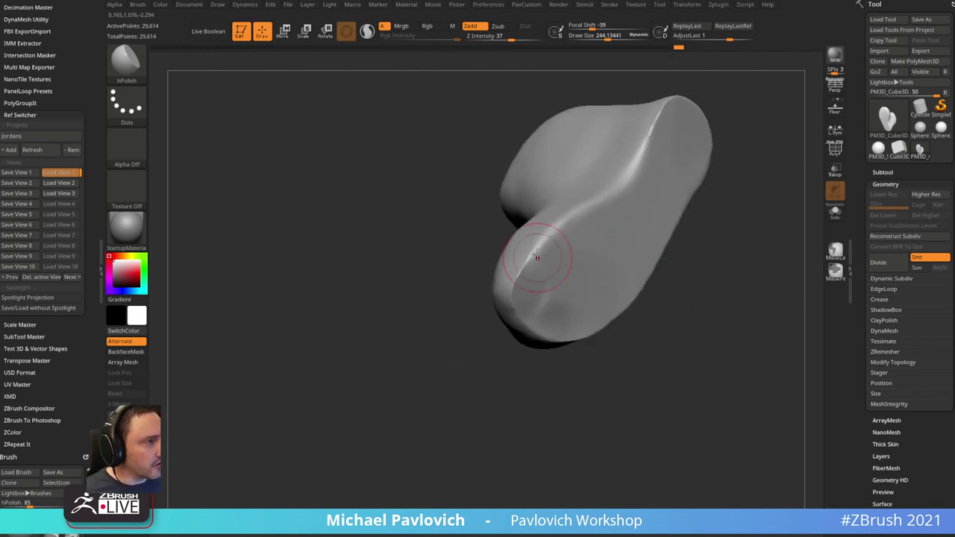
mouse_move(535, 306)
right_mouse_down()
mouse_move(552, 280)
mouse_move(544, 258)
right_mouse_up()
mouse_move(520, 287)
left_mouse_down()
mouse_move(555, 319)
mouse_move(548, 281)
mouse_move(607, 400)
mouse_move(348, 260)
mouse_move(473, 207)
mouse_move(520, 249)
left_mouse_up()
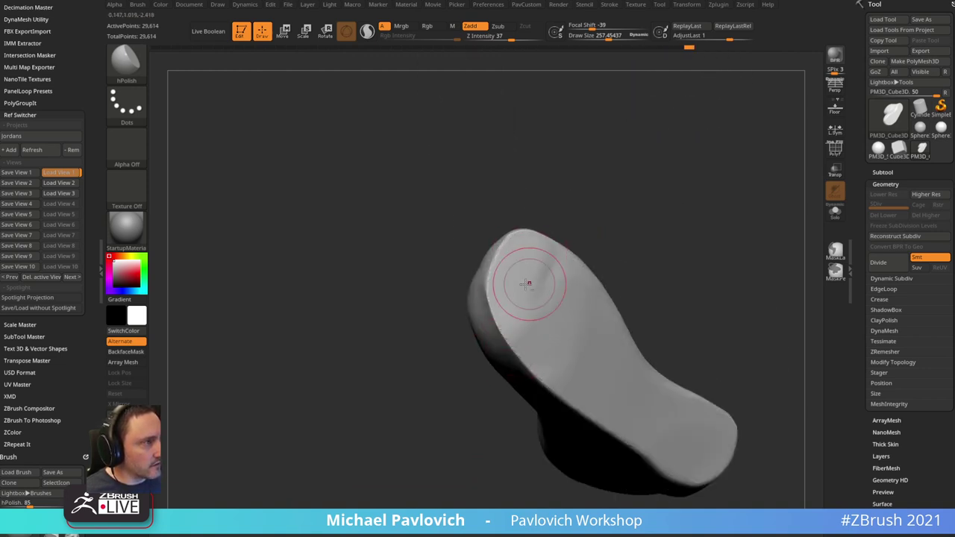
- Sharpen the sole's toe edge with the hPolish brush at a draw size of about 257
left_click_drag(595, 204, 490, 263)
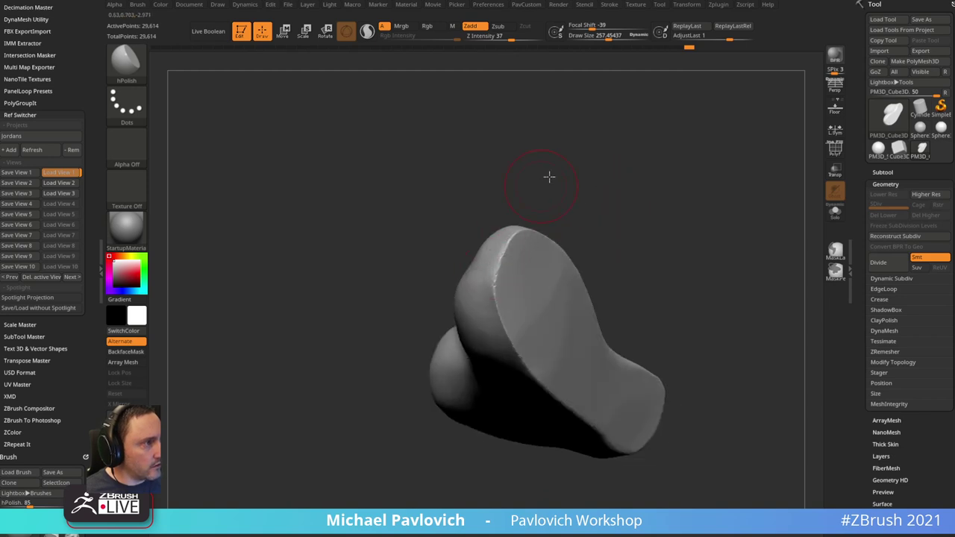
left_click_drag(549, 174, 477, 246)
left_click_drag(544, 153, 509, 287)
mouse_move(468, 277)
left_mouse_down()
mouse_move(473, 296)
mouse_move(470, 271)
mouse_move(482, 288)
left_mouse_up()
mouse_move(481, 289)
right_mouse_down()
mouse_move(443, 277)
mouse_move(570, 375)
mouse_move(635, 206)
mouse_move(619, 198)
mouse_move(667, 219)
mouse_move(646, 226)
mouse_move(675, 213)
mouse_move(691, 169)
mouse_move(623, 170)
right_mouse_up()
- Adjust the sole's outline from below with the Move brush at a draw size of about 345
key("s")
key("b")
key("m")
key("v")
left_click_drag(444, 303, 457, 288)
key("bracketleft")
key("bracketleft")
right_click_drag(624, 245, 629, 155, "alt")
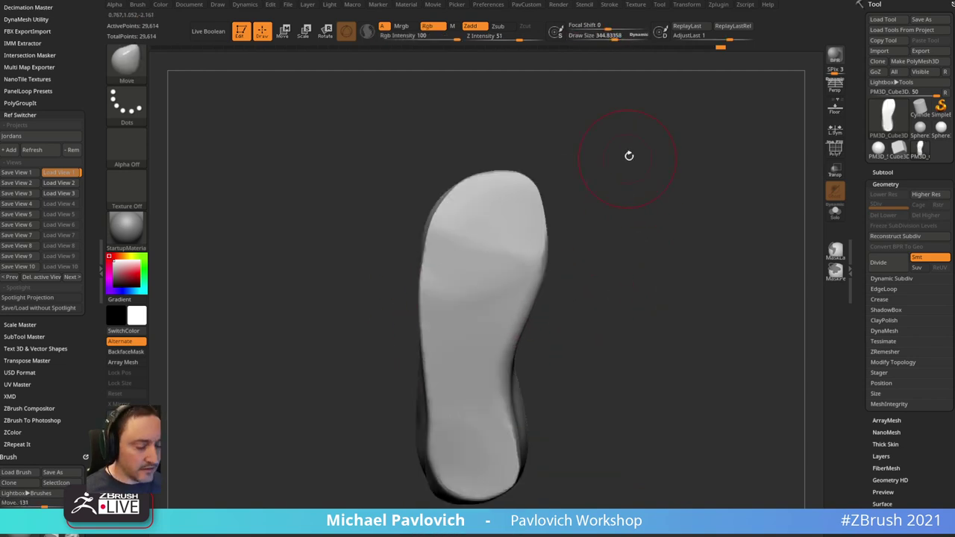
- Polish the whole underside of the sole flat and crisp its rim with the hPolish brush at a draw size of about 345
right_click_drag(625, 203, 547, 206)
key("b")
key("h")
key("p")
mouse_move(596, 240)
right_mouse_down()
mouse_move(599, 212)
mouse_move(573, 202)
right_mouse_up()
left_click_drag(528, 193, 488, 344)
right_click_drag(488, 345, 548, 321)
right_click_drag(483, 176, 569, 162)
right_click_drag(481, 362, 590, 204)
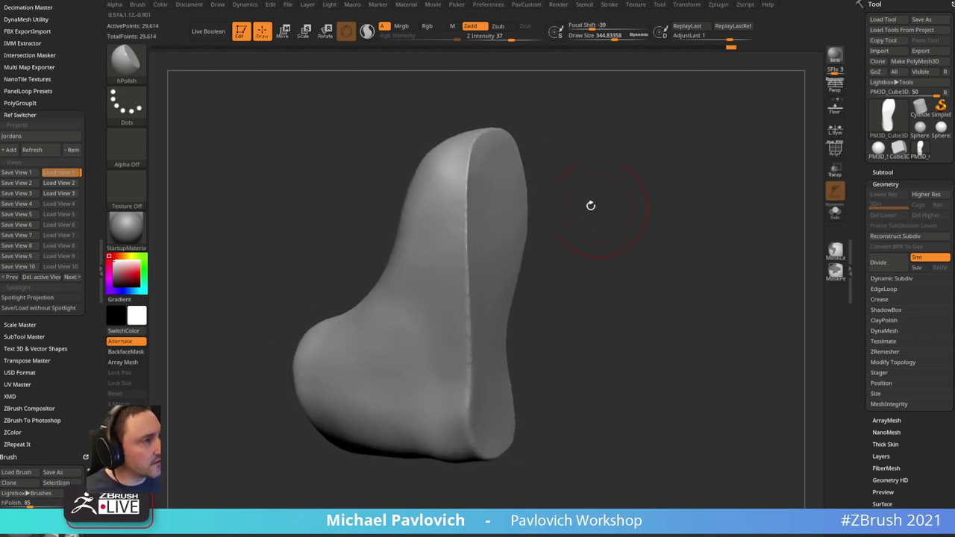
mouse_move(440, 181)
right_mouse_down()
mouse_move(529, 135)
mouse_move(540, 216)
mouse_move(515, 291)
mouse_move(533, 321)
mouse_move(554, 226)
mouse_move(569, 207)
mouse_move(458, 295)
right_mouse_up()
- Shape the lower heel with the Move brush at a draw size of about 410, then work on the back of the heel with the Clay brush
key("b")
key("m")
key("v")
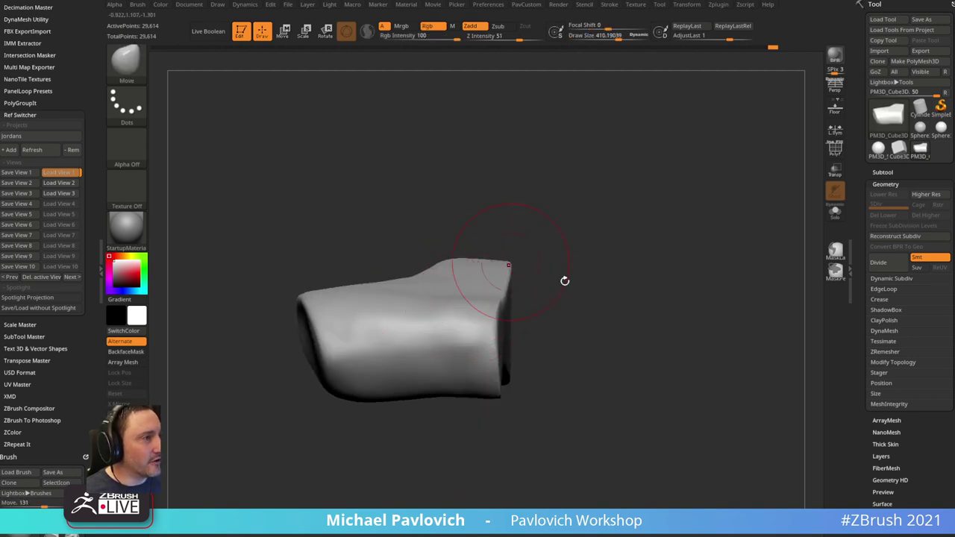
right_click_drag(564, 279, 454, 264)
key("b")
key("c")
key("l")
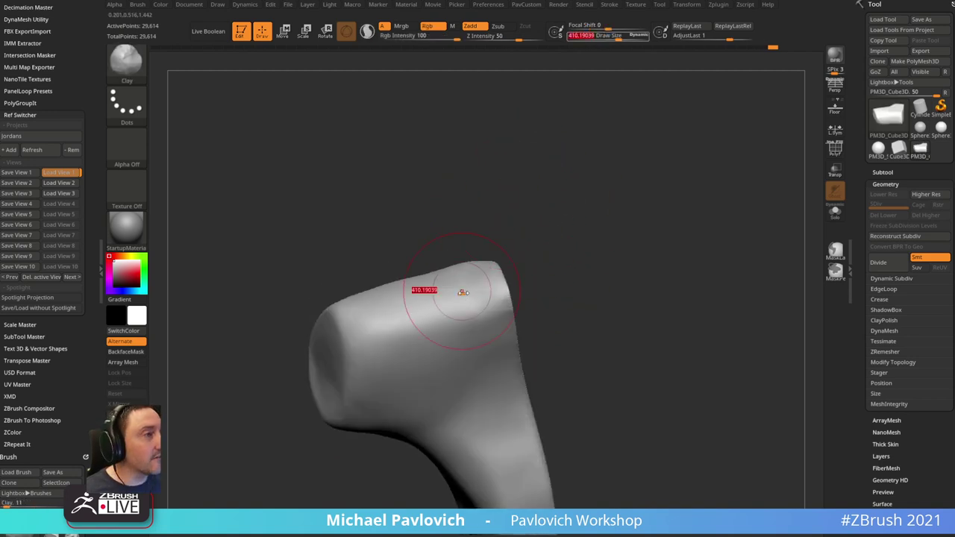
mouse_move(569, 187)
right_mouse_down()
mouse_move(646, 242)
mouse_move(631, 202)
mouse_move(582, 182)
right_mouse_up()
- Polish the back and sides of the heel with the hPolish brush at a draw size of about 377
key("b")
key("h")
key("p")
mouse_move(575, 143)
right_mouse_down()
mouse_move(432, 295)
mouse_move(458, 313)
right_mouse_up()
mouse_move(576, 176)
right_mouse_down()
mouse_move(521, 269)
mouse_move(488, 385)
mouse_move(504, 211)
mouse_move(571, 188)
right_mouse_up()
key("shift")
mouse_move(694, 188)
right_mouse_down()
mouse_move(738, 181)
mouse_move(726, 202)
right_mouse_up()
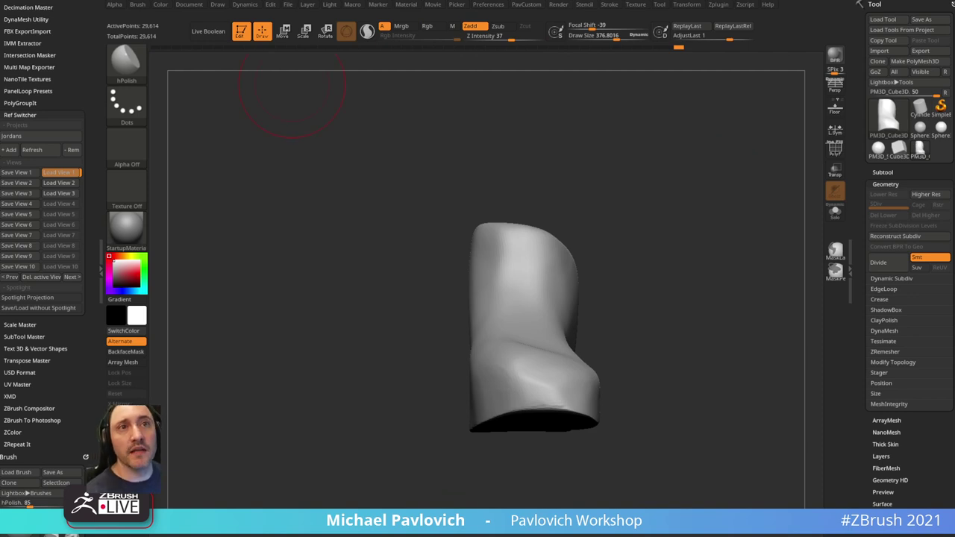
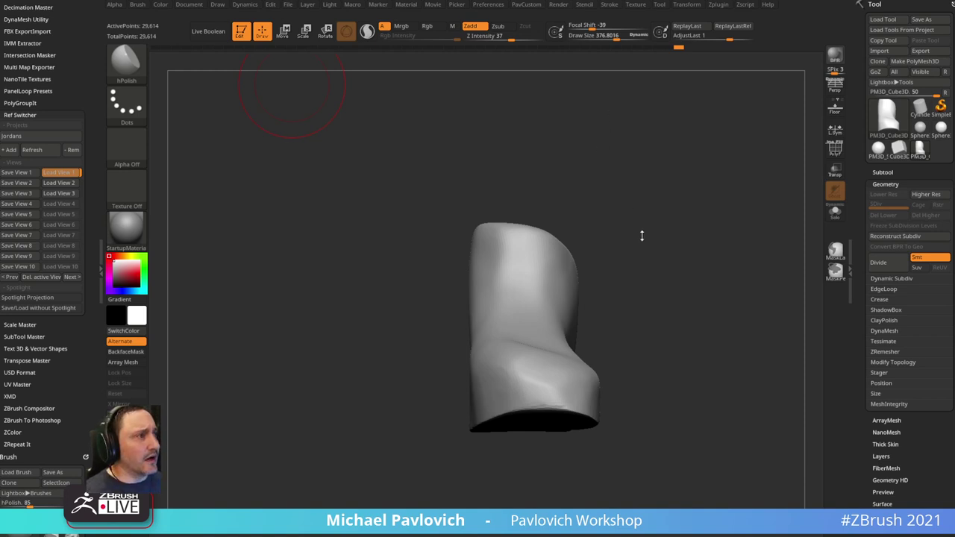
- Flatten the front and sides of the toe box with the hPolish brush at a draw size of about 285
mouse_move(639, 236)
left_mouse_down()
mouse_move(699, 215)
mouse_move(709, 311)
mouse_move(688, 247)
mouse_move(685, 190)
mouse_move(473, 320)
mouse_move(684, 253)
mouse_move(770, 250)
mouse_move(642, 283)
left_mouse_up()
key("b")
key("t")
key("d")
key("b")
key("h")
key("p")
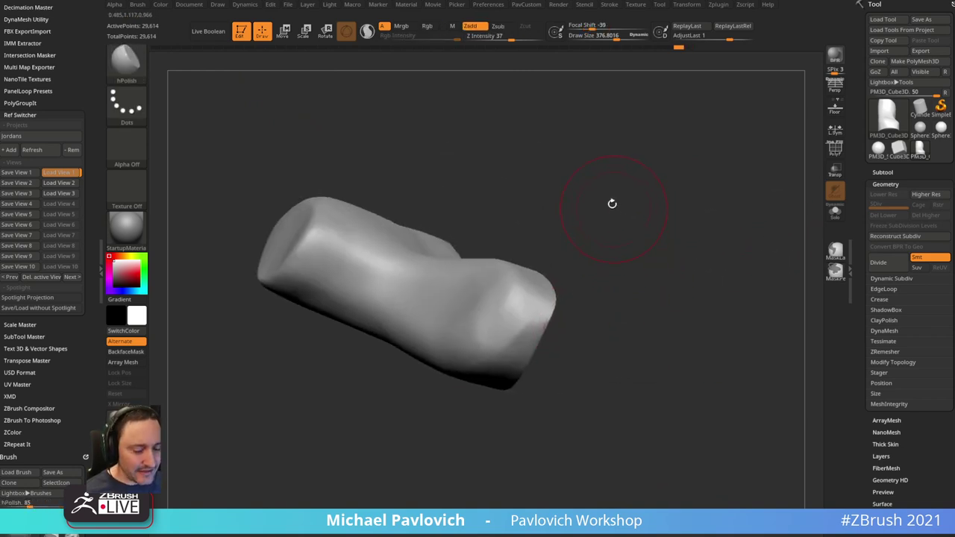
left_click_drag(611, 206, 610, 228)
key("s")
left_click_drag(558, 310, 551, 309)
mouse_move(524, 328)
left_mouse_down()
mouse_move(545, 333)
mouse_move(542, 301)
mouse_move(522, 384)
left_mouse_up()
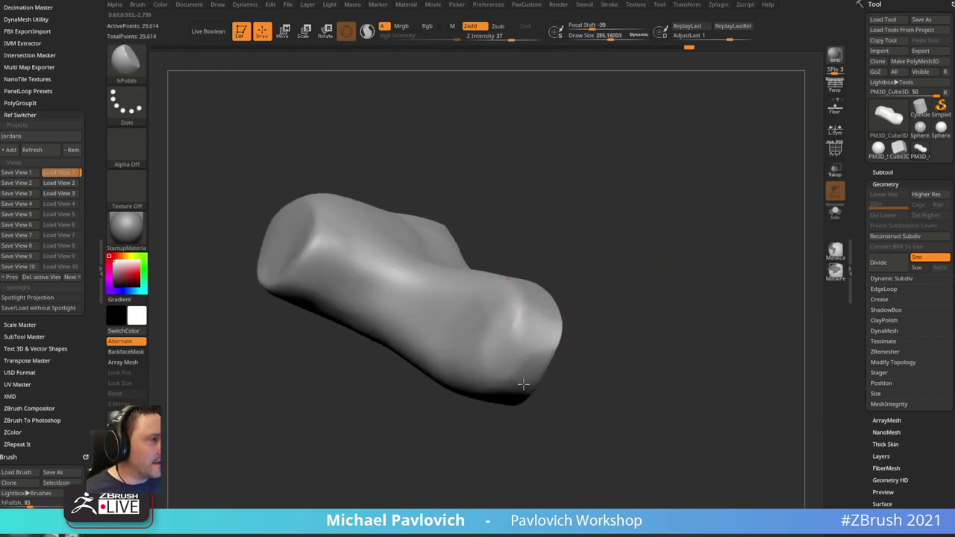
mouse_move(616, 359)
left_mouse_down()
mouse_move(578, 350)
mouse_move(509, 307)
left_mouse_up()
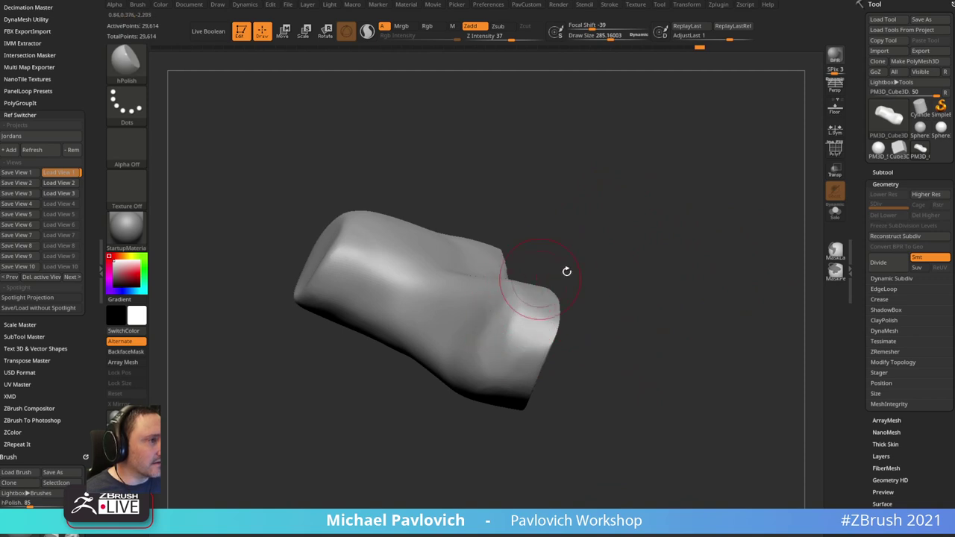
right_click_drag(567, 273, 514, 392)
left_click_drag(525, 277, 528, 265)
- Smooth the ridge on top of the toe box and remesh the shoe with DynaMesh
left_click_drag(616, 234, 578, 276)
left_click_drag(522, 297, 516, 269, "shift")
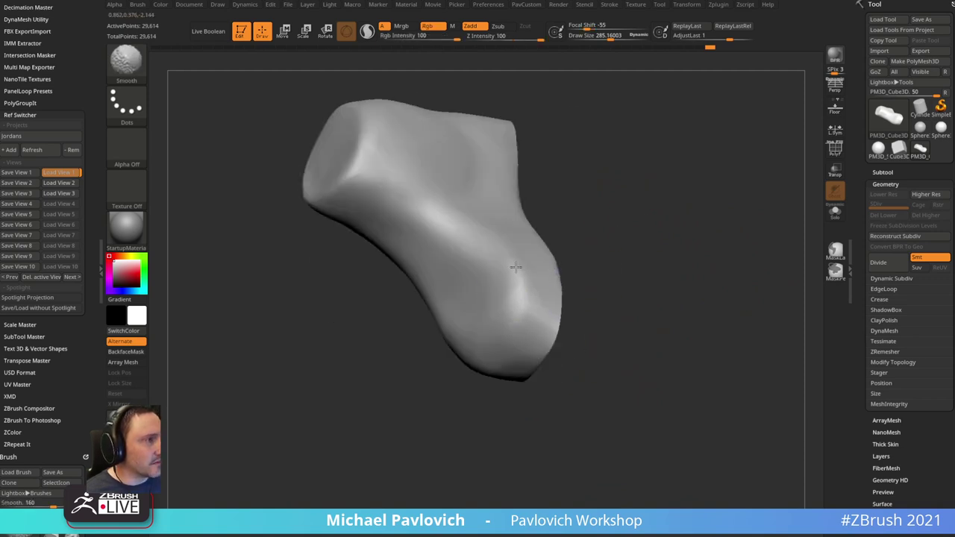
mouse_move(634, 216)
left_mouse_down()
mouse_move(676, 176)
mouse_move(705, 201)
left_mouse_up()
left_click_drag(708, 213, 730, 239, "ctrl")
- Smooth the instep, ankle and heel surfaces with the Smooth brush at a draw size of about 285
mouse_move(682, 207)
right_mouse_down()
mouse_move(709, 192)
mouse_move(709, 175)
mouse_move(705, 279)
mouse_move(716, 239)
mouse_move(535, 333)
right_mouse_up()
key("shift")
left_click_drag(484, 324, 492, 264, "shift")
left_click_drag(624, 189, 589, 179)
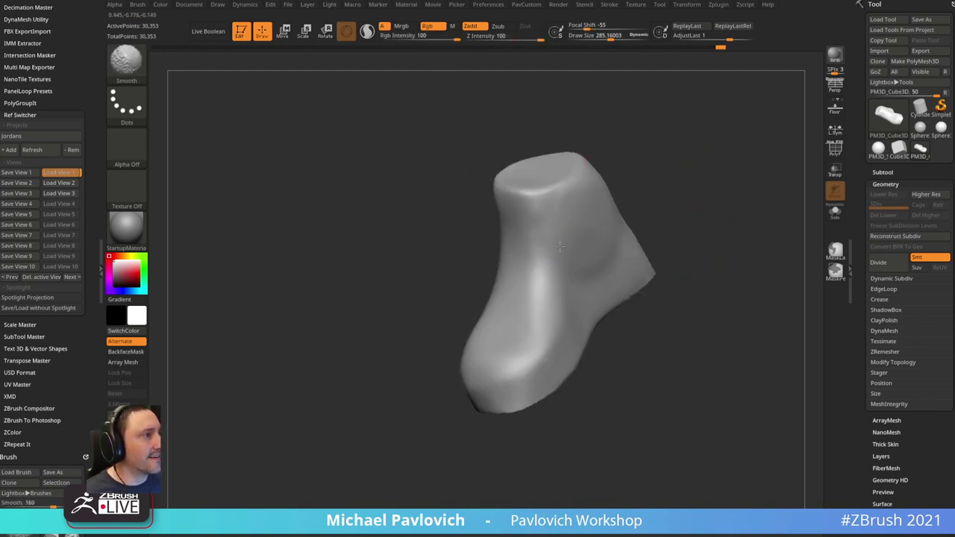
left_click_drag(562, 246, 552, 272, "shift")
left_click_drag(649, 179, 713, 138)
left_click_drag(555, 230, 545, 194, "shift")
left_click_drag(618, 187, 701, 168)
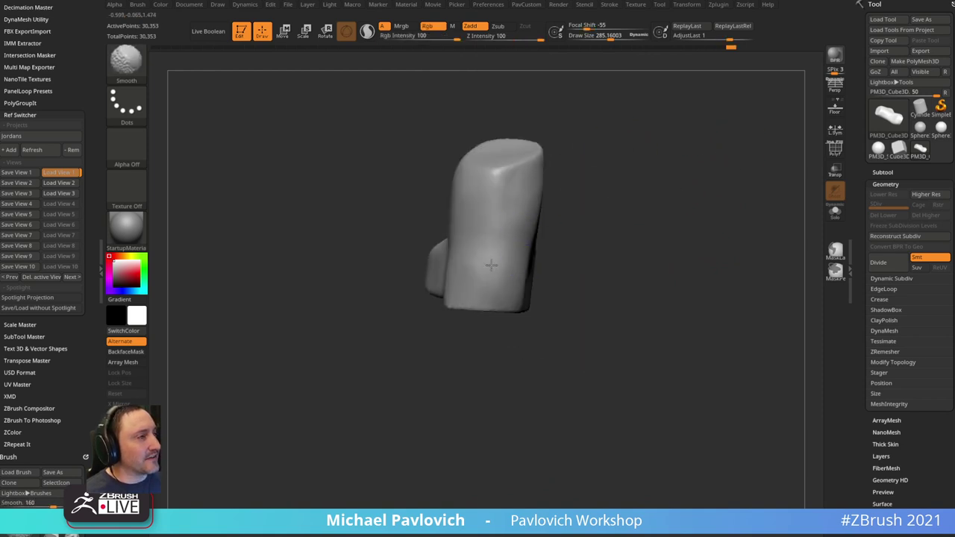
left_click_drag(490, 264, 537, 192, "shift")
- Flatten the top of the collar with the hPolish brush at a draw size of about 445, then turn the shoe to face forward
left_click_drag(596, 172, 693, 148)
mouse_move(693, 149)
right_mouse_down()
mouse_move(644, 145)
mouse_move(641, 188)
mouse_move(648, 139)
right_mouse_up()
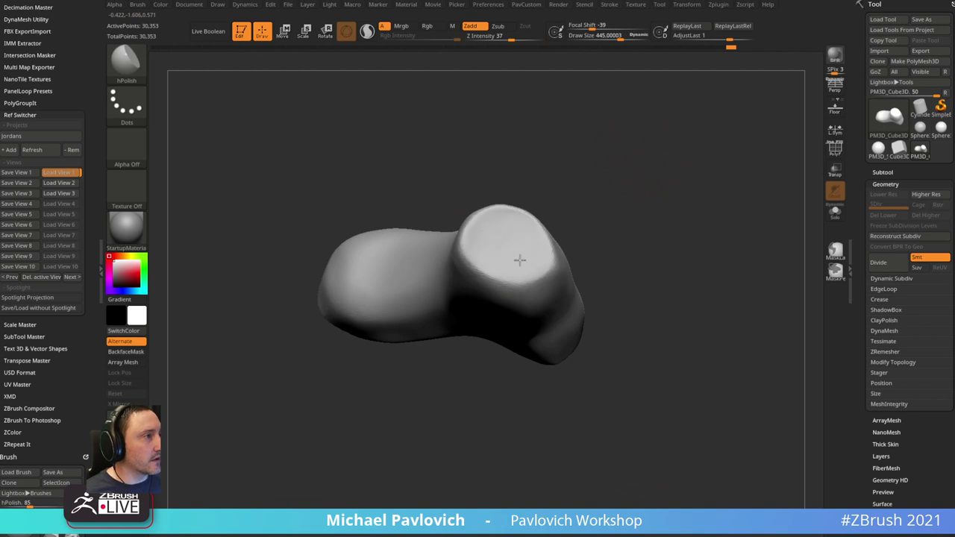
mouse_move(517, 260)
right_mouse_down()
mouse_move(674, 141)
mouse_move(734, 238)
right_mouse_up()
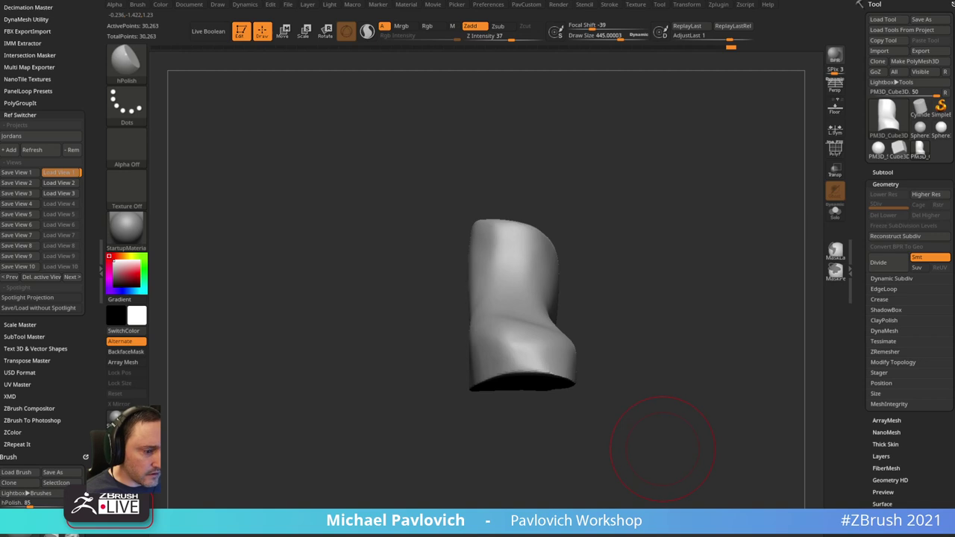
- Import the front-view shoe photo s-l1600 (3) as a texture and add it to Spotlight
left_click(643, 6)
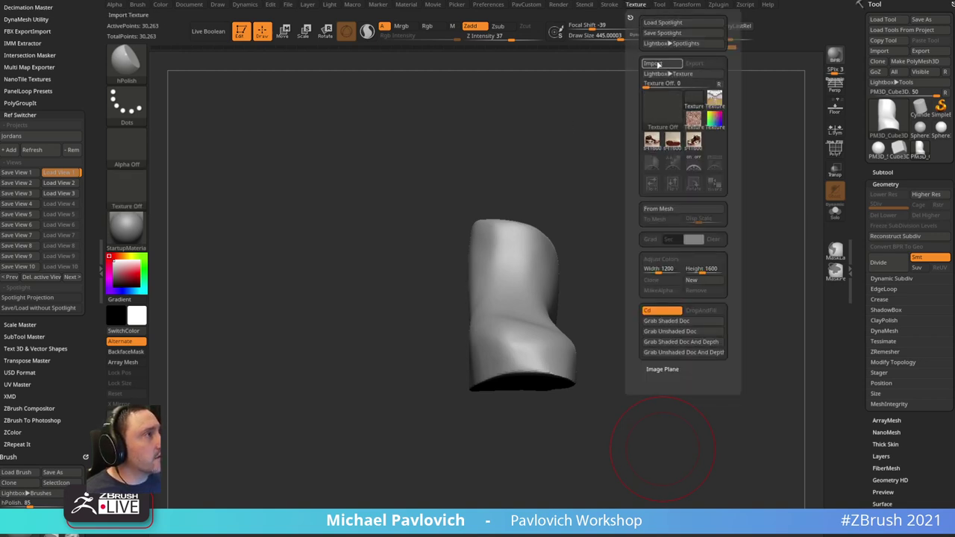
left_click(657, 65)
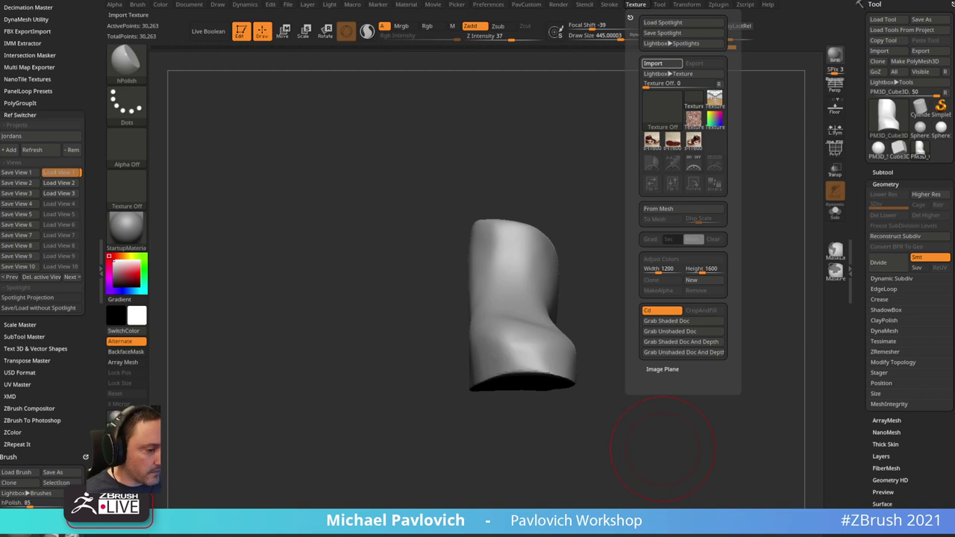
left_click(641, 6)
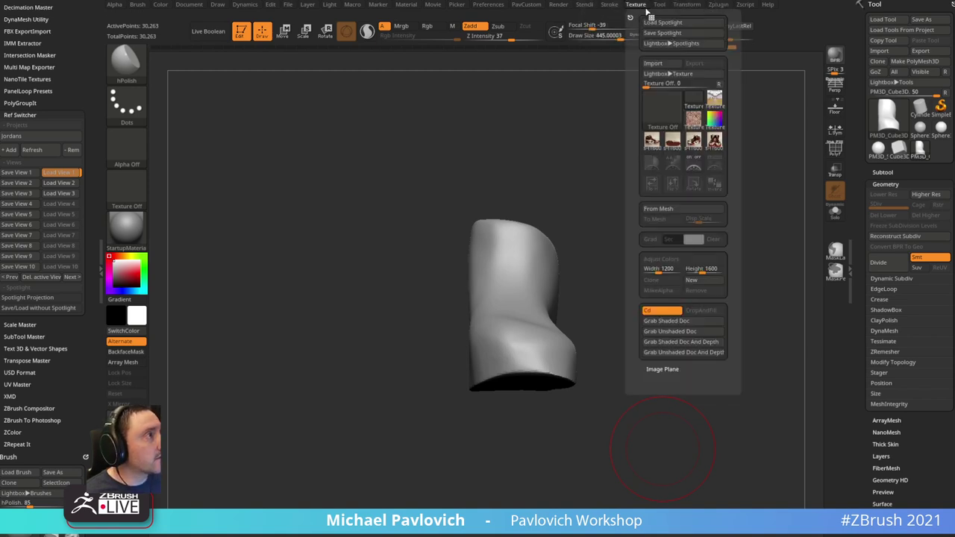
left_click(714, 141)
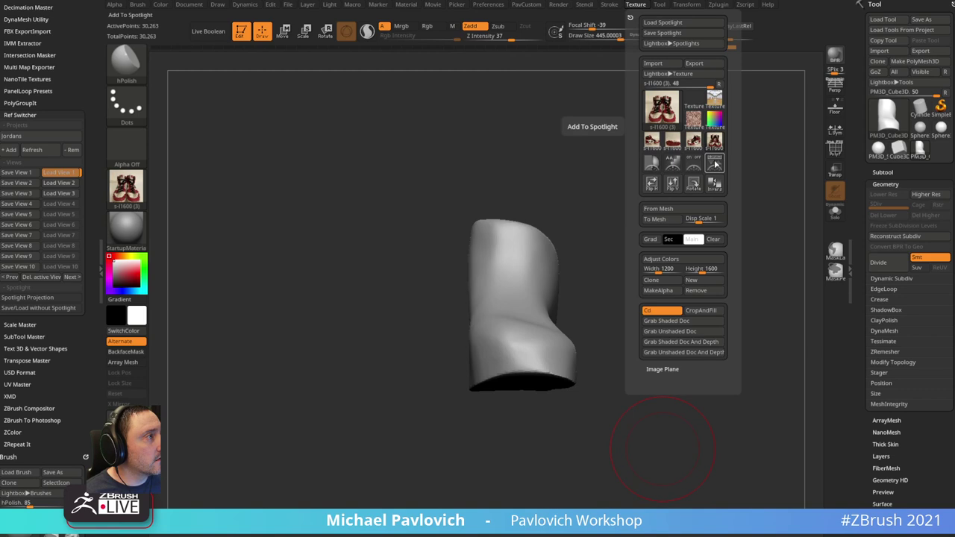
left_click(714, 163)
- Adjust the front photo's Spotlight intensity and line the model up with the photo's left-hand shoe
left_click_drag(483, 218, 465, 219)
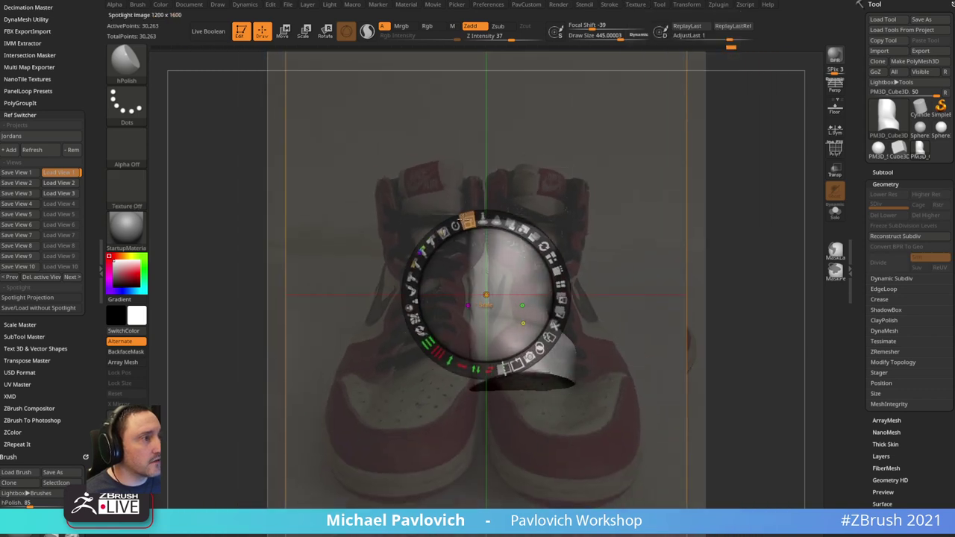
key("z")
mouse_move(649, 153)
left_mouse_down()
mouse_move(712, 202)
mouse_move(664, 204)
mouse_move(694, 204)
mouse_move(681, 186)
mouse_move(686, 207)
mouse_move(767, 145)
mouse_move(735, 125)
mouse_move(746, 127)
mouse_move(483, 135)
left_mouse_up()
- Turn on perspective at a 50 mm focal length, realign the model with the front photo's shoe, and save it as View 4
key("p")
left_click(218, 6)
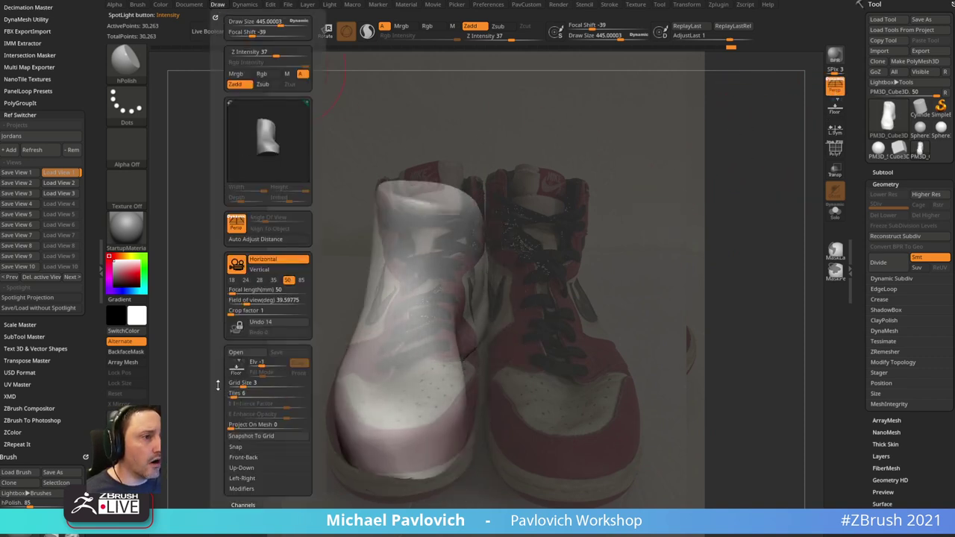
left_click_drag(217, 385, 218, 370)
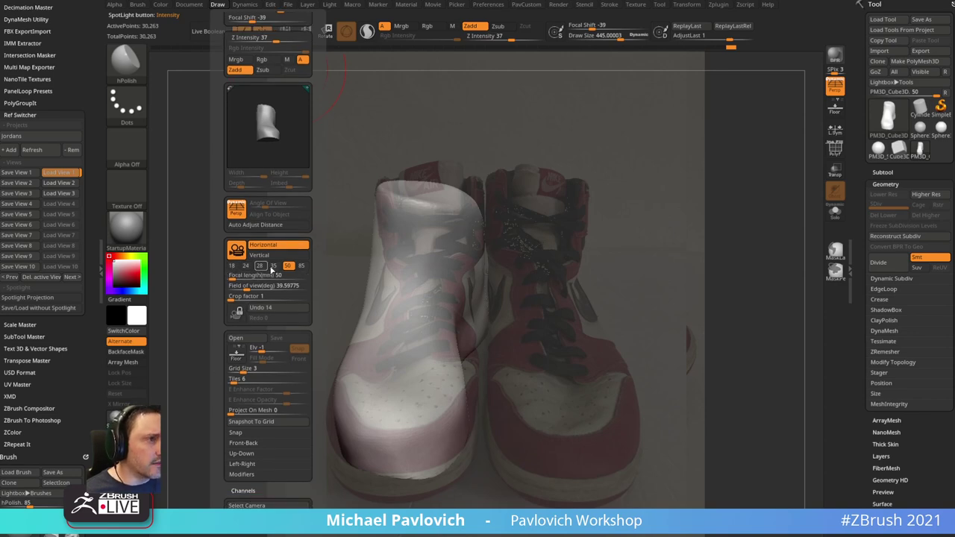
left_click(293, 269)
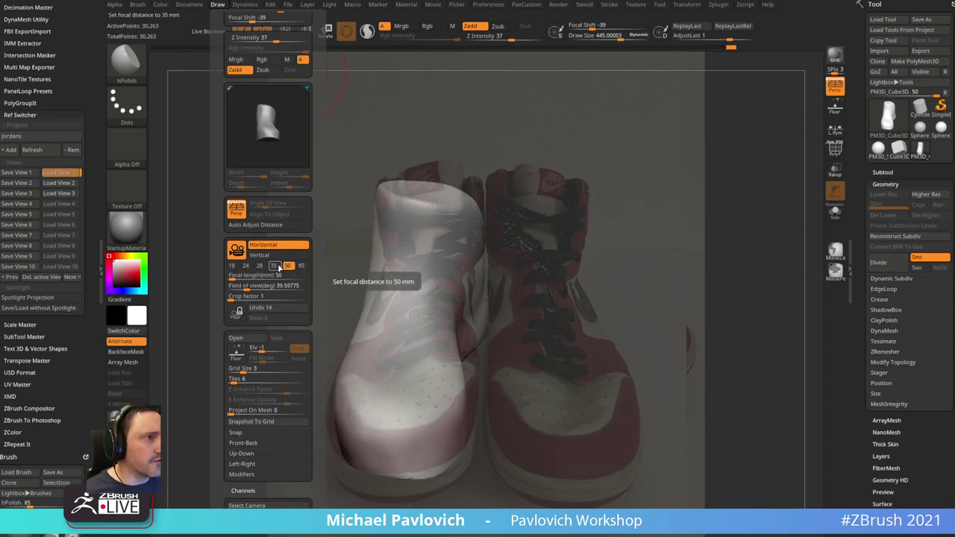
mouse_move(608, 212)
left_mouse_down()
mouse_move(583, 199)
mouse_move(584, 186)
mouse_move(508, 184)
mouse_move(582, 179)
mouse_move(579, 194)
mouse_move(590, 196)
left_mouse_up()
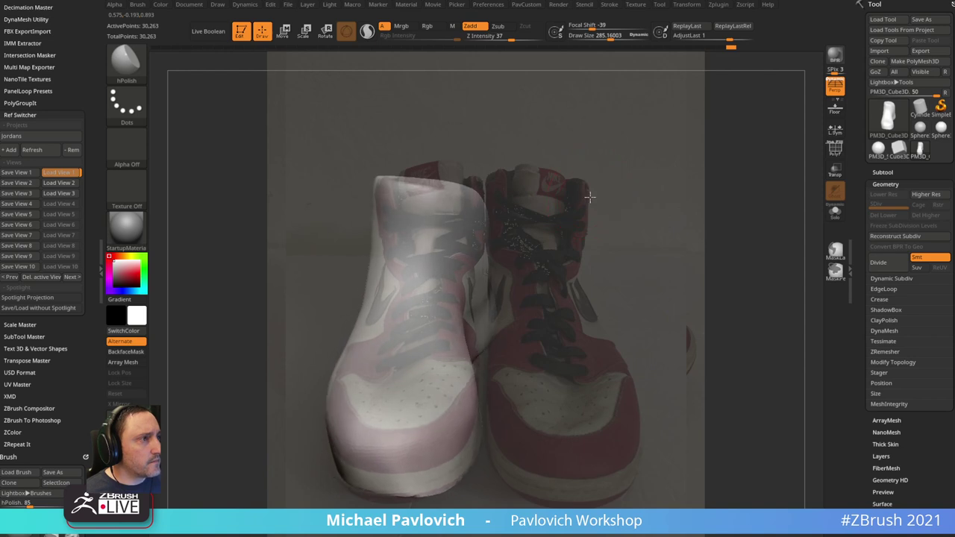
left_click(28, 204)
- Reshape the ankle side, toe and collar top to match the front photo, using the Move brush at a draw size of about 480 to 500
key("b")
key("m")
key("v")
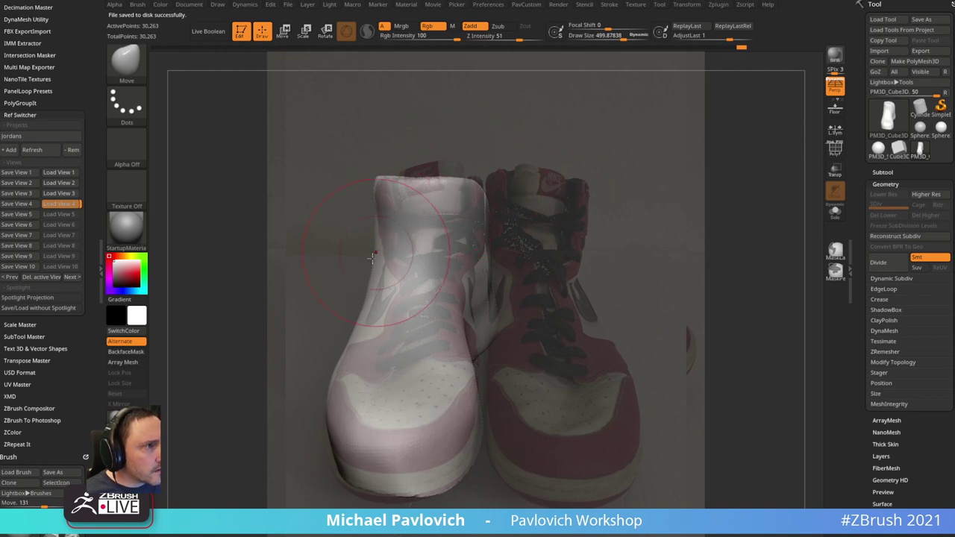
left_click_drag(372, 261, 384, 274)
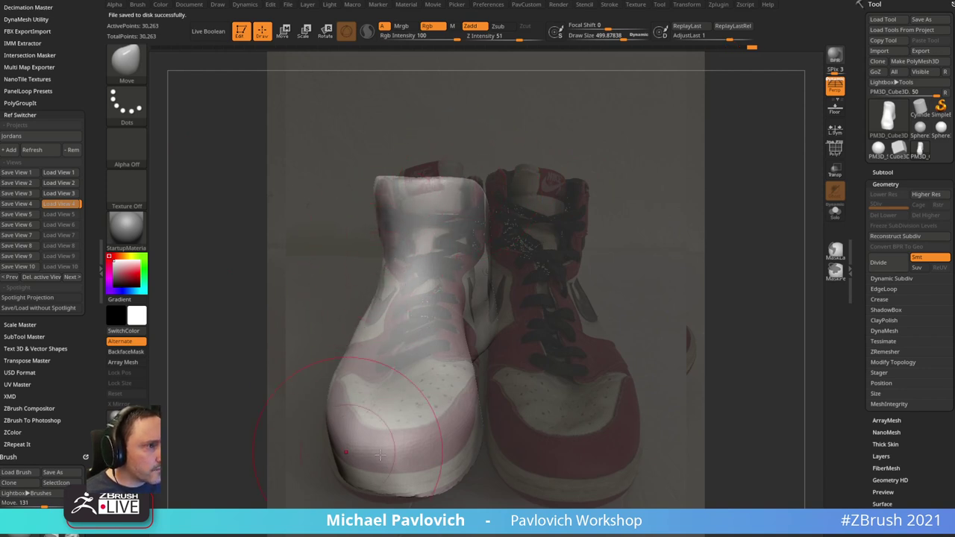
left_click_drag(330, 462, 352, 449)
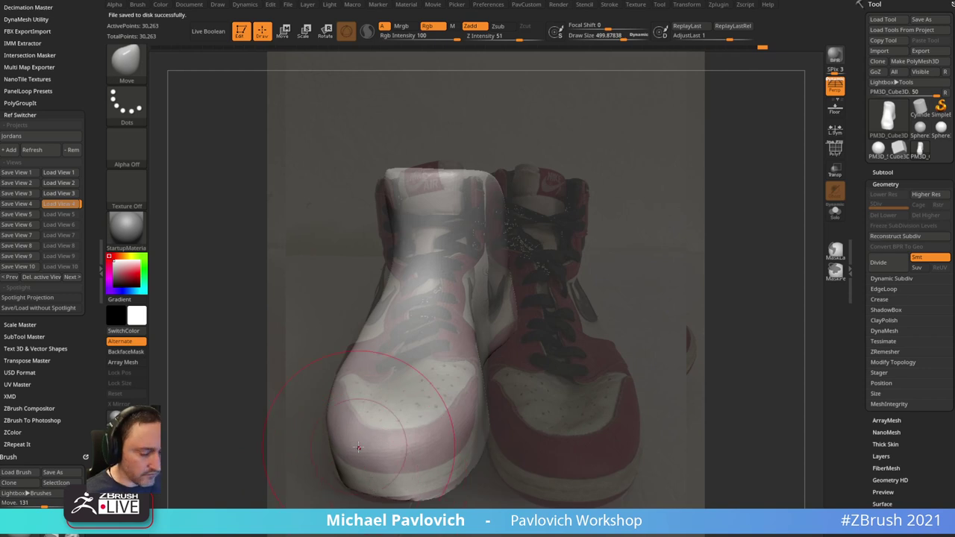
key("ctrl+z")
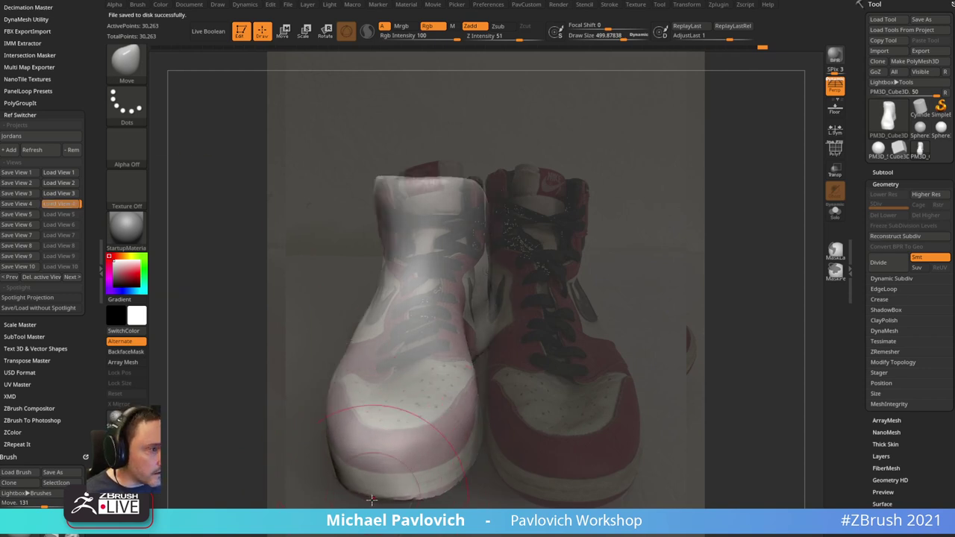
left_click_drag(375, 486, 374, 494)
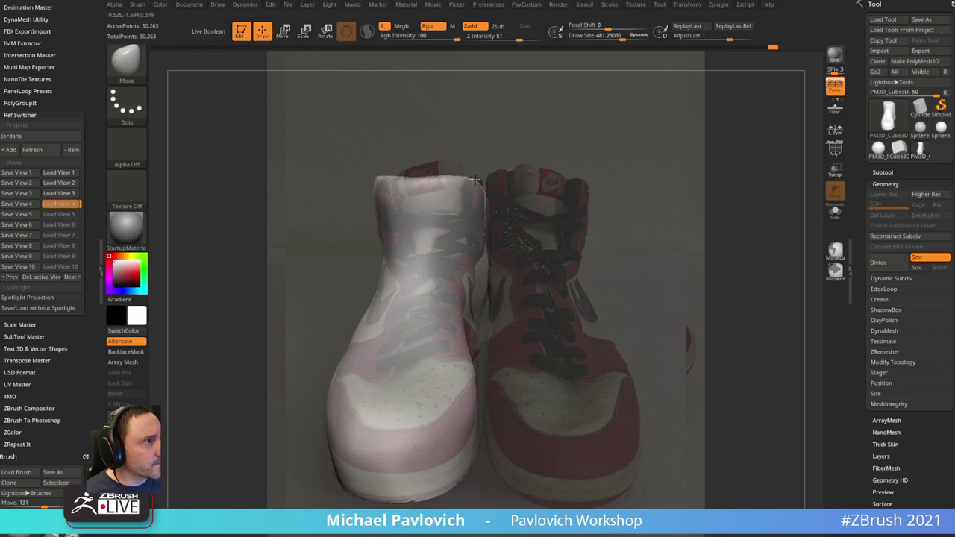
left_click_drag(475, 179, 382, 182)
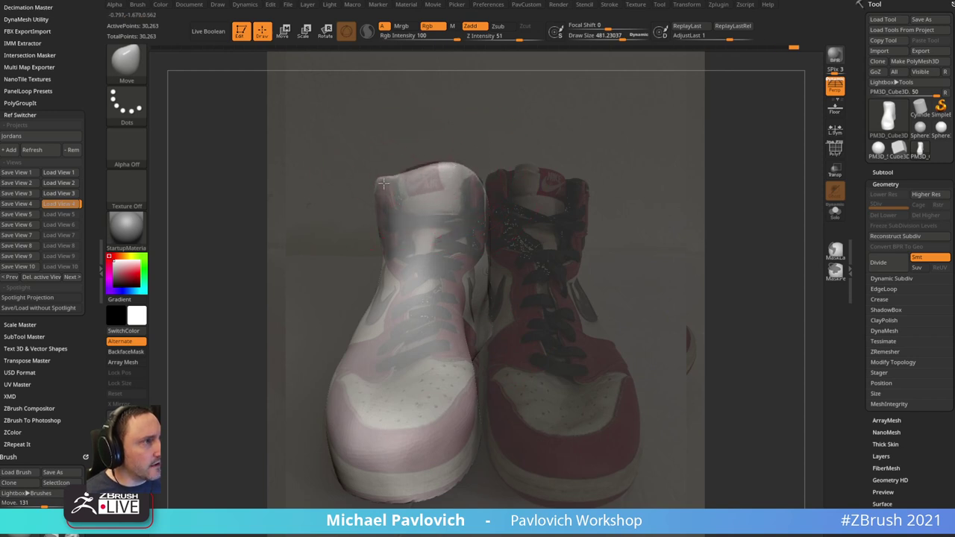
- Load the three-quarter reference in View 3 and mirror the model so its orientation matches the photo
left_click(61, 194)
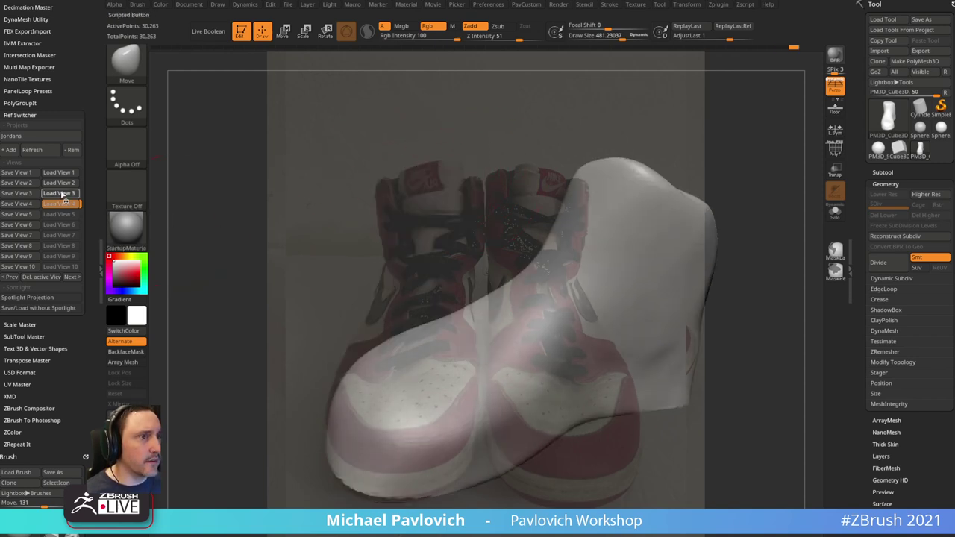
left_click(63, 194)
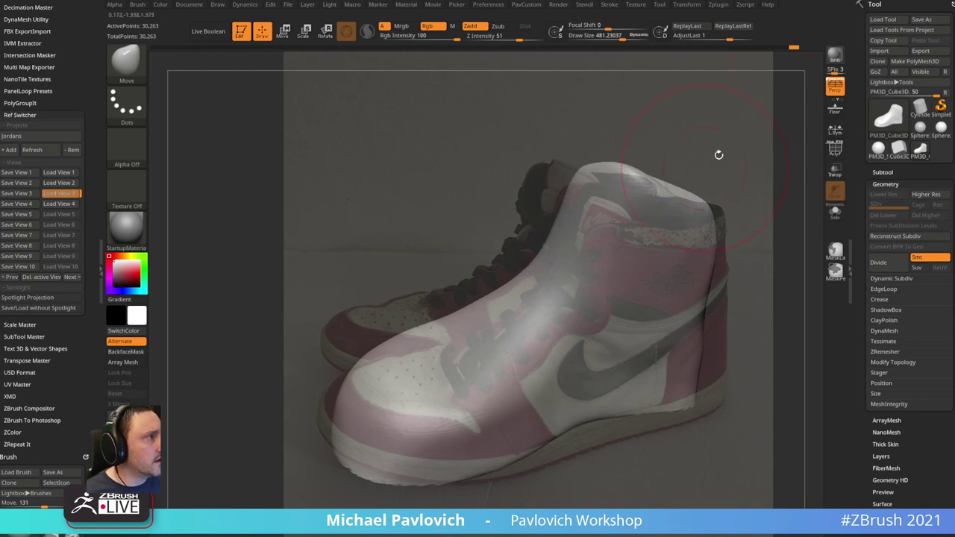
key("2")
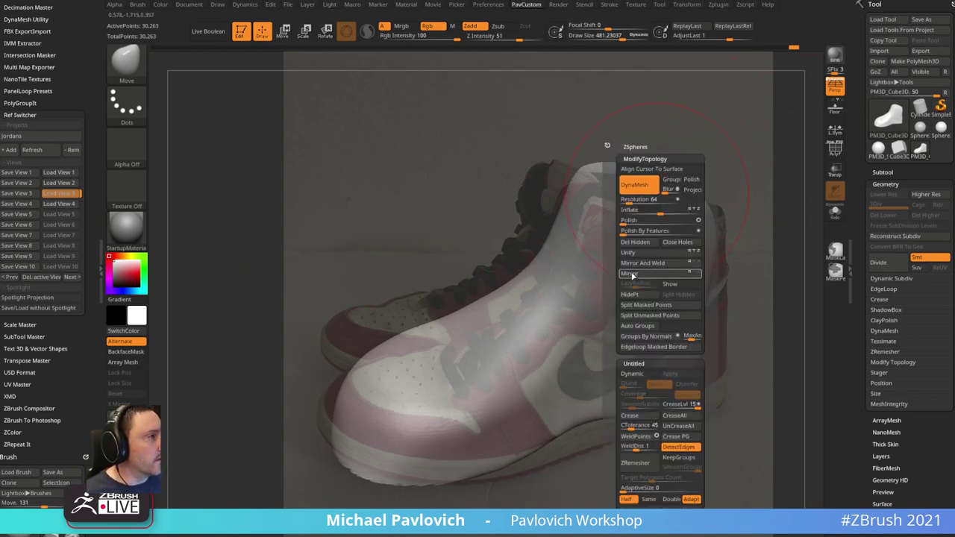
left_click(632, 275)
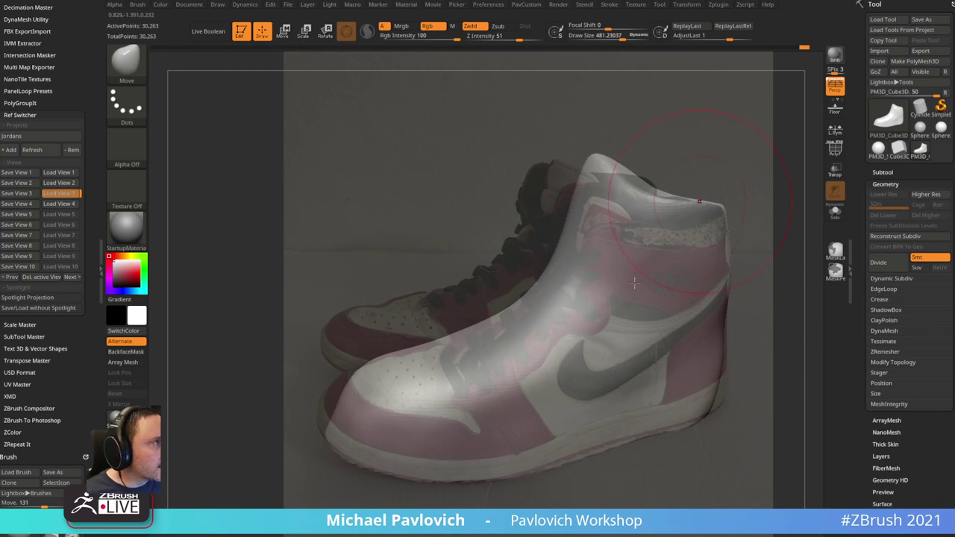
- Pull the peak and rim of the collar onto the three-quarter photo, using the Move brush at a draw size of about 463
key("s")
left_click_drag(625, 192, 623, 191)
left_click_drag(595, 155, 606, 180)
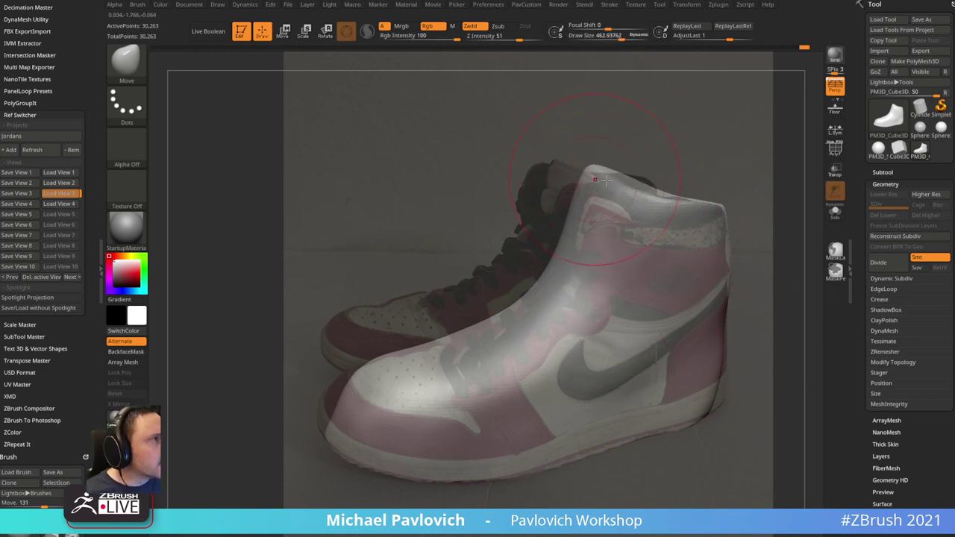
left_click_drag(759, 210, 757, 213)
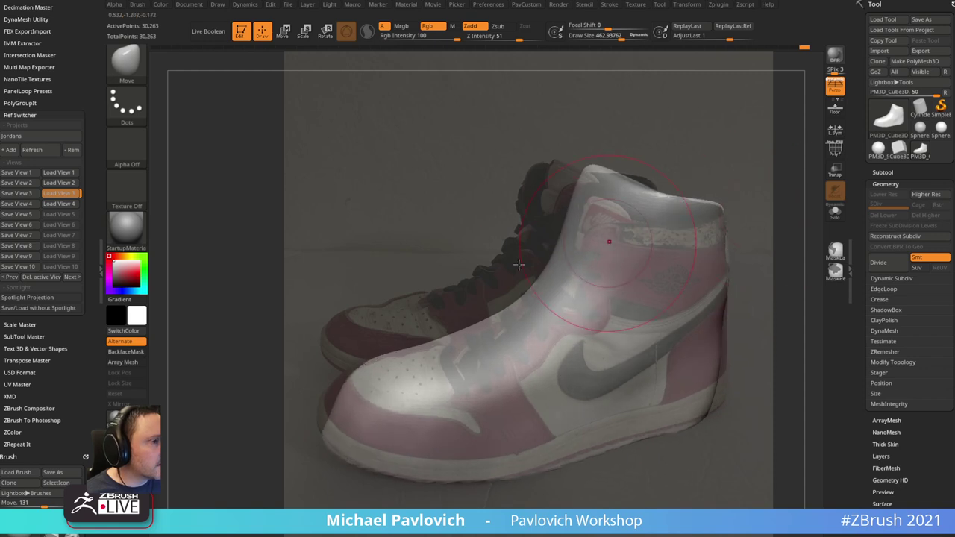
- Push the lower heel and toe outward with the Move brush to match the shoe outline in the three-quarter photo
left_click(74, 203)
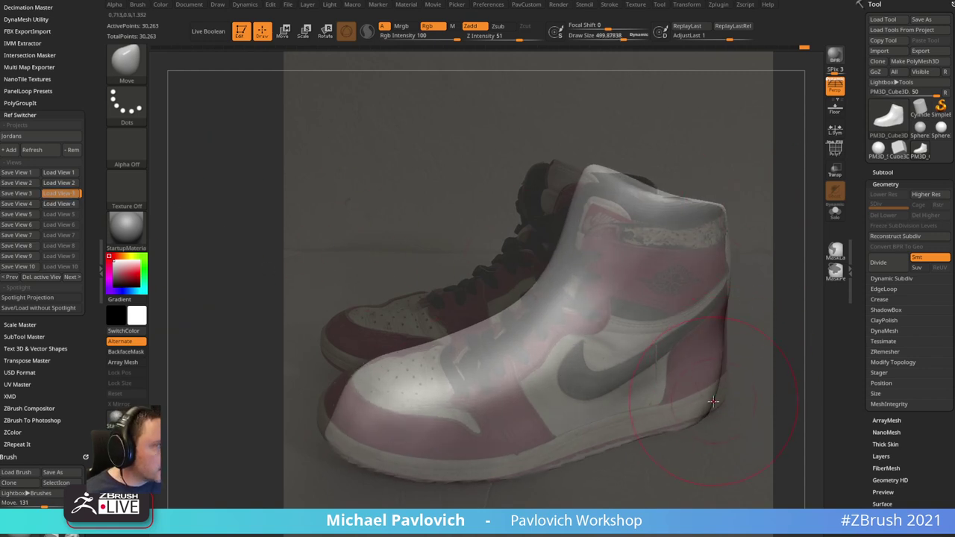
left_click_drag(713, 402, 723, 395)
key("[")
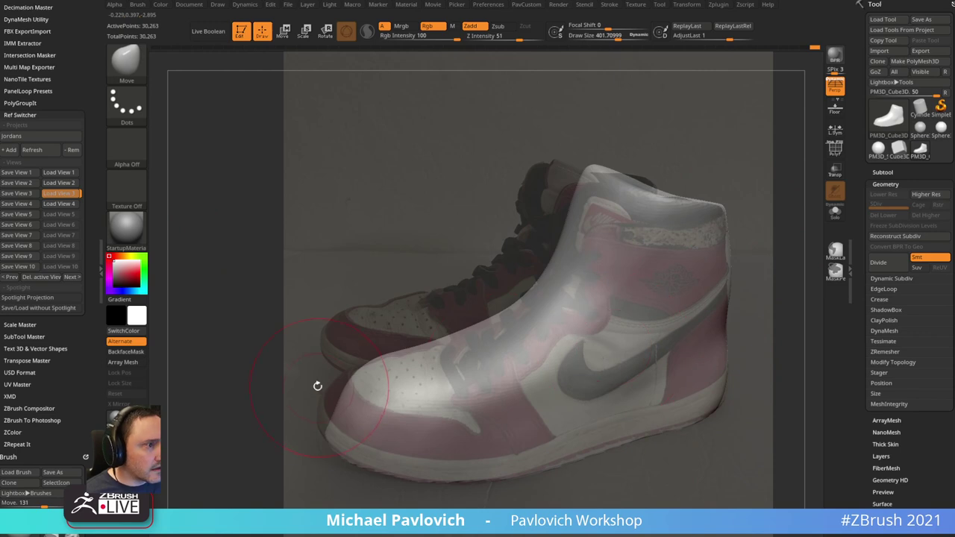
left_click_drag(360, 385, 320, 389)
key("]")
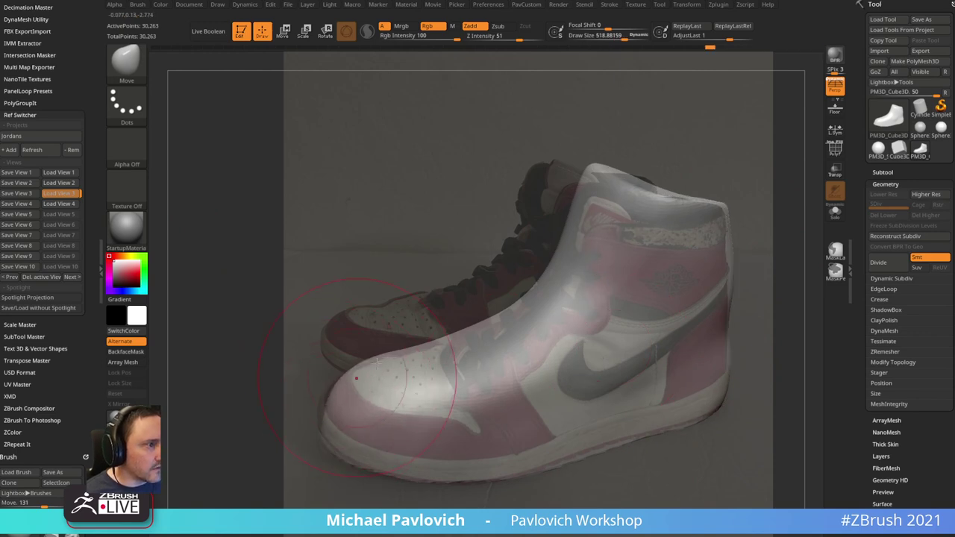
- Load the outsole reference in View 2 and mirror the model to match the sole's direction
left_click(55, 184)
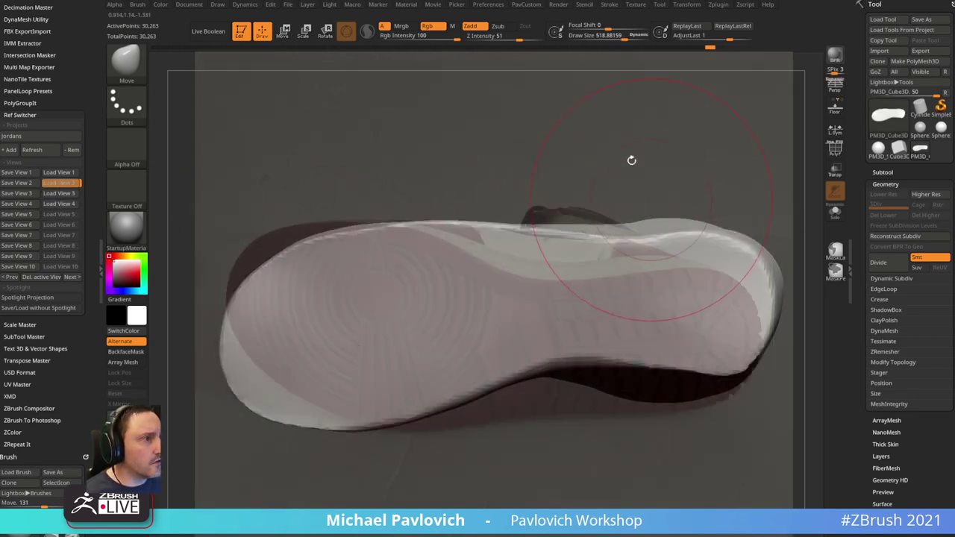
key("3")
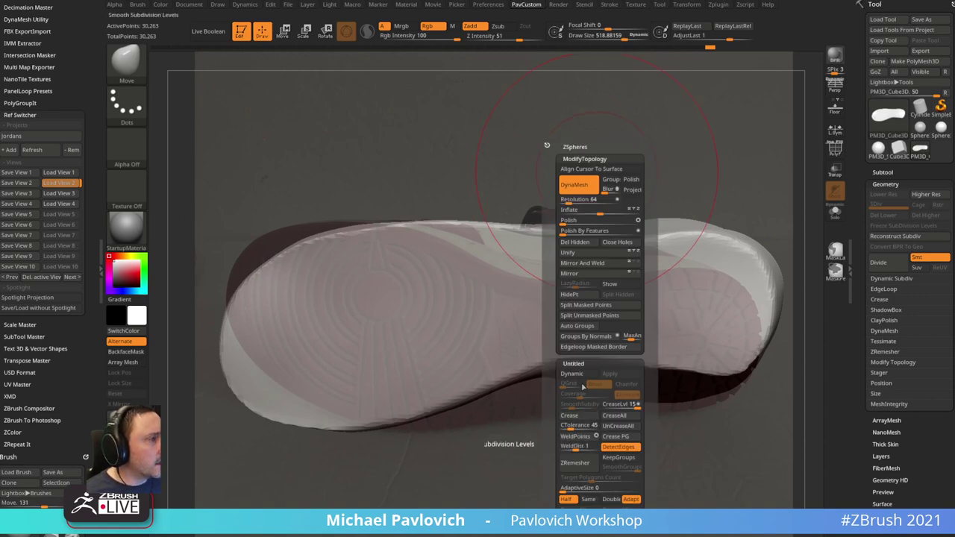
left_click(582, 274)
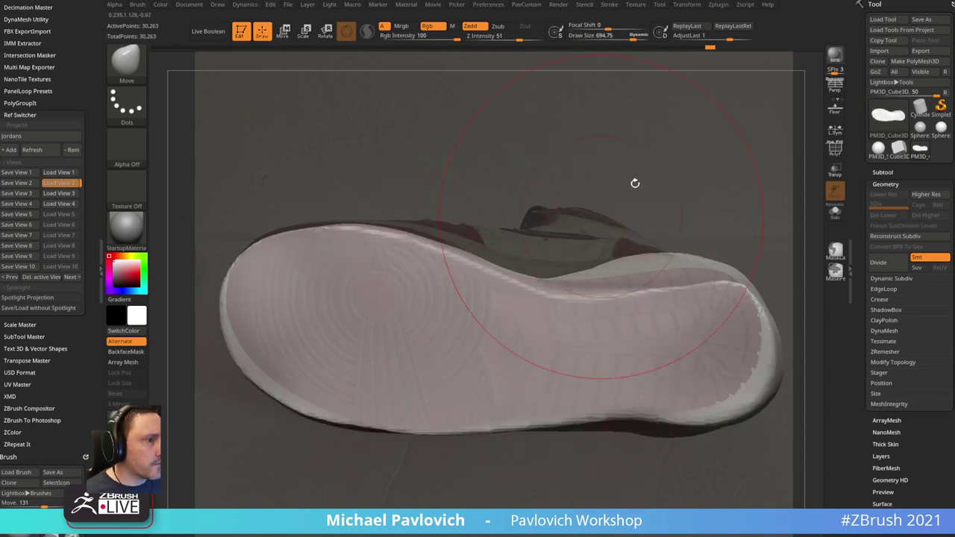
- Line the sole up with the outsole photo and overwrite the saved View 2
left_click_drag(633, 181, 707, 141)
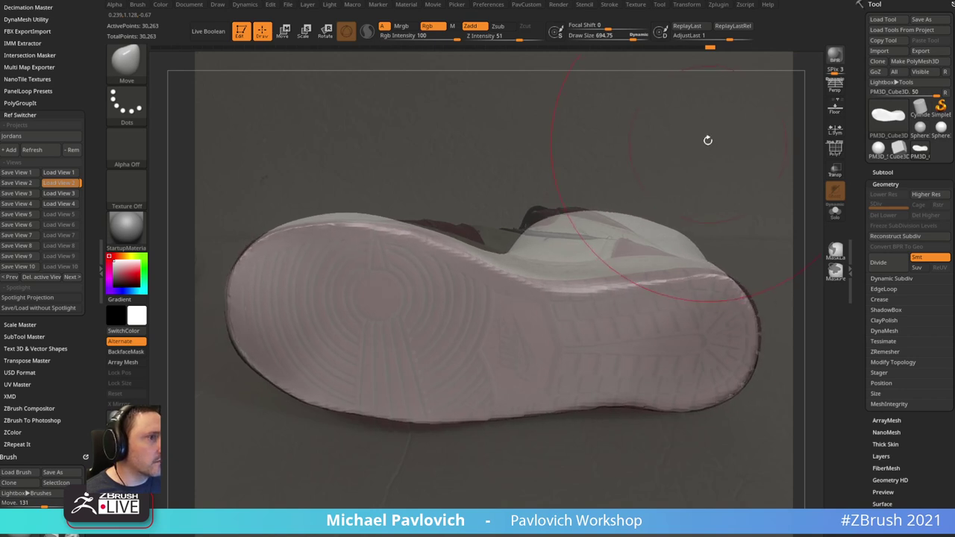
left_click(32, 183)
left_click(447, 249)
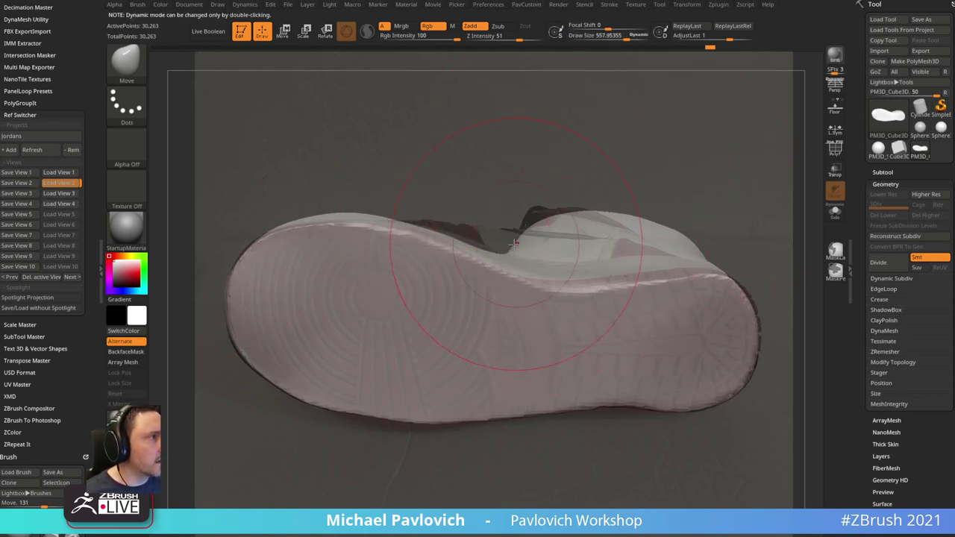
- Try reshaping the upper's visible instep and collar edges against the outsole photo with the Move brush, and undo those strokes
left_click_drag(498, 245, 543, 209)
left_click_drag(631, 216, 625, 225)
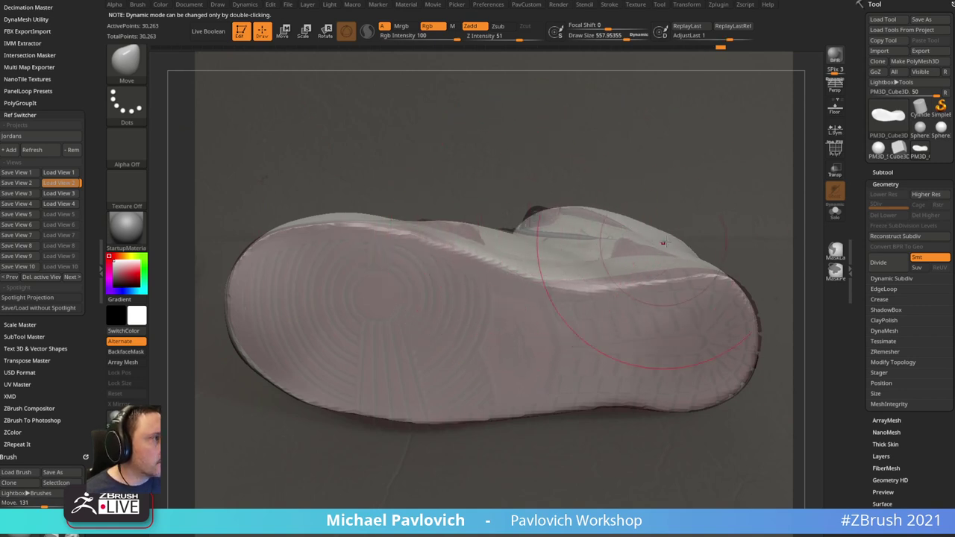
left_click_drag(682, 231, 664, 240)
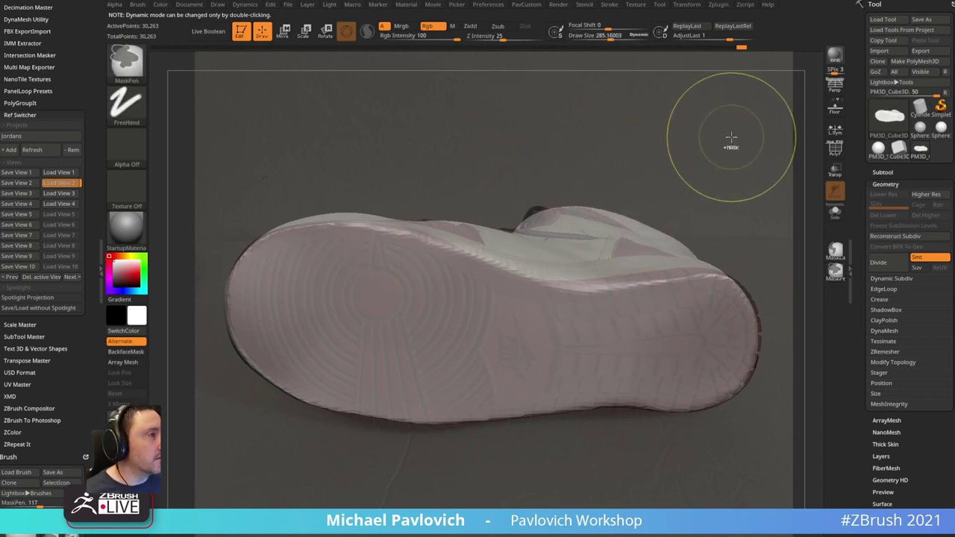
key("ctrl+z")
key("ctrl+z")
key("ctrl+z")
key("ctrl+z")
key("ctrl+z")
key("ctrl+z")
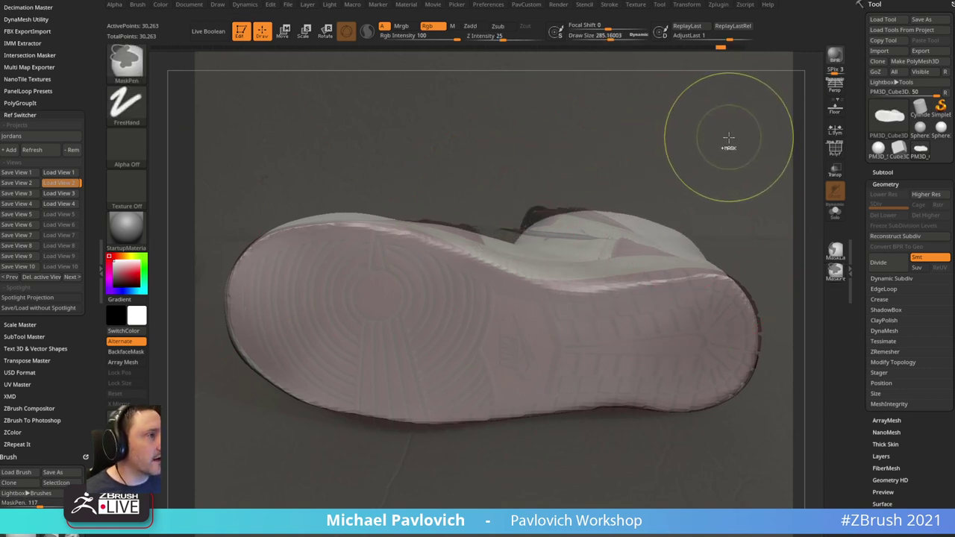
- Turn on perspective for the outsole view, realign the sole with the photo, and overwrite View 2
left_click(834, 86)
mouse_move(719, 141)
left_mouse_down()
mouse_move(717, 126)
mouse_move(728, 136)
mouse_move(716, 141)
left_mouse_up()
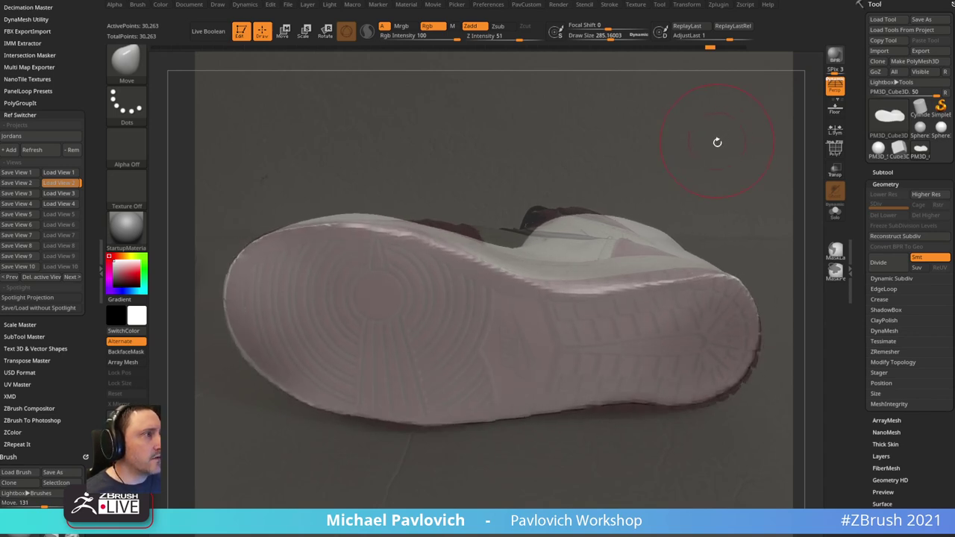
left_click(31, 183)
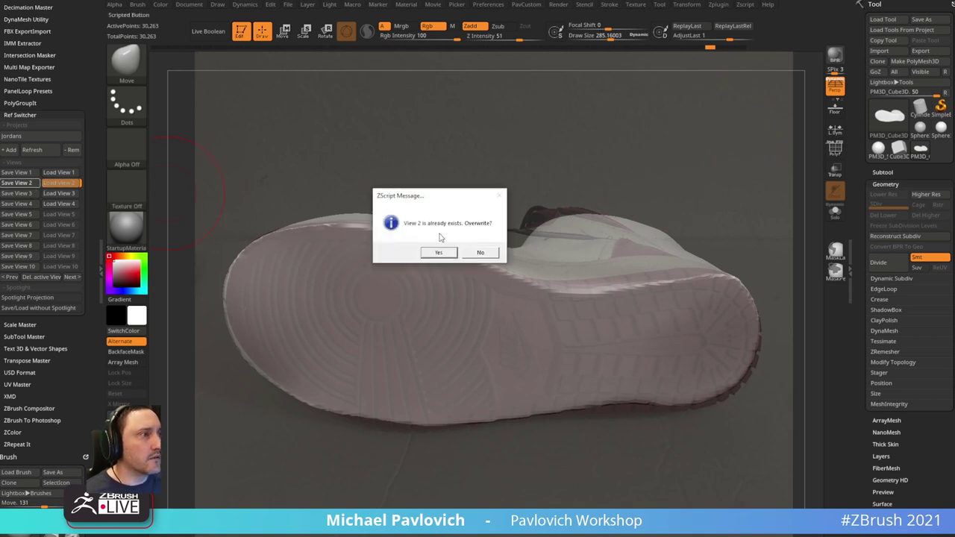
left_click(495, 252)
- Pull the upper's instep and collar edges onto the outsole photo, using the Move brush at a draw size of about 353
key("s")
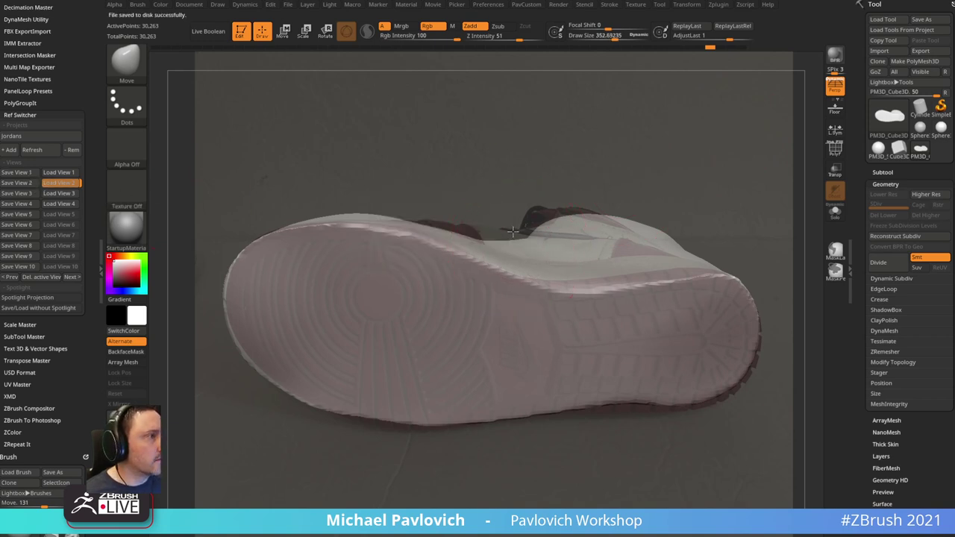
left_click_drag(520, 234, 556, 211)
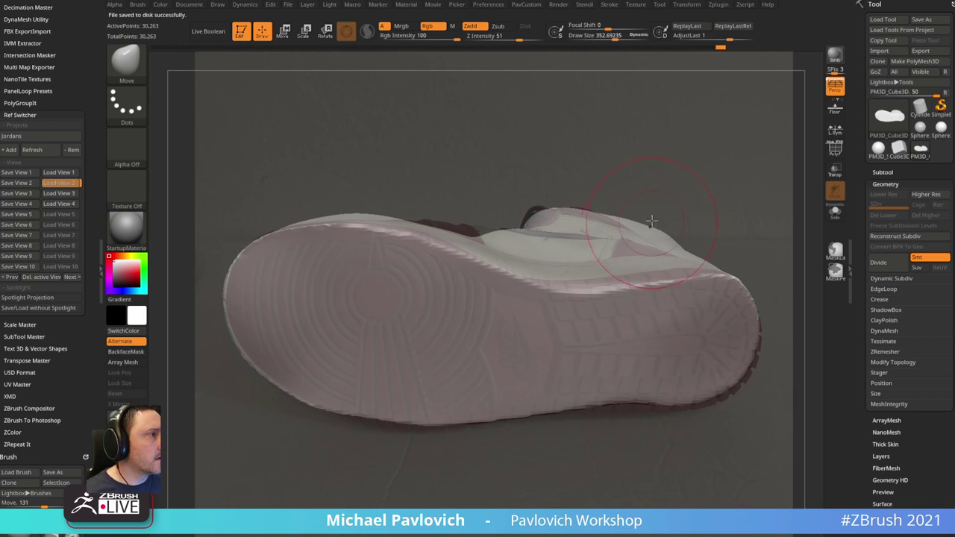
left_click_drag(652, 221, 664, 239)
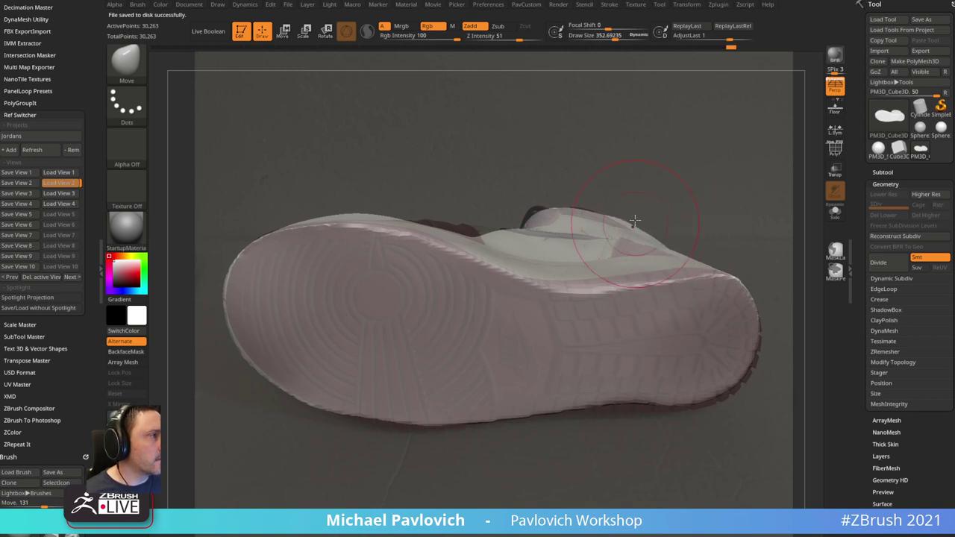
- Load the side reference in View 1, turn on perspective, and realign the model with the side photo
left_click(60, 172)
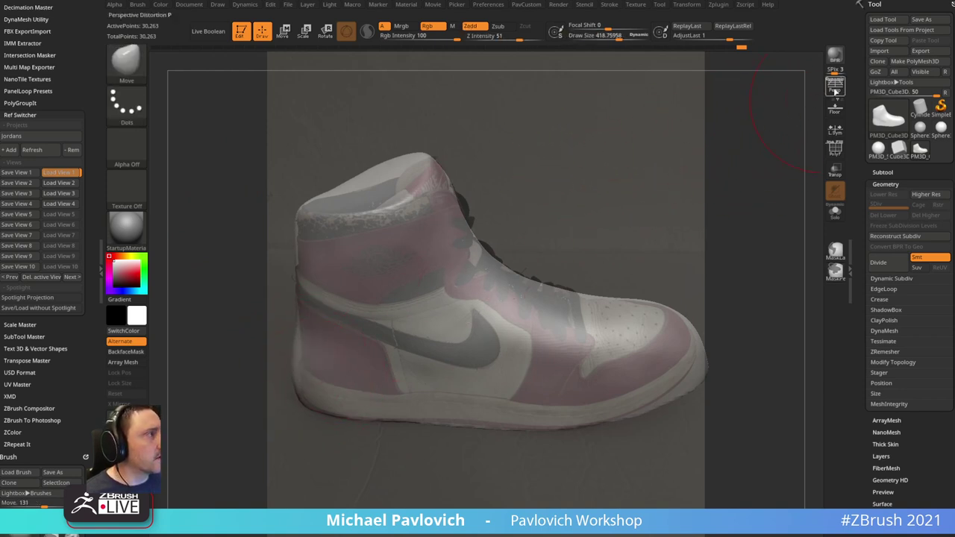
key("p")
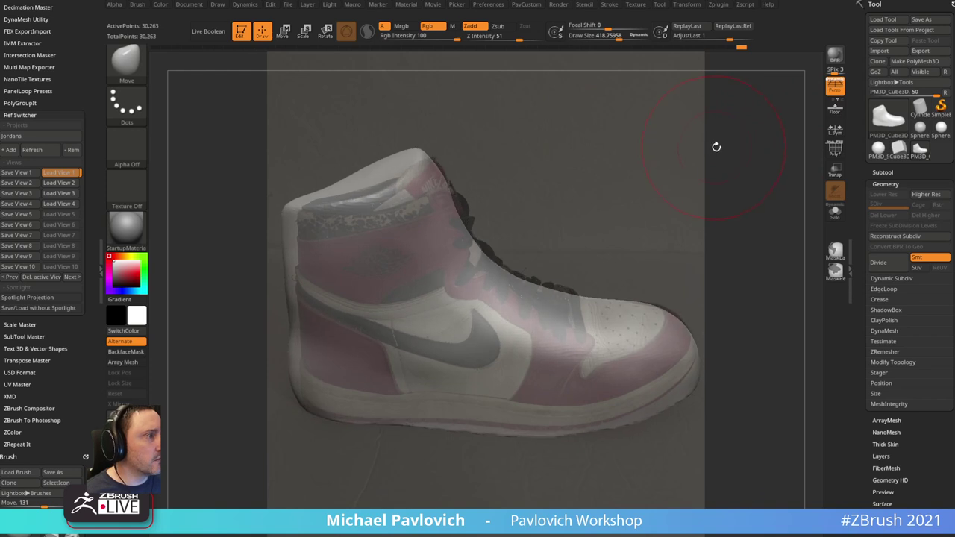
mouse_move(716, 147)
left_mouse_down()
mouse_move(716, 136)
mouse_move(724, 141)
mouse_move(711, 147)
mouse_move(721, 154)
mouse_move(712, 149)
left_mouse_up()
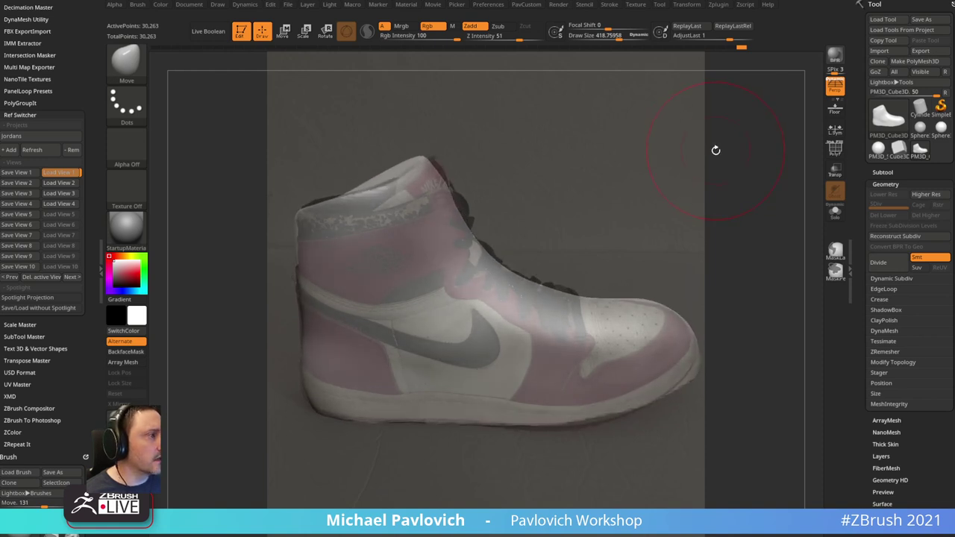
- Overwrite View 1 with the perspective-aligned side view, check the collar from nearby angles, and reload View 1
left_click(22, 172)
left_click(446, 253)
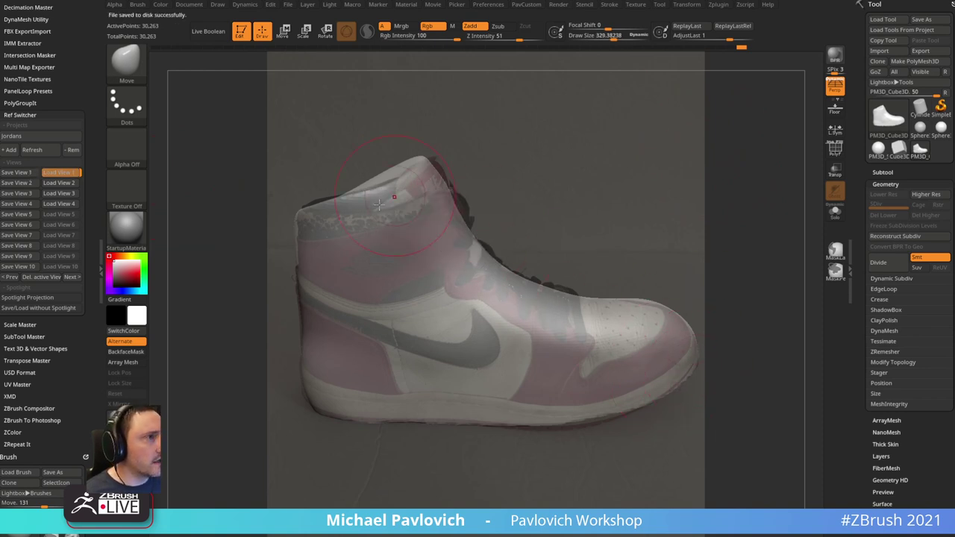
right_click_drag(415, 164, 390, 171)
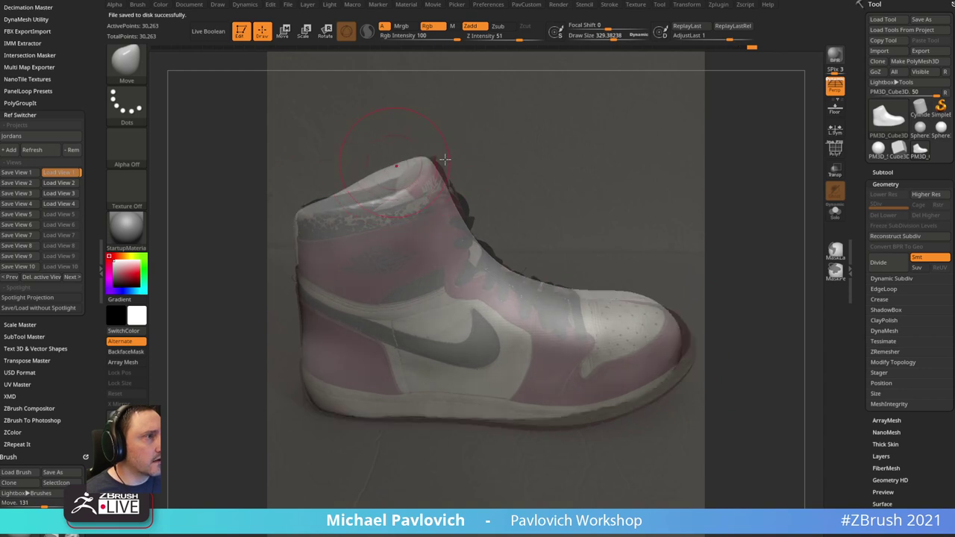
right_click_drag(443, 159, 543, 168)
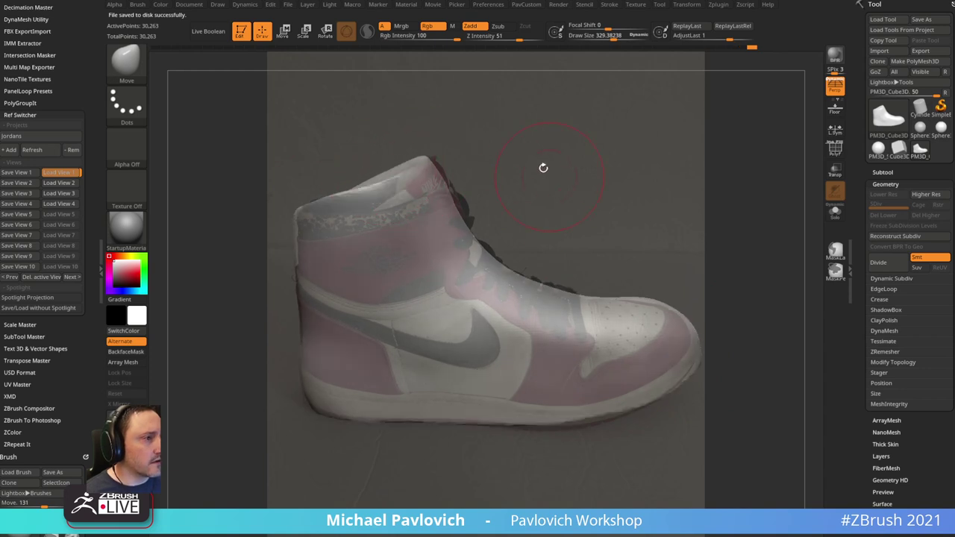
left_click(63, 173)
- Switch to the Standard brush and inspect the ZAppLink Properties for storing views
key("b")
key("s")
key("t")
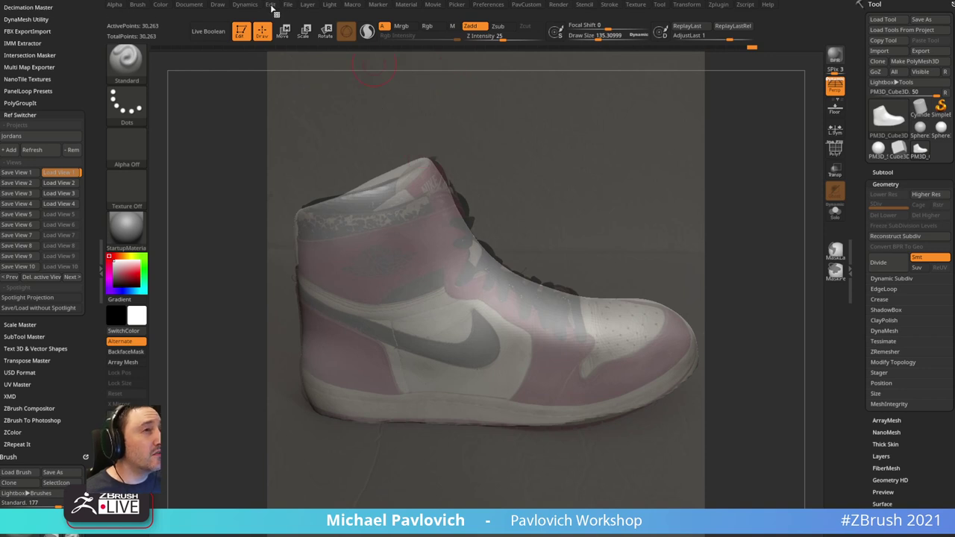
left_click(199, 6)
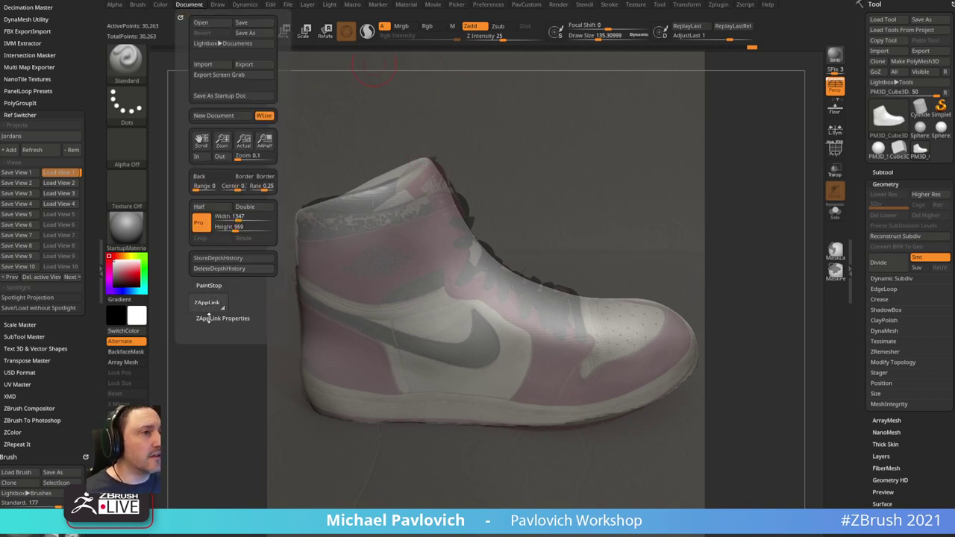
left_click(211, 318)
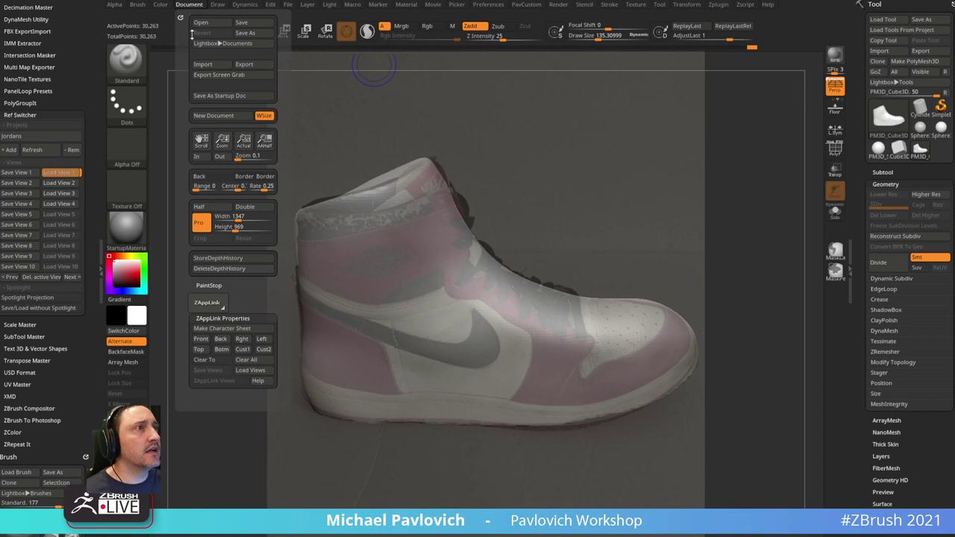
- Show the movie TimeLine as another way of storing camera views, and hide it again
mouse_move(366, 6)
mouse_move(437, 5)
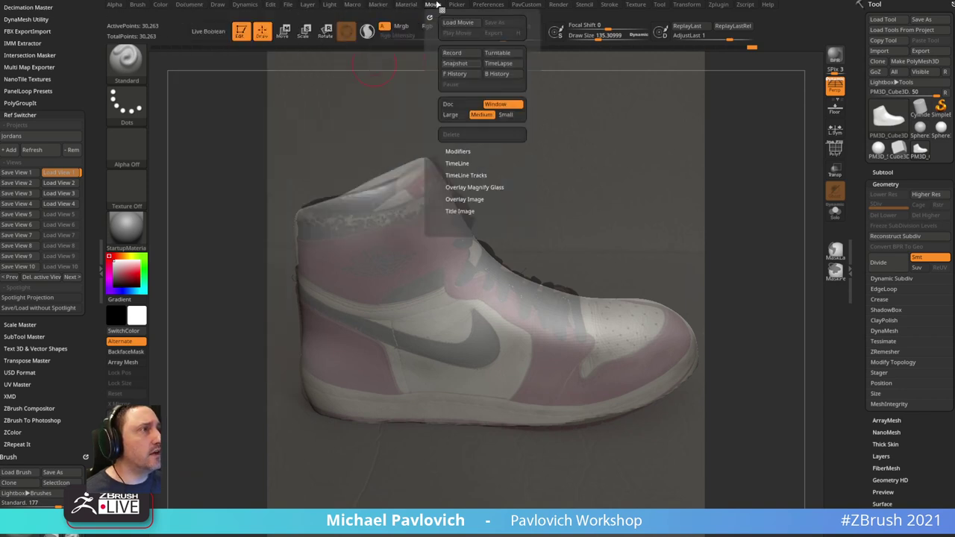
key("shift")
left_click(457, 163, "shift")
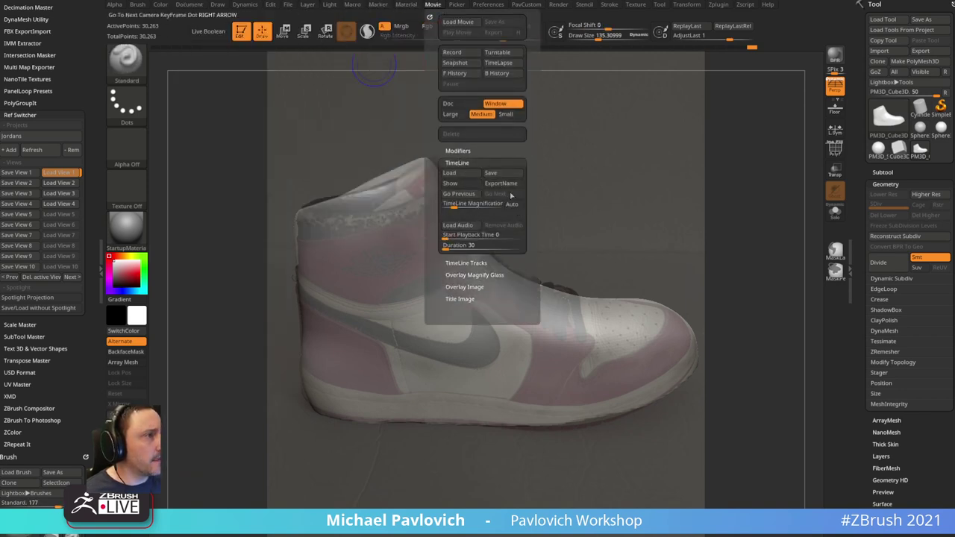
left_click(469, 183)
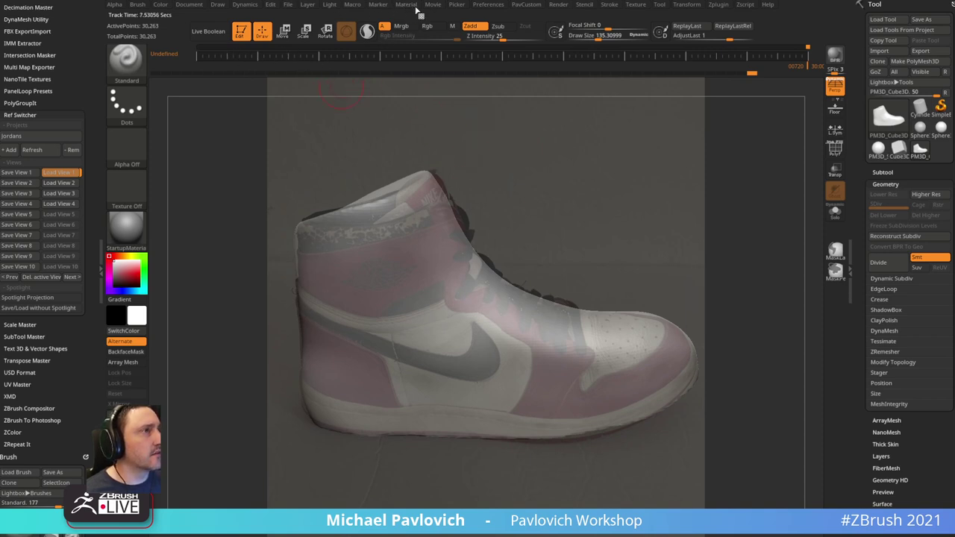
mouse_move(432, 5)
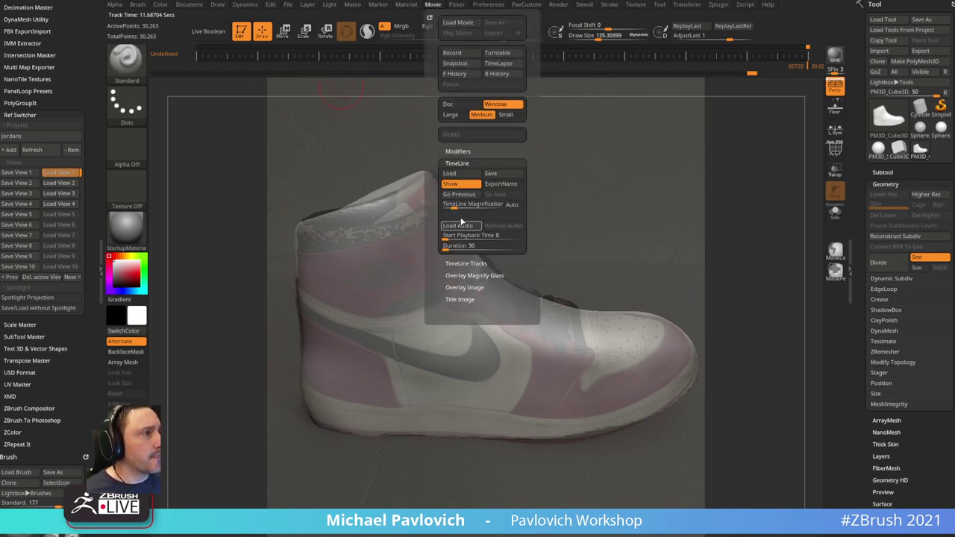
left_click(450, 184)
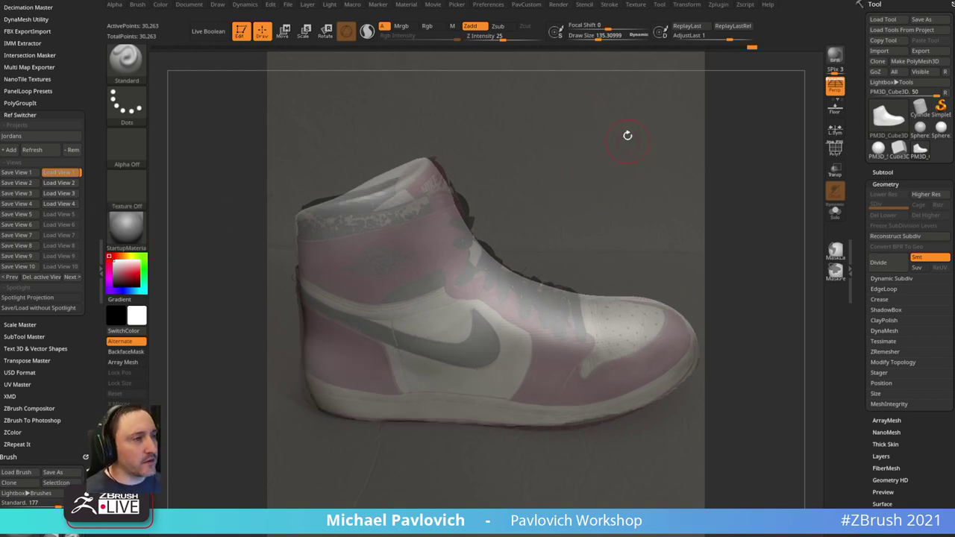
- Toggle Spotlight off and on, and compare the shoe with the references in View 2 and View 3
key("shift+z")
key("shift+z")
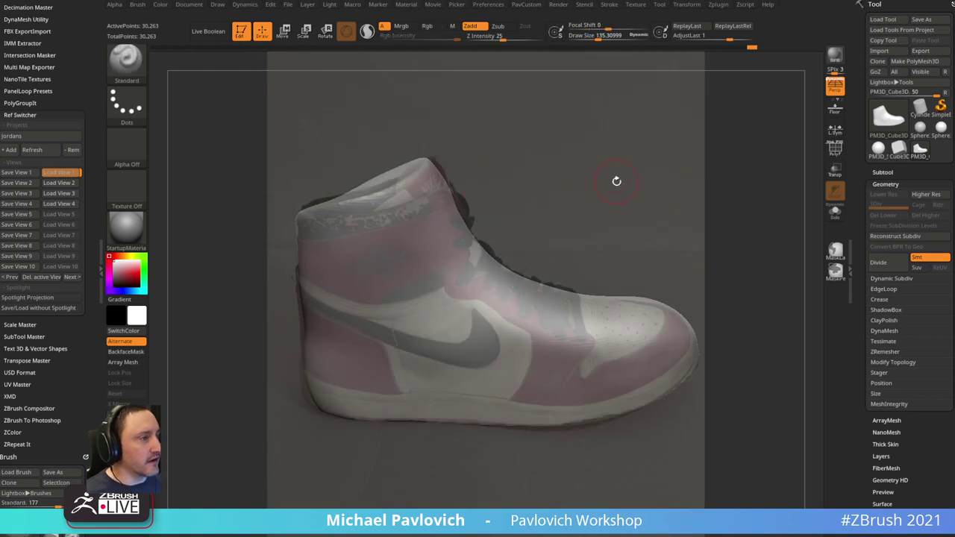
left_click(70, 183)
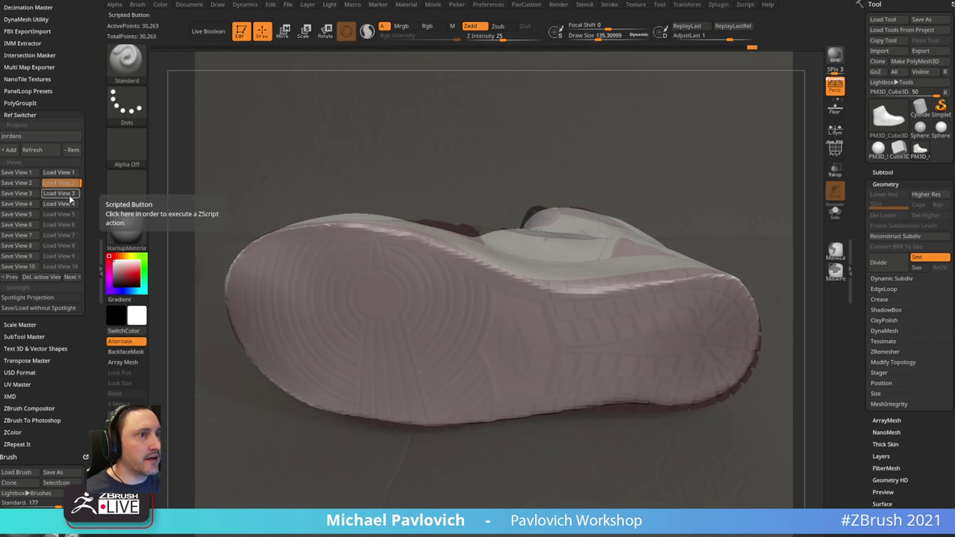
left_click(71, 194)
key("grave")
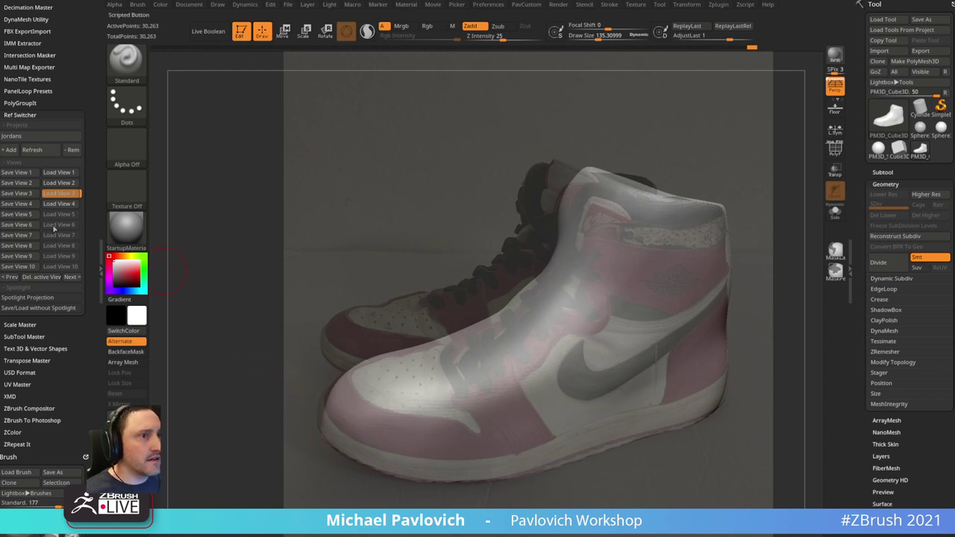
- Load the front reference in View 4, realign the shoe with the photo, and overwrite View 4
left_click(62, 204)
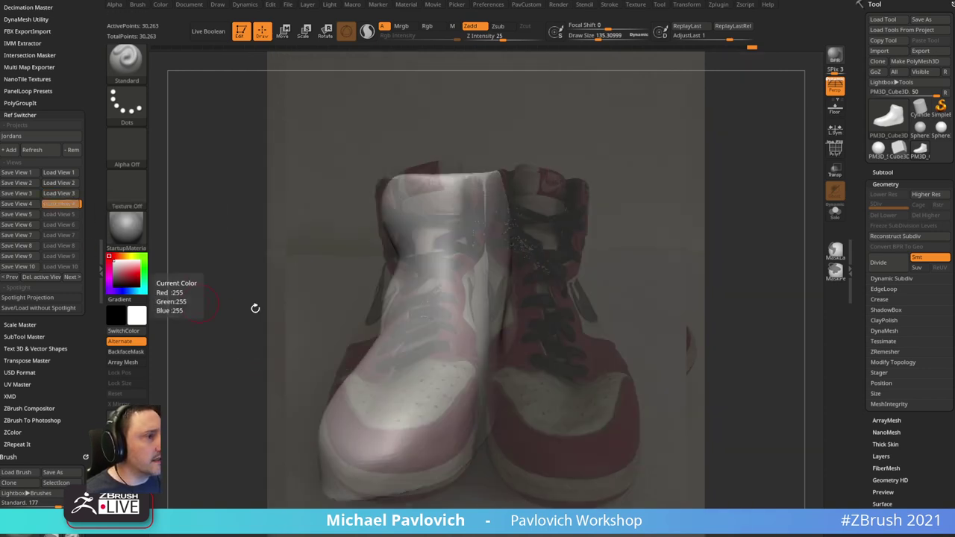
mouse_move(567, 258)
left_mouse_down()
mouse_move(633, 252)
mouse_move(583, 241)
mouse_move(590, 226)
mouse_move(591, 239)
left_mouse_up()
left_click(16, 204)
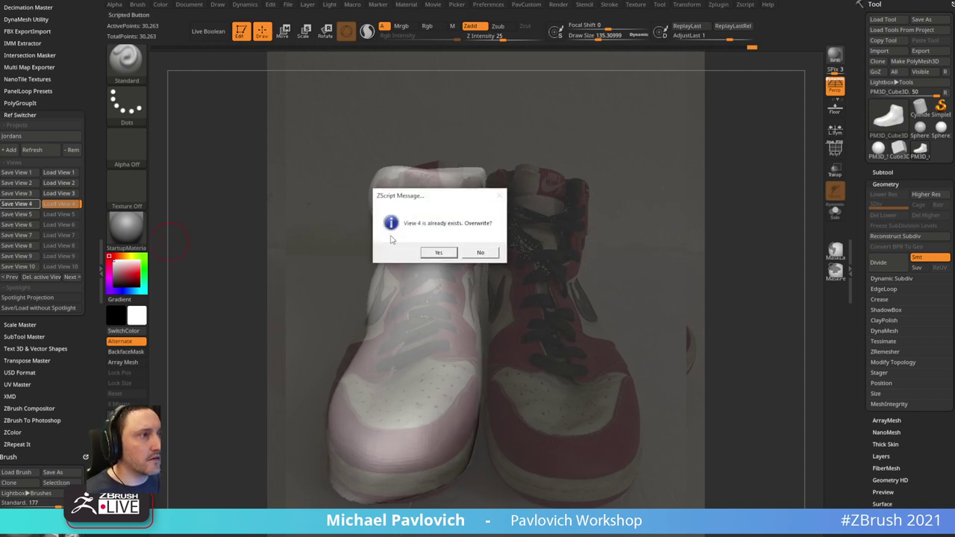
left_click(420, 249)
- Shape the shoe's outer ankle and collar side to the front photo with the Move brush at a draw size of about 322, and reload View 4
key("b")
key("m")
key("v")
left_click_drag(366, 354, 342, 346)
left_click_drag(376, 281, 386, 280)
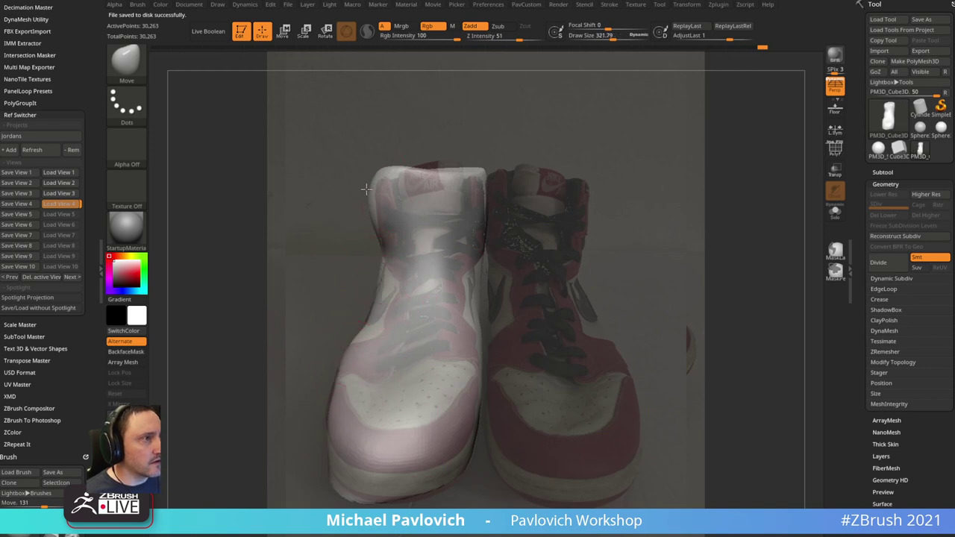
left_click_drag(367, 191, 382, 197)
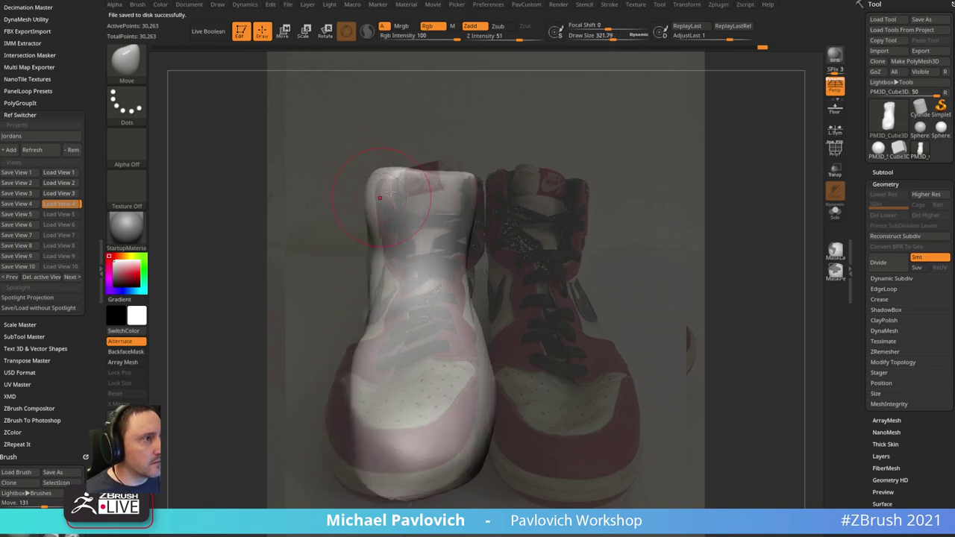
left_click(59, 204)
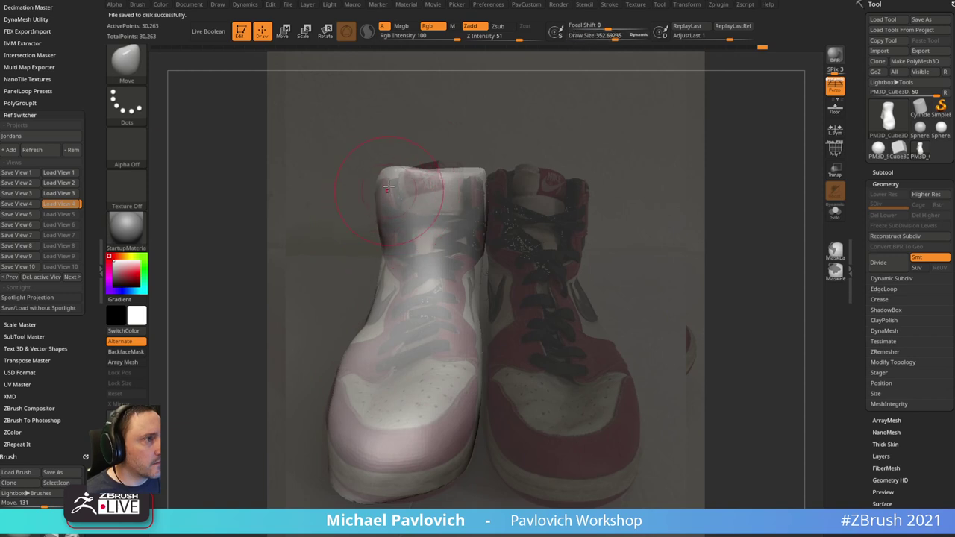
- Refine the collar top, toe and sole edges against the front photo with the Move brush at draw sizes of about 337 to 454
left_click_drag(389, 167, 390, 173)
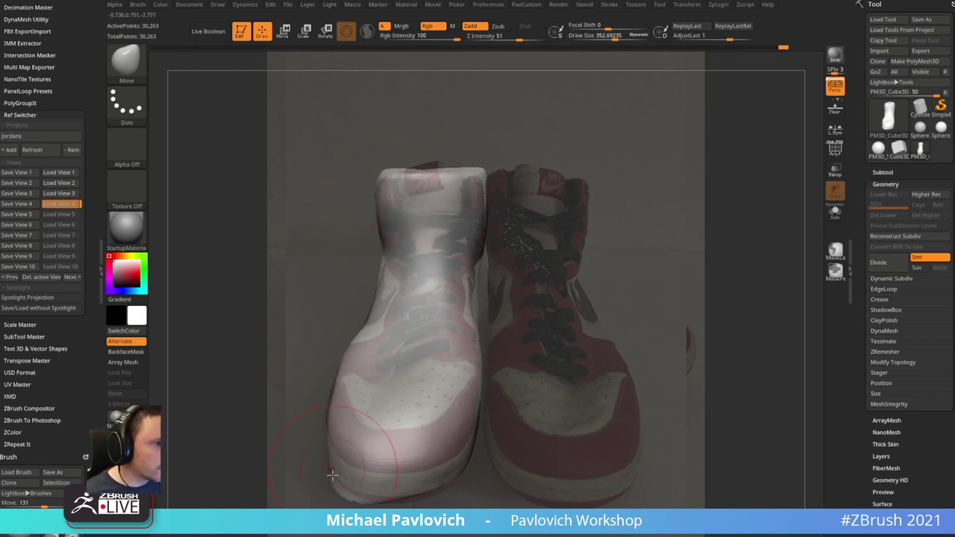
left_click_drag(414, 503, 436, 494)
left_click(66, 204)
left_click_drag(246, 276, 355, 362)
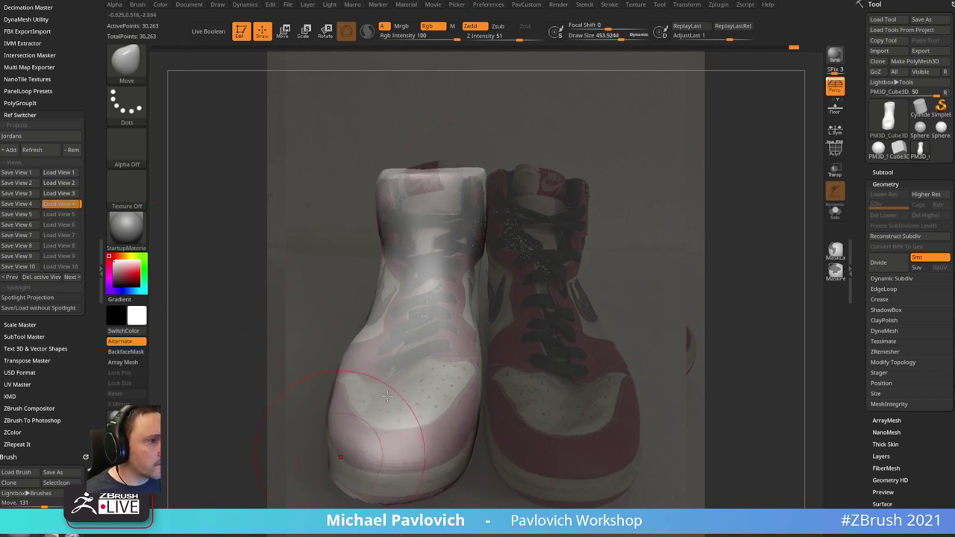
key("b")
key("s")
key("t")
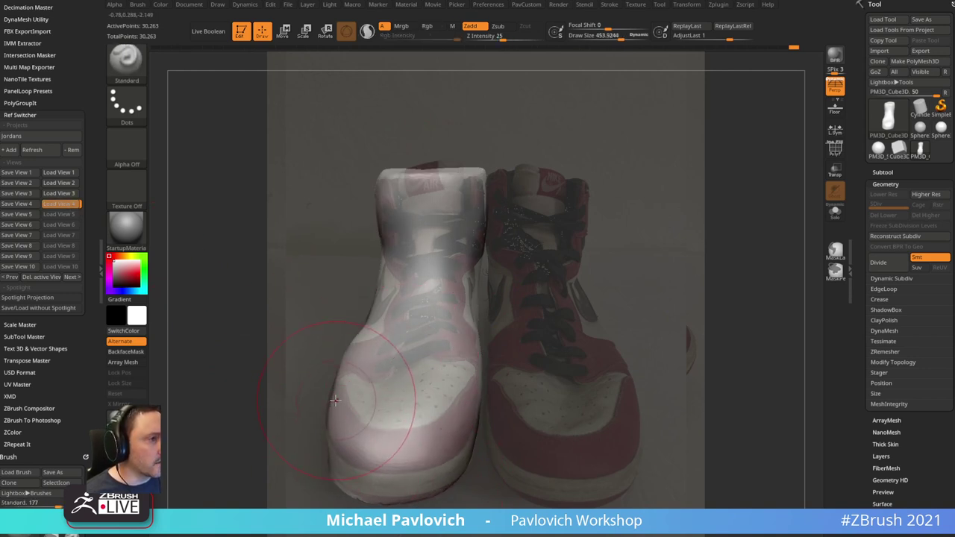
key("b")
key("m")
key("v")
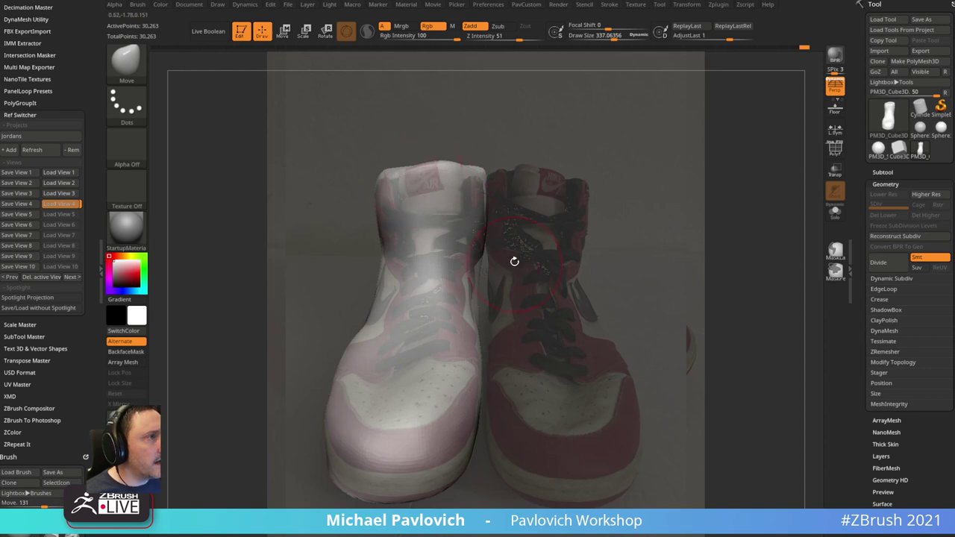
- Hide Spotlight, and fill and smooth the uneven side of the upper with the Clay brush at a draw size of about 251
key("shift+z")
left_click_drag(550, 191, 671, 187)
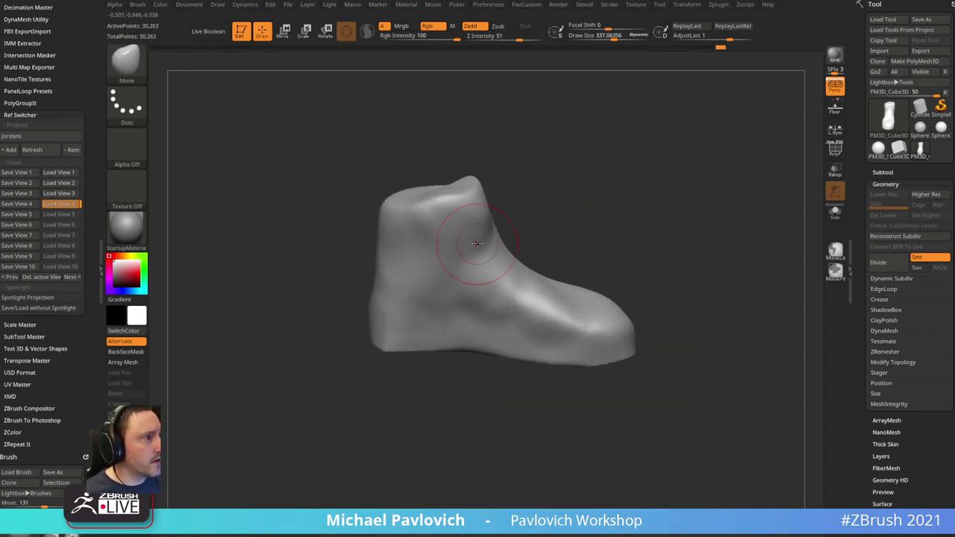
right_click_drag(478, 243, 515, 214)
mouse_move(581, 191)
left_mouse_down()
mouse_move(549, 189)
mouse_move(643, 168)
left_mouse_up()
key("b")
key("c")
key("l")
right_click_drag(643, 166, 590, 168)
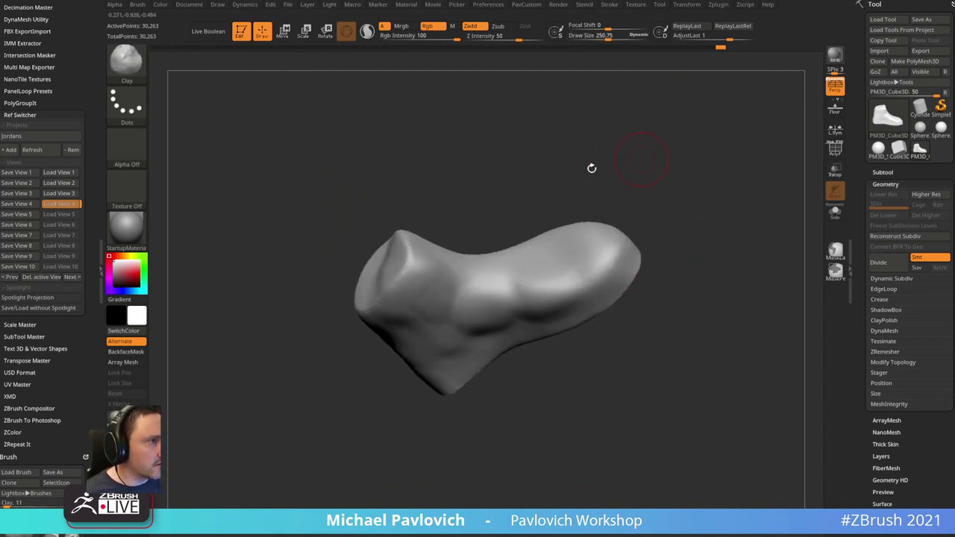
left_click_drag(438, 300, 462, 287)
left_click_drag(527, 207, 573, 184)
mouse_move(485, 277)
left_mouse_down("shift")
mouse_move(452, 268)
mouse_move(470, 289)
left_mouse_up("shift")
- Build up the ankle and instep surfaces with the Clay brush, and smooth the transitions toward the toe
mouse_move(575, 140)
left_mouse_down()
mouse_move(507, 209)
mouse_move(561, 197)
left_mouse_up()
right_click_drag(561, 196, 579, 246)
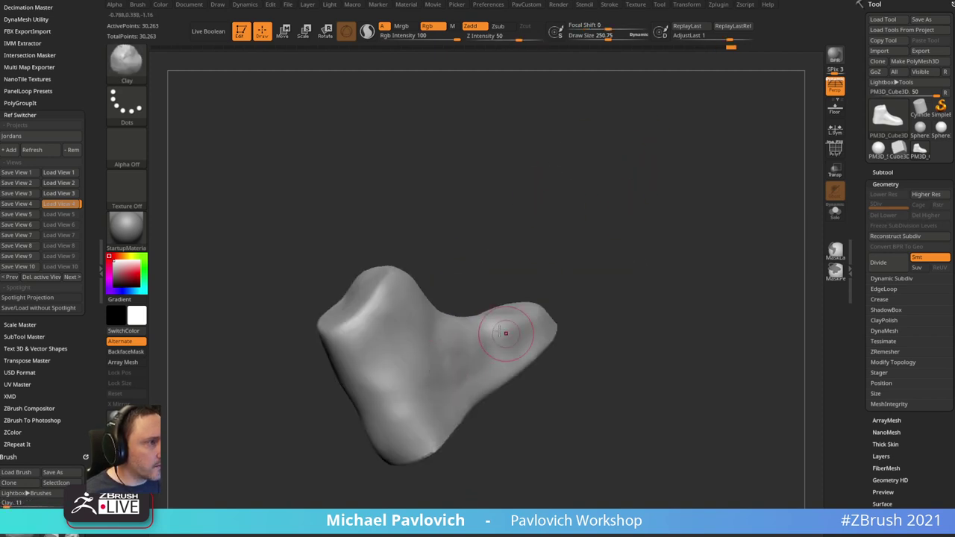
left_click_drag(531, 275, 536, 282)
left_click_drag(467, 368, 493, 364)
left_click_drag(538, 263, 566, 252)
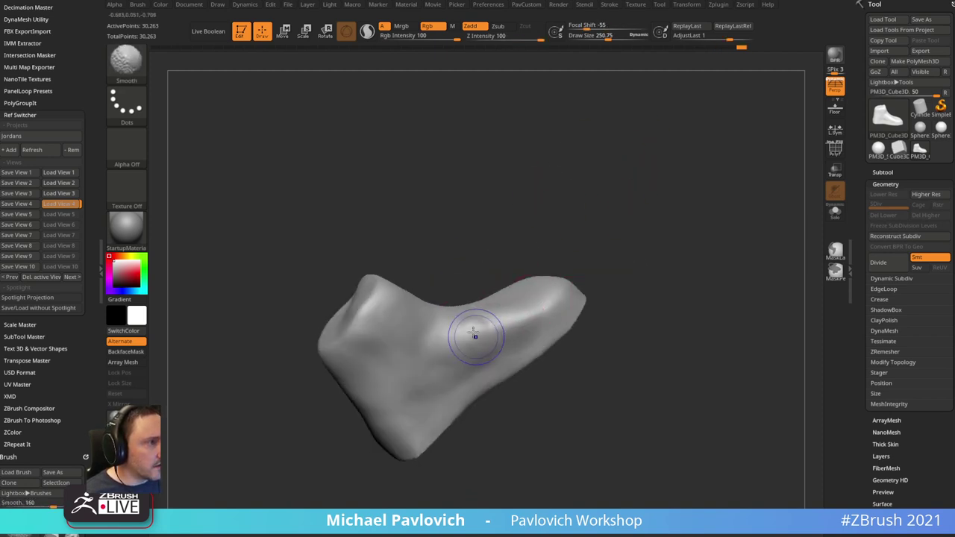
left_click_drag(475, 335, 493, 327, "shift")
mouse_move(492, 326)
right_mouse_down()
mouse_move(644, 277)
mouse_move(468, 355)
mouse_move(556, 209)
mouse_move(661, 222)
mouse_move(714, 213)
mouse_move(663, 228)
mouse_move(614, 273)
right_mouse_up()
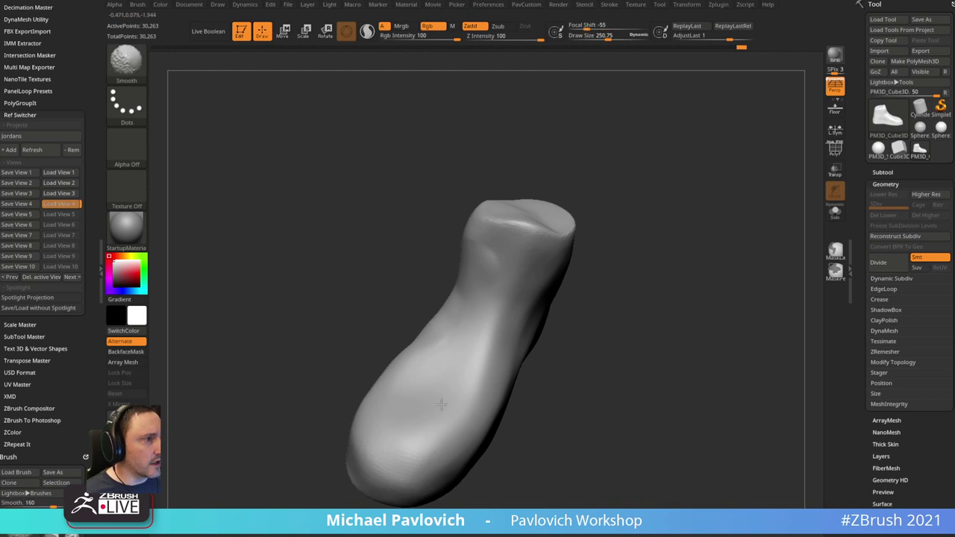
right_click_drag(591, 224, 703, 154)
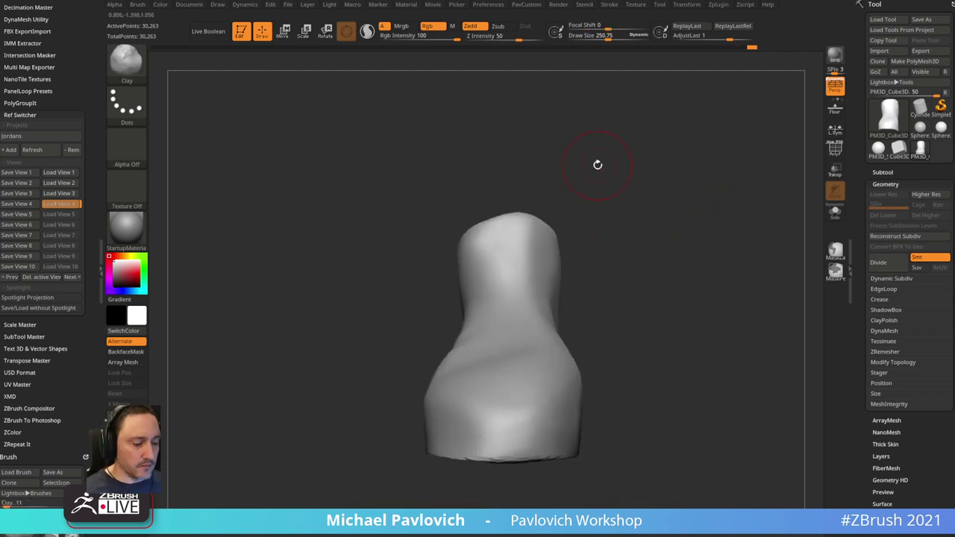
- Show Spotlight again, load View 1, and bring the shoe back into line with the side photo
key("shift+z")
left_click(60, 173)
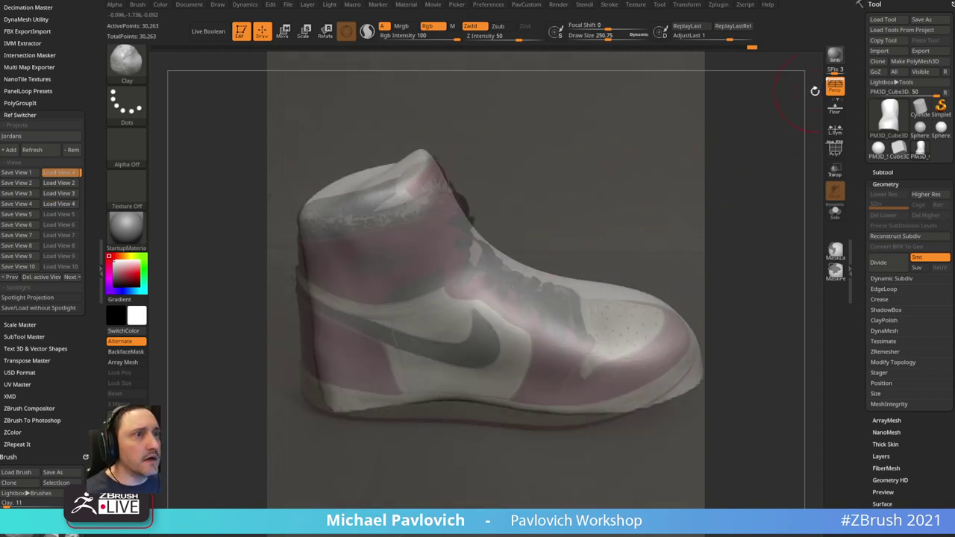
left_click_drag(651, 173, 635, 201)
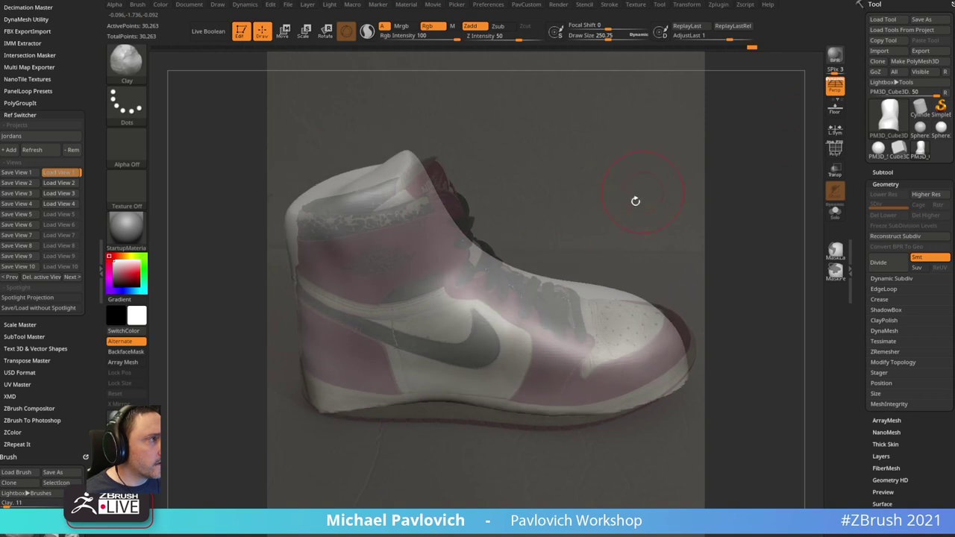
key("space")
left_click(619, 264)
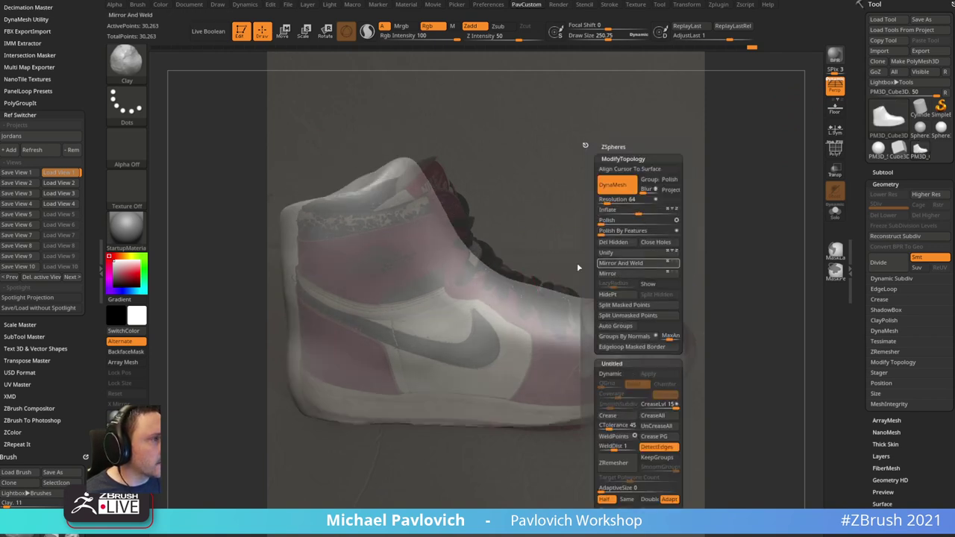
left_click(75, 172)
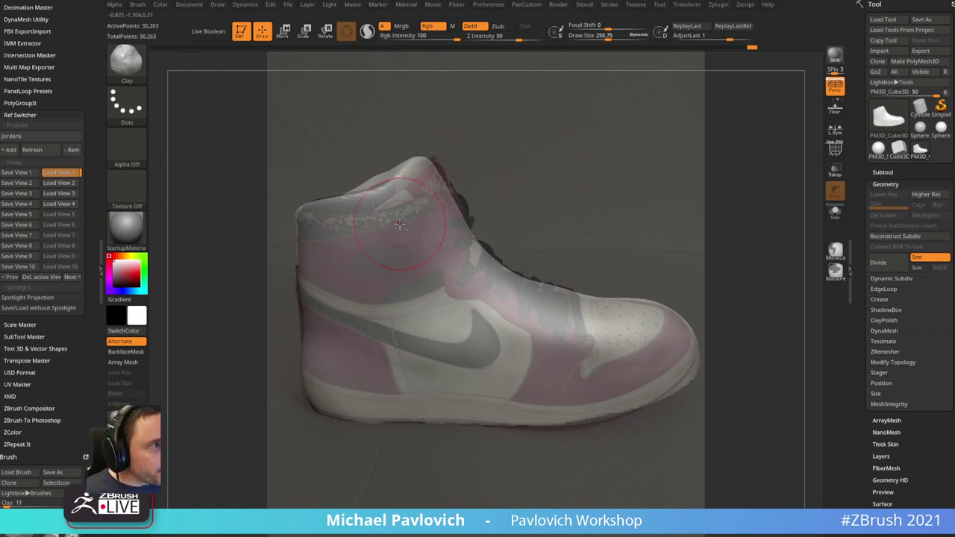
- Switch to the Move brush and set its draw size to about 150 for fine adjustments against the side photo
key("b")
key("s")
key("t")
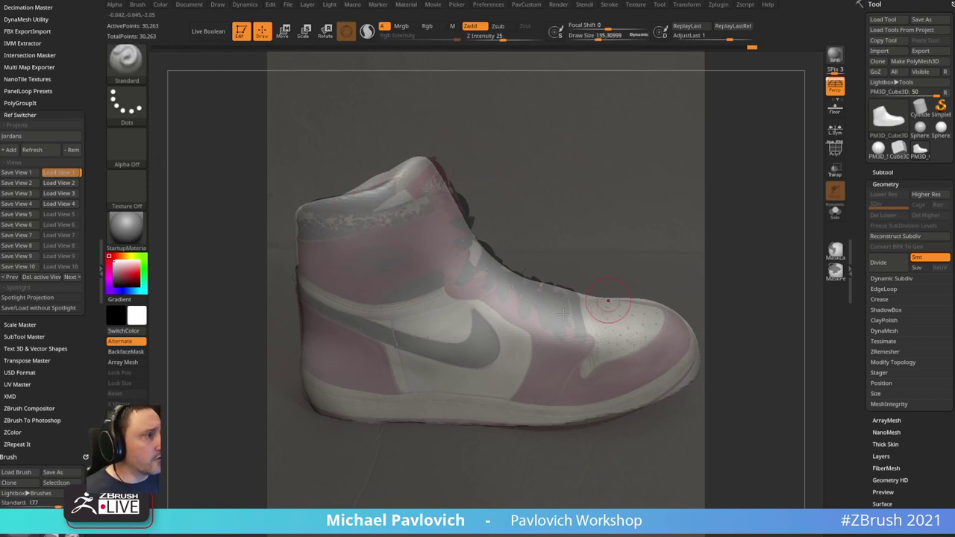
key("s")
left_click_drag(680, 373, 695, 375)
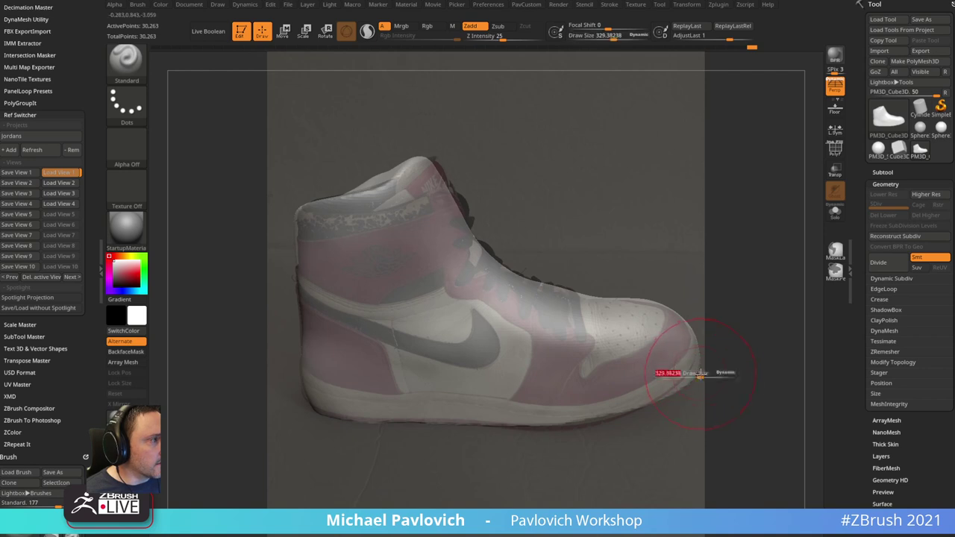
key("b")
key("m")
key("v")
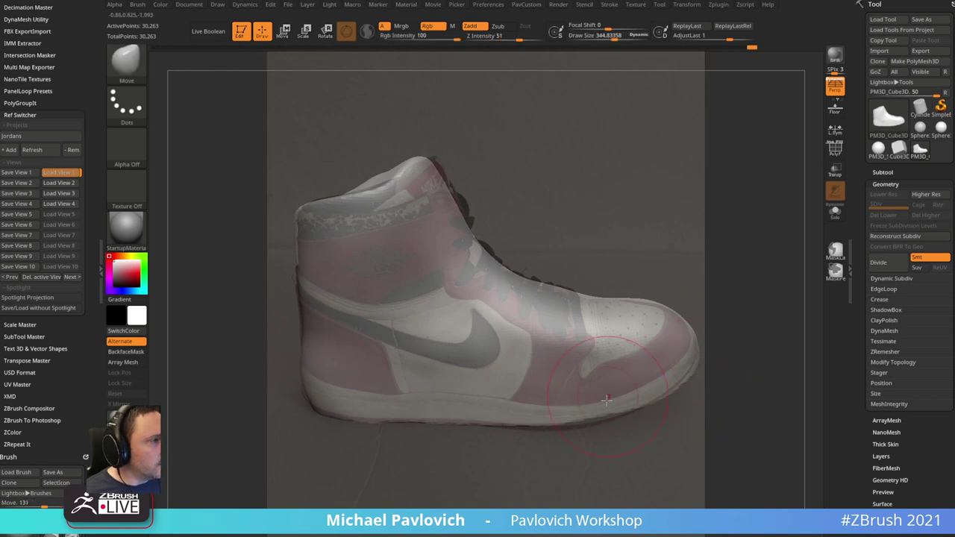
key("s")
left_click_drag(449, 337, 441, 336)
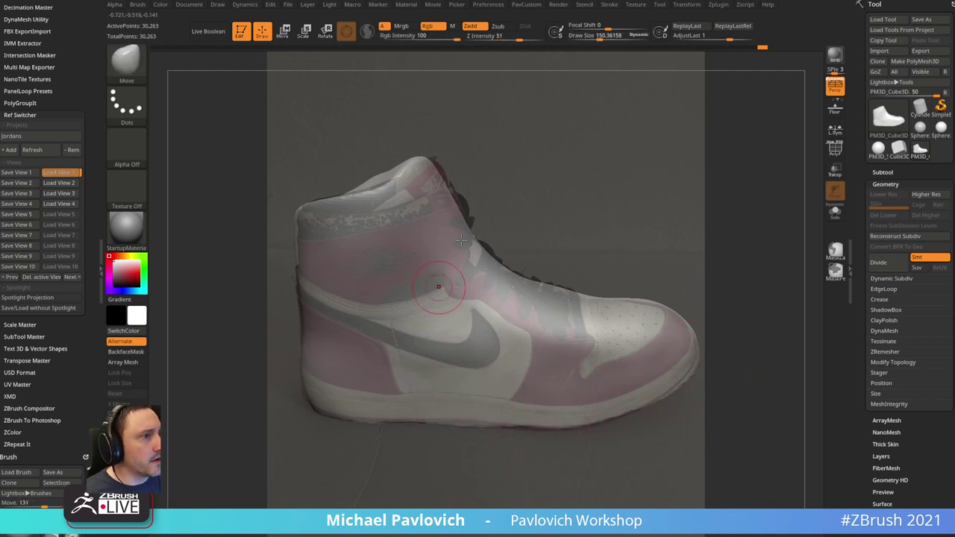
- Remesh the shoe with DynaMesh at a resolution of 88, and smooth the side of the upper
key("3")
left_click(507, 199)
type("88")
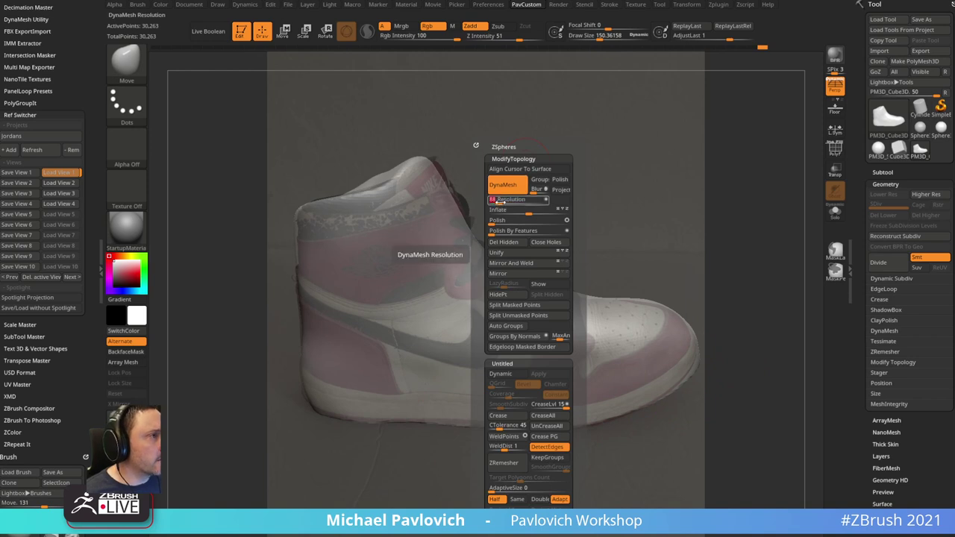
key("Return")
mouse_move(524, 129)
left_mouse_down("ctrl")
mouse_move(570, 198)
mouse_move(566, 216)
left_mouse_up("ctrl")
key("s")
left_click_drag(405, 249, 425, 264, "shift")
left_click_drag(564, 129, 602, 178, "ctrl")
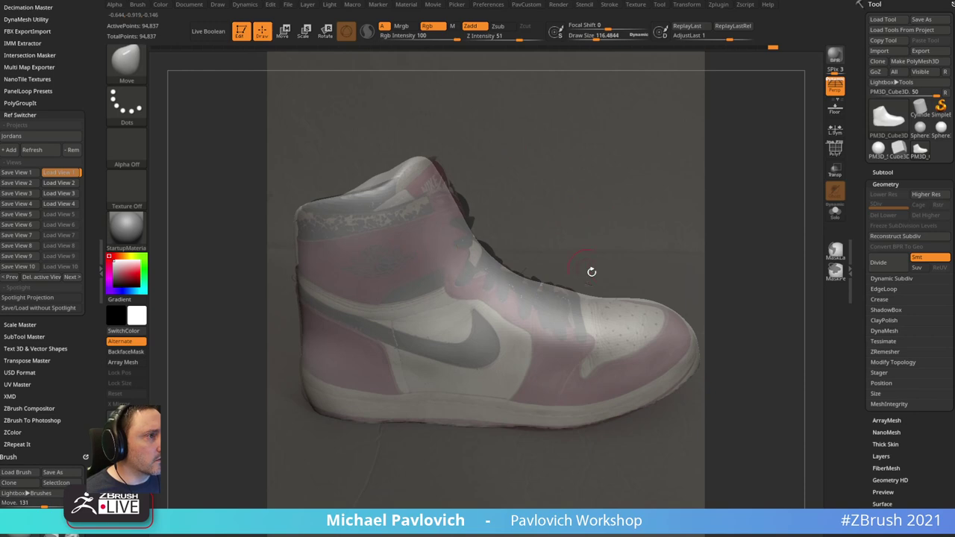
- Select the Paint brush, dock the Brush palette beside the canvas, and open its Samples settings to check Spotlight Projection
key("b")
key("s")
key("t")
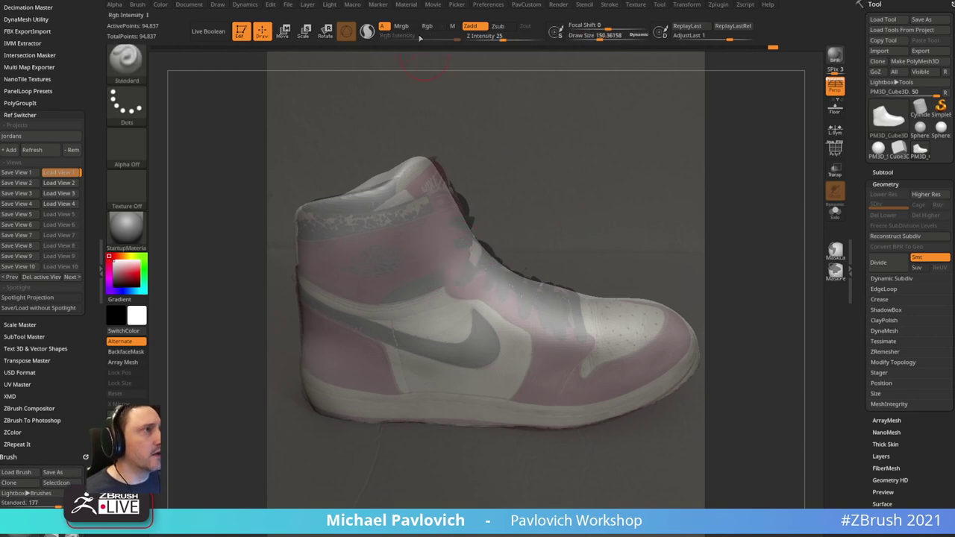
key("b")
key("p")
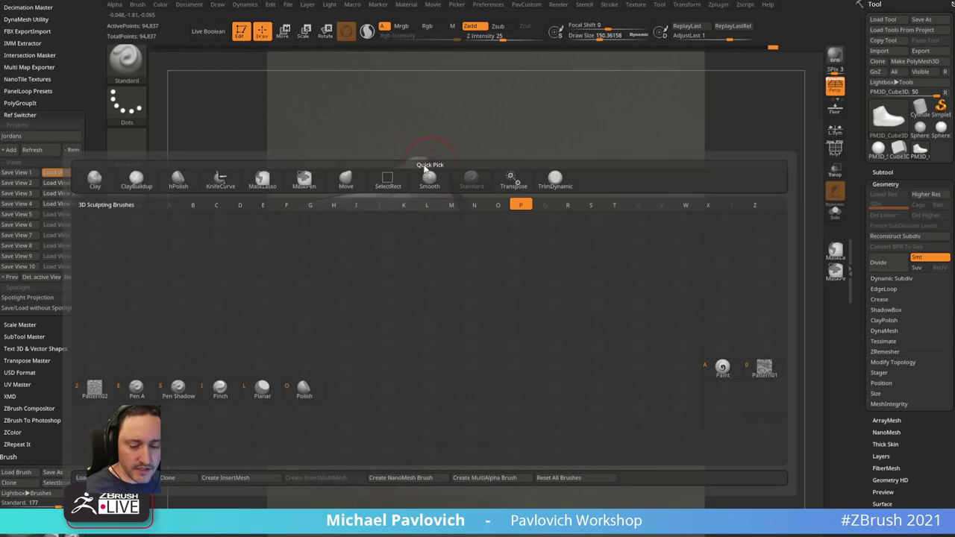
key("a")
left_click_drag(57, 91, 76, 145)
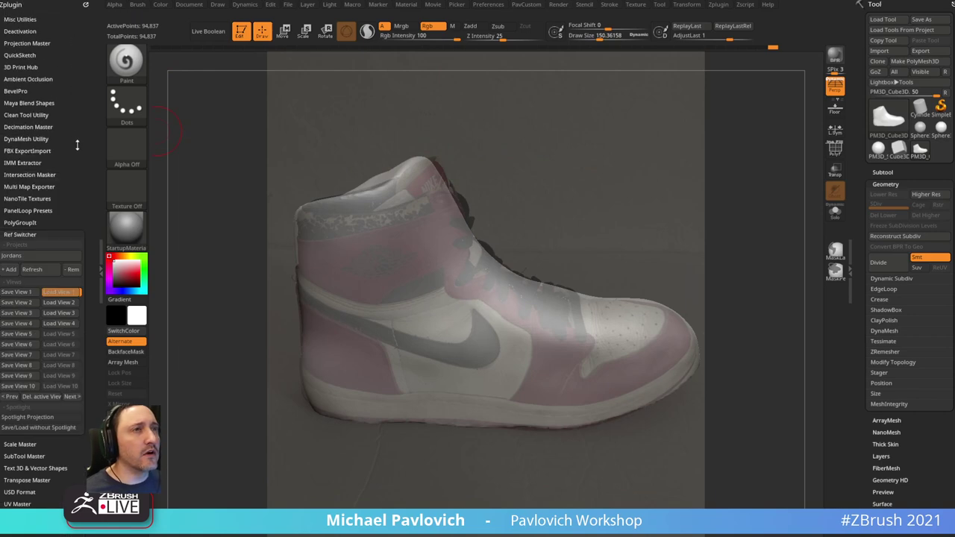
left_click(138, 5)
mouse_move(139, 15)
left_mouse_down()
mouse_move(41, 15)
mouse_move(38, 23)
left_mouse_up()
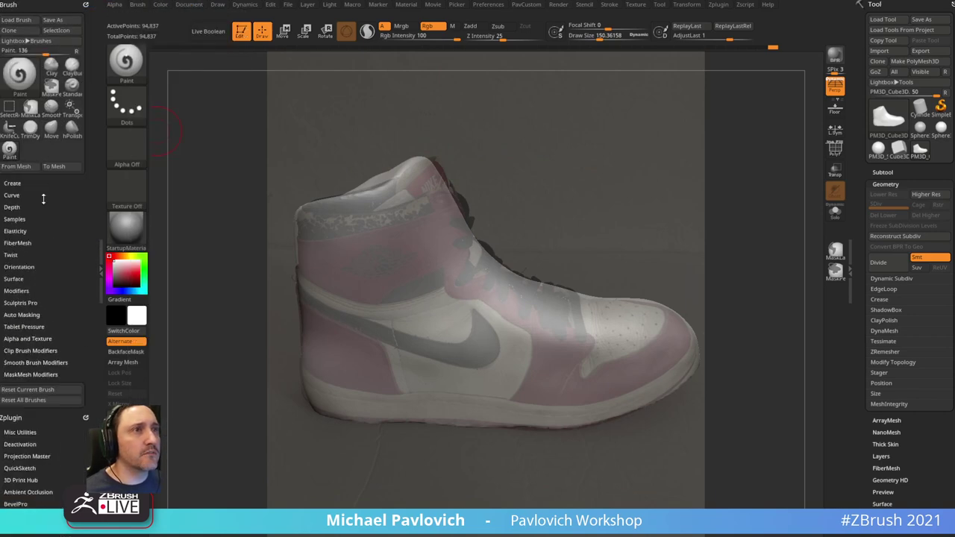
key("shift")
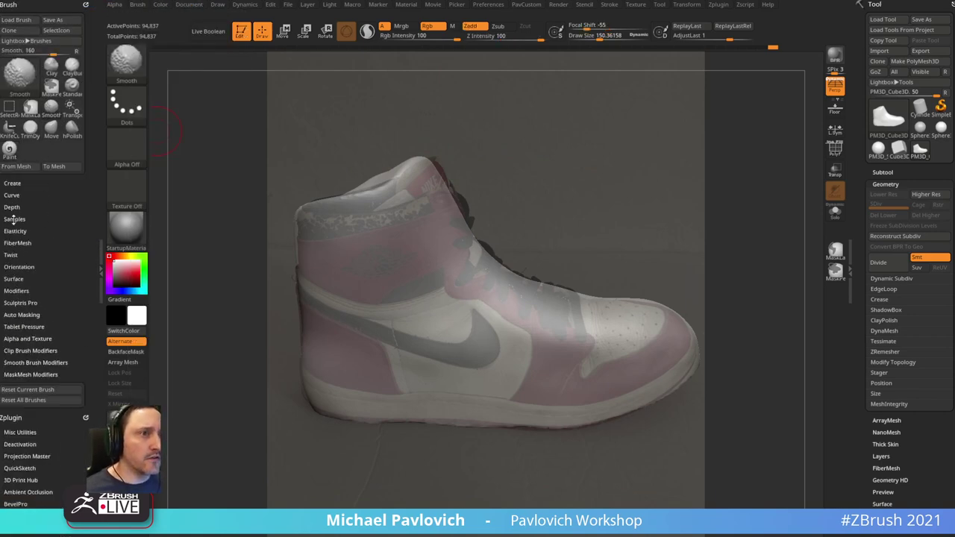
left_click(13, 218)
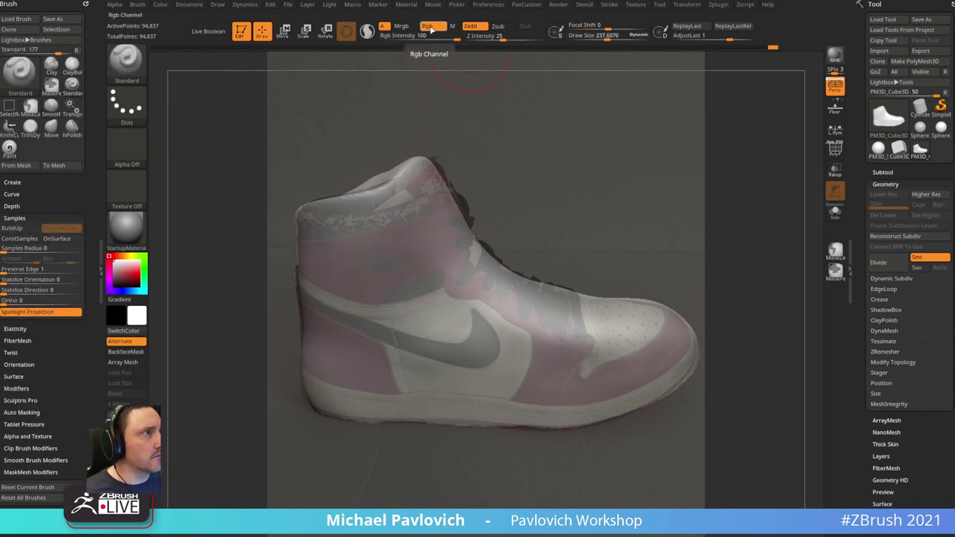
- Project the side photo's colour onto the whole side of the shoe with the Paint brush at a draw size of about 238
key("b")
key("p")
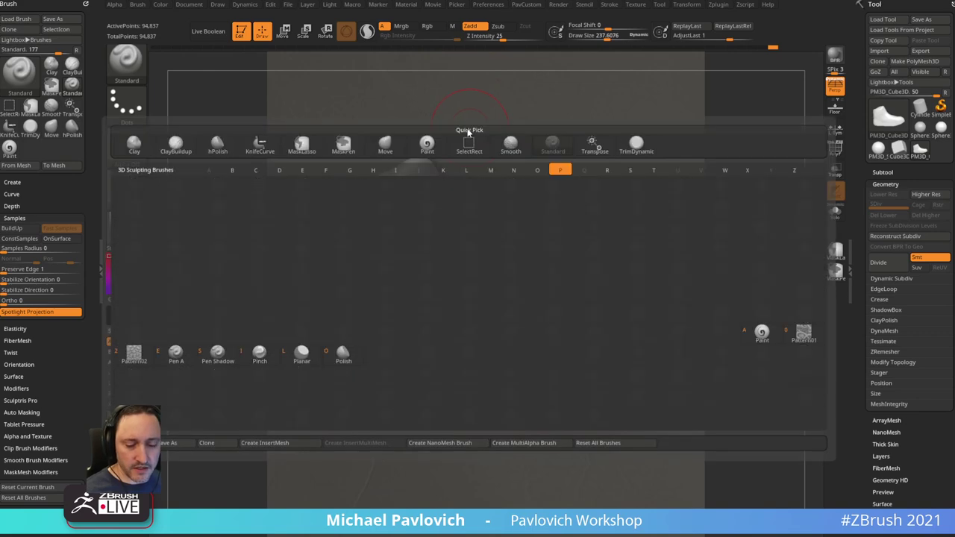
key("a")
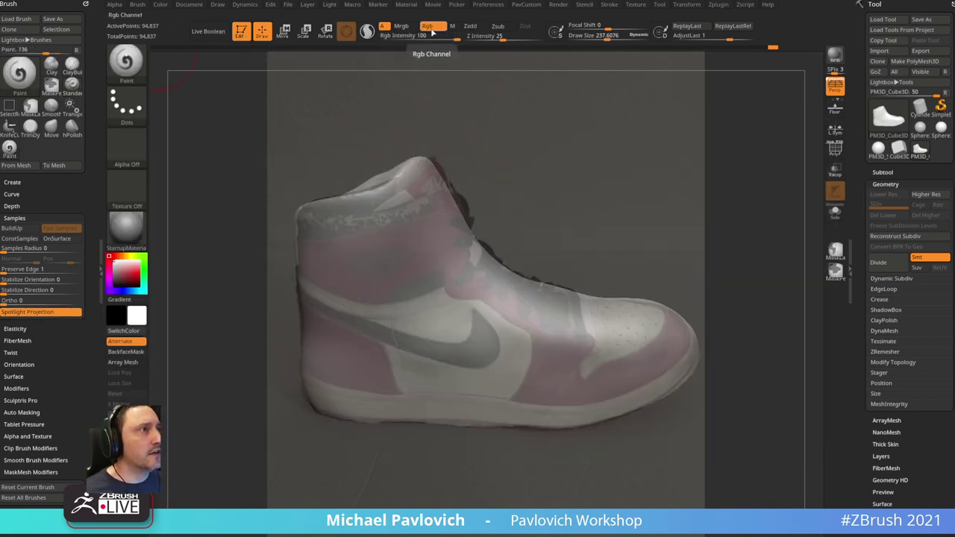
mouse_move(342, 236)
left_mouse_down()
mouse_move(331, 224)
mouse_move(309, 238)
mouse_move(428, 155)
mouse_move(404, 343)
mouse_move(351, 350)
mouse_move(460, 262)
mouse_move(485, 360)
mouse_move(463, 243)
left_mouse_up()
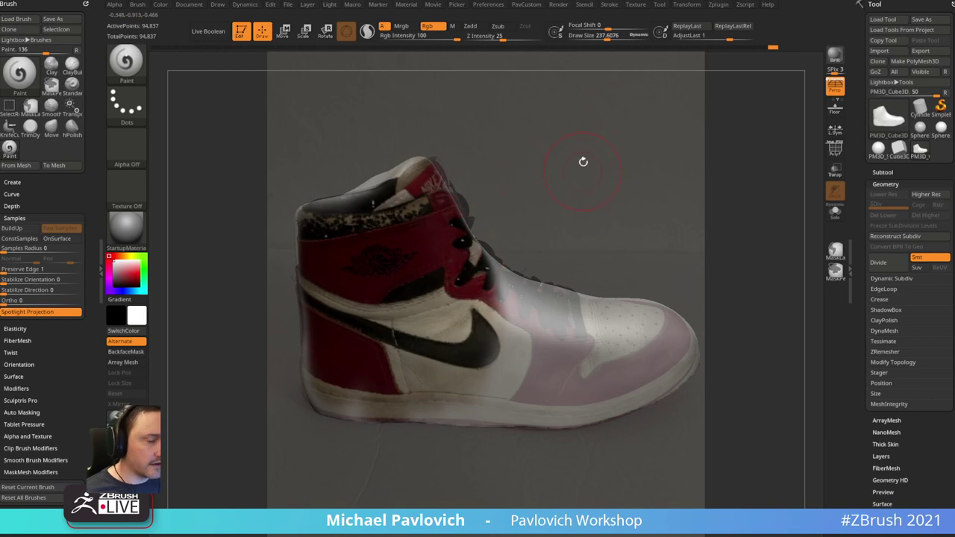
key("z")
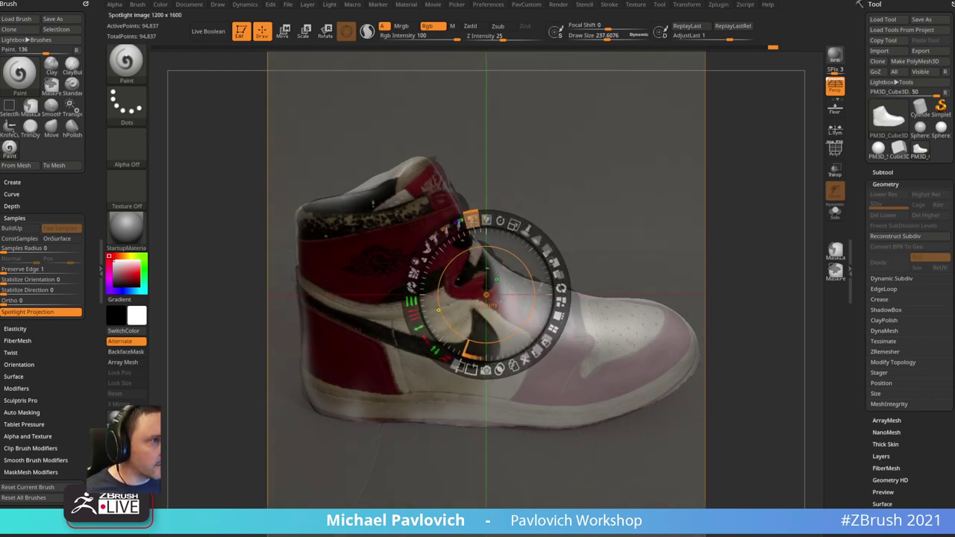
key("z")
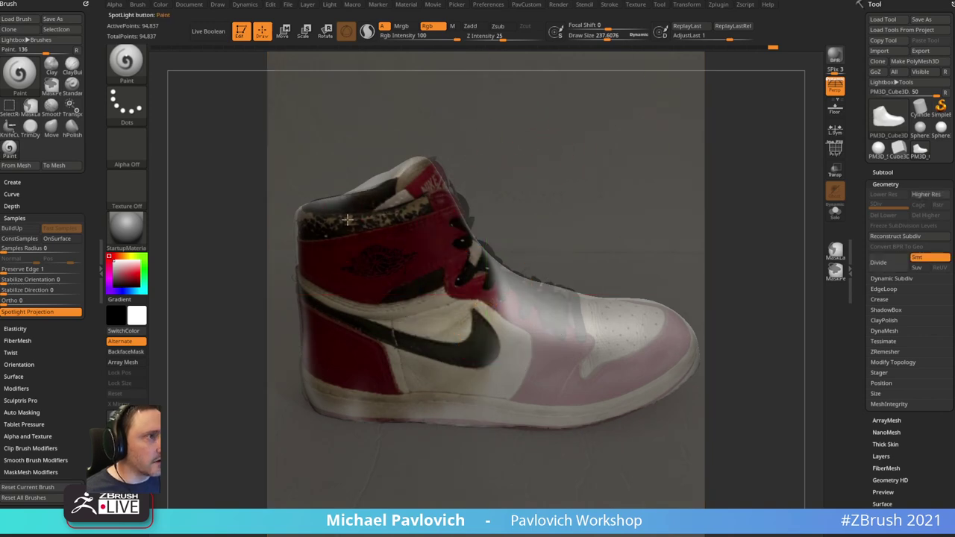
left_click_drag(347, 218, 310, 269)
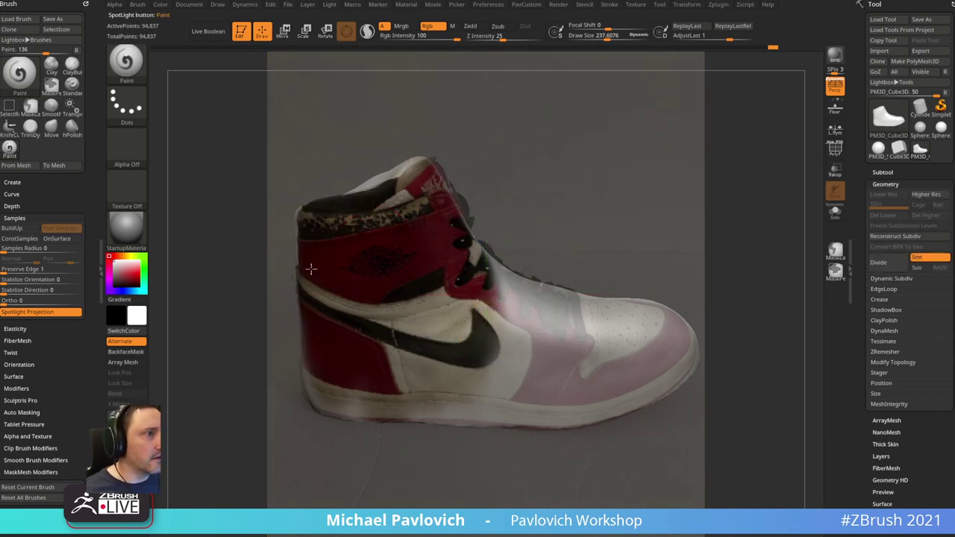
mouse_move(323, 354)
left_mouse_down()
mouse_move(418, 414)
mouse_move(466, 403)
mouse_move(535, 276)
mouse_move(586, 413)
mouse_move(624, 424)
mouse_move(676, 389)
left_mouse_up()
- Hide Spotlight, apply the SkinShade4 material to the shoe, and inspect the projected colour from the front
key("shift+z")
mouse_move(635, 117)
left_mouse_down()
mouse_move(714, 196)
mouse_move(663, 217)
mouse_move(727, 238)
mouse_move(739, 198)
mouse_move(761, 186)
mouse_move(718, 210)
mouse_move(579, 216)
mouse_move(663, 228)
mouse_move(610, 223)
left_mouse_up()
left_click(135, 234)
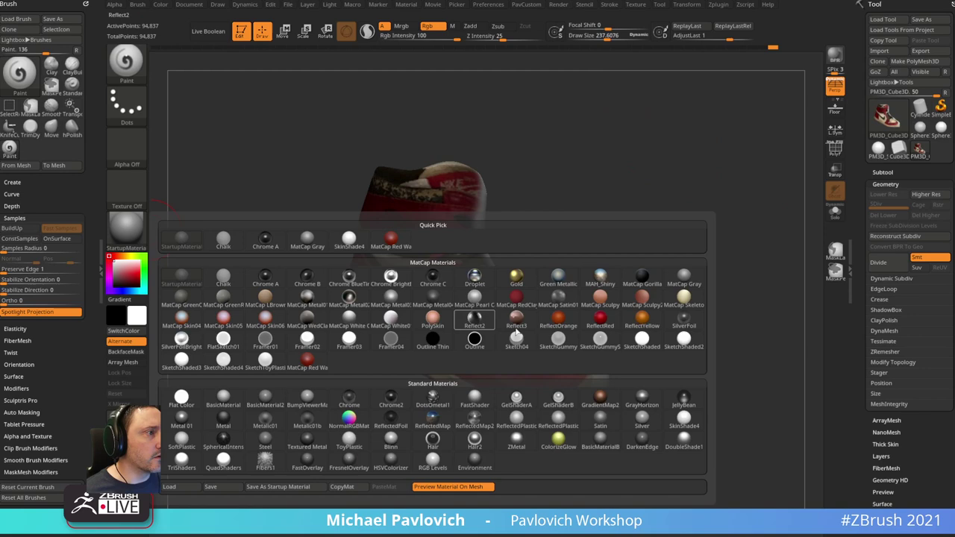
left_click(683, 420)
left_click(126, 227)
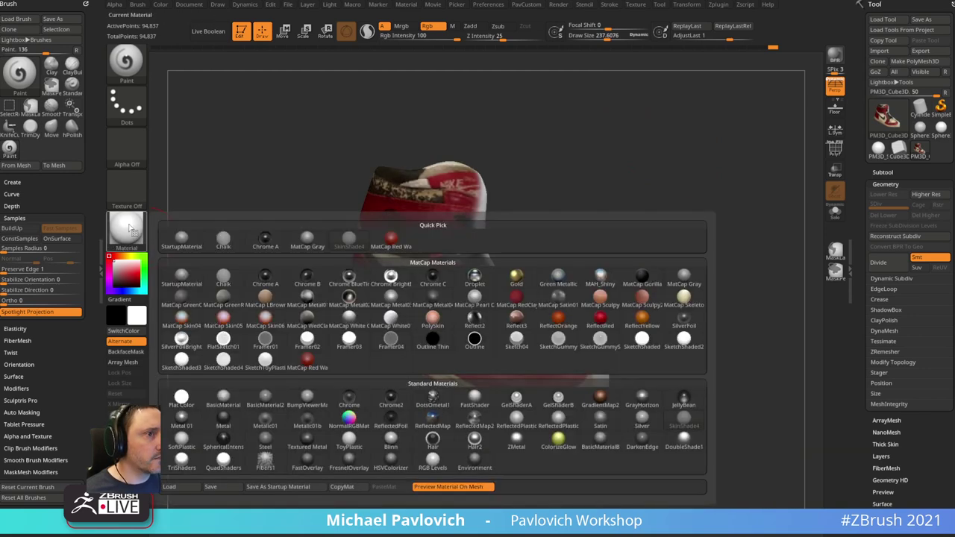
left_click(238, 269)
left_click_drag(767, 166, 667, 188)
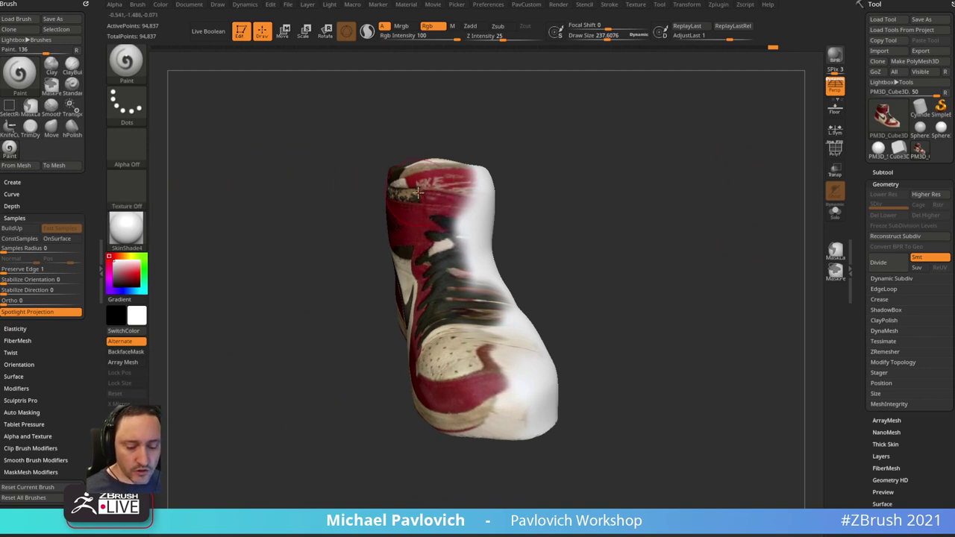
- Show Spotlight, load View 2, paint the outsole photo onto the bottom of the shoe, and hide Spotlight again
key("shift+z")
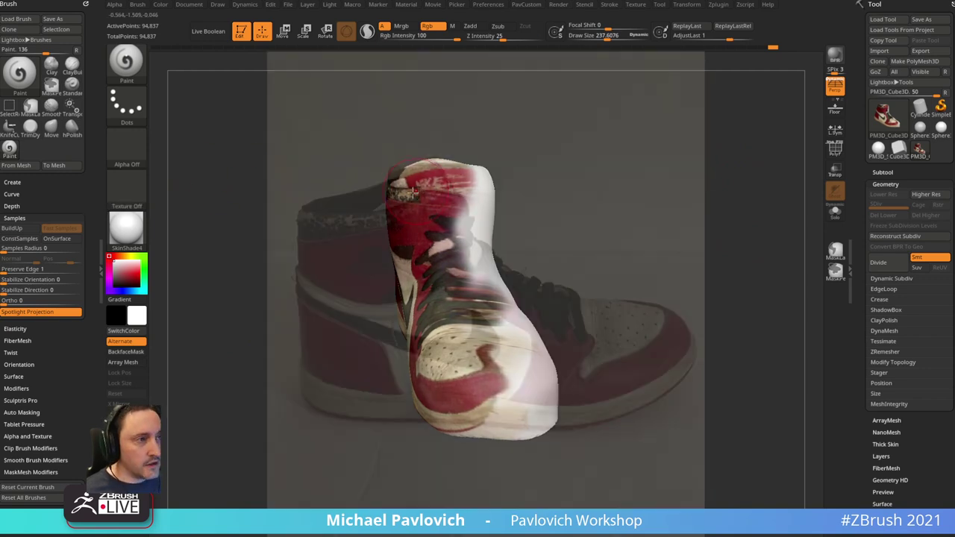
left_click_drag(89, 173, 86, 59)
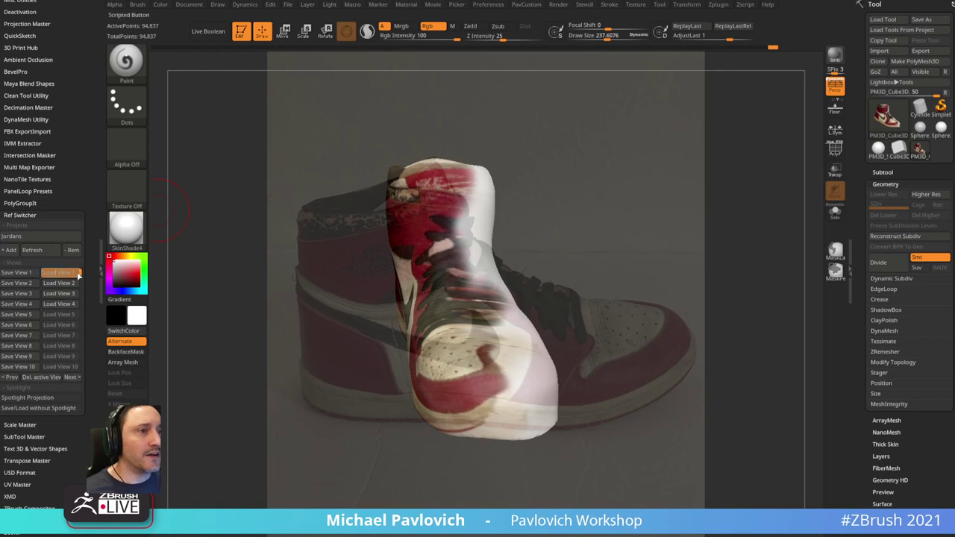
left_click(75, 282)
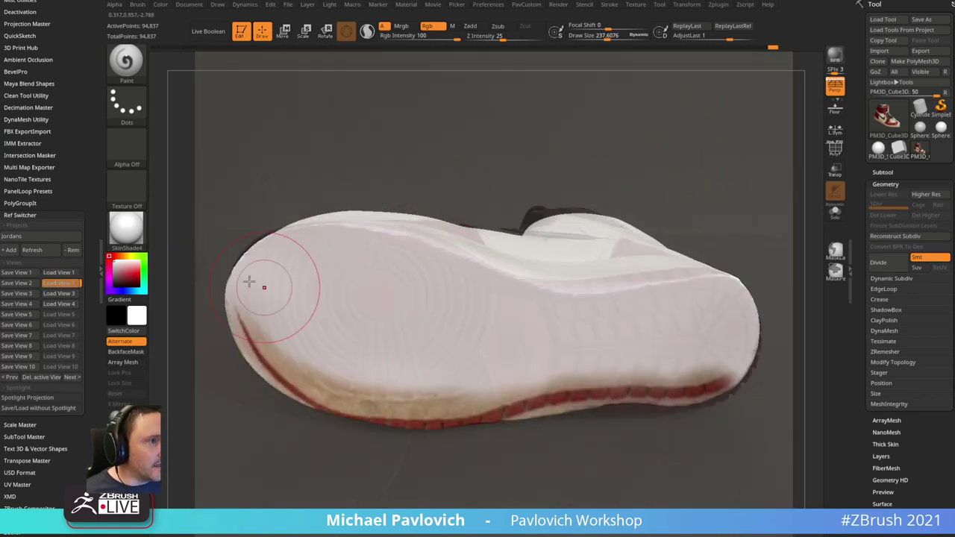
mouse_move(251, 277)
left_mouse_down()
mouse_move(257, 302)
mouse_move(291, 339)
mouse_move(348, 377)
mouse_move(297, 354)
mouse_move(351, 388)
mouse_move(708, 369)
mouse_move(728, 336)
mouse_move(675, 313)
mouse_move(451, 310)
mouse_move(331, 268)
mouse_move(286, 302)
mouse_move(402, 343)
mouse_move(346, 284)
left_mouse_up()
key("shift+z")
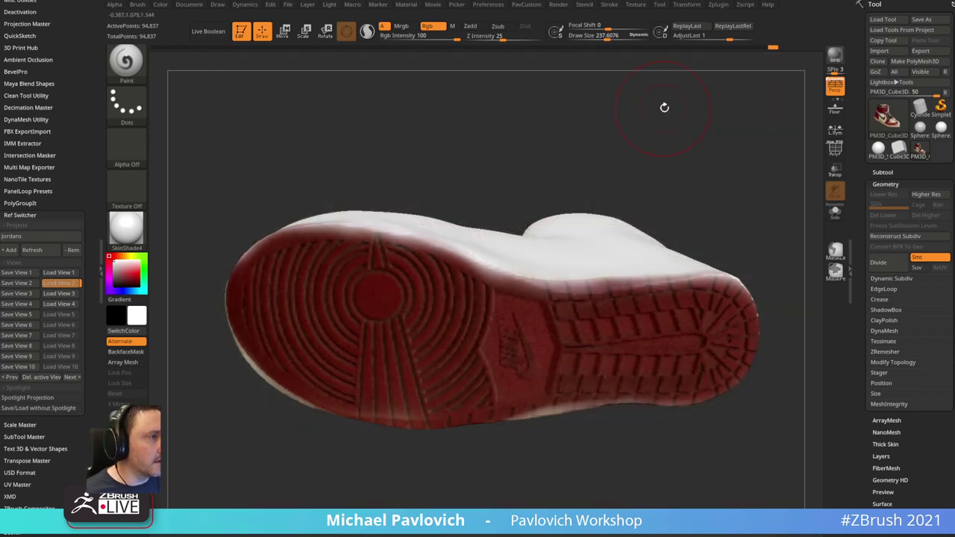
- Load saved view 3 and mirror the shoe model so it matches the three-quarter reference photo
left_click(74, 293)
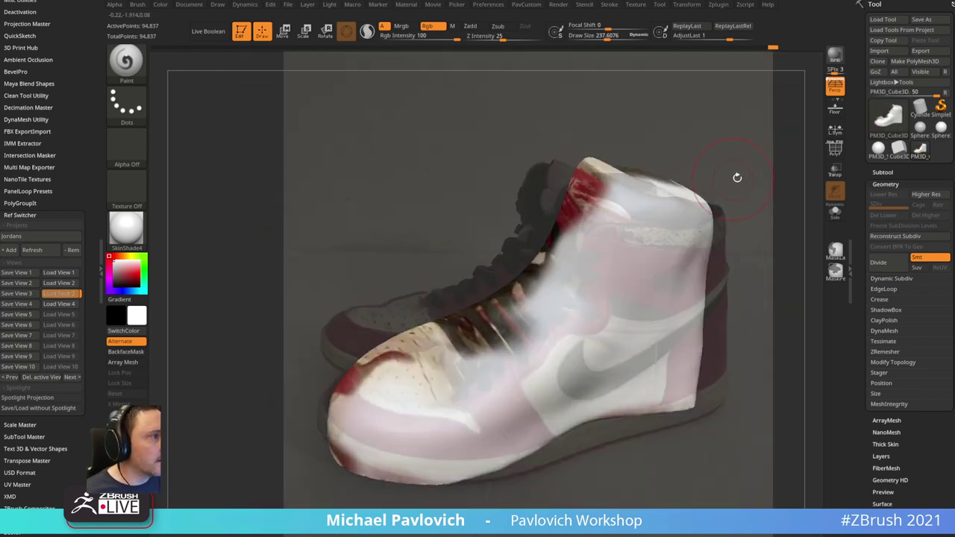
key("2")
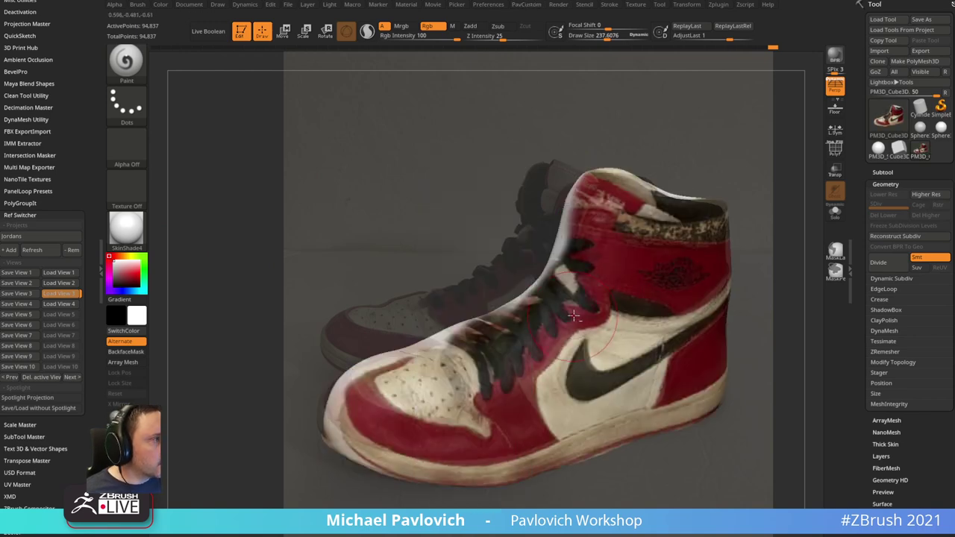
- Raise the Spotlight opacity of the three-quarter photo and project it onto the shoe's side and laces with the Paint brush
key("b")
key("s")
key("t")
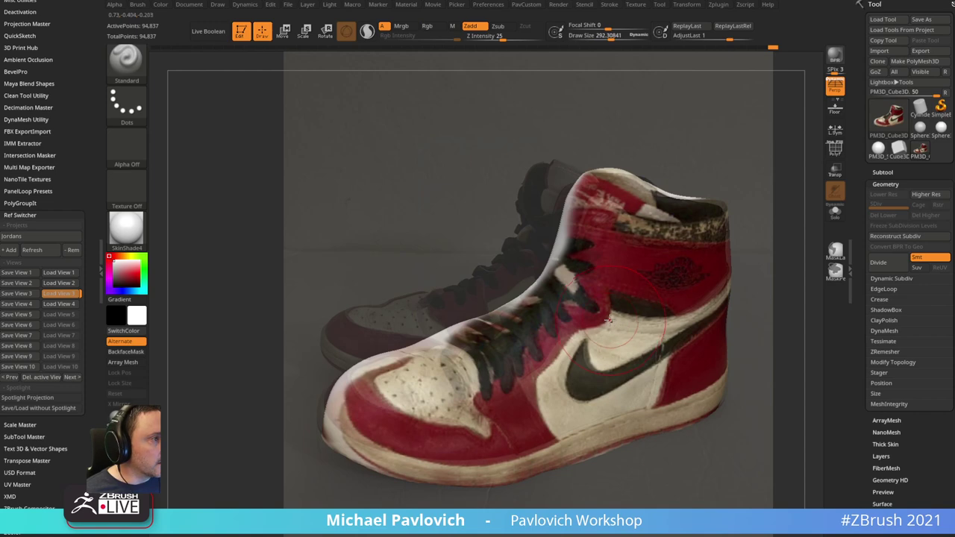
key("b")
key("p")
key("a")
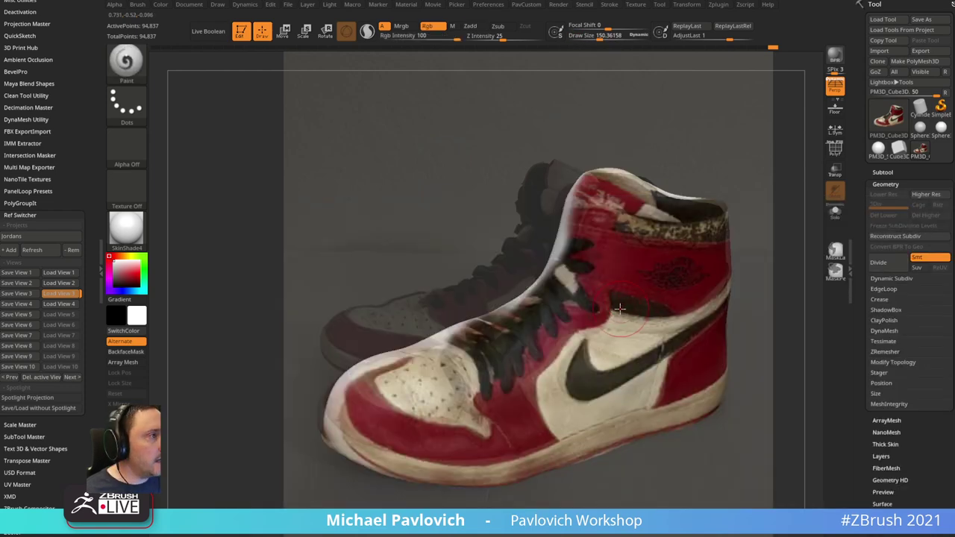
left_click_drag(754, 192, 753, 195)
key("z")
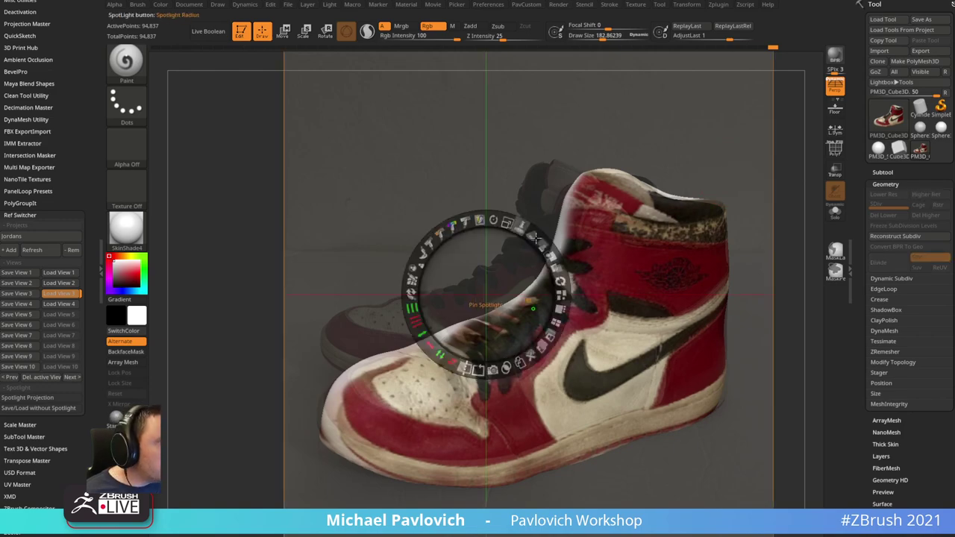
mouse_move(521, 226)
left_mouse_down()
mouse_move(541, 241)
mouse_move(524, 227)
mouse_move(518, 238)
mouse_move(553, 288)
mouse_move(548, 262)
left_mouse_up()
key("z")
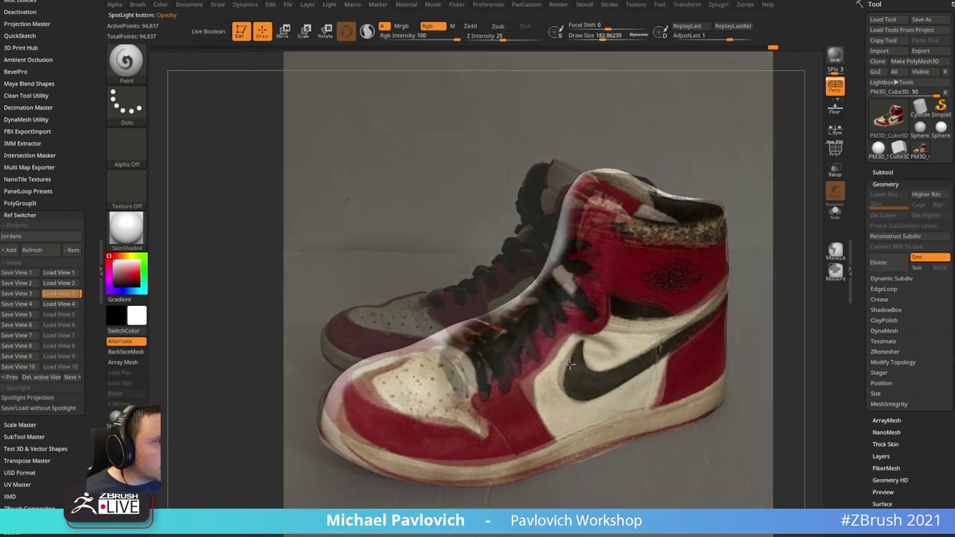
mouse_move(494, 378)
left_mouse_down()
mouse_move(369, 395)
mouse_move(440, 447)
mouse_move(525, 448)
mouse_move(701, 384)
mouse_move(715, 324)
mouse_move(700, 309)
mouse_move(716, 253)
mouse_move(671, 238)
mouse_move(589, 268)
mouse_move(612, 266)
left_mouse_up()
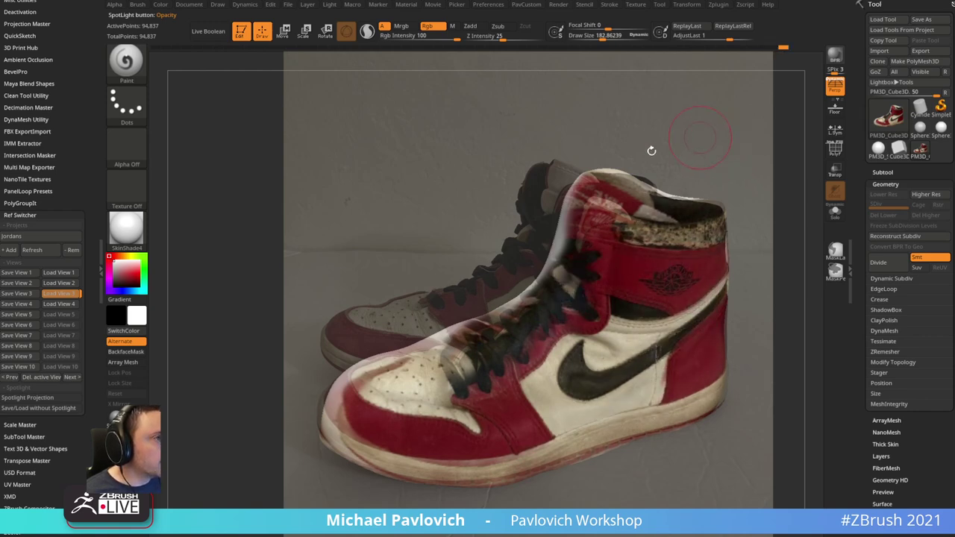
- Load saved view 4 and mirror the shoe model, comparing it with and without the front reference photo
left_click(59, 303)
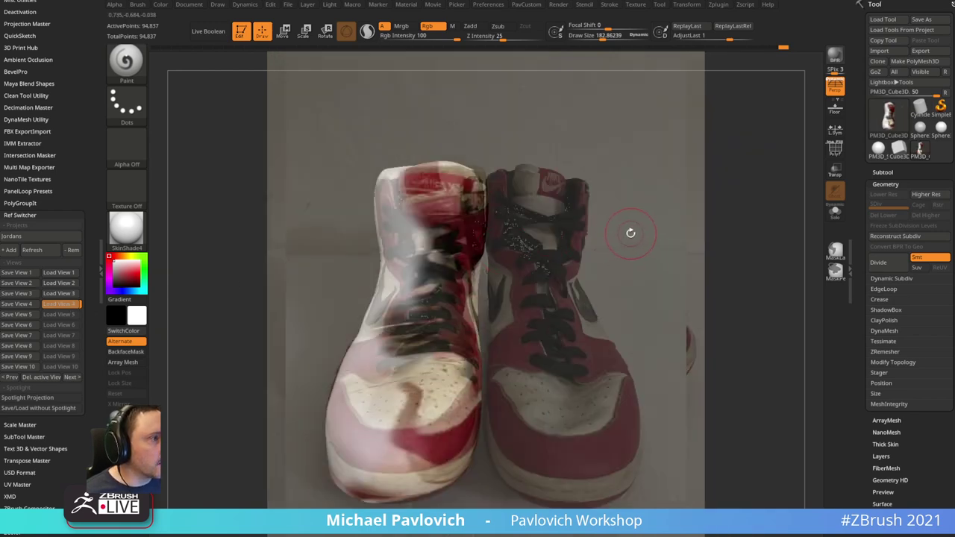
key("3")
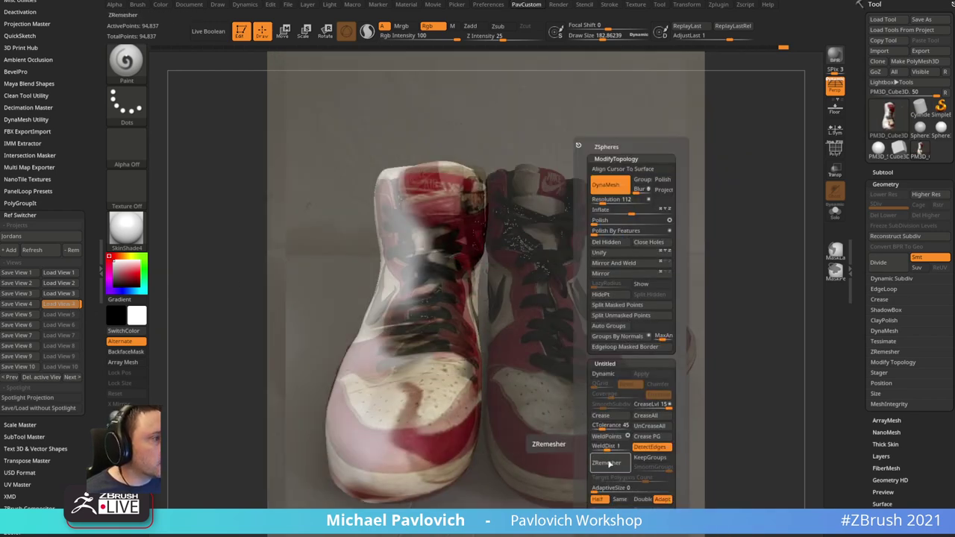
left_click(617, 275)
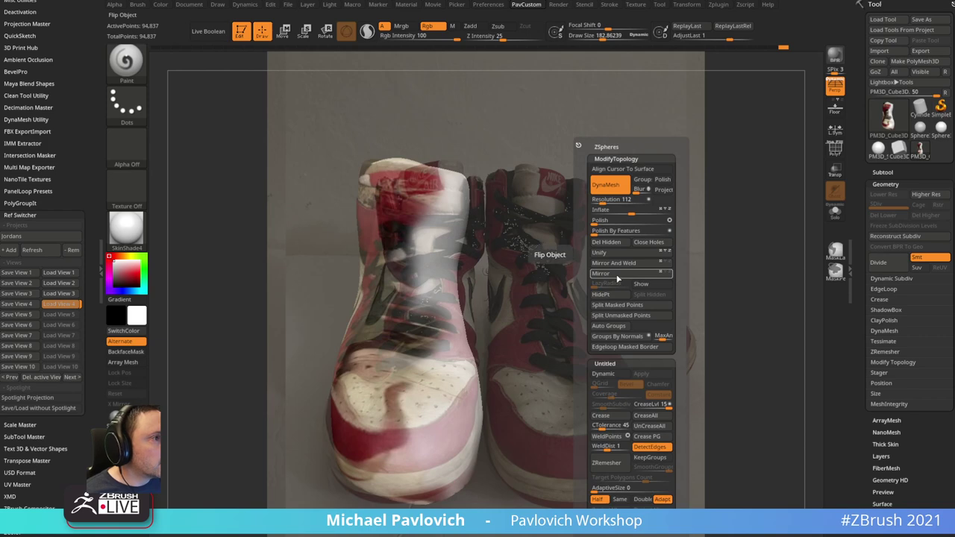
left_click(617, 276)
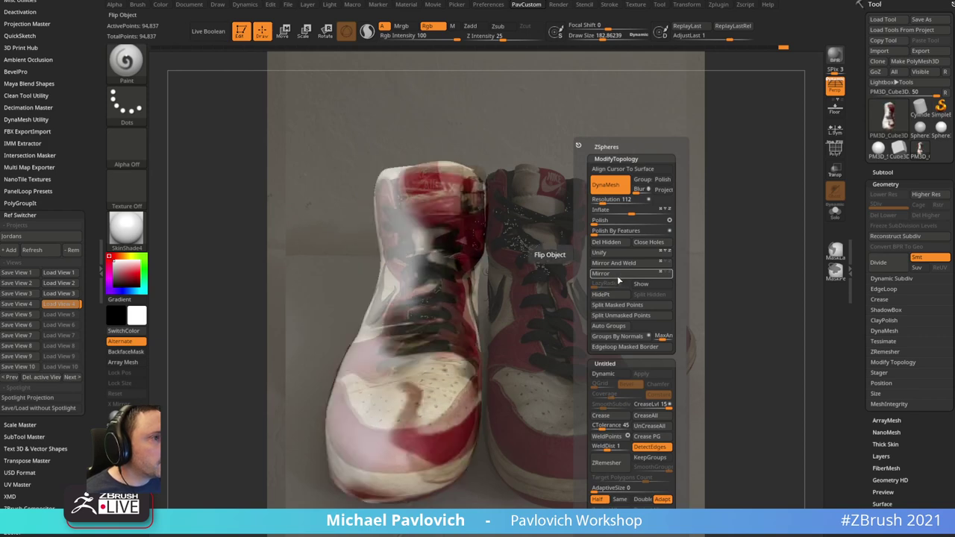
key("shift+z")
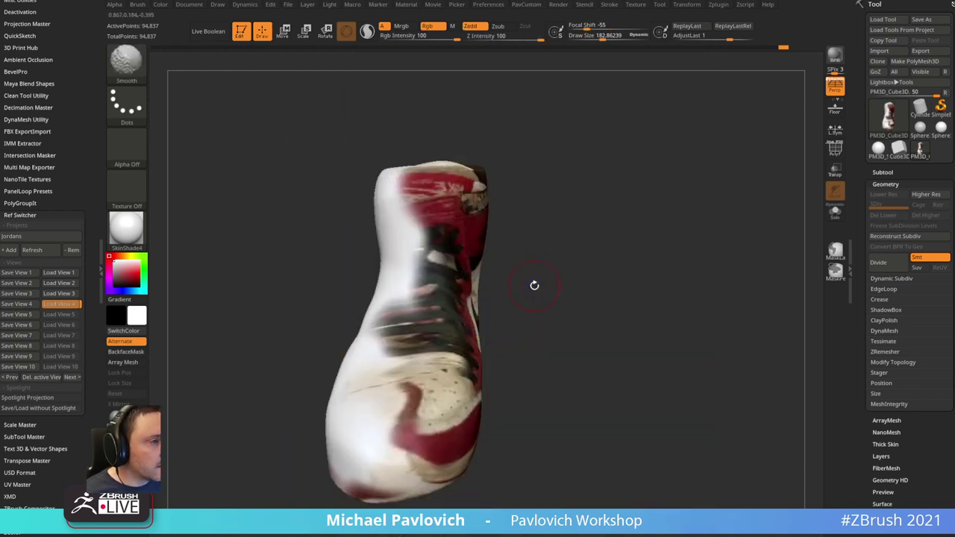
key("shift+z")
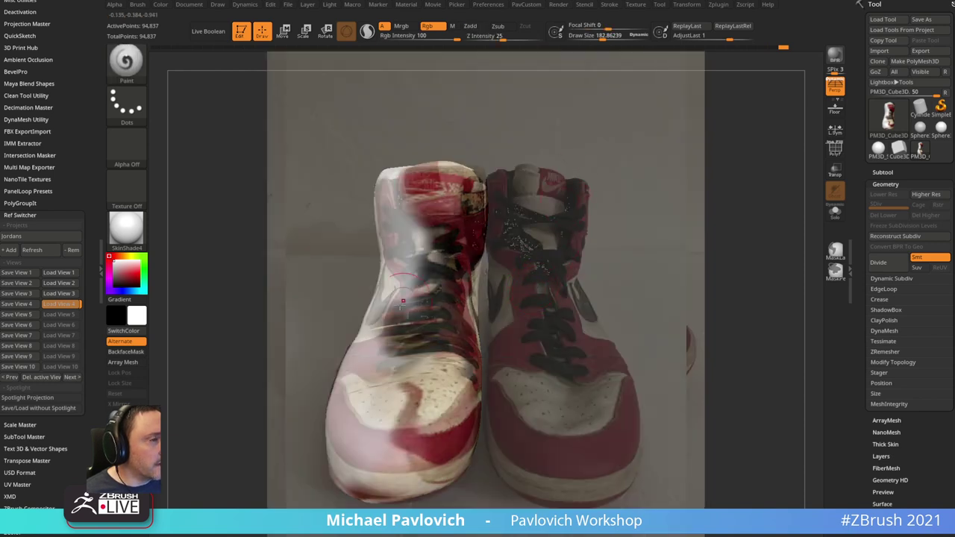
key("shift+z")
key("shift+z")
key("2")
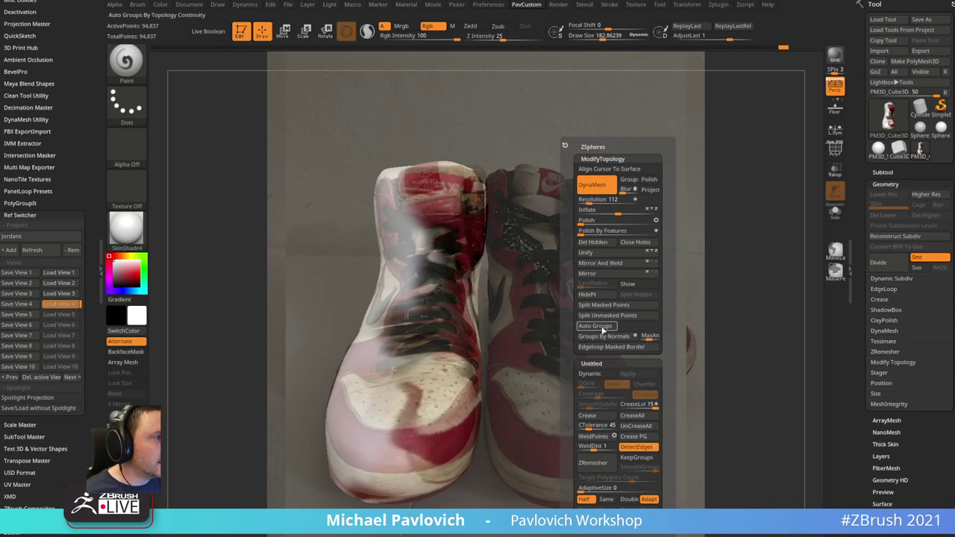
left_click(597, 276)
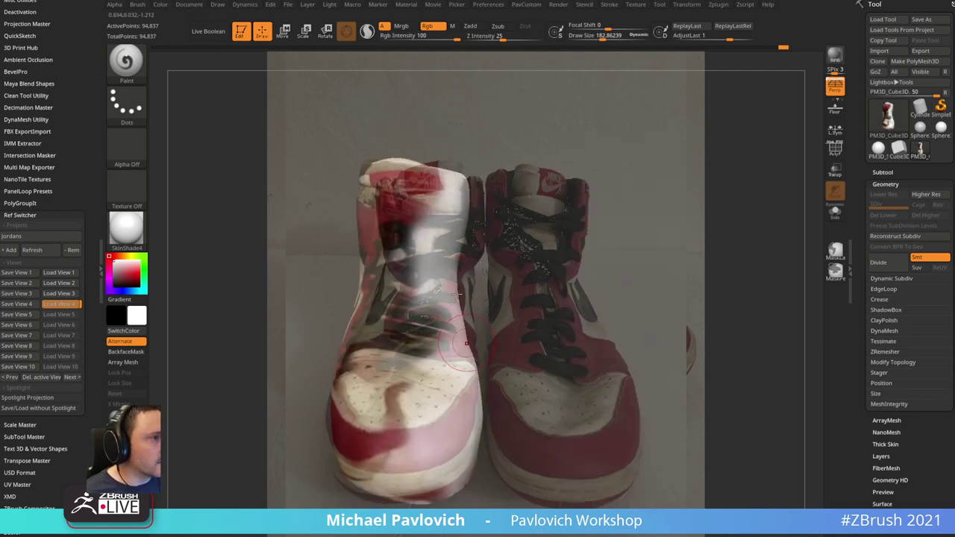
- Align the model over the other shoe in the front reference photo and overwrite saved view 4
left_click_drag(625, 240, 654, 252, "alt")
left_click(18, 304)
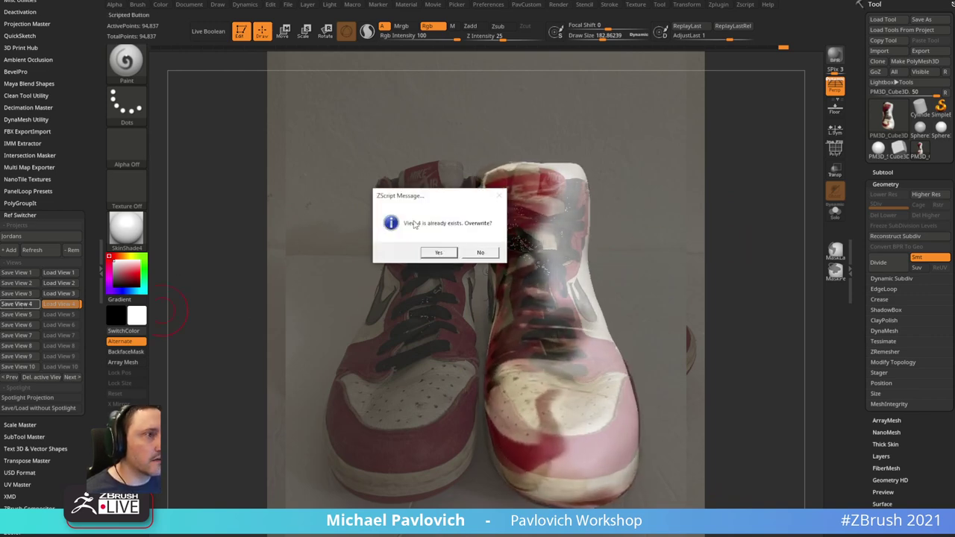
left_click(439, 252)
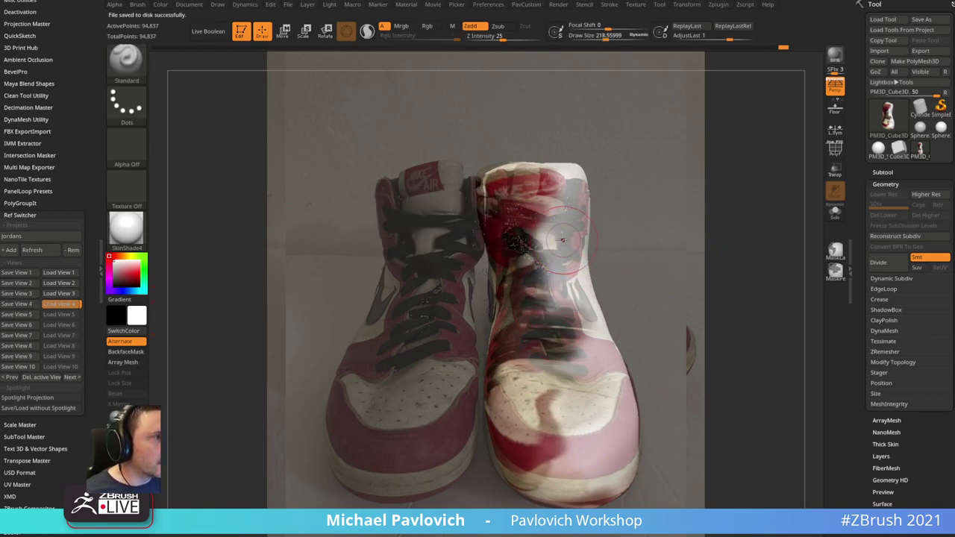
- Project the front reference photo onto the tongue, laces and toe of the shoe with the Paint brush
key("b")
key("p")
key("a")
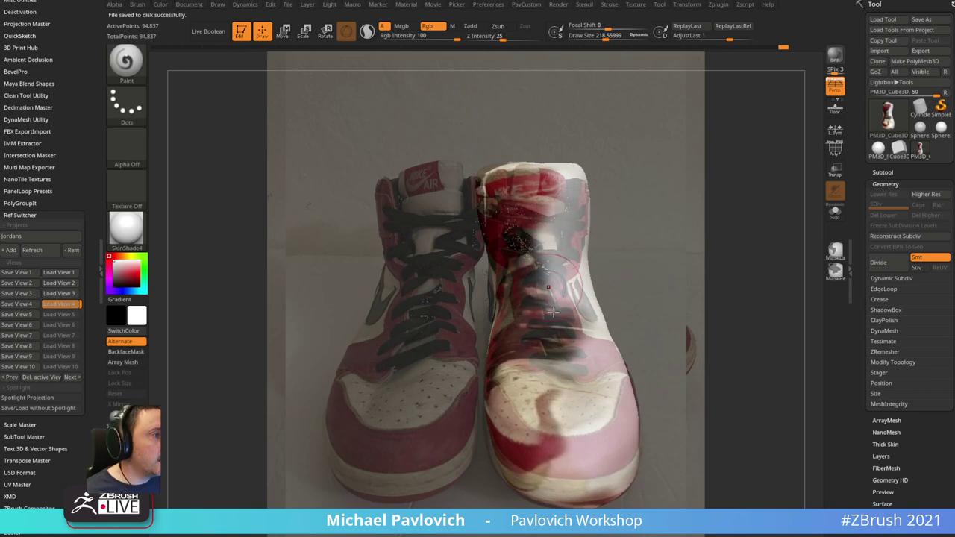
key("shift+z")
key("shift+z")
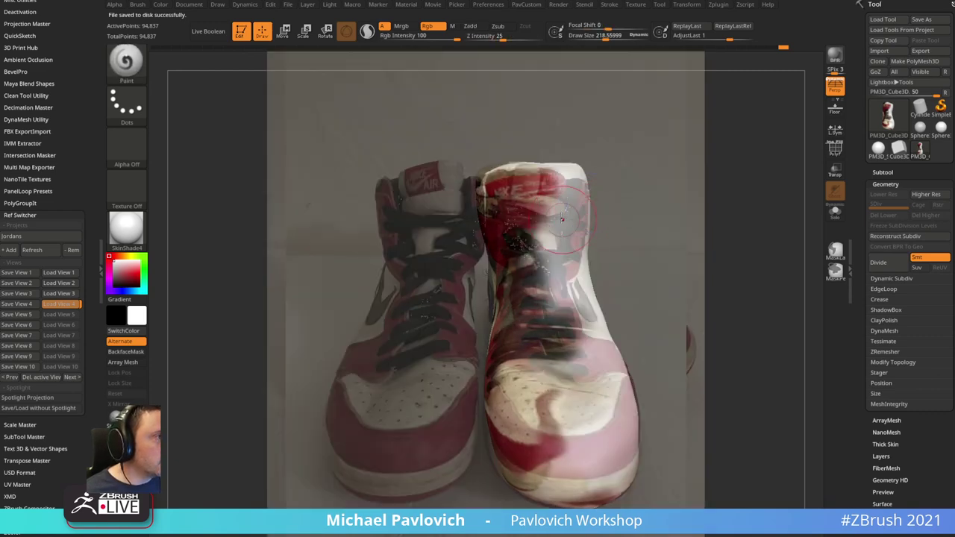
mouse_move(574, 179)
left_mouse_down()
mouse_move(556, 294)
mouse_move(558, 360)
mouse_move(611, 403)
mouse_move(567, 477)
mouse_move(612, 485)
mouse_move(634, 350)
left_mouse_up()
left_click_drag(663, 264, 714, 197)
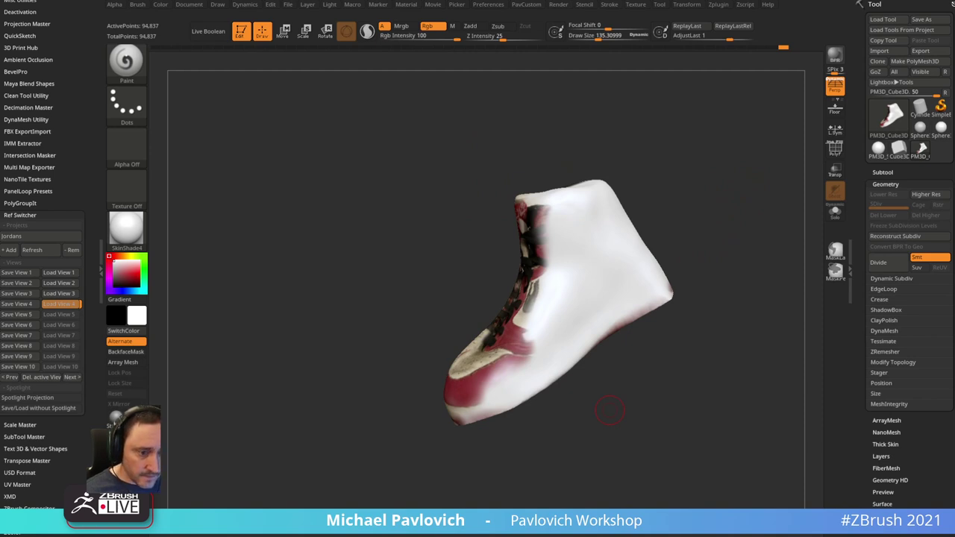
- Import the s-l1600 (4) side photo as a texture, add it to Spotlight and position it behind the model
left_click(634, 4)
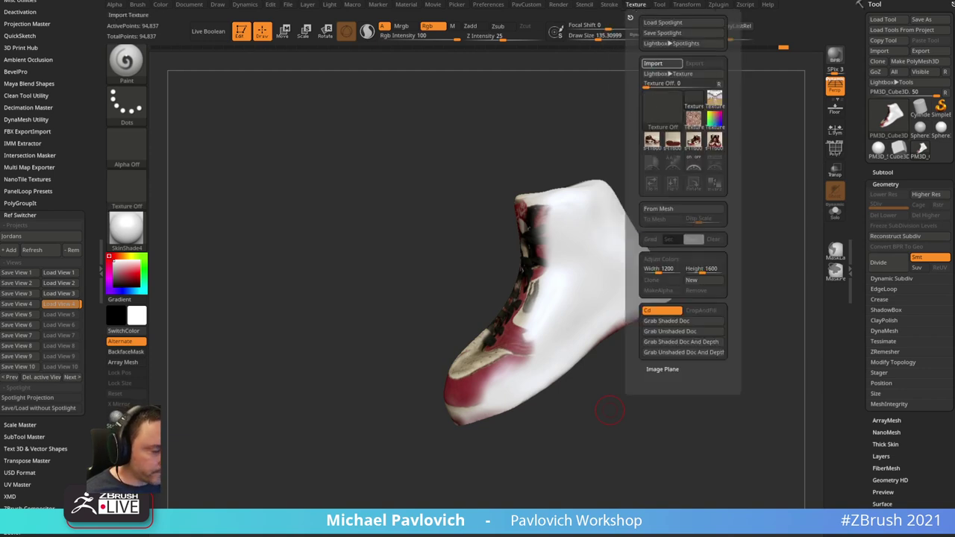
left_click(653, 167)
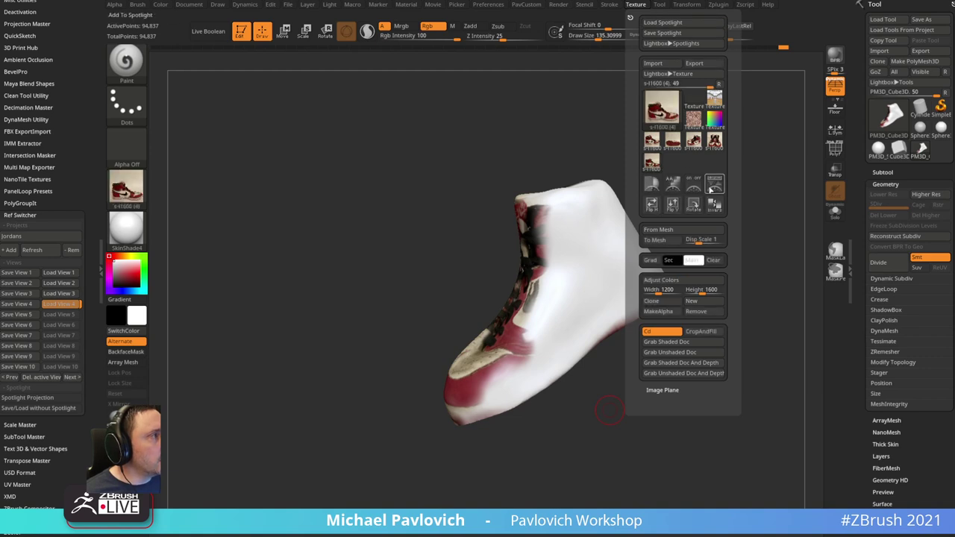
left_click(714, 185)
left_click_drag(373, 297, 393, 248)
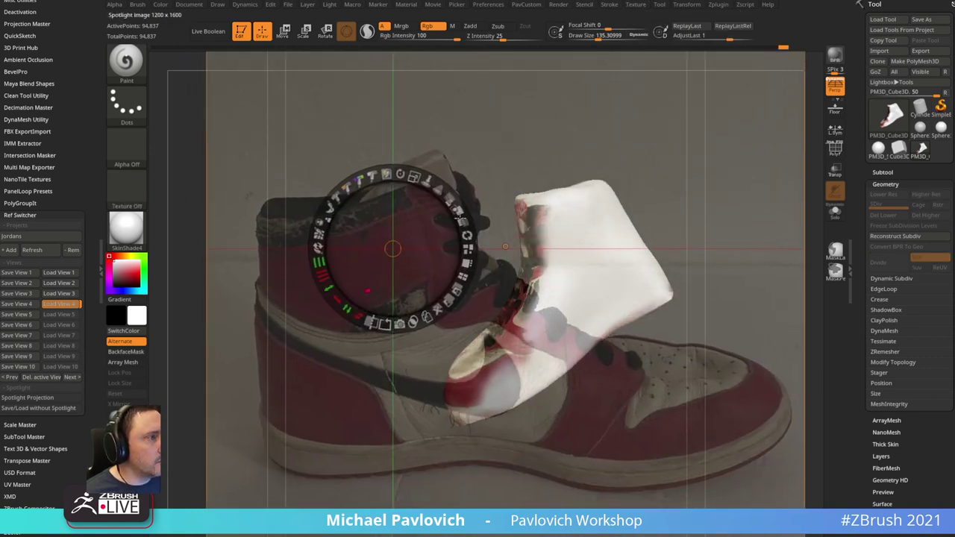
mouse_move(450, 198)
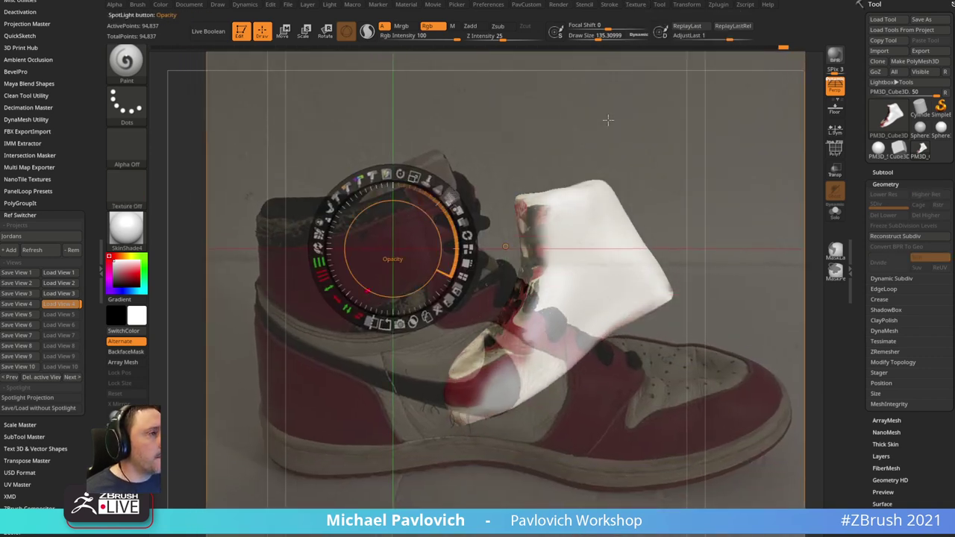
left_click(625, 140)
key("z")
- Align the shoe model with the new side reference photo and save the alignment as view 5
left_click_drag(656, 149, 740, 114)
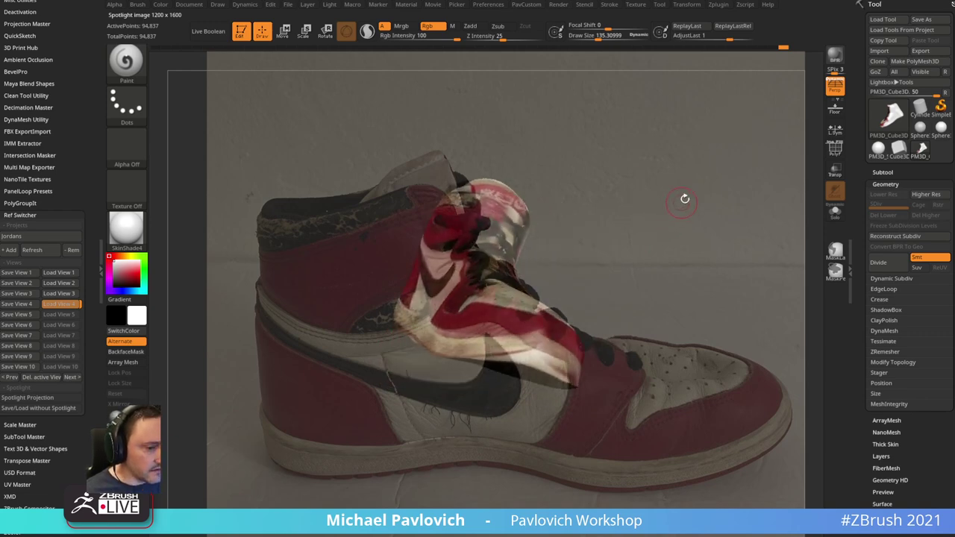
left_click_drag(684, 199, 704, 225)
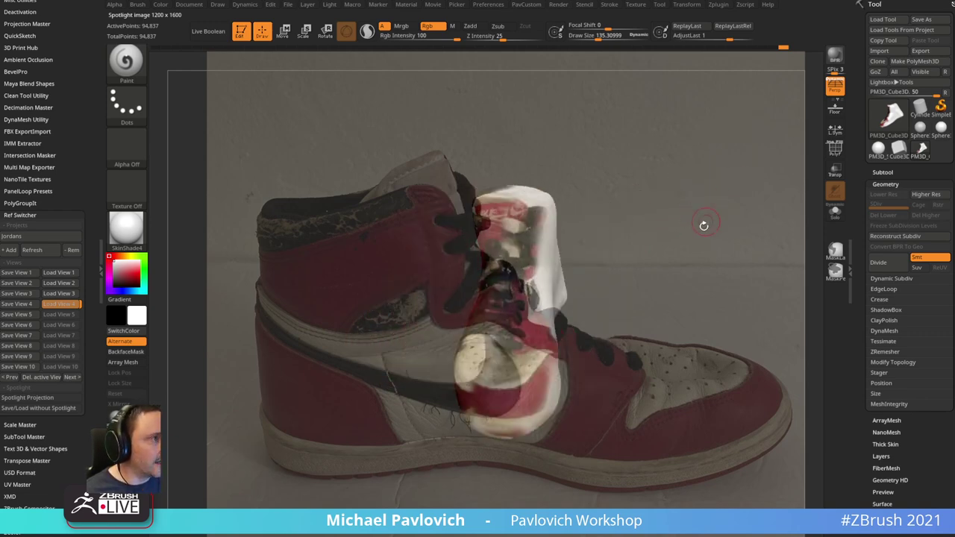
key("space")
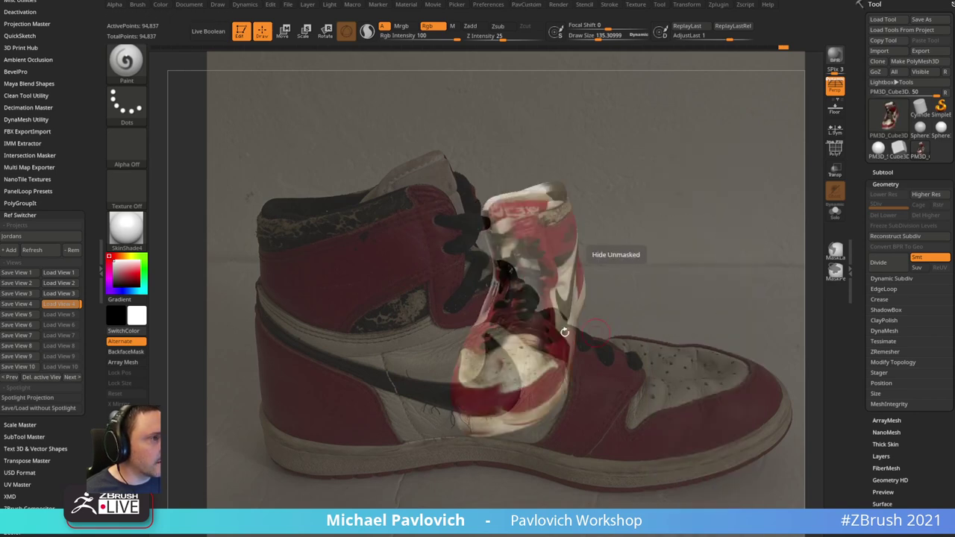
left_click_drag(618, 255, 739, 180)
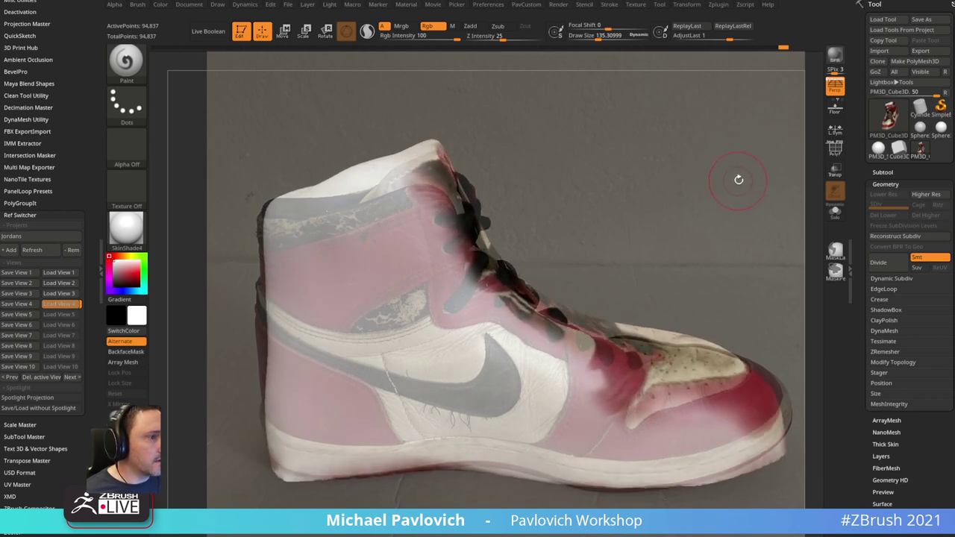
left_click(33, 316)
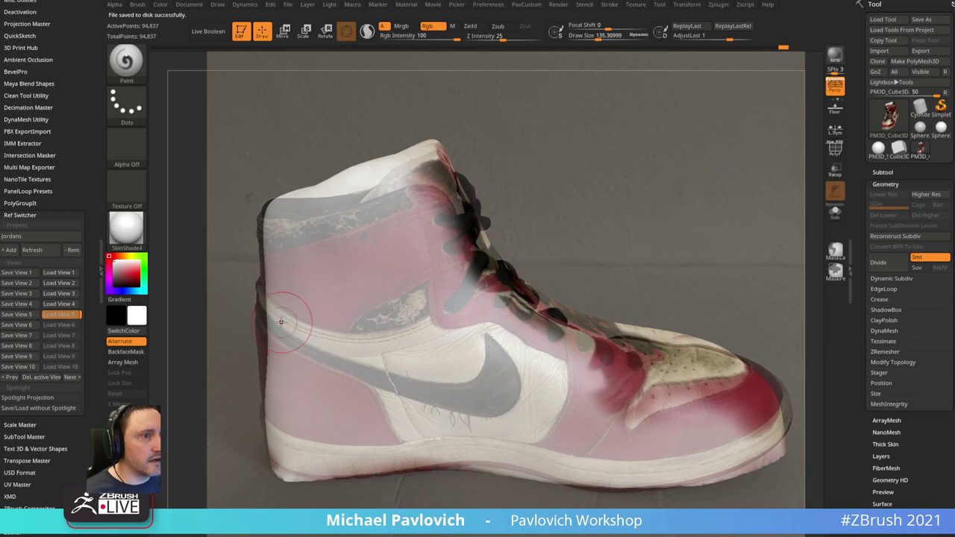
- Pull the back of the heel outward to the side reference outline with the Move brush
key("b")
key("m")
key("v")
left_click_drag(267, 257, 262, 253)
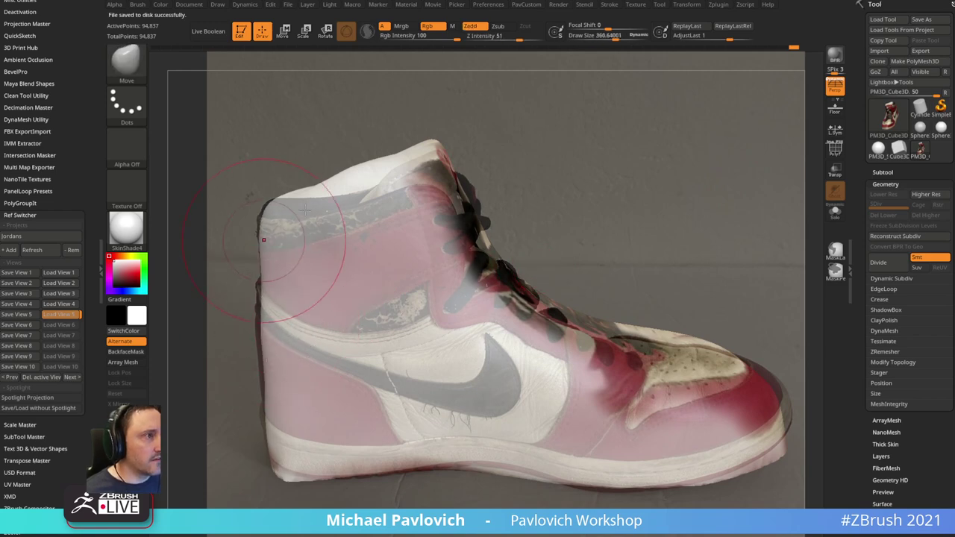
- Enlarge the Move brush to about 558 and fit the sole and toe to the side reference in view 5
key("s")
left_click_drag(544, 391, 554, 392)
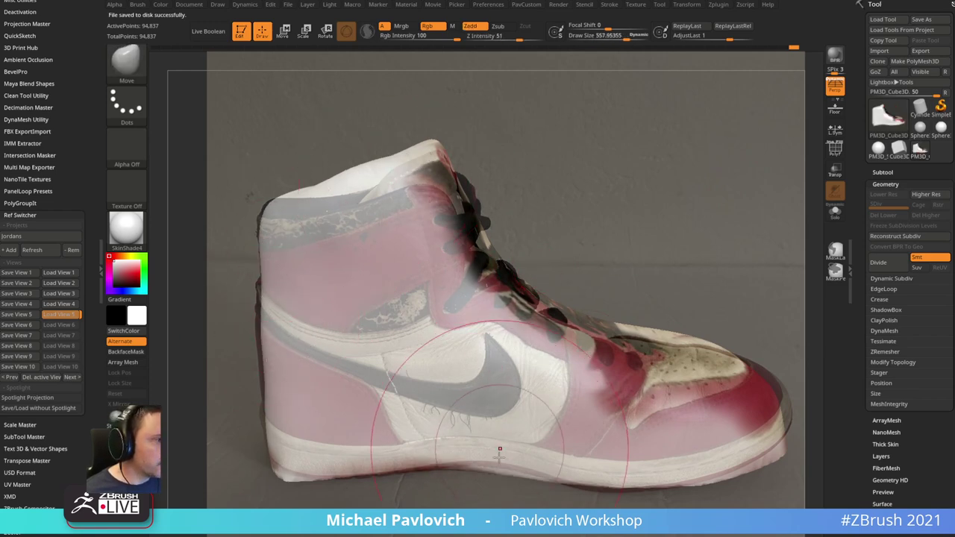
left_click_drag(716, 460, 722, 445)
left_click_drag(788, 439, 792, 422)
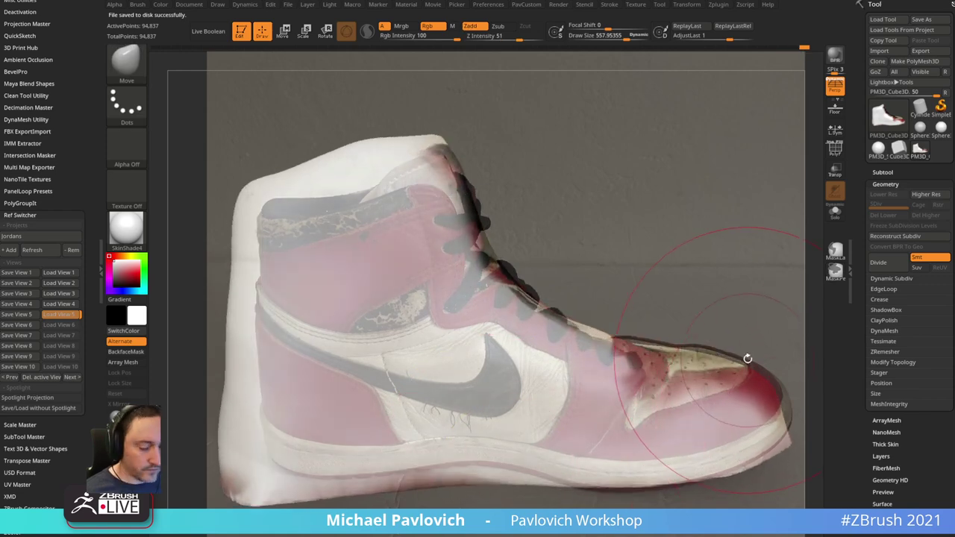
left_click(63, 316)
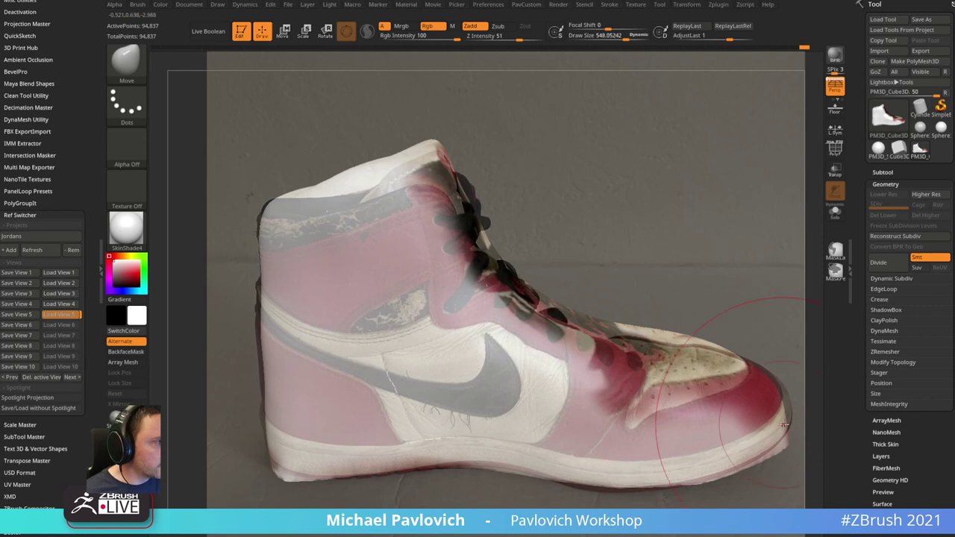
left_click_drag(777, 428, 788, 410)
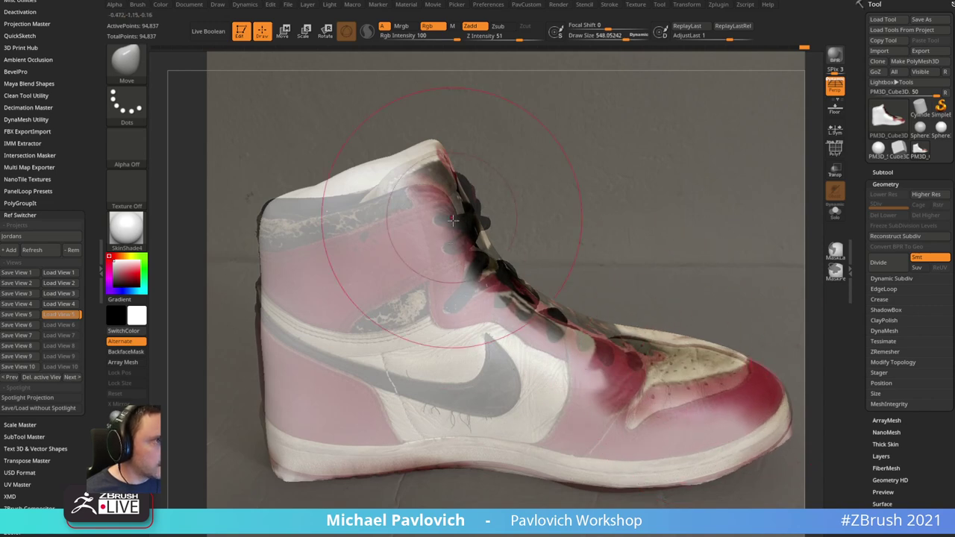
- Project the side photo's colours onto the shoe with the Paint brush
key("b")
key("s")
key("t")
key("b")
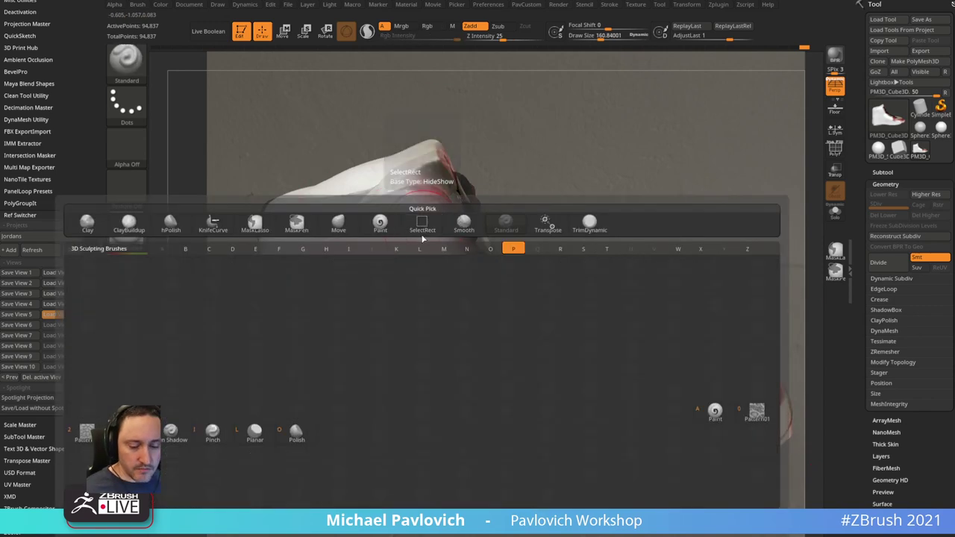
key("p")
key("a")
mouse_move(305, 302)
left_mouse_down()
mouse_move(282, 239)
mouse_move(320, 276)
mouse_move(388, 239)
mouse_move(436, 232)
mouse_move(333, 325)
mouse_move(295, 417)
mouse_move(320, 432)
mouse_move(388, 358)
mouse_move(762, 421)
mouse_move(705, 221)
mouse_move(751, 190)
mouse_move(724, 190)
mouse_move(807, 214)
mouse_move(724, 190)
mouse_move(542, 299)
mouse_move(725, 202)
mouse_move(686, 205)
mouse_move(723, 195)
left_mouse_up()
- Add the back-view photo of the shoe pair to Spotlight and scale it down around the model
key("b")
key("s")
key("t")
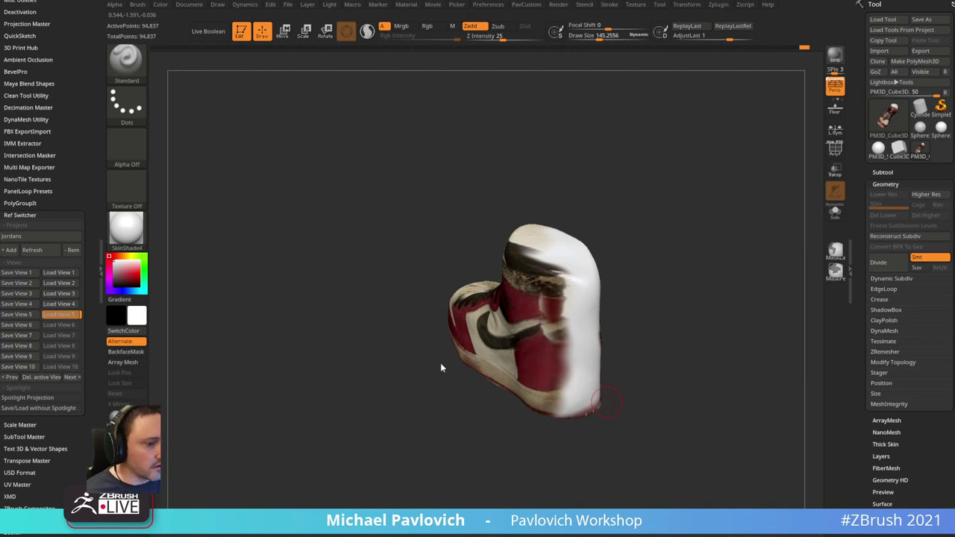
left_click(630, 6)
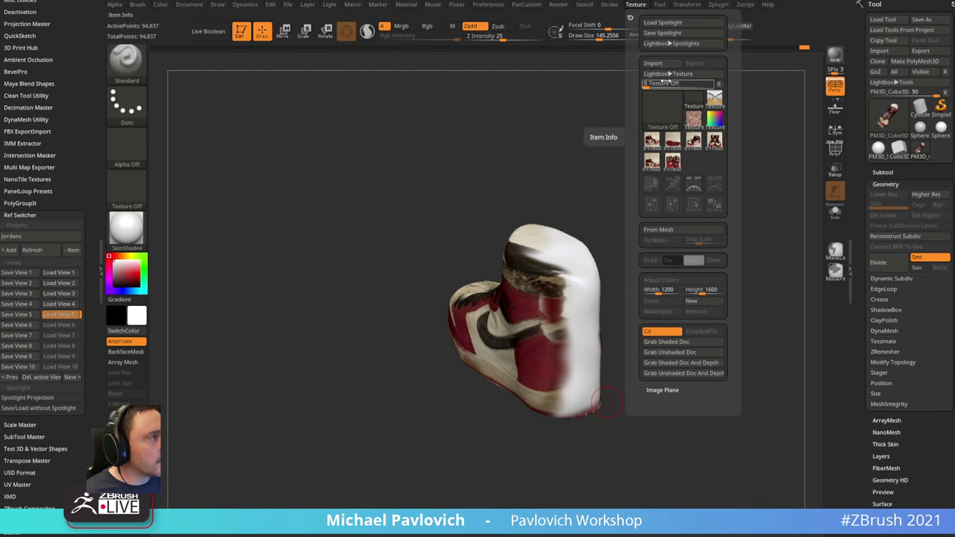
left_click(714, 184)
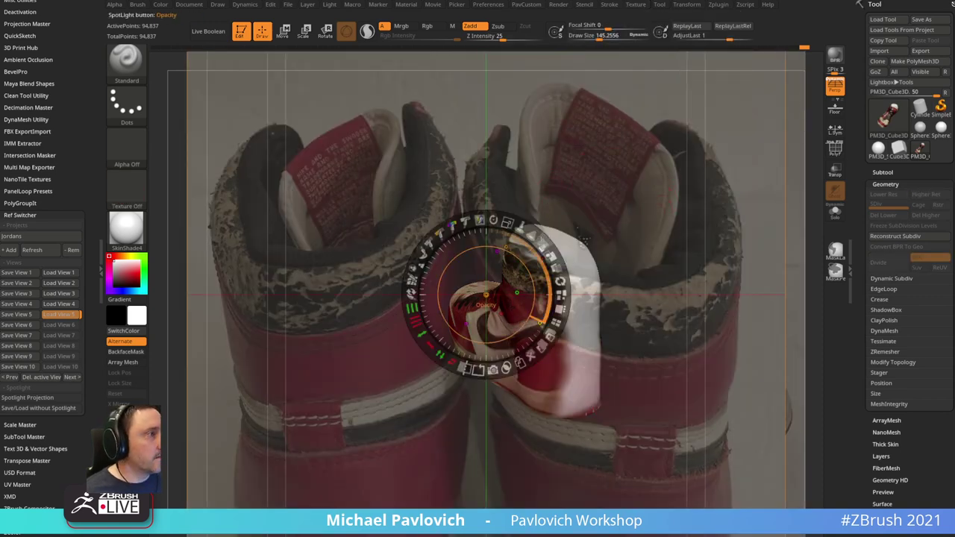
left_click_drag(583, 238, 573, 227)
left_click_drag(499, 219, 459, 215)
- Delete the other reference images from Spotlight and centre the back-view photo behind the model
left_click_drag(486, 295, 699, 187)
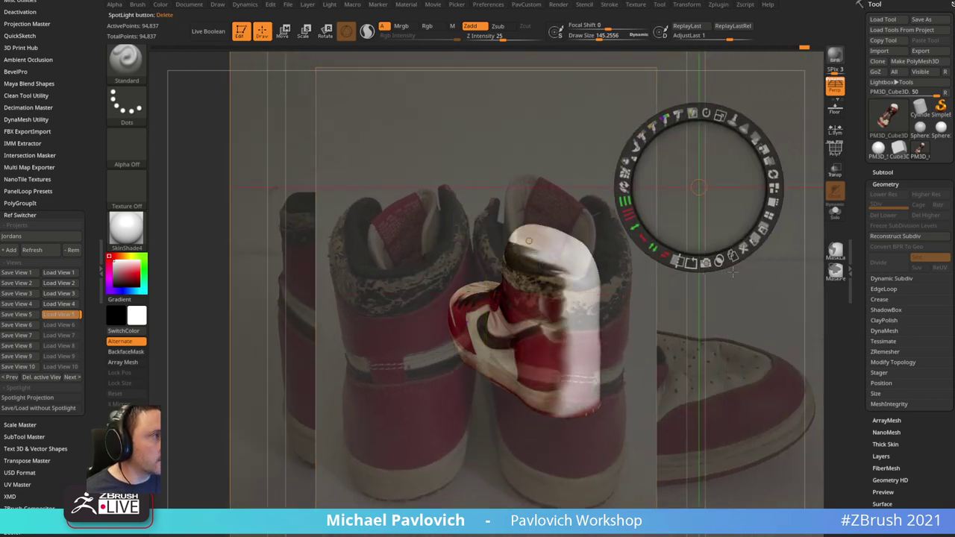
left_click_drag(680, 306, 743, 296)
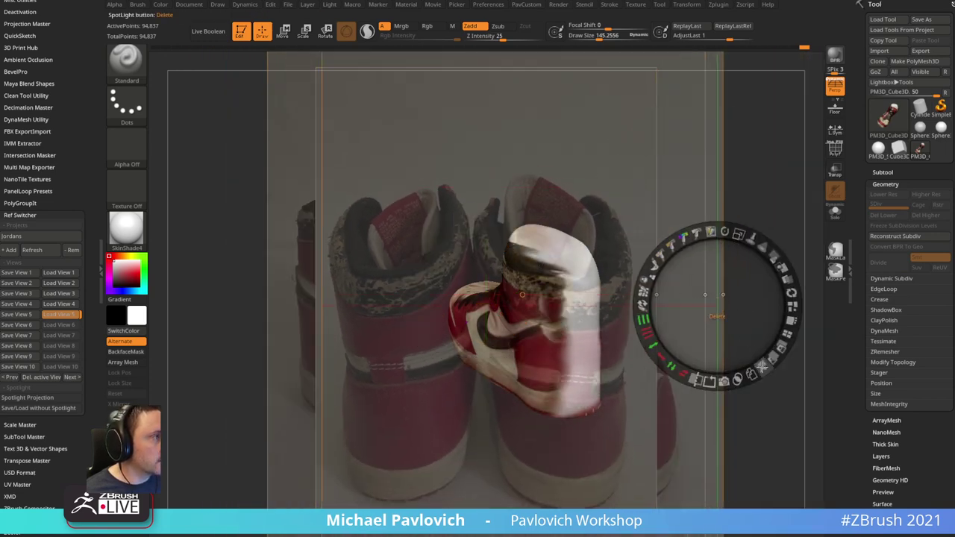
left_click(762, 367)
left_click_drag(676, 306, 737, 314)
left_click(740, 204)
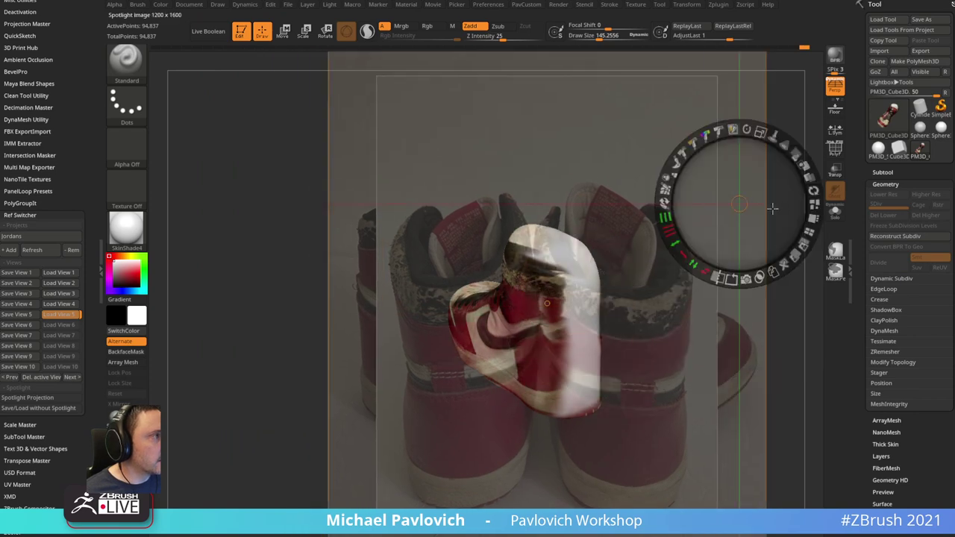
left_click(784, 266)
left_click_drag(622, 298, 562, 287)
key("z")
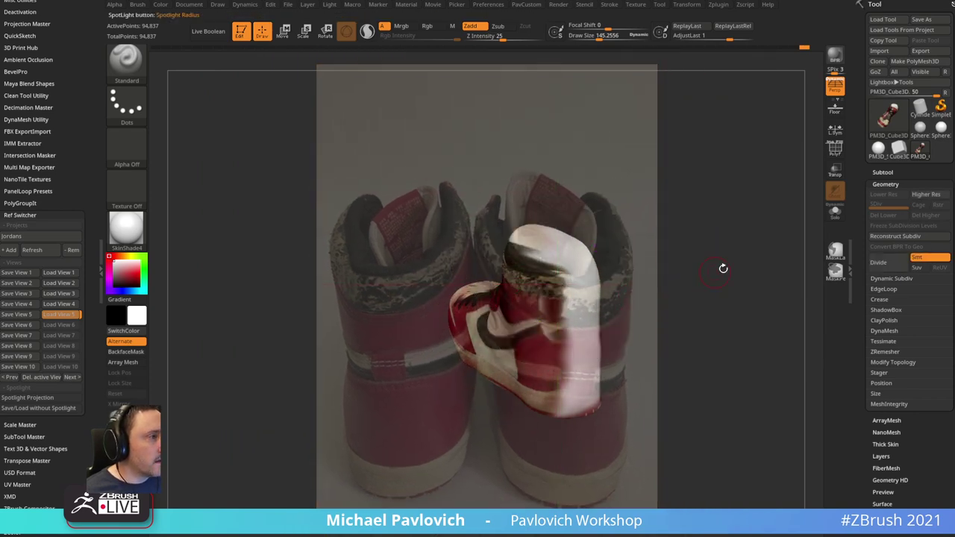
- Align the shoe model with the left shoe in the back-view photo and save the alignment as view 6
left_click_drag(723, 268, 774, 234)
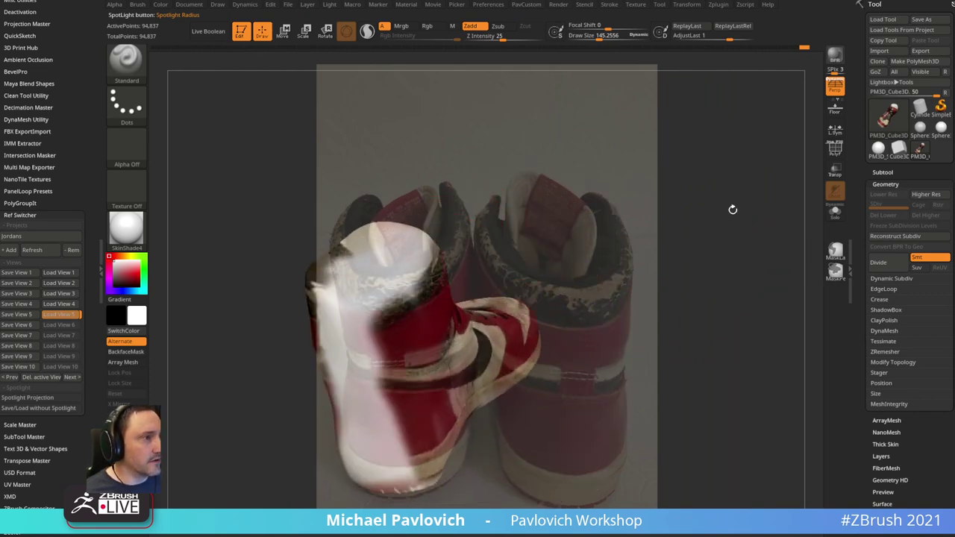
left_click_drag(759, 218, 748, 240)
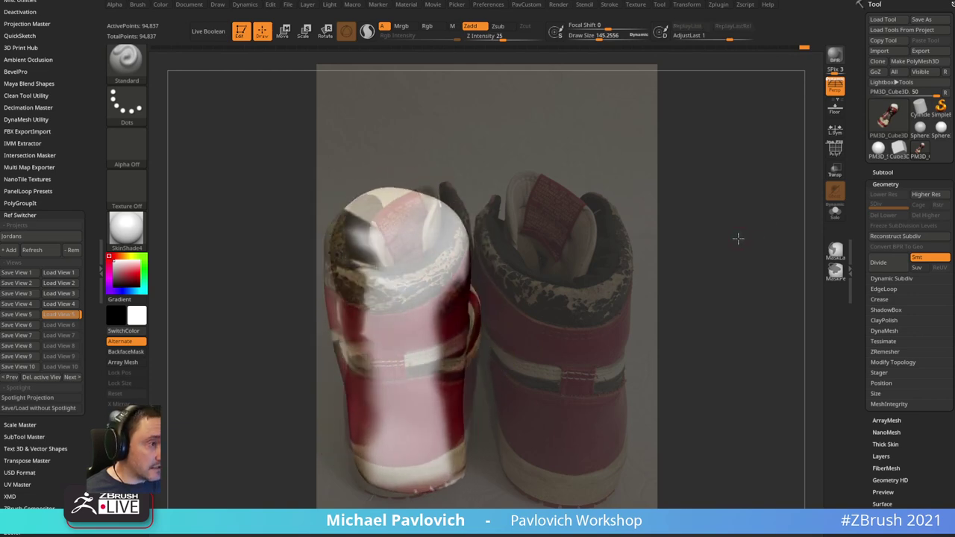
left_click_drag(743, 238, 739, 239)
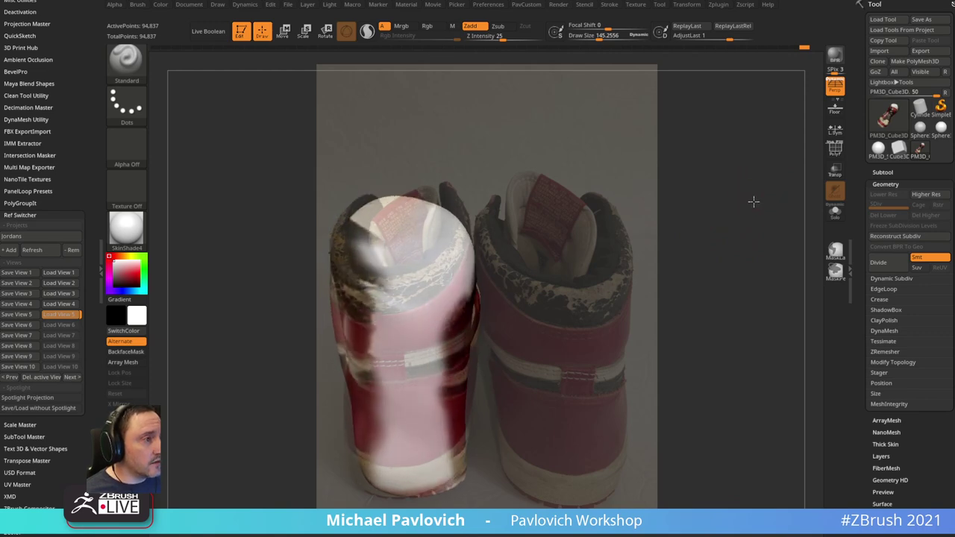
left_click_drag(763, 191, 757, 200)
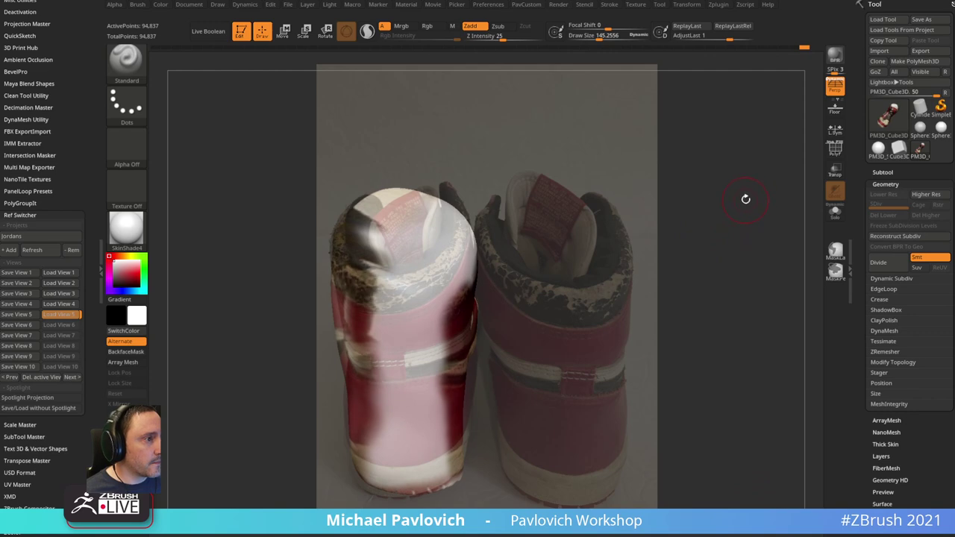
left_click(16, 325)
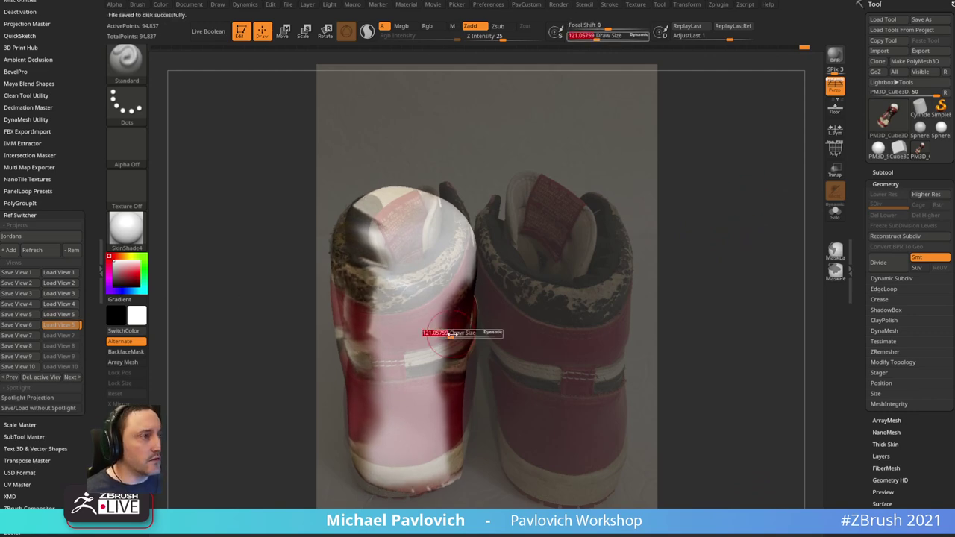
- Project the back-view photo onto the heel and collar with the Paint brush at about size 189, and hide Spotlight
key("b")
key("p")
key("a")
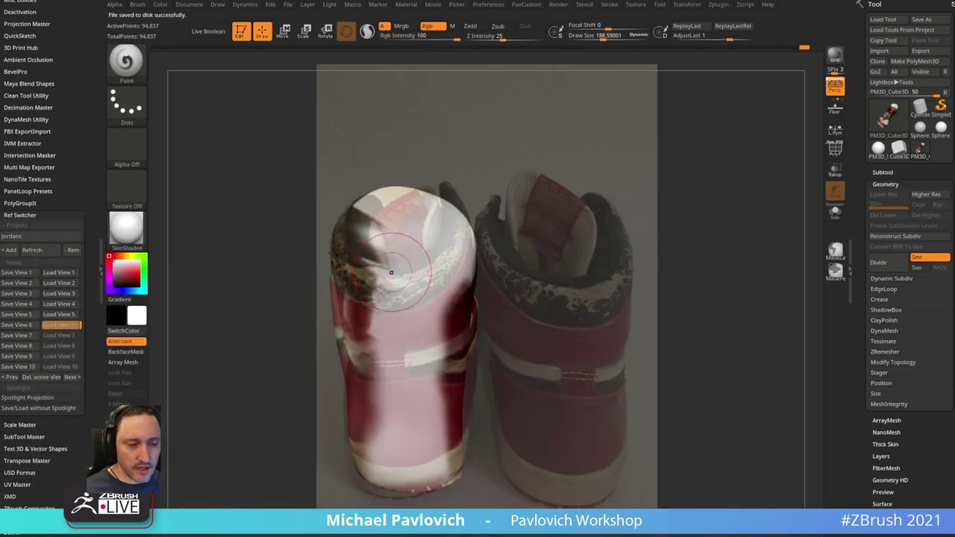
mouse_move(449, 254)
left_mouse_down()
mouse_move(391, 433)
mouse_move(379, 401)
mouse_move(422, 481)
mouse_move(444, 401)
left_mouse_up()
key("shift+z")
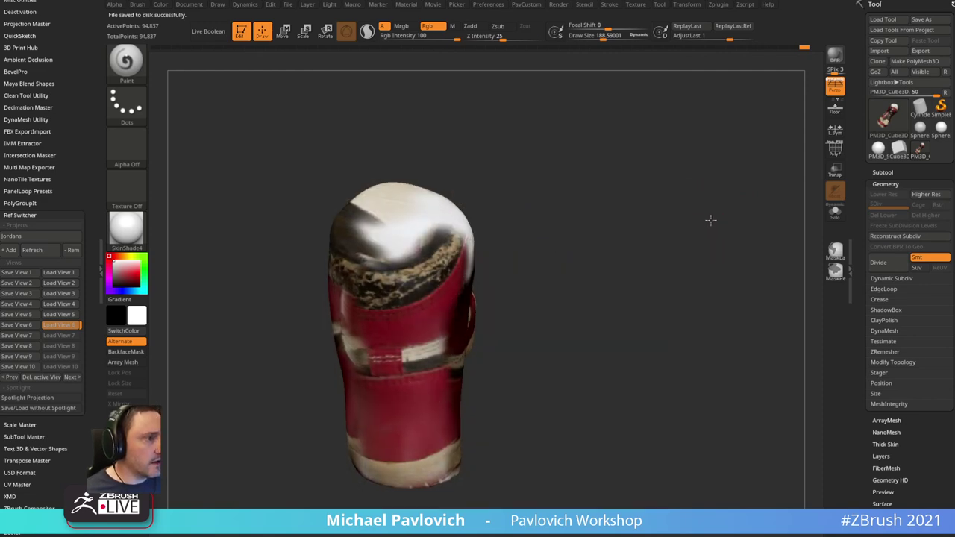
- Change the render display of the textured shoe from flat colour to a shaded preview
mouse_move(710, 219)
left_mouse_down()
mouse_move(694, 205)
mouse_move(652, 223)
mouse_move(671, 196)
mouse_move(731, 196)
mouse_move(605, 222)
mouse_move(720, 218)
mouse_move(646, 253)
mouse_move(716, 255)
mouse_move(692, 290)
mouse_move(718, 213)
mouse_move(699, 178)
left_mouse_up()
key("s")
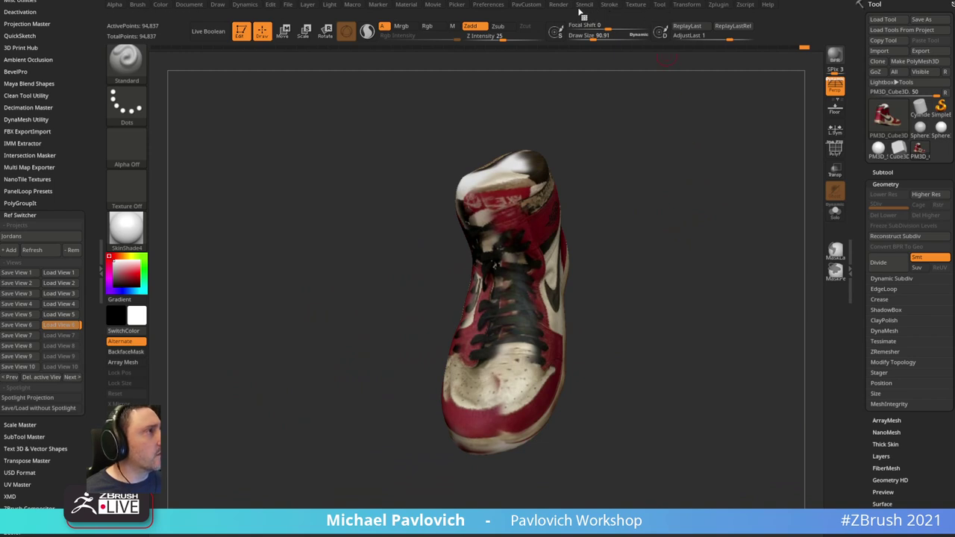
left_click(558, 5)
left_click_drag(569, 107, 582, 107)
left_click_drag(636, 226, 689, 193)
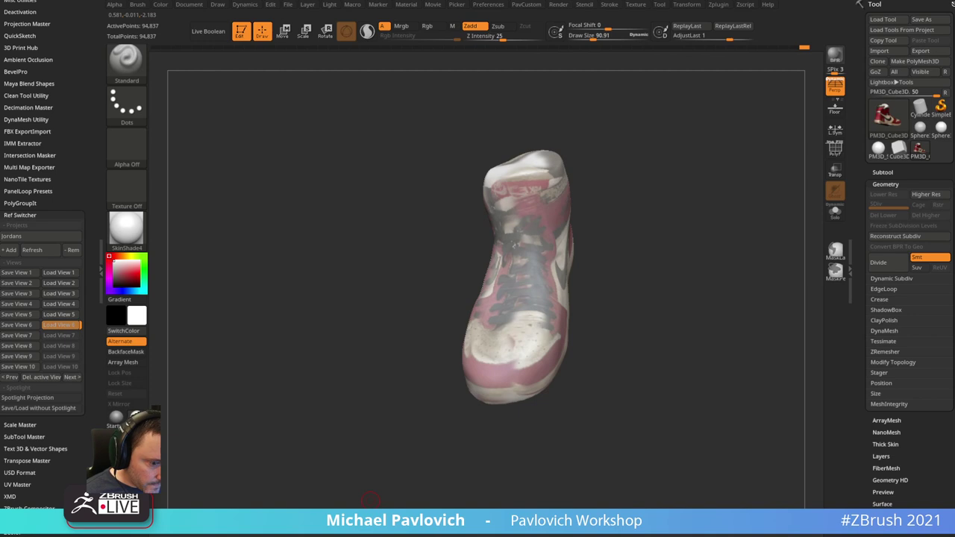
left_click_drag(668, 167, 676, 207)
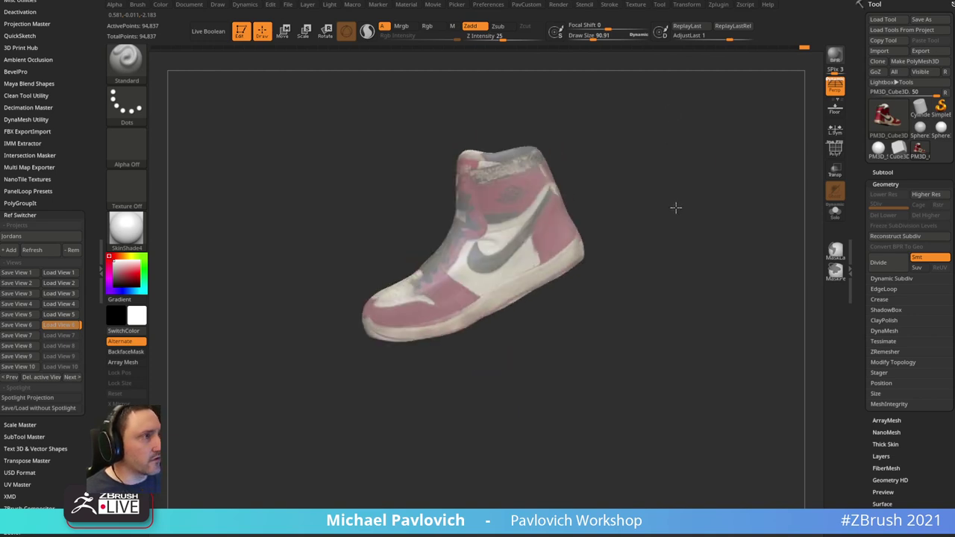
left_click_drag(706, 165, 710, 181)
key("3")
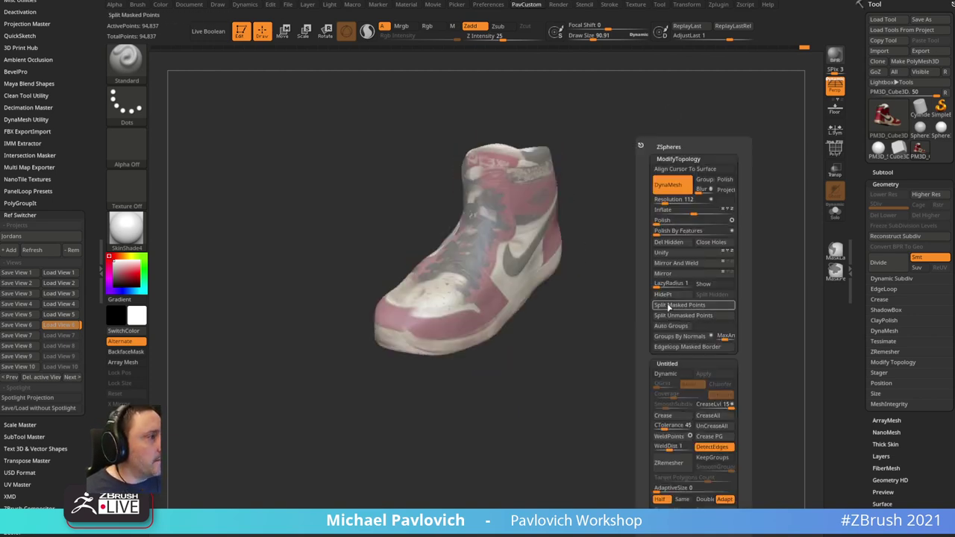
left_click(669, 274)
mouse_move(656, 216)
left_mouse_down()
mouse_move(675, 194)
mouse_move(763, 174)
mouse_move(701, 217)
mouse_move(687, 259)
mouse_move(592, 252)
mouse_move(700, 230)
mouse_move(742, 246)
mouse_move(743, 276)
mouse_move(712, 234)
mouse_move(722, 236)
mouse_move(744, 209)
mouse_move(735, 191)
mouse_move(718, 209)
mouse_move(746, 208)
mouse_move(731, 228)
mouse_move(716, 209)
mouse_move(689, 217)
left_mouse_up()
- Select the Clay brush, turn off its colour painting and enlarge it to about 219 for sculpting the shoe
key("space")
key("b")
key("c")
key("l")
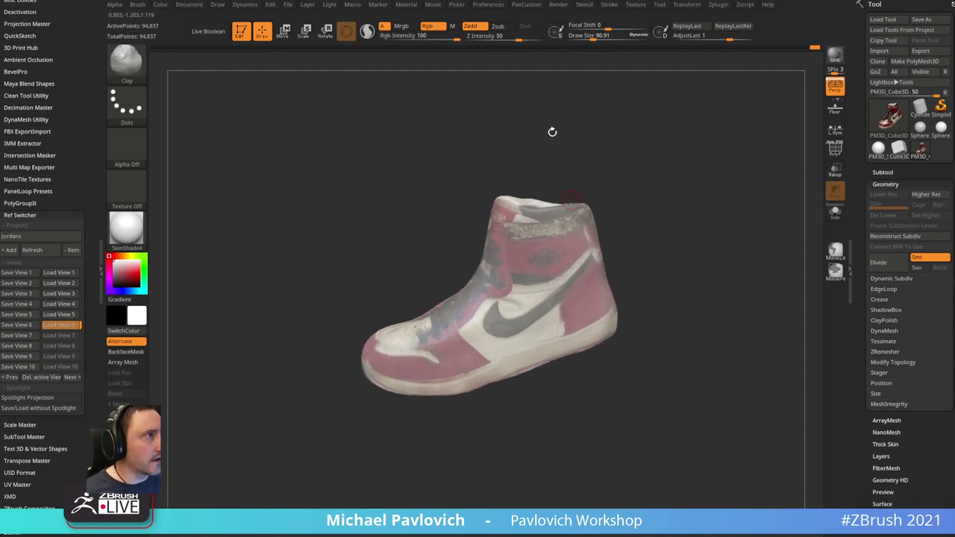
left_click(433, 28)
key("bracketright")
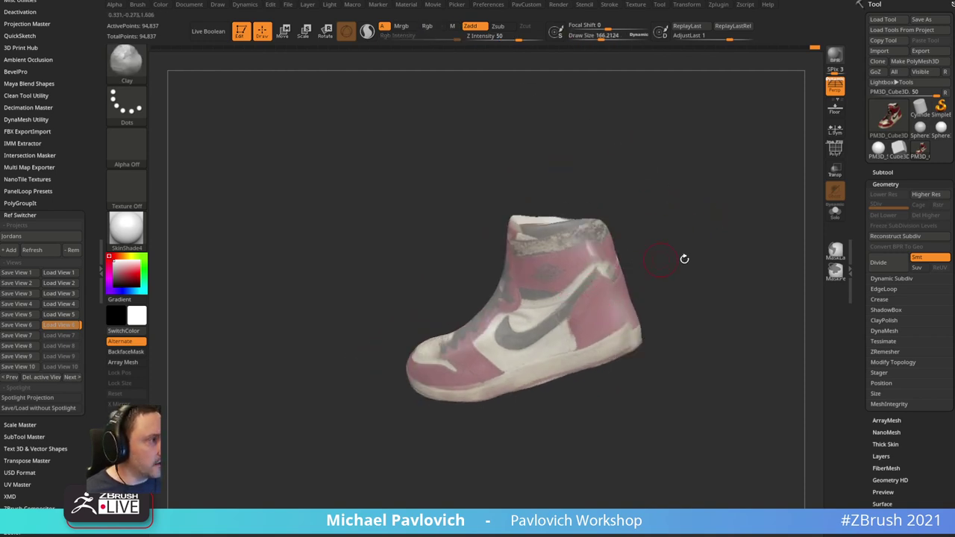
mouse_move(682, 258)
left_mouse_down()
mouse_move(742, 273)
mouse_move(625, 269)
mouse_move(623, 222)
mouse_move(679, 243)
left_mouse_up()
key("bracketright")
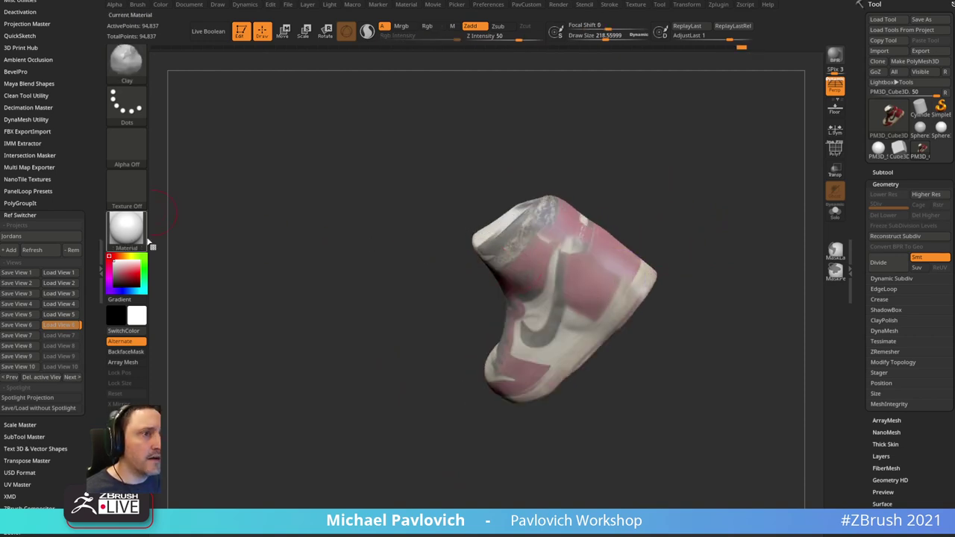
- Apply the MatCap Pearl Cavity material to the shoe
left_click(136, 234)
left_click(475, 300)
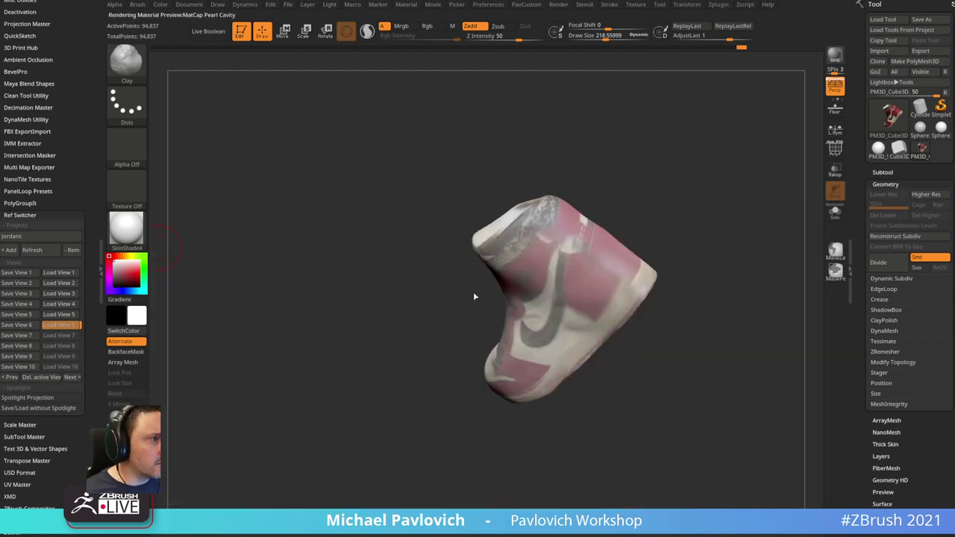
mouse_move(686, 211)
left_mouse_down()
mouse_move(703, 177)
mouse_move(649, 223)
mouse_move(717, 207)
mouse_move(629, 185)
left_mouse_up()
- Turn off colour painting for the Smooth brush so that it affects only the geometry
key("shift")
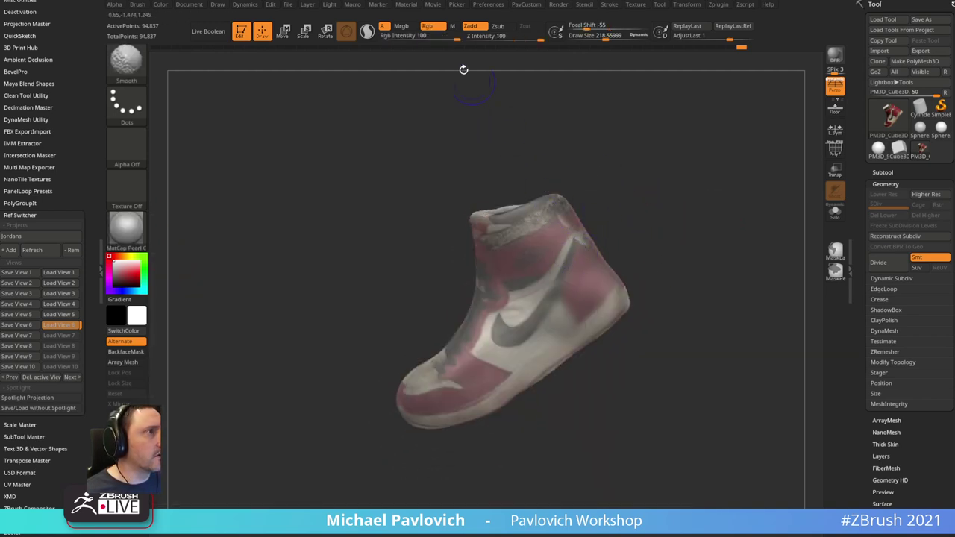
left_click(432, 28)
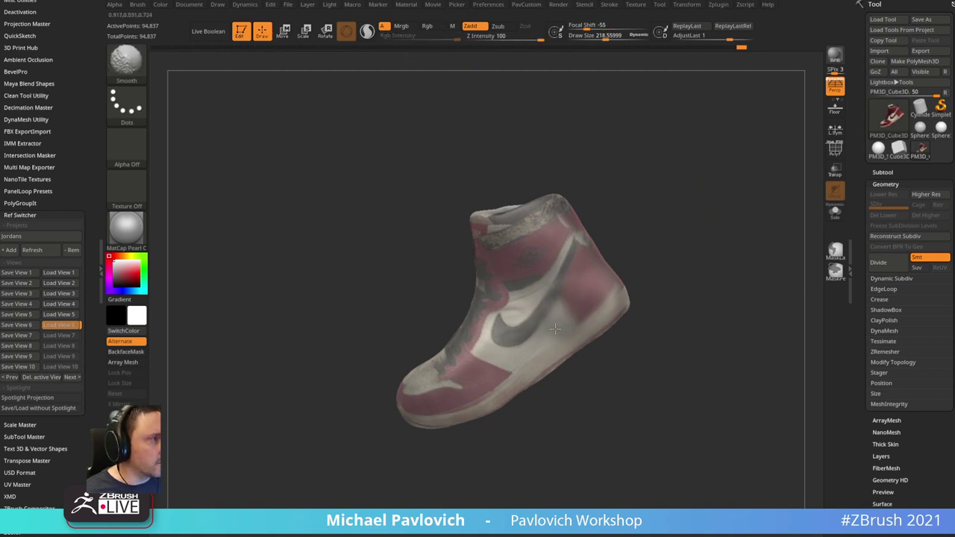
key("ctrl")
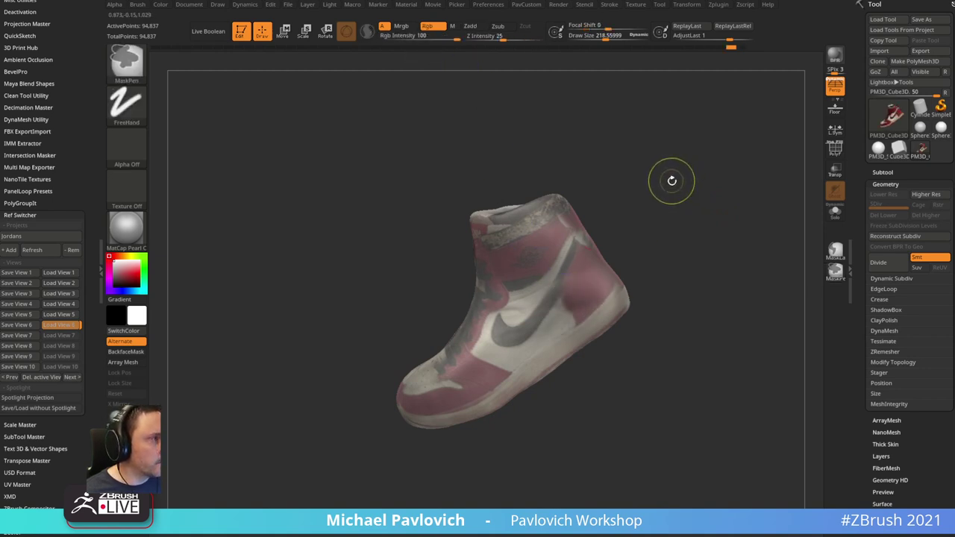
key("ctrl")
key("shift")
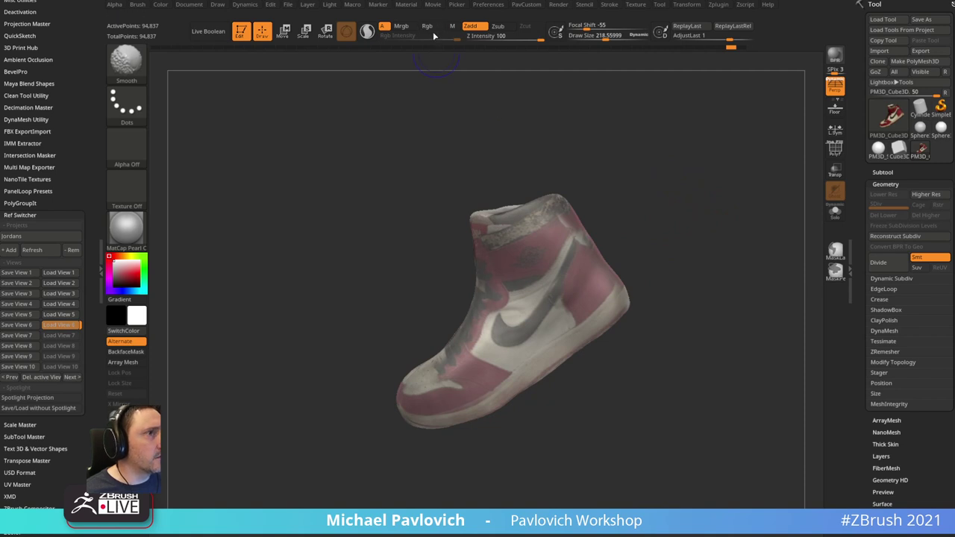
- Enlarge the Clay brush to about 257, then build up and smooth the side of the heel
left_click_drag(673, 186, 650, 181)
left_click_drag(648, 234, 619, 249)
key("s")
left_click_drag(578, 281, 581, 281)
left_click_drag(648, 222, 625, 238)
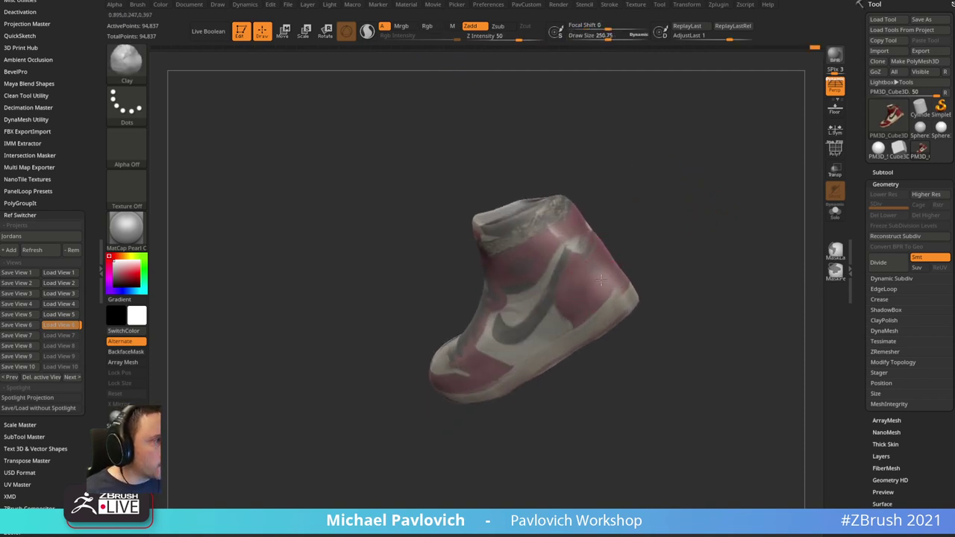
key("shift")
mouse_move(649, 217)
left_mouse_down()
mouse_move(701, 175)
mouse_move(763, 202)
mouse_move(665, 207)
mouse_move(666, 272)
mouse_move(728, 215)
mouse_move(745, 225)
mouse_move(719, 234)
mouse_move(712, 254)
mouse_move(694, 232)
mouse_move(717, 232)
mouse_move(705, 249)
mouse_move(724, 241)
mouse_move(710, 206)
mouse_move(751, 194)
mouse_move(726, 207)
mouse_move(752, 207)
mouse_move(710, 221)
mouse_move(747, 217)
mouse_move(725, 207)
mouse_move(637, 267)
left_mouse_up()
- Turn off perspective and push the bottom edge of the heel upward with the Move brush at about size 271
key("b")
key("m")
key("v")
key("s")
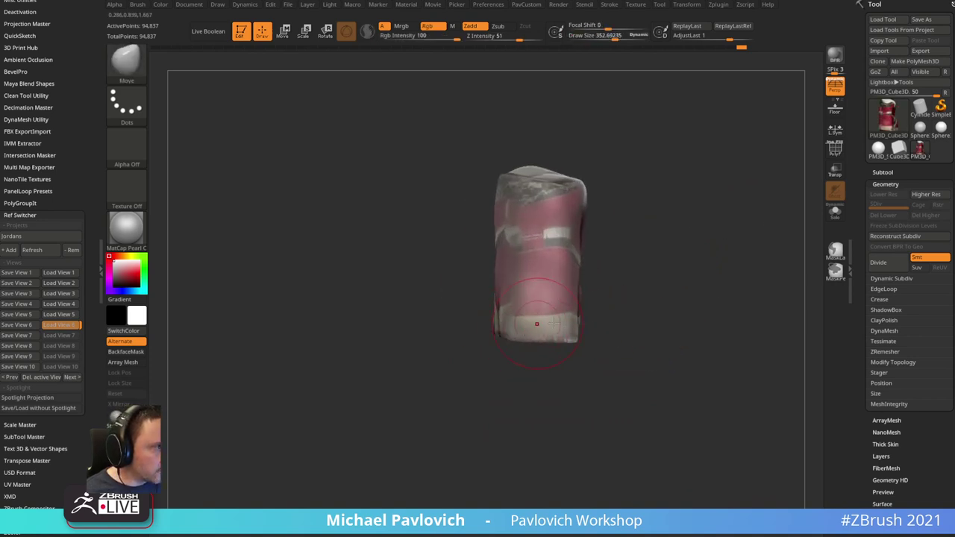
left_click(835, 87)
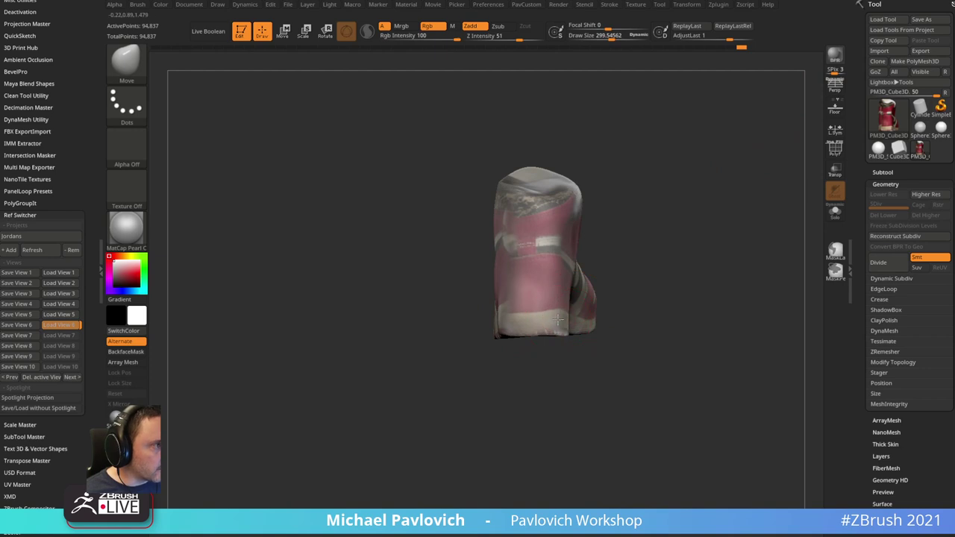
key("bracketleft")
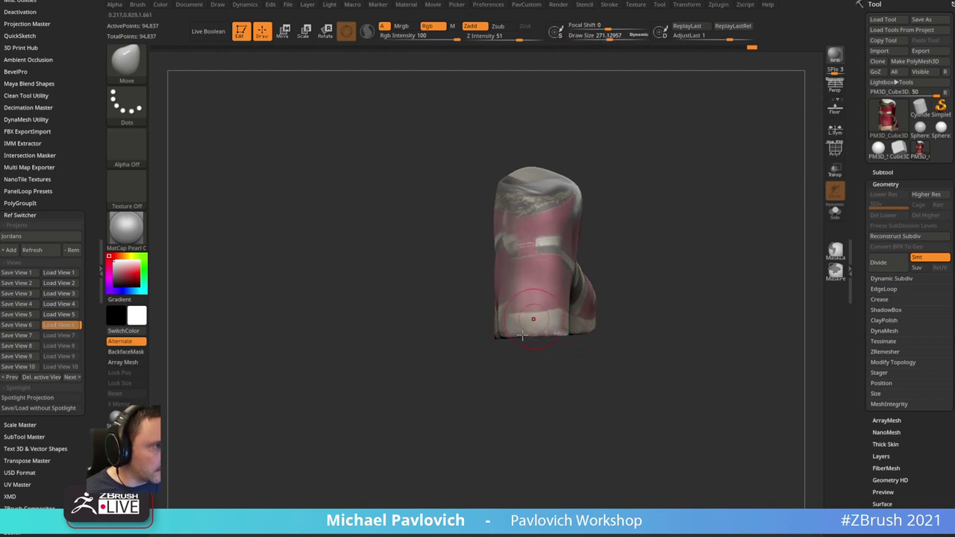
mouse_move(522, 336)
left_mouse_down()
mouse_move(579, 340)
mouse_move(519, 326)
left_mouse_up()
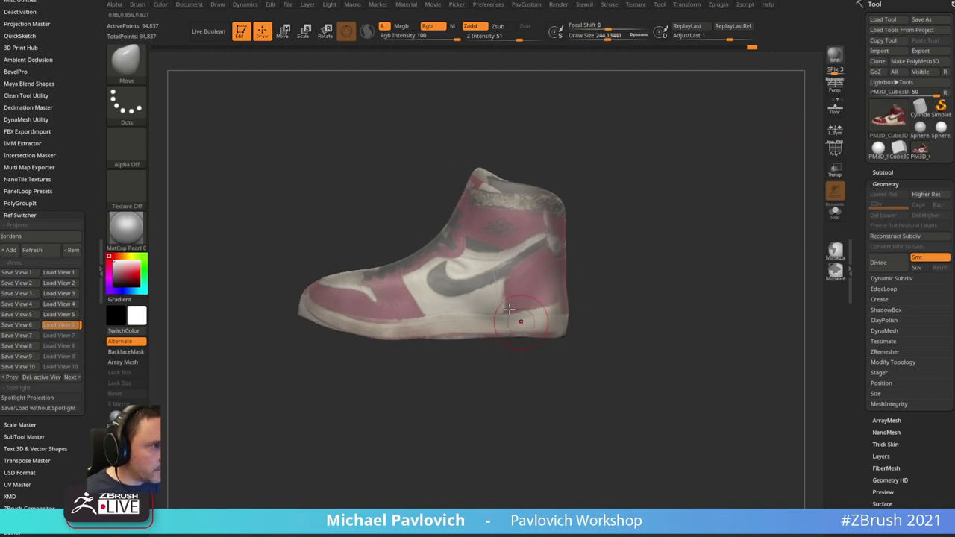
- Flatten the front and bottom edge of the toe with the TrimDynamic brush, at draw size about 314 and then about 271
left_click_drag(447, 373, 691, 239)
key("b")
key("t")
key("d")
left_click_drag(586, 226, 505, 266)
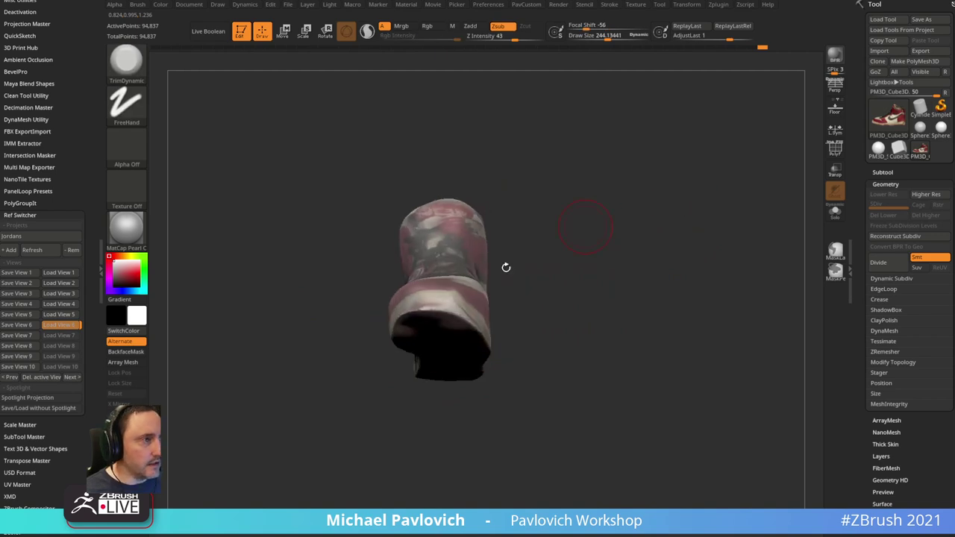
key("s")
left_click_drag(420, 316, 455, 321)
mouse_move(609, 256)
left_mouse_down()
mouse_move(613, 235)
mouse_move(478, 257)
left_mouse_up()
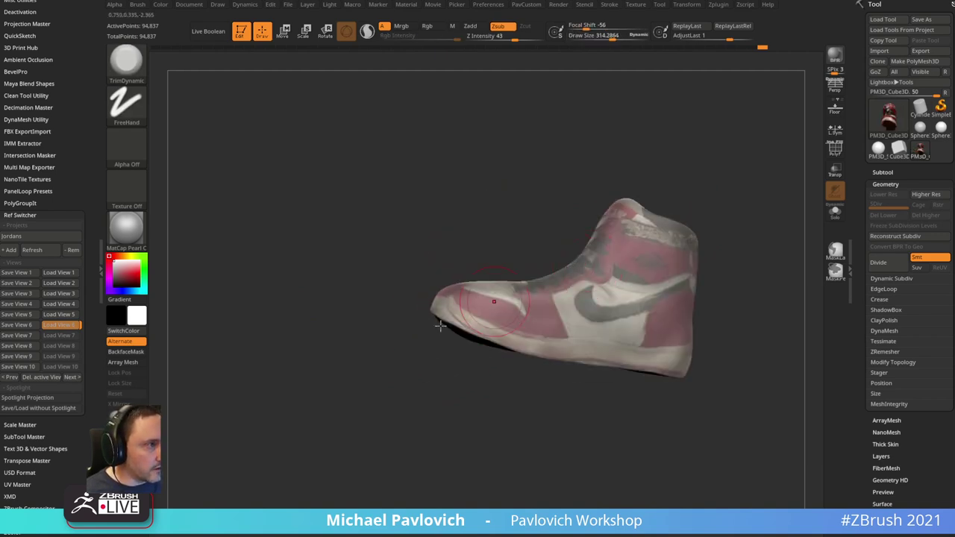
left_click_drag(439, 323, 469, 329)
mouse_move(423, 388)
left_mouse_down()
mouse_move(430, 369)
mouse_move(555, 351)
left_mouse_up()
left_click_drag(479, 322, 463, 316)
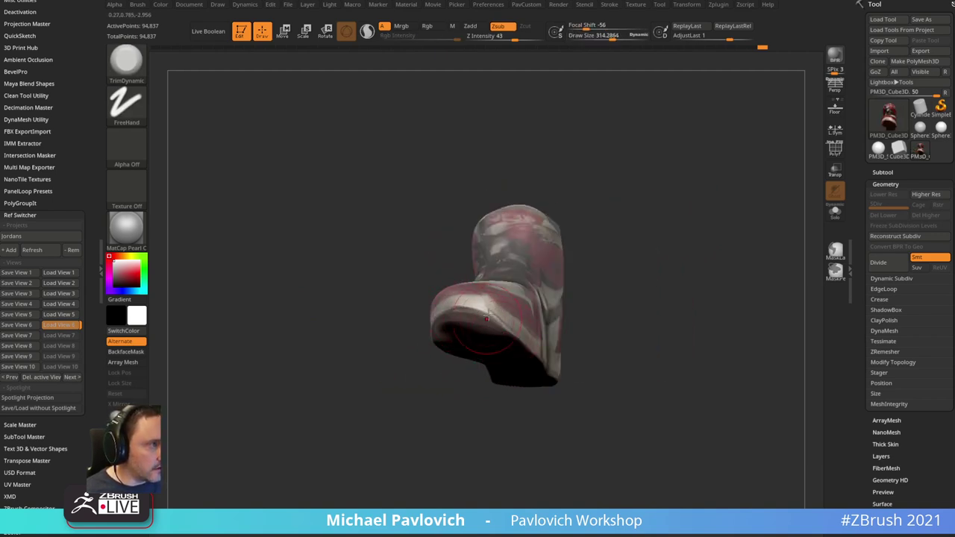
mouse_move(649, 328)
left_mouse_down()
mouse_move(674, 311)
mouse_move(661, 241)
mouse_move(567, 298)
left_mouse_up()
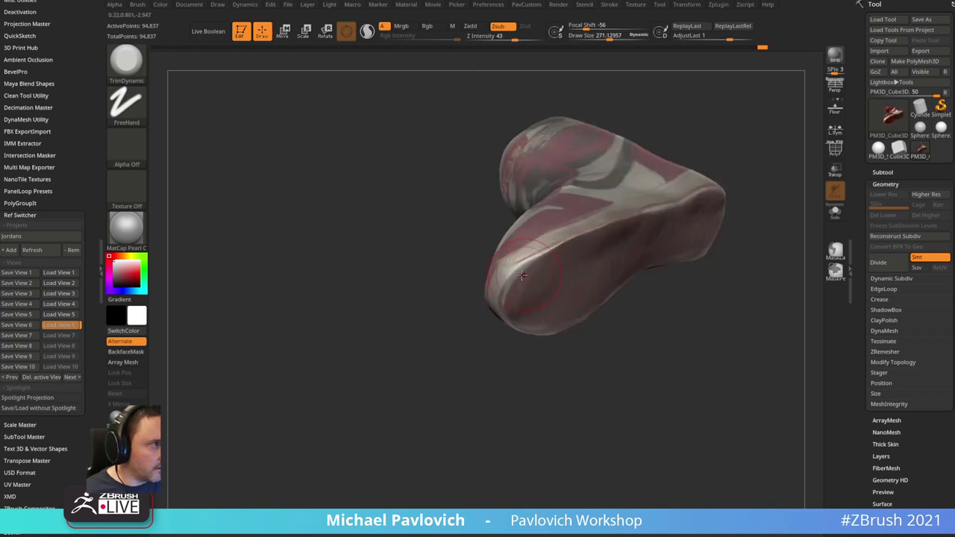
left_click_drag(505, 291, 528, 276)
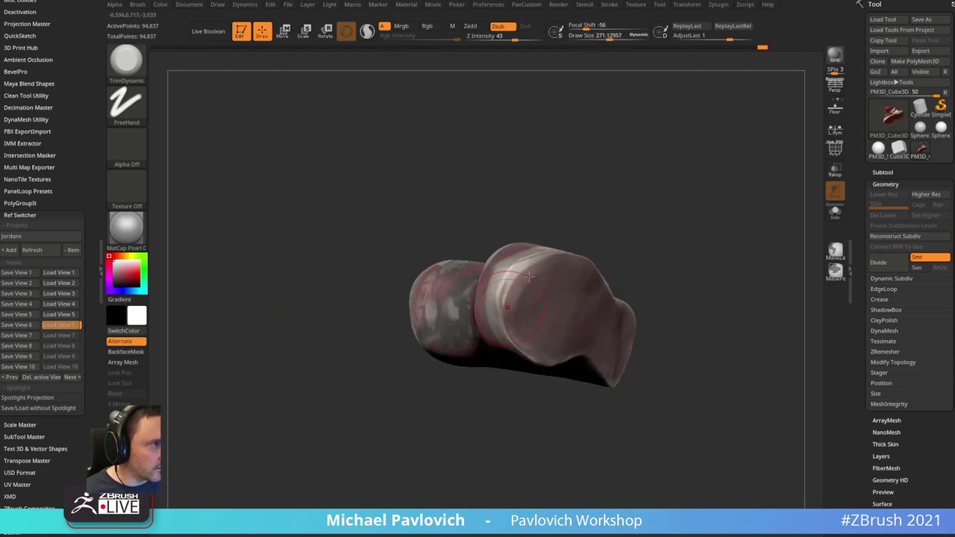
- Polish the toe's sole edge and front with the hPolish brush, starting at size about 271 and reducing it to about 200
mouse_move(654, 228)
left_mouse_down()
mouse_move(632, 213)
mouse_move(586, 260)
left_mouse_up()
key("b")
key("h")
key("p")
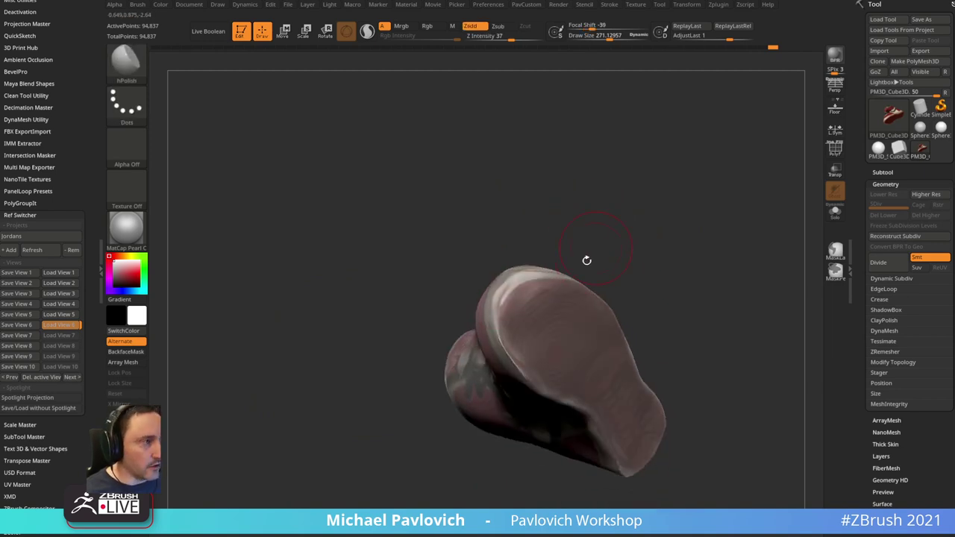
left_click_drag(481, 83, 639, 192)
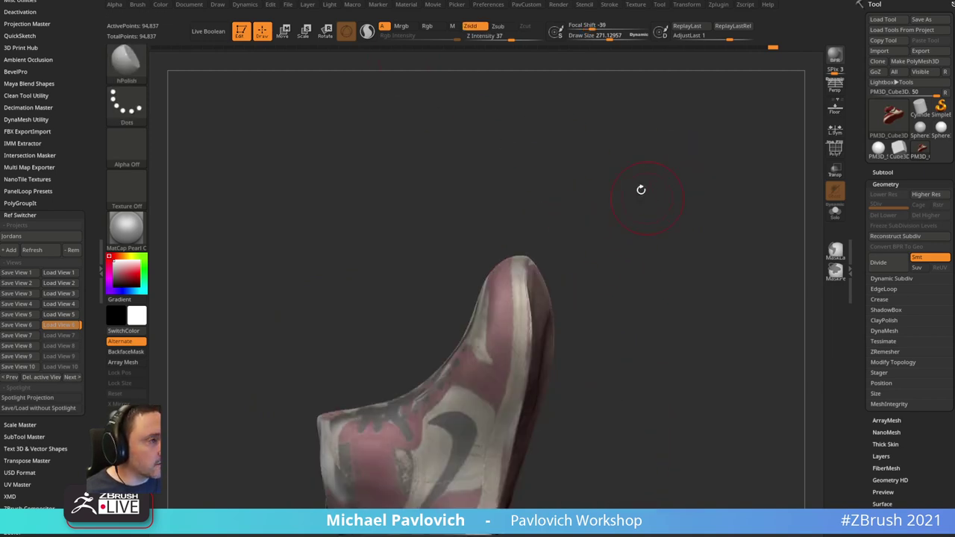
left_click_drag(615, 265, 554, 286)
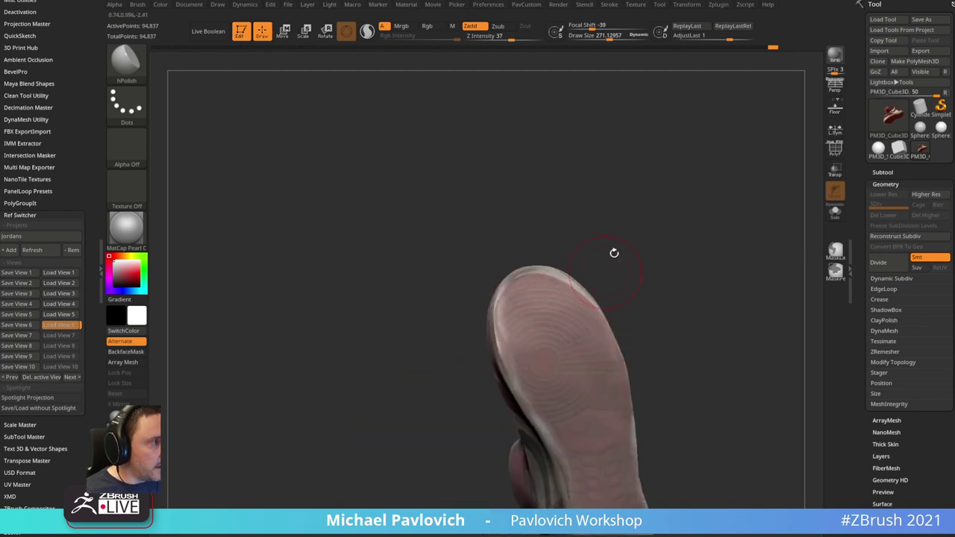
left_click_drag(614, 253, 667, 218)
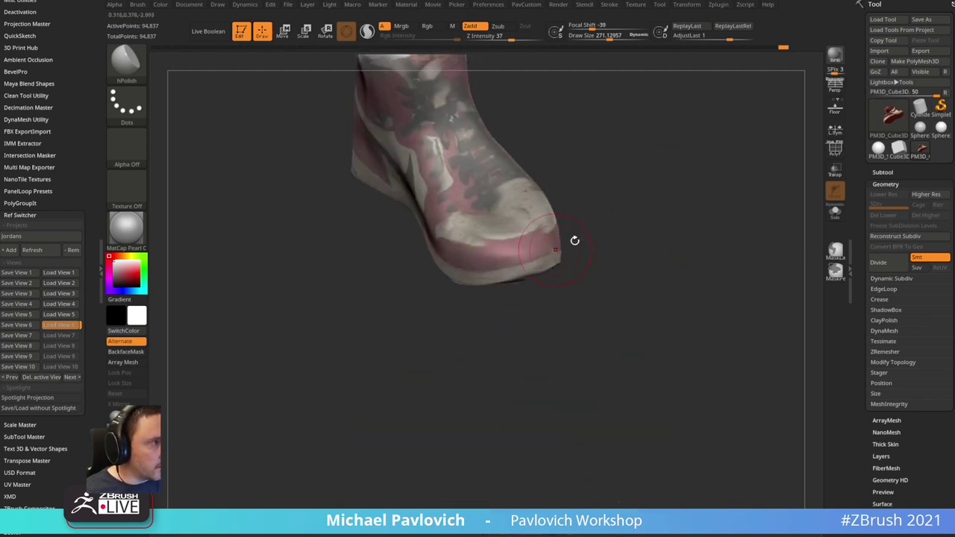
left_click_drag(574, 240, 548, 244)
left_click_drag(543, 356, 556, 233)
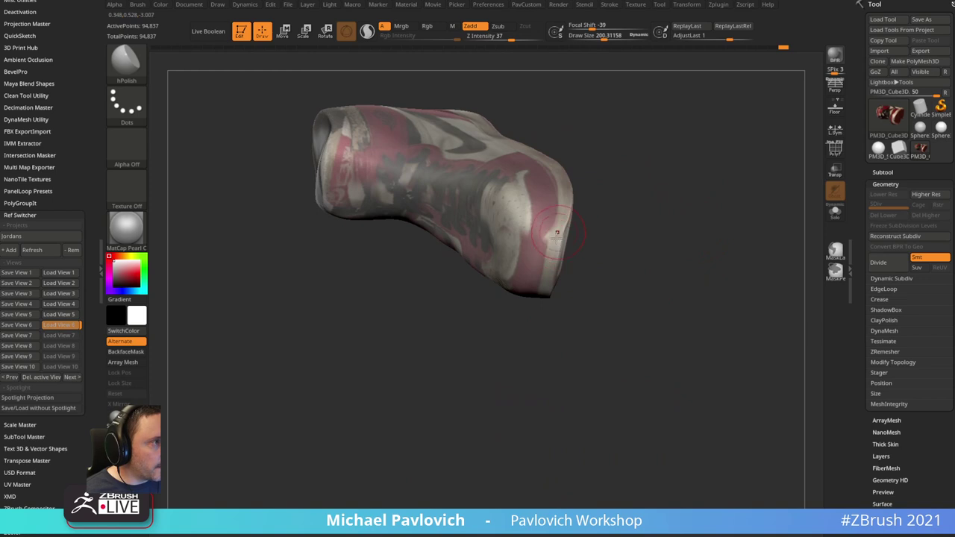
- Activate the Standard brush and sample a tan-cream colour from the light panel above the Swoosh on the shoe's side
left_click_drag(634, 183, 664, 142)
left_click_drag(664, 142, 776, 276, "alt")
key("b")
key("s")
key("t")
left_click_drag(650, 172, 705, 209, "alt")
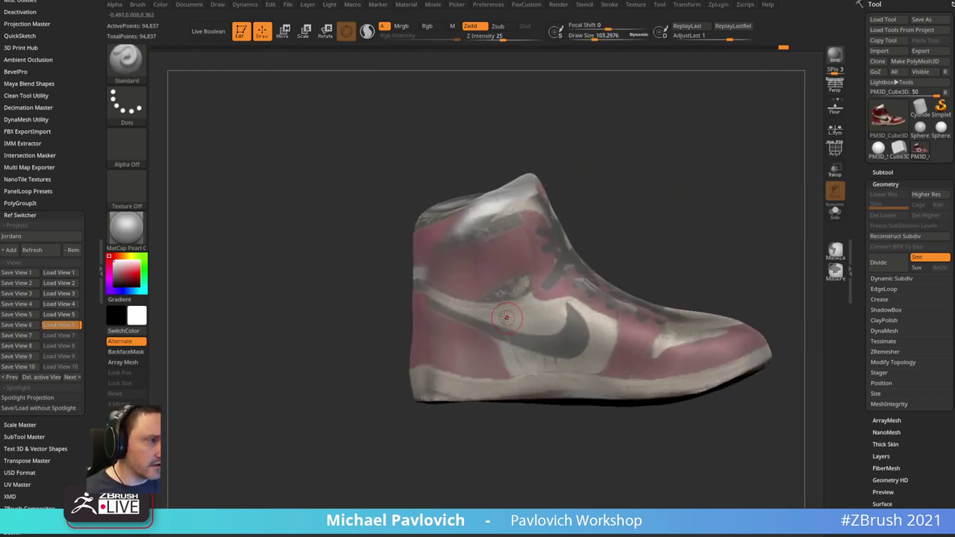
key("c")
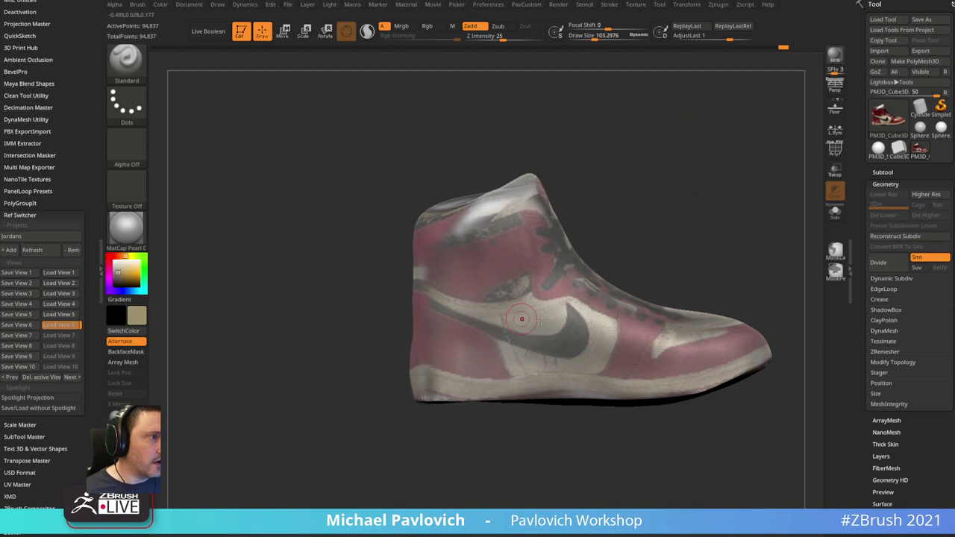
key("c")
key("c")
key("c")
key("c")
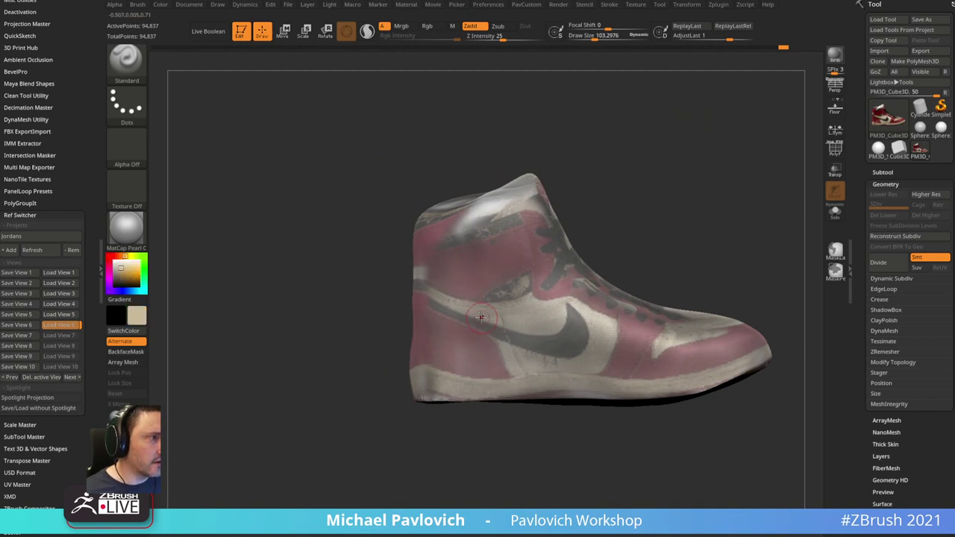
key("c")
mouse_move(639, 175)
left_mouse_down("alt")
mouse_move(658, 188)
mouse_move(659, 156)
left_mouse_up("alt")
key("b")
key("p")
key("a")
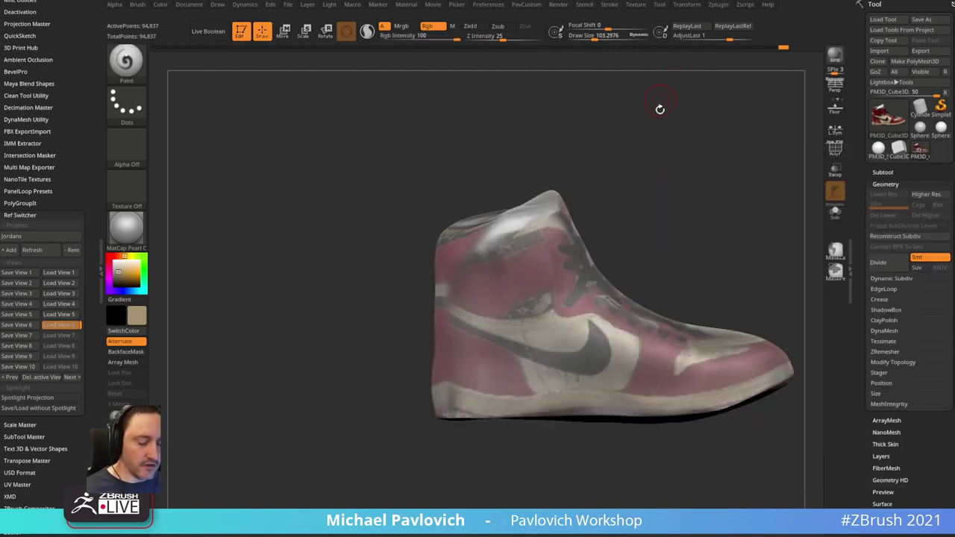
- Set the Standard brush to paint colour only, with Rgb on at intensity 100 and Zadd off
key("b")
key("s")
key("t")
left_click(427, 25)
left_click(470, 26)
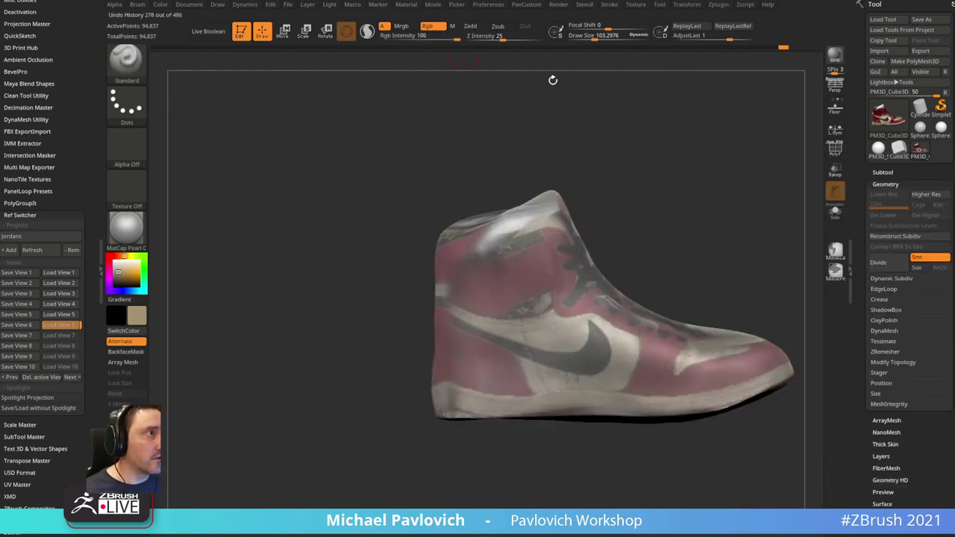
- Paint the cream band around the back of the heel at draw size about 62, joining both sides of the shoe
left_click_drag(552, 79, 713, 177)
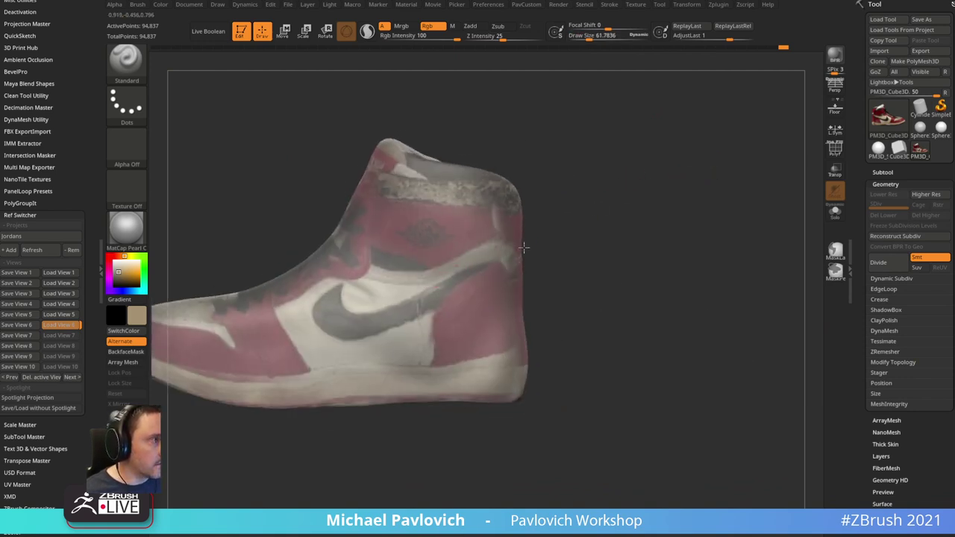
left_click_drag(523, 246, 503, 249)
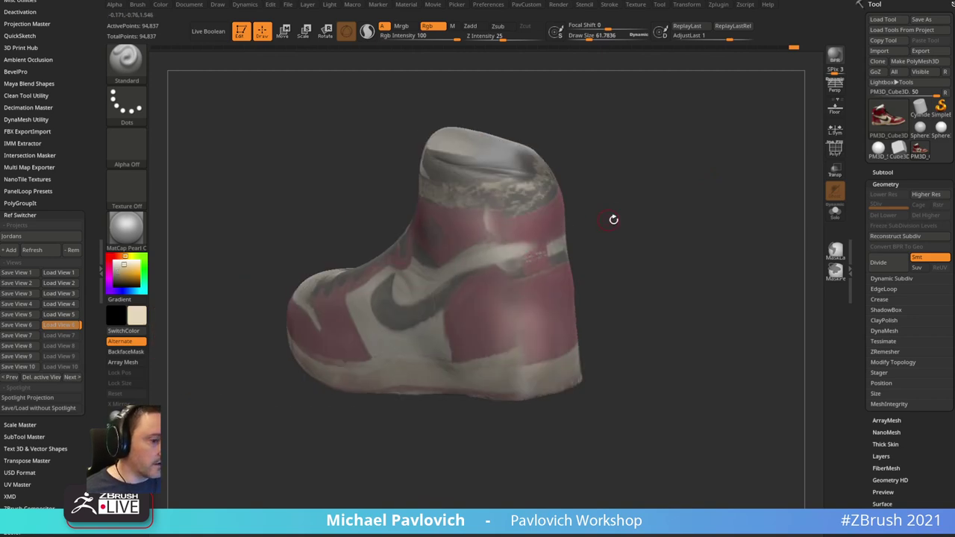
left_click_drag(613, 219, 525, 248)
right_click_drag(465, 273, 529, 261)
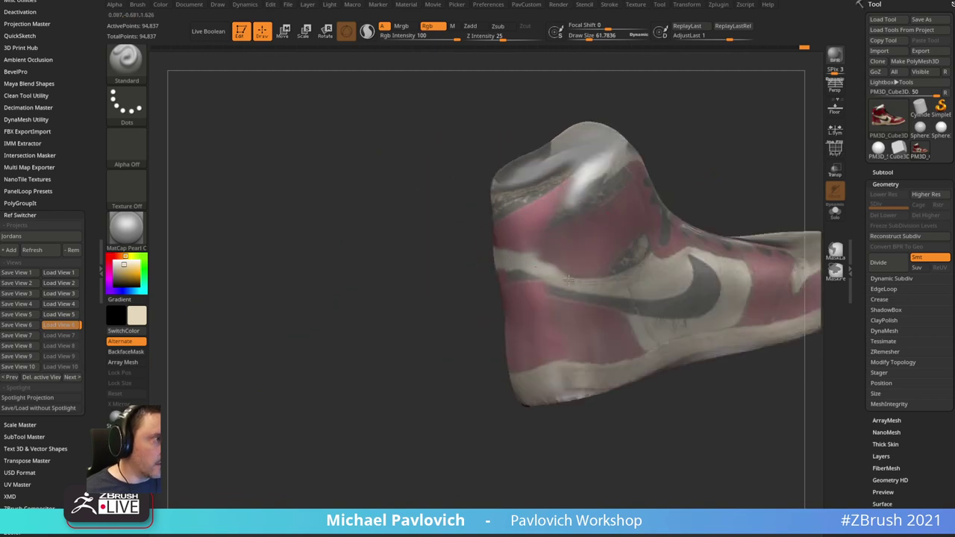
right_click_drag(594, 287, 542, 288)
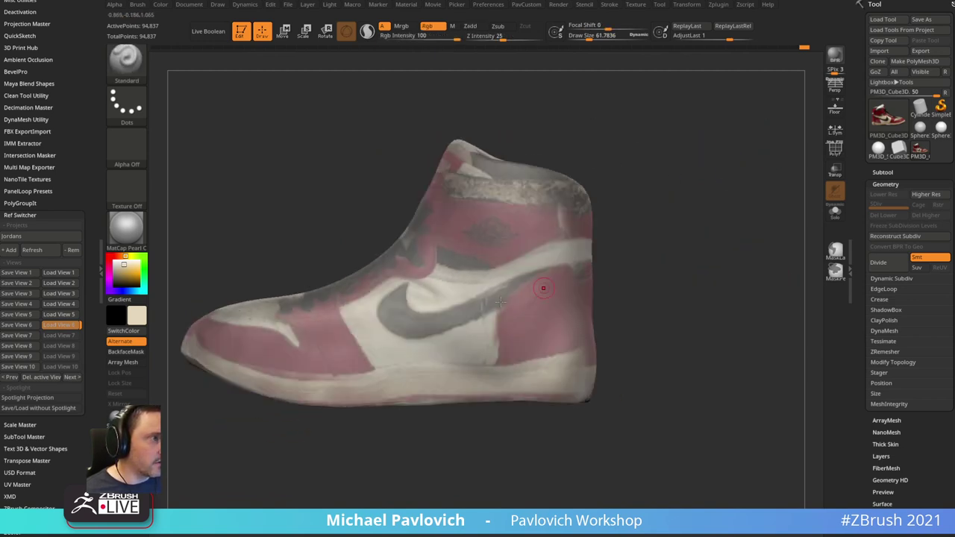
- Sample the Swoosh's dark grey and repaint the Swoosh tail on the shoe's side at draw size about 41
key("c")
right_click_drag(603, 247, 602, 255, "alt")
key("s")
left_click_drag(519, 288, 514, 288)
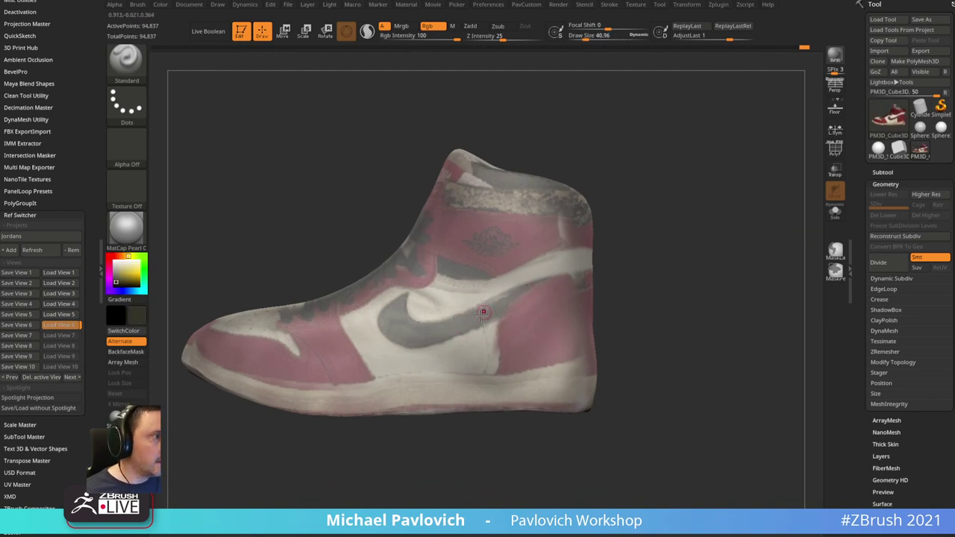
right_click_drag(601, 263, 696, 220)
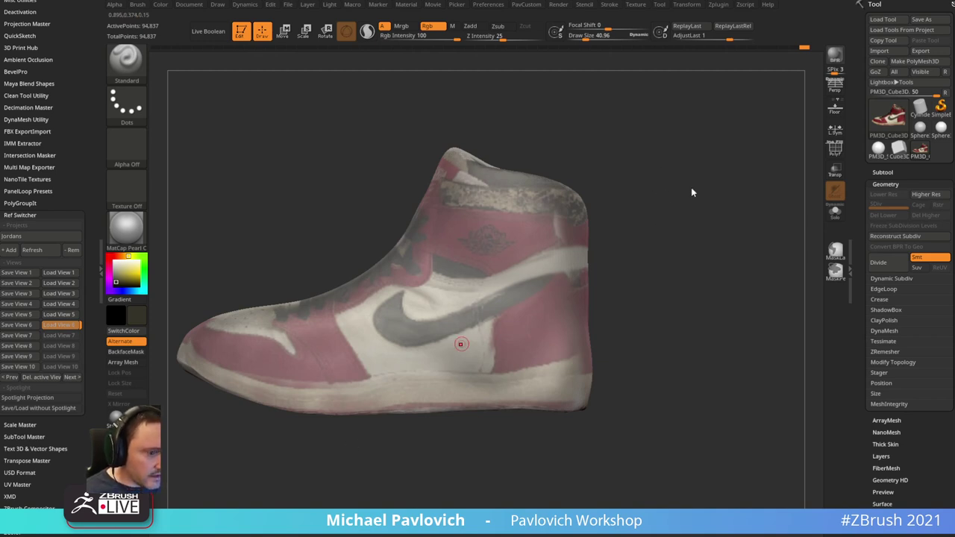
- Continue the dark grey Swoosh stripe around the back of the heel beneath the cream band
right_click_drag(690, 192, 559, 282)
right_click_drag(685, 200, 515, 290)
right_click_drag(669, 231, 598, 263)
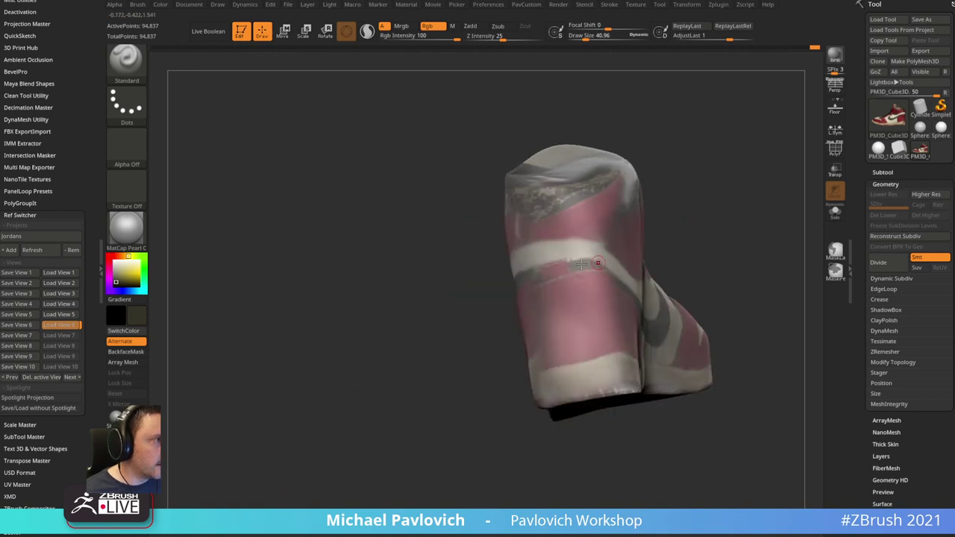
mouse_move(695, 229)
right_mouse_down()
mouse_move(616, 265)
mouse_move(690, 213)
right_mouse_up()
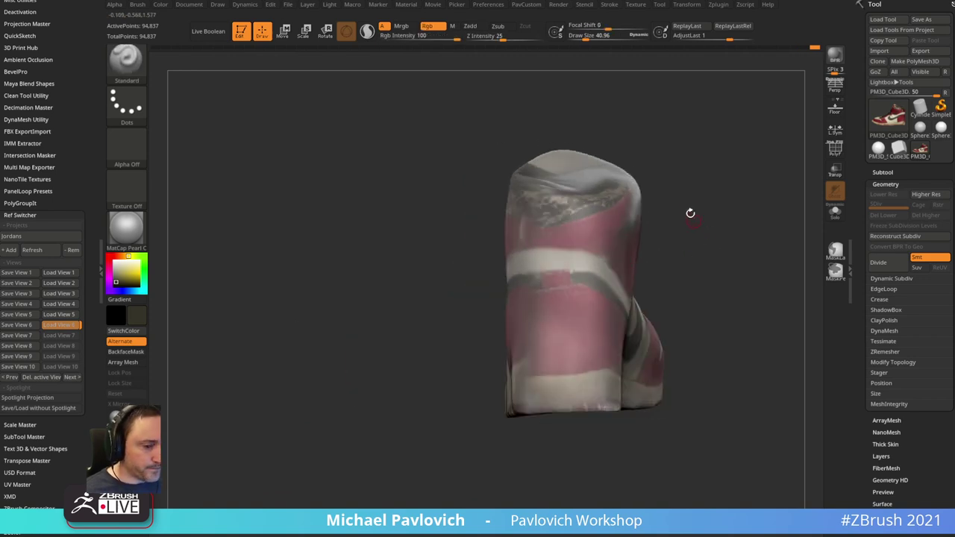
- Sample the red of the heel and paint a vertical red block across the bands at the centre back
key("c")
right_click_drag(553, 279, 595, 236)
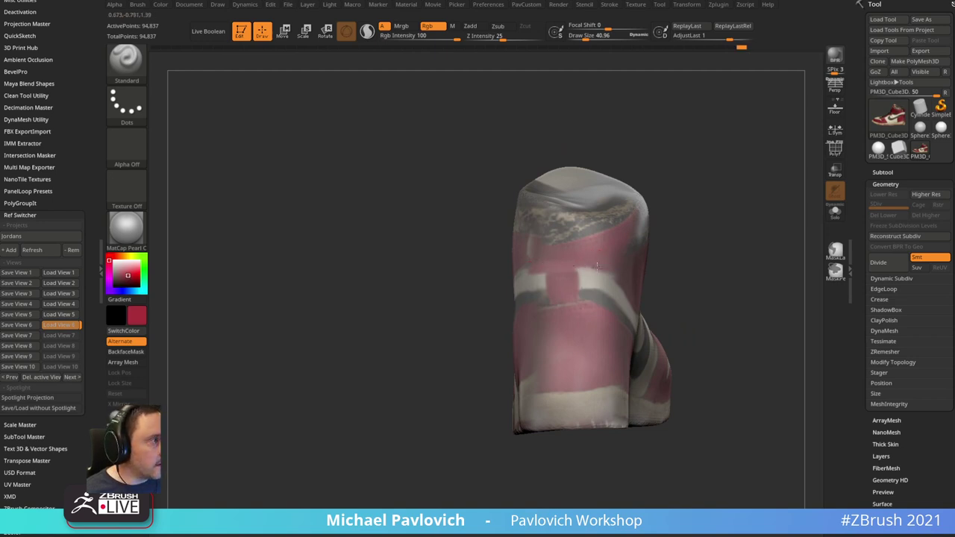
right_click_drag(597, 265, 522, 289)
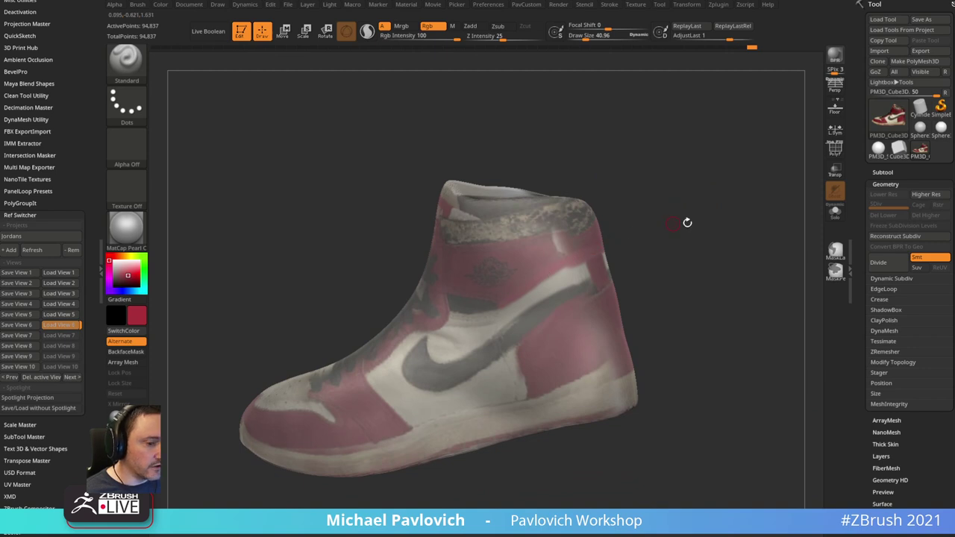
mouse_move(687, 223)
right_mouse_down()
mouse_move(739, 211)
mouse_move(790, 241)
mouse_move(694, 236)
right_mouse_up()
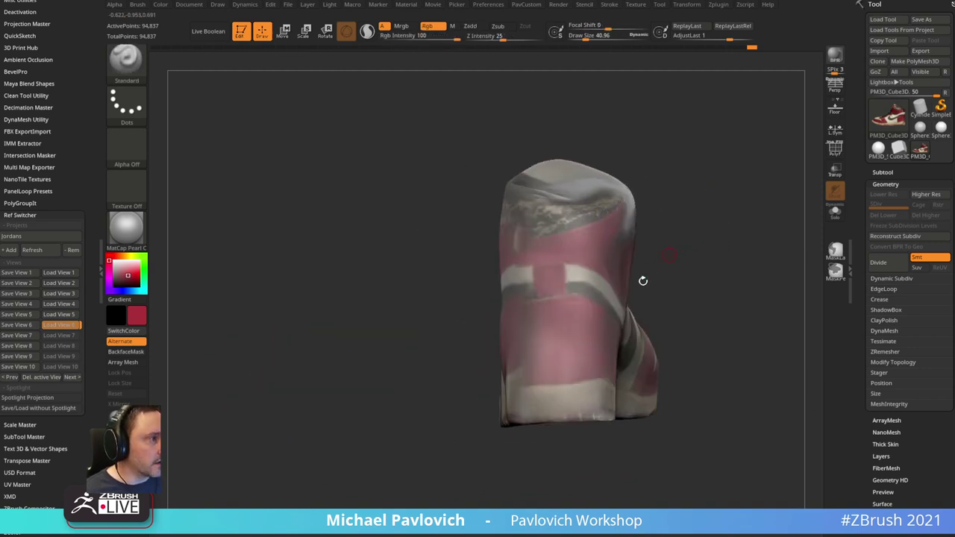
- Paint red over the lower heel panel on both sides, down to the cream sole line
right_click_drag(642, 280, 538, 337)
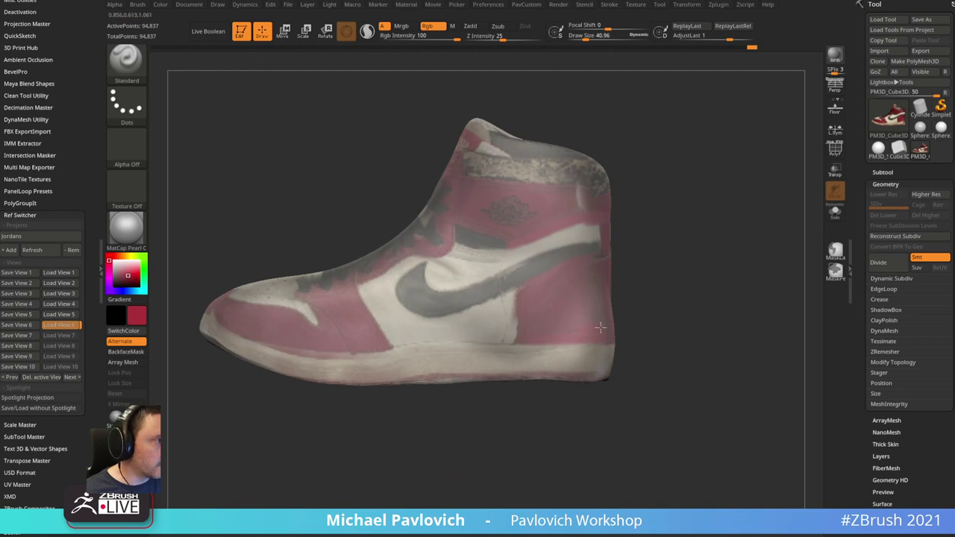
right_click_drag(600, 326, 577, 326)
right_click_drag(712, 291, 631, 313)
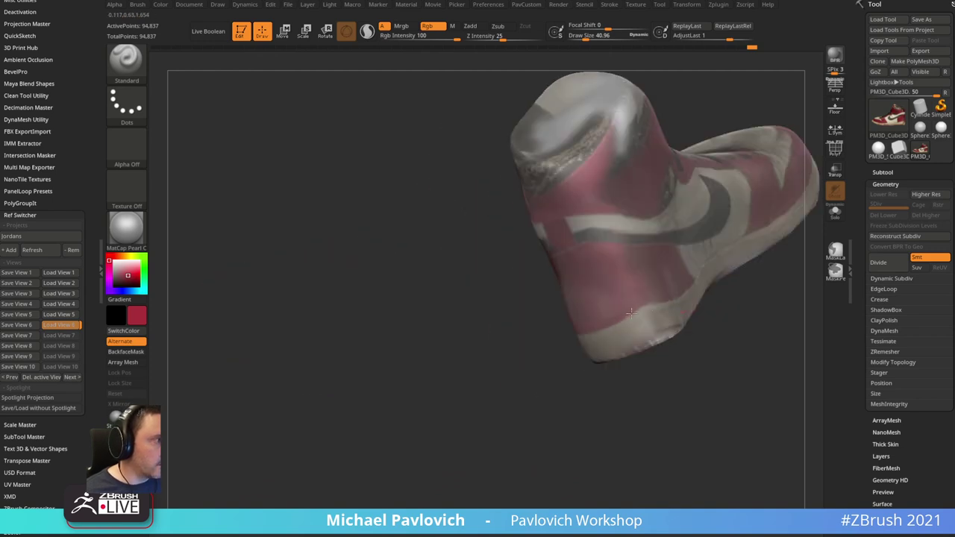
right_click_drag(692, 285, 569, 321)
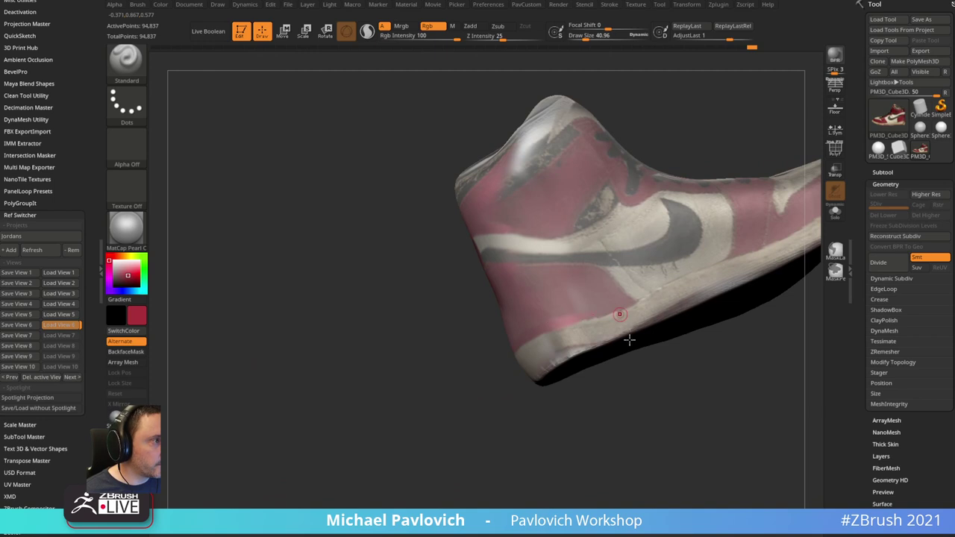
right_click_drag(629, 340, 712, 222)
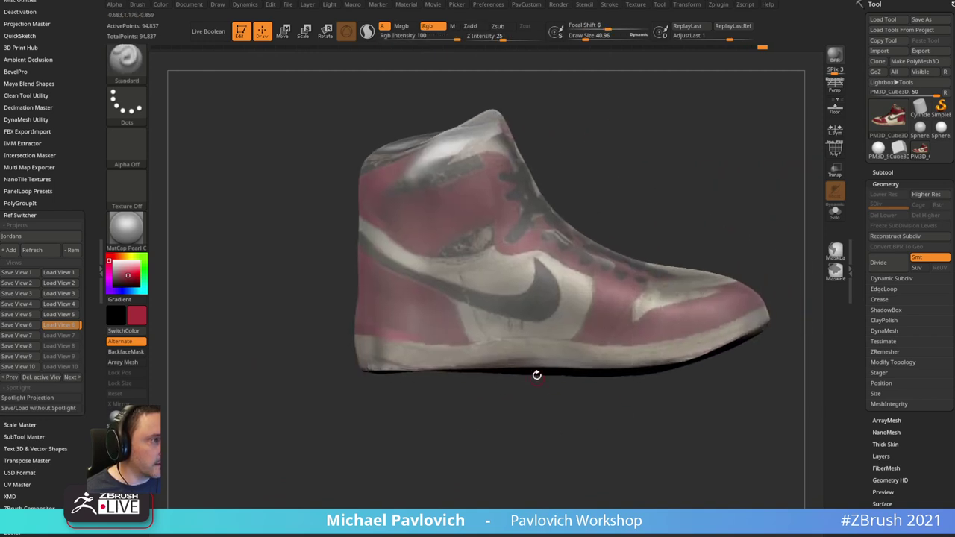
- Reshape the heel outline from underneath with the Move brush at draw size about 271
mouse_move(536, 375)
right_mouse_down()
mouse_move(537, 426)
mouse_move(520, 446)
mouse_move(550, 420)
right_mouse_up()
key("s")
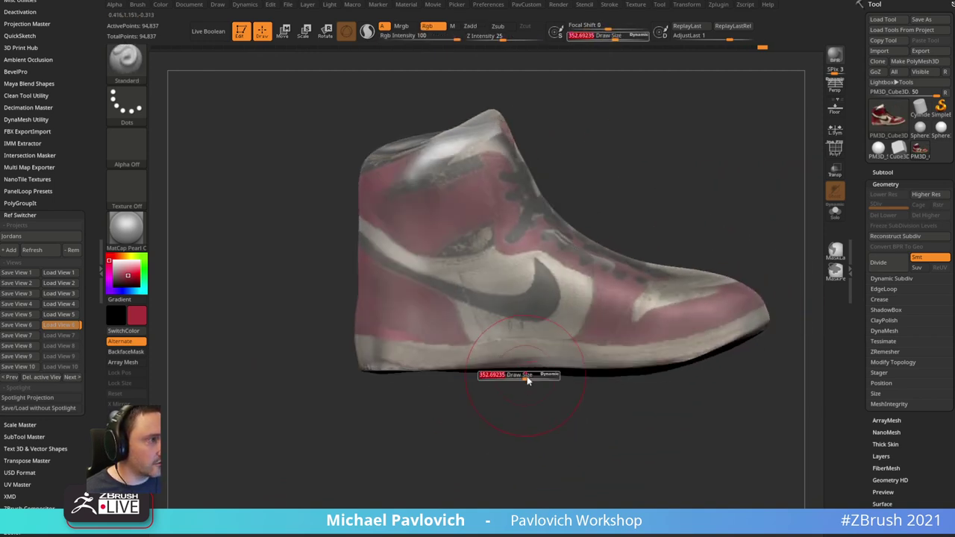
key("b")
key("m")
key("v")
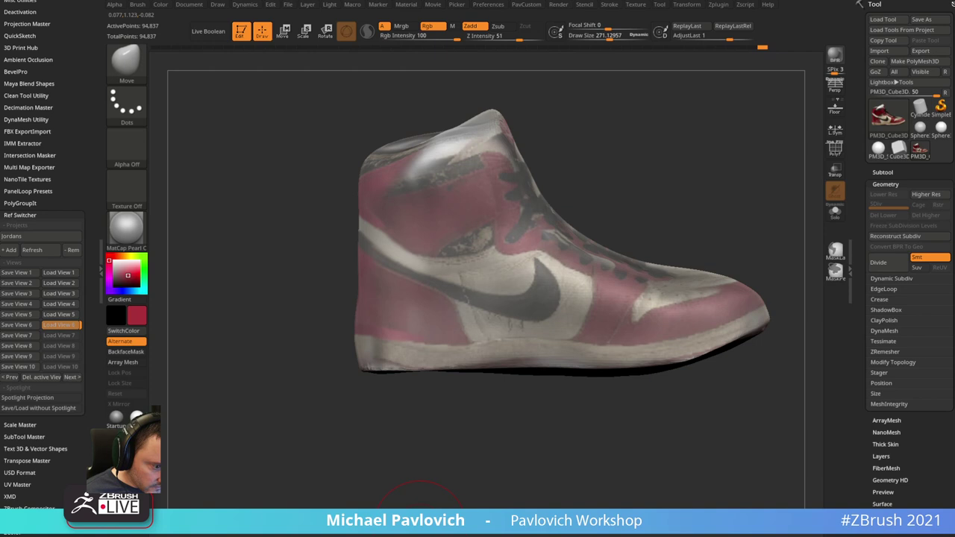
mouse_move(652, 192)
right_mouse_down()
mouse_move(720, 153)
mouse_move(728, 136)
mouse_move(716, 164)
mouse_move(720, 103)
mouse_move(741, 117)
mouse_move(767, 214)
mouse_move(706, 290)
mouse_move(780, 289)
right_mouse_up()
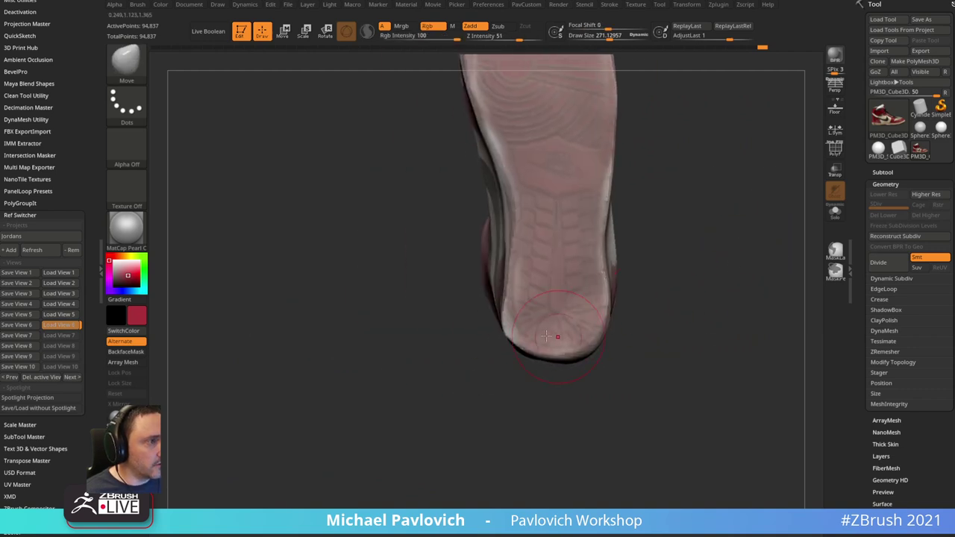
left_click_drag(528, 336, 524, 343)
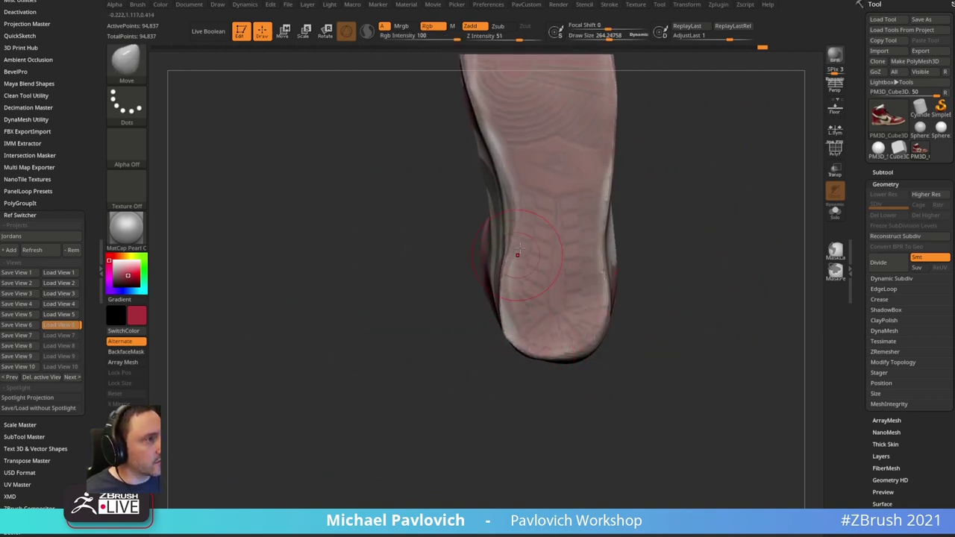
- Build up the side of the heel just above the sole with the Clay brush and smooth the area
mouse_move(512, 254)
right_mouse_down()
mouse_move(482, 384)
mouse_move(549, 277)
mouse_move(625, 261)
mouse_move(590, 275)
right_mouse_up()
key("b")
key("c")
key("l")
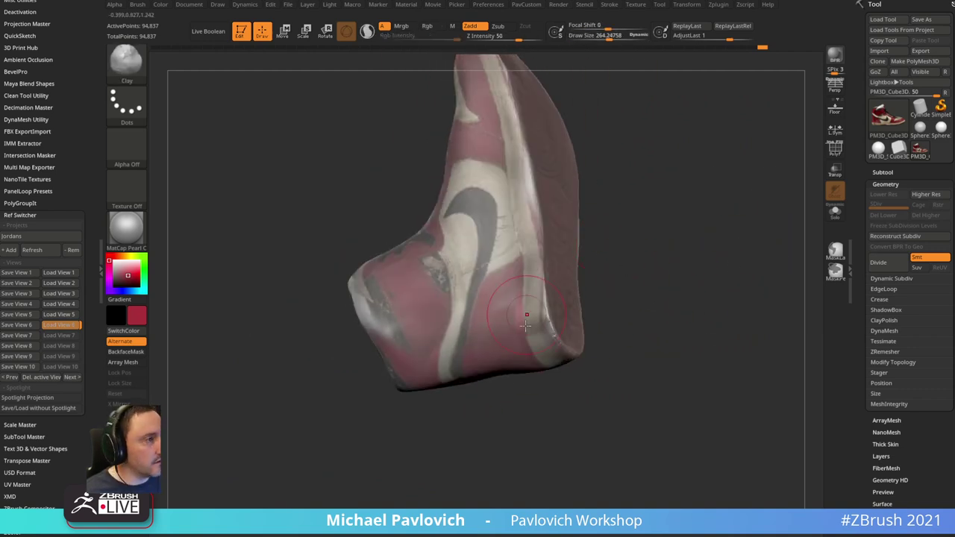
left_click_drag(527, 316, 516, 306)
mouse_move(621, 285)
right_mouse_down()
mouse_move(534, 343)
mouse_move(654, 241)
right_mouse_up()
mouse_move(633, 288)
right_mouse_down()
mouse_move(663, 316)
mouse_move(630, 309)
mouse_move(535, 322)
mouse_move(726, 198)
mouse_move(663, 275)
right_mouse_up()
key("shift")
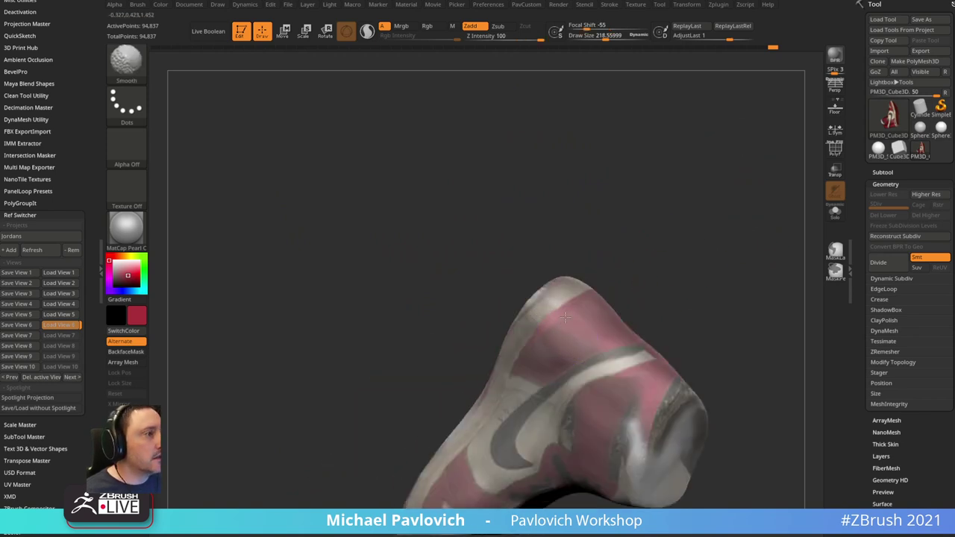
mouse_move(587, 364)
right_mouse_down()
mouse_move(530, 279)
mouse_move(710, 335)
mouse_move(704, 164)
mouse_move(709, 182)
mouse_move(649, 175)
mouse_move(643, 207)
mouse_move(680, 201)
mouse_move(689, 209)
mouse_move(562, 228)
mouse_move(479, 499)
mouse_move(748, 223)
mouse_move(780, 219)
mouse_move(711, 195)
mouse_move(716, 254)
mouse_move(720, 215)
mouse_move(522, 238)
right_mouse_up()
- Reshape the shoe's collar and tongue opening from the front with the Move brush, enlarged to draw size about 558
key("b")
key("m")
key("v")
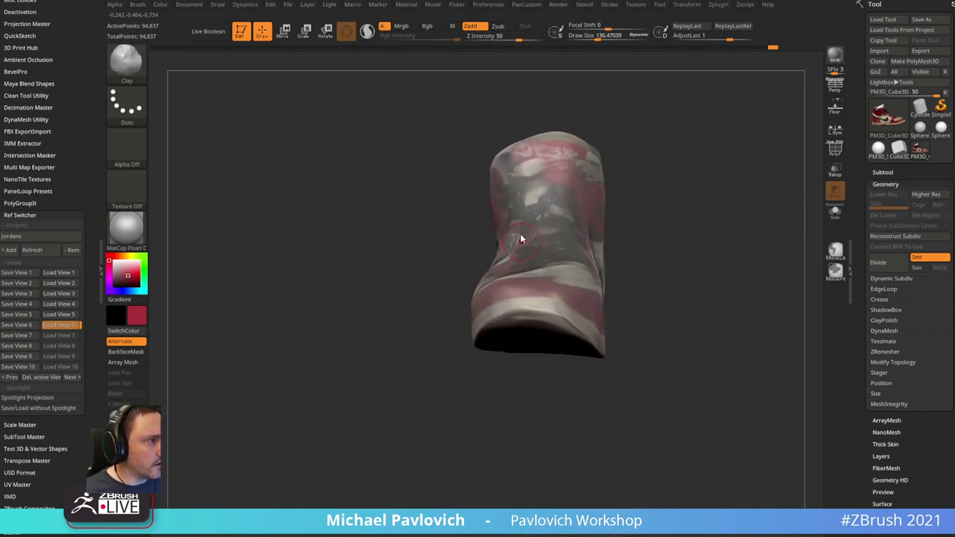
left_click_drag(565, 165, 572, 158)
left_click_drag(495, 160, 512, 161)
key("s")
left_click_drag(574, 207, 565, 208)
left_click_drag(576, 147, 585, 140)
right_click_drag(576, 147, 608, 149)
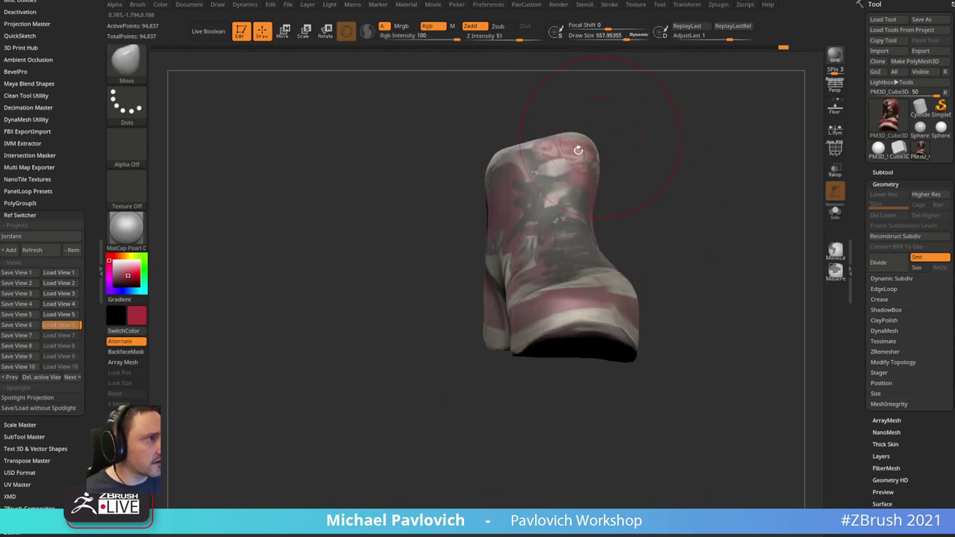
- Nudge the top edge of the tongue and collar upwards with the Move brush from the front three-quarter angles
left_click_drag(517, 146, 518, 142)
right_click_drag(522, 149, 456, 194)
left_click_drag(463, 165, 466, 153)
mouse_move(569, 158)
right_mouse_down()
mouse_move(582, 124)
mouse_move(493, 172)
right_mouse_up()
- Adjust the back edge of the collar from behind and in profile with the Move brush at draw size about 419
key("s")
left_click_drag(462, 197, 459, 197)
right_click_drag(595, 130, 630, 195, "alt")
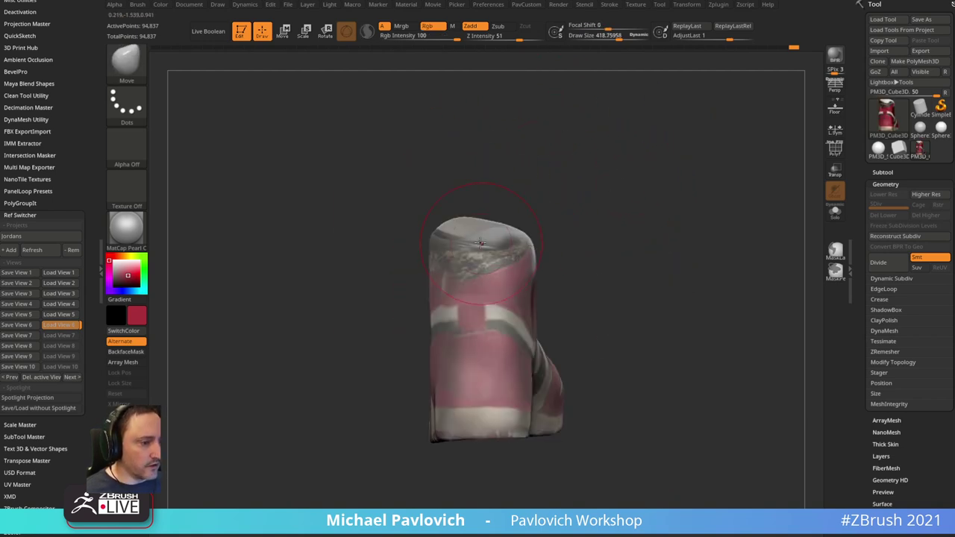
left_click_drag(480, 243, 486, 232)
right_click_drag(507, 201, 619, 196)
left_click_drag(480, 253, 475, 243)
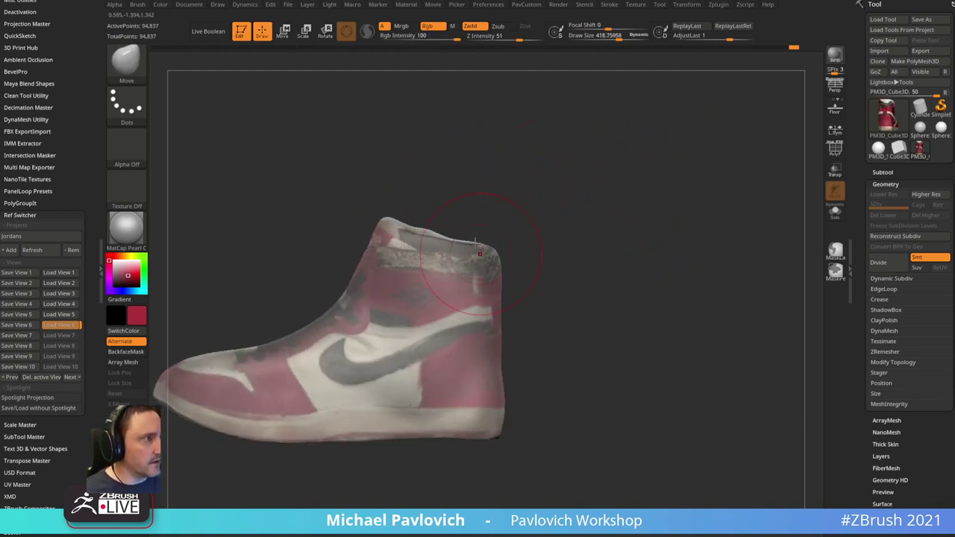
- Push the tongue tip and the side of the collar line slightly down in the side profile
left_click_drag(386, 234, 382, 239)
left_click_drag(438, 238, 436, 243)
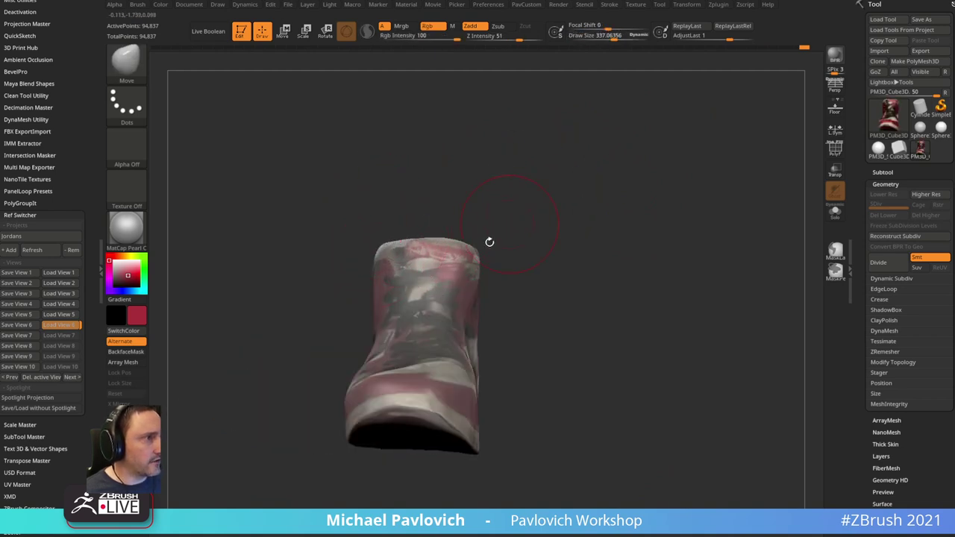
left_click_drag(576, 207, 614, 271)
right_click_drag(522, 319, 796, 180)
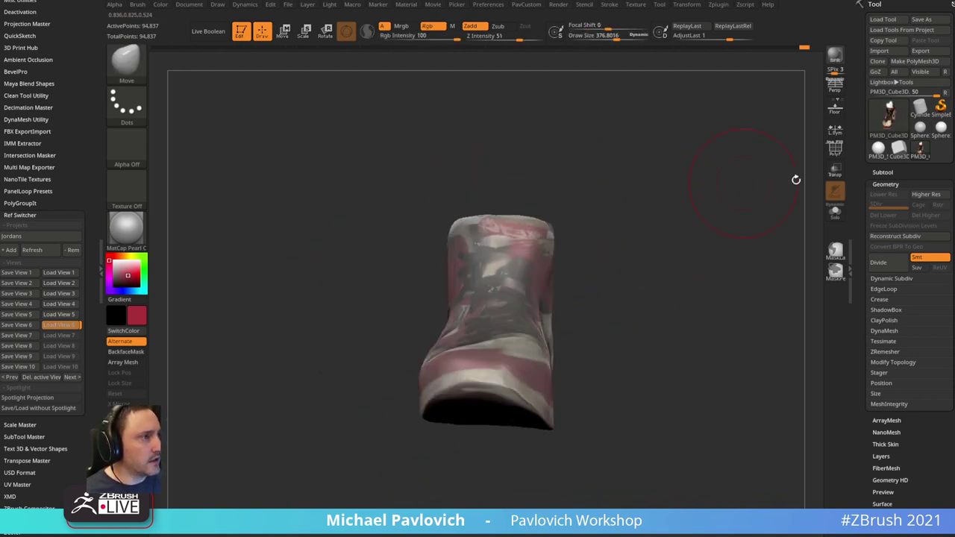
- Turn off the shoe subtool's polypaint display and set the active colour to white
left_click(885, 172)
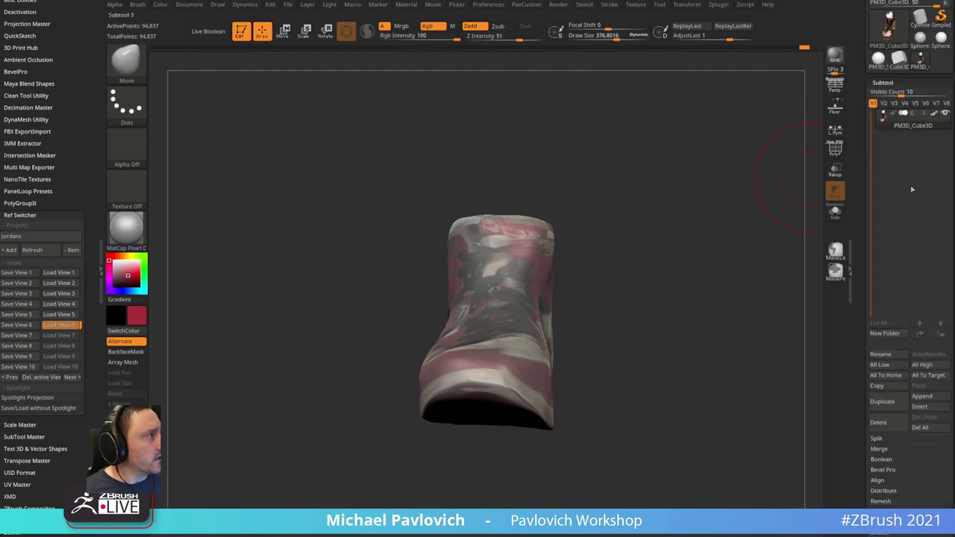
left_click(935, 115)
mouse_move(570, 195)
right_mouse_down()
mouse_move(693, 187)
mouse_move(701, 209)
right_mouse_up()
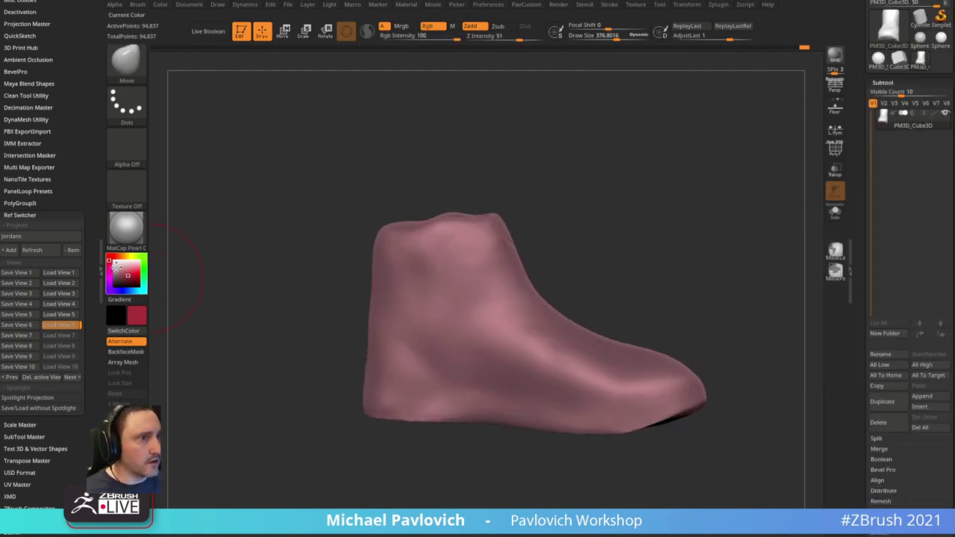
left_click_drag(116, 267, 110, 257)
mouse_move(619, 188)
right_mouse_down()
mouse_move(658, 183)
mouse_move(656, 207)
mouse_move(682, 212)
mouse_move(642, 221)
mouse_move(577, 175)
mouse_move(543, 185)
right_mouse_up()
- Trim along the midfoot sole edge between heel and toe with the TrimDynamic brush
key("b")
key("h")
key("p")
right_click_drag(474, 256, 630, 190)
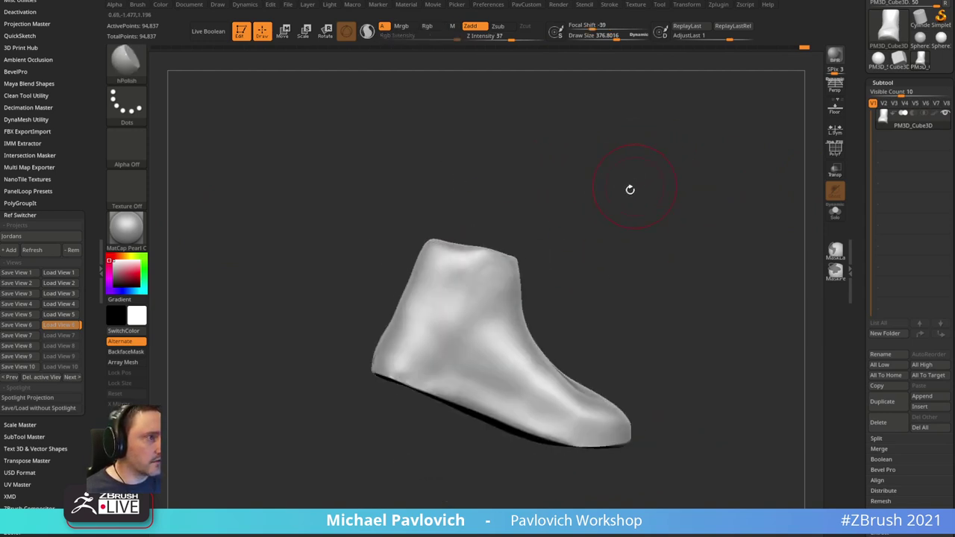
mouse_move(602, 238)
right_mouse_down()
mouse_move(572, 216)
mouse_move(594, 238)
mouse_move(614, 232)
mouse_move(445, 351)
mouse_move(417, 347)
mouse_move(380, 410)
mouse_move(433, 366)
mouse_move(647, 257)
mouse_move(713, 236)
mouse_move(678, 259)
mouse_move(564, 281)
right_mouse_up()
key("b")
key("c")
key("l")
key("b")
key("t")
key("d")
key("[")
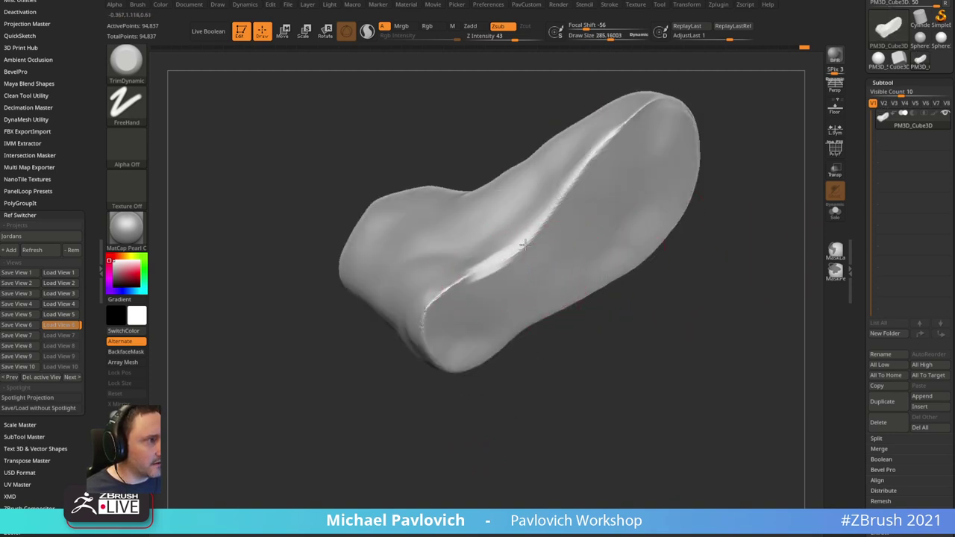
key("s")
mouse_move(534, 239)
left_mouse_down()
mouse_move(573, 200)
mouse_move(552, 227)
left_mouse_up()
mouse_move(519, 238)
left_mouse_down()
mouse_move(639, 125)
mouse_move(600, 153)
left_mouse_up()
mouse_move(530, 244)
left_mouse_down()
mouse_move(466, 279)
mouse_move(482, 281)
left_mouse_up()
- Flatten and sharpen the sole edge from the midfoot around the toe with the hPolish brush
mouse_move(752, 172)
left_mouse_down("alt")
mouse_move(700, 229)
mouse_move(684, 188)
left_mouse_up("alt")
key("4")
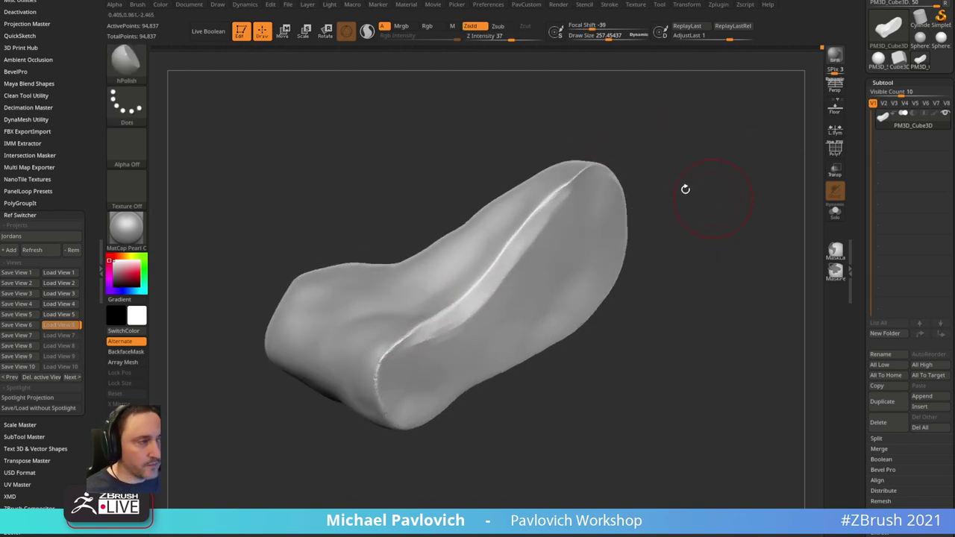
mouse_move(533, 240)
left_mouse_down()
mouse_move(541, 213)
mouse_move(491, 291)
left_mouse_up()
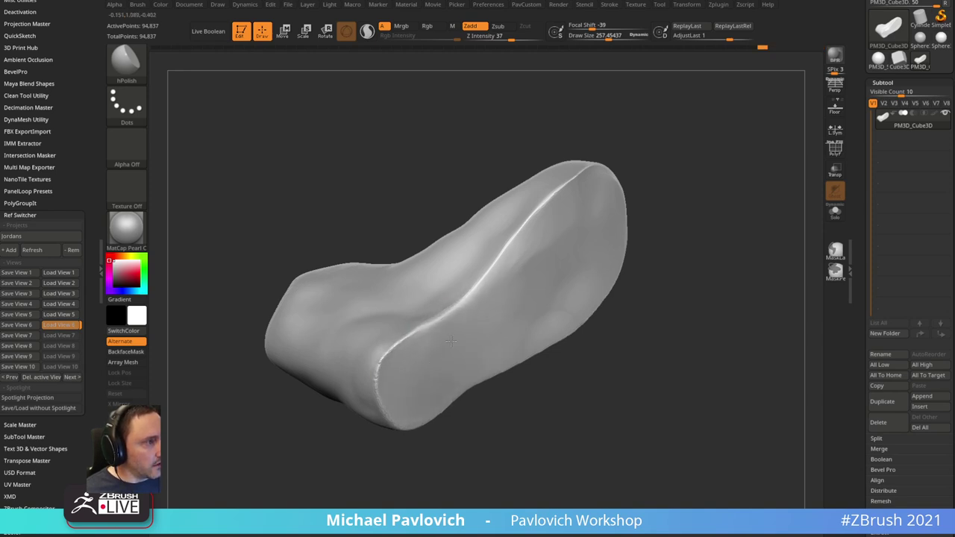
mouse_move(663, 165)
left_mouse_down()
mouse_move(645, 212)
mouse_move(718, 211)
mouse_move(599, 159)
mouse_move(652, 97)
left_mouse_up()
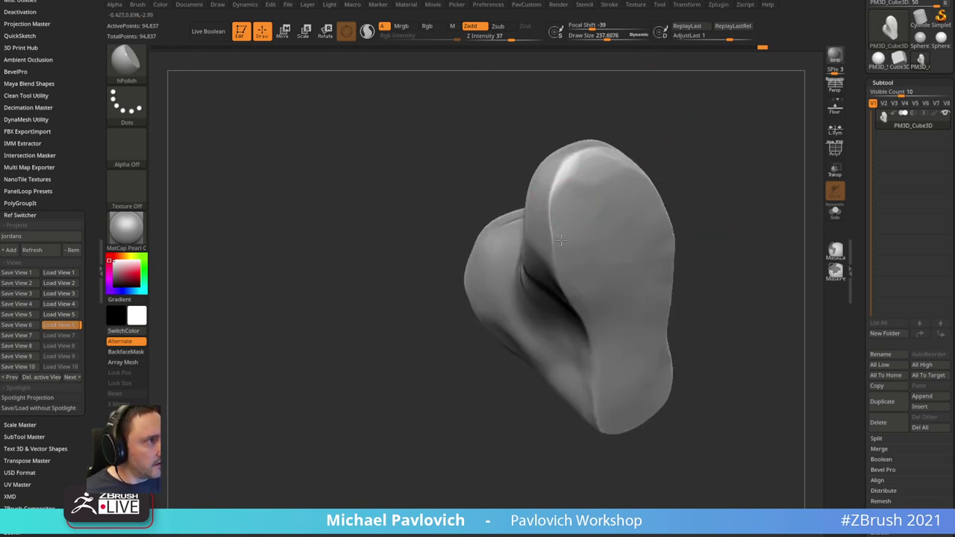
left_click_drag(646, 129, 569, 206)
left_click_drag(557, 254, 619, 182)
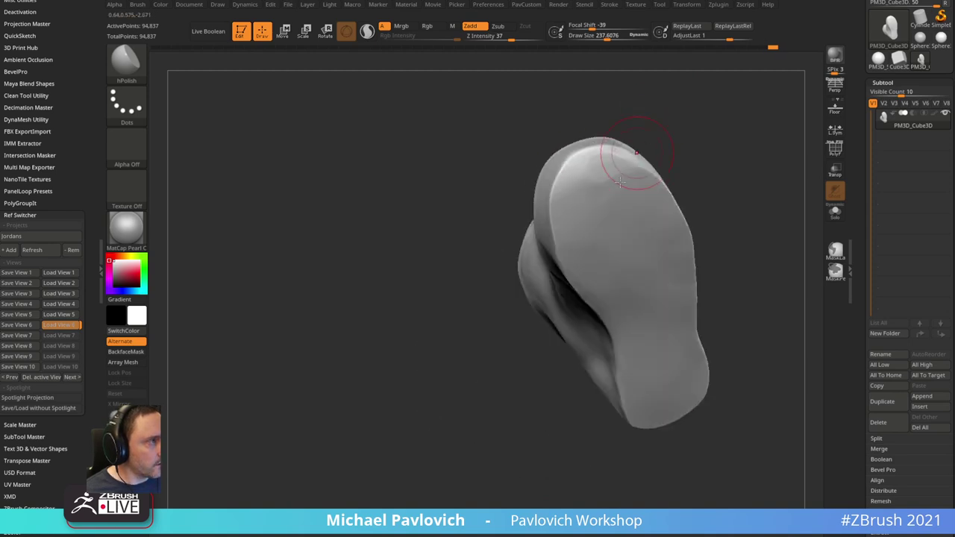
- Polish the underside of the sole and its opposite edge flat with hPolish at draw size about 238
mouse_move(572, 203)
left_mouse_down()
mouse_move(633, 164)
mouse_move(586, 199)
mouse_move(730, 269)
mouse_move(630, 289)
left_mouse_up()
mouse_move(628, 323)
left_mouse_down()
mouse_move(678, 165)
mouse_move(699, 209)
mouse_move(534, 295)
left_mouse_up()
mouse_move(451, 356)
left_mouse_down()
mouse_move(671, 299)
mouse_move(558, 324)
left_mouse_up()
mouse_move(565, 376)
left_mouse_down()
mouse_move(708, 202)
mouse_move(538, 280)
left_mouse_up()
mouse_move(517, 328)
left_mouse_down()
mouse_move(644, 214)
mouse_move(538, 203)
mouse_move(568, 177)
left_mouse_up()
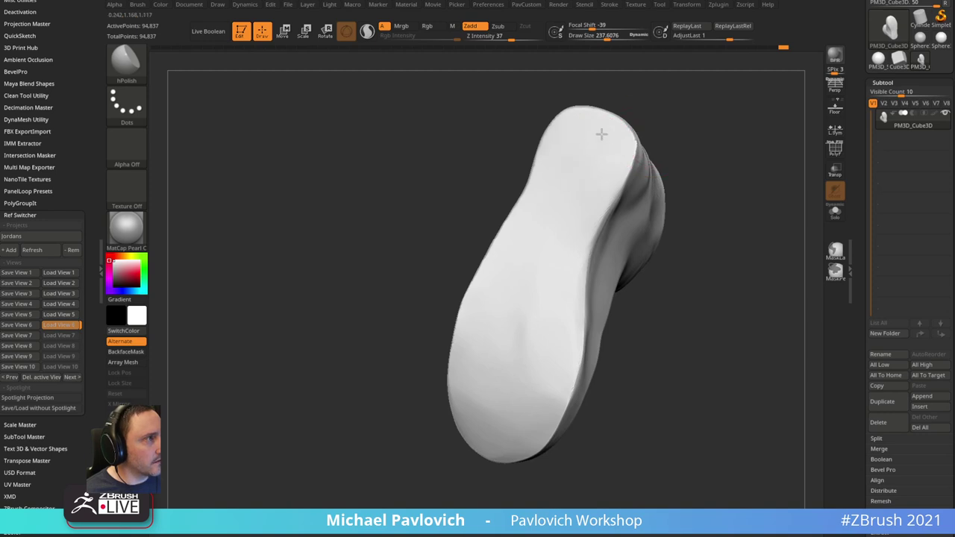
left_click_drag(683, 142, 569, 185)
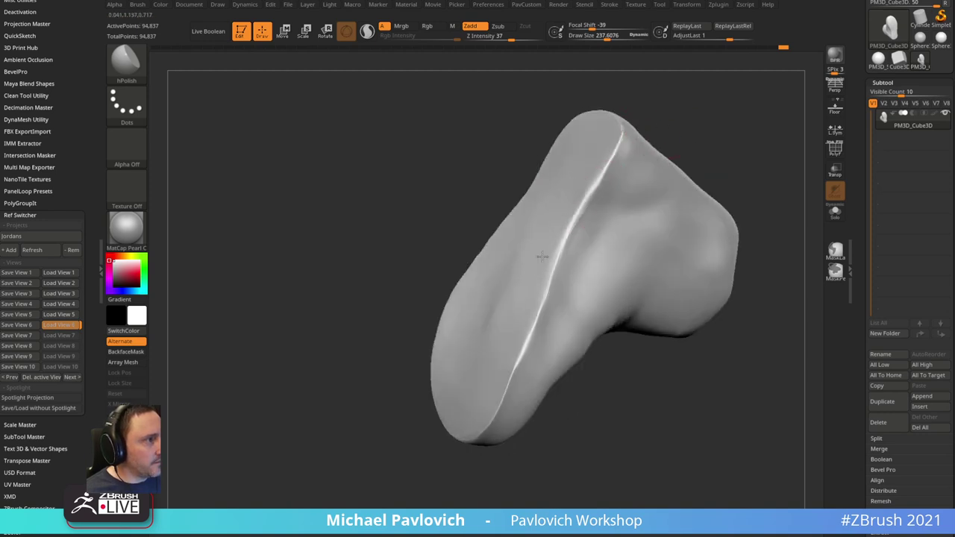
- Build up the side of the heel above the sole edge with the Clay brush at draw size about 238
mouse_move(658, 96)
left_mouse_down()
mouse_move(718, 119)
mouse_move(714, 149)
mouse_move(606, 140)
mouse_move(680, 124)
mouse_move(618, 130)
mouse_move(661, 72)
mouse_move(687, 127)
mouse_move(618, 145)
left_mouse_up()
key("2")
left_click_drag(571, 187, 558, 223)
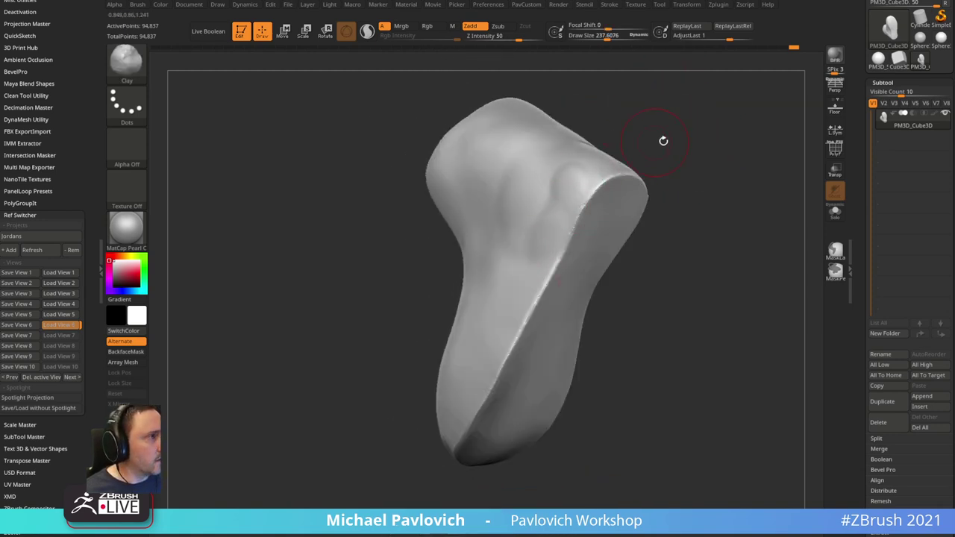
left_click_drag(663, 141, 681, 176)
mouse_move(538, 201)
left_mouse_down()
mouse_move(520, 253)
mouse_move(522, 203)
left_mouse_up()
- Refine the heel and ankle side surfaces and smooth out their bumps
key("1")
mouse_move(637, 145)
left_mouse_down()
mouse_move(659, 175)
mouse_move(633, 177)
left_mouse_up()
mouse_move(589, 189)
left_mouse_down()
mouse_move(567, 193)
mouse_move(594, 184)
left_mouse_up()
mouse_move(634, 172)
left_mouse_down()
mouse_move(649, 155)
mouse_move(647, 166)
left_mouse_up()
mouse_move(501, 243)
left_mouse_down("shift")
mouse_move(502, 298)
mouse_move(533, 214)
left_mouse_up("shift")
left_click_drag(612, 201, 643, 195)
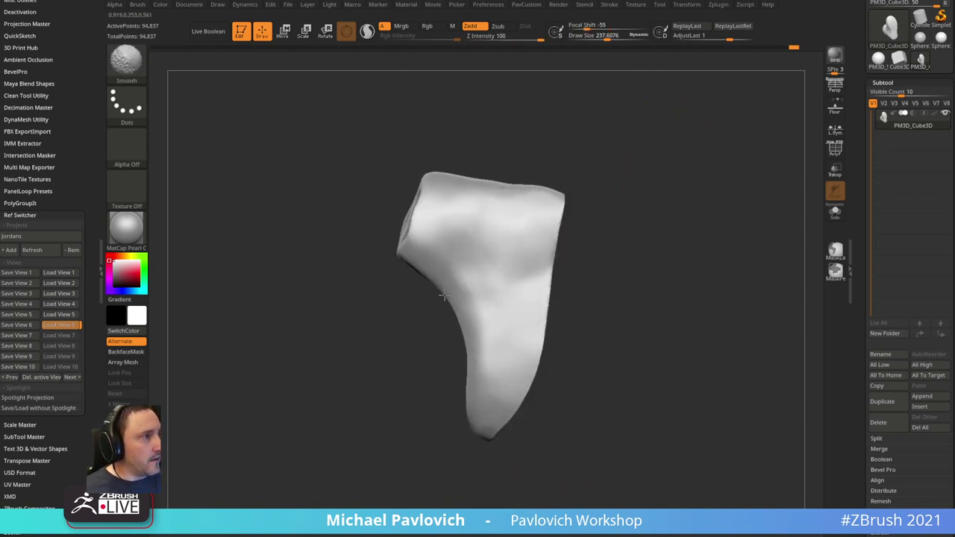
mouse_move(443, 295)
left_mouse_down()
mouse_move(688, 128)
mouse_move(730, 195)
left_mouse_up()
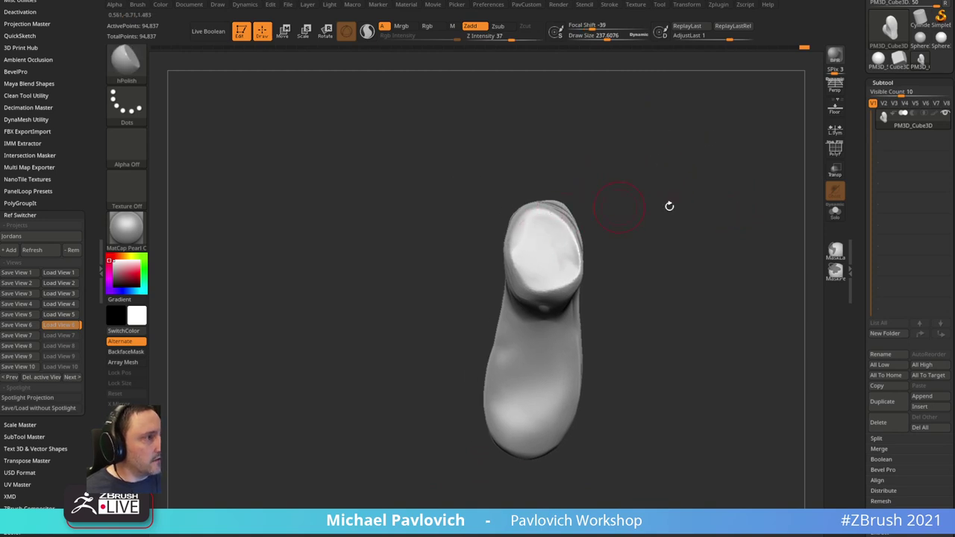
- Toggle the polypaint to compare shape and colours, and undo the DynaMesh made with the colours hidden
left_click_drag(669, 206, 834, 188)
left_click(932, 113)
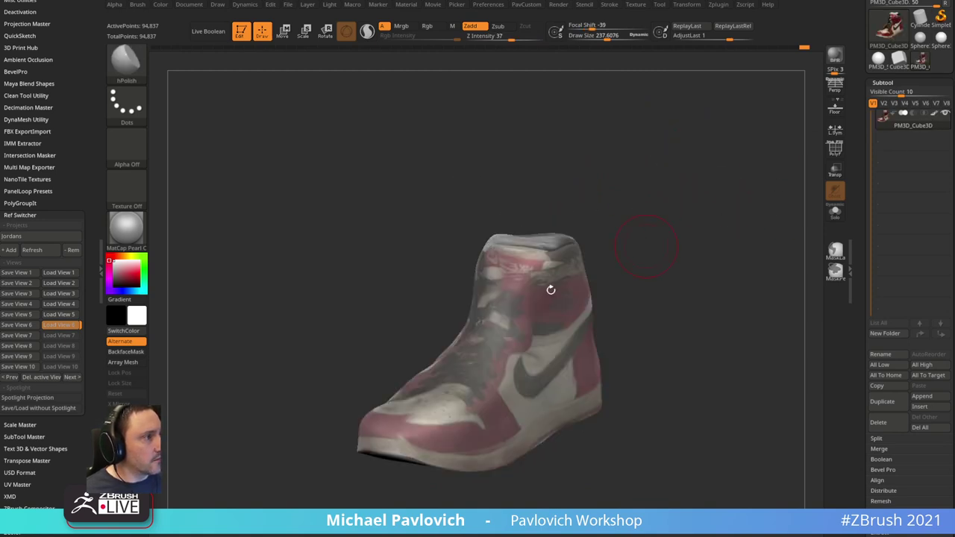
left_click_drag(550, 283, 725, 198)
left_click(932, 114)
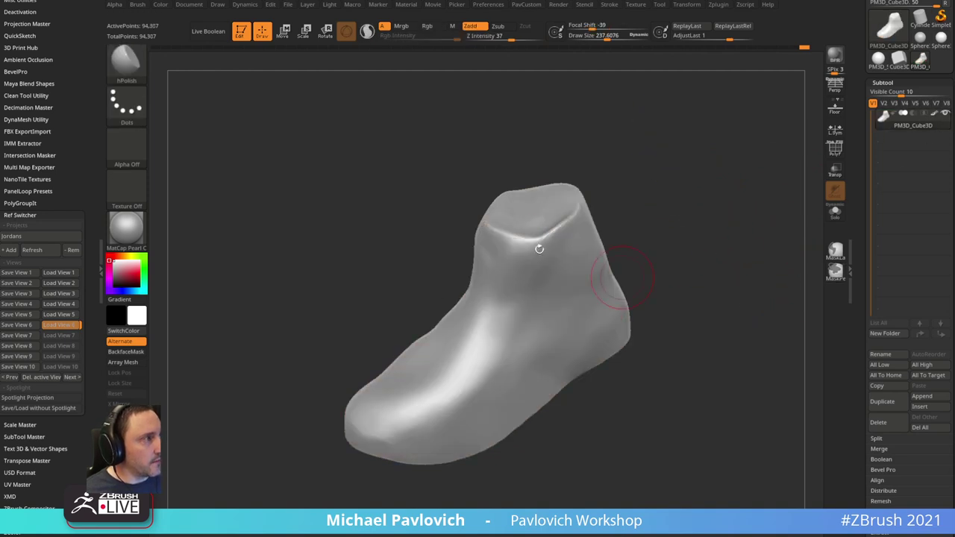
key("ctrl+z")
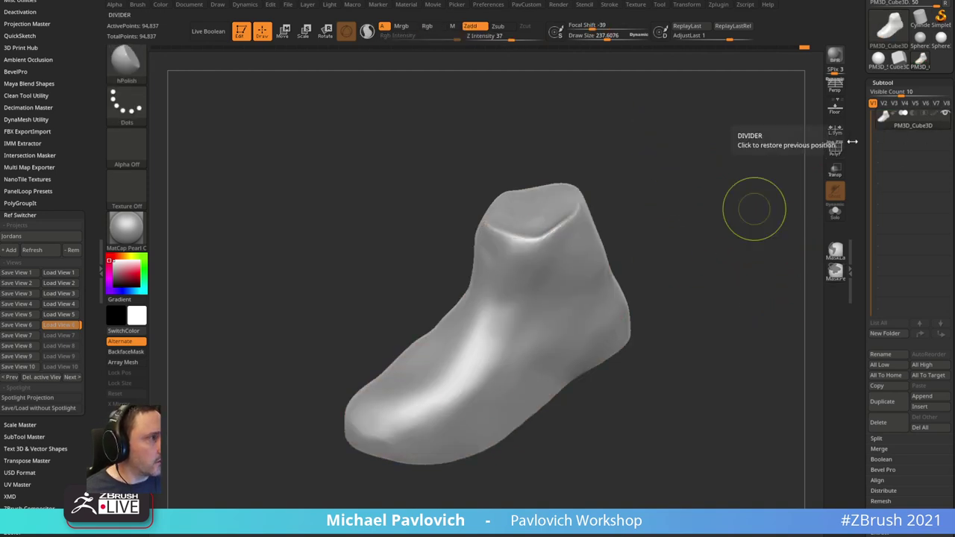
- Turn the shoe's polypaint display back on and DynaMesh the model again
left_click(932, 115)
left_click(933, 114)
left_click(933, 115)
mouse_move(746, 146)
left_mouse_down()
mouse_move(678, 162)
mouse_move(682, 190)
mouse_move(738, 157)
left_mouse_up()
left_click_drag(687, 105, 770, 209, "ctrl")
mouse_move(652, 186)
left_mouse_down()
mouse_move(759, 196)
mouse_move(718, 186)
mouse_move(695, 291)
mouse_move(701, 243)
left_mouse_up()
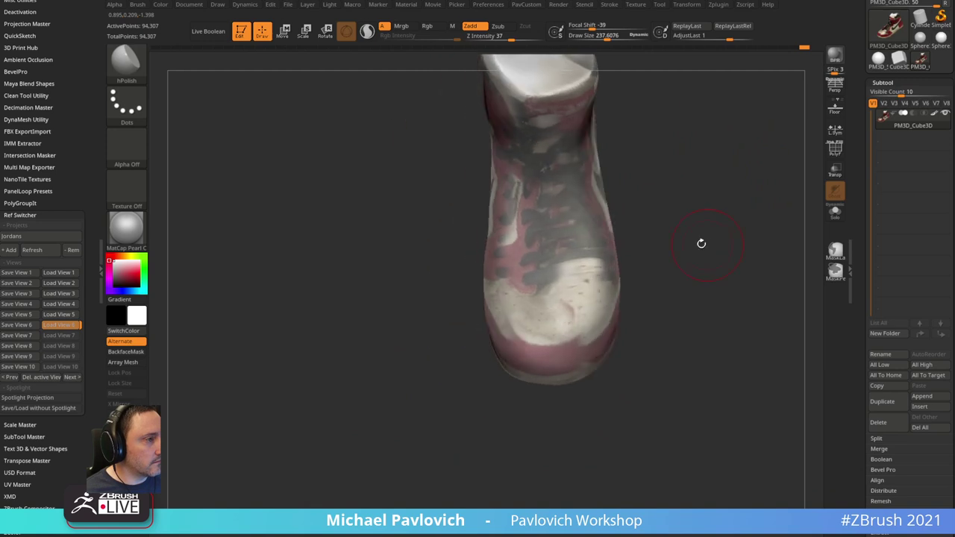
- Set up the Standard brush for colour-only painting at Rgb intensity 100 and draw size about 87
key("s")
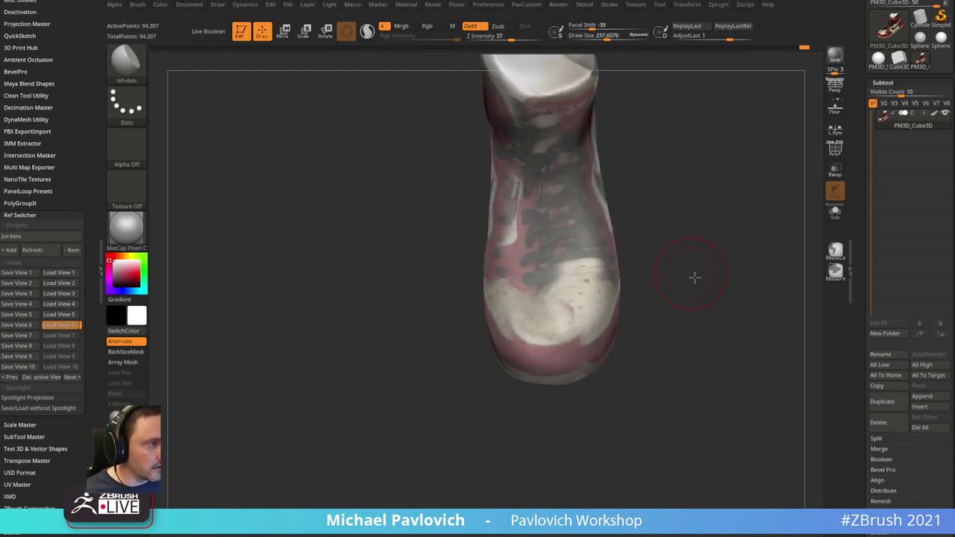
mouse_move(694, 278)
left_mouse_down()
mouse_move(612, 320)
mouse_move(741, 219)
mouse_move(795, 226)
mouse_move(706, 241)
left_mouse_up()
key("b")
key("s")
key("t")
key("s")
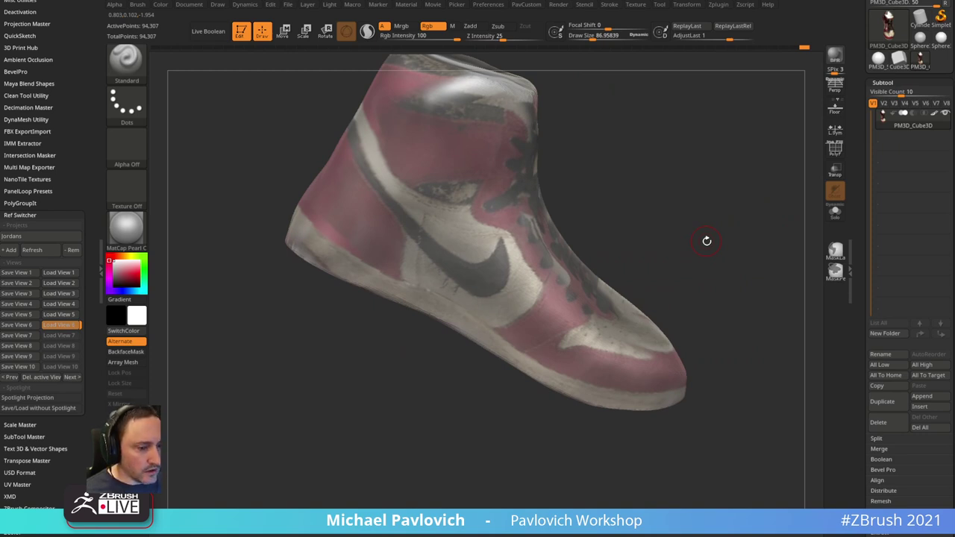
- Inspect the toe and side panels, switch to the browser to compare the eBay side photo, and return to ZBrush
left_click_drag(658, 185, 634, 254)
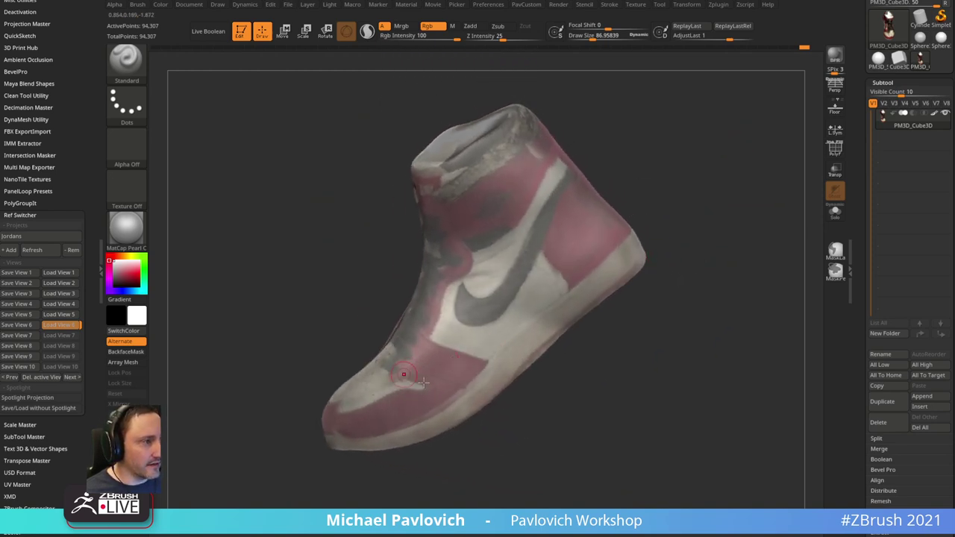
left_click_drag(390, 465, 575, 426)
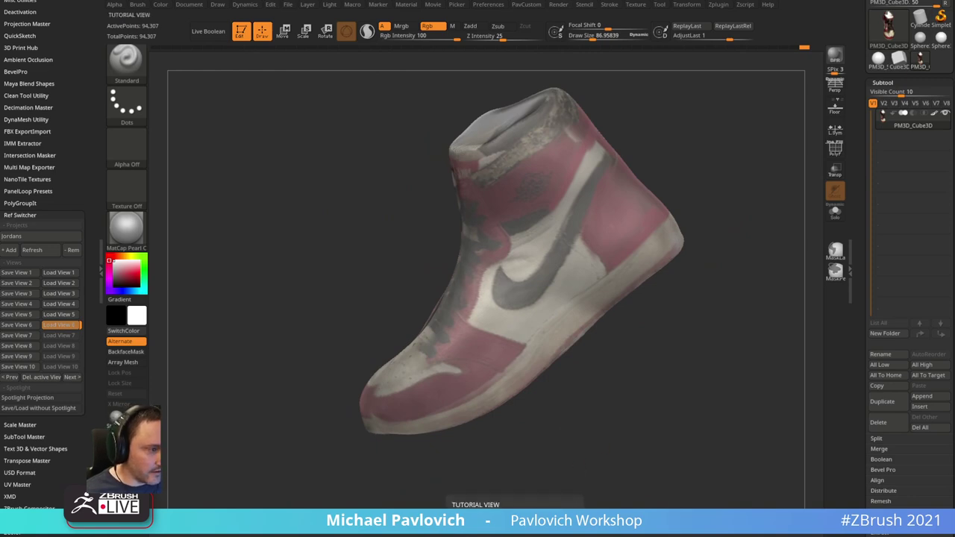
left_click_drag(664, 536, 687, 110)
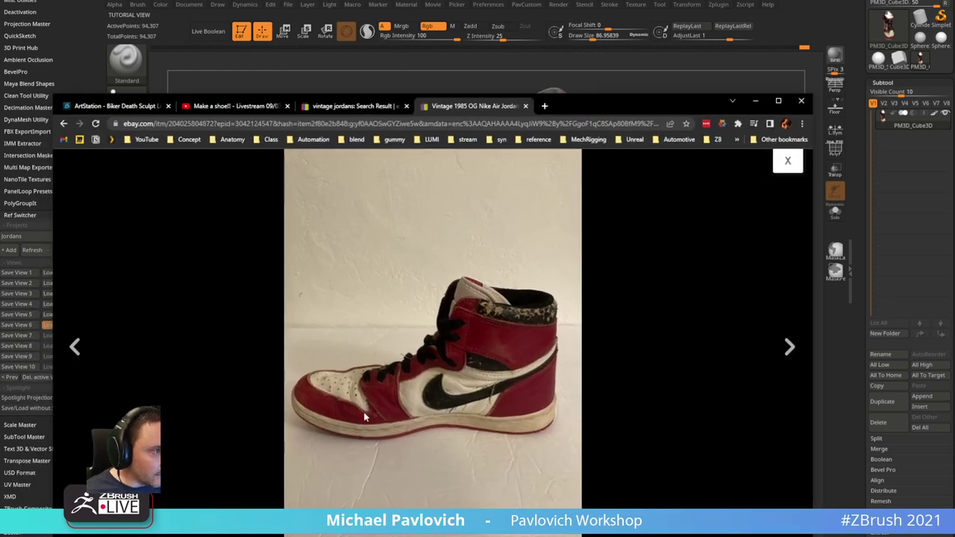
left_click_drag(625, 110, 624, 535)
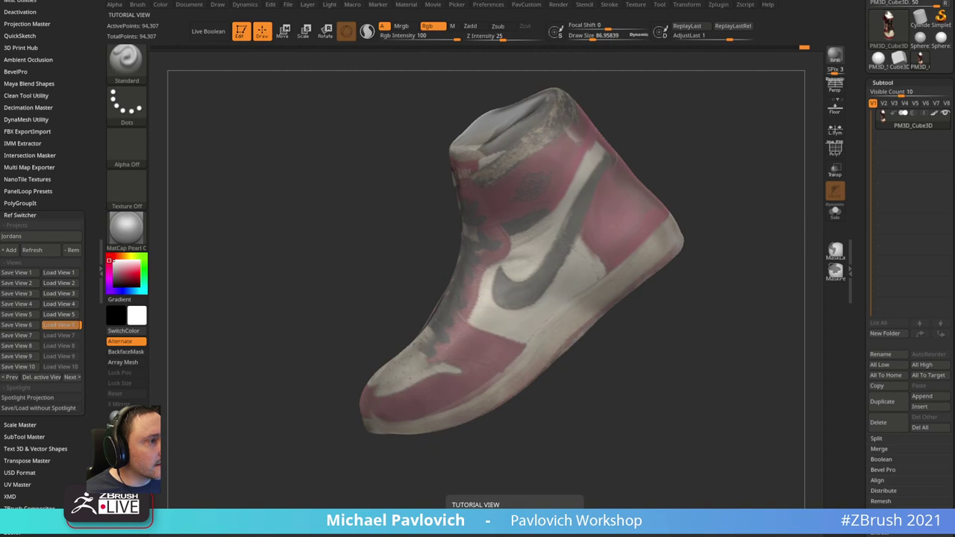
- Pick dark red and, at draw size about 69, paint over the miscoloured patches beside the lower laces above the toe box
mouse_move(675, 99)
left_mouse_down()
mouse_move(735, 111)
mouse_move(771, 160)
mouse_move(729, 149)
mouse_move(711, 193)
mouse_move(718, 184)
mouse_move(572, 341)
mouse_move(650, 296)
mouse_move(494, 347)
left_mouse_up()
key("s")
left_click(567, 328)
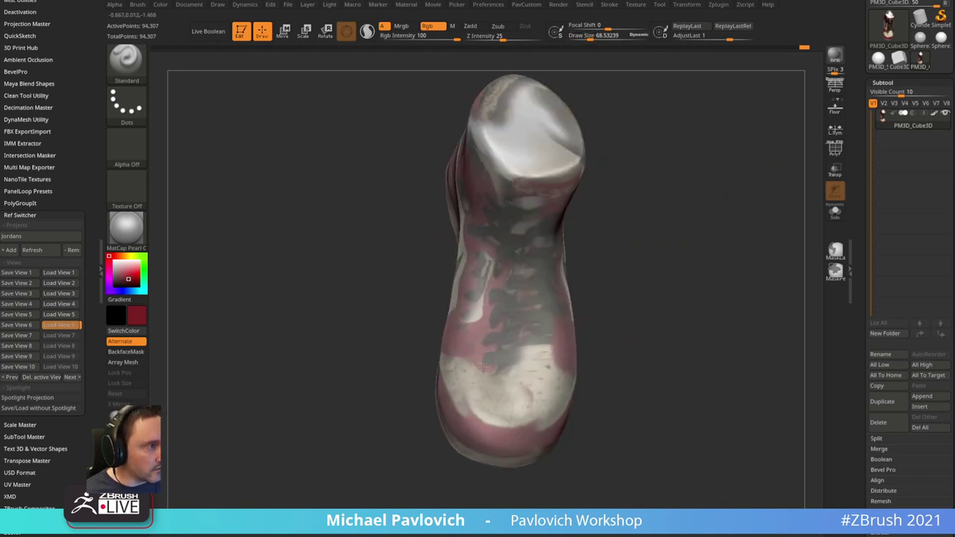
left_click_drag(605, 244, 499, 385)
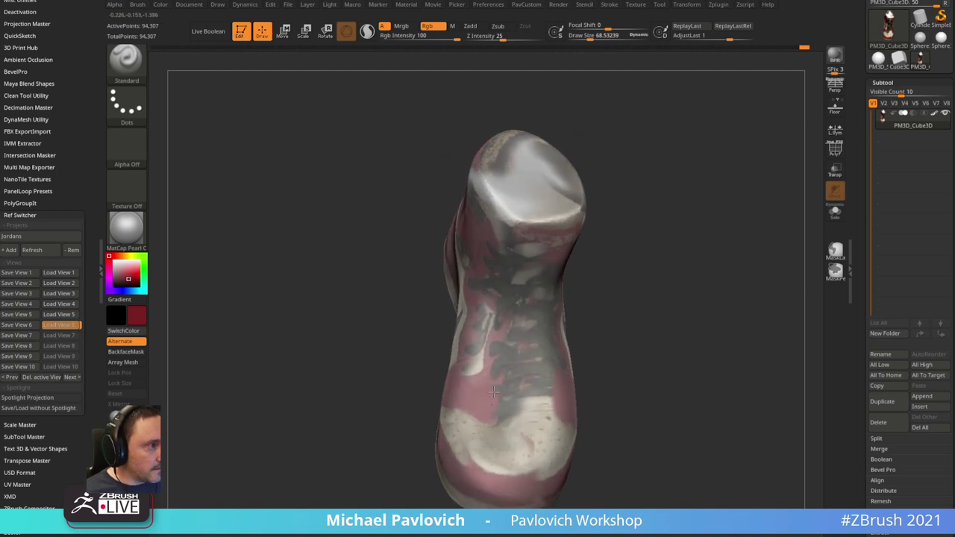
left_click_drag(579, 315, 569, 291)
right_click_drag(497, 382, 674, 248)
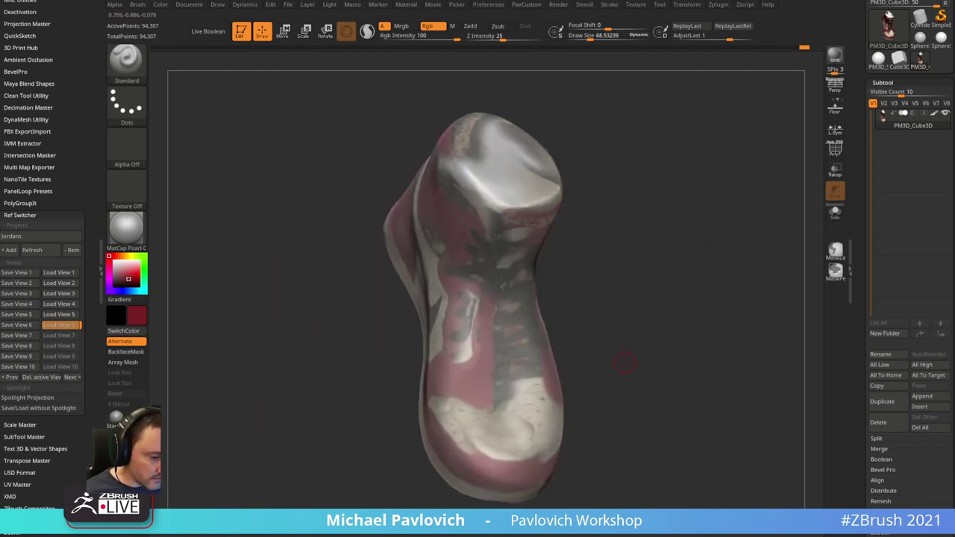
right_click_drag(624, 363, 710, 265)
- Switch to the Clay brush and hide the shoe's polypaint to judge the bare form
key("space")
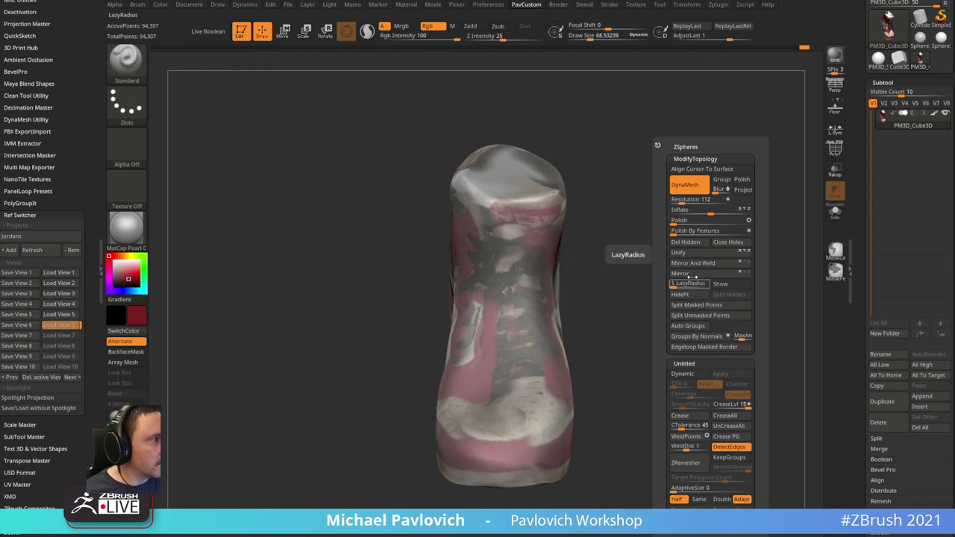
left_click(688, 275)
mouse_move(611, 290)
right_mouse_down("shift")
mouse_move(648, 271)
mouse_move(606, 267)
mouse_move(683, 300)
mouse_move(671, 286)
mouse_move(680, 286)
mouse_move(669, 224)
mouse_move(726, 205)
right_mouse_up("shift")
key("2")
left_click(933, 115)
right_click_drag(671, 239, 594, 281)
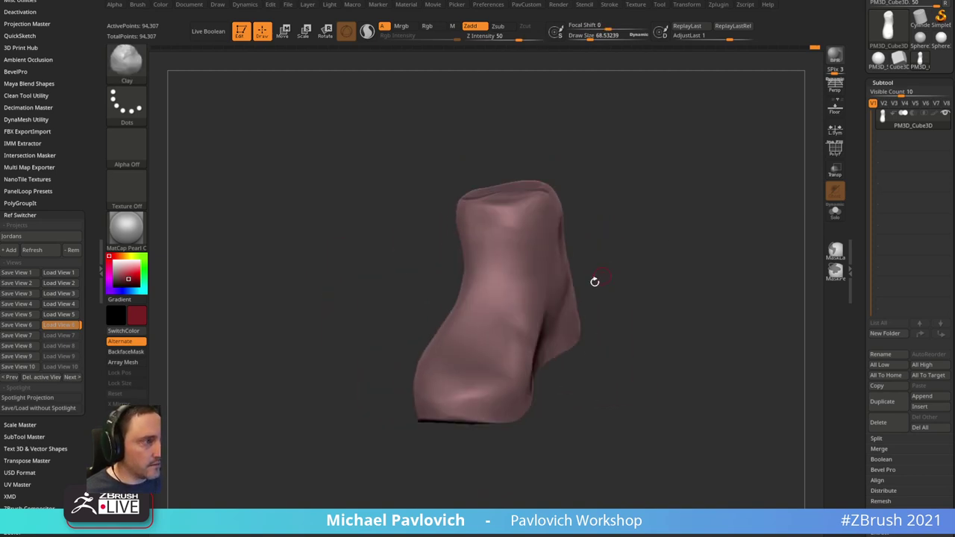
- Smooth the instep and the front of the shoe above the toe at draw size about 345
mouse_move(531, 366)
right_mouse_down()
mouse_move(469, 378)
mouse_move(646, 351)
mouse_move(561, 324)
mouse_move(453, 315)
right_mouse_up()
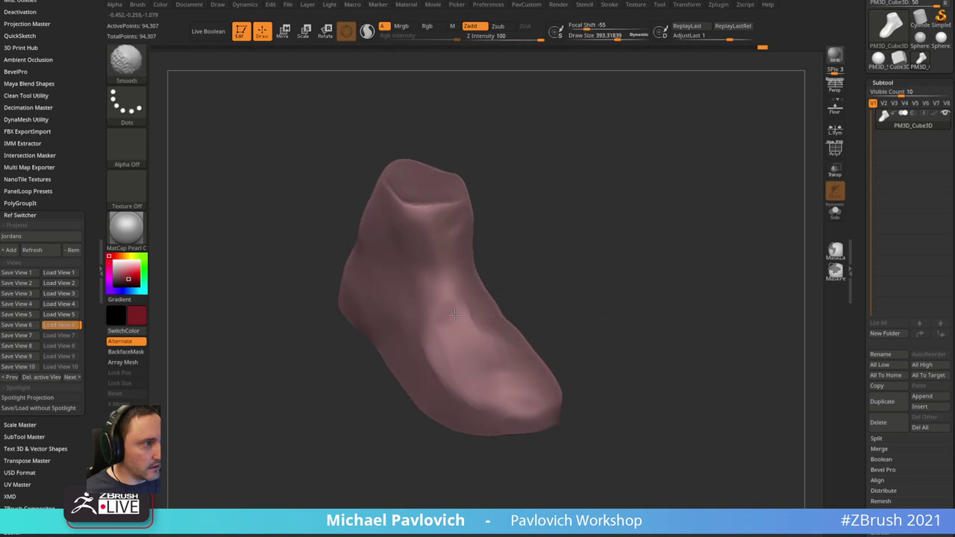
right_click_drag(493, 356, 562, 299)
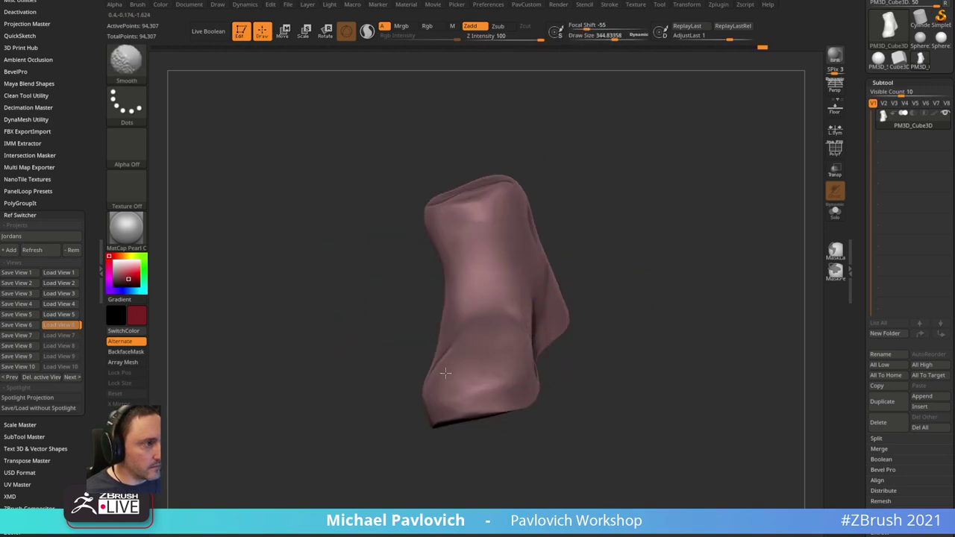
right_click_drag(445, 373, 446, 371)
left_click_drag(463, 324, 458, 300, "shift")
right_click_drag(566, 328, 492, 328)
left_click_drag(484, 335, 515, 341, "shift")
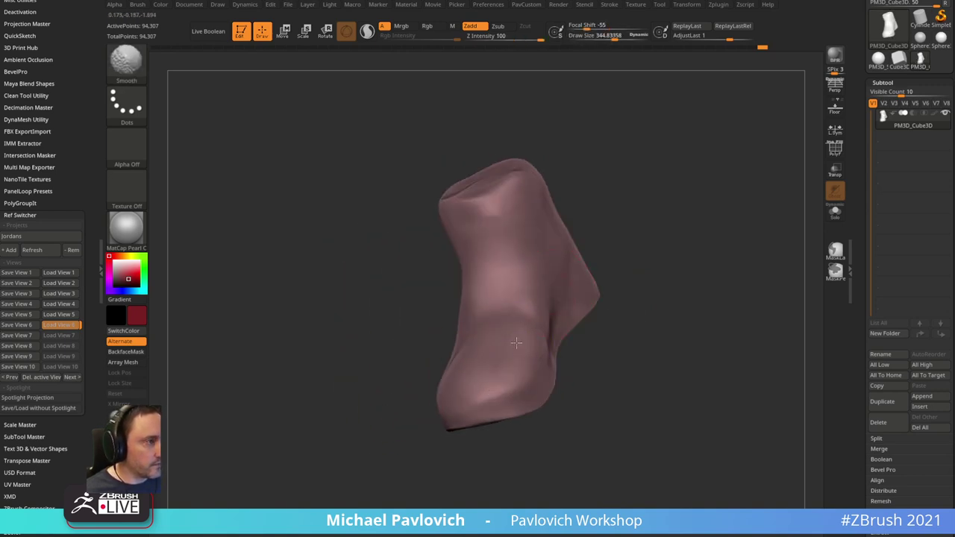
- DynaMesh the shoe again and smooth its side from the instep up to the ankle
mouse_move(634, 224)
right_mouse_down()
mouse_move(661, 214)
mouse_move(668, 179)
right_mouse_up()
right_click_drag(668, 257, 447, 348)
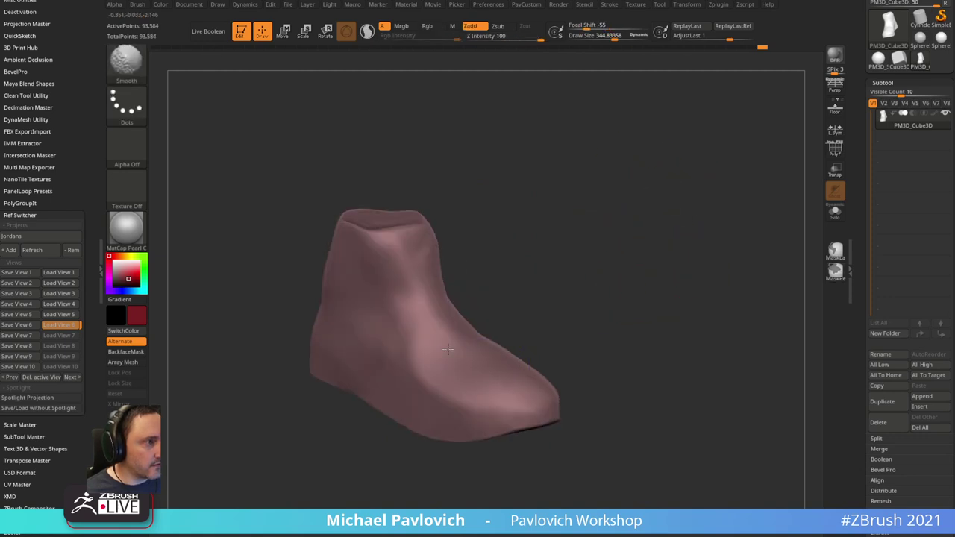
left_click_drag(418, 350, 408, 273, "shift")
right_click_drag(590, 280, 509, 249)
right_click_drag(589, 194, 602, 246)
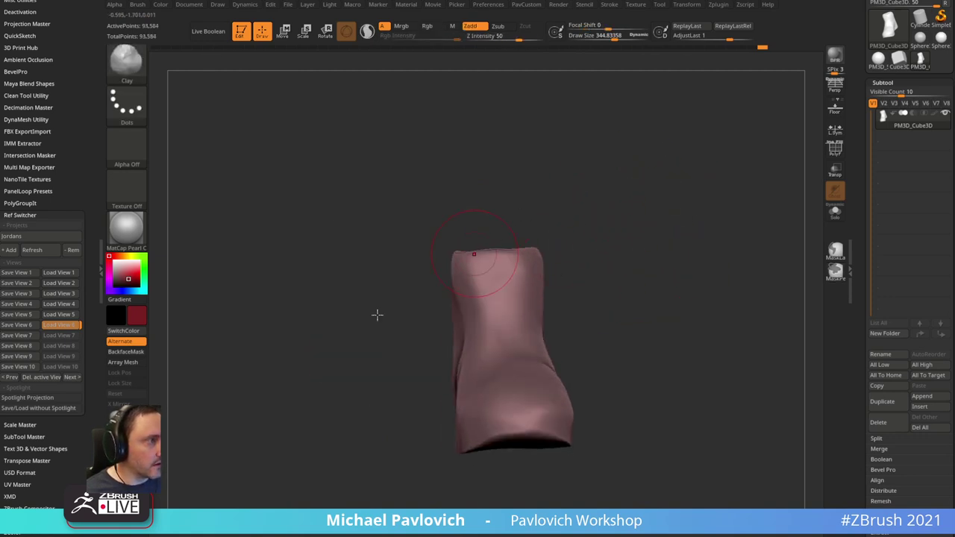
- Set the active colour to white for a neutral grey display and smooth the front of the instep
left_click_drag(121, 272, 109, 257)
right_click_drag(560, 219, 564, 348)
left_click_drag(545, 351, 526, 351, "shift")
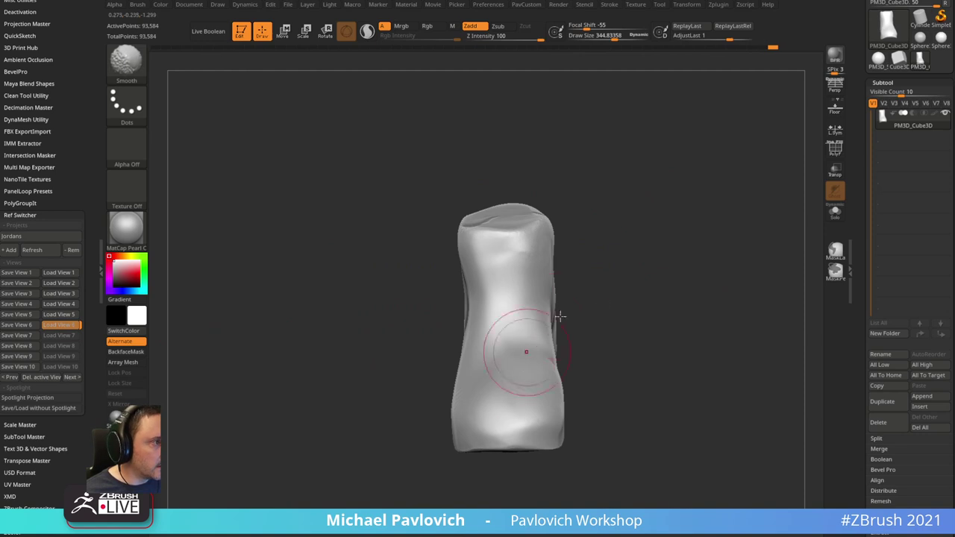
right_click_drag(561, 318, 597, 201)
mouse_move(635, 312)
right_mouse_down()
mouse_move(612, 328)
mouse_move(644, 299)
mouse_move(625, 264)
mouse_move(494, 371)
mouse_move(654, 279)
mouse_move(637, 337)
mouse_move(470, 401)
mouse_move(518, 347)
right_mouse_up()
- Reduce the draw size to about 238 and then 212, smoothing the toe box, lower side and instep
key("s")
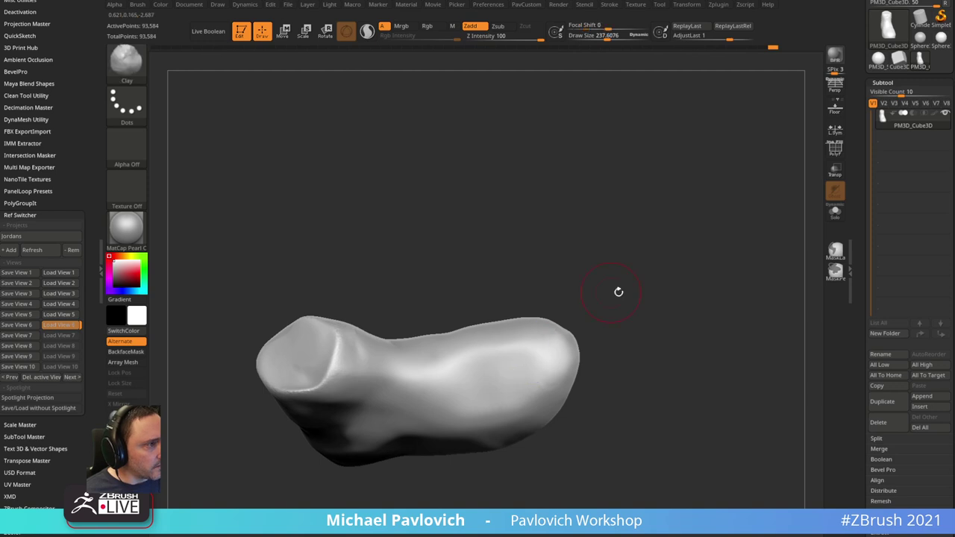
right_click_drag(618, 291, 656, 309)
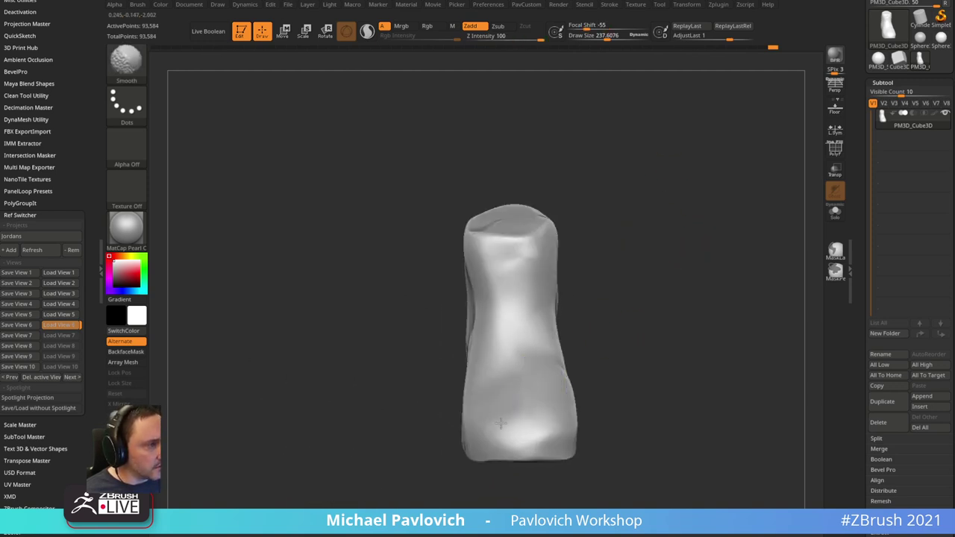
mouse_move(500, 423)
right_mouse_down()
mouse_move(624, 311)
mouse_move(605, 277)
right_mouse_up()
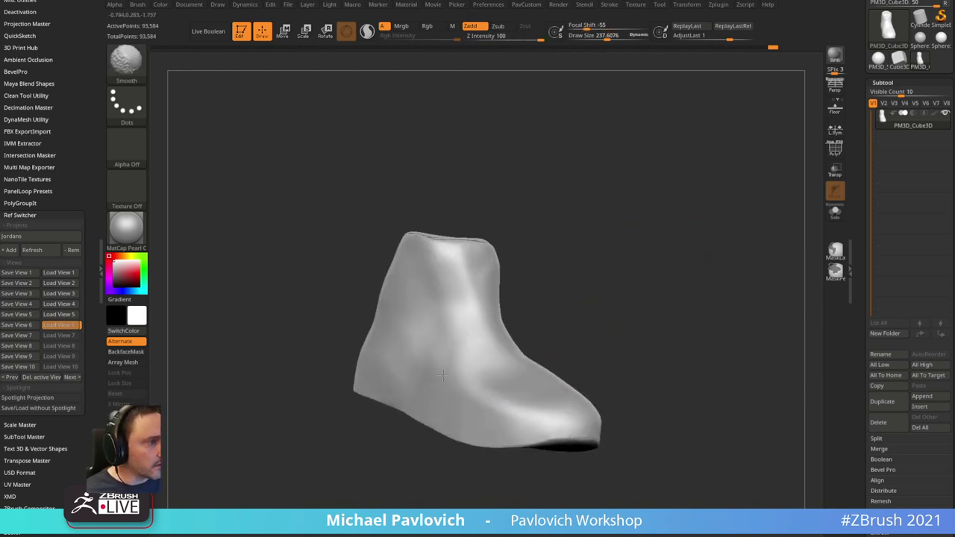
mouse_move(441, 375)
right_mouse_down()
mouse_move(673, 228)
mouse_move(659, 266)
right_mouse_up()
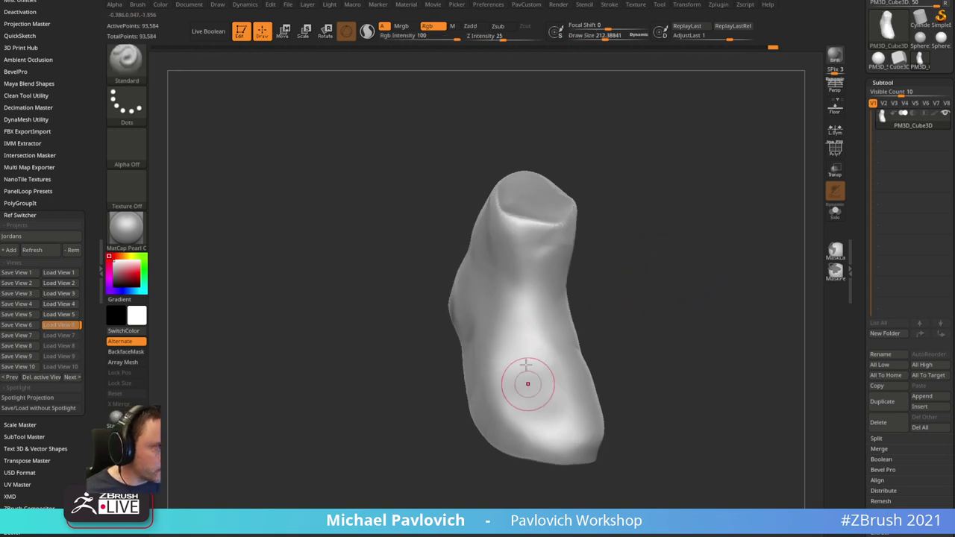
left_click_drag(527, 384, 515, 382, "shift")
mouse_move(515, 382)
right_mouse_down()
mouse_move(656, 245)
mouse_move(648, 253)
right_mouse_up()
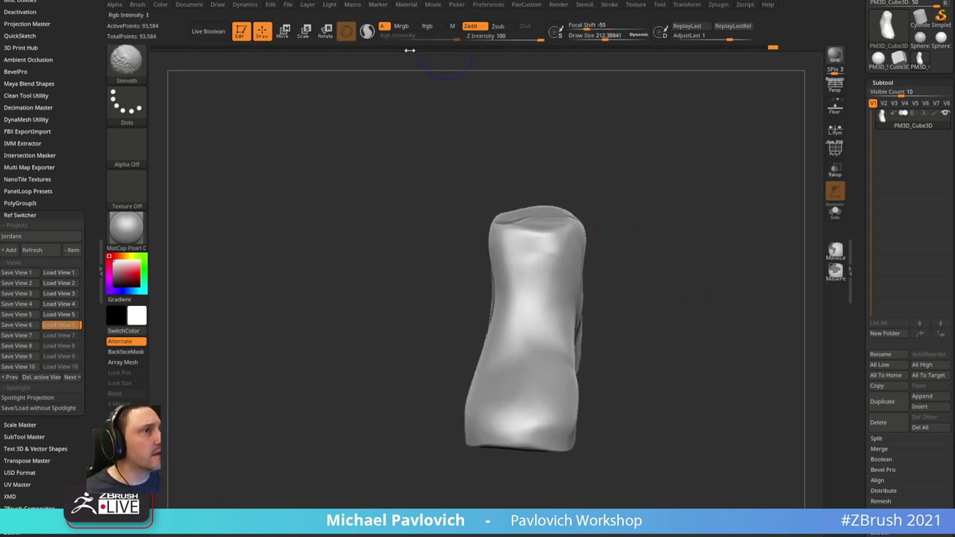
- Set the Standard brush to Zadd with all colour painting turned off
left_click(498, 27)
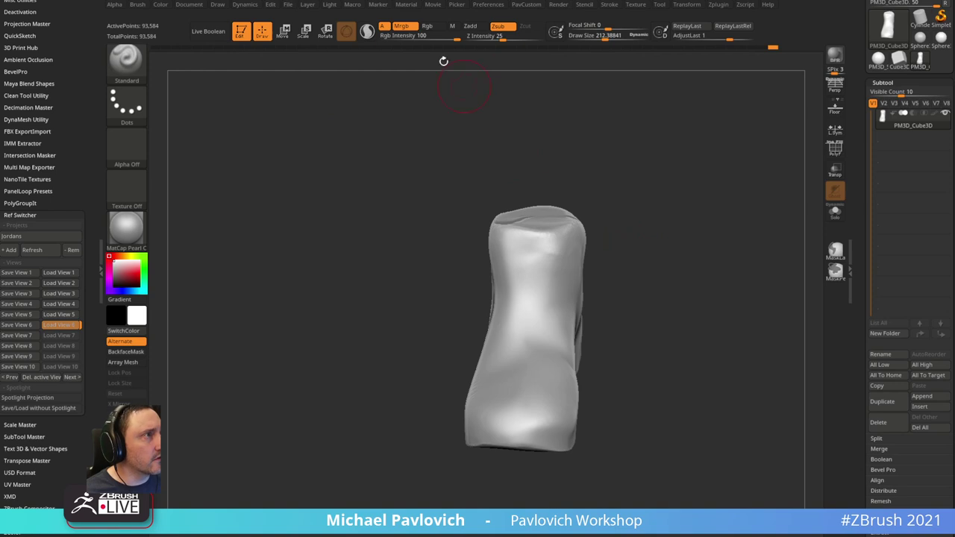
left_click(424, 27)
left_click(439, 28)
left_click(470, 26)
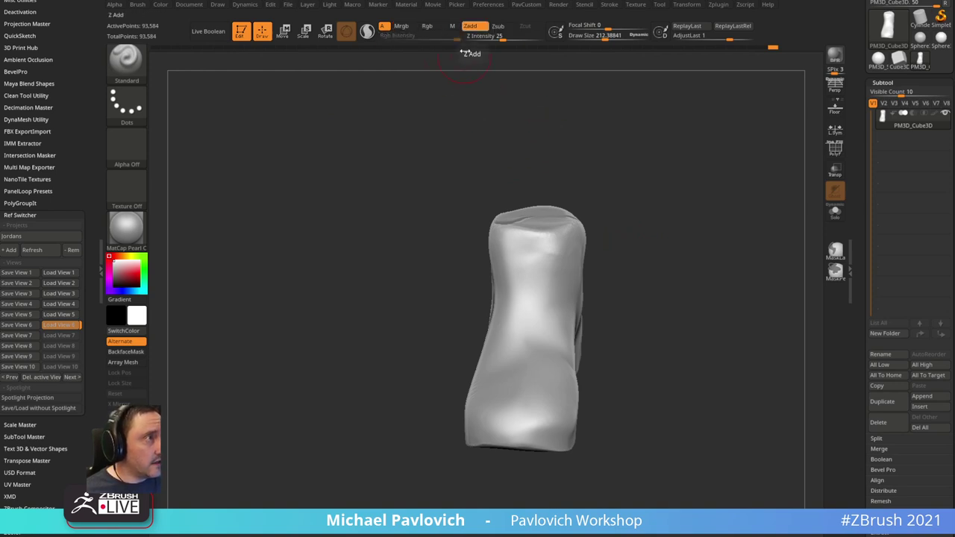
- Switch to the Clay brush at draw size about 361 and build up volume on the side of the ankle
mouse_move(663, 234)
left_mouse_down()
mouse_move(665, 211)
mouse_move(657, 234)
mouse_move(541, 241)
mouse_move(518, 213)
left_mouse_up()
left_click_drag(694, 164, 701, 187)
key("b")
key("c")
key("l")
mouse_move(691, 155)
left_mouse_down()
mouse_move(694, 219)
mouse_move(748, 160)
left_mouse_up()
mouse_move(550, 279)
left_mouse_down()
mouse_move(526, 314)
mouse_move(555, 285)
left_mouse_up()
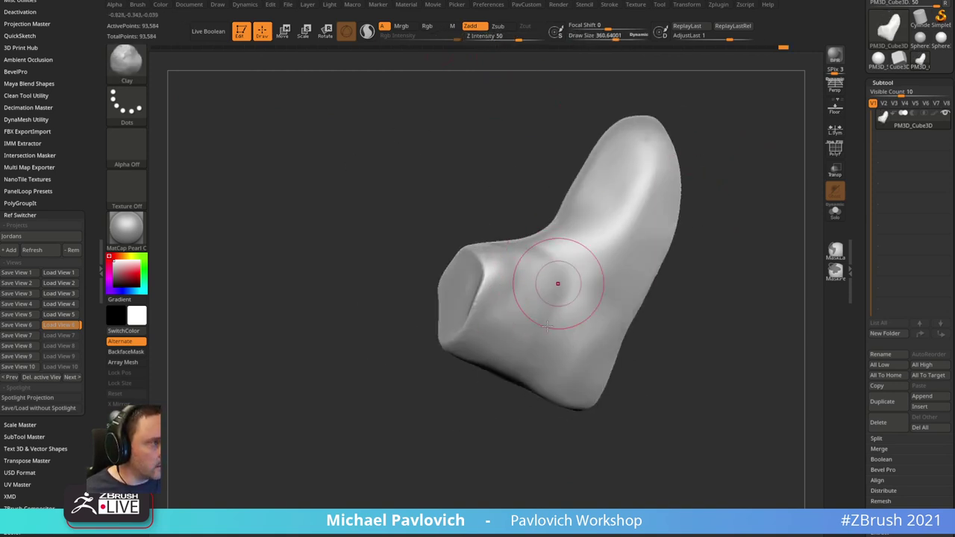
- Add more clay between the ankle and instep at draw size about 271 and smooth the bumps
left_click_drag(737, 215, 680, 243, "alt")
key("bracketleft")
left_click_drag(551, 288, 549, 314)
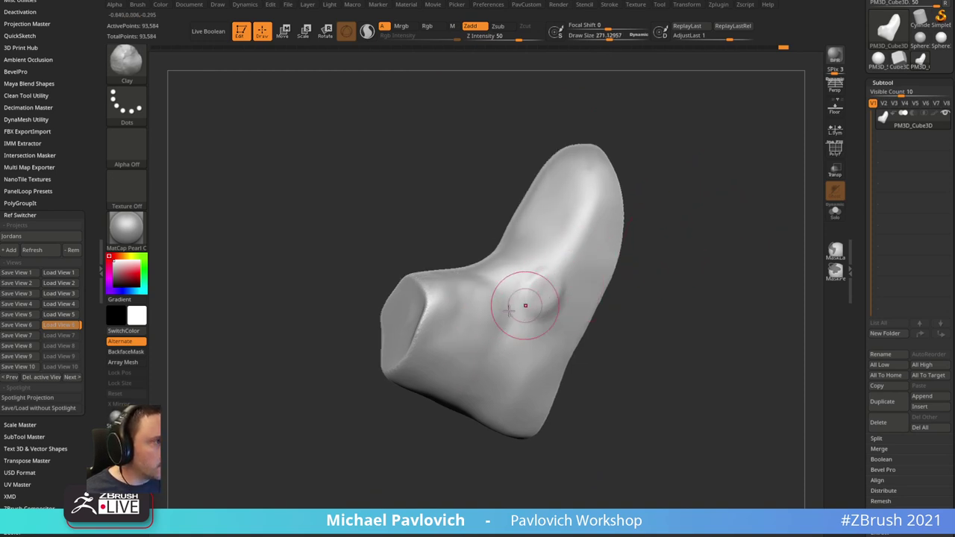
mouse_move(509, 282)
left_mouse_down()
mouse_move(507, 312)
mouse_move(528, 331)
left_mouse_up()
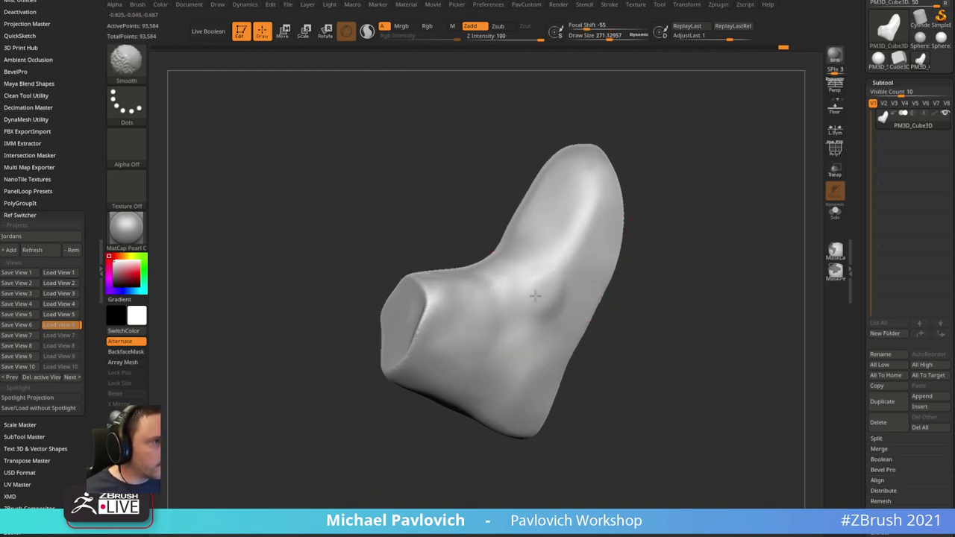
mouse_move(535, 296)
left_mouse_down()
mouse_move(693, 134)
mouse_move(718, 234)
mouse_move(750, 224)
mouse_move(671, 224)
mouse_move(538, 356)
left_mouse_up()
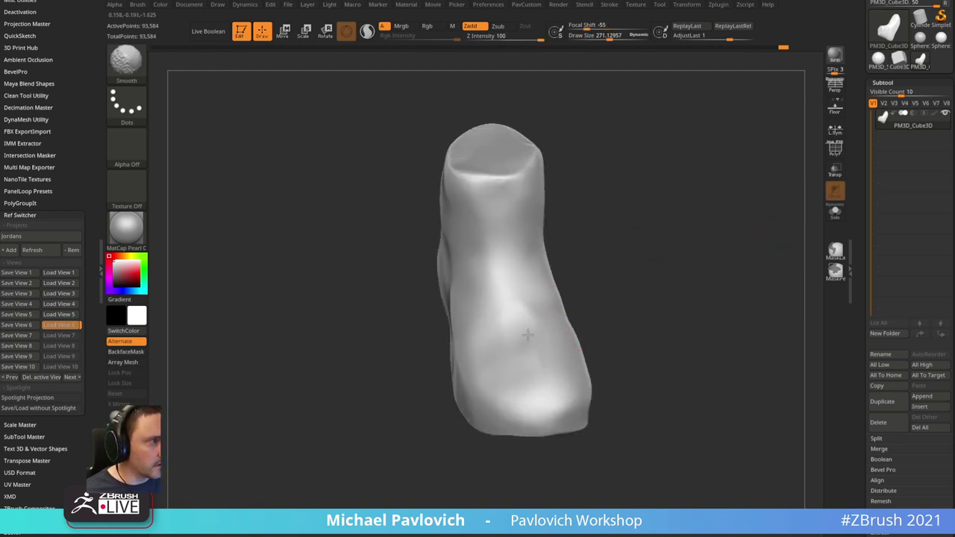
- DynaMesh the shoe again and smooth the instep, the front of the ankle and the lower side
left_click_drag(641, 267, 538, 349)
key("shift")
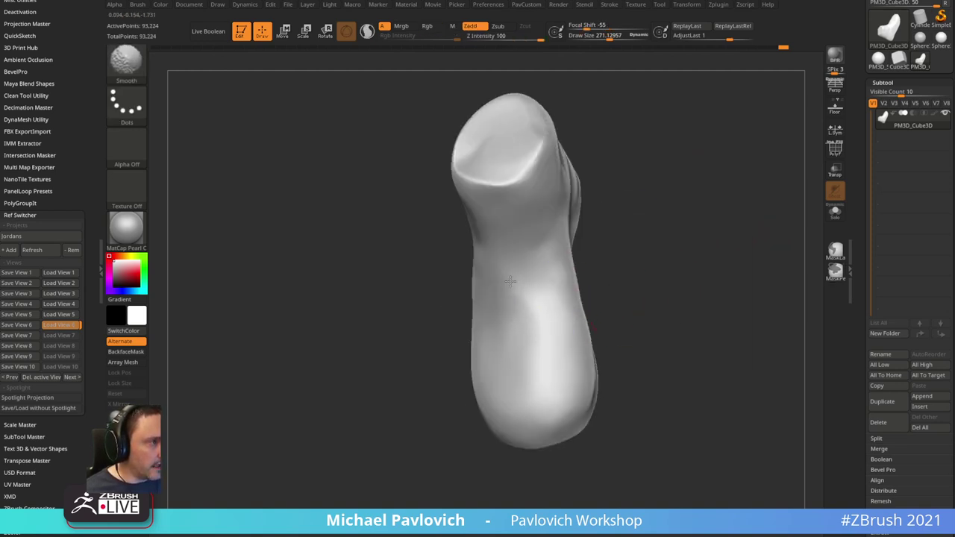
left_click_drag(510, 281, 534, 227, "shift")
left_click_drag(641, 283, 648, 182)
left_click_drag(522, 313, 533, 335, "shift")
left_click_drag(534, 187, 601, 249)
left_click_drag(461, 366, 400, 376, "shift")
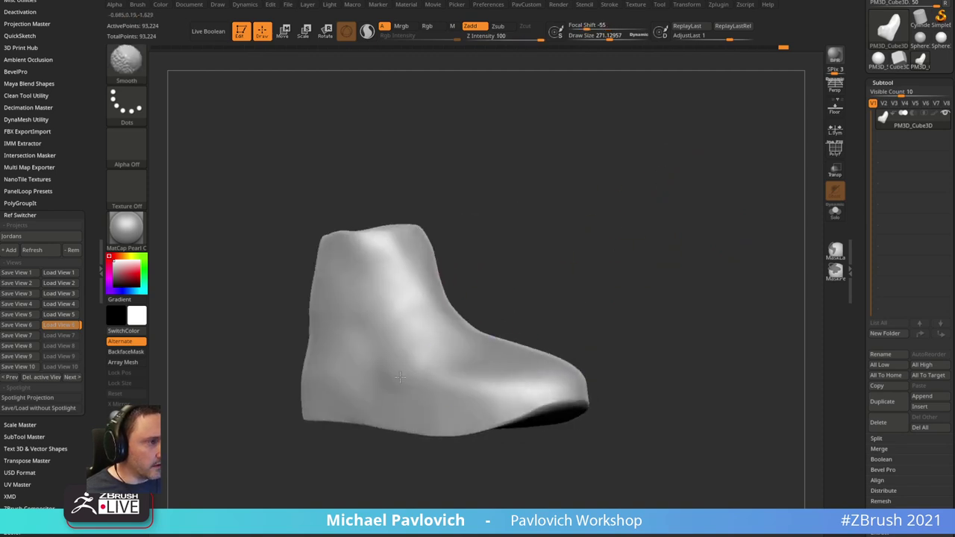
- Refine the ankle and collar sides with Clay strokes, reducing the draw size to about 172
mouse_move(607, 230)
left_mouse_down()
mouse_move(644, 202)
mouse_move(699, 202)
mouse_move(362, 312)
left_mouse_up()
mouse_move(322, 375)
left_mouse_down()
mouse_move(556, 192)
mouse_move(598, 204)
left_mouse_up()
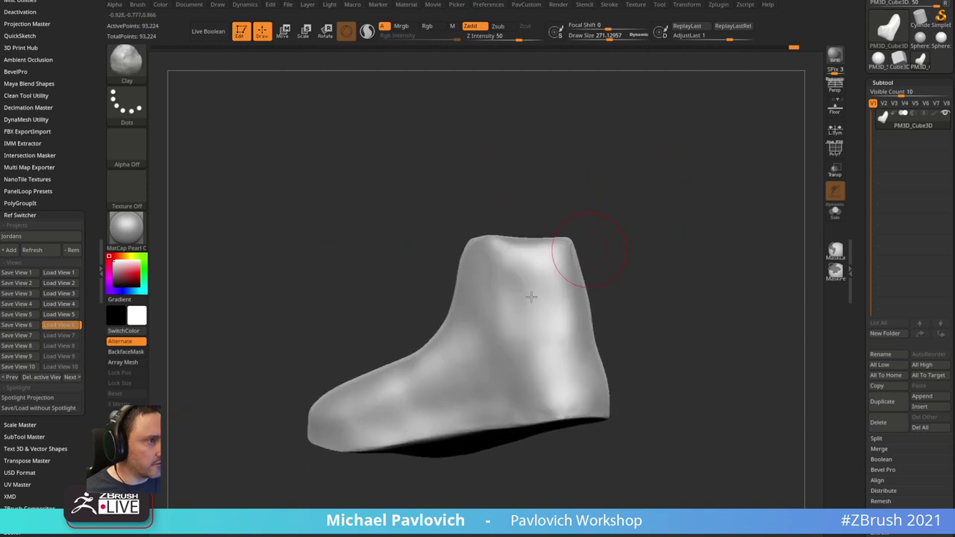
left_click_drag(559, 273, 744, 217)
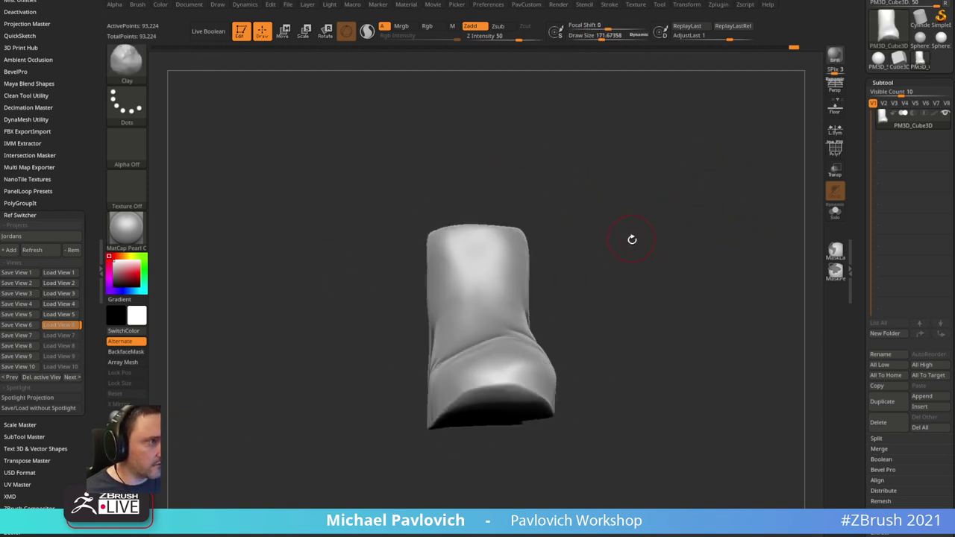
mouse_move(631, 239)
left_mouse_down()
mouse_move(656, 226)
mouse_move(663, 208)
mouse_move(689, 203)
mouse_move(673, 175)
mouse_move(642, 154)
mouse_move(656, 234)
mouse_move(507, 462)
left_mouse_up()
left_click_drag(567, 441, 582, 362)
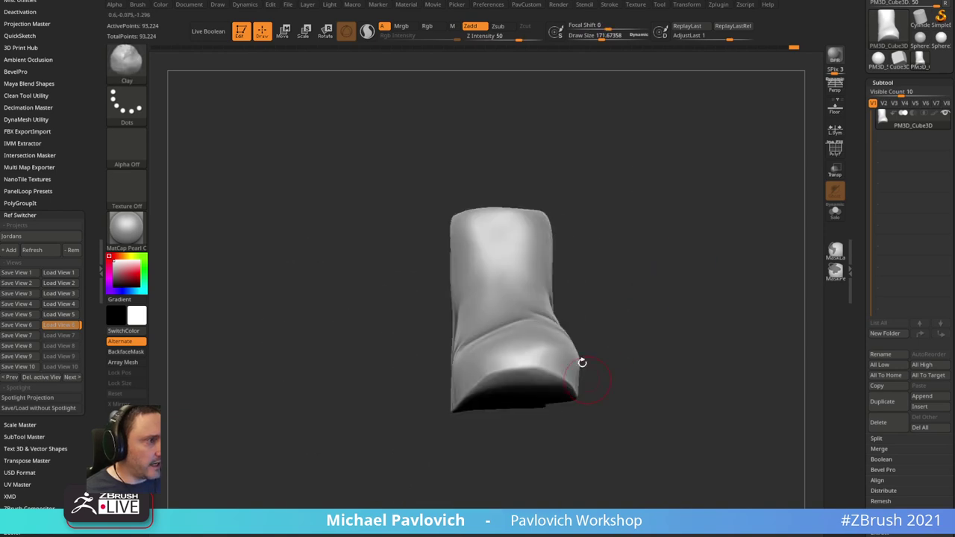
- Build up the lower side near the heel with Clay at draw size about 231 and smooth the strokes
mouse_move(640, 290)
left_mouse_down()
mouse_move(458, 416)
mouse_move(661, 217)
mouse_move(684, 256)
mouse_move(663, 371)
left_mouse_up()
mouse_move(569, 319)
left_mouse_down()
mouse_move(706, 236)
mouse_move(701, 209)
mouse_move(709, 236)
mouse_move(719, 229)
mouse_move(716, 243)
mouse_move(708, 207)
mouse_move(518, 356)
left_mouse_up()
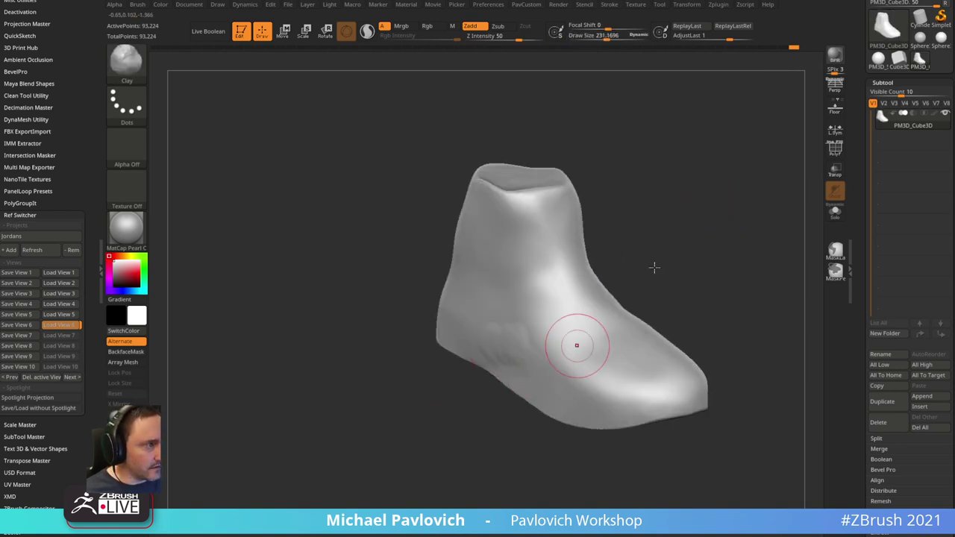
mouse_move(654, 266)
left_mouse_down()
mouse_move(741, 203)
mouse_move(550, 333)
mouse_move(712, 159)
mouse_move(726, 166)
mouse_move(571, 315)
left_mouse_up()
key("shift")
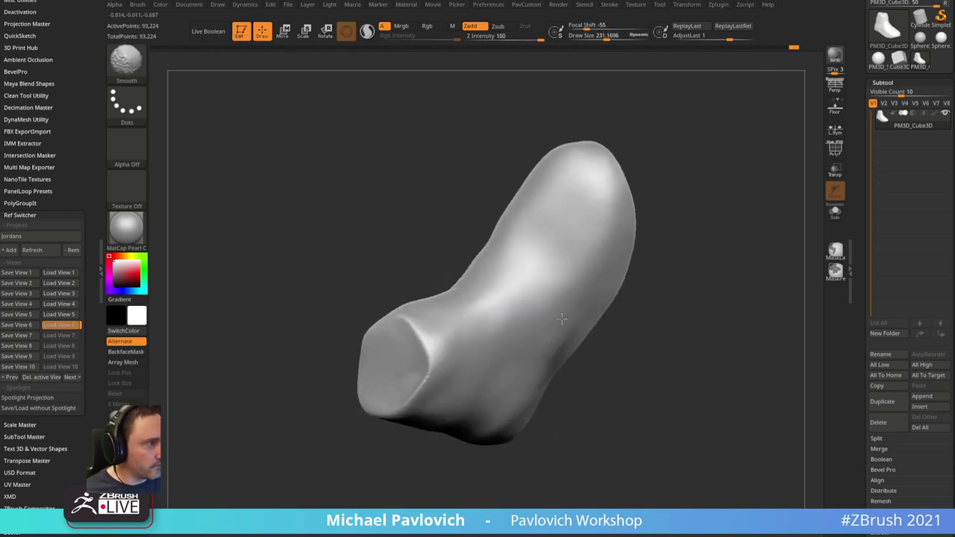
- Smooth the side panel from the heel across the ankle to the instep
mouse_move(519, 299)
left_mouse_down()
mouse_move(705, 146)
mouse_move(726, 183)
mouse_move(700, 200)
mouse_move(757, 185)
left_mouse_up()
mouse_move(743, 256)
left_mouse_down()
mouse_move(704, 231)
mouse_move(731, 226)
mouse_move(661, 245)
mouse_move(564, 356)
left_mouse_up()
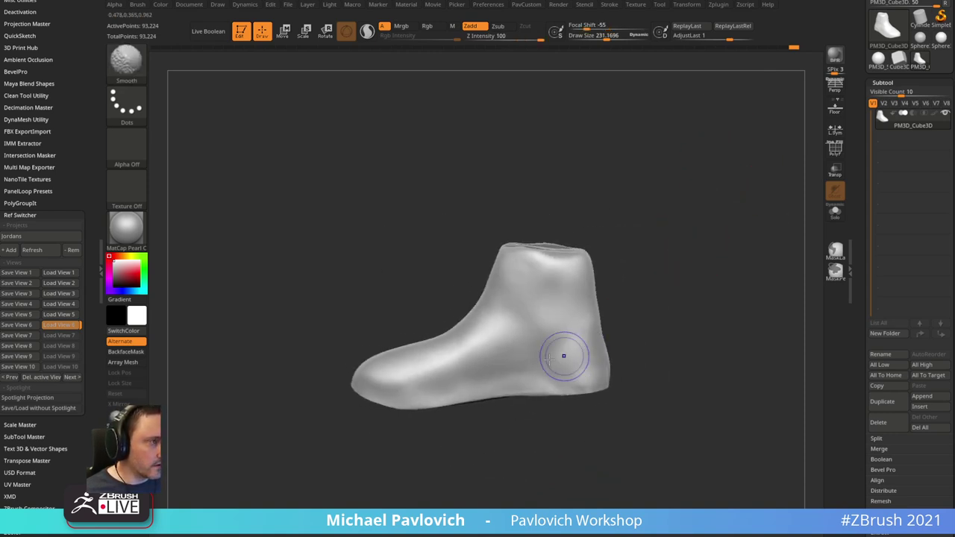
left_click_drag(518, 297, 651, 233)
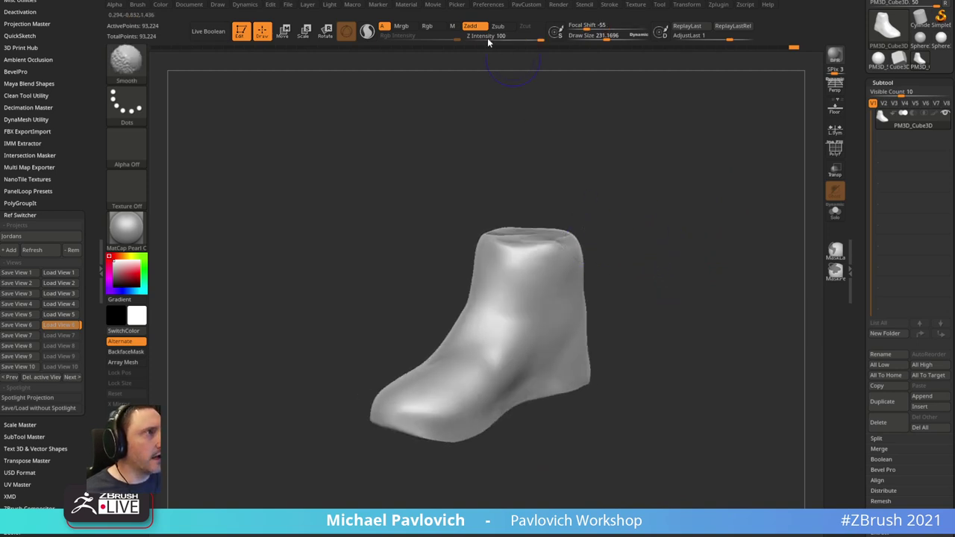
- Open the Smooth brush's Smooth Brush Modifiers and examine the Weighted Smooth Mode options
left_click_drag(80, 53, 81, 534)
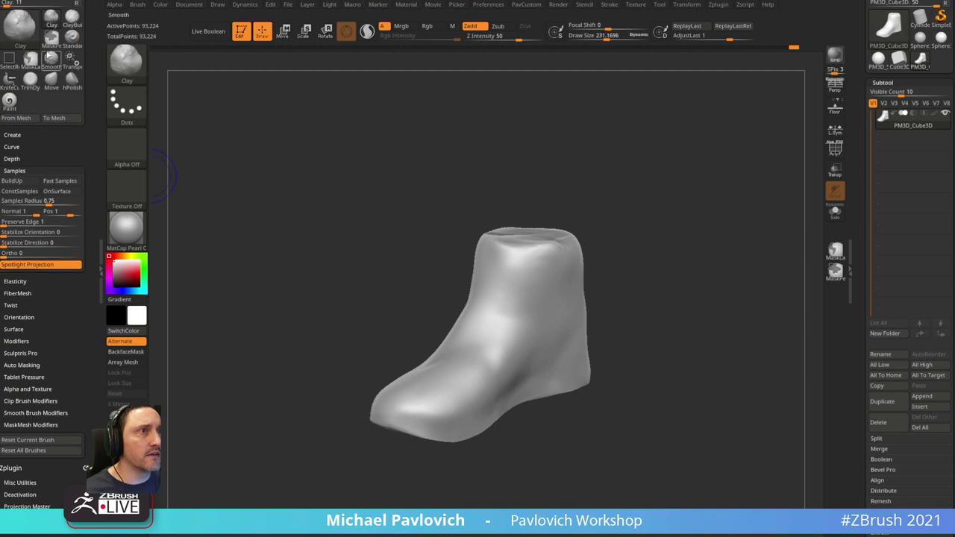
key("shift")
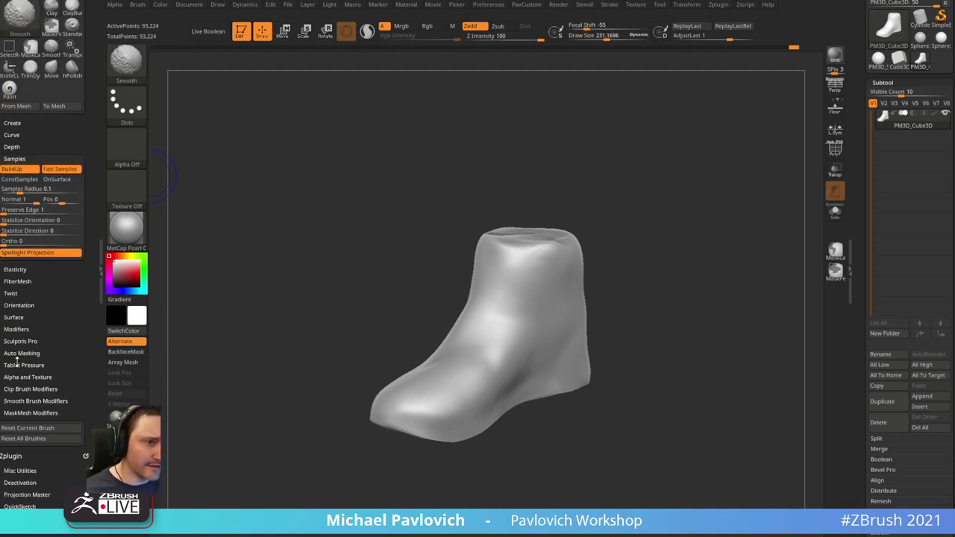
left_click(23, 401)
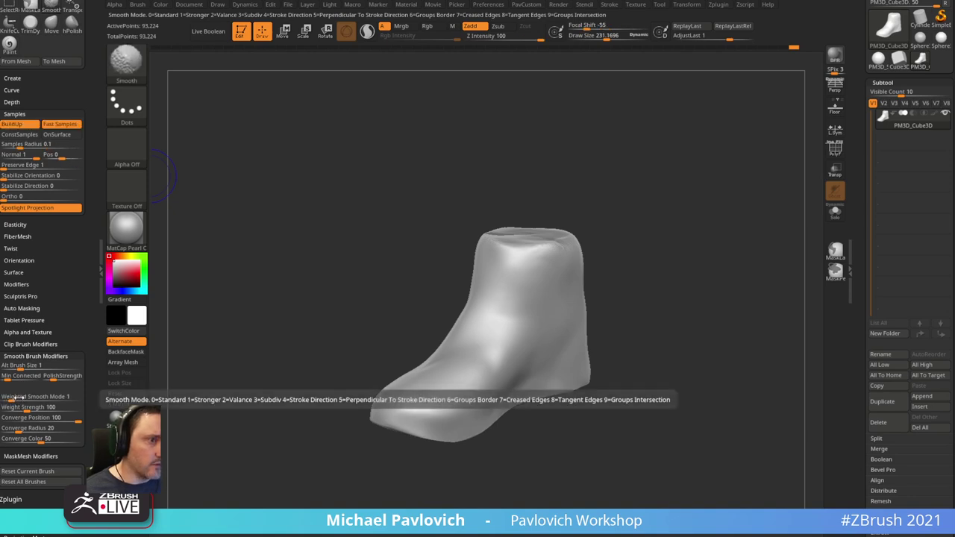
- Smooth the ankle, instep and front of the collar with the Smooth brush
mouse_move(640, 198)
left_mouse_down()
mouse_move(682, 205)
mouse_move(695, 224)
left_mouse_up()
key("shift")
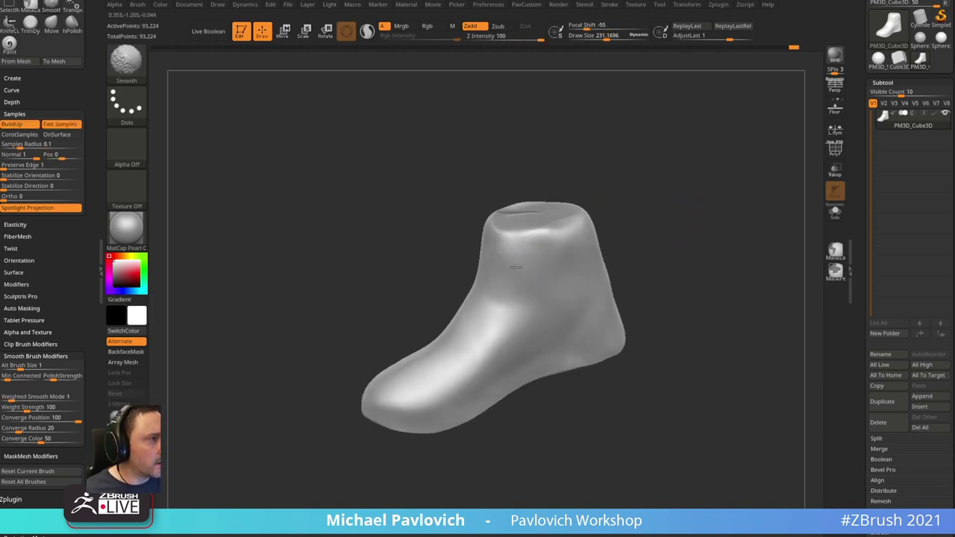
left_click_drag(548, 249, 682, 171)
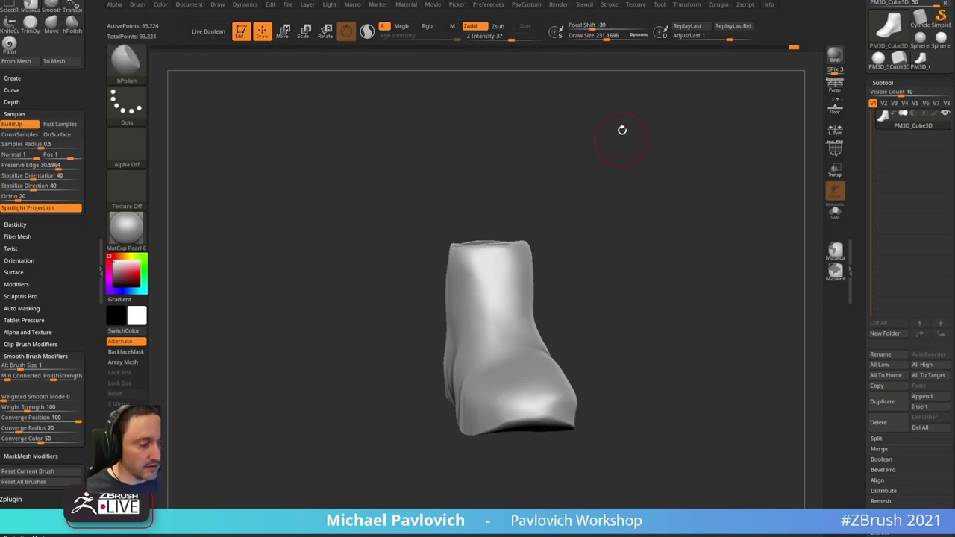
- Flatten the collar's top and rim with hPolish at draw size about 353, working around the opening
left_click_drag(620, 128, 570, 219)
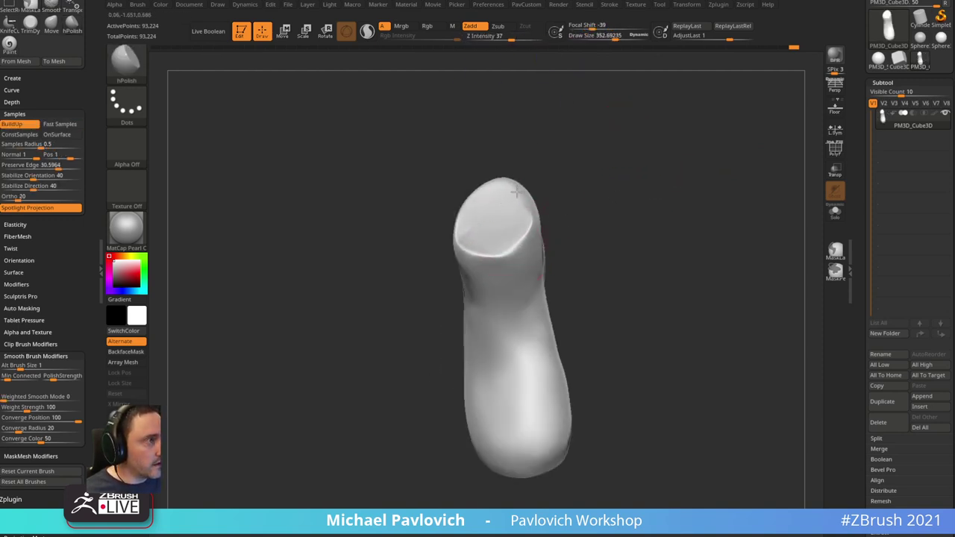
left_click_drag(559, 169, 519, 239)
left_click_drag(650, 174, 556, 224)
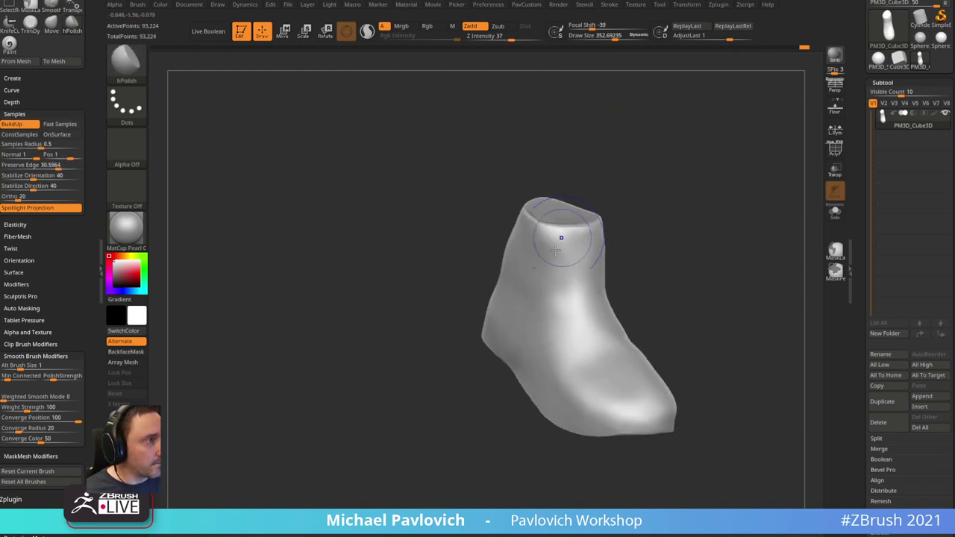
left_click_drag(589, 157, 478, 249)
key("shift")
mouse_move(575, 170)
left_mouse_down("shift")
mouse_move(597, 149)
mouse_move(511, 263)
left_mouse_up("shift")
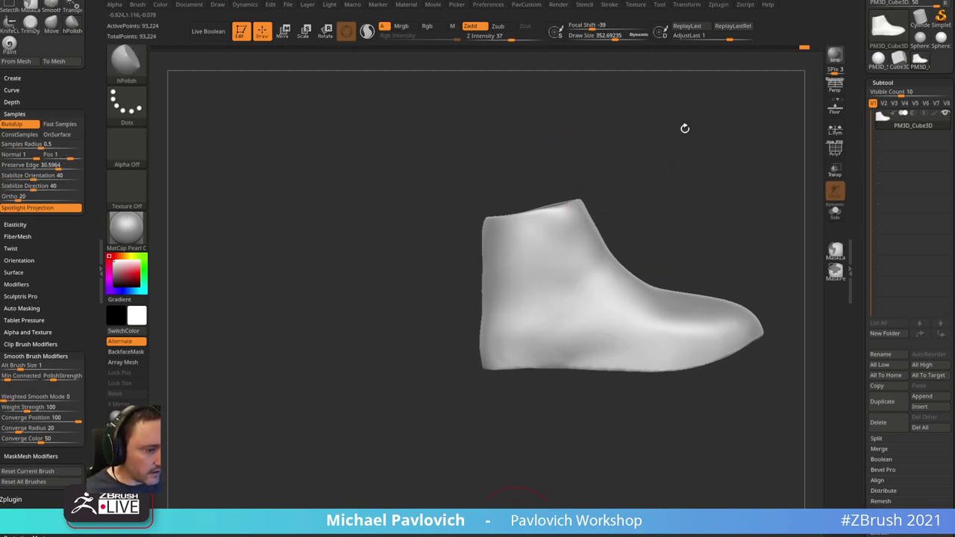
- Adjust the collar's rear corner in side profile with the Move brush
mouse_move(685, 128)
left_mouse_down()
mouse_move(733, 144)
mouse_move(713, 204)
mouse_move(765, 169)
mouse_move(744, 190)
left_mouse_up()
key("b")
key("m")
key("v")
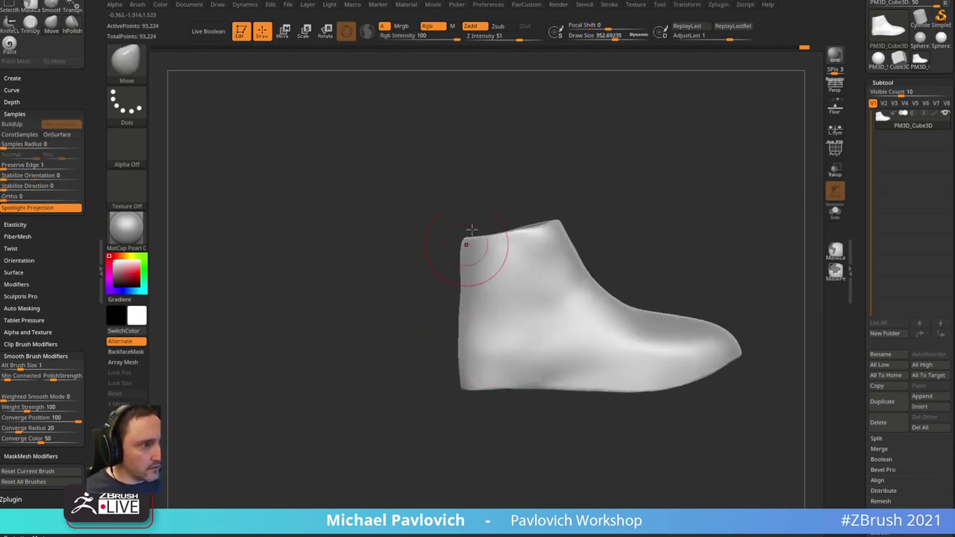
mouse_move(678, 221)
left_mouse_down()
mouse_move(681, 187)
mouse_move(666, 171)
mouse_move(644, 220)
left_mouse_up()
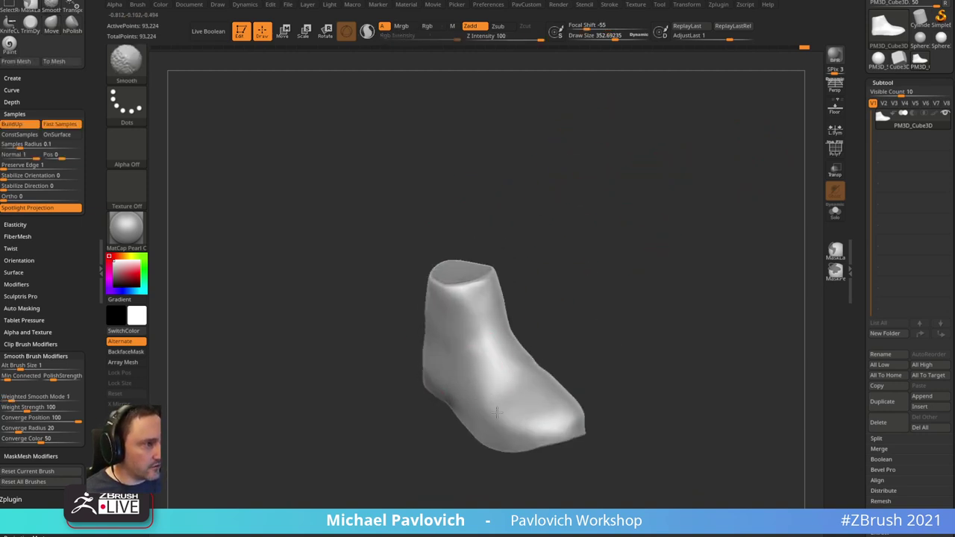
- Smooth the lower forefoot and refine the side profile with Move, ending at draw size about 200
key("s")
mouse_move(598, 296)
left_mouse_down("shift")
mouse_move(626, 269)
mouse_move(606, 270)
mouse_move(645, 256)
left_mouse_up("shift")
key("s")
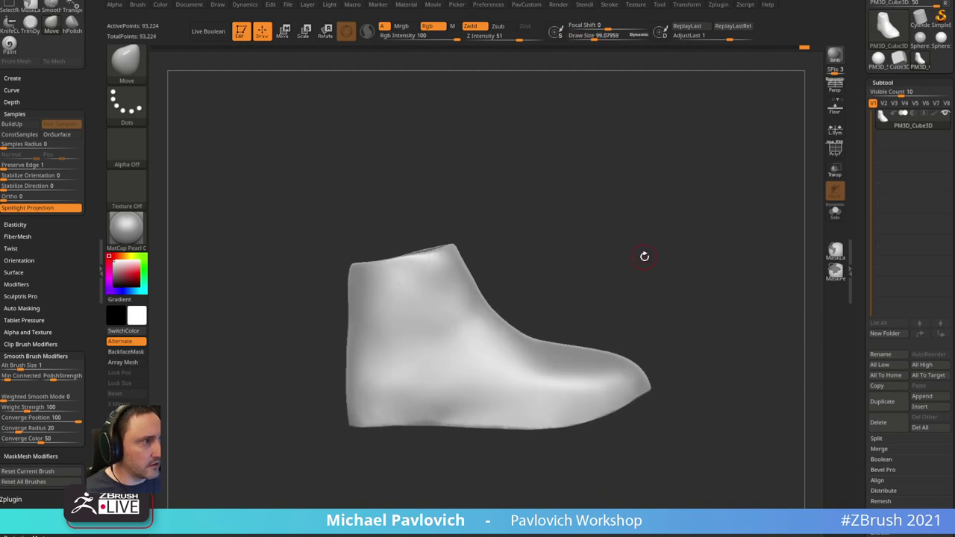
left_click_drag(648, 413, 659, 413)
left_click_drag(731, 359, 674, 373)
left_click_drag(636, 459, 510, 286)
- Load Ref Switcher's View 1 to overlay the shoe on the side reference photo, without overwriting the saved view
scroll(66, 270, "down", 10)
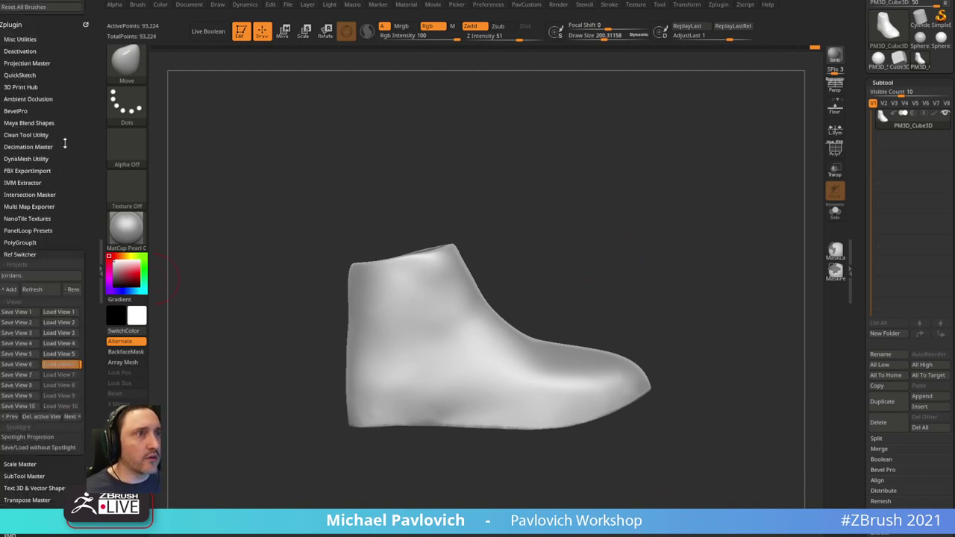
left_click(33, 229)
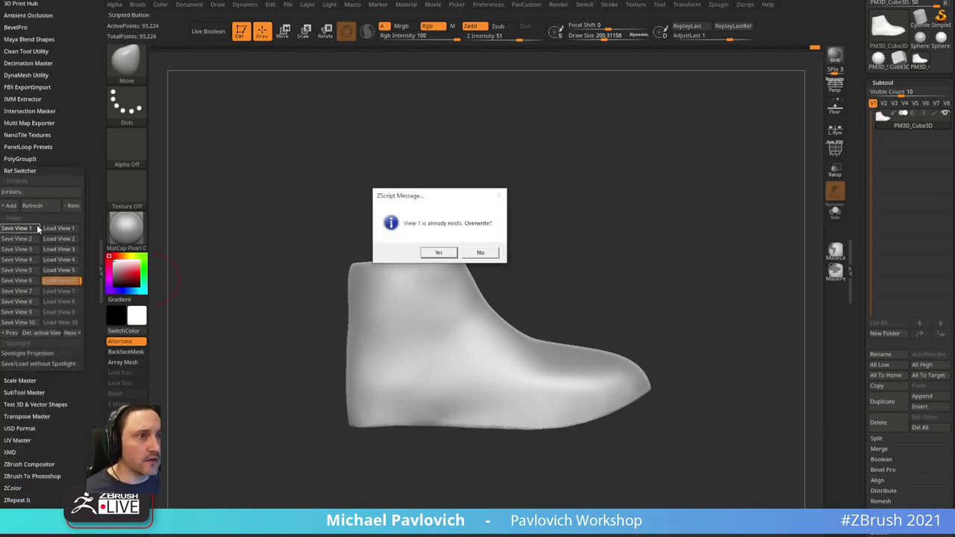
left_click(485, 252)
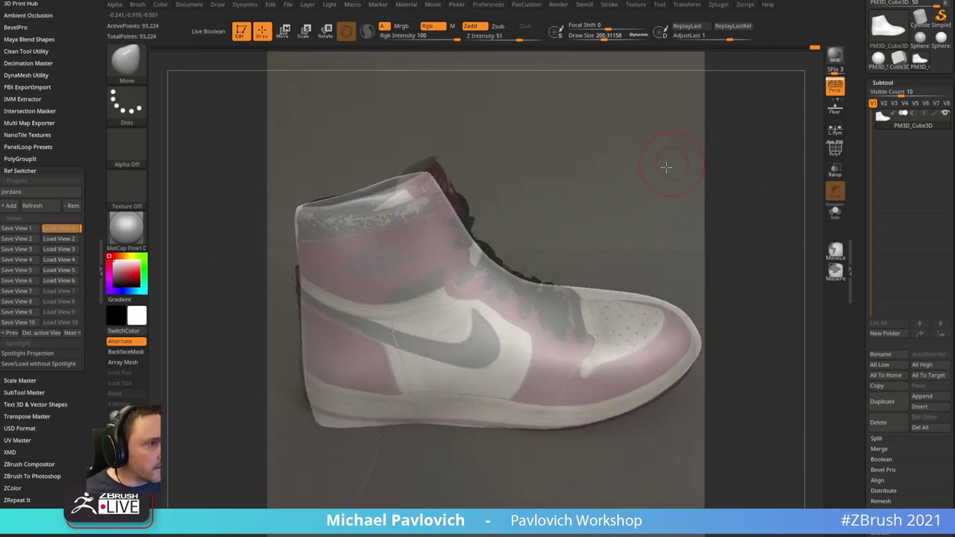
- Fit the collar, toe and sole outline to the side reference photo with the Move brush at draw size about 786
left_click_drag(665, 166, 674, 170)
key("b")
key("s")
key("t")
key("s")
left_click_drag(555, 311, 553, 311)
mouse_move(608, 226)
left_mouse_down()
mouse_move(606, 237)
mouse_move(605, 220)
mouse_move(616, 234)
mouse_move(510, 224)
left_mouse_up()
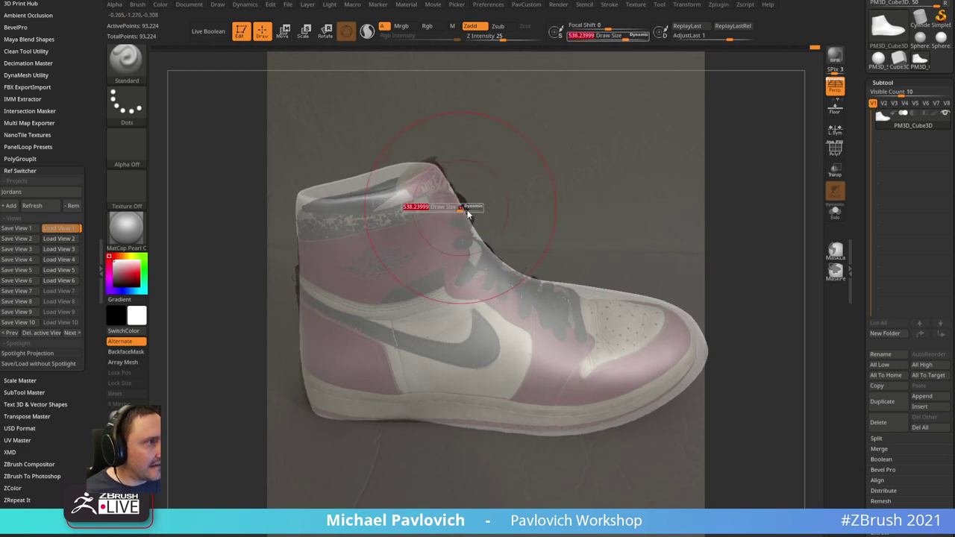
key("b")
key("m")
key("v")
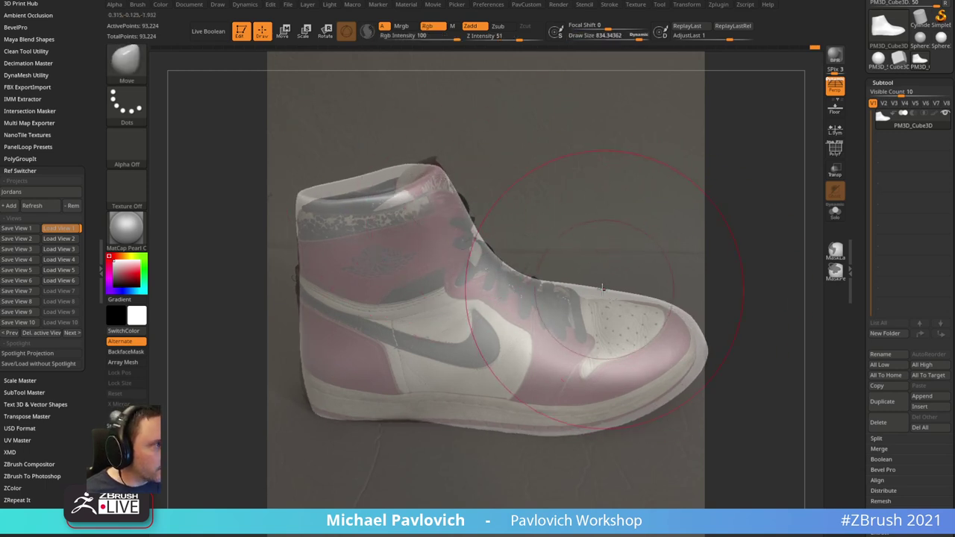
left_click_drag(661, 261, 667, 258)
key("[")
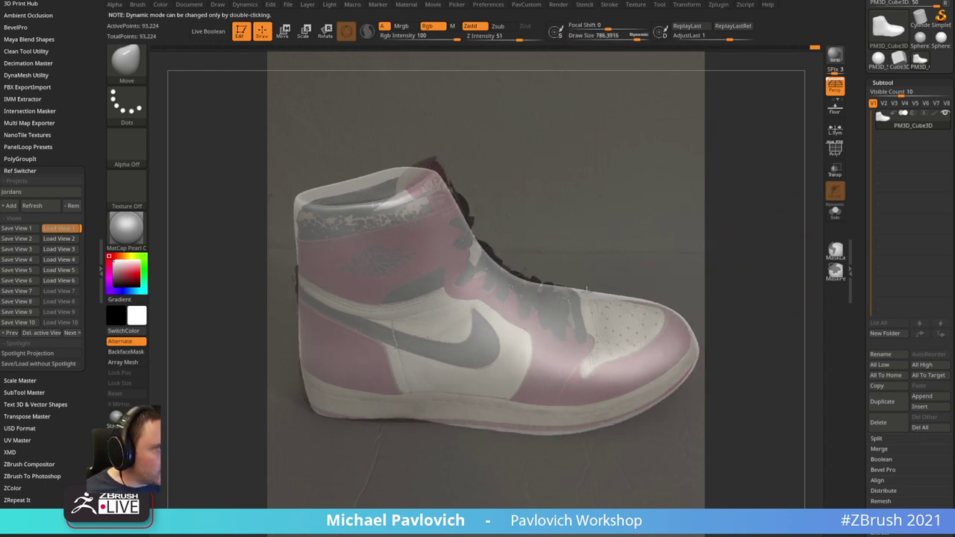
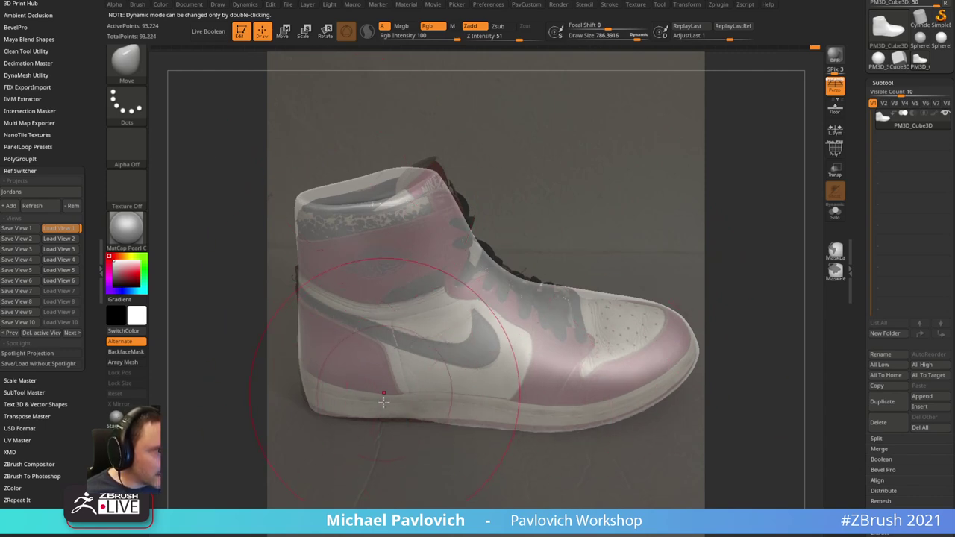
key("s")
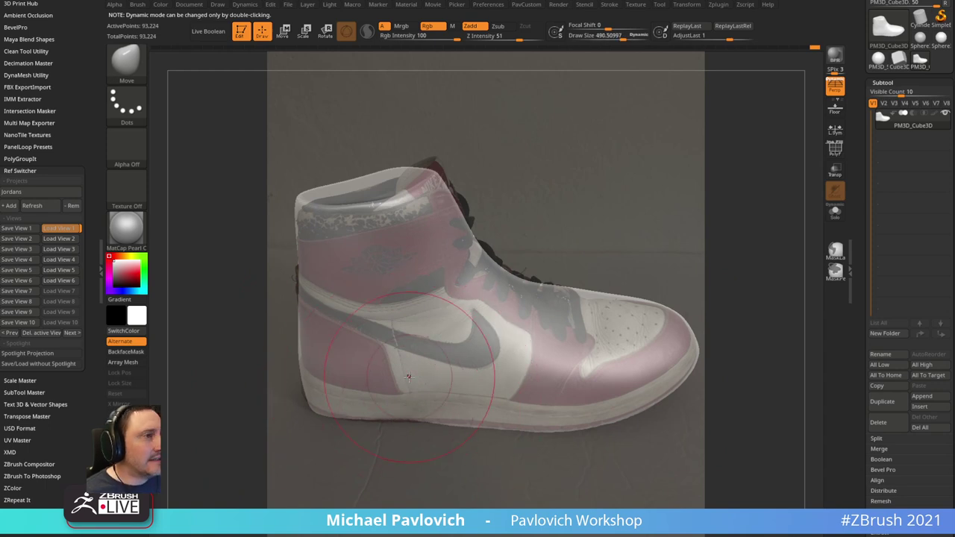
key("[")
- Set up the Standard brush to paint Rgb colour only, with Zadd off and draw size about 177
key("b")
key("s")
key("t")
key("[")
key("s")
left_click_drag(395, 355, 391, 354)
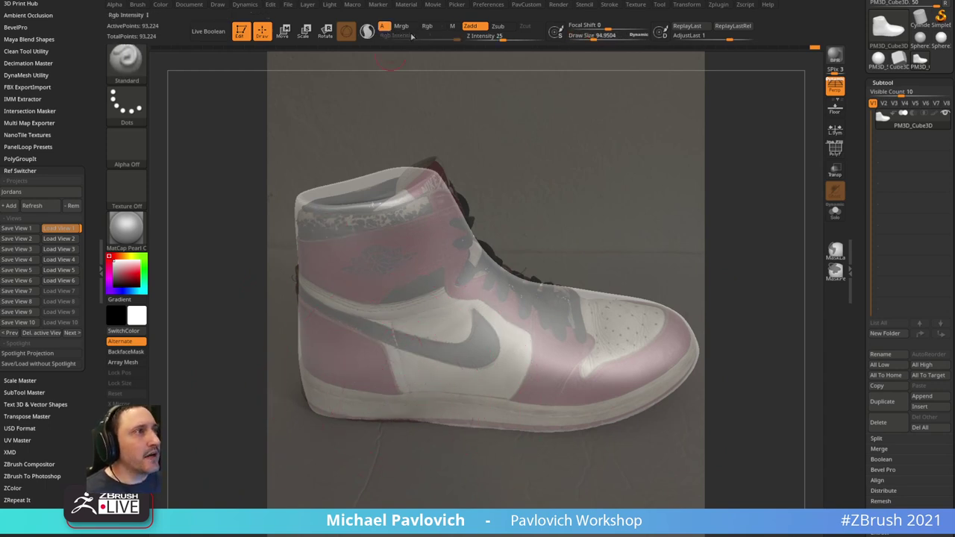
left_click(442, 27)
key("3")
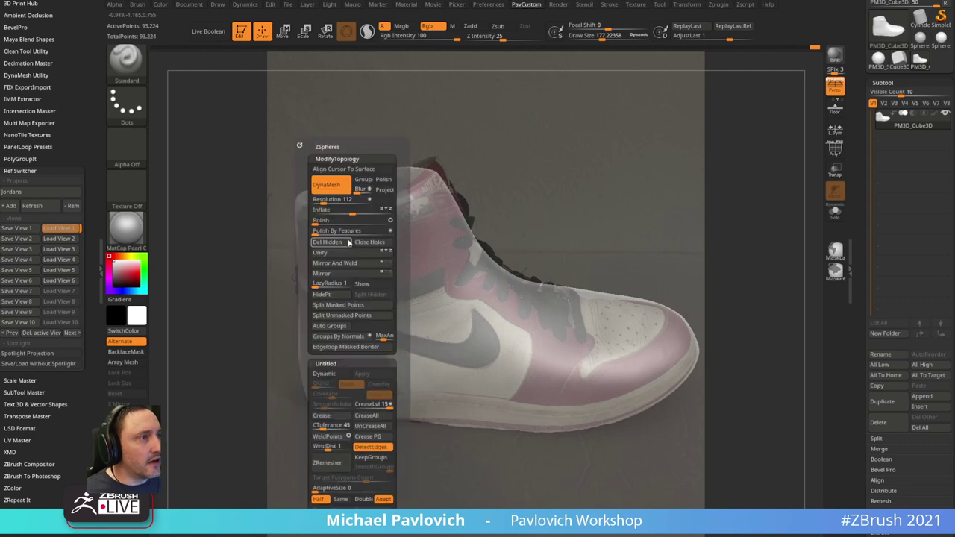
left_click(324, 284)
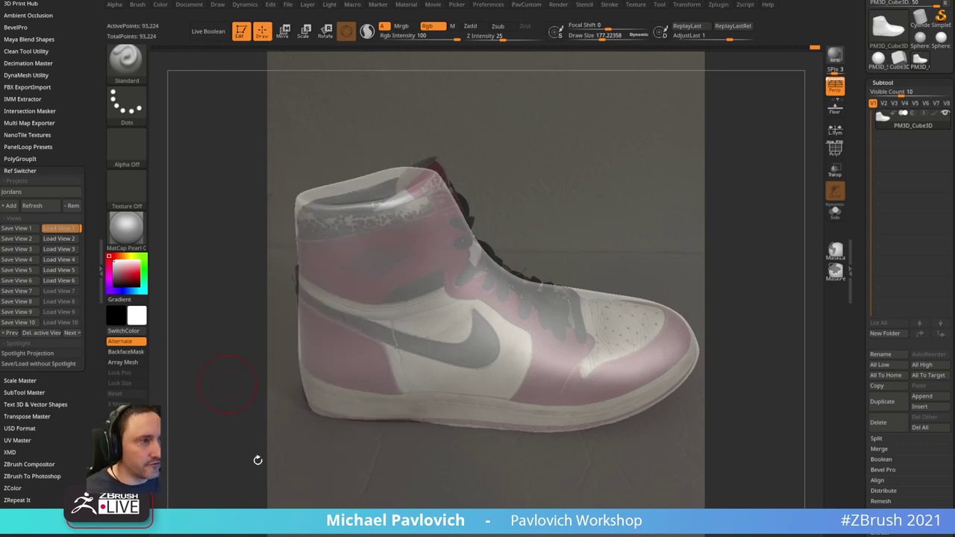
- Paint the side reference photo onto the shoe from collar and heel to toe at draw size about 166
mouse_move(310, 236)
left_mouse_down()
mouse_move(314, 244)
mouse_move(369, 251)
mouse_move(406, 233)
mouse_move(462, 239)
mouse_move(314, 255)
mouse_move(317, 388)
mouse_move(345, 358)
mouse_move(373, 350)
mouse_move(380, 322)
left_mouse_up()
mouse_move(440, 268)
left_mouse_down()
mouse_move(462, 313)
mouse_move(515, 283)
mouse_move(604, 329)
mouse_move(561, 308)
mouse_move(621, 316)
left_mouse_up()
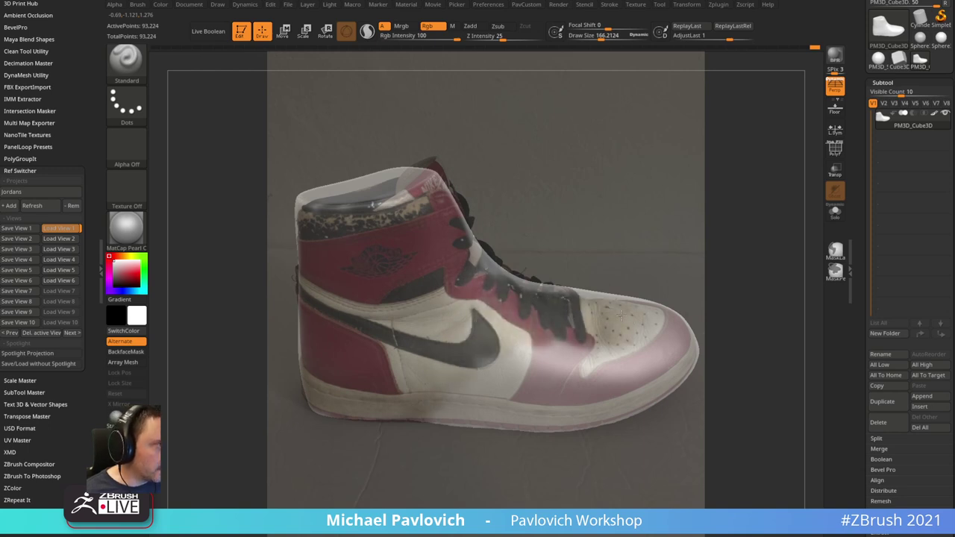
mouse_move(667, 370)
left_mouse_down()
mouse_move(623, 402)
mouse_move(534, 418)
mouse_move(465, 412)
mouse_move(522, 373)
mouse_move(578, 365)
mouse_move(664, 322)
left_mouse_up()
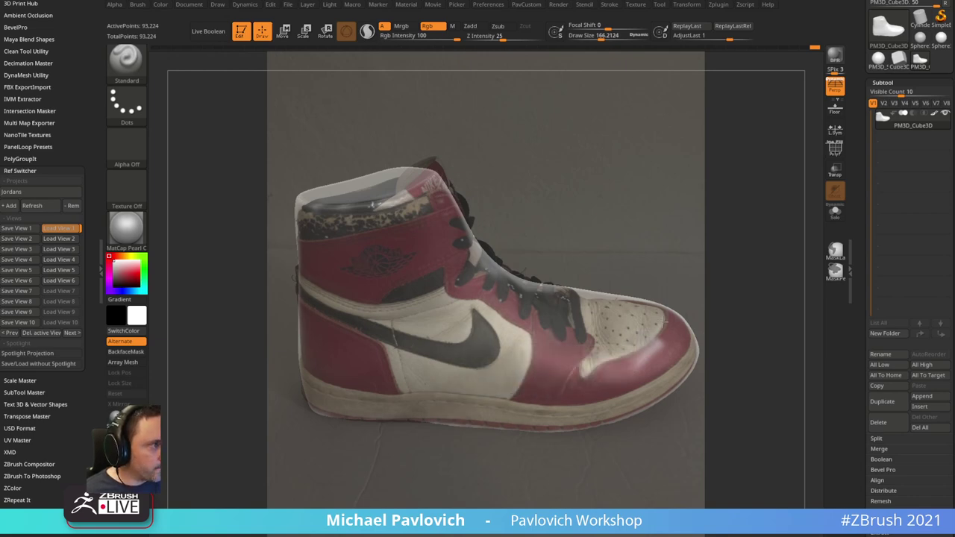
- Hide the Spotlight reference to check the painted side and adjust the render's Fade Opacity
key("shift+z")
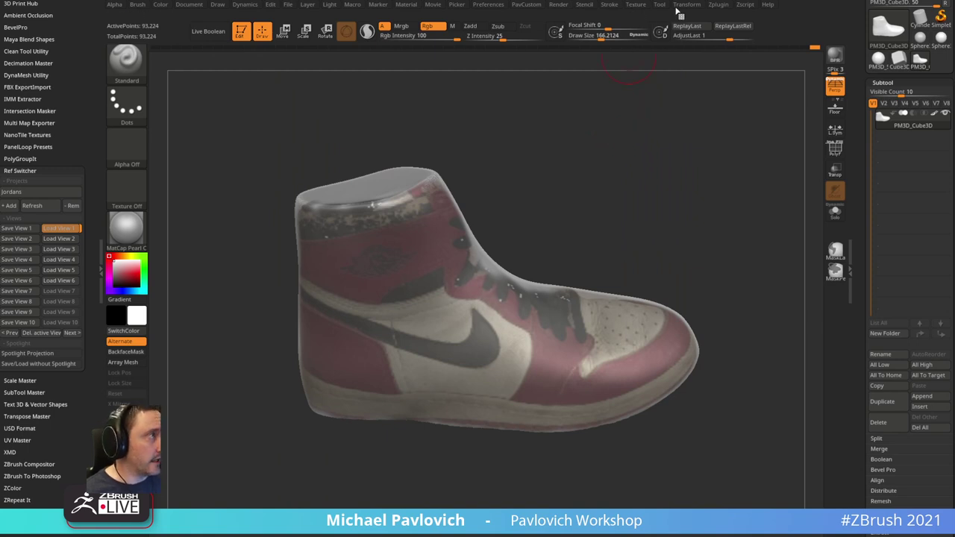
left_click(558, 6)
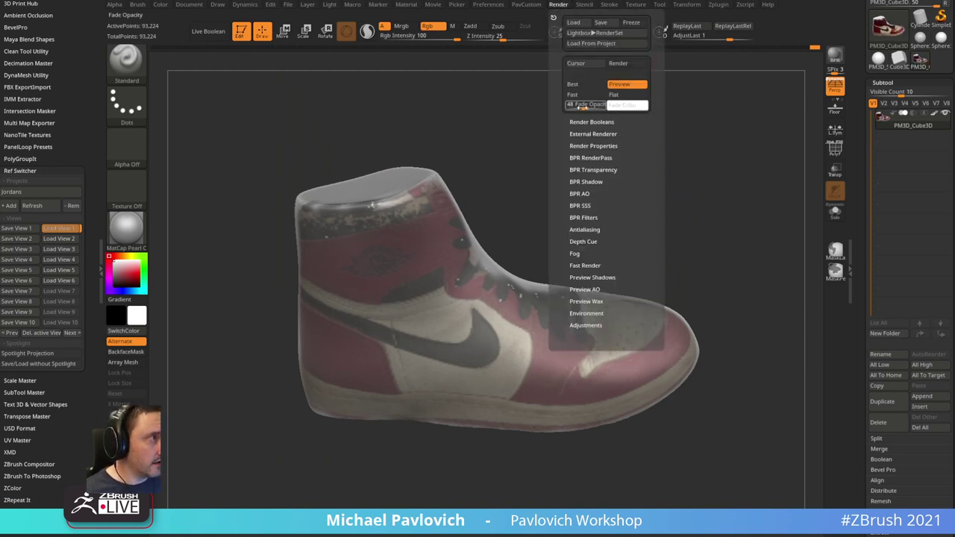
mouse_move(583, 107)
left_mouse_down()
mouse_move(568, 108)
mouse_move(586, 108)
left_mouse_up()
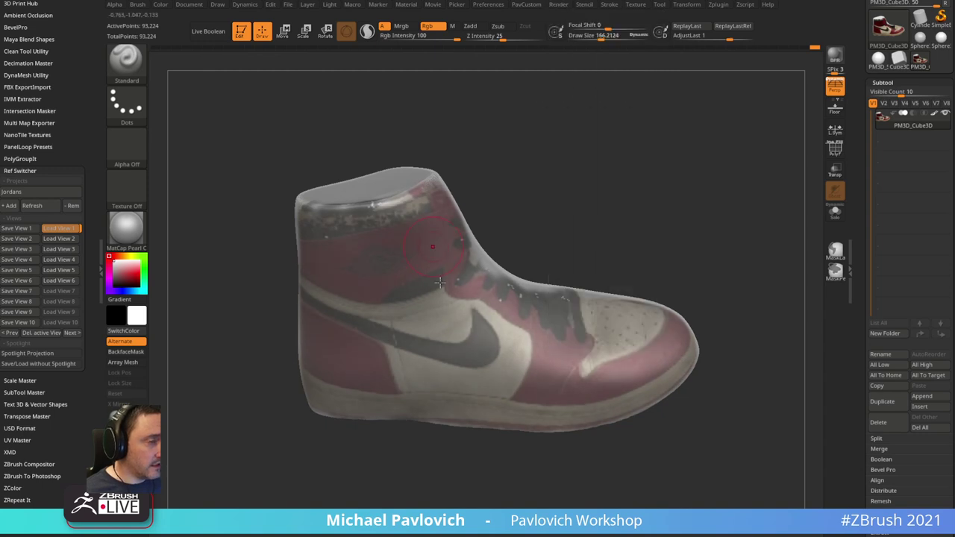
key("shift+z")
key("shift+z")
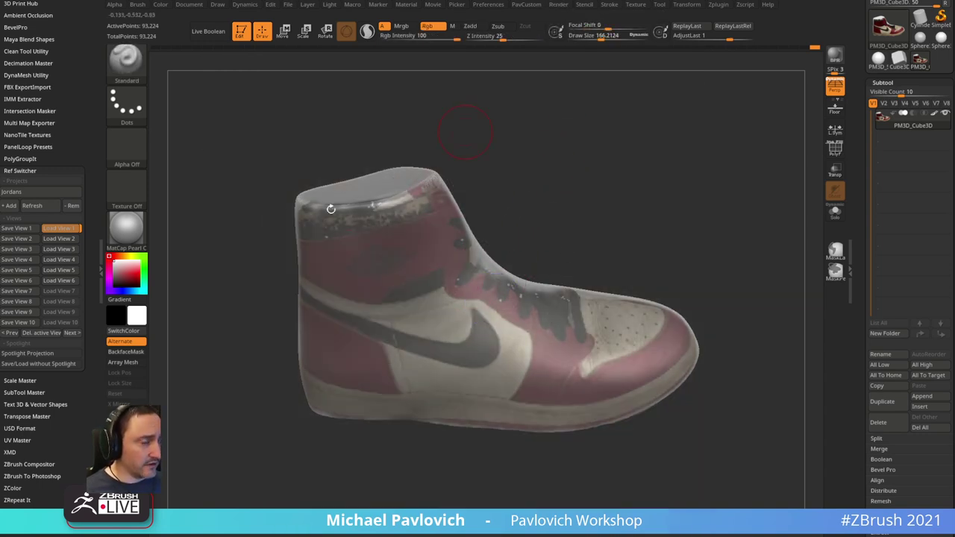
- Load View 2 and View 3, and mirror the shoe to match View 3's three-quarter reference photo
left_click(64, 238)
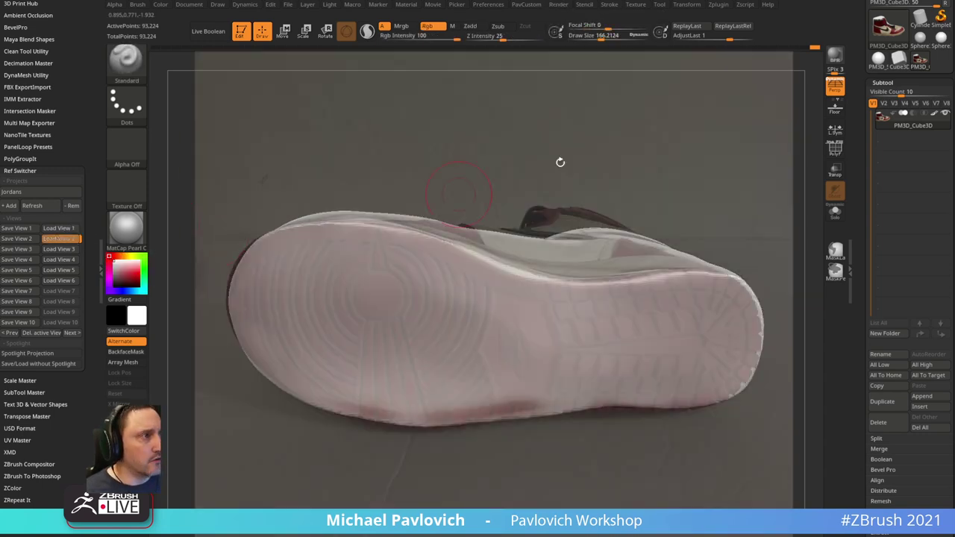
left_click(56, 250)
key("space")
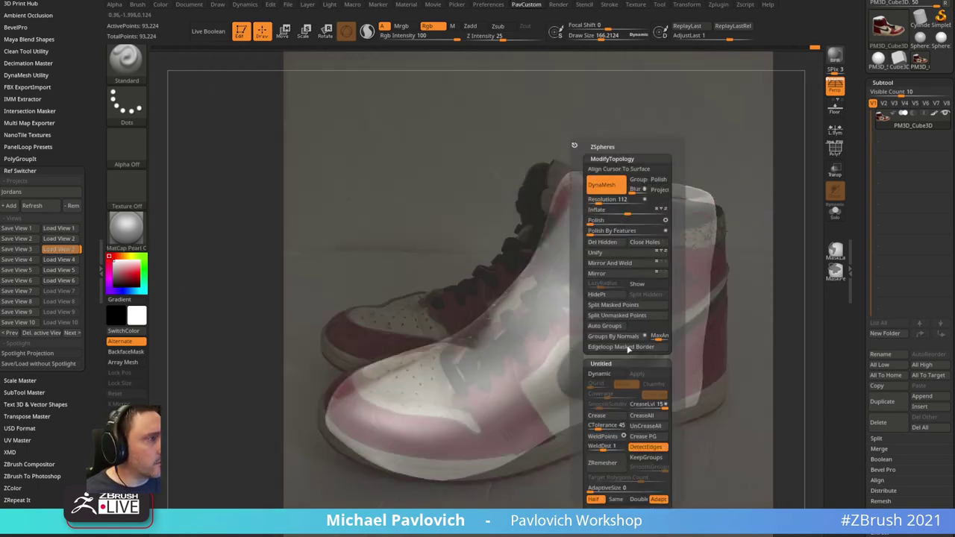
left_click(612, 272)
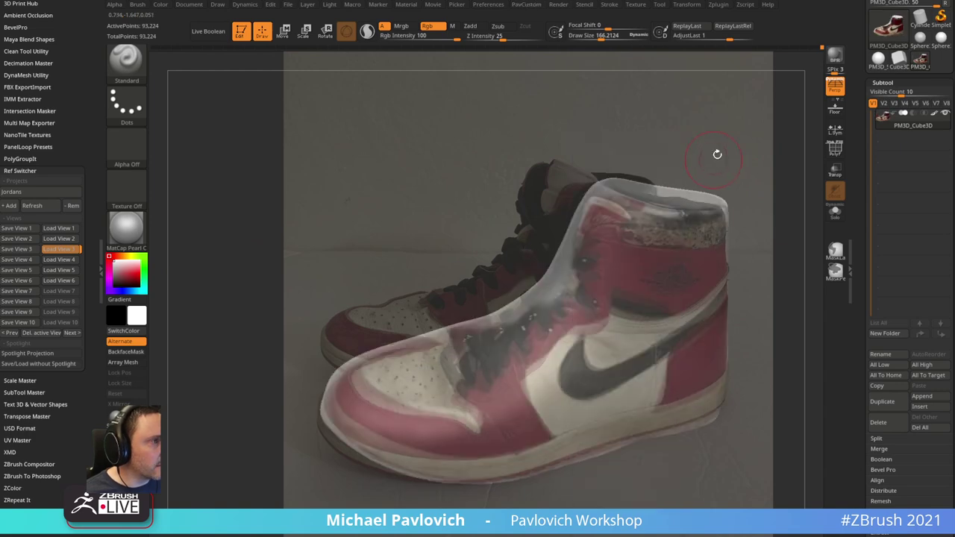
- Load View 4 and View 5 to compare the mirrored shoe with their reference photos
mouse_move(736, 154)
left_mouse_down()
mouse_move(743, 144)
mouse_move(742, 154)
left_mouse_up()
left_click(58, 261)
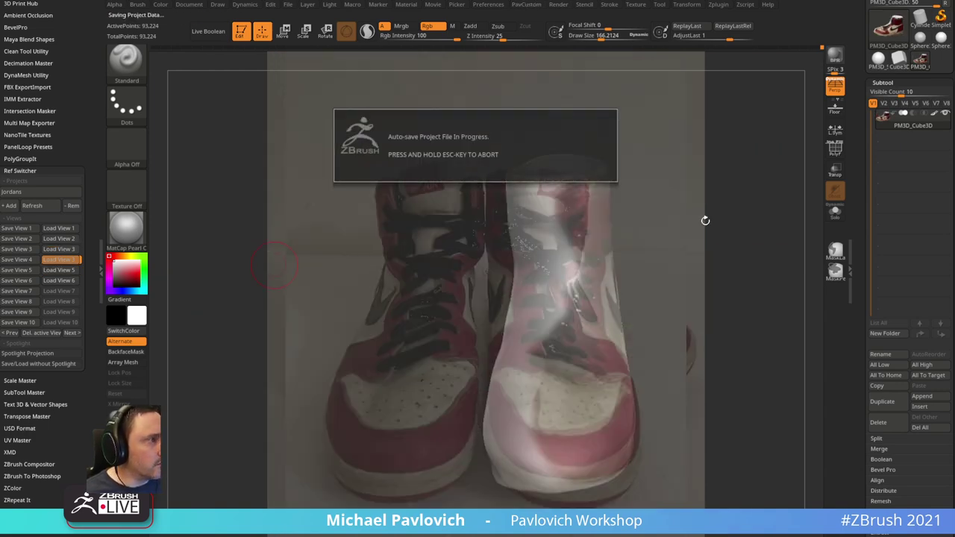
left_click(67, 272)
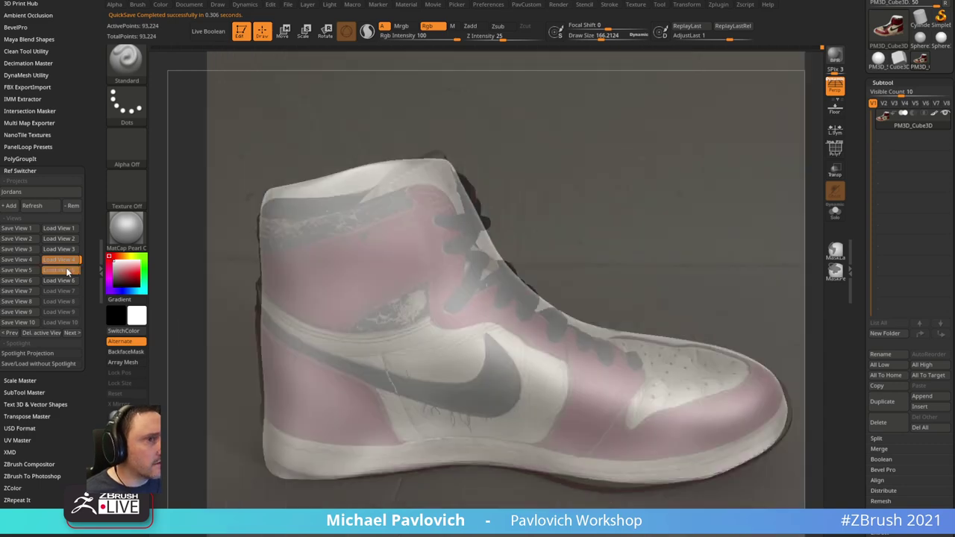
key("space")
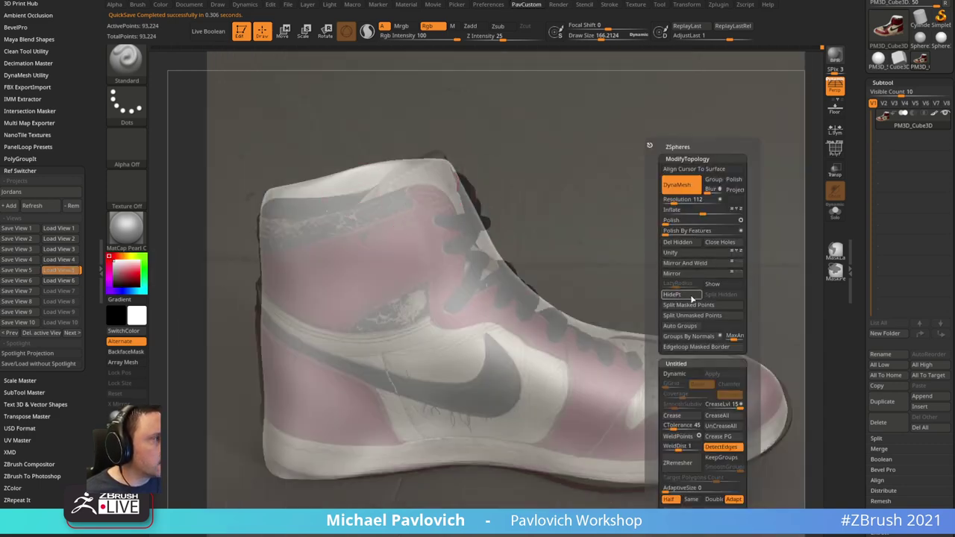
left_click(682, 277)
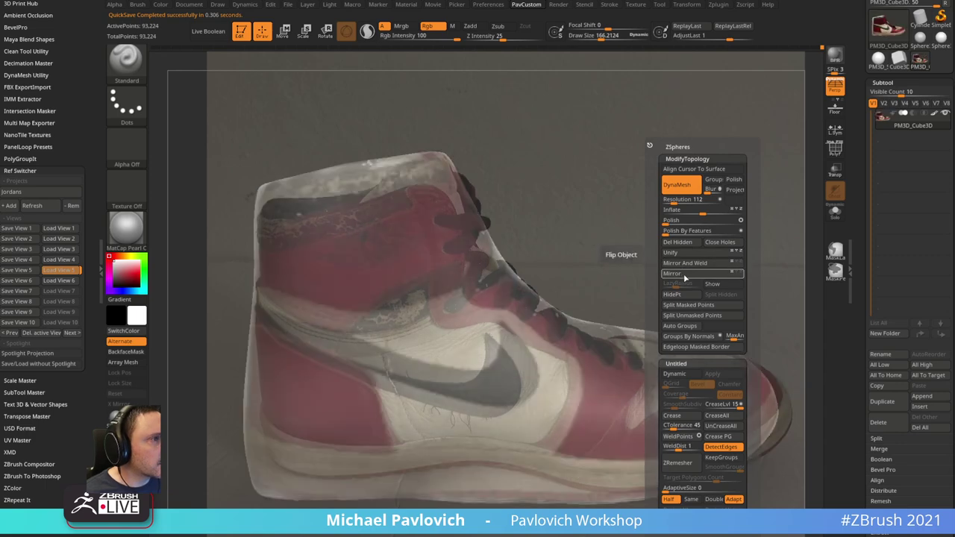
mouse_move(659, 223)
left_mouse_down("alt")
mouse_move(649, 211)
mouse_move(736, 153)
mouse_move(682, 168)
mouse_move(718, 196)
mouse_move(686, 225)
mouse_move(730, 199)
left_mouse_up("alt")
key("space")
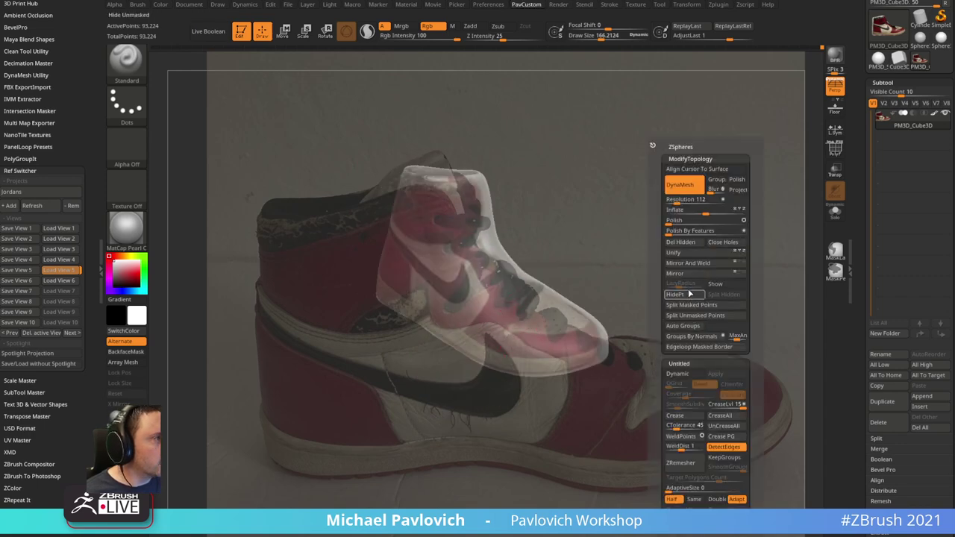
left_click(690, 294)
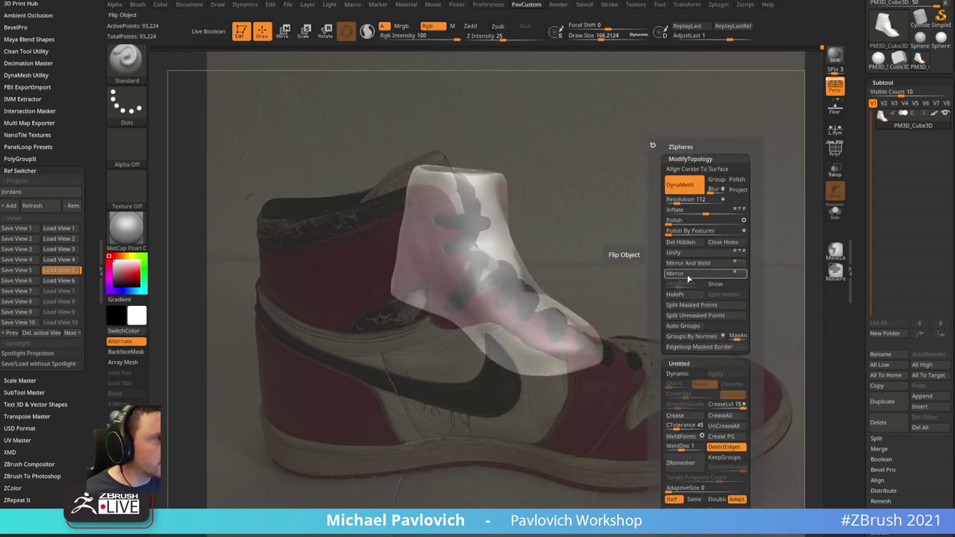
- Reload View 5 to realign the shoe's unpainted side with its reference photo
left_click(64, 271)
left_click_drag(710, 209, 707, 200, "alt")
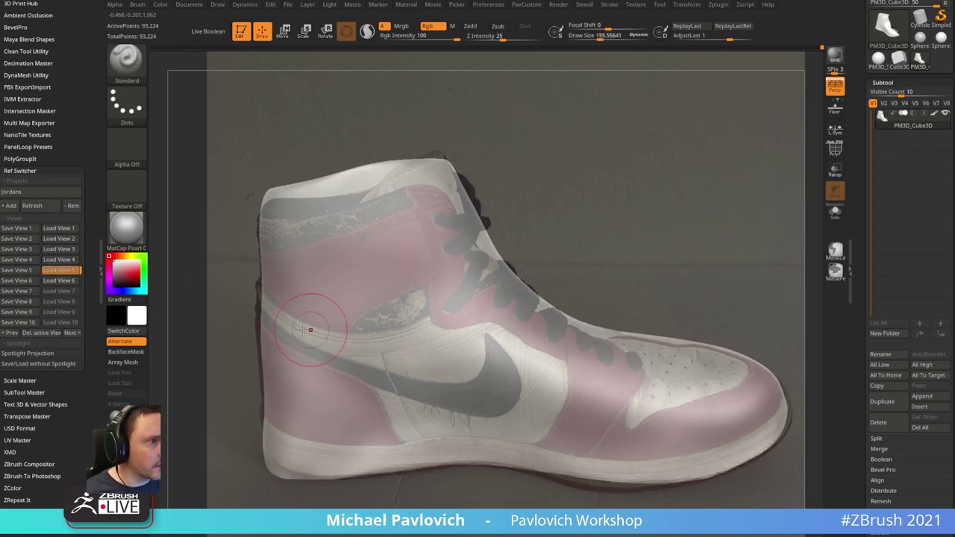
- Switch to the Move brush and try to pull the collar's top edge down to the side reference photo
key("b")
key("m")
key("v")
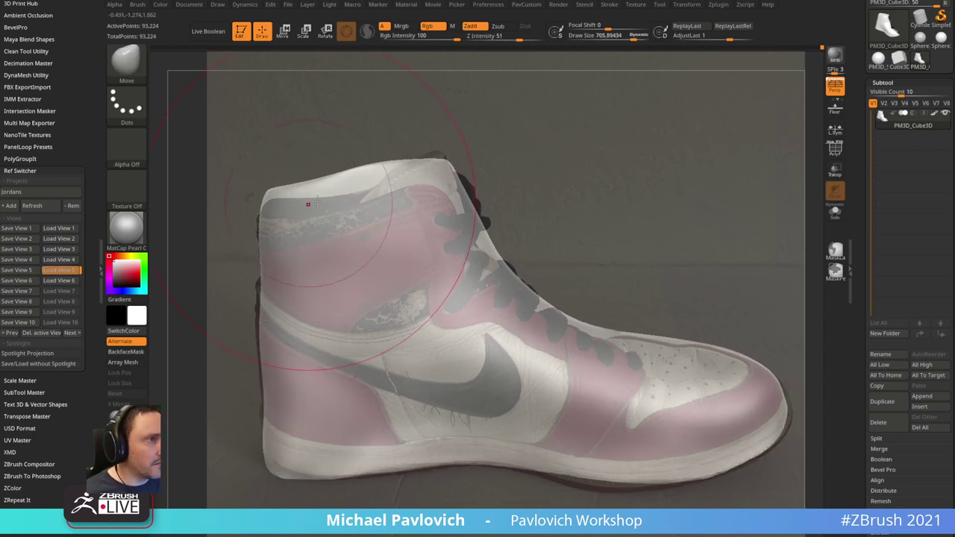
left_click_drag(389, 197, 391, 251)
key("ctrl+z")
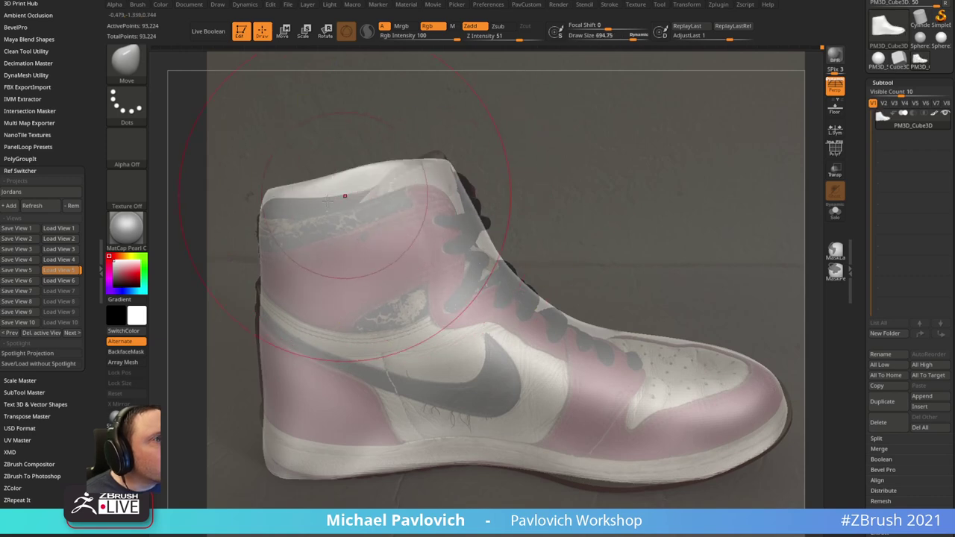
left_click_drag(294, 191, 296, 203)
key("ctrl+z")
- Rotate the shoe to fit the side reference photo and overwrite the saved View 5 with this alignment
left_click_drag(560, 153, 574, 144)
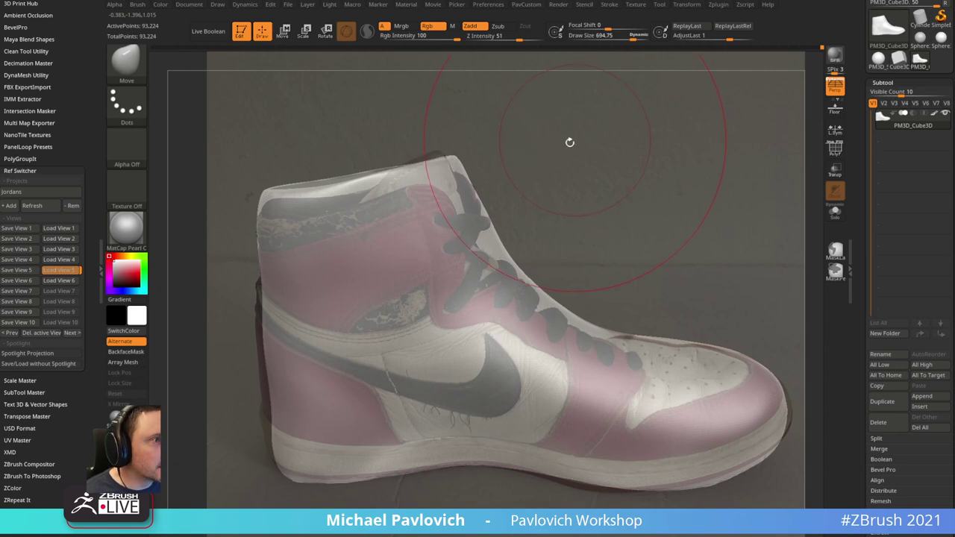
left_click(32, 270)
left_click(440, 252)
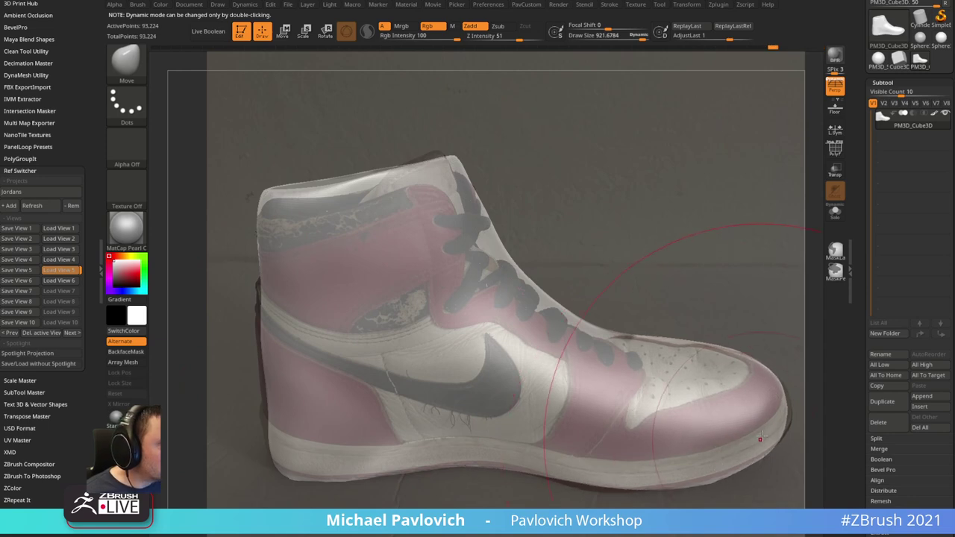
- Enlarge the Move brush to 1000, push the collar down to match the reference photo, and reload View 5
key("s")
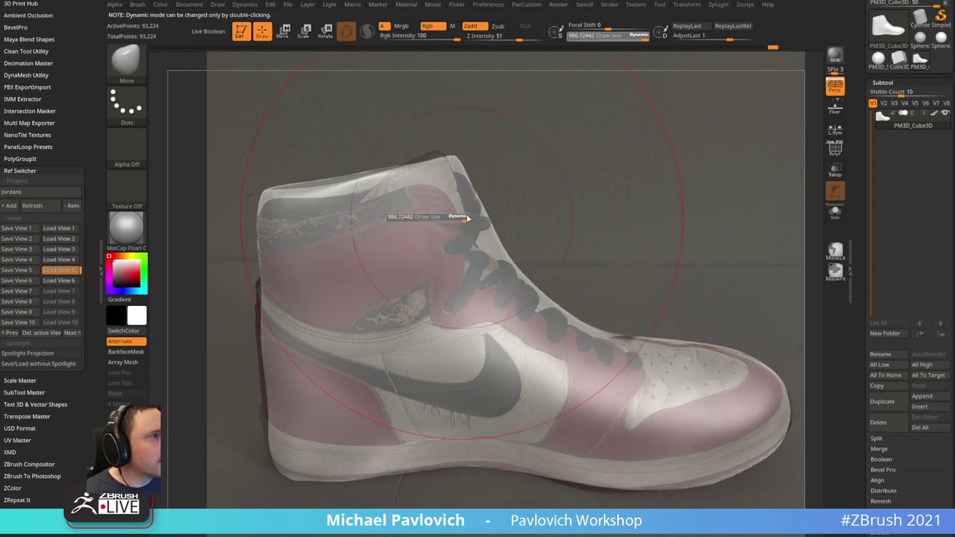
left_click_drag(467, 218, 473, 217)
left_click_drag(262, 188, 290, 216)
left_click_drag(384, 179, 394, 190)
left_click_drag(649, 195, 601, 182)
left_click(70, 273)
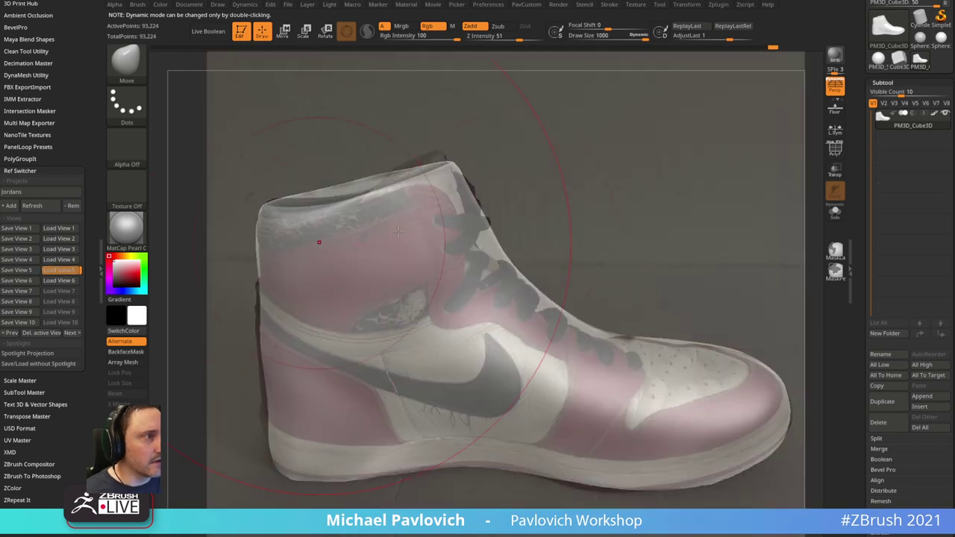
- Project the side photo's colours onto the shoe's unpainted side with the Standard brush, then hide the reference to check the coverage
key("b")
key("s")
key("t")
key("s")
key("s")
left_click_drag(312, 244, 272, 237)
mouse_move(273, 235)
left_mouse_down()
mouse_move(404, 203)
mouse_move(443, 224)
mouse_move(470, 292)
mouse_move(450, 278)
mouse_move(317, 279)
mouse_move(272, 328)
mouse_move(284, 402)
mouse_move(475, 379)
mouse_move(475, 328)
left_mouse_up()
mouse_move(554, 353)
left_mouse_down()
mouse_move(694, 377)
mouse_move(579, 441)
mouse_move(575, 455)
mouse_move(649, 468)
mouse_move(749, 450)
mouse_move(642, 410)
left_mouse_up()
key("shift+z")
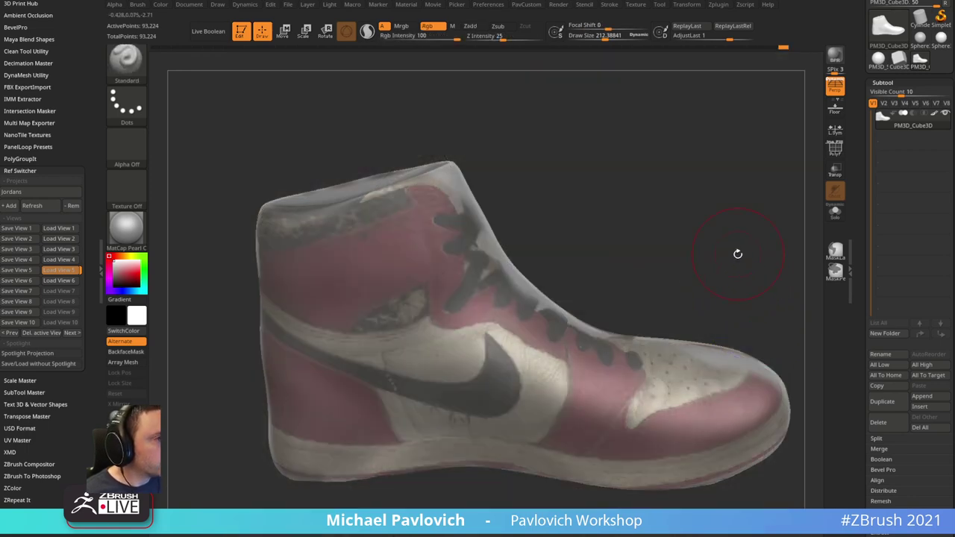
mouse_move(736, 256)
left_mouse_down()
mouse_move(714, 277)
mouse_move(727, 260)
left_mouse_up()
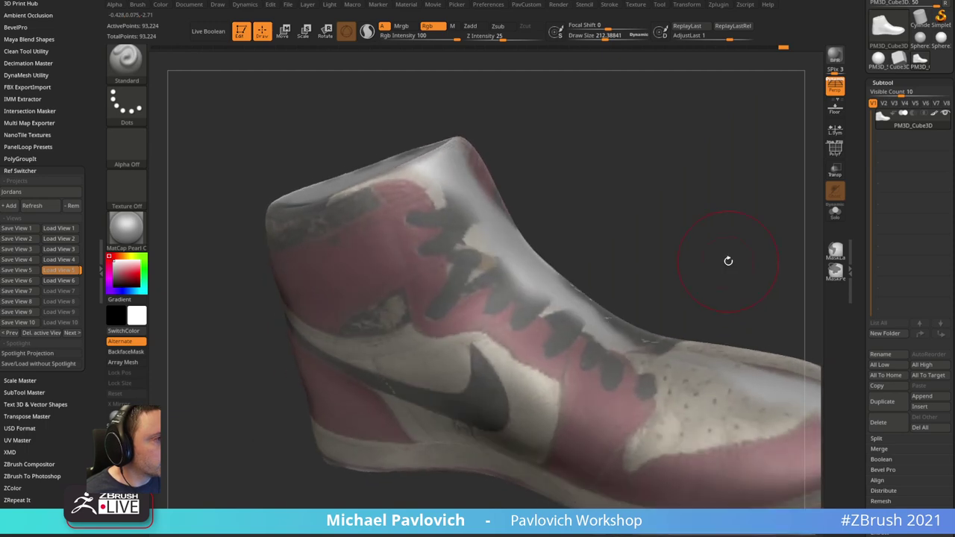
left_click(69, 281)
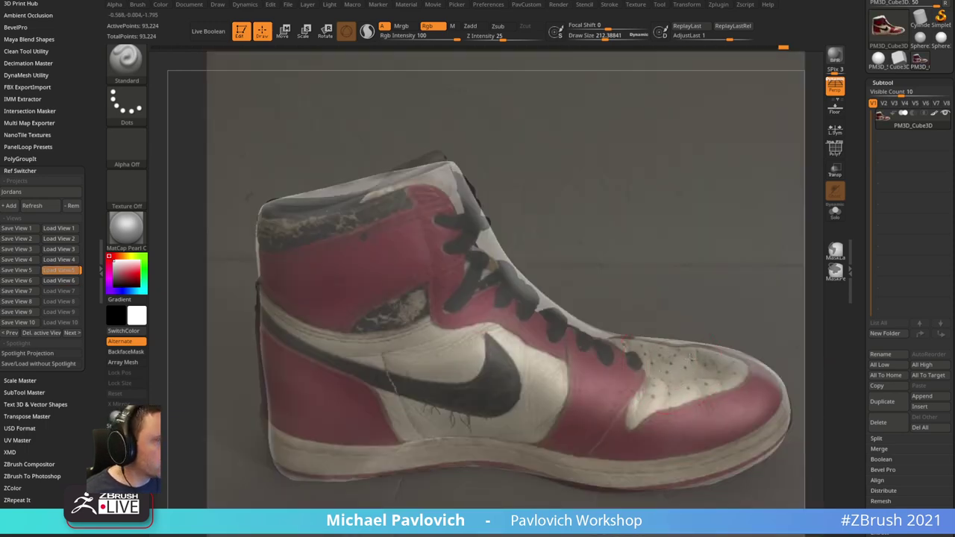
key("shift+z")
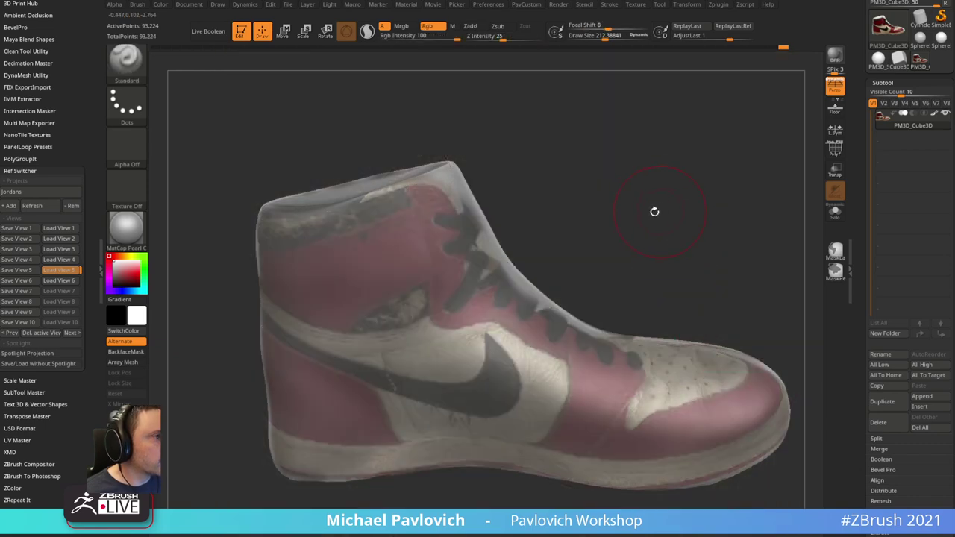
- Reduce the brush size, load View 4, and adjust the shoe's alignment with the front reference photo
key("s")
left_click_drag(639, 216, 629, 216)
mouse_move(631, 214)
left_mouse_down()
mouse_move(681, 153)
mouse_move(754, 134)
mouse_move(675, 111)
mouse_move(649, 122)
mouse_move(743, 113)
mouse_move(742, 127)
mouse_move(709, 117)
left_mouse_up()
left_click(67, 260)
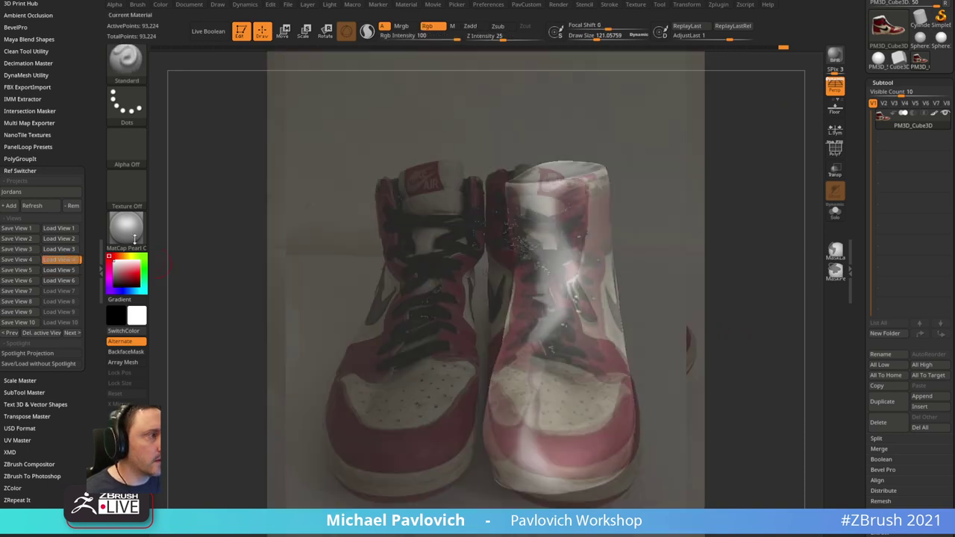
key("shift+z")
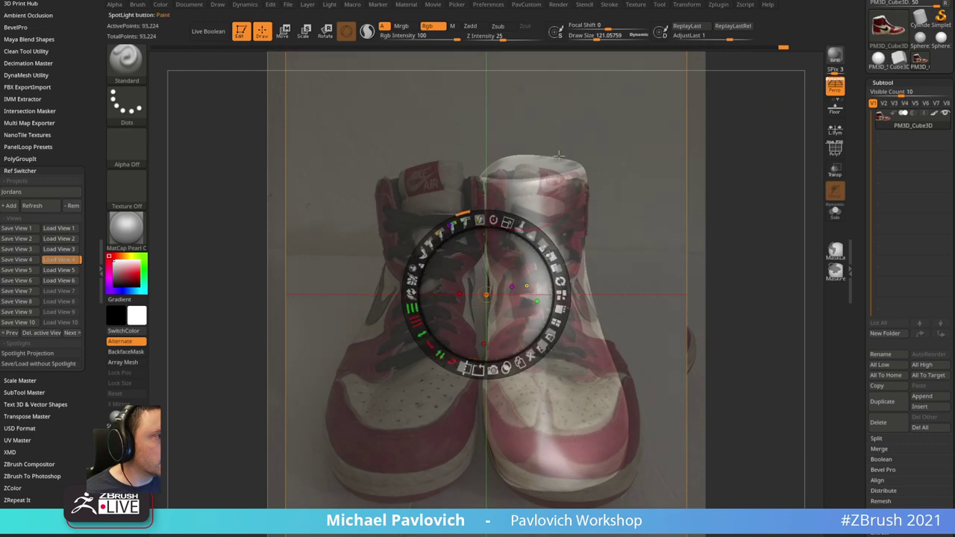
key("z")
left_click_drag(689, 241, 700, 234)
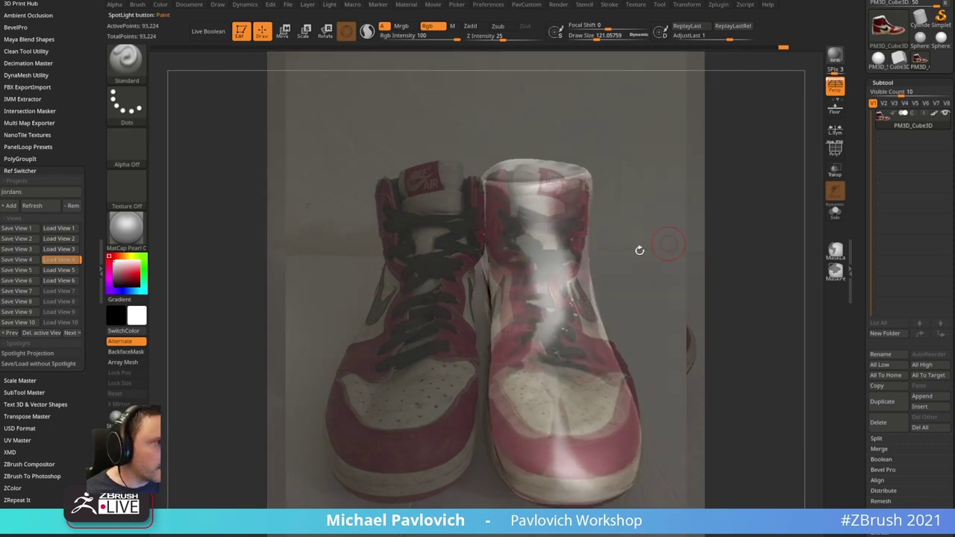
- Mirror the shoe and align it over the other shoe in the front reference photo
key("3")
left_click(612, 274)
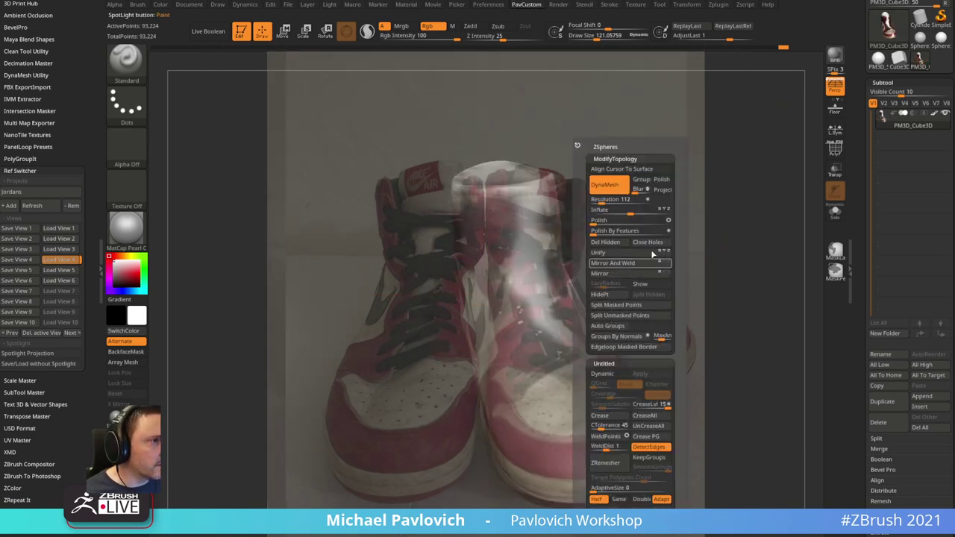
left_click_drag(616, 239, 679, 237)
left_click_drag(487, 239, 598, 212)
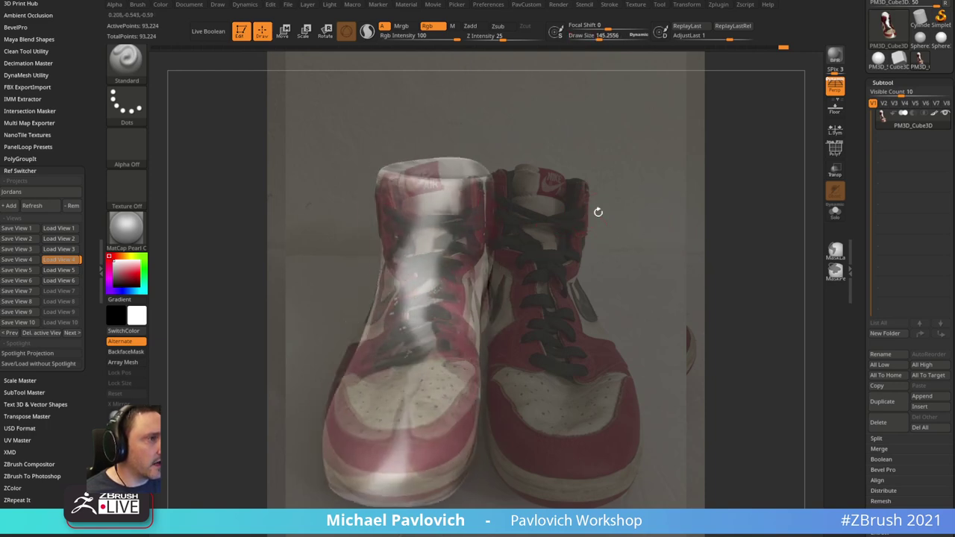
left_click(683, 4)
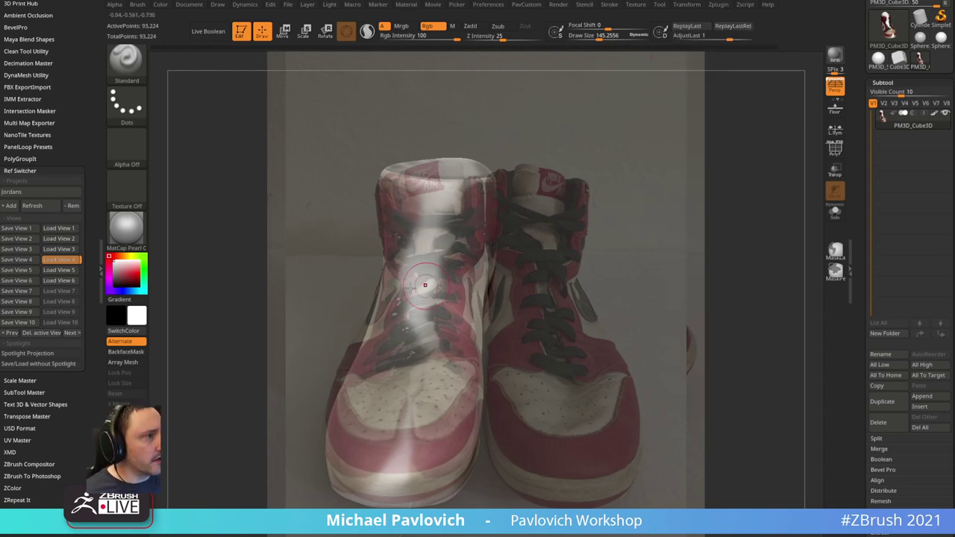
mouse_move(562, 219)
left_mouse_down()
mouse_move(570, 221)
mouse_move(556, 227)
mouse_move(550, 203)
mouse_move(556, 232)
left_mouse_up()
- Project the front photo's tongue, laces and toe colours onto the shoe, then hide the reference to check the result
left_click_drag(416, 275, 430, 190)
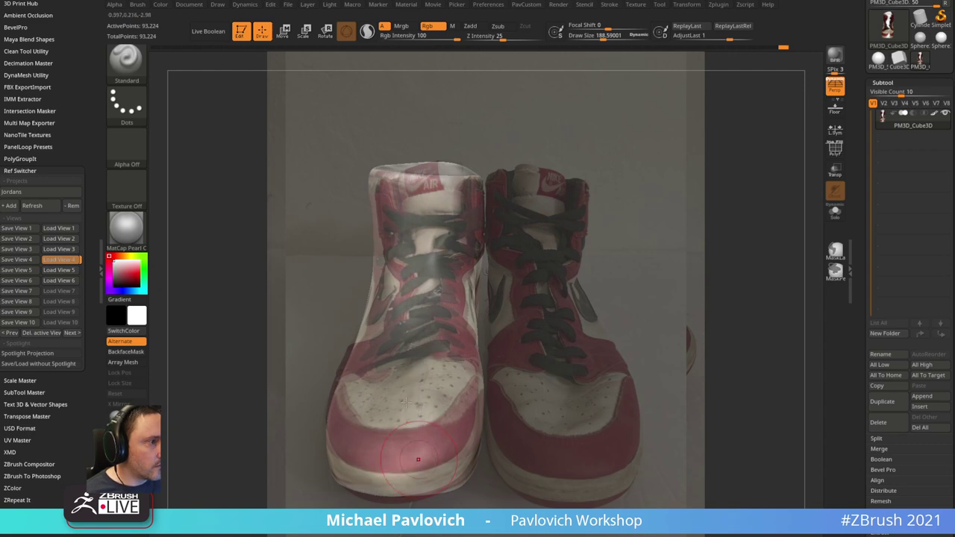
key("shift+z")
left_click_drag(572, 236, 742, 207)
- Load View 6 with the back reference photo and mirror the shoe
left_click(76, 280)
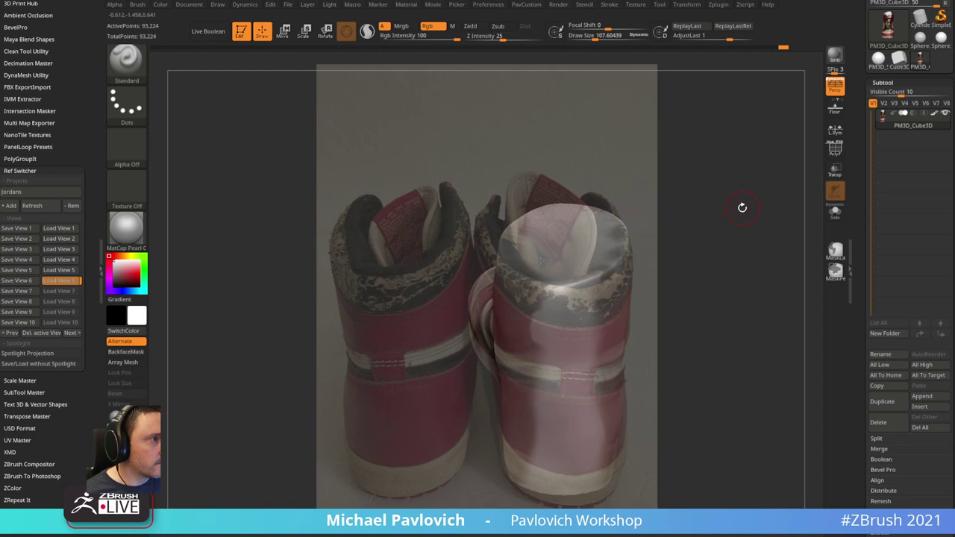
key("2")
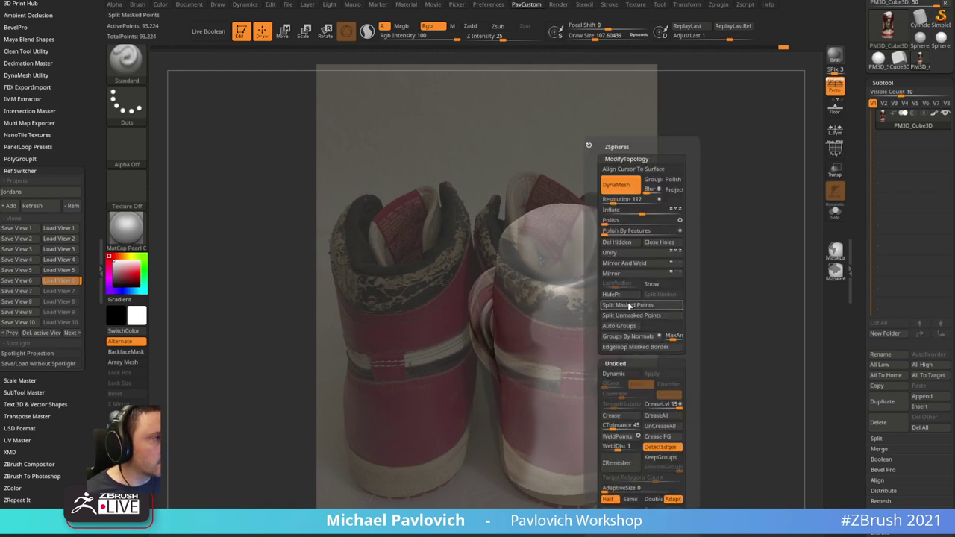
left_click(630, 275)
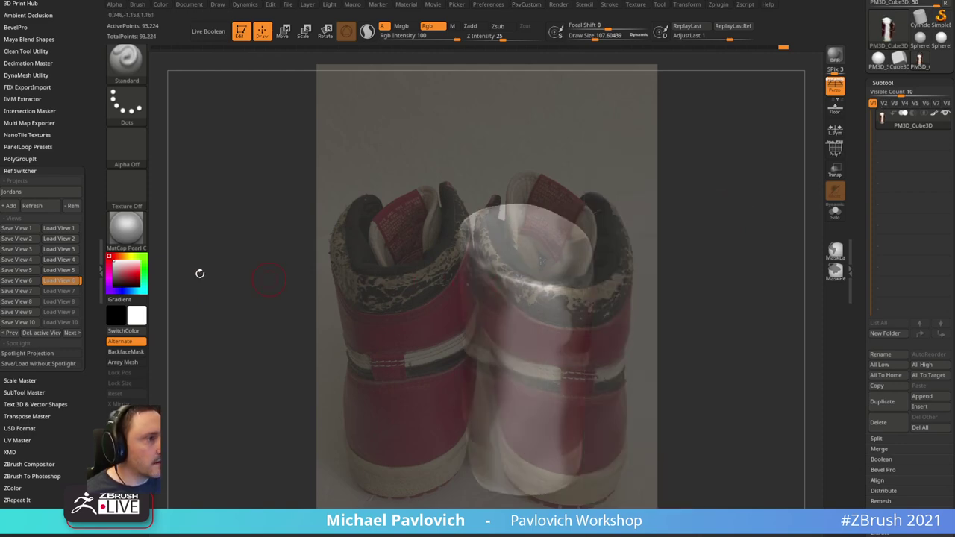
- Align the mirrored shoe with the matching heel in the back photo and overwrite the saved View 6
left_click(72, 283)
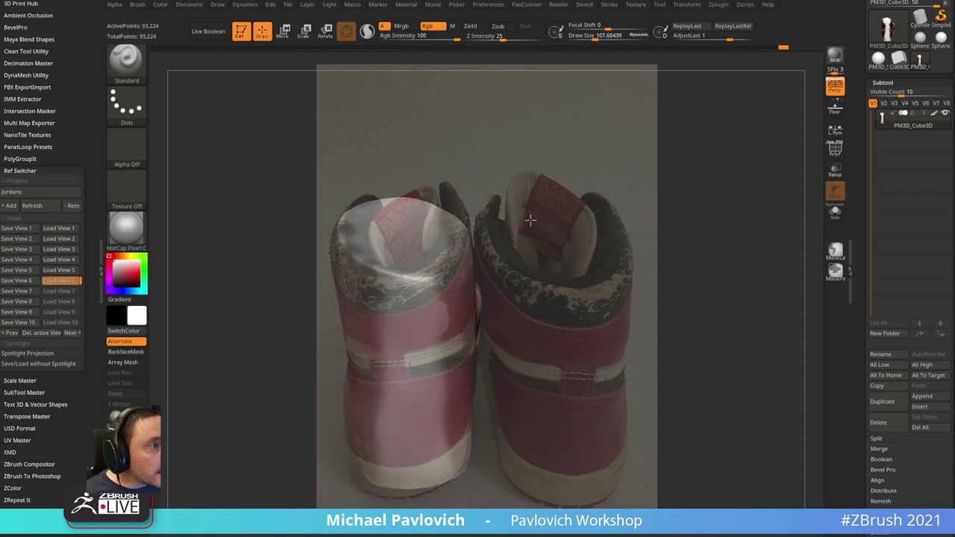
mouse_move(526, 223)
left_mouse_down()
mouse_move(535, 232)
mouse_move(535, 209)
mouse_move(535, 218)
left_mouse_up()
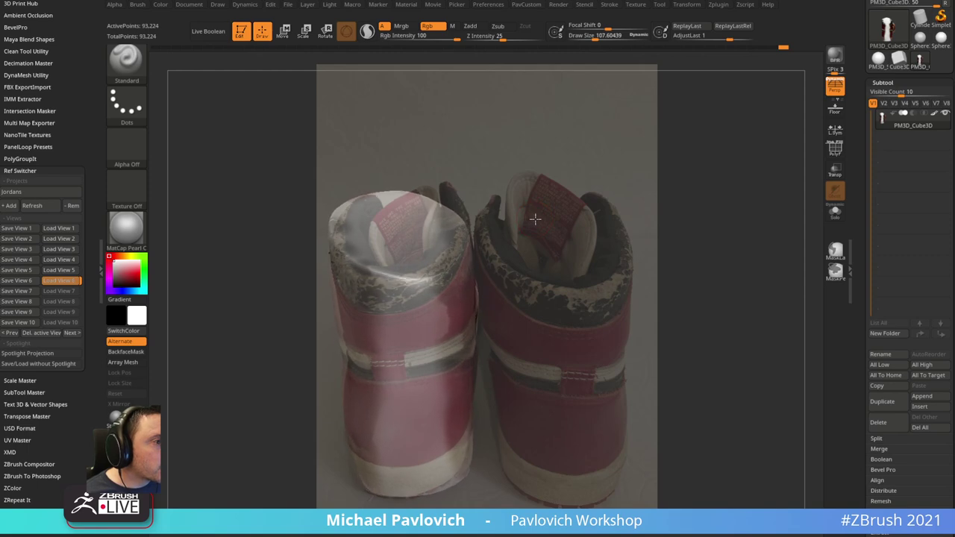
left_click(18, 280)
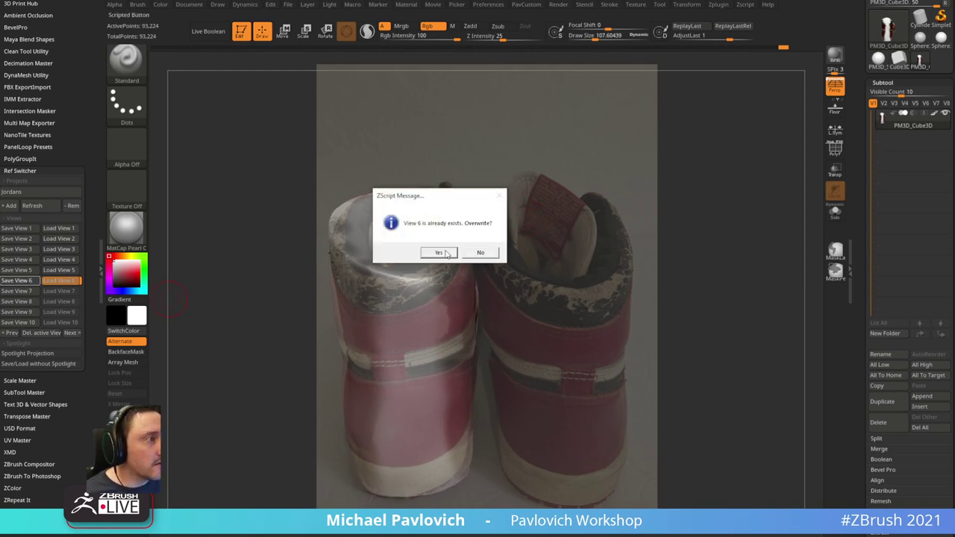
left_click(438, 253)
- Project the back photo's colours onto the heel and collar, then orbit around the shoe to check the painted heel
left_click_drag(492, 299, 485, 301)
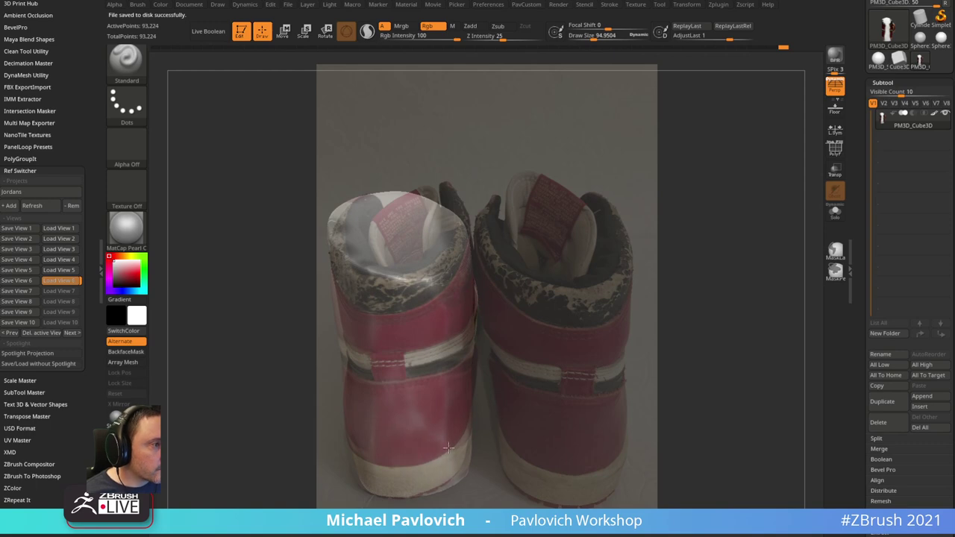
left_click_drag(677, 209, 548, 285)
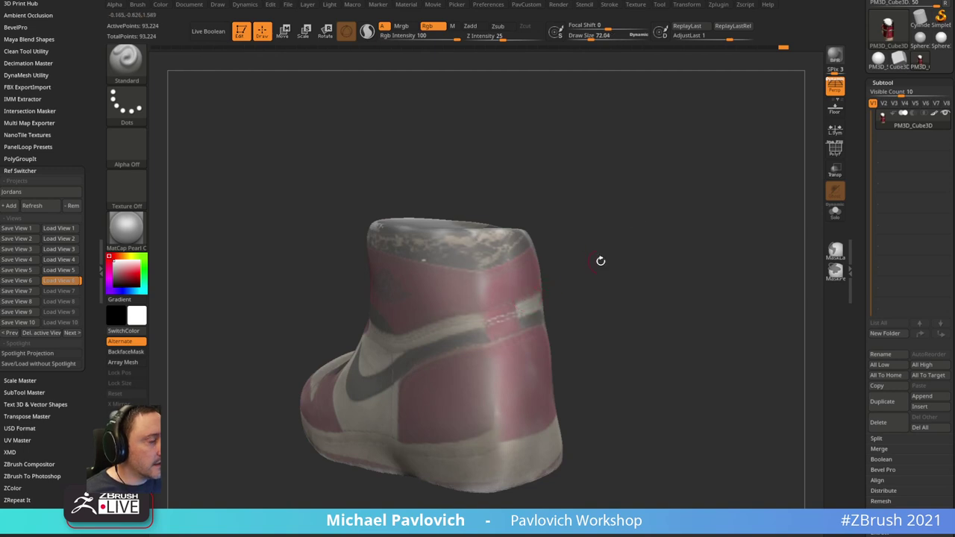
mouse_move(600, 260)
left_mouse_down()
mouse_move(669, 226)
mouse_move(558, 271)
mouse_move(648, 226)
mouse_move(542, 286)
mouse_move(527, 281)
left_mouse_up()
- Shrink the Standard brush to about 38 and paint over the heel's uneven areas with red sampled from the shoe
key("s")
right_click_drag(575, 255, 511, 295)
key("s")
mouse_move(505, 304)
left_mouse_down()
mouse_move(496, 305)
mouse_move(663, 239)
mouse_move(542, 300)
mouse_move(611, 283)
left_mouse_up()
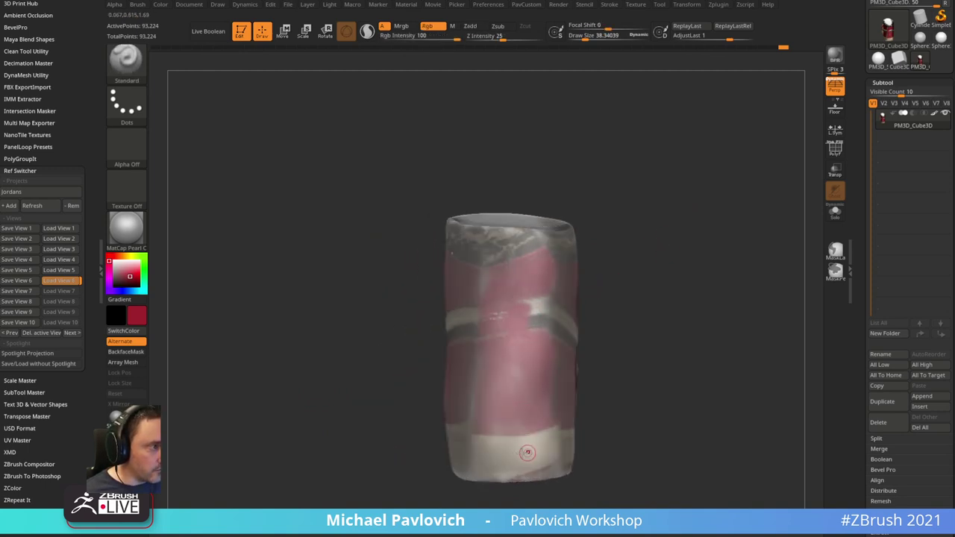
- Sample the sole's cream colour and paint over the discoloured areas of the heel's sole
key("c")
left_click_drag(418, 443, 651, 312)
left_click_drag(546, 138, 555, 281)
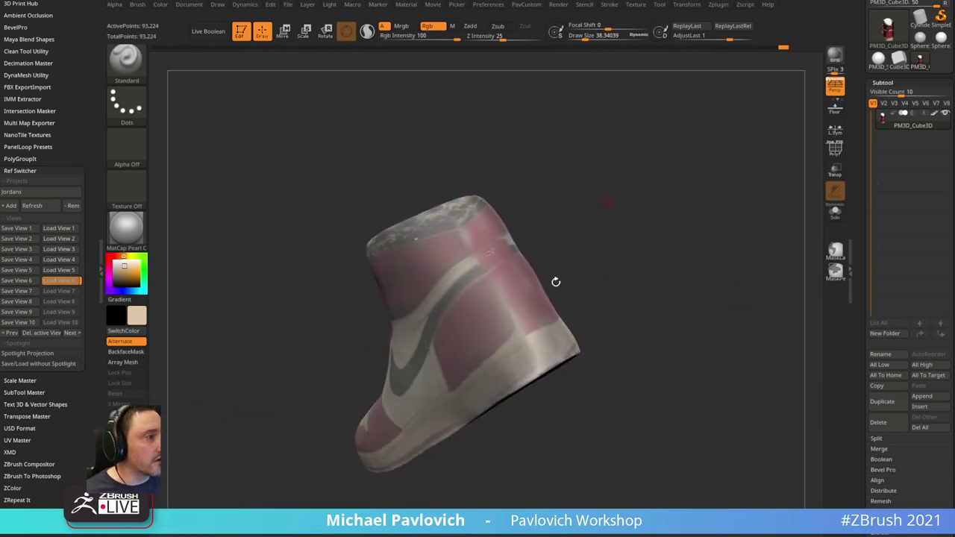
- Touch up the heel panel with sampled dark red and the sole's side edge with sampled cream
key("c")
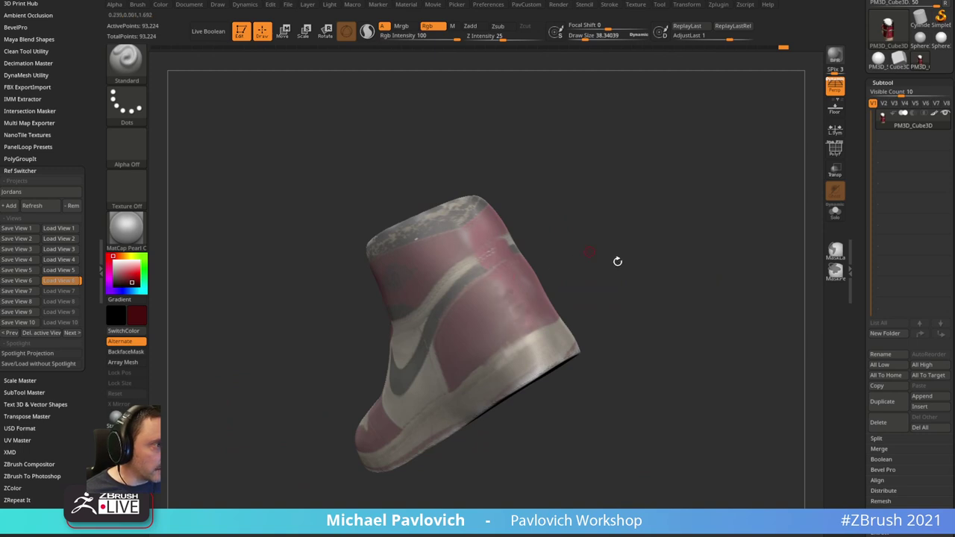
left_click_drag(617, 261, 490, 320)
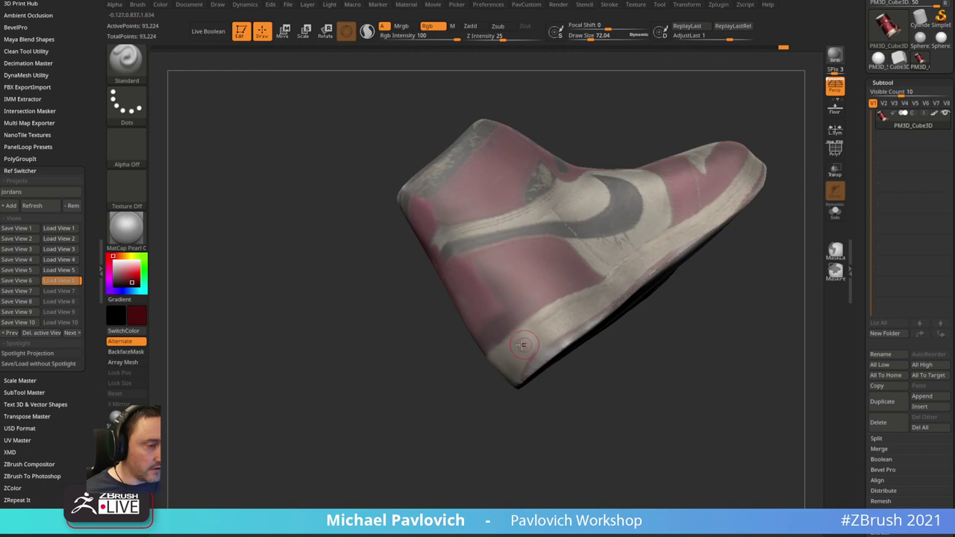
key("c")
left_click_drag(575, 430, 623, 306)
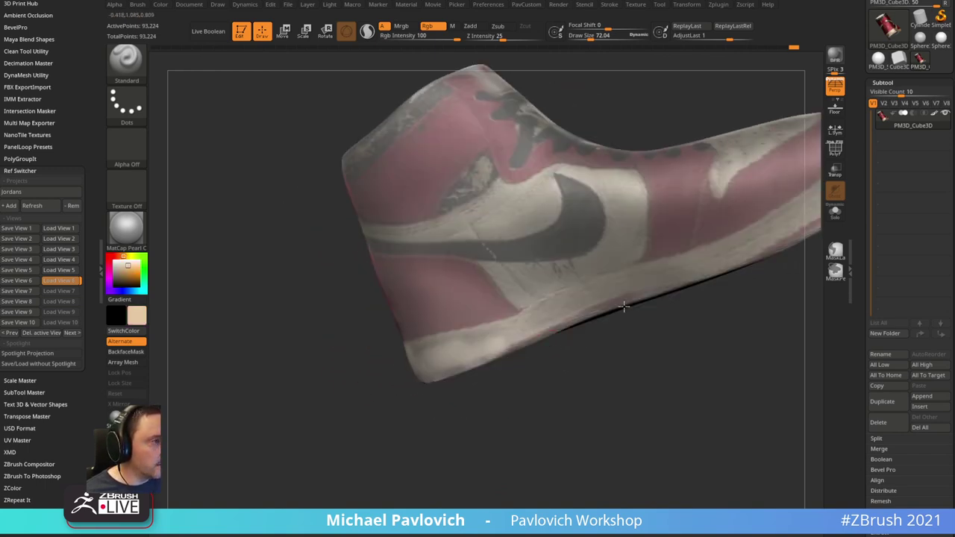
- Sample the toe panel's red and paint over the uneven areas of the toe
left_click_drag(715, 310, 642, 261)
key("c")
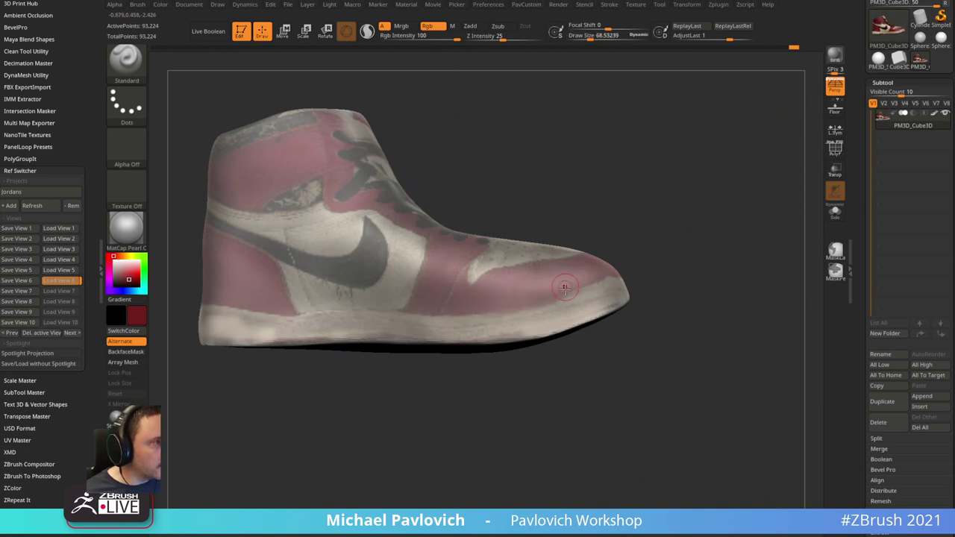
left_click_drag(565, 288, 727, 260)
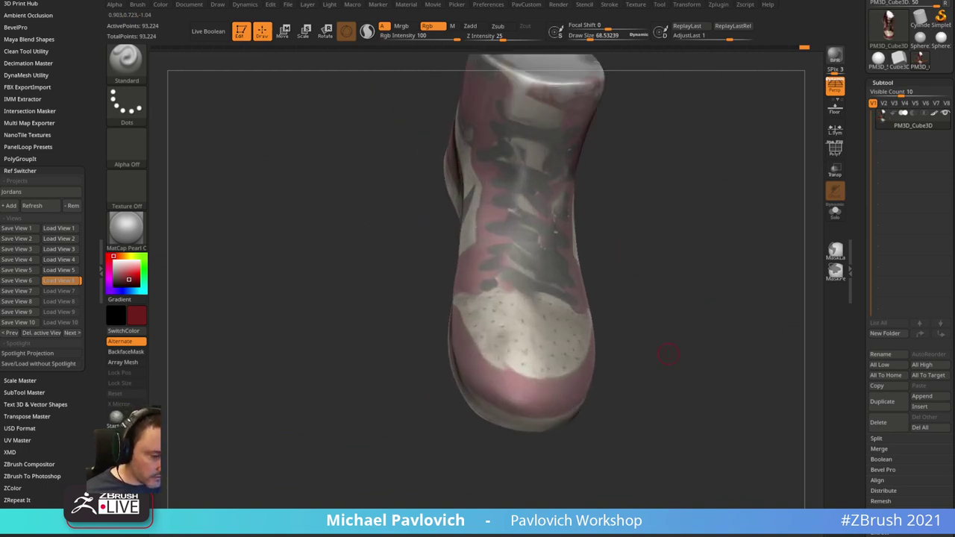
- Sample the tongue's cream colour and paint over the red smears on the upper tongue
left_click_drag(668, 354, 733, 281)
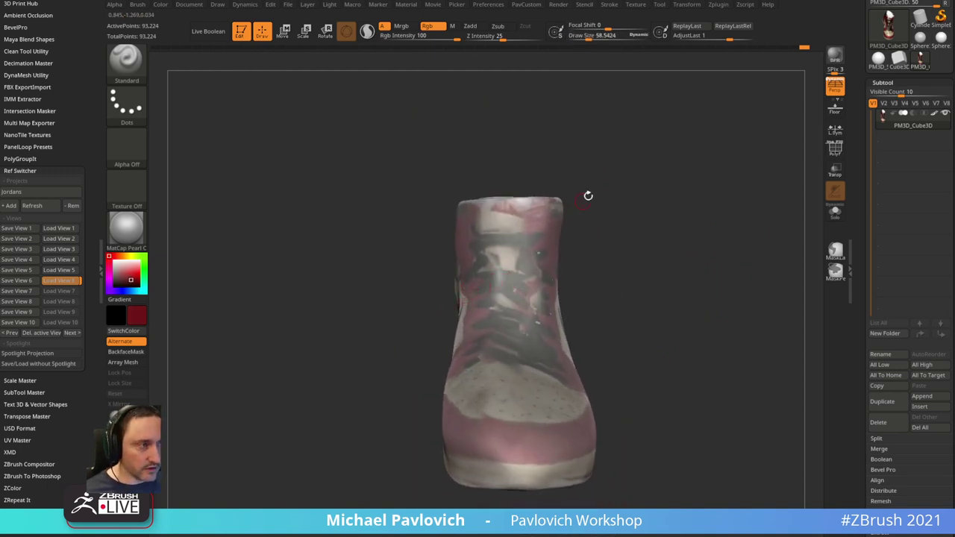
left_click_drag(588, 195, 479, 248)
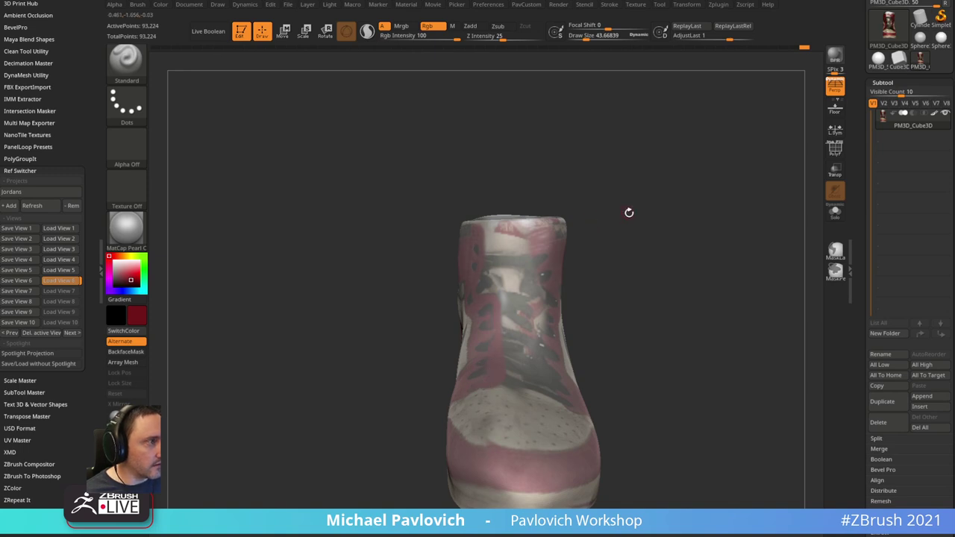
left_click_drag(629, 213, 592, 203, "alt")
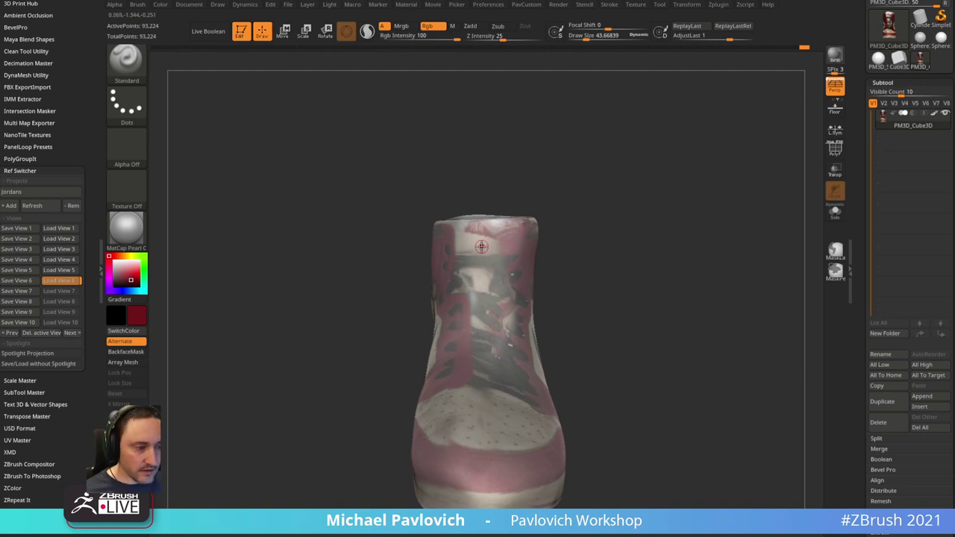
key("c")
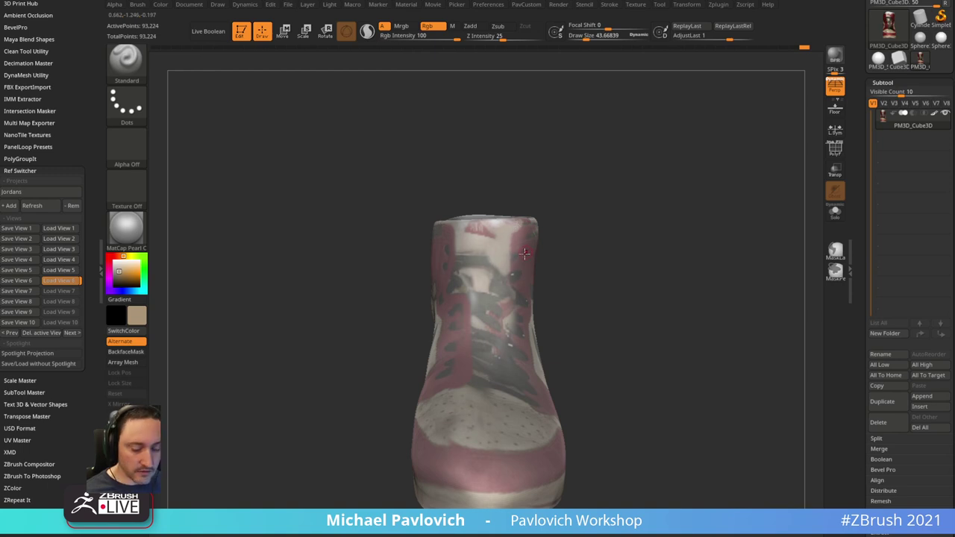
- Sample the dark red and paint the upper eyelet strip beside the tongue, using the Standard brush at a draw size of about 49
key("c")
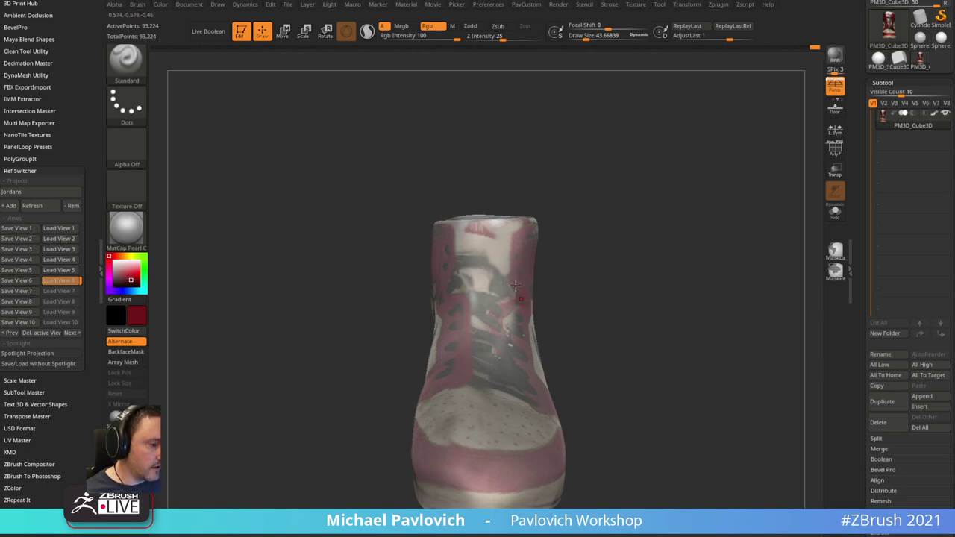
key("b")
key("m")
key("v")
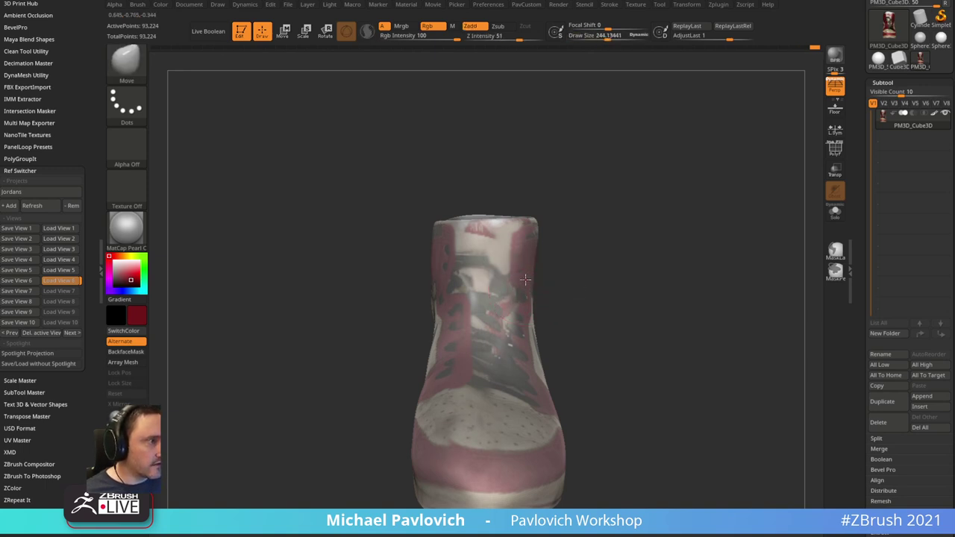
key("b")
key("s")
key("t")
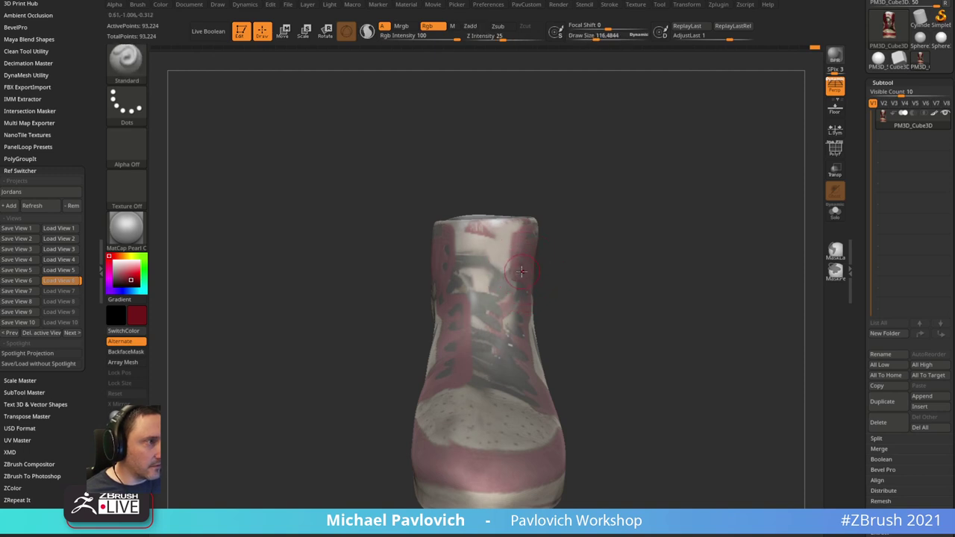
key("s")
left_click_drag(518, 273, 511, 273)
left_click_drag(589, 223, 593, 217)
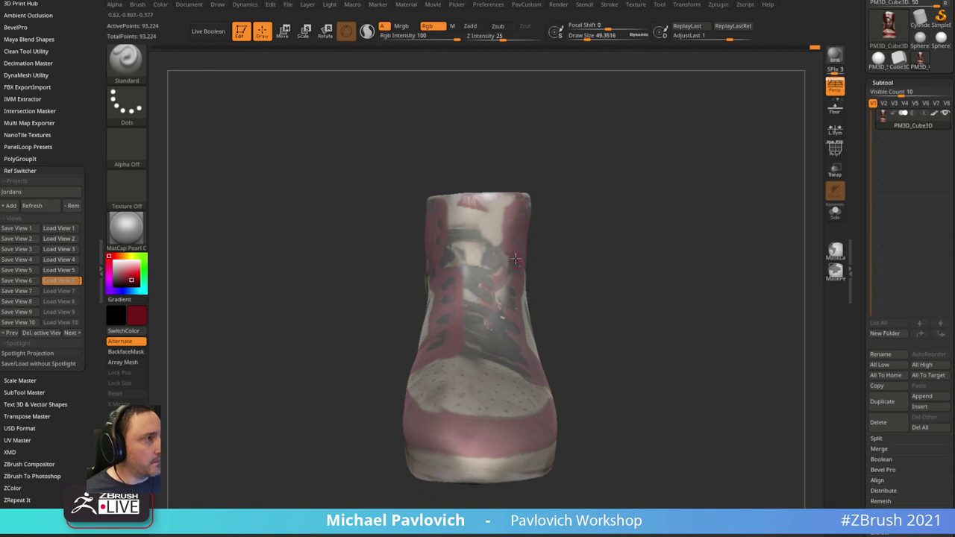
- Set the draw size to about 62 and paint the lower eyelet strip and its lace holes solid dark red
key("s")
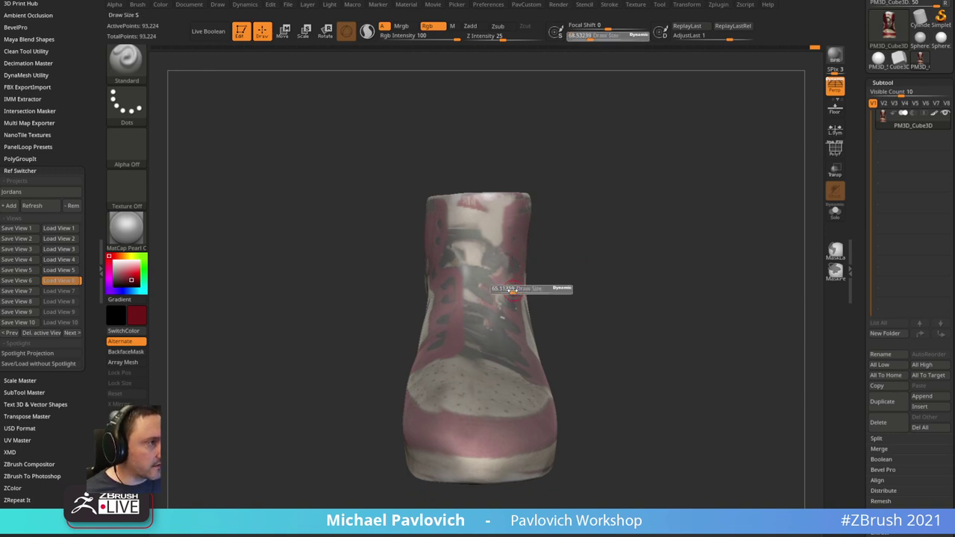
left_click(514, 288)
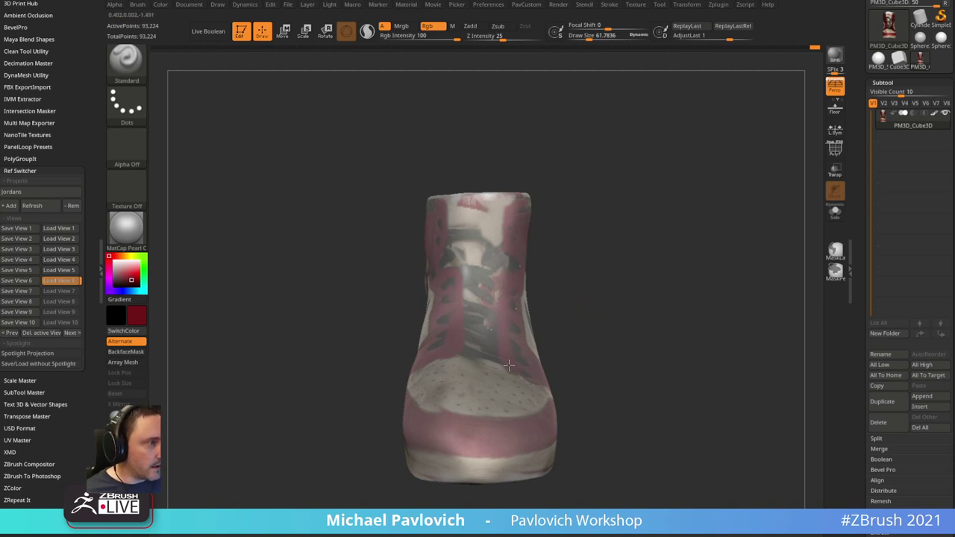
right_click_drag(508, 365, 556, 353)
right_click_drag(505, 380, 537, 316)
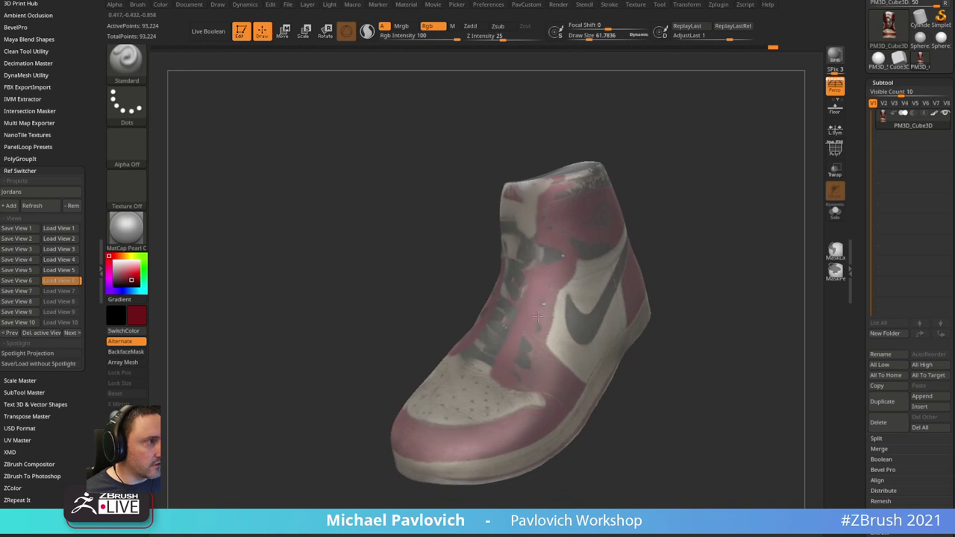
right_click_drag(708, 255, 717, 187)
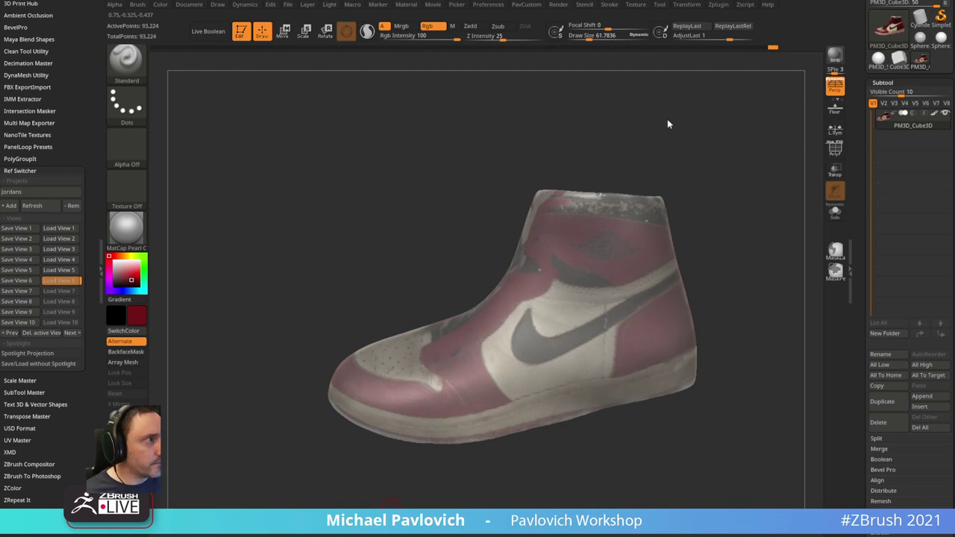
- Mirror the shoe mesh to flip it to the opposite foot
mouse_move(668, 122)
right_mouse_down()
mouse_move(715, 122)
mouse_move(674, 125)
right_mouse_up()
key("4")
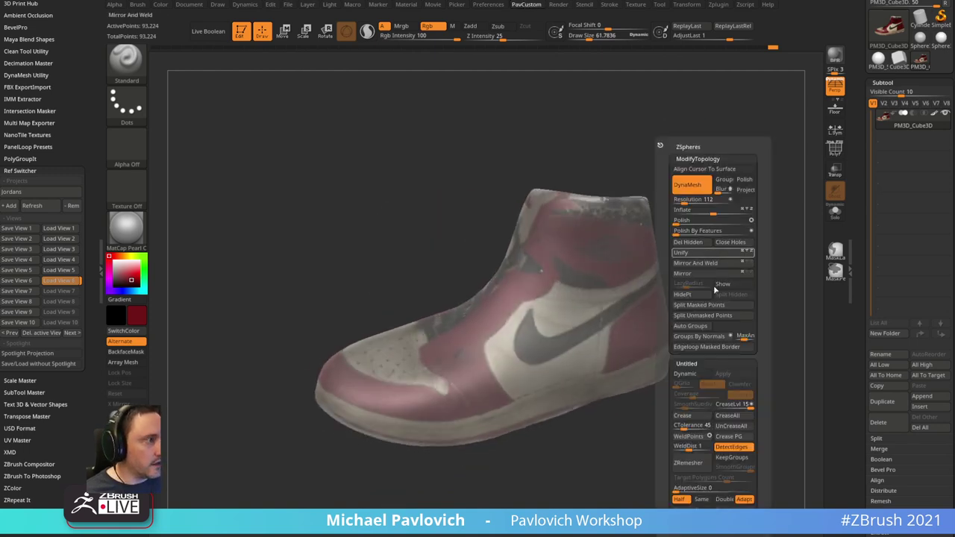
right_click_drag(517, 215, 670, 190)
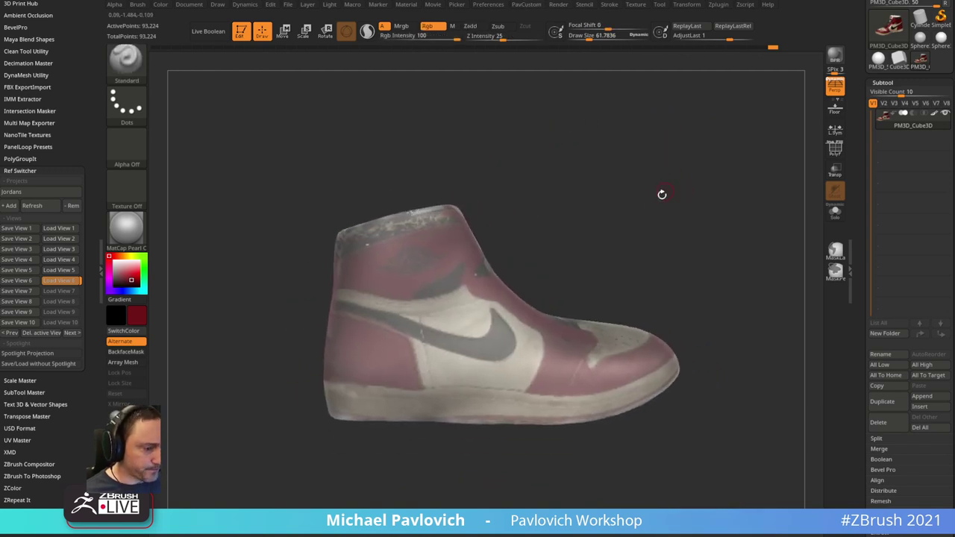
- Sample the sole's cream colour and paint over the reddish line along the sole's lower edge
right_click_drag(450, 461, 482, 429, "ctrl")
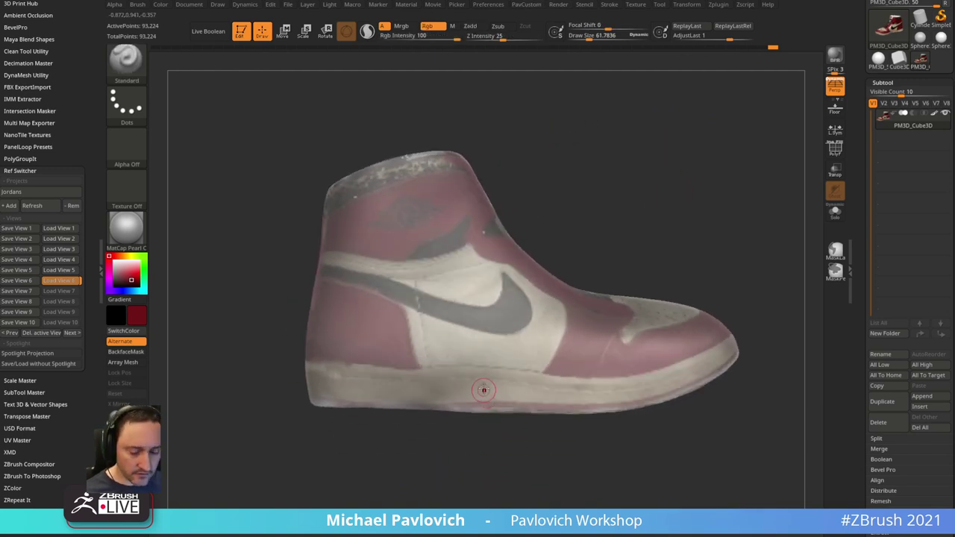
key("c")
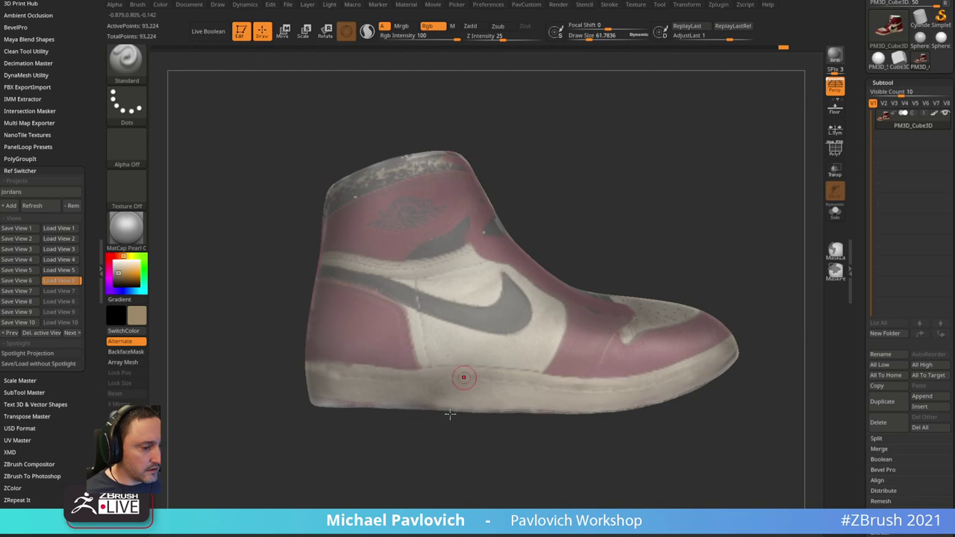
mouse_move(450, 413)
left_mouse_down("alt")
mouse_move(477, 390)
mouse_move(492, 407)
mouse_move(500, 403)
left_mouse_up("alt")
- Refine the sole's shape on both sides with the Move brush, starting at about 322 draw size and reducing it to about 172
key("s")
key("s")
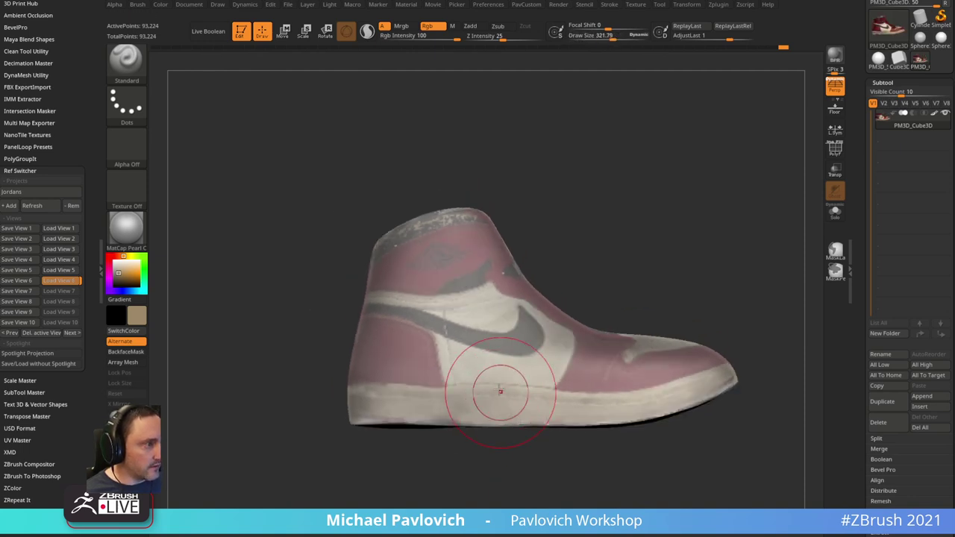
key("b")
key("m")
key("v")
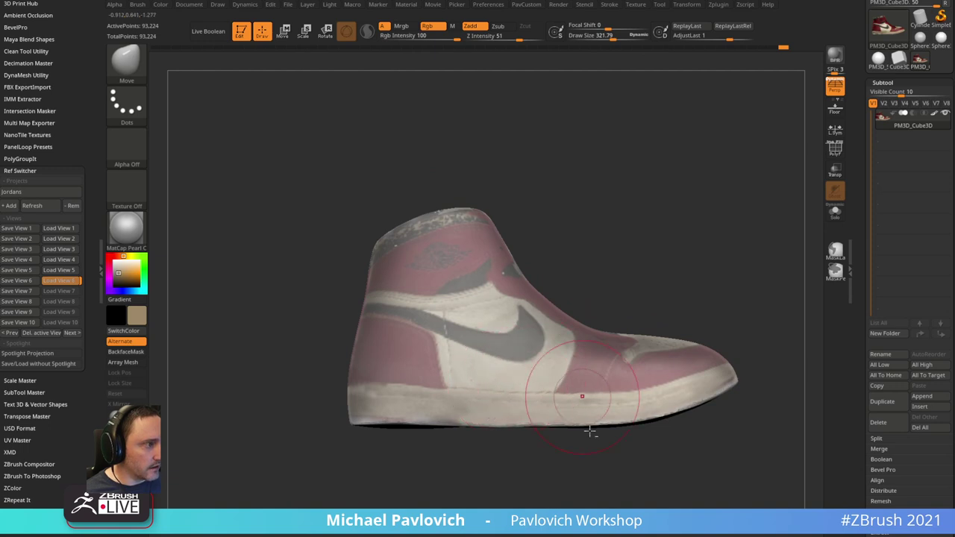
mouse_move(590, 433)
right_mouse_down()
mouse_move(298, 403)
mouse_move(305, 496)
mouse_move(405, 426)
mouse_move(568, 407)
mouse_move(607, 384)
right_mouse_up()
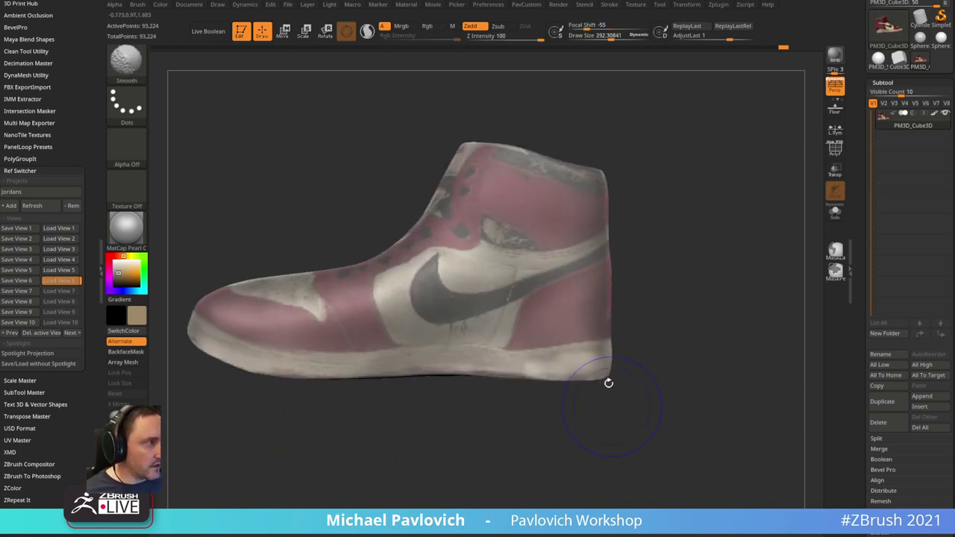
right_click_drag(657, 292, 548, 340)
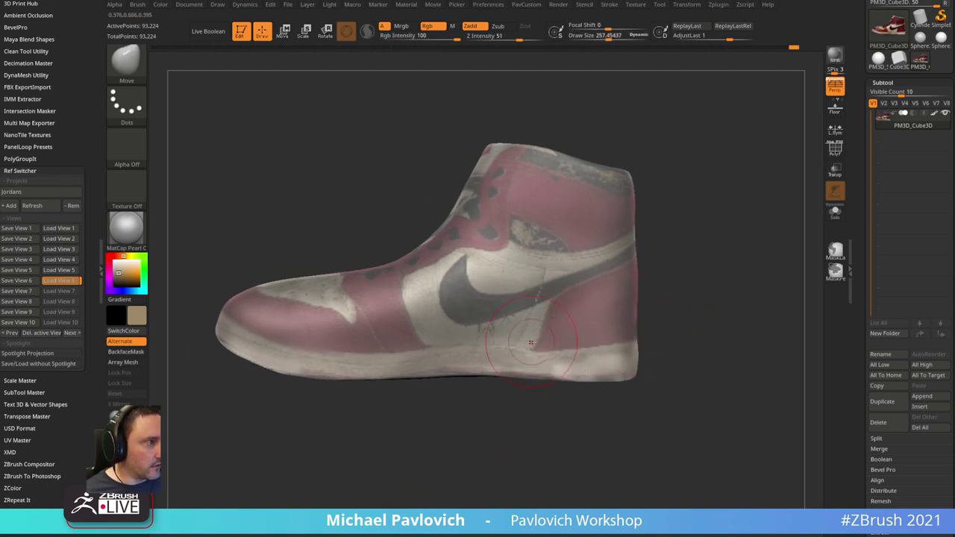
key("s")
left_click_drag(542, 346, 539, 348)
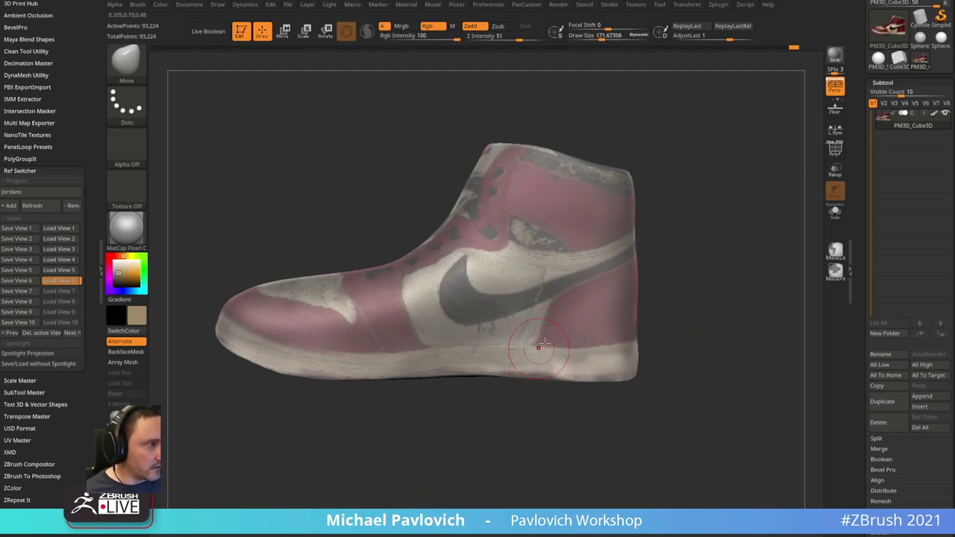
right_click_drag(519, 354, 527, 362)
right_click_drag(261, 417, 493, 316)
mouse_move(726, 193)
right_mouse_down()
mouse_move(694, 209)
mouse_move(754, 169)
mouse_move(597, 182)
mouse_move(609, 274)
mouse_move(580, 249)
mouse_move(611, 247)
mouse_move(433, 319)
right_mouse_up()
- Return to the Standard brush at about 72 and paint the ankle panel below the collar with sampled dark red
key("b")
key("s")
key("t")
mouse_move(506, 195)
right_mouse_down("alt")
mouse_move(601, 209)
mouse_move(570, 236)
right_mouse_up("alt")
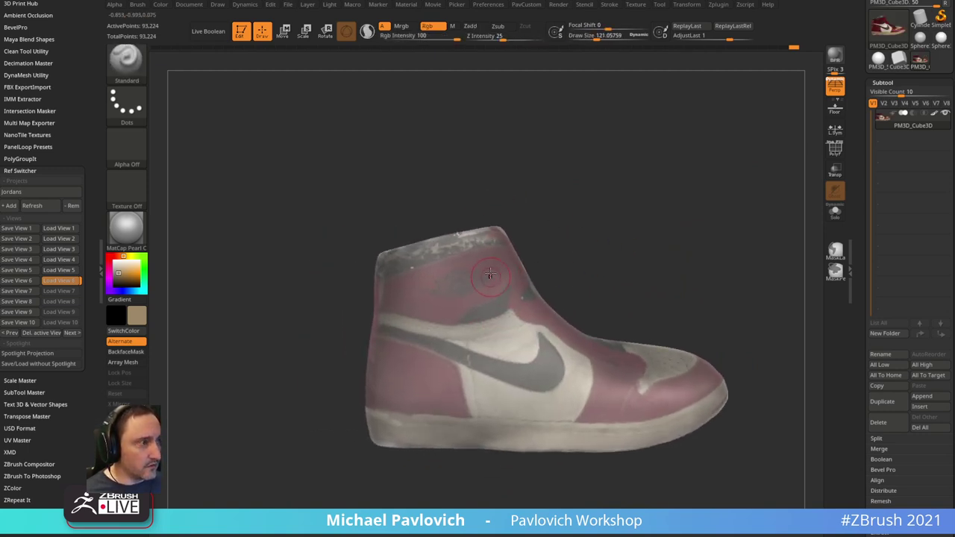
key("c")
right_click_drag(393, 290, 396, 314, "alt")
key("bracketleft")
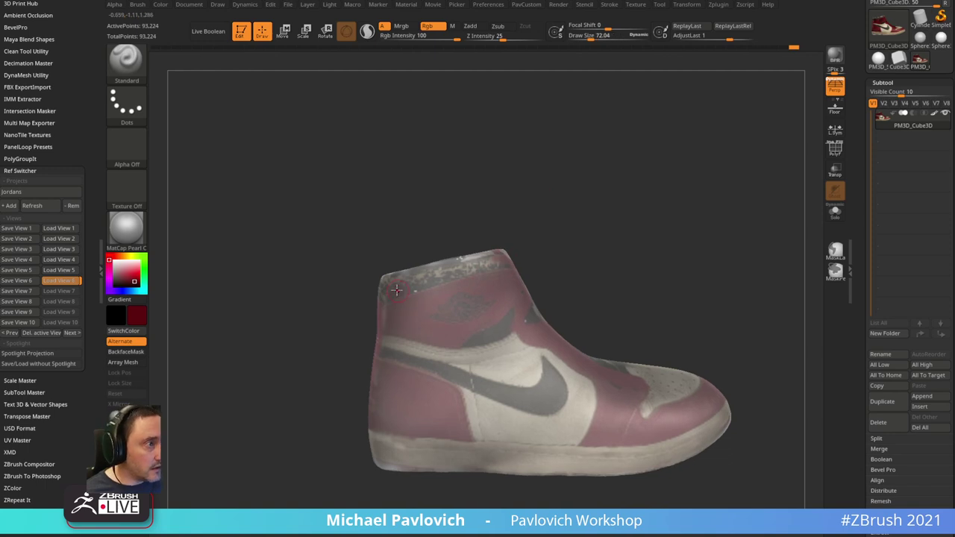
- Sample the collar's near-black colour and darken the patchy lower collar band with a draw size of about 52
key("c")
key("s")
left_click_drag(400, 294, 396, 297)
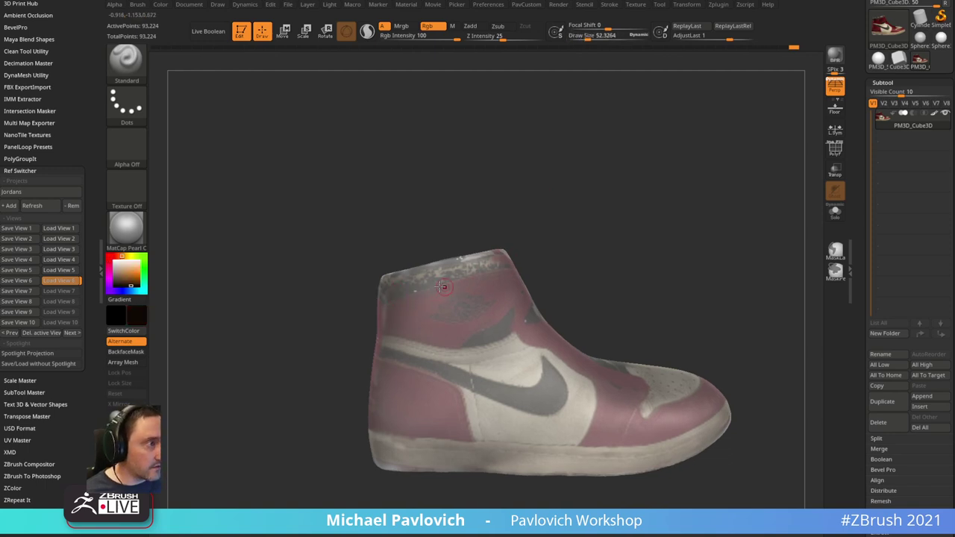
right_click_drag(461, 276, 516, 267)
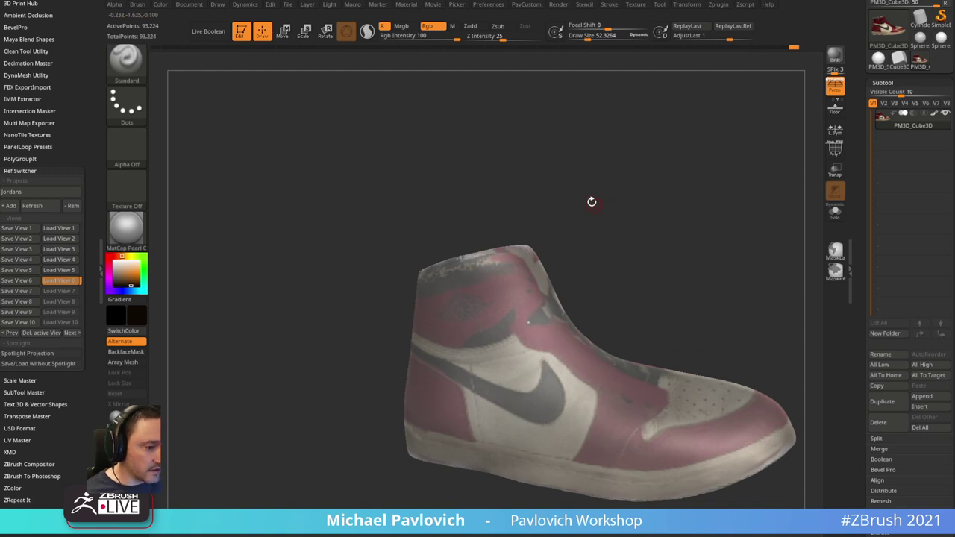
right_click_drag(603, 203, 534, 241)
- Sample the ankle panel's dark red and clean up its border under the collar, continuing around the heel
key("c")
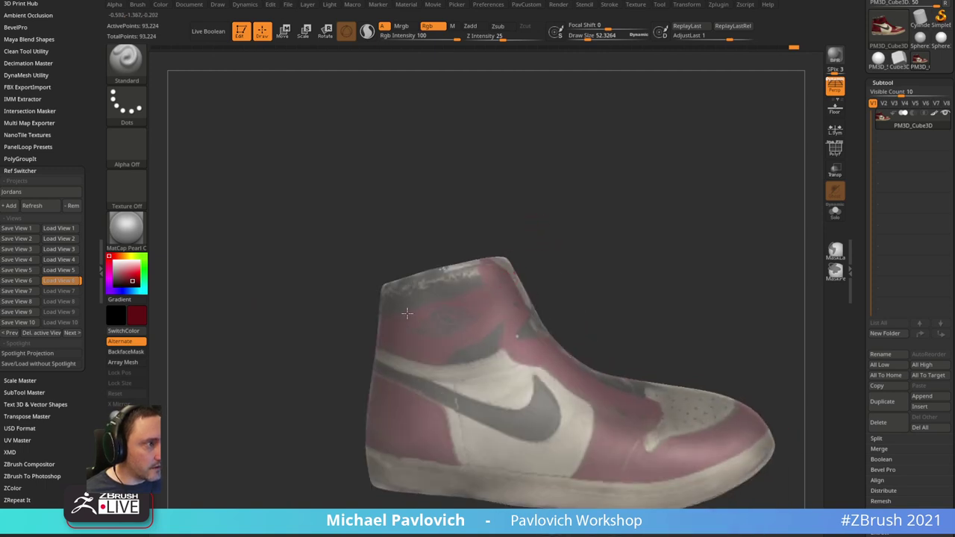
right_click_drag(406, 313, 452, 308)
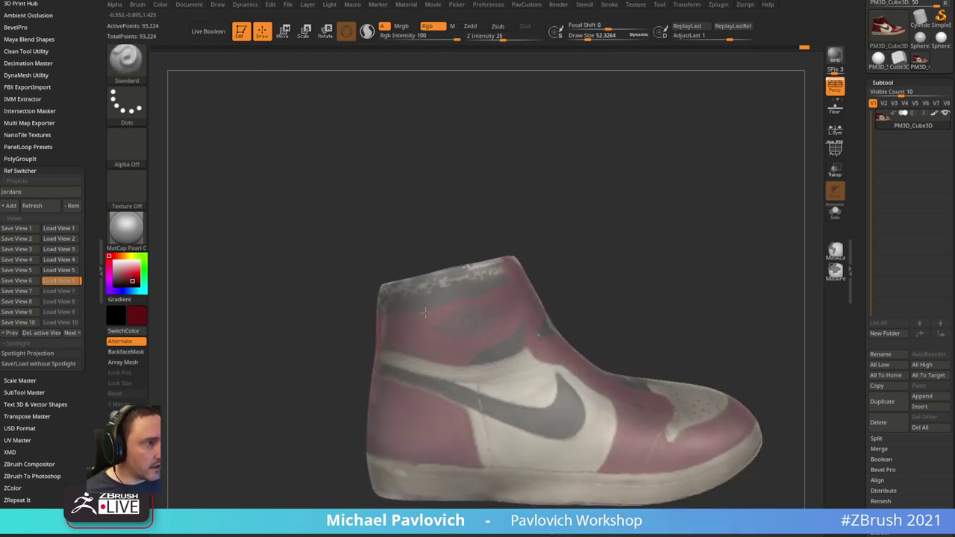
right_click_drag(511, 250, 649, 206)
right_click_drag(560, 283, 559, 276)
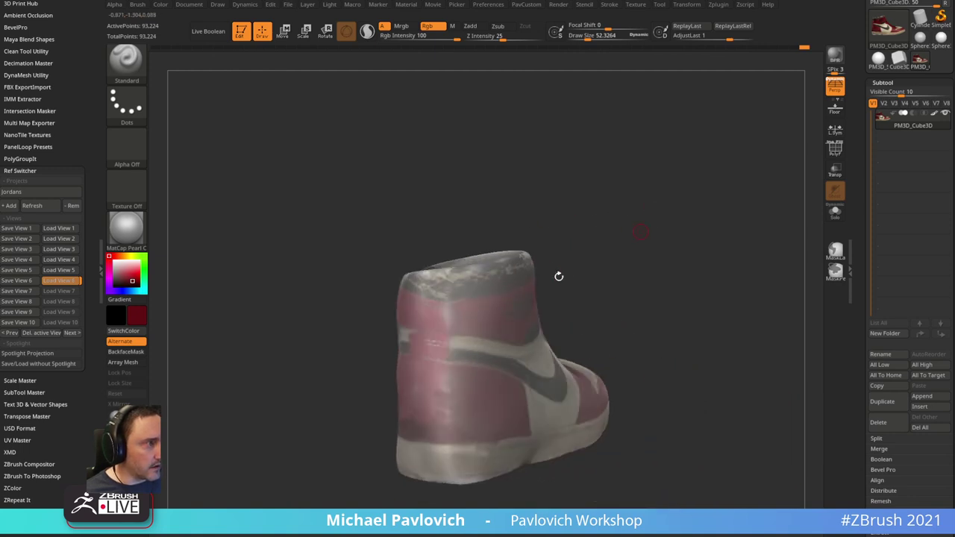
right_click_drag(494, 288, 467, 294)
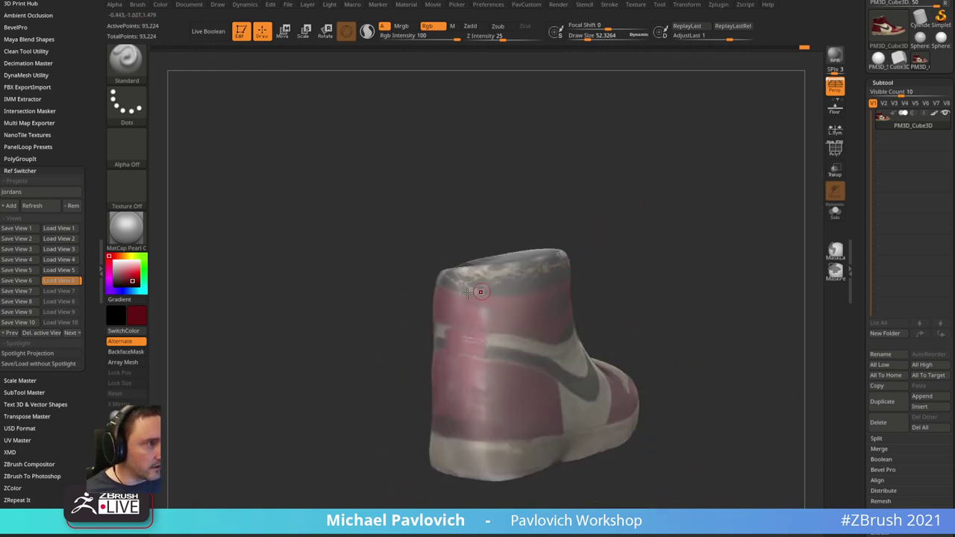
right_click_drag(576, 279, 622, 229)
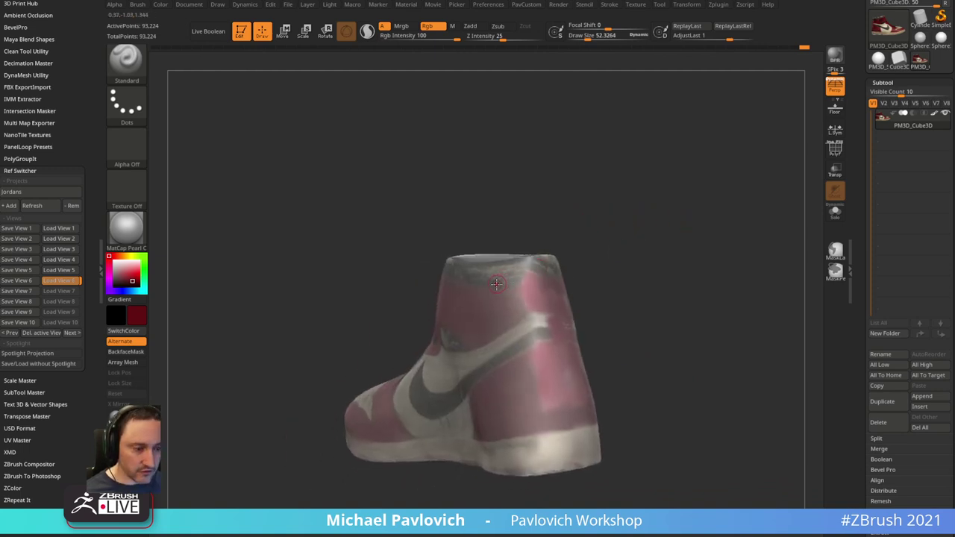
- Sample the dark collar colour and paint over the light patches on the collar above the heel
mouse_move(496, 283)
right_mouse_down()
mouse_move(569, 251)
mouse_move(485, 289)
right_mouse_up()
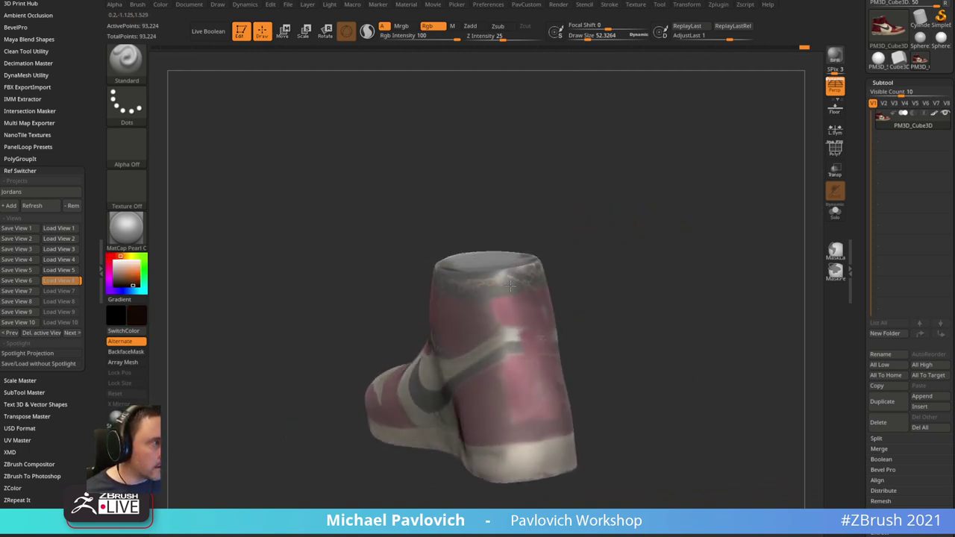
right_click_drag(562, 270, 516, 295)
right_click_drag(571, 260, 510, 299)
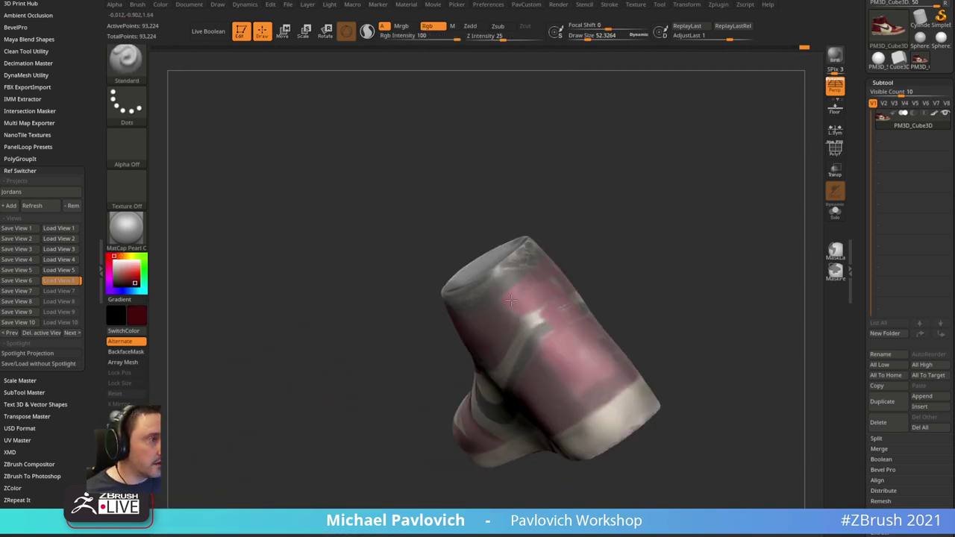
- Sample the heel's brighter red and paint the upper edge of the red panel beneath the collar
key("c")
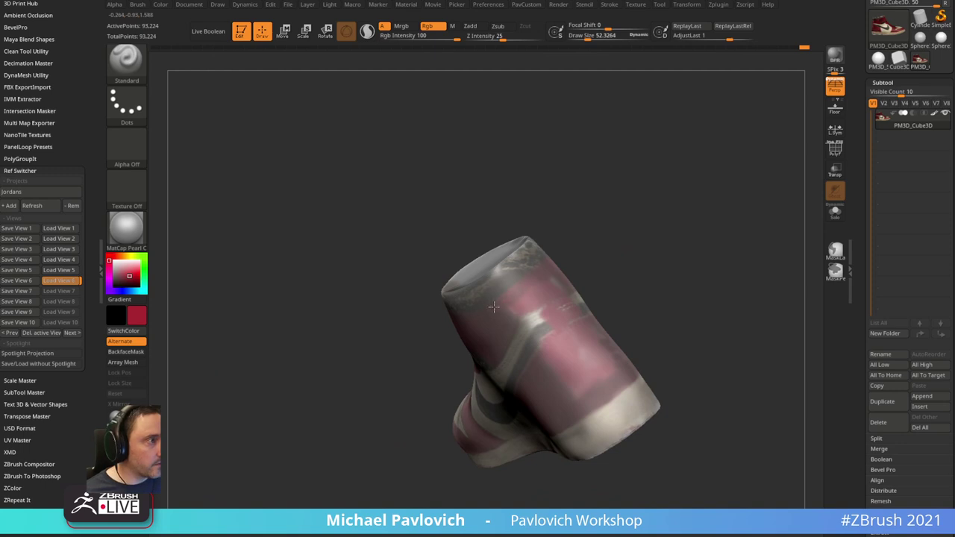
right_click_drag(549, 271, 605, 217)
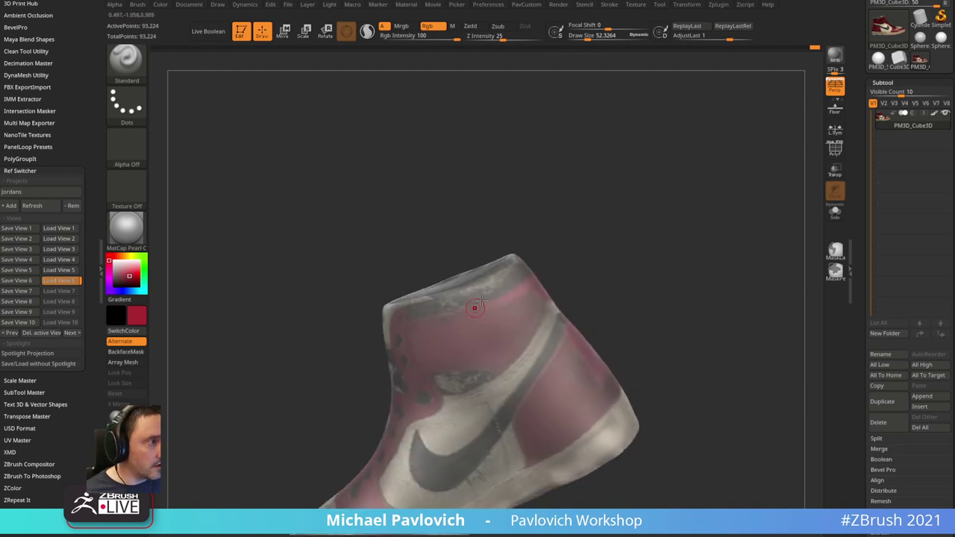
right_click_drag(581, 255, 637, 225)
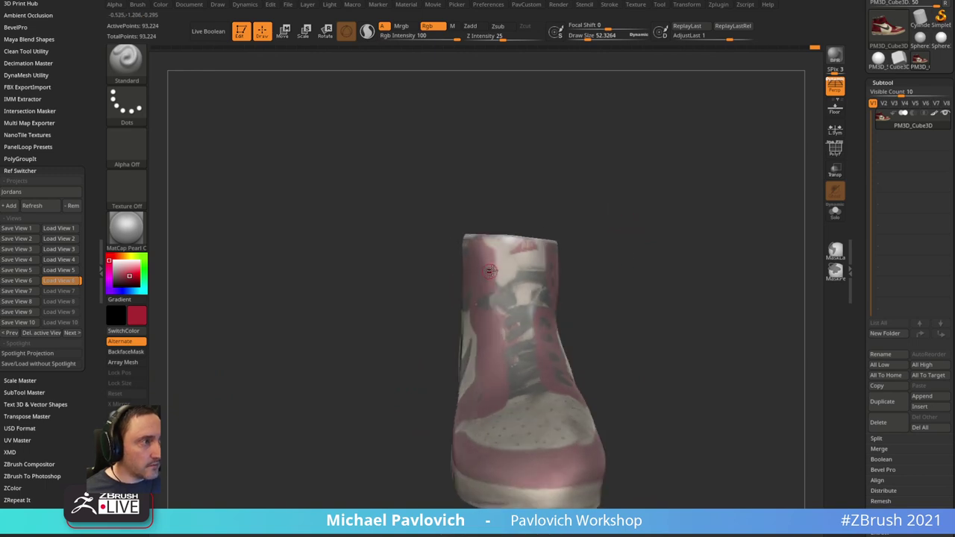
- Sample the tongue's cream colour and paint over the red patch and dark laces down the front to the toe box
key("c")
left_click_drag(527, 196, 559, 200)
right_click_drag(558, 199, 491, 248)
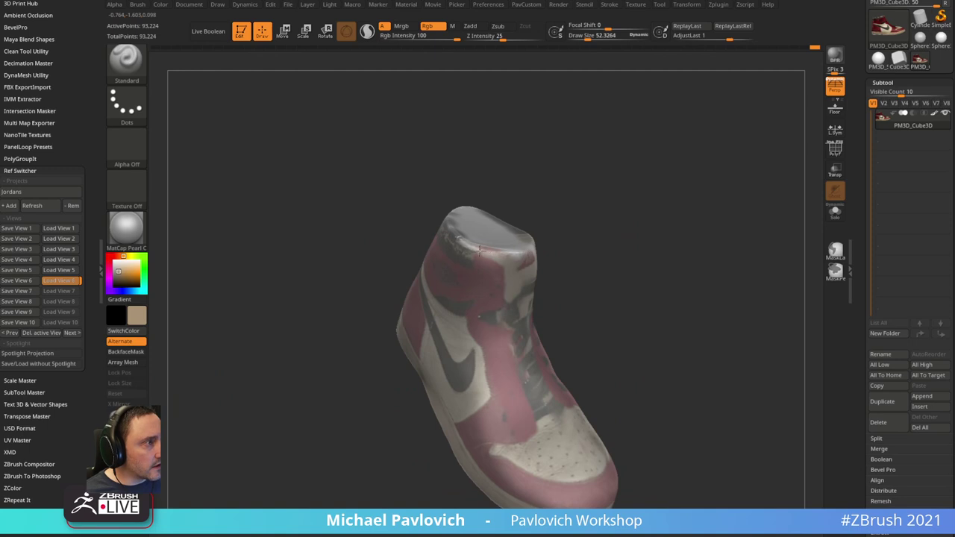
right_click_drag(580, 217, 624, 219)
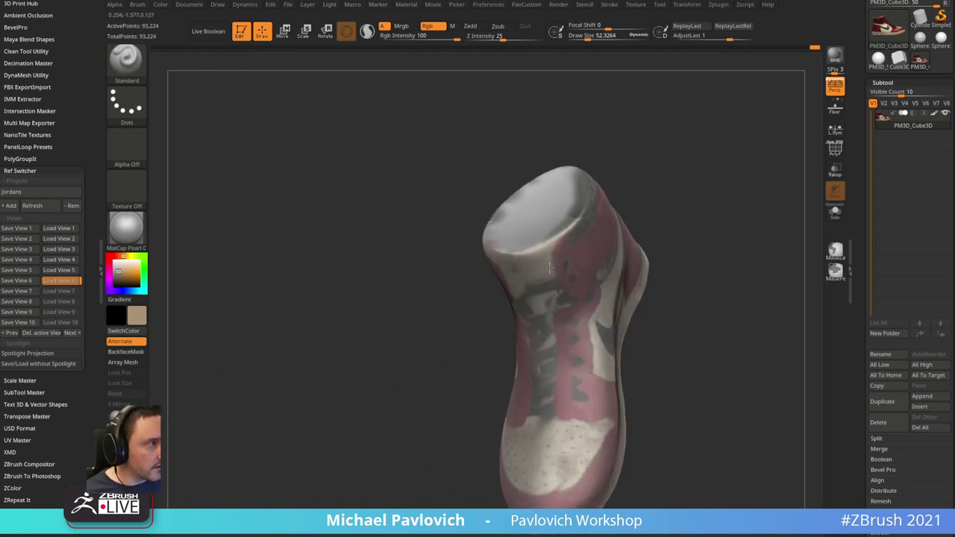
right_click_drag(651, 181, 517, 259)
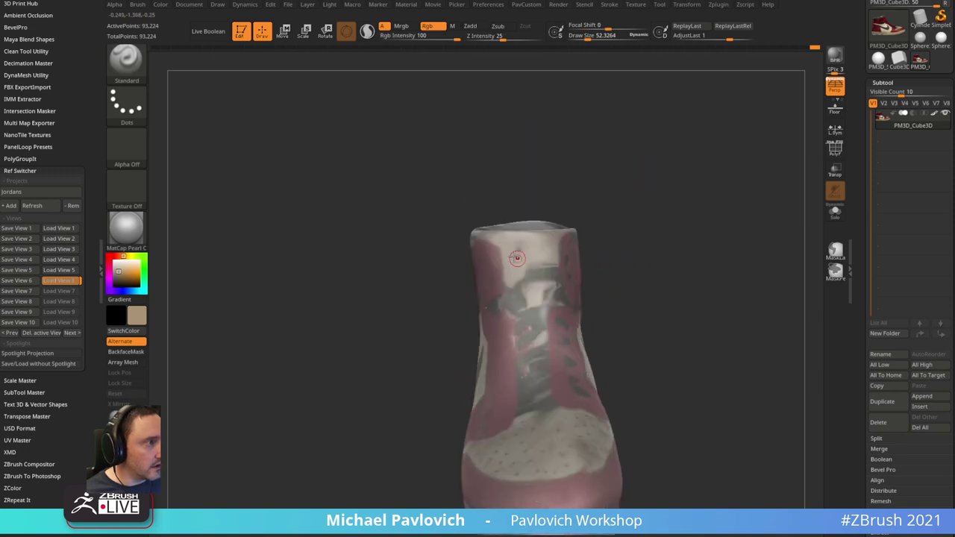
right_click_drag(509, 301, 504, 351)
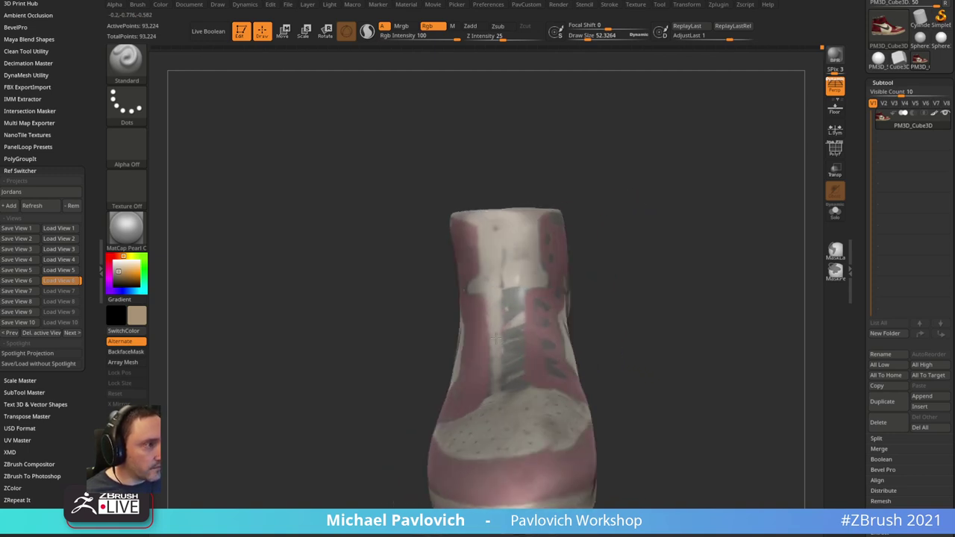
mouse_move(504, 340)
left_mouse_down()
mouse_move(506, 358)
mouse_move(522, 351)
mouse_move(494, 393)
left_mouse_up()
mouse_move(517, 370)
right_mouse_down()
mouse_move(642, 261)
mouse_move(533, 366)
right_mouse_up()
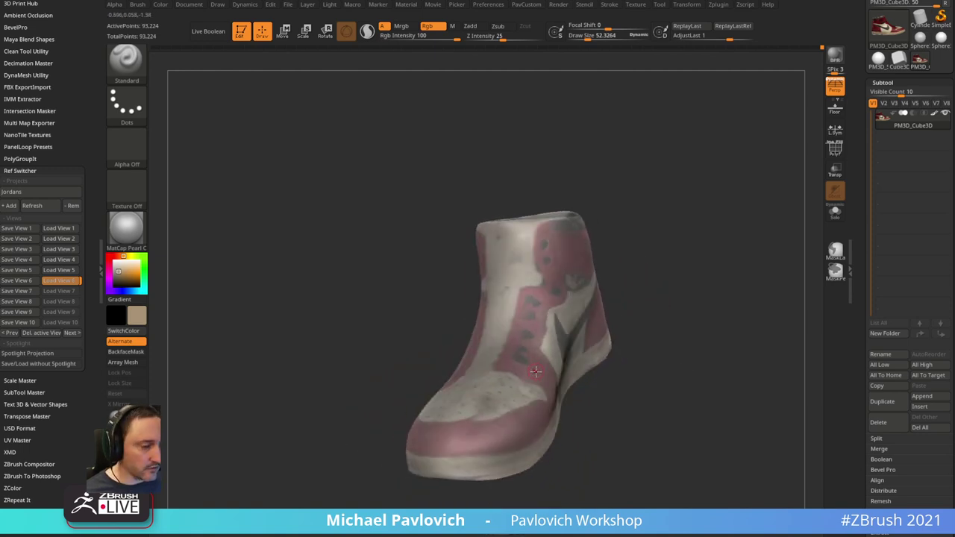
- Sample the lace panel's dark red and paint over the dark lace marks around the lower eyelets
key("c")
right_click_drag(583, 264, 539, 311)
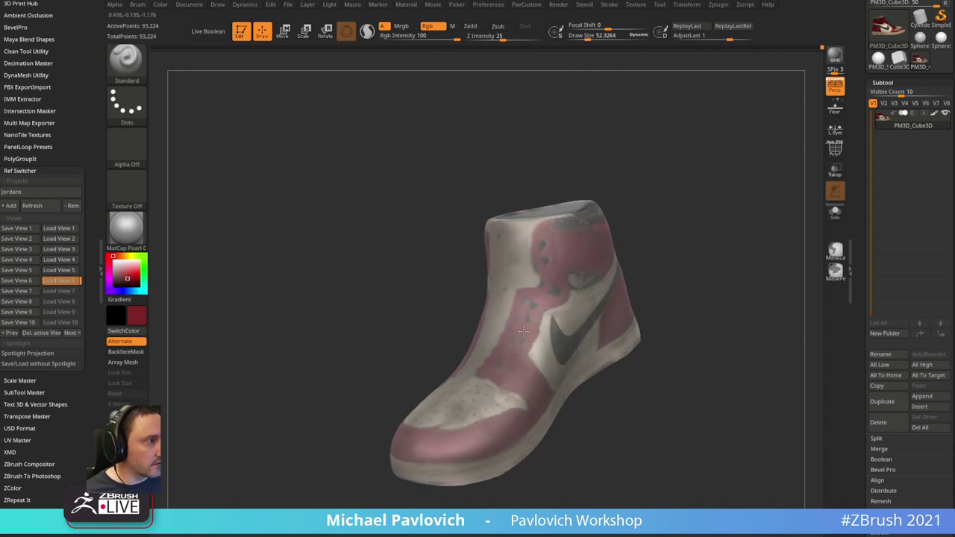
right_click_drag(593, 263, 530, 324)
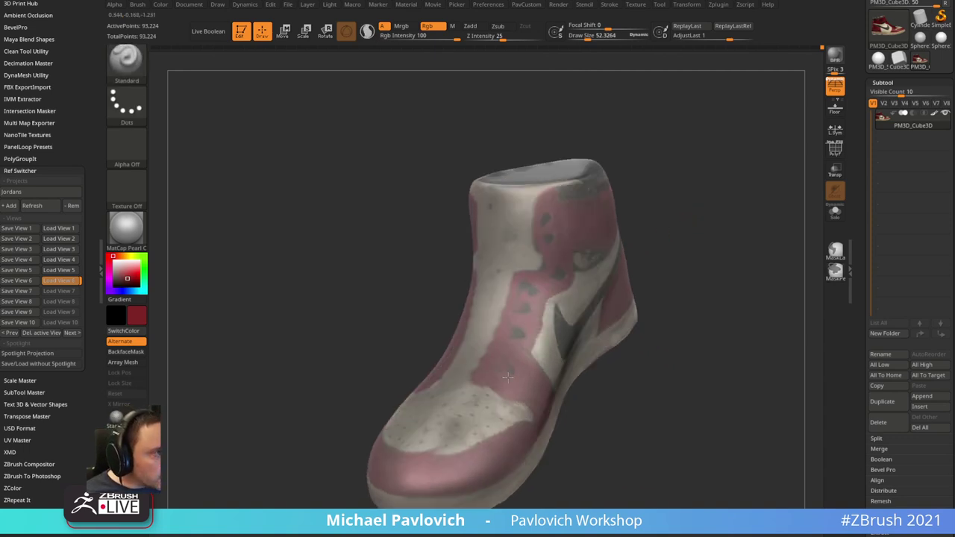
right_click_drag(668, 260, 735, 201)
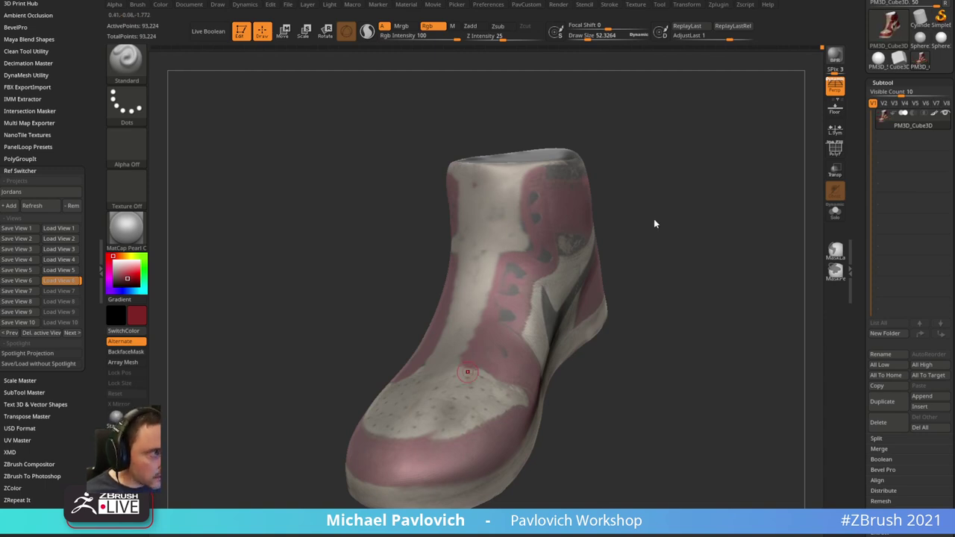
right_click_drag(654, 222, 735, 160)
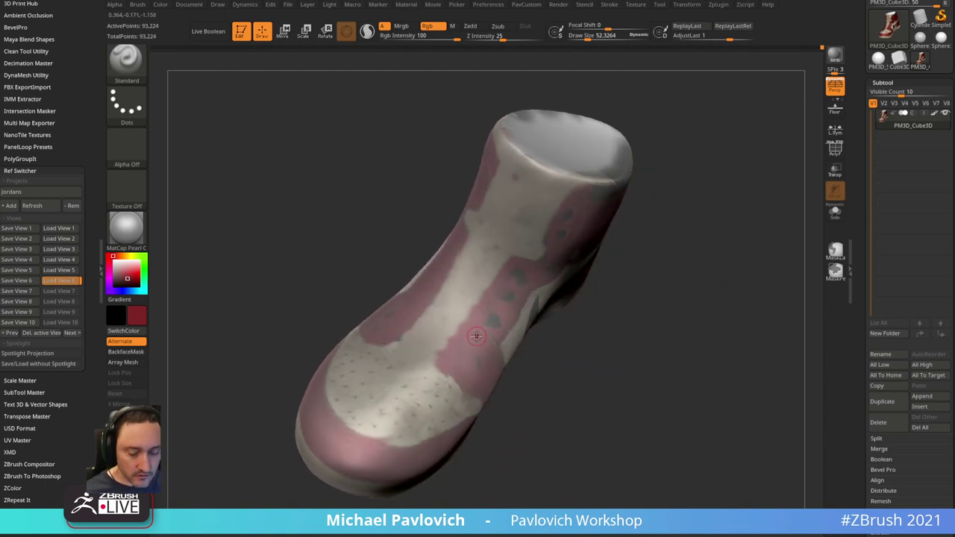
right_click_drag(441, 355, 493, 320)
- Sample near-black and paint a seam line across the red panel beside the lower laces with a draw size of about 27
key("c")
key("s")
left_click_drag(490, 326, 468, 322)
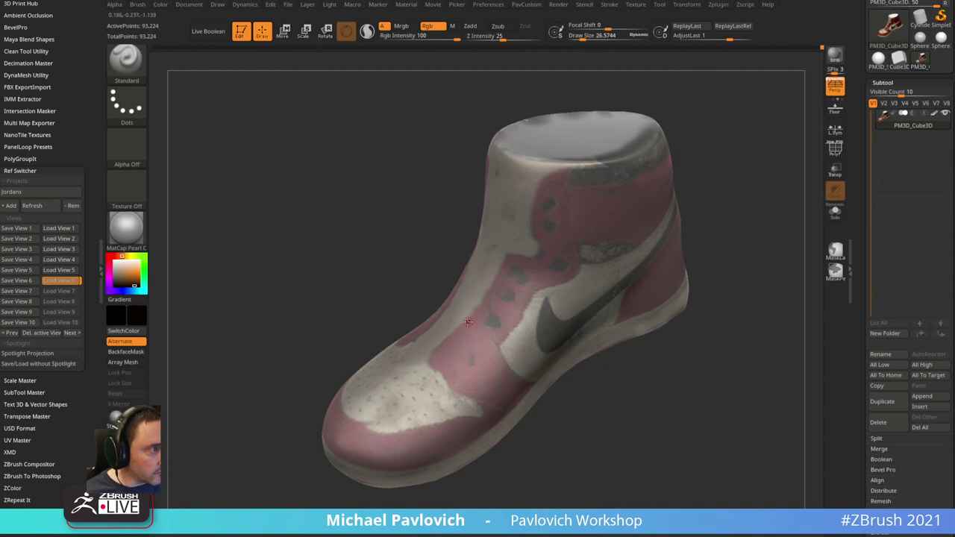
right_click_drag(504, 358, 596, 291)
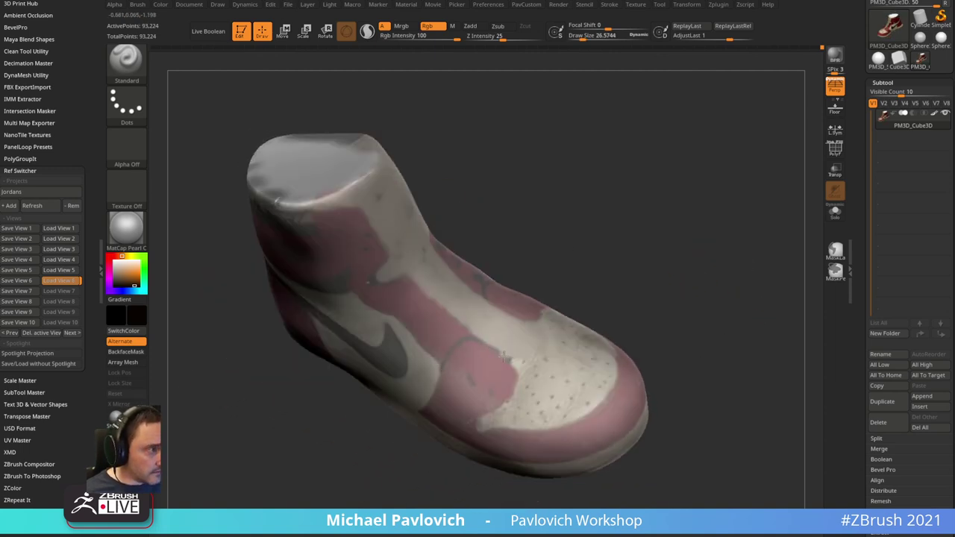
right_click_drag(502, 408, 514, 379)
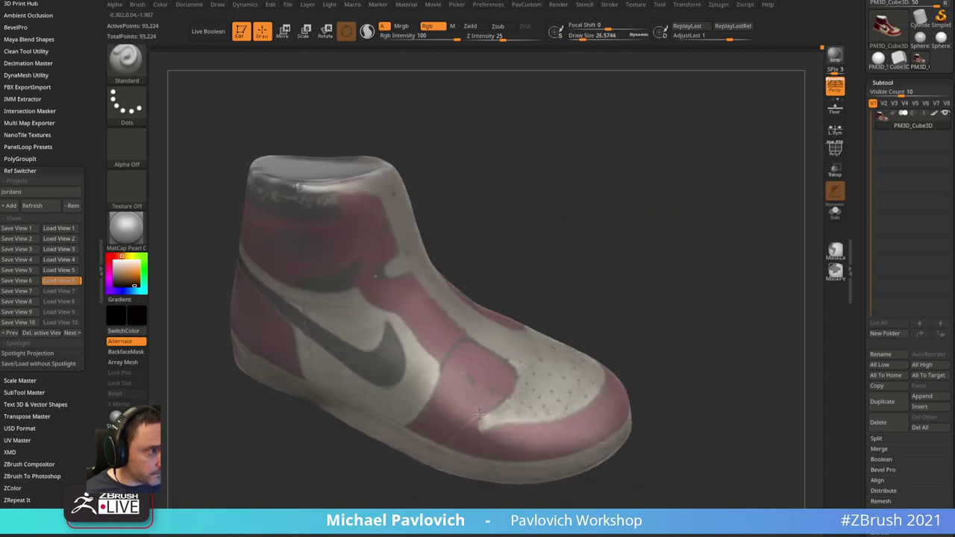
- Paint a thin dark seam from the toe box edge down to the sole, reducing the draw size to about 19
left_click_drag(479, 414, 455, 436)
right_click_drag(609, 313, 634, 291)
key("s")
left_click_drag(507, 413, 493, 414)
mouse_move(467, 426)
left_mouse_down()
mouse_move(452, 445)
mouse_move(464, 426)
left_mouse_up()
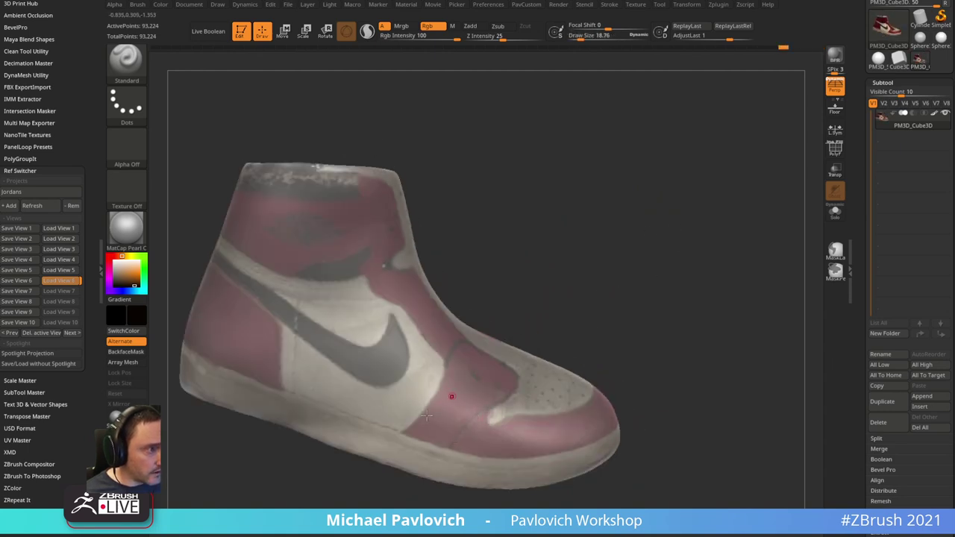
right_click_drag(441, 377, 532, 205)
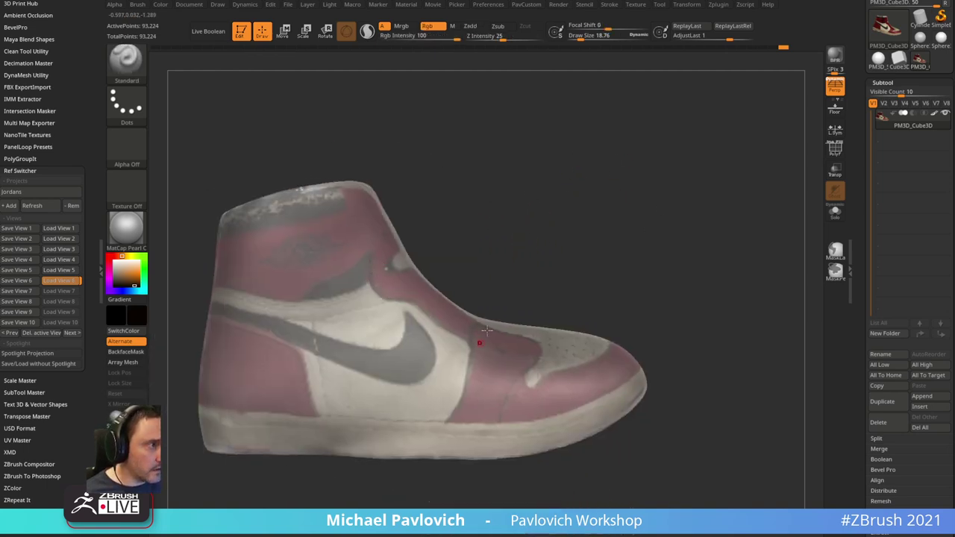
- Adjust the side silhouette along the front of the ankle with the Move brush, enlarging its draw size to about 231
right_click_drag(531, 210, 646, 213, "alt")
key("b")
key("m")
key("v")
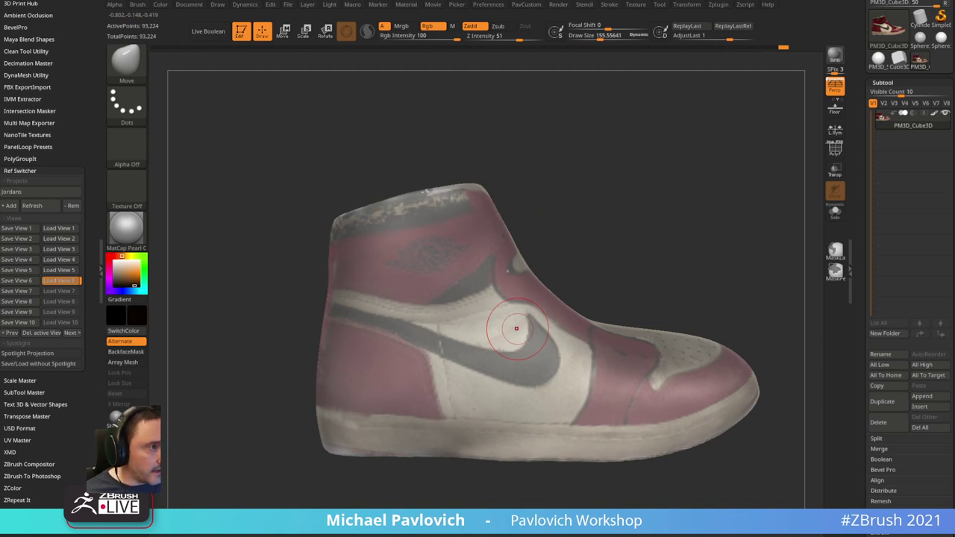
mouse_move(551, 223)
left_mouse_down()
mouse_move(575, 216)
mouse_move(590, 185)
mouse_move(586, 224)
mouse_move(558, 233)
mouse_move(539, 215)
mouse_move(562, 215)
mouse_move(612, 258)
mouse_move(542, 232)
mouse_move(624, 219)
mouse_move(485, 277)
mouse_move(616, 253)
mouse_move(639, 234)
mouse_move(557, 305)
left_mouse_up()
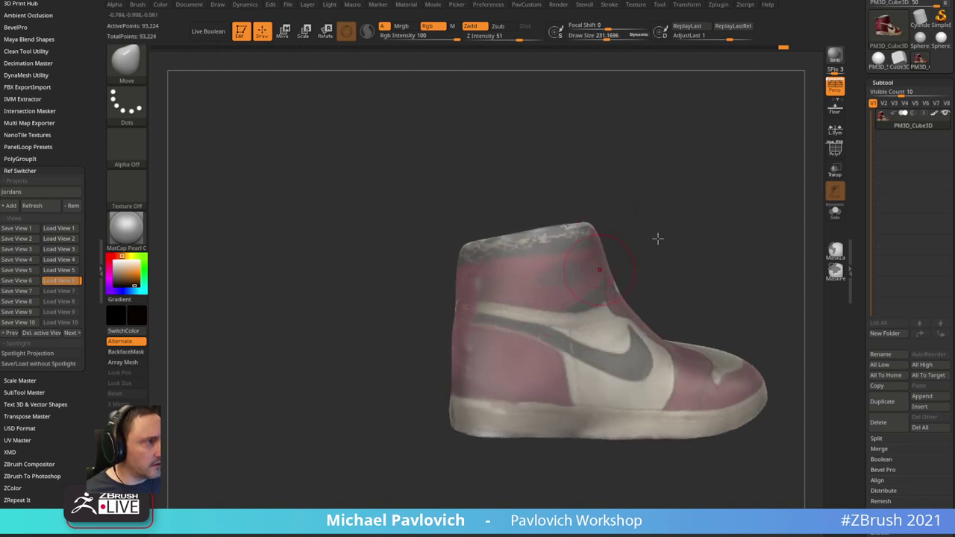
- Hide the shoe's polypaint and set the main colour to white to judge the bare form
left_click_drag(657, 239, 652, 204, "shift")
left_click(934, 114)
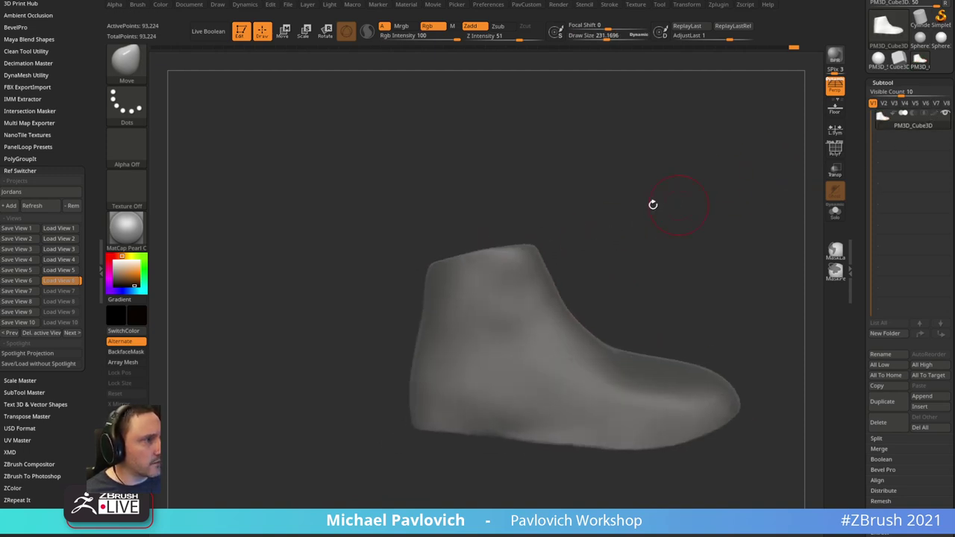
left_click_drag(121, 270, 111, 261)
mouse_move(627, 224)
left_mouse_down("alt")
mouse_move(588, 177)
mouse_move(676, 181)
mouse_move(681, 249)
mouse_move(700, 275)
left_mouse_up("alt")
- Build up the ankle and heel side with the Clay brush at a draw size of about 285, lowering Z Intensity to 31
key("b")
key("c")
key("l")
mouse_move(660, 251)
left_mouse_down()
mouse_move(684, 267)
mouse_move(730, 192)
mouse_move(745, 236)
mouse_move(728, 270)
left_mouse_up()
left_click_drag(729, 270, 702, 234)
mouse_move(595, 244)
left_mouse_down()
mouse_move(616, 229)
mouse_move(523, 328)
left_mouse_up()
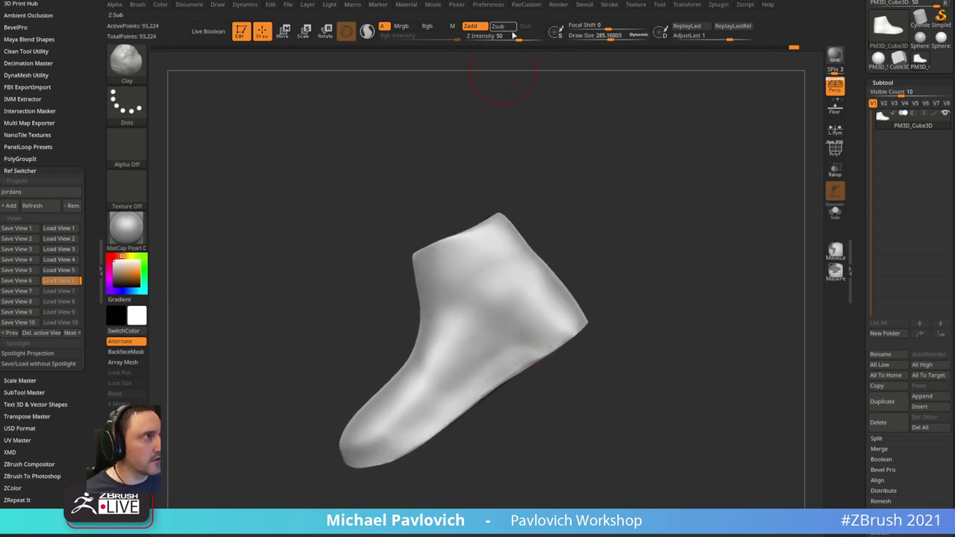
left_click_drag(513, 36, 507, 37)
left_click_drag(619, 123, 668, 208)
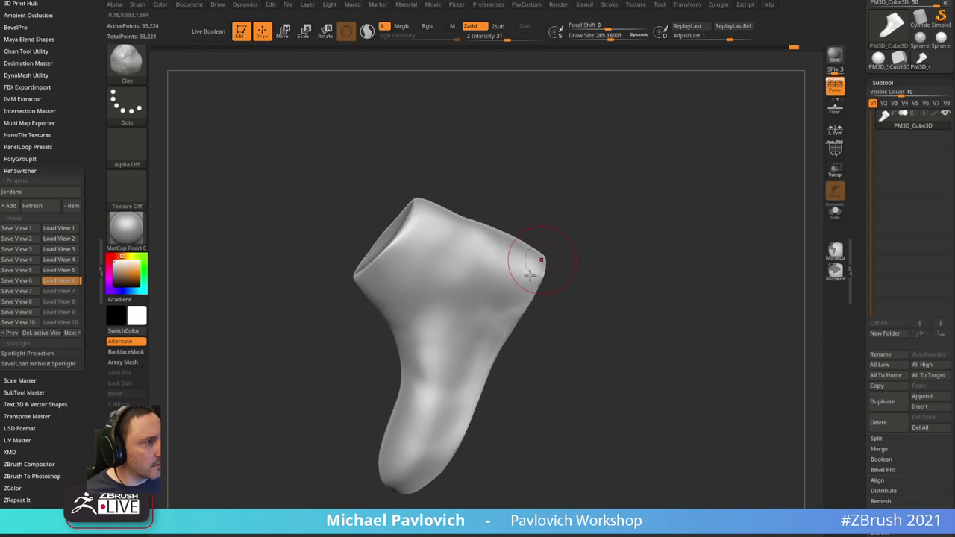
- Build up the side near the heel with ClayBuildup at Z Intensity 6, reducing the draw size to about 206
key("b")
key("c")
key("b")
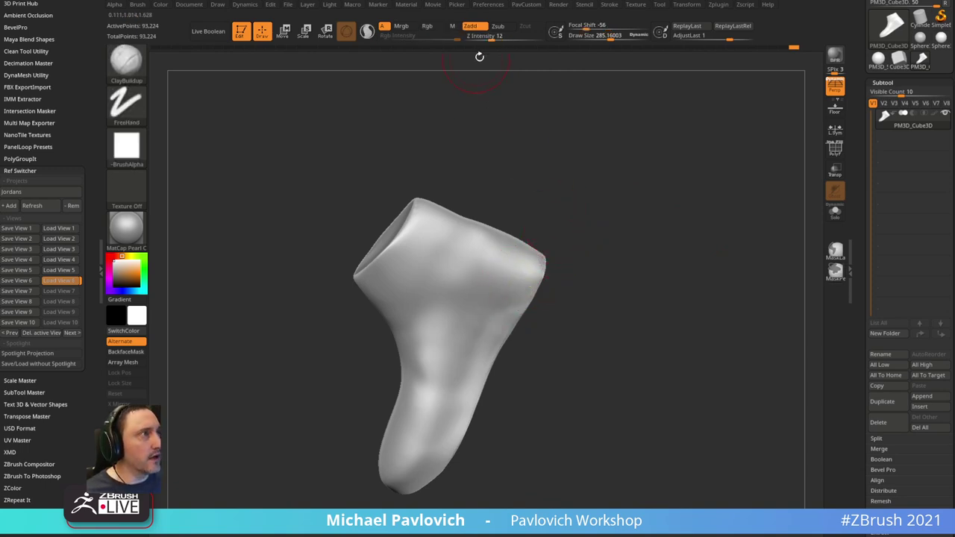
left_click_drag(490, 36, 483, 36)
left_click_drag(560, 205, 515, 301)
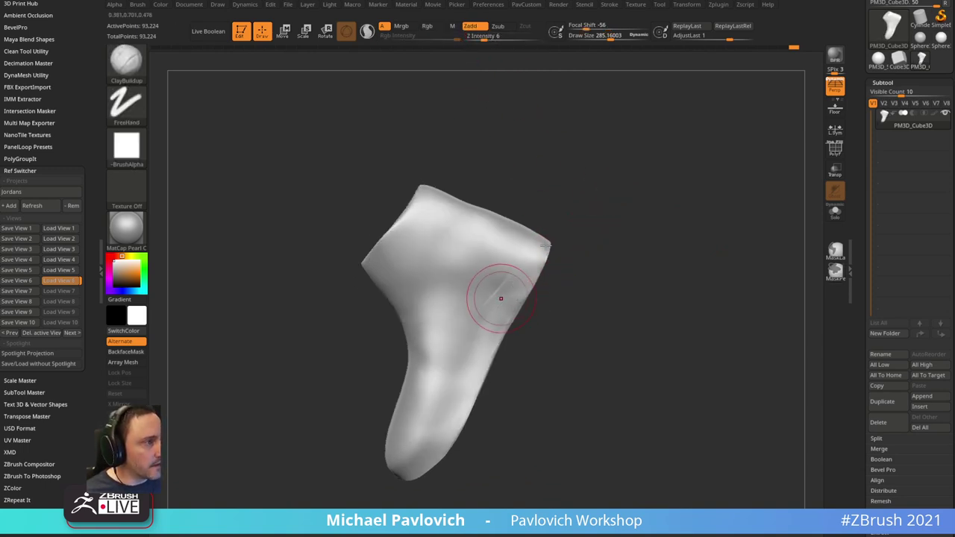
mouse_move(627, 154)
left_mouse_down()
mouse_move(637, 172)
mouse_move(558, 253)
left_mouse_up()
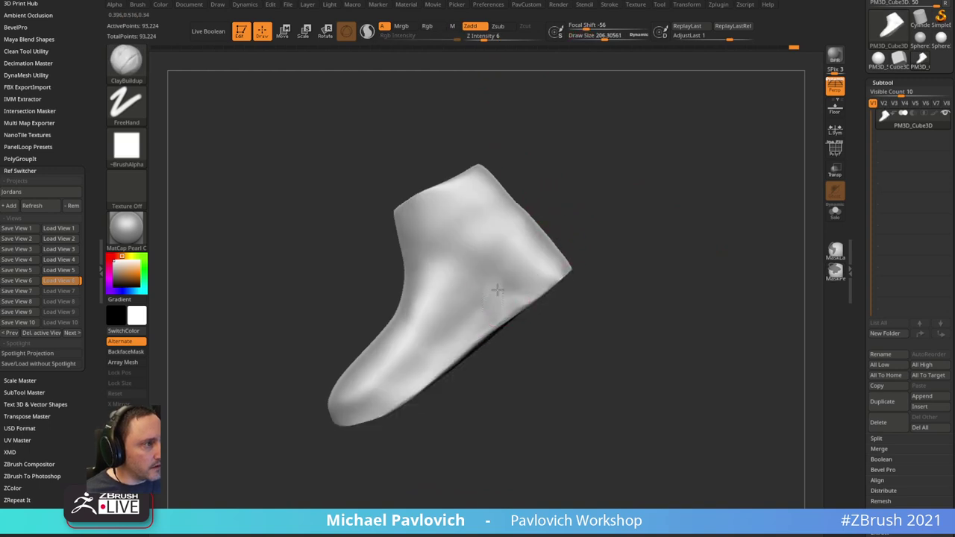
left_click_drag(565, 214, 557, 242)
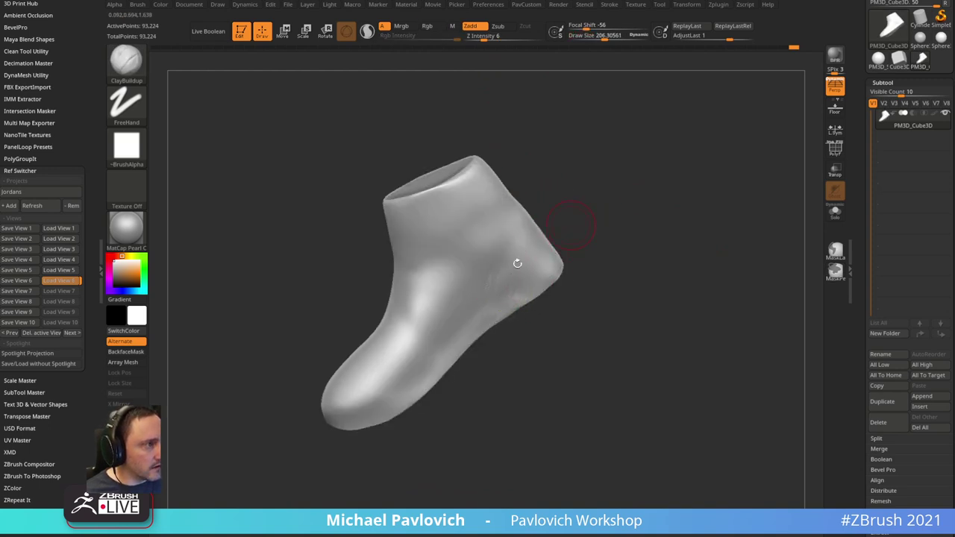
- Build up the front and back of the ankle and the arch area with light ClayBuildup strokes
mouse_move(572, 191)
left_mouse_down()
mouse_move(652, 79)
mouse_move(607, 110)
mouse_move(578, 176)
left_mouse_up()
mouse_move(425, 302)
left_mouse_down()
mouse_move(446, 325)
mouse_move(461, 319)
left_mouse_up()
mouse_move(558, 230)
left_mouse_down()
mouse_move(608, 265)
mouse_move(477, 318)
left_mouse_up()
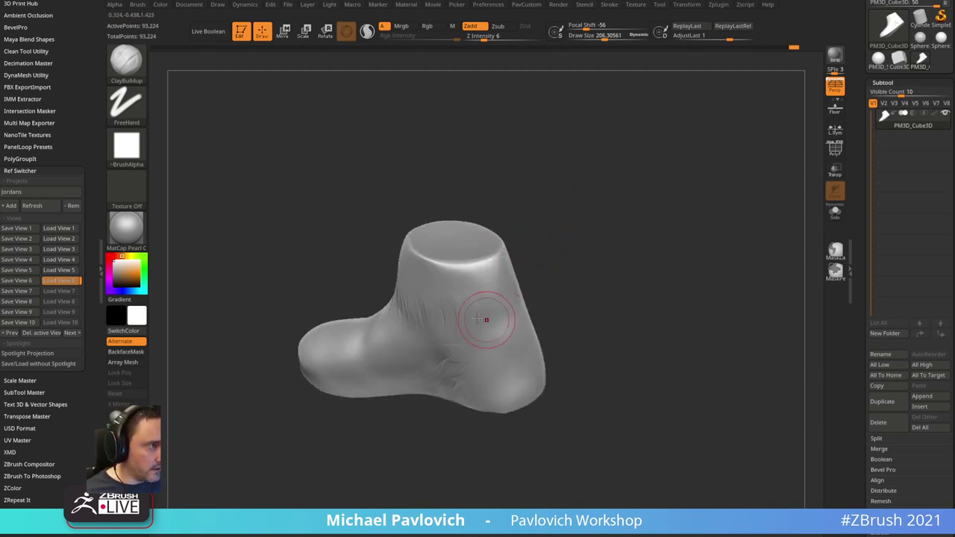
left_click_drag(568, 266, 507, 288)
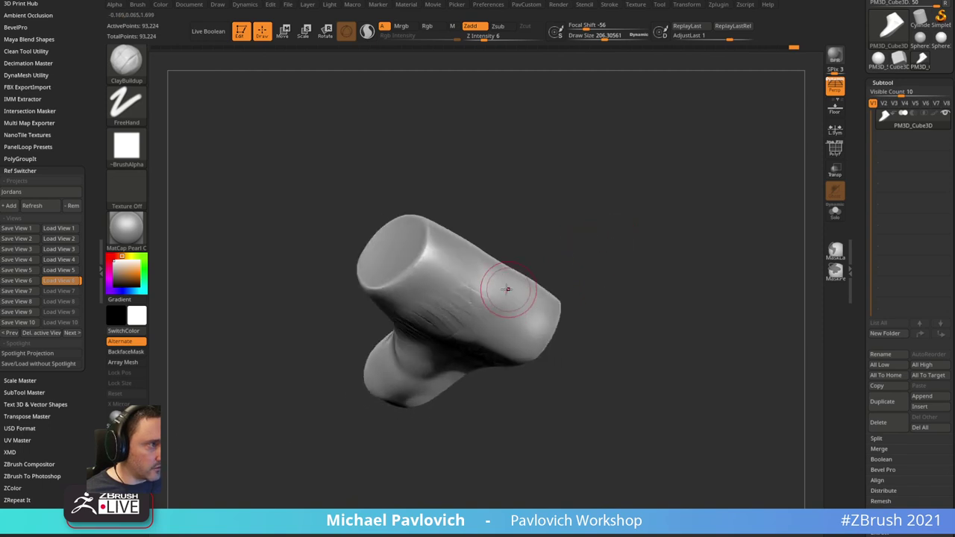
mouse_move(567, 239)
left_mouse_down()
mouse_move(564, 204)
mouse_move(497, 315)
mouse_move(514, 288)
mouse_move(489, 298)
left_mouse_up()
left_click_drag(597, 222, 588, 231)
- Smooth the stroke marks on the back and side of the ankle below the collar
left_click_drag(515, 302, 501, 320, "shift")
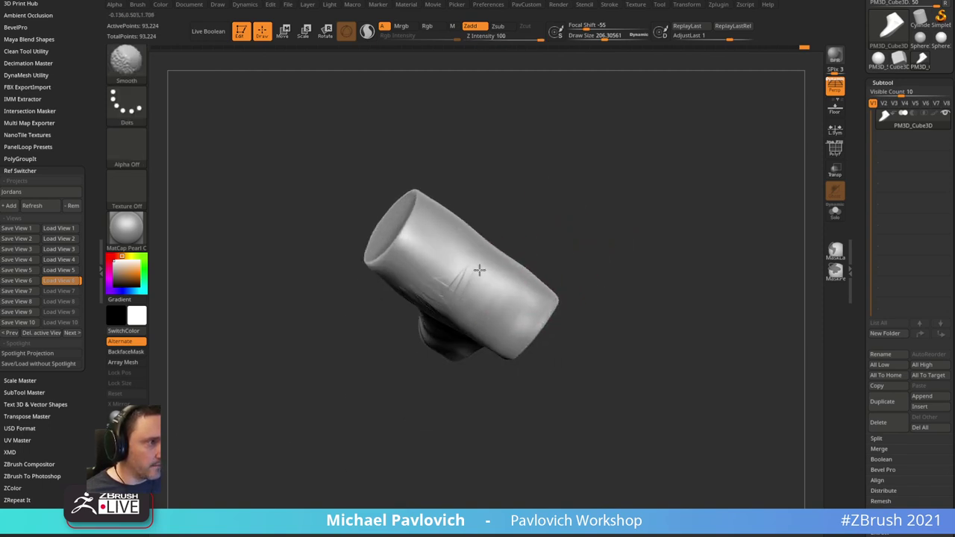
left_click_drag(480, 270, 466, 288, "shift")
left_click_drag(582, 239, 577, 151)
left_click_drag(432, 250, 423, 262, "shift")
left_click_drag(530, 220, 570, 224)
left_click_drag(473, 255, 451, 277, "shift")
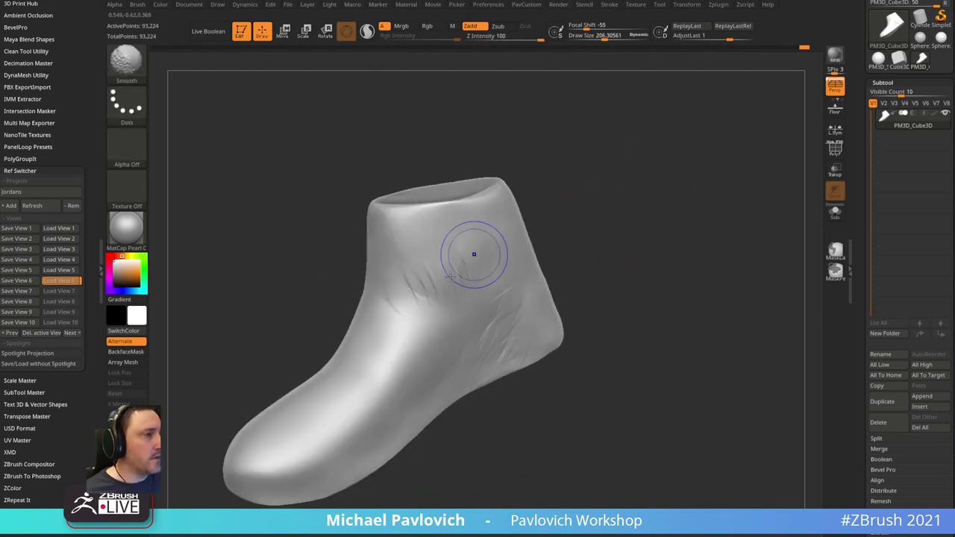
- Smooth the remaining stroke marks on the lower side of the shoe between heel and arch
left_click_drag(586, 228, 450, 334)
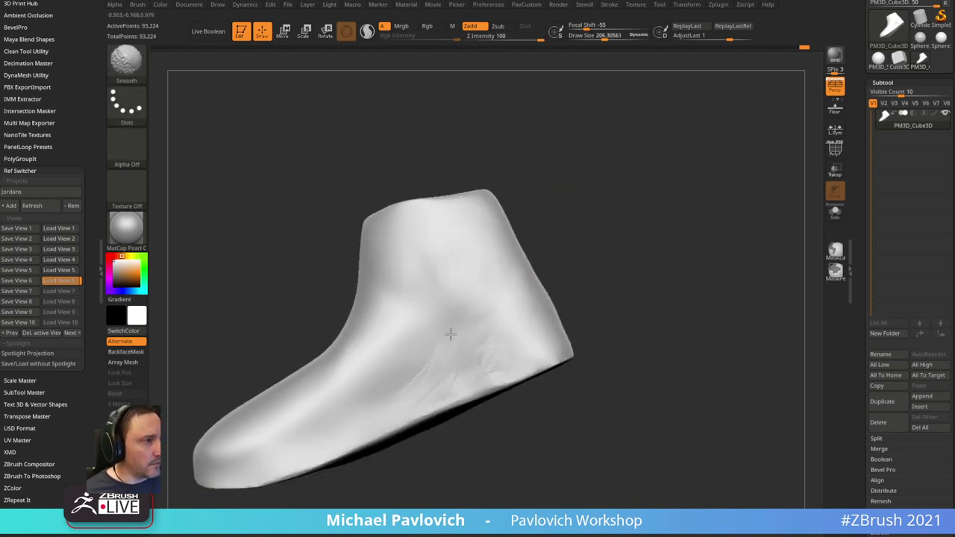
mouse_move(610, 264)
left_mouse_down()
mouse_move(612, 285)
mouse_move(555, 298)
left_mouse_up()
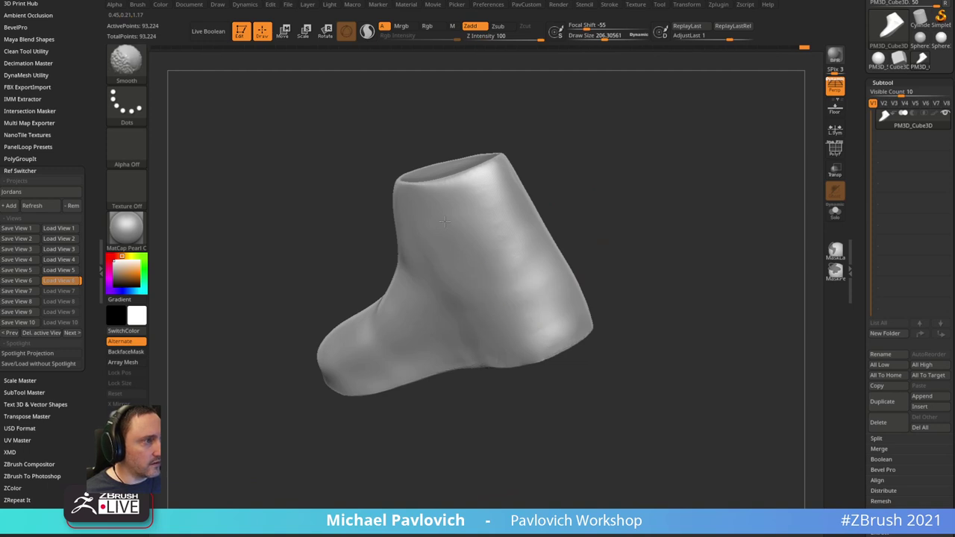
left_click_drag(592, 219, 550, 239)
left_click_drag(485, 246, 477, 272, "shift")
mouse_move(593, 257)
left_mouse_down()
mouse_move(648, 208)
mouse_move(499, 305)
left_mouse_up()
left_click_drag(544, 228, 481, 299)
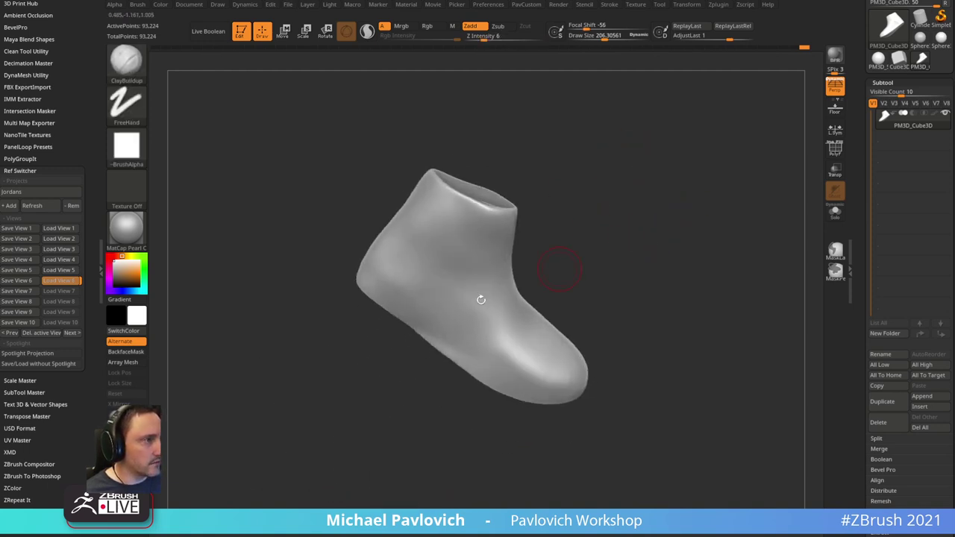
- Smooth the lower side of the midfoot and forefoot toward the toe
key("shift")
left_click_drag(623, 198, 589, 207)
mouse_move(552, 287)
left_mouse_down("shift")
mouse_move(522, 261)
mouse_move(556, 267)
mouse_move(647, 235)
mouse_move(646, 245)
mouse_move(599, 234)
mouse_move(637, 197)
mouse_move(632, 216)
left_mouse_up("shift")
left_click_drag(501, 328, 485, 344, "shift")
mouse_move(632, 201)
left_mouse_down()
mouse_move(650, 192)
mouse_move(689, 200)
left_mouse_up()
left_click_drag(433, 362, 415, 358, "shift")
mouse_move(589, 250)
left_mouse_down()
mouse_move(665, 240)
mouse_move(667, 286)
mouse_move(594, 271)
mouse_move(554, 290)
left_mouse_up()
left_click_drag(499, 326, 494, 339, "shift")
mouse_move(563, 304)
left_mouse_down()
mouse_move(533, 317)
mouse_move(560, 262)
mouse_move(544, 287)
left_mouse_up()
- Flatten the surface around the front of the toe with the hPolish brush
key("b")
key("h")
key("p")
left_click_drag(504, 333, 499, 321)
left_click_drag(564, 261, 543, 289)
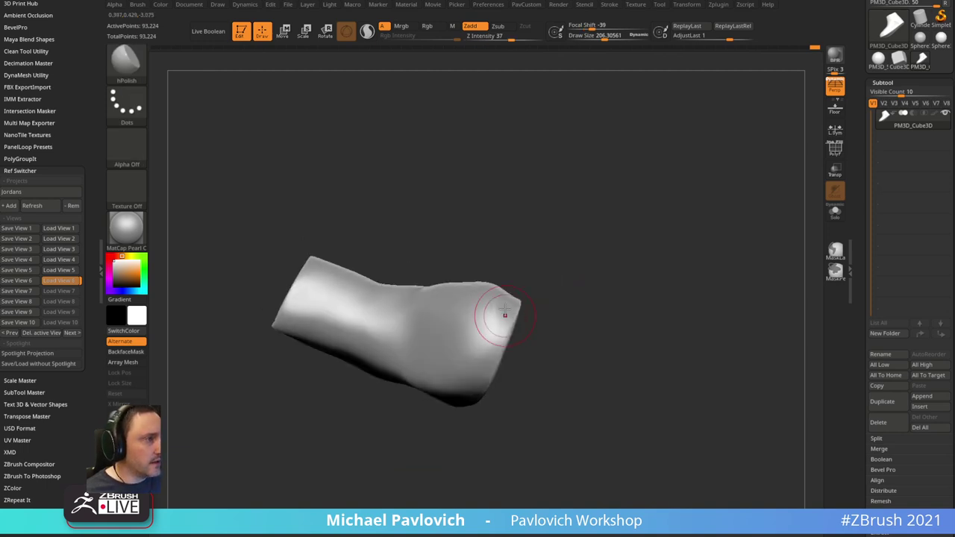
left_click_drag(503, 315, 495, 337)
left_click_drag(540, 266, 519, 302)
left_click_drag(494, 338, 473, 357)
mouse_move(576, 279)
left_mouse_down()
mouse_move(586, 262)
mouse_move(573, 277)
left_mouse_up()
- Smooth the polished toe area and show the shoe's polypaint again
left_click_drag(503, 333, 819, 160, "shift")
left_click(933, 113)
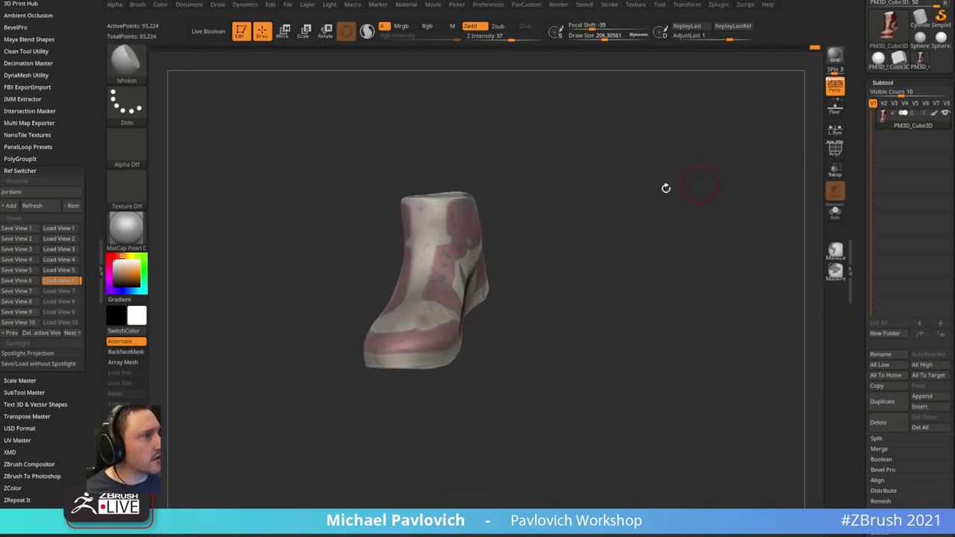
mouse_move(664, 187)
left_mouse_down()
mouse_move(735, 194)
mouse_move(633, 179)
mouse_move(722, 183)
left_mouse_up()
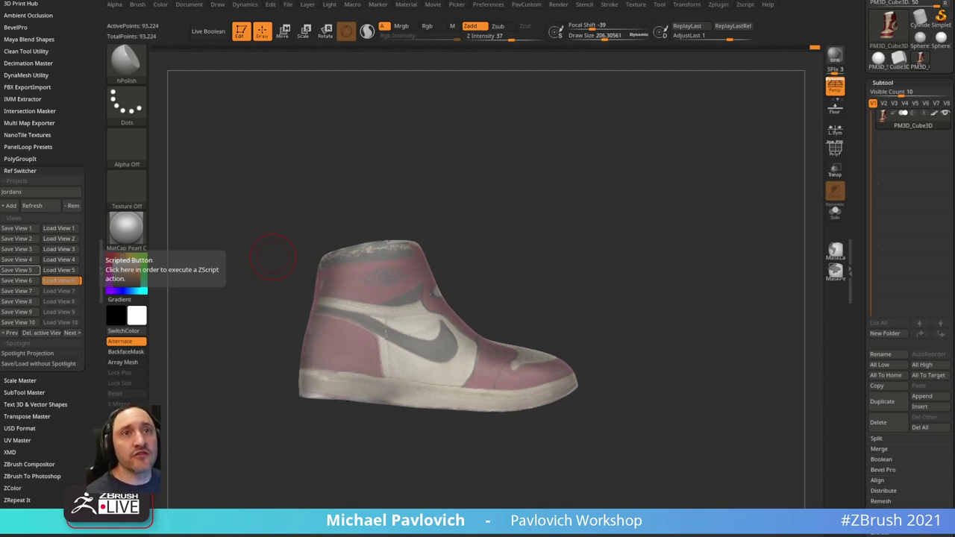
- Switch to the browser's eBay photo gallery and view the photo of the shoe's opposite side
left_click_drag(514, 536, 523, 27)
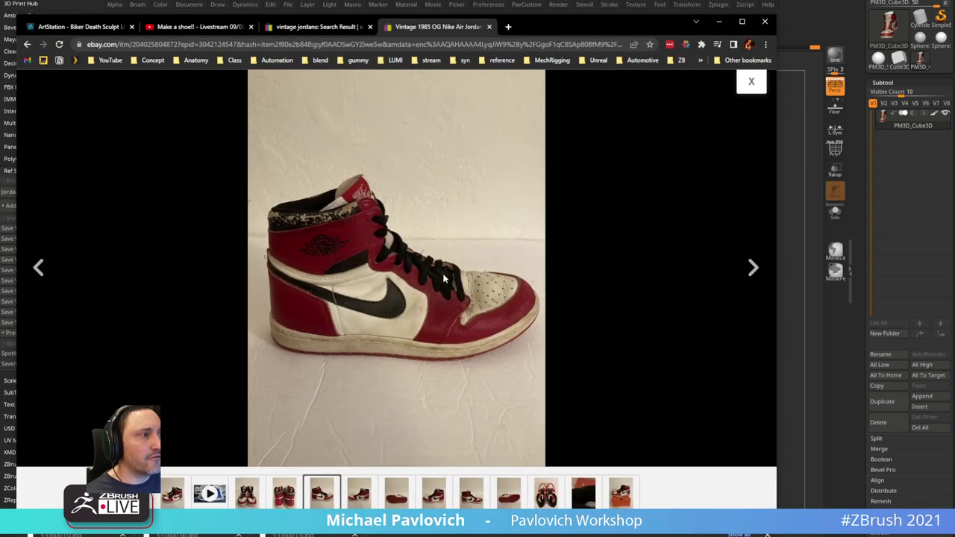
left_click(364, 495)
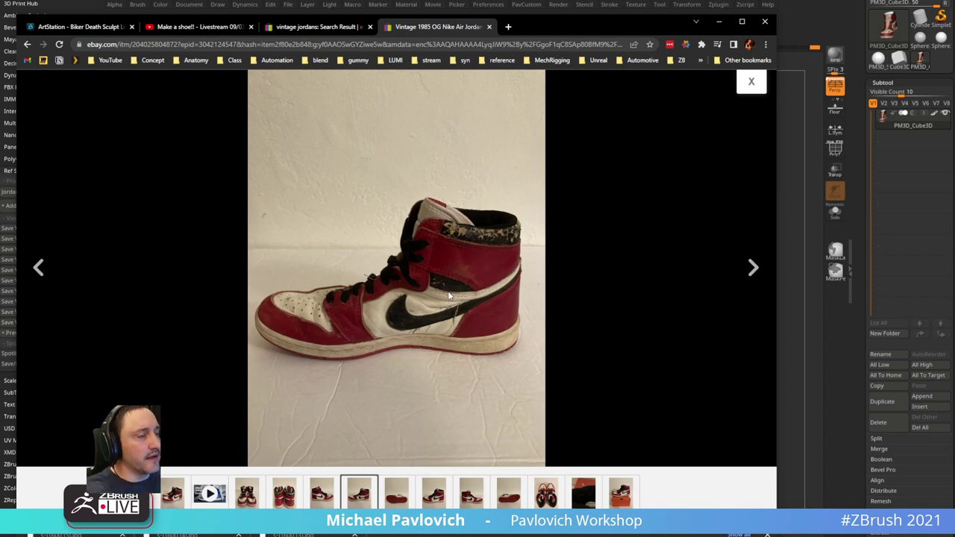
- View the eBay photos of the shoe's side, its red sole and the pair, and move the browser out of the way
left_click(434, 492)
left_click(396, 492)
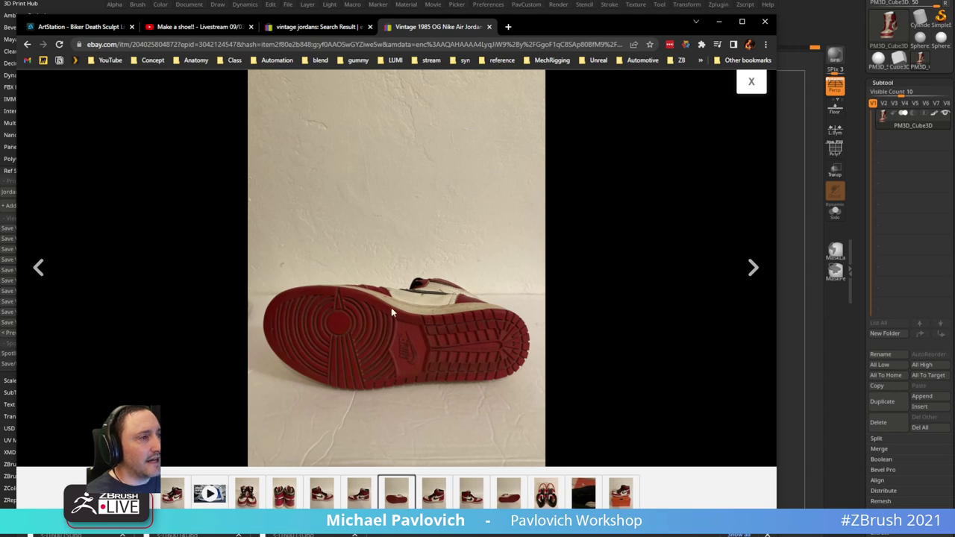
left_click(176, 498)
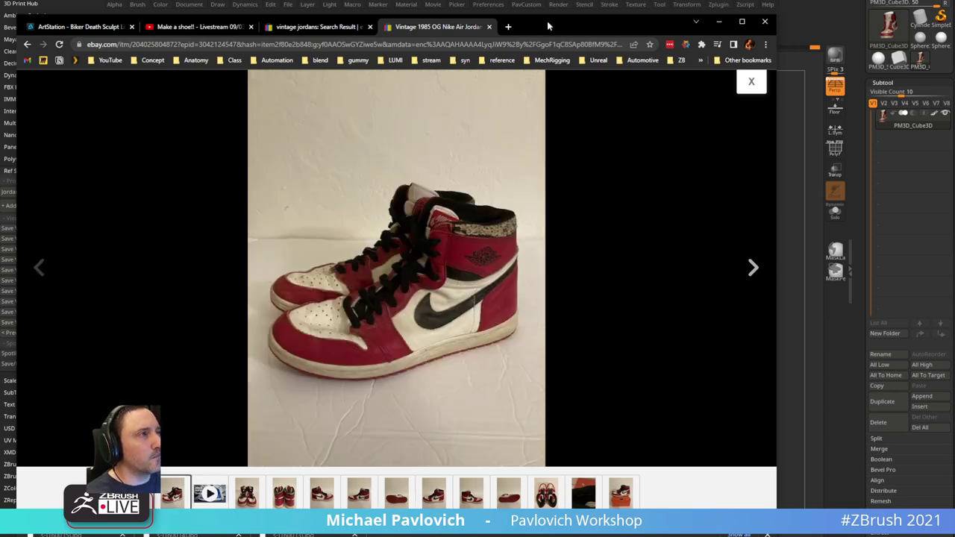
left_click_drag(548, 28, 0, 27)
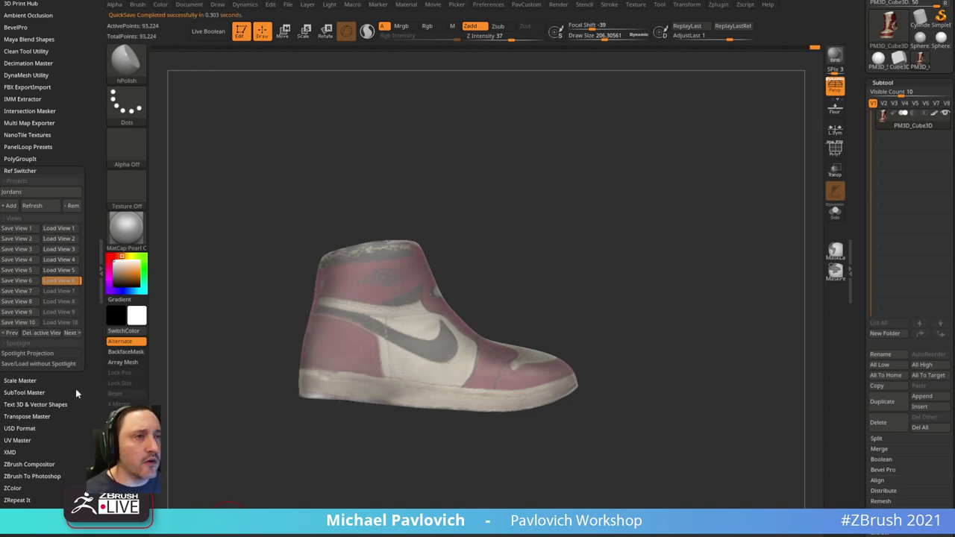
- Expand the hPolish brush's Alpha and Texture settings
left_click_drag(74, 146, 69, 177)
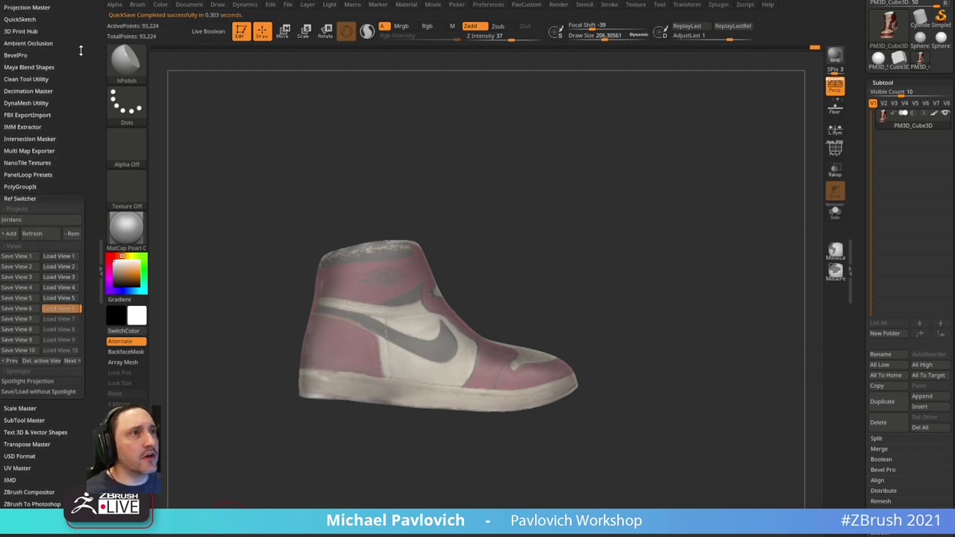
scroll(54, 372, "up", 10)
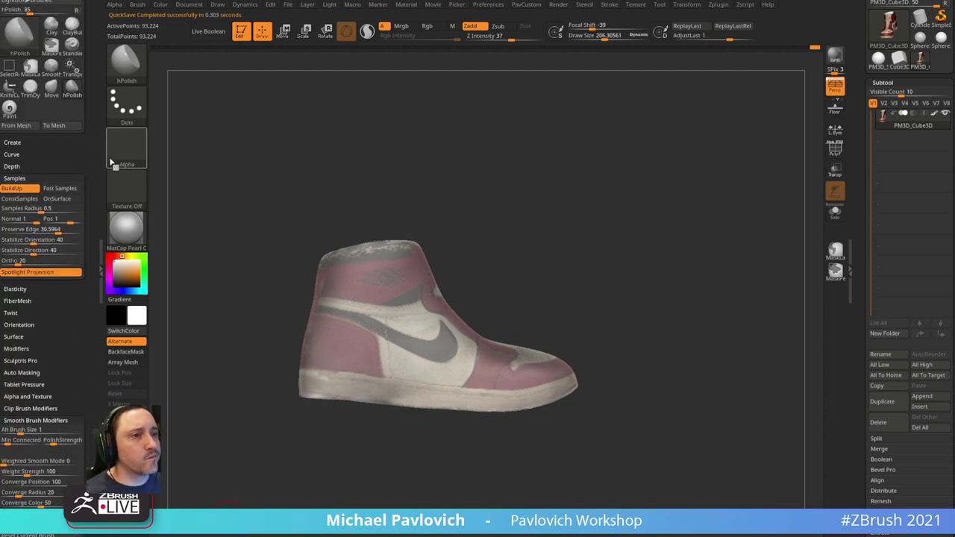
left_click_drag(62, 341, 60, 293)
left_click(45, 347, "shift")
scroll(45, 346, "down", 6)
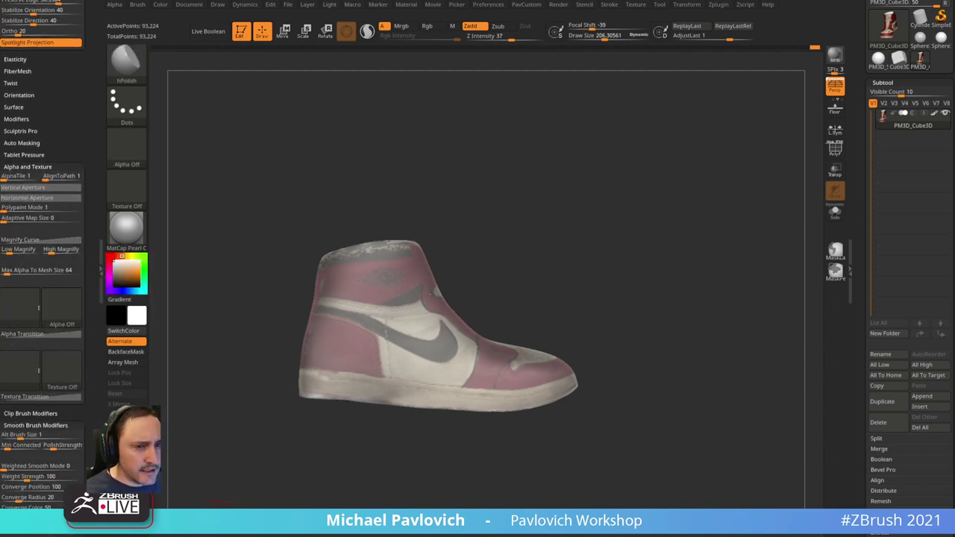
- Switch to the browser's YouTube channel page and search the channel for "alpha and texture"
left_click_drag(505, 194, 640, 39)
key("alt+Left")
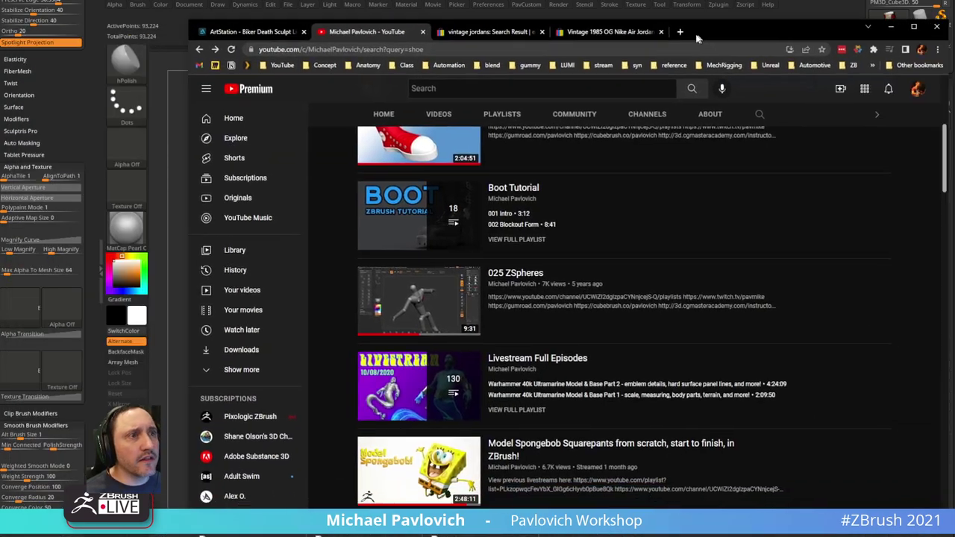
scroll(567, 194, "up", 4)
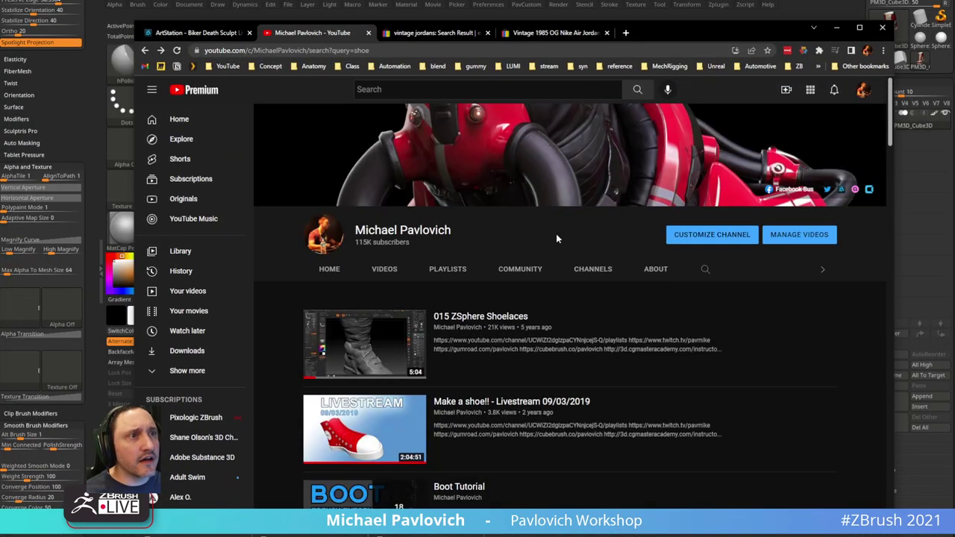
left_click(705, 269)
type("aph")
key("BackSpace")
key("BackSpace")
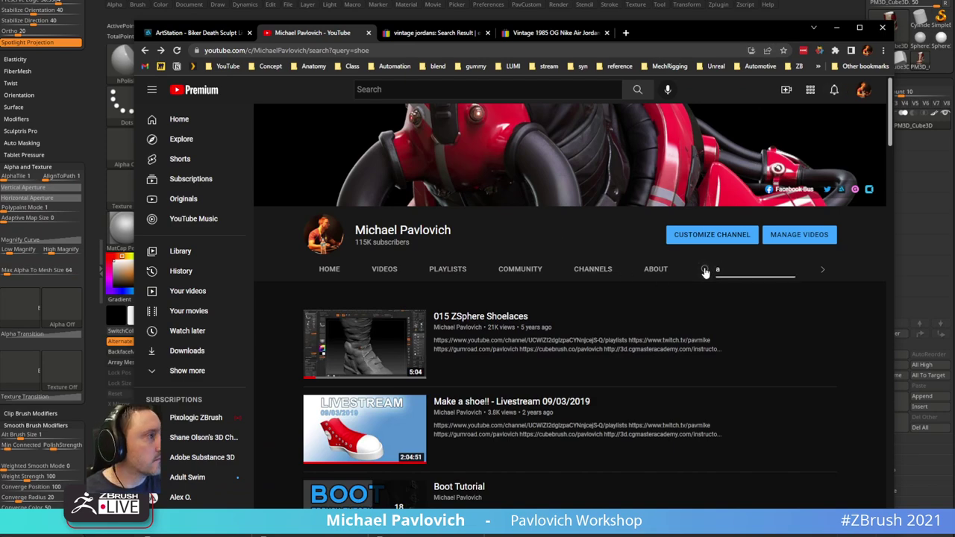
type("lpha and texture")
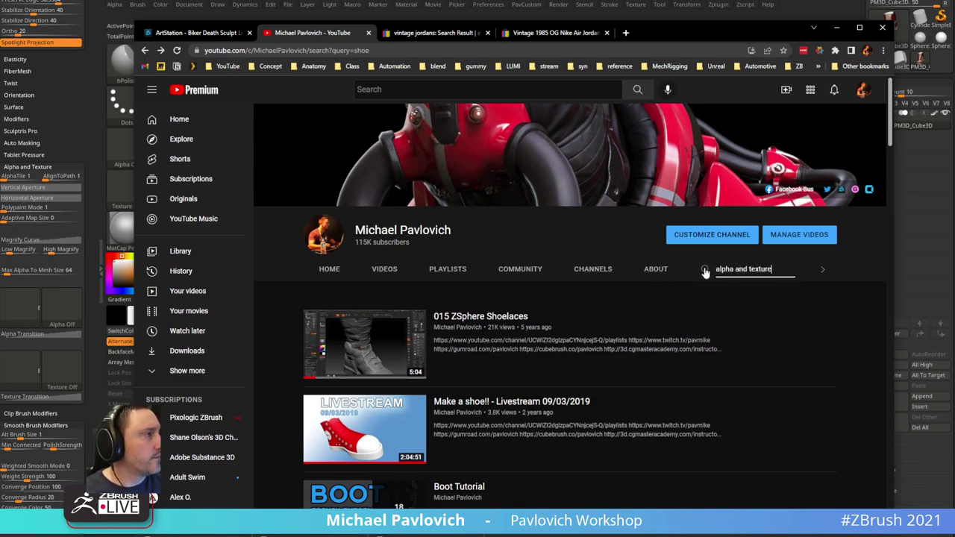
key("Return")
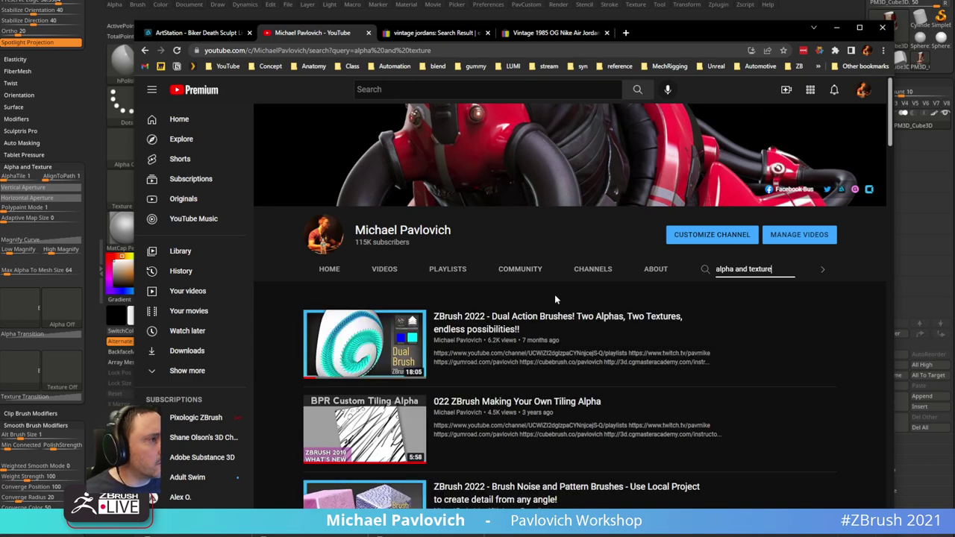
- Open the ZBrush 2022 Dual Action Brushes video, skip to the Alpha Transition Curve chapter, and put the browser away
left_click(549, 327)
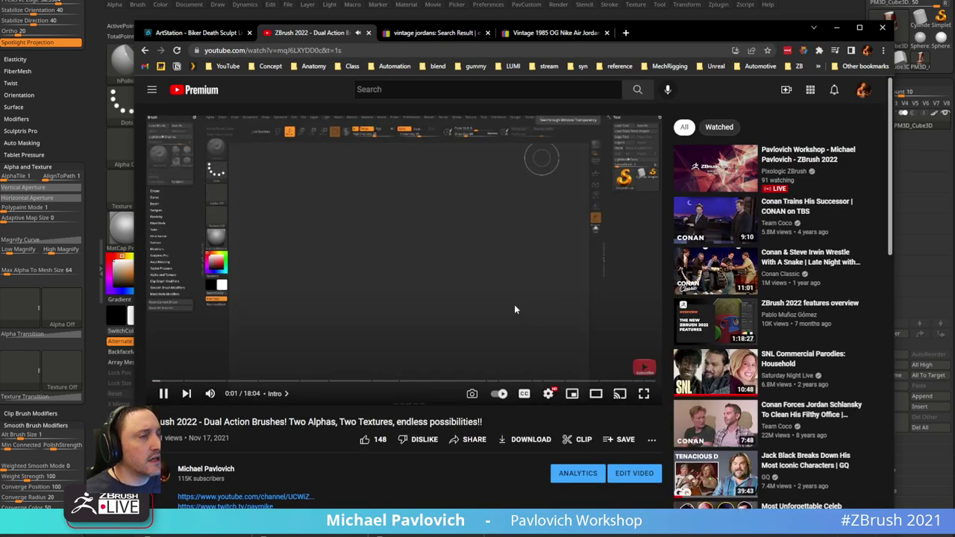
left_click(205, 381)
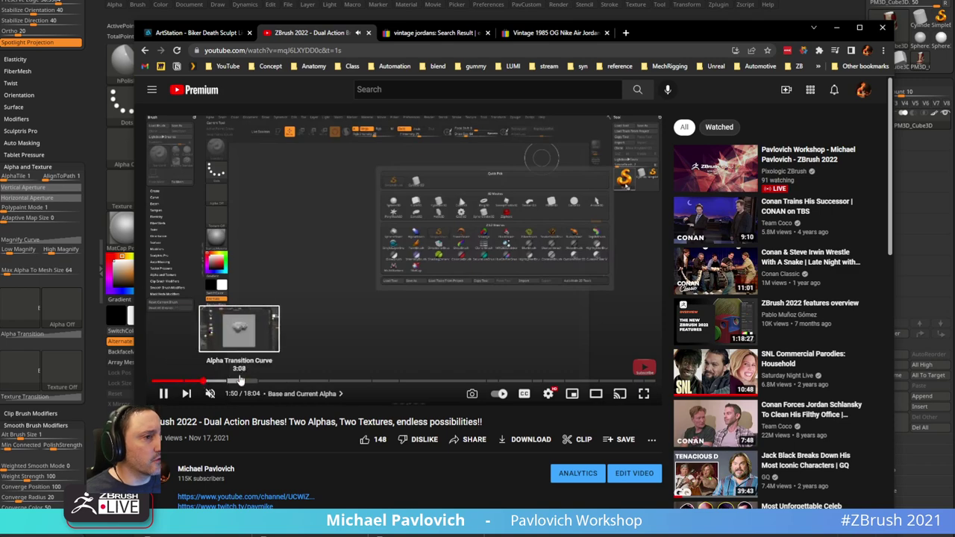
left_click(477, 51)
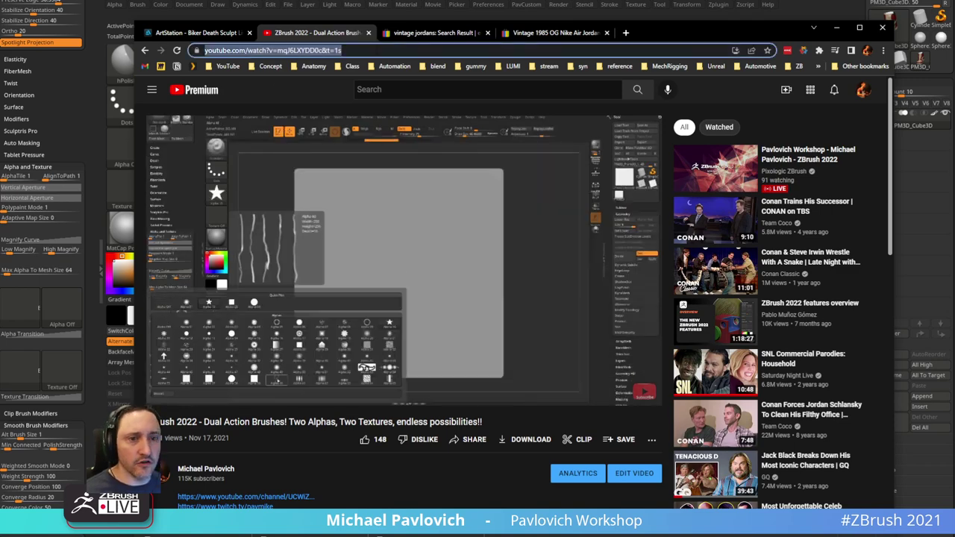
key("alt+Tab")
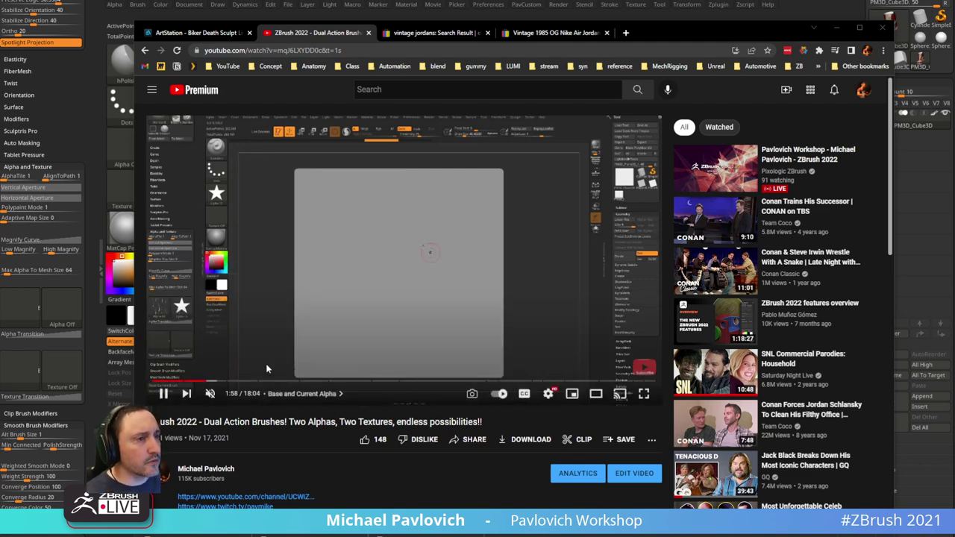
left_click(240, 382)
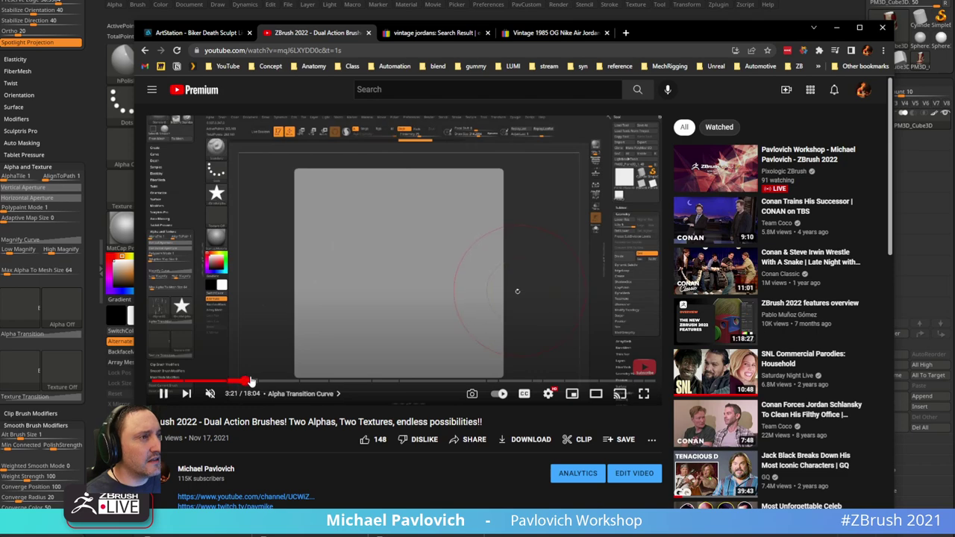
left_click(162, 402)
left_click_drag(654, 33, 604, 534)
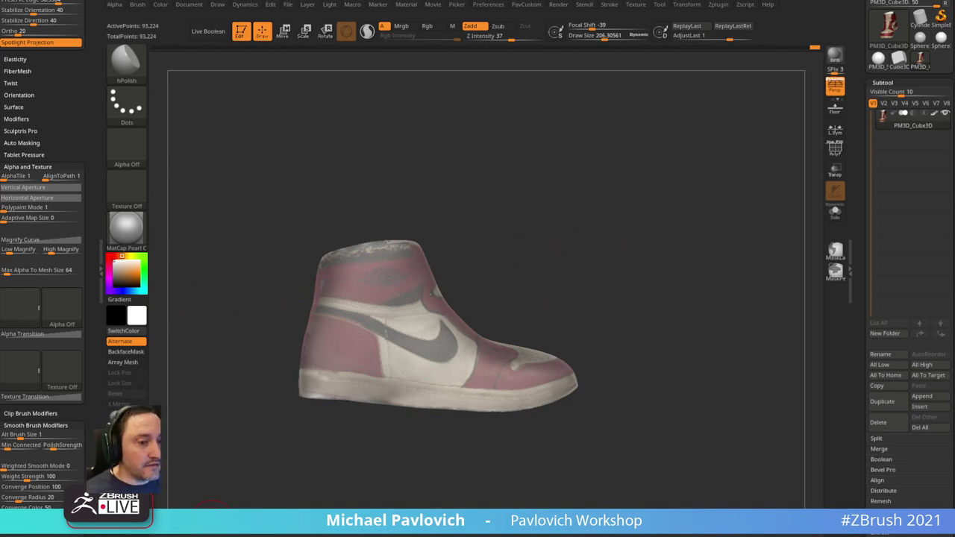
- Load the saved armoured space marine tool into the viewport and reduce the brush's draw size
left_click_drag(556, 536, 623, 536)
left_click(83, 36)
left_click_drag(865, 14, 871, 136)
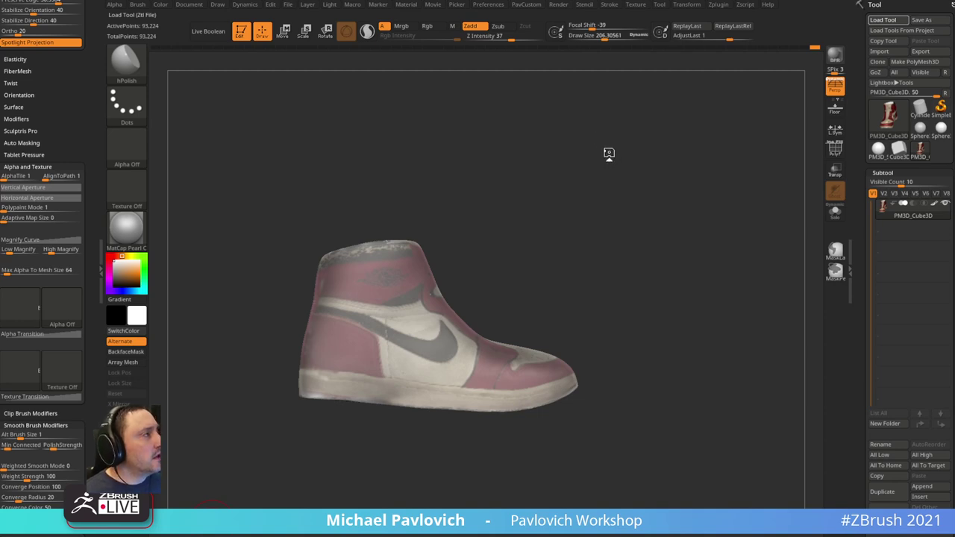
mouse_move(591, 196)
left_mouse_down()
mouse_move(614, 171)
mouse_move(707, 221)
mouse_move(746, 418)
left_mouse_up()
key("s")
left_click_drag(529, 239, 507, 239)
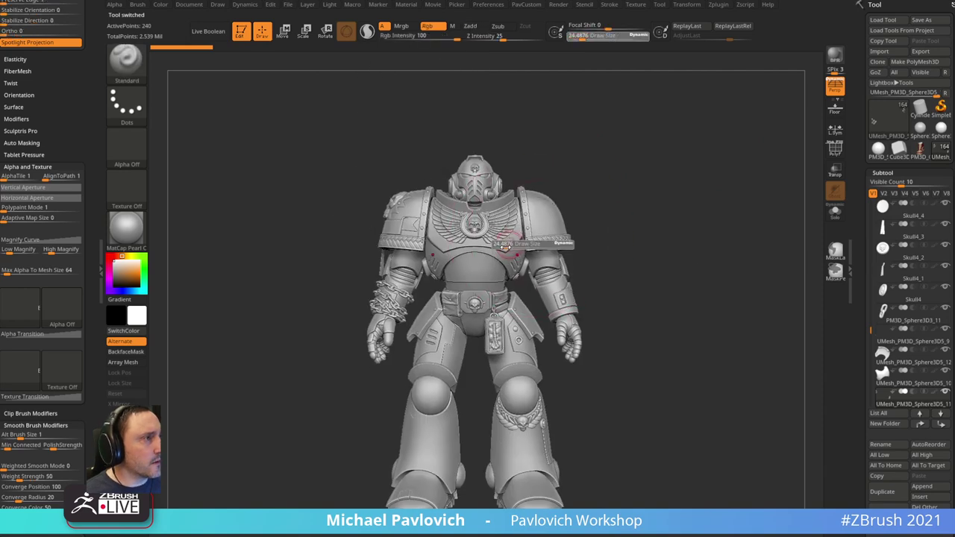
- Select the front tread piece of the boot soles and check its polygroups in PolyFrame display
left_click(516, 254, "alt")
left_click_drag(697, 154, 743, 145, "alt")
left_click_drag(694, 211, 606, 199)
left_click(606, 199, "alt")
key("ctrl+f")
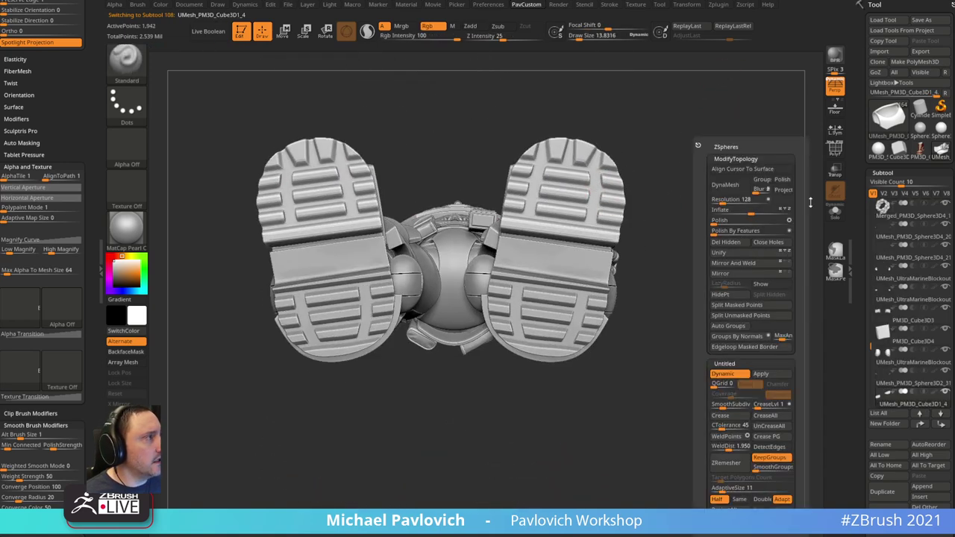
key("shift+f")
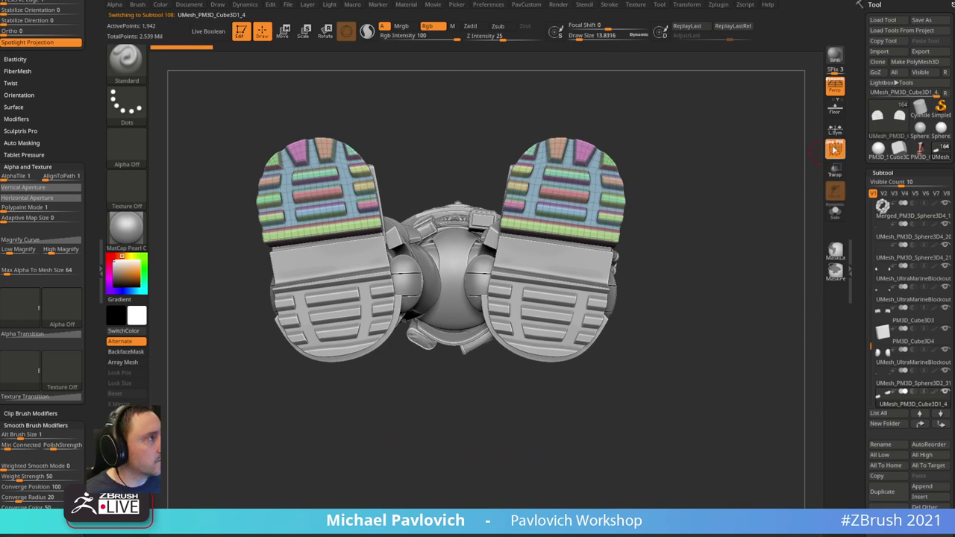
left_click(834, 149)
left_click_drag(741, 176, 769, 204, "alt")
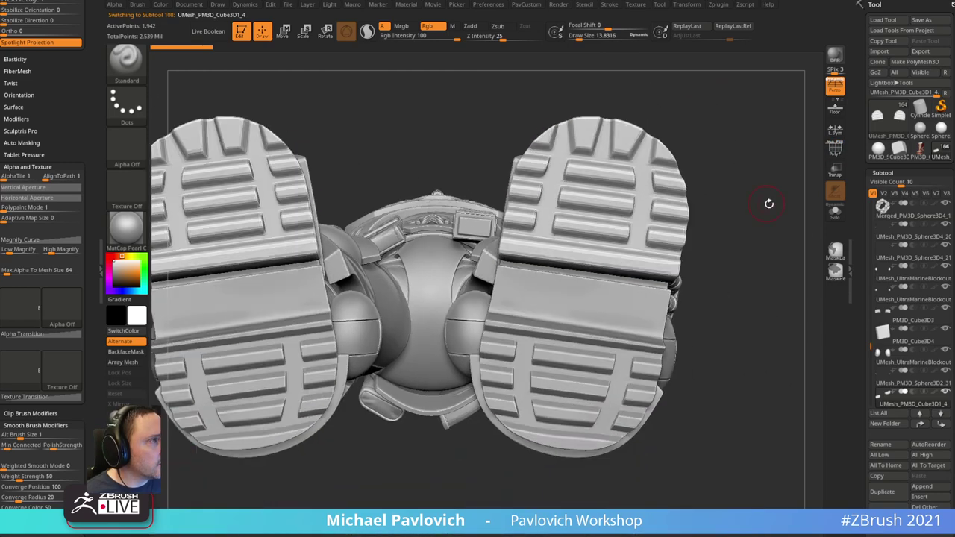
- Turn off dynamic subdivision for the front and heel tread pieces of the boots
key("ctrl+f")
left_click(761, 375)
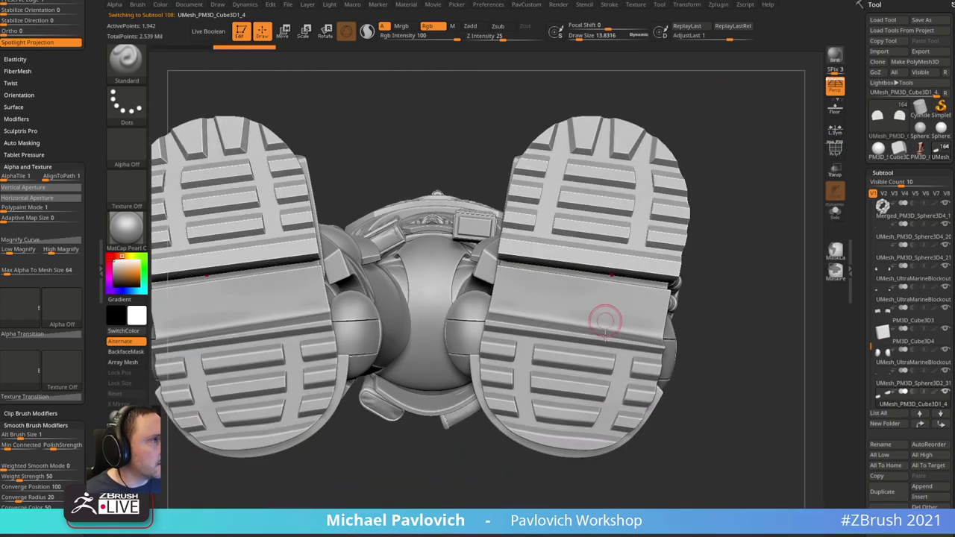
left_click(582, 357, "alt")
key("ctrl+f")
left_click(721, 374)
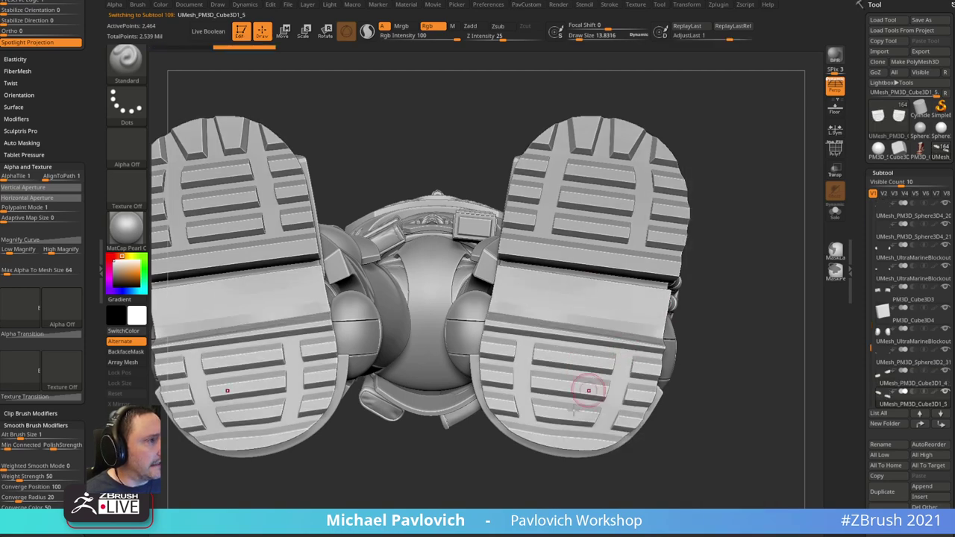
- Isolate the front tread piece of the boots with its polygroup wireframe shown
right_click_drag(585, 398, 529, 366, "alt")
left_click(833, 150)
right_click_drag(753, 159, 734, 193)
left_click(834, 150)
left_click_drag(734, 194, 525, 264)
left_click(834, 149)
left_click(834, 212)
left_click_drag(464, 198, 496, 267)
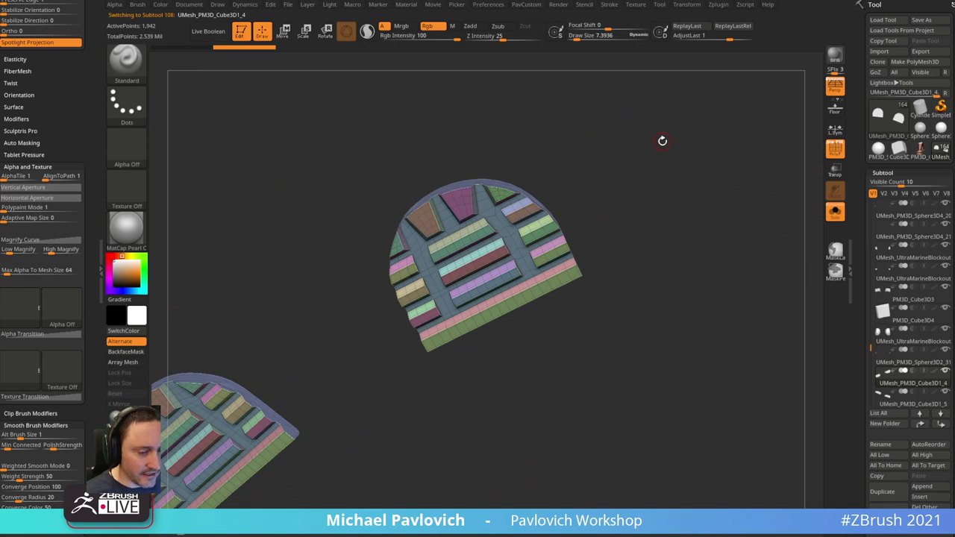
- Examine the isolated front tread blocks and show the whole armoured figure again
left_click_drag(606, 164, 731, 189)
key("f")
key("s")
mouse_move(736, 142)
left_mouse_down()
mouse_move(729, 174)
mouse_move(712, 175)
left_mouse_up()
left_click(729, 172)
left_click(835, 212)
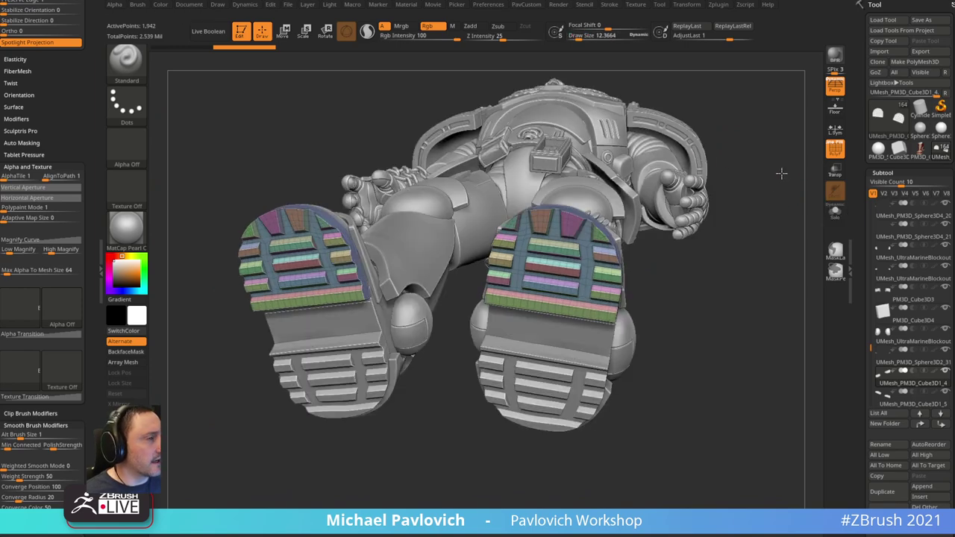
- Examine how the tread blocks meet the sole's edge from several angles and hide the polygroup wireframe
left_click_drag(781, 173, 565, 197)
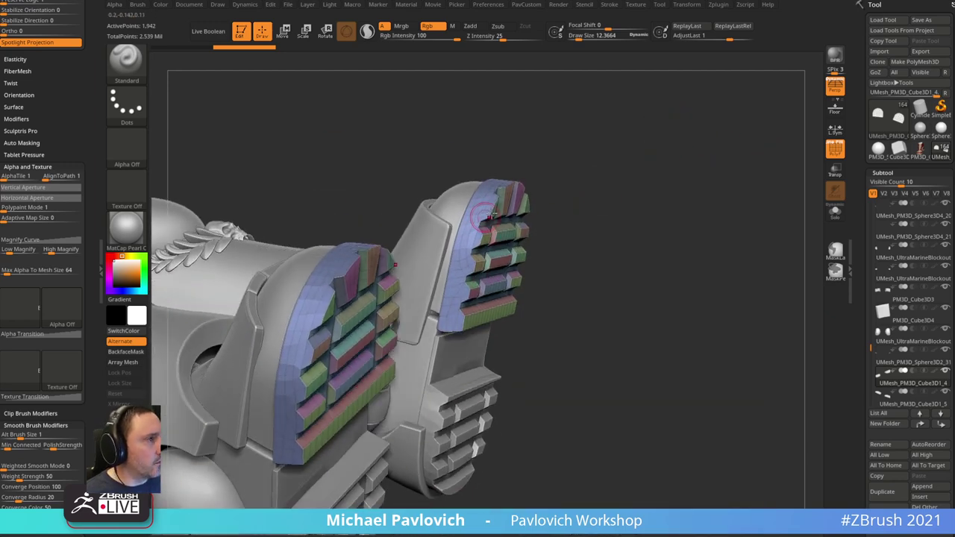
left_click_drag(518, 271, 430, 266)
left_click_drag(598, 196, 567, 210)
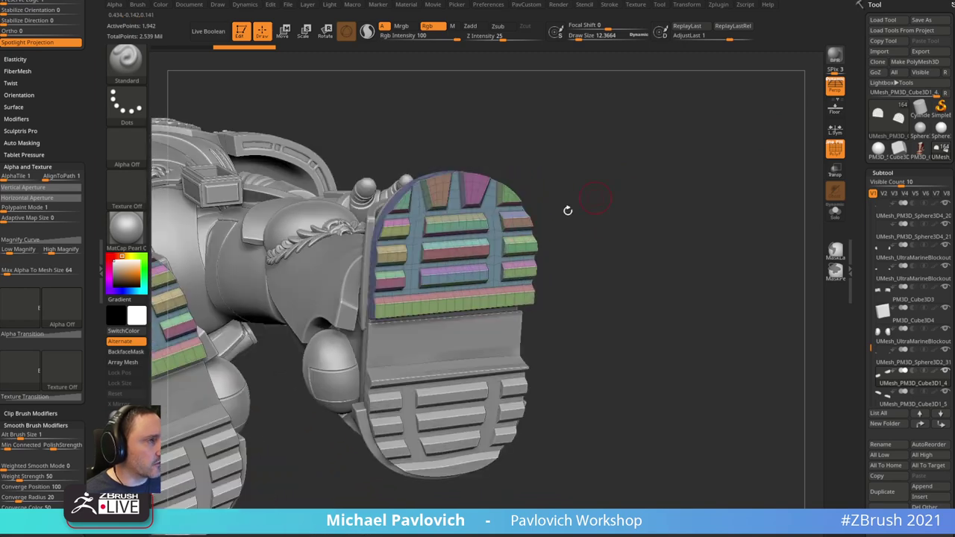
left_click_drag(585, 178, 533, 207)
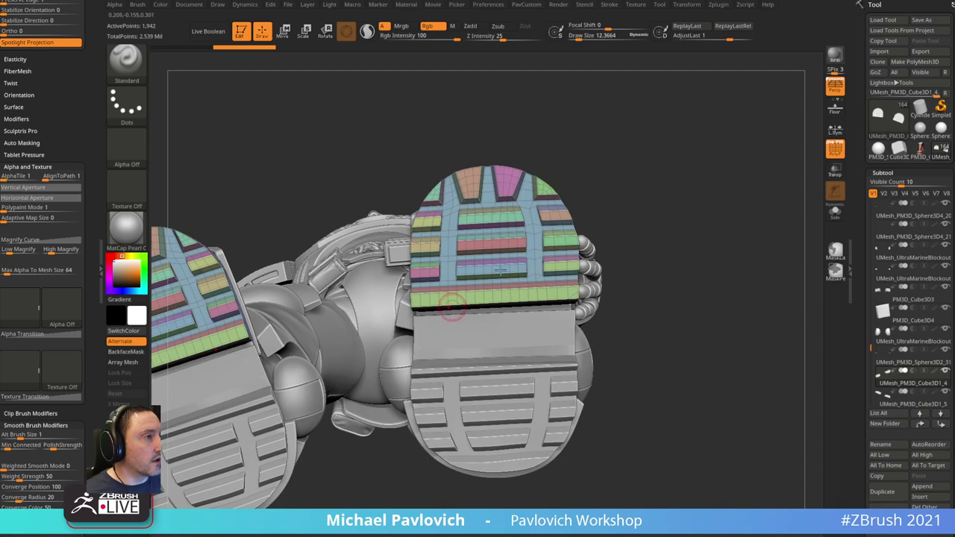
left_click_drag(646, 183, 596, 214)
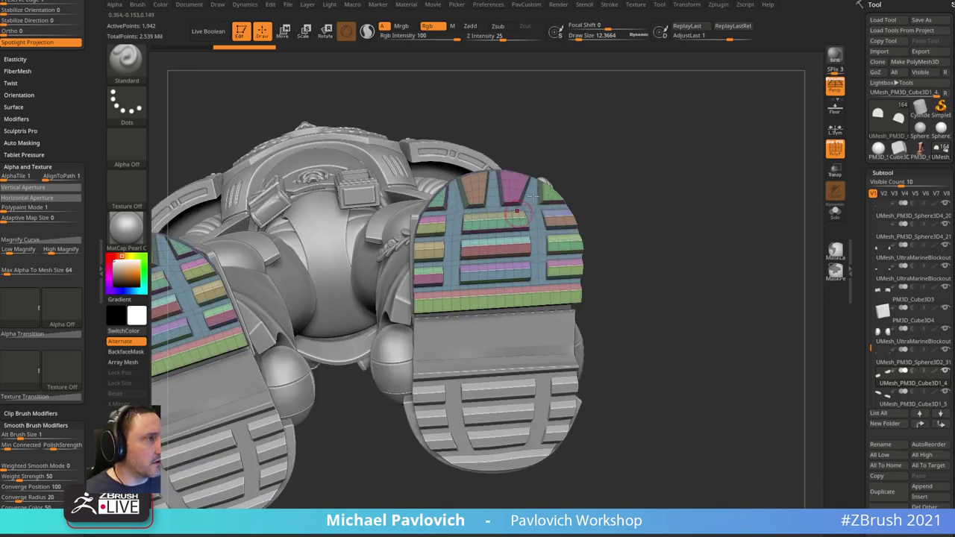
left_click_drag(680, 144, 716, 179)
left_click(835, 148)
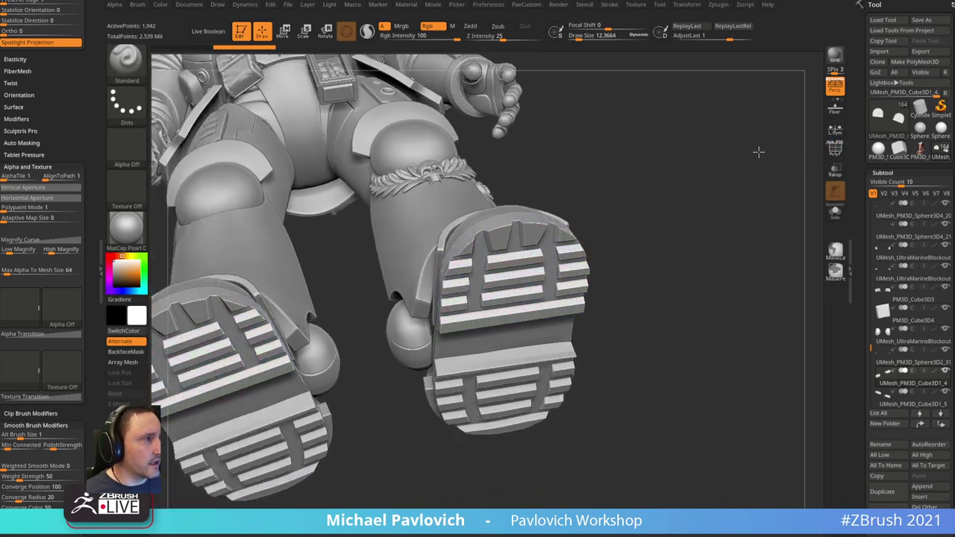
- Activate Dynamic Subdiv on the front tread with crease level 2 and smooth subdivision 3, and select the heel tread
left_click_drag(758, 151, 766, 210)
key("d")
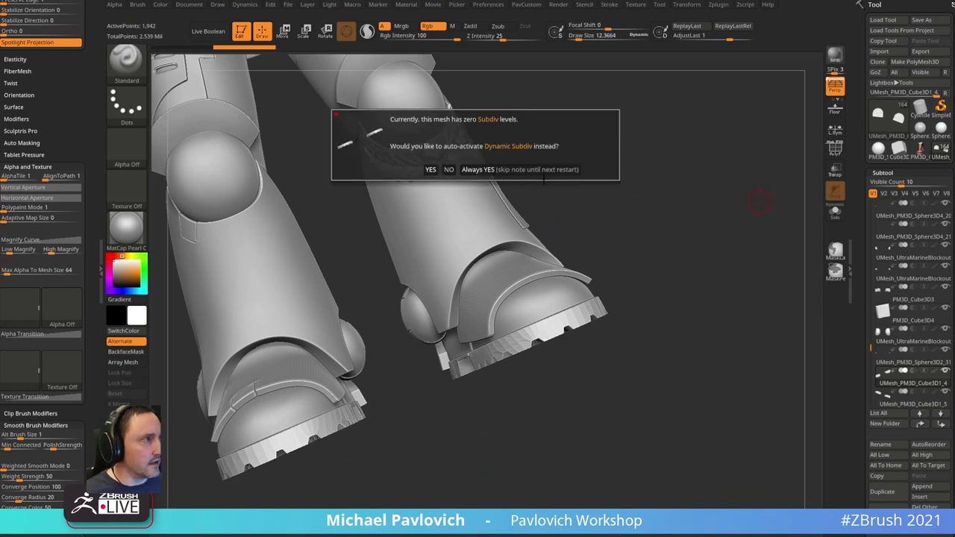
left_click(540, 171)
key("space")
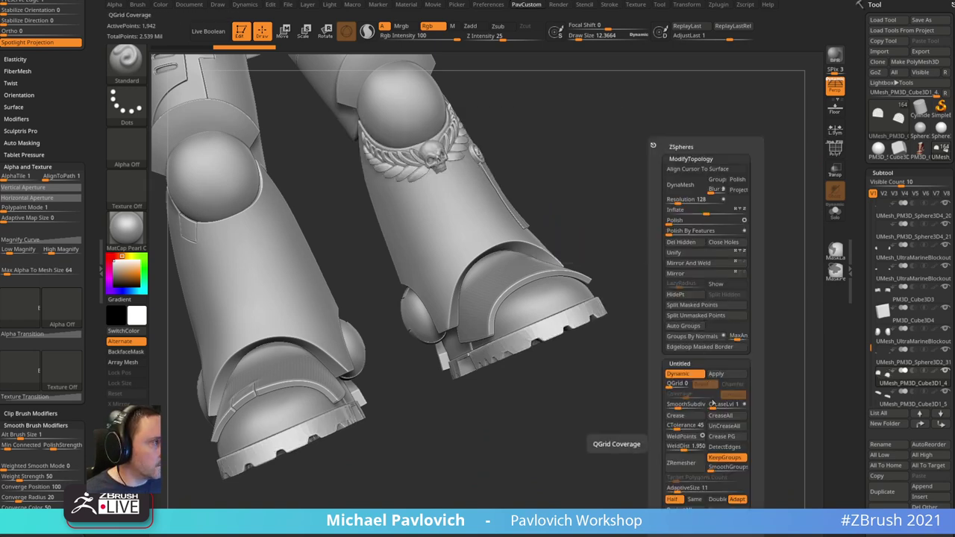
left_click_drag(714, 405, 677, 404)
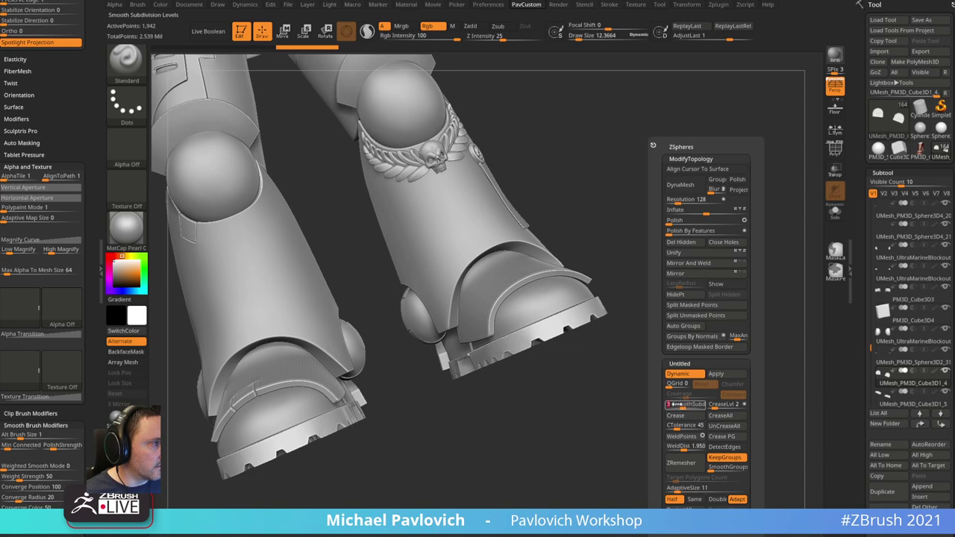
left_click_drag(657, 350, 565, 303)
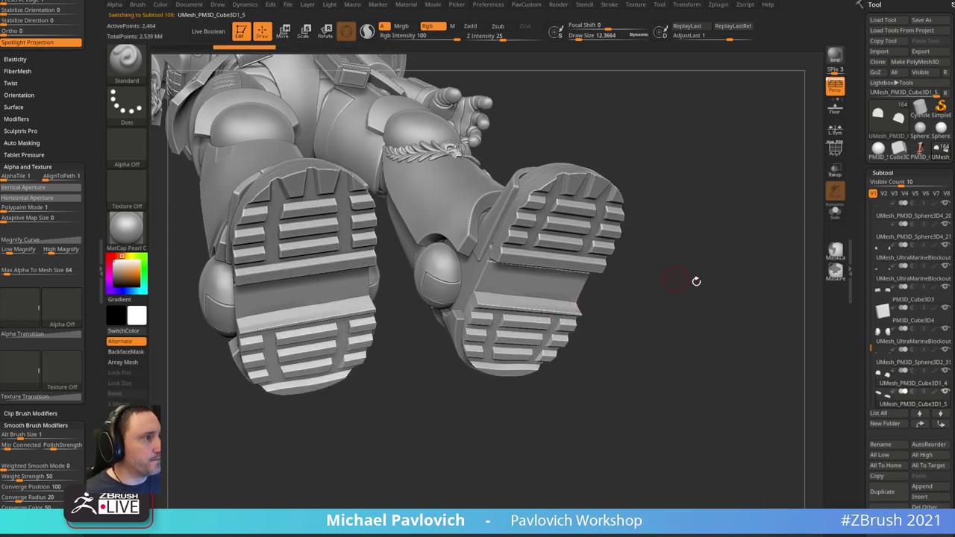
- Activate Dynamic Subdiv on the heel tread with crease level 3 and examine both boot soles from several angles
left_click_drag(694, 279, 578, 329)
key("g")
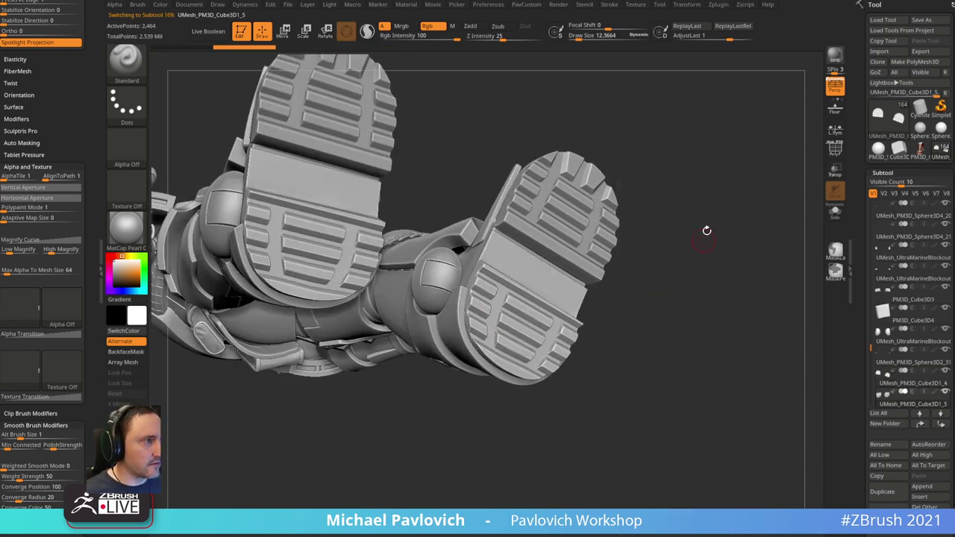
left_click_drag(706, 231, 684, 277)
key("g")
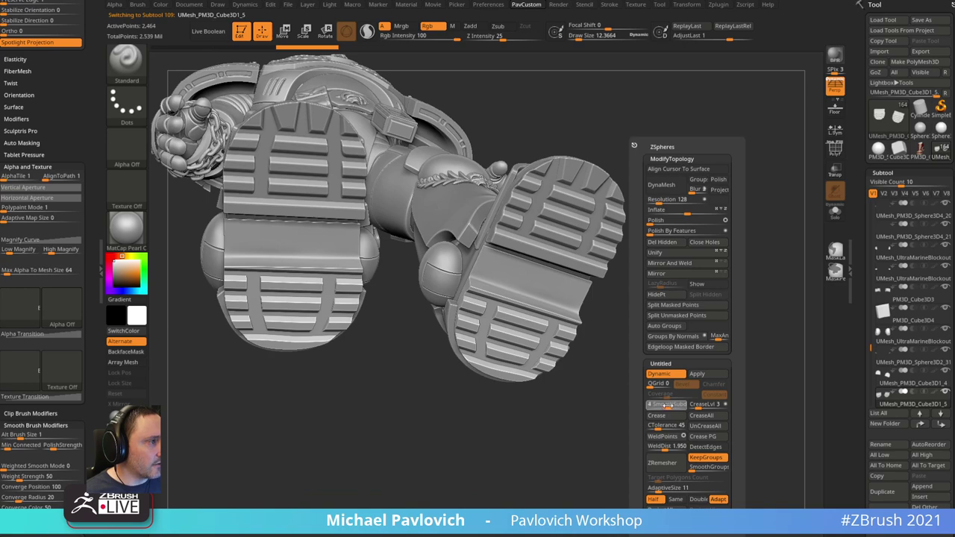
left_click_drag(696, 259, 582, 286)
left_click_drag(655, 298, 734, 253)
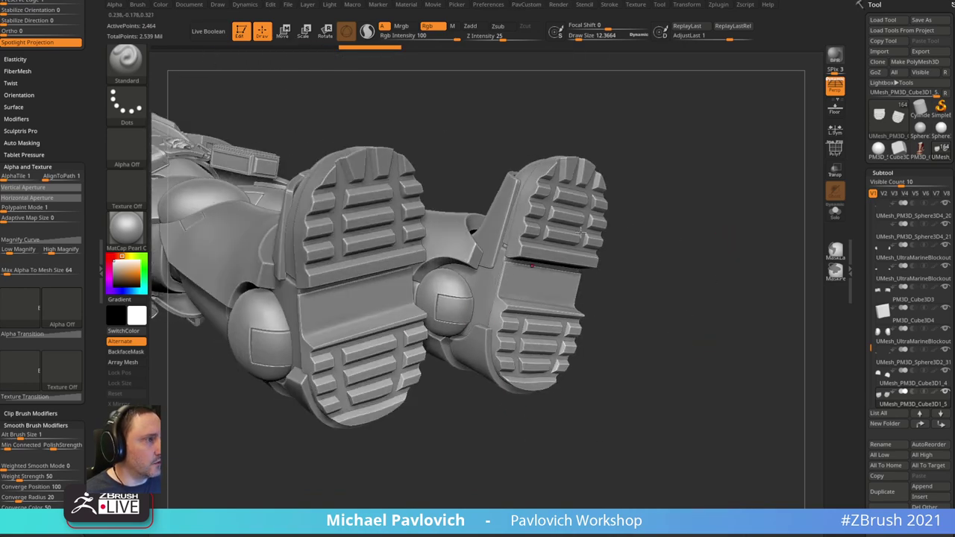
left_click_drag(712, 178, 806, 212)
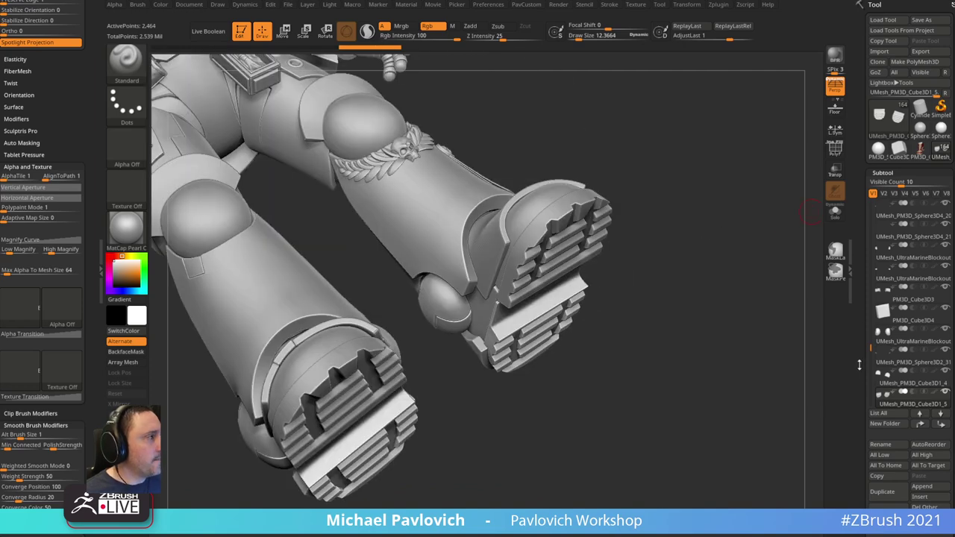
- Switch from the space marine back to the painted shoe tool and frame it in the view
left_click(923, 517)
left_click(791, 522)
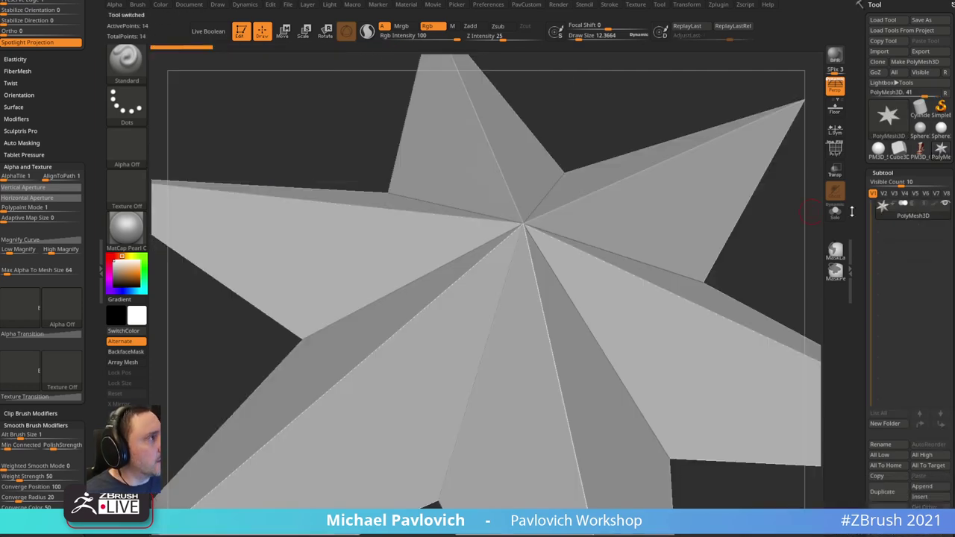
left_click(922, 151)
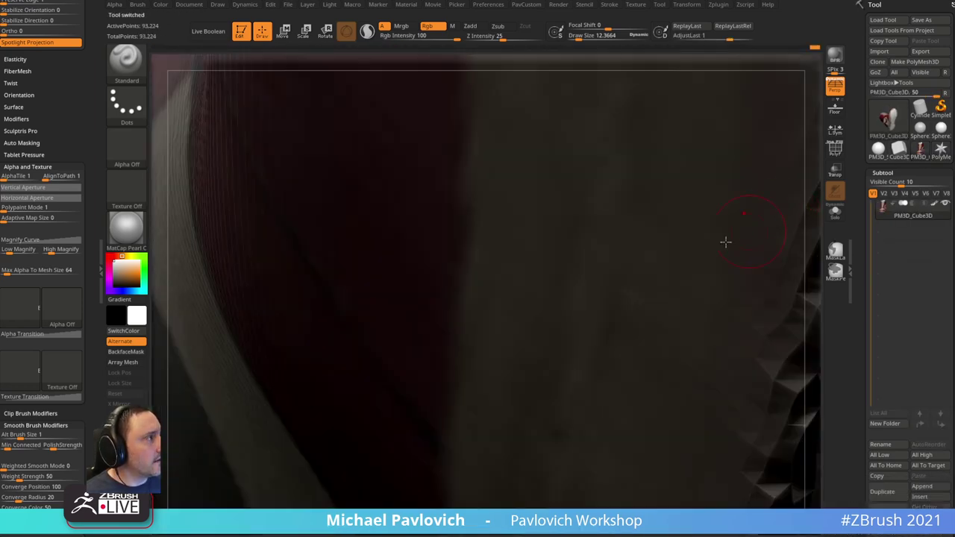
key("f")
left_click_drag(634, 218, 733, 213)
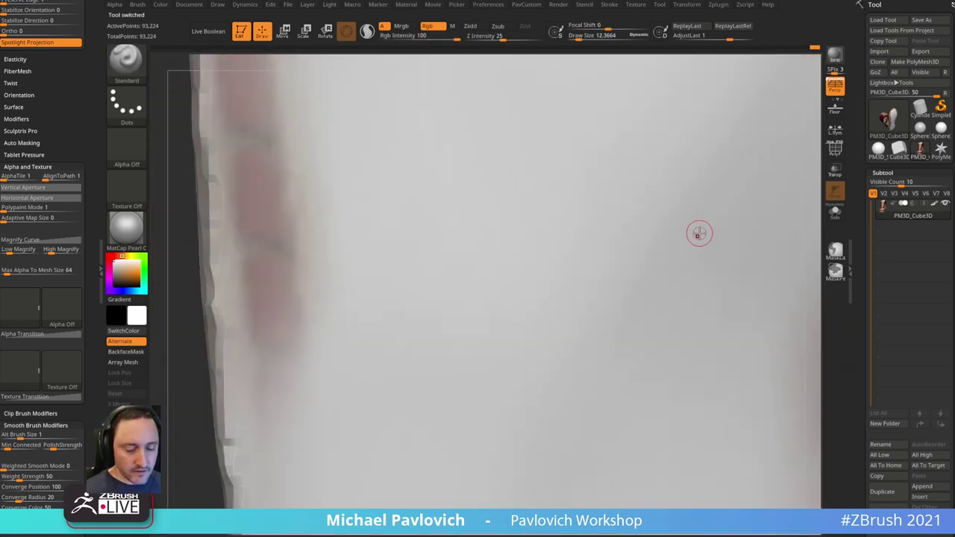
- Go through the saved views of the Jordans reference project and load view 2 with the sole
mouse_move(68, 101)
left_mouse_down()
mouse_move(59, 233)
mouse_move(65, 102)
left_mouse_up()
left_click(28, 202, "shift")
left_click_drag(51, 285, 47, 185)
left_click(65, 286)
left_click(66, 277)
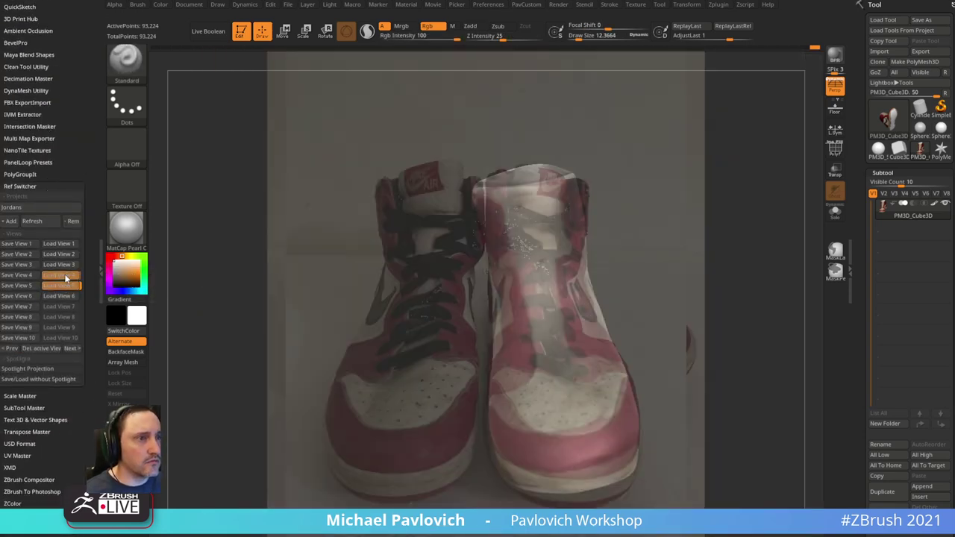
left_click(66, 267)
left_click(64, 265)
left_click(59, 255)
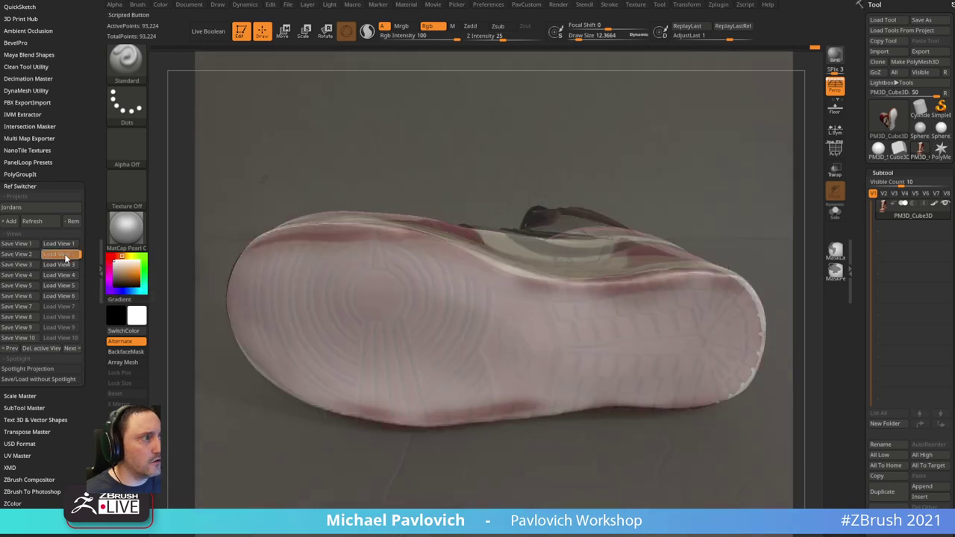
- Compare the shoe's sole with the view 2 reference, isolate the shoe in Solo mode and turn it side-on
key("s")
left_click(490, 301)
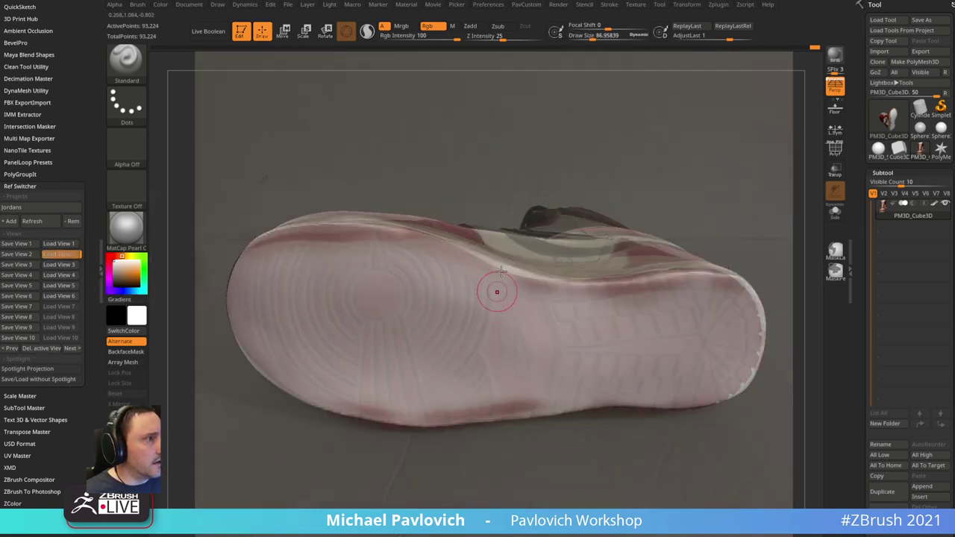
left_click(836, 213)
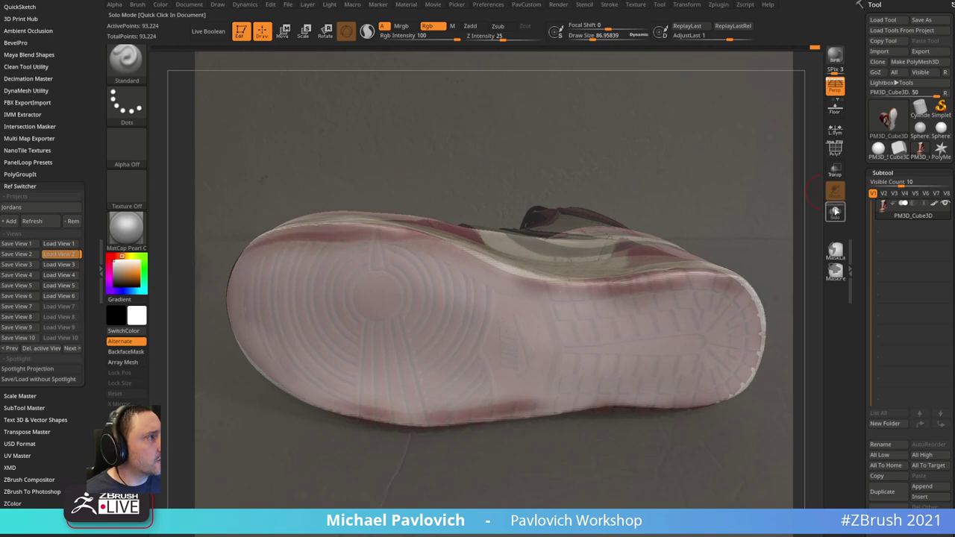
left_click(835, 213)
left_click(834, 213)
left_click_drag(767, 177, 762, 179)
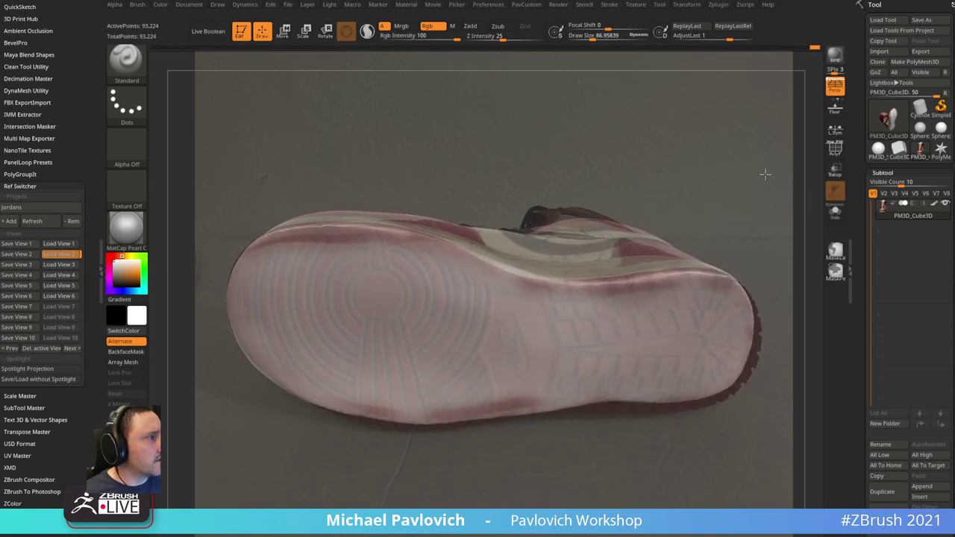
left_click(80, 255)
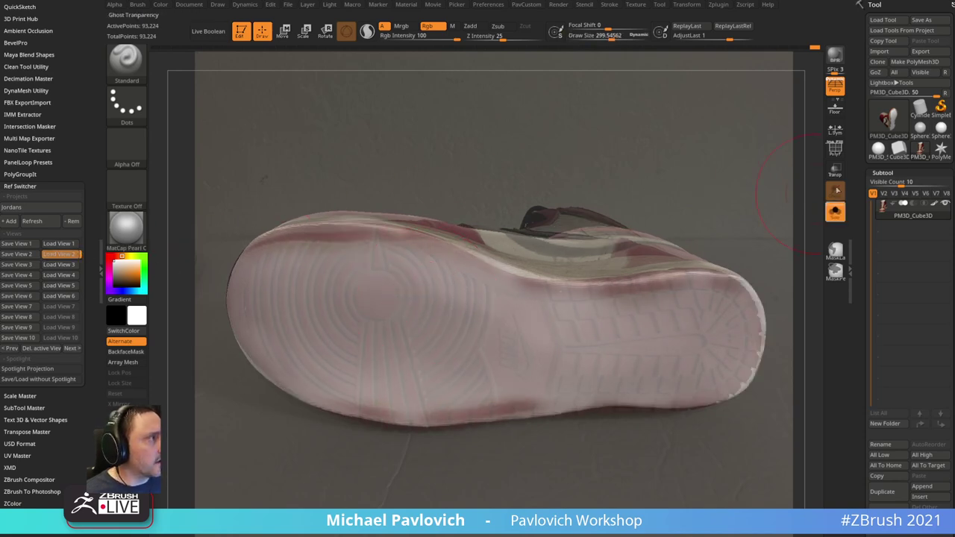
left_click(833, 170)
left_click_drag(719, 173, 666, 201)
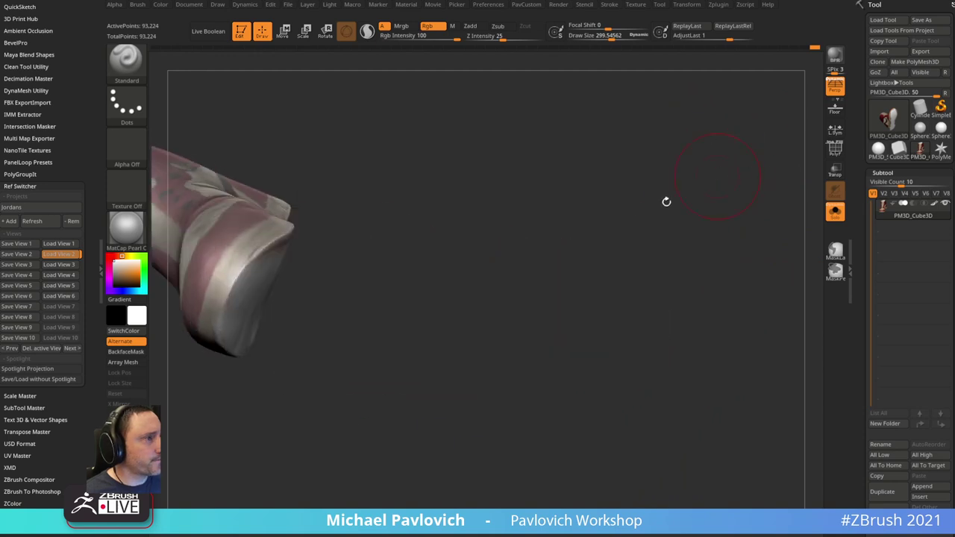
mouse_move(501, 209)
left_mouse_down()
mouse_move(656, 285)
mouse_move(658, 234)
mouse_move(670, 278)
left_mouse_up()
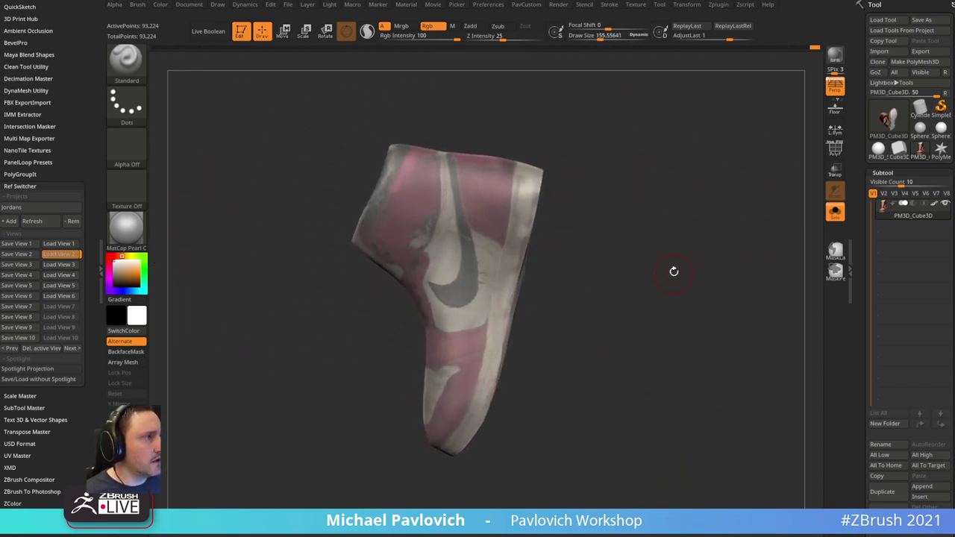
- Isolate the polygons of the shoe's underside from the side with the SelectLasso brush
left_click(126, 61)
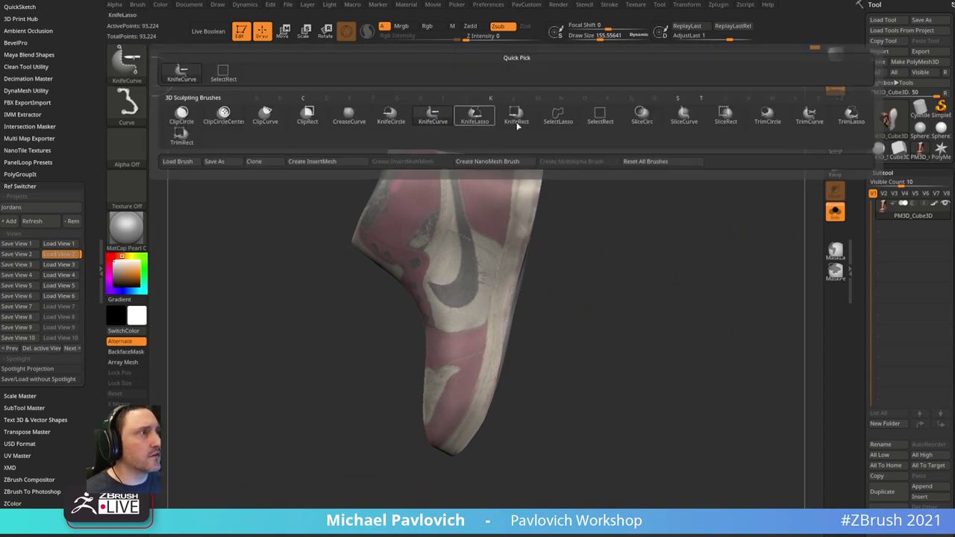
left_click(557, 113)
mouse_move(548, 164)
left_mouse_down()
mouse_move(579, 223)
mouse_move(452, 473)
mouse_move(495, 375)
left_mouse_up()
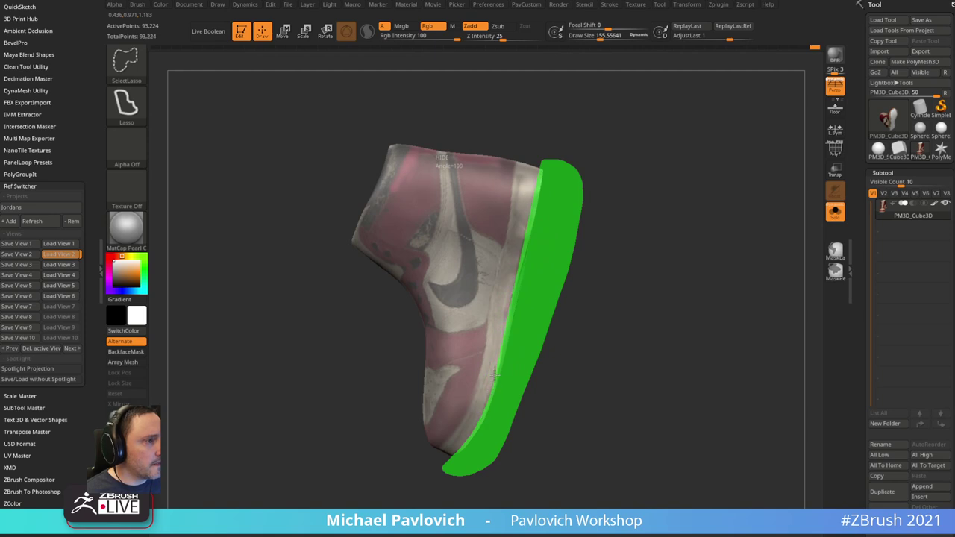
left_click_drag(535, 200, 539, 182)
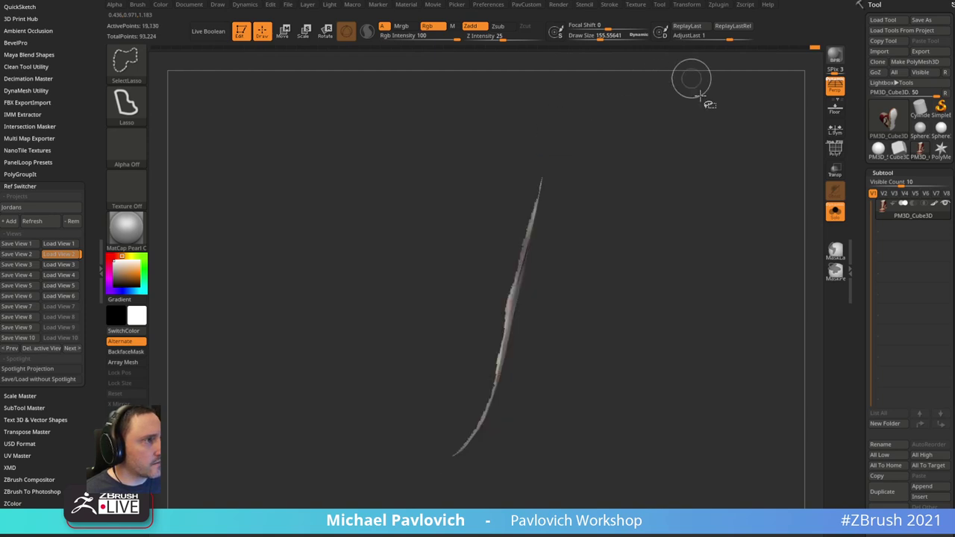
- Add the leftover edge polygons to the sole selection by hiding them on the inverted upper, and invert back to the sole
left_click_drag(664, 164, 671, 183)
mouse_move(529, 195)
left_mouse_down("ctrl+alt+shift")
mouse_move(525, 155)
mouse_move(511, 187)
left_mouse_up("ctrl+alt+shift")
left_click_drag(583, 227, 596, 177, "alt")
mouse_move(595, 177)
left_mouse_down()
mouse_move(577, 214)
mouse_move(586, 220)
left_mouse_up()
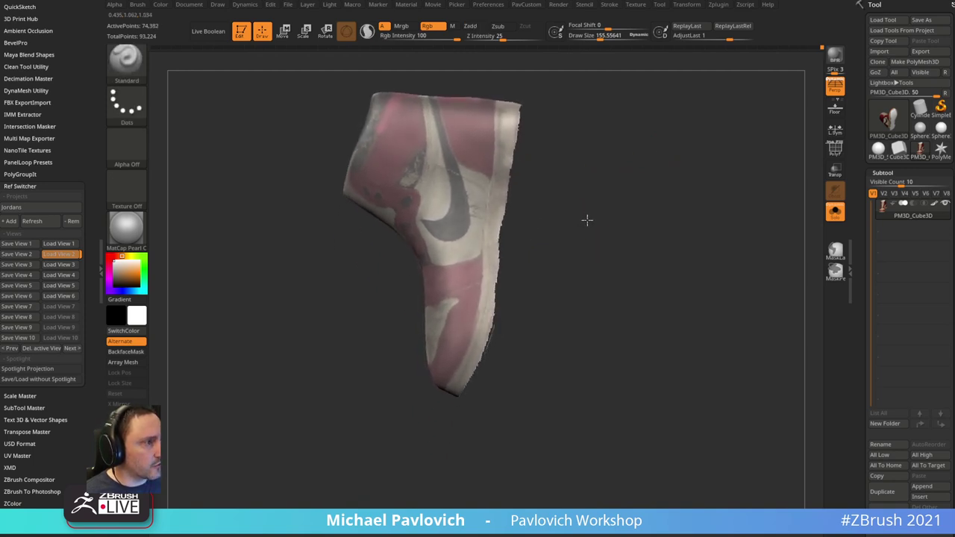
left_click_drag(504, 367, 502, 318, "ctrl+alt+shift")
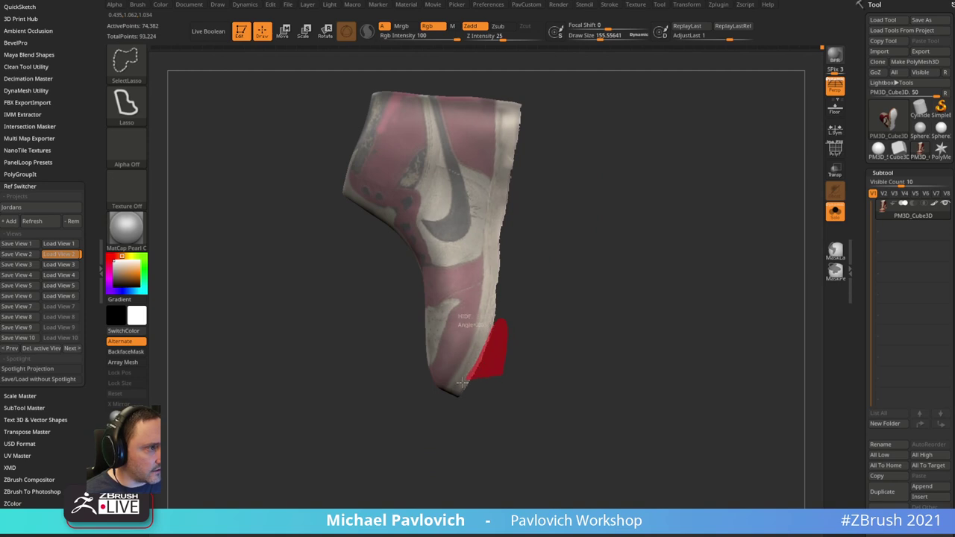
left_click_drag(462, 382, 453, 402, "ctrl+alt+shift")
left_click_drag(591, 311, 665, 167)
mouse_move(701, 186)
left_mouse_down("ctrl+shift")
mouse_move(722, 213)
mouse_move(676, 205)
mouse_move(746, 249)
mouse_move(675, 190)
left_mouse_up("ctrl+shift")
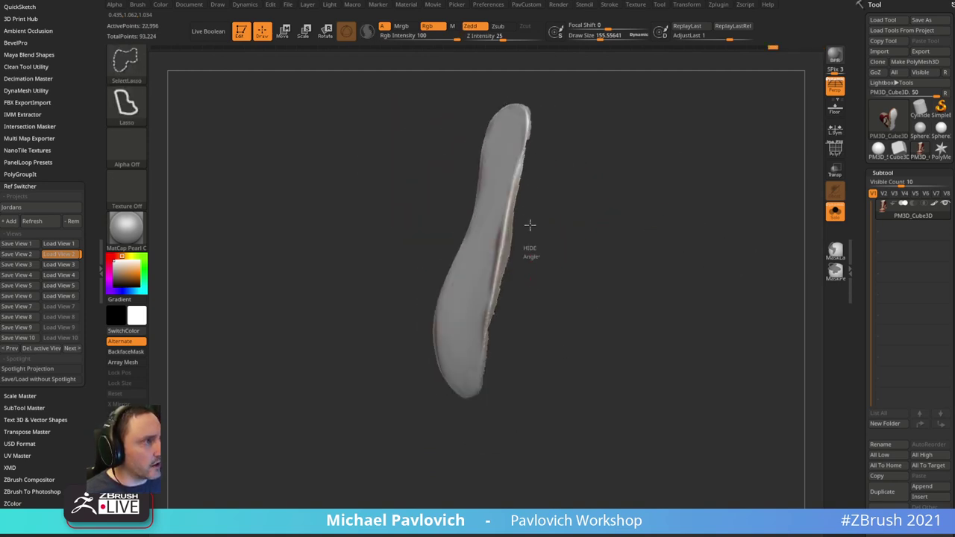
- Hide the stray sidewall polygons along both long edges of the isolated sole with lasso selections
left_click_drag(499, 294, 491, 343, "ctrl+alt+shift")
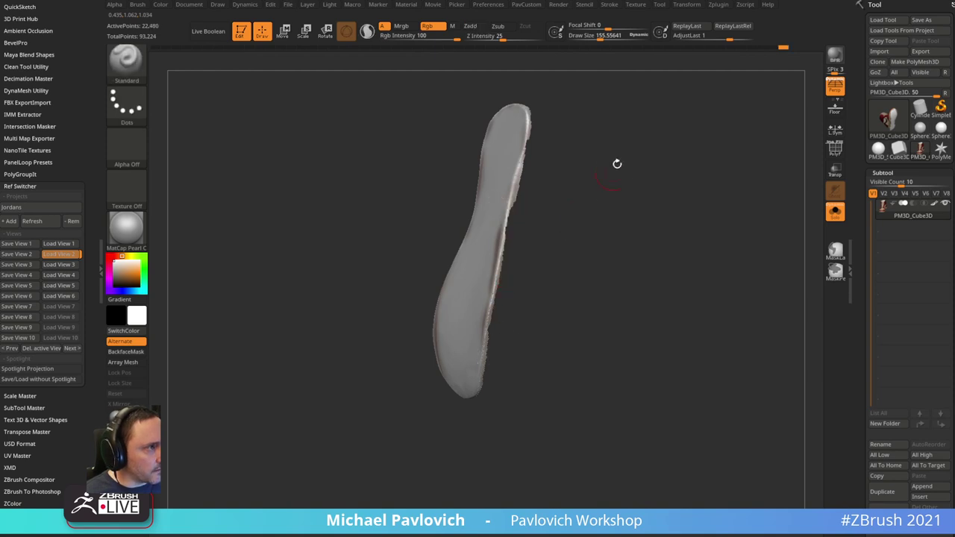
left_click_drag(617, 164, 615, 216, "alt")
mouse_move(532, 293)
left_mouse_down("ctrl+alt+shift")
mouse_move(527, 213)
mouse_move(513, 249)
left_mouse_up("ctrl+alt+shift")
left_click_drag(574, 204, 624, 212)
left_click_drag(420, 416, 445, 367, "ctrl+alt+shift")
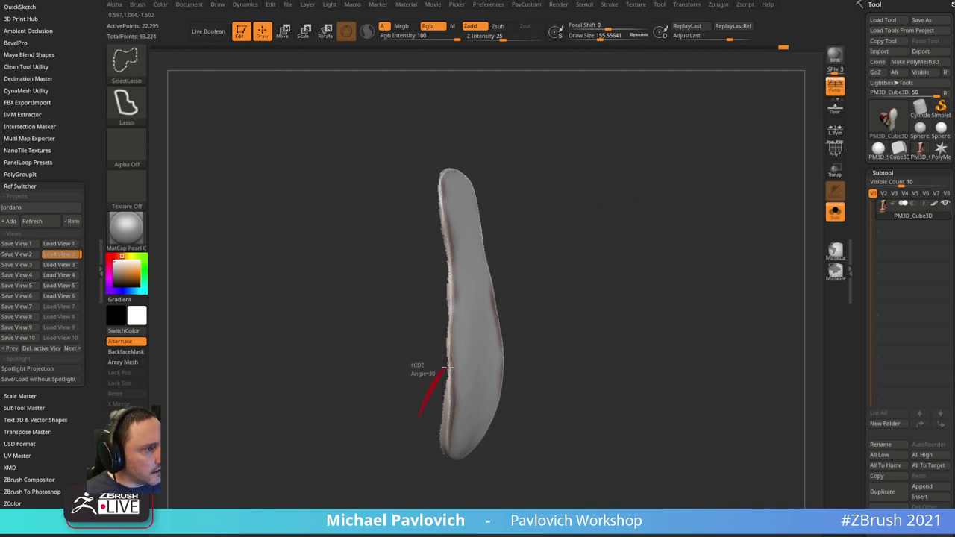
- Hide the stray polygons beside the sole, load reference View 2 and project its photo texture across the whole sole
left_click_drag(446, 489, 448, 485, "ctrl+alt+shift")
mouse_move(697, 276)
left_mouse_down()
mouse_move(631, 224)
mouse_move(686, 246)
mouse_move(613, 250)
mouse_move(672, 234)
left_mouse_up()
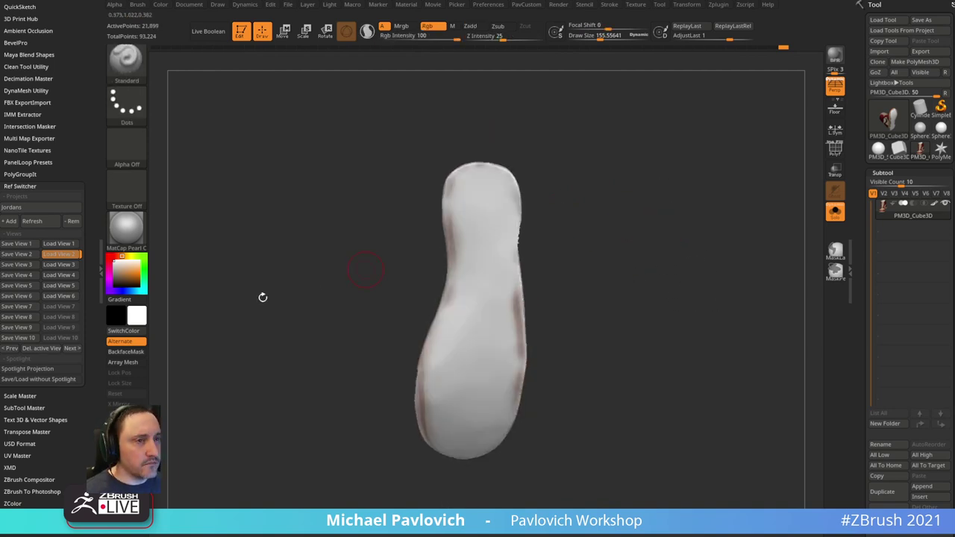
left_click(63, 254)
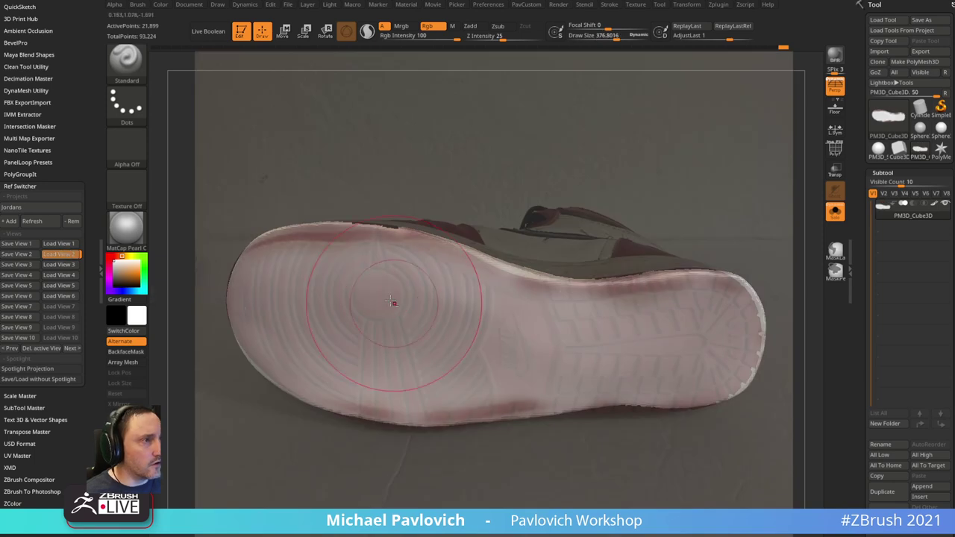
mouse_move(318, 278)
left_mouse_down()
mouse_move(257, 268)
mouse_move(246, 343)
mouse_move(298, 377)
mouse_move(346, 381)
mouse_move(406, 313)
mouse_move(384, 418)
mouse_move(455, 298)
mouse_move(477, 422)
mouse_move(522, 314)
mouse_move(574, 283)
mouse_move(634, 387)
mouse_move(564, 415)
mouse_move(694, 284)
mouse_move(745, 380)
mouse_move(679, 347)
left_mouse_up()
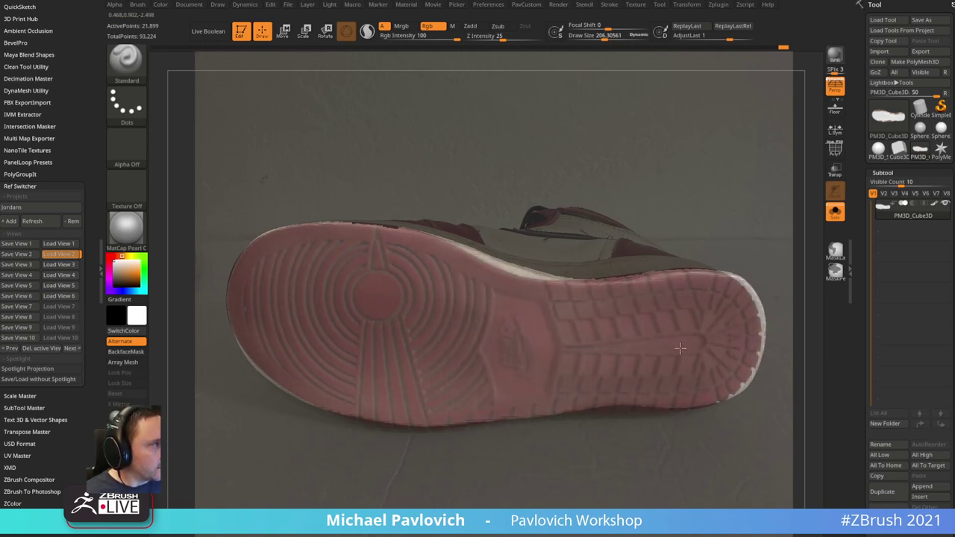
- Hide the Spotlight reference, unhide the rest of the shoe and set the draw size to about 69
key("shift+z")
mouse_move(605, 164)
left_mouse_down()
mouse_move(639, 171)
mouse_move(643, 147)
mouse_move(678, 135)
mouse_move(676, 144)
mouse_move(636, 154)
left_mouse_up()
left_click(643, 147, "ctrl+shift")
key("s")
left_click(643, 154)
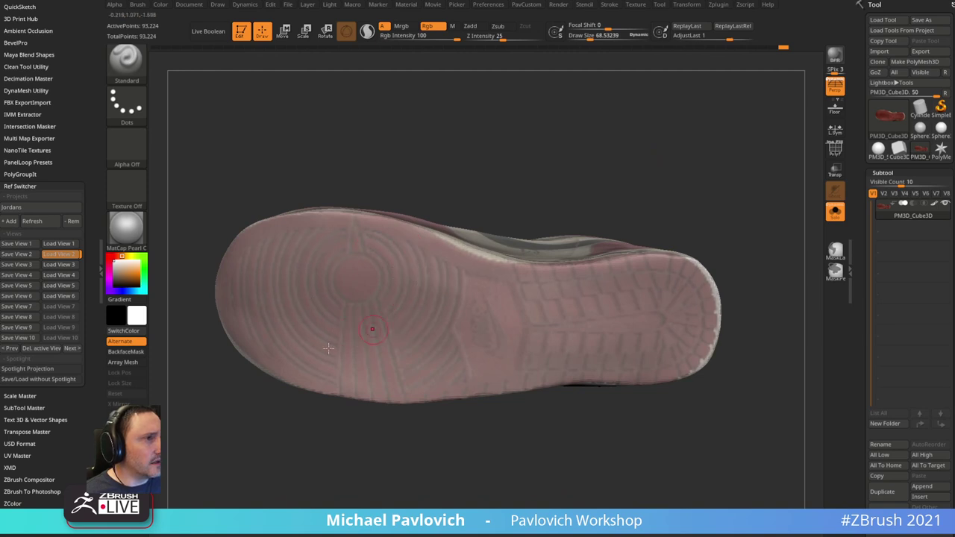
- Turn off Solo display for the whole shoe and set the draw size to about 140
left_click_drag(403, 156, 443, 227)
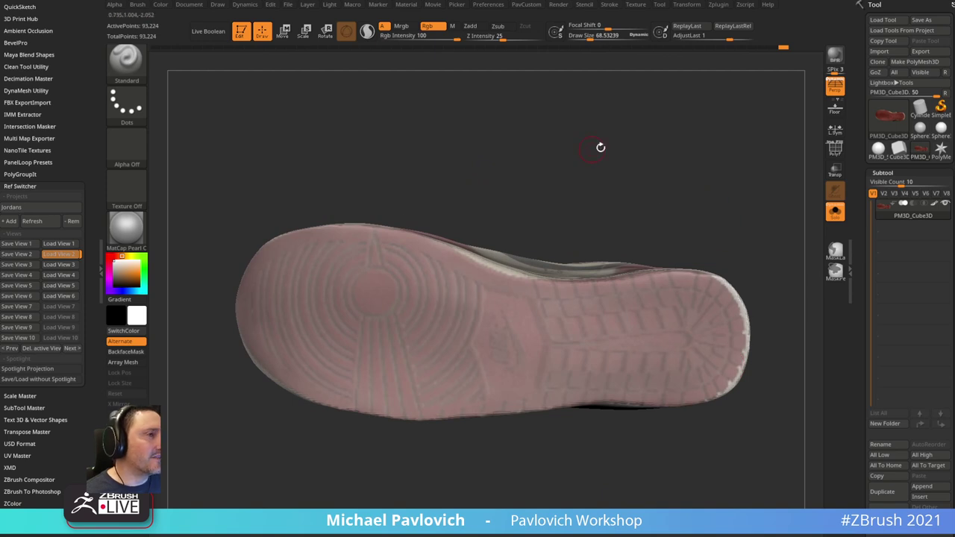
left_click_drag(598, 150, 590, 230)
mouse_move(682, 177)
left_mouse_down()
mouse_move(716, 276)
mouse_move(658, 207)
mouse_move(754, 224)
mouse_move(704, 206)
mouse_move(735, 213)
mouse_move(686, 215)
mouse_move(756, 157)
mouse_move(737, 154)
mouse_move(704, 209)
mouse_move(726, 192)
mouse_move(735, 202)
mouse_move(710, 166)
left_mouse_up()
left_click(834, 211)
key("s")
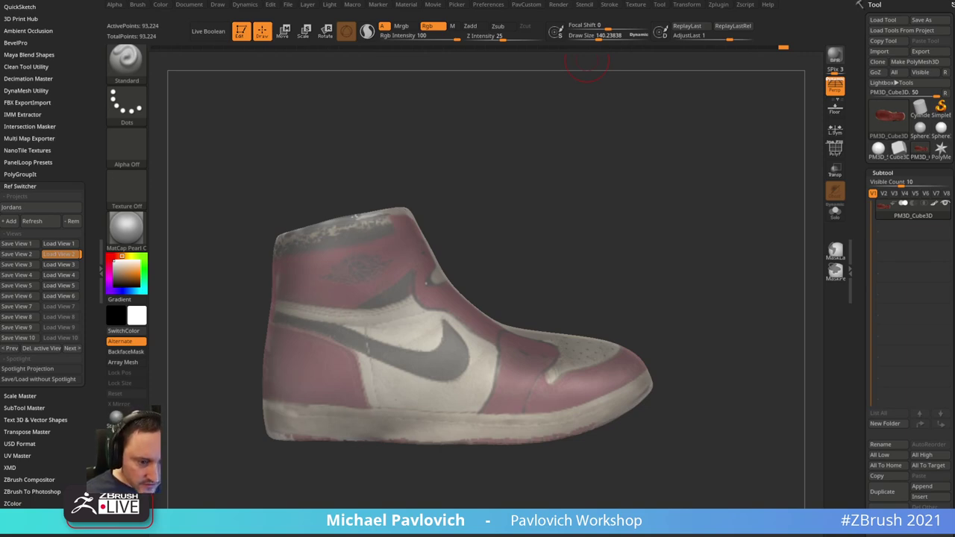
- Bring up the web browser to examine the Clark Wallabee image results, and return to ZBrush
left_click_drag(822, 1, 756, 30)
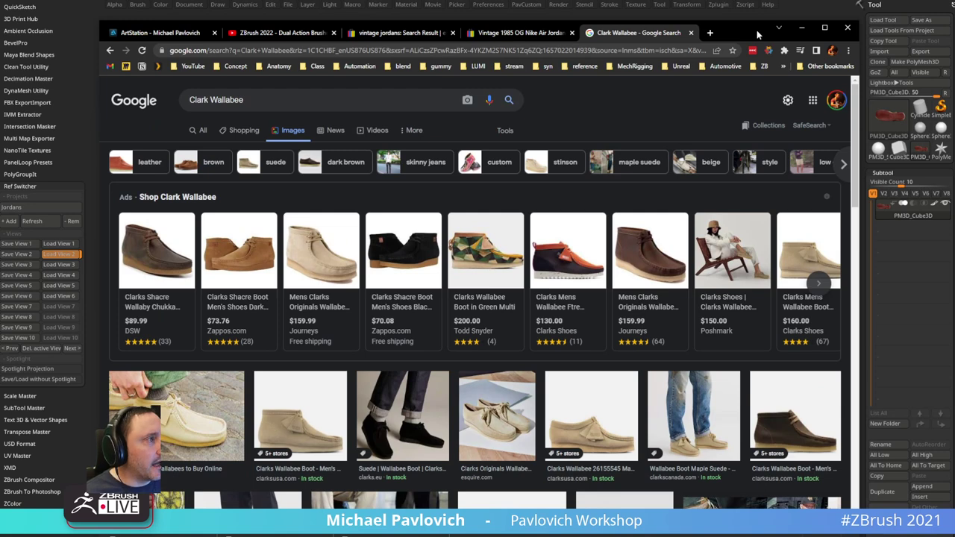
mouse_move(343, 310)
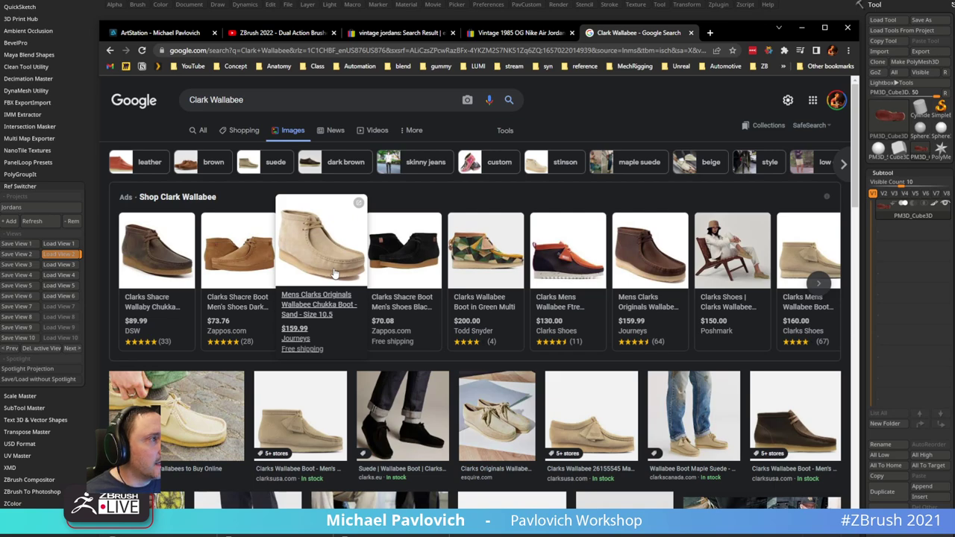
left_click(802, 27)
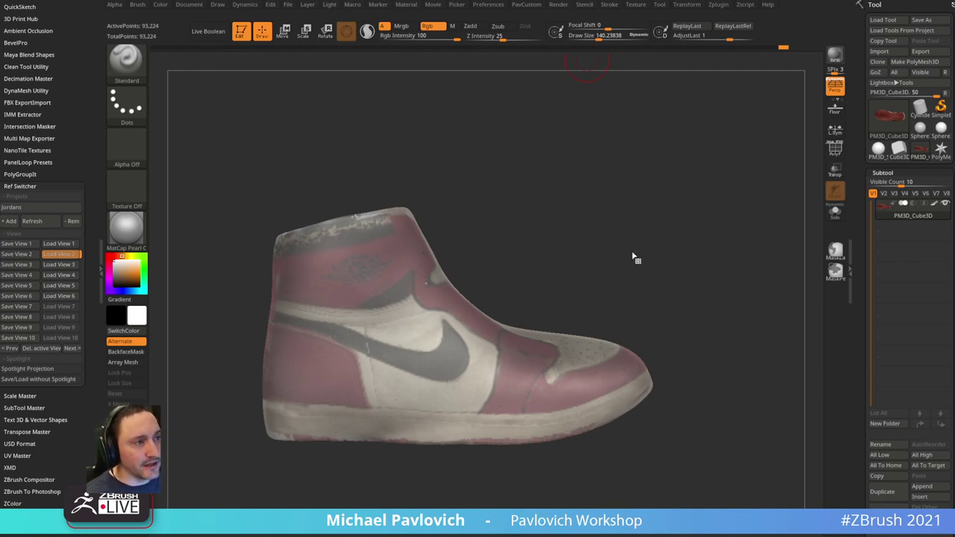
- Mirror the whole shoe model with the Mirror command
left_click_drag(635, 258, 781, 330)
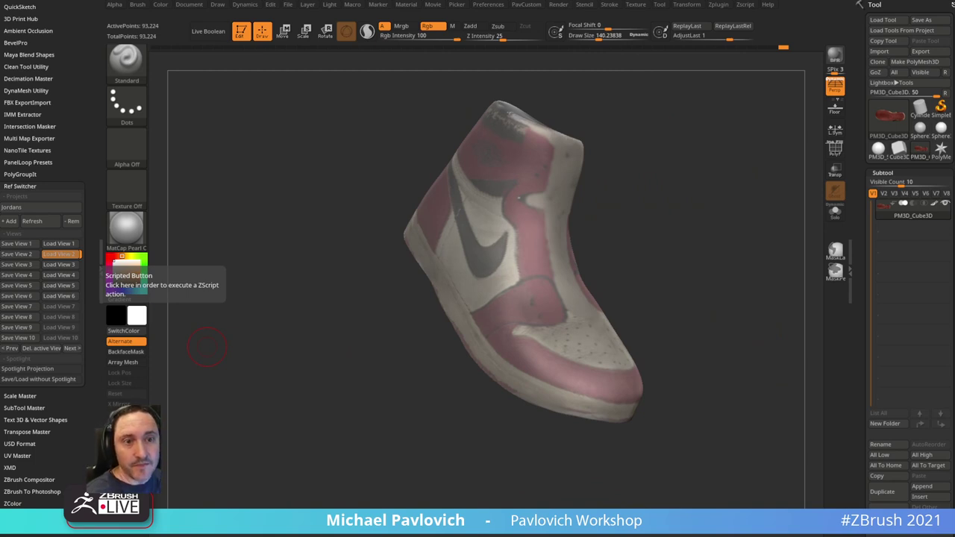
left_click_drag(723, 153, 680, 251)
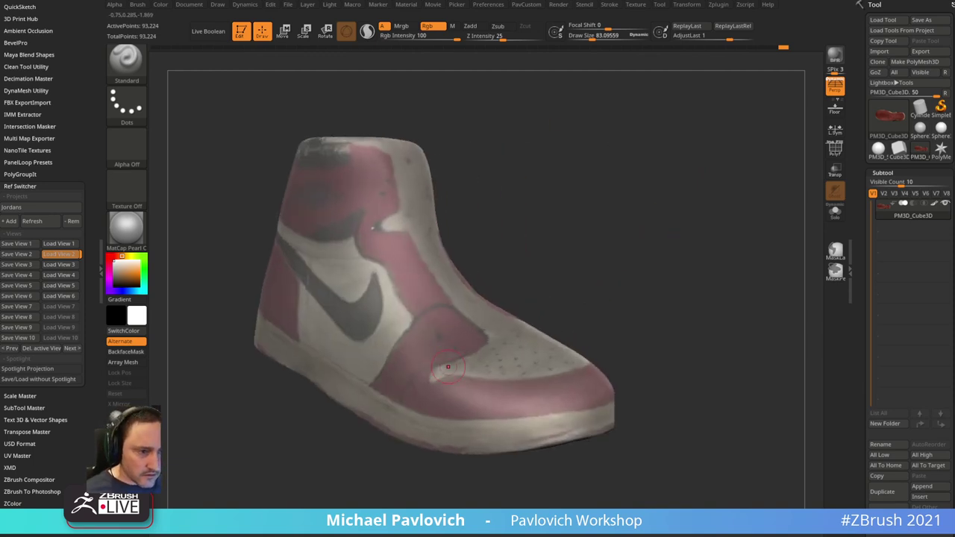
left_click_drag(625, 199, 714, 189)
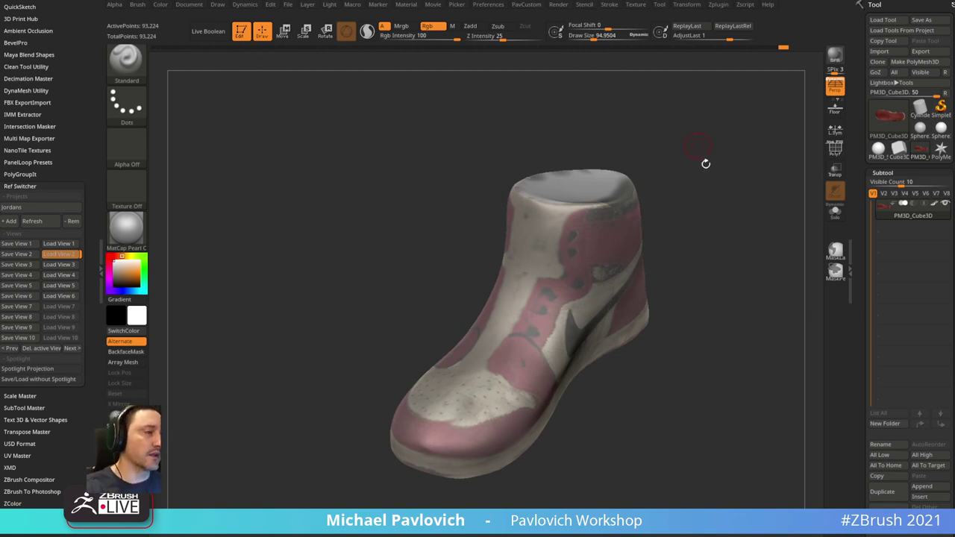
left_click_drag(705, 163, 726, 197)
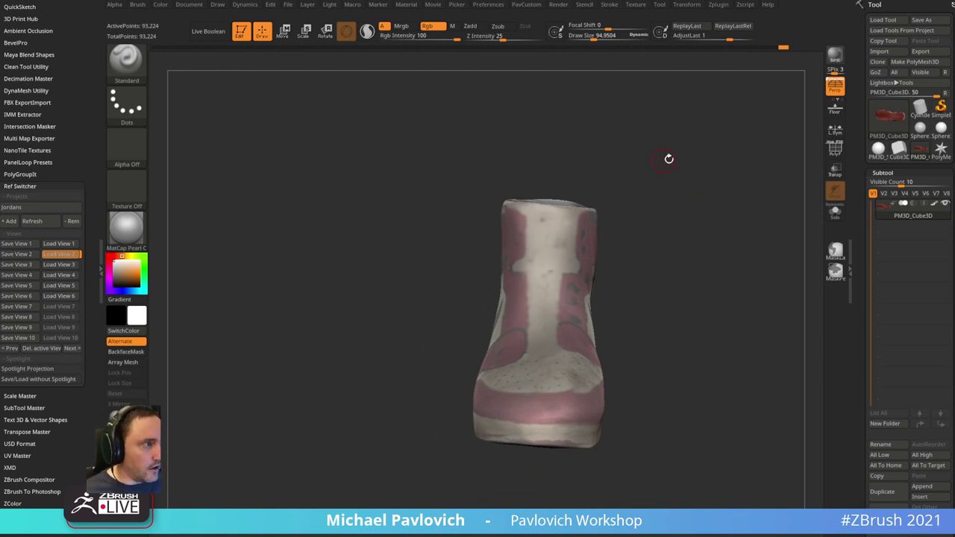
left_click_drag(668, 159, 655, 205)
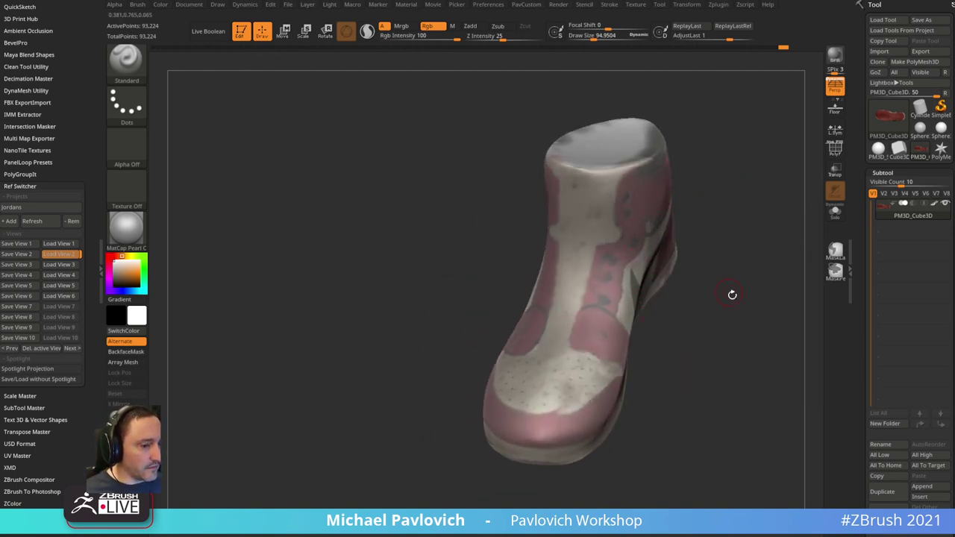
left_click_drag(731, 295, 759, 222)
key("space")
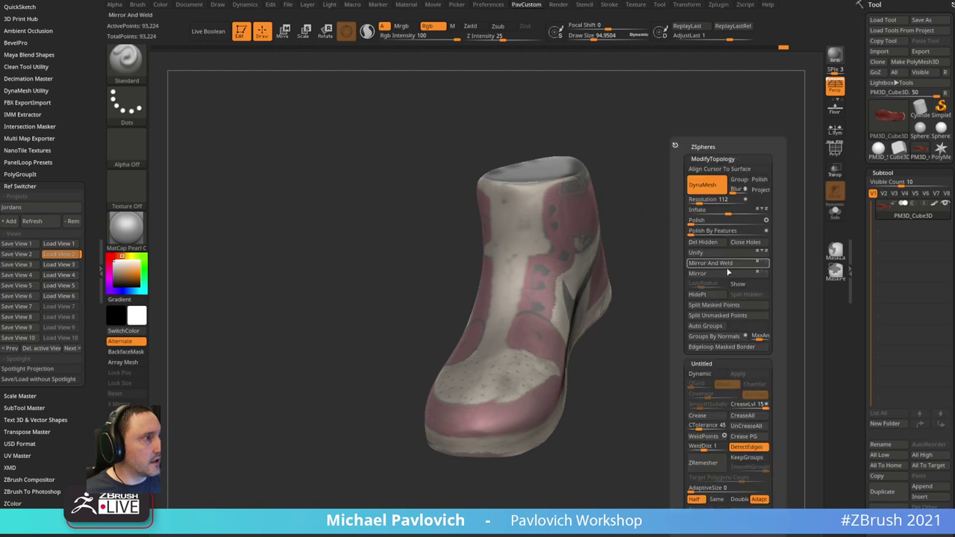
mouse_move(712, 280)
left_mouse_down()
mouse_move(644, 264)
mouse_move(726, 152)
mouse_move(752, 234)
mouse_move(754, 179)
mouse_move(729, 193)
mouse_move(679, 188)
left_mouse_up()
- Sample the cream colour from the shoe and touch up the toe area with a draw size of about 46
key("s")
left_click(550, 337)
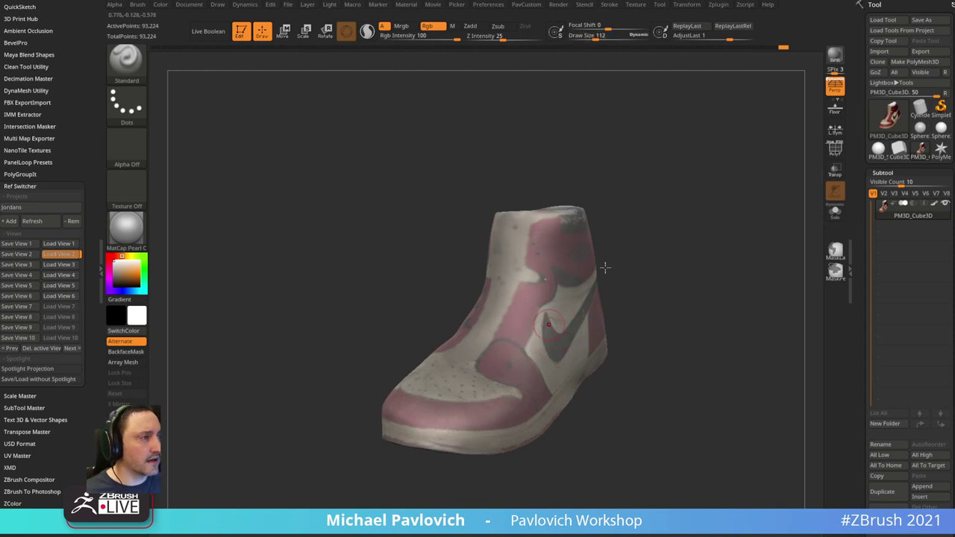
mouse_move(605, 267)
left_mouse_down()
mouse_move(707, 195)
mouse_move(693, 166)
mouse_move(718, 205)
mouse_move(671, 207)
mouse_move(703, 202)
mouse_move(694, 207)
mouse_move(710, 149)
mouse_move(722, 229)
mouse_move(608, 271)
mouse_move(635, 305)
left_mouse_up()
key("[")
key("c")
key("[")
left_click_drag(525, 389, 549, 374)
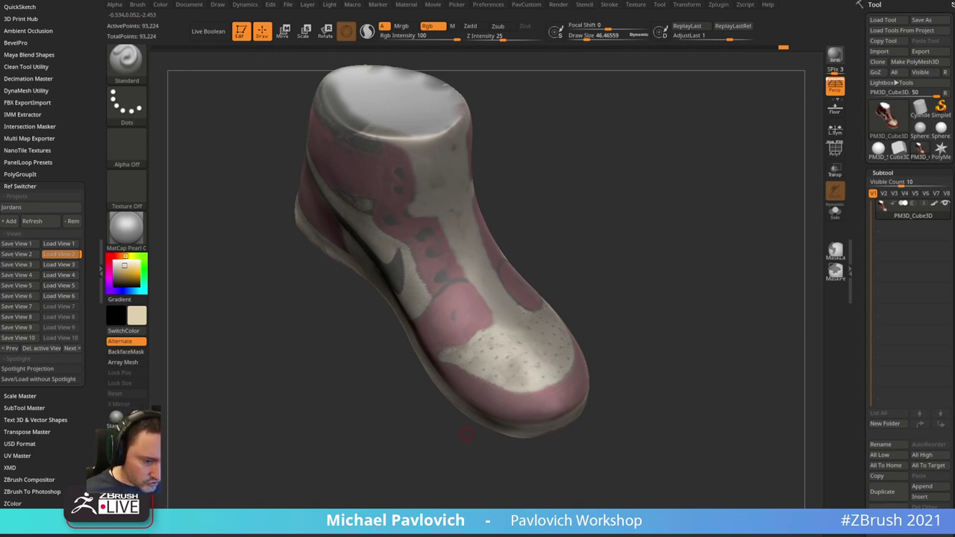
- Mirror the shoe again to restore its original orientation
left_click_drag(663, 148, 648, 140)
key("space")
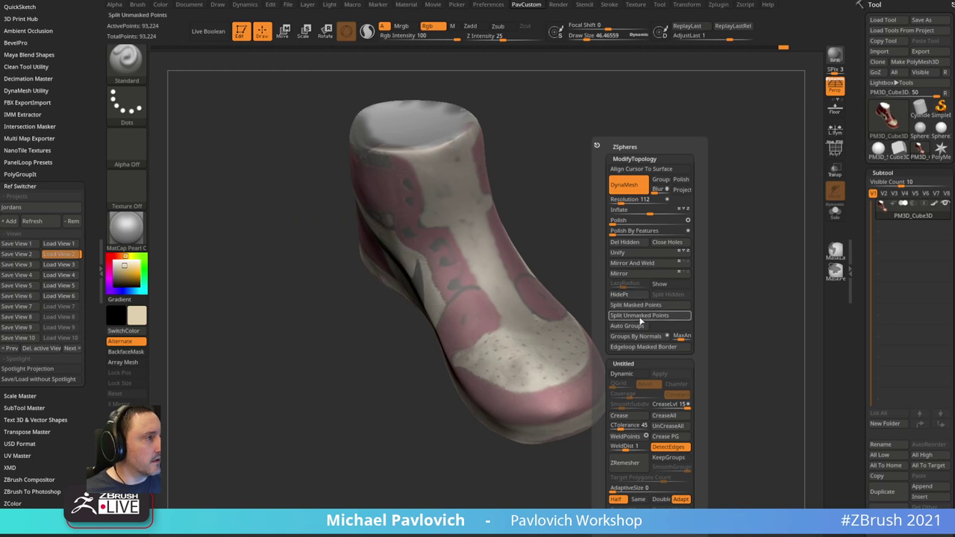
left_click(637, 274)
- Sample the dark red and paint the tongue-side edge of the front panel below the lace holes, draw size about 31
left_click_drag(601, 241, 649, 209)
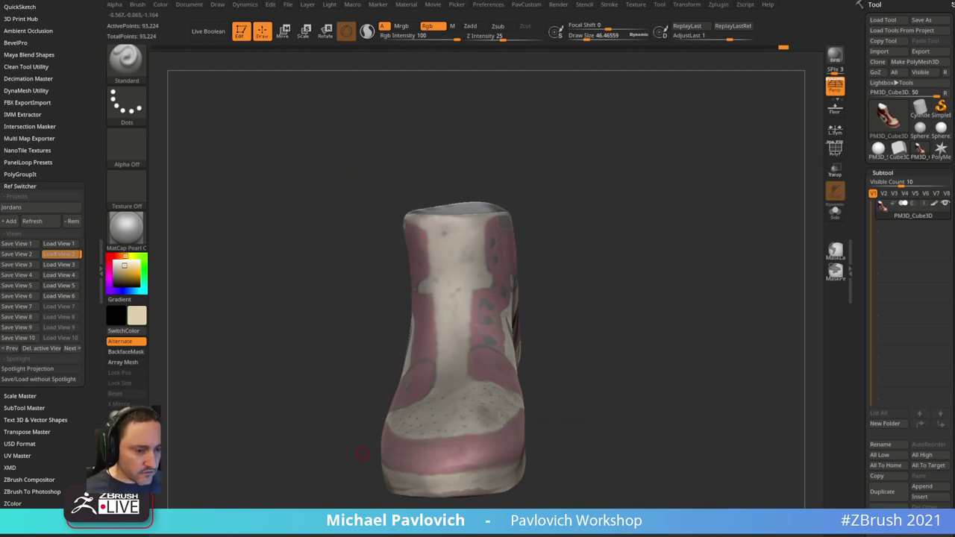
left_click_drag(615, 213, 539, 311)
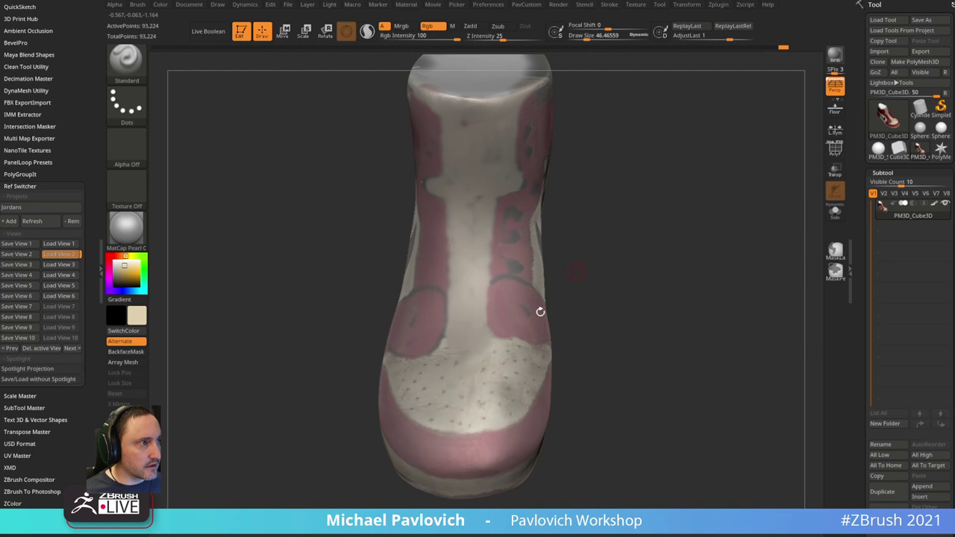
key("c")
left_click_drag(597, 226, 594, 253)
key("[")
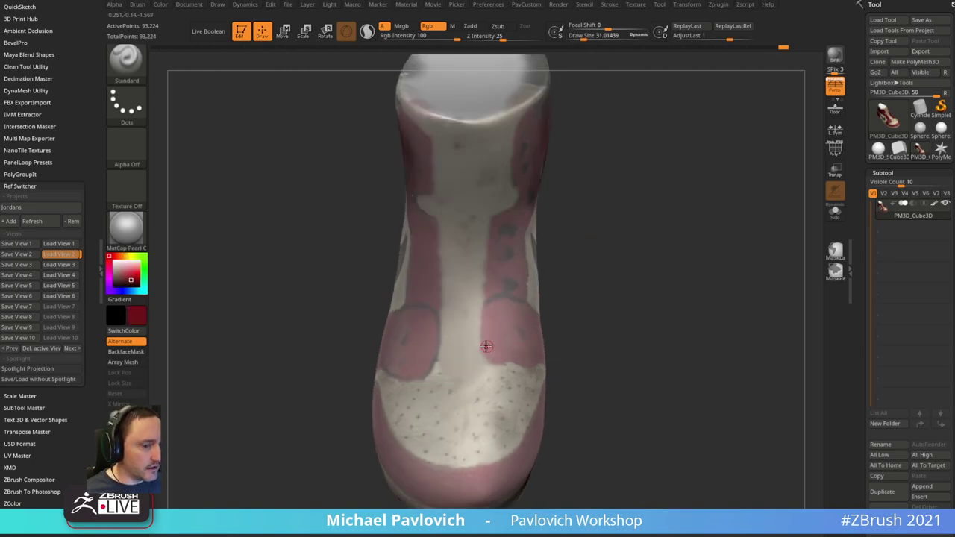
left_click_drag(485, 345, 485, 338)
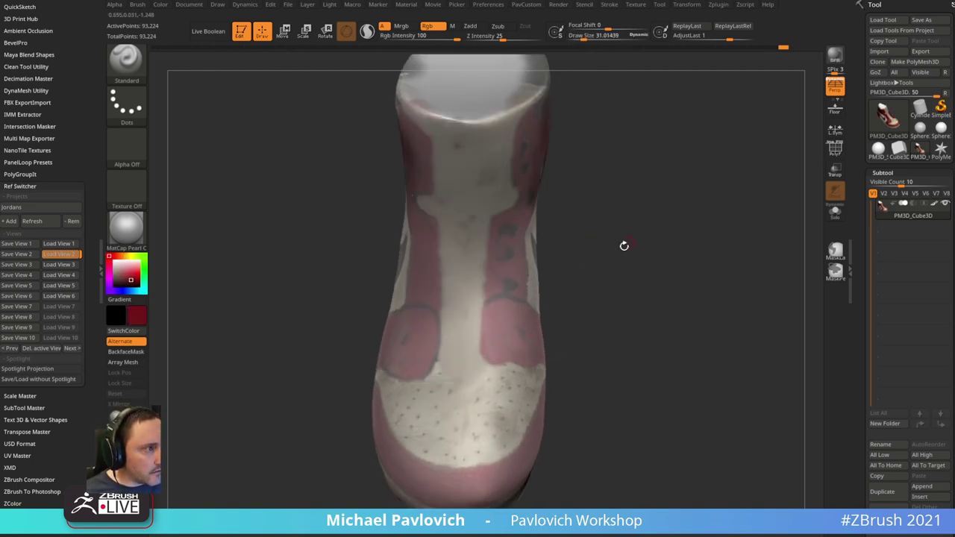
- Sample the tan from the tongue and paint along the border of the red panels on the lace-hole side
left_click_drag(623, 246, 620, 262)
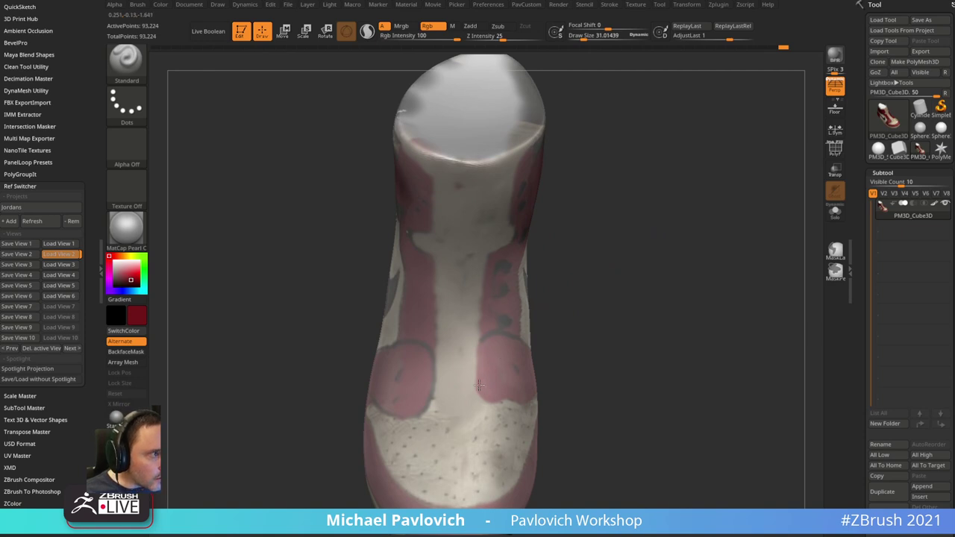
key("c")
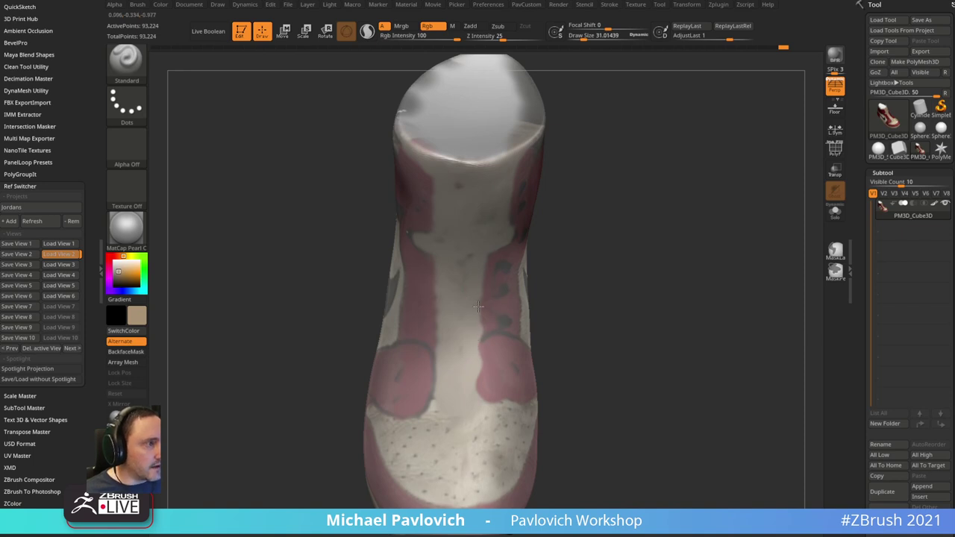
left_click_drag(558, 247, 486, 287)
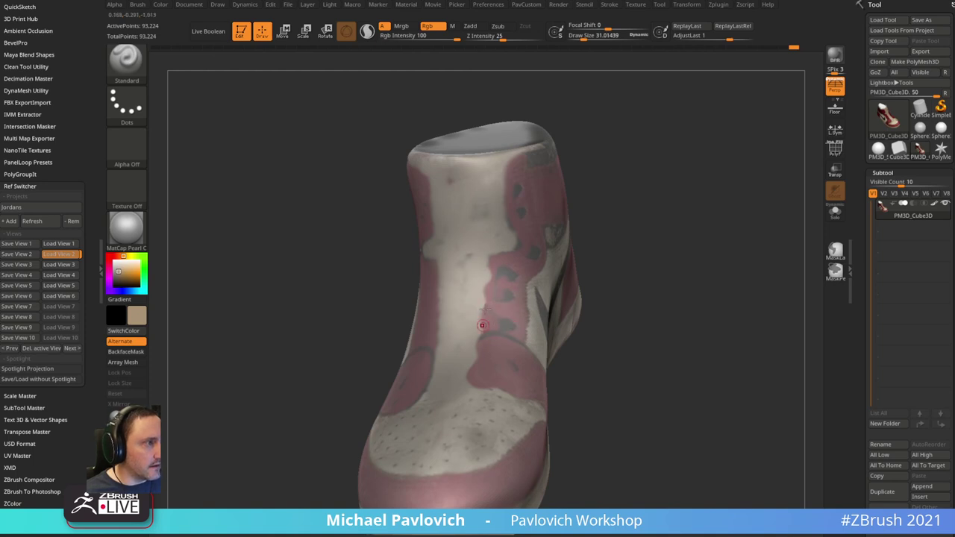
- Sample the dark red and repaint the tongue-side edge of the red strip on the side without painted lace holes
mouse_move(575, 288)
left_mouse_down()
mouse_move(609, 264)
mouse_move(672, 247)
mouse_move(647, 268)
left_mouse_up()
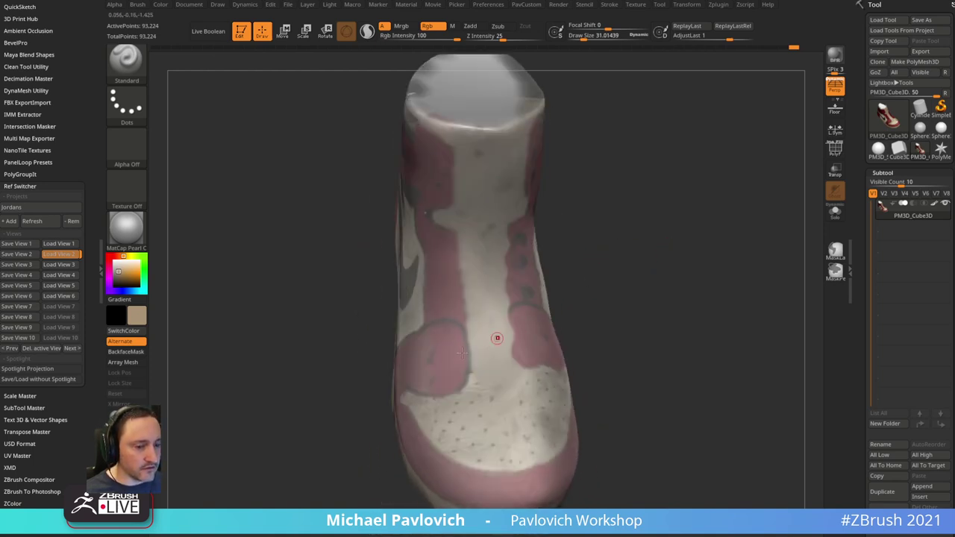
mouse_move(549, 259)
left_mouse_down()
mouse_move(588, 252)
mouse_move(611, 219)
mouse_move(640, 211)
mouse_move(627, 216)
mouse_move(626, 198)
mouse_move(574, 192)
mouse_move(616, 194)
mouse_move(562, 216)
left_mouse_up()
key("c")
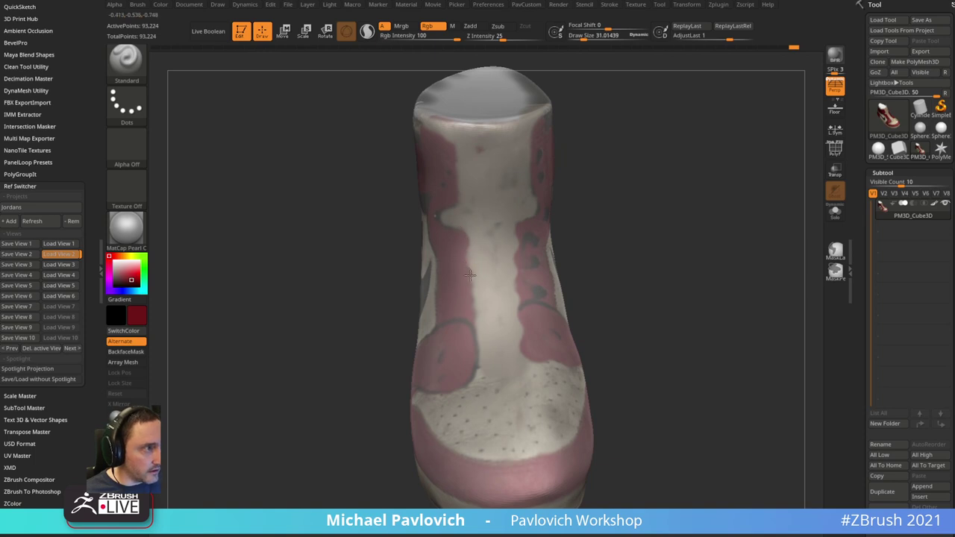
left_click_drag(599, 223, 619, 203)
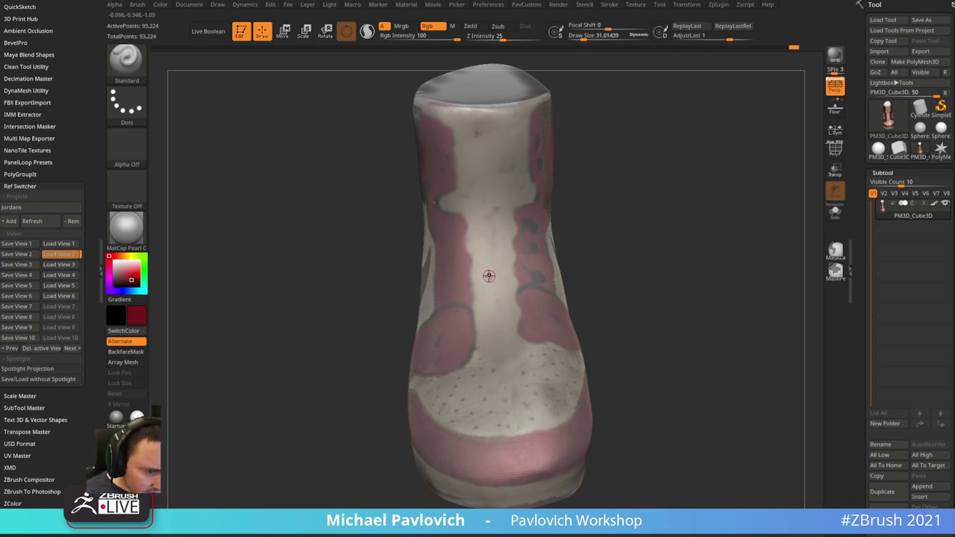
- Clean up the borders between the tongue and both red strips, alternating between sampled tan and dark red
left_click_drag(606, 218, 520, 225)
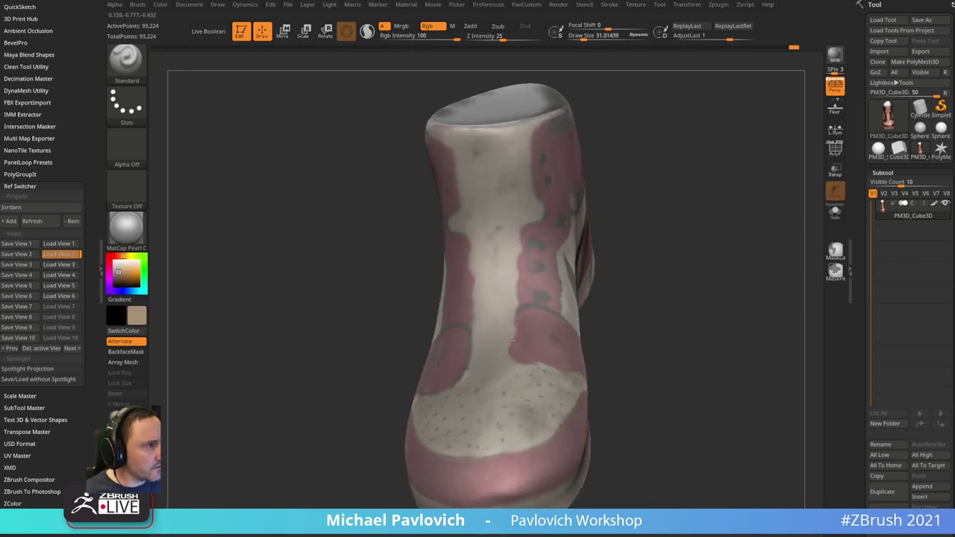
key("c")
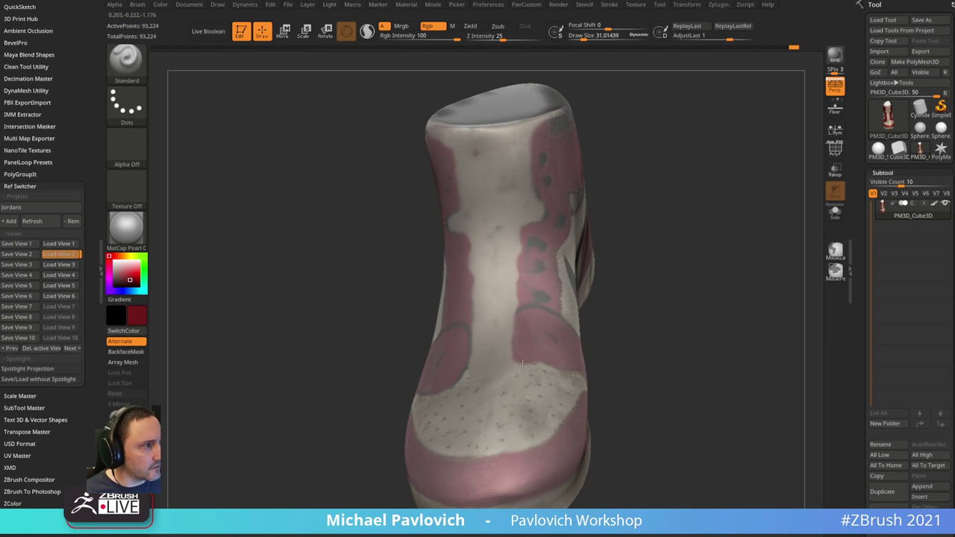
left_click_drag(621, 209, 666, 211)
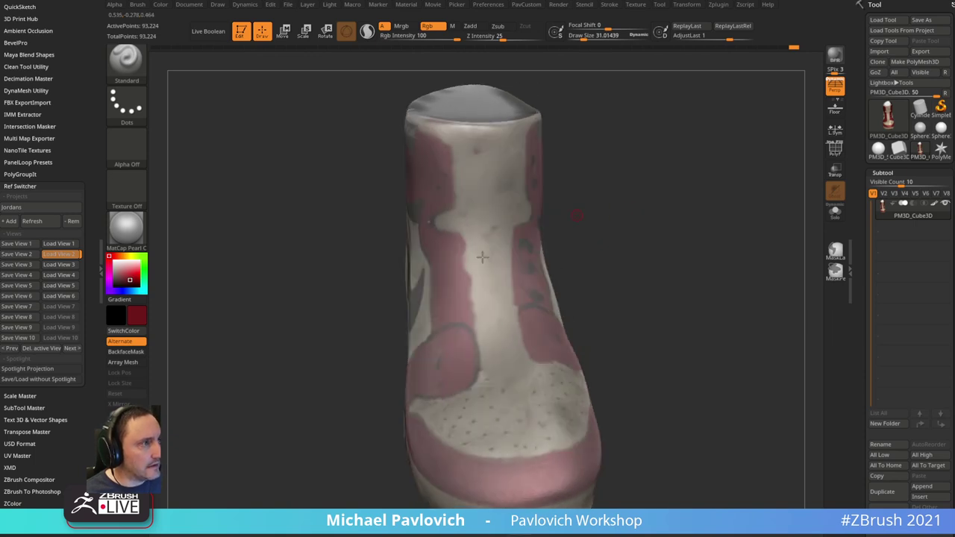
left_click_drag(461, 242, 467, 296)
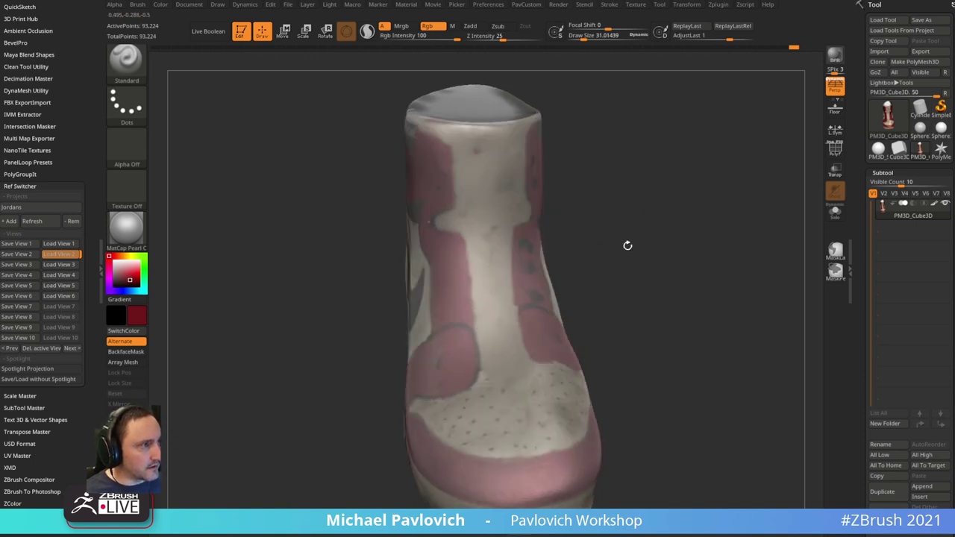
- Reshape the shoe's silhouette using the Move brush with a draw size of about 329
left_click_drag(626, 245, 558, 315)
left_click_drag(677, 256, 627, 171)
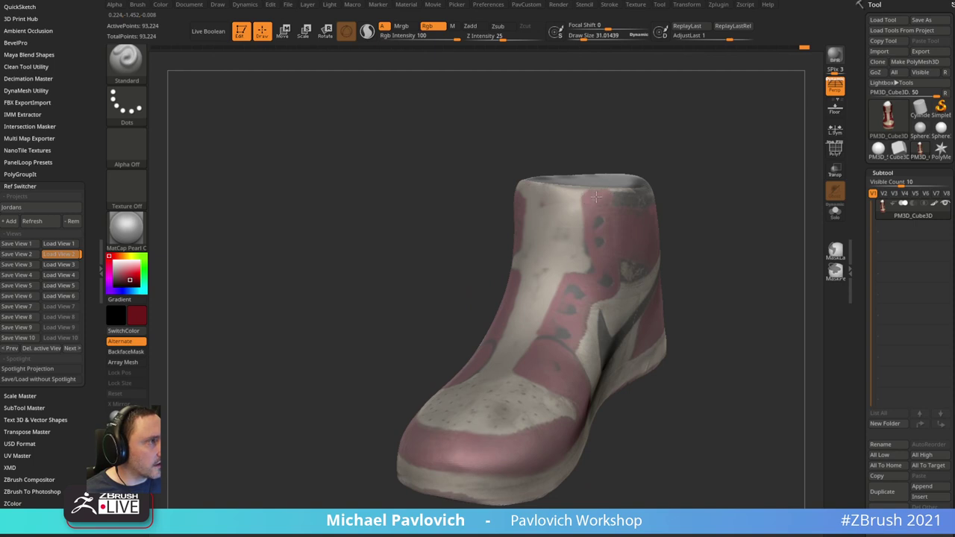
mouse_move(596, 196)
left_mouse_down()
mouse_move(693, 139)
mouse_move(522, 195)
mouse_move(699, 149)
mouse_move(675, 126)
mouse_move(595, 194)
mouse_move(663, 168)
mouse_move(684, 194)
mouse_move(705, 194)
mouse_move(667, 201)
mouse_move(678, 249)
mouse_move(667, 256)
mouse_move(663, 221)
mouse_move(665, 239)
left_mouse_up()
key("s")
key("b")
key("m")
key("v")
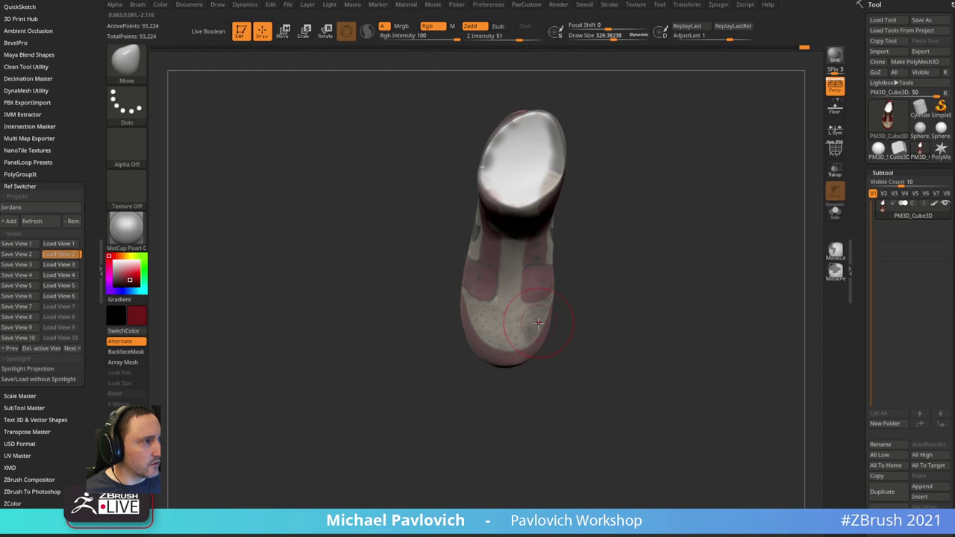
mouse_move(581, 240)
left_mouse_down()
mouse_move(626, 198)
mouse_move(588, 242)
left_mouse_up()
left_click_drag(503, 279, 560, 243)
mouse_move(465, 327)
left_mouse_down()
mouse_move(526, 303)
mouse_move(614, 187)
mouse_move(673, 171)
mouse_move(671, 234)
mouse_move(682, 164)
mouse_move(721, 169)
mouse_move(740, 158)
mouse_move(716, 142)
mouse_move(708, 179)
mouse_move(666, 187)
mouse_move(675, 207)
mouse_move(639, 183)
mouse_move(697, 170)
mouse_move(728, 194)
mouse_move(575, 230)
left_mouse_up()
- Sample the cream and paint the side stripe toward the back of the heel using the Standard brush with a draw size of about 44
key("bracketleft")
key("c")
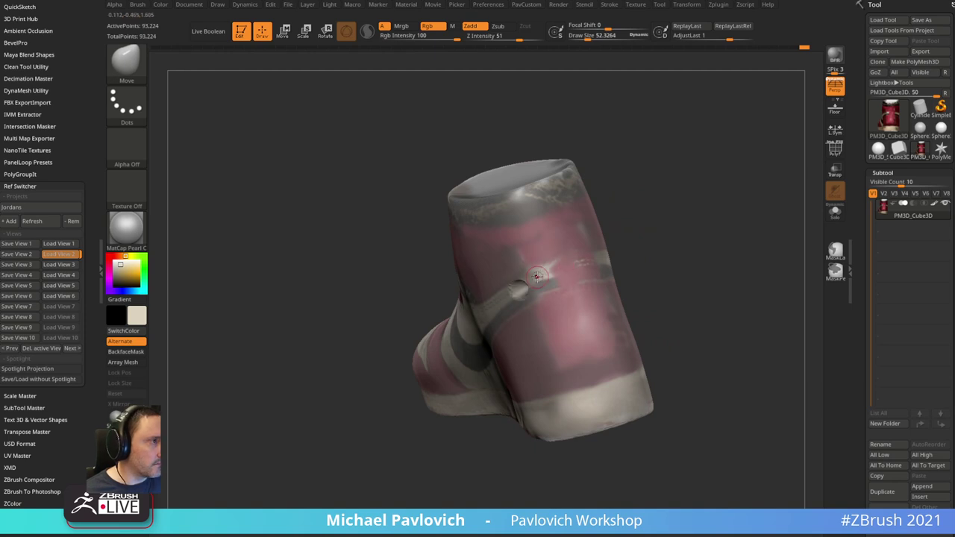
key("b")
key("s")
key("t")
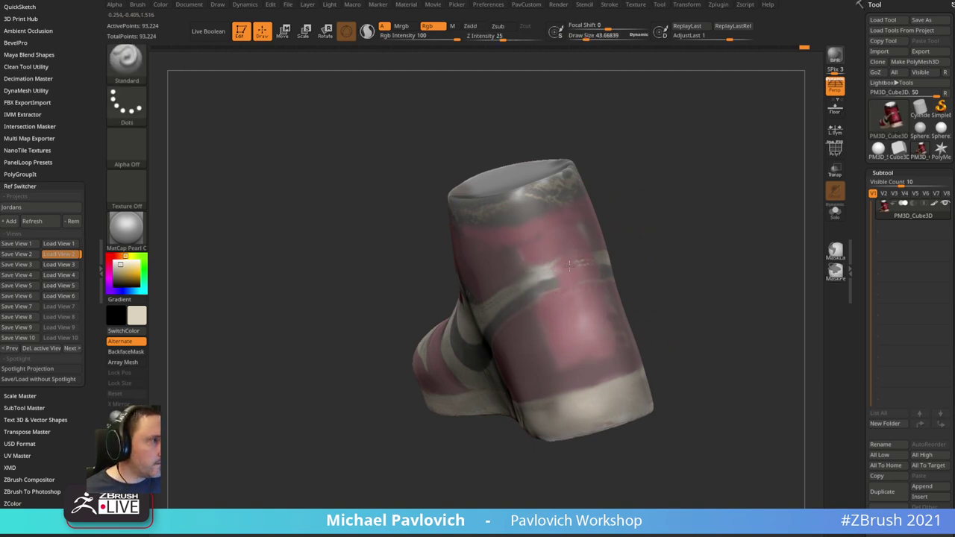
mouse_move(632, 247)
left_mouse_down()
mouse_move(569, 271)
mouse_move(615, 256)
left_mouse_up()
left_click_drag(544, 269, 618, 256)
mouse_move(711, 219)
left_mouse_down("shift")
mouse_move(627, 247)
mouse_move(660, 261)
left_mouse_up("shift")
- Sample the red and paint over the middle of the heel, separating the ends of the two cream stripes
key("c")
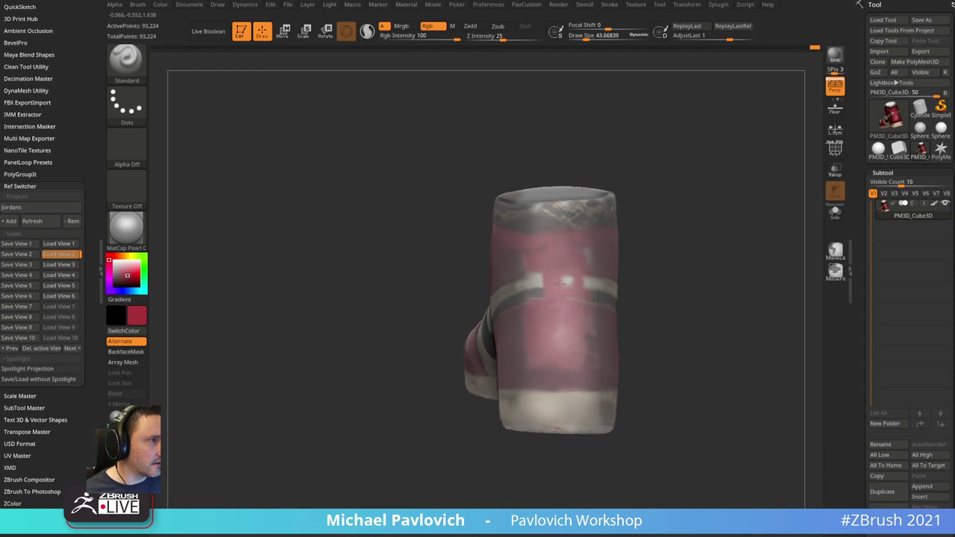
right_click_drag(572, 291, 609, 258)
key("c")
right_click_drag(568, 299, 499, 299)
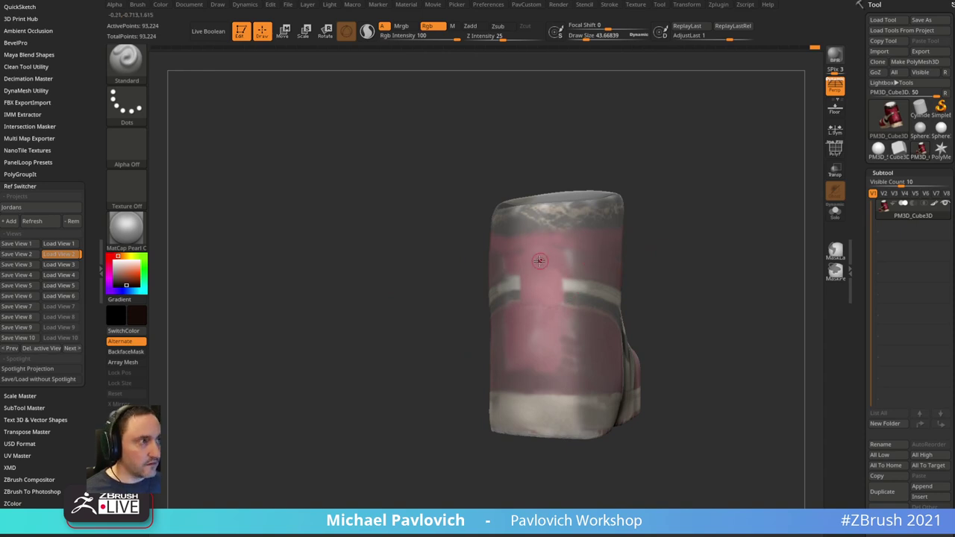
key("c")
right_click_drag(540, 259, 648, 196)
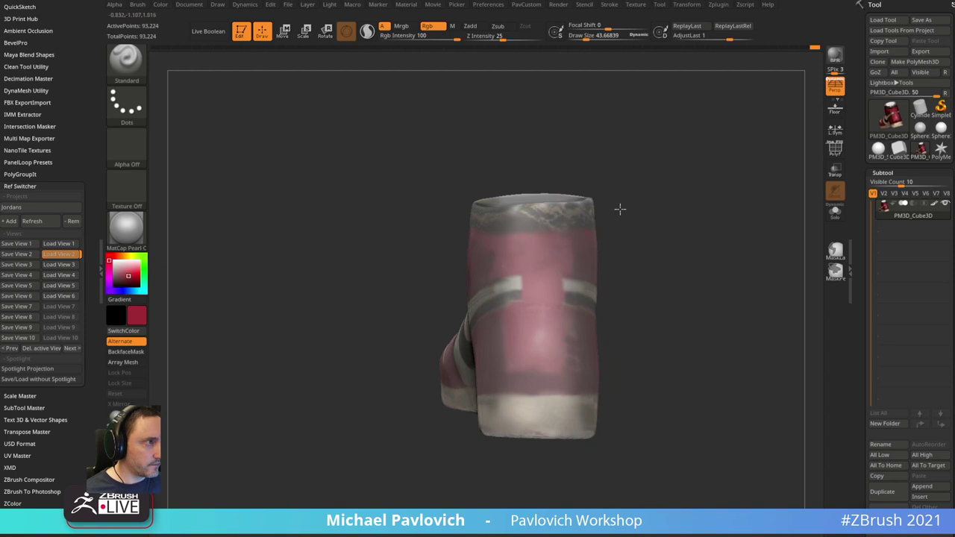
right_click_drag(620, 208, 590, 296)
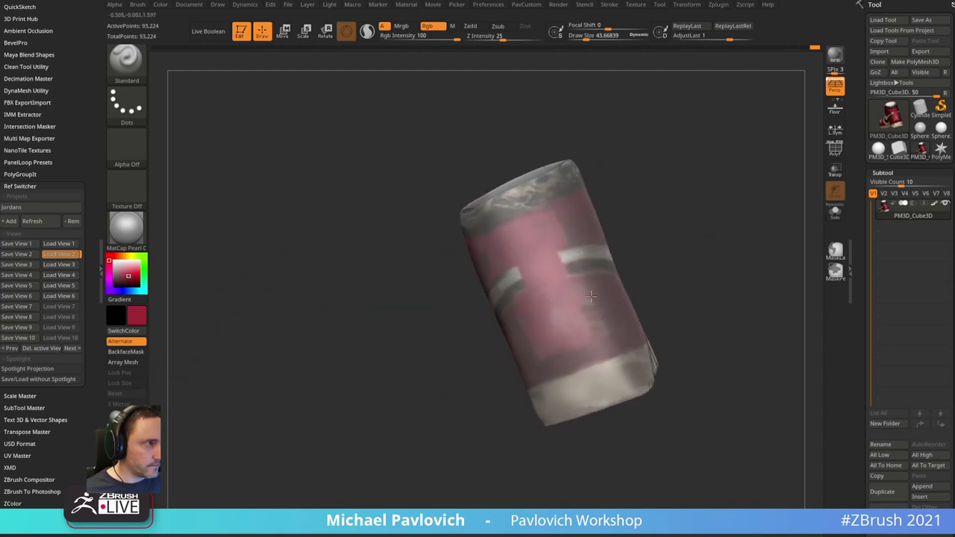
- Paint bright red over the collar's front corner above the lace holes, with a draw size of about 38
right_click_drag(592, 340, 544, 239)
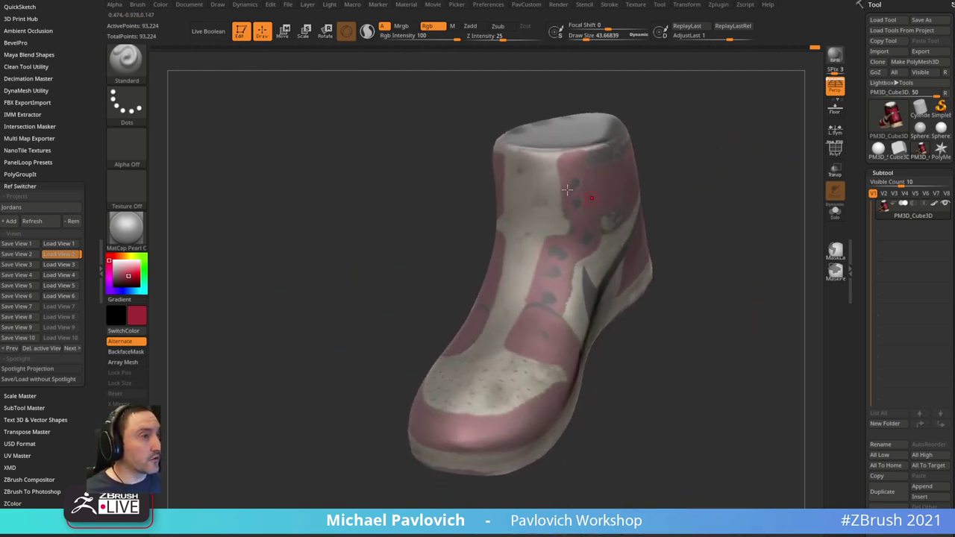
right_click_drag(644, 149, 552, 161)
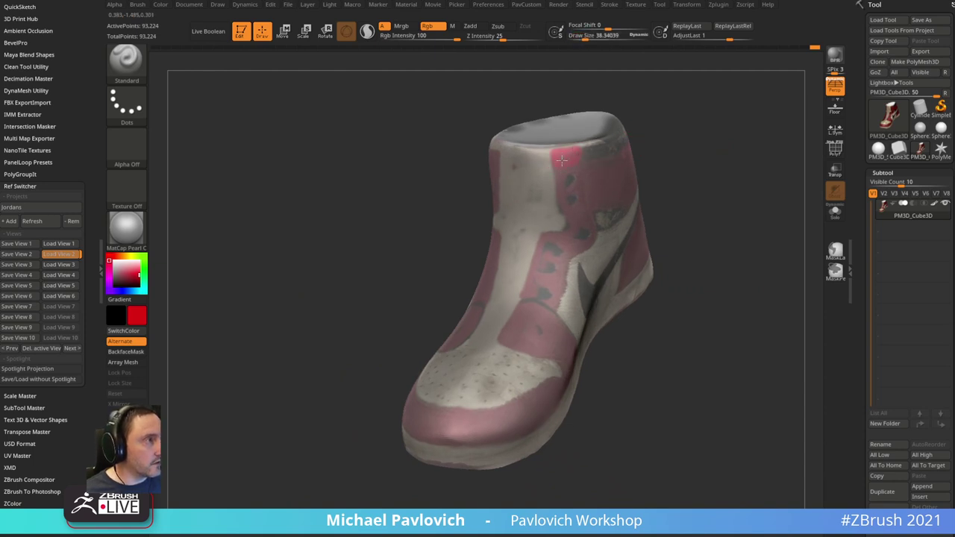
key("s")
left_click_drag(563, 171, 558, 171)
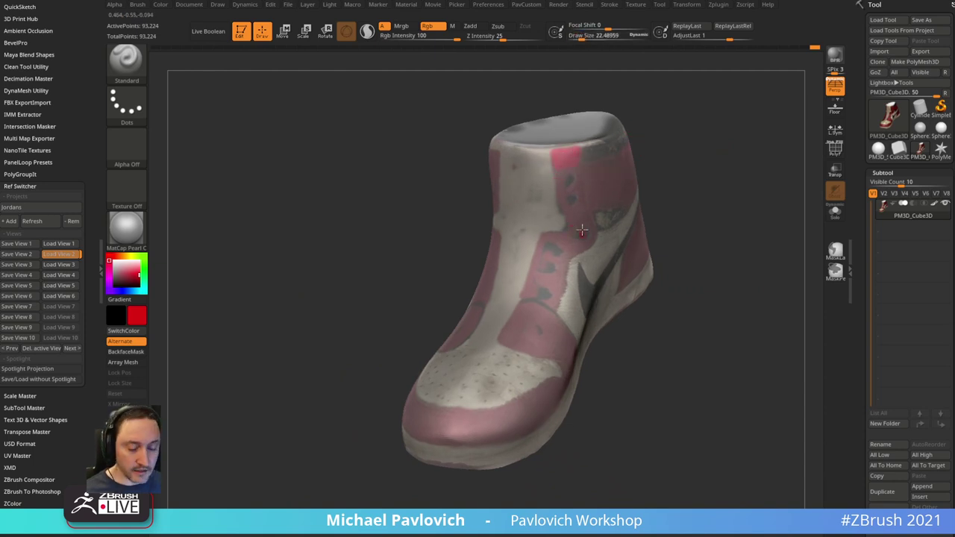
- Paint black seam lines around the red tab between the heel stripes with a draw size of about 19
right_click_drag(581, 231, 606, 157)
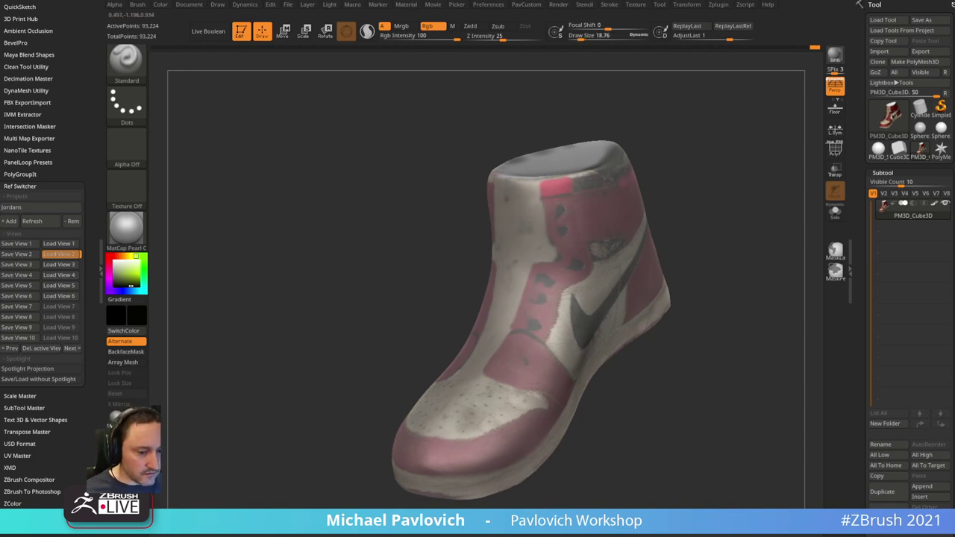
right_click_drag(705, 132, 647, 207)
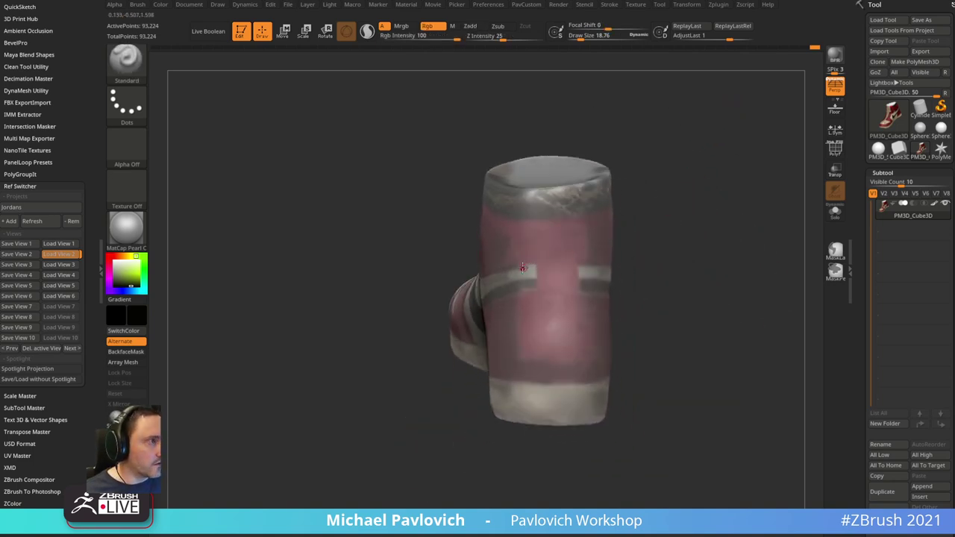
right_click_drag(635, 249, 658, 222)
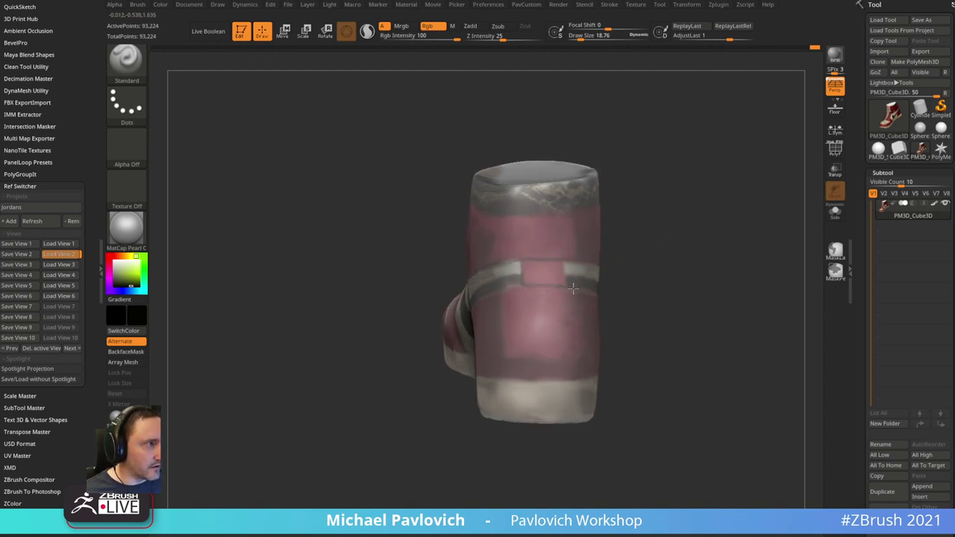
right_click_drag(573, 288, 633, 245)
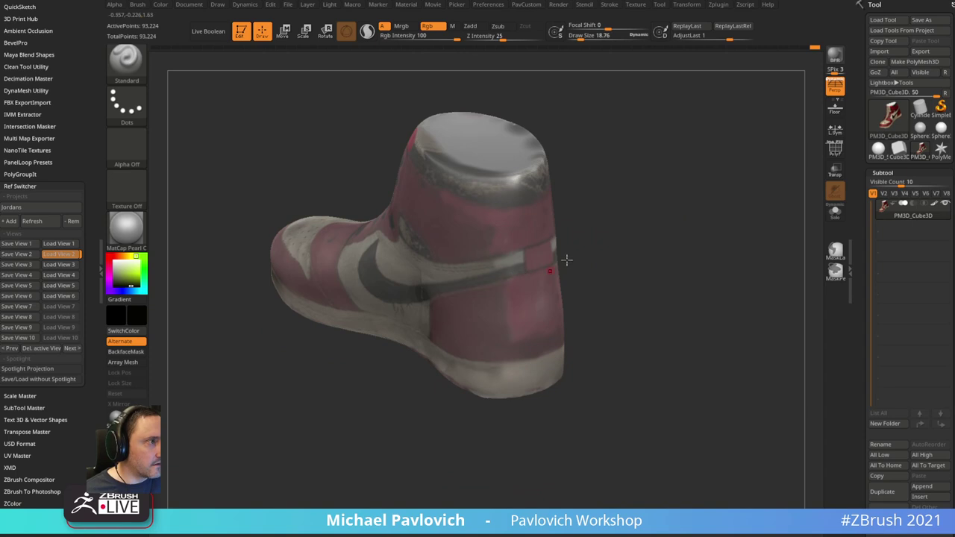
right_click_drag(566, 260, 508, 252)
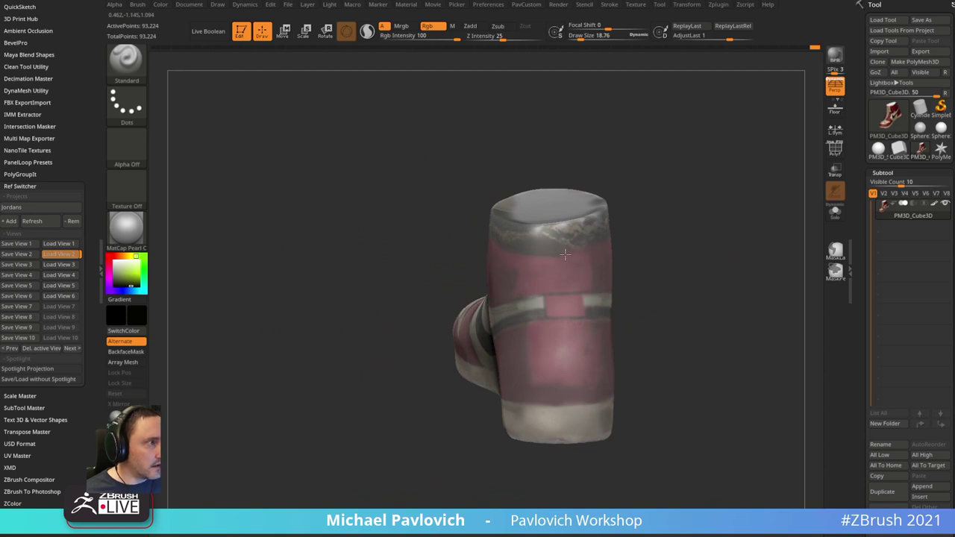
right_click_drag(661, 228, 511, 246)
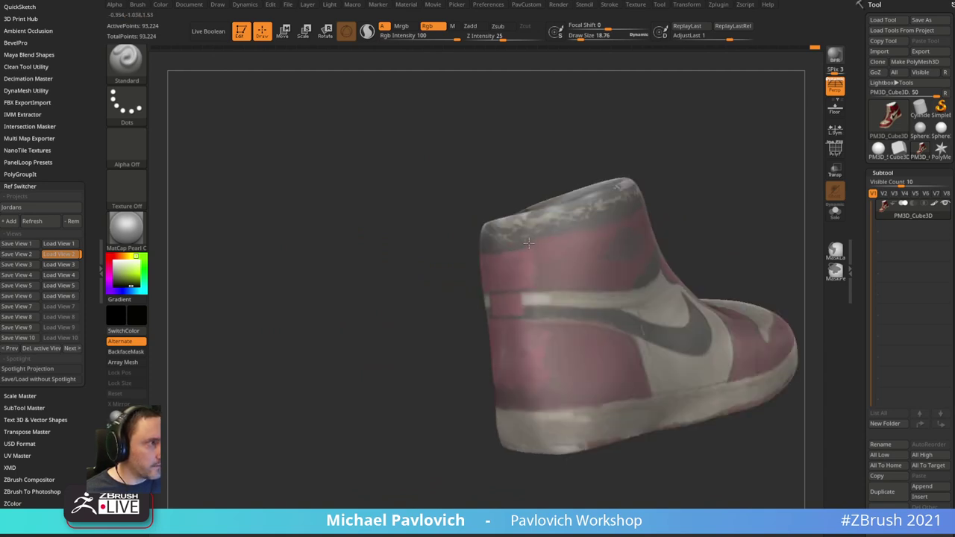
right_click_drag(602, 221, 701, 160)
right_click_drag(561, 138, 580, 232)
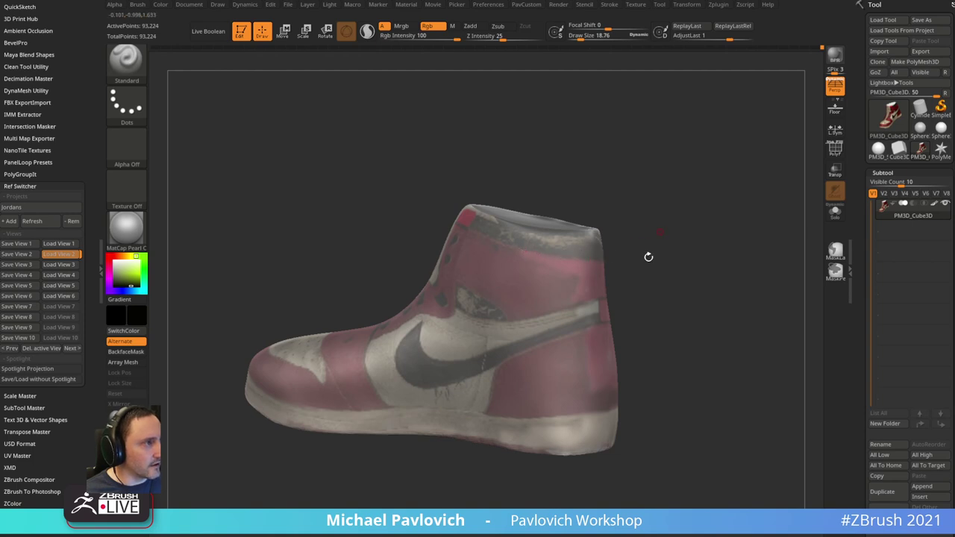
right_click_drag(648, 258, 705, 174)
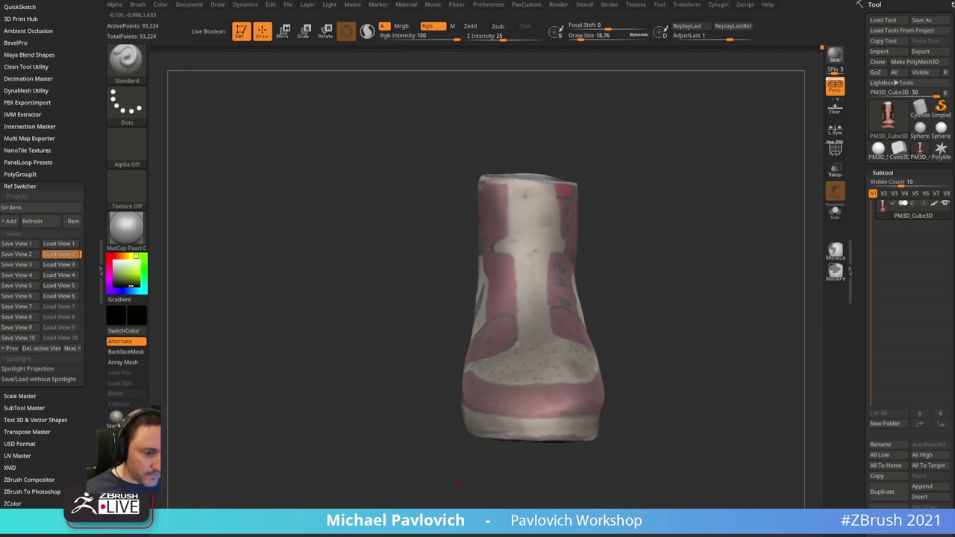
- Sample dark red and tan and repaint the collar's front corner on the side without painted lace holes
right_click_drag(693, 157, 583, 214)
right_click_drag(652, 184, 627, 167, "alt")
key("c")
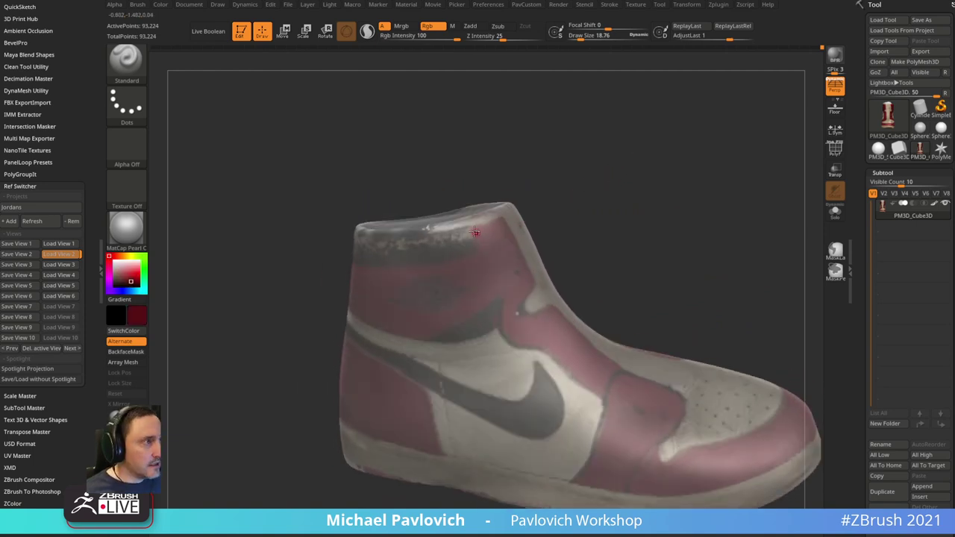
right_click_drag(537, 179, 475, 229)
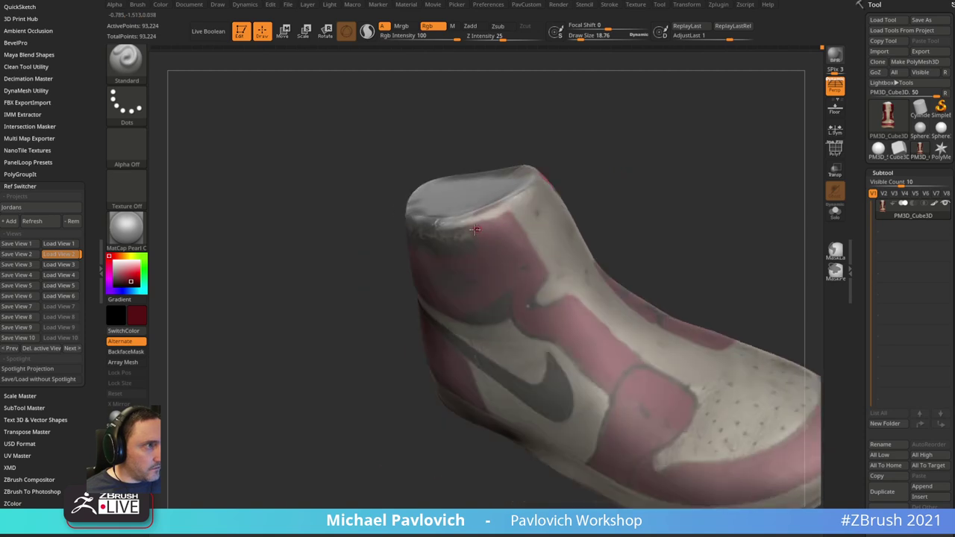
mouse_move(638, 161)
right_mouse_down()
mouse_move(634, 100)
mouse_move(633, 152)
right_mouse_up()
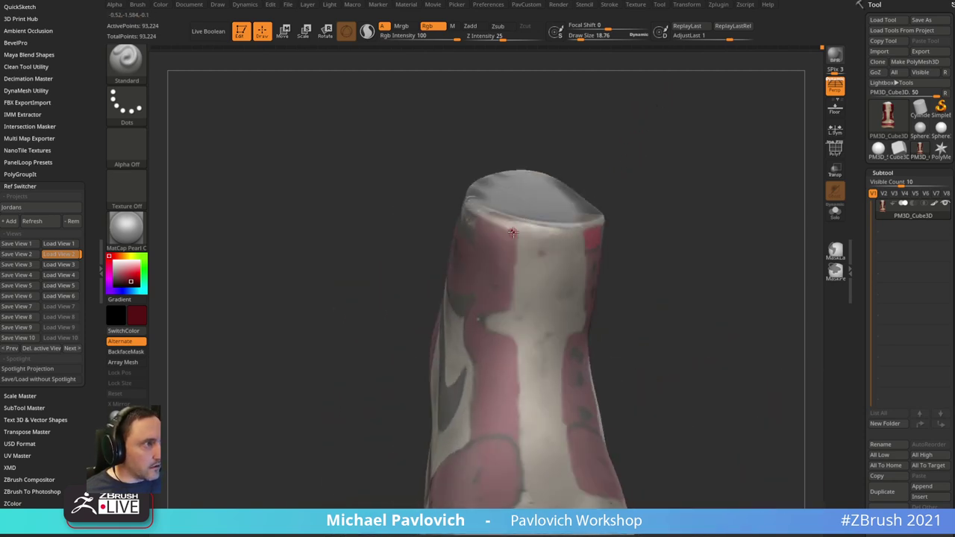
key("c")
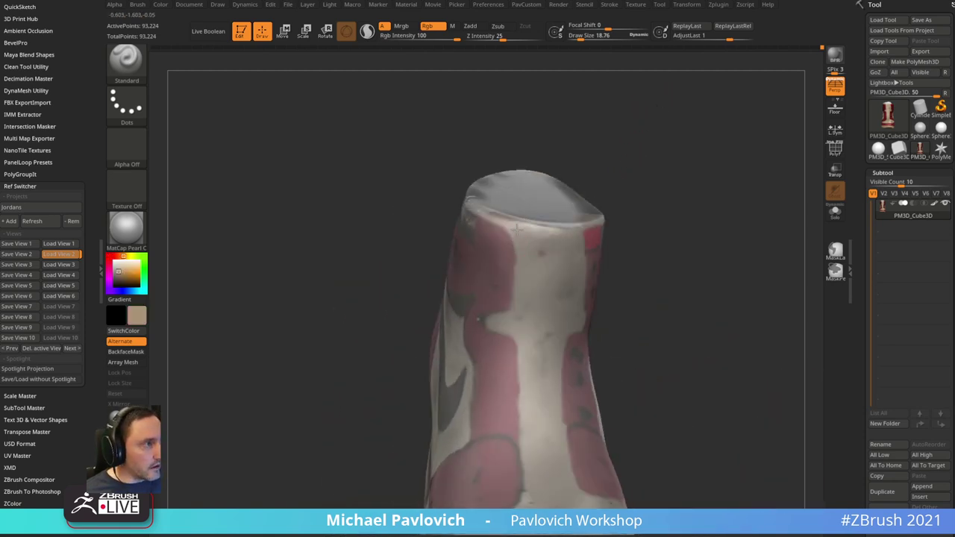
left_click_drag(670, 172, 680, 146)
key("c")
left_click_drag(635, 188, 592, 205)
- Paint a dark seam around the upper red ankle panel on the side without lace holes, with a draw size of about 15
key("s")
left_click_drag(481, 270, 468, 261)
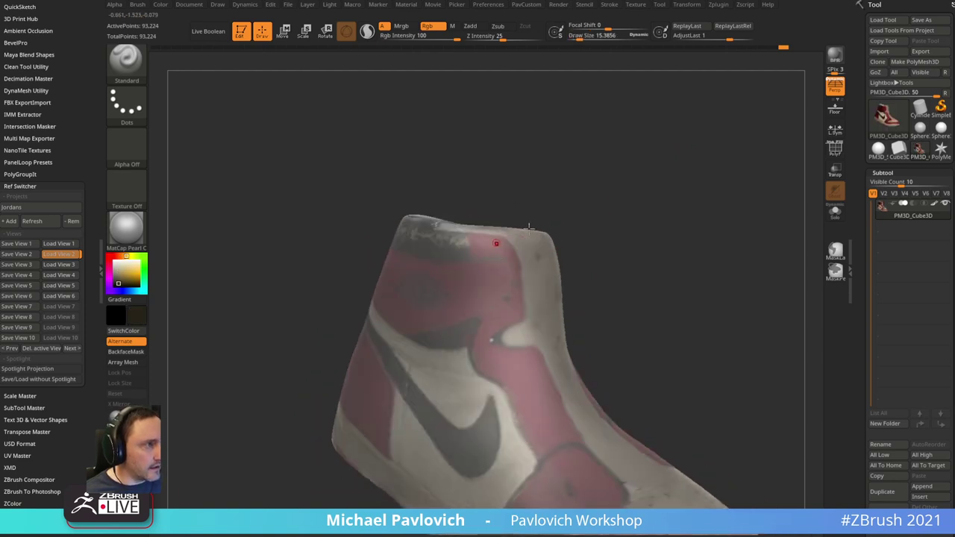
right_click_drag(446, 253, 463, 259)
key("c")
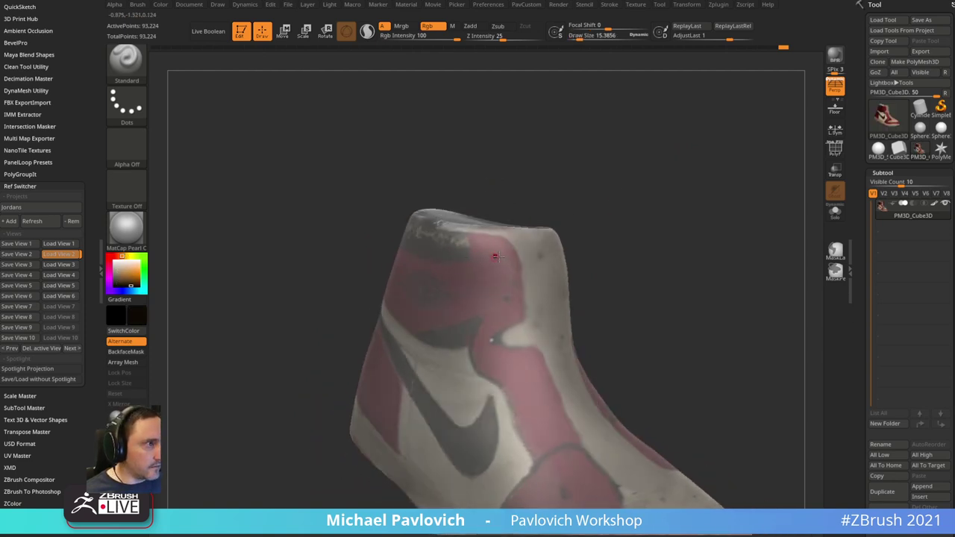
left_click_drag(599, 201, 498, 245)
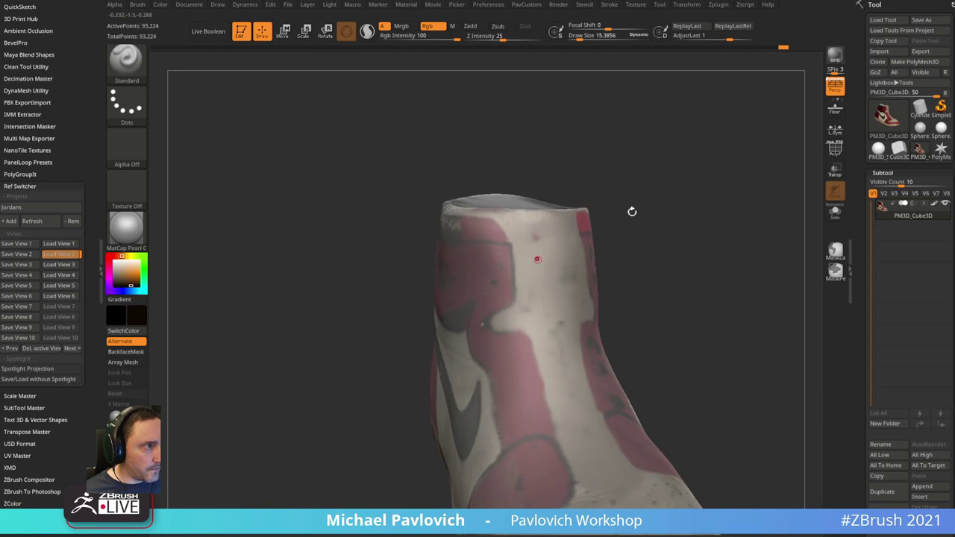
- Paint dark seam lines along the edges of the upper red ankle panel on the lace-hole side
left_click_drag(631, 211, 537, 213)
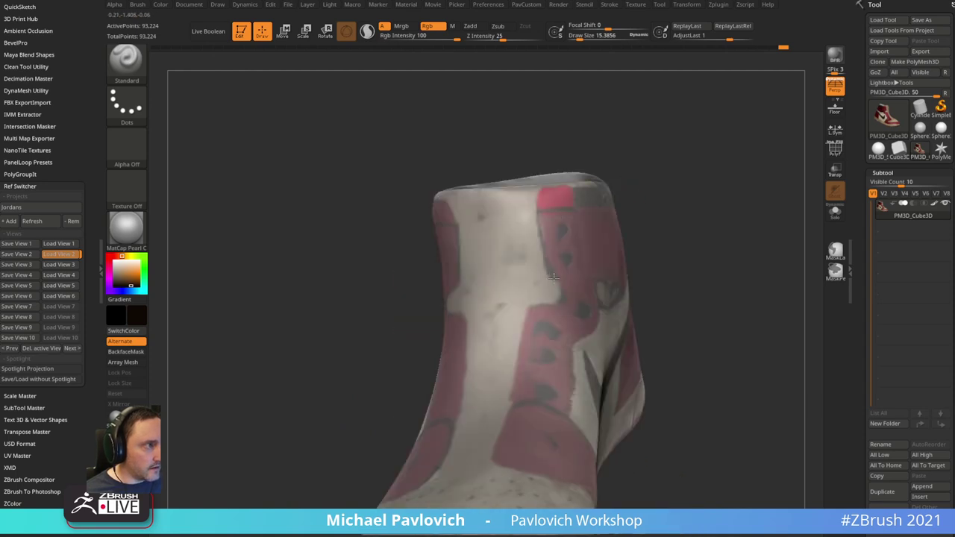
left_click_drag(677, 205, 511, 276)
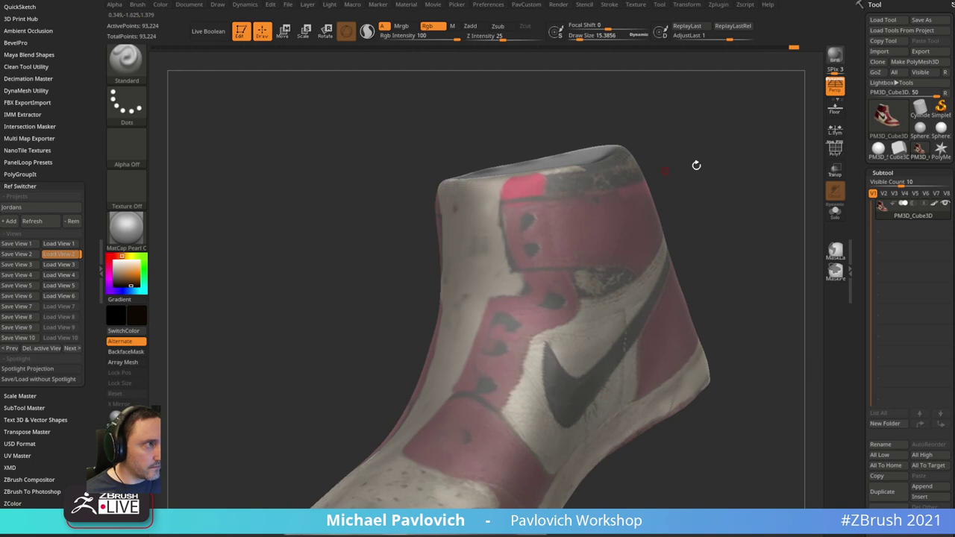
left_click_drag(696, 164, 544, 251)
mouse_move(635, 185)
left_mouse_down()
mouse_move(609, 177)
mouse_move(567, 208)
left_mouse_up()
- Pinch the surface around the ankle notch beside the tongue using the Pinch brush with a draw size of about 183
key("b")
key("m")
key("v")
key("b")
key("p")
key("i")
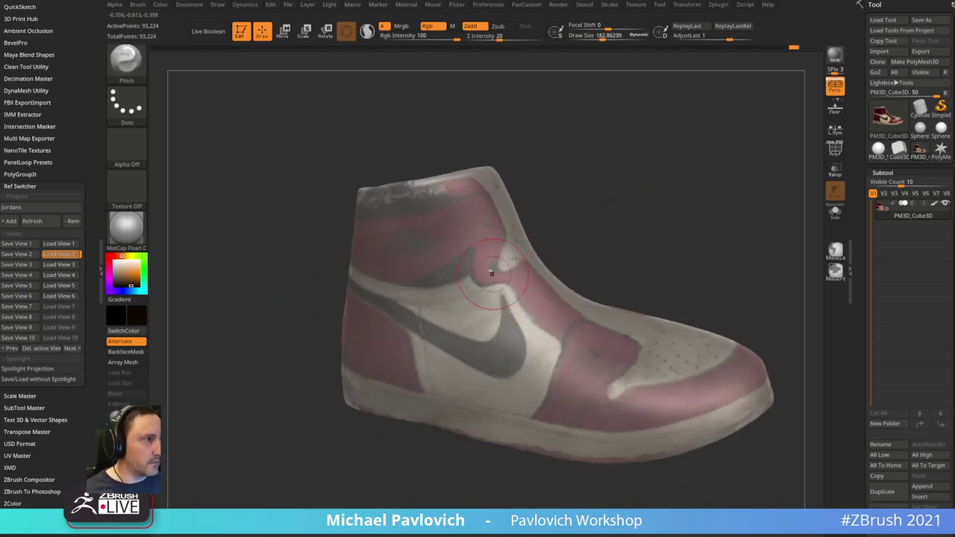
mouse_move(631, 187)
left_mouse_down()
mouse_move(643, 177)
mouse_move(613, 170)
mouse_move(593, 179)
left_mouse_up()
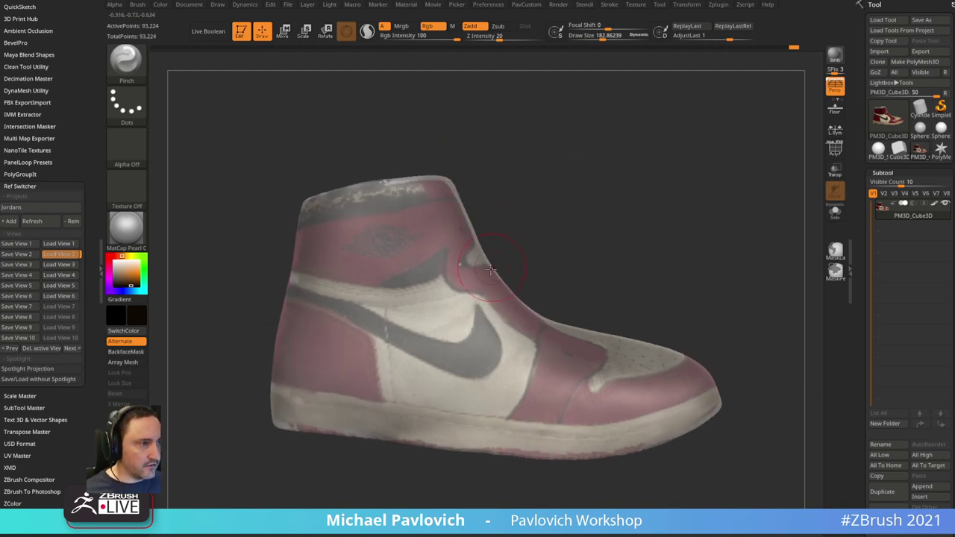
- Try to reshape the dark ankle patch using the Move brush with a draw size of about 46, and undo the change
key("b")
key("m")
key("v")
left_click_drag(566, 222, 639, 216)
left_click_drag(659, 296, 668, 216, "alt")
left_click_drag(609, 170, 619, 192)
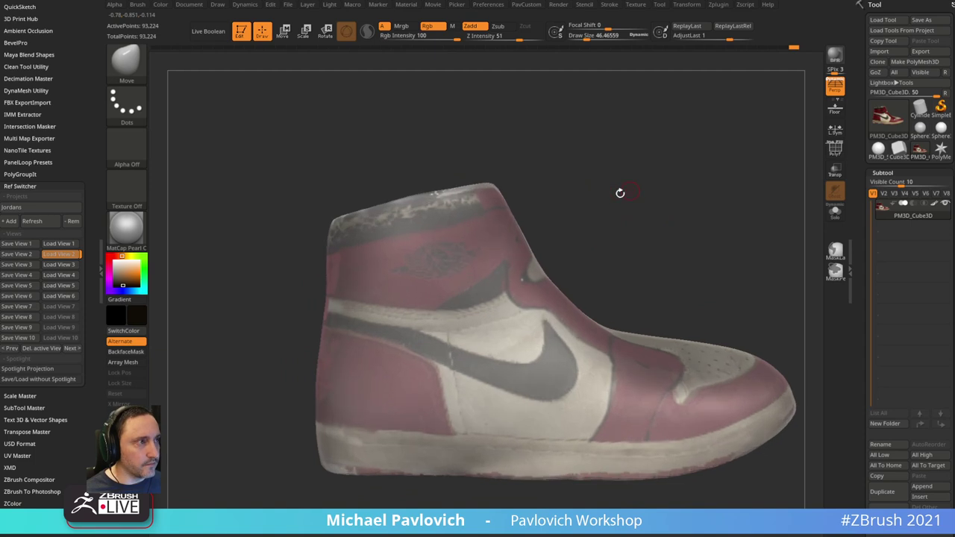
key("ctrl+z")
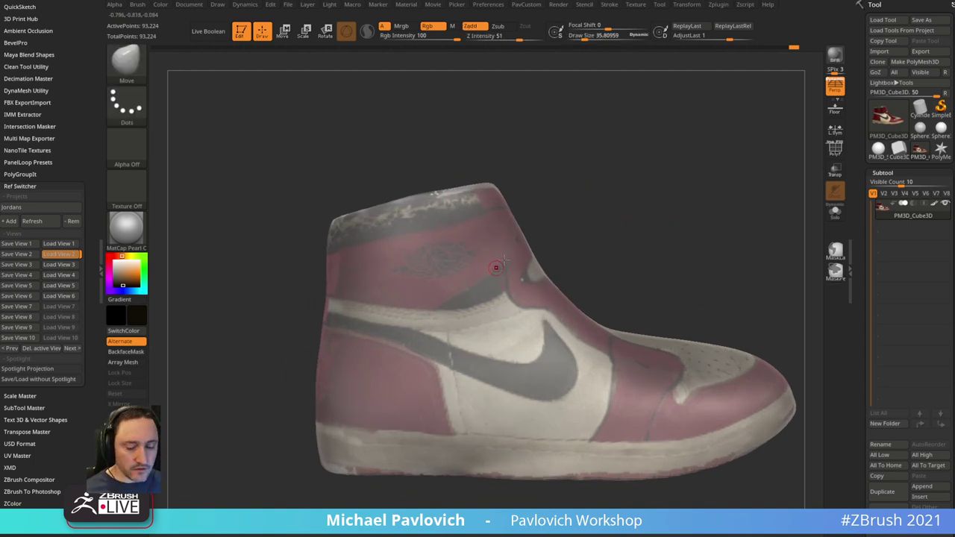
- Paint the edges of the dark ankle patch below the wings logo using the Standard brush with a draw size of about 33
key("b")
key("s")
key("t")
right_click_drag(508, 264, 535, 260, "alt")
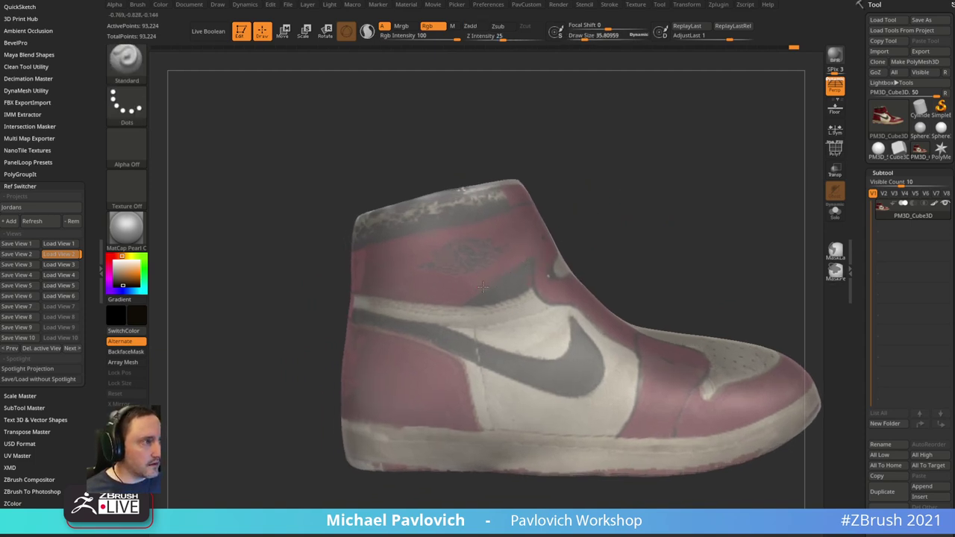
left_click(473, 303)
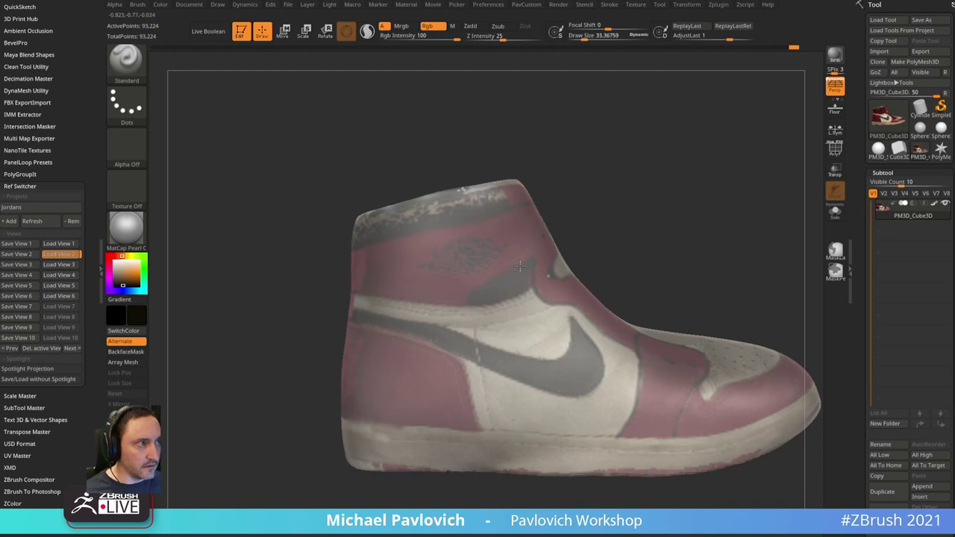
mouse_move(619, 221)
left_mouse_down("alt")
mouse_move(601, 222)
mouse_move(607, 209)
mouse_move(618, 222)
left_mouse_up("alt")
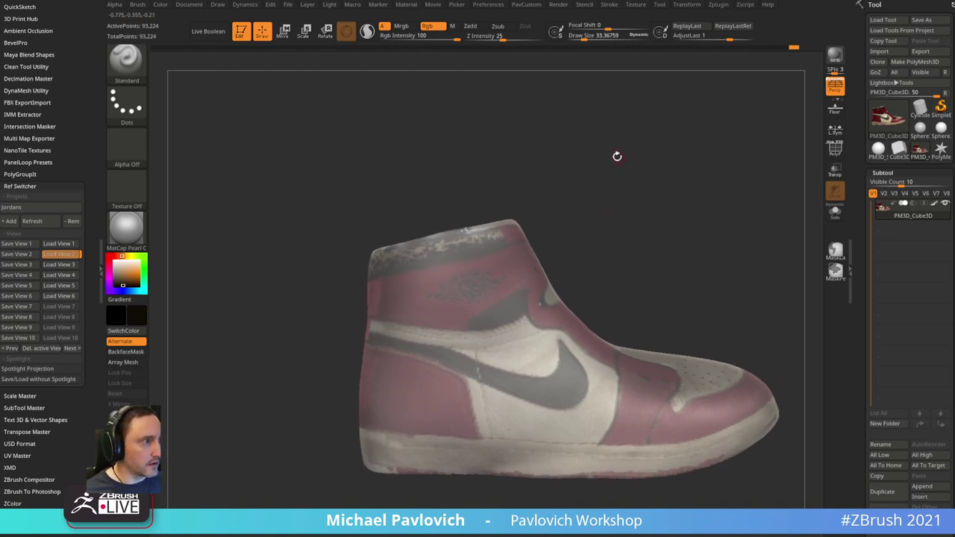
left_click_drag(636, 158, 616, 163)
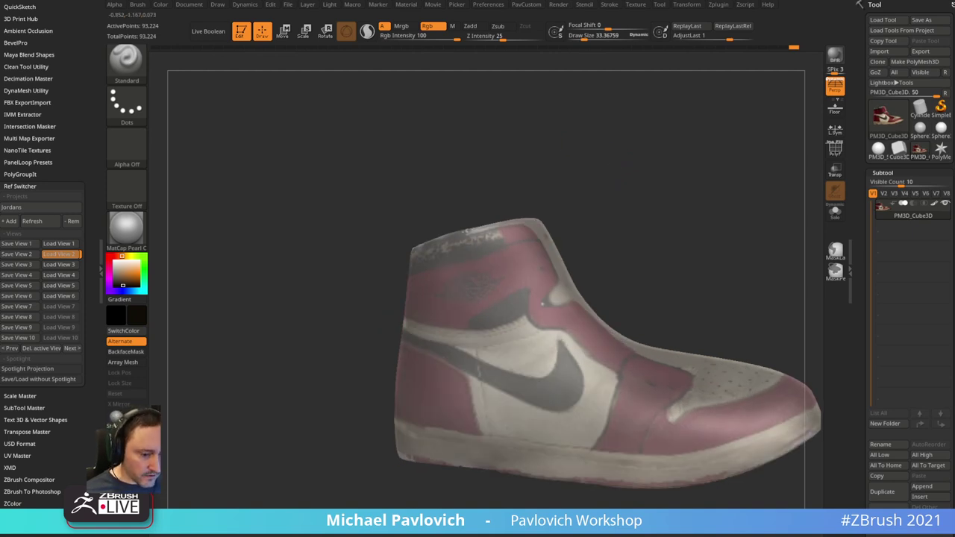
left_click_drag(634, 134, 673, 129)
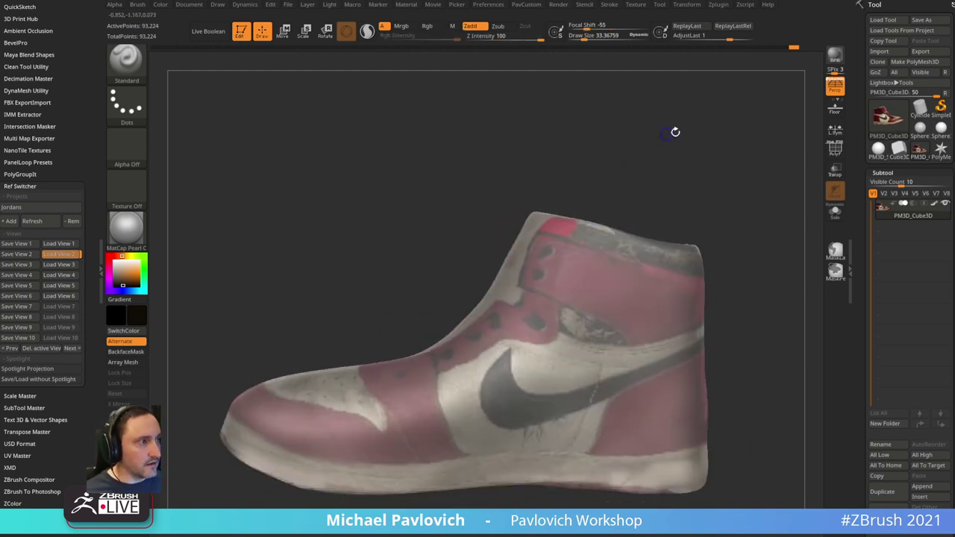
- Paint over the mottled dark ankle patch in black using the Standard brush with a draw size of about 27
left_click_drag(741, 184, 676, 162)
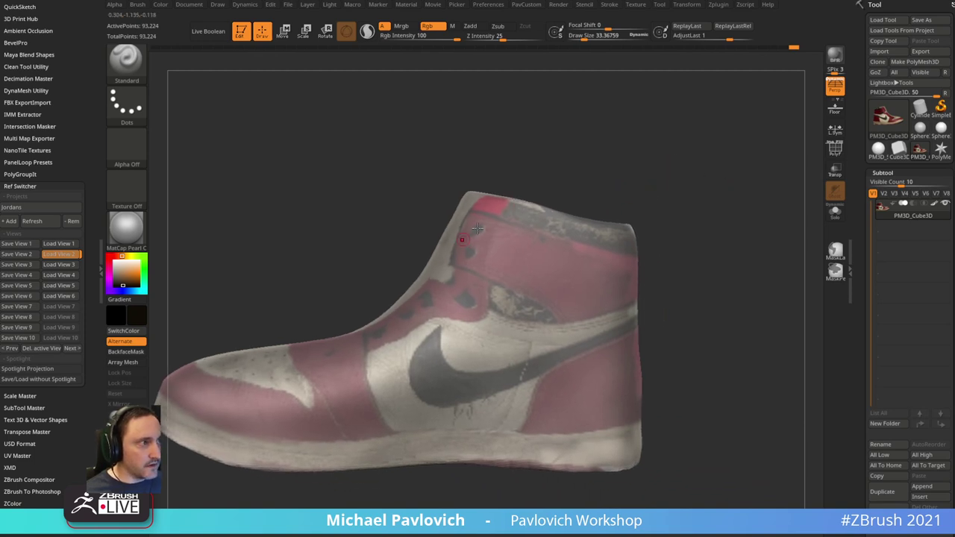
left_click_drag(607, 164, 525, 239)
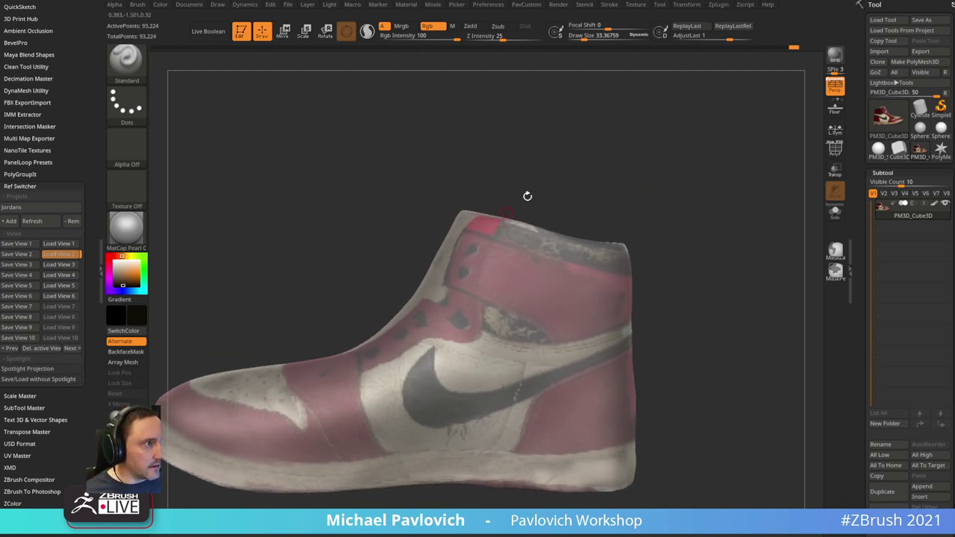
key("bracketleft")
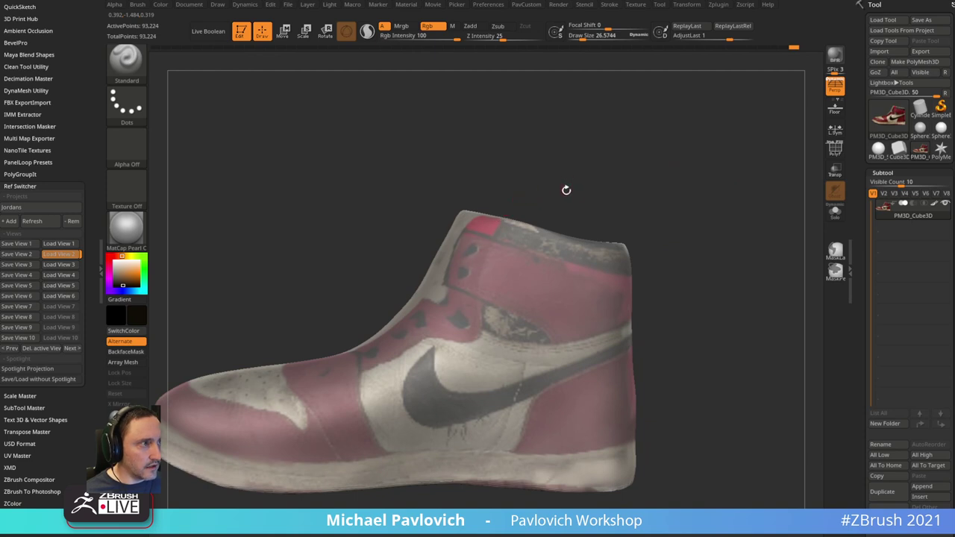
left_click_drag(566, 190, 643, 163)
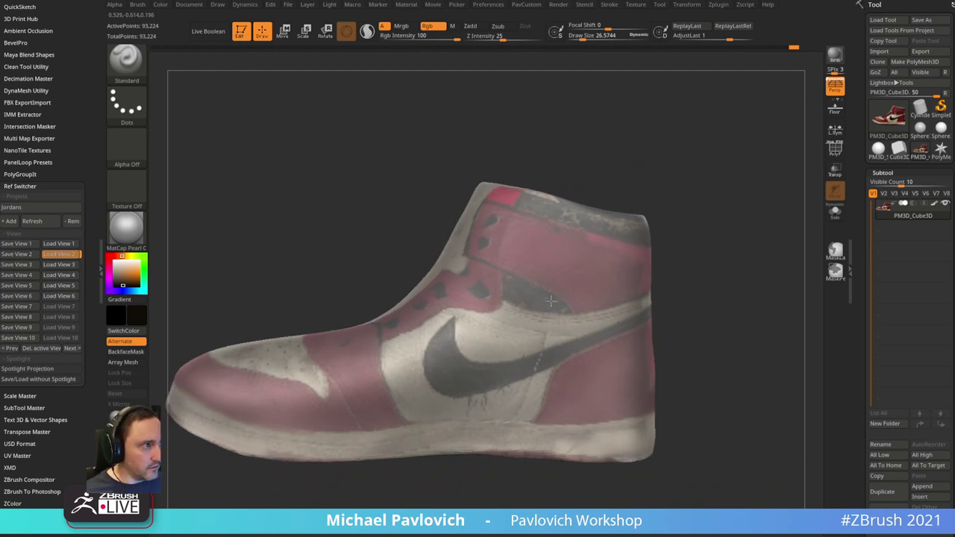
- Paint the mottled dark collar band around the shoe opening black along its sides and back with a draw size of about 27
left_click_drag(718, 214, 545, 204)
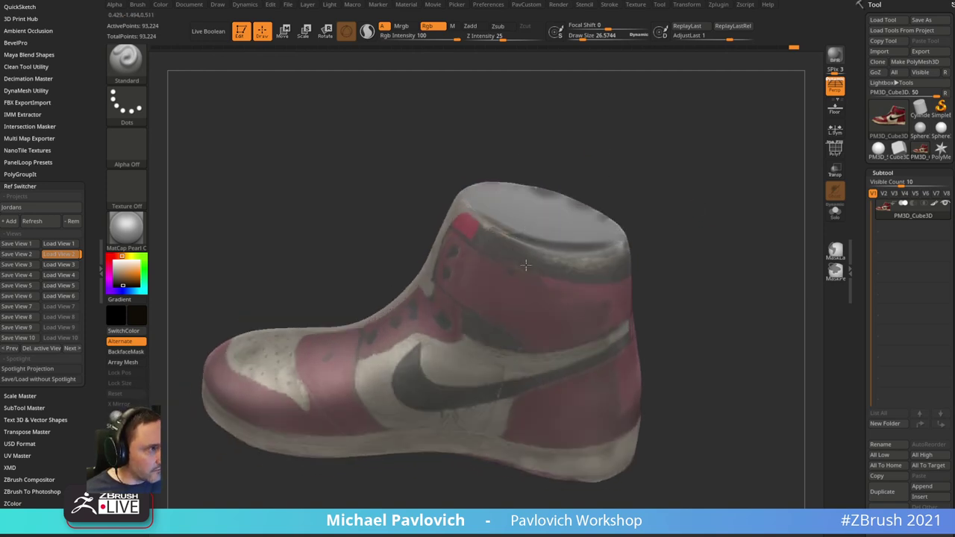
left_click_drag(677, 188, 607, 196)
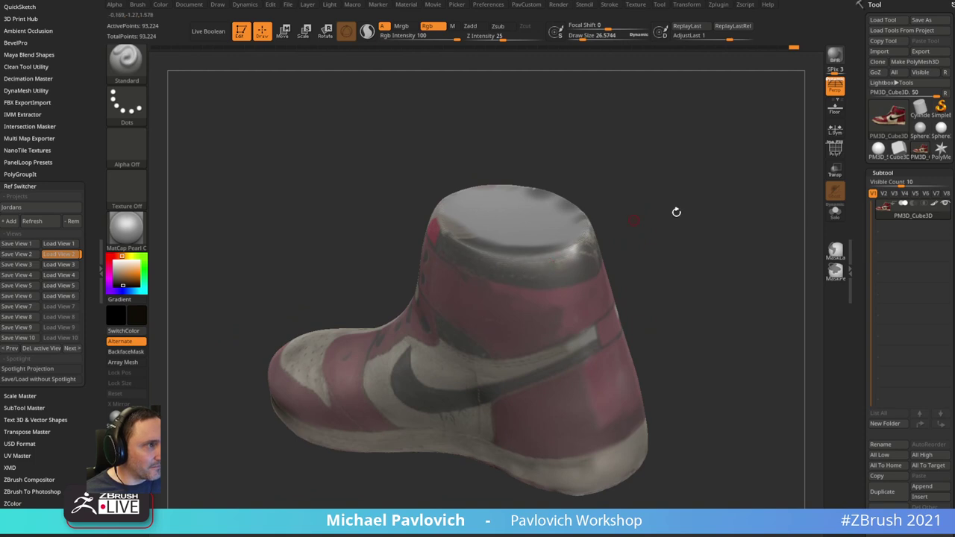
left_click_drag(676, 211, 531, 257)
left_click_drag(675, 183, 607, 187)
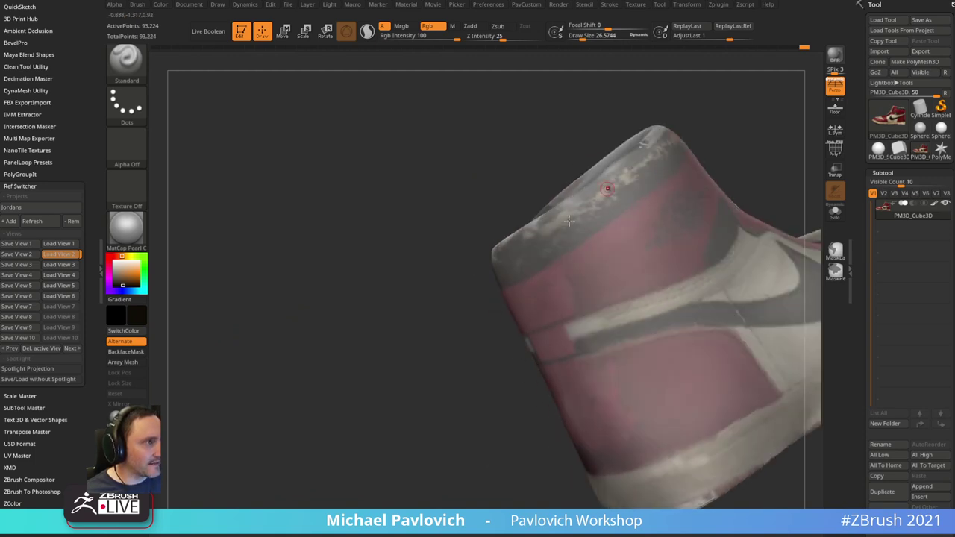
mouse_move(533, 235)
left_mouse_down()
mouse_move(587, 208)
mouse_move(606, 185)
left_mouse_up()
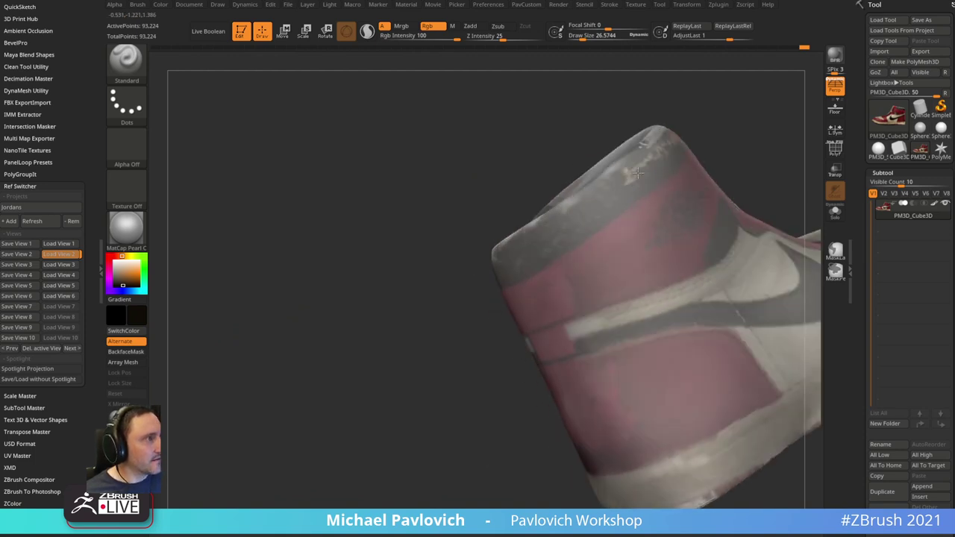
right_click_drag(638, 173, 702, 176)
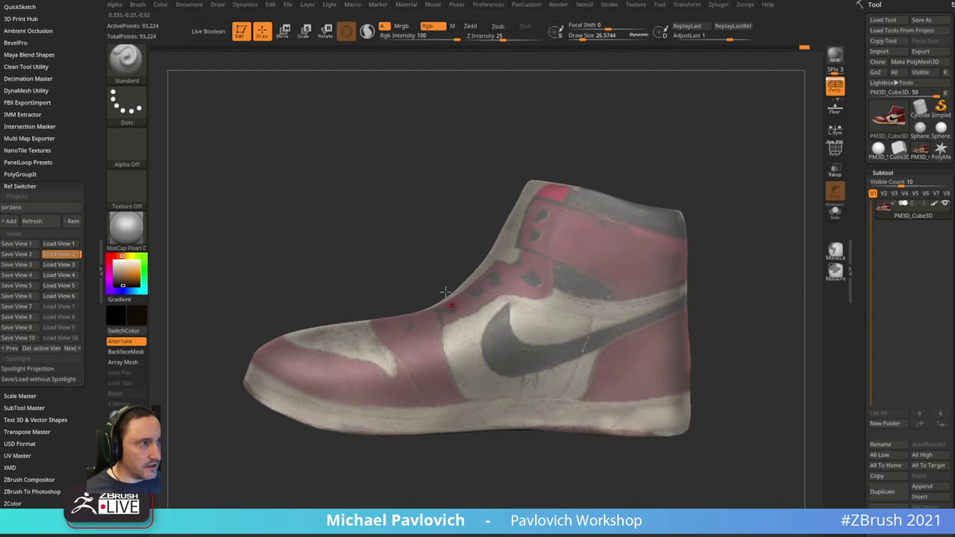
- Paint dark seam lines on the red panels beside the lower lace holes and behind the toe, with a draw size of about 21
mouse_move(469, 480)
left_mouse_down("alt")
mouse_move(488, 483)
mouse_move(475, 466)
left_mouse_up("alt")
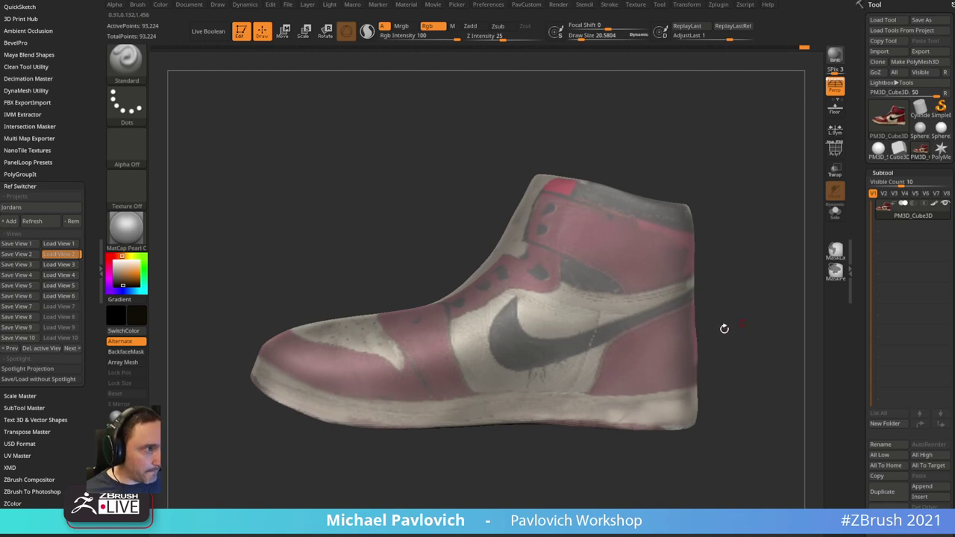
left_click_drag(778, 224, 720, 251, "alt")
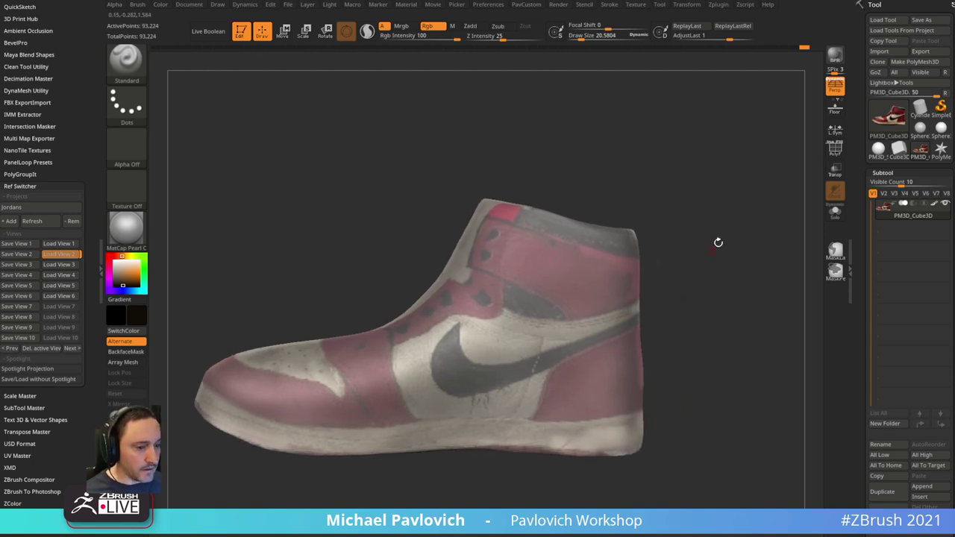
left_click_drag(669, 216, 665, 243, "alt")
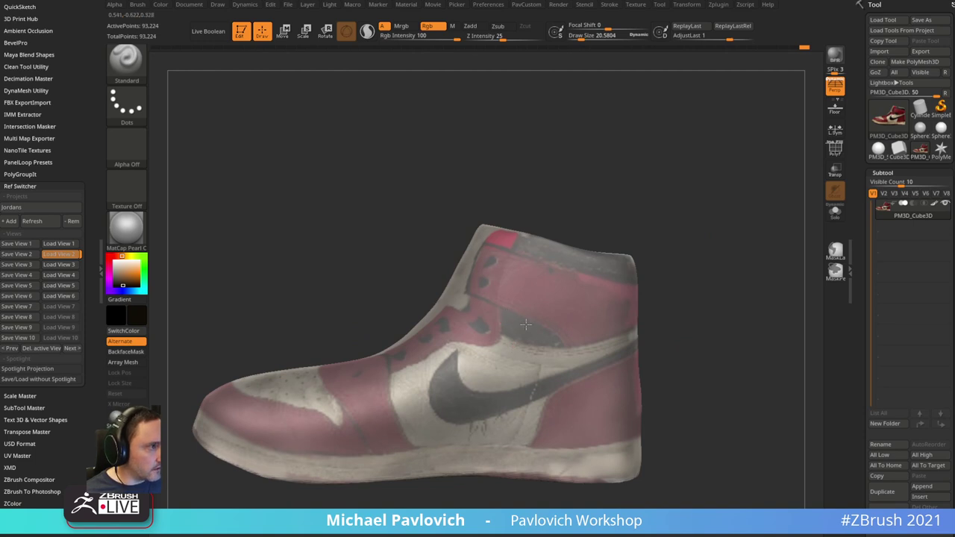
- Examine the painted sneaker from the front and the opposite side
left_click_drag(703, 234, 694, 209)
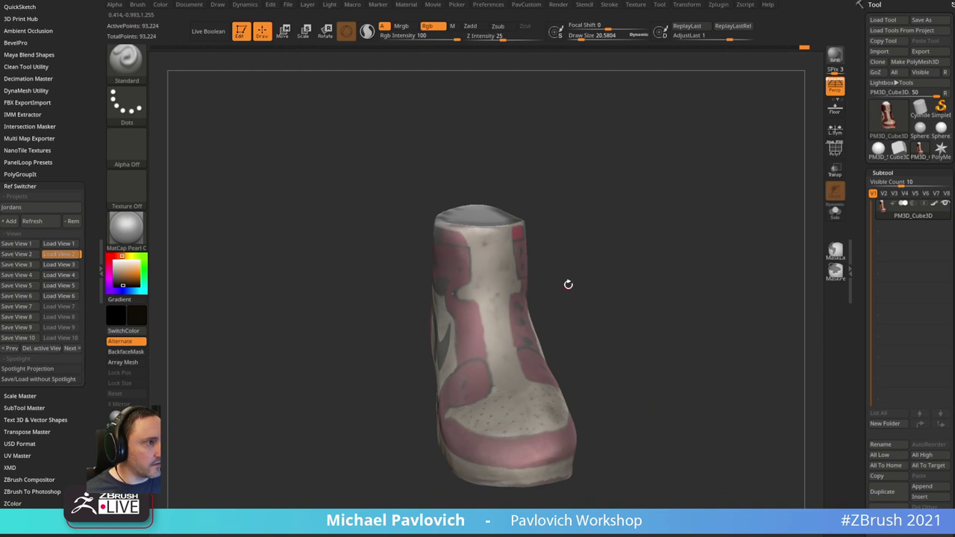
left_click_drag(398, 379, 717, 293)
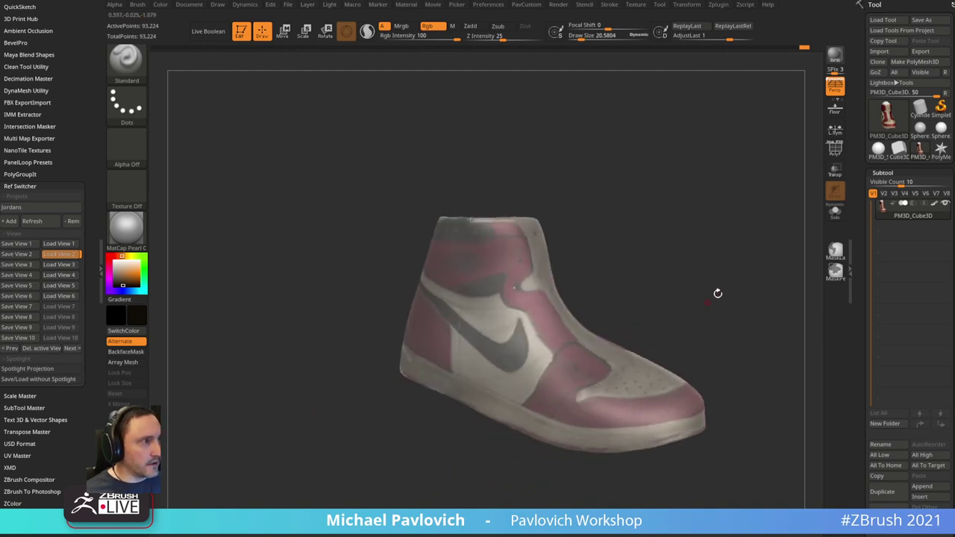
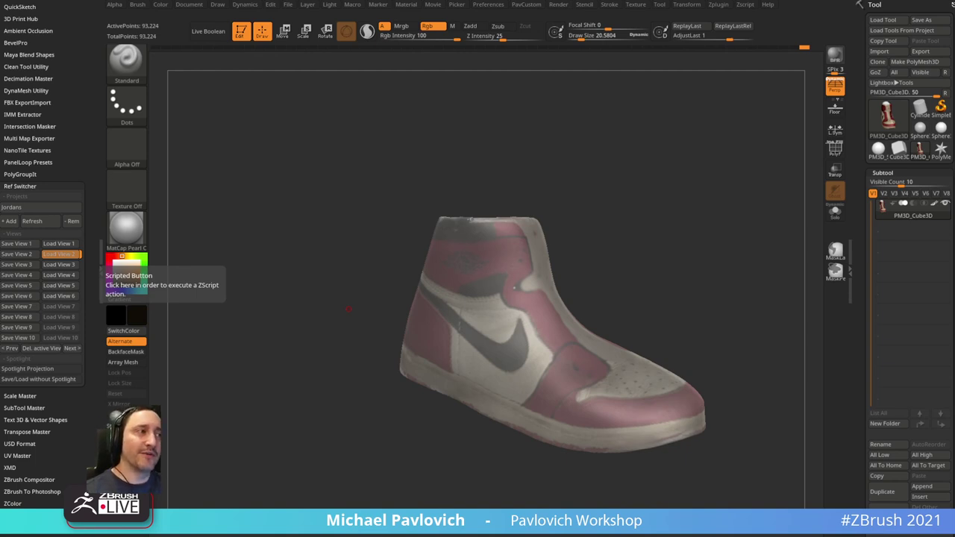
left_click_drag(709, 138, 683, 203)
mouse_move(462, 322)
left_mouse_down()
mouse_move(426, 330)
mouse_move(624, 186)
mouse_move(544, 273)
left_mouse_up()
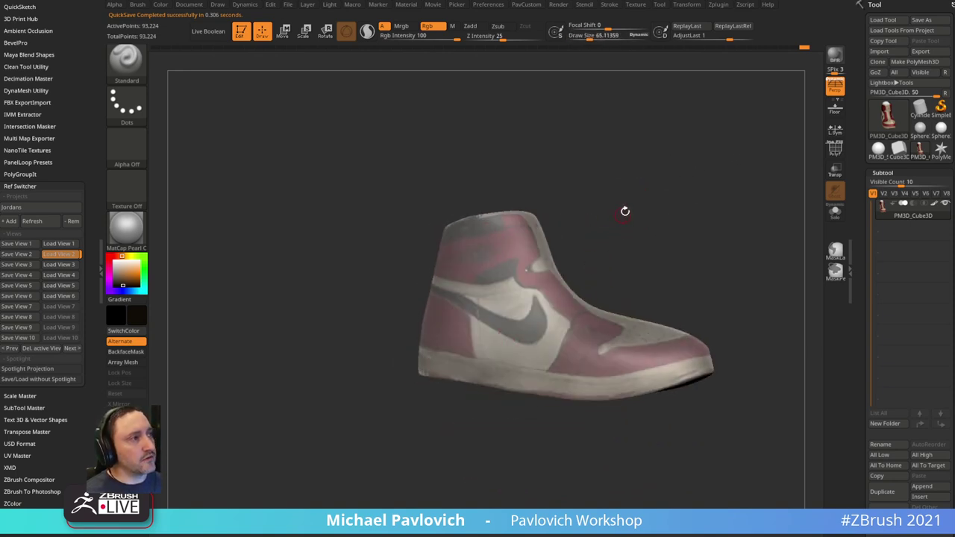
left_click_drag(625, 211, 622, 230, "alt")
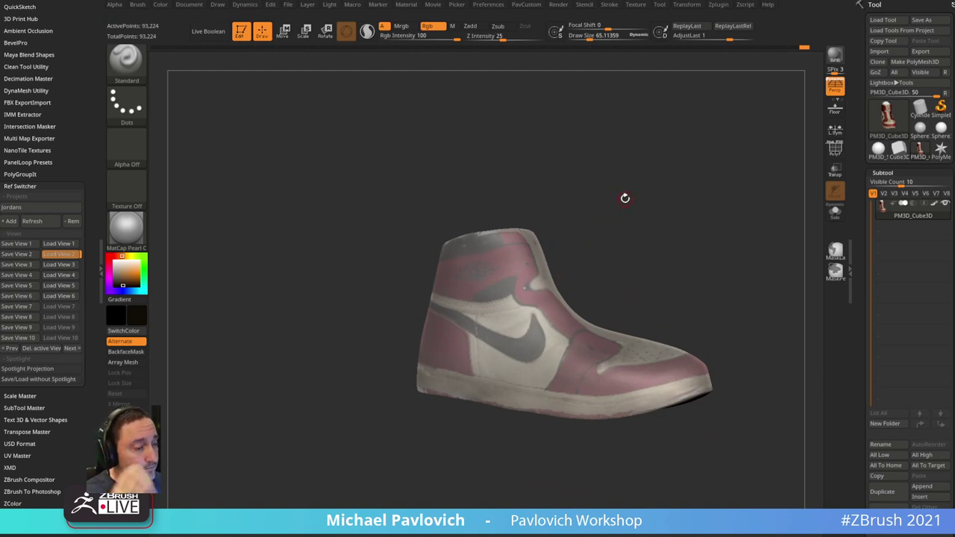
left_click_drag(622, 188, 422, 283)
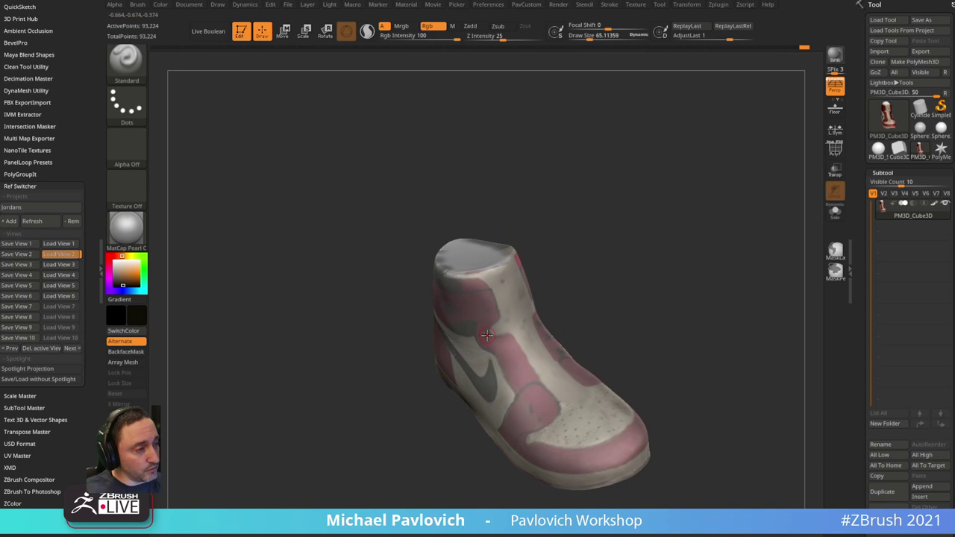
left_click_drag(626, 210, 669, 259)
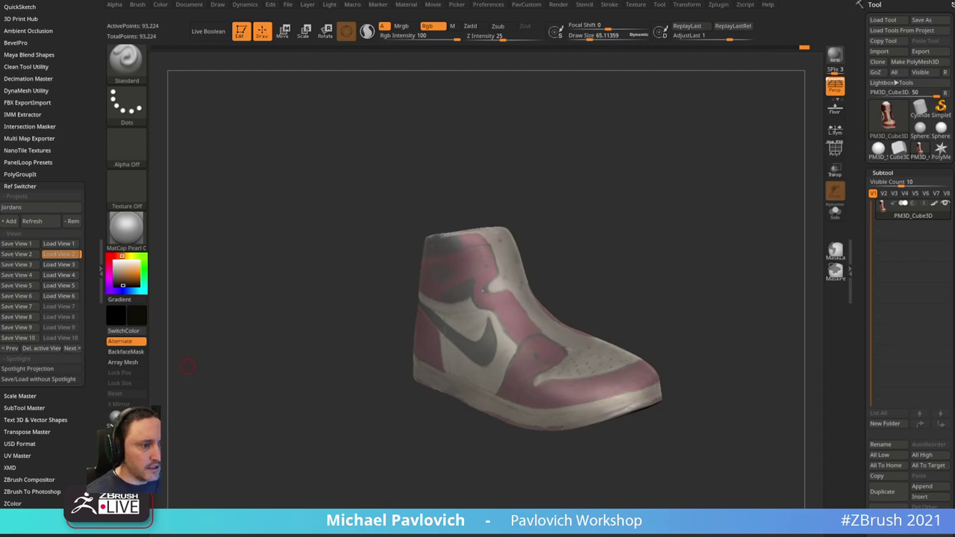
- Switch to the browser and select the web address of the artist's ArtStation portfolio page
left_click_drag(831, 522, 760, 25)
left_click(192, 25)
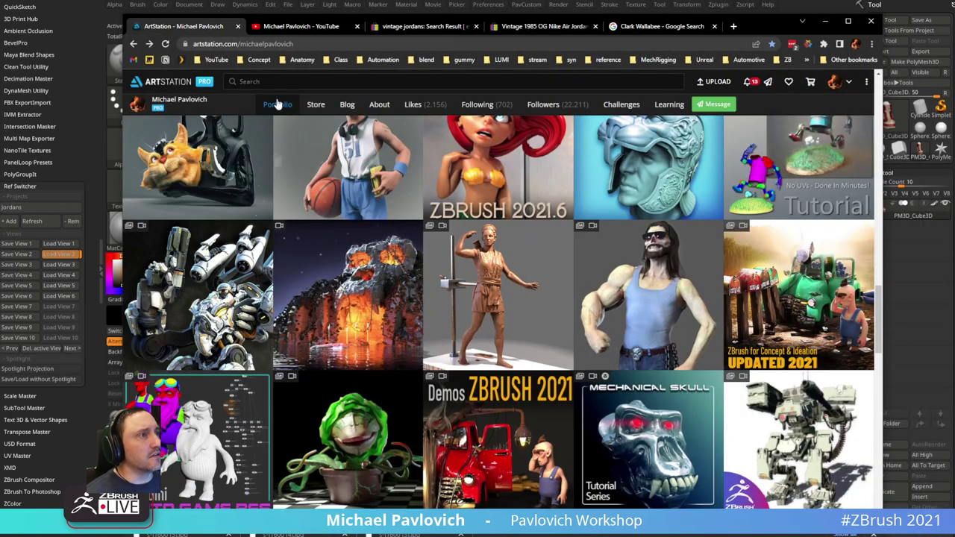
scroll(550, 367, "up", 20)
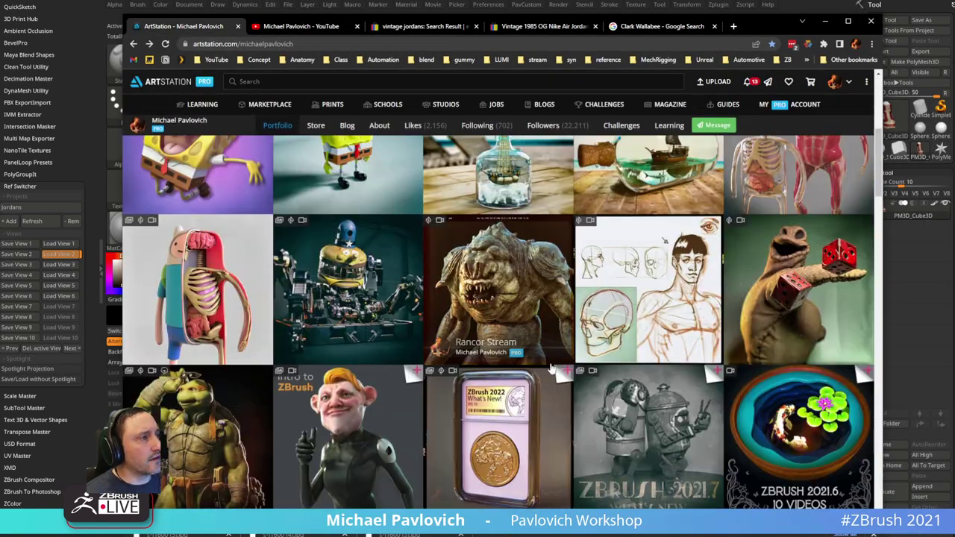
scroll(550, 367, "up", 5)
scroll(411, 315, "down", 5)
scroll(412, 314, "up", 5)
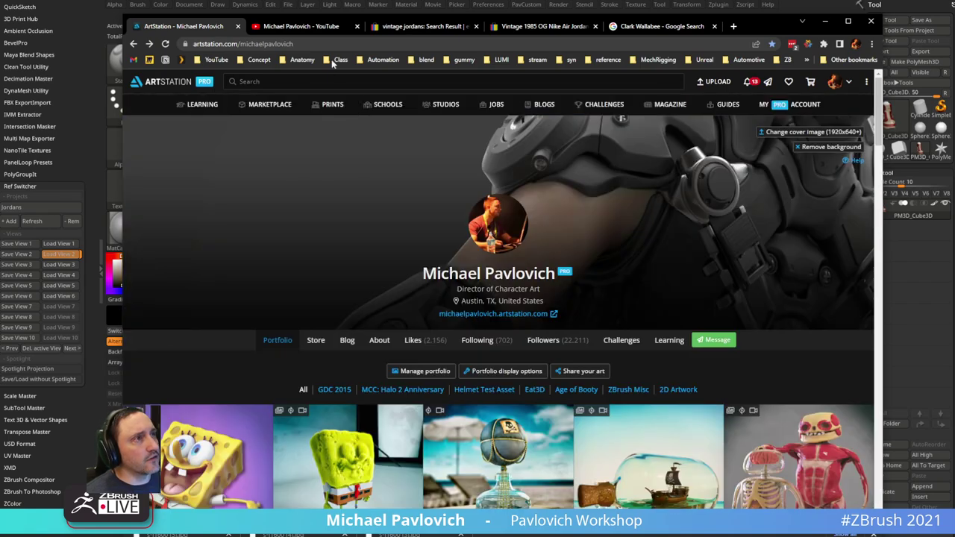
key("ctrl+l")
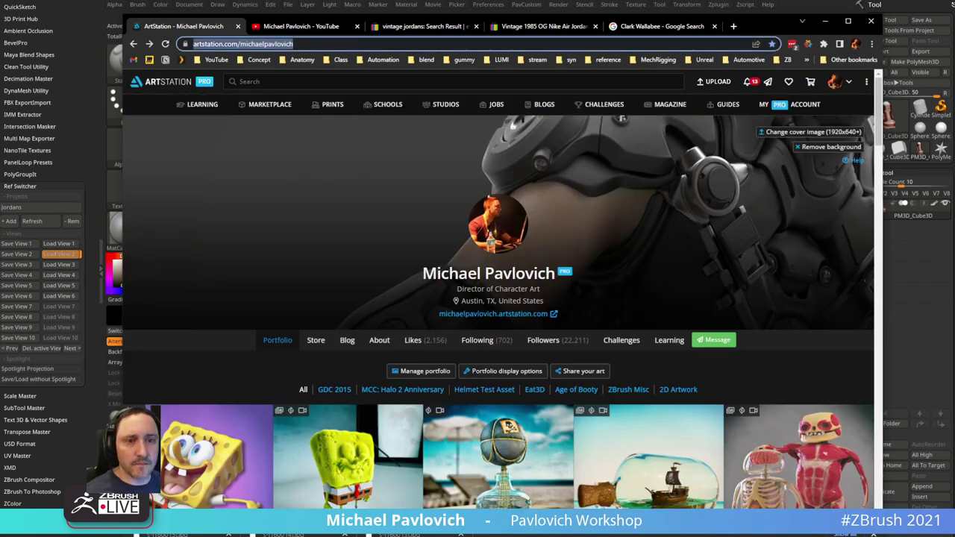
key("alt+Tab")
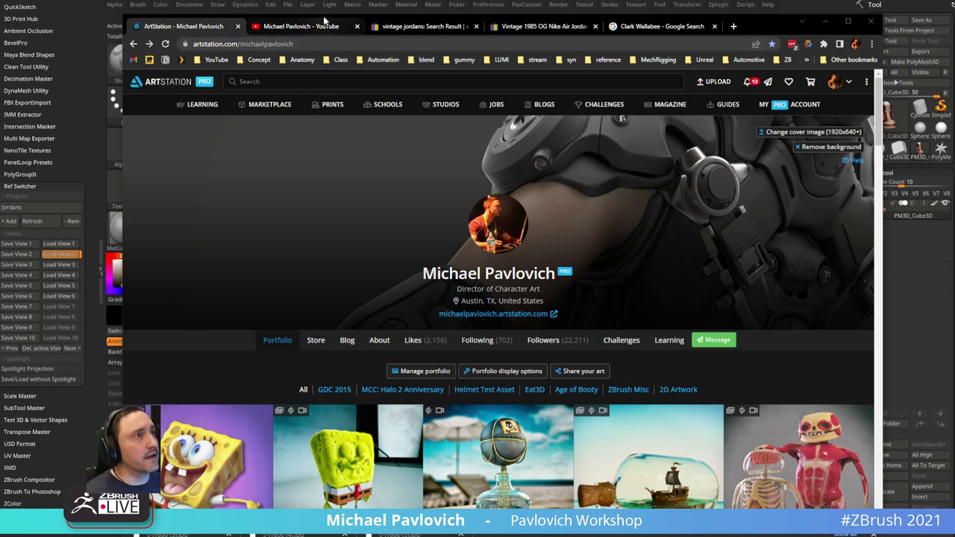
- Go to the YouTube channel's playlists and open the Livestream Full Episodes playlist
left_click(322, 25)
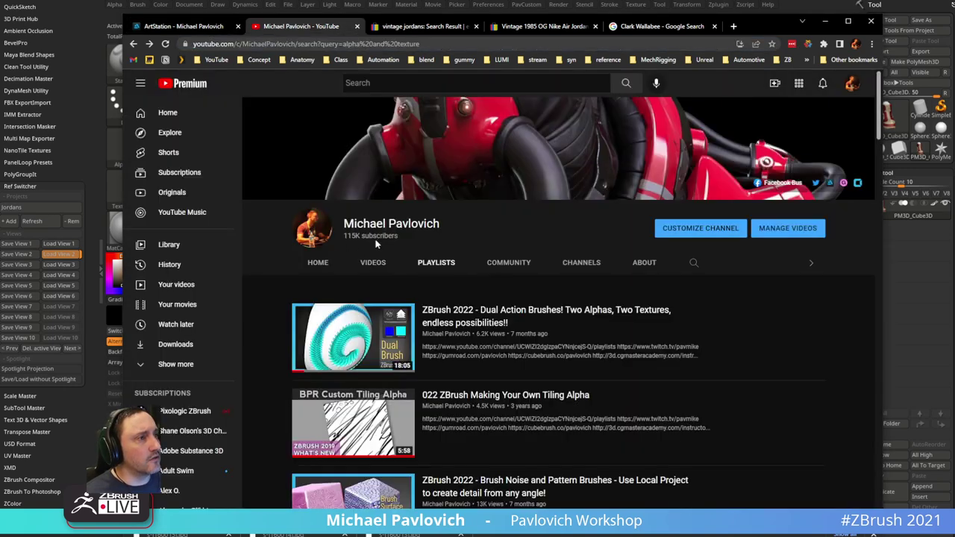
left_click(216, 60)
left_click(222, 120)
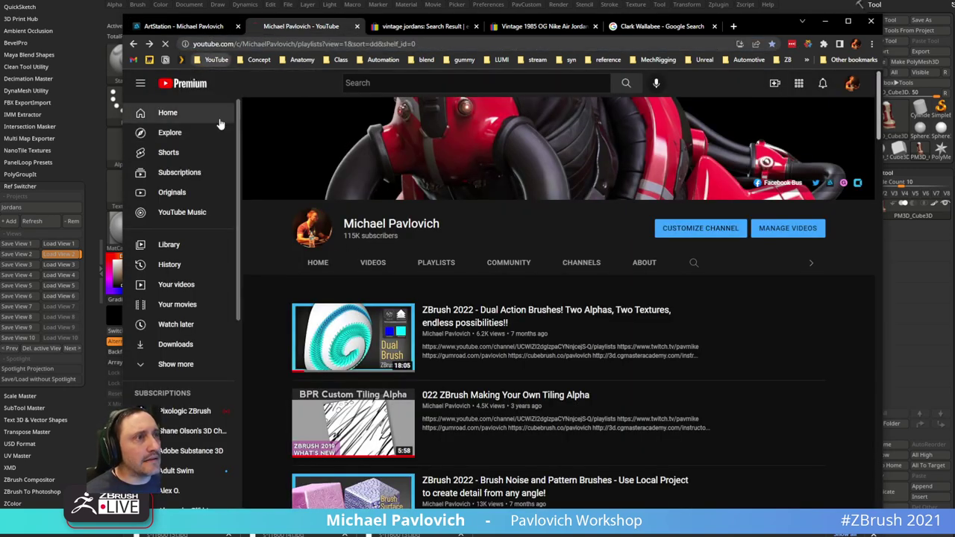
scroll(390, 296, "down", 7)
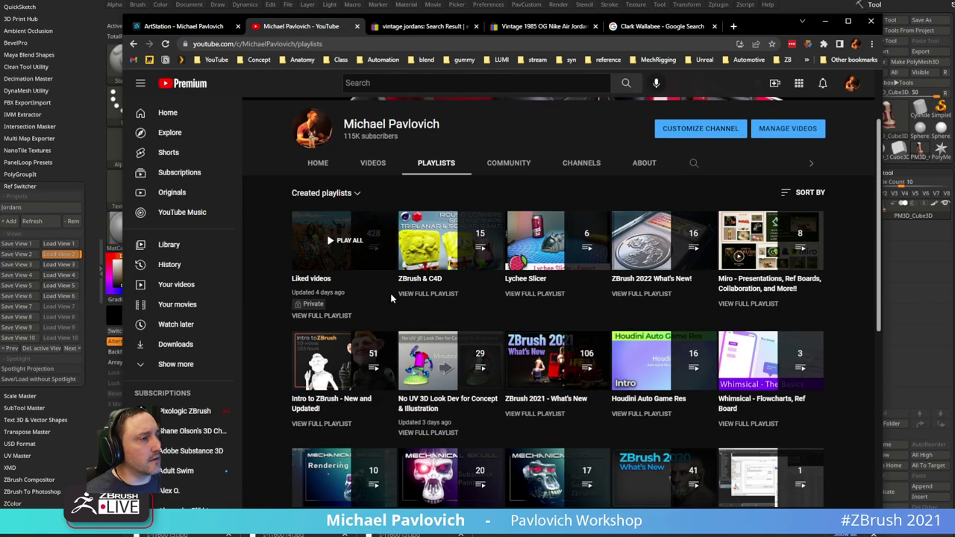
scroll(390, 296, "down", 2)
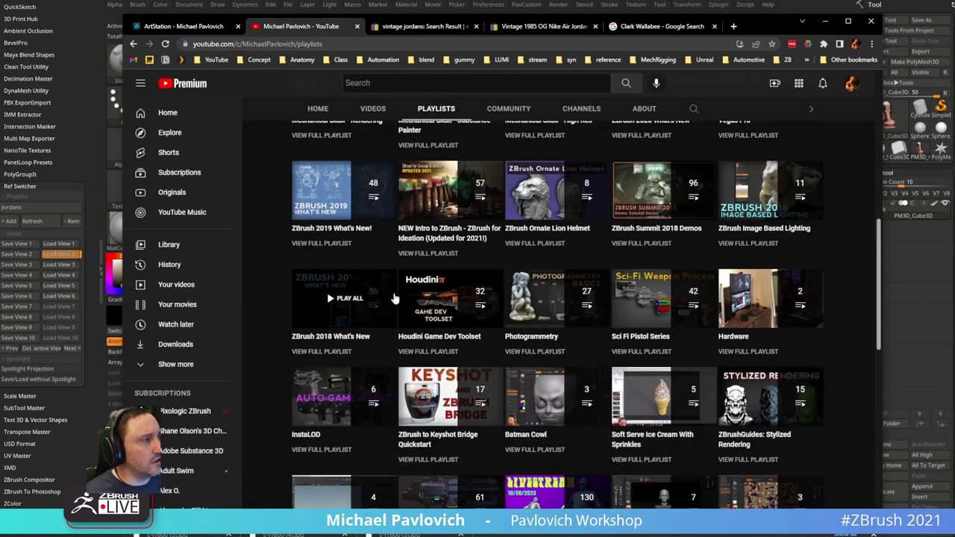
left_click(522, 416)
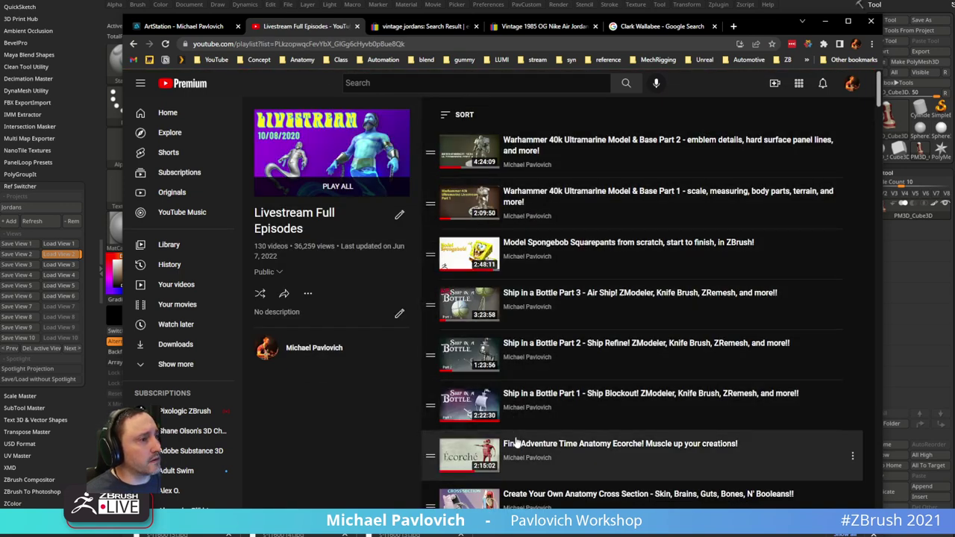
- Look through the Livestream Full Episodes playlist and place the cursor in its web address
scroll(511, 429, "down", 2)
scroll(513, 422, "up", 2)
scroll(515, 418, "down", 3)
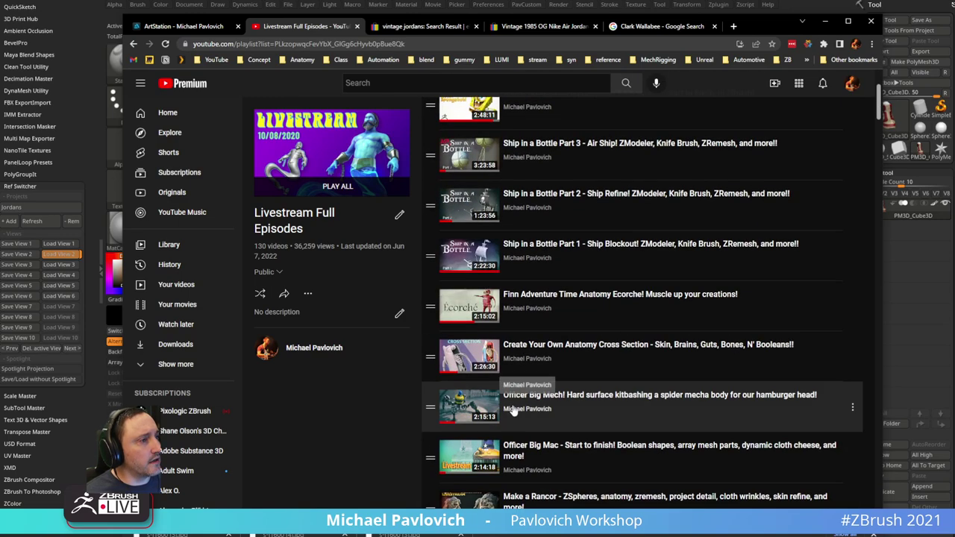
scroll(518, 366, "up", 3)
scroll(517, 250, "down", 2)
scroll(519, 251, "down", 2)
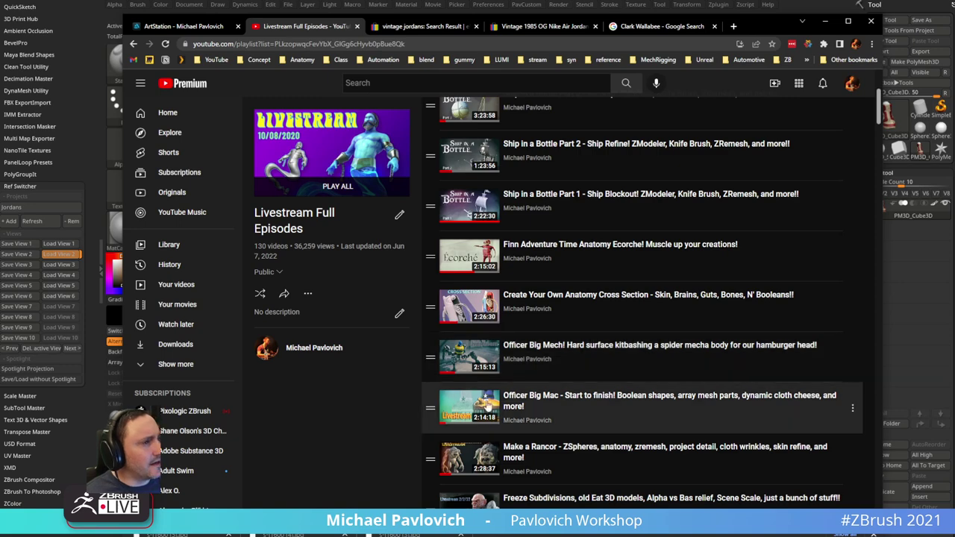
scroll(602, 383, "up", 3)
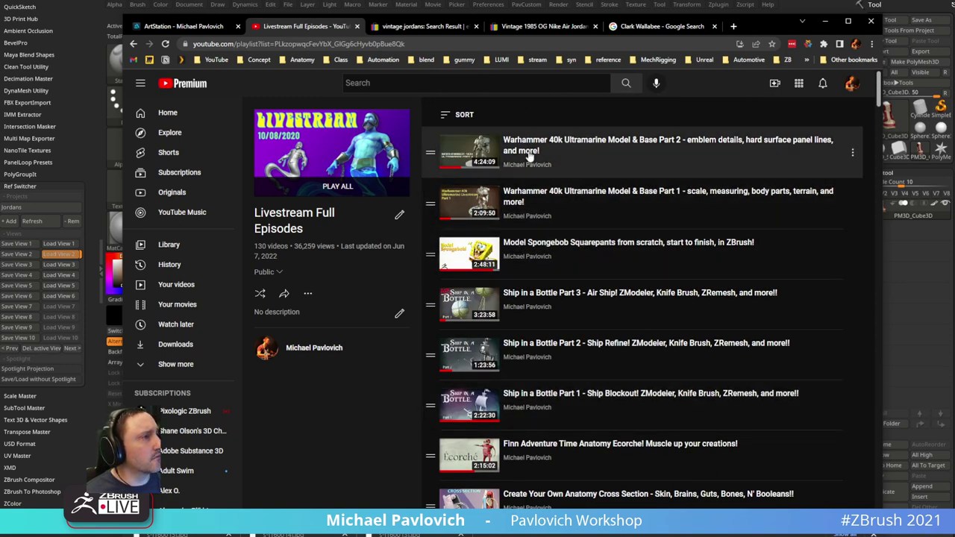
left_click(401, 44)
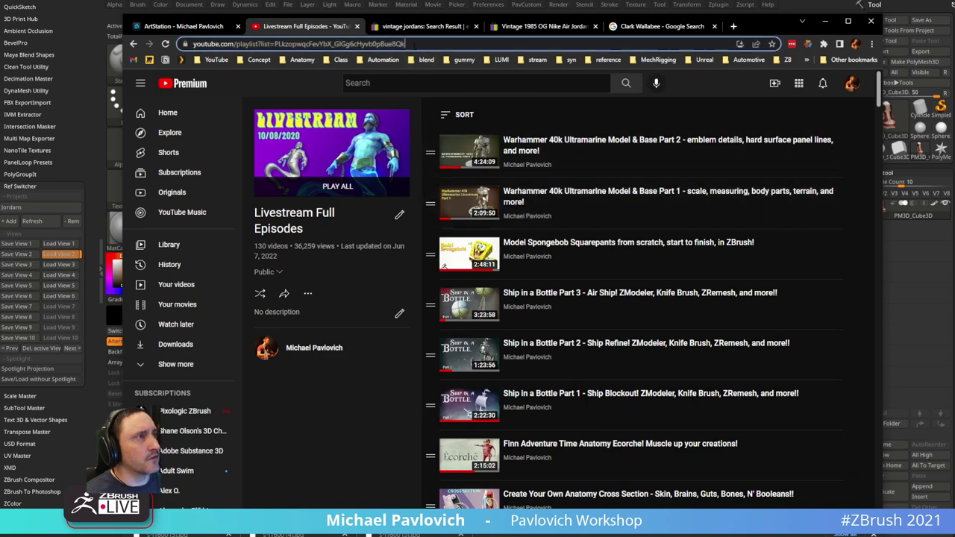
key("alt+Tab")
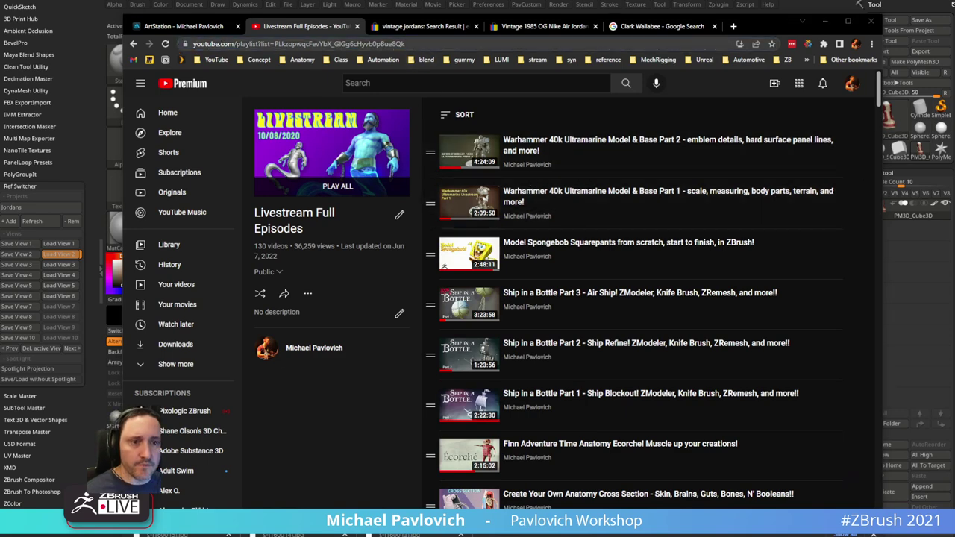
- Open the Warhammer 40k Ultramarine Model & Base Part 2 livestream and skim through its timeline
left_click(545, 144)
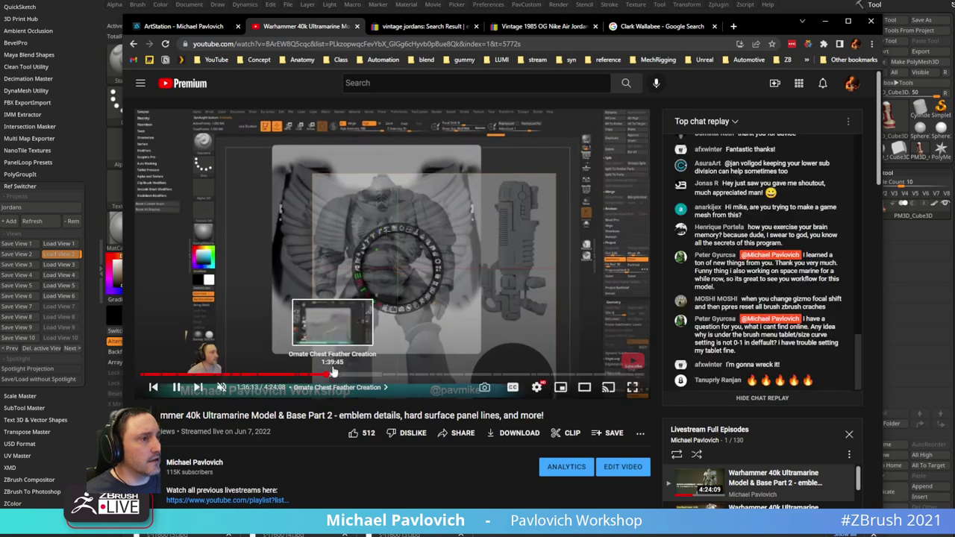
left_click(341, 375)
left_click(366, 375)
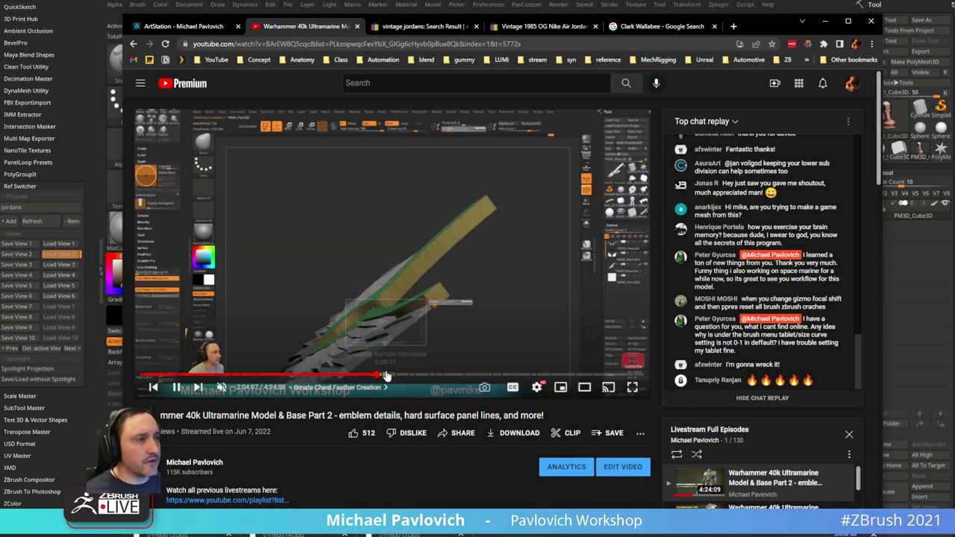
left_click(398, 376)
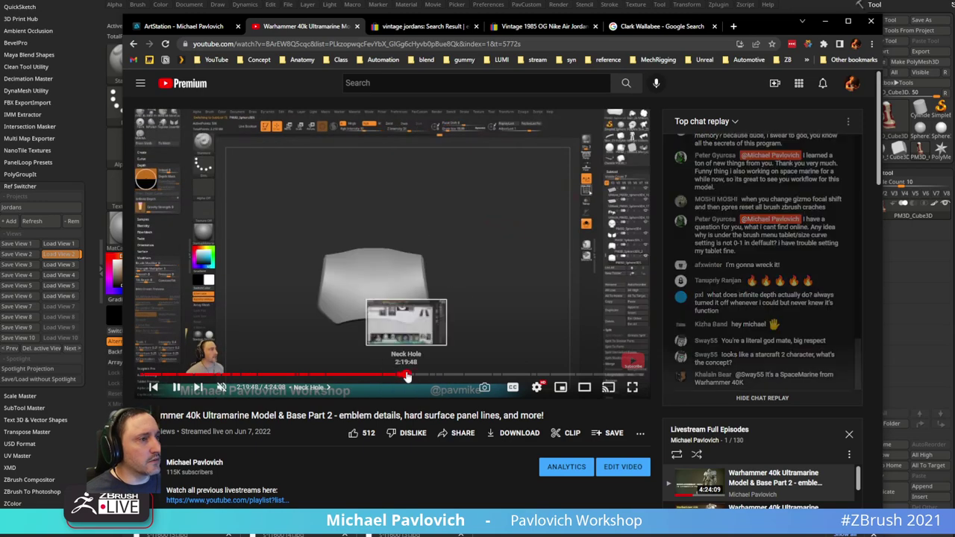
left_click(427, 375)
left_click(427, 377)
left_click(437, 376)
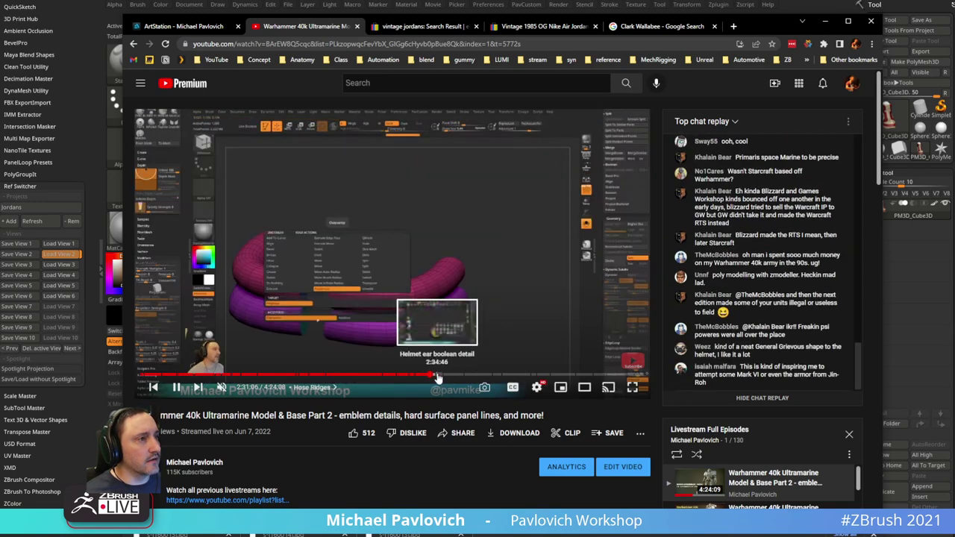
left_click(448, 377)
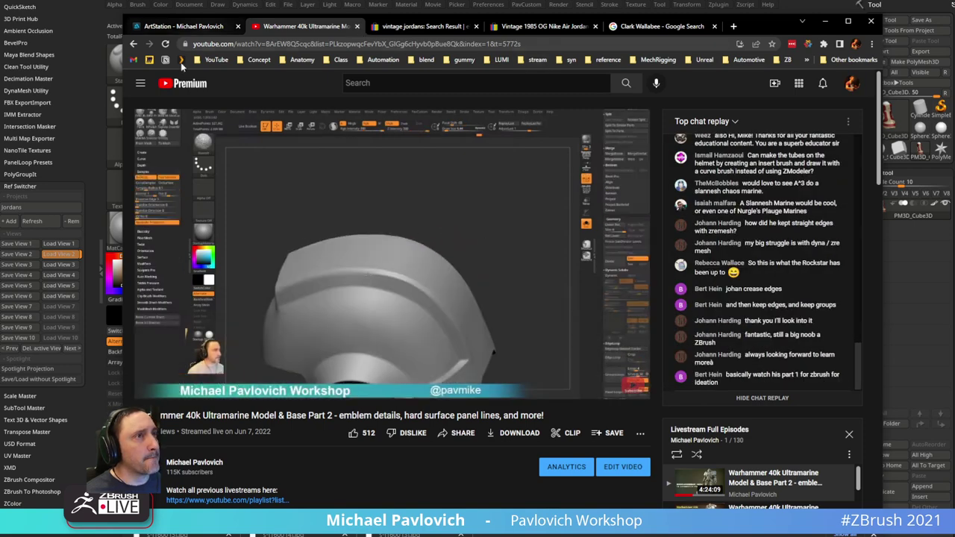
- Return to the channel's playlists page and switch back to ZBrush
left_click(133, 44)
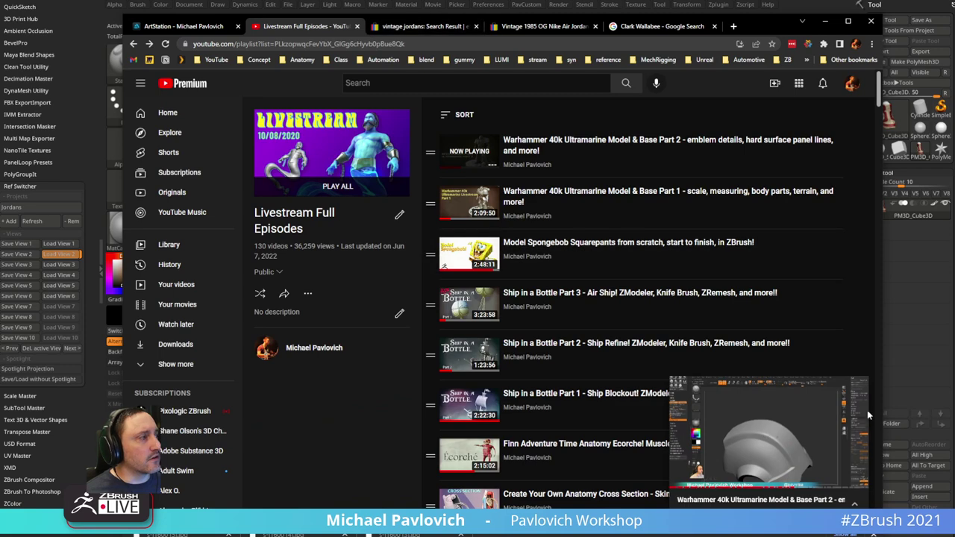
left_click(859, 389)
left_click(134, 44)
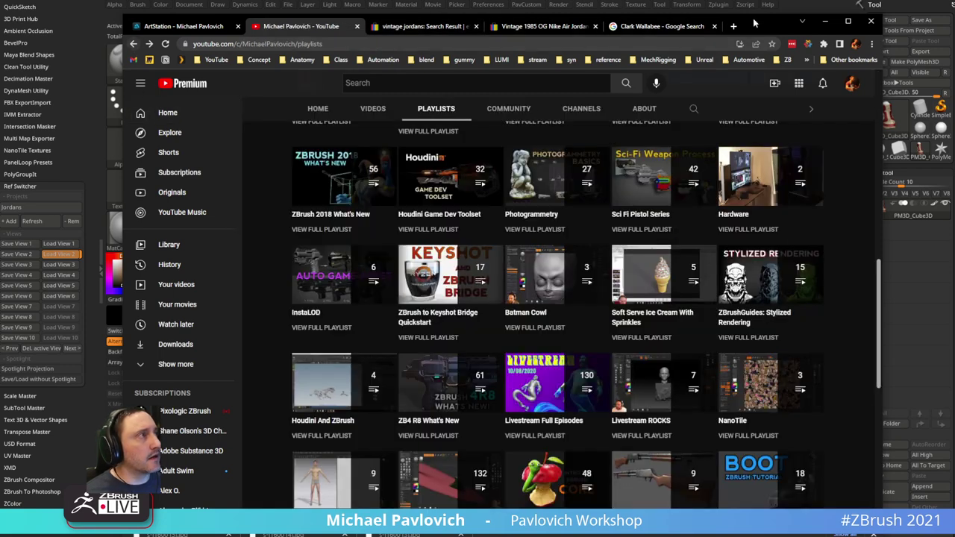
left_click(825, 21)
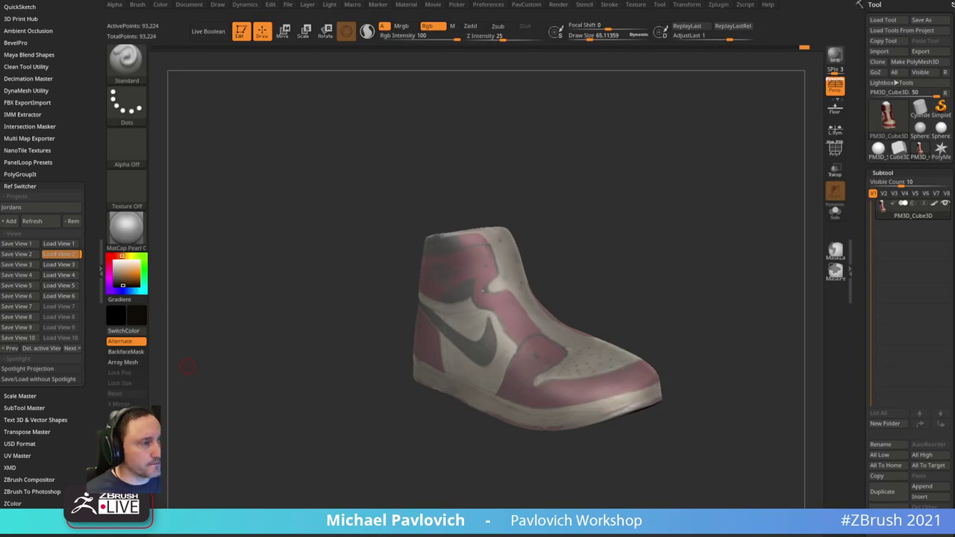
- Duplicate the sneaker subtool, make the copy active and hide the original
left_click_drag(651, 181, 589, 252)
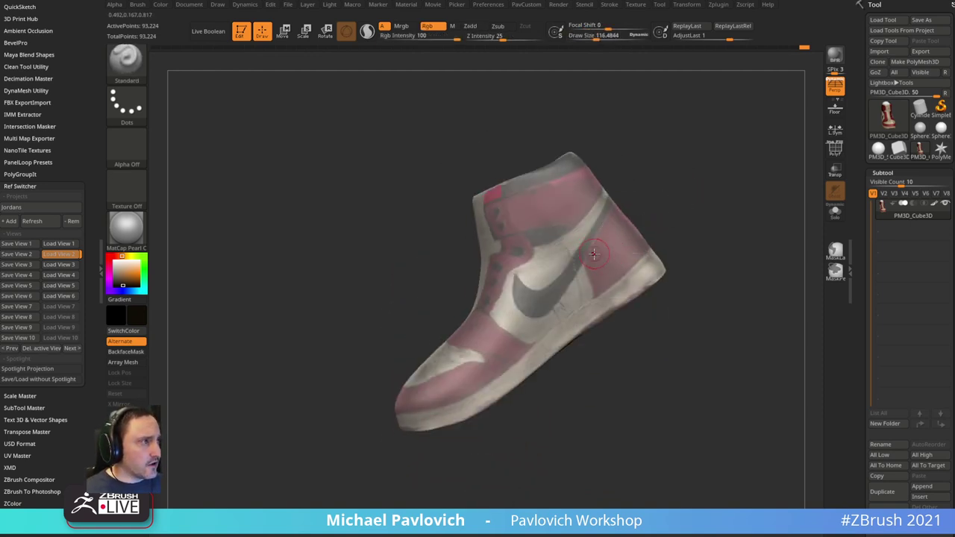
left_click_drag(724, 235, 605, 248)
left_click_drag(694, 239, 721, 224)
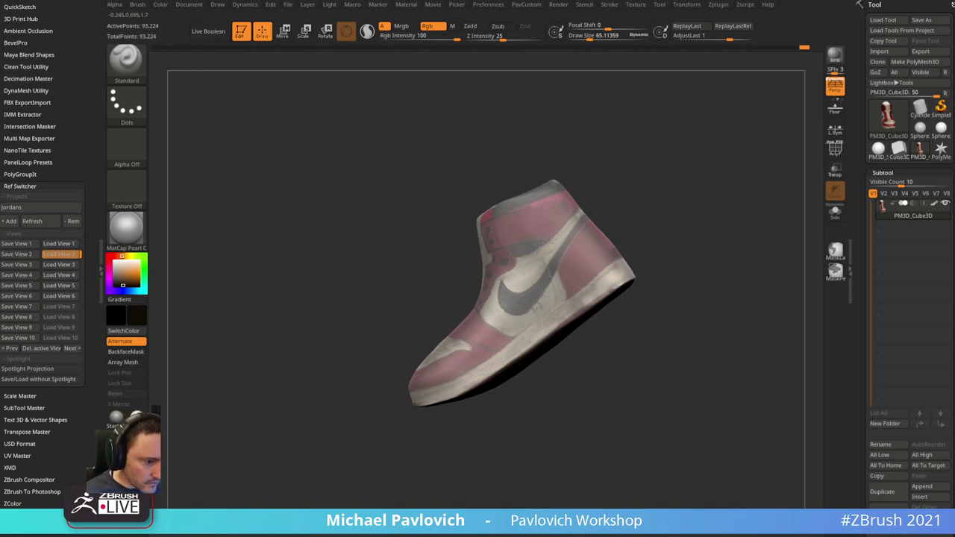
left_click_drag(662, 168, 597, 260)
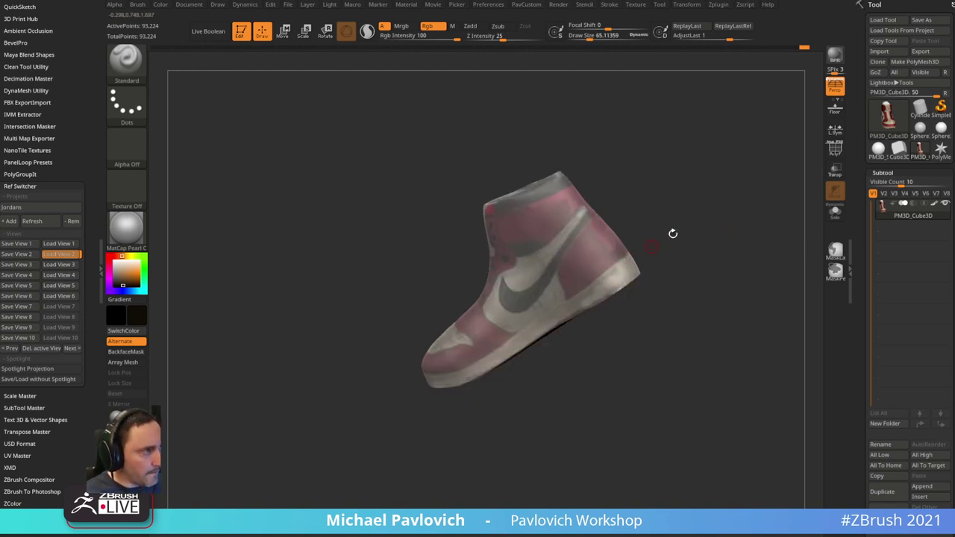
left_click_drag(674, 234, 693, 183)
left_click_drag(589, 167, 629, 215)
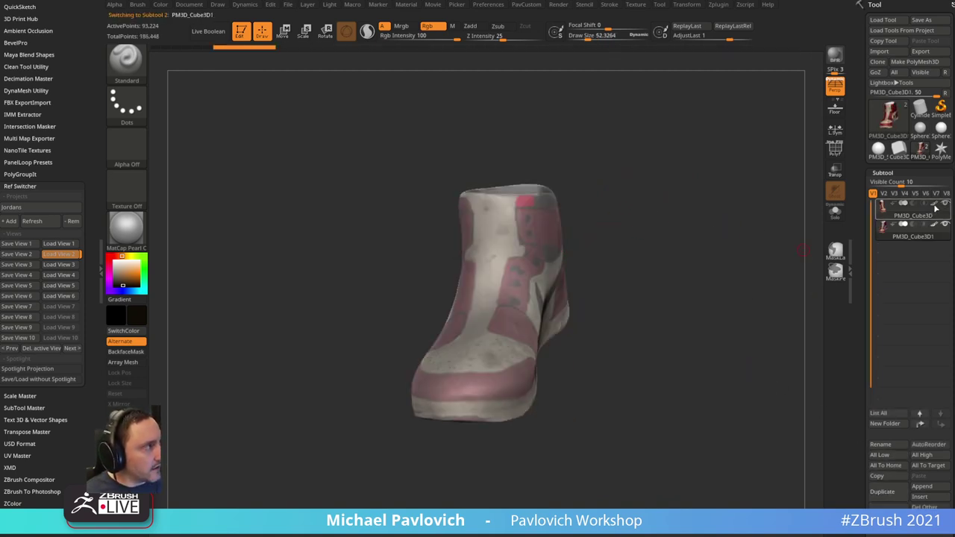
mouse_move(608, 222)
left_mouse_down()
mouse_move(684, 176)
mouse_move(683, 155)
left_mouse_up()
key("s")
left_click_drag(582, 325, 583, 326)
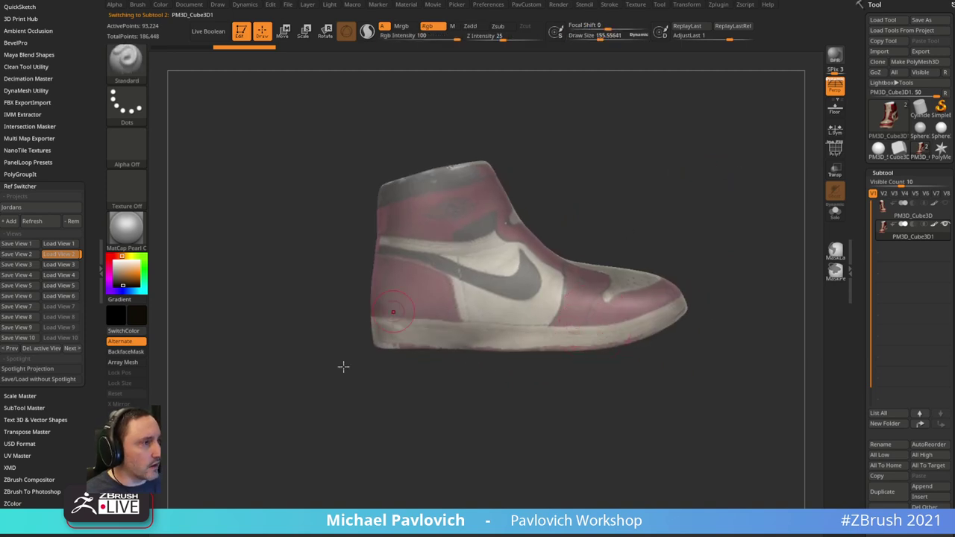
- Turn off the polypaint on the duplicate sneaker and display it in white StartupMaterial
mouse_move(636, 212)
left_mouse_down()
mouse_move(659, 204)
mouse_move(645, 205)
left_mouse_up()
key("s")
mouse_move(706, 197)
left_mouse_down()
mouse_move(659, 192)
mouse_move(626, 112)
mouse_move(703, 204)
mouse_move(619, 166)
mouse_move(688, 179)
mouse_move(723, 170)
mouse_move(565, 204)
left_mouse_up()
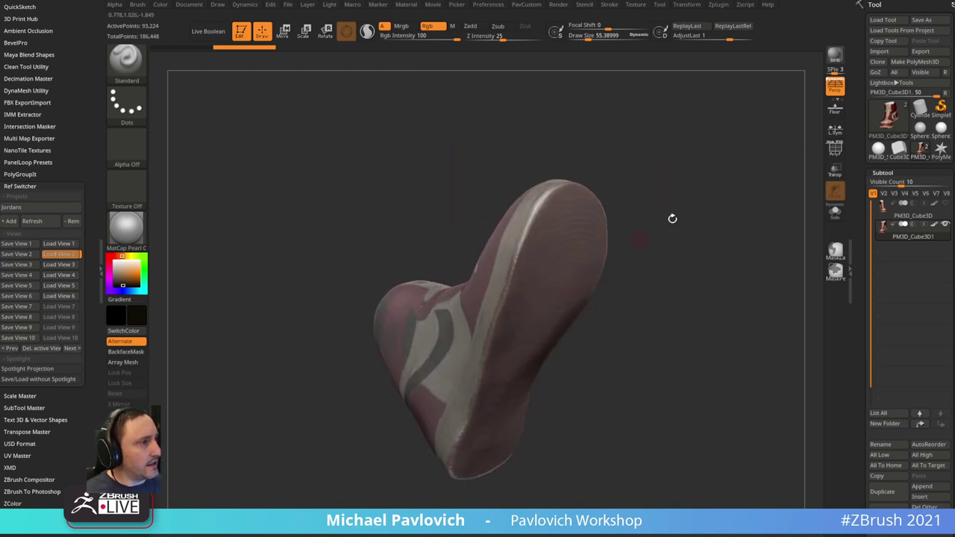
left_click_drag(672, 217, 668, 179)
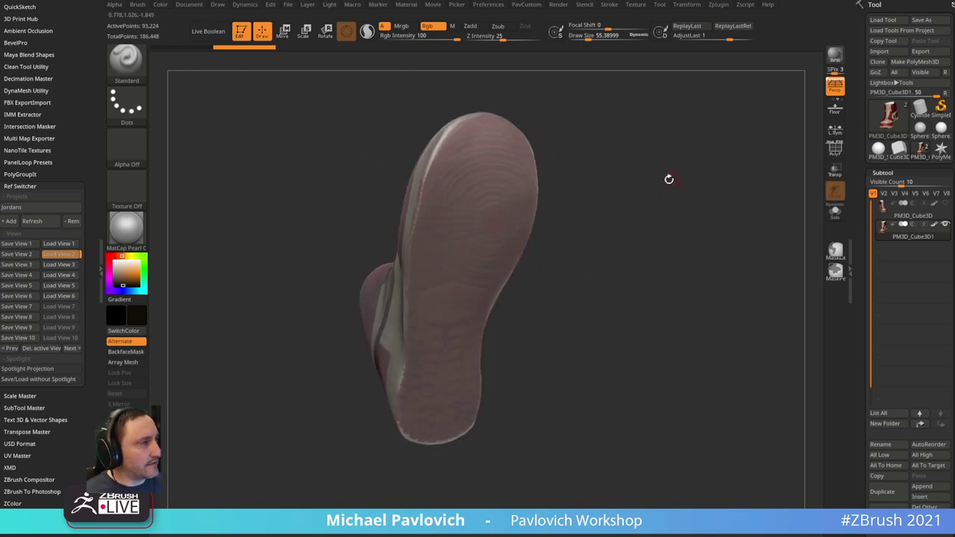
left_click(835, 217)
left_click(842, 217)
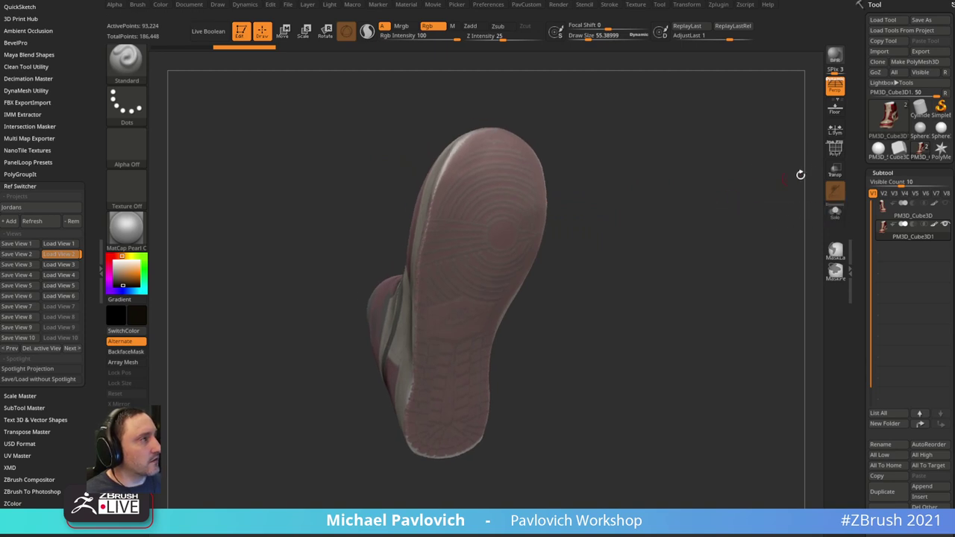
left_click(933, 225)
mouse_move(768, 217)
left_mouse_down()
mouse_move(718, 218)
mouse_move(749, 221)
left_mouse_up()
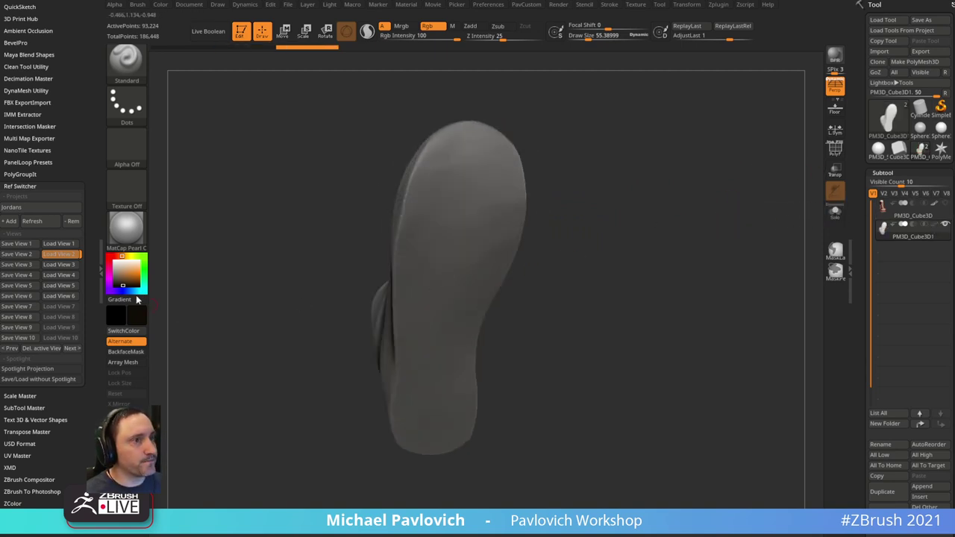
left_click(127, 234)
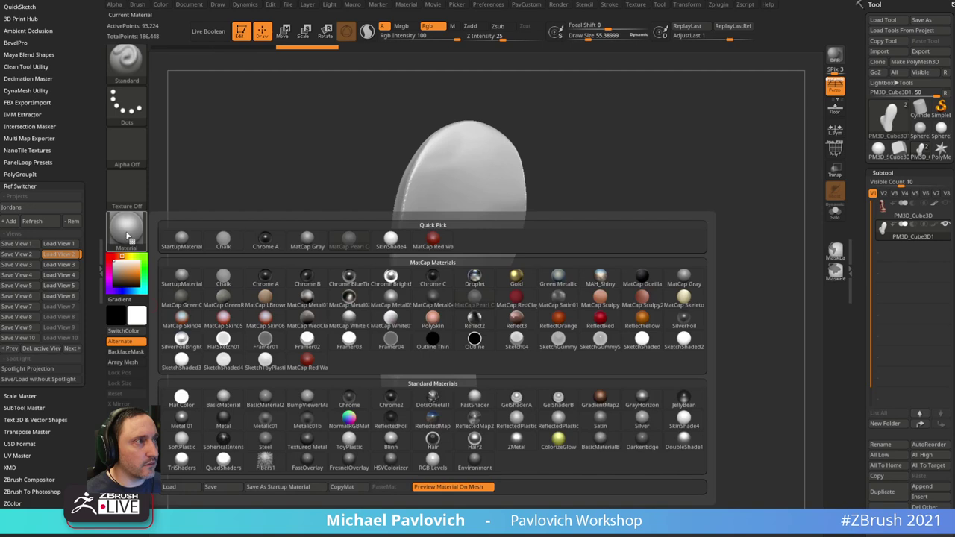
left_click(182, 276)
- Flatten the underside of the sole with the hPolish brush, at a draw size of about 250
left_click_drag(520, 109, 636, 194)
key("b")
key("h")
key("p")
mouse_move(624, 159)
left_mouse_down()
mouse_move(502, 216)
mouse_move(522, 208)
mouse_move(482, 209)
mouse_move(511, 185)
left_mouse_up()
key("s")
left_click_drag(587, 147, 538, 153)
left_click_drag(539, 217, 531, 221)
mouse_move(593, 142)
left_mouse_down()
mouse_move(577, 154)
mouse_move(521, 158)
mouse_move(567, 160)
mouse_move(529, 207)
mouse_move(592, 130)
mouse_move(519, 212)
left_mouse_up()
left_click_drag(570, 358, 607, 227)
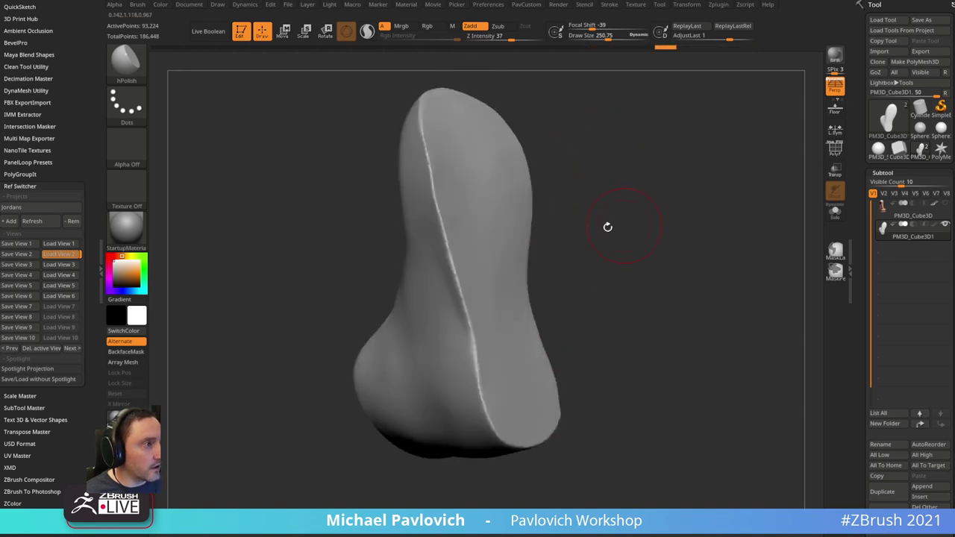
- Polish the sole's heel and forefoot with hPolish, at a draw size of about 219
mouse_move(613, 267)
left_mouse_down()
mouse_move(467, 128)
mouse_move(694, 192)
mouse_move(635, 179)
mouse_move(672, 124)
mouse_move(624, 137)
mouse_move(821, 162)
mouse_move(468, 206)
left_mouse_up()
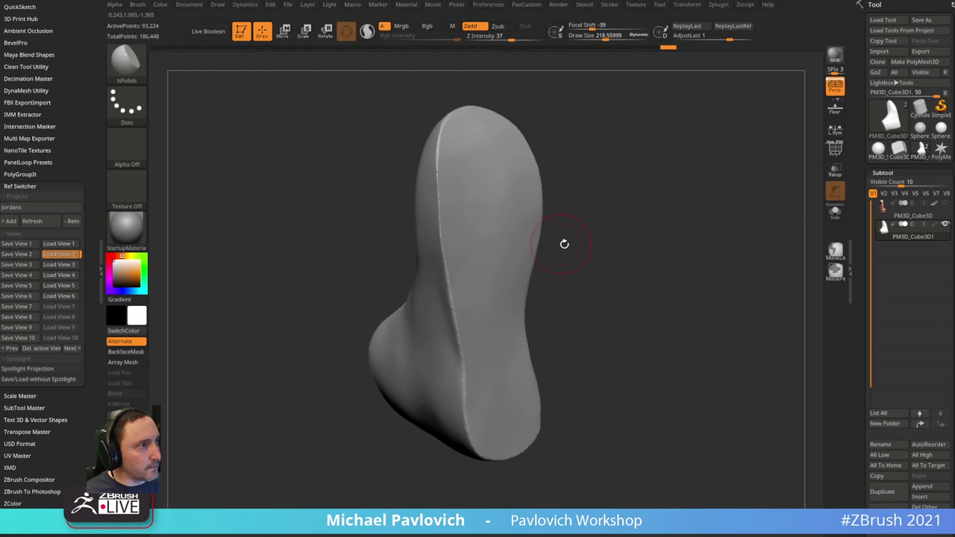
left_click_drag(564, 244, 454, 268)
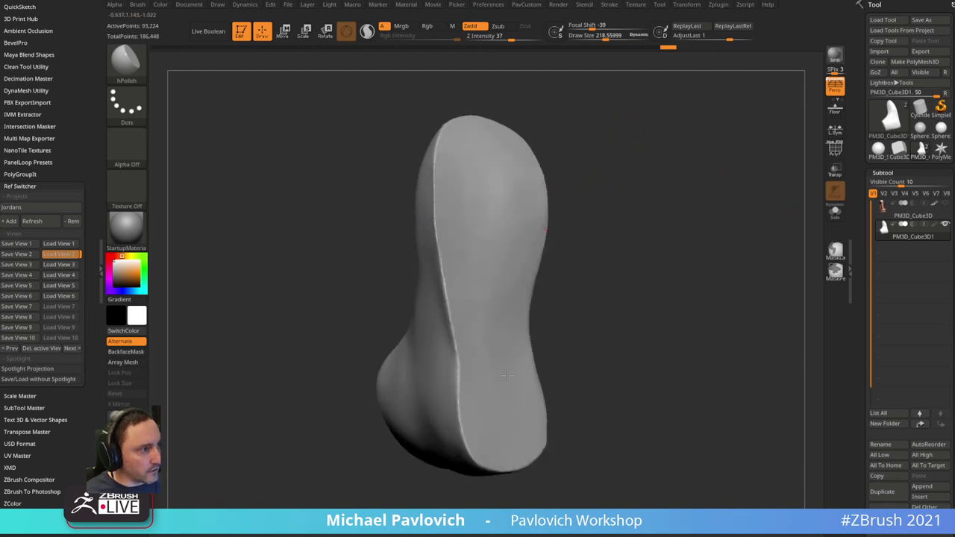
left_click_drag(506, 375, 497, 396)
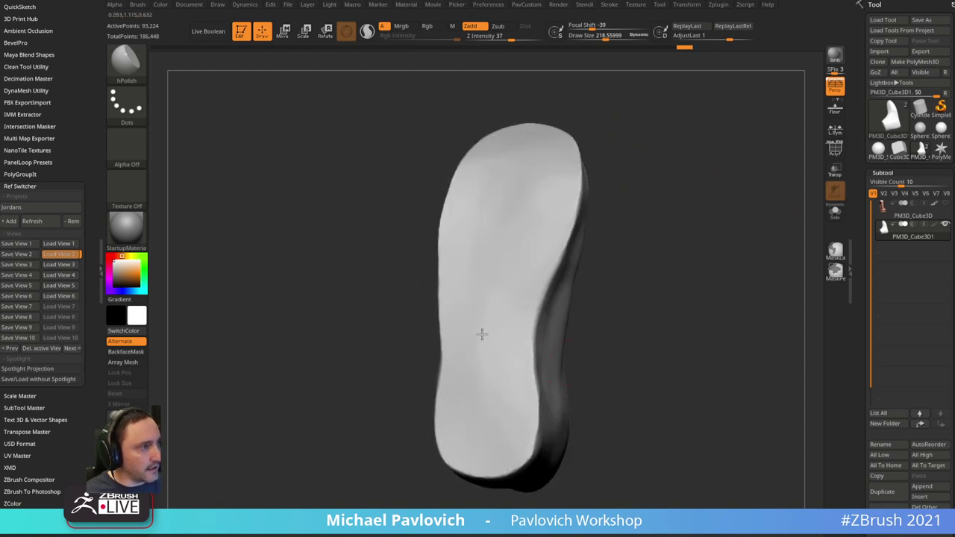
left_click_drag(596, 268, 619, 247)
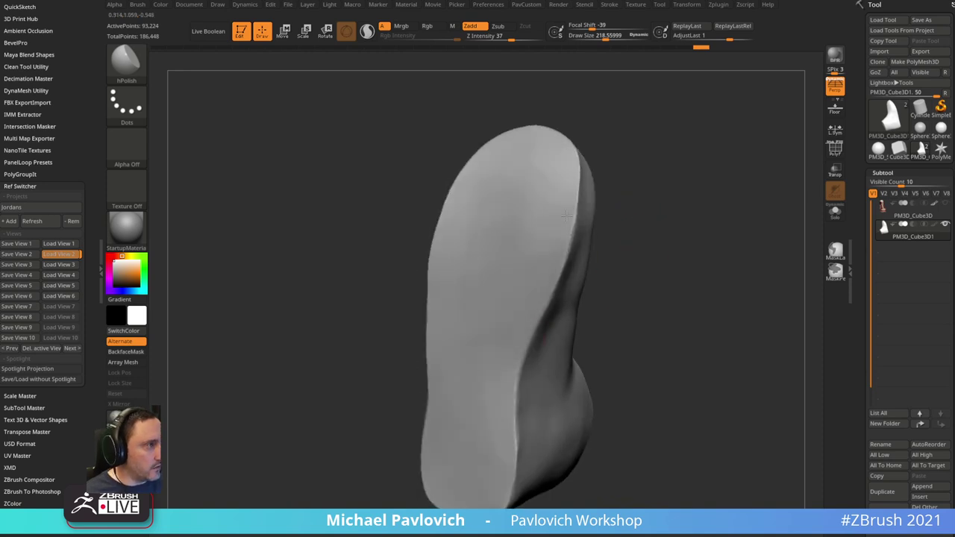
left_click_drag(505, 213, 527, 156)
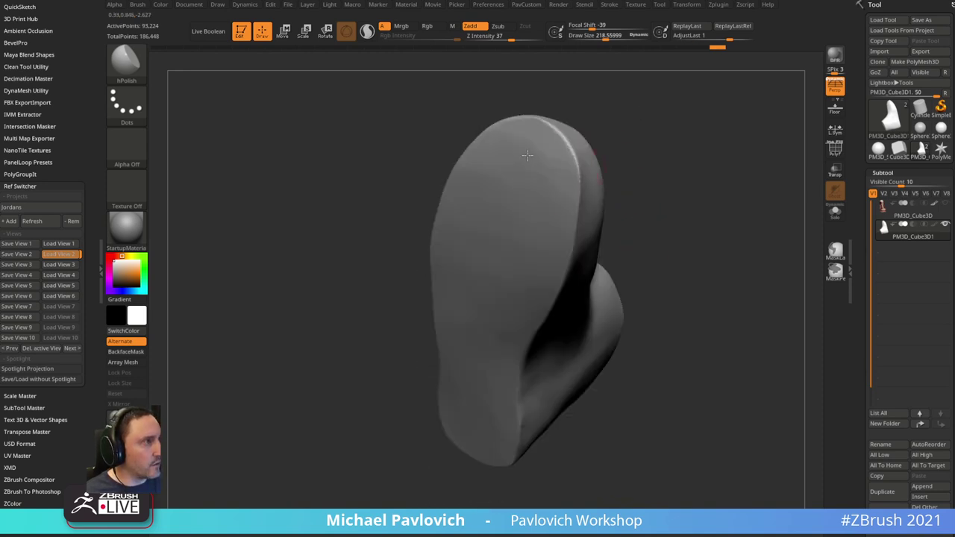
- Polish the sole around the toe and along its side edge down to the heel
left_click_drag(637, 119, 443, 223)
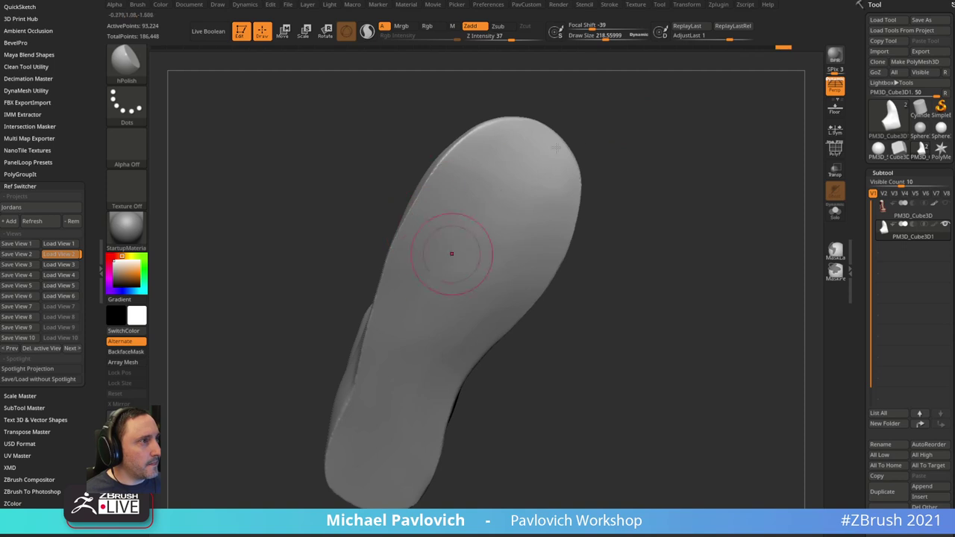
left_click_drag(583, 153, 629, 124)
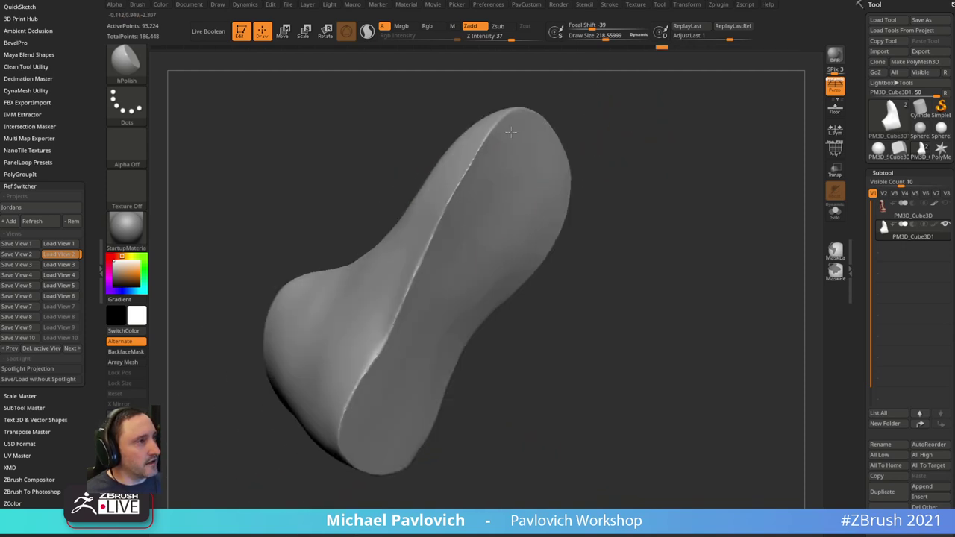
left_click_drag(594, 153, 648, 143)
left_click_drag(490, 266, 424, 405)
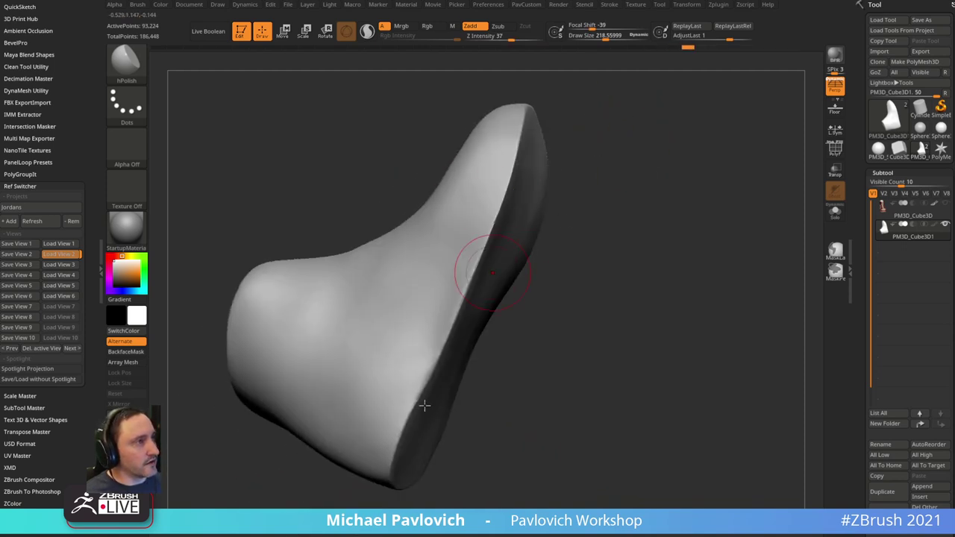
left_click_drag(600, 242, 545, 234)
mouse_move(512, 179)
left_mouse_down()
mouse_move(571, 141)
mouse_move(684, 171)
mouse_move(663, 117)
mouse_move(666, 138)
mouse_move(705, 137)
left_mouse_up()
- Switch to the Standard brush, try a MaskPen stroke near the sole's edge and clear the mask
key("b")
key("s")
key("t")
left_click_drag(666, 99, 650, 88)
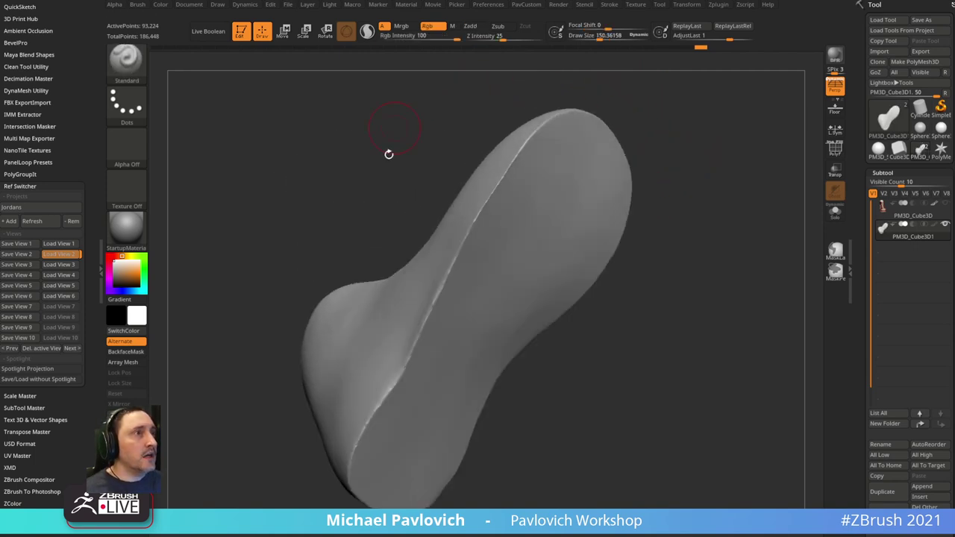
left_click_drag(533, 196, 508, 182, "ctrl")
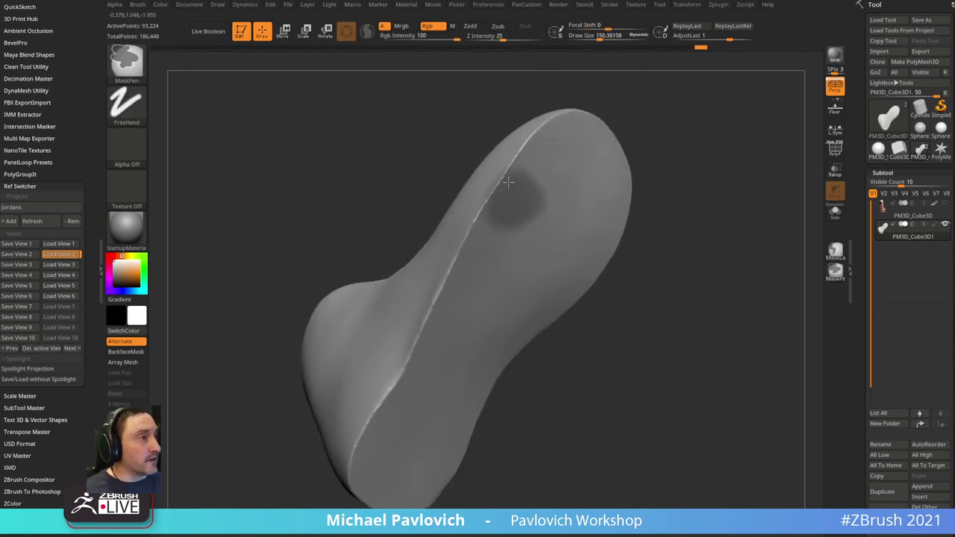
left_click(675, 261, "ctrl")
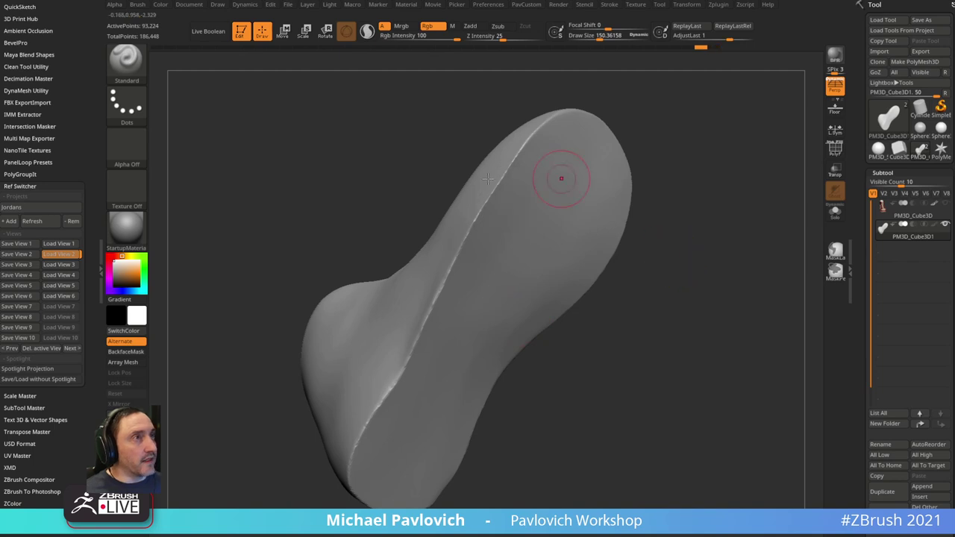
- Dock the Brush palette and set the masking brush to MaskDepth
left_click(137, 6)
left_click_drag(135, 12, 38, 13)
key("ctrl")
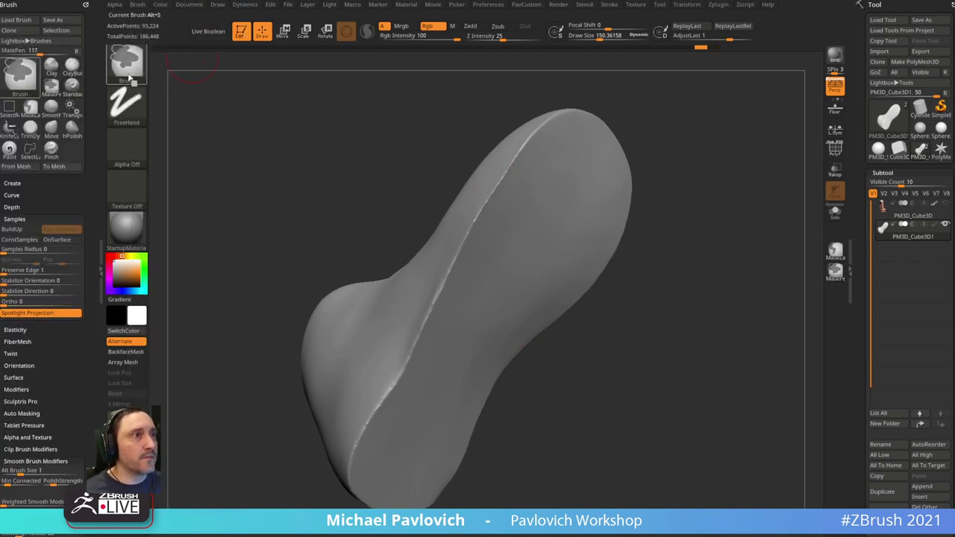
key("b")
key("m")
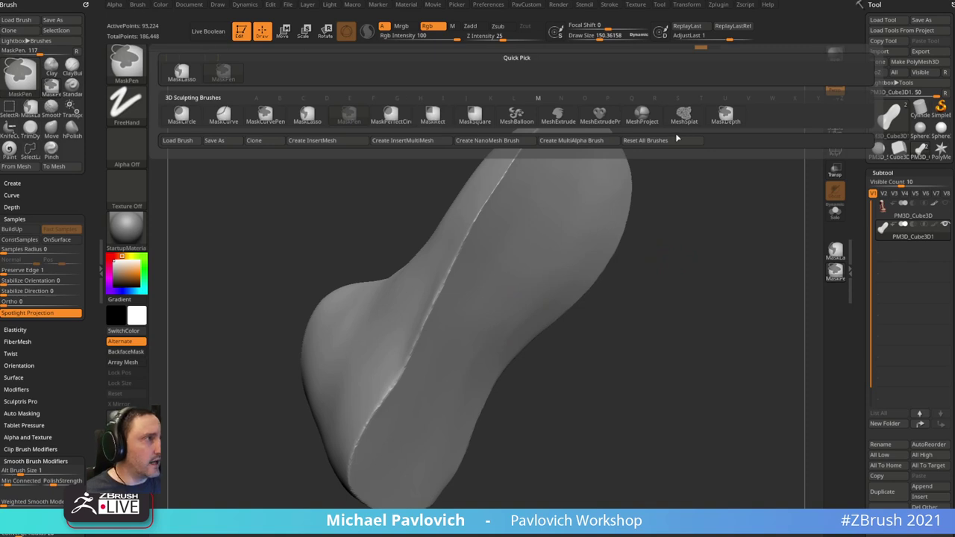
left_click(728, 119)
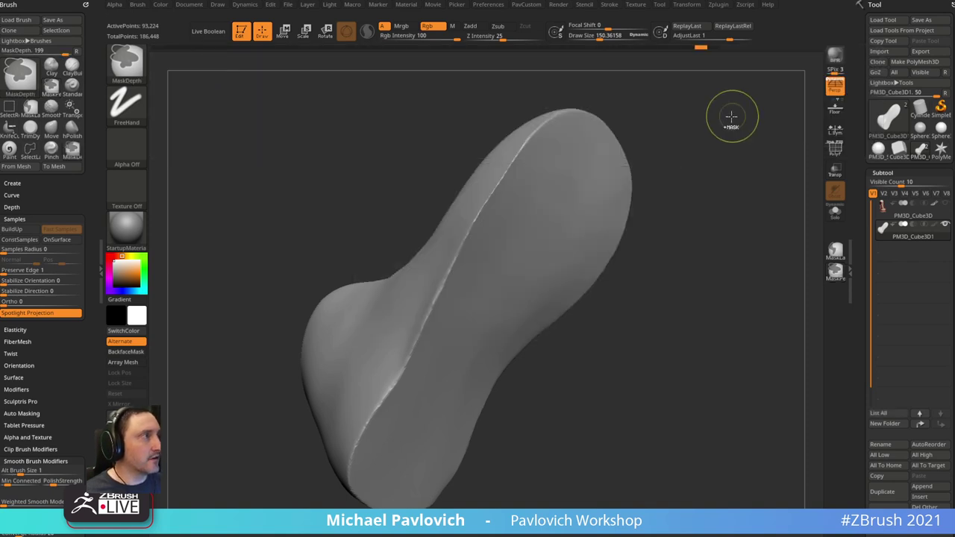
- Paint a MaskDepth mask along the sole's forefoot edge and turn on BackfaceMask in the brush's auto masking settings
left_click_drag(507, 207, 545, 138)
mouse_move(477, 233)
left_mouse_down("ctrl")
mouse_move(462, 263)
mouse_move(496, 236)
left_mouse_up("ctrl")
left_click_drag(57, 402, 57, 312)
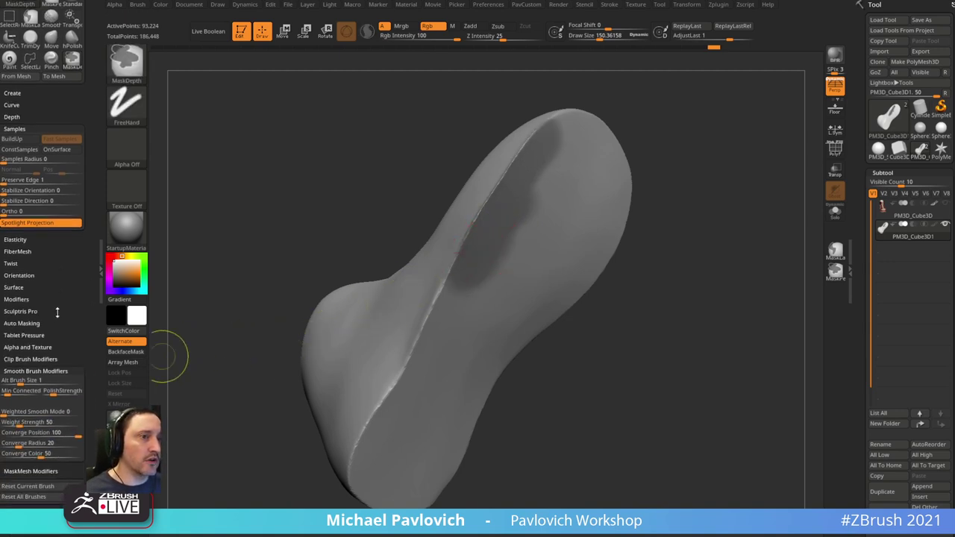
left_click(29, 323)
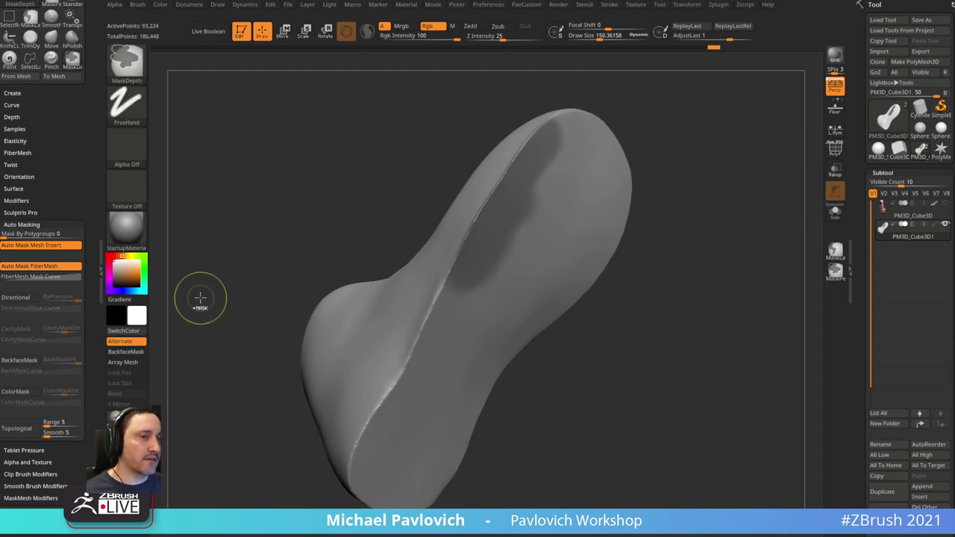
left_click(27, 363, "ctrl")
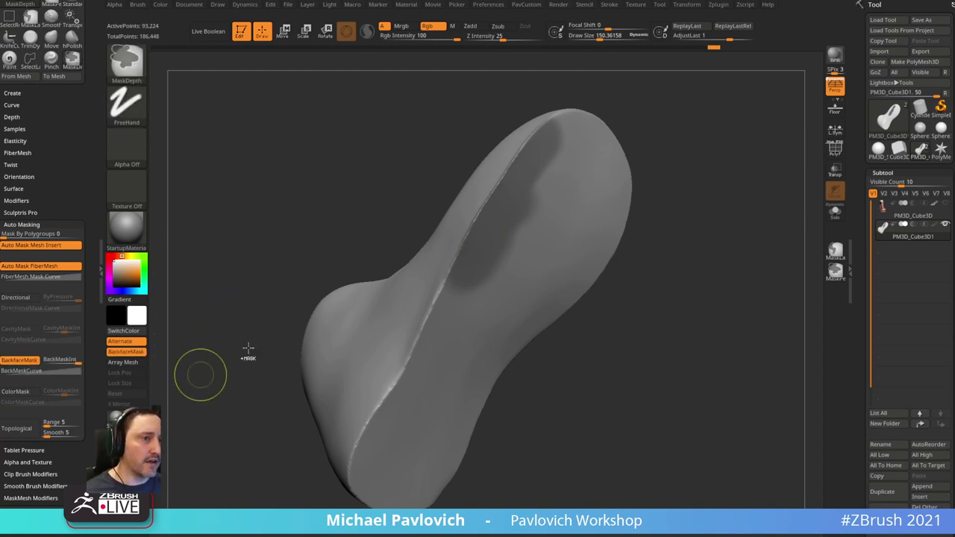
- Extend the mask along the sole's side edge from the forefoot toward the heel
left_click_drag(707, 196, 689, 164)
left_click_drag(465, 279, 443, 323, "ctrl")
mouse_move(351, 298)
left_mouse_down()
mouse_move(449, 292)
mouse_move(454, 300)
left_mouse_up()
left_click_drag(641, 242, 563, 216)
left_click_drag(443, 333, 419, 366, "ctrl")
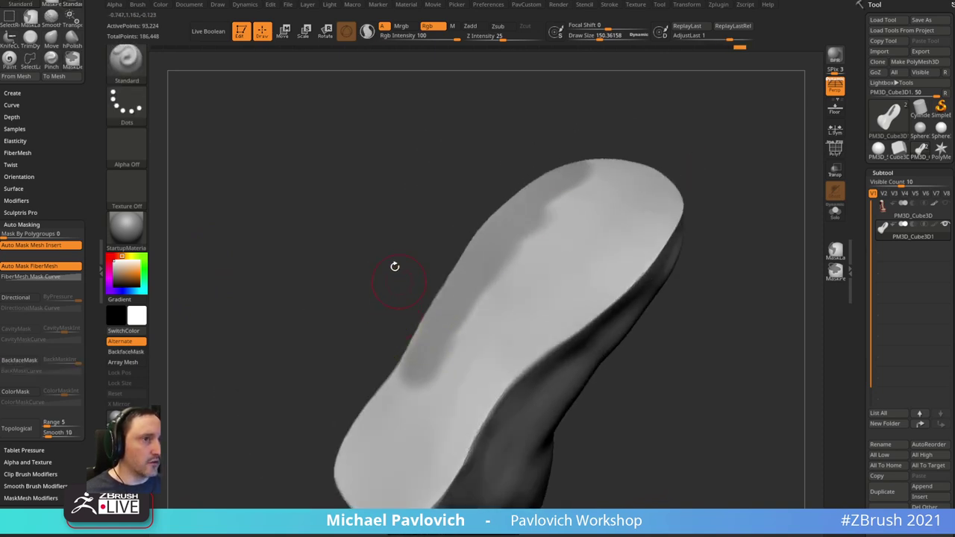
- Show the MaskDepth brush's depth settings and adjust its OuterDepth to about 0.106
left_click(12, 116, "ctrl")
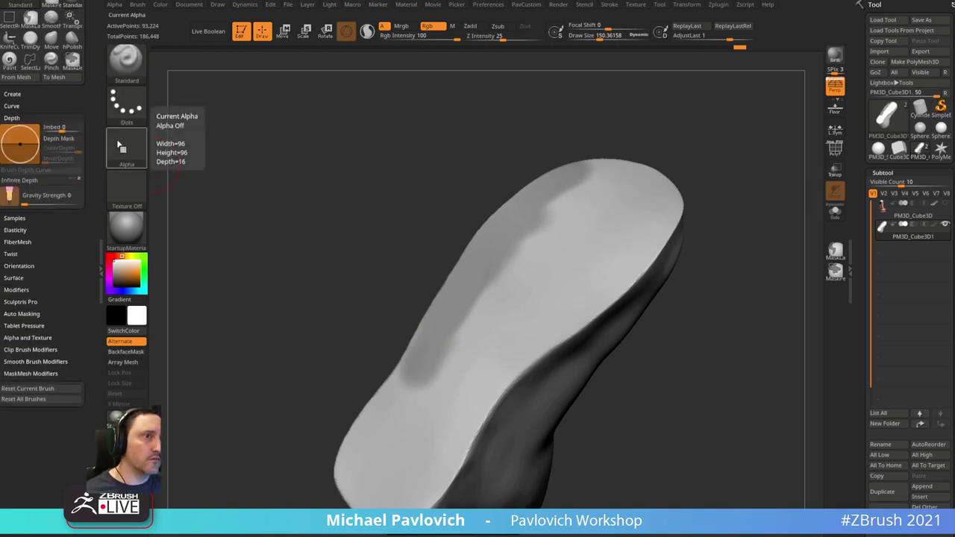
key("ctrl")
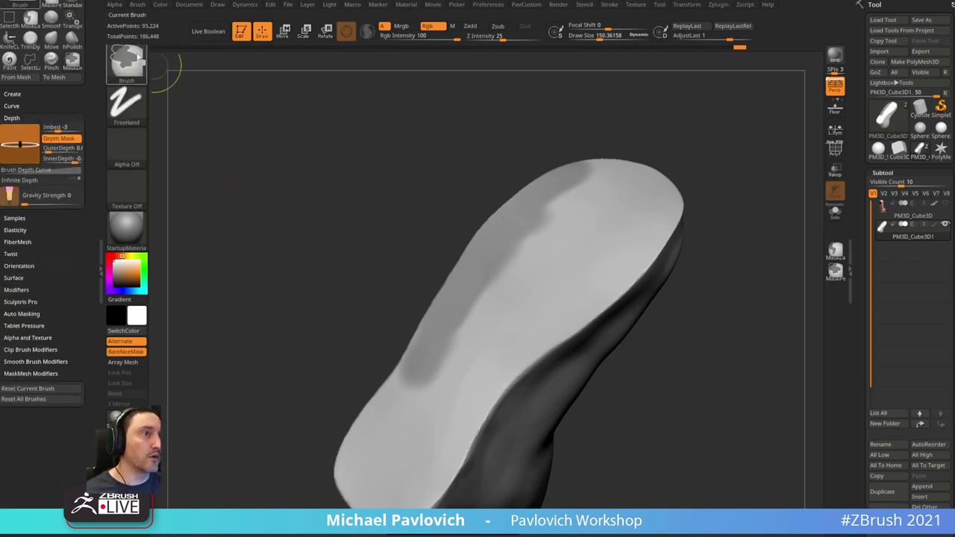
mouse_move(61, 139)
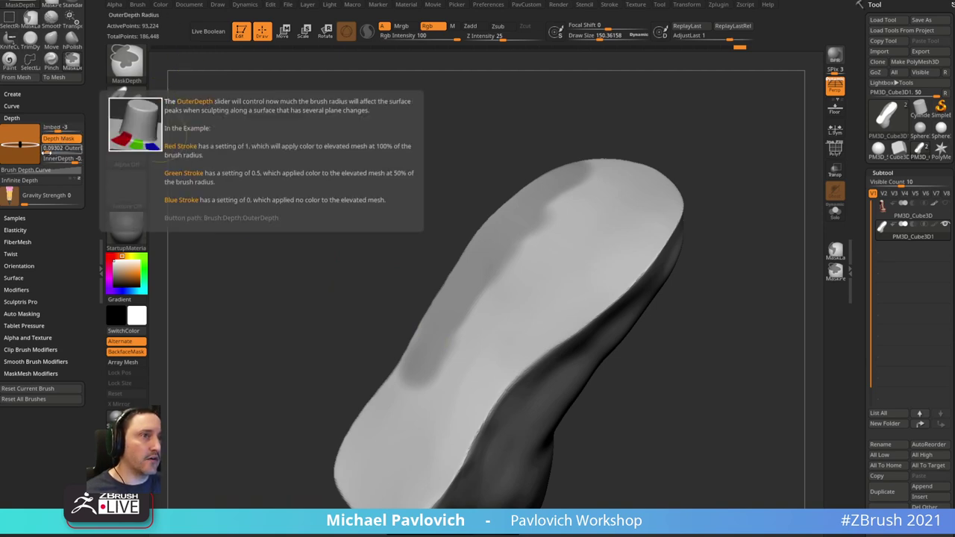
left_click(62, 149)
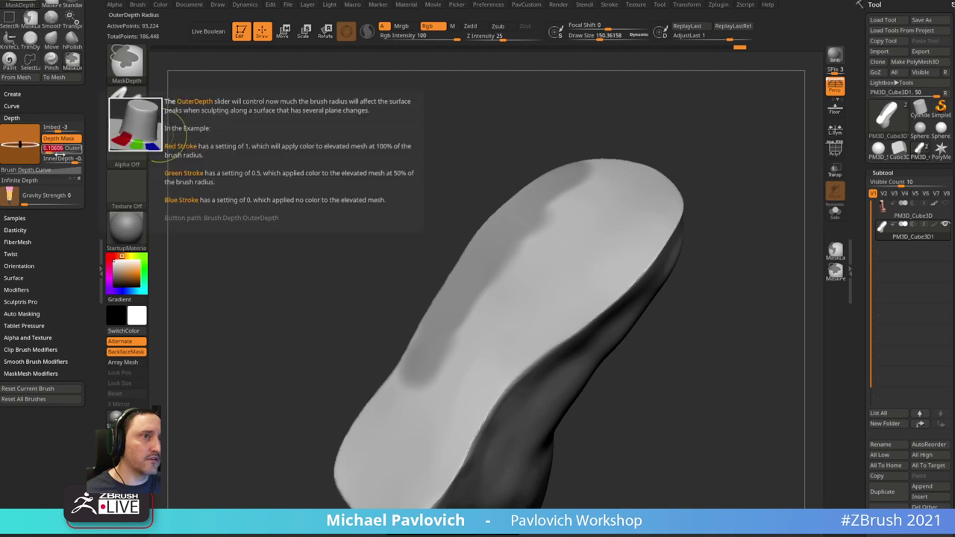
left_click(67, 159)
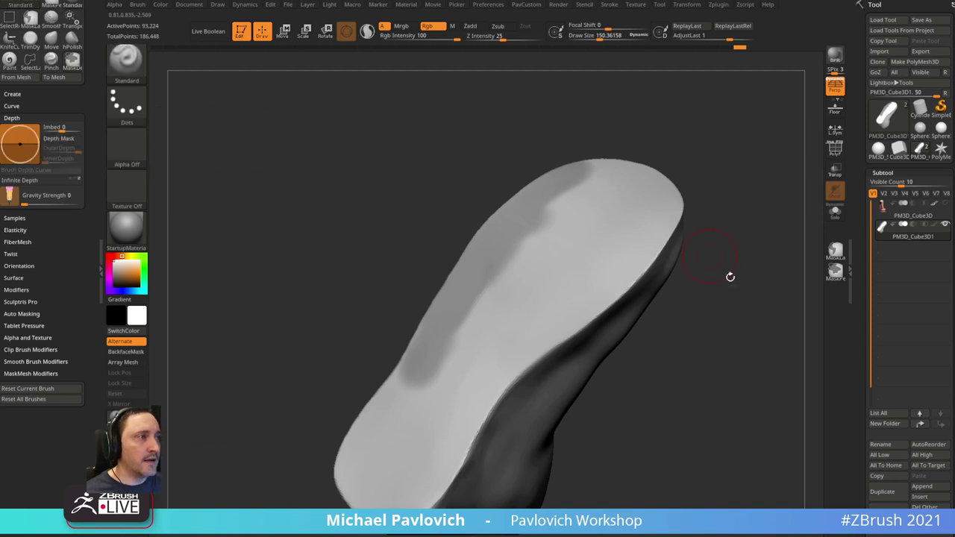
- Continue the mask down the sole's side edge and around the heel
mouse_move(728, 273)
left_mouse_down()
mouse_move(720, 243)
mouse_move(732, 232)
mouse_move(639, 241)
mouse_move(652, 241)
left_mouse_up()
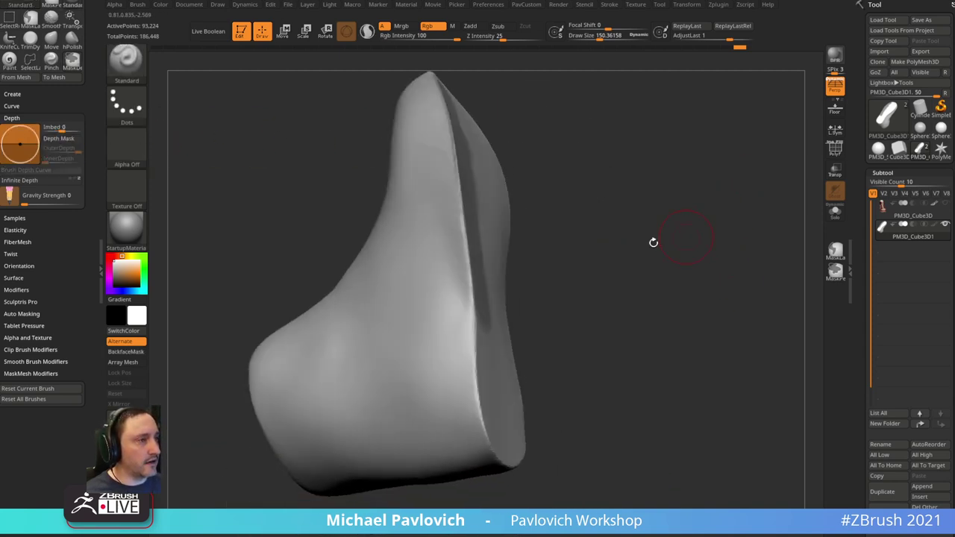
left_click_drag(455, 366, 460, 365, "ctrl")
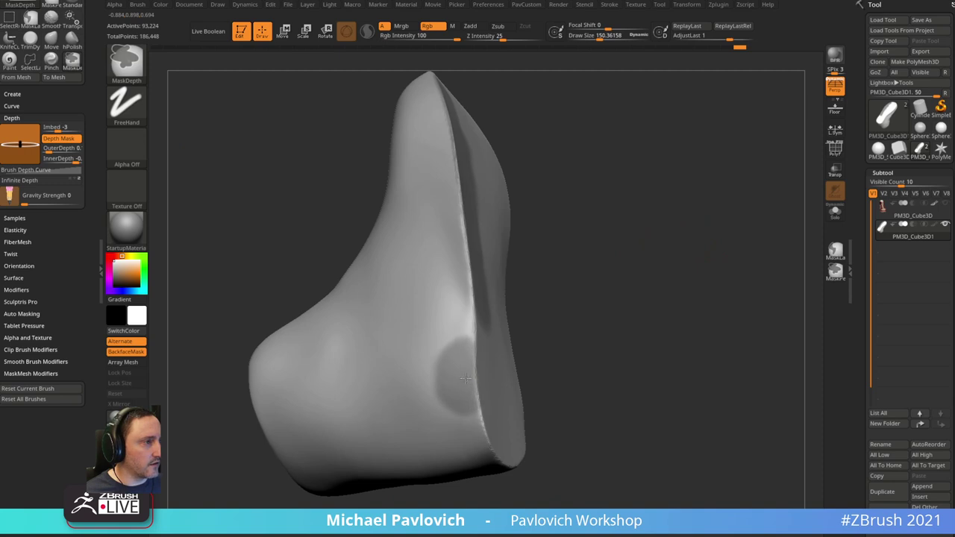
left_click_drag(537, 350, 676, 268)
mouse_move(485, 393)
left_mouse_down("ctrl")
mouse_move(476, 382)
mouse_move(494, 316)
left_mouse_up("ctrl")
mouse_move(605, 328)
left_mouse_down()
mouse_move(664, 278)
mouse_move(515, 279)
mouse_move(497, 311)
left_mouse_up()
left_click_drag(633, 302, 620, 227, "alt")
mouse_move(463, 354)
left_mouse_down("ctrl")
mouse_move(453, 335)
mouse_move(473, 384)
left_mouse_up("ctrl")
mouse_move(634, 324)
left_mouse_down()
mouse_move(545, 330)
mouse_move(514, 313)
left_mouse_up()
mouse_move(501, 351)
left_mouse_down("ctrl")
mouse_move(473, 373)
mouse_move(518, 373)
left_mouse_up("ctrl")
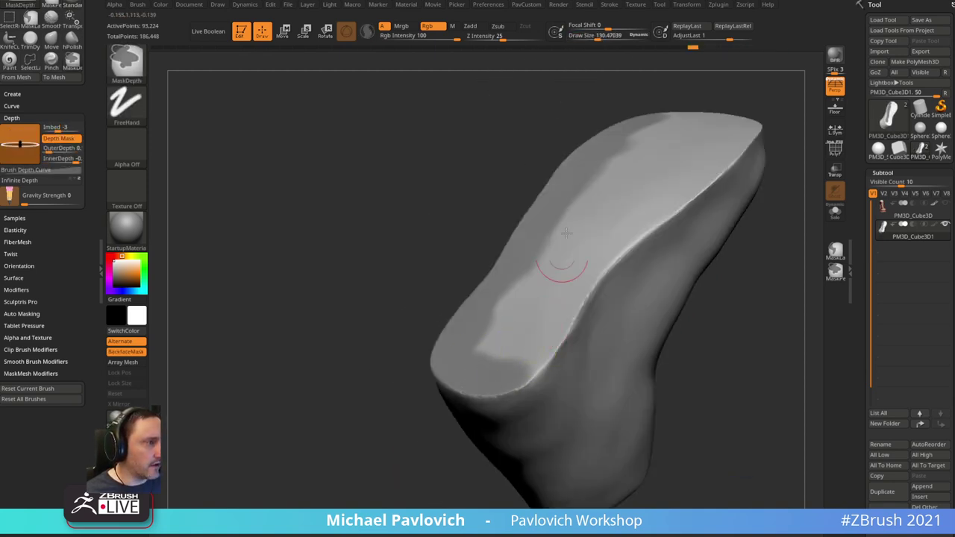
- Mask the sole's edge around the toe and onto the opposite side of the forefoot
left_click(559, 4)
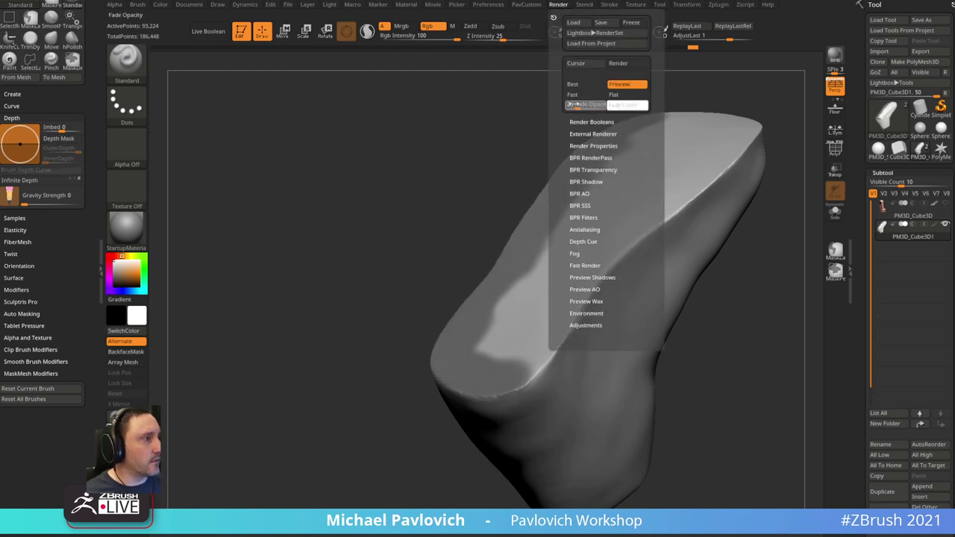
mouse_move(411, 196)
left_mouse_down()
mouse_move(674, 132)
mouse_move(593, 120)
mouse_move(663, 168)
mouse_move(532, 202)
left_mouse_up()
key("ctrl")
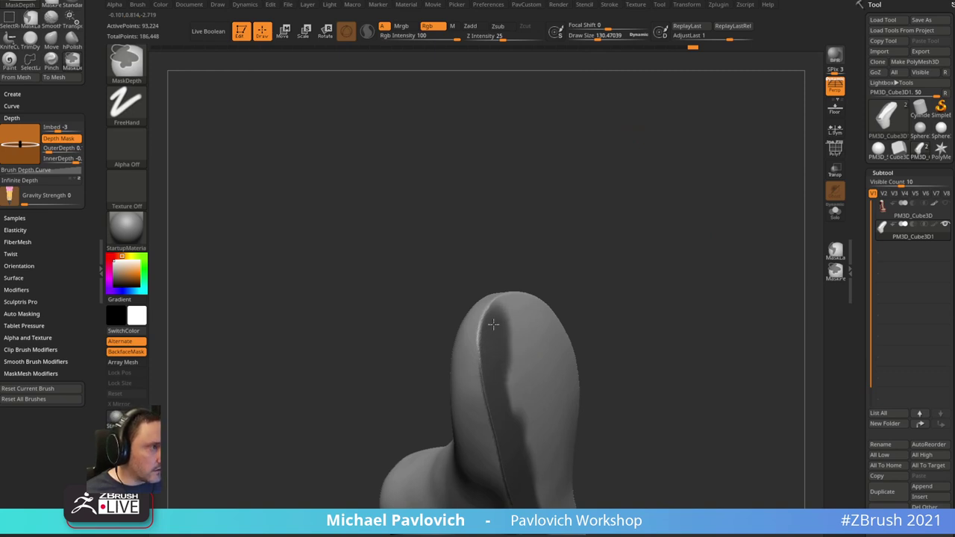
left_click_drag(588, 261, 558, 252)
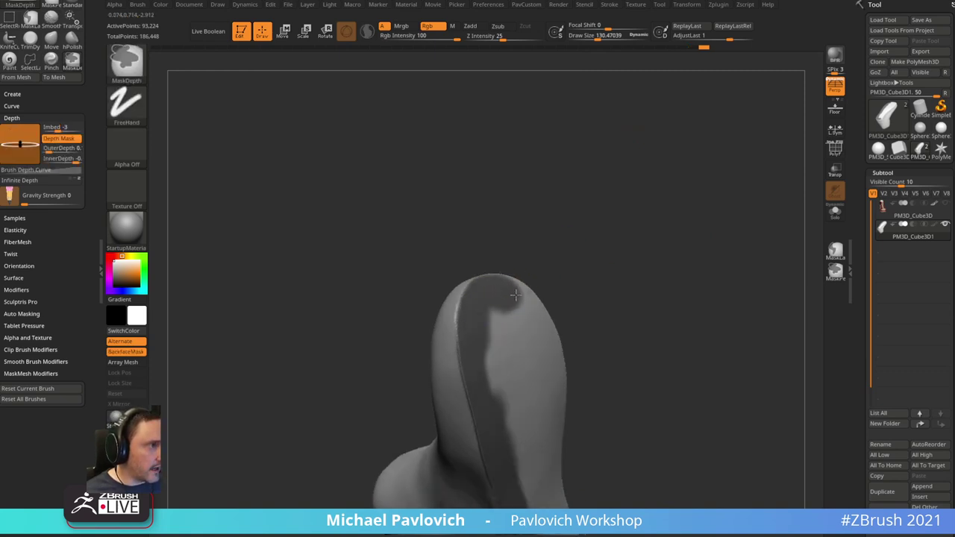
mouse_move(520, 292)
left_mouse_down("ctrl")
mouse_move(544, 318)
mouse_move(554, 358)
left_mouse_up("ctrl")
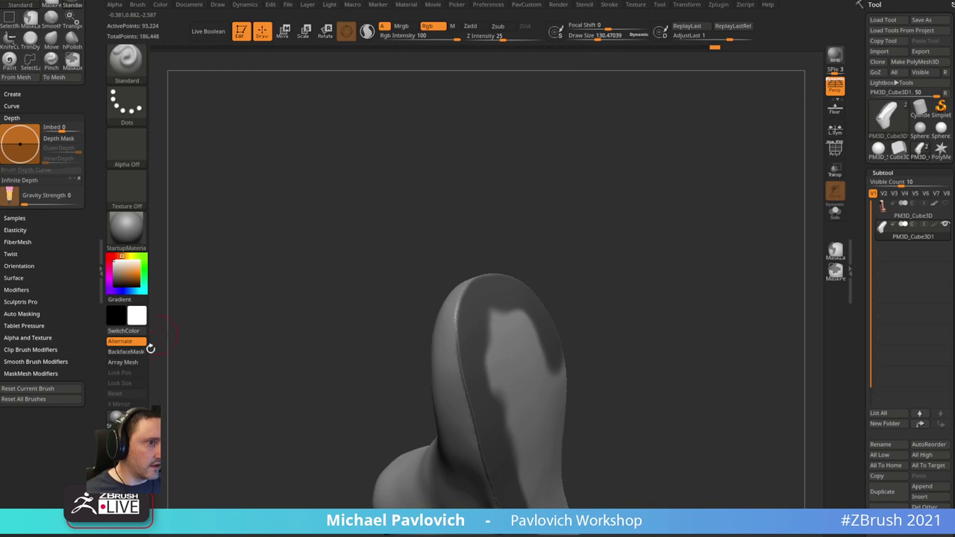
- Mask the opposite side edge of the sole down to the heel and fill the heel area
mouse_move(666, 277)
left_mouse_down()
mouse_move(520, 192)
mouse_move(517, 307)
left_mouse_up()
left_click_drag(795, 101, 605, 221)
left_click_drag(506, 243, 505, 261, "ctrl")
left_click_drag(575, 194, 634, 200)
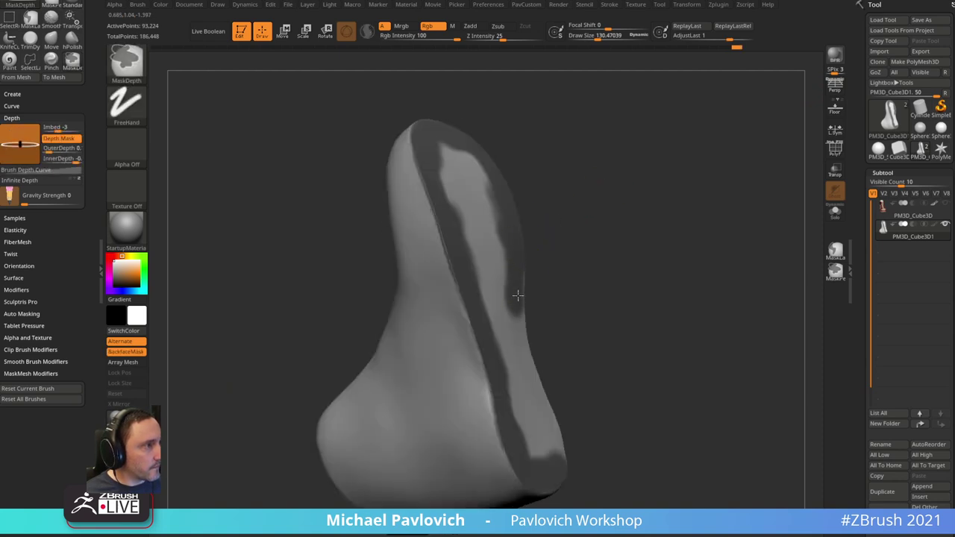
mouse_move(517, 295)
left_mouse_down("ctrl")
mouse_move(523, 363)
mouse_move(558, 446)
left_mouse_up("ctrl")
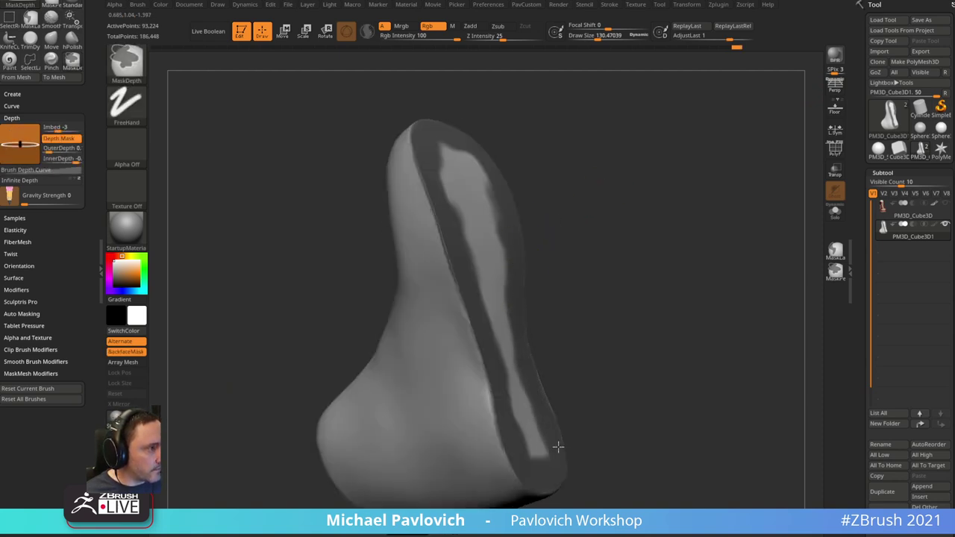
left_click_drag(529, 367, 510, 383, "ctrl")
- Switch the masking brush to MaskPen, enlarge the draw size to about 419 and fill the unmasked centre of the sole
left_click_drag(656, 265, 514, 293)
key("bracketright")
key("bracketright")
key("bracketright")
left_click(125, 70, "ctrl")
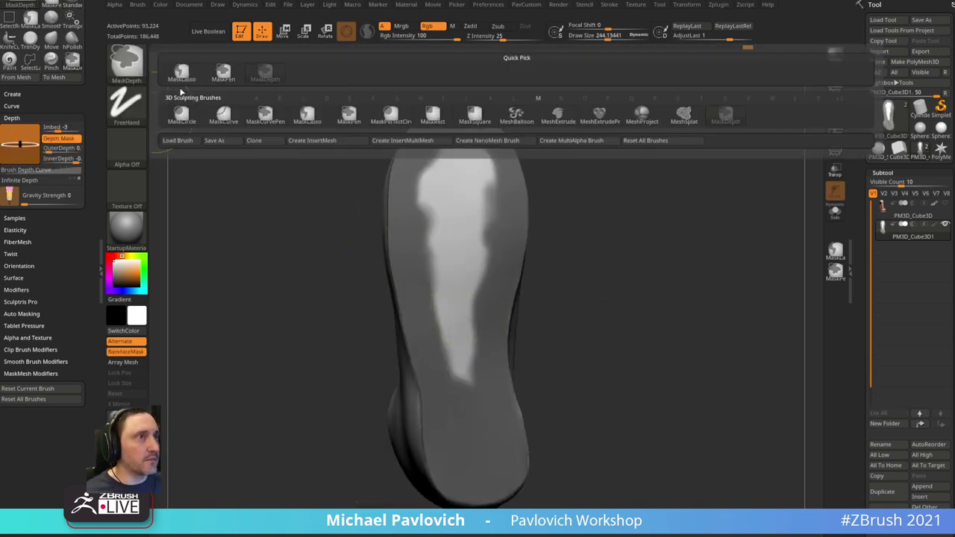
left_click(184, 75, "ctrl")
mouse_move(403, 278)
left_mouse_down("ctrl")
mouse_move(460, 315)
mouse_move(457, 152)
mouse_move(481, 206)
left_mouse_up("ctrl")
- Turn on the polyframe display and apply the SkinShade4 material to inspect the mask border
mouse_move(552, 172)
left_mouse_down()
mouse_move(584, 154)
mouse_move(709, 137)
mouse_move(609, 141)
mouse_move(587, 252)
left_mouse_up()
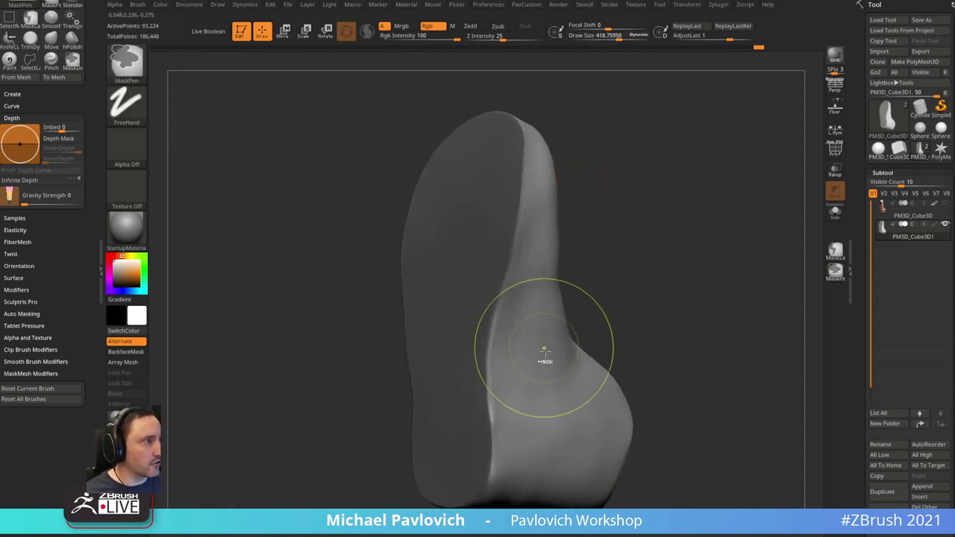
left_click_drag(514, 368, 543, 208)
left_click_drag(618, 310, 635, 175)
left_click(830, 151)
left_click_drag(760, 163, 741, 271)
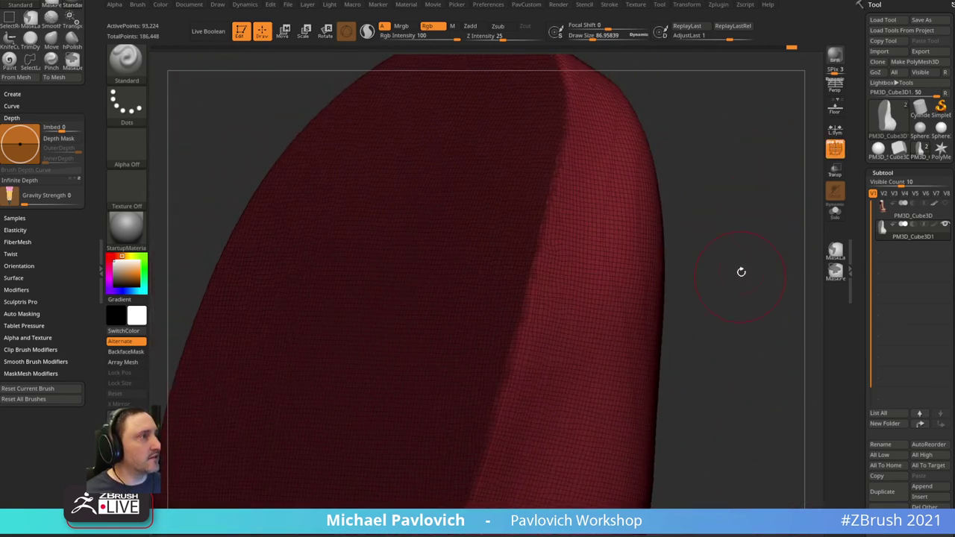
left_click(126, 228)
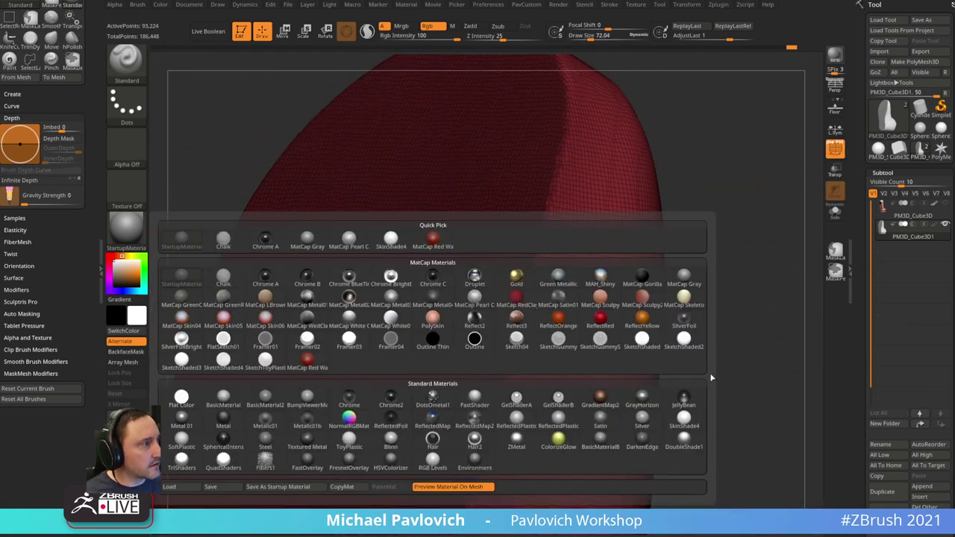
left_click(683, 418)
left_click_drag(700, 204, 679, 206, "alt")
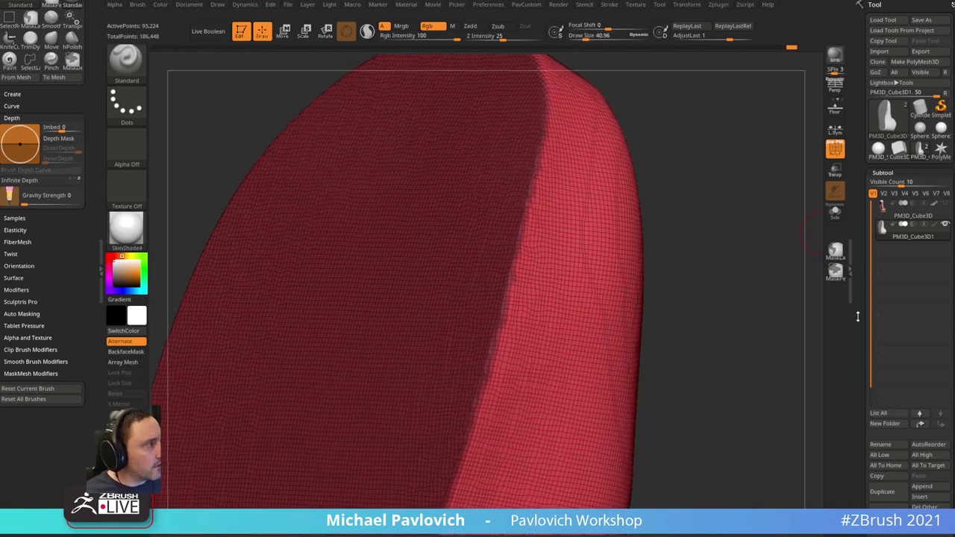
- Run Edgeloop Masked Border on the masked sole and invert the mask
left_click_drag(858, 316, 865, 235)
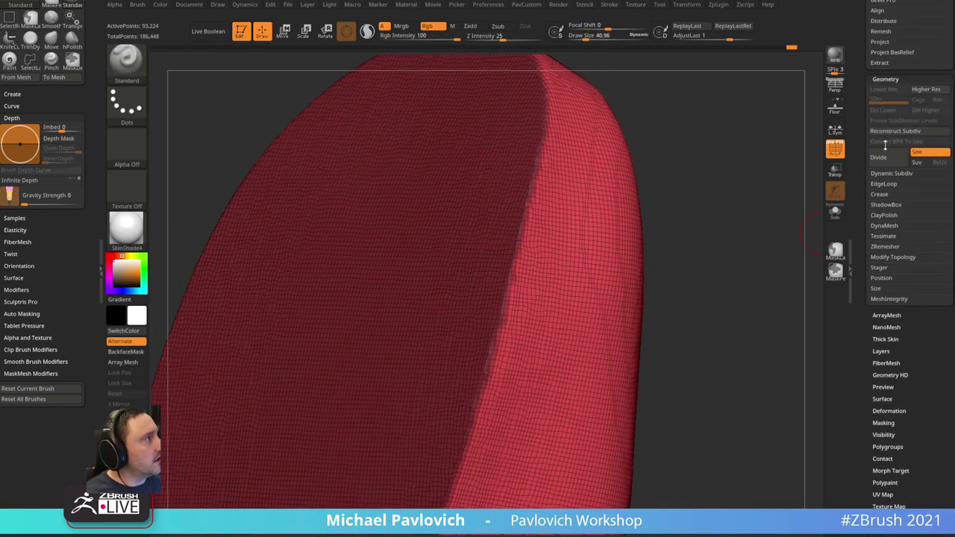
left_click(886, 183)
left_click(902, 194)
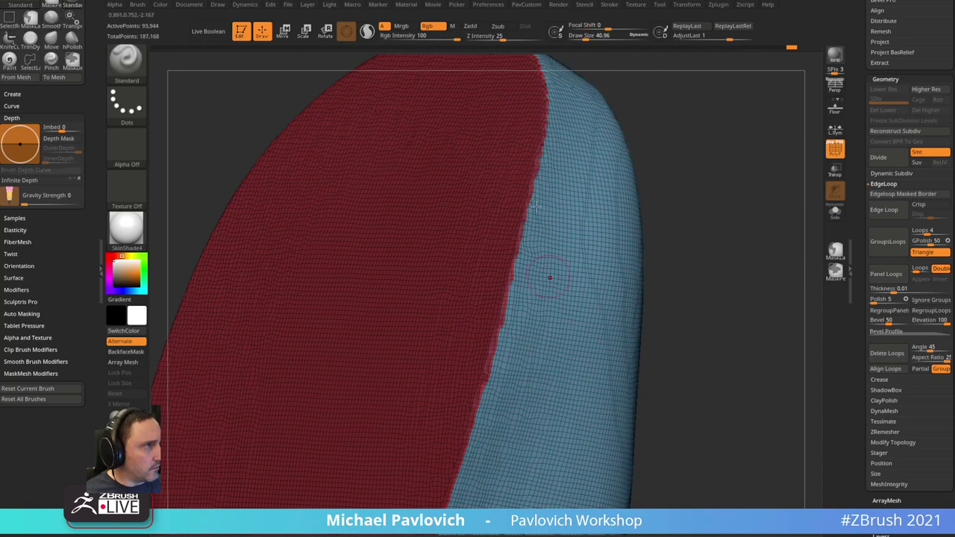
left_click(721, 199, "ctrl")
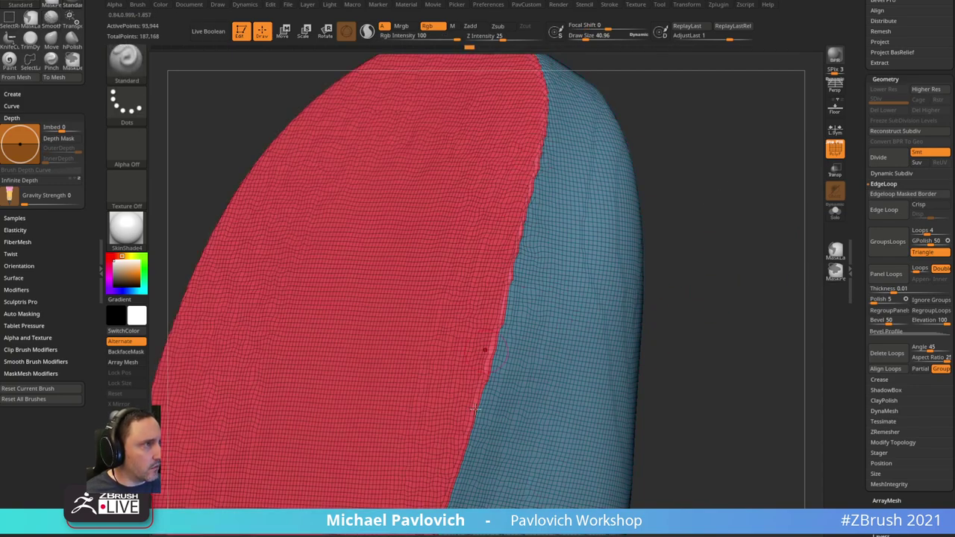
- Isolate the sole's bottom polygroup and delete the hidden remainder of the mesh
left_click_drag(664, 358, 652, 187, "alt")
left_click_drag(666, 395, 678, 60, "alt")
left_click(484, 277, "ctrl+shift")
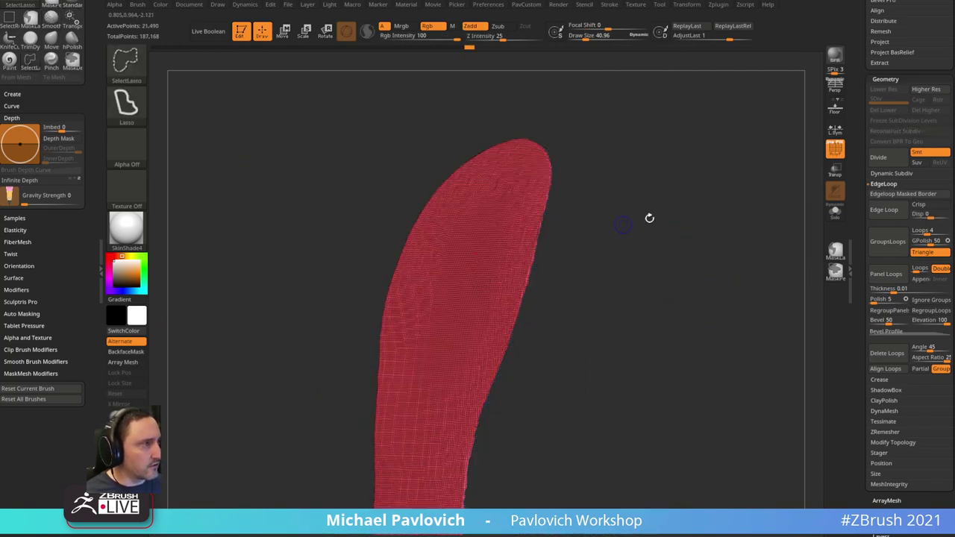
key("3")
left_click(674, 241)
left_click_drag(575, 252, 649, 216)
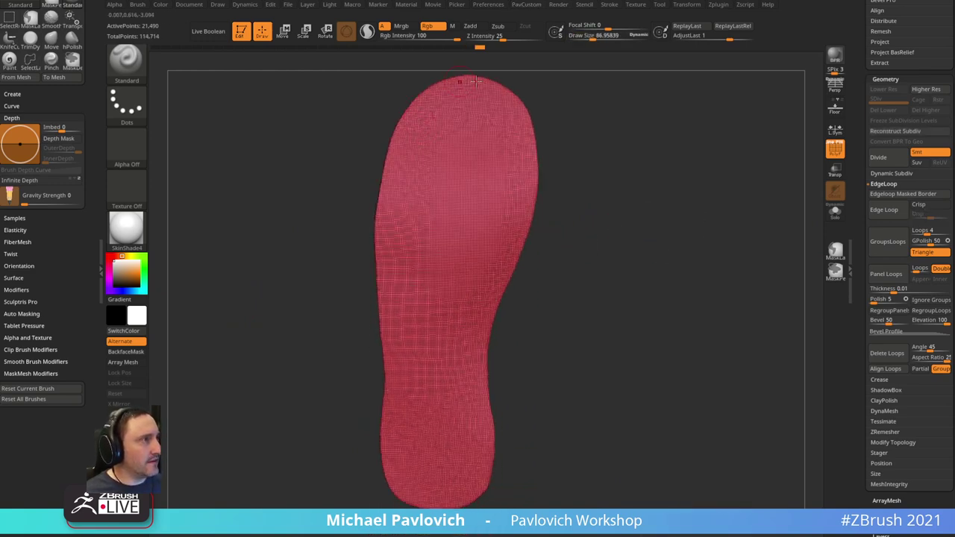
- Mask the sole piece by features using only Border, grow the mask and invert it
left_click_drag(852, 280, 856, 32)
right_click_drag(521, 165, 535, 110)
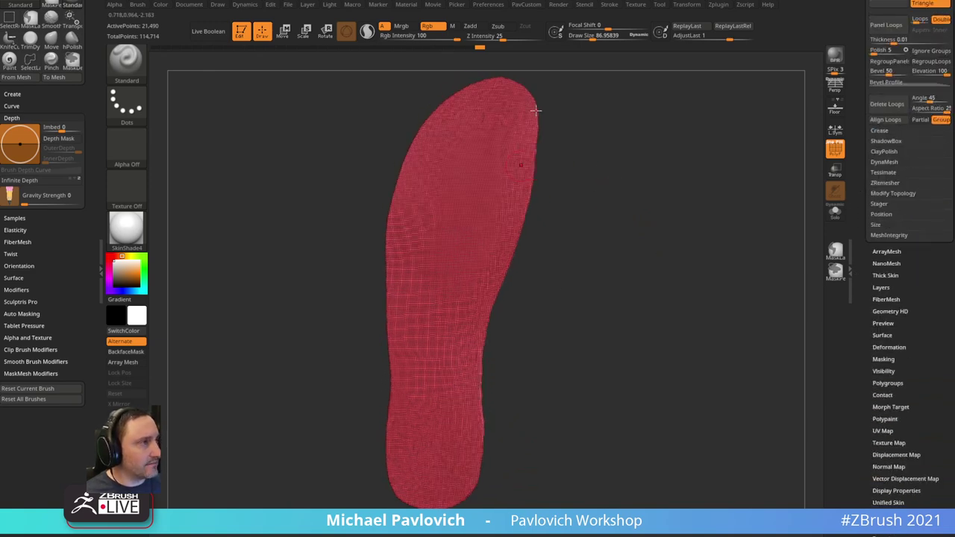
left_click(880, 359)
left_click(922, 348)
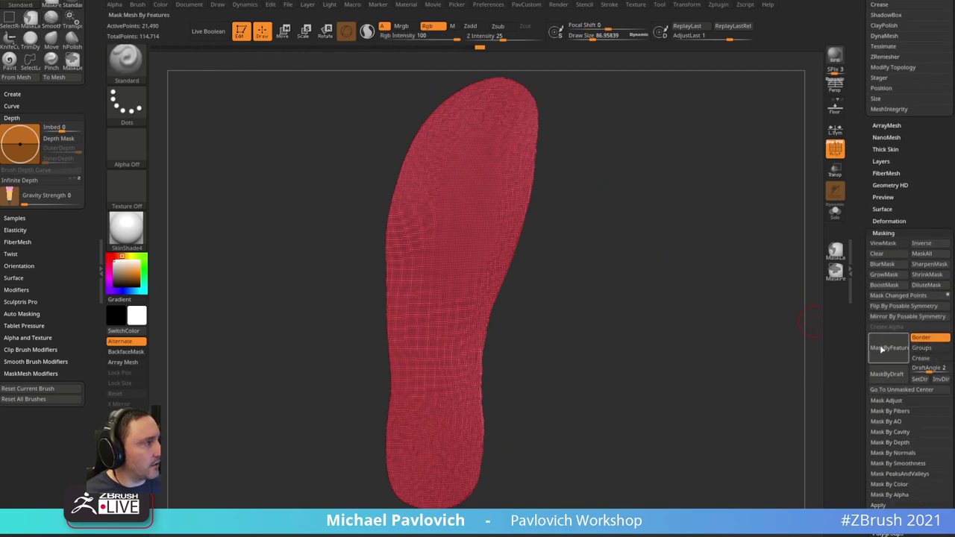
right_click_drag(796, 338, 729, 335, "ctrl")
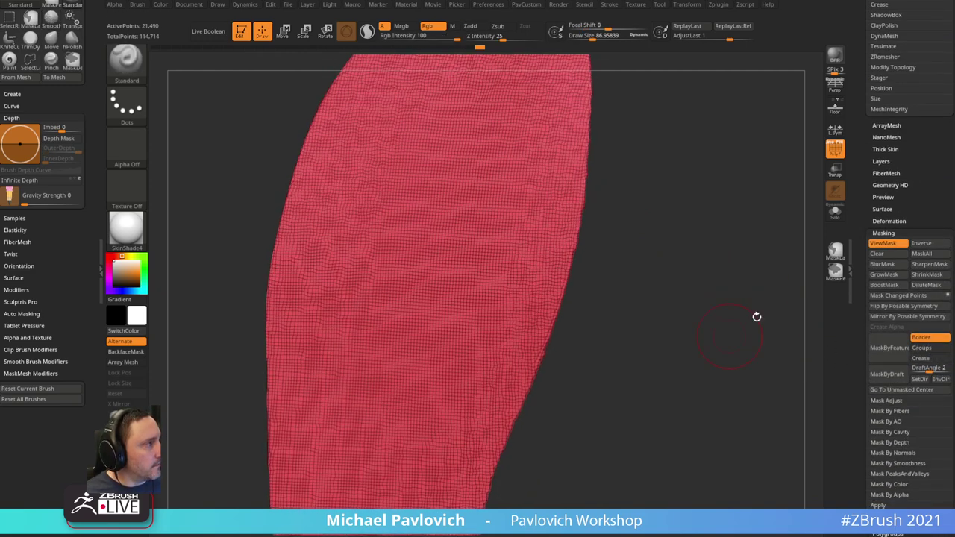
left_click(893, 276)
right_click_drag(776, 287, 709, 278, "ctrl")
left_click(725, 261, "ctrl")
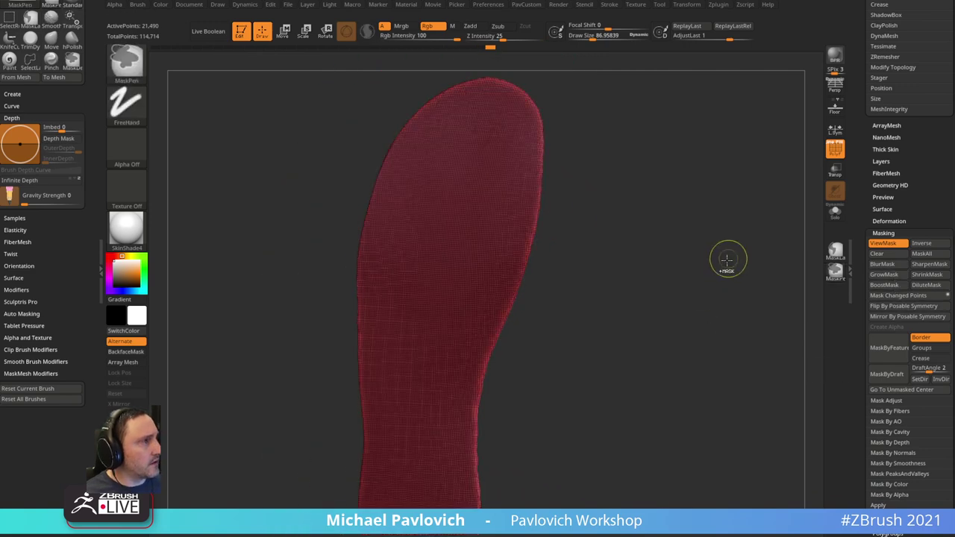
- Smooth the sole piece's unmasked border with Polish By Features and clear the mask
key("space")
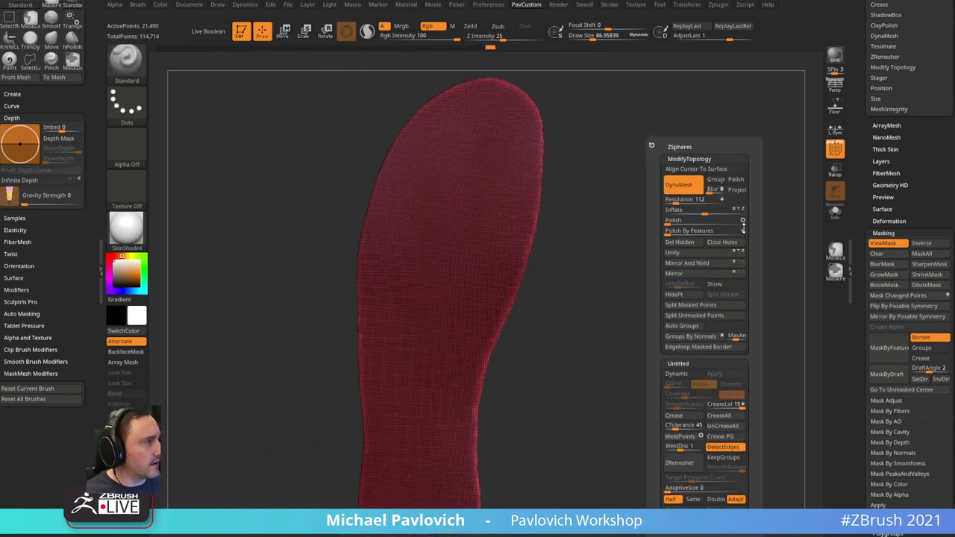
left_click(746, 229)
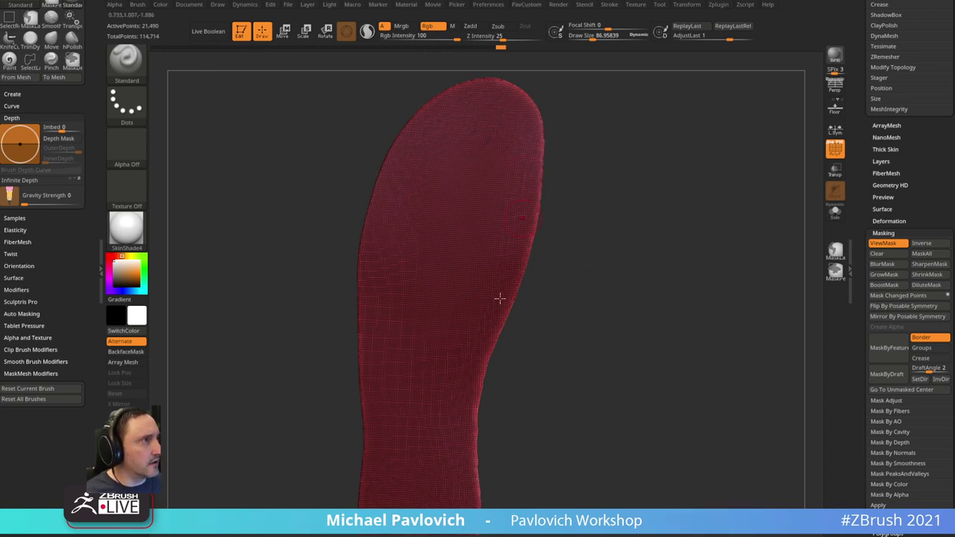
left_click_drag(611, 321, 586, 225)
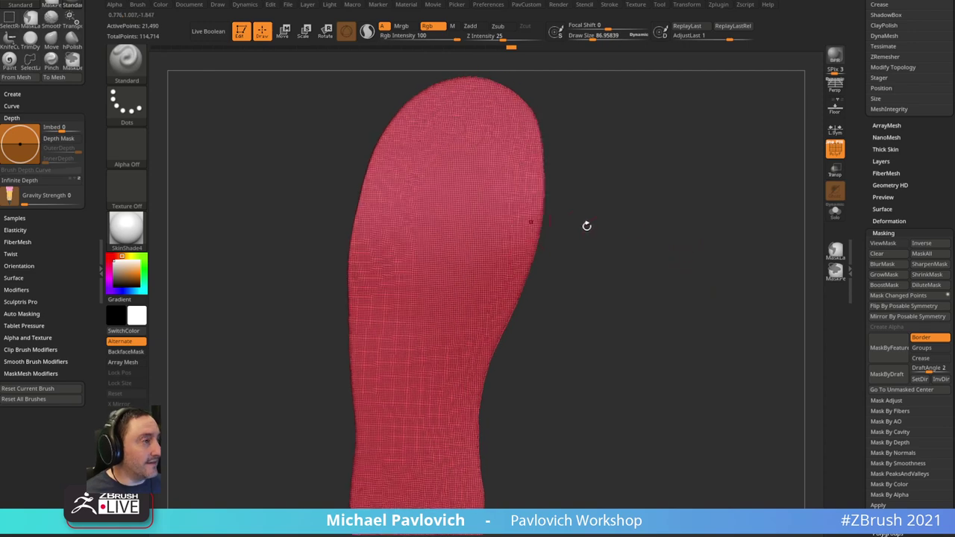
- Run ZRemesher repeatedly on the sole piece with the Half option until its mesh is very coarse
key("grave")
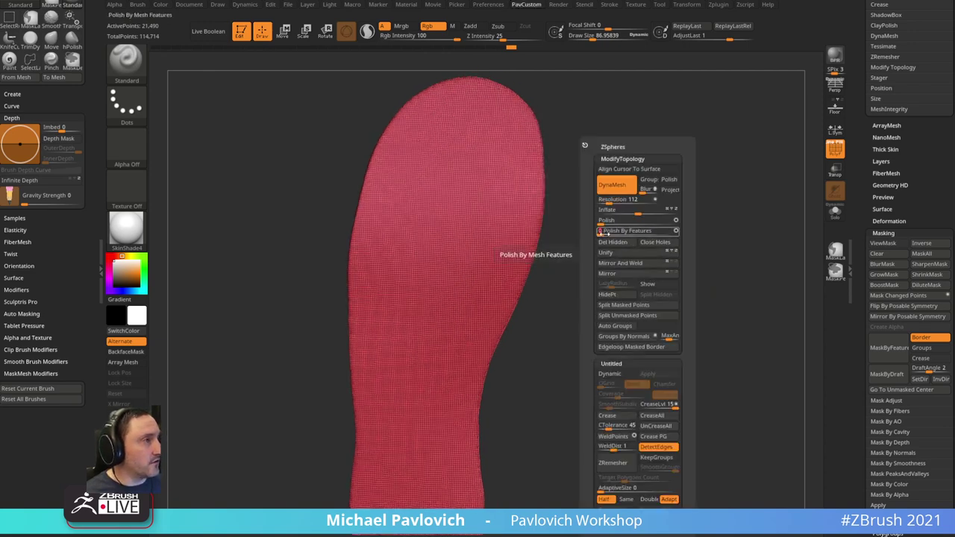
left_click_drag(500, 420, 665, 201)
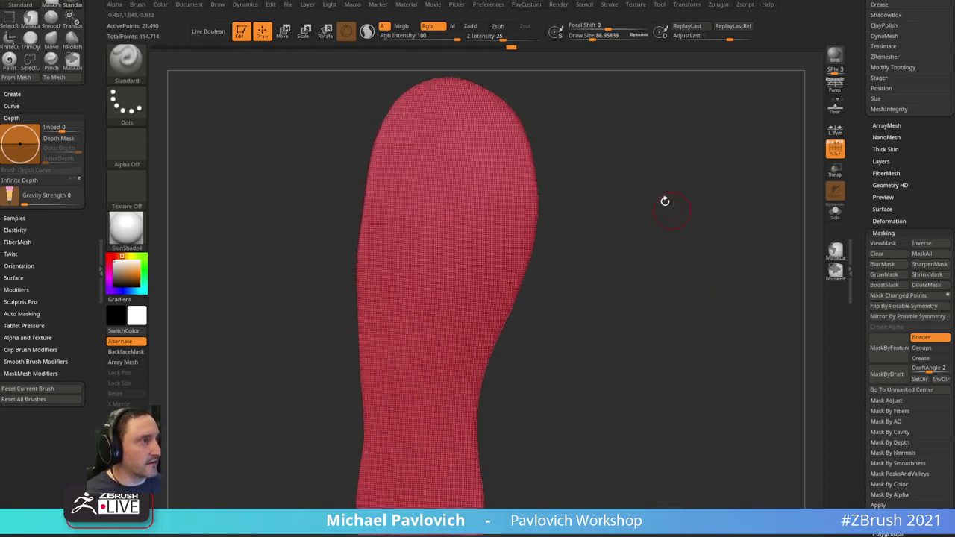
key("f")
mouse_move(601, 159)
left_mouse_down()
mouse_move(639, 150)
mouse_move(601, 156)
left_mouse_up()
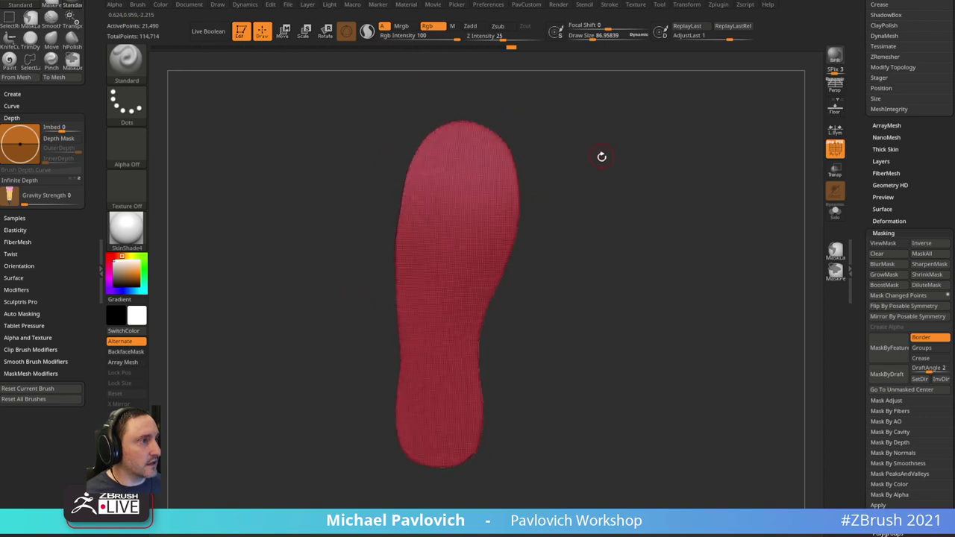
right_click_drag(462, 272, 639, 211, "ctrl")
key("2")
left_click(618, 498)
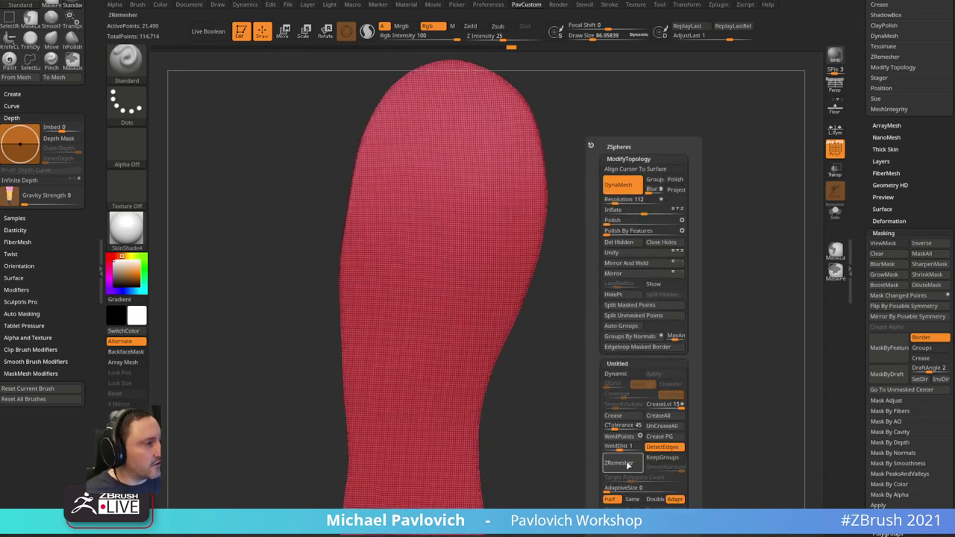
left_click(619, 463)
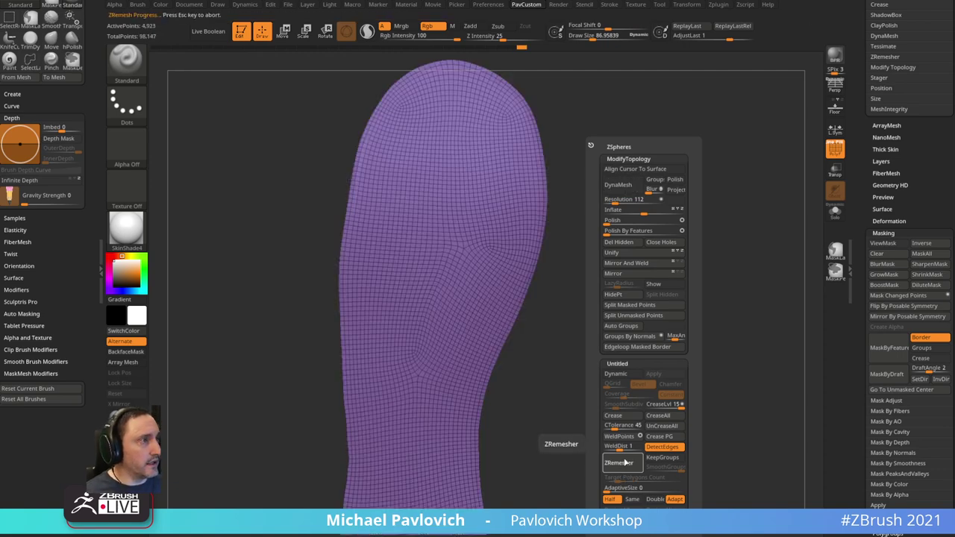
left_click(625, 462)
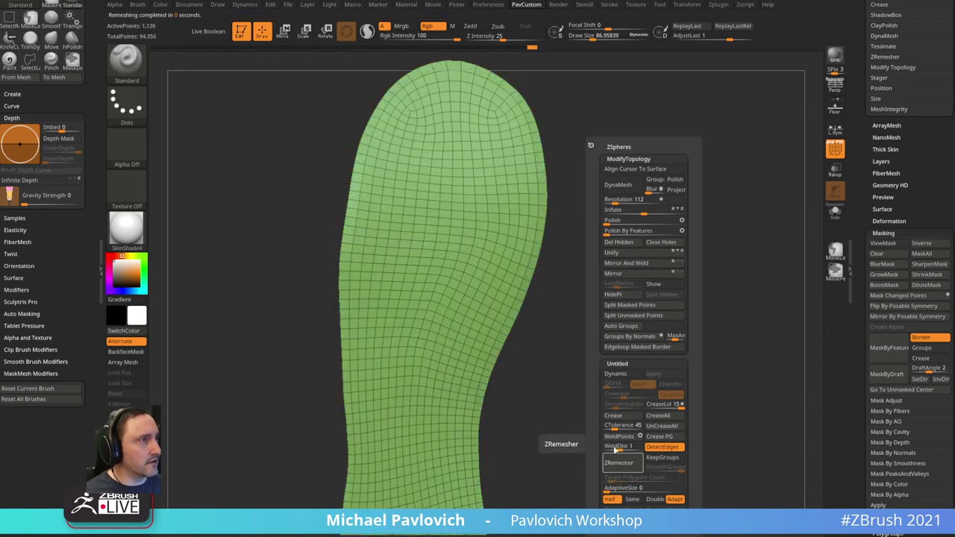
right_click_drag(570, 425, 634, 319, "ctrl")
key("space")
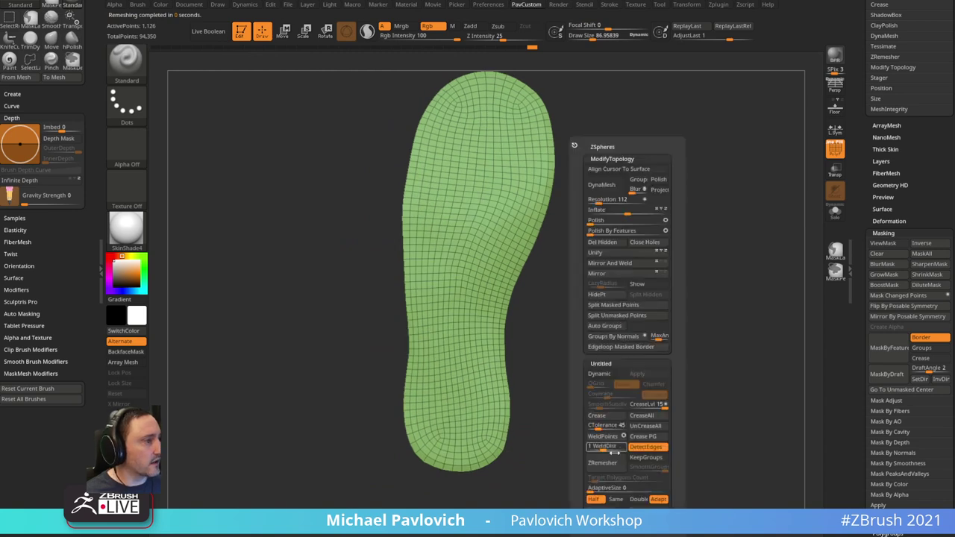
left_click(612, 463)
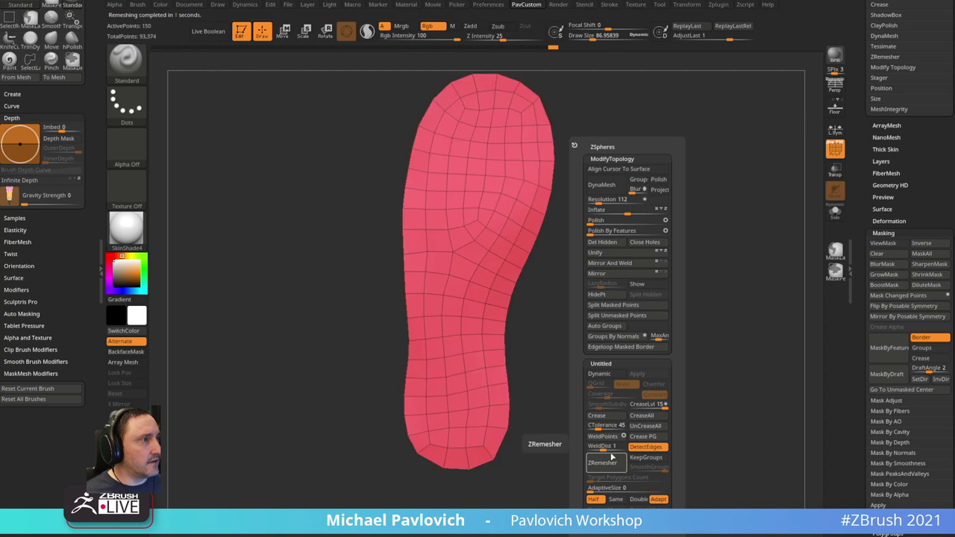
- Make the shoe subtool visible and solo the sole piece with its polyframe displayed
left_click_drag(607, 253, 817, 182)
key("shift+f")
left_click_drag(864, 153, 864, 313)
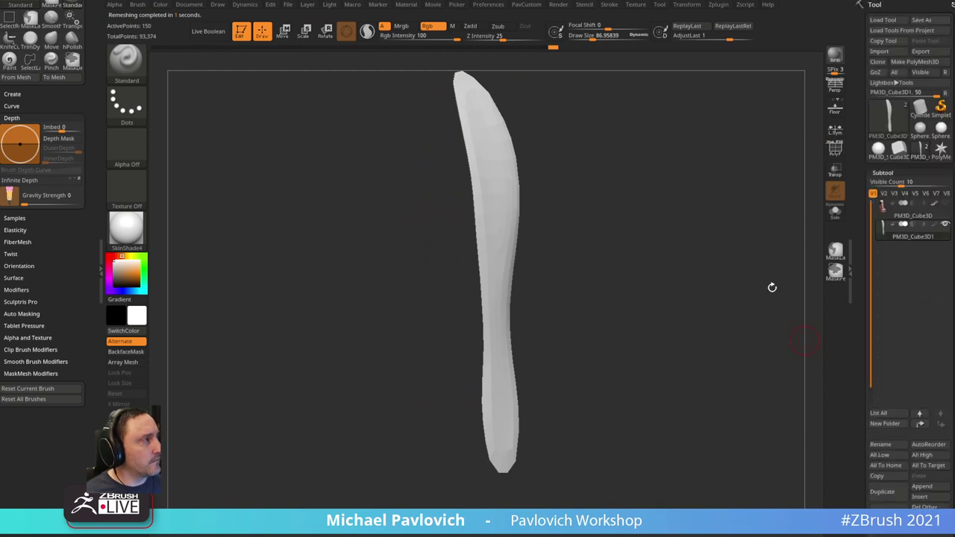
left_click_drag(719, 238, 706, 213, "ctrl+shift")
left_click(728, 237, "ctrl+shift")
left_click_drag(707, 212, 734, 230, "alt")
left_click(835, 149)
left_click(944, 203)
left_click_drag(606, 245, 555, 262)
left_click_drag(603, 215, 641, 223)
left_click(642, 223)
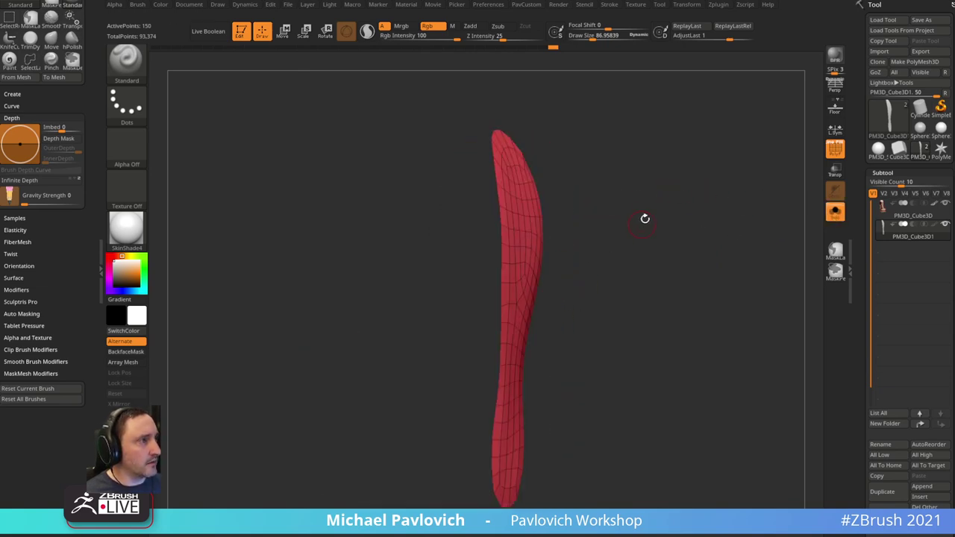
- Select the ZModeler brush and set its polygon action to Extrude with the Polygroup All target
key("b")
key("z")
key("m")
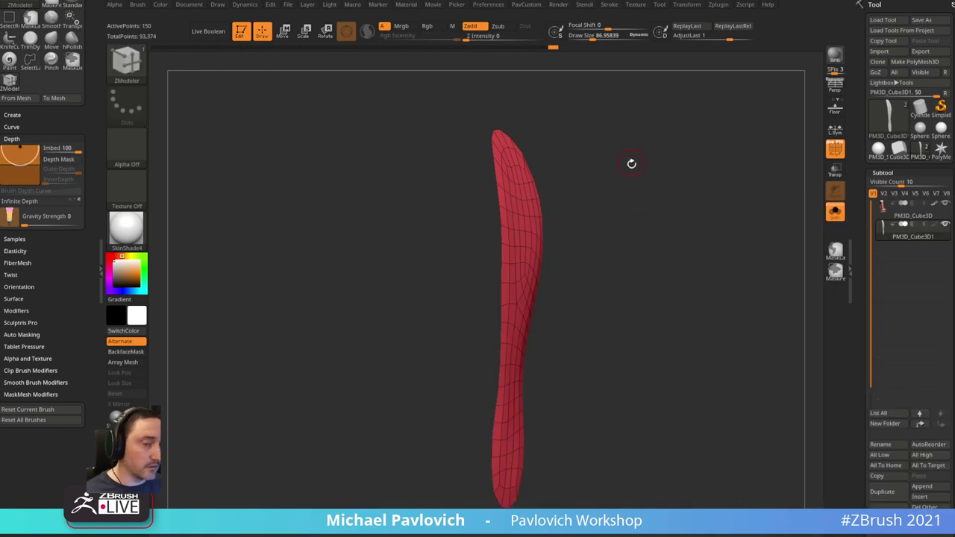
left_click_drag(628, 168, 651, 206)
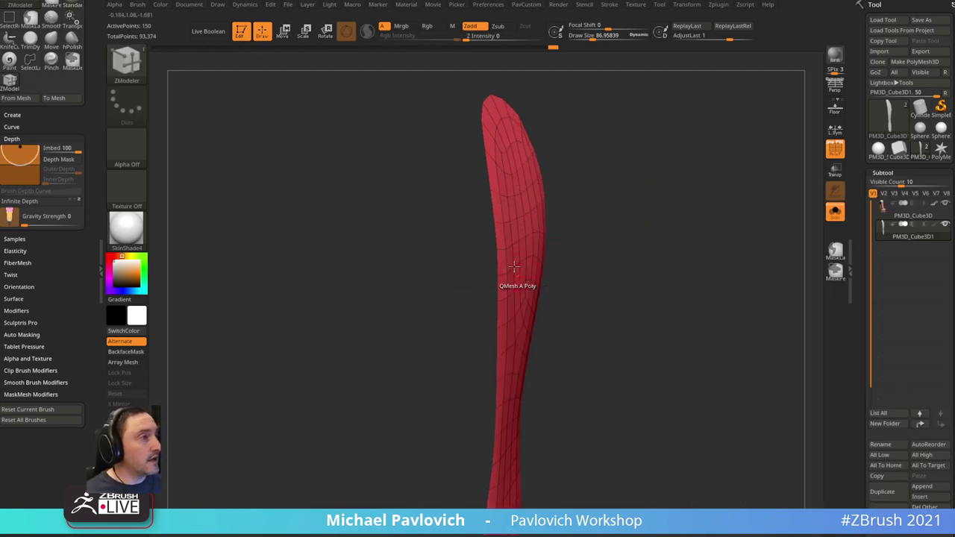
key("space")
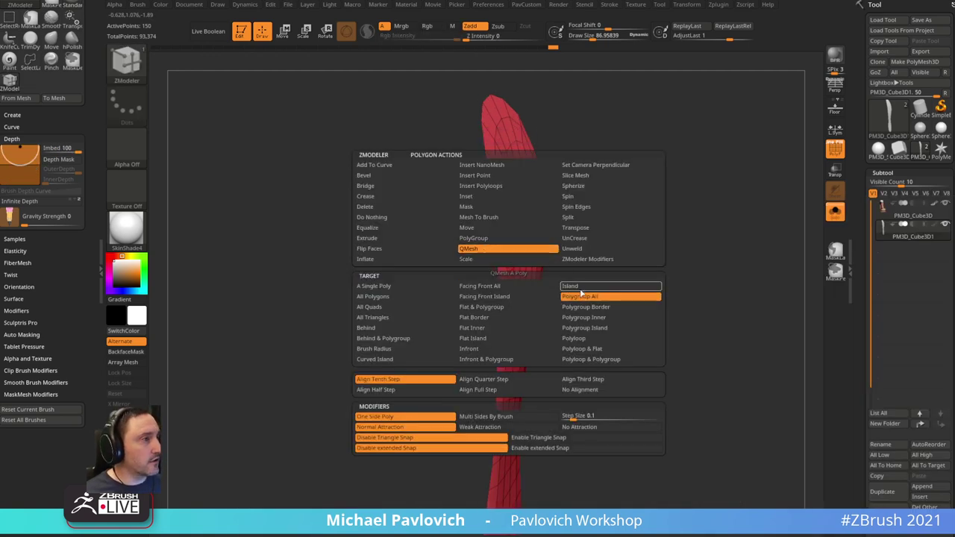
left_click(367, 238)
left_click(610, 296)
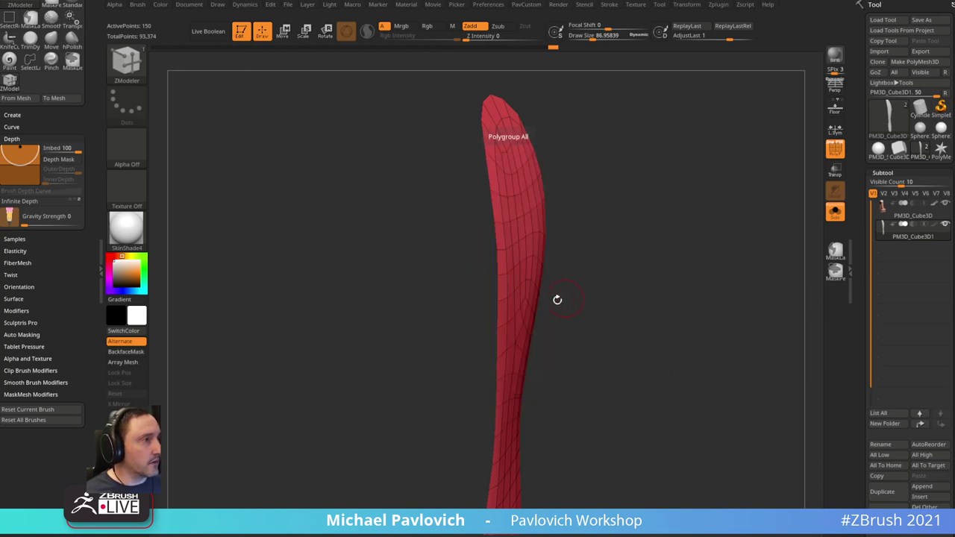
- Try extruding the whole sole polygroup with ZModeler, undoing each extrusion
mouse_move(508, 284)
left_mouse_down()
mouse_move(482, 281)
mouse_move(491, 281)
left_mouse_up()
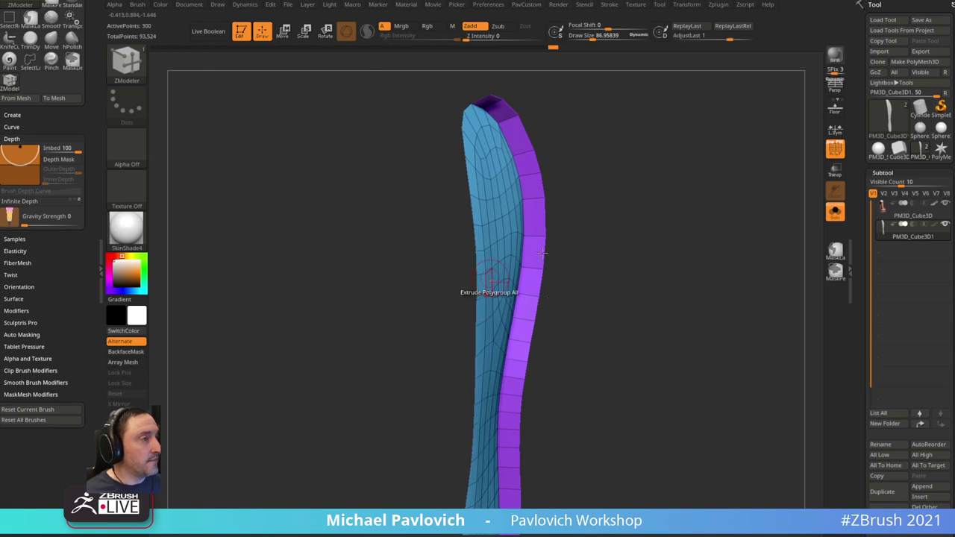
left_click_drag(847, 366, 864, 199)
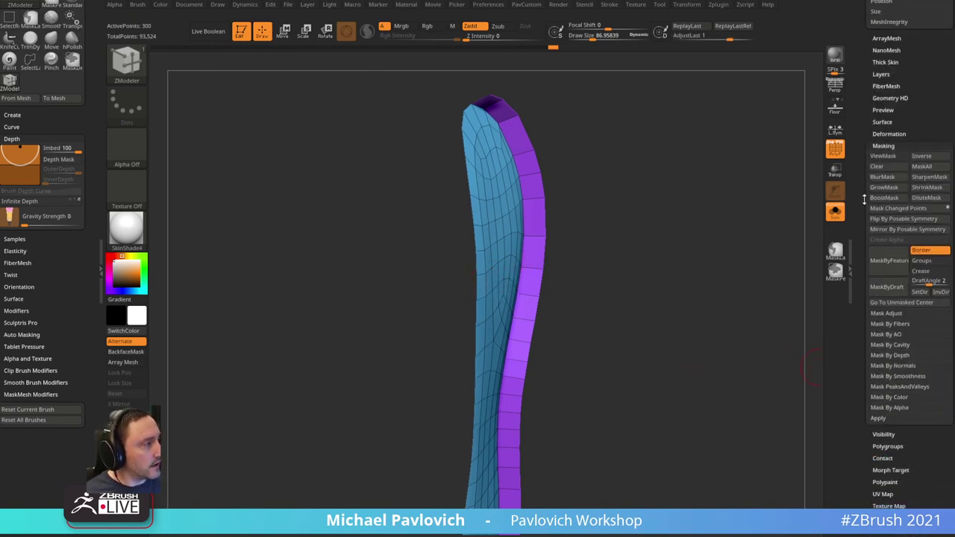
left_click_drag(857, 369, 859, 217)
key("ctrl+z")
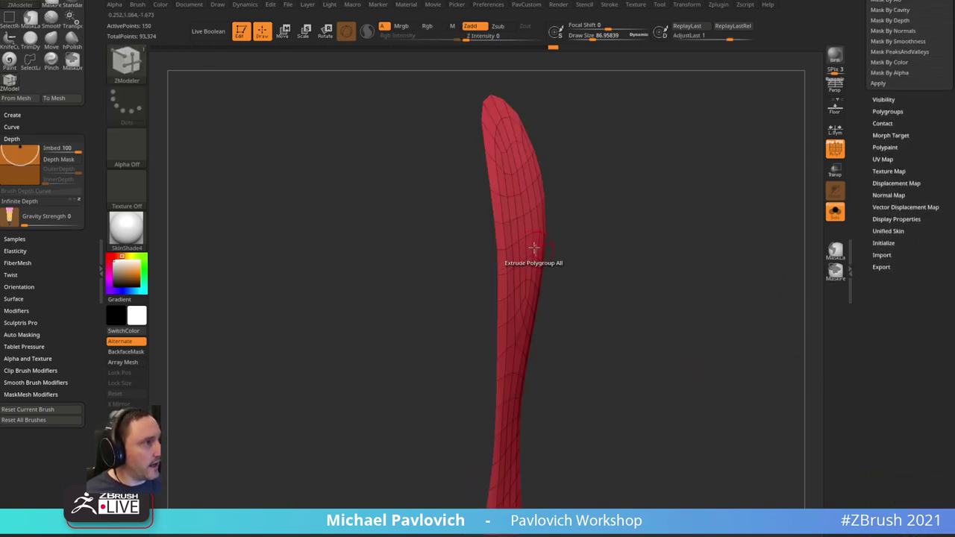
left_click_drag(532, 248, 575, 255)
key("ctrl+z")
- Extrude the whole sole polygroup into a thick slab and flip its normals
left_click_drag(496, 252, 472, 257)
left_click(881, 219)
left_click(918, 251)
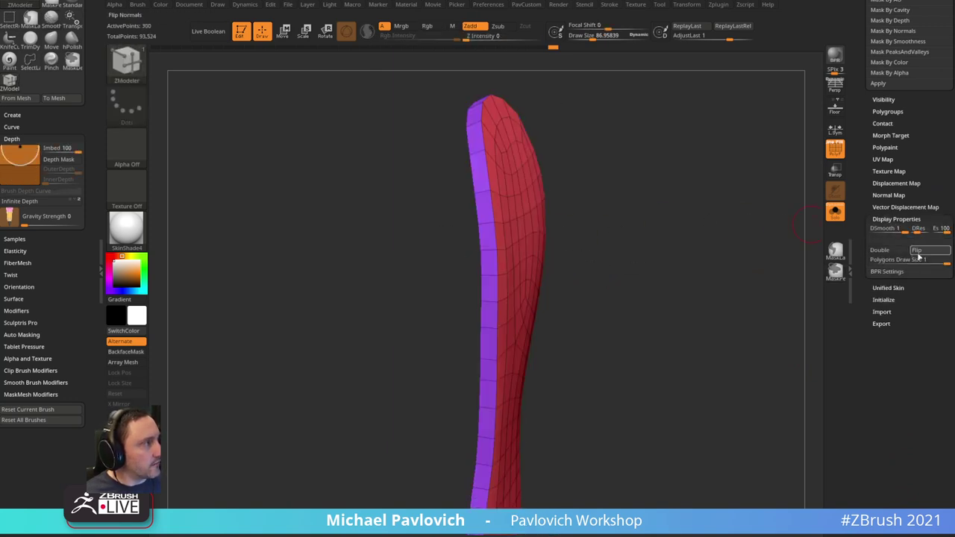
- Reposition the gizmo near the sole's middle and scale the sole slightly in width and to about 1.015 along its length
key("f")
right_click_drag(699, 227, 648, 235)
key("w")
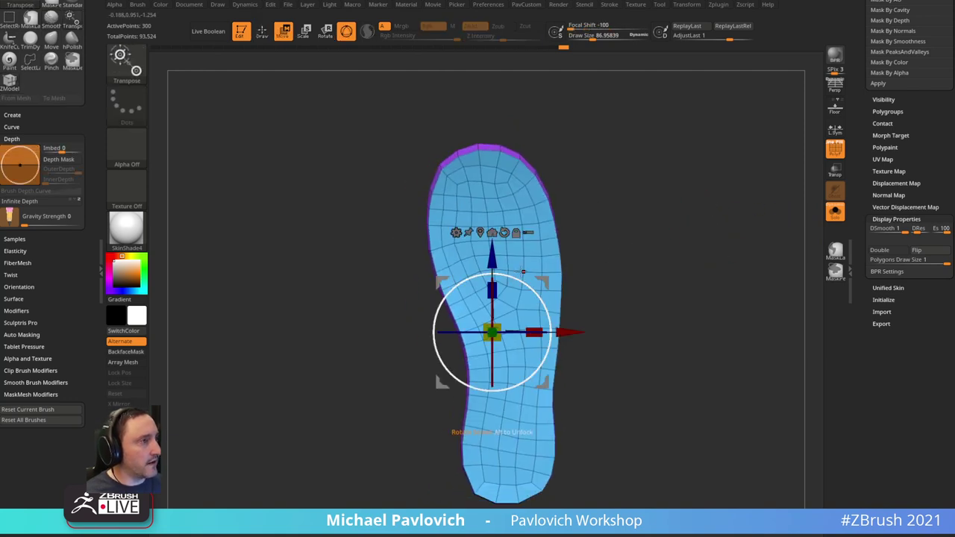
left_click_drag(479, 322, 489, 279, "alt")
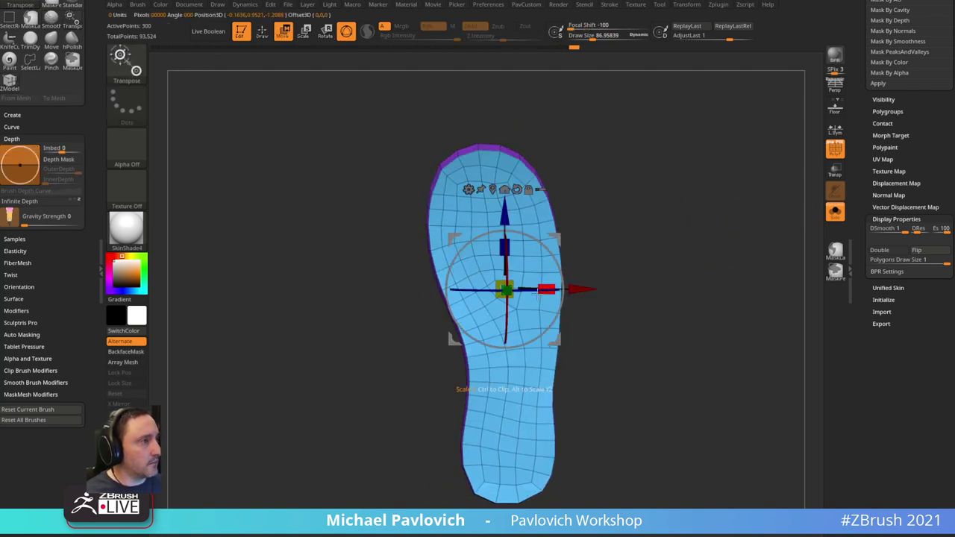
left_click_drag(545, 287, 547, 288)
left_click_drag(506, 242, 505, 209)
mouse_move(678, 163)
left_mouse_down()
mouse_move(654, 168)
mouse_move(661, 153)
mouse_move(615, 160)
left_mouse_up()
key("q")
key("w")
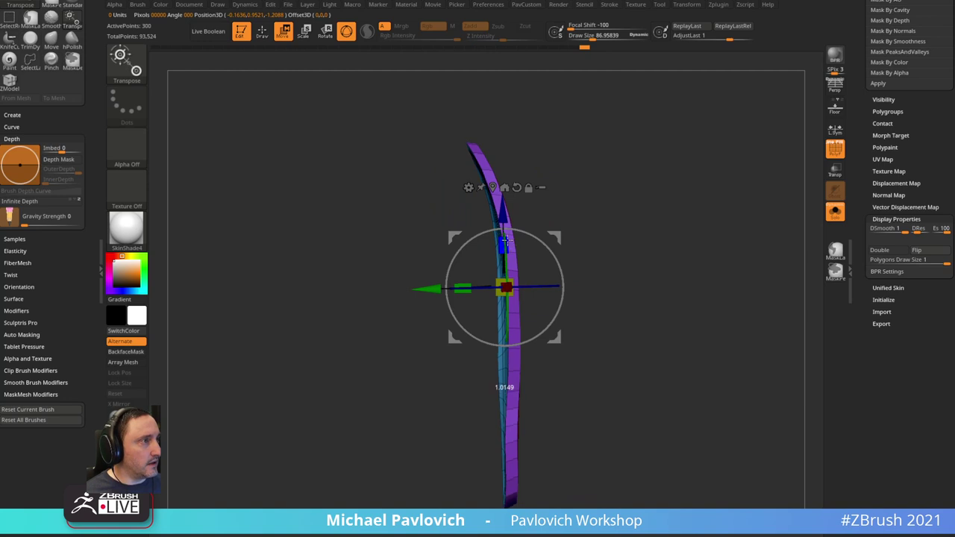
left_click_drag(505, 243, 557, 237)
key("q")
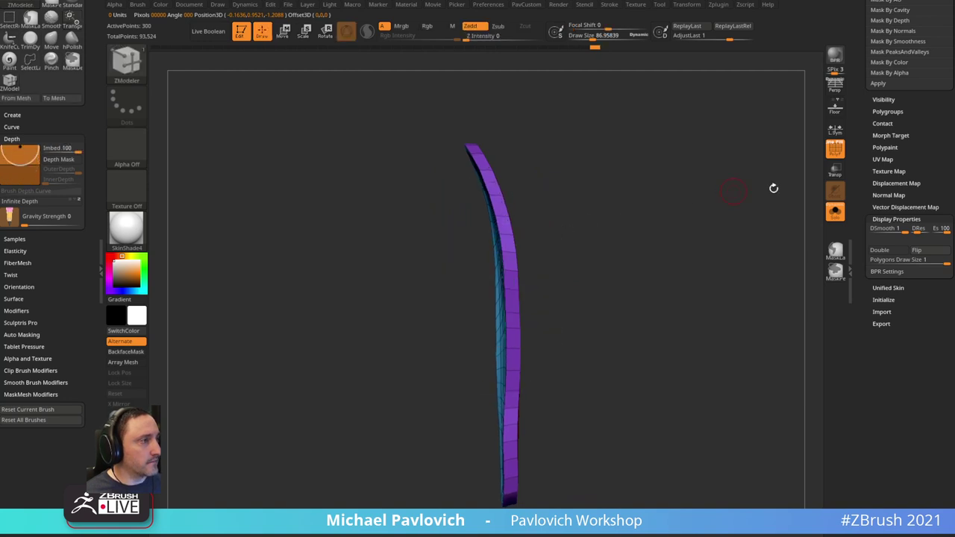
- Turn off Solo and select the Move brush with a draw size of about 410
left_click(831, 211)
left_click_drag(774, 202, 548, 276)
left_click_drag(634, 255, 565, 296)
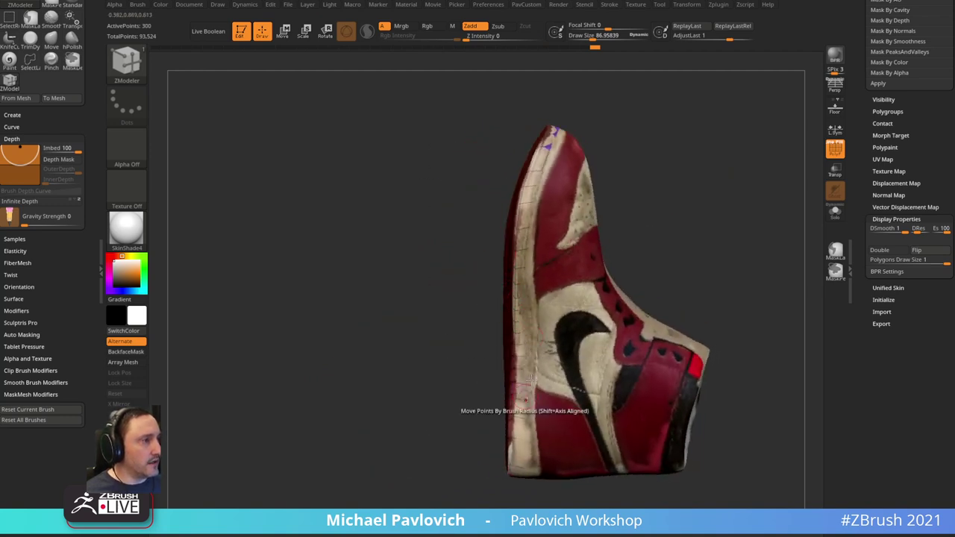
right_click_drag(578, 221, 560, 234, "alt")
key("s")
left_click_drag(553, 179, 577, 178)
key("b")
key("m")
key("v")
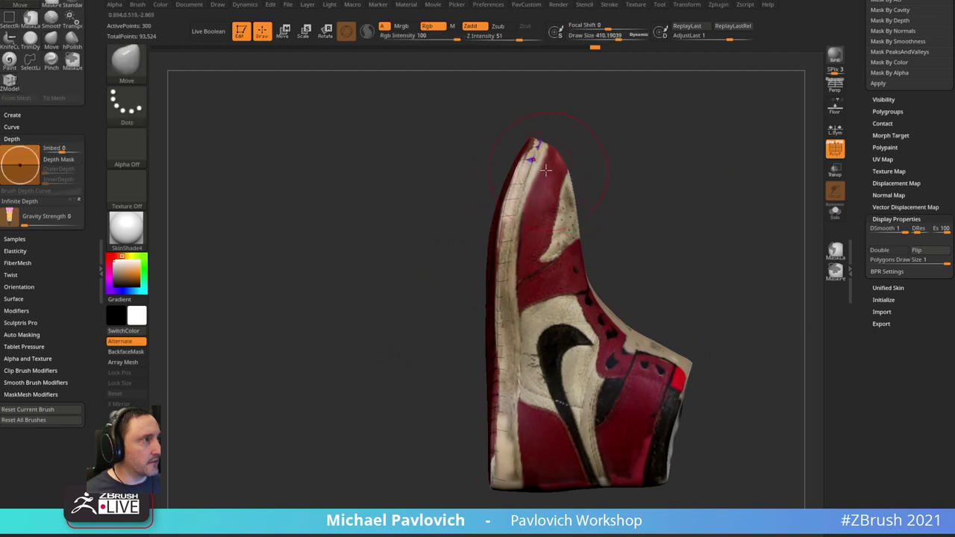
- Move the sole piece slightly along the Y axis toward the shoe's upper
left_click_drag(603, 127, 675, 115)
key("w")
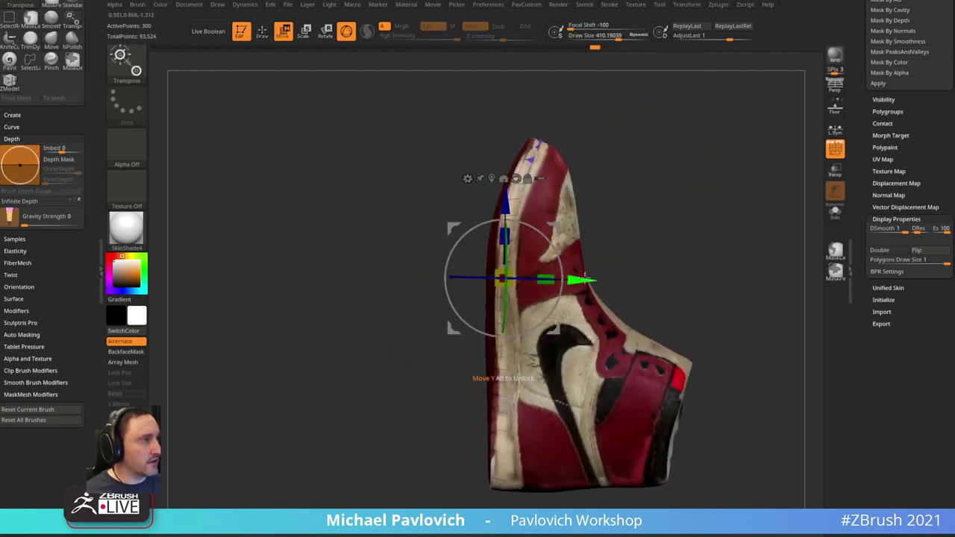
left_click_drag(585, 275, 595, 275)
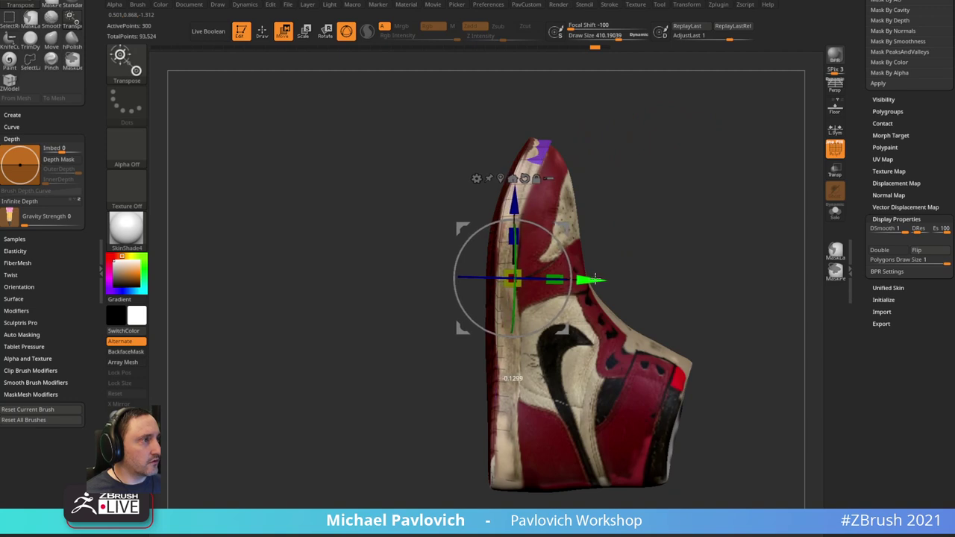
key("q")
- Set the draw size to about 237 and compare the sole piece in Solo and against the shoe
key("s")
left_click_drag(661, 198, 706, 209)
left_click(669, 201)
left_click(834, 212)
mouse_move(707, 209)
left_mouse_down()
mouse_move(659, 198)
mouse_move(415, 254)
mouse_move(693, 168)
mouse_move(630, 178)
left_mouse_up()
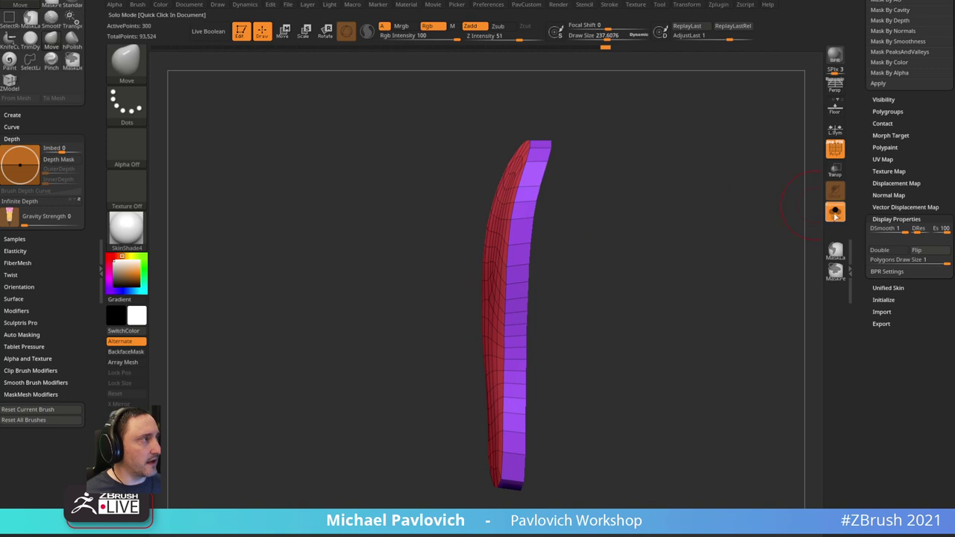
left_click(835, 215)
mouse_move(722, 178)
left_mouse_down()
mouse_move(755, 196)
mouse_move(681, 193)
left_mouse_up()
key("s")
left_click(745, 199)
key("b")
key("z")
key("m")
key("space")
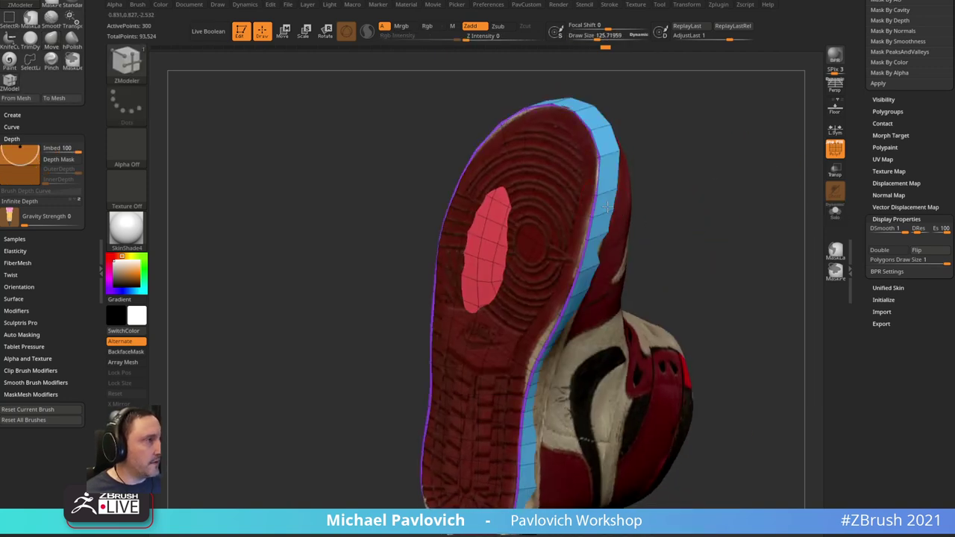
left_click_drag(602, 200, 605, 207)
- Fit the sole's toe rim to the shoe's outline using the Move brush at a draw size of about 200
mouse_move(776, 158)
left_mouse_down()
mouse_move(733, 148)
mouse_move(713, 125)
mouse_move(714, 141)
mouse_move(698, 153)
left_mouse_up()
key("s")
left_click_drag(557, 212, 565, 213)
key("b")
key("m")
key("v")
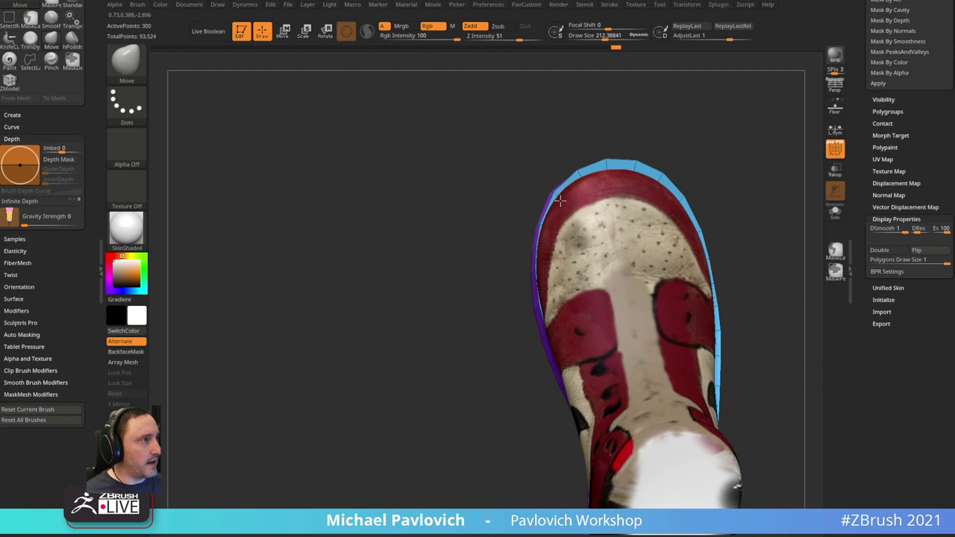
left_click_drag(688, 145, 631, 176)
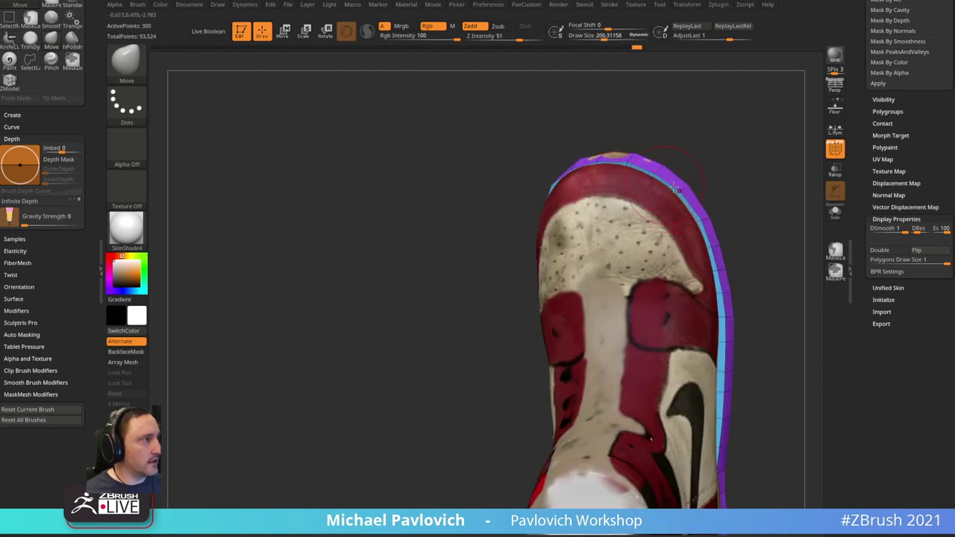
left_click_drag(688, 211, 621, 169)
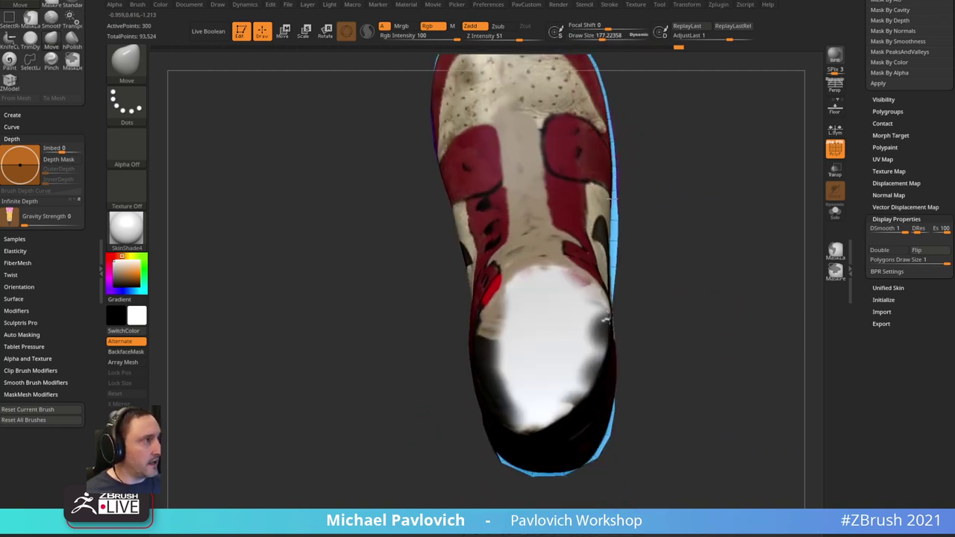
- Adjust the sole's side edge along the midfoot with the Move brush so it follows the shoe's contour
left_click_drag(631, 231, 617, 203)
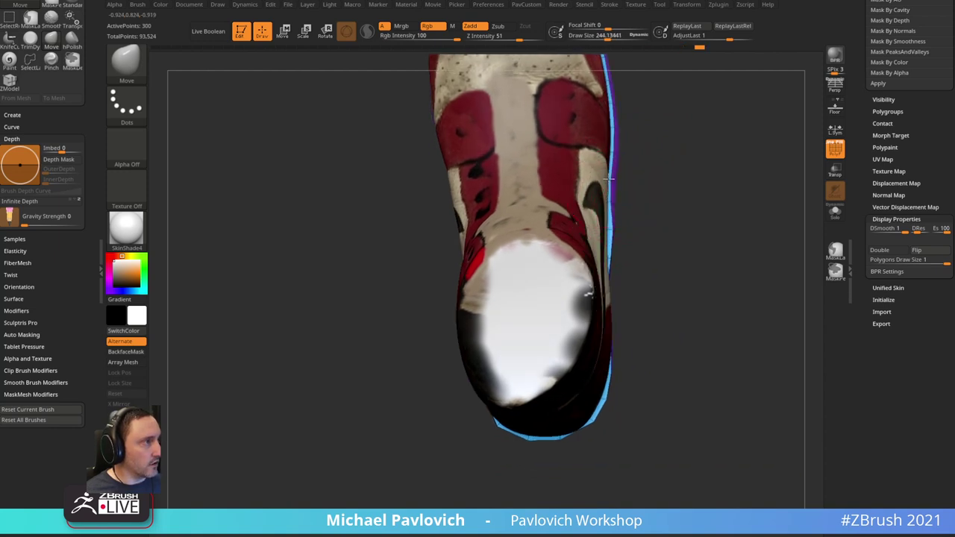
left_click_drag(607, 231, 616, 231)
mouse_move(628, 226)
left_mouse_down()
mouse_move(616, 209)
mouse_move(610, 218)
mouse_move(635, 229)
mouse_move(592, 267)
mouse_move(661, 277)
mouse_move(566, 348)
left_mouse_up()
key("s")
left_click(616, 226)
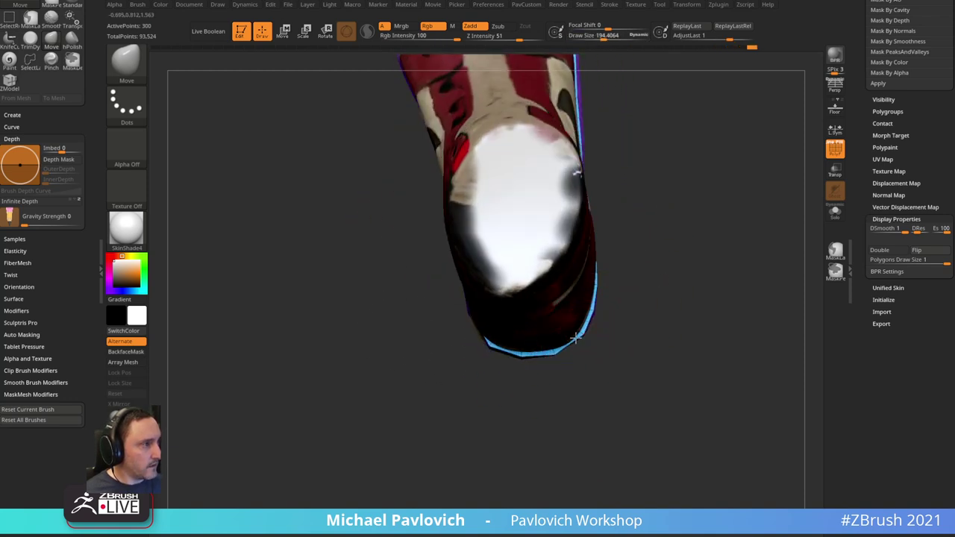
- Fit the sole's heel rim to the shoe's outline with the Move brush at a draw size of about 166
left_click_drag(422, 361, 527, 344)
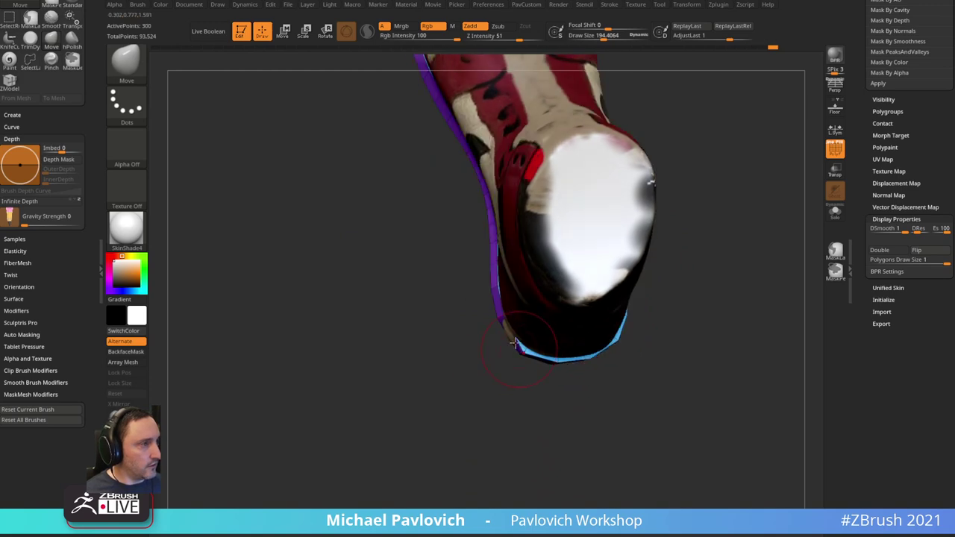
left_click_drag(458, 351, 628, 242)
left_click_drag(547, 338, 563, 300)
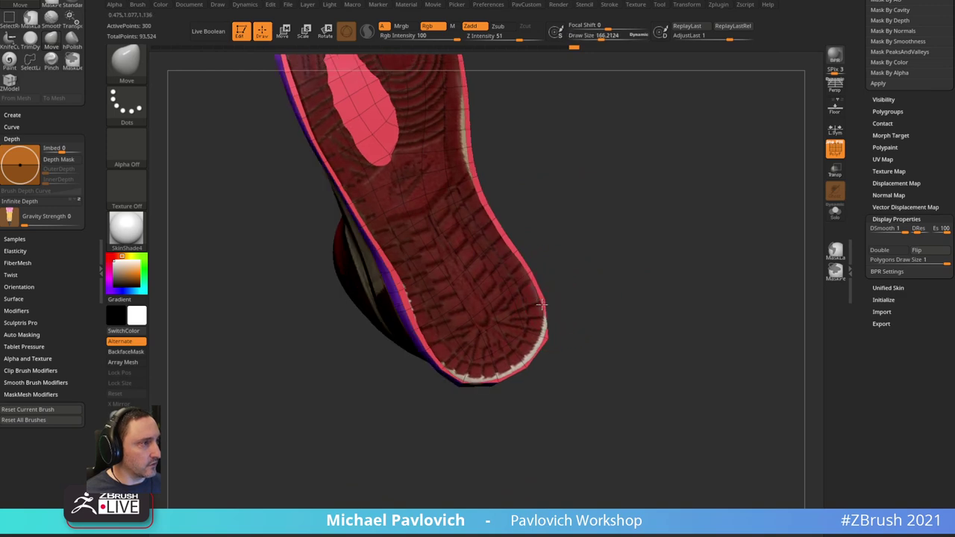
- Adjust the sole's side edge from heel to forefoot with the Move brush, using draw sizes of about 314 and 278
mouse_move(589, 220)
left_mouse_down()
mouse_move(605, 184)
mouse_move(627, 274)
left_mouse_up()
key("s")
left_click_drag(560, 293, 572, 293)
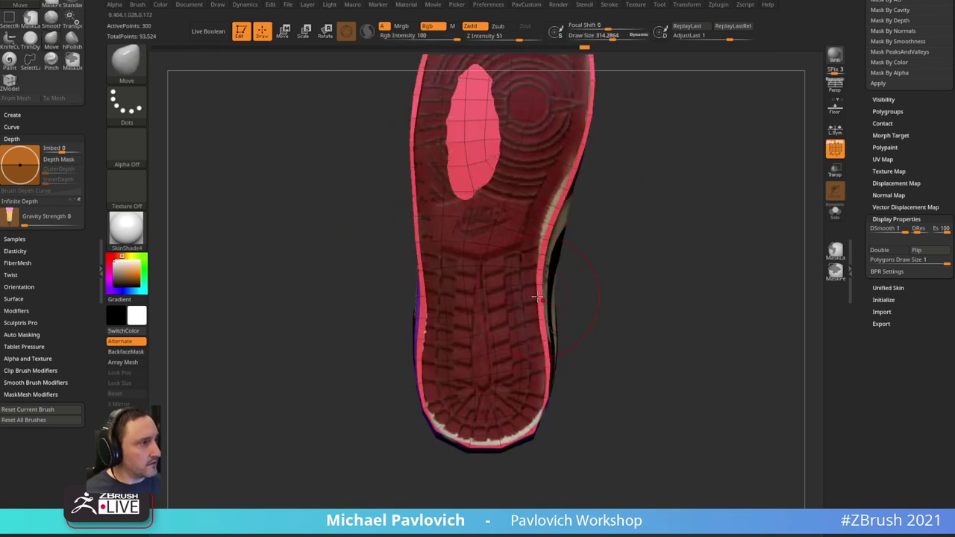
left_click_drag(564, 227, 565, 244)
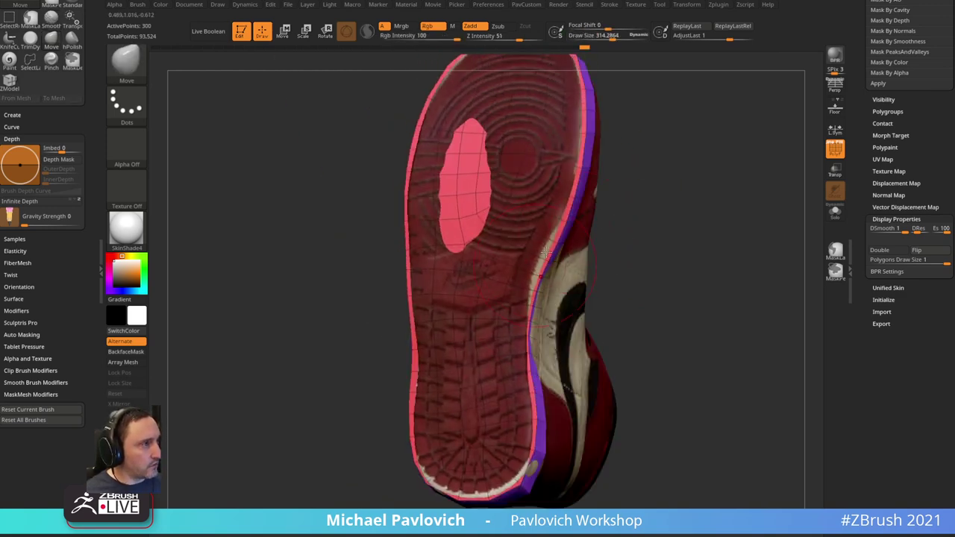
left_click_drag(622, 187, 579, 180)
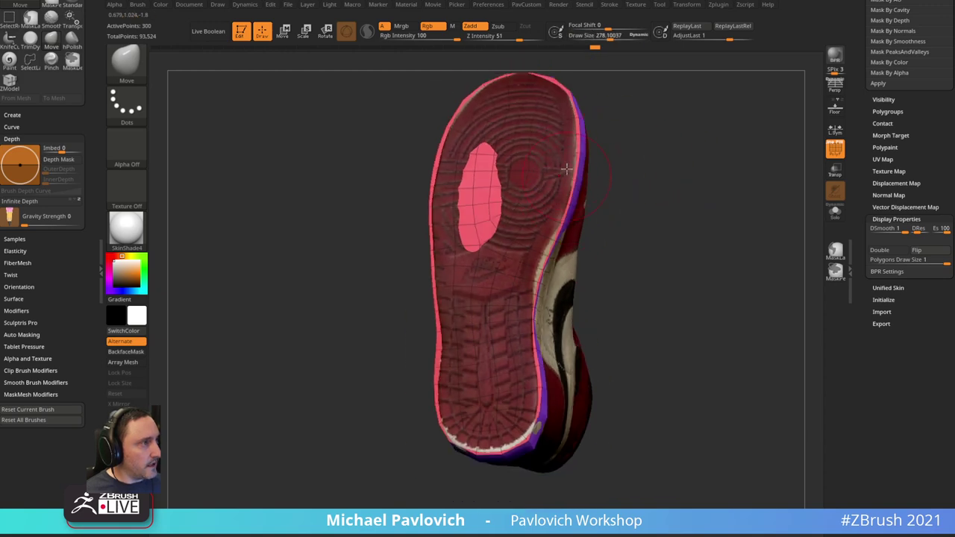
key("s")
mouse_move(615, 111)
left_mouse_down()
mouse_move(682, 142)
mouse_move(669, 149)
left_mouse_up()
- Isolate the sole, bring up its crease settings and turn on Dynamic Subdivision
left_click(835, 213)
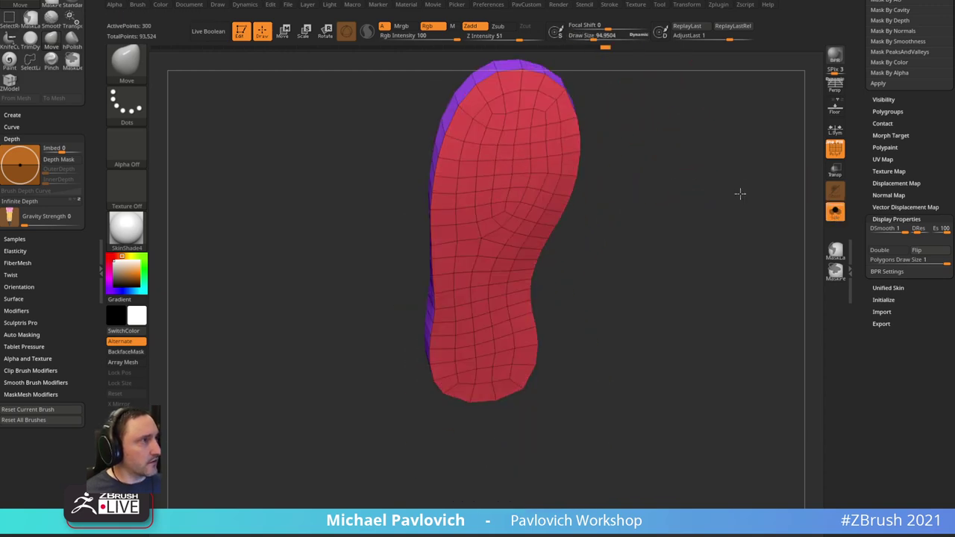
mouse_move(740, 194)
left_mouse_down()
mouse_move(730, 248)
mouse_move(784, 218)
mouse_move(718, 207)
mouse_move(762, 146)
mouse_move(697, 171)
left_mouse_up()
key("1")
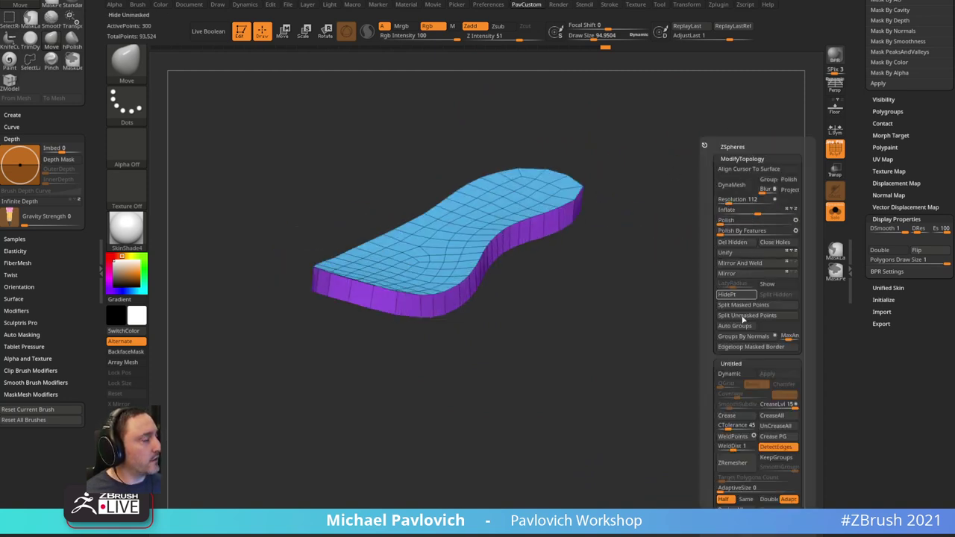
left_click_drag(861, 153, 860, 333)
left_click_drag(856, 404, 857, 297)
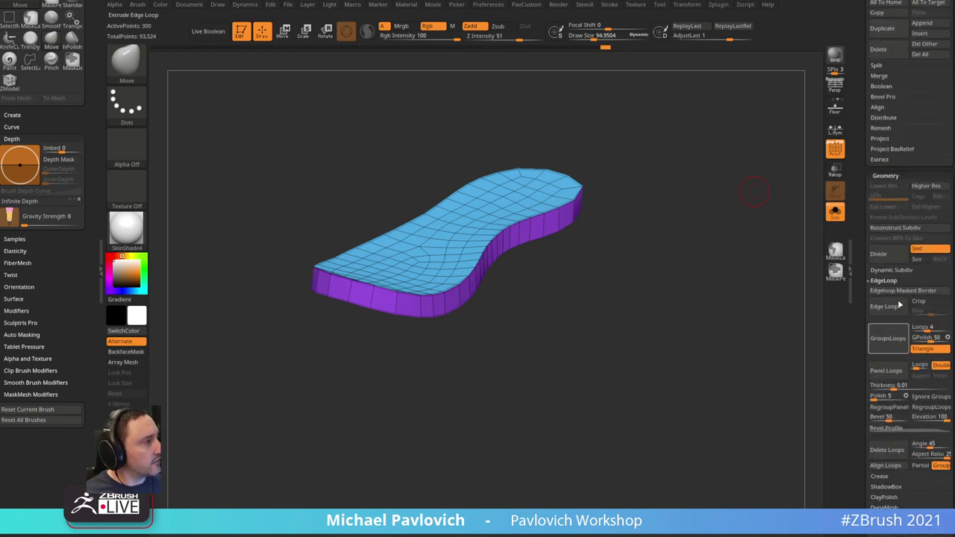
left_click(885, 281)
left_click(882, 292)
left_click_drag(609, 278, 729, 213)
key("d")
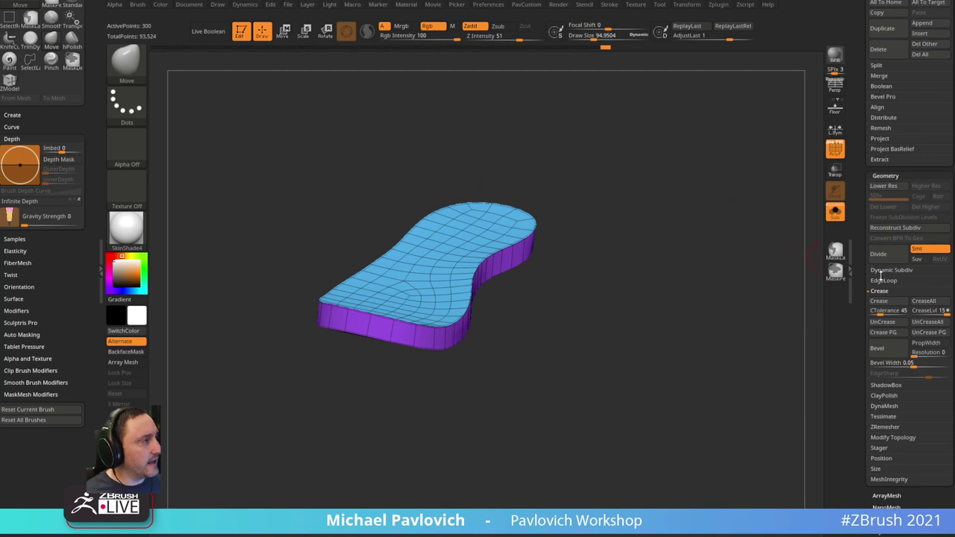
- Show the Dynamic Subdiv settings and set the sole's crease level to 3
left_click(884, 270)
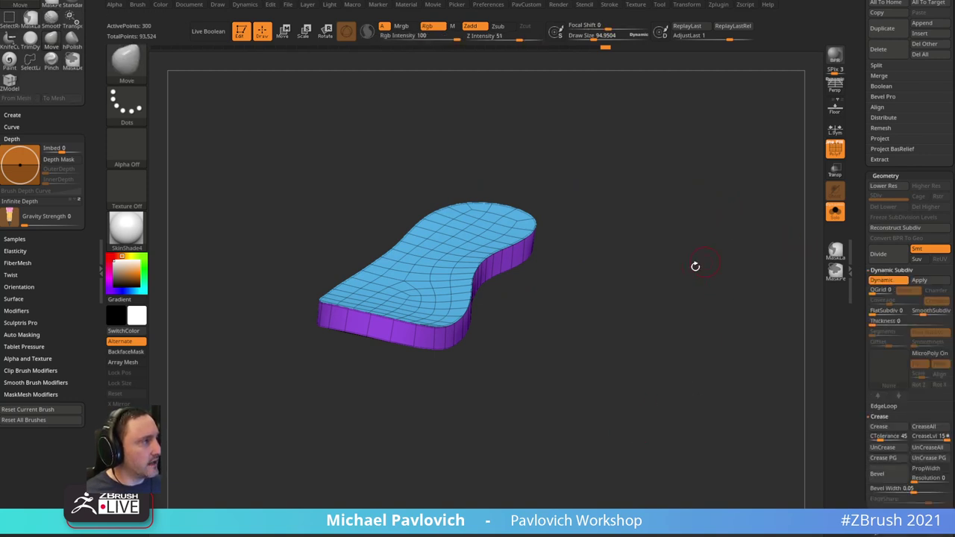
key("space")
key("space")
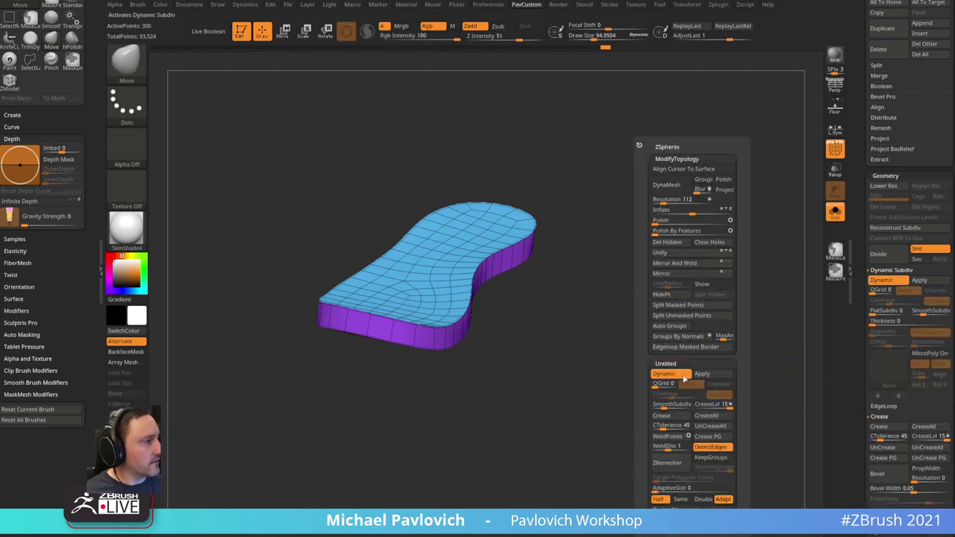
left_click_drag(708, 407, 668, 405)
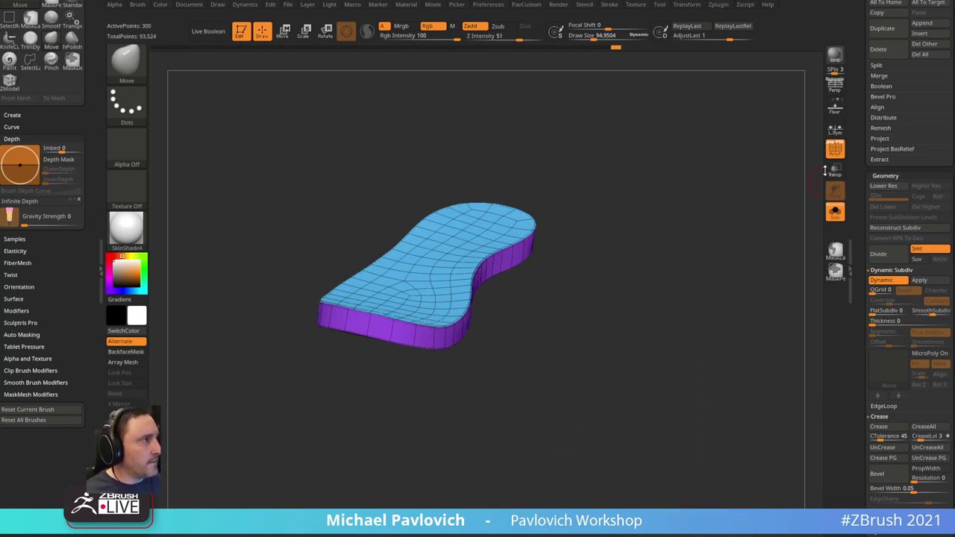
- Compare the sole with and without dynamic subdivision, checking its edges with the polyframe hidden
key("shift+f")
left_click_drag(454, 323, 661, 265)
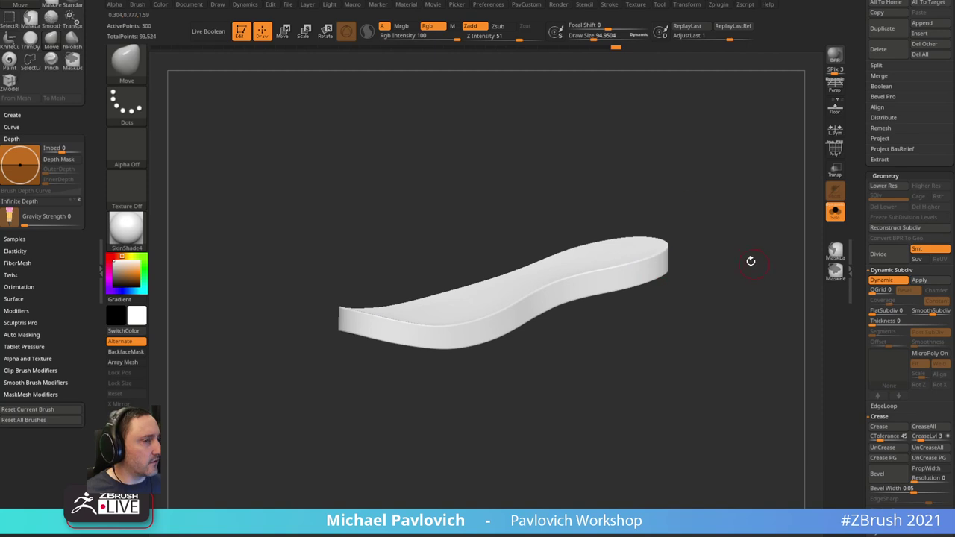
key("shift+d")
left_click_drag(739, 211, 787, 203)
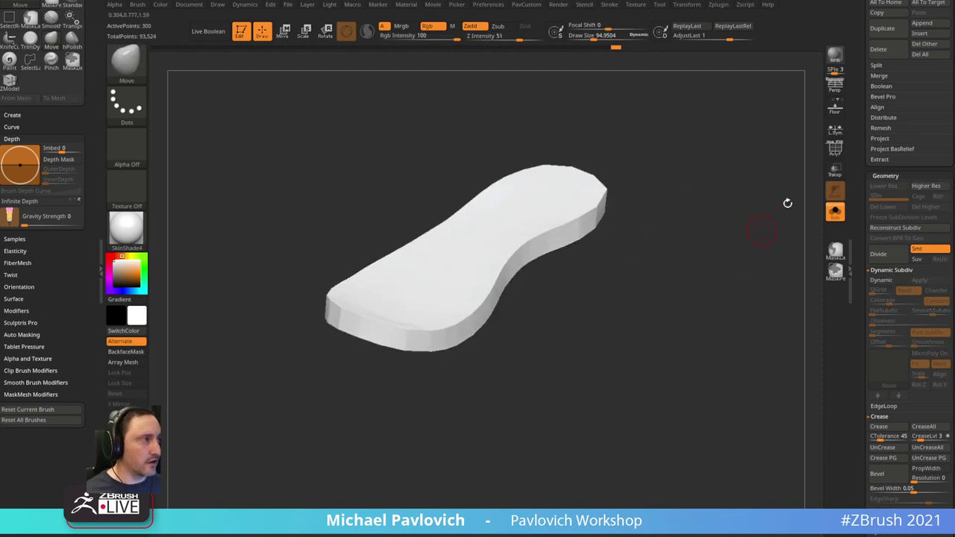
left_click(835, 149)
key("shift+d")
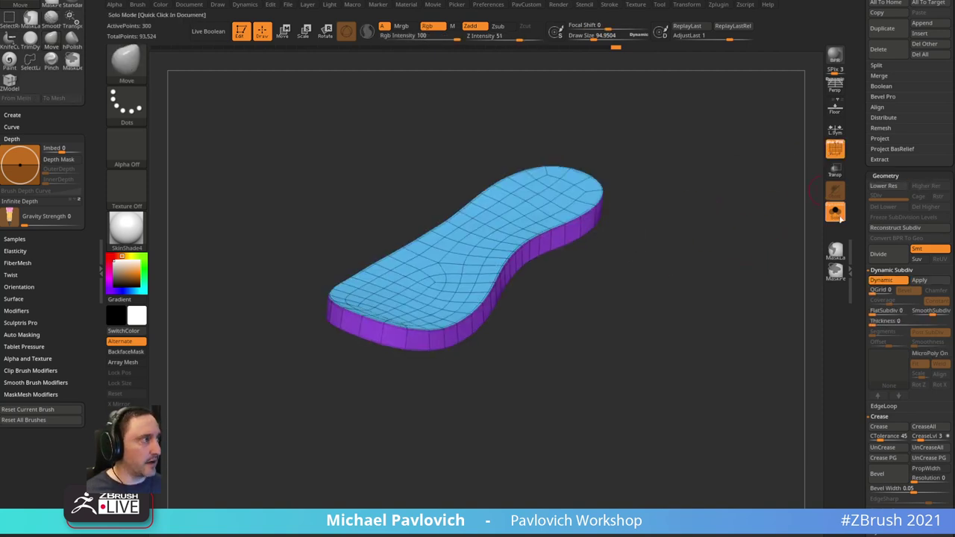
- Show the whole shoe without polyframe and pull the sole's toe tip over the shoe with the Move brush at a draw size of about 427
left_click(834, 212)
key("shift+f")
left_click_drag(788, 188, 661, 205)
left_click_drag(521, 306, 533, 310)
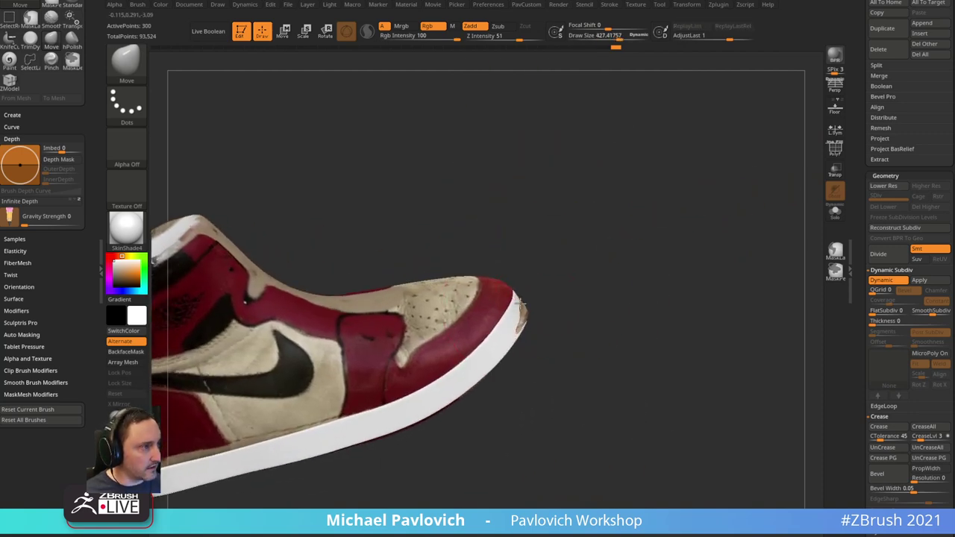
left_click_drag(553, 267, 560, 256)
key("s")
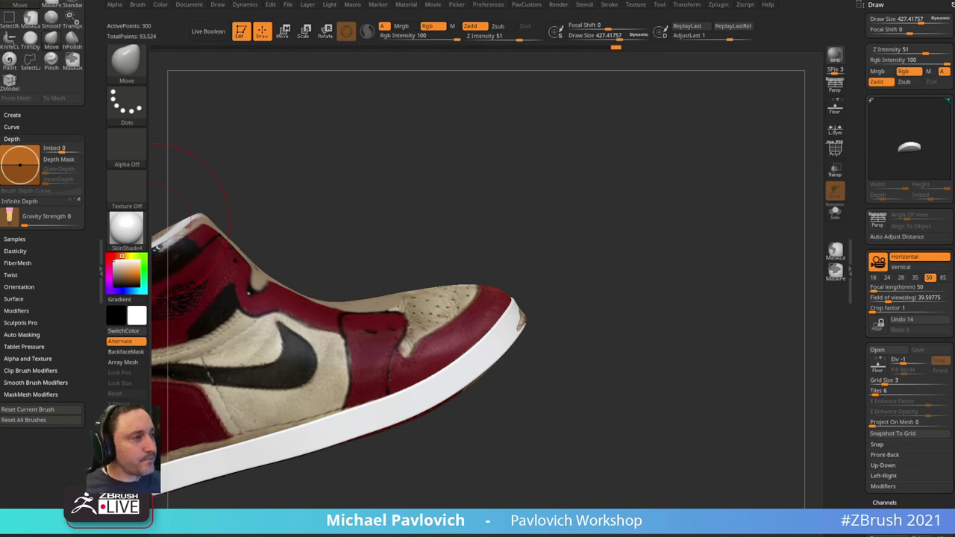
left_click_drag(589, 239, 607, 210)
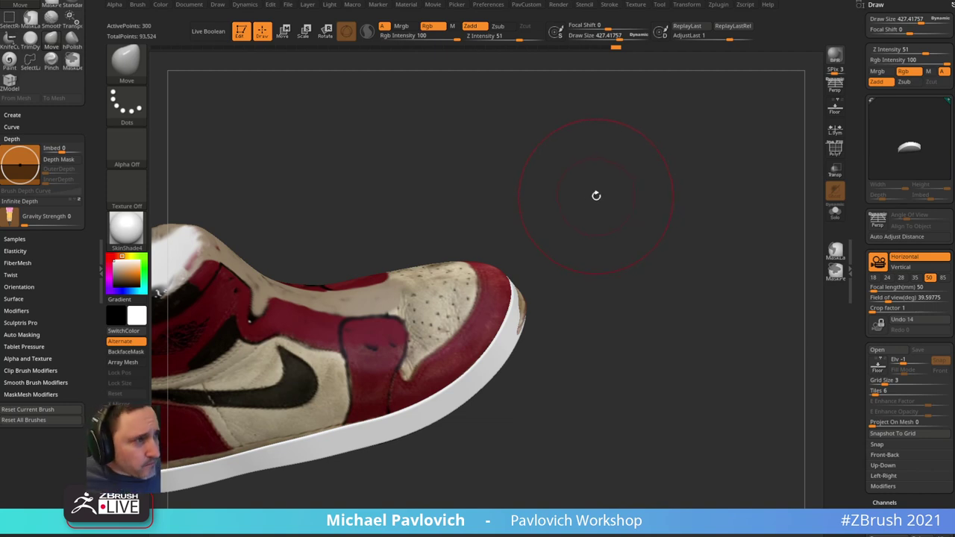
left_click_drag(609, 207, 563, 264)
- Refine the sole's toe rim with the Move brush, using draw sizes of about 307 and 285, to cover the shoe's tip
key("s")
left_click_drag(540, 294, 530, 296)
left_click_drag(601, 266, 558, 232)
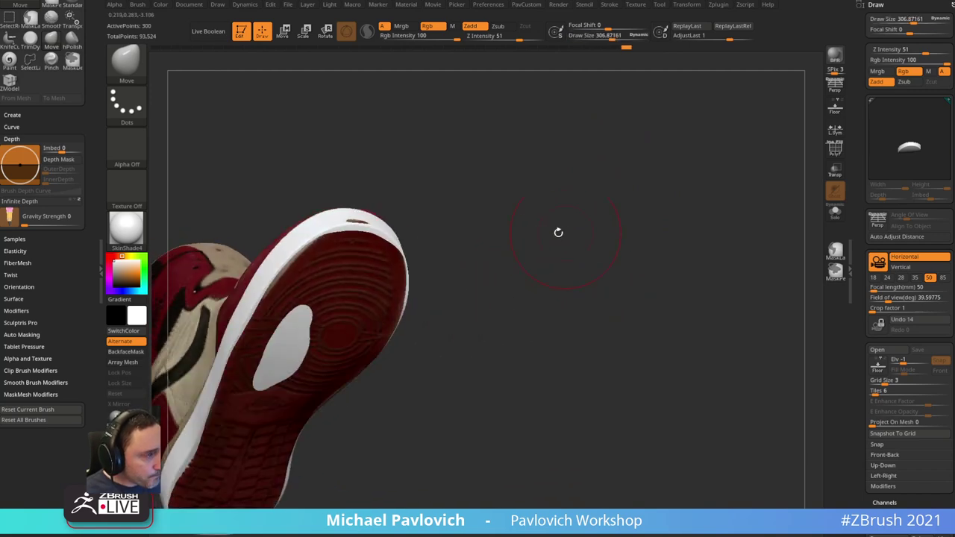
left_click_drag(496, 186, 537, 258)
key("bracketleft")
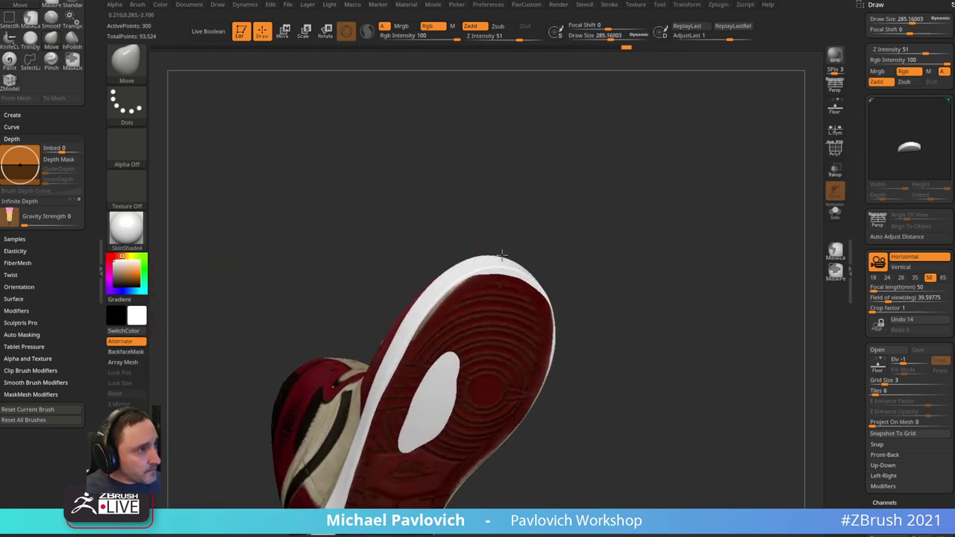
- Shape the sole's heel around the shoe with the Move brush at a draw size of about 472
mouse_move(613, 199)
left_mouse_down()
mouse_move(663, 318)
mouse_move(595, 349)
mouse_move(671, 236)
mouse_move(579, 305)
left_mouse_up()
key("bracketright")
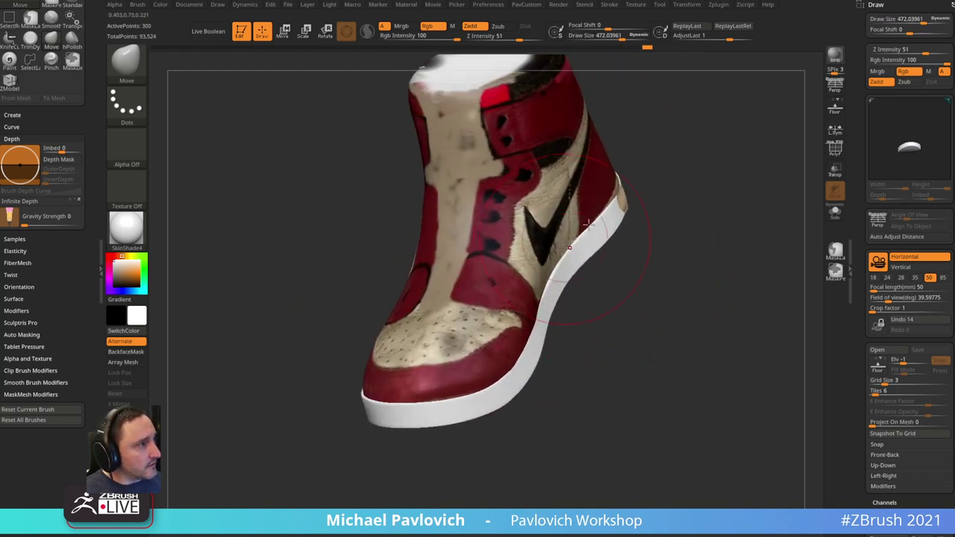
left_click_drag(593, 258, 625, 255)
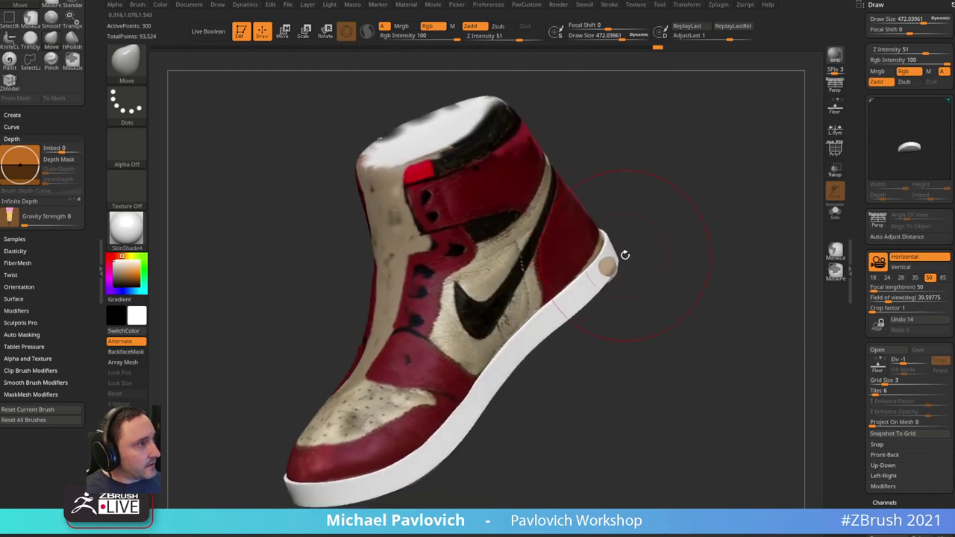
mouse_move(697, 217)
left_mouse_down()
mouse_move(673, 196)
mouse_move(603, 254)
mouse_move(682, 239)
mouse_move(672, 313)
mouse_move(607, 314)
left_mouse_up()
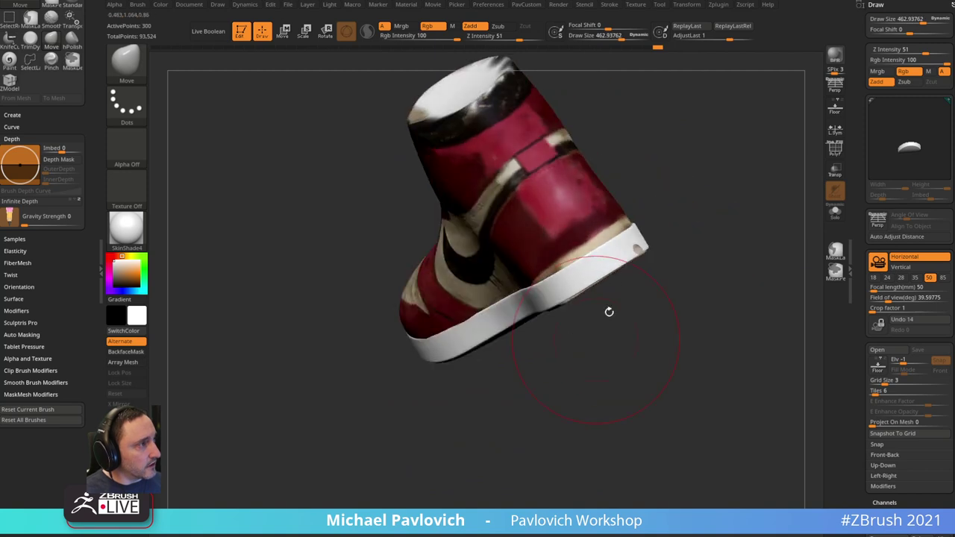
mouse_move(680, 228)
left_mouse_down()
mouse_move(737, 179)
mouse_move(734, 138)
left_mouse_up()
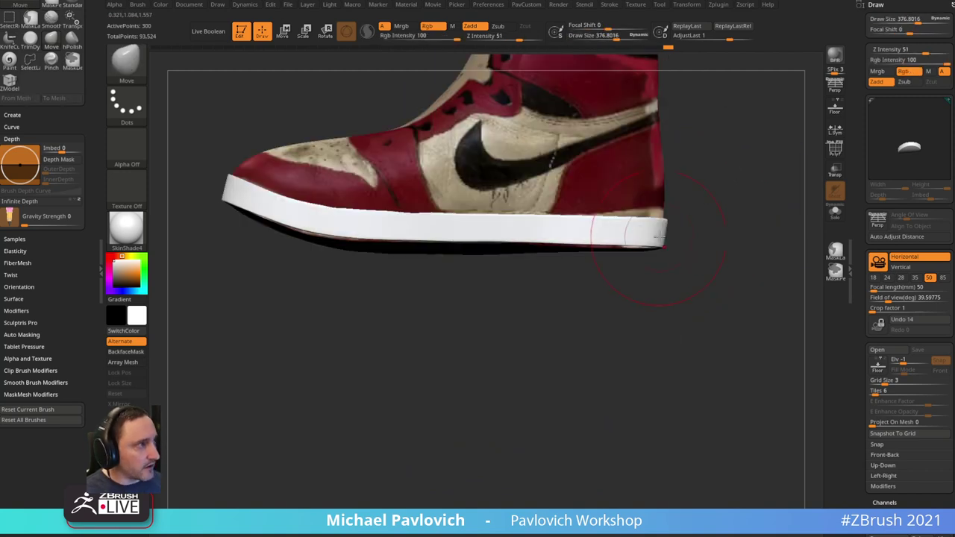
- Check the sole's side against the shoe and turn on Transparency with Ghost off
mouse_move(266, 251)
left_mouse_down()
mouse_move(393, 279)
mouse_move(373, 270)
left_mouse_up()
key("s")
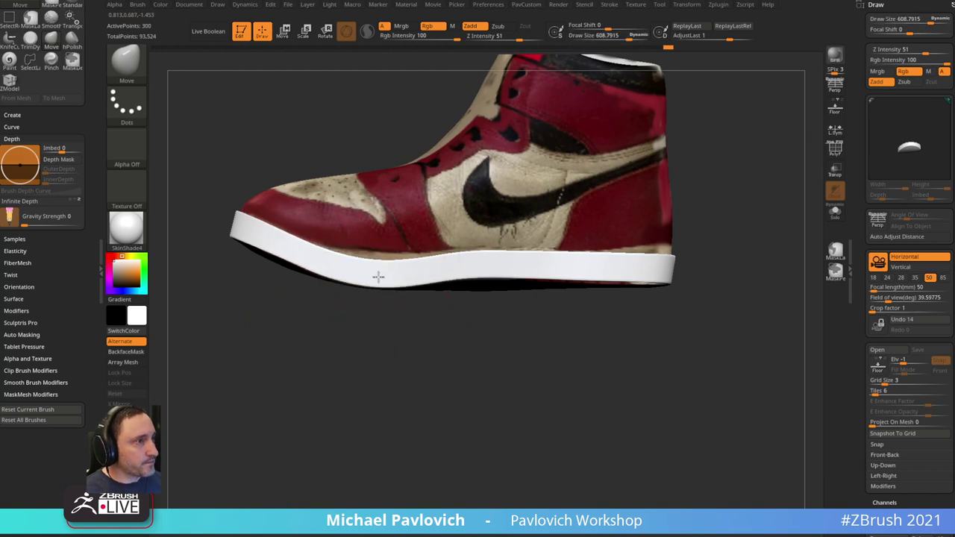
left_click_drag(716, 172, 783, 170)
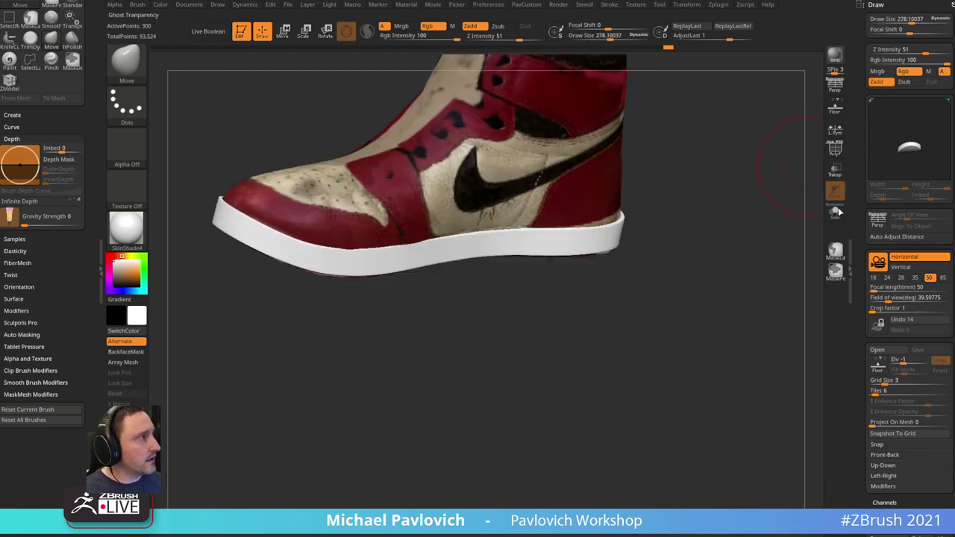
left_click(836, 177)
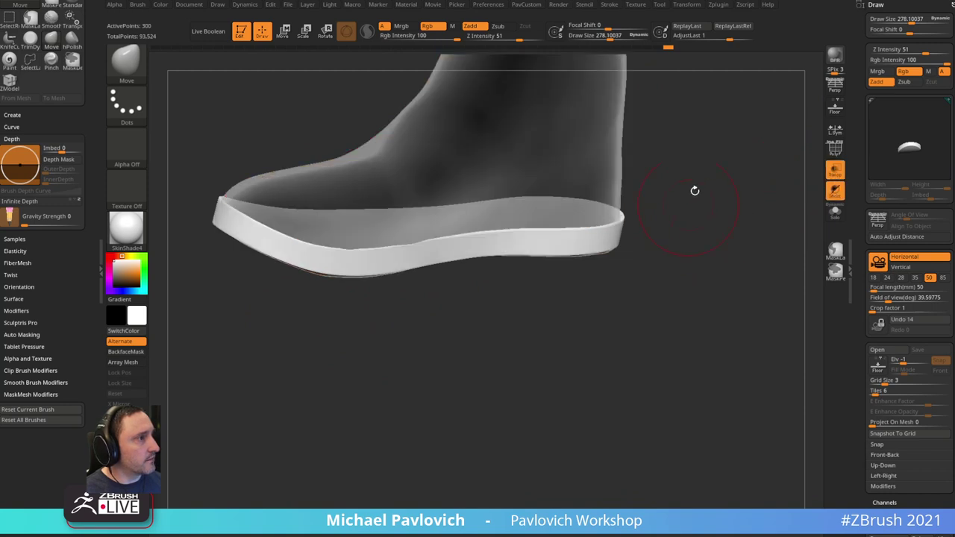
left_click_drag(694, 190, 766, 263, "alt")
left_click(835, 194)
left_click_drag(779, 206, 731, 221)
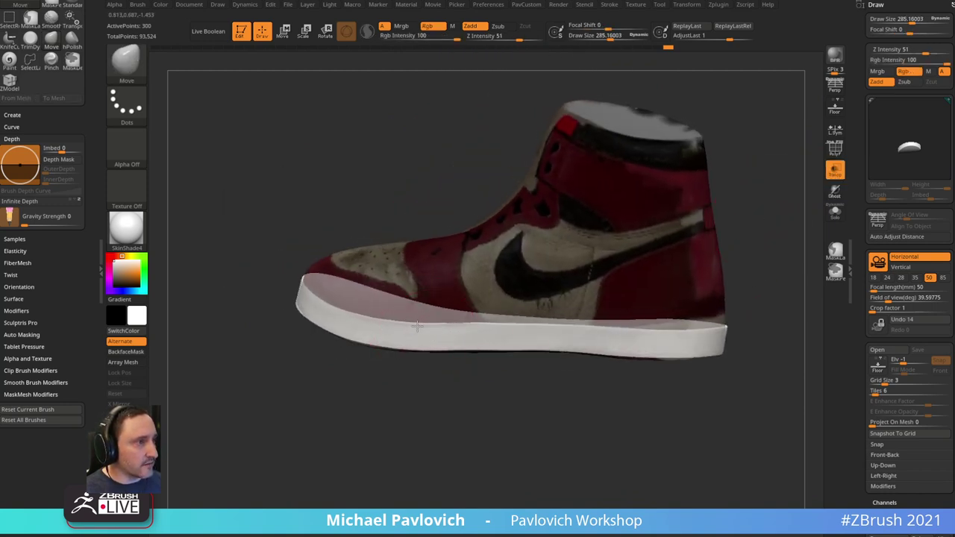
- Adjust the sole's midfoot sidewall to the see-through shoe with the Move brush at a draw size of about 393
mouse_move(463, 388)
left_mouse_down()
mouse_move(455, 407)
mouse_move(427, 385)
left_mouse_up()
key("s")
left_click_drag(425, 383, 432, 383)
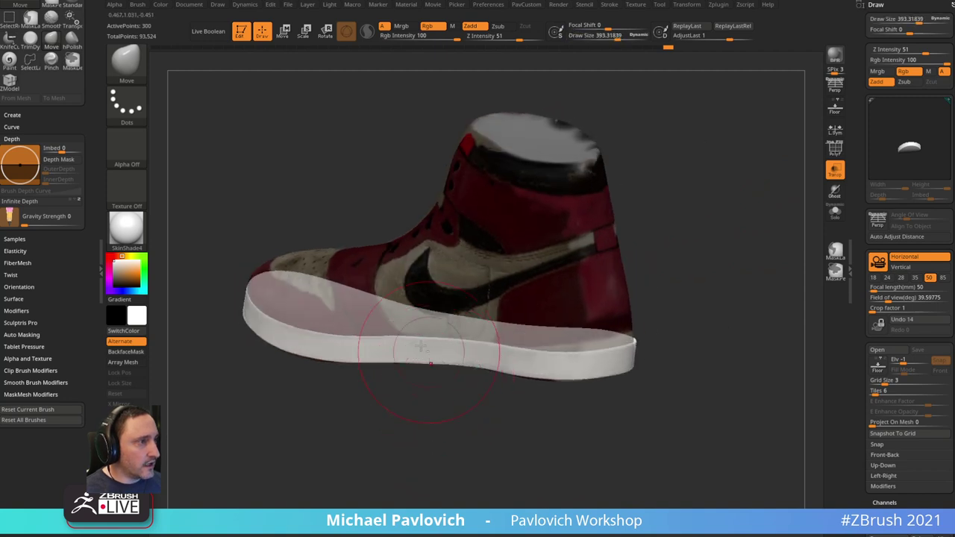
left_click_drag(512, 346, 513, 359)
mouse_move(671, 314)
left_mouse_down()
mouse_move(668, 300)
mouse_move(634, 304)
left_mouse_up()
left_click_drag(608, 340, 729, 298)
- Isolate the sole and place the transform gizmo on its heel half
left_click(835, 212)
key("w")
left_click(486, 284, "alt")
left_click_drag(674, 270, 599, 247)
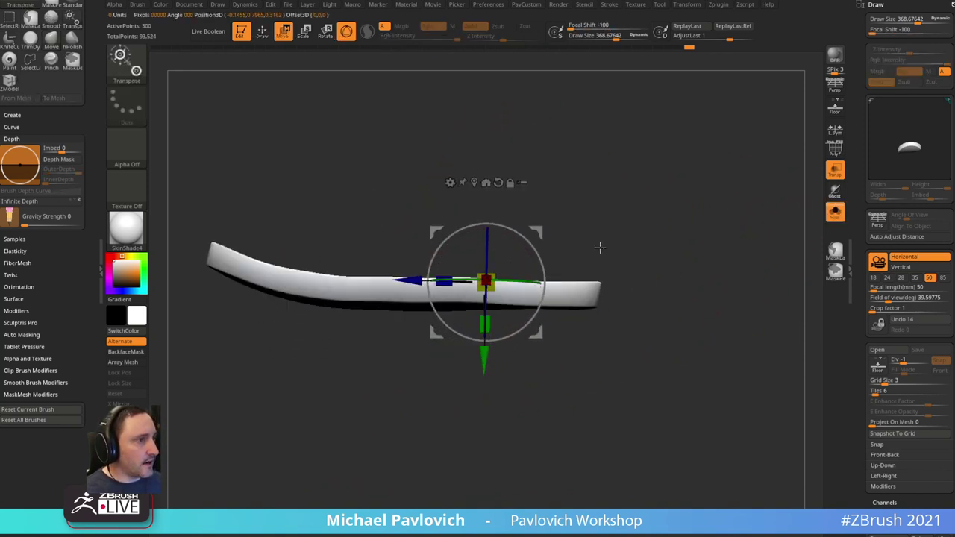
key("q")
- Show the sole's polyframe and relocate the transform gizmo to the middle of its forefoot half
left_click_drag(679, 204, 716, 249)
left_click(836, 150)
left_click_drag(753, 217, 736, 243)
key("w")
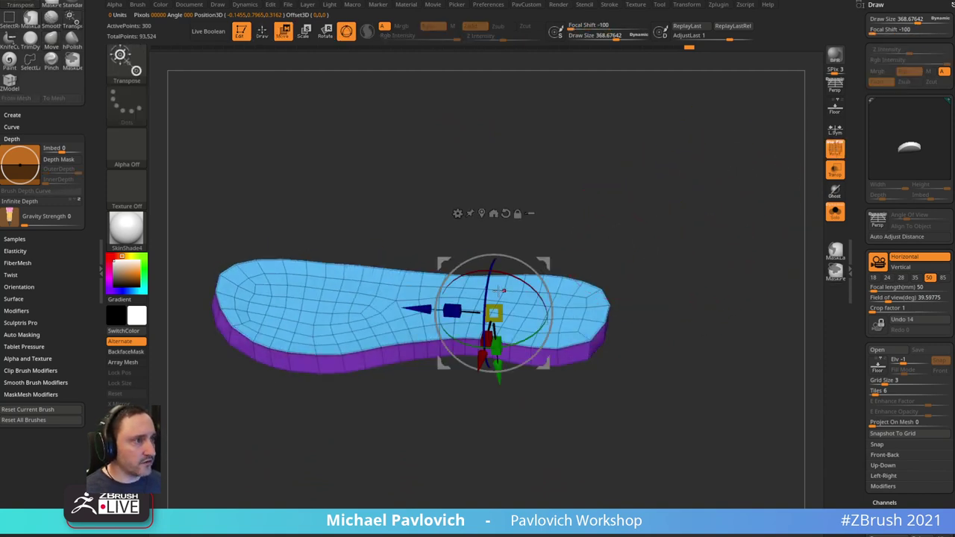
left_click(360, 314, "alt")
left_click_drag(649, 244, 632, 258, "shift")
key("q")
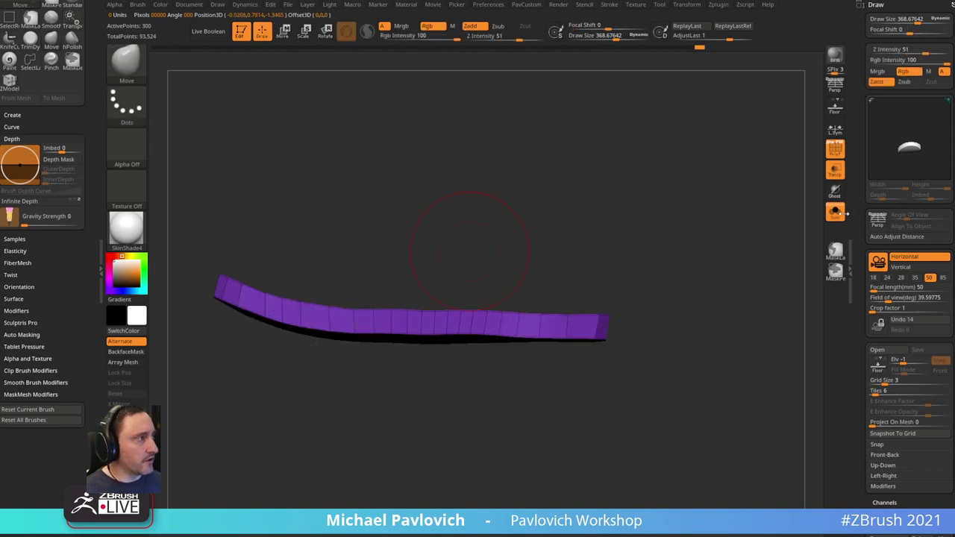
- Bring the whole shoe back, set the draw size to about 322 and mask the front of the sole, leaving the heel section unmasked
left_click_drag(708, 235, 806, 219)
left_click(835, 212)
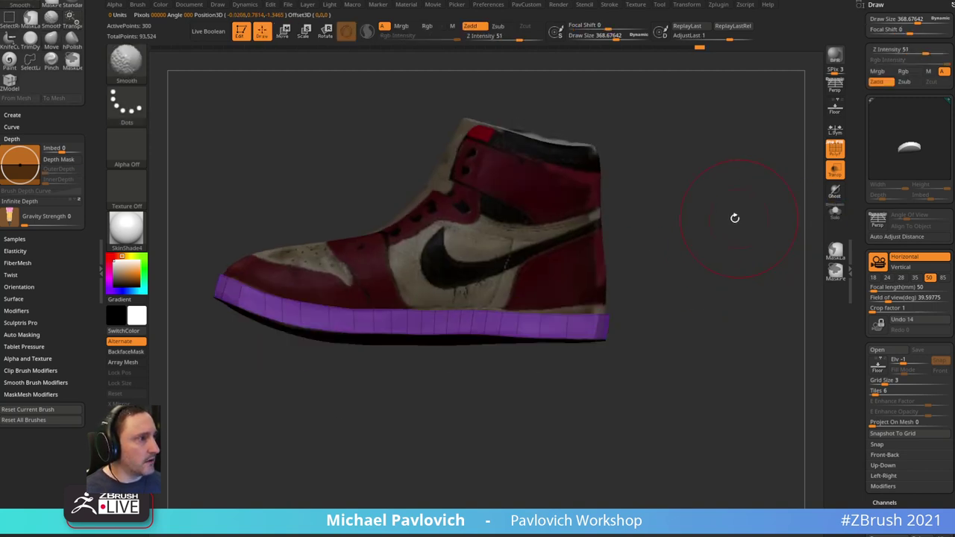
mouse_move(734, 217)
left_mouse_down()
mouse_move(600, 307)
mouse_move(553, 324)
left_mouse_up()
key("s")
key("d")
key("shift+d")
key("s")
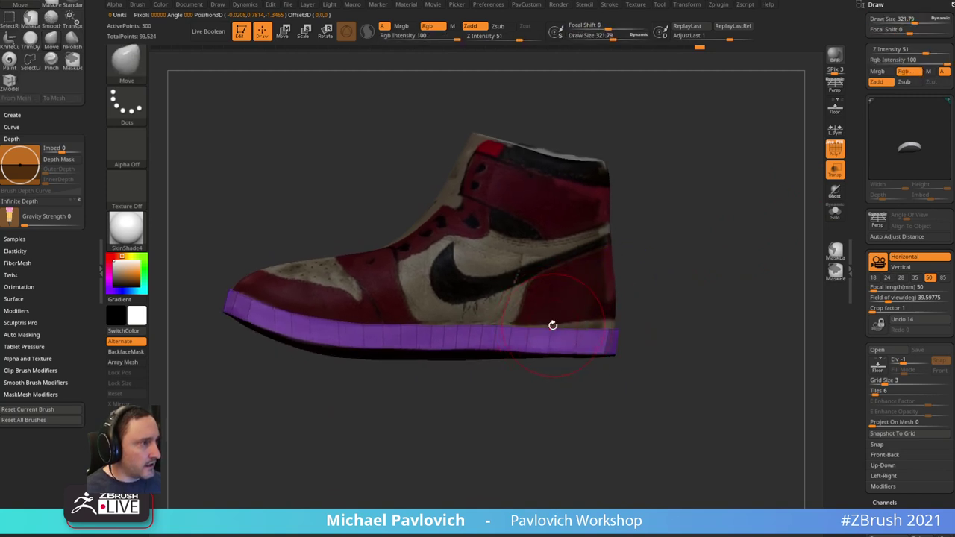
mouse_move(699, 302)
left_mouse_down("ctrl")
mouse_move(447, 284)
mouse_move(490, 319)
mouse_move(493, 339)
left_mouse_up("ctrl")
left_click(662, 276, "ctrl")
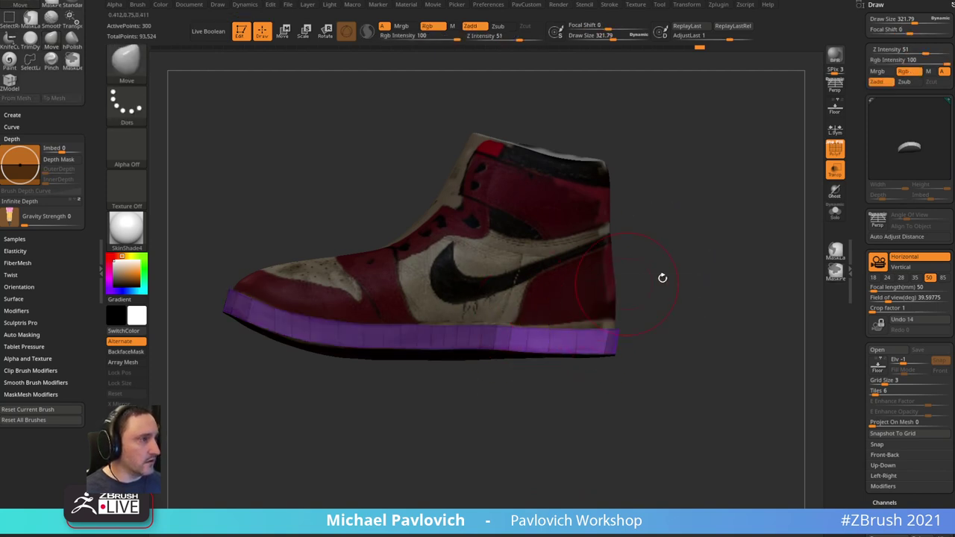
- Raise the unmasked heel section of the sole with the transform gizmo, return to drawing and clear the mask
key("w")
left_click(511, 327, "alt")
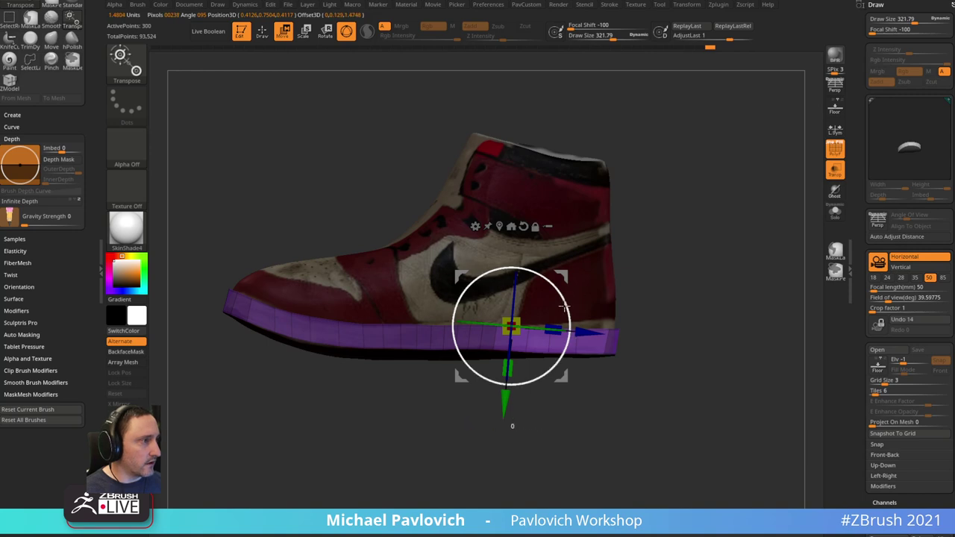
key("q")
left_click_drag(681, 244, 697, 248, "ctrl")
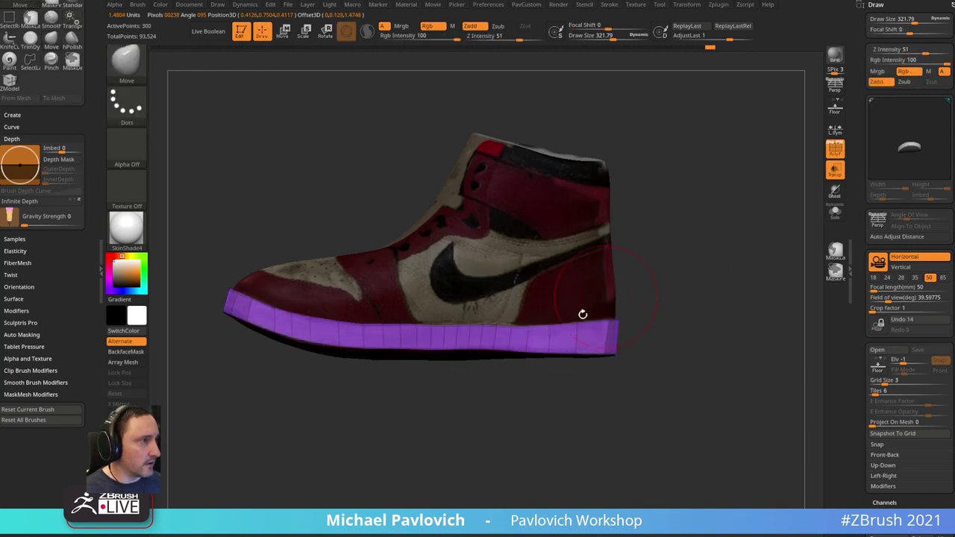
- Fit the sole's heel edge to the shoe with the Move brush, reducing the draw size to about 161, and isolate the sole
key("bracketleft")
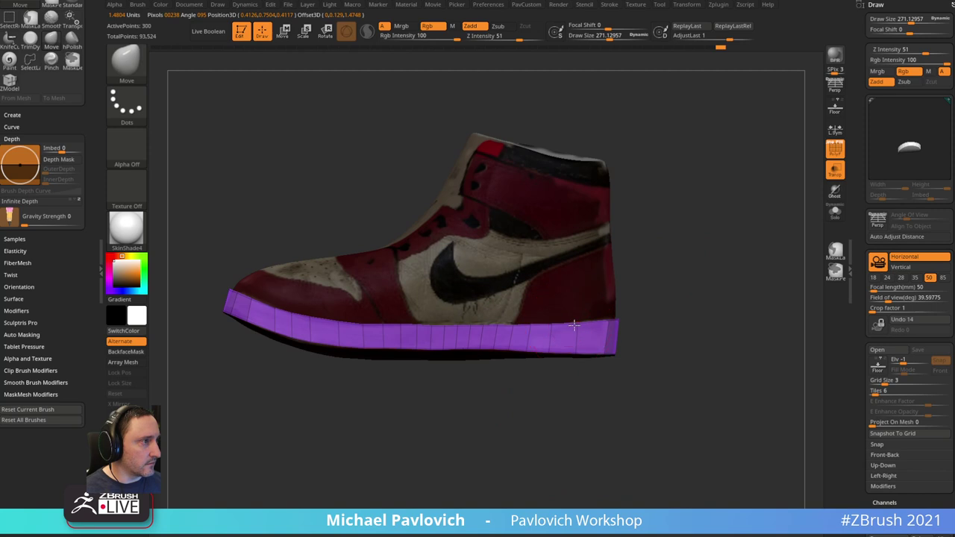
right_click_drag(722, 275, 675, 302)
key("s")
left_click_drag(597, 325, 597, 316)
mouse_move(631, 279)
right_mouse_down()
mouse_move(675, 264)
mouse_move(604, 303)
right_mouse_up()
mouse_move(588, 387)
right_mouse_down()
mouse_move(597, 385)
mouse_move(589, 486)
right_mouse_up()
key("s")
left_click(605, 355)
key("s")
left_click(614, 339)
left_click(835, 214)
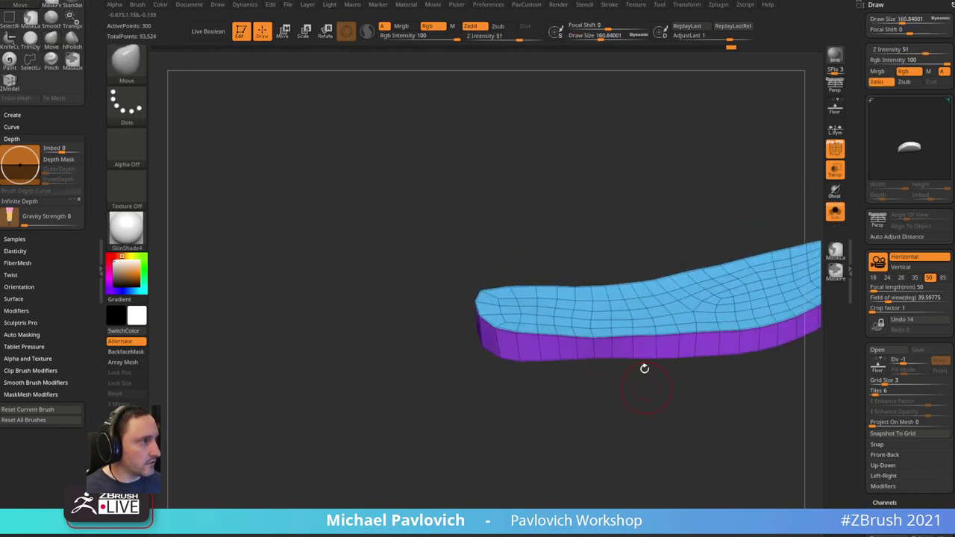
- Bring the whole shoe back and adjust the sole's opposite sidewall with the Move brush at a draw size of about 251
key("w")
key("q")
right_click_drag(793, 251, 681, 251, "shift")
left_click(833, 213)
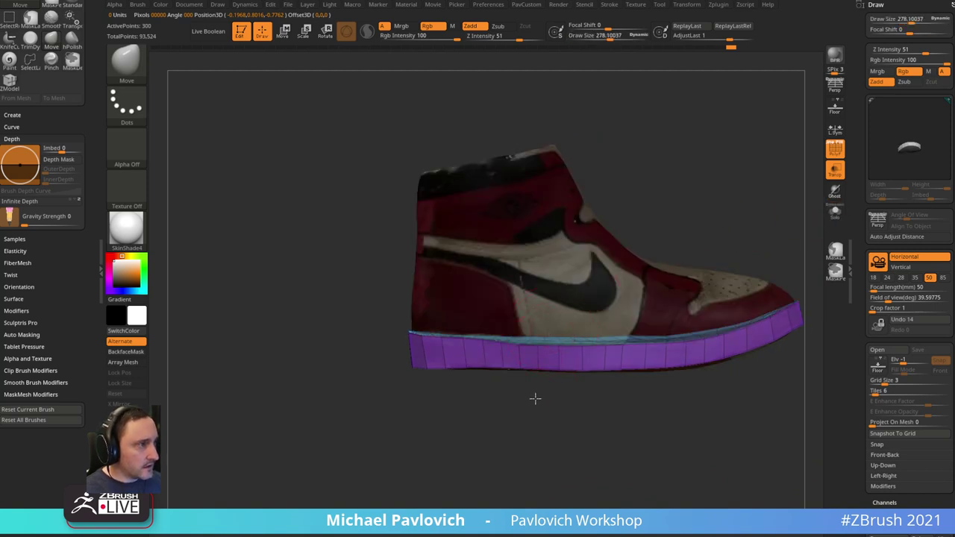
right_click_drag(536, 399, 535, 391)
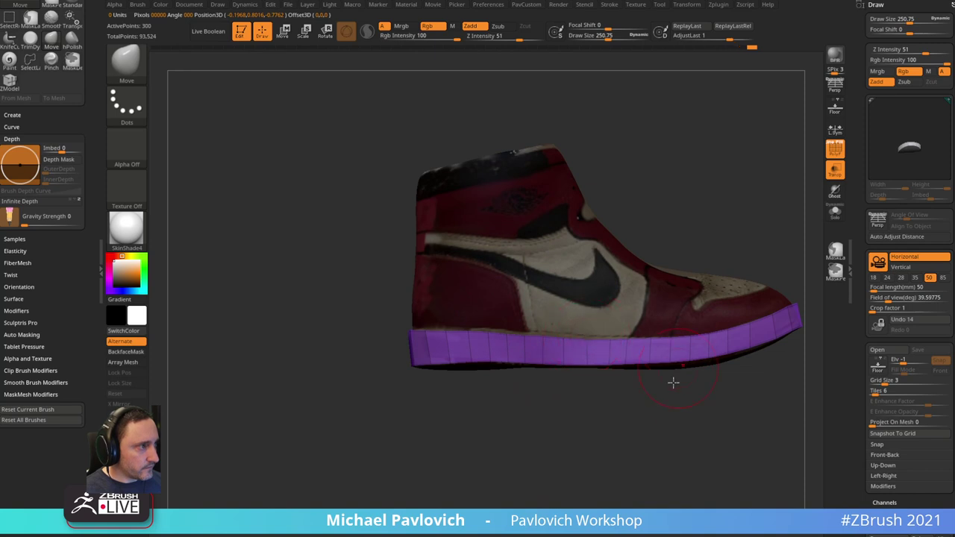
right_click_drag(673, 383, 652, 380)
left_click_drag(486, 392, 468, 378)
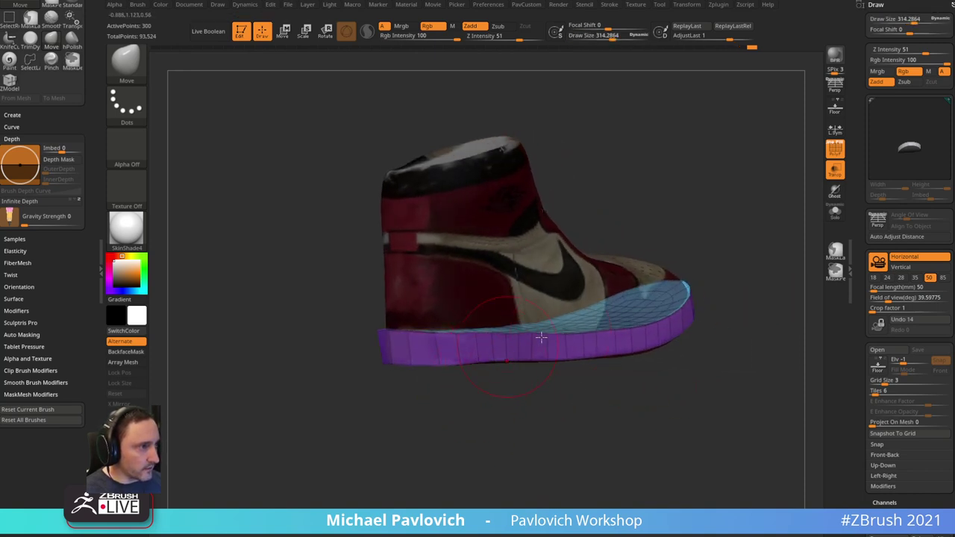
- Turn off transparency, isolate the sole and refine its arch outline with the Move brush at a draw size of about 116
left_click(833, 170)
left_click(833, 211)
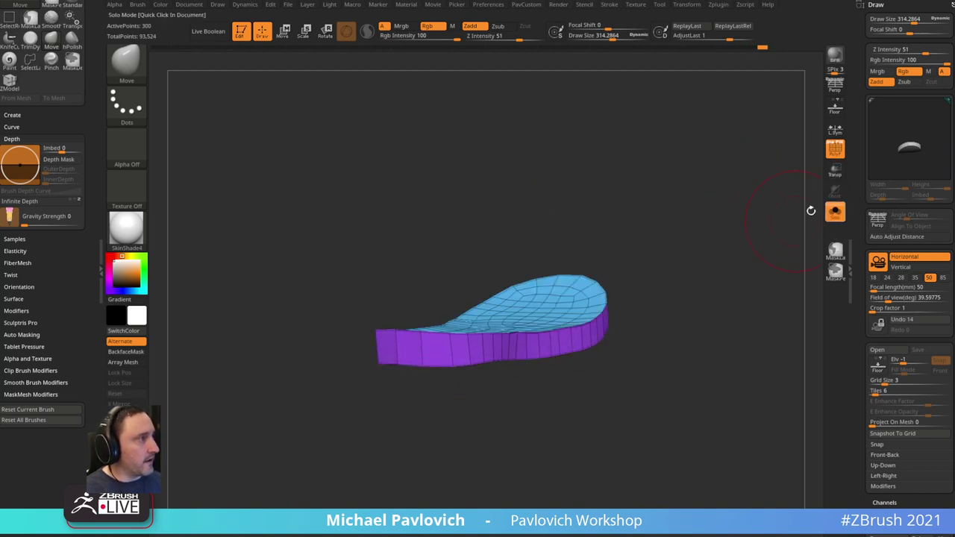
left_click_drag(811, 211, 611, 302, "shift")
key("f")
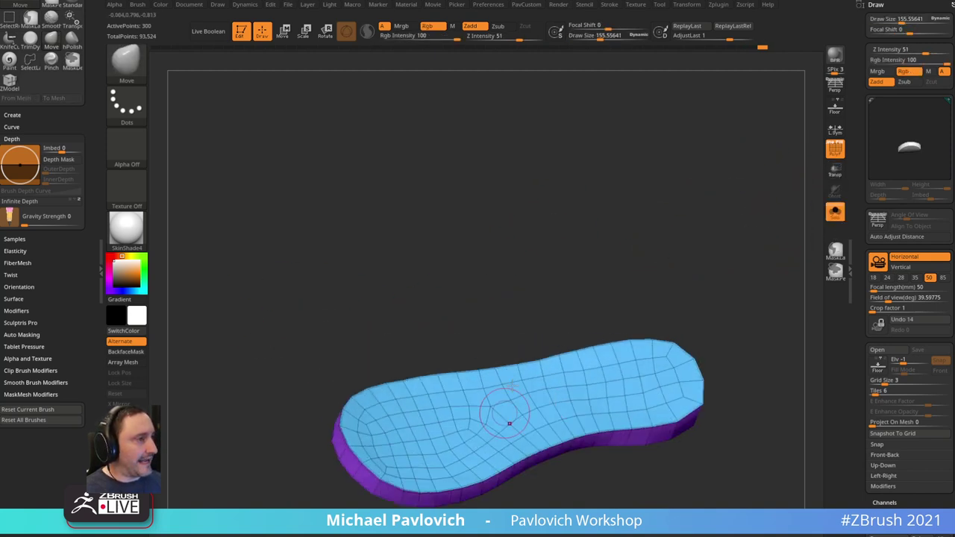
left_click_drag(510, 423, 728, 271)
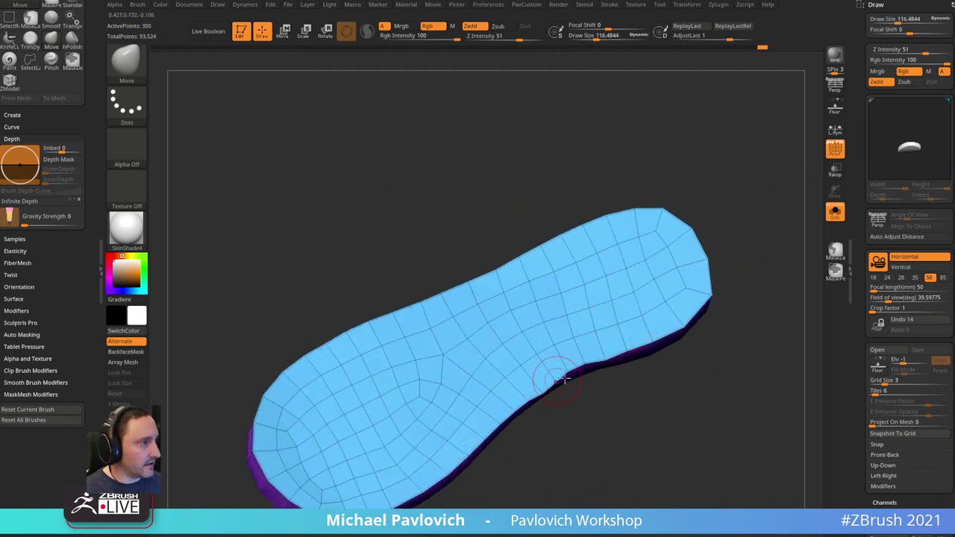
right_click_drag(633, 342, 754, 231, "ctrl")
key("3")
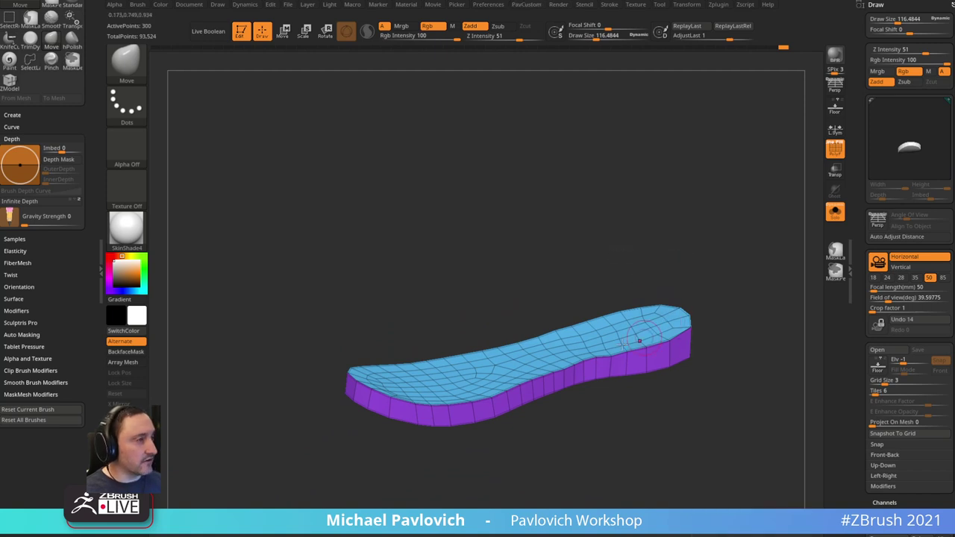
mouse_move(739, 282)
left_mouse_down()
mouse_move(714, 136)
mouse_move(746, 288)
mouse_move(746, 273)
left_mouse_up()
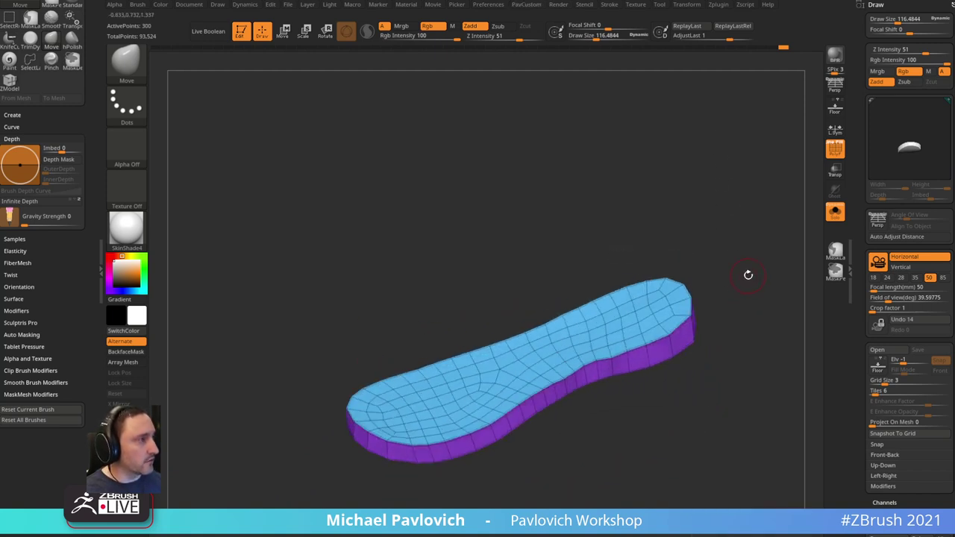
- Try to smooth the isolated sole with Polish By Features and undo the polish
key("space")
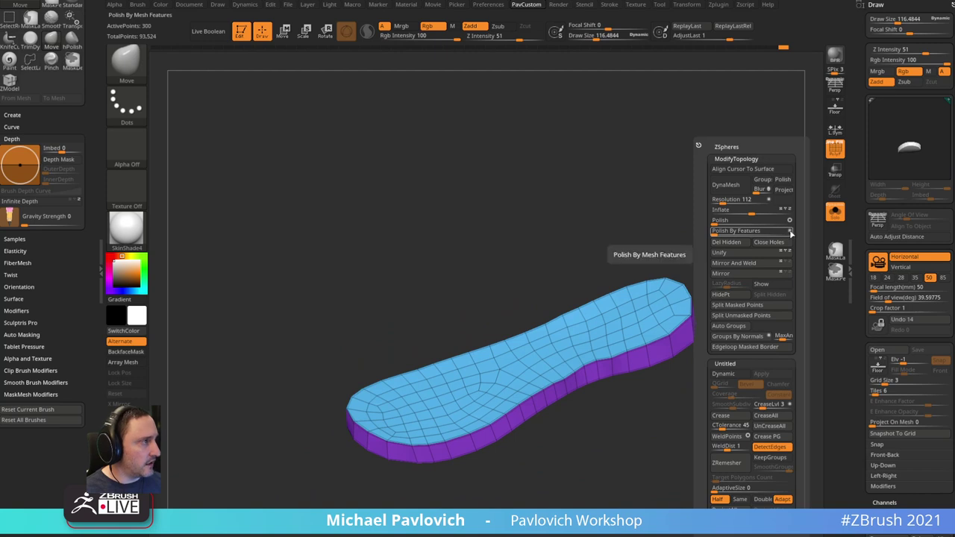
left_click_drag(709, 215, 709, 251, "alt")
key("space")
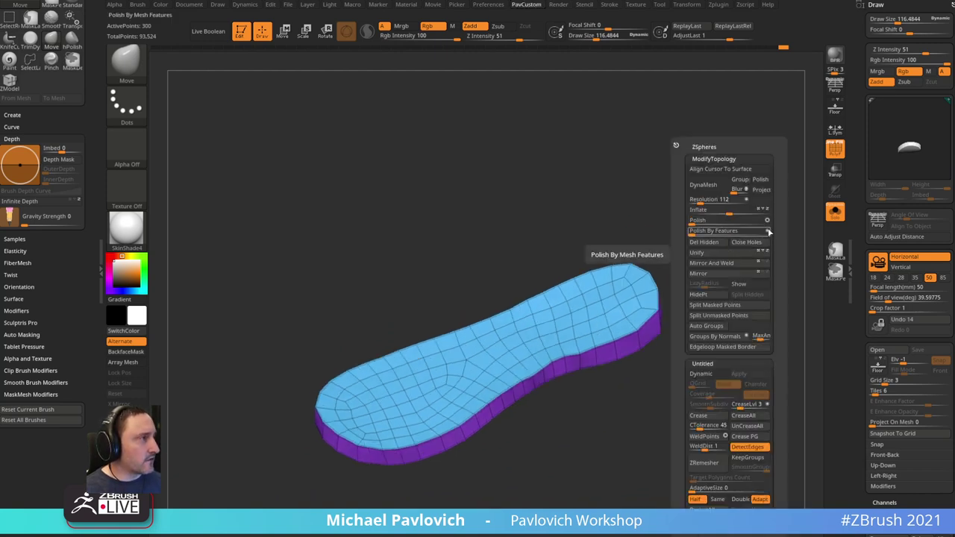
left_click(692, 231)
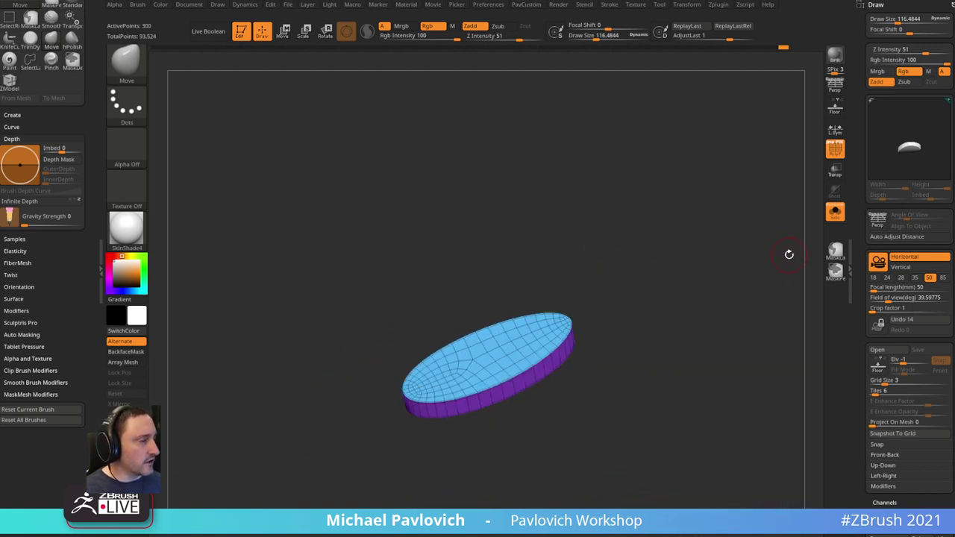
key("ctrl+z")
- Toggle the Polish By Features mode and apply a light polish to the isolated sole
key("space")
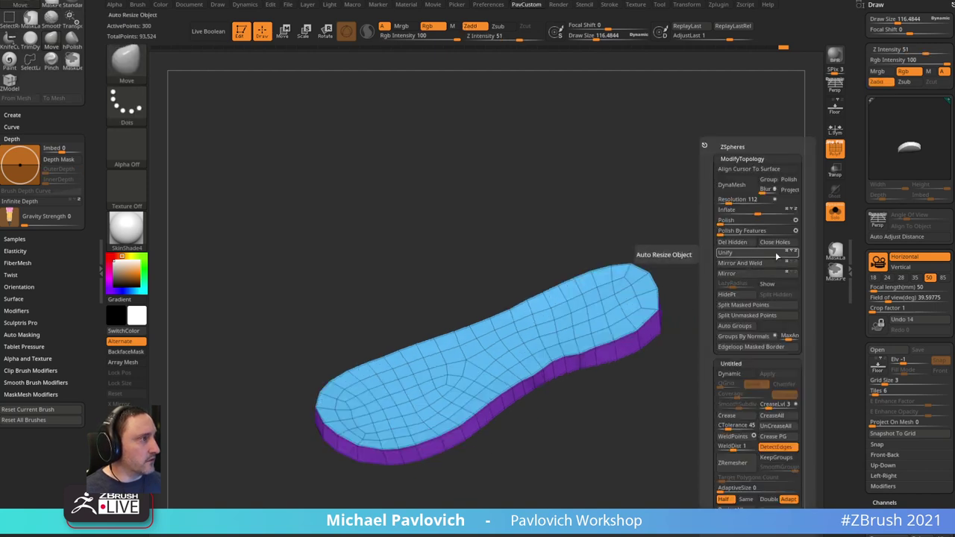
left_click(796, 230)
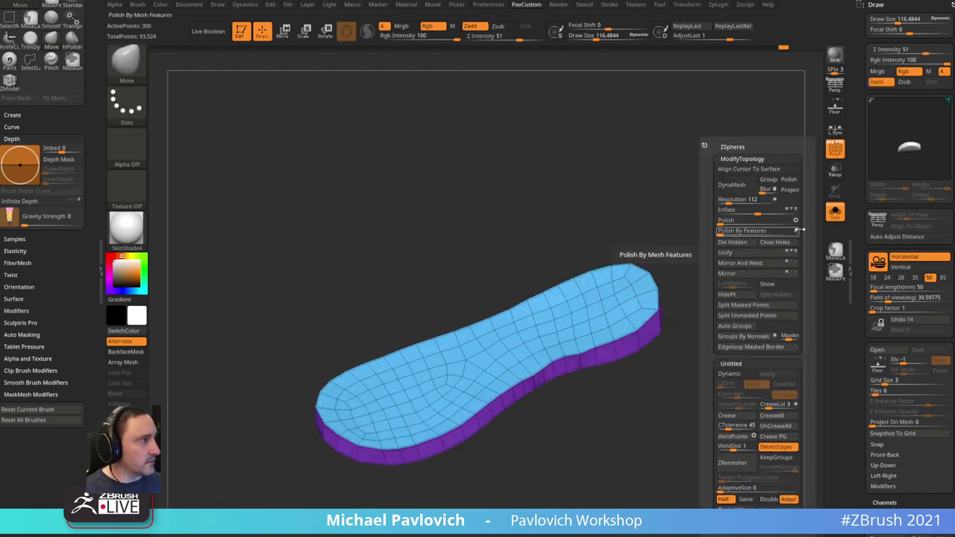
left_click(727, 231)
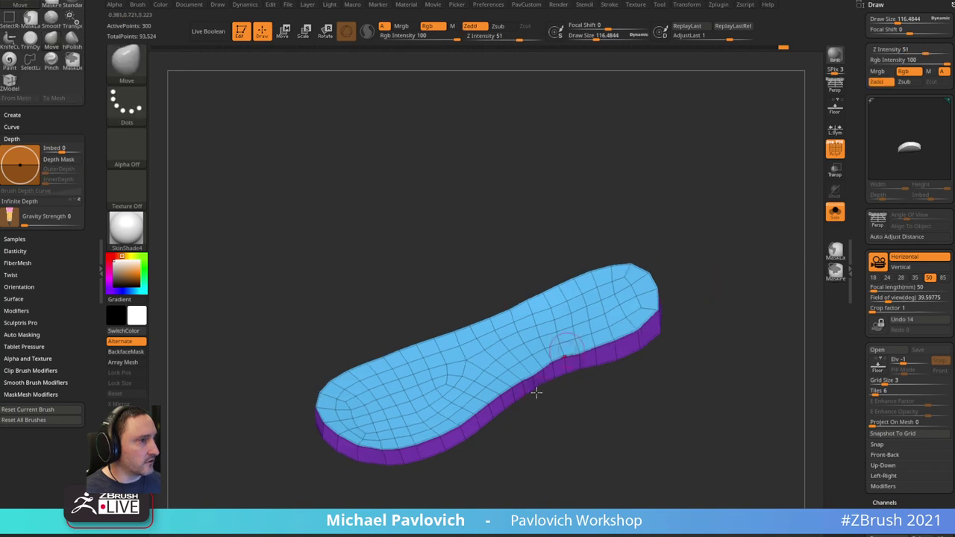
left_click_drag(732, 214, 701, 204)
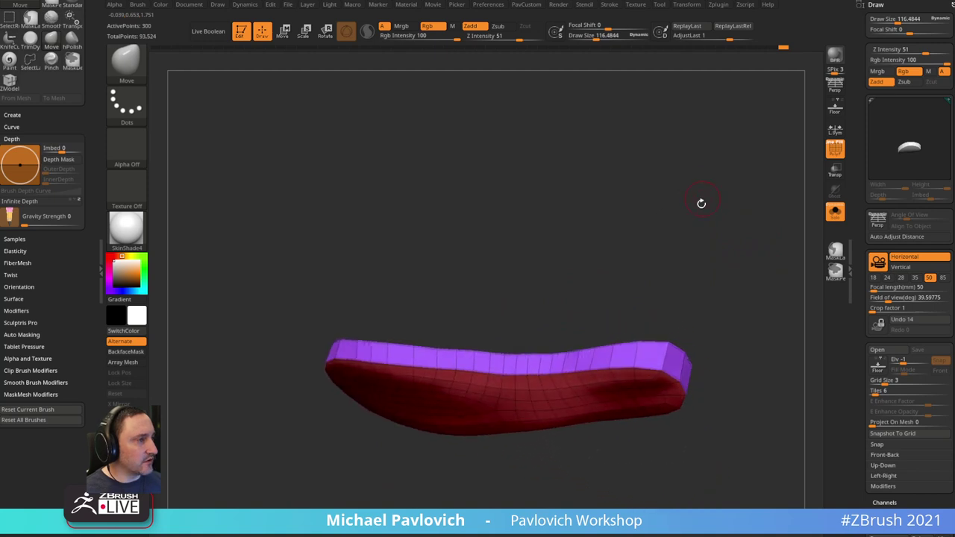
key("space")
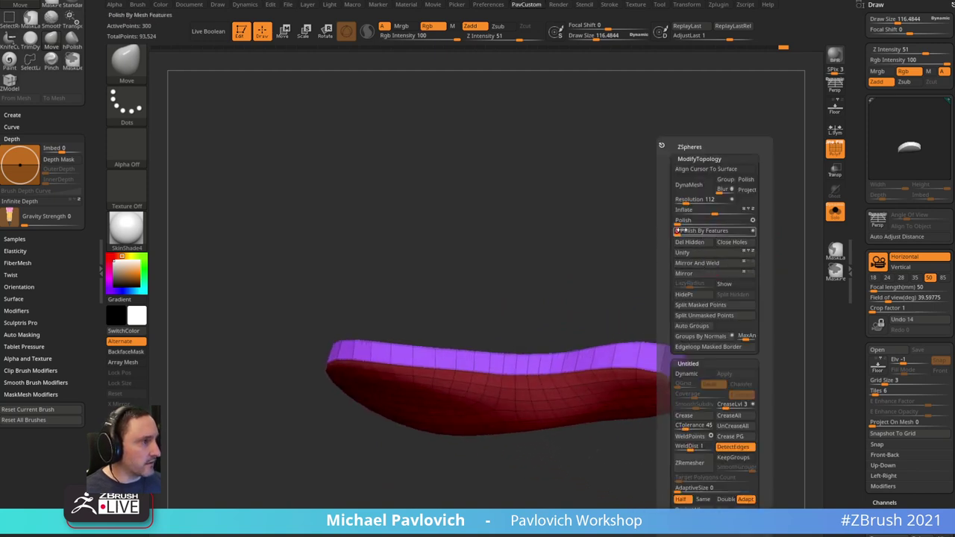
left_click_drag(411, 471, 578, 240)
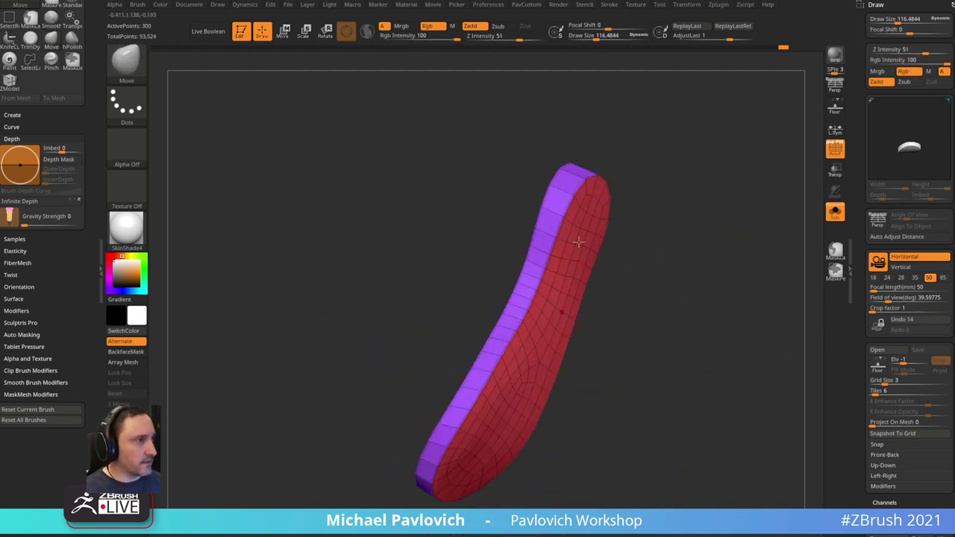
- Flatten the sole's underside with the hPolish brush at a draw size of about 369
key("4")
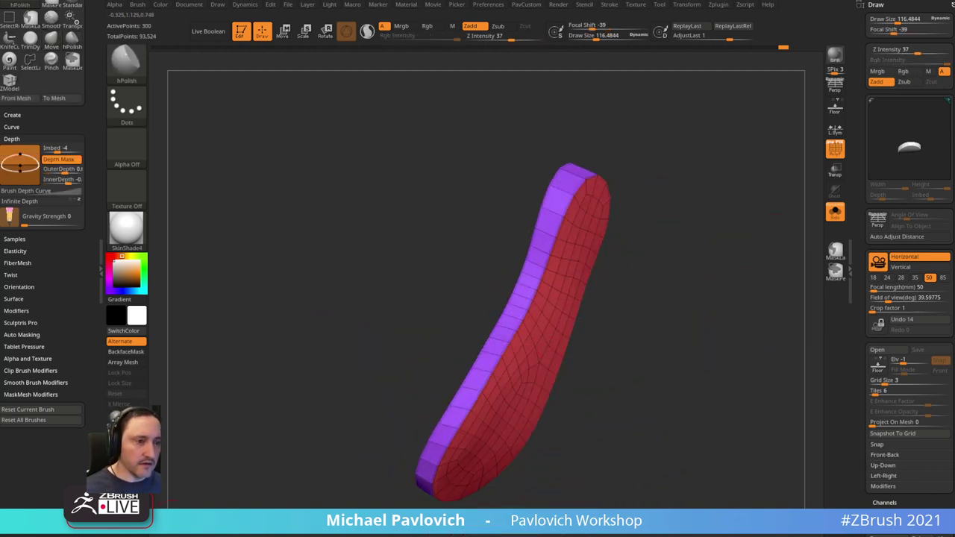
mouse_move(741, 184)
left_mouse_down()
mouse_move(720, 168)
mouse_move(572, 245)
left_mouse_up()
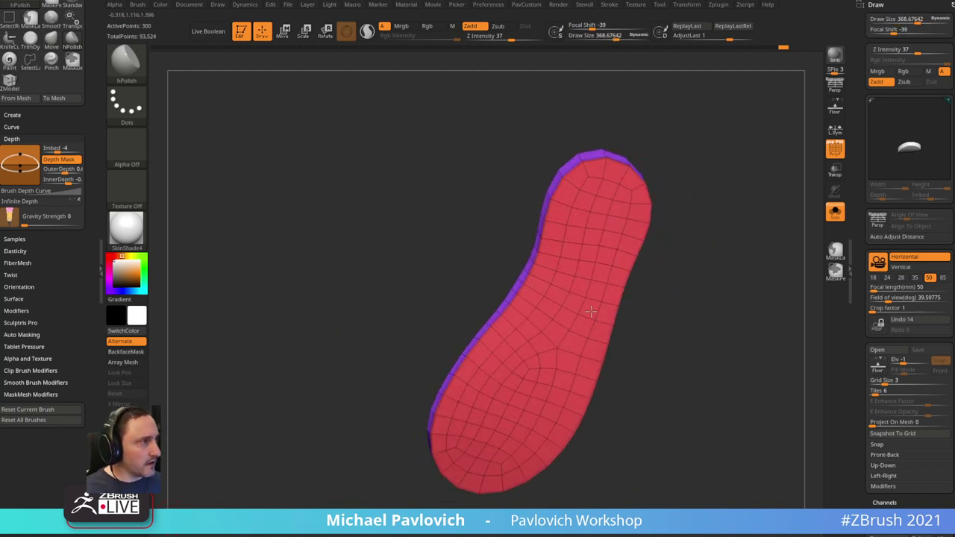
left_click_drag(694, 237, 661, 194)
left_click_drag(672, 228, 600, 276)
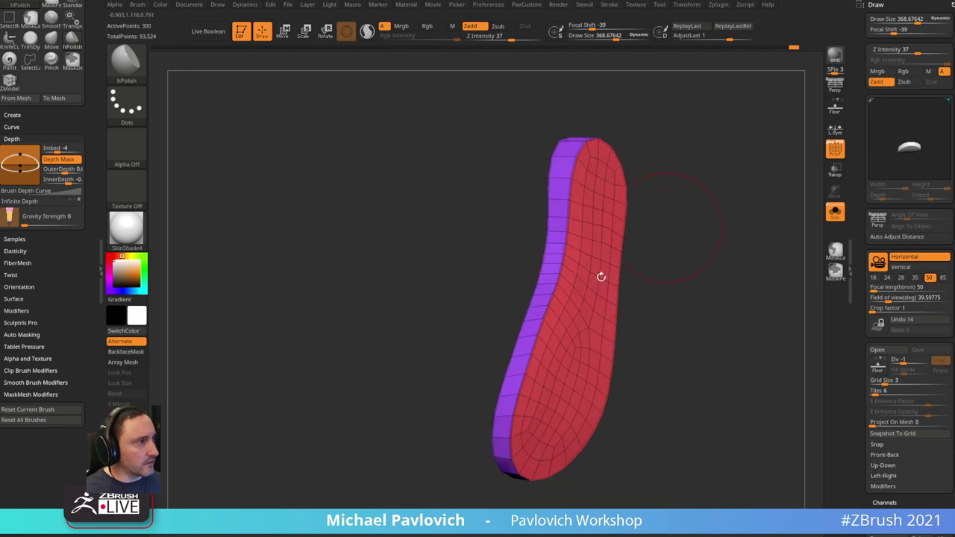
mouse_move(668, 259)
left_mouse_down()
mouse_move(576, 310)
mouse_move(613, 266)
left_mouse_up()
left_click_drag(606, 357, 631, 343)
- Apply another light Polish By Features to the sole and bring the whole shoe back in side view
key("3")
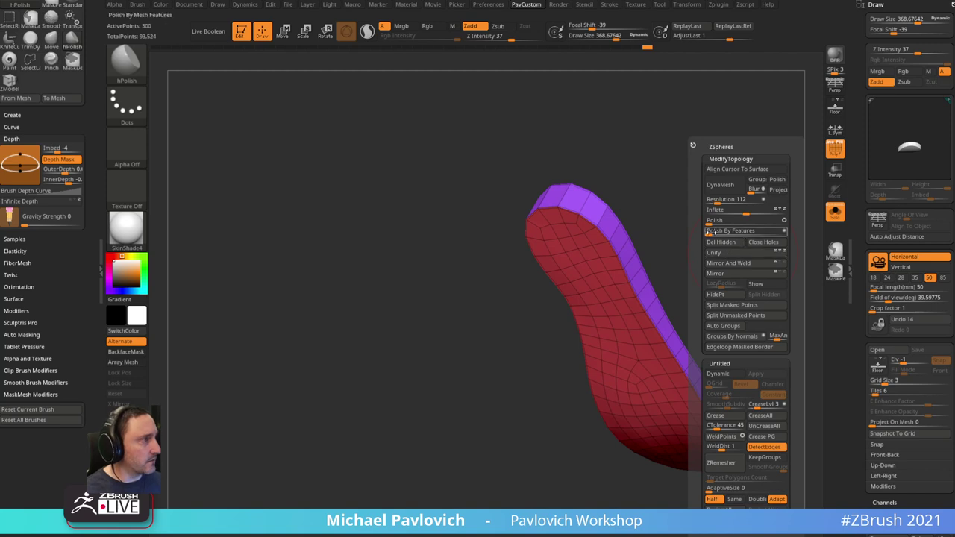
left_click(712, 231)
right_click_drag(640, 269, 765, 232)
left_click(835, 211)
right_click_drag(790, 196, 761, 190, "shift")
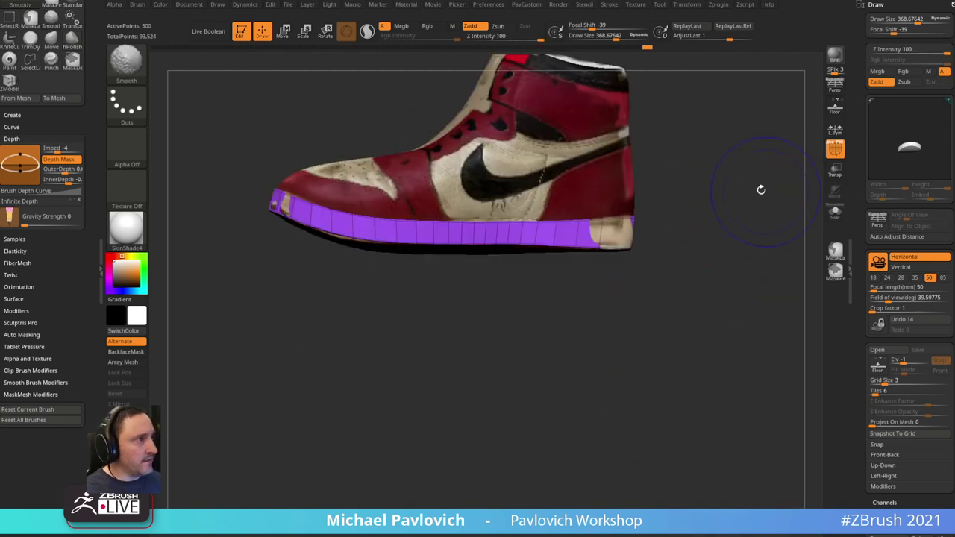
- Push the sole's outline around the toe and heel to fit the shoe with the Move brush at a draw size of about 509
mouse_move(761, 189)
left_mouse_down()
mouse_move(714, 211)
mouse_move(660, 305)
mouse_move(630, 296)
mouse_move(688, 354)
mouse_move(719, 305)
mouse_move(705, 251)
mouse_move(638, 270)
left_mouse_up()
key("s")
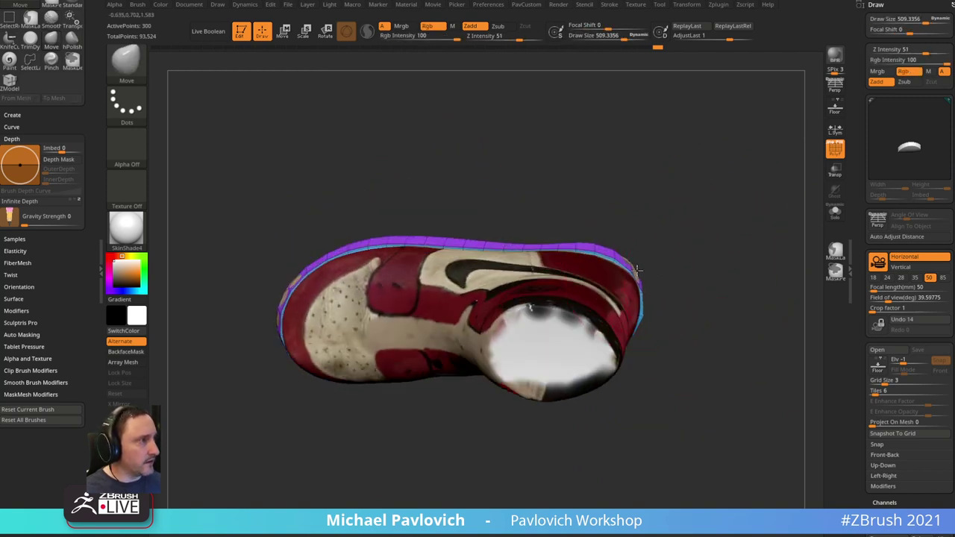
left_click_drag(641, 213, 490, 258)
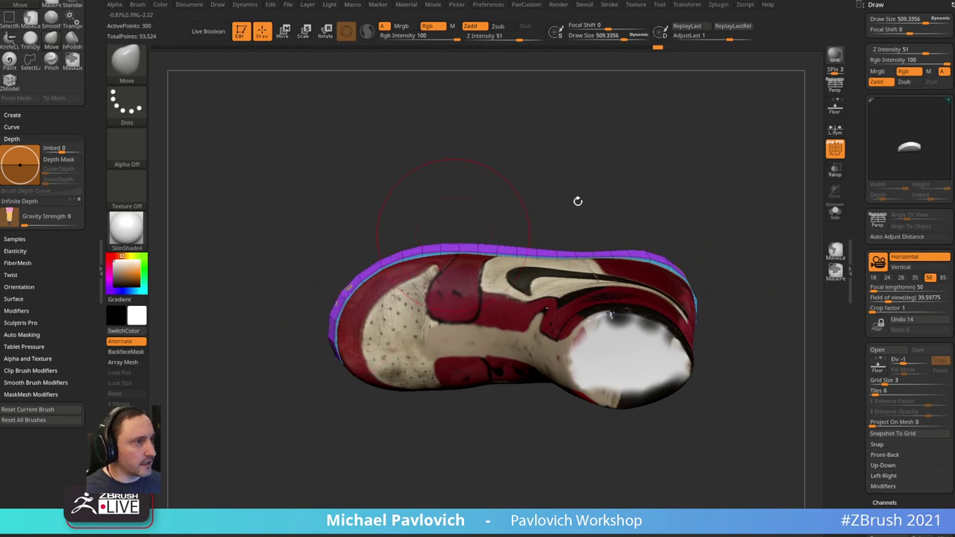
mouse_move(577, 201)
left_mouse_down()
mouse_move(736, 124)
mouse_move(663, 188)
mouse_move(753, 179)
mouse_move(664, 252)
mouse_move(667, 243)
mouse_move(478, 363)
mouse_move(490, 349)
mouse_move(481, 344)
left_mouse_up()
left_click_drag(557, 316, 559, 318)
- Select the Standard brush and inspect the sole's fit from the side and from above
key("b")
key("s")
key("t")
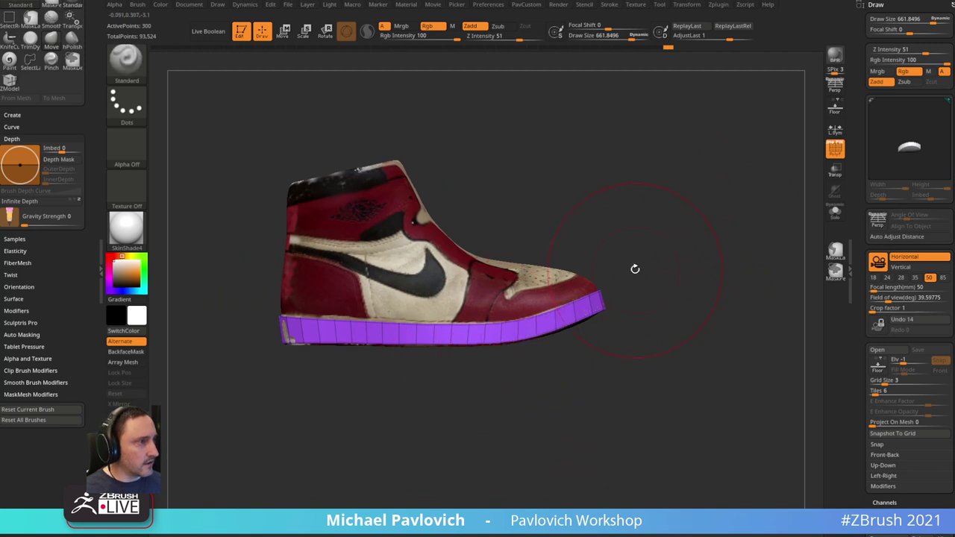
left_click_drag(622, 204, 644, 256, "alt")
left_click_drag(685, 224, 709, 281)
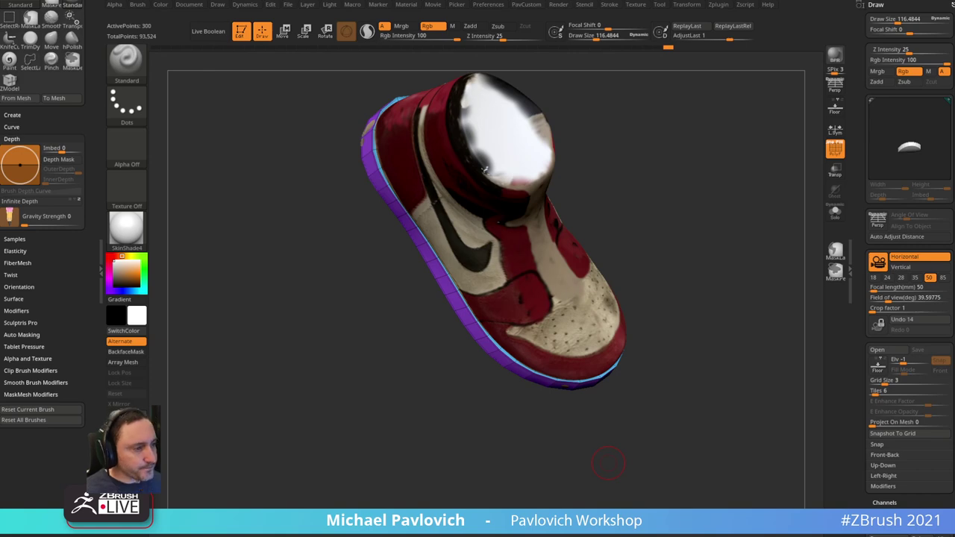
- Switch to the browser to examine the sole in the vintage Jordan side photo, and return to ZBrush
key("alt+Tab")
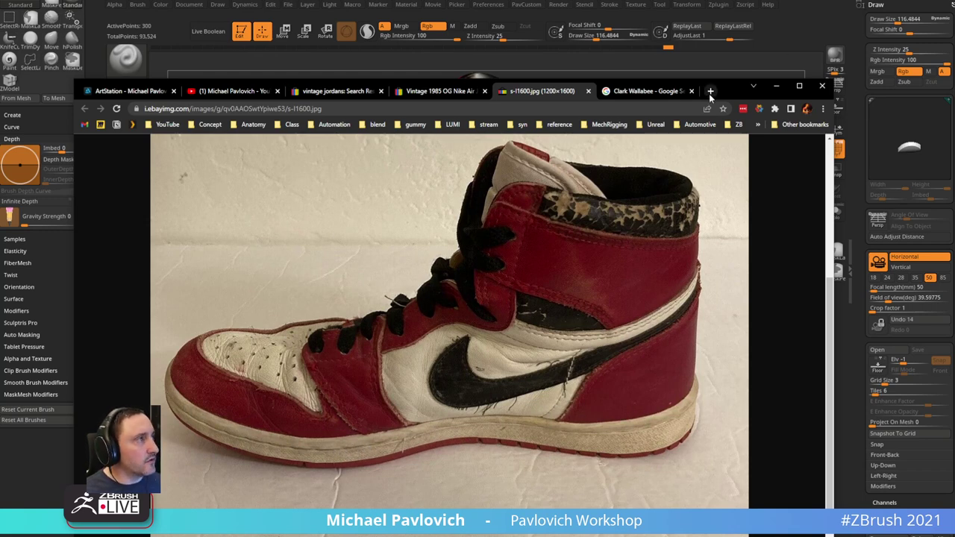
left_click_drag(734, 91, 708, 159)
key("alt+Tab")
- Compare the sole with the reference photos by loading Ref Switcher views 1 through 4 of the Jordans project
left_click_drag(608, 462, 756, 229)
left_click_drag(91, 67, 87, 120)
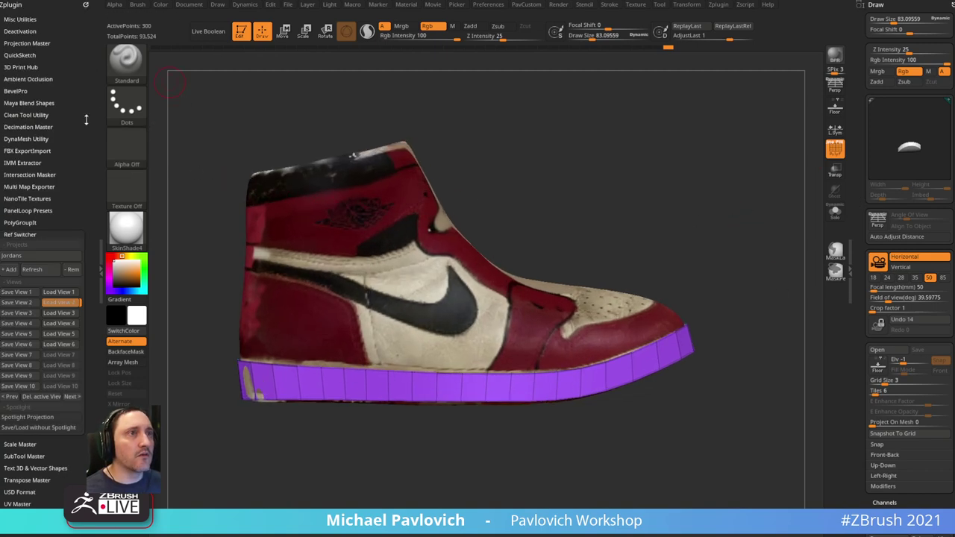
left_click(60, 292)
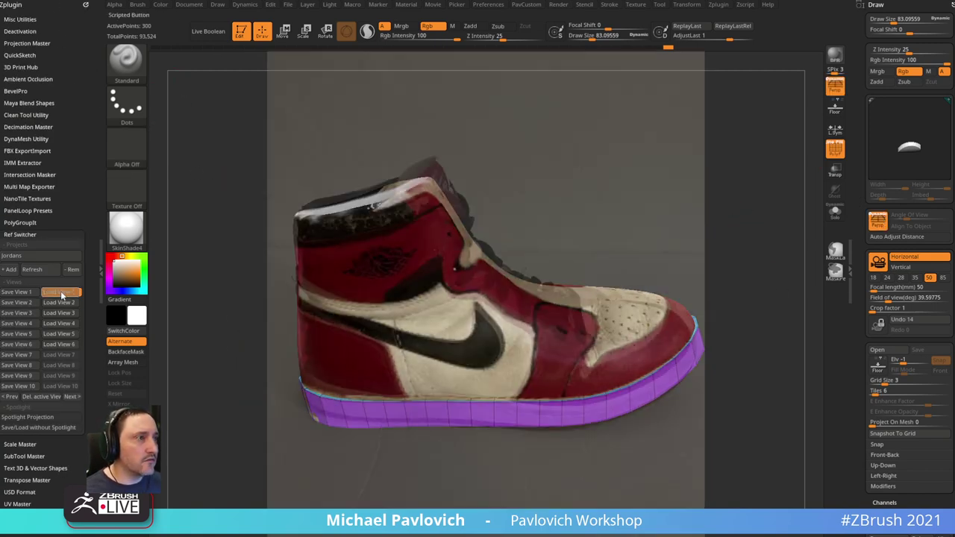
left_click(61, 302)
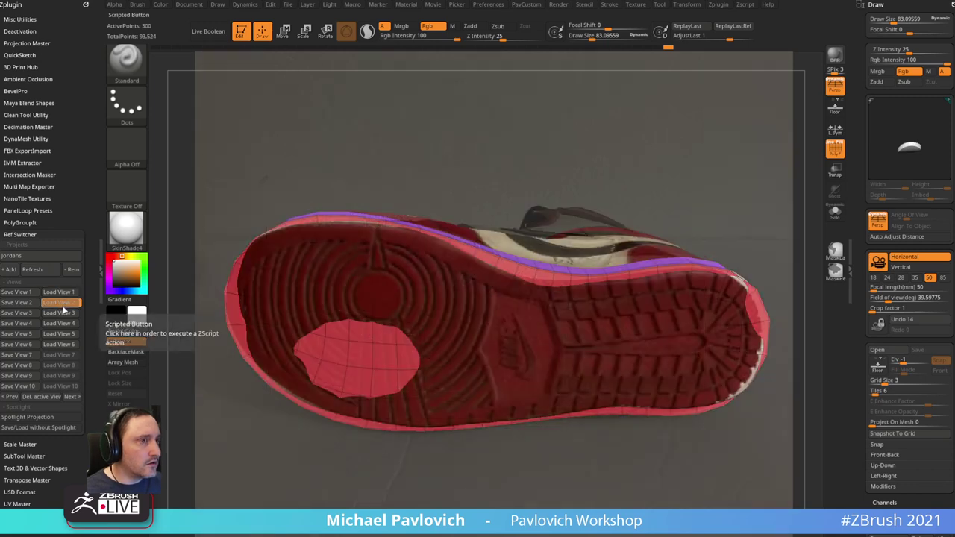
left_click(65, 313)
left_click(62, 323)
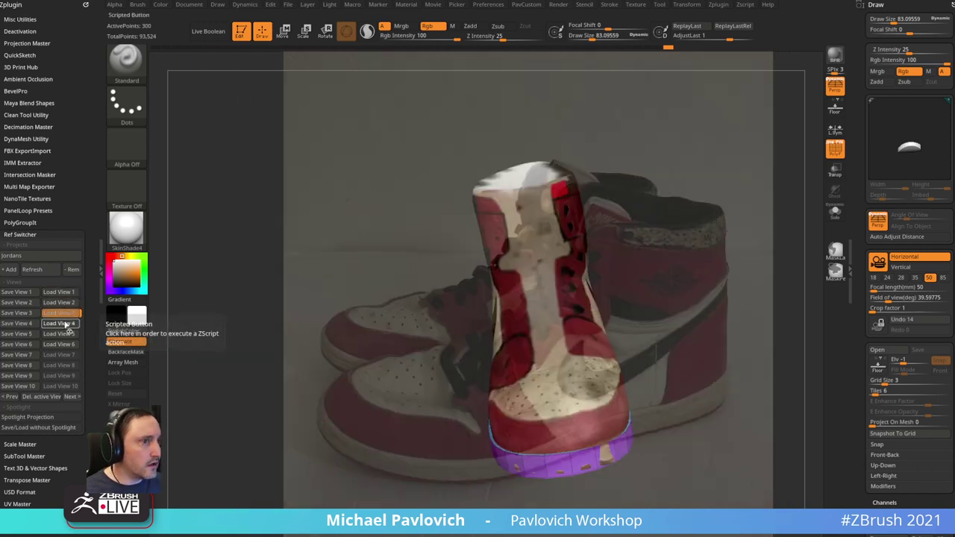
- Compare the sole with the remaining reference photos by loading Ref Switcher views 5 and 6, then step back through views 4 to 1
left_click(64, 334)
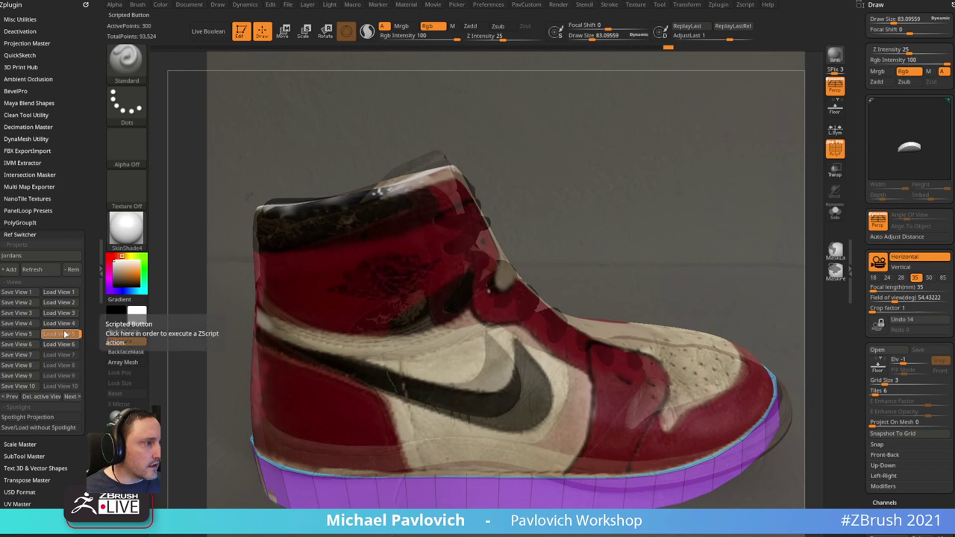
left_click(829, 90)
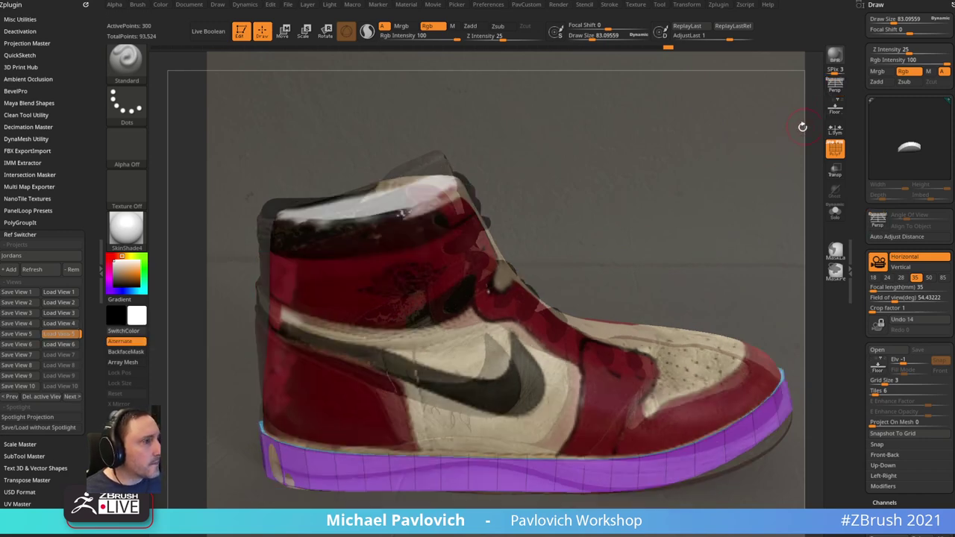
left_click(829, 91)
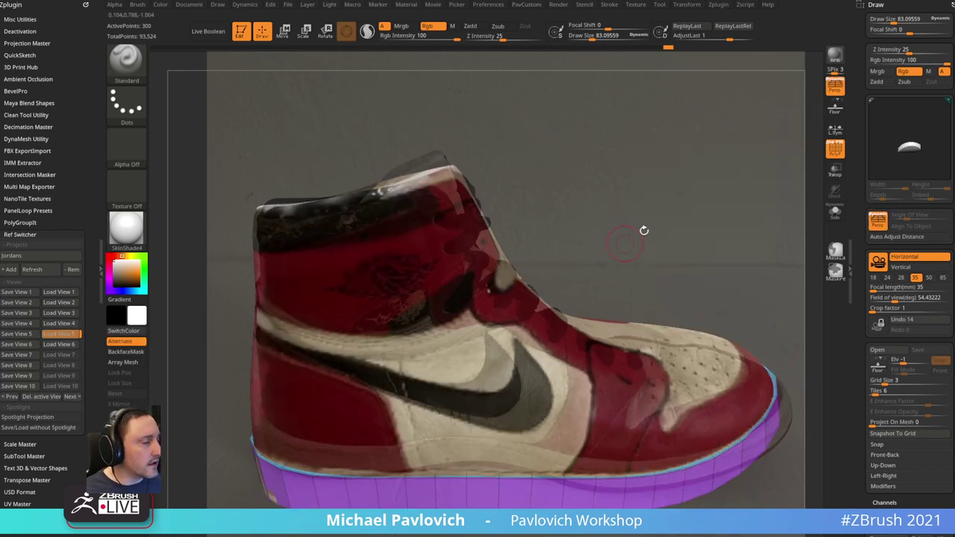
left_click_drag(643, 231, 499, 266)
left_click(75, 345)
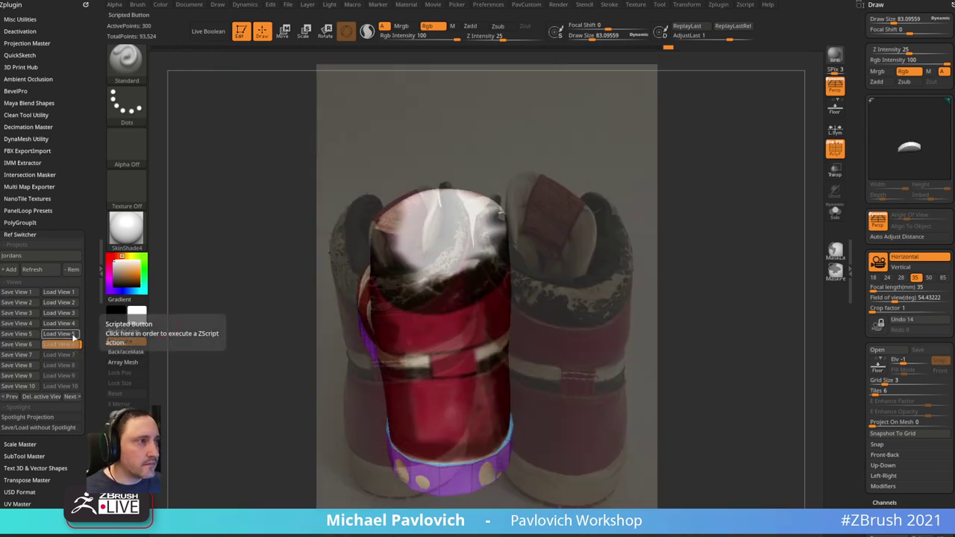
left_click(73, 325)
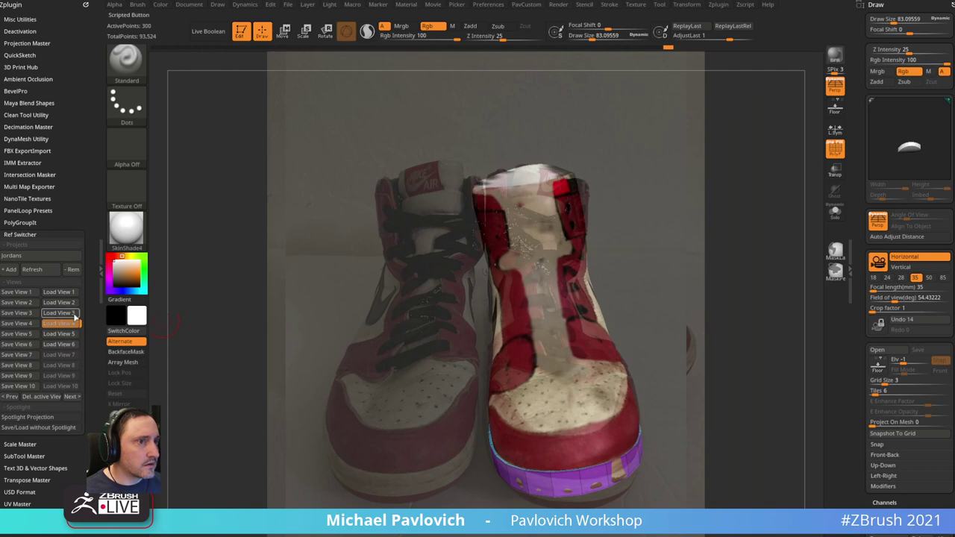
left_click(73, 313)
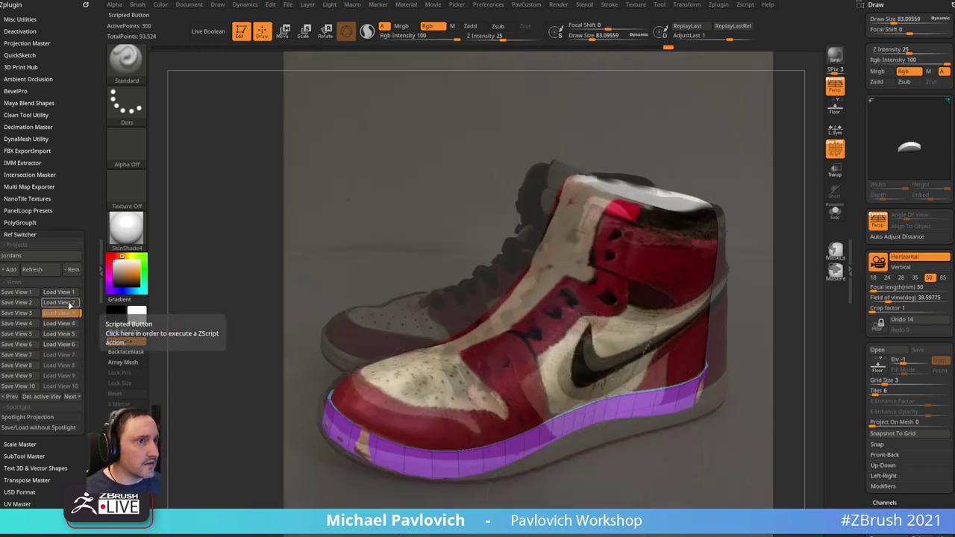
left_click(67, 302)
left_click(67, 296)
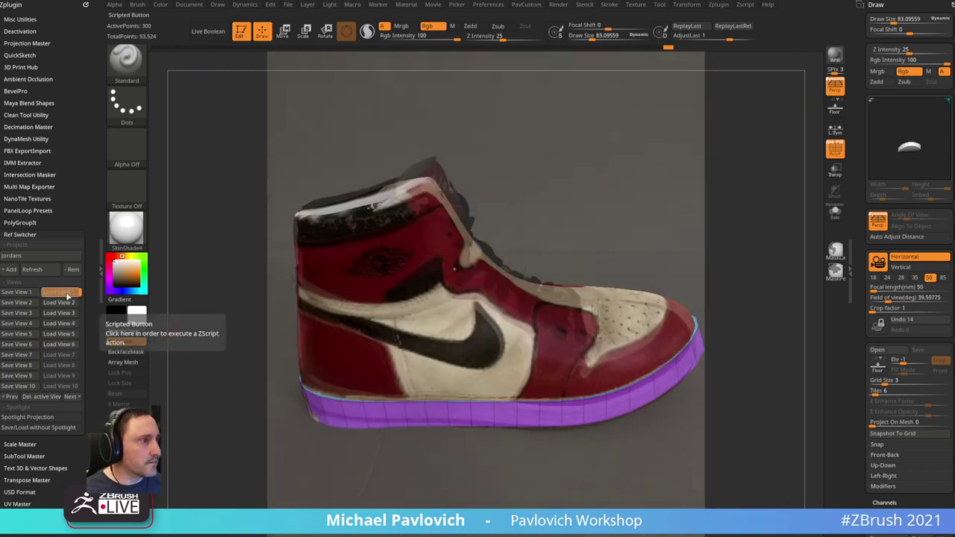
- Realign the shoe with the side reference photo and overwrite Ref Switcher view 1 with the new alignment
left_click_drag(665, 198, 680, 173)
left_click(27, 292)
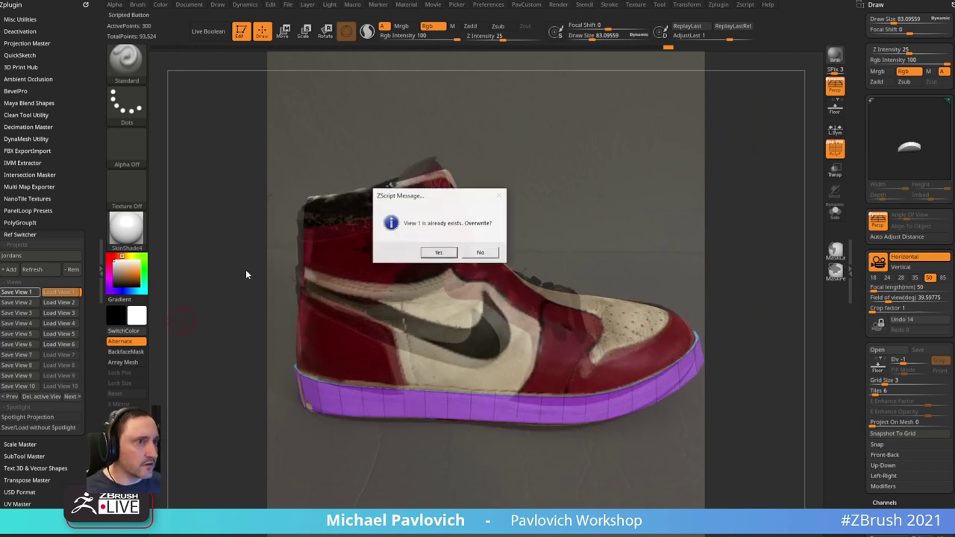
left_click(440, 252)
- Insert a single edge loop around the sole's side wall with ZModeler at a draw size of about 58.5, and hide the reference photo
left_click_drag(692, 289, 693, 281)
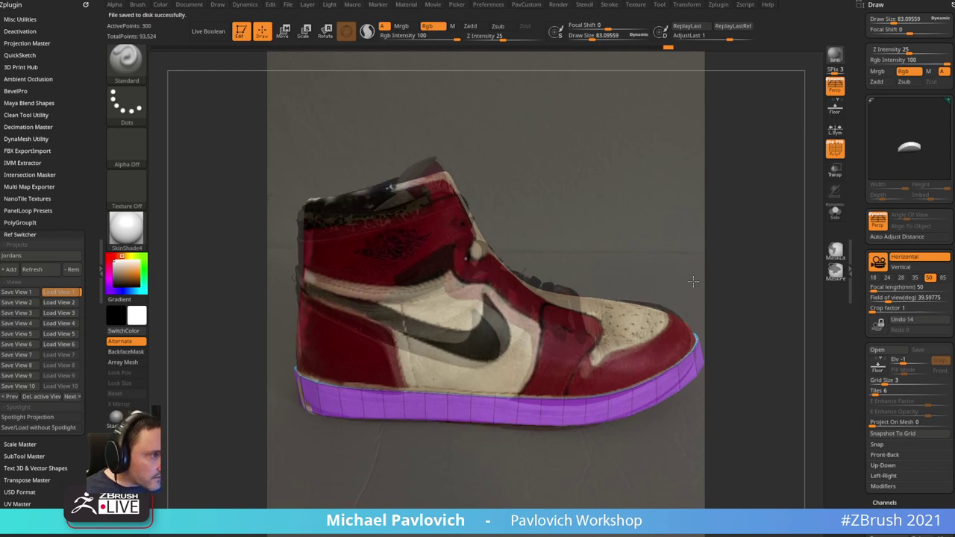
key("s")
left_click_drag(390, 411, 386, 412)
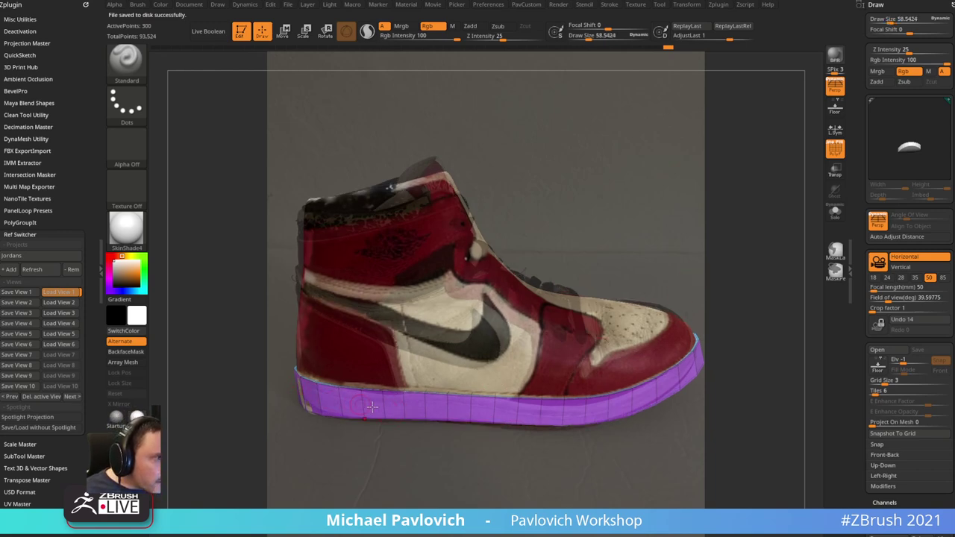
key("b")
key("z")
key("m")
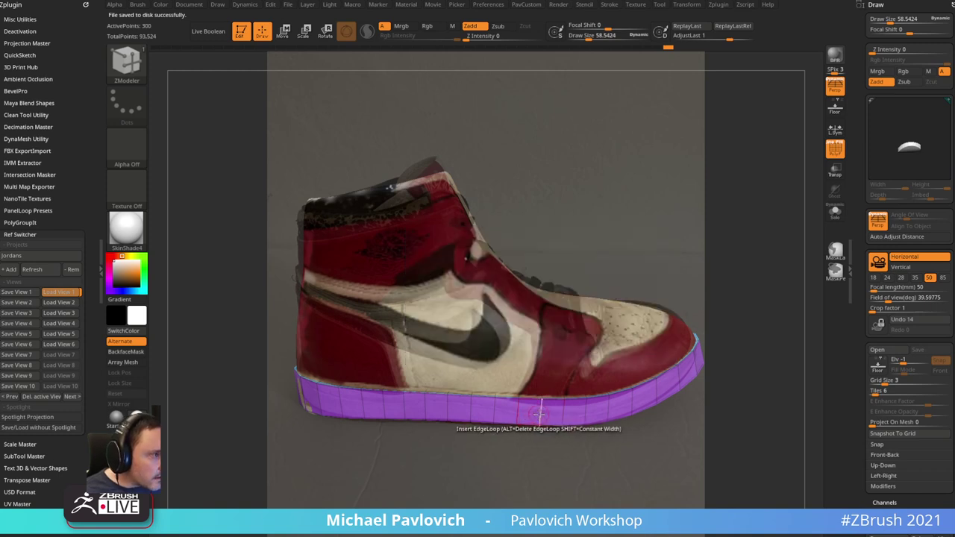
left_click(539, 412)
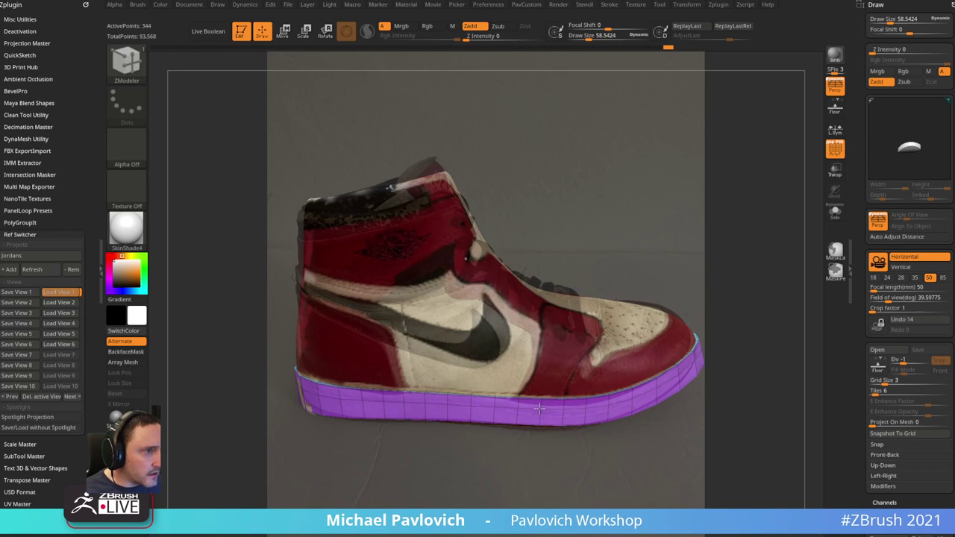
left_click(539, 407)
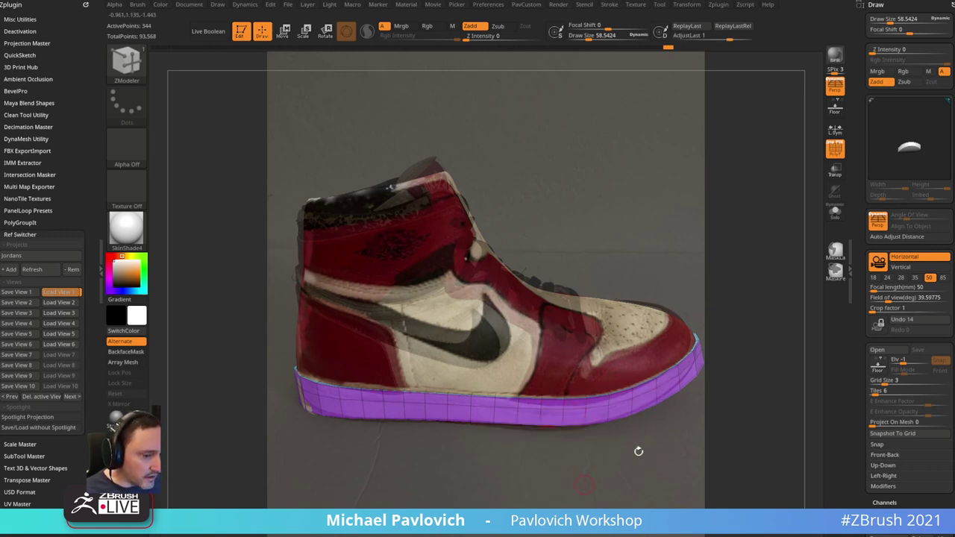
key("shift")
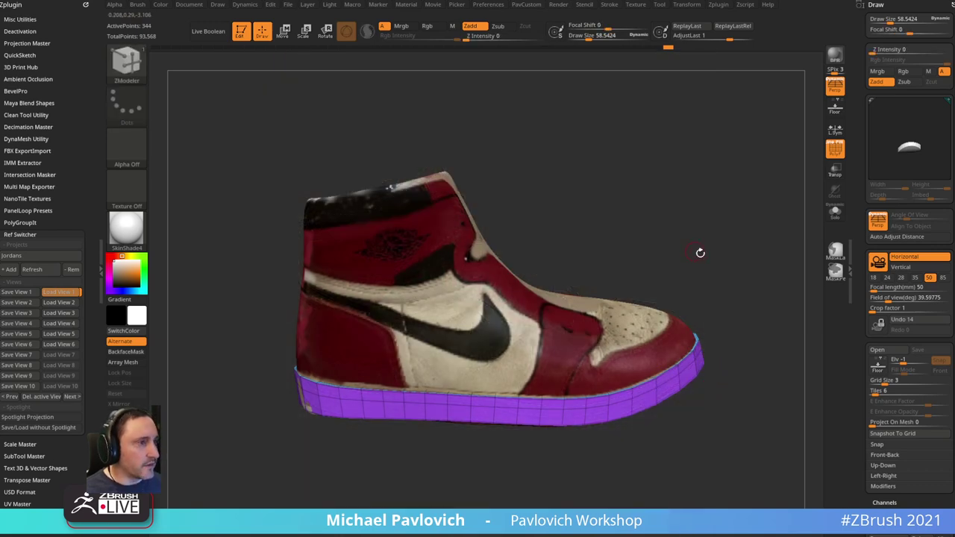
- Isolate the sole, delete everything except its underside polygroup, and extrude that polygroup into a thin outsole slab
left_click_drag(697, 252, 674, 280)
left_click(834, 213)
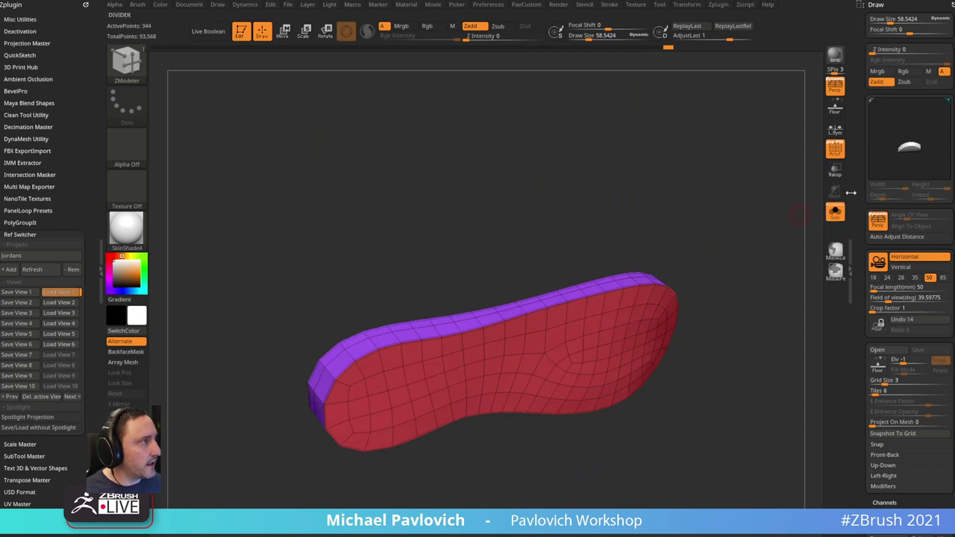
left_click(951, 3)
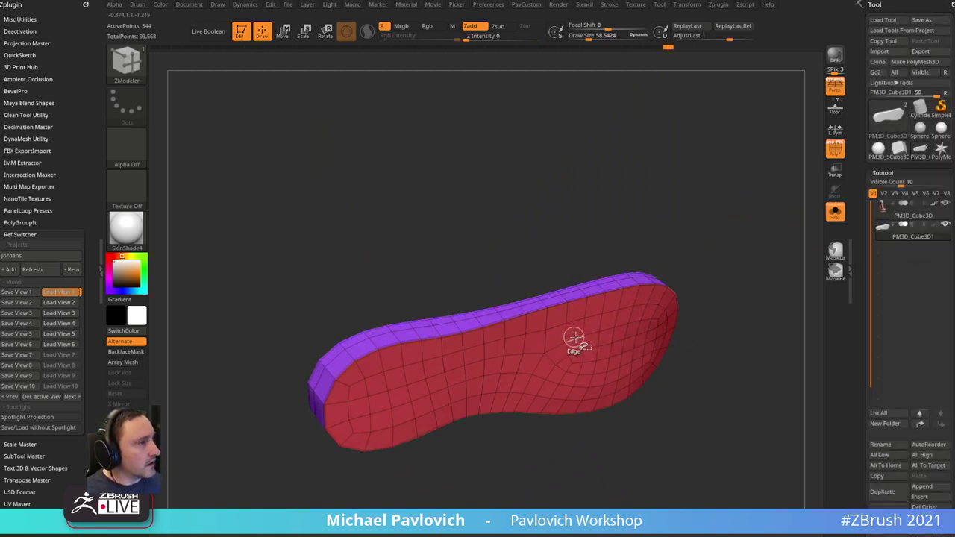
left_click(602, 332, "ctrl+shift")
key("2")
left_click(735, 244)
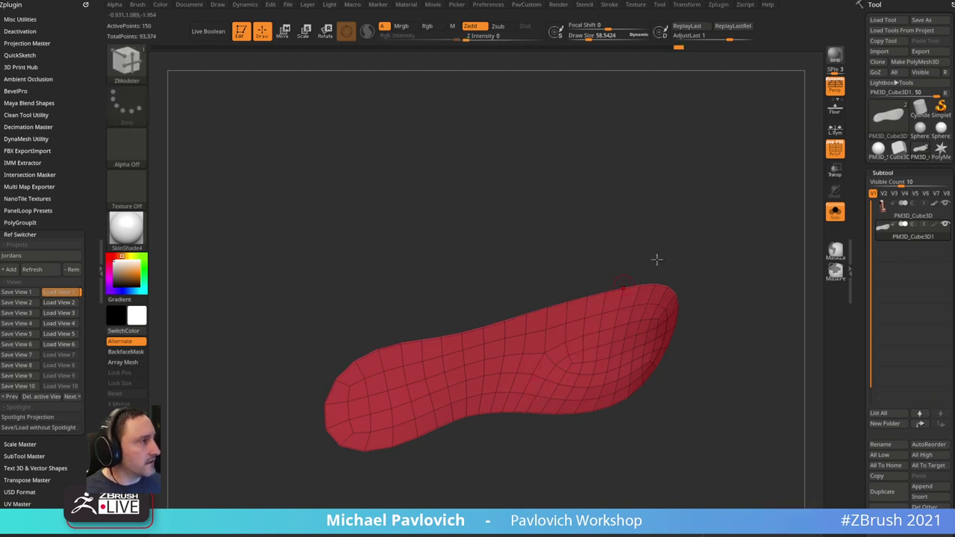
left_click_drag(656, 259, 689, 269)
left_click_drag(602, 306, 608, 312)
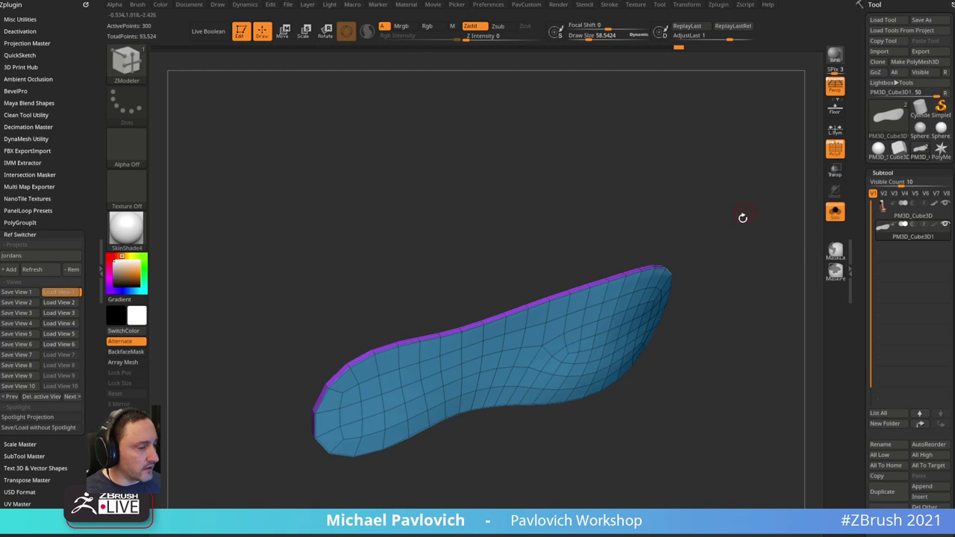
left_click_drag(742, 218, 752, 287)
key("2")
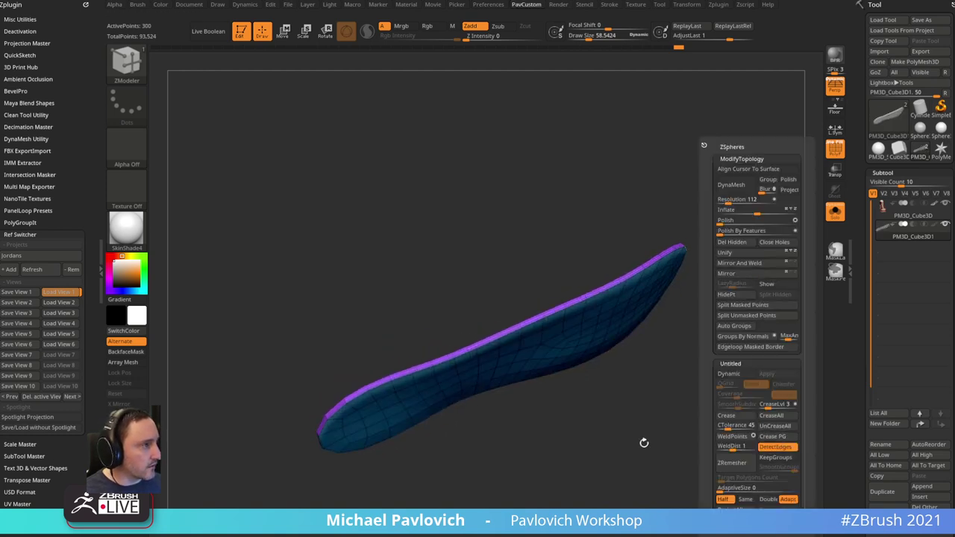
- Check the thin outsole slab against the full shoe, and undo the extrusion and deletion to restore the full sole
left_click(835, 211)
left_click_drag(757, 239, 742, 193)
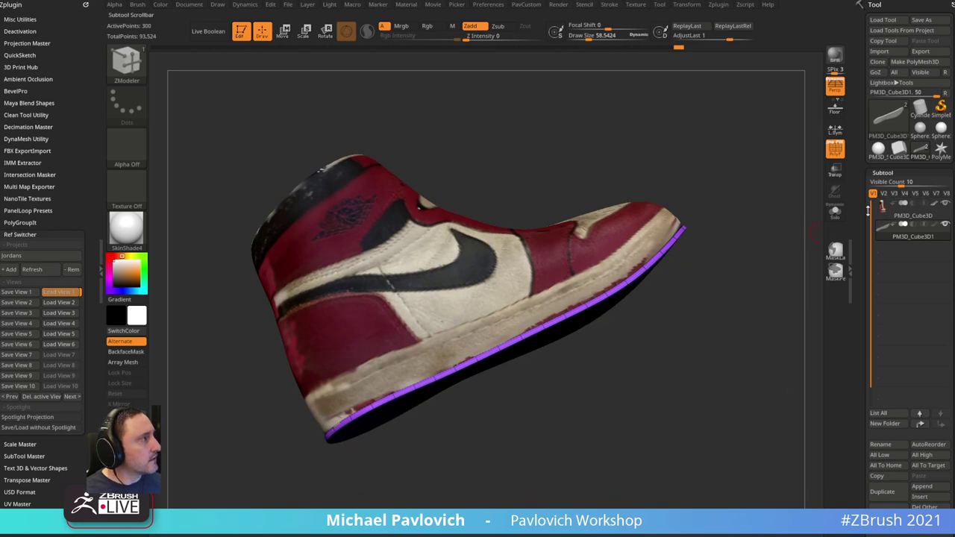
mouse_move(867, 211)
left_mouse_down()
mouse_move(868, 223)
mouse_move(867, 216)
left_mouse_up()
left_click(834, 212)
key("shift+d")
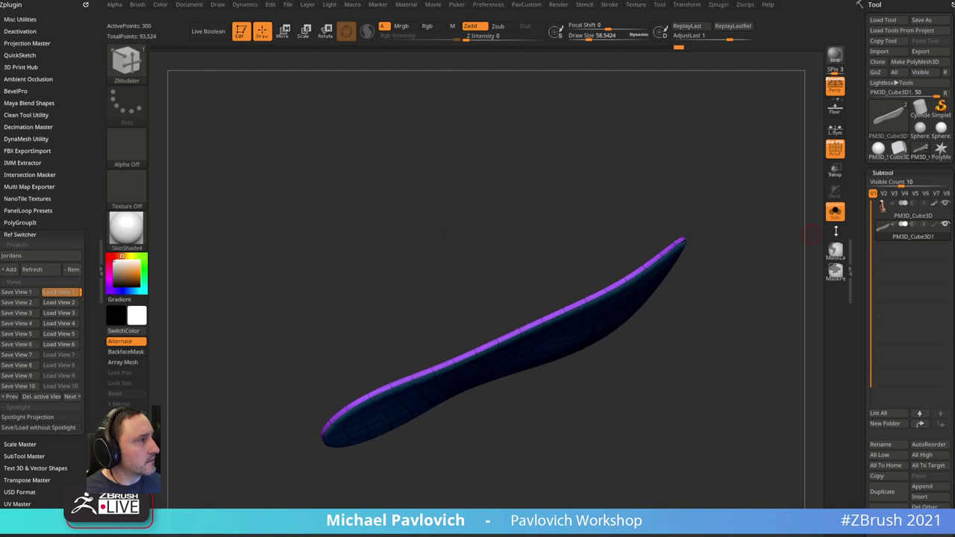
key("ctrl+w")
key("d")
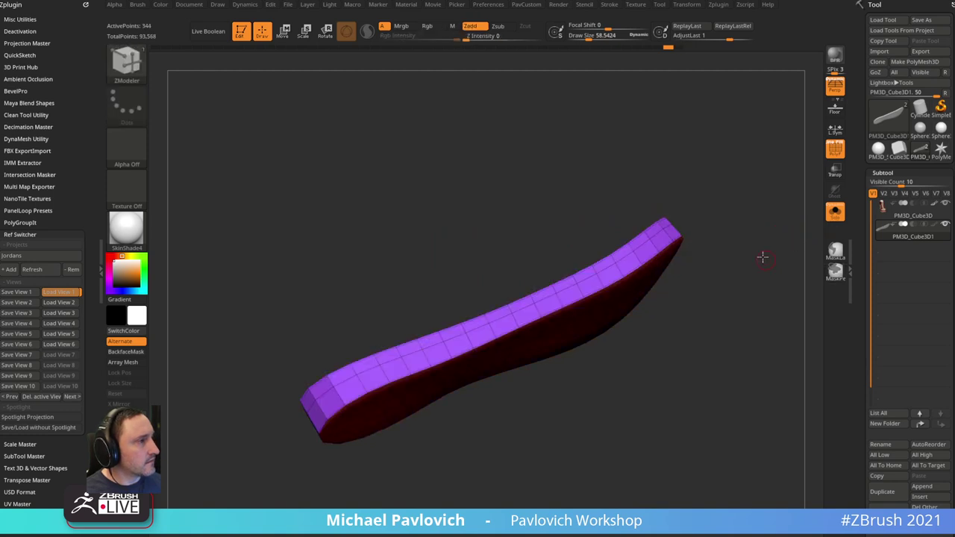
- Duplicate the sole subtool and delete everything except the underside polygroup from the copy
mouse_move(761, 258)
left_mouse_down()
mouse_move(773, 234)
mouse_move(773, 262)
left_mouse_up()
left_click(877, 497)
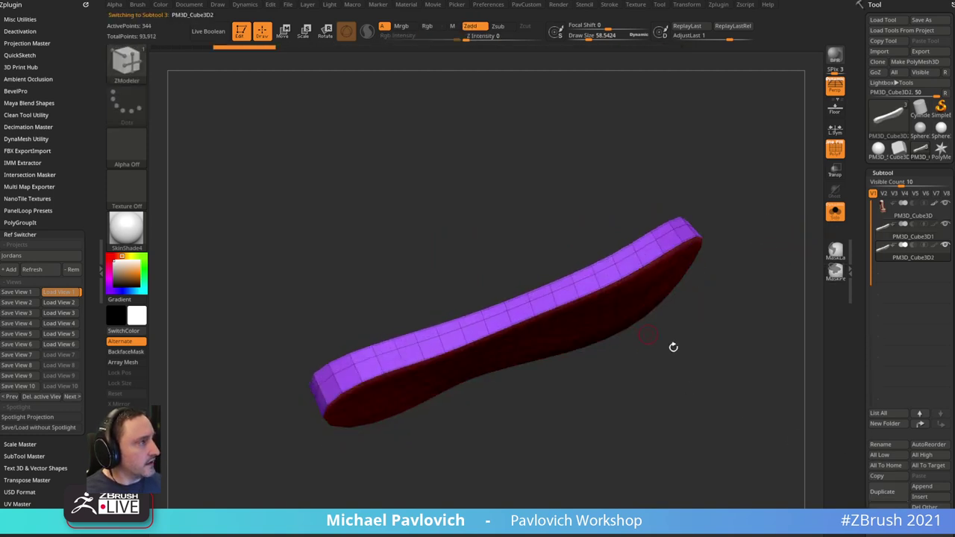
left_click_drag(674, 347, 745, 310)
left_click(604, 313, "ctrl+shift")
key("grave")
left_click(738, 242)
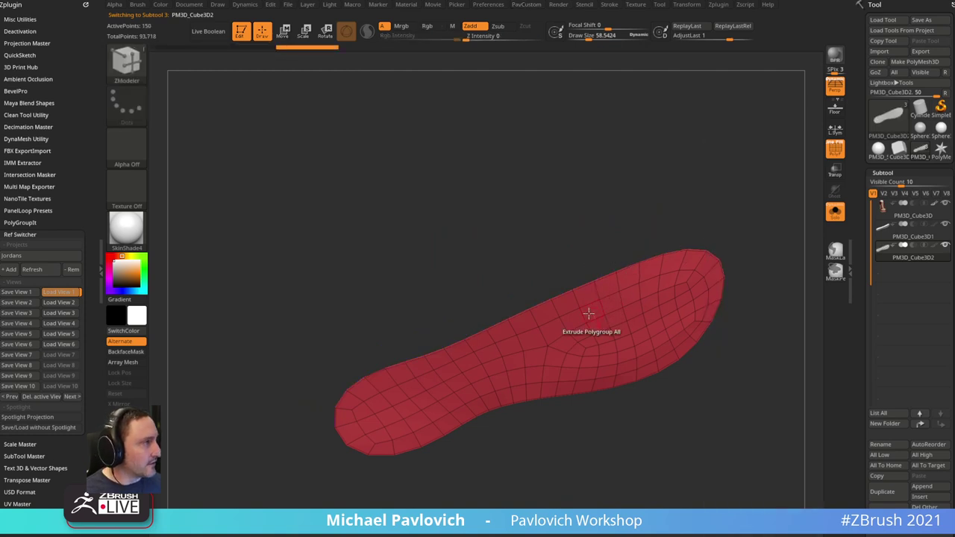
- Extrude the copy's underside polygroup into a thin outsole slab and give its bottom faces a separate polygroup
key("d")
key("ctrl+w")
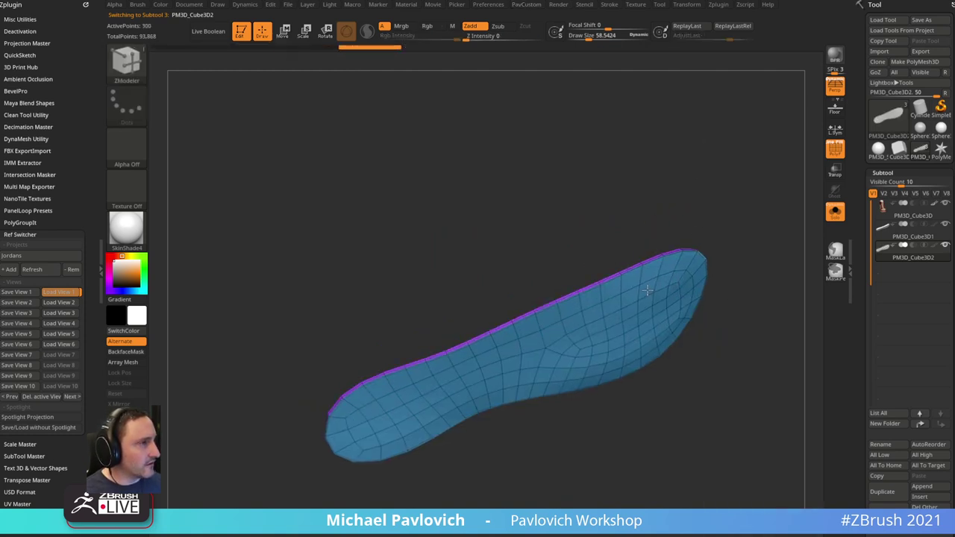
key("grave")
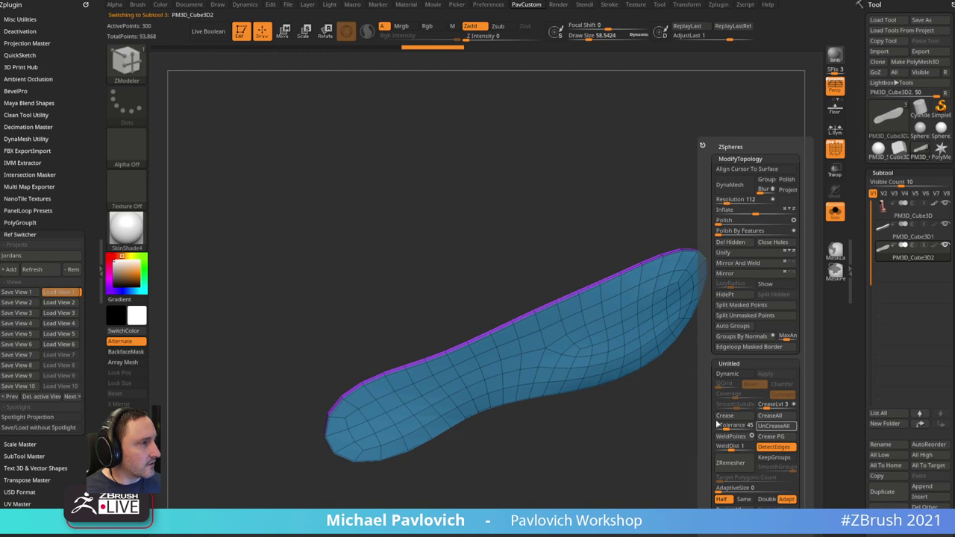
left_click_drag(728, 197, 750, 218)
- Select the original sole subtool PM3D_Cube3D1 and display the whole shoe without the polyframe
left_click(904, 239)
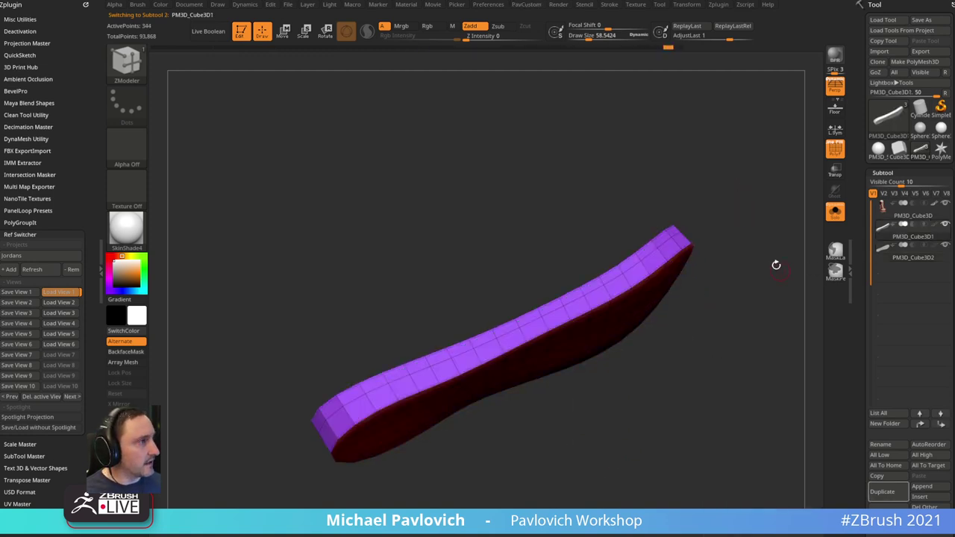
left_click_drag(775, 265, 750, 233)
left_click(837, 212)
left_click(835, 156)
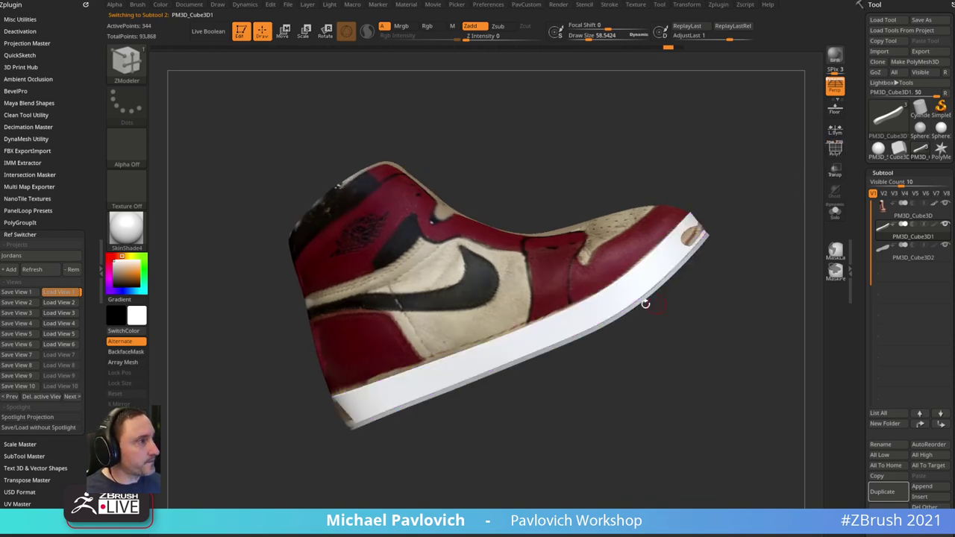
- Examine how the sole and thin outsole sit under the shoe from the side and below, with and without the polyframe
left_click_drag(573, 386, 531, 404)
left_click_drag(753, 261, 790, 204)
left_click(834, 151)
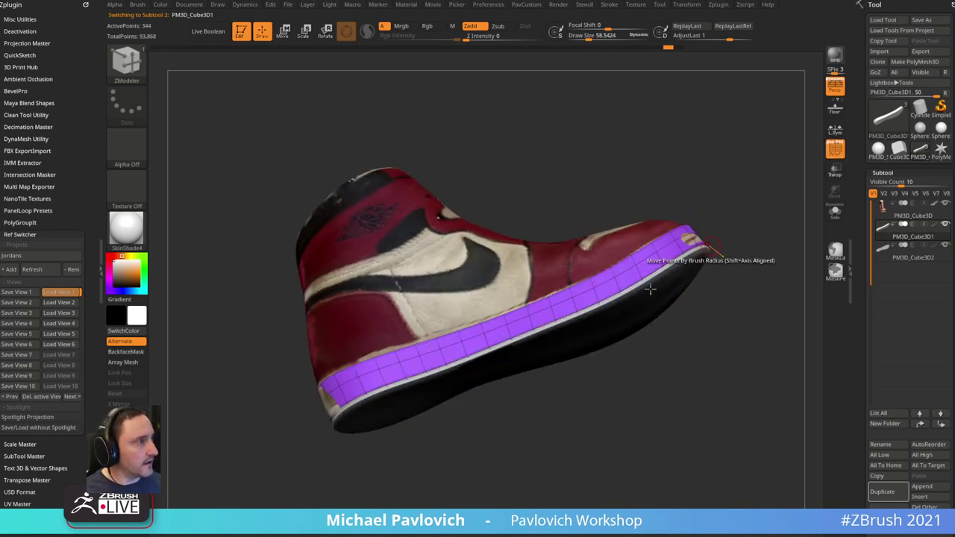
left_click_drag(754, 237, 766, 295)
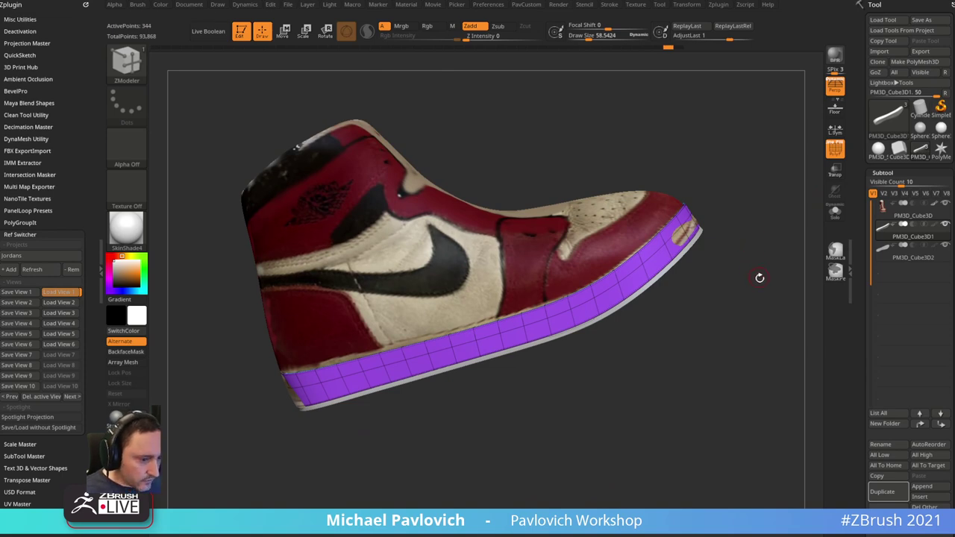
left_click_drag(752, 289, 754, 231)
left_click(834, 147)
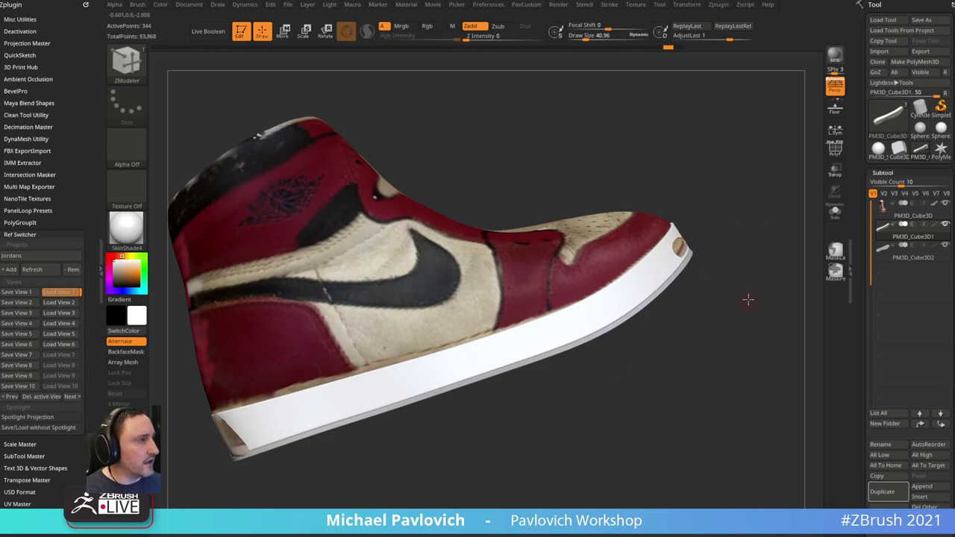
left_click_drag(746, 299, 748, 267)
left_click_drag(738, 231, 752, 266)
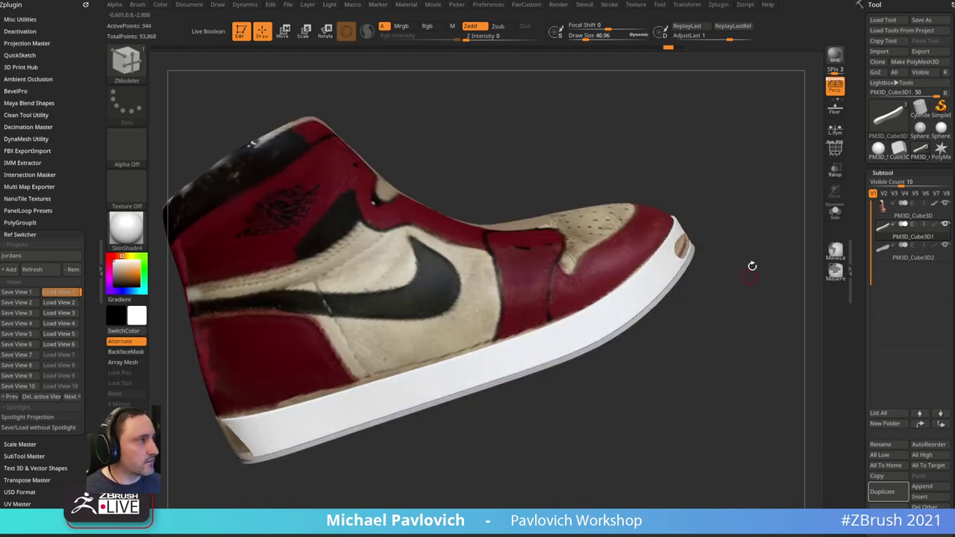
key("b")
key("s")
key("t")
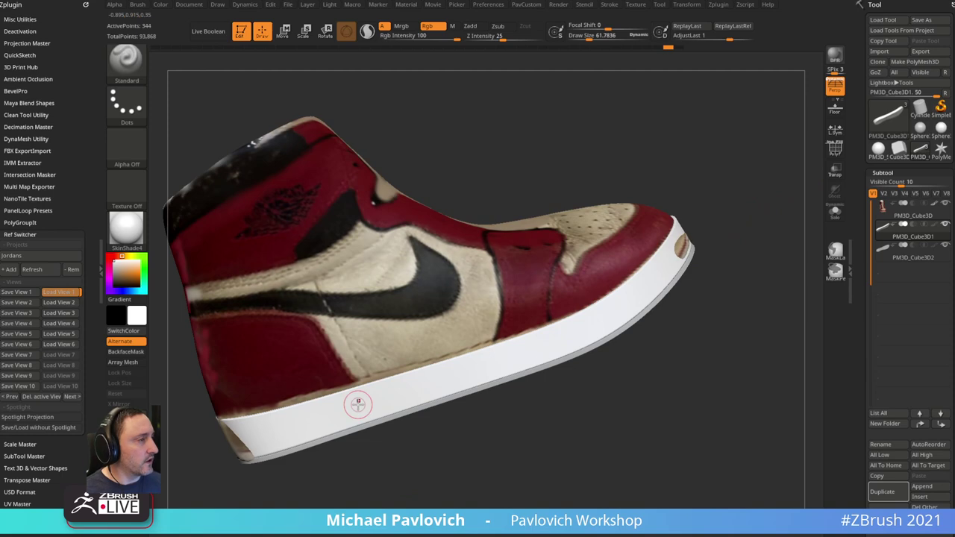
- Isolate the sole and bevel the complete edge loop around its sidewall into a thin strip with ZModeler
left_click(835, 211)
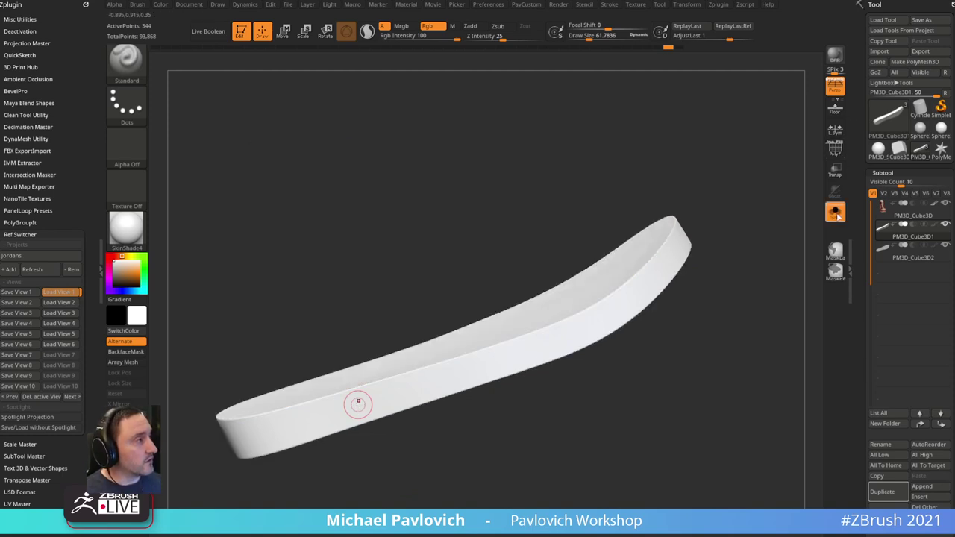
key("shift+f")
left_click_drag(757, 193, 773, 211)
key("b")
key("z")
key("m")
key("space")
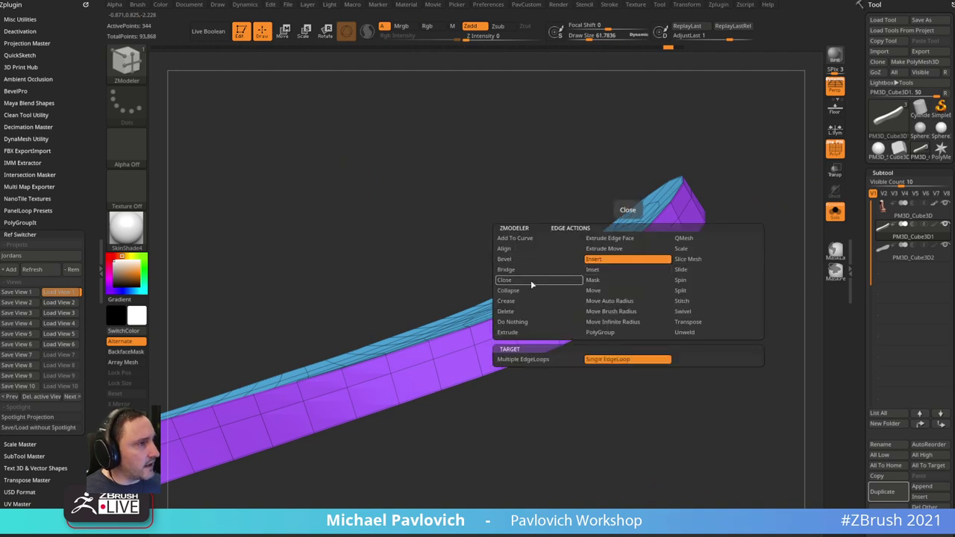
left_click(530, 260)
left_click_drag(613, 298, 735, 265)
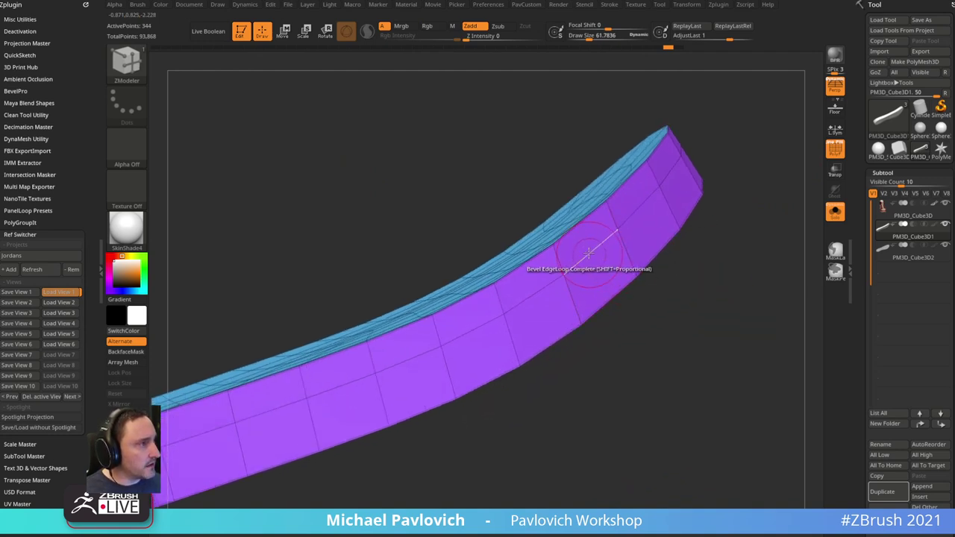
left_click_drag(589, 252, 588, 253)
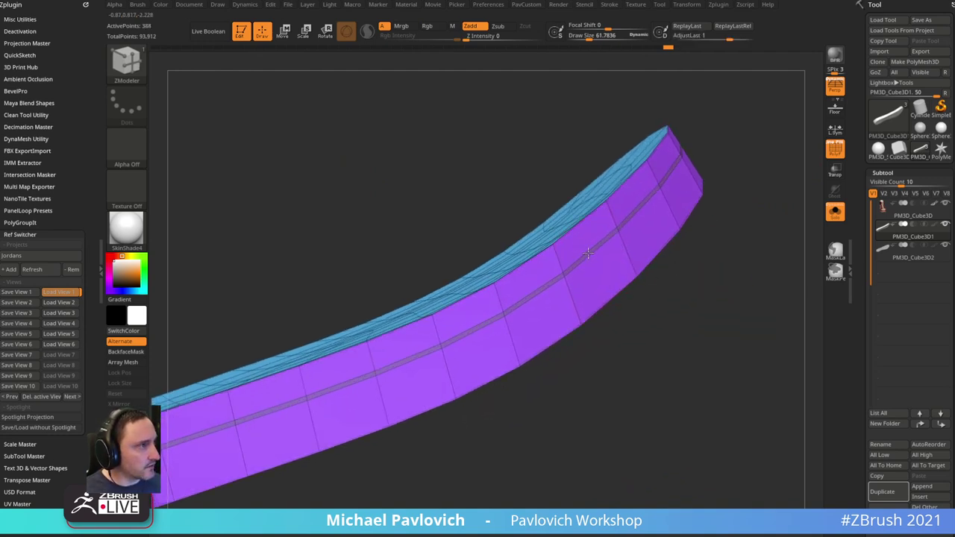
- Inset the bevelled strip on the sole's sidewall, targeting Polygroup All with the Legacy option
left_click_drag(790, 234, 711, 288)
key("space")
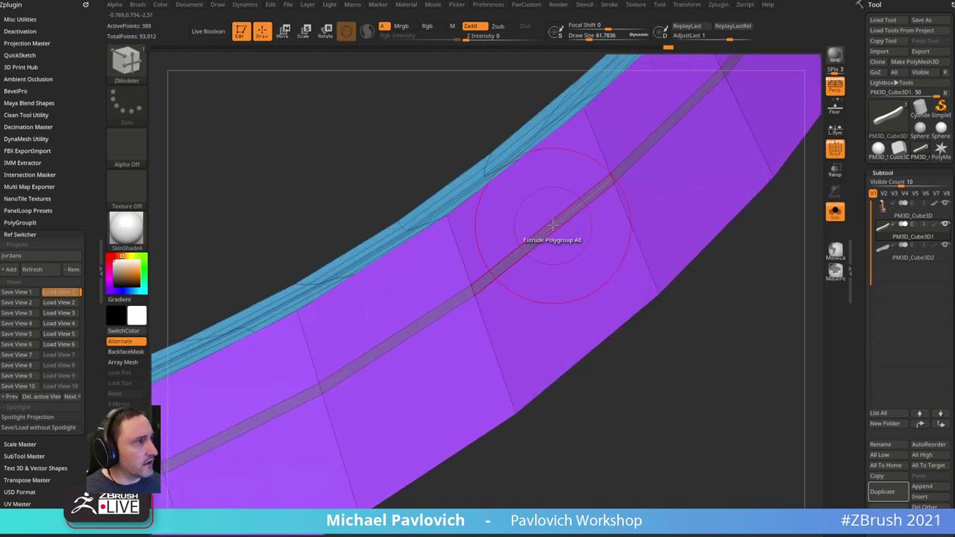
key("space")
left_click(522, 196)
left_click(626, 296)
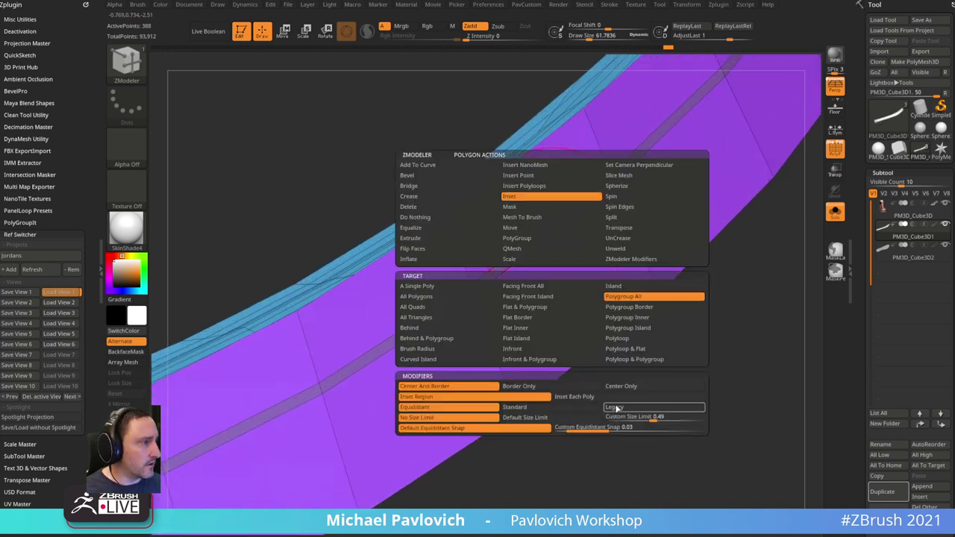
left_click(616, 407)
left_click(561, 220)
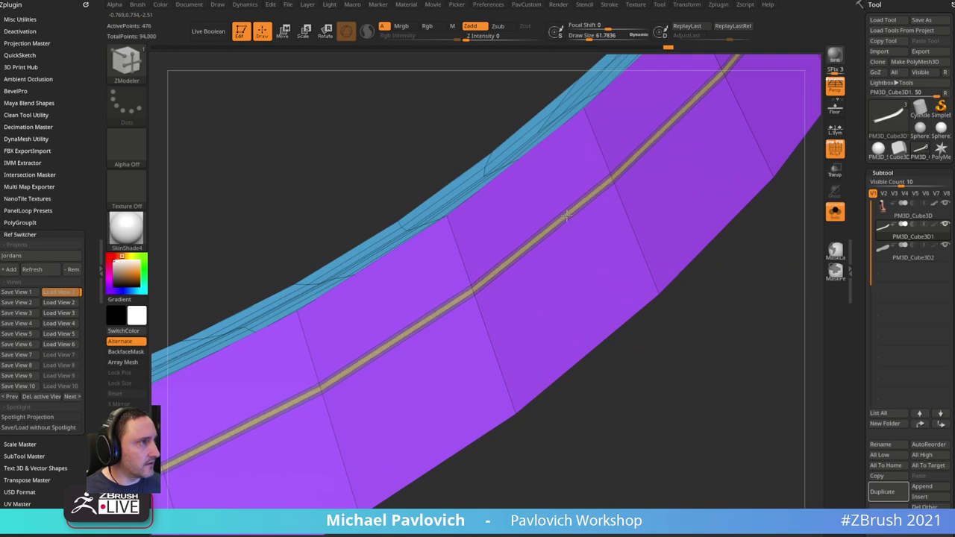
- Push the inset strip inward with QMesh as a groove around the sole and crease the edges by polygroup
key("space")
left_click(565, 248)
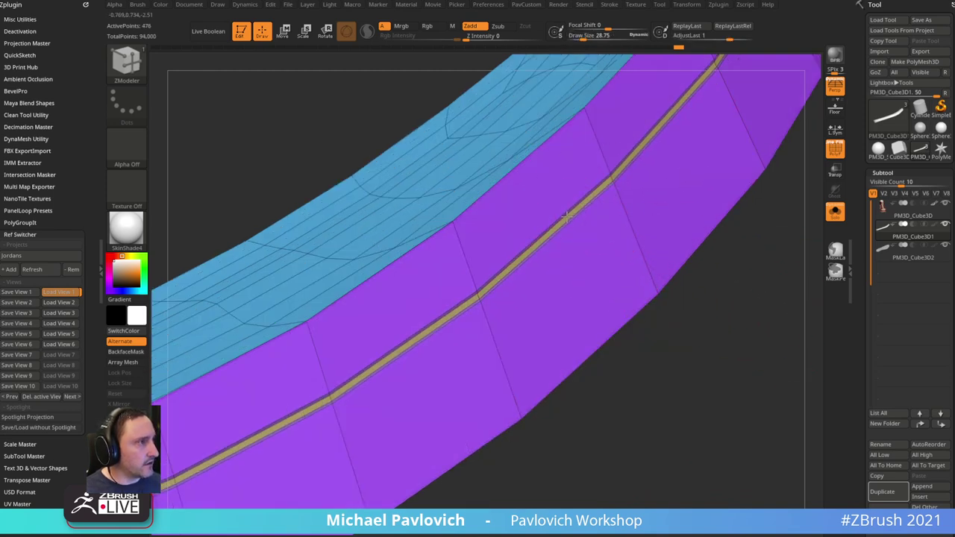
left_click(566, 216)
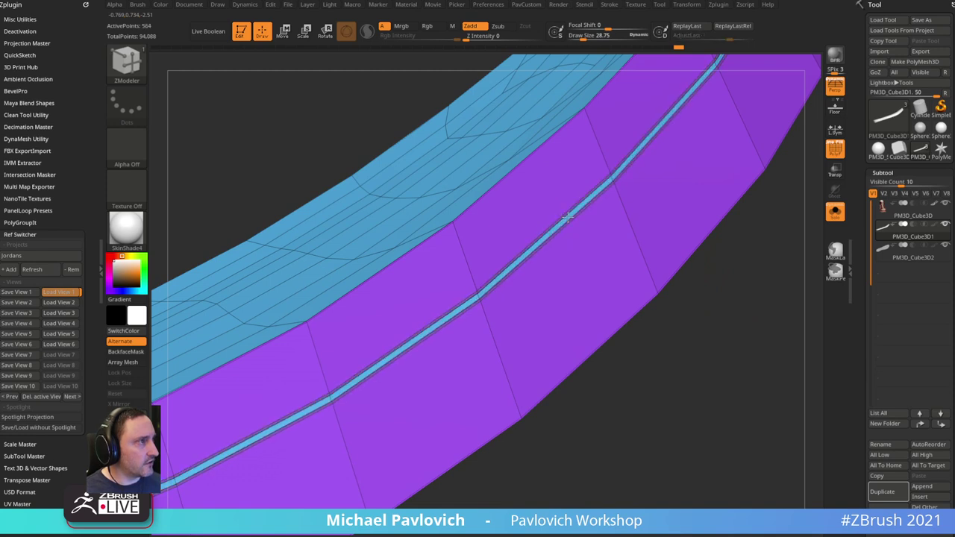
key("ctrl+z")
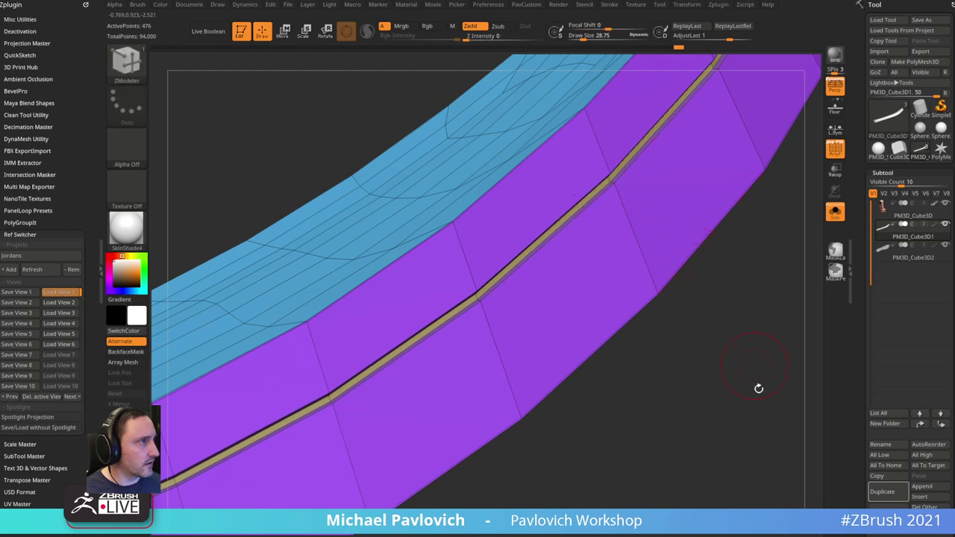
key("2")
left_click(778, 436)
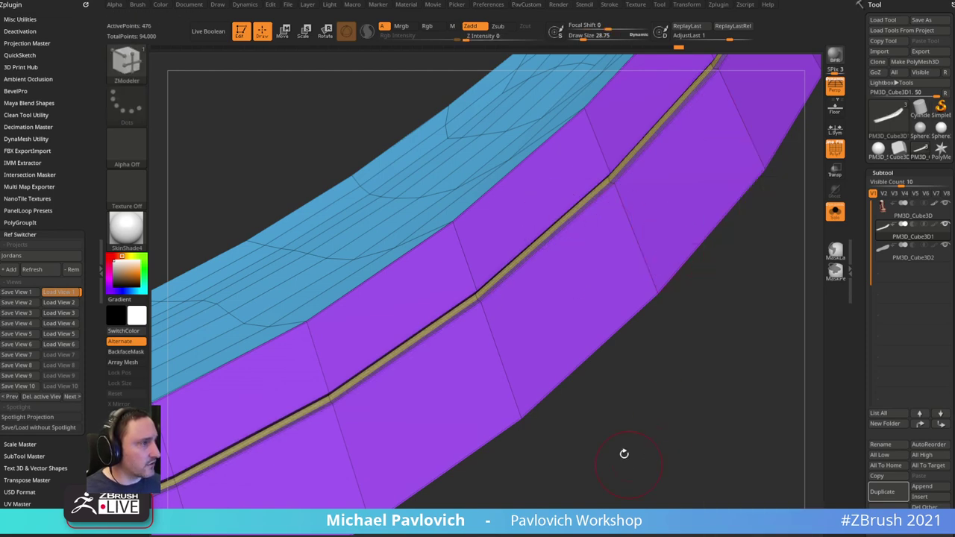
- Inspect the smoothed groove around the sole without the polyframe and undo back to the plain bevelled strip
left_click_drag(625, 452, 614, 299, "alt")
left_click(834, 149)
mouse_move(753, 284)
left_mouse_down()
mouse_move(720, 237)
mouse_move(769, 294)
left_mouse_up()
left_click_drag(705, 347, 757, 227, "alt")
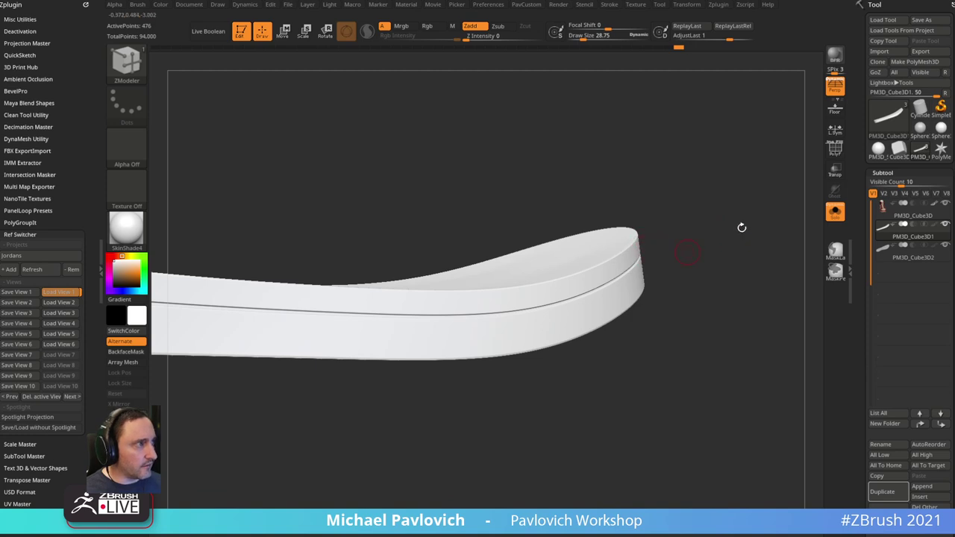
left_click(840, 152)
left_click_drag(756, 196, 705, 252)
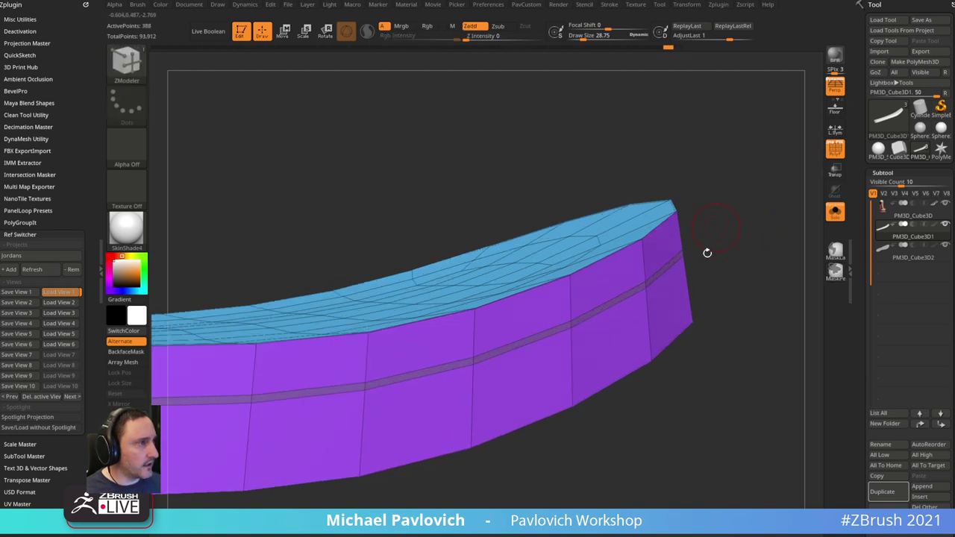
- Narrow the bevelled strip on the sole's sidewall by sliding its edge with the EdgeLoop Complete target
key("space")
left_click(661, 269)
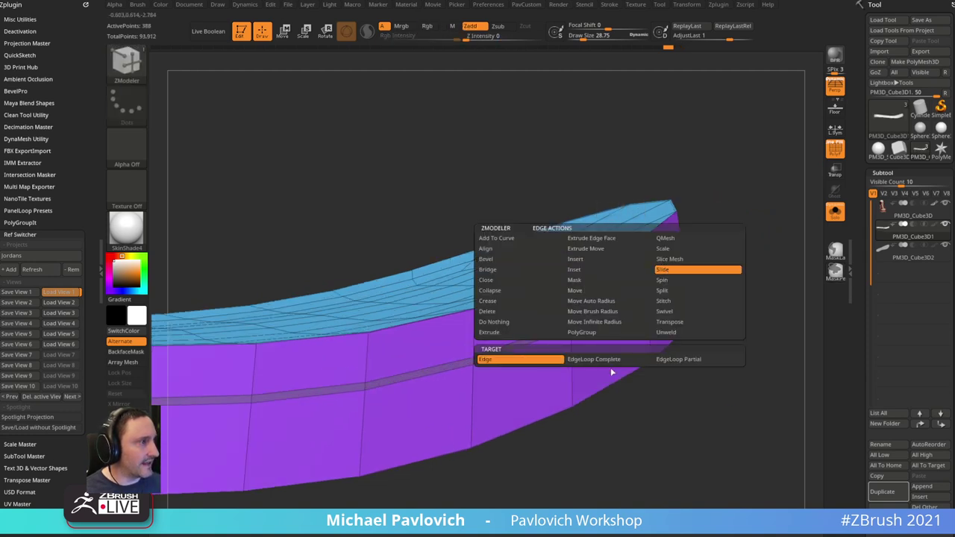
left_click(604, 358)
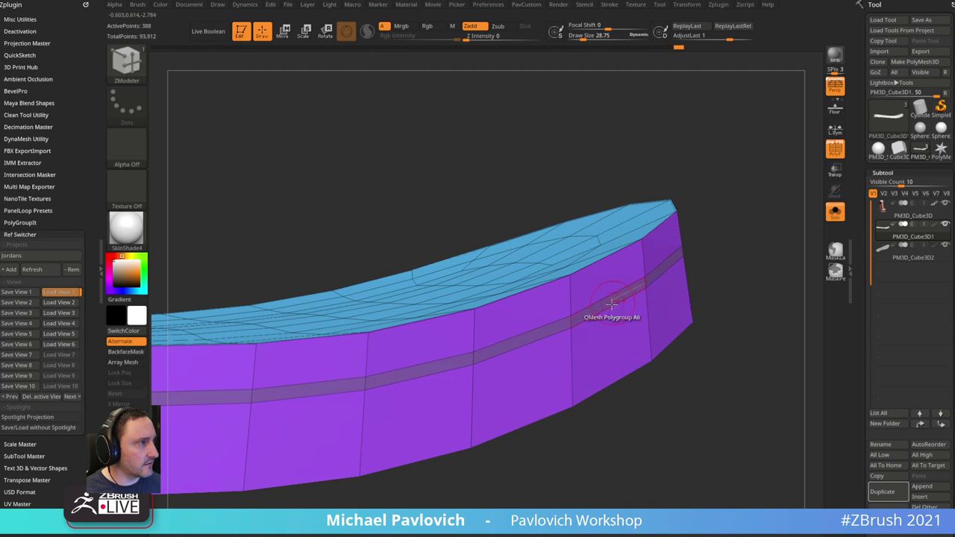
left_click_drag(612, 304, 612, 300)
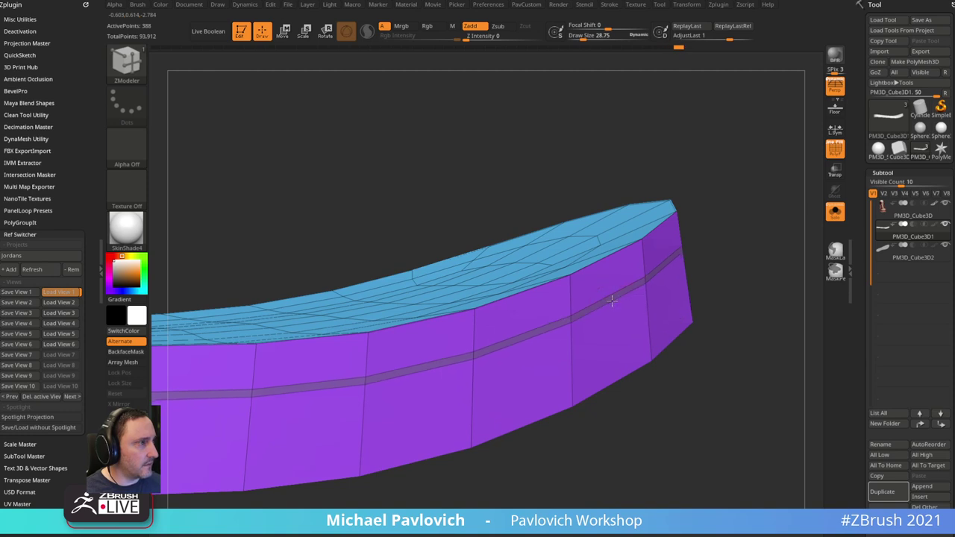
- Insert two edge loops along the band above the bevelled strip so that the band bulges outward
key("space")
left_click(641, 259)
left_click(556, 358)
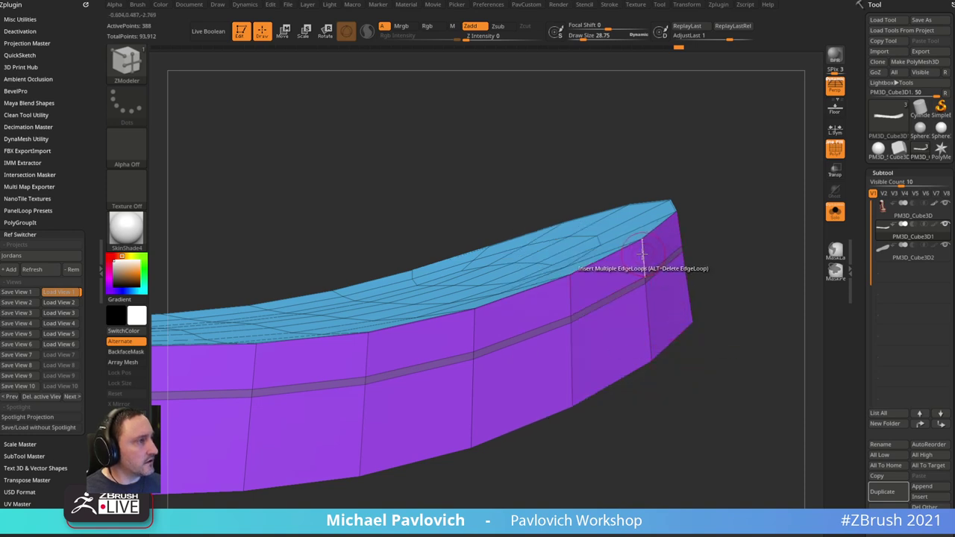
left_click(642, 257)
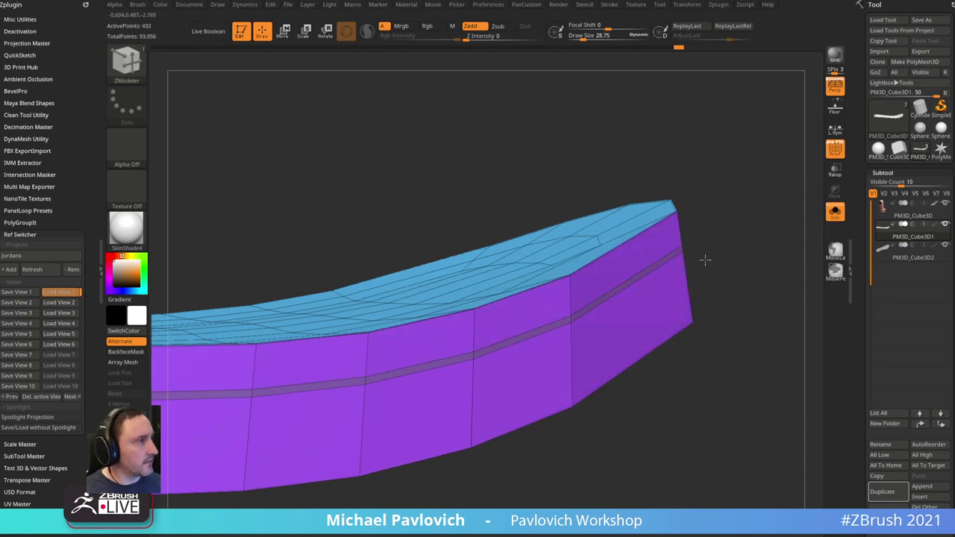
key("ctrl+shift+z")
key("ctrl+shift+z")
key("alt")
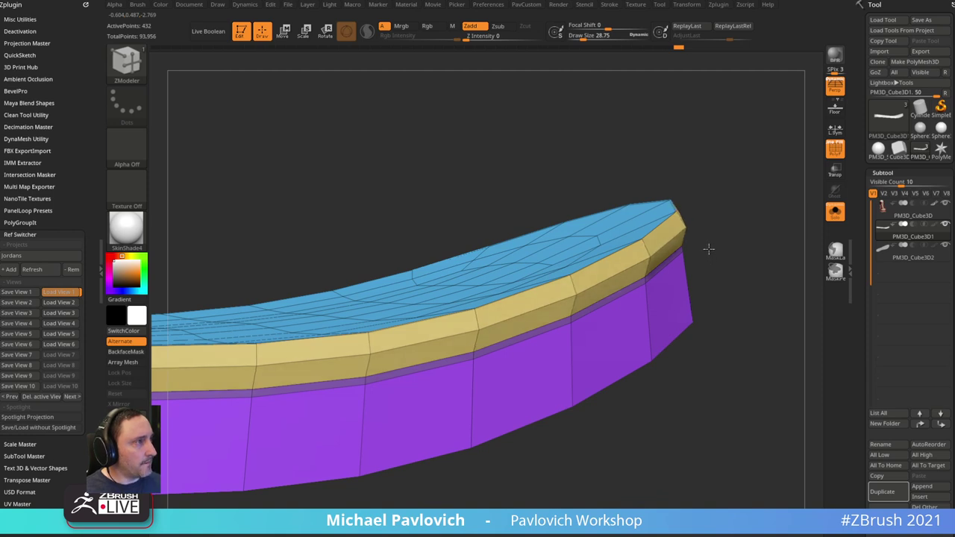
key("ctrl+shift+z")
key("ctrl+z")
key("ctrl+z")
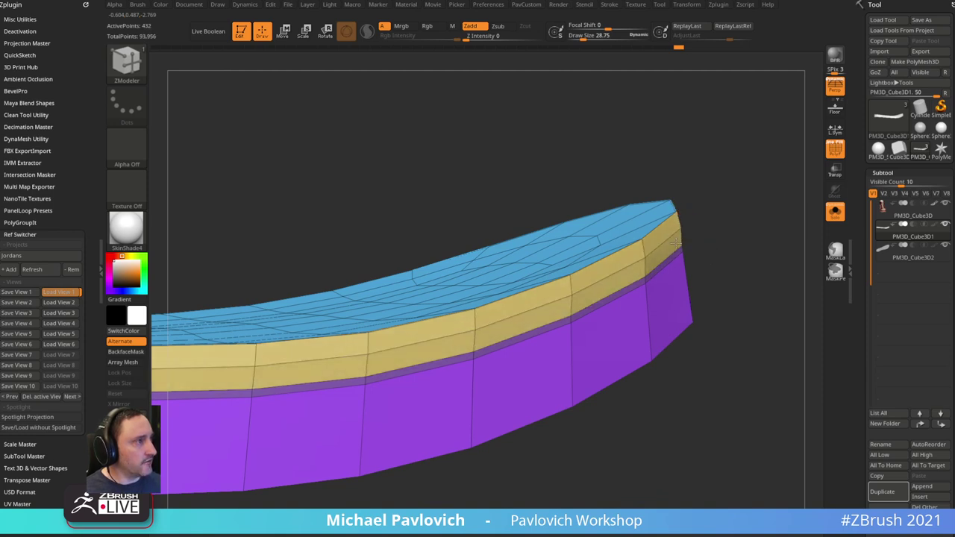
mouse_move(680, 246)
left_mouse_down()
mouse_move(784, 247)
mouse_move(704, 228)
mouse_move(716, 222)
mouse_move(716, 204)
mouse_move(716, 237)
mouse_move(695, 239)
left_mouse_up()
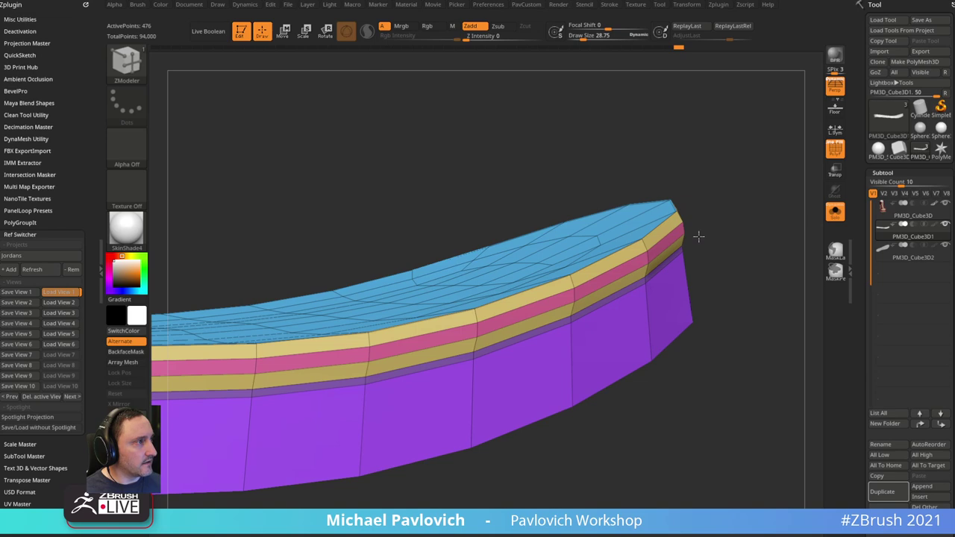
- Isolate the bulging upper band, assign it a single polygroup, and crease the whole sole by polygroup
left_click_drag(774, 230, 747, 238)
left_click(629, 255, "ctrl+shift")
key("ctrl+w")
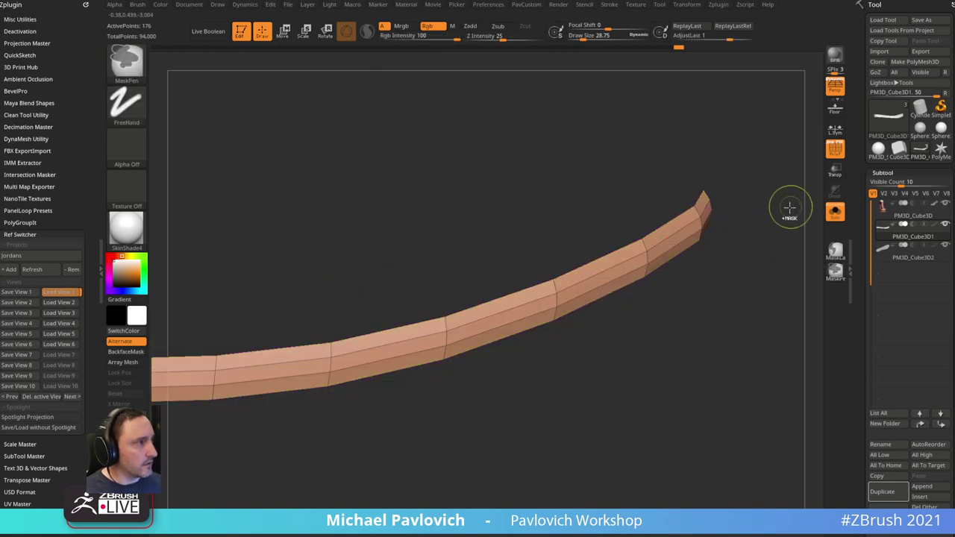
left_click(778, 209, "ctrl+shift")
mouse_move(778, 208)
left_mouse_down()
mouse_move(761, 181)
mouse_move(764, 214)
left_mouse_up()
key("2")
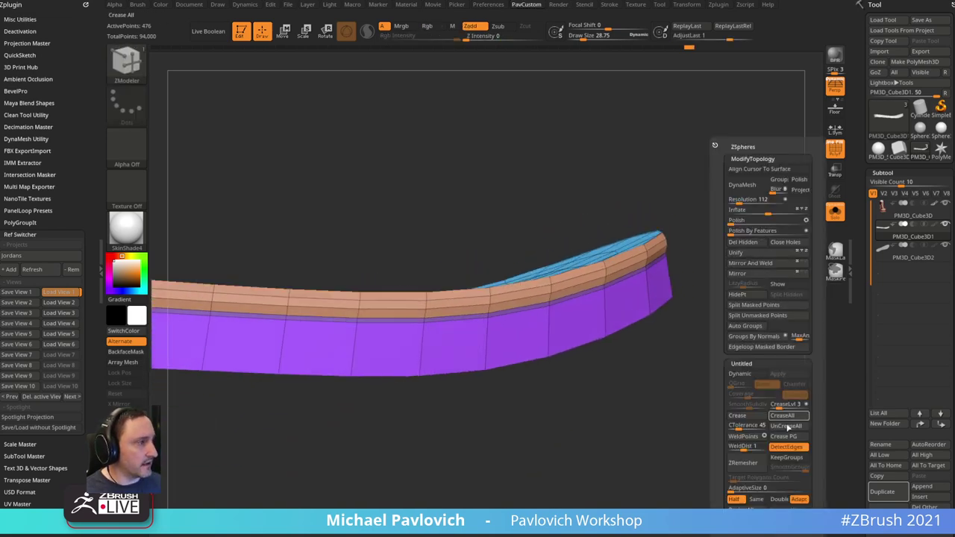
left_click(786, 435)
- Inset the narrow bevelled strip beneath the bulging band as one polygroup
left_click_drag(717, 250, 667, 270)
key("space")
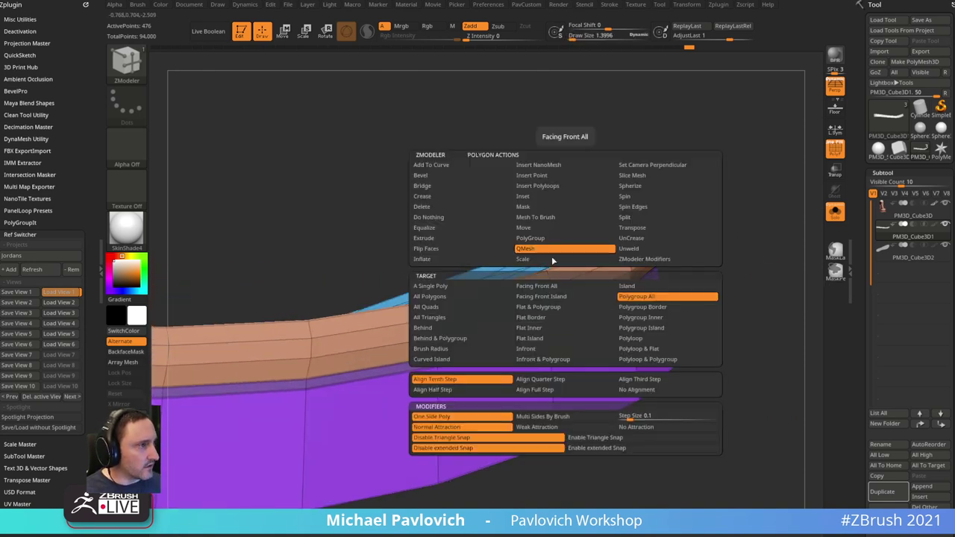
left_click(554, 197)
left_click_drag(722, 273, 749, 255)
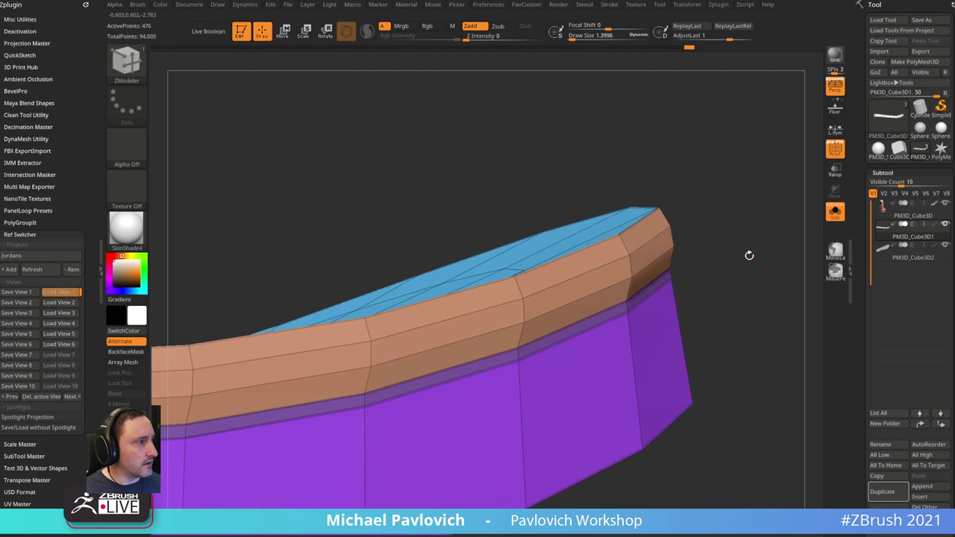
left_click(573, 327)
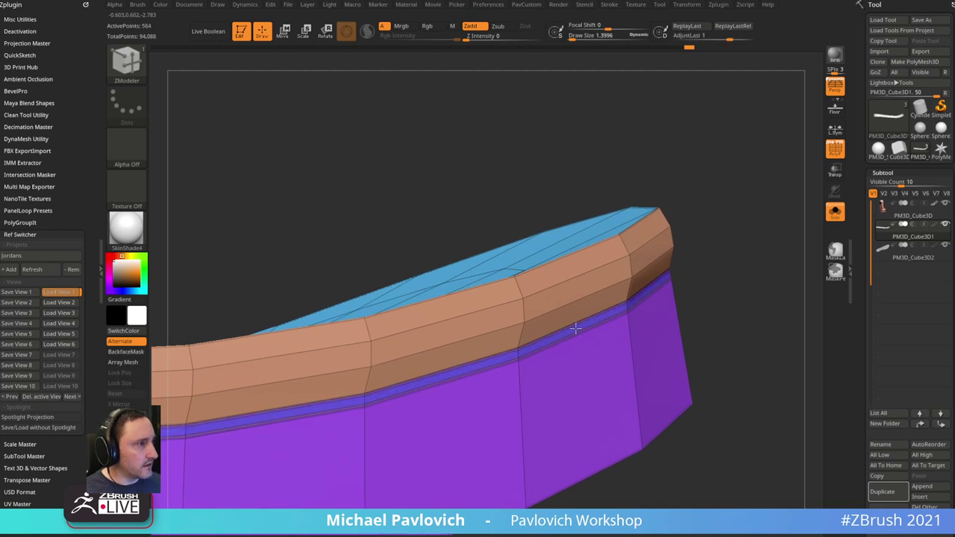
- Push the inset strip inward with QMesh to form a groove beneath the sole's bulging band
key("space")
left_click(558, 250)
left_click_drag(761, 240, 722, 245)
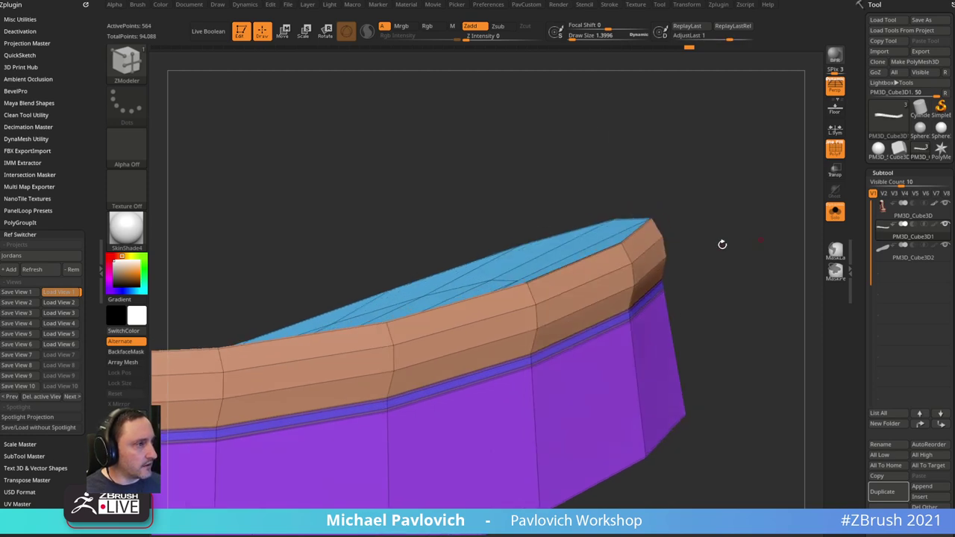
left_click_drag(580, 337, 573, 337)
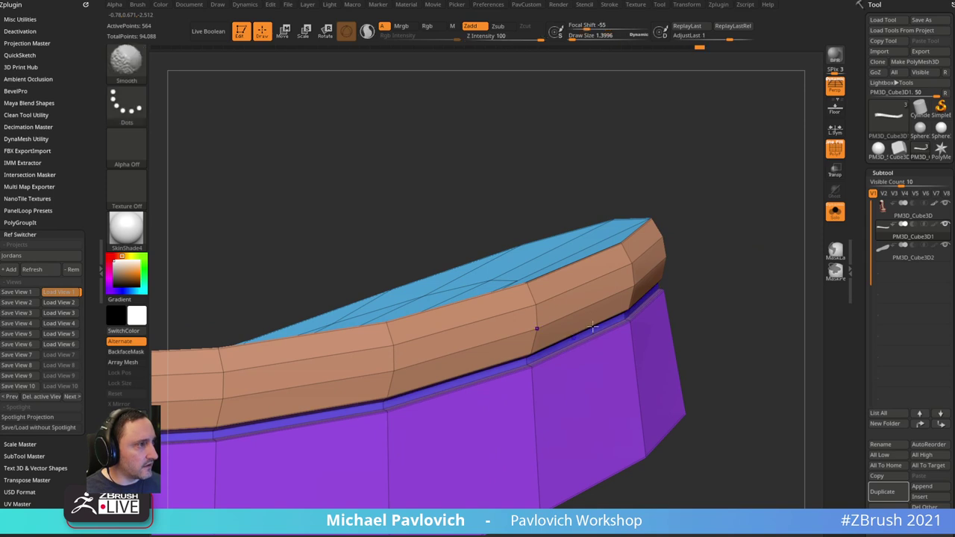
key("ctrl+1")
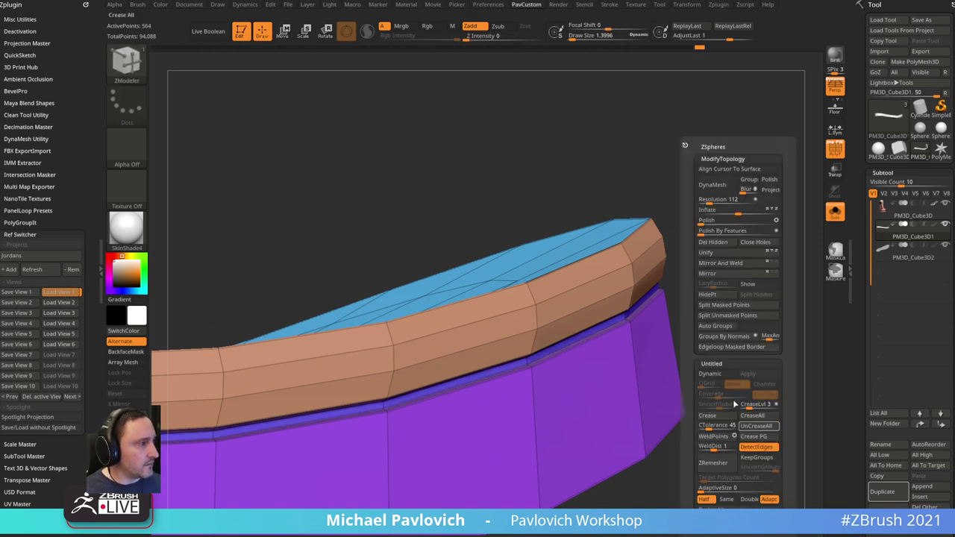
- Show the whole shoe without the polyframe and set the sole's dynamic smooth subdivisions to 3 and crease level to 2
left_click_drag(712, 329, 720, 203)
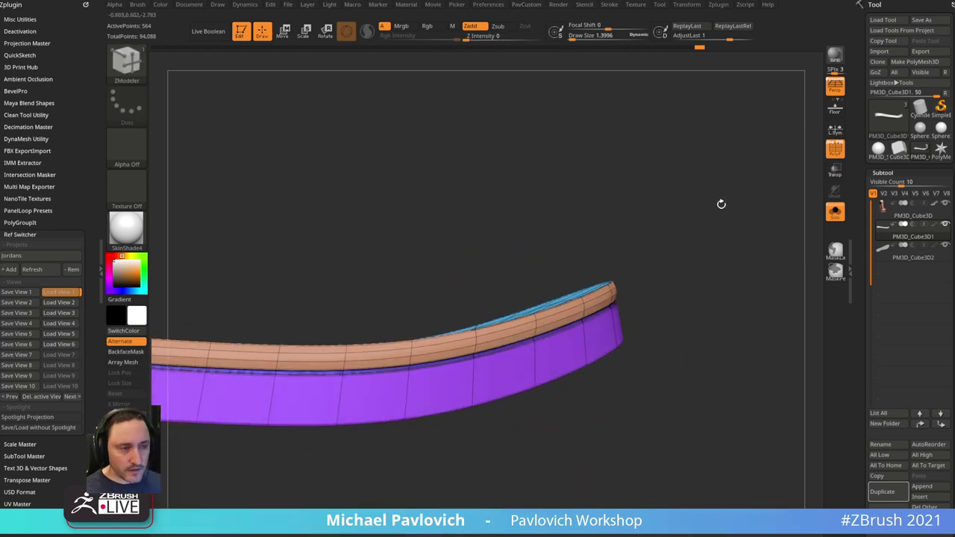
left_click(835, 212)
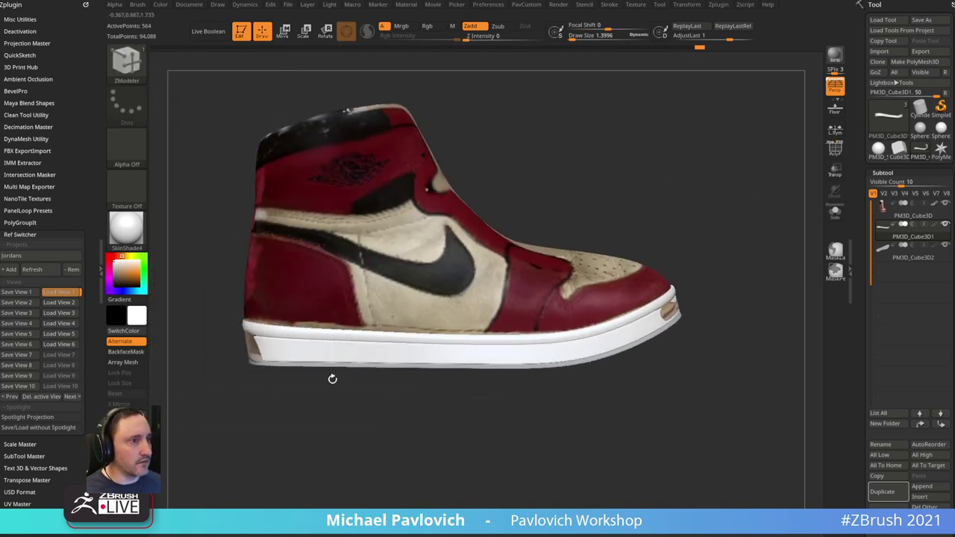
key("shift+space")
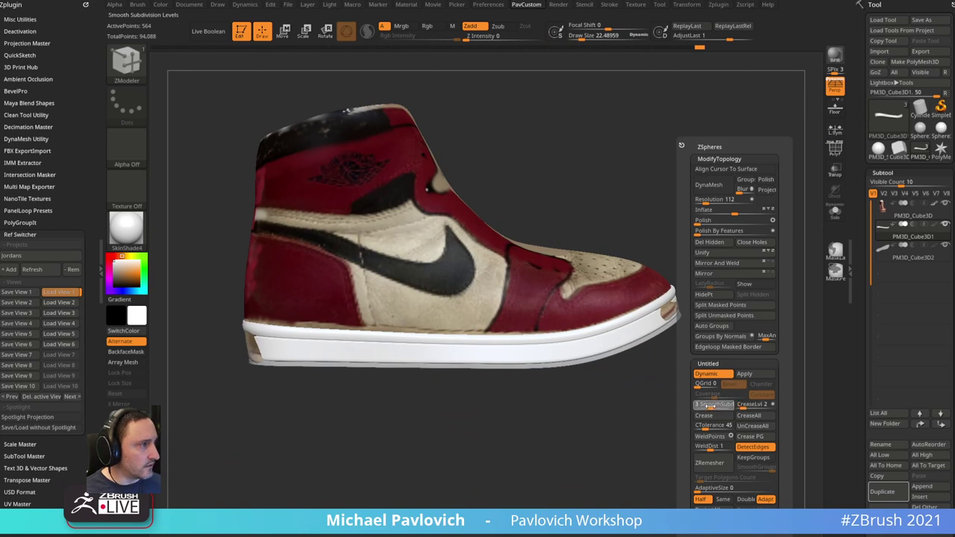
- Set the draw size to about 55 and switch to the Standard brush
key("s")
mouse_move(724, 277)
left_mouse_down()
mouse_move(740, 288)
mouse_move(714, 304)
mouse_move(731, 311)
mouse_move(673, 323)
left_mouse_up()
left_click(724, 291)
key("b")
key("s")
key("t")
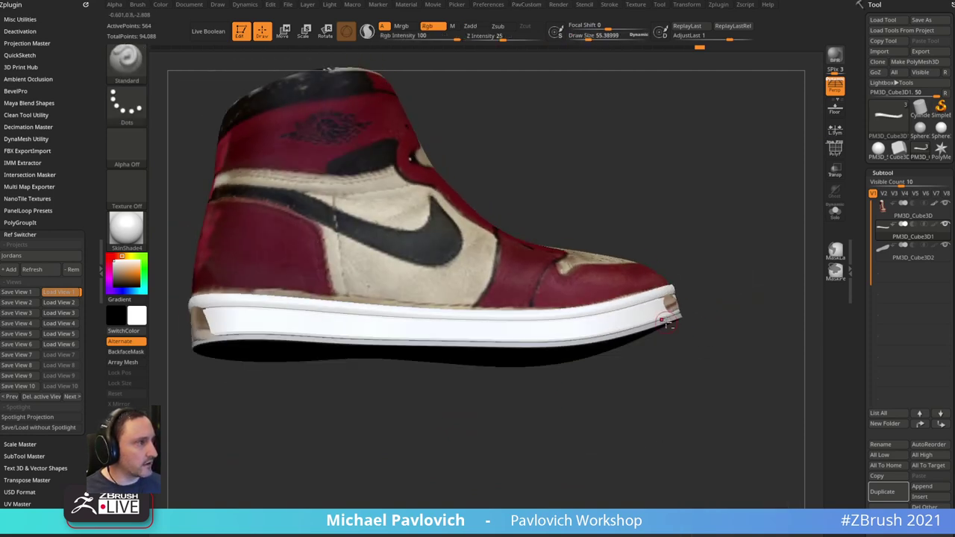
- Select the thin outsole subtool PM3D_Cube3D2 and adjust the crease level of its dynamic subdivision
left_click(674, 324, "alt")
key("shift+space")
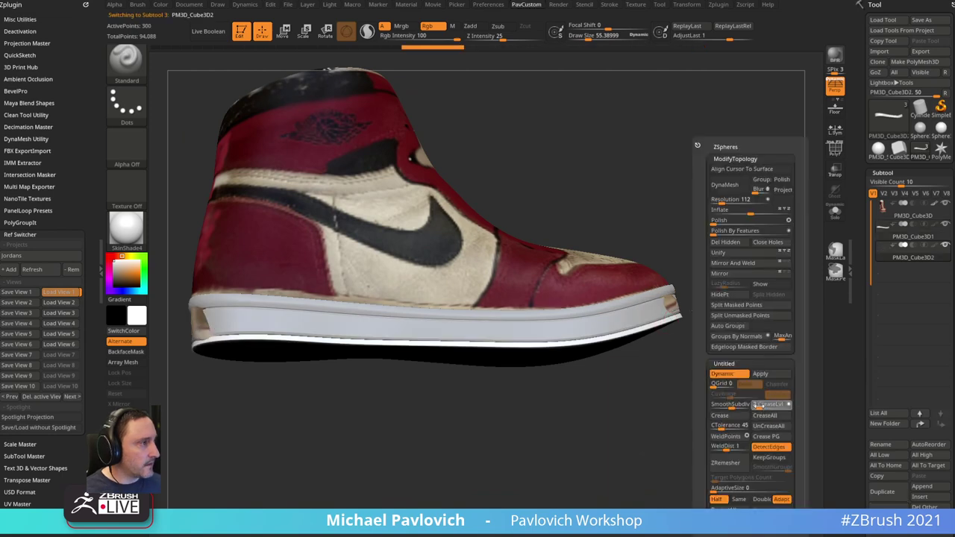
left_click(758, 406)
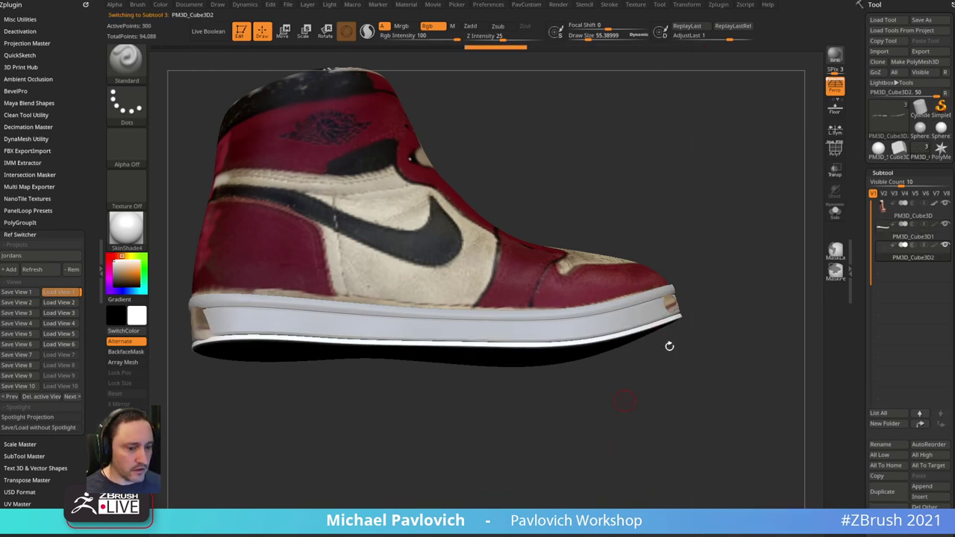
- Hide the shoe upper subtool PM3D_Cube3D so that only the sole and the outsole are displayed
left_click_drag(669, 345, 821, 211)
left_click(834, 149)
mouse_move(757, 314)
left_mouse_down()
mouse_move(752, 229)
mouse_move(741, 320)
left_mouse_up()
left_click(834, 149)
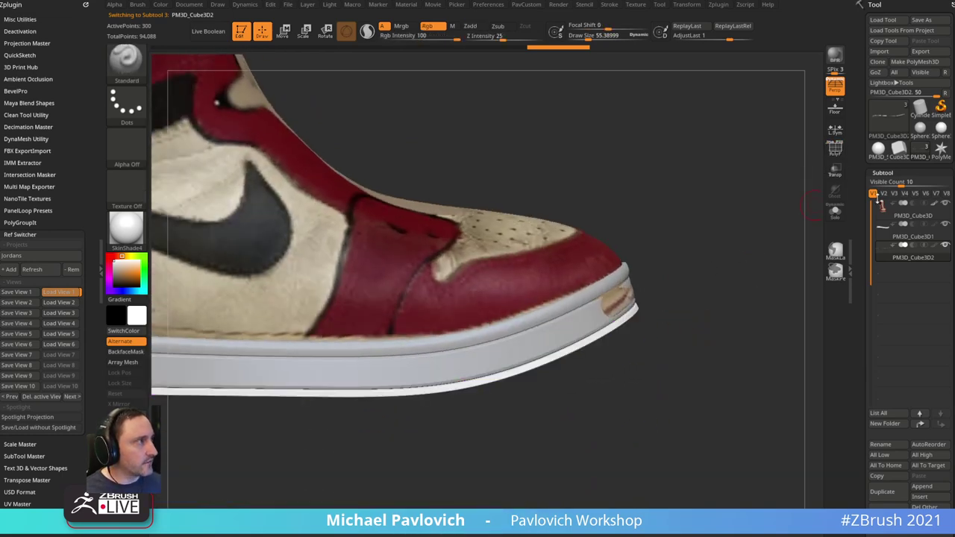
left_click(943, 204)
left_click_drag(783, 277, 744, 252)
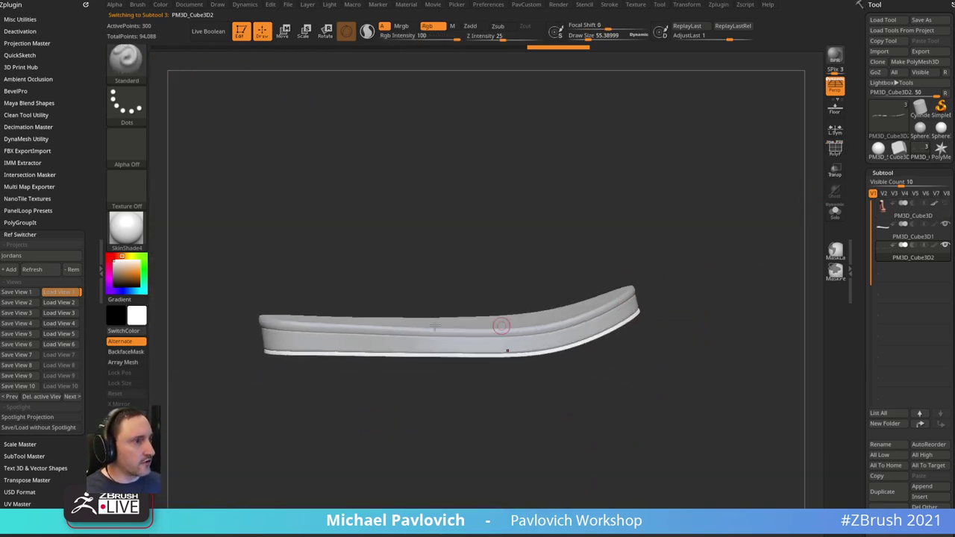
left_click_drag(435, 326, 613, 435)
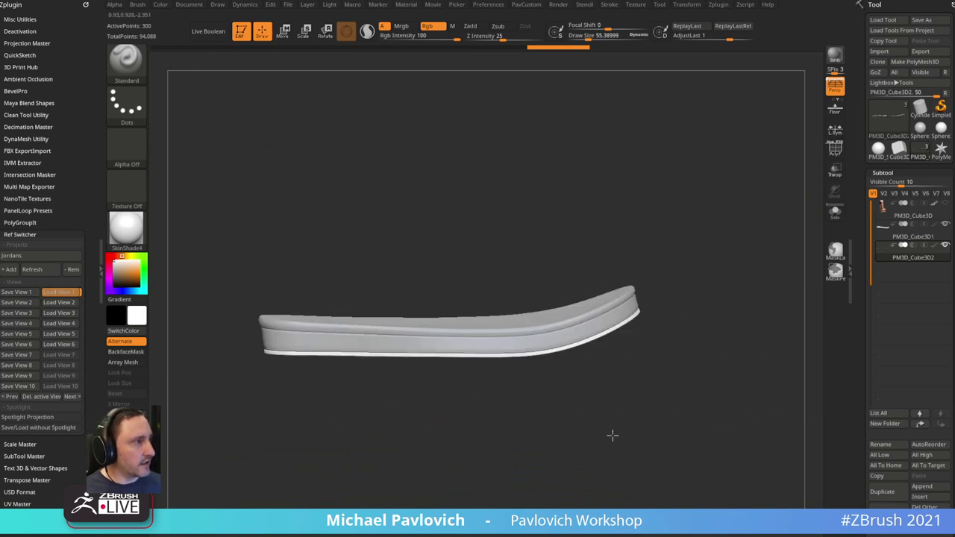
- Show the polyframe and scale an edge loop on the outsole's underside with the ZModeler edge action Scale
right_click_drag(613, 435, 703, 366, "ctrl")
left_click_drag(698, 343, 729, 209)
left_click(834, 148)
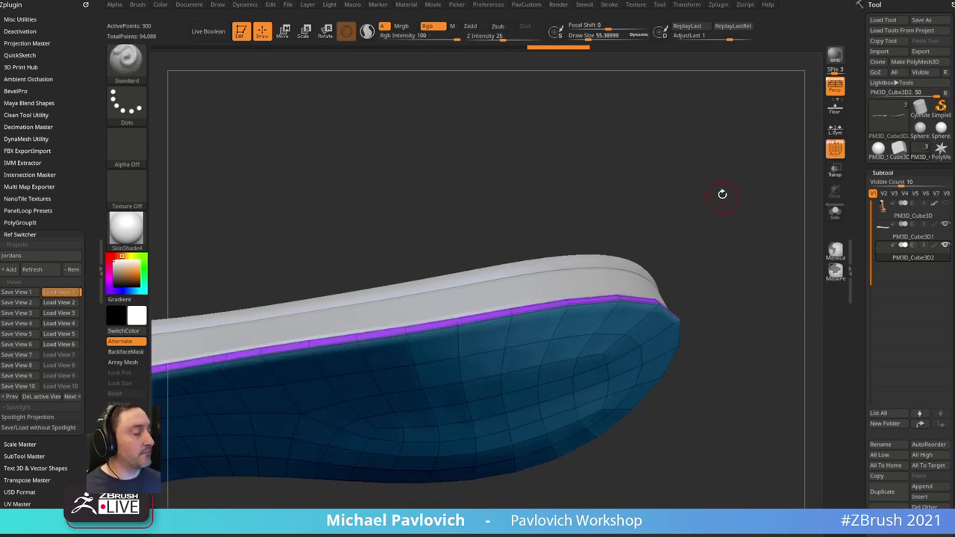
mouse_move(698, 253)
left_mouse_down()
mouse_move(676, 284)
mouse_move(701, 213)
mouse_move(726, 216)
mouse_move(722, 247)
mouse_move(746, 251)
mouse_move(739, 278)
left_mouse_up()
key("b")
key("z")
key("m")
key("space")
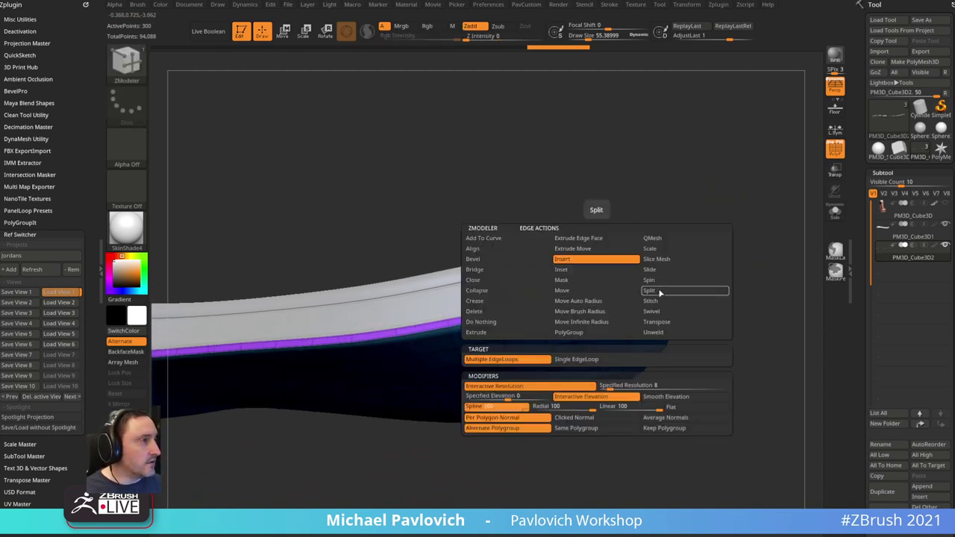
left_click(649, 248)
left_click(492, 369)
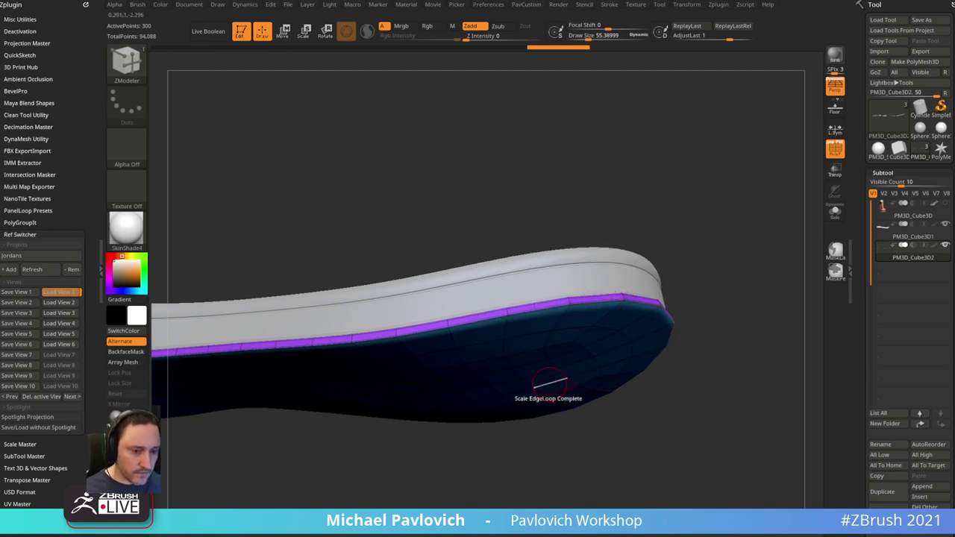
left_click_drag(728, 203, 634, 298)
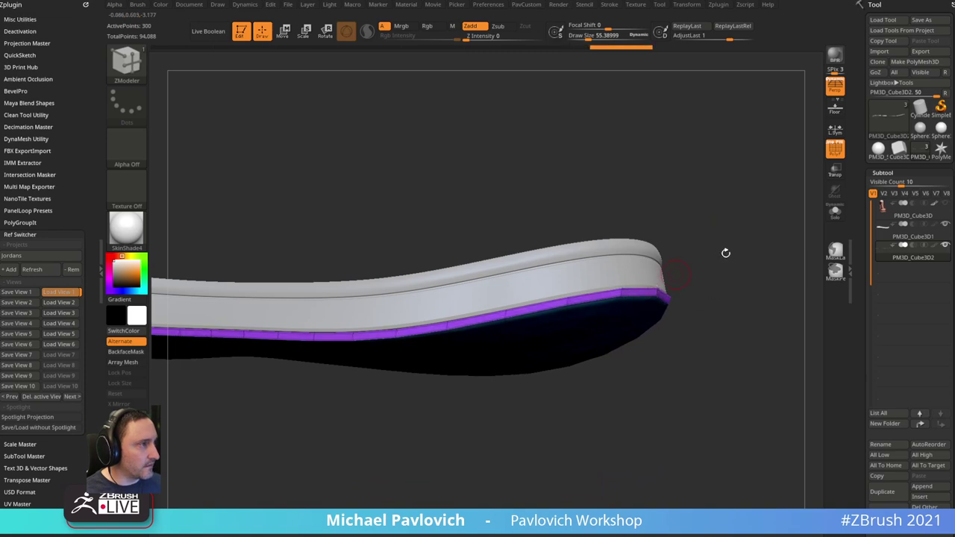
mouse_move(726, 253)
left_mouse_down()
mouse_move(729, 154)
mouse_move(761, 143)
mouse_move(727, 264)
mouse_move(738, 254)
left_mouse_up()
left_click_drag(616, 327, 727, 215)
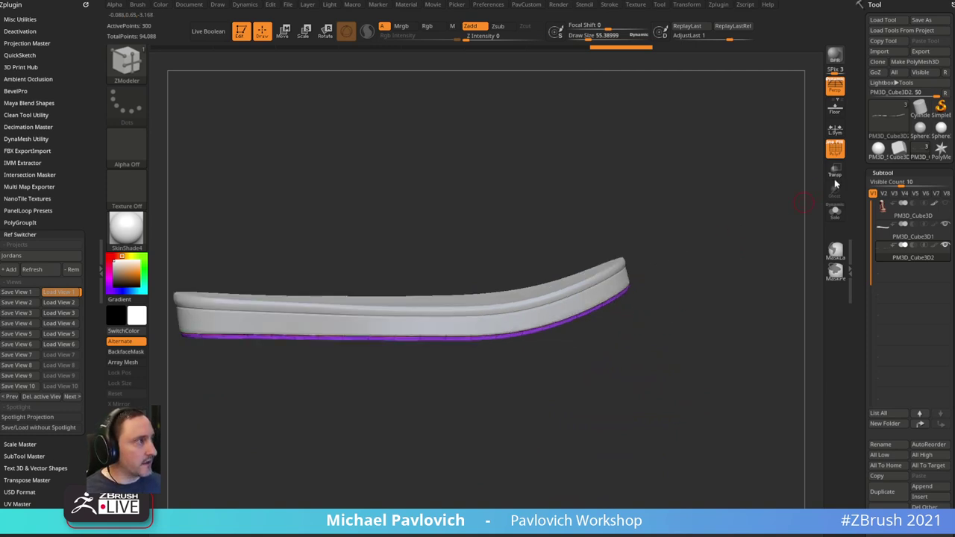
- Hide the polyframe, switch to the Standard brush and set the draw size to about 83
key("shift+f")
mouse_move(692, 172)
left_mouse_down()
mouse_move(730, 209)
mouse_move(682, 231)
mouse_move(737, 227)
mouse_move(689, 246)
left_mouse_up()
key("s")
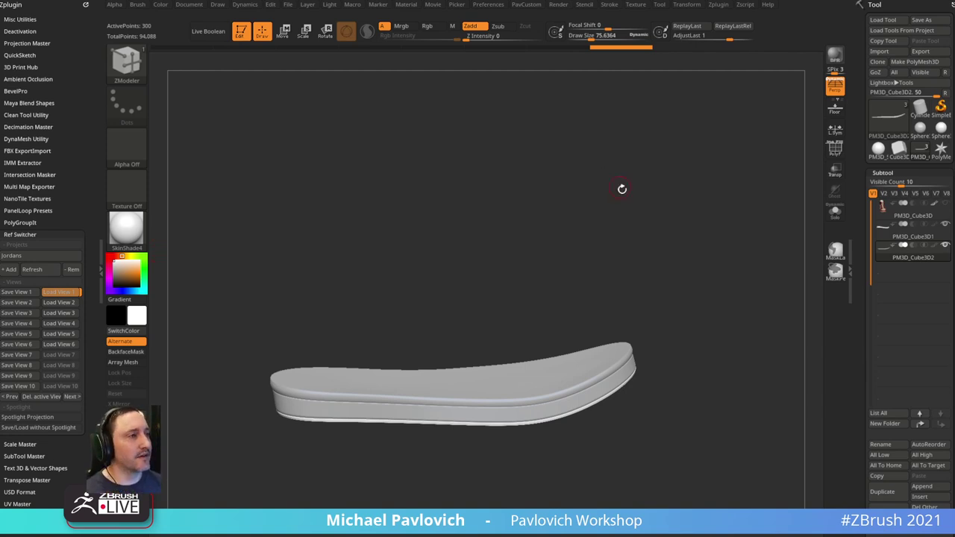
mouse_move(622, 187)
left_mouse_down()
mouse_move(607, 182)
mouse_move(644, 186)
mouse_move(639, 199)
mouse_move(633, 192)
left_mouse_up()
key("s")
key("b")
key("s")
key("t")
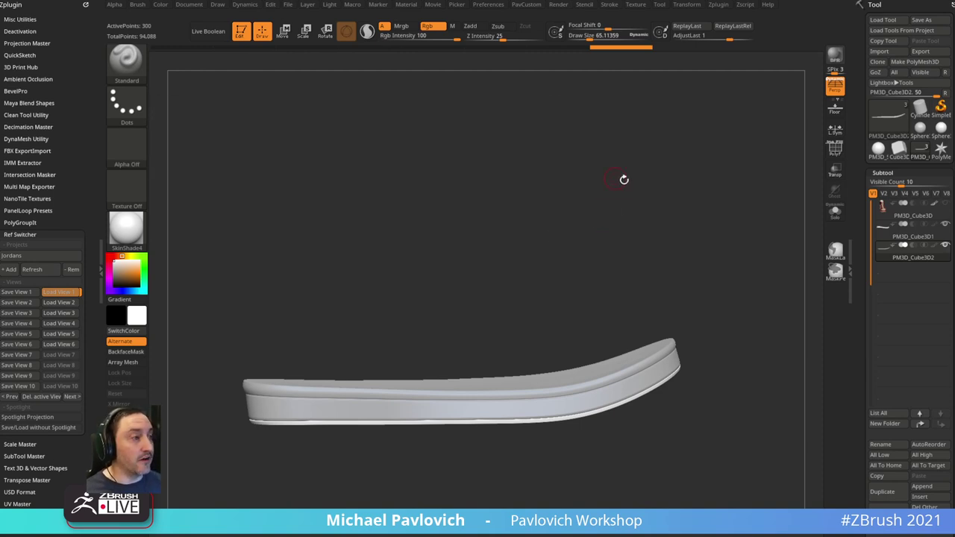
mouse_move(622, 179)
left_mouse_down()
mouse_move(607, 176)
mouse_move(620, 177)
mouse_move(605, 209)
left_mouse_up()
key("s")
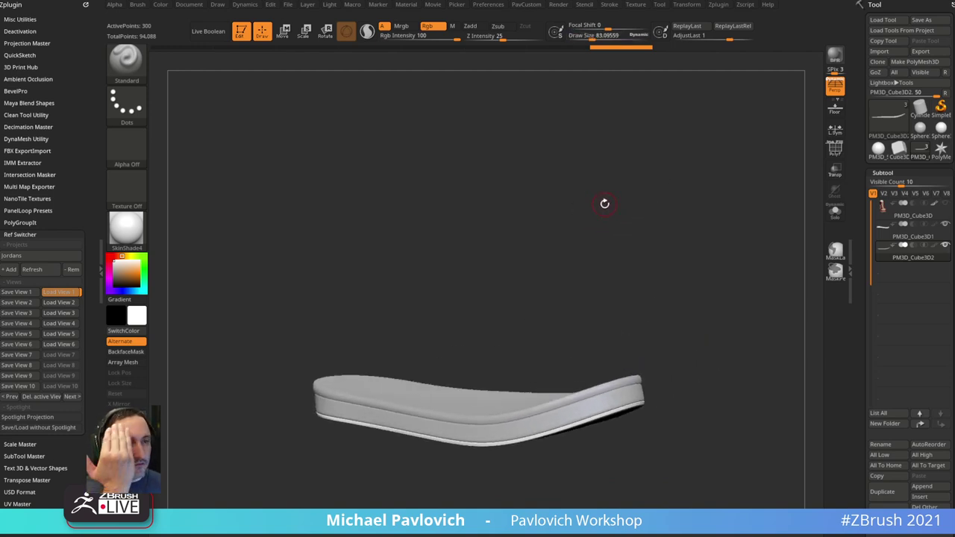
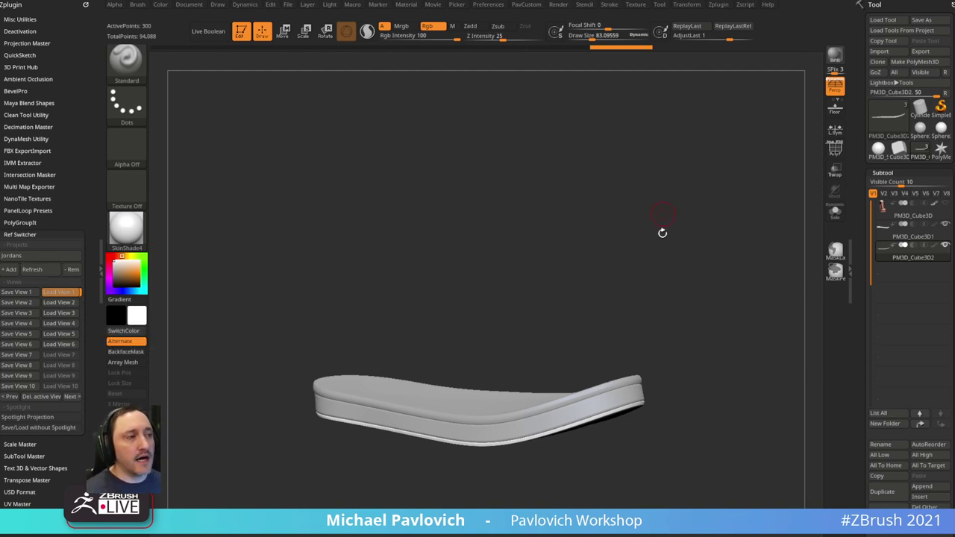
- Select the sole subtool PM3D_Cube3D1 and compare its shape with dynamic subdivision off and on, leaving it on
left_click_drag(661, 232, 677, 325)
left_click(623, 306, "alt")
key("grave")
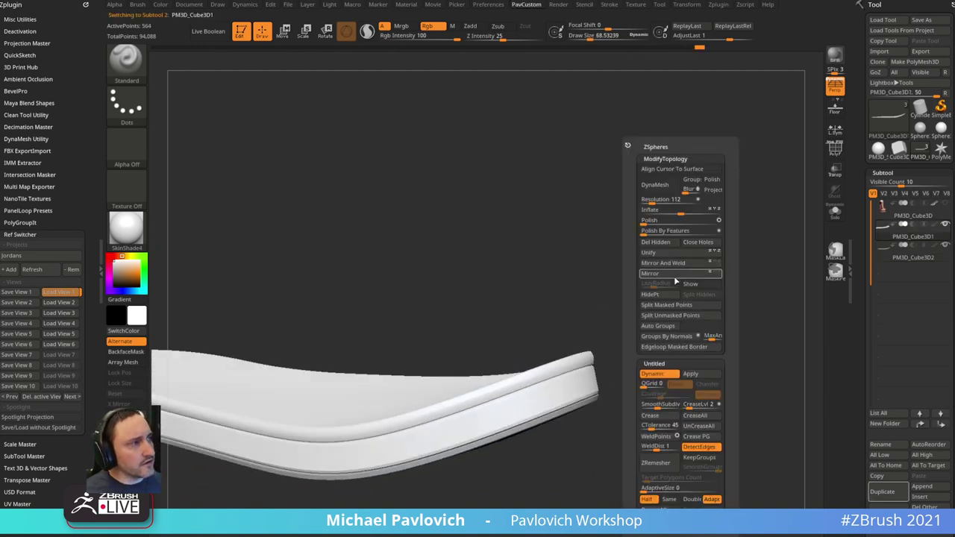
left_click(666, 376)
left_click(666, 377)
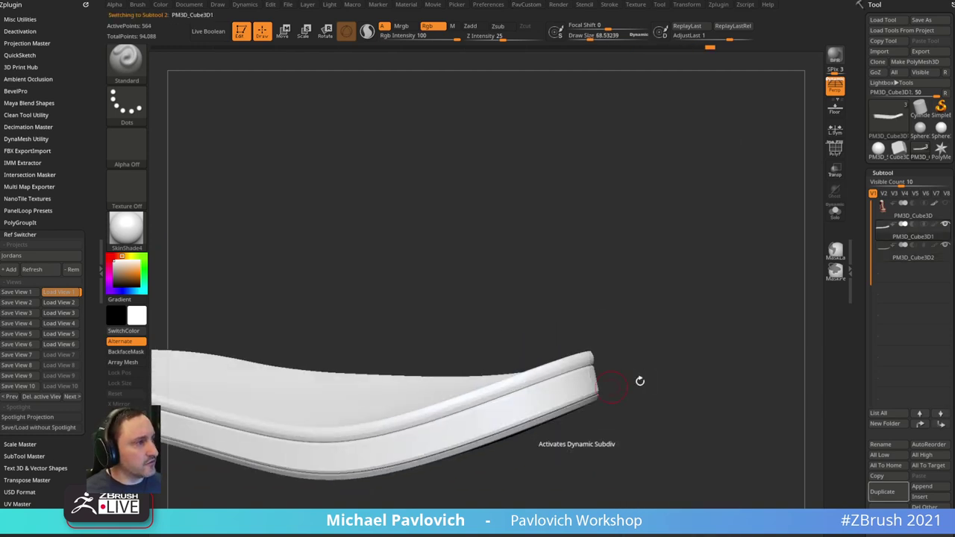
key("grave")
left_click(653, 376)
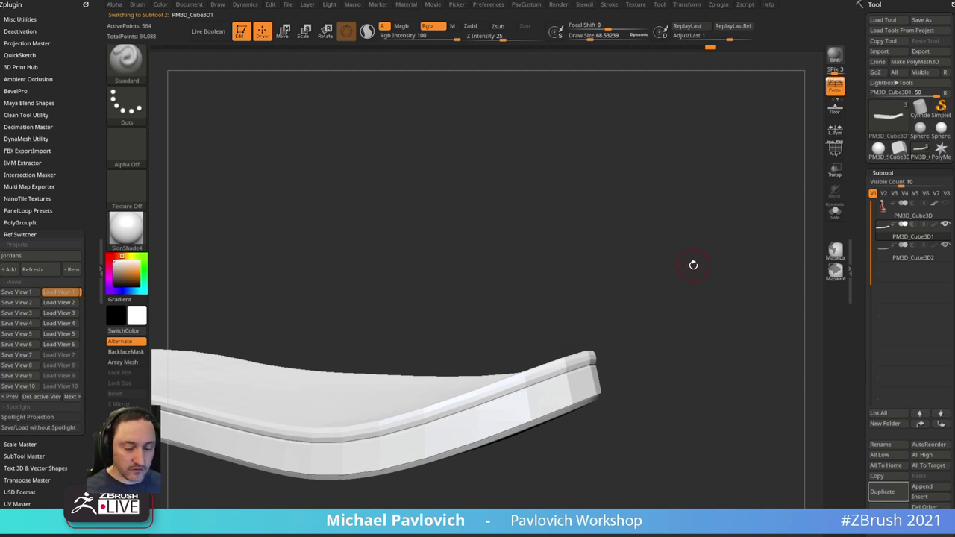
key("d")
key("shift+d")
key("d")
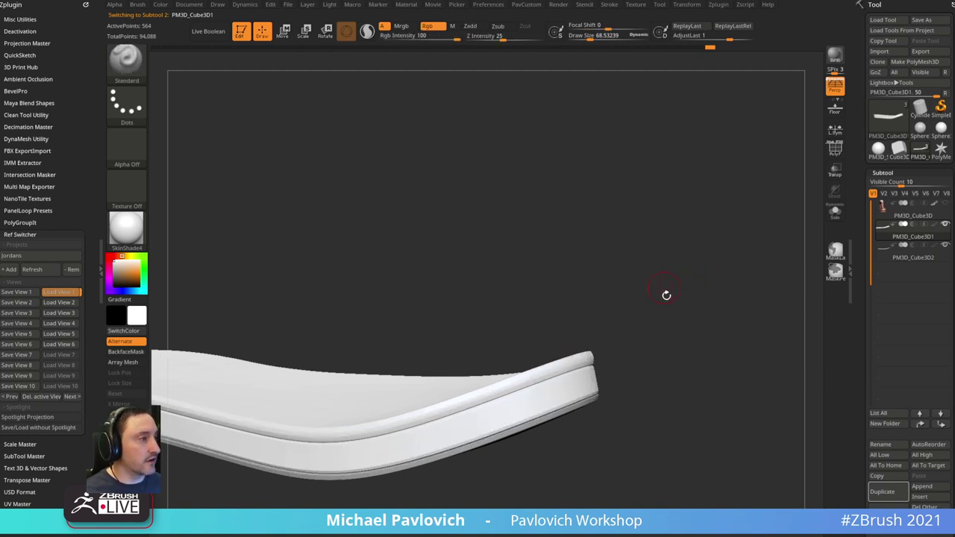
- Set the draw size to about 33 and show the polyframe on the front of the sole
key("f")
mouse_move(673, 232)
left_mouse_down()
mouse_move(675, 176)
mouse_move(705, 173)
mouse_move(688, 246)
left_mouse_up()
key("s")
key("s")
left_click_drag(594, 317, 582, 316)
mouse_move(691, 198)
left_mouse_down("alt")
mouse_move(668, 234)
mouse_move(724, 164)
mouse_move(750, 187)
mouse_move(708, 174)
mouse_move(764, 214)
mouse_move(745, 209)
mouse_move(801, 205)
mouse_move(723, 171)
mouse_move(761, 192)
left_mouse_up("alt")
key("shift+f")
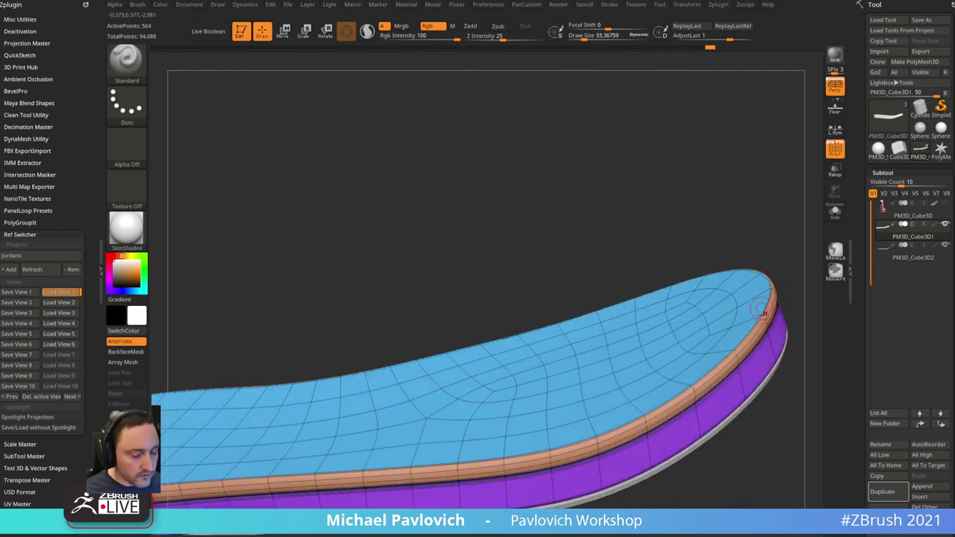
- Turn off the sole's dynamic subdivision preview and switch to the ZModeler brush at the toe's bulging band
key("shift+d")
mouse_move(769, 265)
left_mouse_down()
mouse_move(698, 162)
mouse_move(701, 187)
left_mouse_up()
key("b")
key("z")
key("m")
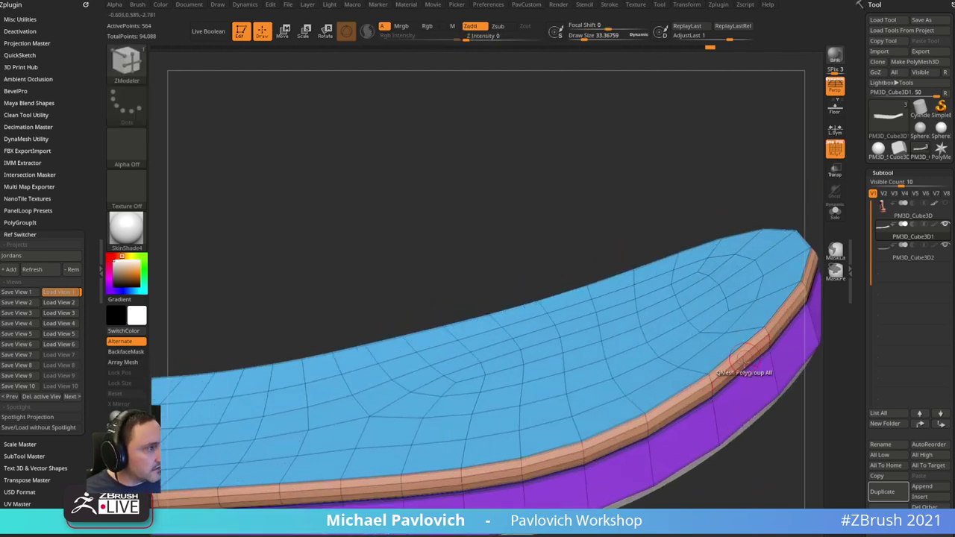
- Insert an edge loop with ZModeler between the sole's blue top surface and its orange rim
key("space")
left_click(610, 259)
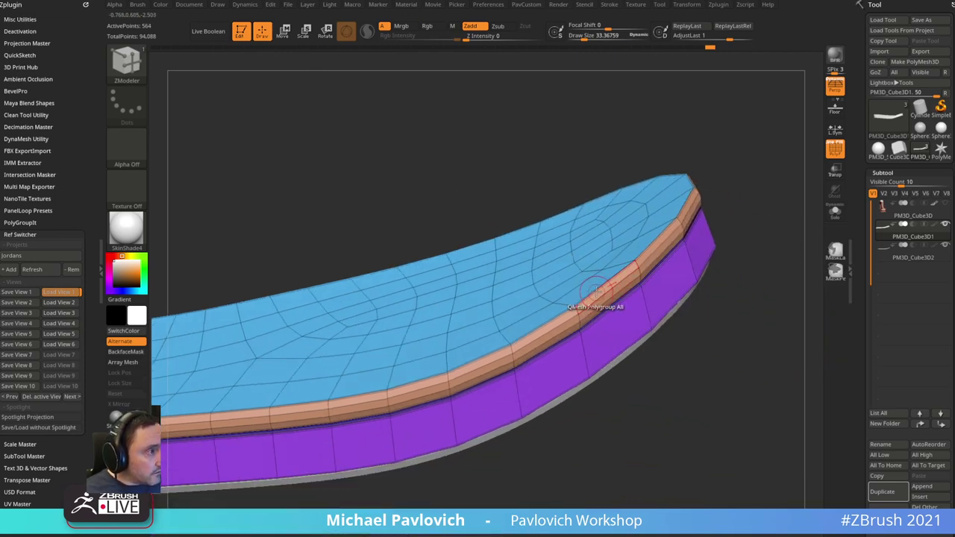
left_click(608, 298)
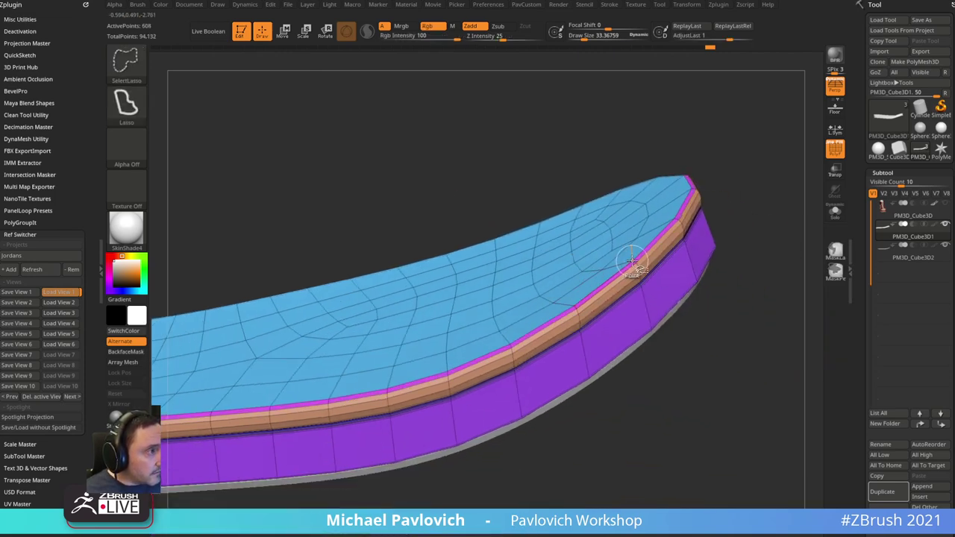
- Combine the top surface, the new edge strip and the orange rim into a single polygroup
left_click(632, 267, "ctrl+shift")
key("ctrl+w")
left_click(743, 202, "ctrl+shift")
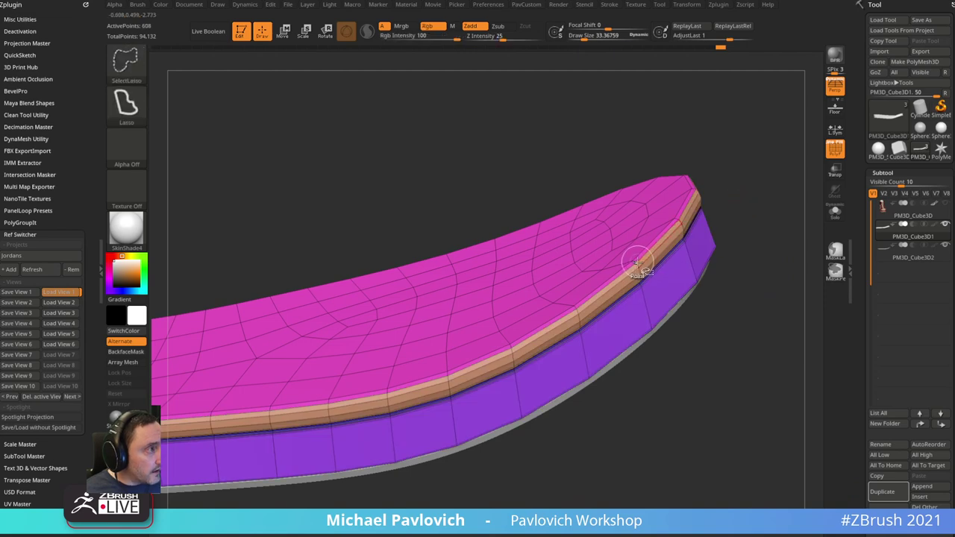
left_click(639, 261, "ctrl+shift")
key("ctrl+w")
left_click(734, 197, "ctrl+shift")
left_click_drag(754, 180, 758, 215)
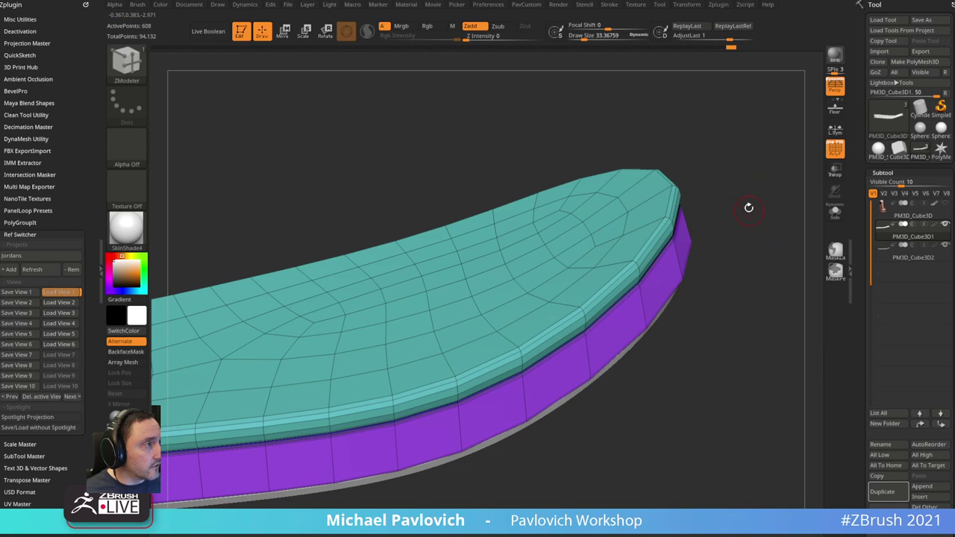
- Preview the sole with dynamic subdivision, with and without the polyframe, and return to the unsmoothed mesh
key("d")
left_click(836, 149)
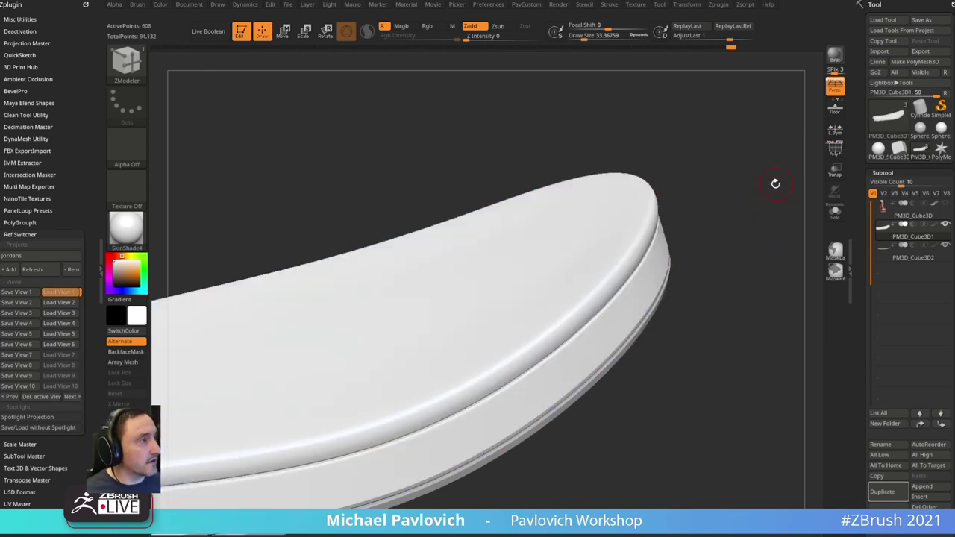
left_click(834, 149)
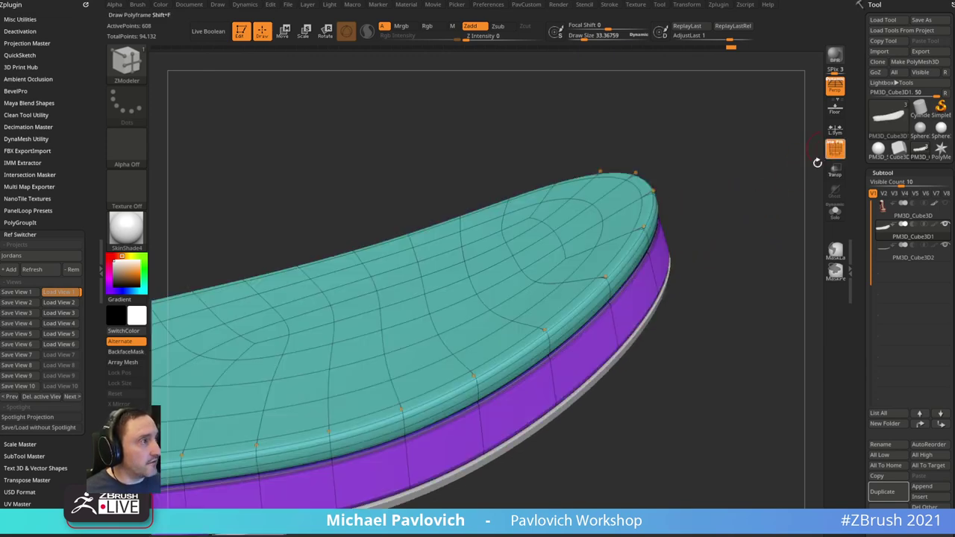
key("shift+d")
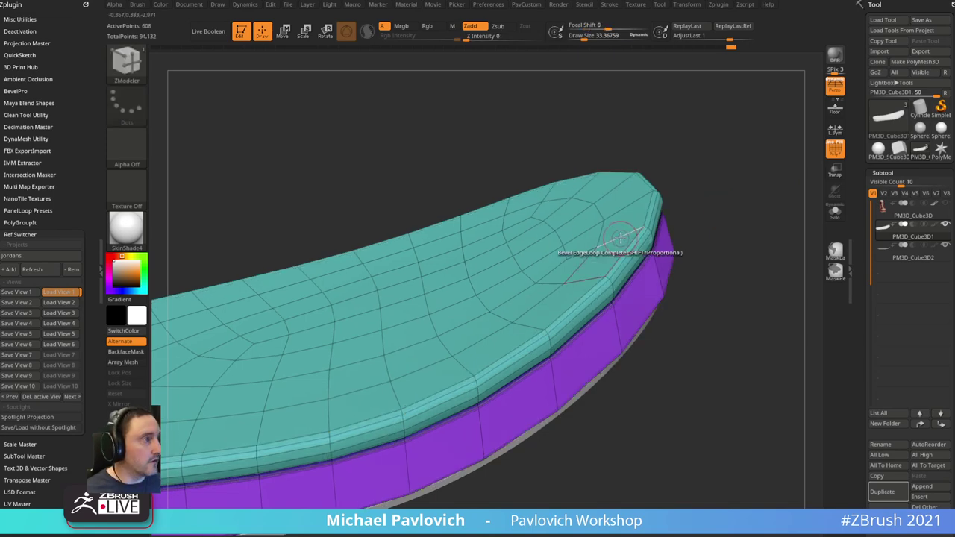
- Set the edge action to Insert Single EdgeLoop and try an extra loop inside the top rim, checking the smoothed surface
key("space")
left_click(596, 257)
left_click(591, 358)
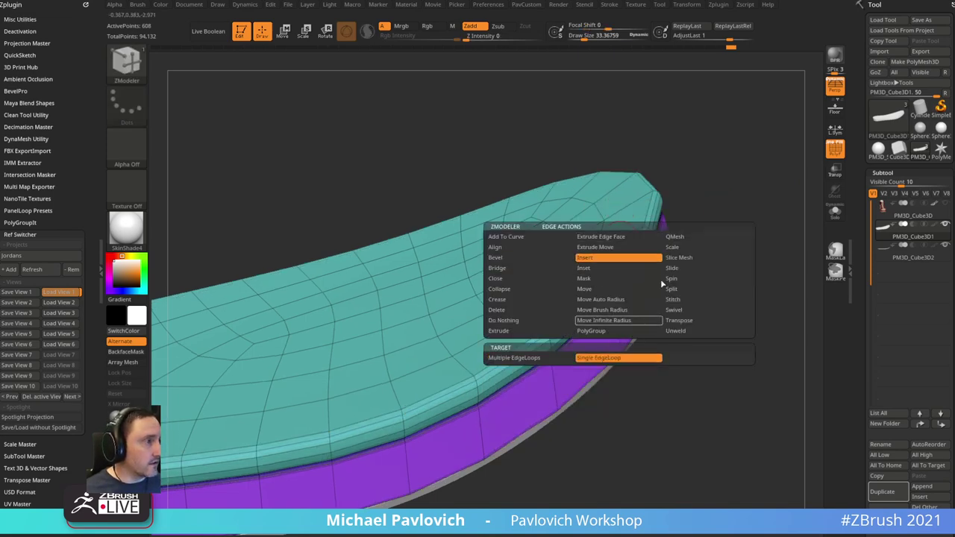
left_click(834, 149)
key("d")
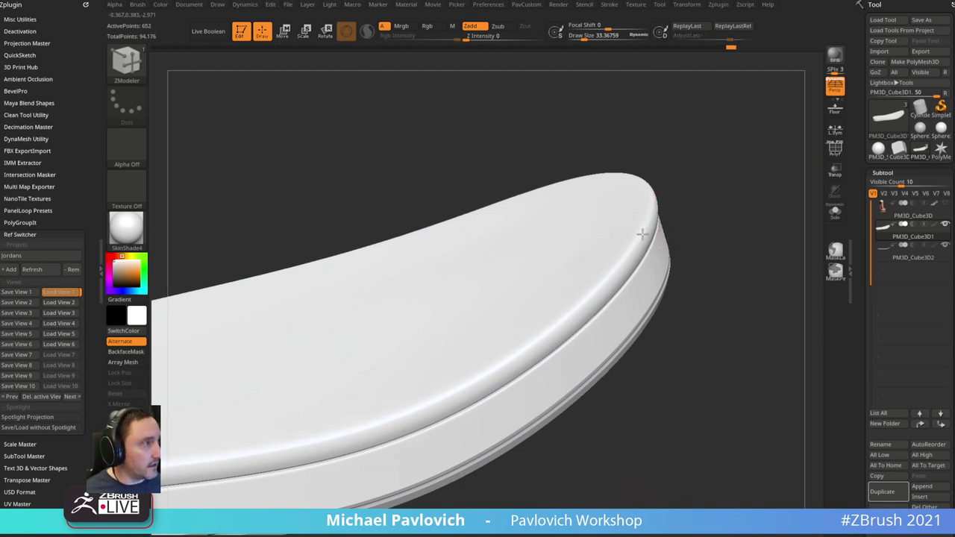
left_click(619, 237)
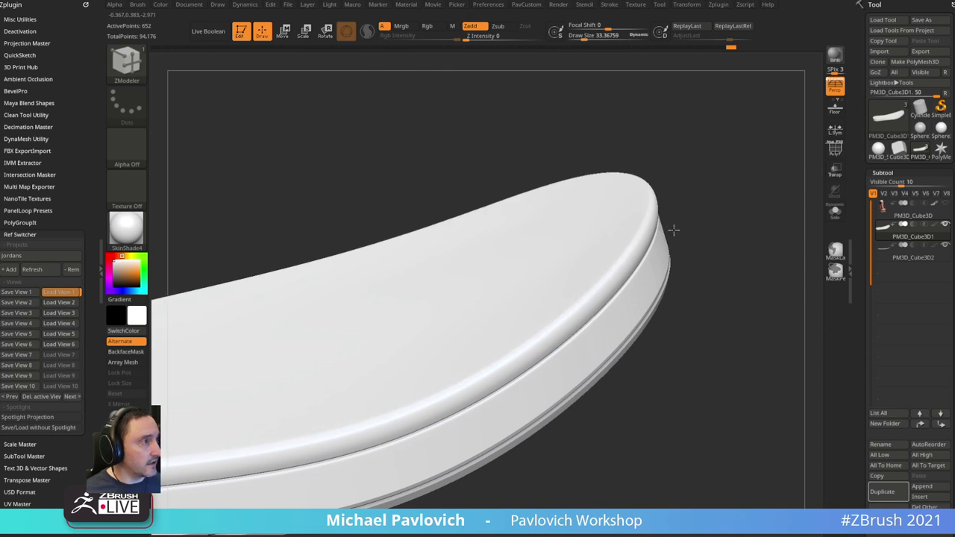
left_click(640, 243, "alt")
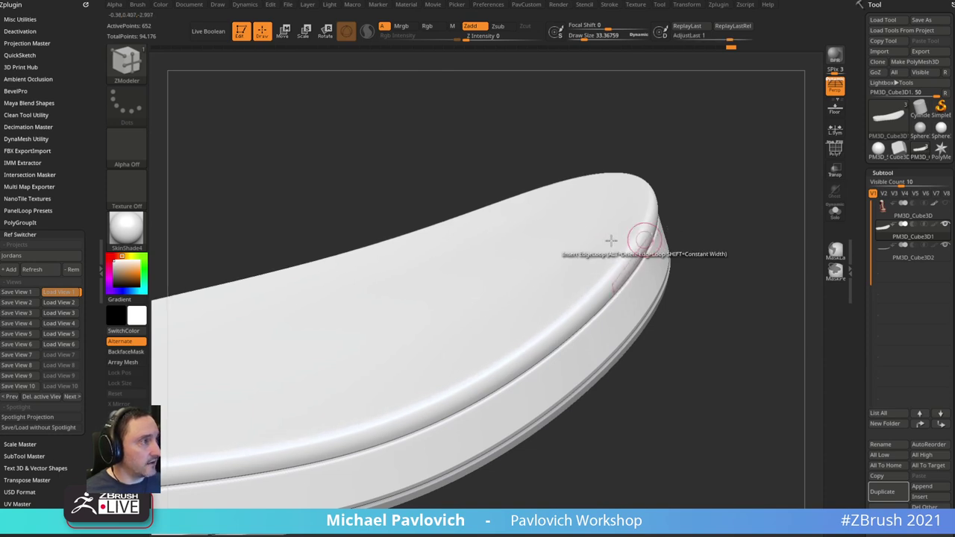
- Turn off the smooth preview and display the sole with StartupMaterial
key("shift+d")
left_click(125, 237)
left_click(173, 239)
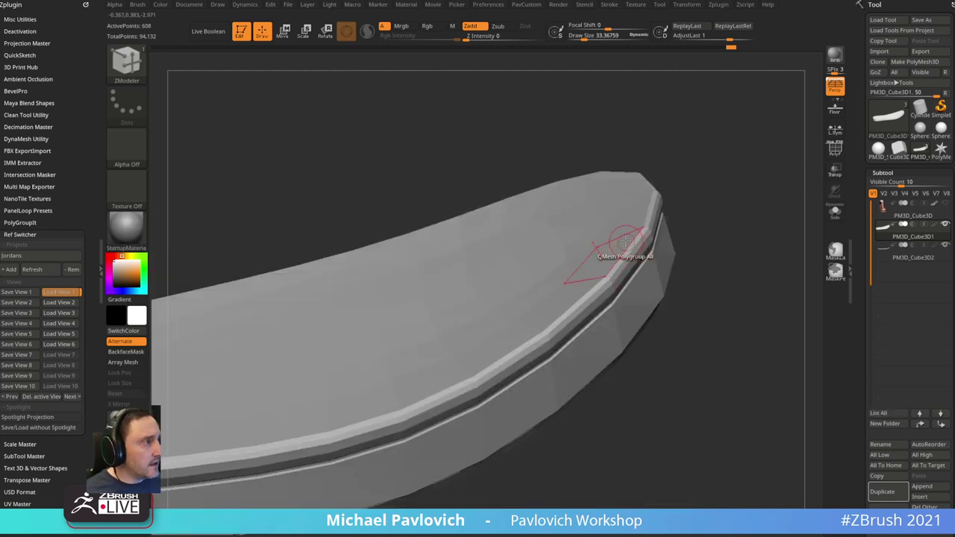
key("ctrl")
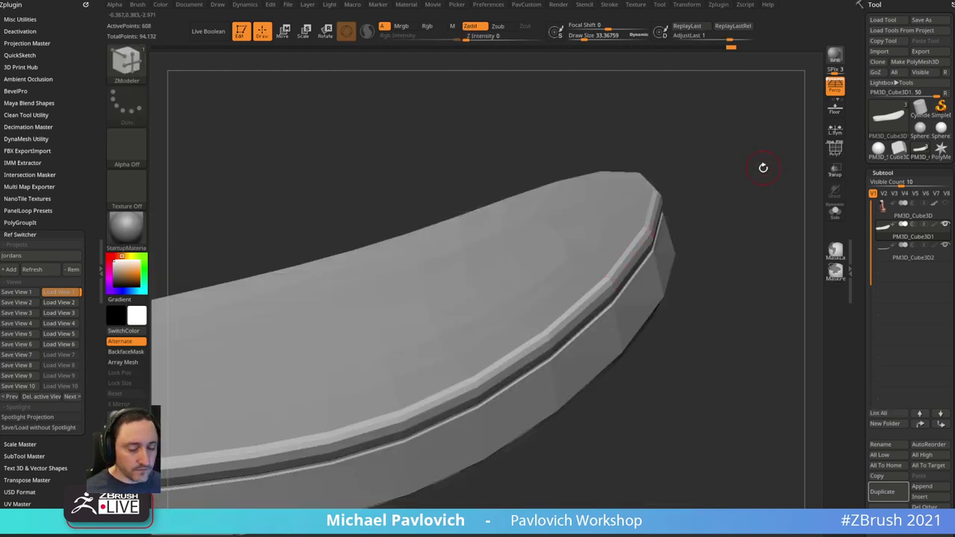
- Compare the smoothed rim with and without the extra edge loop, and keep the loop inserted on the top surface
key("d")
key("ctrl+z")
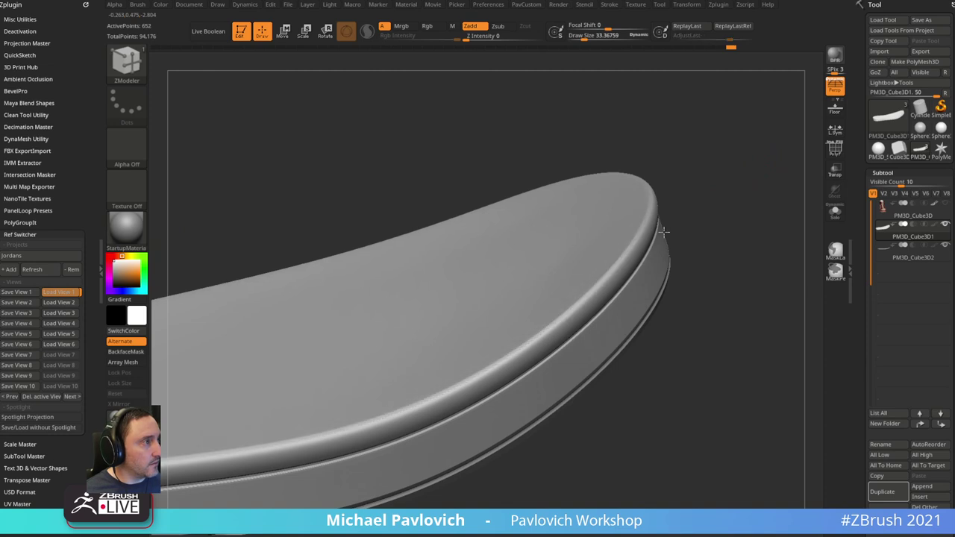
key("ctrl+shift+z")
key("ctrl+z")
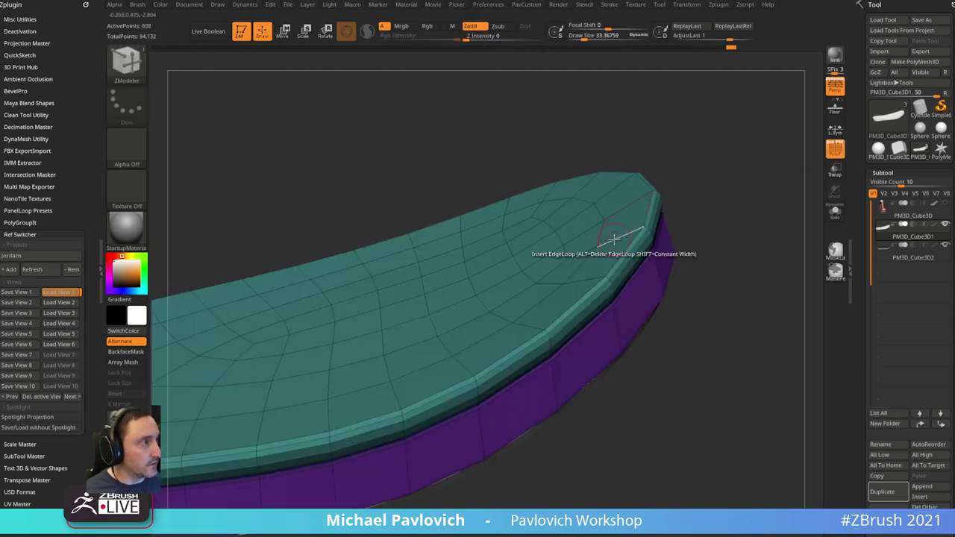
left_click(655, 234)
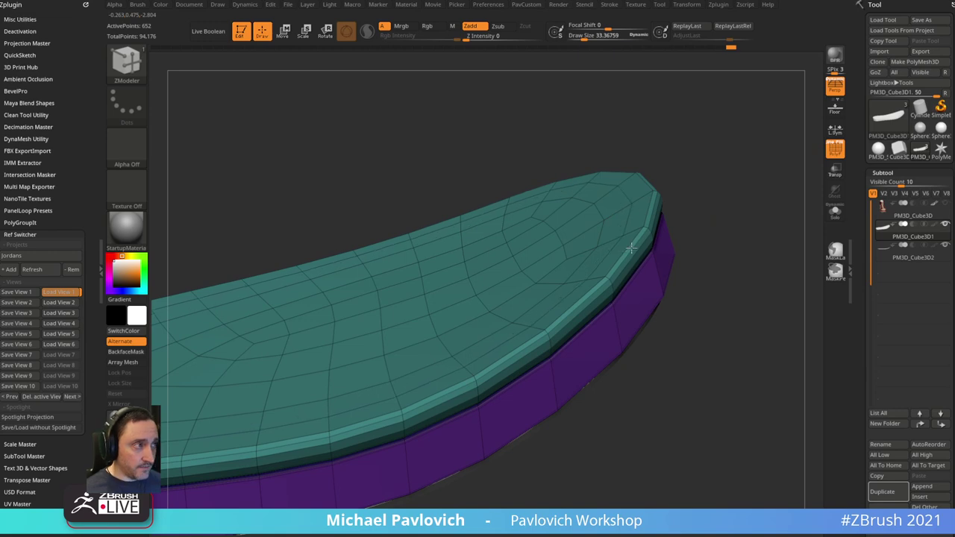
- Compare the smoothed sole against the shoe reference subtool, with the Standard brush selected, and hide the reference again
left_click_drag(744, 186, 812, 145)
mouse_move(729, 209)
left_mouse_down()
mouse_move(719, 190)
mouse_move(761, 157)
mouse_move(748, 158)
mouse_move(746, 234)
mouse_move(724, 215)
mouse_move(703, 168)
mouse_move(796, 195)
left_mouse_up()
left_click(829, 145)
key("f")
left_click(945, 224)
key("b")
key("s")
key("t")
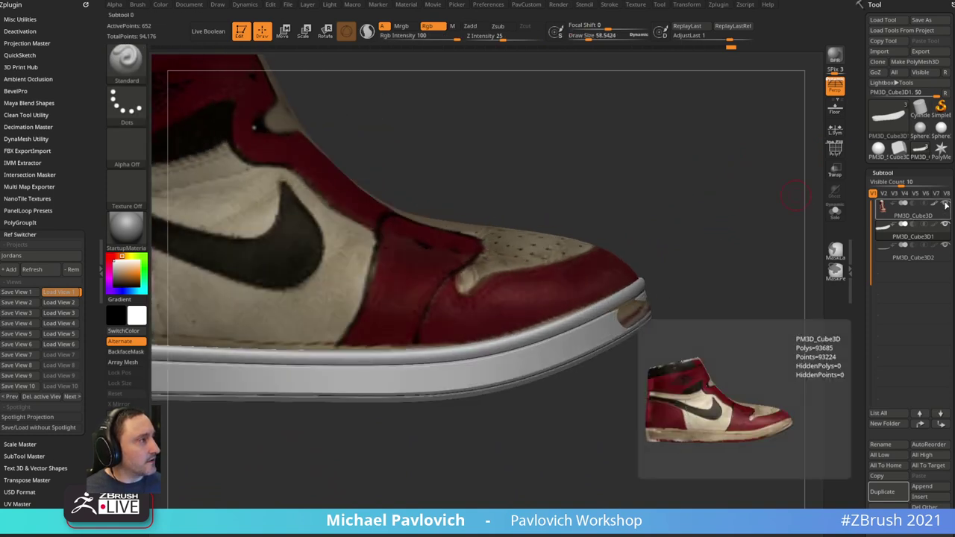
left_click(945, 205)
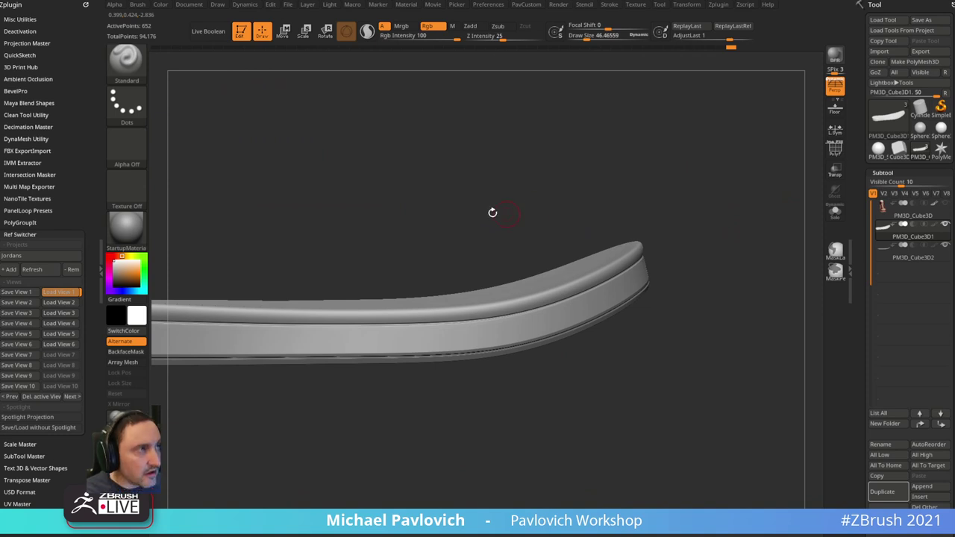
left_click_drag(492, 213, 631, 132)
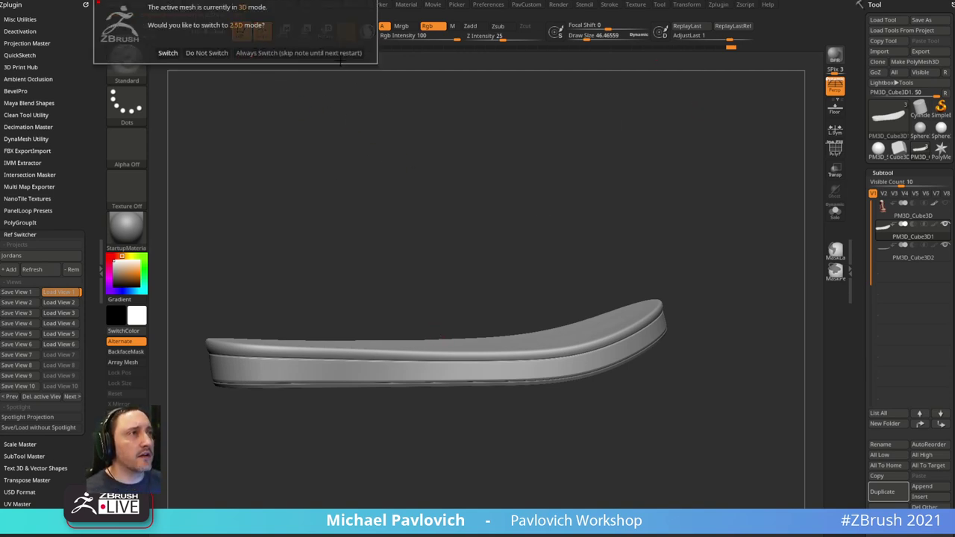
- Leave edit mode, clear the canvas and load the PolyMesh3D star as a new editable tool
left_click(239, 34)
key("ctrl+n")
left_click(886, 124)
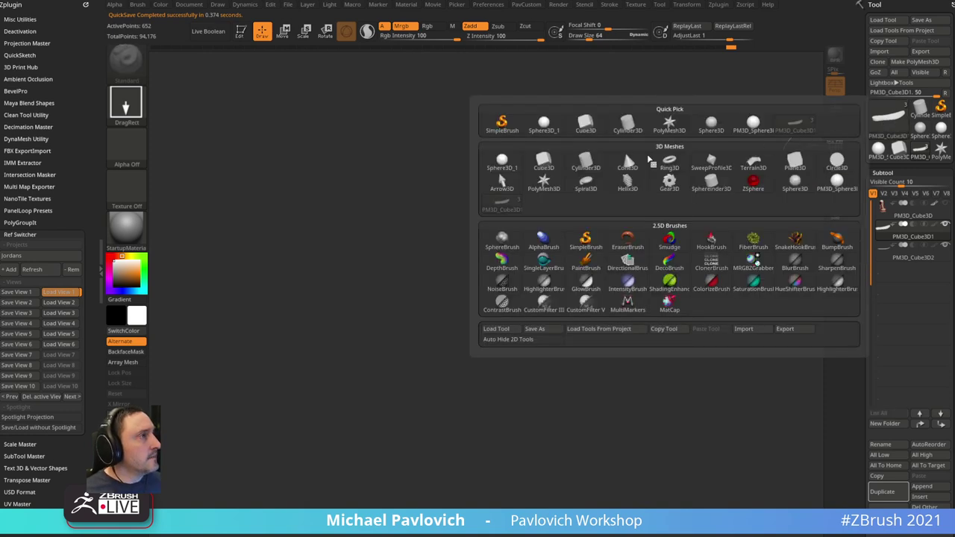
mouse_move(554, 174)
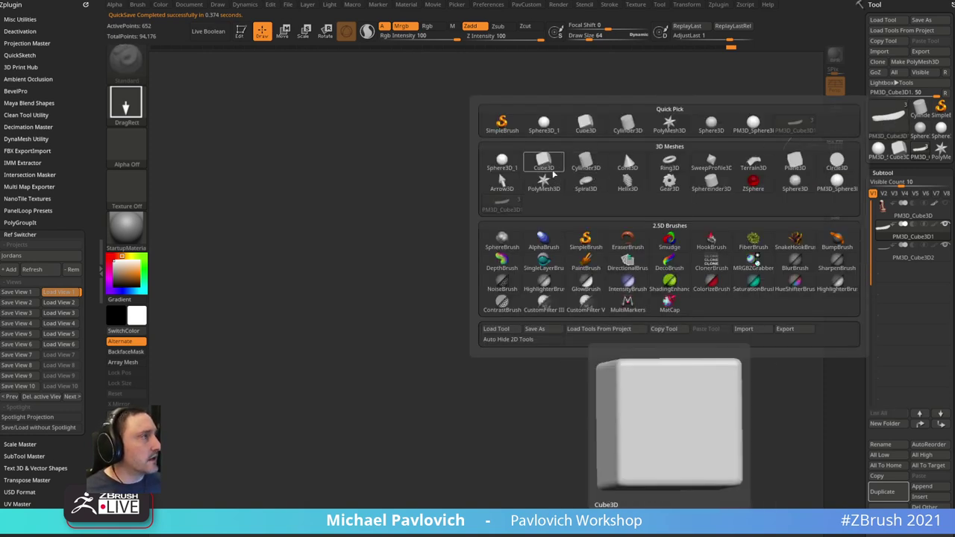
mouse_move(767, 175)
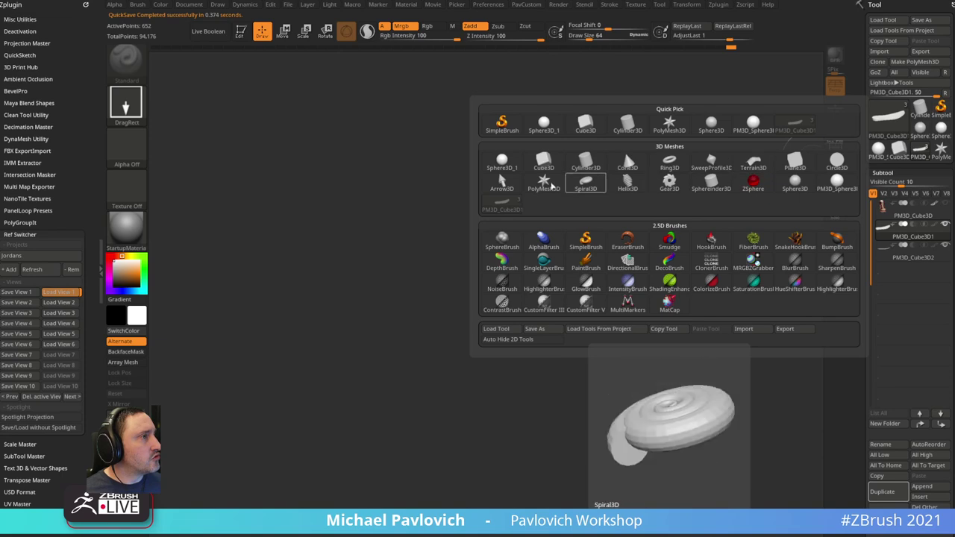
left_click(544, 181)
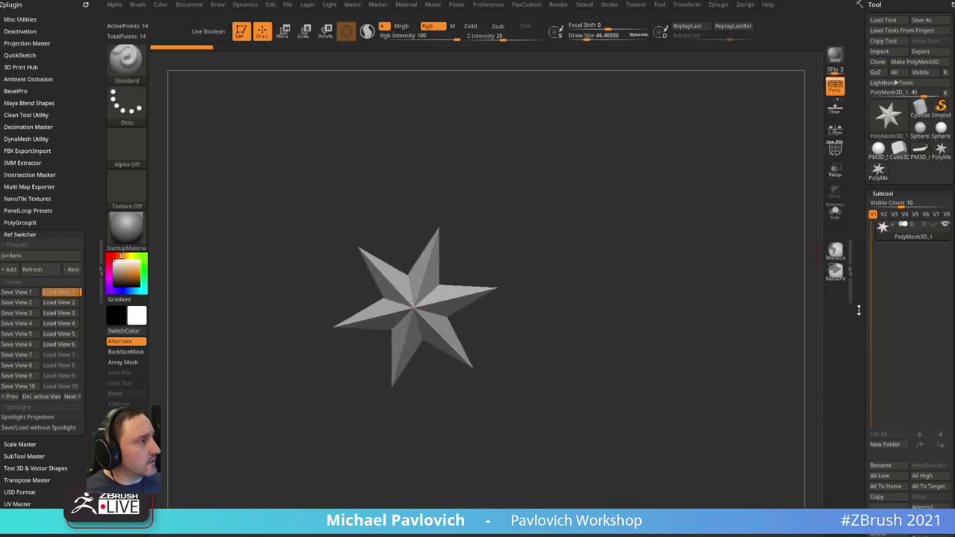
- Initialize the star as a QCube and frame it with the polyframe displayed
left_click_drag(859, 309, 854, 86)
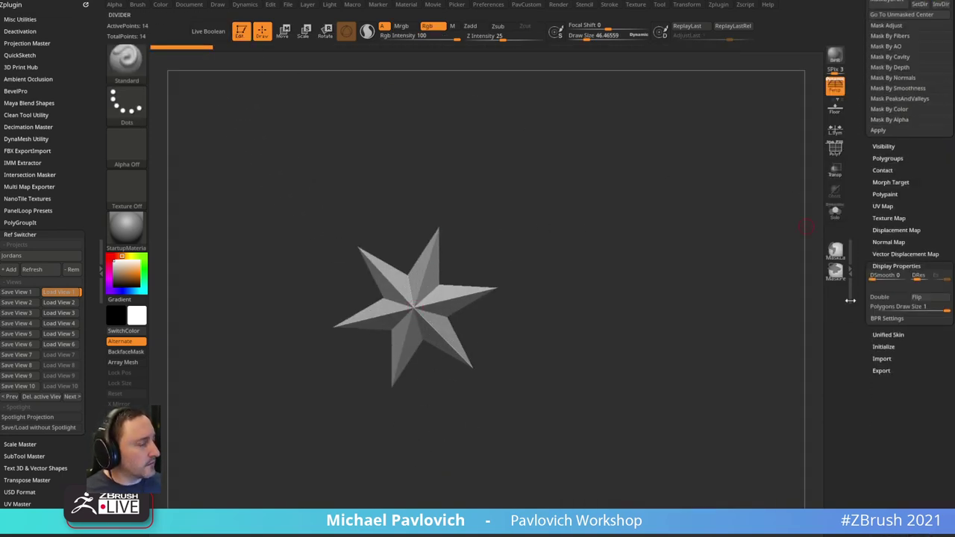
left_click(883, 346)
left_click(879, 356)
left_click(835, 147)
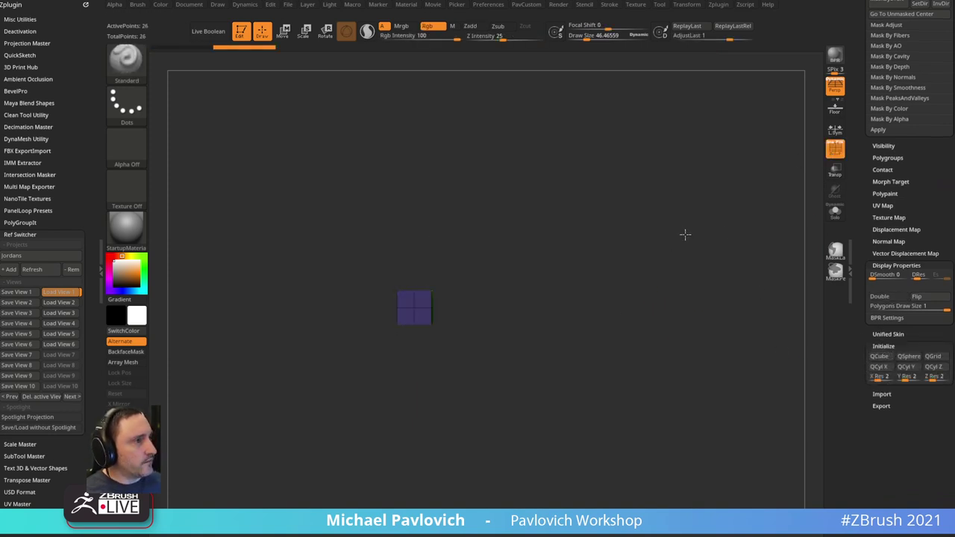
key("f")
left_click_drag(644, 241, 398, 313)
- Apply the SketchShaded2 material to the cube and turn off perspective
left_click(125, 228)
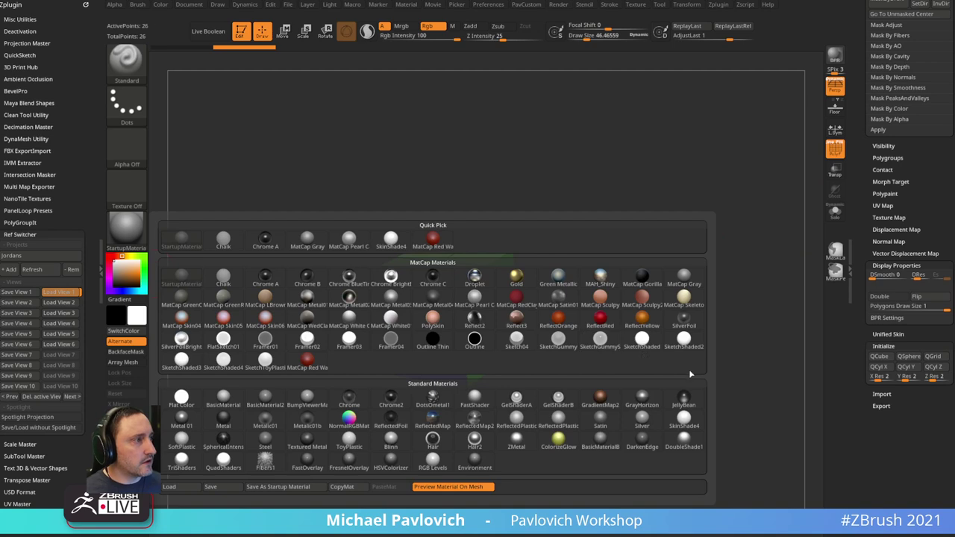
left_click(684, 340)
left_click(835, 87)
left_click_drag(700, 183, 710, 213, "alt")
- Stretch the cube along its Z axis into a long thin bar with the gizmo
key("w")
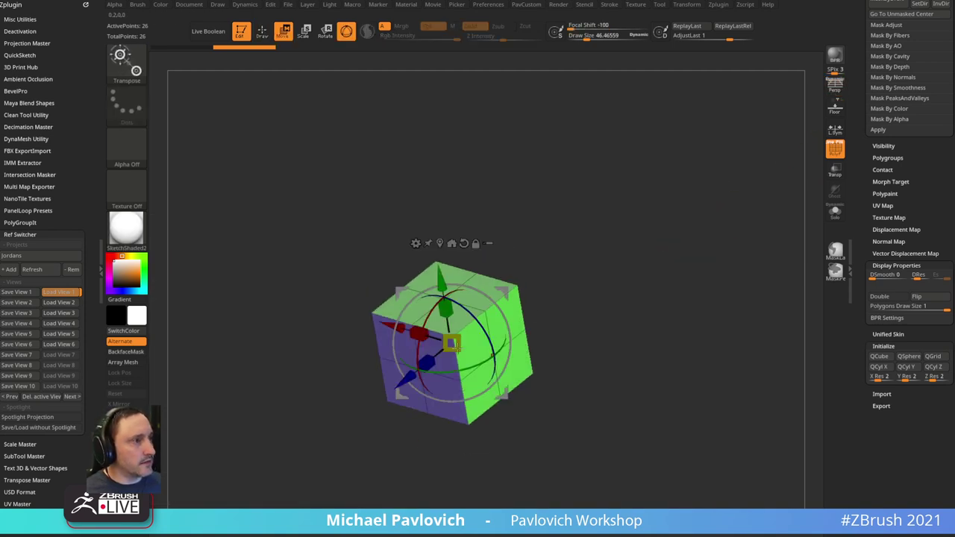
left_click_drag(431, 358, 339, 436)
left_click_drag(666, 231, 647, 182, "alt")
left_click_drag(416, 338, 388, 361)
left_click_drag(469, 292, 513, 277)
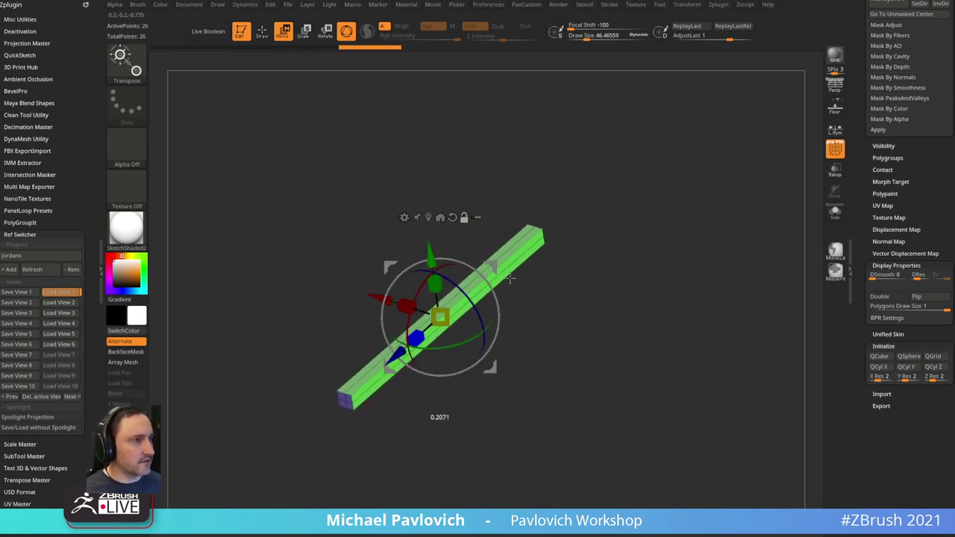
- Return to Draw mode with the ZModeler brush
key("q")
key("b")
key("z")
key("m")
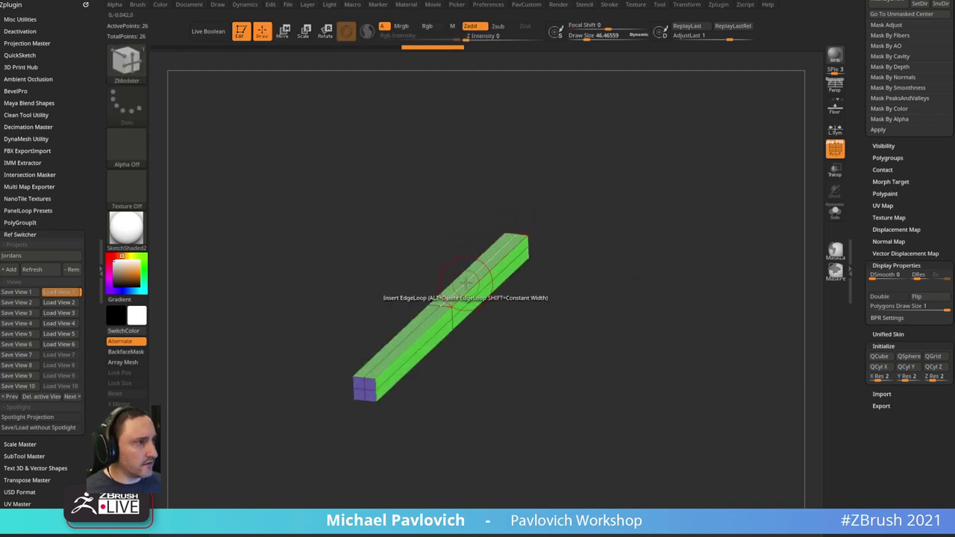
key("space")
- Reinitialize the mesh as a QCube with X, Y and Z Res set to 1, and stretch it lengthwise into a bar
left_click_drag(879, 377, 906, 376)
left_click(879, 356)
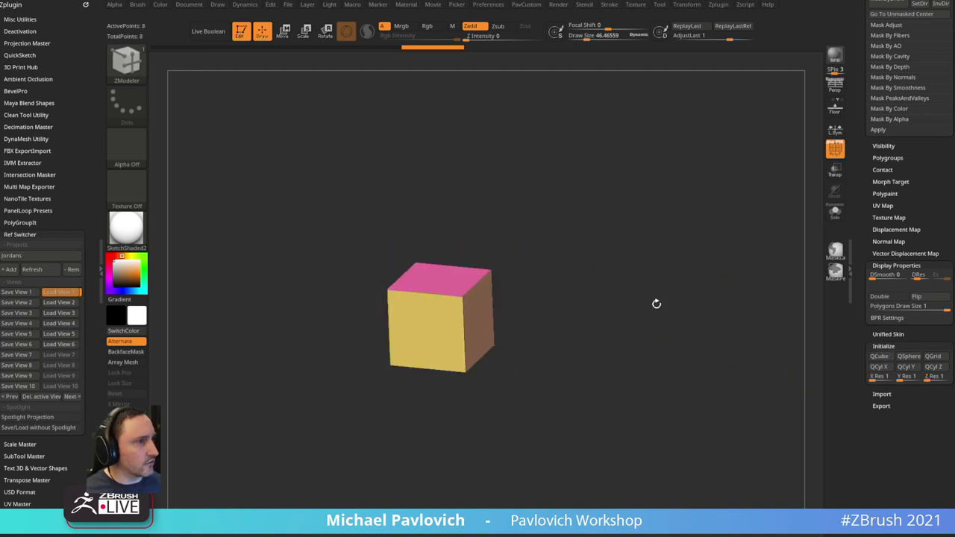
key("w")
left_click_drag(411, 338, 465, 284)
key("q")
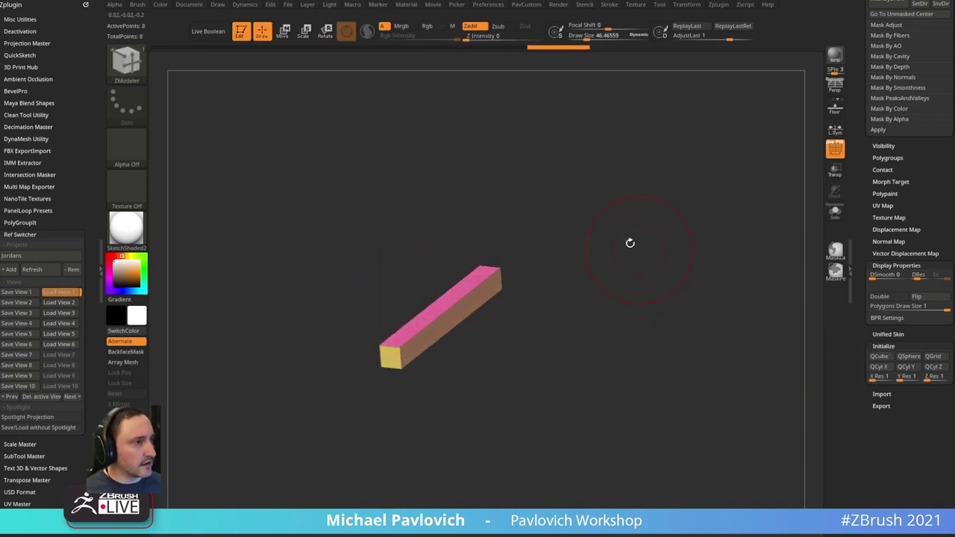
mouse_move(629, 243)
left_mouse_down()
mouse_move(652, 260)
mouse_move(628, 279)
mouse_move(665, 213)
mouse_move(655, 240)
mouse_move(674, 245)
left_mouse_up()
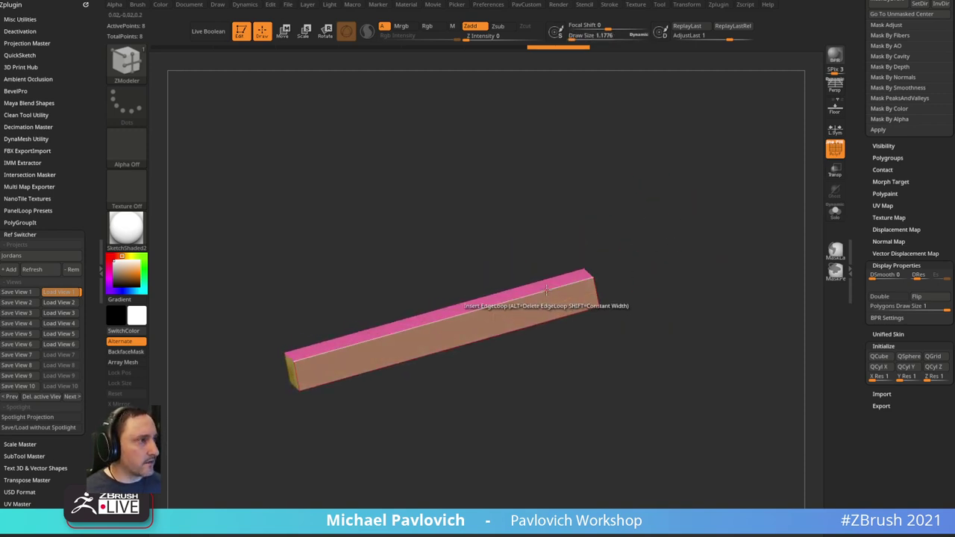
- Show the floor grid and apply Mirror And Weld to the bar across its length
key("space")
left_click(835, 110)
left_click_drag(683, 205, 727, 199, "alt")
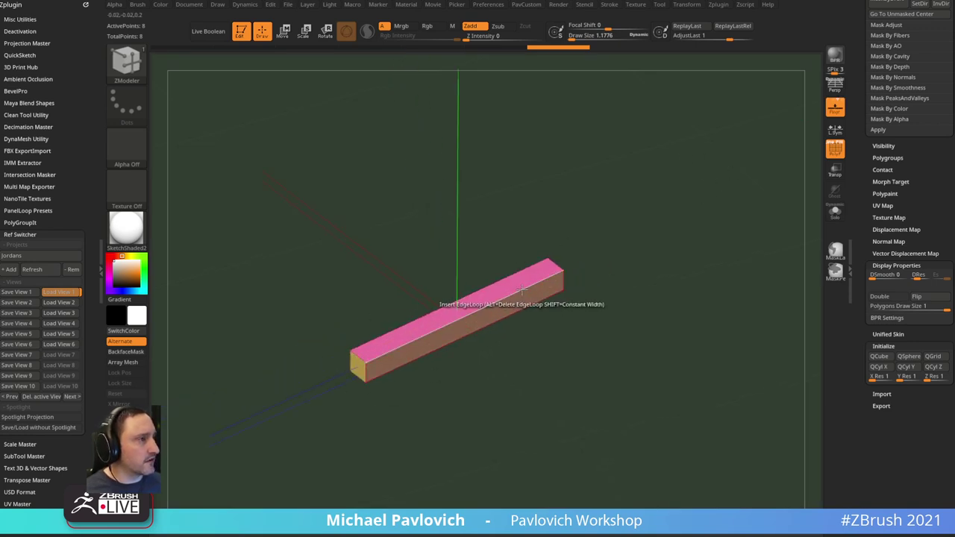
key("v")
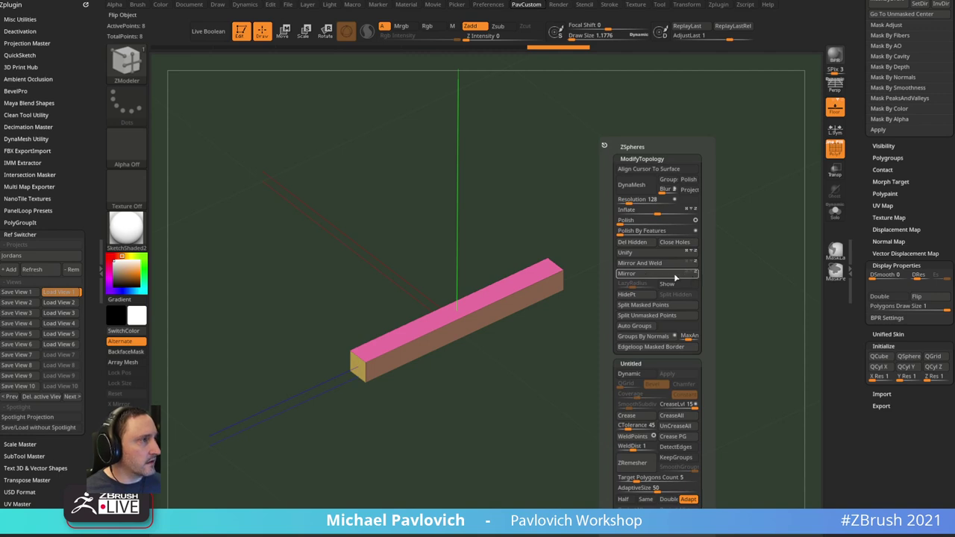
left_click(669, 265)
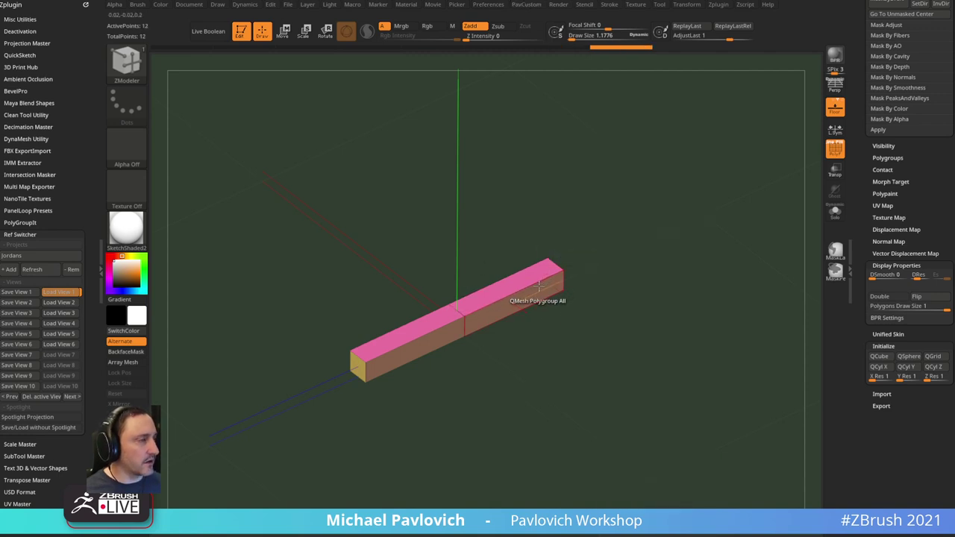
- Set the edge action to Insert Single EdgeLoop, enable symmetry across the bar's length, and insert an edge loop near each end
key("space")
left_click(537, 277)
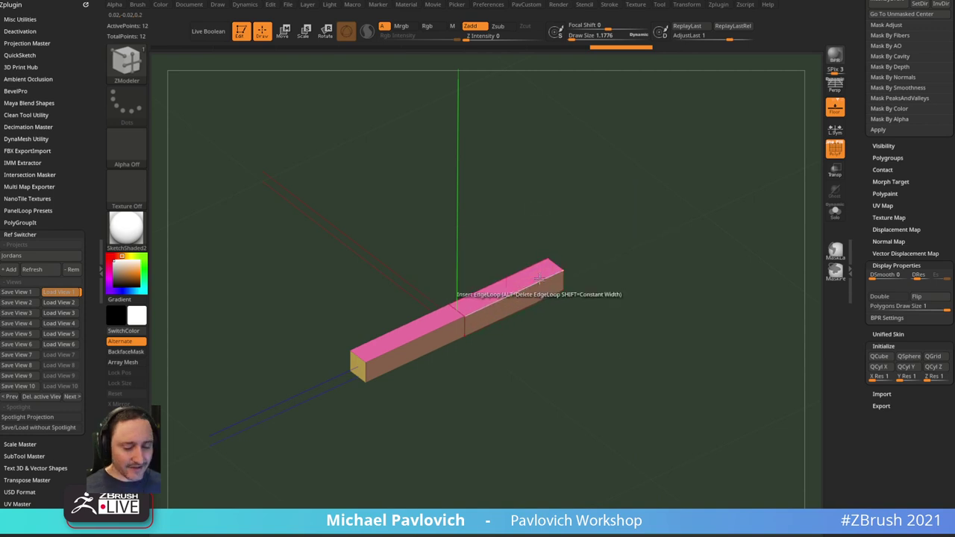
left_click(684, 5)
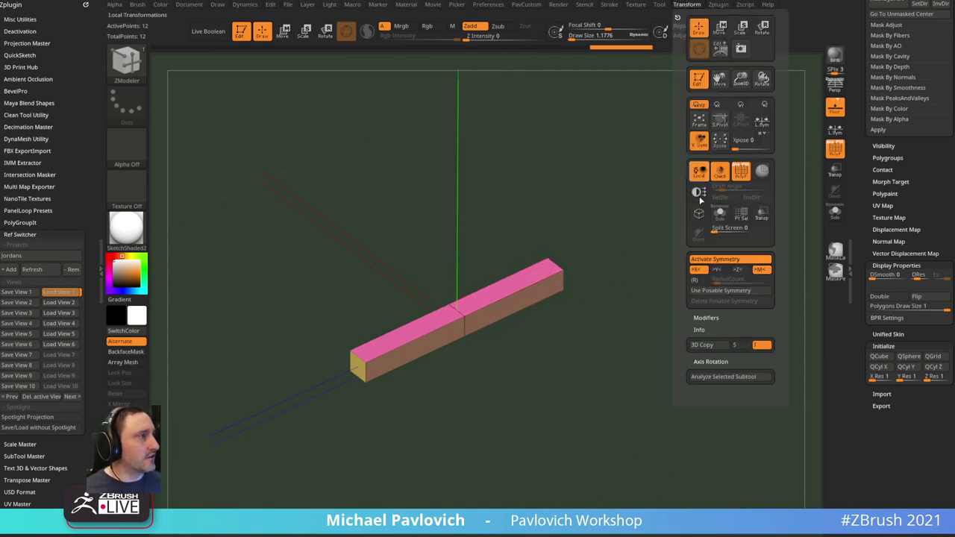
left_click(718, 270)
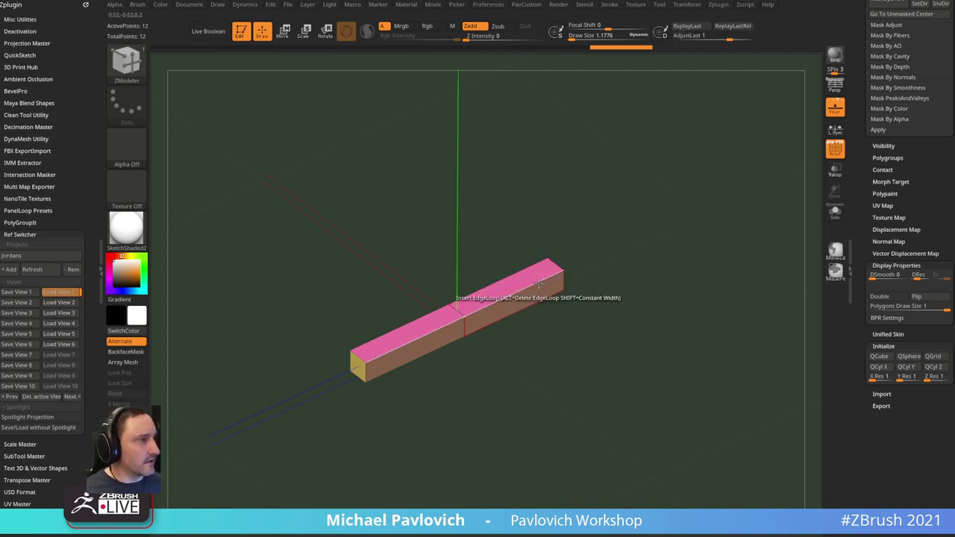
key("space")
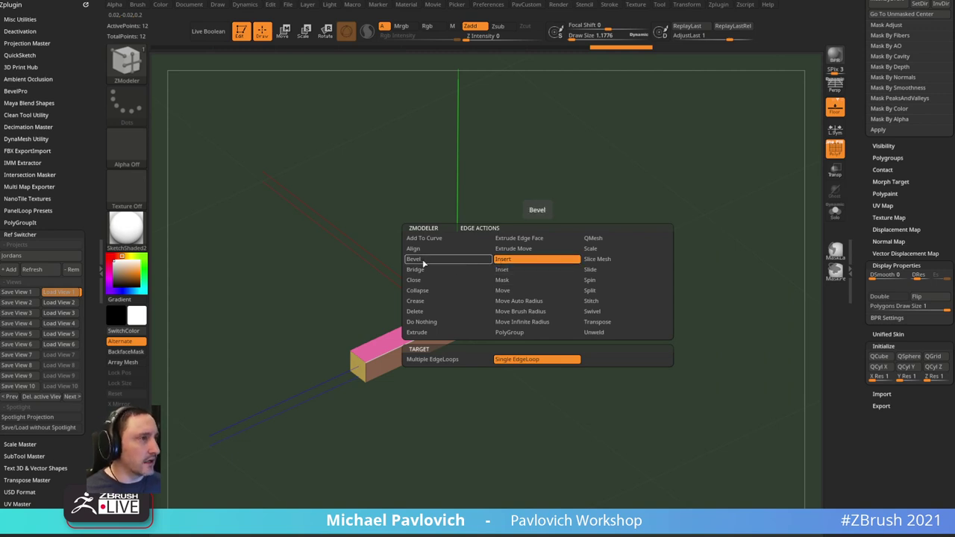
left_click(547, 281)
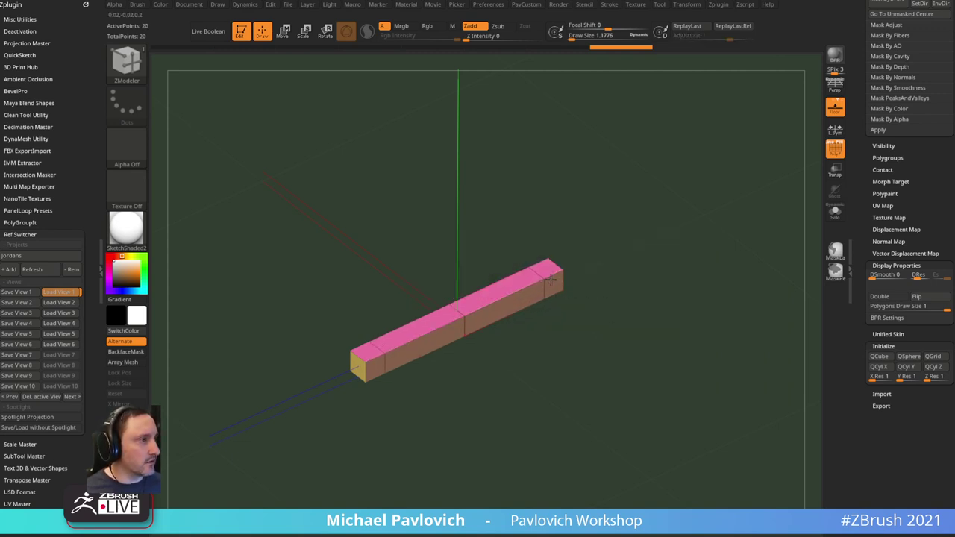
- Mark the underside polygons at both ends of the bar and pull them down with QMesh into short legs
mouse_move(605, 276)
left_mouse_down()
mouse_move(646, 187)
mouse_move(594, 266)
left_mouse_up()
left_click(552, 296, "alt")
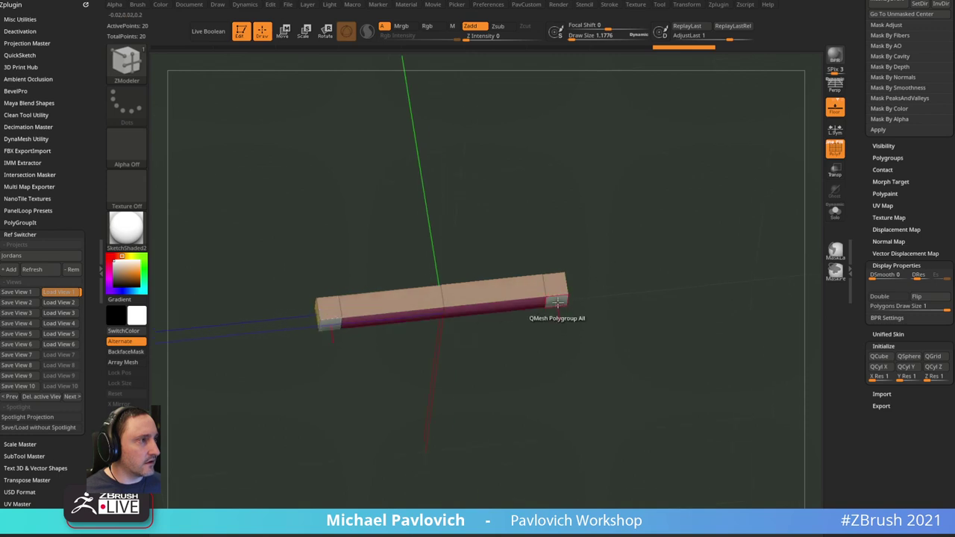
left_click_drag(558, 302, 560, 328)
left_click_drag(645, 226, 606, 274)
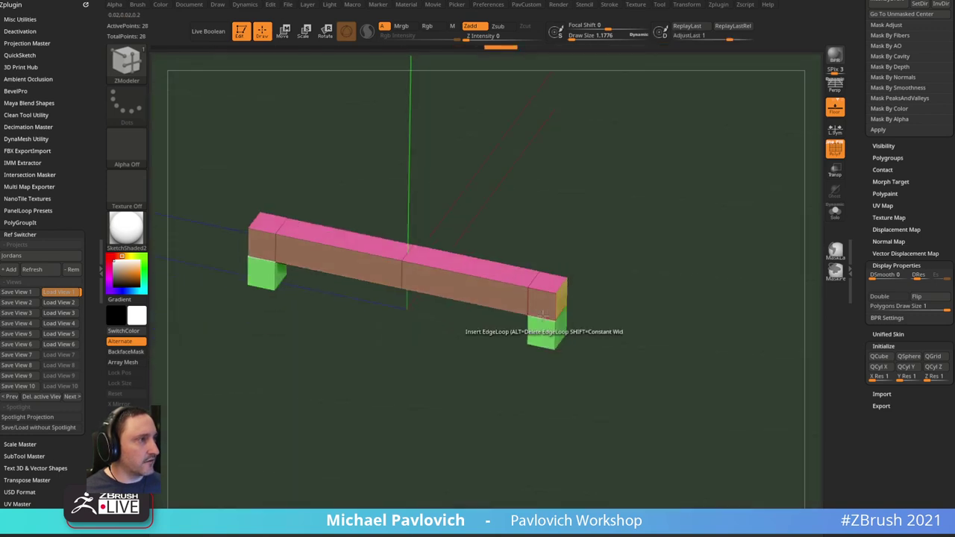
- Choose the Collapse action with the Edge target and collapse the extra corner edges so the legs meet the bar in mitred bends
key("space")
left_click(427, 290)
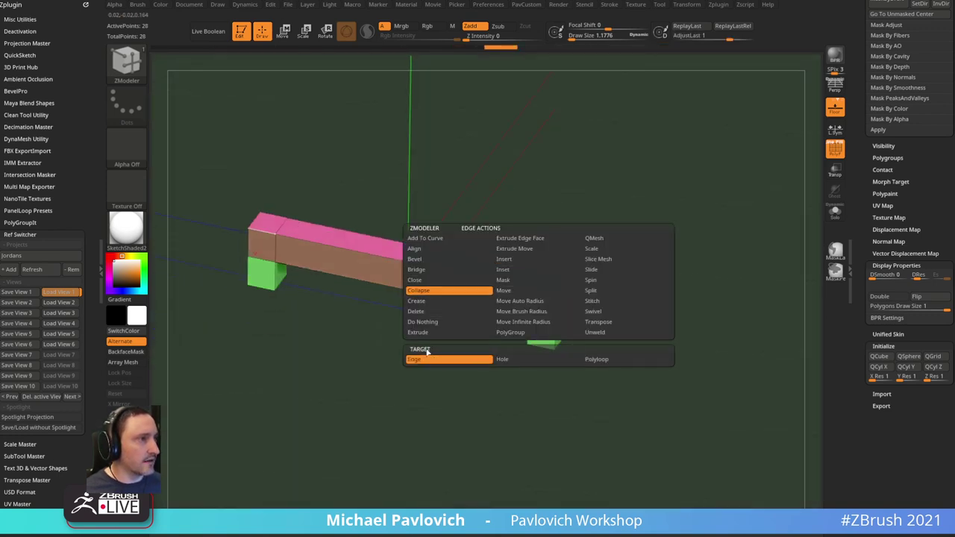
left_click(427, 359)
left_click_drag(604, 235, 580, 266)
left_click(561, 269)
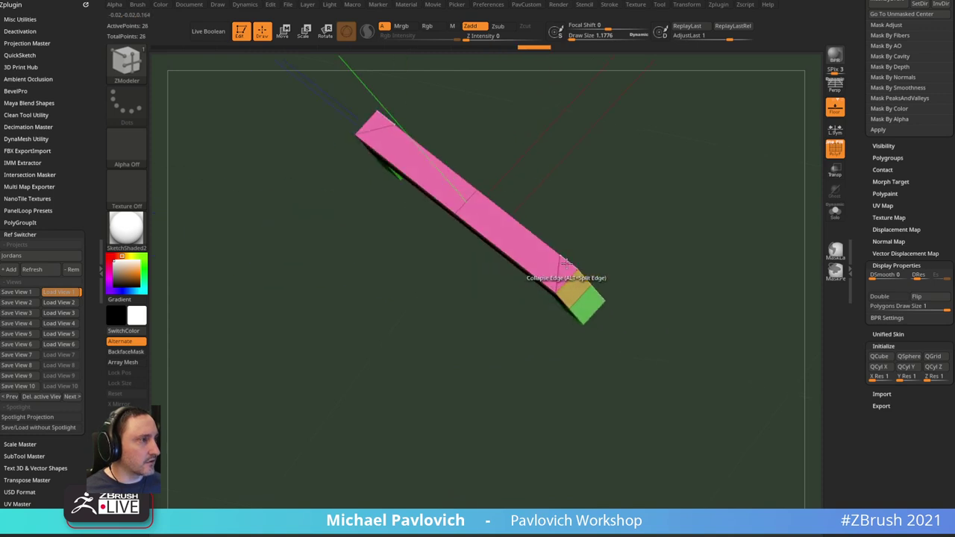
left_click_drag(634, 242, 675, 167)
left_click(567, 300)
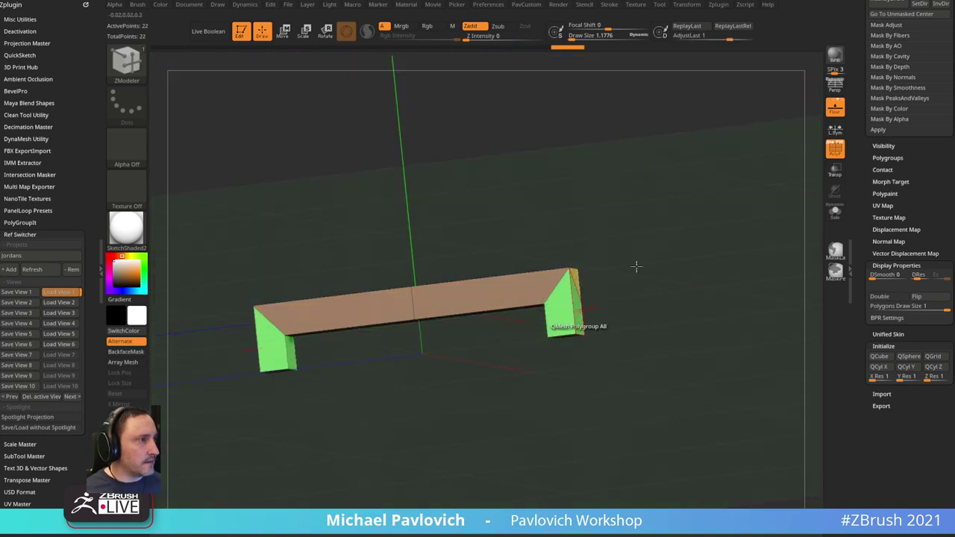
right_click_drag(634, 266, 721, 202)
left_click(601, 280)
- Smooth the staple shape with Dynamic Subdivision and hide the floor grid
key("d")
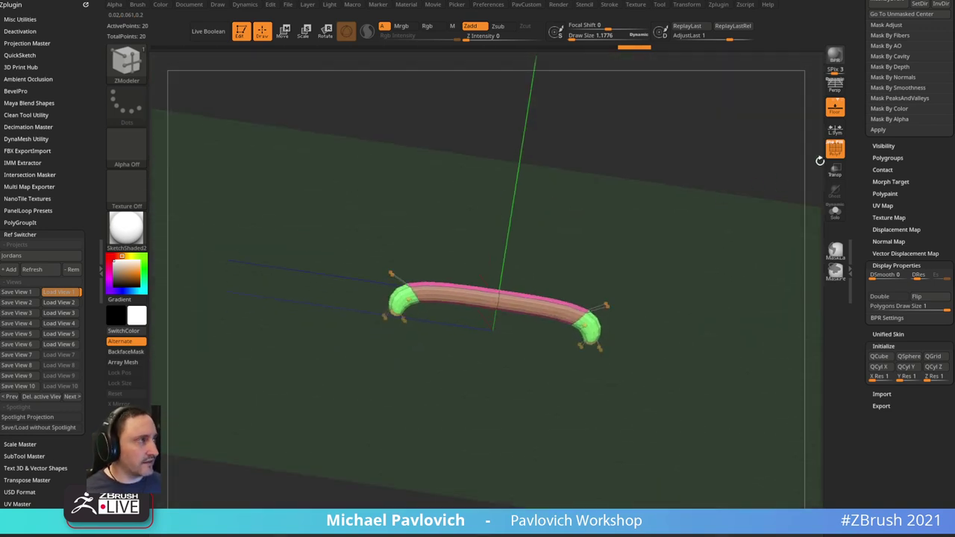
right_click_drag(819, 160, 731, 240)
left_click(834, 107)
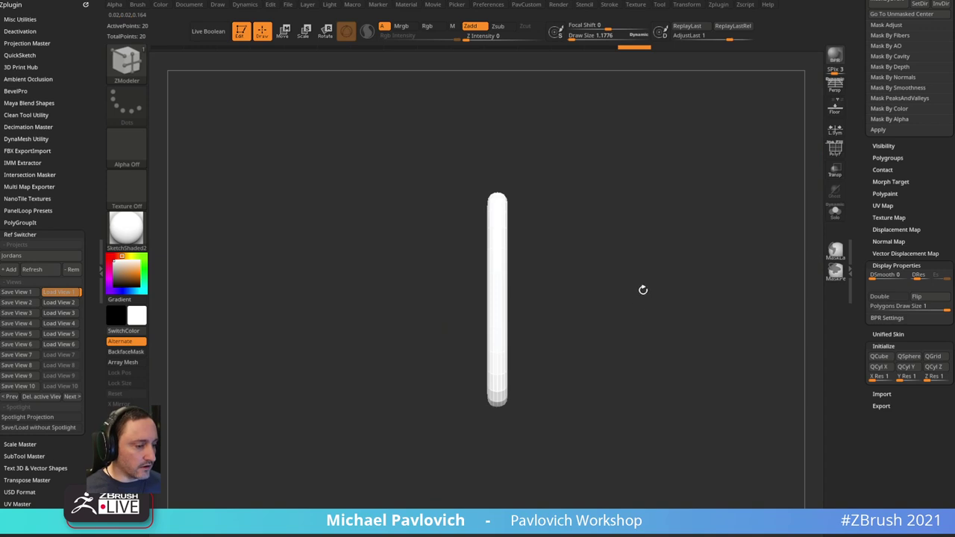
- Duplicate the stitch lengthwise with the gizmo from a top view and repeat the copy to form a straight row
right_click_drag(643, 290, 598, 371, "alt")
right_click_drag(598, 370, 607, 288, "ctrl")
right_click_drag(656, 317, 602, 307, "ctrl")
key("w")
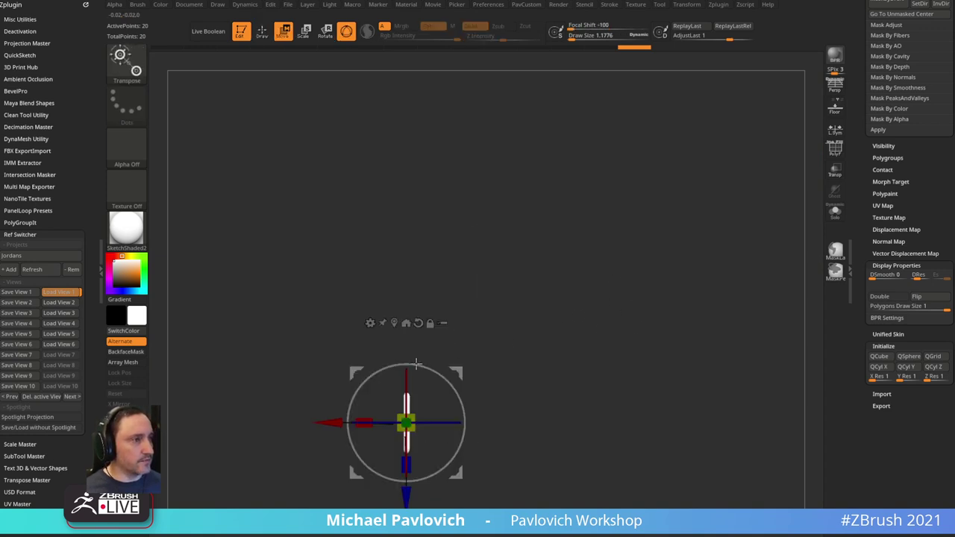
left_click_drag(403, 492, 400, 337, "ctrl")
key("1")
key("1")
key("1")
key("1")
key("q")
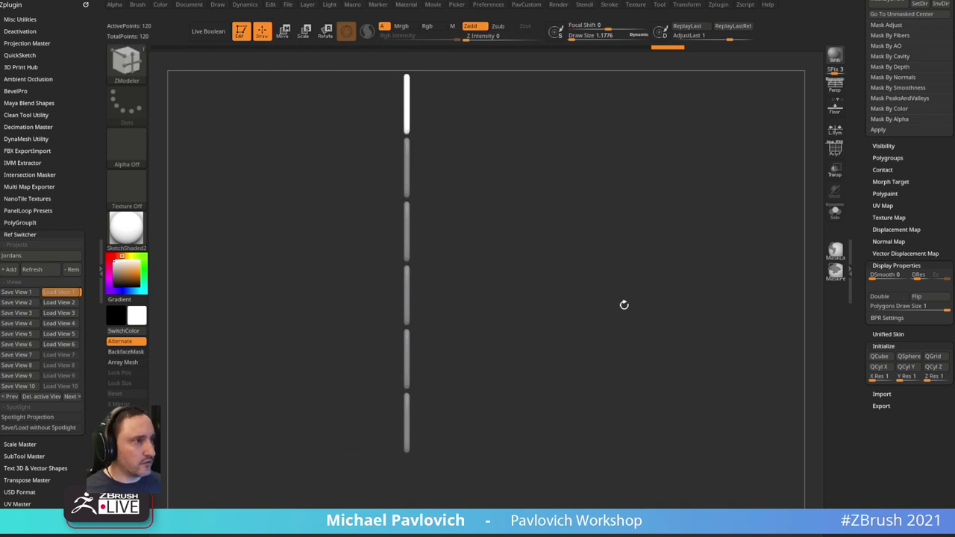
- Undo the row of duplicated stitches back to the single mesh
key("ctrl+z")
key("ctrl+z")
key("ctrl+z")
key("ctrl+z")
key("ctrl+z")
key("ctrl+z")
key("ctrl+z")
key("ctrl+z")
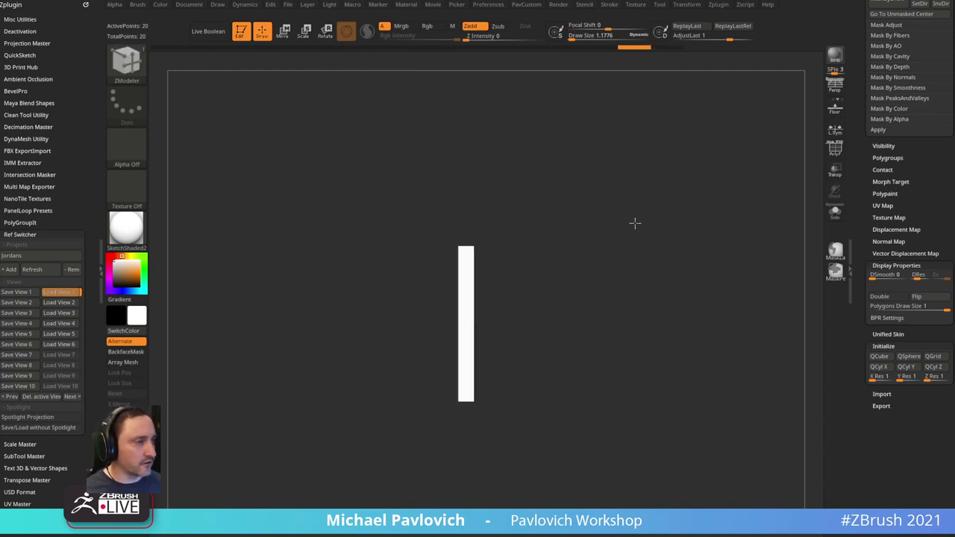
- Create a new InsertMesh brush from the active stitch mesh
key("b")
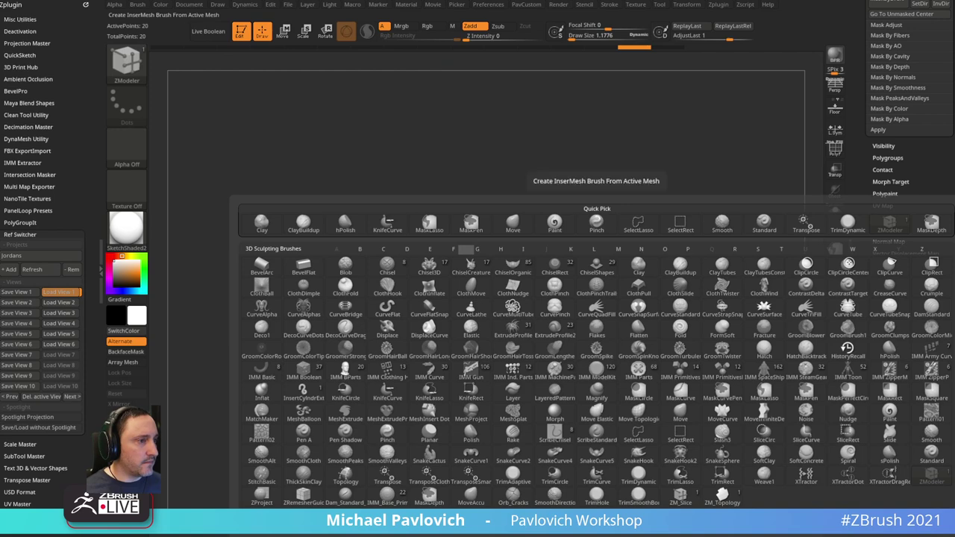
left_click(464, 518)
left_click(431, 170)
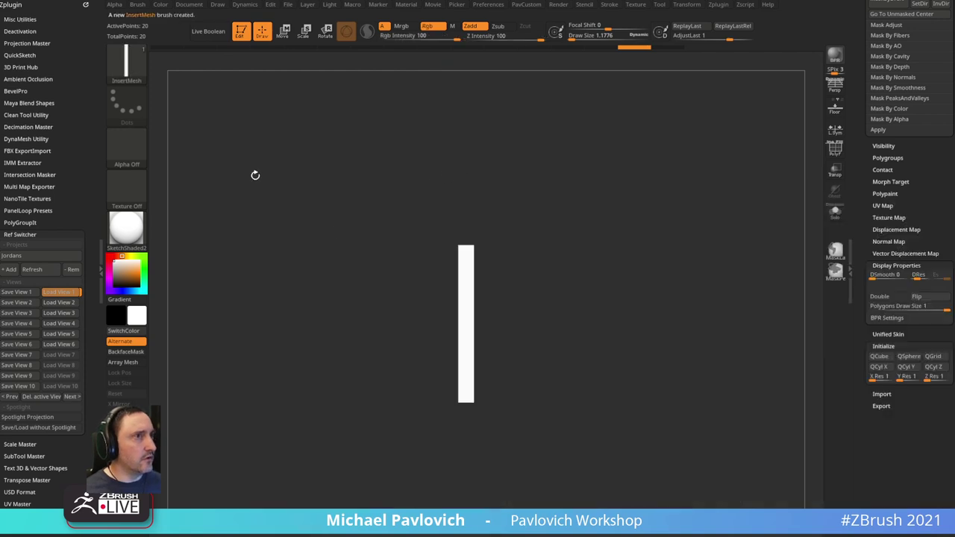
- Try inserting several rotated copies over the bar with the new InsertMesh brush and undo them
left_click_drag(460, 309, 393, 215)
left_click_drag(454, 307, 486, 209)
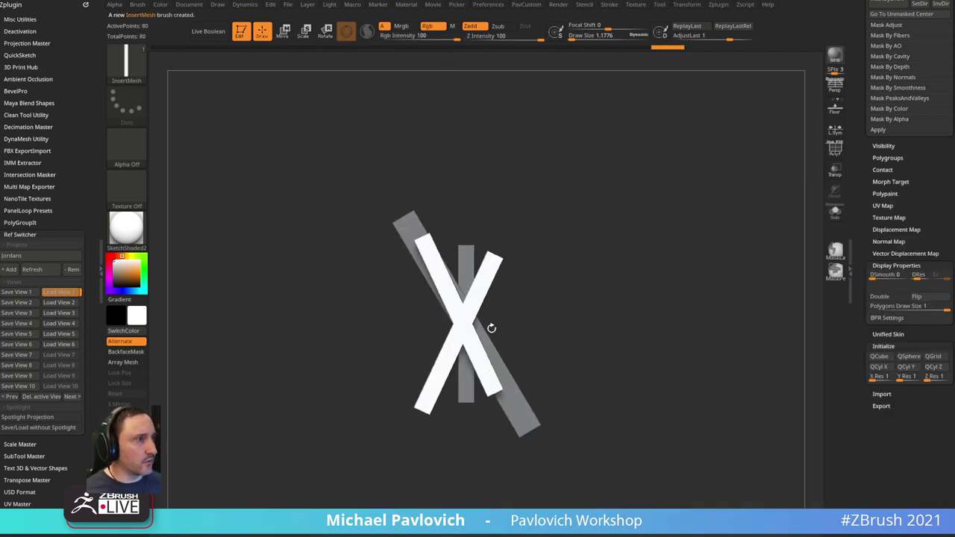
left_click_drag(491, 328, 533, 240)
key("ctrl+z")
key("ctrl+z")
key("ctrl+z")
key("ctrl+z")
key("ctrl+z")
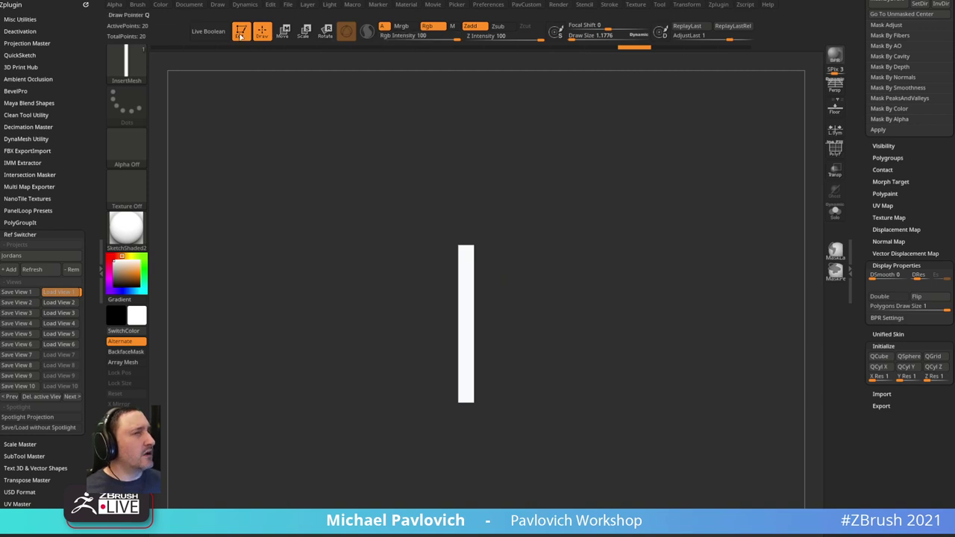
- Dock the Stroke settings beside the canvas and turn on Curve Mode for the InsertMesh brush
left_click(610, 5)
mouse_move(604, 19)
left_mouse_down()
mouse_move(489, 47)
mouse_move(59, 92)
left_mouse_up()
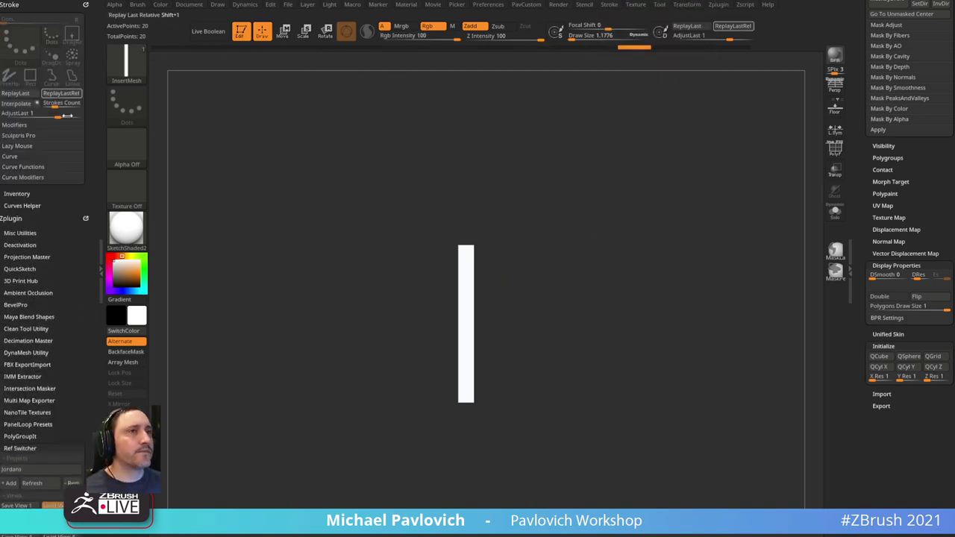
key("shift")
left_click(11, 155)
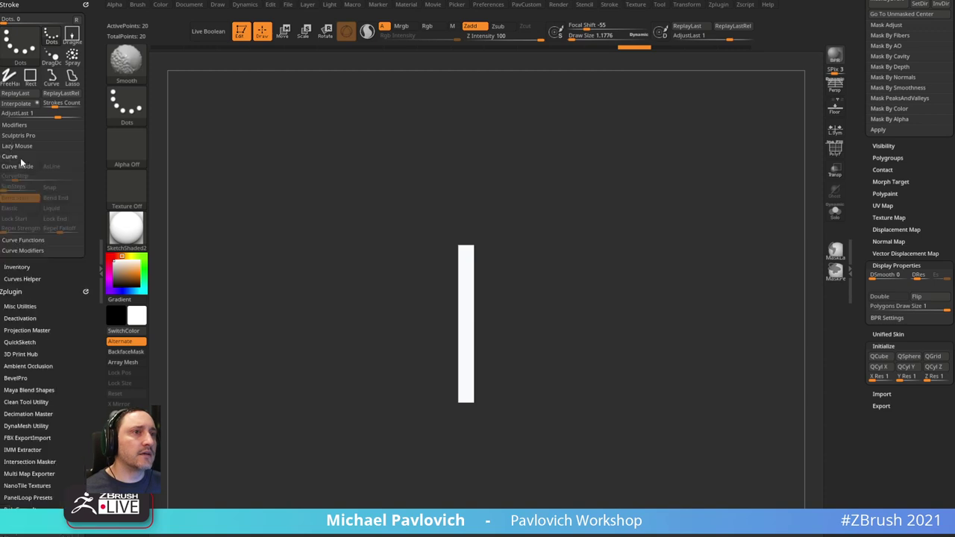
left_click_drag(544, 202, 403, 207)
left_click(21, 169)
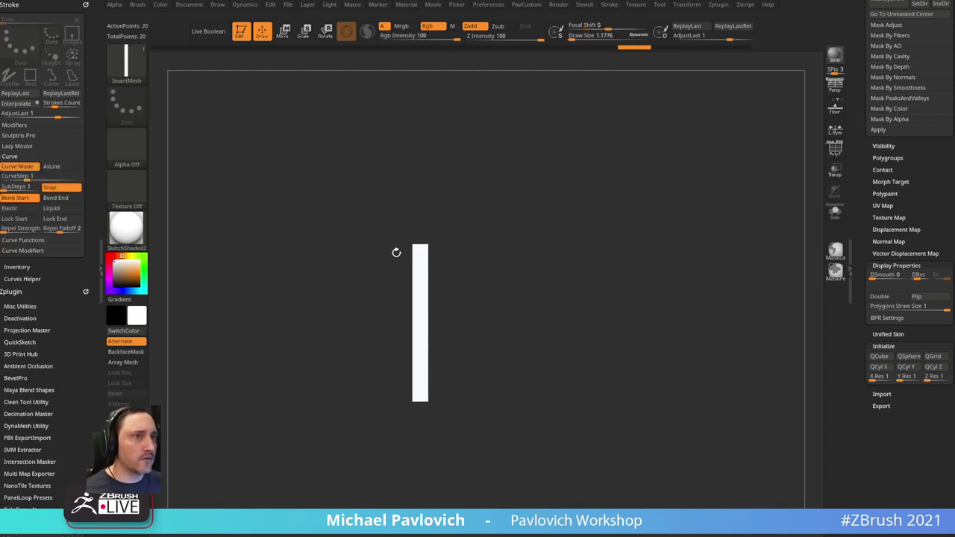
- Draw two freehand curves of repeated stitches starting on the bar, one below the other
left_click_drag(423, 280, 677, 100)
left_click_drag(721, 194, 670, 286, "alt")
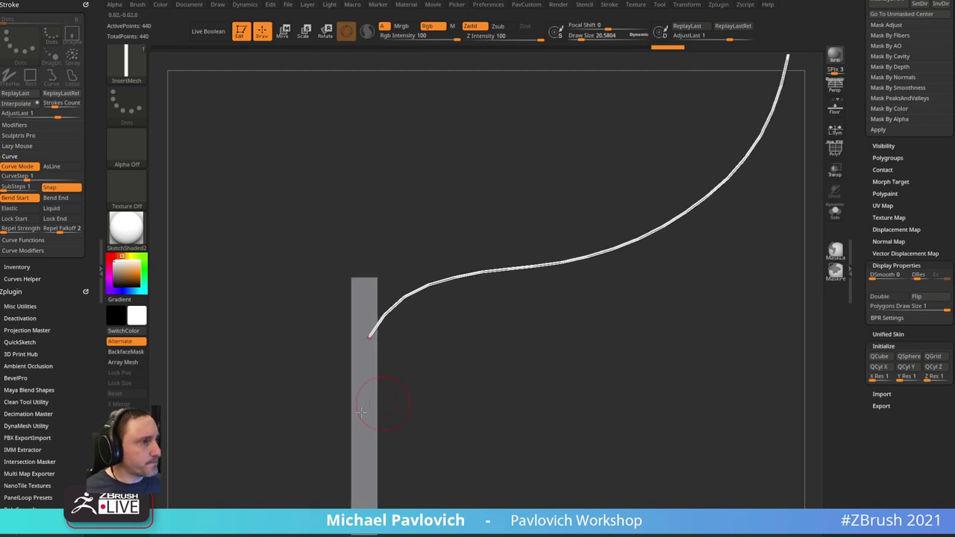
left_click_drag(644, 331, 712, 243)
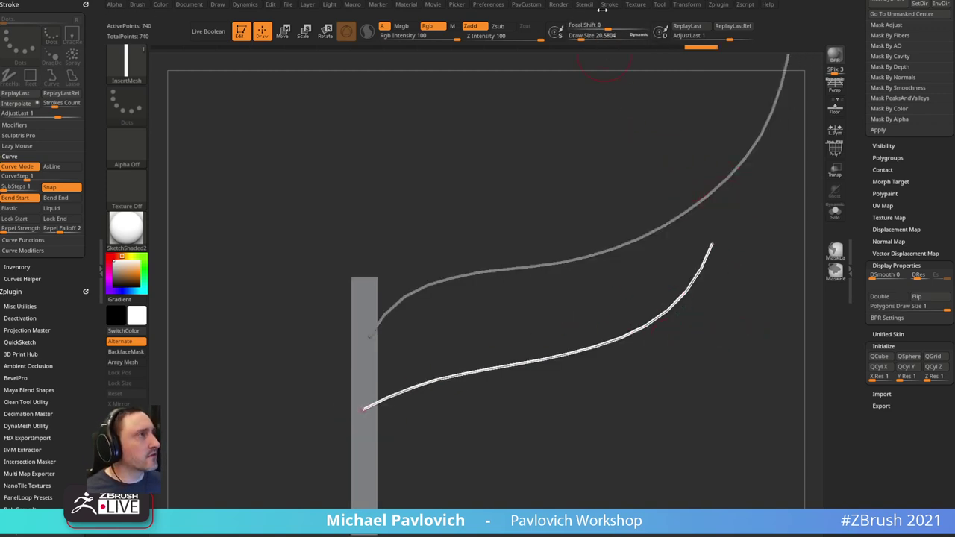
- Set CurveStep to 1.2 and draw a third, wavy stitch curve from the lower part of the bar
left_click_drag(15, 174, 31, 173)
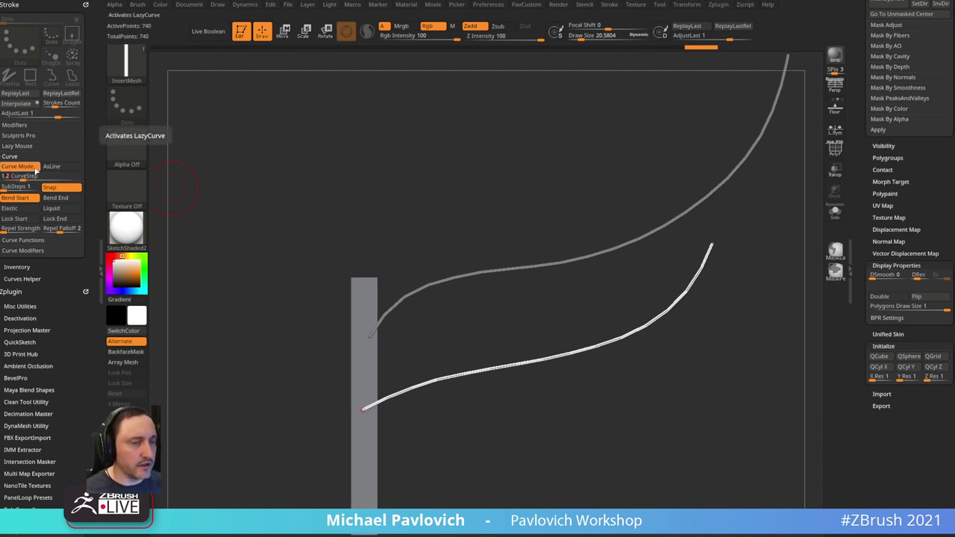
key("Return")
right_click_drag(568, 384, 547, 296, "alt")
left_click_drag(342, 382, 680, 296)
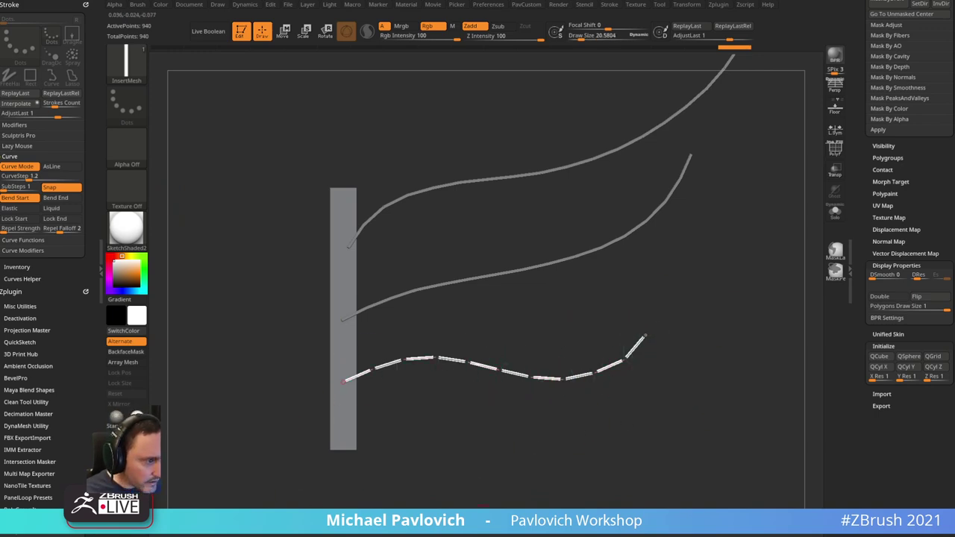
key("alt+Tab")
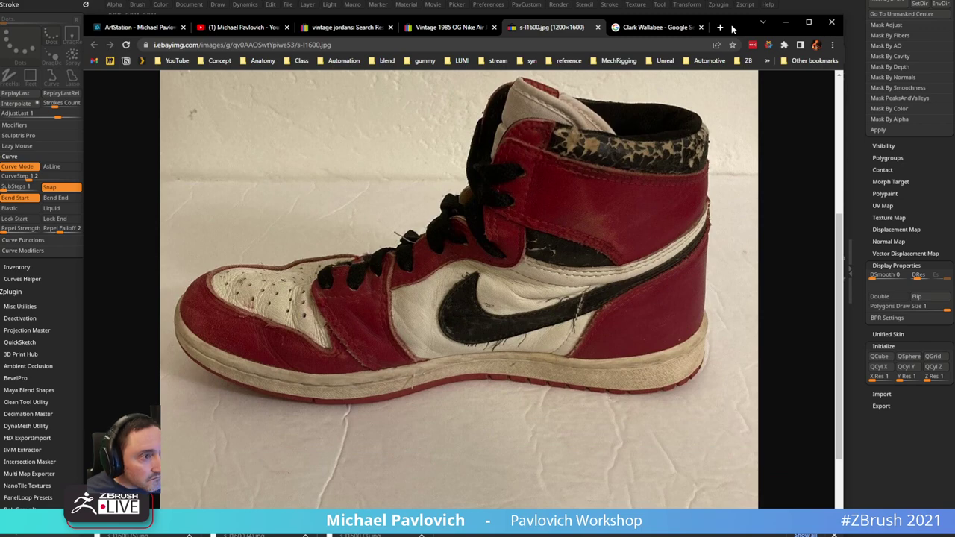
key("alt+Tab")
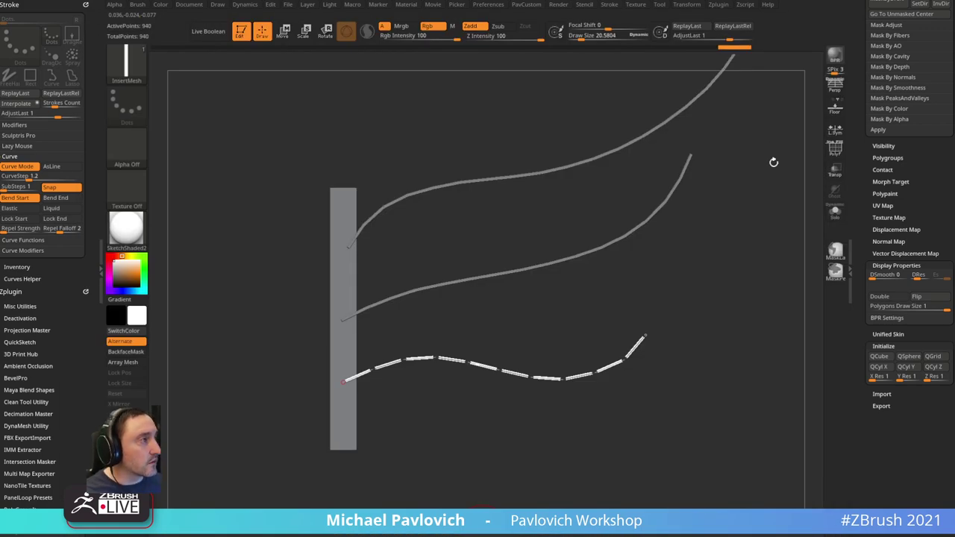
- Save the InsertMesh brush as JordansStitch in the _IMM folder of ZBrushes
left_click(888, 157)
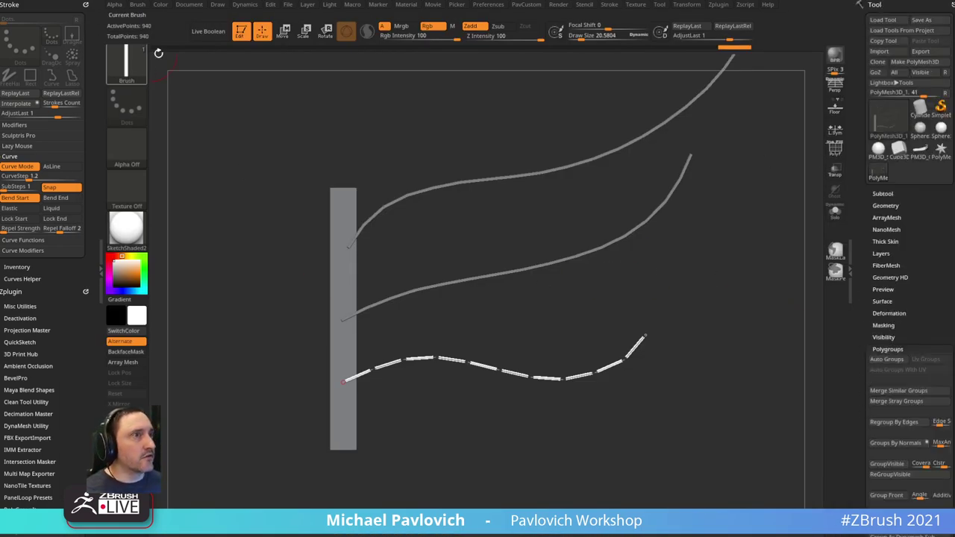
left_click(137, 4)
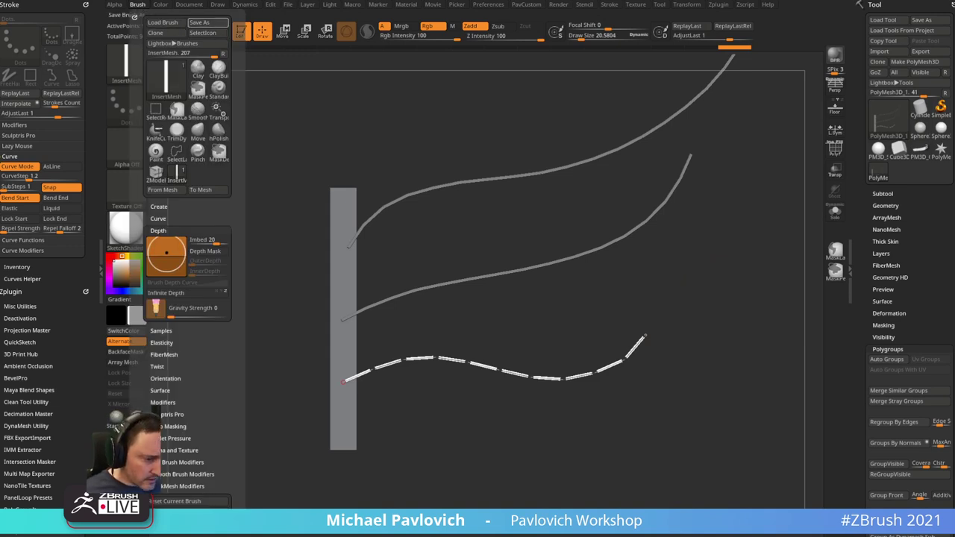
left_click(199, 21)
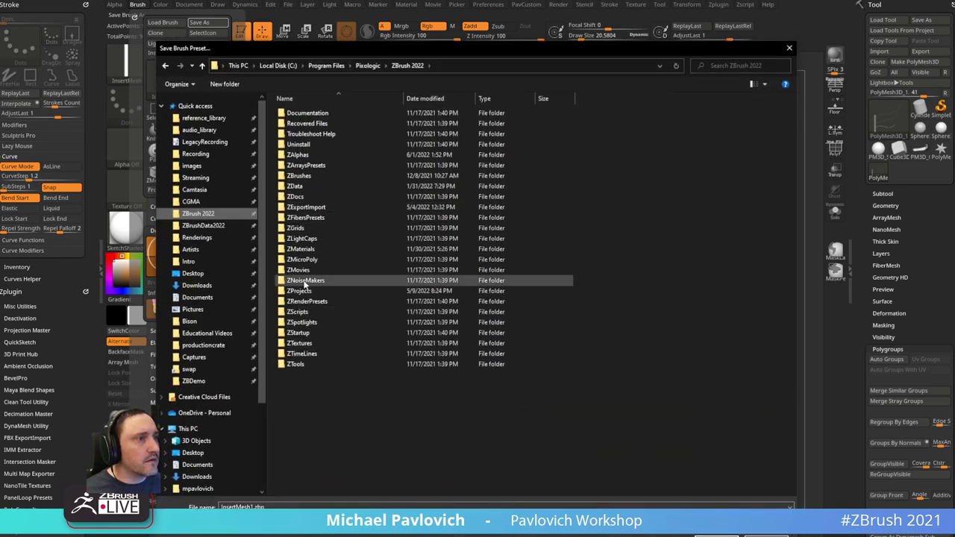
double_click(299, 177)
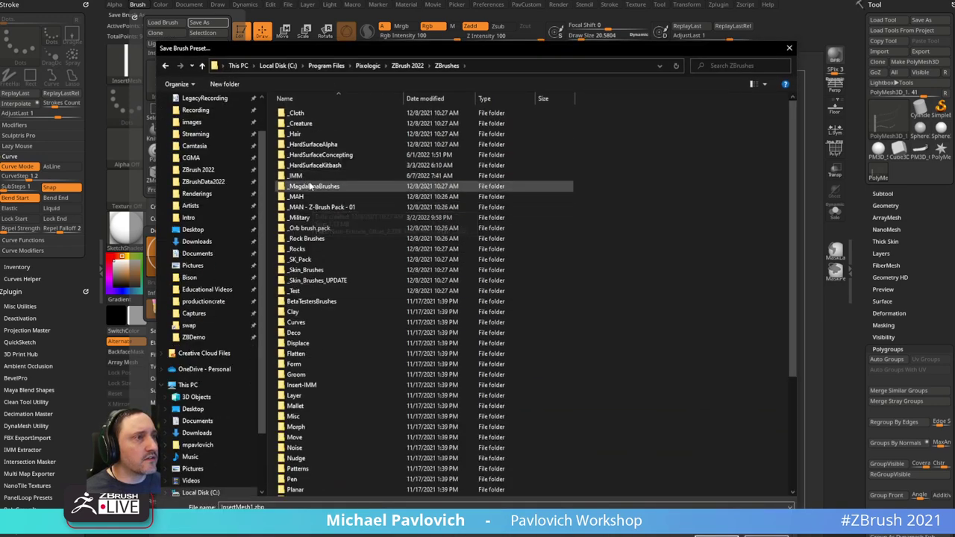
double_click(297, 177)
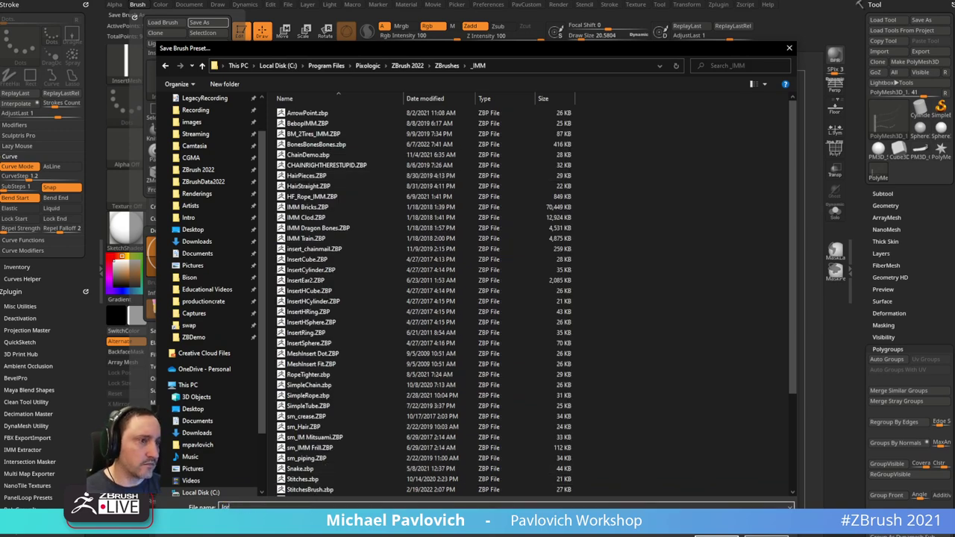
key("Return")
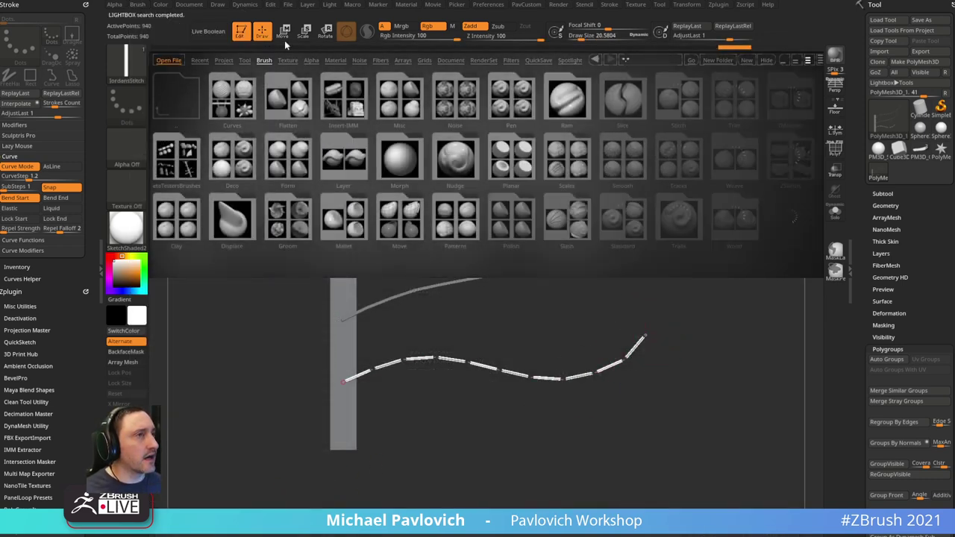
- Browse the Lightbox brush library to the _IMM folder and locate the saved JordansStitch brush
left_click_drag(559, 173, 509, 173)
double_click(650, 175)
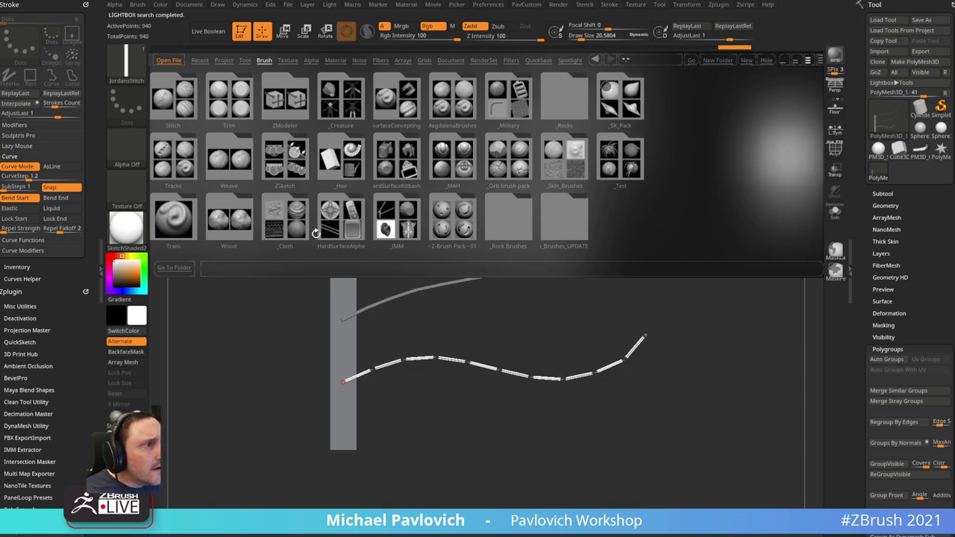
left_click(407, 215)
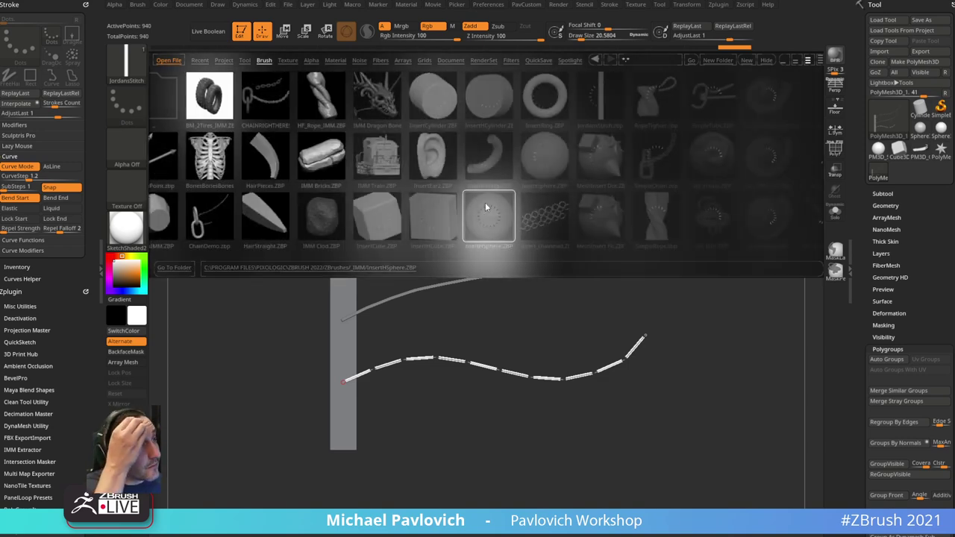
scroll(485, 207, "down", 10)
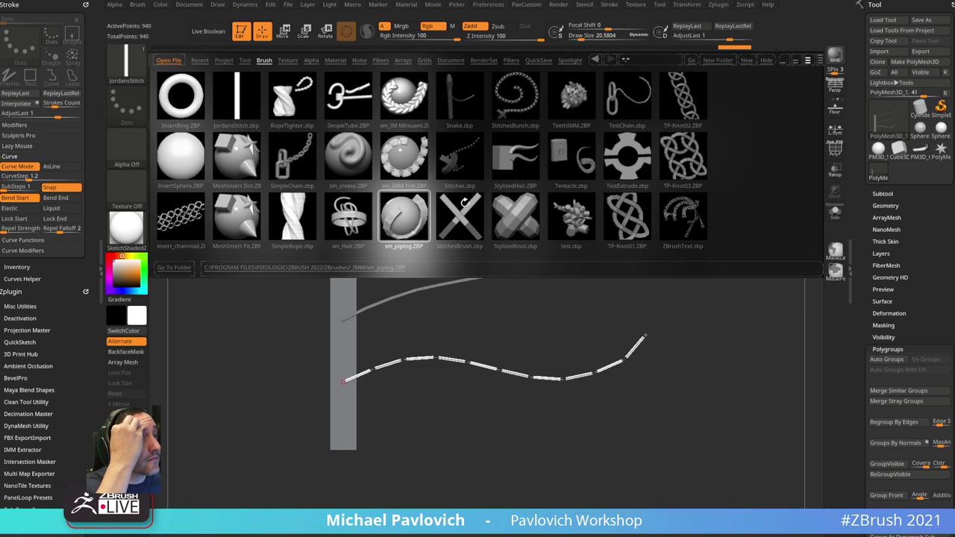
scroll(483, 206, "up", 3)
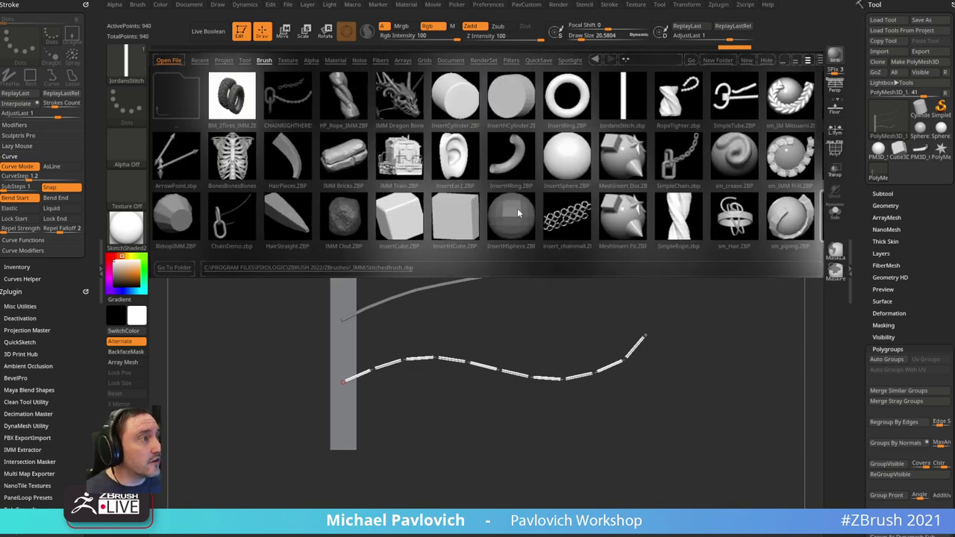
left_click(625, 98)
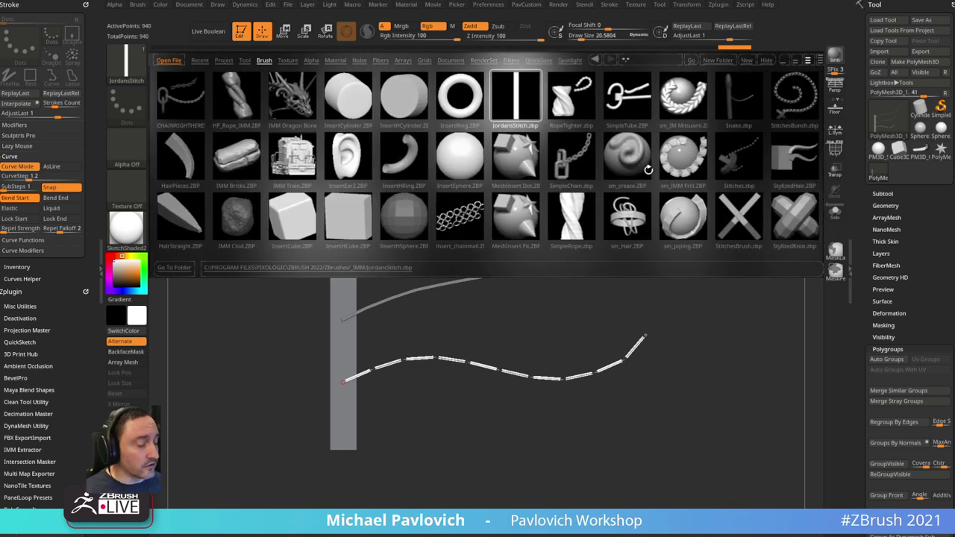
- Switch to the sneaker sole tool and make the PM3D_Cube3D2_1 subtool active
left_click(901, 151)
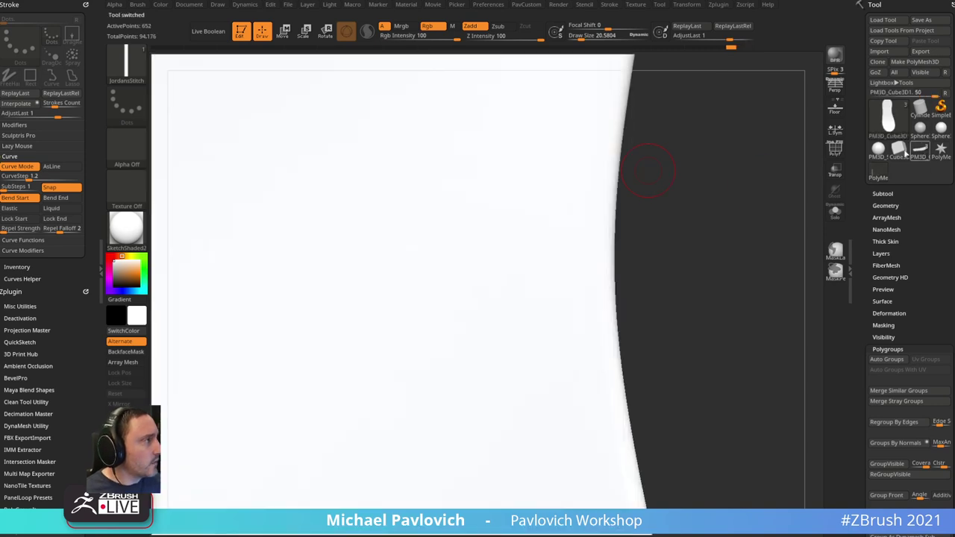
left_click_drag(742, 234, 813, 167)
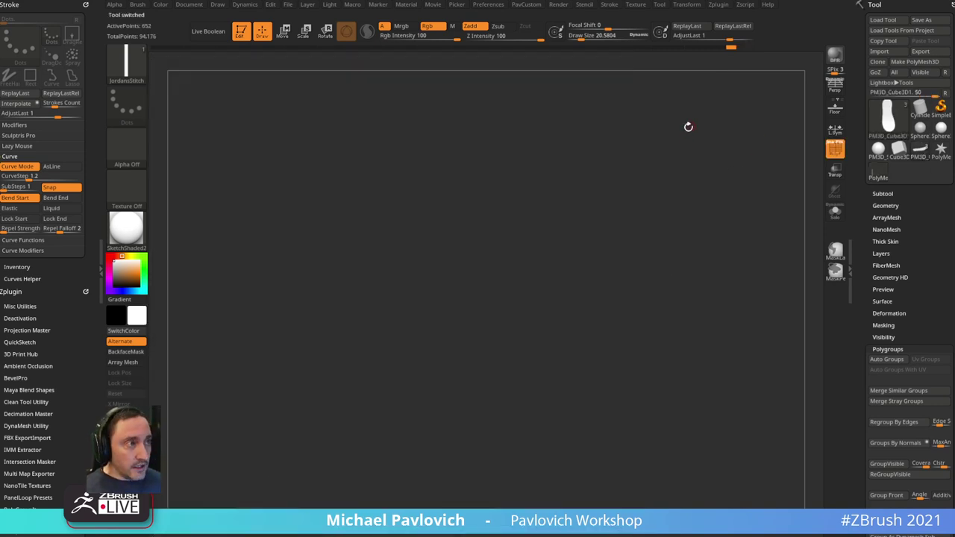
left_click_drag(717, 221, 499, 350)
left_click_drag(745, 208, 748, 198)
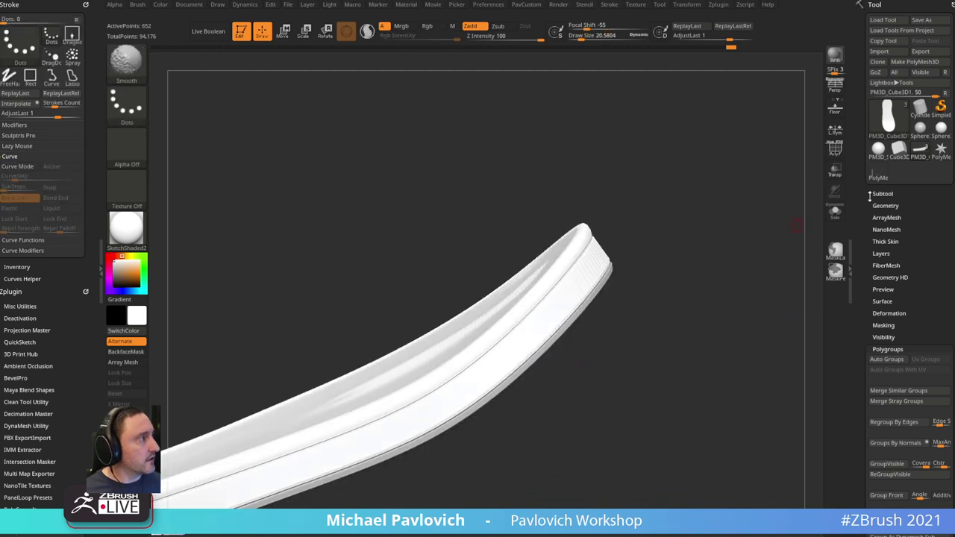
left_click(875, 195, "shift")
left_click_drag(743, 247, 744, 258)
left_click(878, 401)
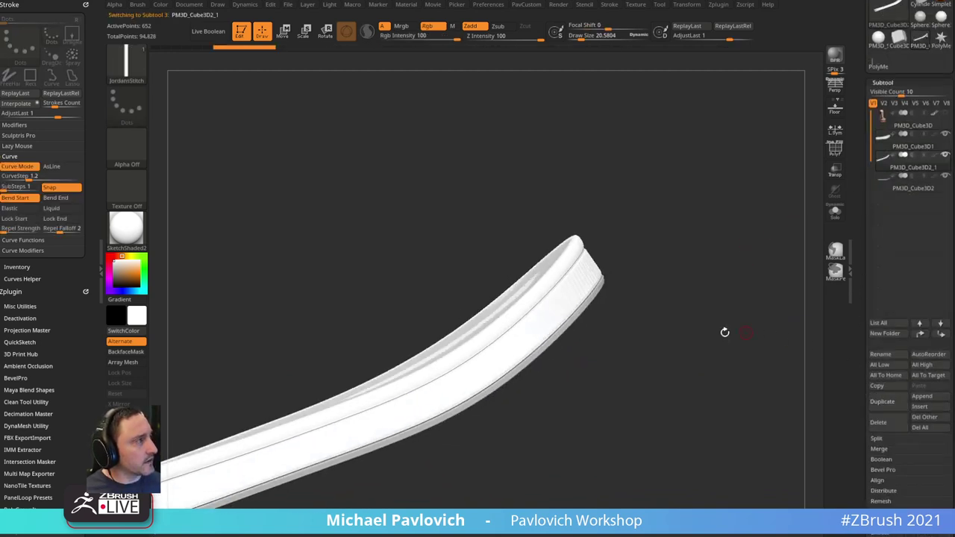
left_click_drag(724, 331, 761, 224)
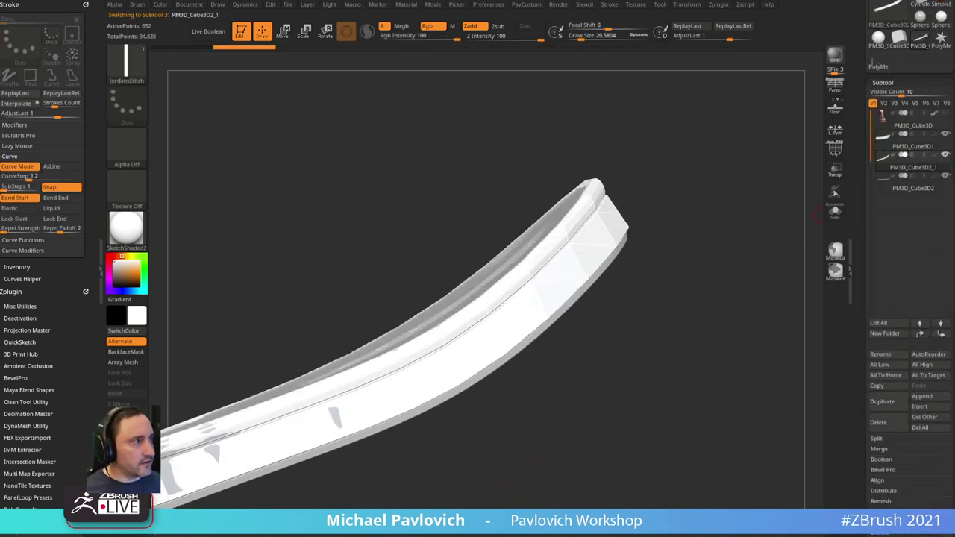
- Show the polyframe, subdivide the sole once and delete its lower subdivision level
key("shift+f")
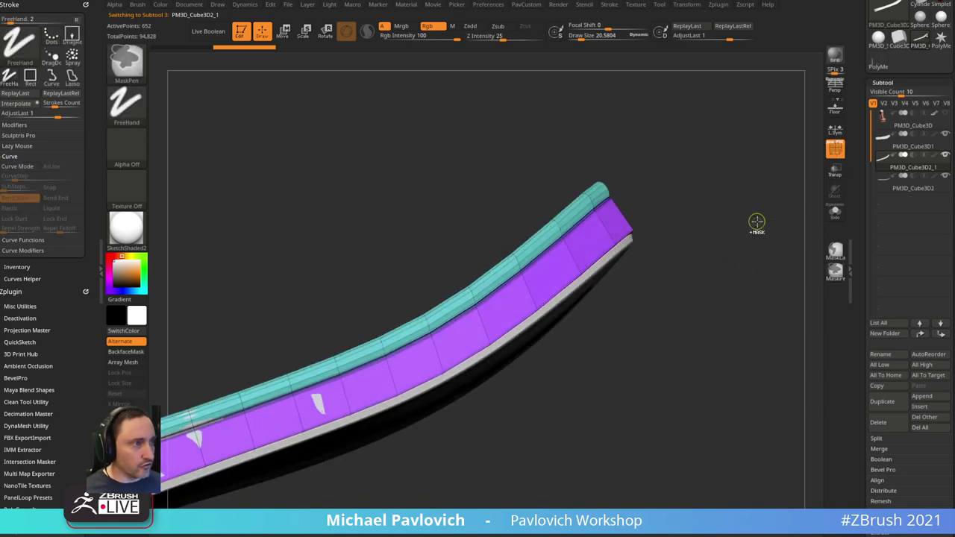
key("ctrl+d")
left_click_drag(854, 254, 855, 151)
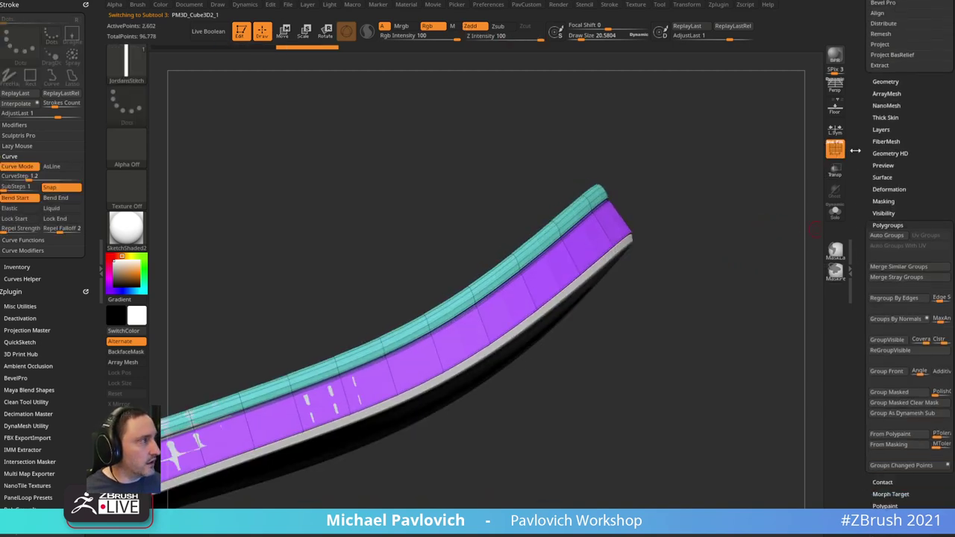
left_click(885, 82)
mouse_move(889, 103)
left_mouse_down()
mouse_move(877, 102)
mouse_move(895, 103)
left_mouse_up()
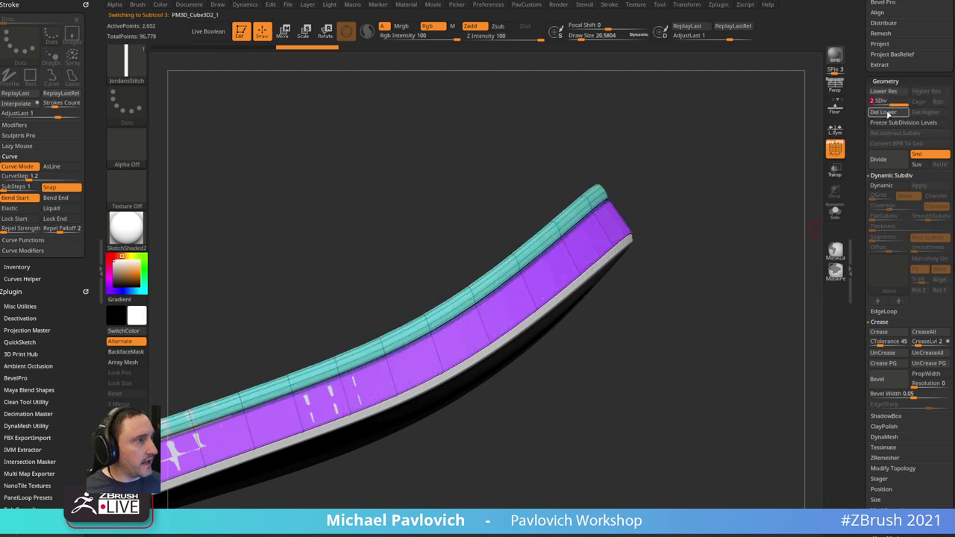
left_click(887, 113)
- Solo the sole, isolate the narrow groove polygroup between the rim and the side wall, and delete the hidden geometry
left_click_drag(765, 175, 768, 286, "alt")
left_click(829, 213)
left_click_drag(786, 323, 771, 321)
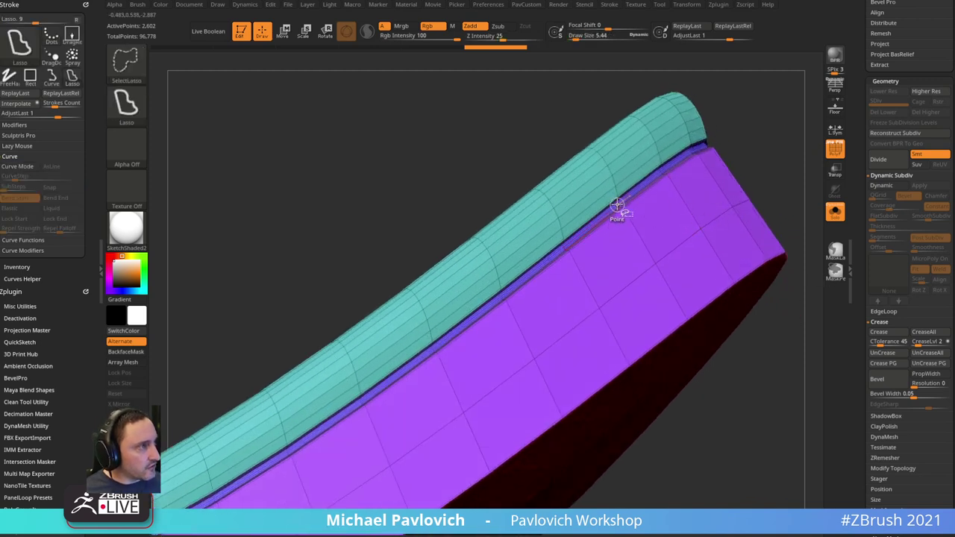
left_click(618, 203, "ctrl+shift")
left_click_drag(505, 298, 540, 265)
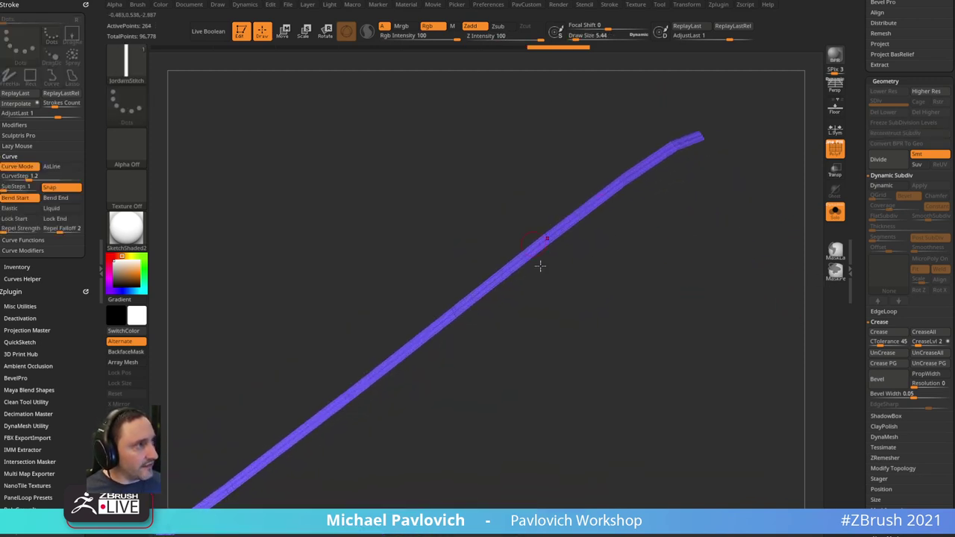
key("space")
left_click(741, 245)
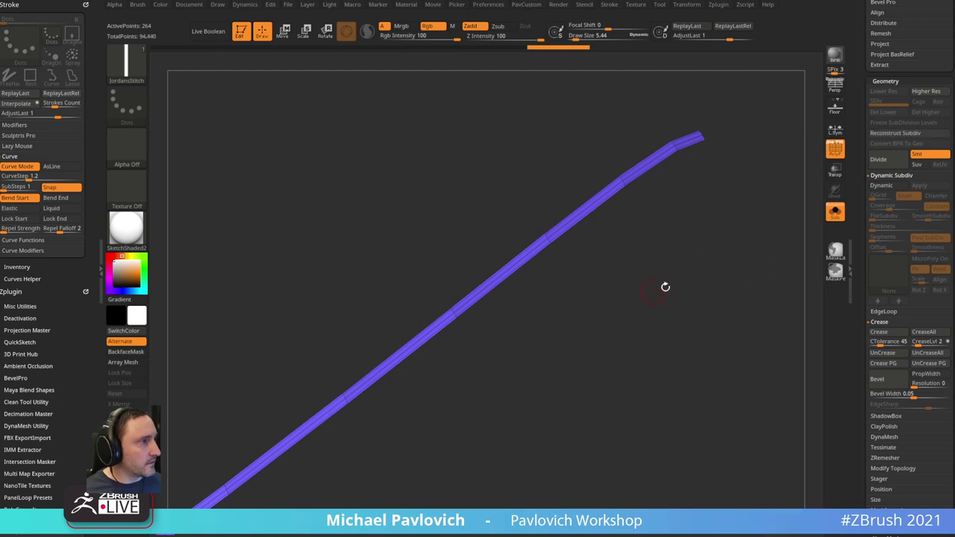
- Use ZModeler to assign the lower row of faces along the groove strip to its own polygroup
mouse_move(664, 285)
left_mouse_down()
mouse_move(733, 286)
mouse_move(671, 280)
left_mouse_up()
key("b")
key("z")
key("m")
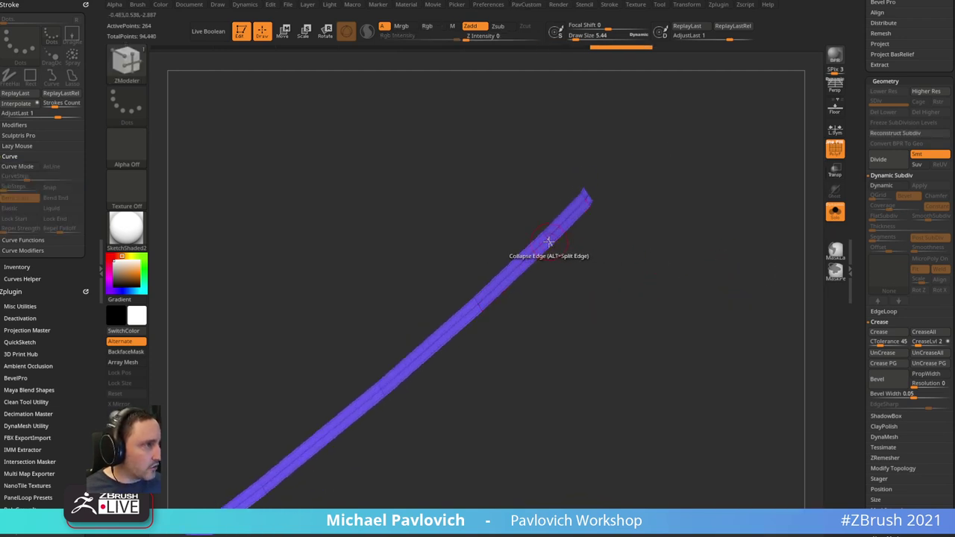
key("space")
left_click(531, 322)
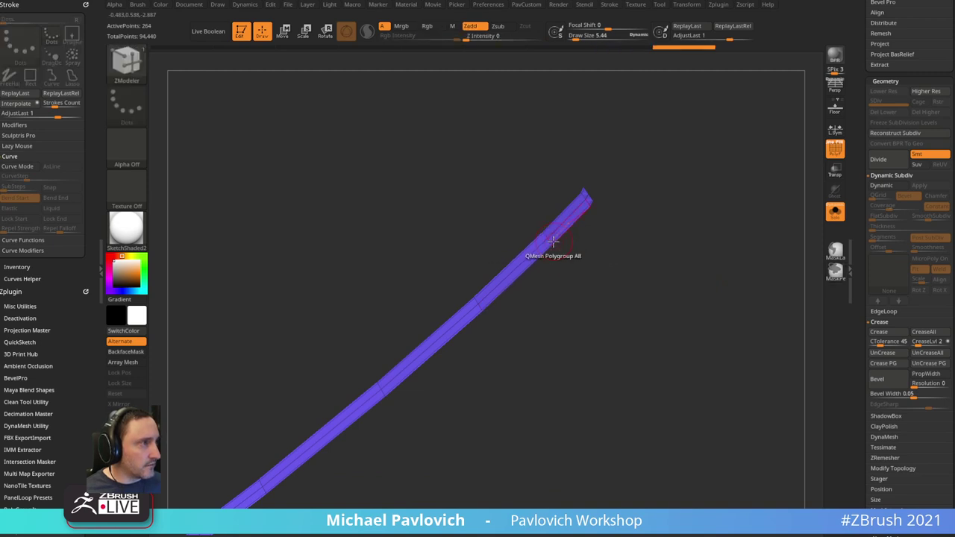
left_click(549, 241)
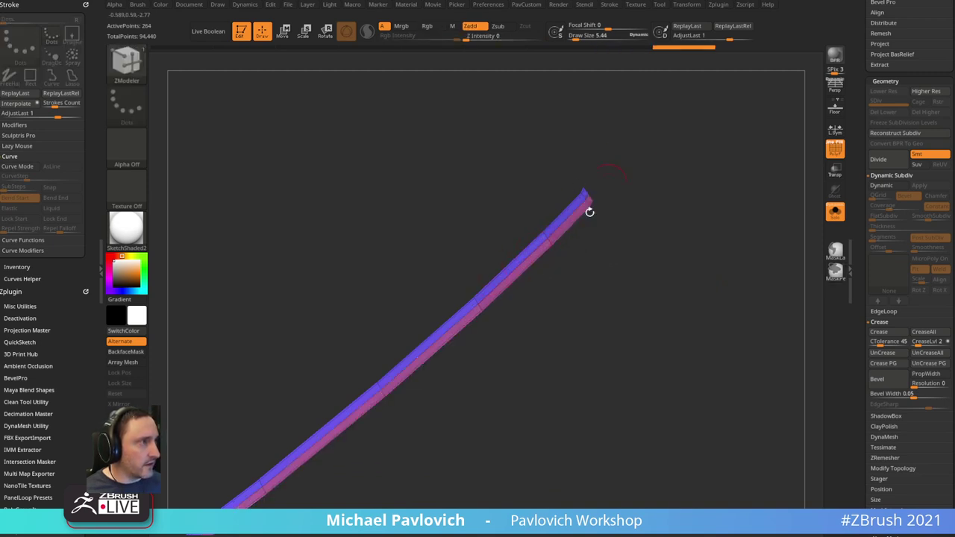
left_click_drag(589, 212, 558, 203)
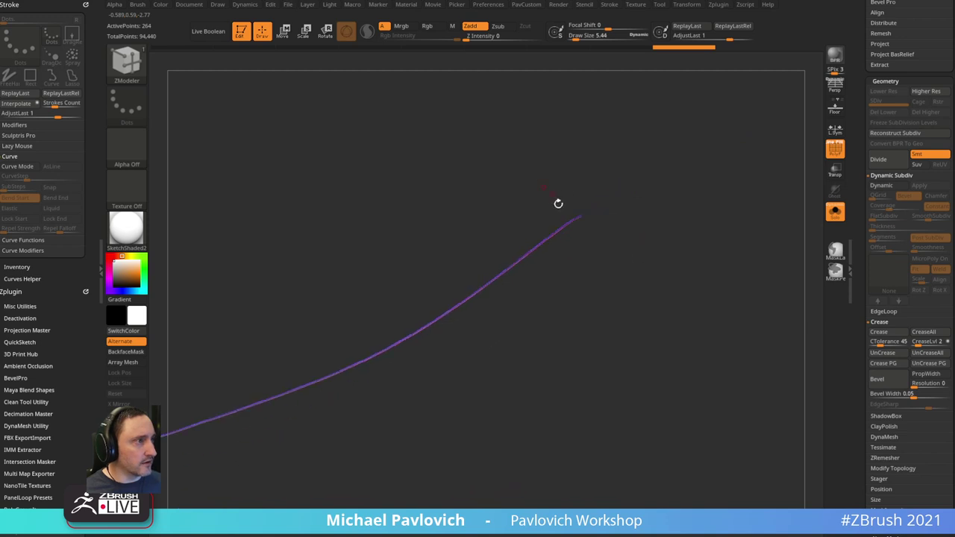
left_click_drag(412, 325, 687, 290)
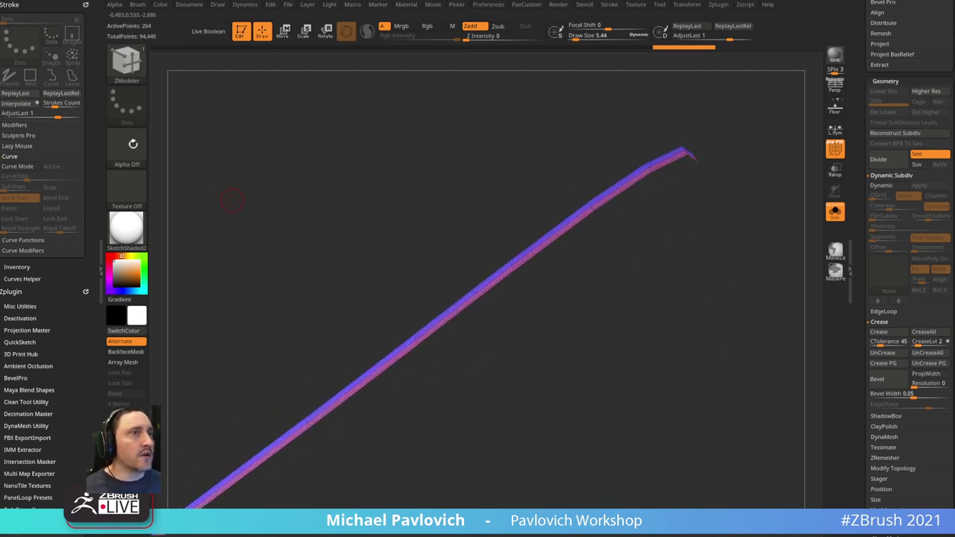
- Frame the strip mesh with curves on Polygroups only, with Border and Creased edges switched off
left_click(41, 240)
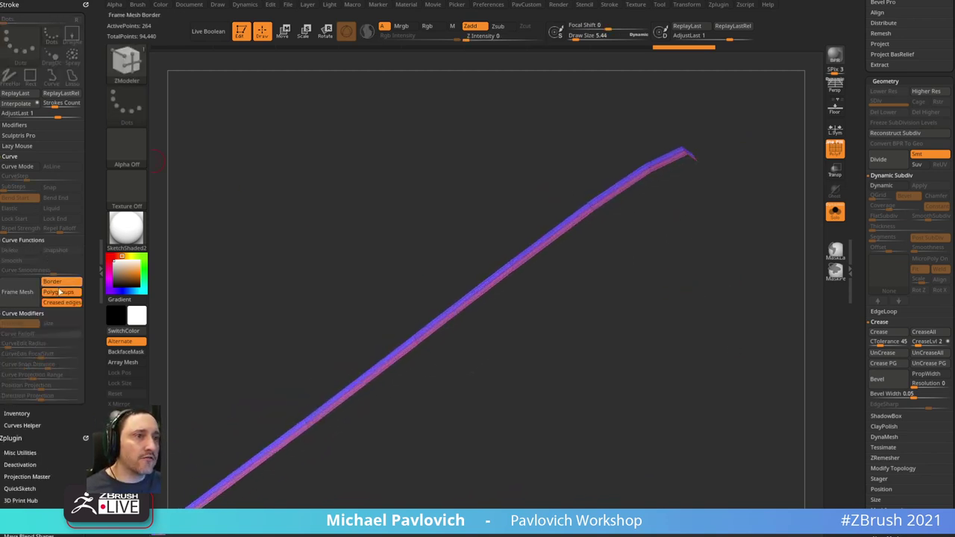
left_click(52, 281)
left_click(61, 302)
left_click(16, 292)
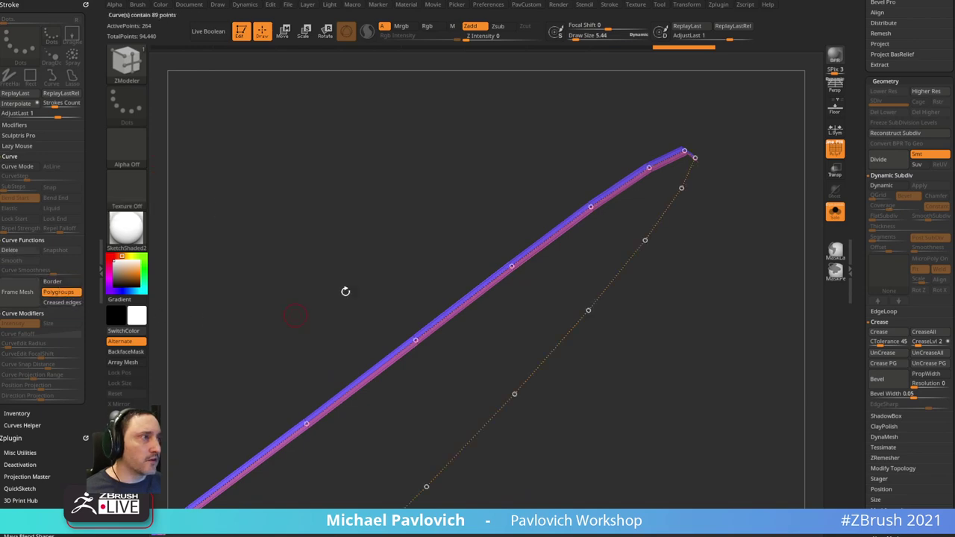
left_click_drag(716, 203, 713, 209)
- Choose the JordansStitch brush, show the other sole subtools again and hide the polyframe
key("b")
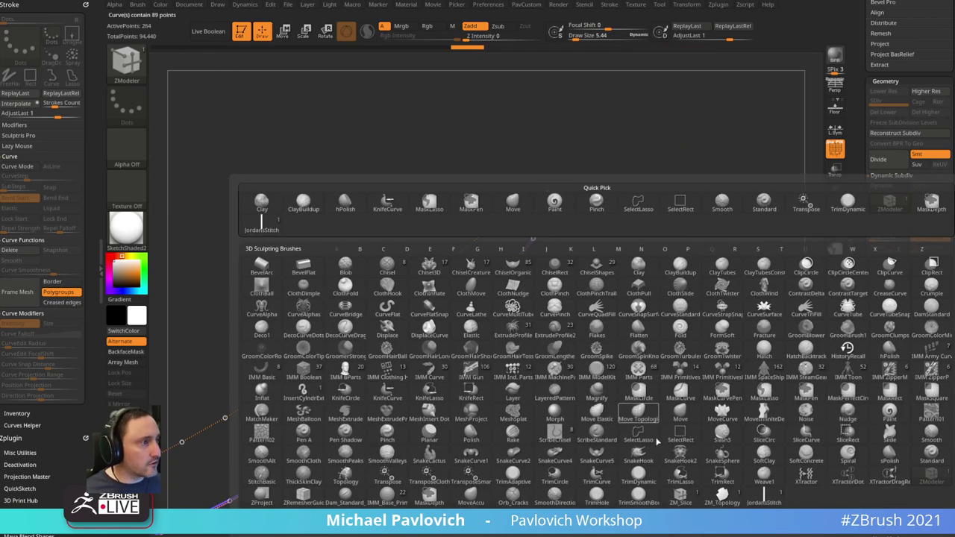
left_click(750, 490)
left_click_drag(666, 261, 809, 220)
left_click(835, 212)
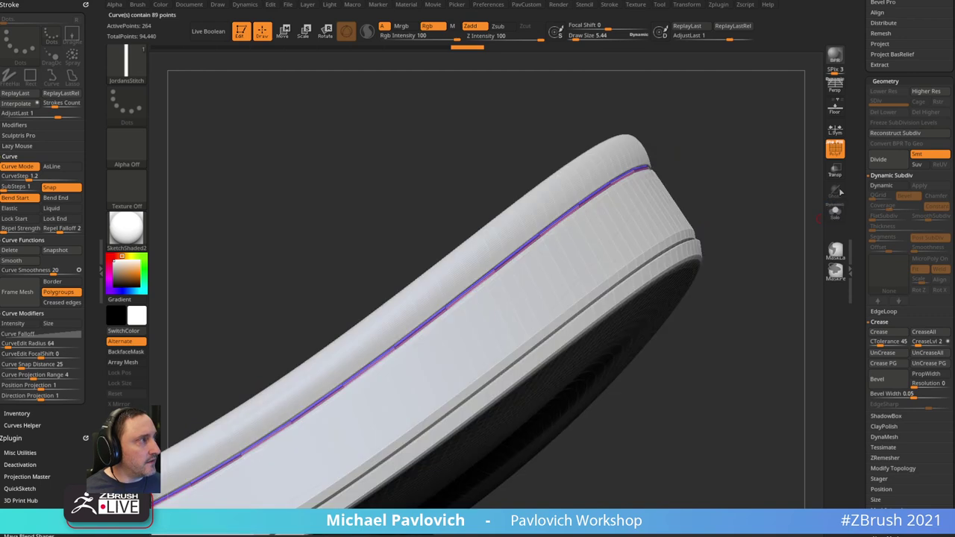
left_click(835, 150)
left_click_drag(788, 176, 768, 164)
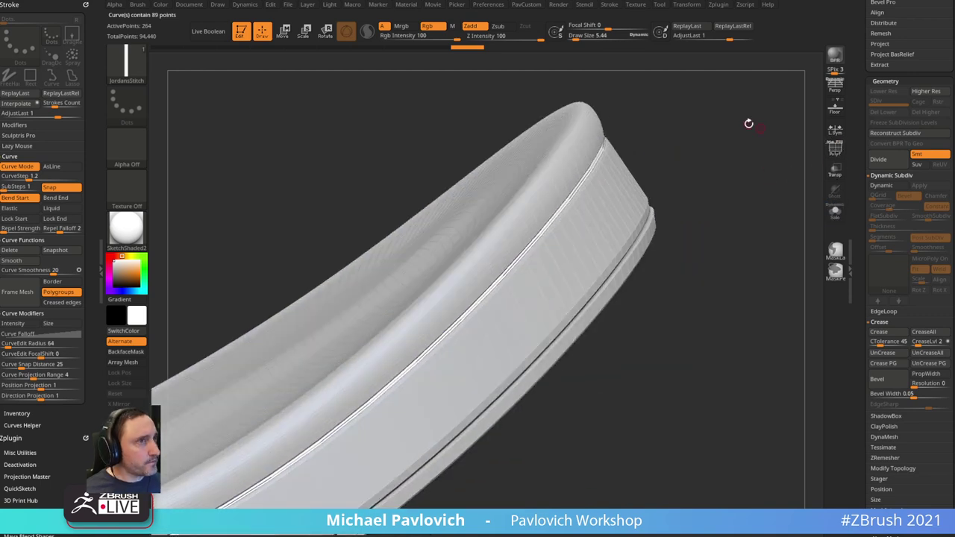
- Try applying the stitch along the framed curve at Draw Size 64, and undo it
key("s")
left_click(684, 123)
type("64")
key("Return")
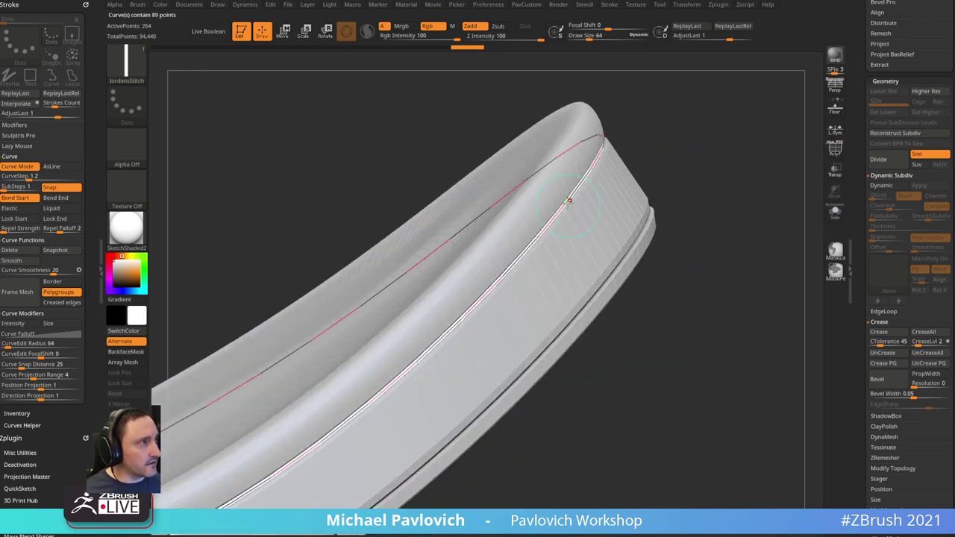
left_click(569, 199)
mouse_move(763, 187)
left_mouse_down()
mouse_move(750, 173)
mouse_move(729, 192)
left_mouse_up()
key("s")
key("ctrl+z")
- Set the Draw Size to 40.96 and apply the stitches along the framed curve around the sole
key("s")
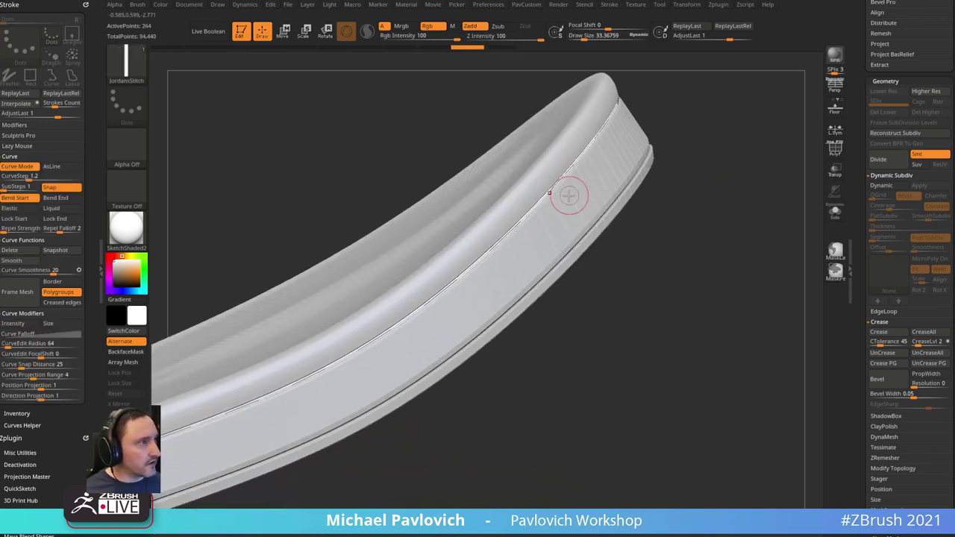
type("s 64")
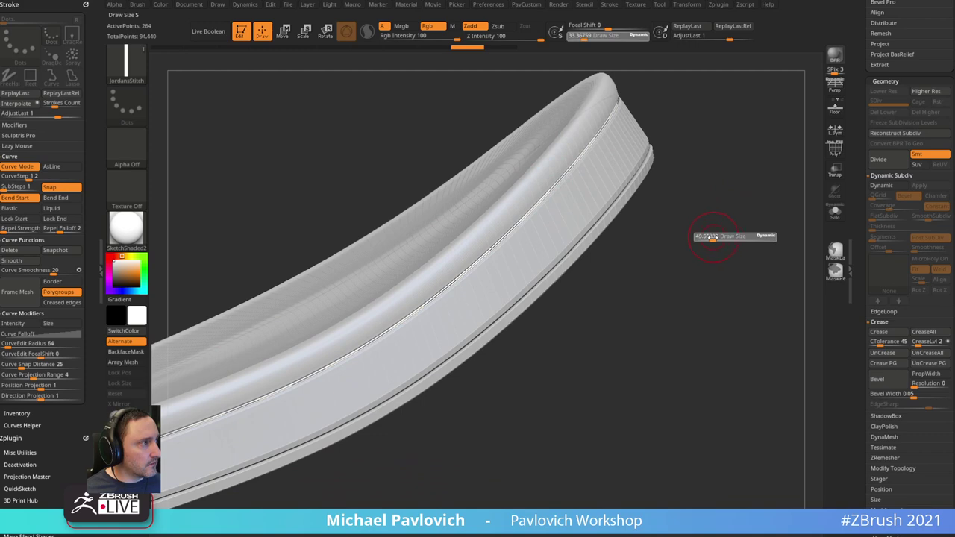
key("Return")
left_click(526, 207)
left_click(541, 231)
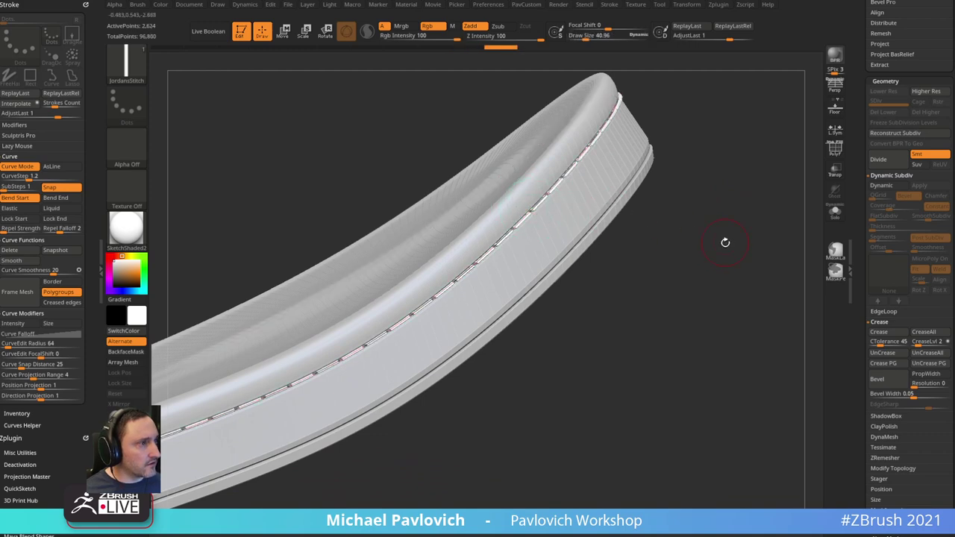
mouse_move(725, 243)
right_mouse_down("ctrl")
mouse_move(684, 189)
mouse_move(696, 198)
mouse_move(751, 179)
mouse_move(739, 197)
mouse_move(767, 194)
mouse_move(759, 211)
right_mouse_up("ctrl")
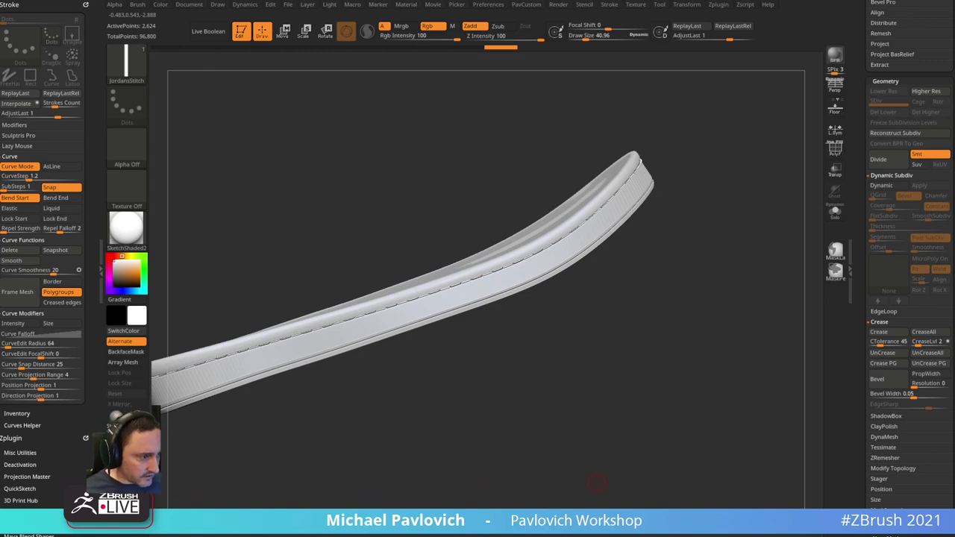
- Switch to the browser and examine the sole stitching on the reference sneaker photo
key("alt+Tab")
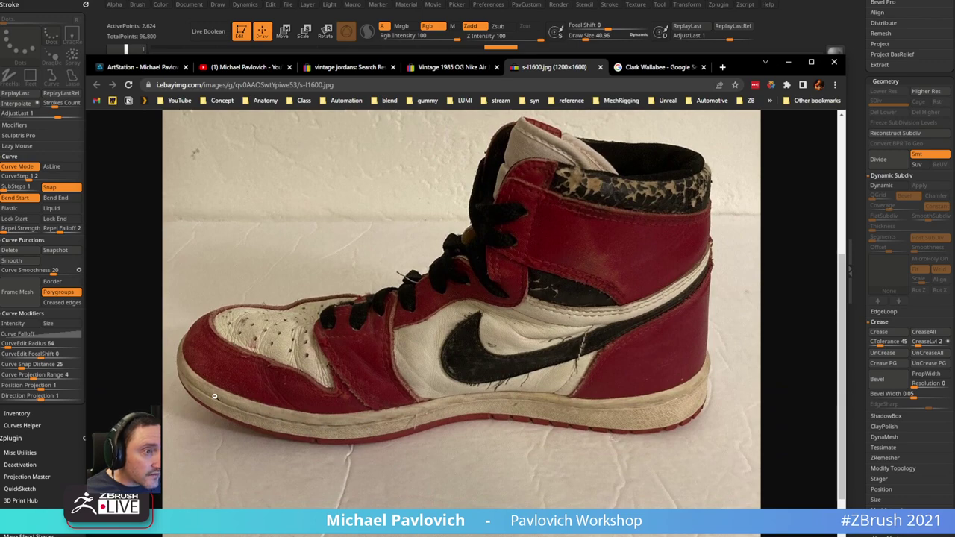
left_click(787, 62)
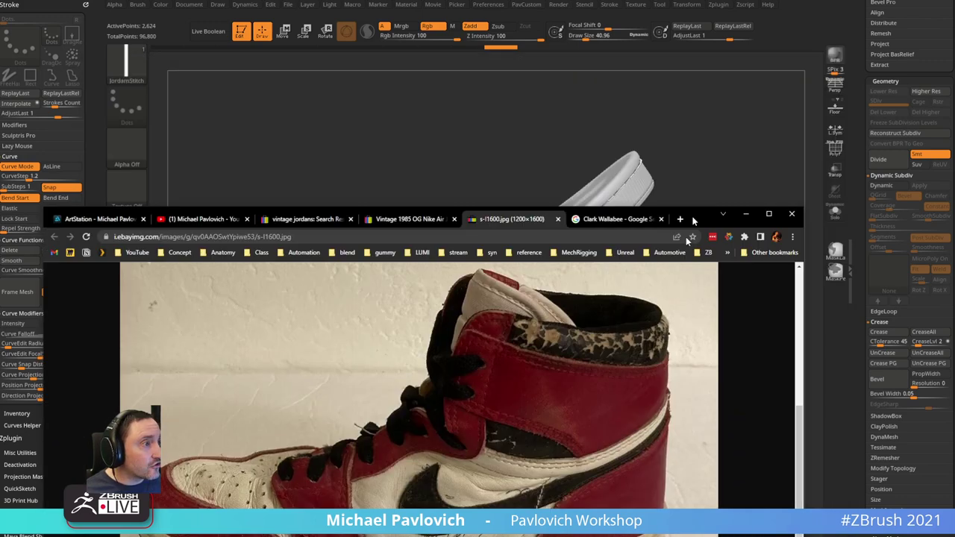
- Reapply the stitches along the sole's groove curve at a Draw Size of 112
left_click_drag(633, 373, 394, 445)
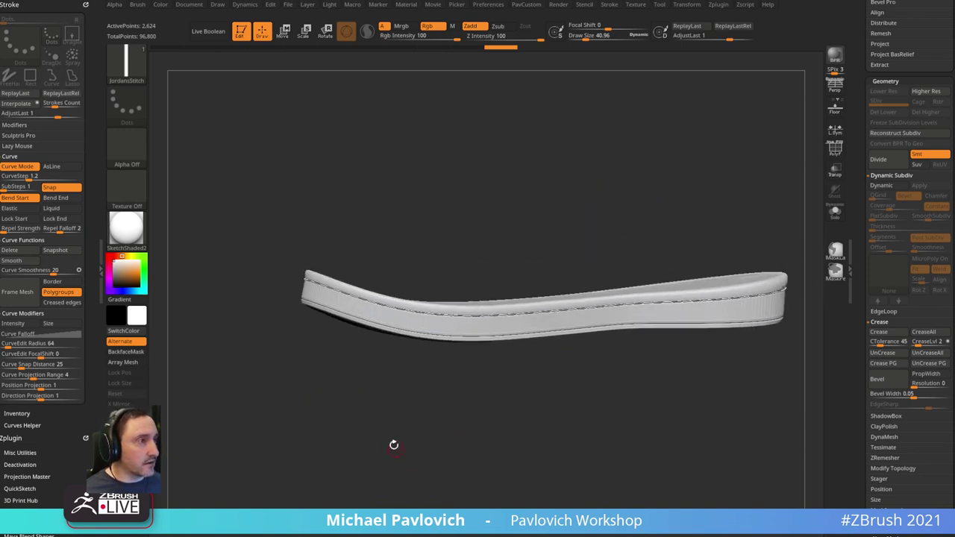
key("s")
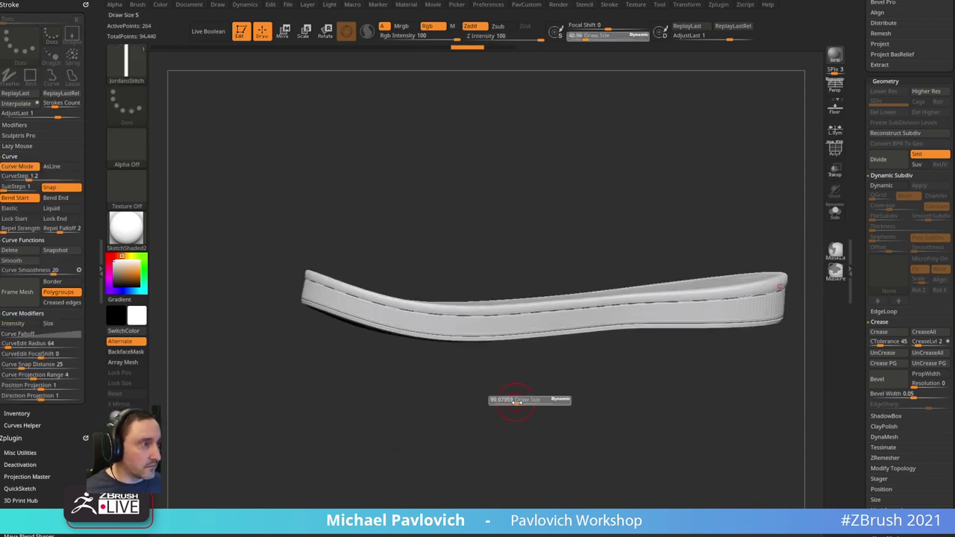
left_click_drag(514, 400, 522, 401)
left_click(480, 312)
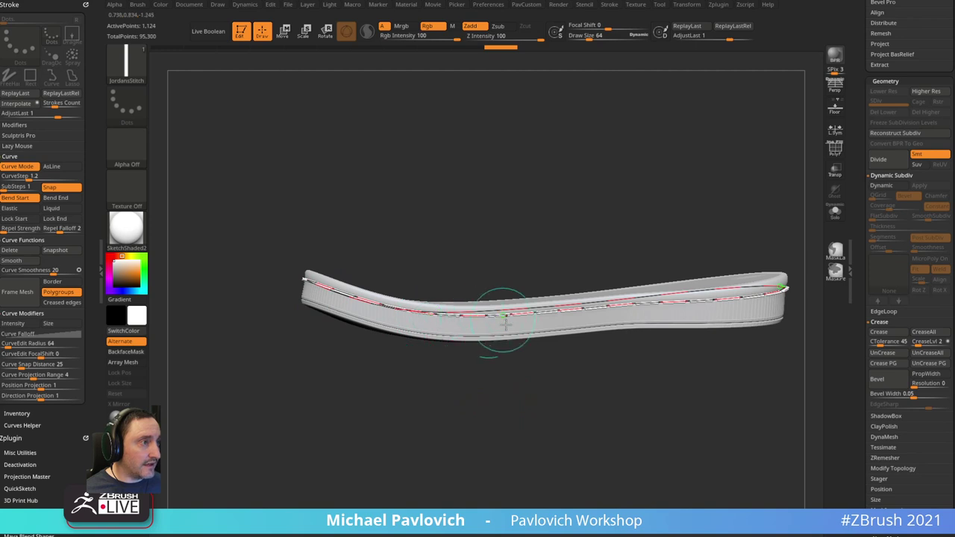
left_click_drag(587, 399, 594, 422)
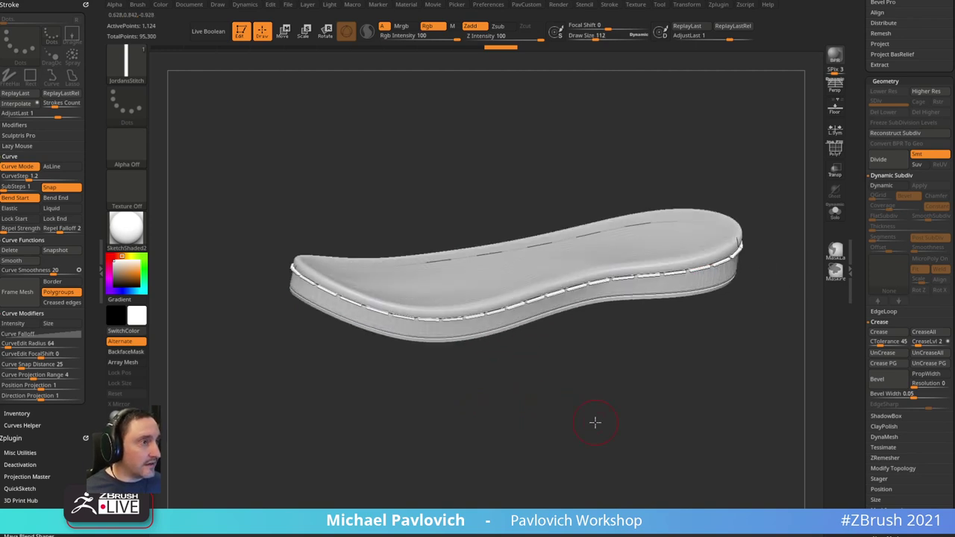
left_click_drag(549, 372, 597, 470, "alt")
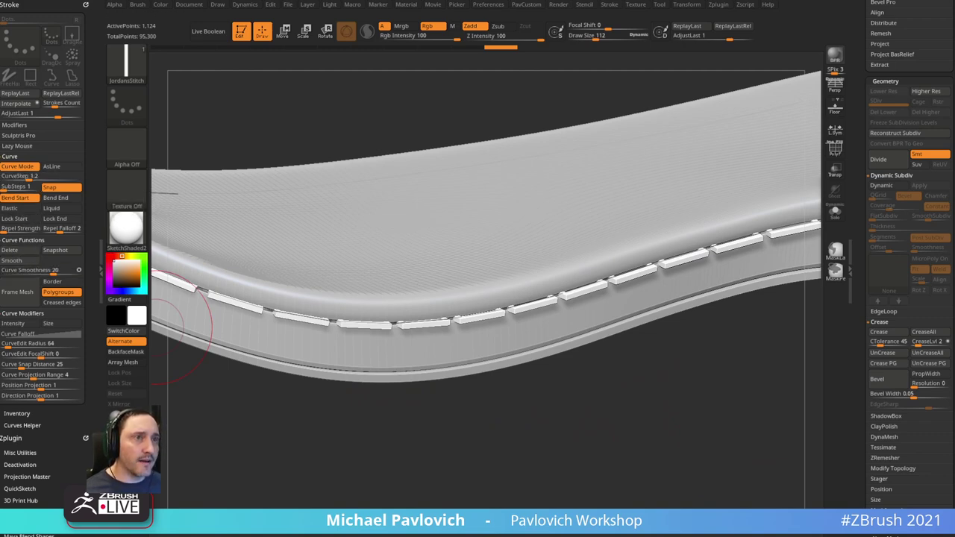
- Set the JordansStitch brush's Imbed depth to 0 and reapply the stitches along the curve
key("shift")
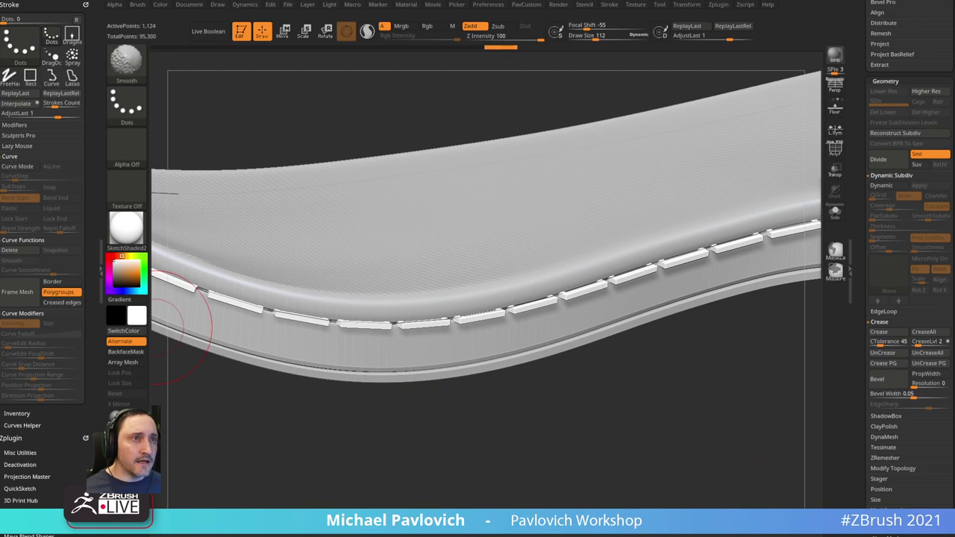
scroll(42, 268, "down", 15)
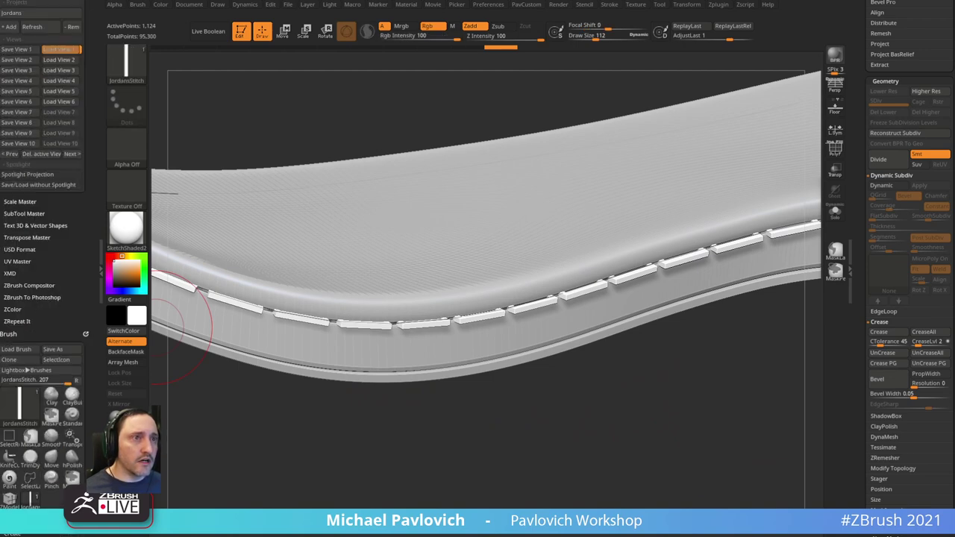
scroll(45, 268, "down", 5)
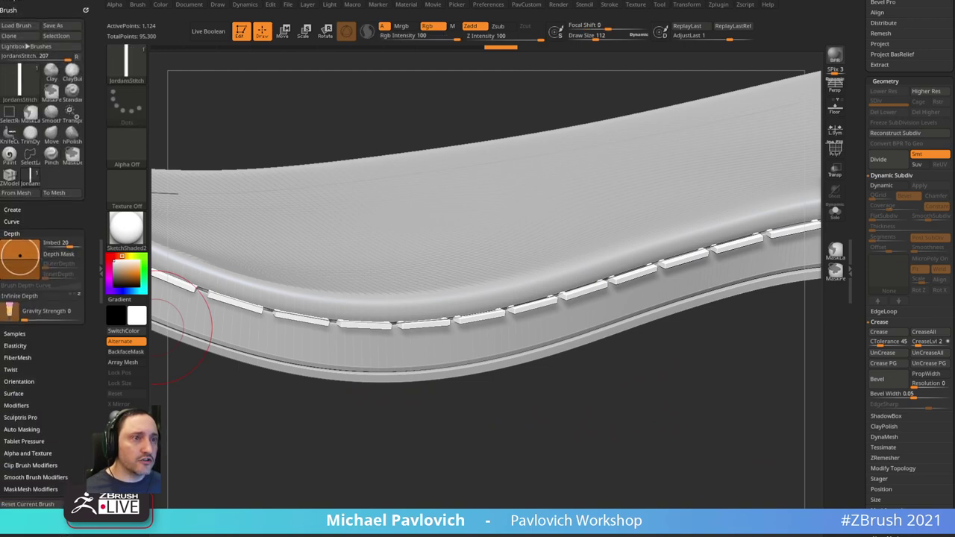
left_click(66, 243)
type("0")
key("Return")
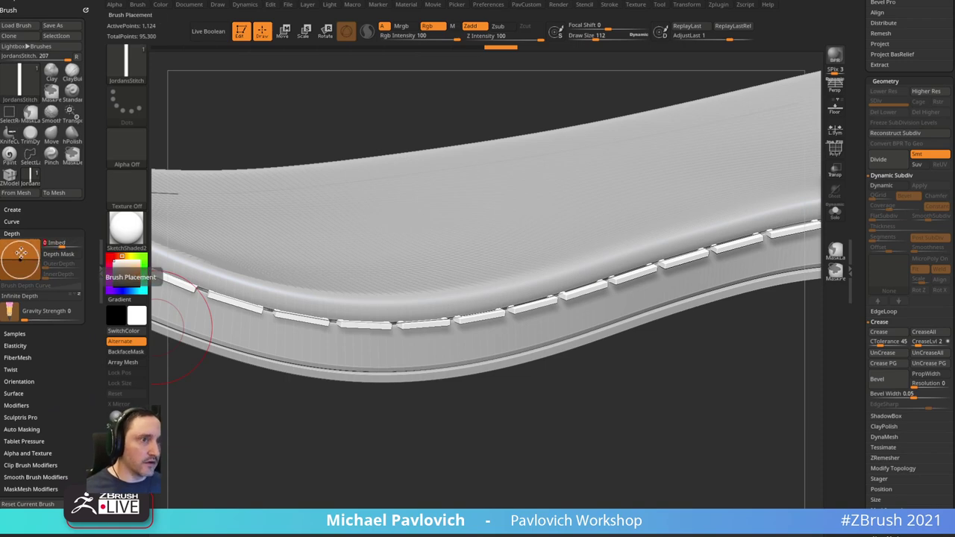
left_click(407, 323)
left_click(442, 347)
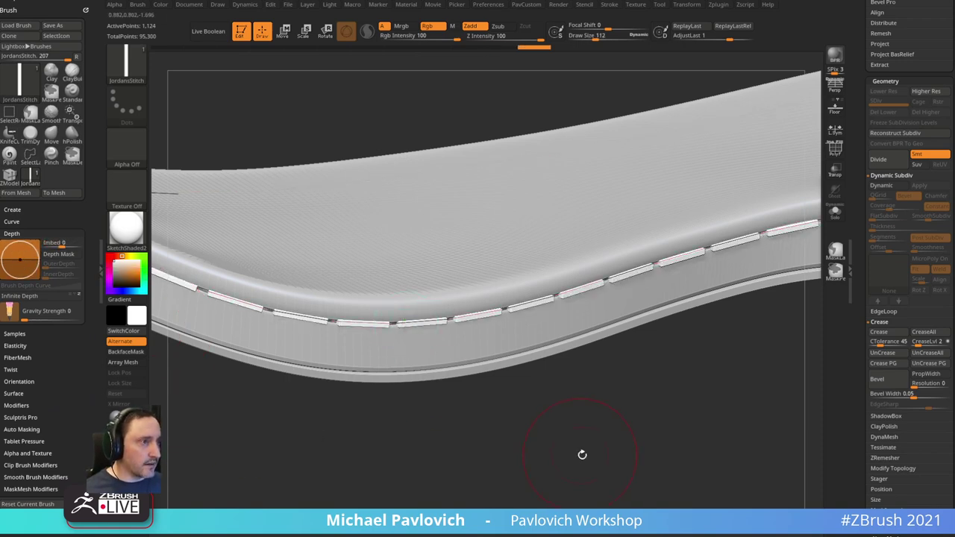
- Turn on Dynamic Subdiv to smooth the stitches and check them around the sole
mouse_move(582, 454)
left_mouse_down("alt")
mouse_move(556, 437)
mouse_move(574, 421)
mouse_move(545, 441)
left_mouse_up("alt")
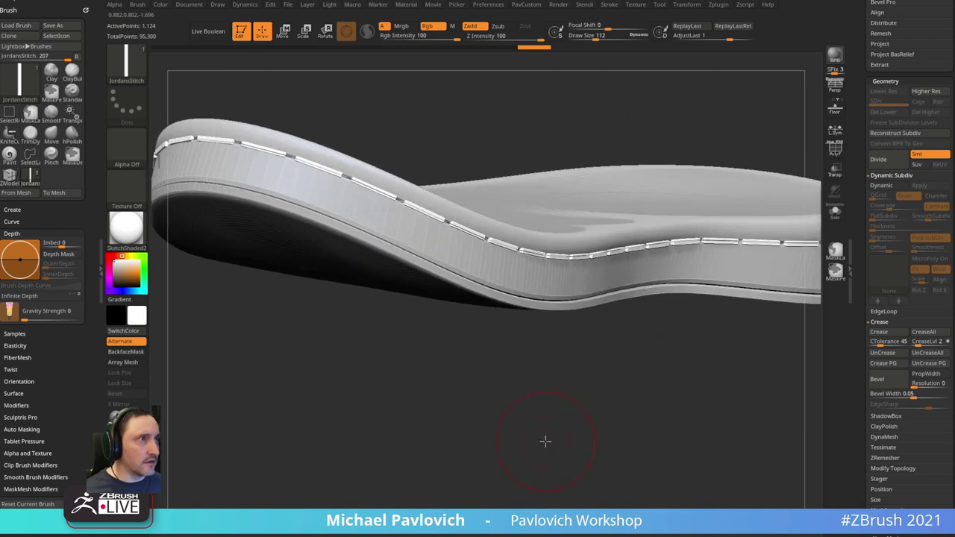
key("d")
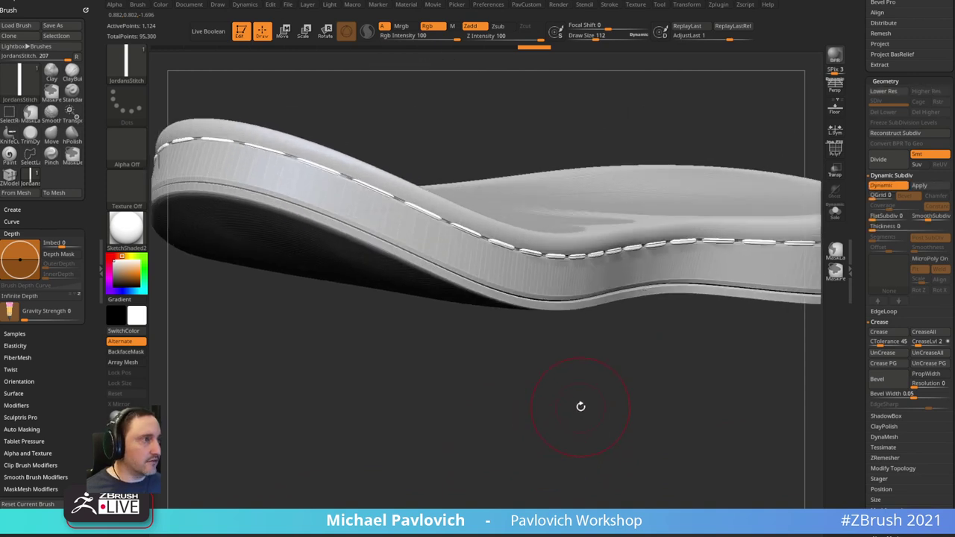
left_click_drag(563, 403, 622, 416)
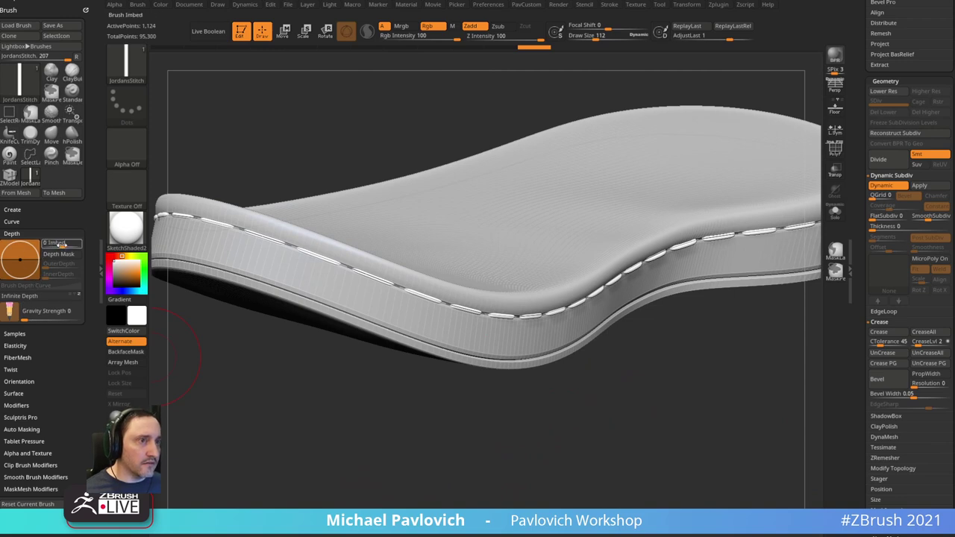
- Set the stitch brush's Imbed depth to -2 and reapply the stitches along the sole's curve
left_click_drag(24, 257, 20, 259)
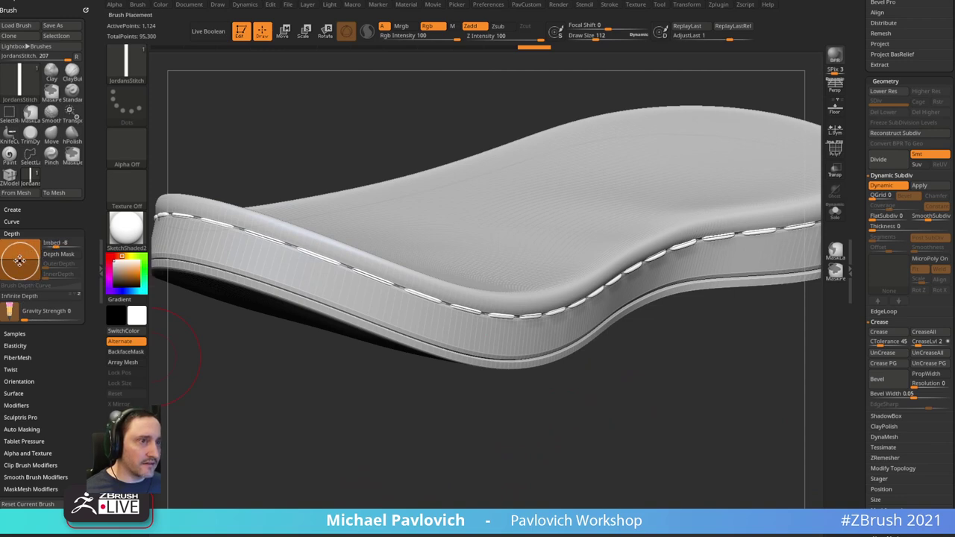
left_click(68, 243)
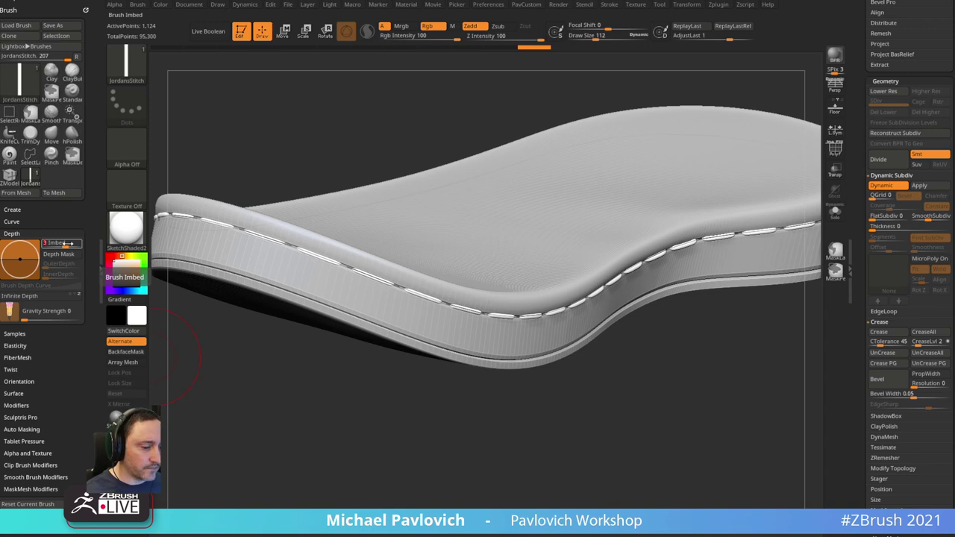
type("-2")
key("Return")
left_click_drag(420, 463, 450, 411)
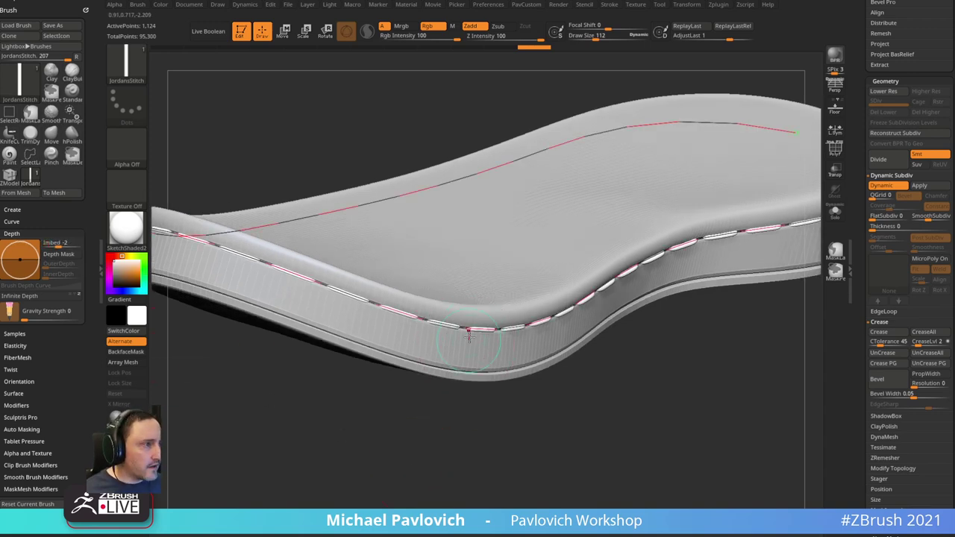
key("f")
mouse_move(601, 401)
left_mouse_down()
mouse_move(579, 411)
mouse_move(613, 420)
mouse_move(589, 452)
mouse_move(518, 405)
left_mouse_up()
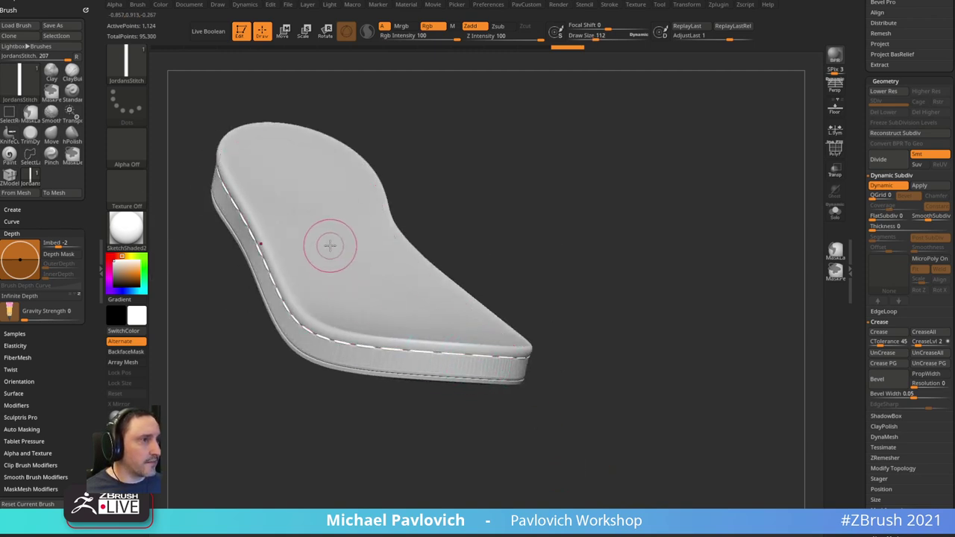
- Delete the curve that guides the stitches
left_click_drag(626, 321, 619, 319)
left_click_drag(81, 145, 90, 228)
left_click_drag(73, 37, 67, 180)
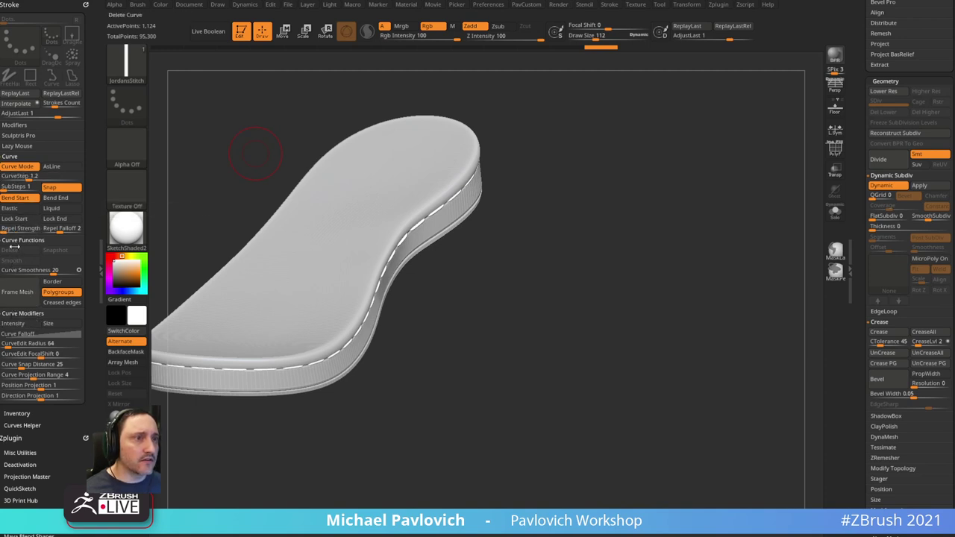
- Isolate the stitch subtool with Solo and frame the individual stitches up close
left_click_drag(678, 340, 643, 313)
left_click_drag(643, 313, 751, 340, "alt")
left_click_drag(836, 224, 838, 418)
left_click(834, 212)
left_click_drag(594, 251, 576, 212, "shift")
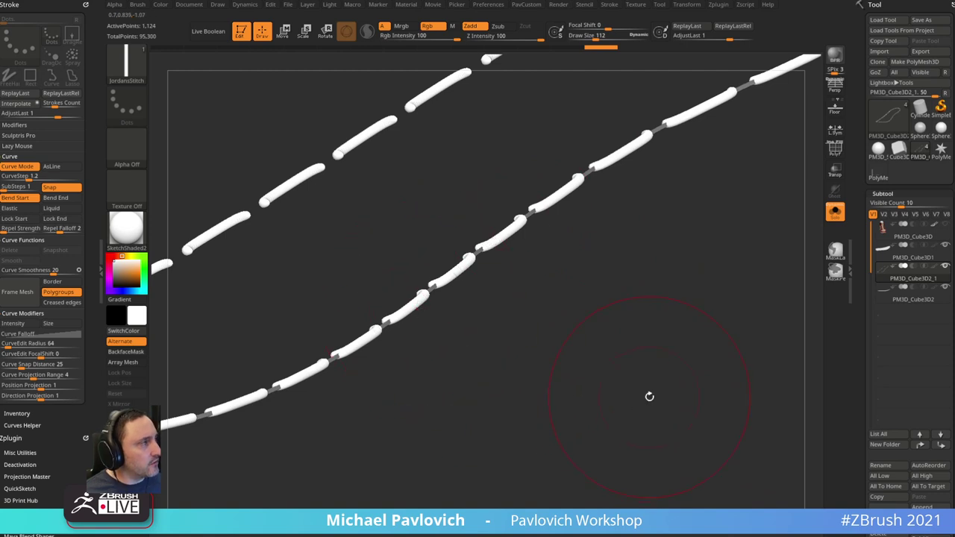
- Hide the small connecting pieces between the stitches and delete the hidden geometry
key("space")
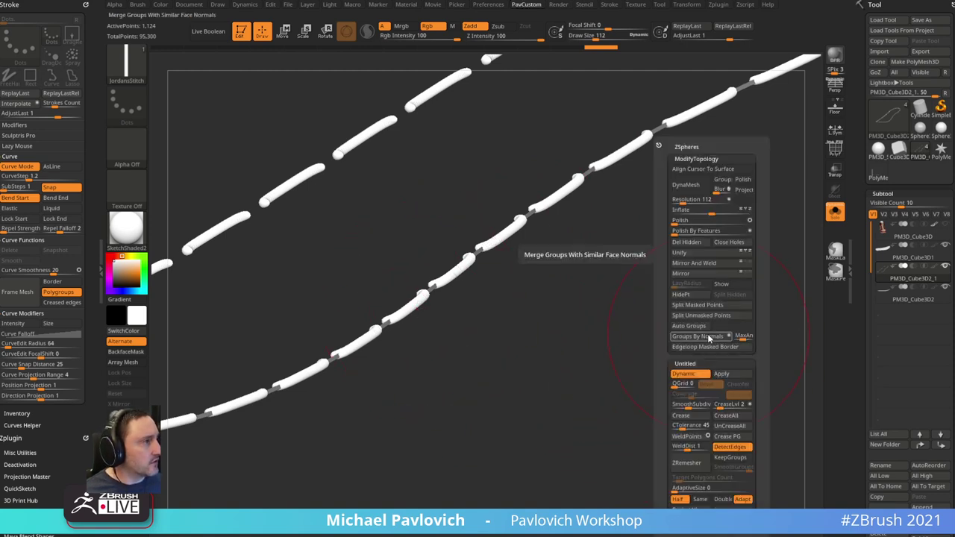
left_click_drag(854, 386, 859, 305)
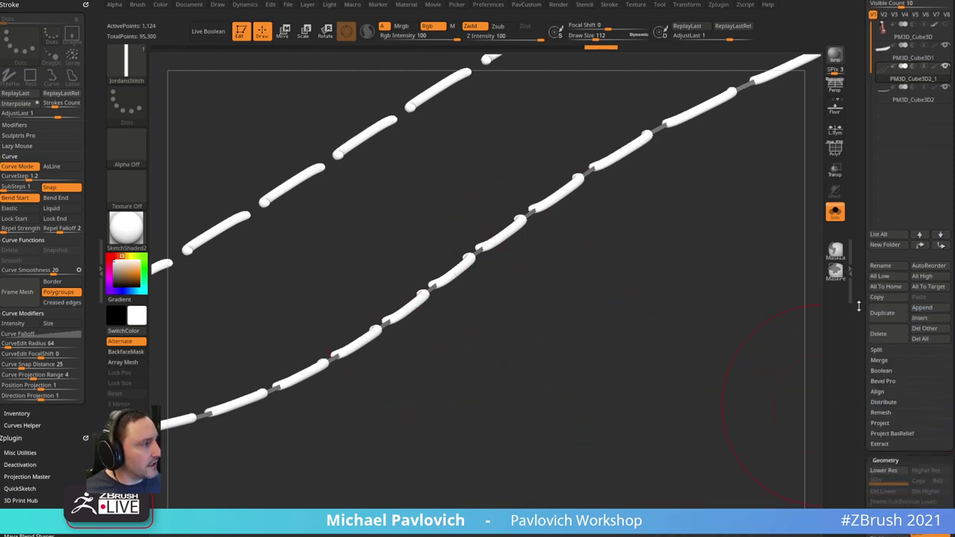
left_click(876, 350)
key("shift+g")
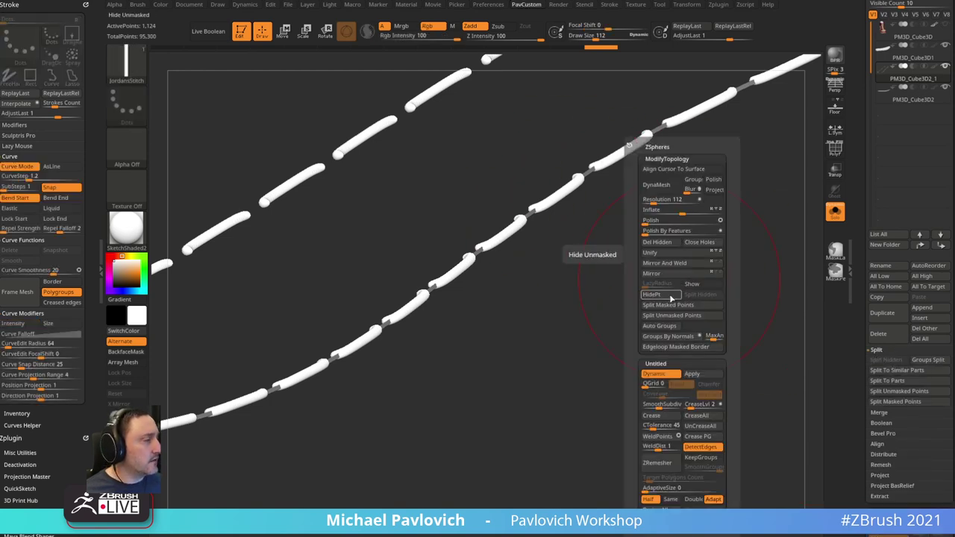
left_click(670, 297)
left_click_drag(686, 344, 714, 378, "ctrl+shift")
key("shift+g")
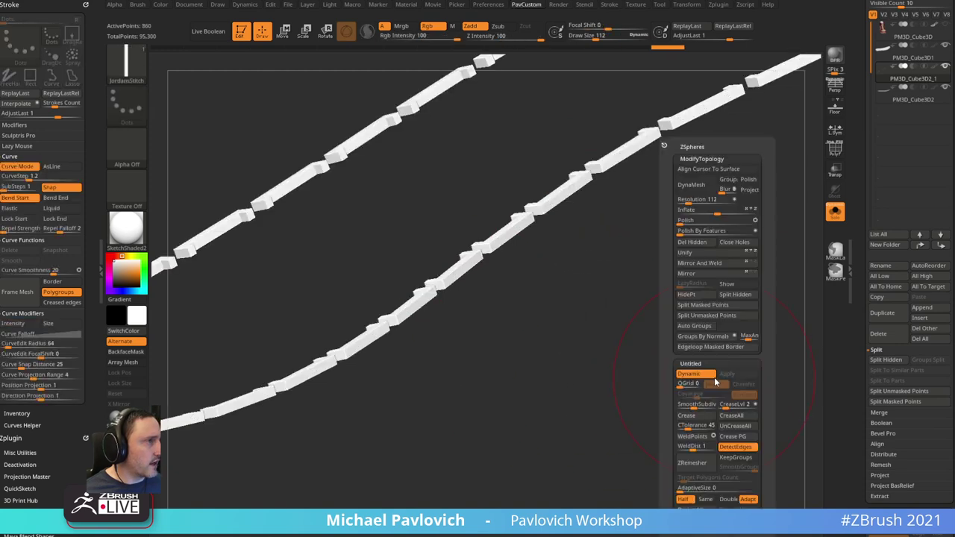
left_click(680, 243)
- Leave Solo so the sole is visible together with the stitches
key("s")
mouse_move(640, 320)
left_mouse_down()
mouse_move(629, 316)
mouse_move(625, 336)
mouse_move(571, 326)
mouse_move(661, 309)
mouse_move(643, 287)
mouse_move(497, 301)
left_mouse_up()
left_click(828, 219)
- With a large Move brush, nudge the stitch line to fit the groove around the sole
key("s")
key("s")
mouse_move(498, 301)
left_mouse_down()
mouse_move(575, 288)
mouse_move(543, 273)
left_mouse_up()
key("b")
key("m")
key("v")
left_click_drag(475, 282, 481, 272)
left_click_drag(525, 237, 512, 203)
left_click_drag(573, 219, 718, 226)
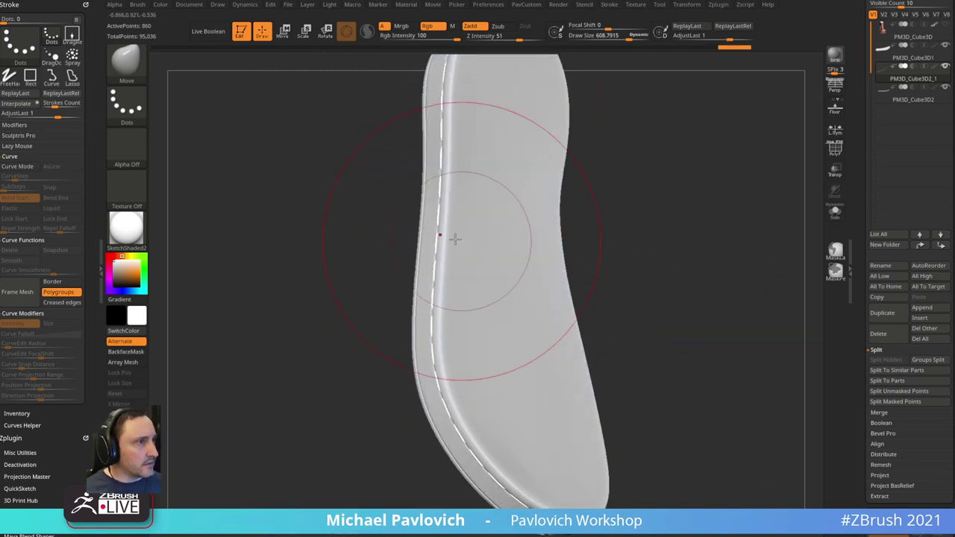
left_click_drag(435, 220, 441, 217)
- Show the remaining subtools so the textured shoe upper appears with the sole, and inspect the shoe
mouse_move(573, 221)
left_mouse_down()
mouse_move(633, 237)
mouse_move(689, 190)
left_mouse_up()
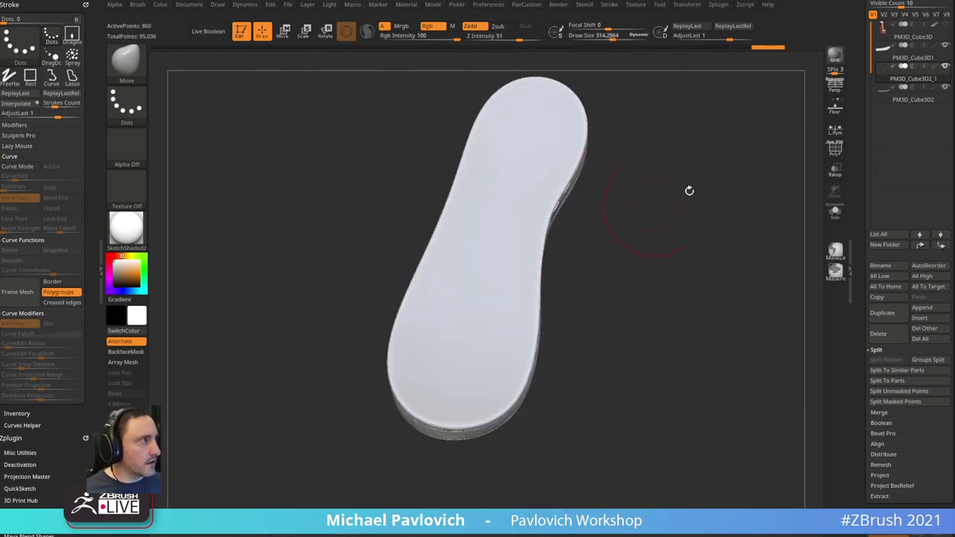
left_click(944, 47, "shift")
left_click(943, 46, "shift")
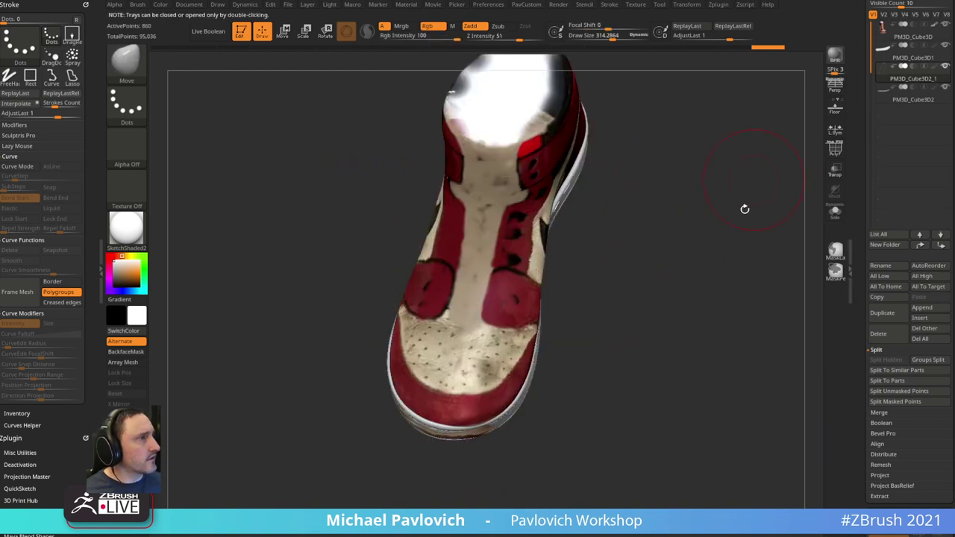
mouse_move(744, 209)
left_mouse_down()
mouse_move(773, 159)
mouse_move(715, 173)
left_mouse_up()
- Switch to the Standard brush at a Draw Size of about 52 and select the textured shoe subtool
key("s")
mouse_move(708, 105)
left_mouse_down("alt")
mouse_move(758, 174)
mouse_move(718, 181)
mouse_move(721, 128)
mouse_move(636, 213)
mouse_move(665, 198)
mouse_move(673, 164)
mouse_move(686, 192)
mouse_move(821, 112)
left_mouse_up("alt")
key("b")
key("s")
key("t")
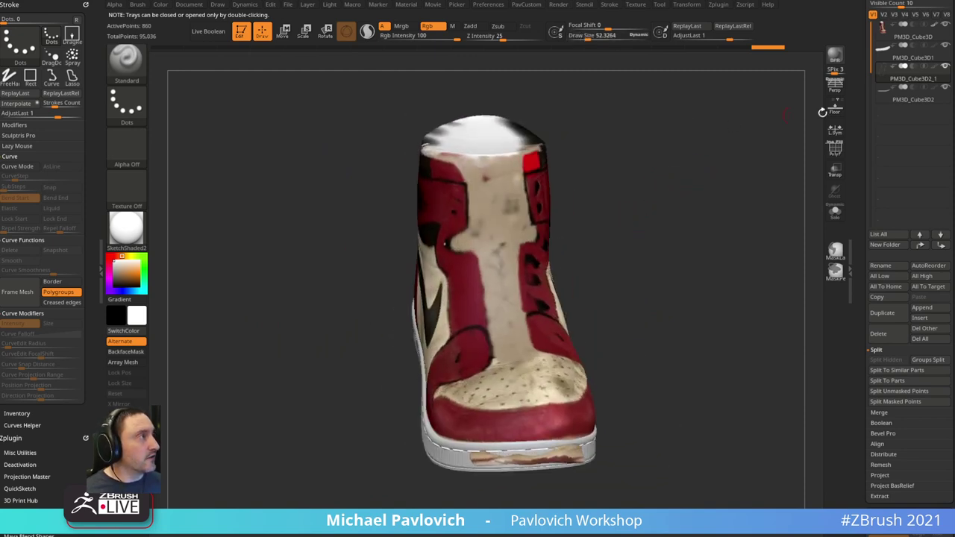
left_click(911, 39)
left_click_drag(674, 202, 736, 97)
- Check the reference sneaker photo in the browser, and duplicate the textured shoe subtool in ZBrush
key("alt+Tab")
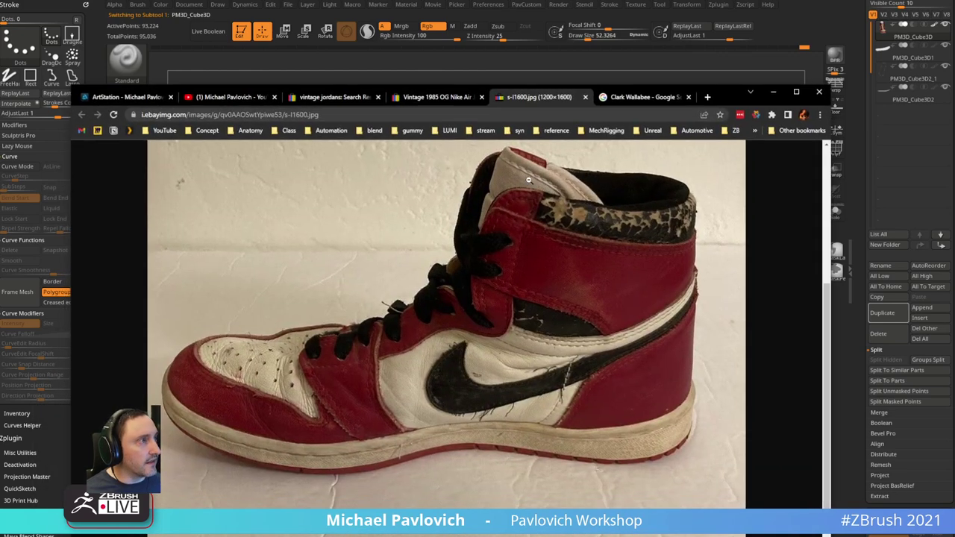
key("alt+Tab")
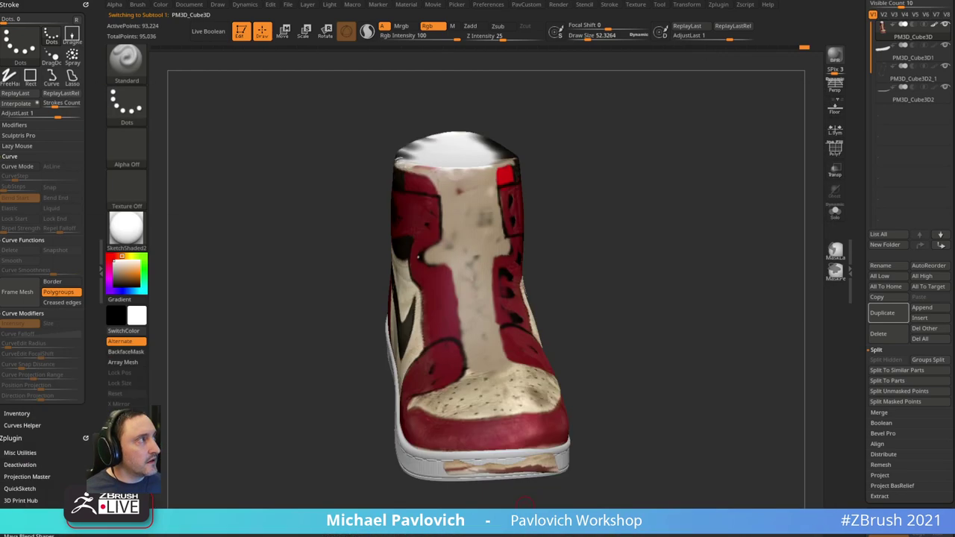
left_click(882, 313)
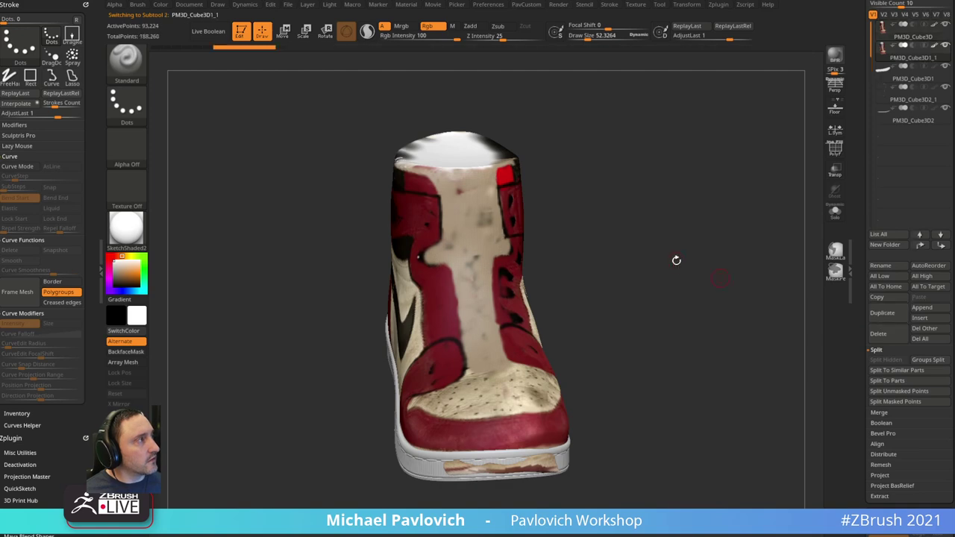
left_click_drag(676, 259, 690, 119)
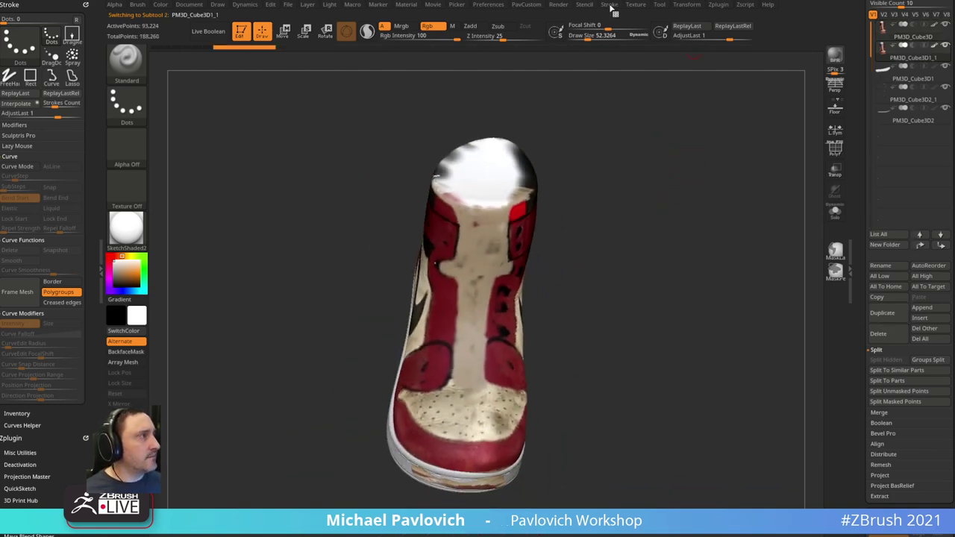
left_click(559, 4)
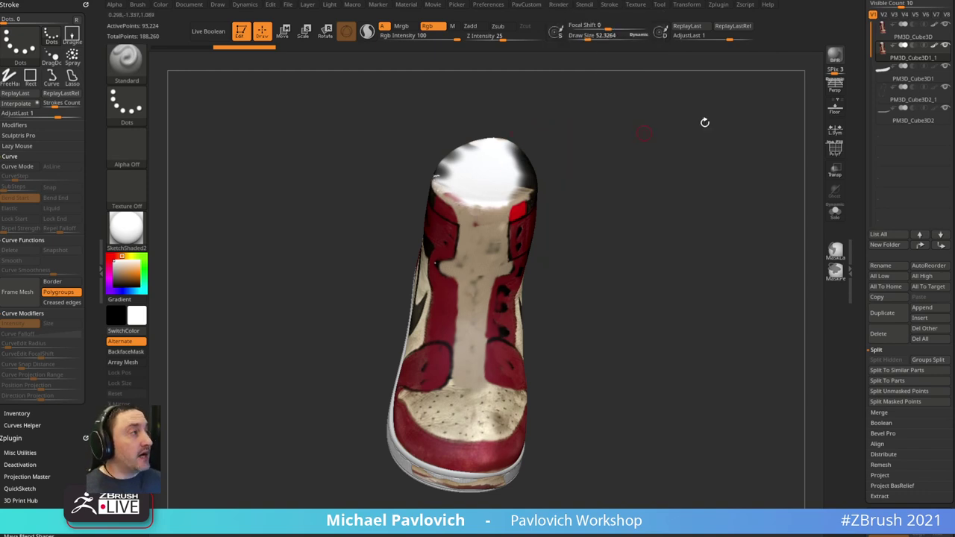
left_click_drag(775, 123, 696, 130)
left_click(559, 6)
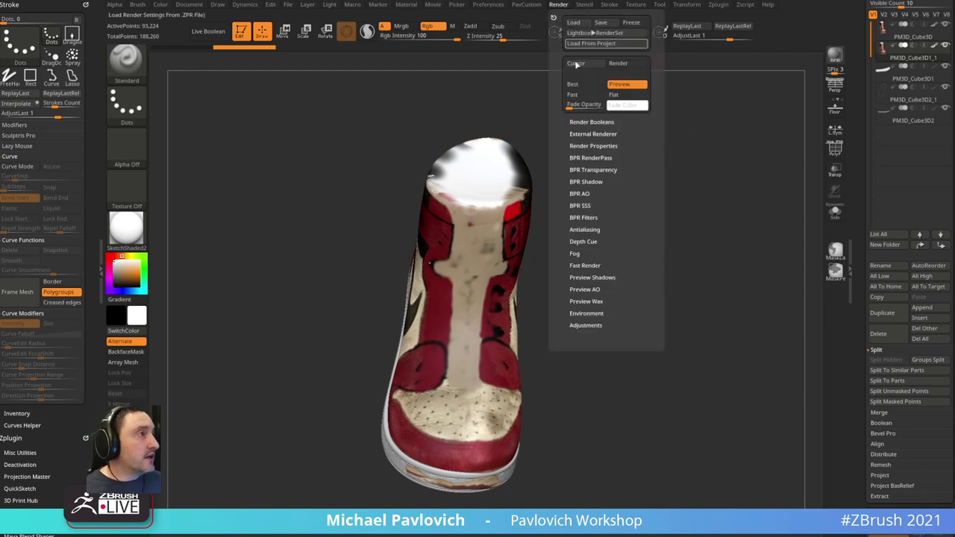
mouse_move(577, 106)
left_mouse_down()
mouse_move(591, 107)
mouse_move(564, 106)
left_mouse_up()
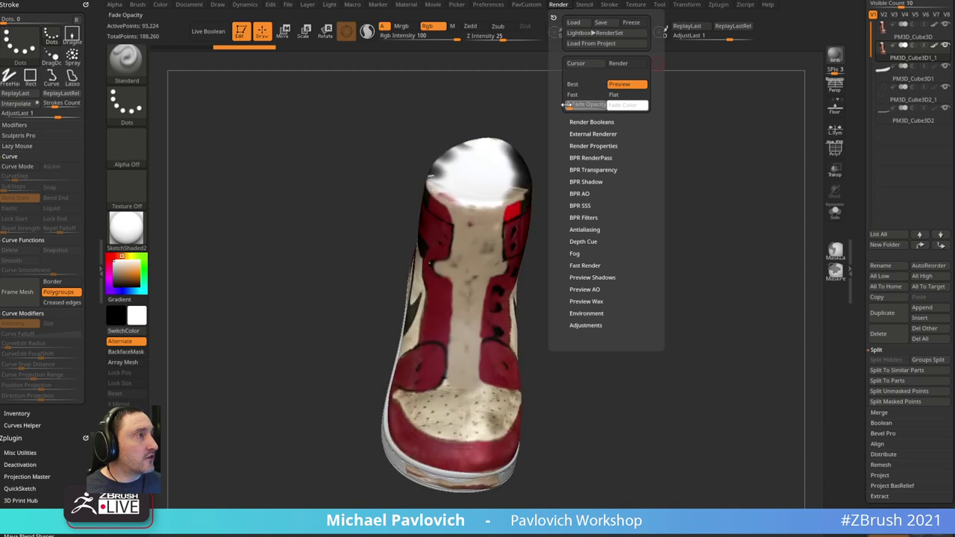
left_click(160, 5)
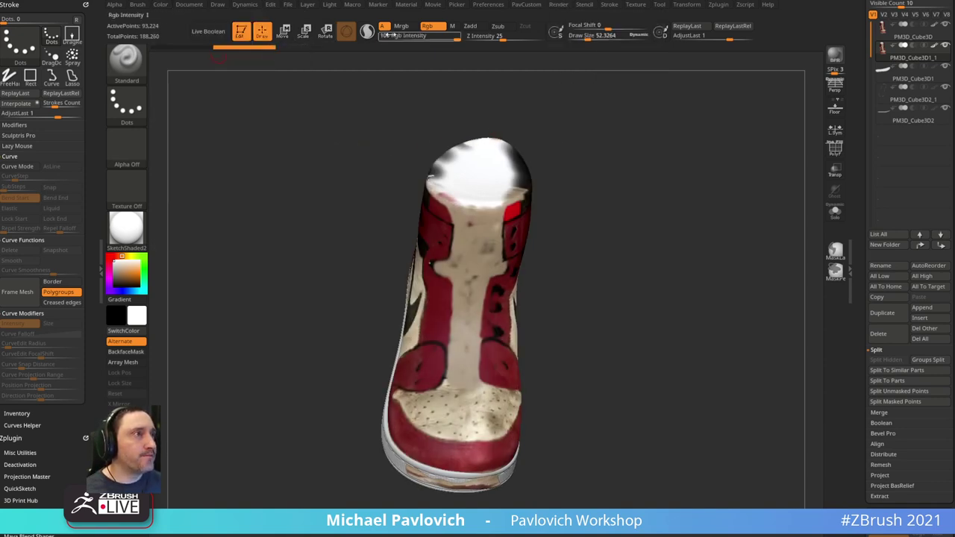
- Fade the texture on the duplicated shoe by filling it repeatedly with white at an RGB Intensity of 29
left_click_drag(427, 38, 376, 57)
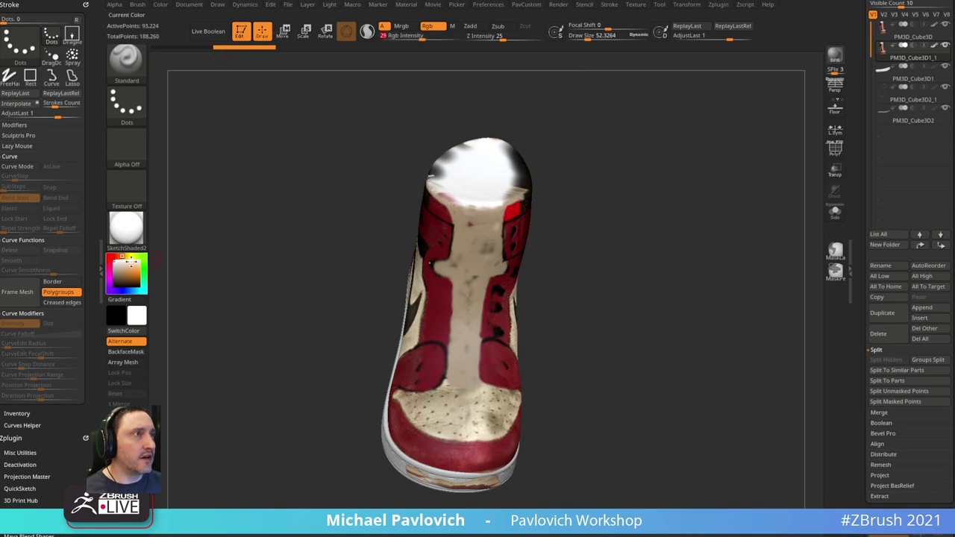
left_click(160, 4)
left_click(192, 198)
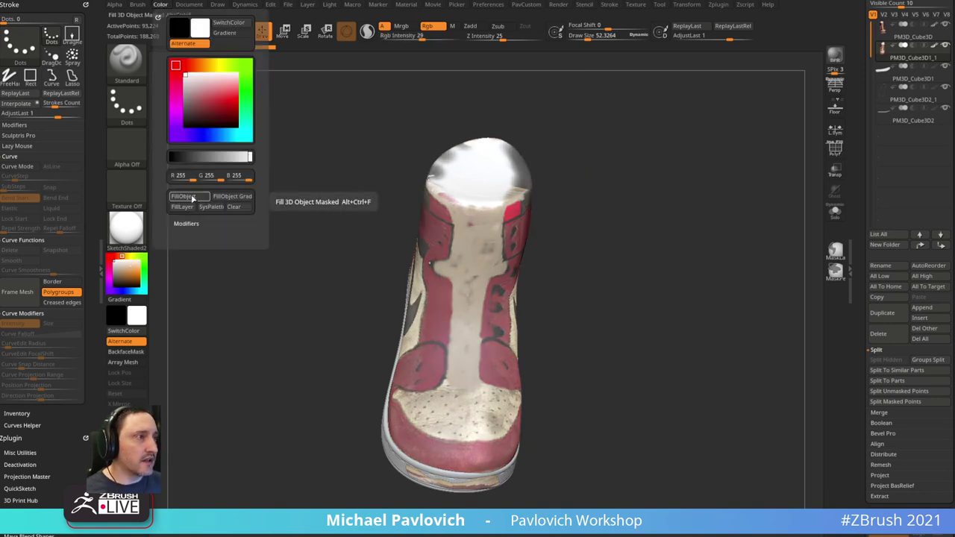
left_click(192, 197)
left_click(192, 197)
- With a Draw Size of about 62, paint a mask line across the front of the shoe's collar opening
left_click_drag(735, 216, 632, 169)
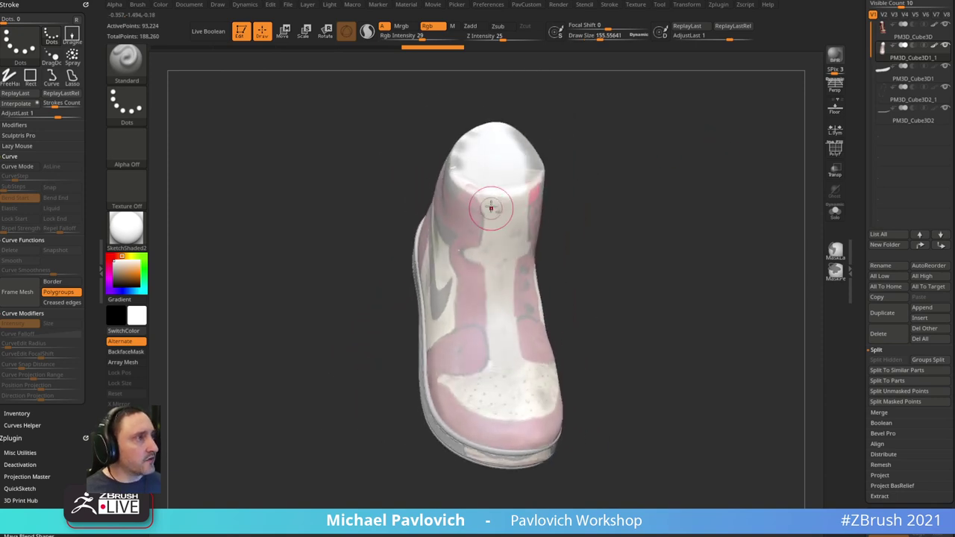
mouse_move(582, 194)
left_mouse_down()
mouse_move(627, 177)
mouse_move(666, 129)
mouse_move(650, 148)
mouse_move(504, 206)
left_mouse_up()
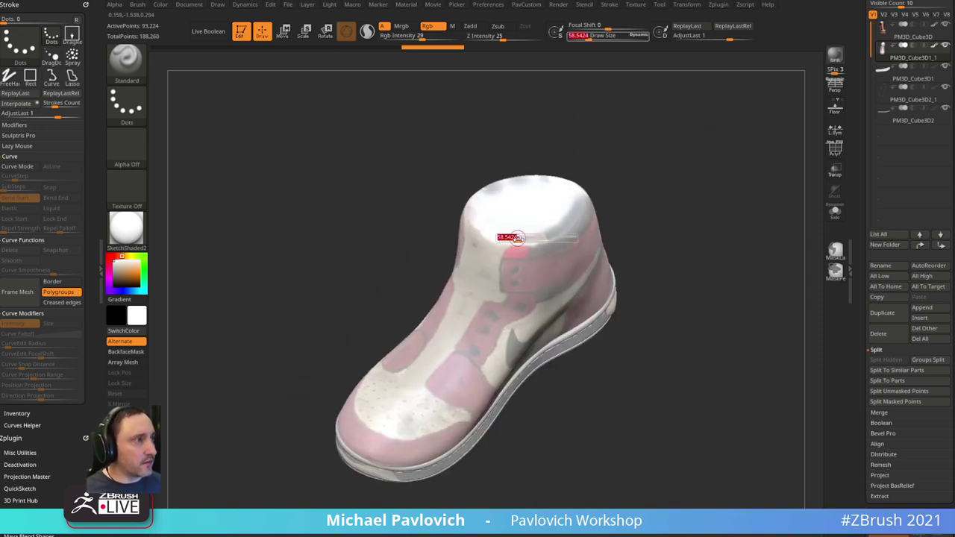
key("ctrl")
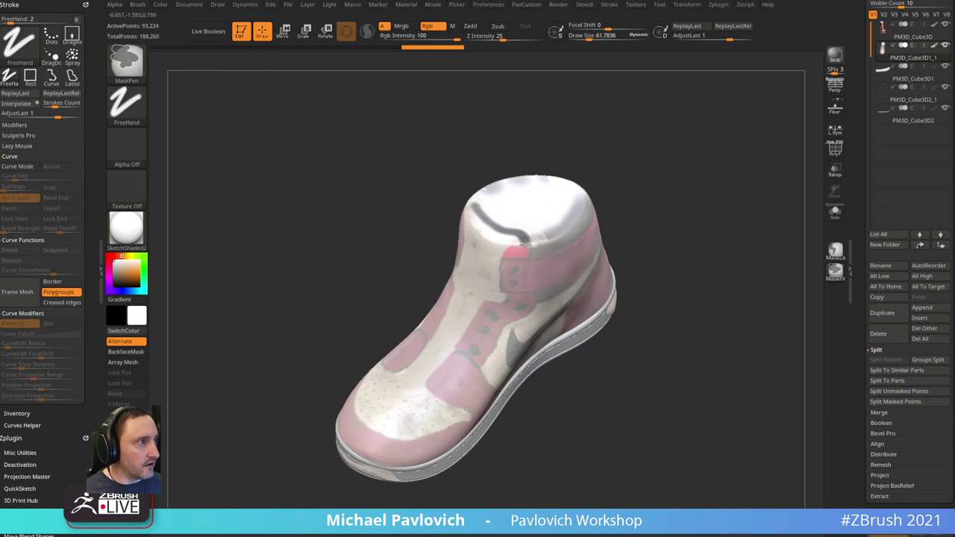
mouse_move(659, 192)
left_mouse_down()
mouse_move(663, 166)
mouse_move(486, 215)
left_mouse_up()
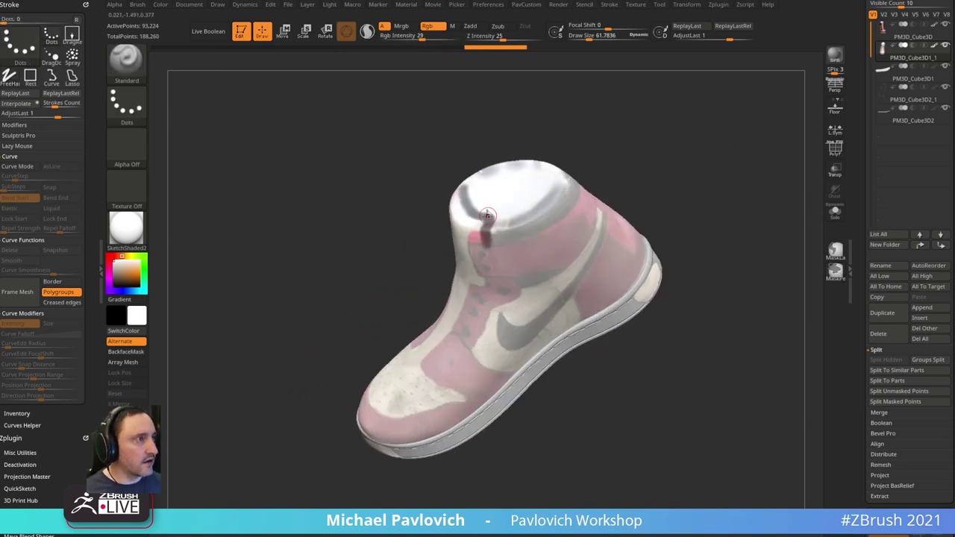
key("ctrl")
mouse_move(629, 147)
left_mouse_down()
mouse_move(511, 216)
mouse_move(510, 233)
left_mouse_up()
key("ctrl")
mouse_move(601, 165)
left_mouse_down()
mouse_move(644, 143)
mouse_move(625, 170)
left_mouse_up()
left_click_drag(482, 197, 446, 201, "ctrl")
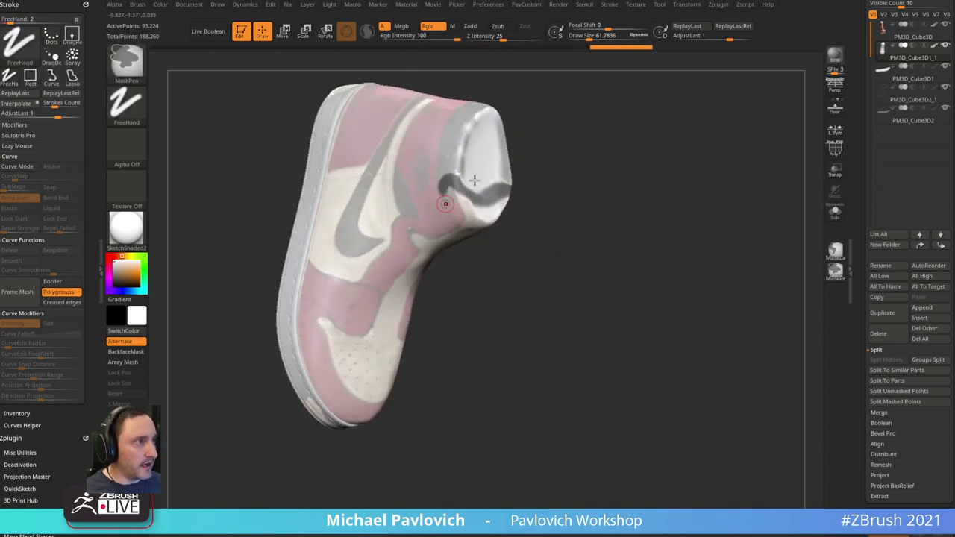
- Extend the mask line from the collar down both sides of the lacing area towards the toe
left_click_drag(565, 132, 530, 138)
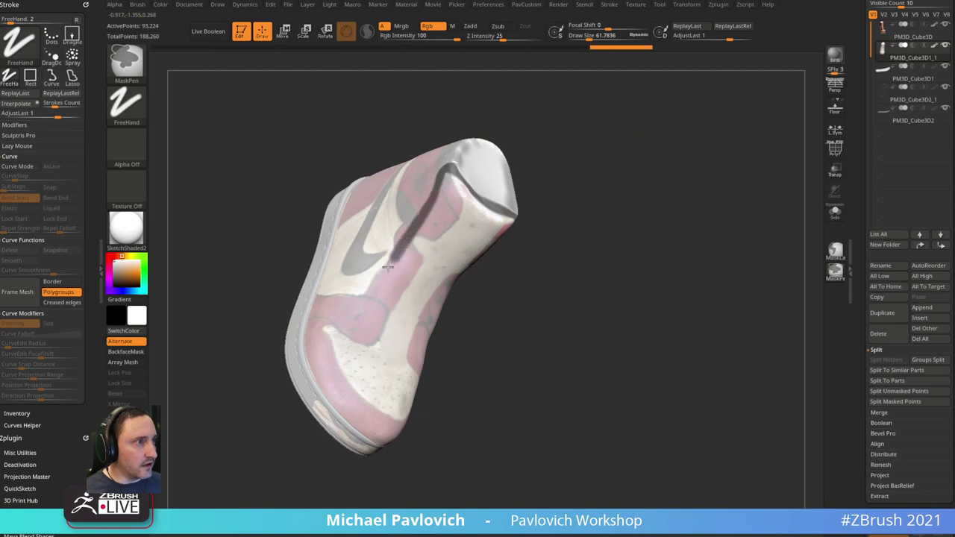
key("ctrl")
left_click_drag(593, 213, 567, 173)
key("ctrl")
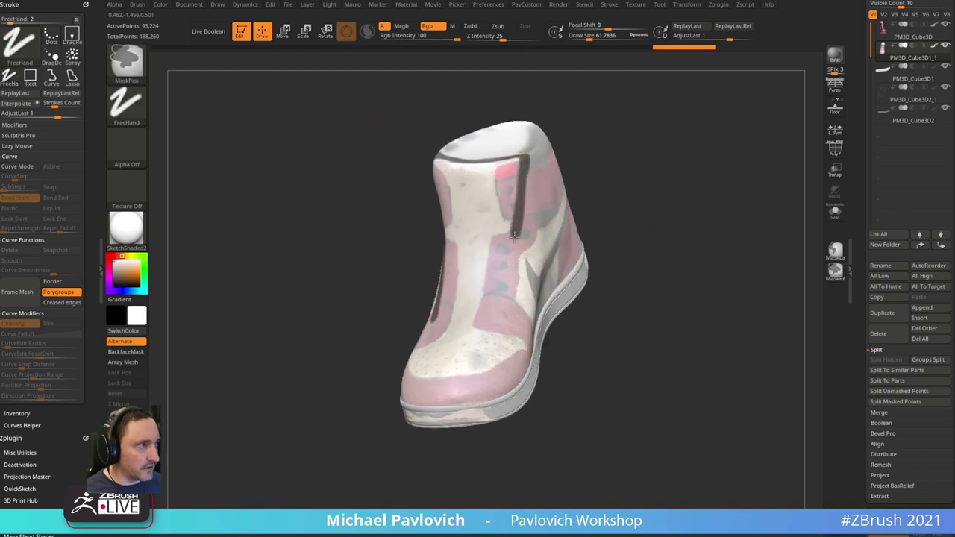
left_click_drag(498, 282, 496, 301, "ctrl")
right_click_drag(527, 271, 499, 294)
key("ctrl")
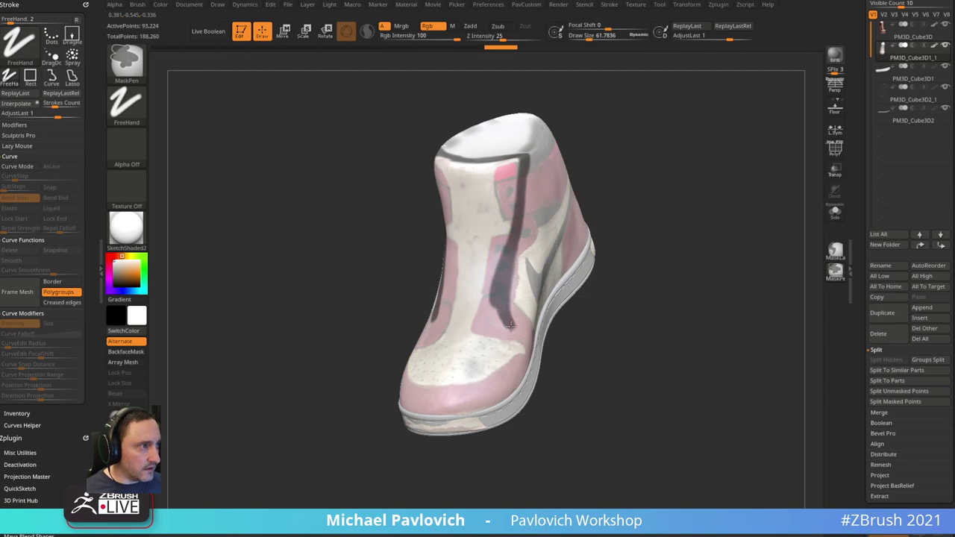
- Close the mask outline around the front of the toe box and thicken it at the collar with a Draw Size of about 95
left_click_drag(602, 279, 696, 258)
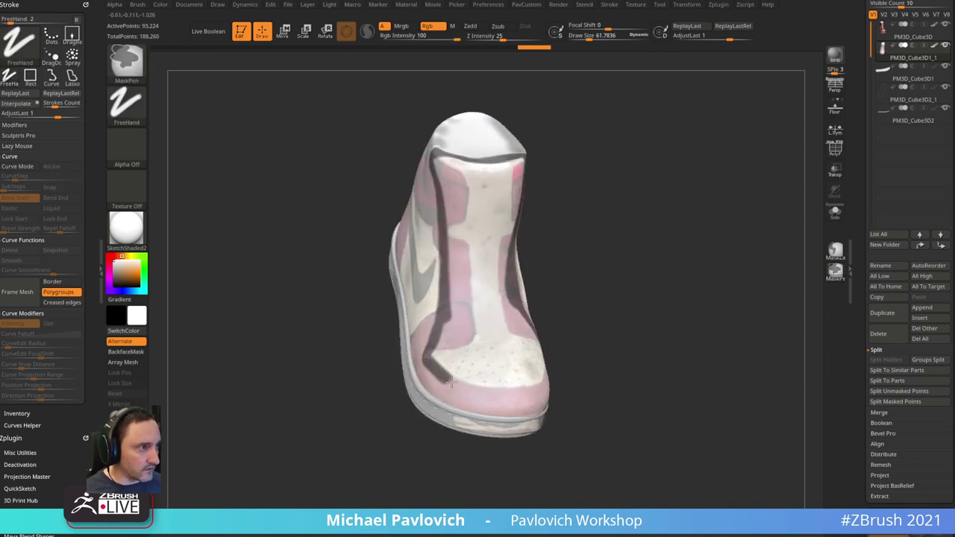
right_click_drag(510, 391, 457, 392)
left_click_drag(456, 393, 461, 392, "ctrl")
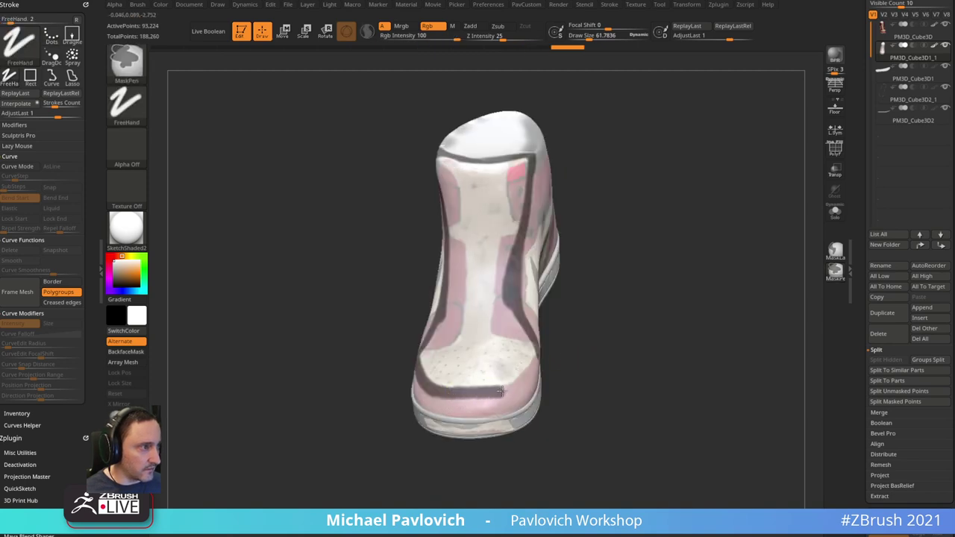
mouse_move(527, 371)
right_mouse_down()
mouse_move(549, 358)
mouse_move(678, 145)
mouse_move(473, 174)
mouse_move(547, 87)
mouse_move(439, 171)
mouse_move(541, 164)
mouse_move(620, 127)
mouse_move(597, 141)
right_mouse_up()
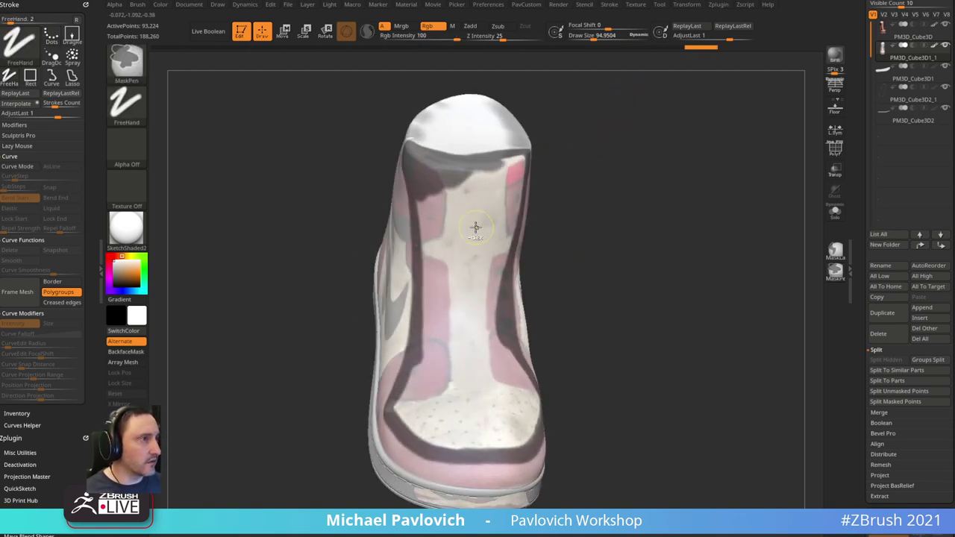
left_click_drag(472, 172, 503, 165, "ctrl")
right_click_drag(680, 159, 525, 208)
- Smooth the edges of the painted mask outline by blurring the mask
left_click_drag(861, 209, 860, 54)
left_click(886, 202, "shift")
left_click(884, 177)
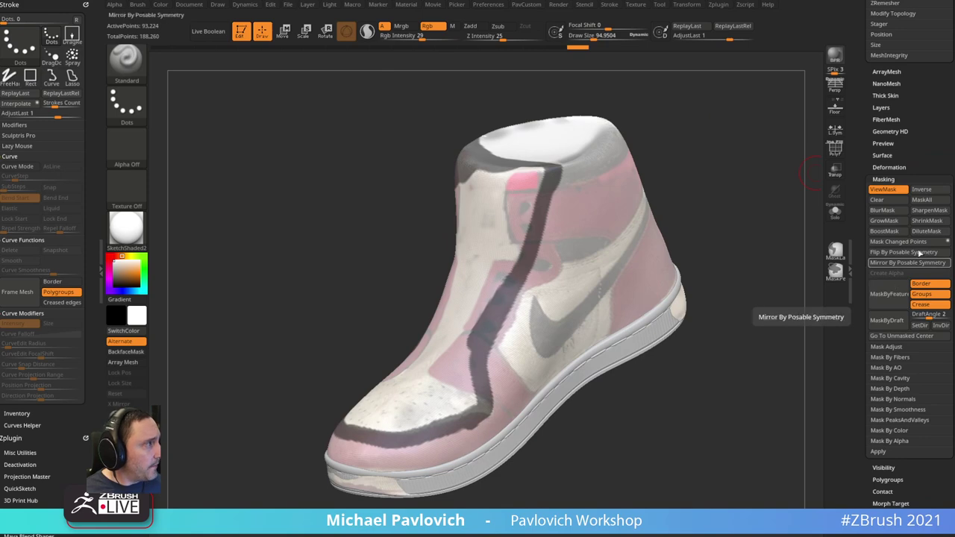
left_click(882, 210)
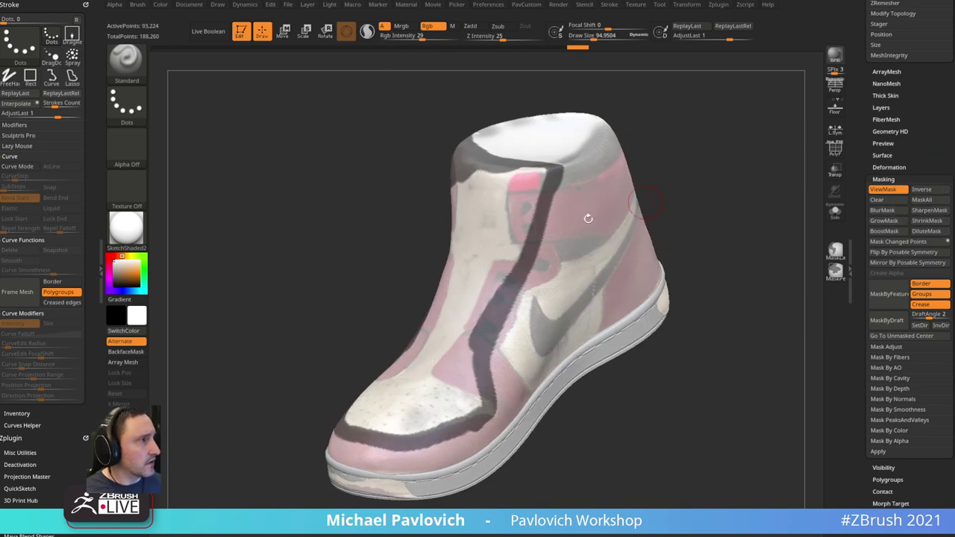
left_click(469, 159, "ctrl")
left_click(483, 161, "ctrl")
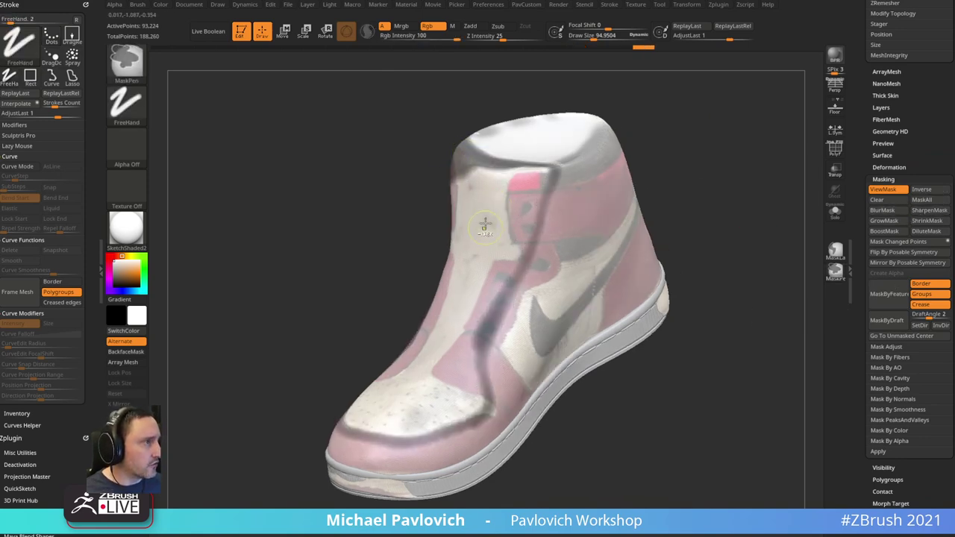
left_click_drag(644, 111, 478, 233)
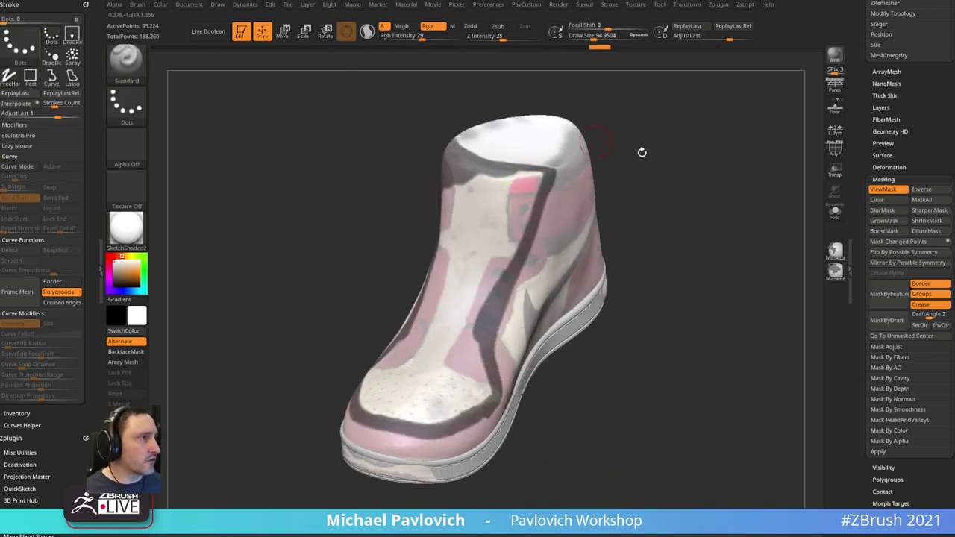
- Display the polyframe and turn the masked outline into its own polygroup
left_click_drag(639, 151, 679, 165)
left_click(836, 149)
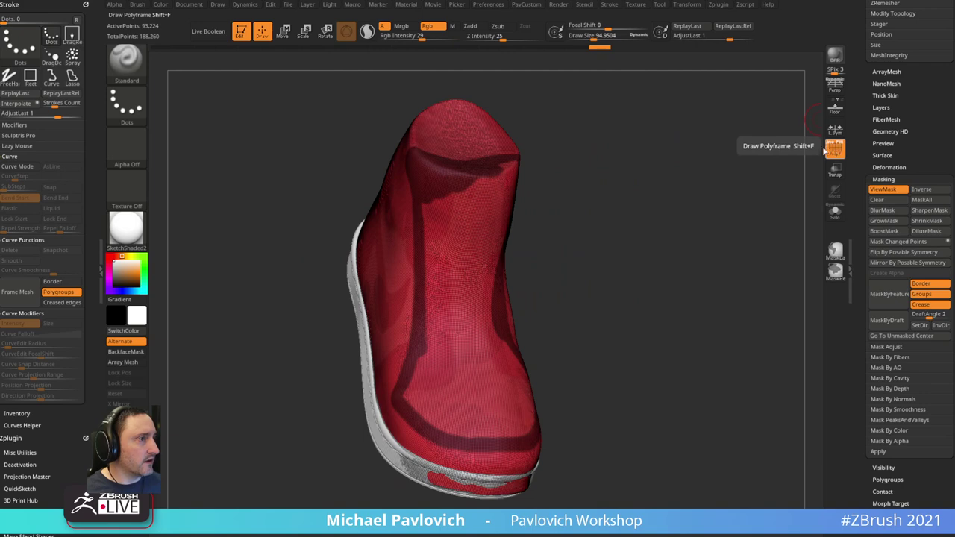
left_click_drag(753, 153, 526, 213)
key("ctrl+w")
- Hide the outline polygroup, apply Auto Groups to the remaining surfaces, and show the whole mesh again
left_click(507, 212, "ctrl+shift")
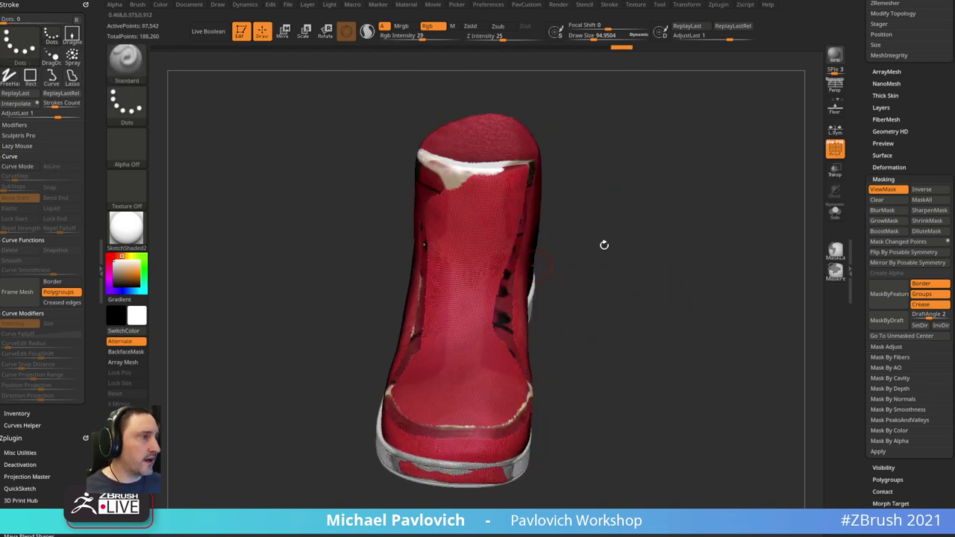
key("3")
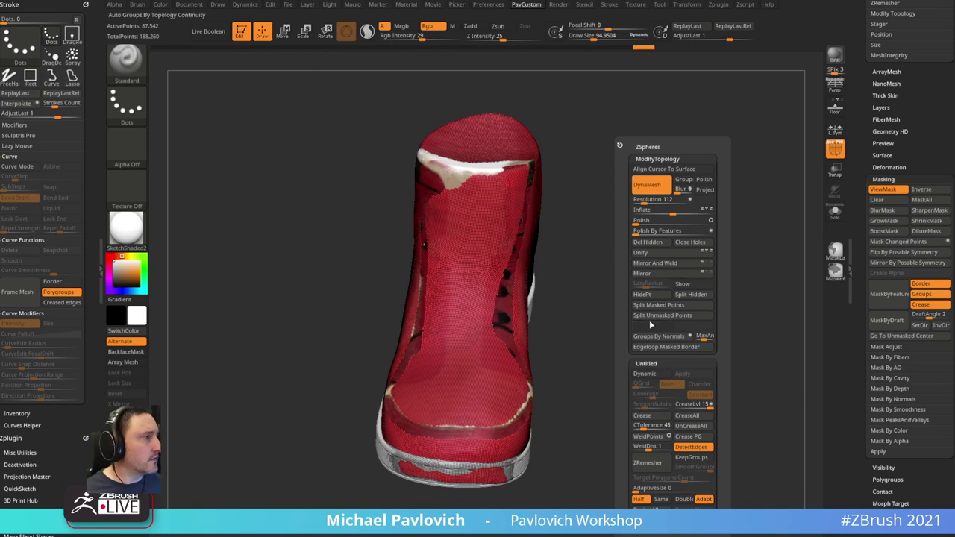
left_click(650, 325)
left_click_drag(660, 273, 445, 251)
- Switch to SelectRect and hide the outer shoe polygroup, leaving only the tongue area and its outline visible
left_click(141, 66, "ctrl+shift")
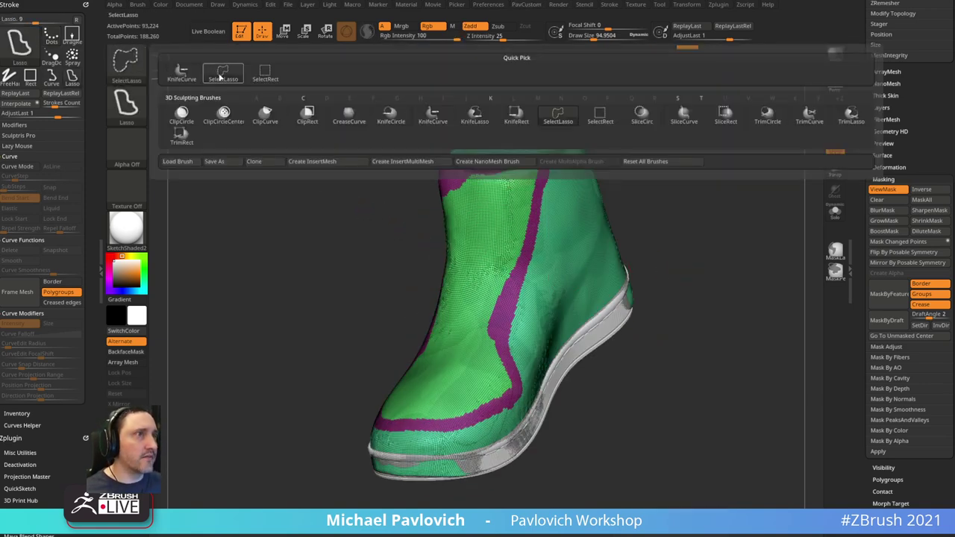
left_click(259, 75)
left_click(472, 176, "ctrl+shift")
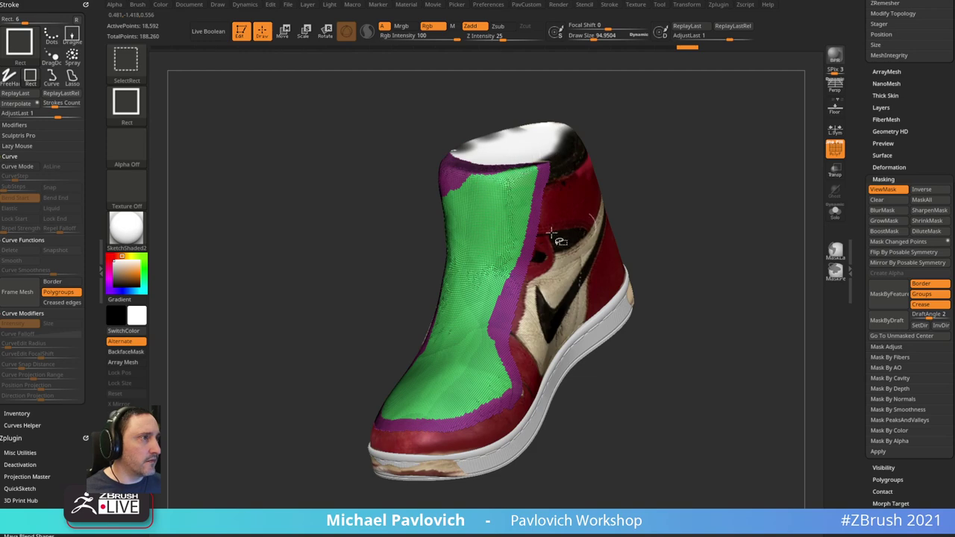
mouse_move(745, 175)
left_mouse_down()
mouse_move(771, 187)
mouse_move(740, 174)
left_mouse_up()
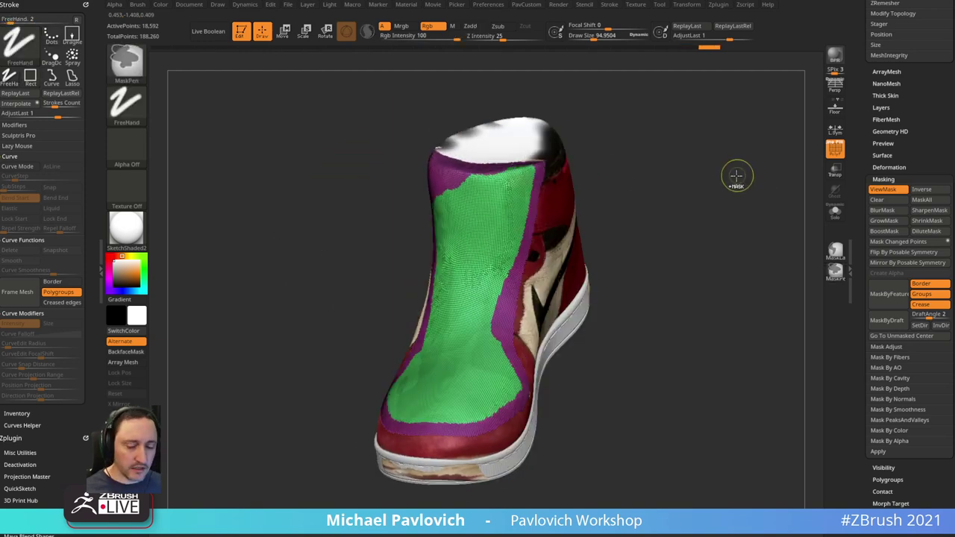
- Merge the visible tongue area and outline into one polygroup and delete the hidden geometry
key("ctrl+w")
key("space")
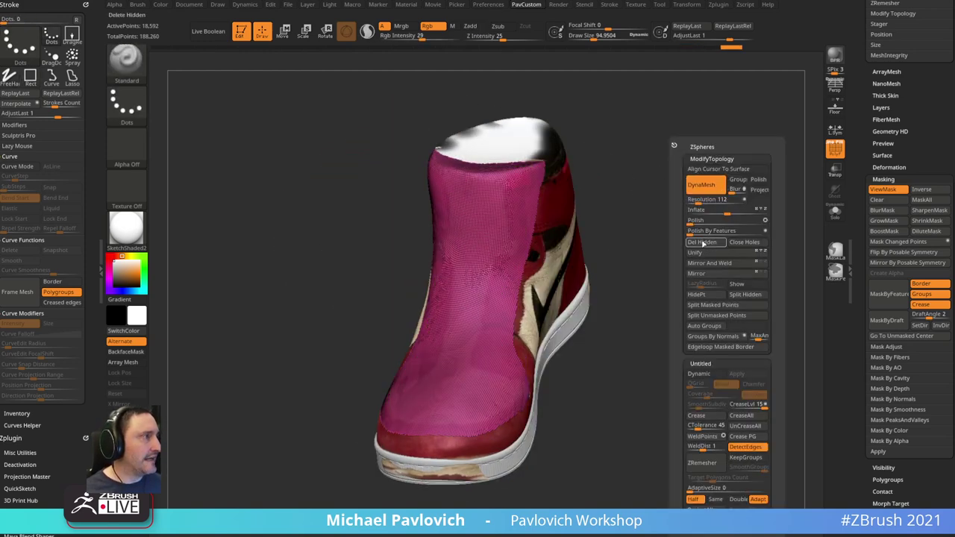
left_click_drag(701, 200, 639, 155)
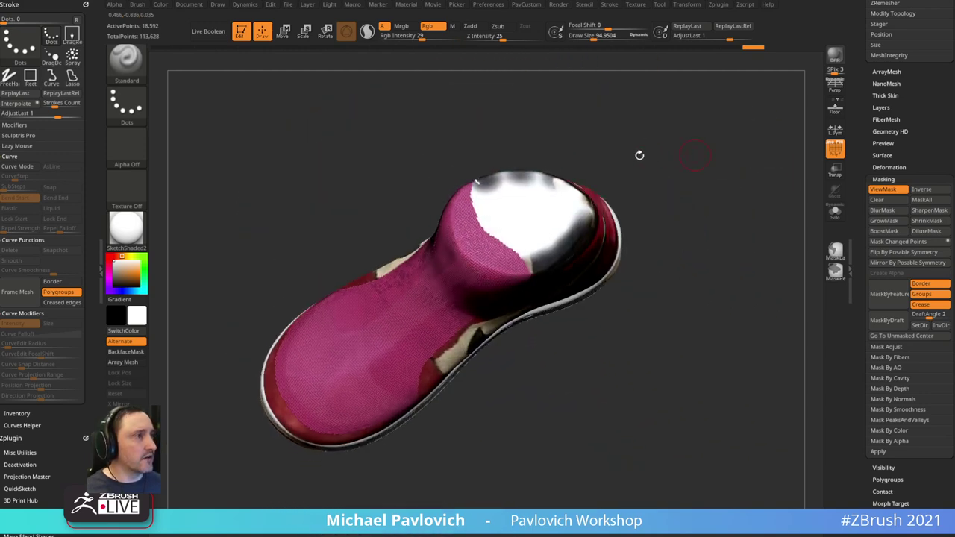
- With SelectLasso, hide the excess tongue polygons over the collar opening and delete them
left_click_drag(599, 132, 486, 218)
left_click(135, 64, "ctrl+shift")
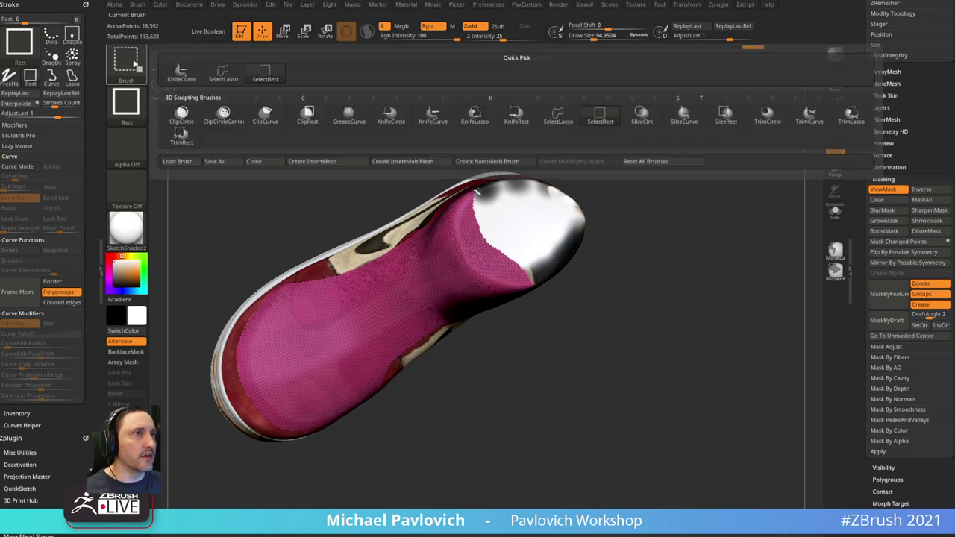
left_click(222, 72)
mouse_move(609, 211)
left_mouse_down("ctrl+alt+shift")
mouse_move(555, 173)
mouse_move(477, 187)
mouse_move(462, 236)
mouse_move(520, 288)
left_mouse_up("ctrl+alt+shift")
left_click_drag(578, 273, 601, 283)
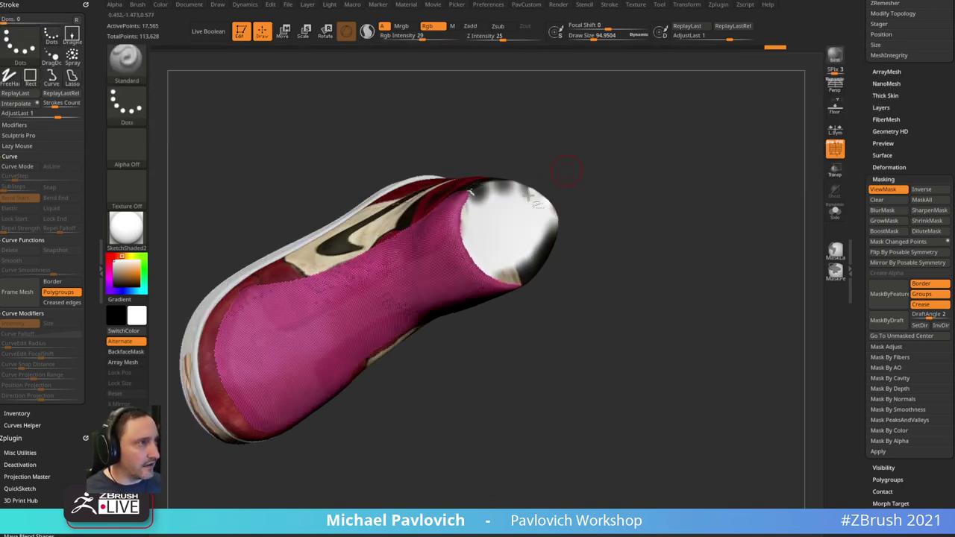
mouse_move(547, 176)
left_mouse_down("ctrl+alt+shift")
mouse_move(490, 173)
mouse_move(453, 223)
mouse_move(461, 259)
mouse_move(507, 287)
mouse_move(543, 289)
left_mouse_up("ctrl+alt+shift")
left_click_drag(622, 226, 646, 177)
key("3")
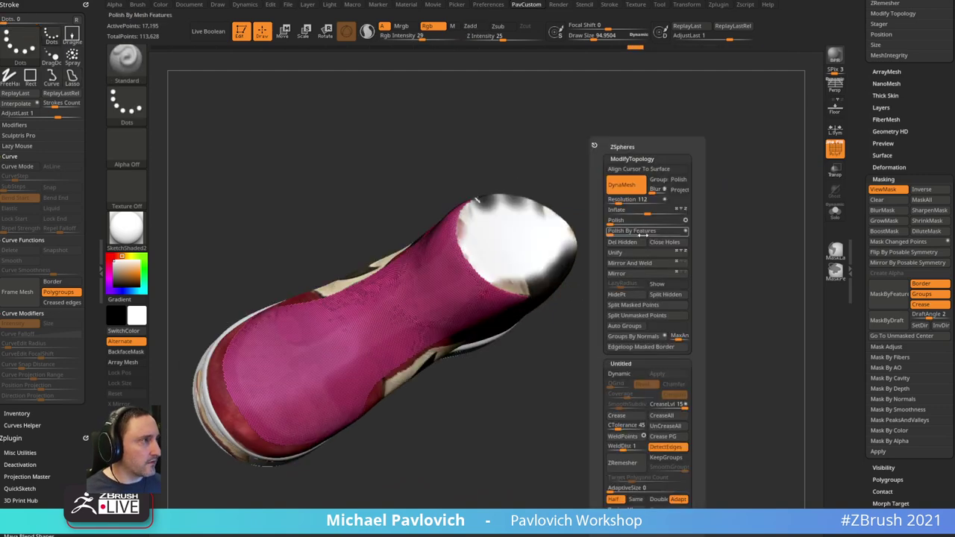
left_click(625, 241)
- Mask the tongue piece by its Border only, excluding Groups and Crease, and invert the mask to free the edge
left_click_drag(682, 229, 733, 185)
left_click_drag(857, 280, 852, 226)
left_click(928, 123)
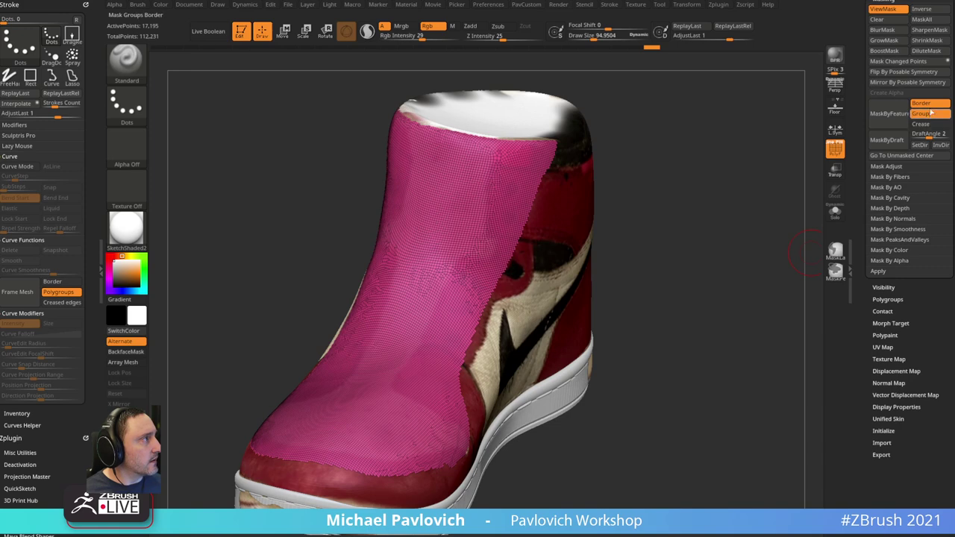
left_click(927, 103)
left_click(892, 119)
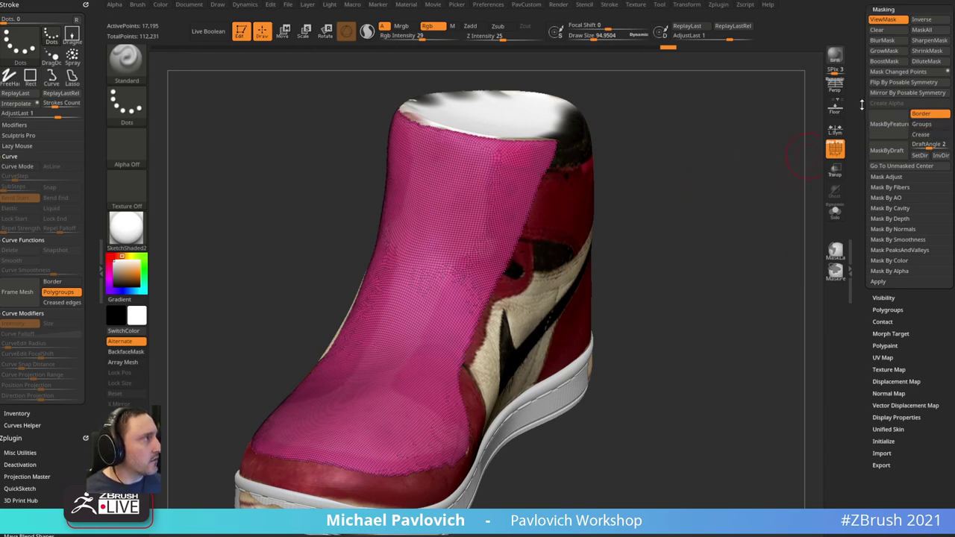
key("2")
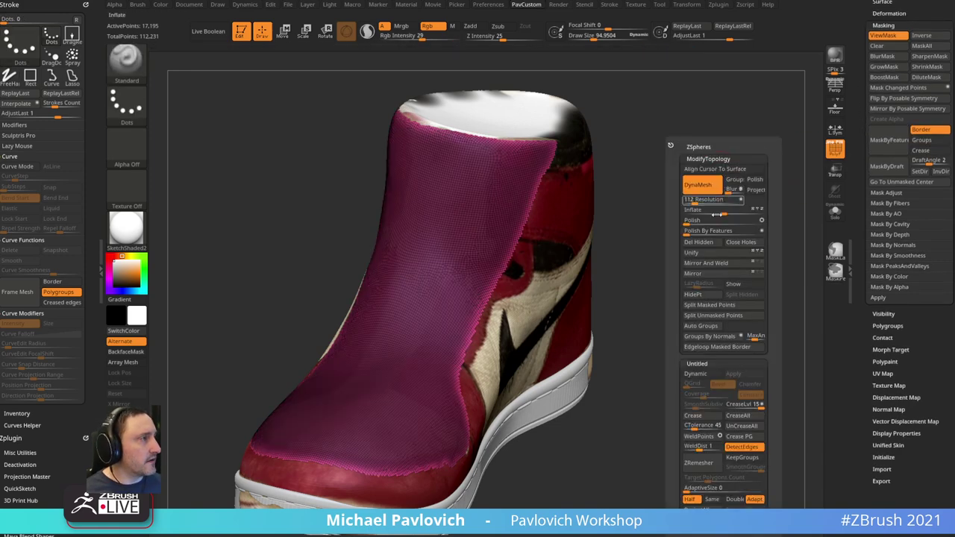
- Smooth the tongue piece's jagged open border with Polish By Features and isolate the piece in Solo view
left_click(686, 231)
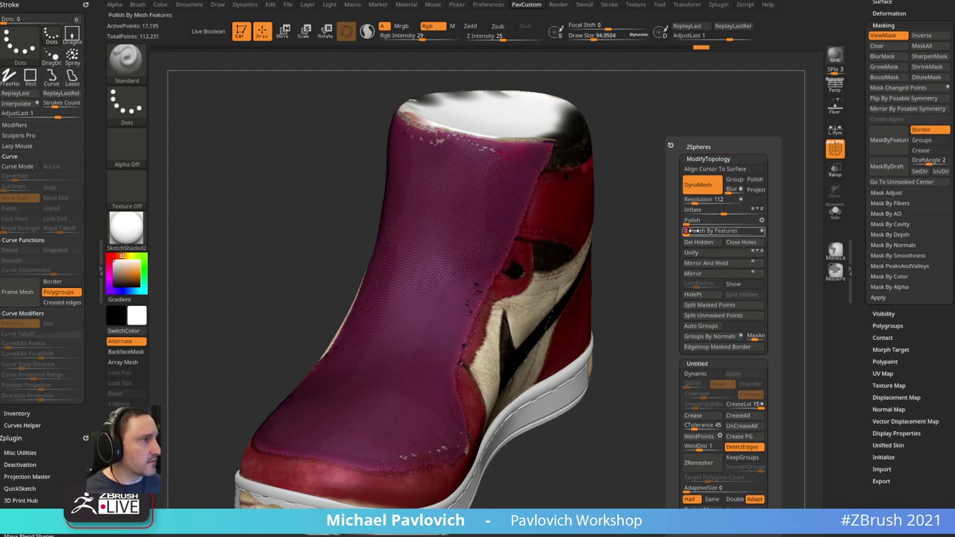
left_click(834, 213)
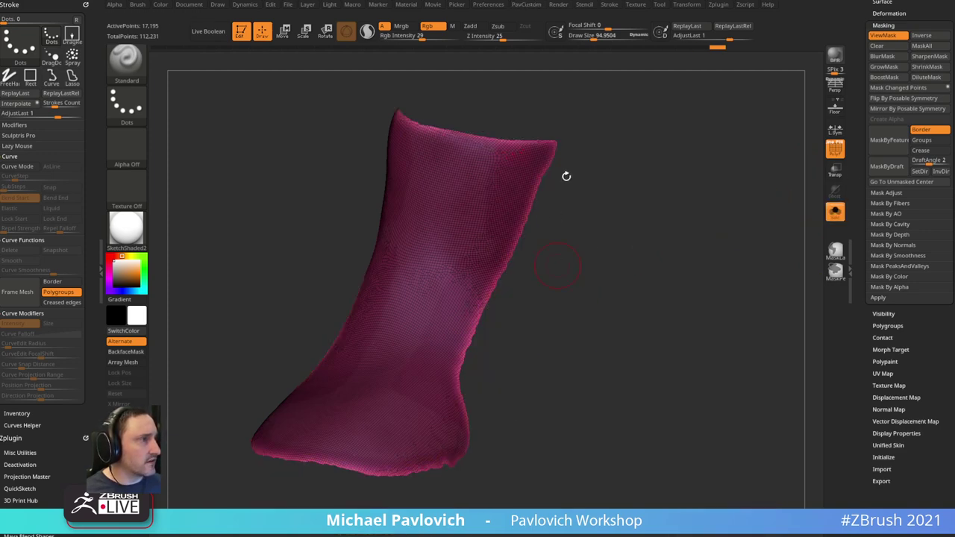
key("g")
key("g")
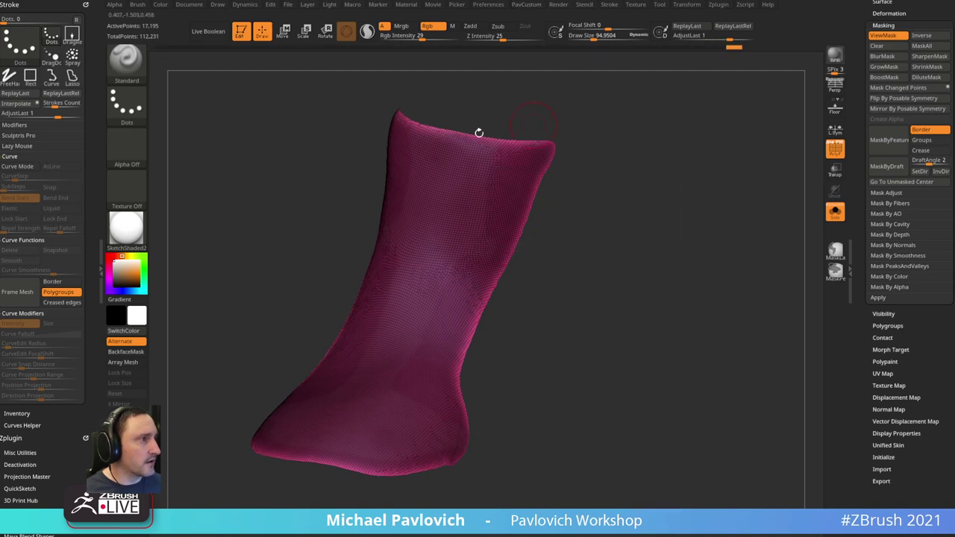
- Clear the mask and repeatedly ZRemesh the tongue piece with Half enabled, reducing it to a coarse quad mesh
left_click_drag(611, 140, 650, 200, "ctrl")
key("g")
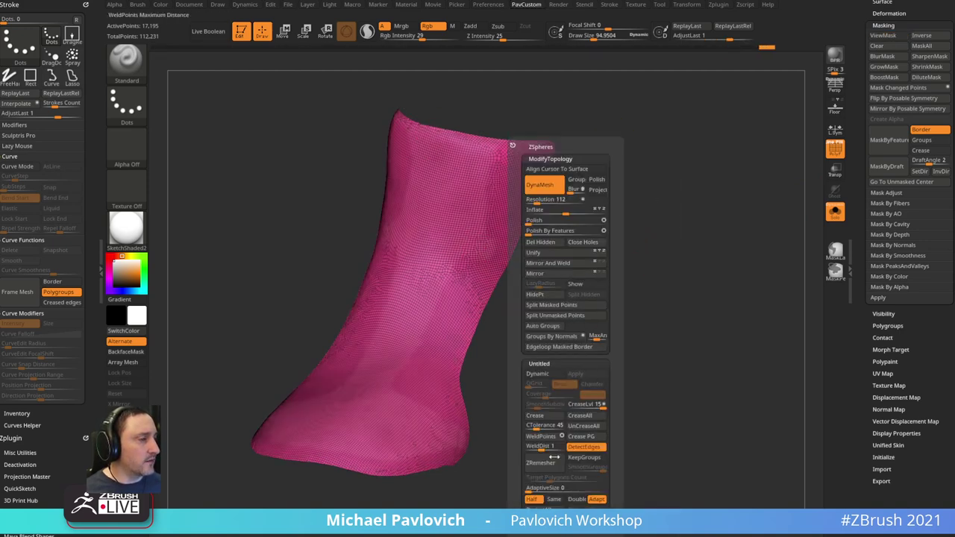
left_click(558, 467)
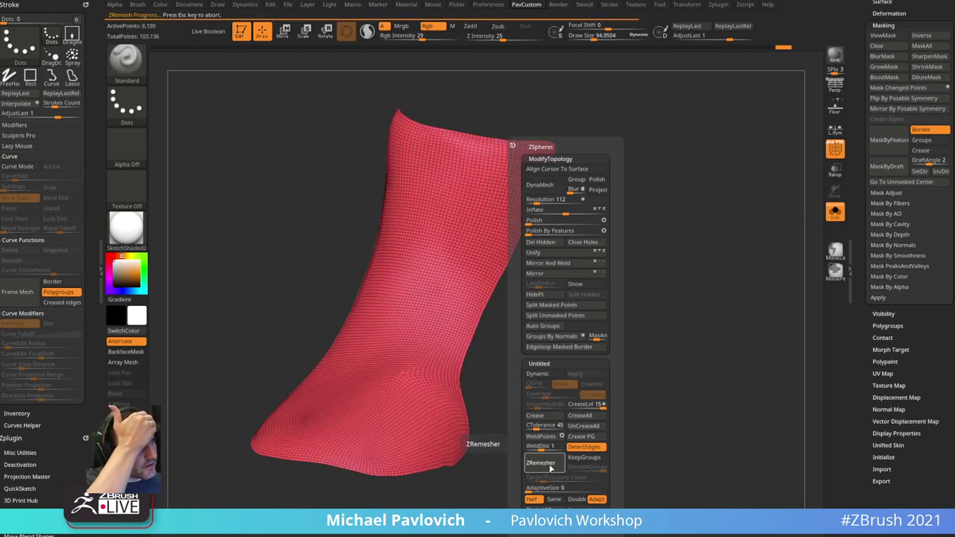
left_click(549, 468)
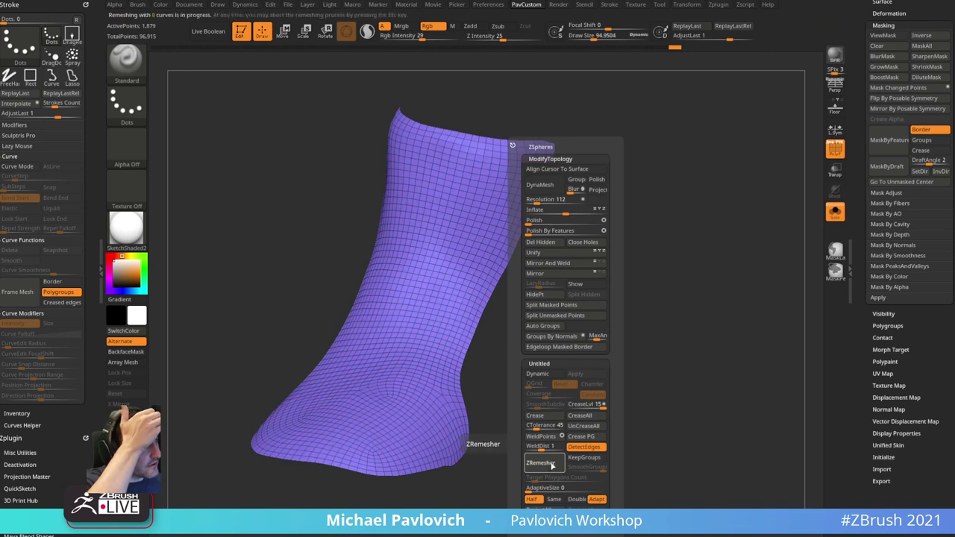
left_click(551, 467)
left_click(551, 467)
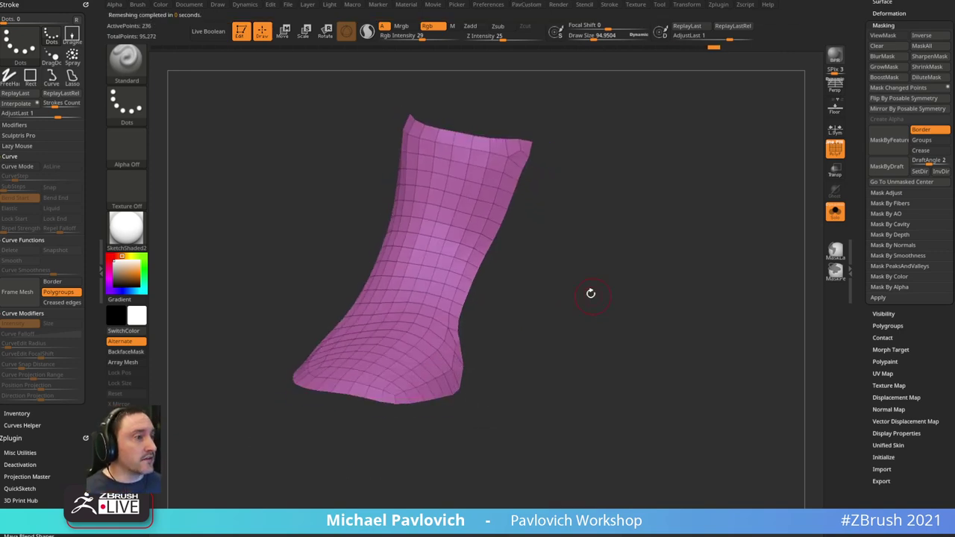
- Adjust the tongue piece's top corners with the Move brush
left_click_drag(590, 292, 739, 232)
key("b")
key("m")
key("v")
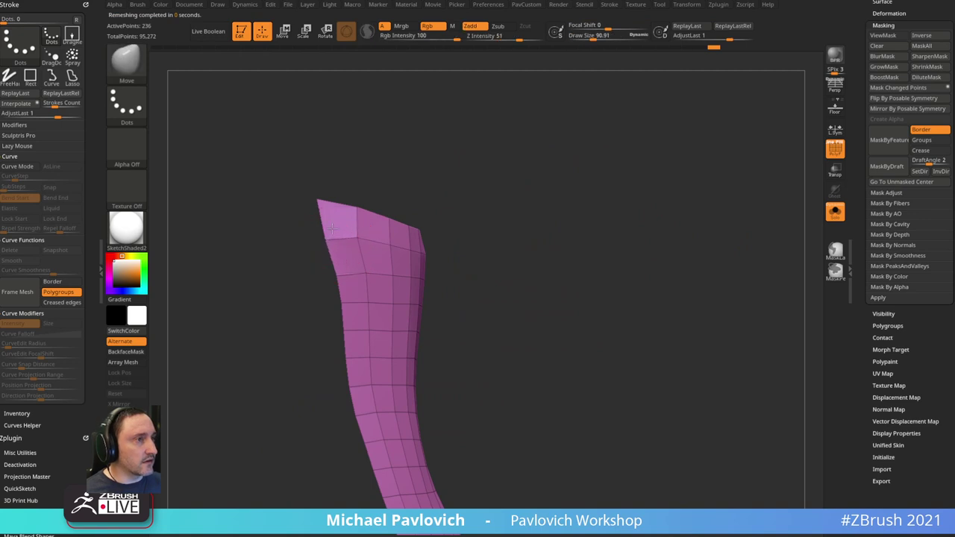
left_click_drag(364, 204, 448, 213)
left_click_drag(529, 250, 454, 240)
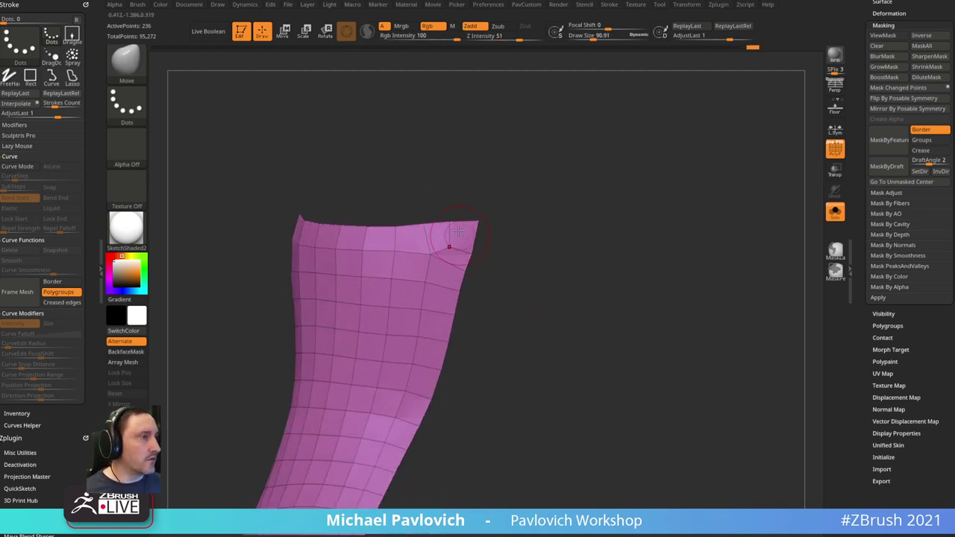
- Collapse the irregular edges near the tongue's upper side corner with the ZModeler edge action Collapse
key("b")
key("z")
key("m")
left_click_drag(507, 244, 449, 248)
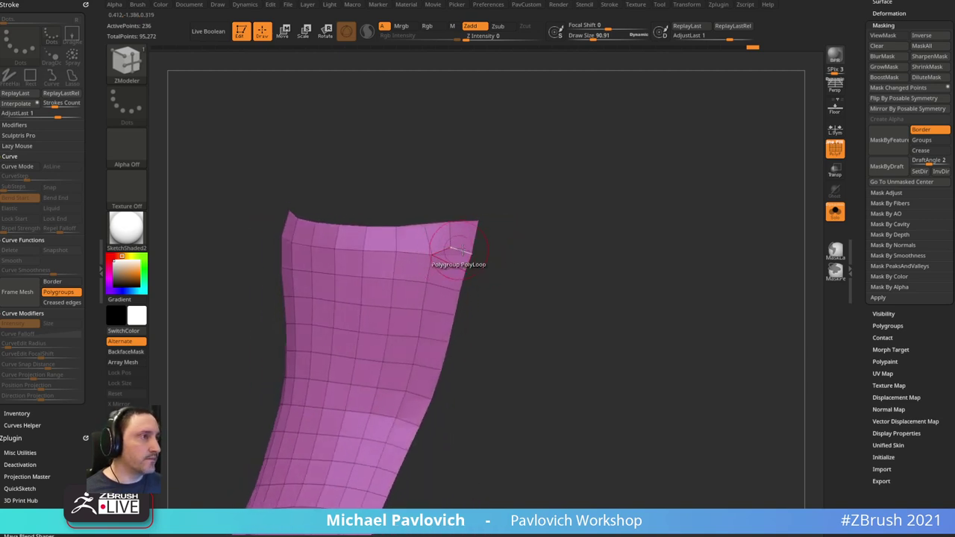
left_click_drag(510, 233, 467, 255)
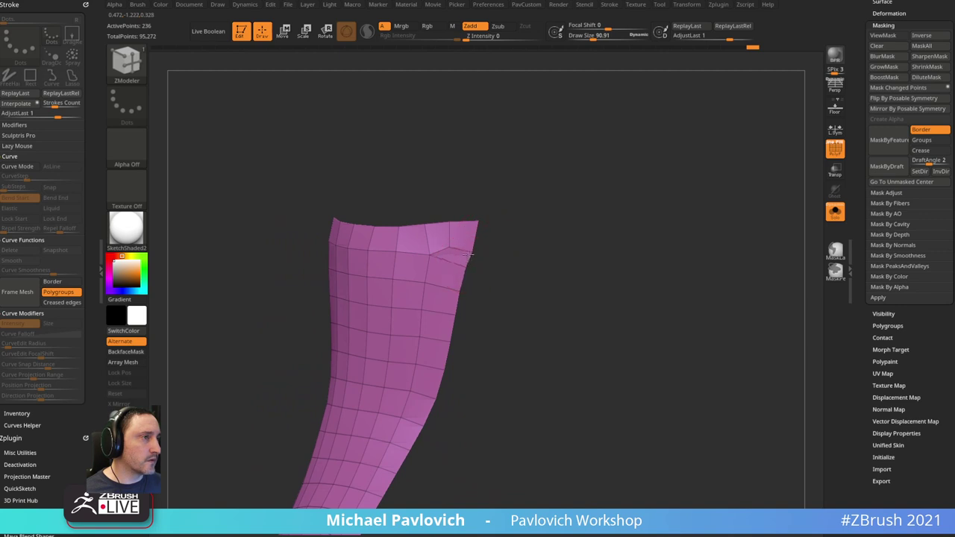
key("space")
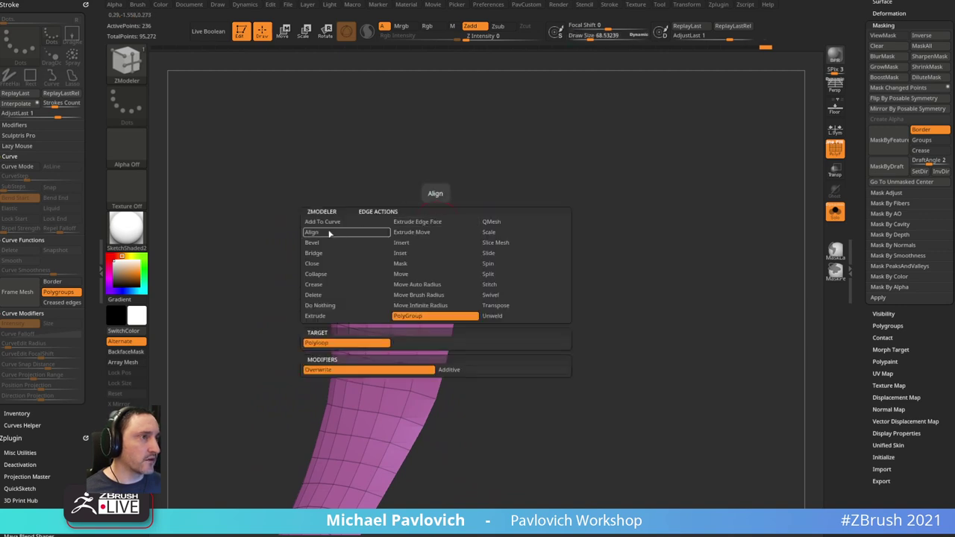
left_click(325, 272)
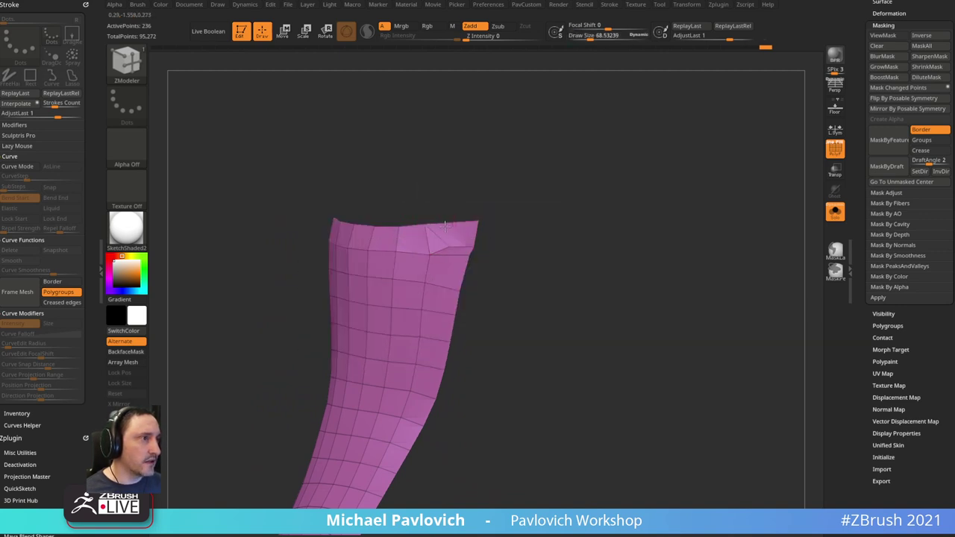
left_click(438, 254)
left_click(469, 253)
- Even out the points around the collapsed upper corner with the Move brush
right_click_drag(482, 252, 510, 229)
key("b")
key("m")
key("v")
mouse_move(505, 218)
left_mouse_down()
mouse_move(462, 252)
mouse_move(532, 175)
mouse_move(503, 221)
mouse_move(514, 247)
mouse_move(454, 412)
mouse_move(490, 336)
mouse_move(447, 380)
left_mouse_up()
- Try bridging two points along the tongue's lower side edge with the ZModeler point action Bridge, and undo the attempt
key("b")
key("z")
key("m")
key("space")
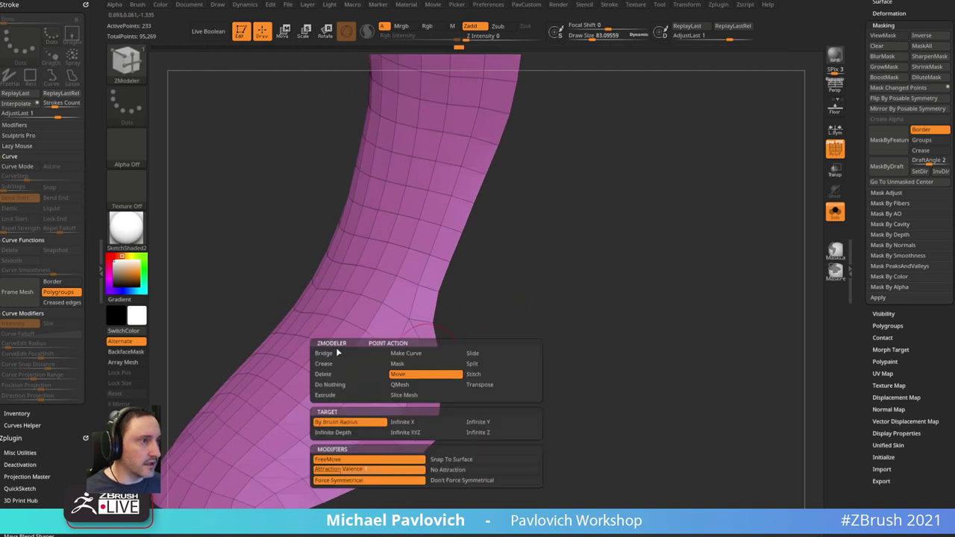
left_click(426, 352)
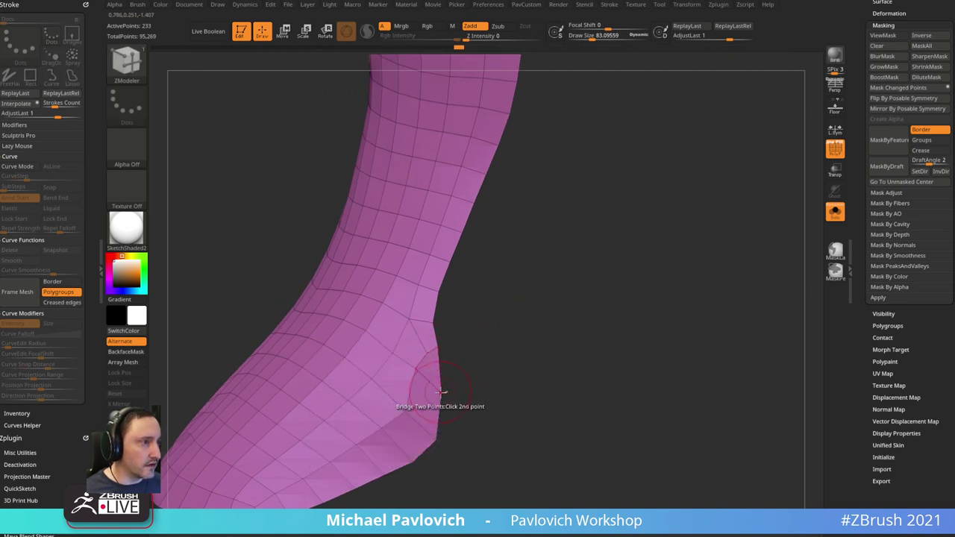
left_click(439, 392)
mouse_move(489, 338)
left_mouse_down()
mouse_move(453, 358)
mouse_move(468, 324)
left_mouse_up()
key("space")
key("ctrl+z")
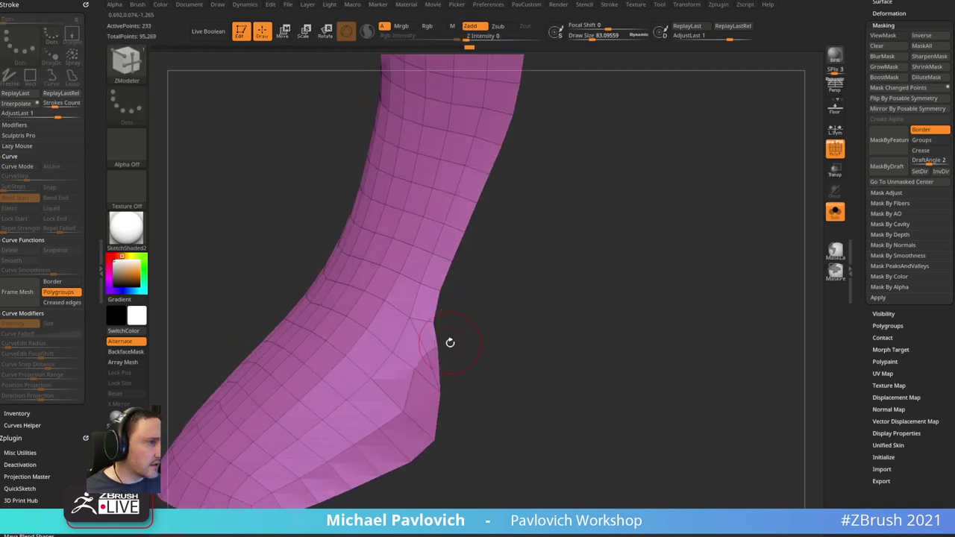
- Adjust the tongue's lower side contour with the Move brush and check its edge flow from several angles
key("b")
key("m")
key("v")
right_click_drag(423, 359, 664, 212)
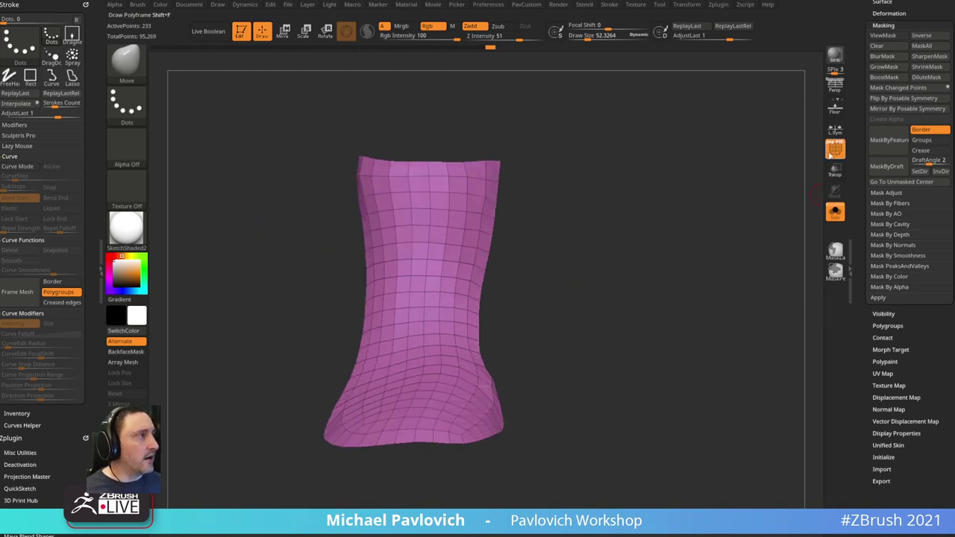
left_click(833, 153)
right_click_drag(735, 172, 784, 176)
left_click(834, 149)
right_click_drag(722, 157, 804, 186)
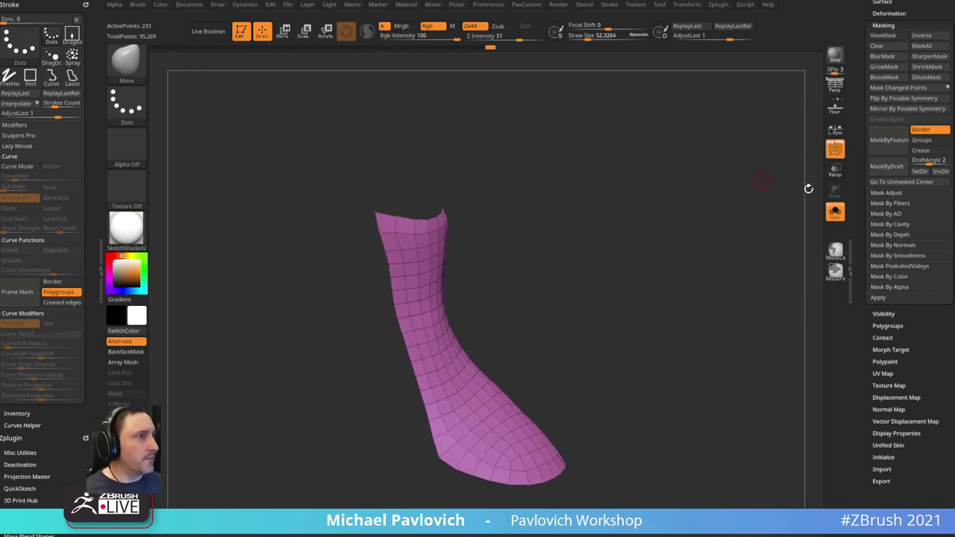
- Show the whole shoe and extrude the entire tongue piece with ZModeler QMesh on Polygroup All to give it thickness
left_click(835, 212)
right_click_drag(706, 170, 669, 193)
key("b")
key("z")
key("m")
key("space")
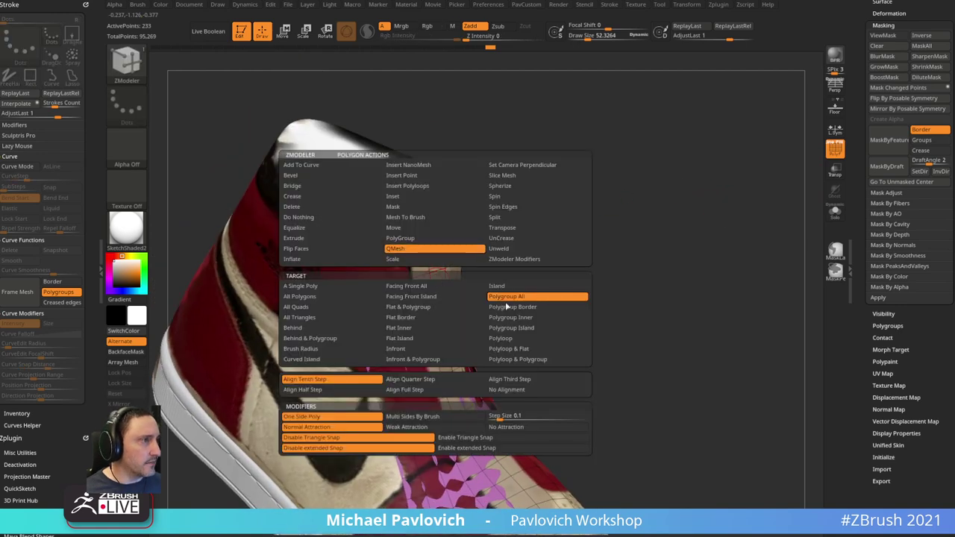
left_click(507, 306)
right_click_drag(440, 278, 466, 305)
left_click(446, 307)
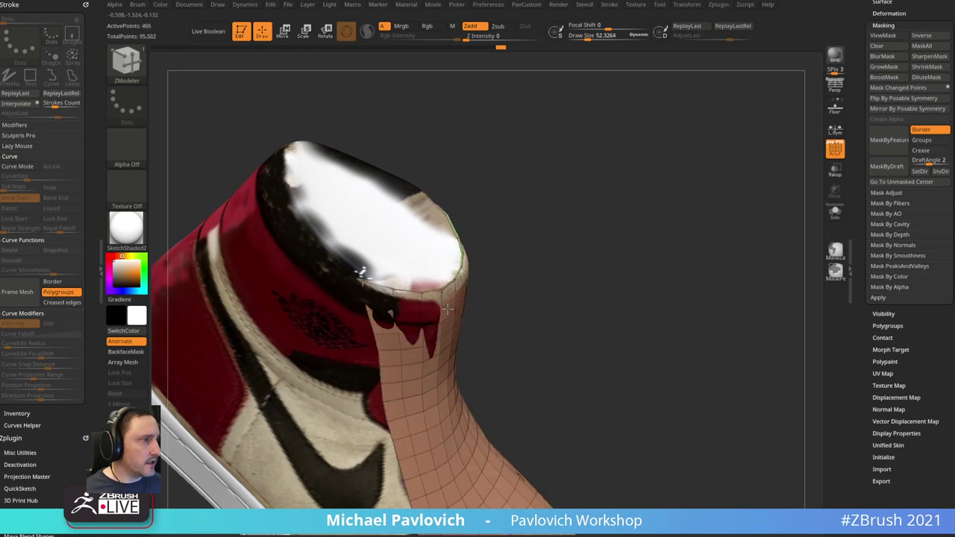
- Isolate the tongue shell, thicken it slightly from its inner face with QMesh, and compare it against the shoe
left_click(835, 211)
right_click_drag(801, 200, 434, 290)
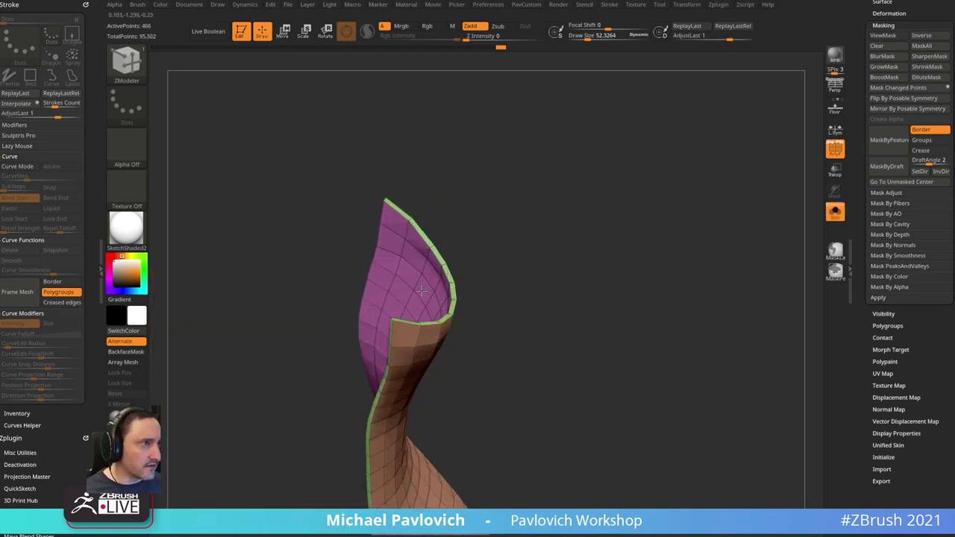
left_click_drag(418, 293, 421, 294)
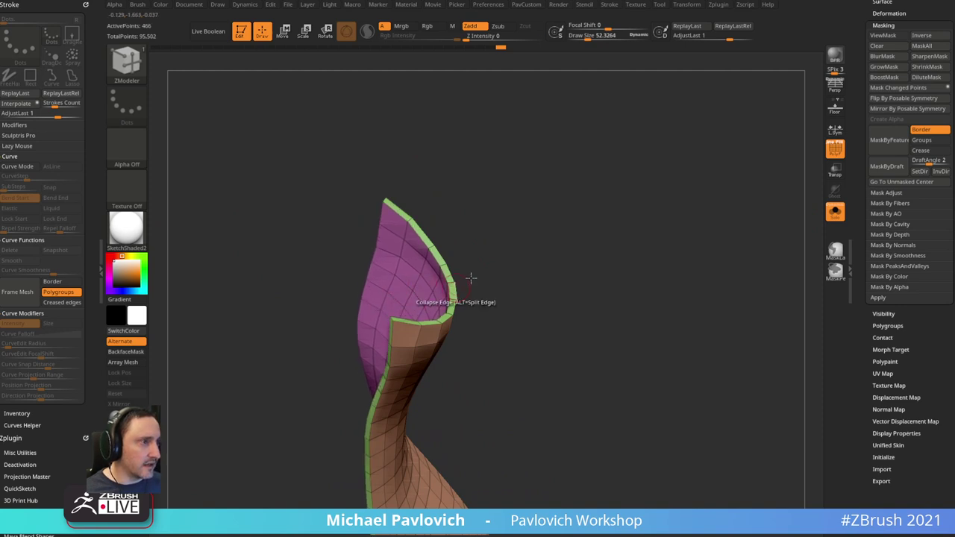
right_click_drag(470, 278, 788, 200)
left_click(834, 212)
key("shift+f")
left_click(835, 150)
left_click(835, 212)
right_click_drag(602, 211, 556, 204)
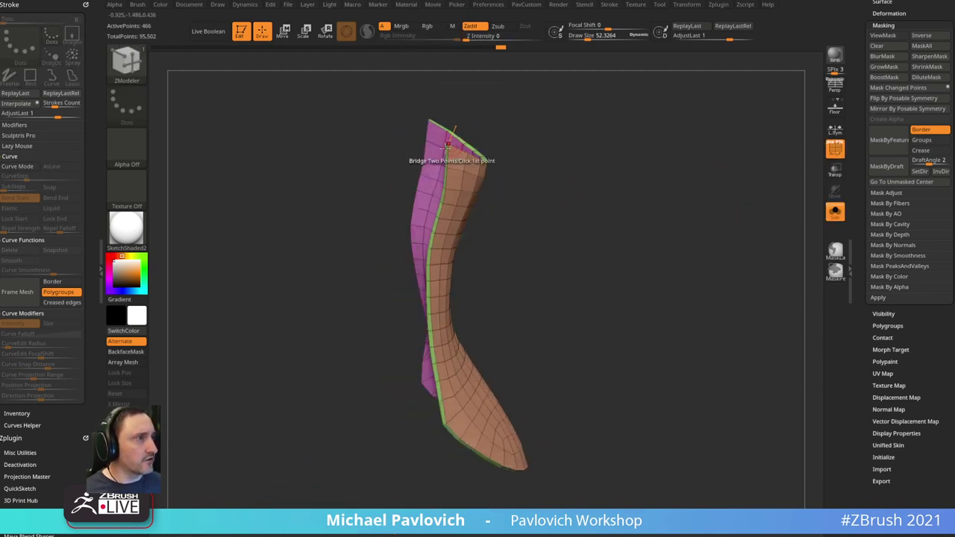
- Regroup the thickened tongue shell with Groups By Normals, separating its faces from the rim
right_click_drag(691, 288, 667, 222)
key("space")
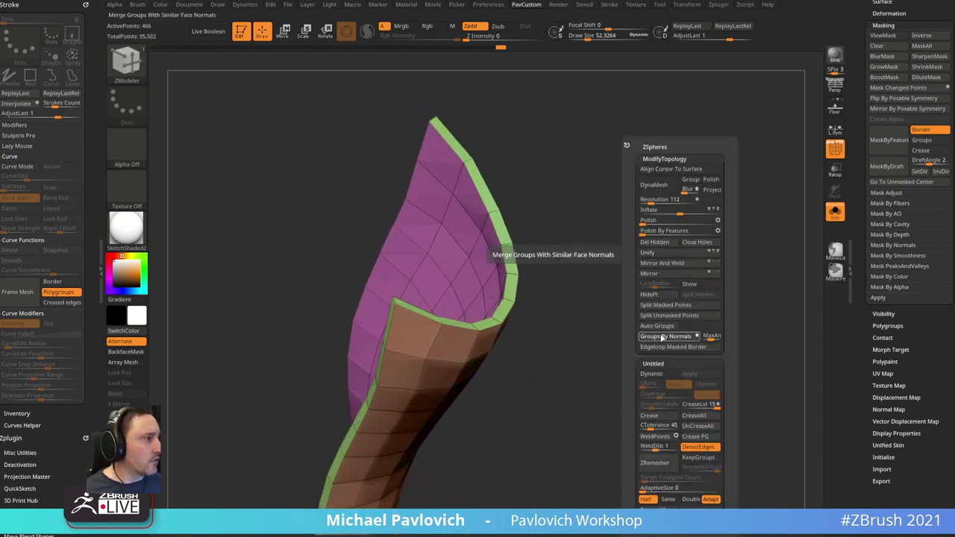
left_click(661, 337)
right_click_drag(562, 249, 665, 184)
- Toggle the Polish By Features mode and polish the tongue shell to smooth its surface and borders
key("shift+q")
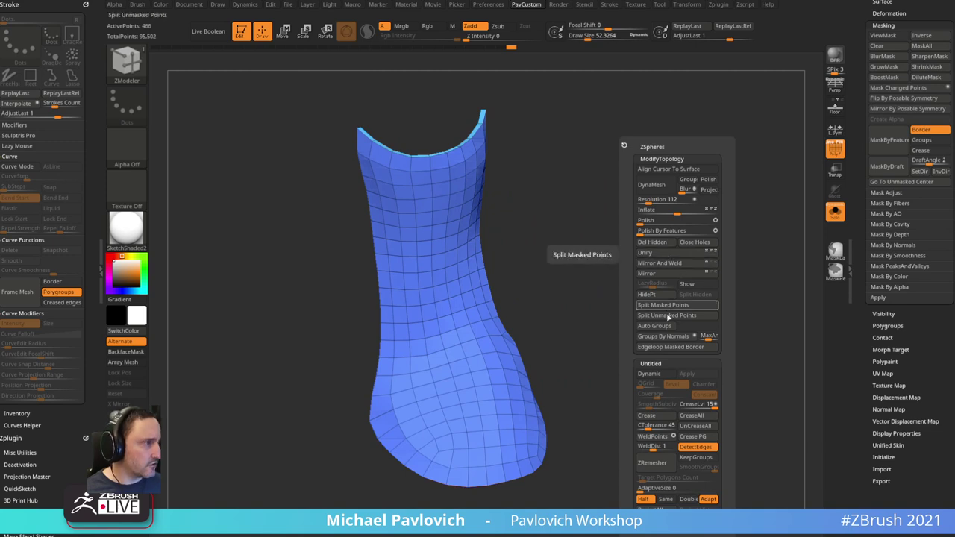
left_click(715, 231)
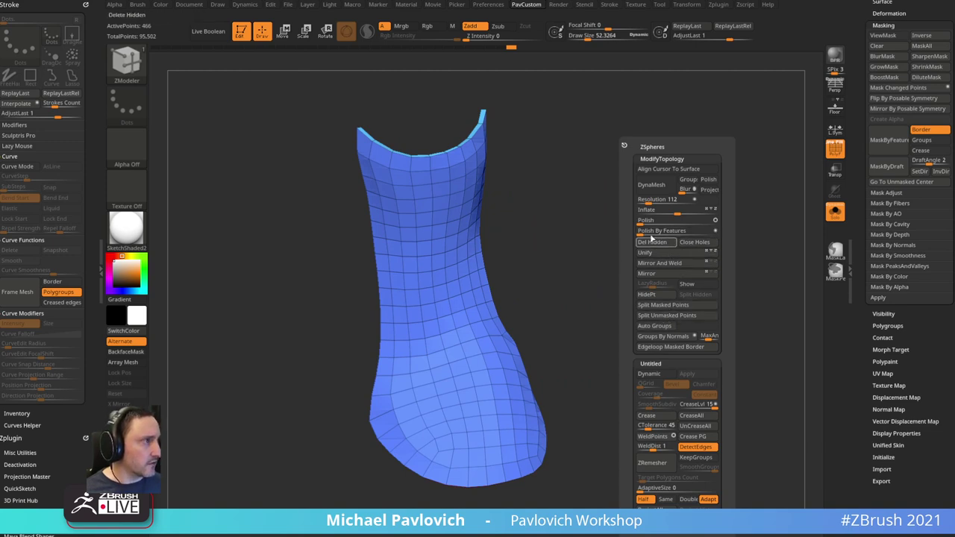
left_click(642, 231)
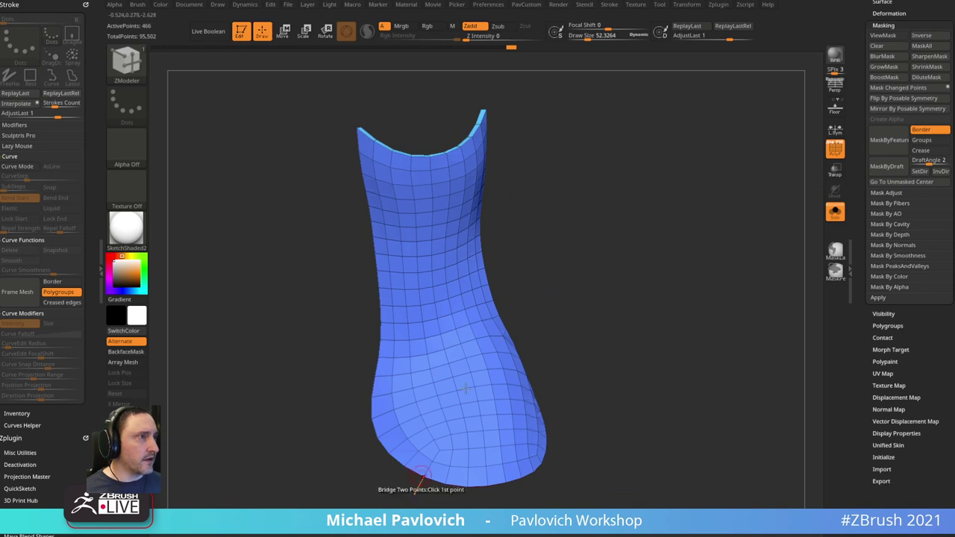
left_click_drag(407, 478, 659, 117)
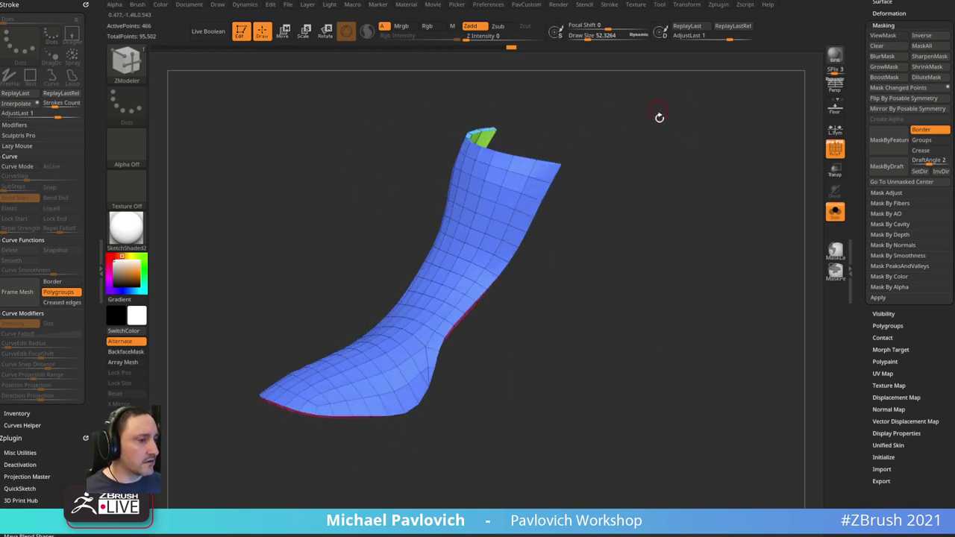
- Show the whole shoe without polyframe and shape the tongue to it using the Move brush at draw size about 337
left_click(835, 212)
left_click(835, 149)
left_click_drag(768, 173, 552, 176, "shift")
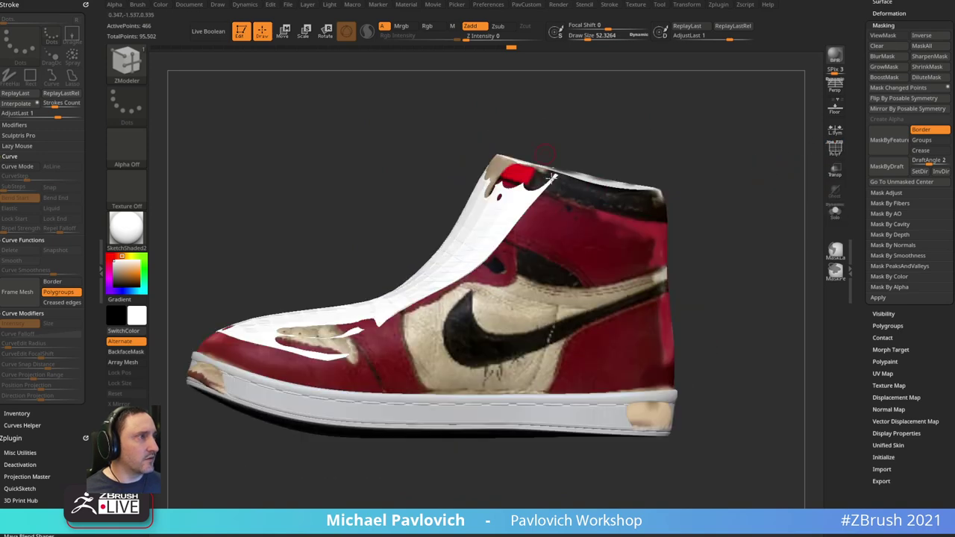
mouse_move(632, 120)
left_mouse_down()
mouse_move(639, 113)
mouse_move(688, 171)
mouse_move(637, 142)
mouse_move(566, 173)
left_mouse_up()
key("b")
key("m")
key("v")
key("s")
mouse_move(441, 250)
left_mouse_down()
mouse_move(456, 247)
mouse_move(454, 222)
mouse_move(450, 252)
left_mouse_up()
mouse_move(437, 300)
left_mouse_down()
mouse_move(451, 306)
mouse_move(454, 330)
left_mouse_up()
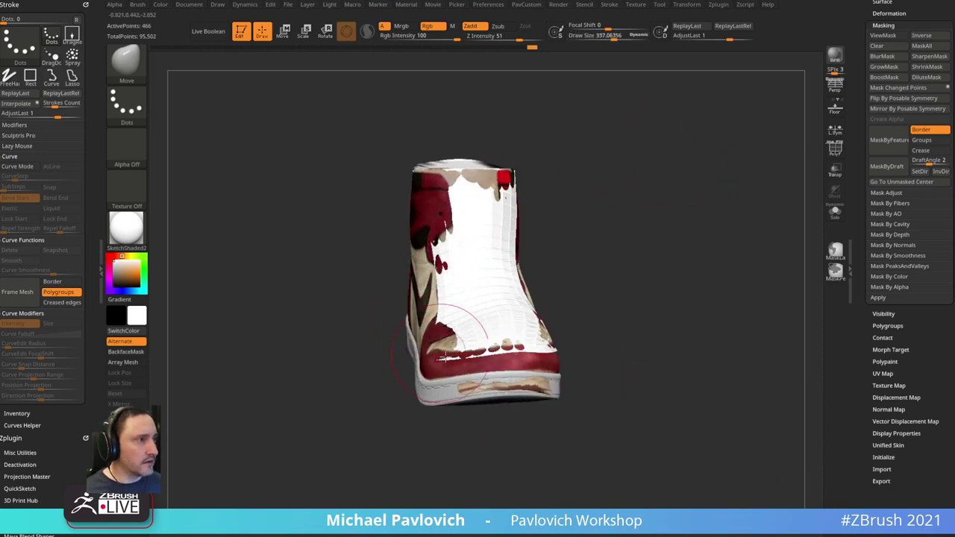
- Refine the tongue's toe end and eyelet sides with the Move brush so they tuck under the shoe's surface
mouse_move(550, 297)
left_mouse_down()
mouse_move(597, 283)
mouse_move(630, 300)
left_mouse_up()
left_click_drag(472, 362, 462, 364)
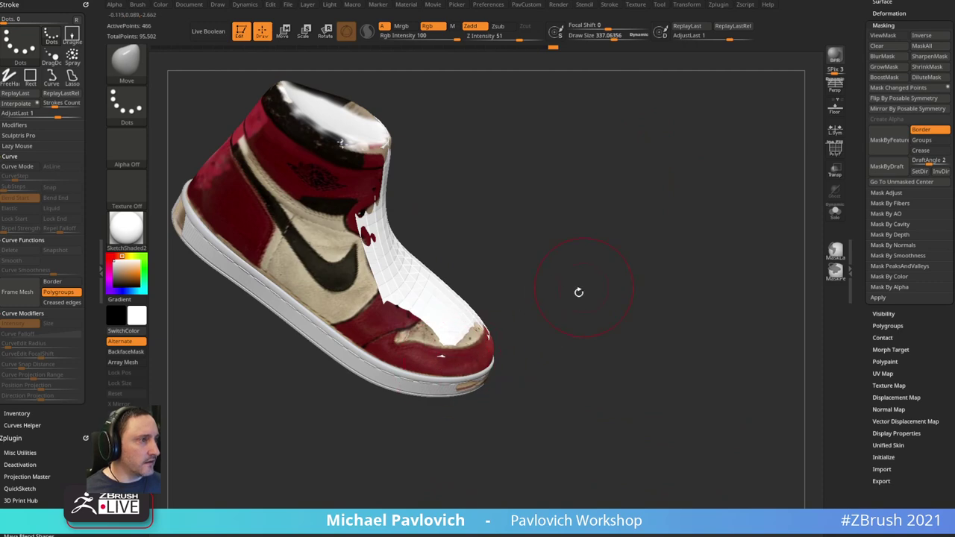
mouse_move(578, 291)
left_mouse_down()
mouse_move(576, 254)
mouse_move(552, 249)
mouse_move(558, 114)
mouse_move(494, 144)
left_mouse_up()
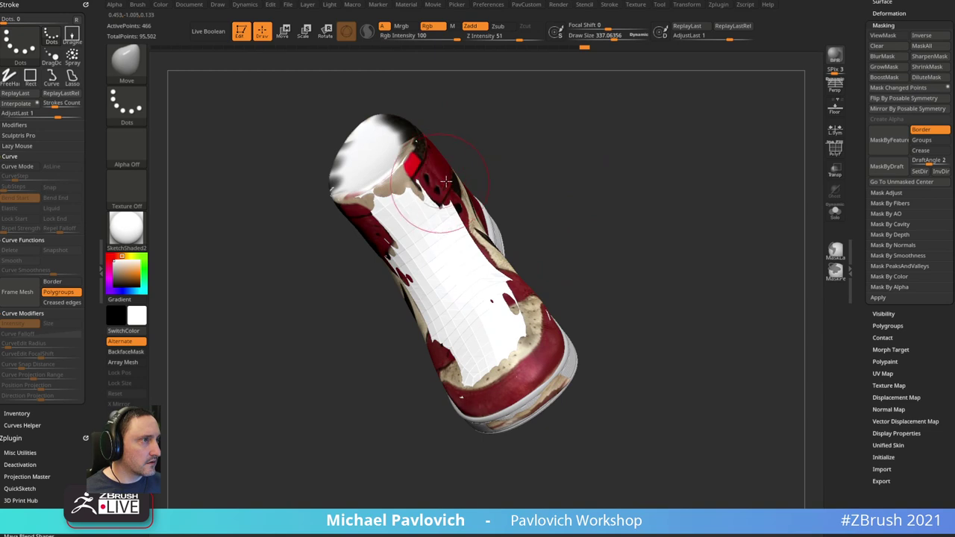
left_click_drag(449, 193, 465, 226)
left_click_drag(474, 238, 486, 250)
mouse_move(554, 261)
left_mouse_down()
mouse_move(488, 276)
mouse_move(616, 159)
mouse_move(629, 170)
mouse_move(473, 217)
left_mouse_up()
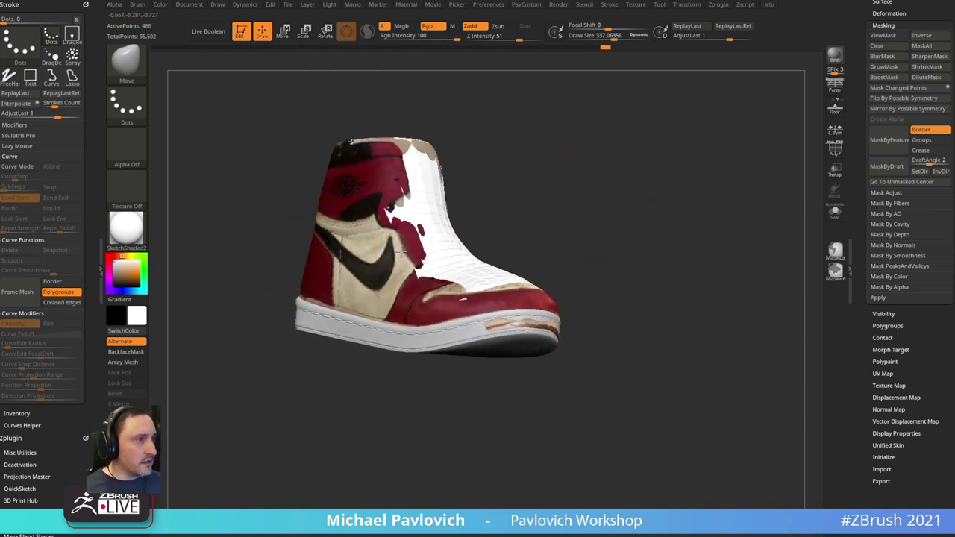
left_click_drag(569, 164, 543, 171)
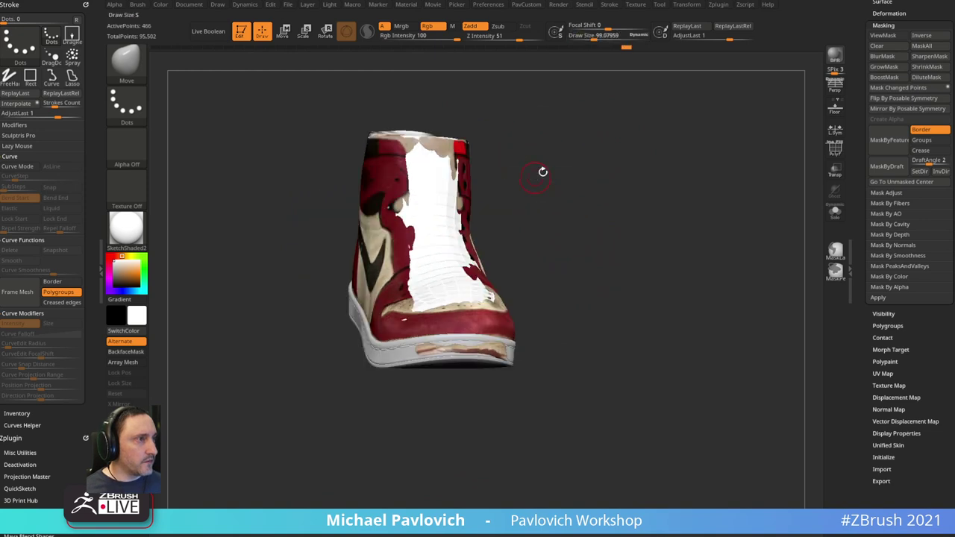
- Hide the tongue subtool, duplicate the textured shoe subtool PM3D_Cube3D, and show only the duplicate of the two shoes
left_click(864, 228)
left_click_drag(857, 149, 888, 407)
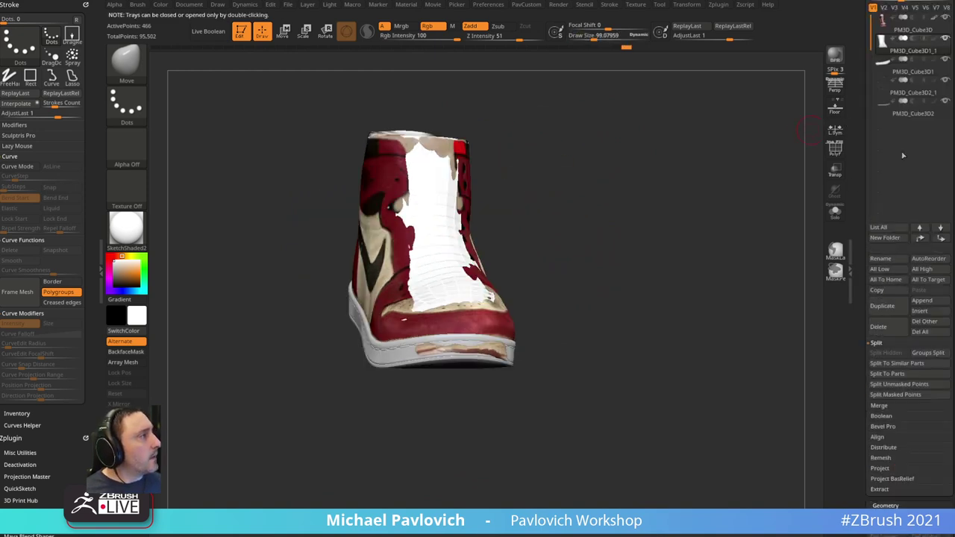
left_click_drag(862, 117, 863, 173)
left_click(904, 100)
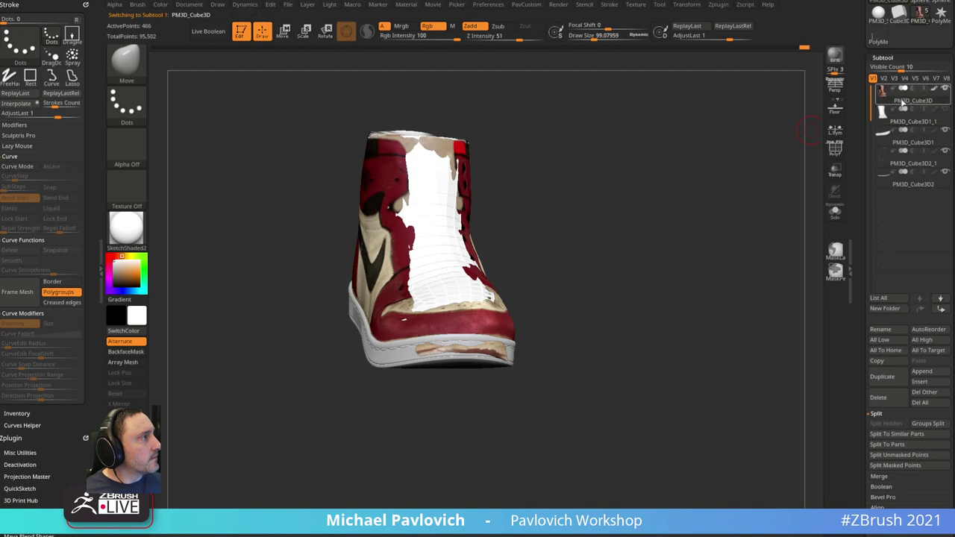
left_click(944, 109)
left_click_drag(758, 158, 767, 154)
left_click(876, 379)
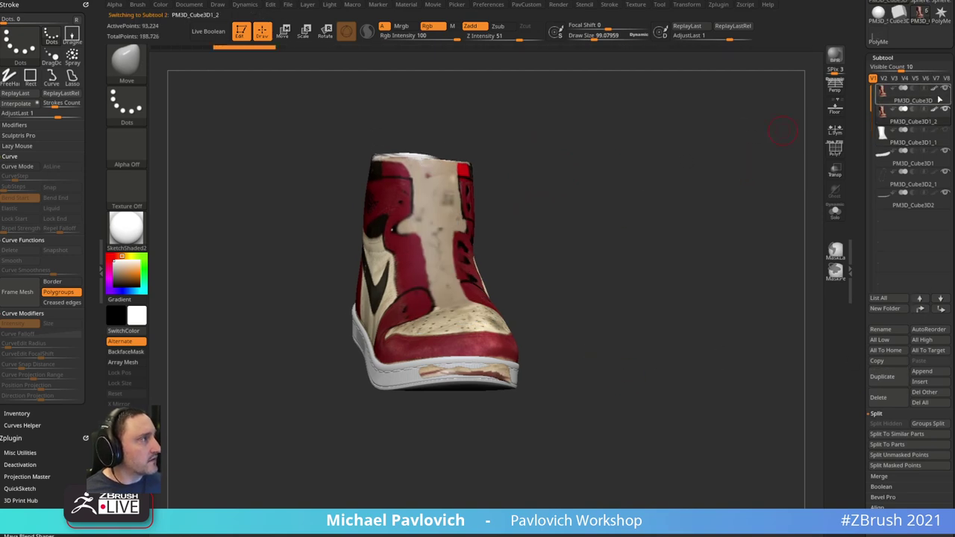
left_click_drag(610, 211, 669, 202)
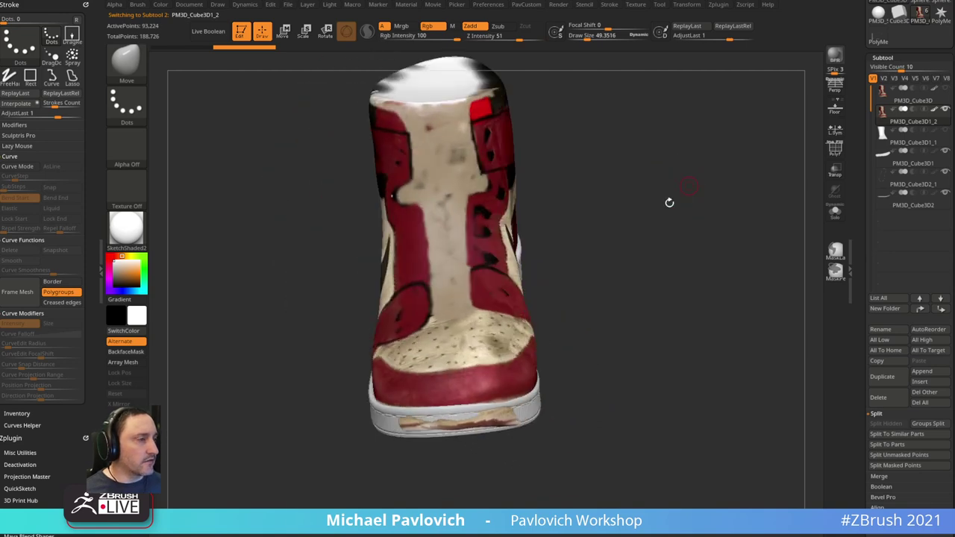
- Switch to the Standard brush with a draw size of about 41 for the duplicated shoe
left_click_drag(668, 292, 574, 328)
key("b")
key("s")
key("t")
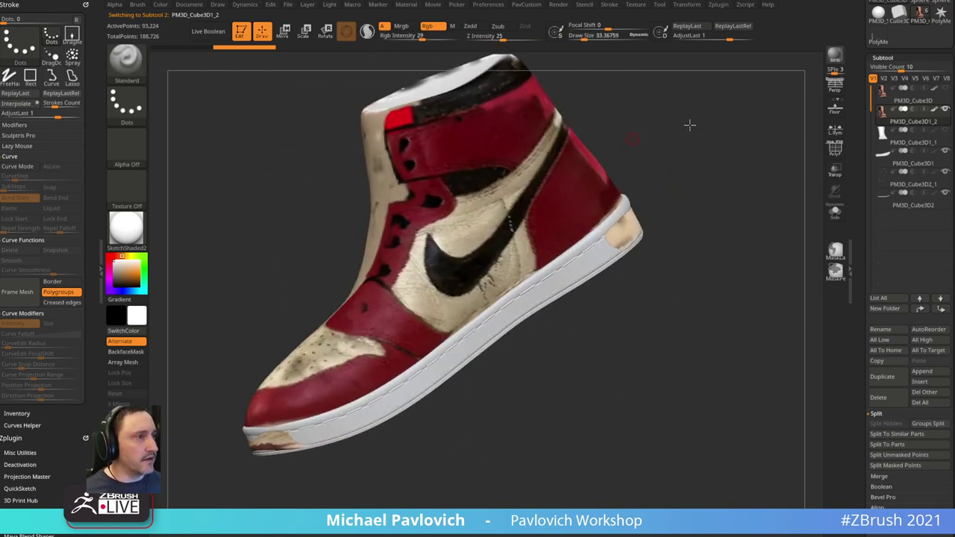
left_click_drag(689, 125, 676, 123)
key("s")
left_click(639, 181)
key("s")
left_click(640, 178)
left_click_drag(640, 178, 589, 185)
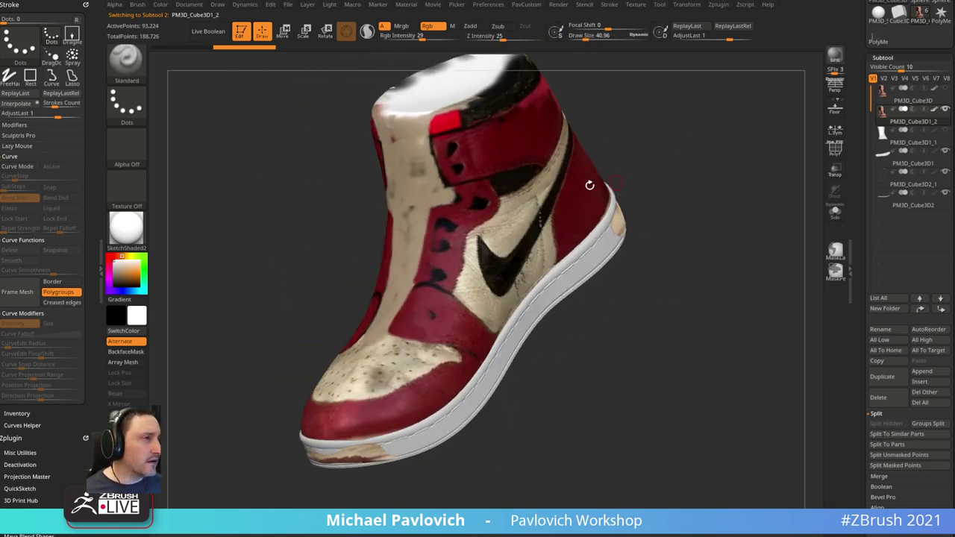
left_click_drag(578, 123, 744, 141)
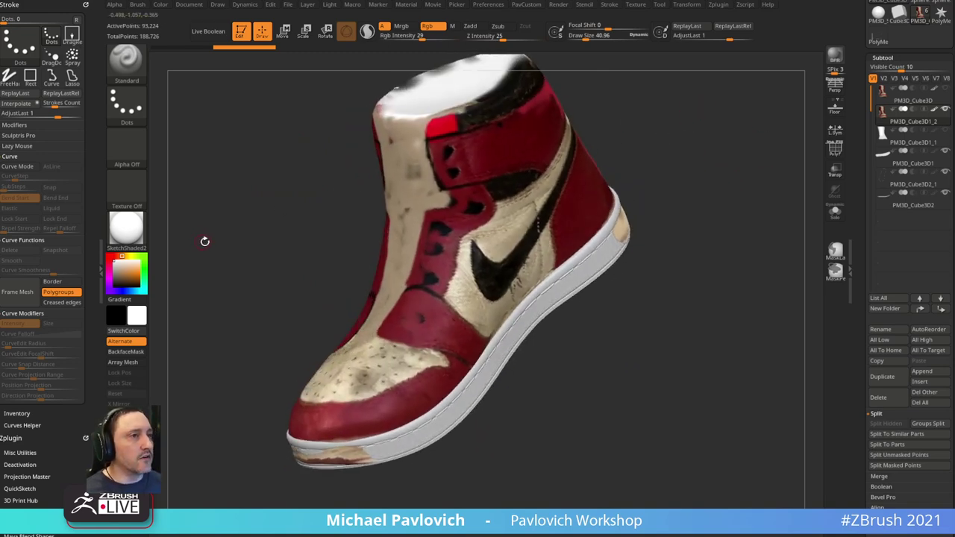
- Darken the duplicated shoe's texture by repeatedly filling the object with dark grey (R 51, G 51, B 51) at Rgb intensity 29
left_click(112, 282)
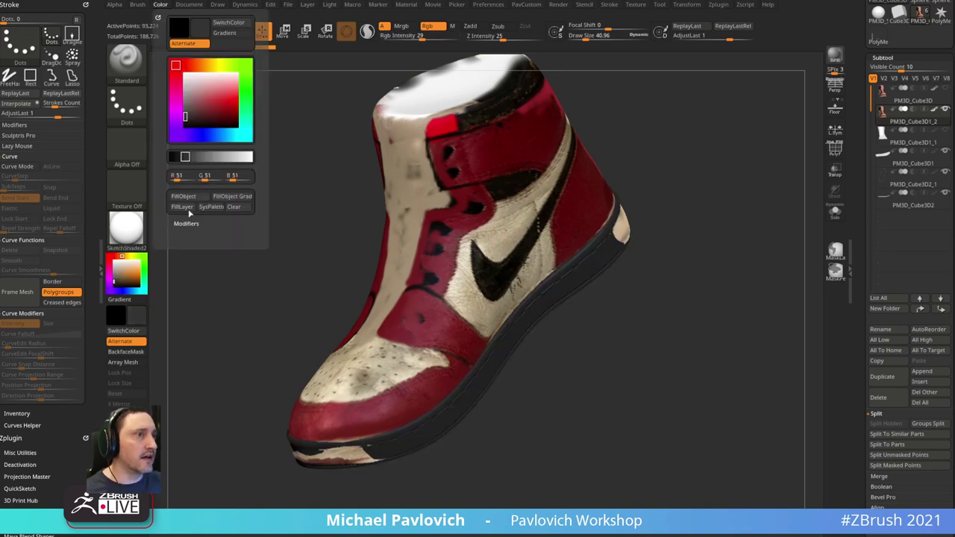
left_click(161, 4)
left_click(186, 196)
left_click(185, 196)
left_click(185, 195)
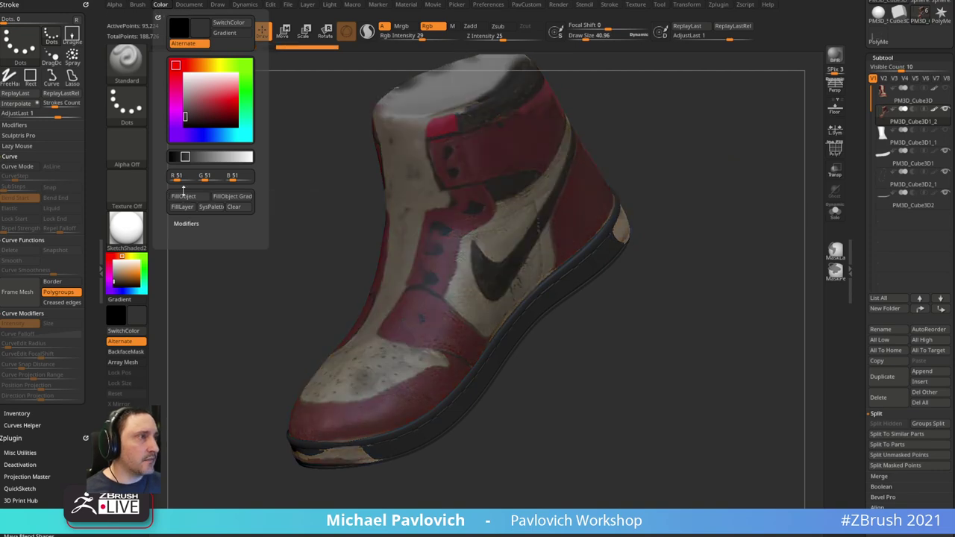
left_click(185, 194)
mouse_move(671, 134)
left_mouse_down()
mouse_move(703, 123)
mouse_move(664, 130)
left_mouse_up()
left_click_drag(604, 174, 675, 166)
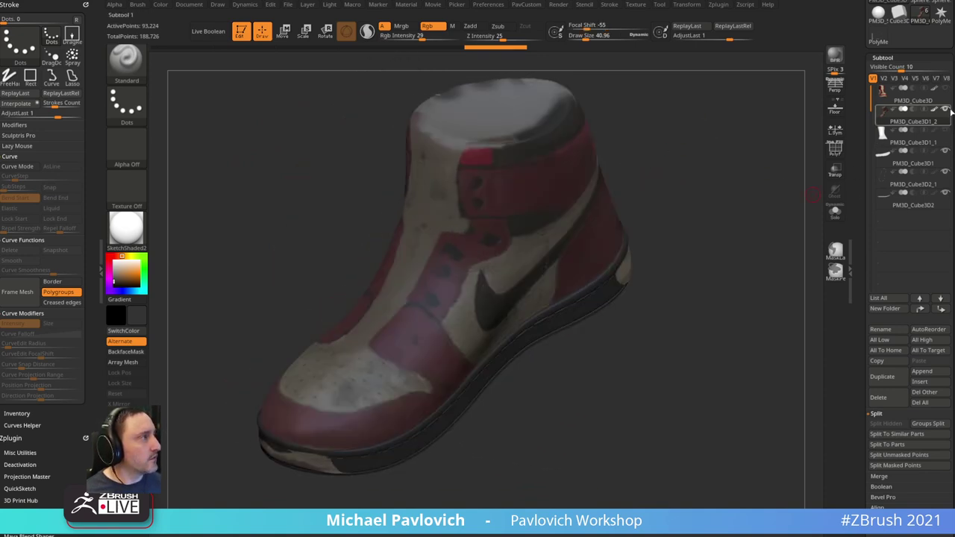
- Show only the darkened shoe duplicate and insert a ZSphere subtool beneath it
left_click(945, 110)
left_click_drag(722, 220, 449, 262)
scroll(860, 279, "down", 2)
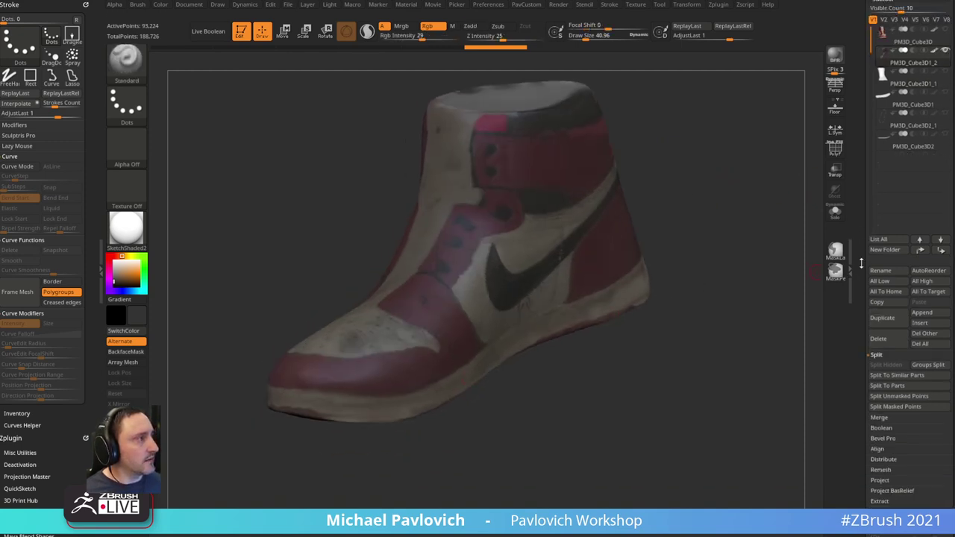
left_click(923, 324)
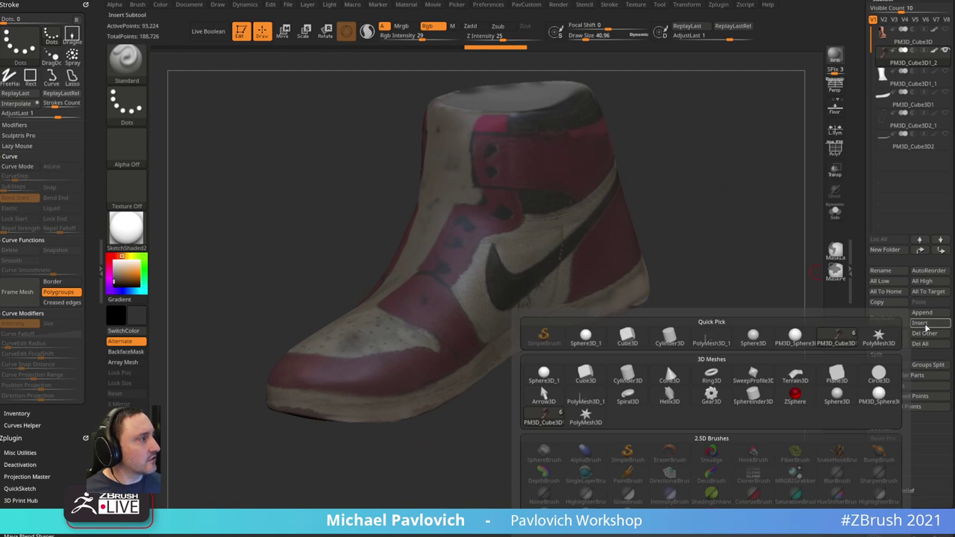
left_click(795, 395)
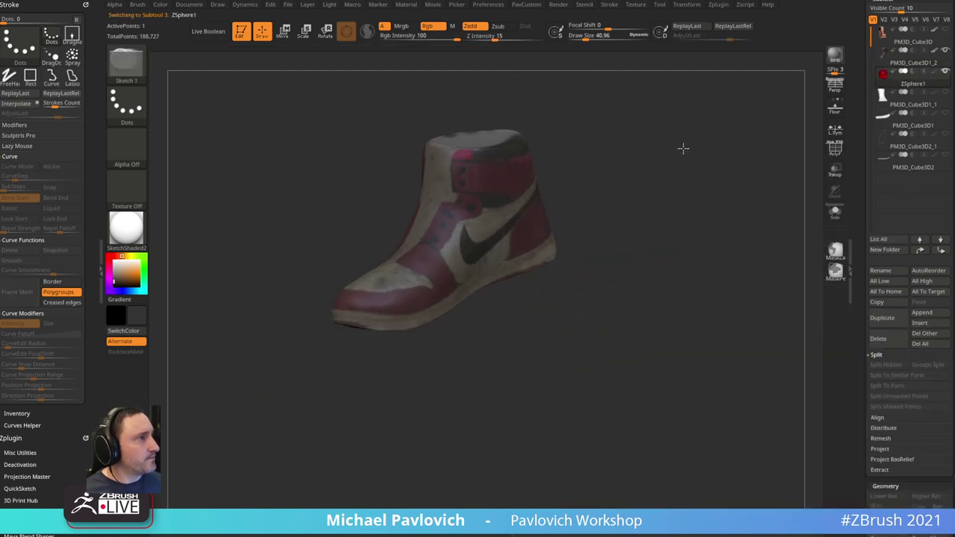
left_click_drag(684, 149, 714, 258)
left_click_drag(636, 132, 783, 207, "alt")
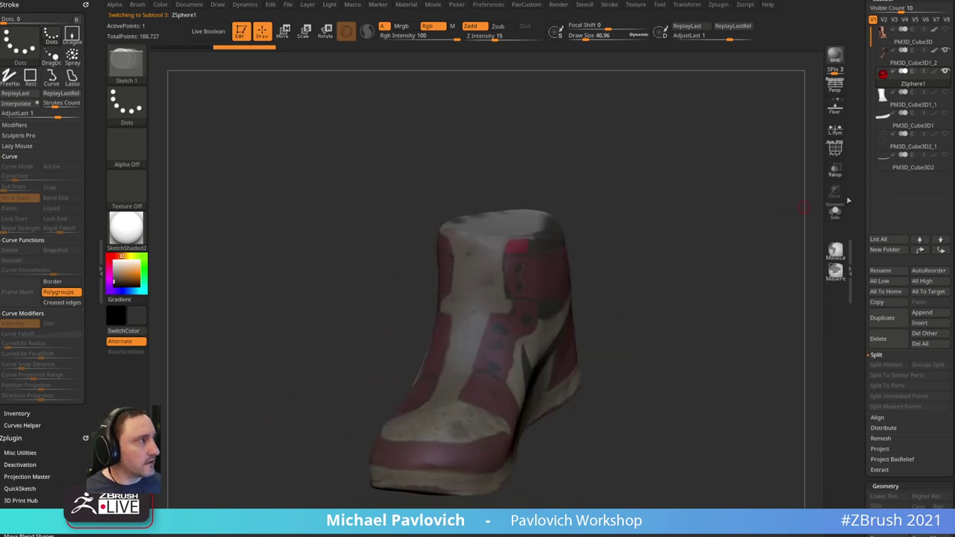
- Turn on transparency to find the ZSphere, scale it down inside the shoe, and turn transparency off again
left_click(835, 176)
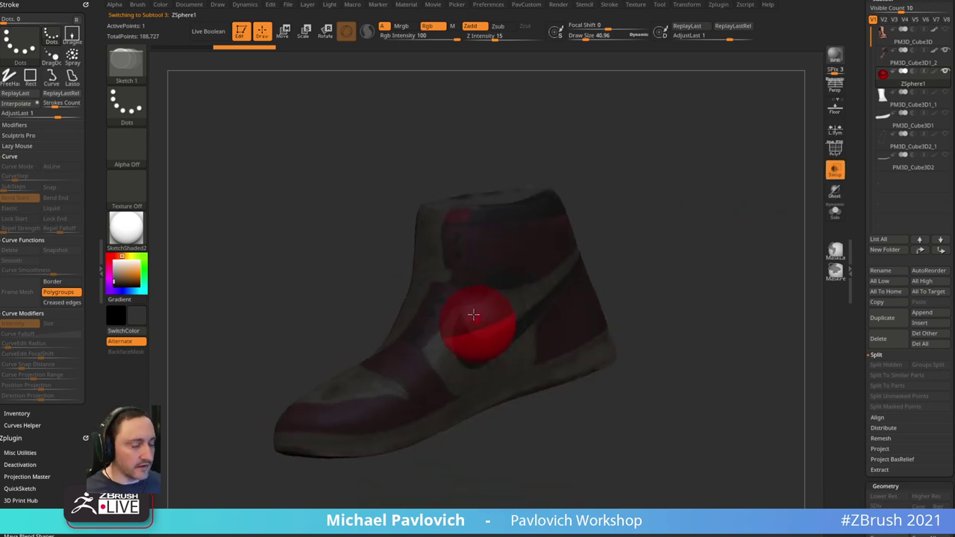
key("e")
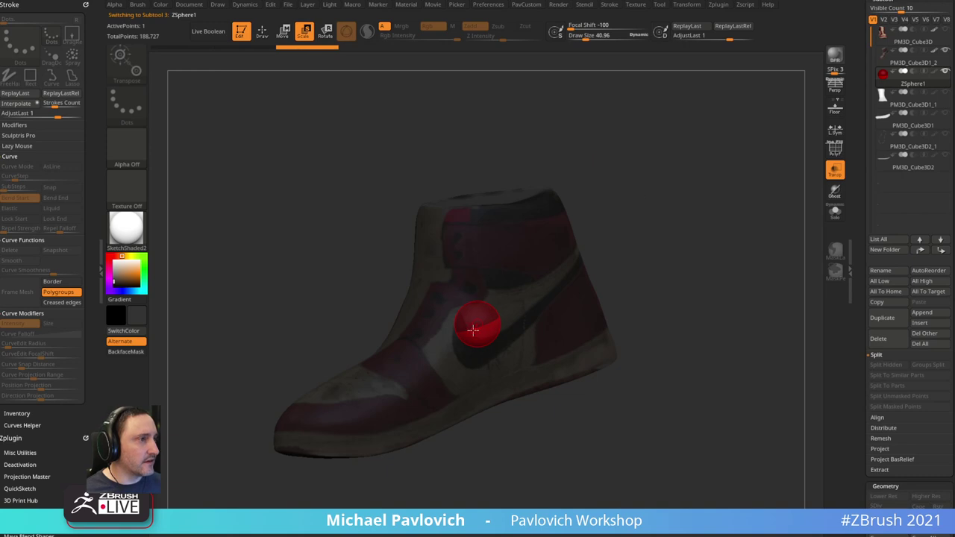
left_click_drag(400, 292, 578, 213)
left_click(835, 171)
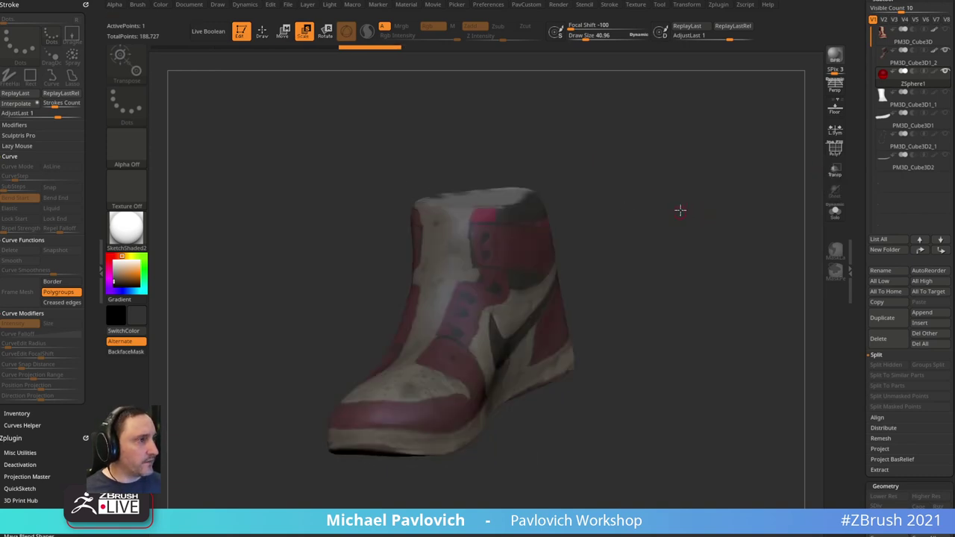
- Enable Edit Topology for the ZSphere
key("space")
left_click(656, 149)
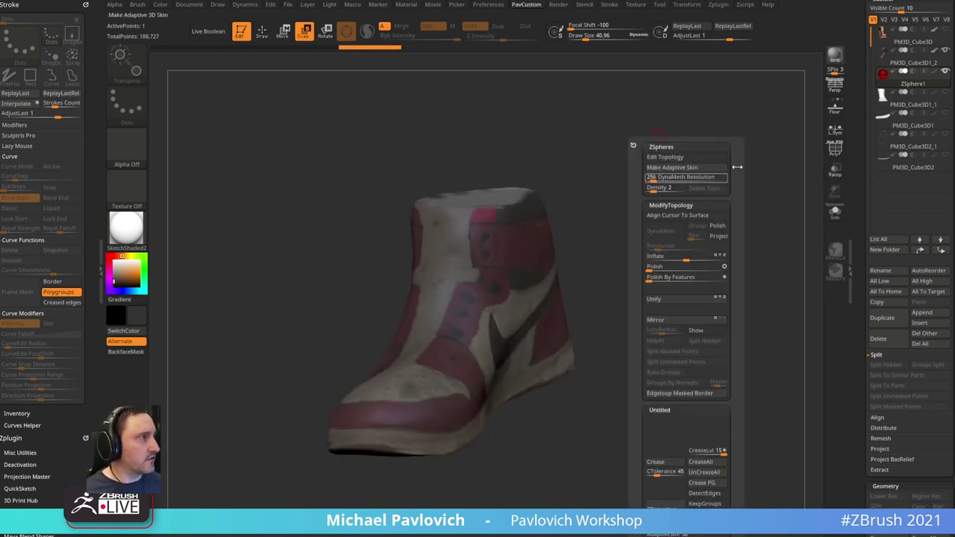
left_click_drag(870, 178, 857, 60)
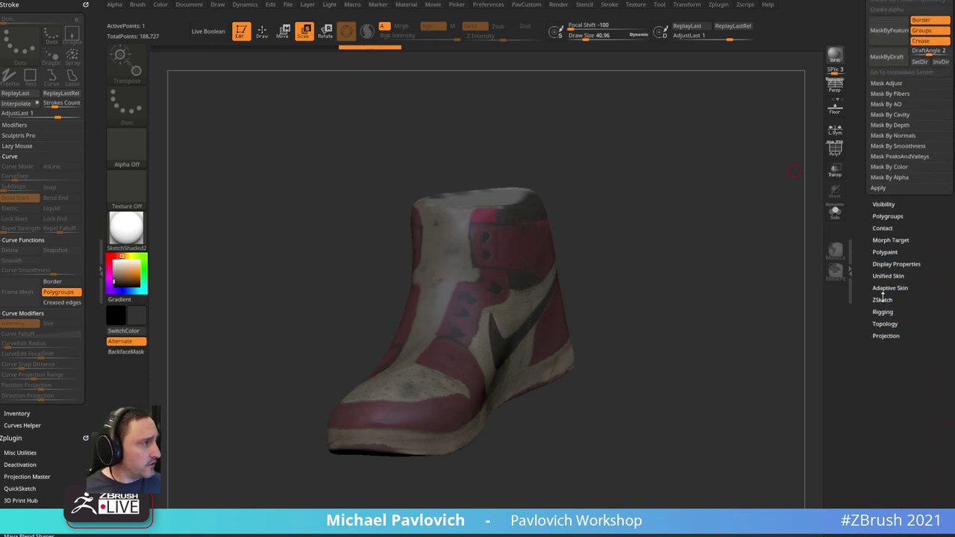
left_click(882, 321)
scroll(884, 320, "down", 1)
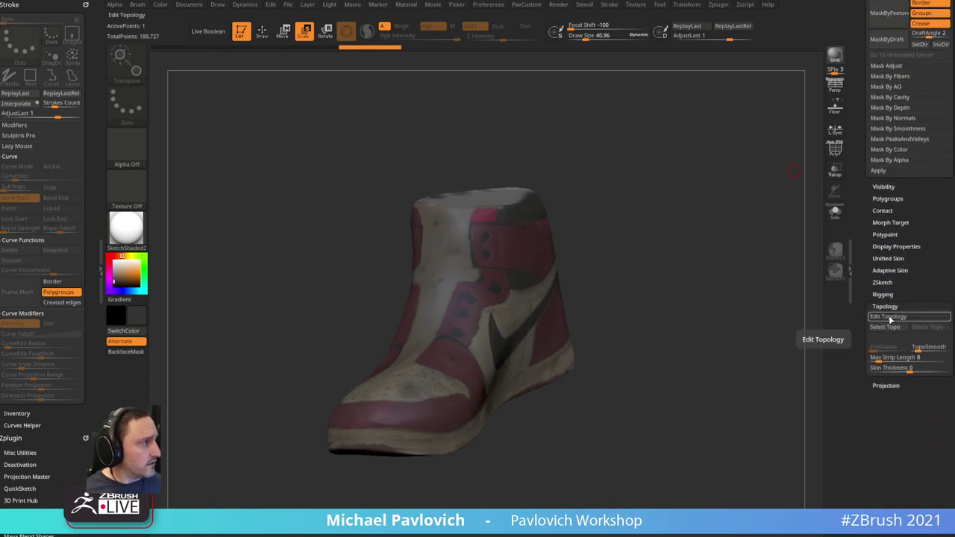
left_click(889, 320)
left_click_drag(696, 258, 522, 151)
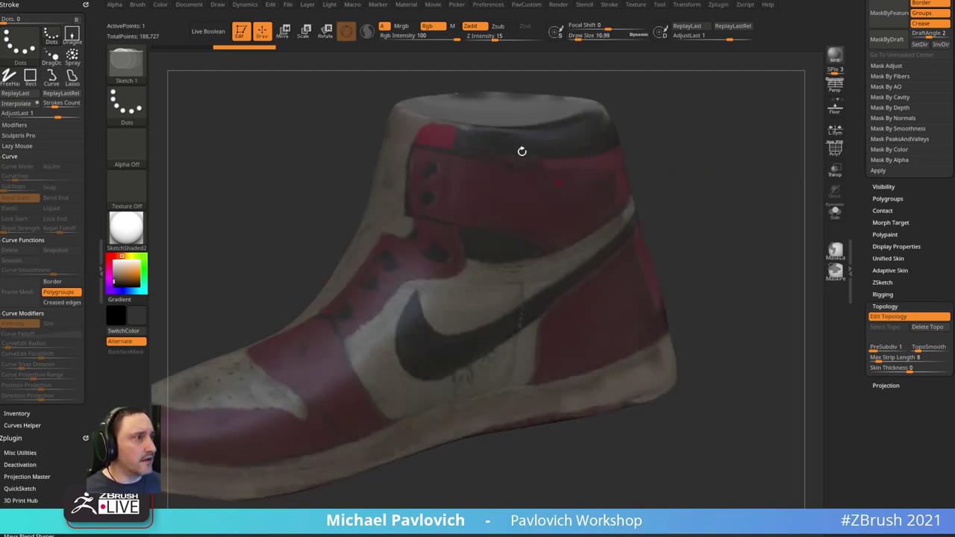
left_click_drag(679, 297, 695, 142)
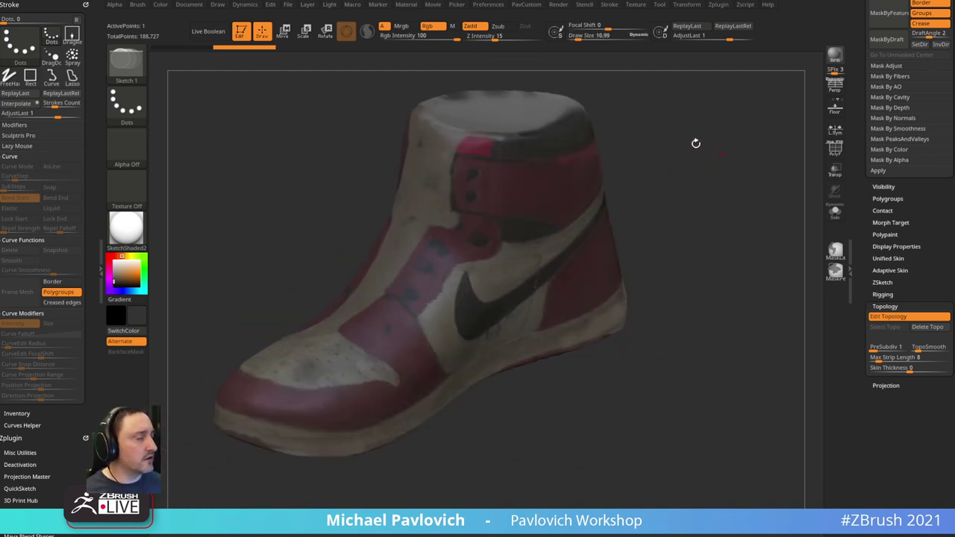
left_click_drag(781, 172, 741, 187)
- Select the darkened shoe duplicate PM3D_Cube3D1_2 and choose the Topology brush at draw size about 108
left_click_drag(854, 130, 861, 277)
scroll(861, 277, "up", 5)
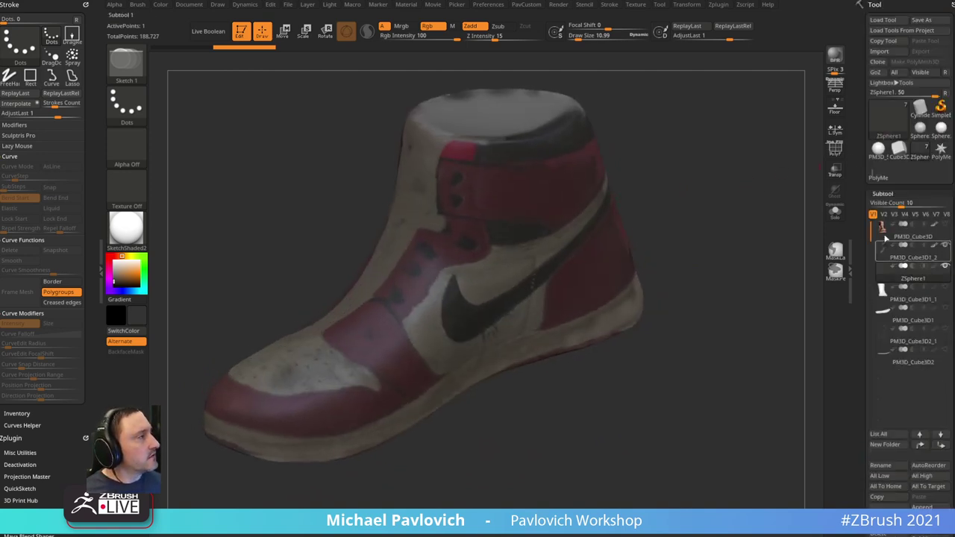
left_click(916, 258)
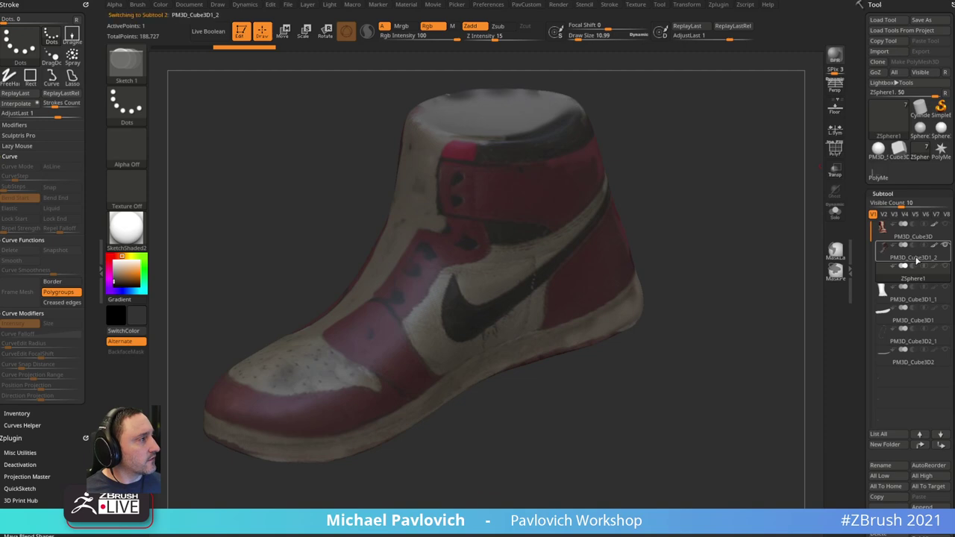
mouse_move(753, 248)
left_mouse_down("alt")
mouse_move(738, 283)
mouse_move(715, 261)
left_mouse_up("alt")
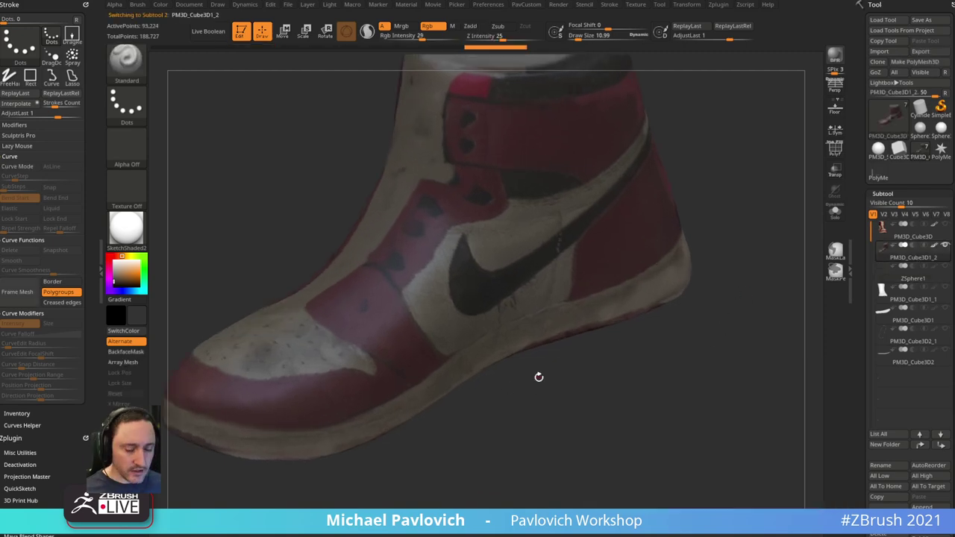
key("b")
key("t")
key("o")
left_click_drag(535, 405, 573, 383, "alt")
key("s")
- Outline the red panel behind the toe box with four intersecting topology curves that follow its edges
mouse_move(547, 382)
left_mouse_down()
mouse_move(575, 390)
mouse_move(445, 305)
mouse_move(360, 362)
mouse_move(455, 364)
left_mouse_up()
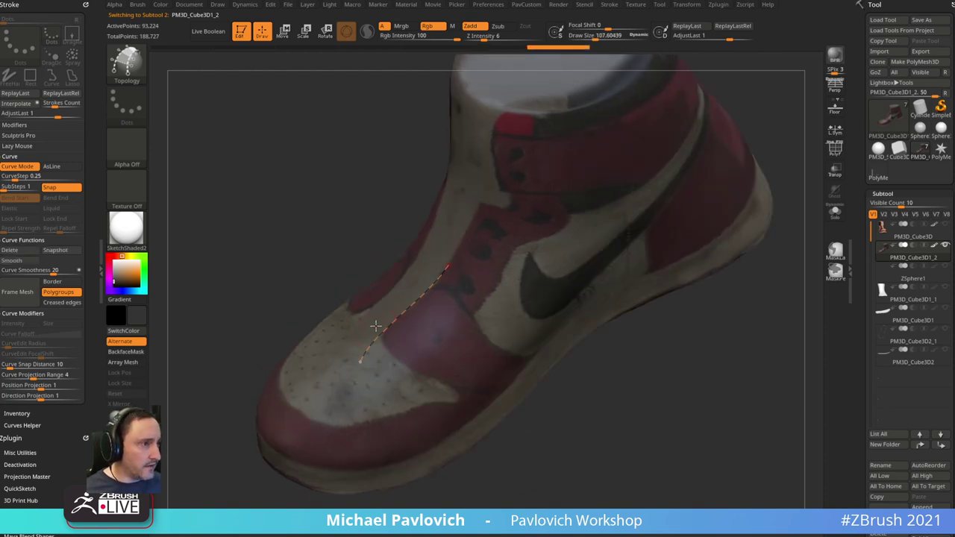
left_click_drag(494, 394, 512, 397)
mouse_move(426, 273)
left_mouse_down()
mouse_move(451, 283)
mouse_move(510, 348)
mouse_move(549, 358)
left_mouse_up()
left_click_drag(612, 367, 595, 364)
key("ctrl+z")
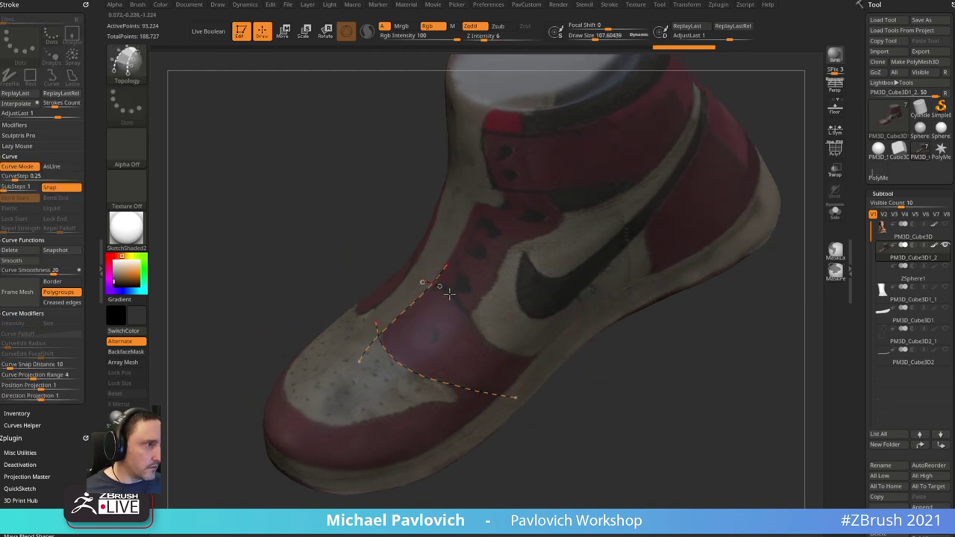
right_click_drag(557, 348, 566, 303)
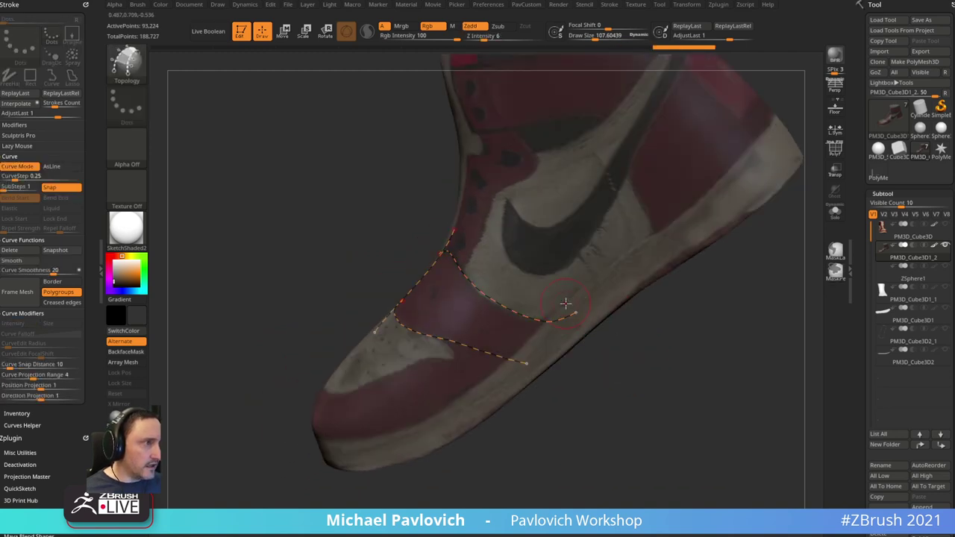
left_click_drag(522, 352, 477, 391)
left_click_drag(571, 395, 619, 403)
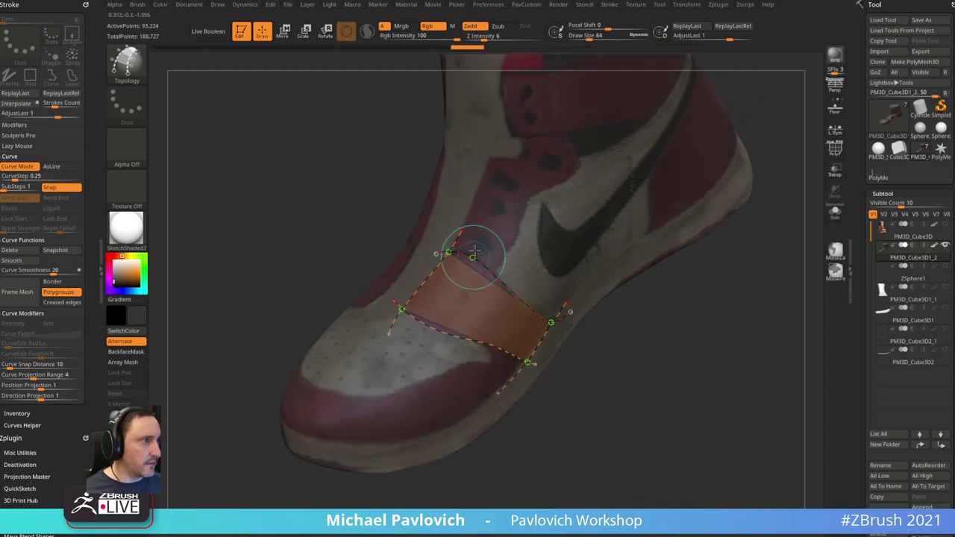
- Divide the outlined red panel into a quad grid with five crosswise curves and one lengthwise curve, trimming the loose curve ends
mouse_move(479, 242)
left_mouse_down()
mouse_move(403, 352)
mouse_move(418, 370)
left_mouse_up()
mouse_move(519, 267)
left_mouse_down()
mouse_move(445, 381)
mouse_move(475, 379)
left_mouse_up()
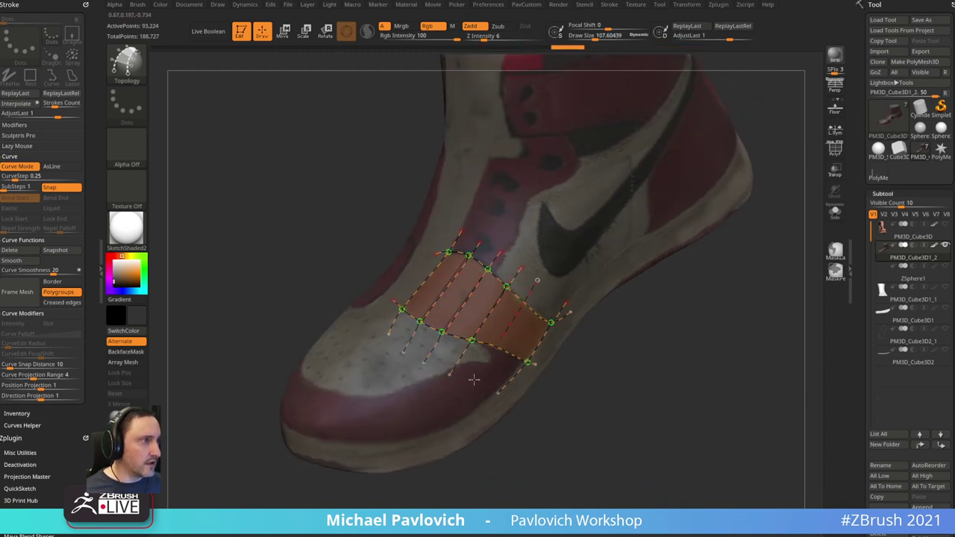
left_click_drag(543, 290, 491, 375)
right_click_drag(550, 314, 493, 298)
left_click_drag(418, 271, 452, 304)
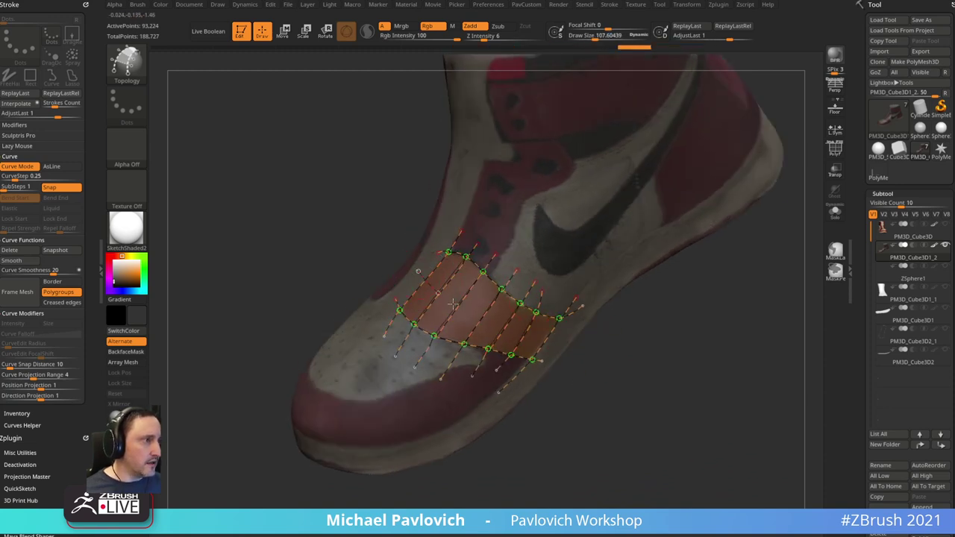
right_click_drag(562, 348, 640, 147)
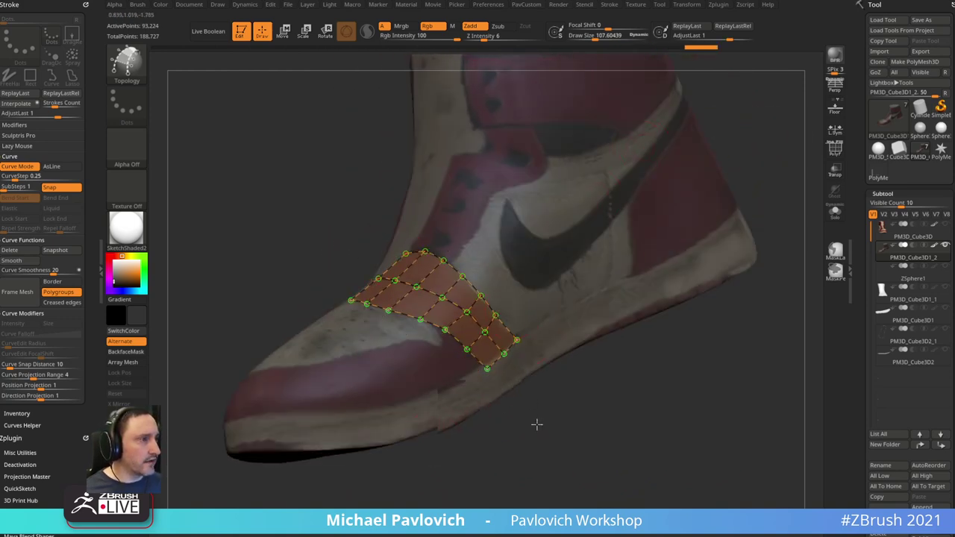
right_click_drag(537, 424, 629, 300)
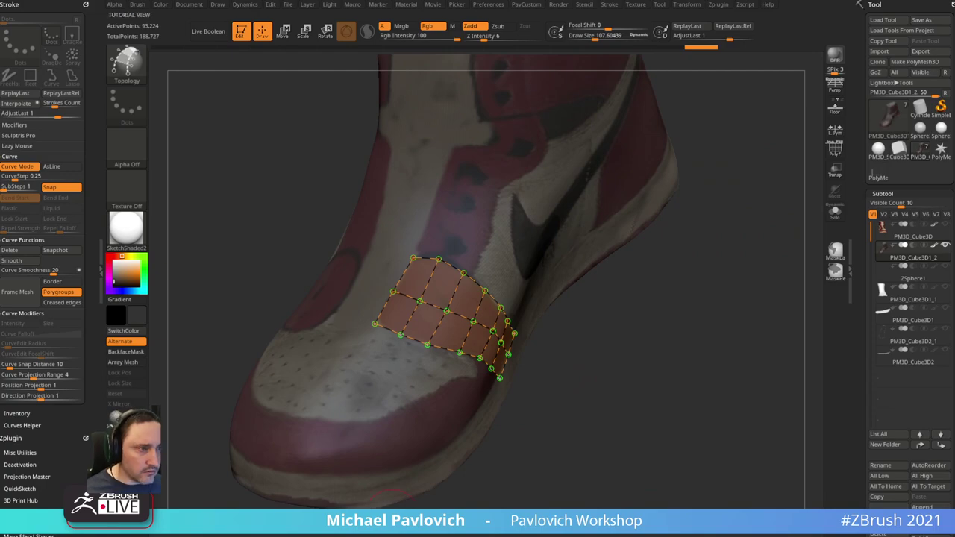
- Switch to the web browser and search the YouTube channel for "topology brush" videos, then look through the results
left_click_drag(787, 533, 747, 78)
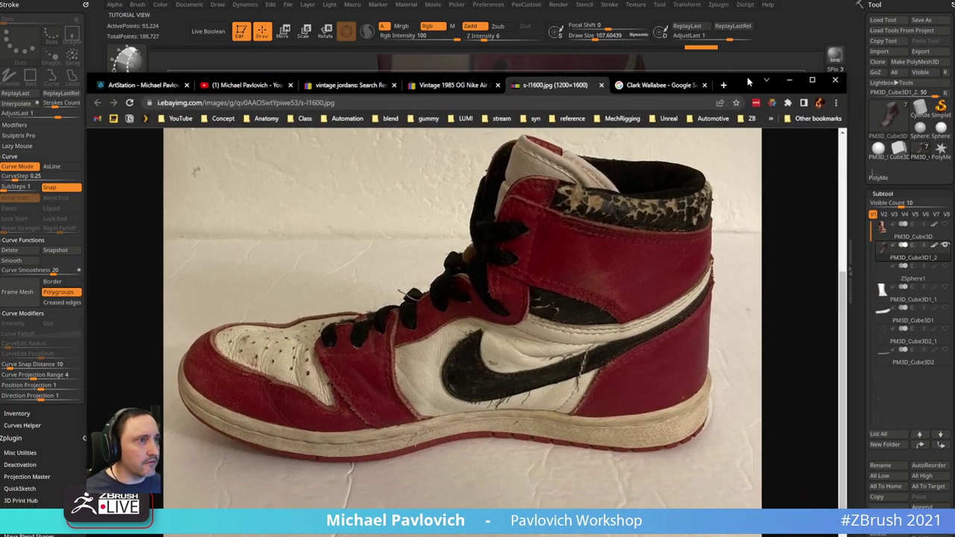
left_click(271, 87)
scroll(520, 210, "up", 10)
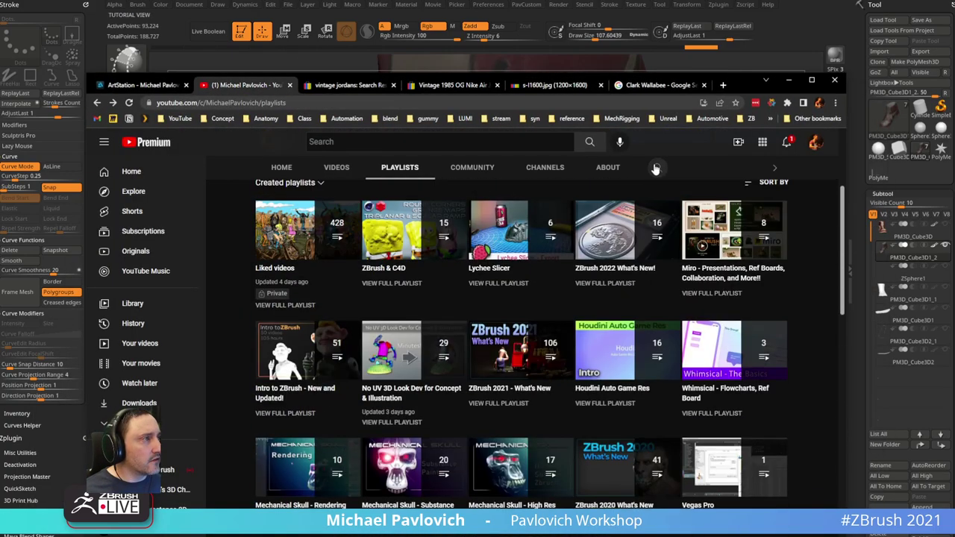
left_click(657, 167)
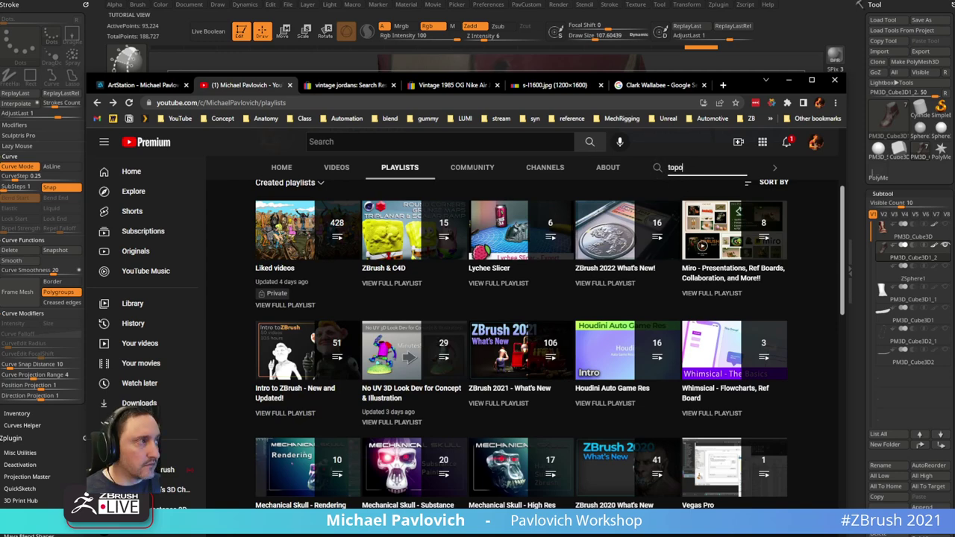
type("topology brush")
key("Return")
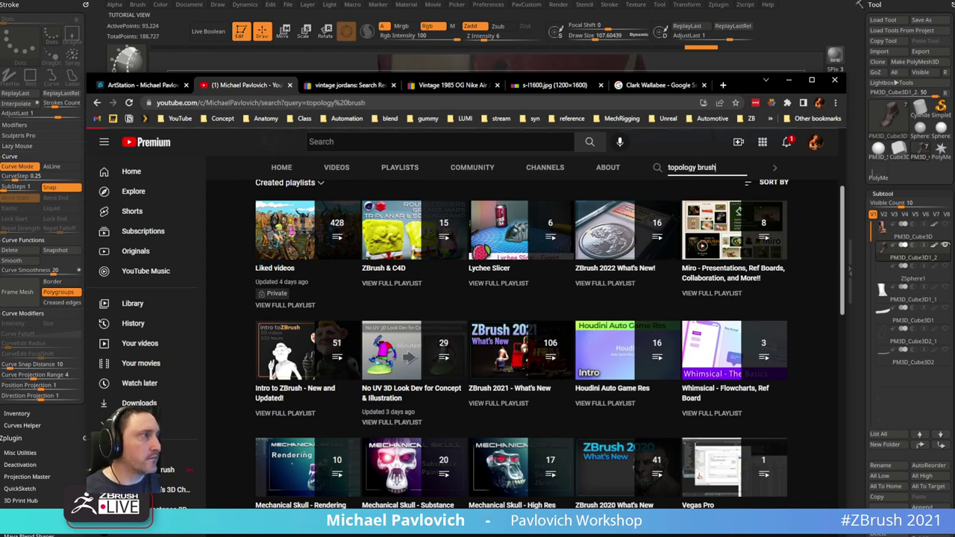
scroll(587, 311, "down", 3)
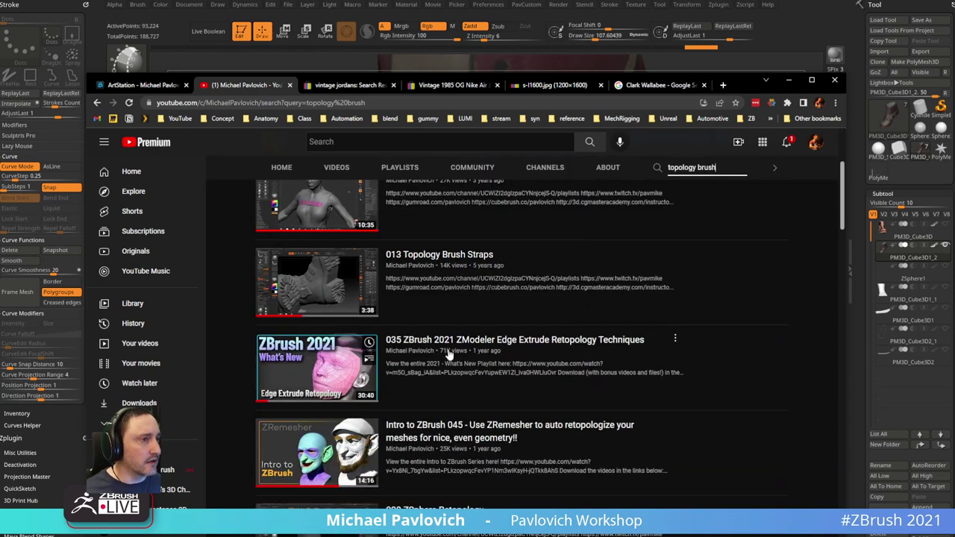
scroll(646, 193, "up", 3)
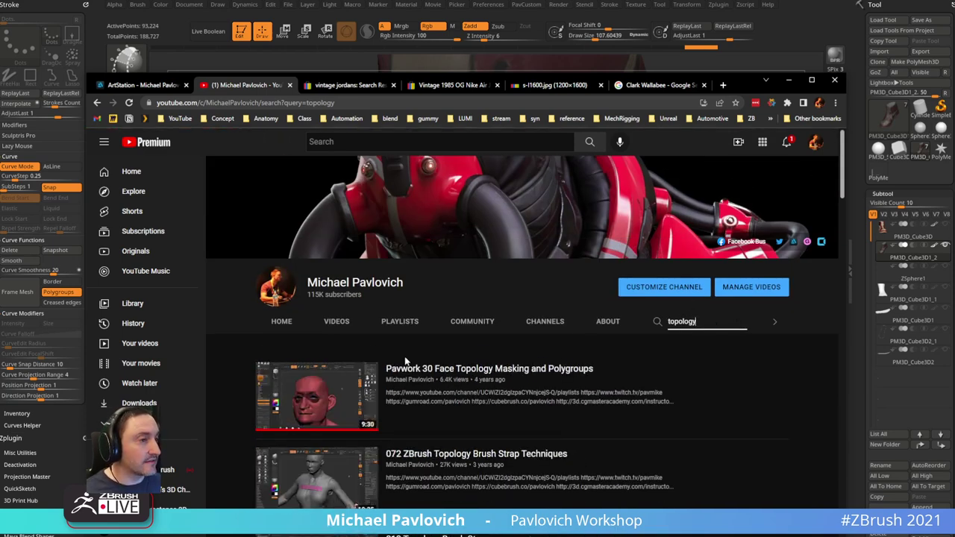
- Look through the channel's "topology" video results, select the results page's web address and return to ZBrush
scroll(409, 361, "down", 3)
scroll(410, 360, "down", 3)
scroll(414, 353, "up", 10)
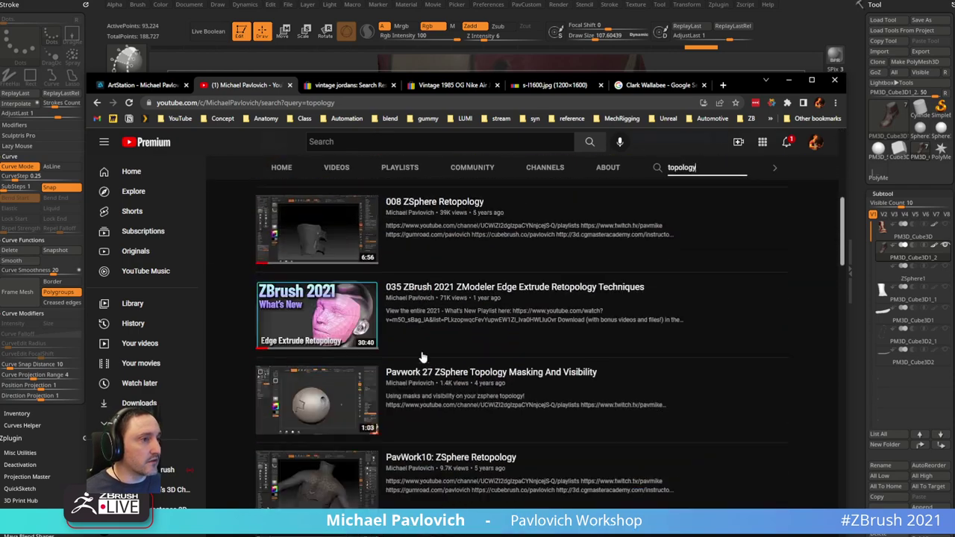
key("ctrl+l")
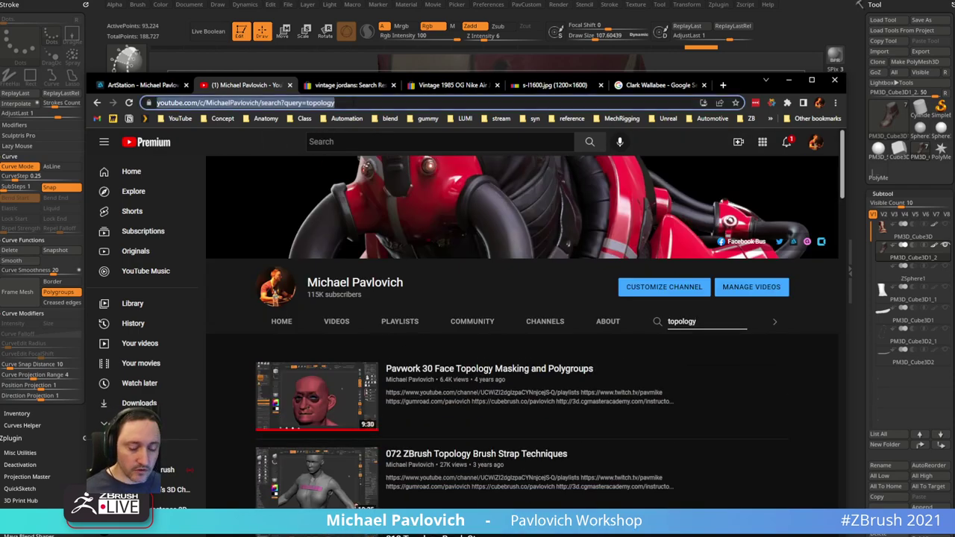
key("alt+Tab")
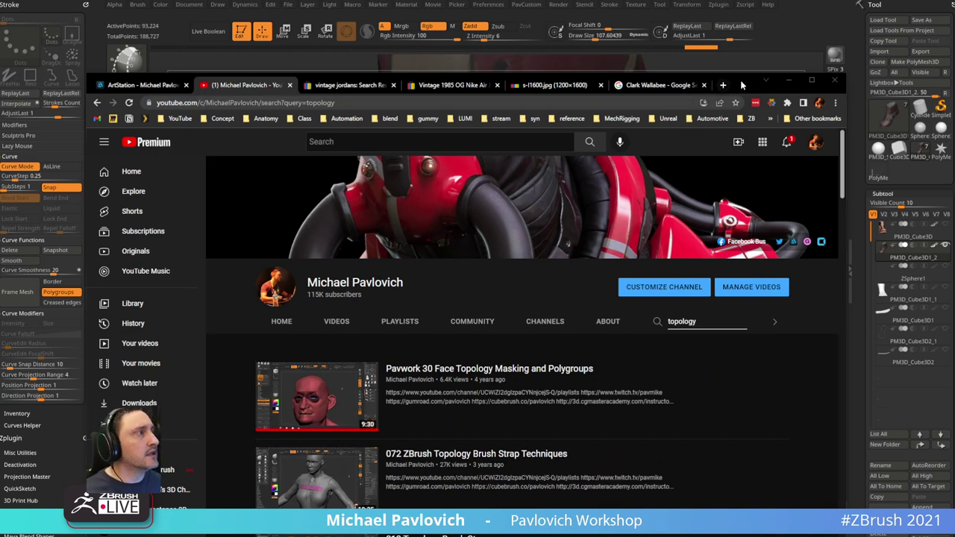
left_click(788, 80)
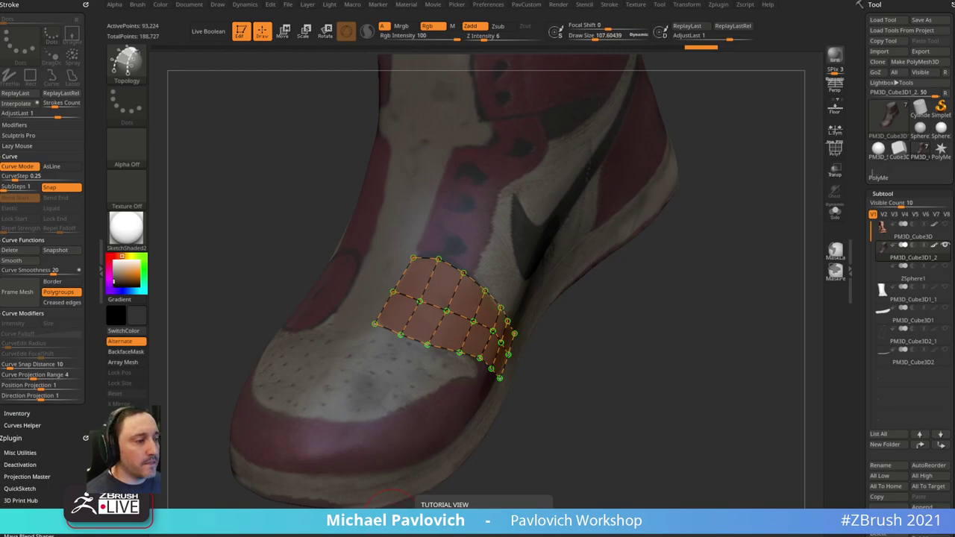
- Switch to the web browser, find the Boot ZBrush Tutorial in the ArtStation portfolio and look through its video list and images
key("alt+Tab")
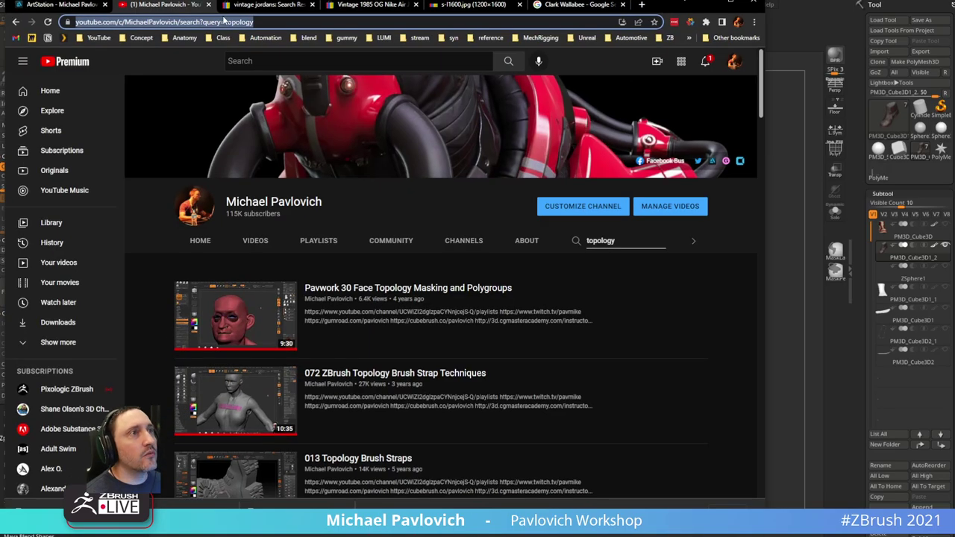
left_click(52, 6)
scroll(149, 151, "down", 15)
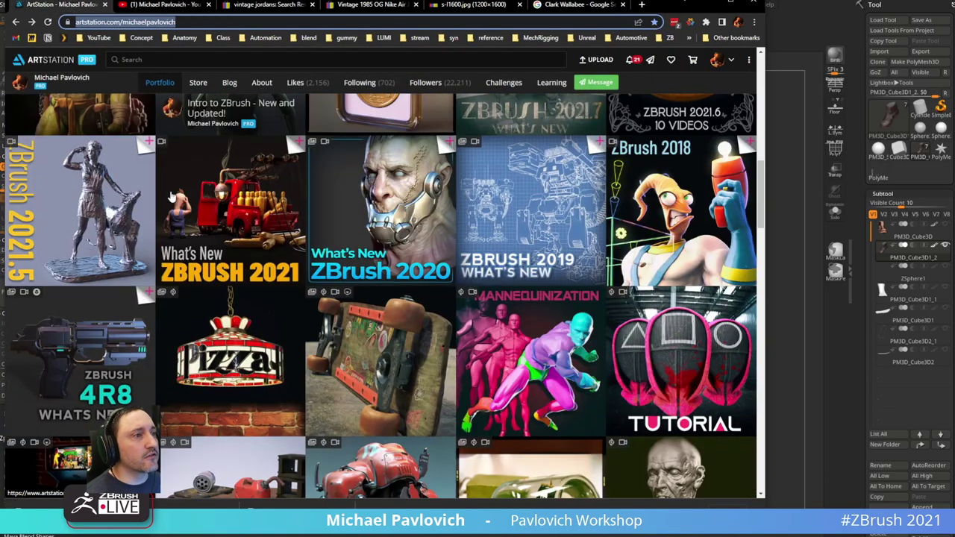
scroll(172, 195, "down", 10)
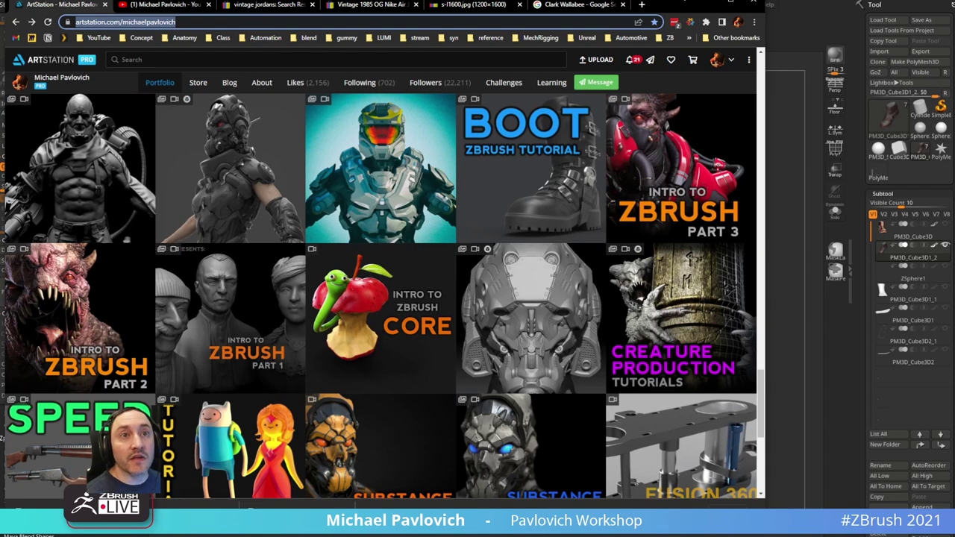
left_click(515, 163)
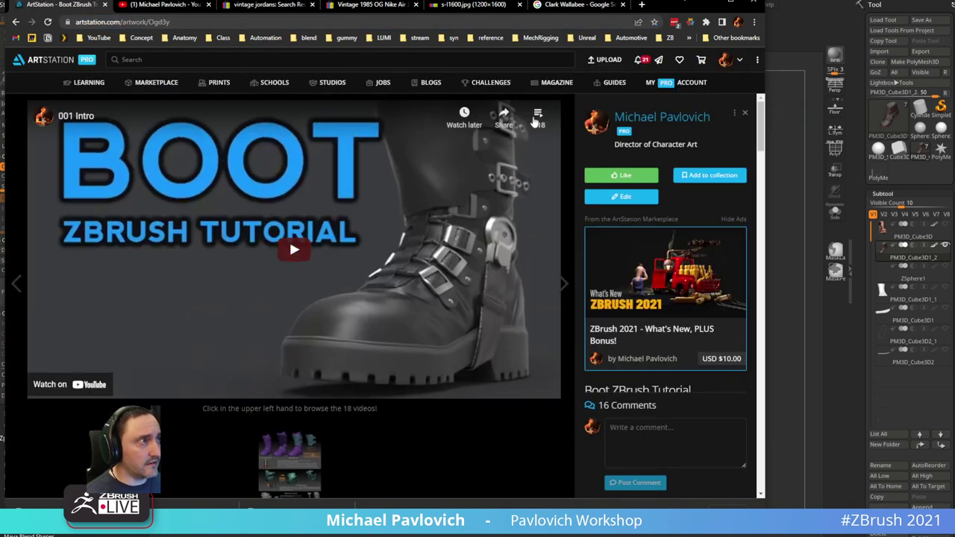
left_click(535, 122)
scroll(448, 298, "down", 10)
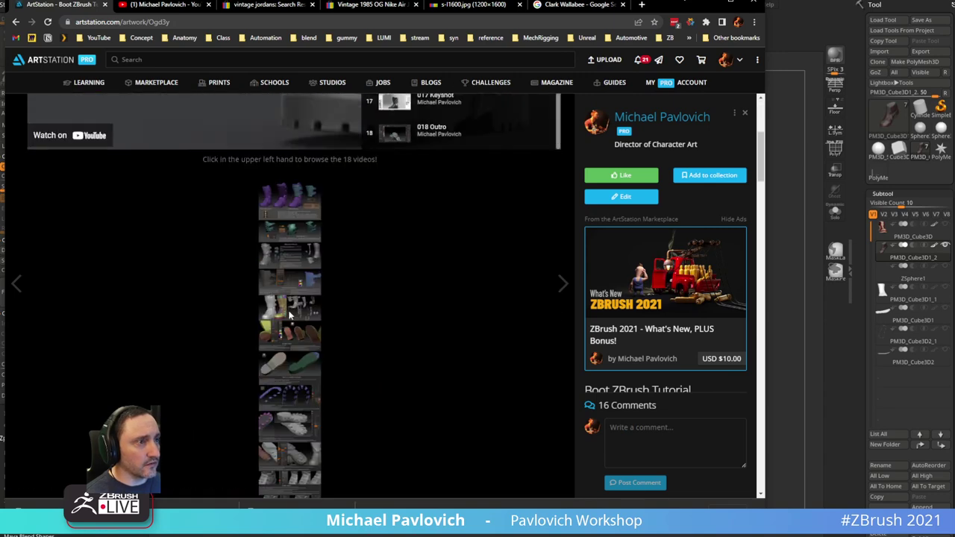
scroll(291, 235, "down", 4)
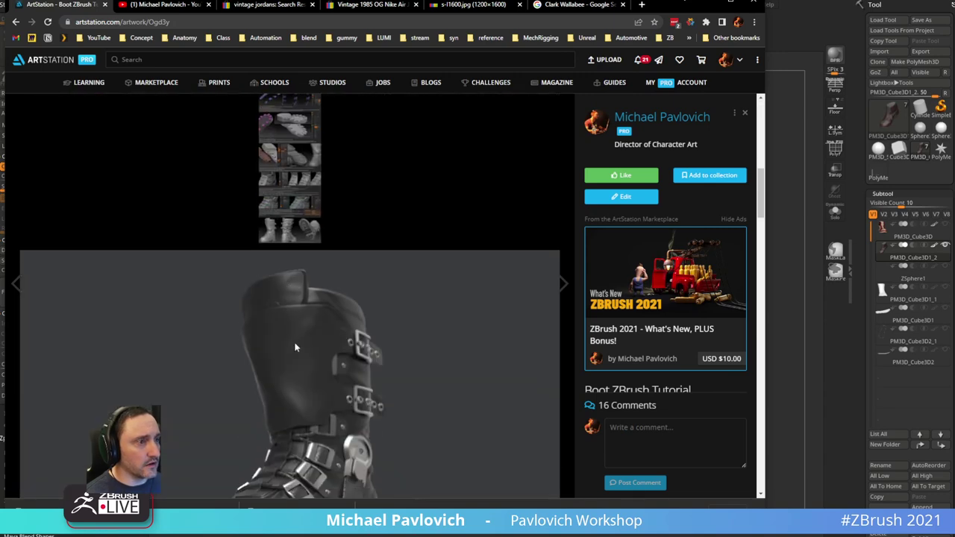
- Open the boot process image at full size and read down to its Adaptive Skin and Edit Topology section
left_click(296, 212)
left_click(385, 232)
scroll(386, 230, "up", 4)
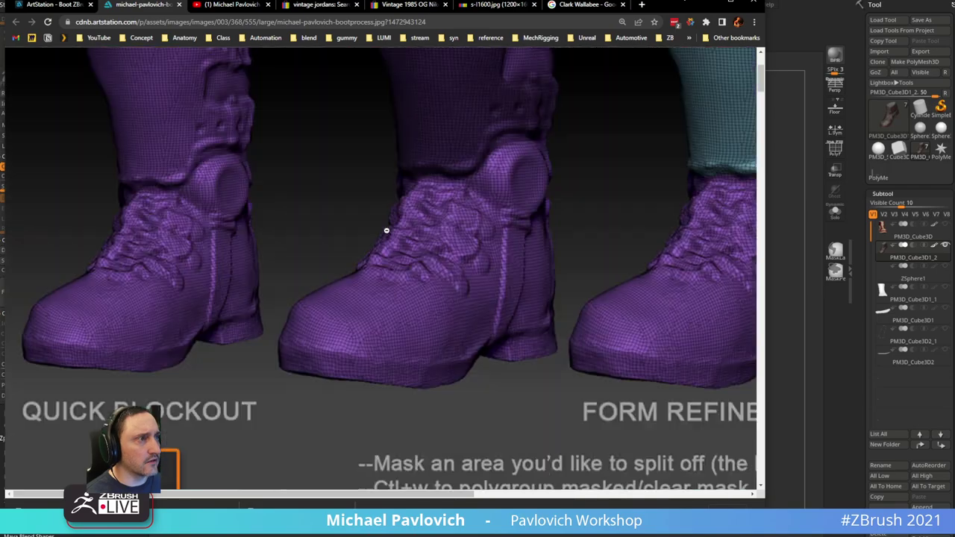
scroll(385, 229, "up", 3)
scroll(373, 239, "down", 15)
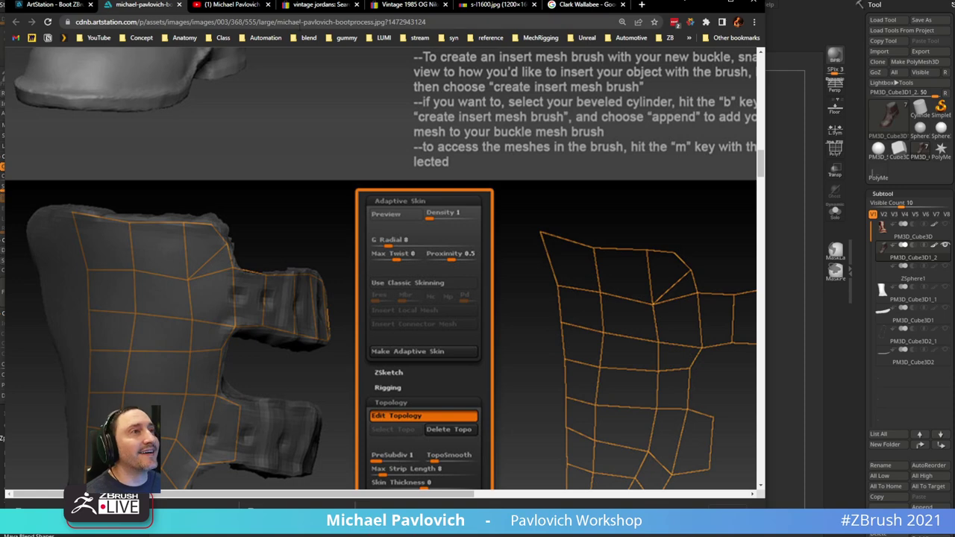
- Search the web for the artist's surname plus "twitter zbrush scale" and look through the results
left_click(305, 26)
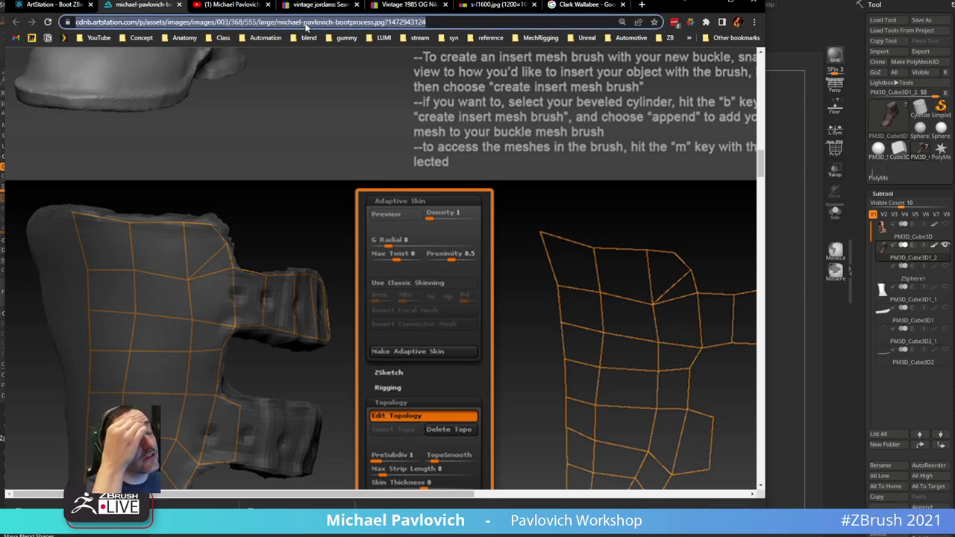
type("pavl")
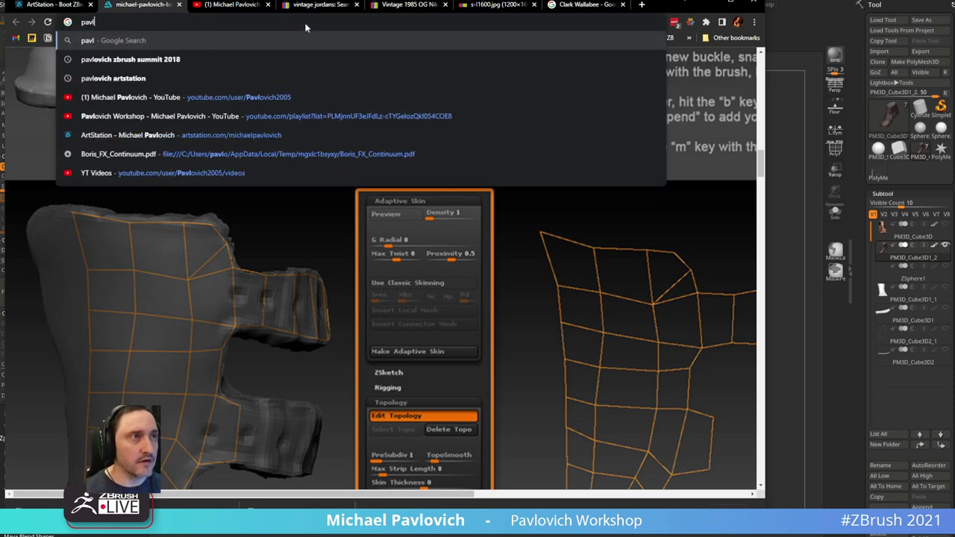
type("ovich twitter zbrush scale")
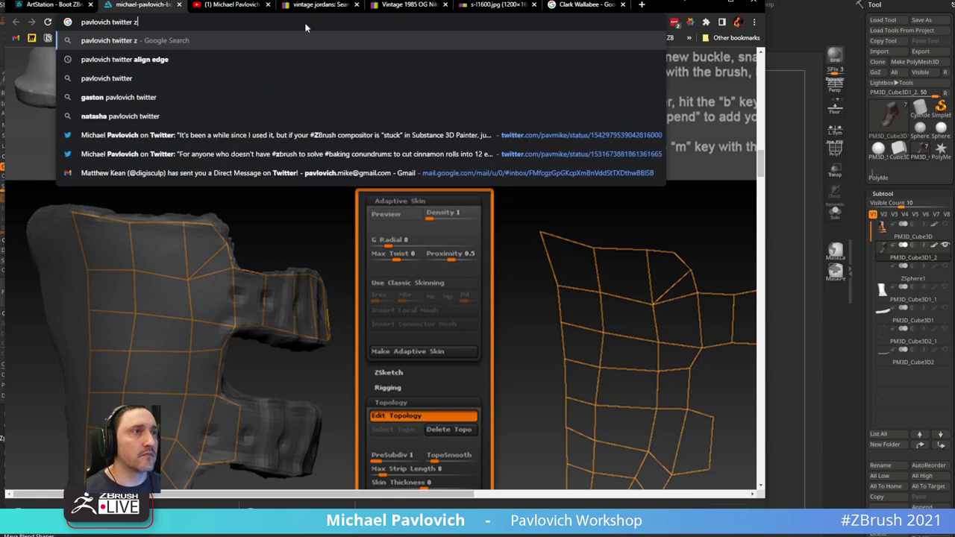
key("Return")
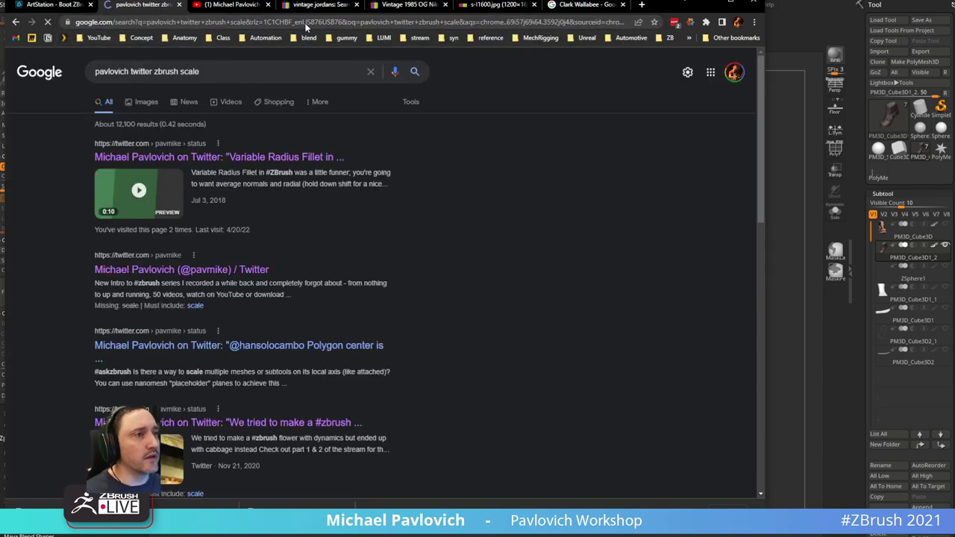
scroll(77, 199, "down", 4)
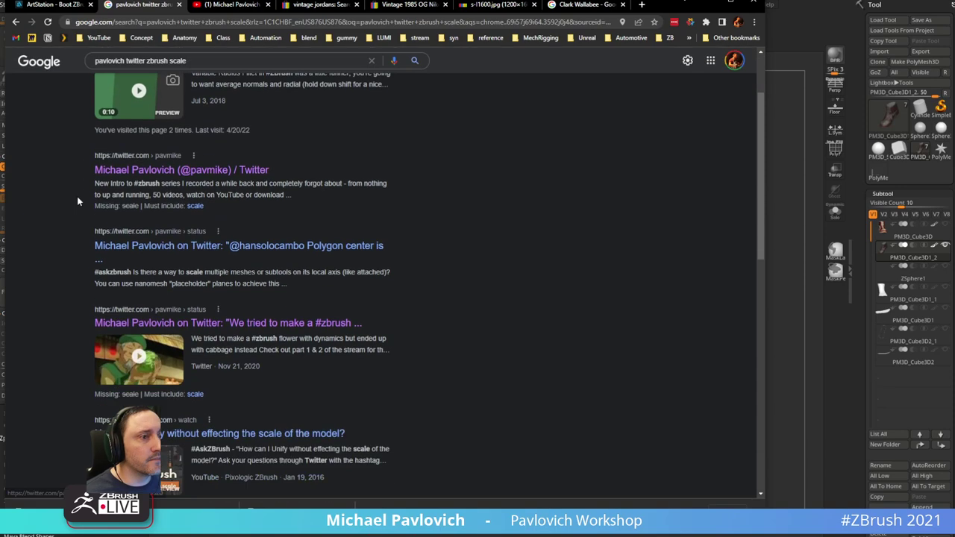
scroll(77, 196, "down", 3)
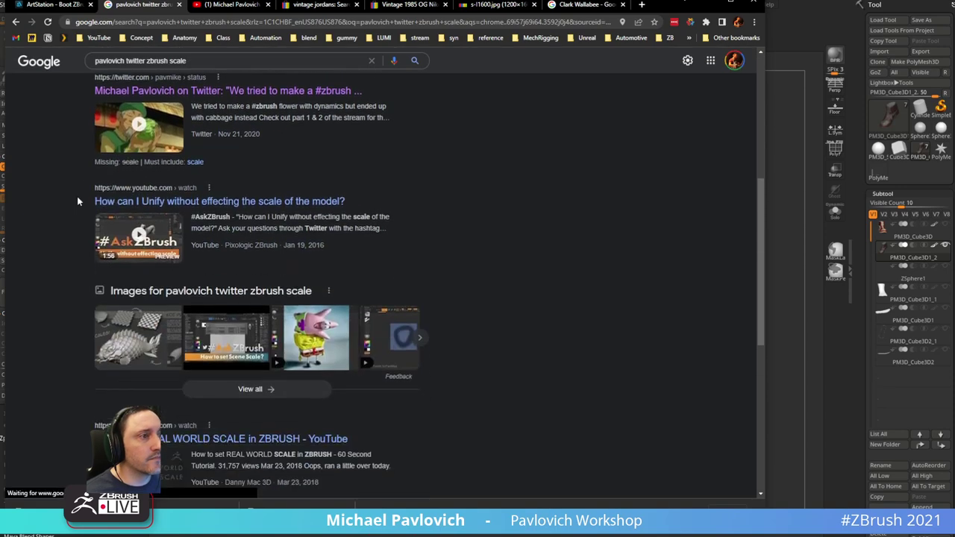
scroll(78, 190, "up", 7)
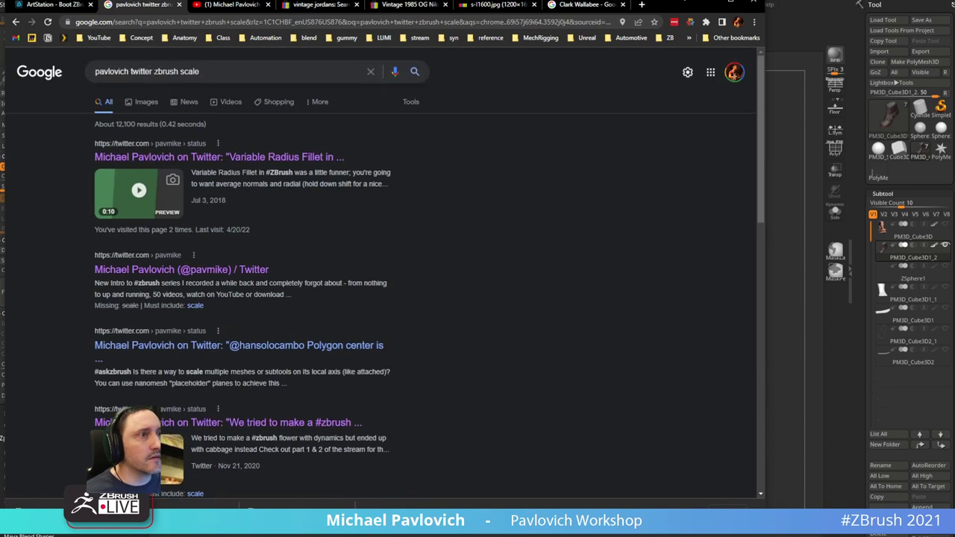
- Change the search to end in "ask zbrush", view the tweet about scaling multiple meshes on their local axis, and return to ZBrush
left_click_drag(155, 71, 320, 82)
type("ask zbrush")
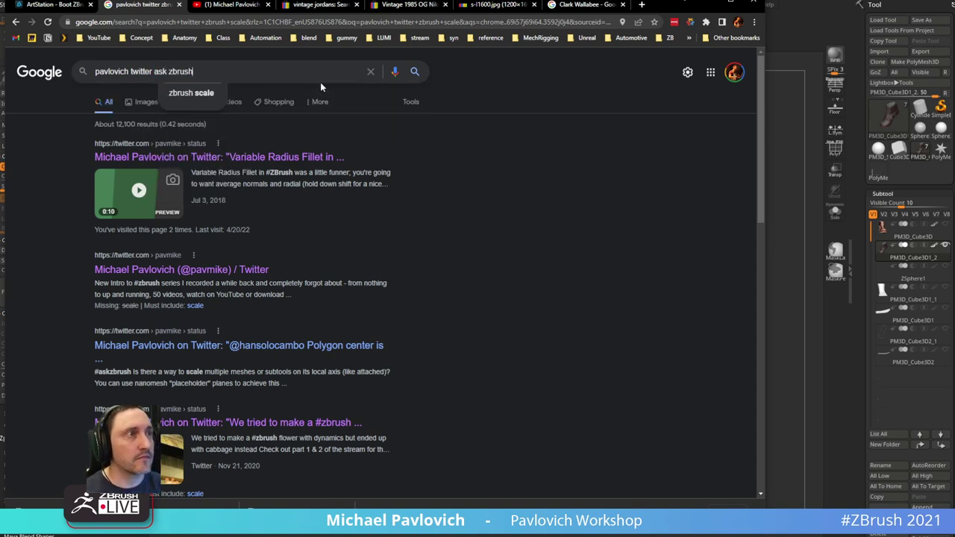
key("Return")
scroll(75, 208, "down", 1)
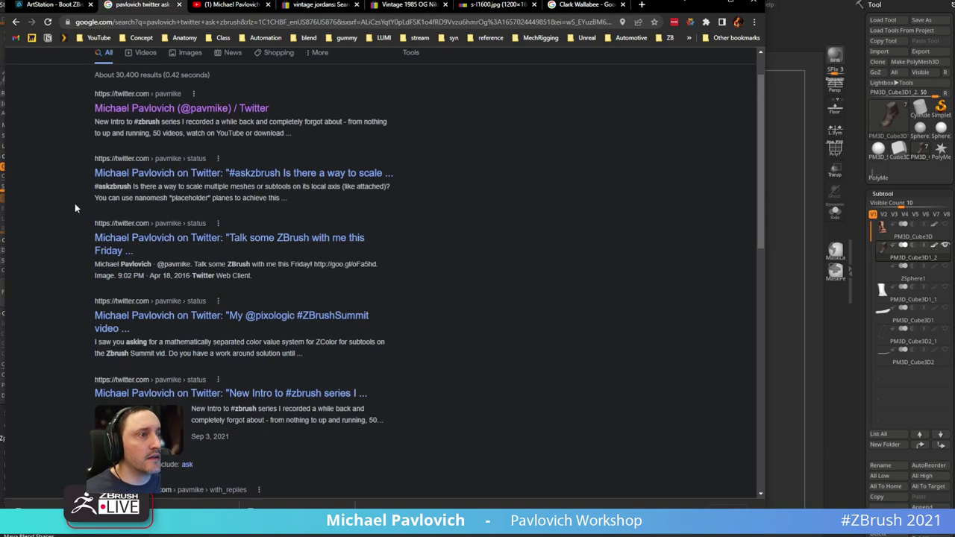
left_click(197, 176)
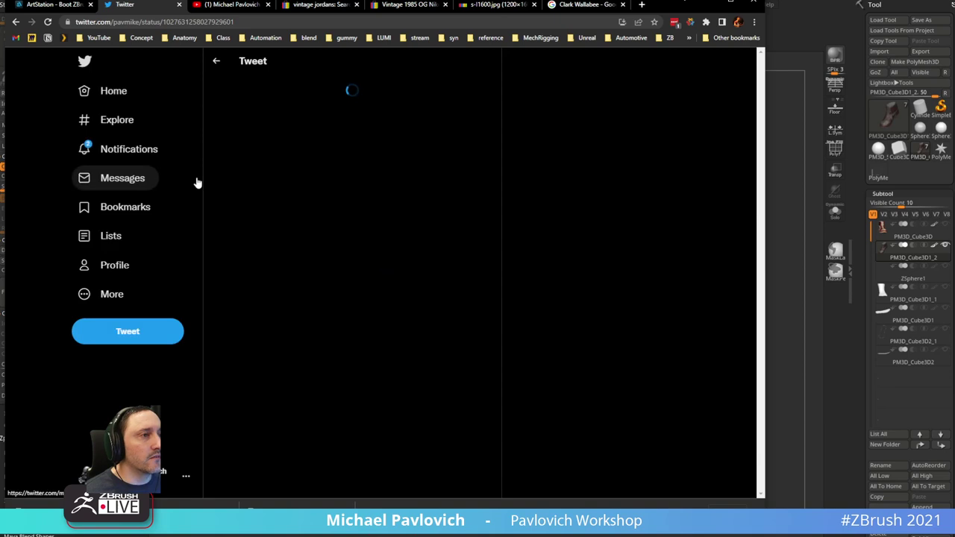
scroll(384, 295, "down", 2)
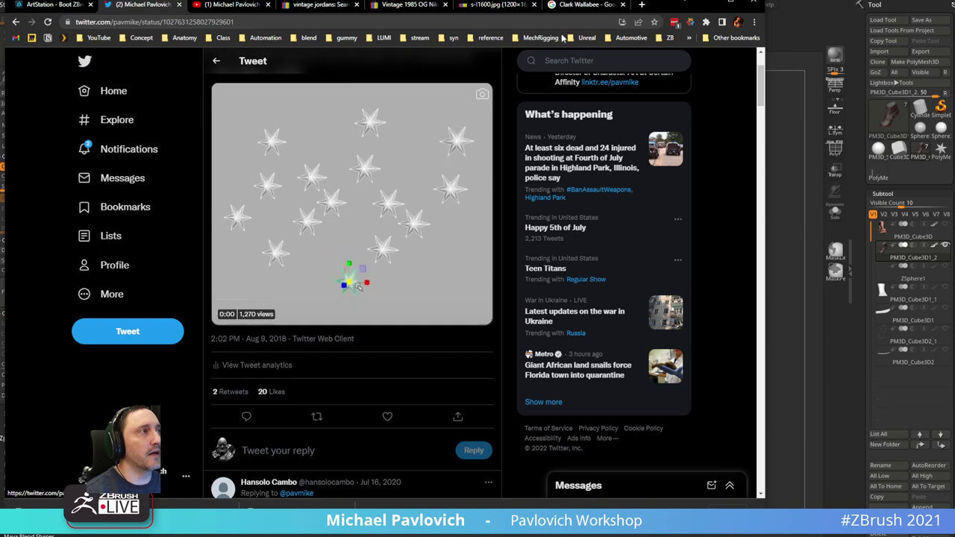
left_click(699, 4)
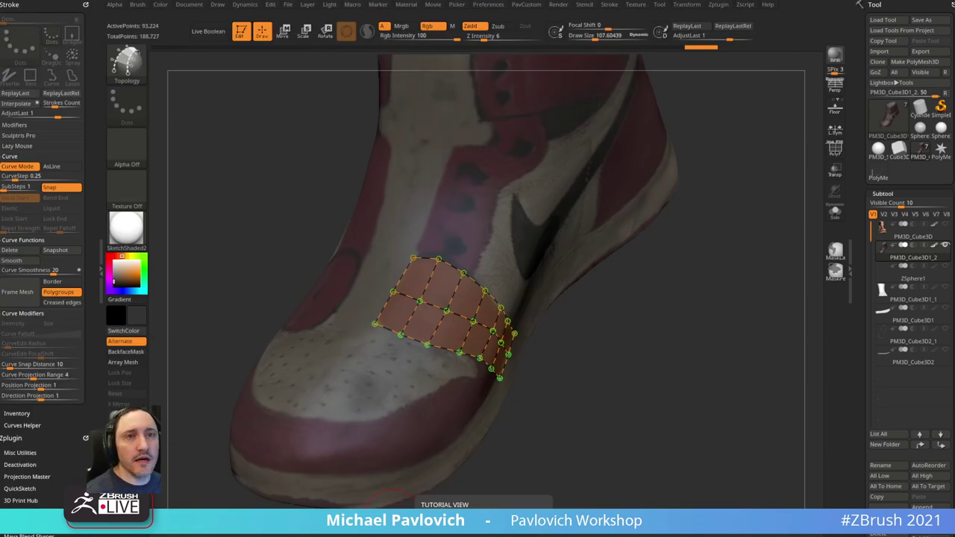
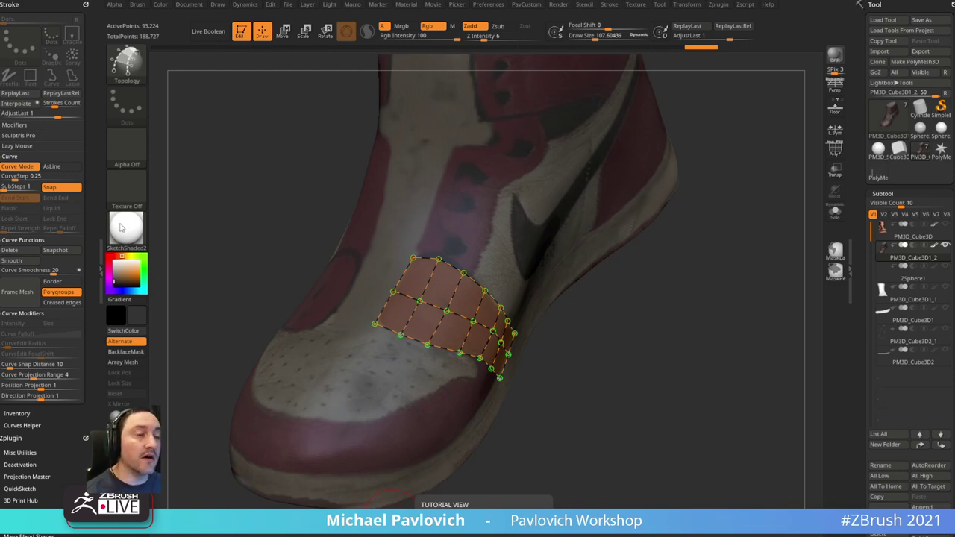
- Browse to the ZBrush 2022 ZProjects folder while saving the project as a new file, view the default project's location, and cancel
left_click(125, 229)
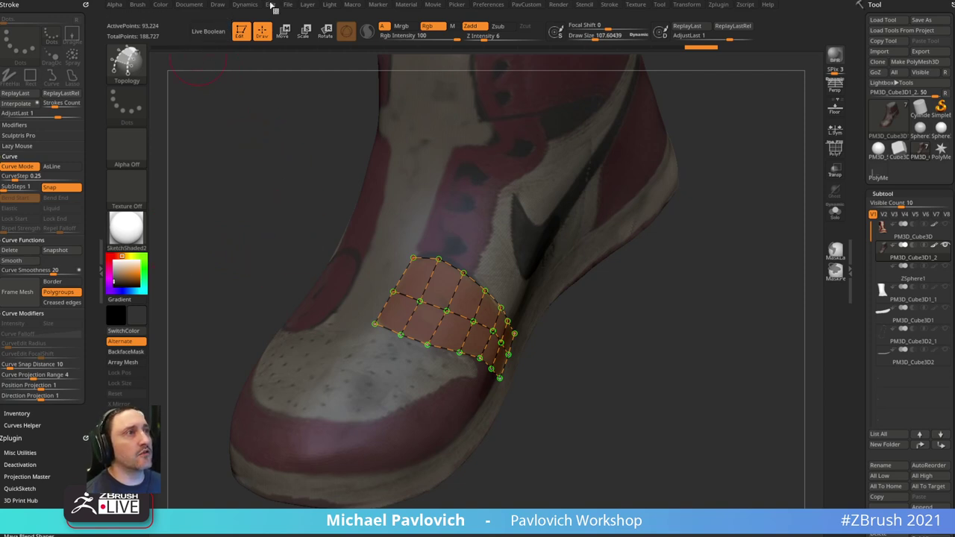
left_click(287, 4)
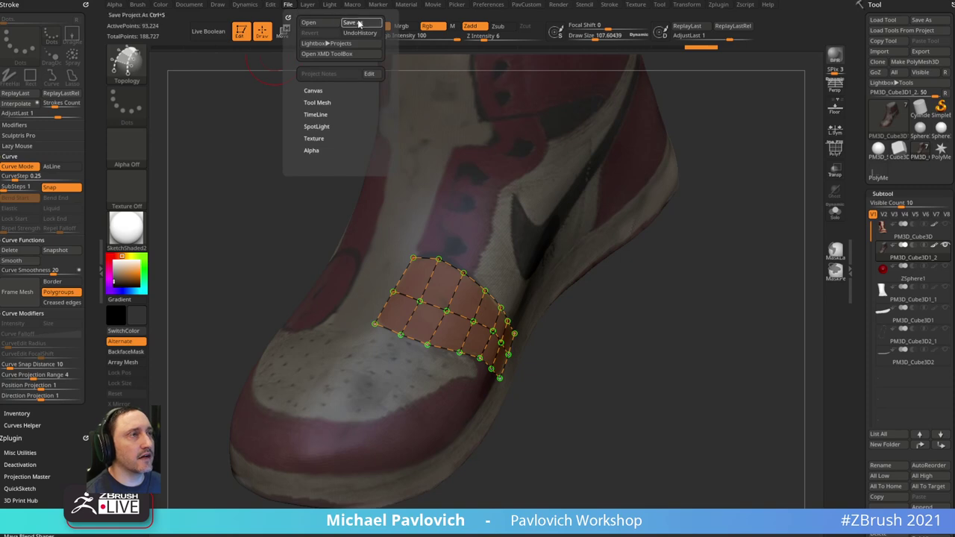
left_click(351, 23)
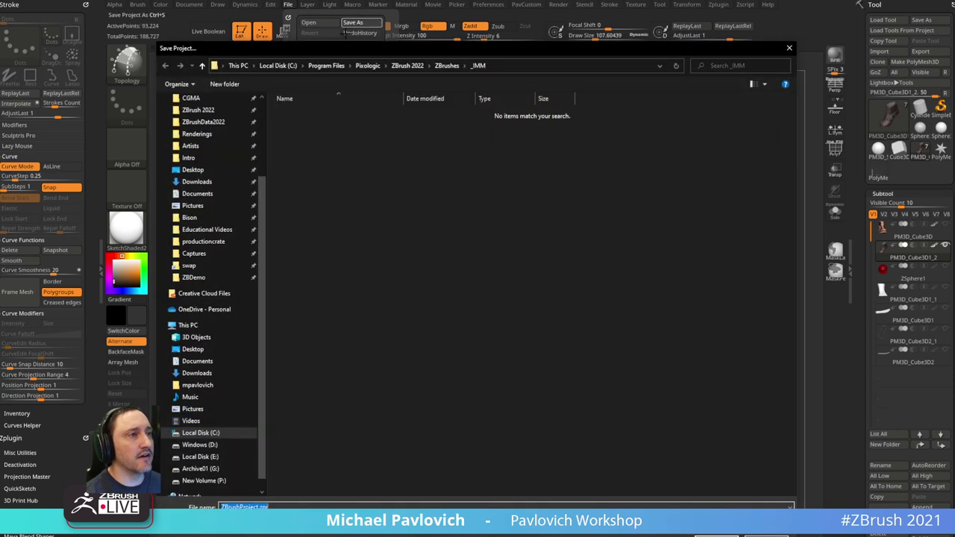
scroll(258, 170, "up", 3)
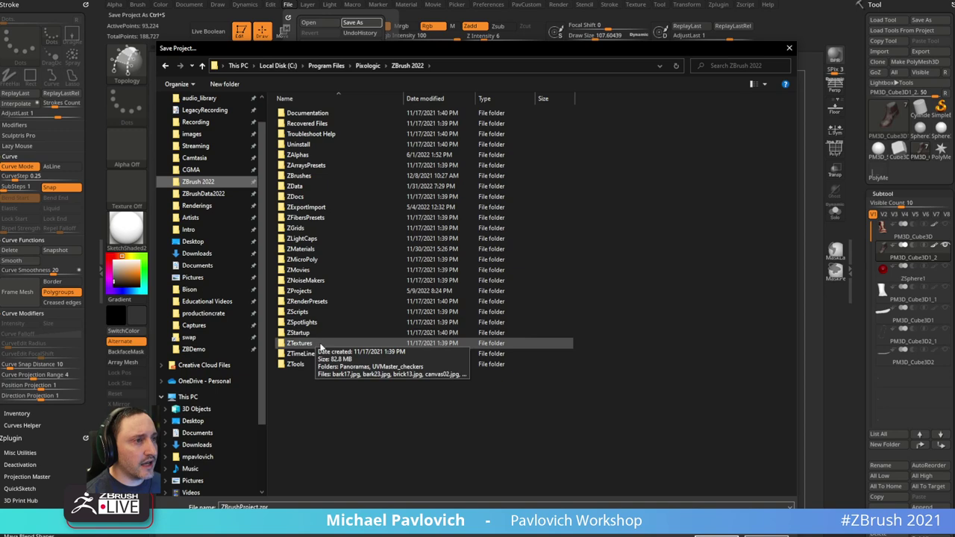
double_click(316, 296)
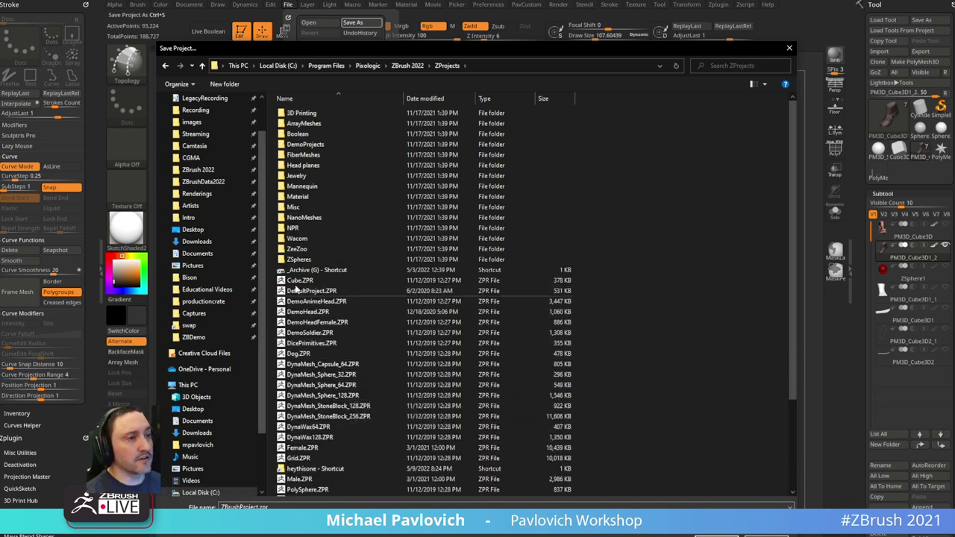
left_click(789, 50)
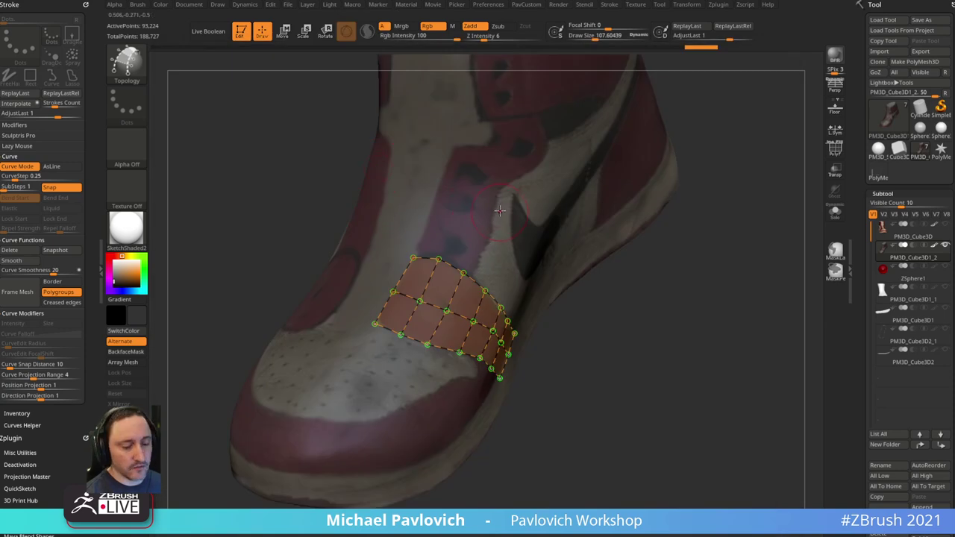
- Locate DefaultProject.ZPR among the Lightbox projects and close Lightbox without loading it
key("comma")
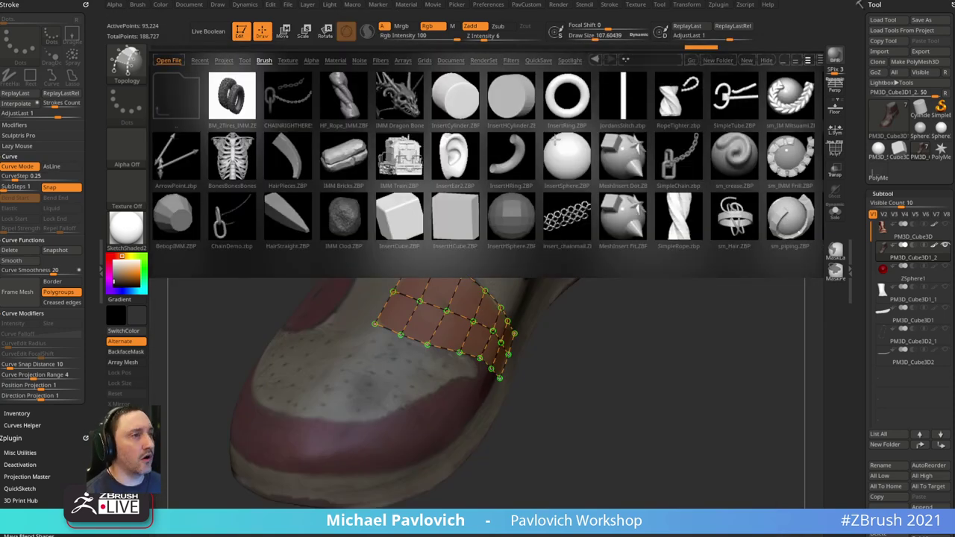
left_click(223, 61)
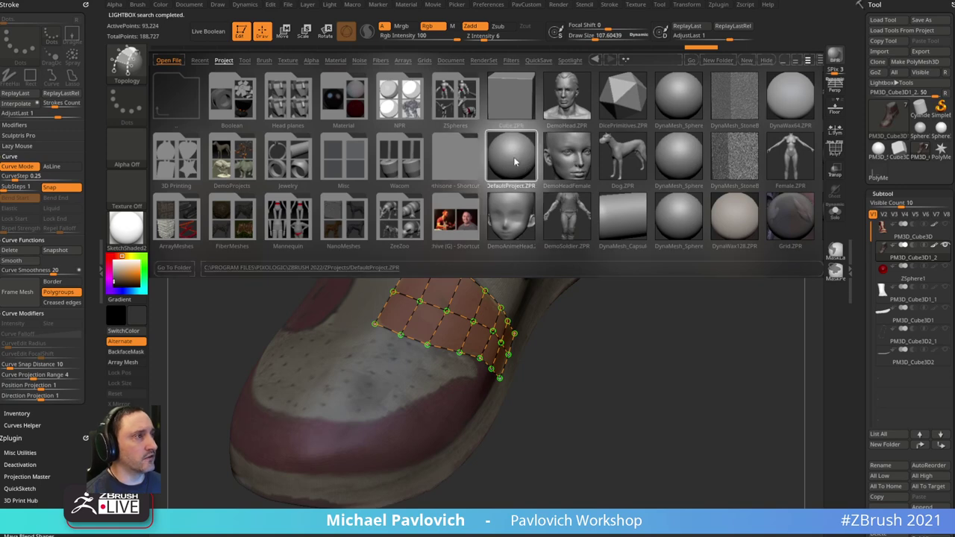
left_click(502, 155)
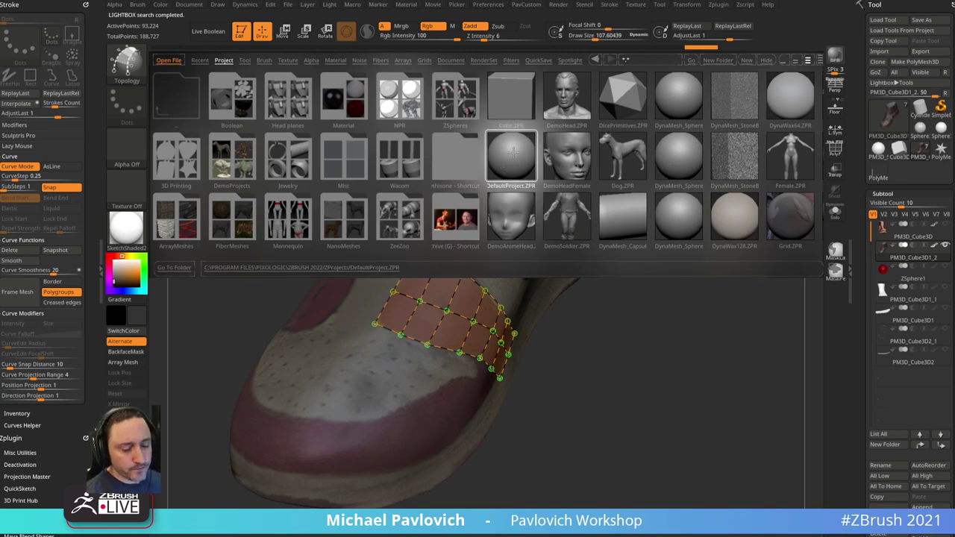
key("comma")
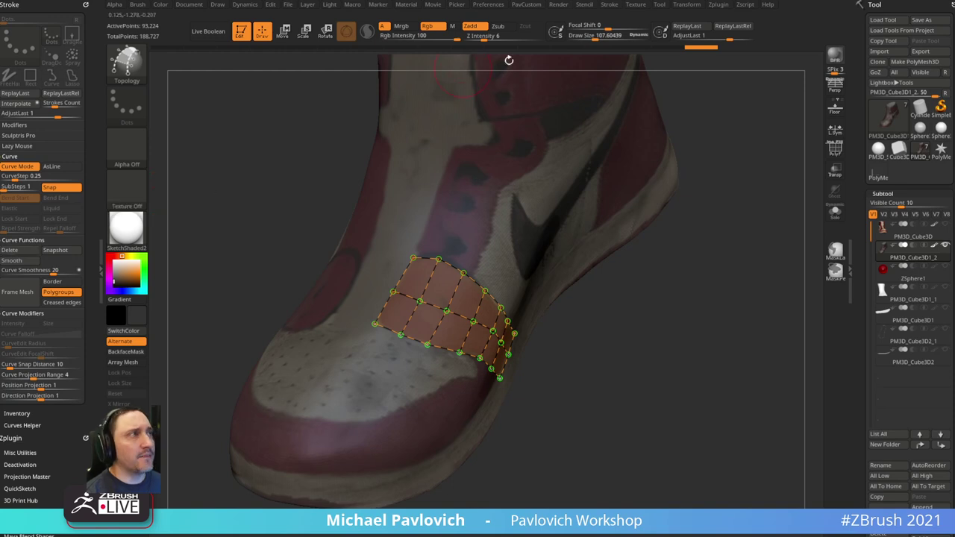
- View the Ref Switcher controls in the Zplugin palette and dock the palette back in the tray
left_click(718, 4)
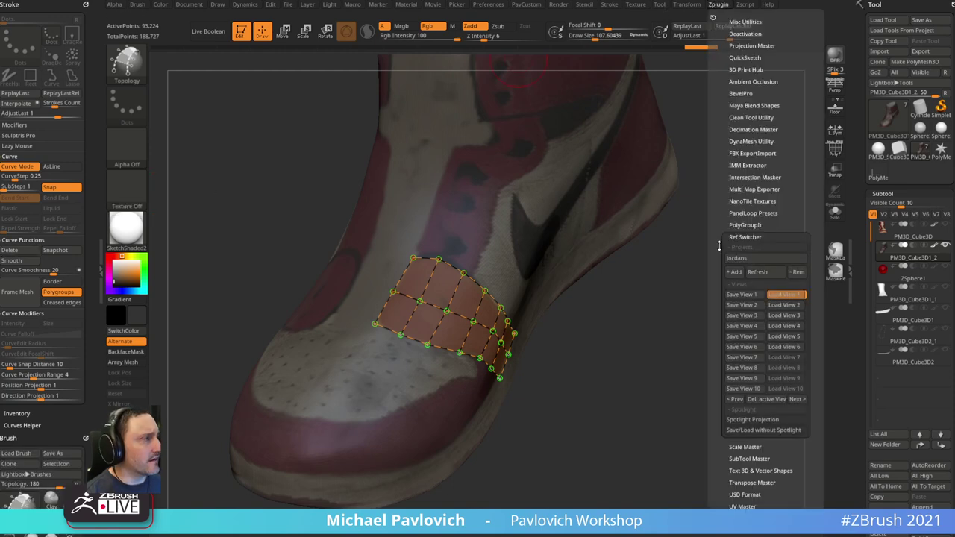
mouse_move(734, 221)
left_mouse_down()
mouse_move(732, 141)
mouse_move(730, 212)
left_mouse_up()
mouse_move(712, 17)
left_mouse_down()
mouse_move(671, 143)
mouse_move(54, 247)
left_mouse_up()
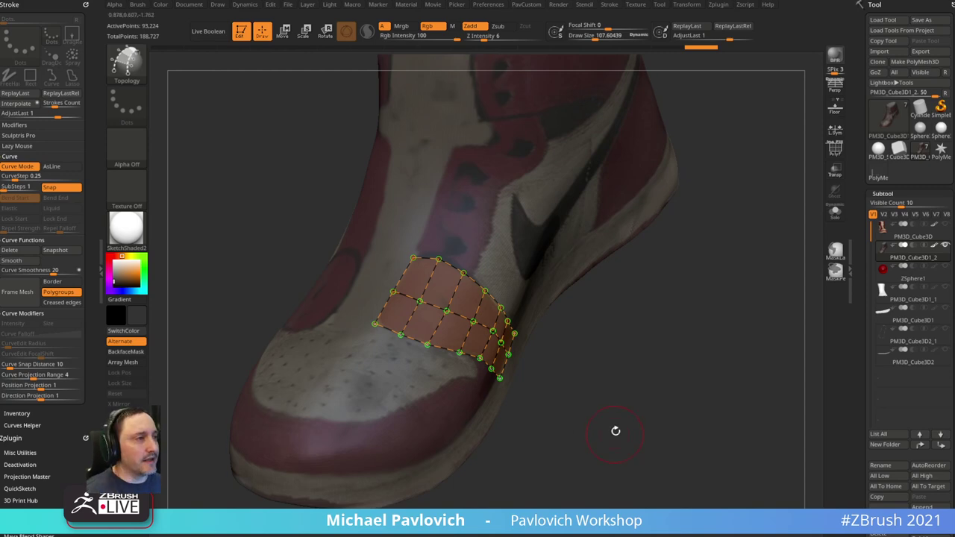
- Try to generate a thick instep strap mesh from the topology curves with Draw Size 40.96
mouse_move(615, 431)
left_mouse_down()
mouse_move(618, 413)
mouse_move(726, 277)
mouse_move(702, 326)
left_mouse_up()
key("s")
mouse_move(714, 328)
left_mouse_down()
mouse_move(706, 335)
mouse_move(724, 326)
left_mouse_up()
key("s")
mouse_move(724, 326)
left_mouse_down()
mouse_move(738, 325)
mouse_move(719, 327)
left_mouse_up()
left_click_drag(719, 326, 716, 345)
key("s")
left_click_drag(716, 344, 727, 335)
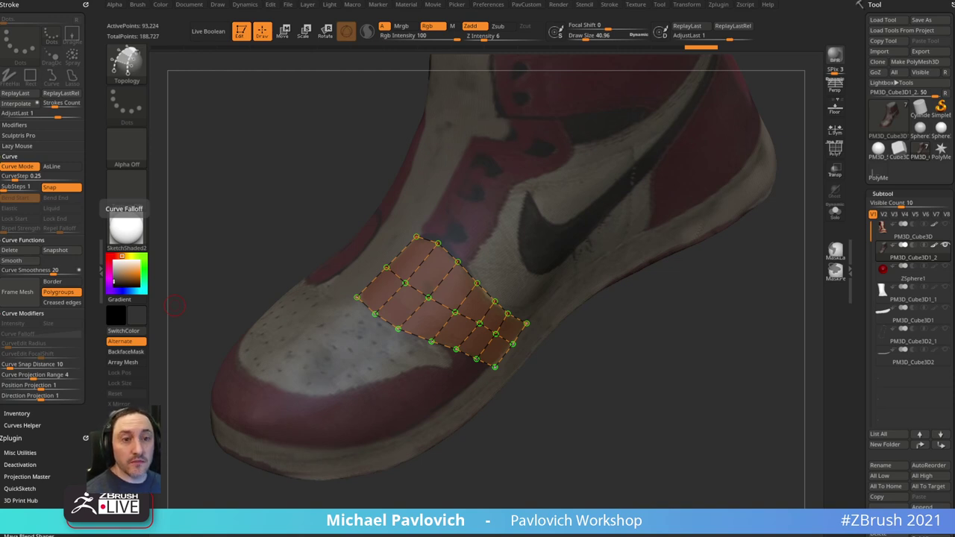
left_click_drag(670, 324, 735, 295)
left_click_drag(649, 356, 581, 249)
left_click(588, 246)
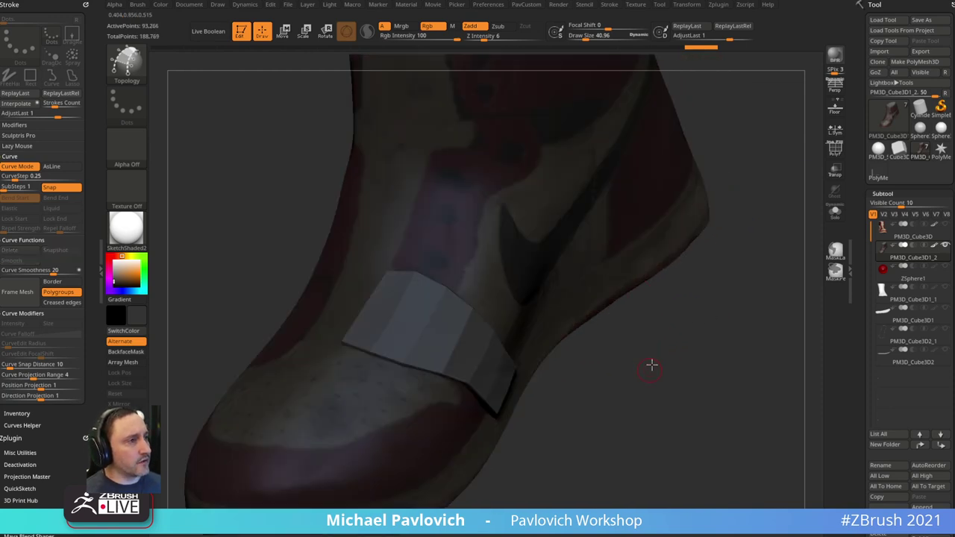
- Turn off the sneaker's polypaint to inspect the thick strap, and undo both the polypaint change and the strap's generation
left_click_drag(652, 364, 618, 319)
left_click_drag(665, 218, 326, 232)
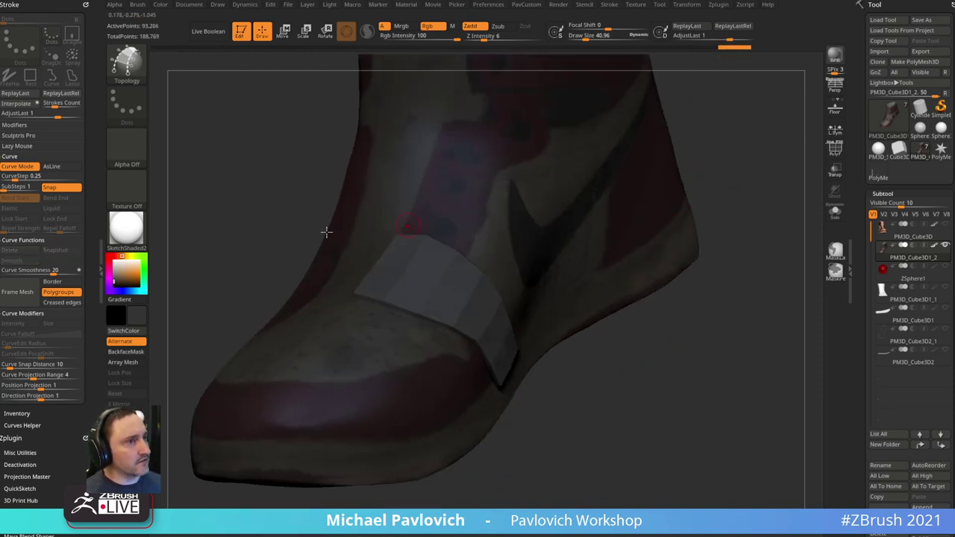
key("v")
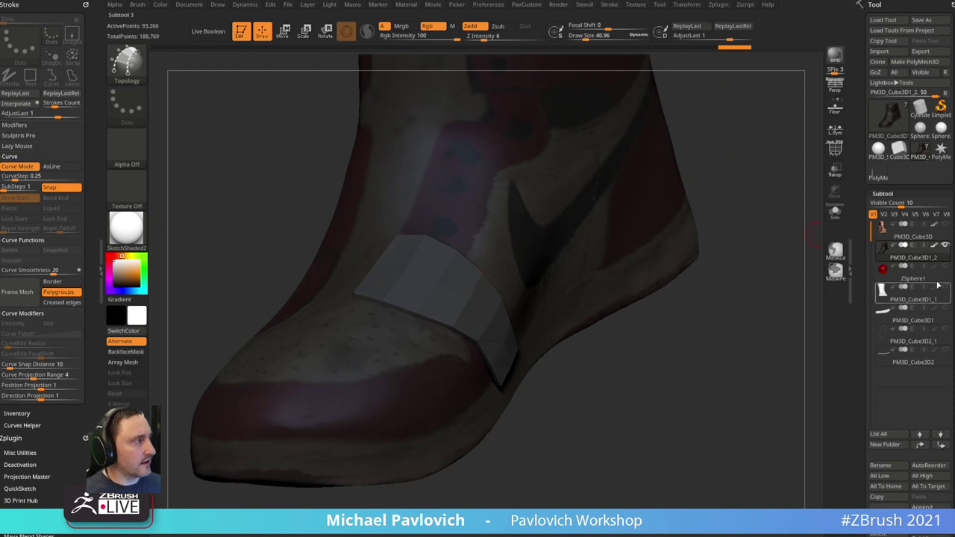
left_click(934, 246)
left_click_drag(792, 316, 769, 325)
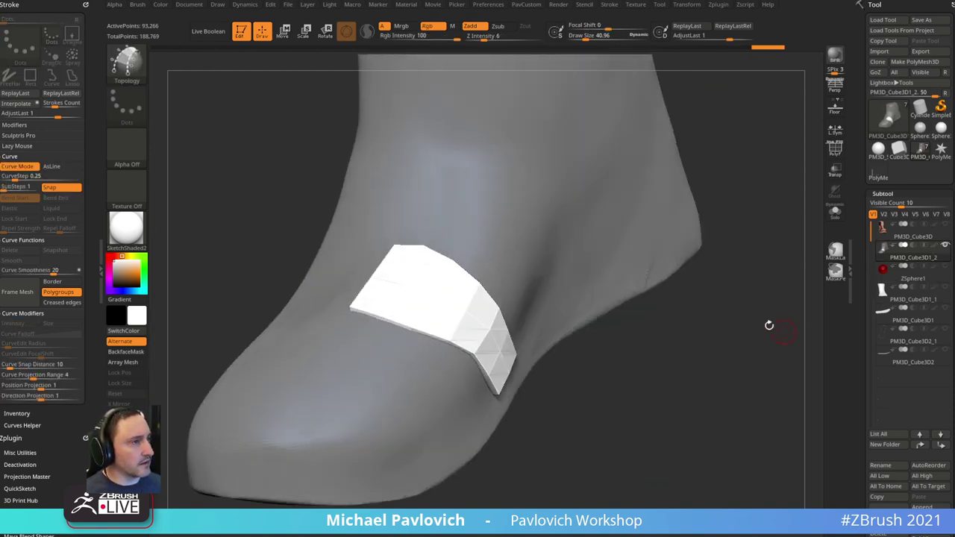
mouse_move(662, 373)
left_mouse_down()
mouse_move(663, 345)
mouse_move(653, 367)
left_mouse_up()
key("ctrl+z")
key("ctrl+z")
- Set Draw Size to 1 and generate the instep strap from the topology curves as a single-layer mesh
key("s")
left_click_drag(609, 269, 579, 266)
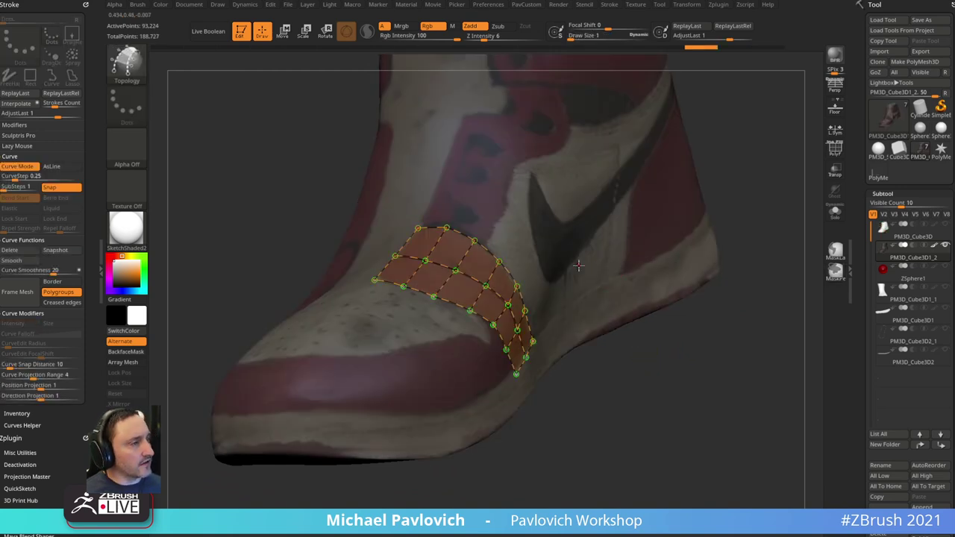
left_click(586, 232)
left_click_drag(716, 432, 697, 442)
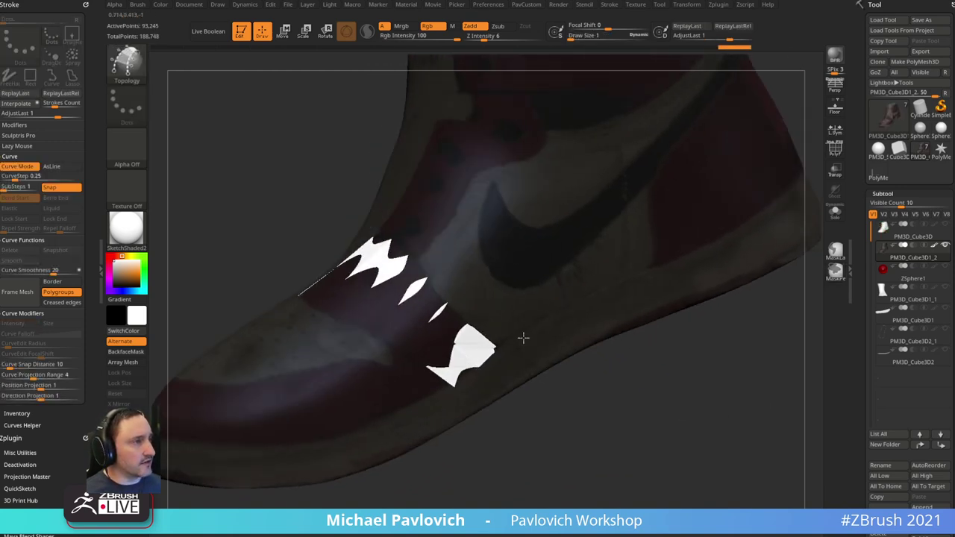
left_click_drag(746, 419, 762, 420)
- Split the strap from the masked sneaker into its own subtool and isolate it with its wireframe displayed
key("2")
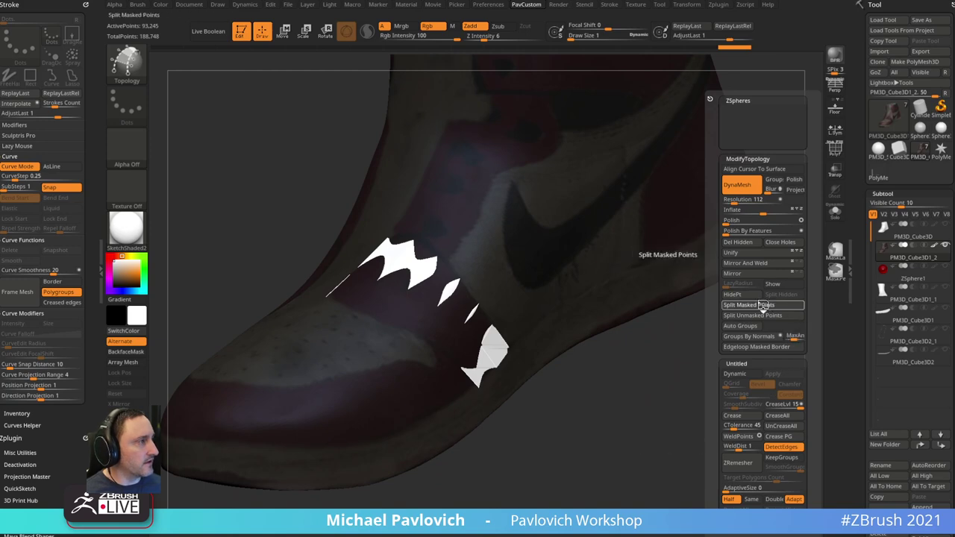
left_click(762, 305)
left_click_drag(762, 306, 717, 399)
left_click(836, 212)
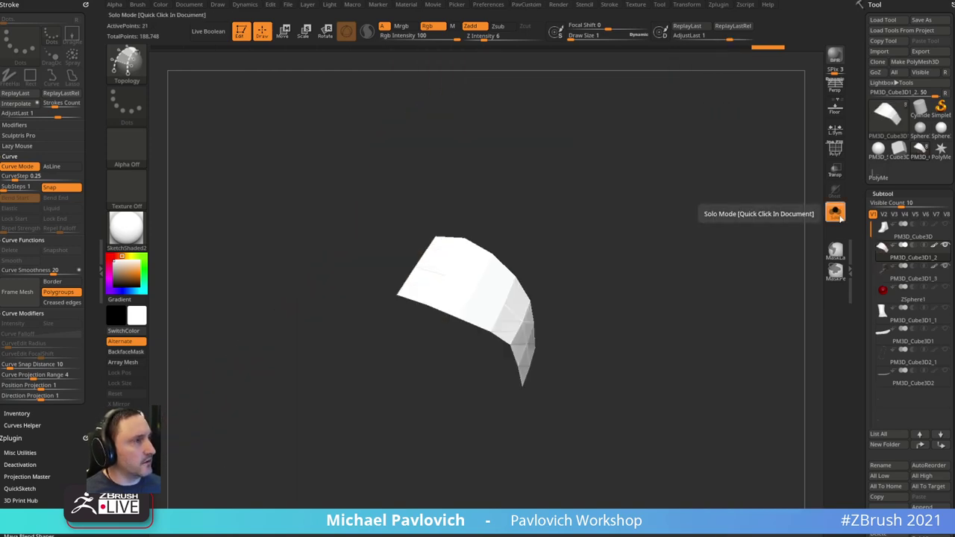
key("shift+f")
- Extrude the whole strap with ZModeler's Extrude Polygroup All to give it thickness, and show it on the sneaker without the wireframe
left_click_drag(589, 285, 593, 210)
key("b")
key("z")
key("m")
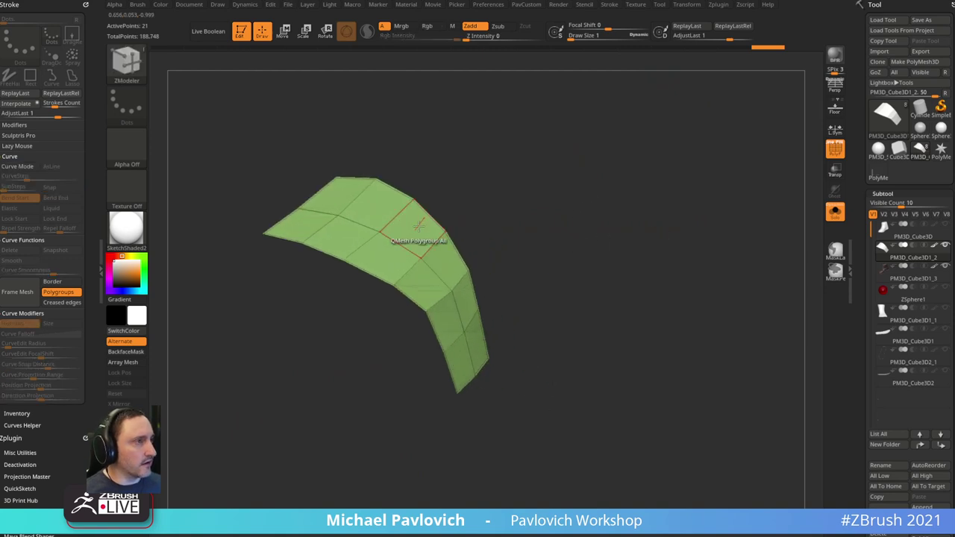
key("space")
left_click(314, 239)
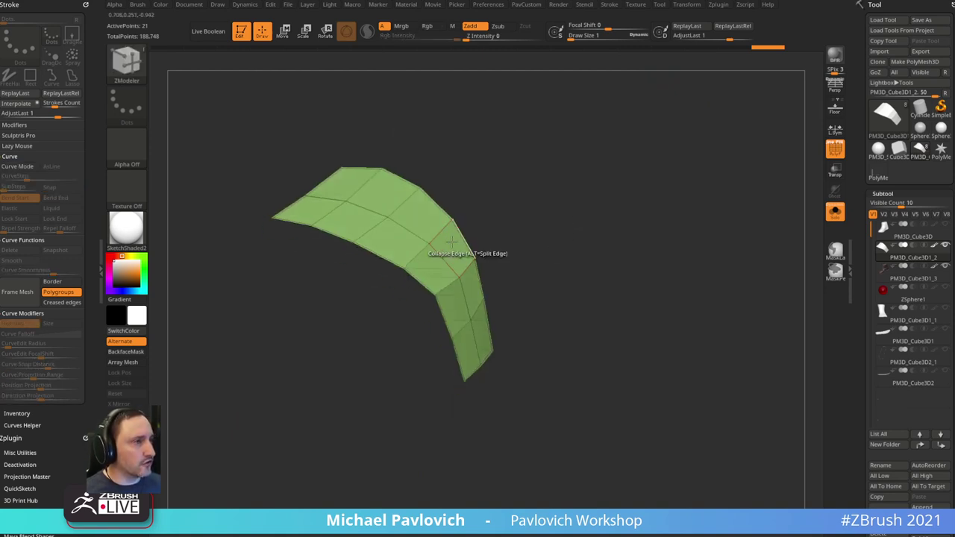
left_click_drag(426, 247, 434, 258)
left_click_drag(682, 246, 691, 209, "alt")
left_click(835, 211)
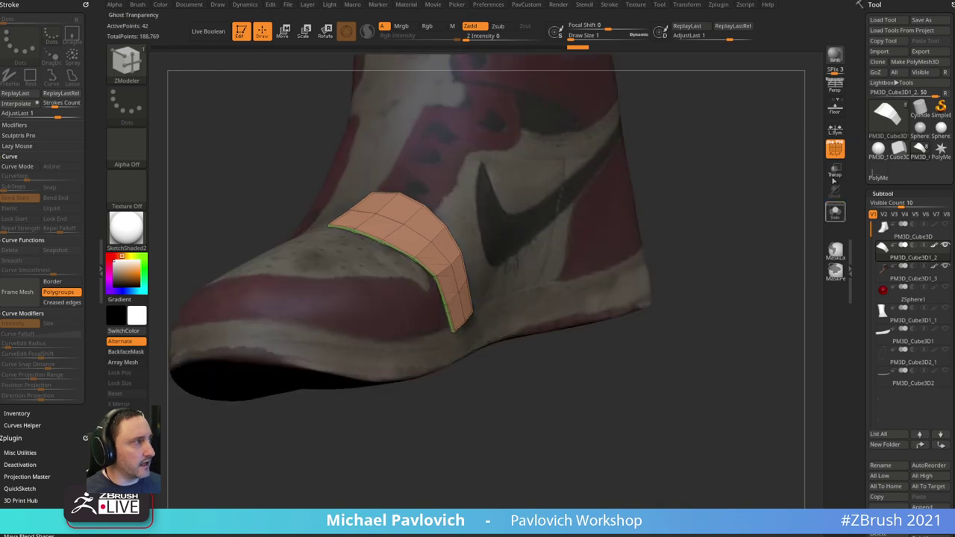
left_click(835, 149)
- Enable dynamic subdivision on the strap with creased polygroup borders, setting SmoothSubdiv and CreaseLvl to 2
left_click_drag(730, 167, 747, 216)
key("2")
left_click(755, 427)
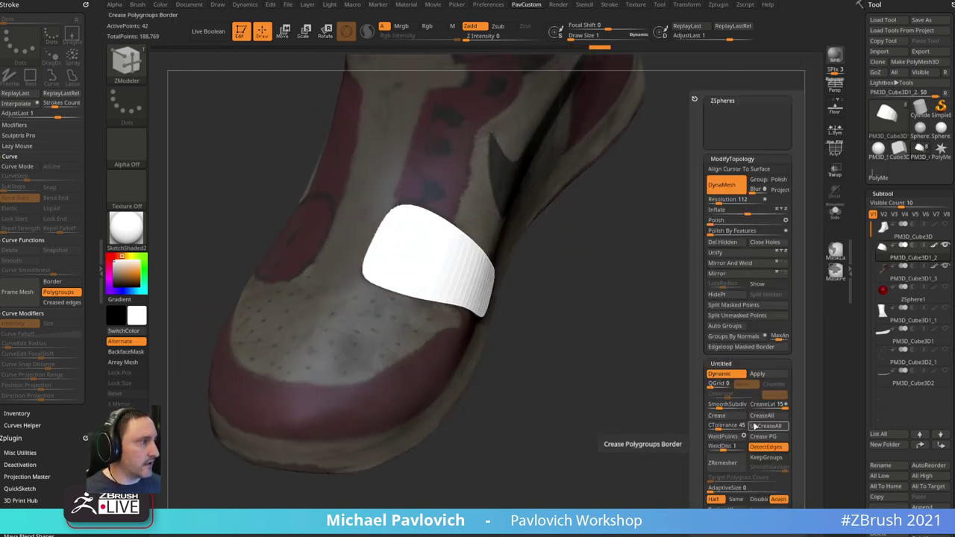
left_click_drag(735, 351, 738, 373)
key("2")
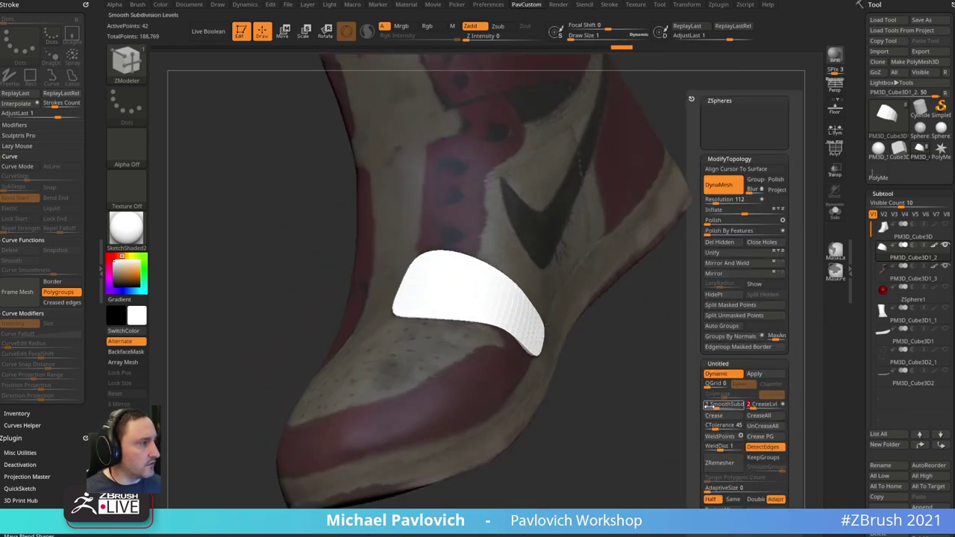
mouse_move(667, 399)
left_mouse_down()
mouse_move(751, 328)
mouse_move(664, 358)
left_mouse_up()
- Switch the material to StartupMaterial, inspect the smoothed strap, and turn off its dynamic subdivision
left_click(126, 228)
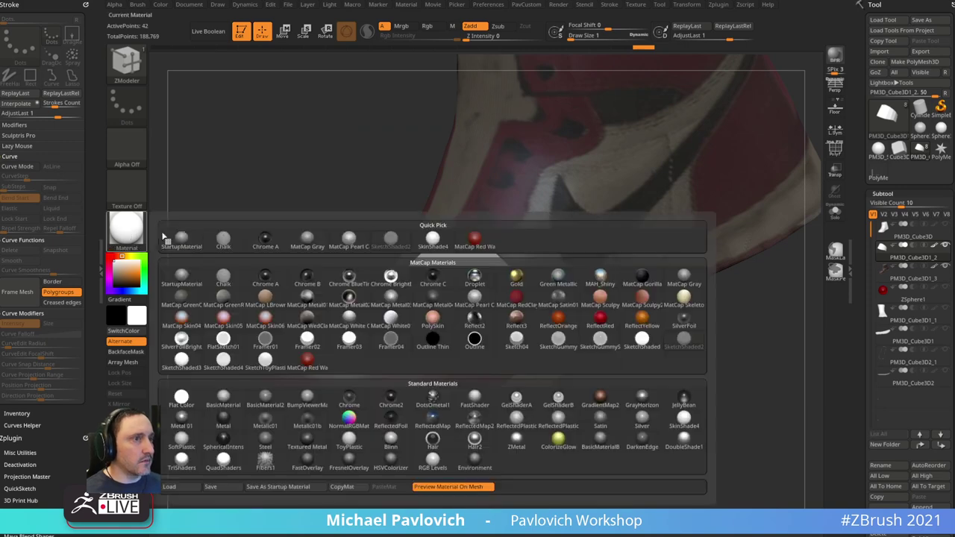
left_click(182, 239)
left_click_drag(206, 270, 657, 335)
left_click_drag(693, 300, 664, 477)
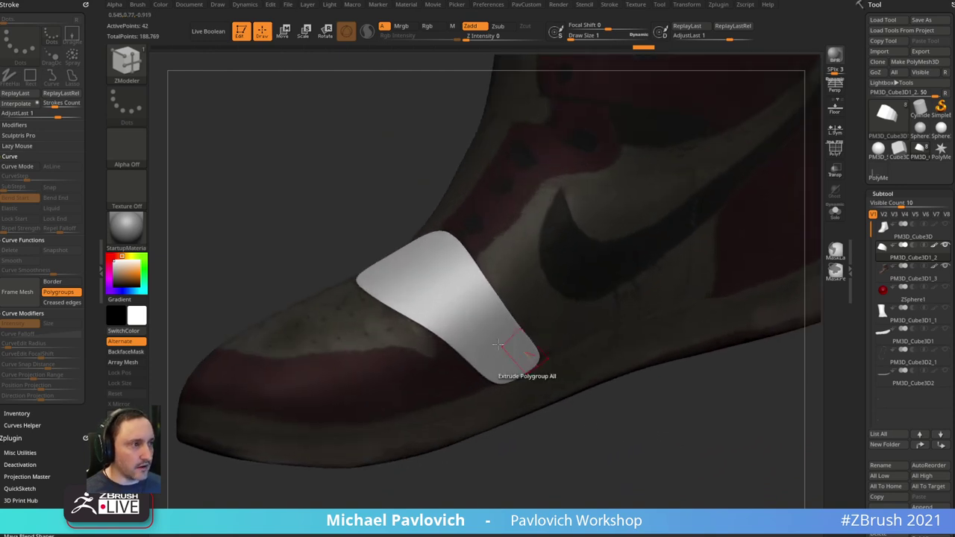
key("shift+d")
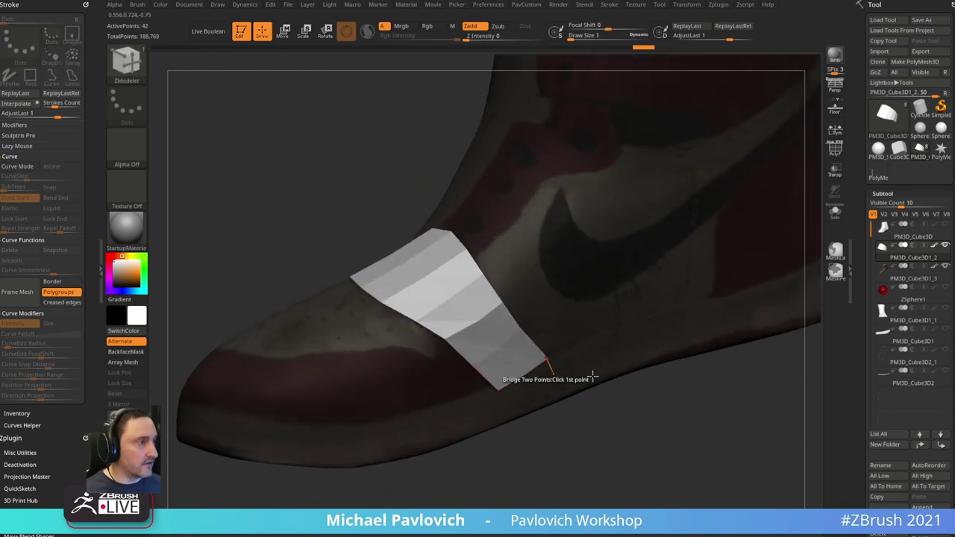
- Isolate the strap with its polygroups displayed and set ZModeler's edge action to Crease
left_click(836, 218)
key("shift+f")
left_click_drag(634, 243, 659, 327)
key("space")
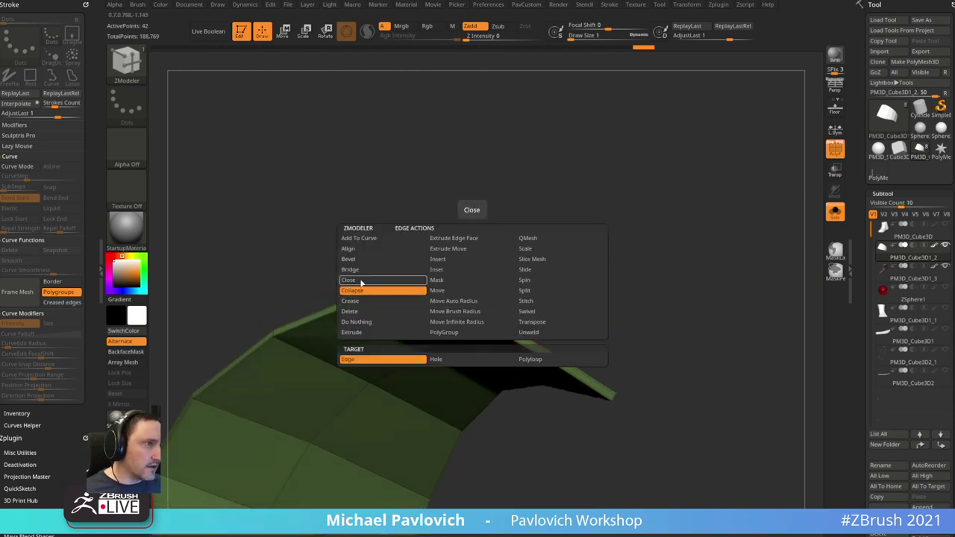
left_click(350, 300)
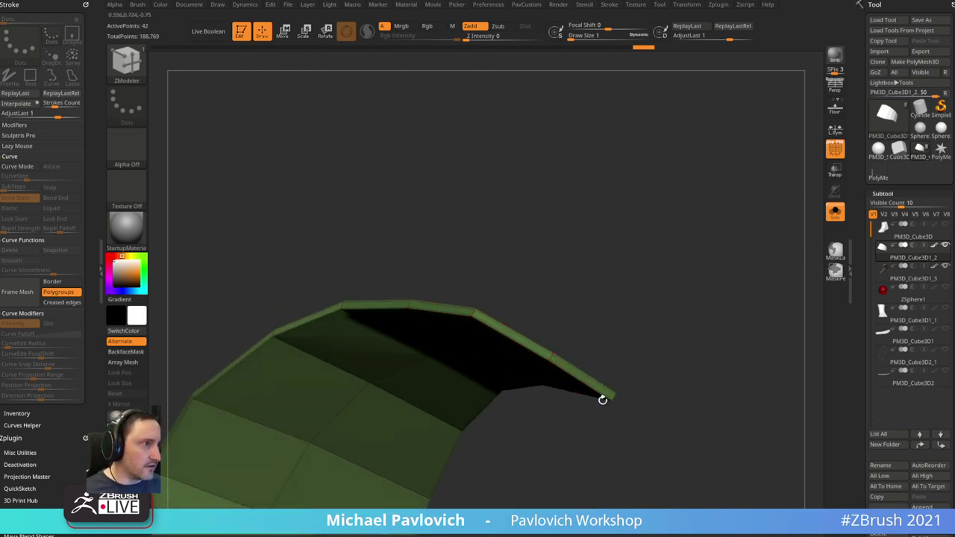
- Try to separate the strap's inner face from its thin rim by assigning a new polygroup
left_click_drag(602, 400, 515, 232)
left_click(475, 238, "ctrl+shift")
key("ctrl+w")
left_click(667, 194, "ctrl+shift")
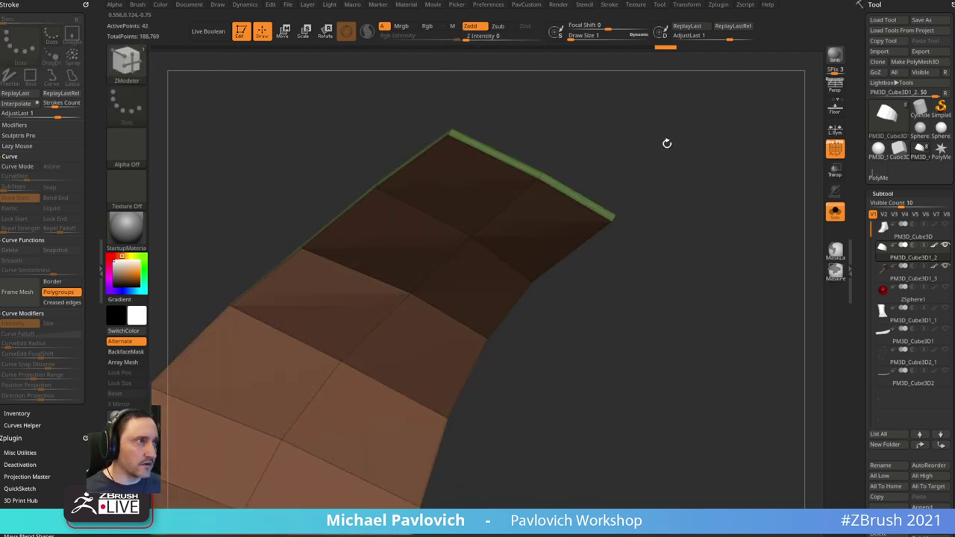
- Try to regroup the strap's outer face by isolating part of it along the central edge loop
left_click_drag(667, 143, 663, 136)
left_click_drag(522, 142, 524, 234)
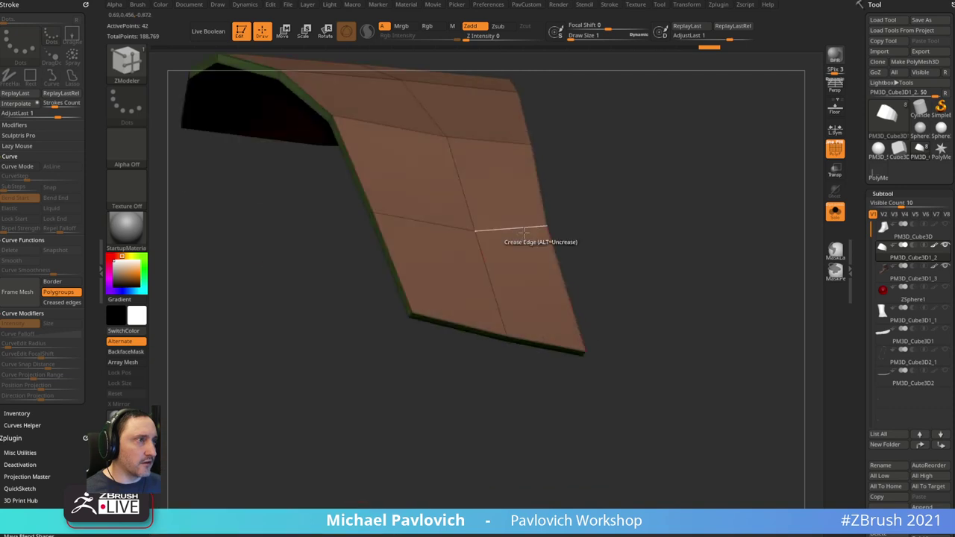
left_click(523, 233, "ctrl+shift")
key("ctrl+w")
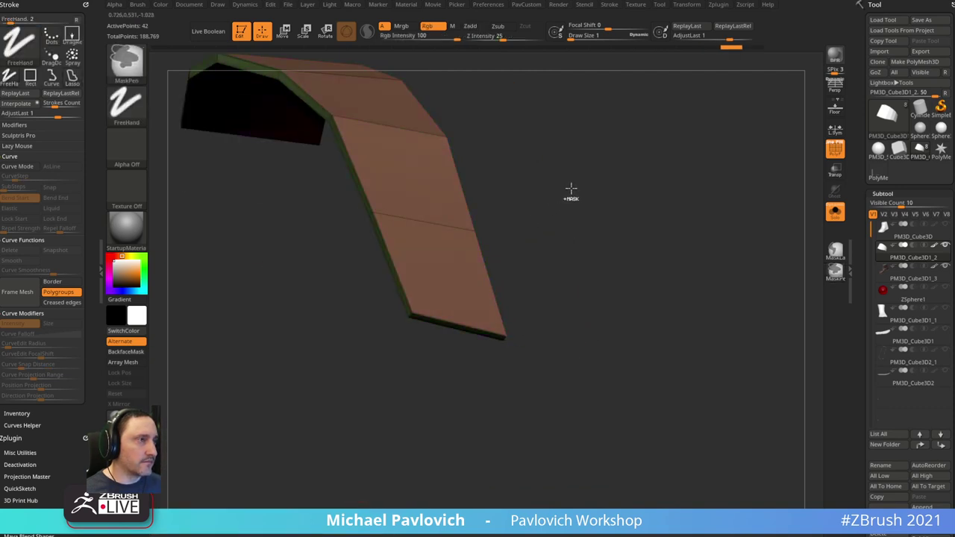
left_click(583, 191, "ctrl+shift")
left_click(481, 235, "ctrl+shift")
key("ctrl+w")
left_click(662, 200, "ctrl+shift")
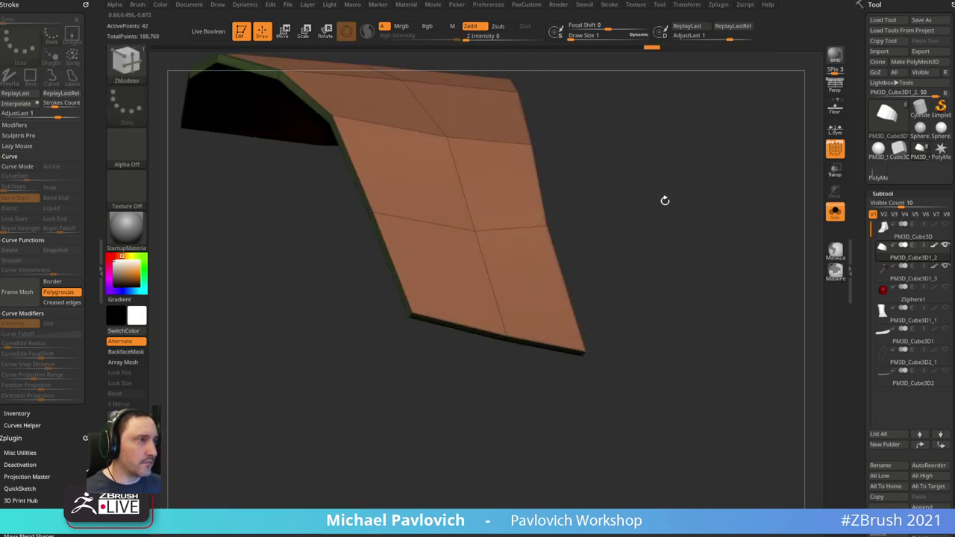
- Step back through the regrouping changes and give the strap's thin rim a polygroup separate from its faces
mouse_move(665, 200)
left_mouse_down()
mouse_move(667, 83)
mouse_move(669, 210)
mouse_move(665, 148)
mouse_move(662, 184)
left_mouse_up()
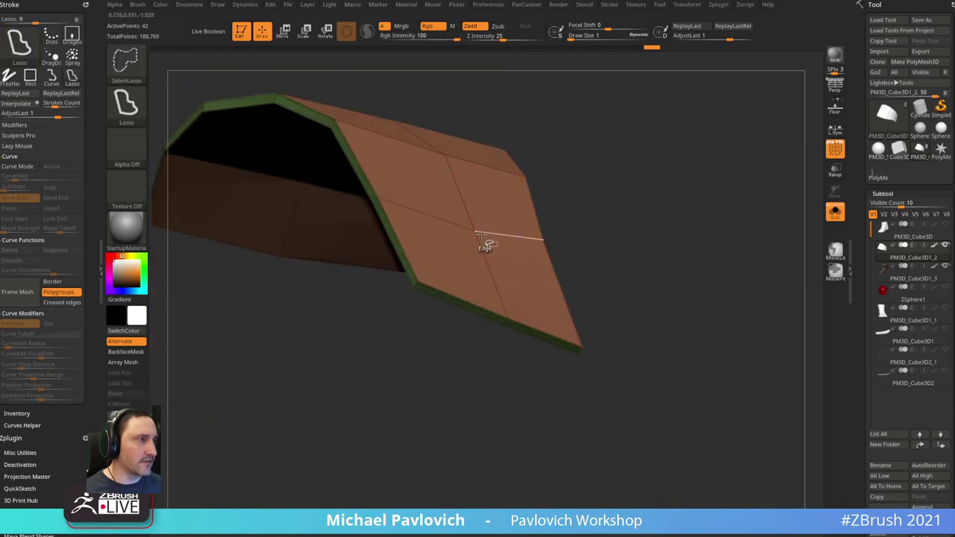
key("ctrl+shift+z")
key("ctrl+shift+z")
key("ctrl+shift+z")
key("ctrl+shift+z")
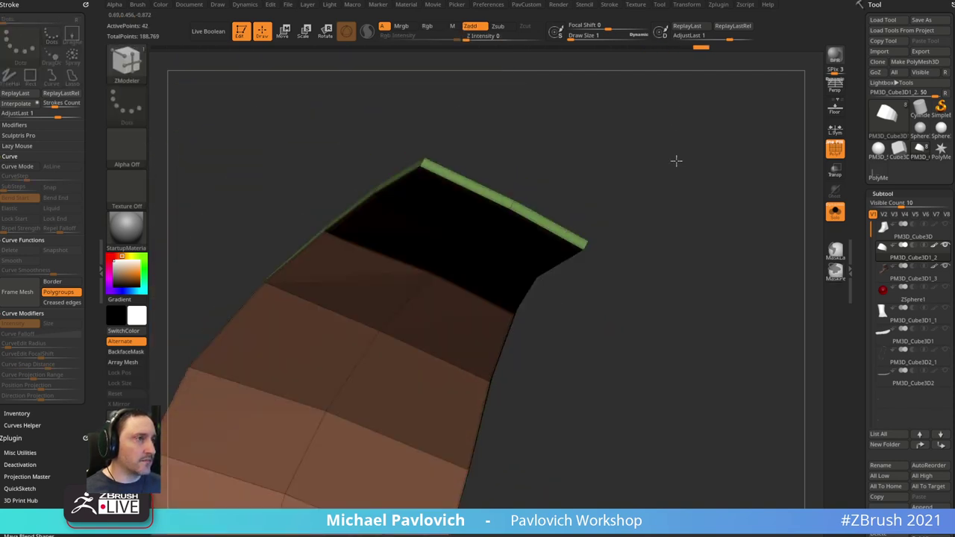
key("ctrl+shift+z")
key("ctrl+shift+z")
key("ctrl+shift+z")
key("ctrl+shift+z")
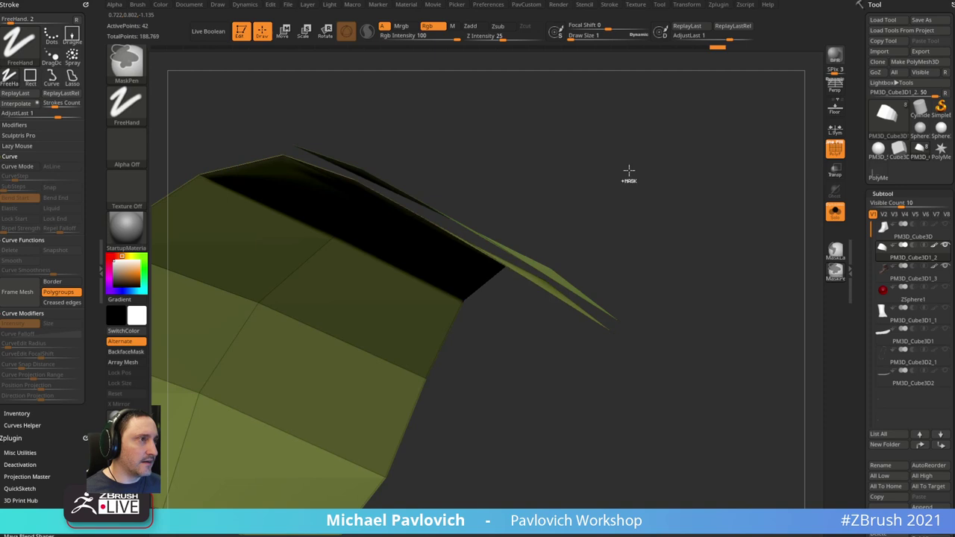
key("ctrl+shift+z")
key("ctrl+shift+z")
key("ctrl+shift+z")
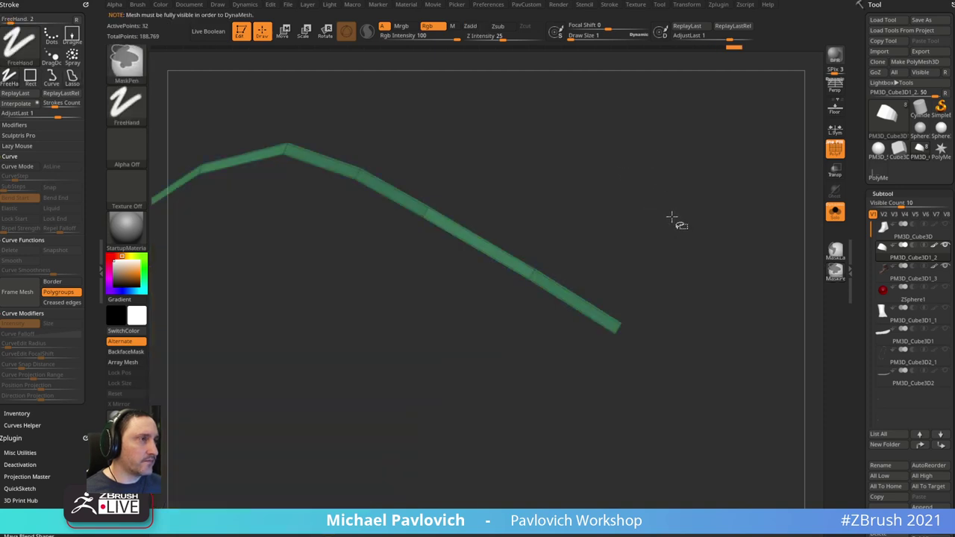
key("ctrl+shift+z")
- Try Groups By Normals on the strap, inspect the resulting rim segments, and undo the grouping
left_click_drag(688, 173, 677, 186, "alt")
key("3")
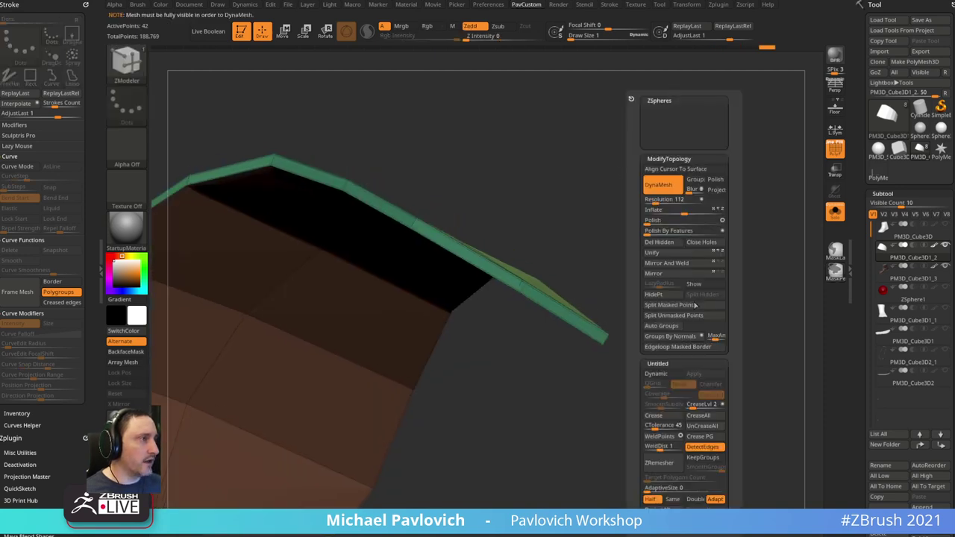
left_click(678, 337)
left_click_drag(665, 250, 499, 208, "alt")
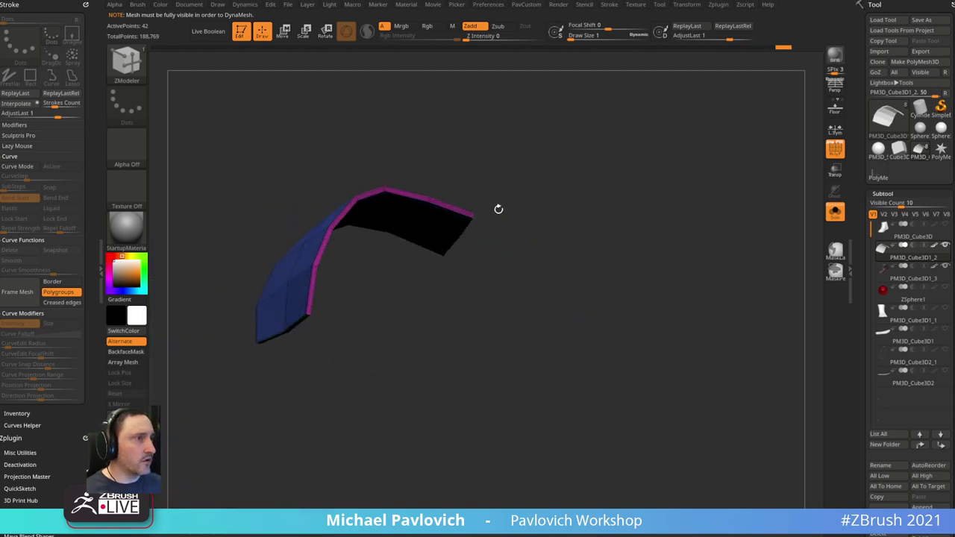
left_click_drag(343, 363, 660, 213)
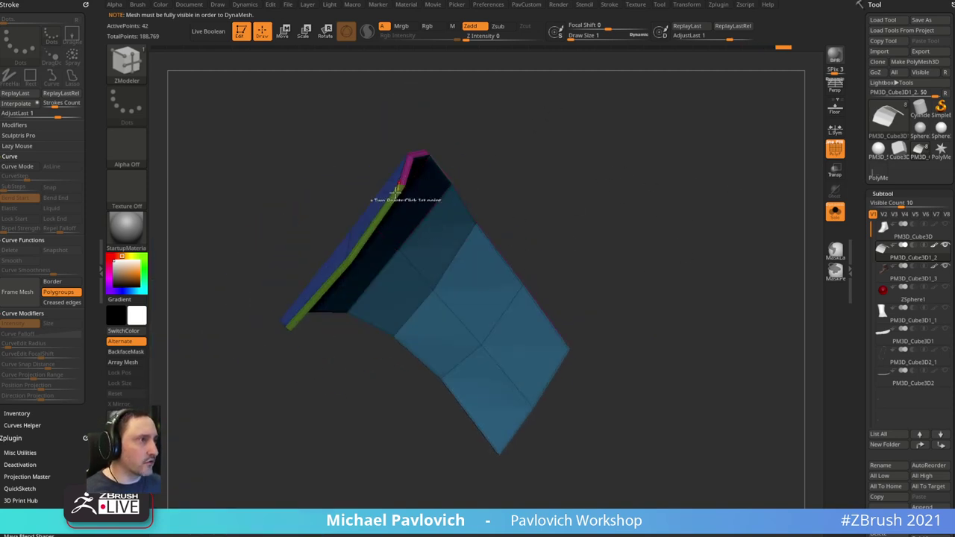
key("ctrl+shift+z")
key("ctrl+shift+z")
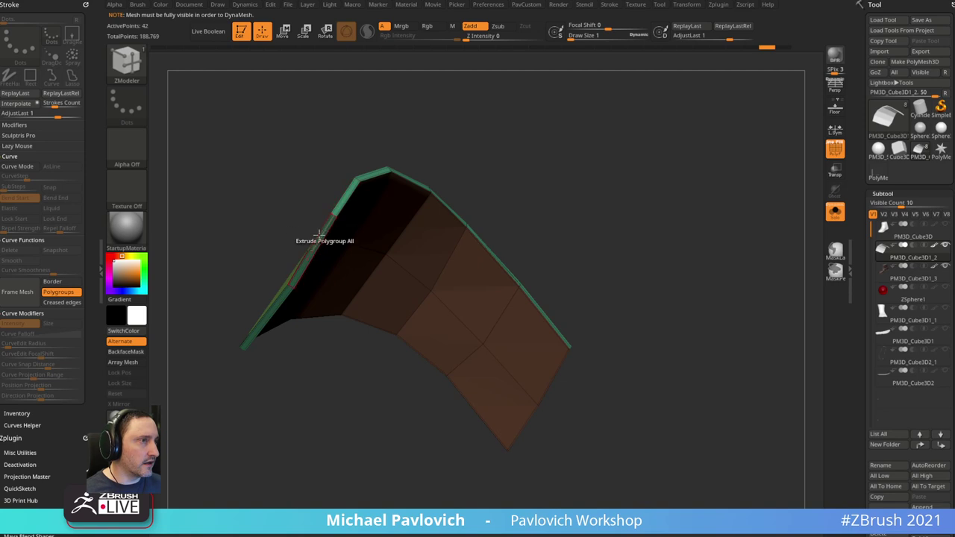
- Assign a separate polygroup to the straight end section of the strap's rim
left_click_drag(443, 167, 685, 179)
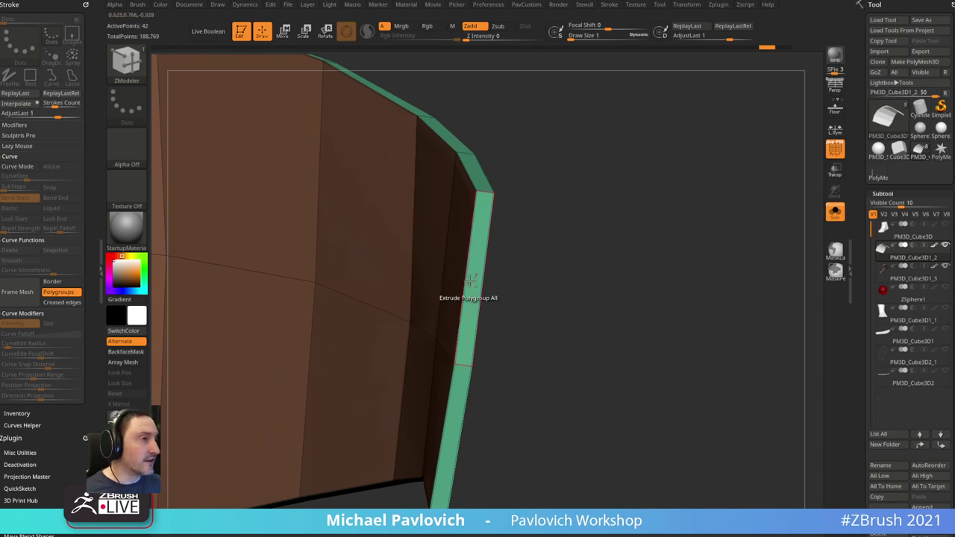
left_click(456, 395)
left_click(457, 395)
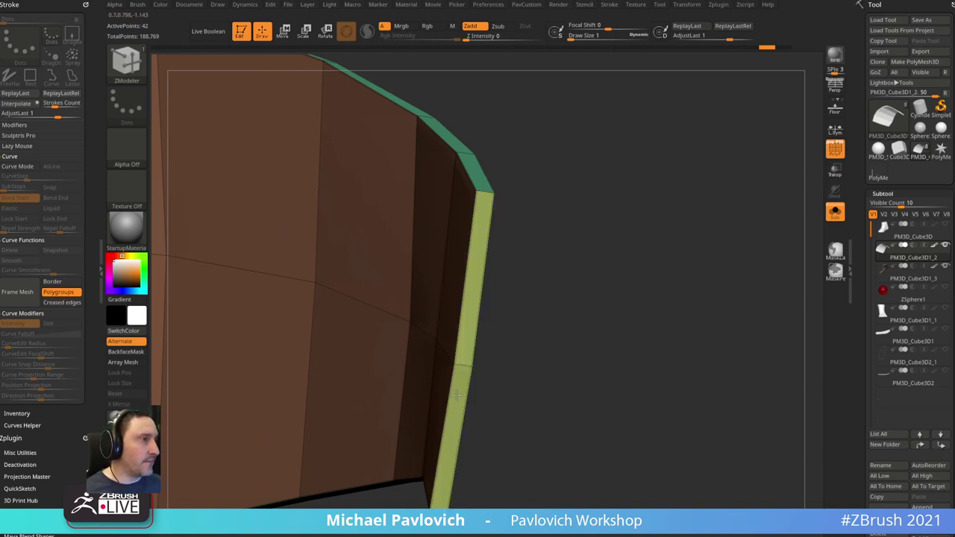
- Finish polygrouping the strap's straight end rim, crease the polygroup borders and turn on dynamic subdivision
left_click(456, 396)
left_click(456, 395)
left_click(456, 395)
left_click_drag(586, 270, 682, 266)
key("space")
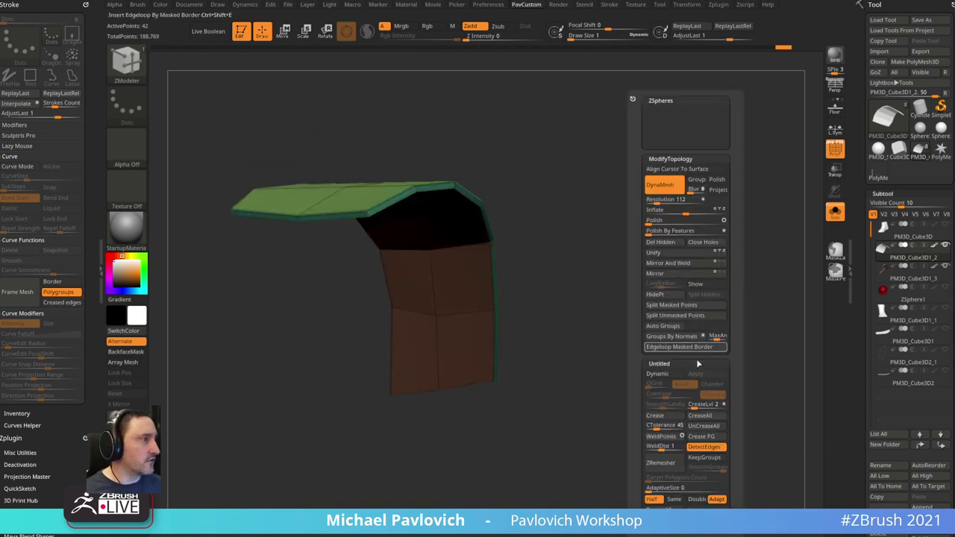
key("d")
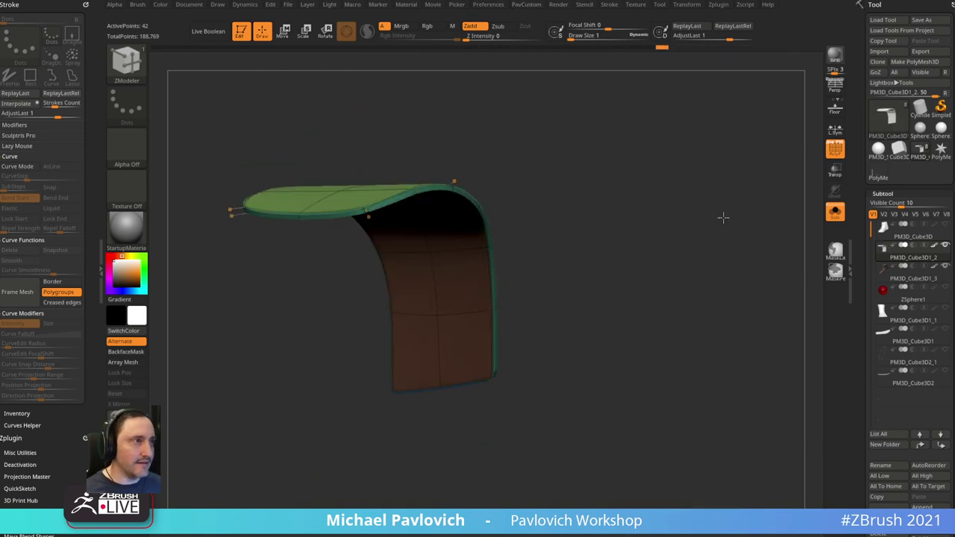
- Turn off the polyframe and solo display to check the smoothed strap in place on the whole shoe
left_click_drag(723, 217, 509, 351)
left_click(835, 149)
left_click(549, 375)
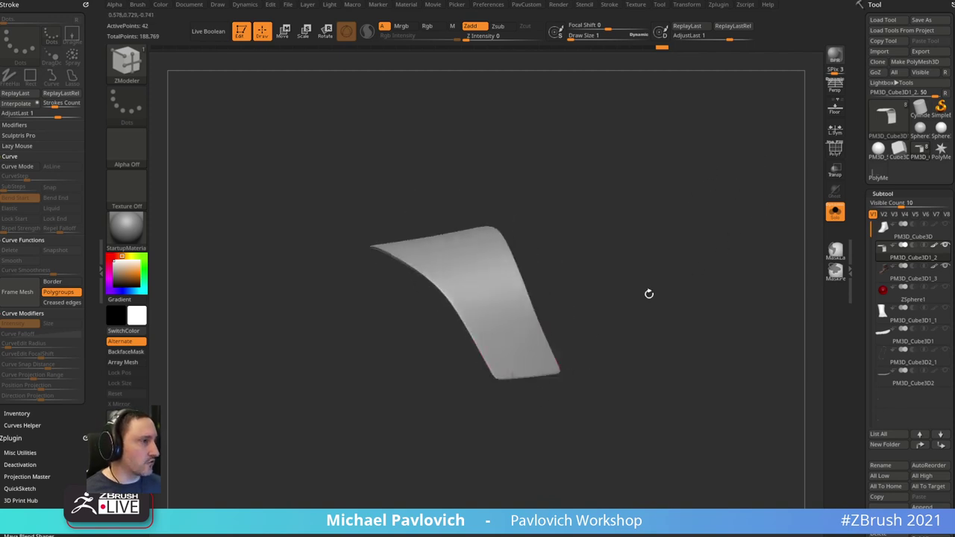
left_click(834, 213)
key("f")
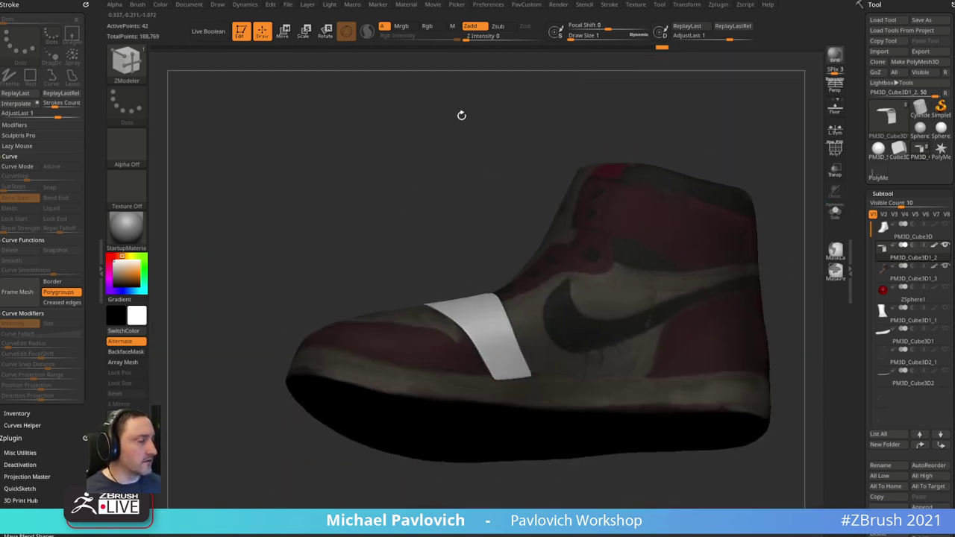
left_click_drag(460, 115, 771, 202)
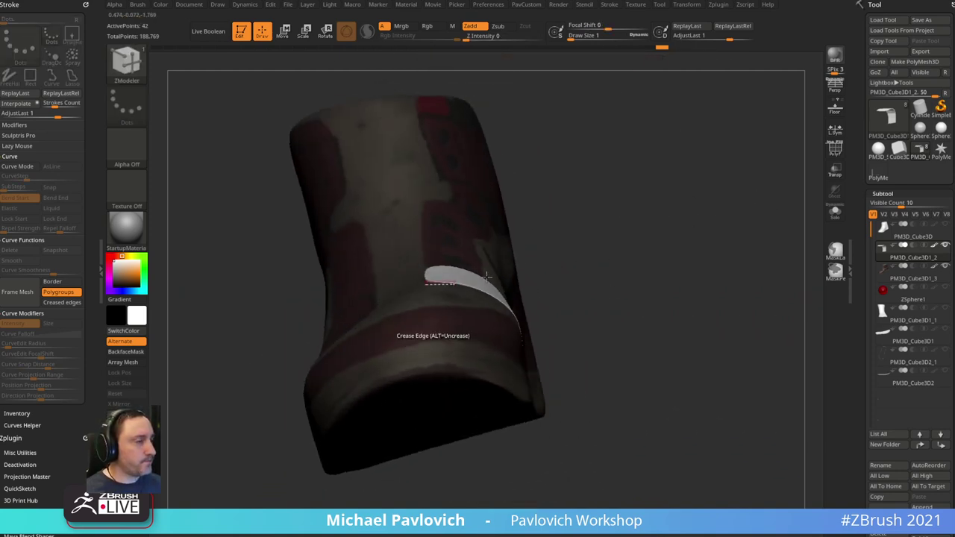
left_click_drag(570, 257, 722, 223)
- Turn off the strap's dynamic subdivision preview and face the uncovered side of the shoe's forefoot
key("s")
left_click(666, 232)
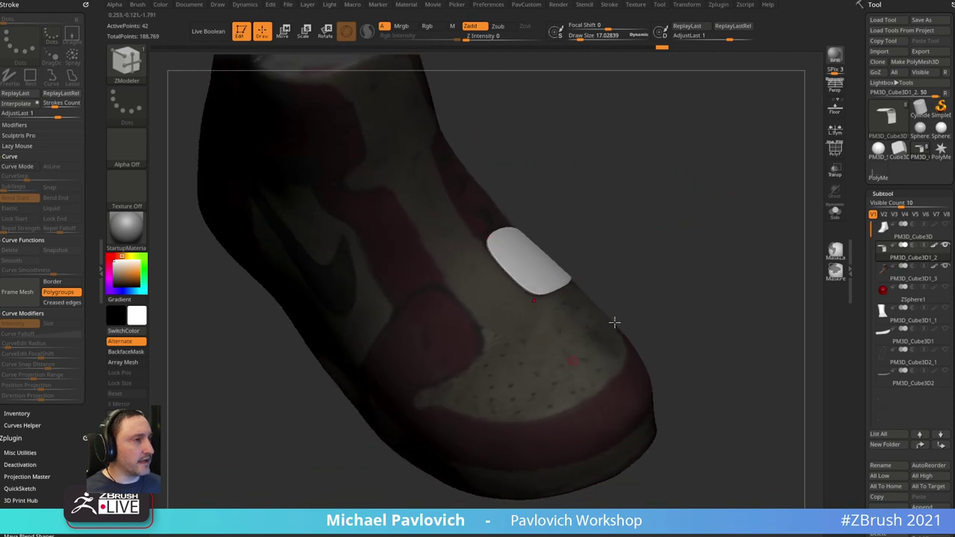
left_click_drag(614, 322, 726, 190)
key("shift+d")
key("grave")
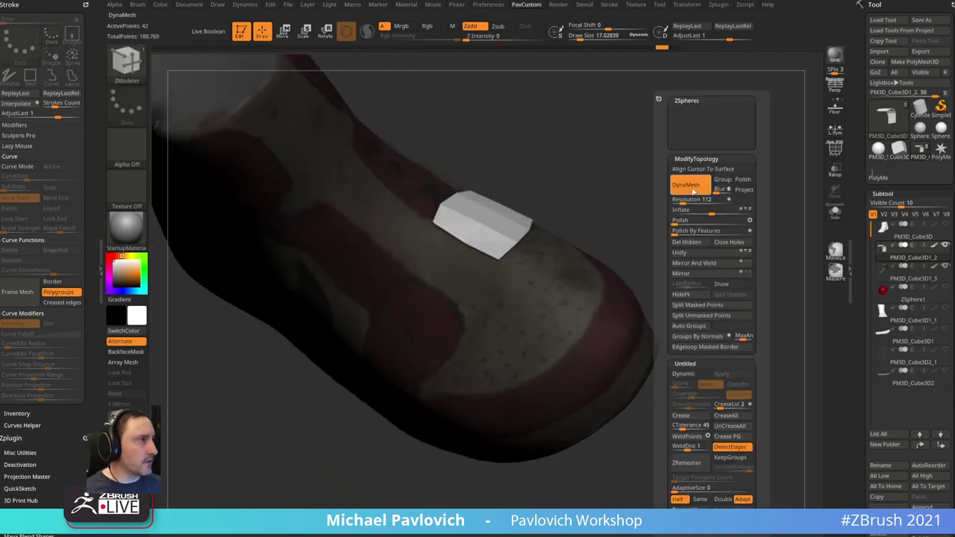
mouse_move(637, 191)
left_mouse_down()
mouse_move(733, 215)
mouse_move(718, 143)
left_mouse_up()
- Outline the rear, upper and front edges of the opposite side's dark red instep panel with Topology brush curves
key("b")
key("t")
key("o")
left_click_drag(736, 208, 768, 192)
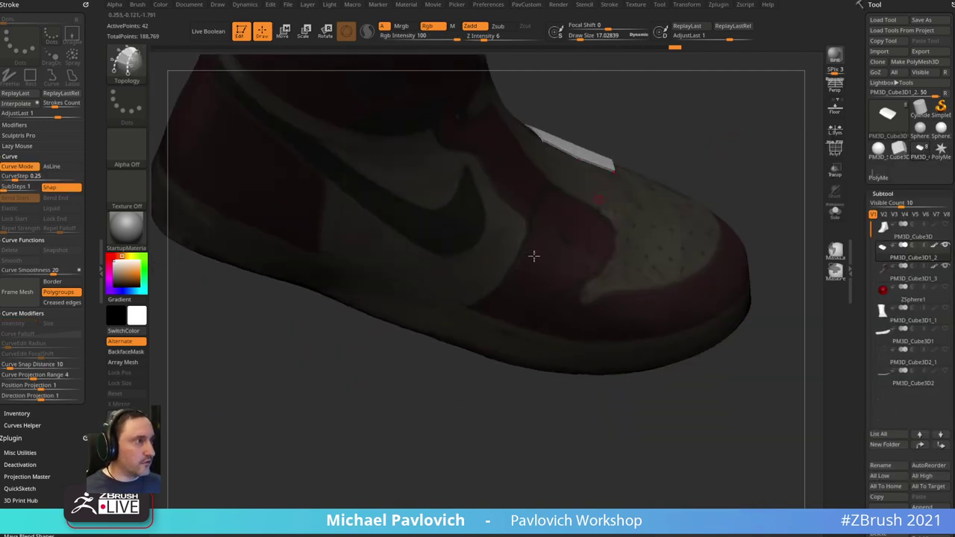
left_click_drag(500, 276, 673, 159)
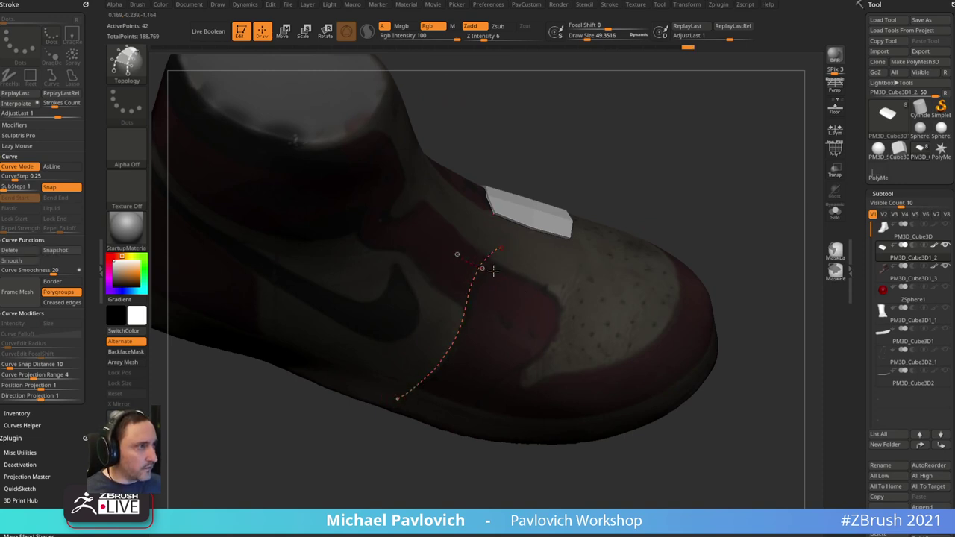
right_click_drag(586, 313, 572, 292)
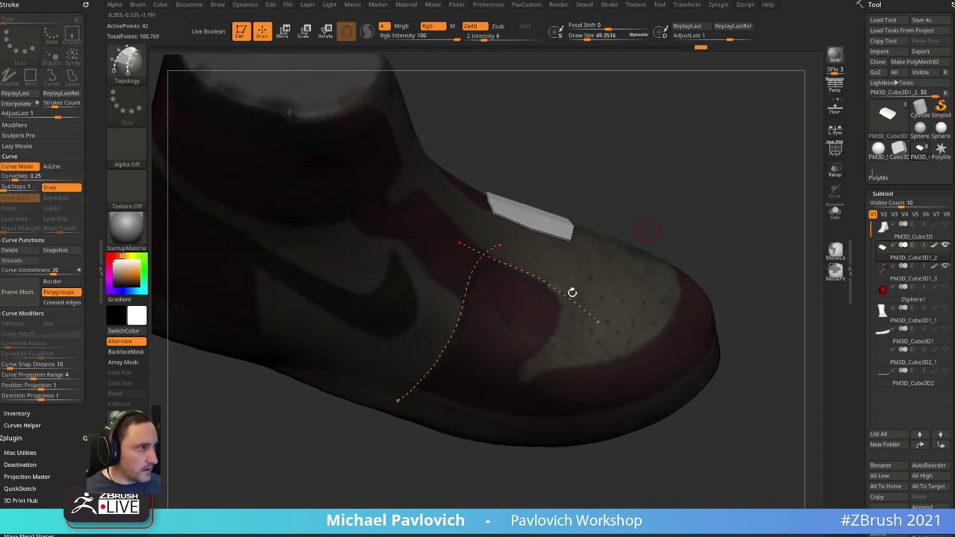
left_click_drag(453, 444, 413, 379)
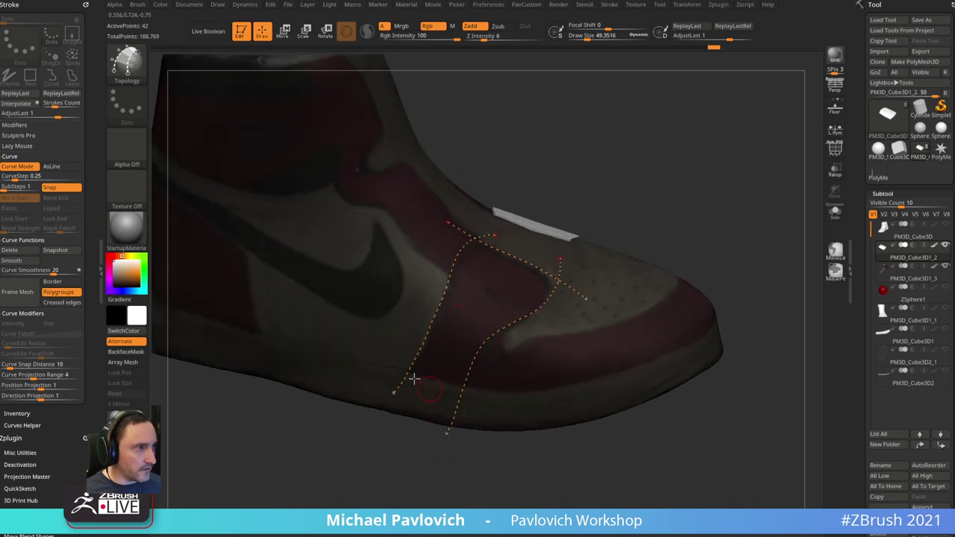
- Close the panel outline near the sole and draw evenly spaced cross curves between its rear and front edges
left_click_drag(481, 395, 520, 404)
left_click_drag(707, 159, 742, 183)
left_click_drag(473, 270, 638, 352)
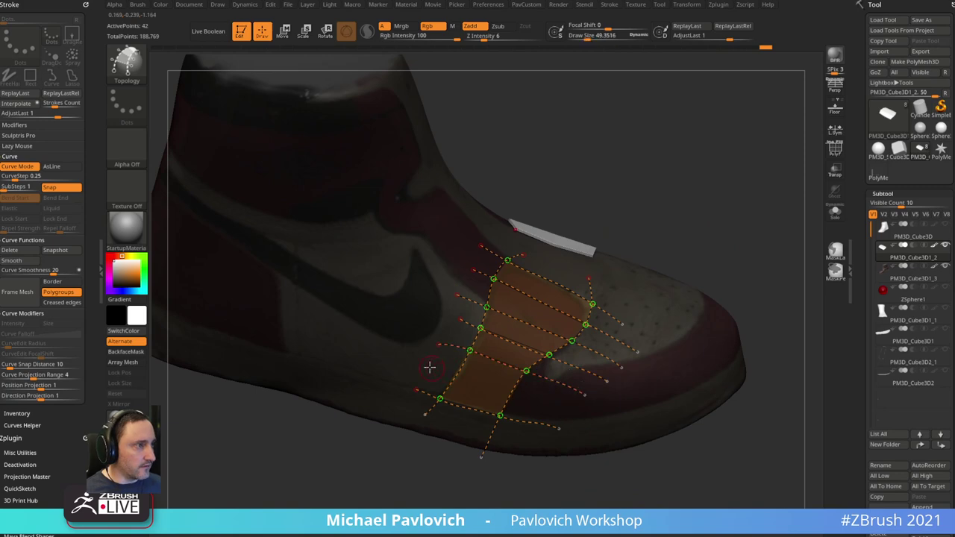
right_click_drag(420, 383, 512, 294)
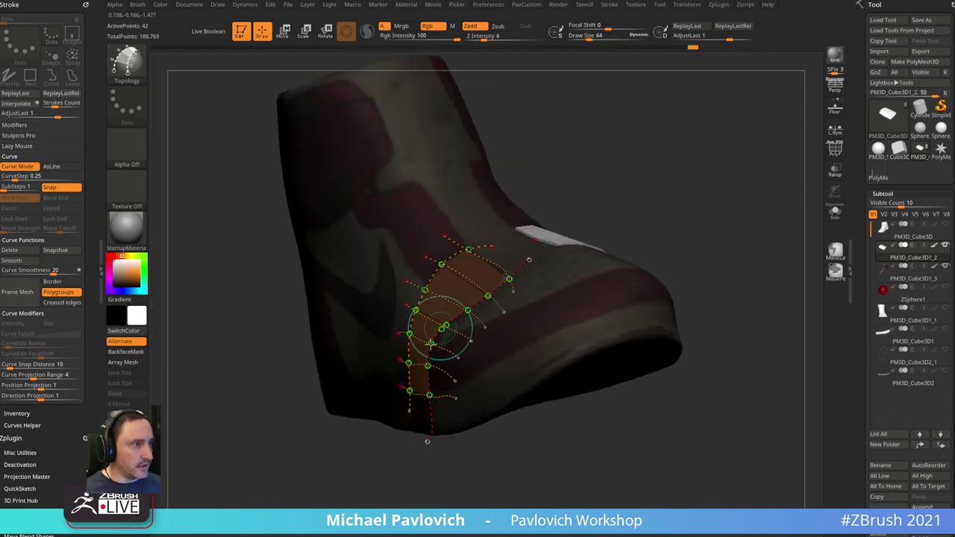
right_click_drag(431, 448, 485, 494)
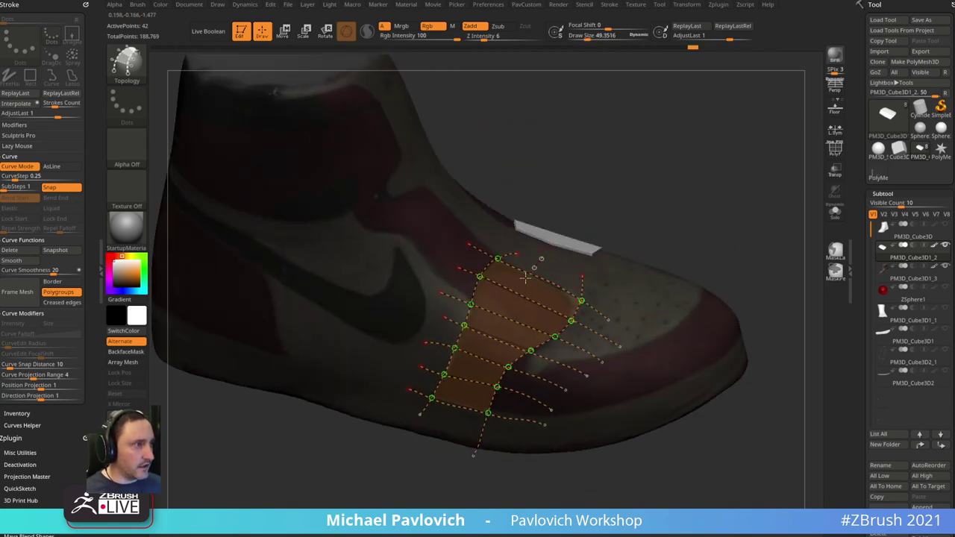
key("ctrl+z")
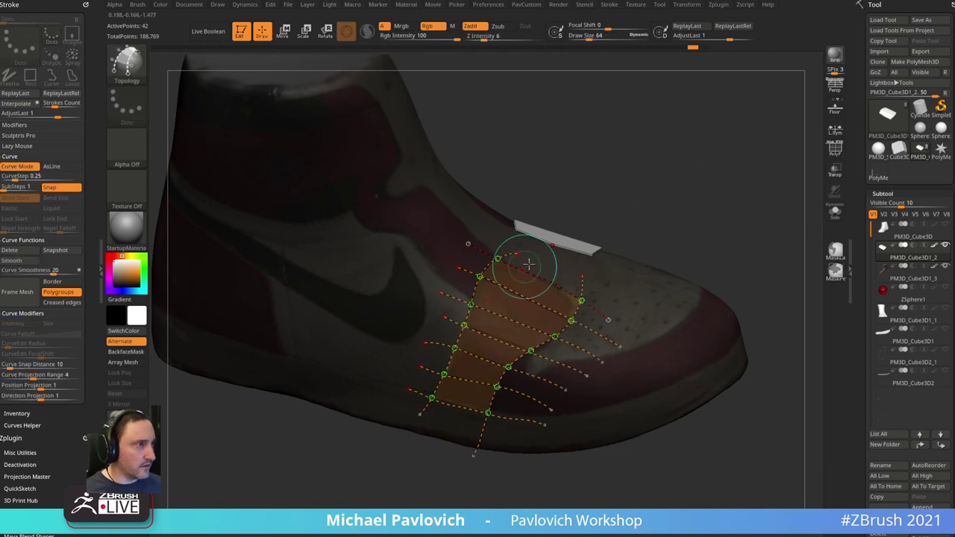
- Add two lengthwise topology curves running from the panel's upper edge down to the sole
left_click_drag(536, 259, 502, 284)
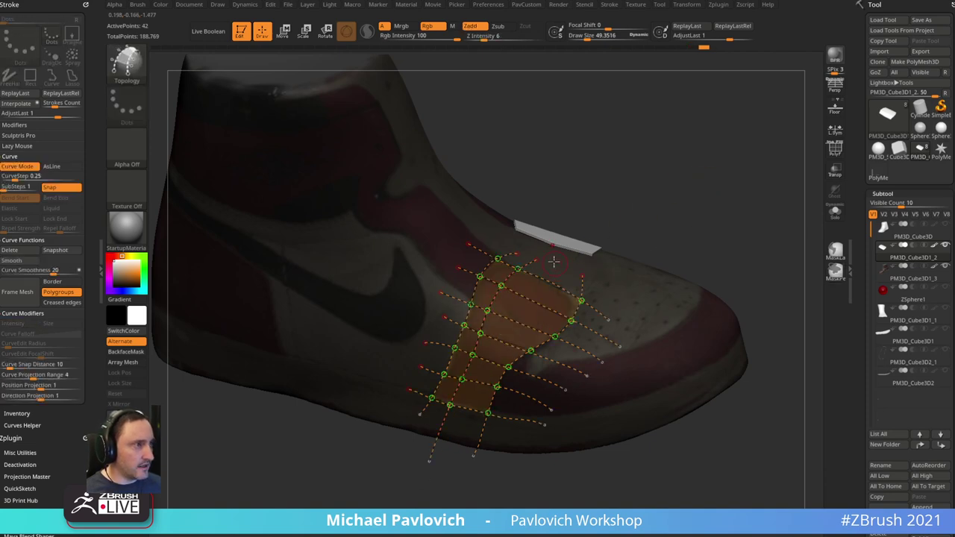
left_click_drag(455, 447, 446, 478)
mouse_move(727, 211)
left_mouse_down()
mouse_move(721, 224)
mouse_move(694, 224)
left_mouse_up()
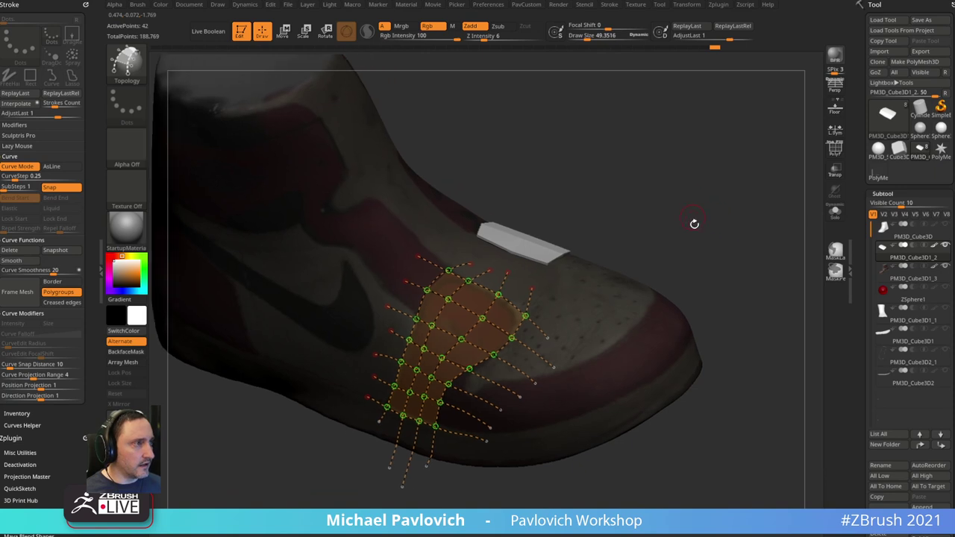
right_click_drag(665, 235, 579, 317)
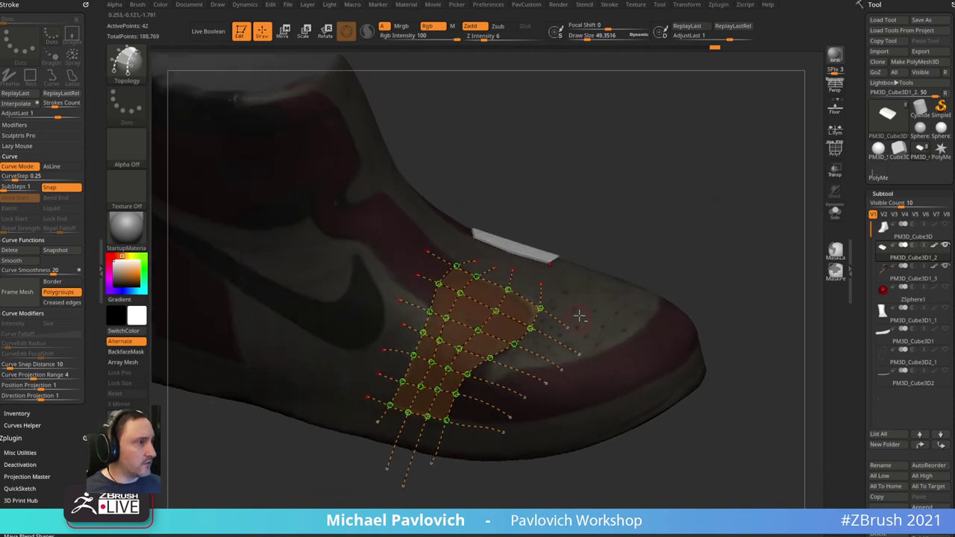
- Try to trim the cross curves' overhanging ends on the toe side of the panel
left_click(502, 387, "alt")
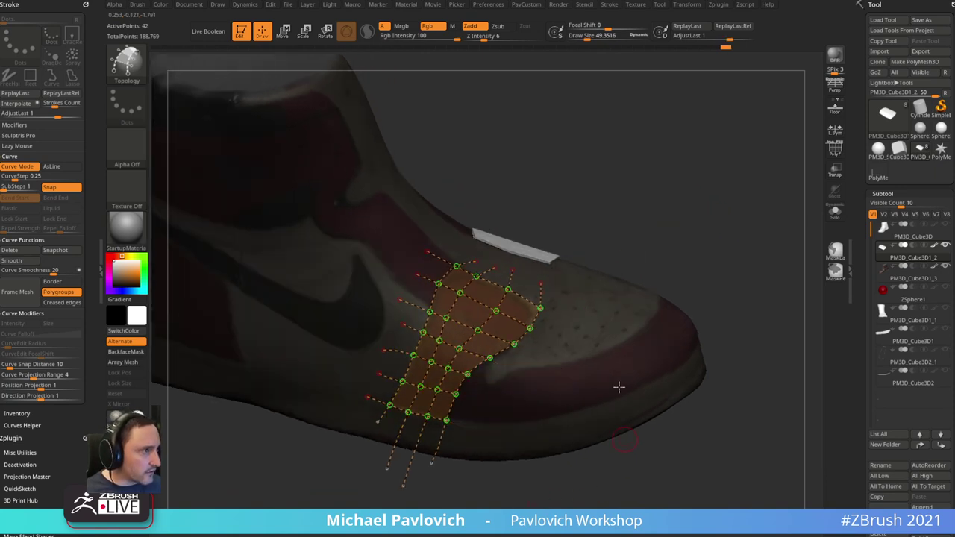
left_click(614, 333, "alt")
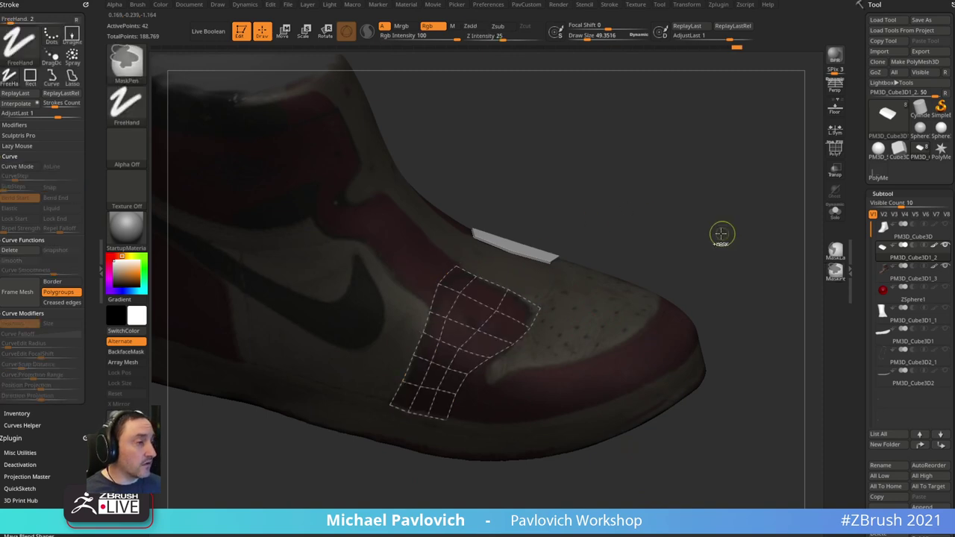
right_click_drag(727, 237, 709, 246)
mouse_move(707, 214)
left_mouse_down()
mouse_move(703, 200)
mouse_move(714, 222)
mouse_move(655, 222)
left_mouse_up()
- Generate the panel mesh from the curve network at Draw Size 1 and split it into its own subtool
key("s")
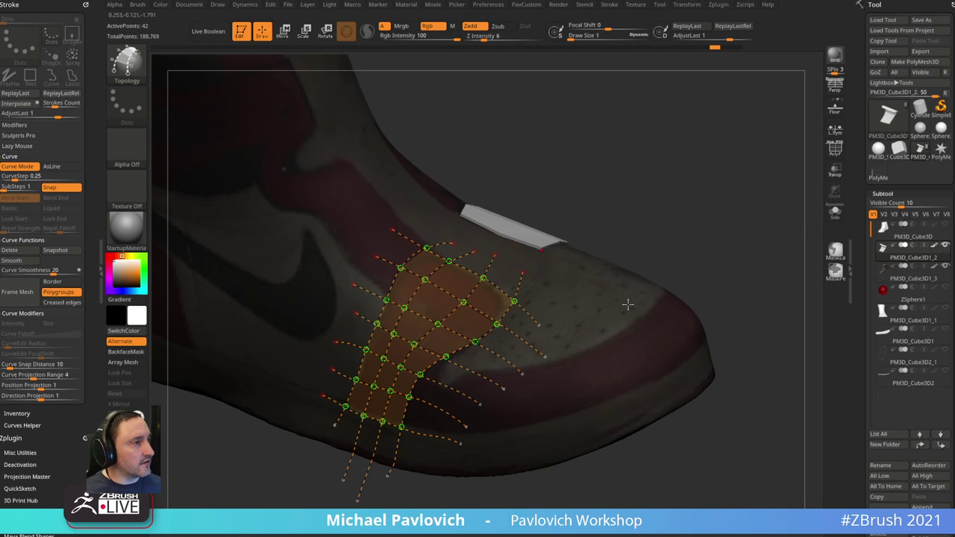
left_click(628, 304)
key("1")
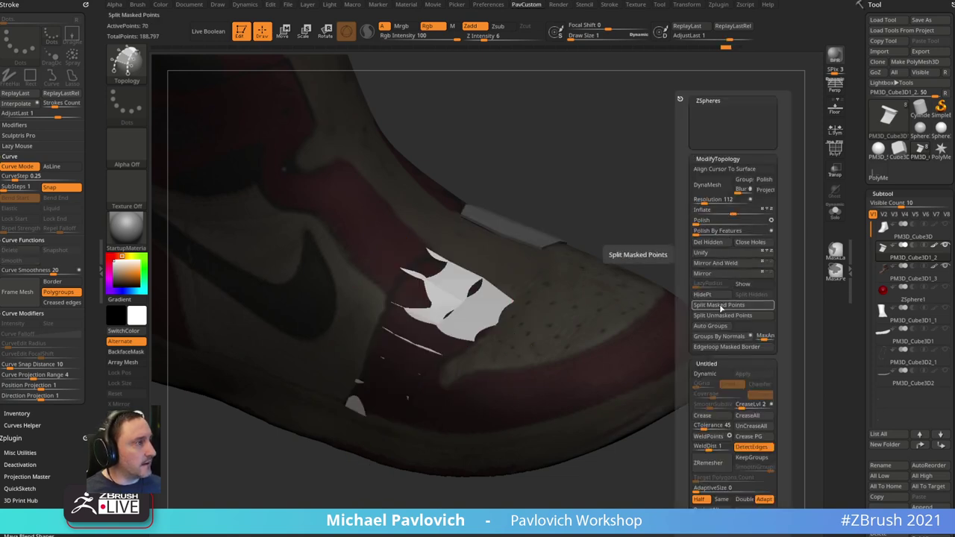
left_click(721, 306)
left_click_drag(682, 189, 597, 203)
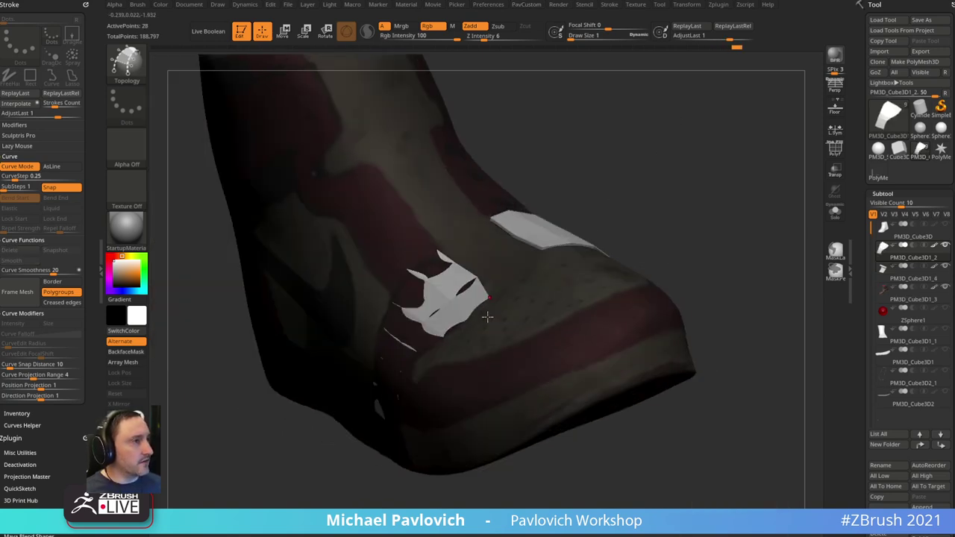
- Extrude the new panel's polygons with the ZModeler brush to give the panel thickness
mouse_move(696, 166)
left_mouse_down("alt")
mouse_move(701, 147)
mouse_move(698, 202)
left_mouse_up("alt")
key("b")
key("z")
key("m")
key("space")
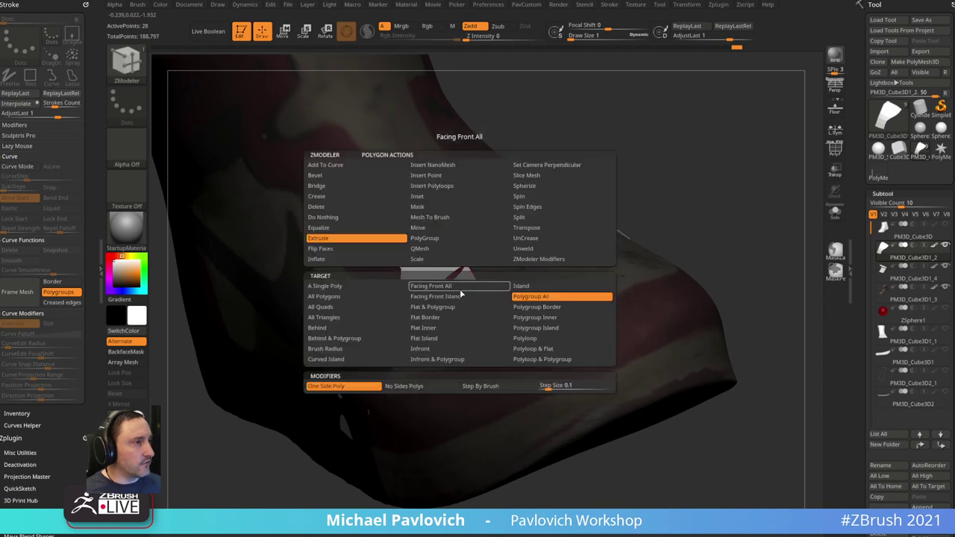
left_click(461, 290)
right_click_drag(583, 200, 750, 173)
- Isolate the thickened panel with its polyframe displayed and give its straight end rim a separate polygroup
left_click(835, 212)
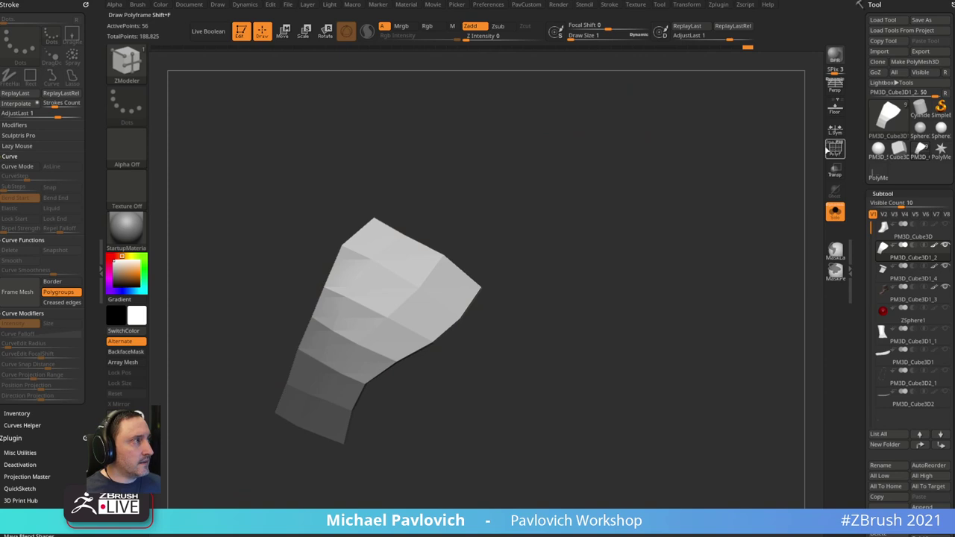
mouse_move(761, 197)
left_mouse_down()
mouse_move(731, 217)
mouse_move(732, 239)
mouse_move(771, 197)
left_mouse_up()
left_click(843, 152)
left_click(843, 153)
left_click(833, 152)
right_click_drag(783, 180, 525, 213)
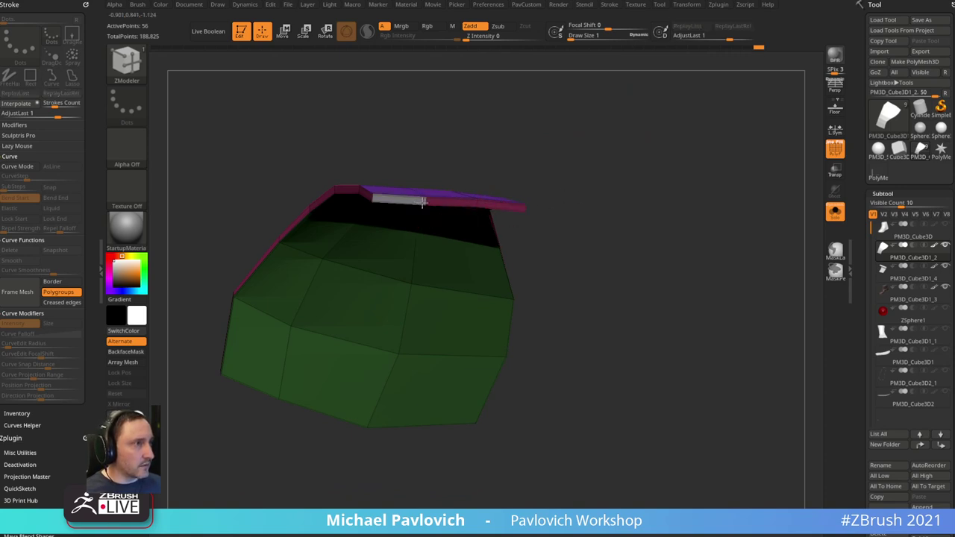
- Crease the panel's polygroup borders and turn on dynamic subdivision for it
key("2")
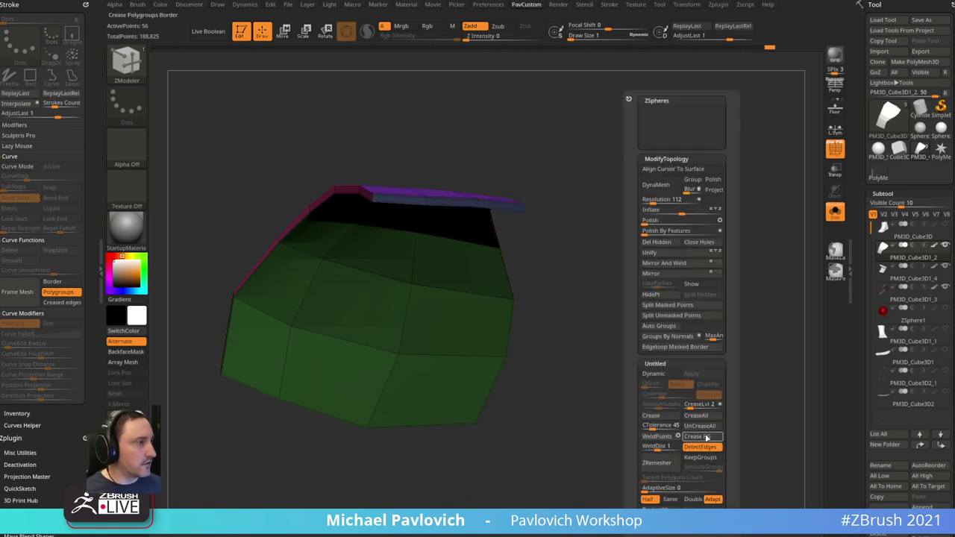
left_click(705, 437)
key("d")
left_click_drag(671, 193, 669, 288)
key("2")
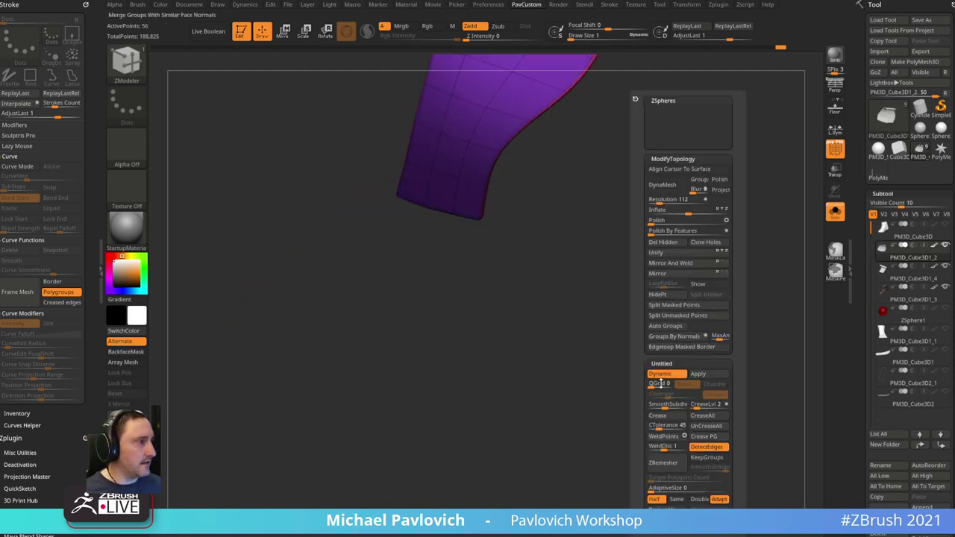
- Bring the other shoe parts back into view, hide the polyframe and check the panel from the front
left_click(833, 212)
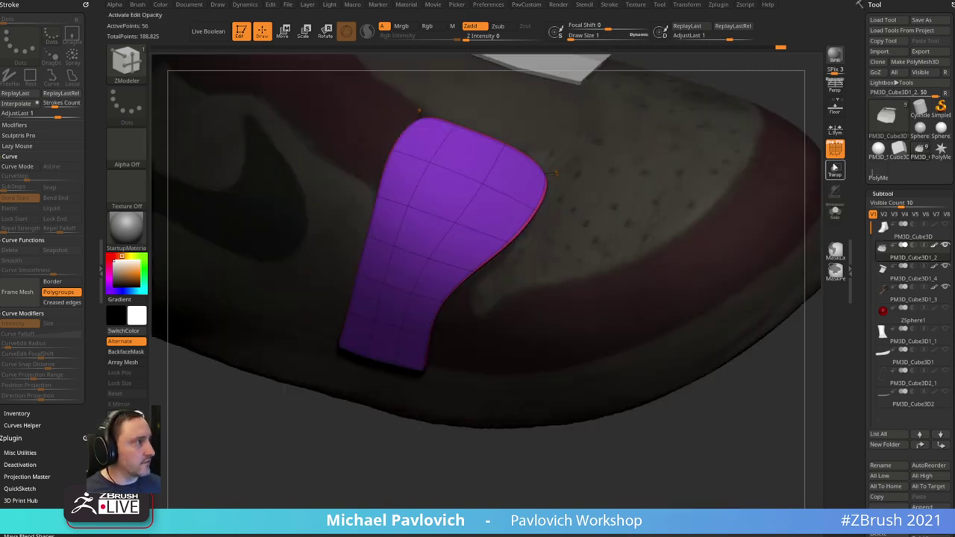
left_click(834, 150)
left_click_drag(706, 440, 664, 310, "alt")
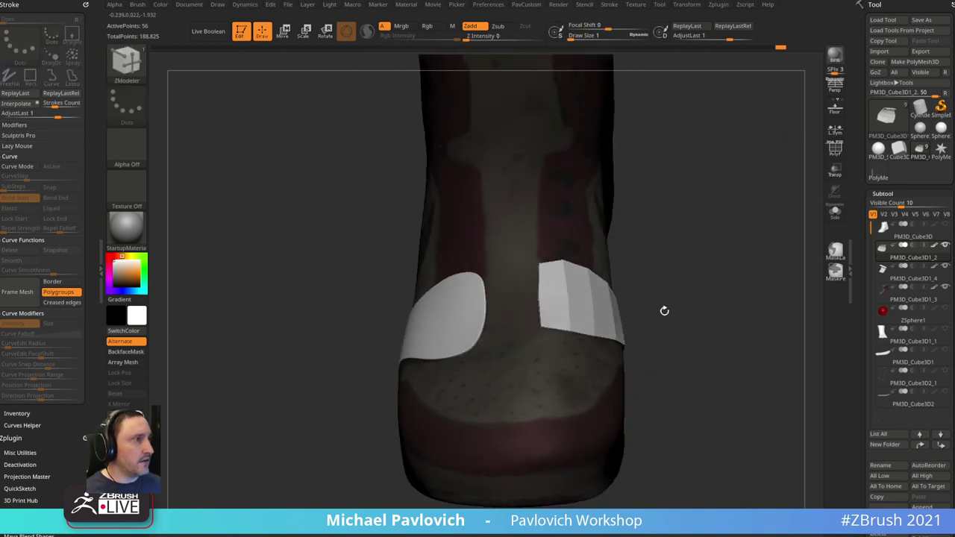
- Switch to the Standard brush, select the opposite instep strap and turn on its dynamic subdivision
key("b")
key("s")
key("t")
left_click(605, 316, "alt")
left_click_drag(689, 264, 672, 265, "alt")
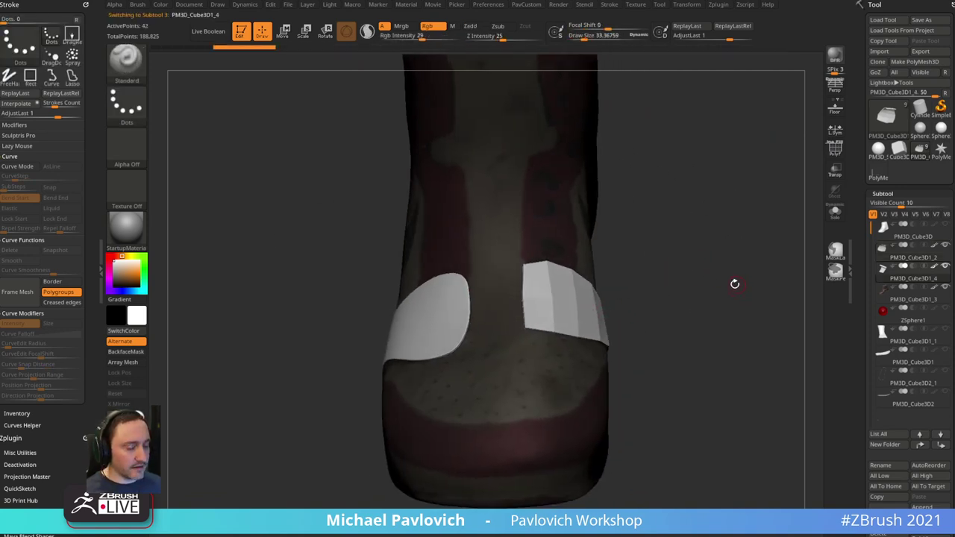
left_click_drag(734, 283, 628, 235)
- Select the new panel's subtool and merge it down with the opposite instep strap
left_click(901, 259)
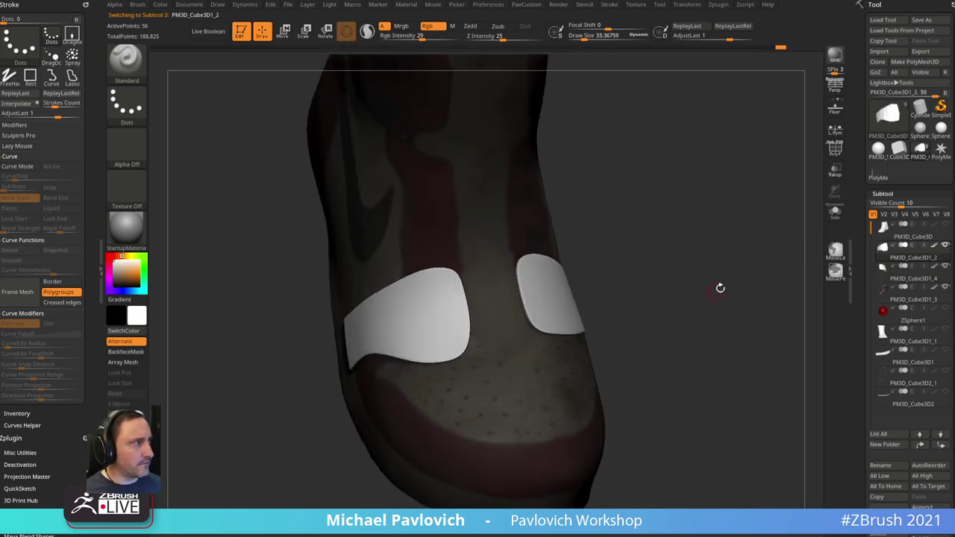
key("ctrl+e")
left_click(710, 315)
mouse_move(700, 229)
left_mouse_down()
mouse_move(716, 246)
mouse_move(746, 209)
mouse_move(746, 234)
mouse_move(774, 216)
mouse_move(679, 217)
mouse_move(714, 207)
mouse_move(699, 200)
mouse_move(721, 226)
mouse_move(722, 166)
mouse_move(705, 182)
left_mouse_up()
- Trace the swoosh's upper edge back to the heel with a Topology brush curve
key("b")
key("b")
key("t")
key("o")
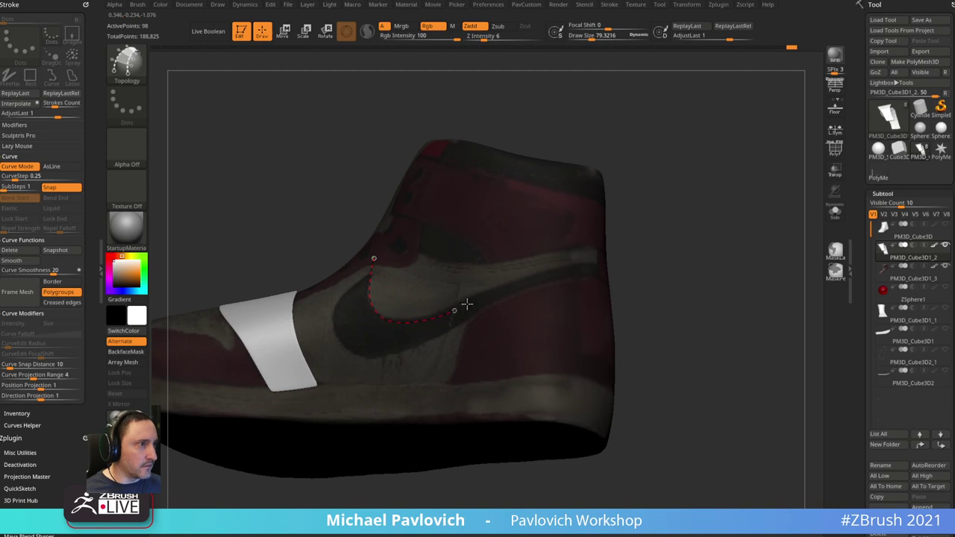
left_click_drag(609, 257, 610, 205)
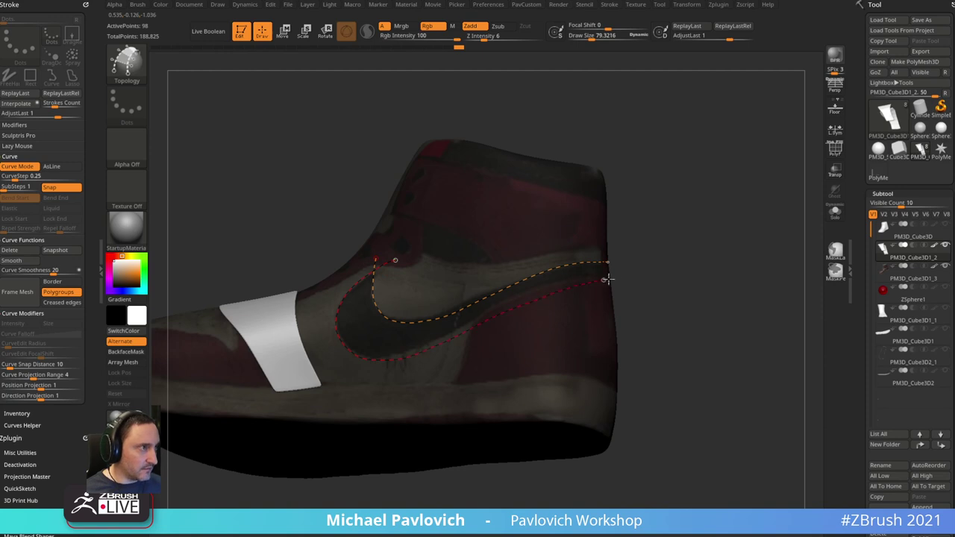
- Try to trace the swoosh's lower edge with a topology curve and undo the attempt
left_click_drag(609, 279, 612, 279)
mouse_move(668, 246)
left_mouse_down()
mouse_move(682, 264)
mouse_move(660, 256)
left_mouse_up()
key("ctrl+z")
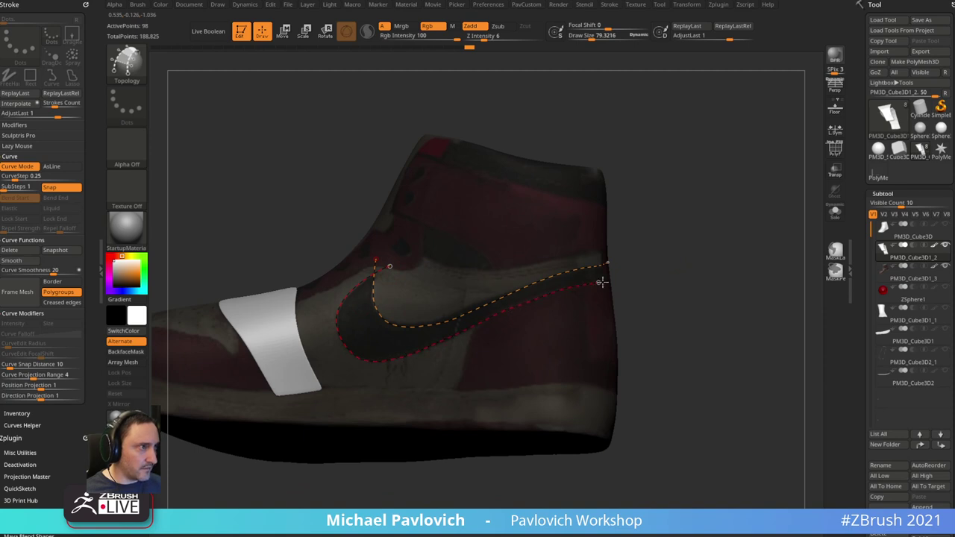
- Draw topology curves across the swoosh from its toe to the heel, dividing the outline into a strip of quads
left_click_drag(757, 235, 708, 193)
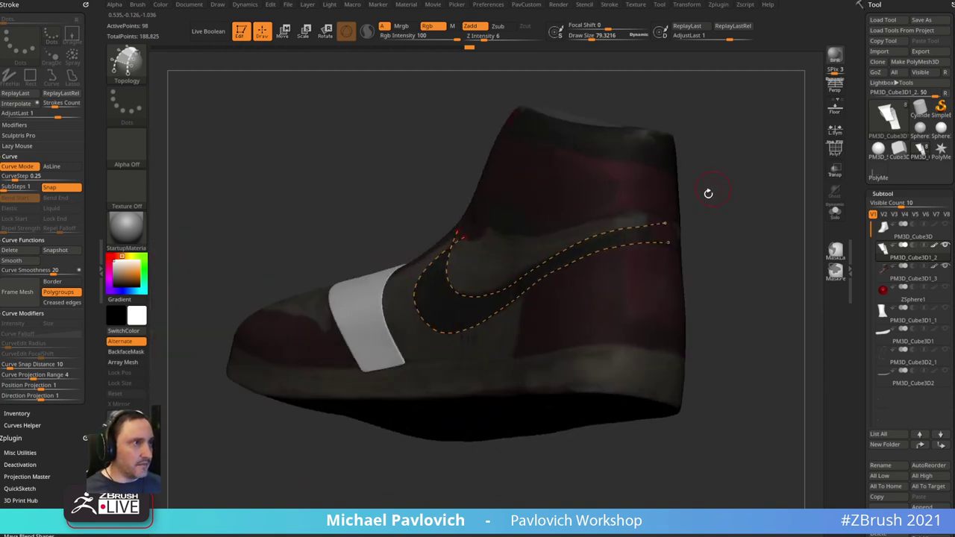
mouse_move(650, 297)
left_mouse_down()
mouse_move(693, 177)
mouse_move(482, 279)
mouse_move(386, 294)
left_mouse_up()
mouse_move(469, 276)
left_mouse_down()
mouse_move(412, 328)
mouse_move(430, 369)
mouse_move(480, 362)
left_mouse_up()
left_click_drag(693, 226, 622, 223)
left_click_drag(528, 270, 544, 356)
left_click_drag(557, 261, 573, 342)
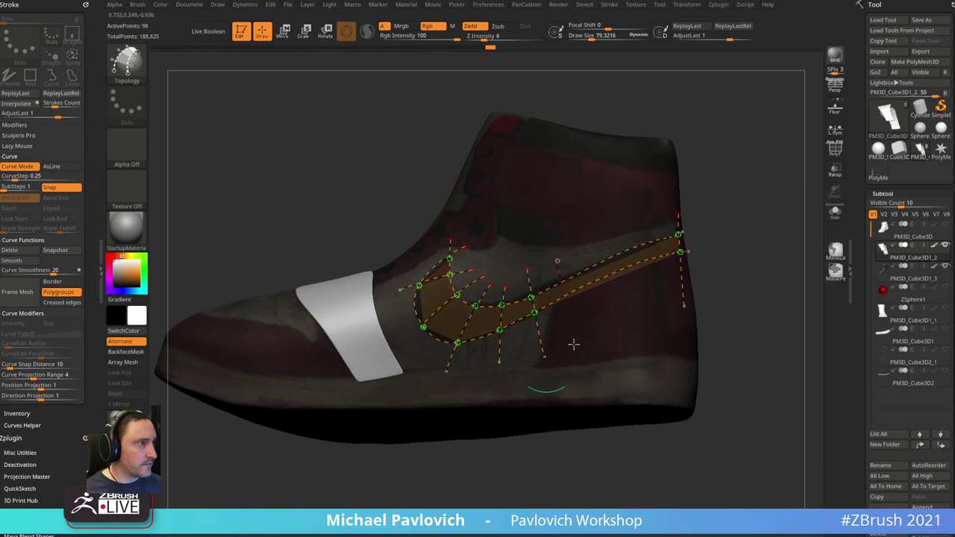
left_click_drag(580, 248, 599, 325)
left_click_drag(727, 230, 727, 172)
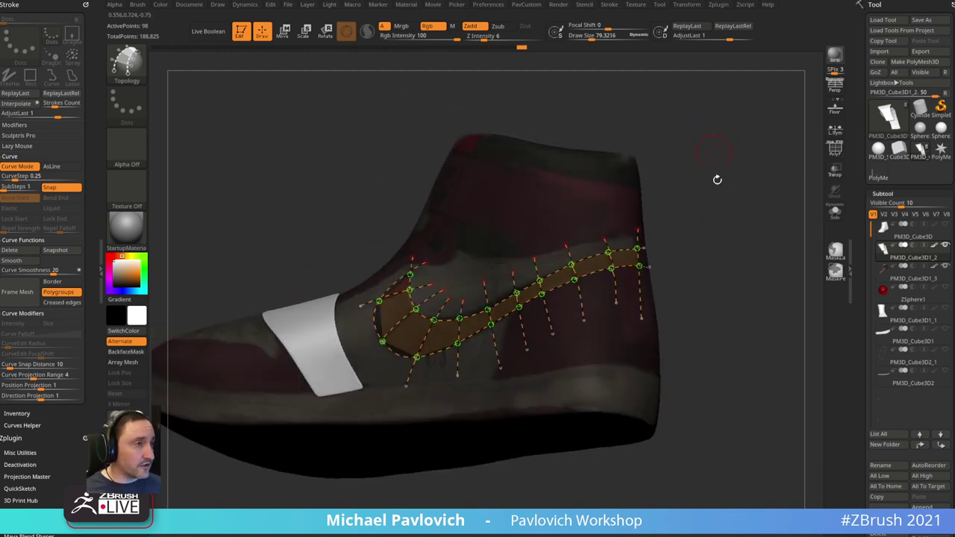
- Set the draw size to 1 and generate the swoosh mesh from the topology curves
left_click_drag(754, 218, 735, 204)
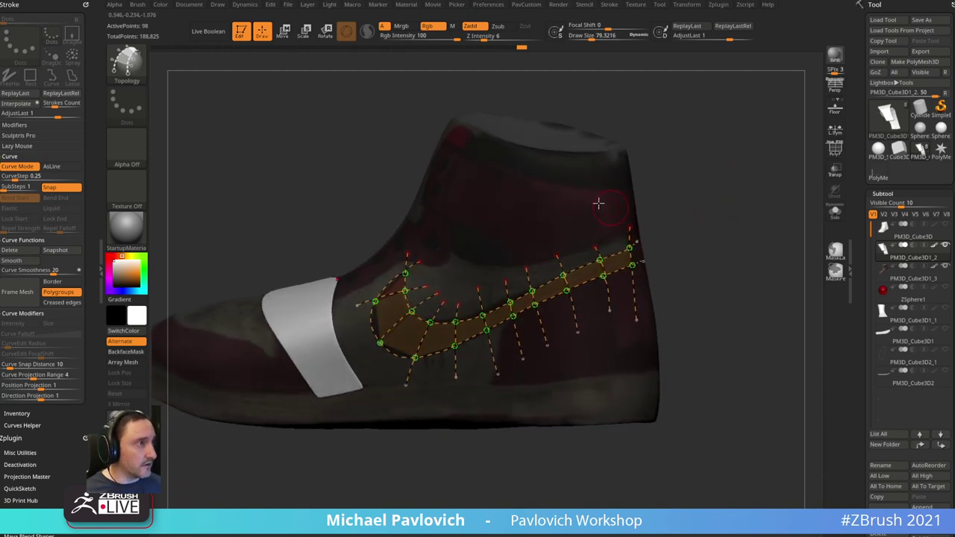
key("s")
left_click_drag(596, 196, 571, 198)
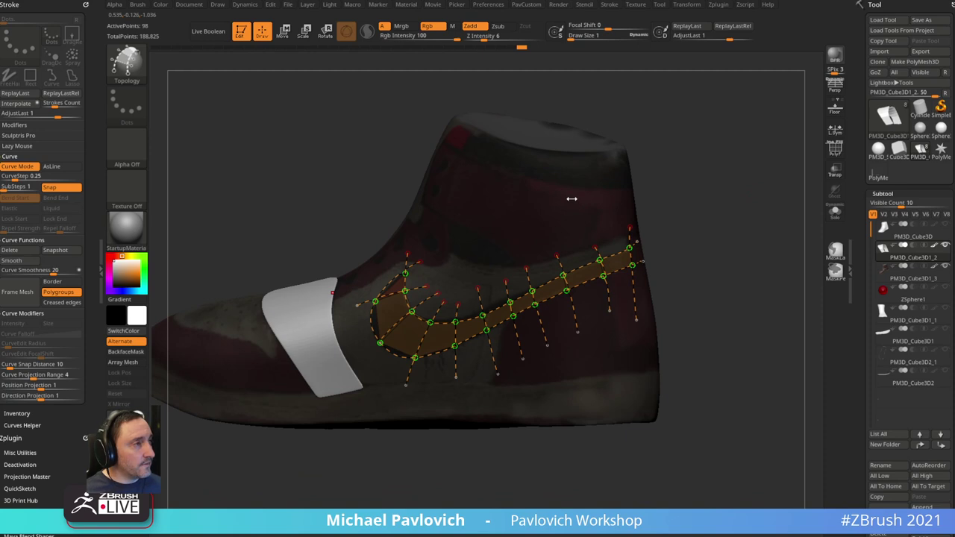
left_click(587, 182)
- Split the masked points so the swoosh and the instep strap become separate subtools
left_click_drag(729, 166, 752, 172)
key("2")
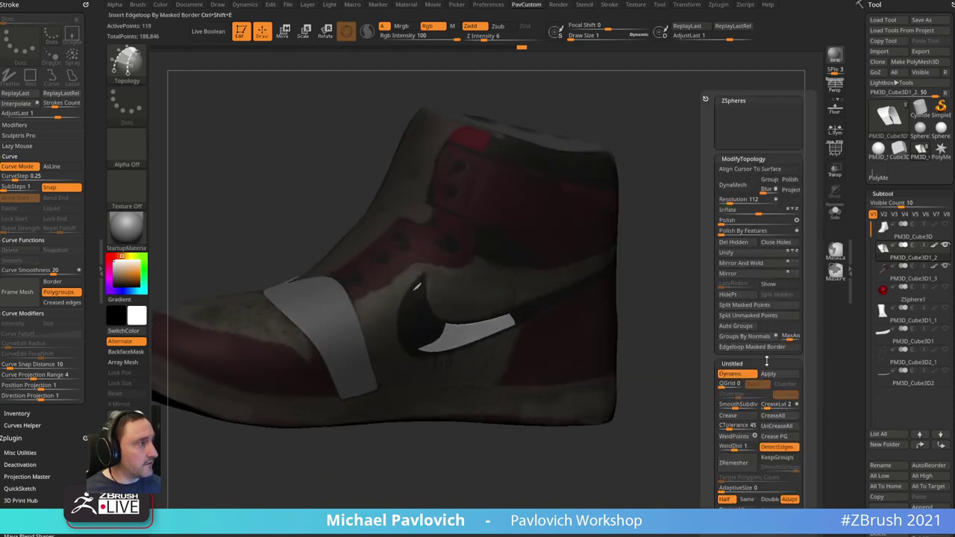
left_click(782, 305)
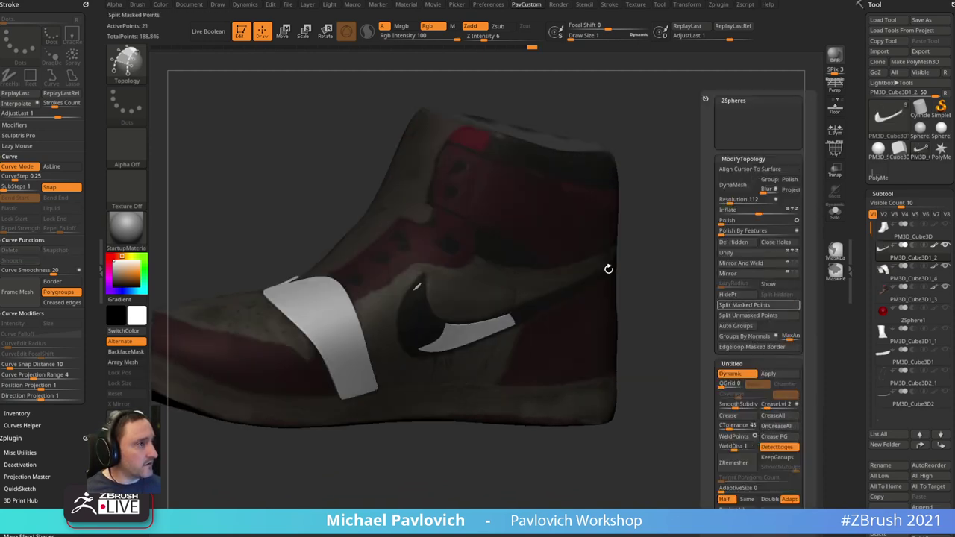
- Switch to the ZModeler brush and thicken the swoosh with Extrude Polygroup All
left_click_drag(716, 290, 722, 309, "alt")
key("b")
key("z")
key("m")
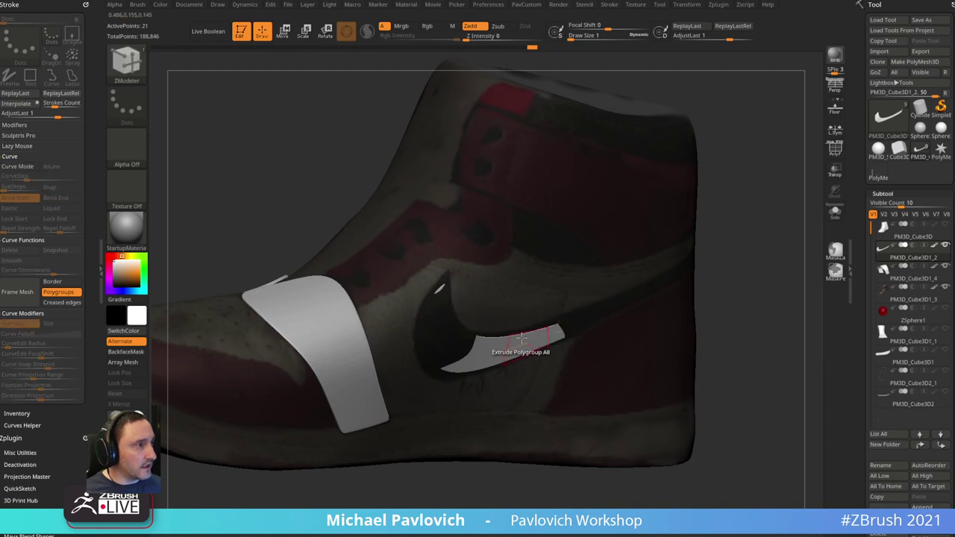
left_click_drag(522, 342, 567, 341)
- Turn off the swoosh's dynamic subdivision preview, solo the part and display its polyframe
left_click_drag(761, 271, 716, 288, "alt")
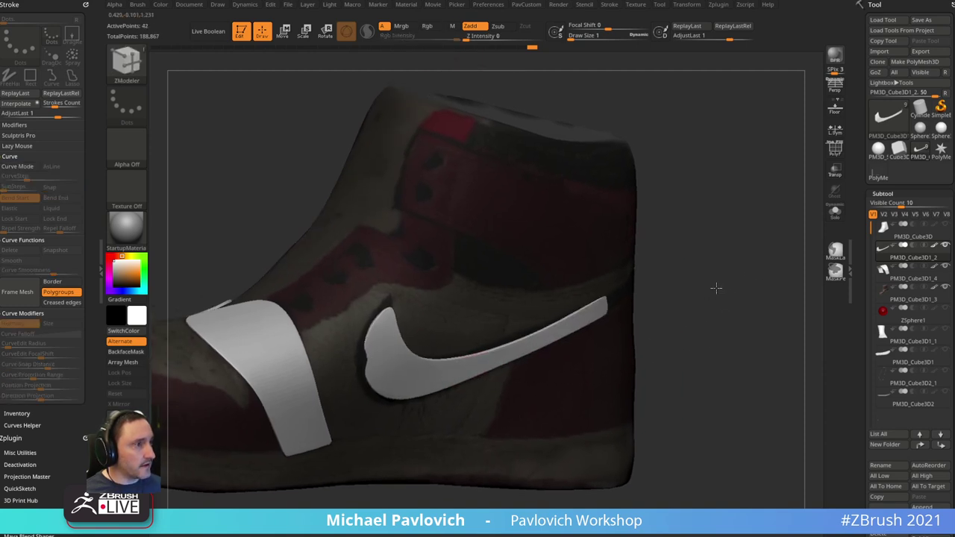
key("shift+d")
left_click(834, 212)
mouse_move(756, 202)
left_mouse_down()
mouse_move(735, 200)
mouse_move(827, 182)
mouse_move(710, 152)
left_mouse_up()
left_click(835, 152)
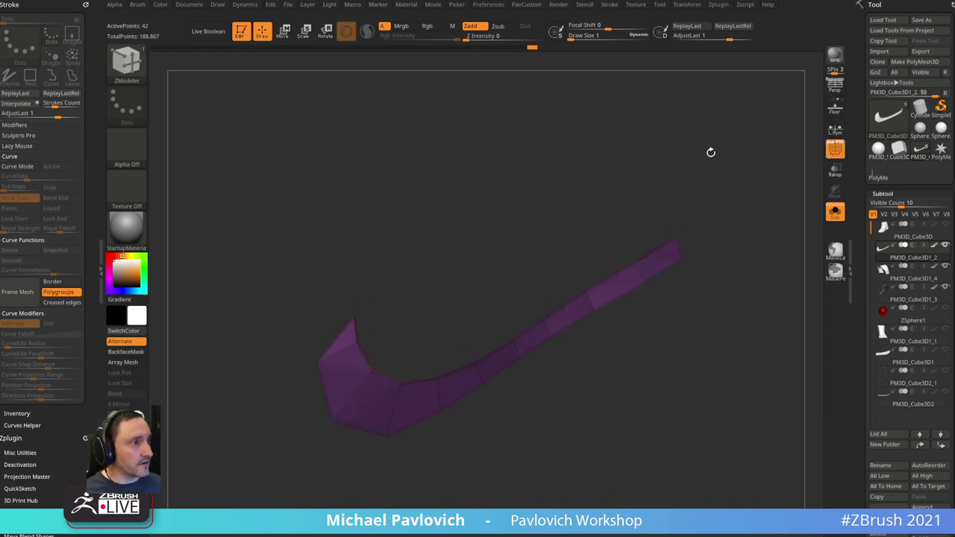
- Isolate the swoosh's side faces, narrow the selection to its heel end, and restore the whole swoosh's visibility
mouse_move(332, 265)
left_mouse_down("ctrl+shift")
mouse_move(353, 375)
mouse_move(503, 356)
mouse_move(650, 249)
left_mouse_up("ctrl+shift")
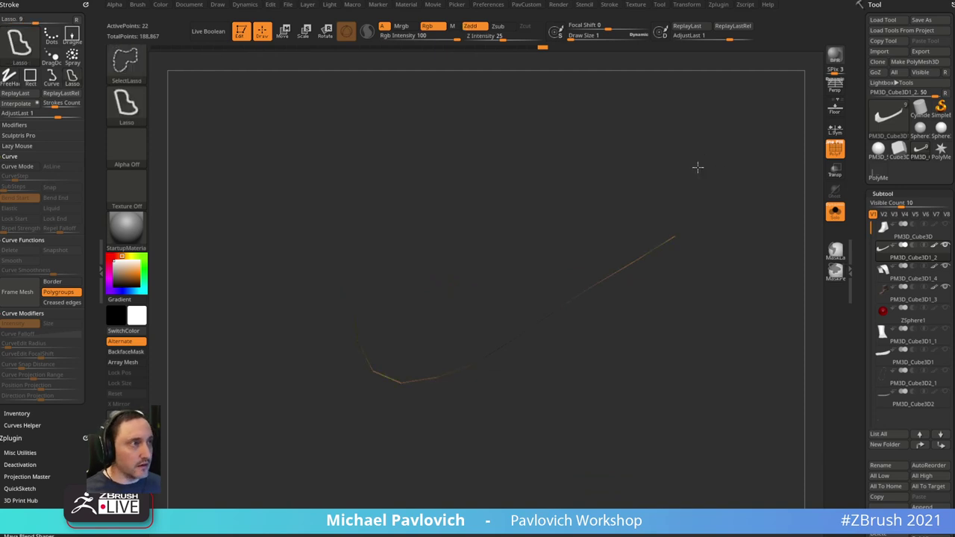
key("ctrl+shift")
mouse_move(578, 200)
left_mouse_down("ctrl+shift")
mouse_move(605, 301)
mouse_move(642, 276)
left_mouse_up("ctrl+shift")
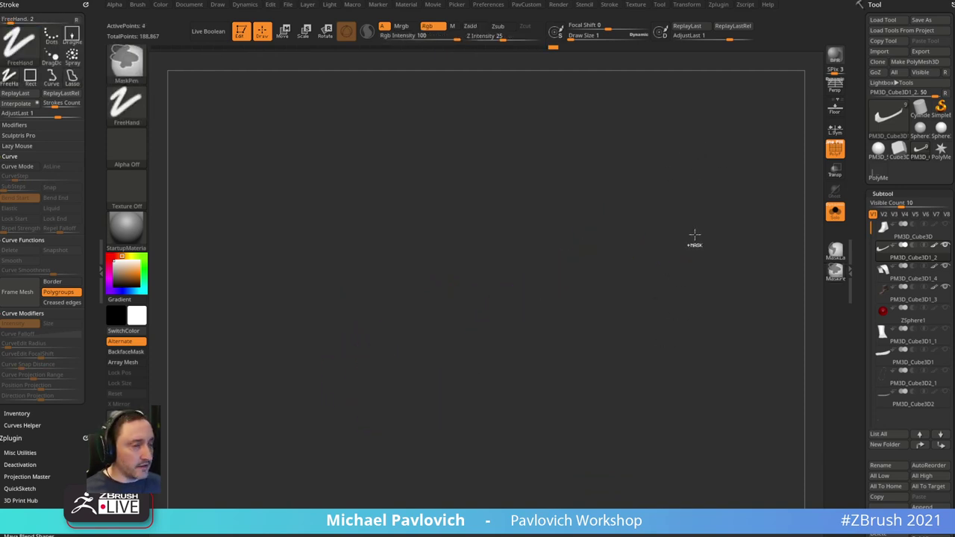
left_click_drag(684, 202, 724, 143, "ctrl+shift")
key("space")
left_click(749, 437)
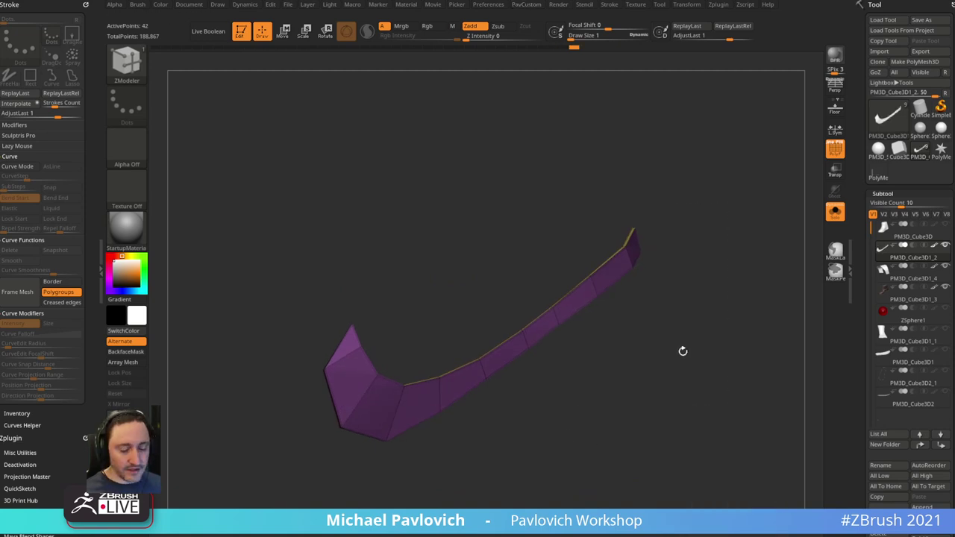
- Turn on the swoosh's dynamic subdivision preview, show the rest of the shoe again and hide the polyframe
key("d")
left_click_drag(658, 367, 701, 341)
left_click(834, 212)
left_click(835, 151)
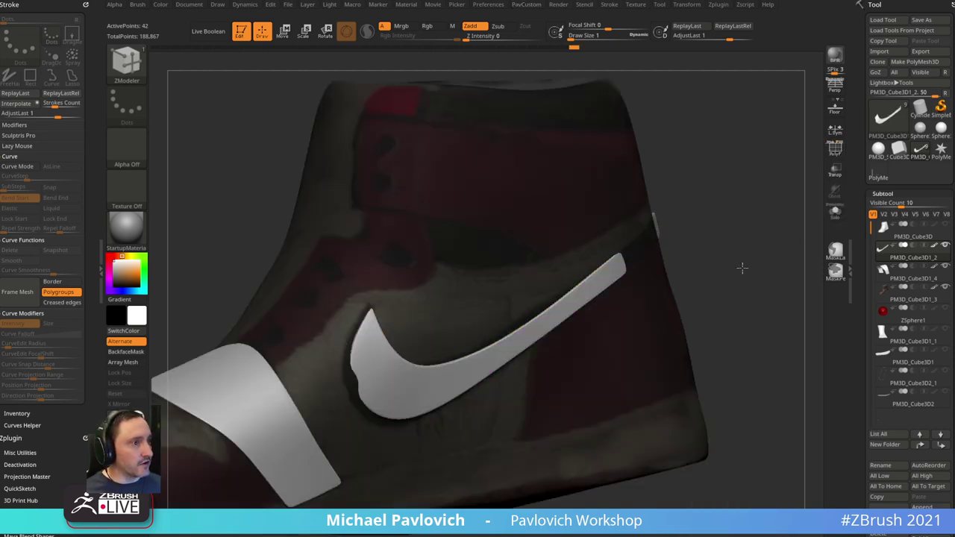
- Pull the front bend of the swoosh toward its painted outline using the Move brush at a draw size of about 285
mouse_move(742, 267)
left_mouse_down()
mouse_move(760, 202)
mouse_move(659, 251)
mouse_move(638, 209)
mouse_move(599, 214)
left_mouse_up()
key("s")
key("b")
key("m")
key("v")
mouse_move(682, 198)
left_mouse_down()
mouse_move(724, 172)
mouse_move(738, 176)
left_mouse_up()
key("s")
left_click_drag(416, 383, 419, 383)
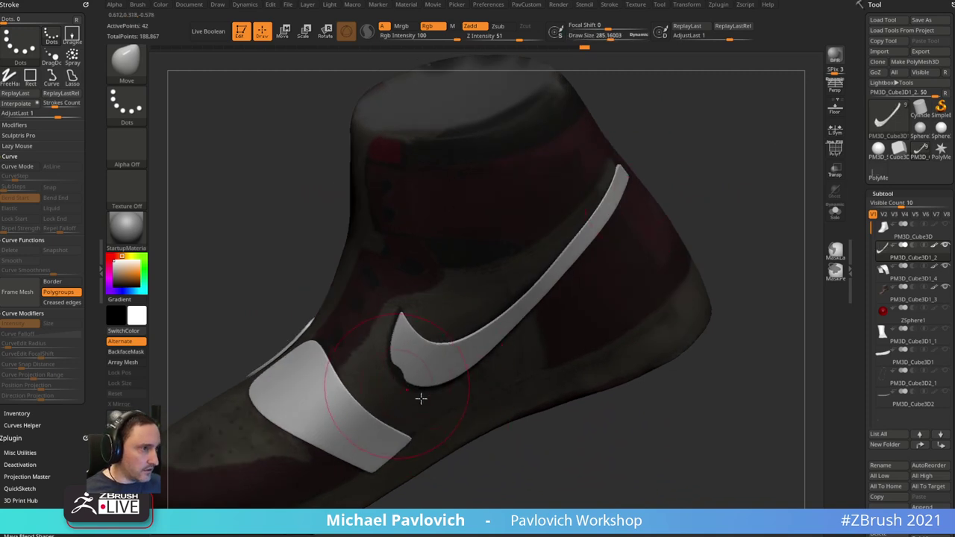
- Refine the swoosh's front curve and tail with a smaller Move brush so it follows the painted outline around the shoe
left_click_drag(469, 450, 522, 437)
key("[")
key("4")
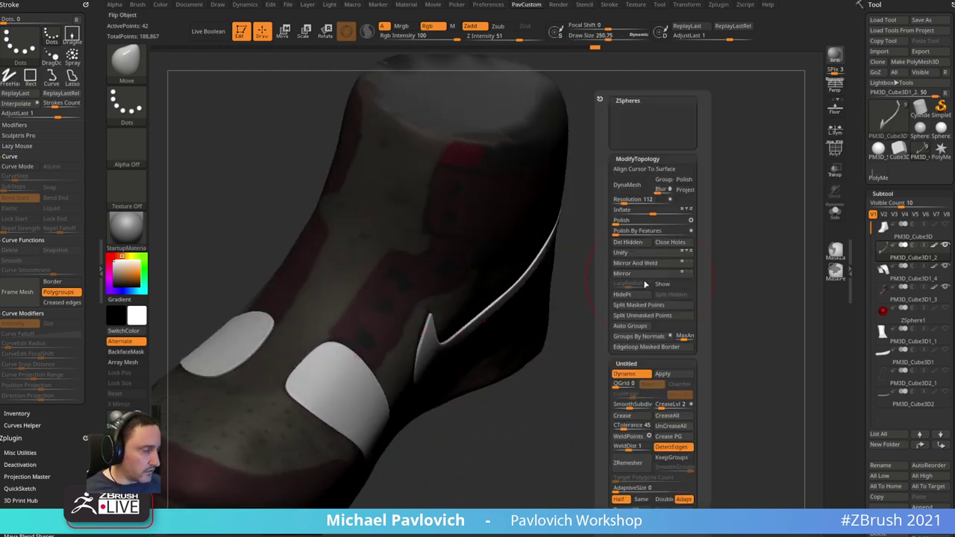
left_click(629, 227)
mouse_move(601, 415)
left_mouse_down()
mouse_move(539, 396)
mouse_move(495, 320)
mouse_move(411, 383)
mouse_move(365, 350)
mouse_move(377, 284)
left_mouse_up()
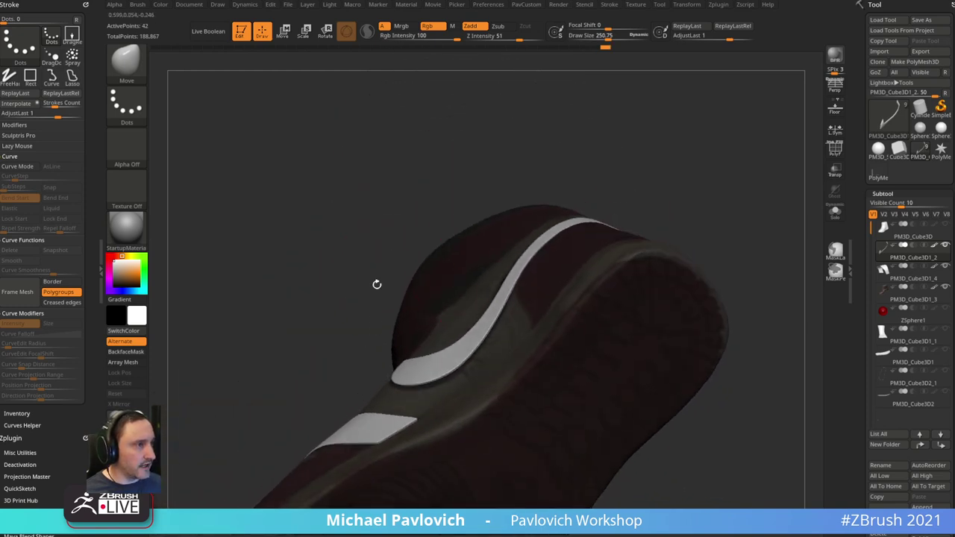
mouse_move(490, 273)
left_mouse_down()
mouse_move(470, 377)
mouse_move(665, 170)
mouse_move(486, 287)
left_mouse_up()
key("bracketleft")
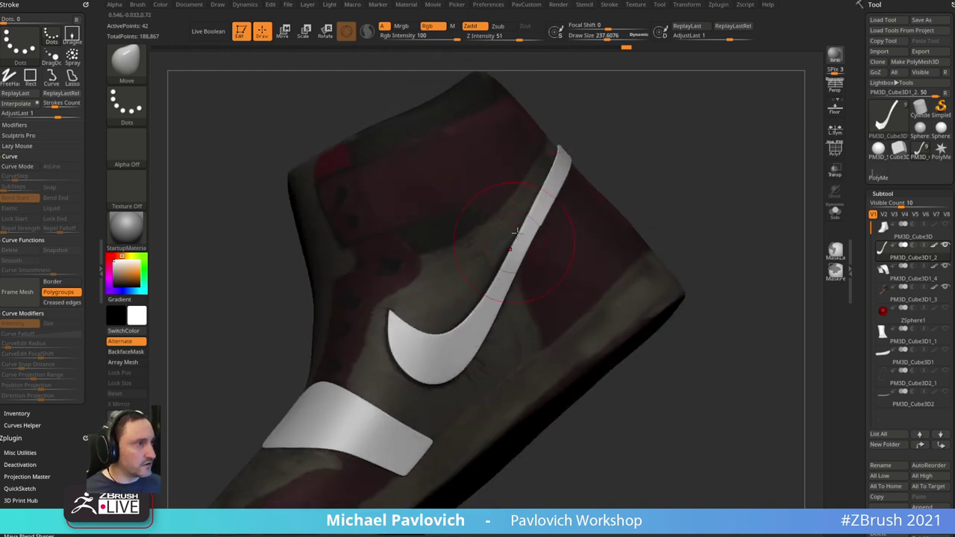
left_click_drag(657, 194, 589, 228)
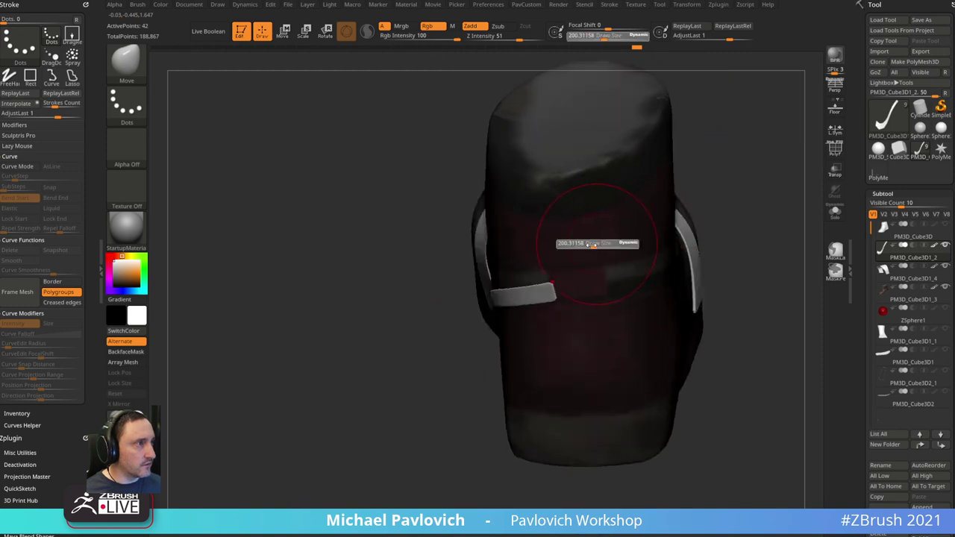
- On the shoe's other side, draw a Topology brush curve along the upper edge of the painted swoosh, redoing misplaced strokes
mouse_move(730, 187)
left_mouse_down()
mouse_move(759, 149)
mouse_move(782, 164)
mouse_move(709, 182)
mouse_move(791, 246)
mouse_move(751, 330)
mouse_move(711, 368)
mouse_move(750, 345)
mouse_move(730, 319)
left_mouse_up()
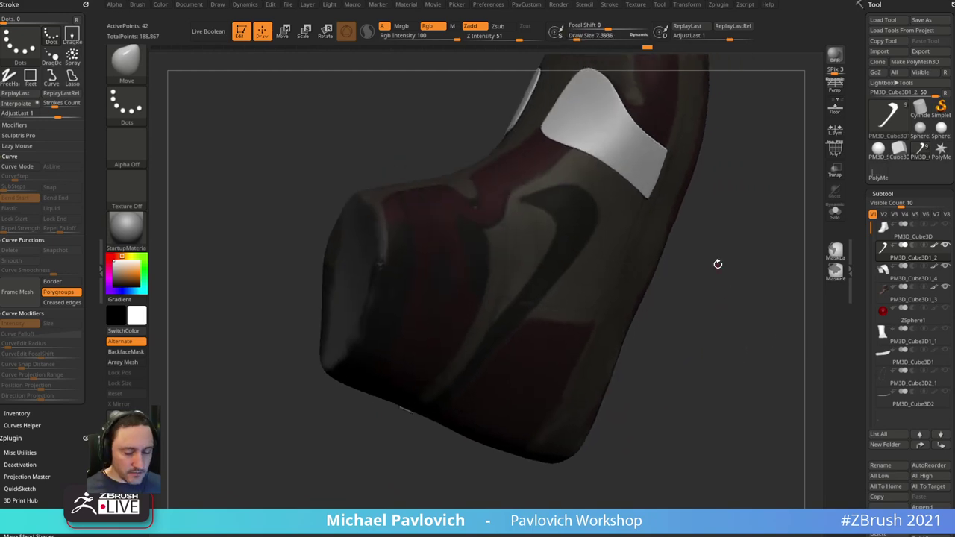
key("b")
key("t")
key("o")
mouse_move(607, 253)
right_mouse_down()
mouse_move(399, 386)
mouse_move(648, 323)
right_mouse_up()
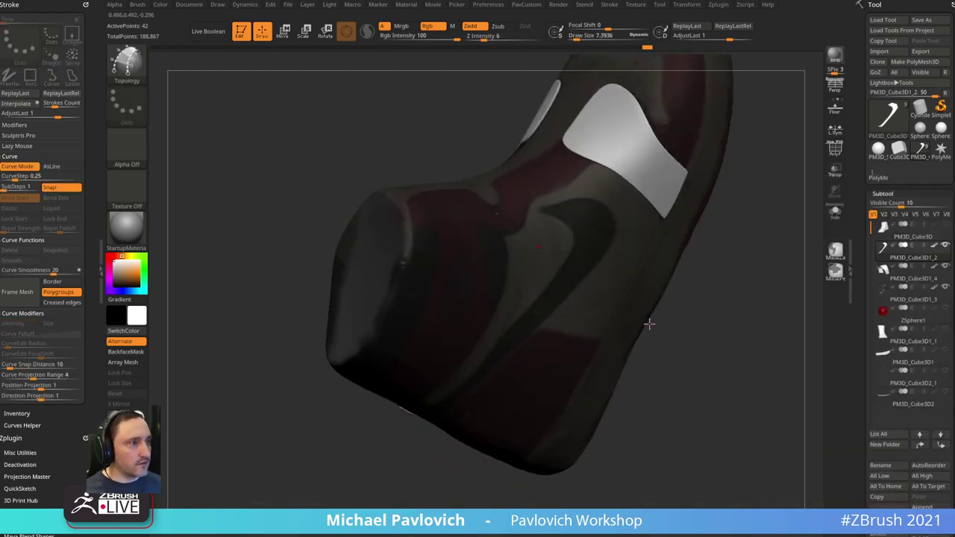
left_click_drag(746, 279, 748, 281)
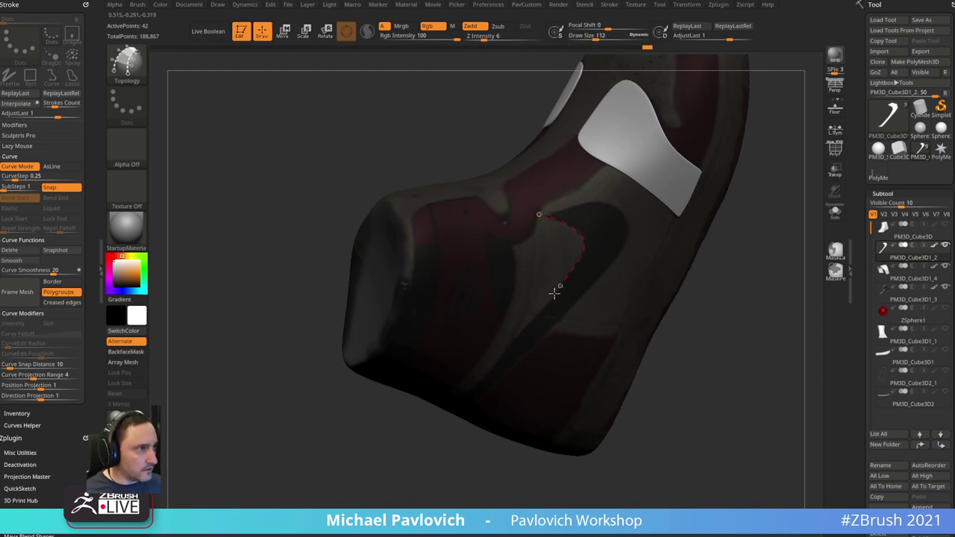
left_click_drag(374, 485, 388, 418)
left_click_drag(727, 271, 725, 282)
key("ctrl+z")
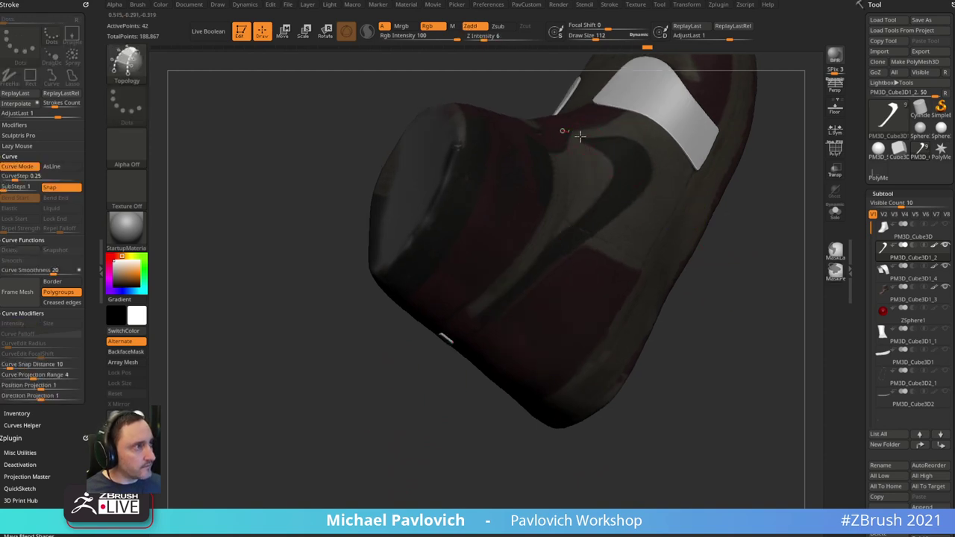
key("ctrl+z")
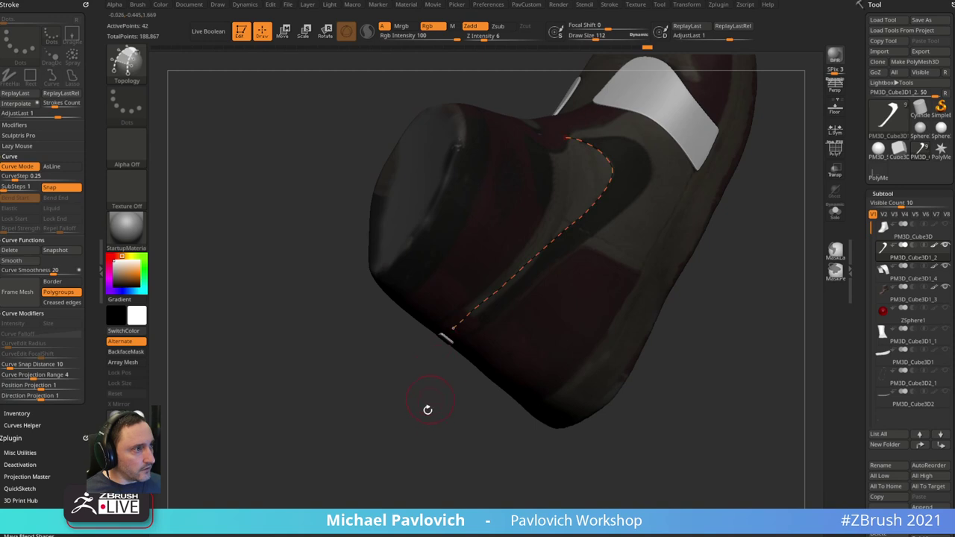
- Draw topology curves along the painted swoosh's lower edge and across its heel end to complete the outline
left_click_drag(427, 410, 419, 420)
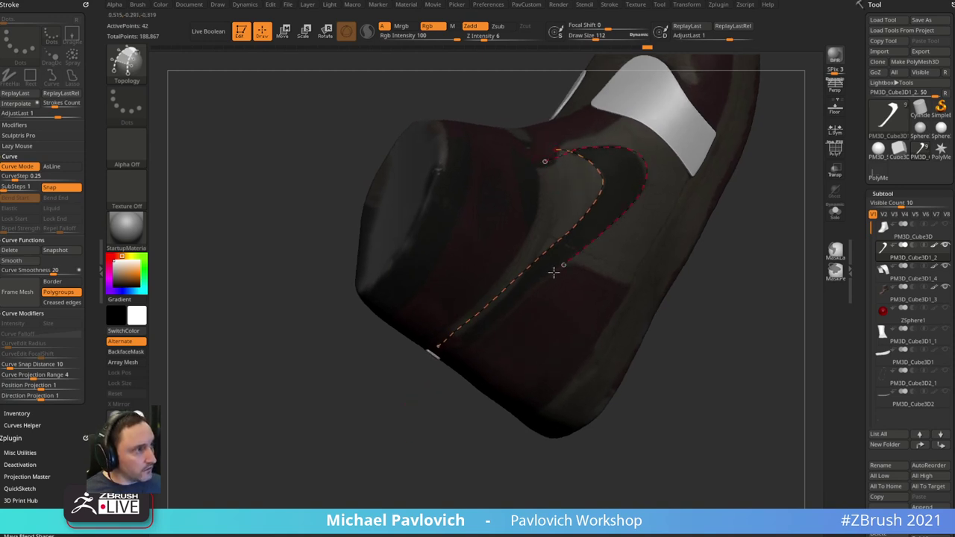
mouse_move(413, 429)
left_mouse_down()
mouse_move(793, 194)
mouse_move(744, 160)
mouse_move(769, 141)
mouse_move(403, 198)
mouse_move(429, 253)
left_mouse_up()
mouse_move(696, 147)
left_mouse_down()
mouse_move(667, 160)
mouse_move(670, 176)
left_mouse_up()
mouse_move(625, 233)
left_mouse_down()
mouse_move(681, 237)
mouse_move(683, 274)
left_mouse_up()
left_click_drag(611, 252, 651, 329)
mouse_move(566, 411)
left_mouse_down()
mouse_move(622, 362)
mouse_move(690, 152)
mouse_move(676, 198)
left_mouse_up()
key("ctrl+z")
key("ctrl+z")
key("ctrl+z")
left_click_drag(699, 114, 648, 187)
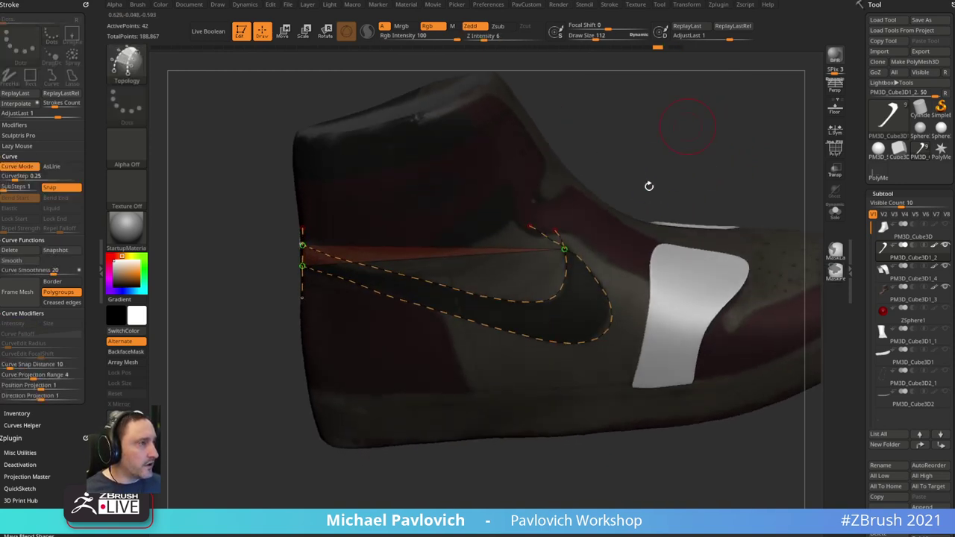
- Draw crossing topology curves over the front tip of the swoosh and undo the last misplaced one
mouse_move(551, 268)
left_mouse_down()
mouse_move(614, 263)
mouse_move(618, 282)
left_mouse_up()
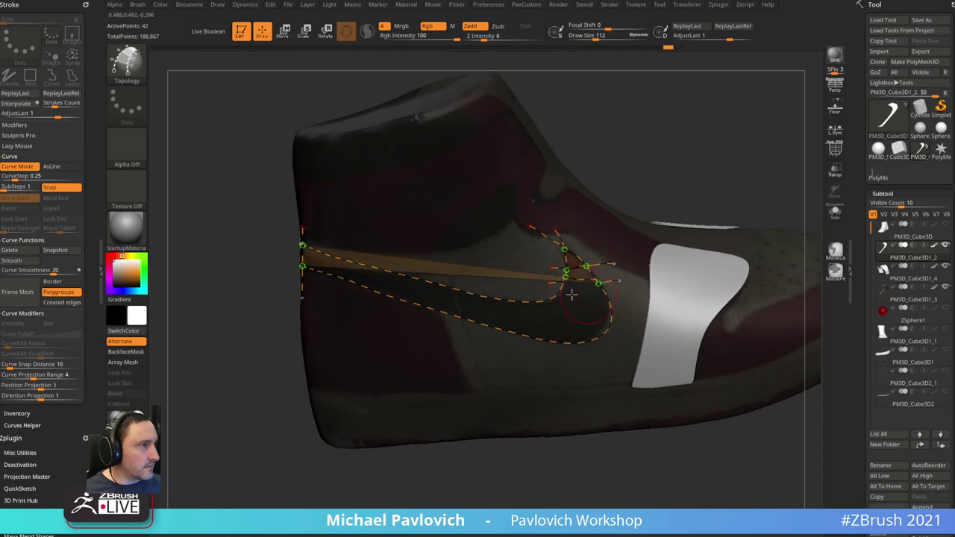
left_click_drag(555, 287, 623, 303)
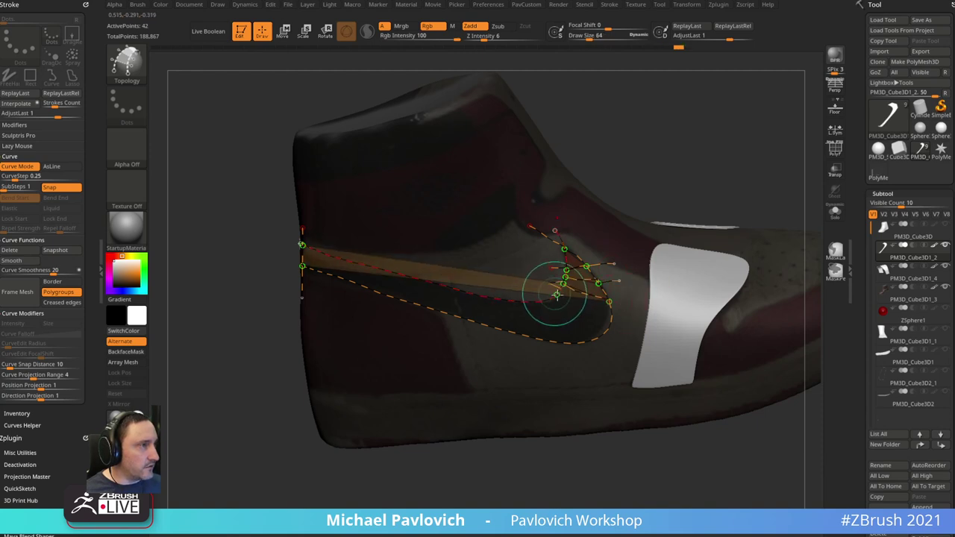
left_click_drag(556, 295, 624, 308)
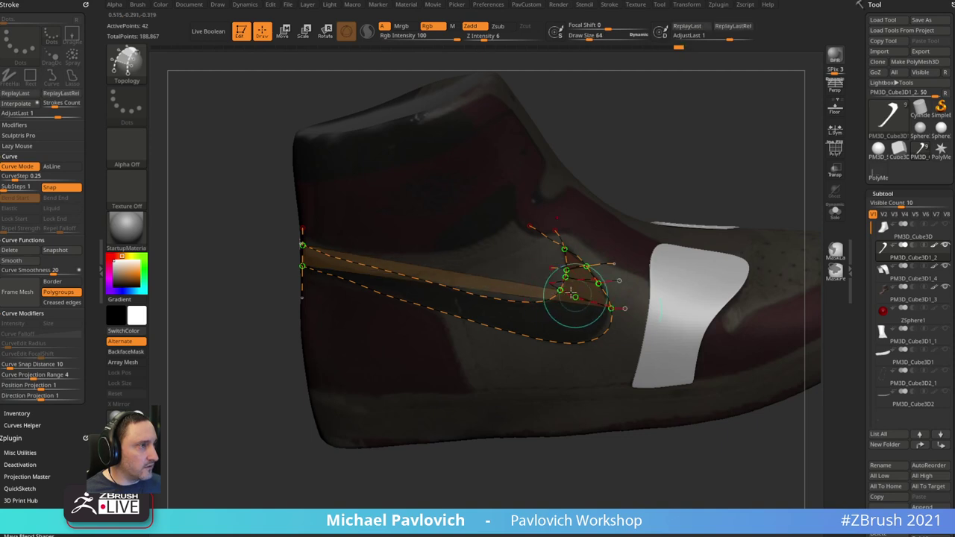
key("ctrl+z")
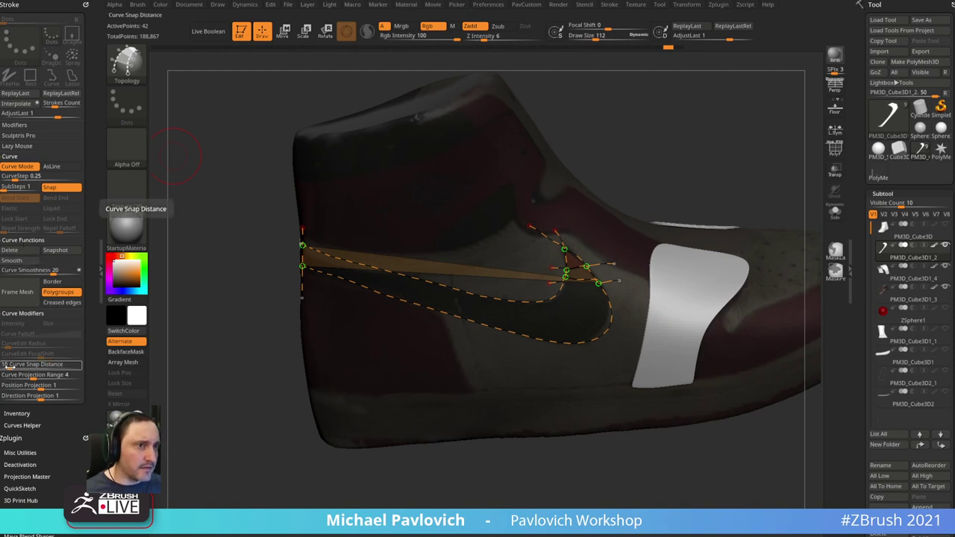
- Set Curve Snap Distance to 1 and draw size to about 49, and draw crossing curves around the swoosh's front bend
left_click_drag(9, 365, 3, 366)
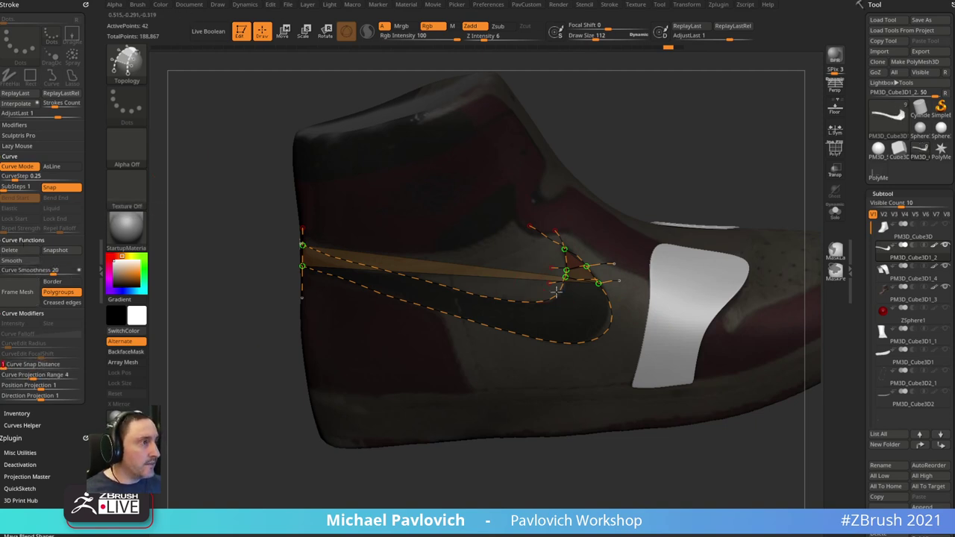
left_click_drag(683, 153, 693, 181)
left_click_drag(550, 274, 629, 294)
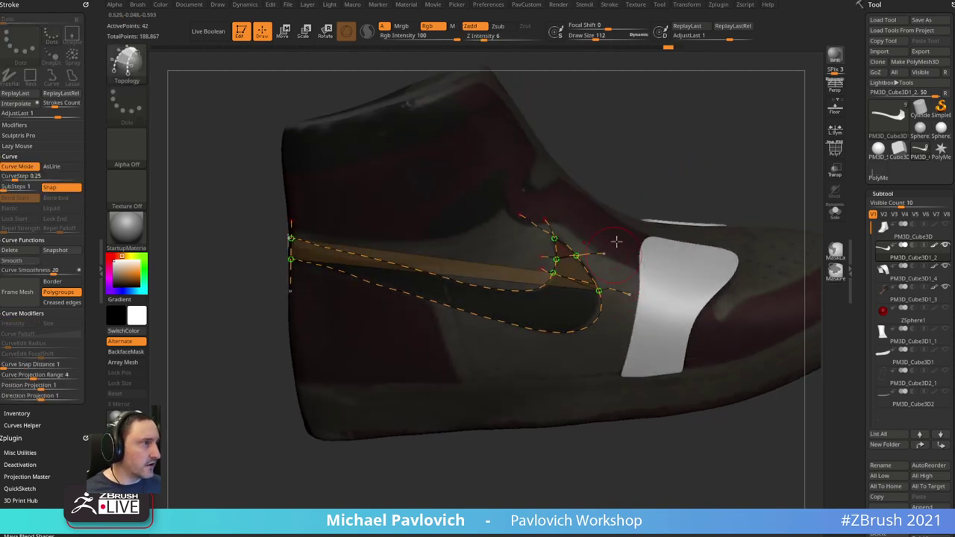
key("s")
left_click(617, 201)
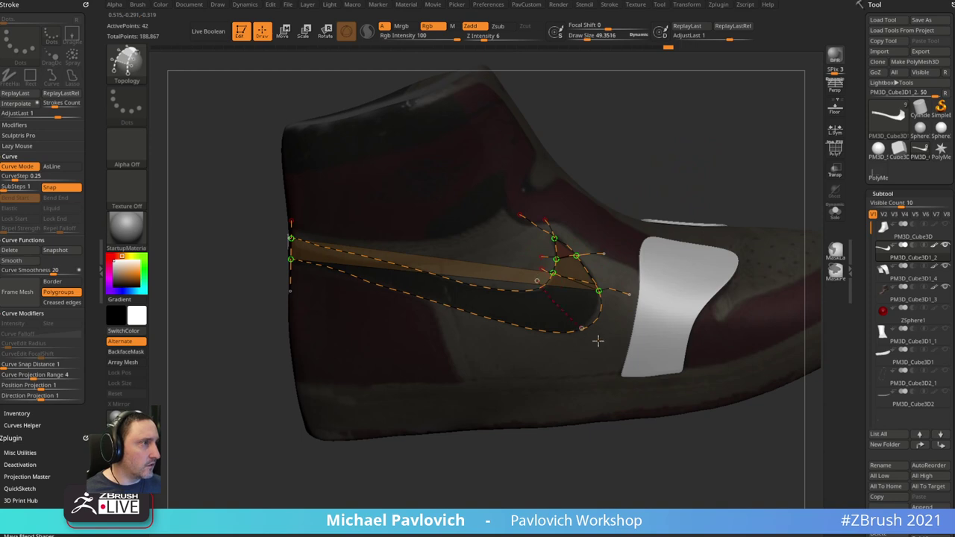
left_click_drag(597, 341, 600, 344)
left_click_drag(511, 281, 534, 363)
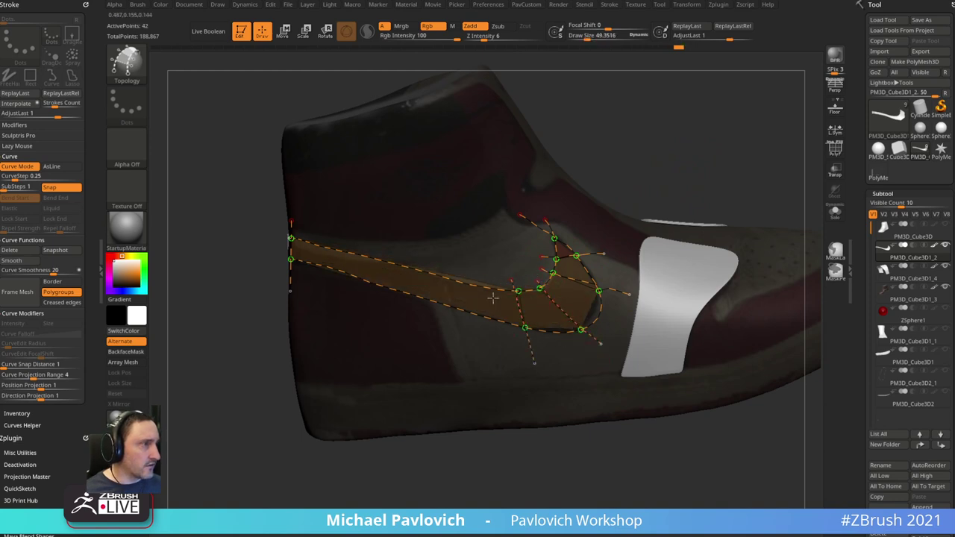
- Continue the crossing topology curves along the swoosh's tail back to the heel
left_click_drag(565, 161, 692, 130)
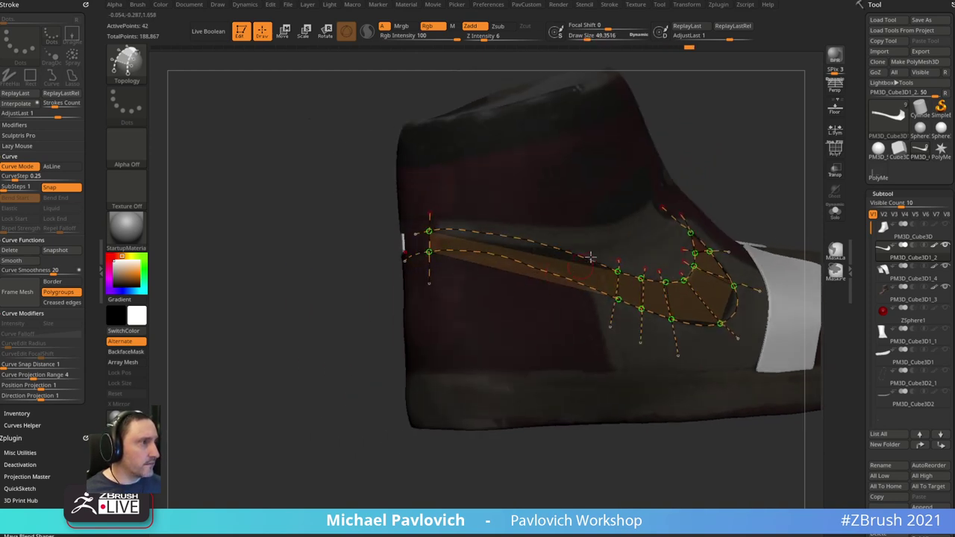
left_click_drag(591, 254, 574, 305)
left_click_drag(560, 229, 542, 302)
left_click_drag(528, 224, 516, 293)
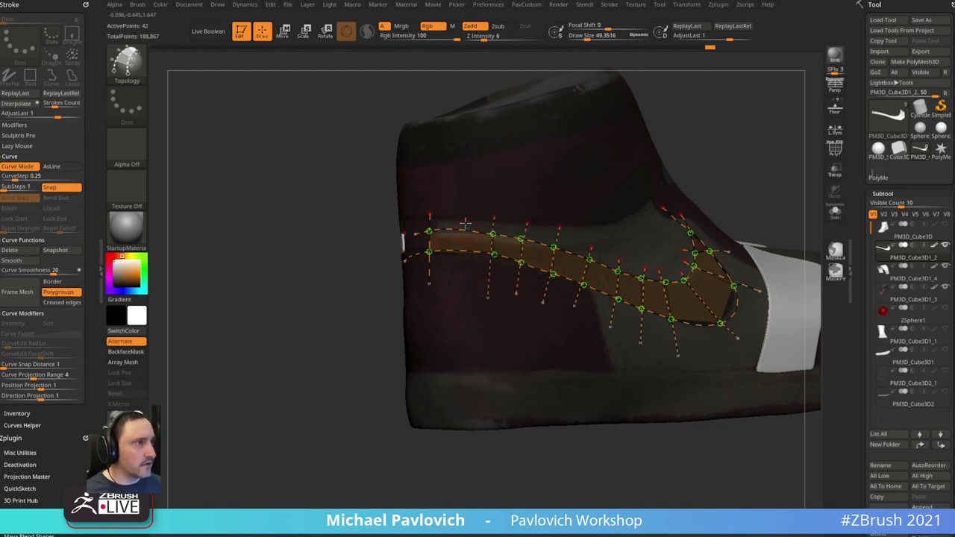
left_click_drag(536, 196, 666, 118)
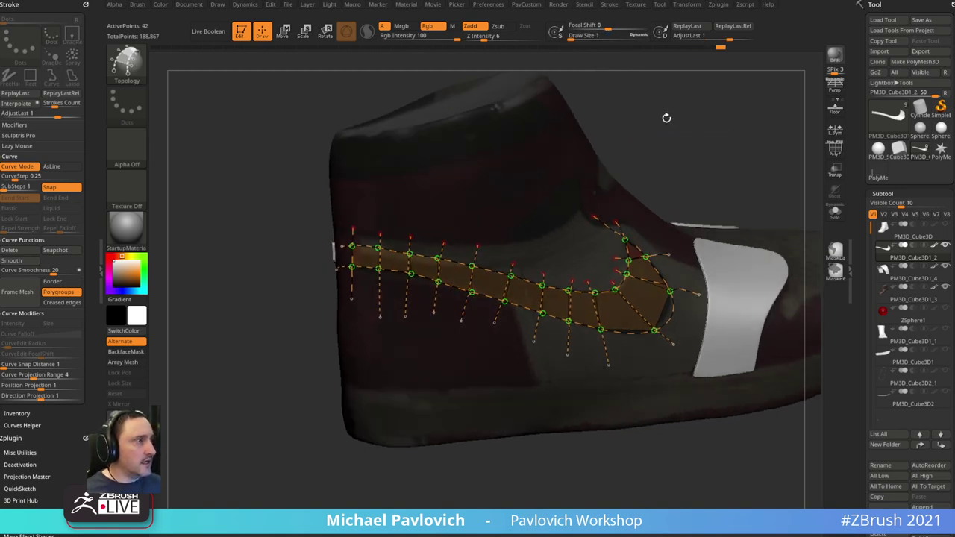
- Convert the topology curves into a single-sided swoosh mesh with a draw size of 1
left_click(470, 179)
key("2")
left_click_drag(748, 141, 539, 220)
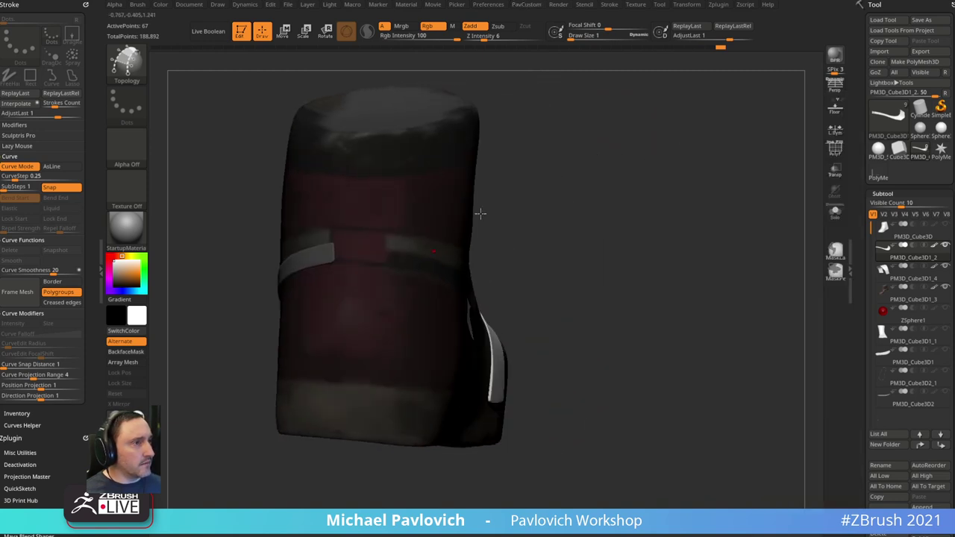
- Isolate the swoosh subtool and give the new swoosh thickness with the ZModeler brush
left_click(834, 212)
key("b")
key("z")
key("m")
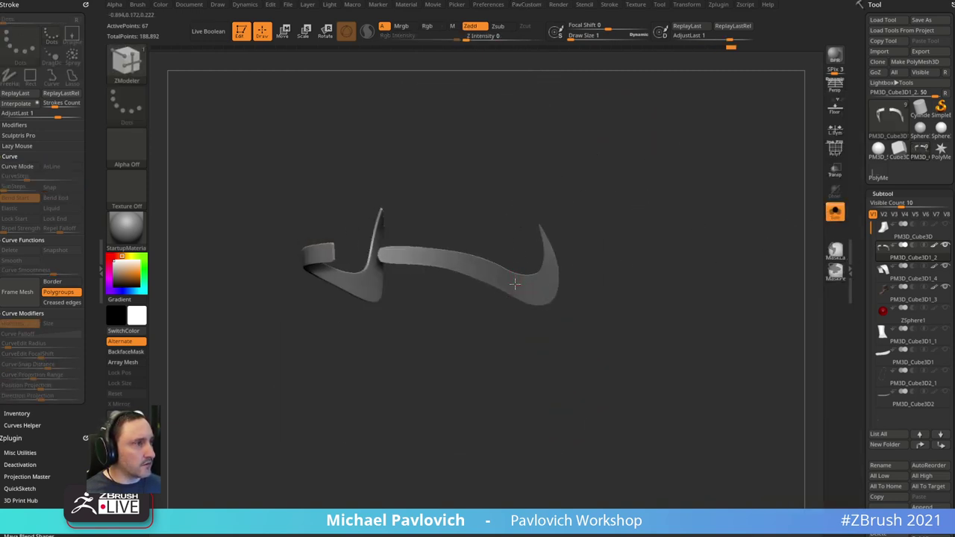
left_click(515, 283)
left_click_drag(646, 249, 651, 253)
- Turn off the subdivision preview and inspect the swoosh faces by lasso-hiding portions, restoring full visibility at the end
key("shift+d")
left_click_drag(663, 169, 688, 168)
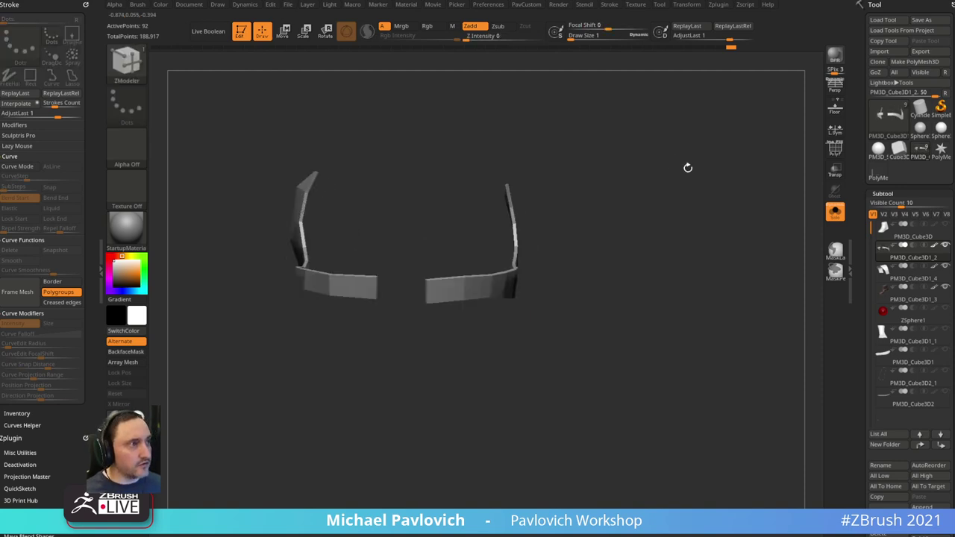
left_click_drag(449, 341, 425, 401, "ctrl+shift")
left_click(678, 223, "ctrl+shift")
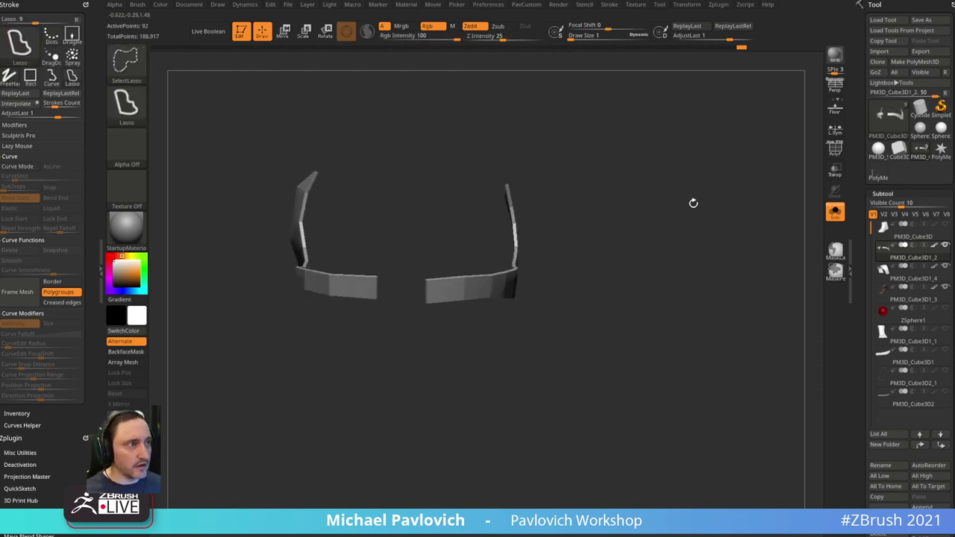
mouse_move(693, 203)
left_mouse_down()
mouse_move(693, 139)
mouse_move(726, 161)
mouse_move(699, 151)
mouse_move(694, 132)
left_mouse_up()
mouse_move(493, 206)
left_mouse_down("ctrl+shift")
mouse_move(378, 220)
mouse_move(364, 239)
left_mouse_up("ctrl+shift")
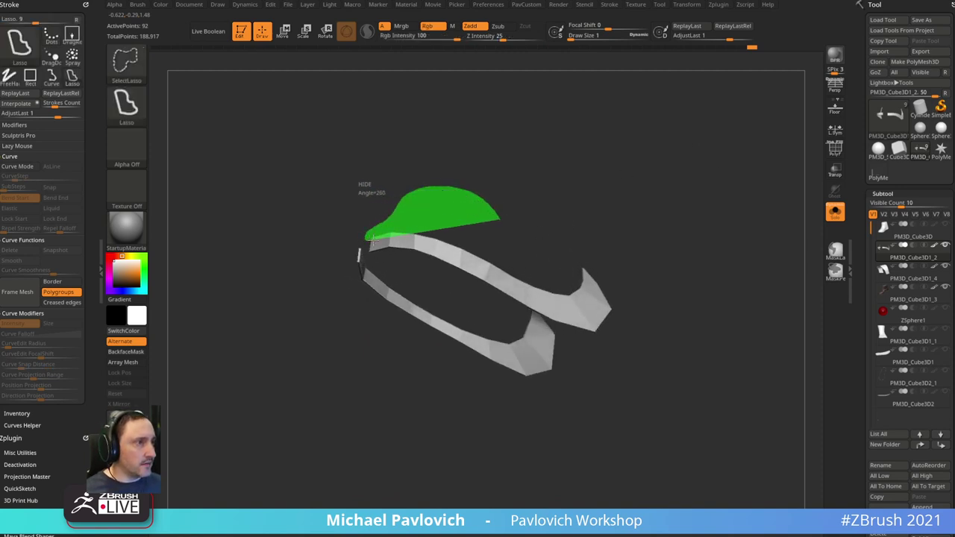
mouse_move(431, 244)
left_mouse_down("ctrl+shift")
mouse_move(503, 280)
mouse_move(594, 242)
mouse_move(600, 224)
left_mouse_up("ctrl+shift")
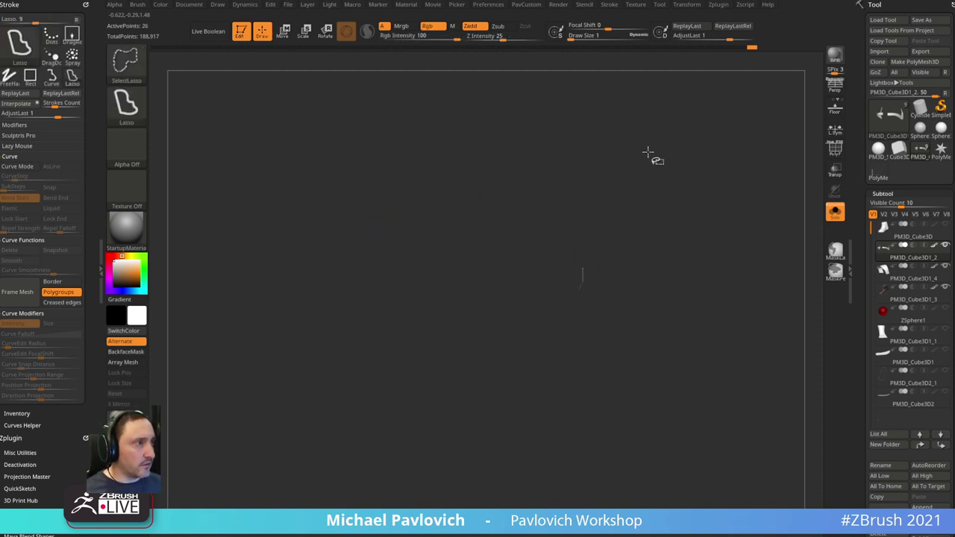
left_click_drag(667, 186, 724, 246, "ctrl+shift")
- Remove all creases from the swooshes, turn dynamic subdivision back on and show the whole shoe
key("3")
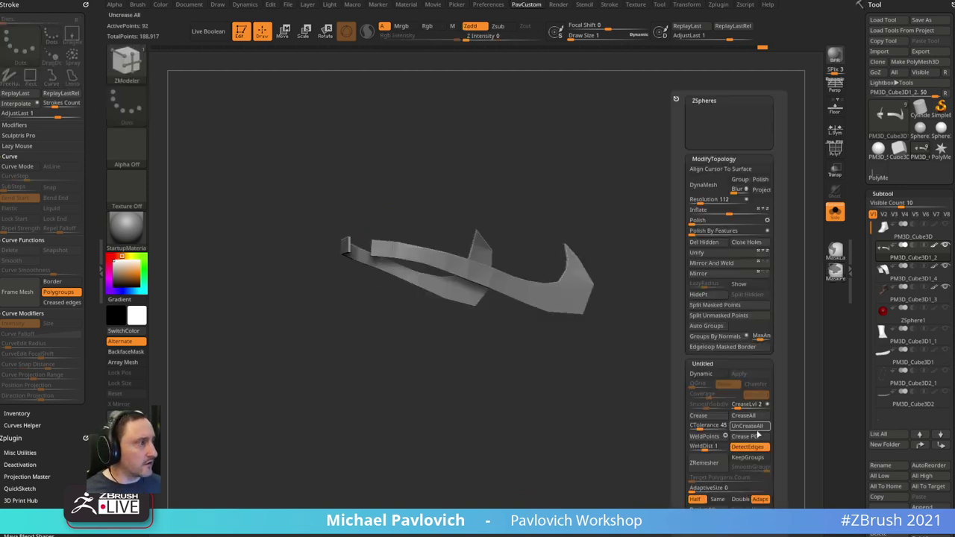
left_click(756, 435)
key("d")
left_click_drag(680, 199, 733, 180)
left_click(830, 212)
- Adjust the front bend of the new swoosh with the Move brush to fit the painted outline
key("b")
key("m")
key("v")
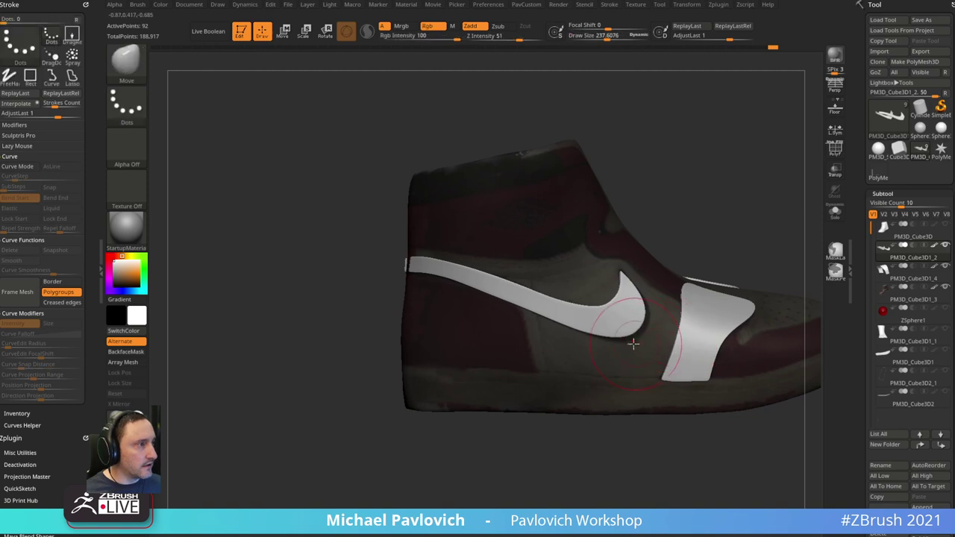
mouse_move(722, 201)
left_mouse_down()
mouse_move(767, 202)
mouse_move(701, 222)
mouse_move(752, 238)
mouse_move(691, 210)
mouse_move(713, 245)
mouse_move(714, 216)
left_mouse_up()
- Switch to the Standard brush and set its draw size to about 95
key("b")
key("s")
key("t")
key("s")
key("s")
key("s")
left_click(713, 245)
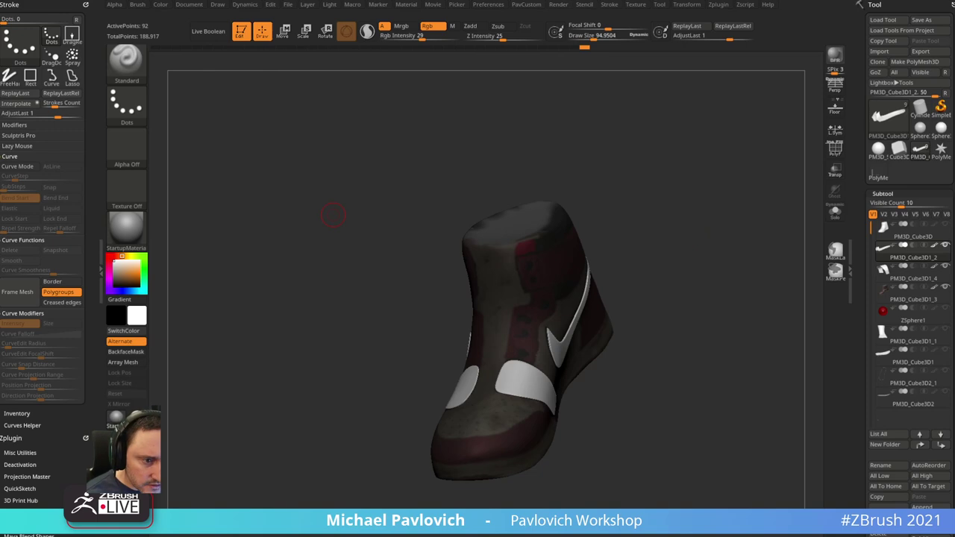
- Switch to the web browser and examine the reference photo of the sneaker's opposite side
key("alt+Tab")
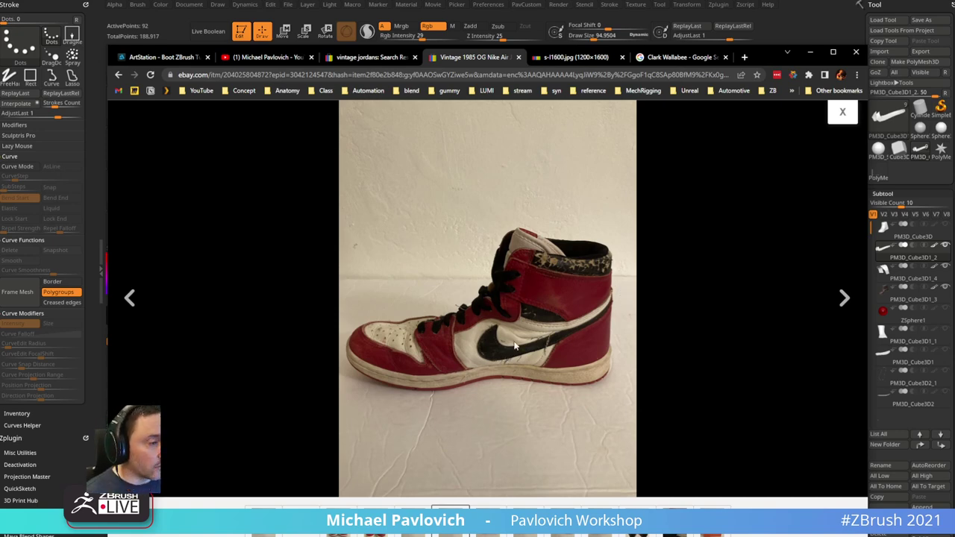
left_click(423, 533)
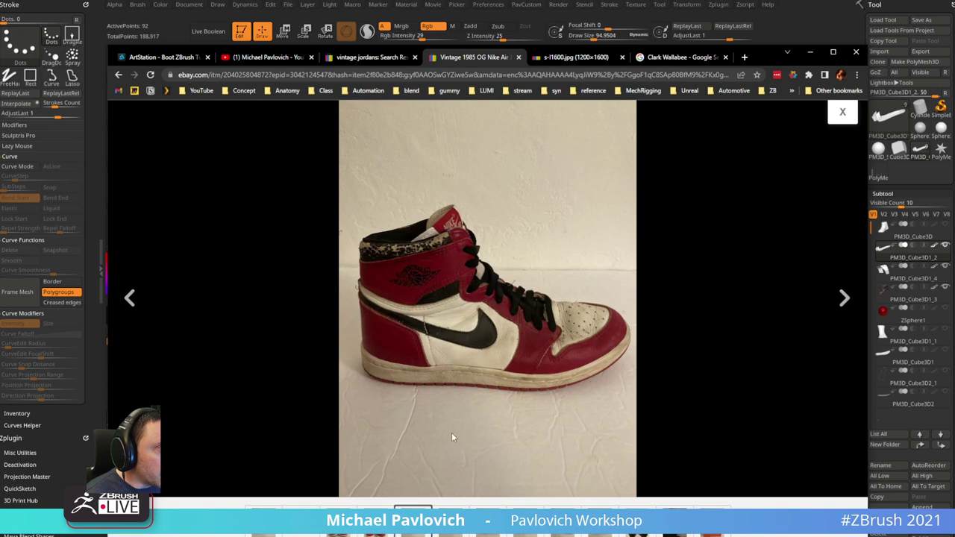
- Compare the heel and side reference photos of the sneaker, then switch back to ZBrush
left_click(339, 532)
left_click(376, 532)
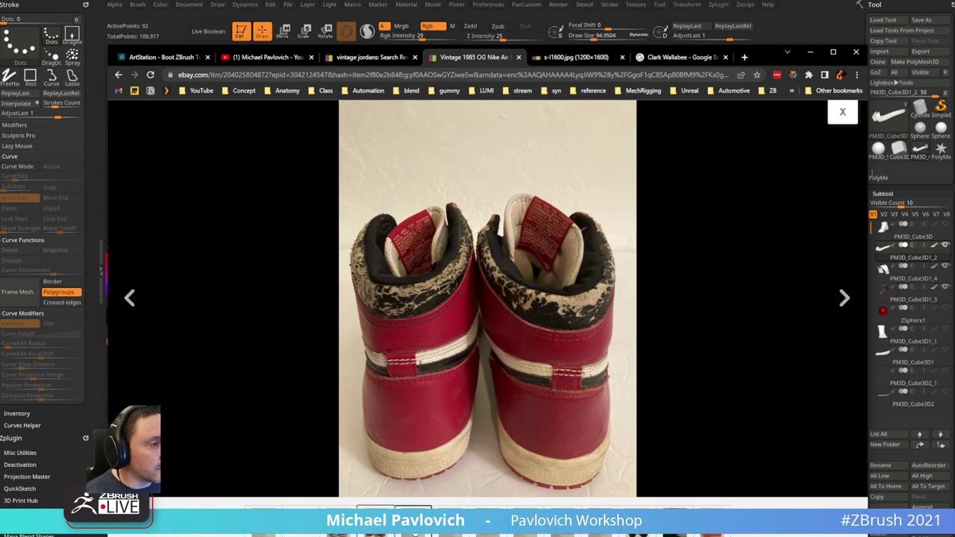
key("Right")
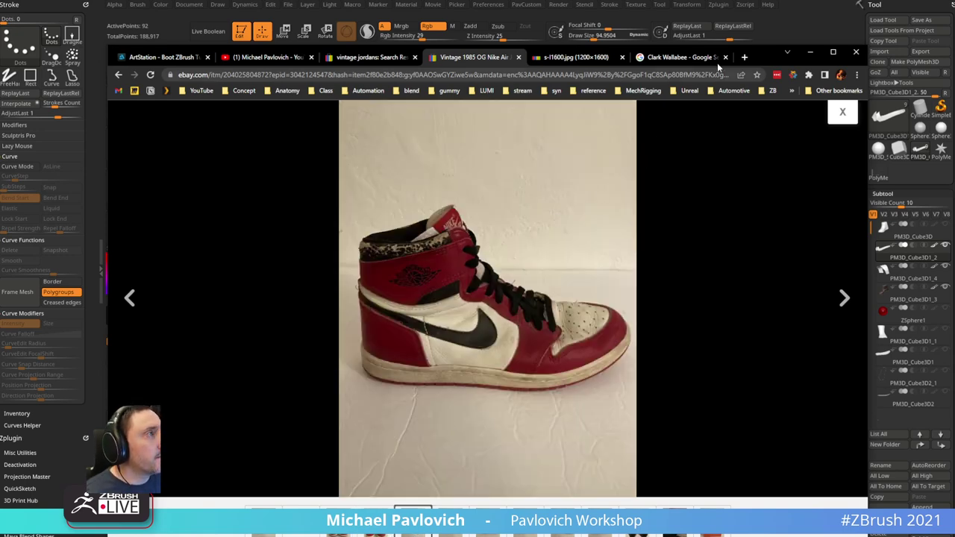
left_click(810, 52)
- Select the painted shoe subtool PM3D_Cube3D1_3 in place of the swoosh subtool
left_click_drag(333, 215, 700, 188)
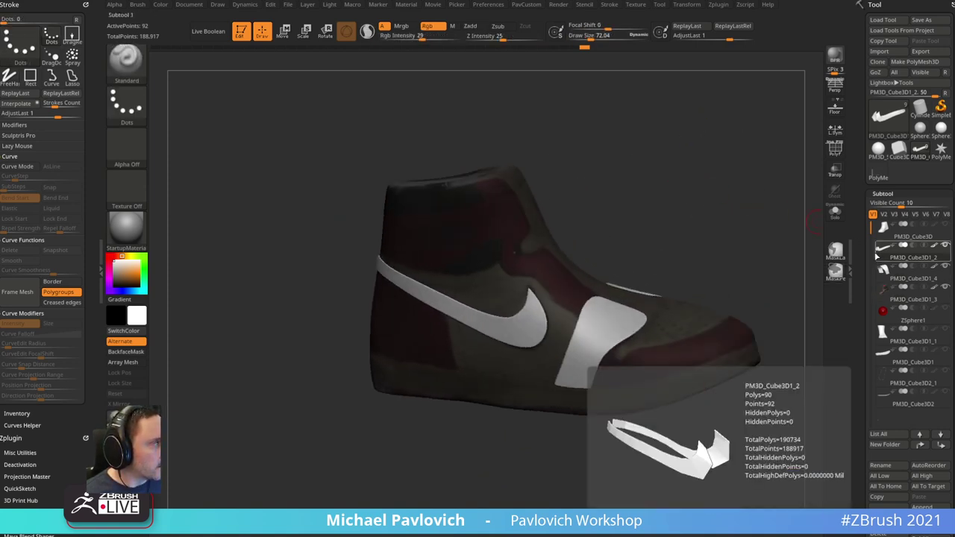
left_click(902, 277)
left_click(908, 282)
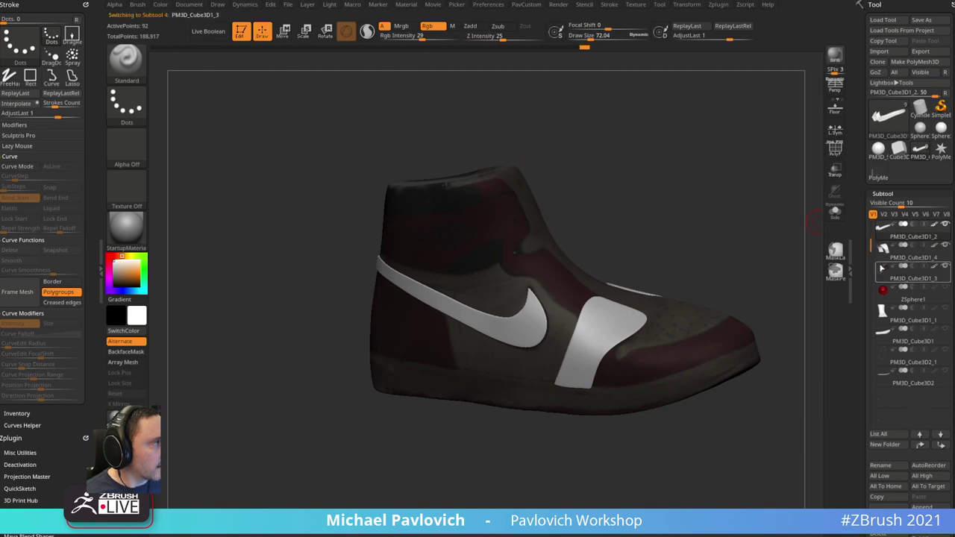
left_click_drag(729, 215, 645, 177)
left_click_drag(459, 195, 566, 221)
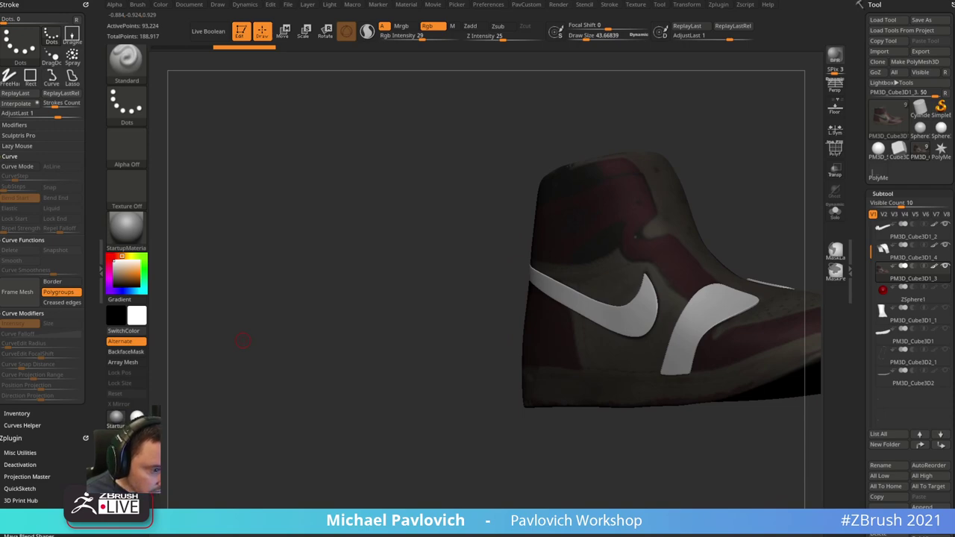
- Examine the ankle area in the enlarged browser reference photo and return to the same side of the model
key("alt+Tab")
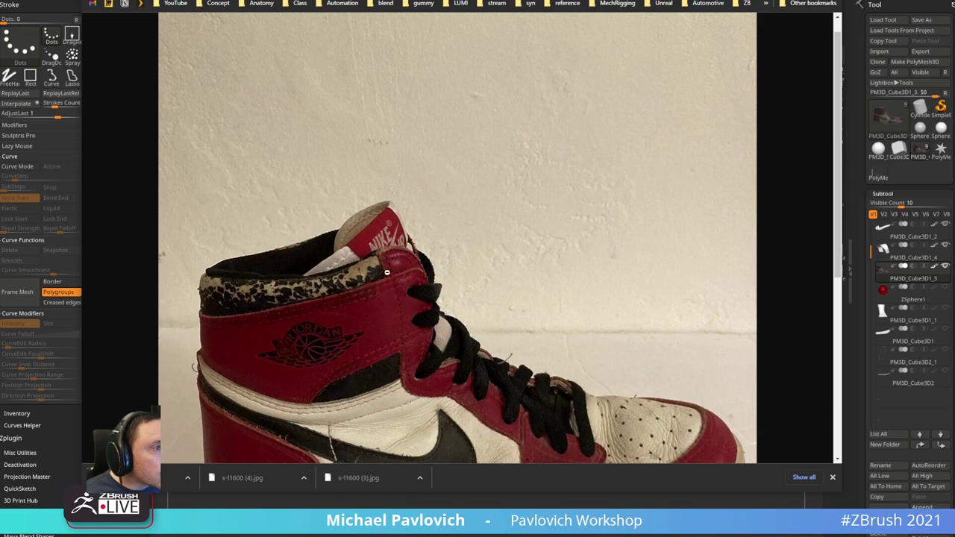
key("alt+Tab")
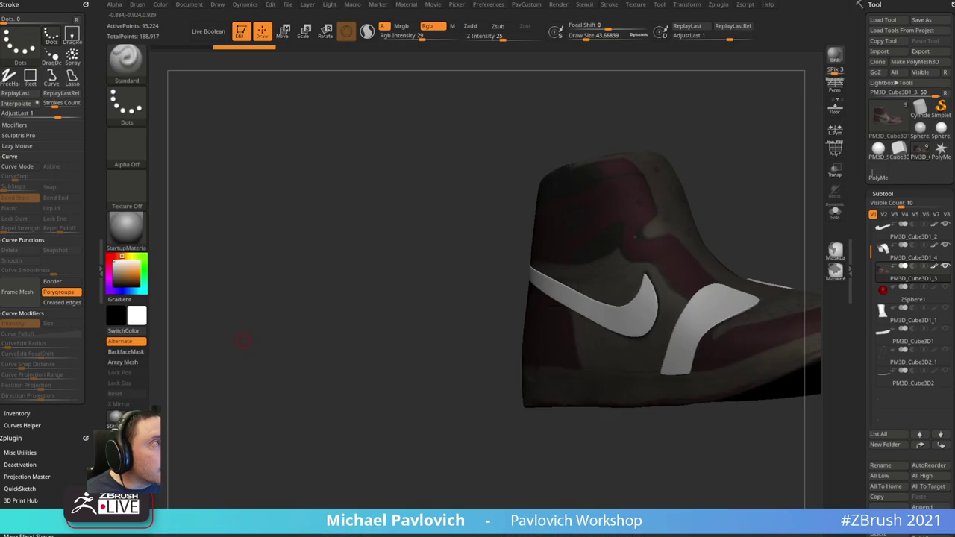
left_click_drag(727, 127, 699, 188)
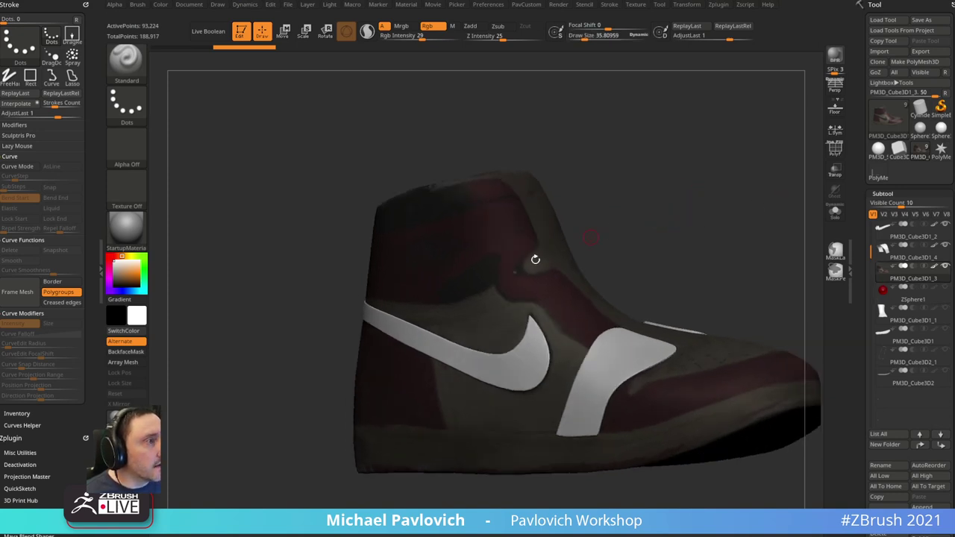
- Sample the dark paint colour, undo the trial stroke near the eyelets and set the draw size to 28.75
key("c")
left_click_drag(622, 172, 620, 202)
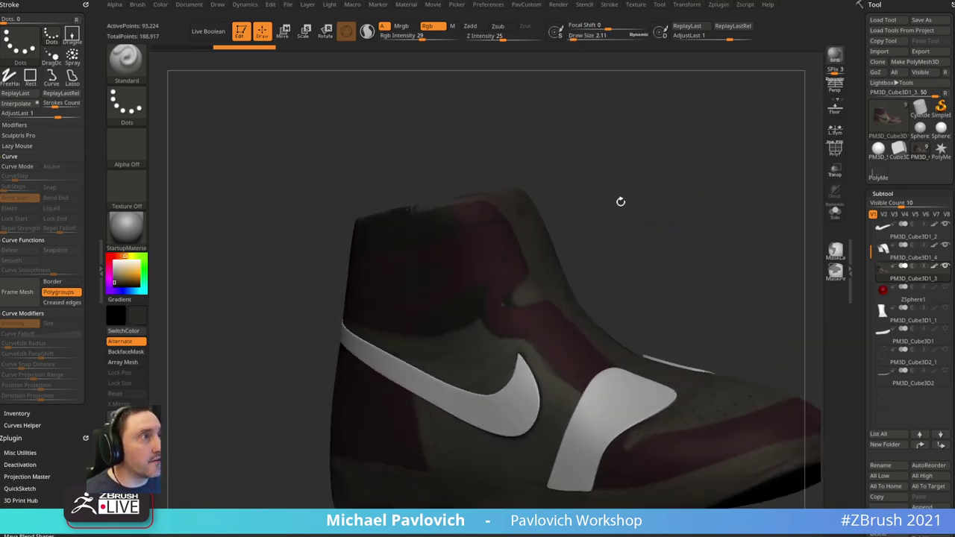
left_click_drag(527, 270, 538, 266)
key("ctrl+z")
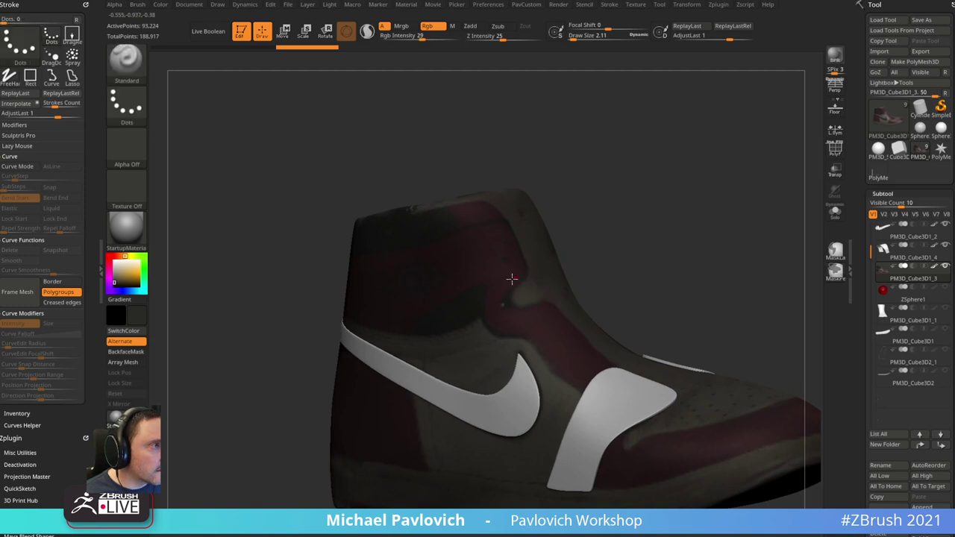
key("s")
left_click(511, 279)
key("s")
left_click(496, 280)
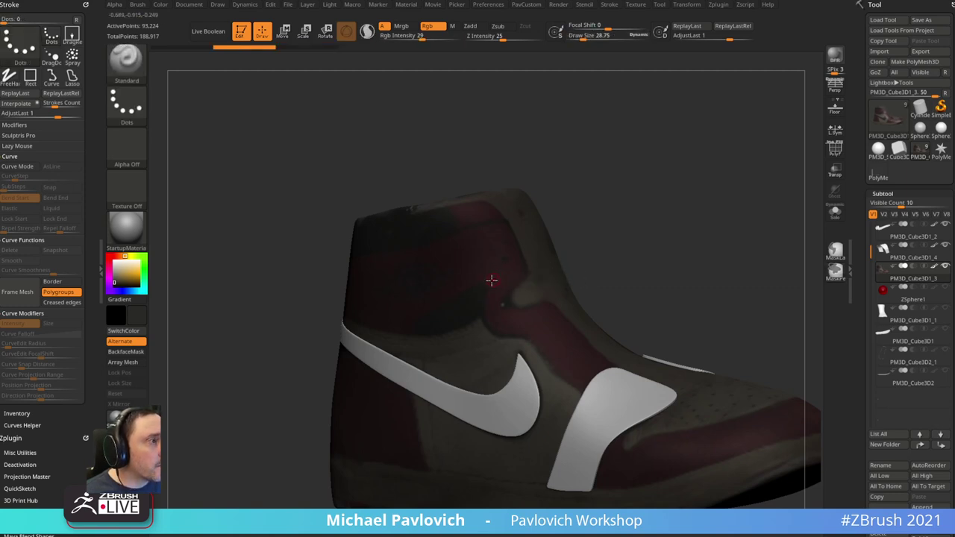
- Set the RGB intensity to 100 and reduce the draw size to 18.76
key("i")
left_click_drag(495, 149, 525, 161)
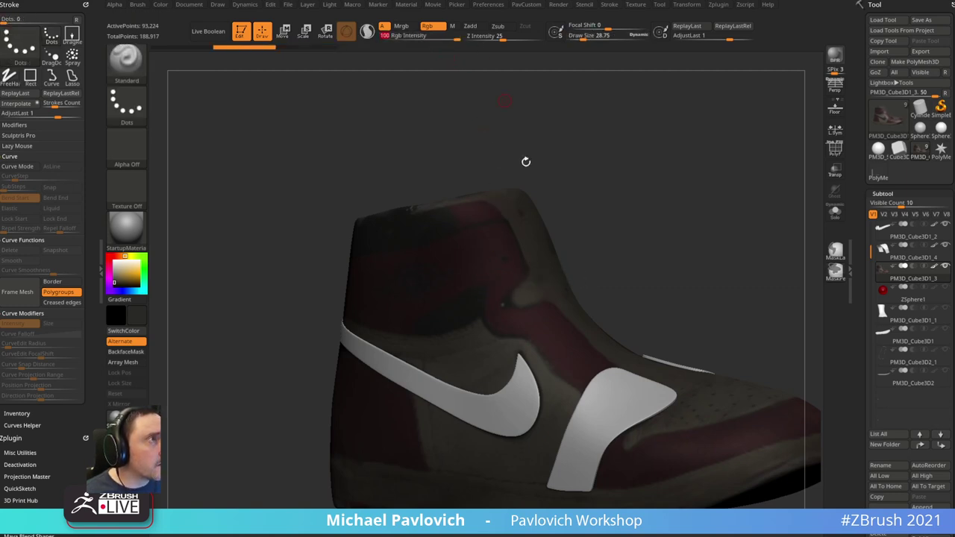
left_click_drag(594, 213, 600, 237)
key("s")
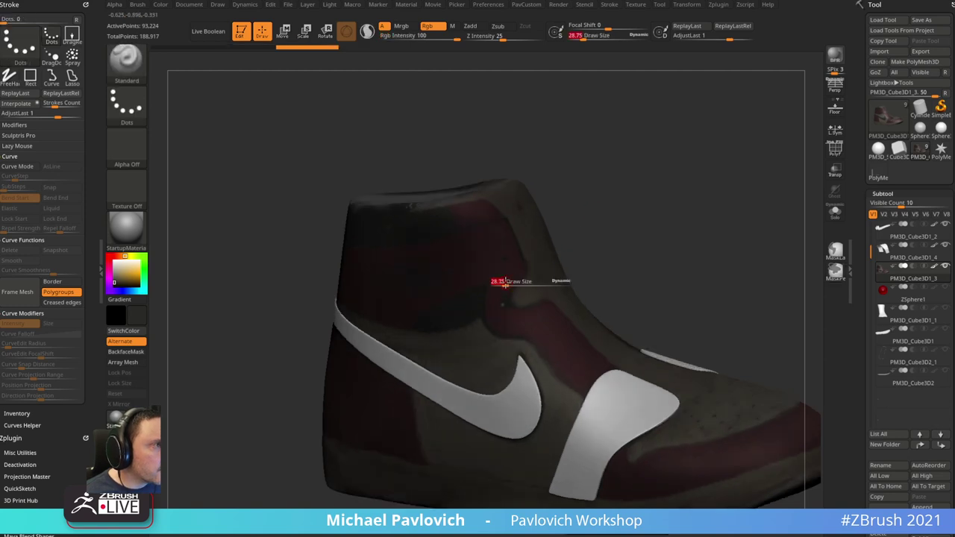
left_click(499, 283)
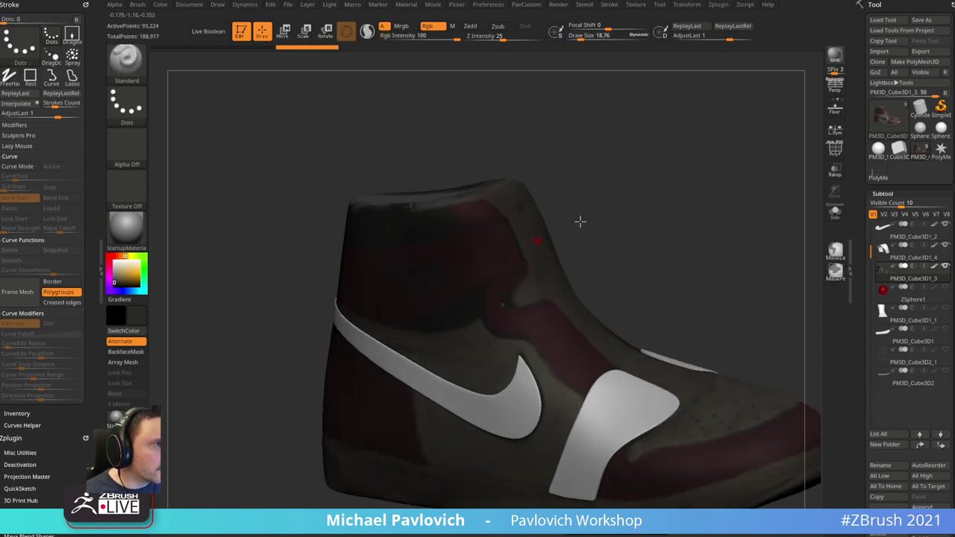
left_click_drag(694, 186, 631, 184)
left_click_drag(448, 253, 697, 123)
right_click_drag(698, 123, 708, 159)
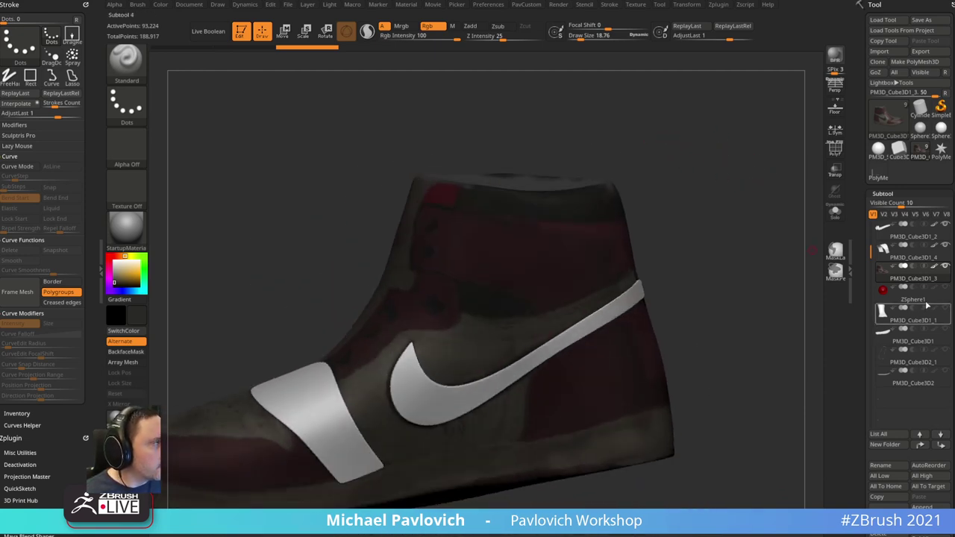
- Hide the swoosh and front panels, select the ZSphere1 subtool and show only the painted shoe with it
left_click(945, 267, "shift")
left_click(921, 300)
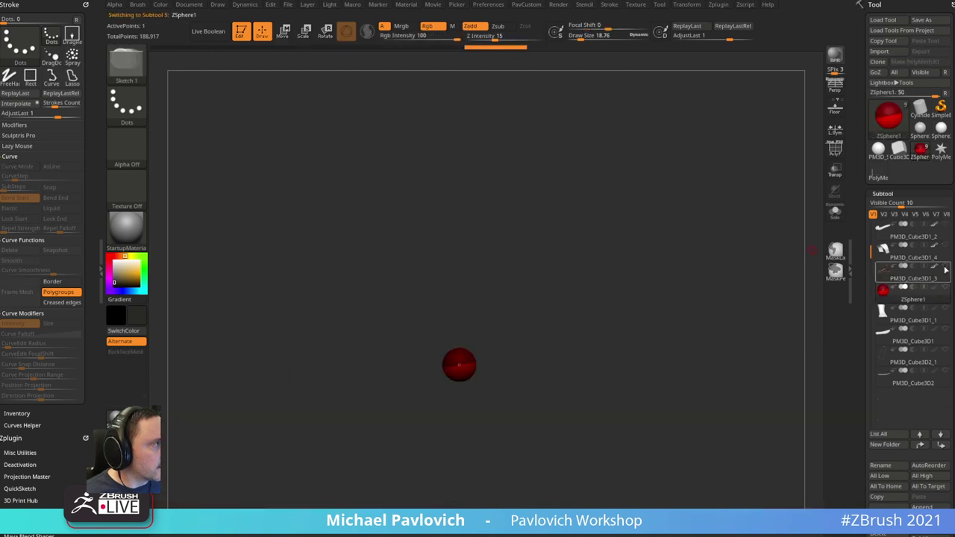
left_click(945, 267)
right_click_drag(756, 270, 624, 244, "ctrl")
right_click_drag(636, 196, 589, 282)
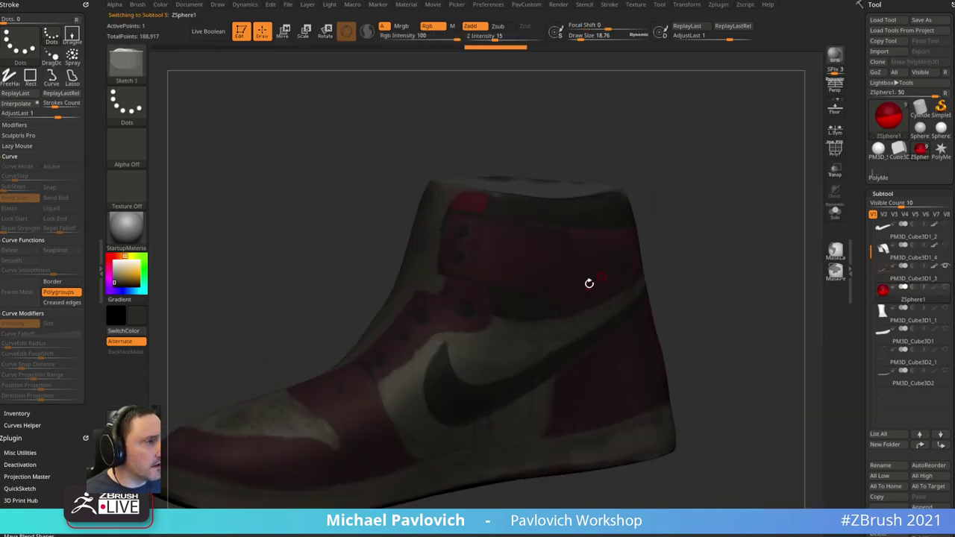
- Turn on Edit Topology for the ZSphere and set its adaptive skin to density 1 and DynaMesh resolution 0
key("grave")
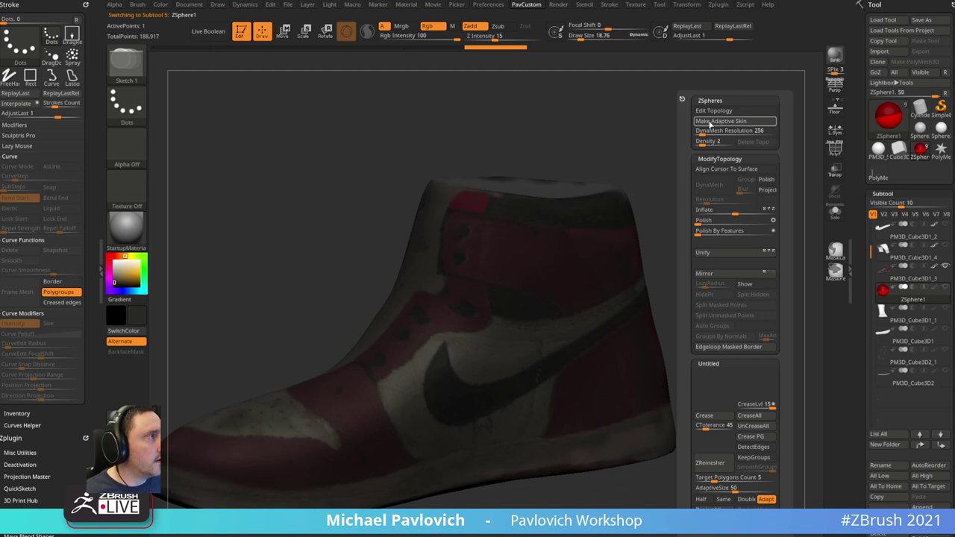
left_click_drag(861, 233, 846, 50)
left_click(883, 86, "shift")
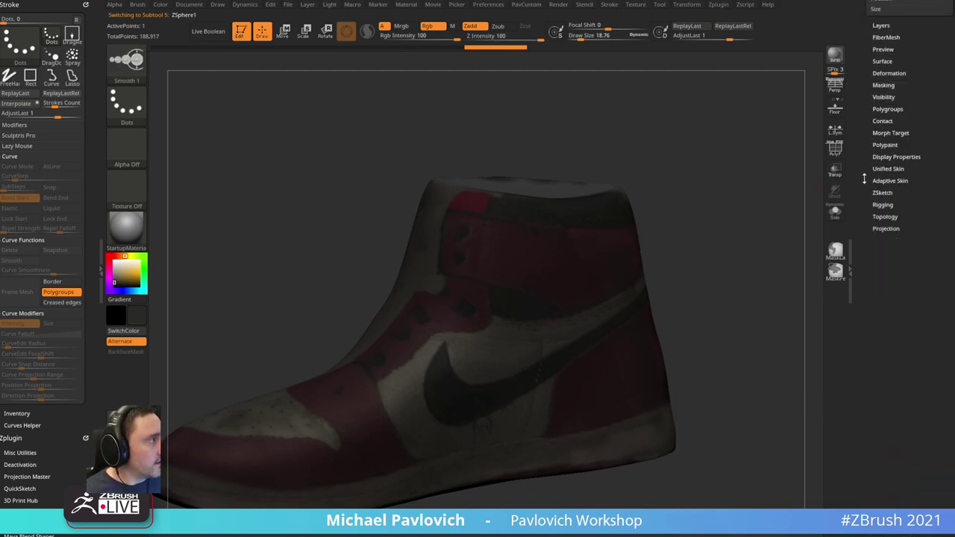
left_click(885, 216)
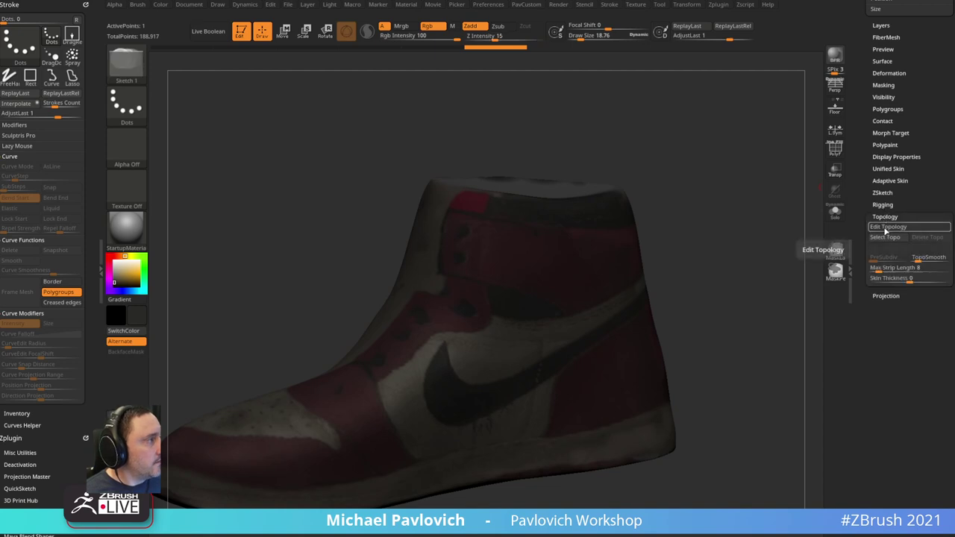
left_click(885, 228)
left_click(890, 181)
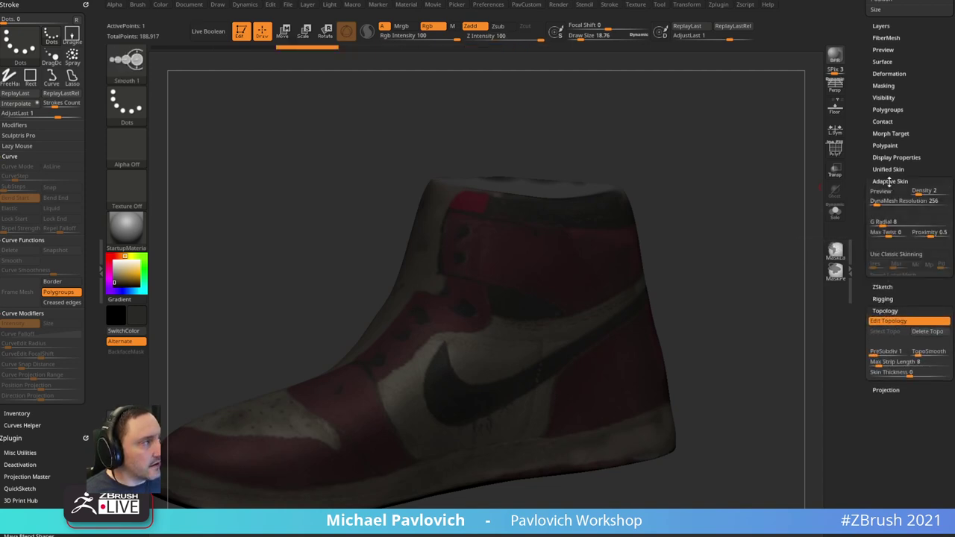
left_click(912, 194)
left_click(871, 203)
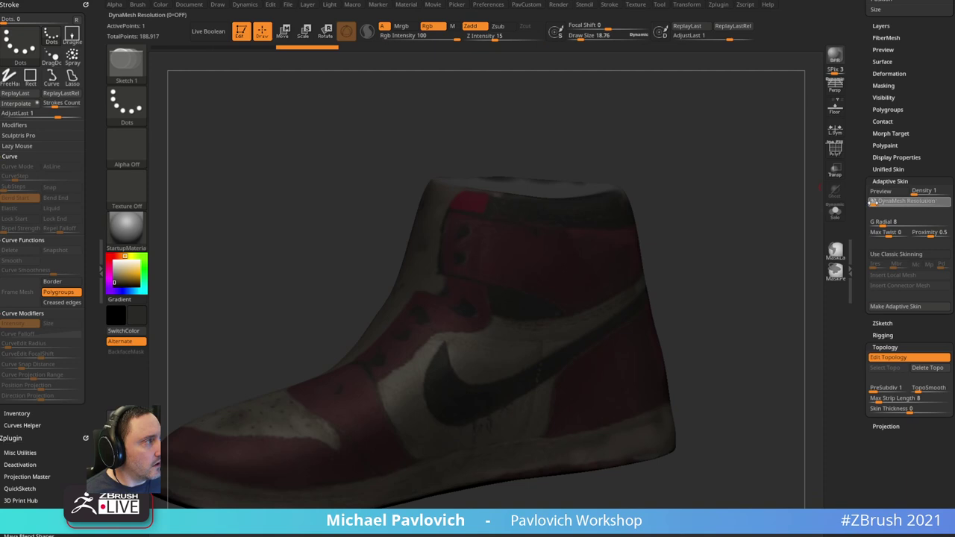
- Draw topology points down the eyelet edge of the red ankle panel and start rearward along its lower edge
left_click_drag(731, 277, 563, 191)
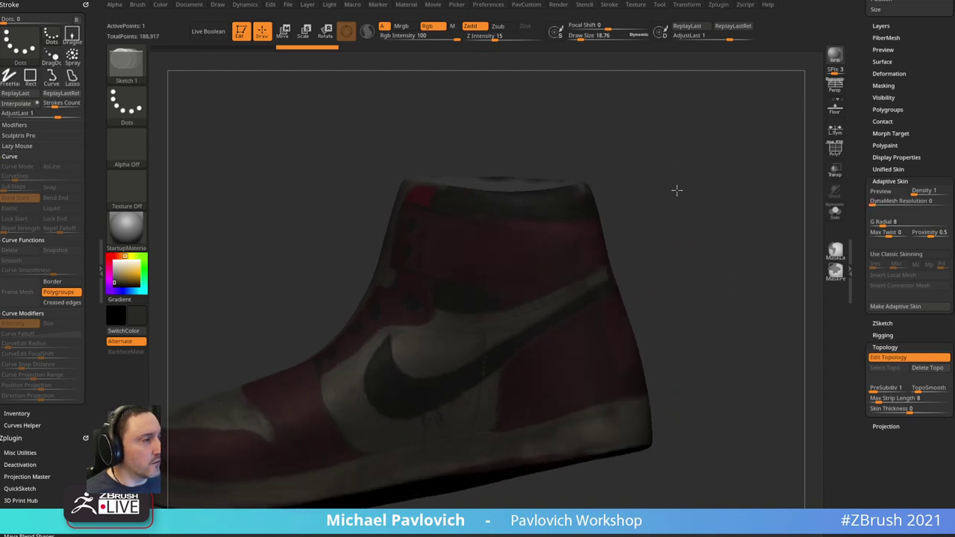
left_click_drag(676, 190, 598, 161)
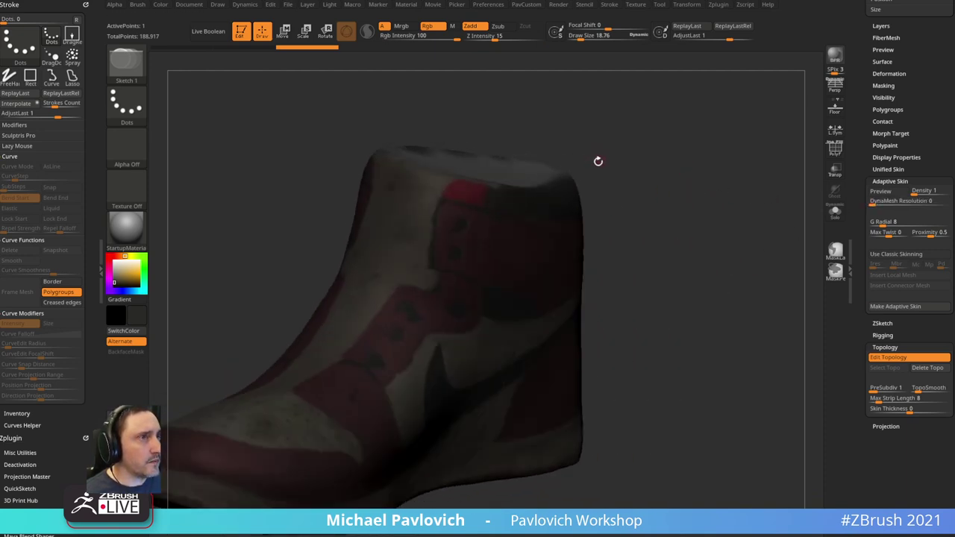
left_click_drag(437, 74, 644, 131)
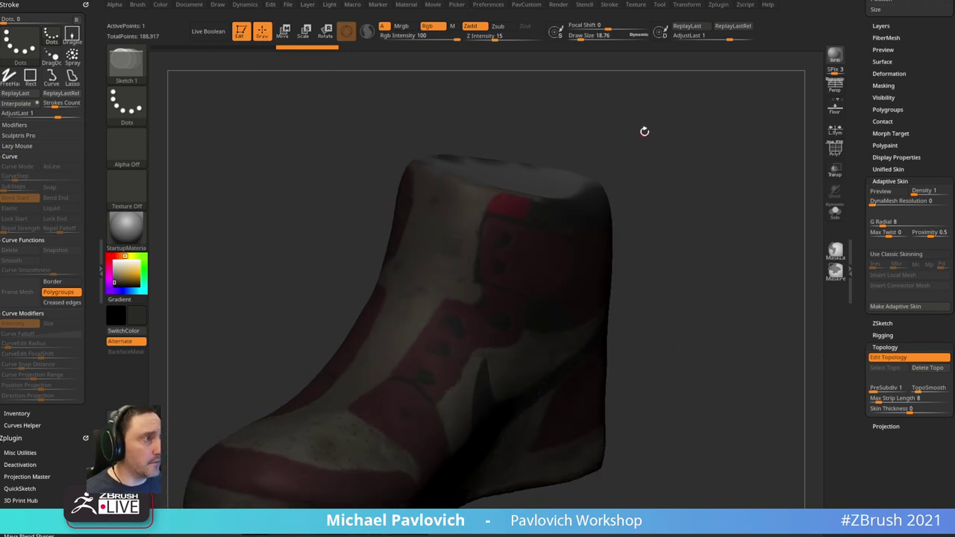
left_click(478, 249)
left_click_drag(634, 193, 463, 243)
left_click(392, 257)
left_click(466, 276)
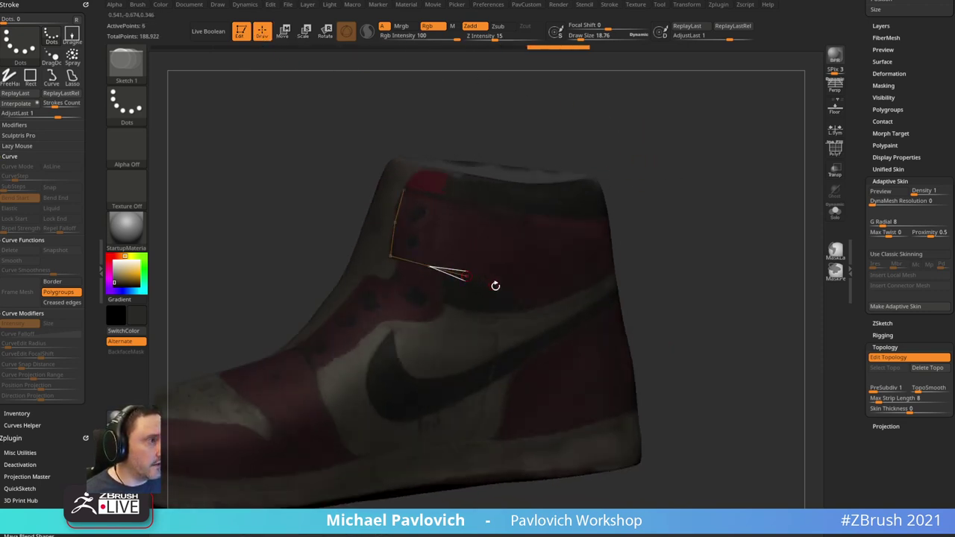
left_click(498, 289)
left_click(525, 308)
- Continue the topology line along the ankle panel's lower edge to the heel on this side
left_click_drag(709, 233, 658, 227)
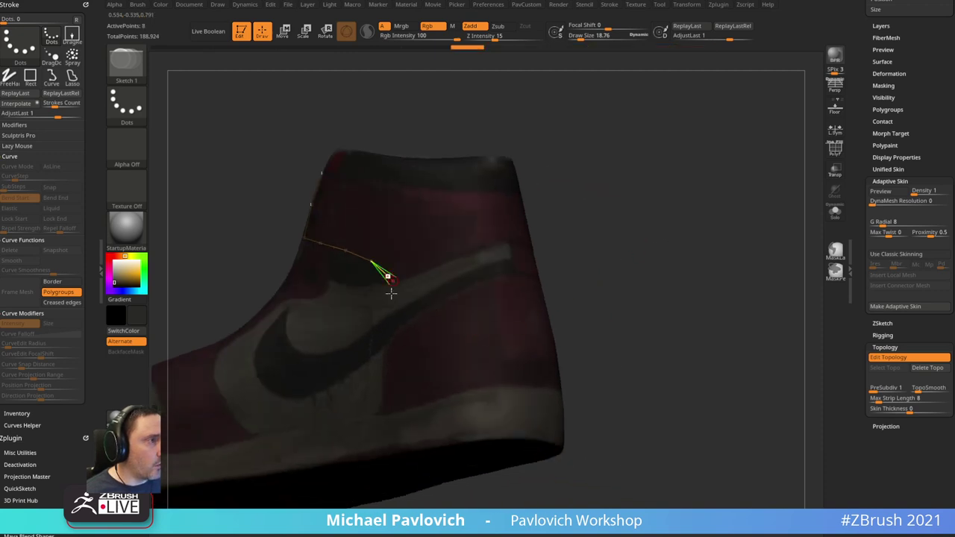
left_click_drag(443, 304, 383, 405)
left_click_drag(629, 209, 566, 283)
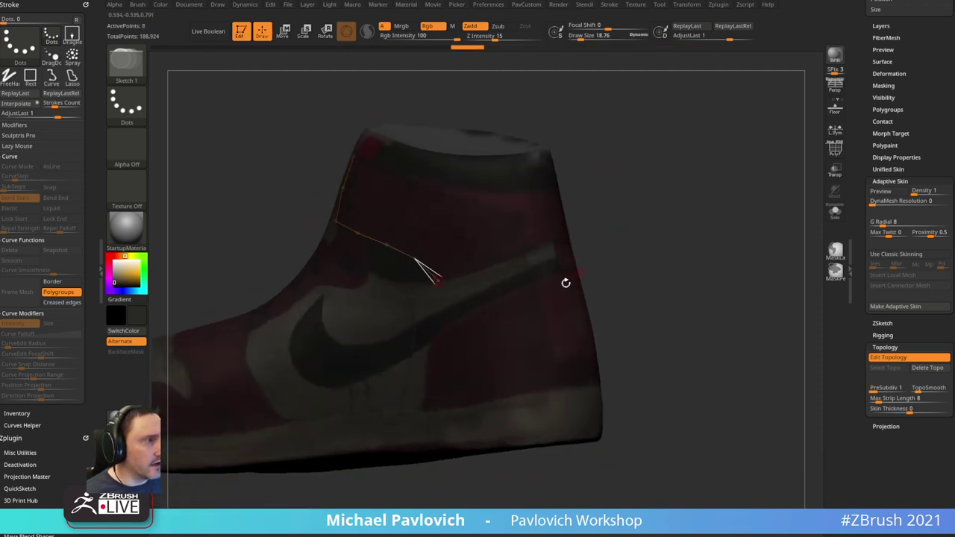
left_click_drag(644, 241, 553, 232)
left_click(450, 286)
left_click(493, 266)
left_click(512, 257)
- Carry the topology line across the back of the heel, just above the swoosh strips
left_click(508, 218)
left_click(544, 214)
left_click(579, 213)
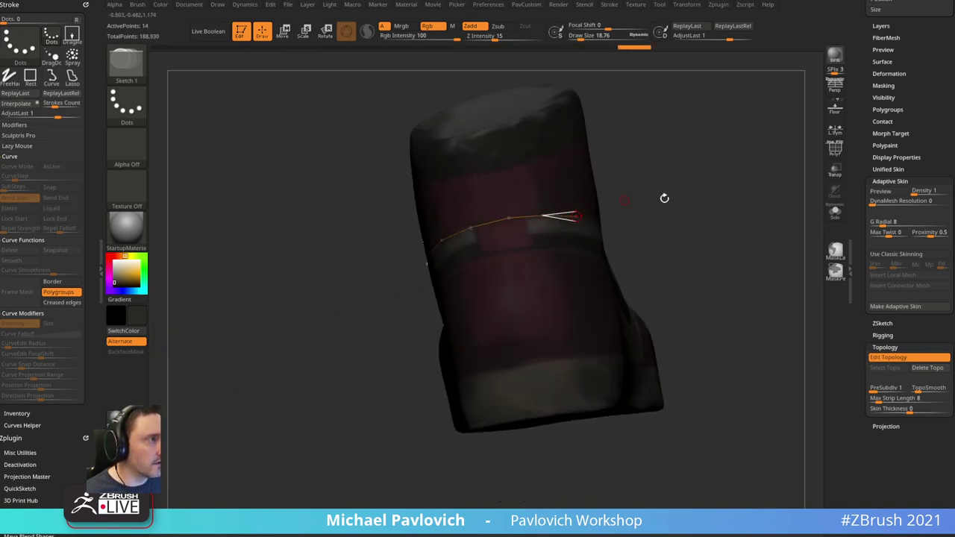
left_click_drag(665, 198, 530, 215)
left_click(468, 227)
left_click(509, 225)
- Extend the topology line forward along the ankle panel's lower edge on the opposite side up to the front
left_click_drag(588, 179, 591, 199)
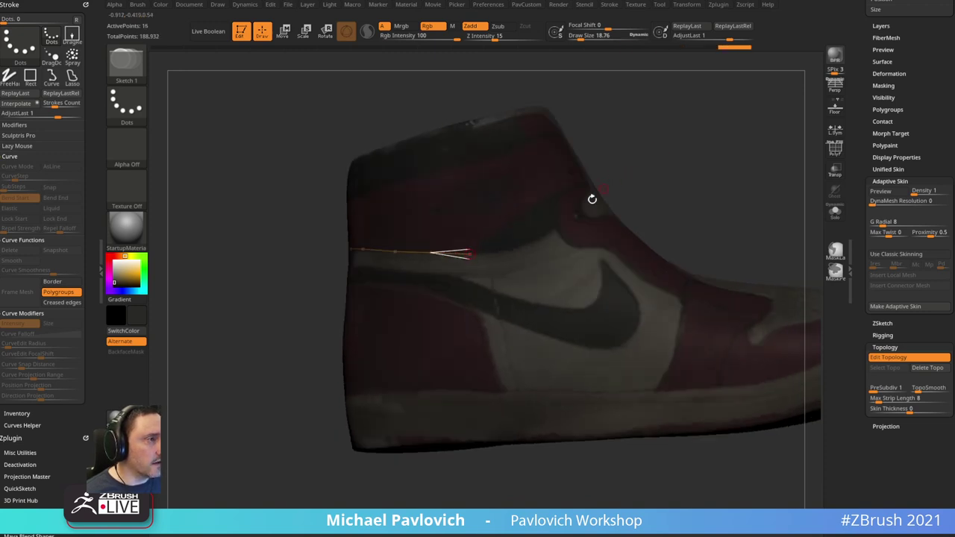
left_click(490, 231)
left_click(521, 208)
left_click(553, 194)
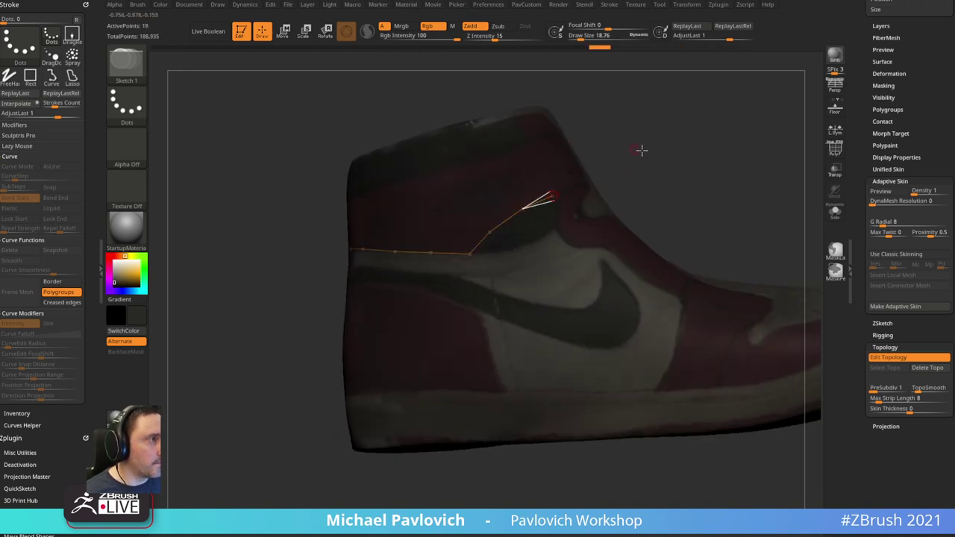
left_click_drag(641, 149, 597, 171)
left_click(595, 179)
- Draw topology points up the panel's front edge and back along its upper edge, just below the black collar
left_click_drag(649, 123, 735, 134)
left_click(572, 212)
left_click(565, 194)
left_click(527, 200)
left_click(488, 215)
left_click(452, 220)
left_click(547, 225)
left_click(505, 221)
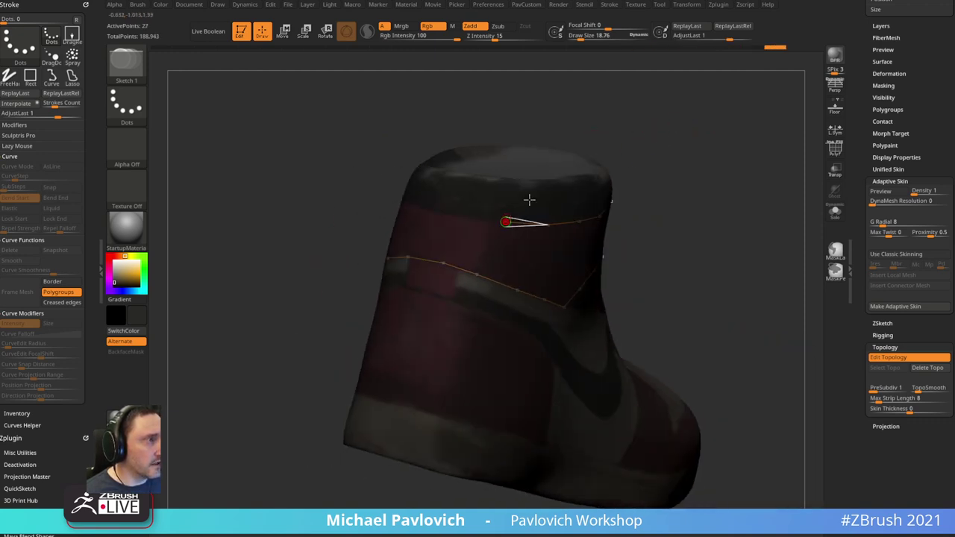
- Continue the upper topology edge around the heel to the first eyelet edge and close the panel outline
right_click_drag(529, 198, 557, 224)
left_click(553, 247)
left_click(527, 240)
left_click_drag(595, 159, 619, 171)
left_click(623, 262)
left_click(585, 236)
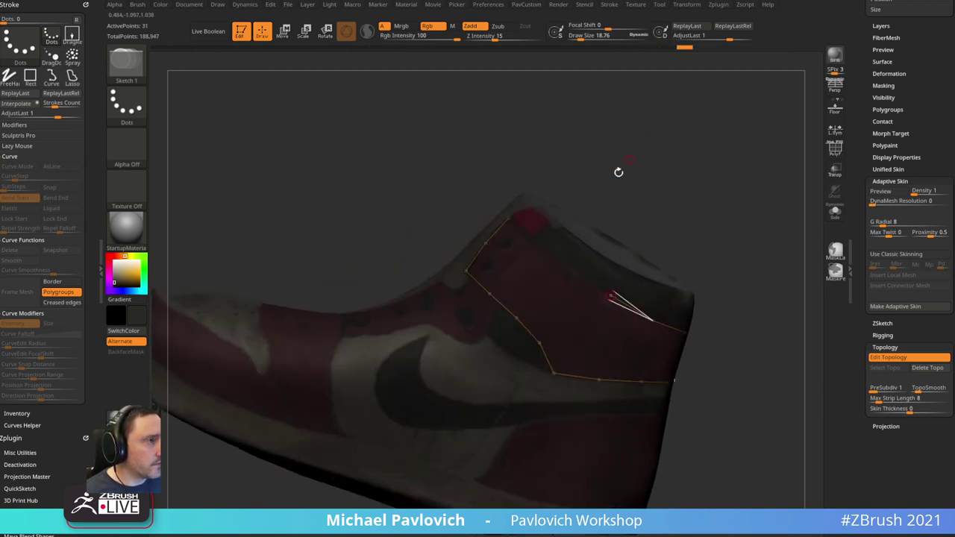
left_click(565, 267)
left_click(534, 244)
left_click(509, 217)
- Draw a middle topology line from the ankle panel's front edge back along its side and around the heel
left_click_drag(606, 123, 668, 159)
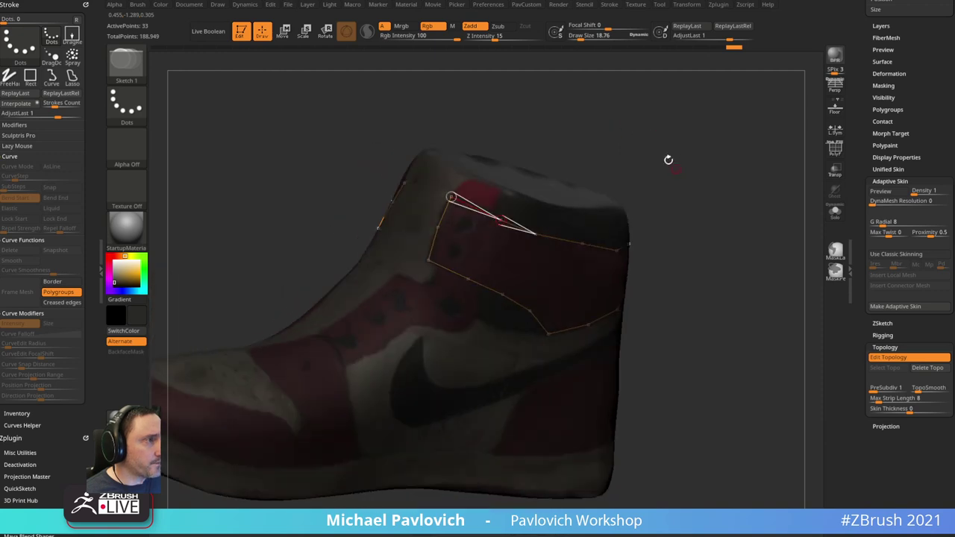
left_click(438, 228)
left_click(487, 247)
left_click(524, 261)
left_click_drag(746, 239, 449, 258)
left_click(537, 263)
left_click(590, 269)
left_click(445, 273)
left_click(487, 270)
left_click(526, 271)
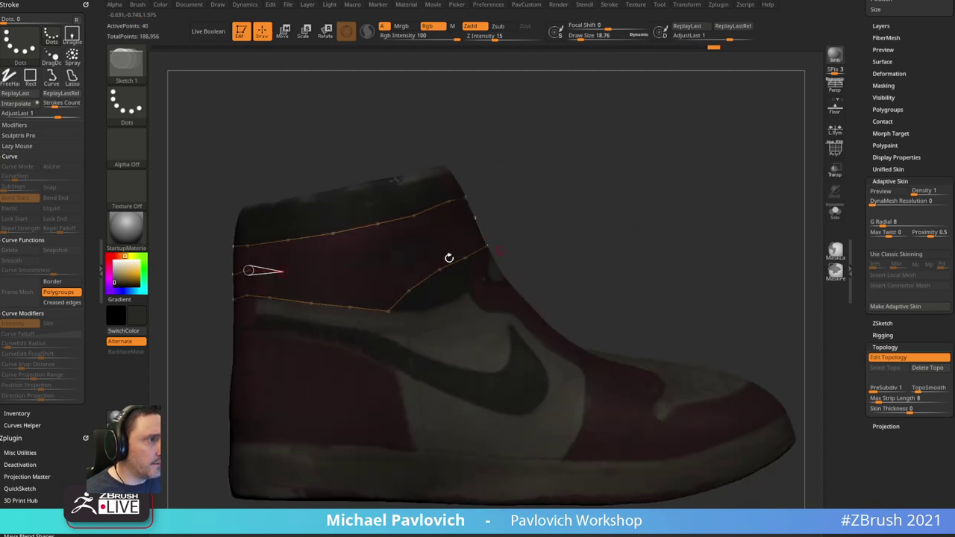
- Carry the middle line forward along the opposite side of the ankle panel and join it to that side's front edge
left_click(284, 272)
left_click(332, 272)
left_click(378, 264)
left_click_drag(537, 179, 633, 154)
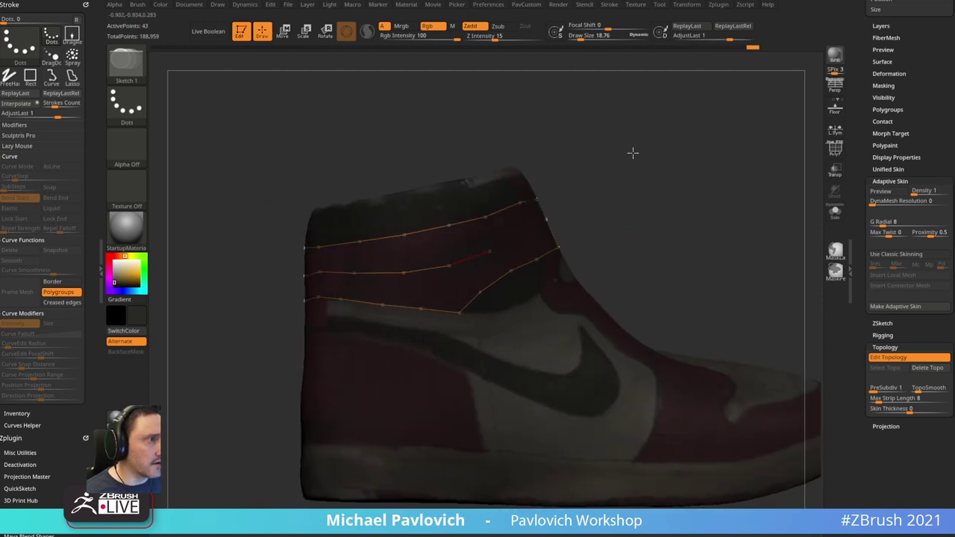
left_click(476, 232)
left_click(515, 222)
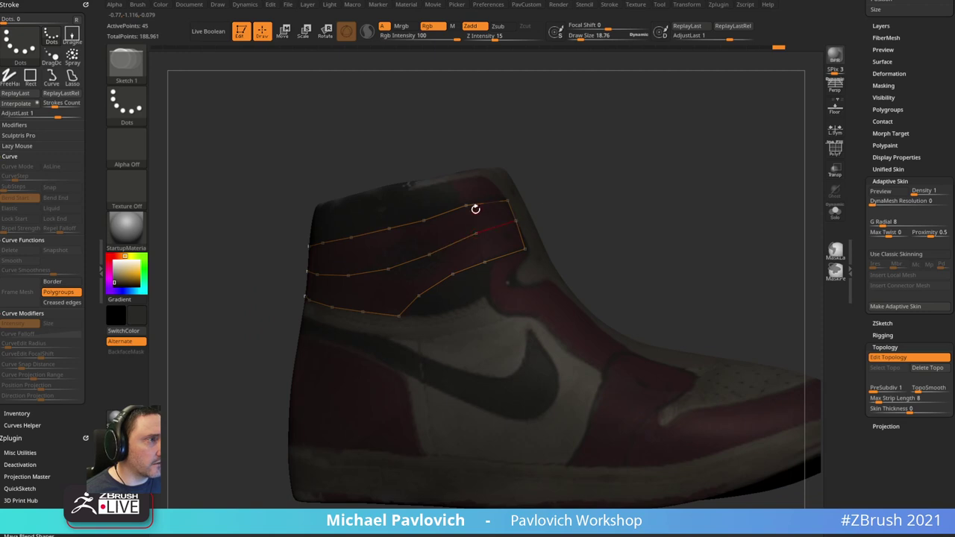
- Add vertical edges between the panel's upper edge and middle line, working back from the front on the opposite side
left_click(467, 206)
left_click(476, 233)
left_click(426, 221)
left_click(429, 251)
left_click_drag(597, 164, 709, 123)
left_click(493, 220)
left_click(493, 257)
left_click(453, 226)
left_click(454, 262)
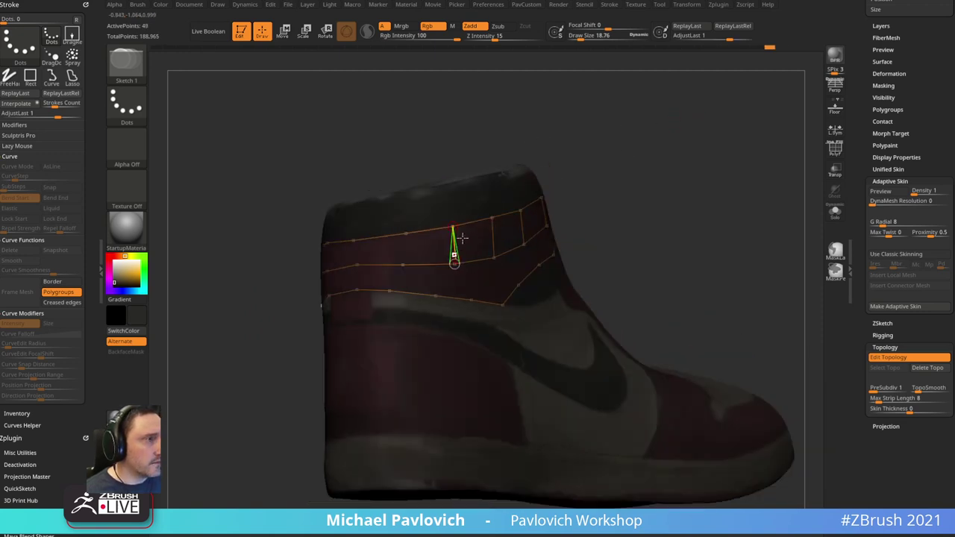
- Continue the vertical edges between the upper edge and middle line around the heel onto the first side
left_click_drag(596, 160, 742, 121)
left_click(534, 213)
left_click(537, 242)
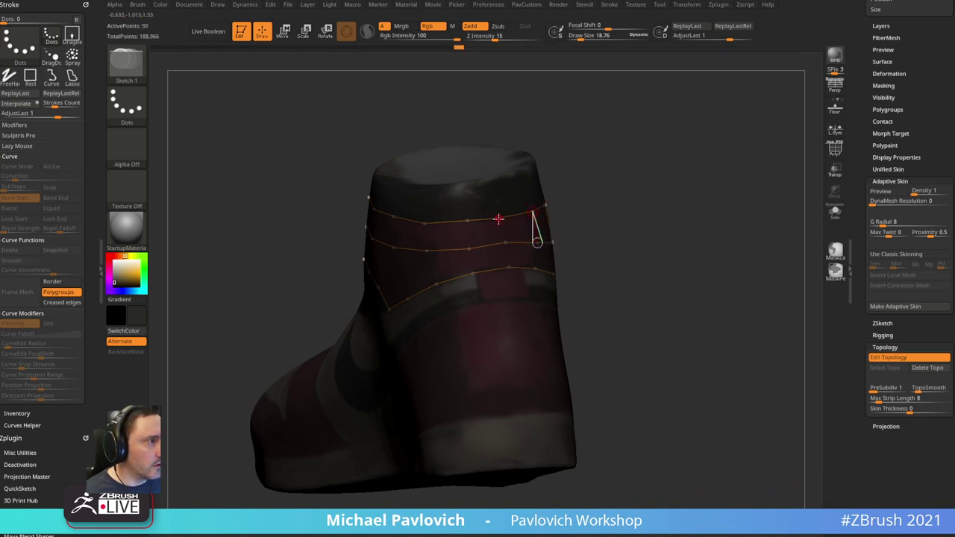
left_click(499, 220)
left_click(507, 243)
left_click_drag(581, 154, 712, 135)
left_click(562, 245)
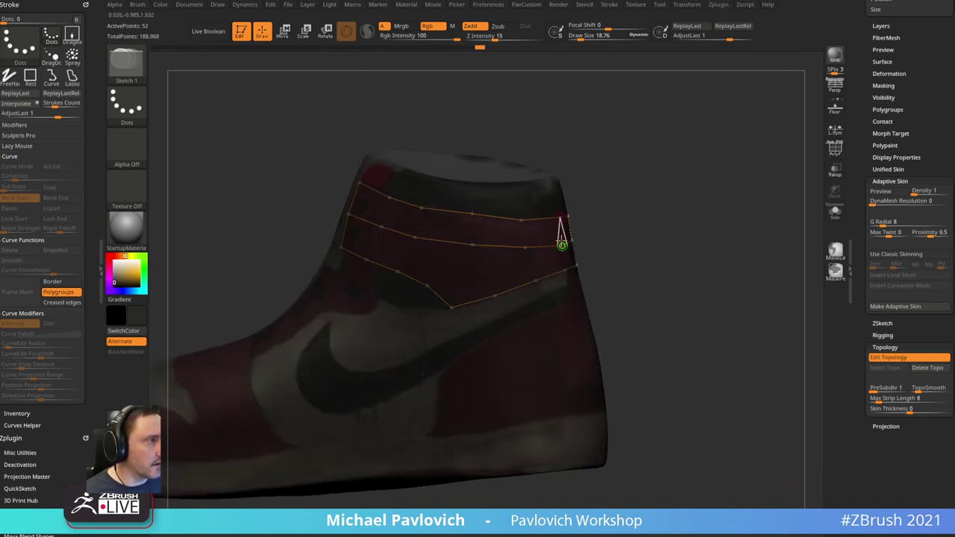
left_click(524, 244)
left_click(471, 216)
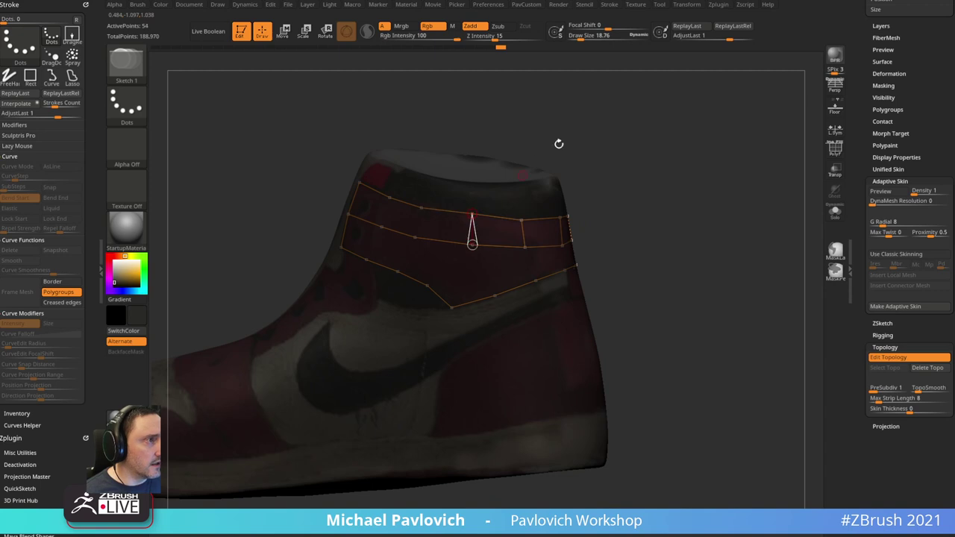
- Add the remaining upper-row vertical edges on the first side, forward to the eyelet area
left_click_drag(556, 145, 615, 179)
left_click(492, 235)
left_click(486, 263)
left_click(453, 223)
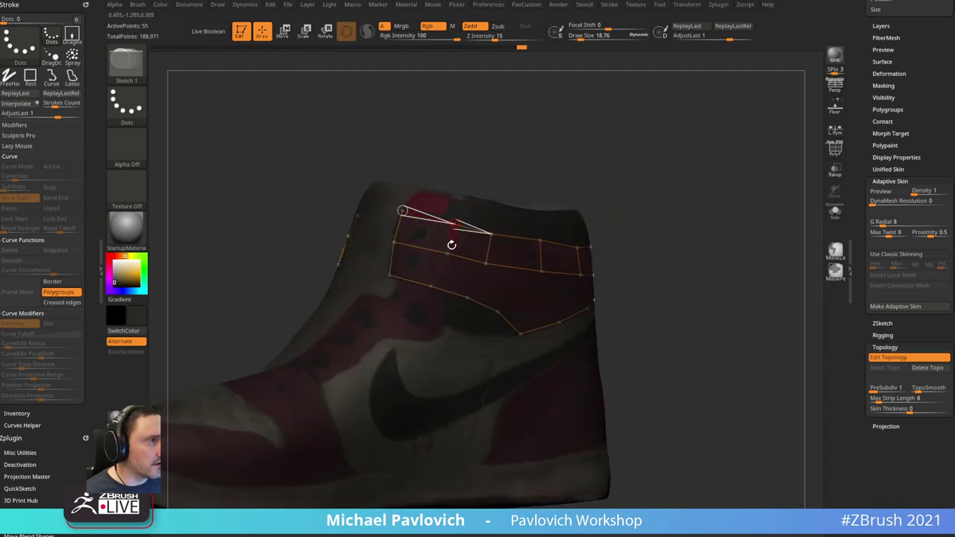
left_click(447, 253)
- Connect the middle line to the lower edge with two vertical edges near the front of the first side
left_click_drag(591, 140, 531, 166)
left_click(419, 238)
left_click(404, 270)
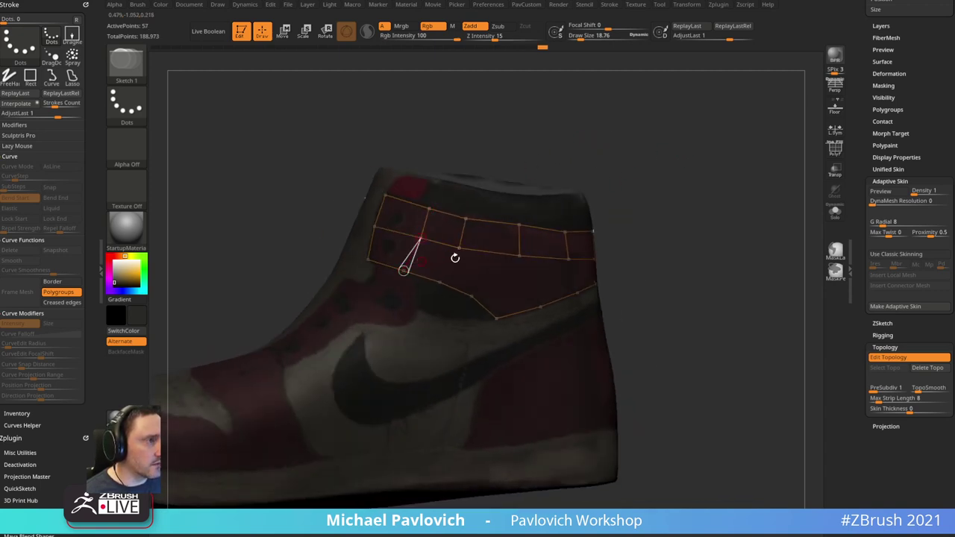
left_click(459, 248)
left_click(440, 282)
- Reposition topology points along the first side's front edge, upper edge and middle line to even out the quads
left_click_drag(605, 146, 599, 164)
key("w")
left_click_drag(459, 251, 377, 223)
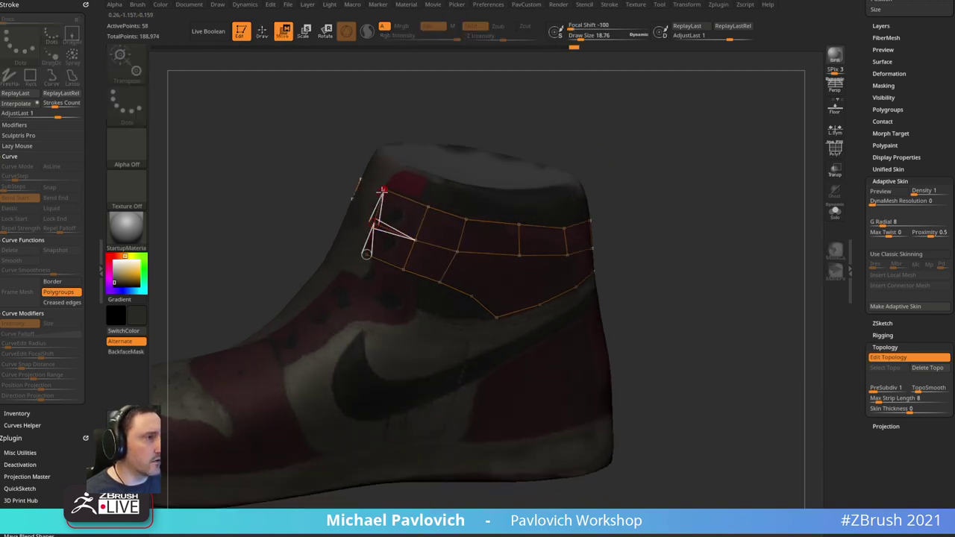
left_click_drag(383, 191, 384, 193)
left_click_drag(633, 159, 599, 146)
mouse_move(464, 235)
left_mouse_down()
mouse_move(458, 214)
mouse_move(465, 212)
left_mouse_up()
left_click_drag(467, 238, 458, 247)
- Slide the upper-edge and middle-line points around the heel to space the vertical edges more evenly
left_click_drag(595, 154, 532, 177)
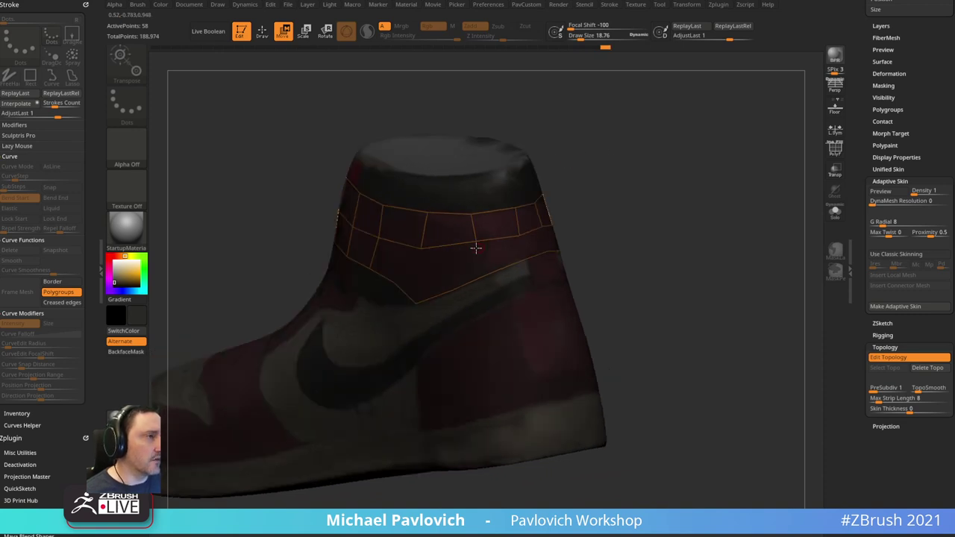
left_click_drag(475, 247, 473, 249)
left_click_drag(472, 215, 472, 213)
left_click_drag(420, 249, 428, 249)
left_click_drag(587, 169, 522, 174)
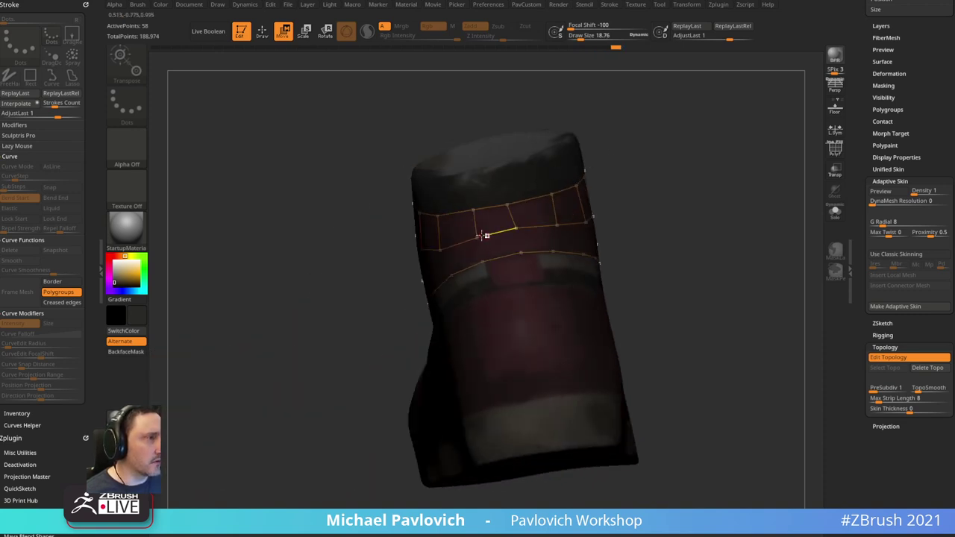
left_click_drag(474, 212, 513, 231)
mouse_move(509, 205)
left_mouse_down()
mouse_move(522, 202)
mouse_move(518, 229)
mouse_move(518, 205)
left_mouse_up()
- Delete the uneven middle-line points behind the heel on the opposite side and redraw the line across the gap
left_click_drag(620, 166, 544, 230)
key("q")
left_click(538, 229, "alt")
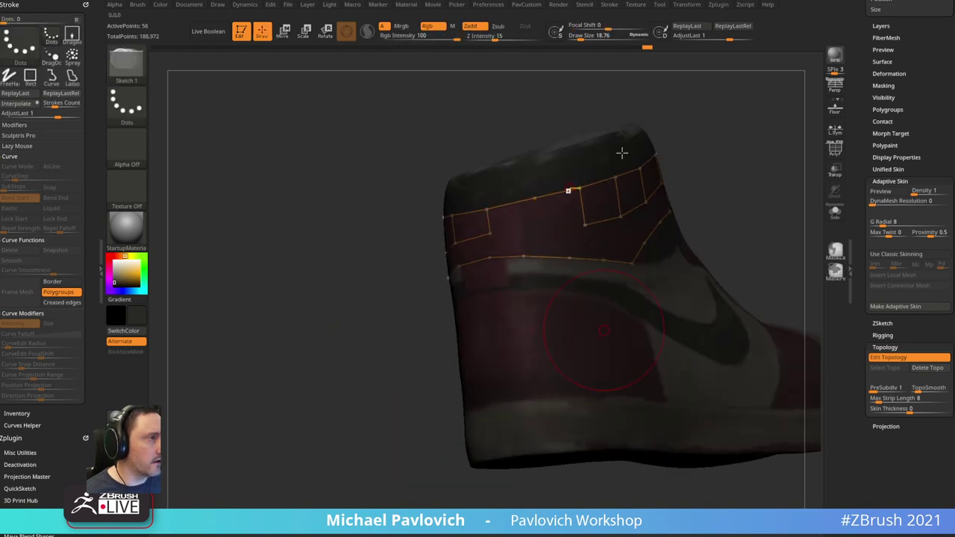
left_click_drag(731, 103, 634, 173)
left_click(491, 231)
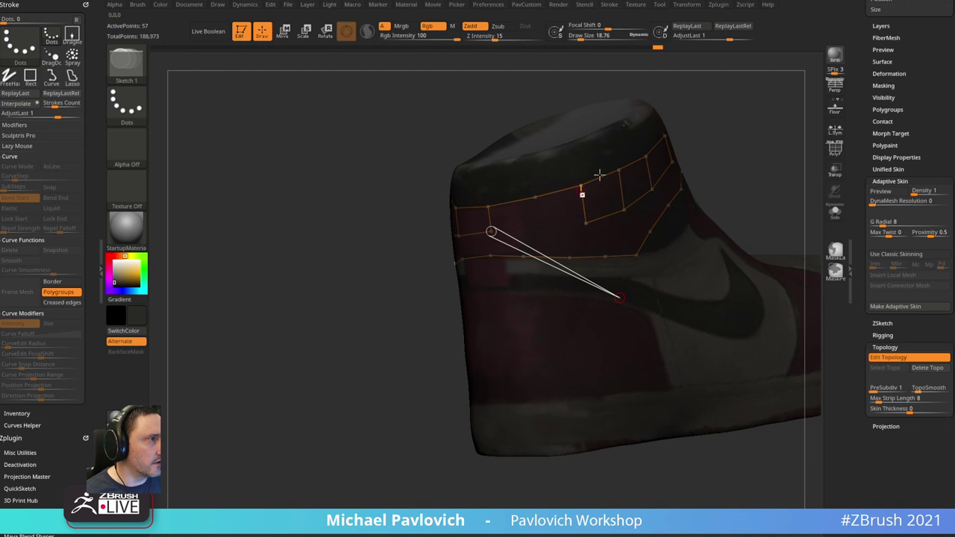
left_click(534, 229)
left_click(586, 223)
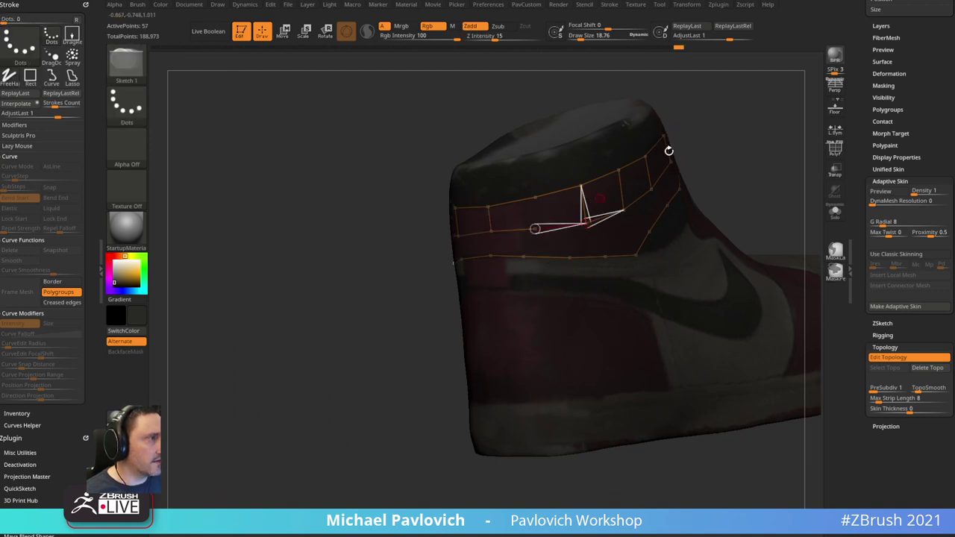
- Undo the stray diagonal edge and connect the rebuilt middle line straight up to the upper edge
left_click_drag(668, 150, 683, 134)
left_click(482, 229)
left_click_drag(620, 157, 616, 158)
key("ctrl+z")
key("ctrl+z")
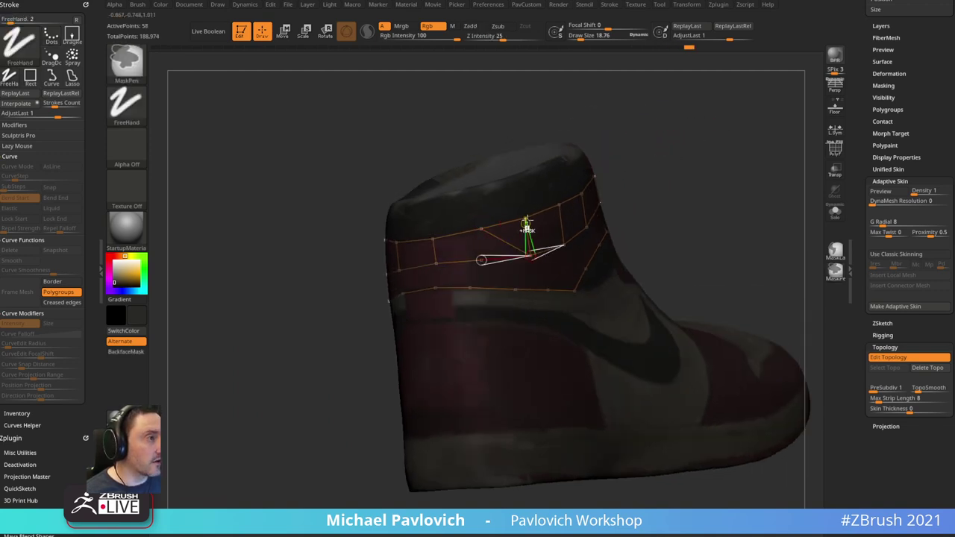
left_click(481, 229)
- Nudge the rebuilt middle-line points on the opposite side into an even flow
key("w")
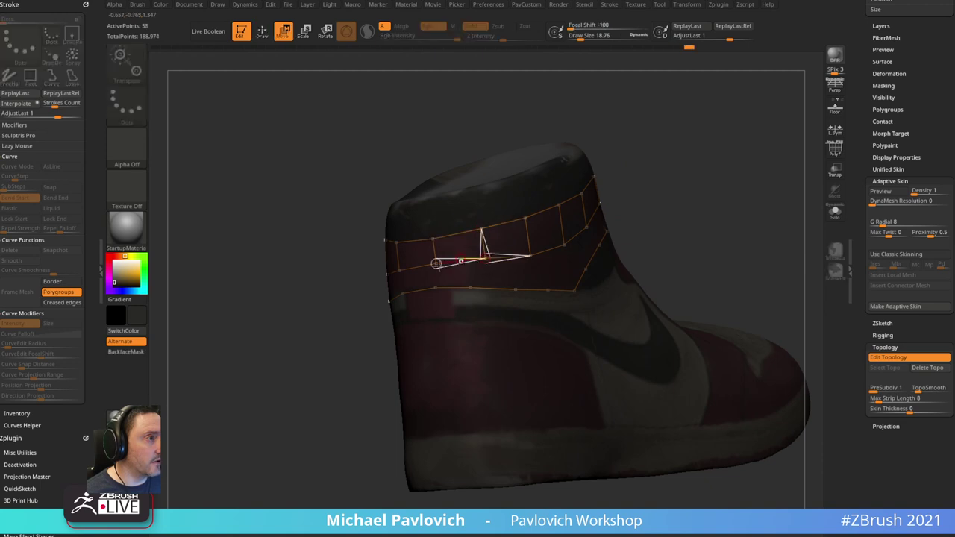
mouse_move(598, 162)
left_mouse_down()
mouse_move(609, 156)
mouse_move(473, 257)
left_mouse_up()
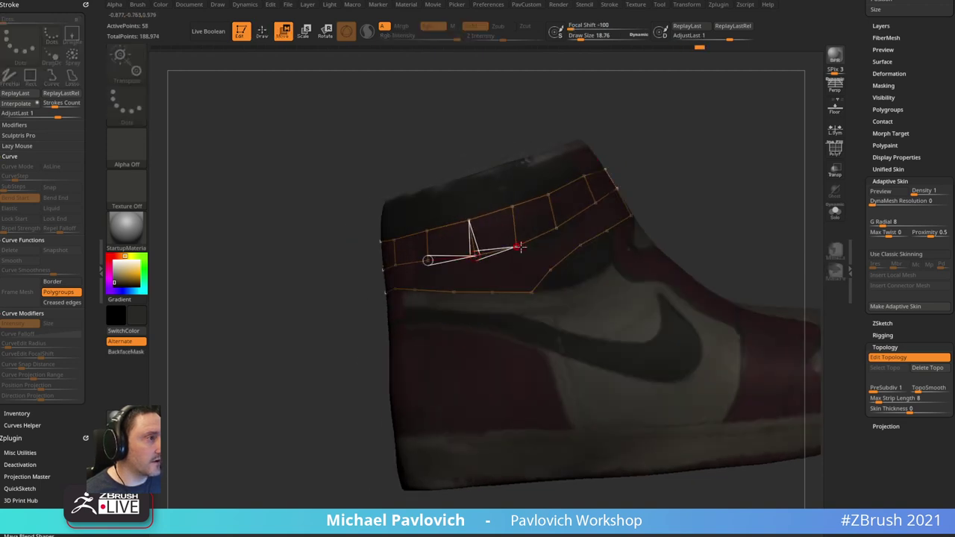
left_click_drag(657, 160, 520, 236)
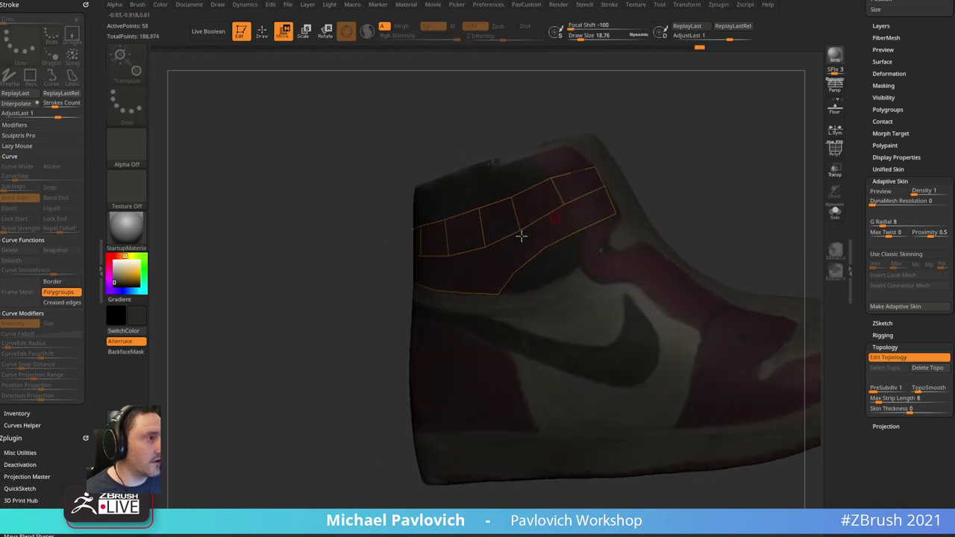
- Connect the middle line to the lower edge with vertical edges at the front of the opposite side
key("q")
left_click(563, 208)
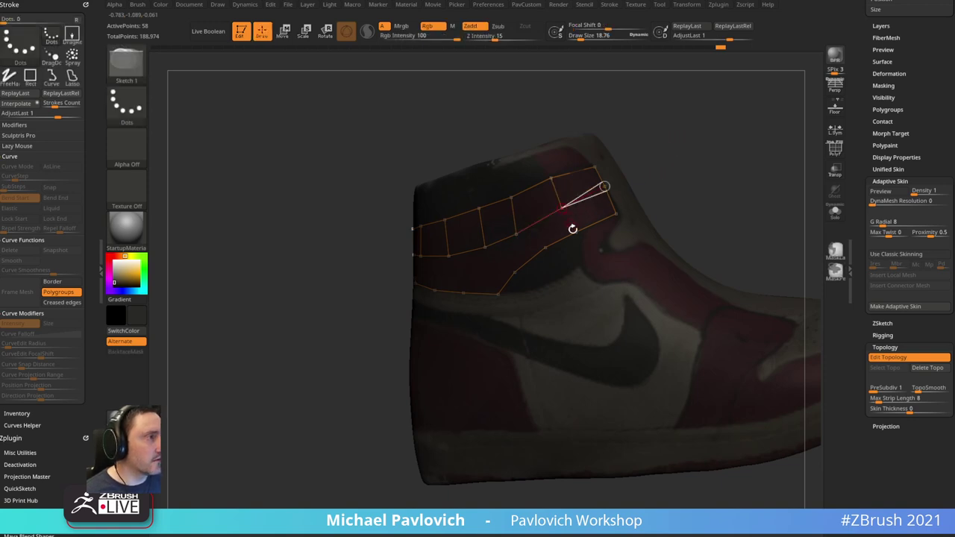
left_click(574, 230)
left_click_drag(675, 160, 738, 155)
left_click(519, 234)
left_click(547, 245)
- Continue the lower-row edges past the panel's bottom corner and back toward the heel on the opposite side
left_click_drag(634, 176, 744, 129)
left_click(491, 246)
left_click(520, 269)
left_click(499, 290)
left_click(531, 226)
left_click(546, 261)
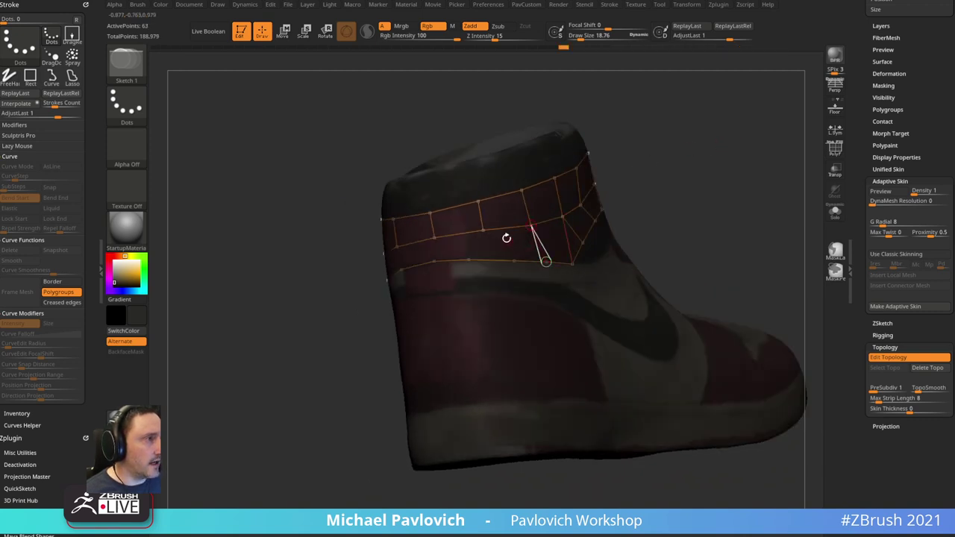
left_click(485, 229)
left_click(514, 261)
- Shift the middle-line and lower-edge points beside the heel to straighten the lower-row edges
left_click_drag(634, 175, 666, 176)
key("w")
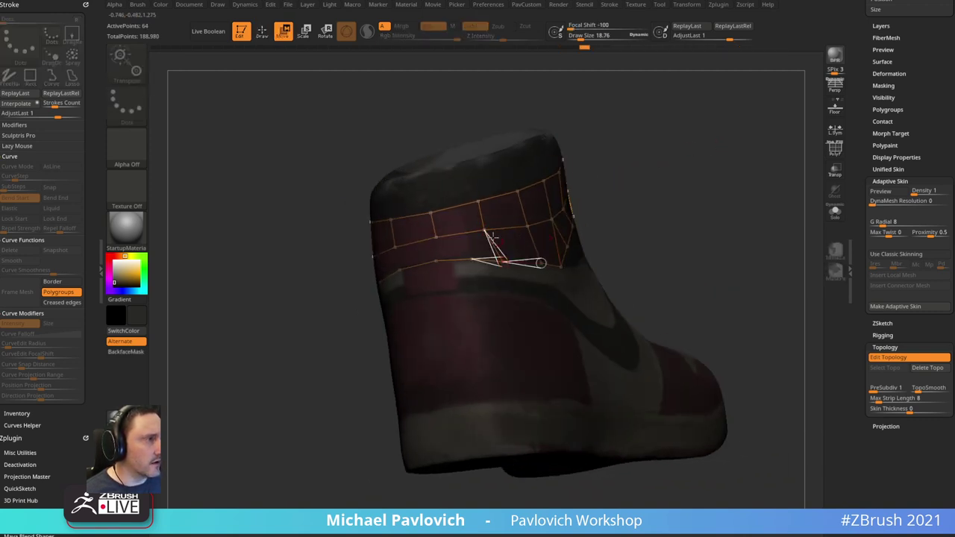
key("q")
key("w")
left_click_drag(473, 260, 464, 261)
left_click_drag(632, 177, 659, 177)
key("q")
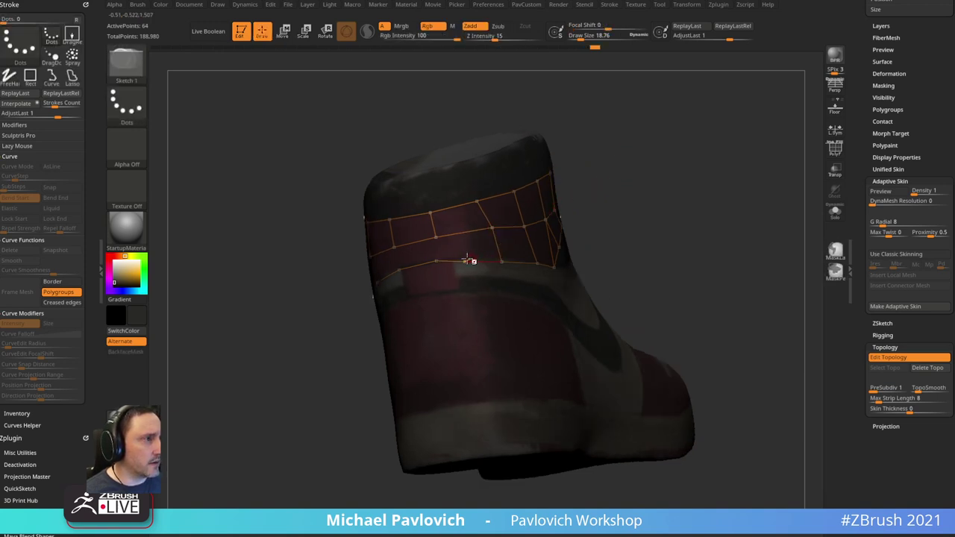
- Delete the extra lower-edge point at the heel and move the neighboring point toward the gap
left_click(466, 261, "alt")
left_click_drag(578, 194, 565, 192)
key("w")
left_click_drag(437, 261, 443, 263)
left_click_drag(605, 172, 586, 171)
key("q")
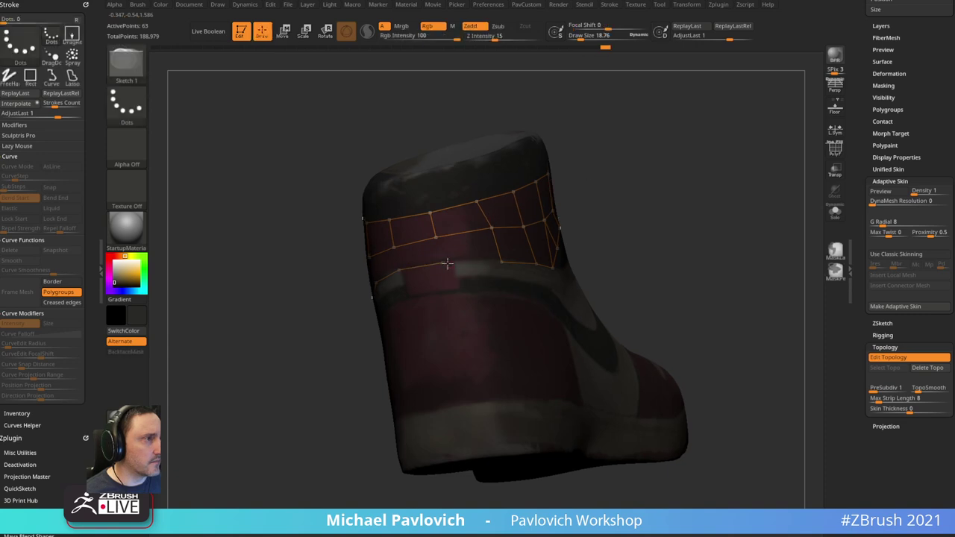
- Close the lower-edge gap and connect the middle line down to the lower edge across the heel
left_click_drag(486, 245, 492, 226)
left_click(497, 245)
left_click_drag(623, 155, 608, 185)
left_click(446, 236)
left_click(462, 258)
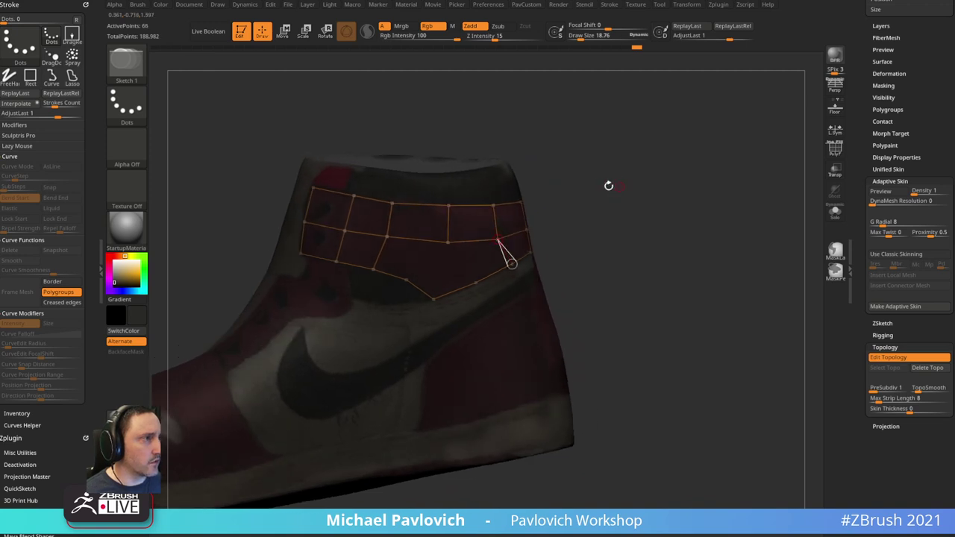
- Connect the first side's middle-line point to the bottom corner and the adjacent lower-edge points
left_click(450, 241)
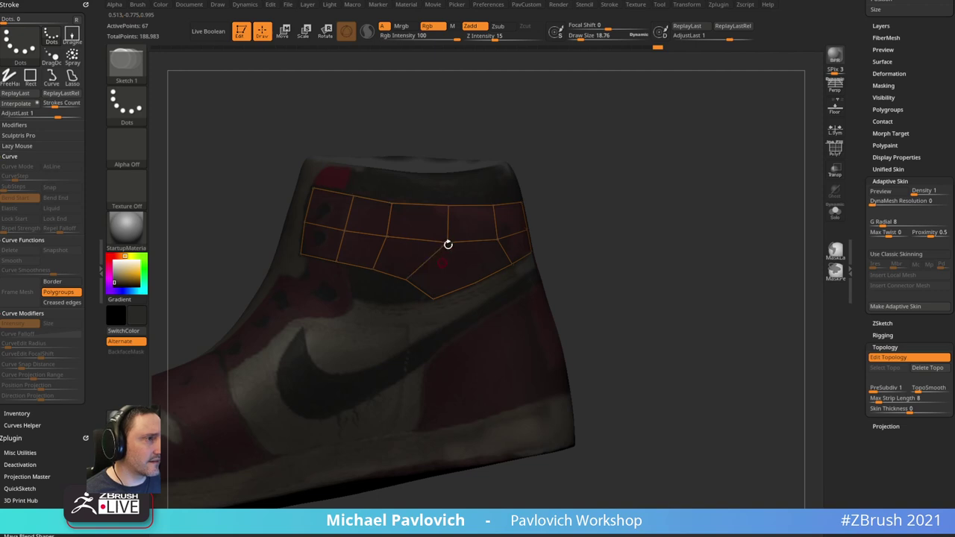
left_click(434, 296)
left_click(448, 243)
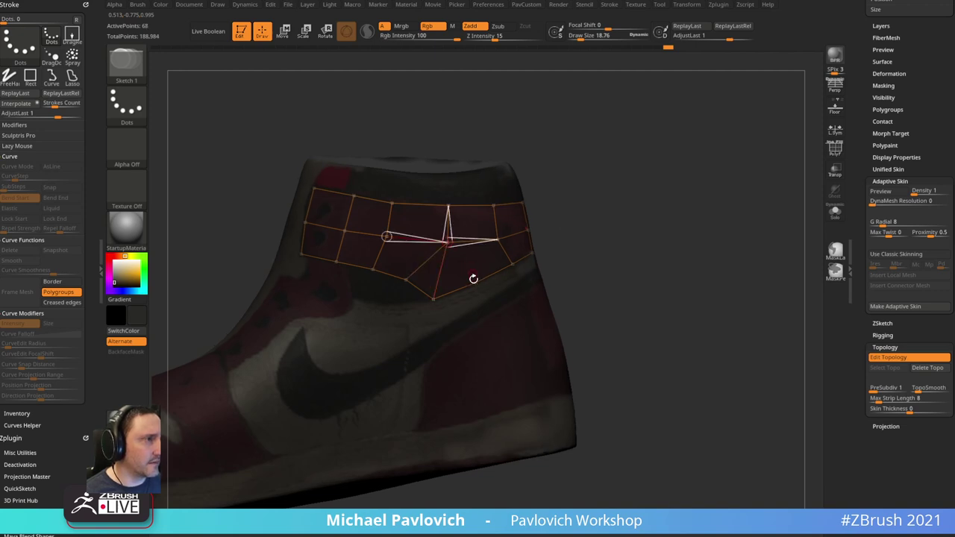
left_click(475, 282)
- Adjust the middle-line points on the opposite side to smooth the line toward the front edge
mouse_move(663, 168)
left_mouse_down()
mouse_move(575, 174)
mouse_move(693, 149)
mouse_move(485, 245)
mouse_move(455, 229)
mouse_move(377, 231)
mouse_move(454, 232)
left_mouse_up()
key("w")
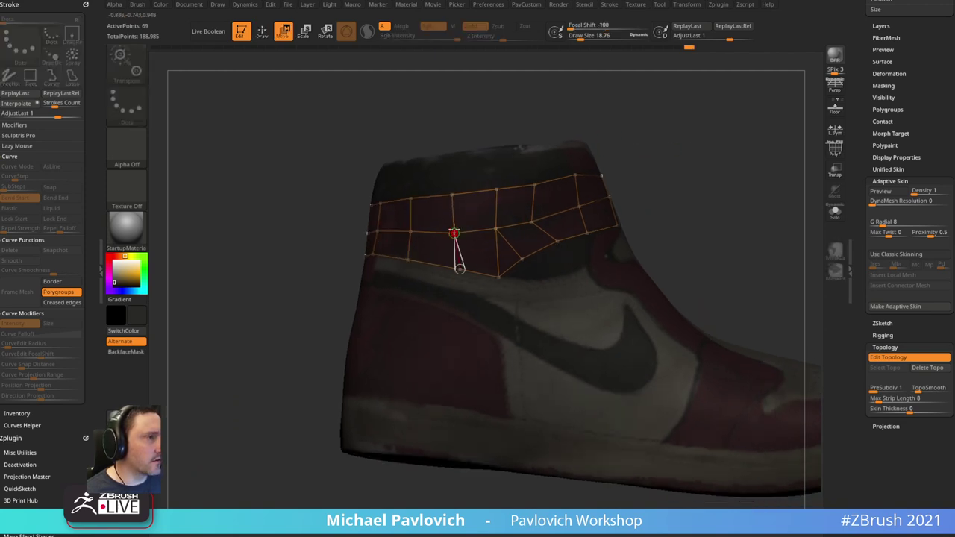
left_click_drag(641, 140, 680, 139)
left_click_drag(477, 228, 567, 202)
key("q")
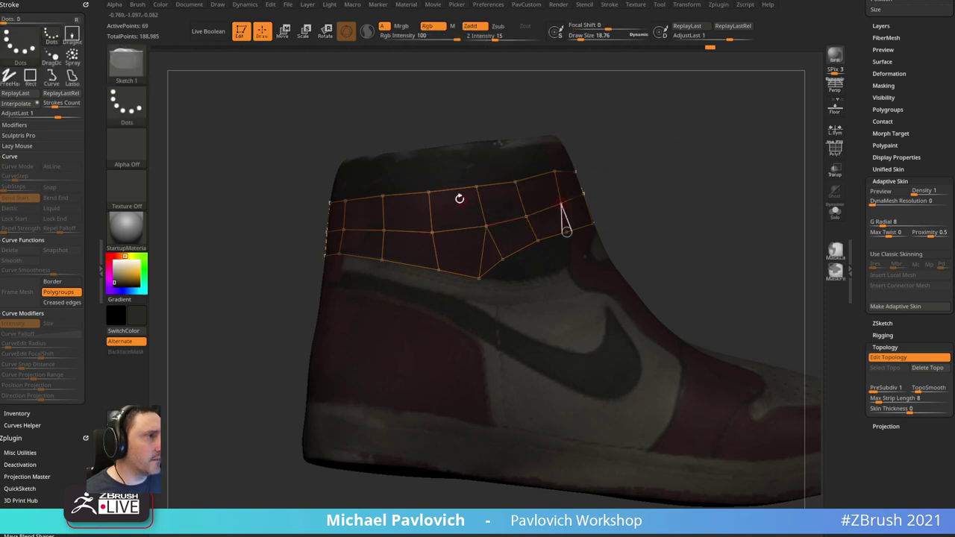
- Insert a vertical edge from the upper edge through the middle line to the bottom corner, deleting the old corner edge
left_click_drag(616, 110, 571, 136)
left_click(453, 190)
left_click(460, 228)
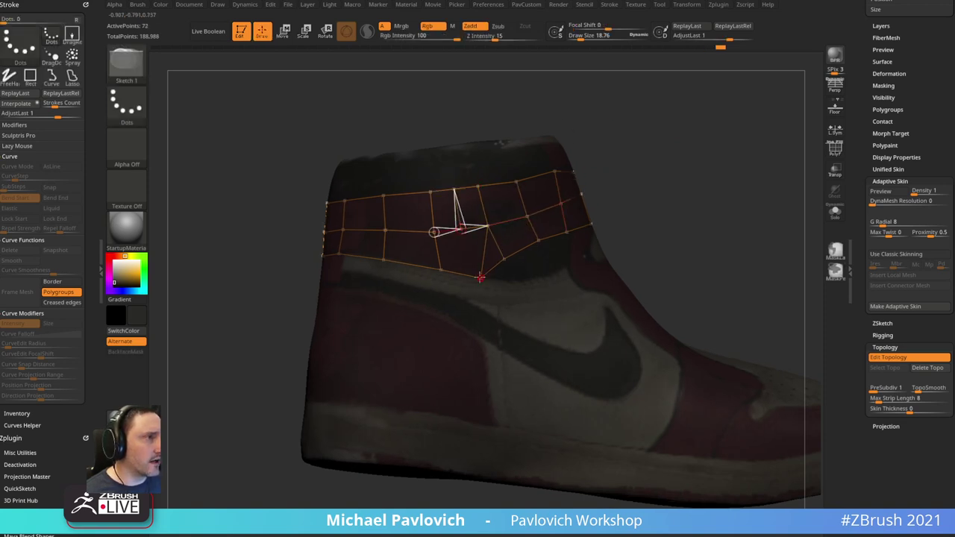
left_click(480, 278)
left_click(643, 154)
left_click(485, 254, "alt")
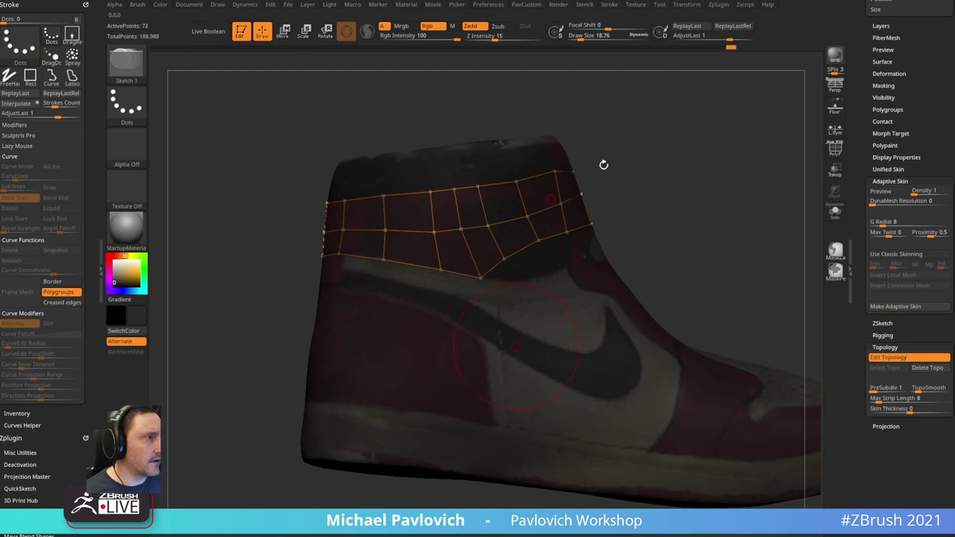
- Move the upper, middle and lower points around the inserted edge to space the opposite side's columns evenly
key("w")
left_click_drag(488, 226, 494, 225)
left_click_drag(479, 186, 488, 187)
left_click_drag(554, 171, 561, 169)
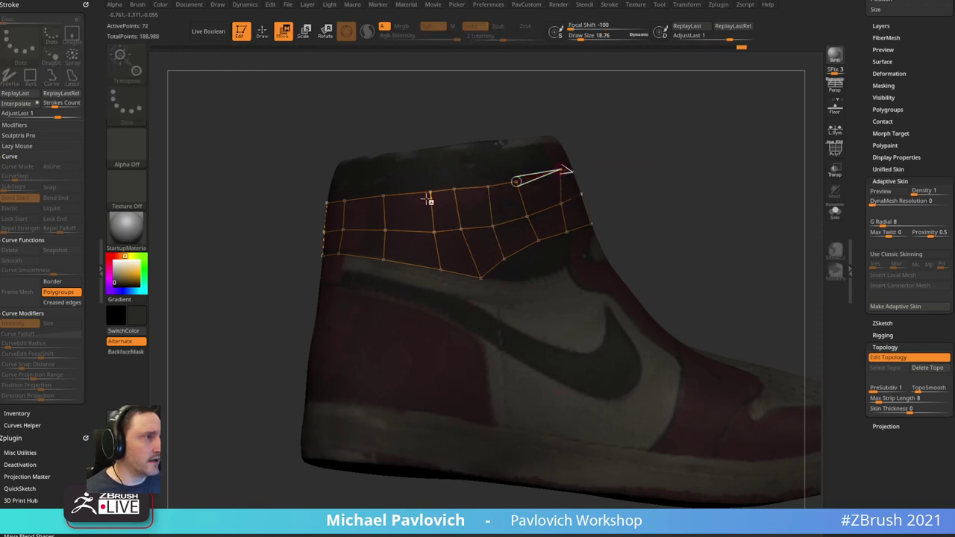
left_click_drag(430, 192, 423, 193)
left_click_drag(434, 232, 424, 233)
left_click_drag(440, 268, 426, 269)
left_click_drag(460, 228, 462, 227)
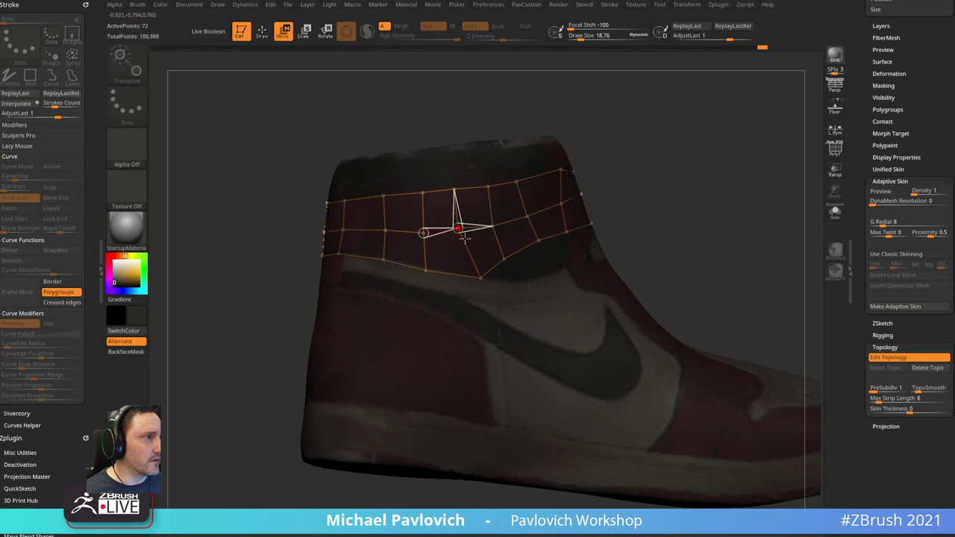
left_click_drag(480, 277, 474, 279)
left_click_drag(492, 226, 494, 225)
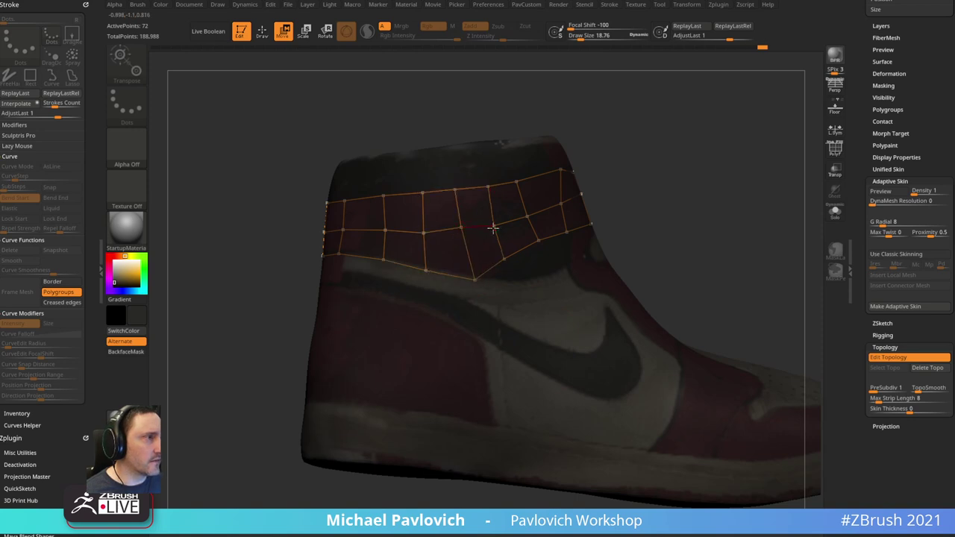
- Move the first side's upper-edge and middle-line points toward the front edge to even out the column widths
left_click_drag(516, 181, 525, 180)
left_click_drag(622, 149, 635, 151)
left_click_drag(569, 201, 572, 200)
left_click_drag(570, 168, 564, 171)
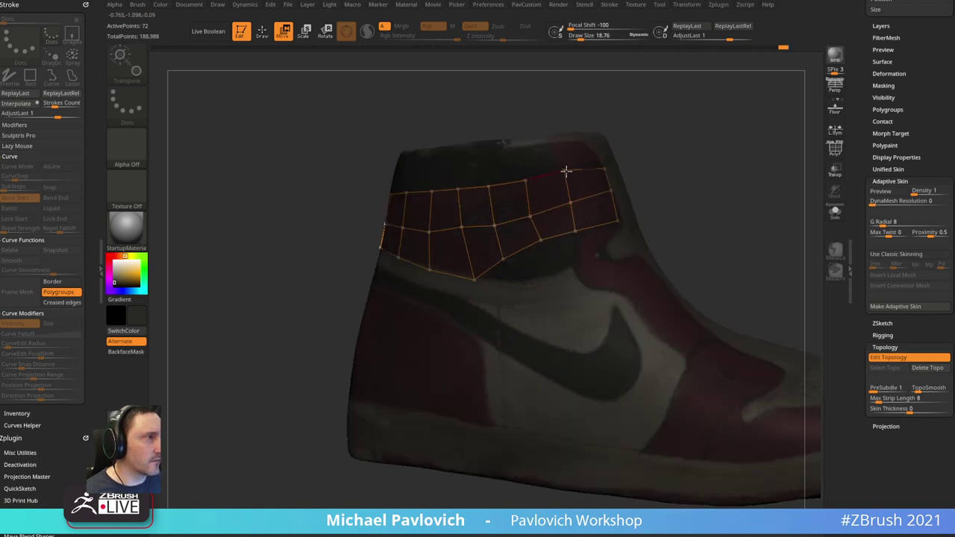
- Shift the opposite side's middle-line and upper-edge points above the bottom corner toward the front edge
left_click_drag(638, 117, 621, 151)
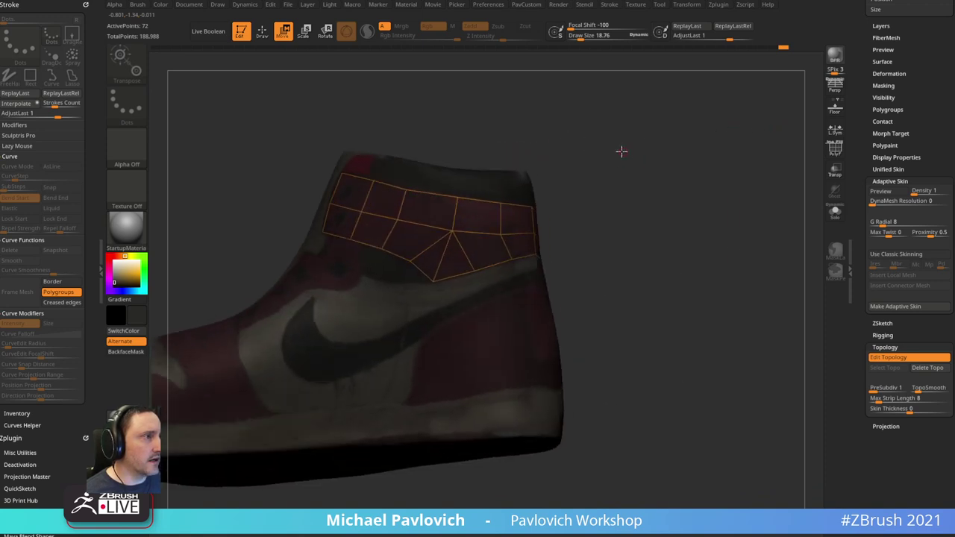
left_click_drag(451, 231, 436, 228)
left_click_drag(458, 197, 440, 197)
- Insert a vertical edge behind the bottom corner from the lower edge through the middle line to the upper edge, deleting the old diagonal
key("q")
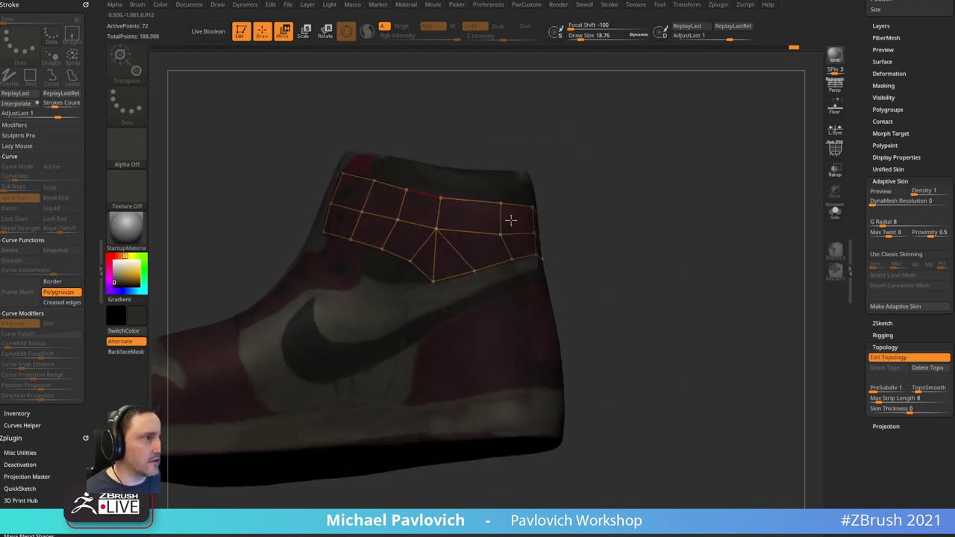
left_click(474, 270)
left_click(469, 232)
left_click(471, 200)
left_click(531, 161)
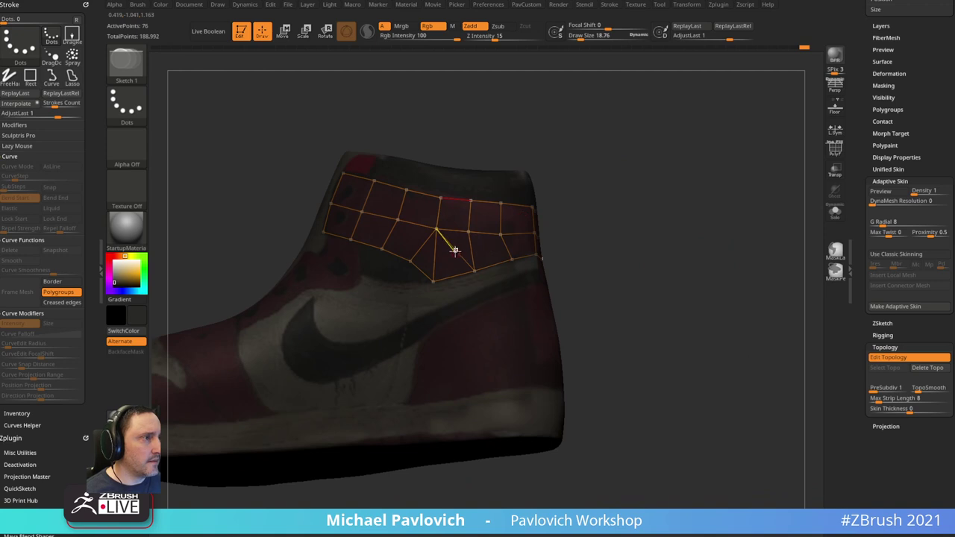
left_click(455, 250)
- Reposition the upper, middle and lower points around the bottom corner to space the rear columns evenly
key("w")
left_click_drag(501, 203, 510, 203)
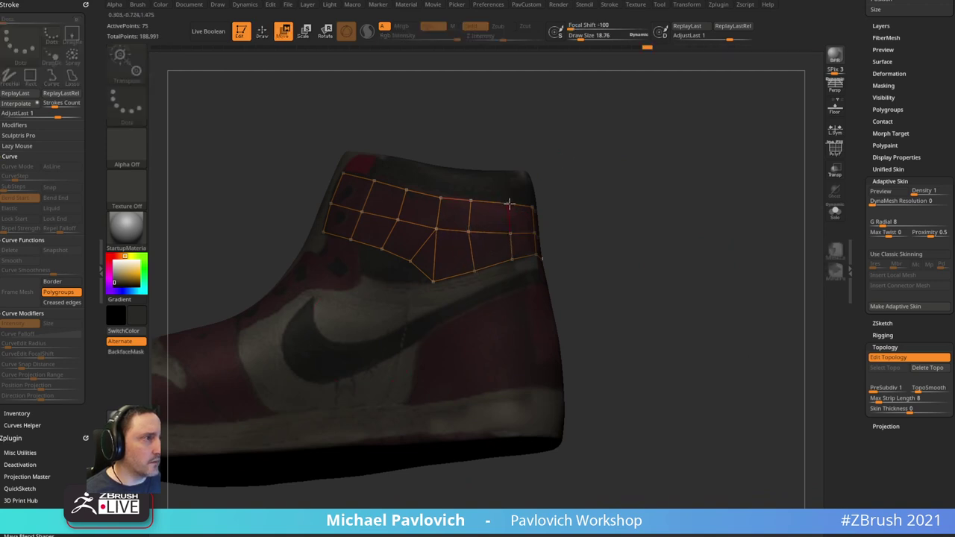
left_click_drag(468, 232, 475, 232)
left_click_drag(475, 271, 478, 269)
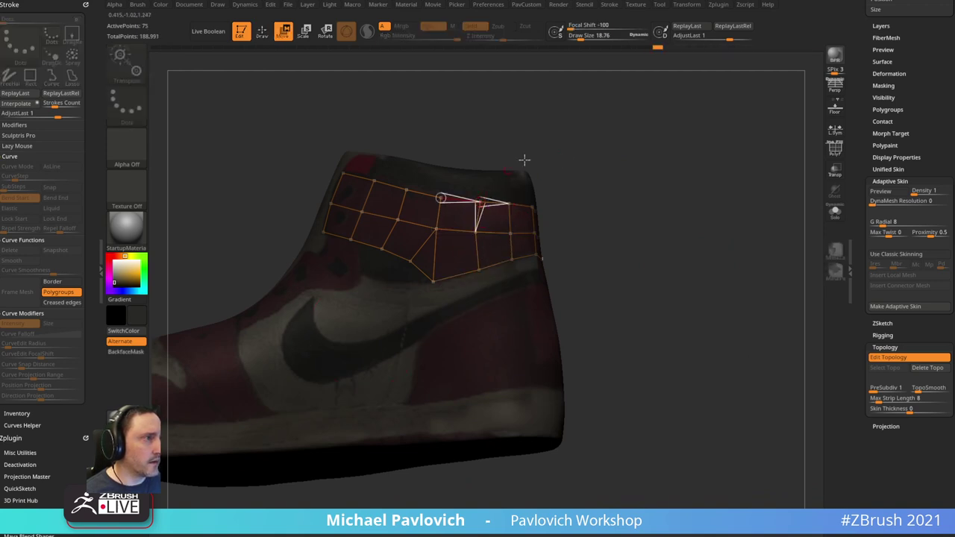
mouse_move(522, 159)
left_mouse_down()
mouse_move(545, 205)
mouse_move(502, 202)
left_mouse_up()
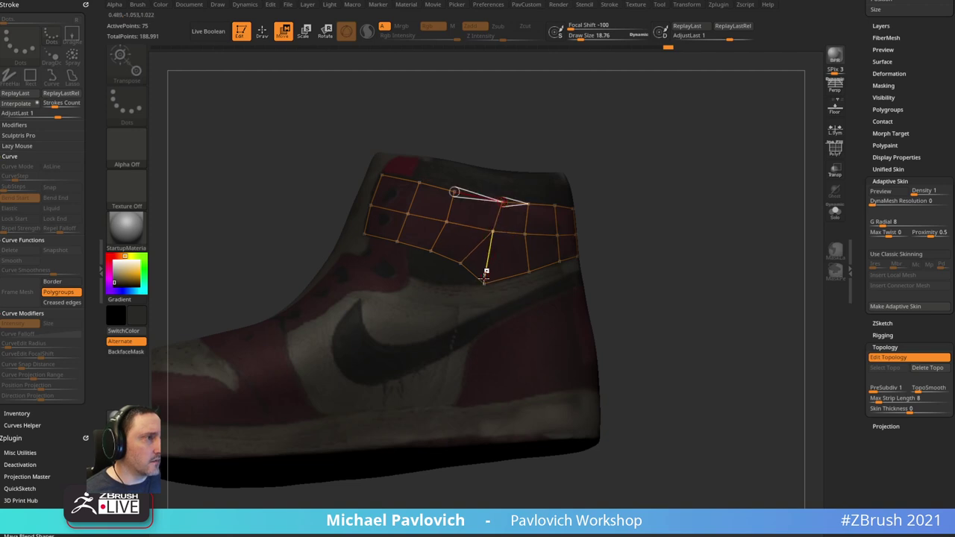
left_click_drag(484, 284, 491, 285)
- Insert a vertical edge in front of the bottom corner from the lower edge to the upper edge and remove the leftover diagonal edge
key("q")
left_click(543, 162)
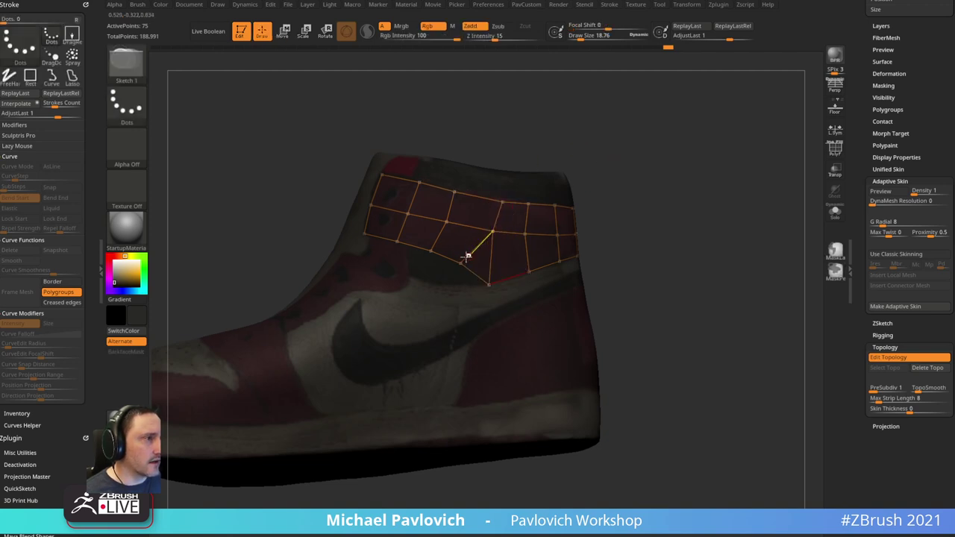
left_click(460, 262)
left_click(470, 226)
left_click(479, 197)
left_click(550, 139)
key("w")
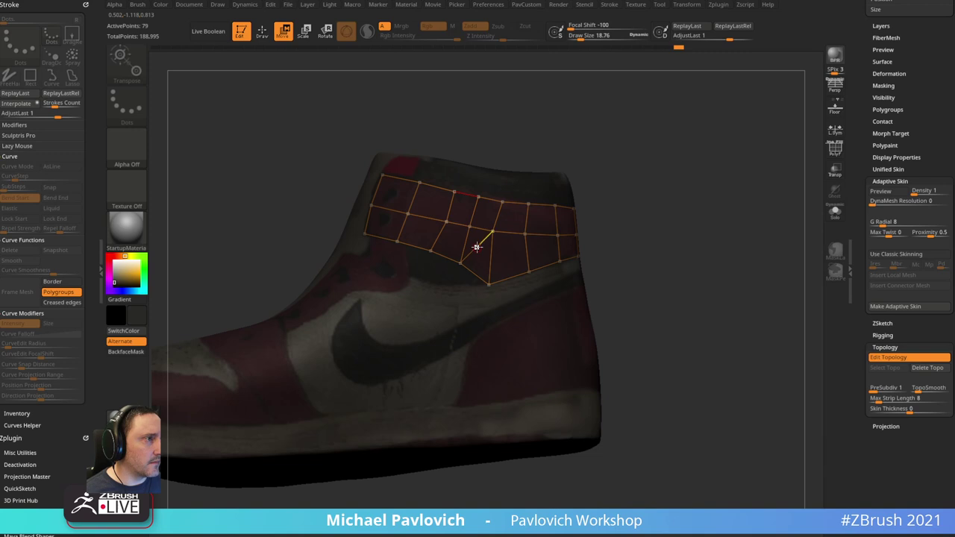
key("q")
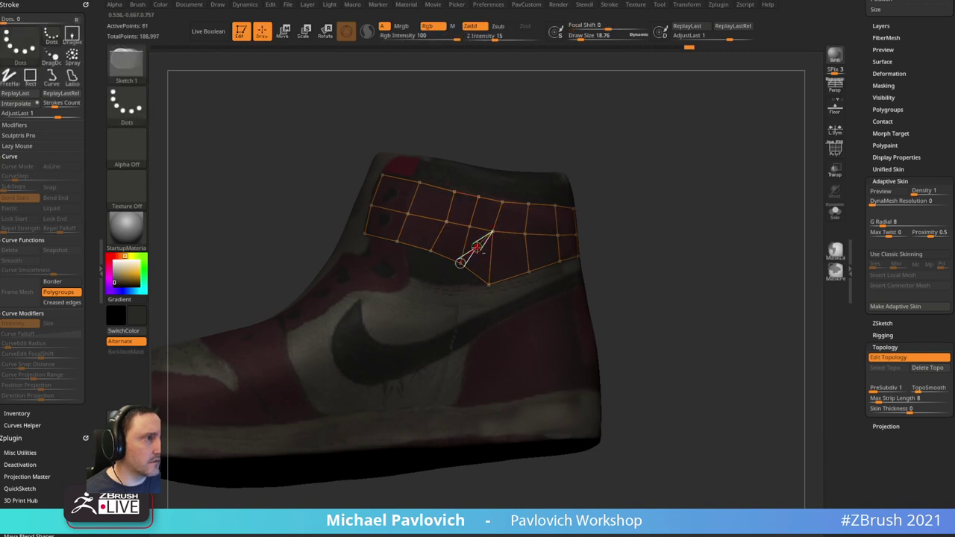
key("w")
- Adjust the points of the columns between the bottom corner and the front edge into evenly sized quads
left_click_drag(433, 252, 427, 249)
left_click_drag(447, 222, 470, 194)
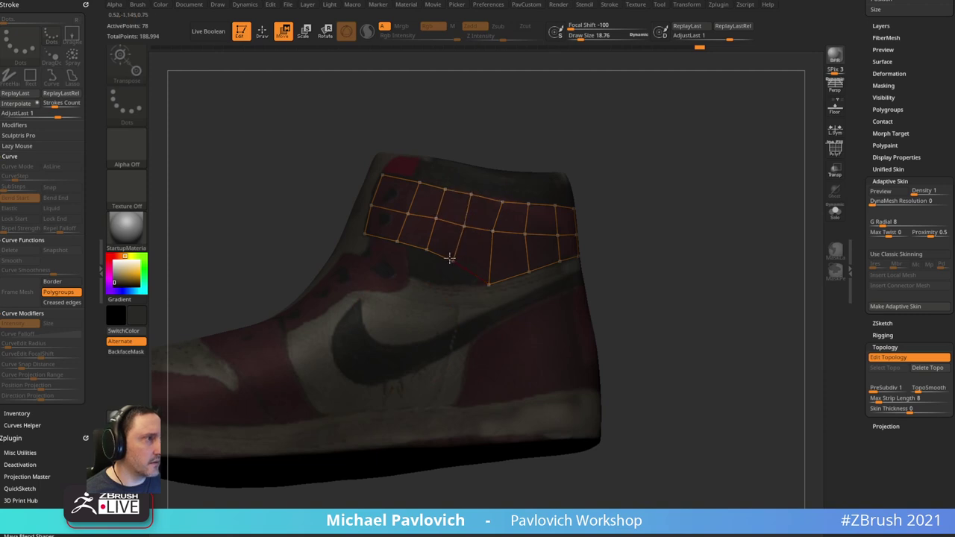
left_click_drag(493, 233, 494, 236)
left_click_drag(503, 202, 504, 204)
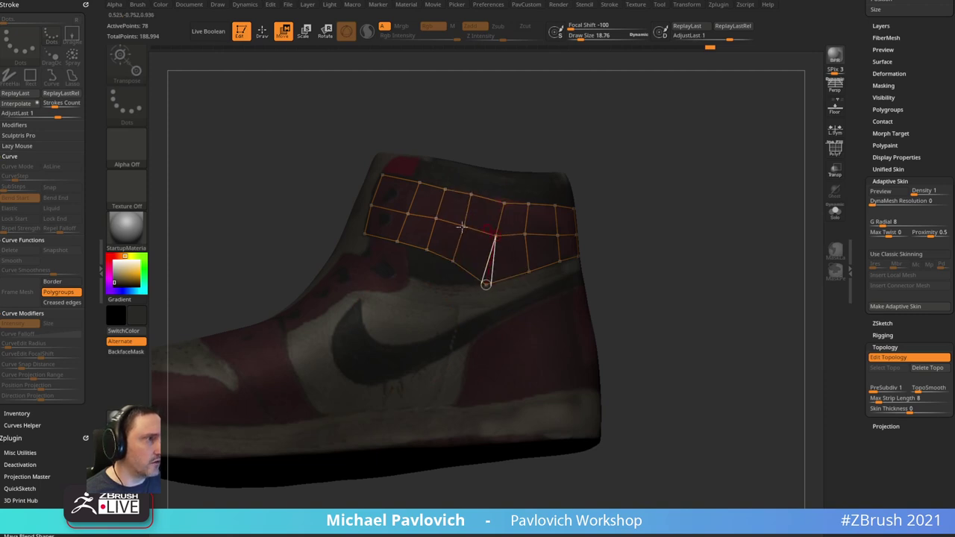
left_click_drag(436, 218, 438, 221)
right_click_drag(440, 221, 411, 220)
left_click_drag(410, 220, 393, 239)
right_click_drag(409, 222, 445, 222)
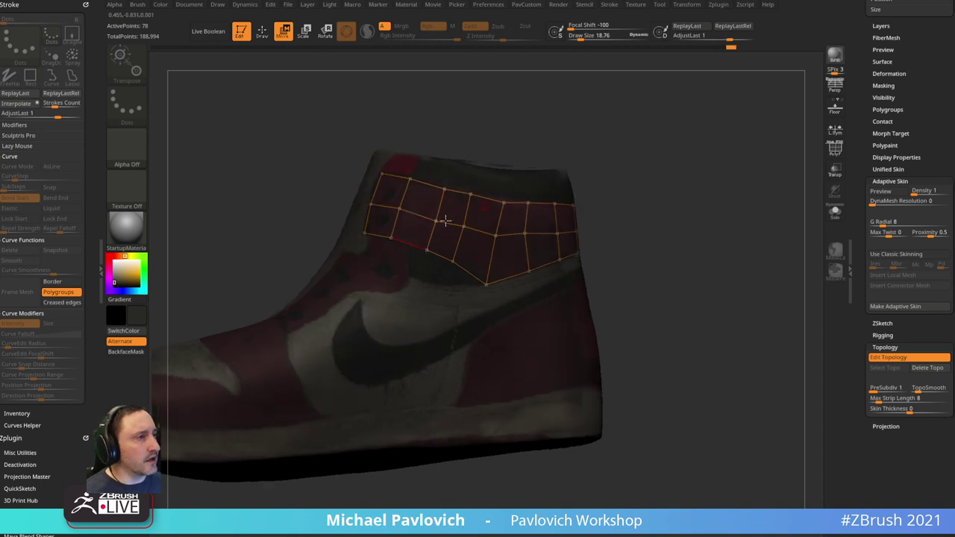
left_click_drag(436, 221, 425, 247)
- Preview the ankle panel's adaptive skin in isolation and set the active color to white
right_click_drag(460, 211, 610, 141)
key("a")
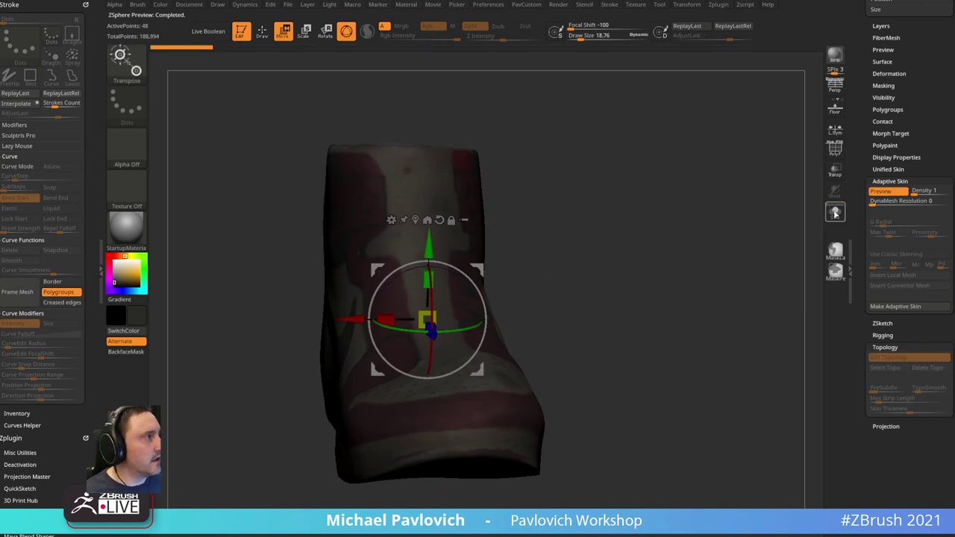
left_click(835, 213)
left_click_drag(117, 278, 103, 254)
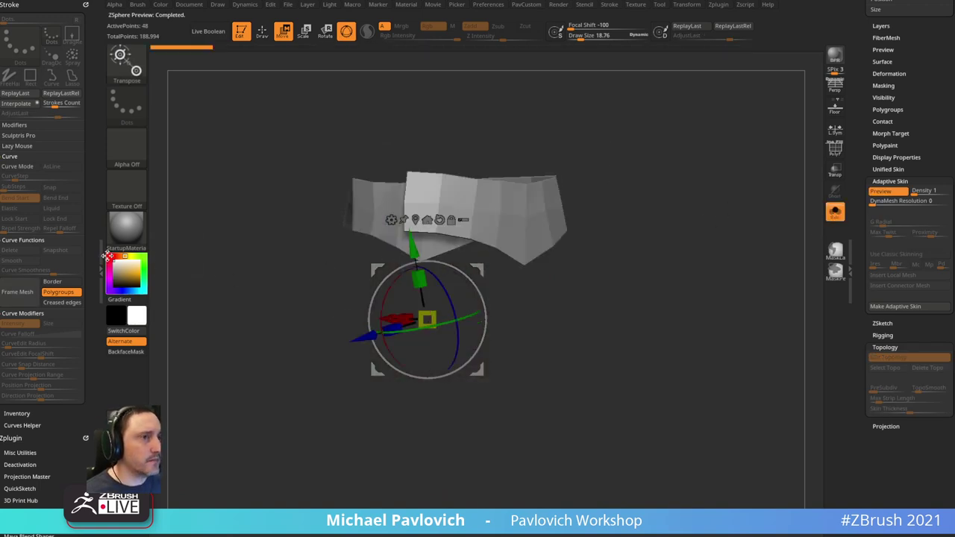
right_click_drag(639, 142, 649, 169, "alt")
key("q")
right_click_drag(649, 169, 663, 170)
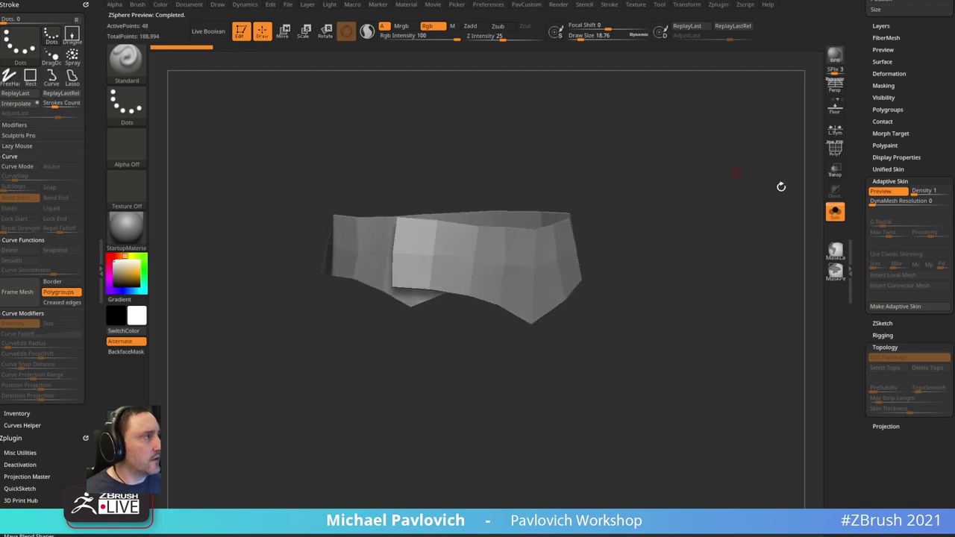
- Try the adaptive skin preview with density 2 and DynaMesh resolution 736, inspecting its wireframe and surface
left_click(918, 192)
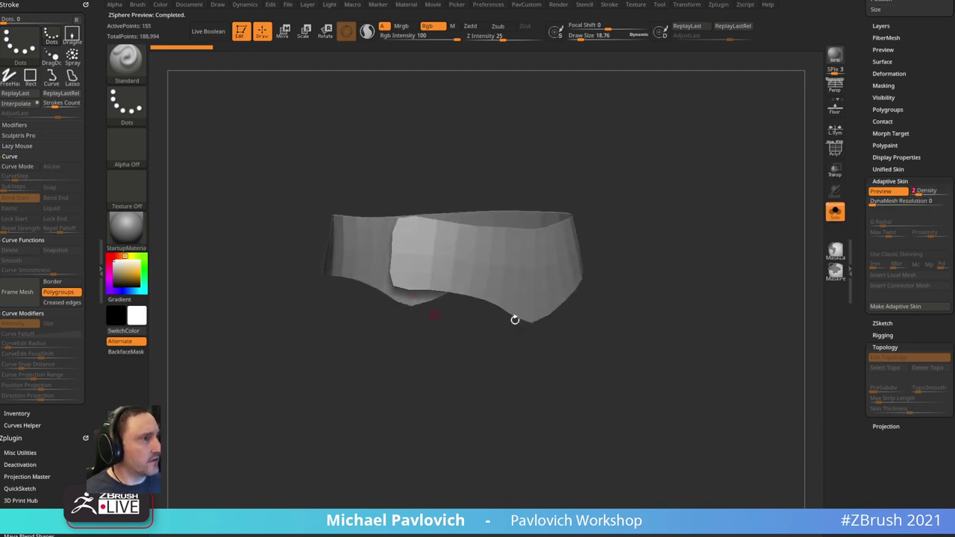
left_click(884, 202)
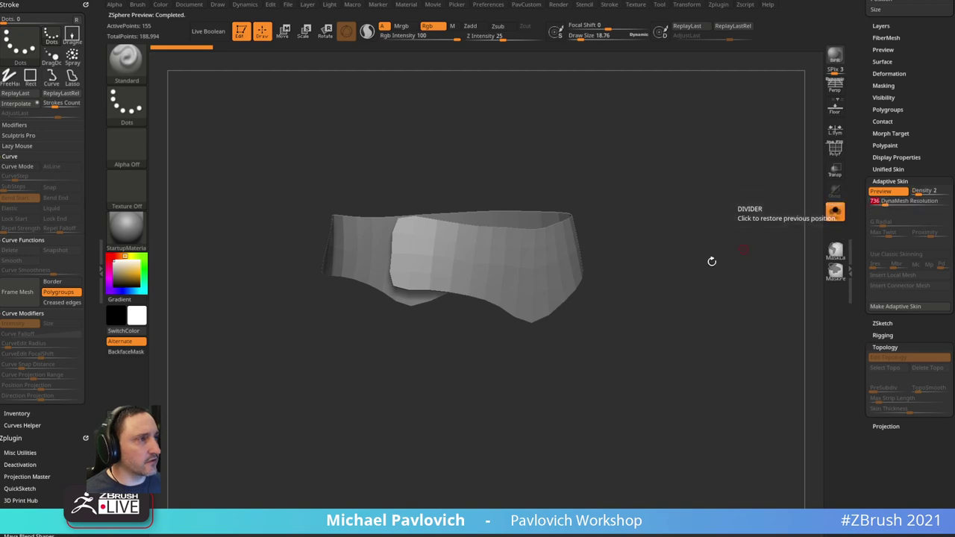
left_click(835, 150)
left_click_drag(744, 181, 788, 194)
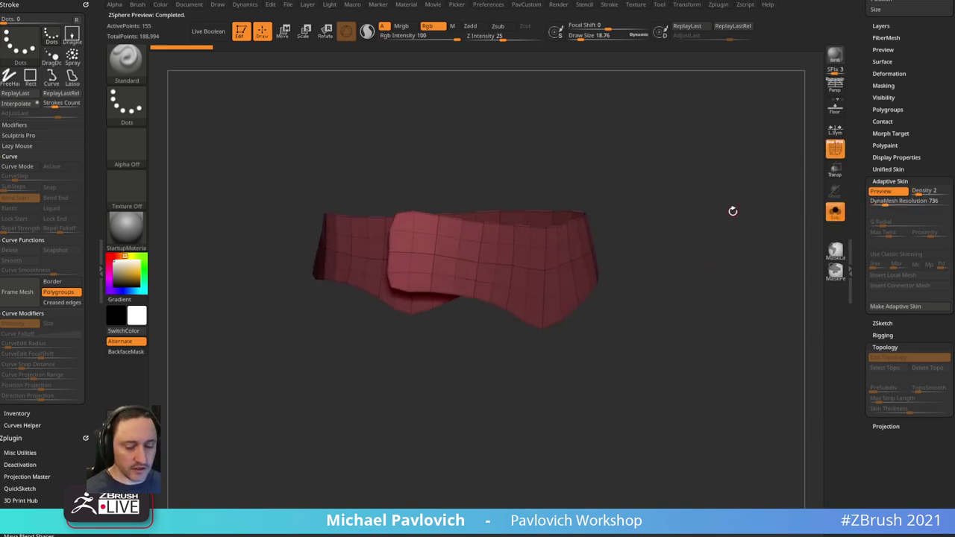
key("a")
key("a")
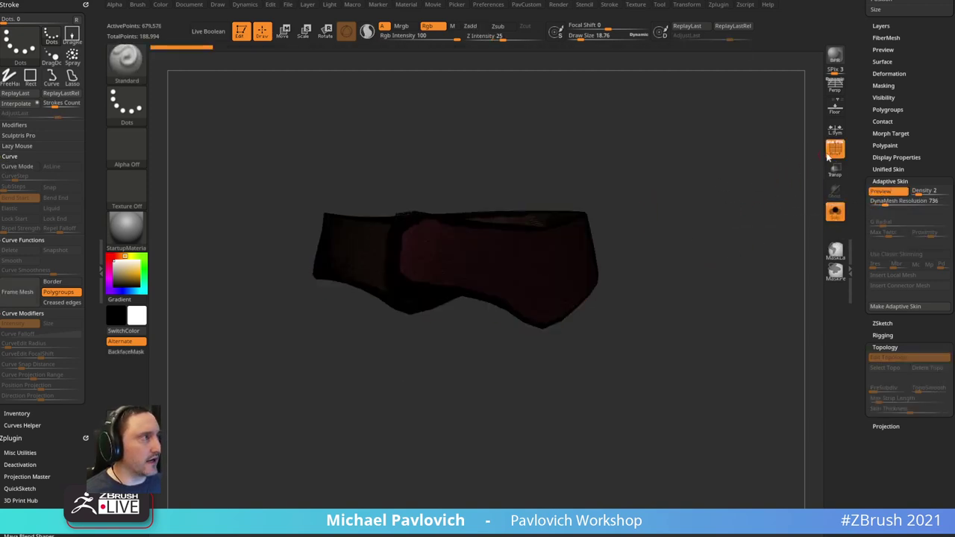
left_click(834, 149)
mouse_move(720, 176)
left_mouse_down()
mouse_move(771, 194)
mouse_move(736, 201)
mouse_move(695, 231)
mouse_move(705, 227)
left_mouse_up()
- Set the adaptive skin's DynaMesh resolution to 0 and density to 1, and turn off its preview
left_click_drag(882, 203, 859, 204)
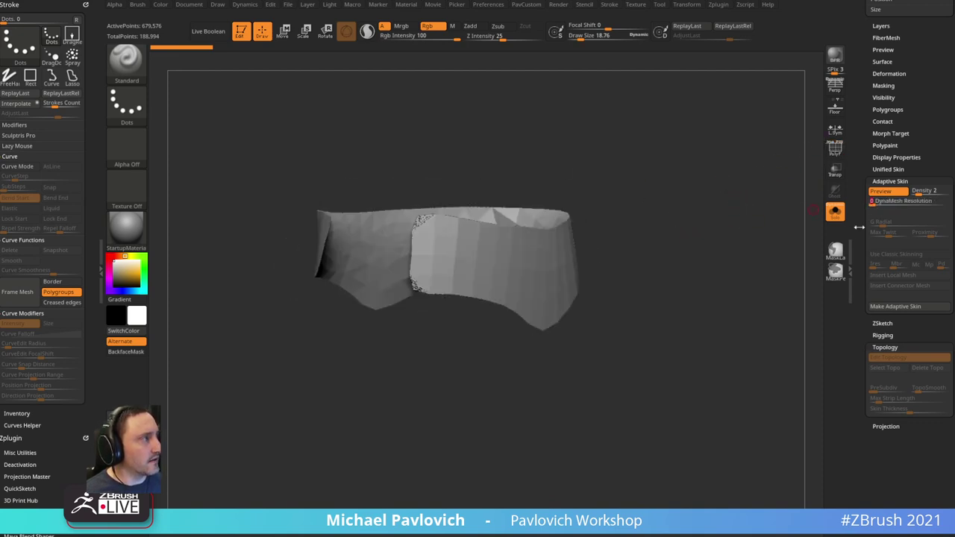
left_click_drag(913, 192, 899, 198)
left_click_drag(711, 211, 679, 203)
key("a")
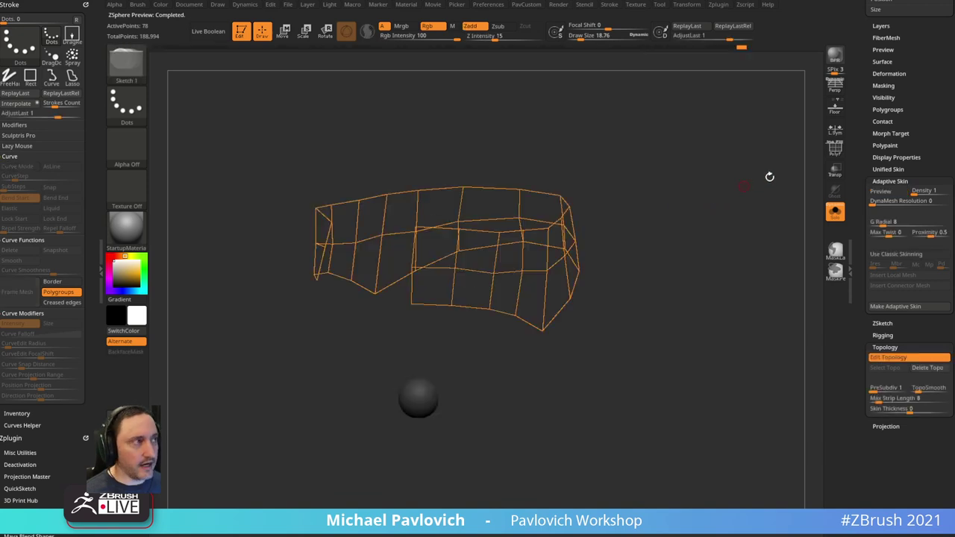
- Preview the adaptive skin with its wireframe displayed and compare it with the full shoe
key("a")
left_click(835, 149)
left_click_drag(801, 150, 669, 176)
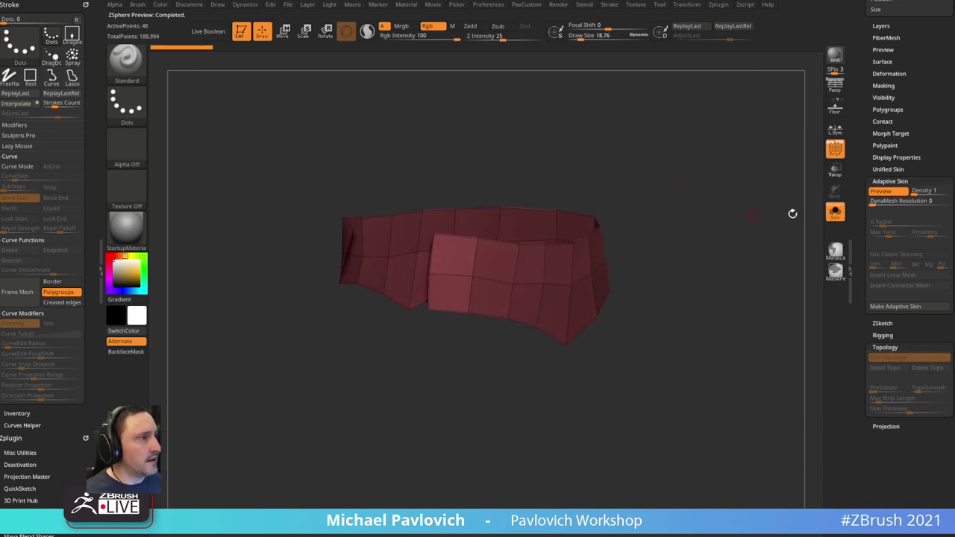
left_click(834, 212)
left_click_drag(866, 152, 874, 179)
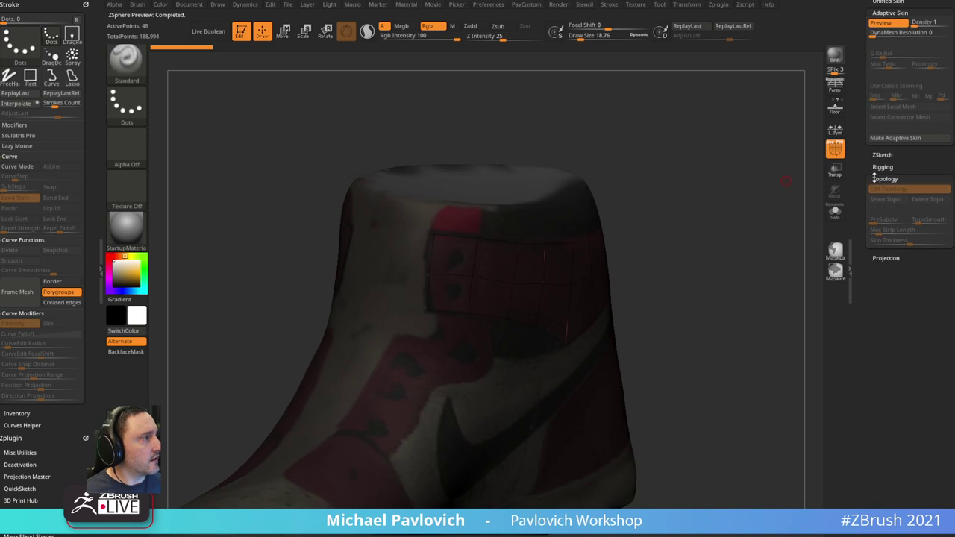
left_click(835, 212)
key("a")
key("a")
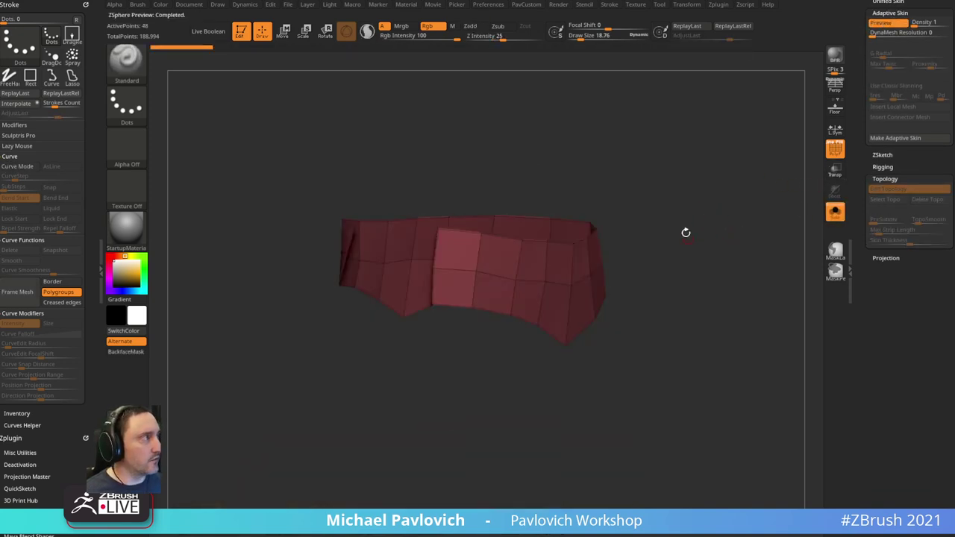
- Generate the adaptive skin mesh from the ZSphere topology and insert it as a subtool below ZSphere1
left_click(895, 137)
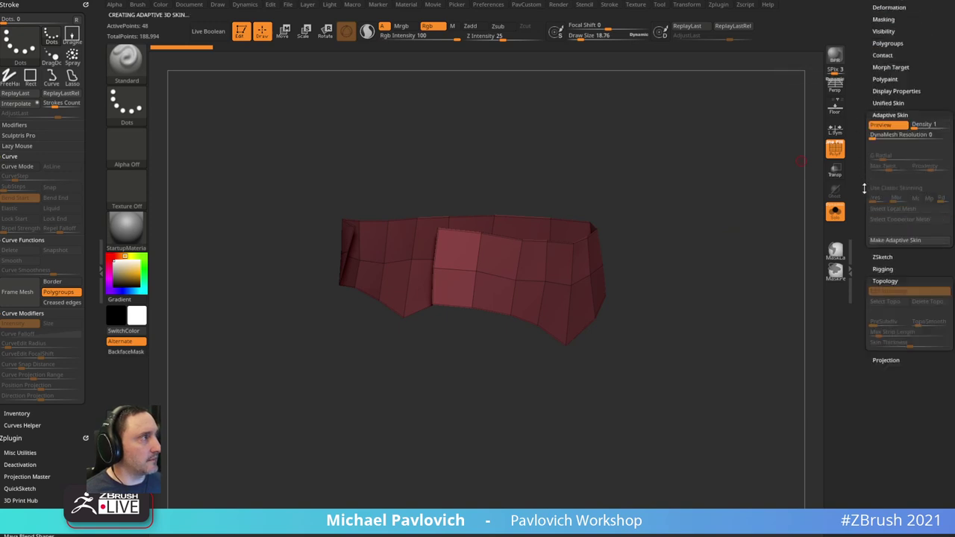
left_click_drag(864, 188, 866, 328)
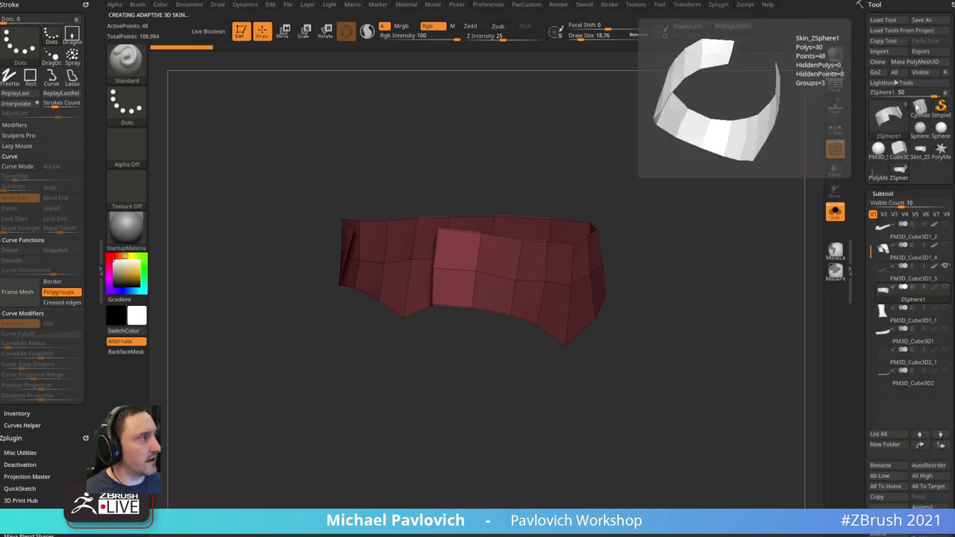
left_click_drag(863, 199, 870, 157)
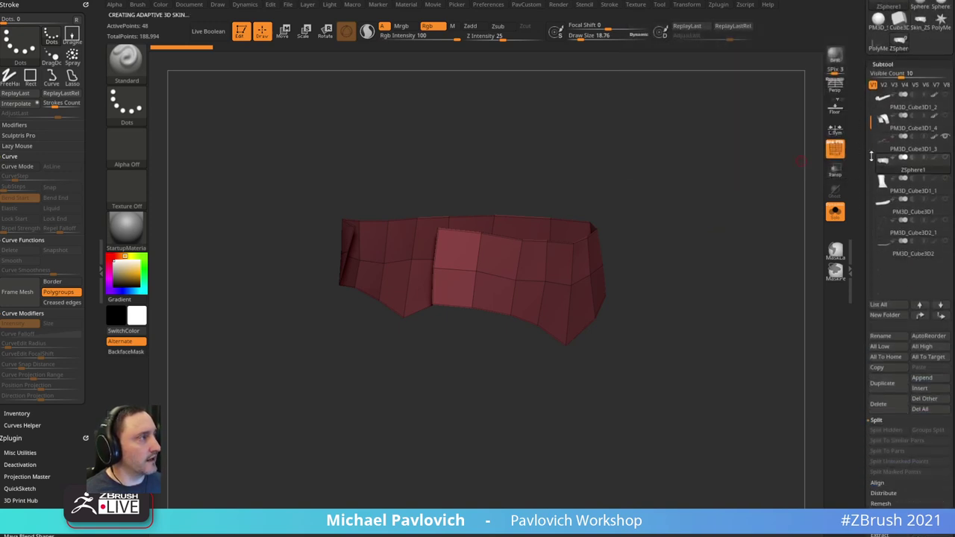
left_click(921, 387)
left_click(626, 416)
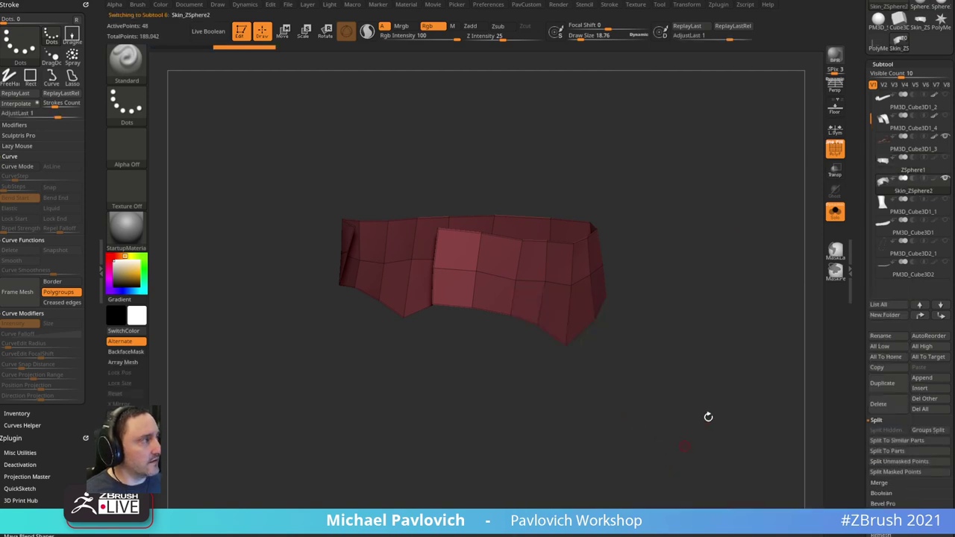
- Reselect the ZSphere1 subtool and show its editable topology over the full shoe
mouse_move(921, 195)
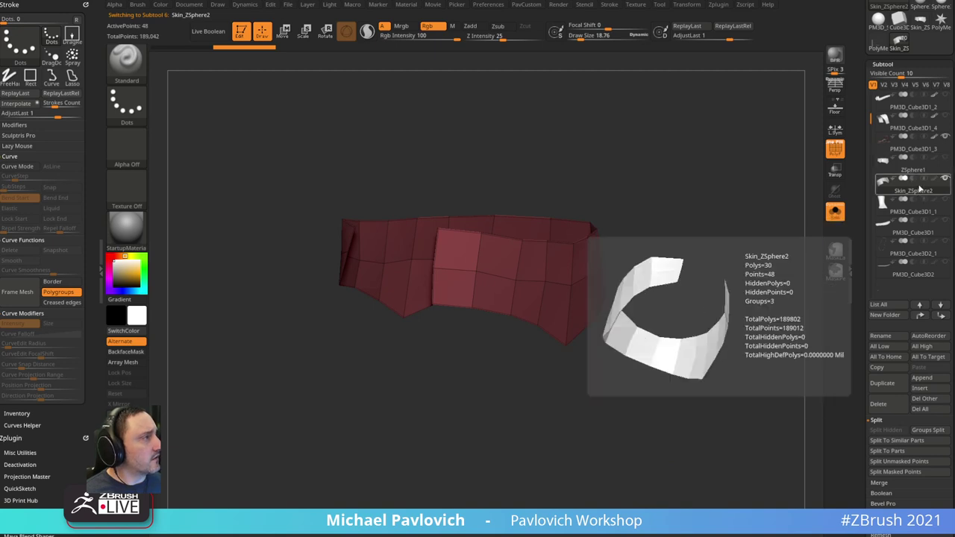
left_click(919, 172)
mouse_move(921, 171)
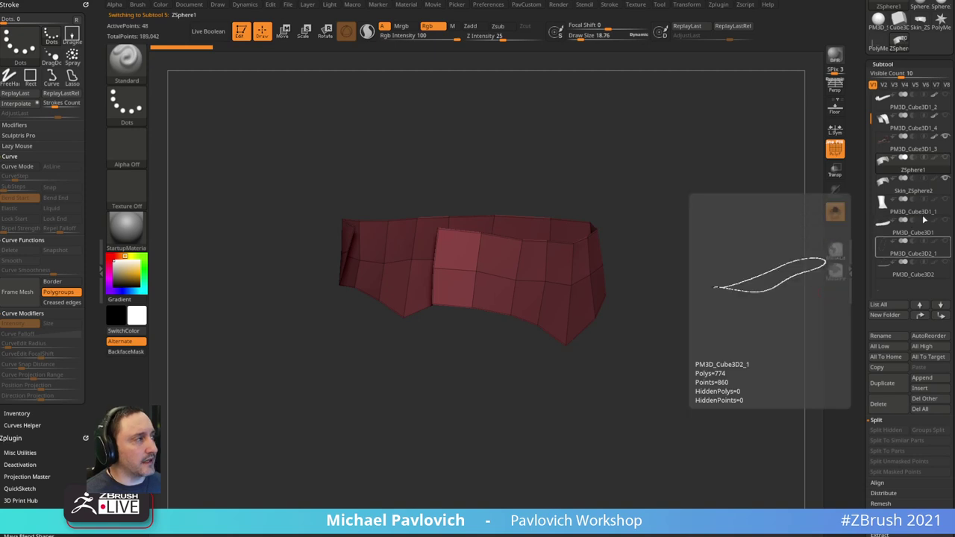
mouse_move(949, 182)
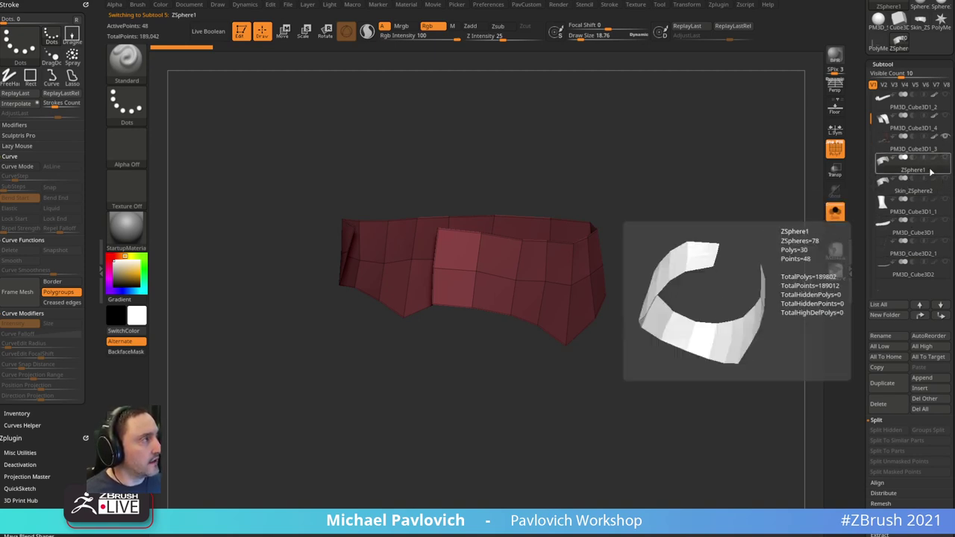
left_click(836, 210)
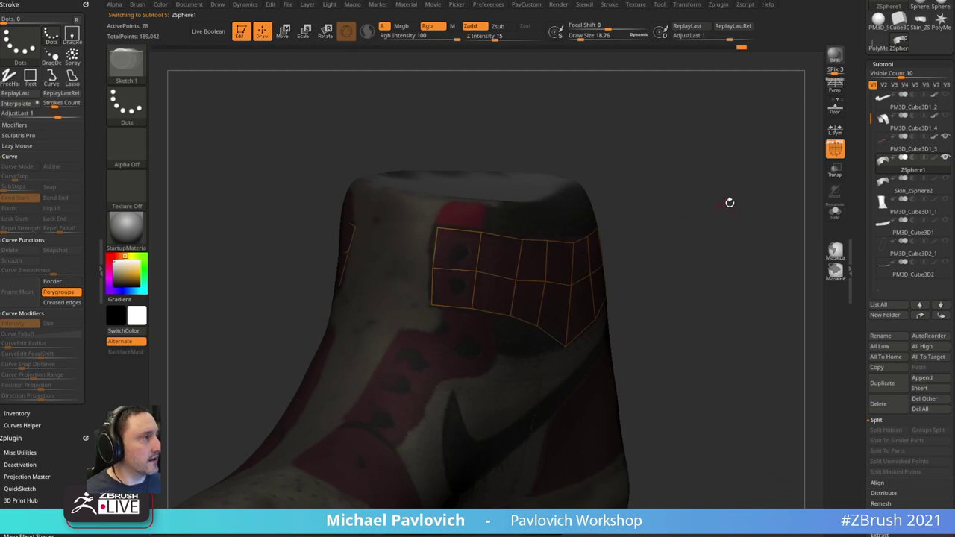
key("space")
- Delete the finished ankle panel's topology from ZSphere1 so its topology editing starts empty
left_click_drag(856, 209, 860, 111)
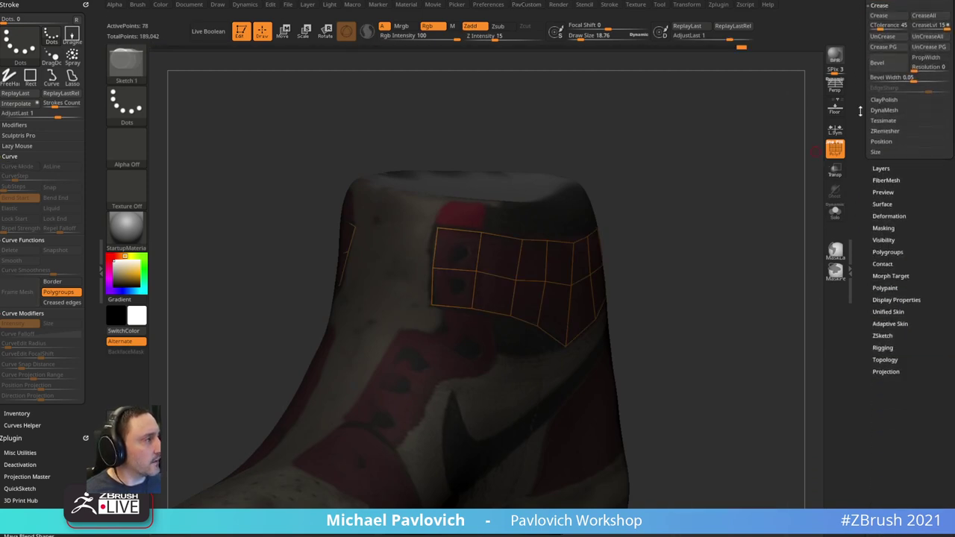
key("shift")
left_click(883, 359)
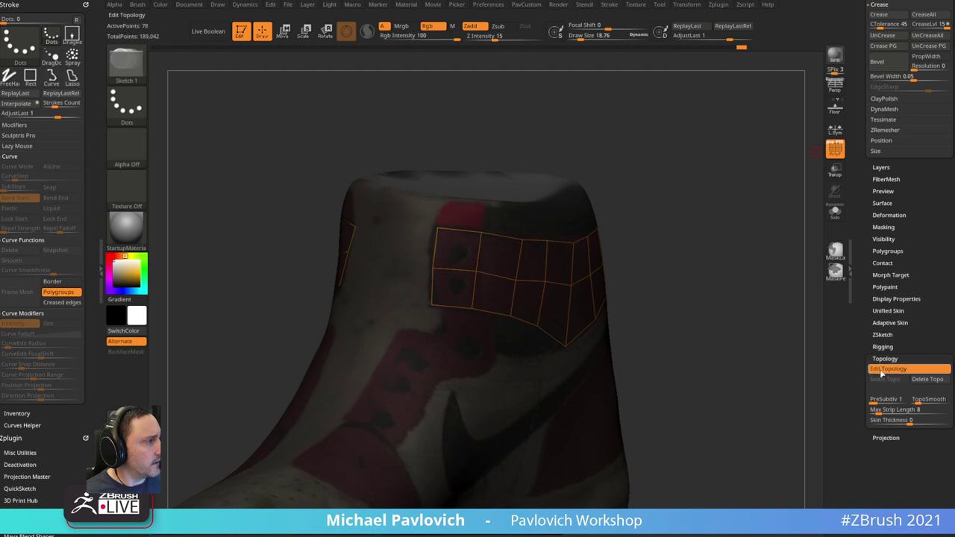
left_click(921, 382)
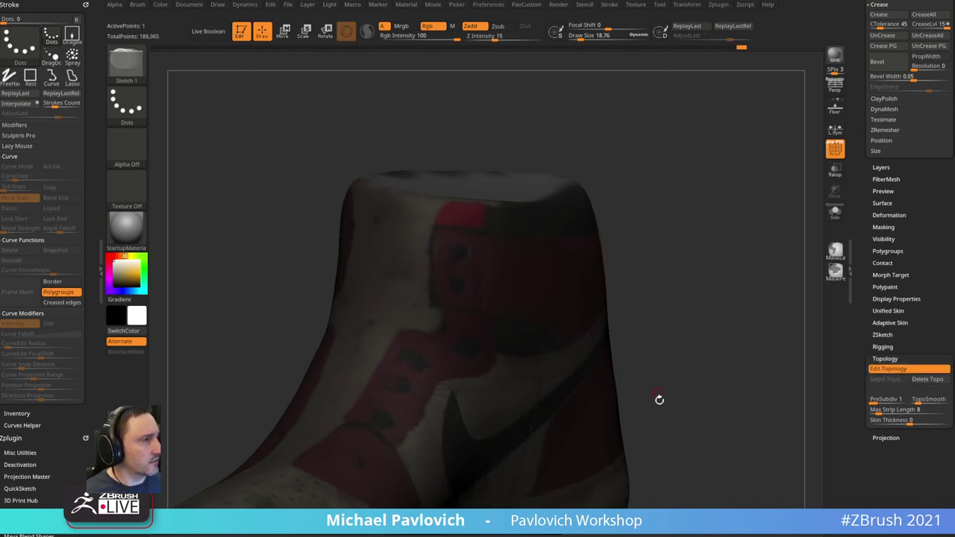
- Trace the front edge of the red eyelet strip from the collar down around the notch with topology points
left_click_drag(749, 302, 675, 269)
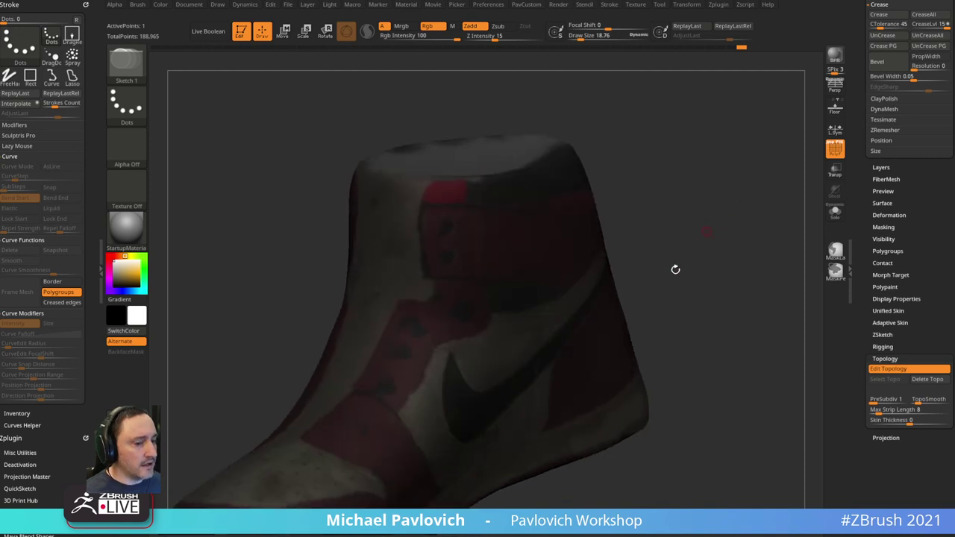
left_click_drag(721, 209, 452, 192)
left_click(442, 196)
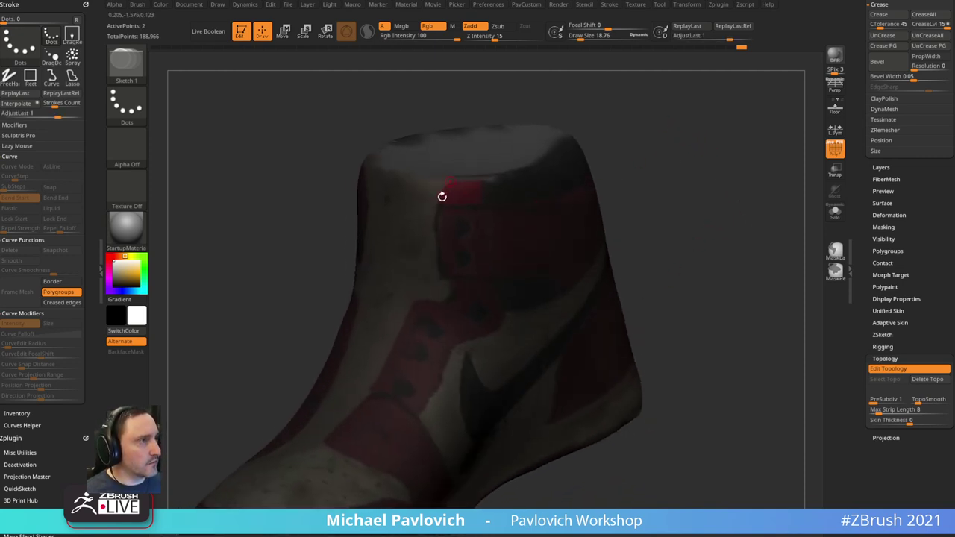
left_click(440, 244)
left_click(451, 283)
left_click(452, 302)
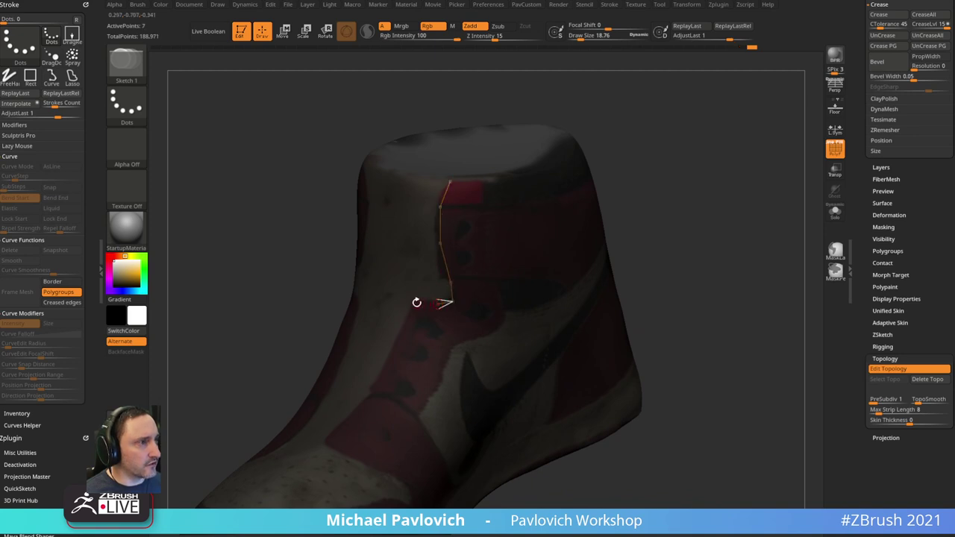
left_click(416, 302)
- Continue the eyelet strip's front edge from the notch down to the strip's lower front corner
left_click_drag(652, 153, 693, 125)
left_click(418, 312)
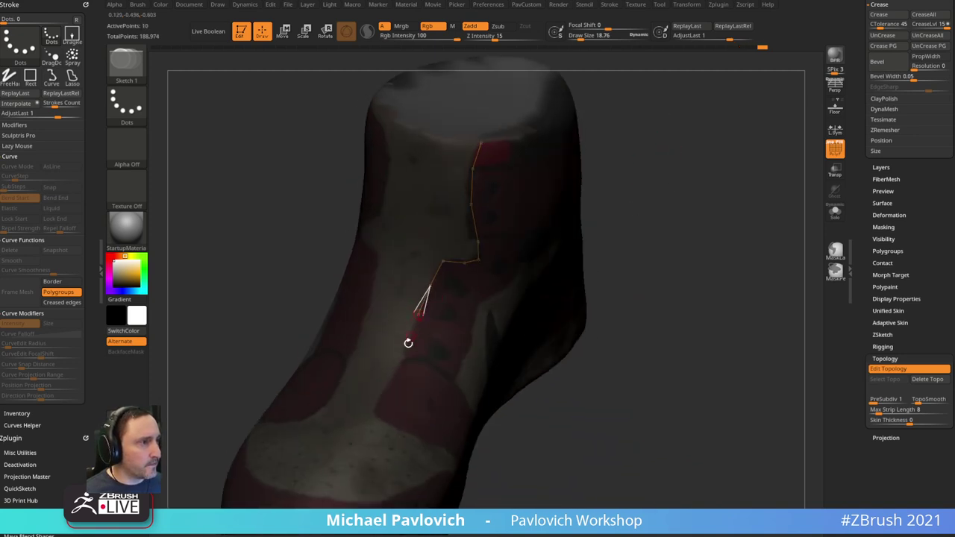
left_click(403, 353)
left_click_drag(597, 230, 650, 173)
left_click_drag(332, 302, 388, 318)
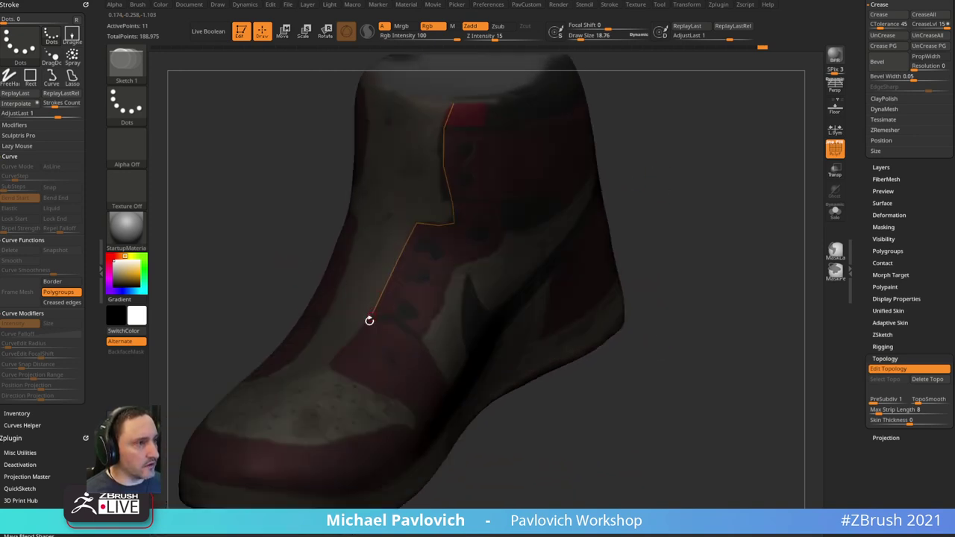
left_click_drag(630, 147, 571, 251)
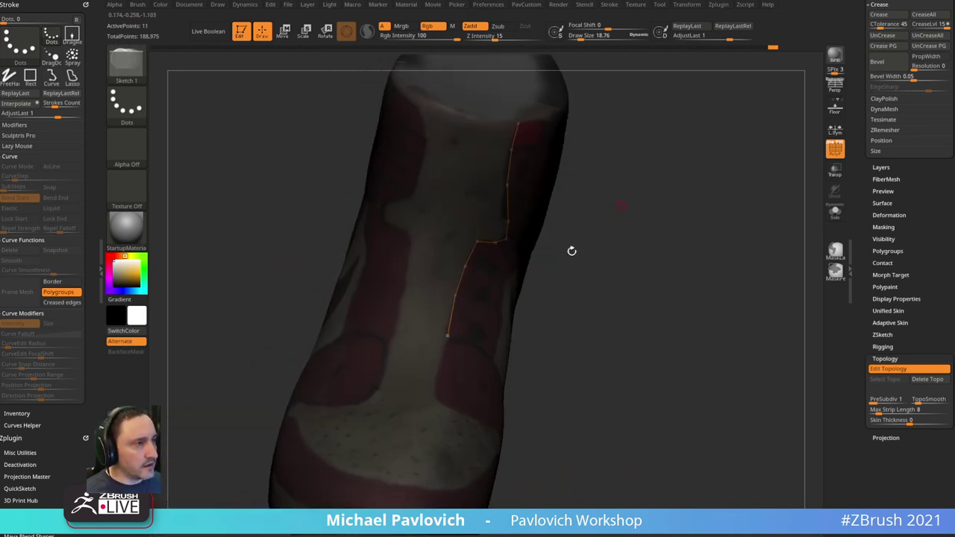
left_click(448, 336)
left_click_drag(616, 278, 522, 295)
left_click(430, 360)
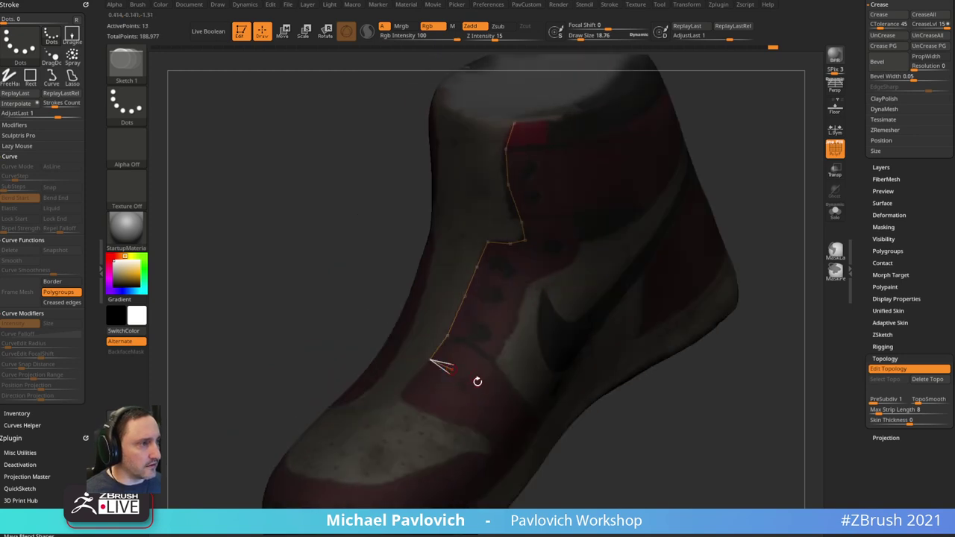
- Trace the eyelet strip's short lower end and its rear edge up around the outer bend
left_click(452, 370)
left_click(474, 381)
left_click_drag(758, 151, 671, 198, "alt")
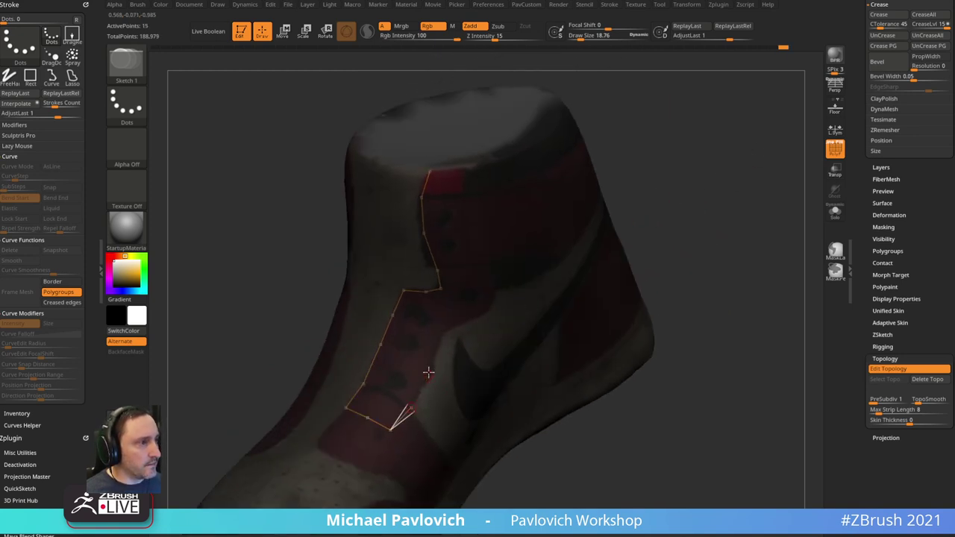
left_click(428, 371)
left_click(438, 346)
left_click(447, 329)
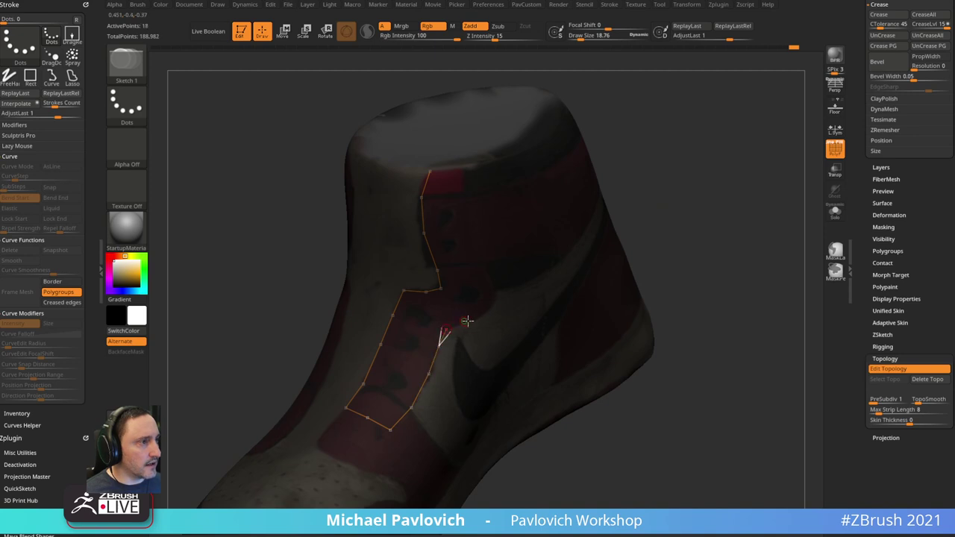
left_click(475, 317)
left_click(494, 286)
- Extend the eyelet strip's rear edge up to the collar and close the outline at its starting point
left_click_drag(677, 92, 682, 61)
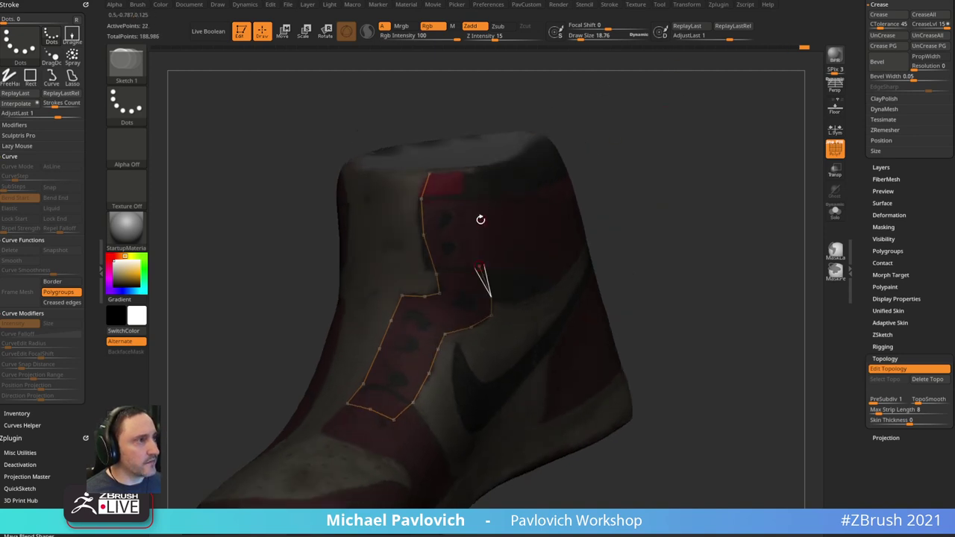
left_click(479, 266)
left_click(471, 226)
left_click(434, 170)
left_click_drag(544, 123, 572, 115)
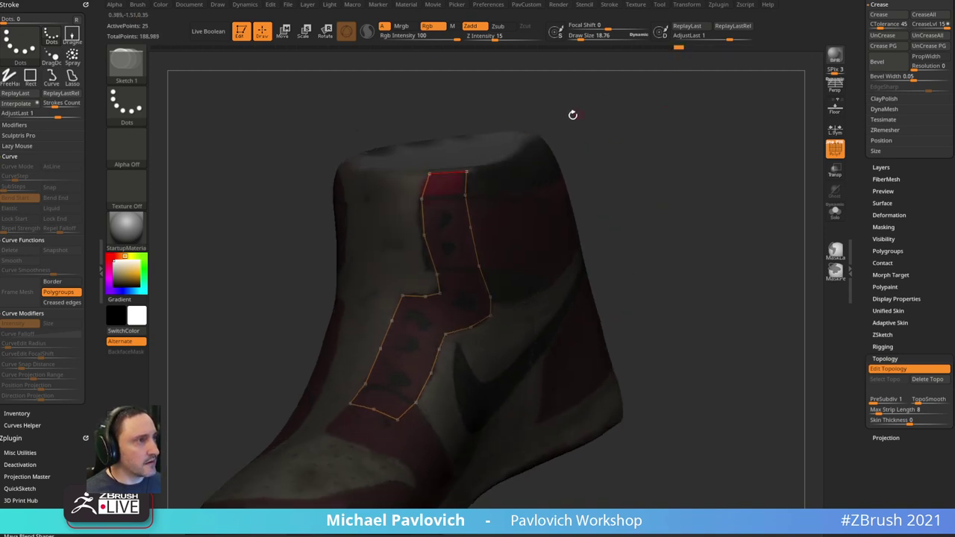
left_click(464, 194)
left_click(425, 197)
left_click(581, 137)
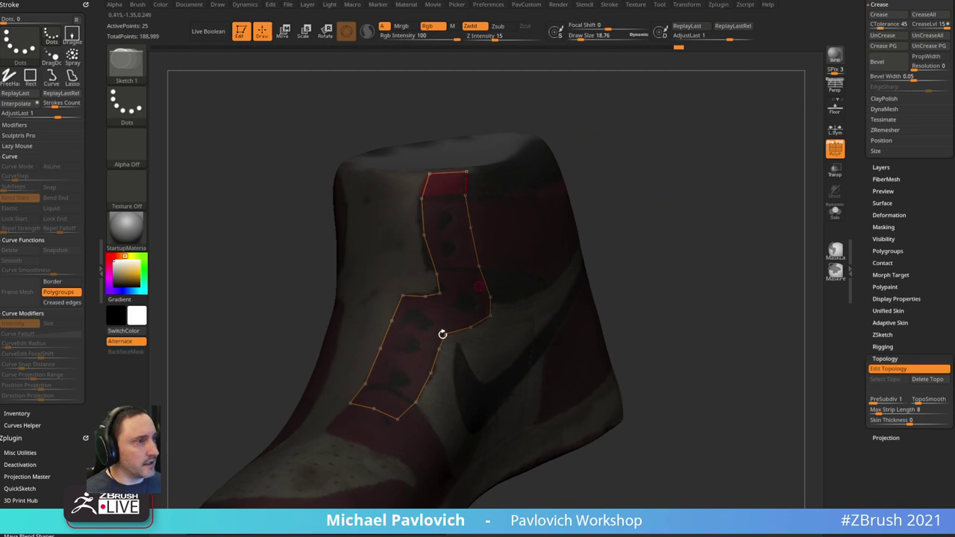
- Draw a centre line along the eyelet strip from the middle of its lower end to the collar edge
left_click(375, 407)
left_click(393, 386)
left_click(407, 356)
left_click(415, 326)
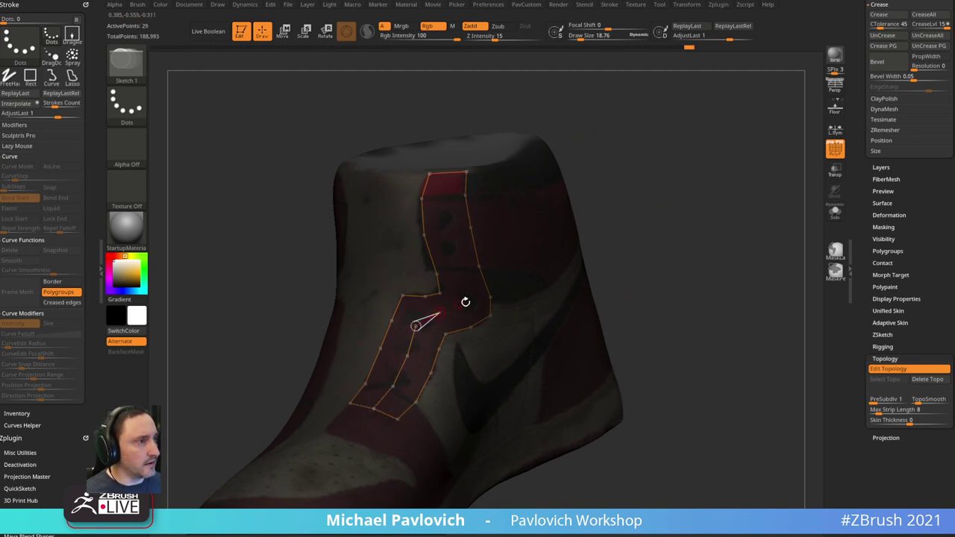
left_click(440, 312)
left_click(465, 303)
left_click(464, 279)
left_click(451, 239)
left_click(445, 200)
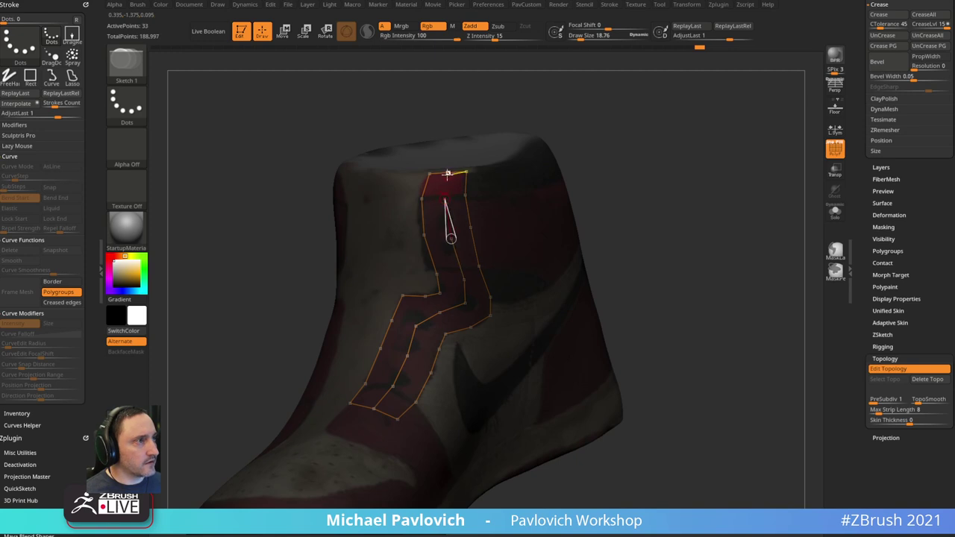
left_click(448, 173)
- Connect the upper centre-line points to the strip's rear edge, from the collar down to the outer bend
left_click(446, 199, "ctrl")
left_click(466, 194)
left_click(451, 238, "ctrl")
left_click(471, 228)
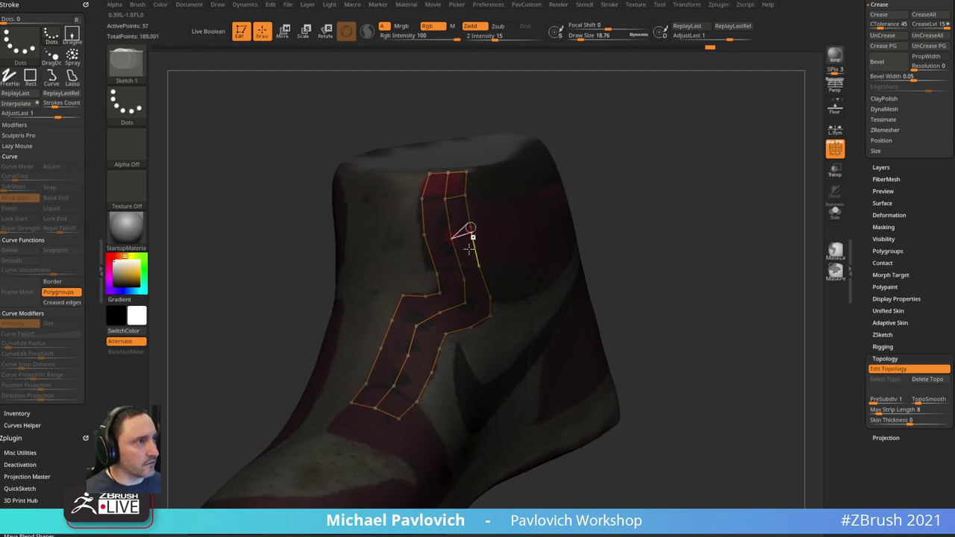
left_click(464, 280, "ctrl")
left_click(478, 266)
left_click_drag(638, 191, 639, 124, "alt")
left_click(491, 228)
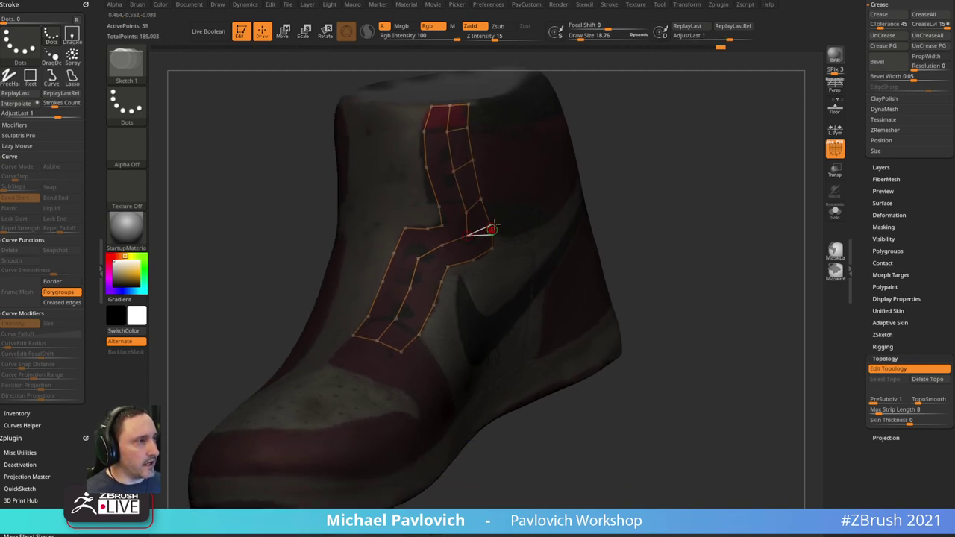
- Connect the lower centre-line points to the strip's rear edge, from the bend down to the lower end
left_click(441, 248)
left_click(418, 258)
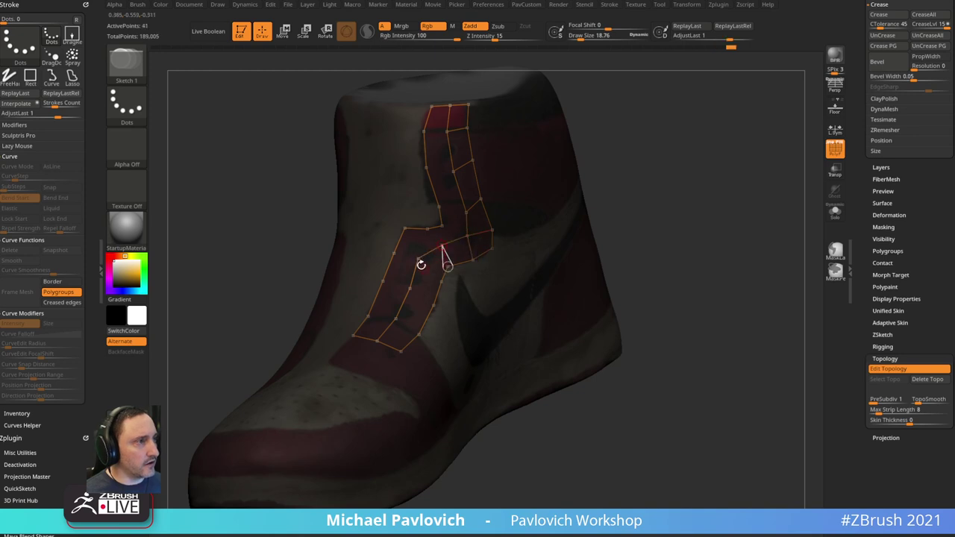
left_click(410, 289)
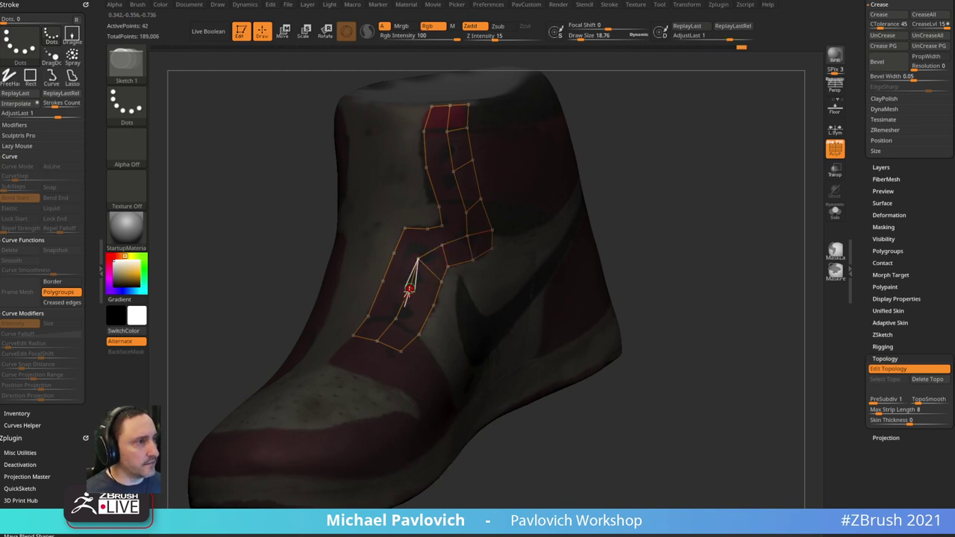
left_click(434, 306)
left_click(398, 320)
left_click(419, 335)
left_click_drag(592, 203, 586, 203)
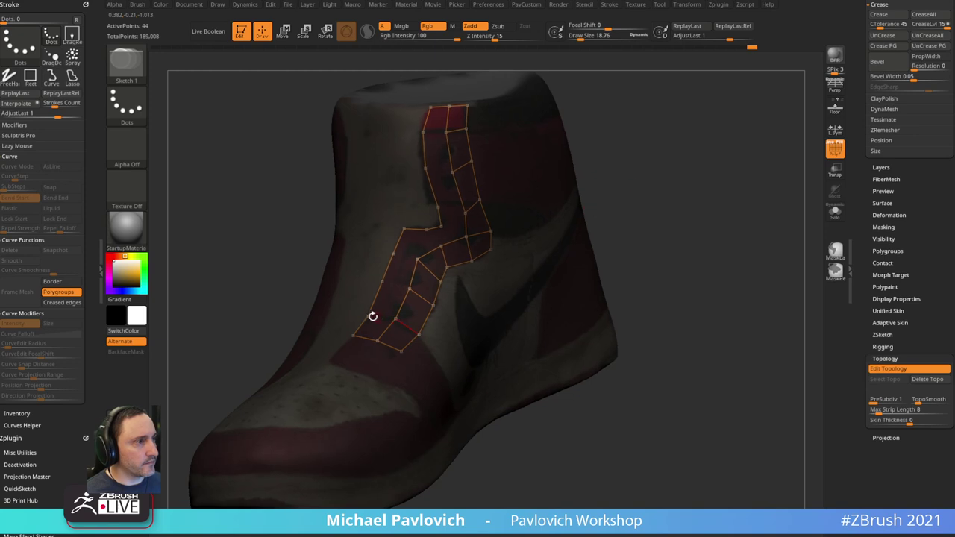
- Connect the strip's lower front-edge points to the centre line, working up from the lower end to the notch
left_click(369, 317)
left_click(396, 320)
left_click(382, 282)
left_click(409, 288)
left_click(393, 255)
left_click(418, 258)
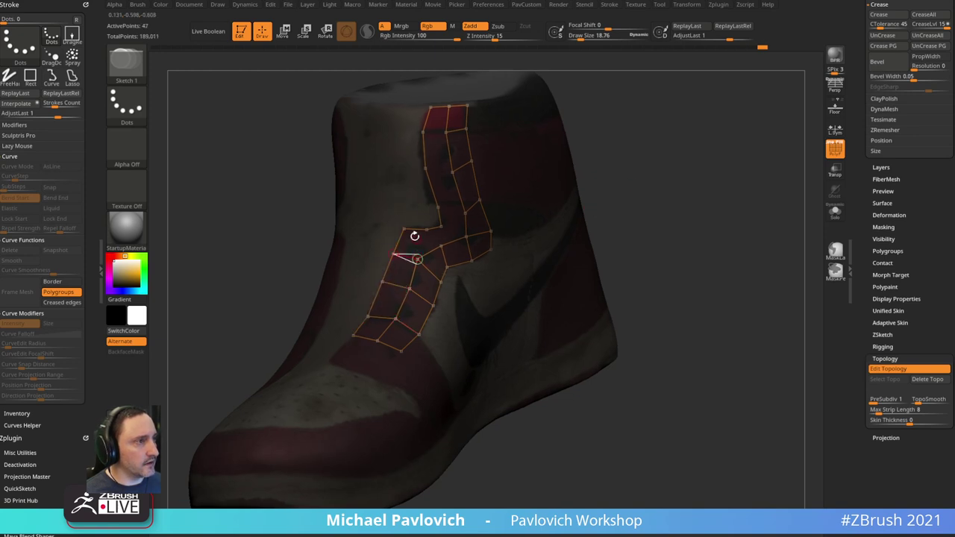
left_click_drag(614, 152, 584, 152)
left_click(427, 231)
- Connect the upper front-edge and notch points to the centre line to complete the strip's quads
left_click_drag(566, 116, 557, 172, "alt")
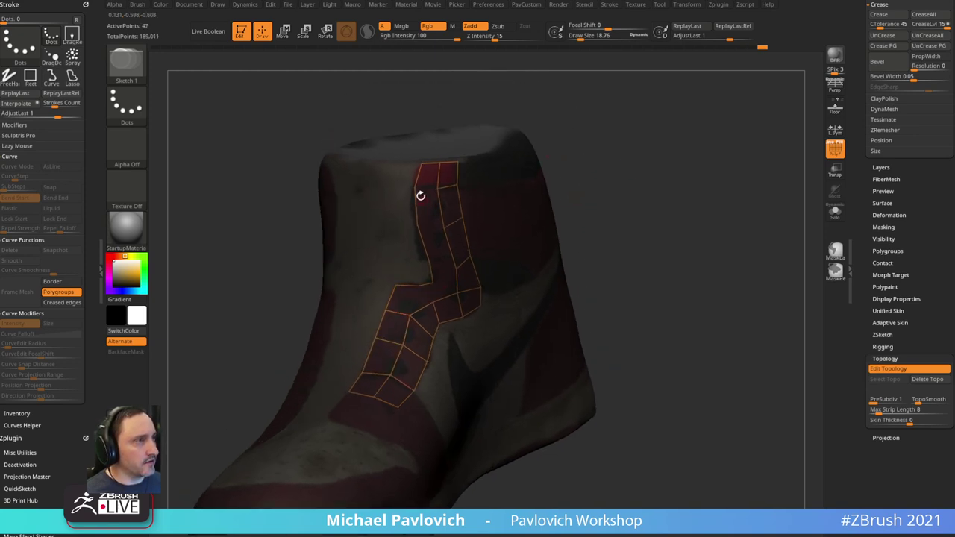
left_click(415, 189)
left_click(438, 188)
left_click(421, 226)
left_click(431, 263)
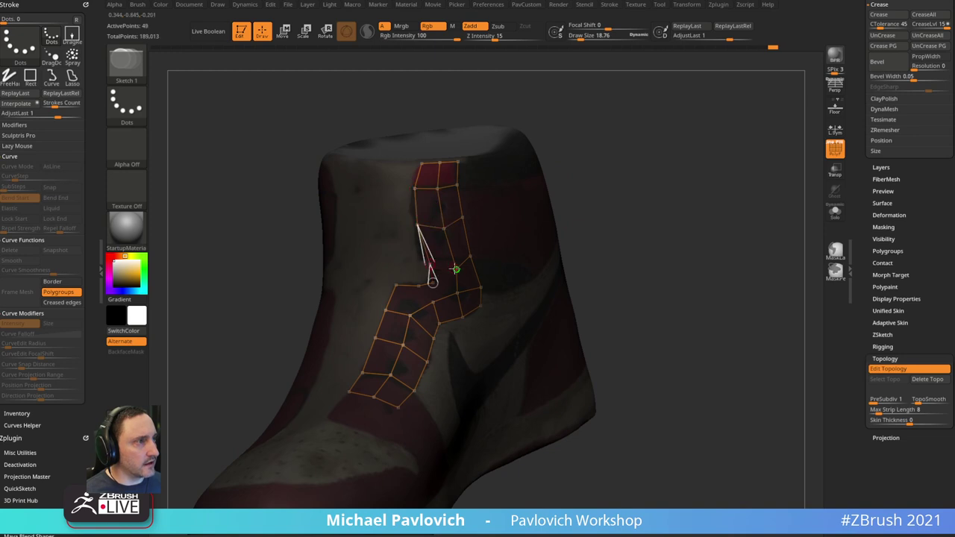
left_click(454, 270)
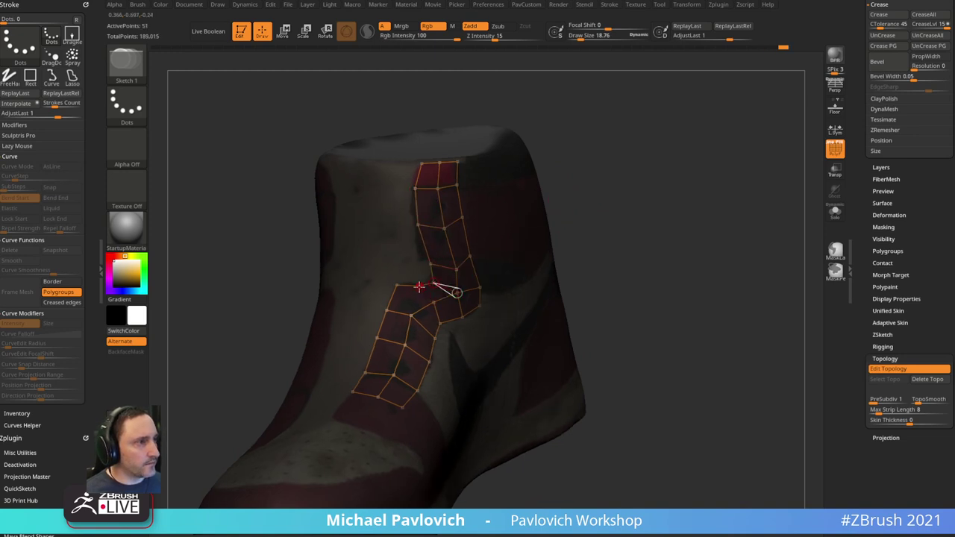
left_click(433, 302)
right_click_drag(507, 238, 451, 282)
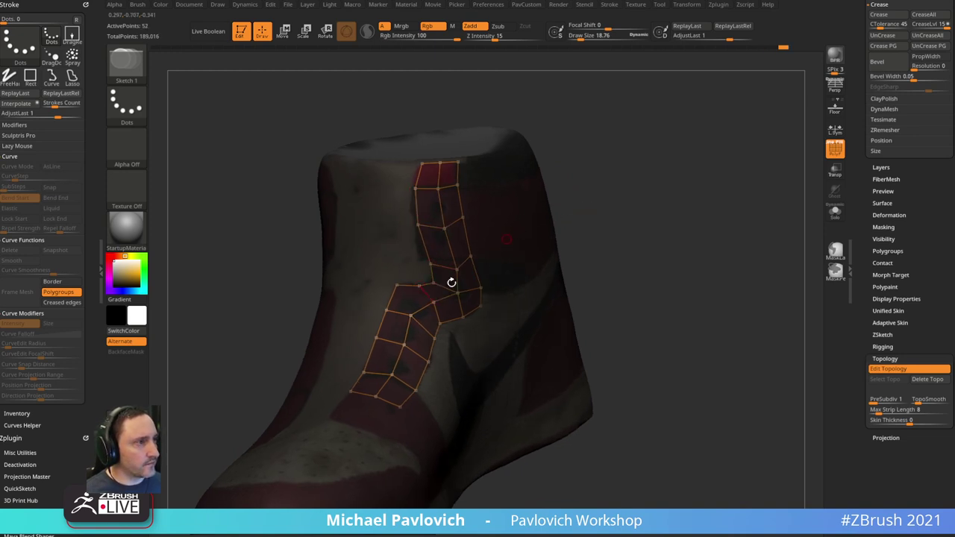
left_click(410, 313)
- Reposition the rear-edge points just below the eyelet strip's bend to even out the quads
mouse_move(569, 213)
left_mouse_down()
mouse_move(673, 139)
mouse_move(690, 139)
left_mouse_up()
key("w")
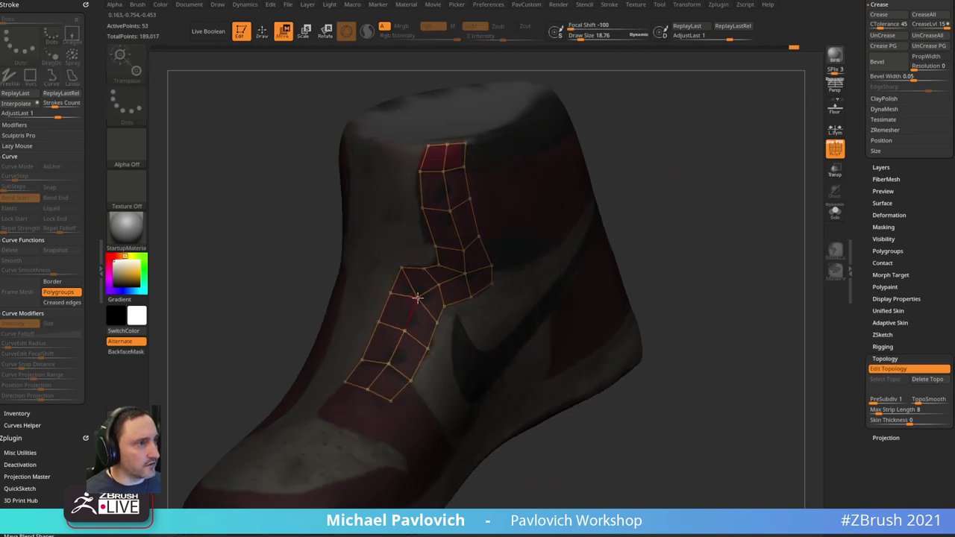
left_click(417, 298)
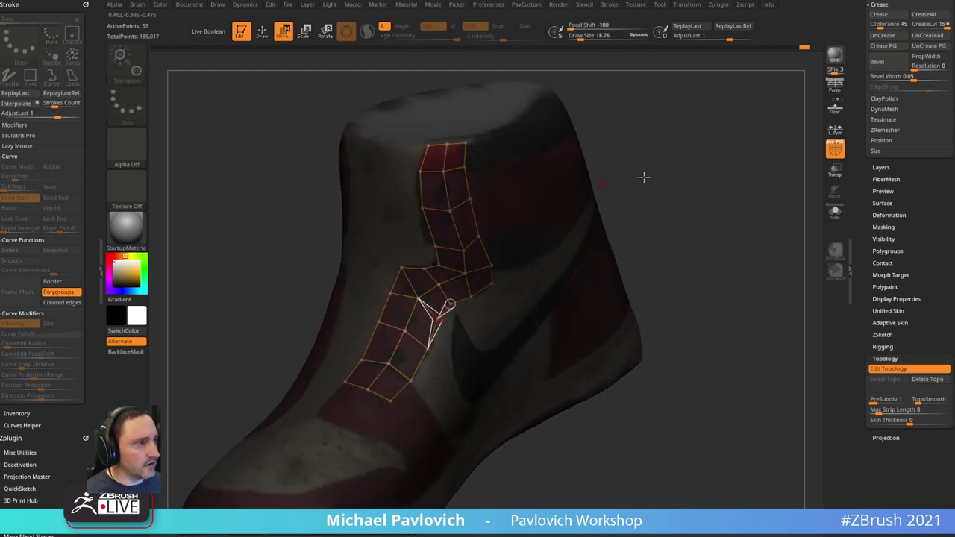
- Insert an extra row of edges across the eyelet strip just below the bend
key("q")
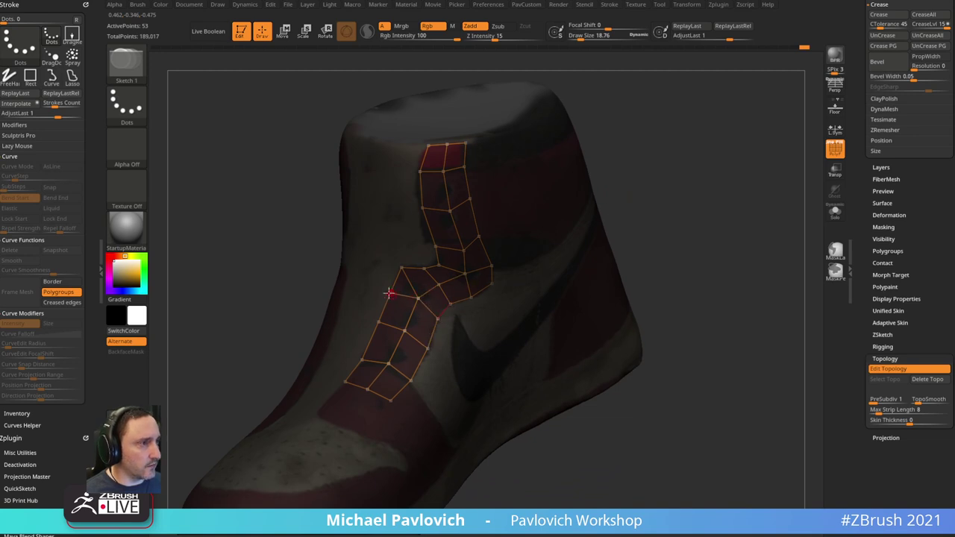
left_click(390, 293)
left_click(412, 314)
left_click(434, 330)
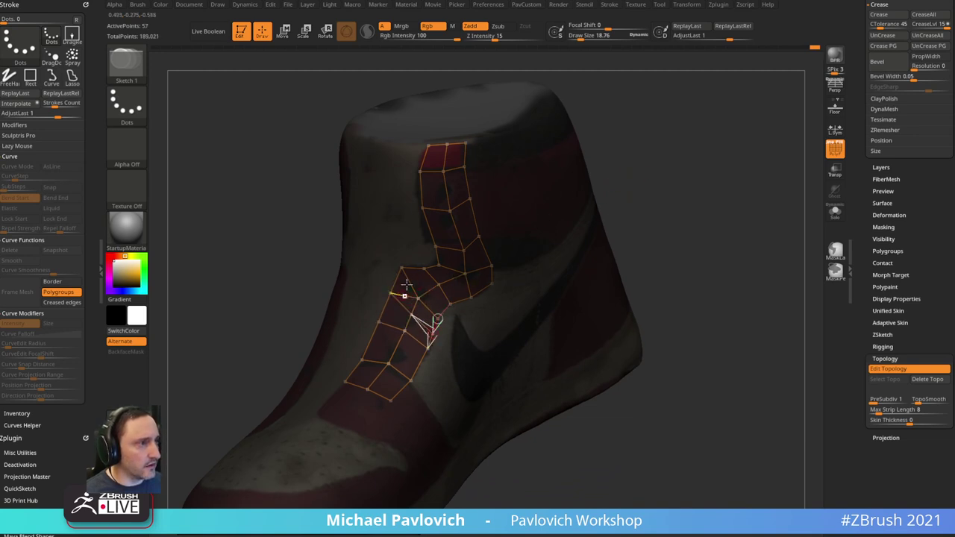
- Move the eyelet strip's topology points to space its rows evenly below the bend and up towards the collar
key("w")
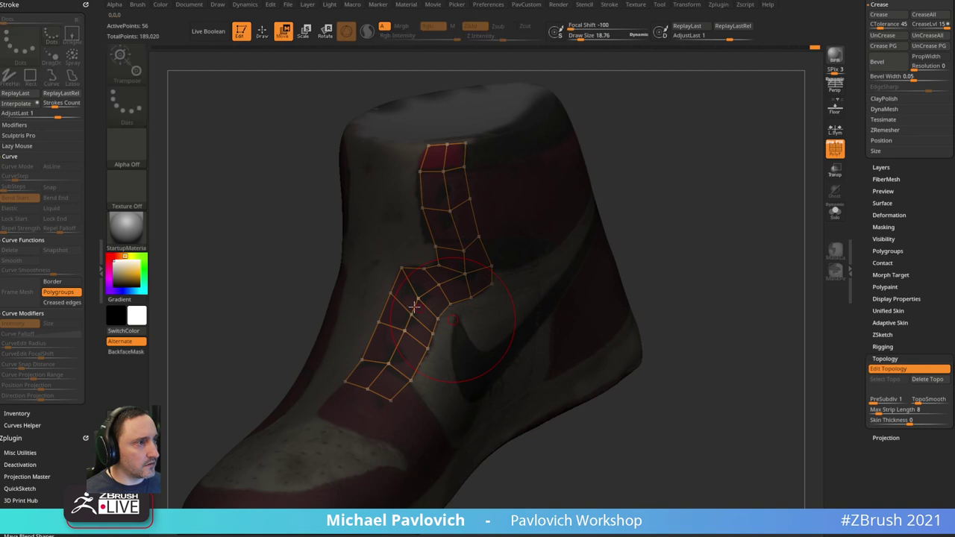
left_click_drag(425, 297, 439, 317)
left_click_drag(428, 349, 381, 331)
left_click_drag(390, 293, 427, 344)
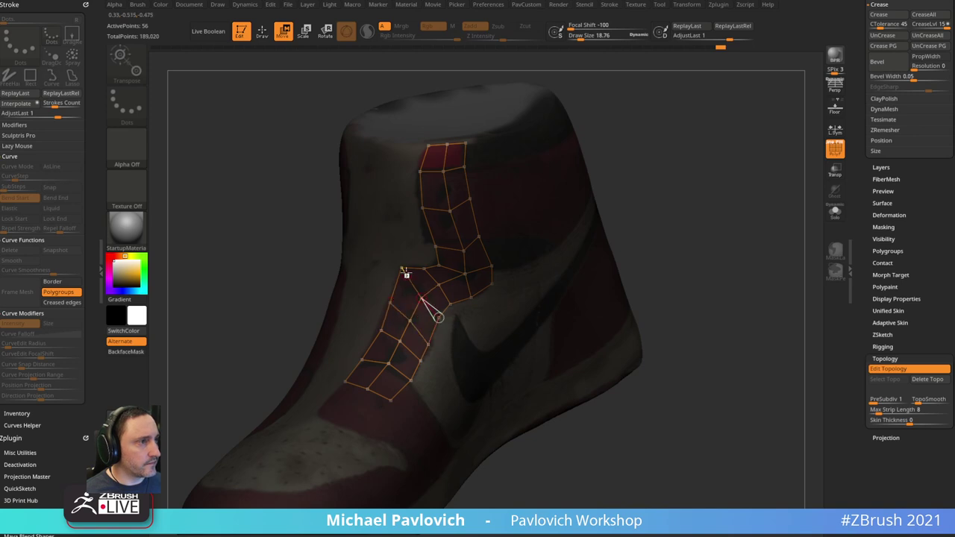
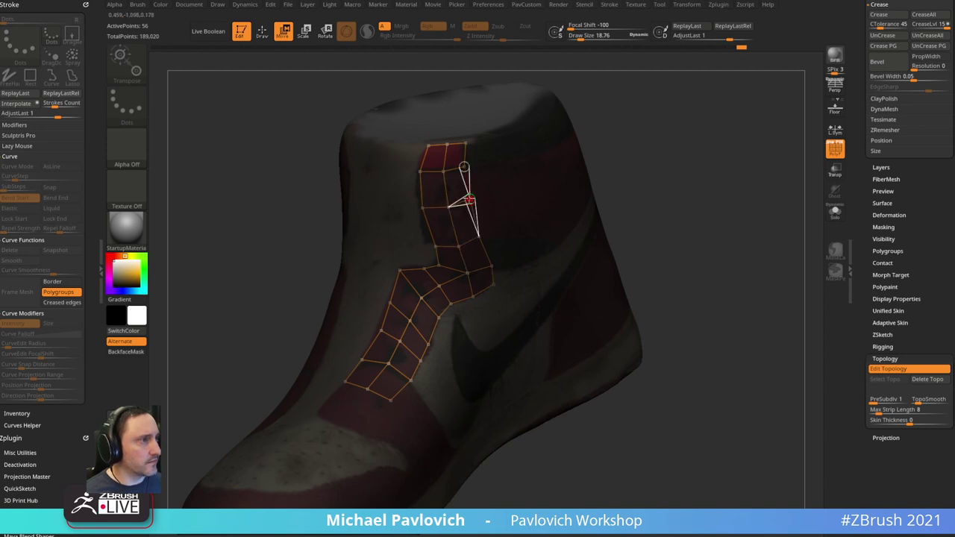
mouse_move(675, 164)
left_mouse_down()
mouse_move(646, 138)
mouse_move(667, 162)
mouse_move(654, 153)
mouse_move(679, 123)
mouse_move(645, 133)
left_mouse_up()
key("q")
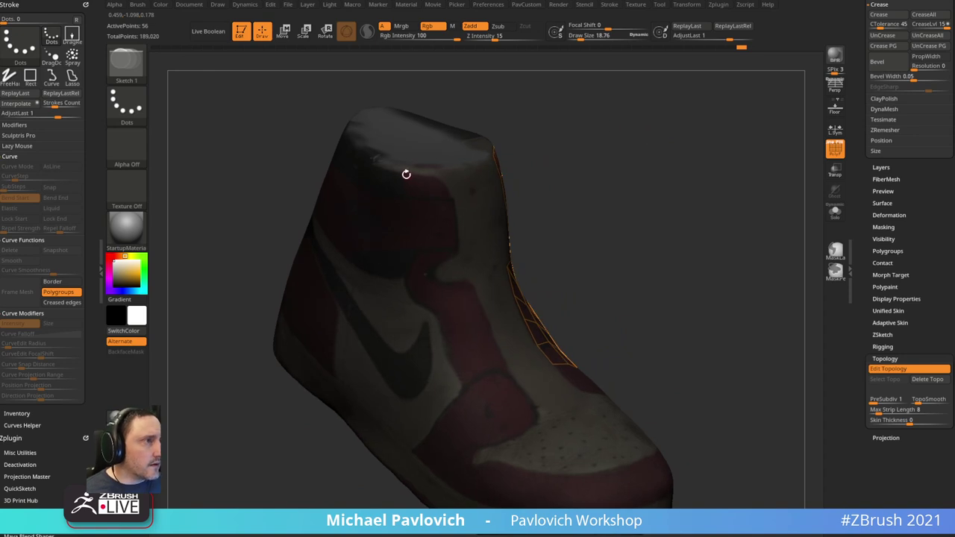
- Trace a closed topology outline around the red eyelet strip on the shoe's other side, from the collar to the toe end and back
left_click_drag(405, 177, 425, 168)
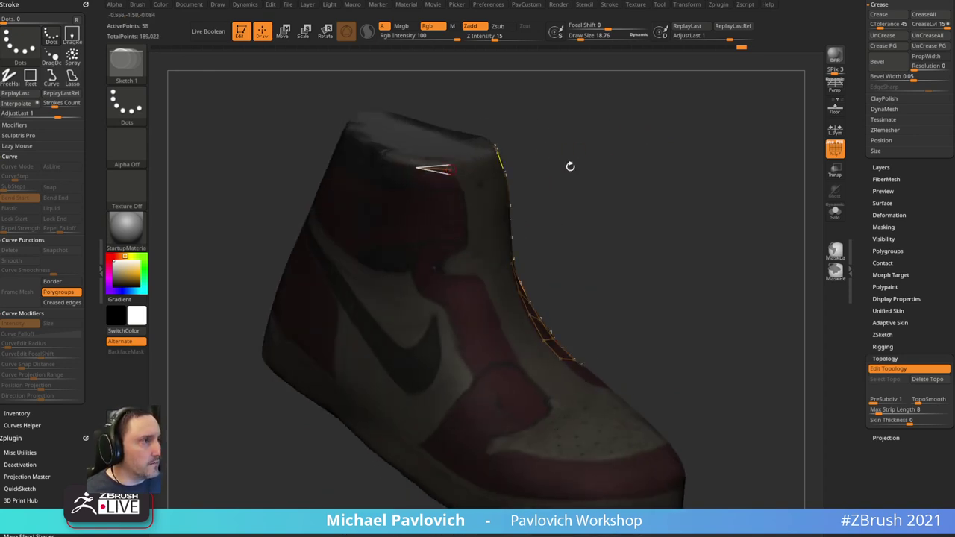
right_click_drag(569, 166, 431, 175)
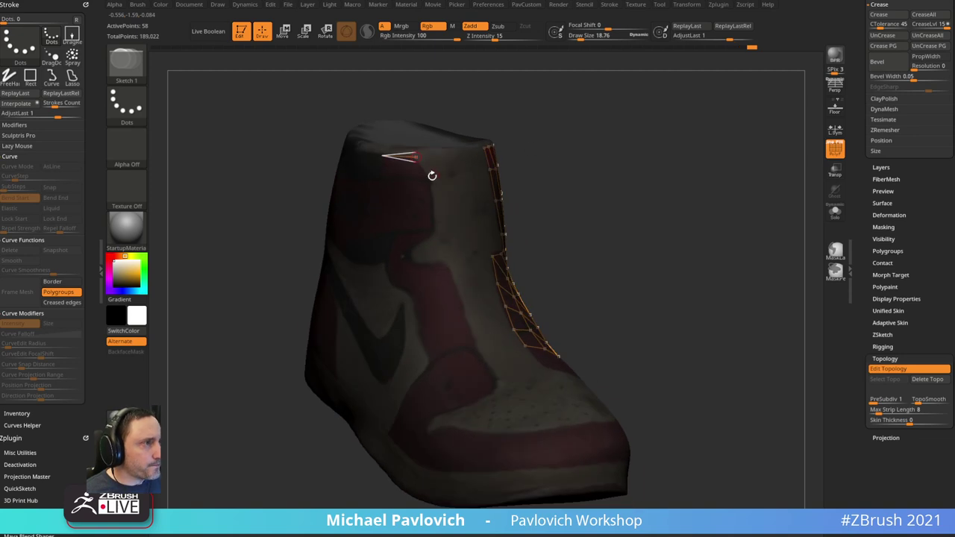
left_click(413, 249)
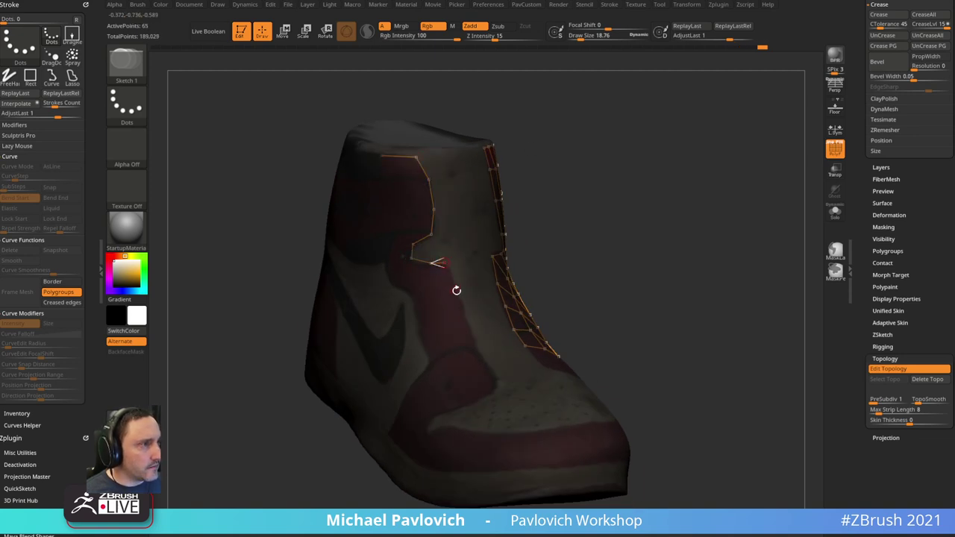
left_click(483, 358)
right_click_drag(483, 359, 514, 346)
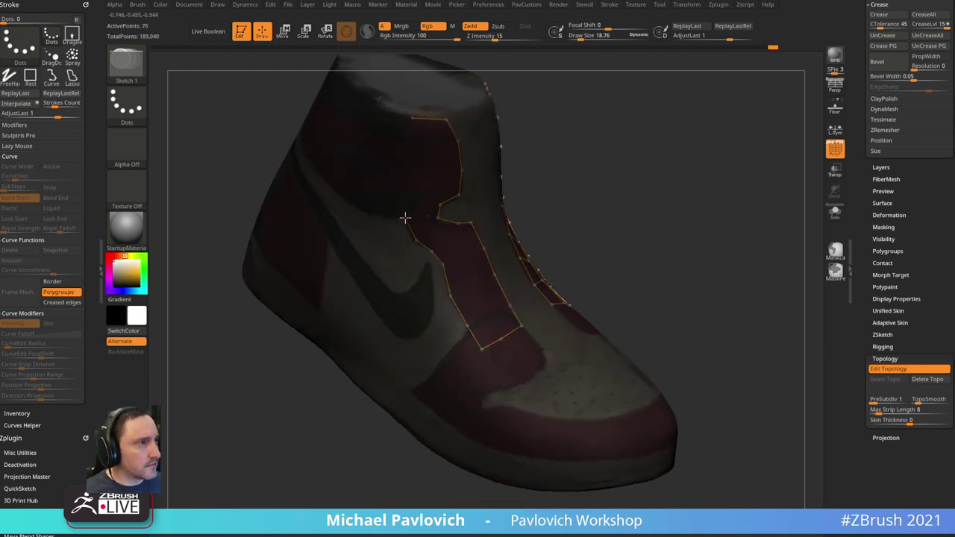
left_click(413, 118)
right_click_drag(413, 119, 519, 93)
- Draw a centre line of topology points through the outlined strip from its collar end to its toe end
left_click(446, 120)
left_click(441, 142)
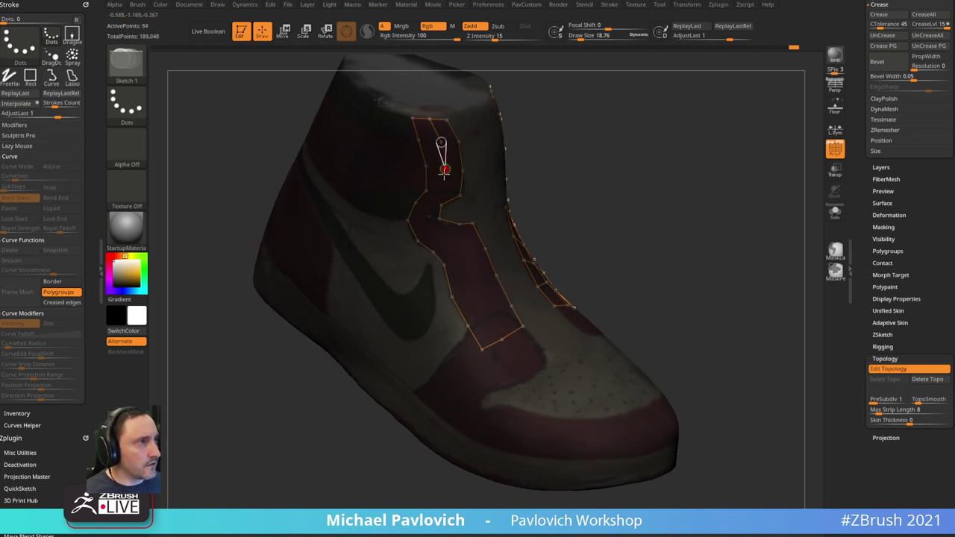
left_click(440, 193)
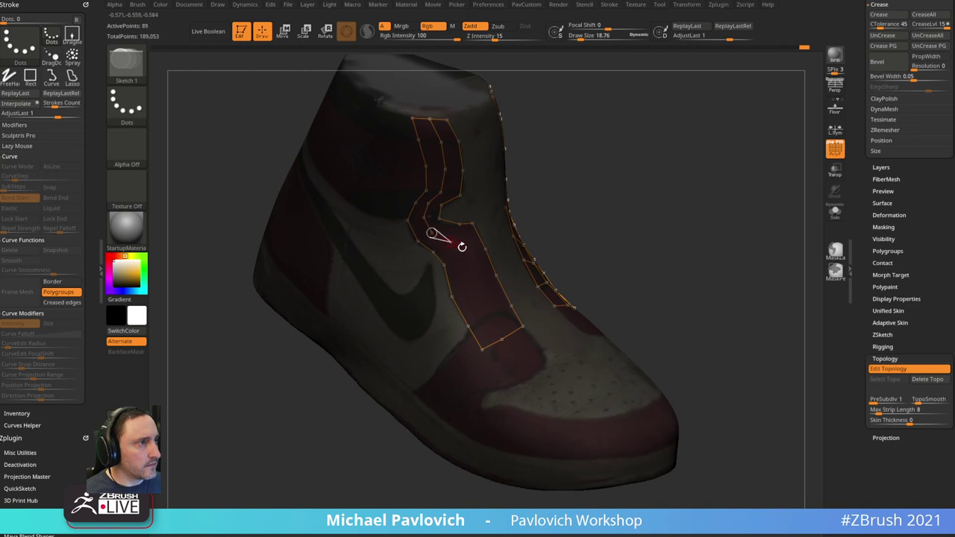
left_click(486, 312)
left_click(501, 340)
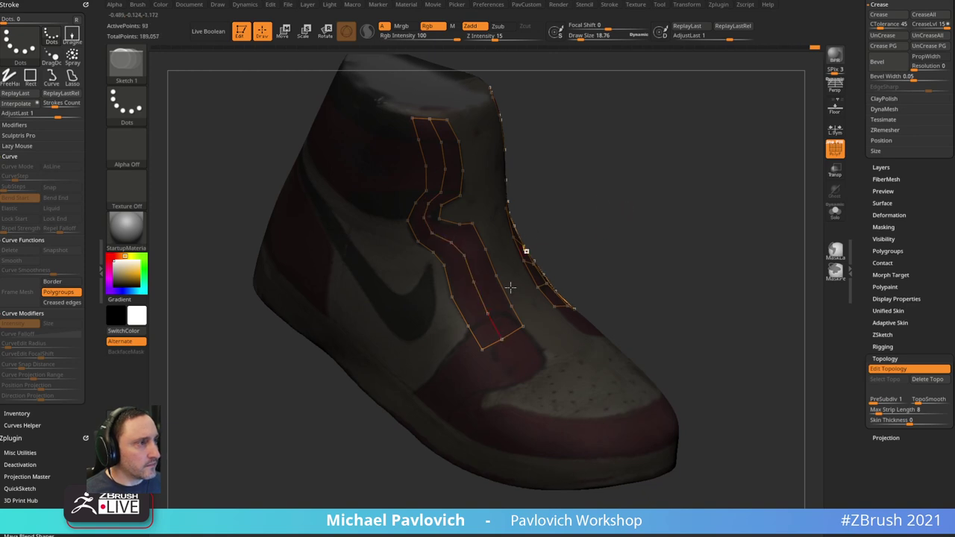
- Connect the strip's centre line to its front-edge points from the toe end up to the notch
left_click(496, 277)
left_click(464, 252)
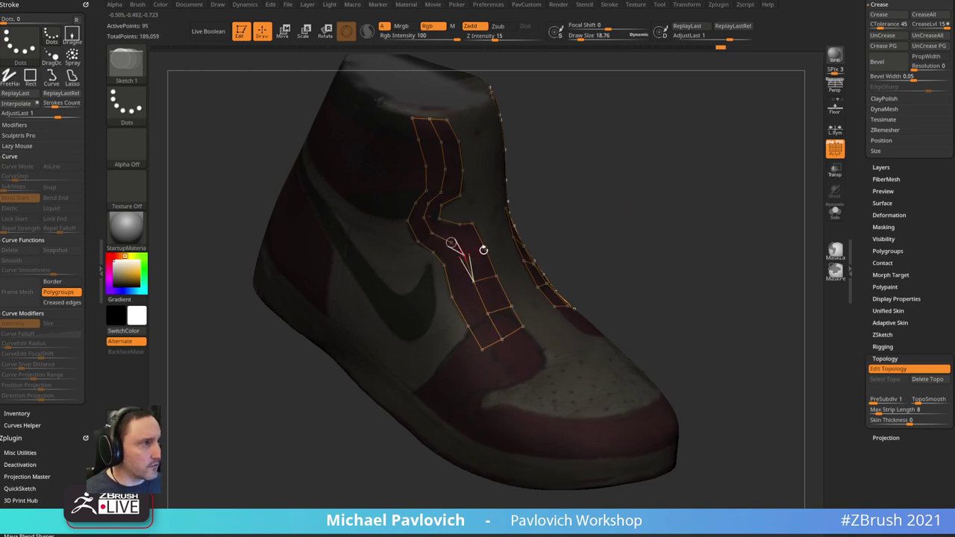
left_click(469, 223)
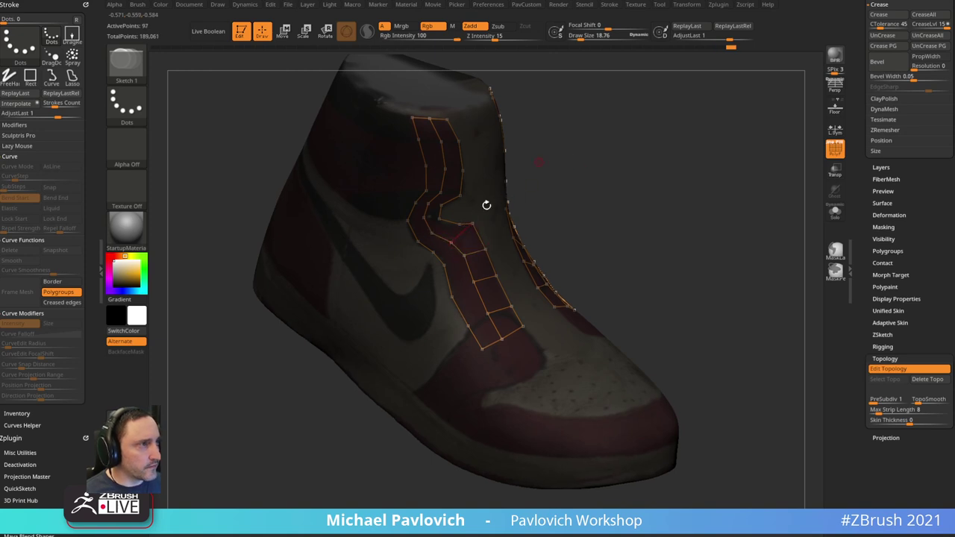
left_click(451, 241, "ctrl")
left_click(459, 224)
right_click_drag(458, 225, 439, 228)
left_click(433, 233, "ctrl")
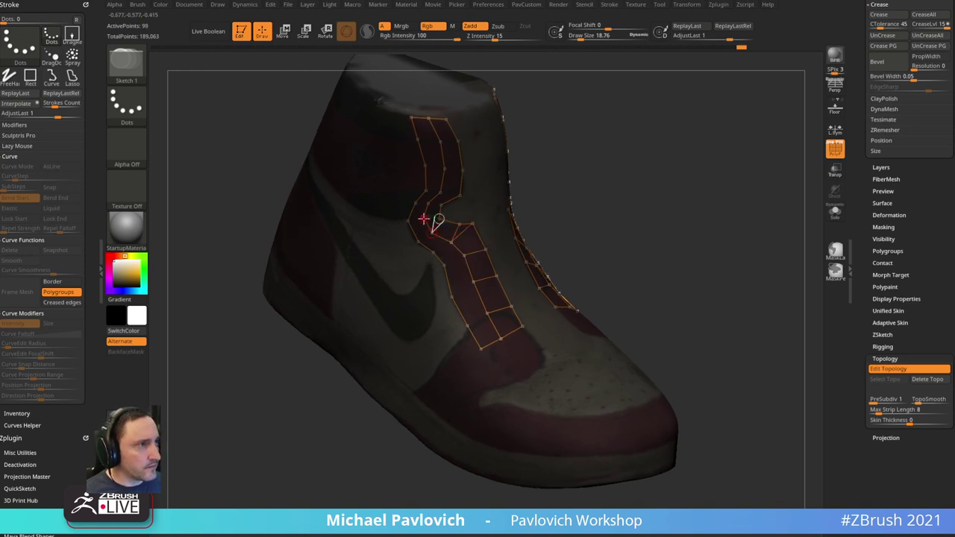
left_click(438, 218)
left_click(428, 204, "ctrl")
left_click(440, 205)
left_click(440, 193)
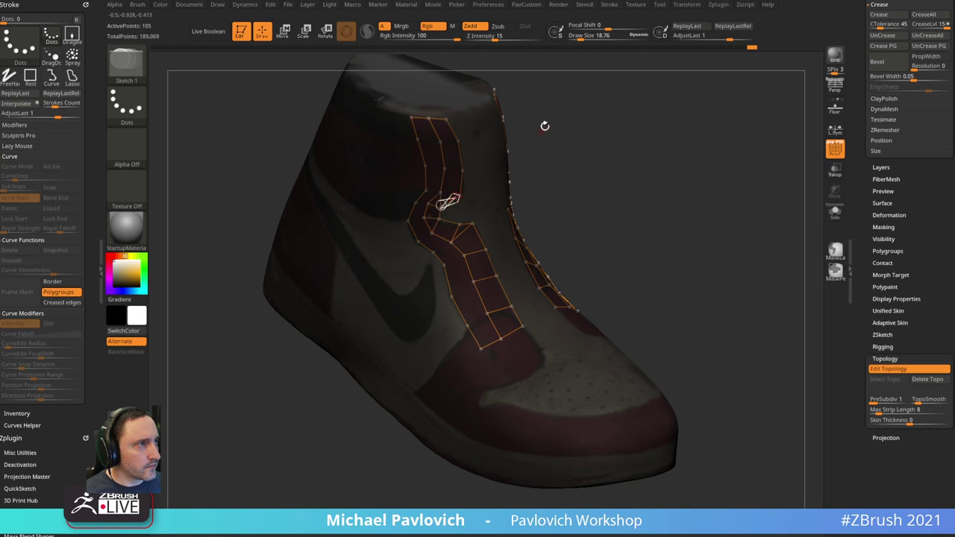
mouse_move(545, 126)
left_mouse_down()
mouse_move(584, 184)
mouse_move(567, 175)
mouse_move(598, 184)
left_mouse_up()
key("ctrl+z")
key("ctrl+z")
- Connect the centre line to the front-edge points from inside the notch up to the collar
left_click(413, 274)
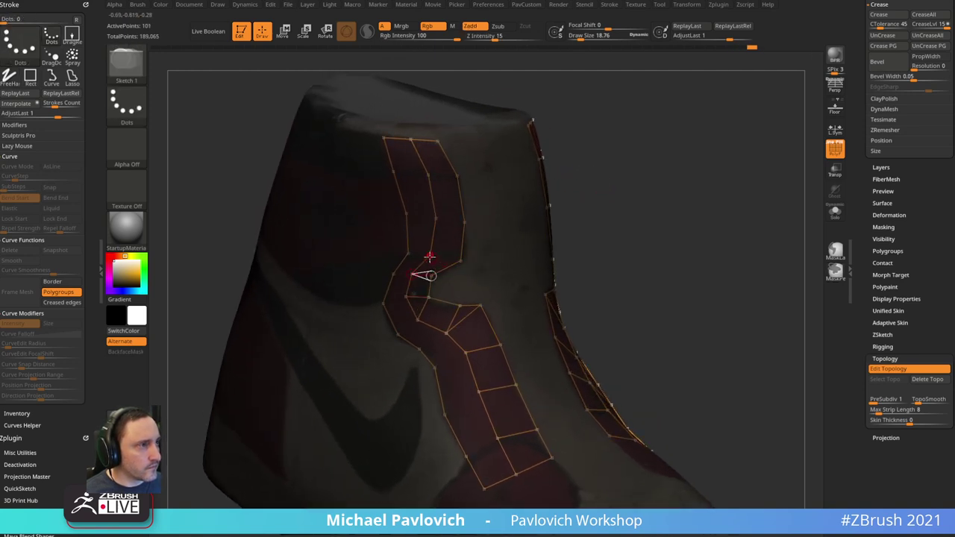
left_click(429, 257, "ctrl")
left_click(460, 261)
left_click(436, 219, "ctrl")
left_click(464, 221)
left_click(429, 175, "ctrl")
left_click(459, 175)
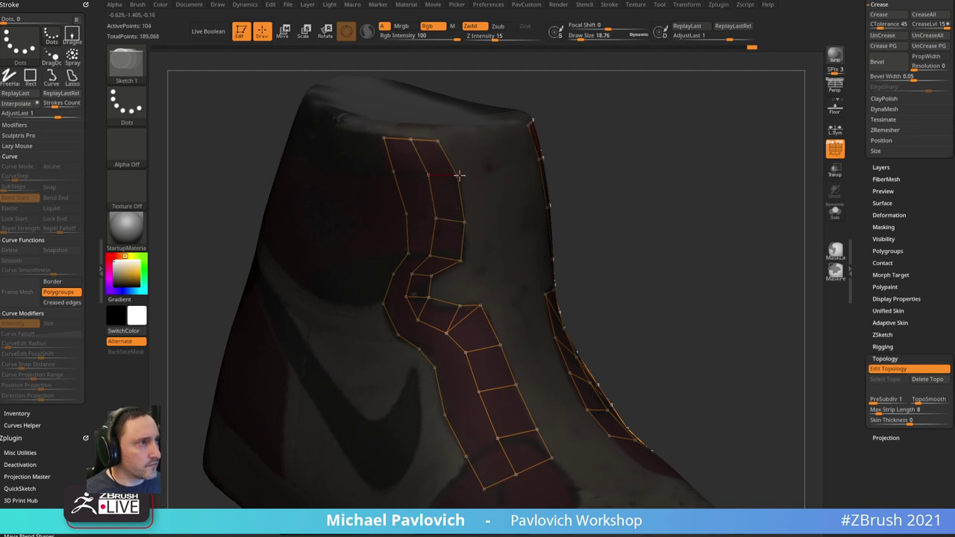
- Connect the strip's rear-edge points to the centre line from the collar down to the notch
left_click(412, 168)
left_click(413, 216)
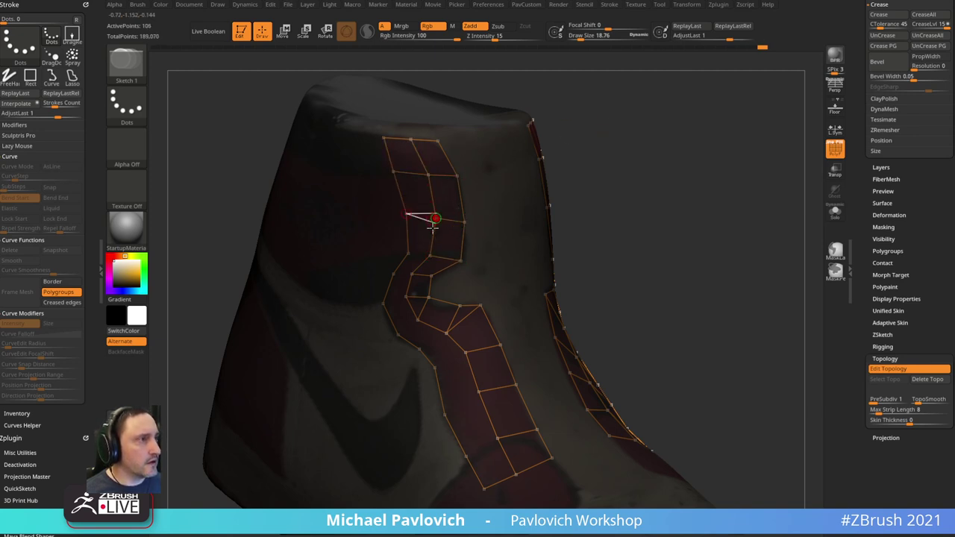
left_click(410, 253)
left_click(393, 273)
left_click_drag(556, 204, 580, 188)
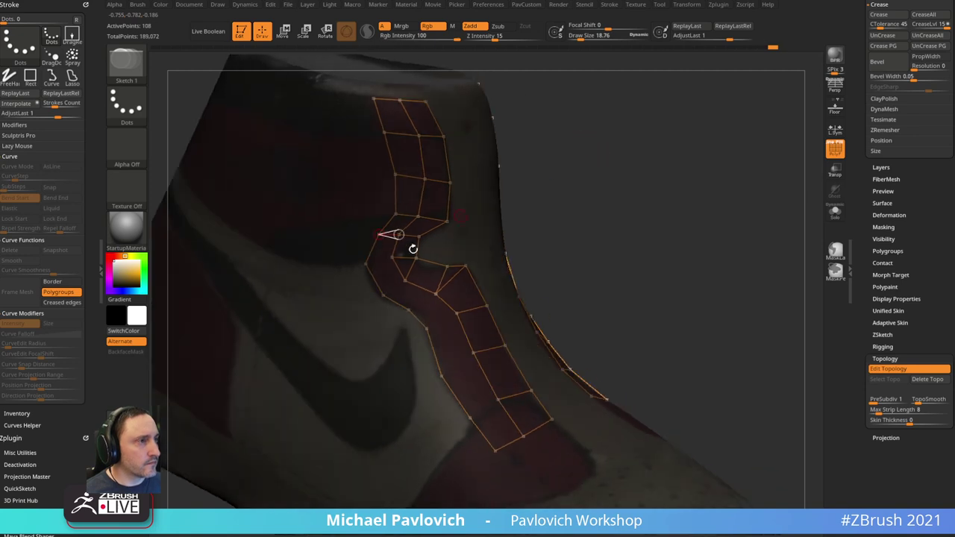
- Connect the remaining rear-edge points to the centre line from the bend down to the toe end
left_click(382, 294)
left_click(405, 283)
left_click(409, 308)
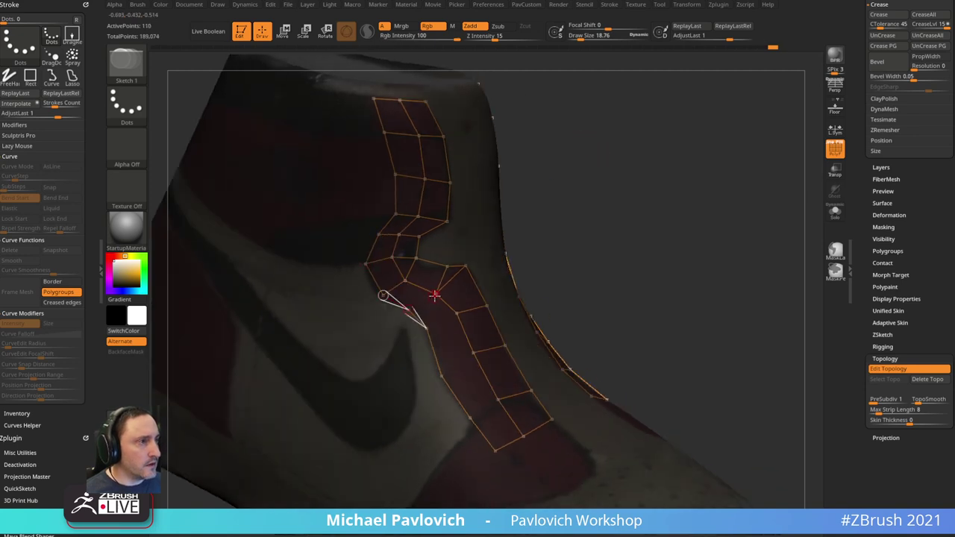
left_click(427, 328)
left_click(456, 314)
left_click(442, 376)
left_click(473, 352)
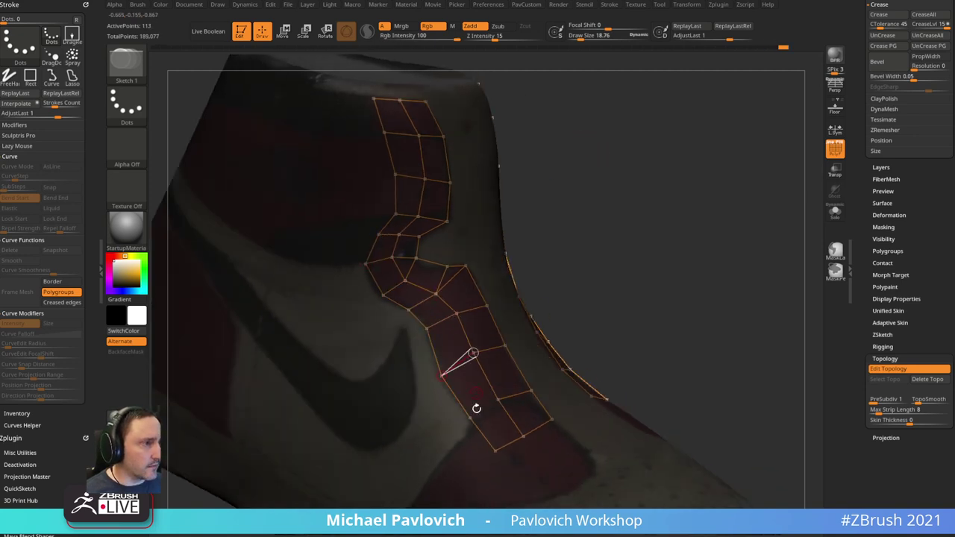
left_click(470, 418)
left_click(492, 402)
- Reposition the topology points just below the bend and add a front-edge point at the notch, joined to the centre line
mouse_move(617, 243)
left_mouse_down()
mouse_move(625, 219)
mouse_move(594, 177)
mouse_move(604, 170)
mouse_move(593, 179)
left_mouse_up()
key("w")
left_click_drag(469, 263, 423, 310)
key("q")
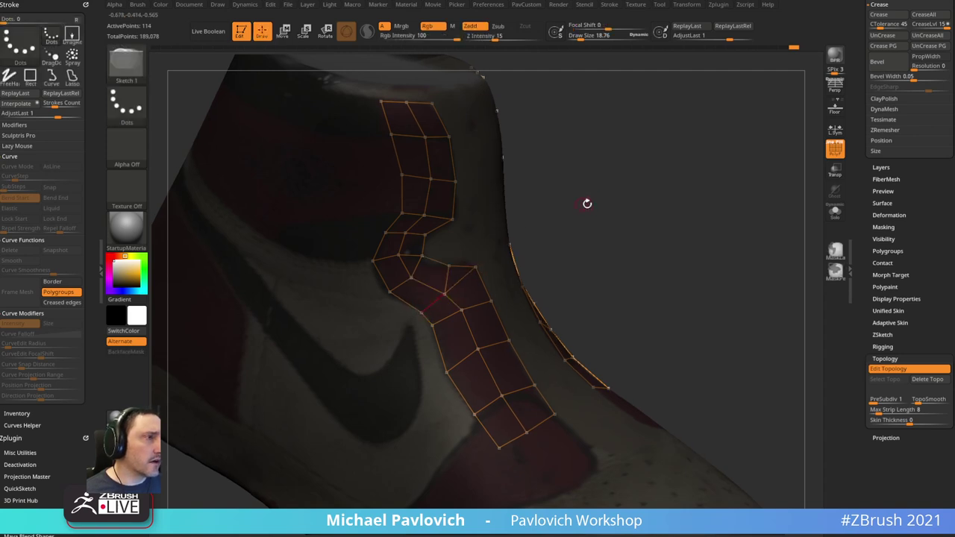
left_click(435, 260)
left_click_drag(515, 209, 468, 244)
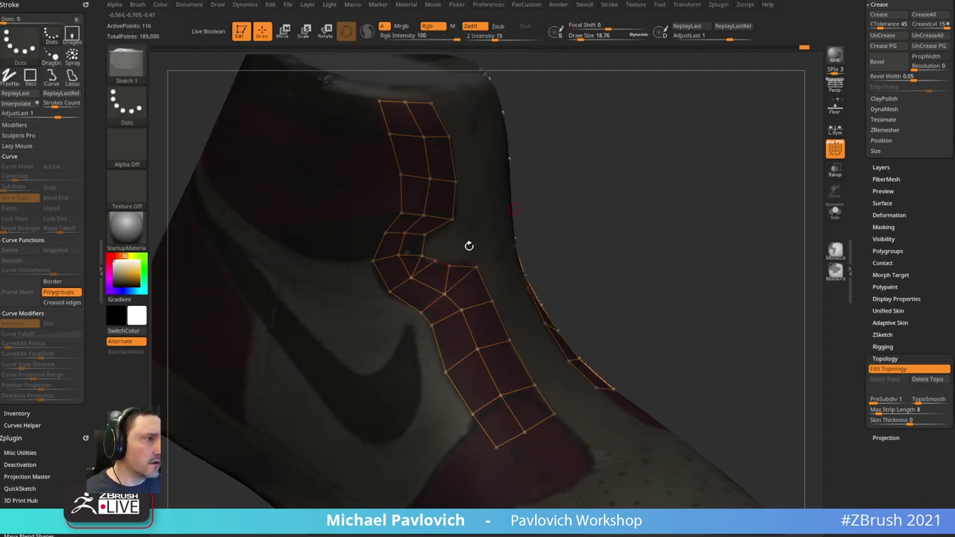
- Remove the surplus diagonal edge inside the bend and move the notch's front-edge points to even out the quads
left_click(413, 276, "alt")
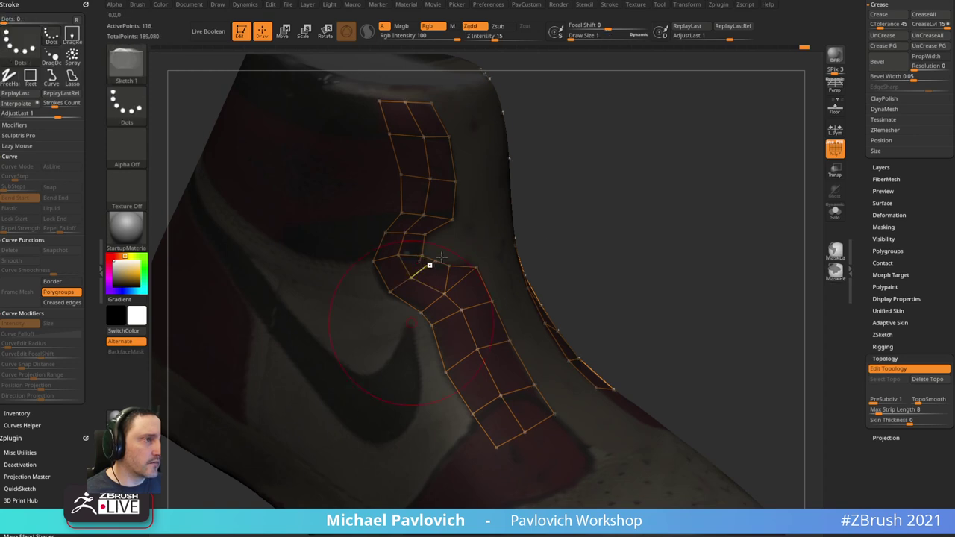
left_click(548, 202)
key("w")
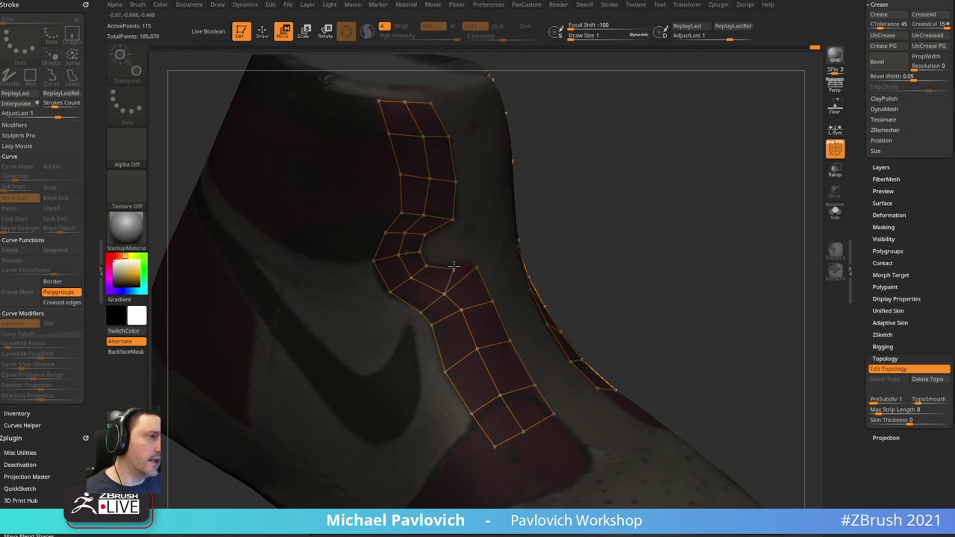
key("q")
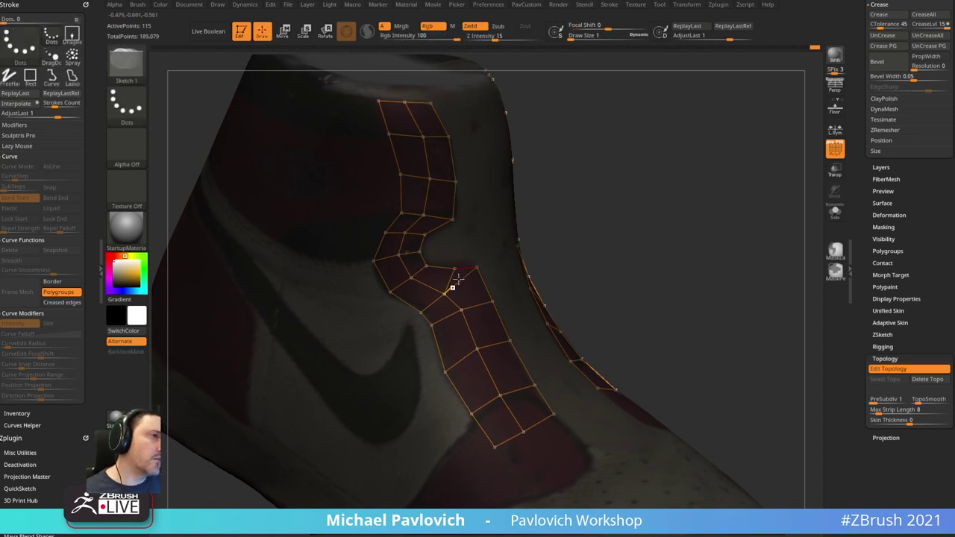
- Insert an extra row of edges across the strip below the notch and move the lower points to space the rows evenly
left_click(435, 290)
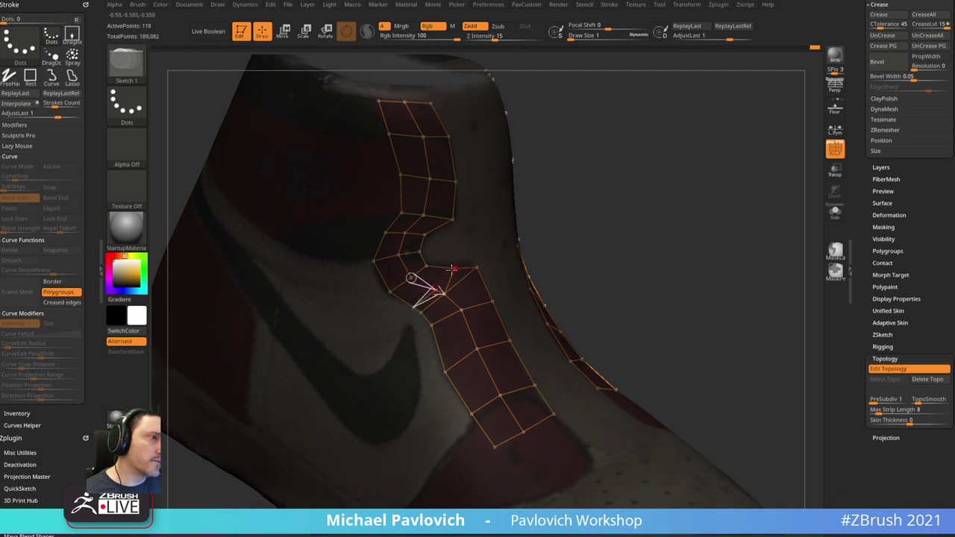
left_click(454, 268)
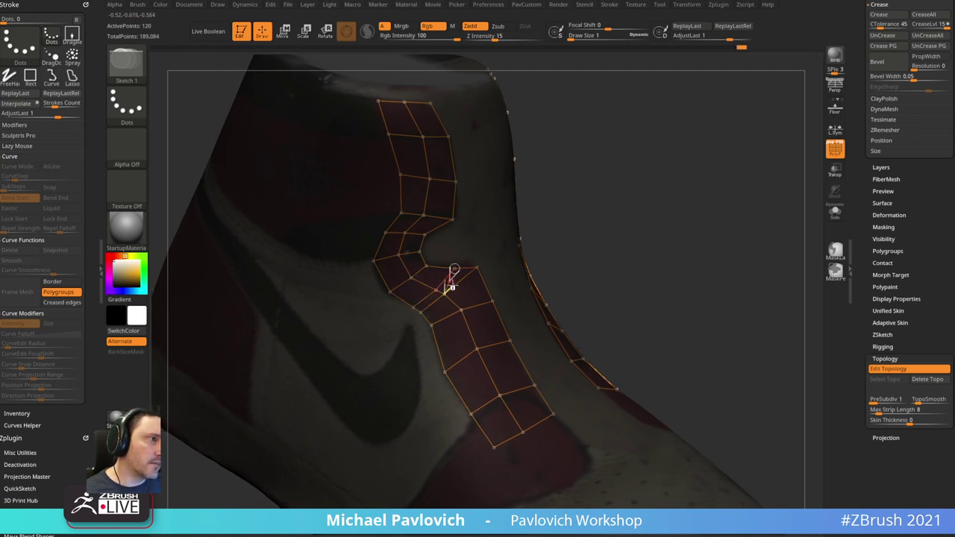
key("w")
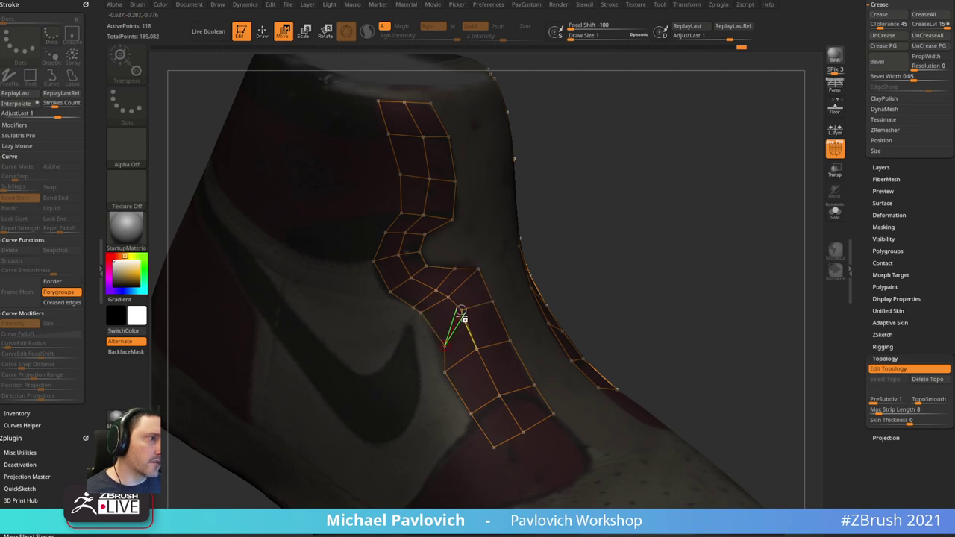
left_click_drag(497, 318, 499, 316)
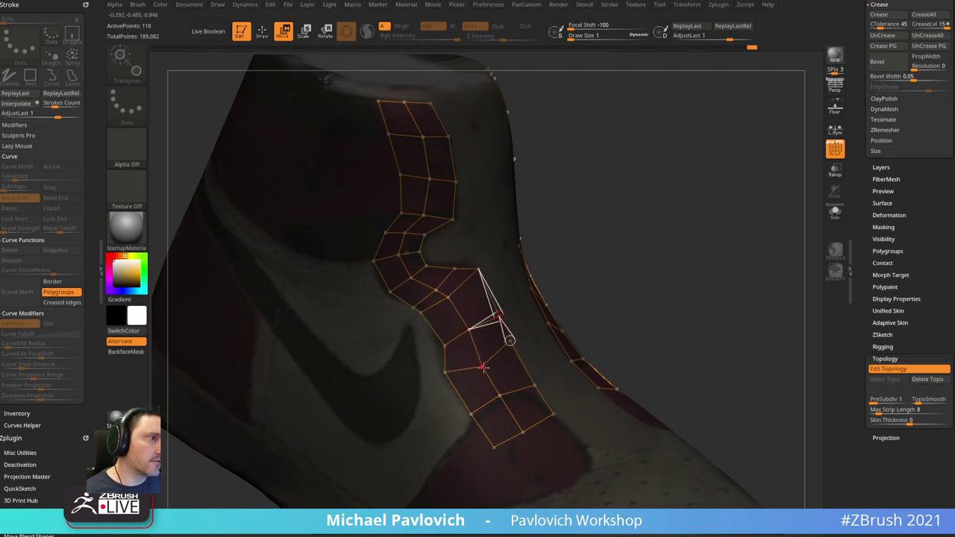
left_click_drag(481, 366, 448, 382)
left_click_drag(445, 346, 442, 358)
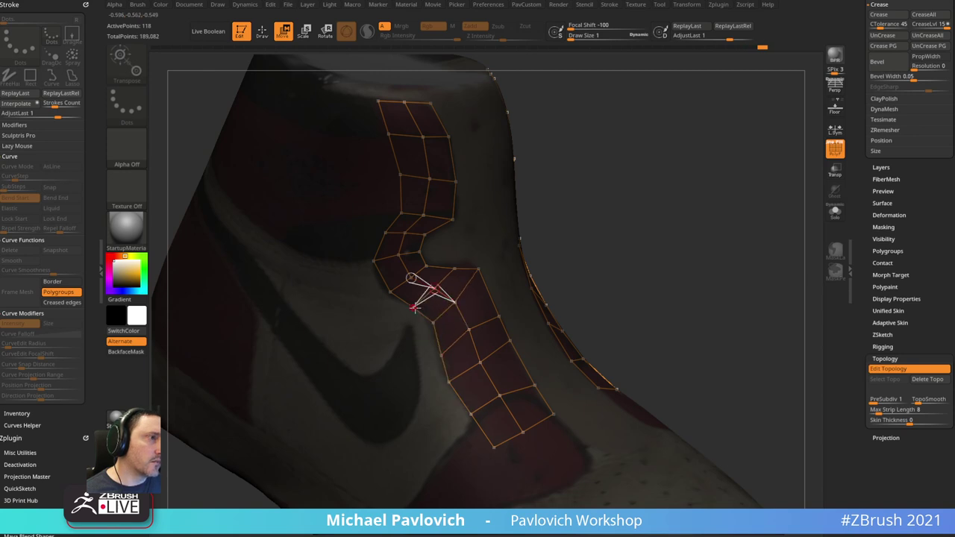
- Preview the adaptive skin of the eyelet strips and examine it from both sides of the shoe
left_click_drag(619, 199, 616, 167)
left_click_drag(538, 215, 558, 235)
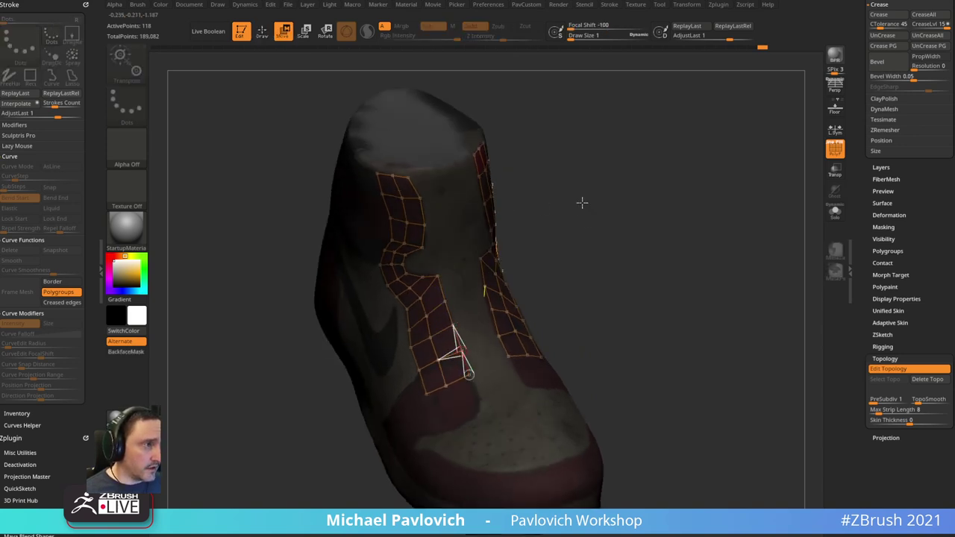
key("q")
mouse_move(634, 193)
left_mouse_down()
mouse_move(637, 161)
mouse_move(701, 184)
mouse_move(692, 179)
mouse_move(706, 234)
mouse_move(703, 187)
mouse_move(690, 189)
left_mouse_up()
key("a")
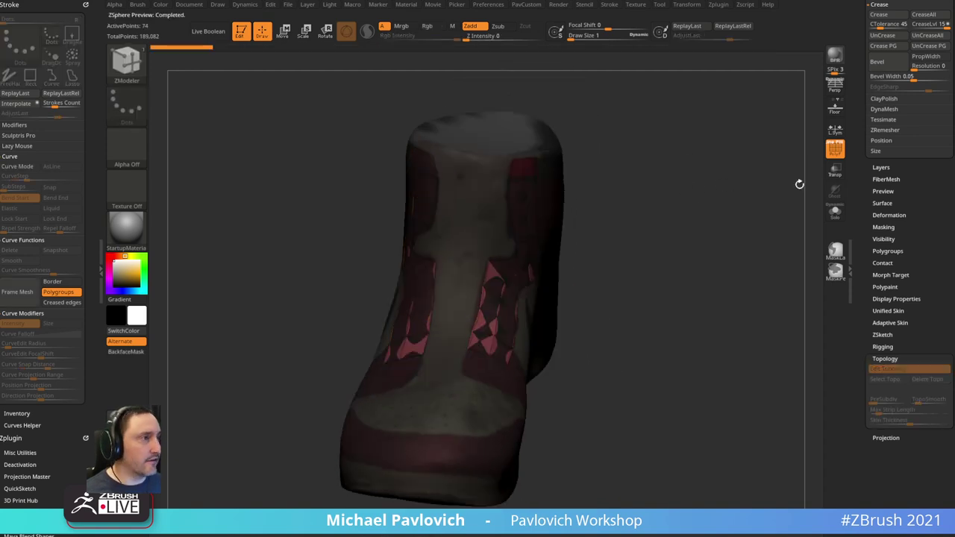
left_click(835, 212)
left_click_drag(770, 202, 805, 215)
key("a")
left_click_drag(714, 201, 716, 170)
- Generate an adaptive skin from the eyelet strip topology and insert it as a new subtool
key("space")
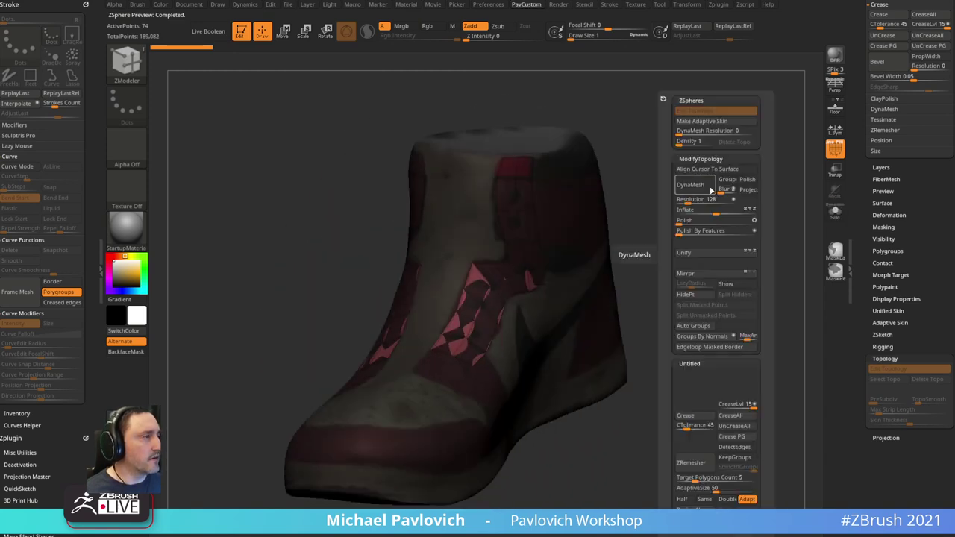
left_click(690, 122)
left_click_drag(863, 117, 862, 253)
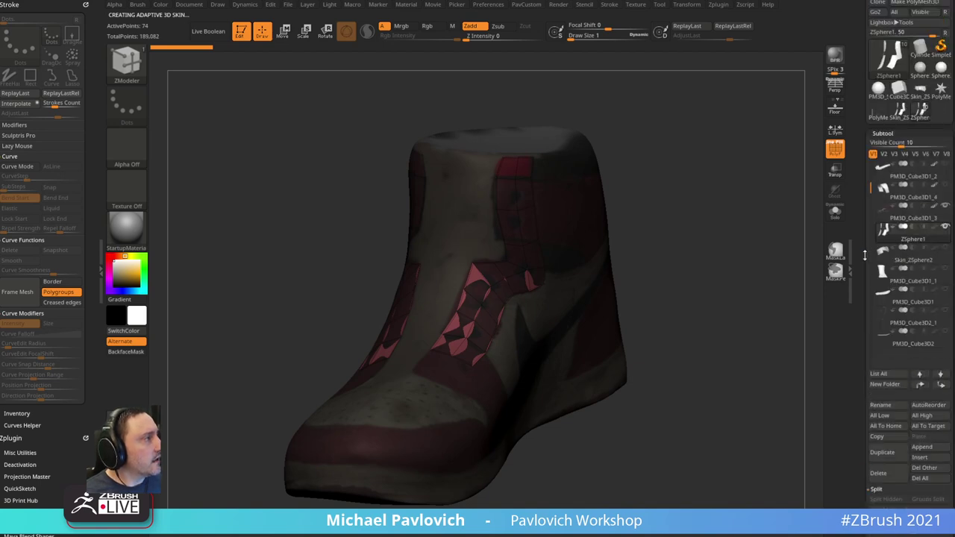
left_click(926, 441)
left_click(658, 423)
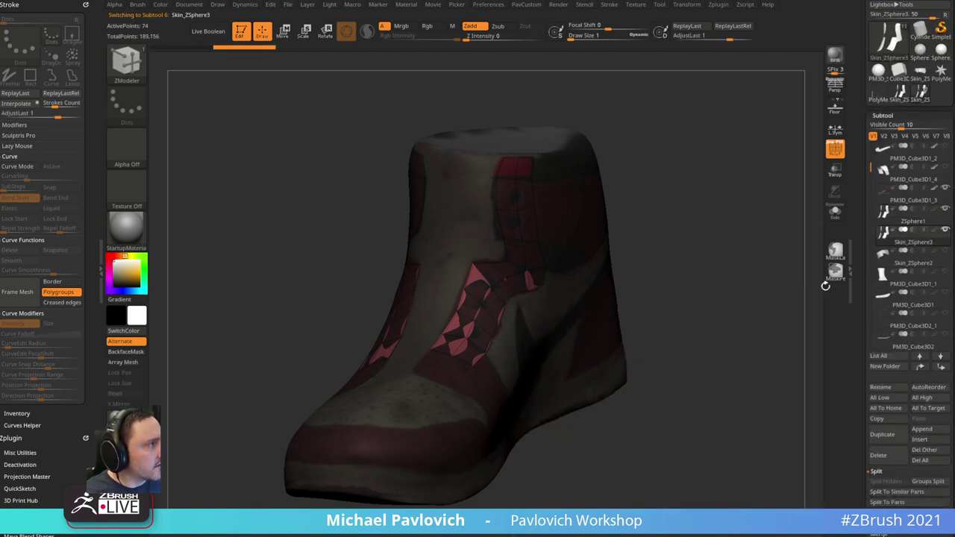
- Delete the ZSphere1 subtool that carried the eyelet strip topology
left_click(878, 455)
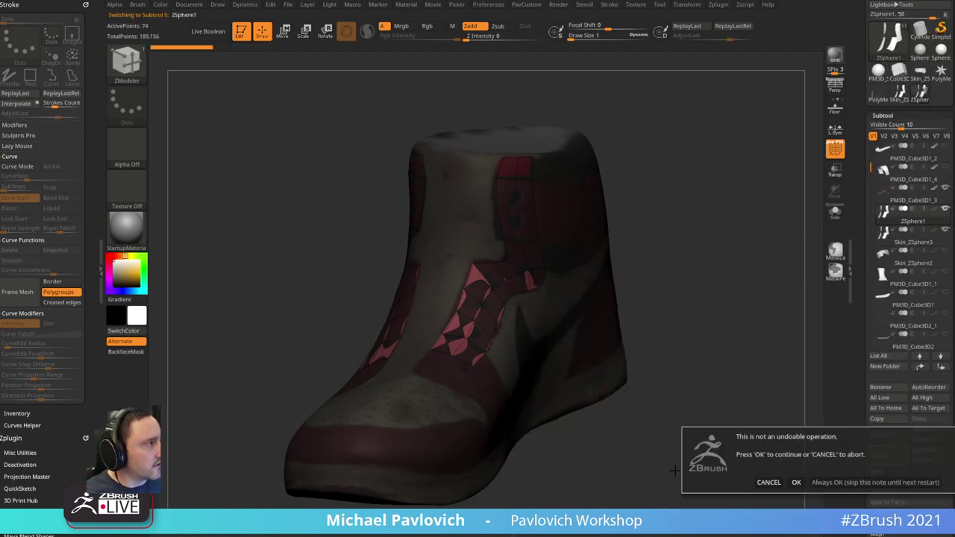
left_click(796, 481)
- Adjust the front edge of the skinned eyelet strip with the Move brush
mouse_move(802, 214)
left_mouse_down()
mouse_move(736, 267)
mouse_move(752, 265)
mouse_move(651, 228)
left_mouse_up()
key("s")
key("b")
key("m")
key("v")
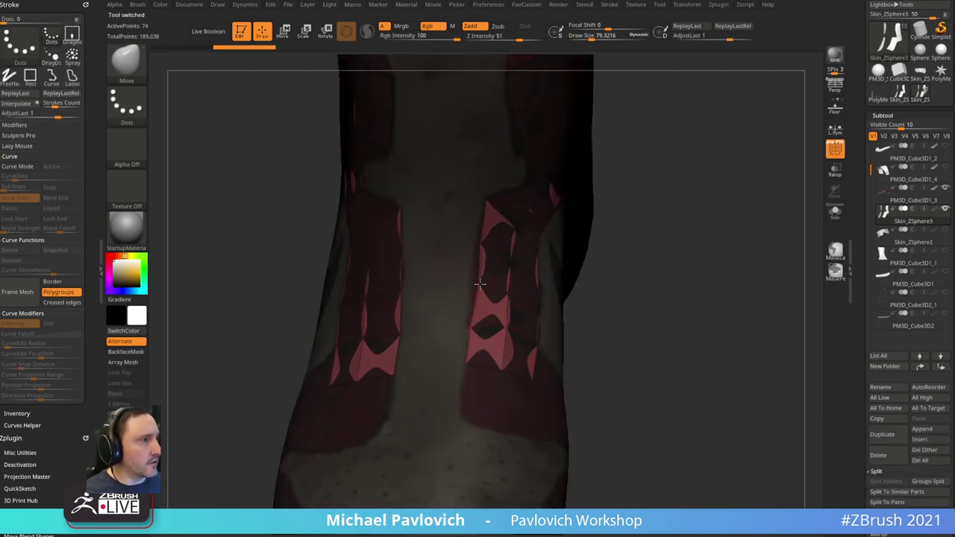
left_click_drag(482, 281, 477, 268)
mouse_move(672, 216)
left_mouse_down()
mouse_move(659, 204)
mouse_move(716, 122)
mouse_move(565, 247)
mouse_move(473, 305)
left_mouse_up()
- Extrude the eyelet strip's polygons with ZModeler to give the panel thickness, and insert an edge loop around its sides
key("b")
key("z")
key("m")
left_click(474, 278)
left_click(441, 345)
left_click_drag(702, 181, 681, 201)
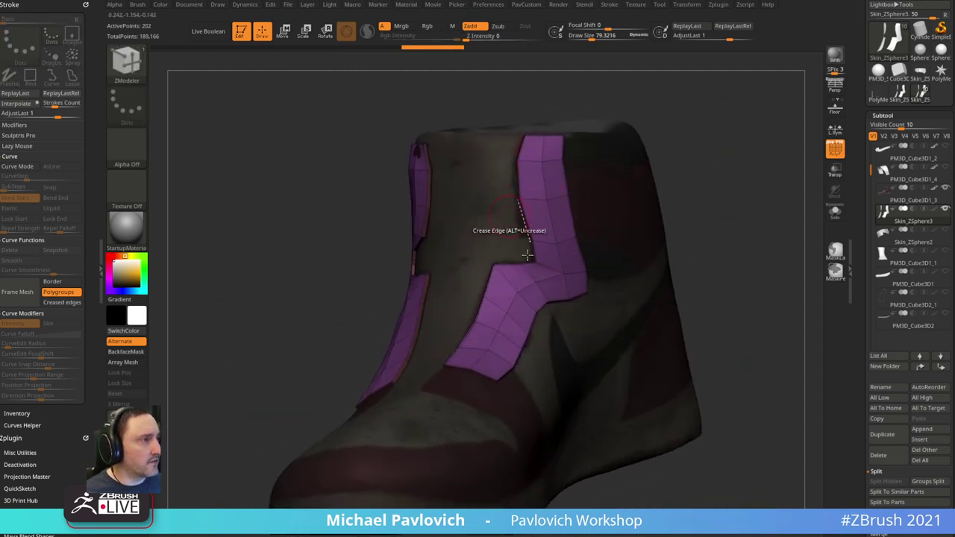
- Adjust the eyelet strip's shape around its bend with the Move brush
left_click_drag(735, 172, 677, 177)
key("b")
key("m")
key("v")
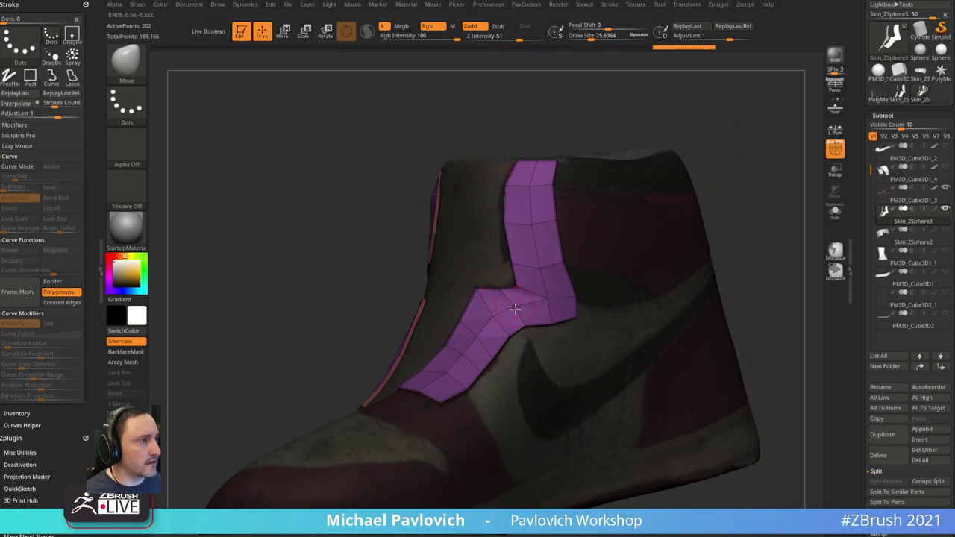
left_click_drag(677, 240, 744, 229)
mouse_move(589, 220)
left_mouse_down()
mouse_move(699, 211)
mouse_move(571, 335)
mouse_move(701, 218)
mouse_move(726, 231)
mouse_move(711, 286)
mouse_move(649, 311)
mouse_move(607, 382)
left_mouse_up()
- Turn on dynamic subdivision for the eyelet strips and crease the corners at their lower ends
key("1")
mouse_move(608, 381)
left_mouse_down("ctrl+shift")
mouse_move(552, 335)
mouse_move(511, 441)
mouse_move(560, 426)
left_mouse_up("ctrl+shift")
left_click(736, 379, "ctrl+shift")
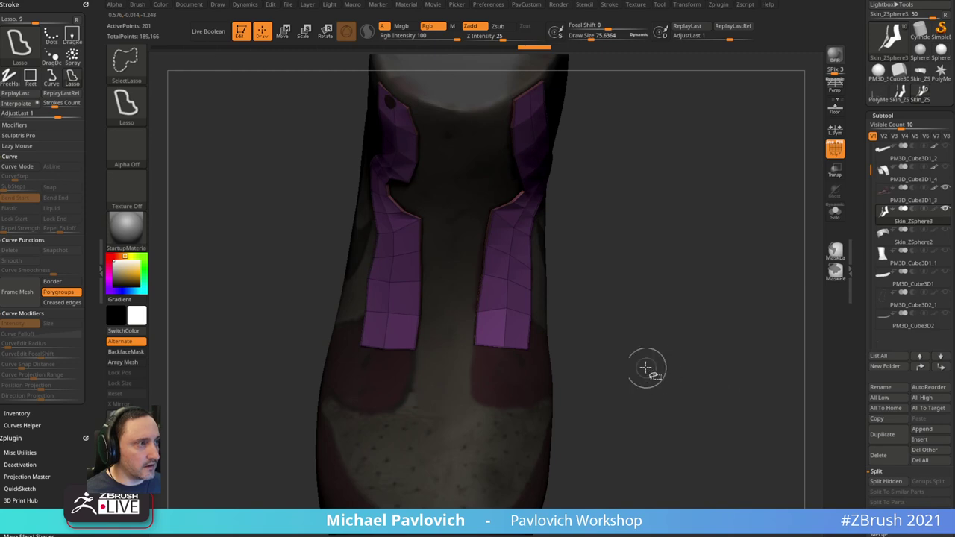
mouse_move(661, 414)
left_mouse_down("ctrl+shift")
mouse_move(614, 366)
mouse_move(500, 335)
mouse_move(287, 344)
left_mouse_up("ctrl+shift")
key("ctrl+w")
left_click(701, 306, "ctrl+shift")
key("5")
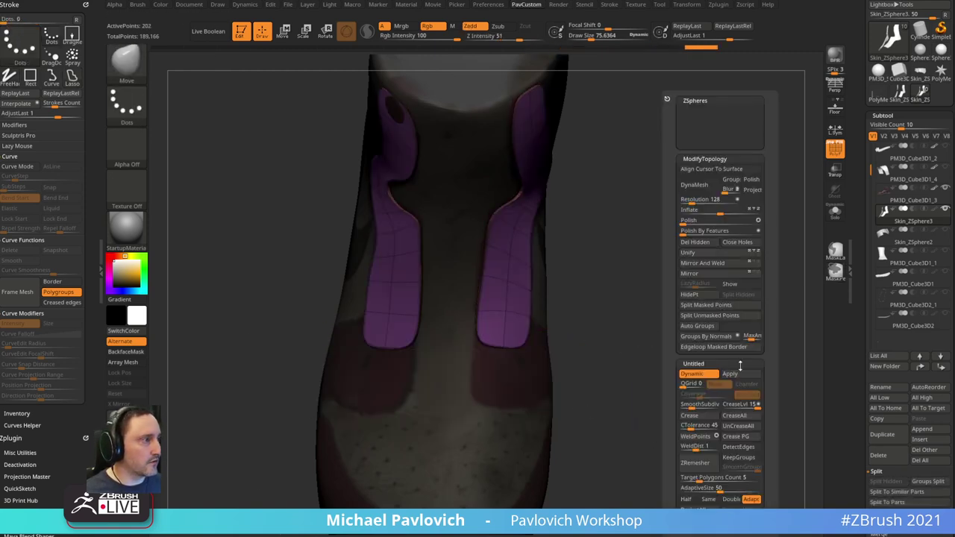
left_click_drag(589, 437, 715, 233)
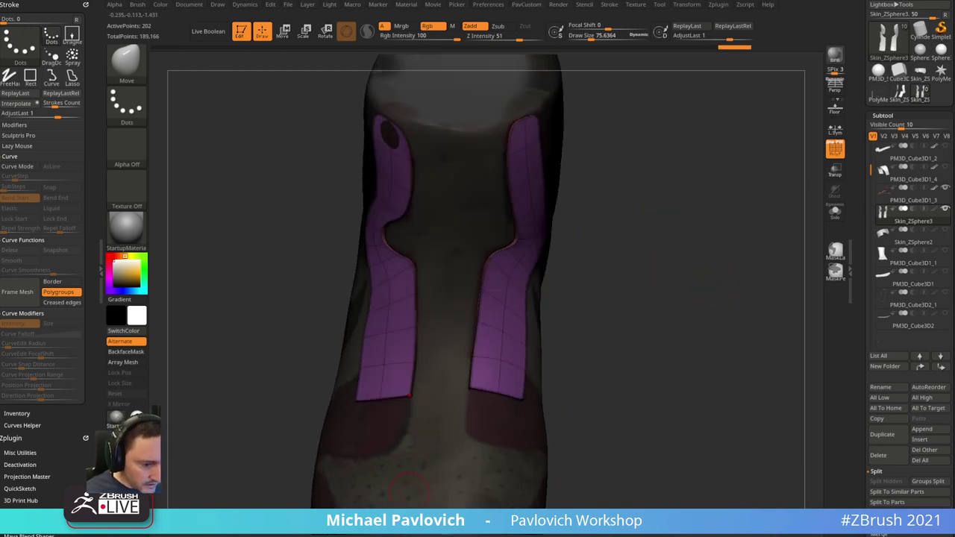
- Solo the eyelet strips and delete the extra edge loop around their sides with ZModeler's Insert EdgeLoop action
left_click_drag(699, 173, 731, 181)
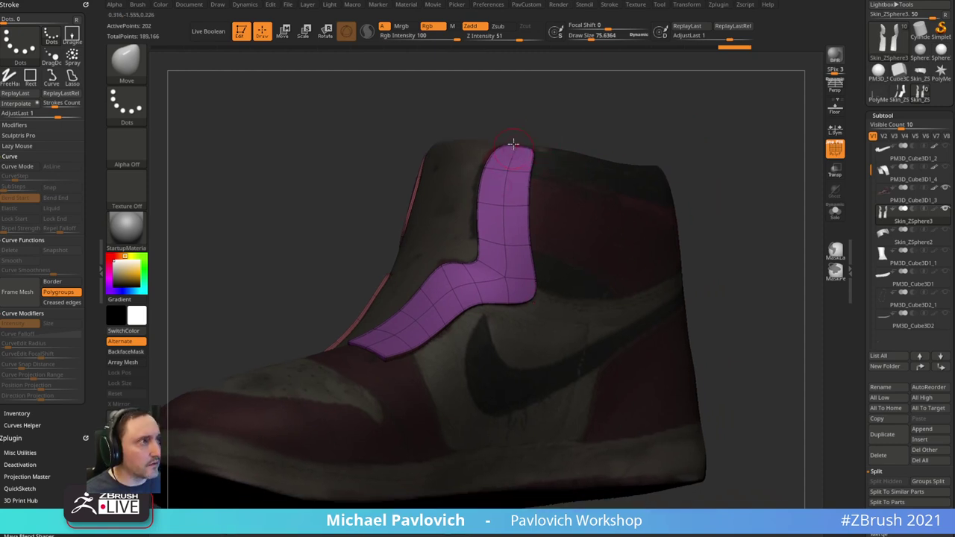
left_click_drag(599, 116, 648, 134)
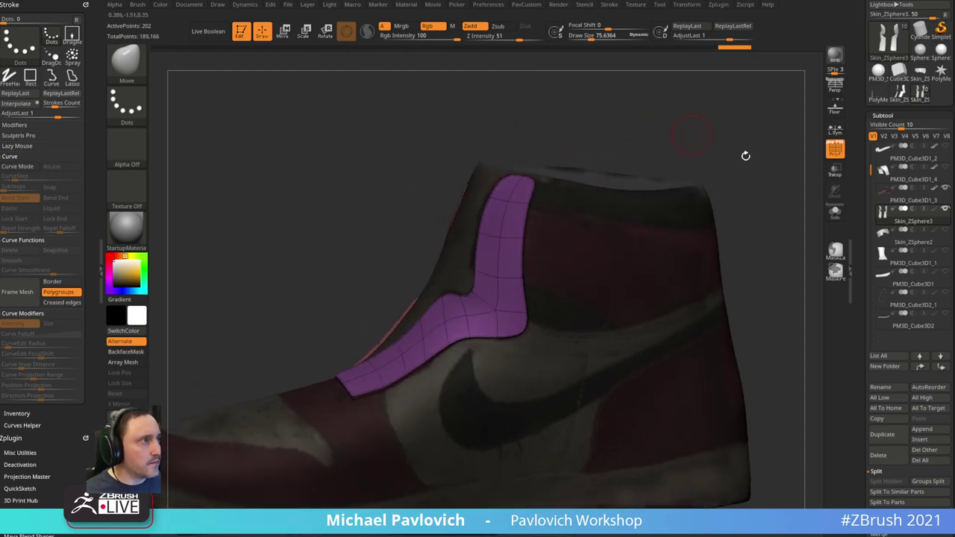
left_click(834, 212)
mouse_move(794, 179)
left_mouse_down()
mouse_move(714, 196)
mouse_move(729, 211)
mouse_move(730, 270)
mouse_move(714, 239)
mouse_move(696, 296)
left_mouse_up()
key("b")
key("z")
key("m")
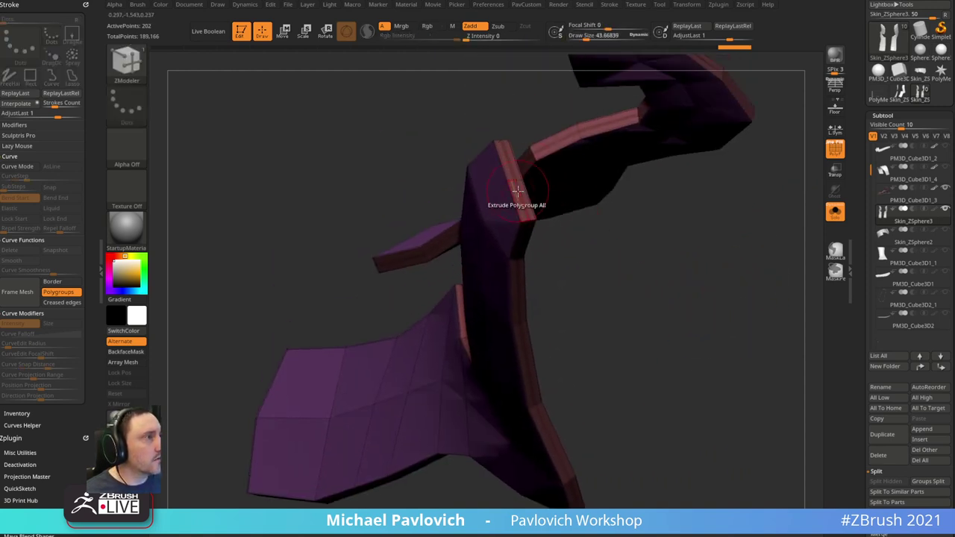
key("space")
left_click(485, 215)
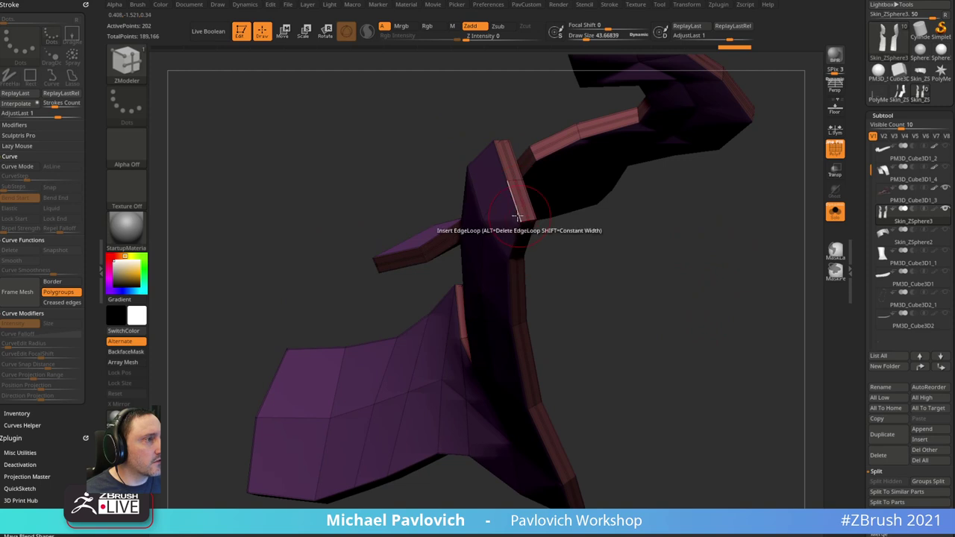
left_click(522, 202, "alt")
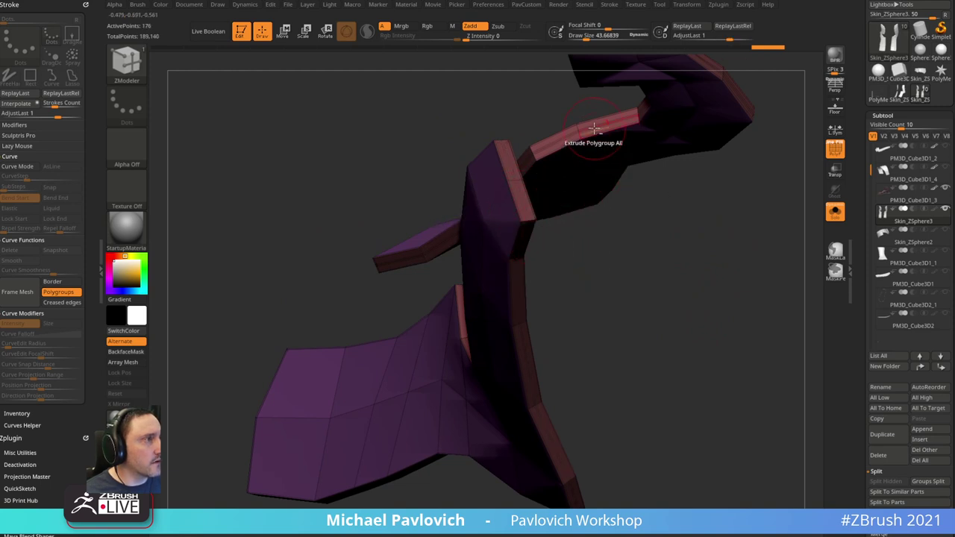
- Choose Crease as ZModeler's edge action and hide the polyframe to inspect the strips' shading
key("space")
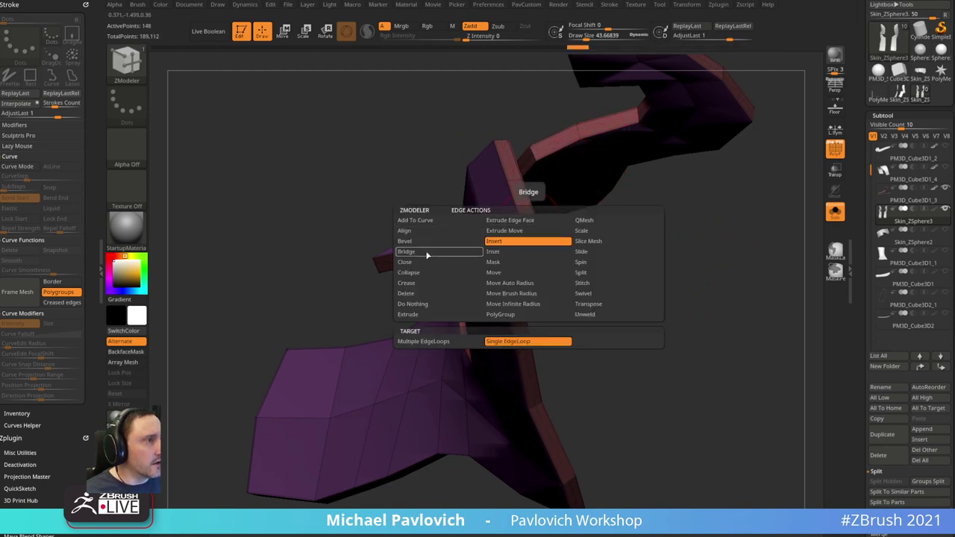
left_click(422, 283)
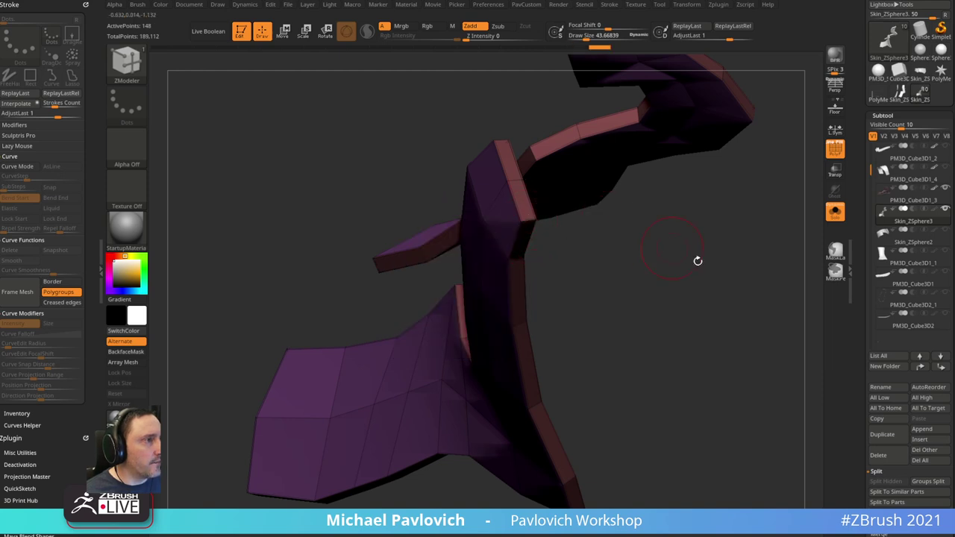
left_click_drag(697, 260, 637, 193)
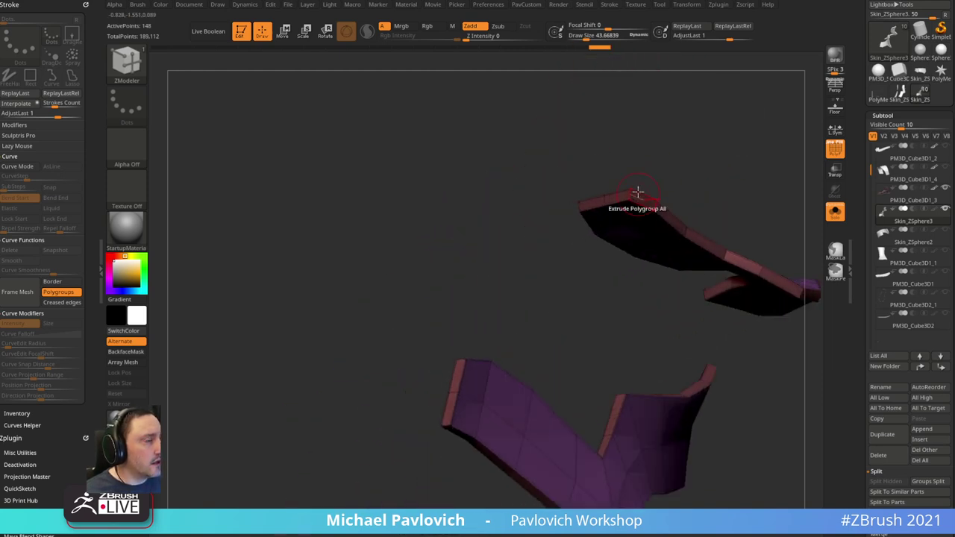
left_click_drag(736, 167, 722, 211)
key("d")
left_click(832, 147)
key("space")
key("shift+d")
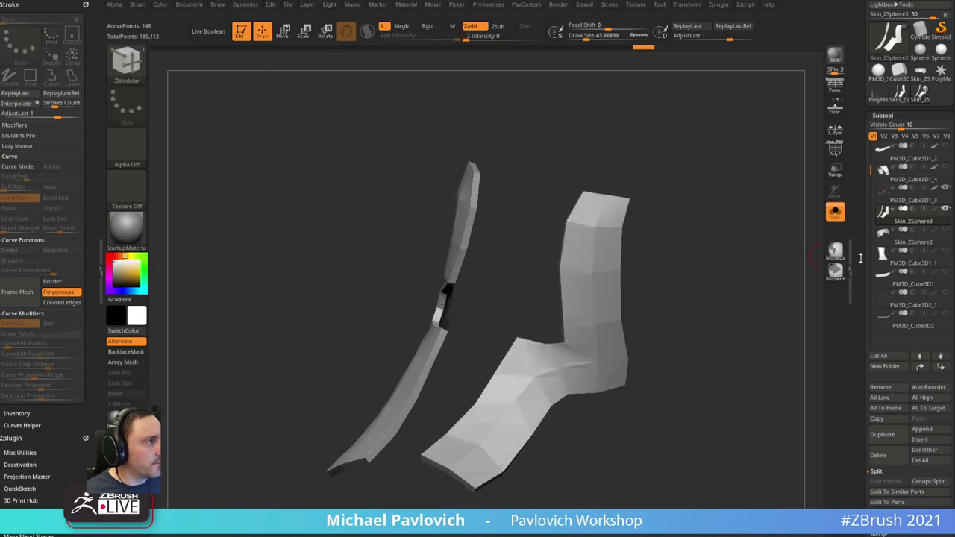
- Turn off double-sided display for the eyelet strips and flip their normals
scroll(860, 258, "down", 15)
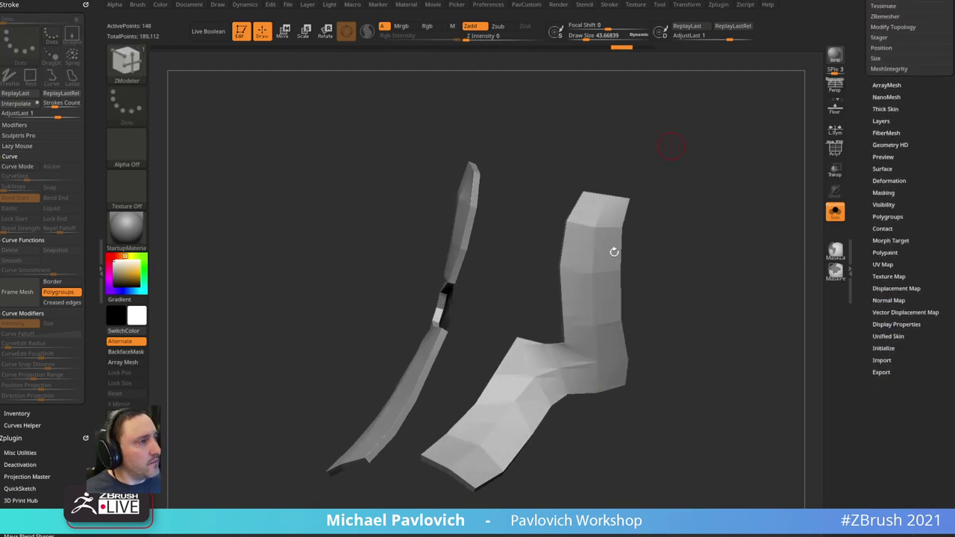
key("shift")
left_click(895, 324)
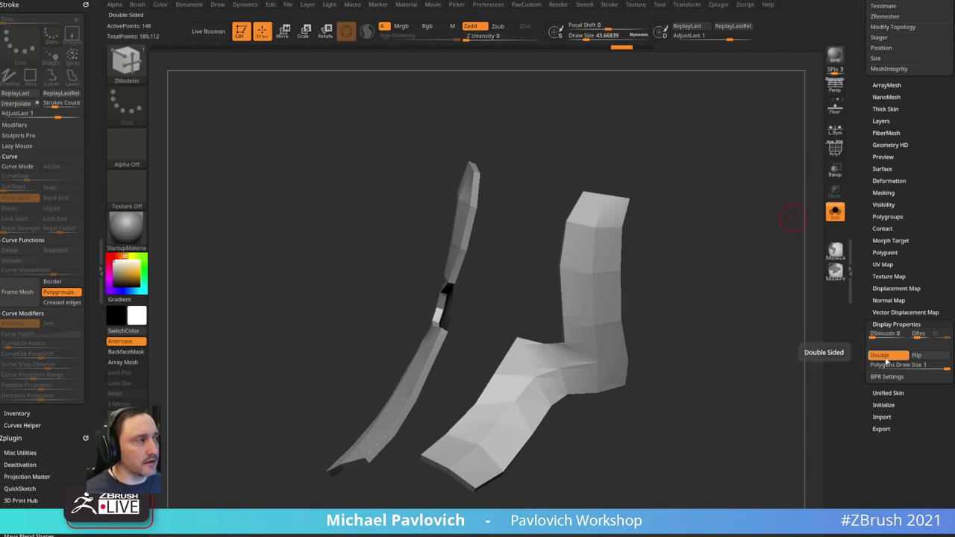
left_click(886, 356)
mouse_move(746, 347)
left_mouse_down()
mouse_move(737, 340)
mouse_move(756, 315)
mouse_move(741, 335)
left_mouse_up()
left_click(912, 356)
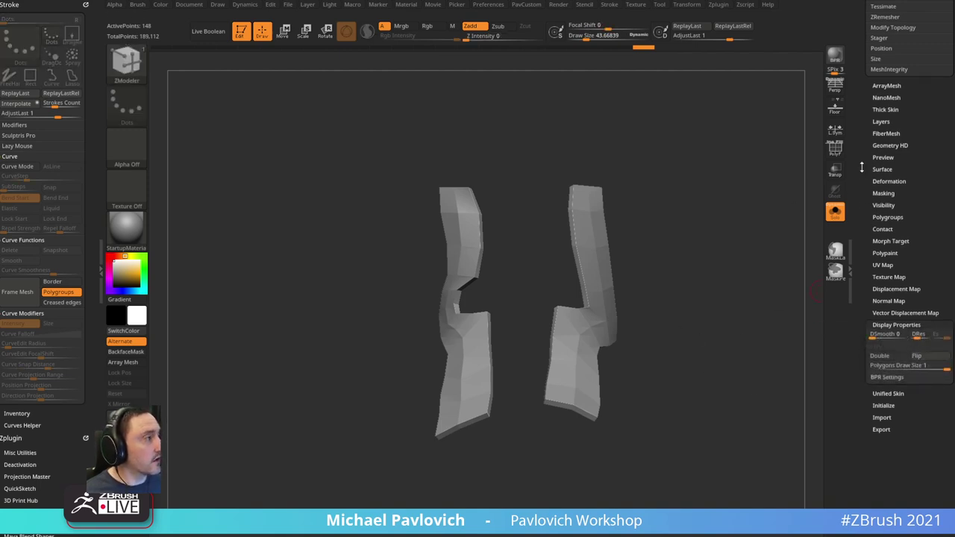
- Flip the strips' normals back, show the polyframe and turn double-sided display on
scroll(861, 169, "up", 1)
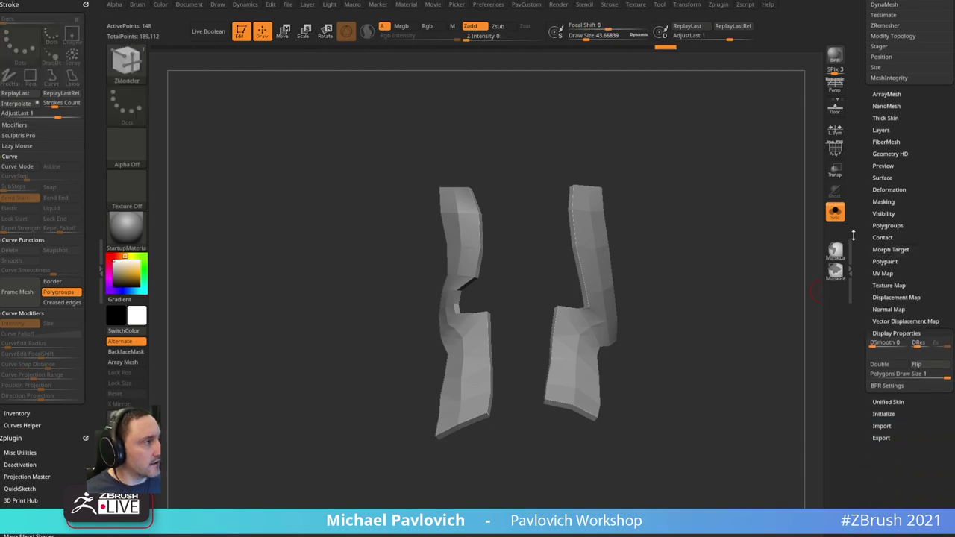
left_click_drag(853, 236, 853, 224)
left_click(921, 350)
left_click_drag(724, 258, 766, 225)
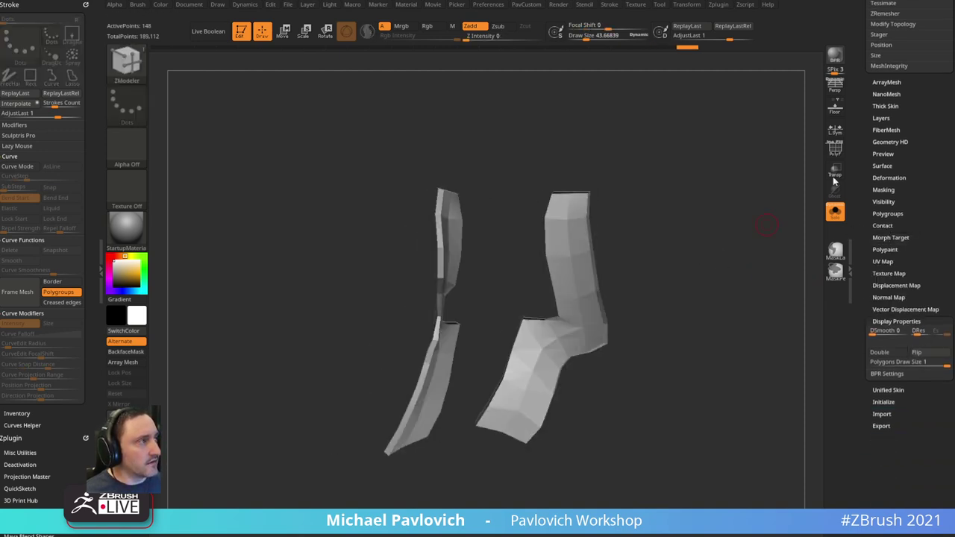
left_click(835, 149)
key("space")
left_click(888, 351)
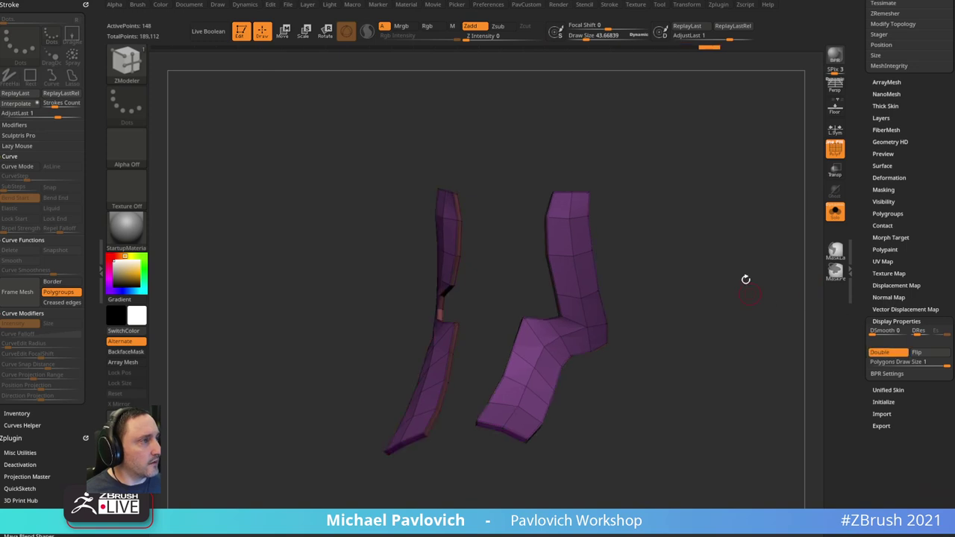
- Disable double-sided display again and flip the normals of both eyelet strips once more
key("space")
left_click_drag(734, 212, 738, 211)
key("ctrl+z")
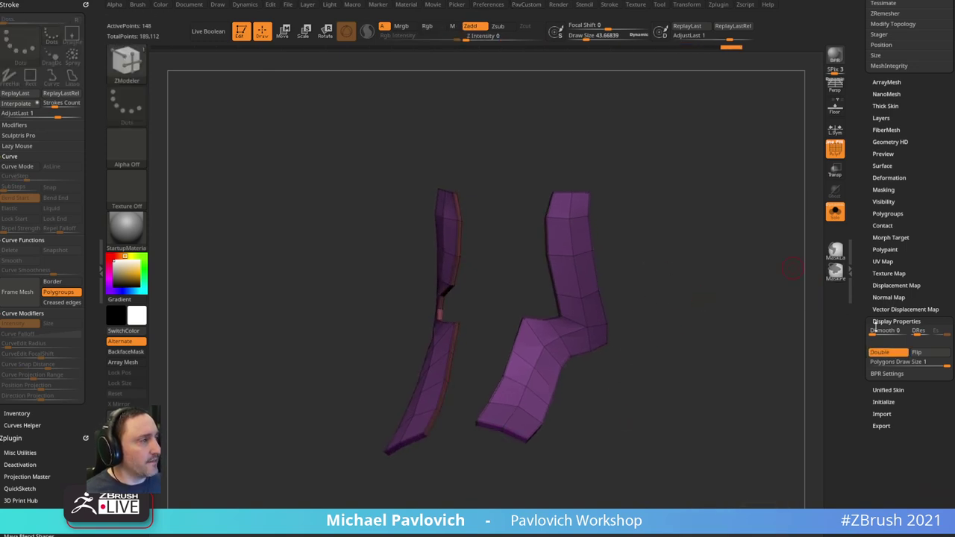
left_click(894, 351)
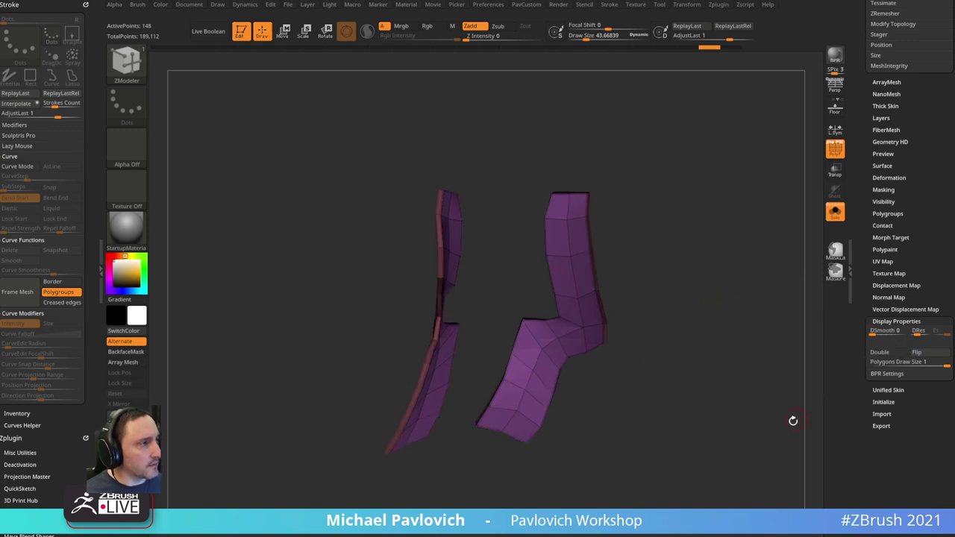
left_click(920, 354)
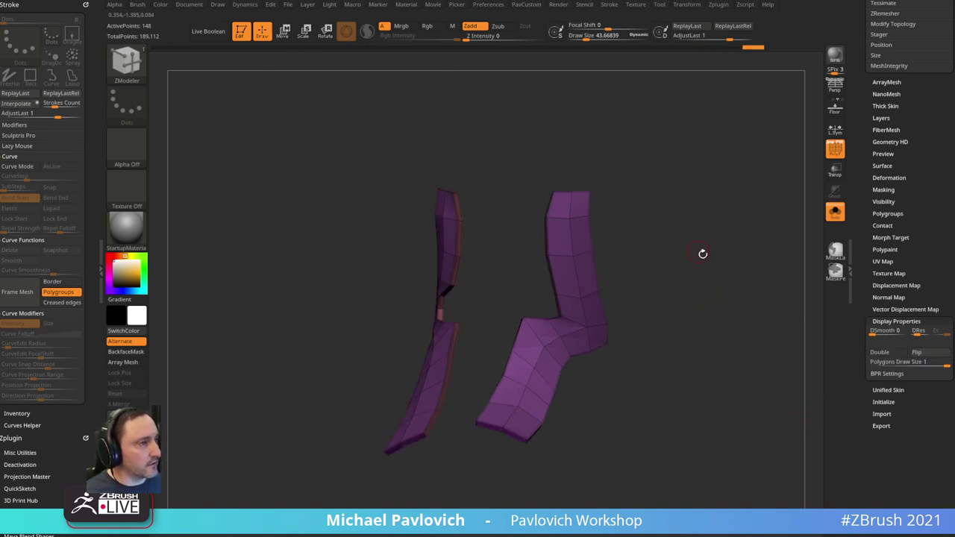
- Isolate one eyelet strip, try flipping its normals separately, and show both strips again
left_click_drag(702, 254, 730, 258)
mouse_move(485, 182)
left_mouse_down("ctrl+alt+shift")
mouse_move(477, 134)
mouse_move(507, 186)
mouse_move(492, 142)
left_mouse_up("ctrl+alt+shift")
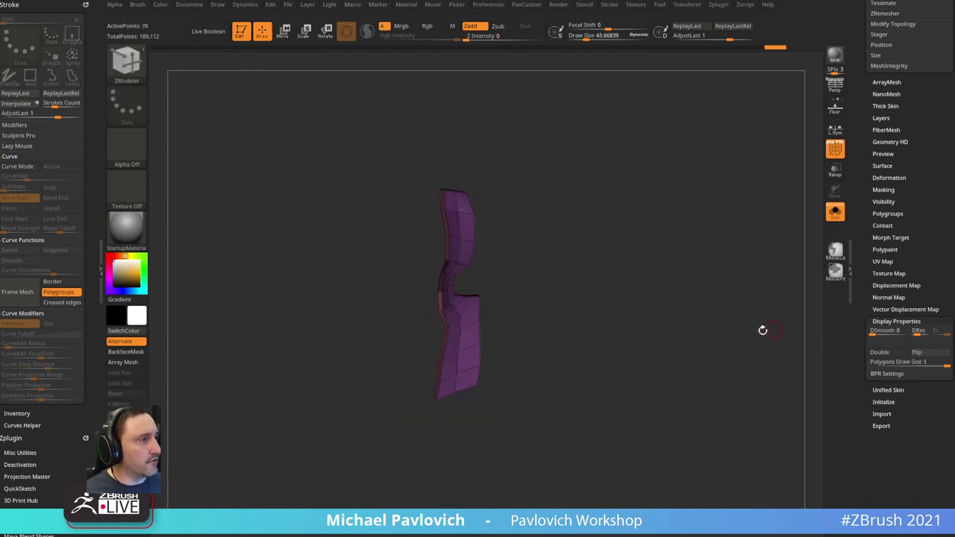
left_click(687, 279, "ctrl+shift")
left_click_drag(668, 261, 678, 234, "alt")
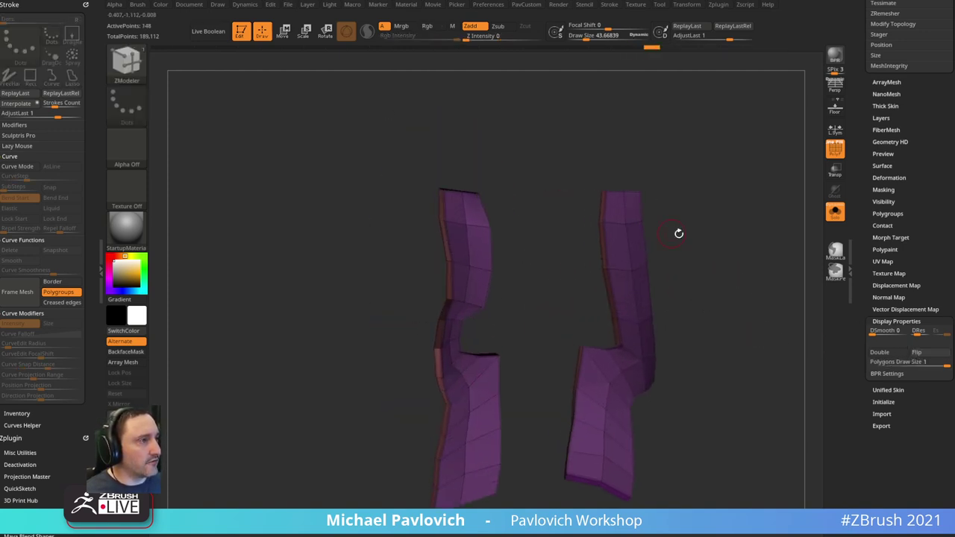
- Isolate the same eyelet strip, reverse its normal flip, and unhide the other strip
mouse_move(753, 318)
left_mouse_down()
mouse_move(732, 293)
mouse_move(744, 284)
left_mouse_up()
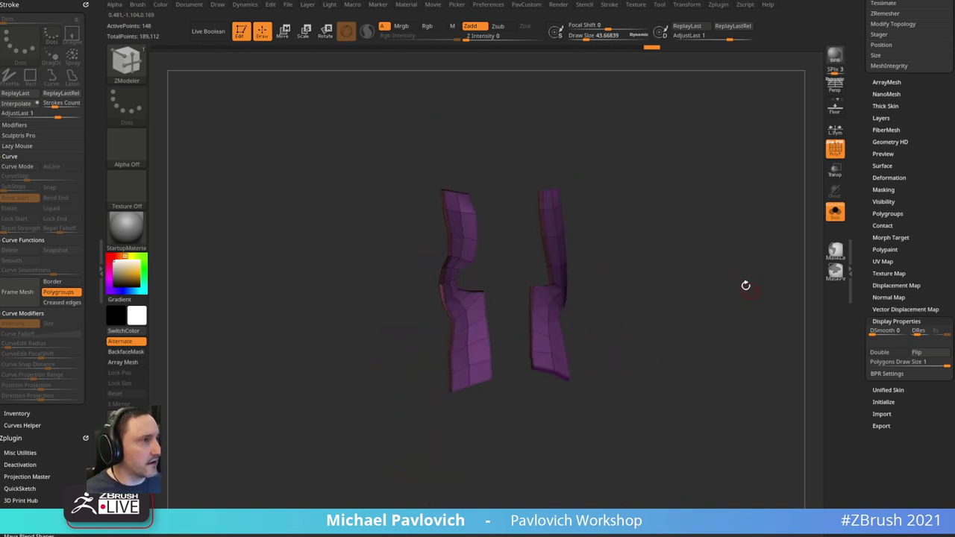
left_click_drag(513, 257, 419, 440, "ctrl+shift")
key("ctrl+shift")
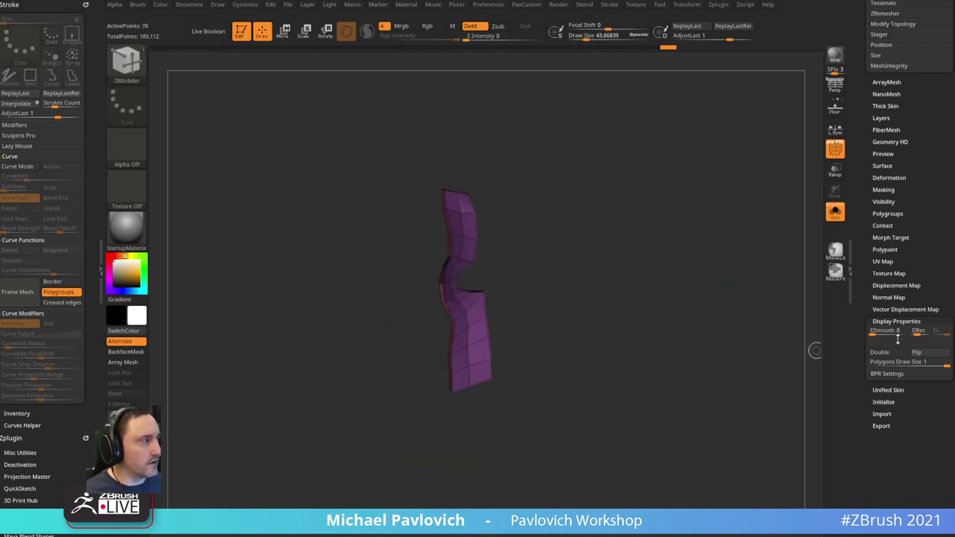
left_click(722, 274, "ctrl+shift")
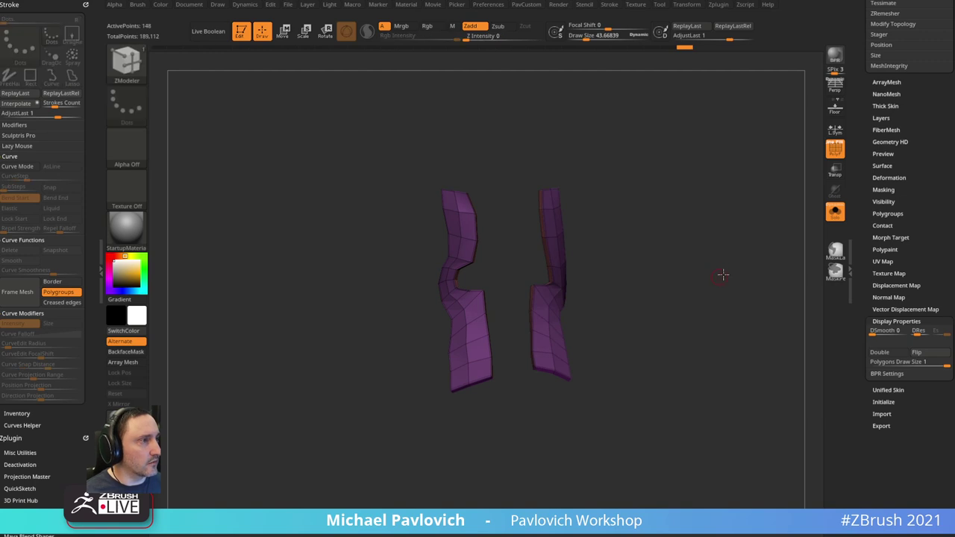
- Leave solo mode and hide the polyframe to show the eyelet strips on the whole shoe
left_click_drag(721, 273, 739, 187)
left_click(835, 212)
left_click(834, 150)
left_click_drag(748, 224, 843, 191)
left_click_drag(861, 159, 863, 448)
left_click_drag(735, 252, 670, 317)
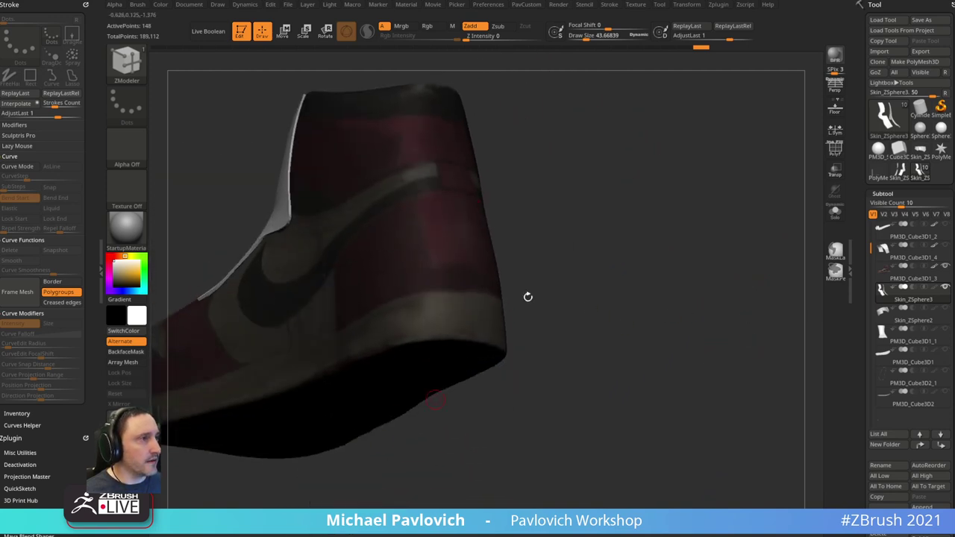
left_click_drag(528, 296, 756, 284)
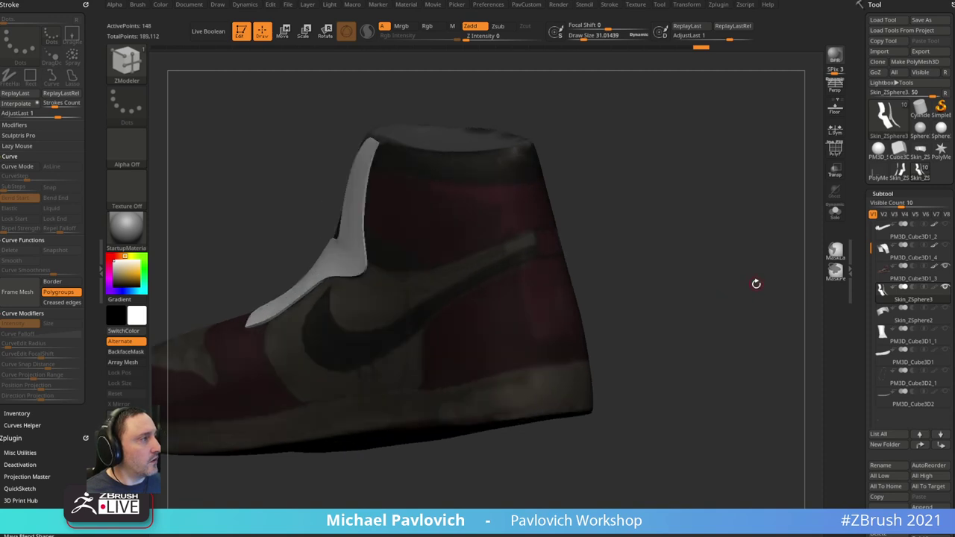
- Select the PM3D_Cube3D1_3 shoe subtool and switch to the Topology brush with a draw size of about 55
left_click(904, 283)
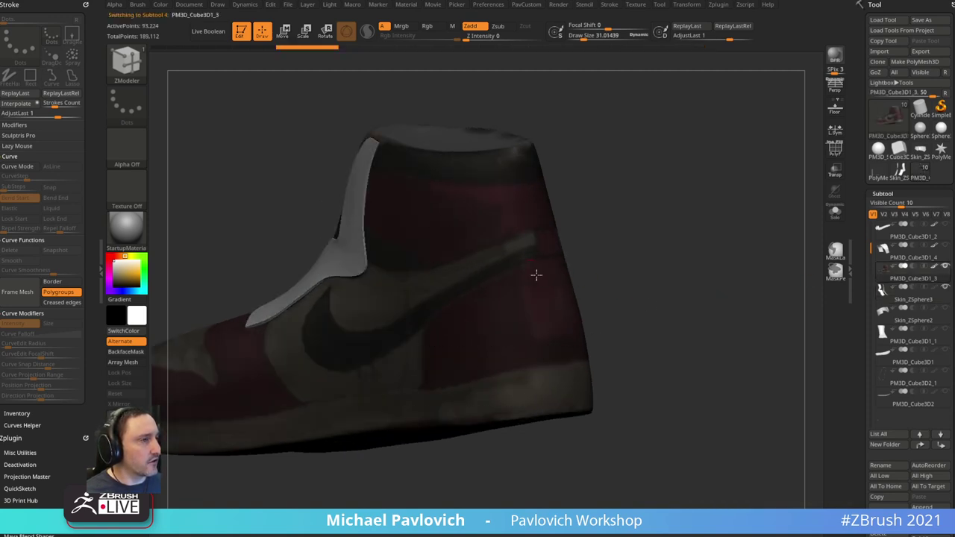
mouse_move(679, 233)
left_mouse_down()
mouse_move(627, 243)
mouse_move(675, 233)
left_mouse_up()
key("s")
mouse_move(645, 245)
left_mouse_down()
mouse_move(656, 227)
mouse_move(636, 235)
mouse_move(641, 248)
left_mouse_up()
key("b")
key("o")
key("c")
key("b")
key("t")
key("o")
key("s")
left_click_drag(640, 249, 643, 249)
left_click_drag(642, 248, 668, 237)
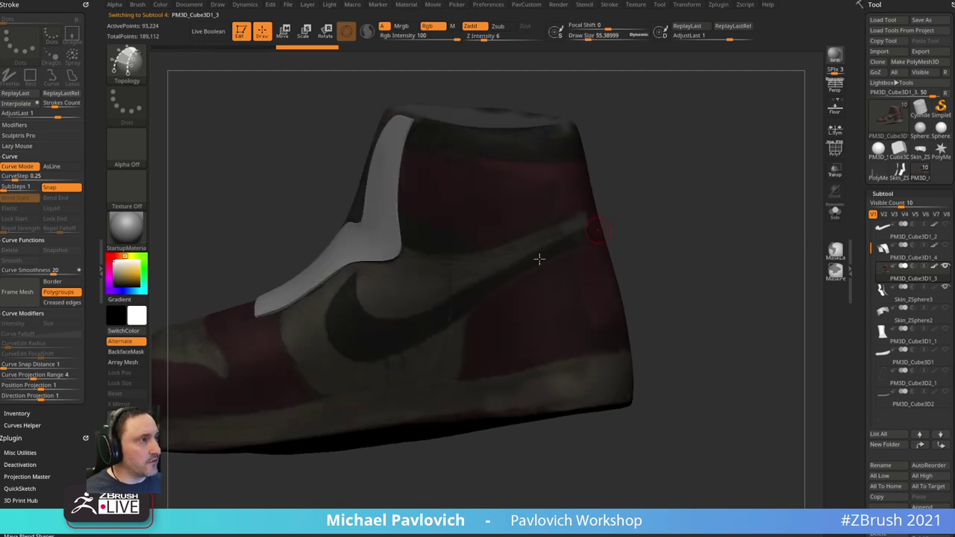
- Draw crossing Topology curves over the side panel below the swoosh's tail and generate a mesh at draw size 1, split from the shoe subtool
left_click_drag(462, 379, 460, 411)
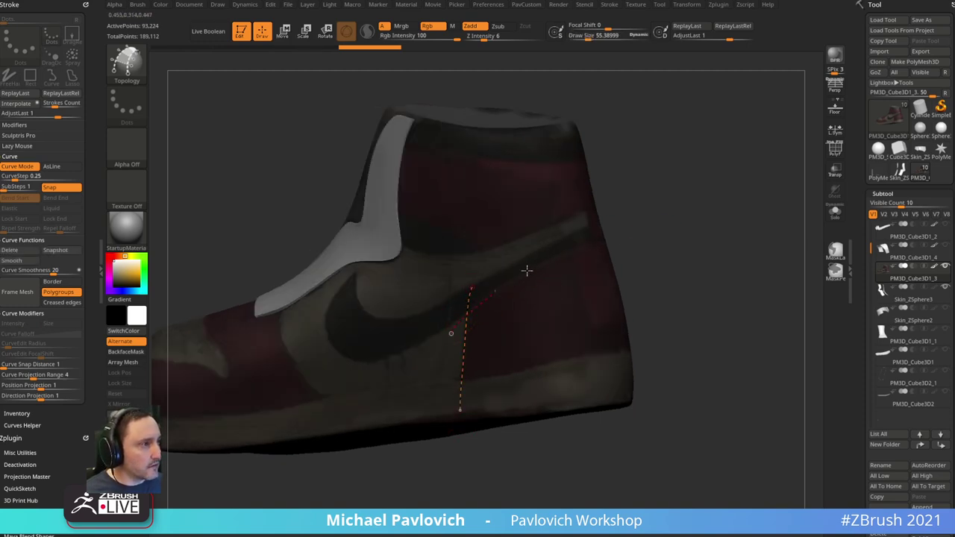
left_click_drag(527, 270, 558, 255)
left_click_drag(440, 383, 578, 358)
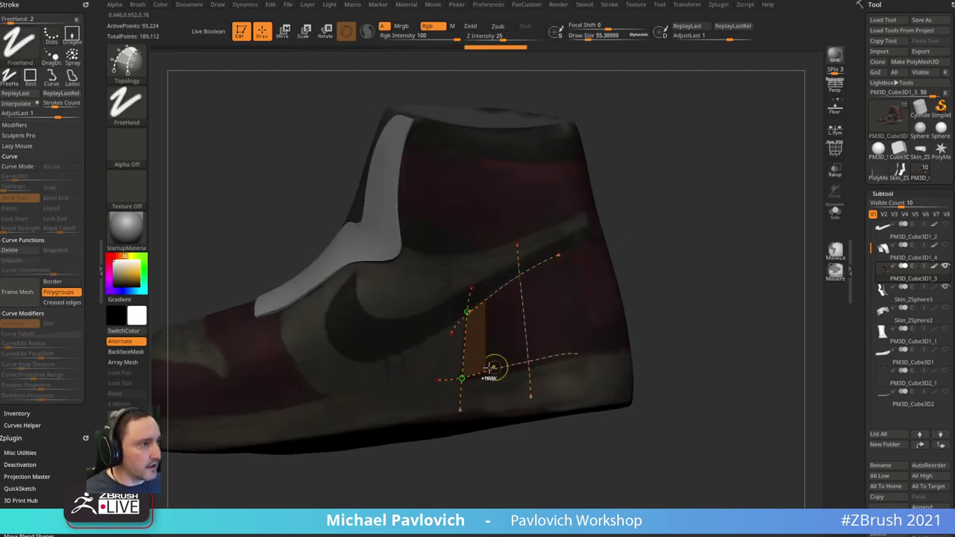
left_click_drag(451, 363, 563, 339)
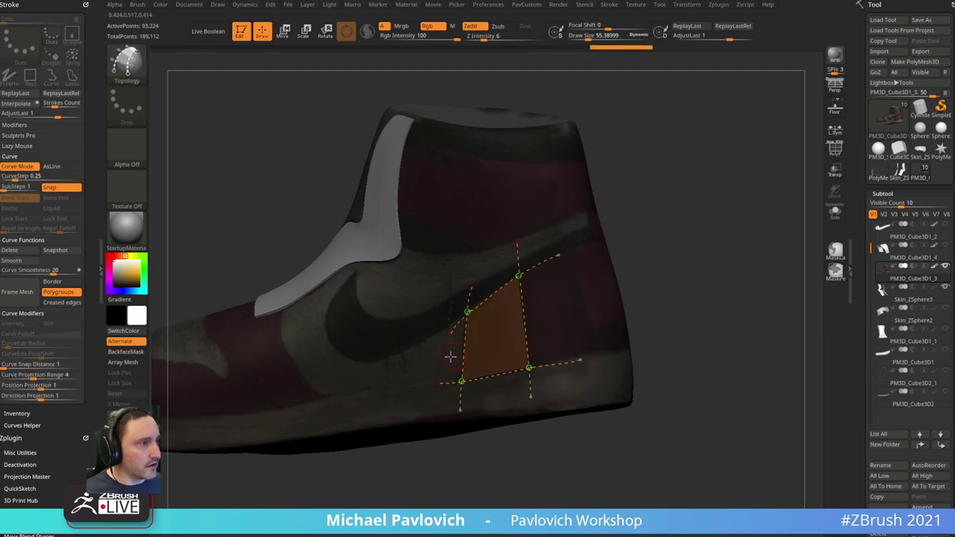
left_click_drag(662, 271, 641, 268)
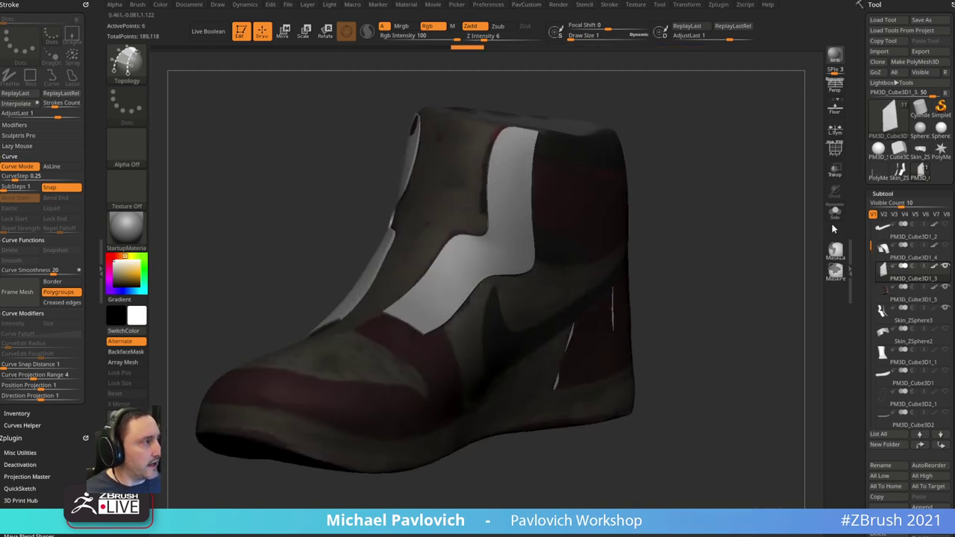
- Isolate the new side panel mesh and inspect it from different angles, comparing it with the whole shoe
left_click_drag(742, 250, 716, 243)
left_click(827, 213)
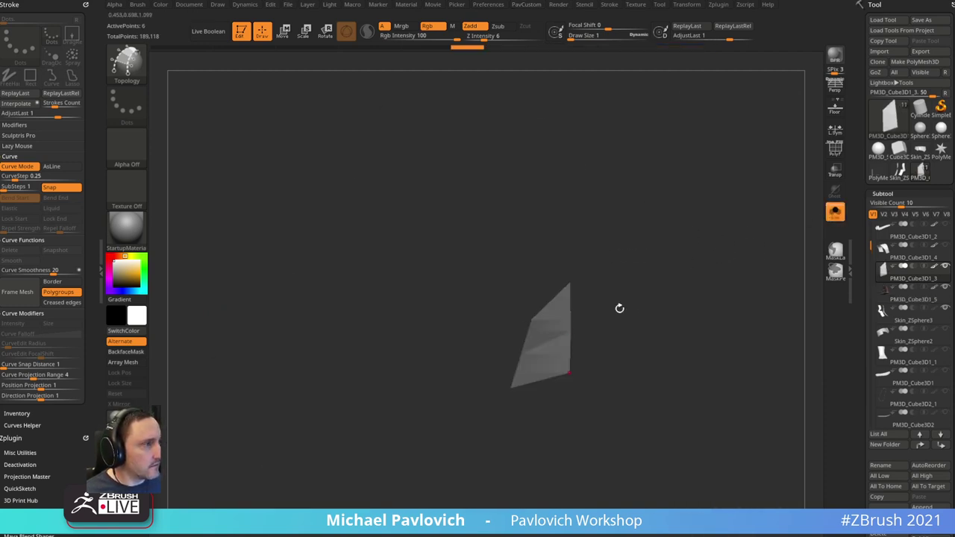
left_click(835, 211)
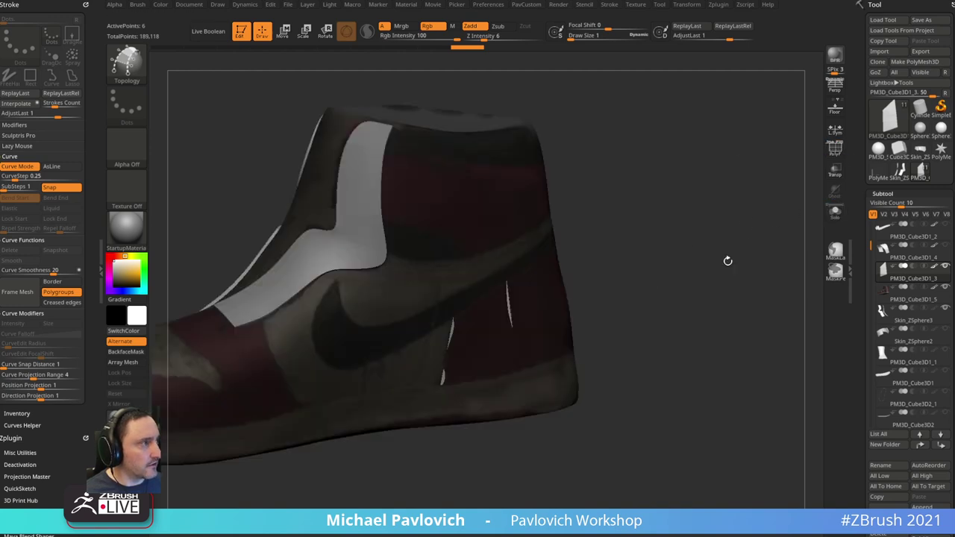
left_click_drag(672, 270, 695, 258)
key("space")
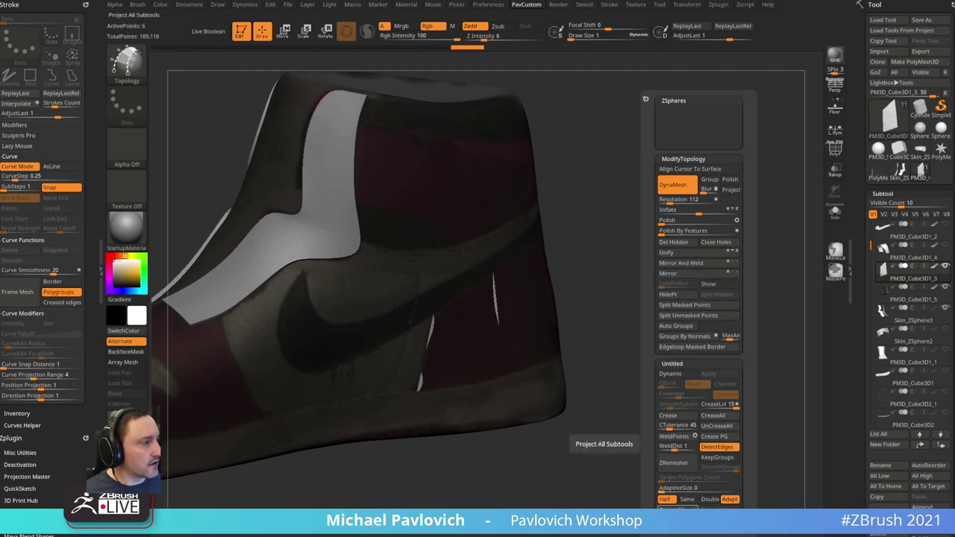
left_click(834, 217)
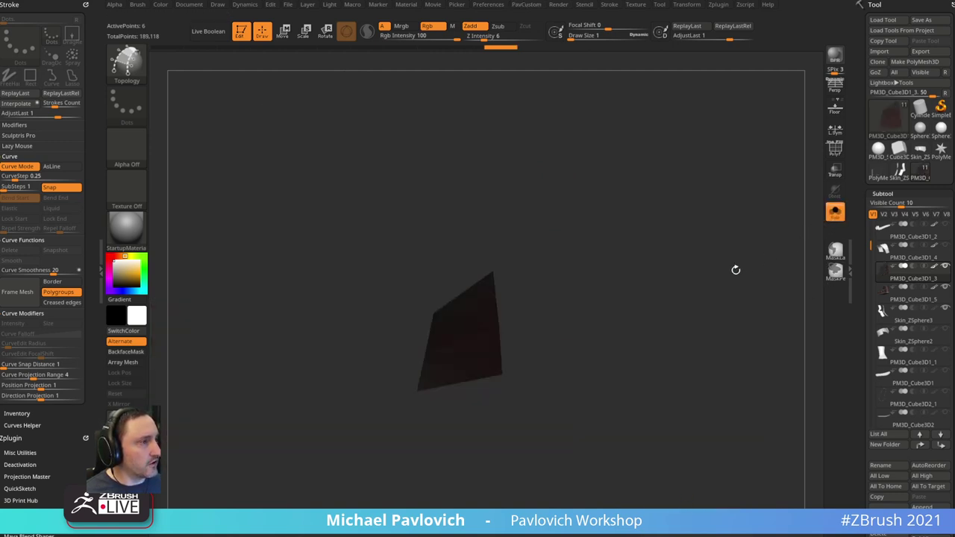
left_click_drag(736, 268, 715, 289)
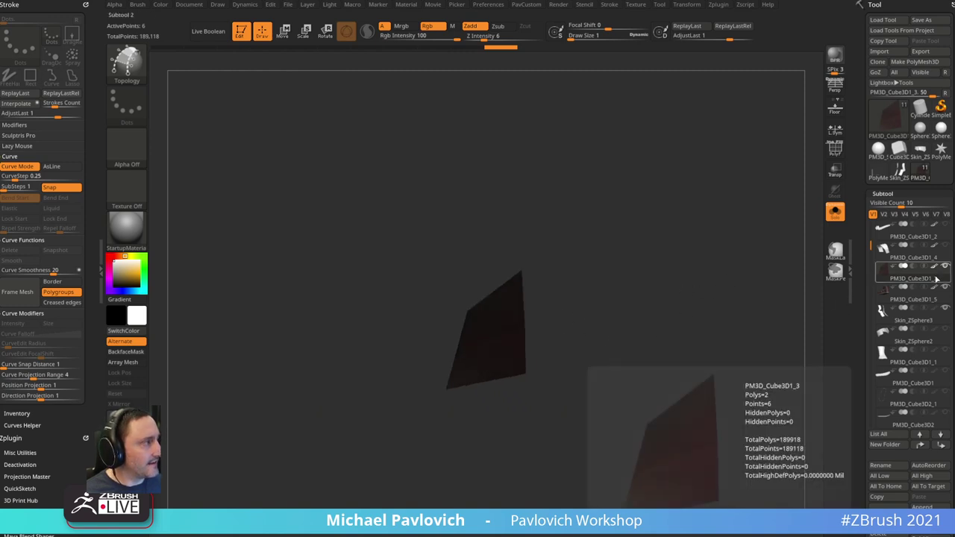
- Turn off the polypaint display on the subtools and leave solo mode to show the whole shoe
key("ctrl+f")
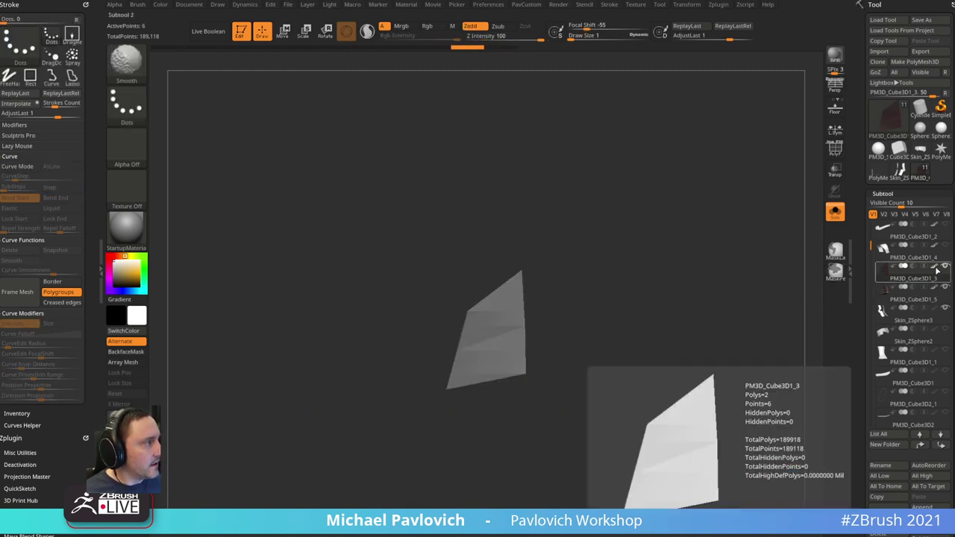
left_click(834, 214)
key("space")
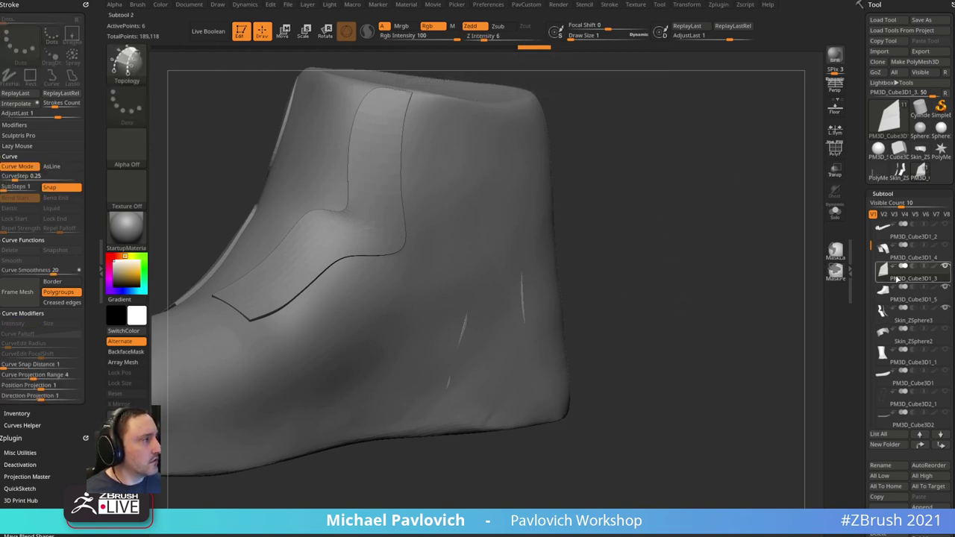
- Check the shoe and eyelet strip subtools, reselect the PM3D_Cube3D1_3 side panel, and turn on the polyframe
left_click(900, 309)
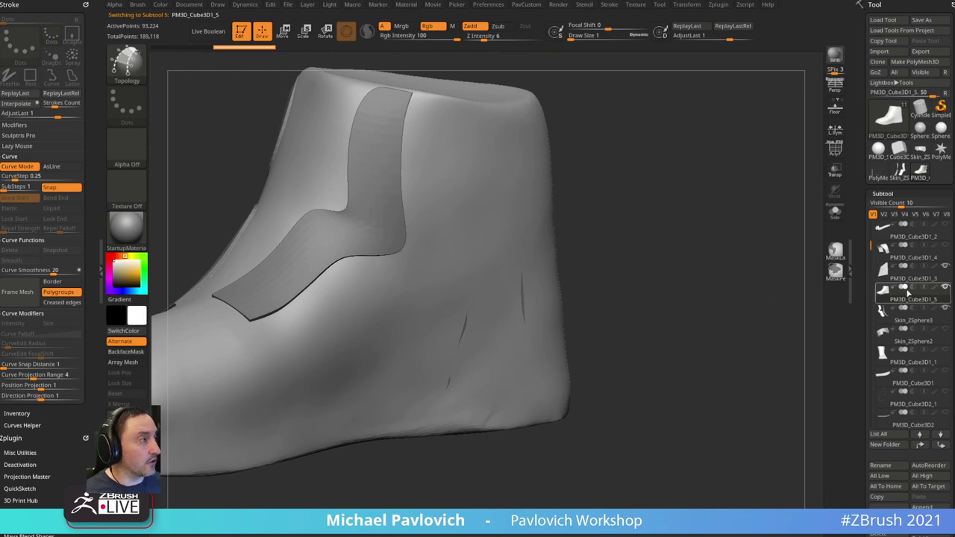
left_click(913, 321)
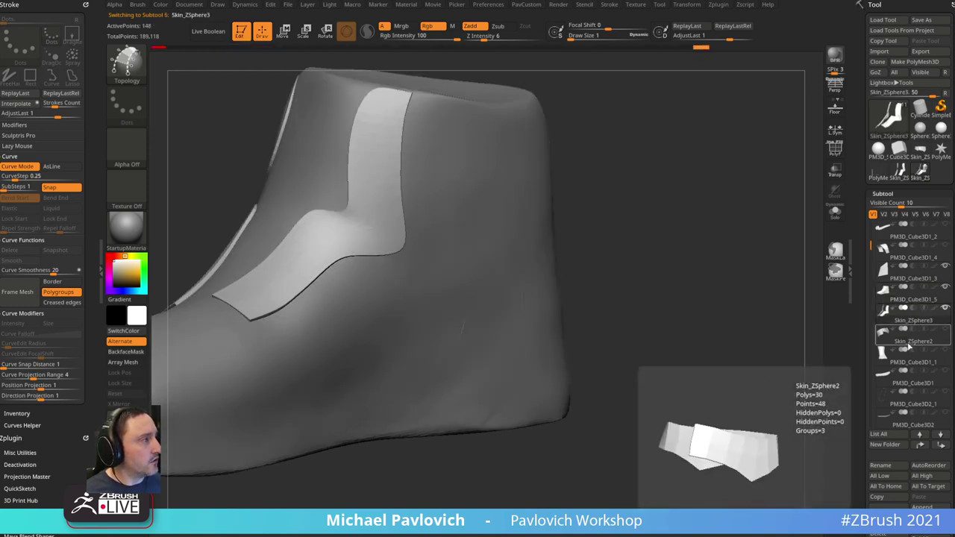
left_click(471, 279, "alt")
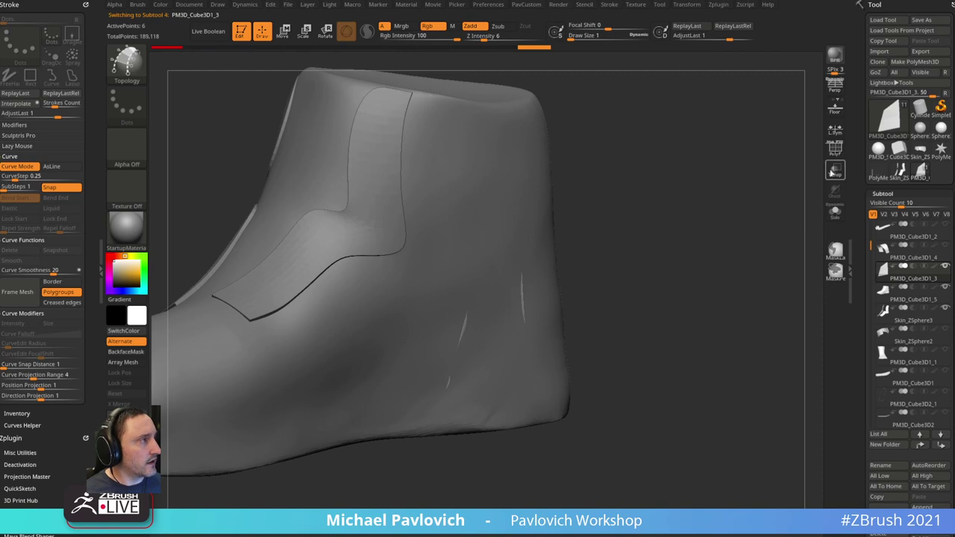
left_click(833, 150)
key("space")
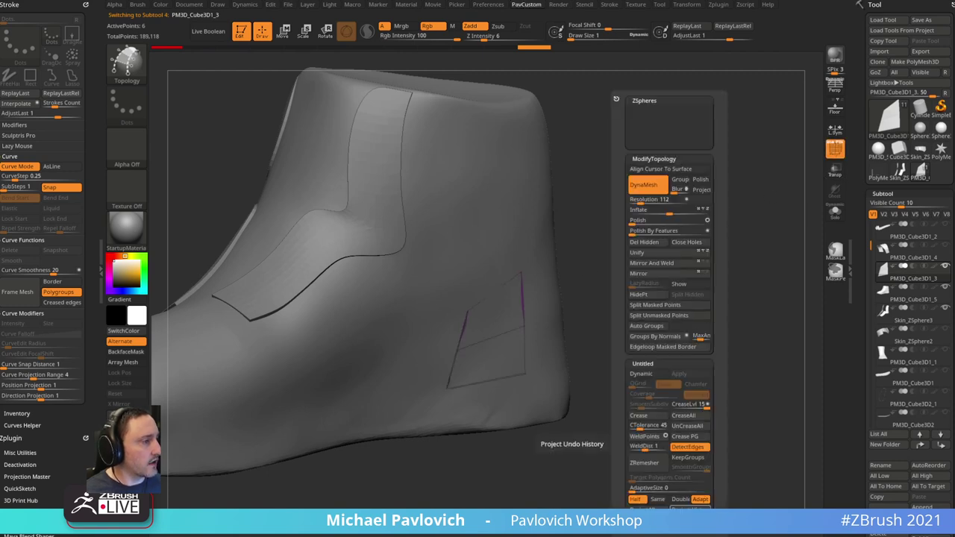
left_click_drag(610, 278, 672, 250)
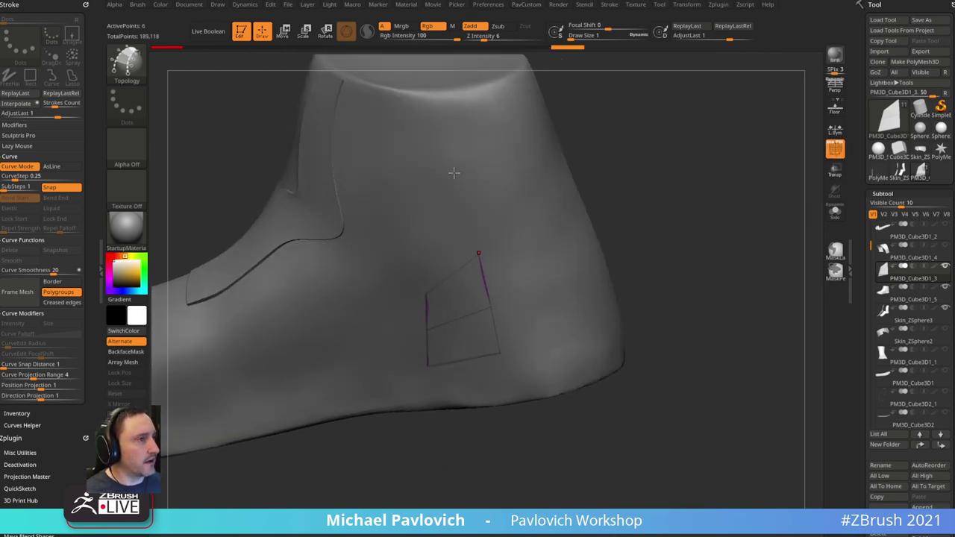
- Switch to the Standard brush and turn on transparency with ghosting off to reveal the side panel through the shoe
key("b")
key("s")
key("t")
mouse_move(657, 212)
left_mouse_down()
mouse_move(625, 223)
mouse_move(635, 189)
mouse_move(511, 219)
mouse_move(428, 413)
left_mouse_up()
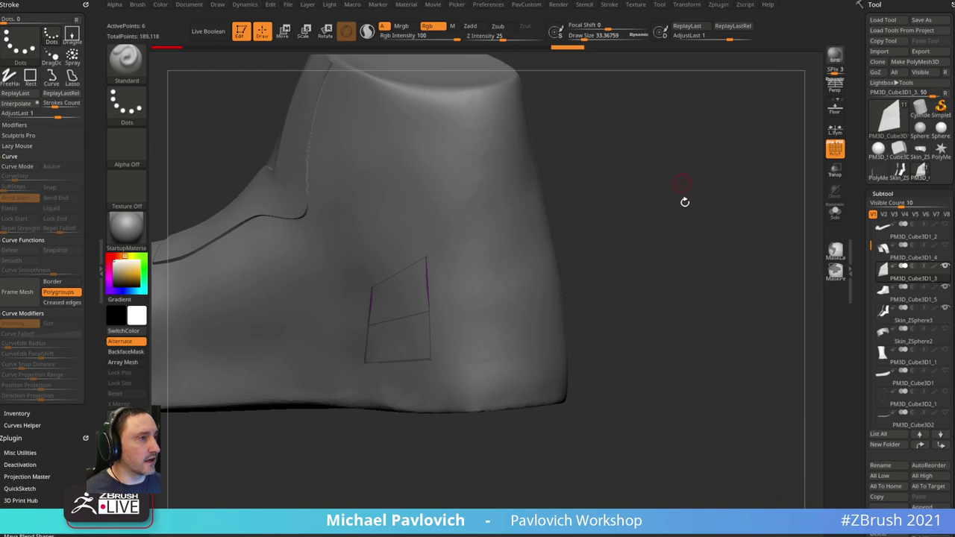
mouse_move(685, 201)
left_mouse_down()
mouse_move(694, 193)
mouse_move(675, 195)
left_mouse_up()
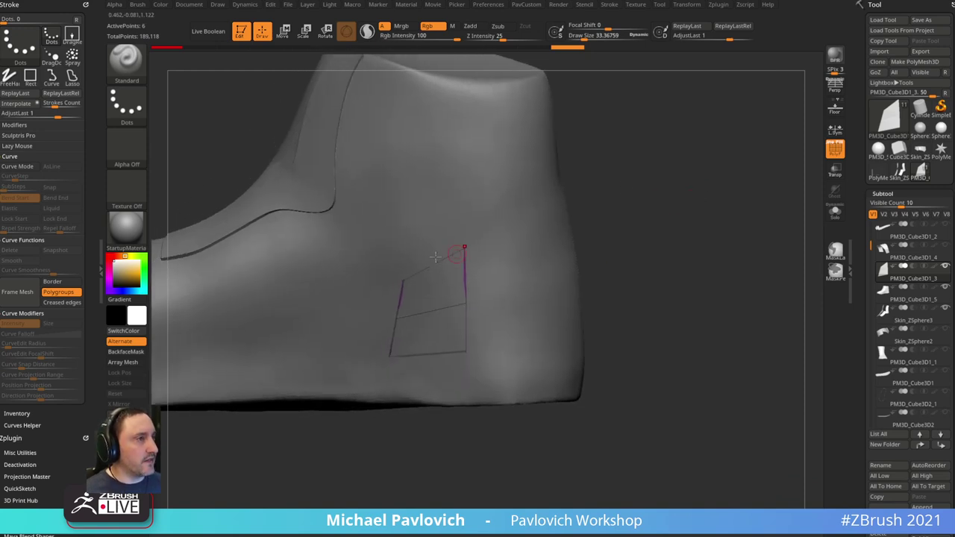
left_click(835, 170)
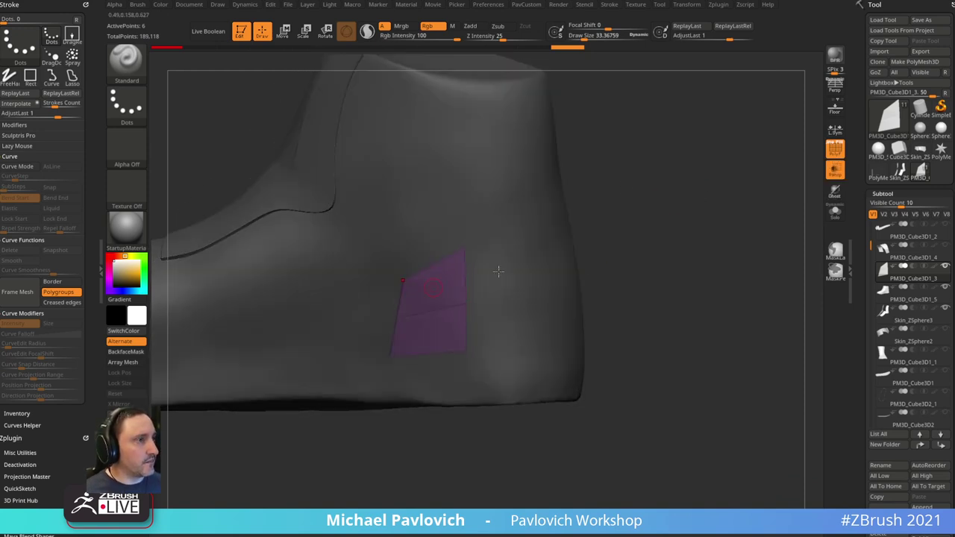
left_click(837, 195)
left_click(837, 195)
left_click_drag(643, 172, 697, 193)
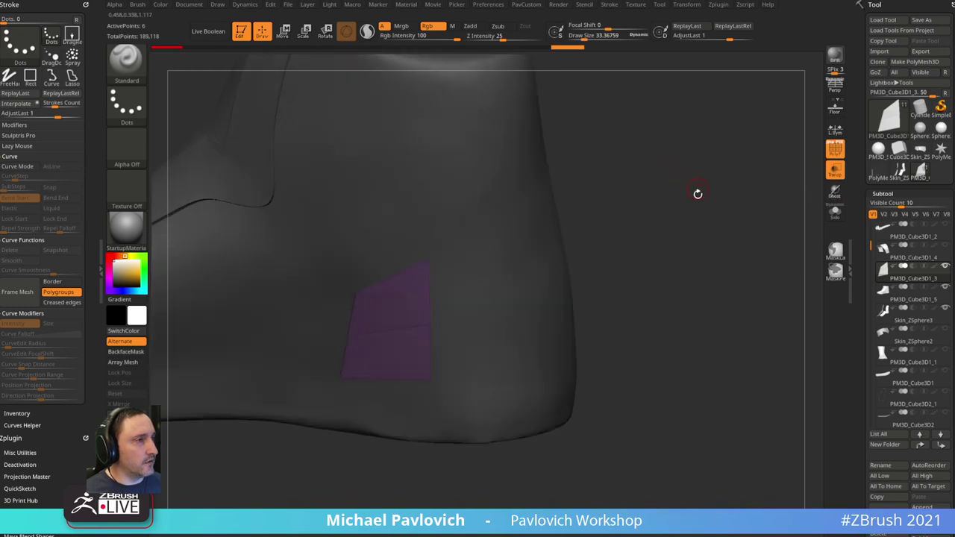
- Change the material to SkinShade4 and turn the polypaint display back on for the PM3D_Cube3D1_5 shoe subtool
left_click(126, 227)
left_click(683, 418)
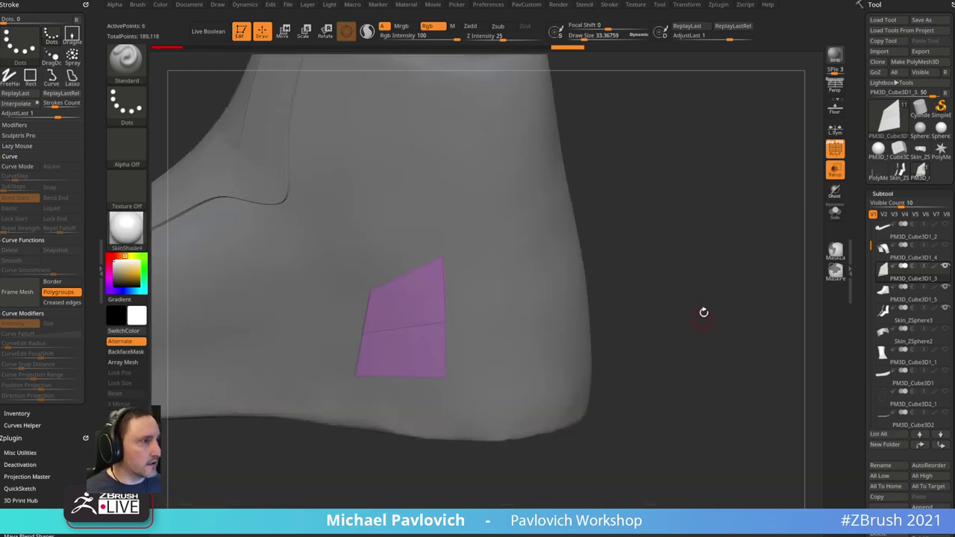
left_click_drag(704, 313, 828, 200)
left_click_drag(785, 225, 806, 228)
left_click(935, 288)
left_click_drag(800, 302, 719, 221)
- Look through the LightBox brush folders and view the saved ZModeler Slice and Topology brushes
key("b")
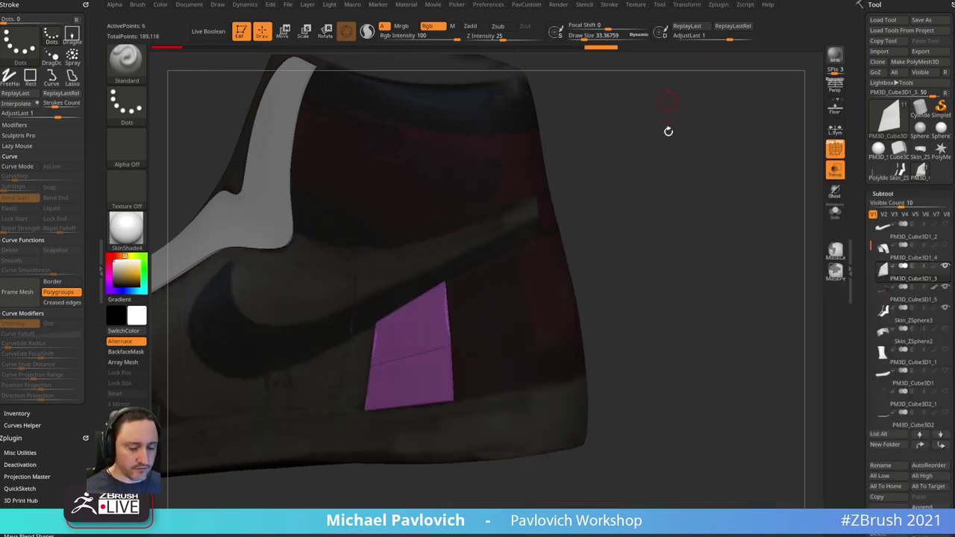
key("comma")
left_click(266, 60)
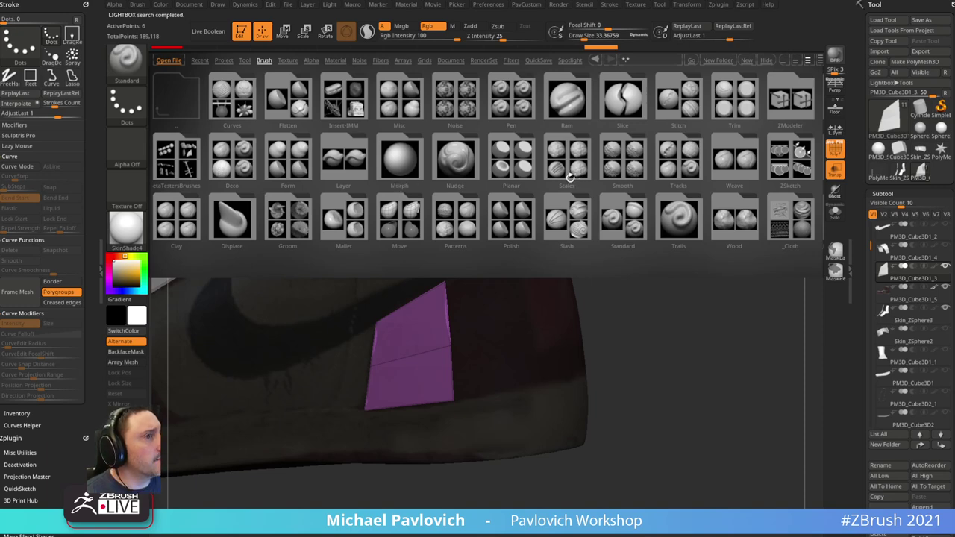
scroll(555, 183, "down", 1)
scroll(535, 183, "down", 1)
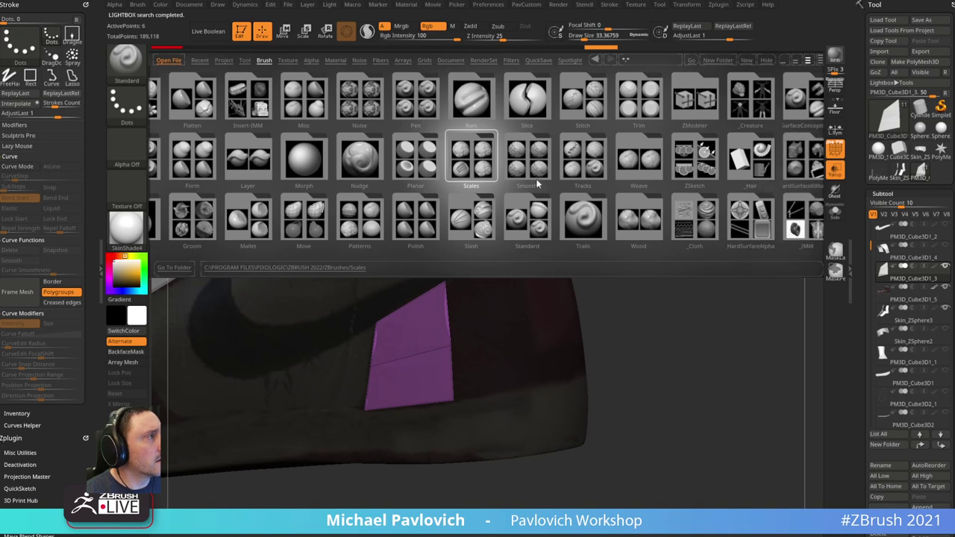
double_click(550, 105)
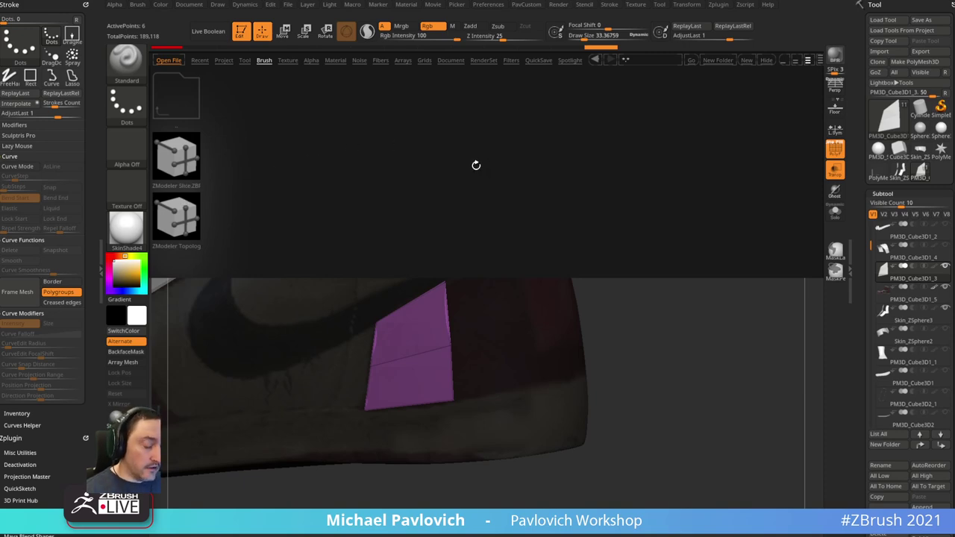
key("comma")
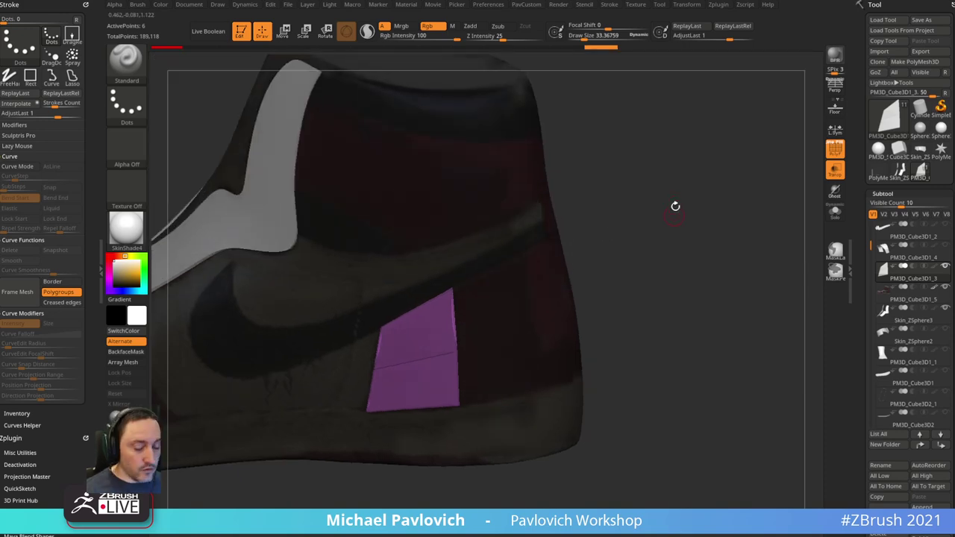
- Select the ZM_Topology brush for editing the side panel
key("b")
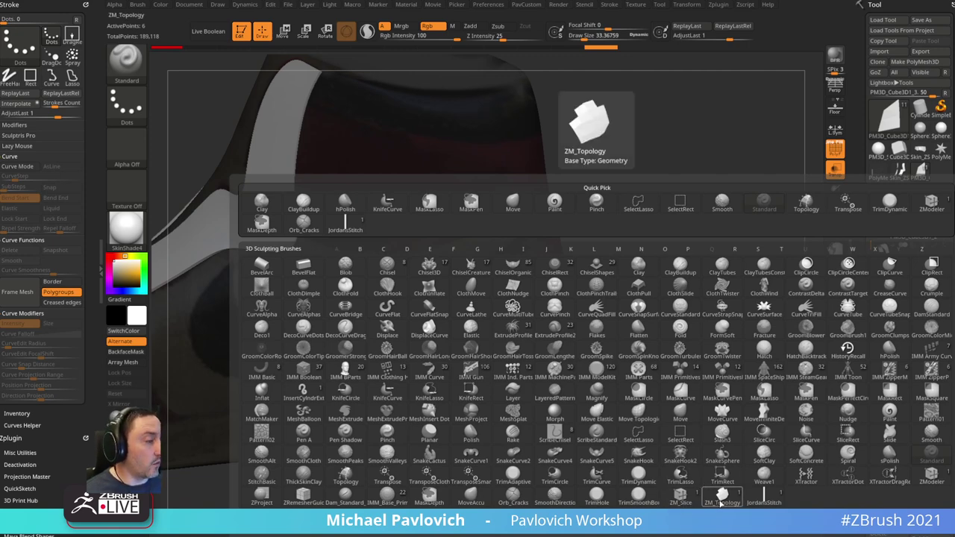
left_click(721, 502)
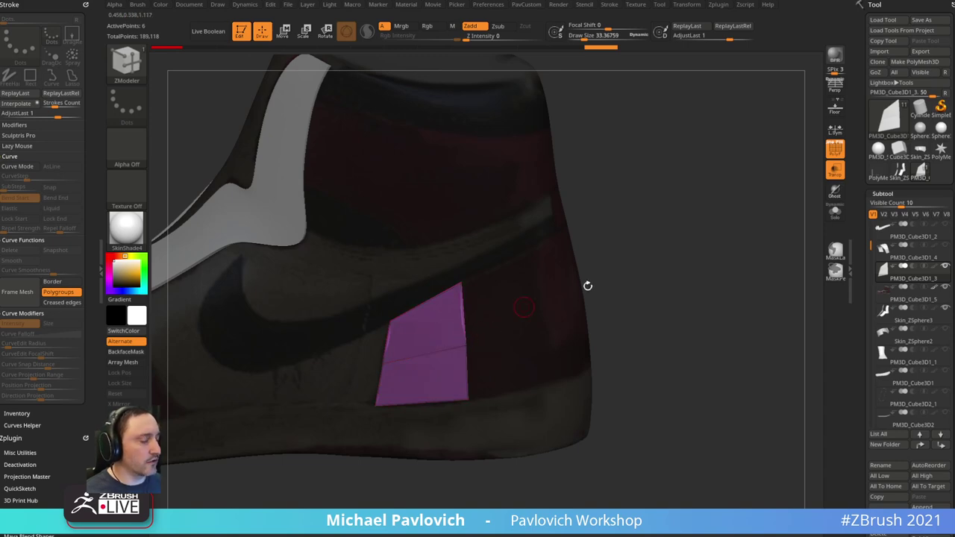
key("b")
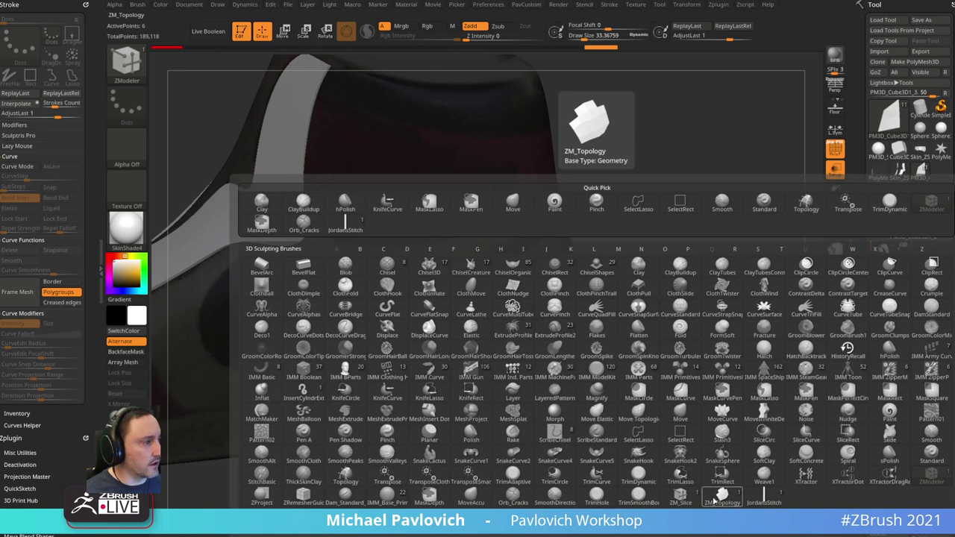
left_click(723, 498)
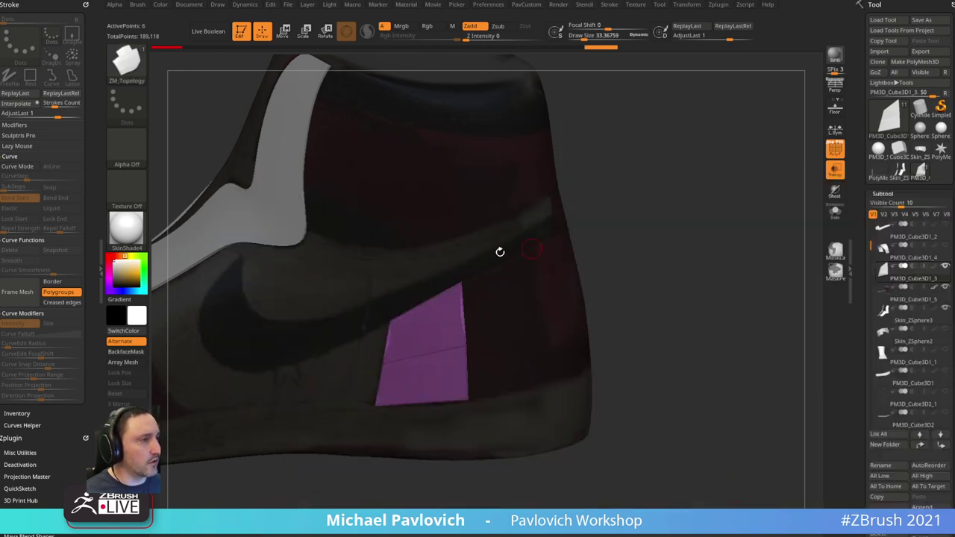
- Review the ZModeler actions, using Snap To Surface for both the edge Extrude and the point Move
key("space")
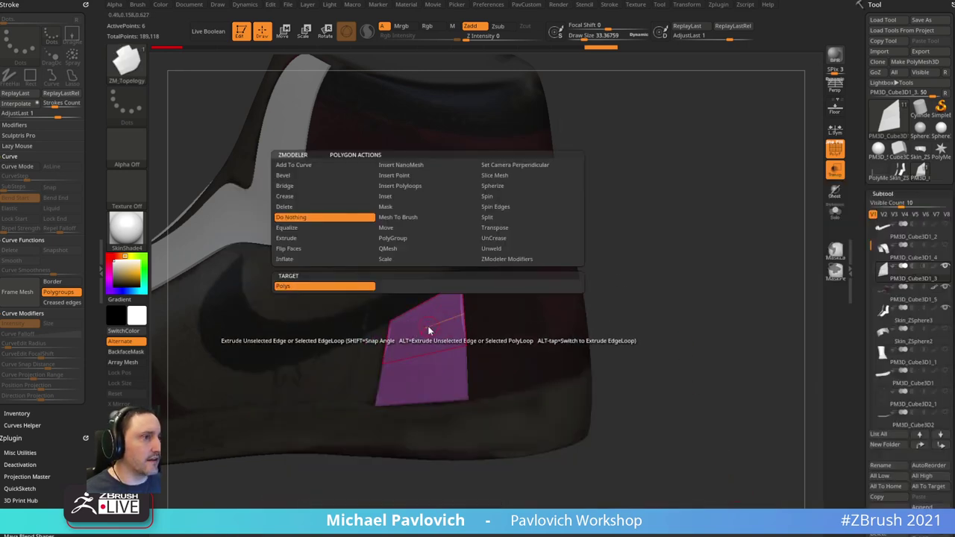
key("space")
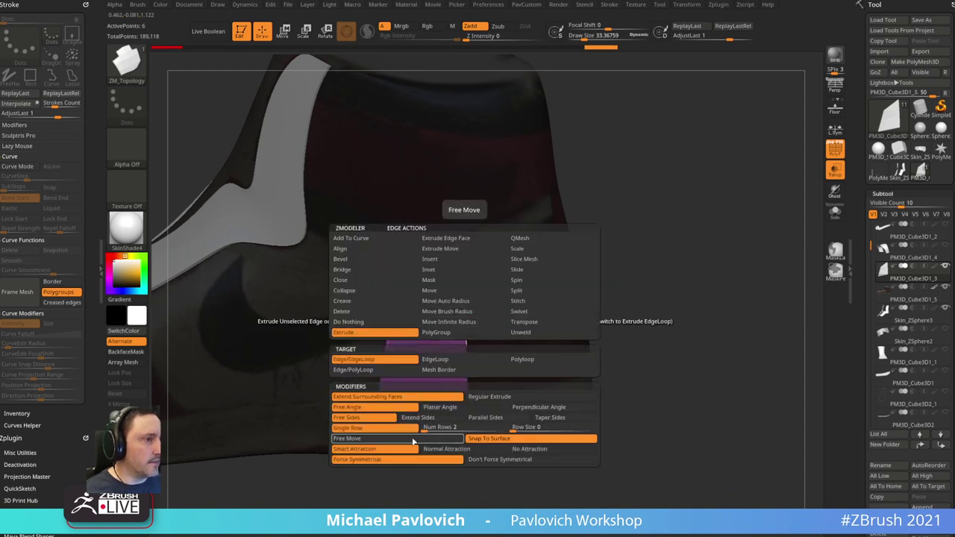
left_click(485, 440)
key("space")
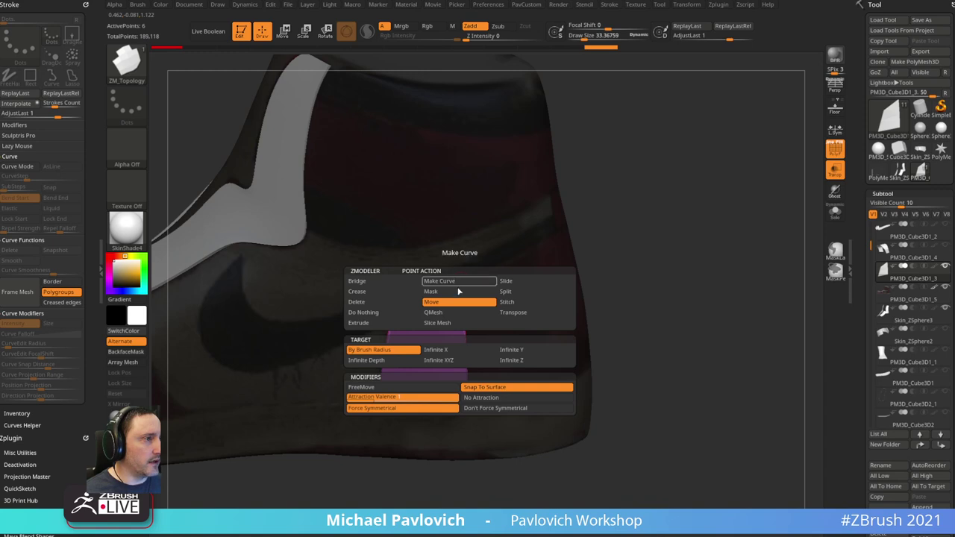
left_click(468, 388)
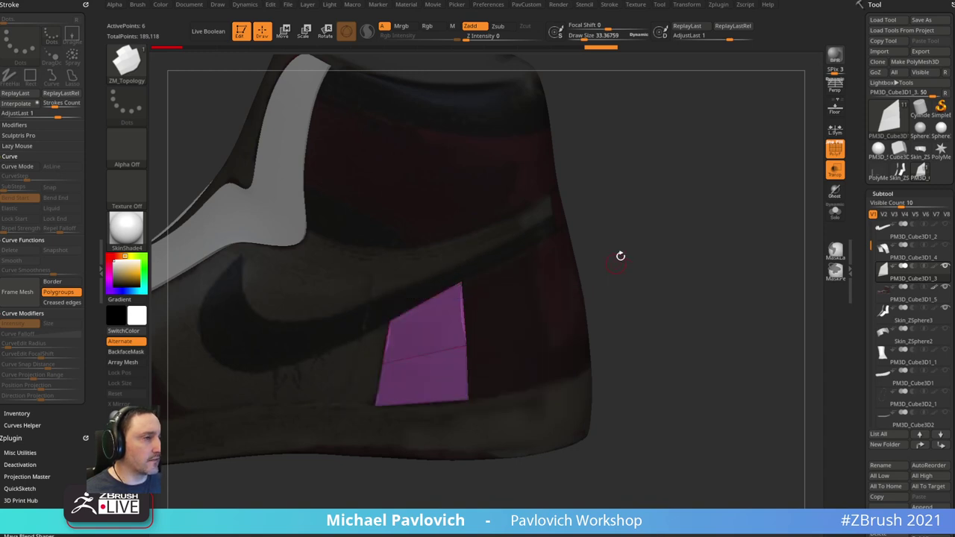
- Extrude edge loops from the side panel along the shoe surface below the swoosh, extending it toward the heel
left_click_drag(452, 299, 492, 354)
key("ctrl+z")
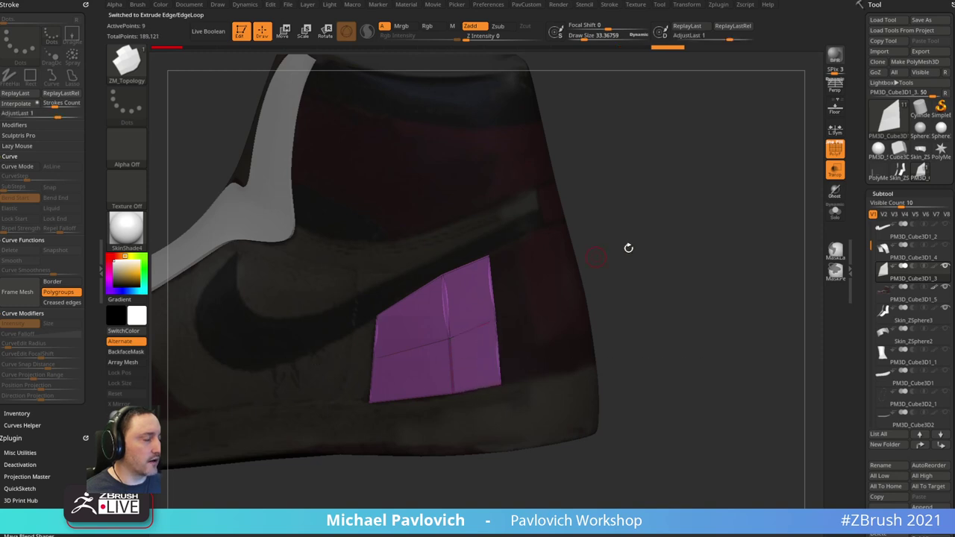
mouse_move(629, 247)
left_mouse_down()
mouse_move(460, 301)
mouse_move(496, 281)
mouse_move(524, 281)
left_mouse_up()
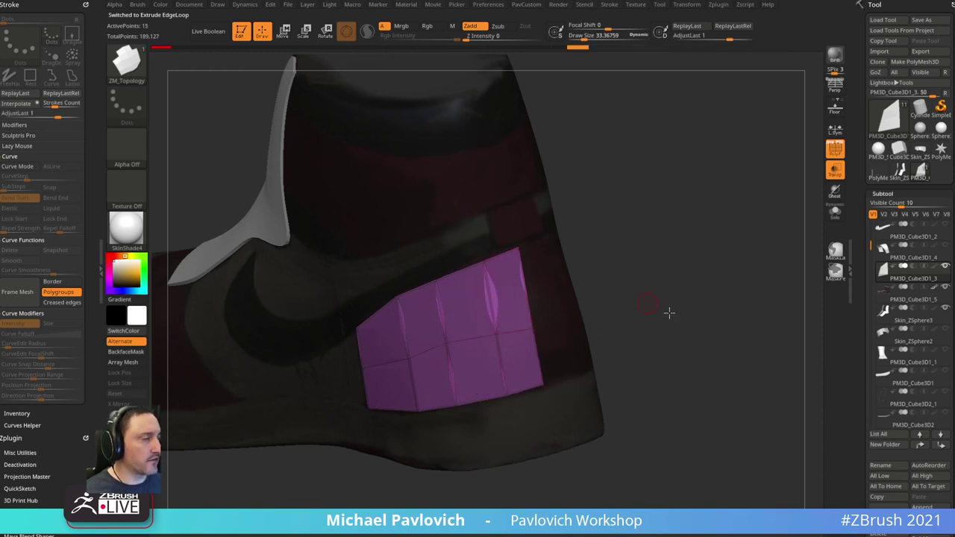
- Extrude the rear side panel's edge loops around the heel and along the shoe's opposite side, keeping them snapped to the surface
mouse_move(668, 312)
left_mouse_down()
mouse_move(578, 382)
mouse_move(672, 297)
left_mouse_up()
key("space")
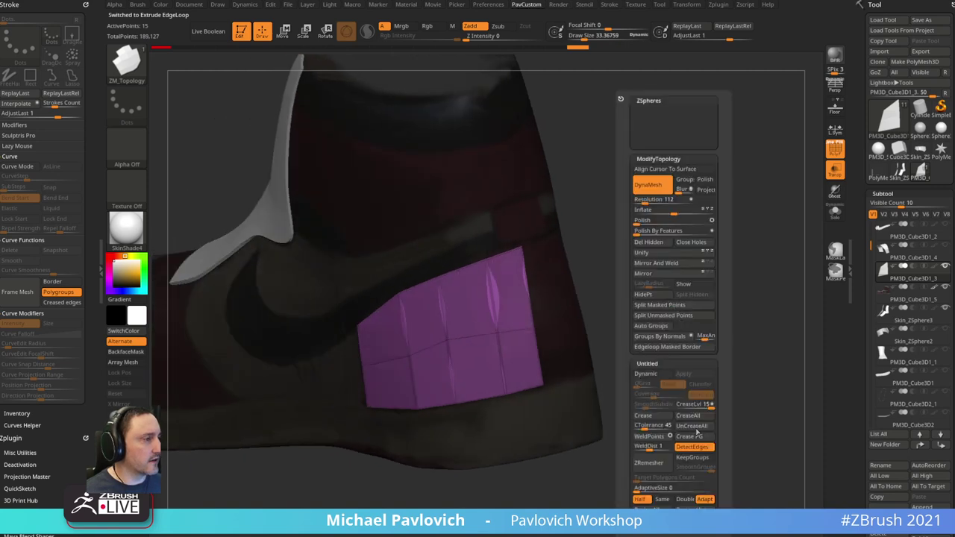
mouse_move(610, 294)
left_mouse_down()
mouse_move(610, 187)
mouse_move(502, 323)
mouse_move(625, 301)
left_mouse_up()
left_click_drag(528, 443, 587, 432)
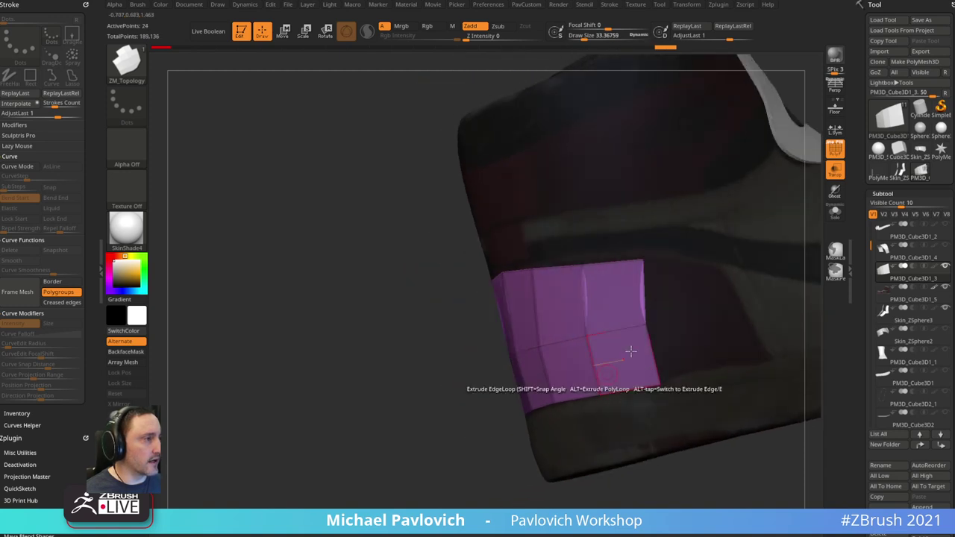
left_click_drag(651, 302, 748, 294)
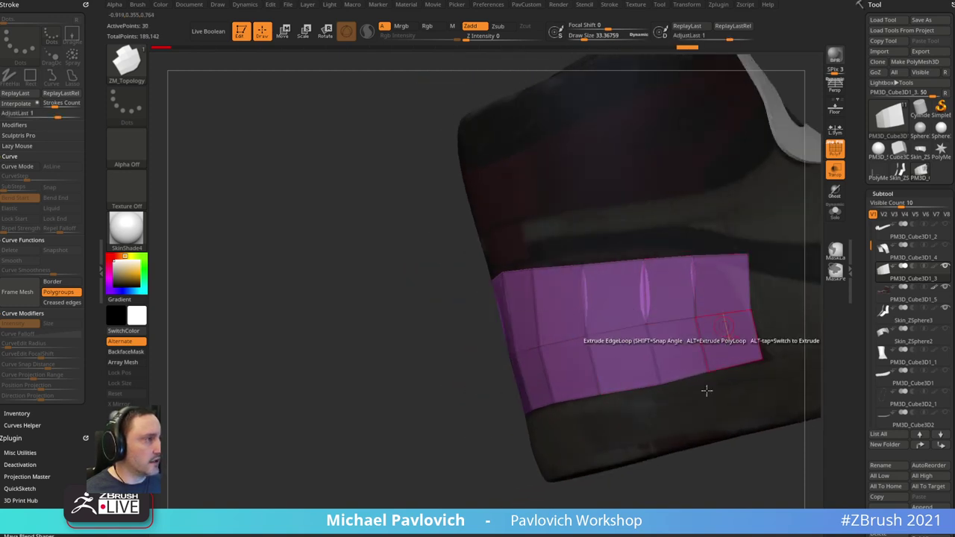
- Move the front and upper edge points on the panel's opposite side so its outline follows the underside of the swoosh
left_click_drag(702, 474, 650, 478)
left_click_drag(686, 346, 694, 348)
left_click_drag(672, 242, 605, 248)
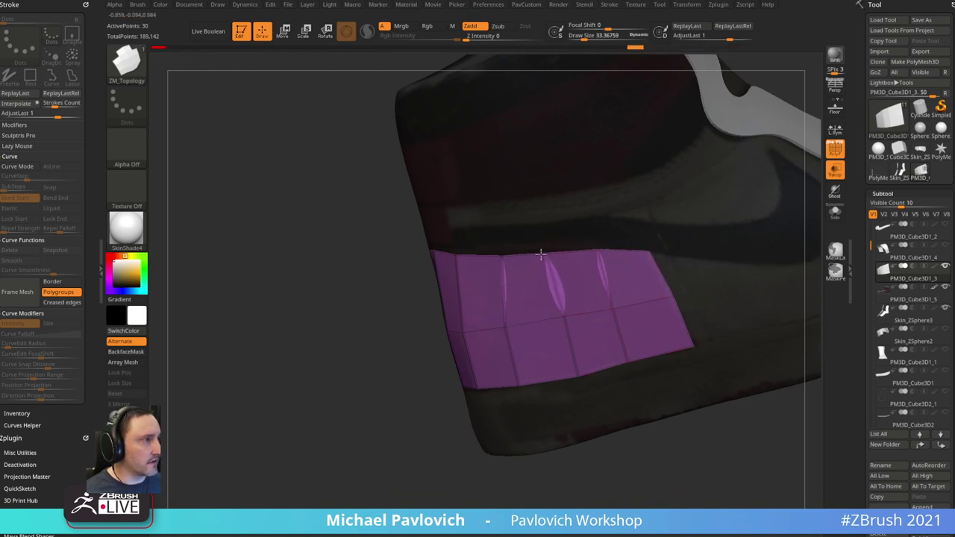
left_click_drag(453, 451, 477, 450)
left_click_drag(554, 256, 497, 260)
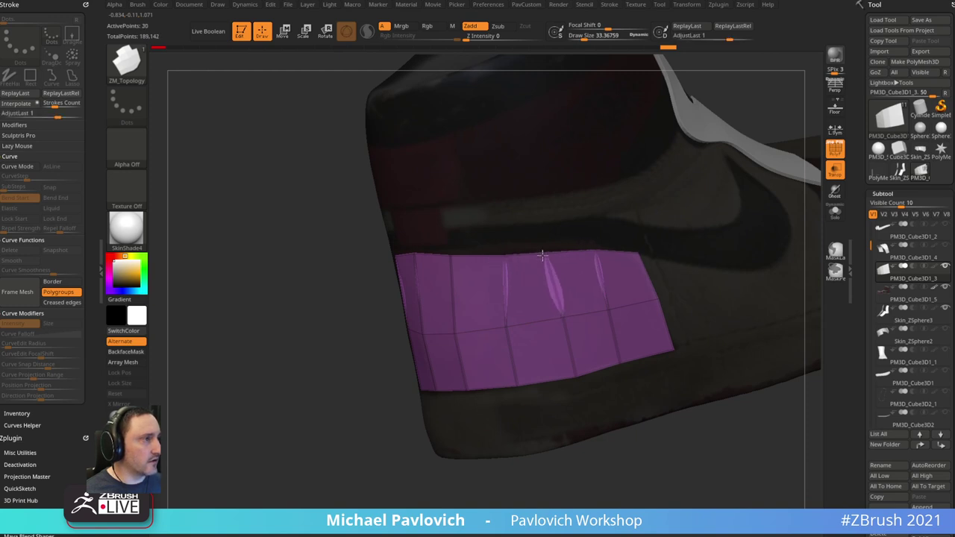
- Try extruding single edges upward from the panel's top border and merging a corner point into a triangle, and undo it
left_click_drag(576, 252, 558, 215)
key("ctrl+z")
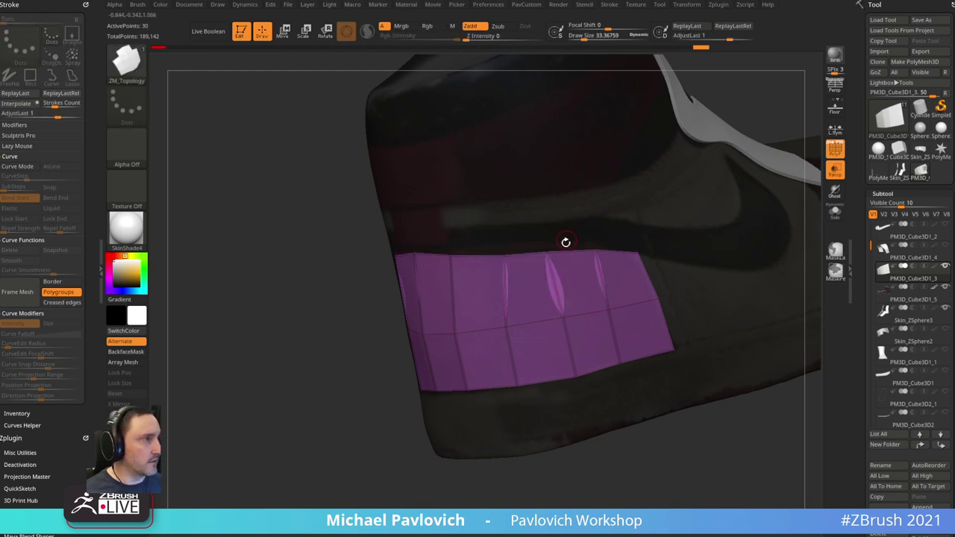
left_click_drag(565, 251, 559, 218)
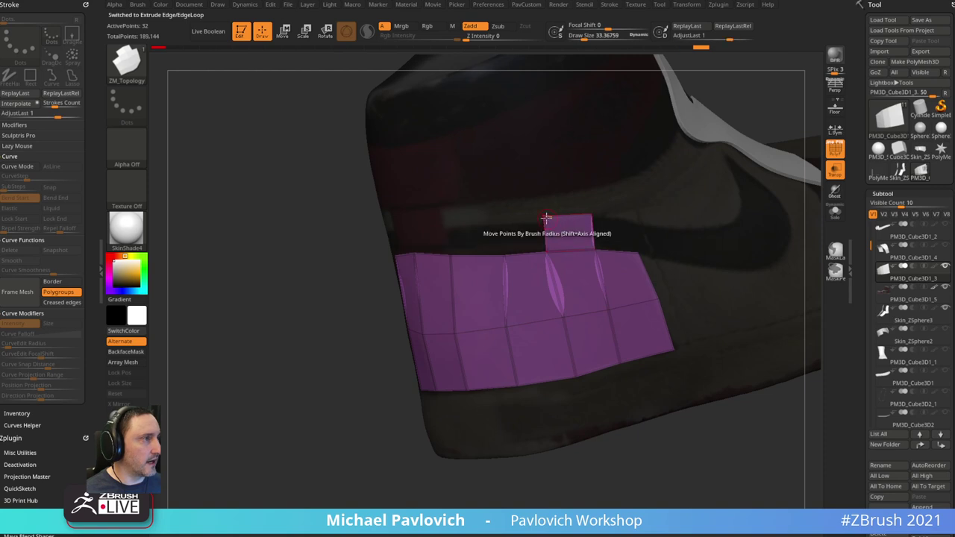
left_click_drag(545, 217, 547, 251)
left_click_drag(428, 403, 457, 403)
left_click_drag(598, 234, 648, 235)
mouse_move(378, 396)
left_mouse_down()
mouse_move(426, 384)
mouse_move(389, 390)
left_mouse_up()
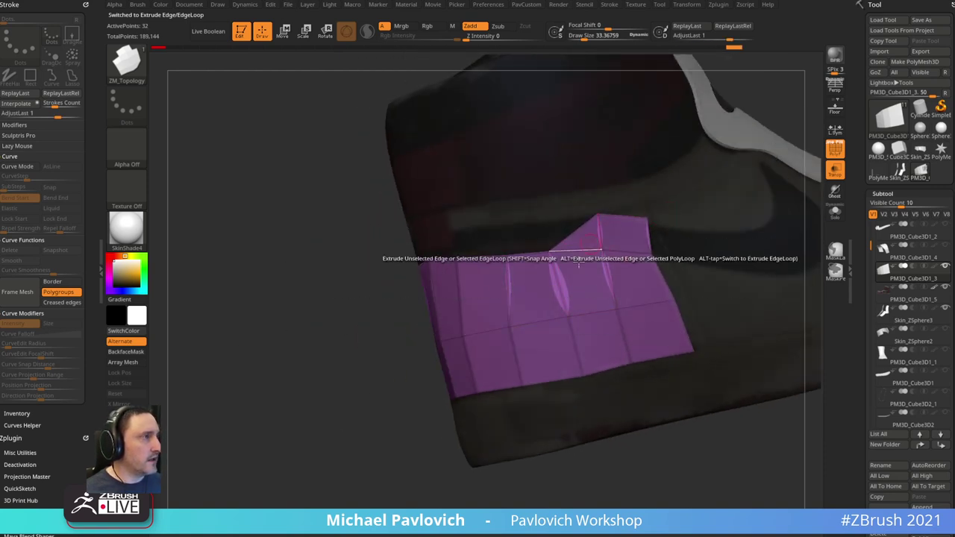
key("ctrl+z")
key("ctrl+z")
- Uncrease all edges of the heel-wrapping panel
mouse_move(362, 422)
right_mouse_down()
mouse_move(416, 411)
mouse_move(724, 196)
mouse_move(552, 254)
right_mouse_up()
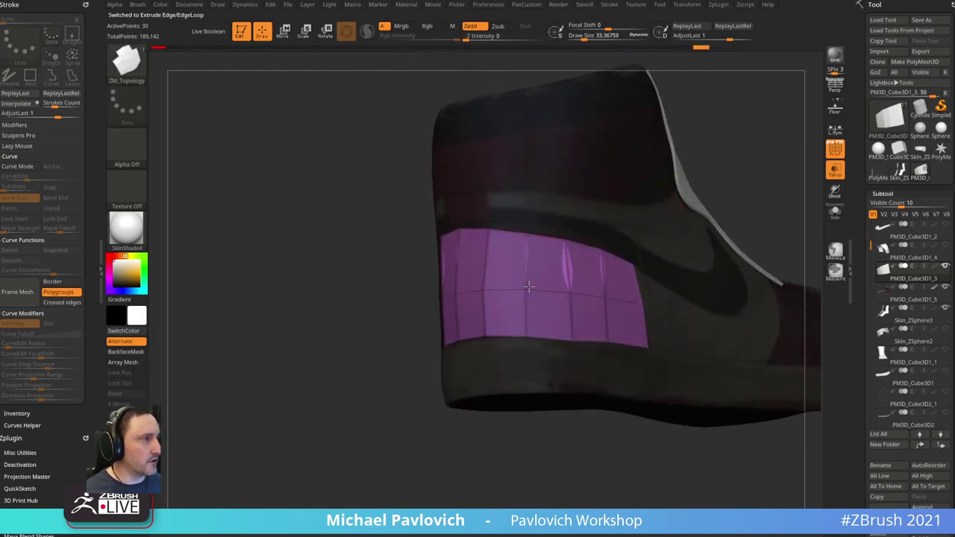
left_click_drag(388, 422, 456, 417)
key("3")
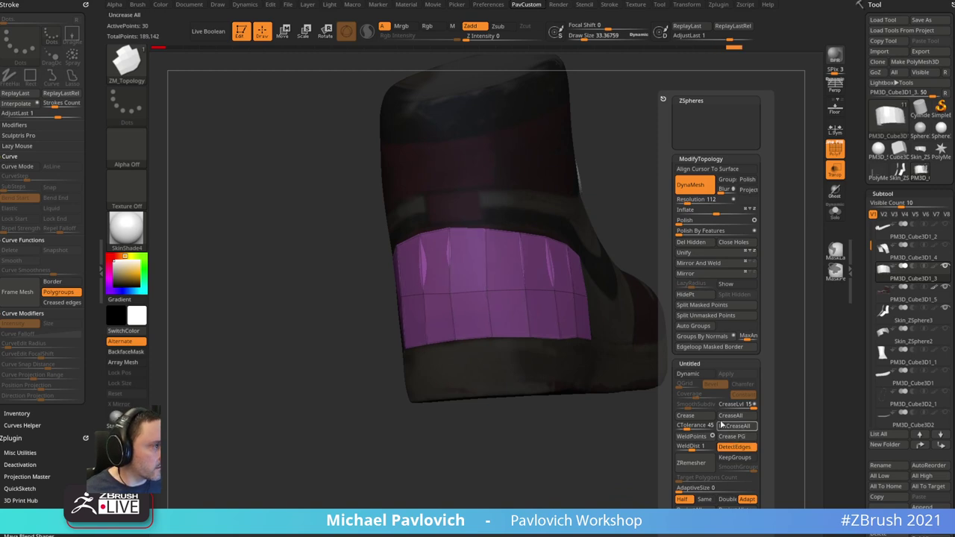
mouse_move(738, 446)
right_mouse_down()
mouse_move(710, 228)
mouse_move(458, 293)
right_mouse_up()
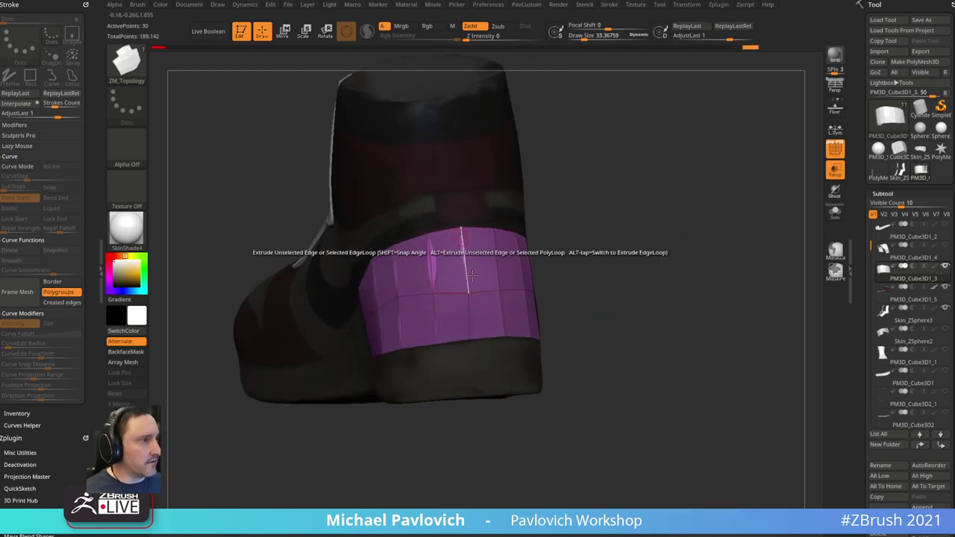
- Insert an edge loop across the panel's front section on the original side with the ZModeler brush
right_click_drag(582, 245, 472, 312, "alt")
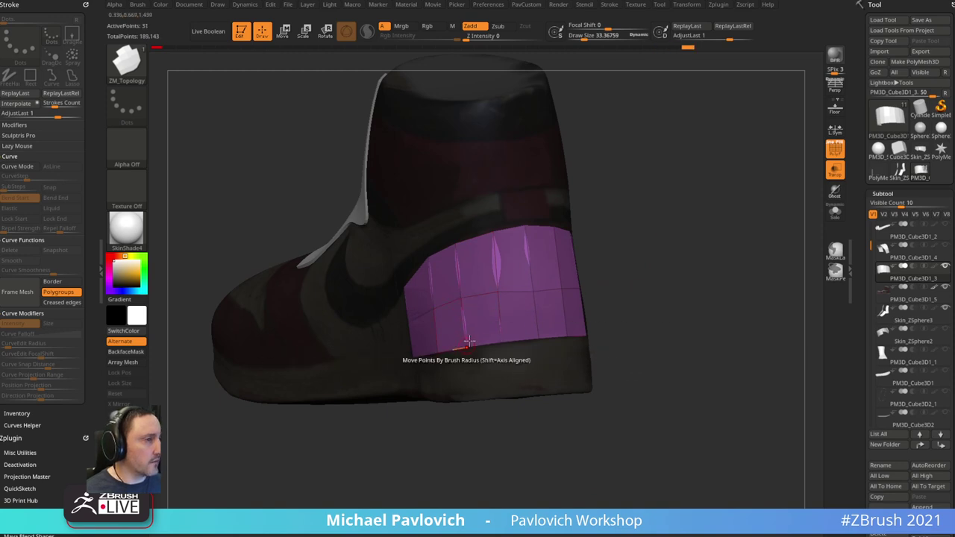
right_click_drag(650, 222, 651, 181)
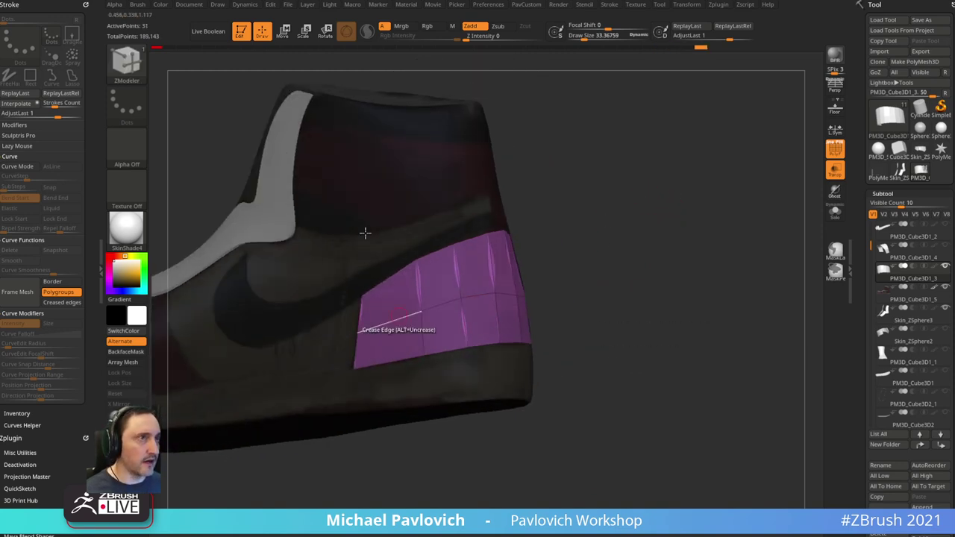
right_click_drag(616, 219, 639, 210)
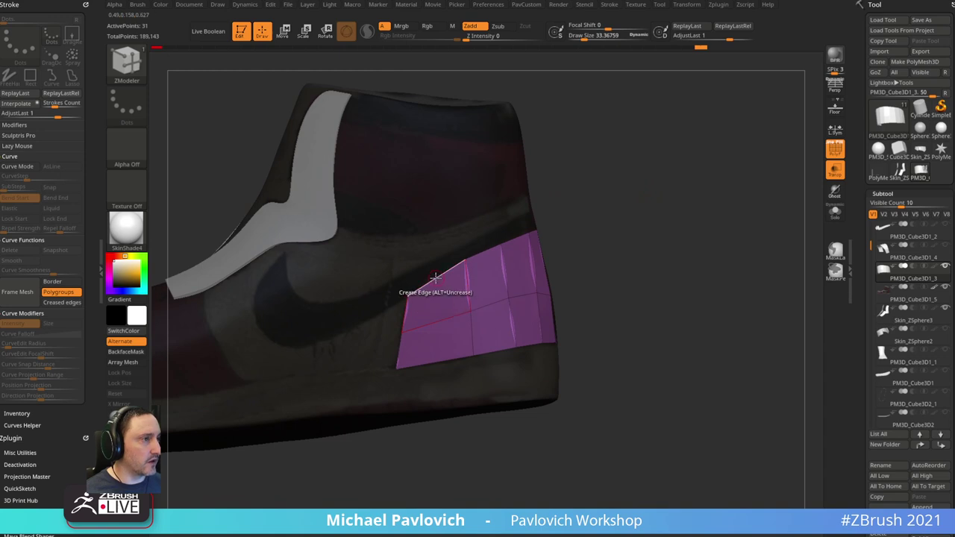
key("space")
left_click(436, 278)
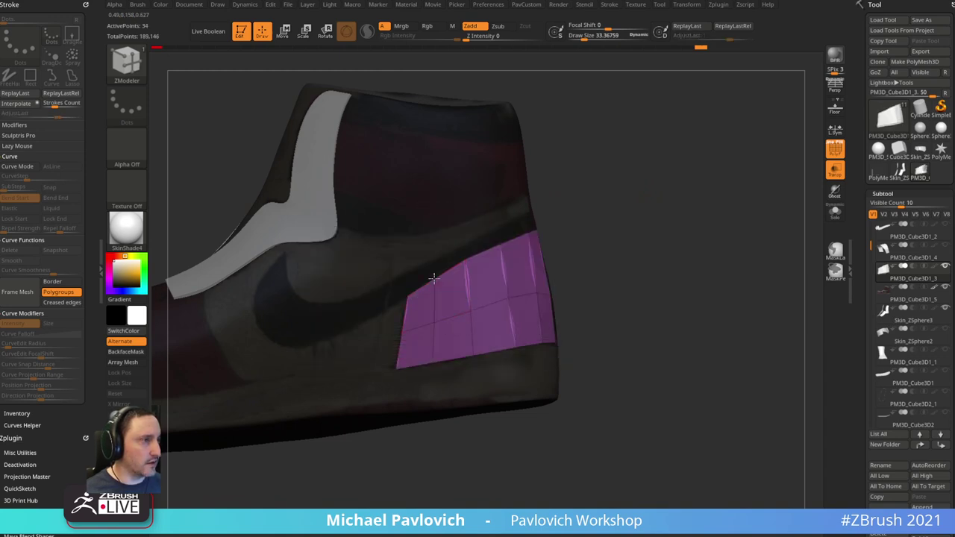
- Switch back to the ZM_Topology brush and check the panel's edge flow around the heel
key("2")
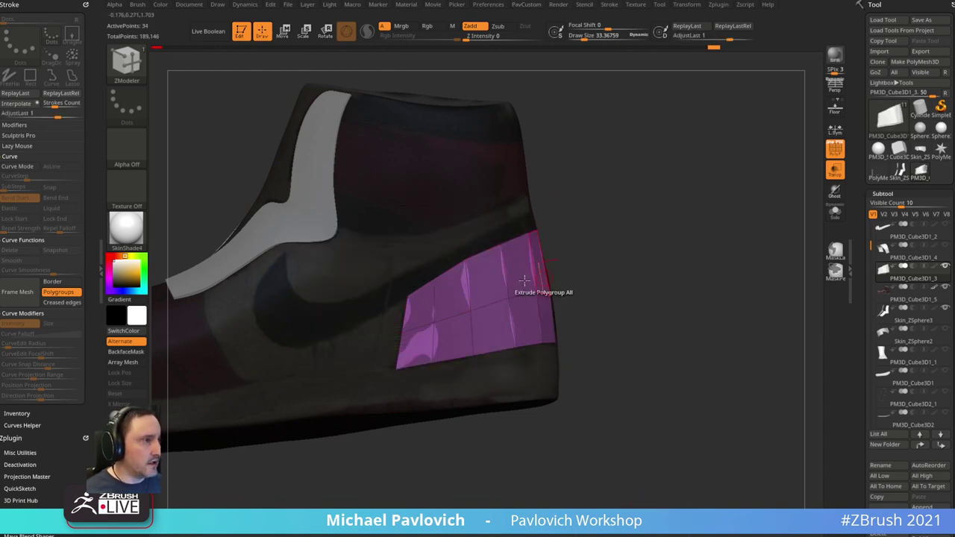
key("b")
left_click(719, 495)
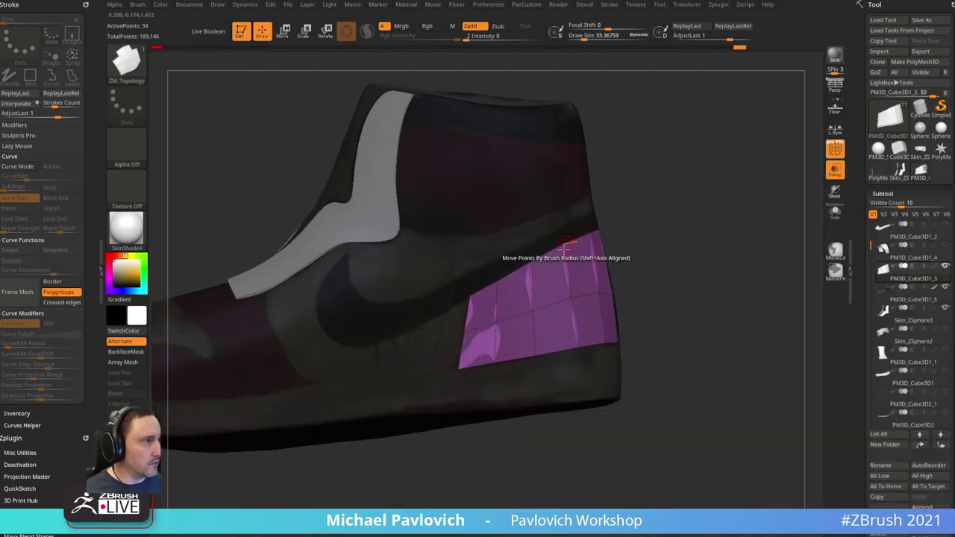
left_click_drag(761, 305, 683, 287)
mouse_move(682, 287)
right_mouse_down()
mouse_move(730, 254)
mouse_move(549, 366)
right_mouse_up()
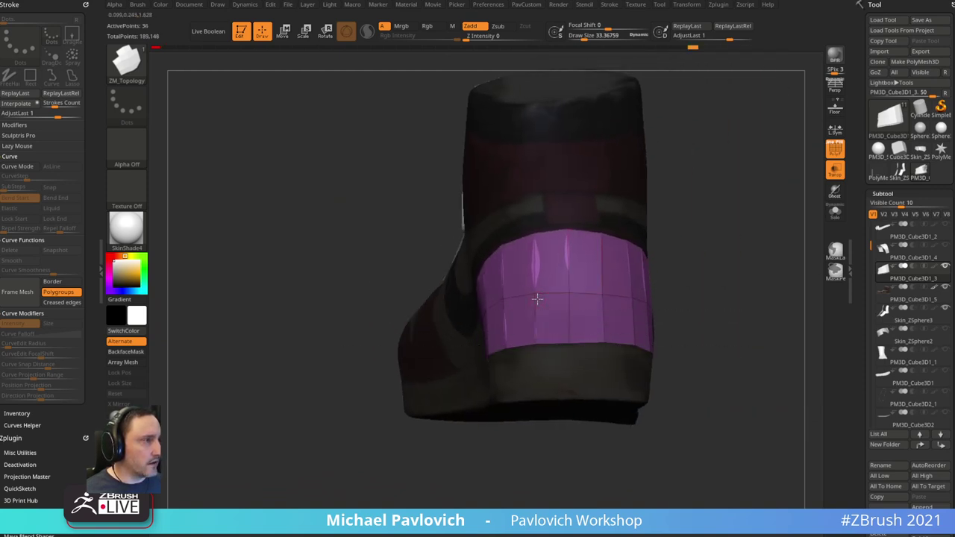
key("ctrl+z")
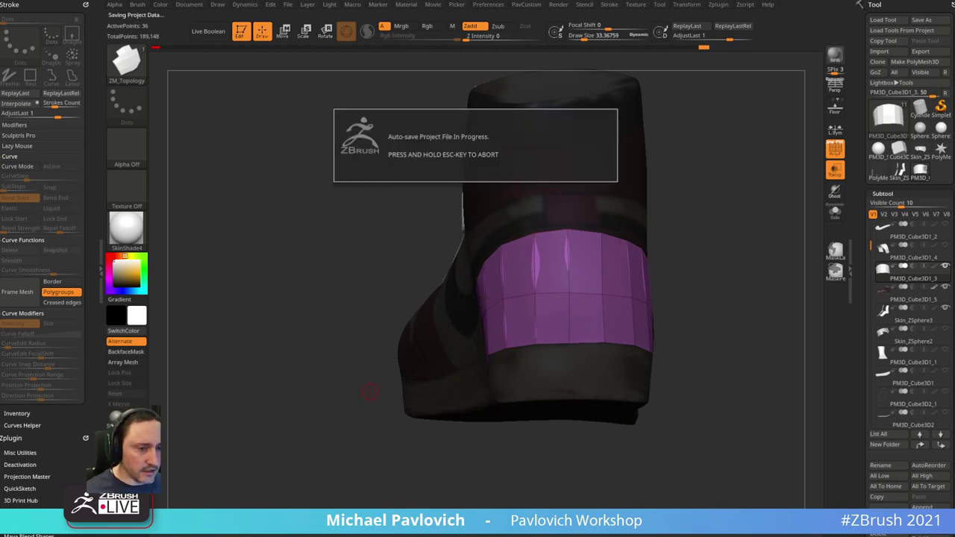
- Switch to the web browser and open the "ZBrush 2021 - What's New" playlist from the YouTube channel's playlists
left_click_drag(45, 0, 128, 36)
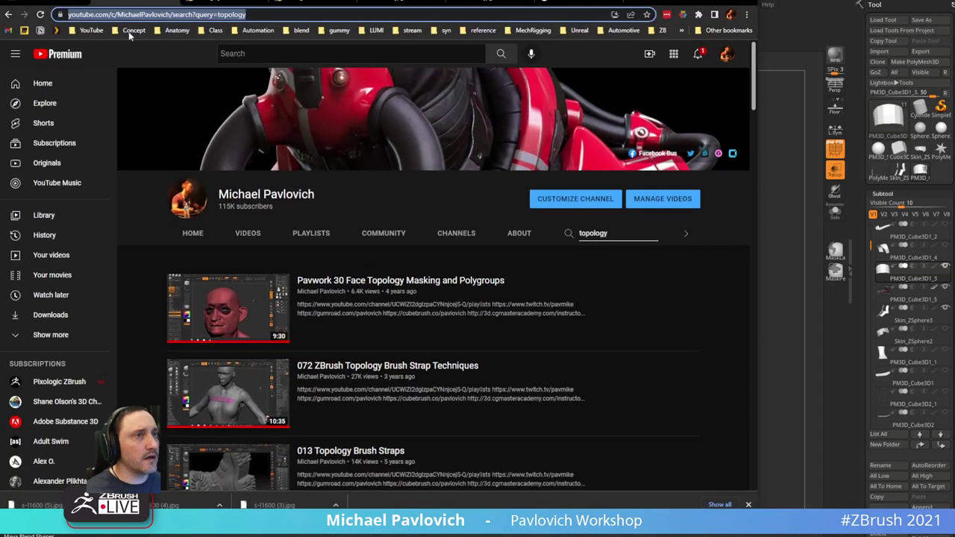
left_click(12, 14)
left_click(9, 15)
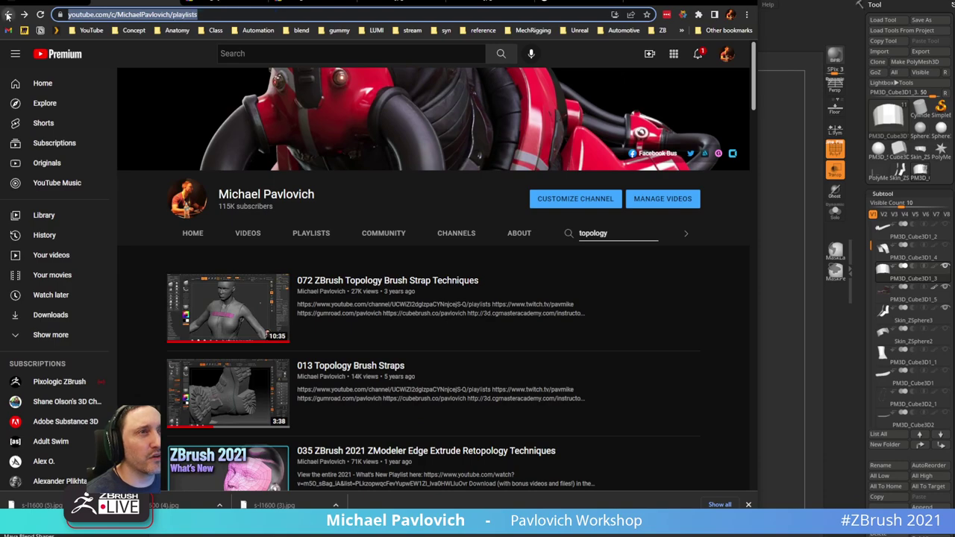
scroll(416, 225, "down", 3)
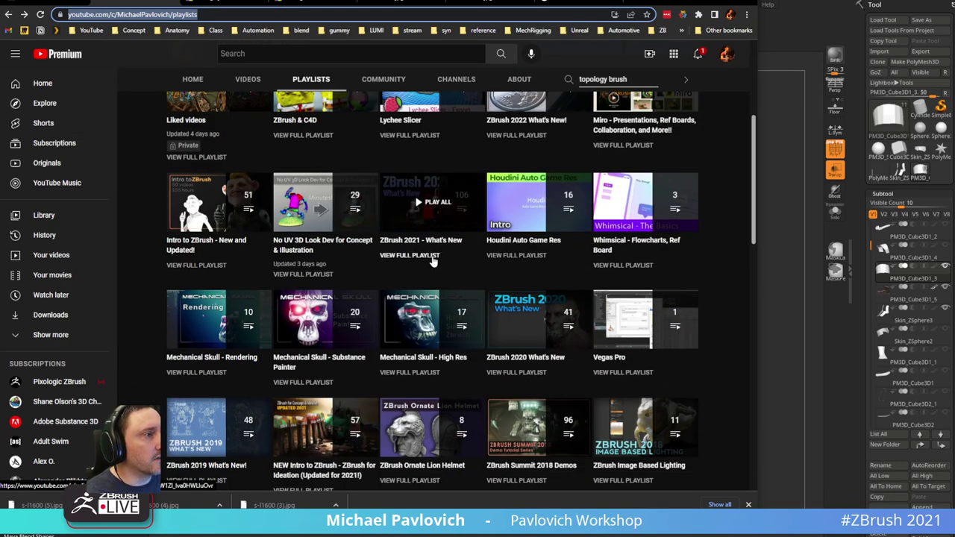
left_click(406, 255)
scroll(444, 240, "down", 4)
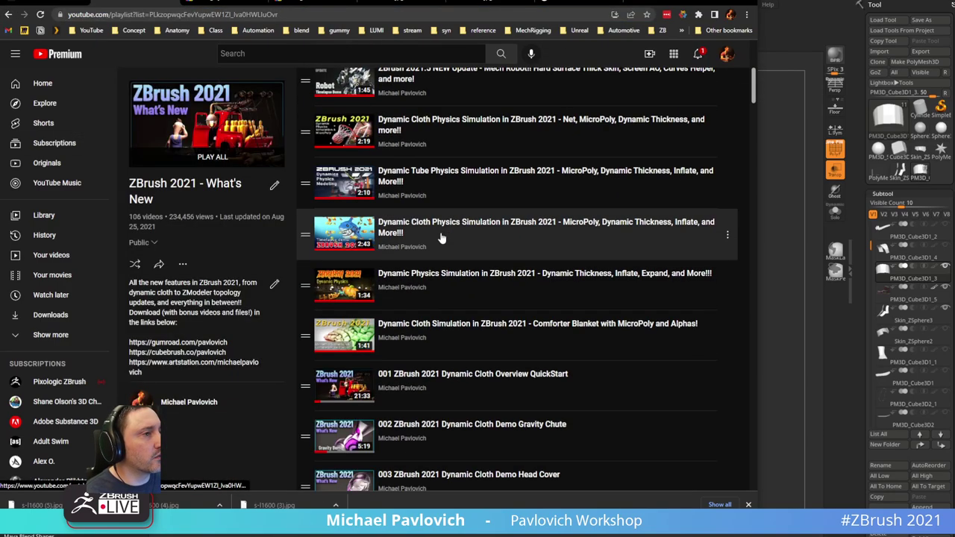
scroll(442, 239, "up", 4)
scroll(462, 227, "down", 5)
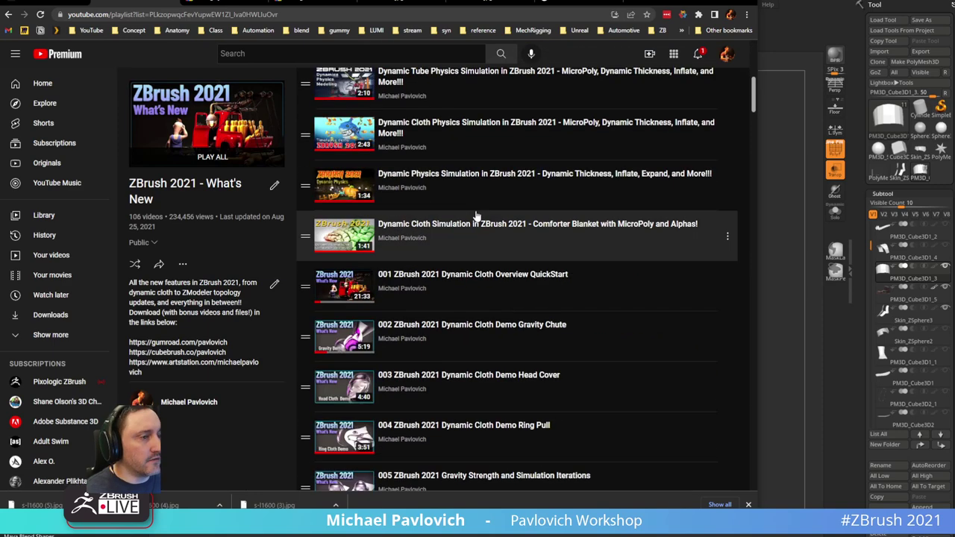
- Find "topology" on the playlist page, go to the ZModeler Edge Extrude Retopology Techniques video, and select the playlist's web address
key("ctrl+f")
type("topolgo")
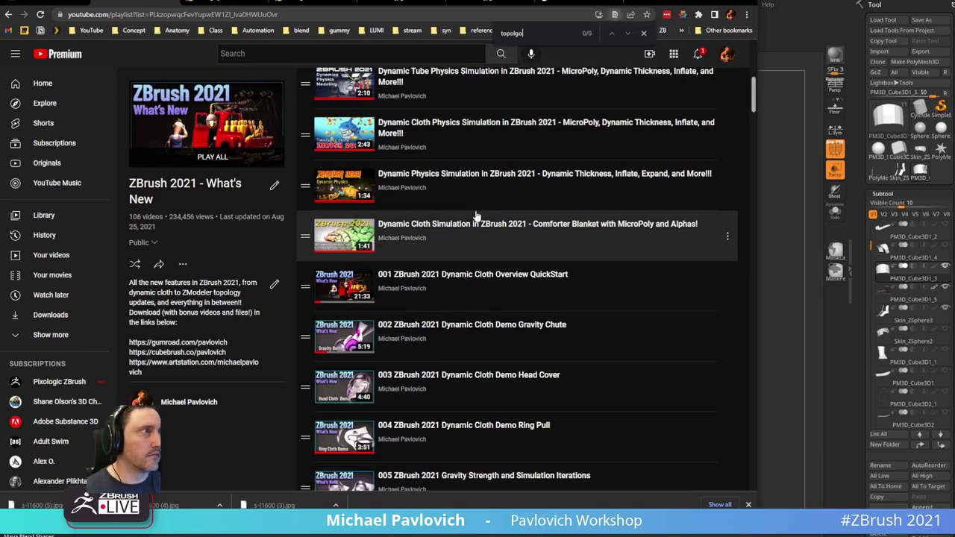
key("BackSpace")
key("BackSpace")
type("ogy")
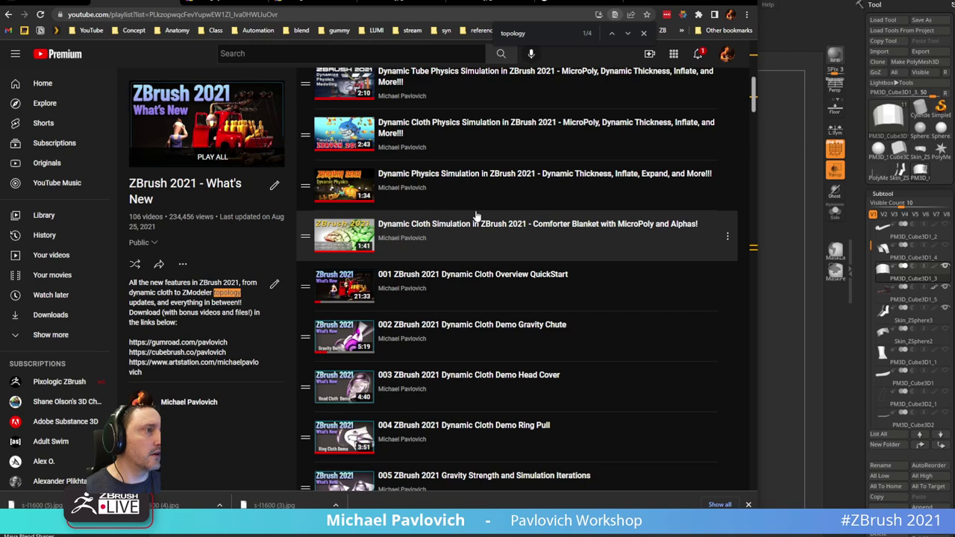
key("Return")
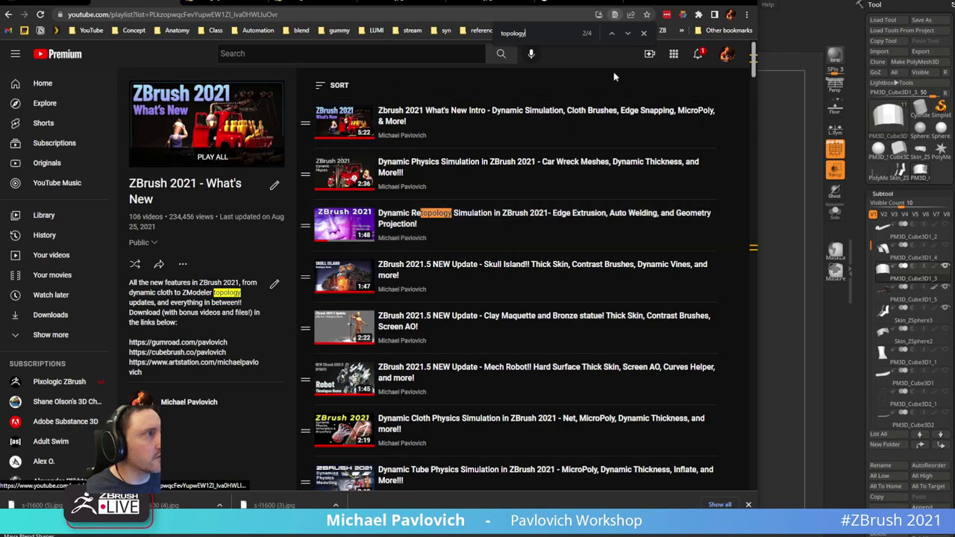
left_click(628, 34)
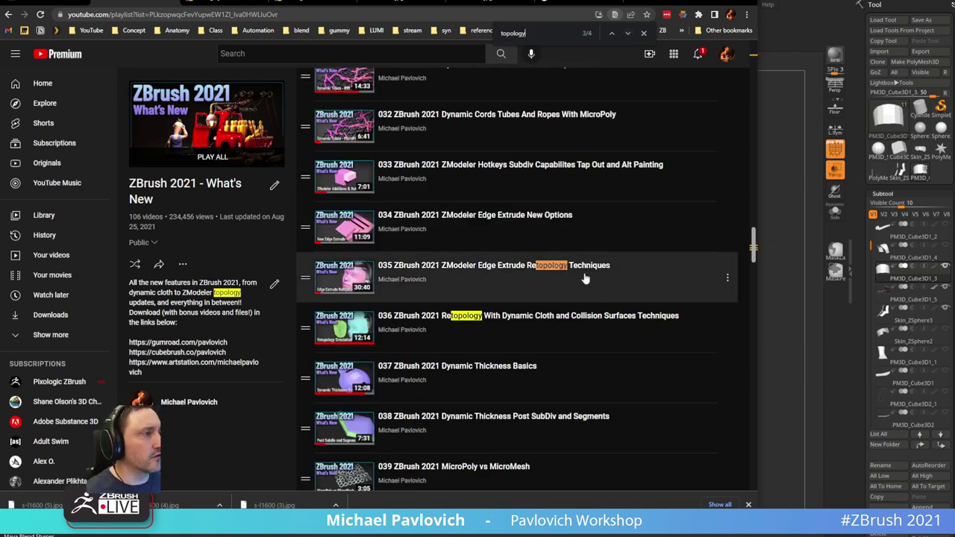
left_click(157, 14)
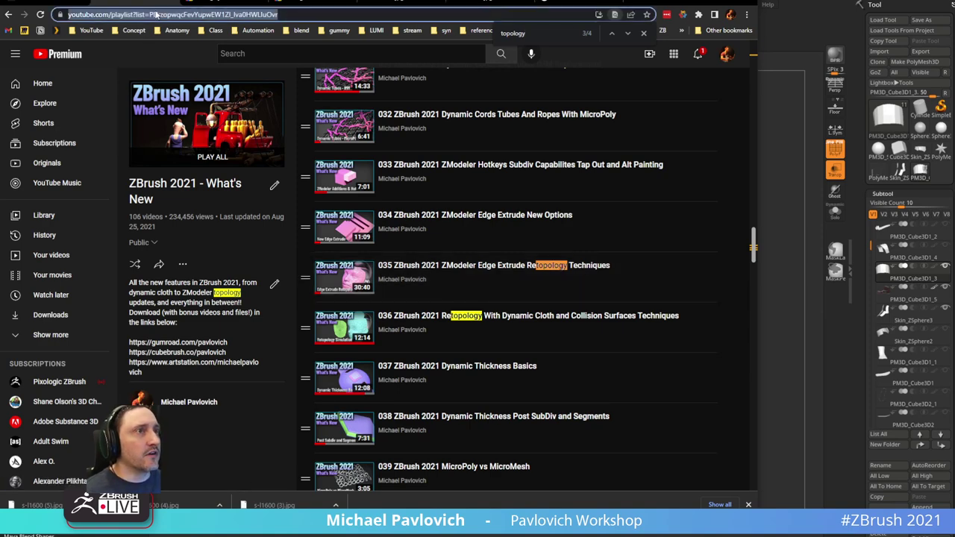
key("alt+Tab")
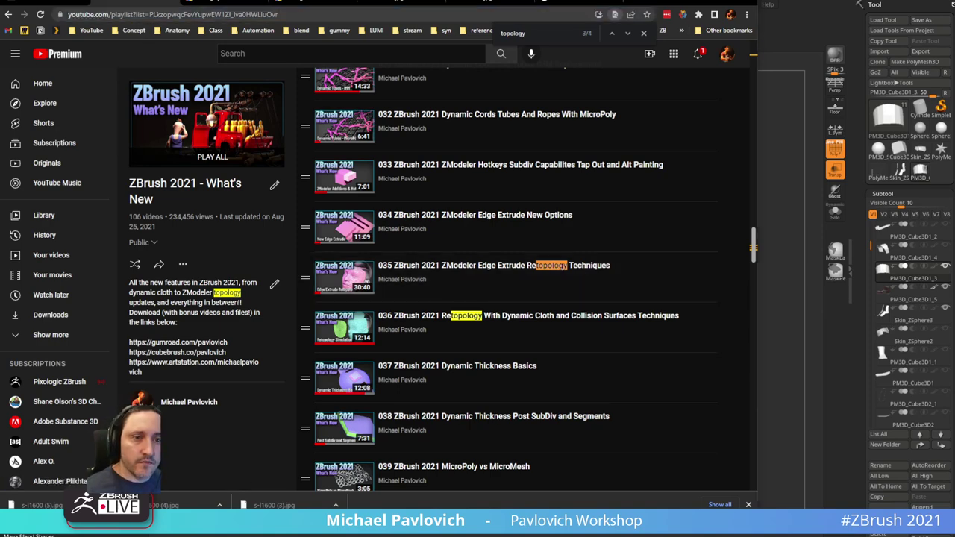
- Open the ArtStation portfolio at its ZBrush What's New projects and copy the page's web address
left_click(9, 14)
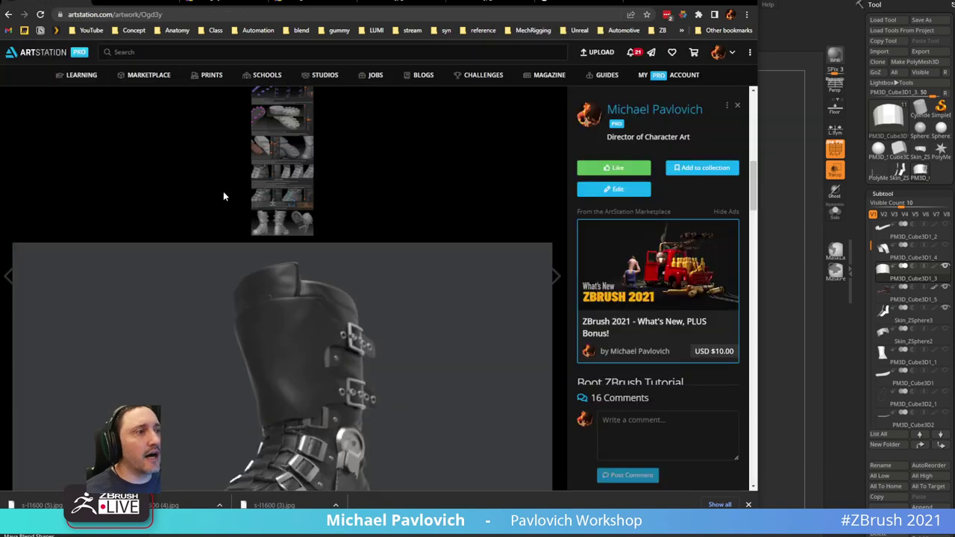
left_click(15, 15)
scroll(224, 179, "down", 5)
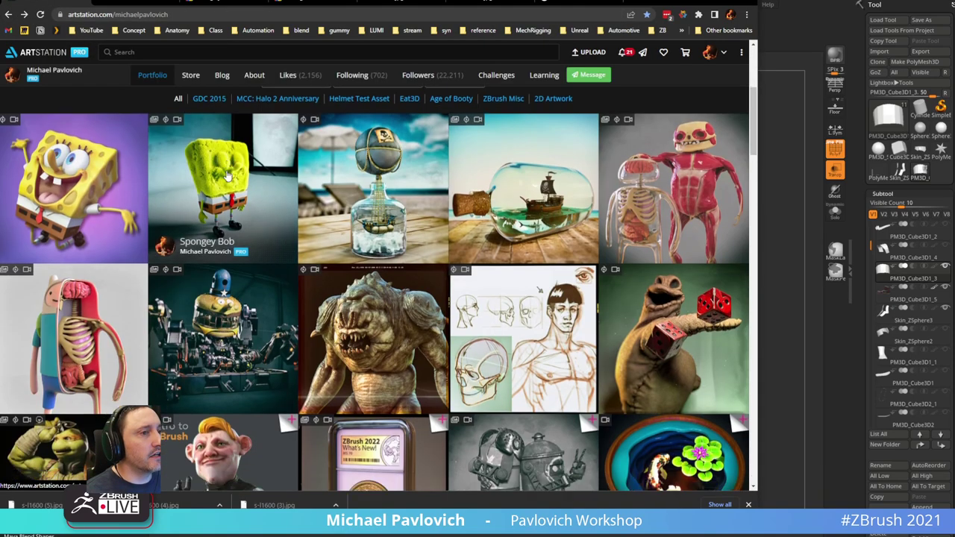
scroll(228, 175, "down", 2)
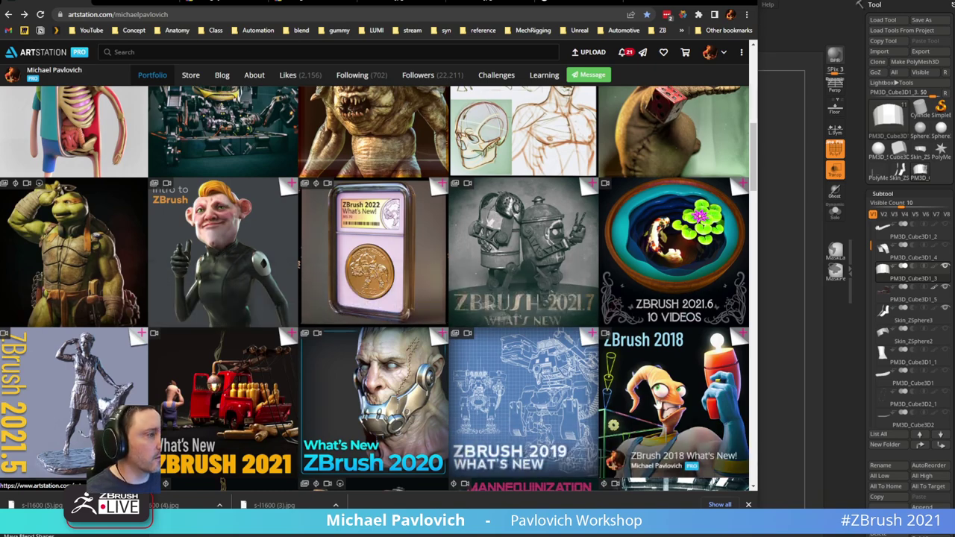
scroll(504, 425, "down", 1)
left_click(218, 13)
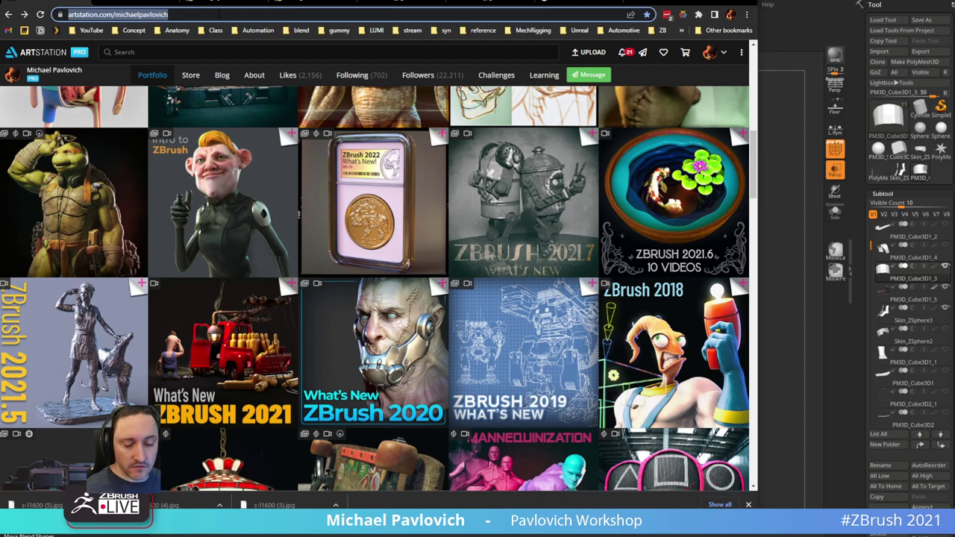
key("ctrl+c")
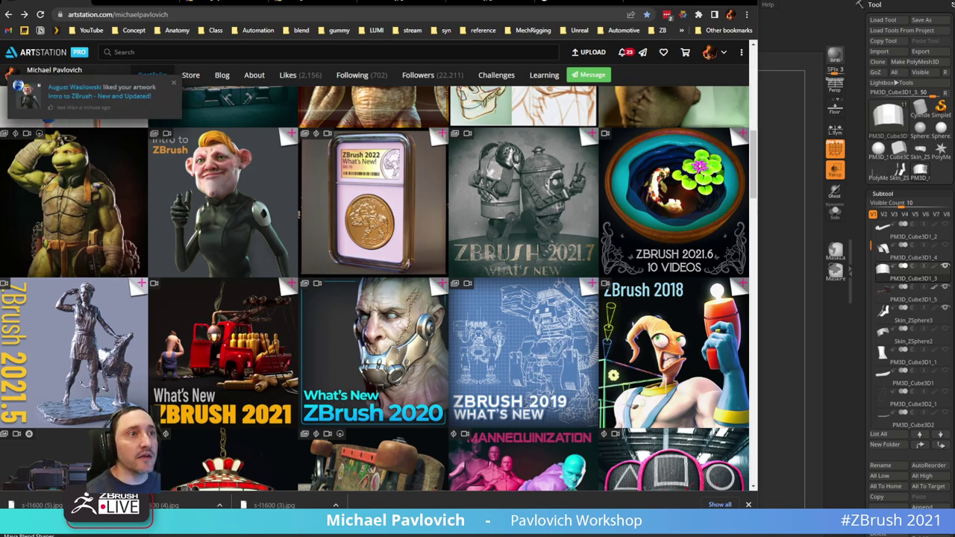
- Switch to the web browser's YouTube tab and return to the channel's playlists page
key("alt+Tab")
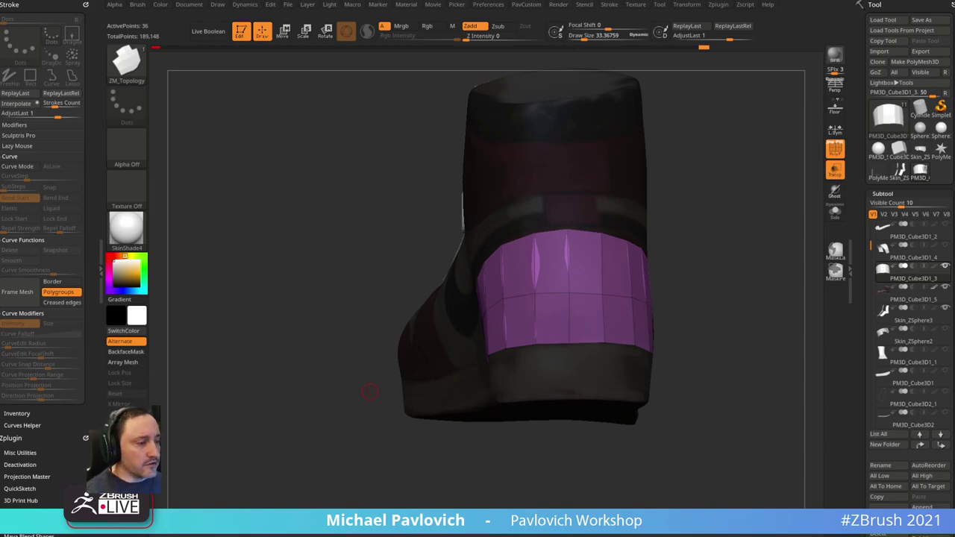
left_click_drag(751, 62, 786, 16)
left_click(207, 16)
scroll(468, 170, "up", 6)
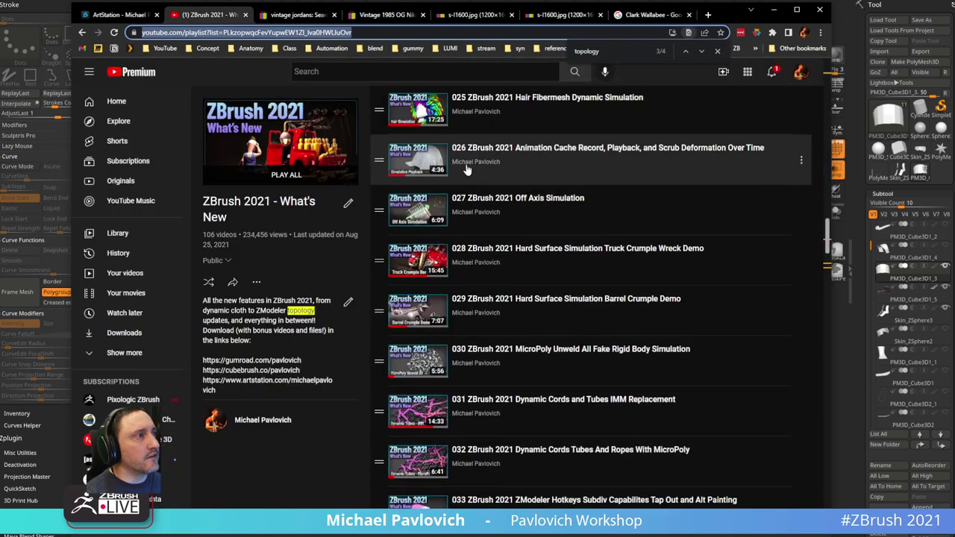
scroll(467, 170, "up", 4)
left_click(83, 33)
scroll(672, 148, "up", 3)
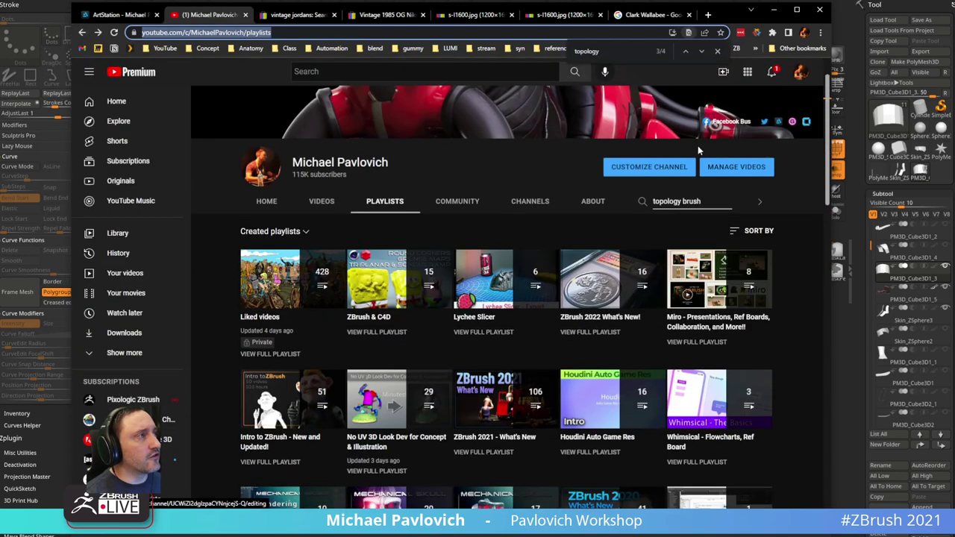
- Search the YouTube channel for "zsphere topology" and switch back to ZBrush
left_click(642, 201)
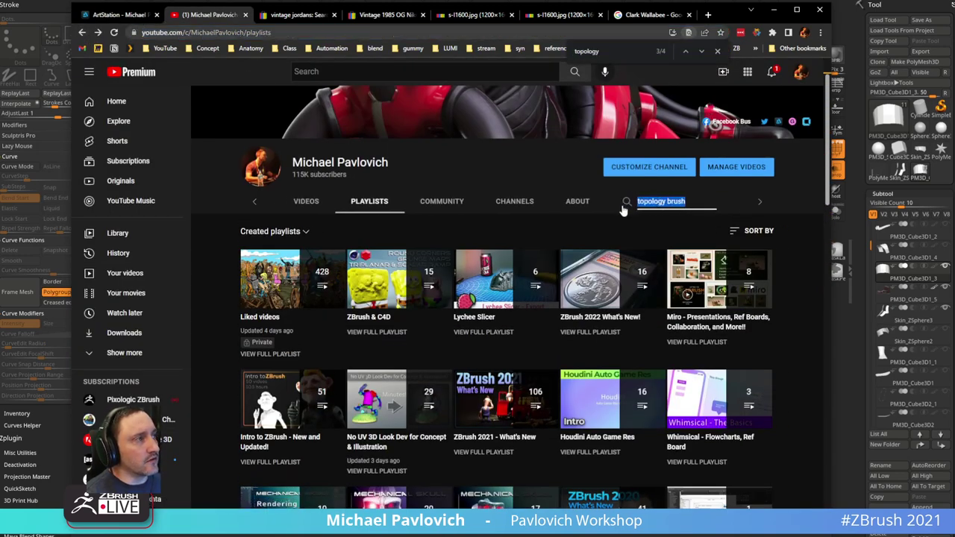
type("zsphere")
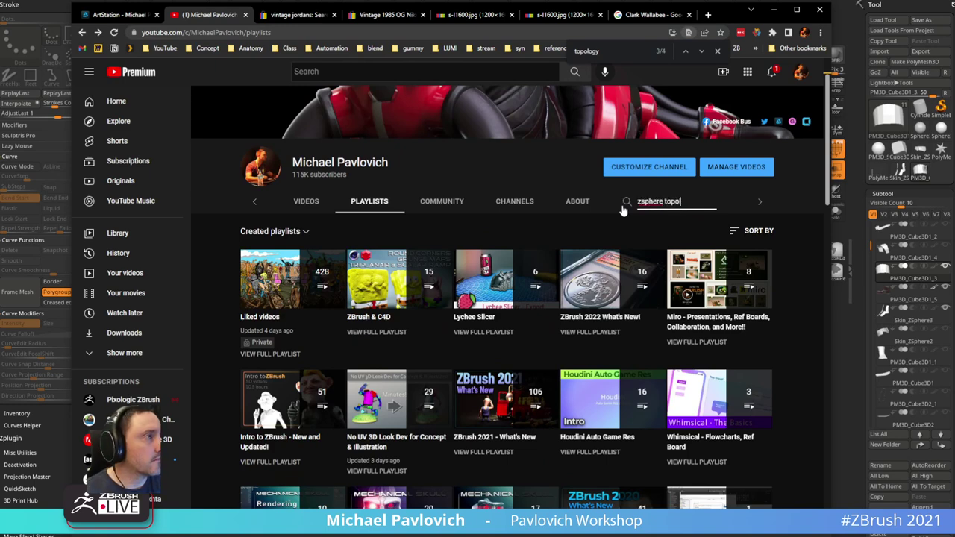
key("Return")
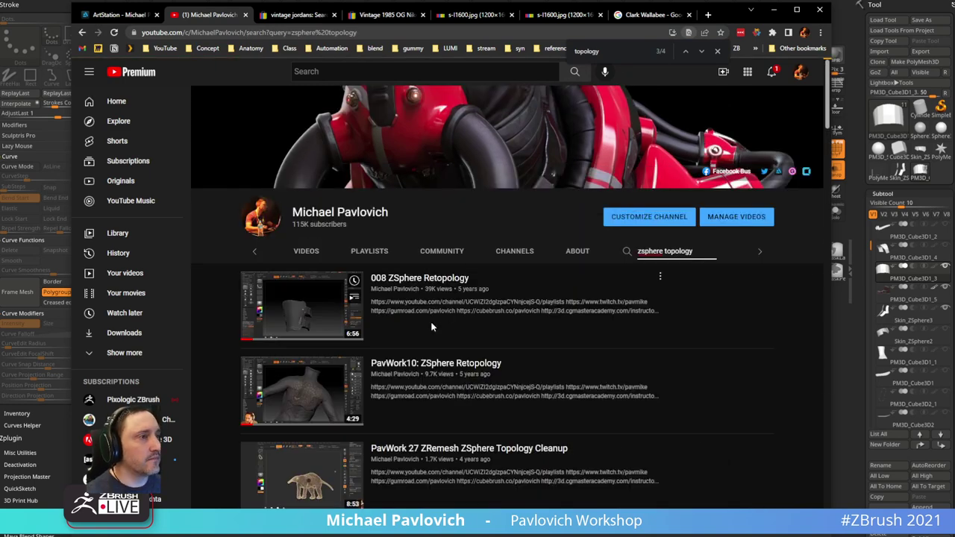
left_click(773, 10)
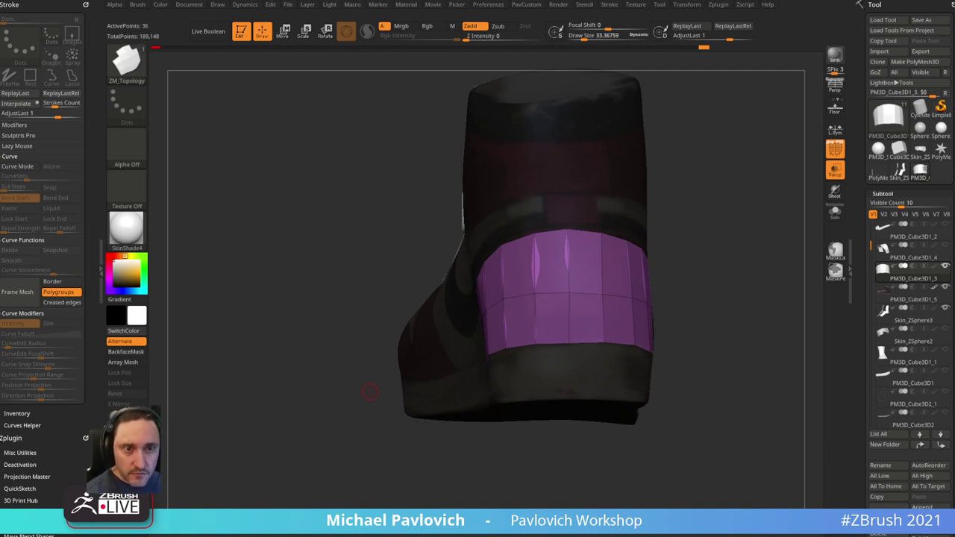
- Select the painted shoe subtool and draw a grid of three vertical and three horizontal Topology brush curves over the red heel tab
left_click_drag(733, 208, 780, 243)
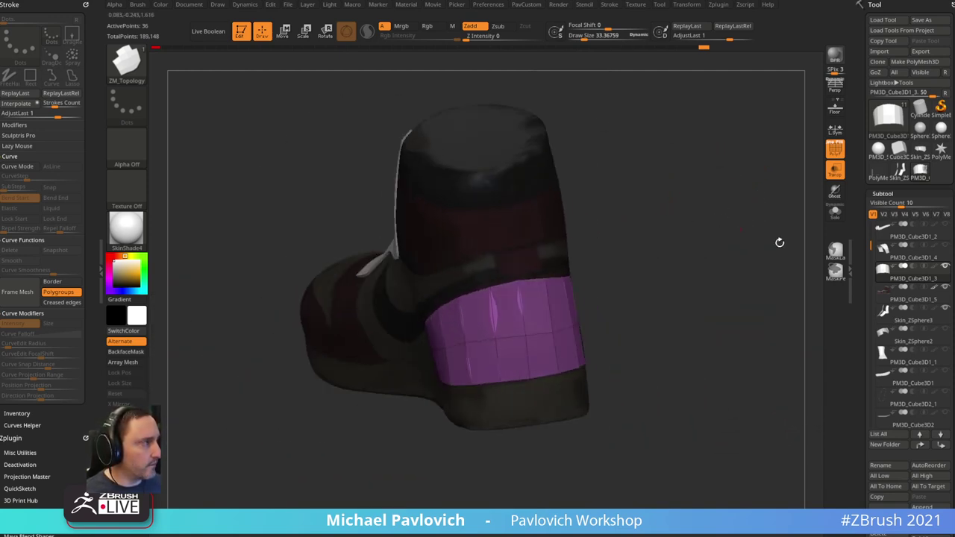
left_click(896, 293)
mouse_move(625, 236)
left_mouse_down()
mouse_move(706, 197)
mouse_move(755, 217)
mouse_move(745, 217)
left_mouse_up()
key("b")
key("t")
key("o")
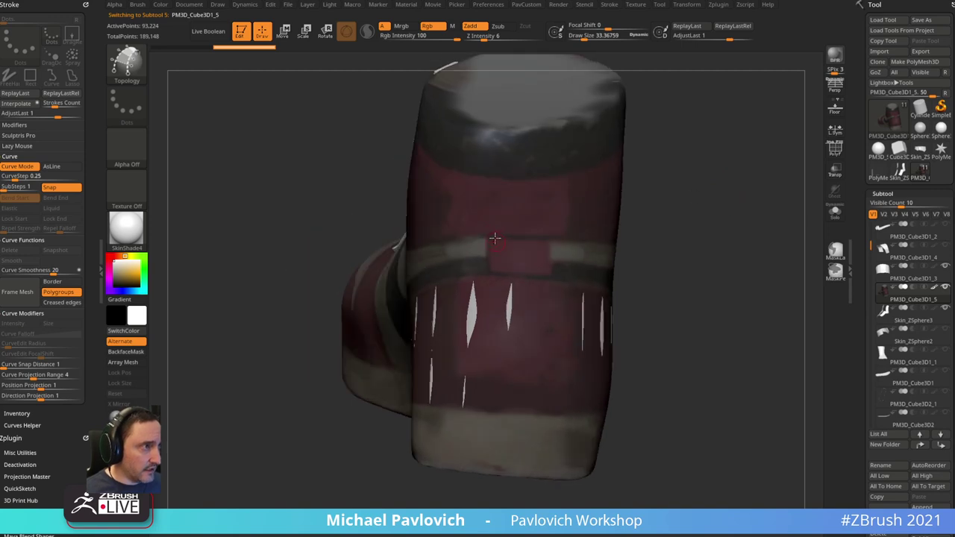
left_click_drag(489, 218, 486, 285)
left_click_drag(551, 225, 545, 309)
left_click_drag(480, 234, 579, 243)
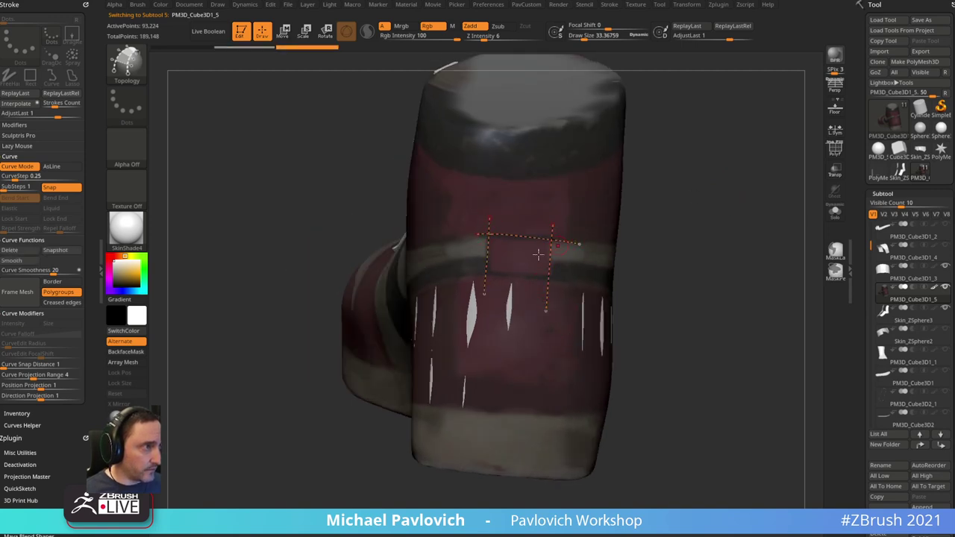
left_click_drag(473, 271, 578, 278)
left_click_drag(519, 220, 521, 296)
left_click_drag(470, 254, 571, 263)
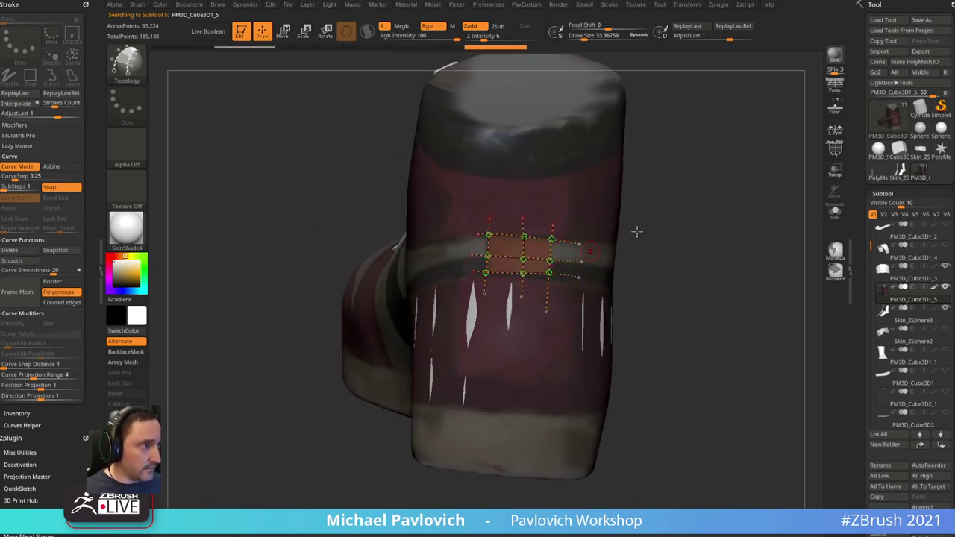
- Generate the heel tab mesh from the curves at draw size 1 and split it into its own subtool
left_click_drag(635, 230, 624, 213)
left_click(562, 181)
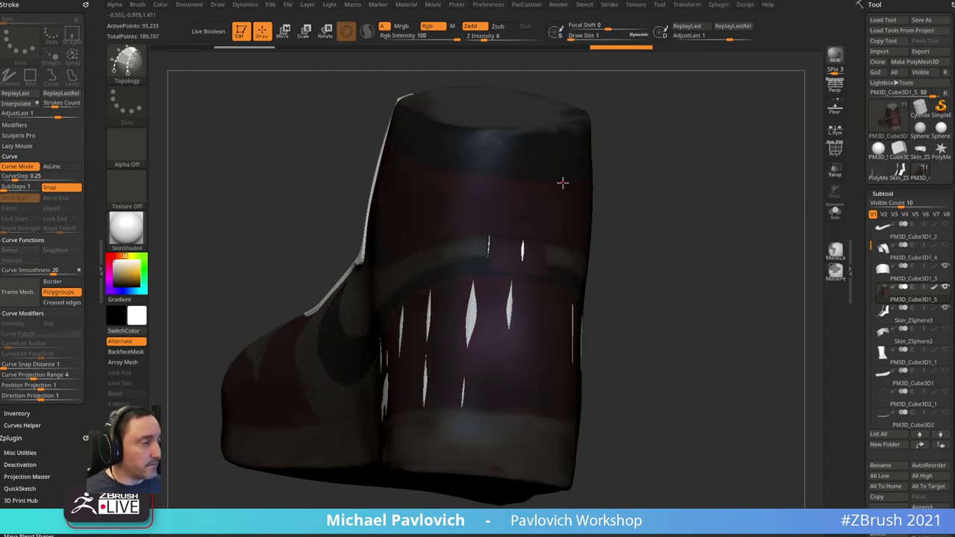
key("5")
left_click(732, 309)
left_click_drag(783, 246, 681, 247)
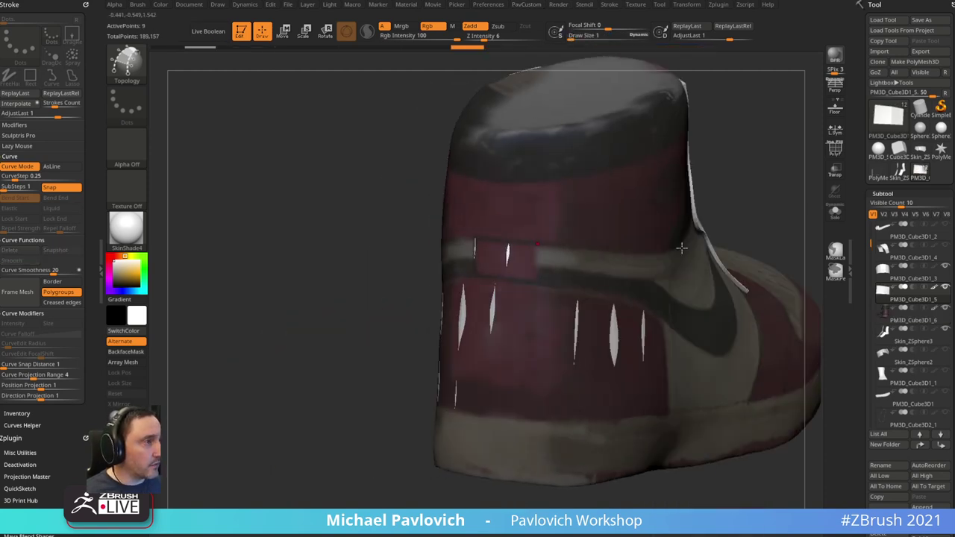
- Show all subtools except the painted shoe and examine how the modelled panels fit together
left_click_drag(780, 163, 639, 178, "alt")
left_click_drag(746, 208, 684, 179)
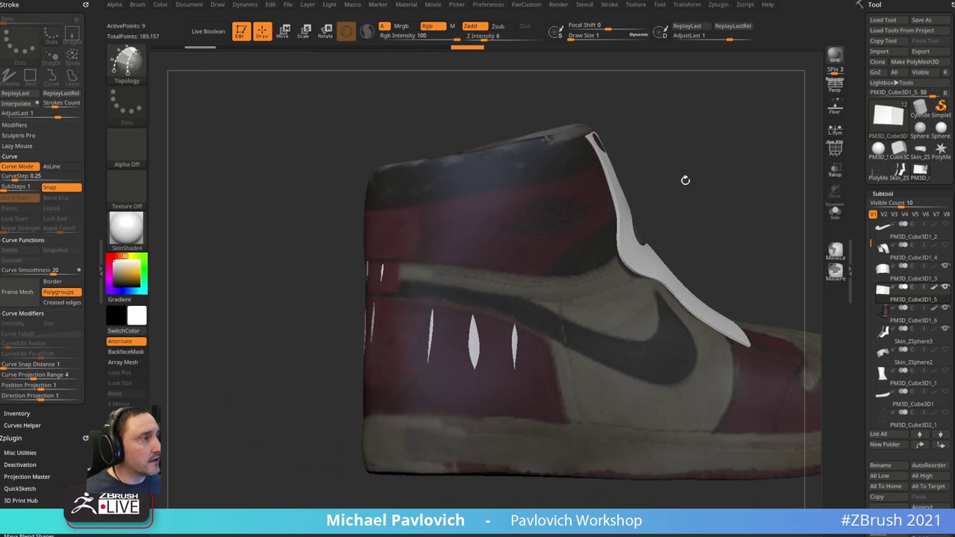
left_click_drag(694, 143, 752, 147)
left_click(945, 286, "shift")
left_click(945, 286, "shift")
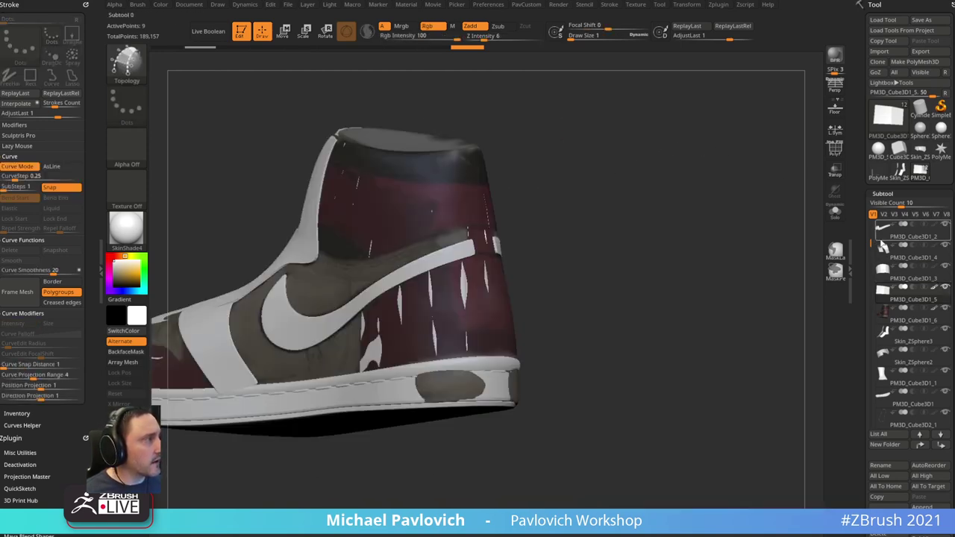
scroll(888, 239, "up", 1)
mouse_move(780, 221)
left_mouse_down()
mouse_move(671, 214)
mouse_move(714, 153)
mouse_move(621, 182)
mouse_move(729, 166)
mouse_move(771, 201)
mouse_move(750, 211)
mouse_move(805, 280)
mouse_move(780, 200)
mouse_move(761, 305)
mouse_move(544, 396)
mouse_move(752, 164)
left_mouse_up()
key("f")
left_click(945, 329)
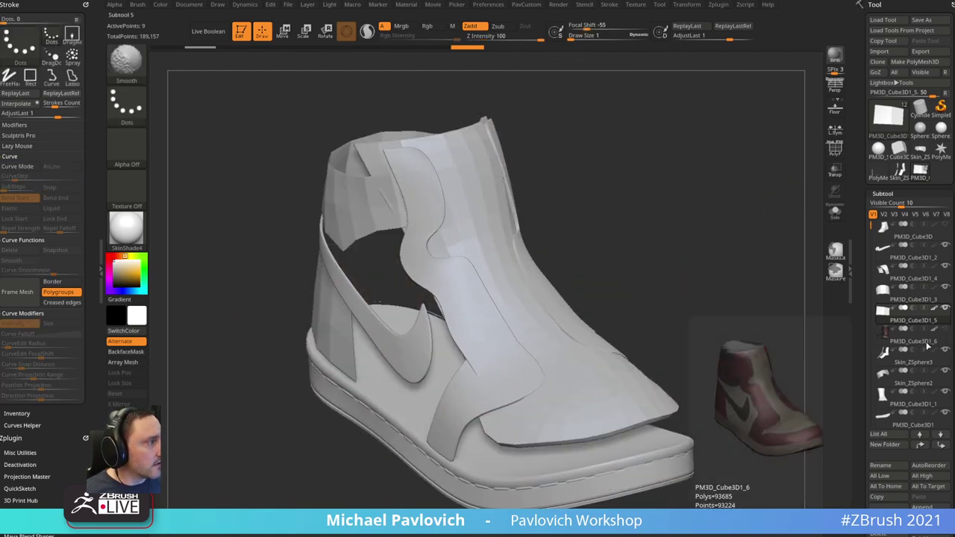
- Isolate the painted shoe subtool and trace a Topology brush curve around the perforated toe box edge at draw size 55.39
left_click(927, 344, "shift")
left_click(945, 330, "shift")
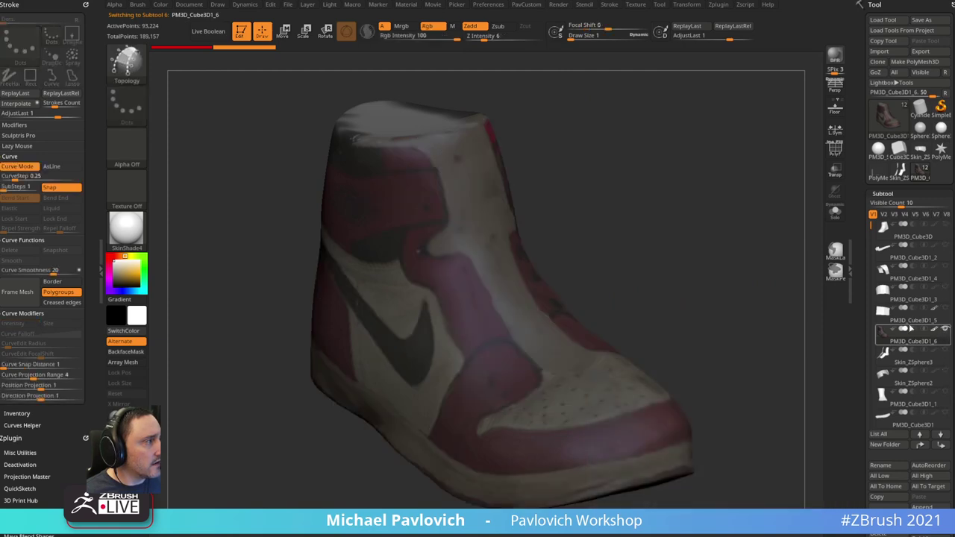
left_click_drag(783, 298, 625, 221)
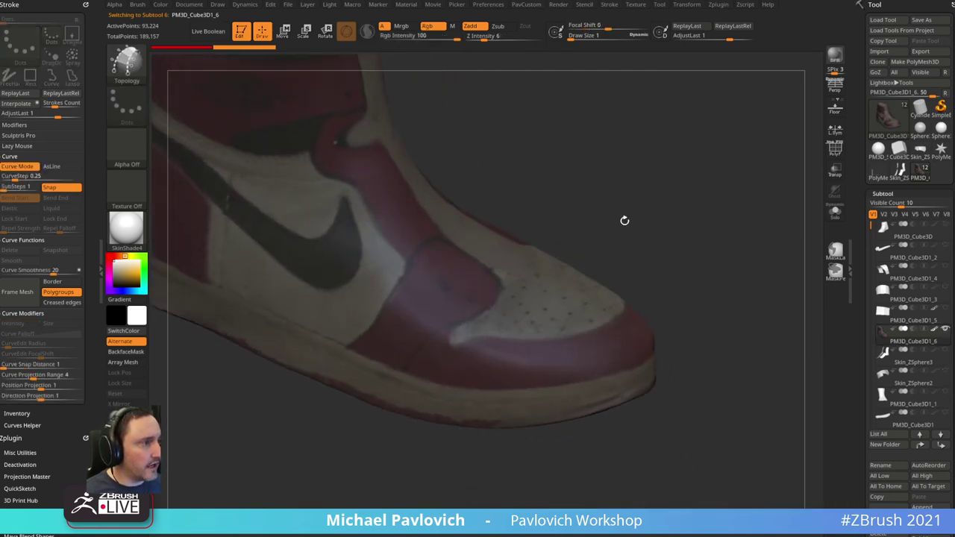
key("s")
mouse_move(465, 318)
left_mouse_down()
mouse_move(448, 333)
mouse_move(454, 337)
left_mouse_up()
mouse_move(631, 213)
left_mouse_down()
mouse_move(666, 229)
mouse_move(661, 258)
mouse_move(650, 256)
mouse_move(699, 221)
mouse_move(768, 138)
mouse_move(804, 296)
mouse_move(761, 256)
mouse_move(738, 261)
left_mouse_up()
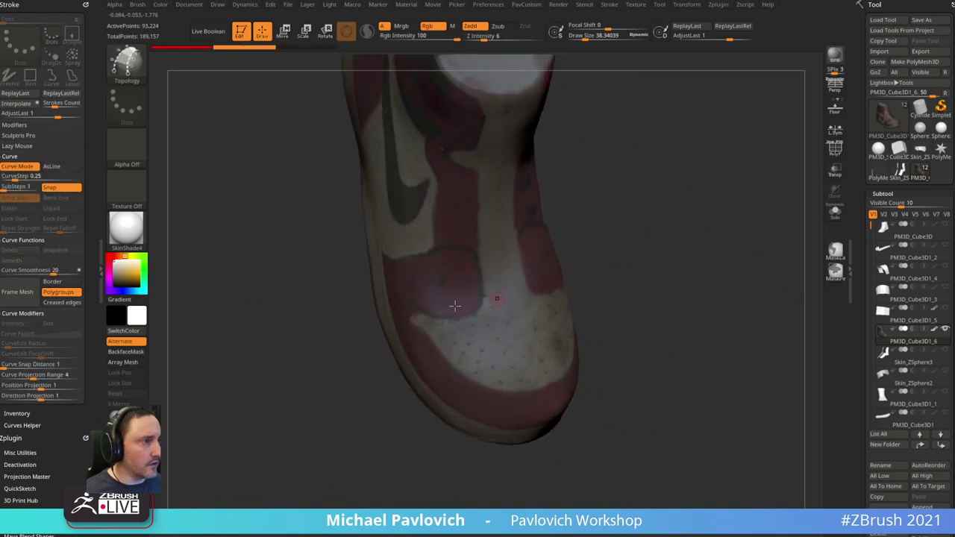
key("s")
left_click(444, 301)
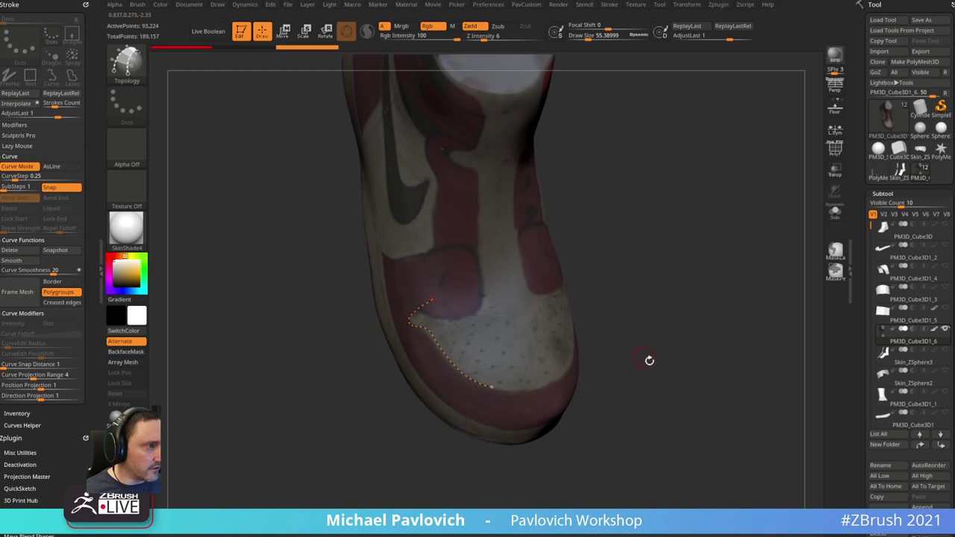
left_click_drag(648, 358, 473, 394)
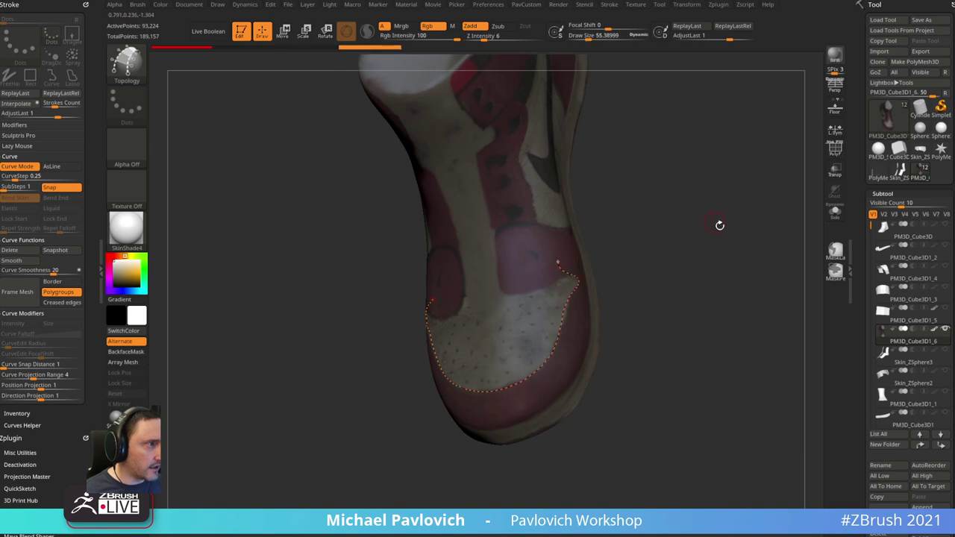
- Trace a second topology curve around the toe along the seam between the red toe cap and the sole
left_click_drag(721, 224, 623, 271)
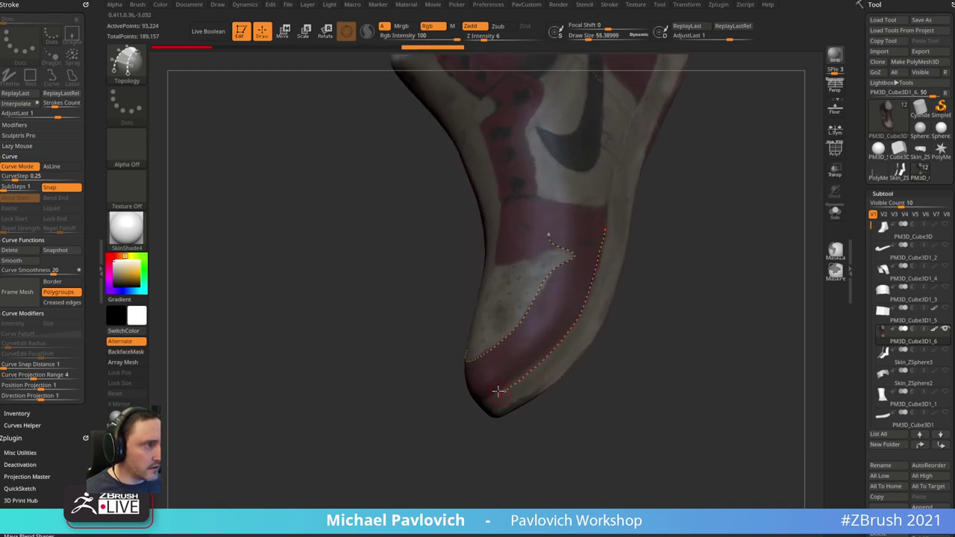
left_click_drag(494, 392, 512, 300)
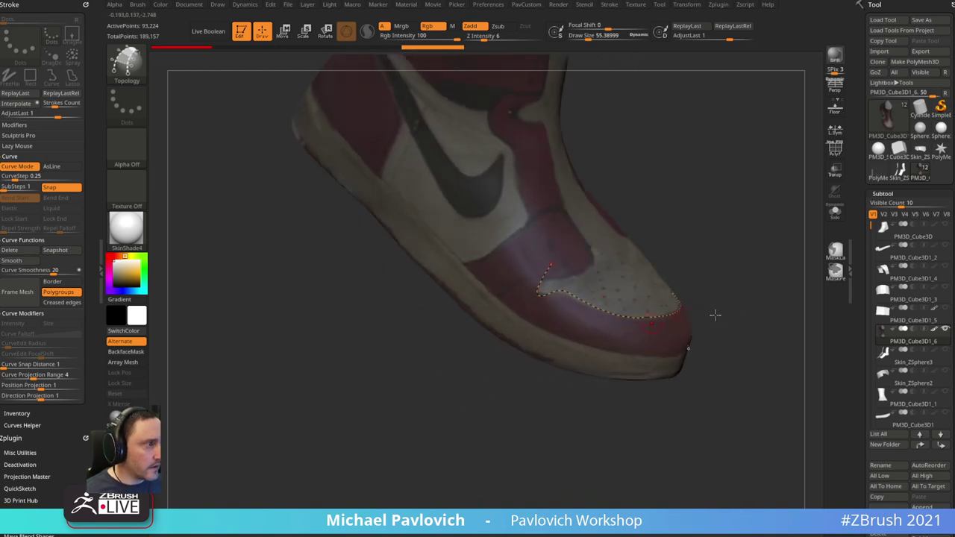
left_click_drag(714, 314, 624, 323)
left_click_drag(553, 343, 529, 348)
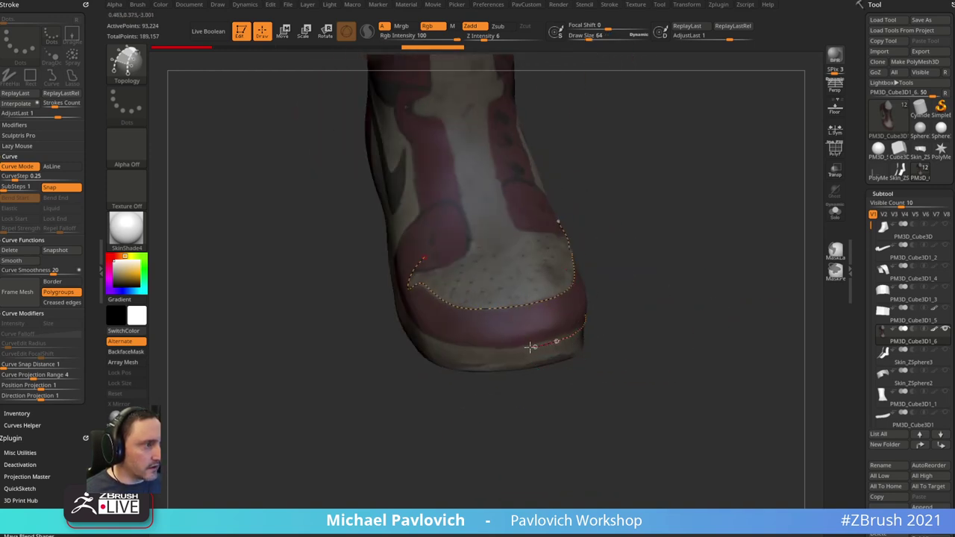
left_click_drag(453, 344, 426, 334)
mouse_move(672, 251)
left_mouse_down()
mouse_move(708, 171)
mouse_move(674, 286)
mouse_move(559, 317)
left_mouse_up()
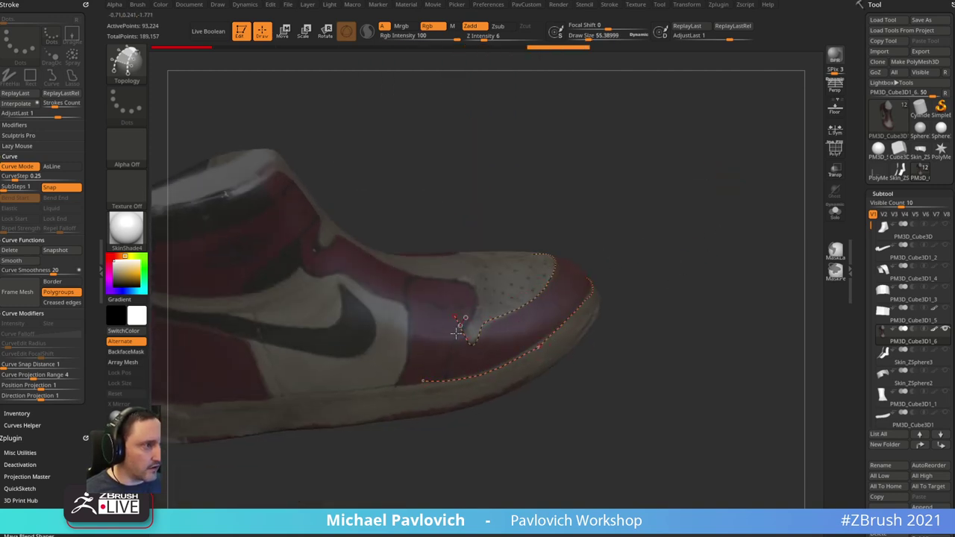
- Draw cross curves between the toe cap's upper and lower outlines, working from the Swoosh-side corner towards the front
left_click_drag(444, 395, 445, 397)
left_click_drag(593, 367, 580, 355)
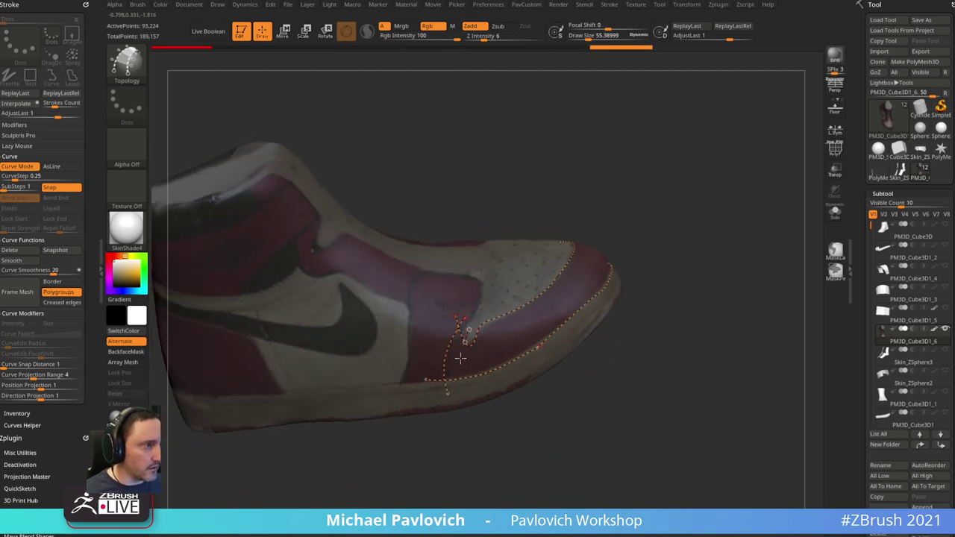
mouse_move(460, 358)
left_mouse_down()
mouse_move(463, 409)
mouse_move(483, 442)
mouse_move(506, 430)
left_mouse_up()
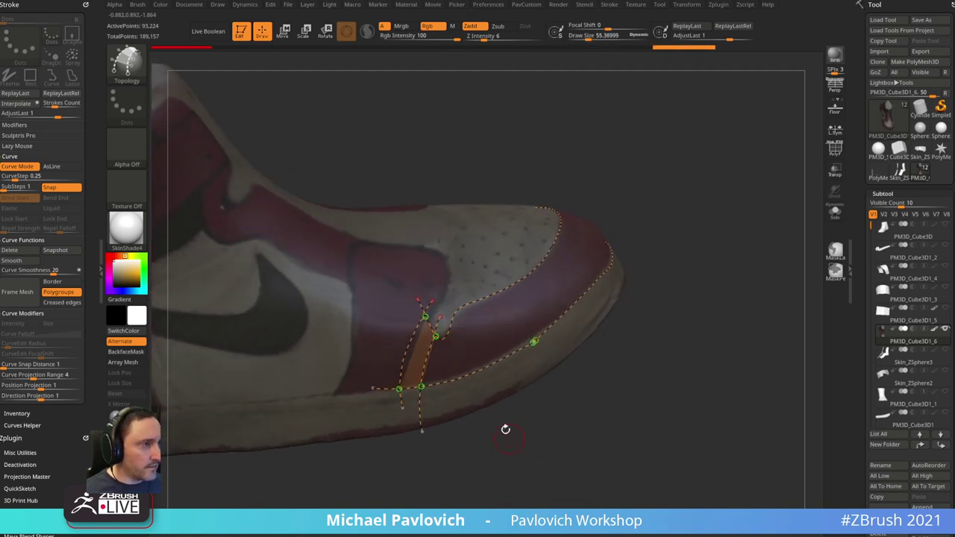
mouse_move(445, 324)
left_mouse_down()
mouse_move(467, 397)
mouse_move(510, 447)
left_mouse_up()
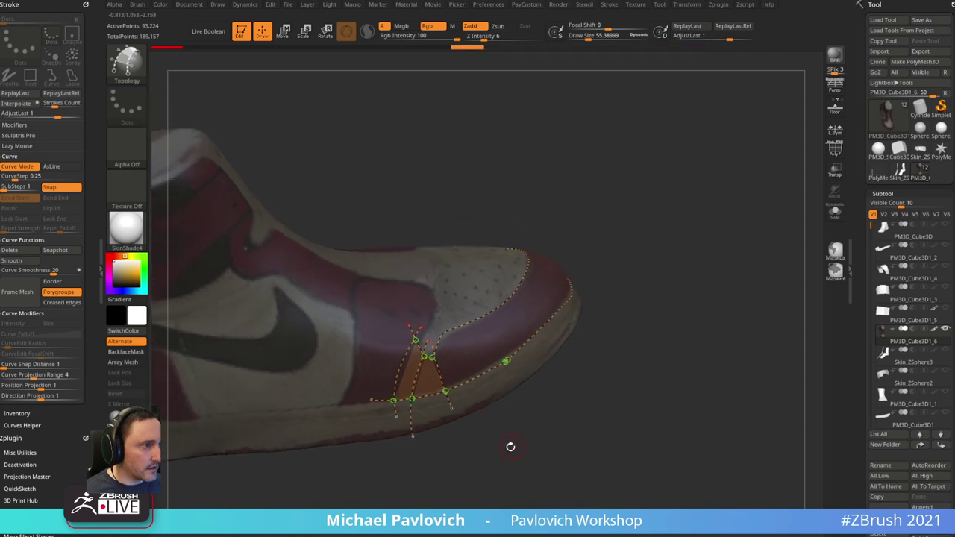
left_click_drag(441, 326, 467, 395)
left_click_drag(515, 417, 549, 374)
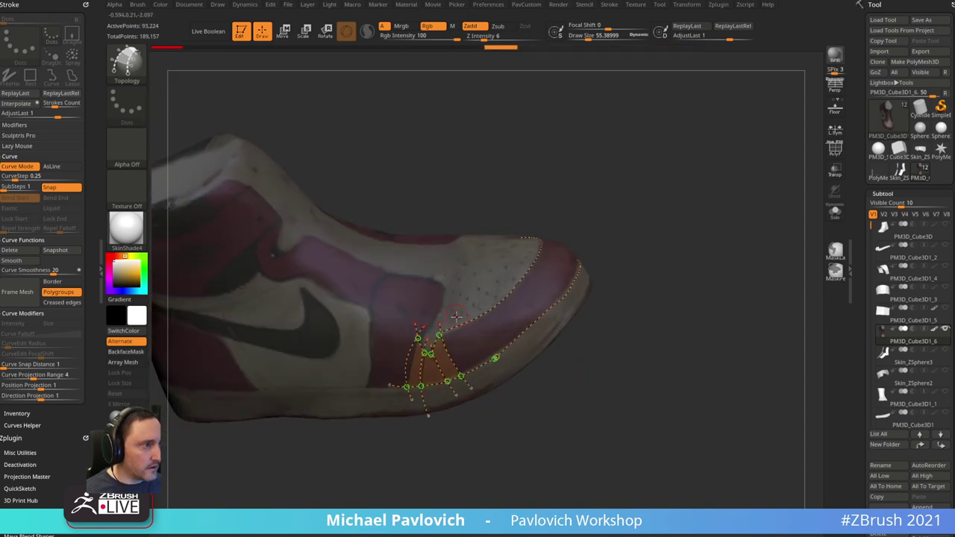
left_click_drag(456, 317, 488, 377)
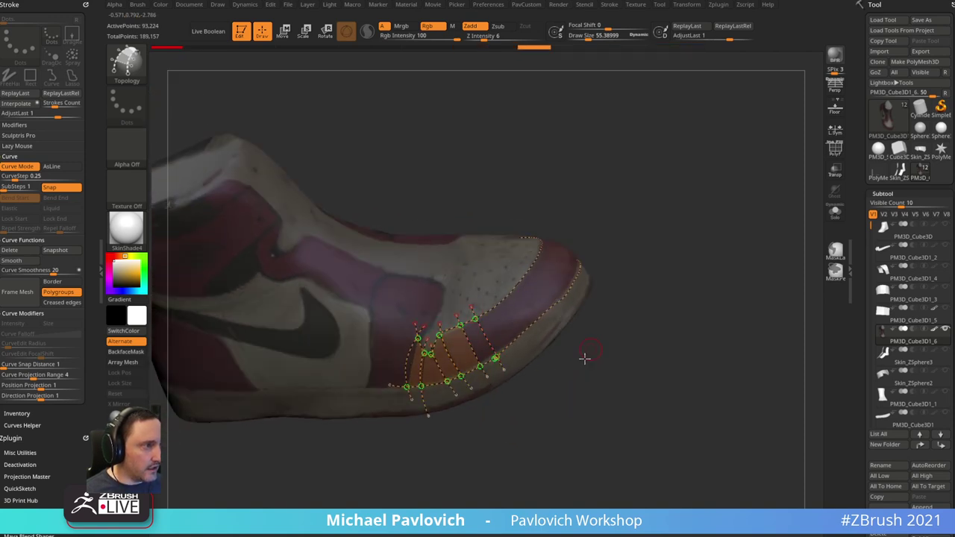
- Continue the cross curves around the toe cap's front and along its opposite side, connecting both outlines
mouse_move(585, 358)
left_mouse_down()
mouse_move(575, 361)
mouse_move(609, 339)
mouse_move(586, 331)
left_mouse_up()
left_click(616, 337)
key("ctrl+z")
mouse_move(502, 319)
left_mouse_down()
mouse_move(534, 373)
mouse_move(552, 354)
left_mouse_up()
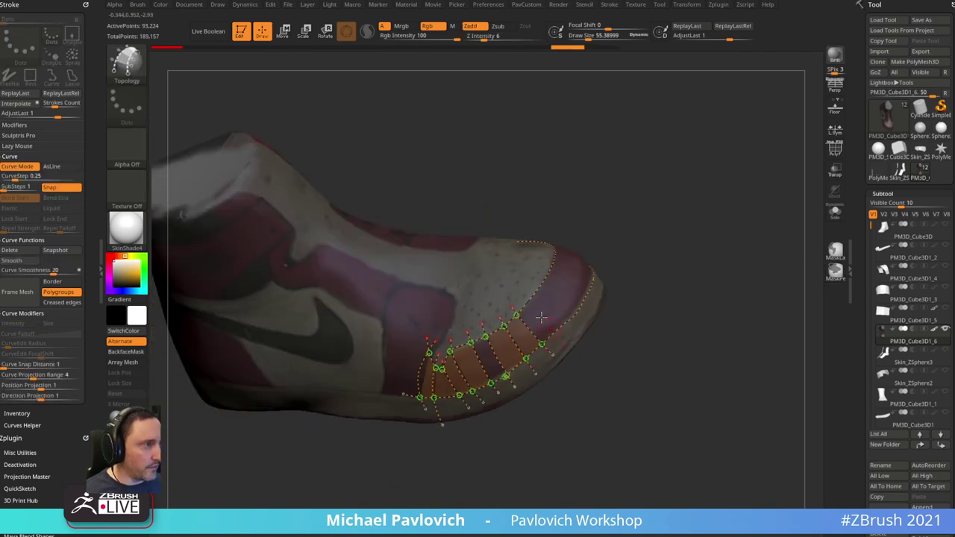
mouse_move(673, 283)
left_mouse_down()
mouse_move(703, 139)
mouse_move(746, 288)
mouse_move(672, 335)
left_mouse_up()
mouse_move(485, 322)
left_mouse_down()
mouse_move(508, 395)
mouse_move(537, 377)
left_mouse_up()
left_click_drag(515, 300, 563, 360)
mouse_move(656, 306)
left_mouse_down()
mouse_move(616, 283)
mouse_move(752, 255)
mouse_move(677, 426)
mouse_move(629, 413)
mouse_move(507, 303)
left_mouse_up()
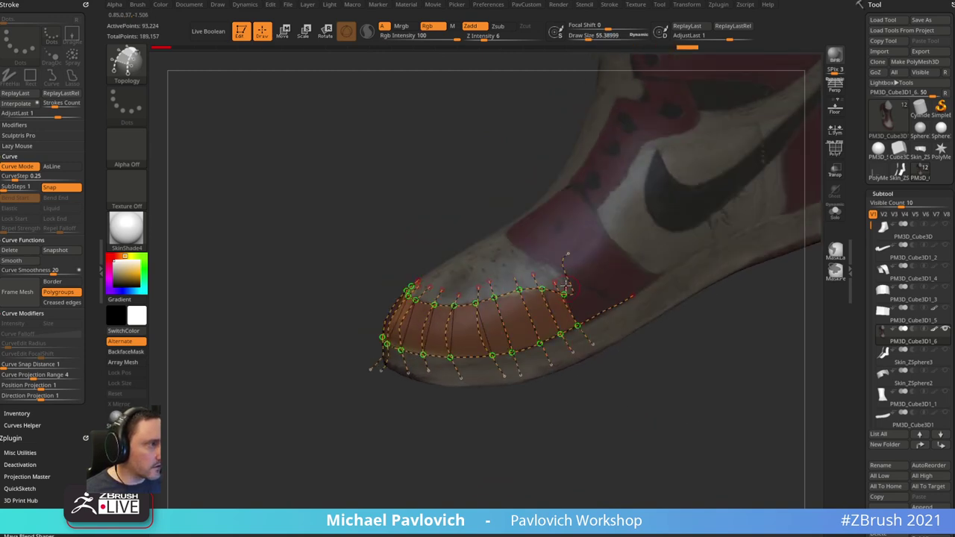
- Remove the stray cross curves near the toe cap's rear corner and reconnect its lower outline across the gap
mouse_move(567, 284)
left_mouse_down()
mouse_move(622, 317)
mouse_move(748, 320)
mouse_move(754, 348)
mouse_move(764, 327)
mouse_move(746, 254)
mouse_move(751, 166)
mouse_move(763, 247)
mouse_move(731, 261)
left_mouse_up()
left_click_drag(705, 358, 631, 389, "alt")
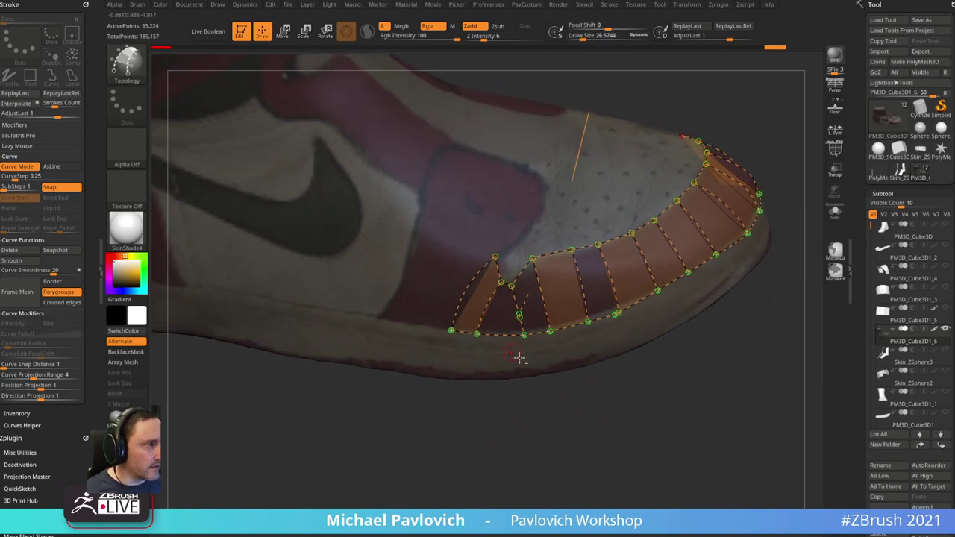
left_click_drag(520, 358, 533, 340)
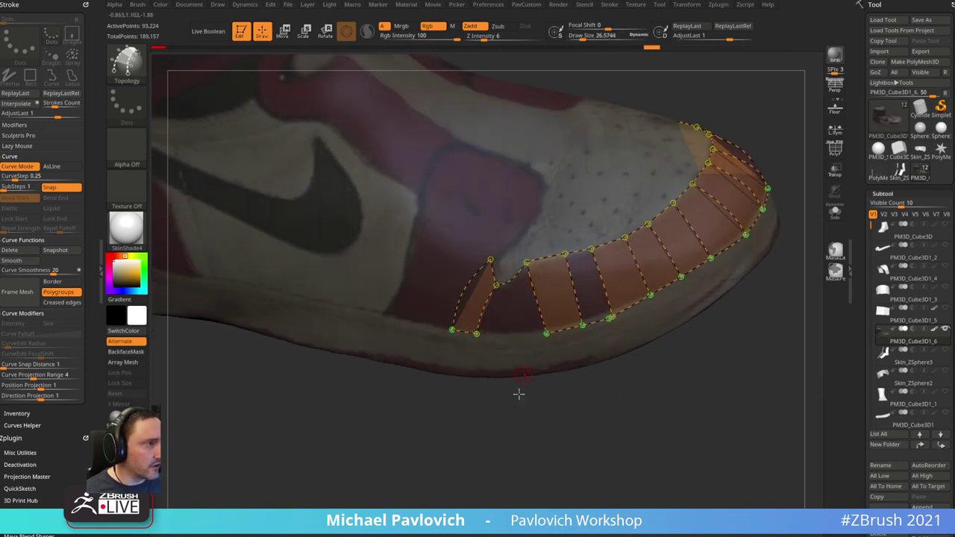
left_click_drag(519, 394, 462, 341)
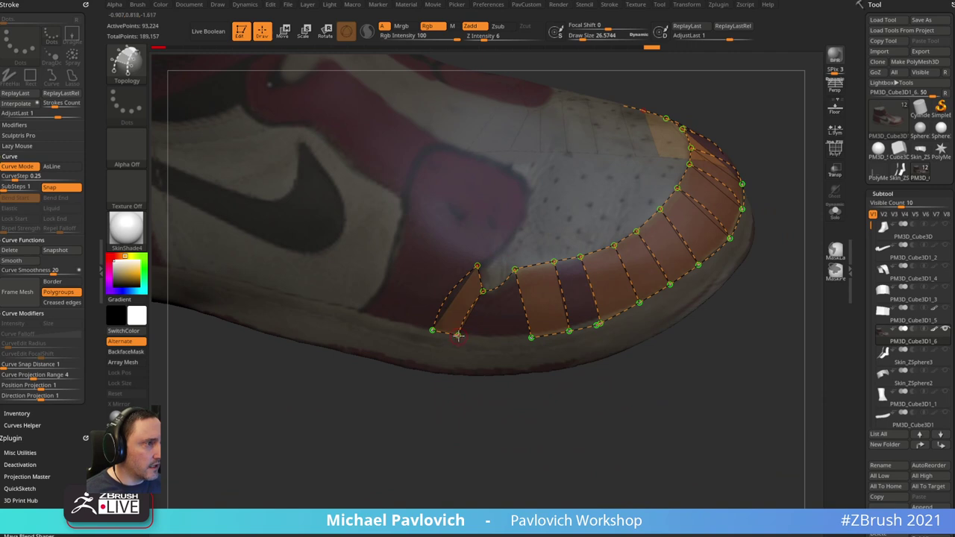
left_click(532, 338)
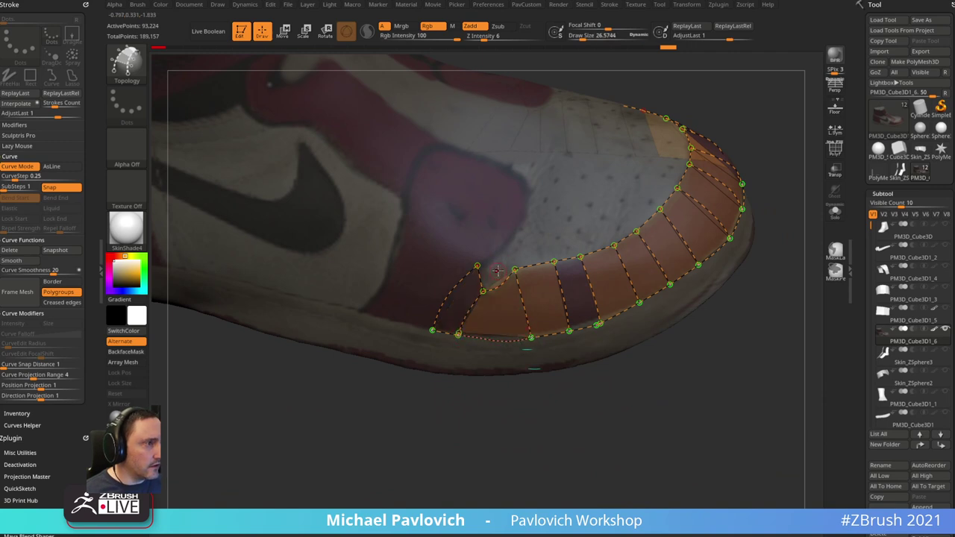
- Redraw two cross curves at the toe cap's rear corner, replacing the old angled one between the upper and lower outlines
left_click_drag(497, 270, 494, 354)
left_click(457, 326, "alt")
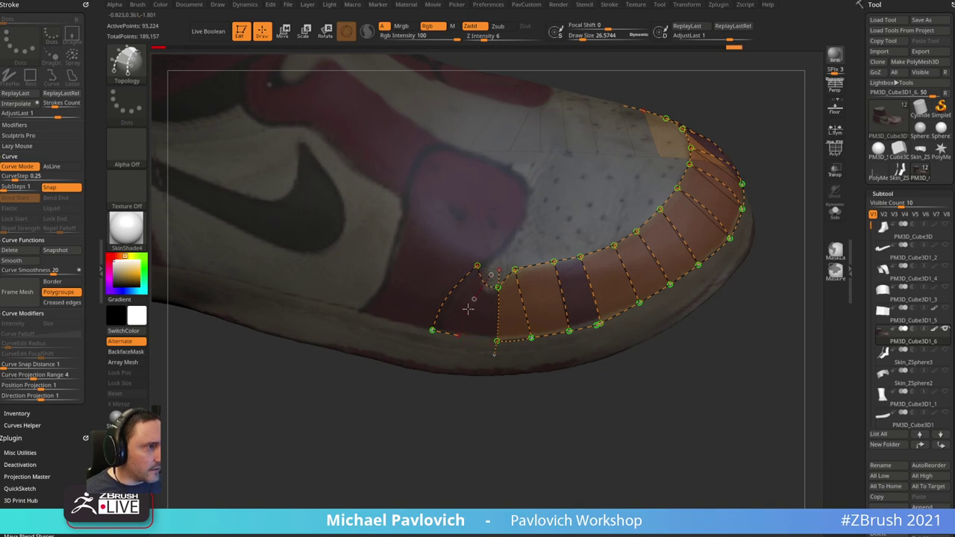
left_click_drag(486, 278, 448, 378)
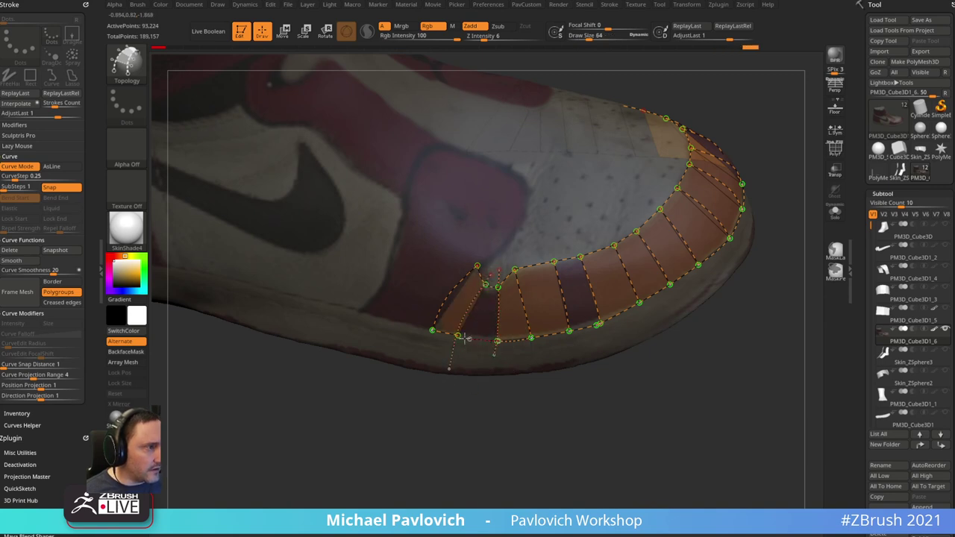
- Bridge the remaining gaps along the toe cap's lower outline so the unfilled faces between the cross curves close
left_click_drag(463, 338, 467, 373)
left_click_drag(457, 429, 497, 446)
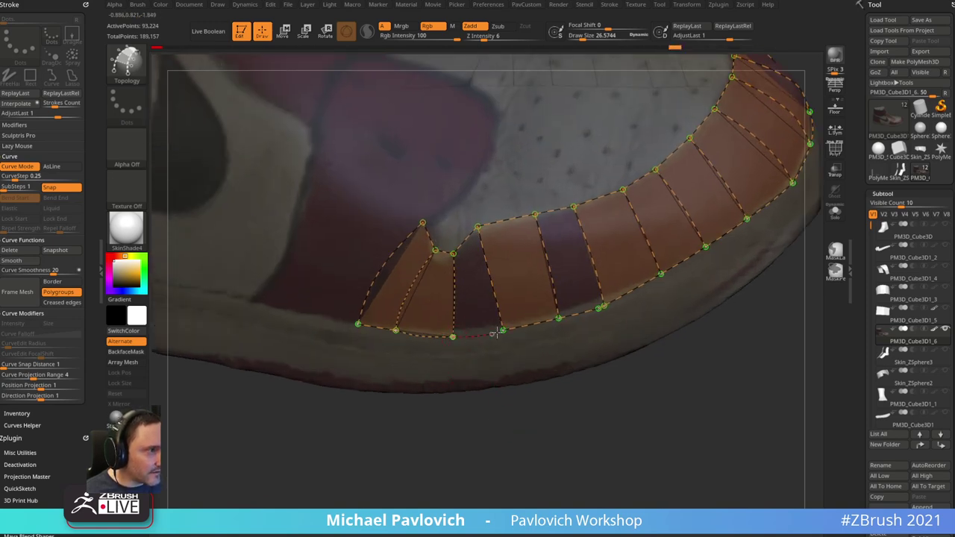
left_click_drag(553, 431, 580, 390)
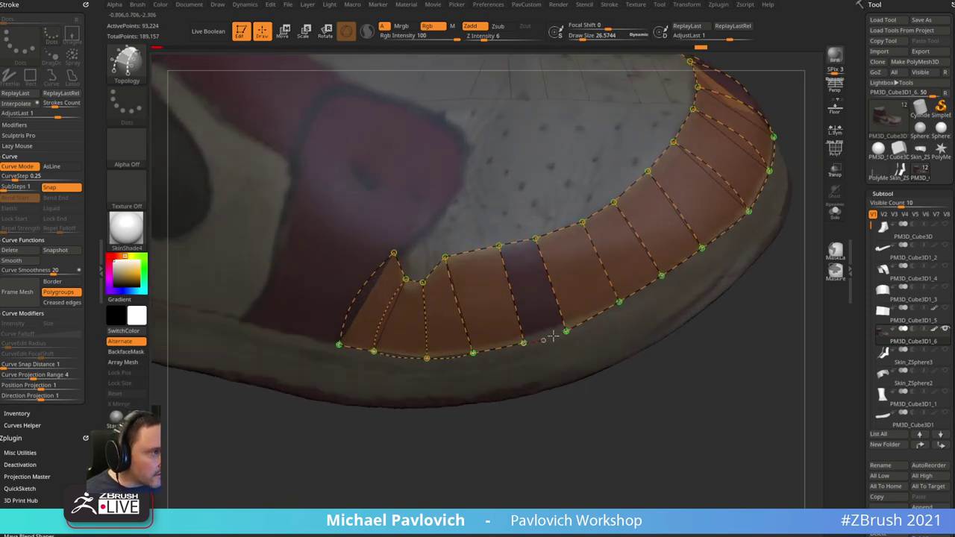
left_click_drag(599, 439, 671, 370, "alt")
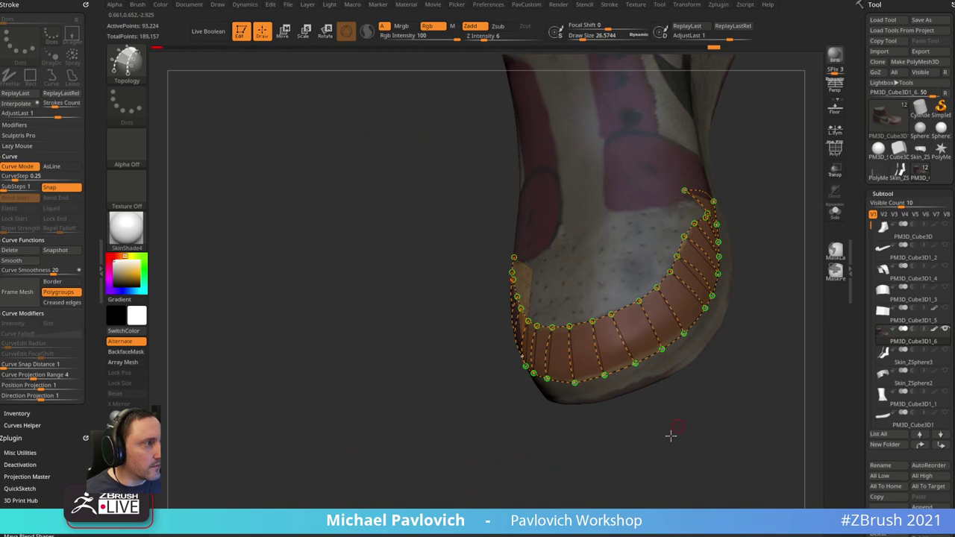
- Draw a lengthwise curve around the middle of the toe cap, crossing all the cross curves from one end to the other
left_click_drag(683, 445, 688, 260)
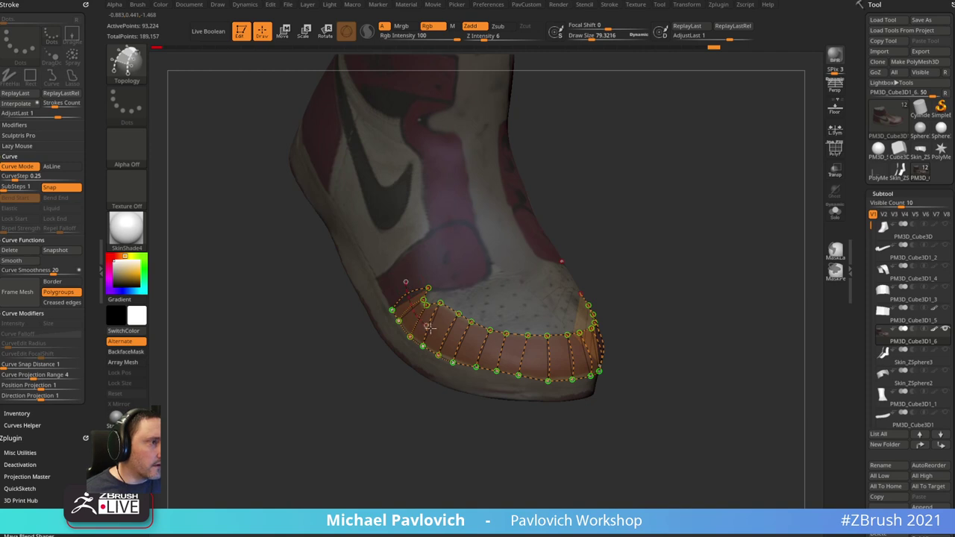
left_click_drag(430, 329, 431, 329)
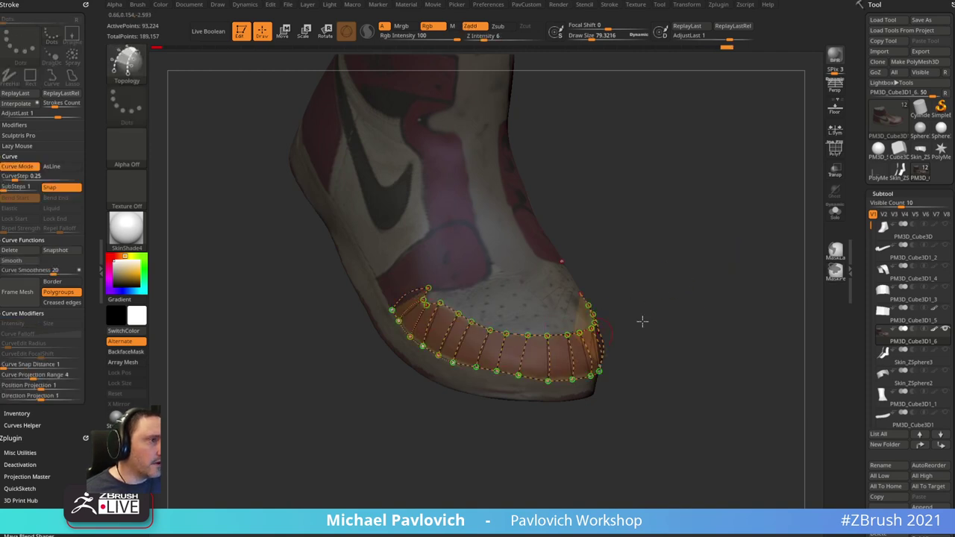
left_click_drag(641, 321, 674, 269)
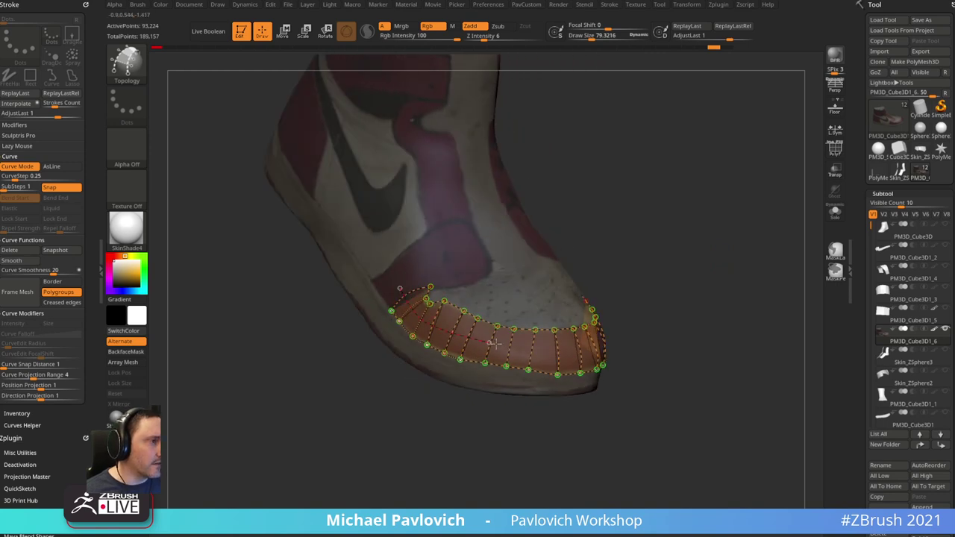
left_click_drag(641, 350, 392, 468)
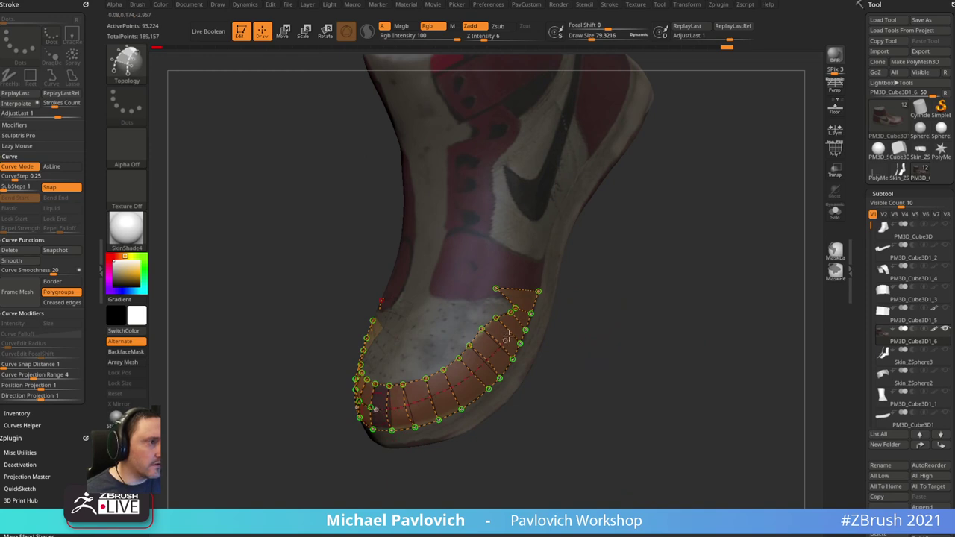
left_click_drag(673, 311, 691, 329)
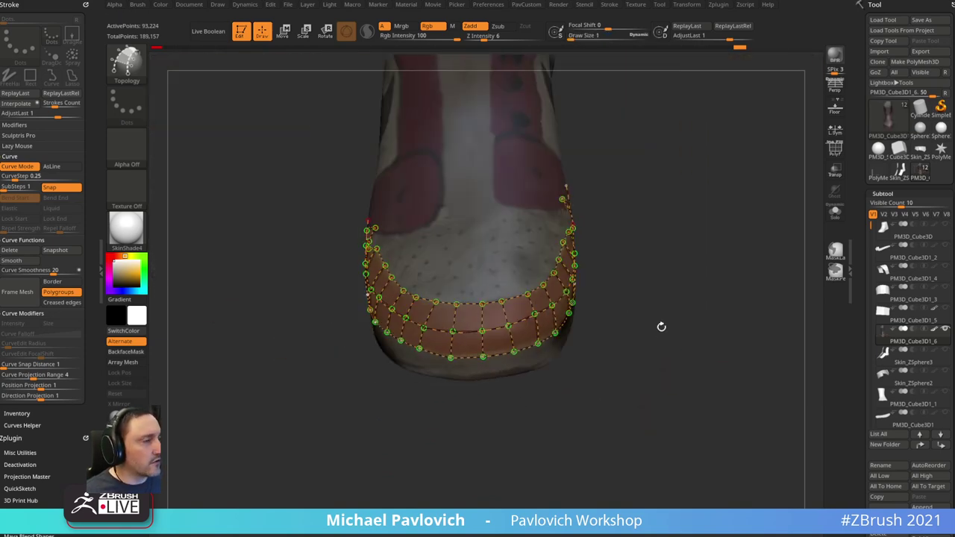
- Generate a single-sided toe cap mesh from the topology curves at draw size 1 and split the masked points into separate subtools
left_click(525, 152)
left_click_drag(656, 179, 773, 205)
key("grave")
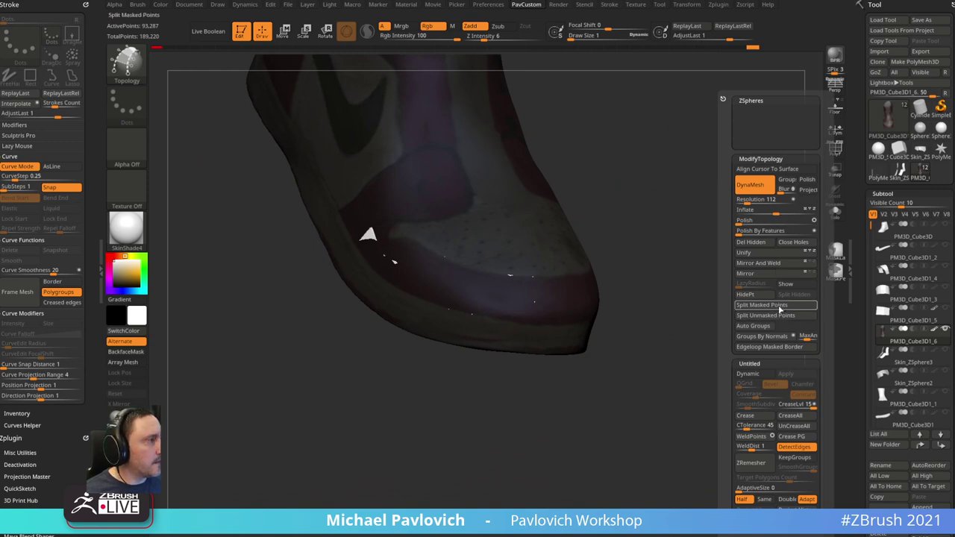
left_click(779, 306)
- With the ZModeler brush, try extruding the toe cap's whole polygroup, and push the single-sided panel slightly outward from the shoe instead
key("b")
key("z")
key("m")
left_click(410, 252)
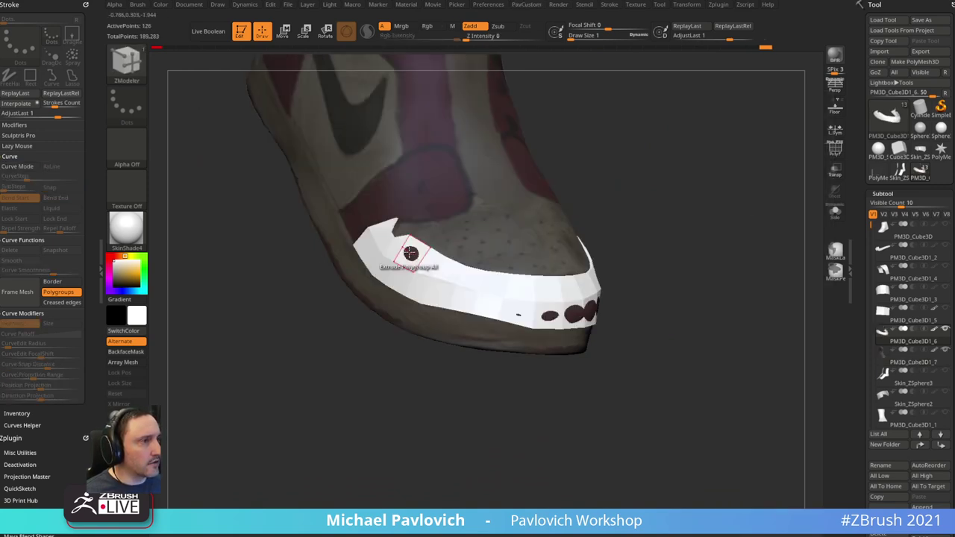
mouse_move(697, 204)
left_mouse_down("alt")
mouse_move(678, 257)
mouse_move(681, 228)
mouse_move(763, 262)
mouse_move(674, 185)
mouse_move(666, 241)
left_mouse_up("alt")
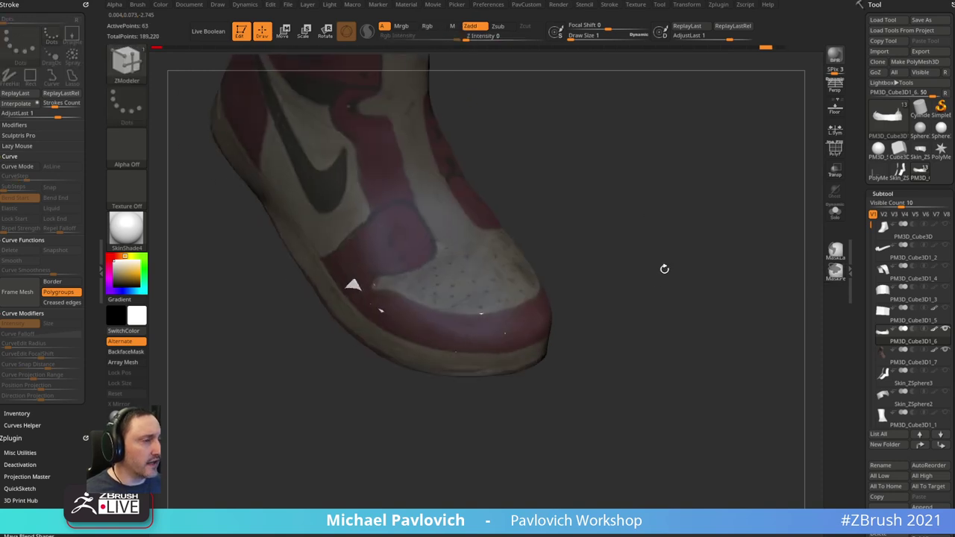
key("space")
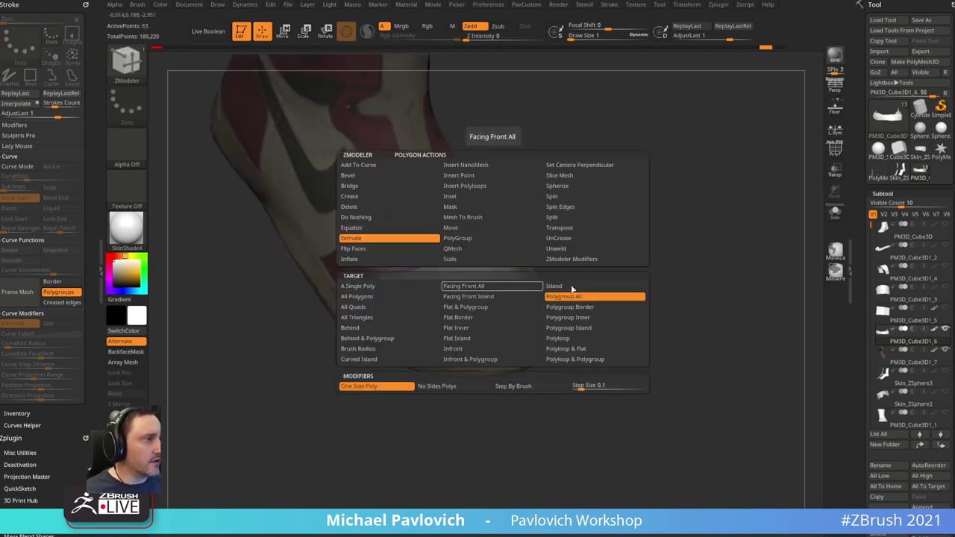
left_click_drag(576, 273, 589, 278)
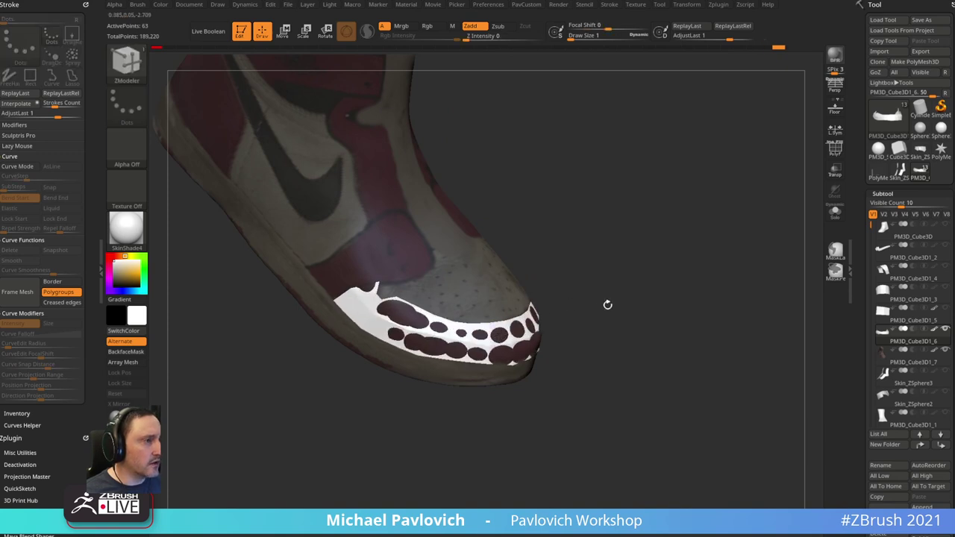
- Switch to the Move brush at draw size about 206 for adjusting the toe cap panel against the shoe
left_click_drag(607, 305, 596, 317)
key("b")
key("m")
key("v")
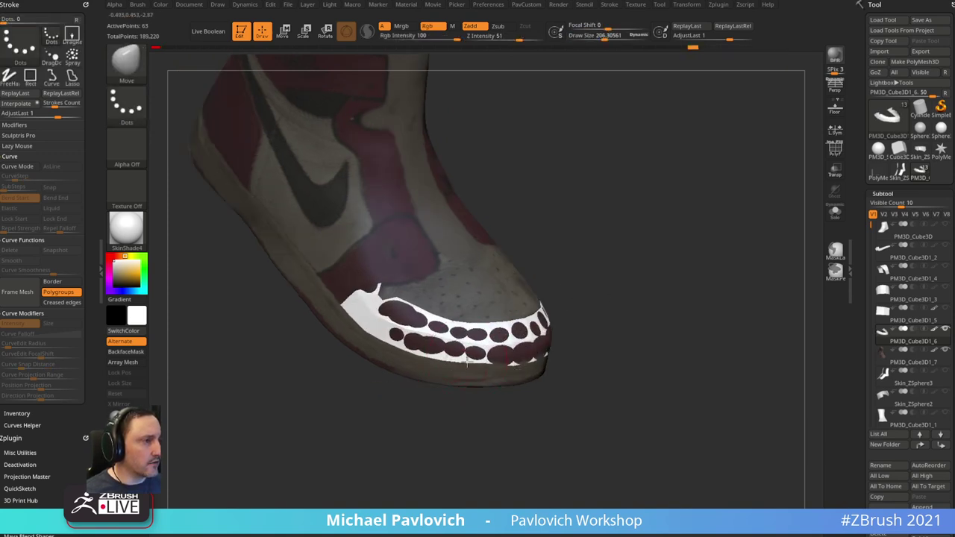
- Pull the toe strip out from the shoe surface on both sides with the Move brush
mouse_move(459, 369)
left_mouse_down()
mouse_move(572, 353)
mouse_move(514, 360)
left_mouse_up()
left_click_drag(569, 348, 605, 329)
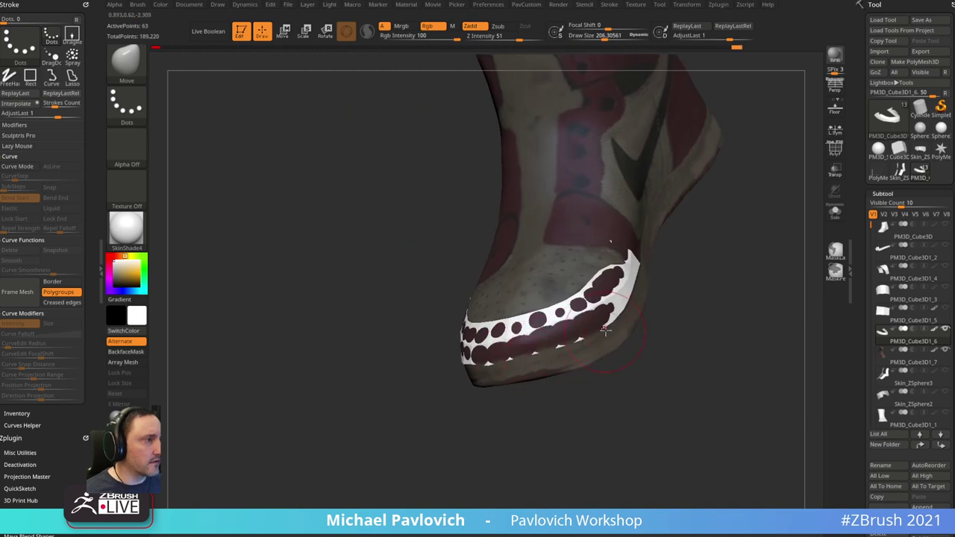
mouse_move(715, 283)
left_mouse_down()
mouse_move(681, 313)
mouse_move(686, 307)
mouse_move(558, 313)
mouse_move(609, 299)
left_mouse_up()
- Give the toe strip thickness by extruding its whole polygroup with ZModeler
key("b")
key("z")
key("m")
left_click_drag(677, 280, 684, 266)
key("space")
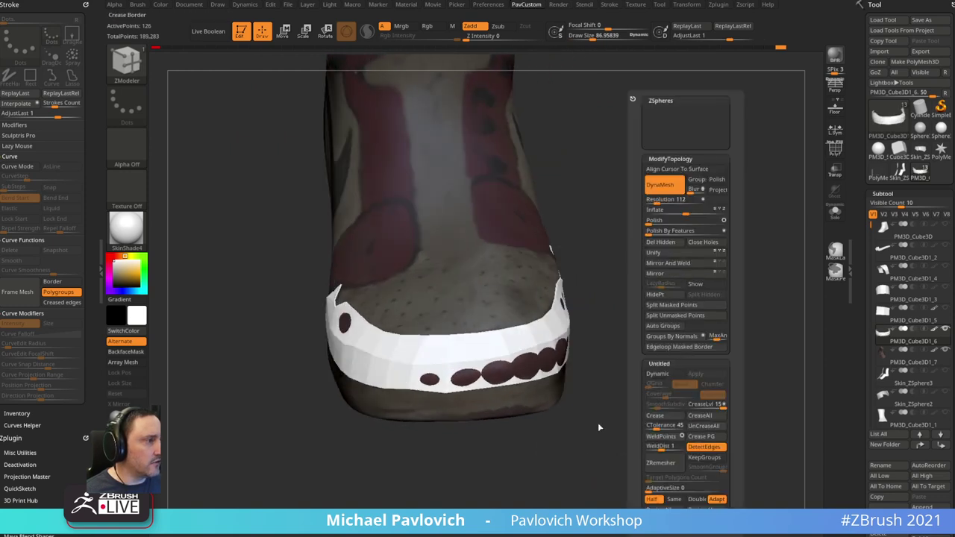
- Pull the extruded toe strip clear of the shoe surface around the toe with the Move brush at draw size about 103
left_click_drag(596, 426, 607, 403)
key("b")
key("m")
key("v")
left_click_drag(511, 349, 525, 354)
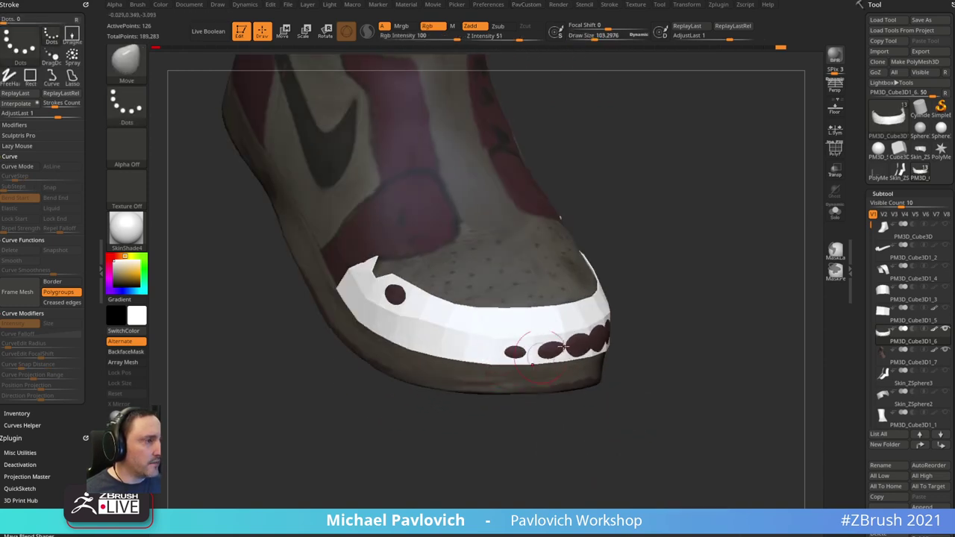
left_click_drag(566, 418, 440, 410)
left_click_drag(646, 330, 715, 362)
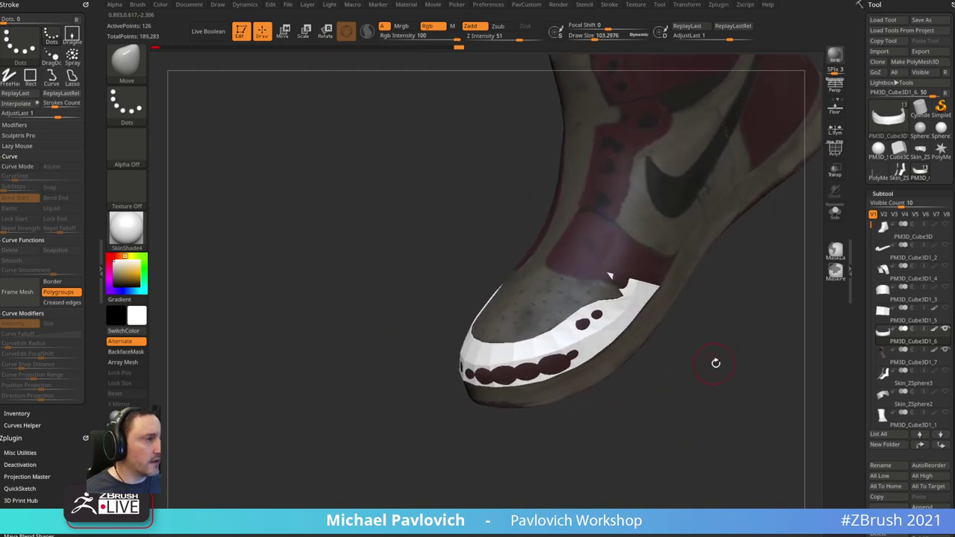
- Turn on dynamic subdivision for the toe strip and isolate it to check its smoothed shape
key("d")
left_click(834, 212)
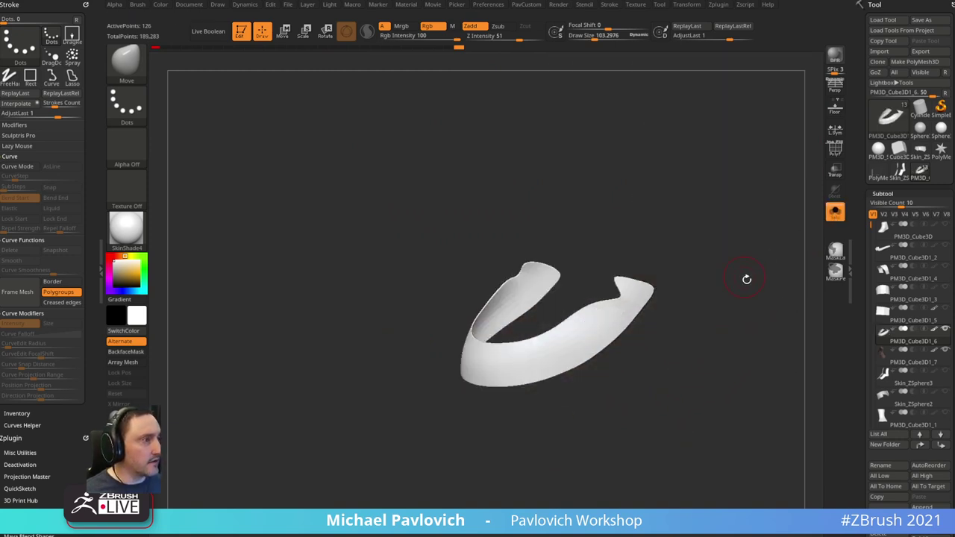
left_click_drag(746, 279, 708, 311)
left_click_drag(708, 276, 792, 242)
- Leave Solo mode and make all the shoe subtools visible
left_click(835, 214)
left_click_drag(800, 169, 809, 238)
left_click(944, 309, "shift")
left_click_drag(660, 263, 750, 260)
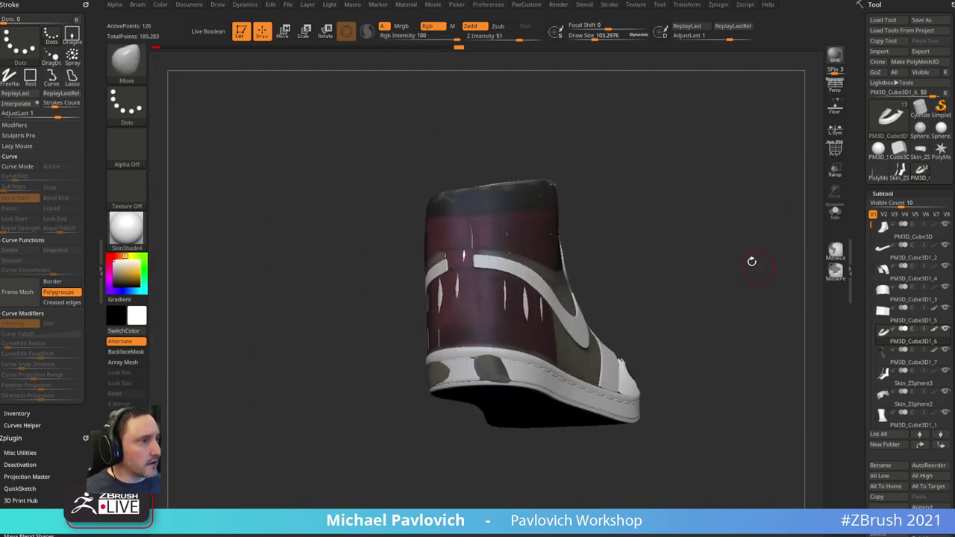
- Select the lower heel panel subtool and extrude its whole polygroup with ZModeler
key("s")
left_click(488, 321, "alt")
left_click_drag(669, 258, 740, 214)
key("b")
key("z")
key("m")
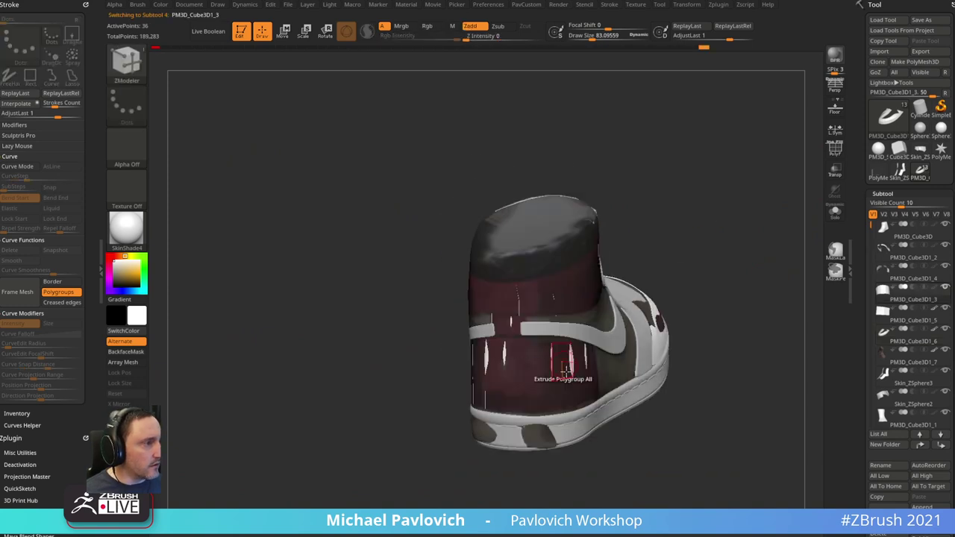
left_click_drag(662, 250, 598, 272)
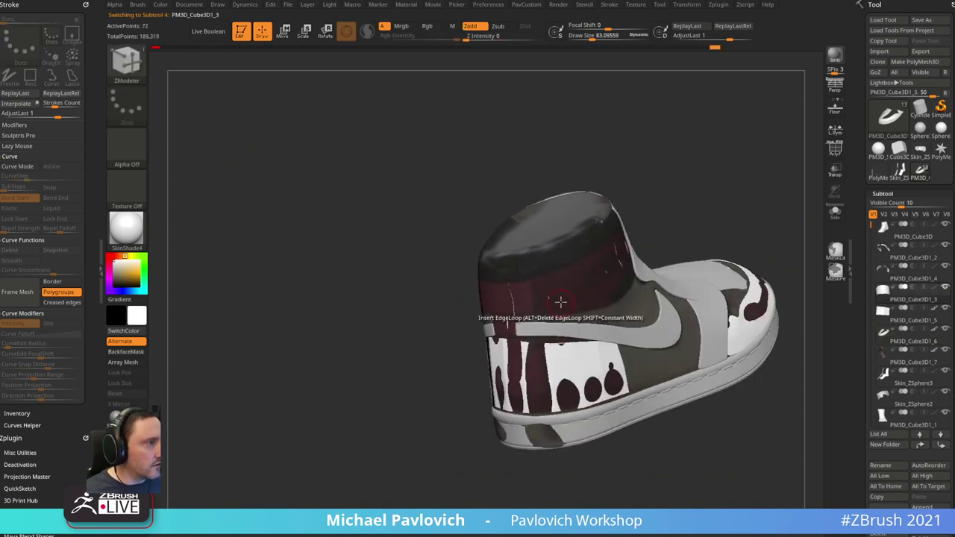
key("b")
key("s")
key("t")
key("s")
left_click(616, 267, "alt")
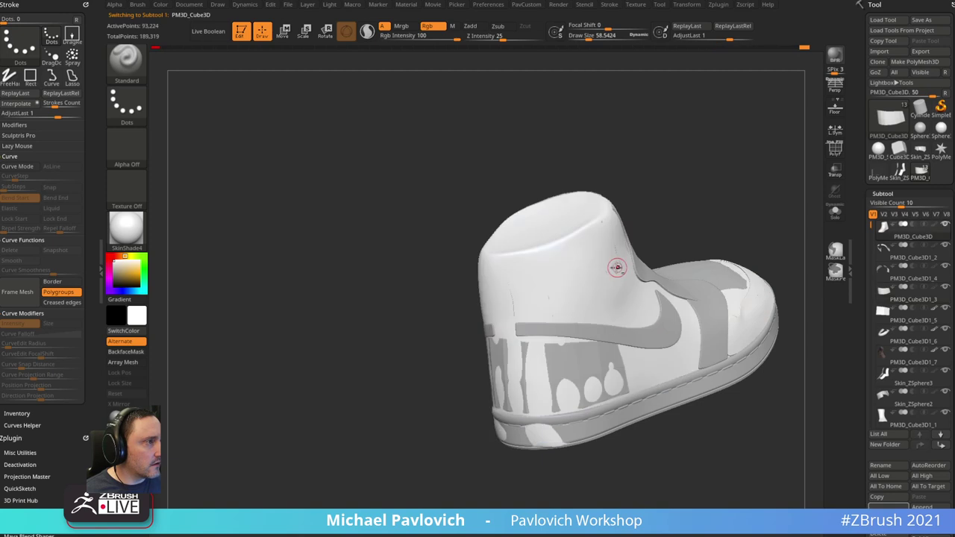
key("b")
key("z")
key("m")
mouse_move(669, 221)
left_mouse_down("alt")
mouse_move(646, 249)
mouse_move(661, 217)
mouse_move(679, 231)
left_mouse_up("alt")
left_click(641, 243, "alt")
left_click(645, 244, "alt")
left_click(910, 254)
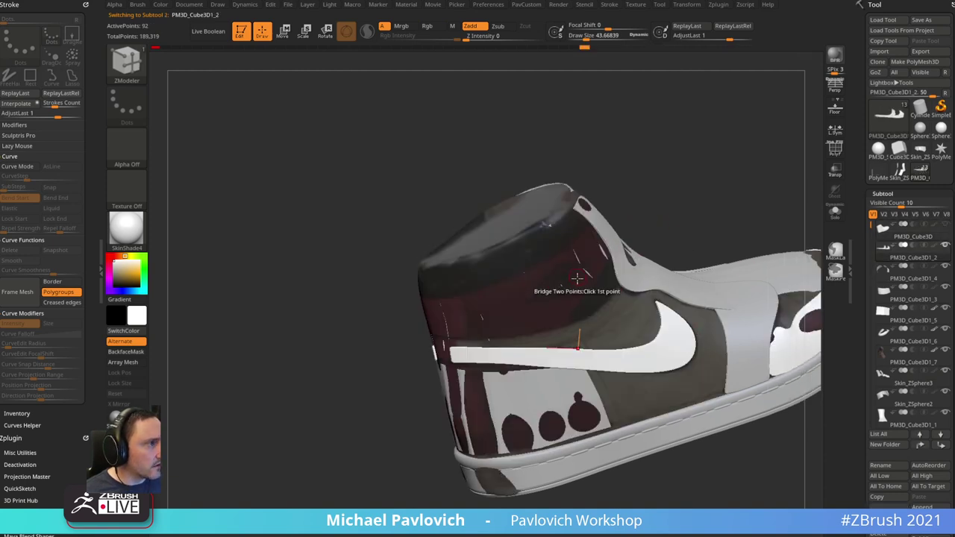
- Select the upper ankle panel Skin_ZSphere2 and extrude its whole polygroup with ZModeler
left_click(595, 275, "alt")
left_click_drag(670, 218, 661, 221)
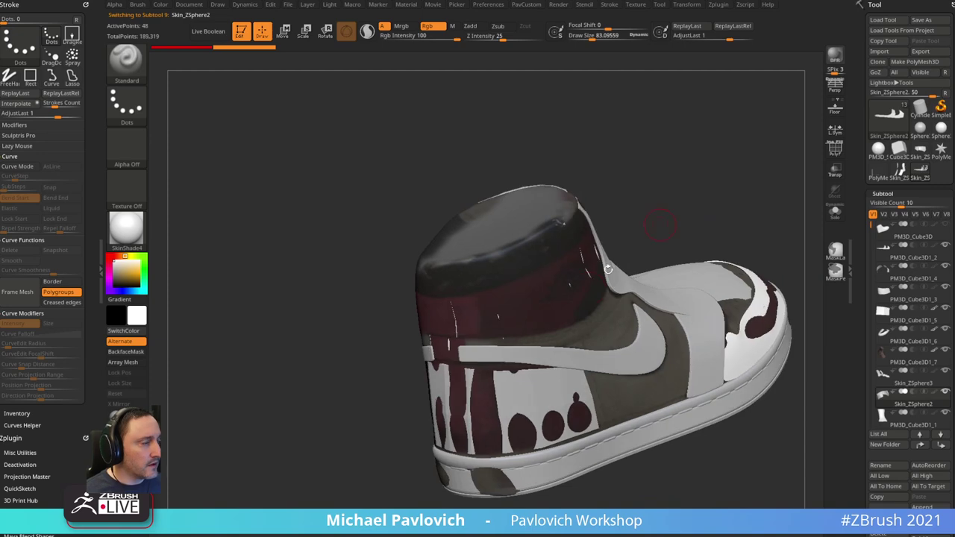
key("b")
key("z")
key("m")
left_click(558, 306)
mouse_move(718, 205)
left_mouse_down("alt")
mouse_move(719, 189)
mouse_move(761, 190)
mouse_move(738, 209)
mouse_move(724, 200)
mouse_move(669, 206)
mouse_move(686, 208)
mouse_move(684, 220)
mouse_move(611, 261)
left_mouse_up("alt")
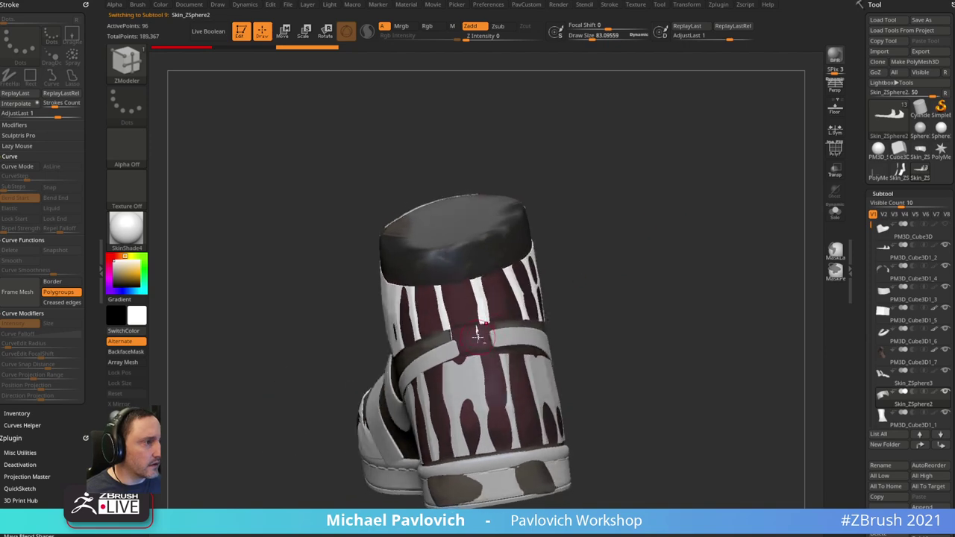
- Select the small patch at the back of the heel between the swoosh bands and extrude its whole polygroup
left_click(478, 336, "alt")
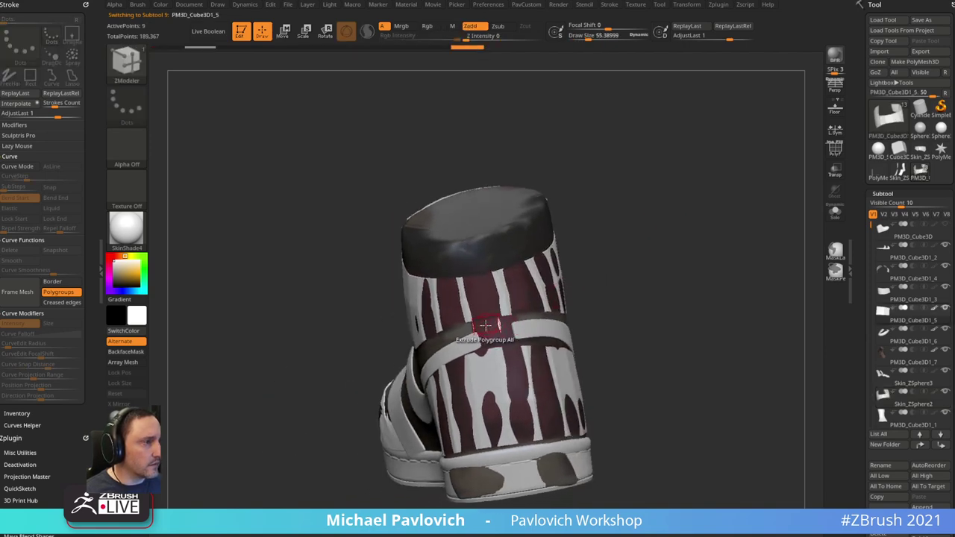
left_click(484, 326)
left_click_drag(674, 234, 693, 279)
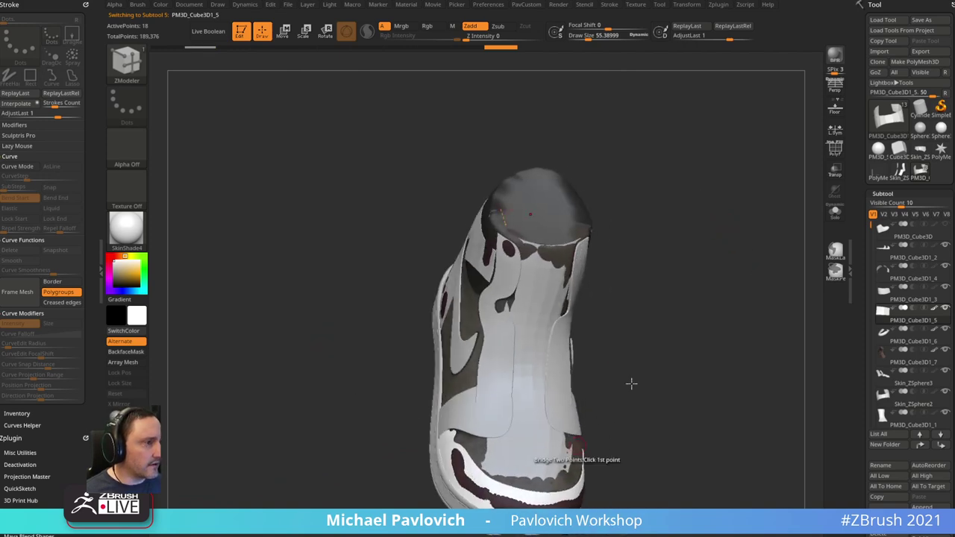
left_click_drag(631, 383, 528, 222)
left_click_drag(714, 296, 684, 196)
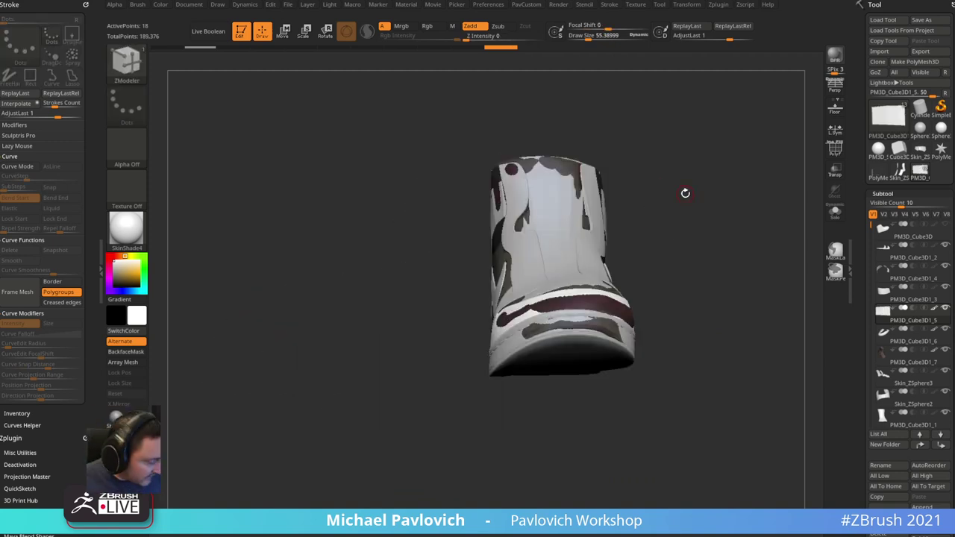
mouse_move(721, 193)
left_mouse_down()
mouse_move(688, 205)
mouse_move(682, 219)
mouse_move(693, 230)
mouse_move(716, 224)
mouse_move(686, 210)
mouse_move(757, 175)
mouse_move(697, 149)
mouse_move(736, 160)
mouse_move(651, 252)
mouse_move(736, 237)
left_mouse_up()
- Bring up the browser's side-view sneaker photo and examine how the leather panels overlap around the forefoot and laces
key("s")
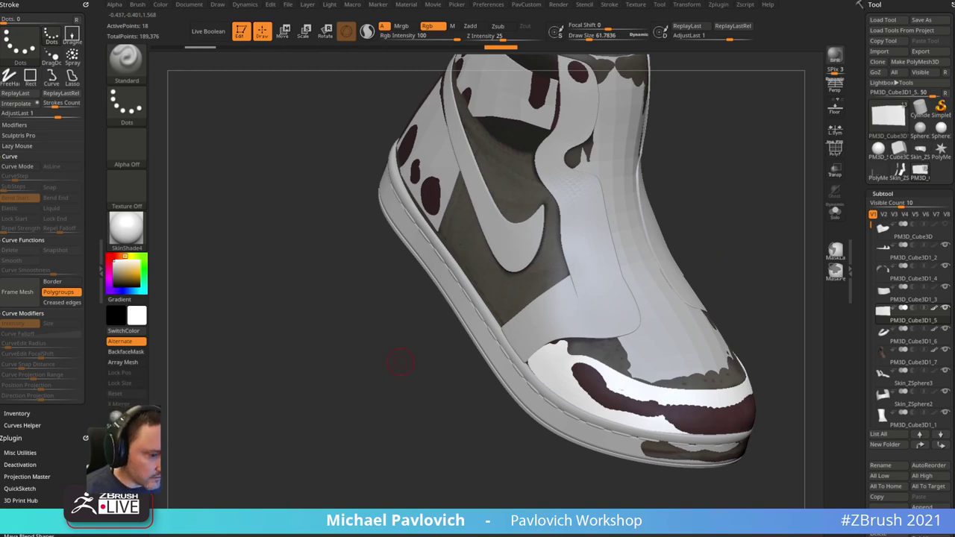
left_click_drag(665, 58, 713, 48)
scroll(447, 345, "up", 2)
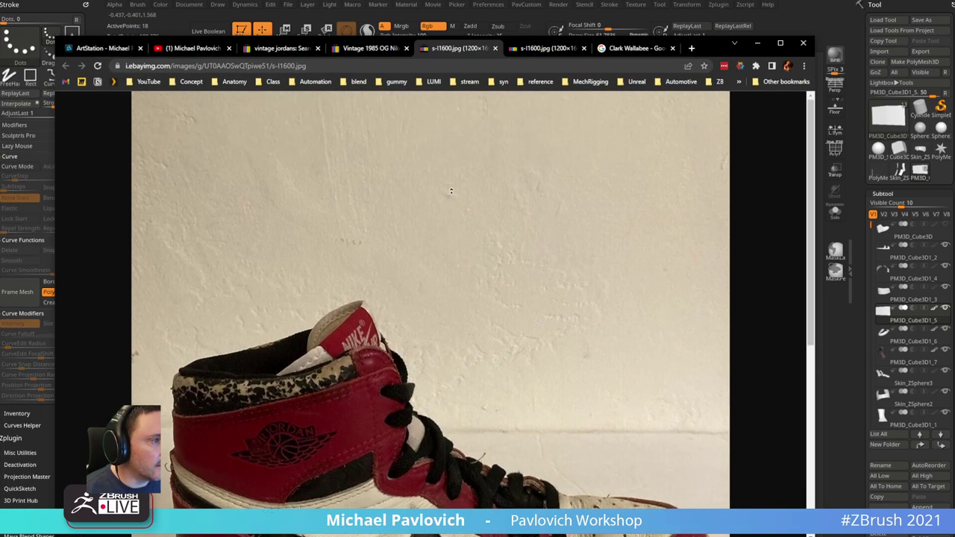
scroll(427, 304, "down", 6)
scroll(450, 372, "up", 2)
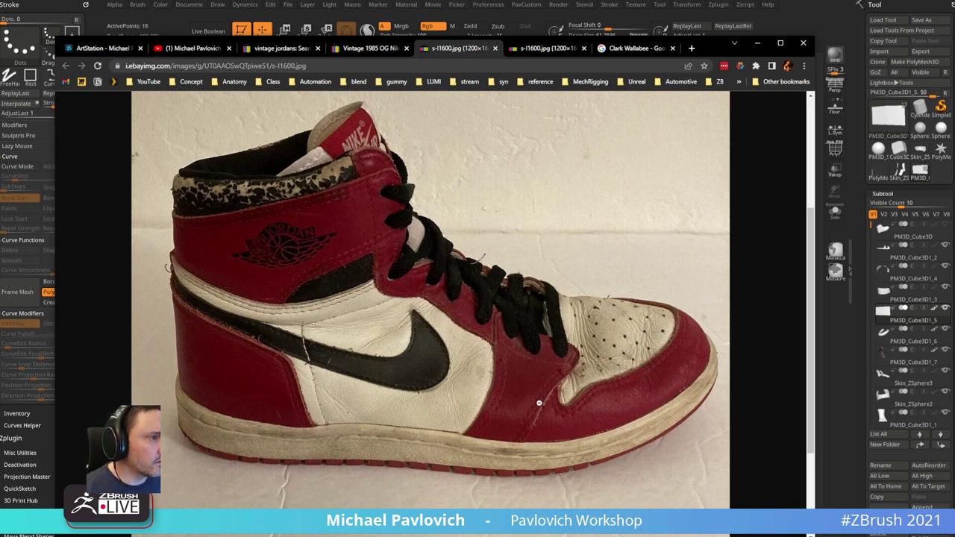
left_click_drag(703, 48, 656, 535)
- Isolate subtool PM3D_Cube3D1_4 and split its forefoot strap and lace panel into separate subtools
mouse_move(746, 212)
left_mouse_down()
mouse_move(719, 169)
mouse_move(768, 233)
left_mouse_up()
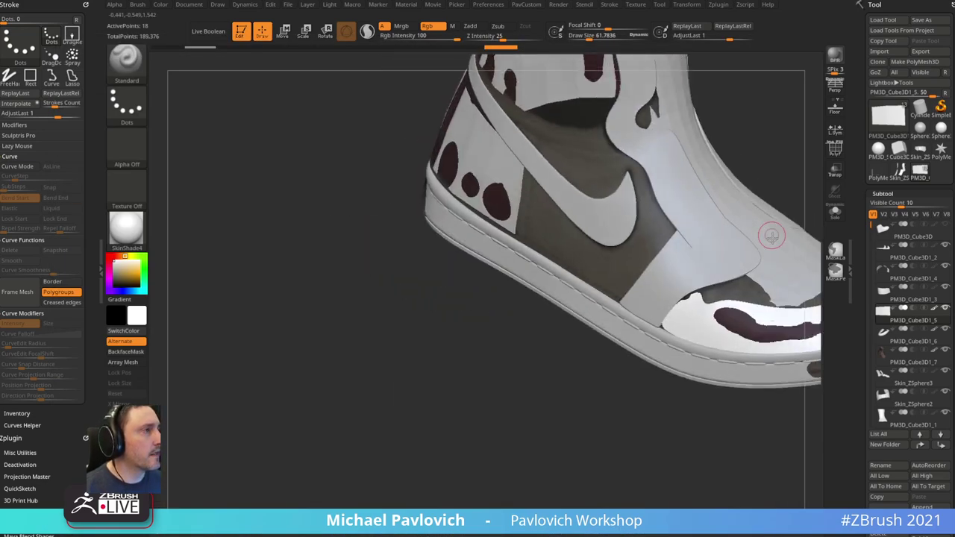
left_click_drag(690, 419, 588, 430, "alt")
key("]")
left_click(586, 279, "alt")
left_click_drag(745, 165, 692, 247, "alt")
key("s")
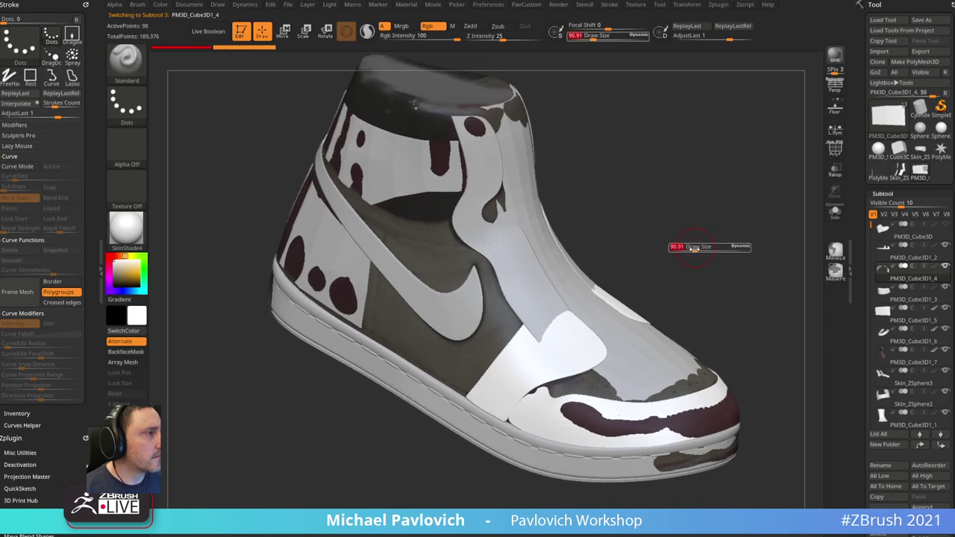
left_click(835, 212)
left_click_drag(794, 233, 738, 315)
mouse_move(444, 225)
left_mouse_down("ctrl+shift")
mouse_move(396, 192)
mouse_move(426, 401)
mouse_move(456, 242)
left_mouse_up("ctrl+shift")
key("2")
left_click(762, 293)
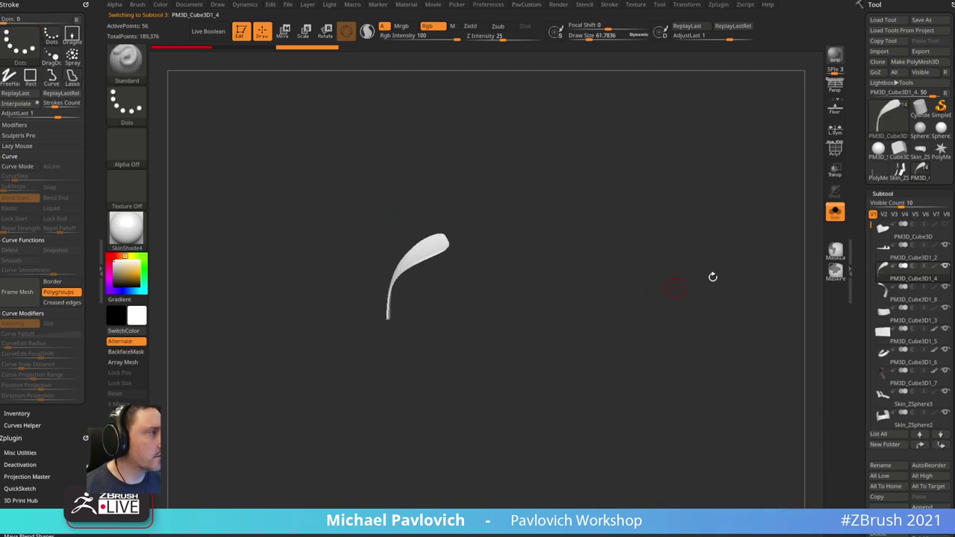
- Leave Solo mode and examine how the forefoot strap meets the lace panel, toe strip and sole
left_click_drag(712, 277, 773, 206)
left_click(833, 211)
left_click_drag(709, 196, 604, 145, "alt")
left_click_drag(603, 146, 611, 150)
left_click_drag(716, 200, 685, 198)
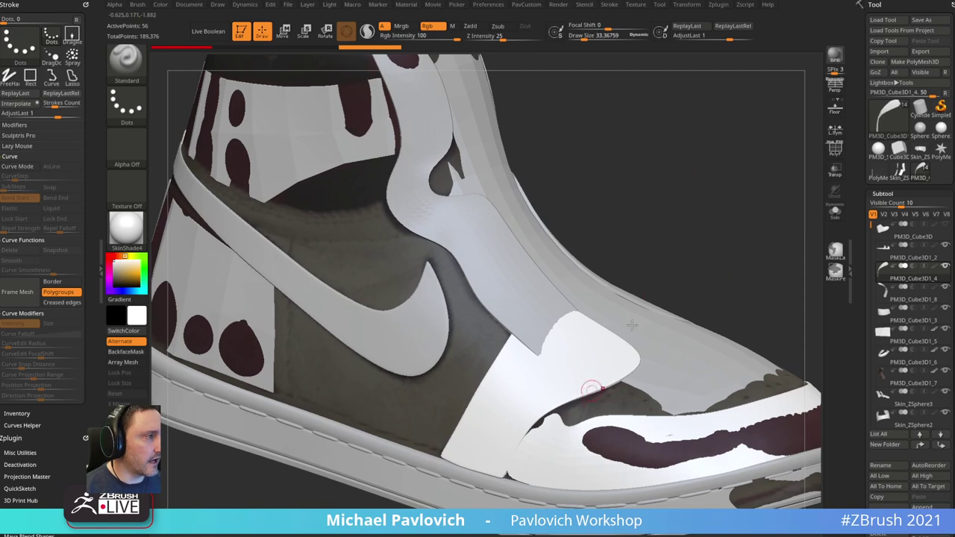
left_click_drag(631, 325, 718, 170)
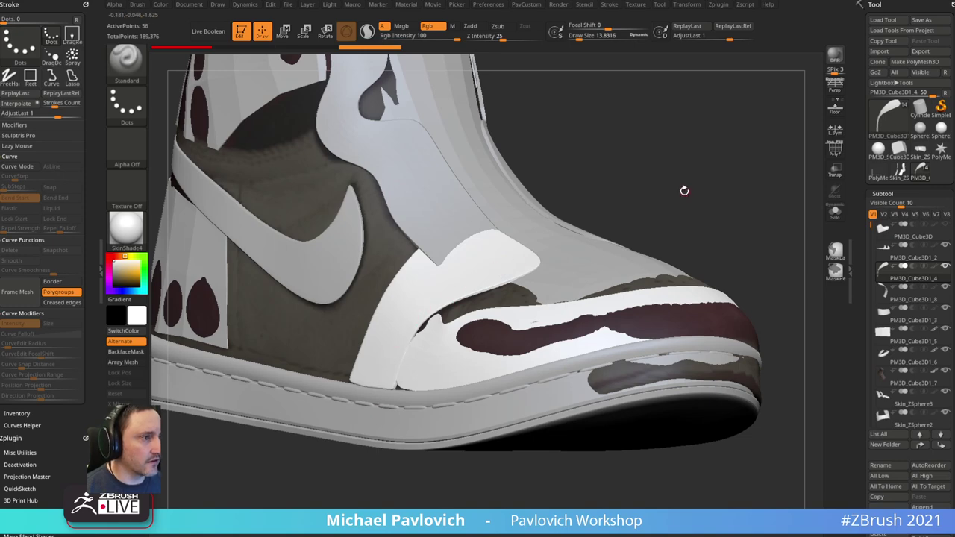
mouse_move(684, 190)
left_mouse_down()
mouse_move(750, 228)
mouse_move(714, 187)
left_mouse_up()
key("s")
key("s")
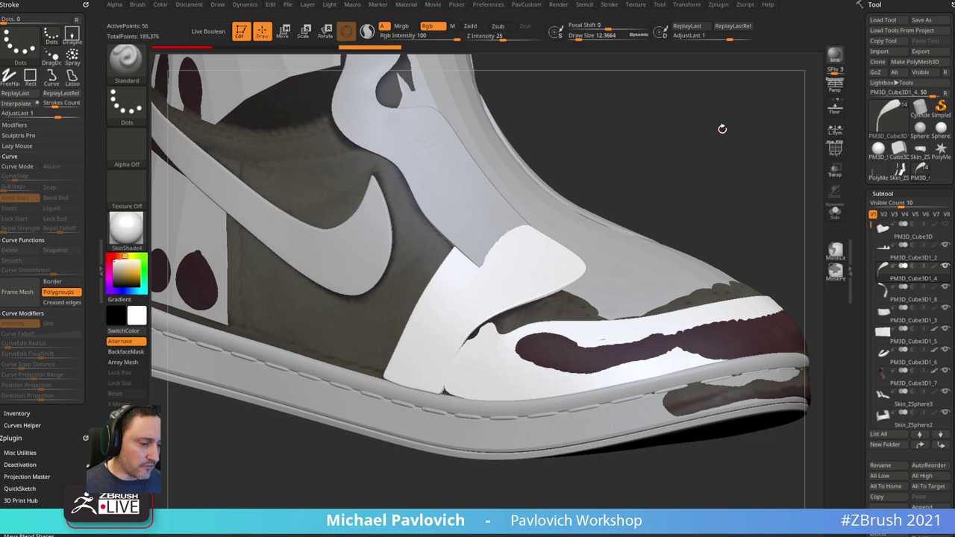
left_click_drag(722, 129, 714, 188)
left_click_drag(576, 112, 599, 170, "alt")
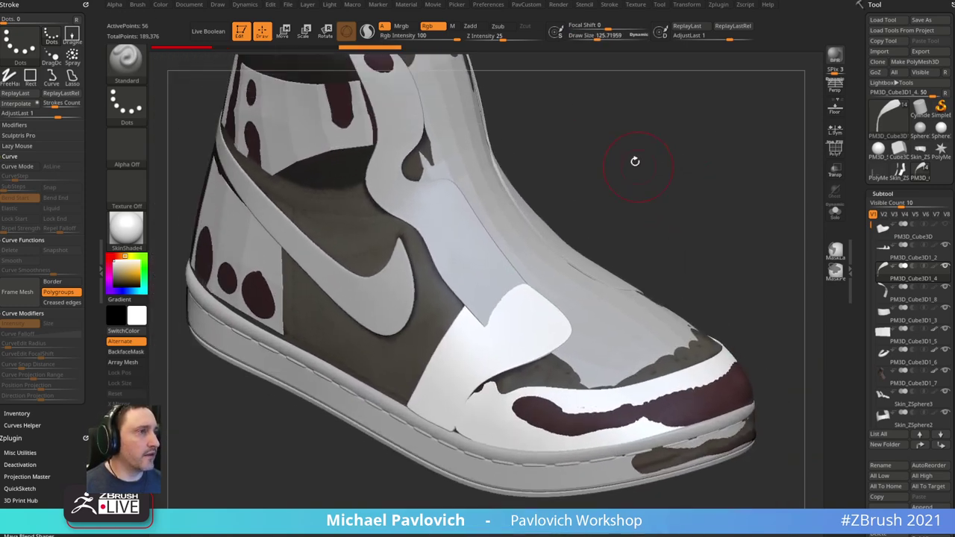
key("s")
key("s")
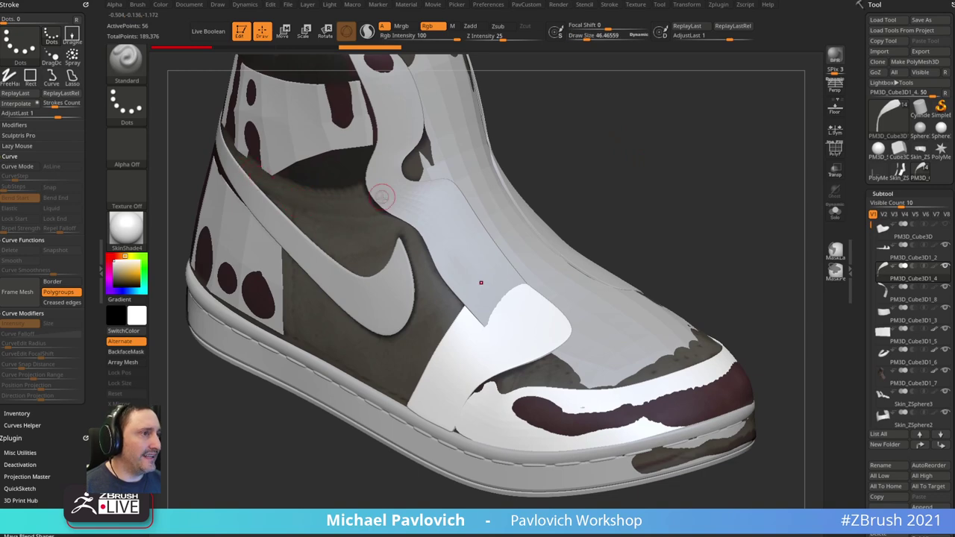
- Apply the dynamic subdivision of the forefoot strap to convert it into real geometry
left_click_drag(549, 145, 607, 192)
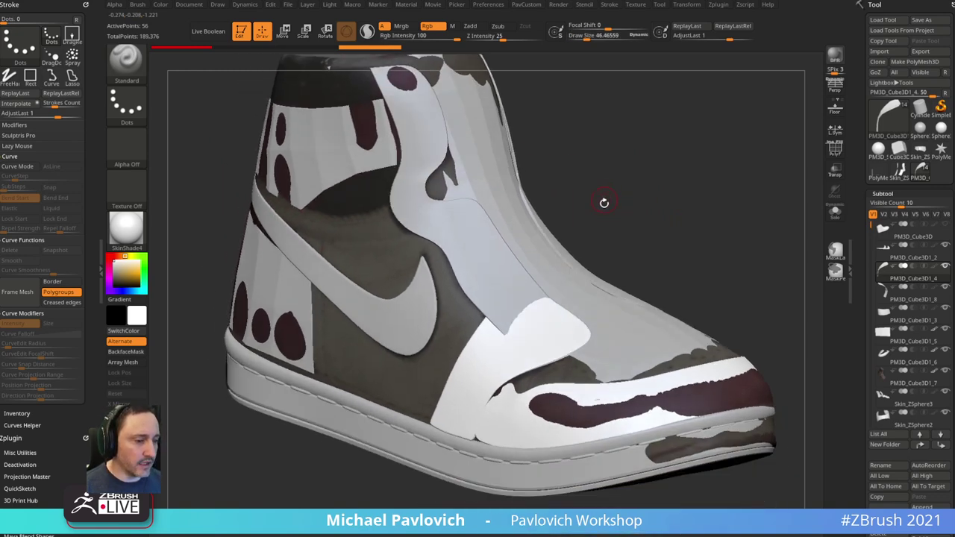
left_click_drag(696, 252, 667, 213, "alt")
key("space")
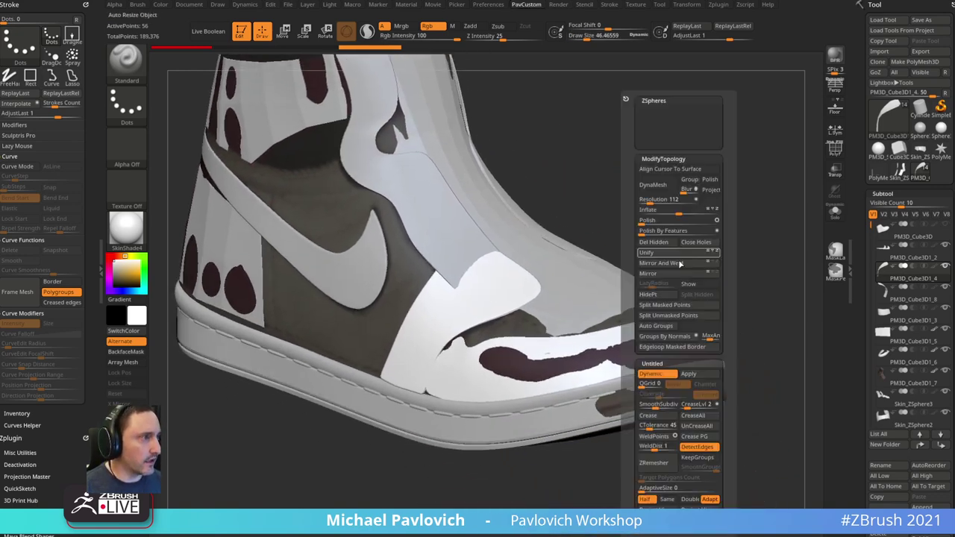
left_click(693, 376)
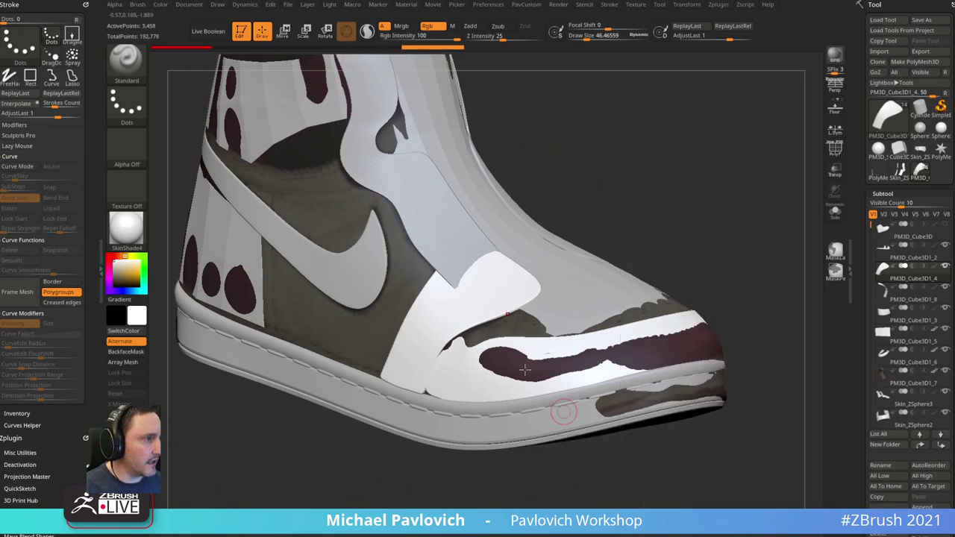
- Inflate the forefoot strap around its edges and lace panel overlap with the Inflat brush at draw size about 189, repeating the last stroke
mouse_move(684, 240)
left_mouse_down()
mouse_move(715, 205)
mouse_move(716, 217)
left_mouse_up()
key("b")
key("i")
key("n")
key("s")
left_click_drag(517, 332, 551, 334)
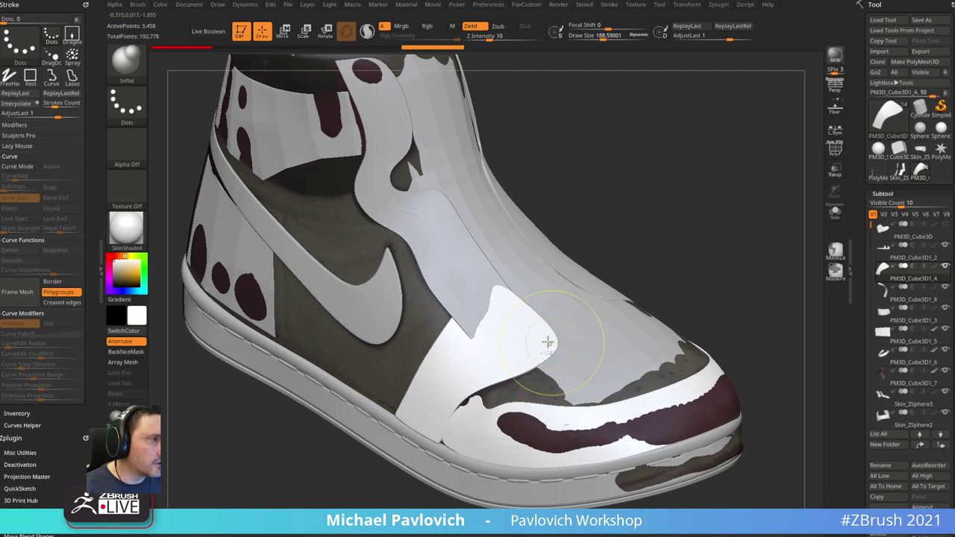
left_click_drag(493, 392, 462, 409)
left_click_drag(440, 456, 412, 455)
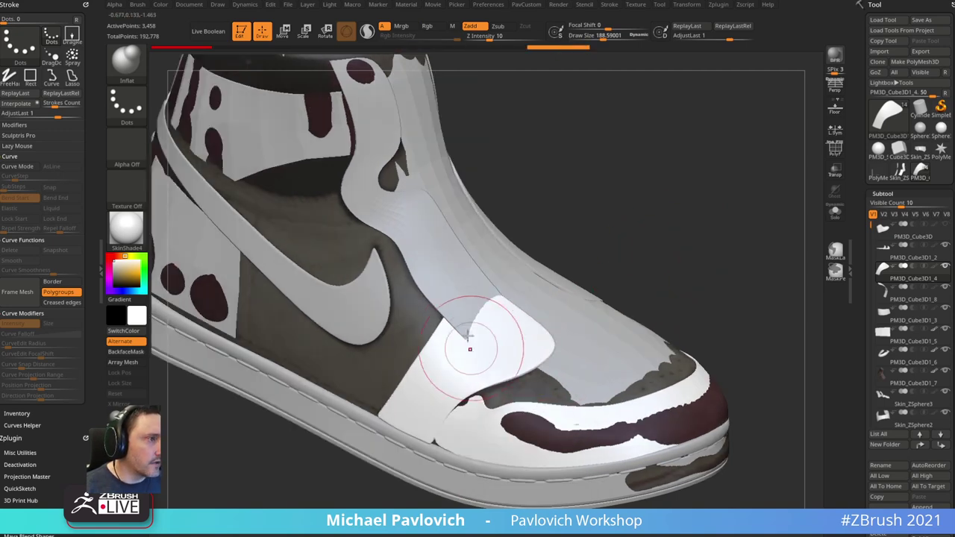
left_click_drag(472, 300, 507, 320)
key("1")
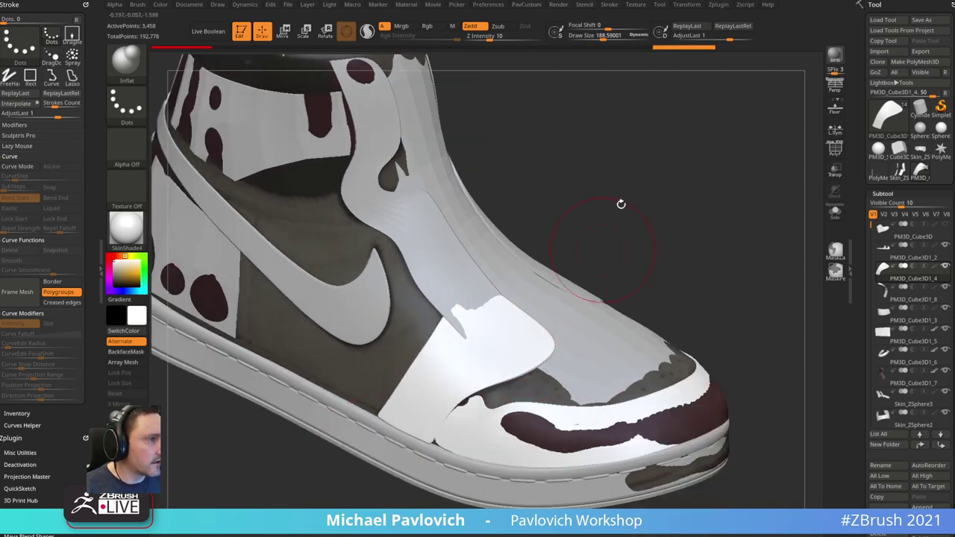
- Reshape the forefoot strap's upper end where it meets the lace panel using the Move brush at draw size about 166
mouse_move(618, 202)
left_mouse_down()
mouse_move(656, 194)
mouse_move(663, 159)
mouse_move(635, 182)
left_mouse_up()
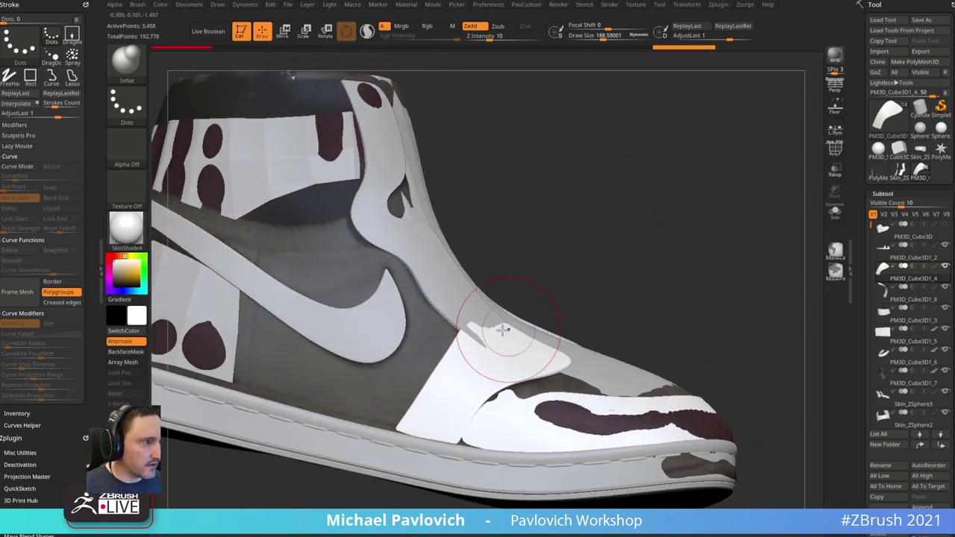
key("b")
key("m")
key("v")
left_click_drag(487, 306, 486, 309)
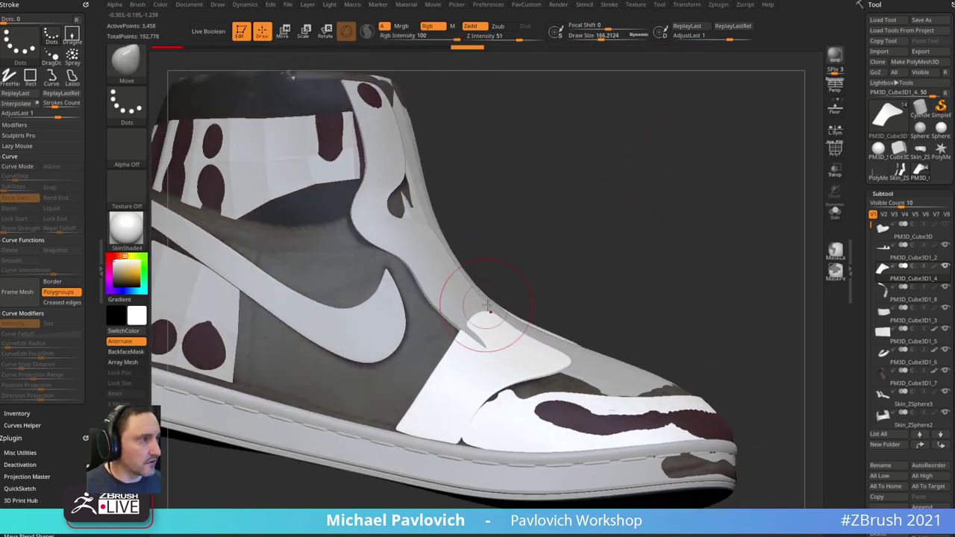
right_click_drag(486, 309, 497, 329)
right_click_drag(526, 295, 484, 312)
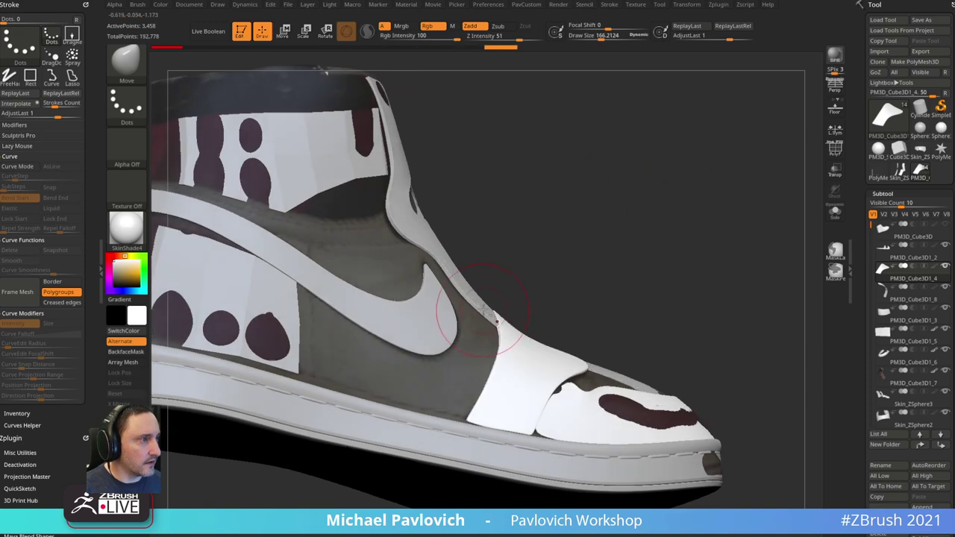
- Select the forefoot strap subtool, isolate it in Solo mode with its polyframe shown, and examine its underside
left_click(496, 328, "alt")
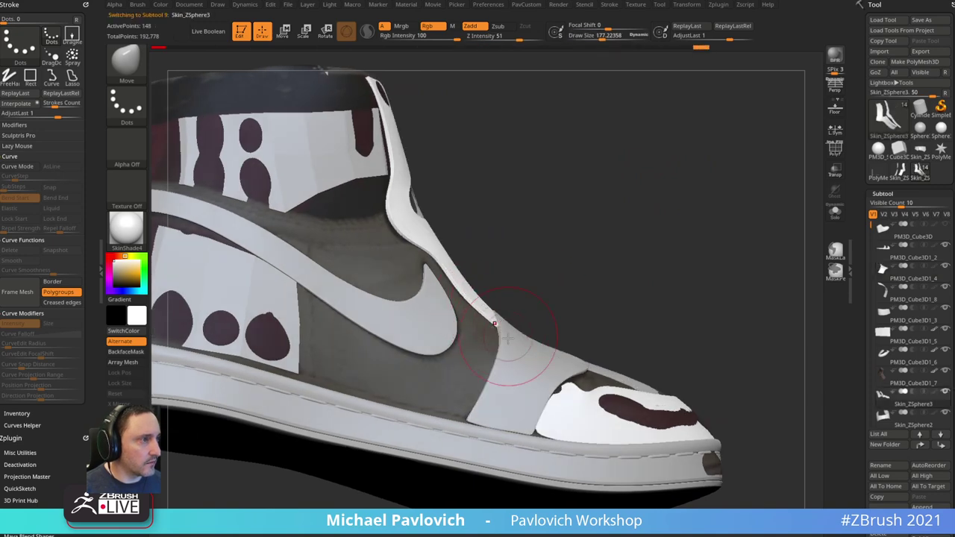
left_click(512, 322, "alt")
right_click_drag(632, 303, 654, 308)
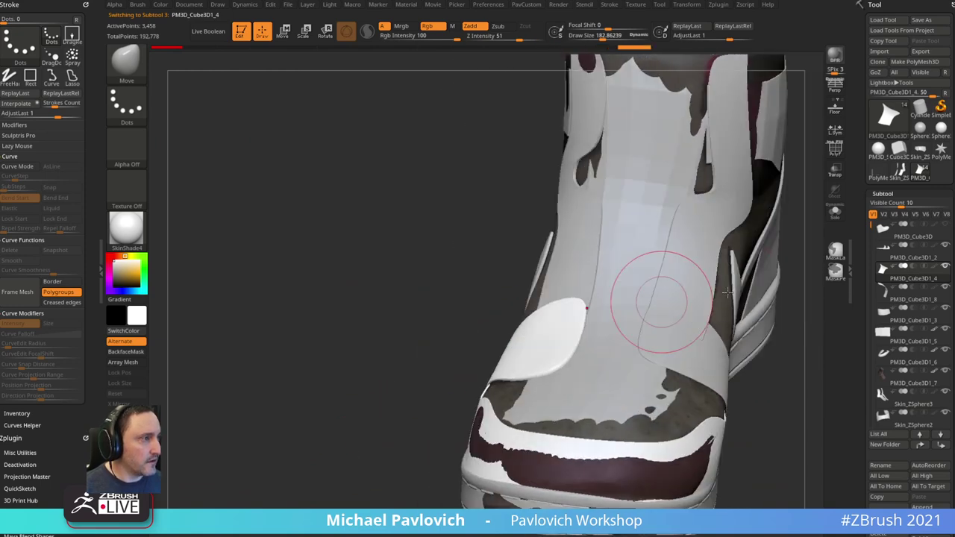
left_click(834, 212)
left_click(835, 151)
mouse_move(768, 272)
right_mouse_down()
mouse_move(726, 281)
mouse_move(728, 245)
right_mouse_up()
key("s")
left_click_drag(722, 263, 705, 263)
mouse_move(714, 331)
right_mouse_down("alt")
mouse_move(714, 267)
mouse_move(738, 264)
right_mouse_up("alt")
scroll(858, 285, "down", 5)
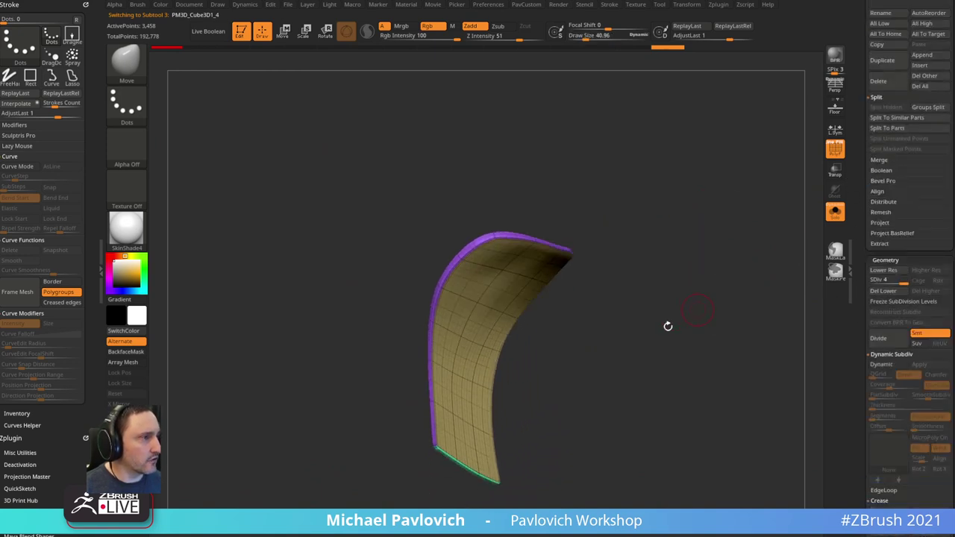
key("w")
left_click(471, 343, "alt")
key("q")
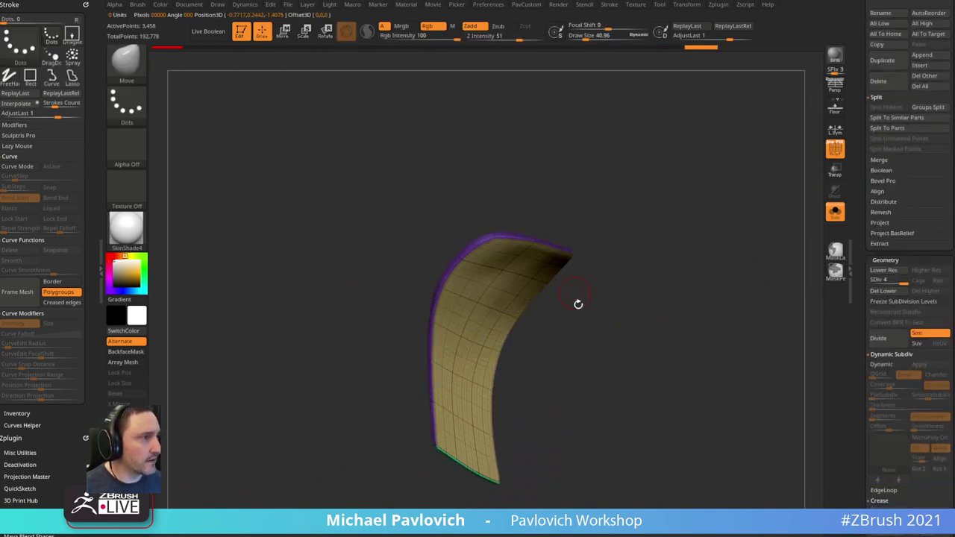
mouse_move(578, 305)
left_mouse_down()
mouse_move(587, 310)
mouse_move(563, 318)
left_mouse_up()
- Apply a slight Inflate deformation to the whole forefoot strap, then leave Solo mode and hide the polyframe
key("b")
key("z")
key("m")
key("3")
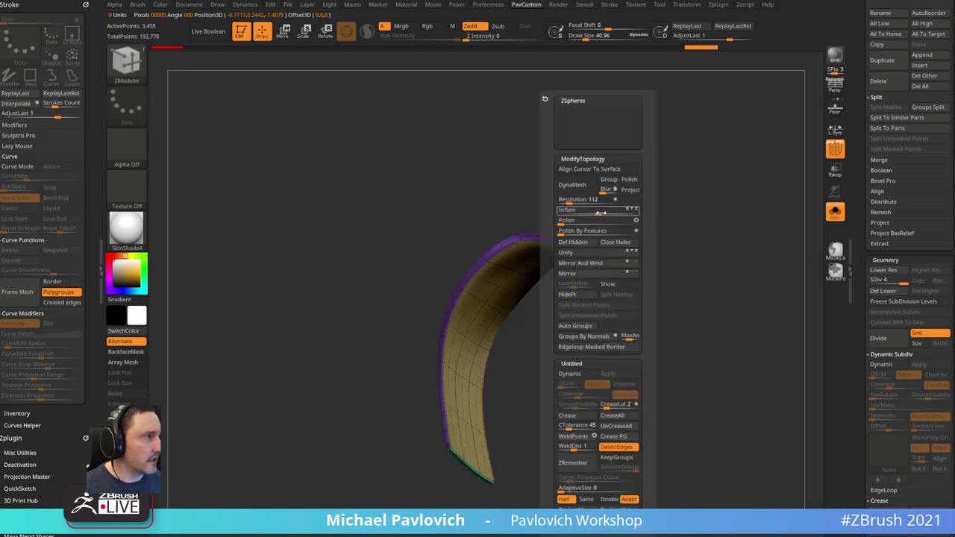
left_click_drag(599, 213, 601, 213)
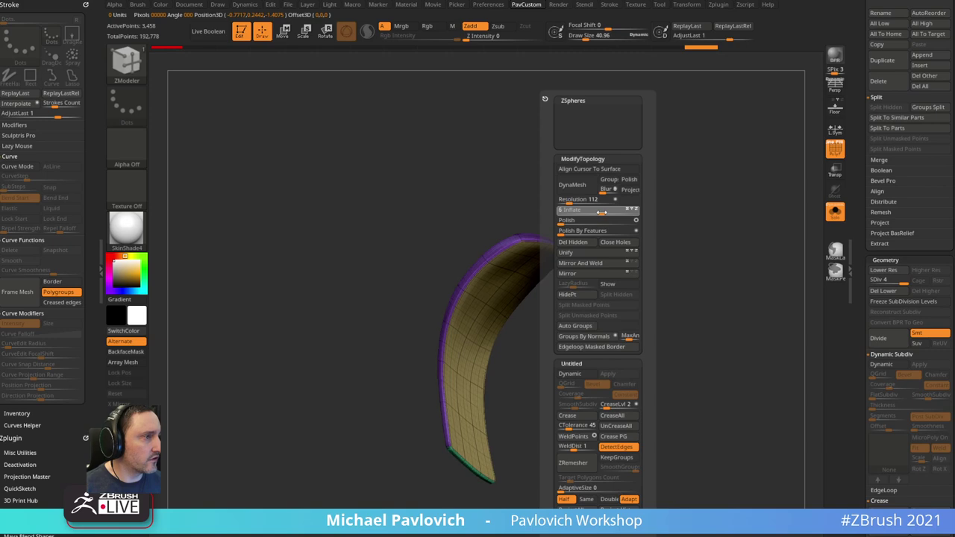
left_click(834, 212)
left_click(835, 147)
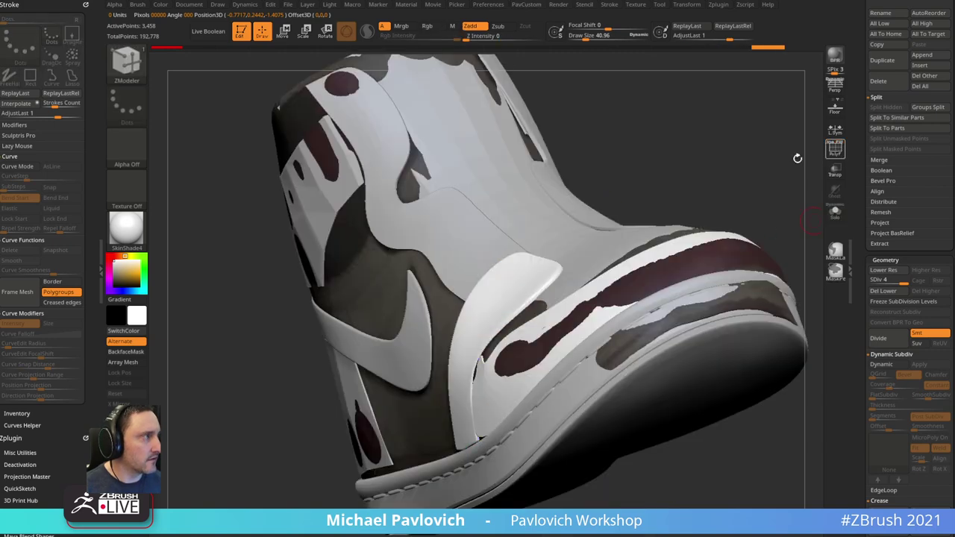
left_click_drag(795, 160, 739, 164)
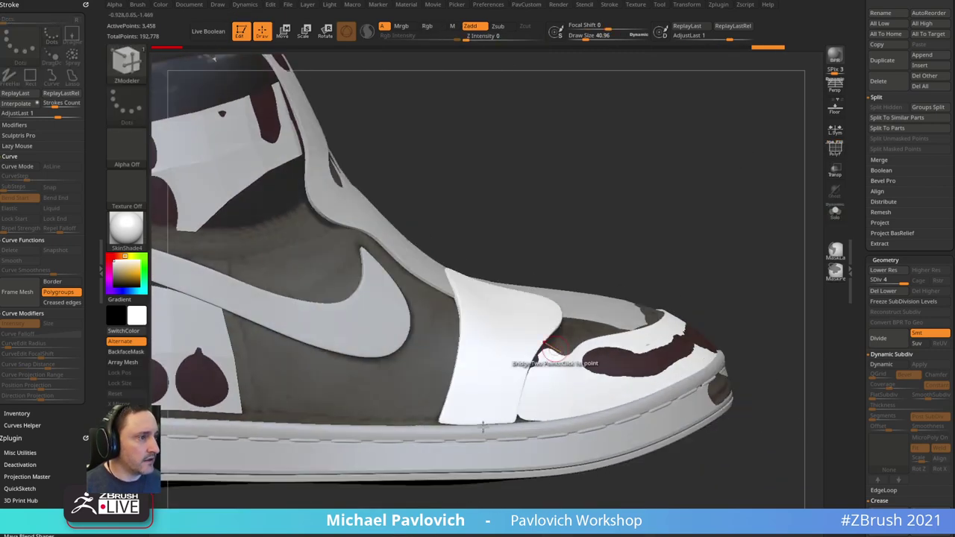
- Adjust the forefoot strap's lower end above the sole with the MoveAccu brush at draw size about 225
key("1")
right_click_drag(475, 454, 450, 458, "ctrl")
key("s")
mouse_move(450, 458)
left_mouse_down()
mouse_move(459, 437)
mouse_move(515, 420)
left_mouse_up()
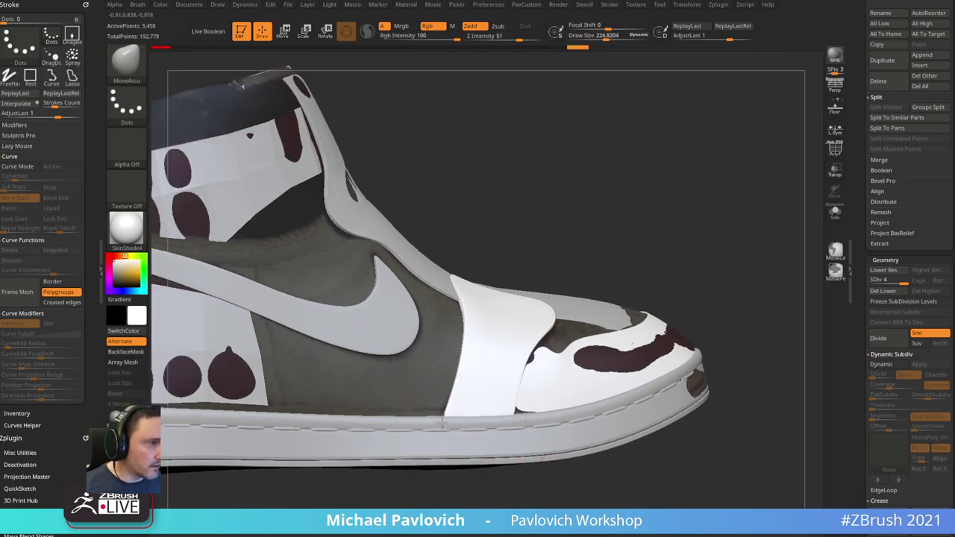
left_click_drag(477, 485, 416, 451)
- Reshape the forefoot strap's upper corner over the lace panel with the MoveAccu brush at draw size about 65
left_click_drag(710, 178, 678, 276)
key("s")
left_click_drag(587, 352, 580, 334)
mouse_move(648, 181)
left_mouse_down()
mouse_move(623, 163)
mouse_move(571, 291)
left_mouse_up()
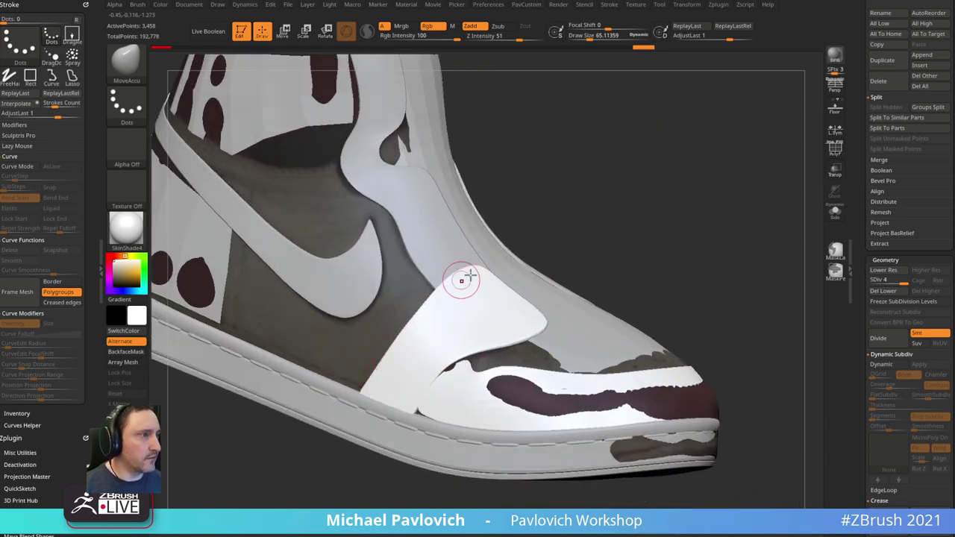
left_click_drag(461, 279, 532, 318)
left_click_drag(542, 270, 653, 239)
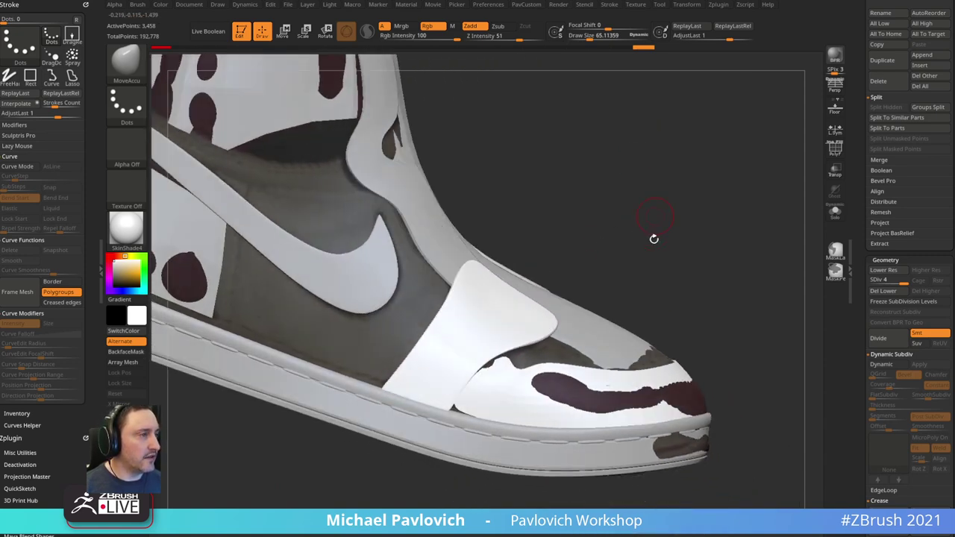
left_click(834, 174)
left_click(835, 151)
mouse_move(763, 190)
left_mouse_down()
mouse_move(726, 189)
mouse_move(776, 182)
left_mouse_up()
left_click(834, 172)
left_click(835, 150)
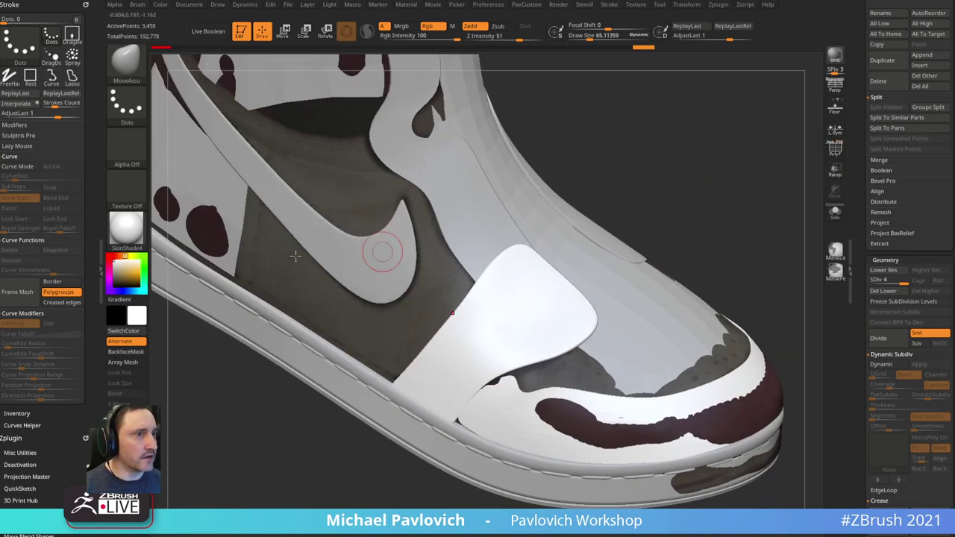
- Change the display material to StartupMaterial and view the forefoot panels with it
left_click(128, 229)
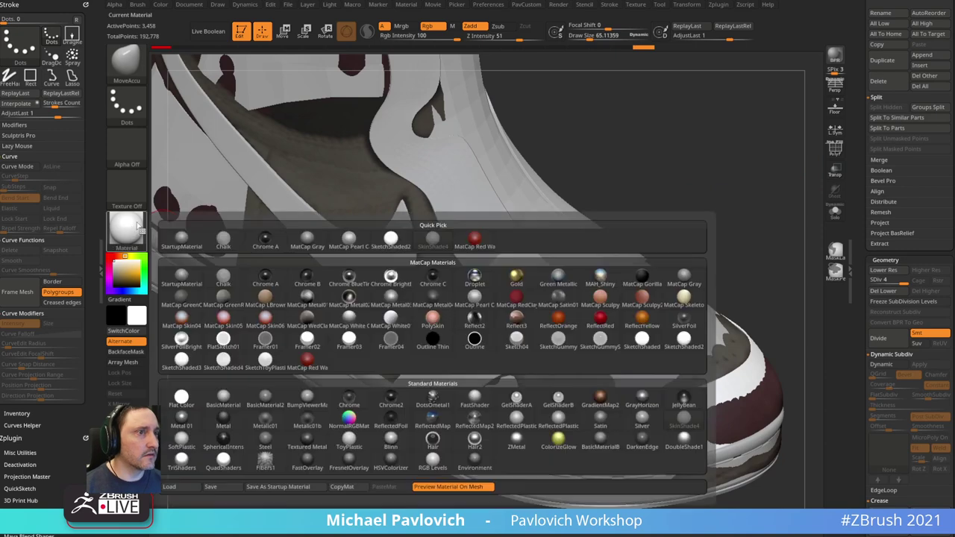
left_click(126, 227)
left_click(182, 237)
left_click_drag(713, 191, 482, 321)
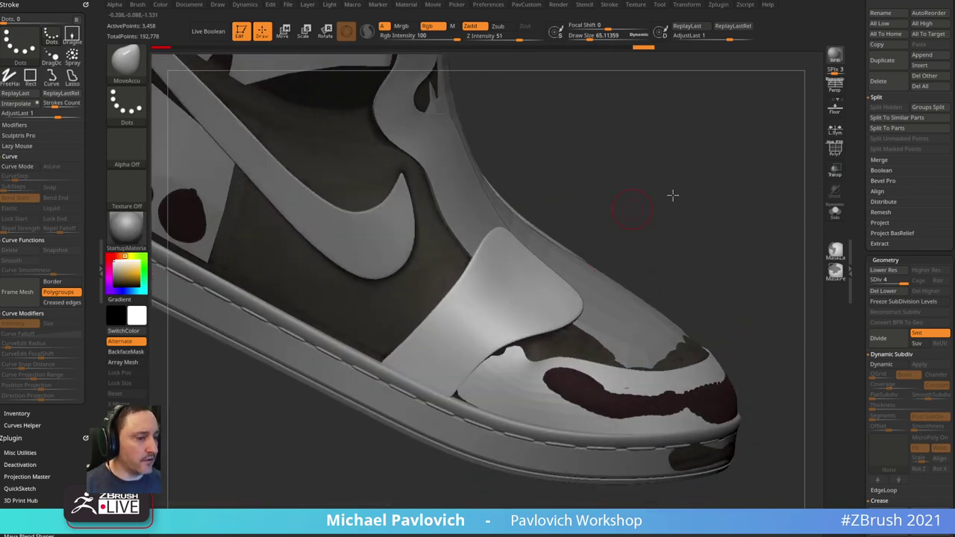
mouse_move(672, 194)
left_mouse_down()
mouse_move(678, 164)
mouse_move(731, 177)
mouse_move(511, 284)
mouse_move(639, 185)
mouse_move(506, 311)
mouse_move(721, 160)
left_mouse_up()
- Turn on the polyframe for the forefoot strap and lower it to subdivision level 2
key("b")
key("s")
key("t")
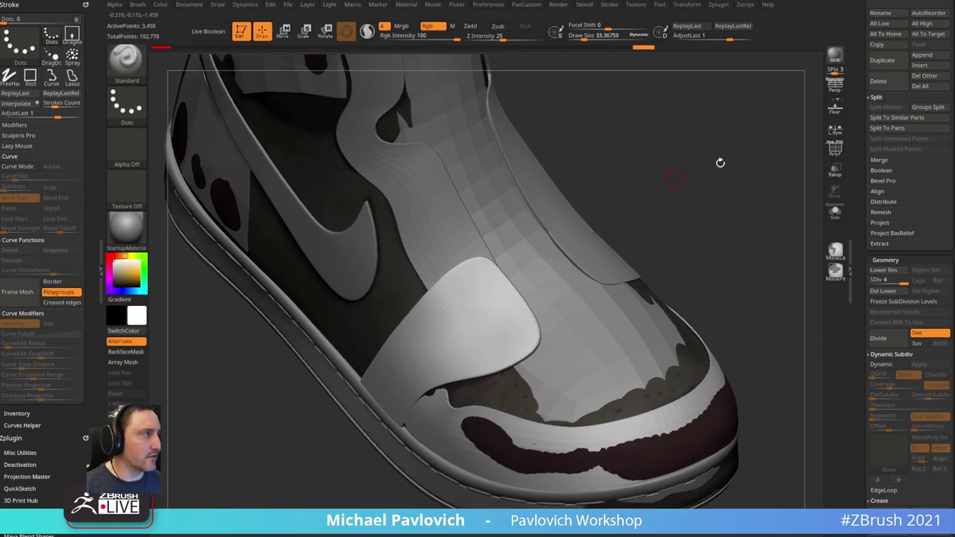
left_click(833, 153)
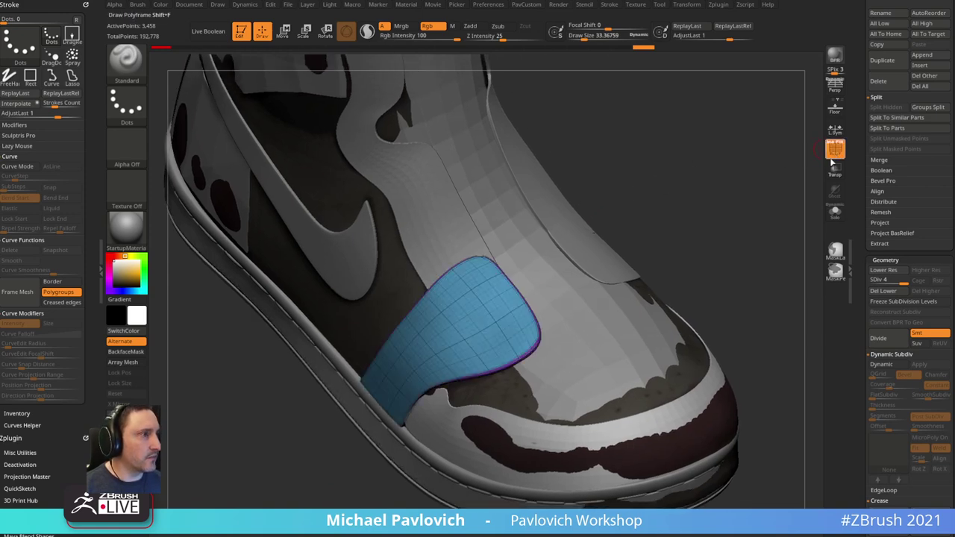
left_click(882, 281)
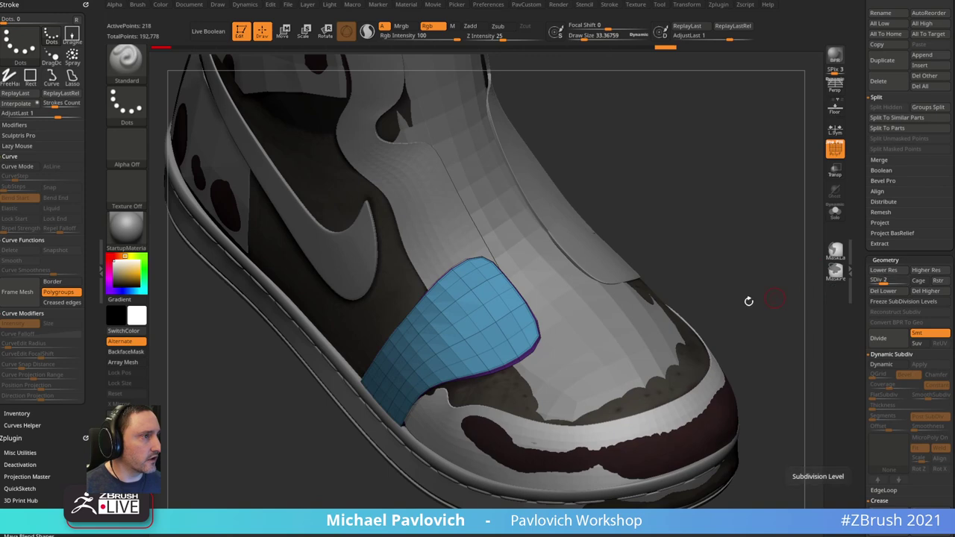
left_click_drag(748, 300, 765, 275)
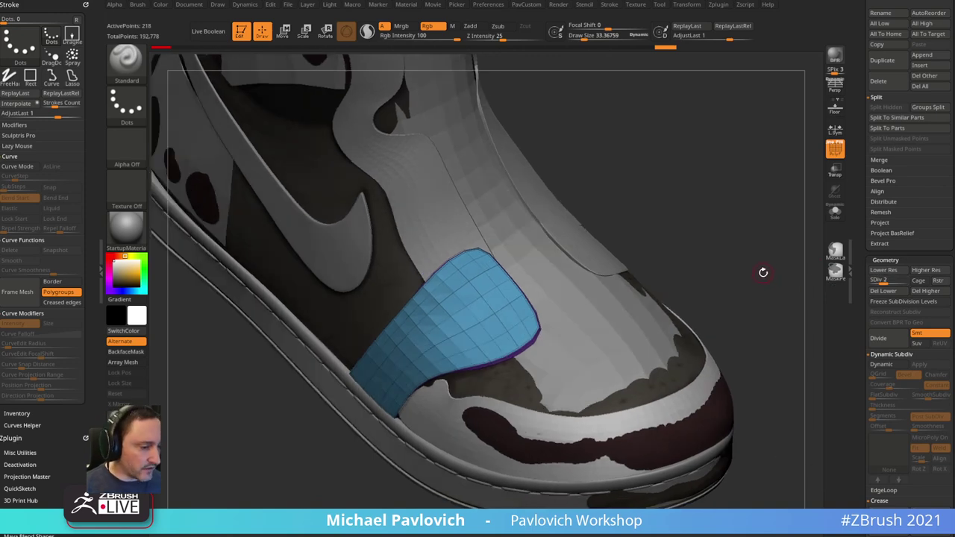
- Bring up the browser's sneaker reference photo briefly, then delete the forefoot strap's lower subdivision levels
key("alt+Tab")
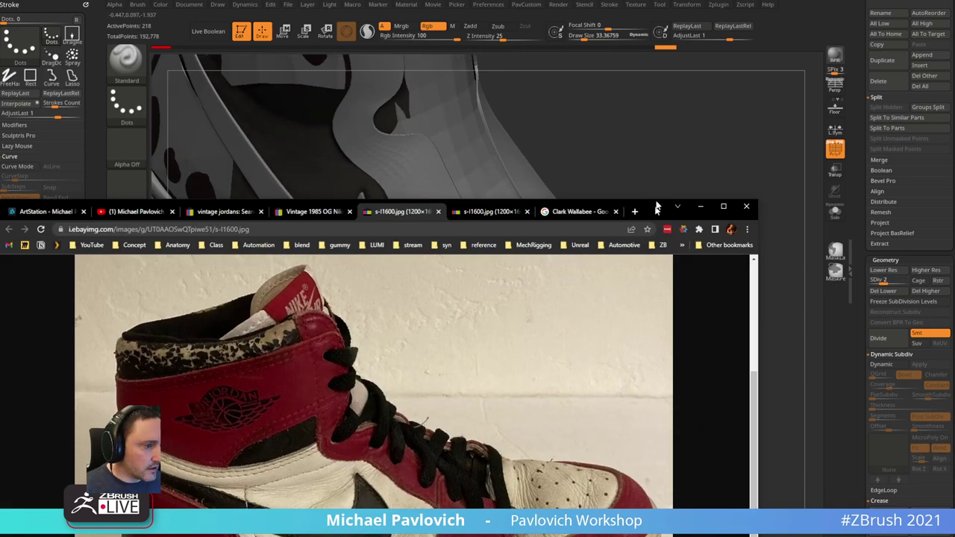
left_click_drag(659, 199, 630, 535)
mouse_move(742, 239)
left_mouse_down()
mouse_move(787, 258)
mouse_move(756, 273)
mouse_move(749, 264)
left_mouse_up()
left_click(888, 292)
- Try marking two faces on the upper part of the forefoot strap as a temporary polygroup with ZModeler
key("b")
key("z")
key("m")
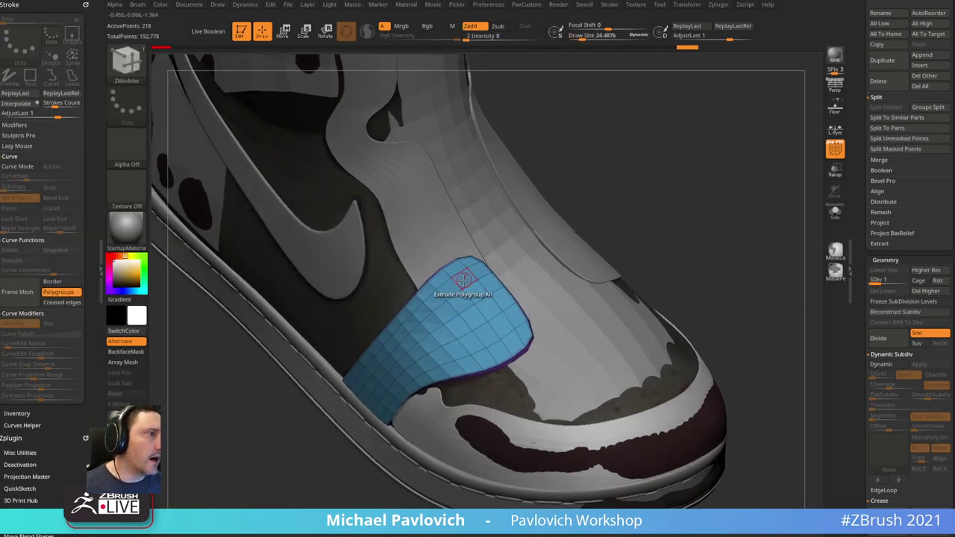
left_click(463, 280, "alt")
left_click(489, 308, "alt")
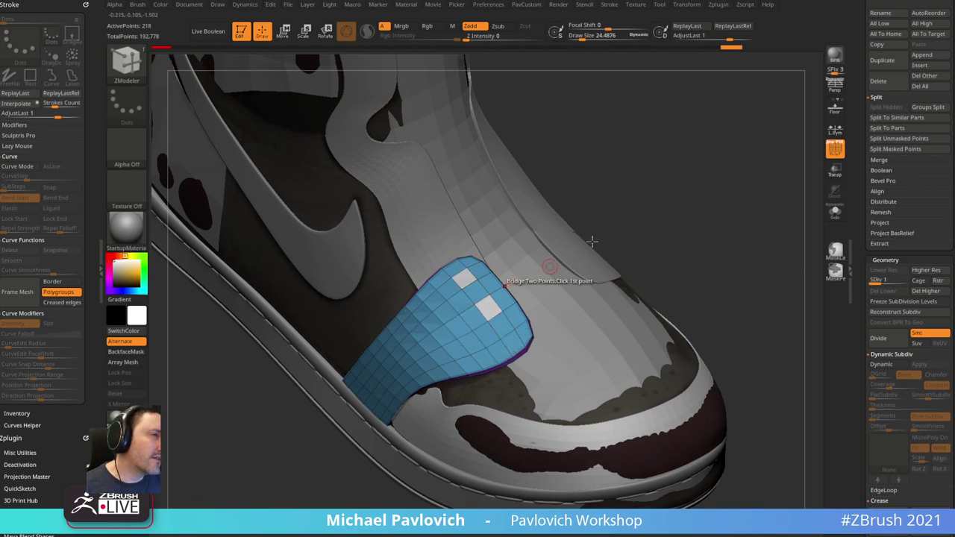
key("ctrl+z")
key("ctrl+z")
left_click_drag(620, 209, 596, 222)
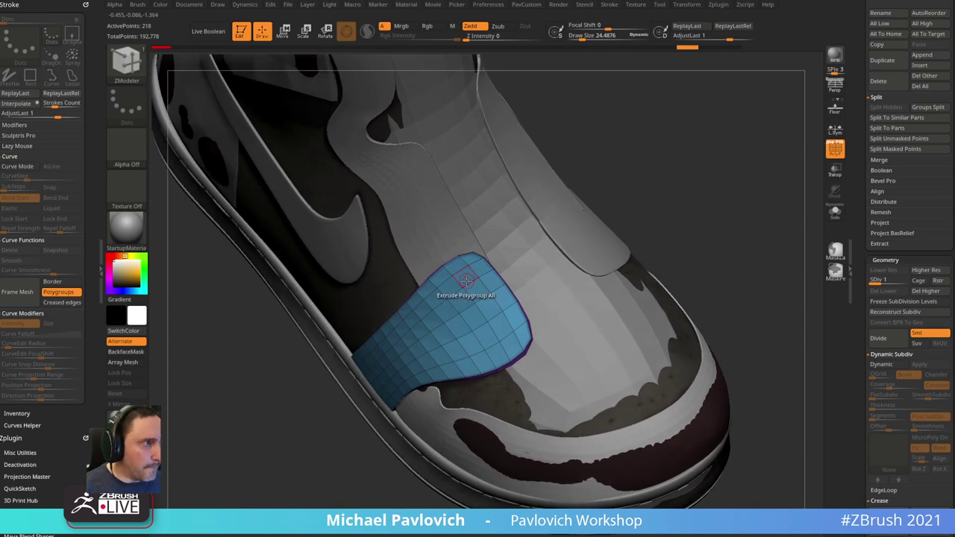
left_click(465, 279)
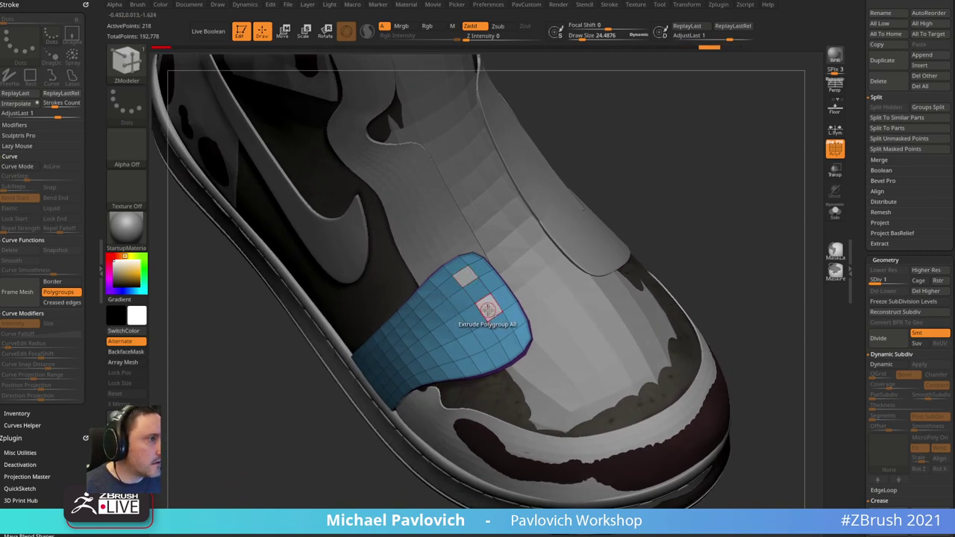
left_click(487, 309)
mouse_move(704, 179)
left_mouse_down()
mouse_move(714, 186)
mouse_move(707, 192)
left_mouse_up()
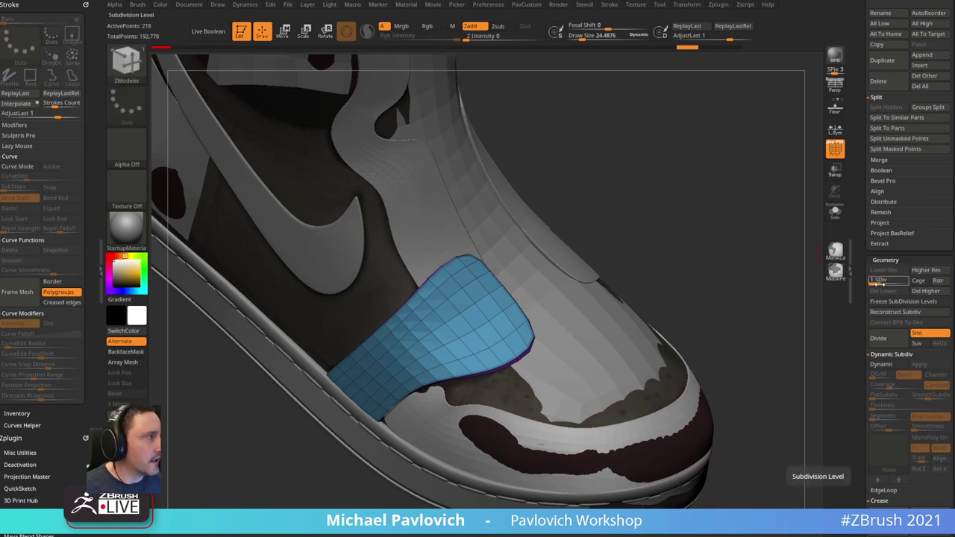
- Undo the forefoot strap's edits back to its low-resolution mesh with dynamic subdivision still unapplied
key("ctrl+d")
key("ctrl+d")
key("ctrl+d")
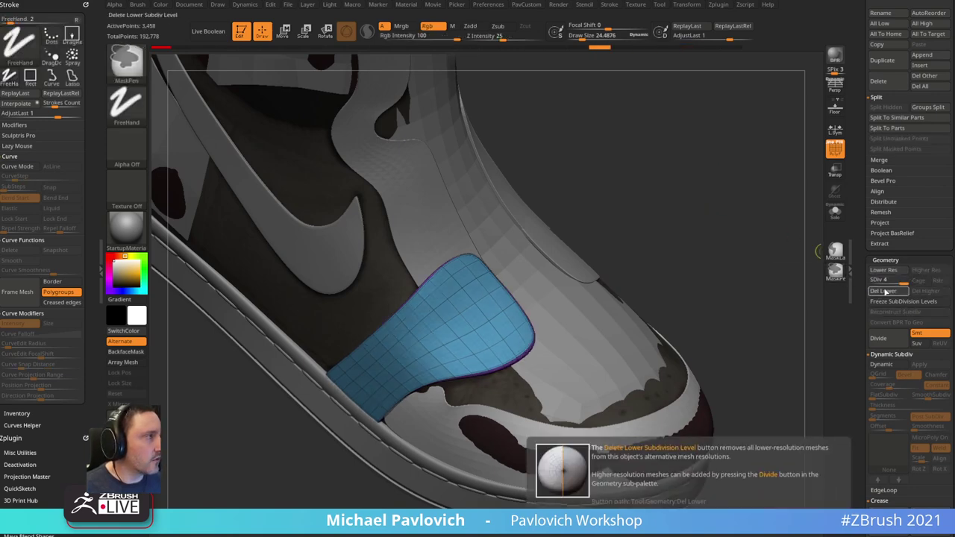
left_click(884, 291)
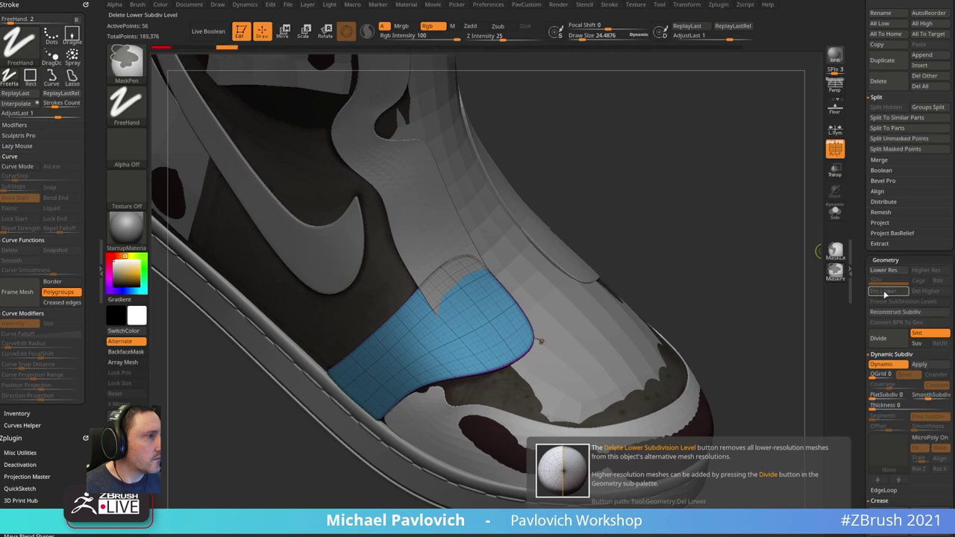
- Turn off the strap's dynamic subdivision preview and set ZModeler's point action to slide points by brush radius
key("b")
key("z")
key("m")
mouse_move(740, 260)
left_mouse_down()
mouse_move(769, 261)
mouse_move(695, 216)
left_mouse_up()
key("shift+d")
key("space")
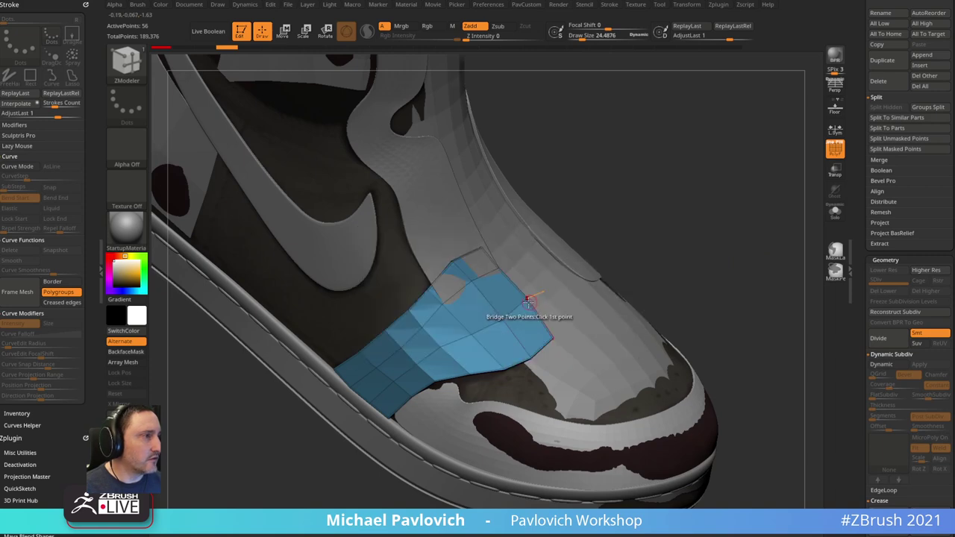
key("space")
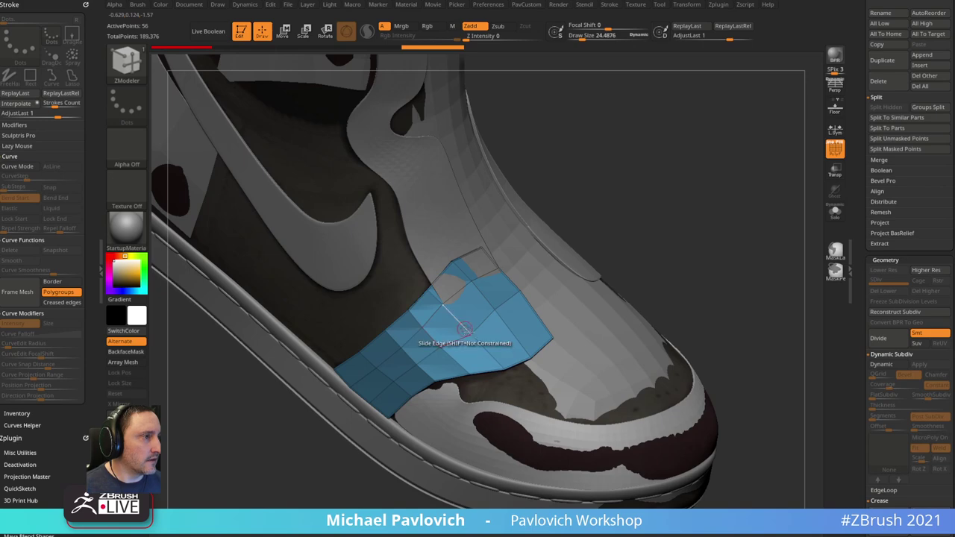
key("space")
left_click(516, 335)
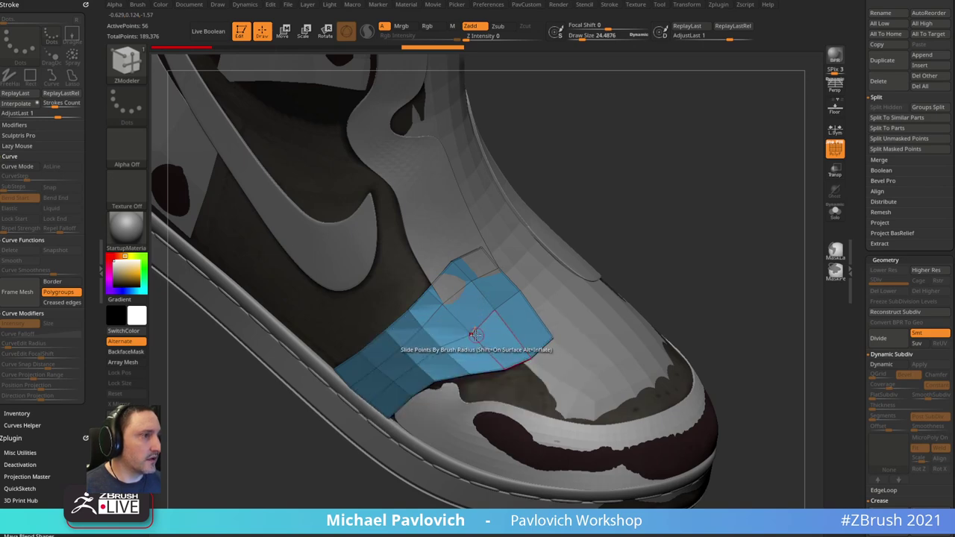
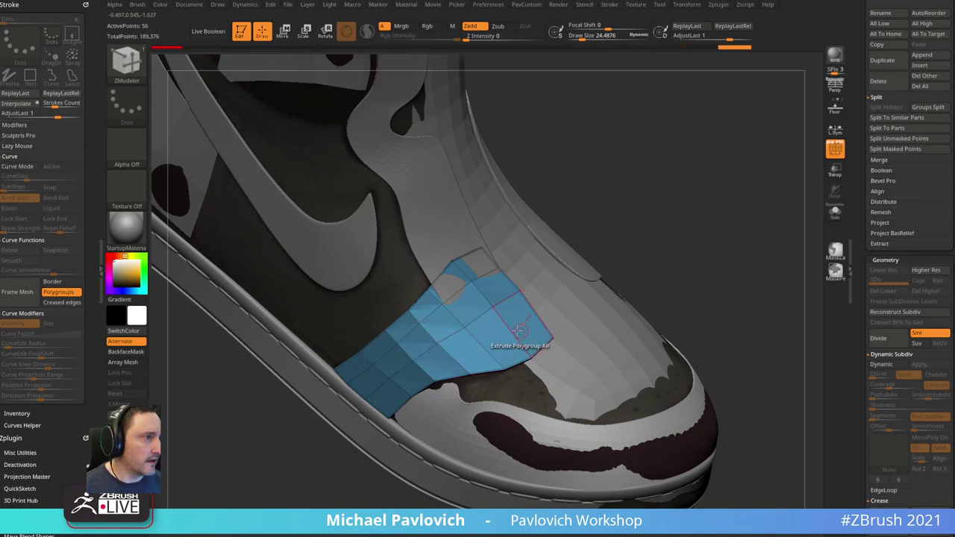
- Insert an edge loop along the length of the forefoot strap with ZModeler, using the EdgeLoop Complete target
key("space")
left_click(499, 360)
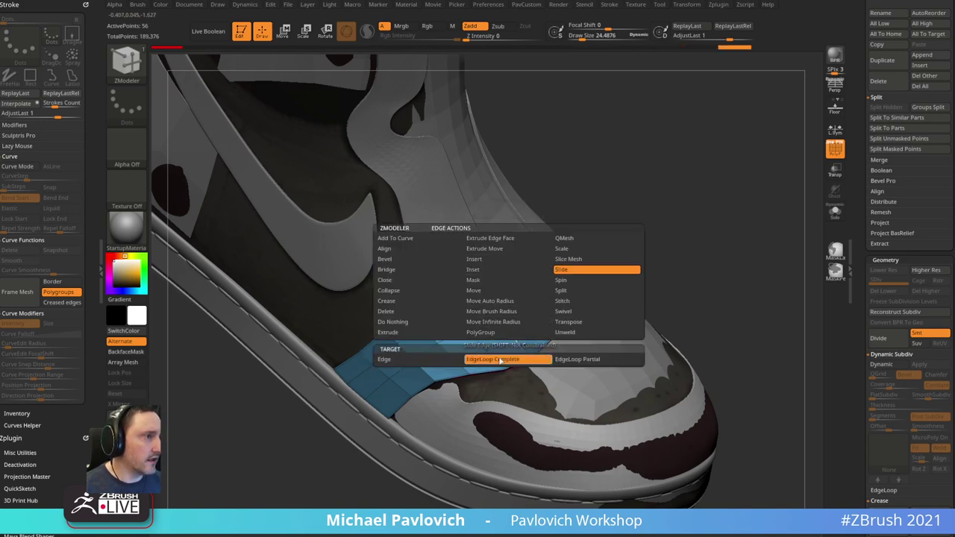
left_click(494, 269)
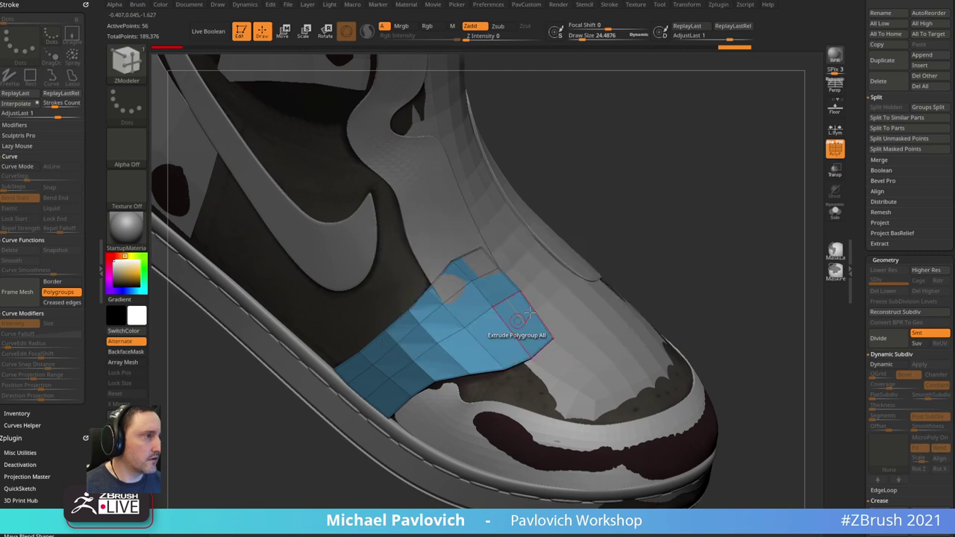
left_click(515, 342)
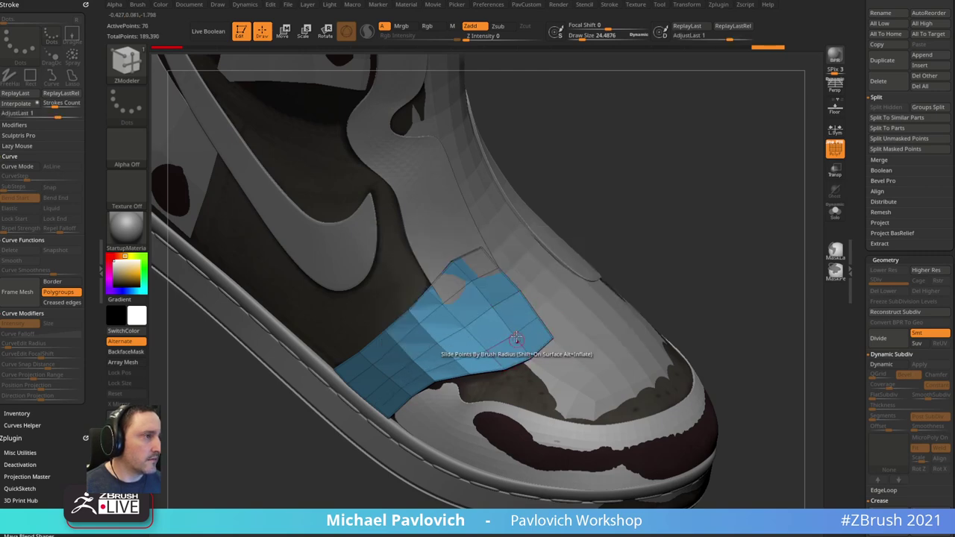
left_click(438, 340)
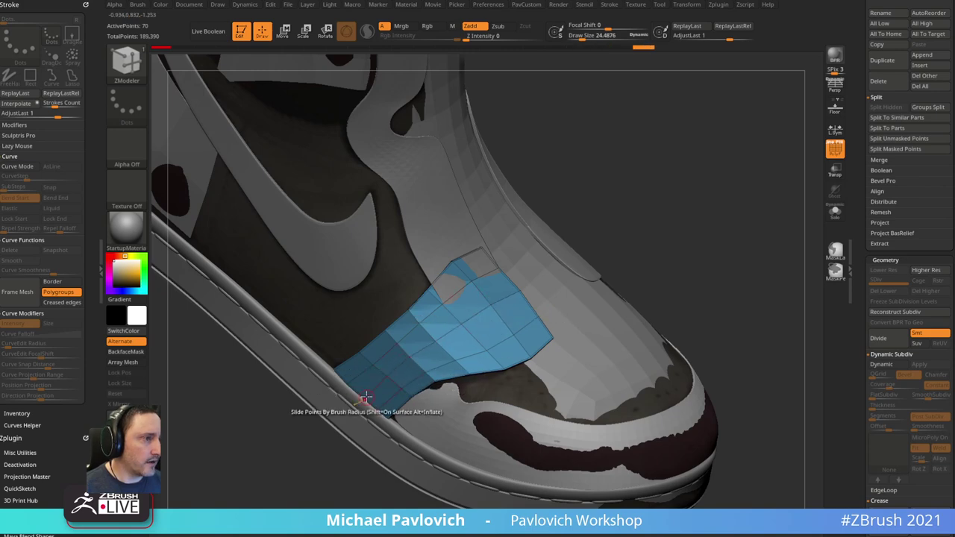
left_click_drag(663, 223, 703, 212)
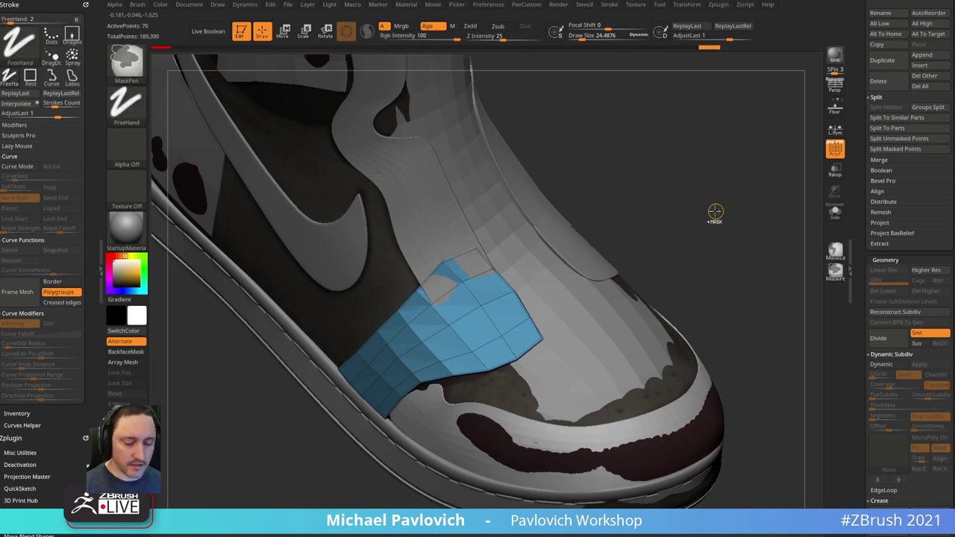
- Divide the forefoot strap once, delete its lower subdivision level, and inspect the denser mesh in isolation
key("ctrl+d")
left_click(874, 294)
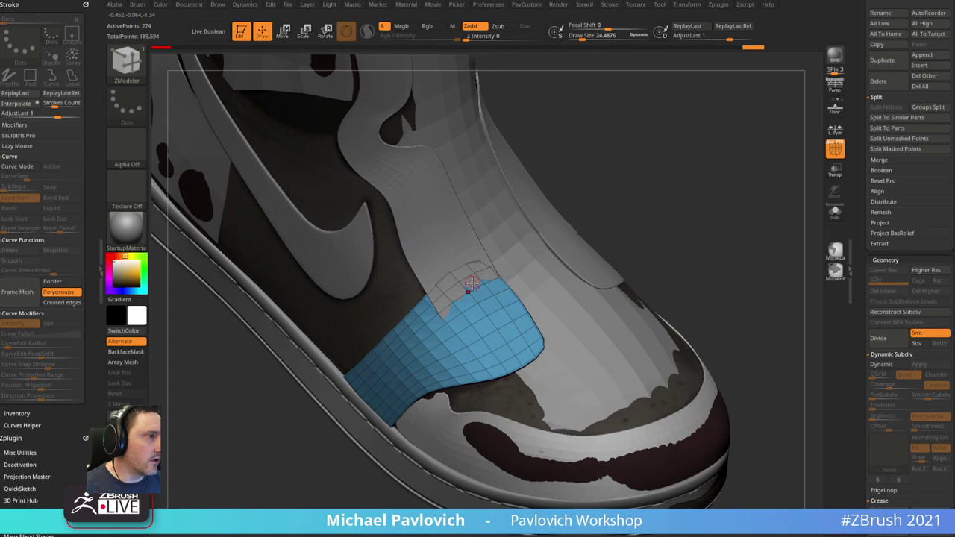
left_click(836, 216)
left_click_drag(752, 217, 609, 246)
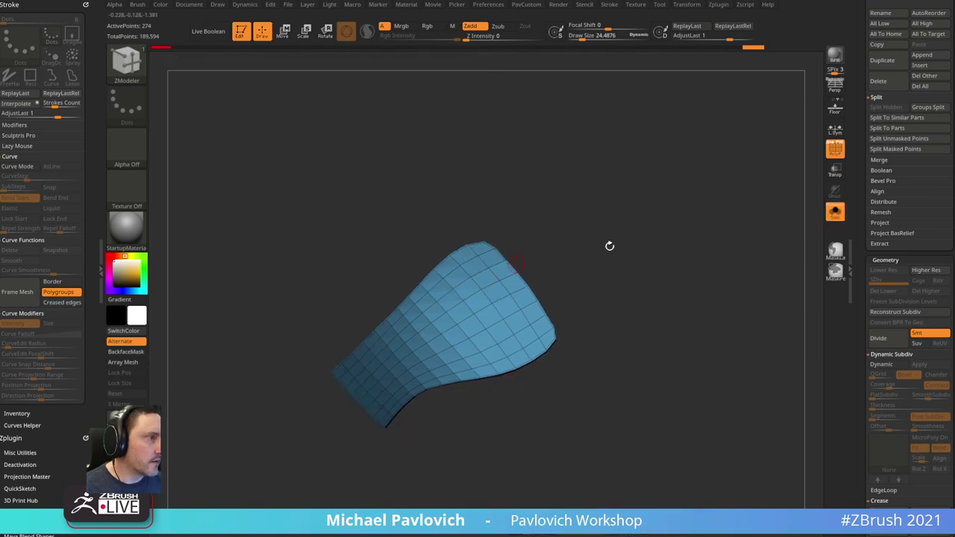
left_click(834, 213)
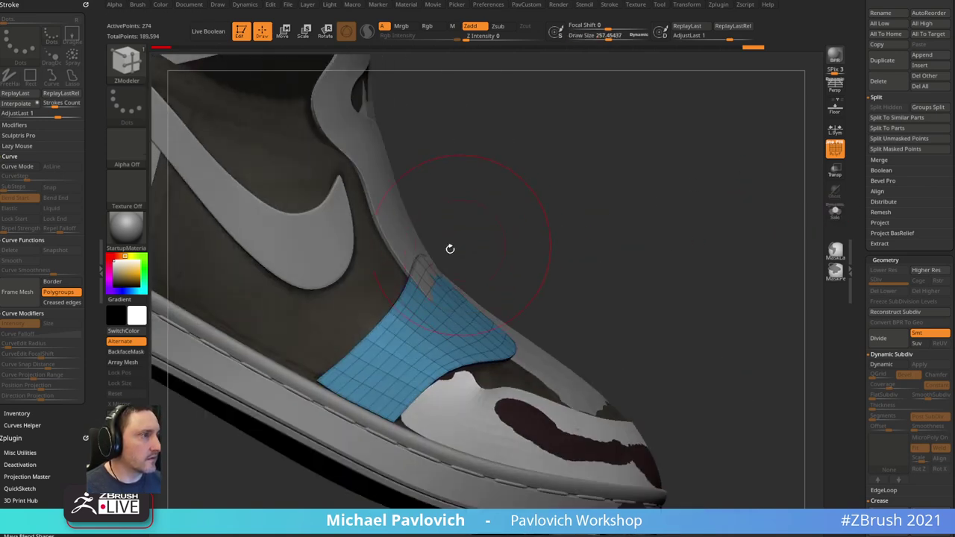
- Pull the strap's upper end out over the lace panel and adjust its lower edge along the sole with the Move brush
key("b")
key("m")
key("v")
left_click_drag(567, 284, 640, 242)
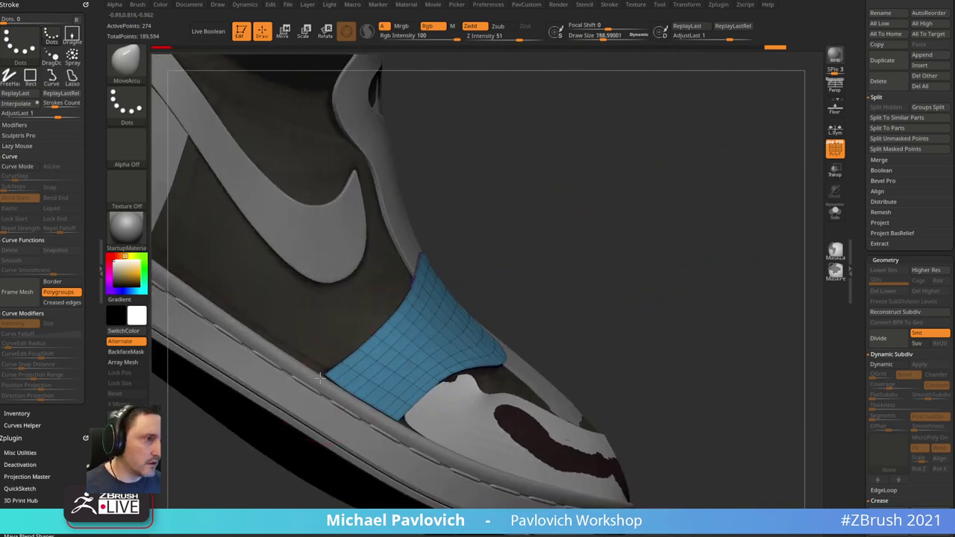
left_click_drag(388, 421, 364, 410)
left_click_drag(660, 257, 587, 278)
key("s")
left_click_drag(734, 210, 715, 217)
- Isolate the strap and remove the extra edge loop running around its thickness with ZModeler, then show the whole shoe again
key("b")
key("z")
key("m")
left_click_drag(800, 220, 722, 169)
left_click(835, 213)
key("f")
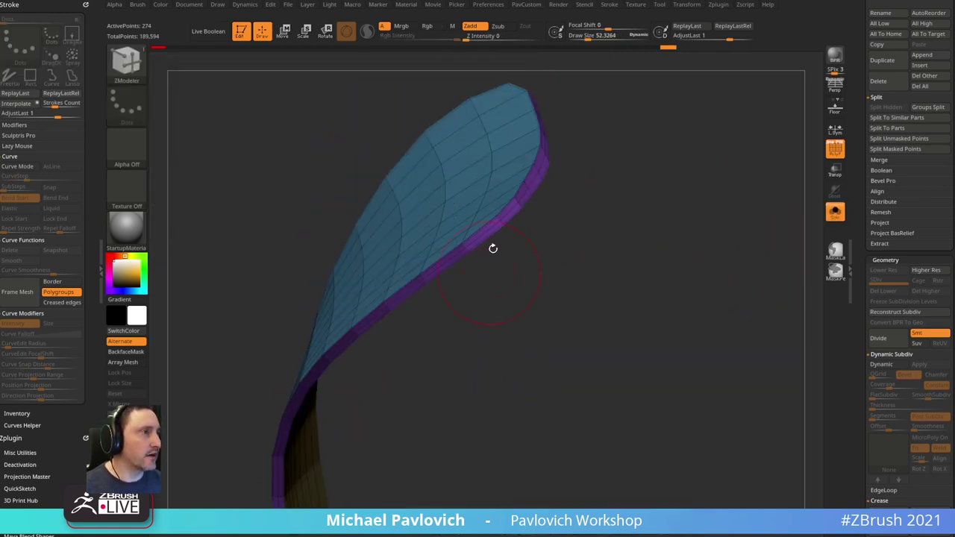
key("space")
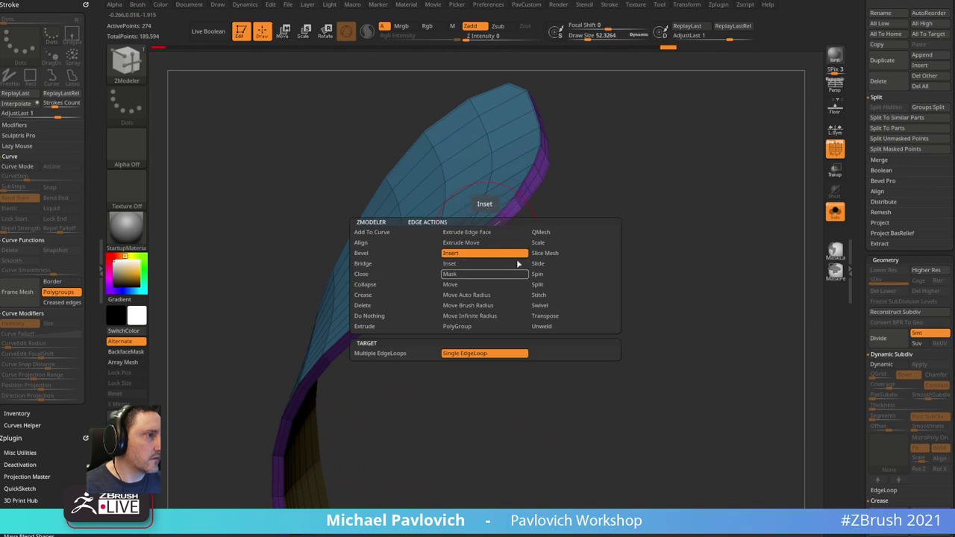
left_click(515, 254)
left_click(835, 212)
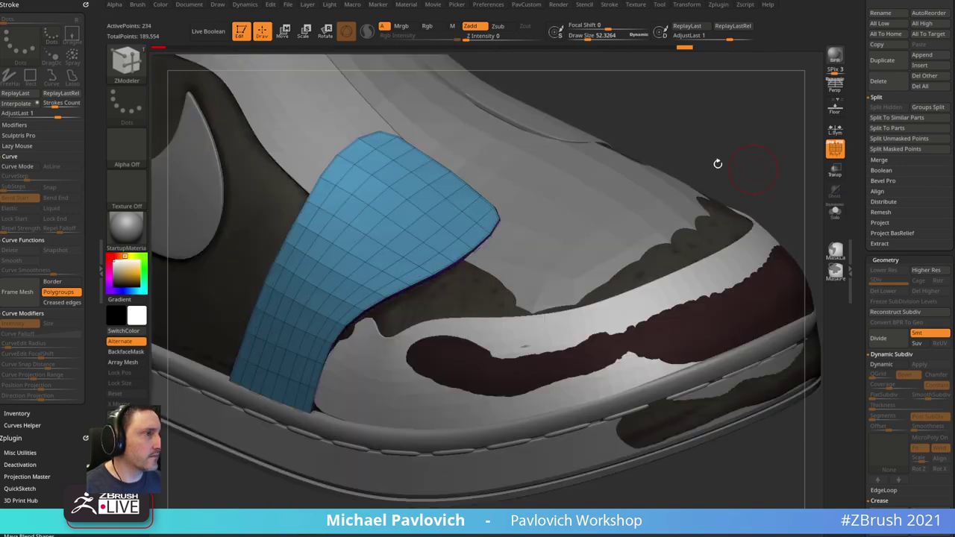
- Try marking three spaced faces along the strap's upper edge as temporary polygroup for lace holes, shifting the two toward the toe
left_click_drag(718, 161, 701, 205)
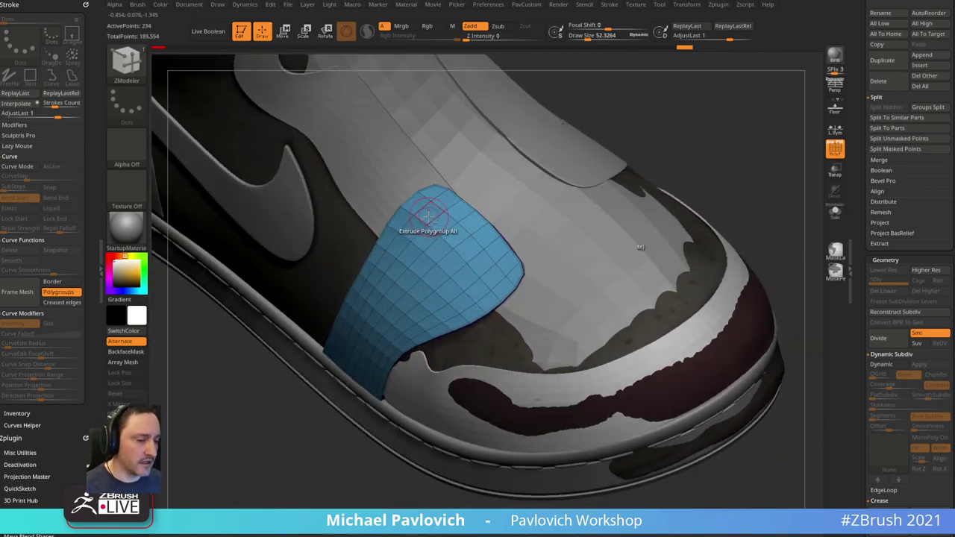
left_click_drag(644, 94, 652, 111)
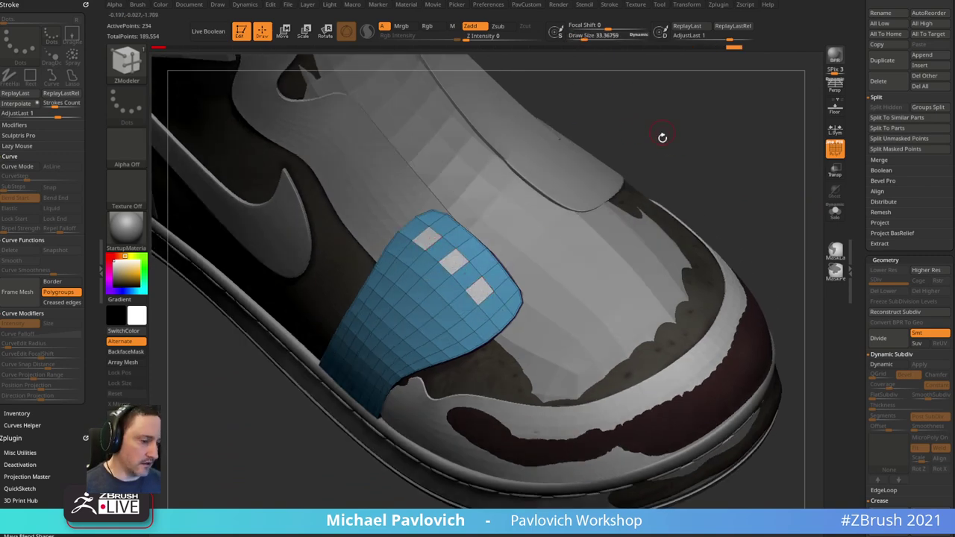
mouse_move(665, 143)
left_mouse_down()
mouse_move(688, 124)
mouse_move(669, 142)
left_mouse_up()
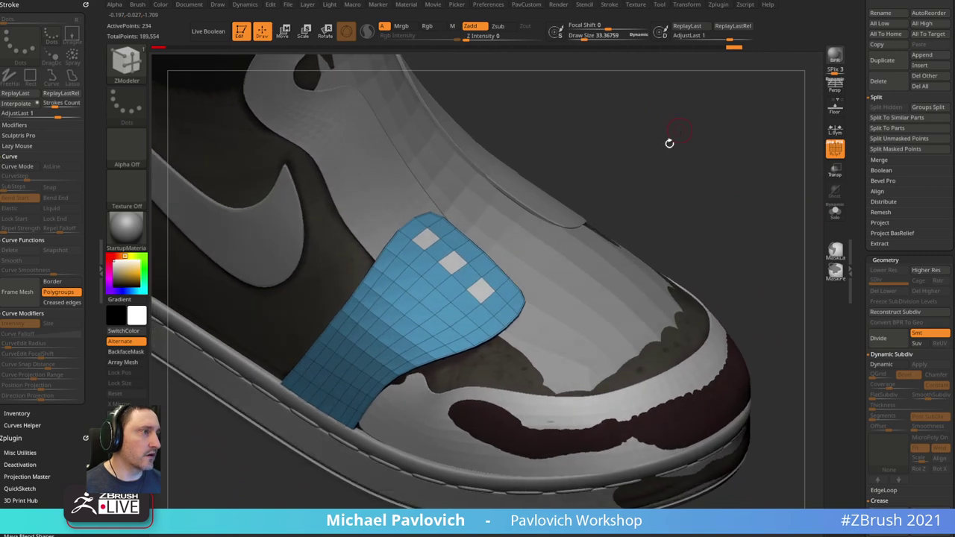
left_click_drag(516, 264, 568, 184)
left_click(466, 276, "alt")
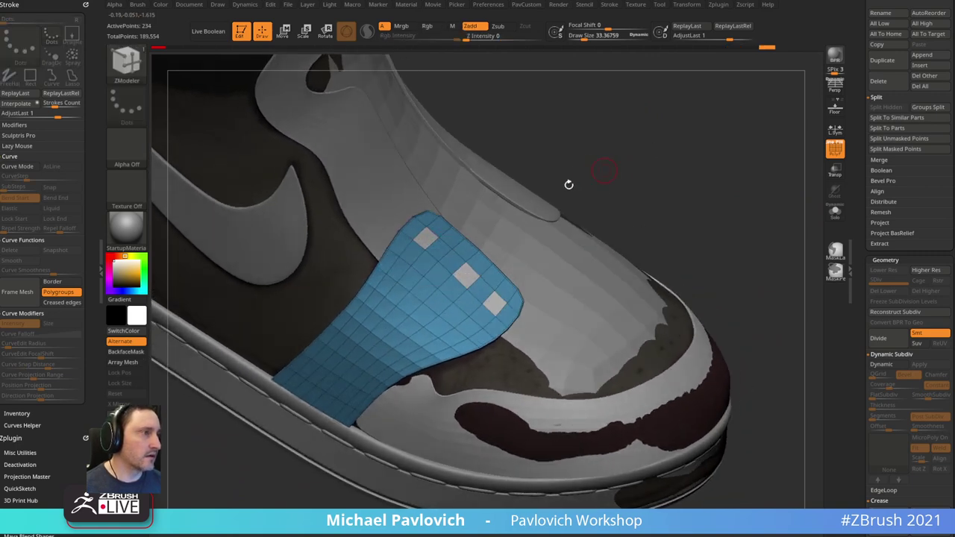
- Nudge the strap's surface around the marked lace hole faces with the Move brush
key("b")
key("m")
key("v")
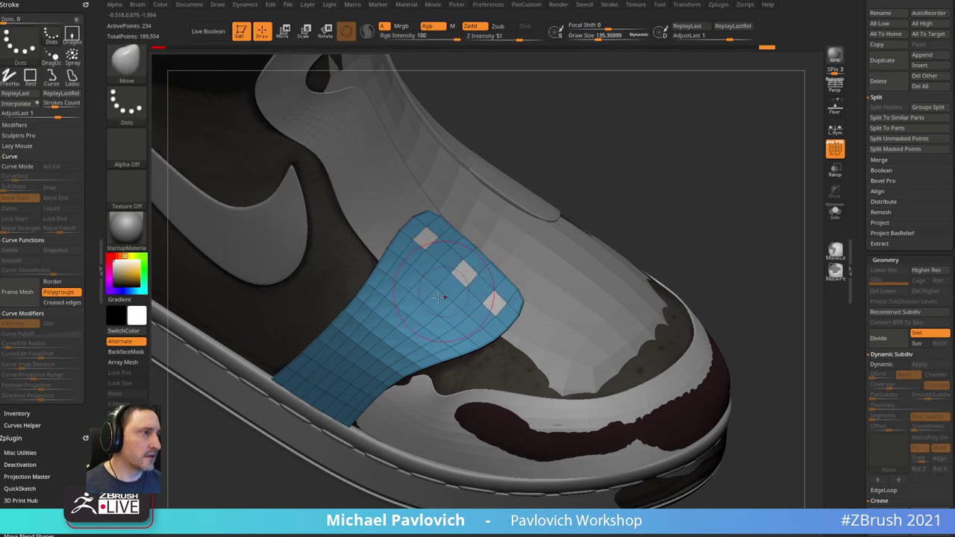
left_click_drag(620, 168, 549, 181)
- Try punching the three marked faces through the strap with ZModeler's QMesh action, inspect the holes in isolation, and undo
key("b")
key("z")
key("m")
key("space")
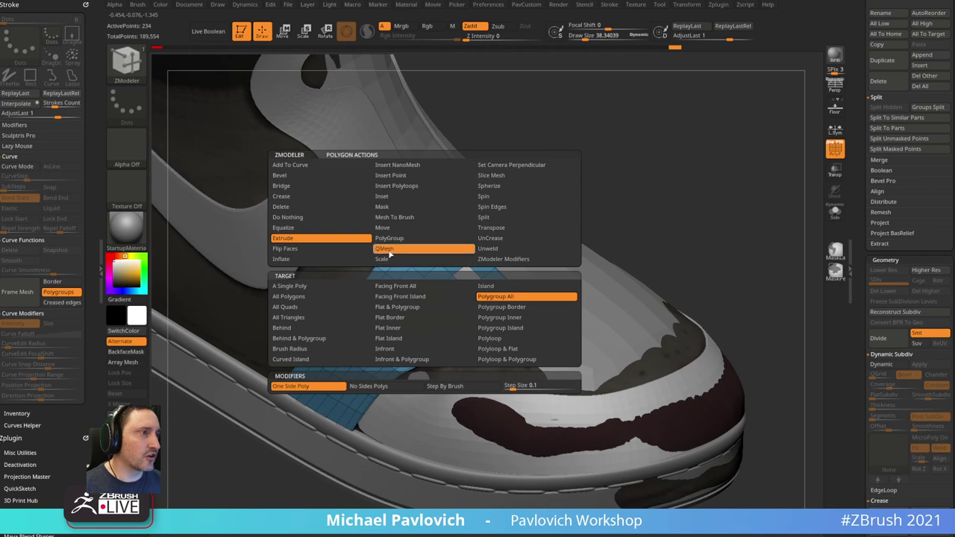
left_click(390, 254)
mouse_move(668, 204)
left_mouse_down()
mouse_move(690, 206)
mouse_move(583, 230)
mouse_move(542, 254)
left_mouse_up()
left_click(835, 212)
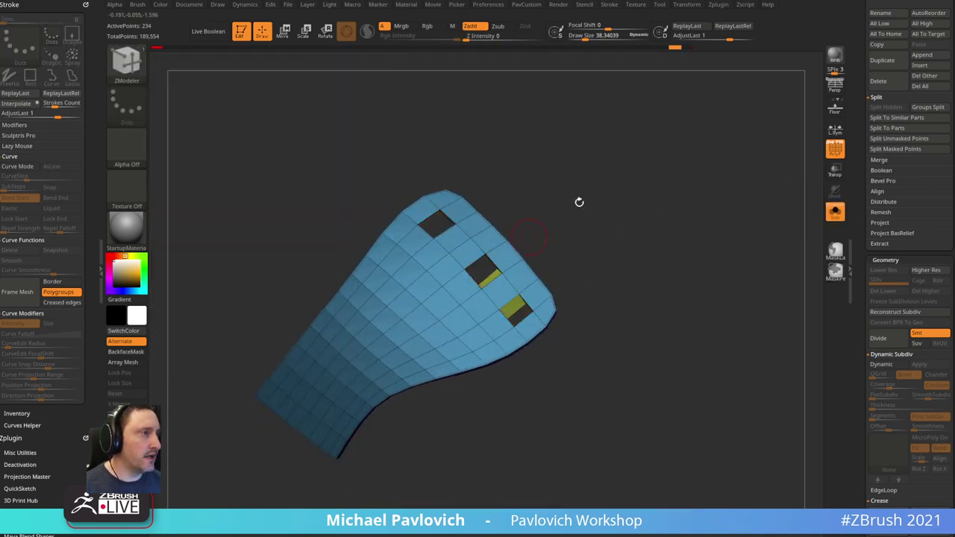
left_click_drag(579, 202, 571, 285, "alt")
key("ctrl+z")
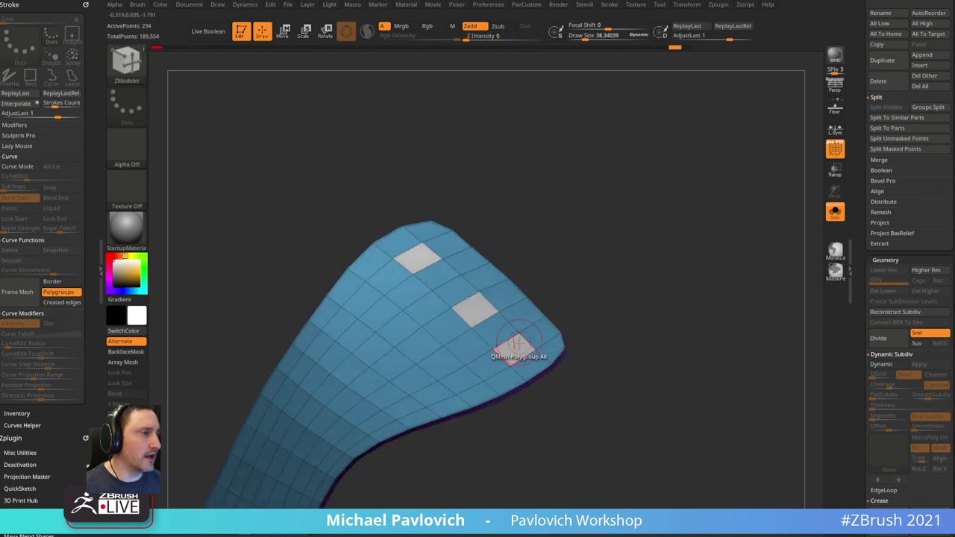
- Try cutting the strap's lace holes again with QMesh using differently placed marked faces, and undo the attempts
left_click(516, 347)
left_click(472, 309)
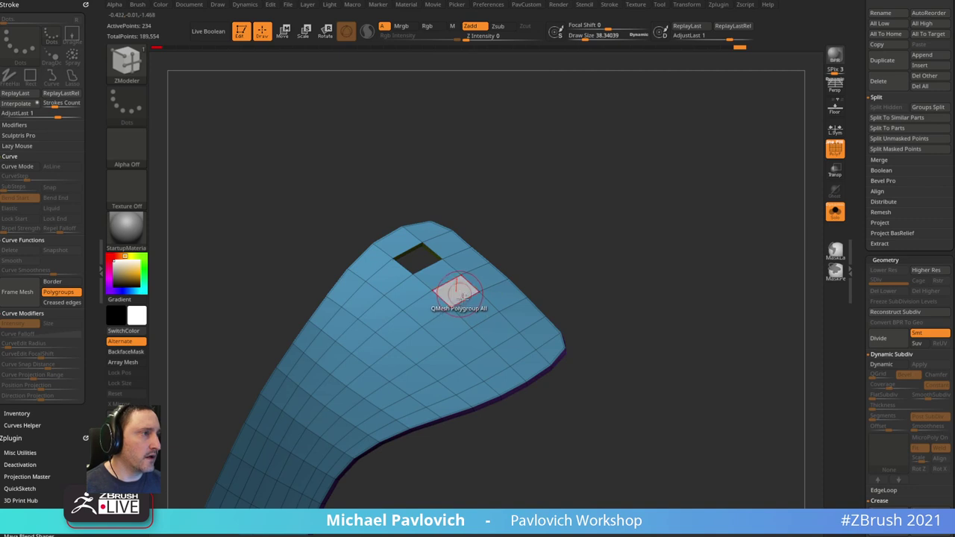
left_click_drag(459, 295, 453, 288)
left_click_drag(565, 224, 613, 216)
key("ctrl+z")
left_click(441, 282)
key("ctrl+z")
key("ctrl+z")
- Isolate the strap's outer surface polygroup and delete the hidden back and side faces
left_click(457, 237, "ctrl+shift")
key("space")
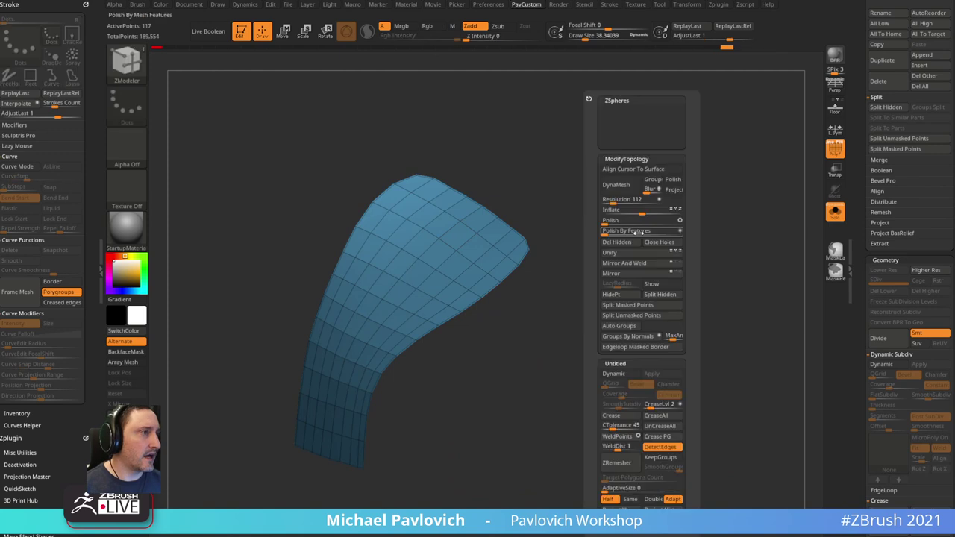
left_click(623, 245)
- Extrude the remaining strap surface with the Polygroup All target to rebuild its thickness, and flip the shell's faces outward
key("space")
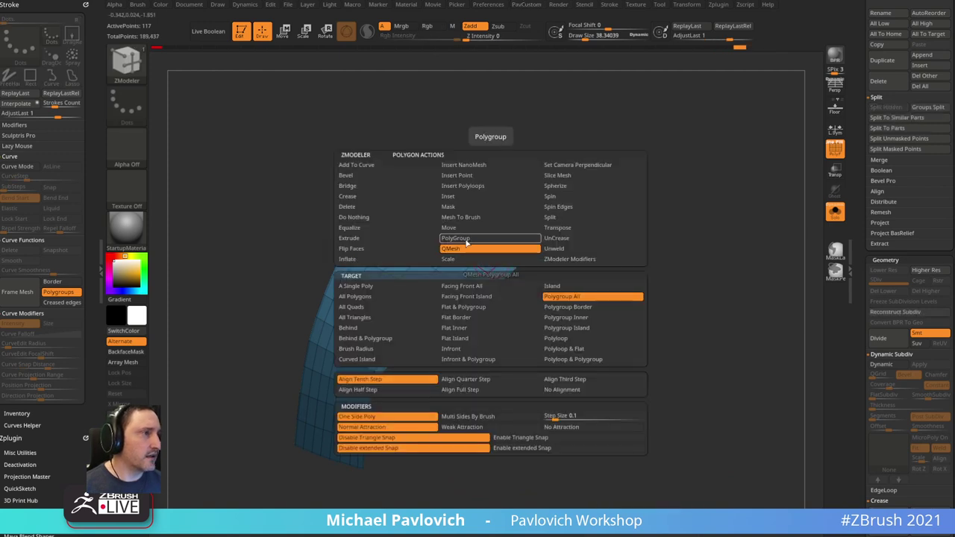
left_click(402, 238)
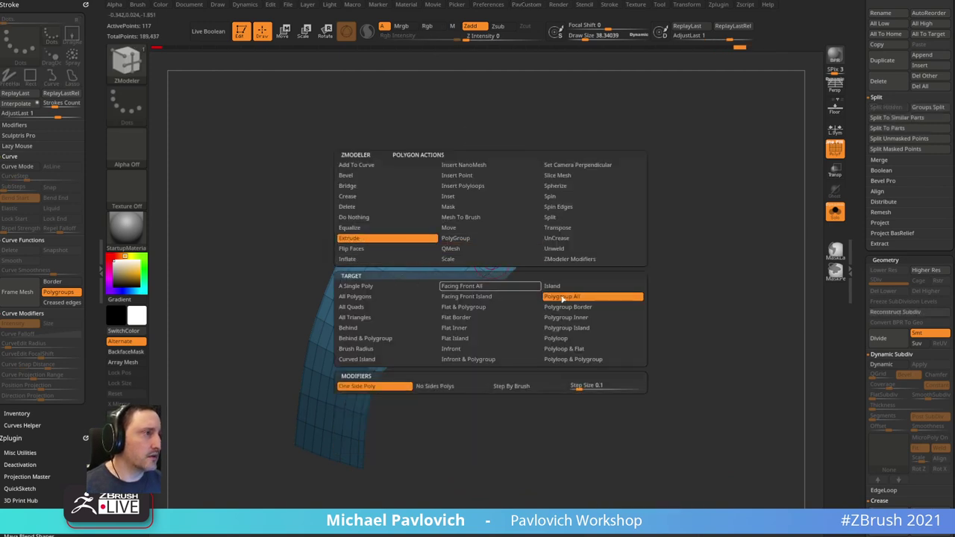
left_click_drag(560, 297, 522, 287)
left_click_drag(476, 267, 482, 261)
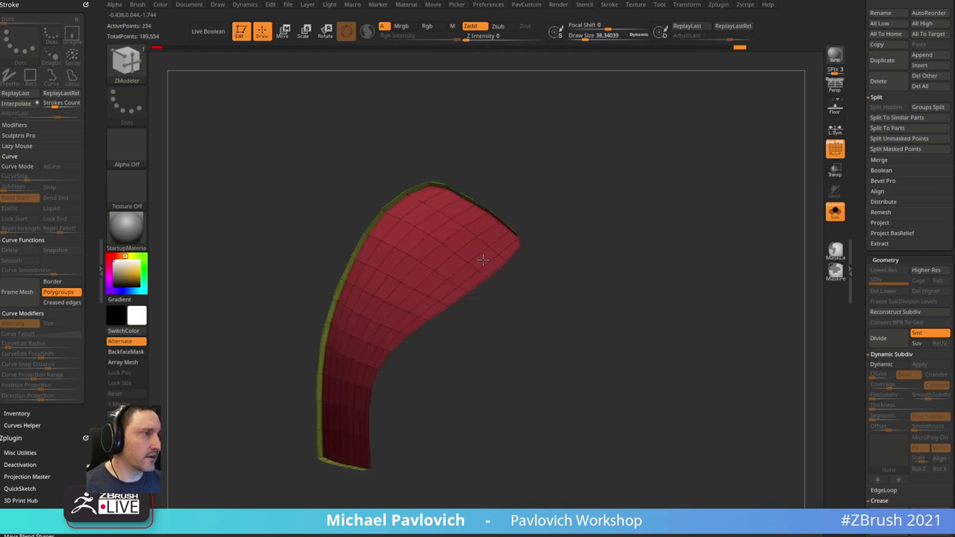
key("2")
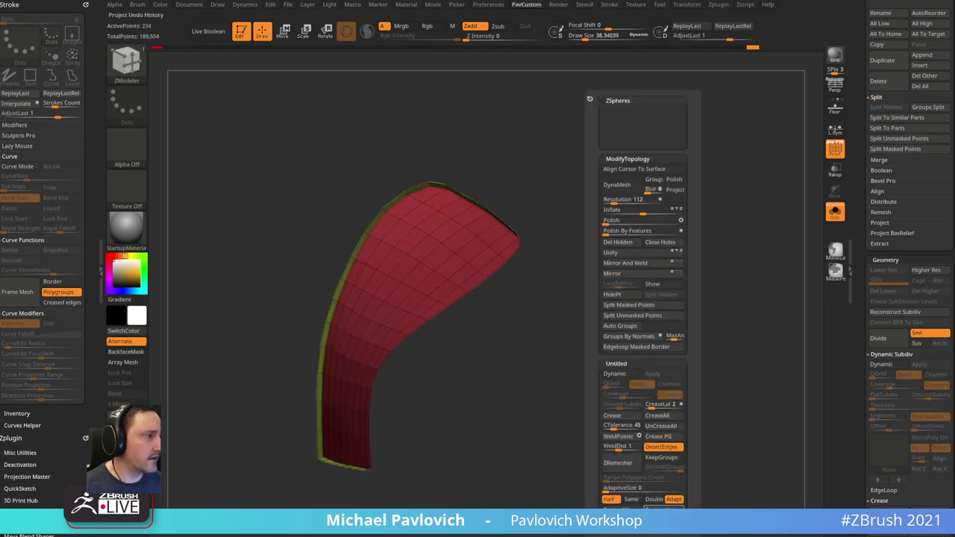
left_click(663, 520)
left_click_drag(539, 324, 555, 270)
left_click_drag(535, 158, 512, 166)
- Mark single faces in a row along the strap's upper edge and punch three lace holes through with QMesh
left_click(385, 193, "alt")
left_click_drag(464, 141, 499, 151)
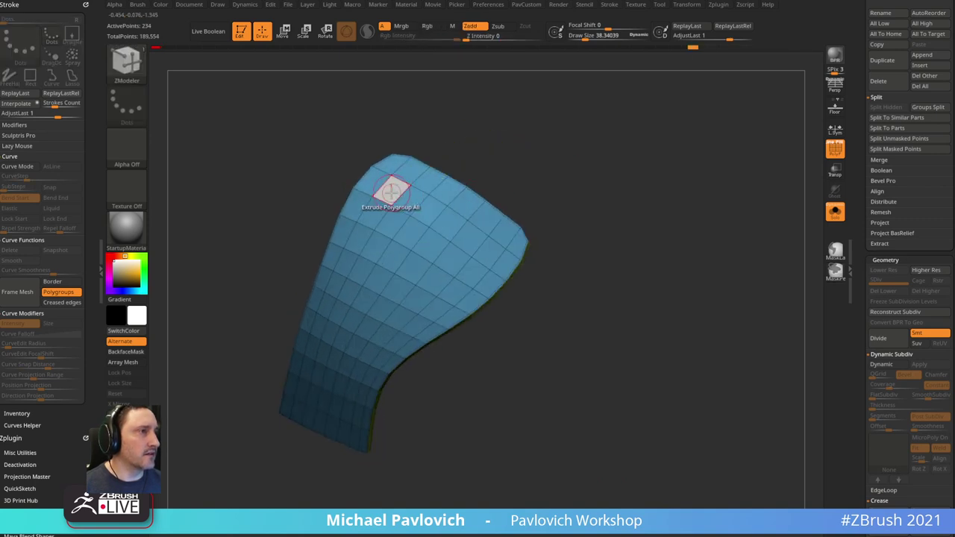
key("space")
left_click(380, 250)
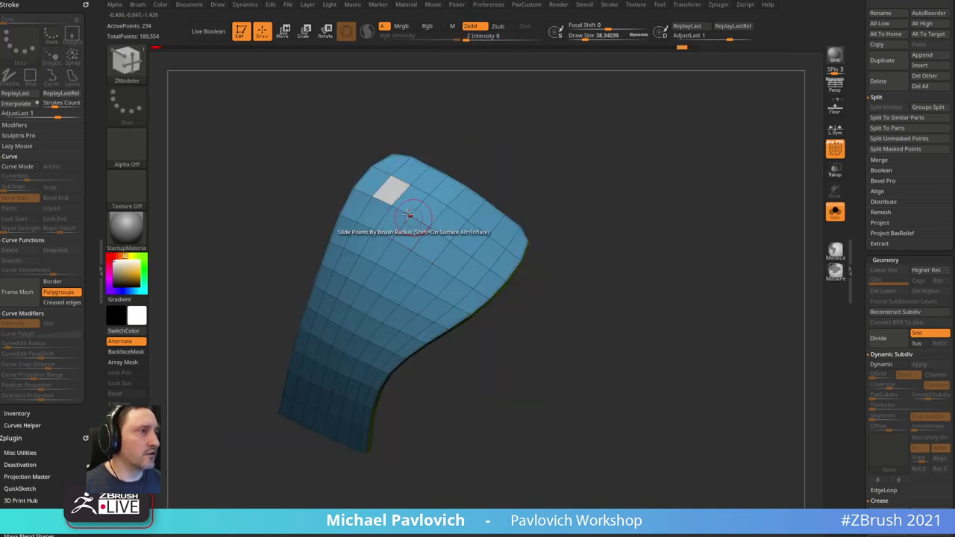
left_click(390, 193)
left_click(399, 212)
left_click_drag(501, 153, 489, 169)
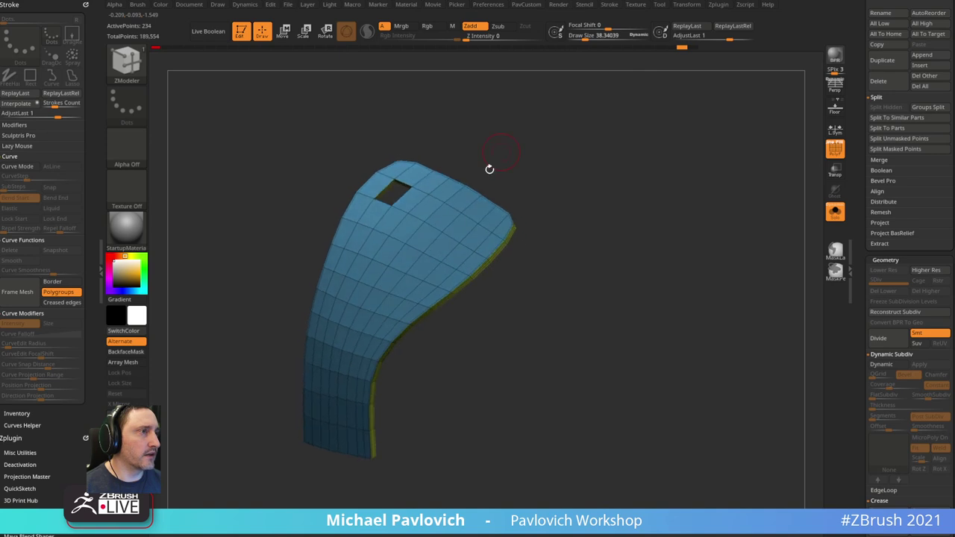
left_click(425, 208)
left_click(461, 229)
left_click_drag(536, 203, 607, 141)
- Turn on the strap's dynamic subdivision, hide the polyframe, and crease the edges along its polygroup borders
key("d")
left_click(833, 151)
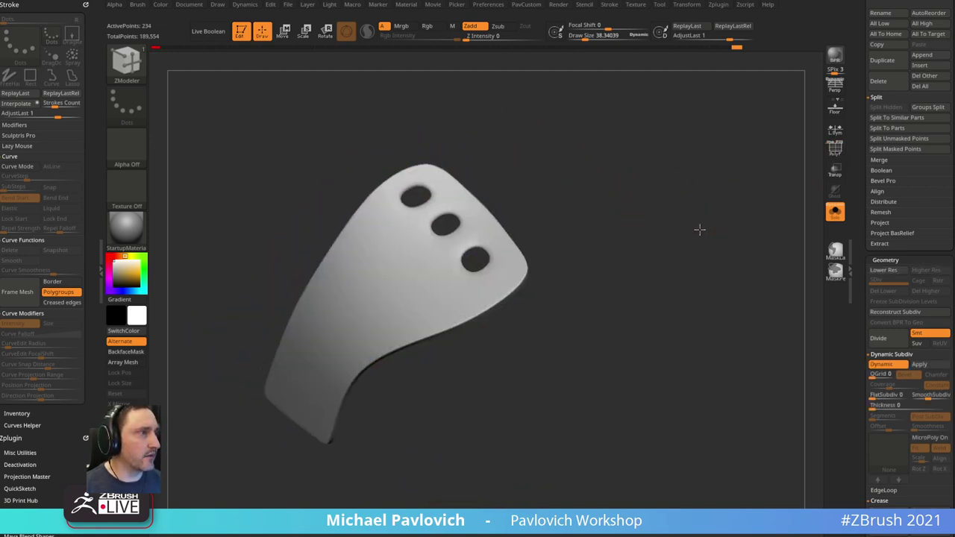
left_click_drag(698, 229, 686, 223)
key("space")
left_click(709, 437)
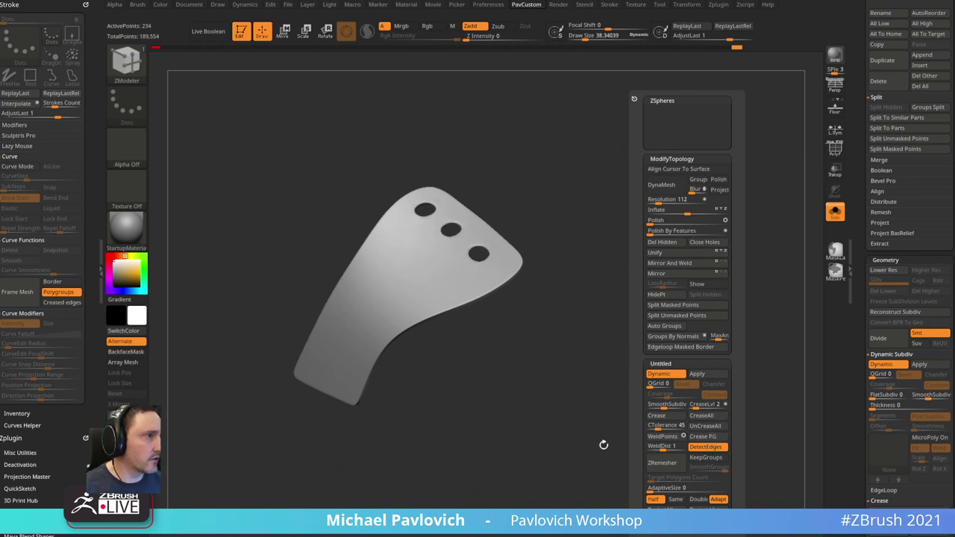
- Set the strap's crease level to 1 and show the rest of the shoe to check the edge softness
left_click_drag(603, 443, 645, 349)
key("space")
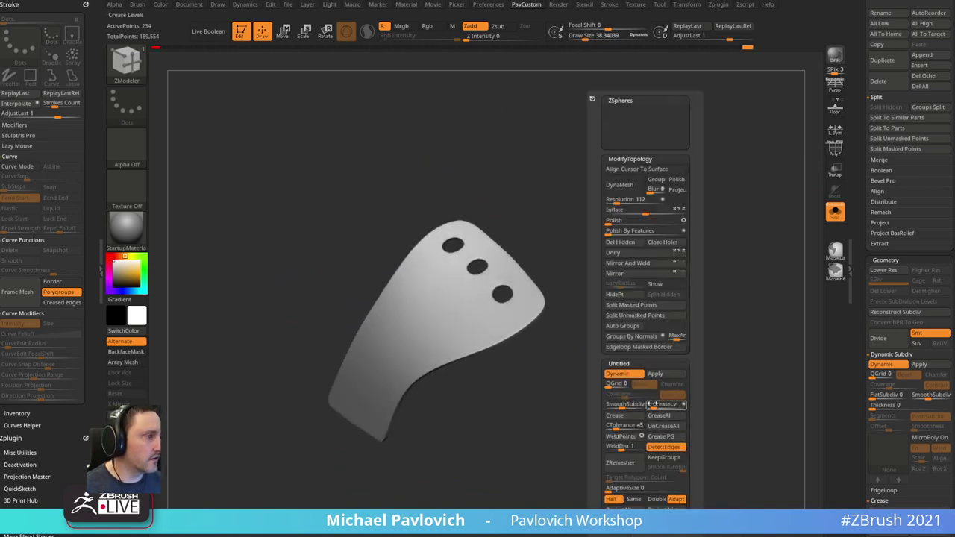
left_click(835, 212)
left_click_drag(744, 221, 763, 207)
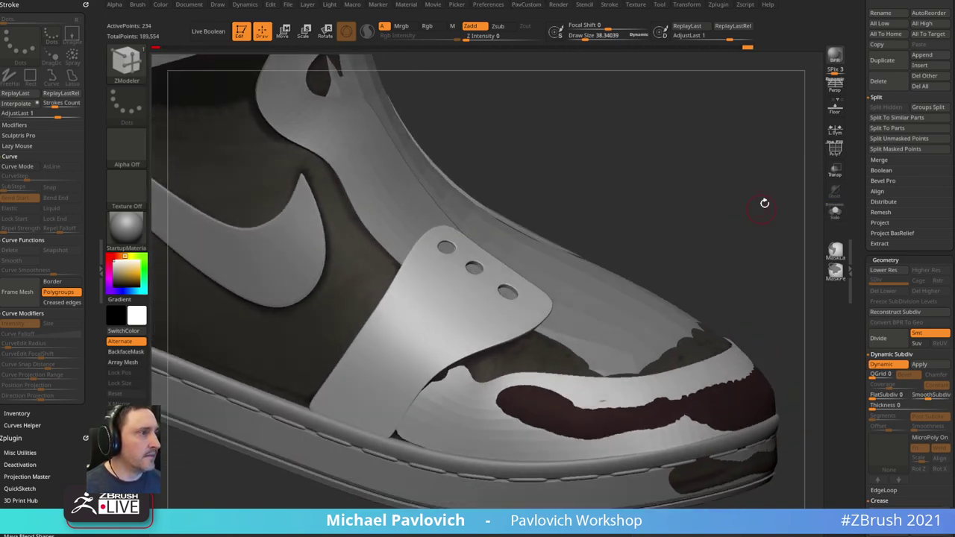
key("t")
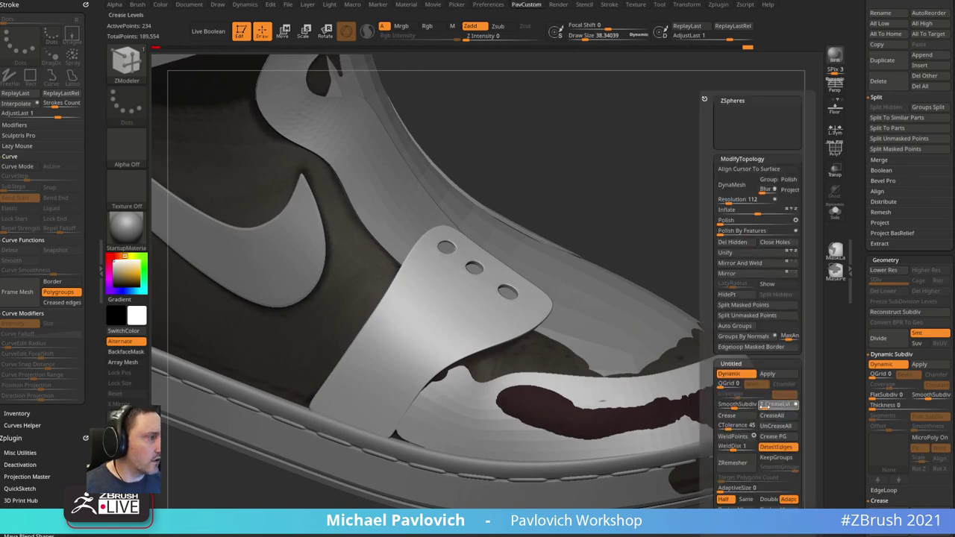
left_click_drag(703, 184, 685, 155)
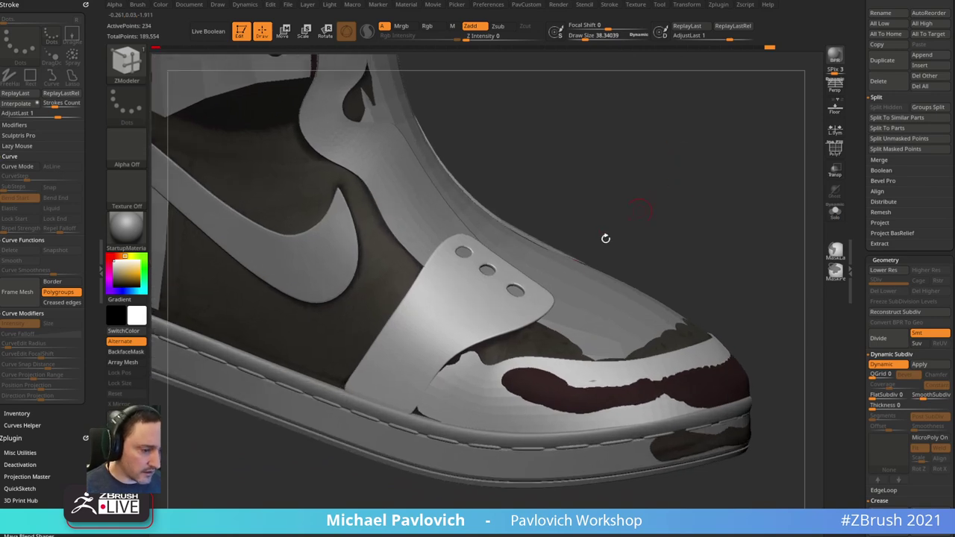
- Reshape the strap's upper end and line up its three lace holes with the Move brush, reducing the brush size for the holes
mouse_move(610, 161)
left_mouse_down()
mouse_move(655, 194)
mouse_move(754, 162)
mouse_move(685, 161)
left_mouse_up()
key("s")
left_click(510, 328)
key("b")
key("m")
key("v")
left_click_drag(511, 312, 513, 313)
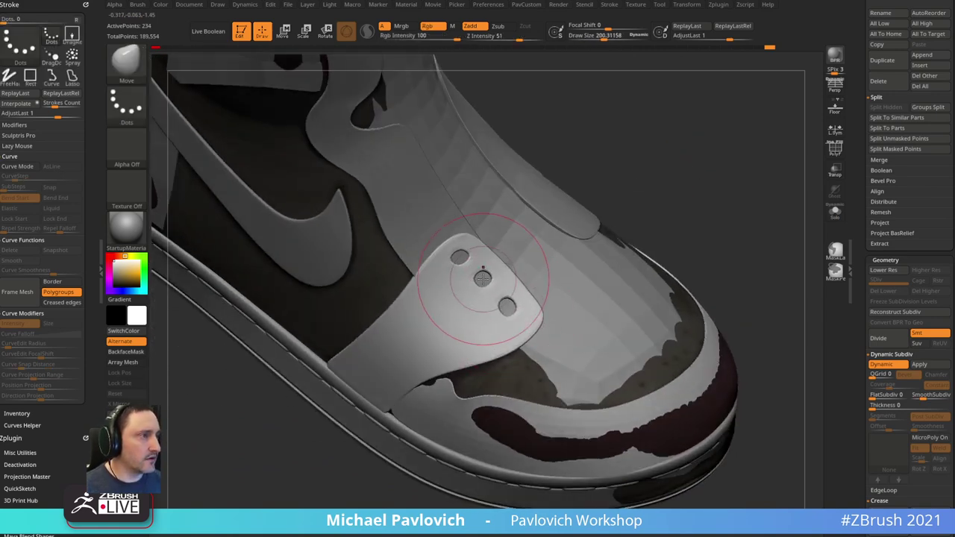
left_click_drag(483, 281, 464, 263)
key("s")
left_click(475, 273)
left_click_drag(508, 306, 511, 311)
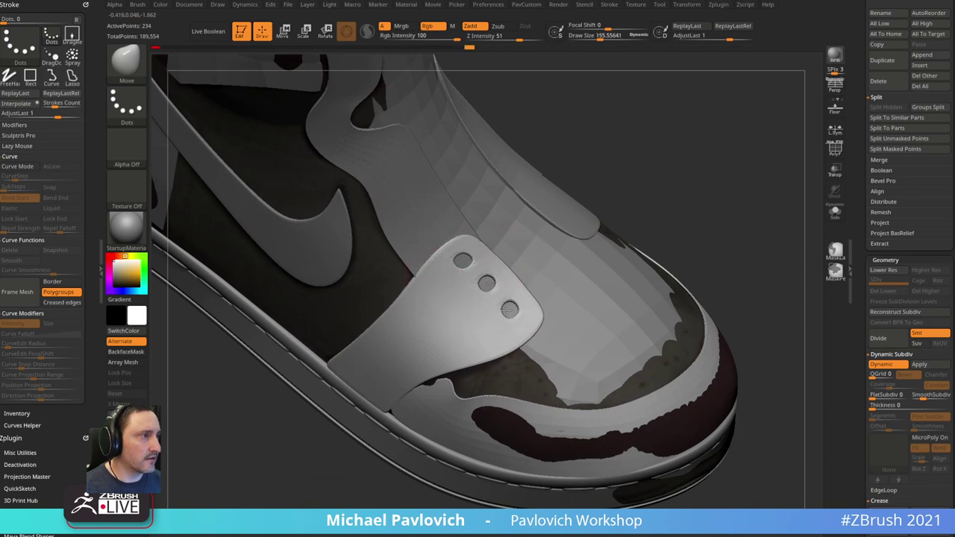
left_click_drag(486, 281, 488, 286)
mouse_move(671, 217)
left_mouse_down()
mouse_move(685, 199)
mouse_move(686, 215)
left_mouse_up()
- Apply the strap's dynamic subdivision and divide the mesh once more to subdivision level 4
key("2")
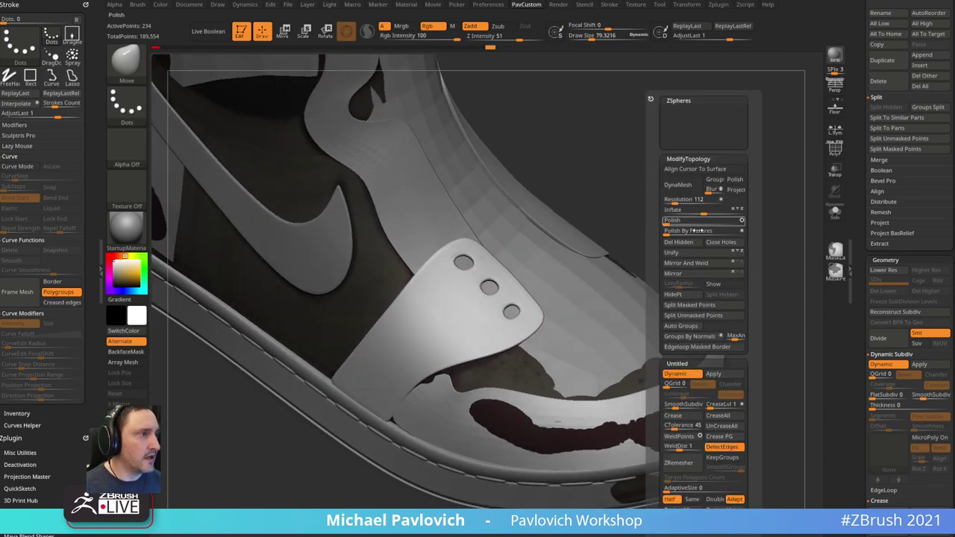
left_click(716, 374)
key("ctrl+d")
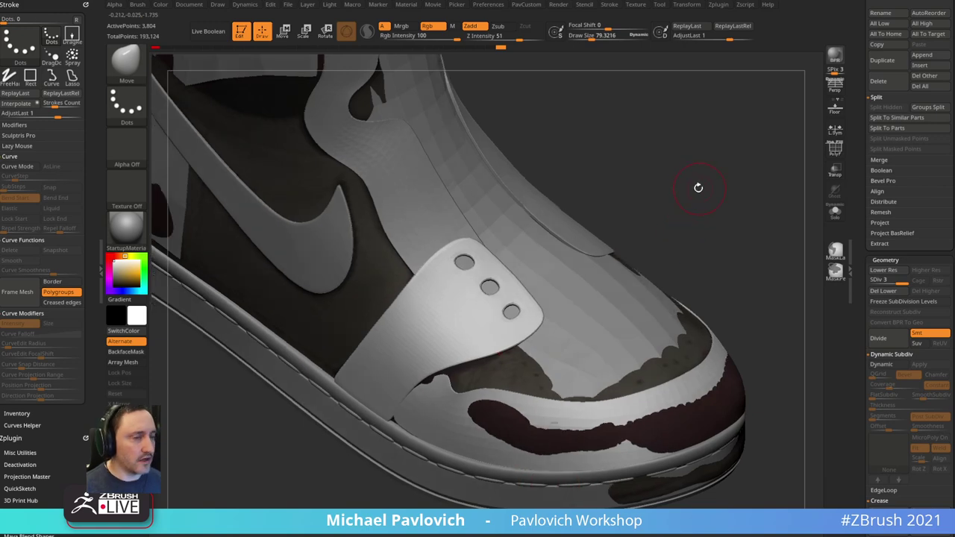
- Try DamStandard strokes along the strap's edge beside the lace holes and undo them
mouse_move(707, 218)
left_mouse_down()
mouse_move(711, 170)
mouse_move(695, 175)
mouse_move(685, 141)
mouse_move(684, 184)
left_mouse_up()
key("b")
key("d")
key("s")
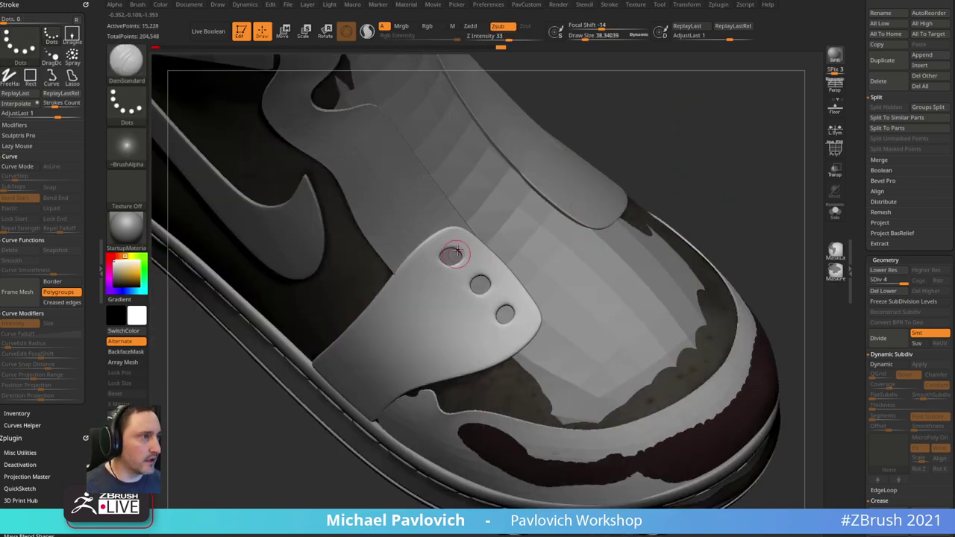
mouse_move(482, 267)
left_mouse_down()
mouse_move(504, 284)
mouse_move(469, 253)
left_mouse_up()
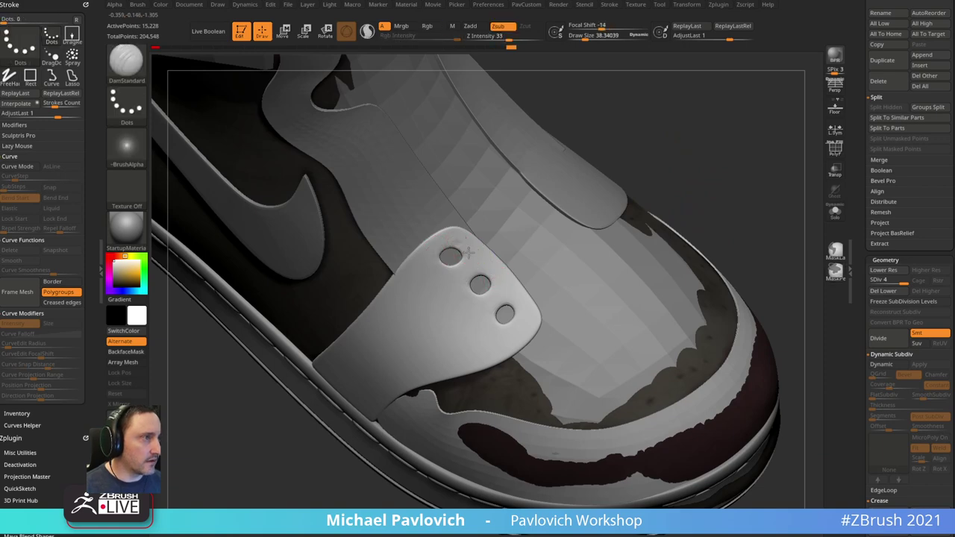
key("ctrl+z")
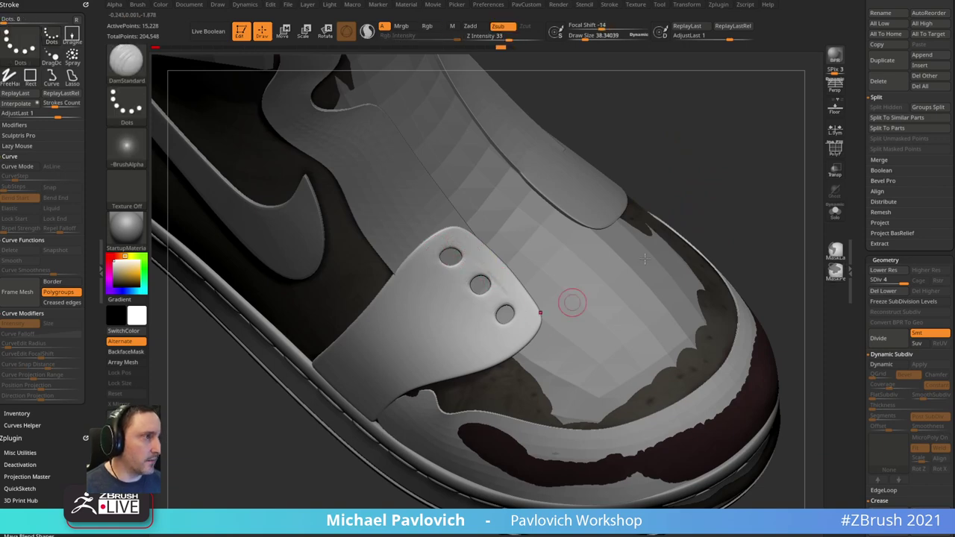
left_click_drag(680, 171, 585, 257)
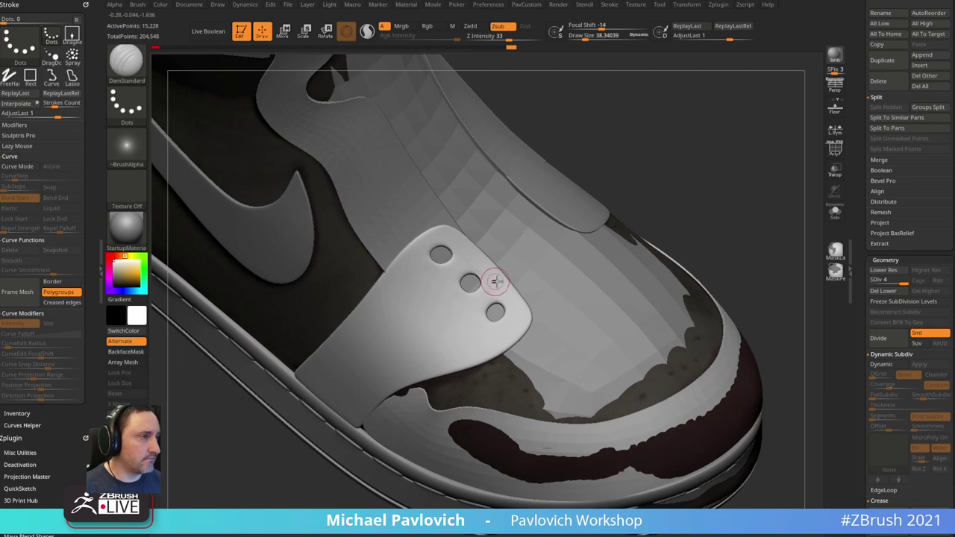
key("ctrl+z")
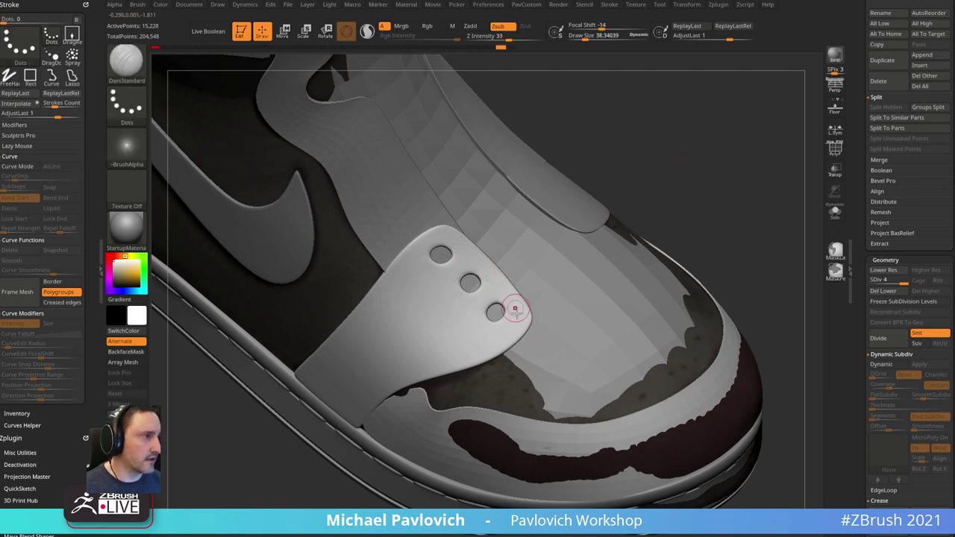
mouse_move(697, 162)
left_mouse_down()
mouse_move(707, 158)
mouse_move(661, 162)
mouse_move(669, 160)
left_mouse_up()
key("ctrl+z")
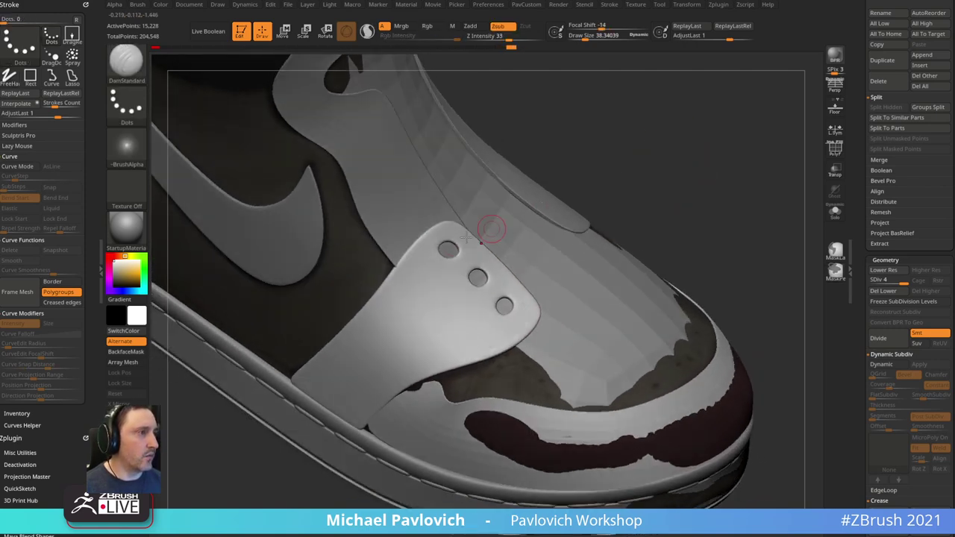
key("ctrl+shift+z")
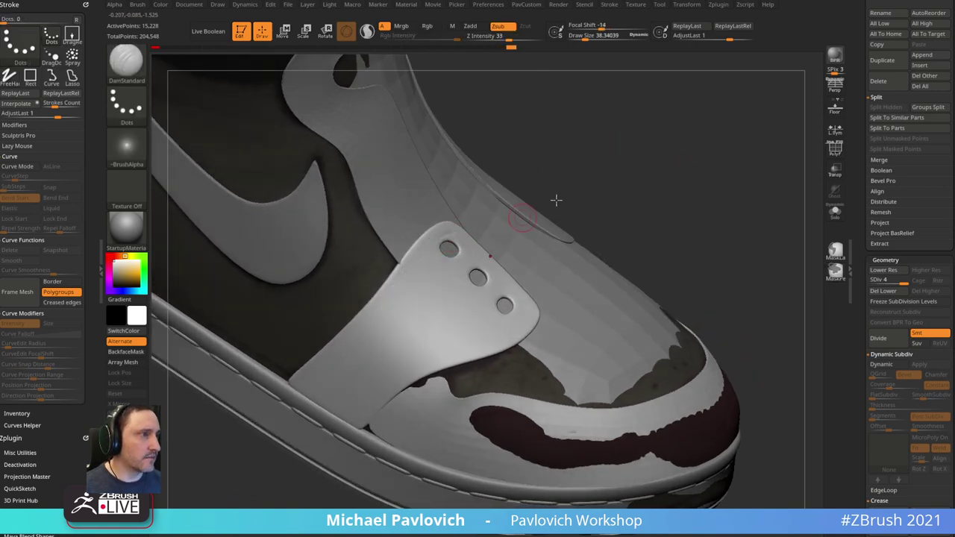
key("ctrl+z")
key("3")
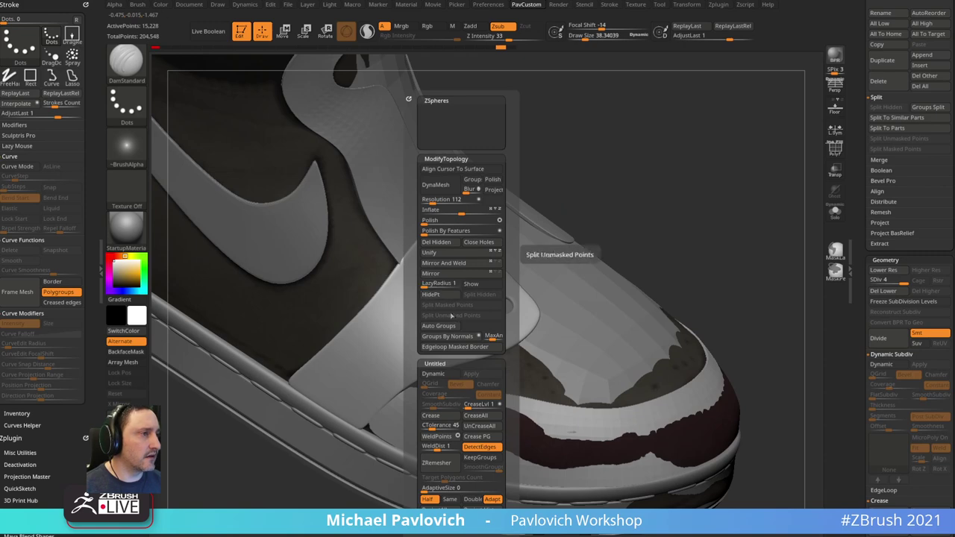
left_click_drag(605, 173, 594, 179, "alt")
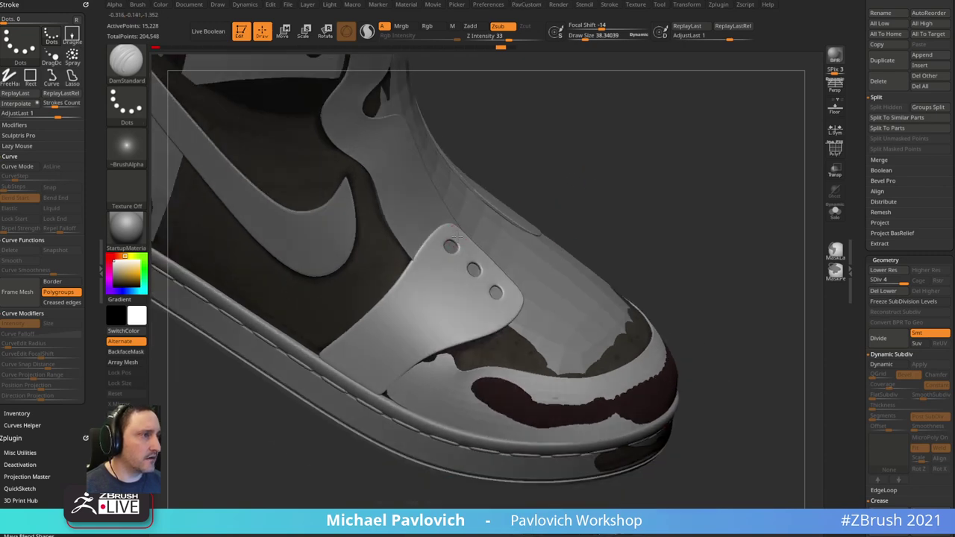
key("ctrl+shift+z")
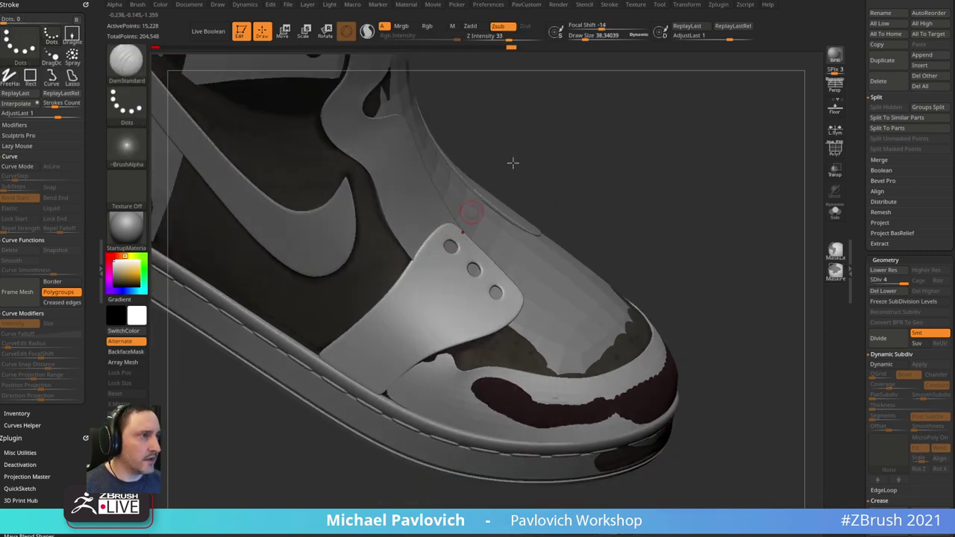
key("ctrl+z")
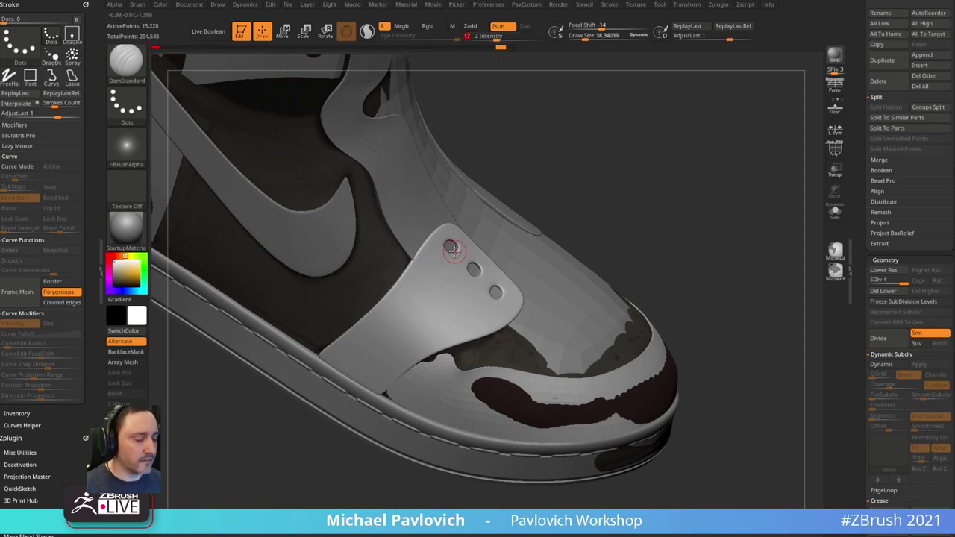
- Try to carve a groove along the strap's outer edge with the Orb_Cracks brush, adjusting the brush size
key("b")
key("o")
key("c")
left_click_drag(567, 99, 525, 79)
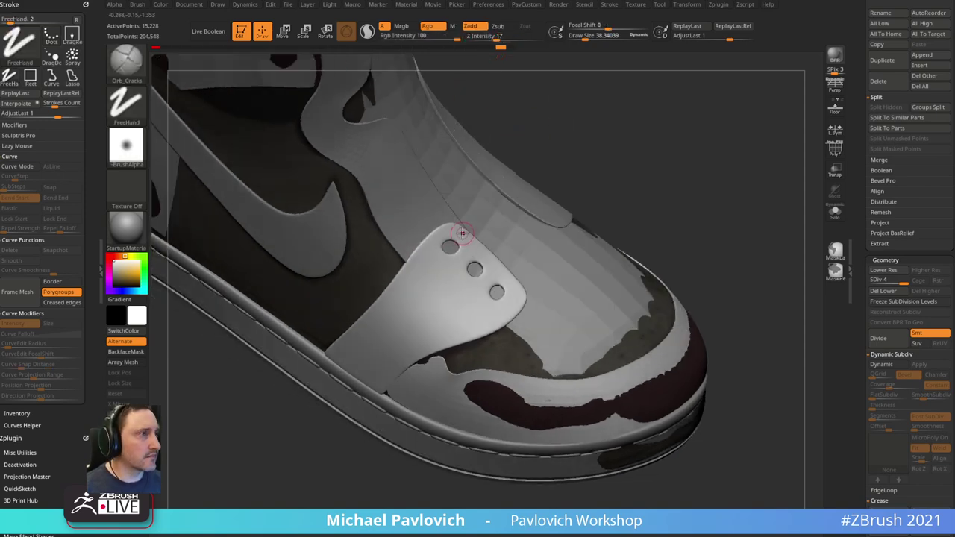
left_click_drag(427, 246, 394, 308)
key("]")
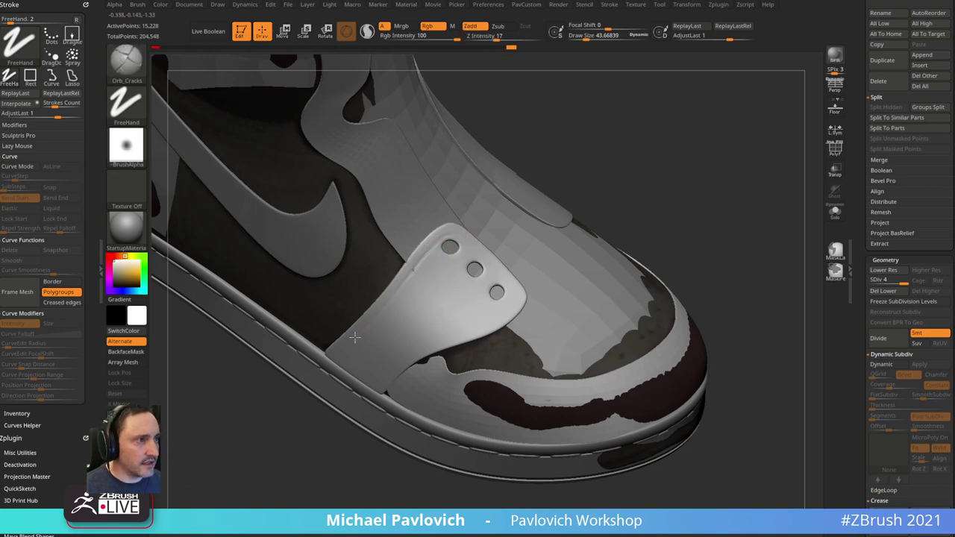
left_click_drag(591, 158, 421, 249)
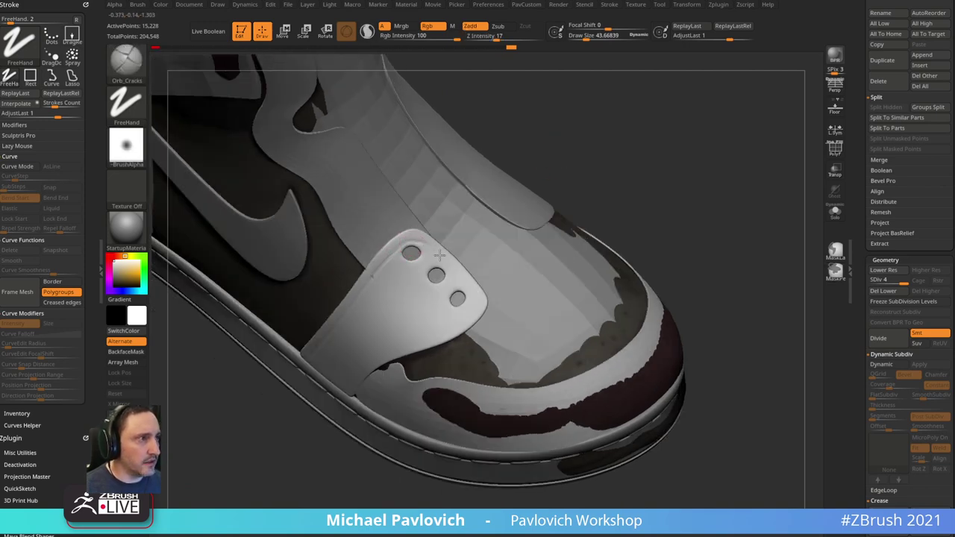
left_click_drag(661, 185, 658, 143)
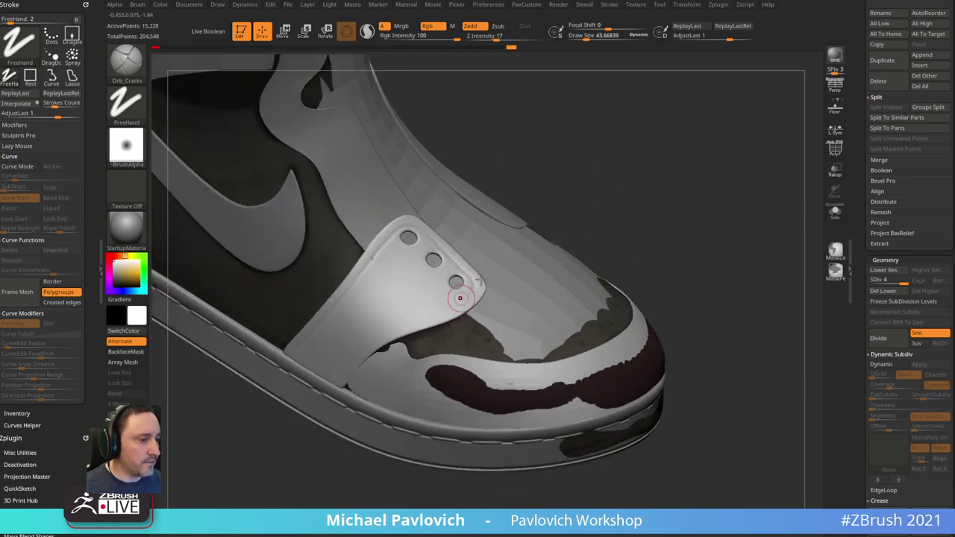
left_click_drag(589, 185, 604, 169)
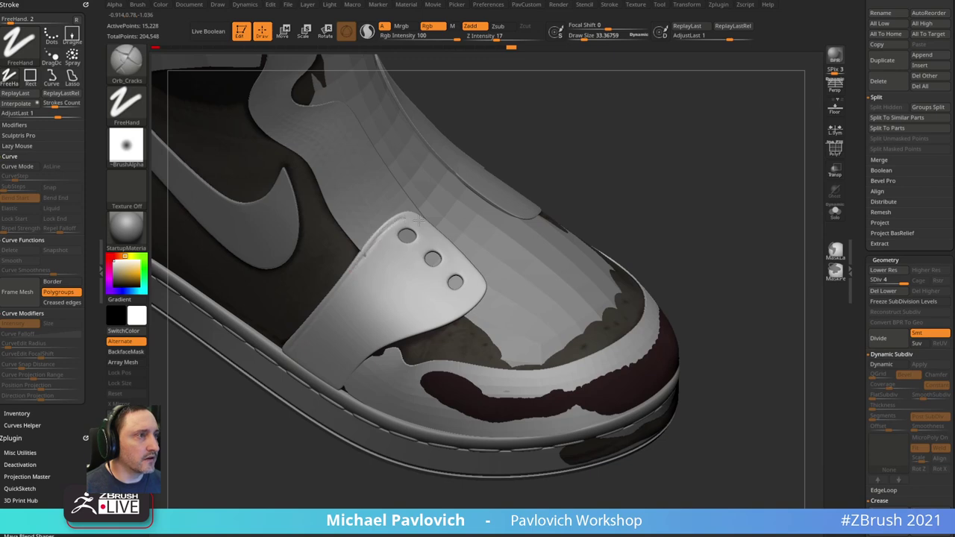
- Show the strap's polyframe and duplicate the strap subtool
left_click(834, 149)
mouse_move(736, 187)
left_mouse_down()
mouse_move(733, 168)
mouse_move(740, 194)
left_mouse_up()
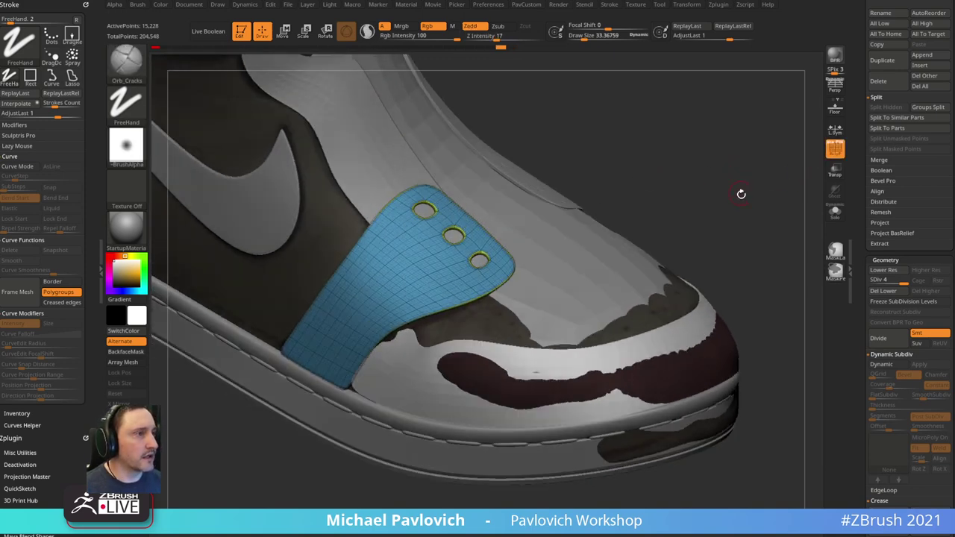
left_click_drag(867, 223, 865, 343)
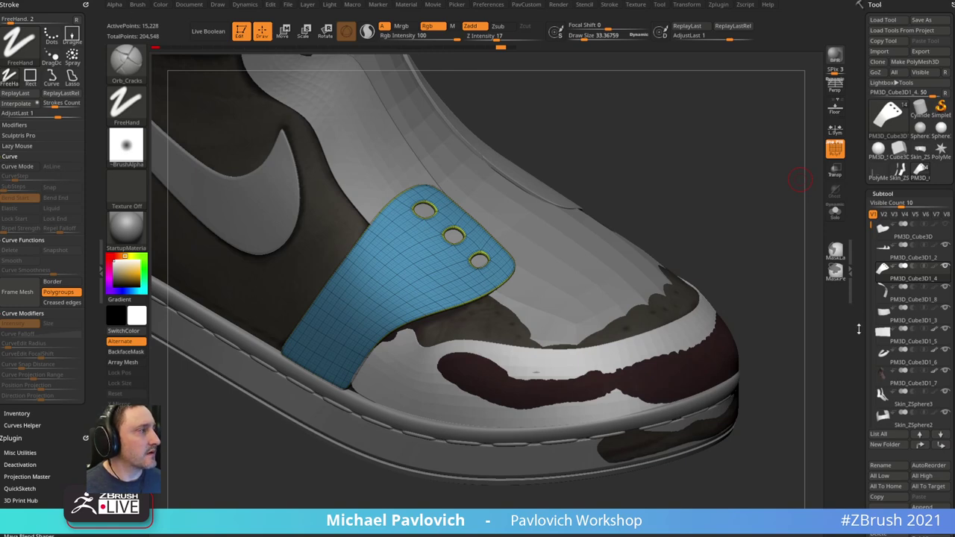
scroll(858, 329, "down", 2)
scroll(858, 342, "down", 6)
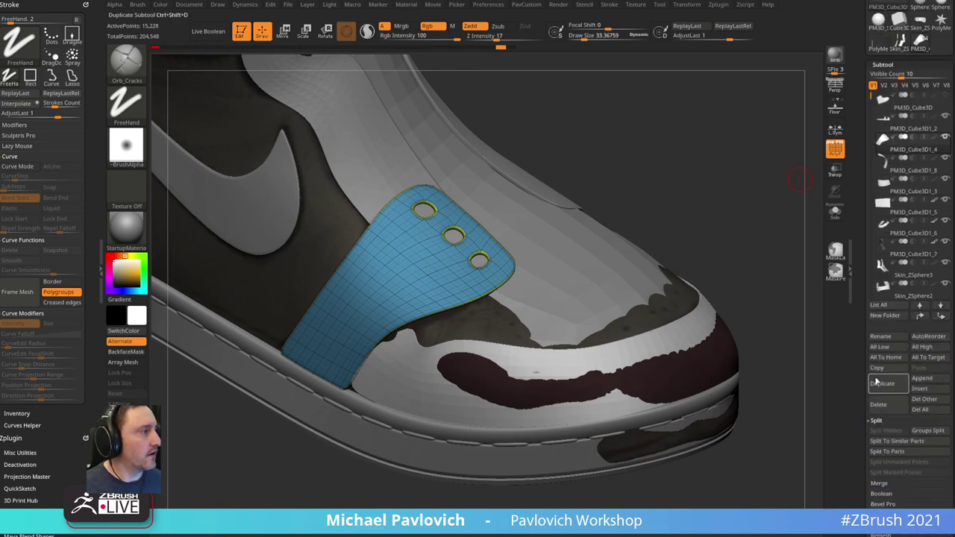
left_click(881, 383)
- Solo the duplicated strap and delete its lower subdivision levels
left_click(834, 211)
left_click_drag(677, 177, 714, 174)
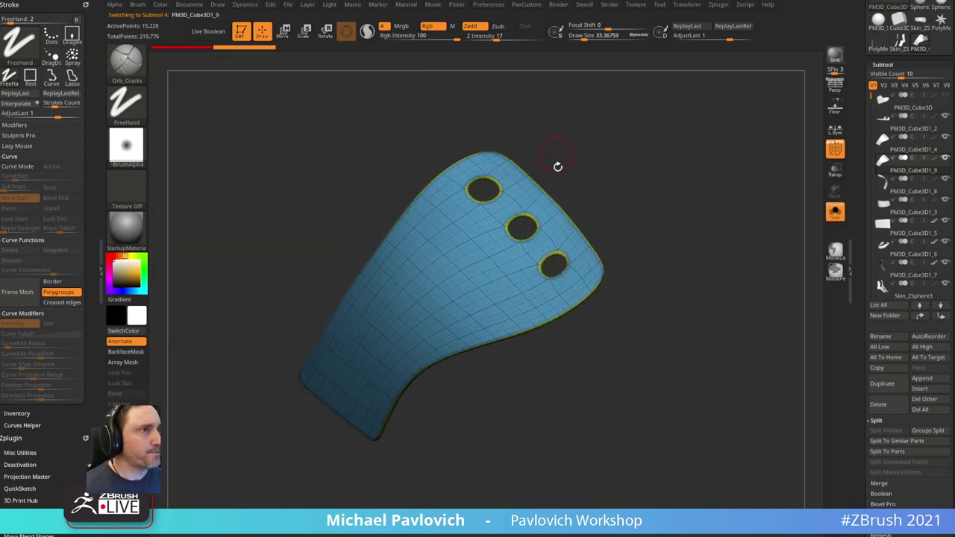
scroll(865, 373, "down", 18)
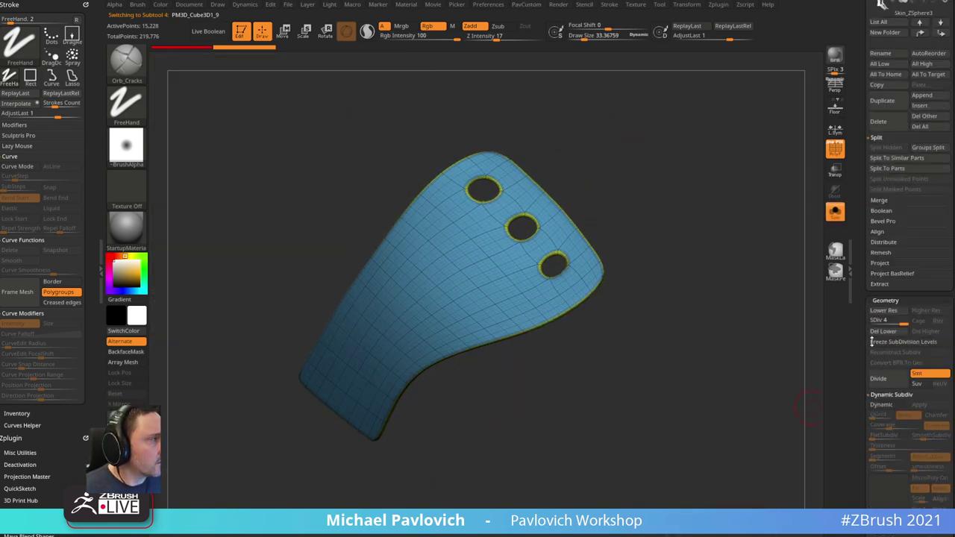
left_click(883, 331)
- Isolate the strap copy's blue front polygroup, shrink the visible area inward, and assign the remaining faces a new polygroup
left_click_drag(689, 247, 678, 188)
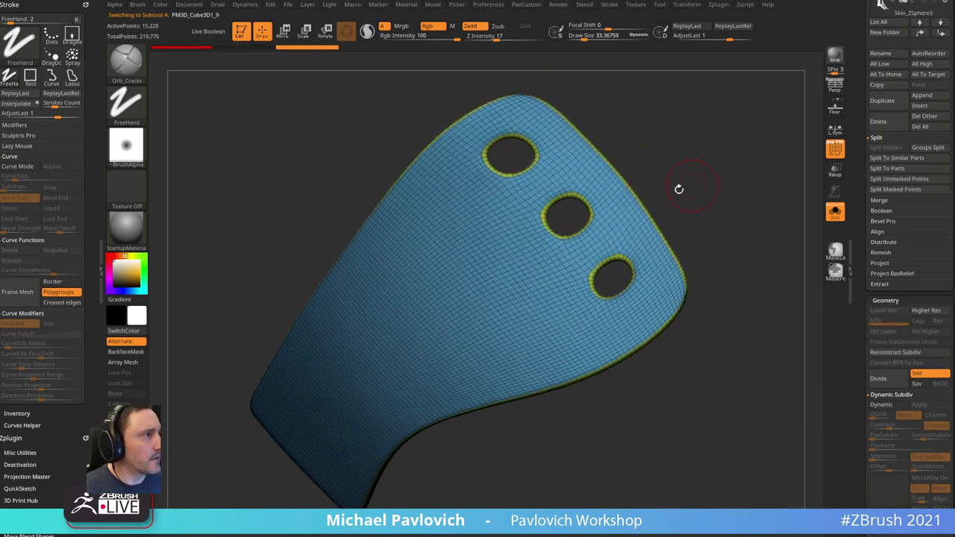
key("ctrl+shift")
left_click(587, 181, "ctrl+shift")
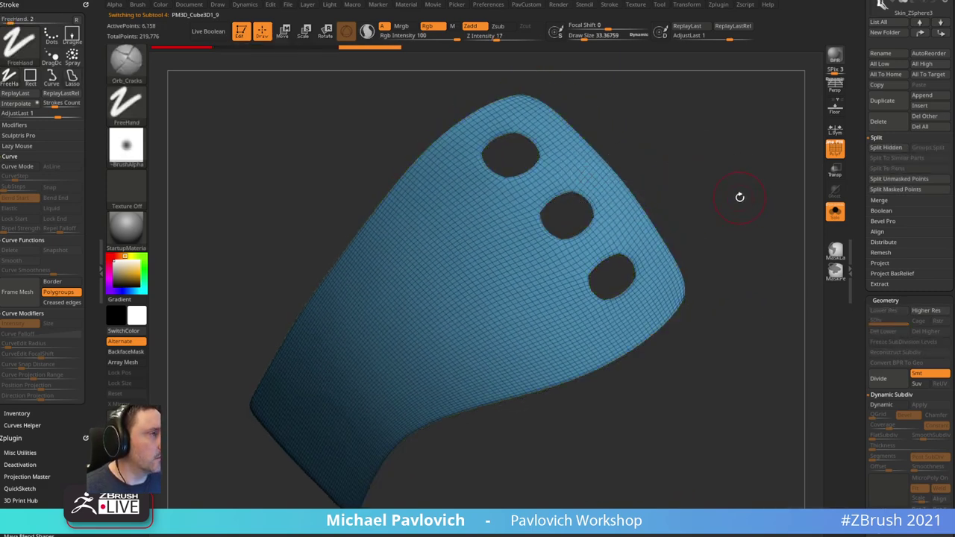
key("ctrl+shift")
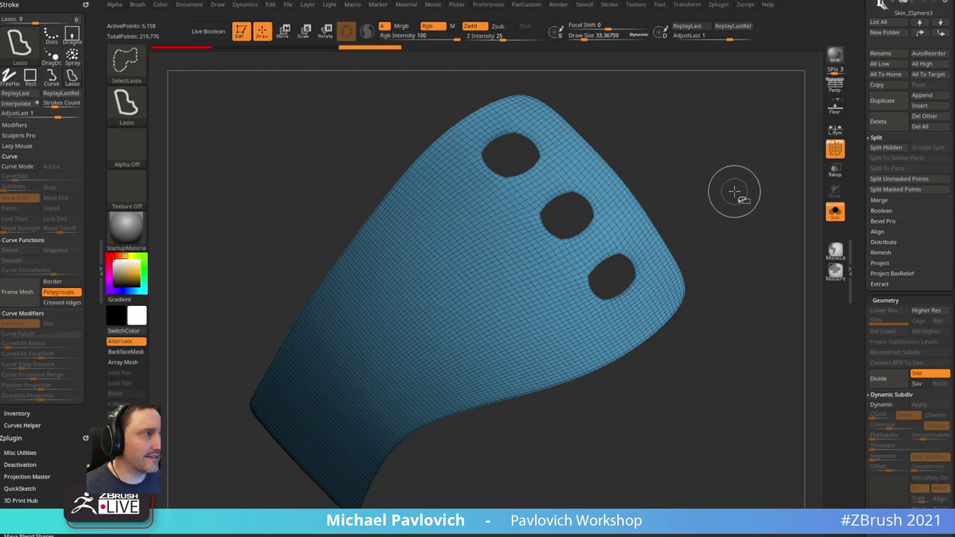
key("ctrl+shift+s")
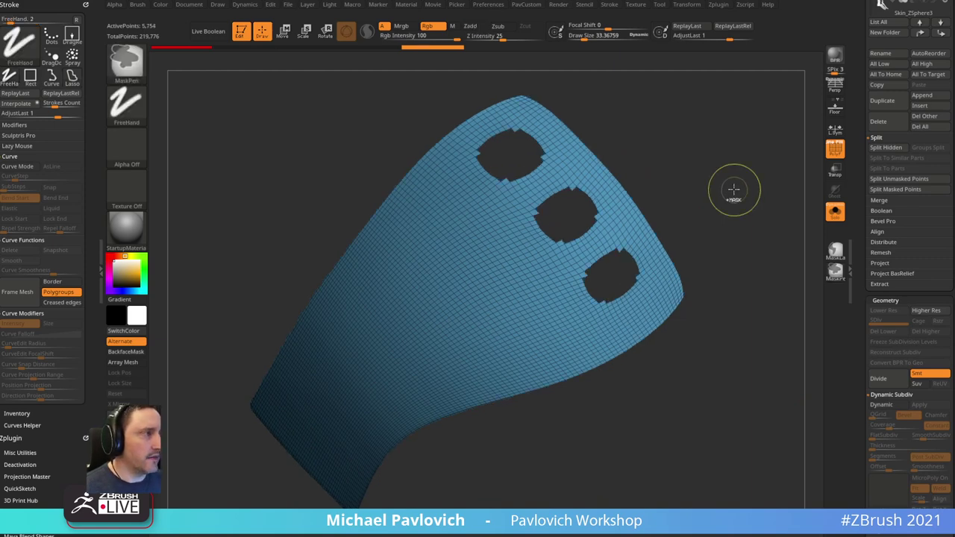
key("ctrl+w")
left_click_drag(724, 171, 720, 195)
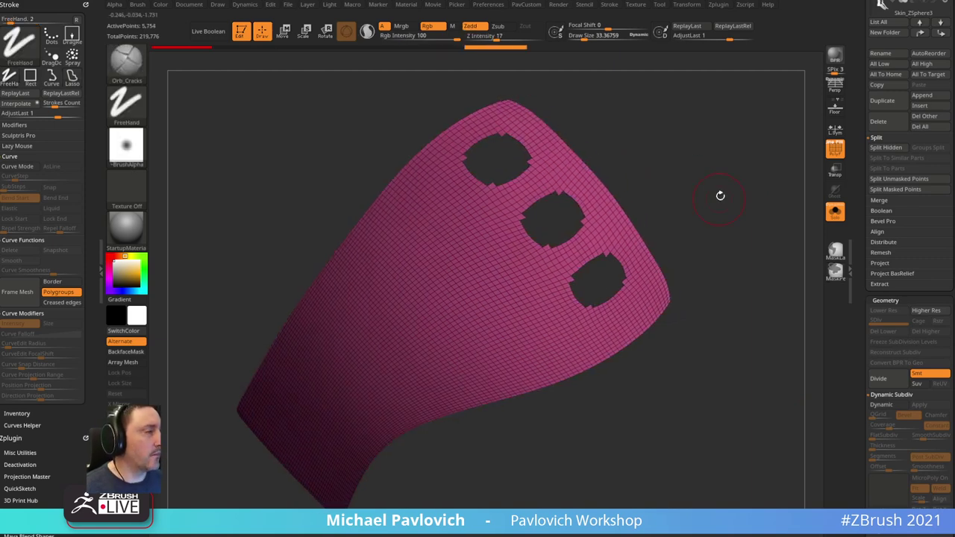
- Mask the visible faces by Border only, with Groups and Crease switched off, and invert the mask to free the border
key("space")
left_click_drag(866, 364, 863, 104)
left_click_drag(863, 440, 862, 124)
left_click(884, 273)
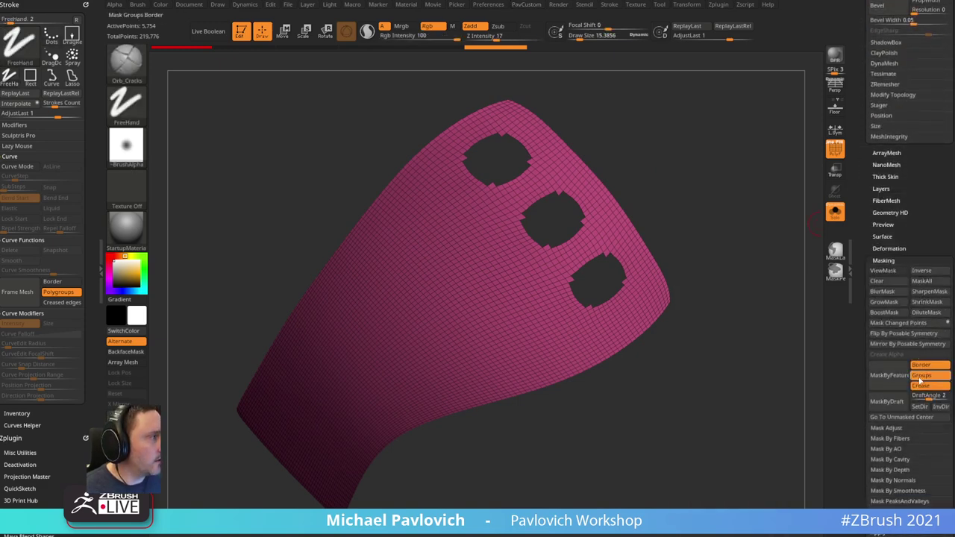
left_click(920, 376)
left_click(919, 386)
left_click(887, 385)
left_click(730, 239, "ctrl")
- Smooth the unmasked borders with Polish By Features, and bring the whole strap copy back into view without the mask
key("space")
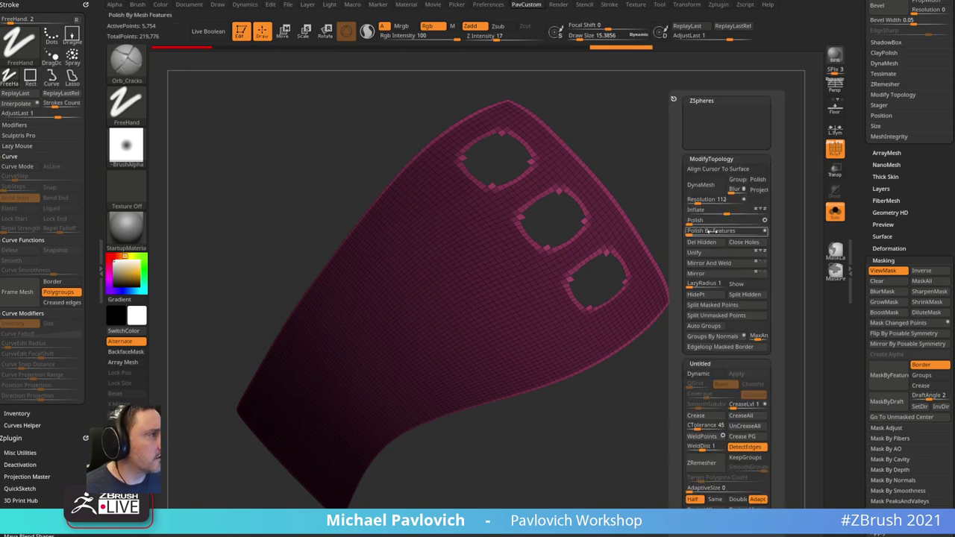
left_click(689, 230)
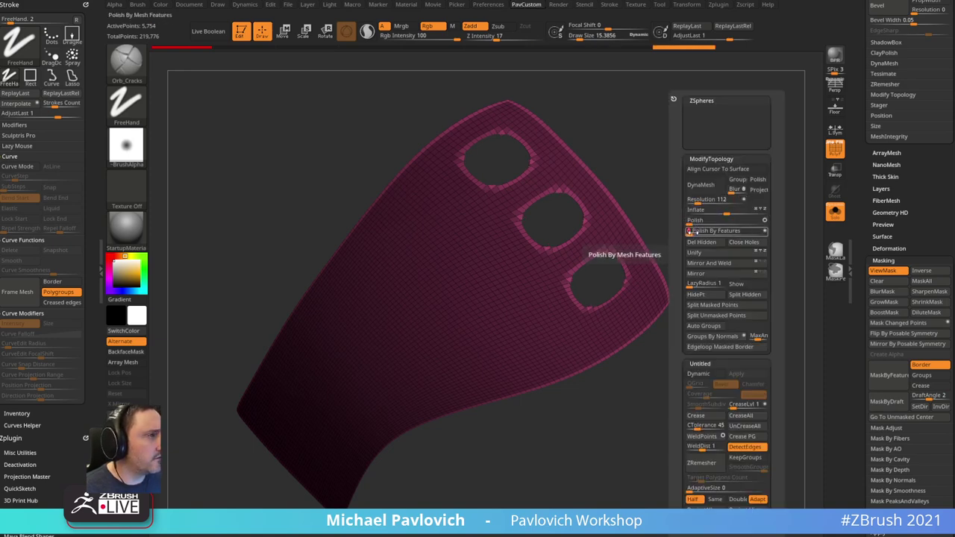
key("ctrl+h")
left_click_drag(728, 245, 674, 202)
key("d")
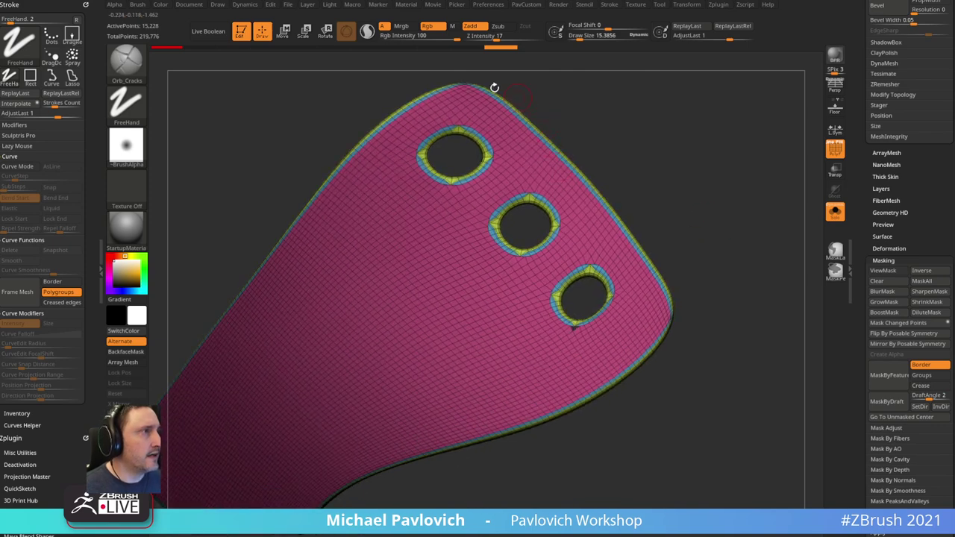
- Isolate the pink inner polygroup, shrink its visible area inward from the rim and lace holes, and give it a new polygroup
left_click_drag(624, 249, 750, 216)
left_click_drag(701, 276, 727, 251)
left_click(650, 302, "ctrl+shift")
left_click(714, 269, "ctrl+shift")
left_click(675, 278, "ctrl+shift")
left_click(742, 251, "ctrl+shift")
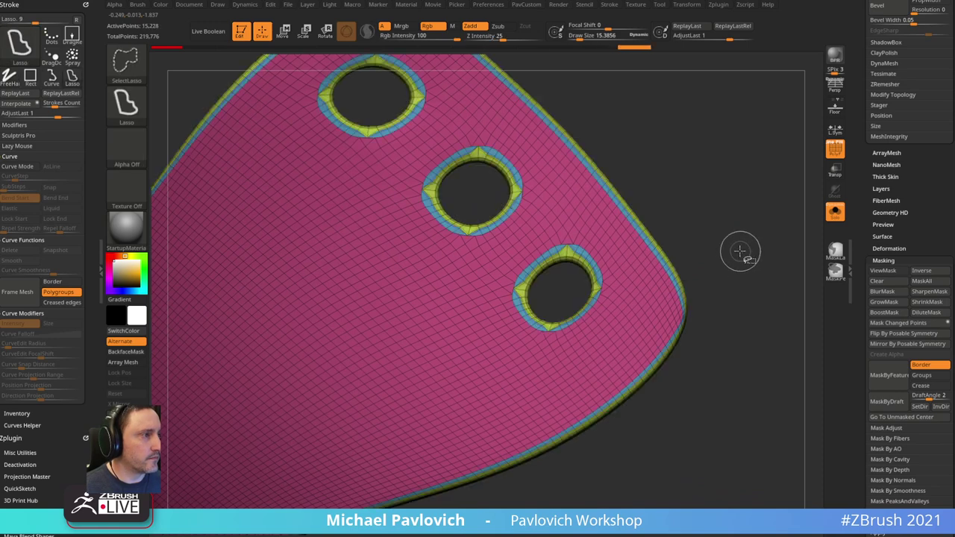
left_click(659, 290, "ctrl+shift")
key("ctrl+shift+s")
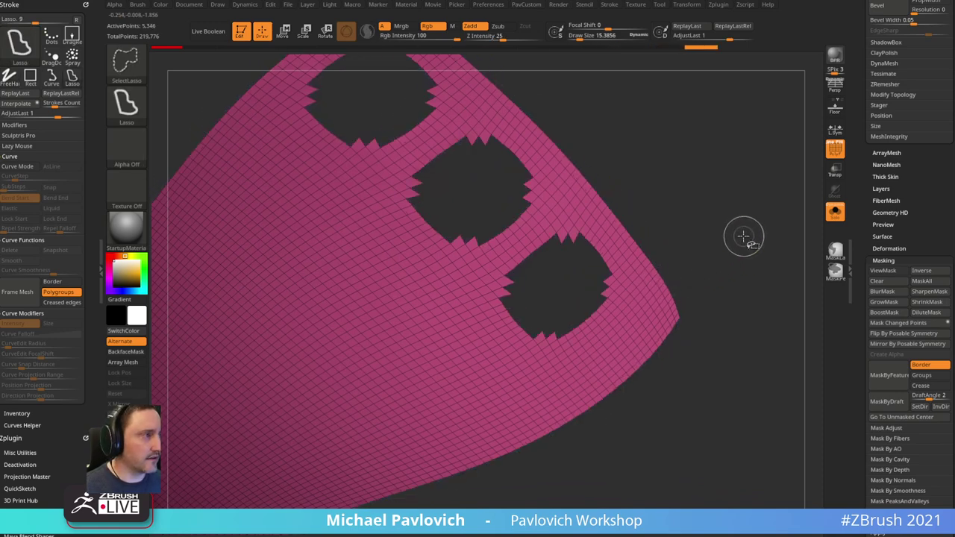
key("ctrl+w")
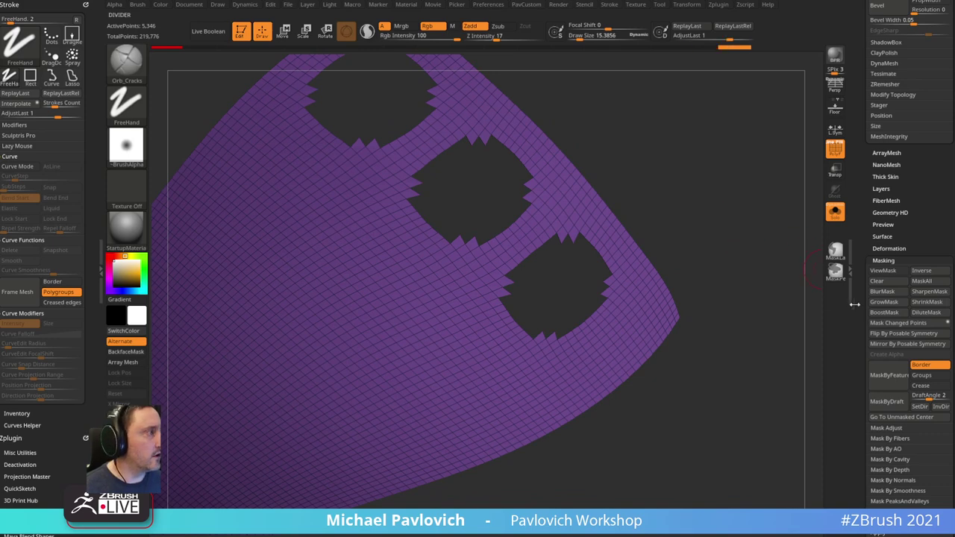
- Mask the purple group's border, invert the mask, and polish the jagged edges around the lace holes by features
left_click(896, 375)
left_click(721, 214, "ctrl")
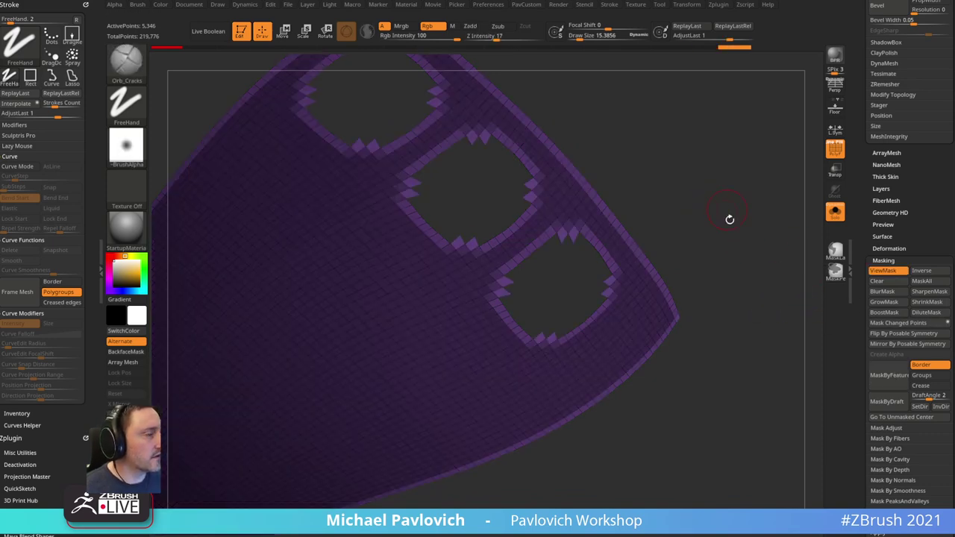
key("2")
left_click(697, 222)
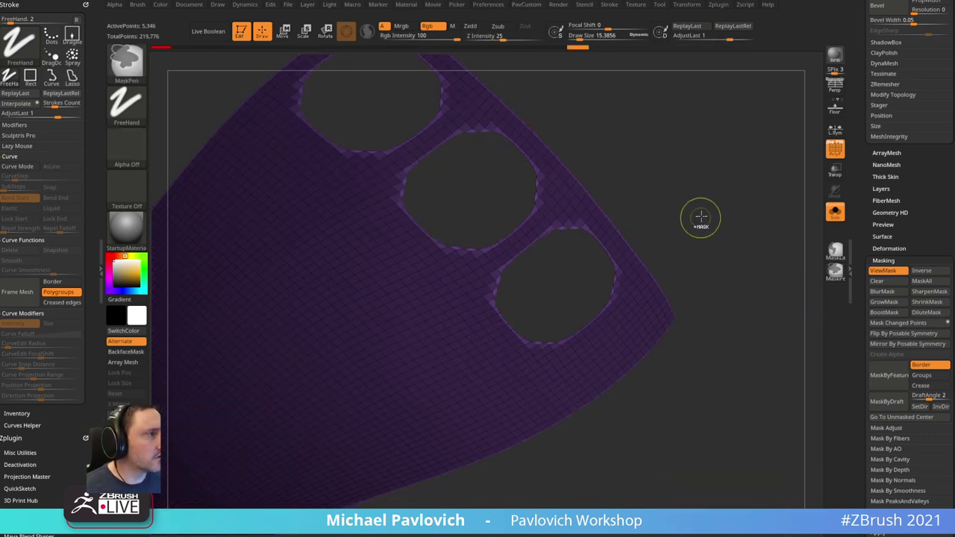
- Show the whole strap copy unmasked, and inset the rim's pink band with ZModeler's Inset set to Polygroup Island
left_click(708, 213, "ctrl+shift")
mouse_move(723, 208)
left_mouse_down("ctrl")
mouse_move(746, 226)
mouse_move(712, 197)
mouse_move(739, 192)
mouse_move(709, 176)
mouse_move(742, 230)
mouse_move(724, 226)
left_mouse_up("ctrl")
key("b")
key("z")
key("m")
key("space")
left_click(595, 197)
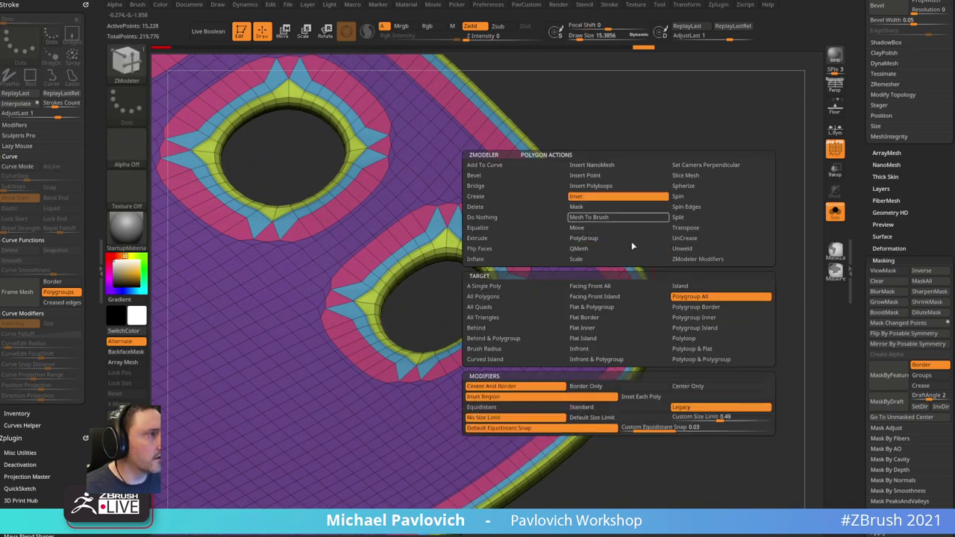
key("space")
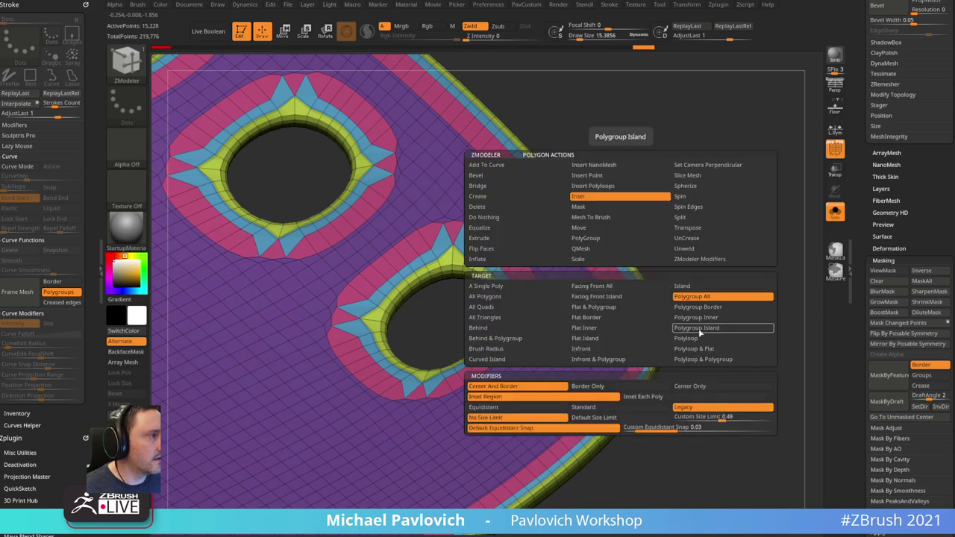
left_click(698, 328)
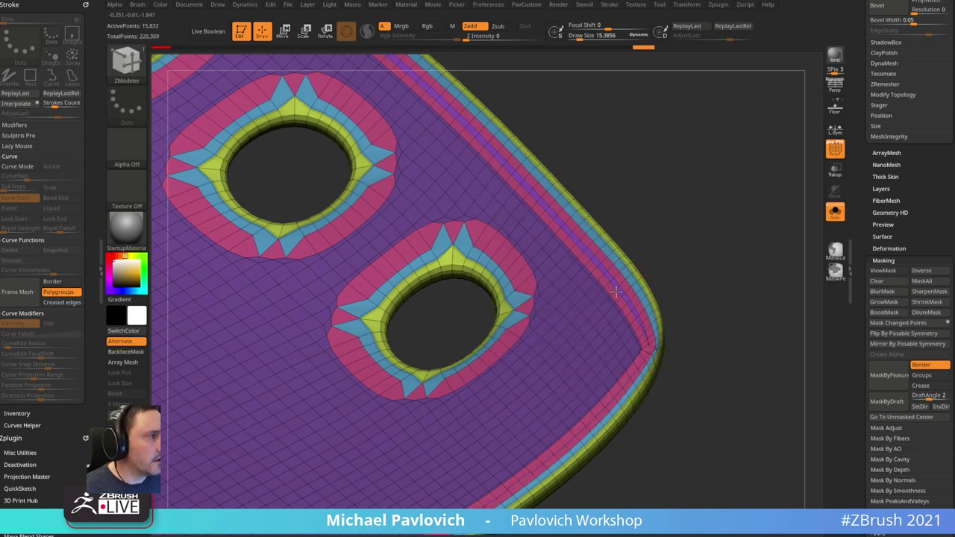
left_click_drag(616, 292, 625, 284)
- Bring the rest of the shoe back into view and delete the reworked strap copy
left_click_drag(708, 245, 654, 164, "alt")
left_click(837, 149)
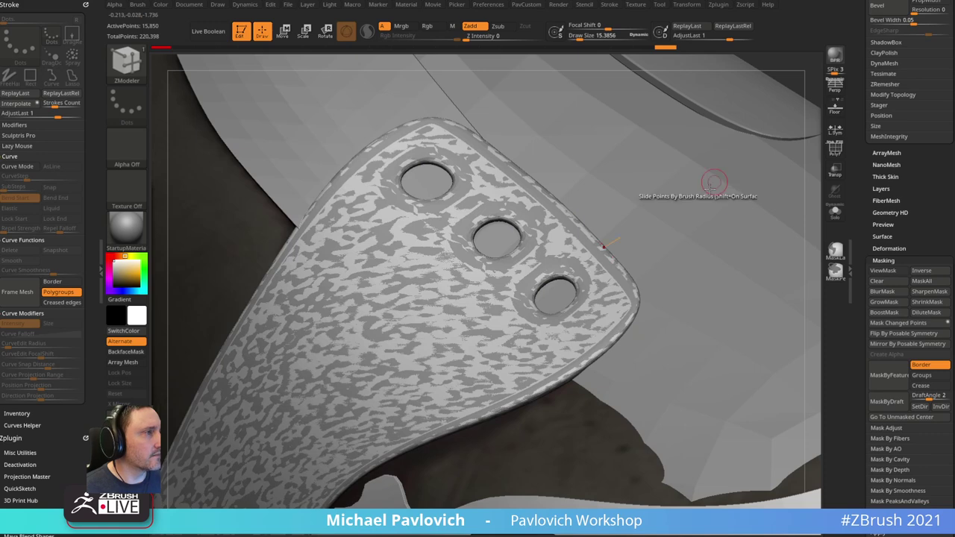
left_click(835, 150)
left_click_drag(885, 200, 849, 391)
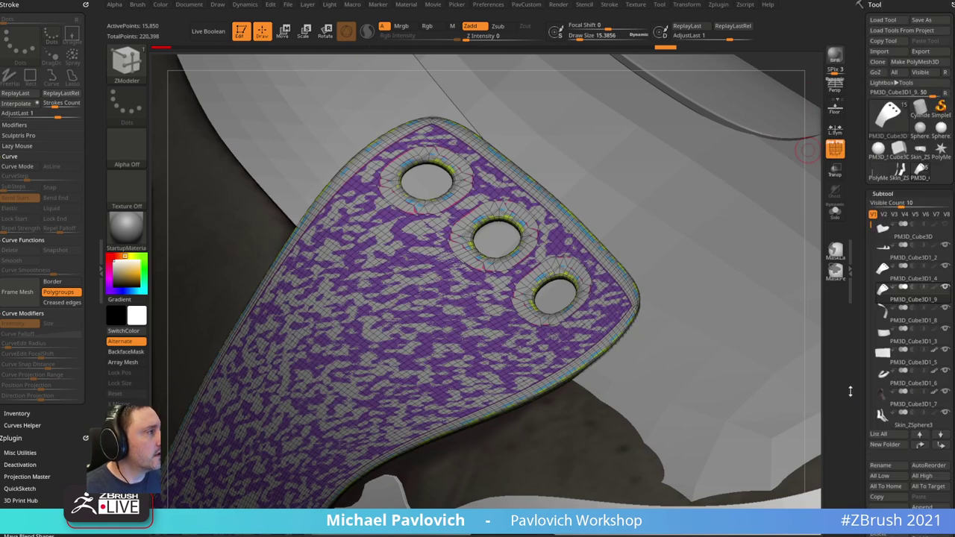
left_click(878, 533)
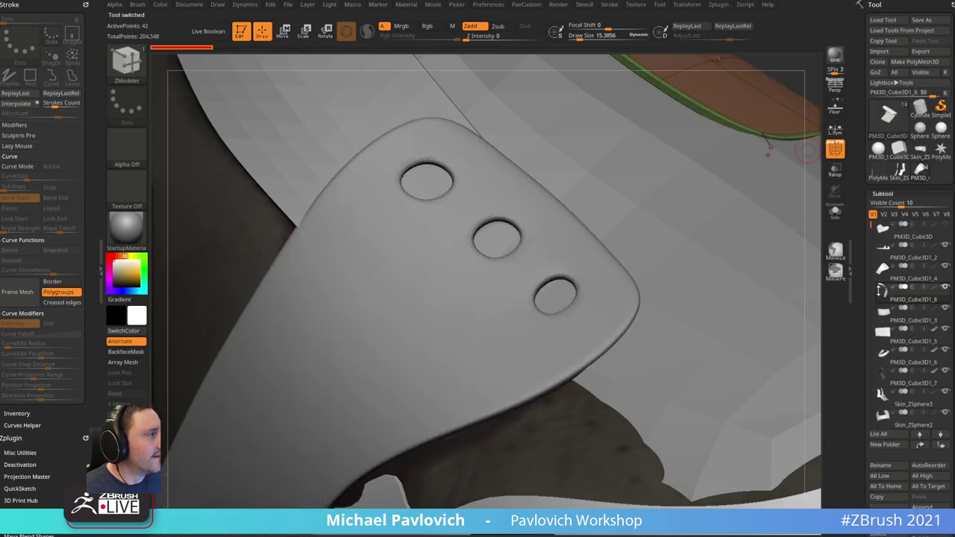
- Select the original strap subtool PM3D_Cube3D1_4, duplicate it, and isolate the new copy
left_click(881, 270)
left_click_drag(859, 379, 857, 318)
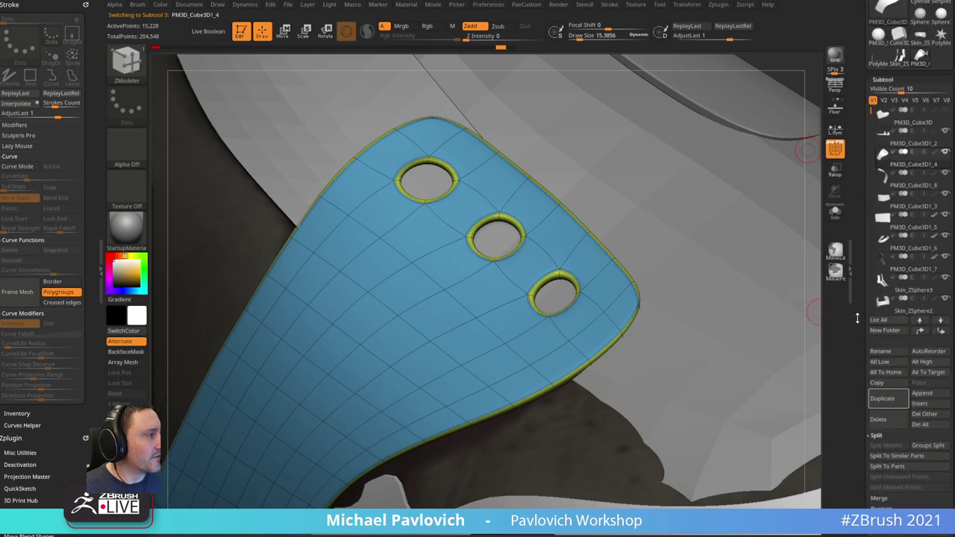
left_click(881, 400)
left_click(835, 212)
key("f")
left_click_drag(711, 203, 783, 256)
- Try deleting the subdivision levels below level 3 on the strap copy, and undo the deletion
left_click_drag(857, 272, 869, 211)
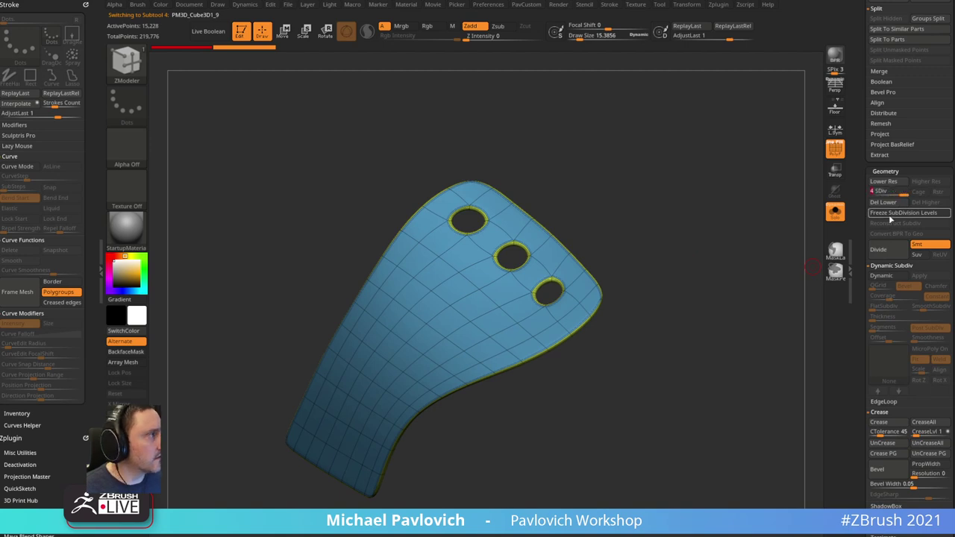
left_click_drag(893, 192, 894, 194)
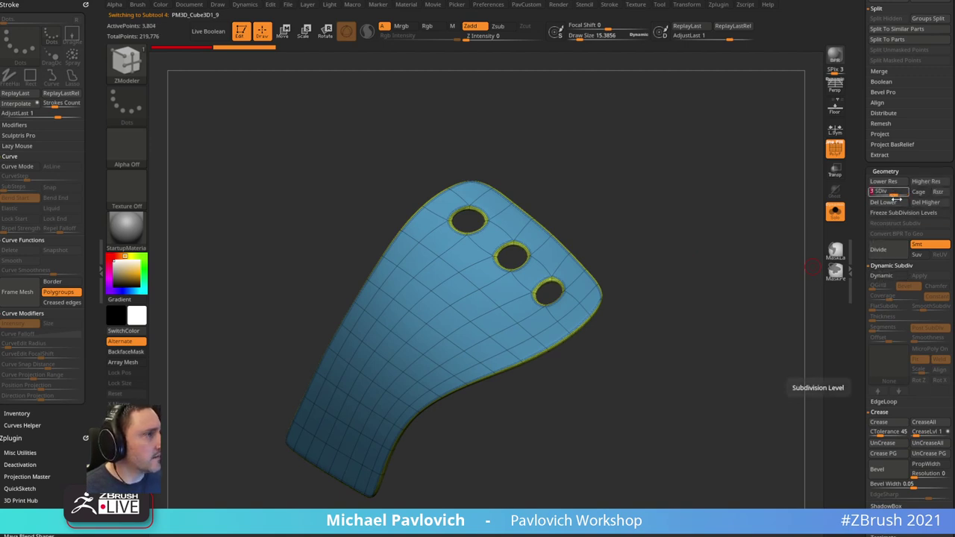
left_click(901, 205)
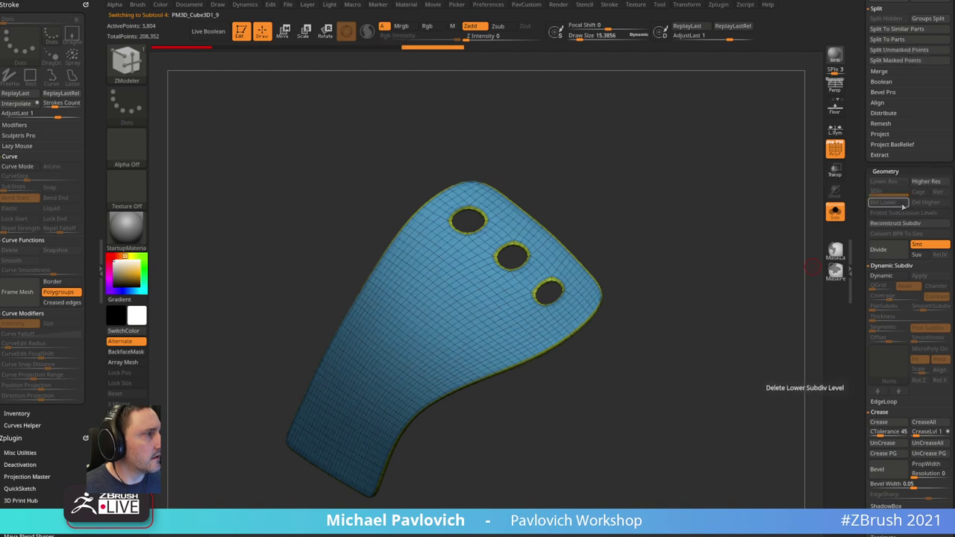
key("ctrl+z")
- Reduce the strap copy to subdivision level 2 only by deleting its higher and lower levels
left_click_drag(900, 193, 877, 192)
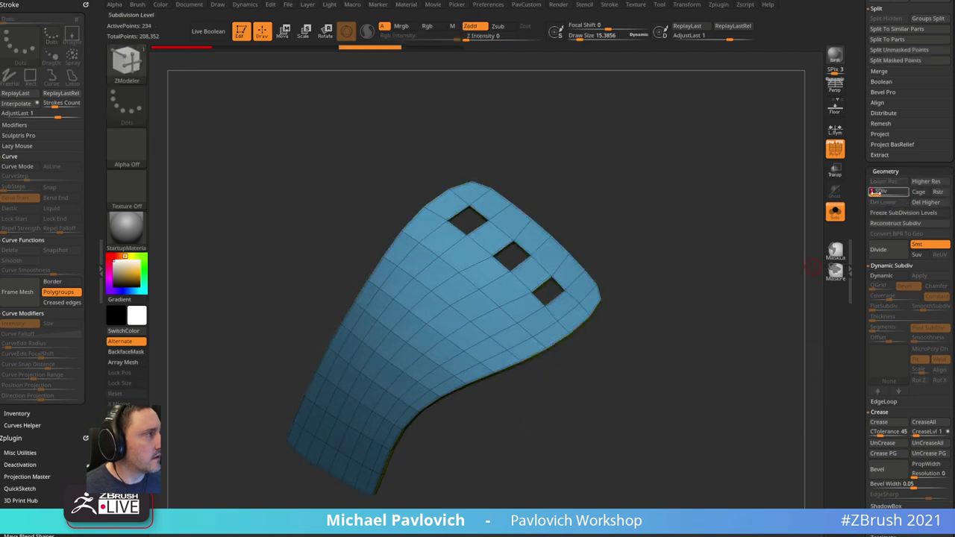
left_click(886, 192)
left_click(918, 205)
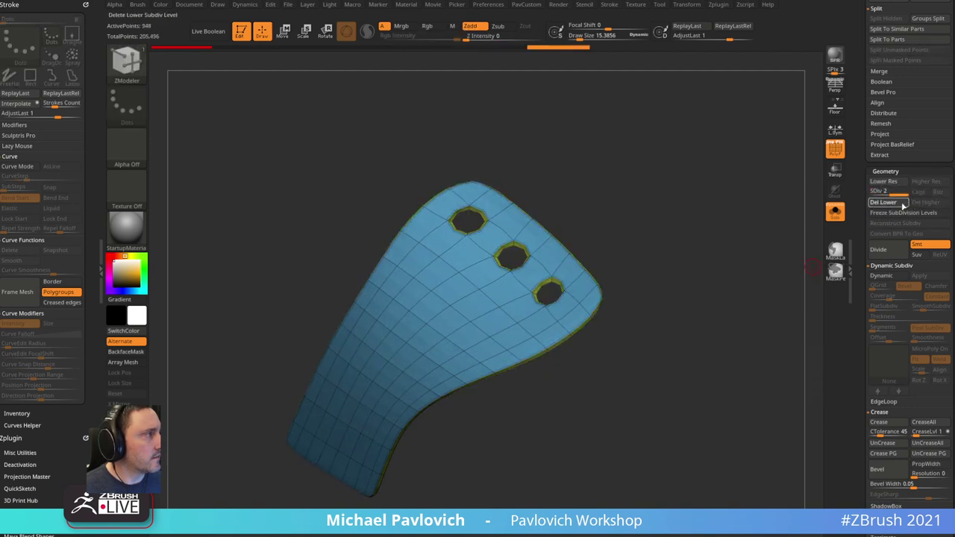
left_click(901, 207)
- Inset the strap's blue front polygroup with ZModeler's Inset Polygroup Island, and inset the resulting green inner area again
right_click_drag(679, 244, 657, 207, "ctrl")
left_click(571, 273, "ctrl+shift")
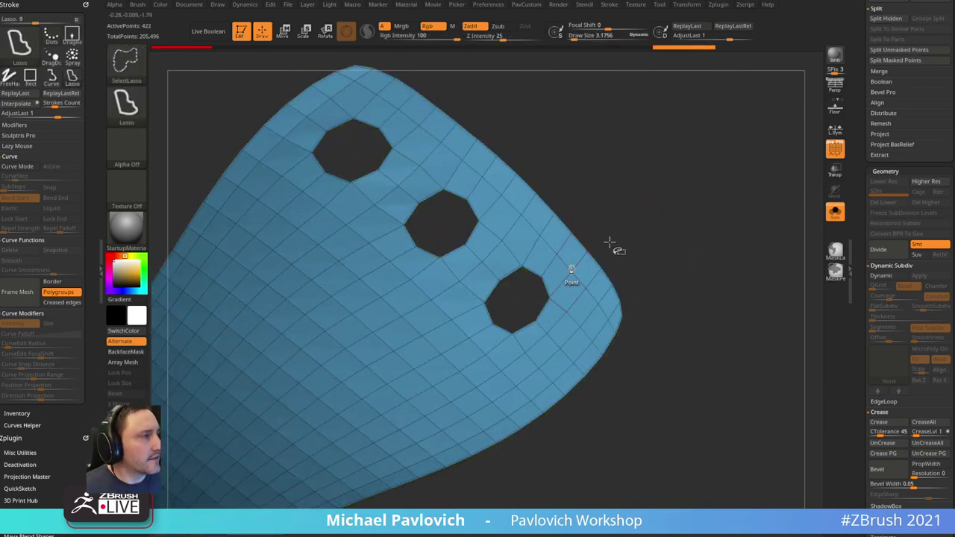
left_click(705, 234, "ctrl+shift")
key("b")
key("z")
key("m")
key("space")
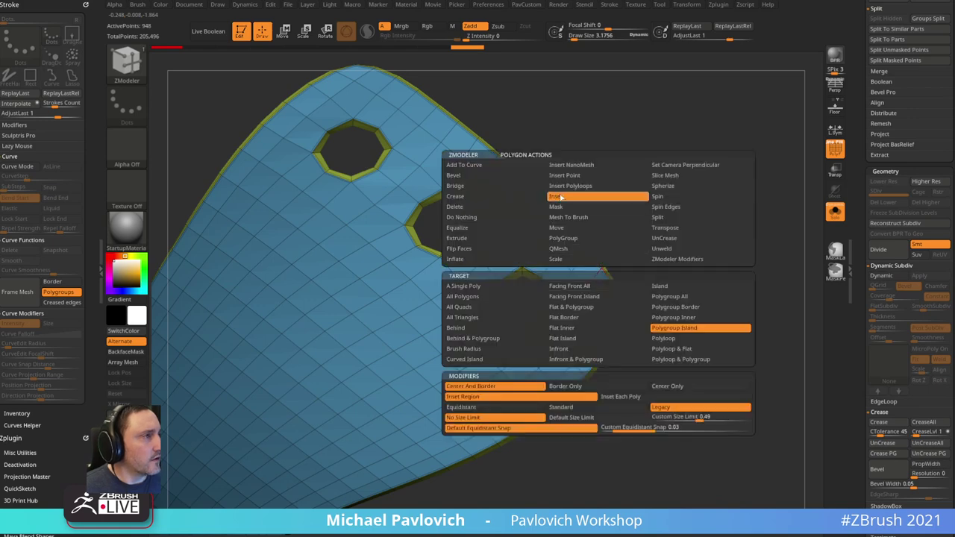
left_click(626, 408)
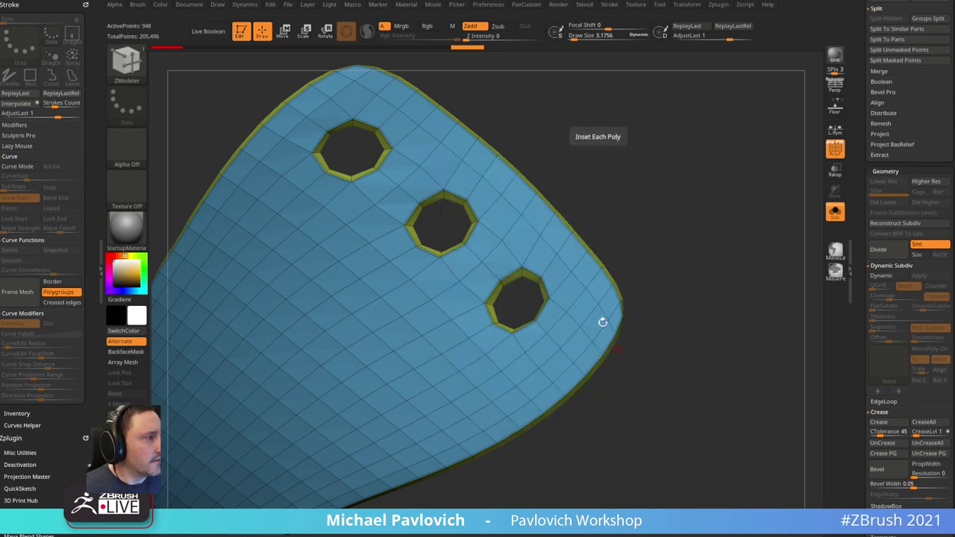
left_click(598, 288)
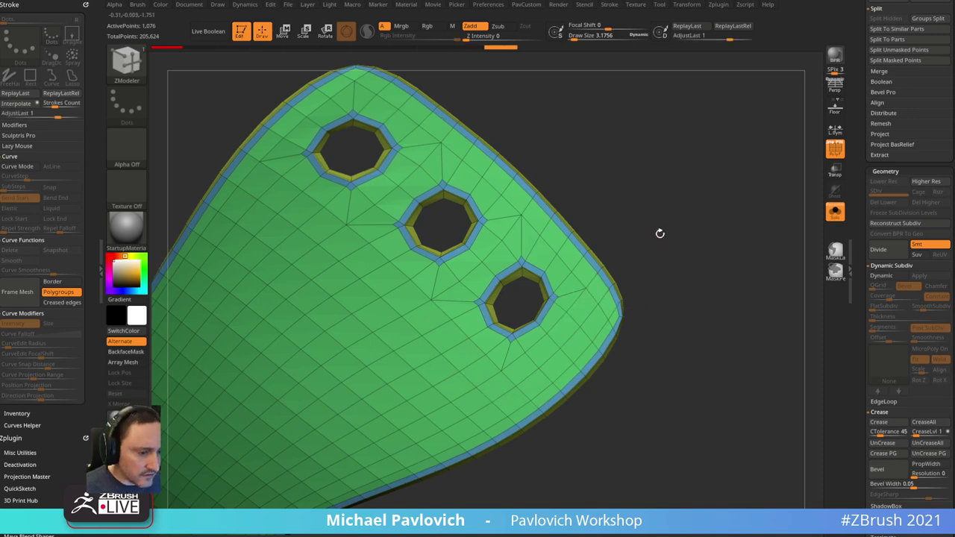
scroll(662, 273, "up", 3)
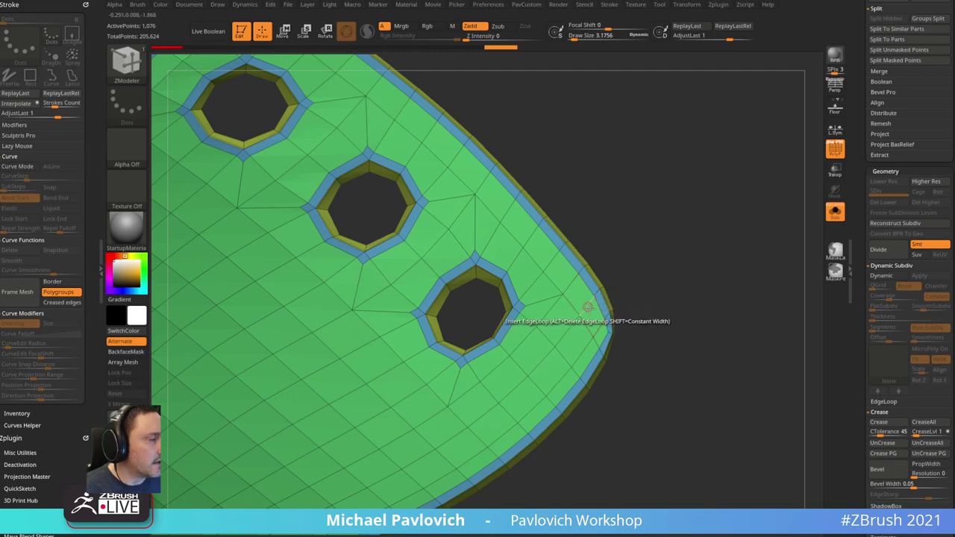
left_click(589, 315)
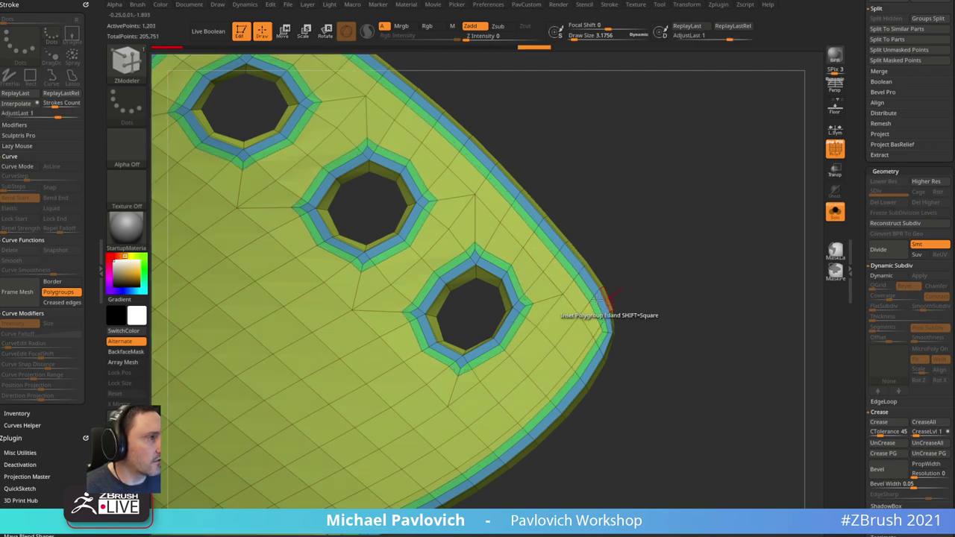
- Isolate the green inset bands, give the rim and lace-hole rings separate polygroups, and show the whole strap again
key("ctrl+shift")
left_click(578, 278, "ctrl+shift")
left_click(586, 273, "ctrl+shift")
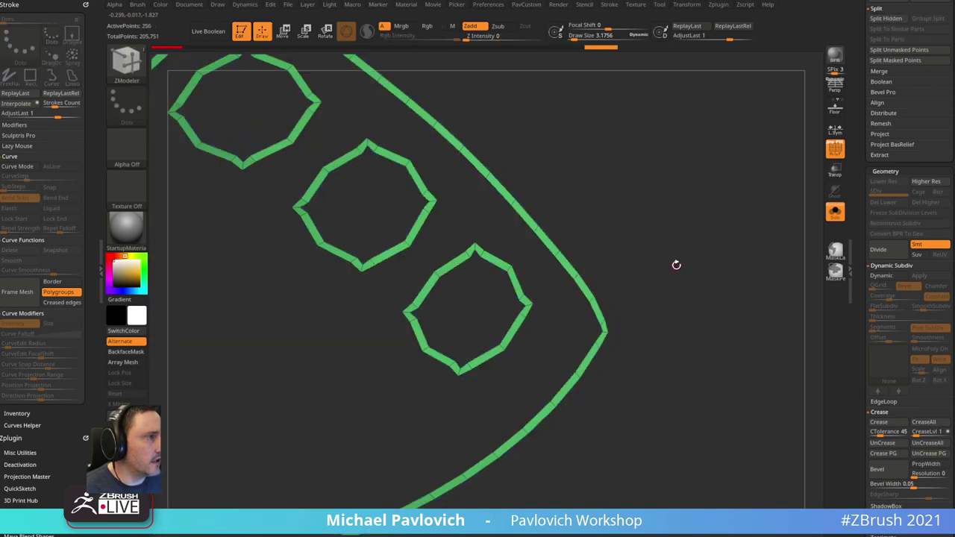
key("3")
left_click(657, 326)
left_click(624, 278, "ctrl+shift")
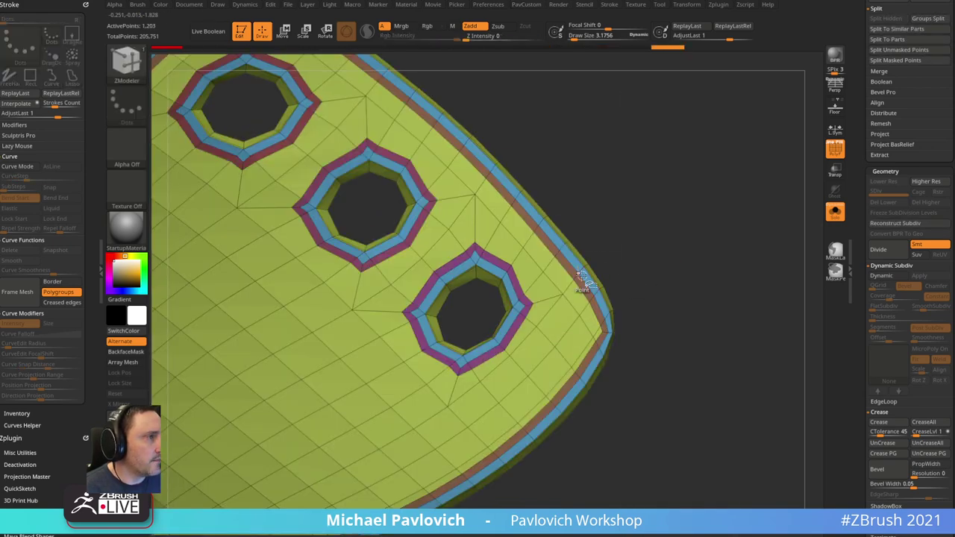
left_click(594, 291, "ctrl+shift")
left_click(585, 283, "ctrl+shift")
left_click(607, 260, "ctrl+shift")
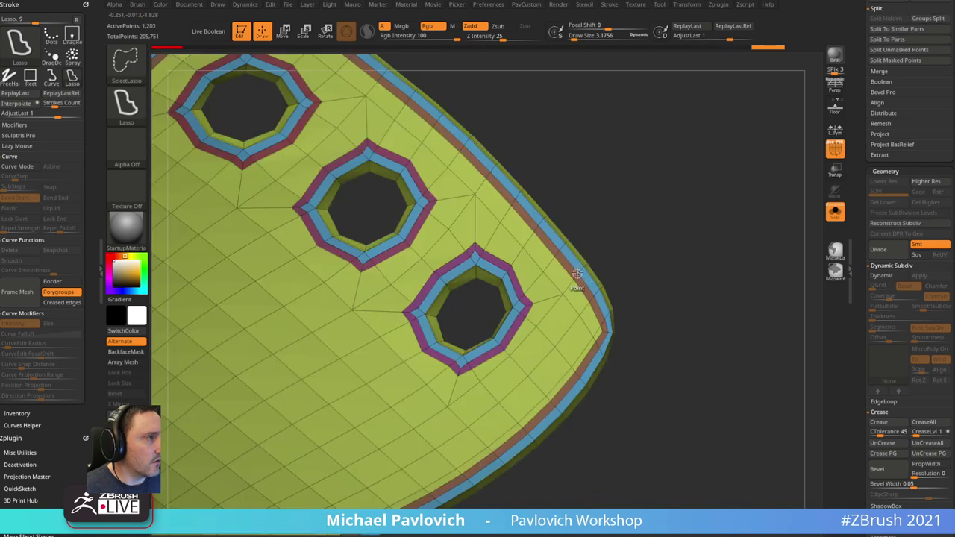
left_click(588, 268, "ctrl+shift")
left_click(644, 258, "ctrl+shift")
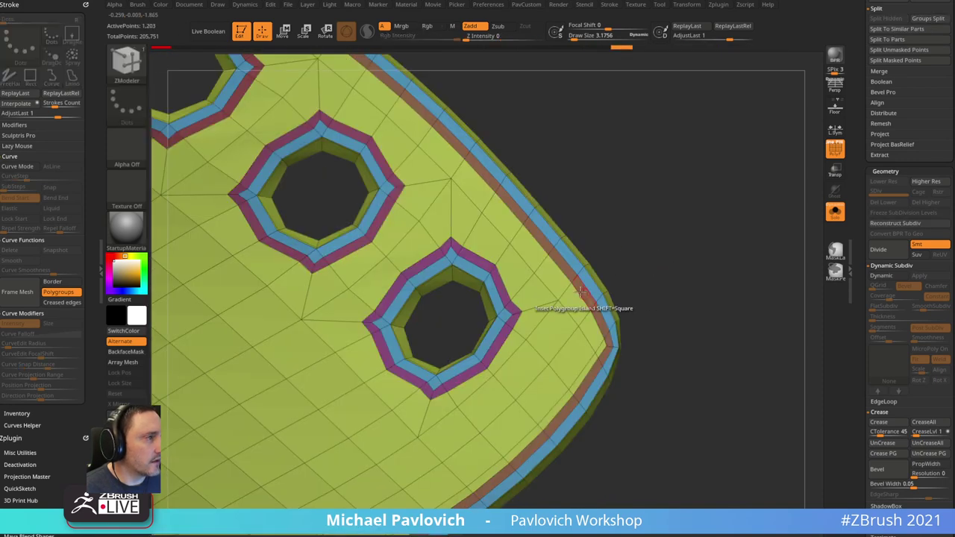
- Inset the rim's brown band, and sink the resulting purple strip into a groove using QMesh with Polygroup All
key("space")
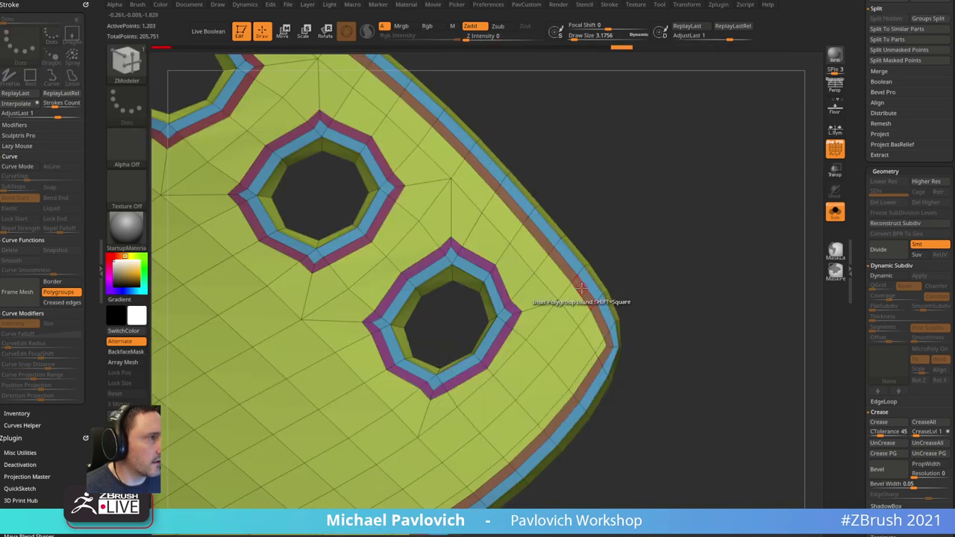
left_click_drag(581, 289, 582, 292)
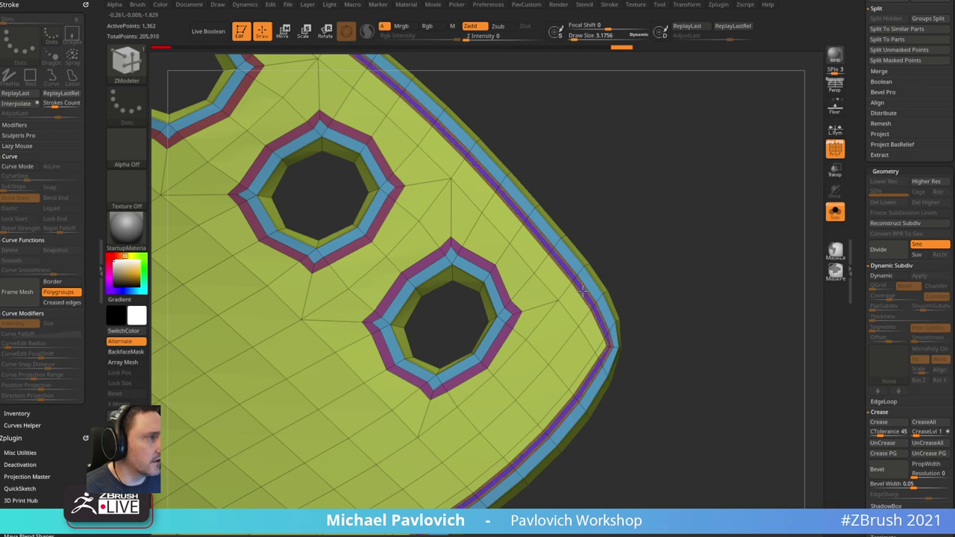
left_click_drag(664, 231, 639, 260, "alt")
key("space")
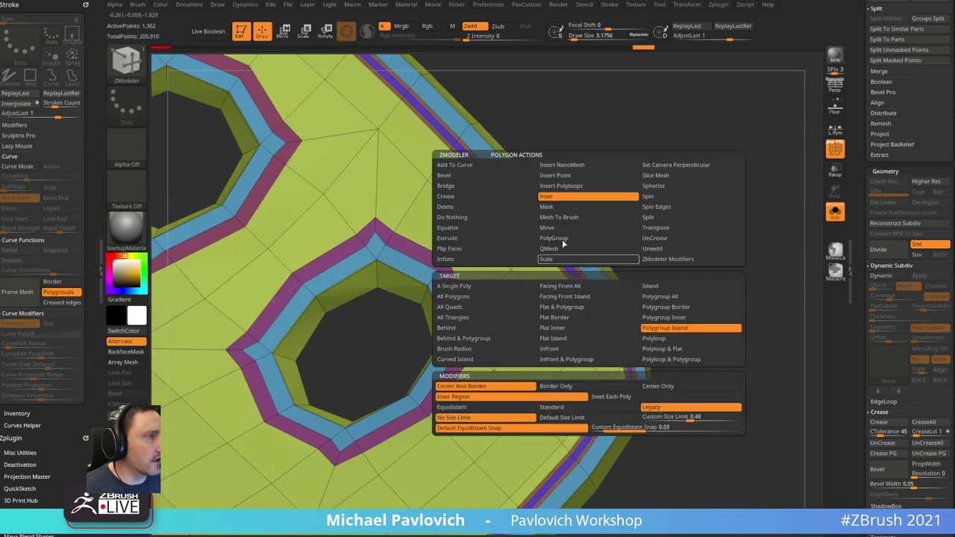
left_click(549, 248)
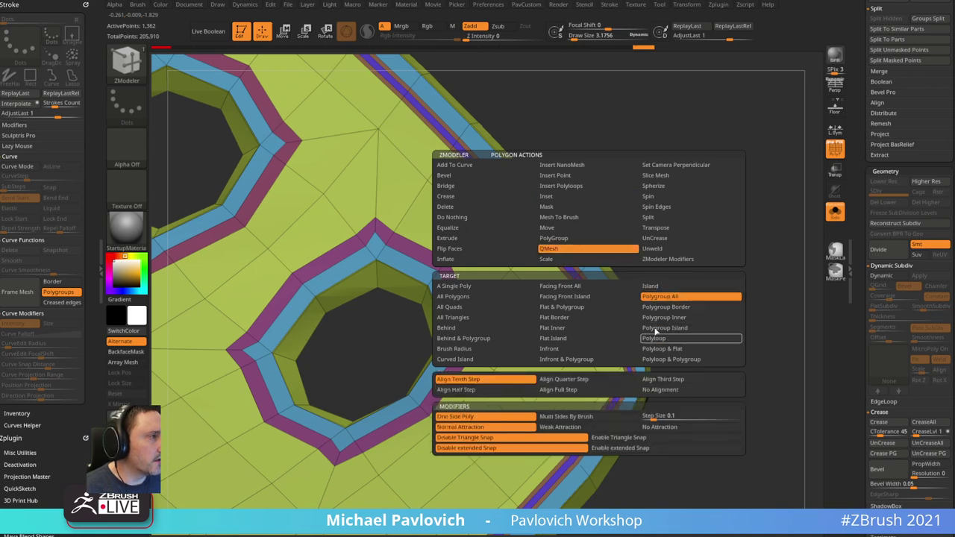
left_click_drag(655, 331, 599, 292)
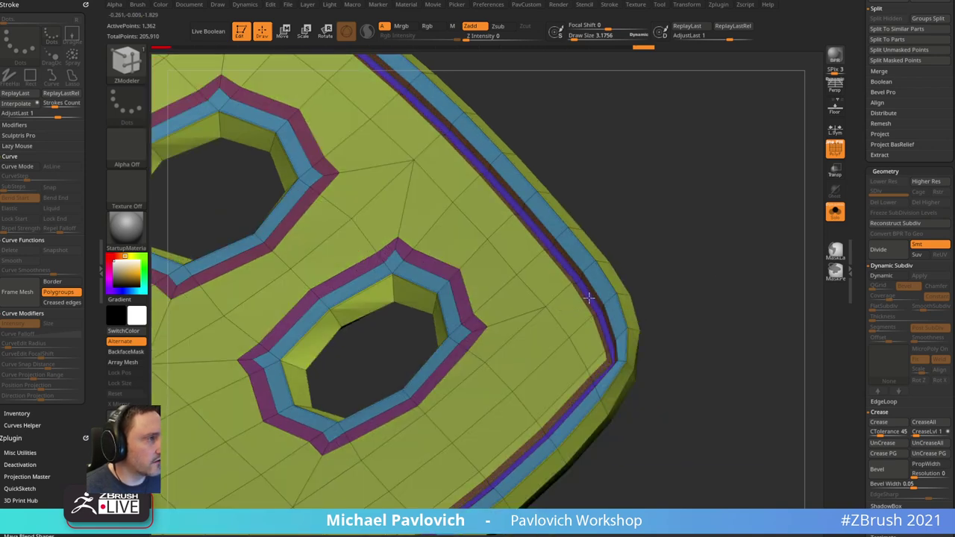
key("ctrl+z")
left_click_drag(574, 280, 573, 274)
- Examine the rim groove on the smoothed strap with Dynamic Subdiv on and the polyframe hidden, and restore the low-poly polygroup view
key("d")
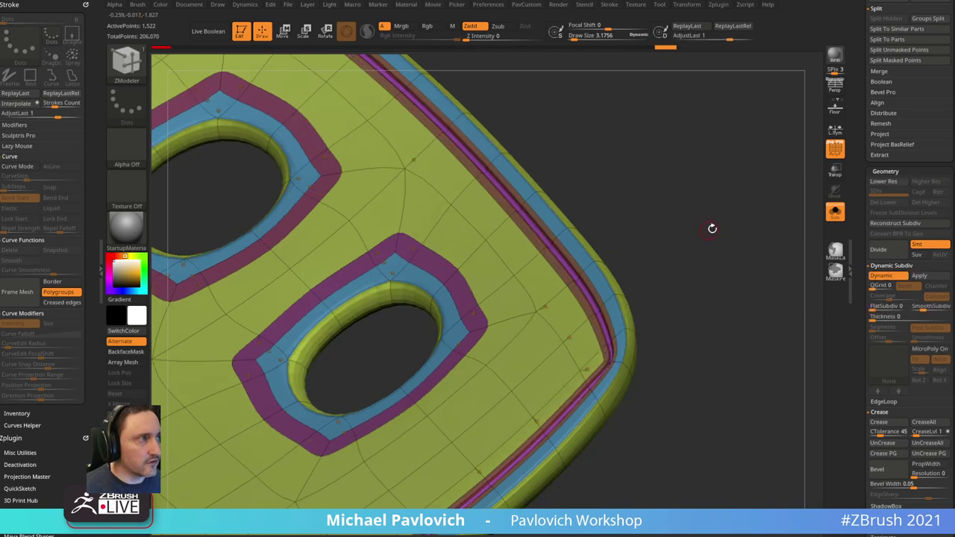
left_click(833, 155)
mouse_move(716, 193)
right_mouse_down("ctrl")
mouse_move(662, 150)
mouse_move(581, 313)
right_mouse_up("ctrl")
mouse_move(636, 279)
right_mouse_down()
mouse_move(709, 311)
mouse_move(623, 315)
right_mouse_up()
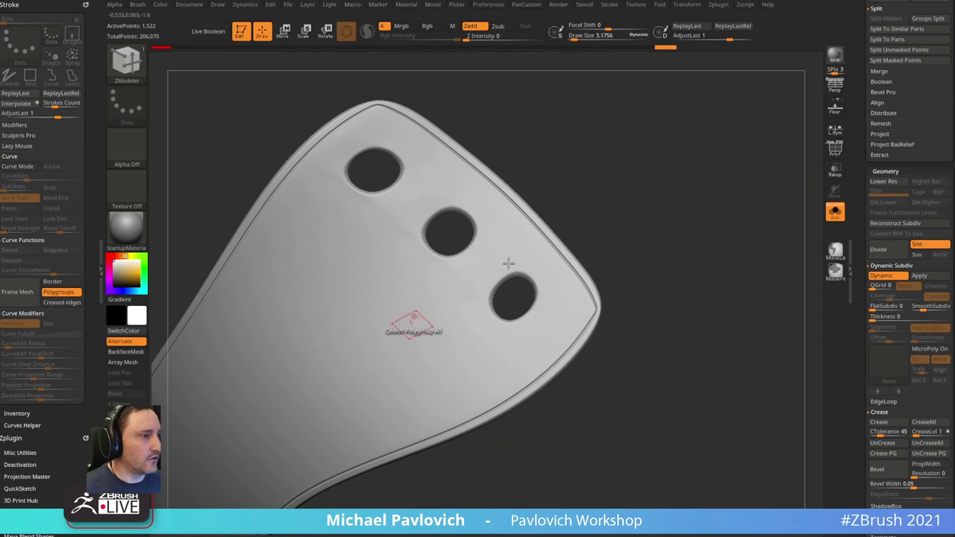
left_click_drag(608, 250, 650, 230)
mouse_move(723, 250)
right_mouse_down()
mouse_move(714, 251)
mouse_move(716, 291)
right_mouse_up()
key("s")
left_click_drag(717, 252, 704, 222)
left_click(835, 148)
key("shift+d")
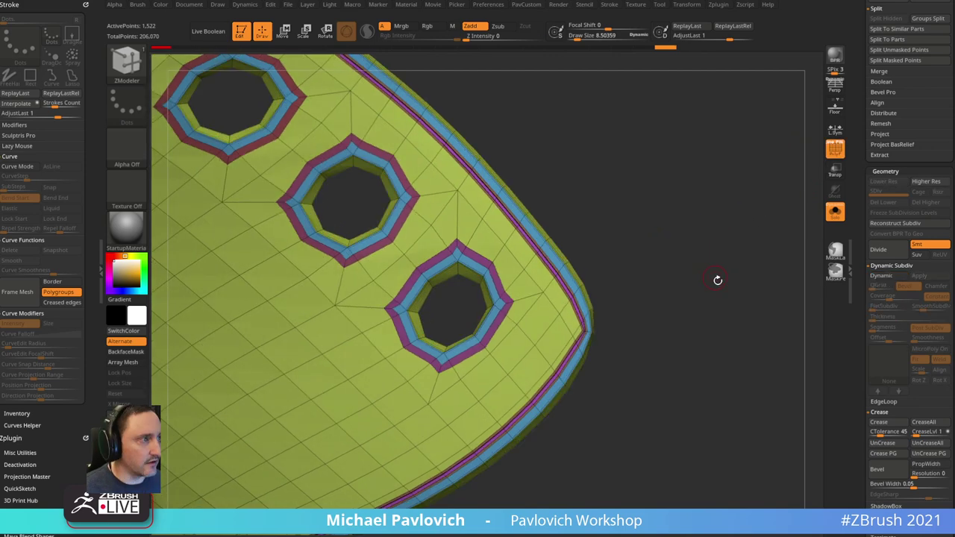
- Adjust the groove's sharp corner at the strap's tip with the Move brush at draw size 3.1756
right_click_drag(719, 279, 728, 283, "ctrl")
key("b")
key("m")
key("v")
key("s")
left_click(596, 361)
left_click(597, 360)
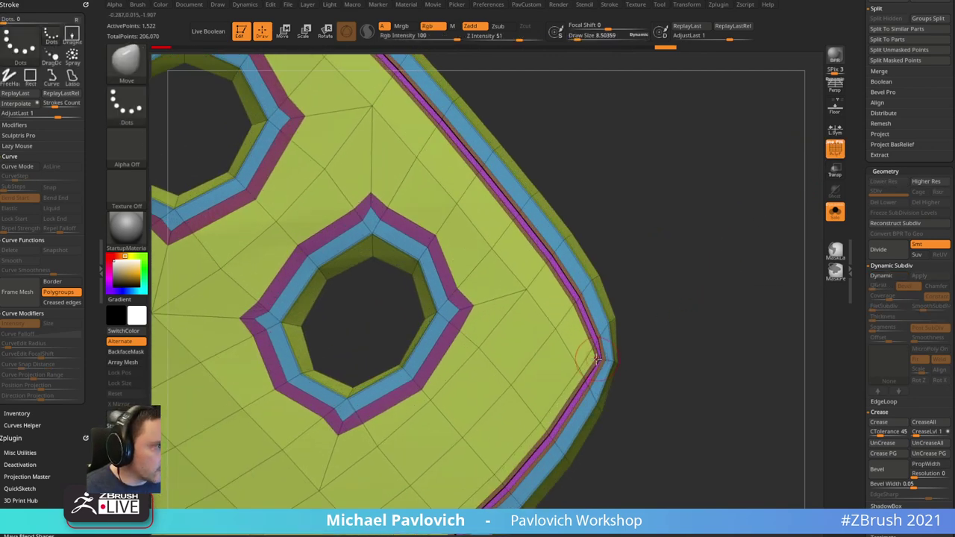
key("s")
left_click(599, 358)
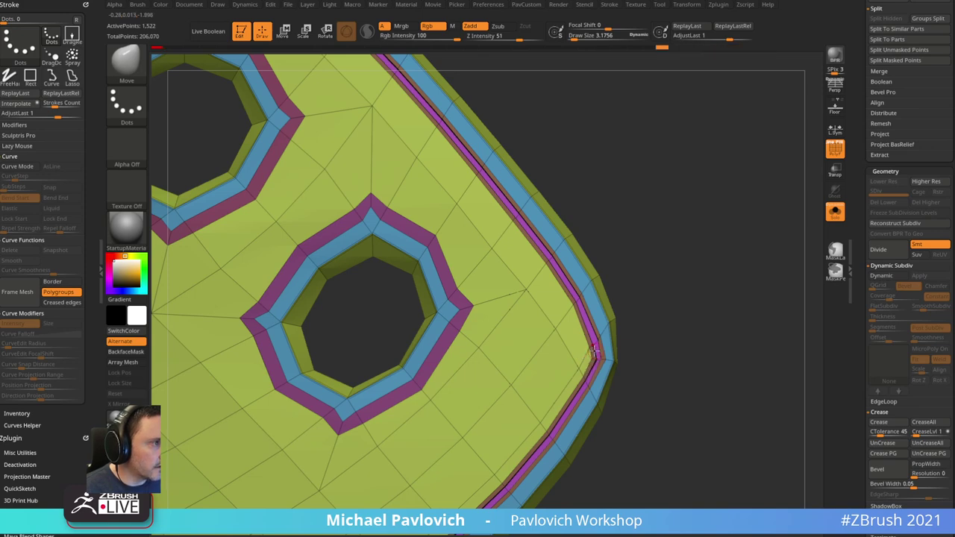
right_click_drag(655, 322, 661, 273, "ctrl")
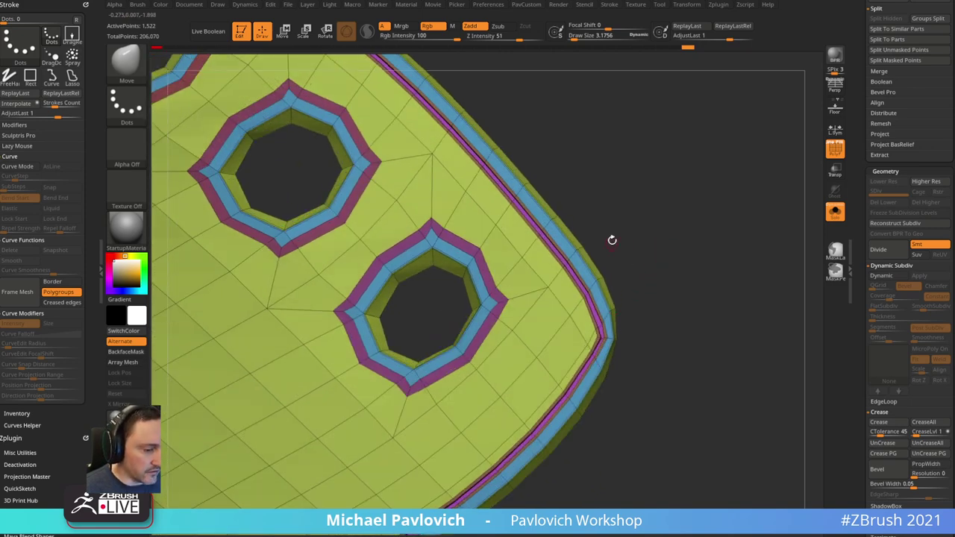
- Try insetting the strap's yellow face near the tip with ZModeler Inset targeting Polygroup Island, and undo it
key("b")
key("z")
key("m")
key("space")
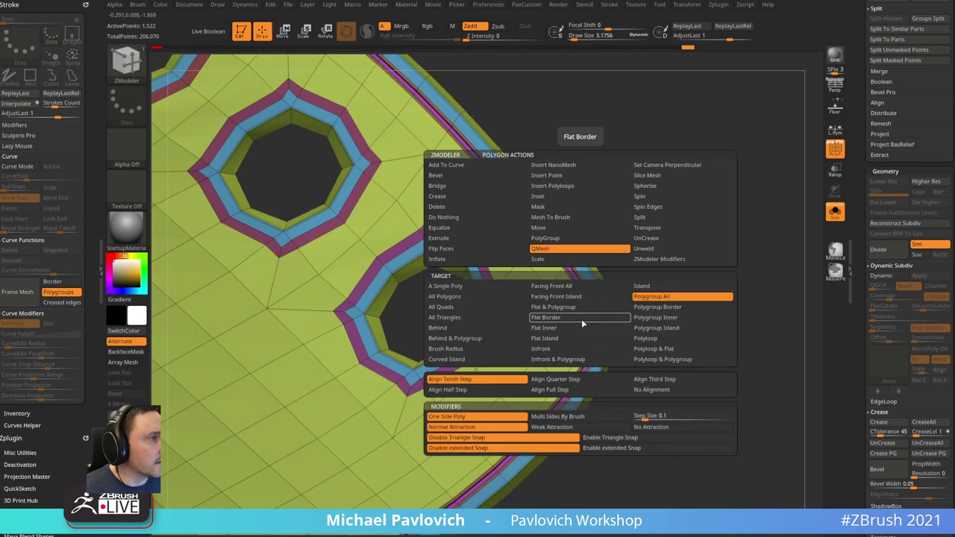
key("space")
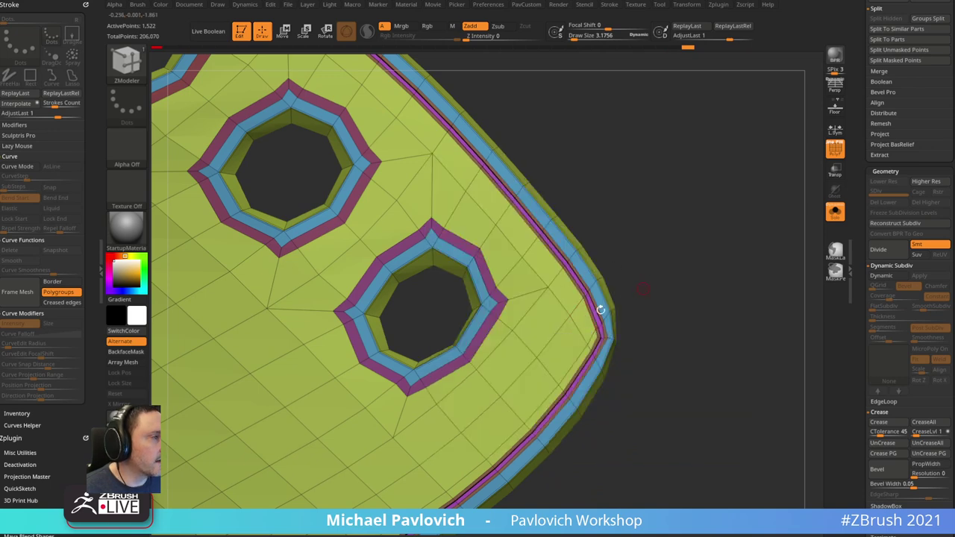
key("space")
left_click(552, 196)
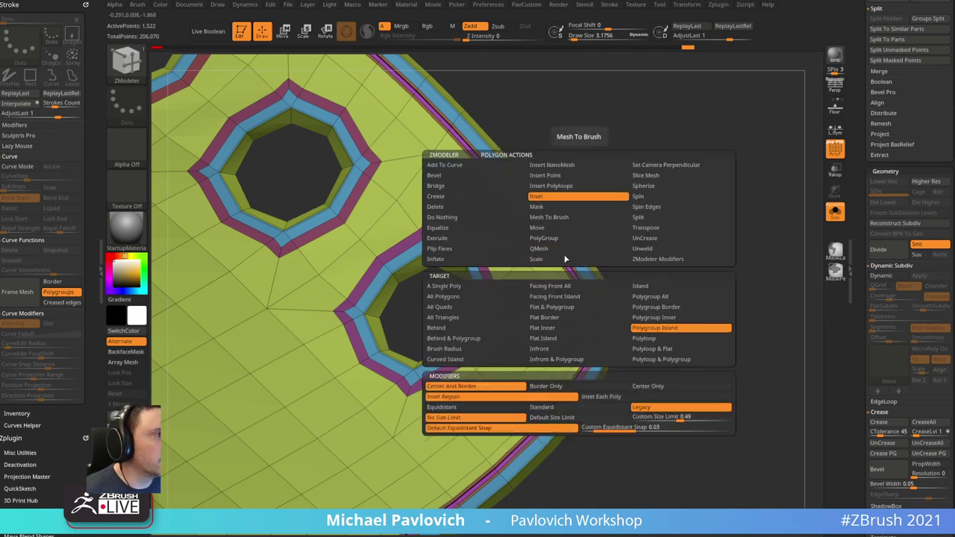
left_click(645, 334)
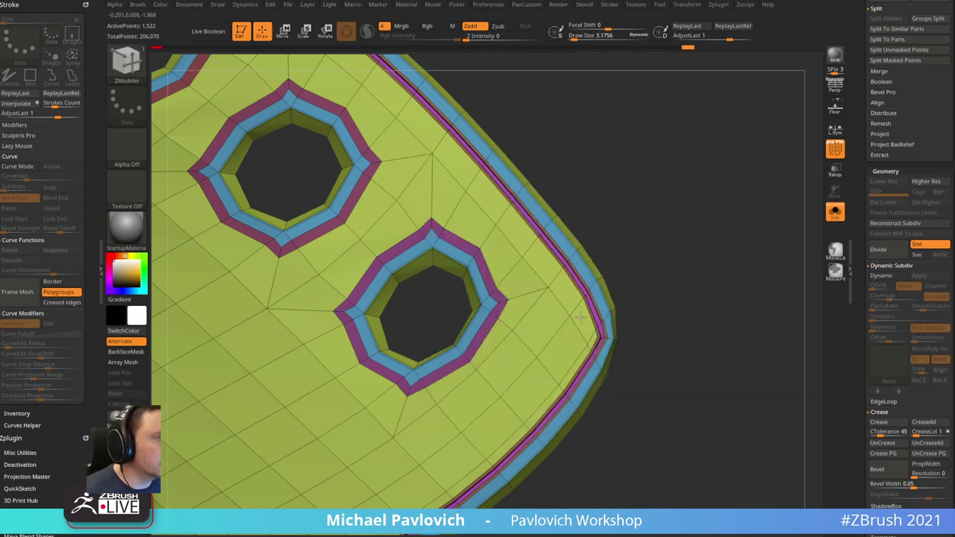
left_click_drag(565, 323, 567, 320)
key("ctrl+z")
- Retry the inset as a thin band bordering the rim and all the lace-hole rings, and undo it
left_click_drag(660, 307, 634, 291, "alt")
key("space")
left_click(513, 291)
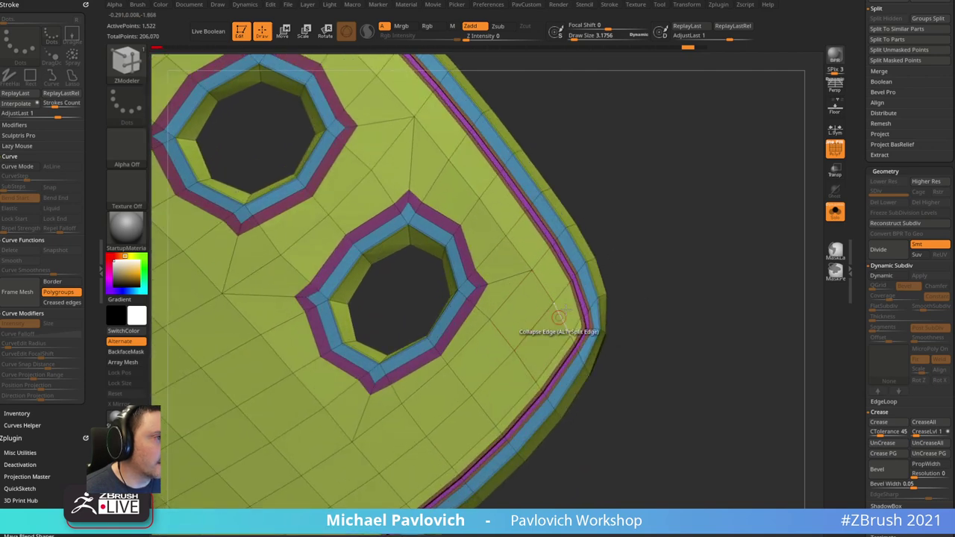
left_click_drag(567, 312, 562, 308)
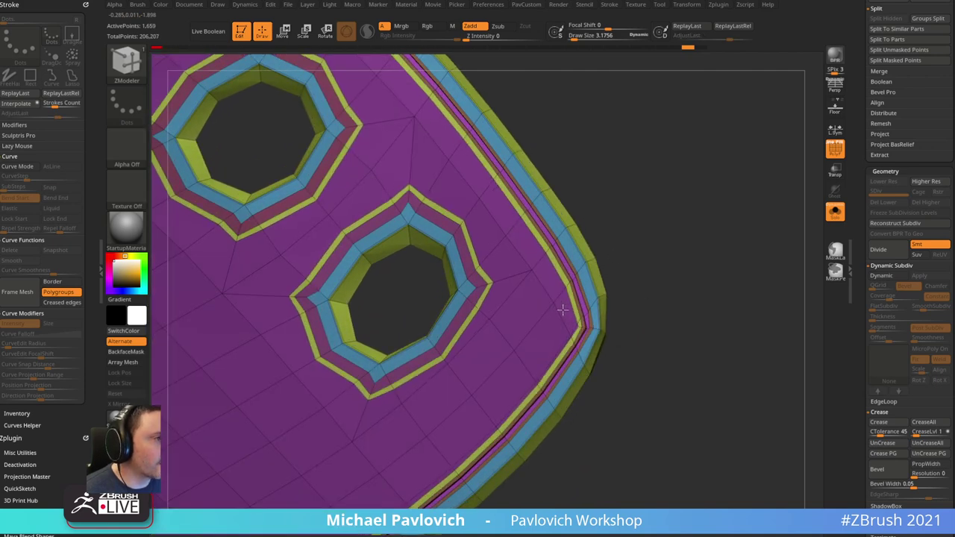
key("ctrl+z")
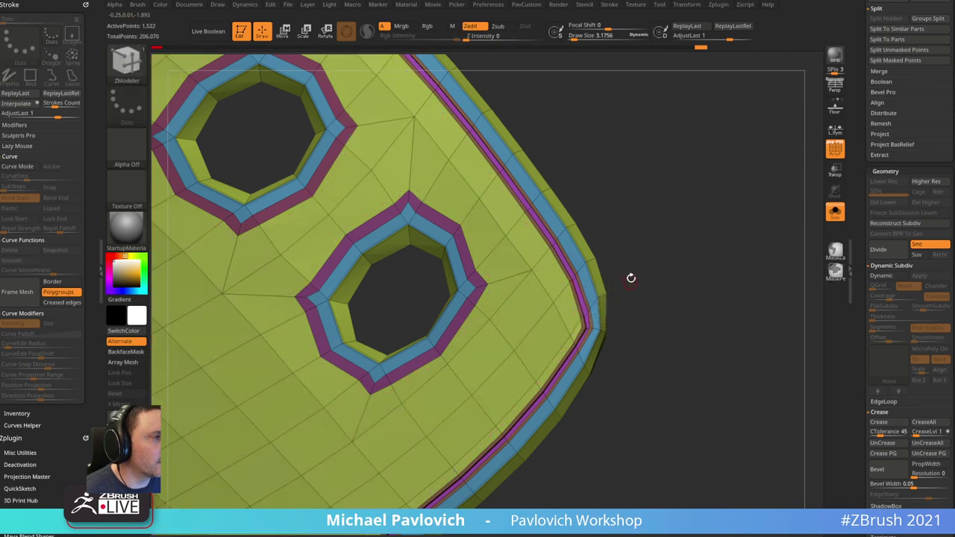
- Show the strap together with the other shoe parts, with the polyframe hidden
left_click_drag(631, 277, 634, 268)
right_click_drag(575, 302, 527, 294, "ctrl")
left_click_drag(765, 243, 772, 256)
left_click(839, 215)
key("shift+f")
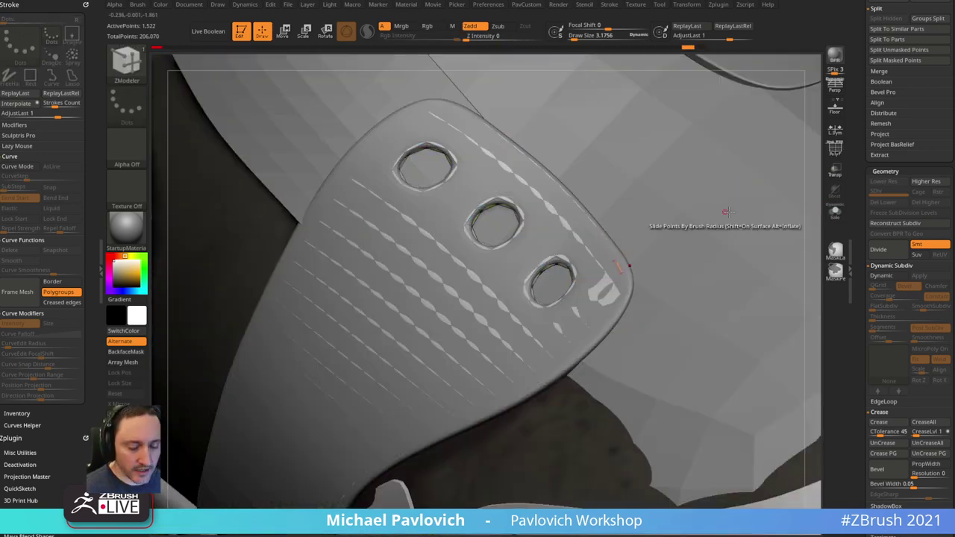
- Isolate the strap with Dynamic Subdiv on and examine the smoothed rim groove without the polyframe
key("d")
left_click(831, 217)
left_click(839, 146)
left_click_drag(726, 213, 738, 212)
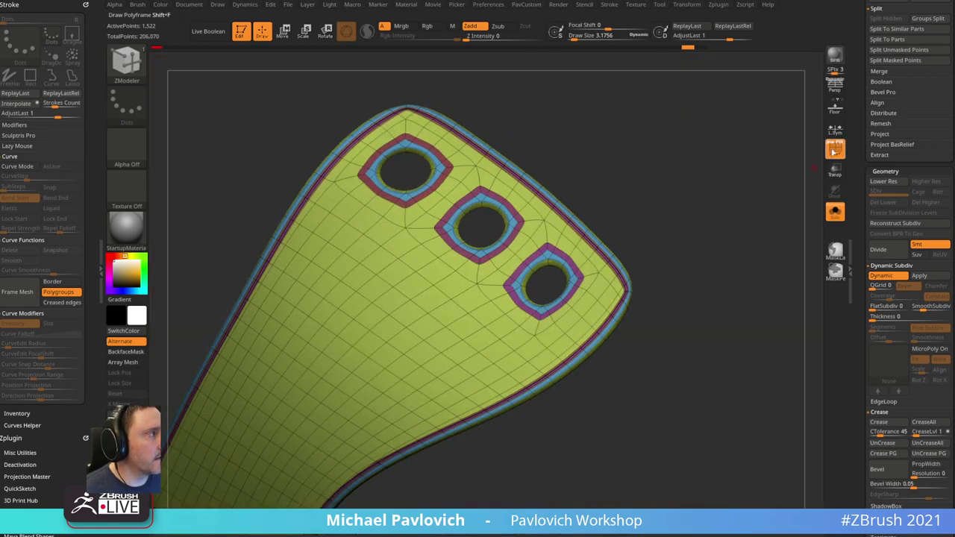
left_click(834, 149)
right_click_drag(622, 286, 712, 252, "ctrl")
left_click_drag(719, 287, 733, 266)
right_click_drag(733, 266, 714, 264, "ctrl")
key("s")
left_click_drag(713, 264, 716, 253)
right_click_drag(716, 252, 718, 257, "ctrl")
left_click_drag(697, 219, 698, 172)
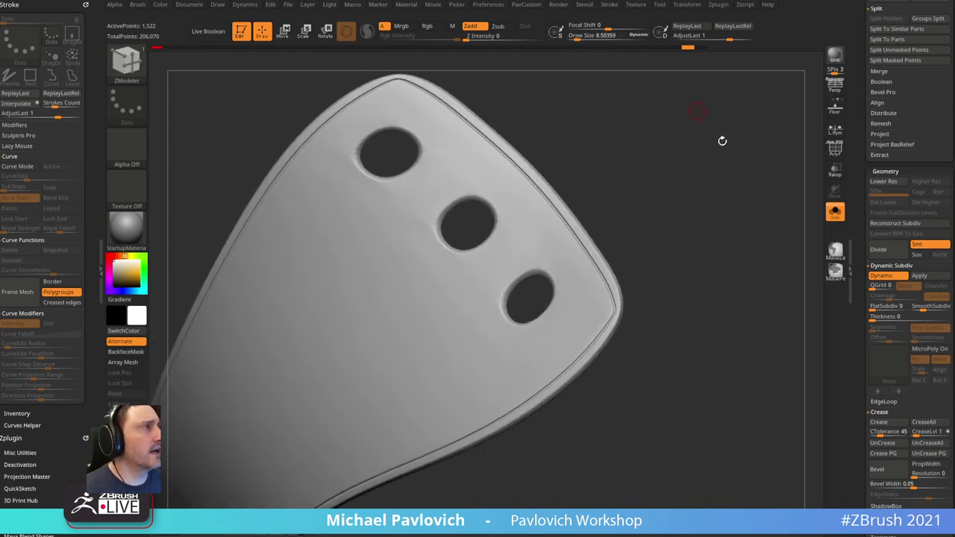
- Convert the grooved strap's Dynamic Subdiv preview into real subdivision levels up to SDiv 3, and switch to the PM3D_Cube3D1_4 subtool
key("2")
left_click(725, 374)
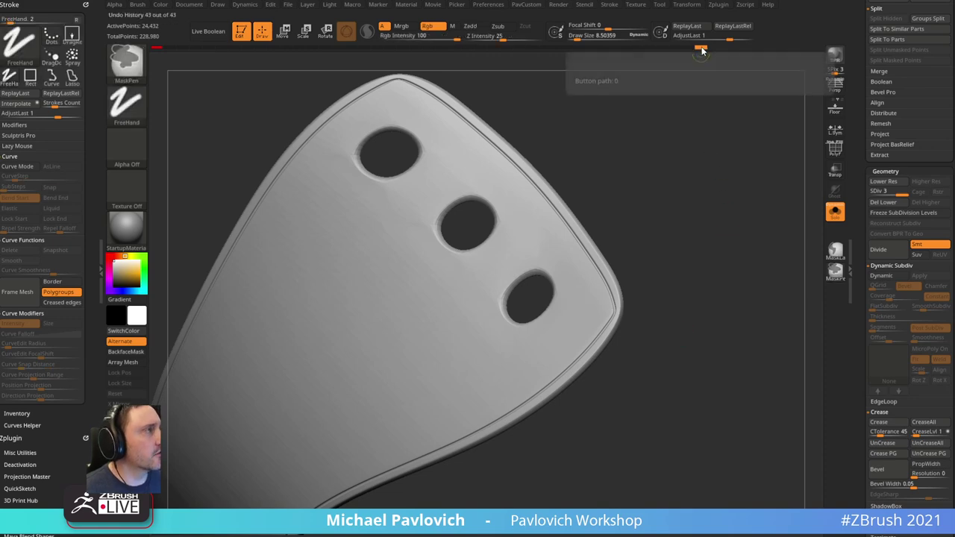
left_click_drag(858, 200, 861, 342)
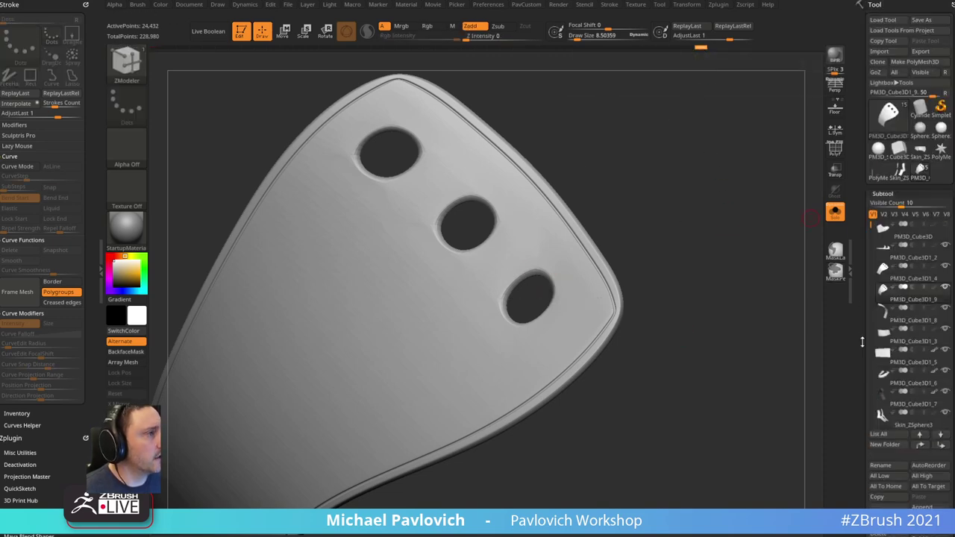
left_click(911, 279)
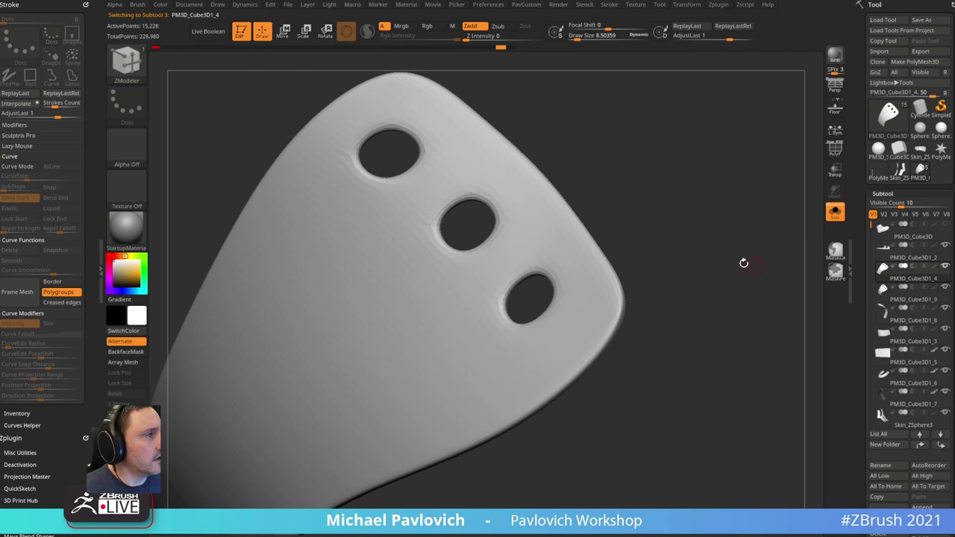
left_click_drag(744, 263, 748, 236, "alt")
- Divide the ungrooved strap's mesh twice, up to SDiv 6
left_click_drag(858, 249, 858, 224)
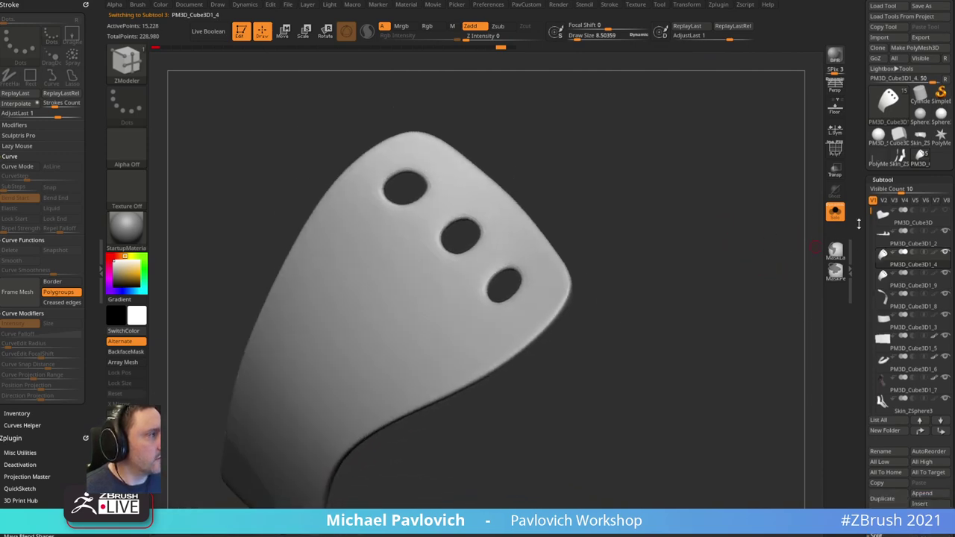
scroll(865, 238, "down", 10)
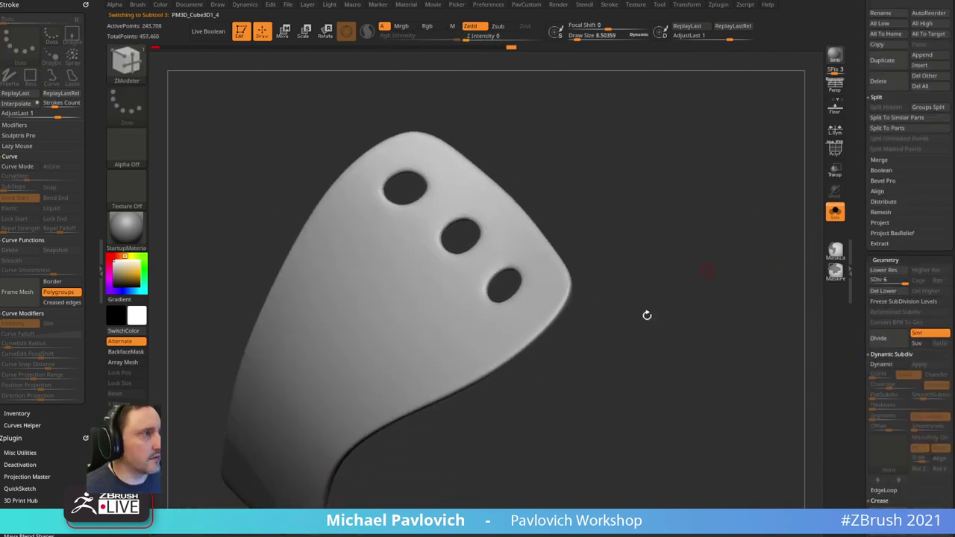
key("ctrl+d")
key("ctrl+d")
- Choose the HistoryRecall brush for projecting the grooved strap's stored shape onto this one
key("b")
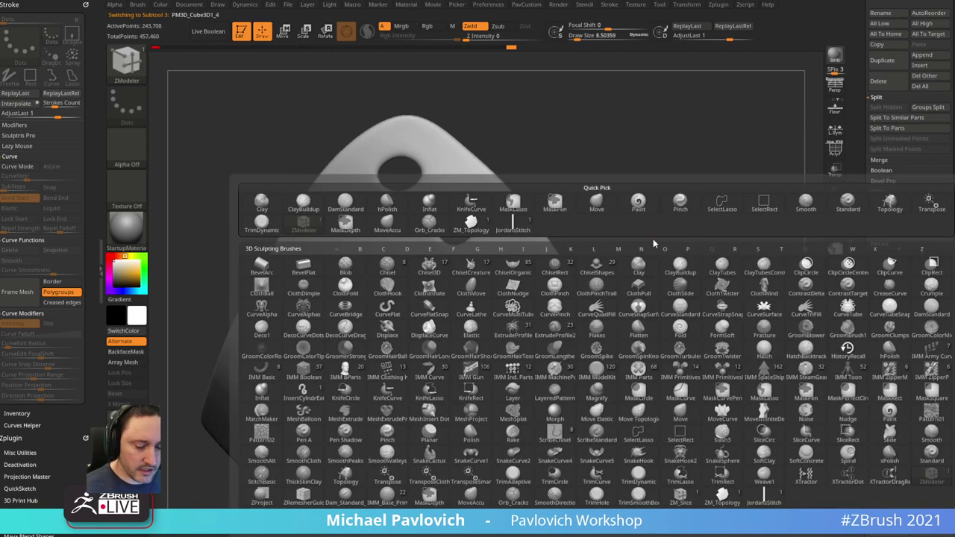
key("r")
key("a")
key("b")
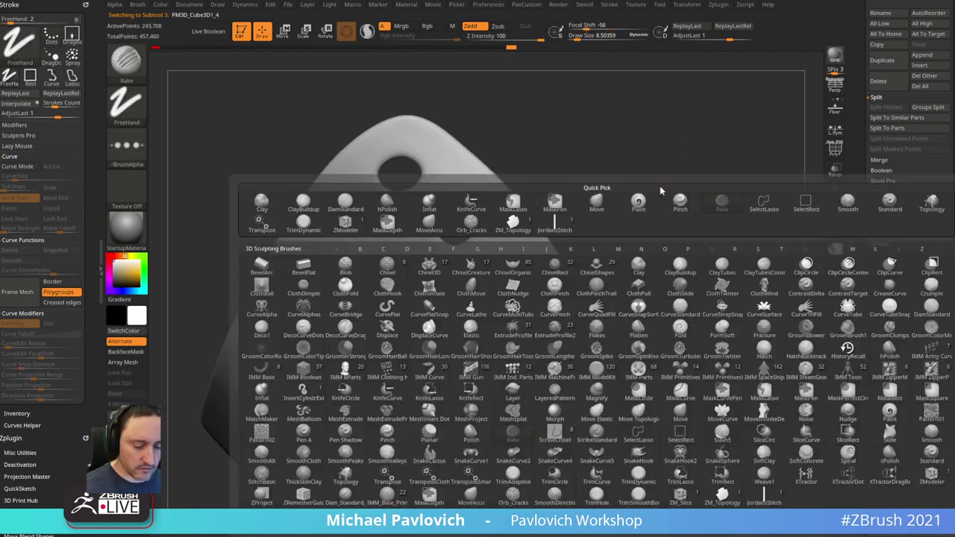
key("h")
left_click(846, 347)
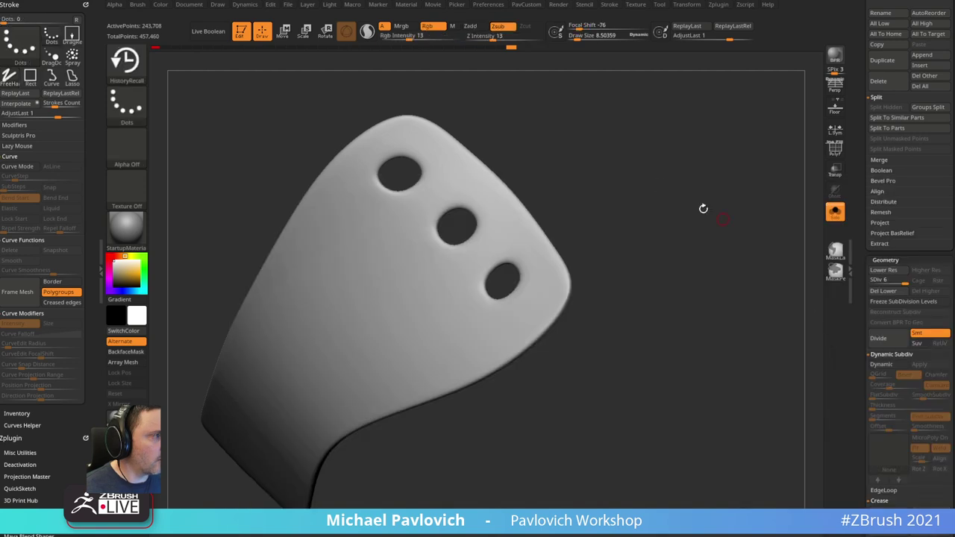
- Try recalling the groove along the edge near the strap's tip at draw size 18.76, and undo the stroke
mouse_move(644, 217)
left_mouse_down("alt")
mouse_move(636, 220)
mouse_move(647, 225)
left_mouse_up("alt")
key("bracketleft")
key("bracketleft")
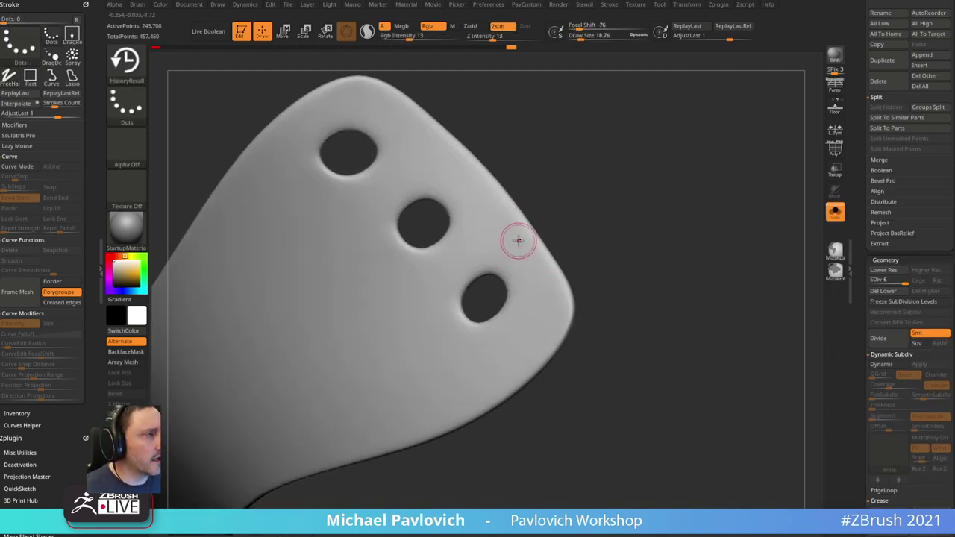
left_click_drag(520, 230, 555, 281)
right_click_drag(545, 266, 552, 284)
key("ctrl+z")
- Brush the groove around the strap's pointed tip with HistoryRecall at draw size 12.3664
key("bracketleft")
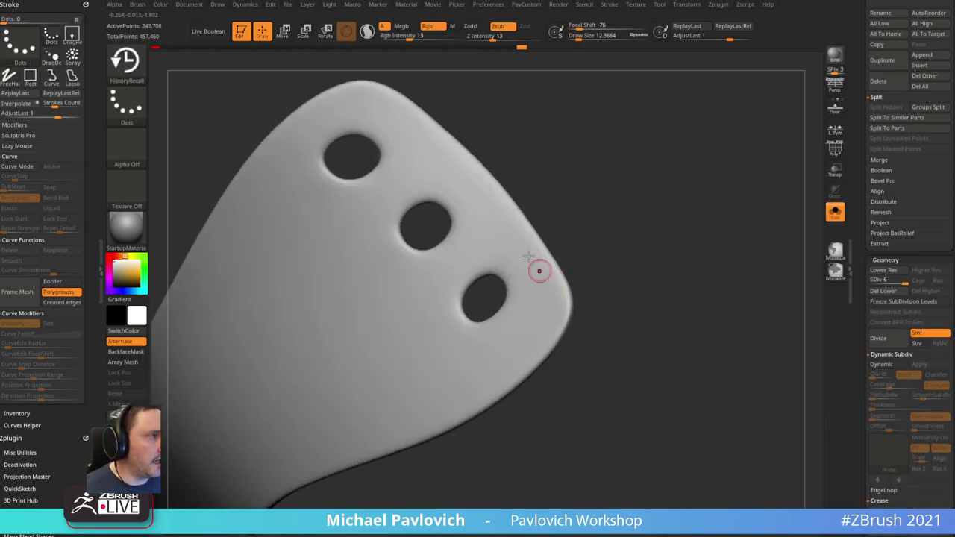
left_click_drag(519, 230, 528, 248)
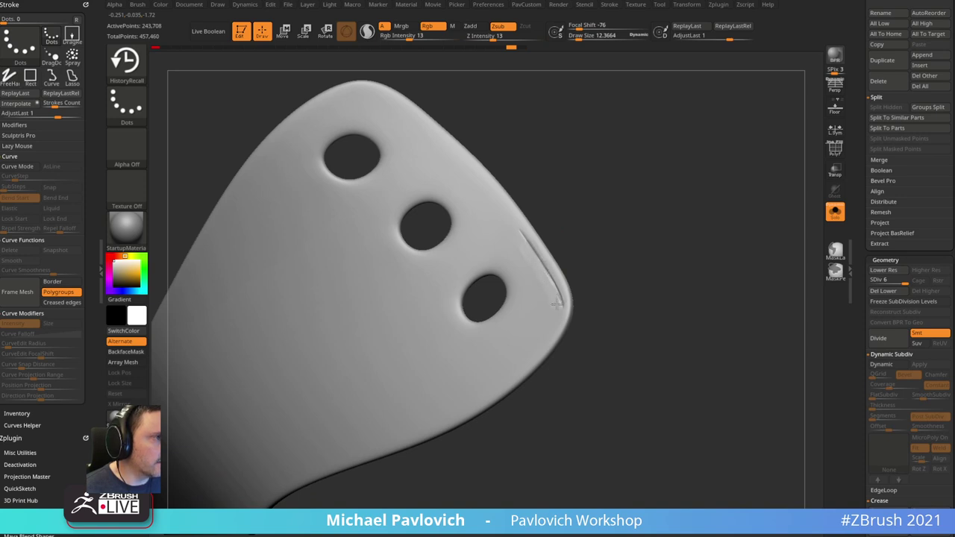
mouse_move(574, 287)
left_mouse_down()
mouse_move(618, 252)
mouse_move(556, 241)
left_mouse_up()
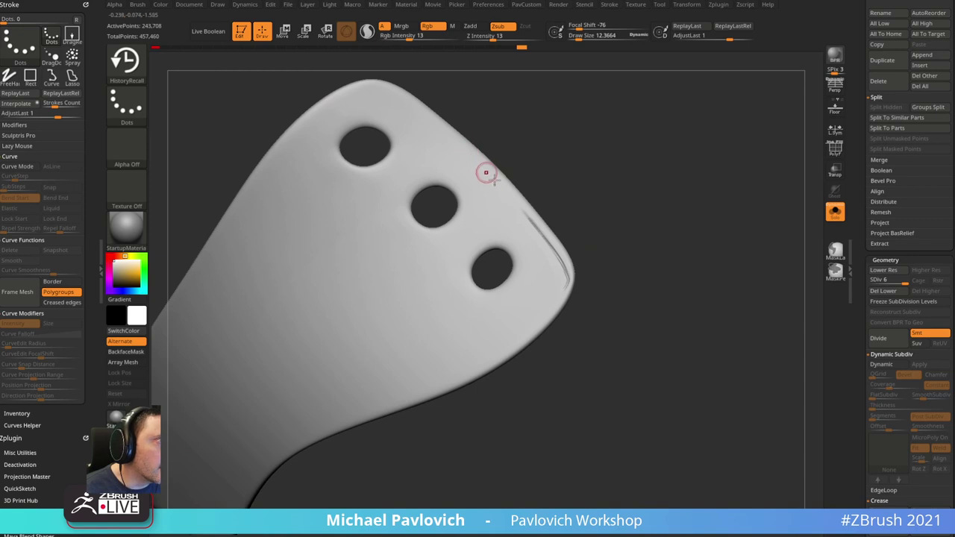
left_click_drag(665, 292, 617, 273, "alt")
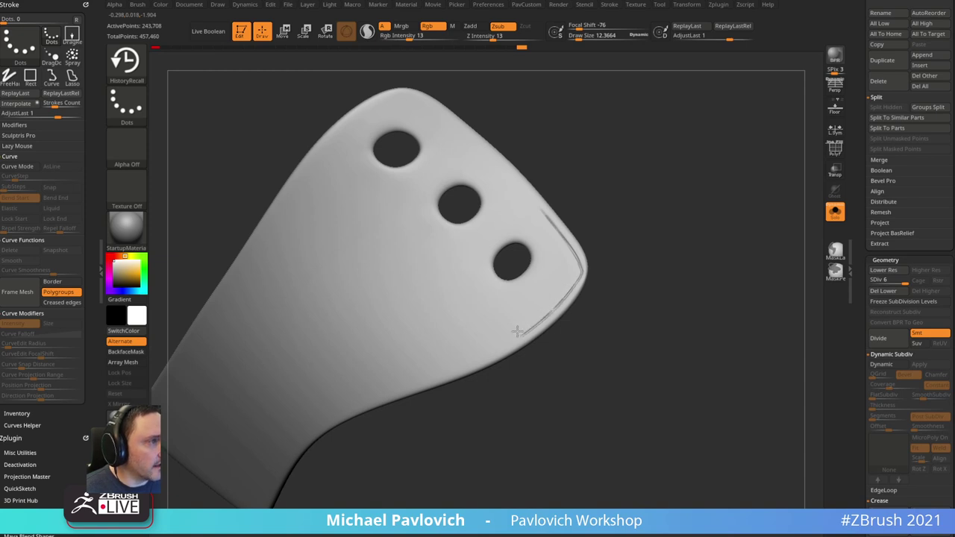
left_click_drag(595, 338, 589, 263, "alt")
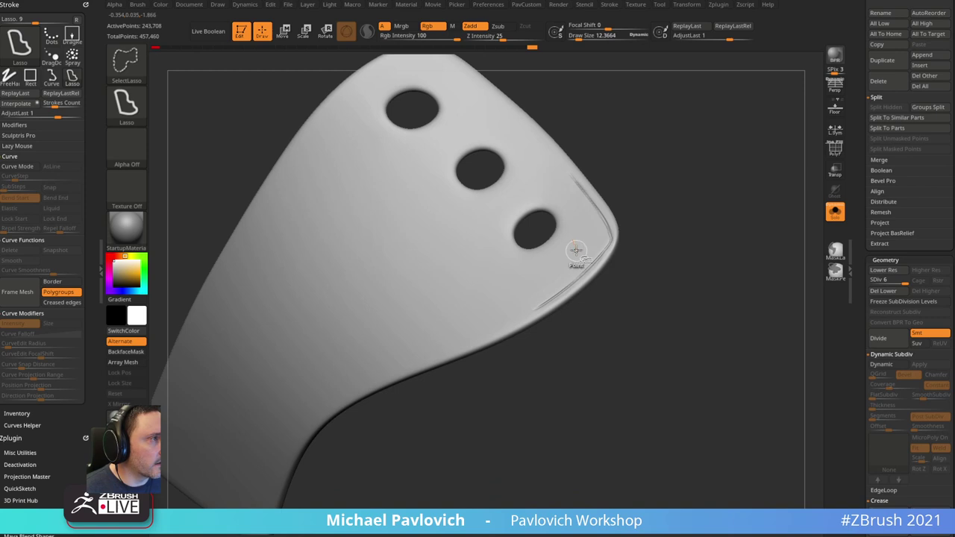
- Isolate the strap's blue face polygroup using SelectRect, and hide the polyframe again
left_click(575, 249, "ctrl")
left_click(833, 150)
left_click(745, 188, "ctrl+shift")
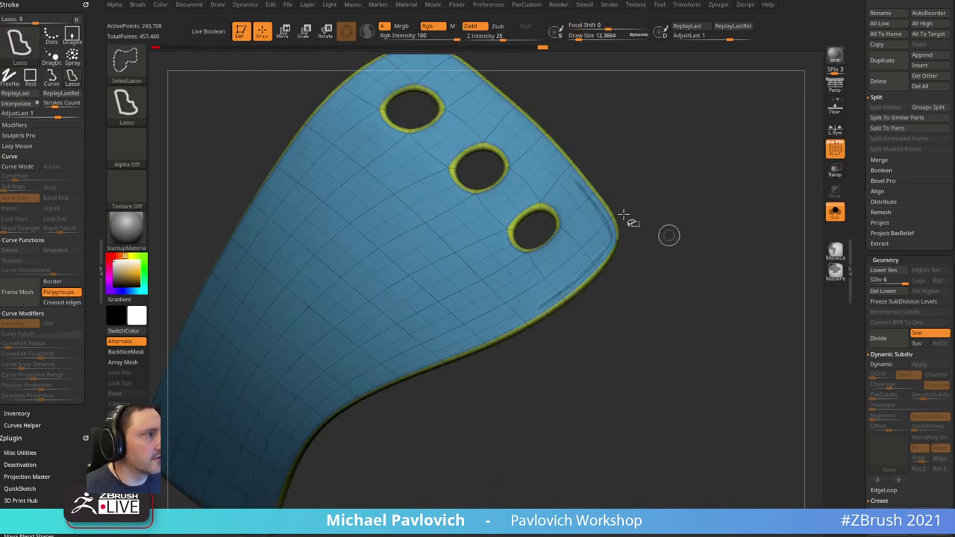
left_click(132, 61, "ctrl+shift")
left_click(266, 72, "ctrl+shift")
left_click(537, 282, "ctrl+shift")
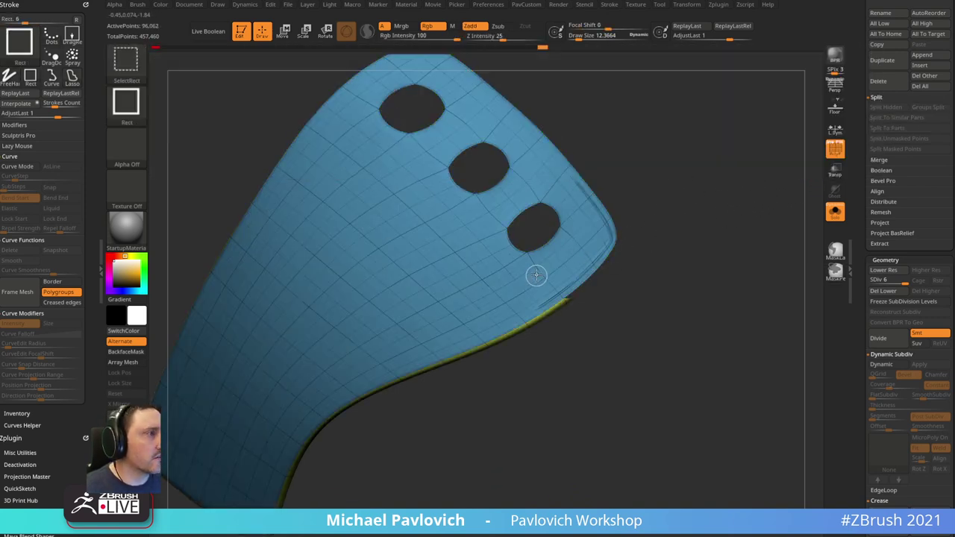
key("shift+f")
left_click_drag(623, 167, 736, 222)
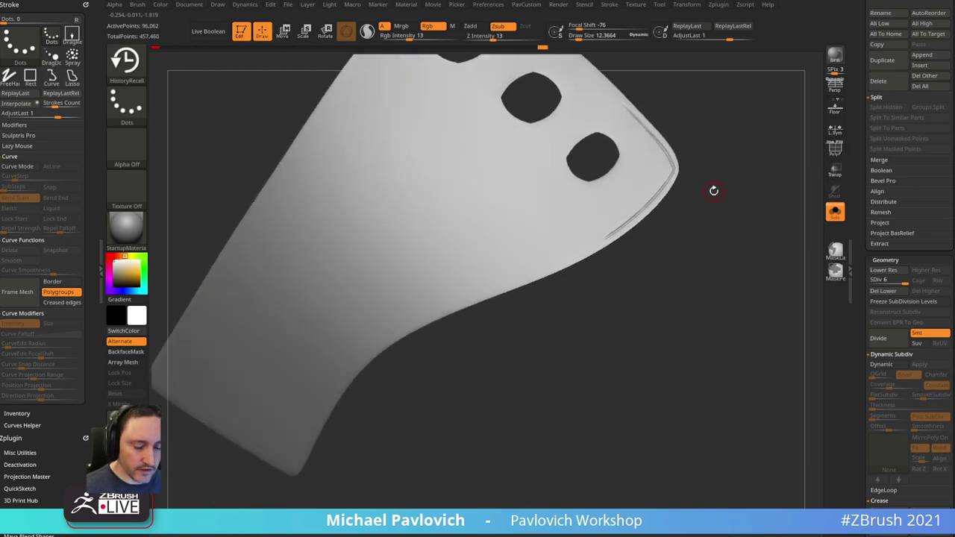
- Continue the groove with HistoryRecall along the strap's concave edge down toward its narrow end
key("b")
key("h")
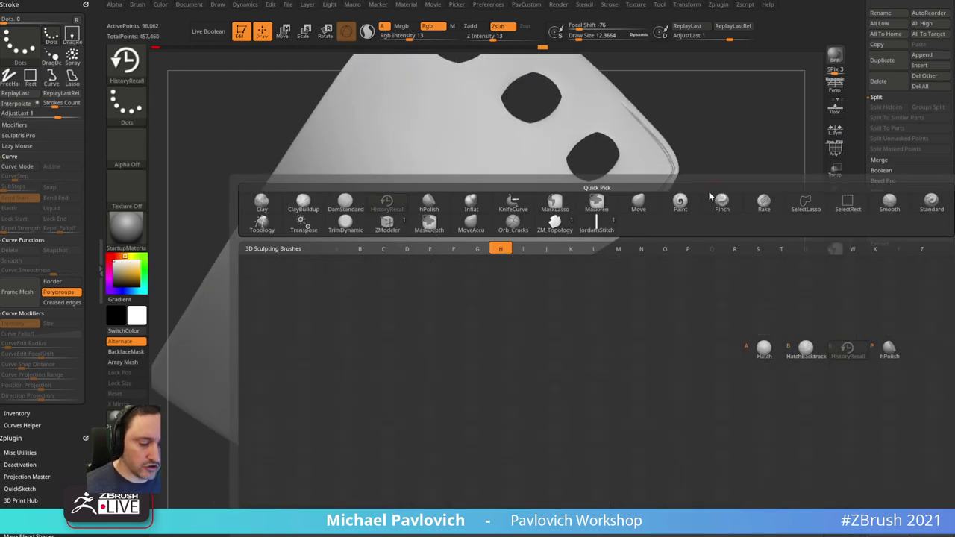
key("r")
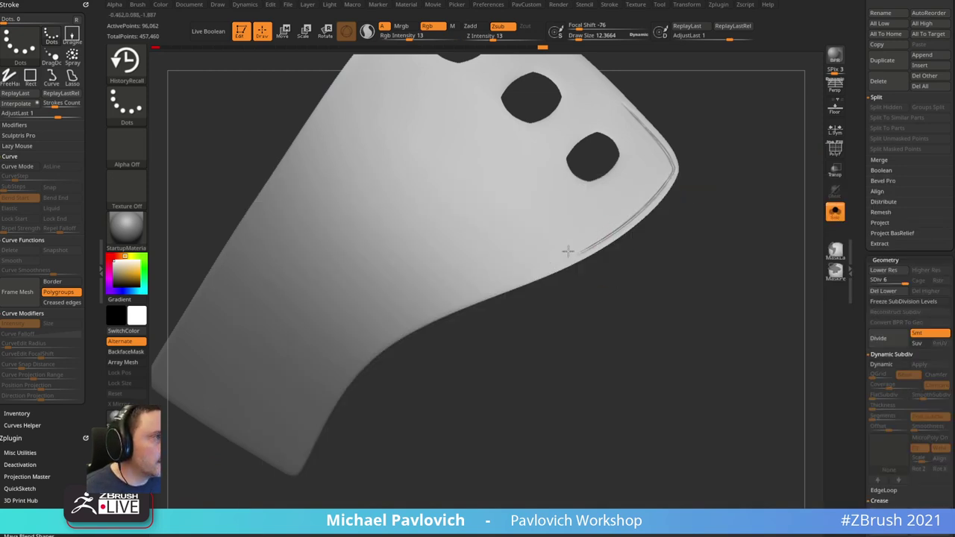
left_click_drag(563, 296, 620, 220)
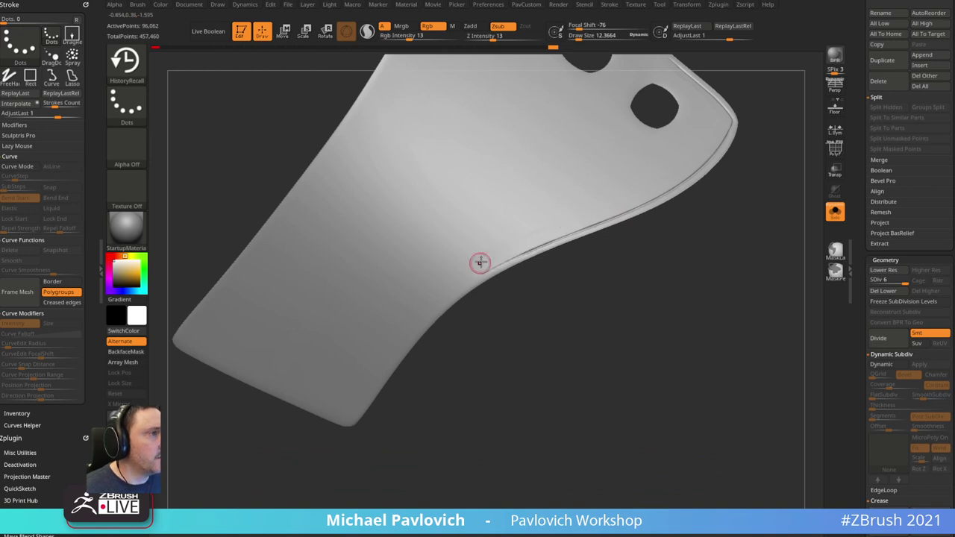
left_click_drag(478, 262, 511, 239)
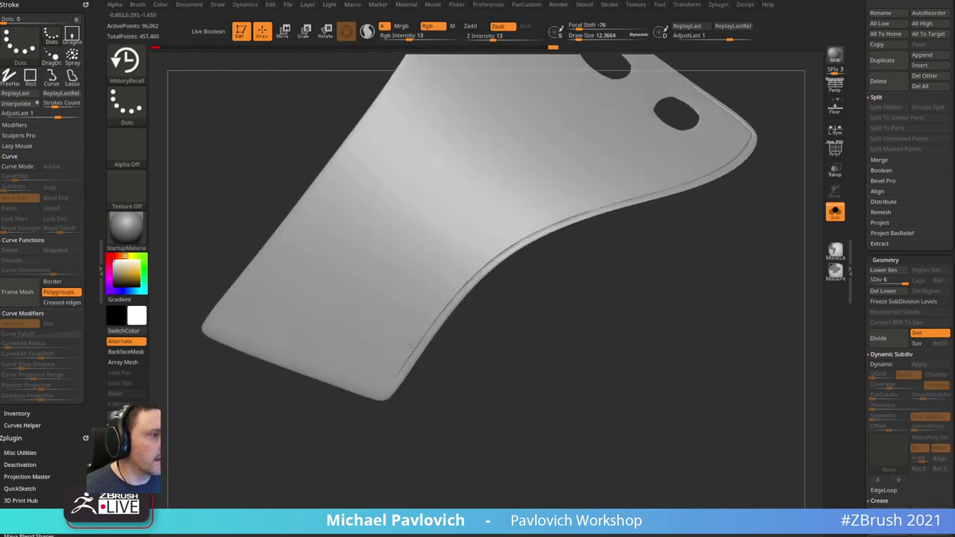
- Recall the groove along the strap's wide end beside the three lace holes
left_click_drag(595, 204, 497, 256)
left_click_drag(633, 198, 582, 308)
left_click_drag(650, 226, 584, 232)
left_click_drag(711, 200, 550, 235)
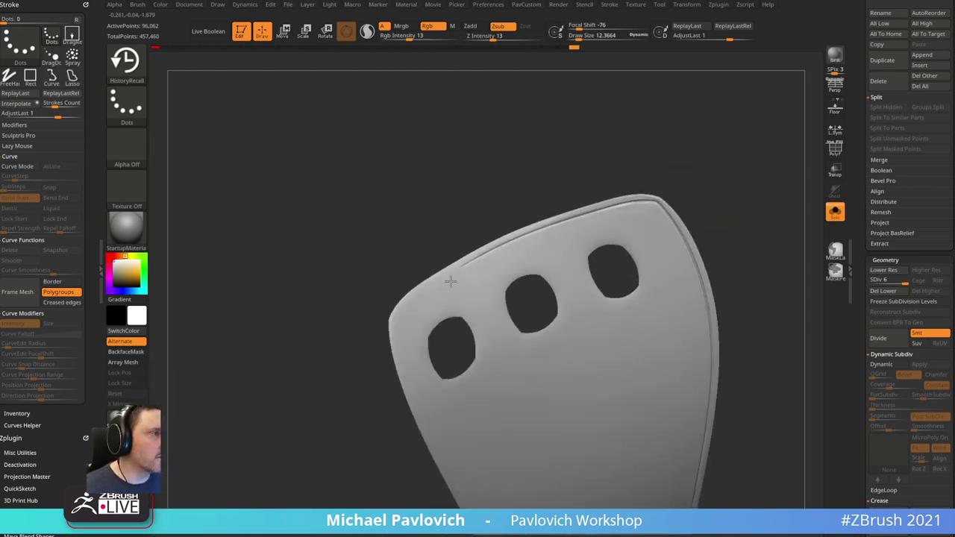
- Recall the groove around the wide end's corner and along the strap's remaining long edge toward the narrow end, raising the draw size to 20.5804
mouse_move(549, 169)
left_mouse_down()
mouse_move(559, 118)
mouse_move(580, 102)
mouse_move(492, 212)
left_mouse_up()
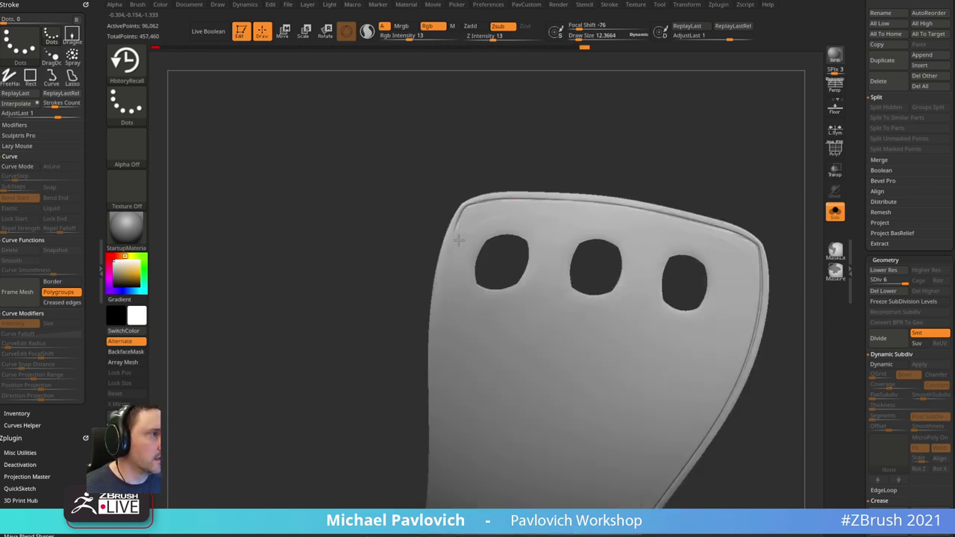
left_click_drag(393, 353, 381, 309, "alt")
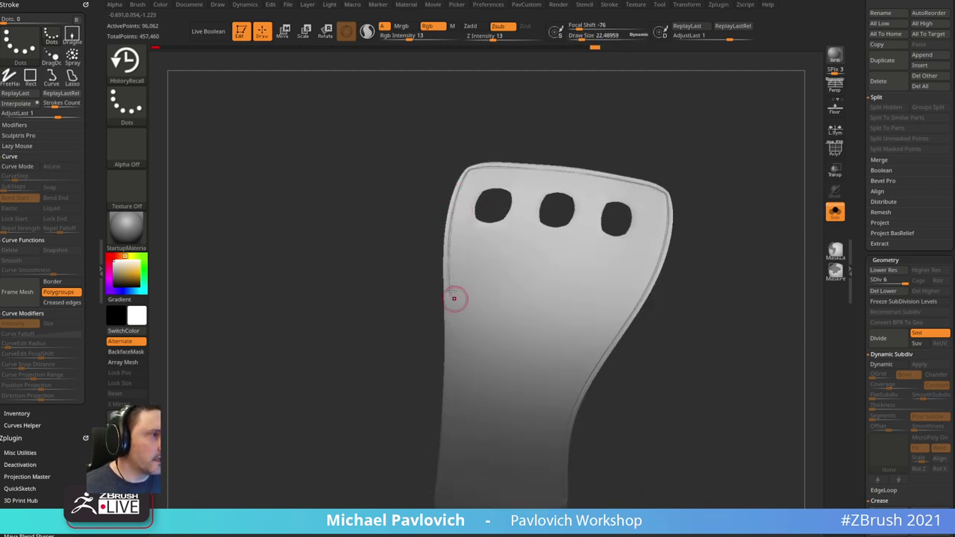
right_click_drag(453, 298, 431, 229)
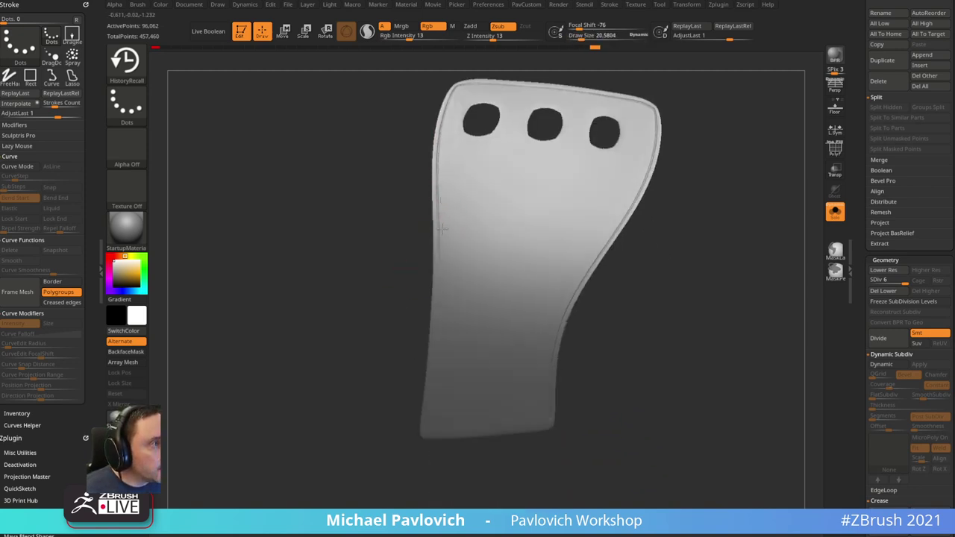
right_click_drag(441, 319, 447, 261)
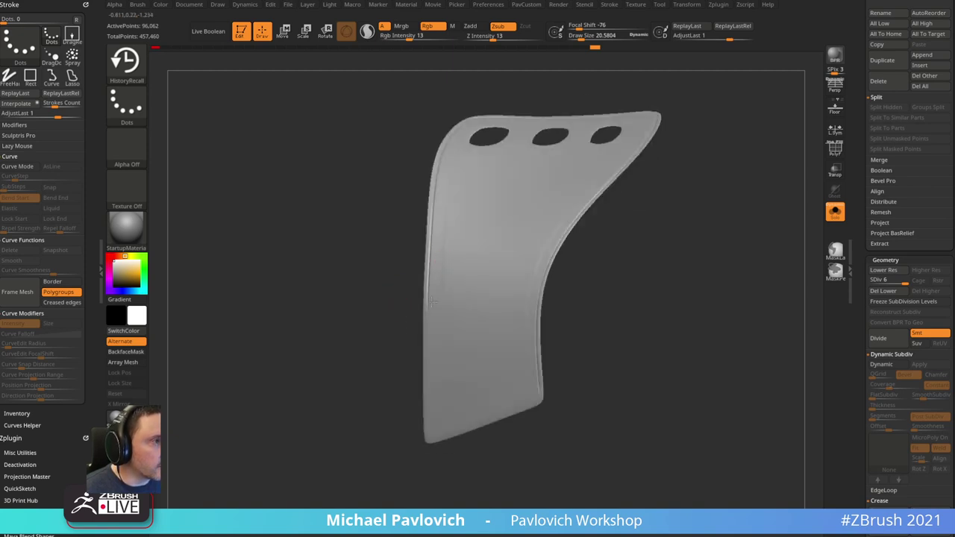
mouse_move(432, 303)
right_mouse_down()
mouse_move(407, 331)
mouse_move(441, 311)
right_mouse_up()
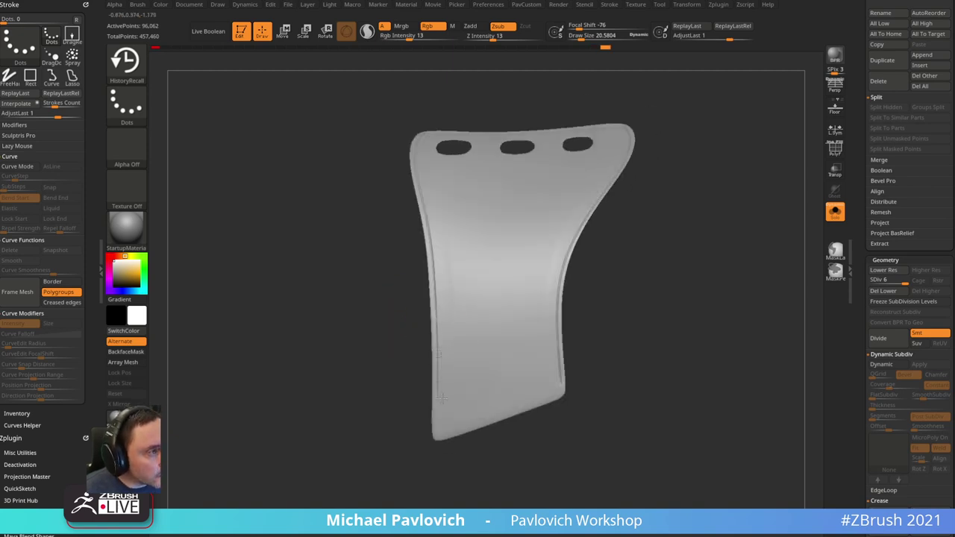
mouse_move(608, 199)
right_mouse_down()
mouse_move(666, 200)
mouse_move(734, 239)
mouse_move(729, 91)
mouse_move(738, 90)
mouse_move(705, 135)
right_mouse_up()
- Compare the grooved strap with the whole shoe, then isolate it again at subdivision level 4
left_click(834, 212)
key("bracketright")
right_click_drag(731, 100, 760, 145, "alt")
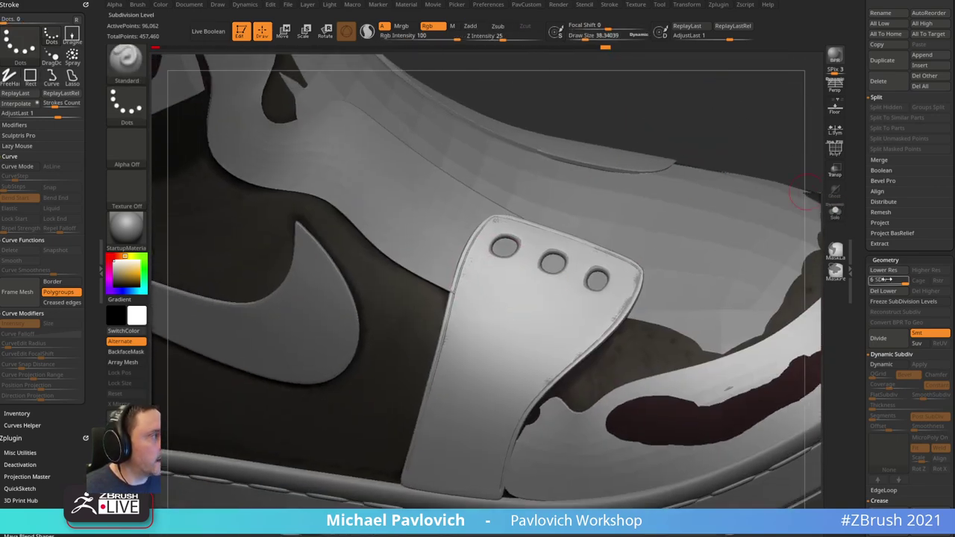
left_click_drag(895, 283, 891, 283)
left_click(834, 212)
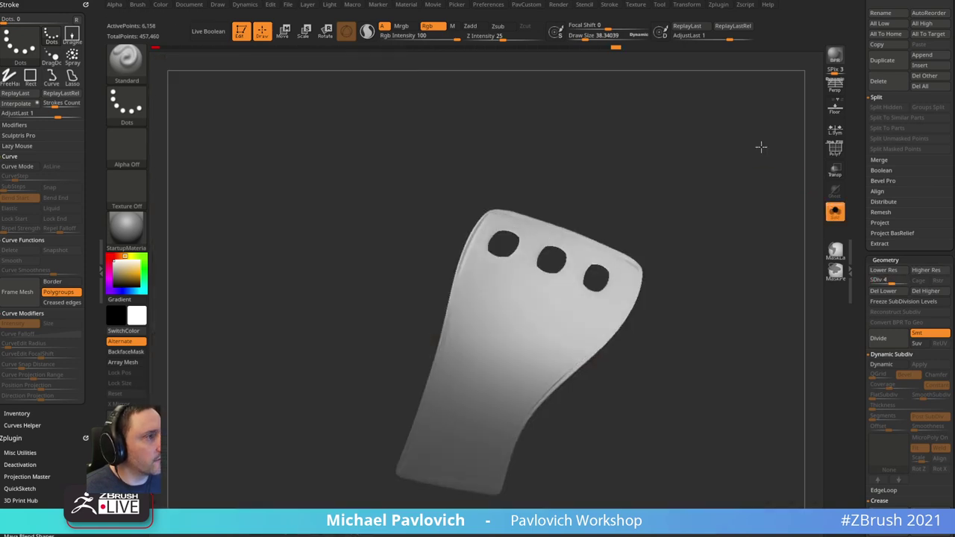
- Build up soft relief around the lace holes with the Standard brush using Zadd, Z Intensity 11 and draw sizes 26.5744 and 35.80959
key("s")
left_click_drag(485, 252, 481, 248)
right_click_drag(507, 222, 551, 217)
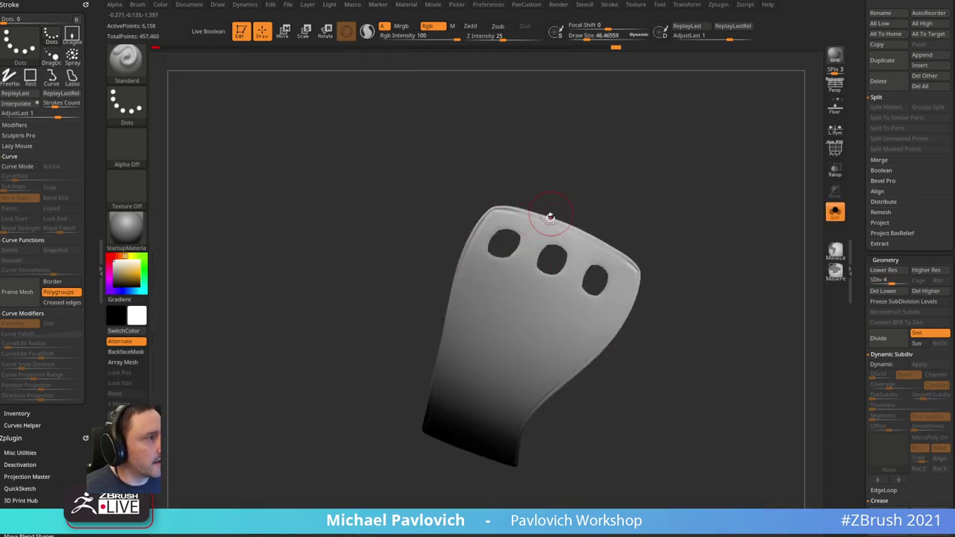
left_click(466, 28)
left_click(437, 27)
key("s")
left_click_drag(492, 221, 488, 221)
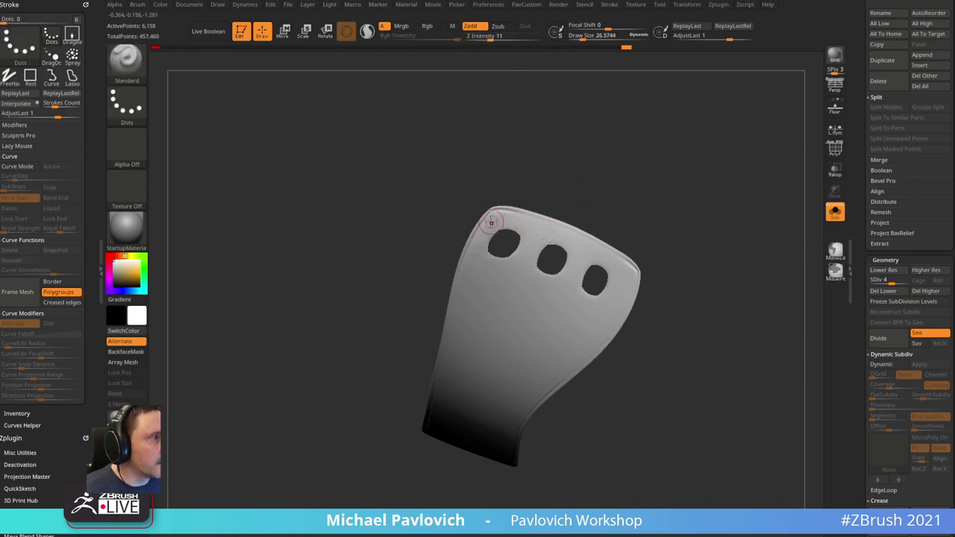
left_click_drag(505, 219, 576, 288)
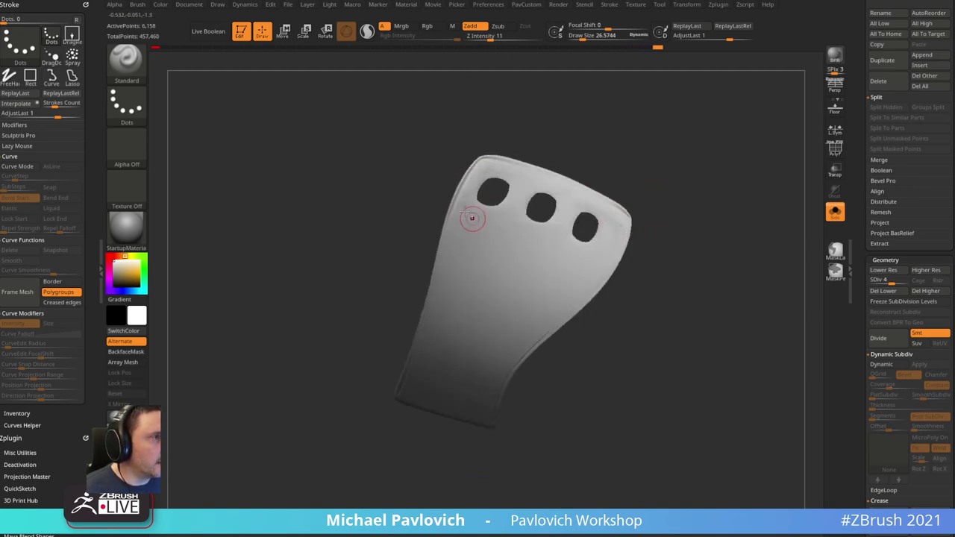
key("s")
left_click_drag(483, 230, 486, 229)
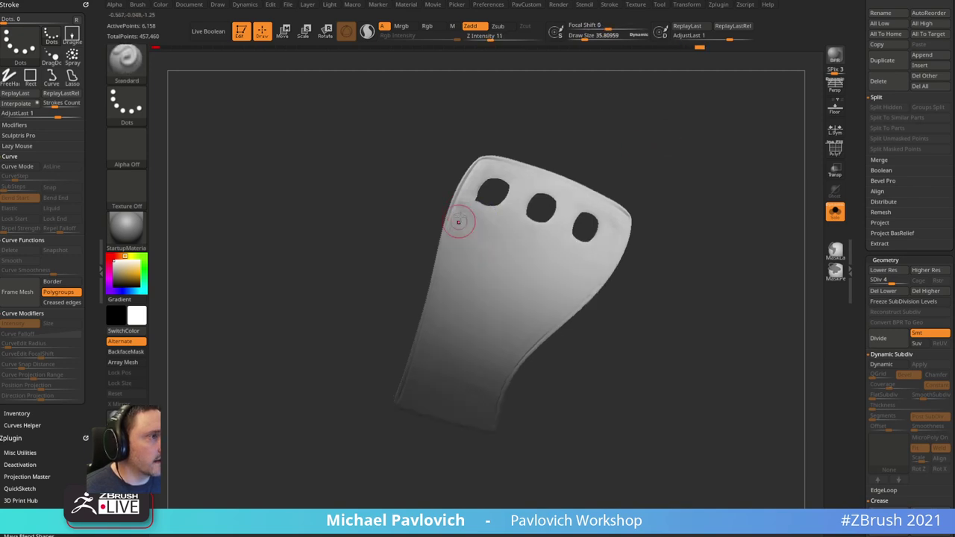
- Raise the strap to subdivision level 6 and inspect its surface from several angles
left_click_drag(898, 282, 905, 282)
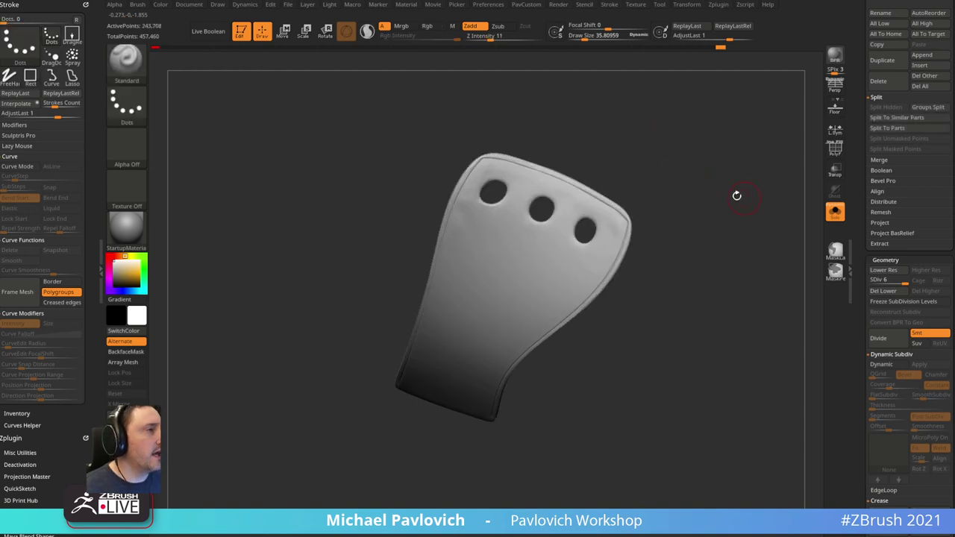
left_click_drag(717, 200, 722, 178)
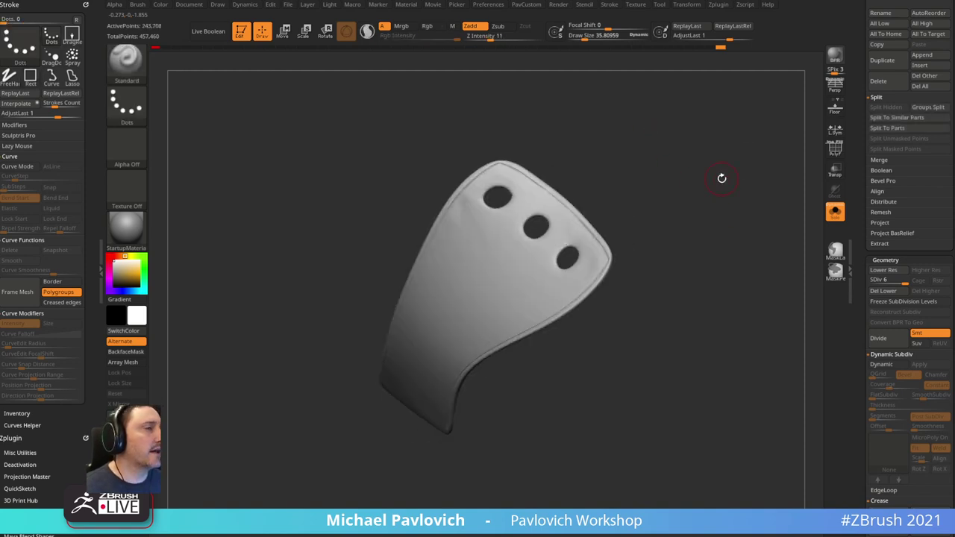
left_click(833, 219)
left_click(834, 218)
left_click_drag(780, 127, 720, 128)
left_click_drag(659, 157, 662, 141)
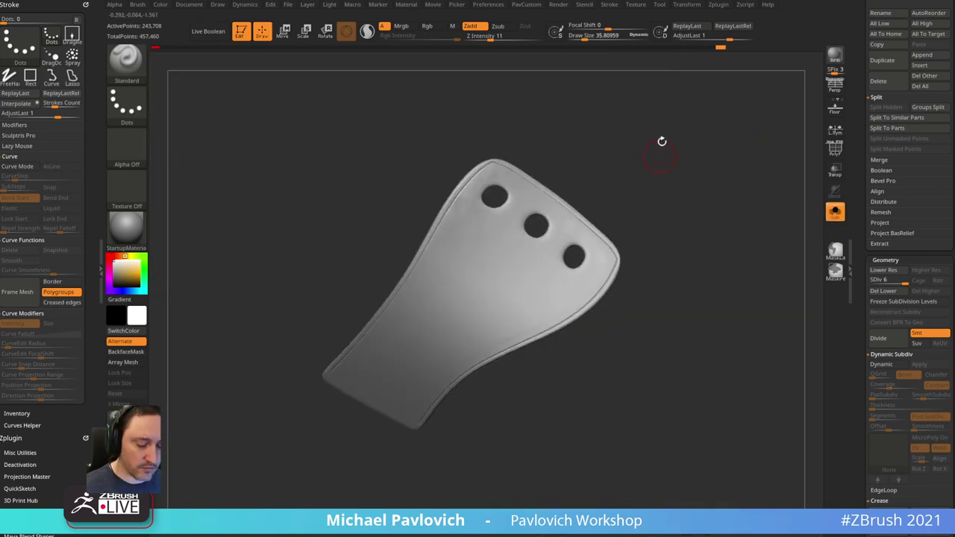
- Try a ClothNudge stroke on the strap, undo it, and lower the subdivision level
key("b")
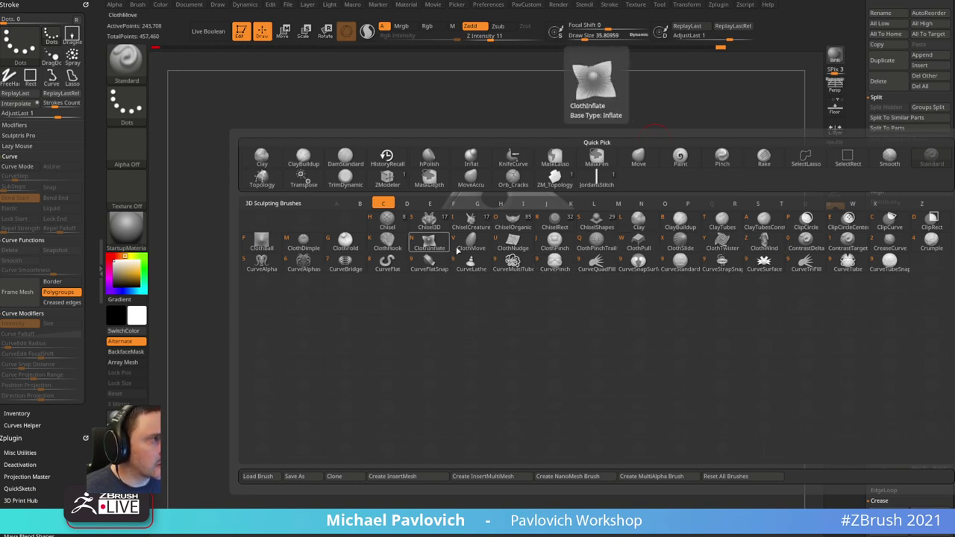
left_click(513, 240)
mouse_move(551, 221)
left_mouse_down()
mouse_move(520, 246)
mouse_move(481, 240)
mouse_move(471, 246)
mouse_move(480, 260)
mouse_move(514, 237)
mouse_move(447, 264)
mouse_move(508, 254)
left_mouse_up()
key("ctrl+z")
left_click(893, 280)
key("ctrl+z")
- Enable Thick Skin for the strap and reduce its thickness to about 4.1
left_click_drag(850, 299, 856, 53)
left_click_drag(854, 335, 853, 173)
left_click(878, 255, "shift")
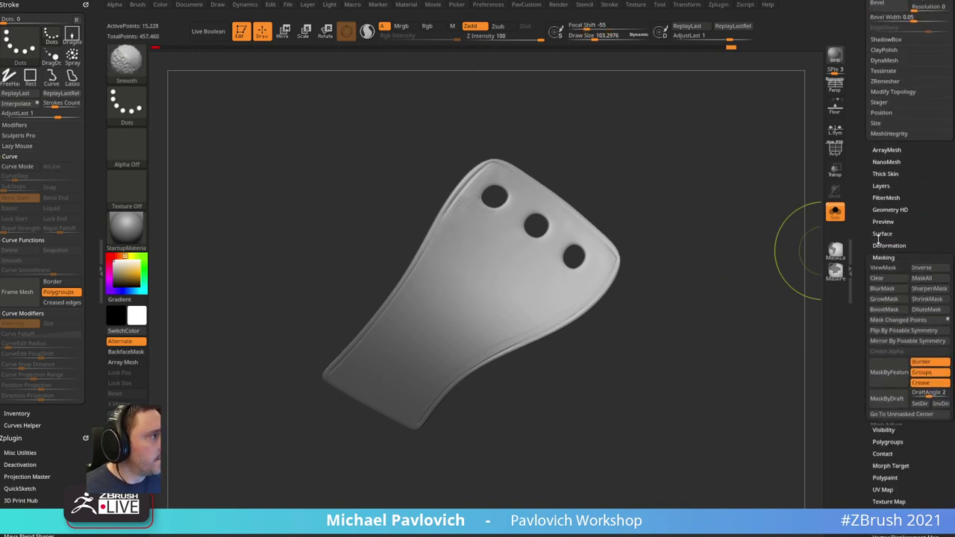
left_click(885, 174)
left_click(887, 184)
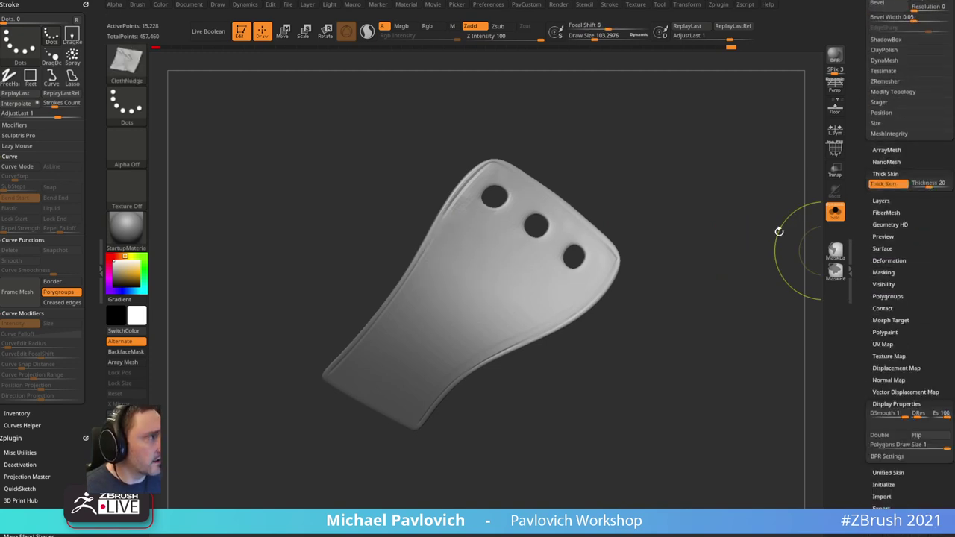
left_click(923, 183)
left_click_drag(925, 183, 923, 184)
- Try nudging cloth wrinkles across the middle of the strap with ClothNudge, then undo the strokes
mouse_move(507, 277)
left_mouse_down()
mouse_move(493, 290)
mouse_move(501, 264)
mouse_move(534, 299)
mouse_move(478, 321)
mouse_move(459, 358)
mouse_move(518, 268)
mouse_move(537, 309)
left_mouse_up()
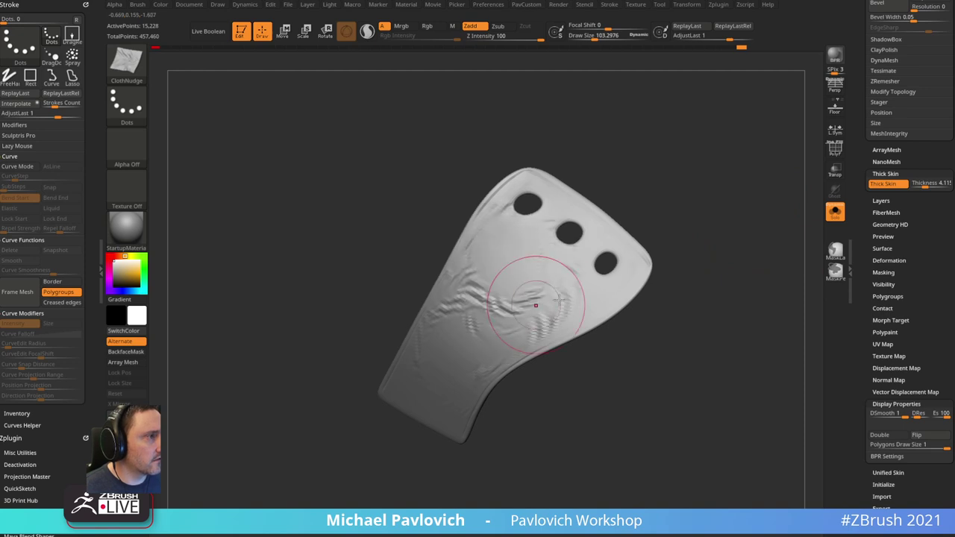
key("ctrl+z")
left_click_drag(520, 256, 518, 275)
left_click_drag(684, 185, 691, 191)
key("ctrl+z")
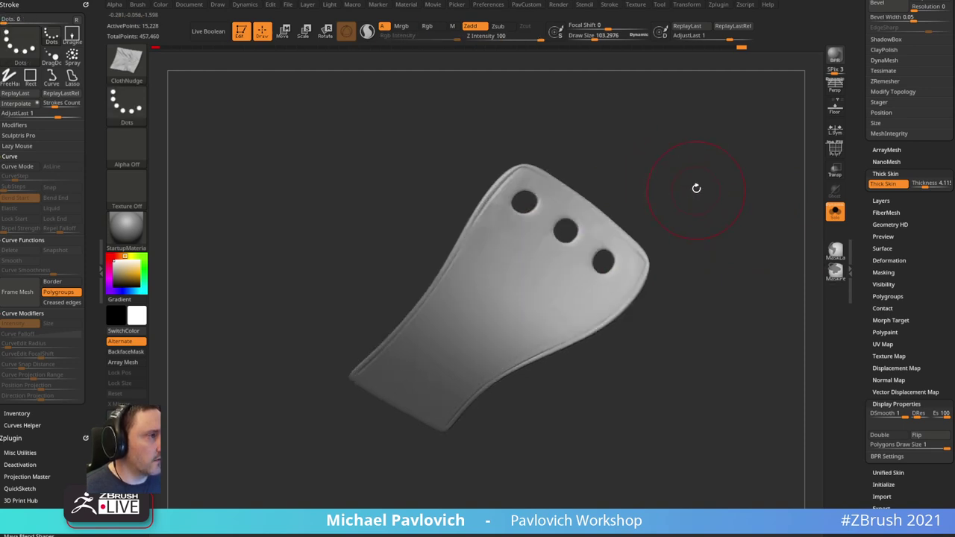
- Switch to the Pinch brush and set its elasticity Simulation Iterations to 100
key("b")
key("p")
key("i")
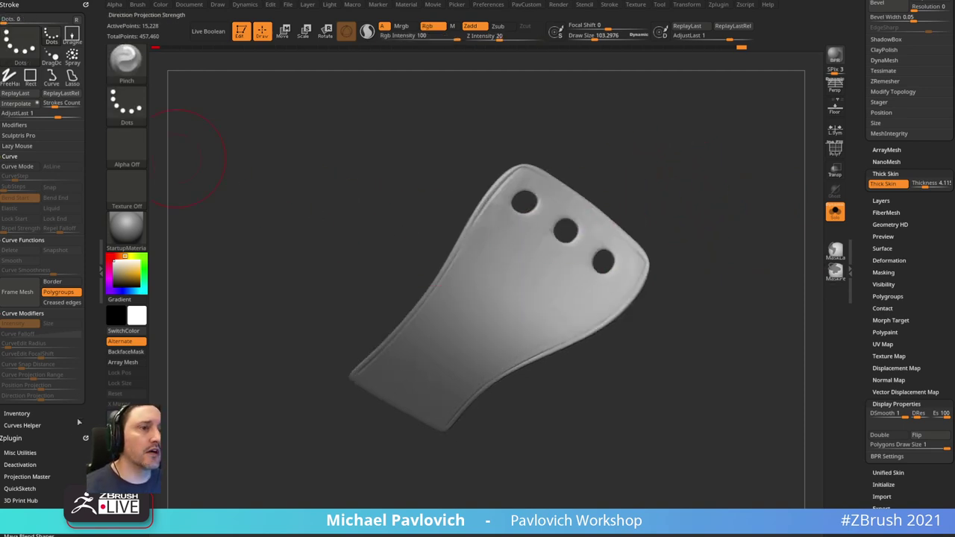
left_click_drag(67, 437, 40, 444)
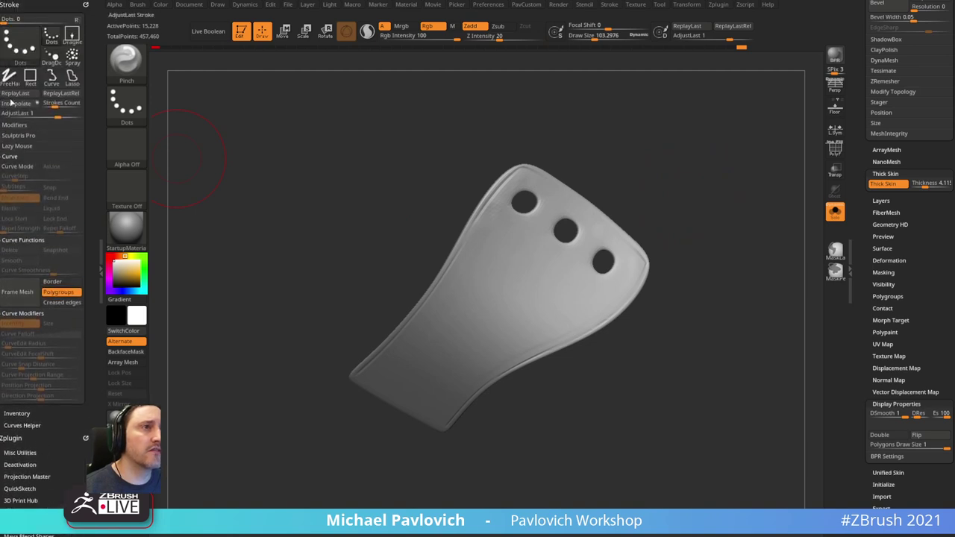
left_click(85, 5)
left_click(85, 5)
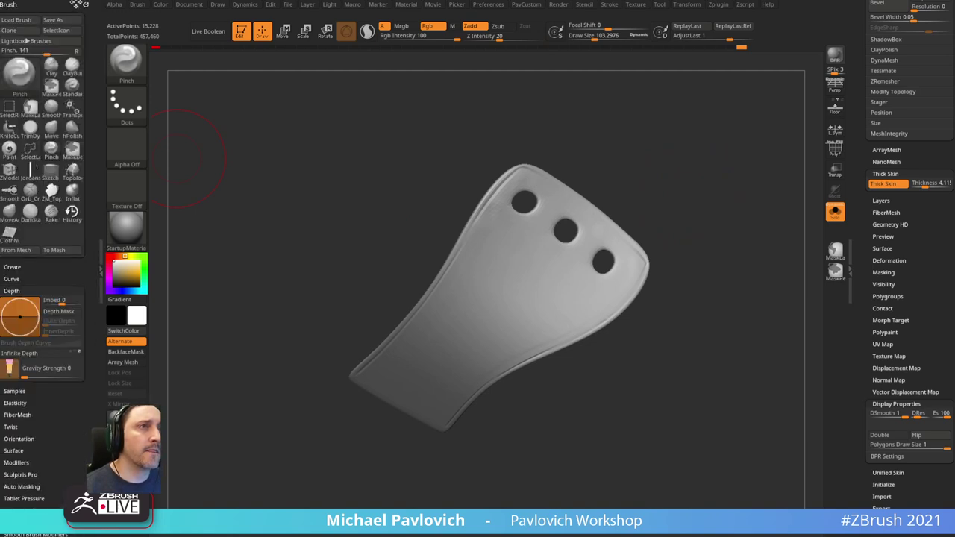
scroll(42, 266, "down", 5)
left_click(30, 212)
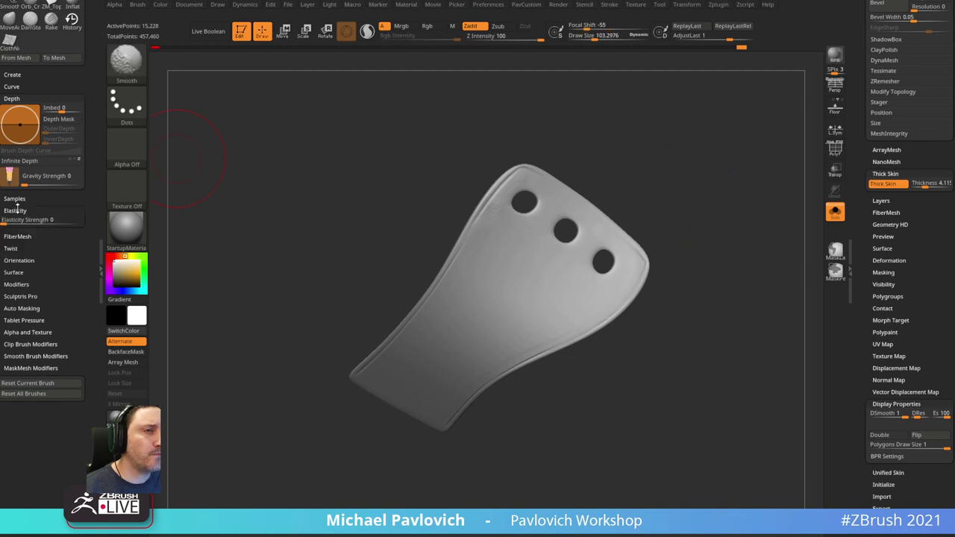
left_click_drag(35, 260, 80, 261)
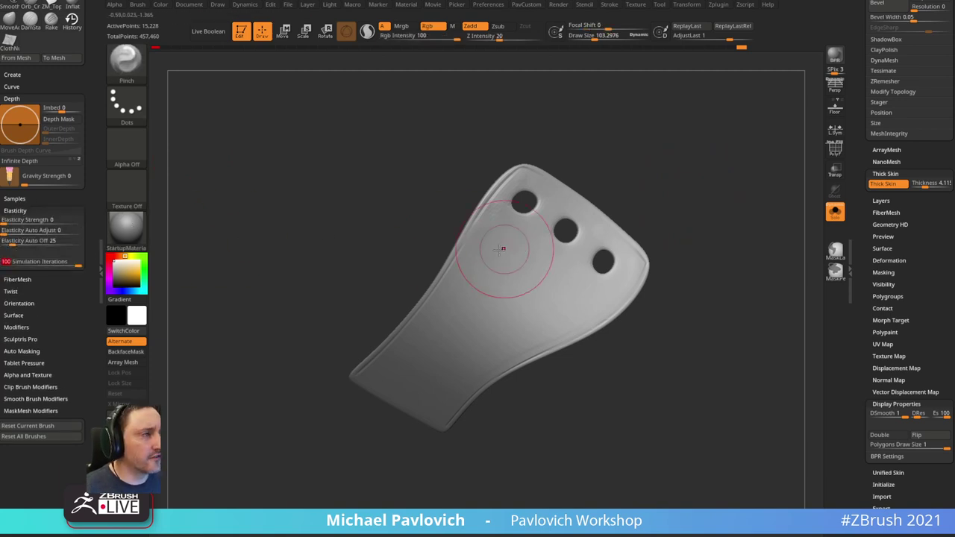
- Try pinching simulated wrinkles into the strap below the lace holes at smaller draw sizes, undoing each attempt
mouse_move(502, 246)
left_mouse_down()
mouse_move(520, 240)
mouse_move(485, 282)
left_mouse_up()
left_click_drag(633, 207, 632, 213)
key("ctrl+z")
key("[")
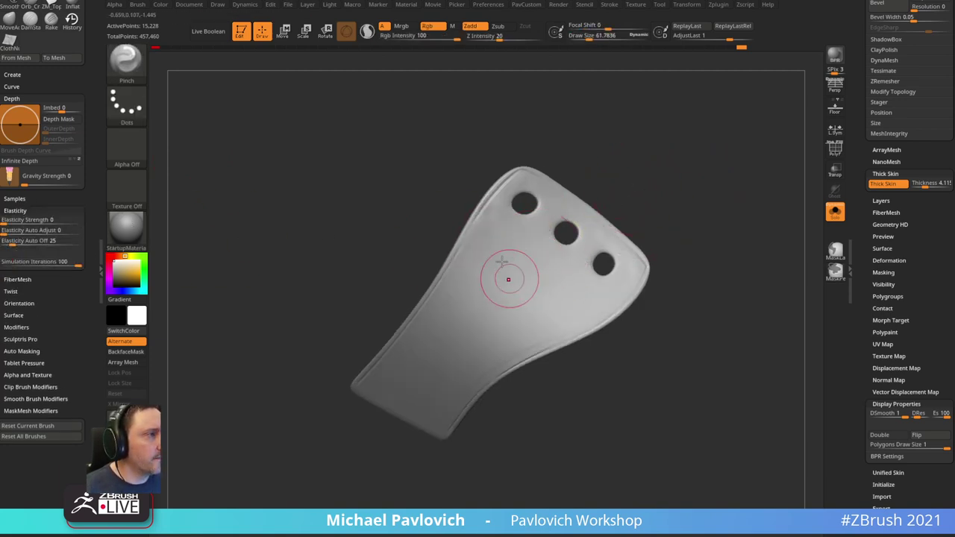
mouse_move(491, 210)
left_mouse_down()
mouse_move(490, 285)
mouse_move(545, 280)
left_mouse_up()
key("ctrl+z")
key("s")
mouse_move(518, 277)
left_mouse_down()
mouse_move(515, 293)
mouse_move(508, 260)
mouse_move(495, 275)
mouse_move(515, 292)
left_mouse_up()
key("ctrl+z")
- Turn off Thick Skin and try Pinch wrinkles near the middle lace hole at draw size 79.3216
left_click(887, 184)
key("[")
key("ctrl+z")
left_click_drag(615, 295, 554, 312)
key("ctrl+z")
left_click_drag(555, 258, 534, 288)
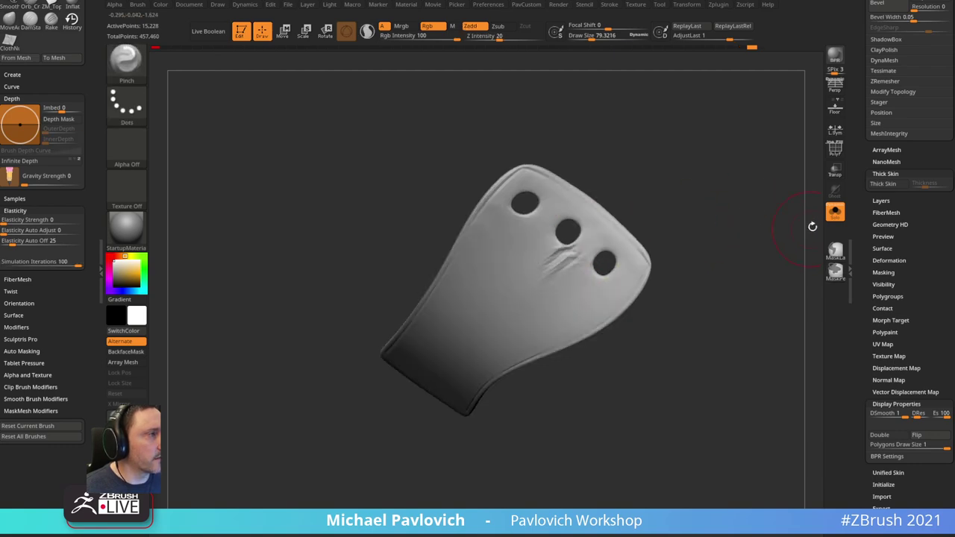
- Show the whole shoe, then select the strap subtool PM3D_Cube3D1_9 and isolate it with its polyframe visible
left_click(835, 212)
left_click_drag(373, 417, 399, 411, "alt")
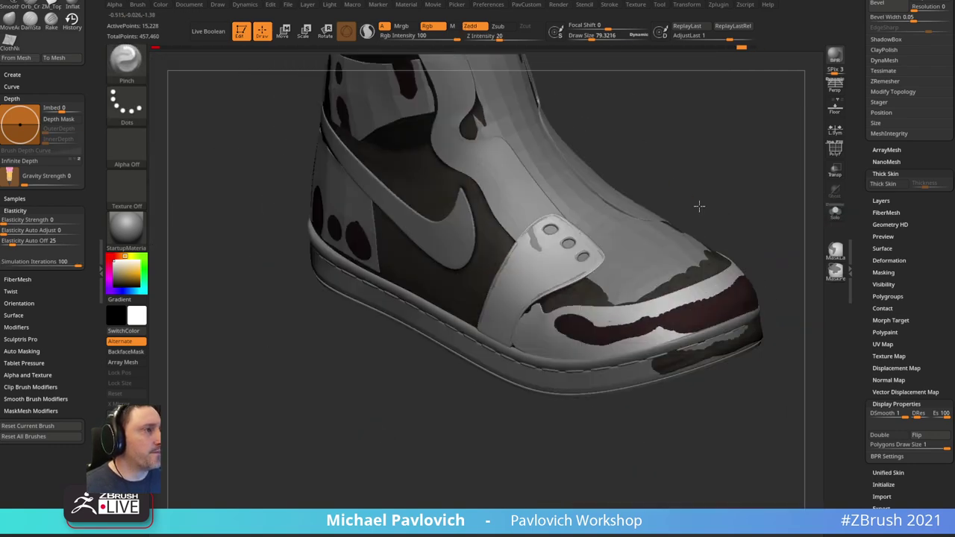
mouse_move(699, 207)
left_mouse_down()
mouse_move(746, 162)
mouse_move(728, 136)
mouse_move(686, 154)
mouse_move(659, 222)
left_mouse_up()
left_click_drag(853, 174, 851, 383)
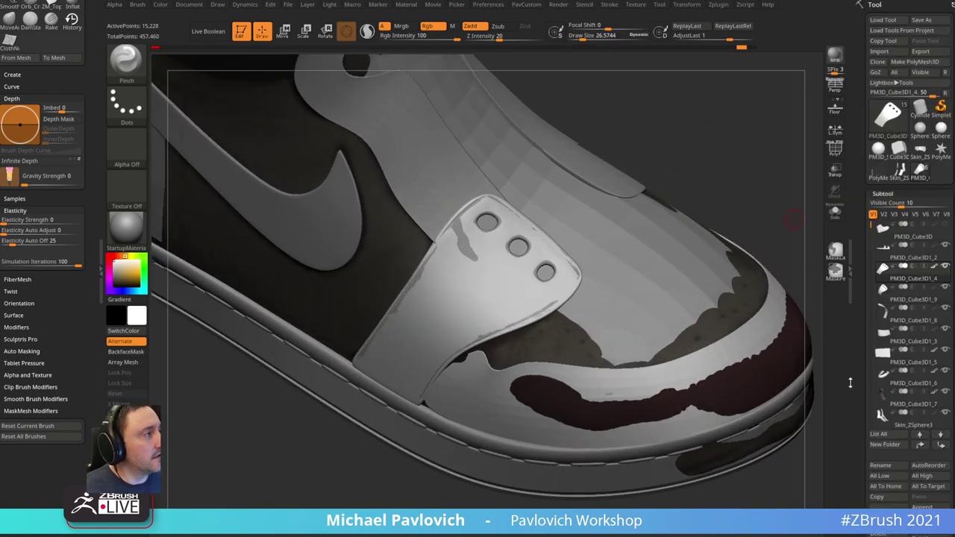
left_click(913, 300)
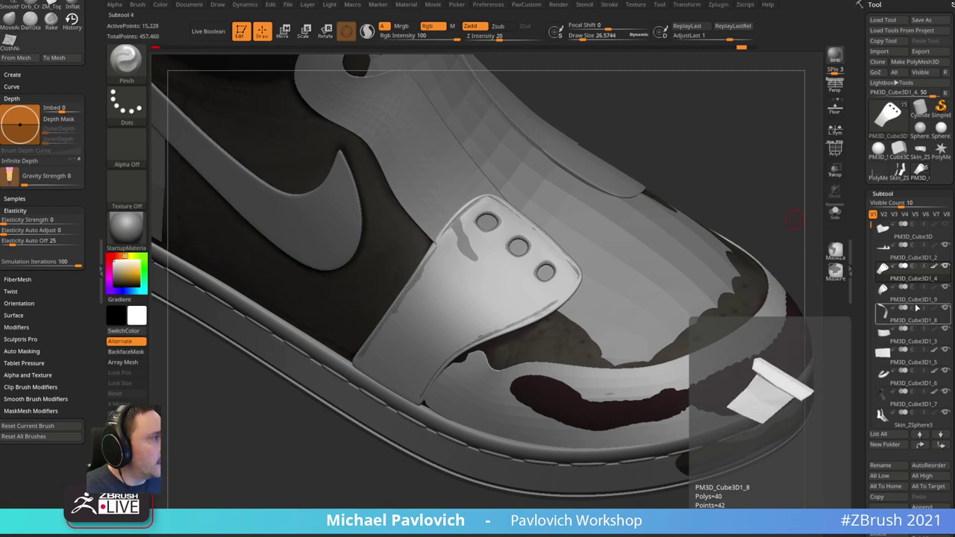
left_click(915, 306)
left_click(834, 211)
key("shift+f")
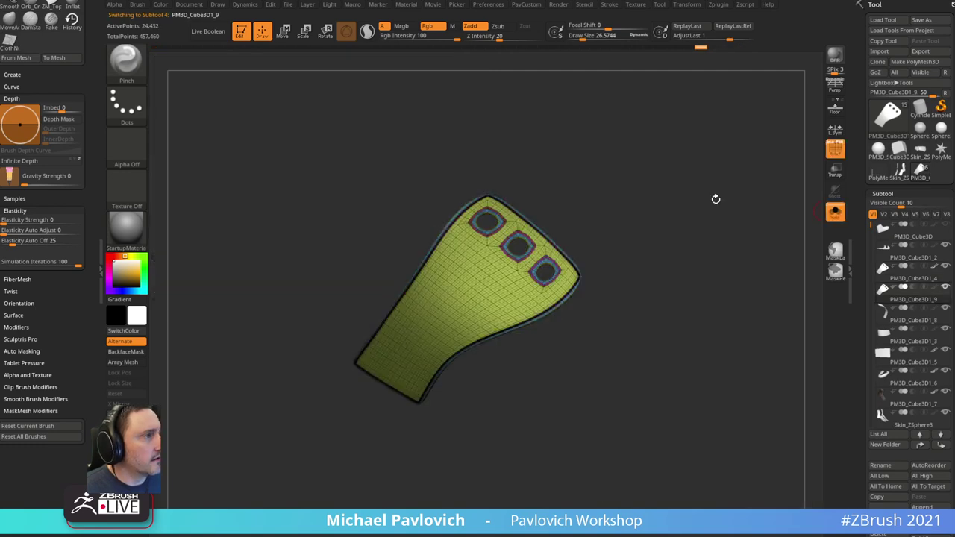
- Set the strap to subdivision level 2 and delete all its higher and lower levels
left_click_drag(716, 199, 731, 286, "alt")
left_click_drag(850, 295, 855, 164)
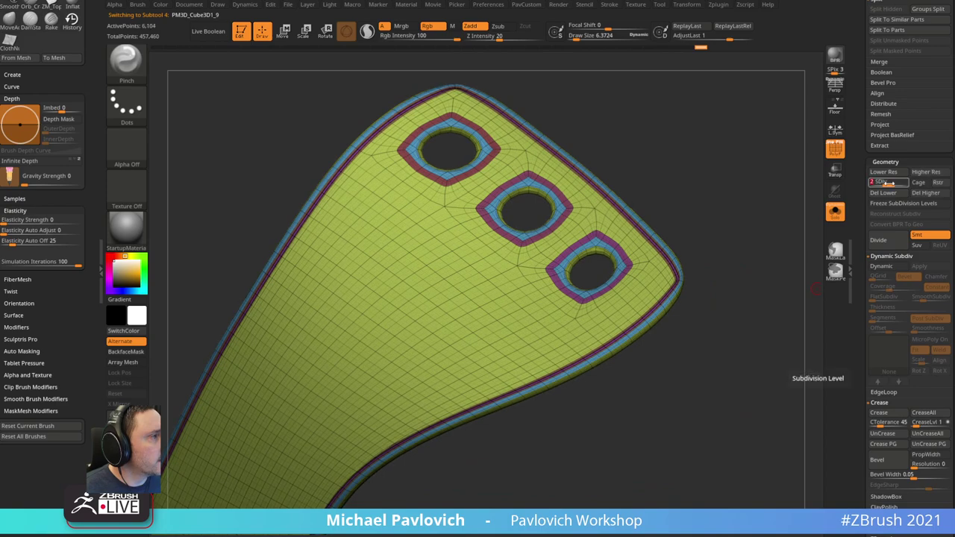
left_click(886, 182)
left_click(888, 183)
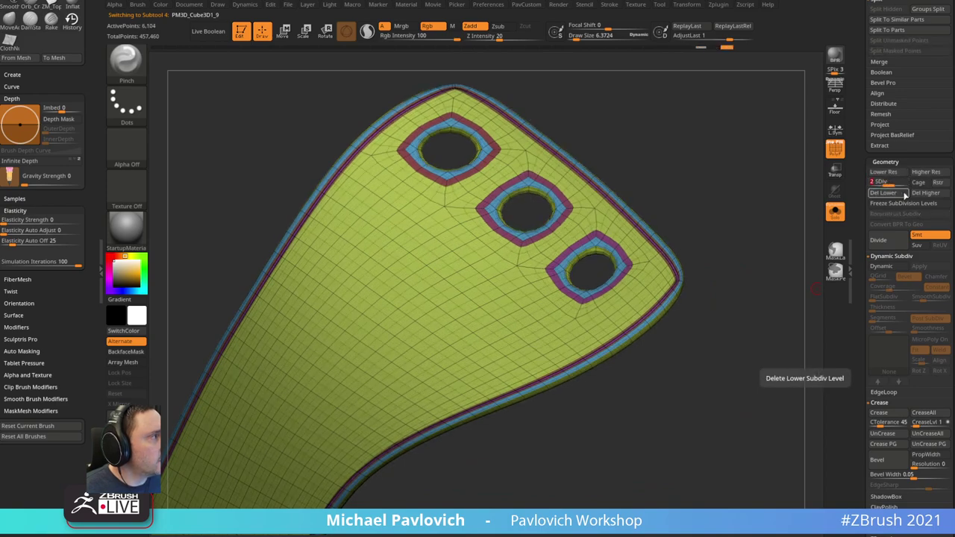
left_click(923, 193)
left_click(902, 195)
- Isolate the thin purple polygroup loop along the strap's rim and delete all hidden geometry
left_click_drag(795, 288, 738, 377, "alt")
left_click_drag(791, 492, 624, 279, "alt")
left_click_drag(663, 331, 622, 319)
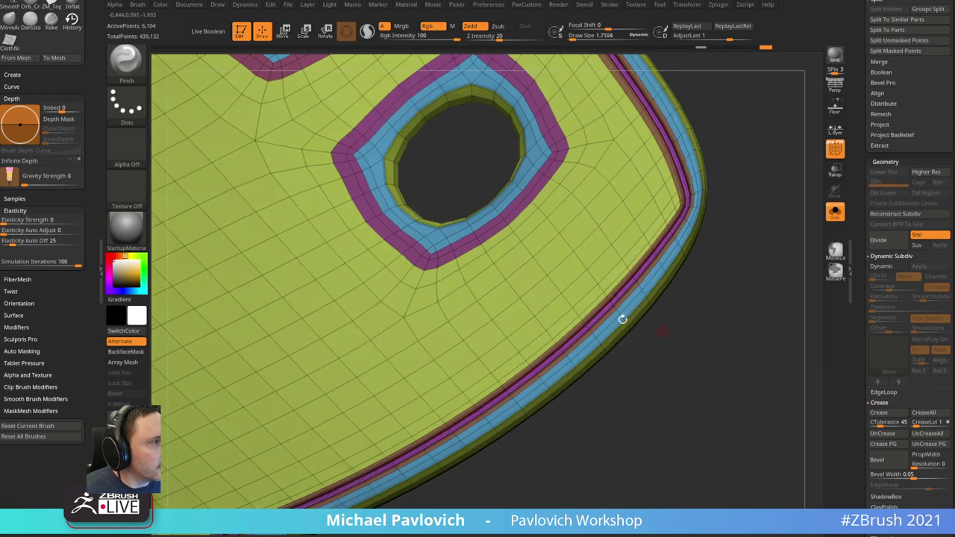
left_click(608, 305, "ctrl+shift")
key("1")
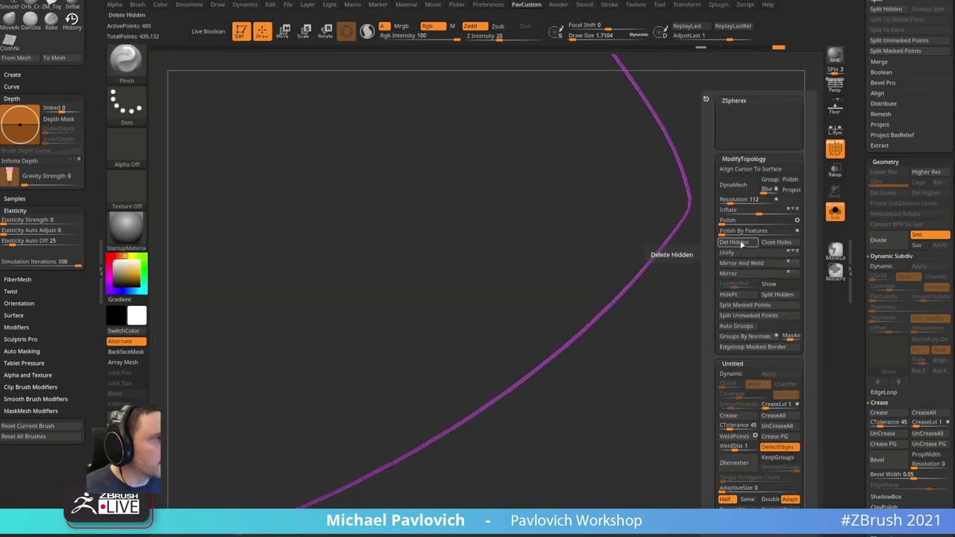
left_click(741, 243)
- Use ZModeler to give one of the rim strip's two lengthwise face rows its own polygroup
mouse_move(705, 340)
left_mouse_down("alt")
mouse_move(635, 330)
mouse_move(676, 345)
mouse_move(578, 313)
left_mouse_up("alt")
key("b")
key("z")
key("m")
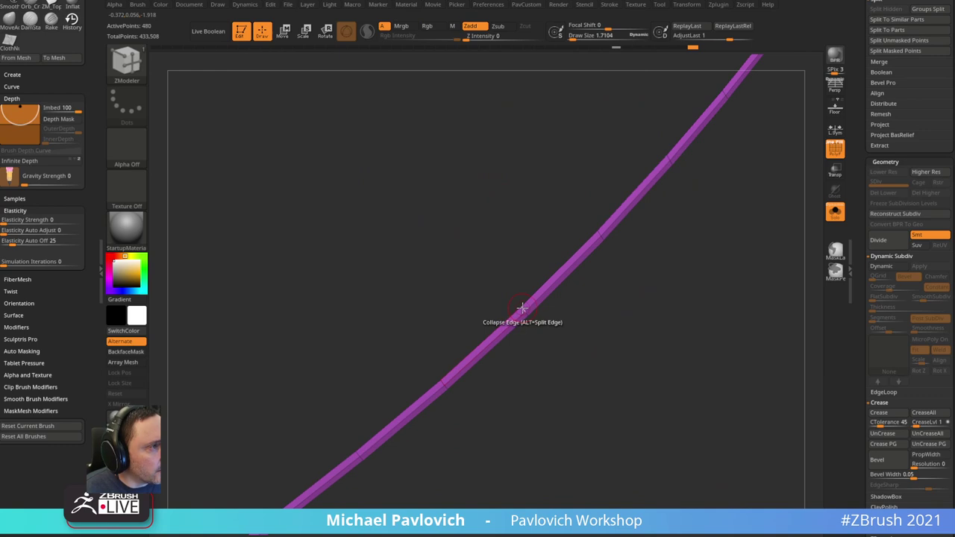
key("space")
left_click(487, 333)
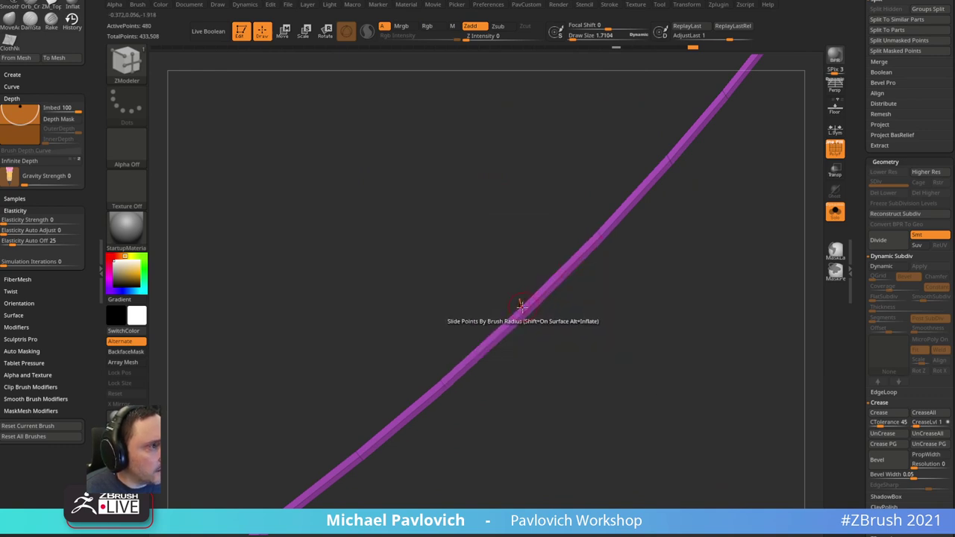
left_click_drag(531, 303, 522, 308)
right_click_drag(604, 313, 618, 340)
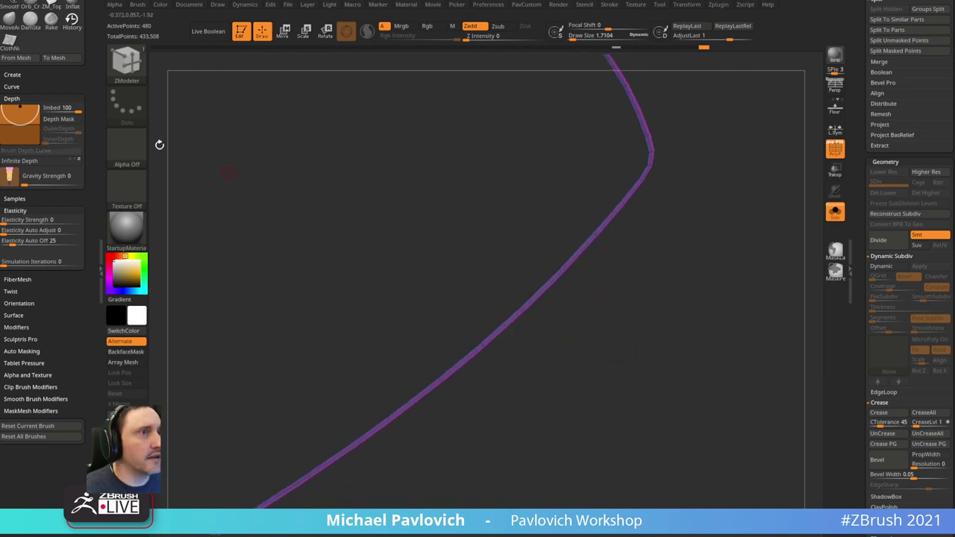
- Frame the rim strip's mesh with a curve along its polygroup border only
left_click_drag(94, 128, 94, 320)
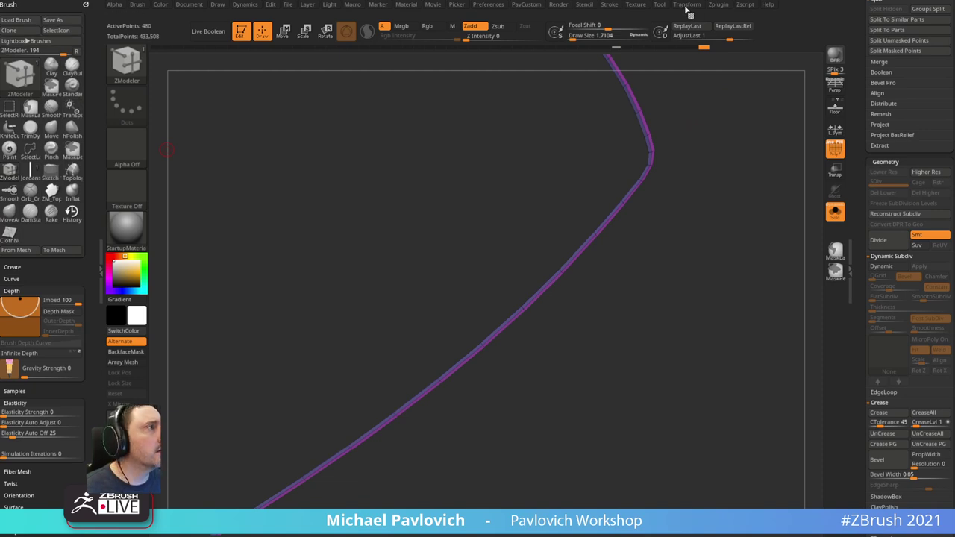
left_click(611, 4)
mouse_move(606, 14)
left_mouse_down()
mouse_move(330, 66)
mouse_move(45, 73)
left_mouse_up()
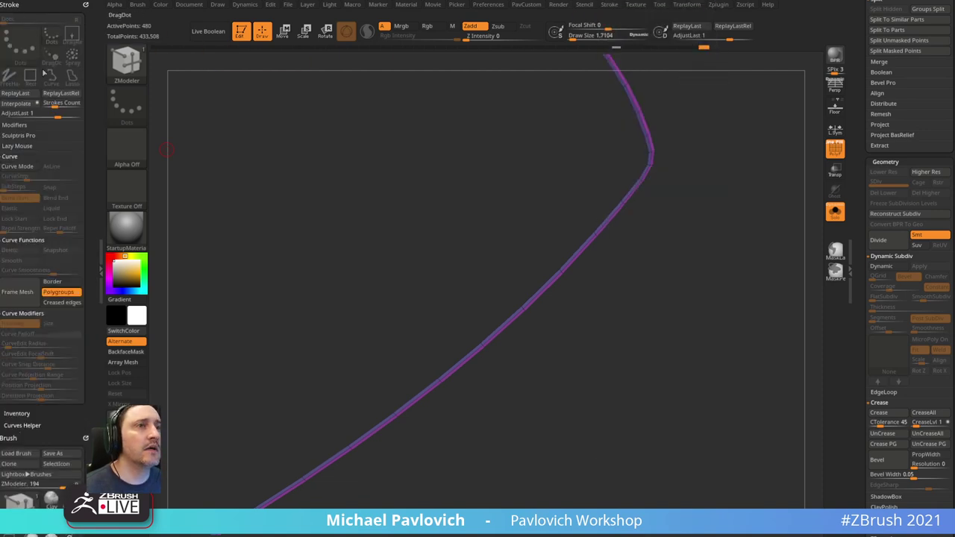
left_click(16, 291)
- Switch to the JordansStitch brush and turn off Solo to show the strap and shoe around the strip
key("b")
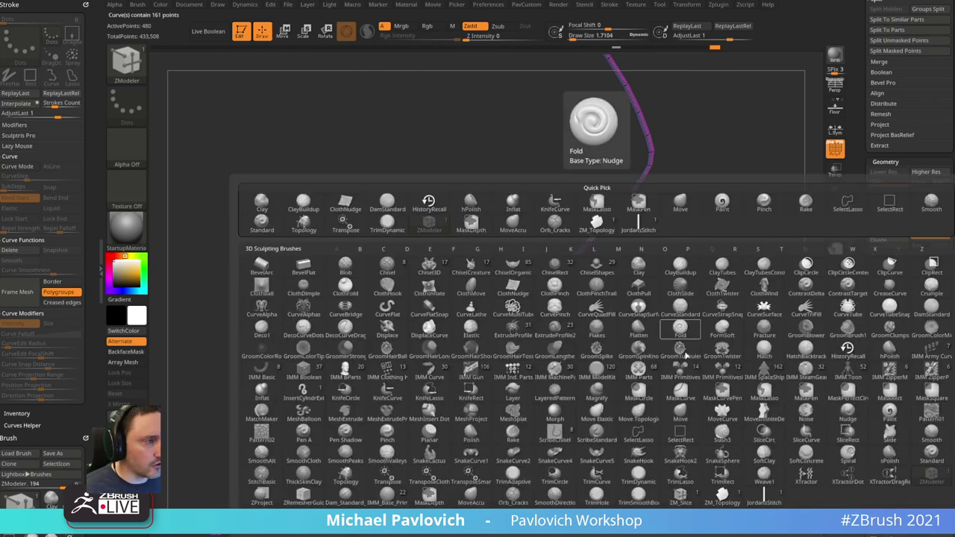
key("j")
key("s")
left_click_drag(615, 317, 628, 320)
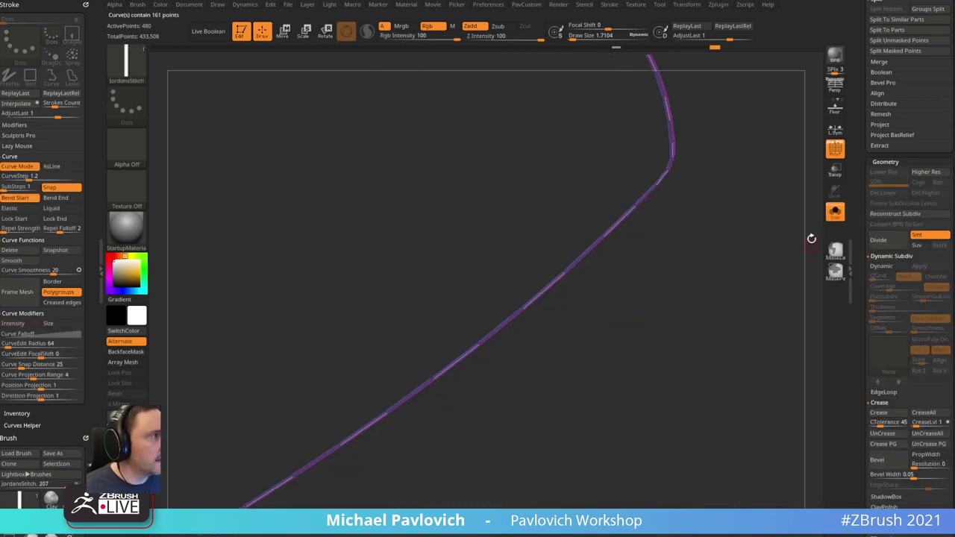
left_click(835, 213)
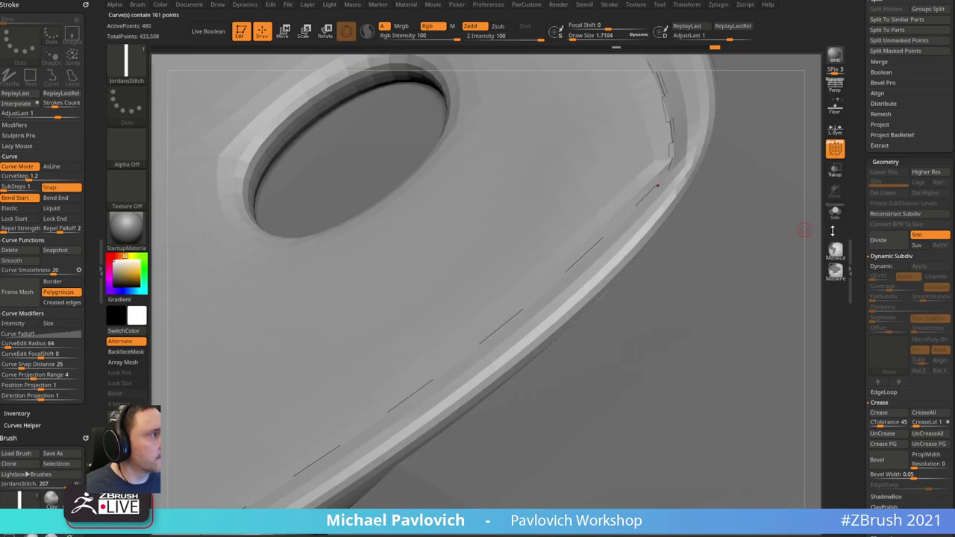
left_click_drag(804, 230, 798, 164)
mouse_move(812, 202)
left_mouse_down()
mouse_move(792, 223)
mouse_move(810, 215)
left_mouse_up()
- Enlarge the draw size, apply JordansStitch along the rim curve, and turn off the polyframe
key("s")
key("s")
left_click_drag(808, 221, 776, 240)
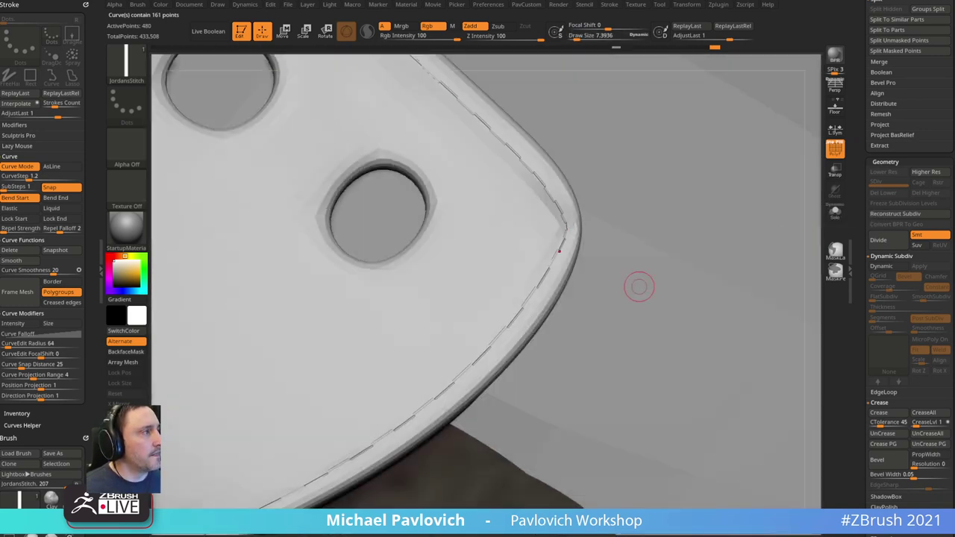
left_click_drag(820, 200, 814, 211)
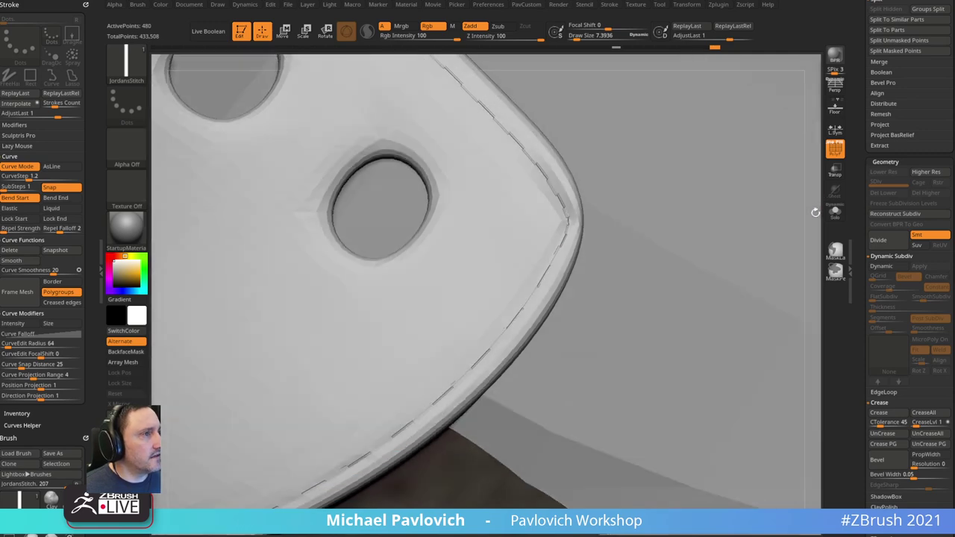
left_click(540, 277)
left_click(838, 153)
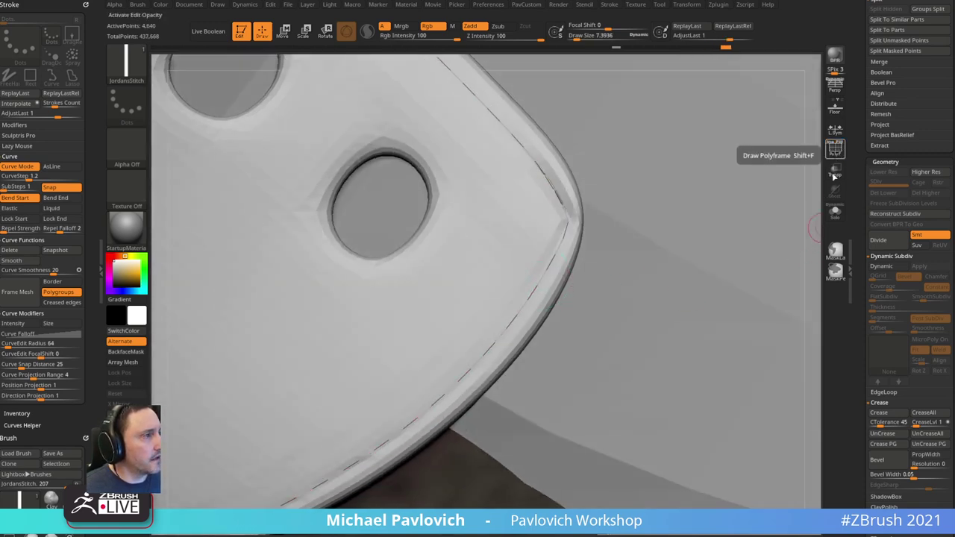
left_click_drag(813, 214, 826, 213)
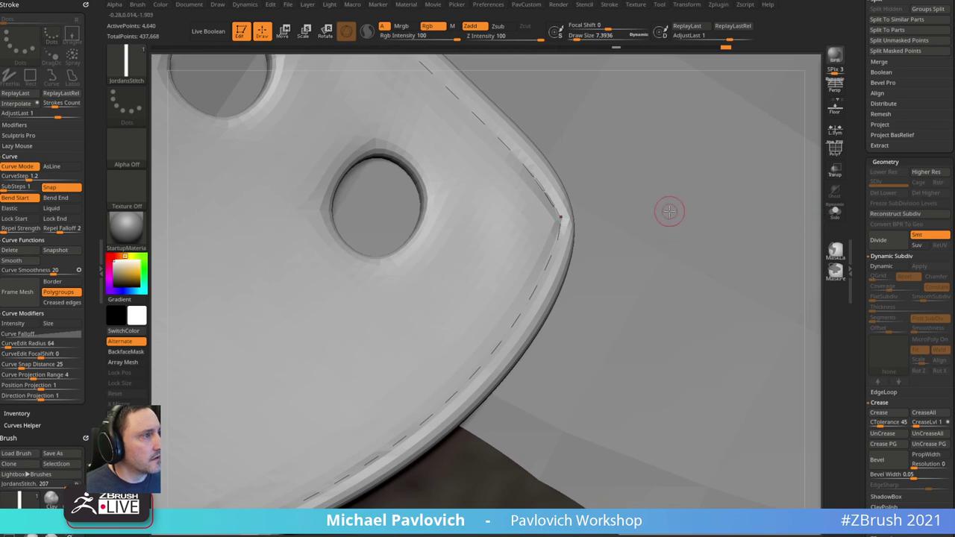
- Undo the stitches and try them along the rim curve at draw size 12.3664 with Dynamic Subdiv
key("ctrl+z")
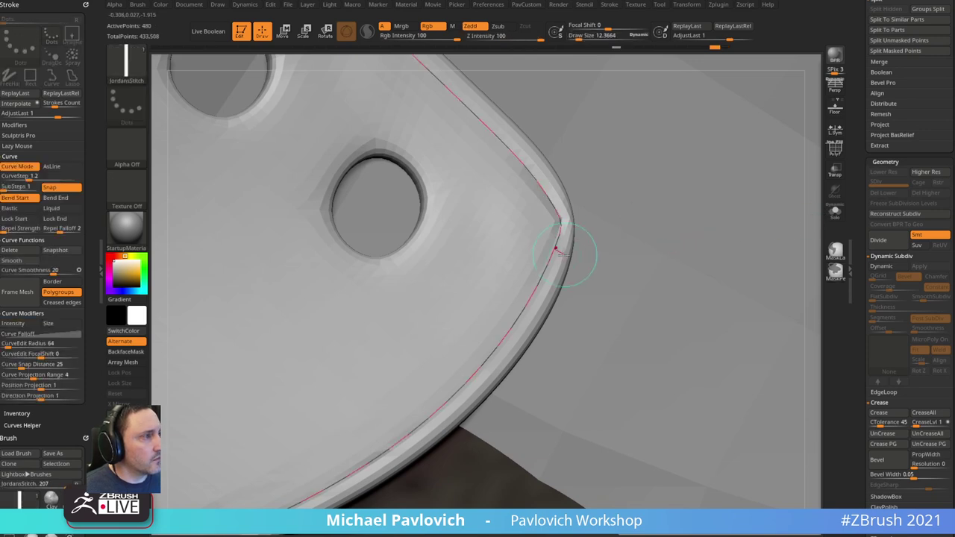
left_click(559, 252)
key("ctrl+z")
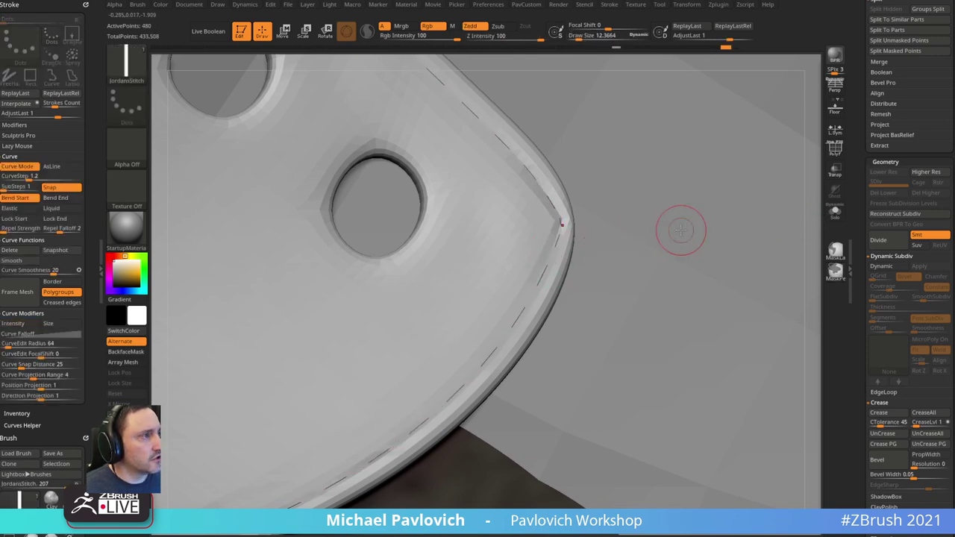
key("d")
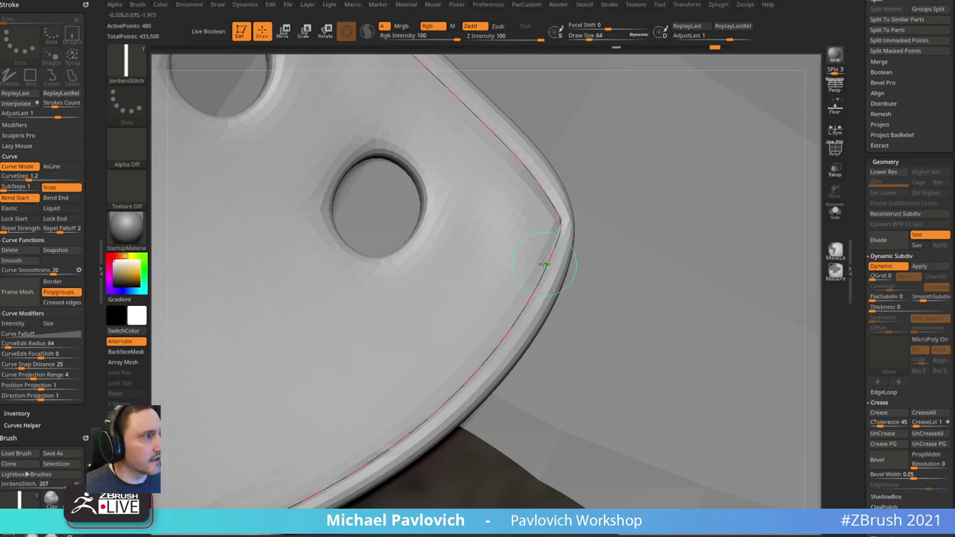
left_click(545, 264)
key("ctrl+z")
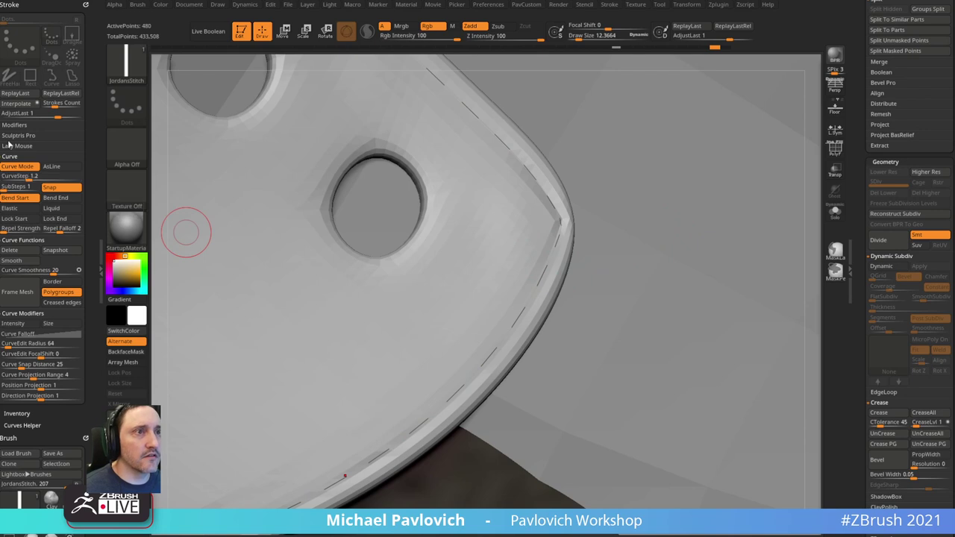
- Set the brush Imbed to 2, try the stitches along the rim curve, and preview them with Dynamic Subdiv
scroll(38, 190, "down", 6)
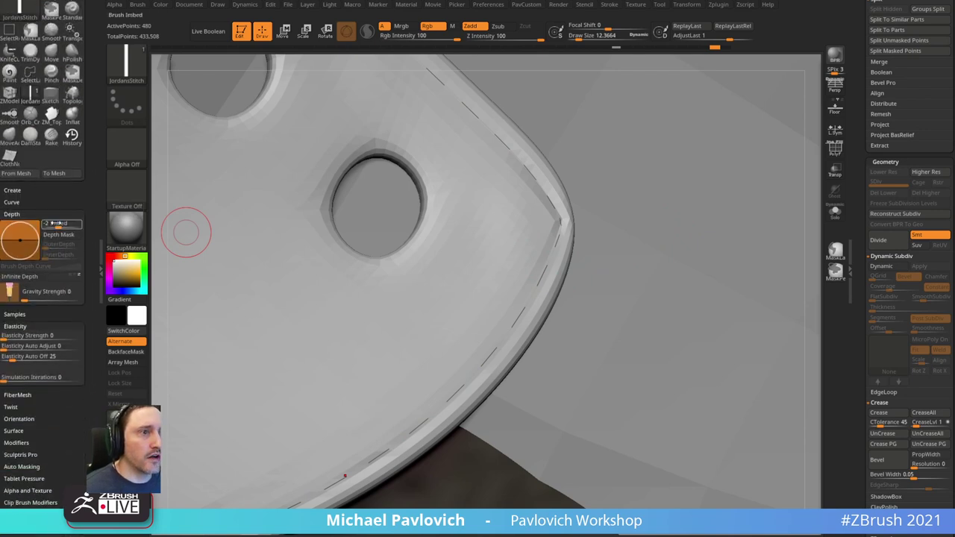
left_click(57, 223)
type("2")
key("Return")
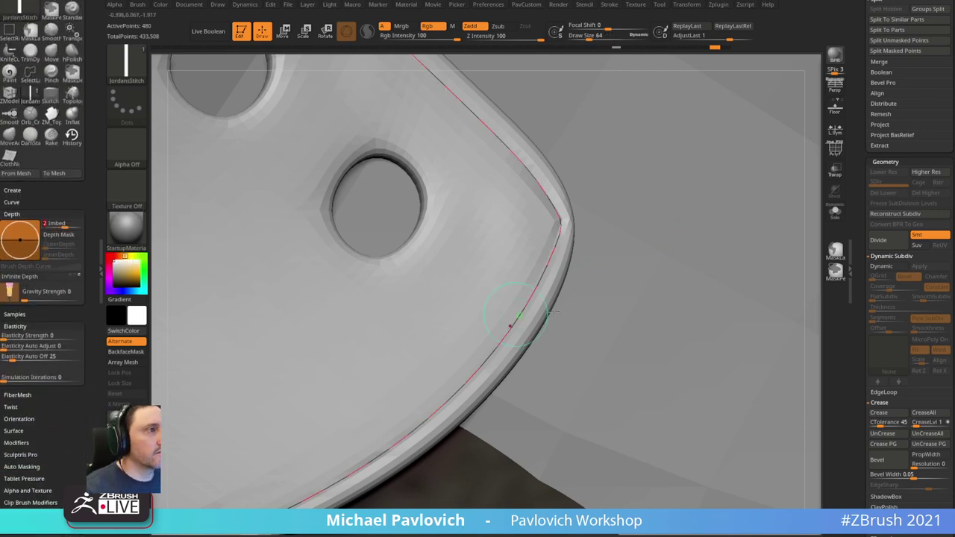
left_click(540, 278)
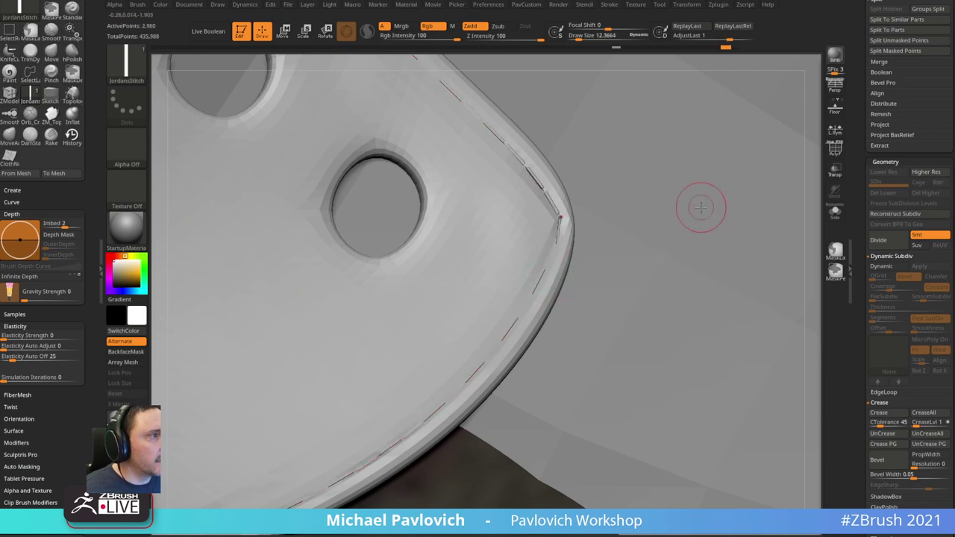
key("d")
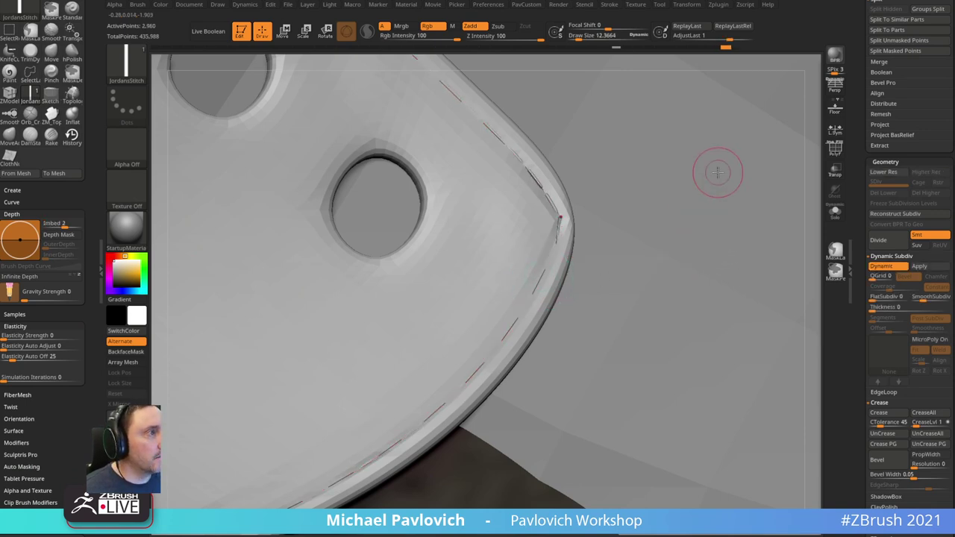
key("shift+d")
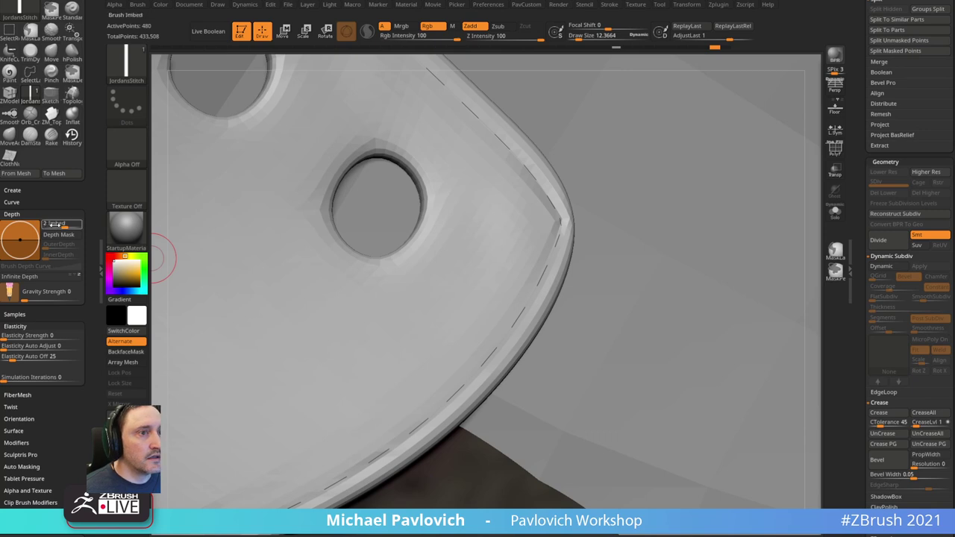
- Set the brush Imbed to 5, try the stitches again, and check them smoothed around the whole strap edge
type("5")
key("Return")
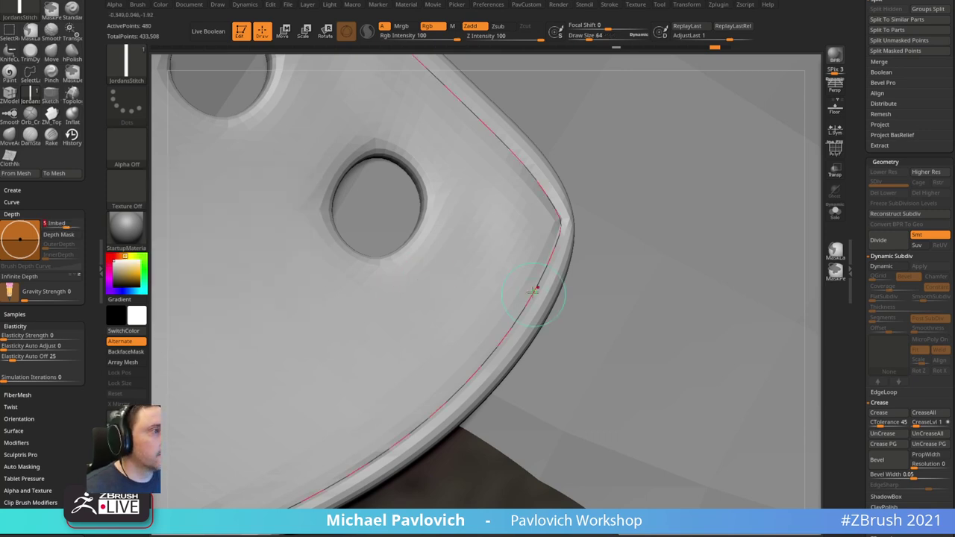
left_click(534, 288)
key("d")
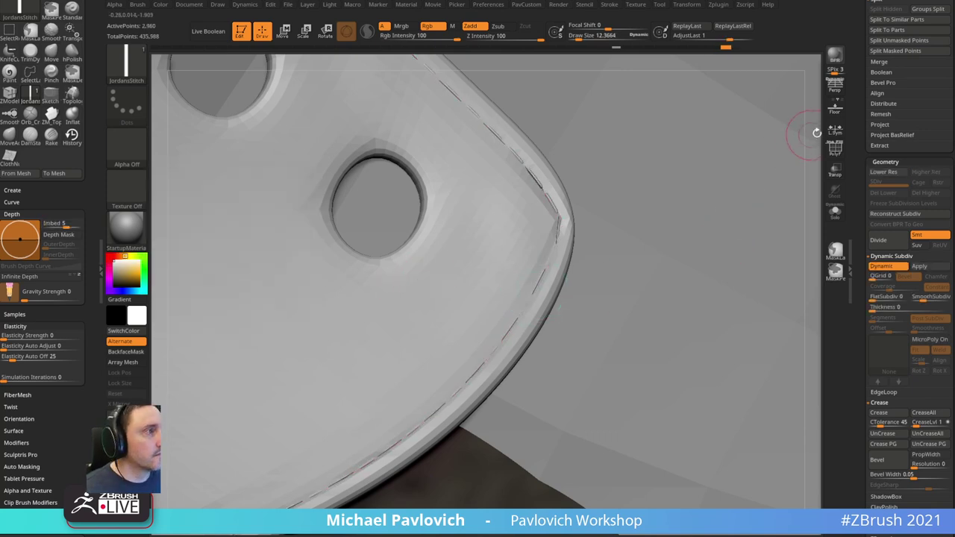
left_click_drag(816, 140, 732, 113, "alt")
key("shift+d")
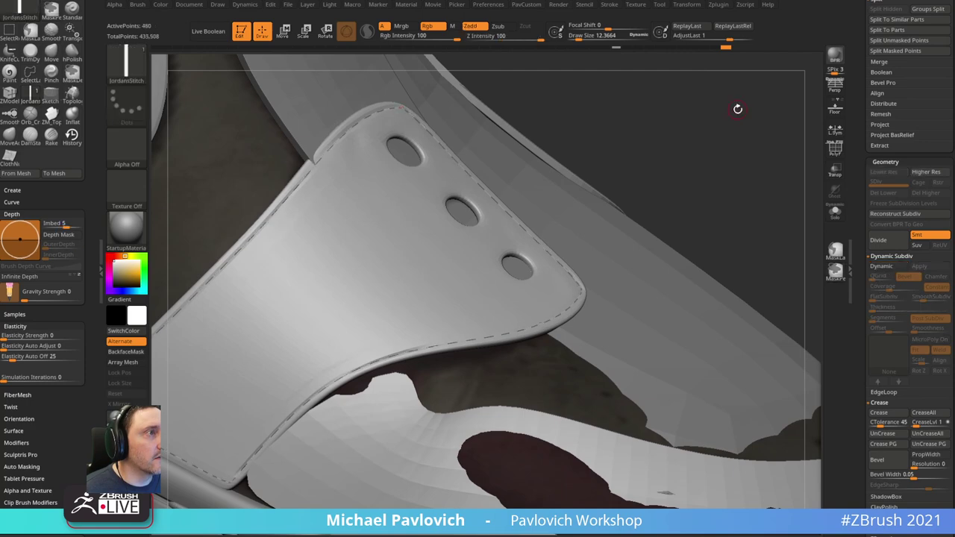
- Set the brush Imbed to 10 and apply the stitches along the strap's rim curve
left_click(65, 225)
type("10")
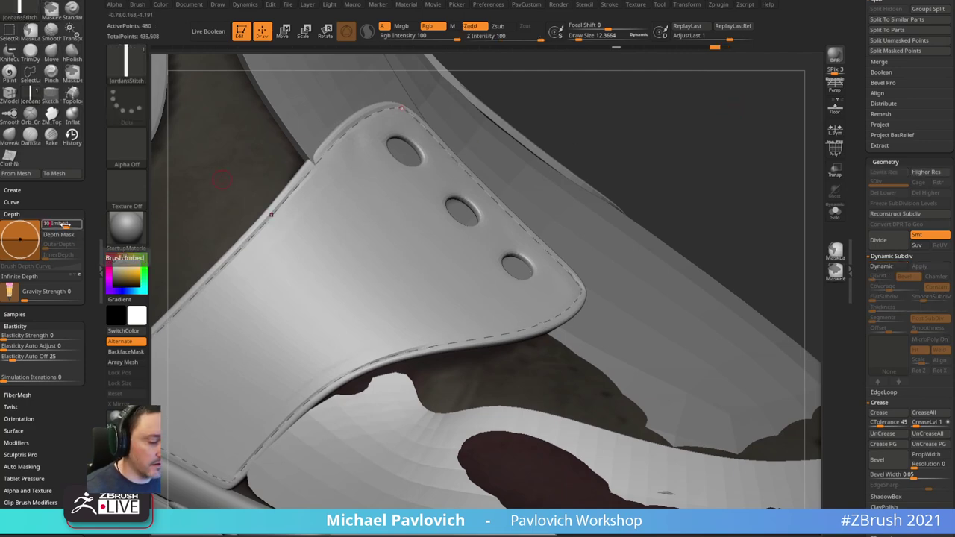
key("Return")
key("shift+d")
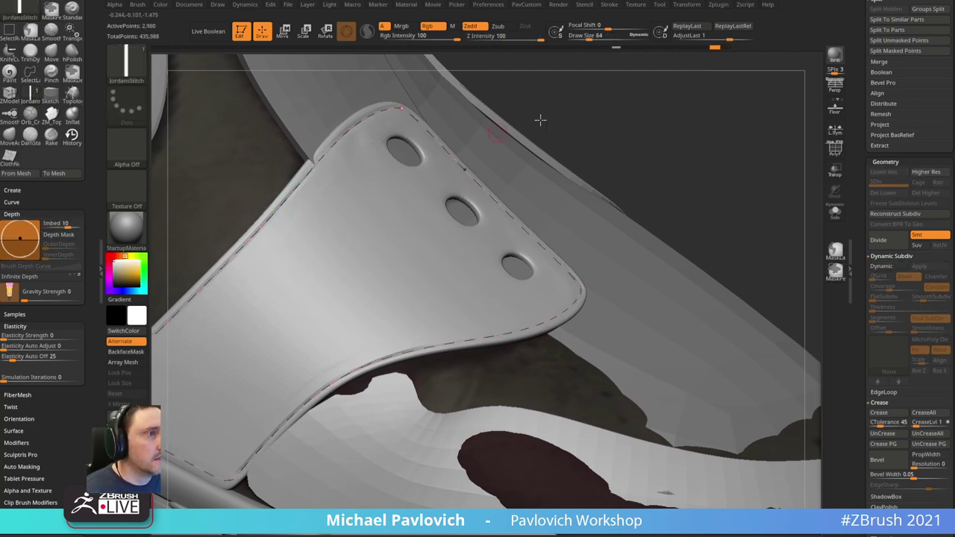
left_click_drag(655, 112, 646, 182)
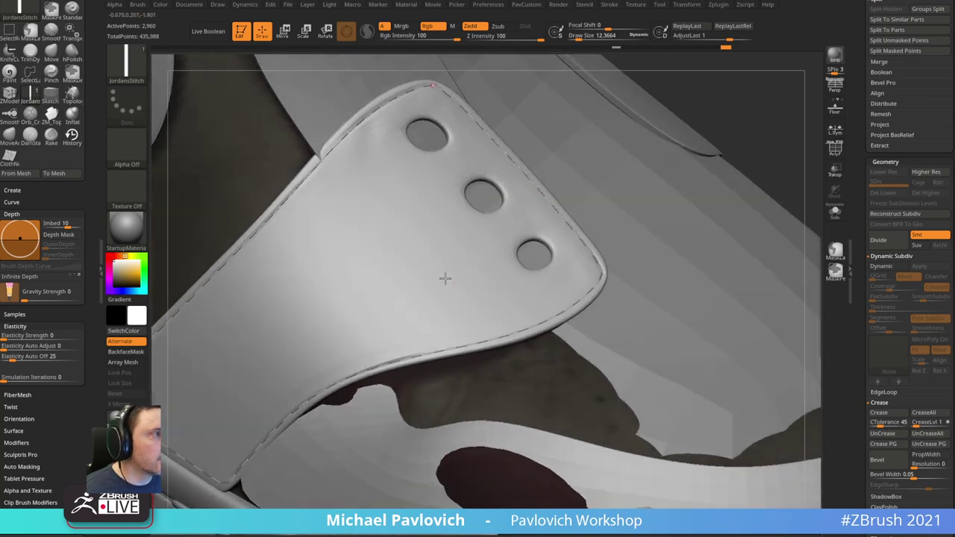
- Delete the underlying rim strip, keep only the stitch geometry, and turn on Dynamic Subdiv for it
key("space")
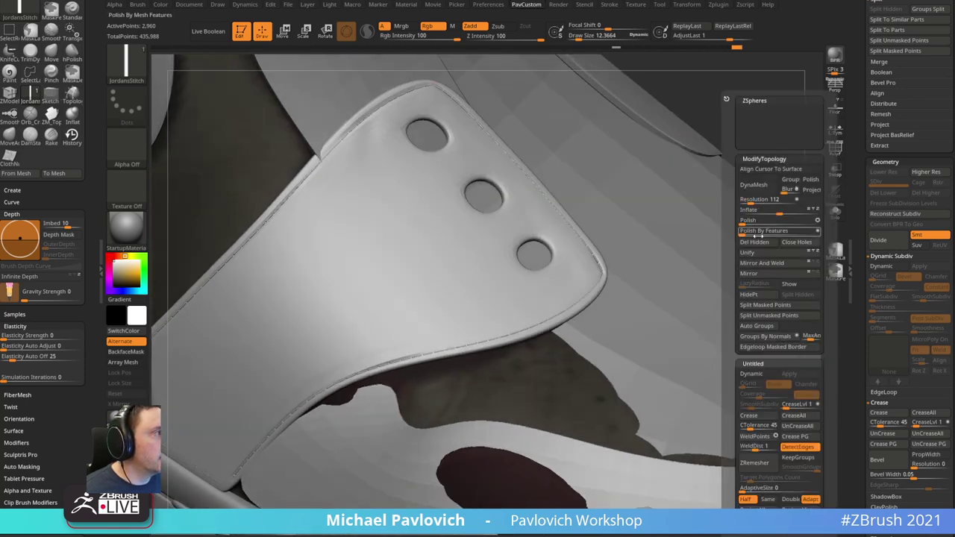
left_click(759, 295)
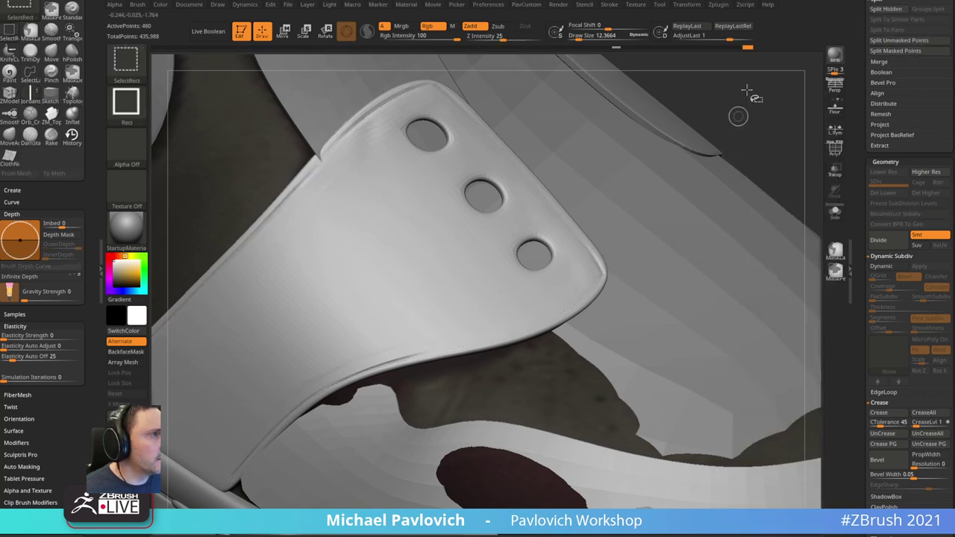
key("space")
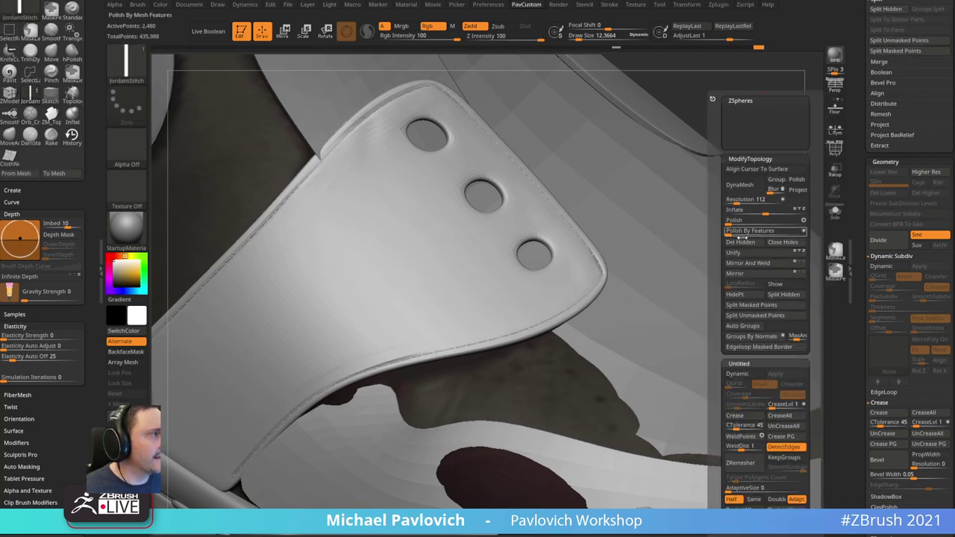
key("d")
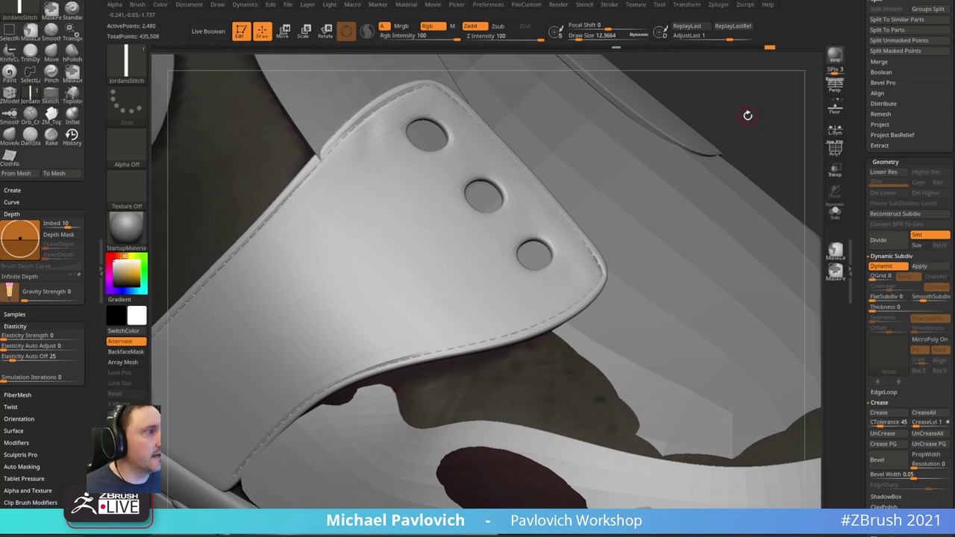
- Inflate the stitches around the strap's rim to thicken them, comparing them with Dynamic Subdiv off and on
key("space")
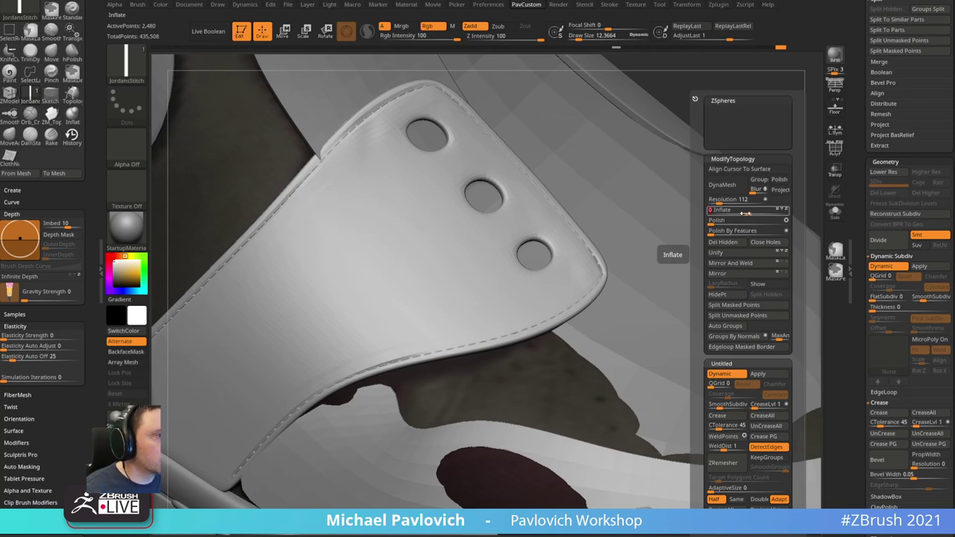
key("shift+d")
type("0")
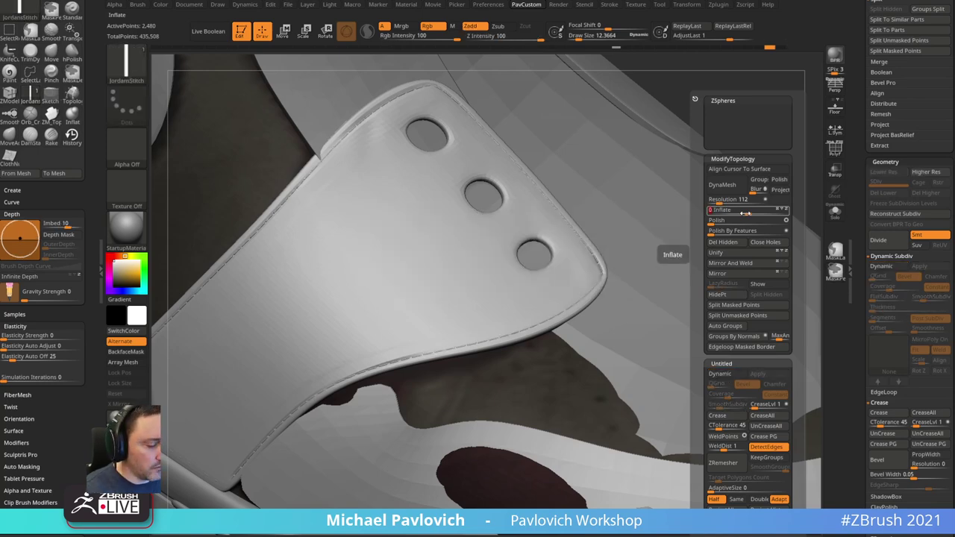
type("d")
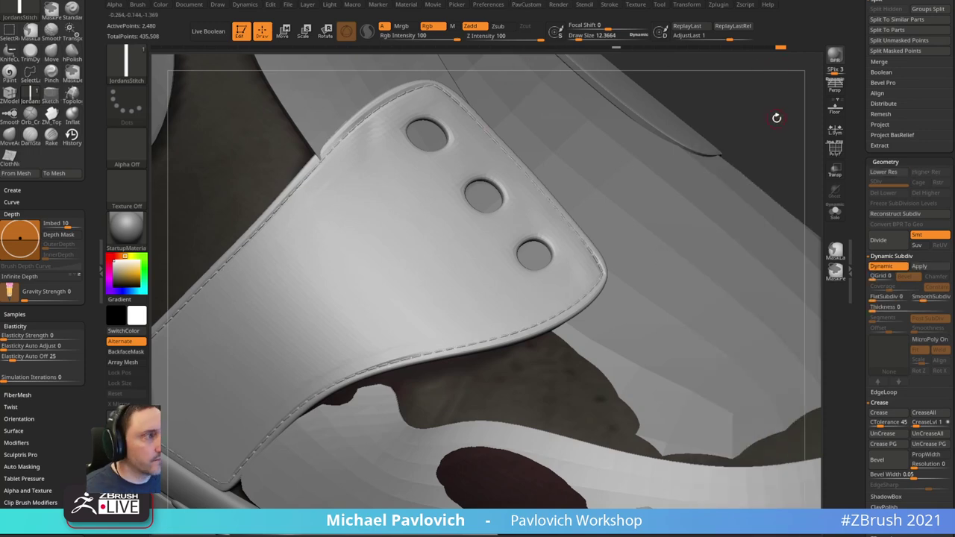
key("space")
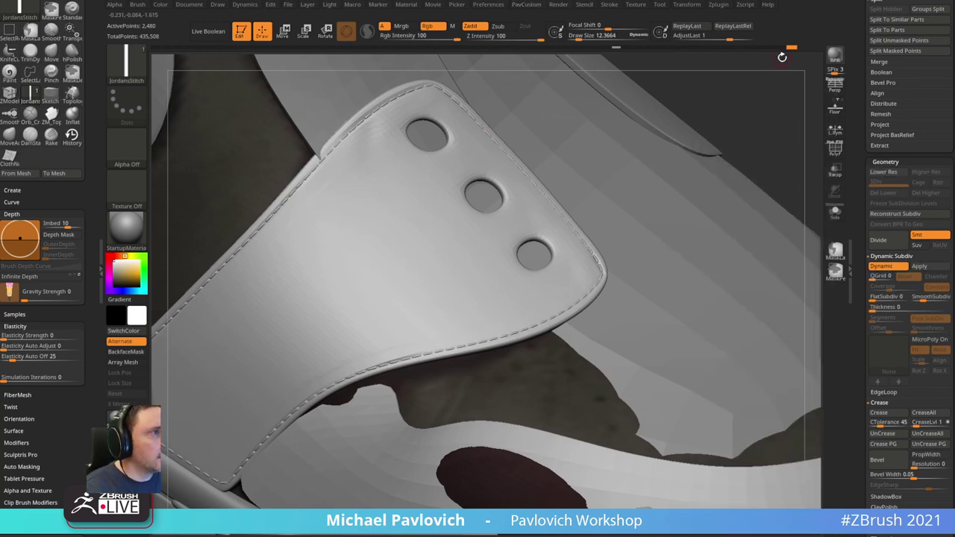
- Nudge the stitch row along the forefoot strap's rear edge and lower rear corner with the Move brush
mouse_move(753, 147)
left_mouse_down()
mouse_move(774, 109)
mouse_move(714, 88)
mouse_move(723, 126)
mouse_move(710, 112)
left_mouse_up()
key("s")
key("s")
left_click_drag(444, 280, 462, 280)
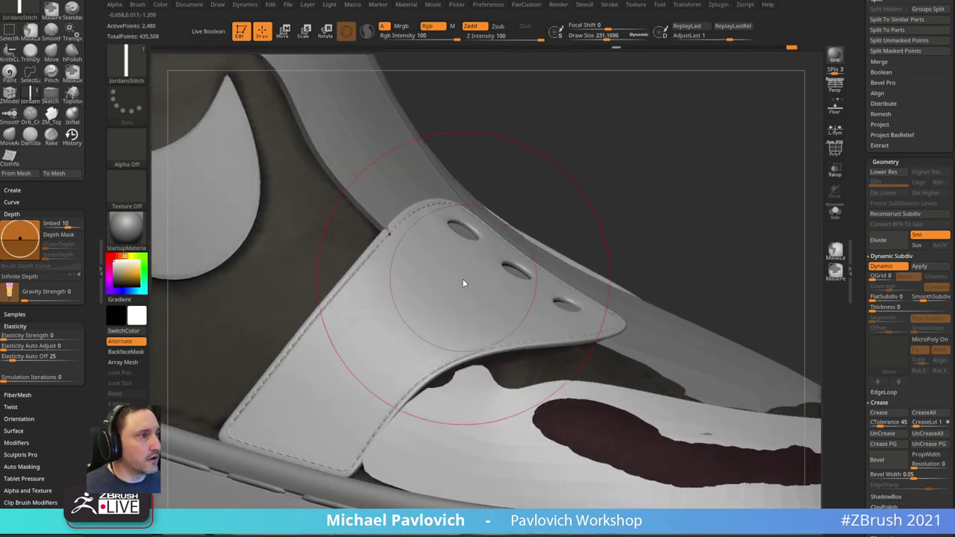
key("b")
key("m")
key("v")
left_click_drag(524, 143, 537, 162)
left_click_drag(315, 336, 317, 337)
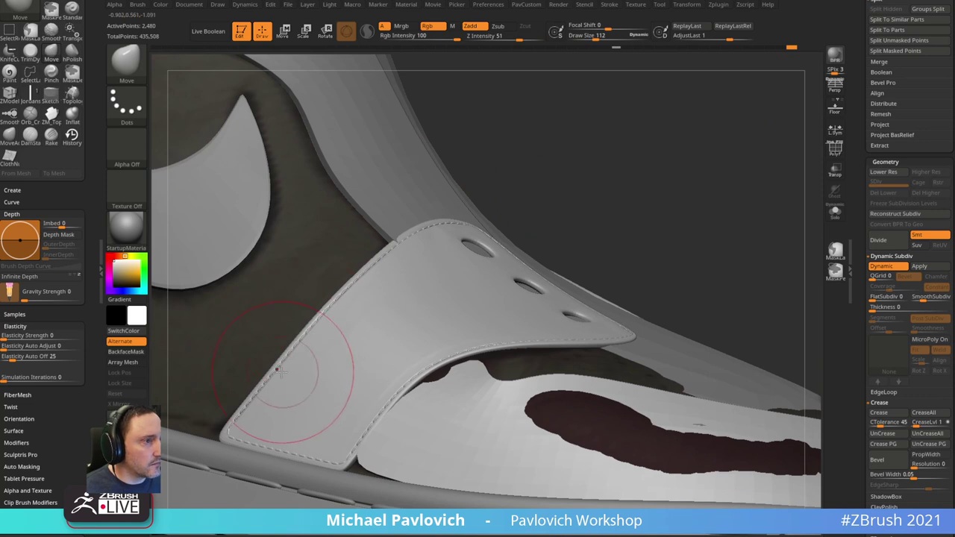
left_click_drag(276, 368, 279, 370)
left_click_drag(236, 442, 233, 439)
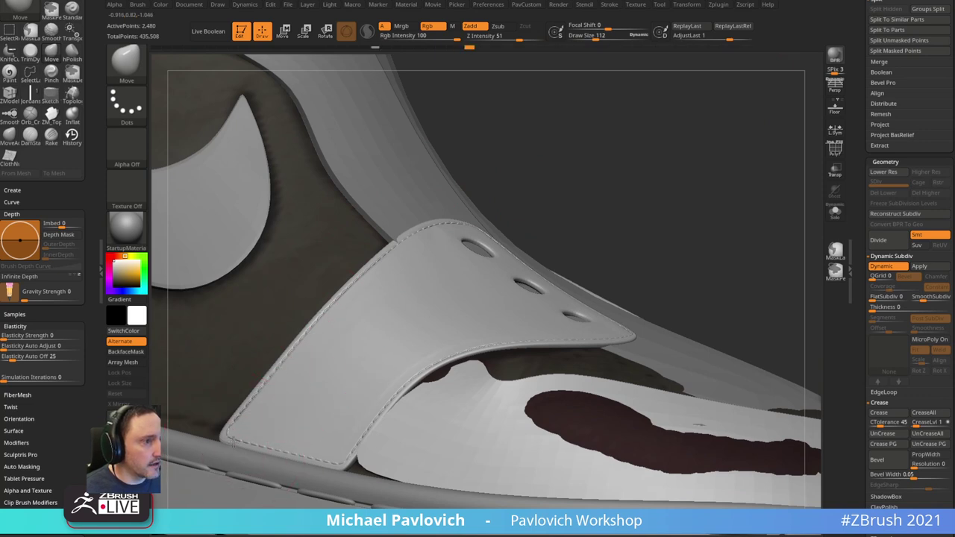
- Adjust the stitches along the strap's lower end with the Move brush and view the strap from above
left_click_drag(655, 196, 609, 186, "alt")
left_click_drag(298, 459, 294, 455)
left_click_drag(567, 242, 522, 298)
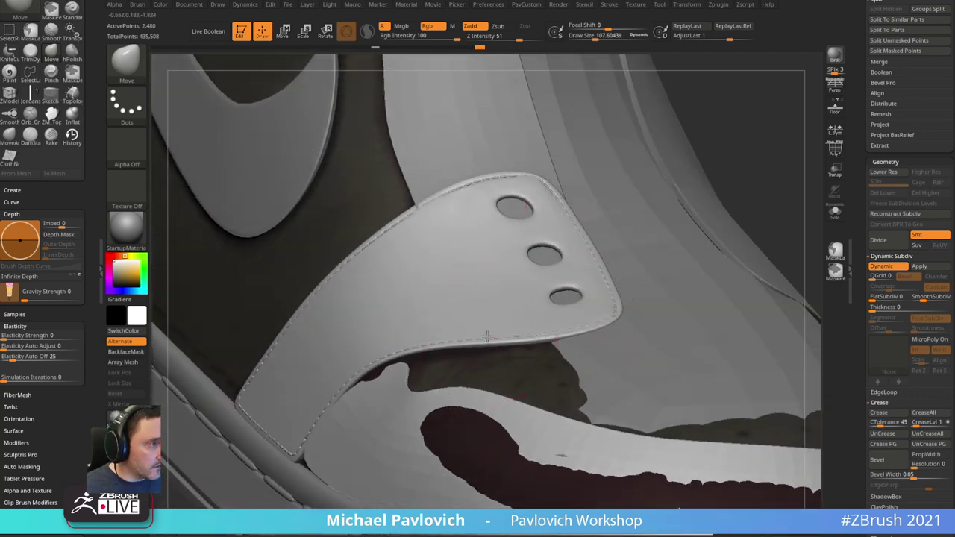
- Show the brush's Auto Masking settings and inspect the stitched strap on the whole shoe
left_click(22, 466)
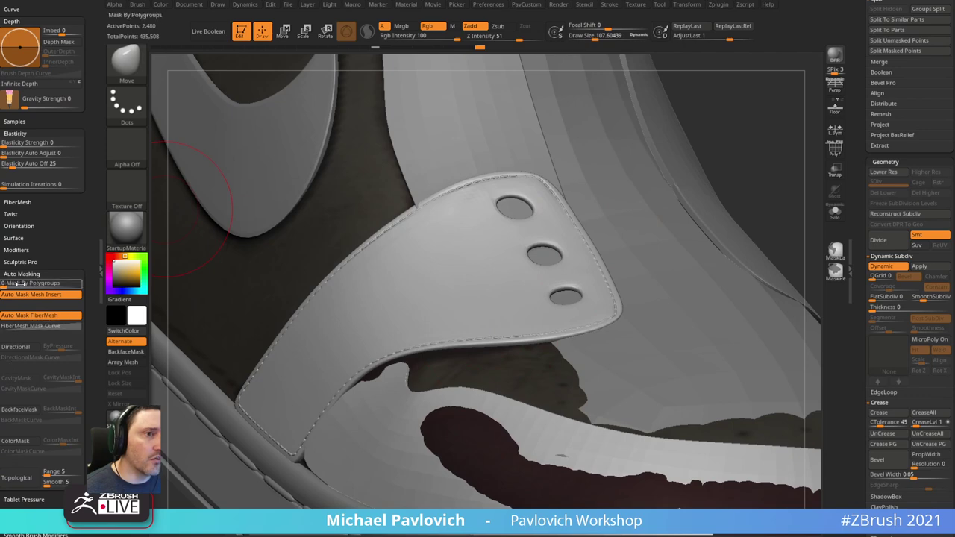
mouse_move(786, 139)
left_mouse_down()
mouse_move(754, 127)
mouse_move(749, 151)
mouse_move(684, 172)
mouse_move(716, 191)
mouse_move(690, 168)
left_mouse_up()
key("s")
mouse_move(682, 178)
left_mouse_down()
mouse_move(671, 179)
mouse_move(694, 196)
left_mouse_up()
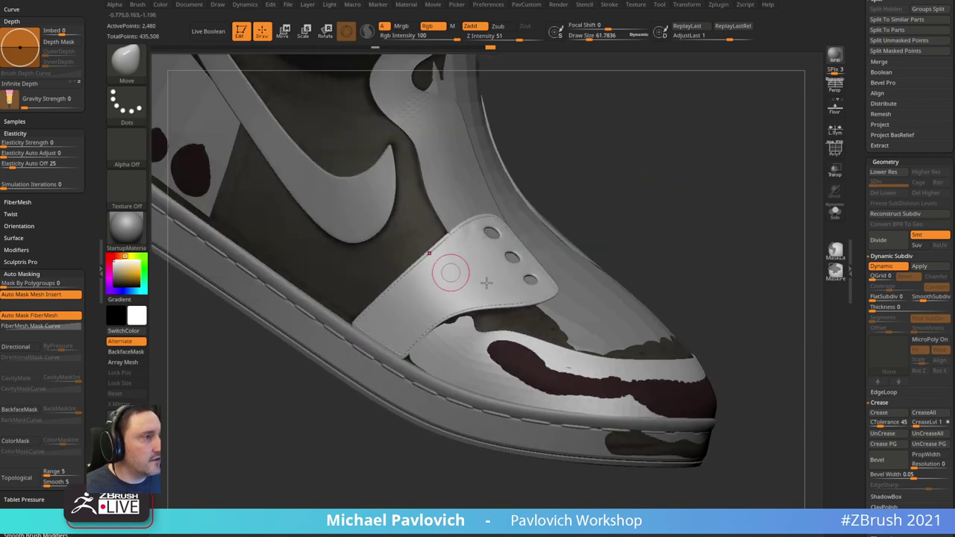
left_click_drag(629, 196, 594, 219)
key("s")
mouse_move(675, 216)
left_mouse_down()
mouse_move(686, 139)
mouse_move(634, 160)
mouse_move(736, 169)
mouse_move(699, 214)
mouse_move(693, 186)
mouse_move(733, 153)
mouse_move(679, 149)
mouse_move(699, 188)
mouse_move(722, 188)
left_mouse_up()
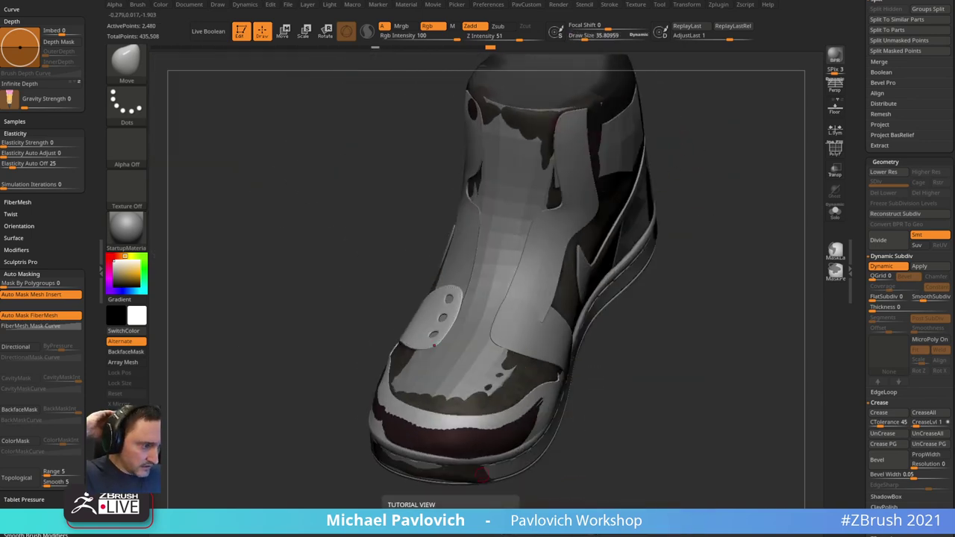
- Switch to Chrome and search the YouTube channel for "shoe", looking over the matching videos
left_click(450, 524)
left_click_drag(679, 26, 698, 44)
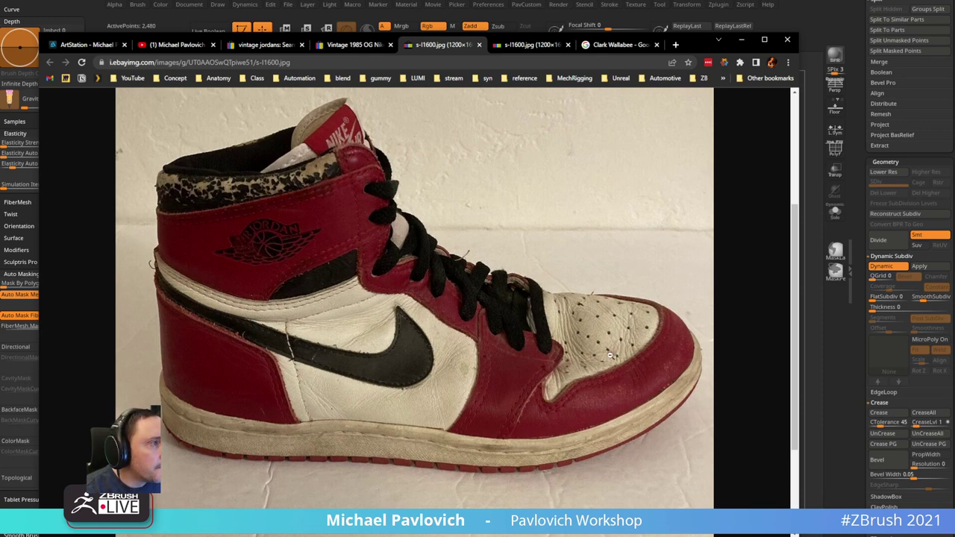
left_click(161, 46)
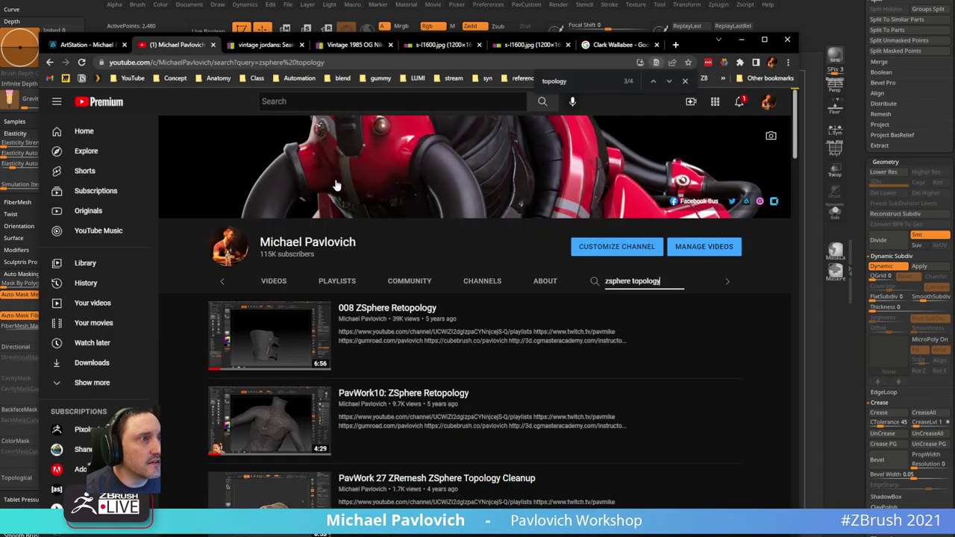
left_click(594, 281)
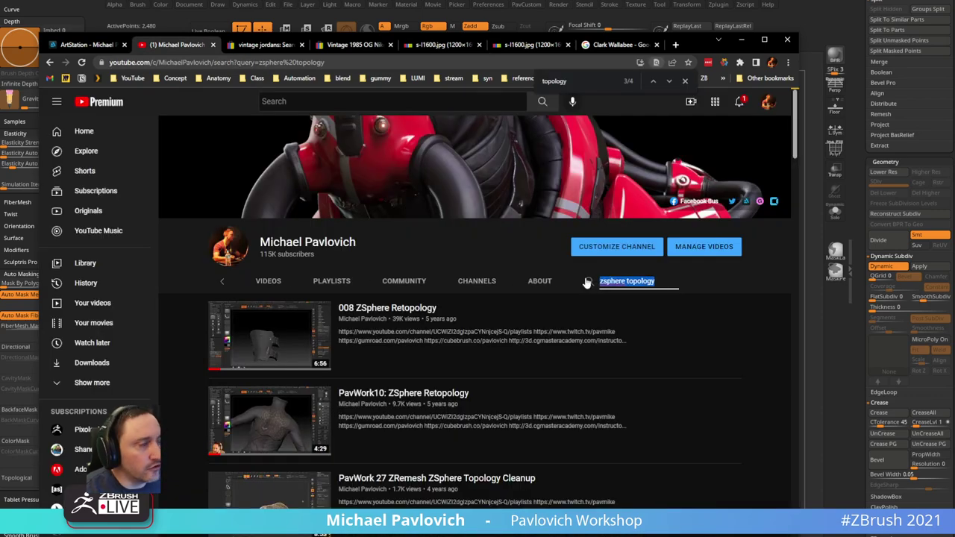
type("shoe")
key("Return")
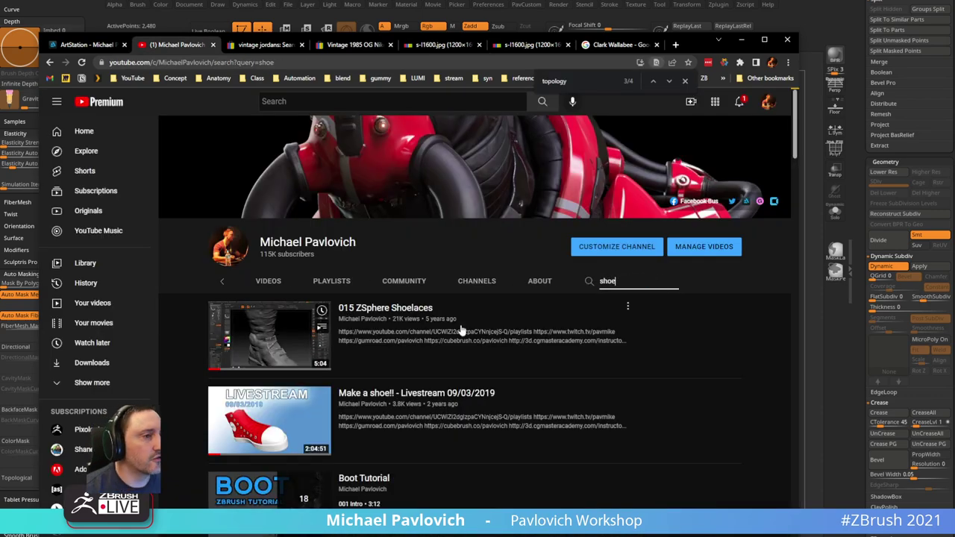
scroll(279, 301, "down", 2)
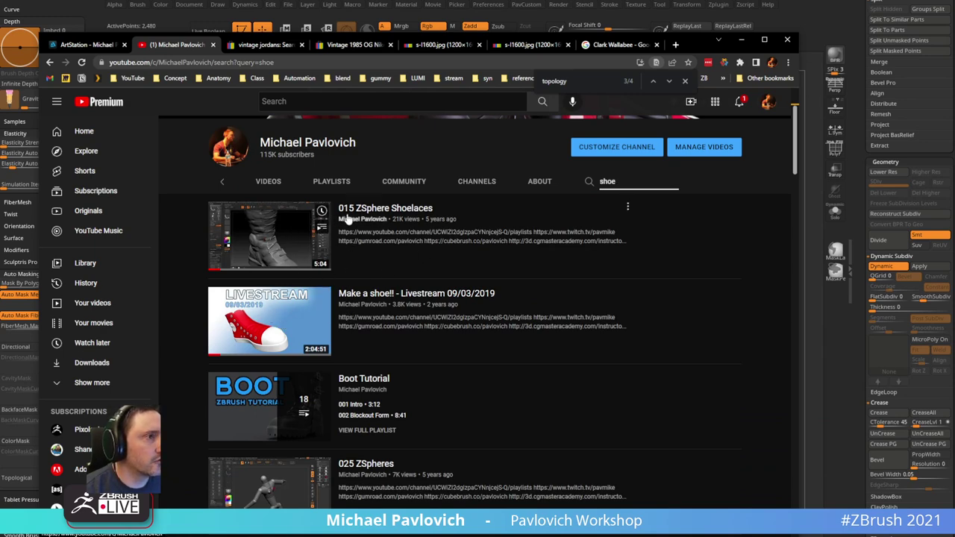
left_click(299, 60)
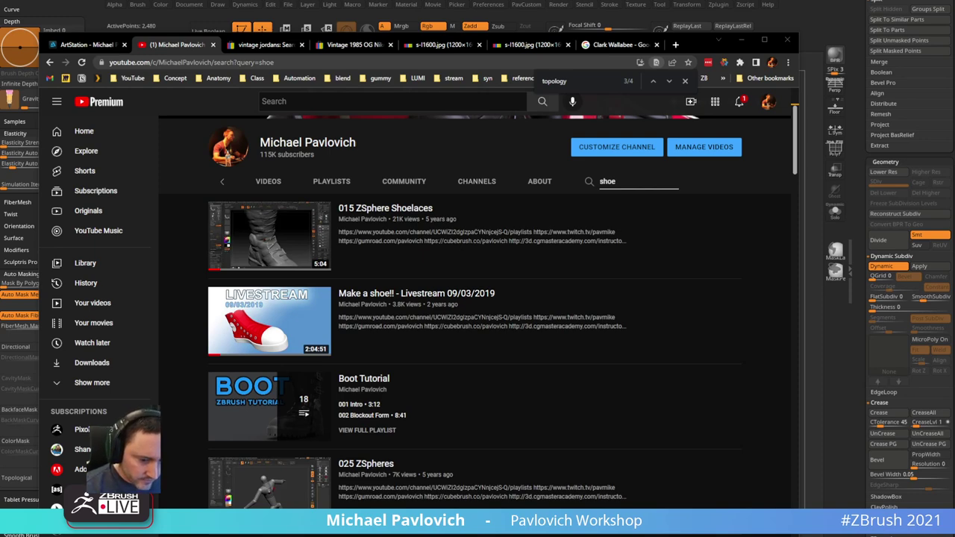
key("alt+Tab")
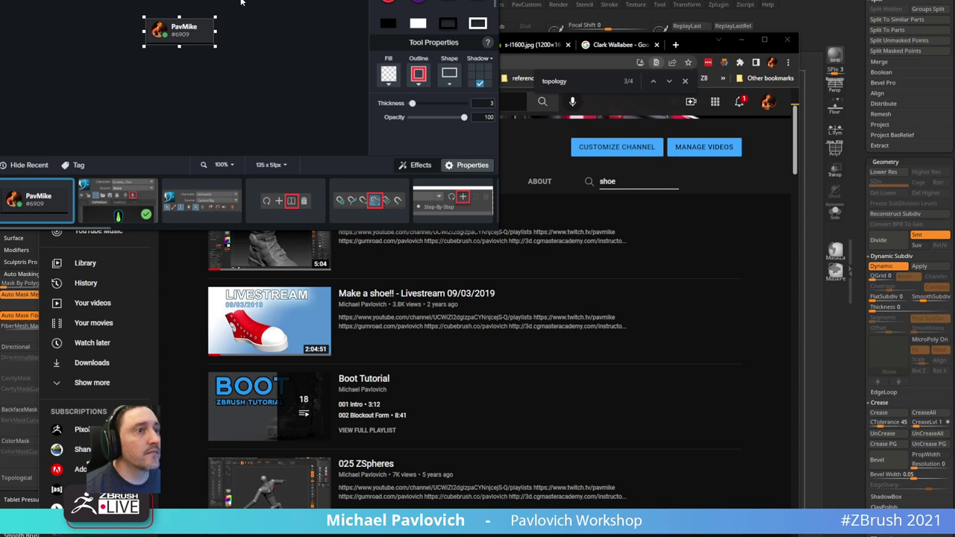
left_click_drag(179, 0, 319, 0)
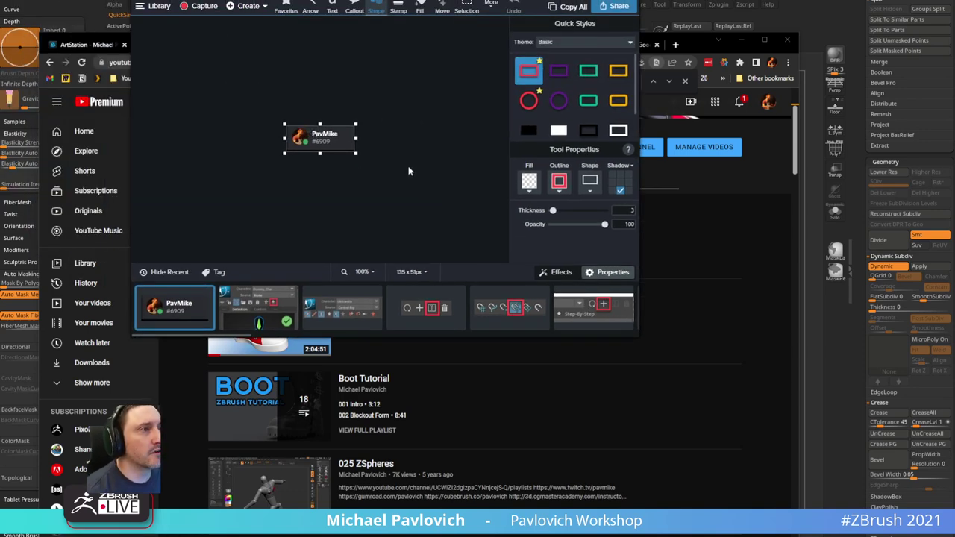
key("alt+Tab")
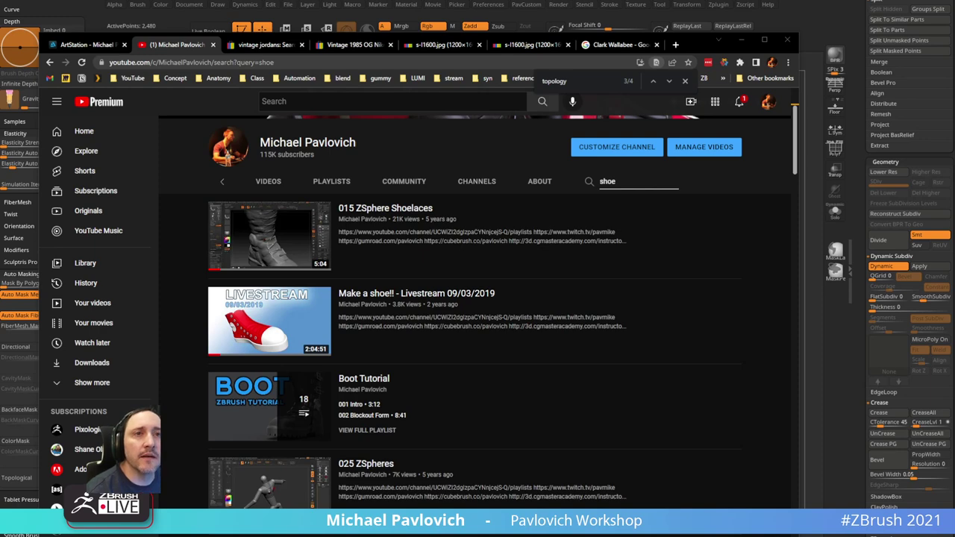
- Return to ZBrush, select the Standard brush and show the Deformation options
left_click(741, 39)
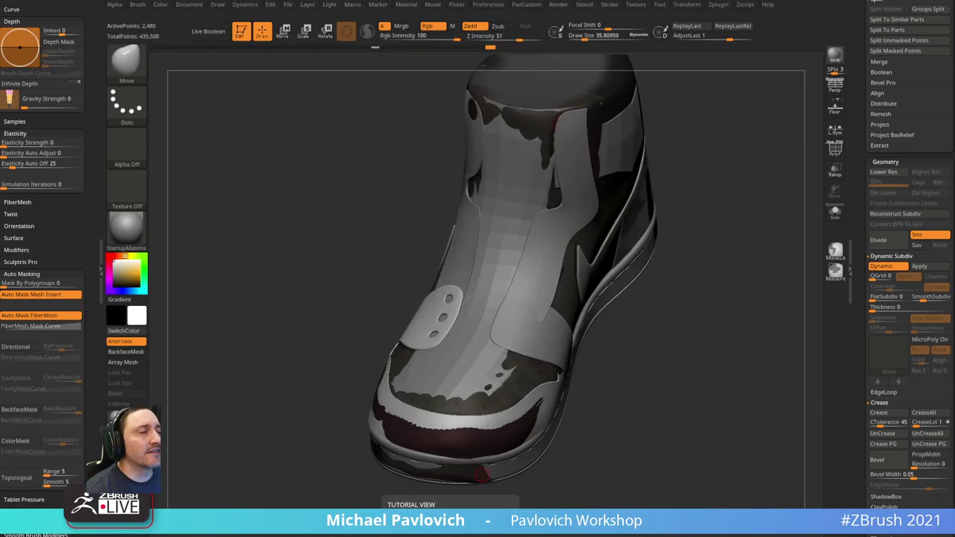
mouse_move(671, 258)
left_mouse_down()
mouse_move(725, 265)
mouse_move(728, 317)
left_mouse_up()
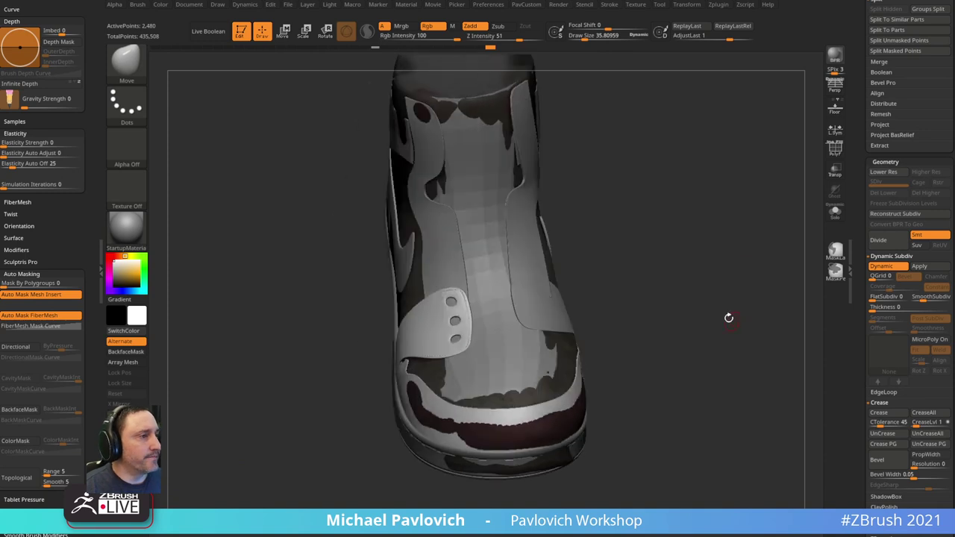
key("b")
key("s")
key("t")
left_click_drag(857, 282, 857, 152)
left_click(886, 301, "shift")
left_click(883, 158)
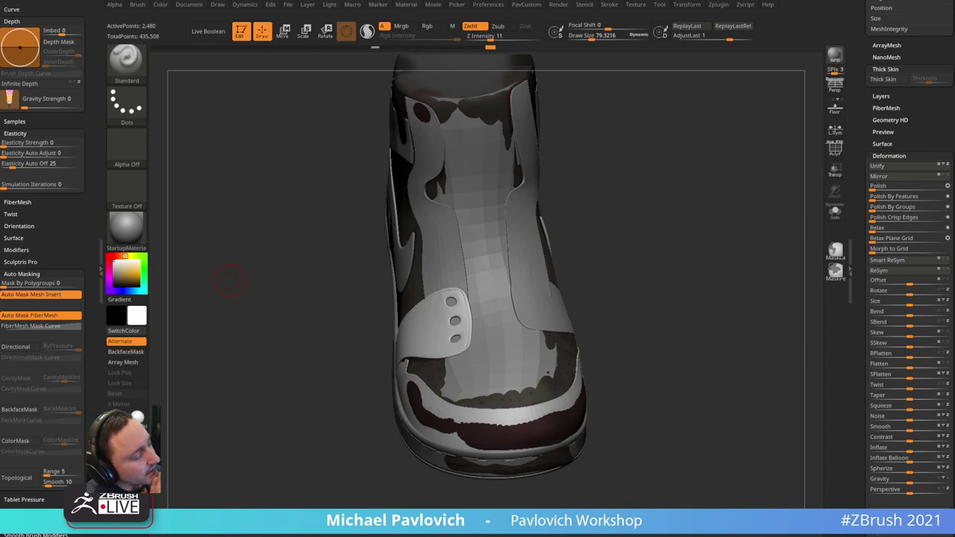
- Show the Transpose Master plugin's options
left_click_drag(231, 281, 708, 162)
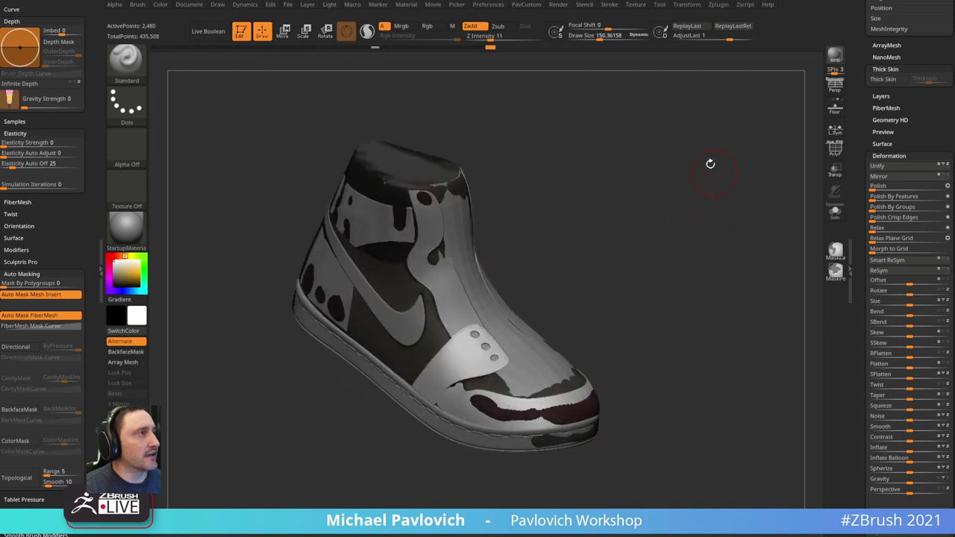
left_click(693, 9)
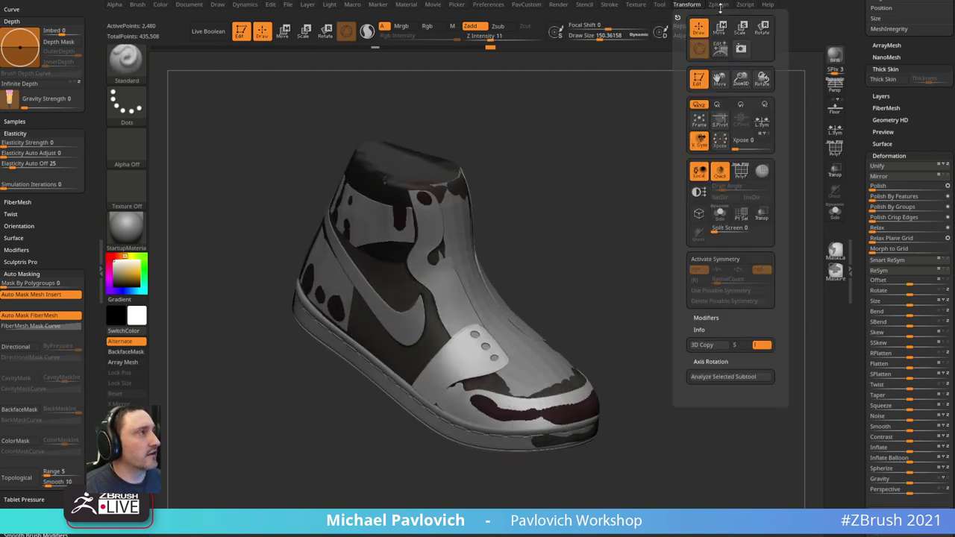
left_click(718, 5)
left_click(745, 237)
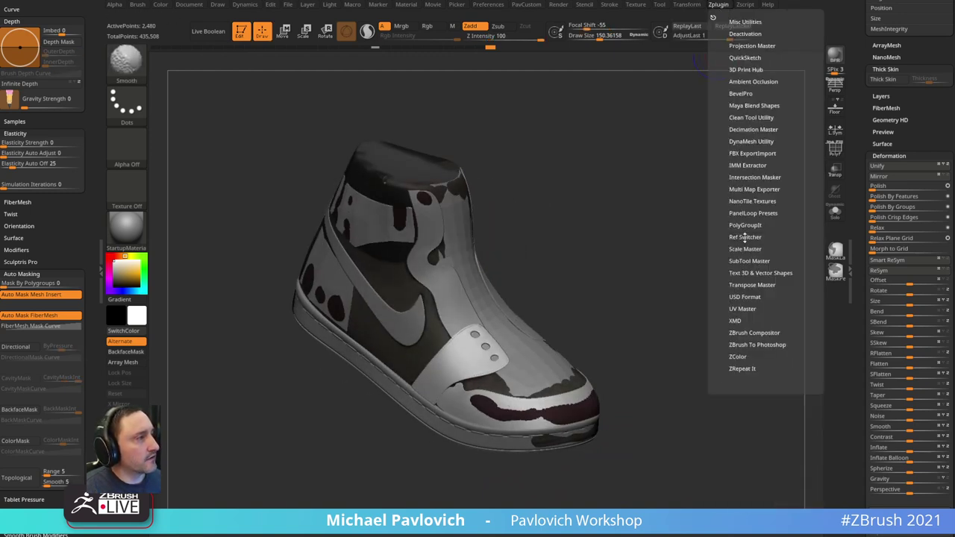
left_click(745, 287)
- Hide the dark inner shoe subtool PM3D_Cube3D1_7 and check the remaining panels from both sides
left_click_drag(864, 158, 870, 266)
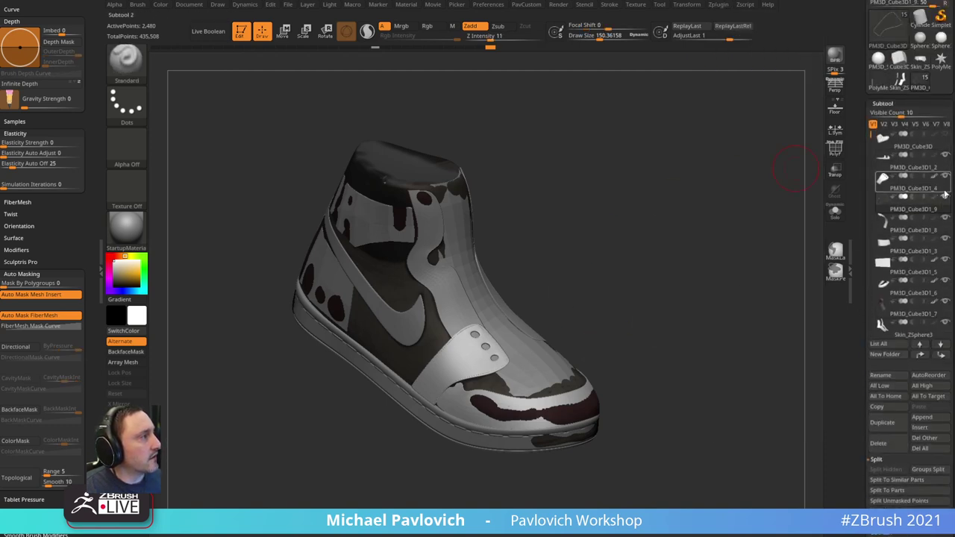
left_click(945, 301)
mouse_move(744, 303)
left_mouse_down()
mouse_move(534, 379)
mouse_move(656, 259)
mouse_move(754, 254)
mouse_move(629, 196)
mouse_move(529, 362)
left_mouse_up()
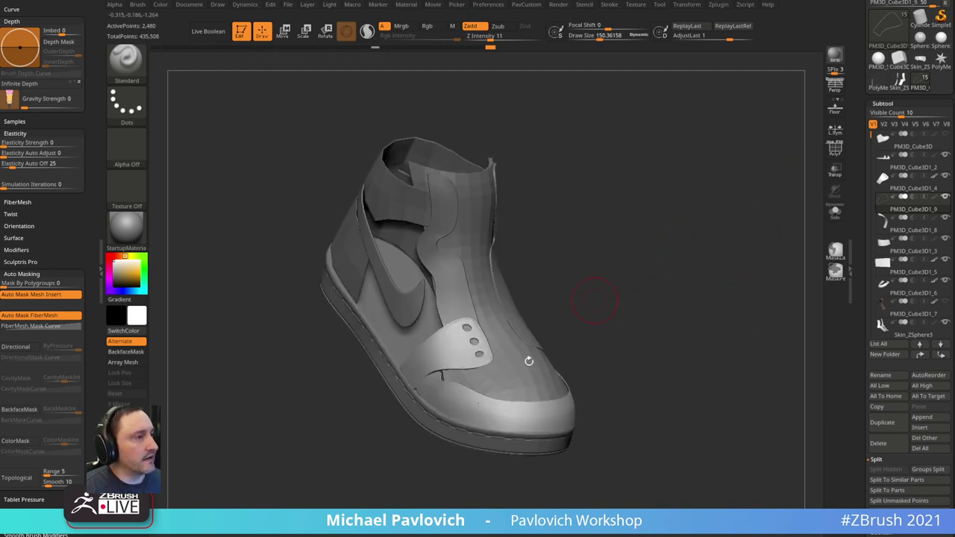
left_click_drag(678, 262, 754, 273)
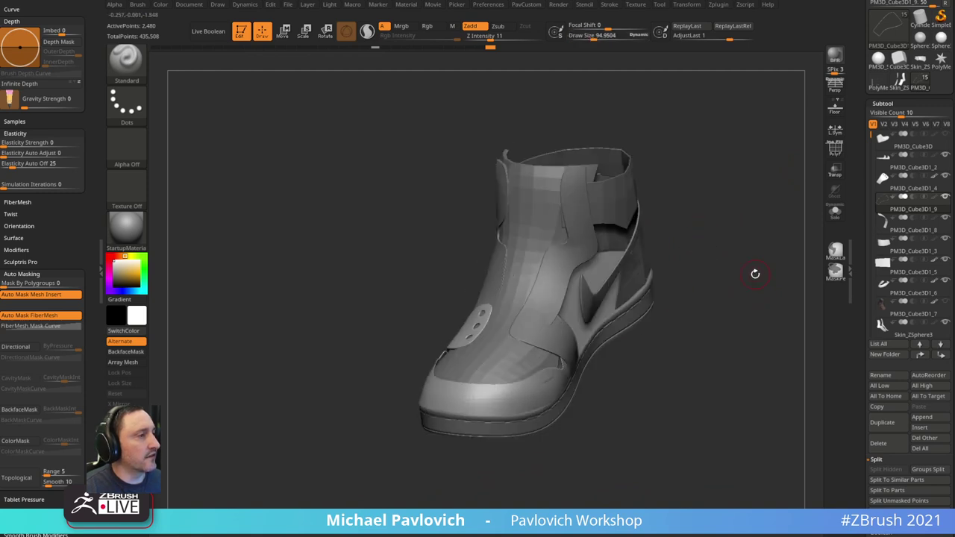
- Dock the Zplugin options beside the canvas and build a combined TPoseMesh of the visible shoe parts with Transpose Master
left_click(691, 6)
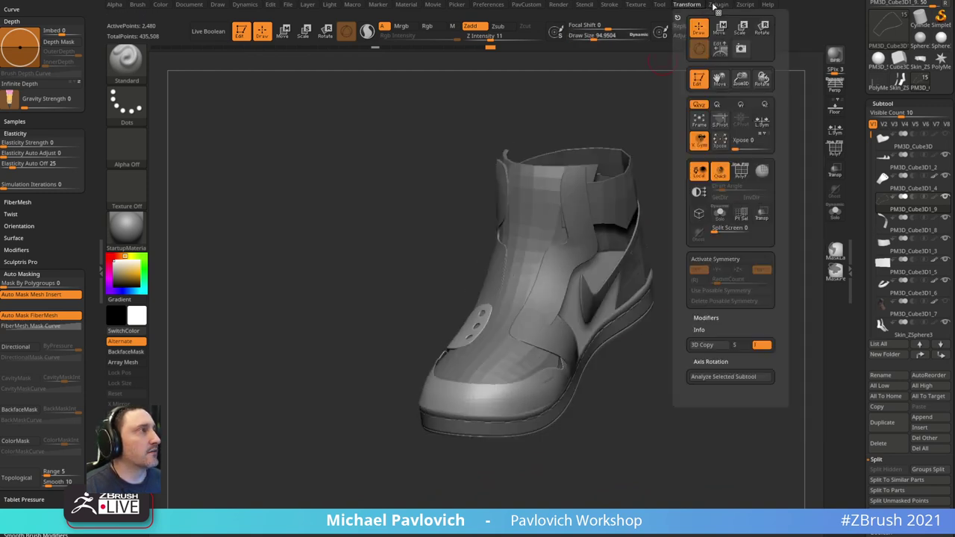
left_click(716, 5)
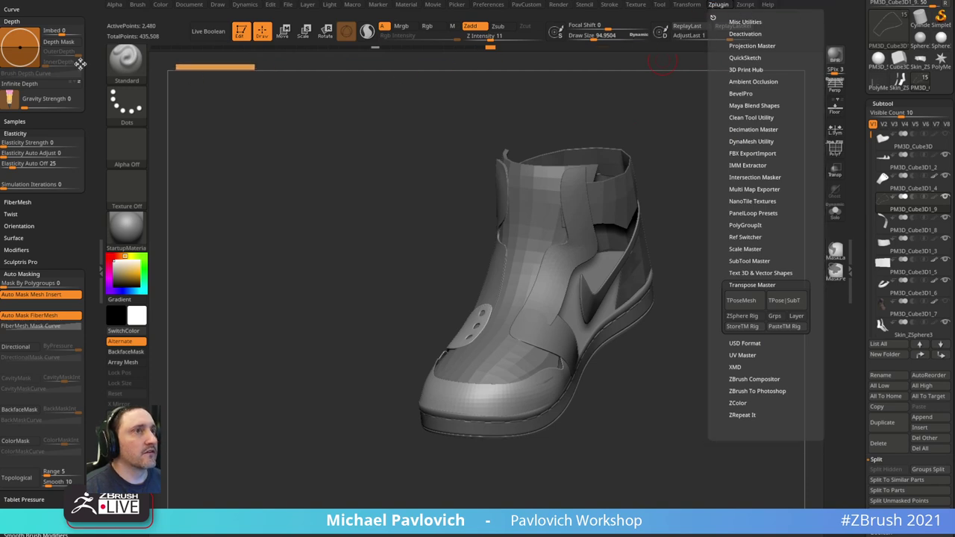
left_click(712, 16)
left_click(23, 299)
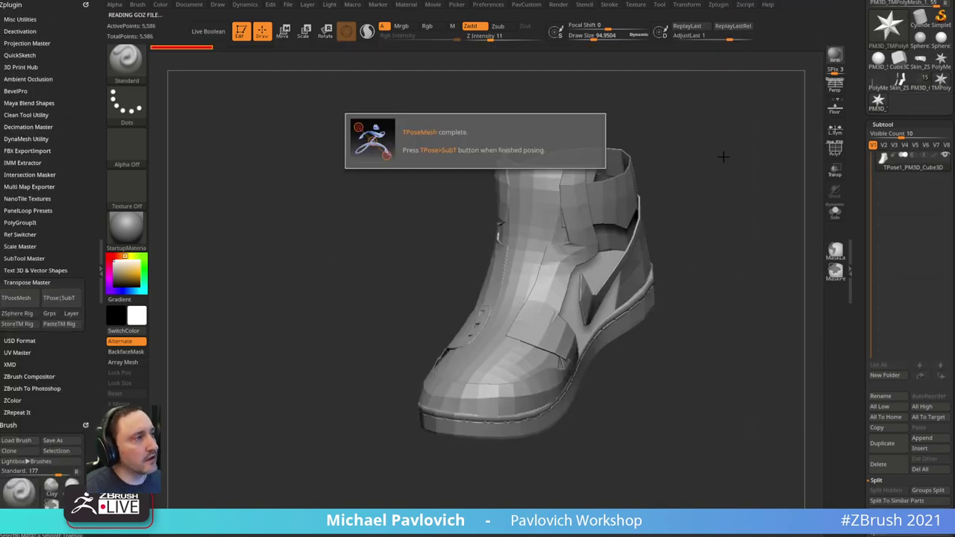
- From the side view, use MaskLasso to mask the rear of the posing mesh, leaving the forefoot unmasked
left_click_drag(724, 153, 663, 176)
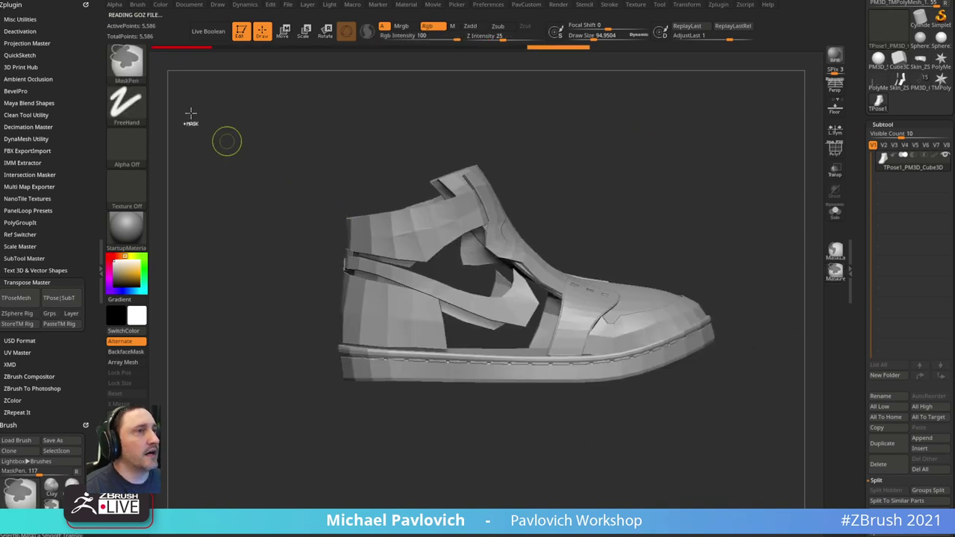
left_click(127, 65, "ctrl")
left_click(217, 79, "ctrl")
mouse_move(736, 291)
left_mouse_down("ctrl")
mouse_move(608, 200)
mouse_move(571, 203)
mouse_move(641, 451)
mouse_move(709, 306)
left_mouse_up("ctrl")
left_click(718, 270, "ctrl")
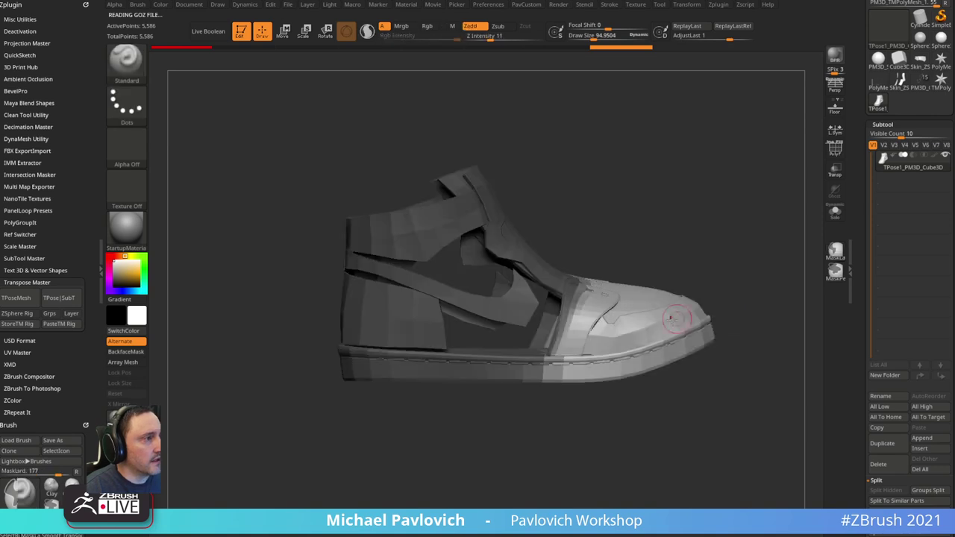
- Bend the unmasked forefoot upward with the transform gizmo, clear the mask and return to drawing mode
key("w")
left_click(582, 322, "alt")
mouse_move(640, 307)
left_mouse_down()
mouse_move(632, 283)
mouse_move(644, 264)
left_mouse_up()
left_click_drag(729, 207, 772, 255, "ctrl")
key("q")
mouse_move(775, 257)
left_mouse_down()
mouse_move(749, 250)
mouse_move(708, 417)
mouse_move(654, 430)
mouse_move(753, 351)
left_mouse_up()
left_click_drag(598, 179, 558, 362)
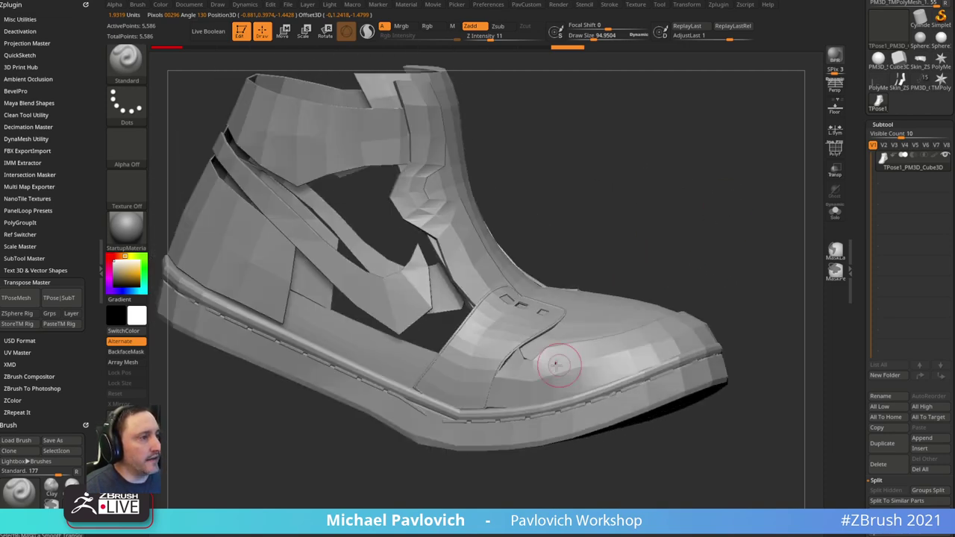
- Pull the end of the toe overlay panel back beneath the strap with the Move brush
left_click(561, 355, "ctrl+shift")
left_click_drag(693, 302, 541, 382)
key("b")
key("m")
key("v")
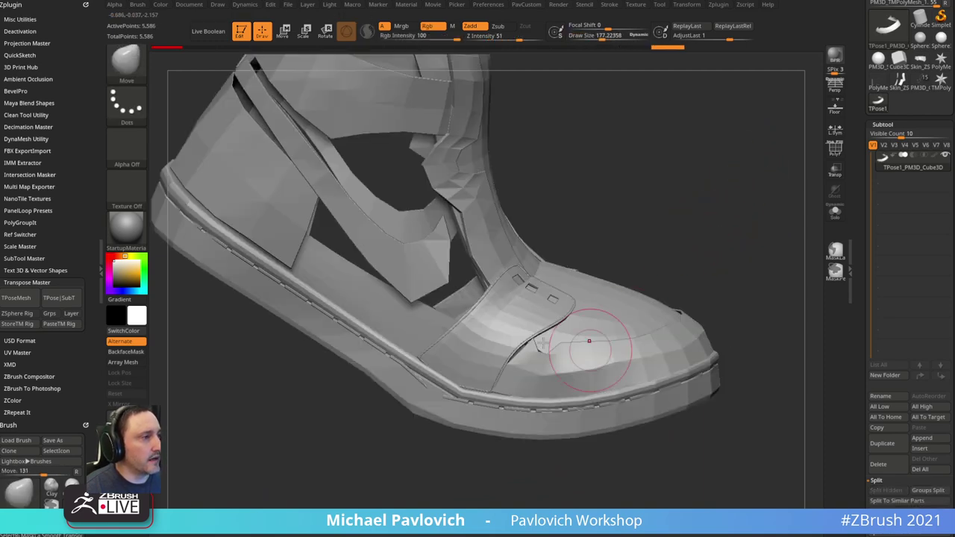
key("s")
left_click_drag(549, 342, 531, 342)
- Switch to the Standard brush and isolate the eyelet strap of the posing mesh
mouse_move(725, 205)
left_mouse_down()
mouse_move(719, 172)
mouse_move(724, 222)
mouse_move(715, 245)
mouse_move(767, 242)
left_mouse_up()
key("b")
key("s")
key("t")
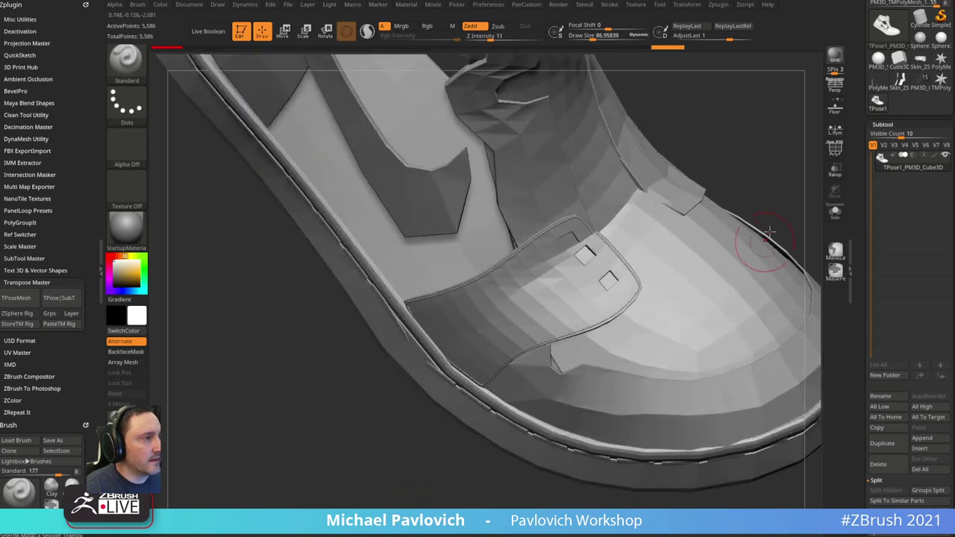
mouse_move(754, 172)
left_mouse_down()
mouse_move(779, 159)
mouse_move(719, 203)
mouse_move(712, 226)
left_mouse_up()
left_click(599, 276, "ctrl+shift")
- Nudge the upper front corner of the isolated strap with the Move brush at a draw size of about 28
key("s")
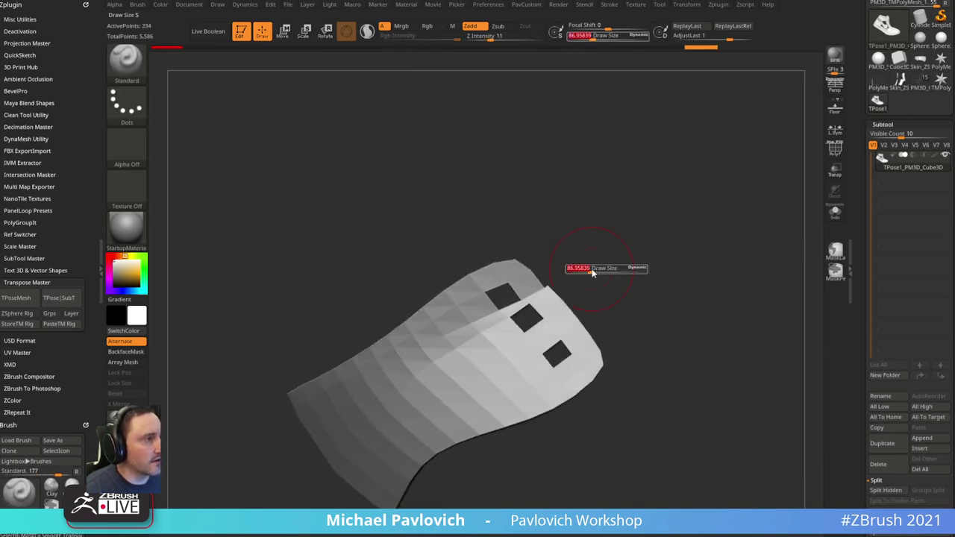
left_click_drag(592, 273, 587, 273)
key("b")
key("m")
key("v")
key("bracketleft")
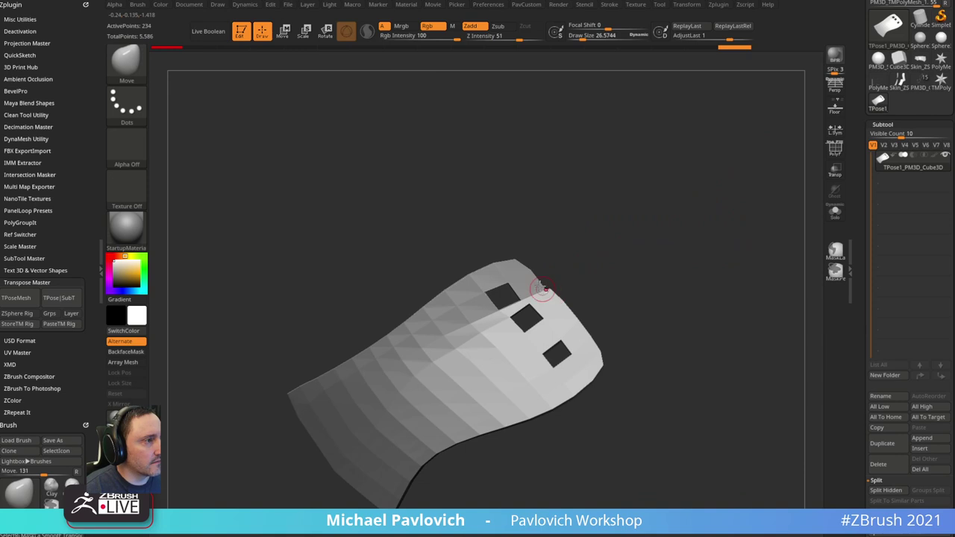
left_click_drag(551, 290, 657, 235)
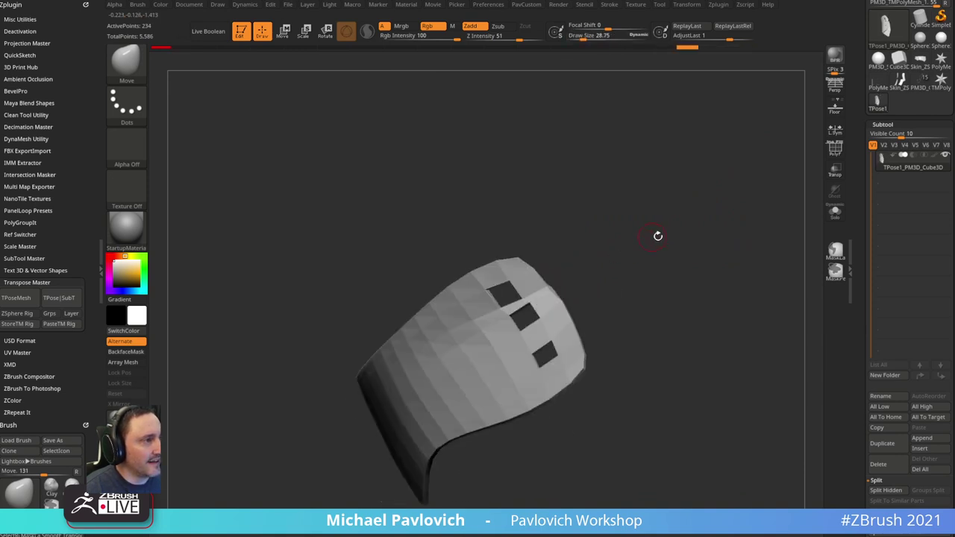
- Apply Polish By Features to the strap, show the whole mesh again and isolate only the strap's edge band
key("2")
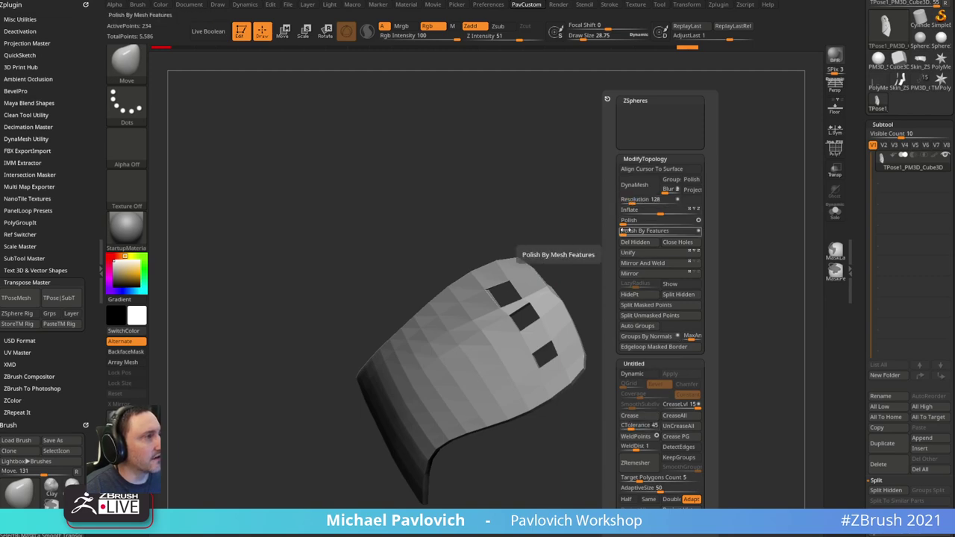
left_click(625, 232)
left_click(648, 243, "ctrl+shift")
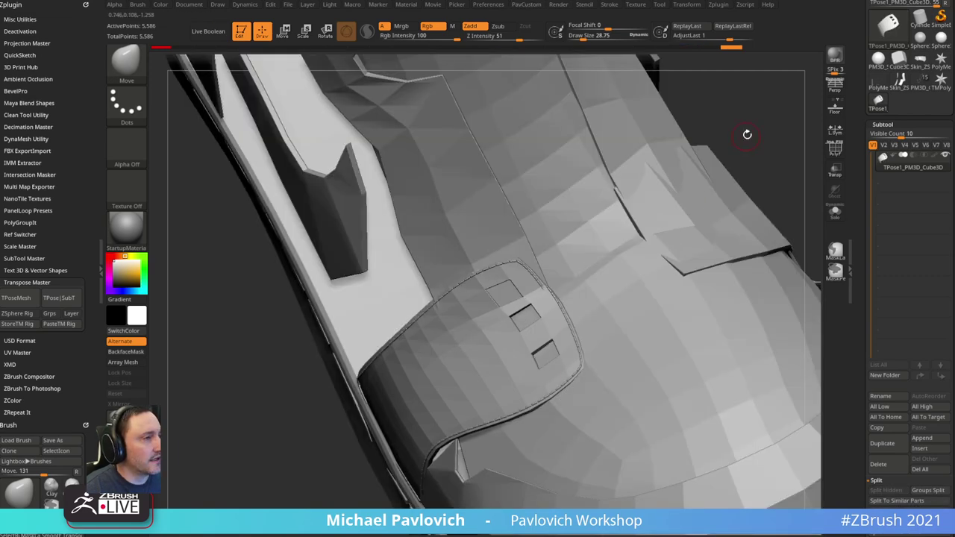
left_click_drag(746, 134, 688, 193)
left_click(513, 349, "ctrl+shift")
right_click_drag(687, 193, 604, 296)
left_click_drag(651, 240, 676, 228)
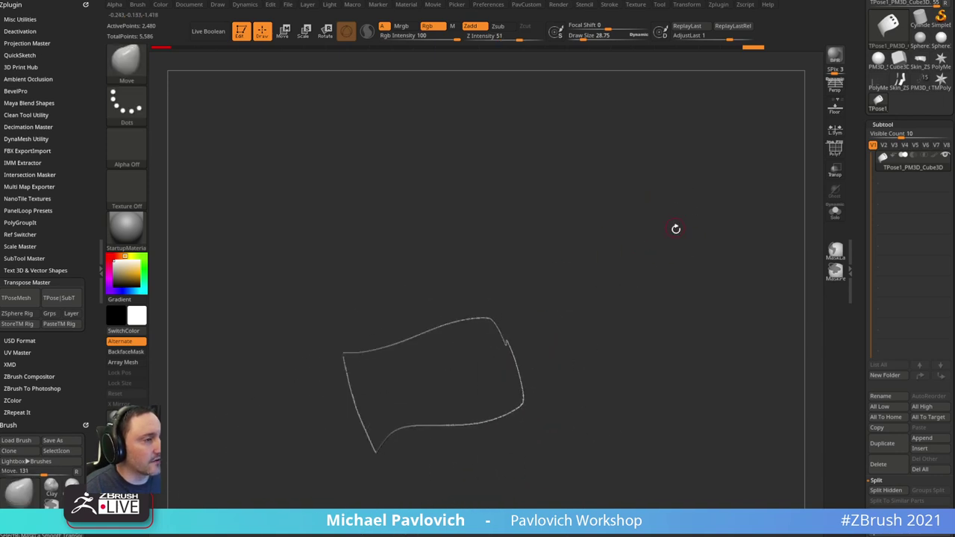
- Undo the recent strap edits back to the pose with the rear masked, and frame the whole shoe
key("ctrl+z")
key("ctrl+z")
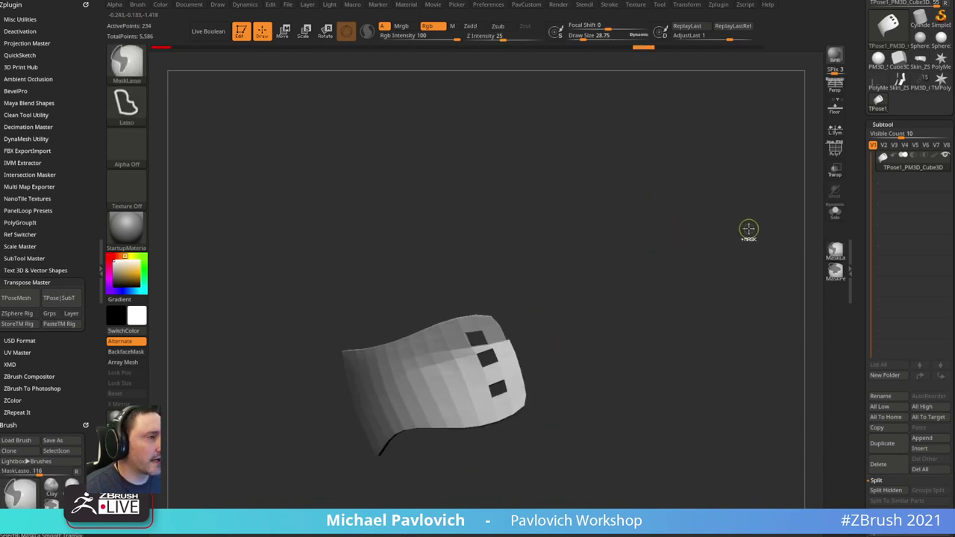
key("ctrl+z")
key("ctrl+z")
key("ctrl+z")
key("ctrl+z")
key("ctrl+z")
key("ctrl+z")
key("ctrl+z")
key("ctrl+z")
key("ctrl+z")
key("ctrl+z")
key("ctrl+z")
key("f")
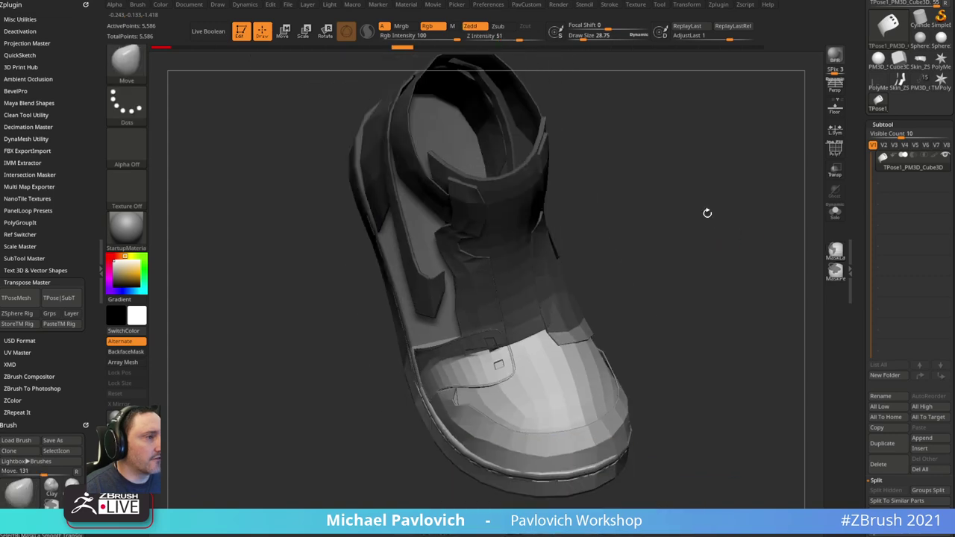
- Try to rotate the unmasked forefoot with the transform gizmo from the side view, undo it and return to drawing mode
mouse_move(707, 213)
right_mouse_down()
mouse_move(729, 238)
mouse_move(567, 288)
mouse_move(656, 266)
mouse_move(722, 293)
mouse_move(704, 247)
mouse_move(775, 247)
mouse_move(658, 271)
right_mouse_up()
key("ctrl")
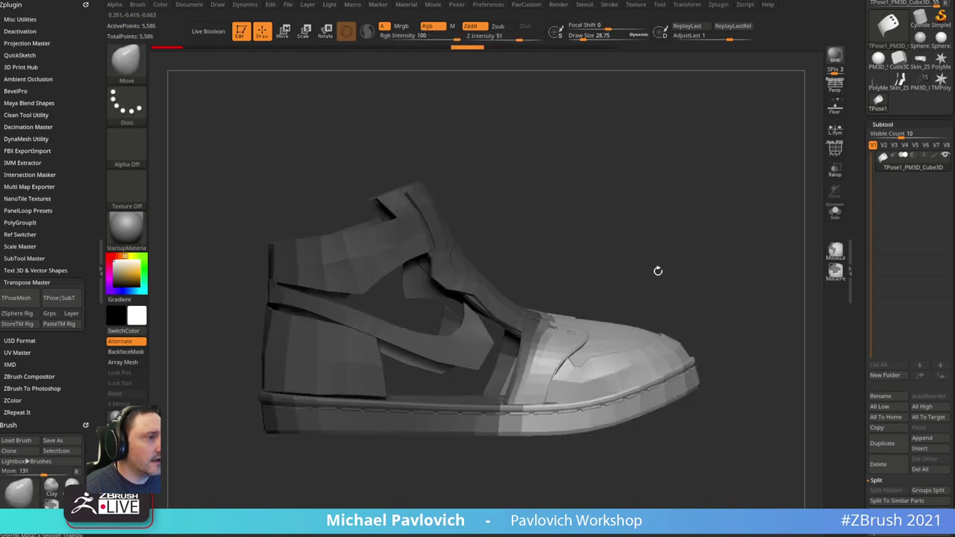
key("w")
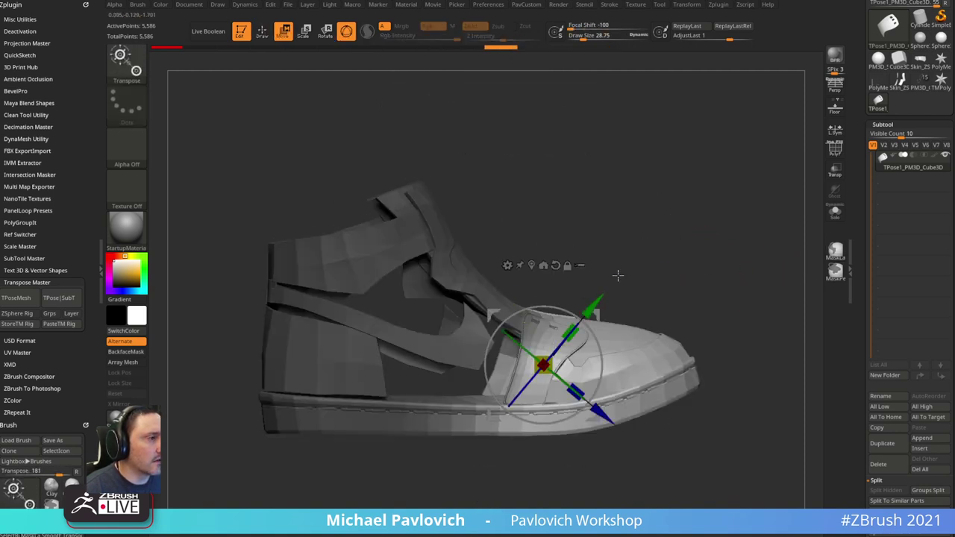
left_click(543, 264)
left_click(365, 417)
mouse_move(600, 337)
left_mouse_down()
mouse_move(602, 295)
mouse_move(593, 295)
mouse_move(603, 307)
left_mouse_up()
key("ctrl+z")
key("q")
- Clear the mask, mask the forefoot with MaskLasso and invert it so only the forefoot stays unmasked
left_click_drag(656, 240, 703, 267, "ctrl")
mouse_move(731, 350)
left_mouse_down("ctrl")
mouse_move(592, 254)
mouse_move(560, 253)
mouse_move(673, 503)
left_mouse_up("ctrl")
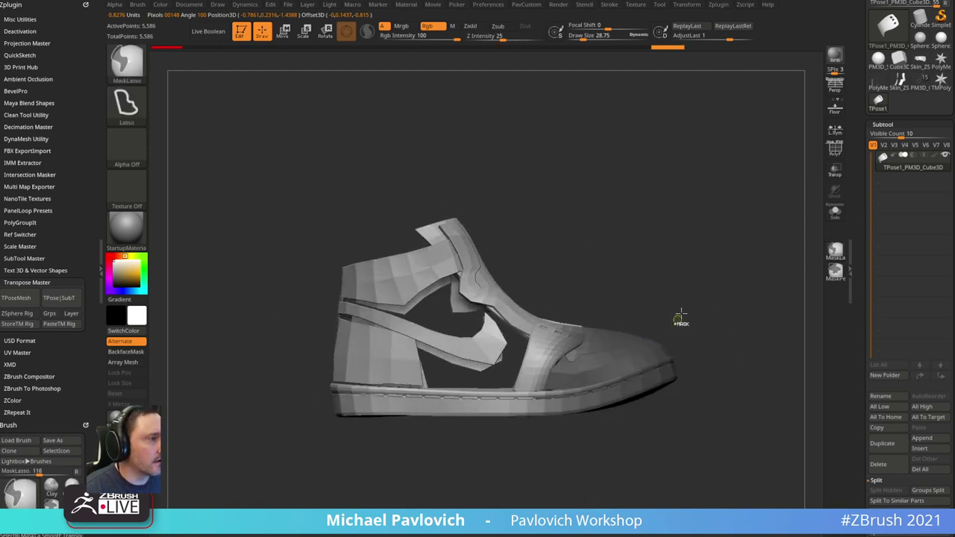
left_click(730, 277, "ctrl")
left_click_drag(736, 273, 713, 276)
- Adjust the bend of the unmasked forefoot with the transform gizmo at the ball of the foot and return to drawing mode
key("w")
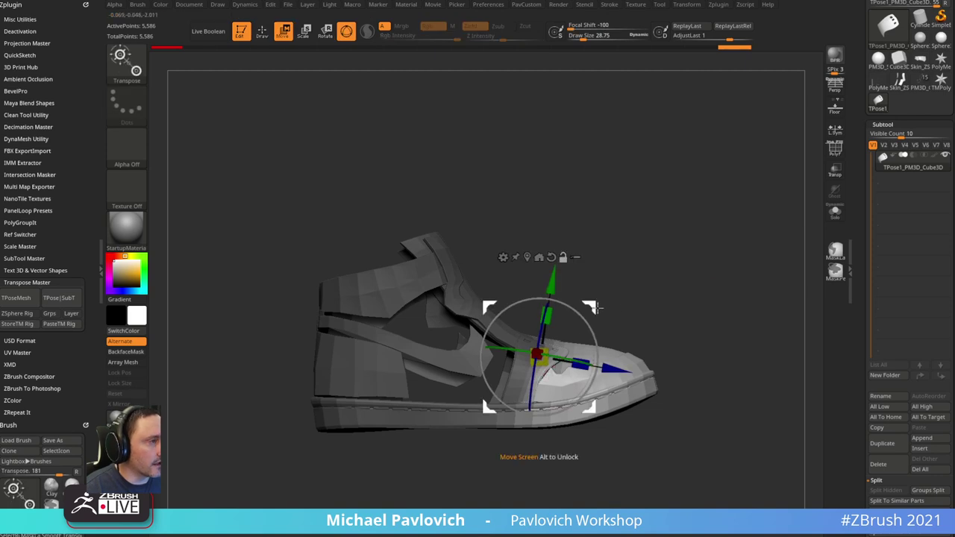
mouse_move(598, 308)
left_mouse_down("alt")
mouse_move(482, 443)
mouse_move(596, 315)
mouse_move(596, 344)
mouse_move(588, 308)
mouse_move(674, 273)
mouse_move(721, 281)
mouse_move(748, 258)
mouse_move(667, 269)
mouse_move(726, 285)
mouse_move(759, 264)
mouse_move(788, 209)
mouse_move(820, 324)
mouse_move(720, 288)
mouse_move(712, 226)
mouse_move(746, 324)
mouse_move(762, 273)
mouse_move(703, 363)
left_mouse_up("alt")
key("q")
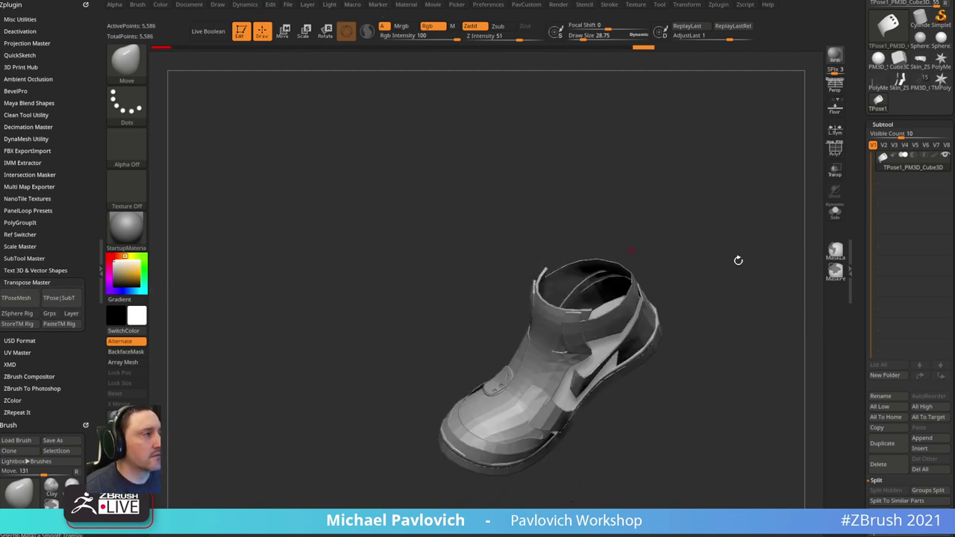
- Switch from the posing mesh to the original shoe tool with its separate subtools
left_click(854, 146)
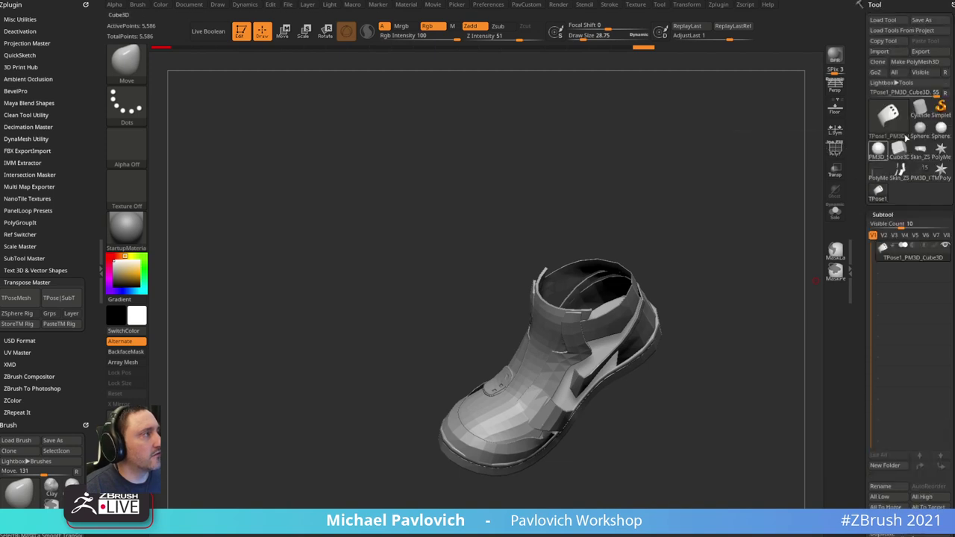
left_click(922, 176)
left_click_drag(793, 225, 791, 221, "shift")
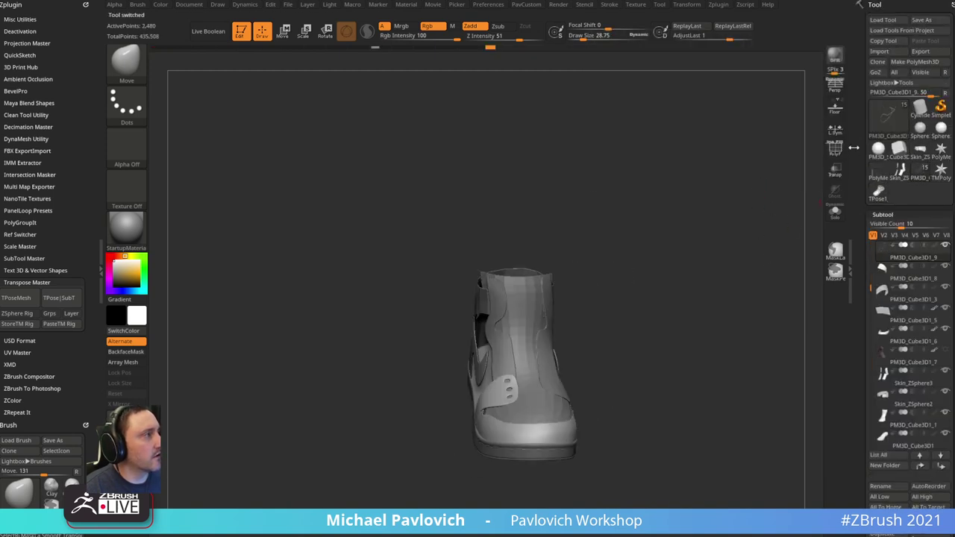
- Save the shoe tool as Jordans in a new folder named Jordans inside the Streaming directory
left_click(923, 20)
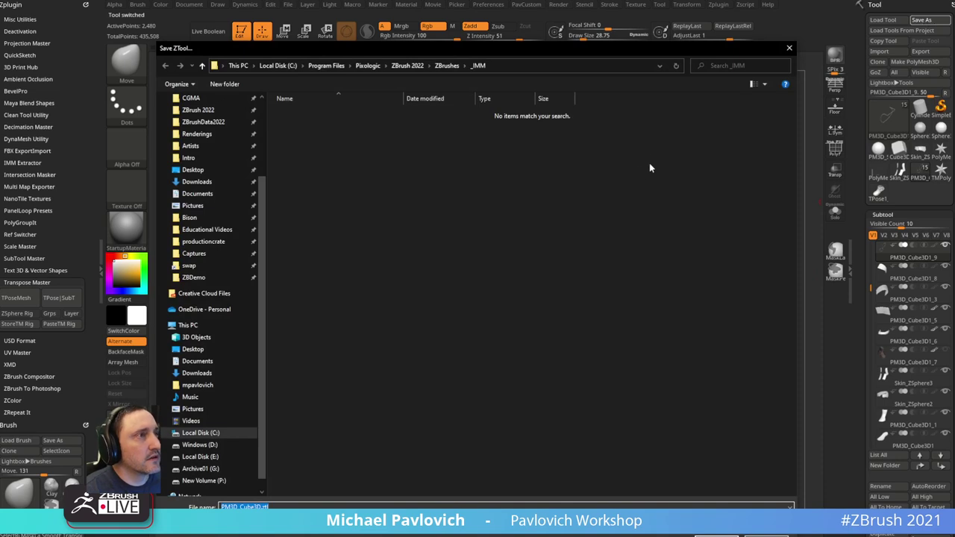
scroll(217, 179, "up", 3)
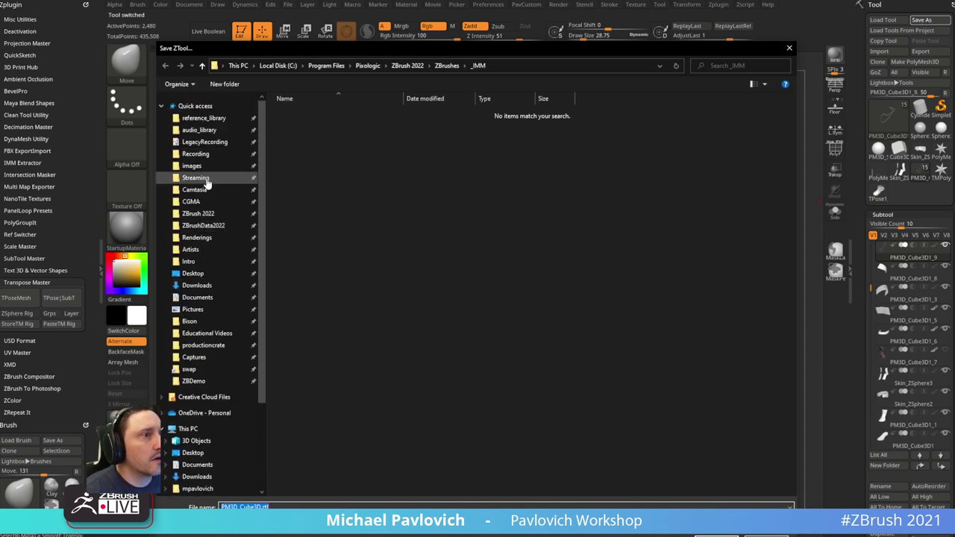
left_click(199, 178)
right_click(679, 209)
mouse_move(656, 336)
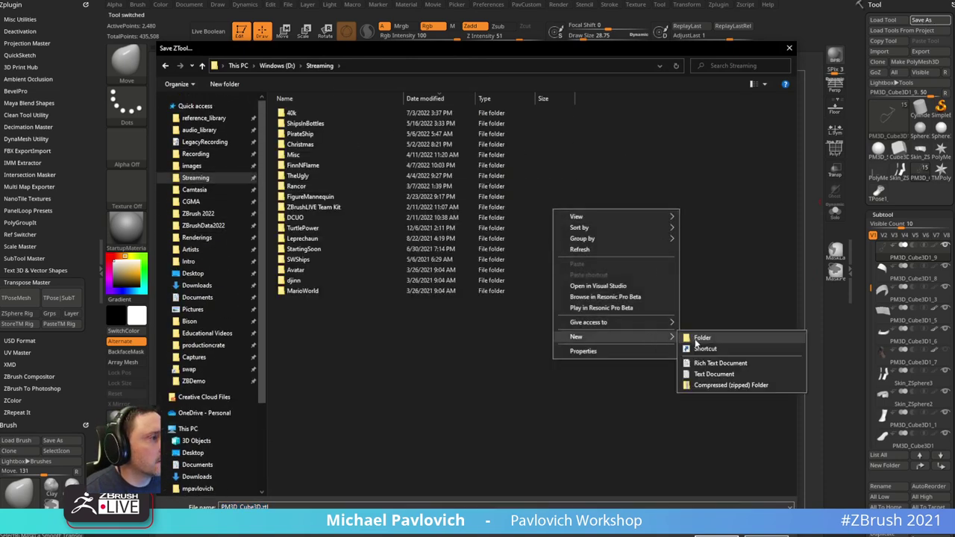
left_click(699, 337)
type("Jordans")
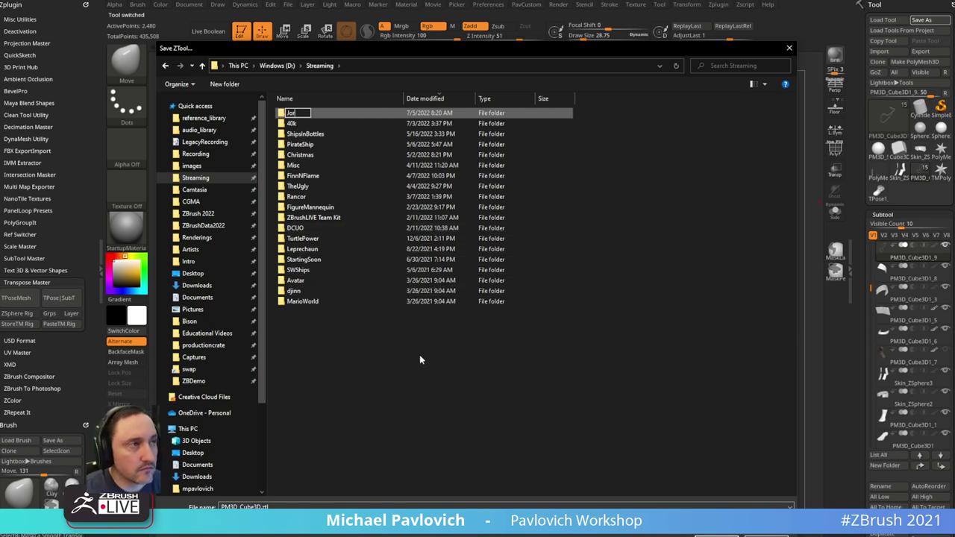
key("Return")
key("Return")
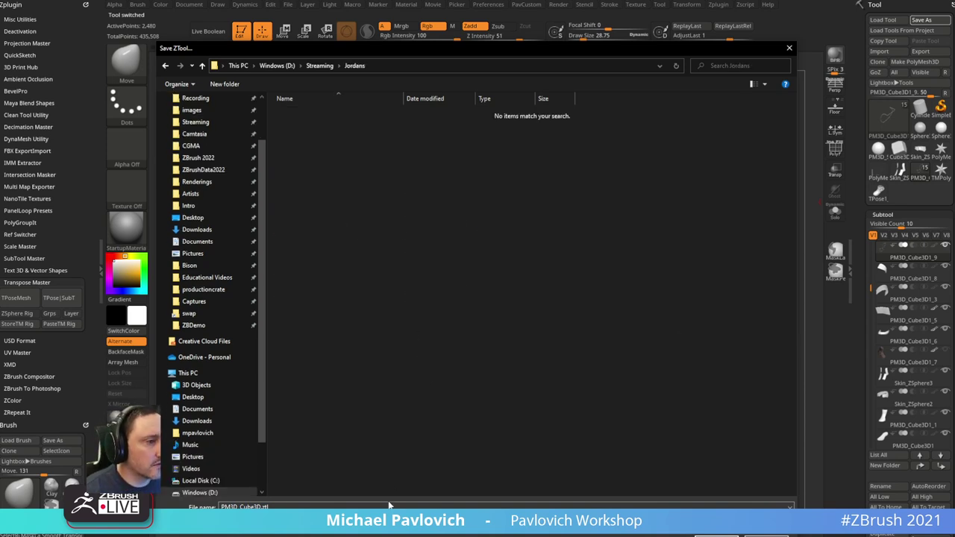
left_click(390, 506)
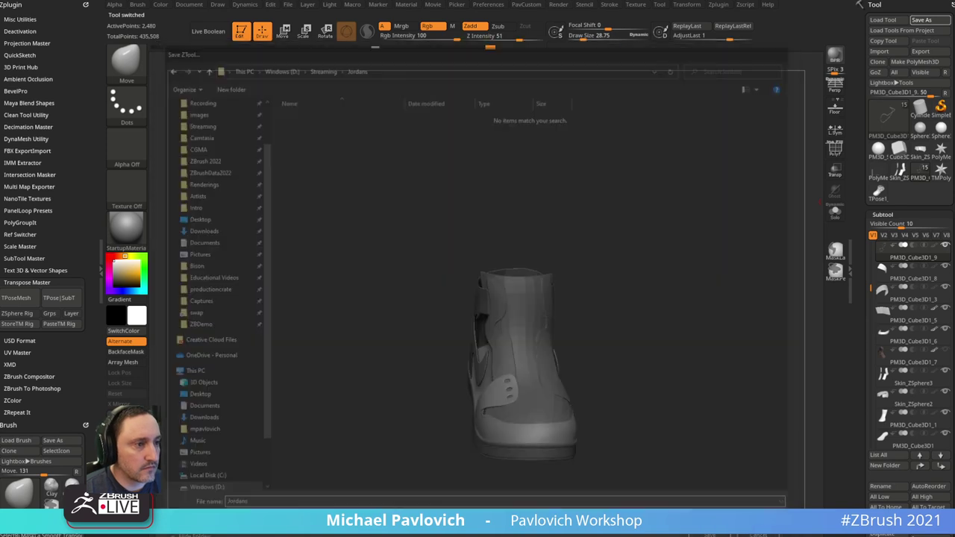
key("Return")
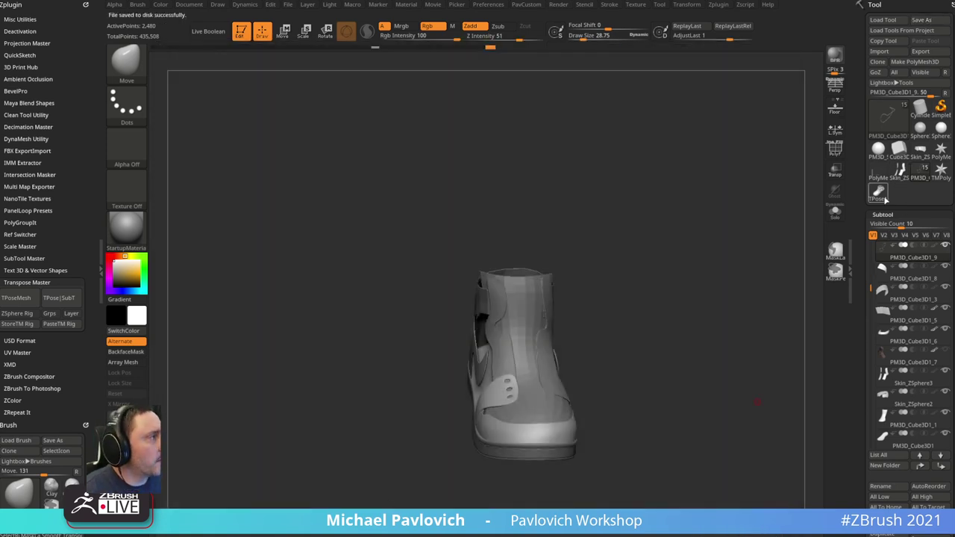
- Switch back to the TPose mesh and transfer its pose to the original subtools with Transpose Master
left_click(878, 191)
left_click_drag(762, 217, 764, 221)
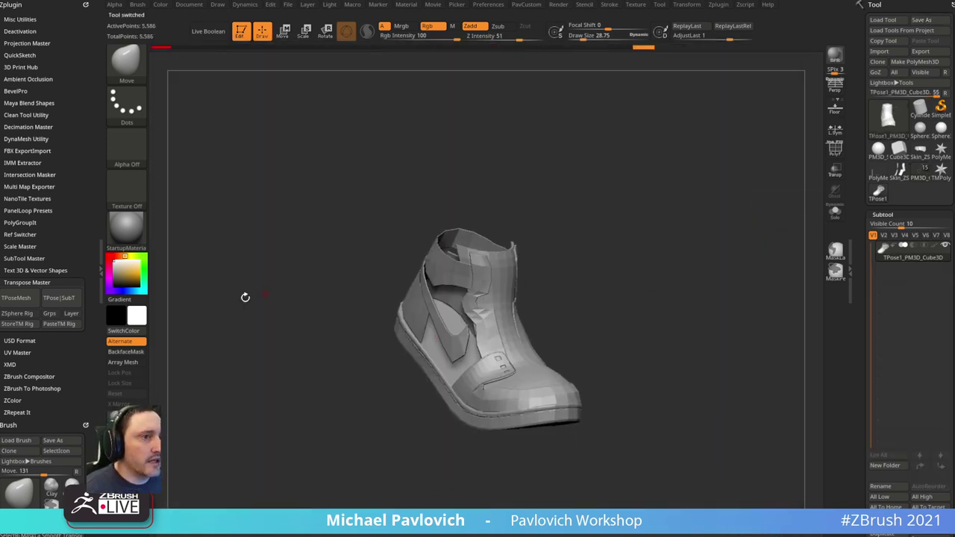
left_click(59, 297)
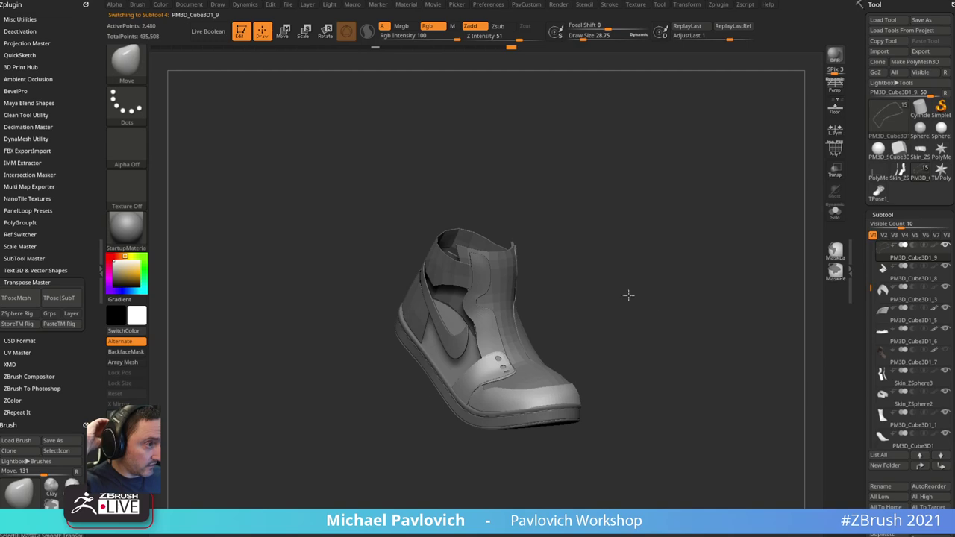
left_click_drag(664, 306, 794, 381)
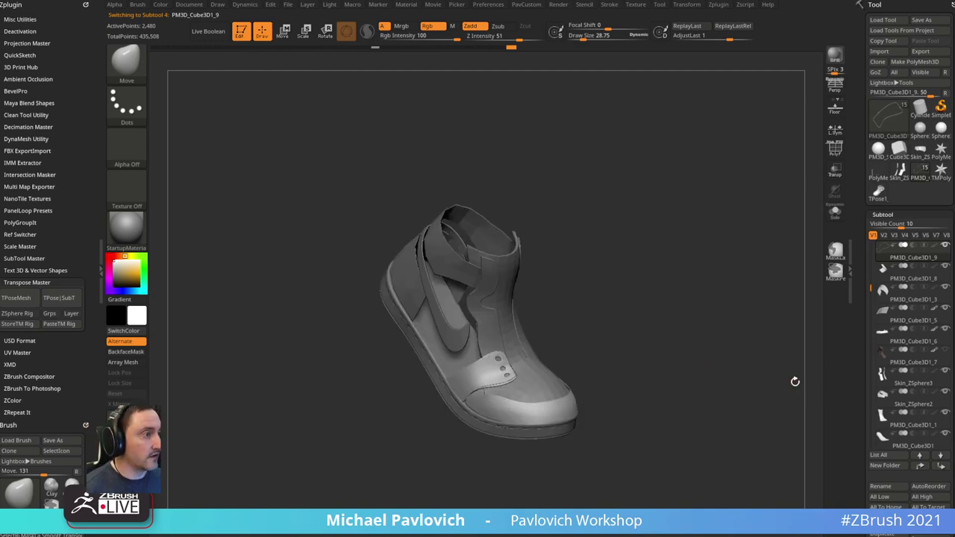
- Select the eyelet strap subtool and ready the Standard brush with a draw size of about 50
mouse_move(654, 190)
left_mouse_down("alt")
mouse_move(761, 294)
mouse_move(690, 211)
mouse_move(693, 224)
mouse_move(741, 147)
mouse_move(757, 142)
left_mouse_up("alt")
left_click_drag(639, 258, 745, 176)
left_click_drag(708, 220, 618, 260)
key("b")
key("s")
key("t")
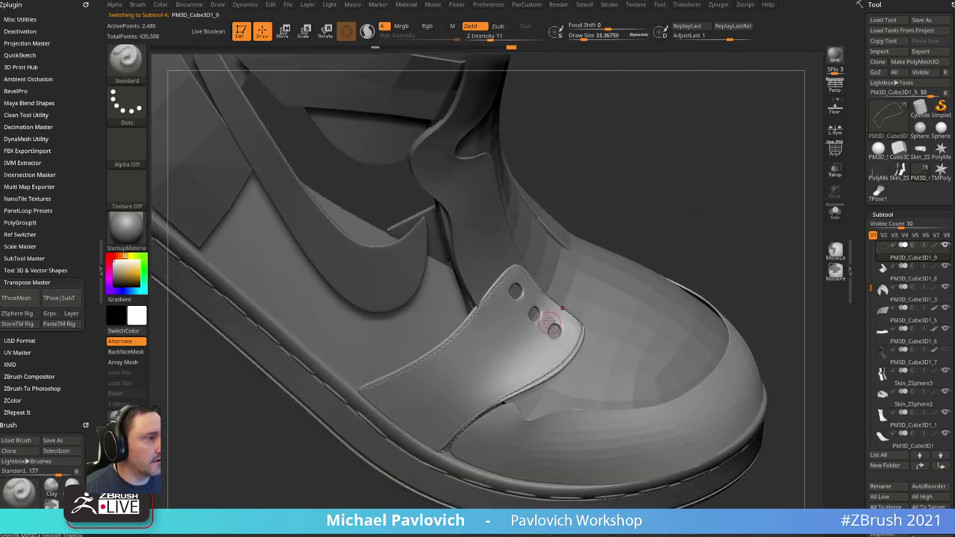
key("s")
left_click_drag(522, 332, 526, 333)
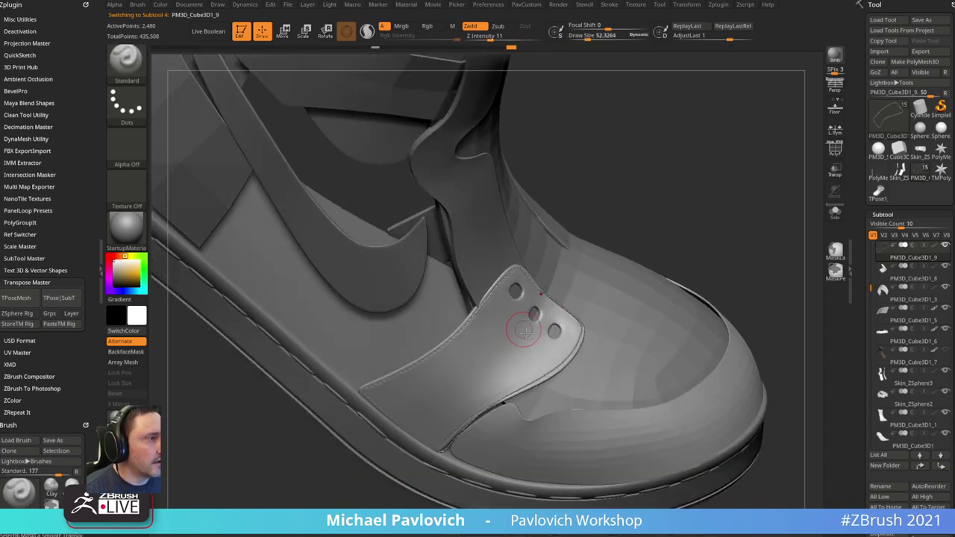
left_click(526, 337, "alt")
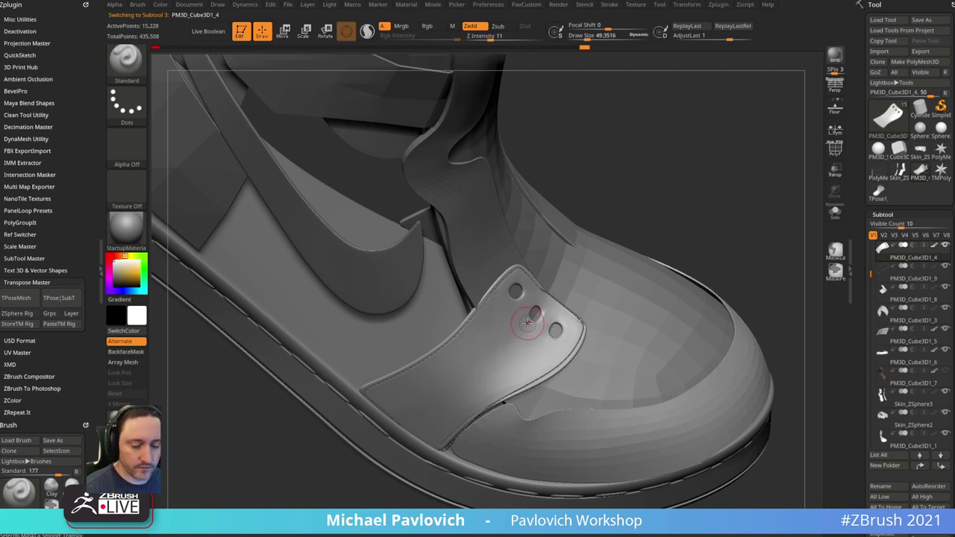
- Sculpt a crease below the strap's middle eyelet with the Orb_Cracks and DamStandard brushes and smooth it
key("3")
key("s")
left_click_drag(514, 332, 527, 328)
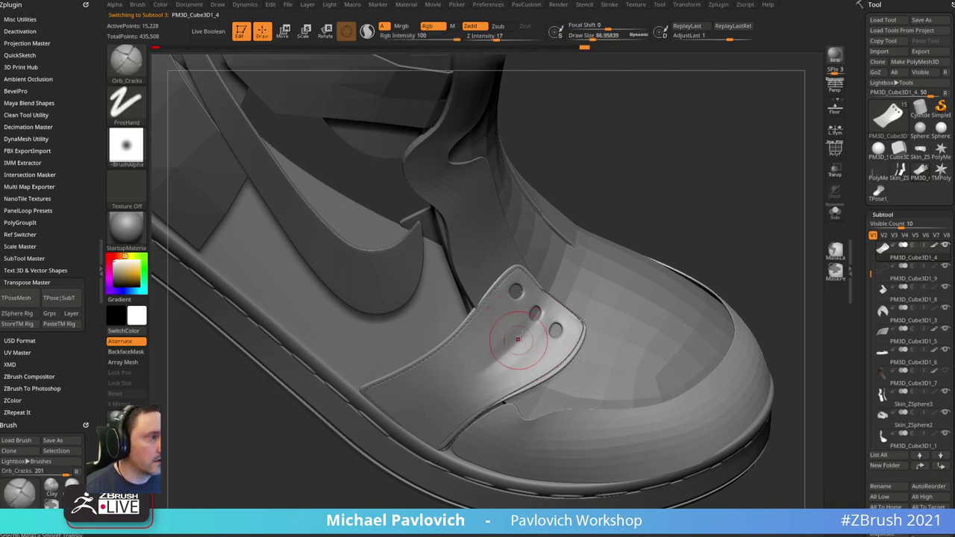
key("b")
key("d")
key("s")
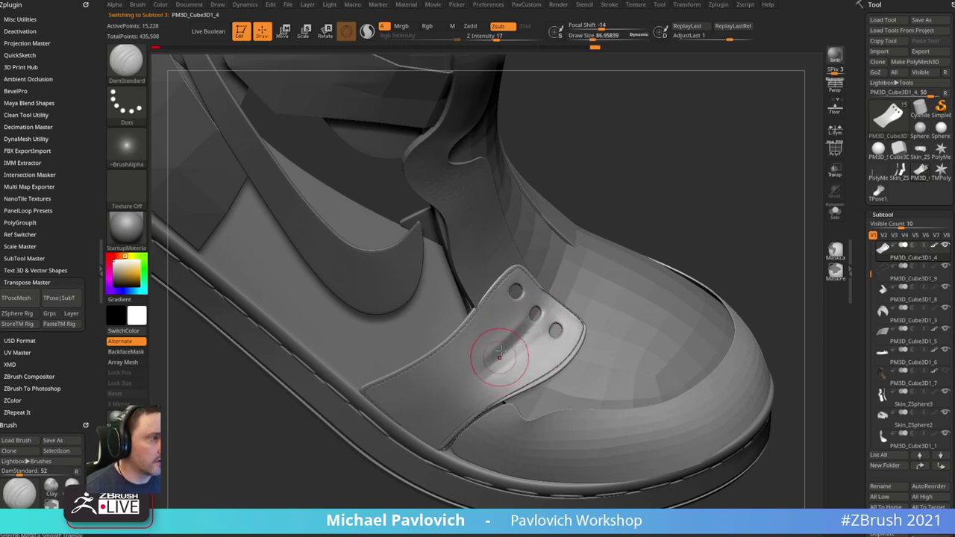
left_click_drag(501, 350, 522, 326, "shift")
- Tighten the crease below the strap's middle eyelet with the Pinch brush at a draw size of about 99
key("b")
key("p")
key("i")
left_click_drag(721, 202, 791, 246)
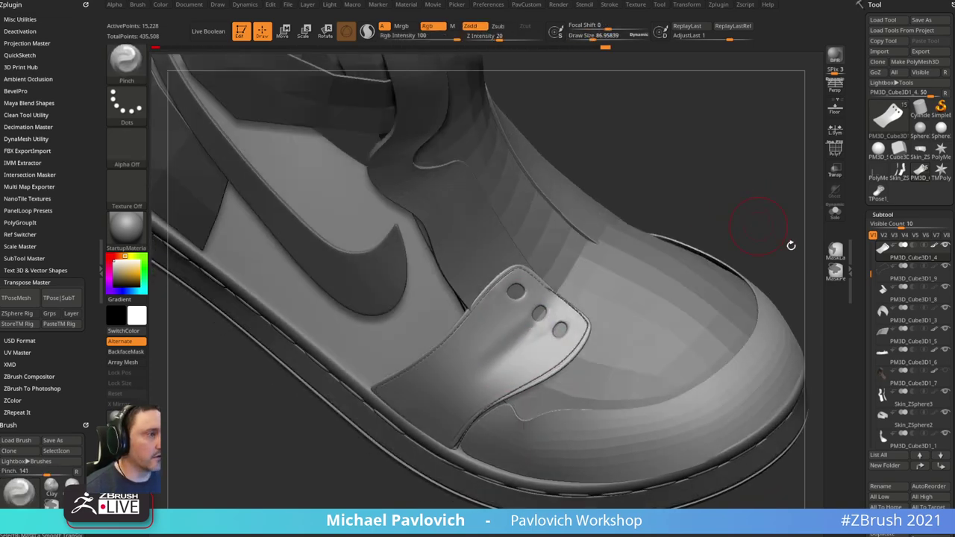
scroll(856, 186, "down", 10)
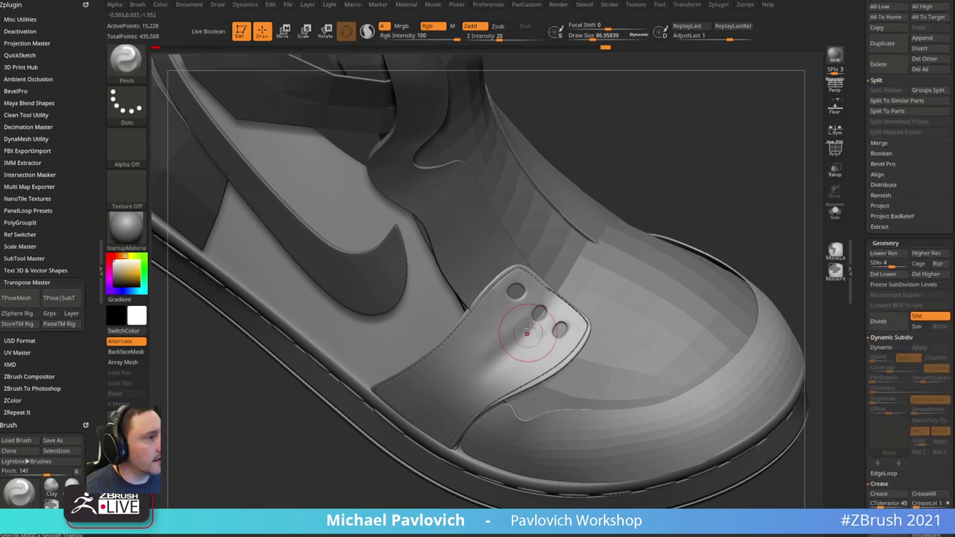
left_click_drag(520, 337, 494, 345)
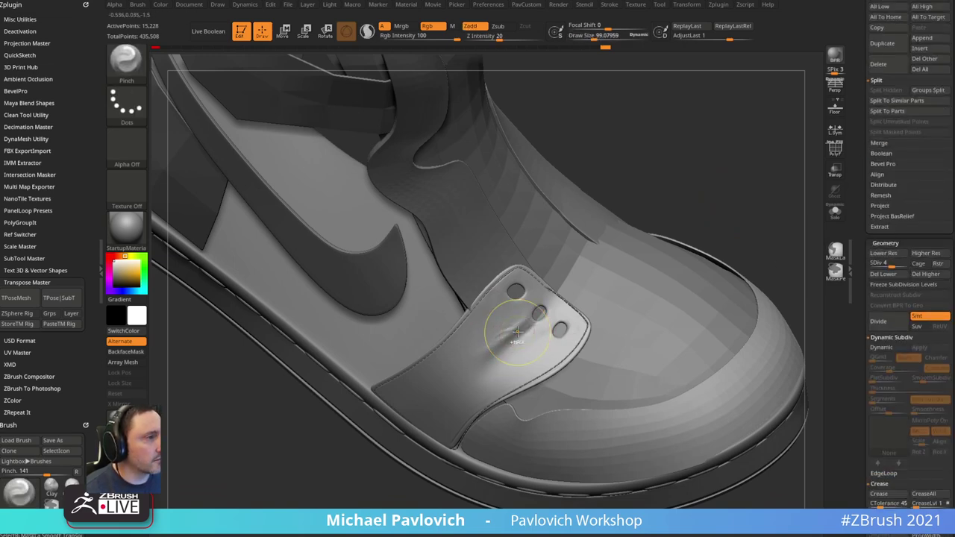
left_click_drag(725, 191, 754, 227)
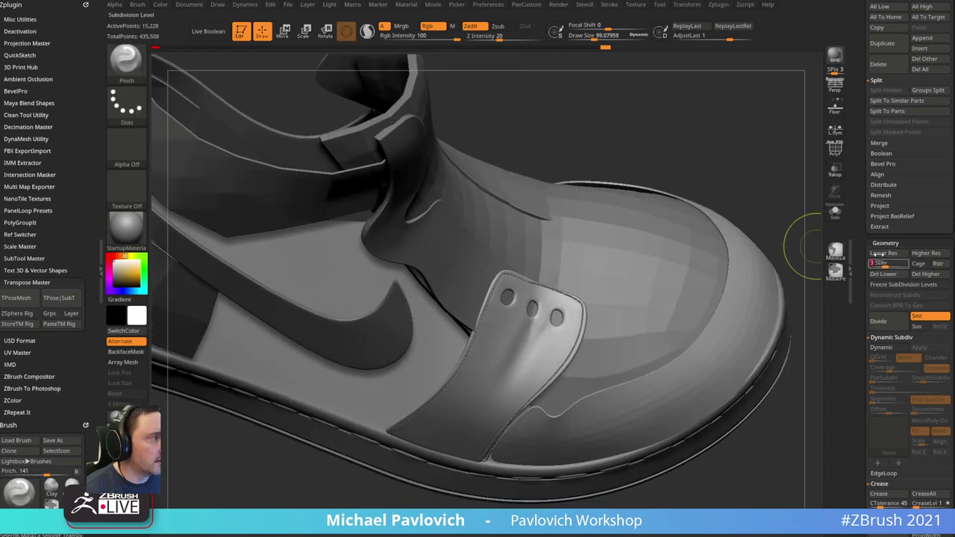
- Check the strap at a lower subdivision level, set it to SDiv 6 and ready the Standard brush
left_click(882, 253)
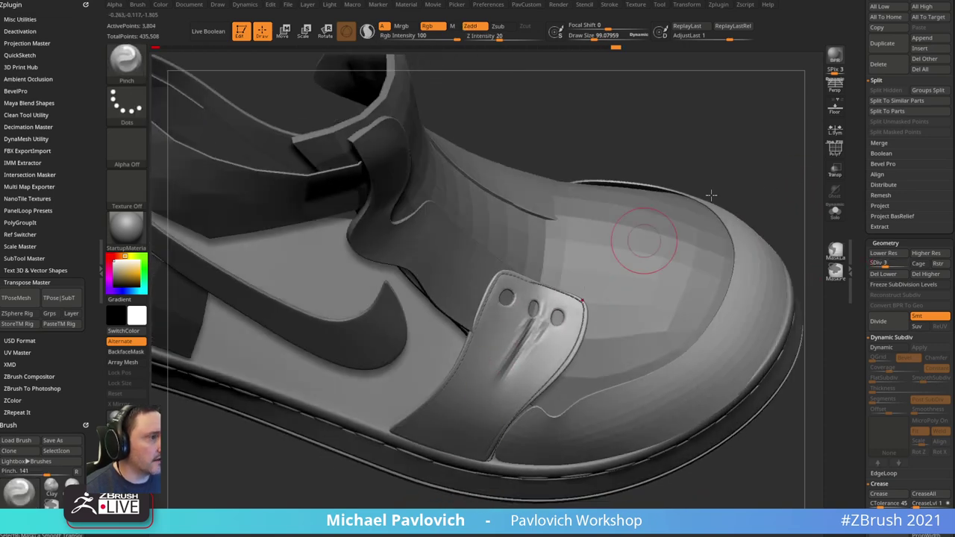
left_click_drag(649, 187, 719, 306)
left_click(894, 263)
key("b")
key("s")
key("t")
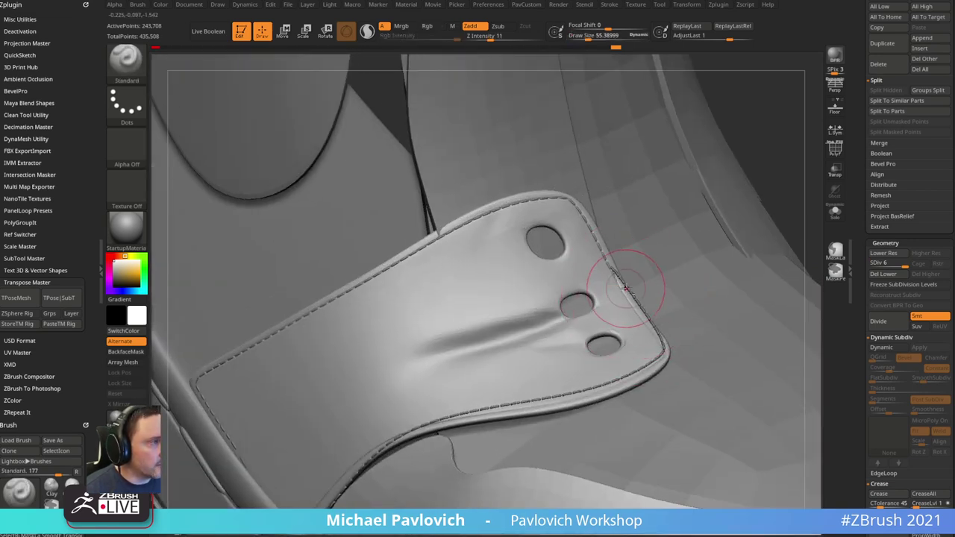
- Select the strap's stitching subtool and nudge its stitches along the front edge with the Move brush at a draw size of about 83
left_click(631, 289, "alt")
left_click_drag(739, 166, 699, 192, "alt")
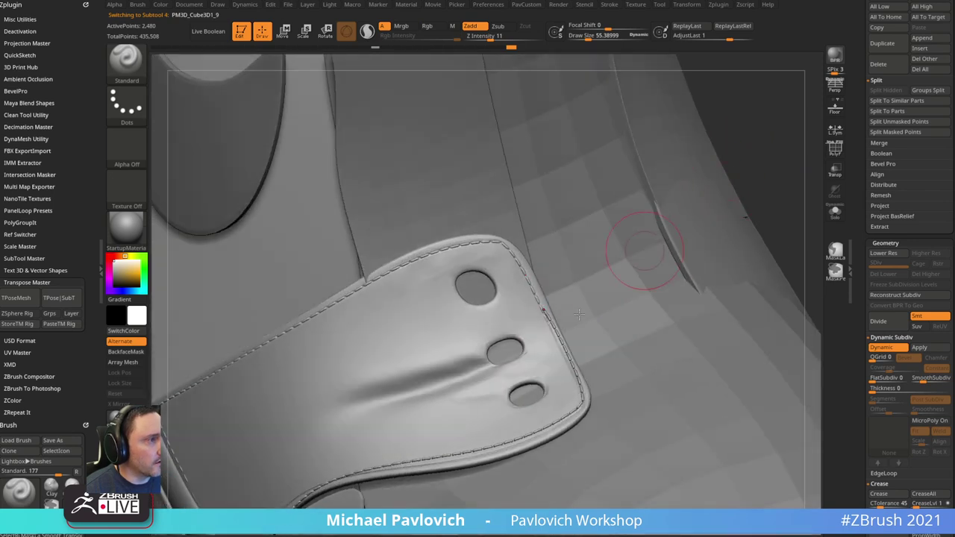
key("s")
left_click(533, 416)
key("b")
key("m")
key("v")
key("bracketleft")
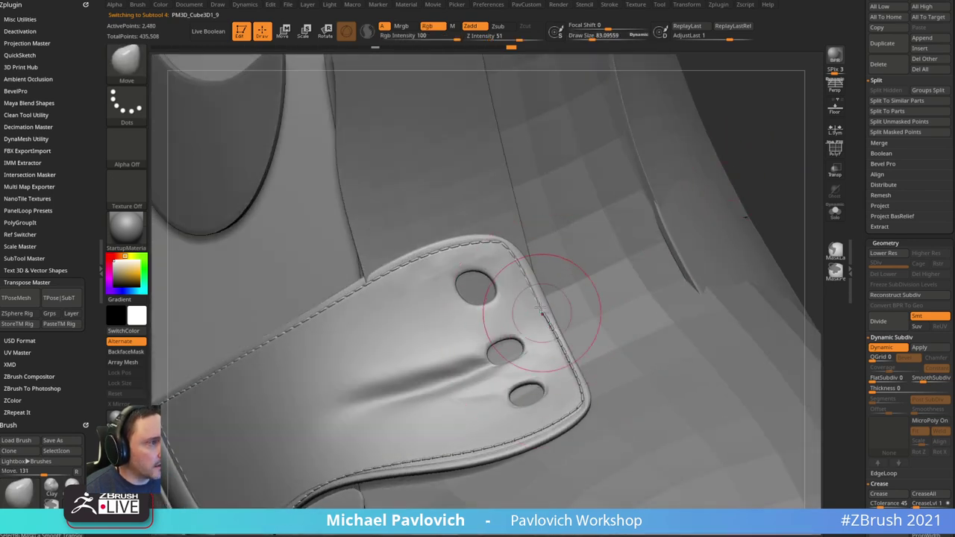
left_click_drag(529, 290, 531, 289)
left_click_drag(561, 349, 565, 346)
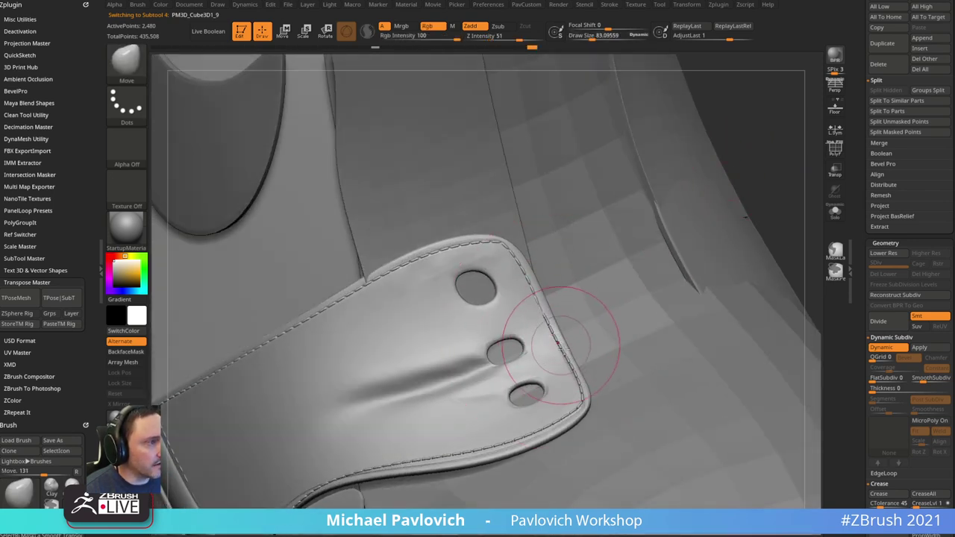
- Move the stitching around the strap's front corner and along its lower edge to sit on the surface, using a draw size of about 79
right_click_drag(554, 248, 541, 219)
right_click_drag(531, 285, 528, 336)
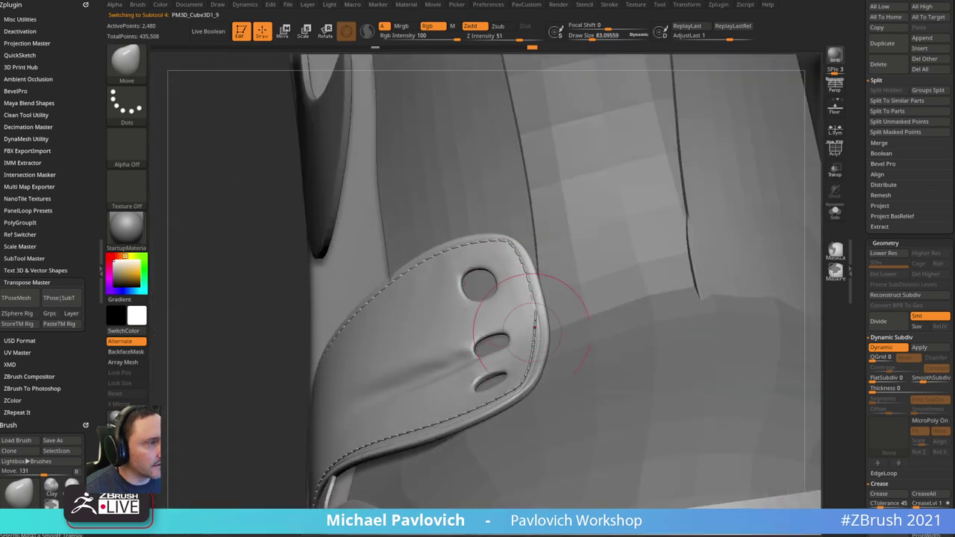
left_click_drag(546, 354, 531, 374)
left_click_drag(485, 407, 464, 408)
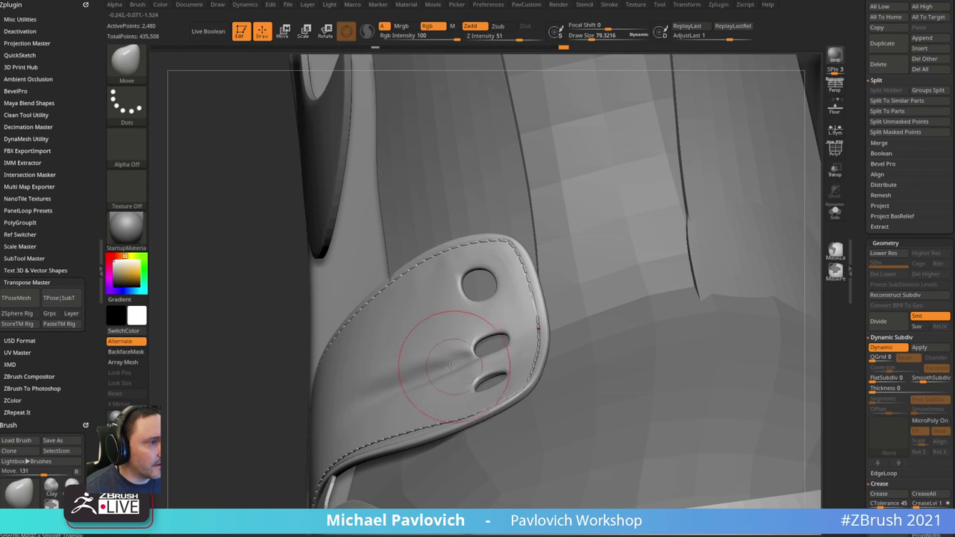
right_click_drag(456, 367, 524, 228, "alt")
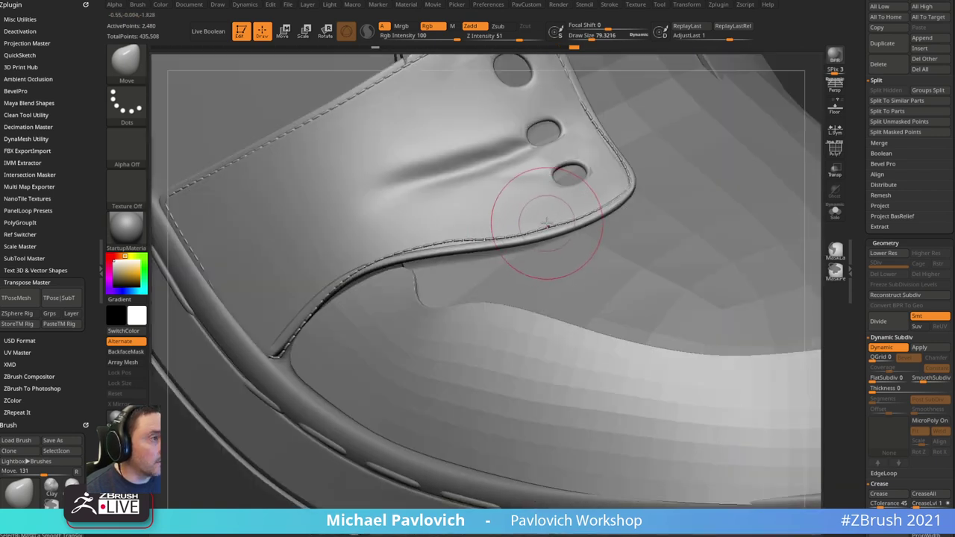
left_click_drag(548, 225, 549, 229)
left_click_drag(448, 242, 410, 231)
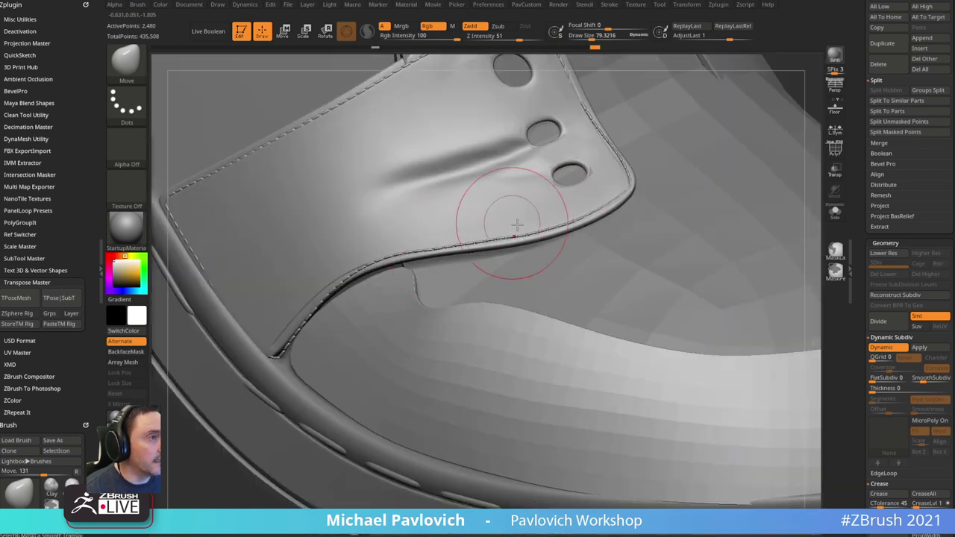
- Undo the last stitching move and reposition the stitches near the sole end of the strap's lower edge with a draw size of about 108
mouse_move(515, 197)
right_mouse_down()
mouse_move(601, 165)
mouse_move(634, 278)
right_mouse_up()
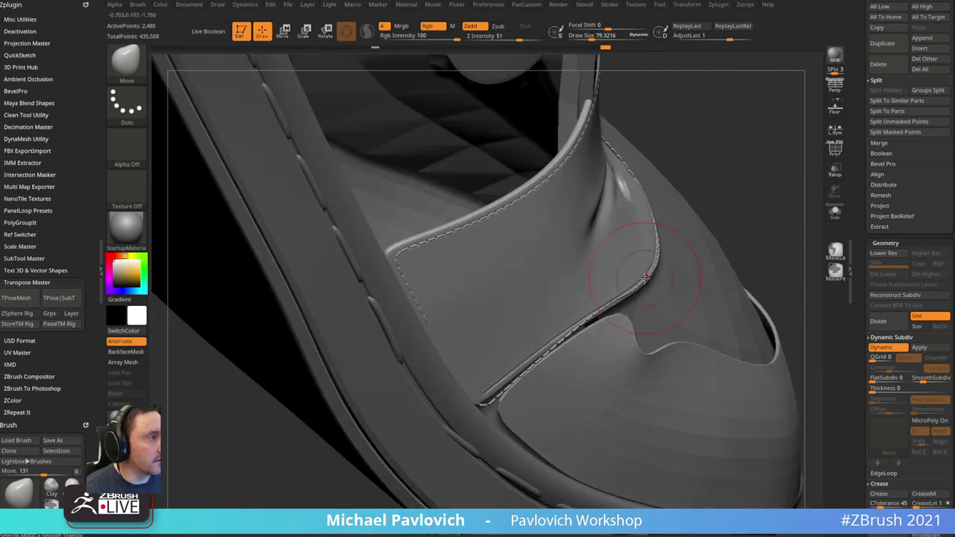
key("ctrl+z")
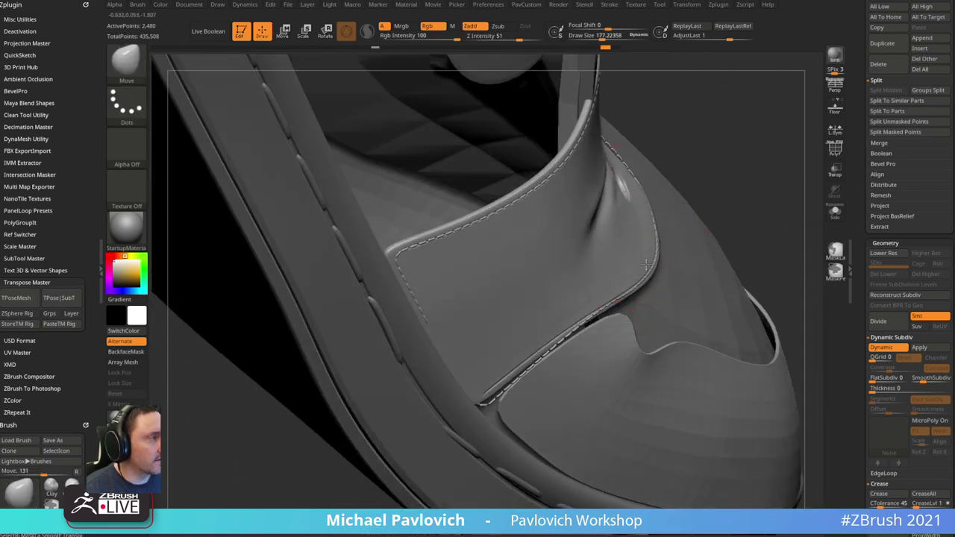
key("bracketleft")
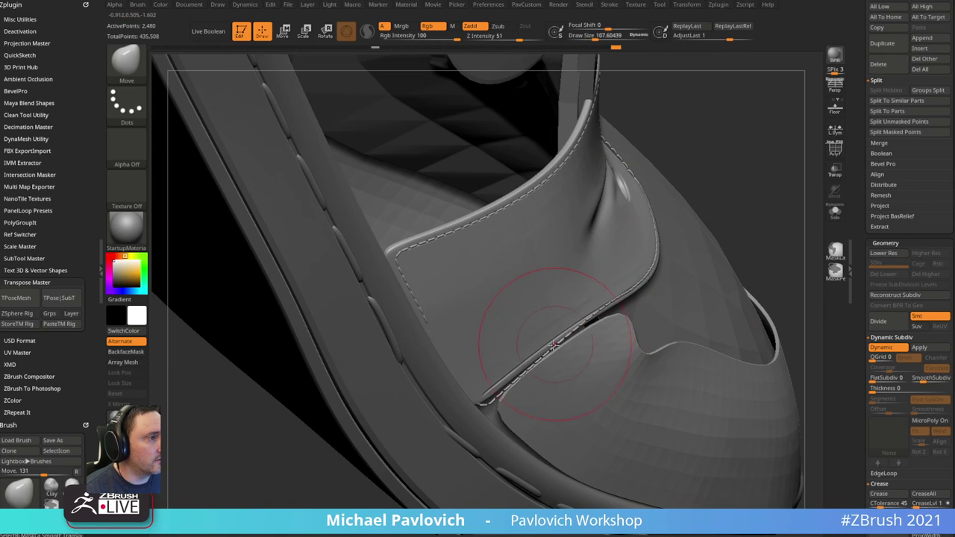
left_click_drag(554, 344, 558, 351)
mouse_move(717, 195)
left_mouse_down()
mouse_move(726, 169)
mouse_move(675, 186)
left_mouse_up()
left_click_drag(539, 310, 542, 315)
- Examine the whole shoe and the creased strap from the front, sides and above
mouse_move(708, 149)
left_mouse_down()
mouse_move(695, 160)
mouse_move(736, 138)
mouse_move(507, 159)
left_mouse_up()
mouse_move(759, 334)
left_mouse_down()
mouse_move(748, 328)
mouse_move(786, 327)
left_mouse_up()
key("bracketleft")
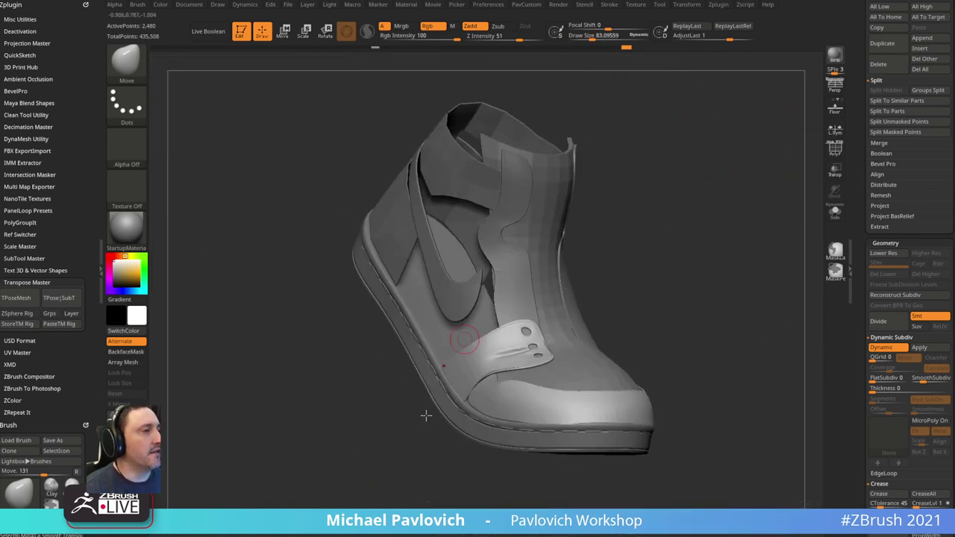
left_click_drag(426, 416, 461, 427)
left_click_drag(694, 276, 657, 259)
left_click_drag(718, 292, 680, 323)
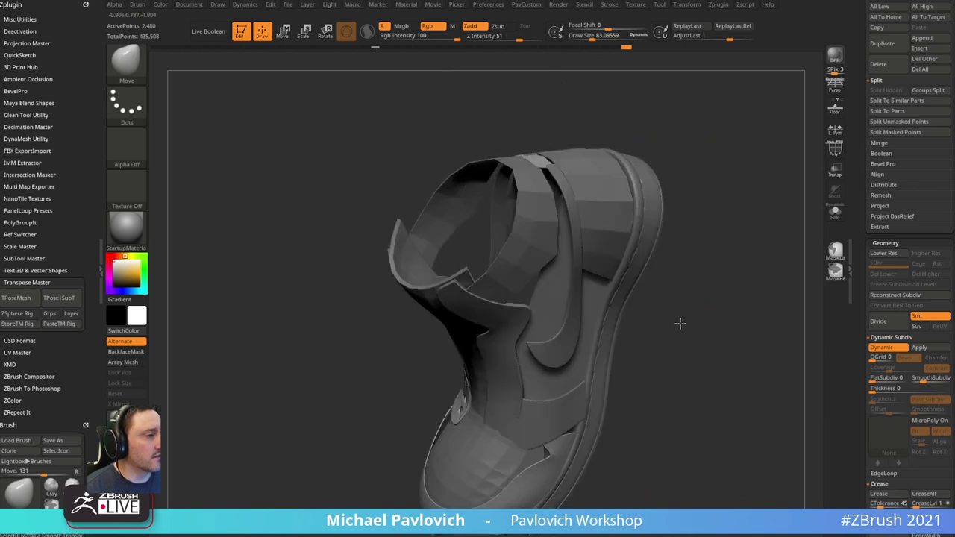
key("ctrl+shift+z")
key("ctrl+shift+z")
key("ctrl+shift+z")
key("ctrl+shift+z")
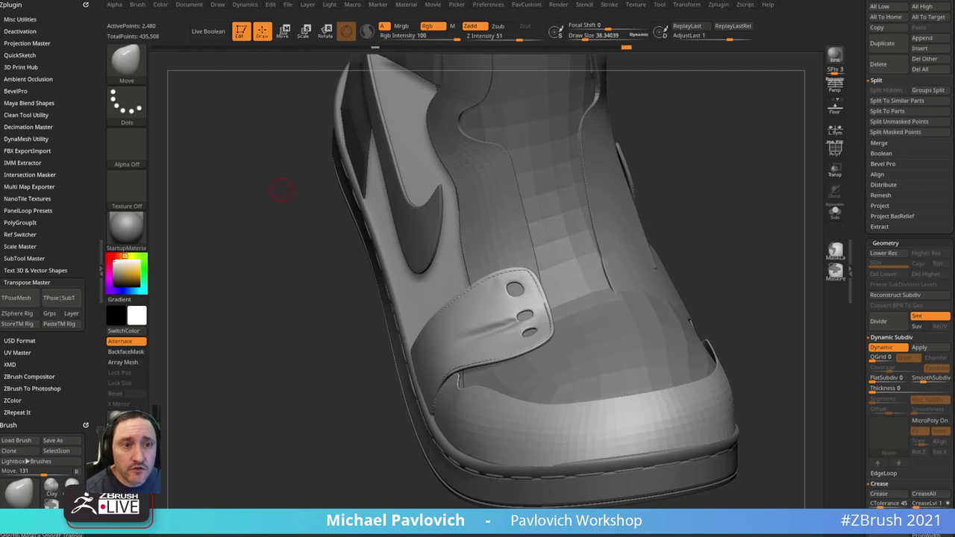
left_click_drag(665, 248, 785, 192)
- Bring up the Stager options within the Geometry settings
left_click_drag(862, 218, 866, 132)
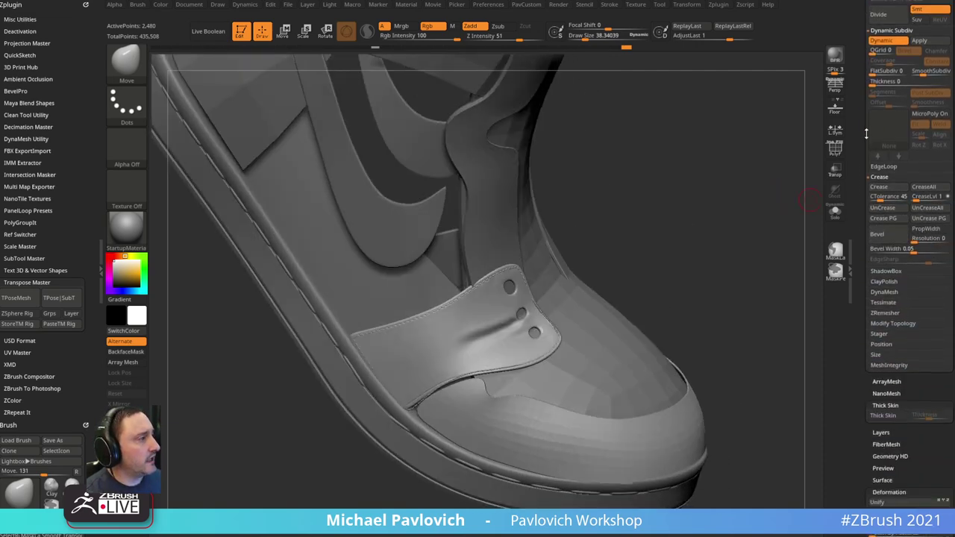
left_click(879, 334)
left_click_drag(867, 298, 869, 322)
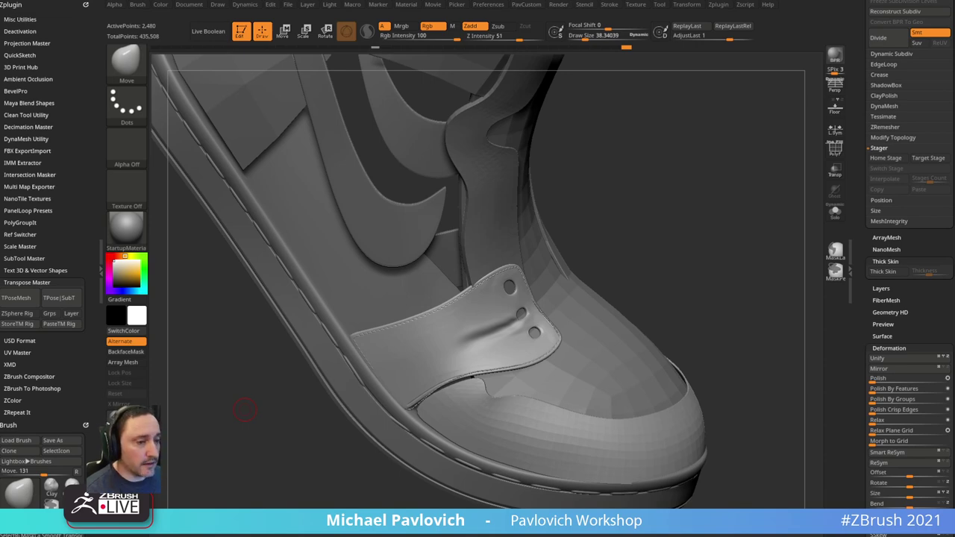
left_click_drag(245, 409, 618, 58)
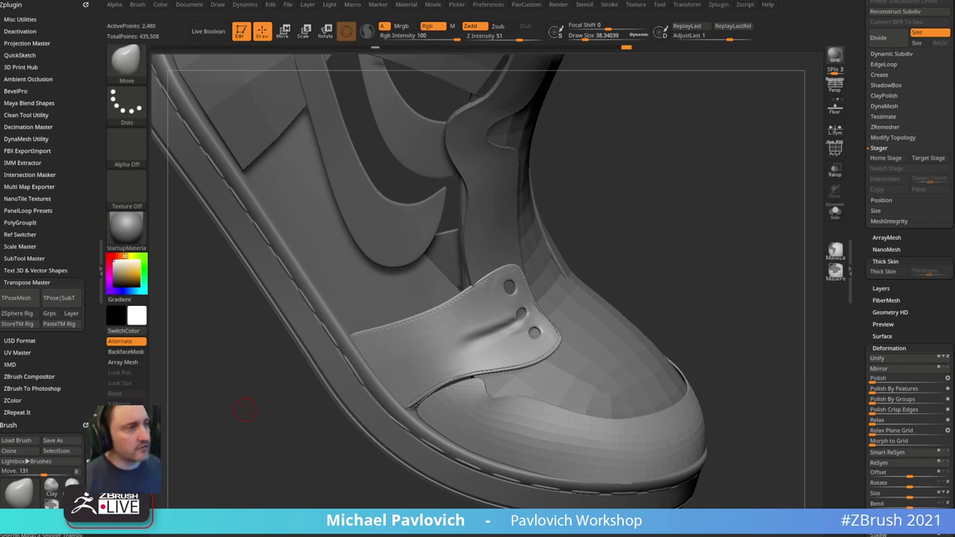
left_click_drag(558, 248, 765, 187, "alt")
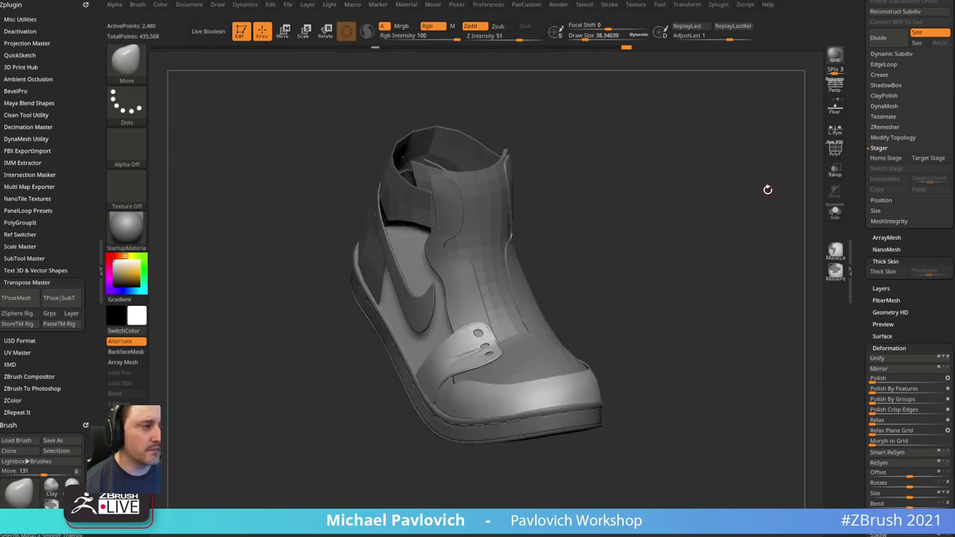
left_click_drag(551, 256, 552, 215)
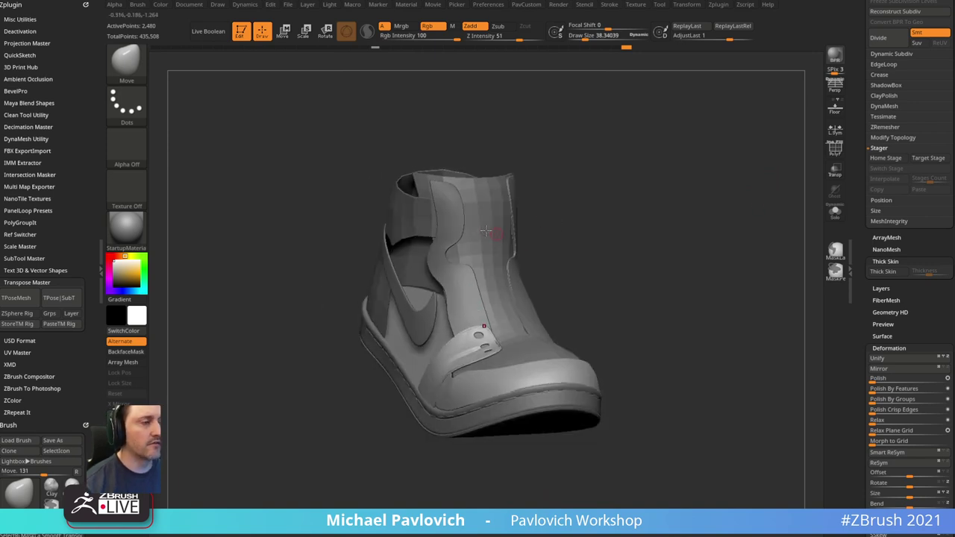